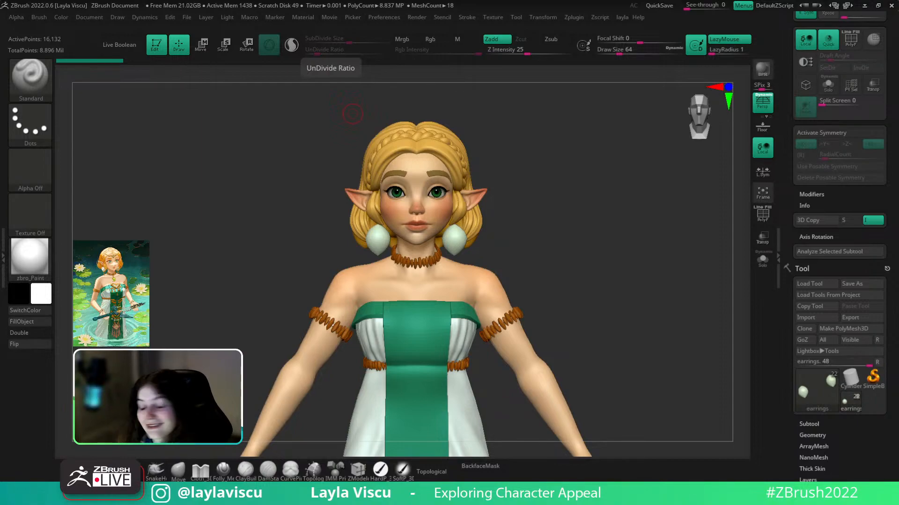
- Orbit, pan and zoom around the character to inspect it from several angles
{"action": "mouse_move", "coordinate": [598, 245]}
{"action": "left_mouse_down"}
{"action": "mouse_move", "coordinate": [653, 247]}
{"action": "mouse_move", "coordinate": [605, 249]}
{"action": "mouse_move", "coordinate": [619, 265]}
{"action": "left_mouse_up"}
{"action": "mouse_move", "coordinate": [620, 265]}
{"action": "right_mouse_down", "text": "ctrl"}
{"action": "mouse_move", "coordinate": [604, 282]}
{"action": "mouse_move", "coordinate": [569, 236]}
{"action": "right_mouse_up", "text": "ctrl"}
{"action": "left_click_drag", "start_coordinate": [849, 266], "coordinate": [840, 344]}
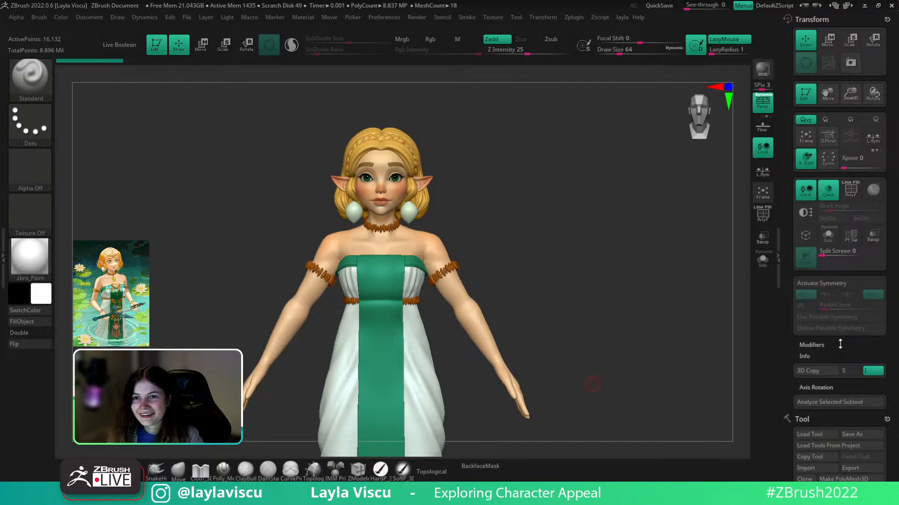
{"action": "left_click_drag", "start_coordinate": [586, 375], "coordinate": [647, 337]}
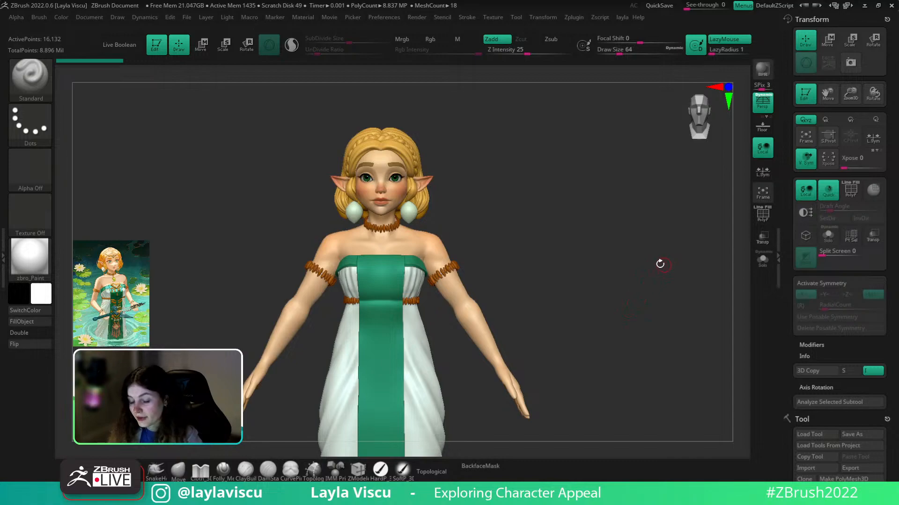
{"action": "scroll", "coordinate": [697, 294], "scroll_direction": "up", "scroll_amount": 5}
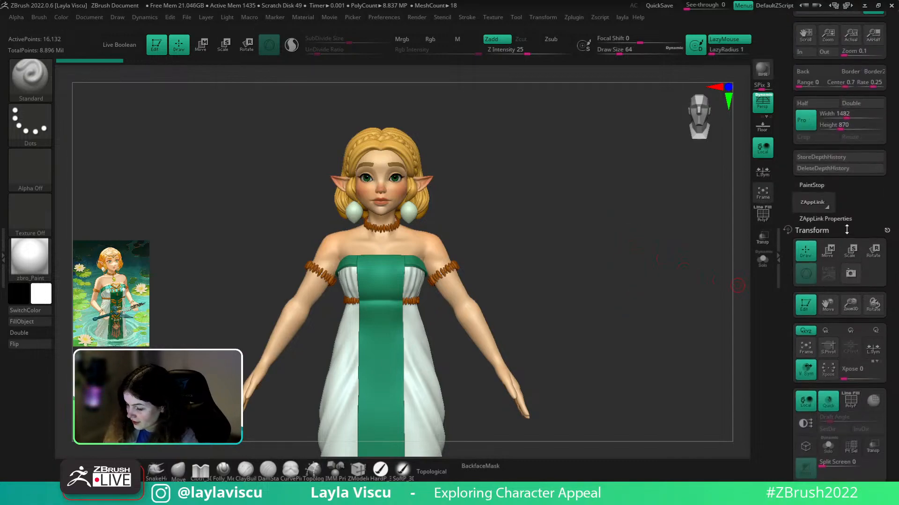
{"action": "mouse_move", "coordinate": [618, 338]}
{"action": "right_mouse_down", "text": "alt"}
{"action": "mouse_move", "coordinate": [710, 307]}
{"action": "mouse_move", "coordinate": [643, 259]}
{"action": "mouse_move", "coordinate": [655, 298]}
{"action": "mouse_move", "coordinate": [608, 318]}
{"action": "mouse_move", "coordinate": [646, 309]}
{"action": "mouse_move", "coordinate": [649, 334]}
{"action": "right_mouse_up", "text": "alt"}
{"action": "left_click_drag", "start_coordinate": [857, 203], "coordinate": [859, 142]}
{"action": "mouse_move", "coordinate": [654, 335]}
{"action": "right_mouse_down", "text": "ctrl"}
{"action": "mouse_move", "coordinate": [647, 320]}
{"action": "mouse_move", "coordinate": [644, 327]}
{"action": "right_mouse_up", "text": "ctrl"}
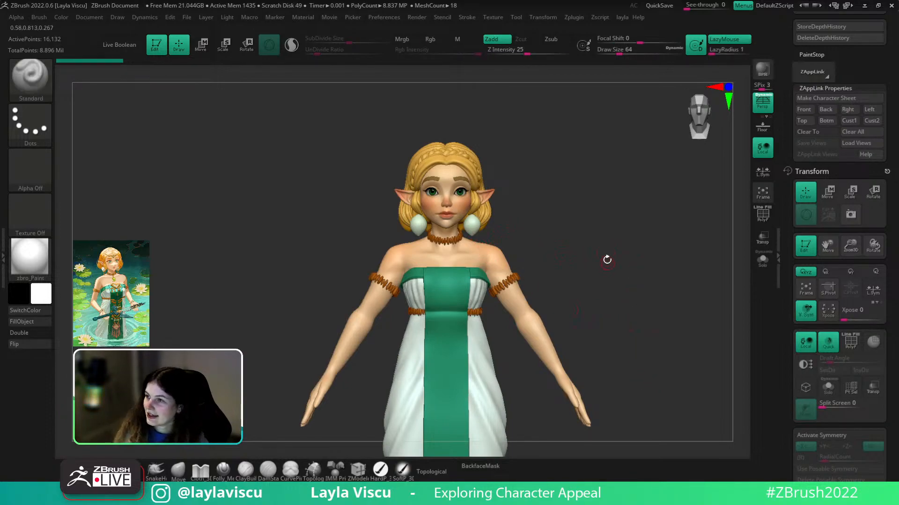
{"action": "right_click_drag", "start_coordinate": [608, 261], "coordinate": [579, 248], "text": "alt"}
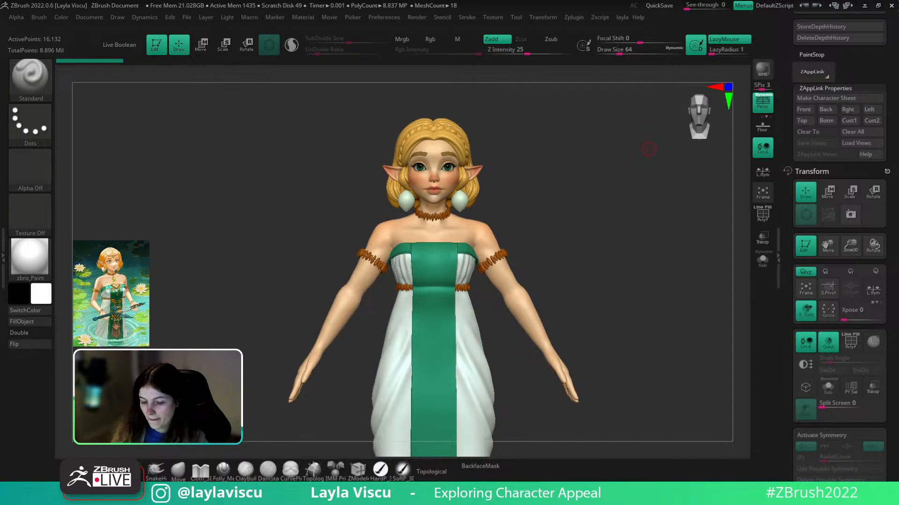
{"action": "left_click_drag", "start_coordinate": [644, 267], "coordinate": [654, 347]}
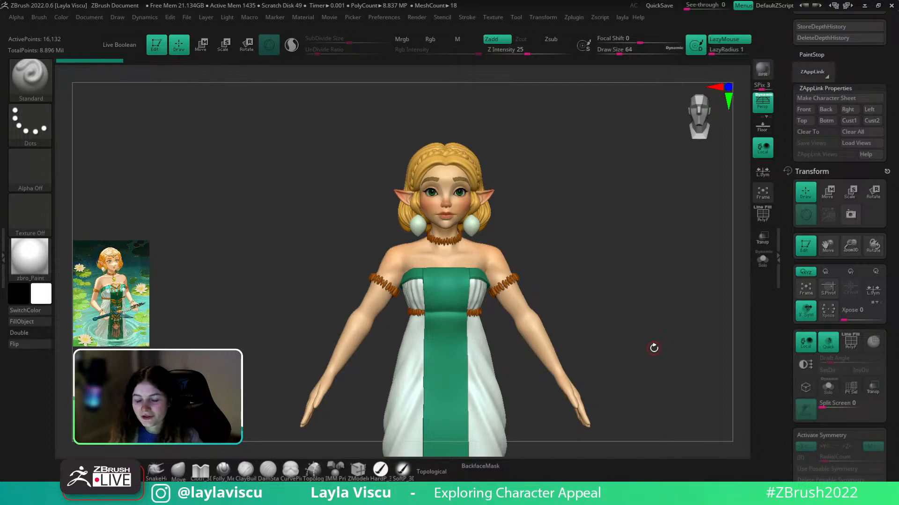
{"action": "left_click_drag", "start_coordinate": [653, 348], "coordinate": [598, 263]}
- Select zelda_v004_003, check its wireframe, and subdivide it once to 486,134 points
{"action": "left_click", "coordinate": [178, 471]}
{"action": "right_click_drag", "start_coordinate": [552, 246], "coordinate": [557, 303], "text": "ctrl"}
{"action": "left_click", "coordinate": [562, 317], "text": "alt"}
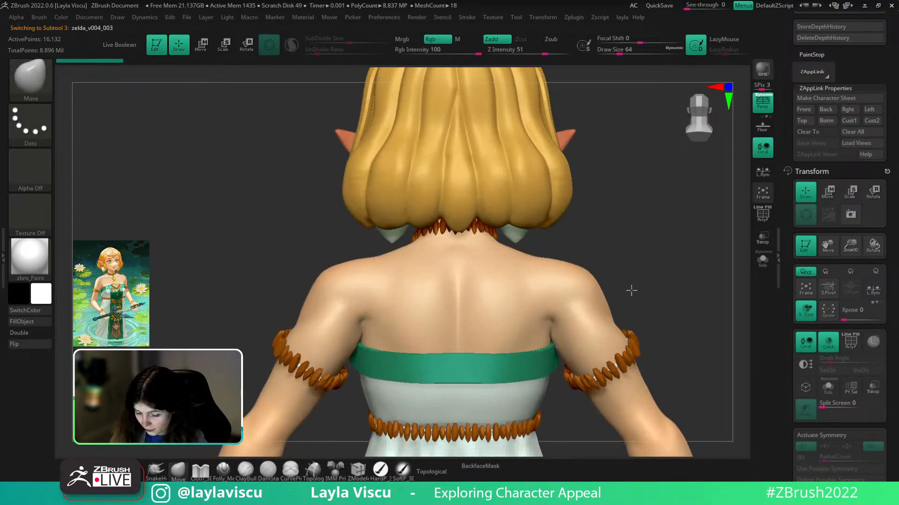
{"action": "left_click_drag", "start_coordinate": [630, 289], "coordinate": [607, 242], "text": "alt"}
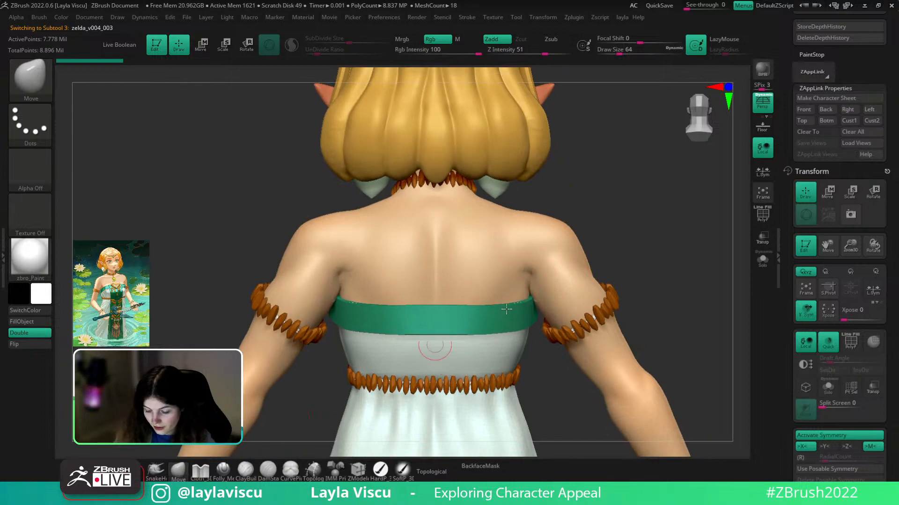
{"action": "key", "text": "shift+f"}
{"action": "key", "text": "shift+f"}
{"action": "key", "text": "shift+f"}
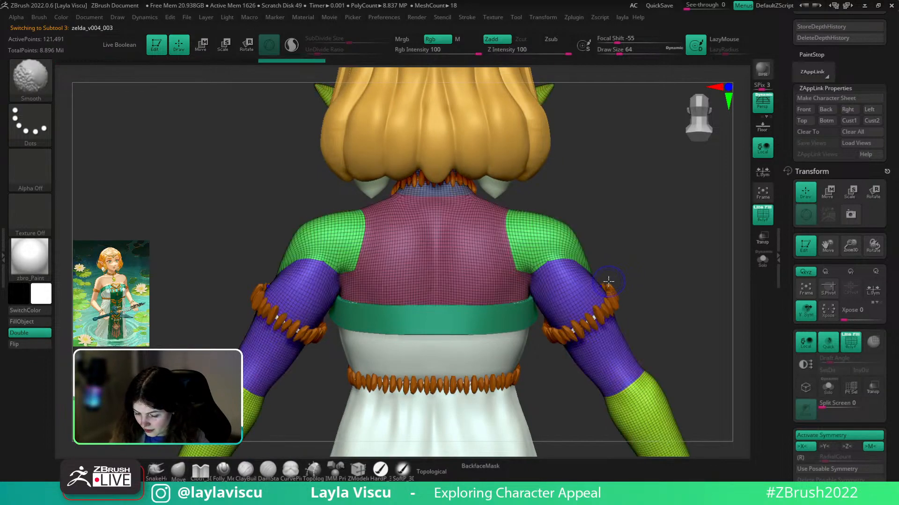
{"action": "key", "text": "shift+f"}
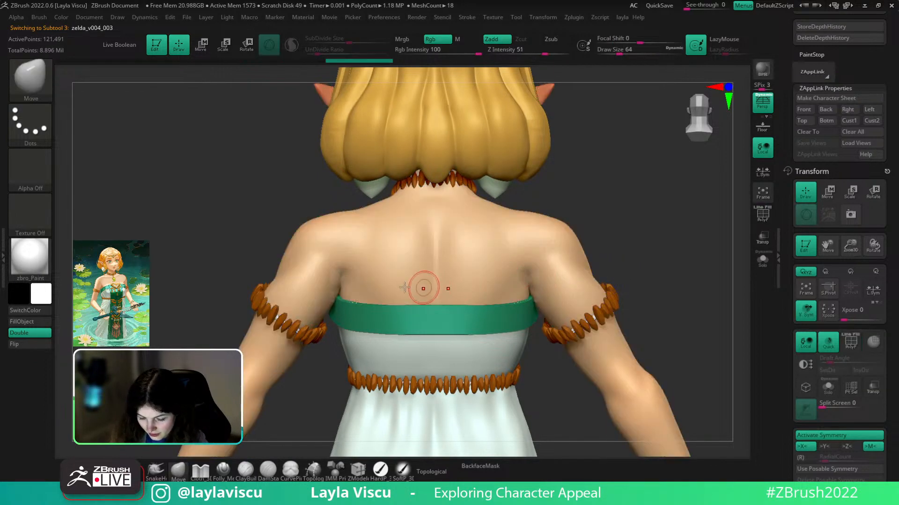
{"action": "key", "text": "ctrl+d"}
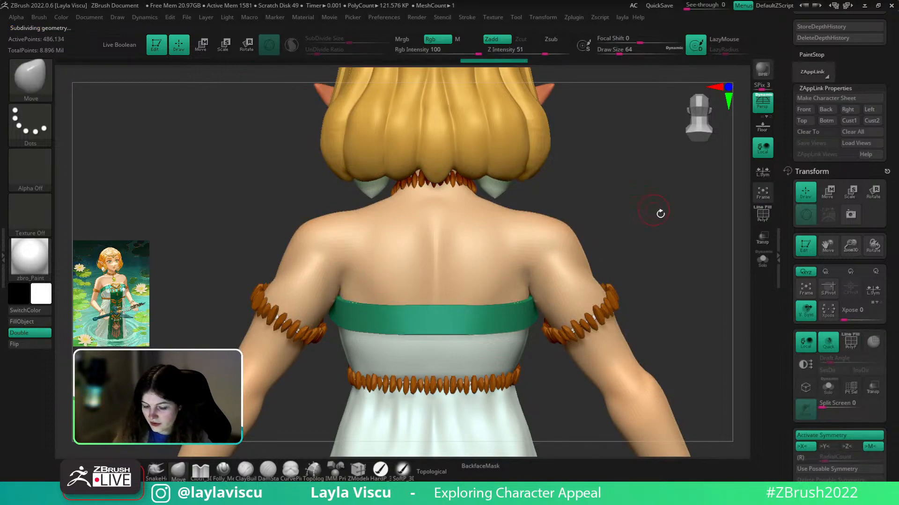
{"action": "key", "text": "f"}
{"action": "left_click_drag", "start_coordinate": [632, 259], "coordinate": [634, 302]}
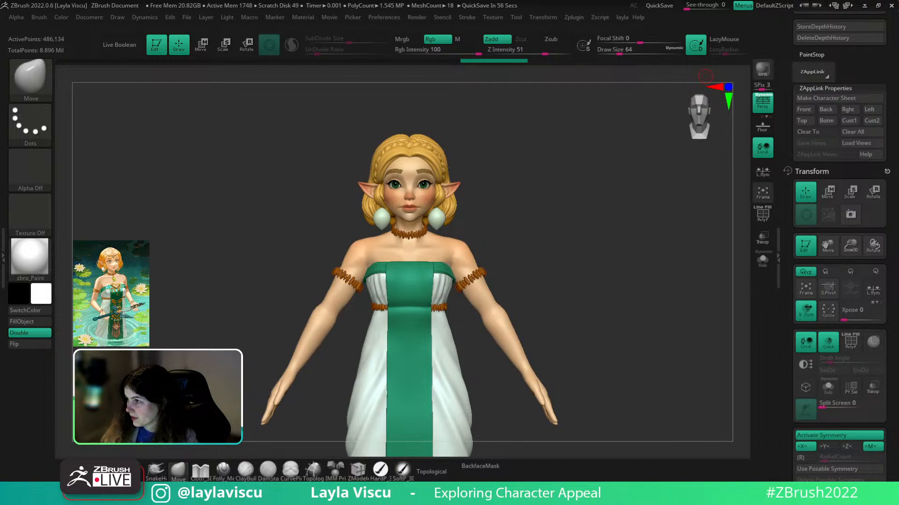
- Bring the PureRef Zelda board over ZBrush and zoom in on the lily-pond princess painting
{"action": "right_click_drag", "start_coordinate": [898, 0], "coordinate": [506, 184]}
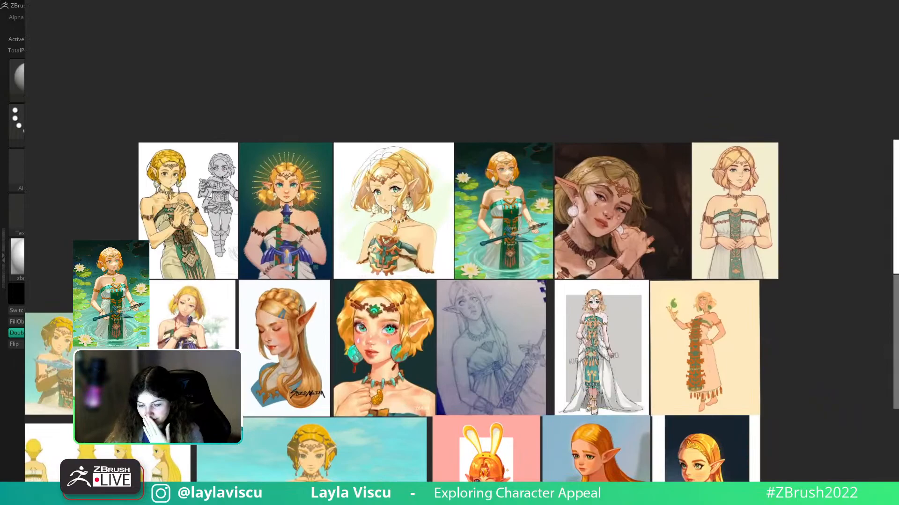
{"action": "scroll", "coordinate": [397, 213], "scroll_direction": "up", "scroll_amount": 2}
{"action": "scroll", "coordinate": [450, 203], "scroll_direction": "down", "scroll_amount": 1}
{"action": "scroll", "coordinate": [450, 203], "scroll_direction": "down", "scroll_amount": 5}
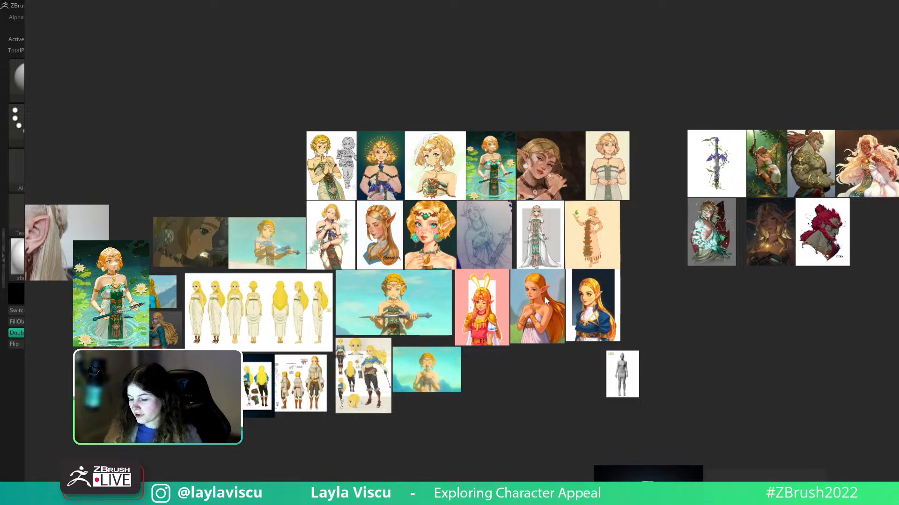
{"action": "left_click_drag", "start_coordinate": [748, 298], "coordinate": [843, 180]}
{"action": "right_click_drag", "start_coordinate": [844, 180], "coordinate": [718, 292]}
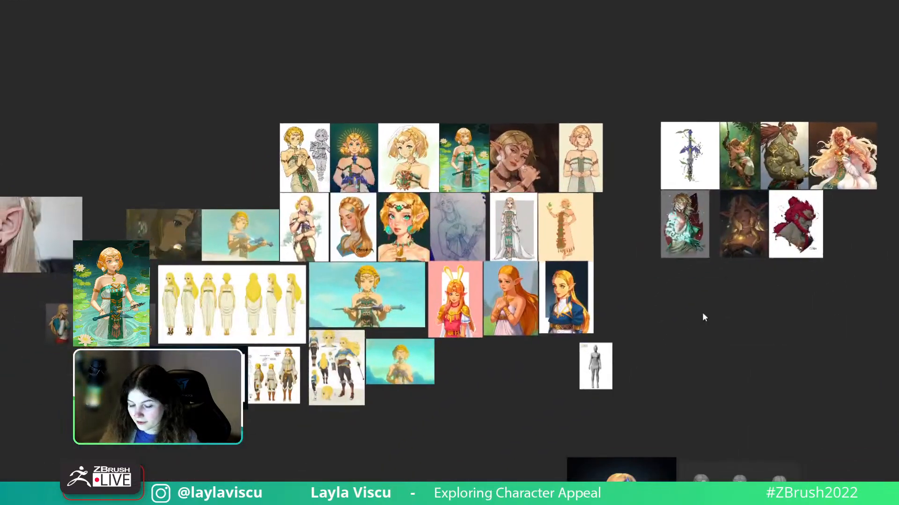
{"action": "scroll", "coordinate": [399, 211], "scroll_direction": "up", "scroll_amount": 4}
{"action": "scroll", "coordinate": [400, 164], "scroll_direction": "up", "scroll_amount": 1}
{"action": "middle_click_drag", "start_coordinate": [399, 165], "coordinate": [388, 296]}
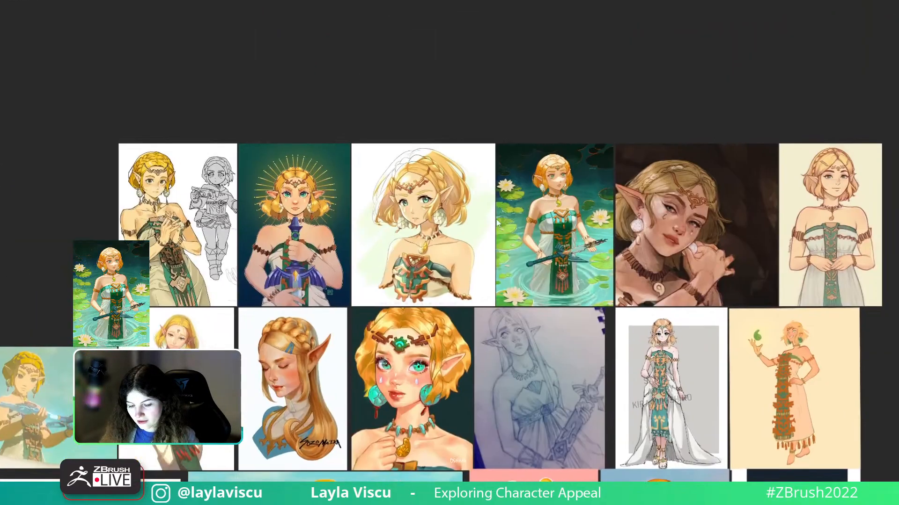
{"action": "scroll", "coordinate": [646, 230], "scroll_direction": "up", "scroll_amount": 2}
{"action": "scroll", "coordinate": [475, 160], "scroll_direction": "up", "scroll_amount": 3}
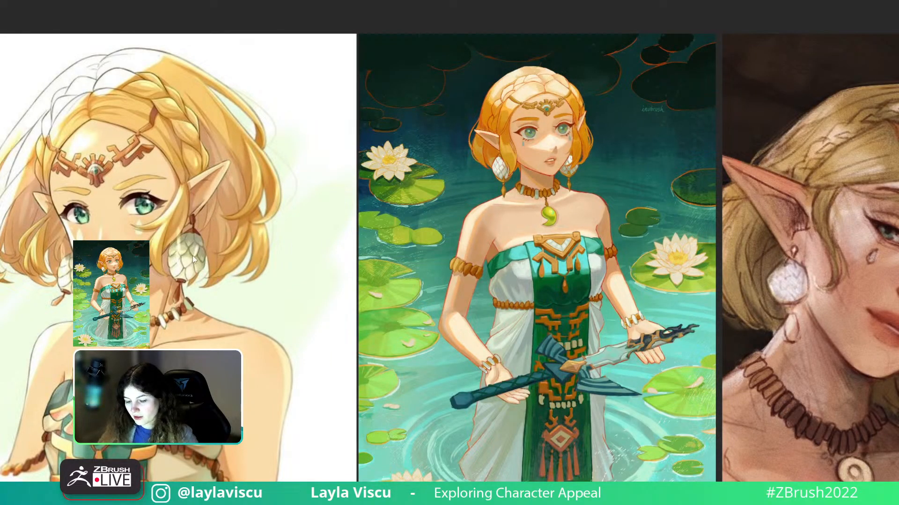
- Zoom the PureRef board out and drag it aside so the ZBrush sculpt shows again
{"action": "scroll", "coordinate": [207, 266], "scroll_direction": "down", "scroll_amount": 6}
{"action": "right_click_drag", "start_coordinate": [217, 317], "coordinate": [705, 0]}
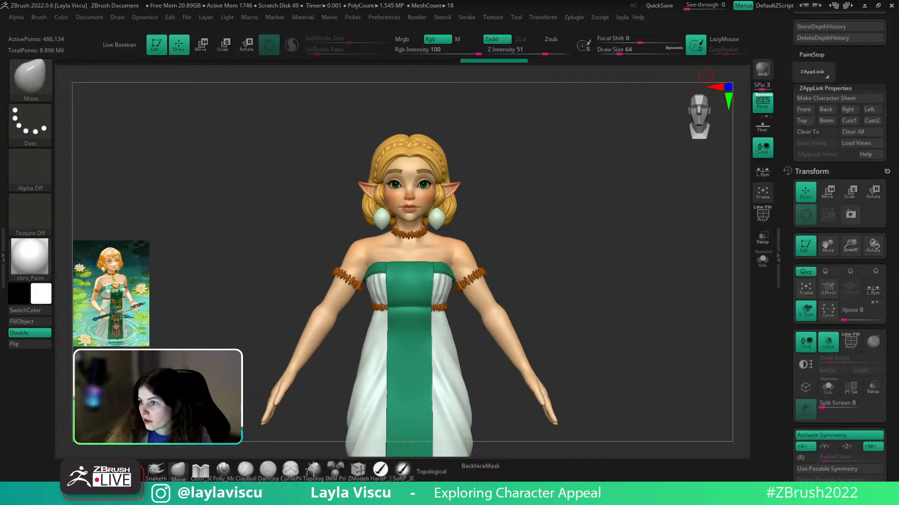
- Zoom in on the face from the left side and select the earrings subtool (Subtool 19)
{"action": "left_click_drag", "start_coordinate": [568, 287], "coordinate": [661, 318]}
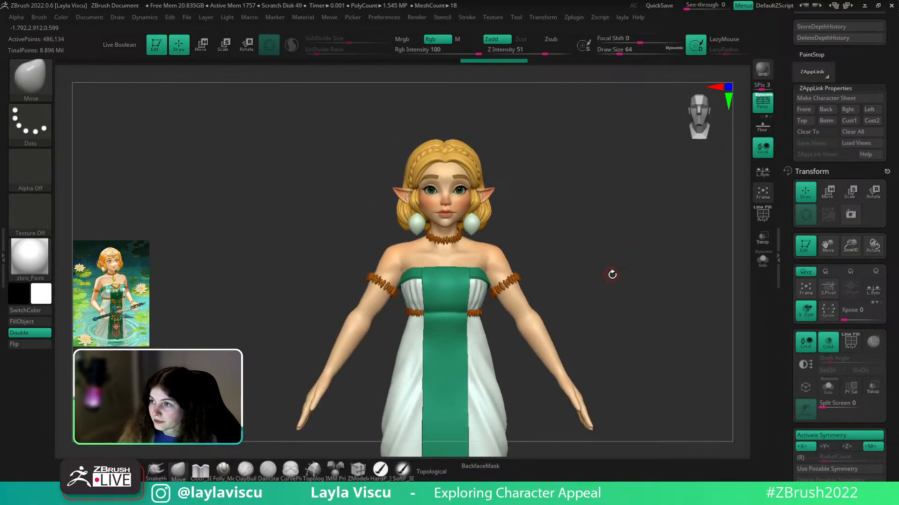
{"action": "right_click_drag", "start_coordinate": [611, 275], "coordinate": [644, 275], "text": "alt"}
{"action": "right_click_drag", "start_coordinate": [538, 230], "coordinate": [532, 262], "text": "ctrl"}
{"action": "left_click", "coordinate": [510, 233], "text": "alt"}
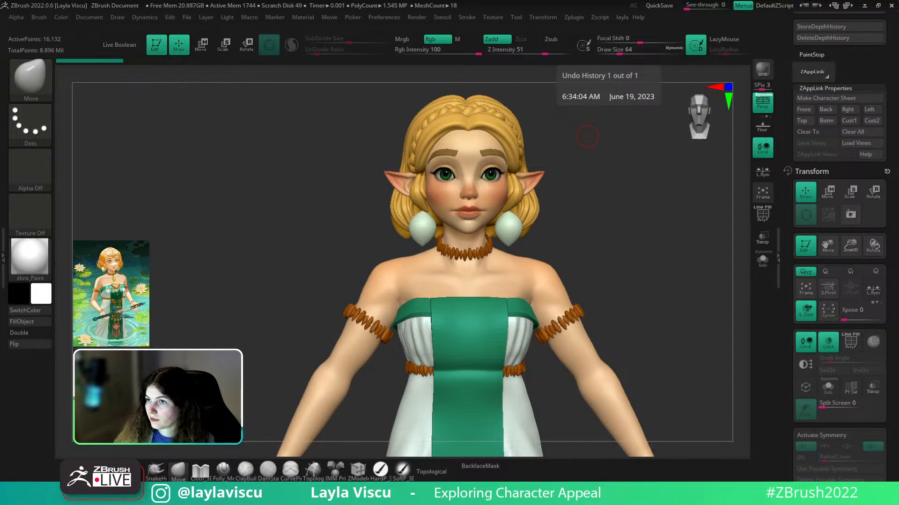
- Inspect the earrings in Solo, then select PM3D_Sphere3D1_3 from the subtool list
{"action": "left_click_drag", "start_coordinate": [657, 283], "coordinate": [625, 285]}
{"action": "left_click", "coordinate": [763, 258]}
{"action": "left_click_drag", "start_coordinate": [703, 275], "coordinate": [675, 277]}
{"action": "left_click", "coordinate": [765, 269]}
{"action": "left_click_drag", "start_coordinate": [892, 328], "coordinate": [883, 232]}
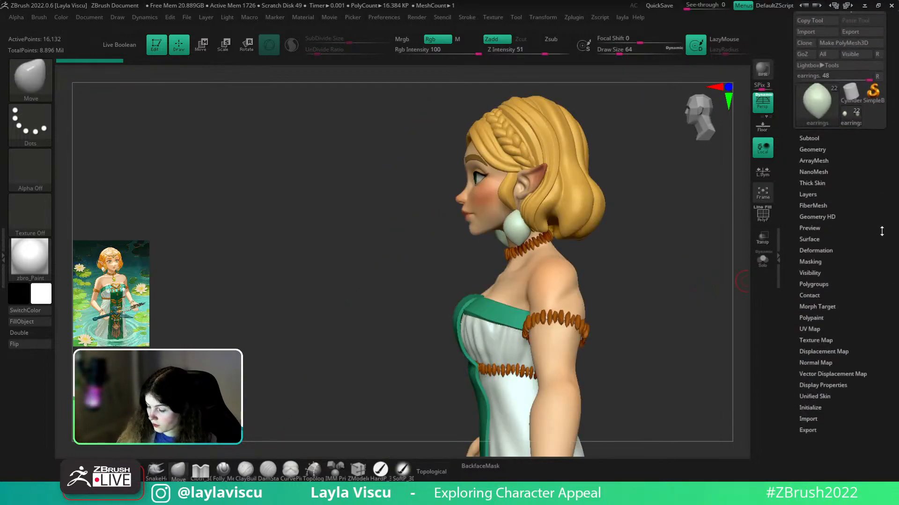
{"action": "left_click", "coordinate": [808, 136]}
{"action": "left_click_drag", "start_coordinate": [817, 89], "coordinate": [835, 90]}
{"action": "left_click", "coordinate": [838, 276]}
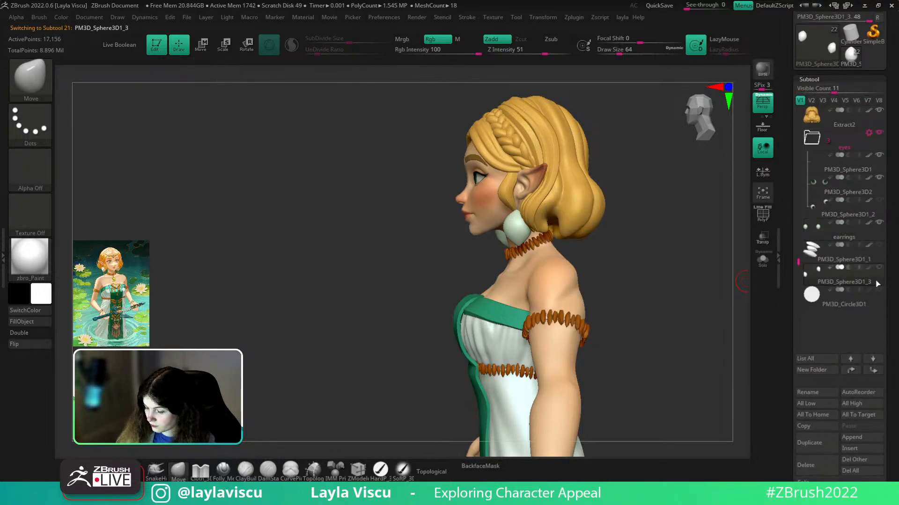
- Scale both earring spheres down on Y with the gizmo into flatter, pointed ovals
{"action": "key", "text": "shift+f"}
{"action": "left_click_drag", "start_coordinate": [683, 305], "coordinate": [727, 262]}
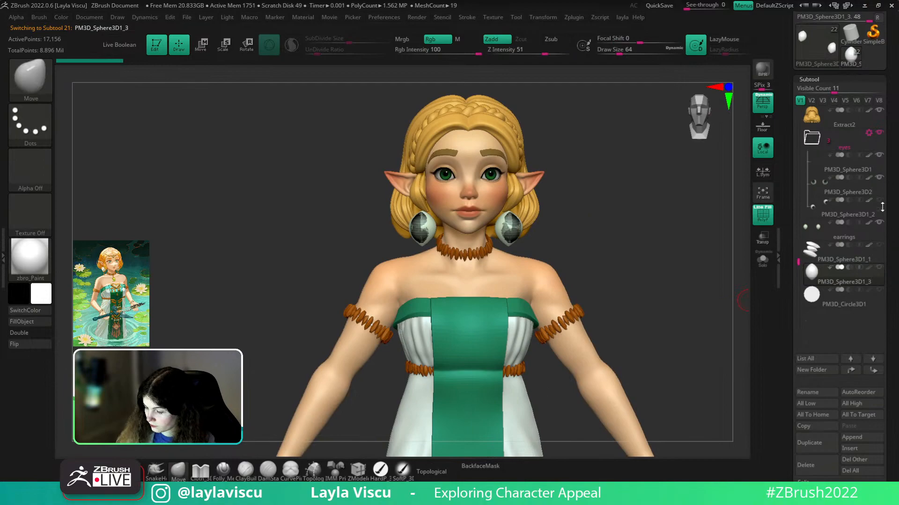
{"action": "key", "text": "shift+f"}
{"action": "key", "text": "w"}
{"action": "key", "text": "f"}
{"action": "left_click_drag", "start_coordinate": [514, 215], "coordinate": [515, 261]}
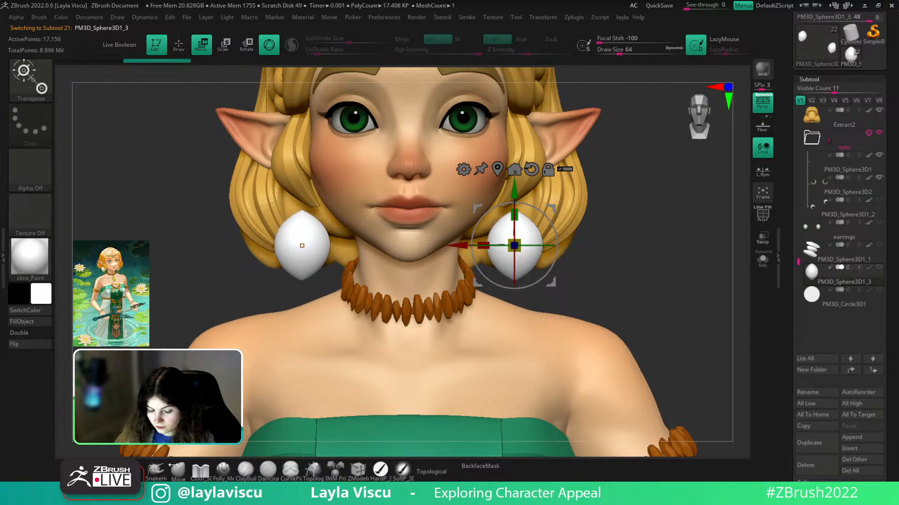
{"action": "key", "text": "q"}
{"action": "mouse_move", "coordinate": [625, 251]}
{"action": "left_mouse_down"}
{"action": "mouse_move", "coordinate": [616, 255]}
{"action": "mouse_move", "coordinate": [626, 268]}
{"action": "left_mouse_up"}
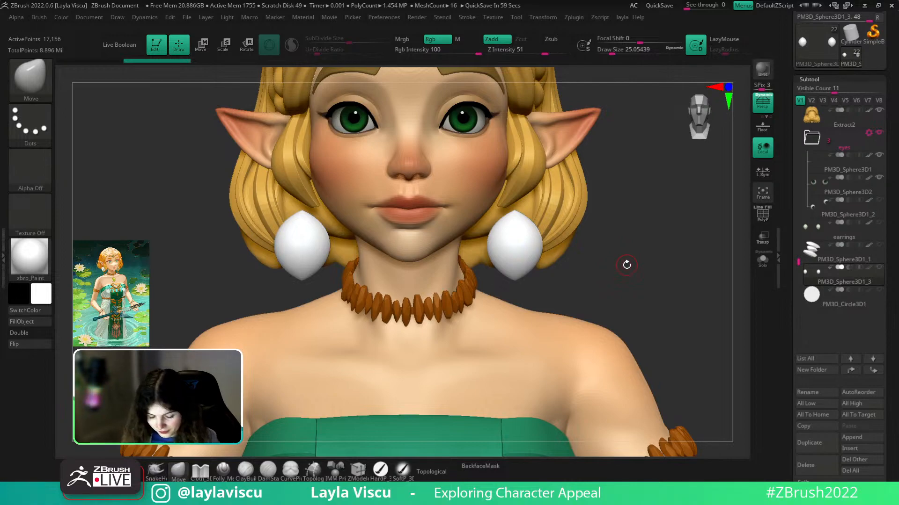
{"action": "scroll", "coordinate": [866, 210], "scroll_direction": "down", "scroll_amount": 3}
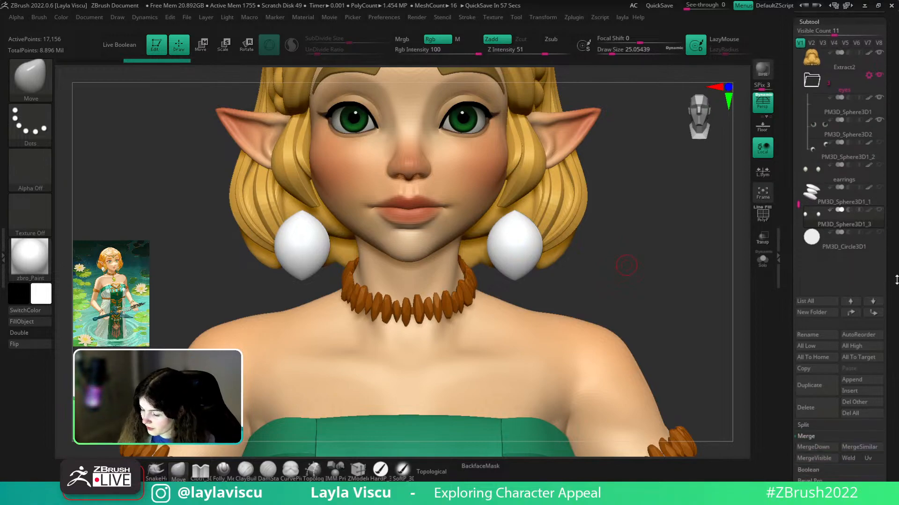
{"action": "key", "text": "shift+f"}
{"action": "key", "text": "shift+f"}
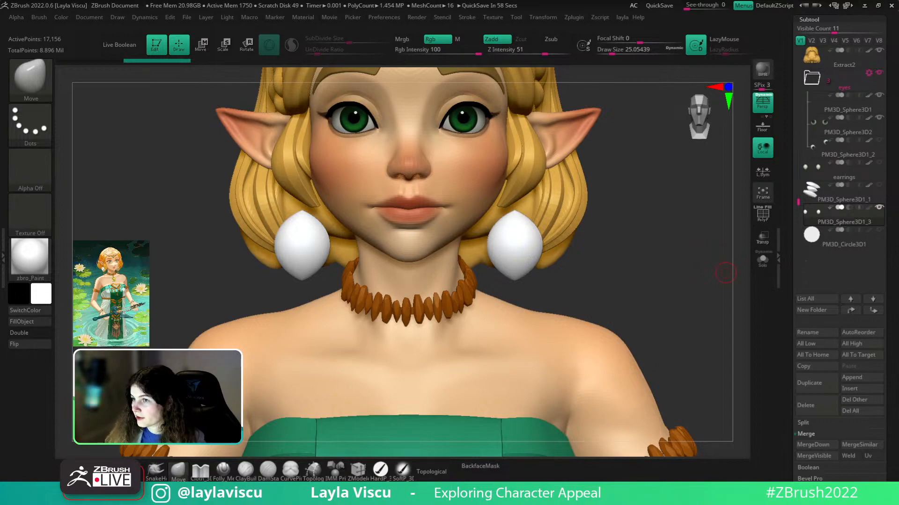
{"action": "right_click_drag", "start_coordinate": [898, 160], "coordinate": [414, 243]}
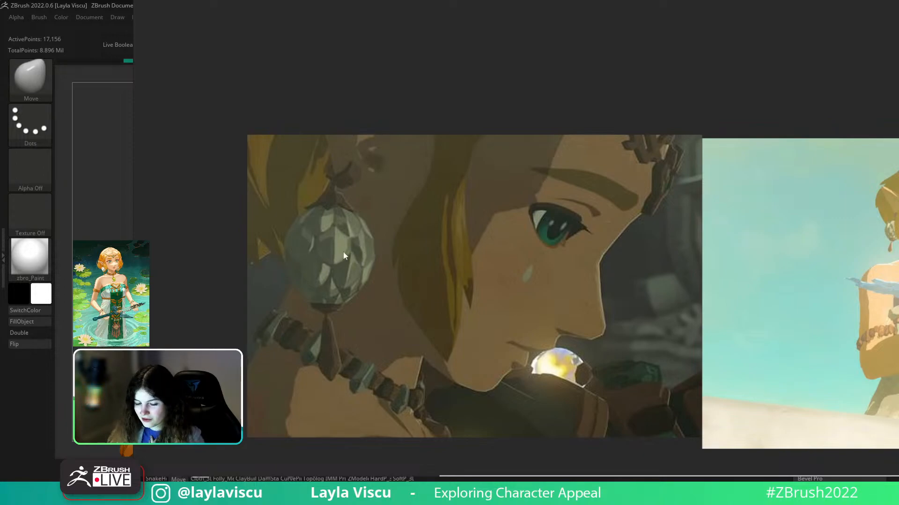
{"action": "key", "text": "alt+Tab"}
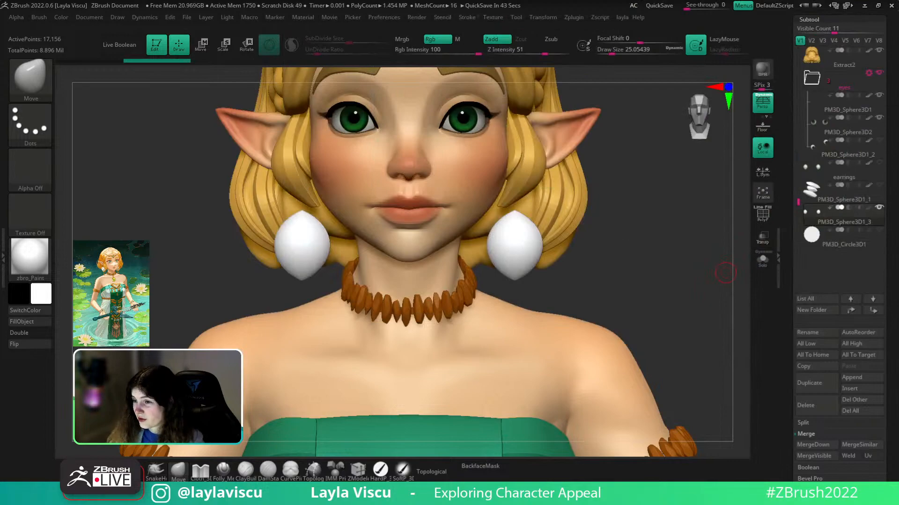
{"action": "left_click_drag", "start_coordinate": [675, 306], "coordinate": [683, 329]}
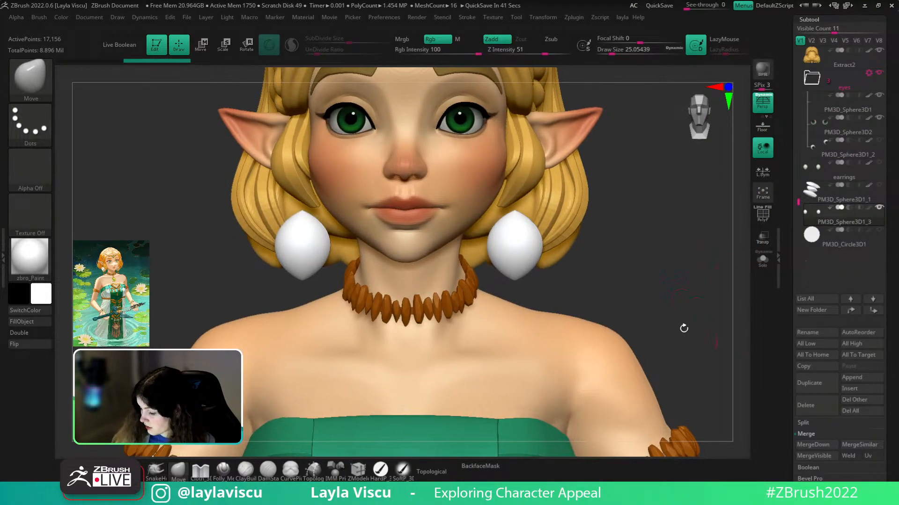
- Append a Circle3D mesh as PM3D_Circle3D1_1 and show it alone with Solo
{"action": "left_click", "coordinate": [859, 379]}
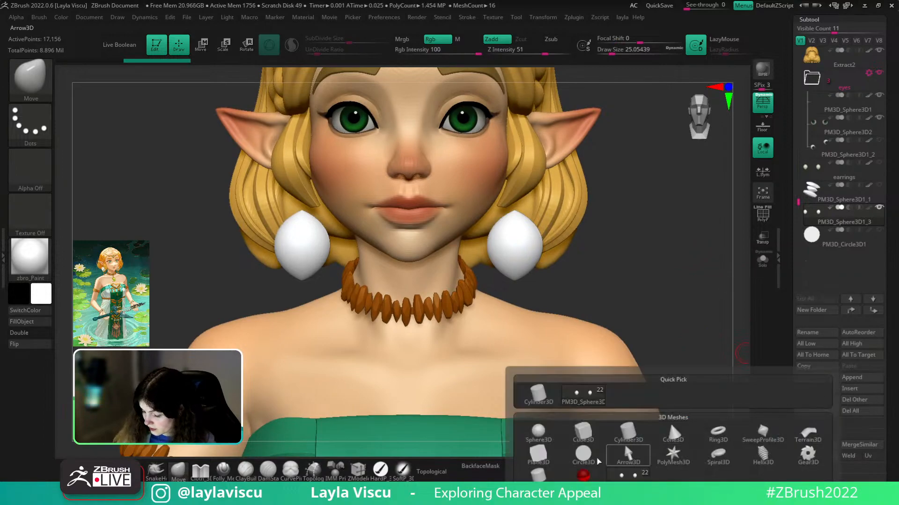
{"action": "left_click", "coordinate": [582, 459]}
{"action": "left_click", "coordinate": [808, 267]}
{"action": "mouse_move", "coordinate": [593, 262]}
{"action": "right_mouse_down", "text": "ctrl"}
{"action": "mouse_move", "coordinate": [626, 244]}
{"action": "mouse_move", "coordinate": [613, 294]}
{"action": "right_mouse_up", "text": "ctrl"}
{"action": "left_click_drag", "start_coordinate": [793, 276], "coordinate": [790, 255]}
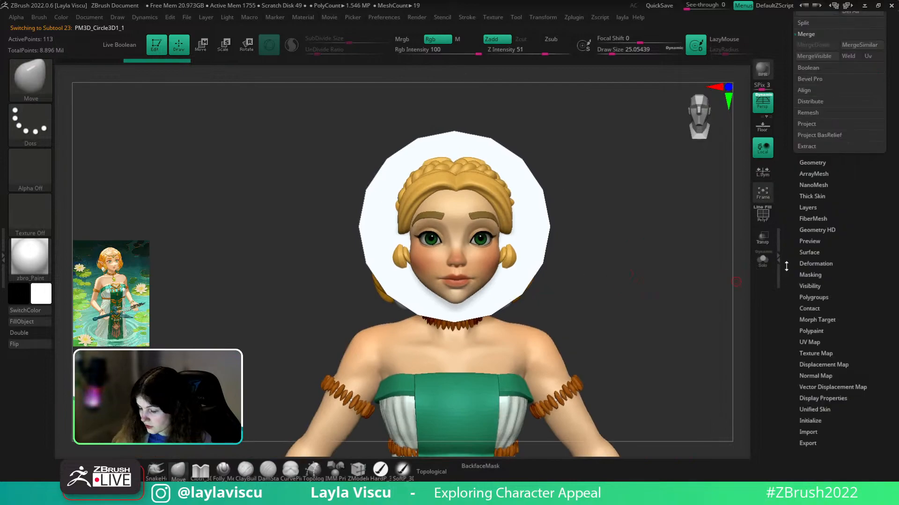
{"action": "left_click", "coordinate": [762, 260]}
{"action": "scroll", "coordinate": [889, 287], "scroll_direction": "up", "scroll_amount": 5}
- Show the circle's wireframe and delete the duplicate circle subtool
{"action": "key", "text": "shift"}
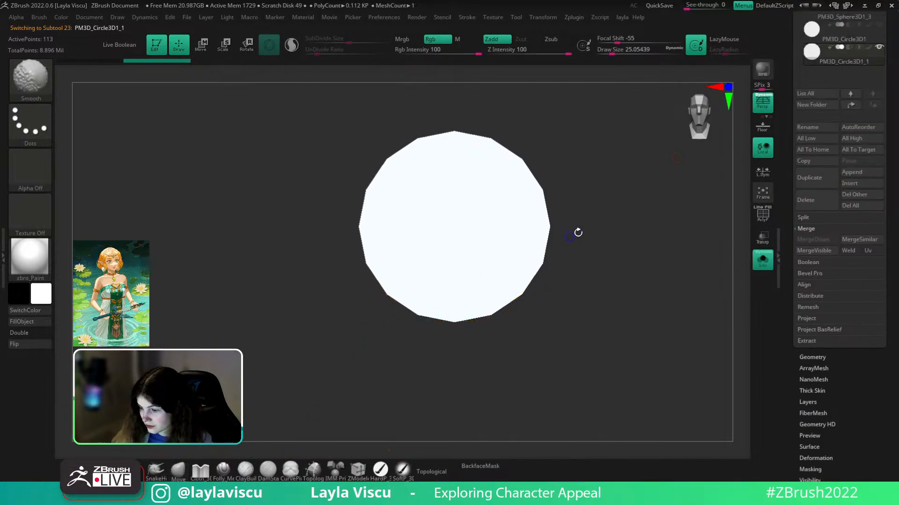
{"action": "key", "text": "shift+f"}
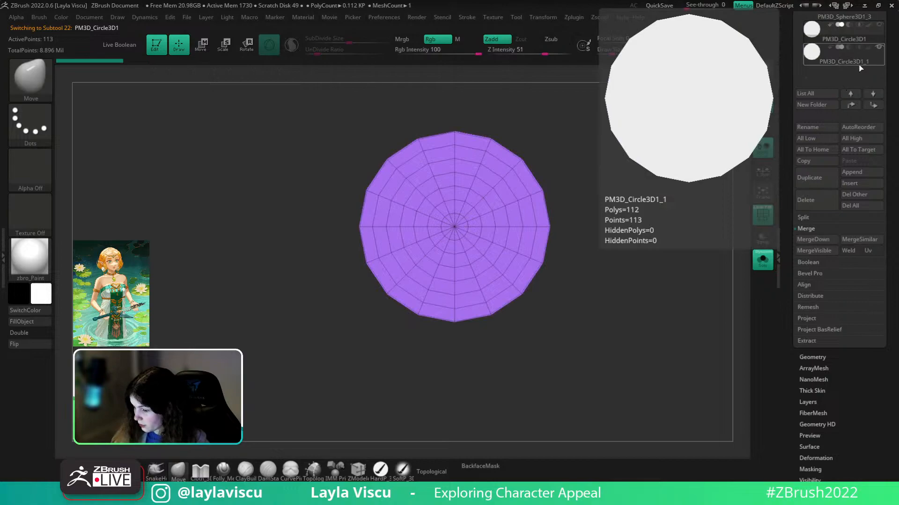
{"action": "left_click", "coordinate": [818, 210]}
{"action": "left_click", "coordinate": [729, 231]}
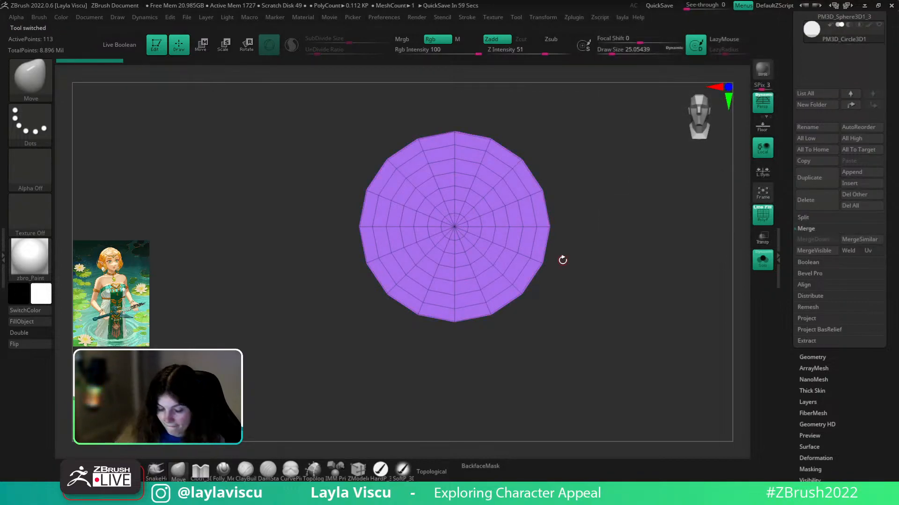
- Pull the circle into a pointed petal shape with a Move brush of about 299–445
{"action": "key", "text": "s"}
{"action": "left_click_drag", "start_coordinate": [482, 291], "coordinate": [504, 291]}
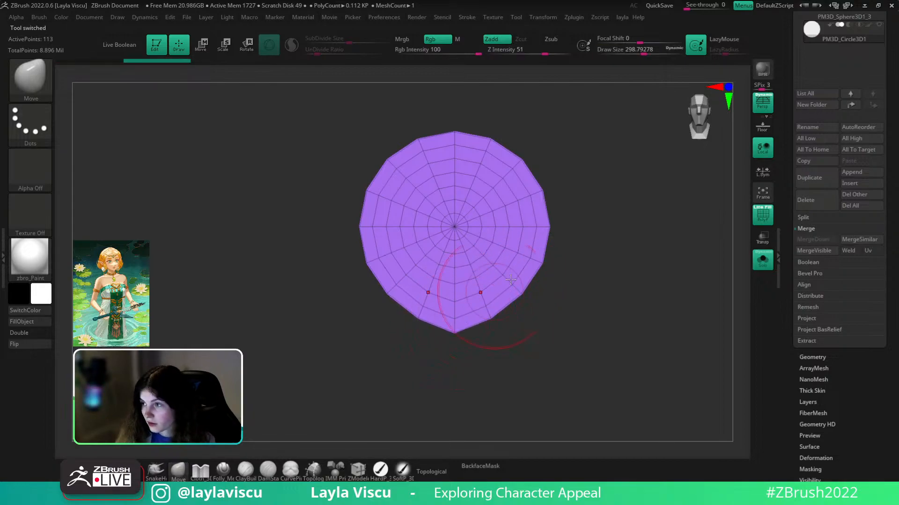
{"action": "left_click_drag", "start_coordinate": [455, 326], "coordinate": [471, 374]}
{"action": "mouse_move", "coordinate": [488, 173]}
{"action": "left_mouse_down"}
{"action": "mouse_move", "coordinate": [489, 154]}
{"action": "mouse_move", "coordinate": [482, 161]}
{"action": "left_mouse_up"}
{"action": "key", "text": "s"}
{"action": "left_click_drag", "start_coordinate": [474, 376], "coordinate": [473, 373]}
{"action": "right_click_drag", "start_coordinate": [582, 307], "coordinate": [610, 305], "text": "ctrl"}
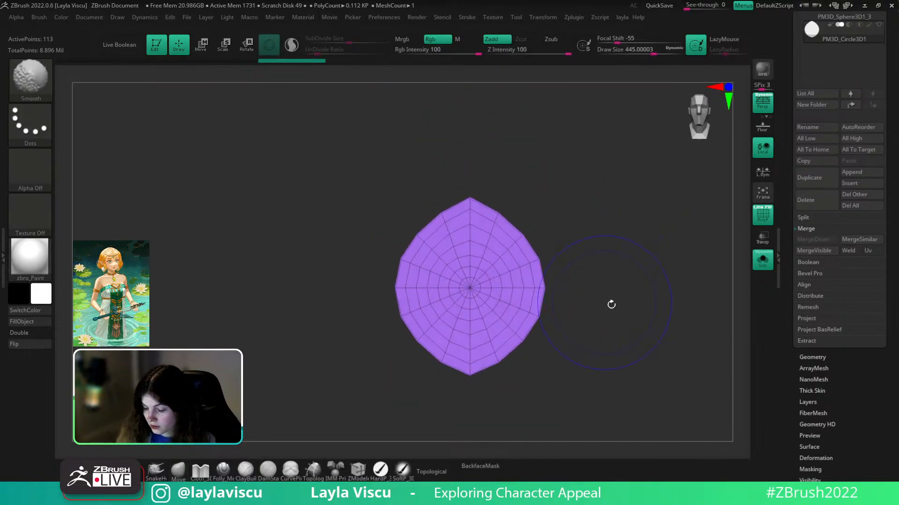
- ZRemesh the petal into an even quad grid at Target Polygons 0.1
{"action": "left_click", "coordinate": [812, 357]}
{"action": "left_click", "coordinate": [814, 341]}
{"action": "left_click", "coordinate": [812, 223]}
{"action": "left_click_drag", "start_coordinate": [810, 273], "coordinate": [797, 273]}
{"action": "left_click", "coordinate": [809, 224]}
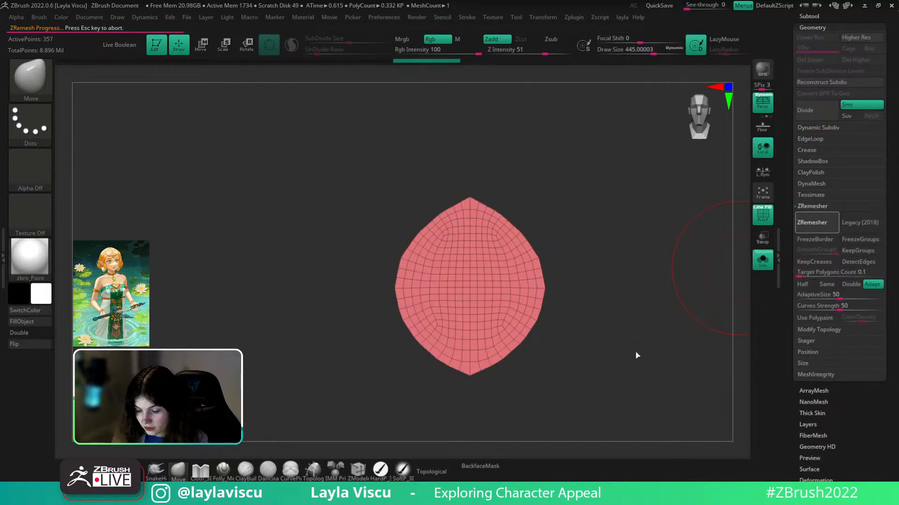
{"action": "left_click_drag", "start_coordinate": [621, 358], "coordinate": [651, 331], "text": "alt"}
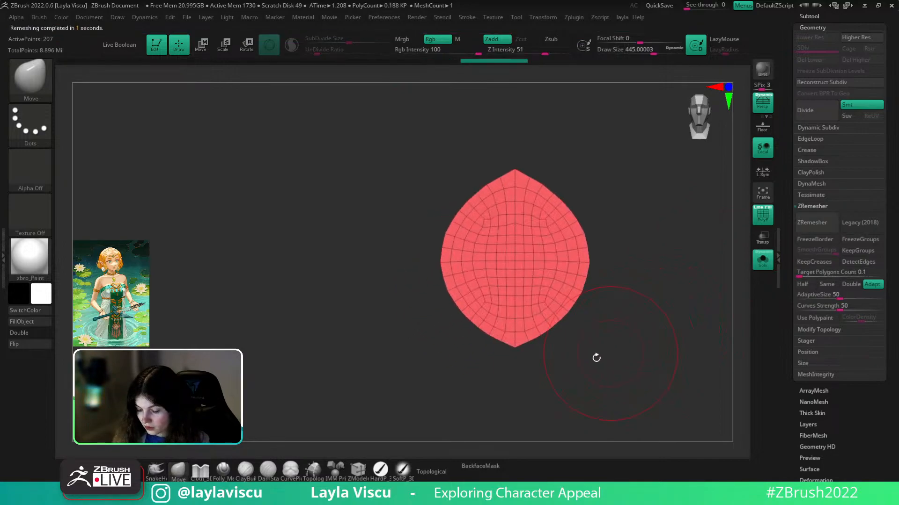
- Carve a crease from tip to bottom down the petal's middle with Folly_Mech Cut
{"action": "left_click", "coordinate": [224, 470]}
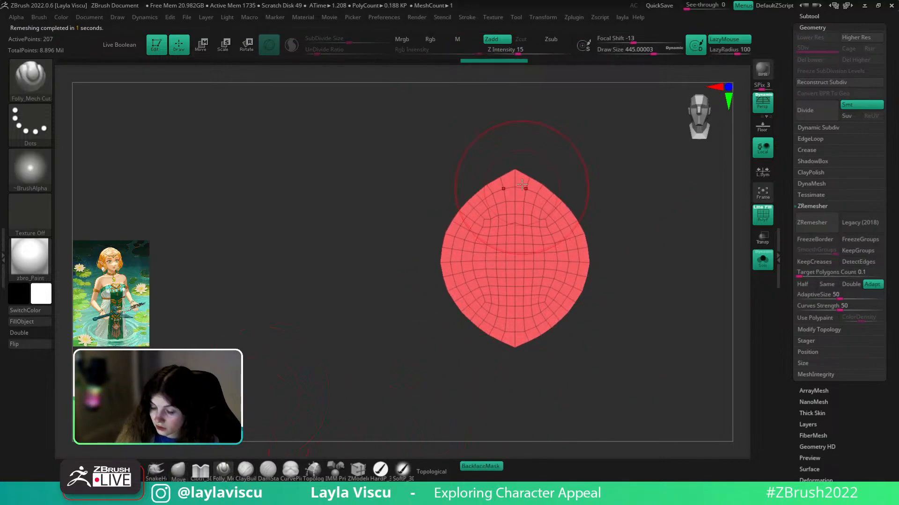
{"action": "left_click_drag", "start_coordinate": [514, 173], "coordinate": [512, 386]}
{"action": "key", "text": "ctrl+z"}
{"action": "mouse_move", "coordinate": [611, 219]}
{"action": "left_mouse_down"}
{"action": "mouse_move", "coordinate": [530, 209]}
{"action": "mouse_move", "coordinate": [515, 389]}
{"action": "left_mouse_up"}
{"action": "key", "text": "s"}
{"action": "left_click_drag", "start_coordinate": [521, 376], "coordinate": [581, 314]}
{"action": "key", "text": "ctrl+z"}
{"action": "left_click_drag", "start_coordinate": [515, 174], "coordinate": [520, 431]}
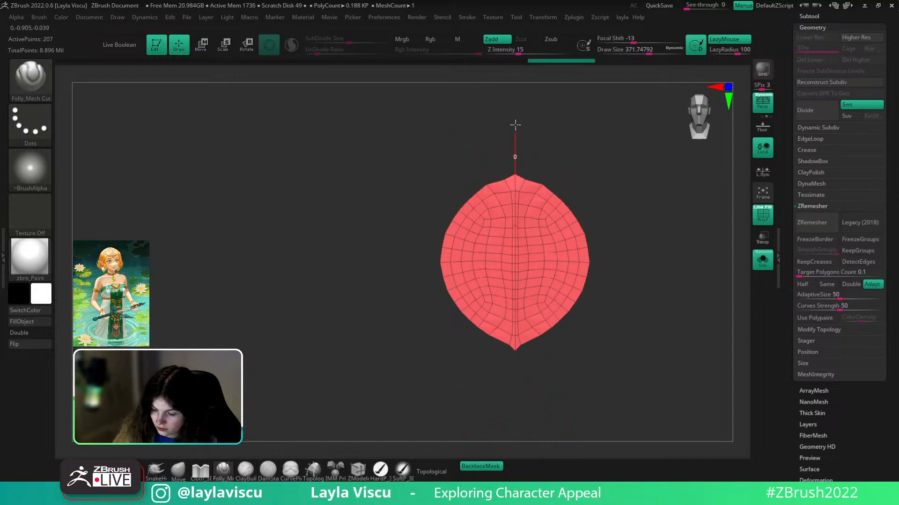
- Retry pulling the petal's top edge with a smaller Move brush of about 132
{"action": "key", "text": "b"}
{"action": "key", "text": "m"}
{"action": "key", "text": "v"}
{"action": "key", "text": "s"}
{"action": "left_click", "coordinate": [545, 180]}
{"action": "mouse_move", "coordinate": [540, 183]}
{"action": "left_mouse_down"}
{"action": "mouse_move", "coordinate": [535, 171]}
{"action": "mouse_move", "coordinate": [542, 183]}
{"action": "left_mouse_up"}
{"action": "key", "text": "ctrl+z"}
{"action": "key", "text": "s"}
{"action": "left_click", "coordinate": [553, 184]}
{"action": "key", "text": "s"}
{"action": "left_click_drag", "start_coordinate": [542, 338], "coordinate": [539, 338]}
- Pick the ClayBuildup brush at about size 274 with the petal in front view
{"action": "mouse_move", "coordinate": [570, 322]}
{"action": "right_mouse_down", "text": "ctrl"}
{"action": "mouse_move", "coordinate": [591, 287]}
{"action": "mouse_move", "coordinate": [583, 316]}
{"action": "mouse_move", "coordinate": [566, 267]}
{"action": "right_mouse_up", "text": "ctrl"}
{"action": "key", "text": "s"}
{"action": "left_click_drag", "start_coordinate": [560, 262], "coordinate": [650, 253]}
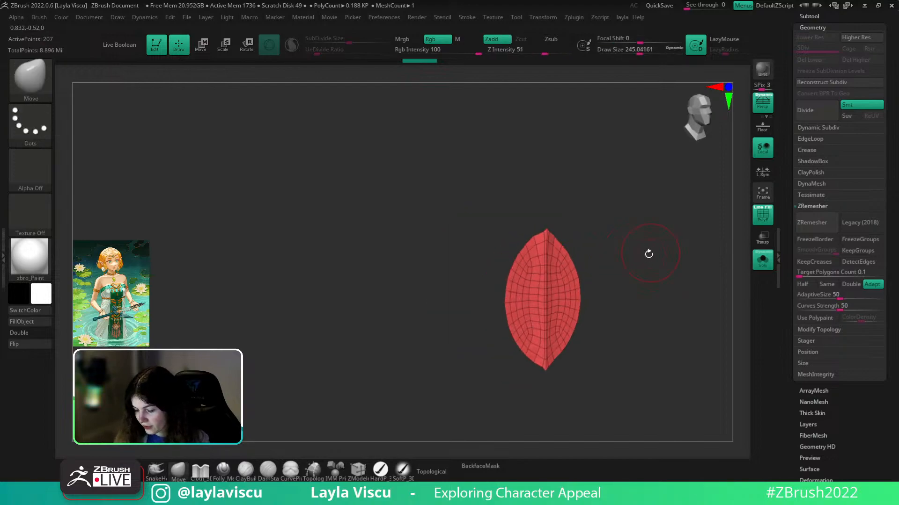
{"action": "right_click_drag", "start_coordinate": [601, 308], "coordinate": [555, 267], "text": "alt"}
{"action": "key", "text": "b"}
{"action": "key", "text": "c"}
{"action": "key", "text": "b"}
{"action": "mouse_move", "coordinate": [587, 261]}
{"action": "left_mouse_down"}
{"action": "mouse_move", "coordinate": [557, 270]}
{"action": "mouse_move", "coordinate": [520, 249]}
{"action": "left_mouse_up"}
{"action": "key", "text": "s"}
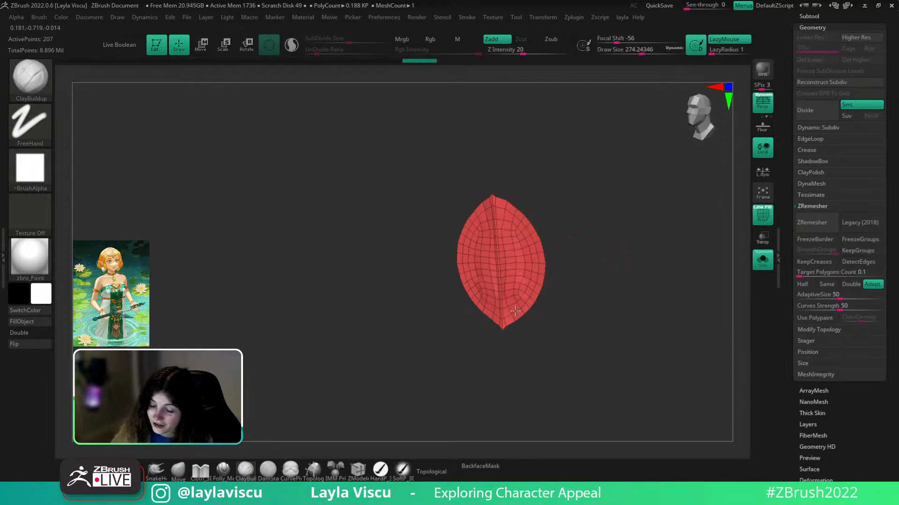
- Build up clay along both sides of the petal's midrib and smooth the surface
{"action": "key", "text": "ctrl+z"}
{"action": "left_click_drag", "start_coordinate": [503, 204], "coordinate": [513, 305]}
{"action": "left_click_drag", "start_coordinate": [504, 225], "coordinate": [510, 302]}
{"action": "left_click_drag", "start_coordinate": [502, 208], "coordinate": [505, 312]}
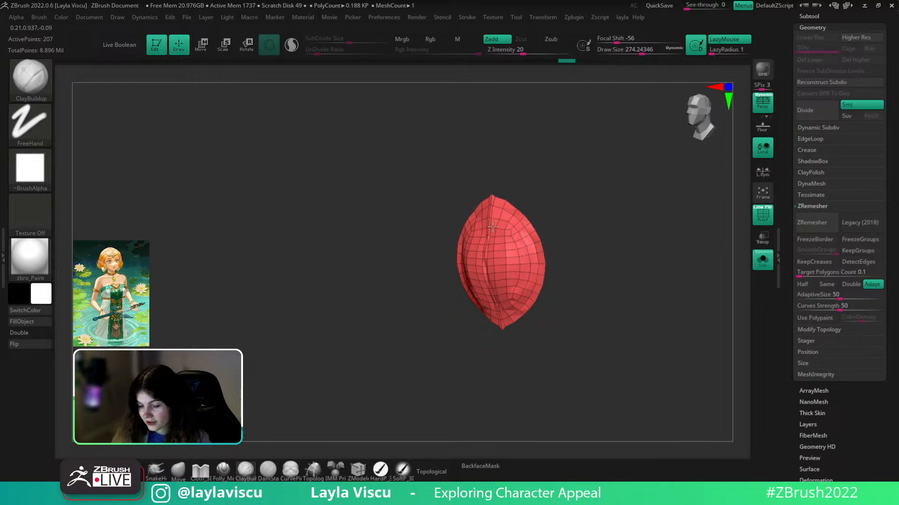
{"action": "key", "text": "shift"}
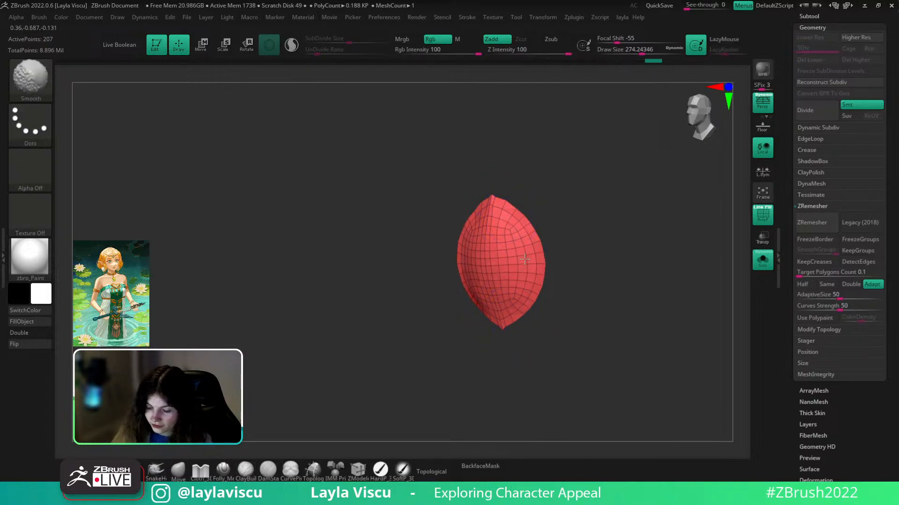
{"action": "left_click_drag", "start_coordinate": [546, 227], "coordinate": [521, 260], "text": "shift"}
{"action": "left_click", "coordinate": [245, 470]}
{"action": "left_click_drag", "start_coordinate": [492, 206], "coordinate": [494, 323]}
{"action": "key", "text": "ctrl+z"}
- Recut the centre crease with Folly_Mech Cut, then shrink the Move brush to about 167
{"action": "left_click", "coordinate": [224, 470]}
{"action": "left_click_drag", "start_coordinate": [488, 200], "coordinate": [490, 394]}
{"action": "mouse_move", "coordinate": [576, 287]}
{"action": "left_mouse_down"}
{"action": "mouse_move", "coordinate": [554, 181]}
{"action": "mouse_move", "coordinate": [529, 196]}
{"action": "left_mouse_up"}
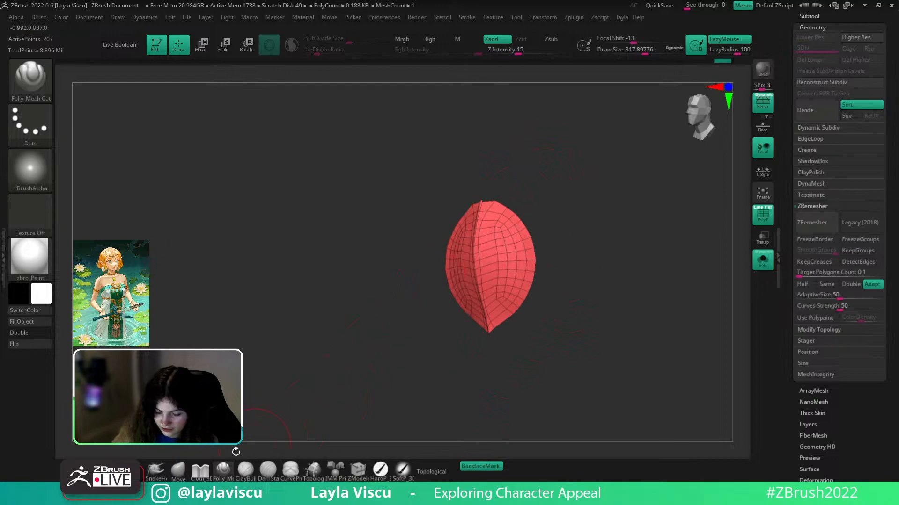
{"action": "left_click", "coordinate": [178, 469]}
{"action": "left_click_drag", "start_coordinate": [269, 287], "coordinate": [318, 269], "text": "shift"}
{"action": "key", "text": "s"}
{"action": "left_click", "coordinate": [485, 196]}
{"action": "key", "text": "s"}
{"action": "left_click", "coordinate": [489, 201]}
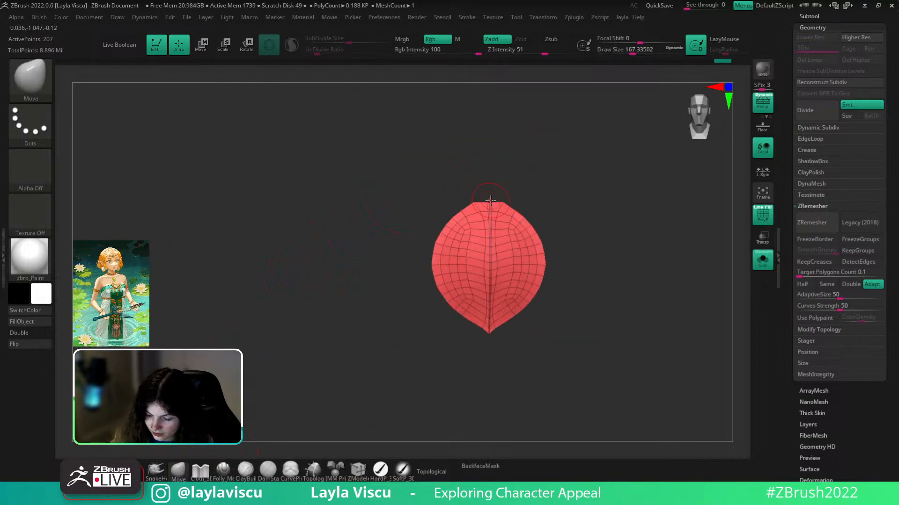
{"action": "left_click_drag", "start_coordinate": [537, 156], "coordinate": [571, 181]}
- Turn off the wireframe and give the petal BasicMaterial in a front view
{"action": "key", "text": "shift+f"}
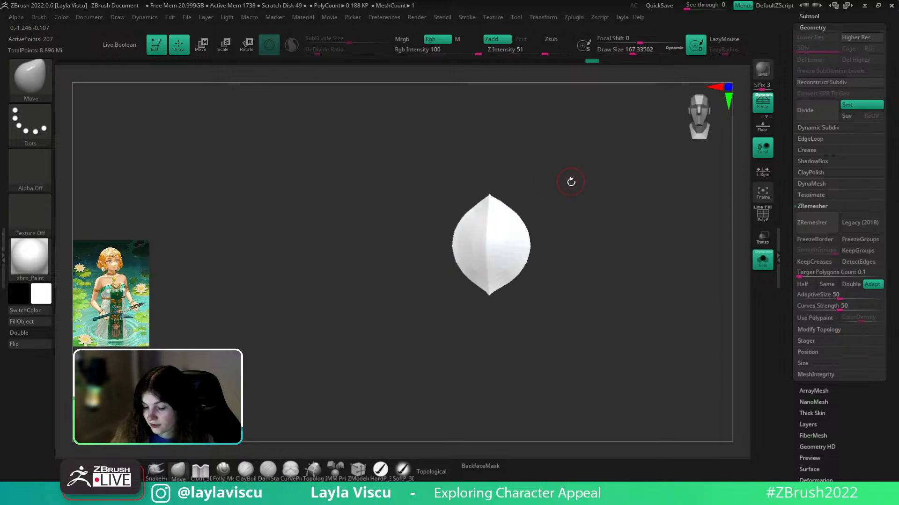
{"action": "left_click", "coordinate": [31, 264]}
{"action": "left_click", "coordinate": [177, 223]}
{"action": "left_click_drag", "start_coordinate": [580, 225], "coordinate": [585, 266], "text": "shift"}
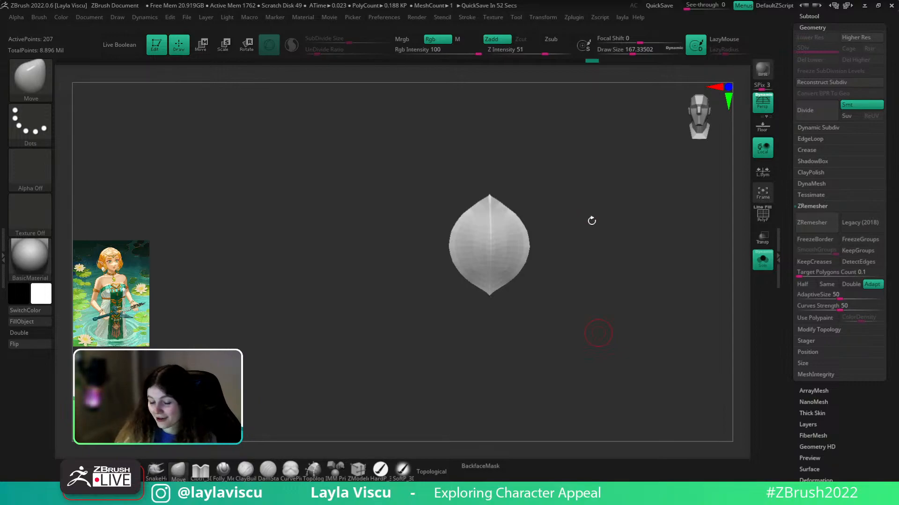
- Set ZModeler on the petal to the Slide action targeting complete edge loops
{"action": "right_click_drag", "start_coordinate": [595, 249], "coordinate": [578, 249]}
{"action": "key", "text": "shift+f"}
{"action": "right_click_drag", "start_coordinate": [538, 210], "coordinate": [531, 295], "text": "shift"}
{"action": "left_click", "coordinate": [358, 469]}
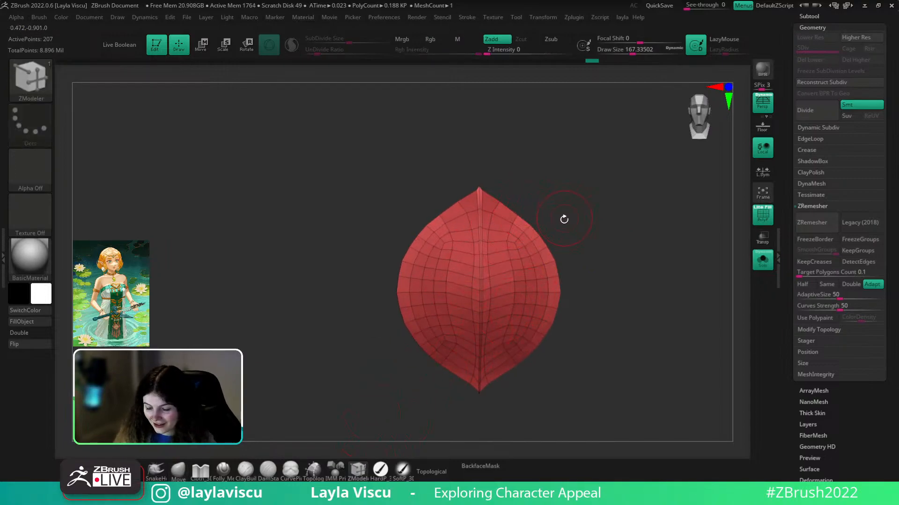
{"action": "right_click_drag", "start_coordinate": [564, 217], "coordinate": [549, 213]}
{"action": "key", "text": "space"}
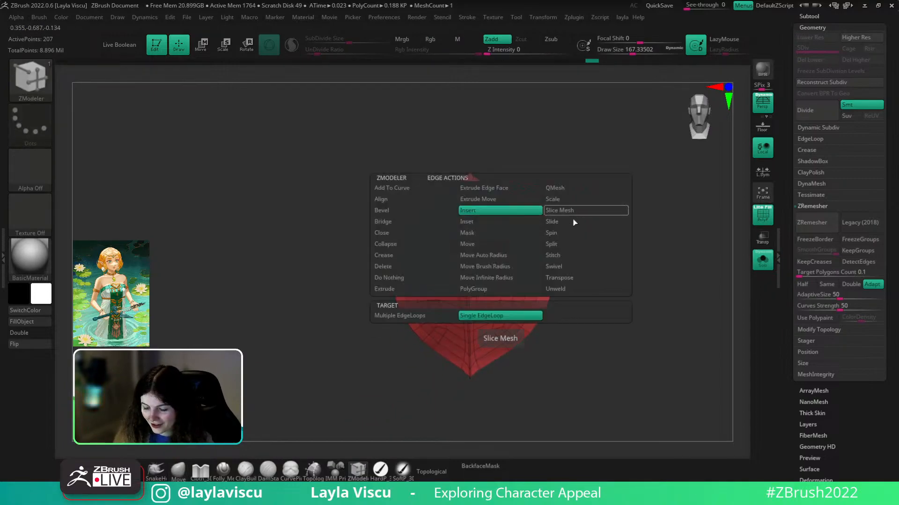
{"action": "left_click", "coordinate": [582, 222]}
{"action": "left_click", "coordinate": [511, 319]}
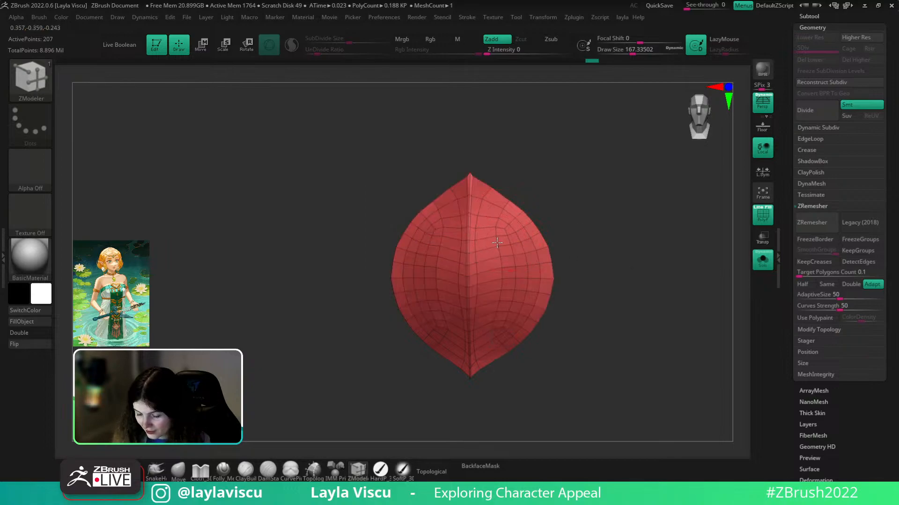
- Undo the extruded polygons, redo the thinning, and check the petal's front and profile
{"action": "key", "text": "super+x"}
{"action": "key", "text": "Escape"}
{"action": "key", "text": "ctrl+z"}
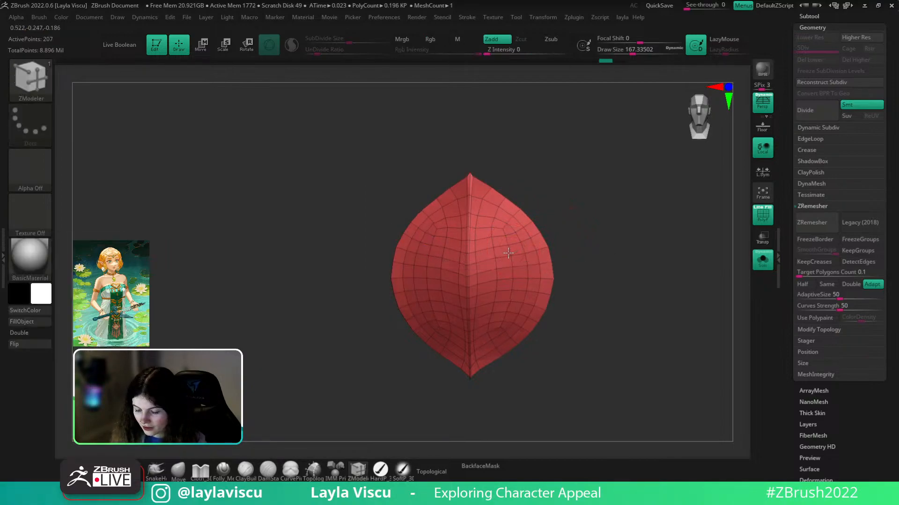
{"action": "mouse_move", "coordinate": [568, 244]}
{"action": "left_mouse_down"}
{"action": "mouse_move", "coordinate": [582, 248]}
{"action": "mouse_move", "coordinate": [581, 271]}
{"action": "mouse_move", "coordinate": [600, 295]}
{"action": "mouse_move", "coordinate": [599, 286]}
{"action": "left_mouse_up"}
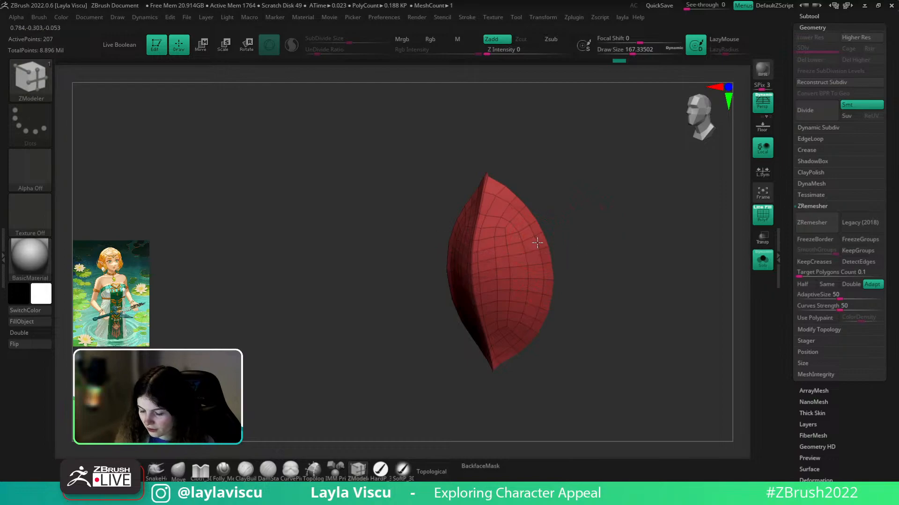
{"action": "key", "text": "ctrl+shift+z"}
{"action": "key", "text": "ctrl+shift+z"}
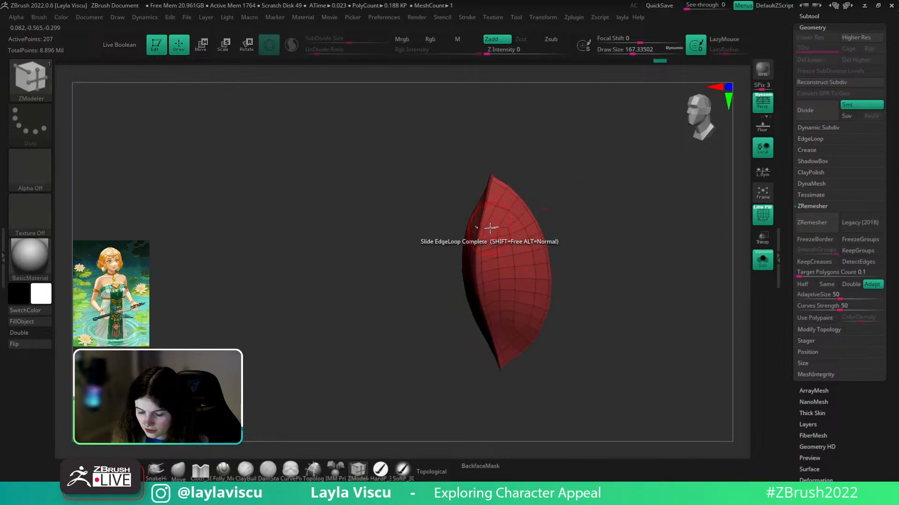
{"action": "key", "text": "ctrl"}
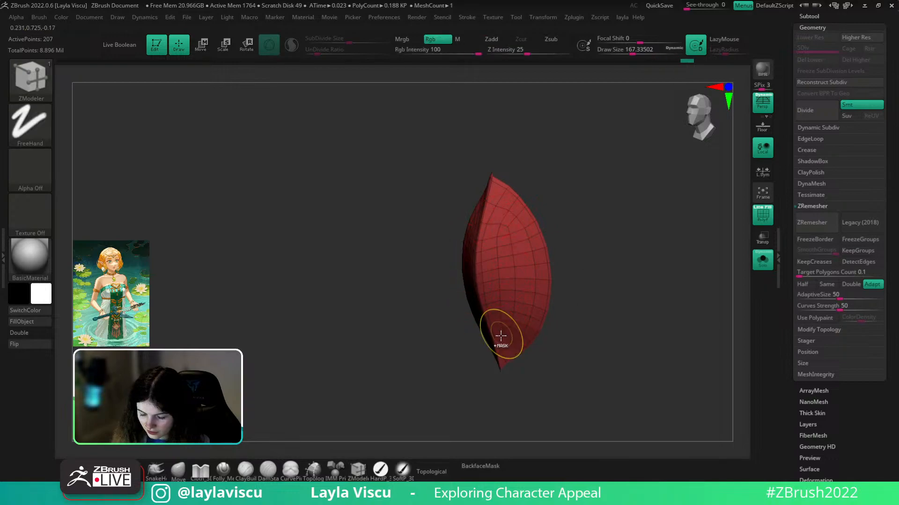
{"action": "mouse_move", "coordinate": [571, 267]}
{"action": "left_mouse_down", "text": "shift"}
{"action": "mouse_move", "coordinate": [622, 275]}
{"action": "mouse_move", "coordinate": [607, 324]}
{"action": "mouse_move", "coordinate": [610, 288]}
{"action": "mouse_move", "coordinate": [564, 278]}
{"action": "left_mouse_up", "text": "shift"}
{"action": "left_click_drag", "start_coordinate": [423, 311], "coordinate": [608, 257], "text": "shift"}
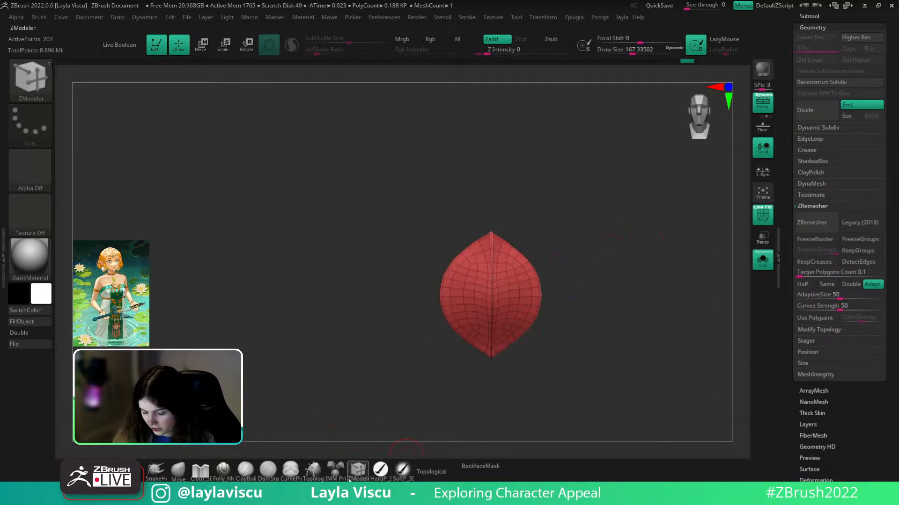
{"action": "right_click_drag", "start_coordinate": [518, 297], "coordinate": [518, 244], "text": "ctrl"}
- Delete four horizontal edge loops and a mirrored pair of vertical loops from the petal
{"action": "key", "text": "space"}
{"action": "left_click", "coordinate": [515, 210]}
{"action": "left_click", "coordinate": [530, 267], "text": "alt"}
{"action": "left_click", "coordinate": [531, 296], "text": "alt"}
{"action": "left_click", "coordinate": [526, 326], "text": "alt"}
{"action": "left_click", "coordinate": [516, 352], "text": "alt"}
{"action": "right_click_drag", "start_coordinate": [597, 304], "coordinate": [558, 329], "text": "ctrl"}
{"action": "left_click", "coordinate": [504, 348], "text": "alt"}
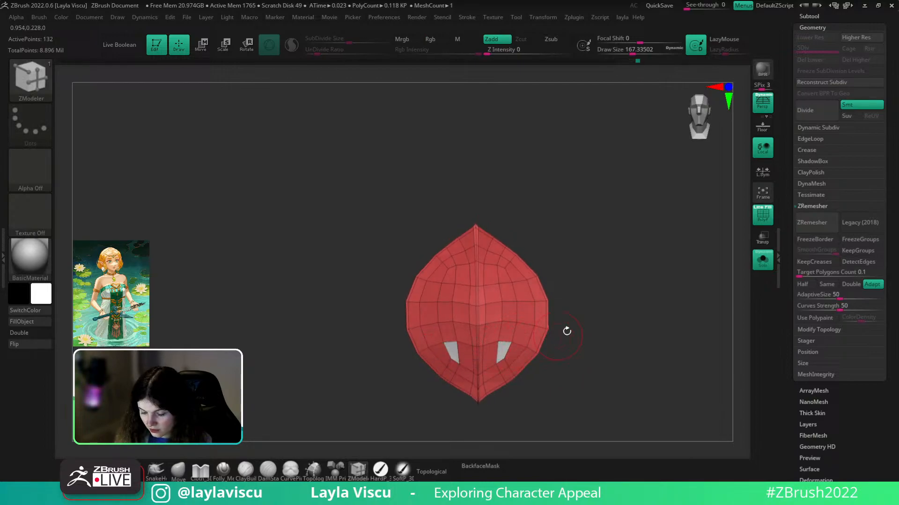
{"action": "left_click", "coordinate": [498, 353], "text": "alt"}
- Slide an edge loop across the petal, then undo the slide
{"action": "right_click_drag", "start_coordinate": [564, 335], "coordinate": [543, 344], "text": "ctrl"}
{"action": "key", "text": "space"}
{"action": "left_click", "coordinate": [582, 224]}
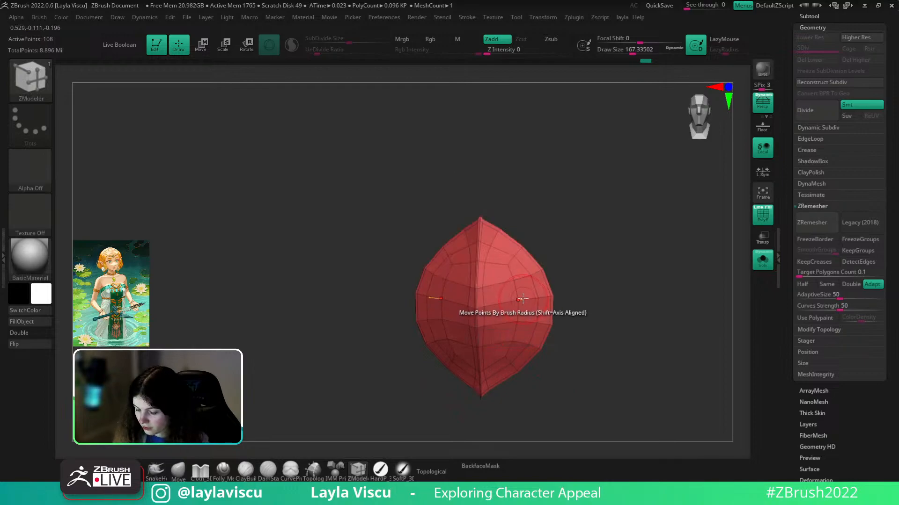
{"action": "mouse_move", "coordinate": [519, 297]}
{"action": "left_mouse_down"}
{"action": "mouse_move", "coordinate": [513, 292]}
{"action": "mouse_move", "coordinate": [559, 267]}
{"action": "mouse_move", "coordinate": [578, 295]}
{"action": "mouse_move", "coordinate": [591, 291]}
{"action": "mouse_move", "coordinate": [578, 302]}
{"action": "left_mouse_up"}
{"action": "key", "text": "ctrl+z"}
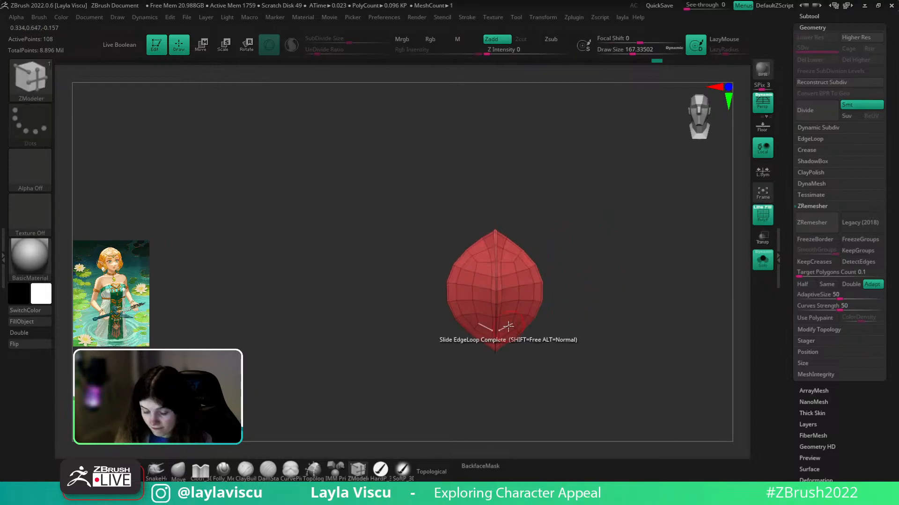
- Switch to the Move brush and adjust its Draw Size
{"action": "left_click", "coordinate": [178, 471]}
{"action": "key", "text": "s"}
{"action": "left_click_drag", "start_coordinate": [507, 345], "coordinate": [515, 348]}
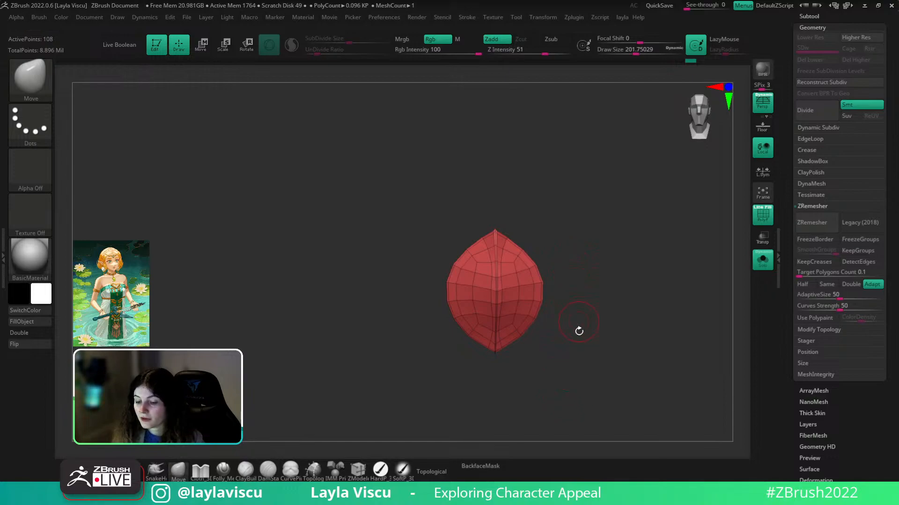
- Inspect the petal from side, front and three-quarter views
{"action": "left_click_drag", "start_coordinate": [571, 270], "coordinate": [555, 324]}
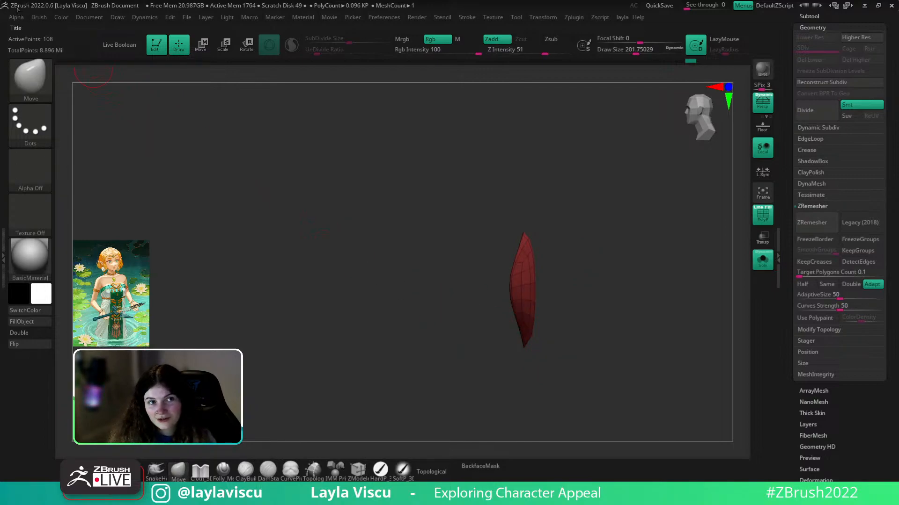
{"action": "left_click_drag", "start_coordinate": [616, 310], "coordinate": [591, 310]}
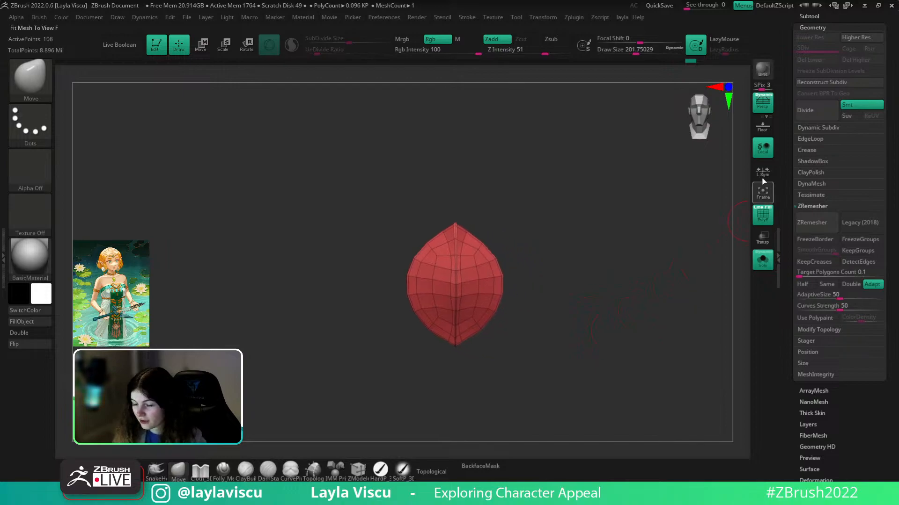
{"action": "right_click_drag", "start_coordinate": [644, 324], "coordinate": [626, 302], "text": "ctrl"}
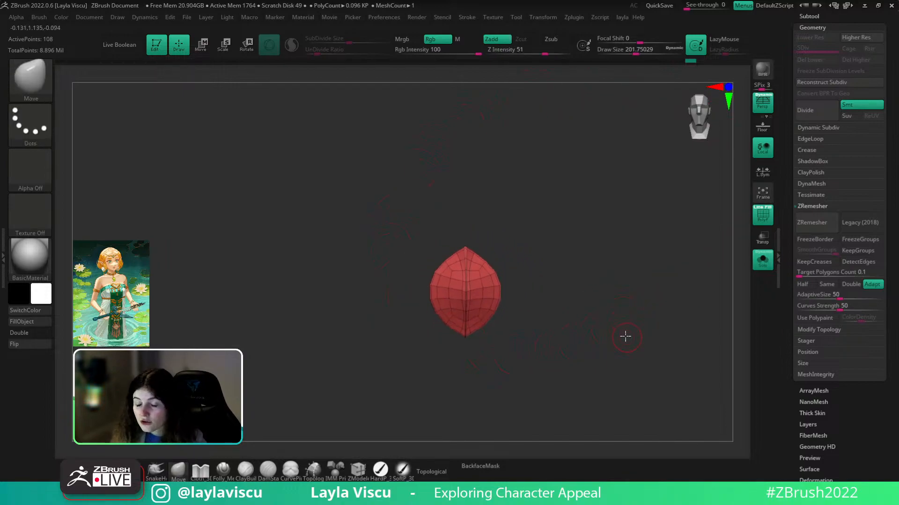
{"action": "right_click_drag", "start_coordinate": [625, 337], "coordinate": [600, 306], "text": "alt"}
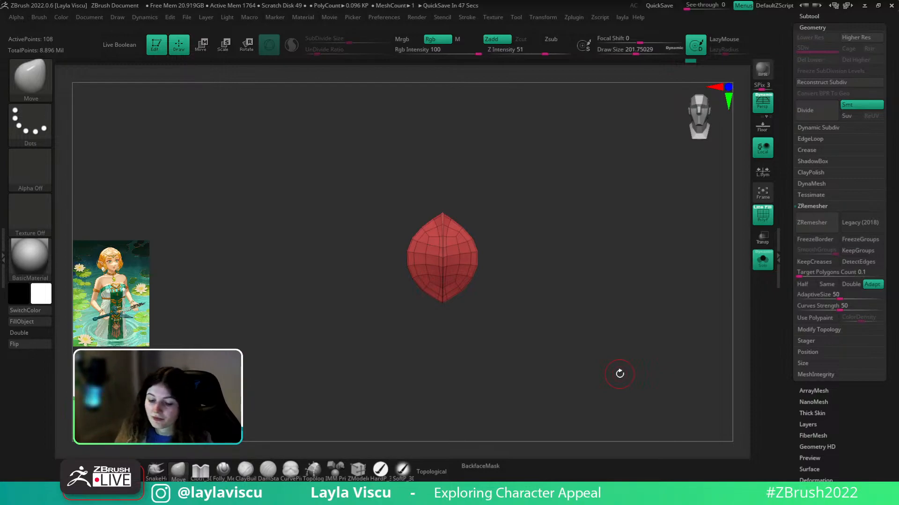
{"action": "left_click_drag", "start_coordinate": [572, 291], "coordinate": [554, 333]}
{"action": "key", "text": "ctrl"}
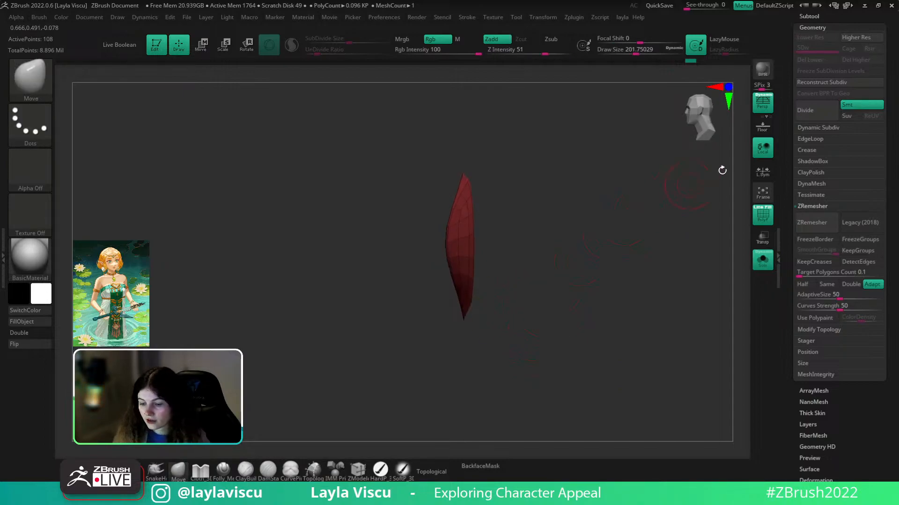
{"action": "mouse_move", "coordinate": [616, 213]}
{"action": "left_mouse_down"}
{"action": "mouse_move", "coordinate": [648, 214]}
{"action": "mouse_move", "coordinate": [512, 294]}
{"action": "mouse_move", "coordinate": [520, 279]}
{"action": "left_mouse_up"}
- Enlarge the Move brush Draw Size to about 460, then undo the last reshaping
{"action": "key", "text": "s"}
{"action": "left_click_drag", "start_coordinate": [470, 292], "coordinate": [473, 292]}
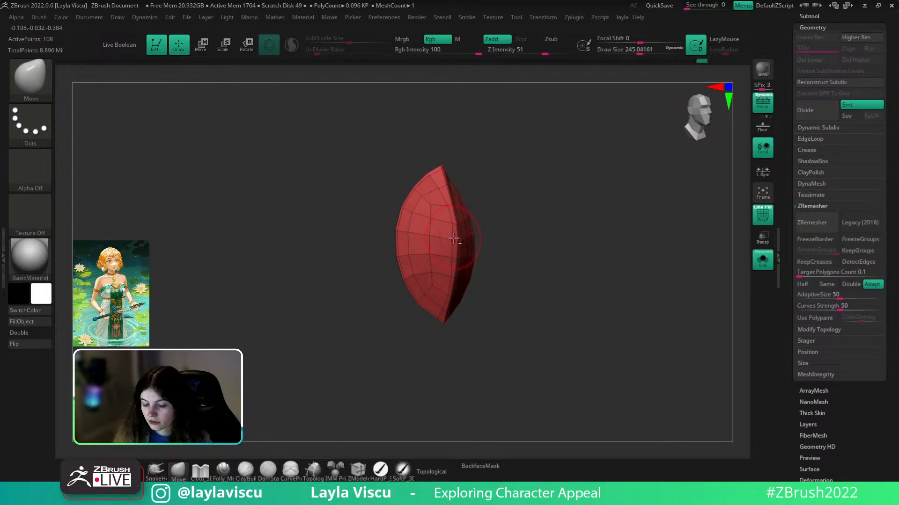
{"action": "key", "text": "s"}
{"action": "left_click_drag", "start_coordinate": [460, 237], "coordinate": [460, 240]}
{"action": "key", "text": "s"}
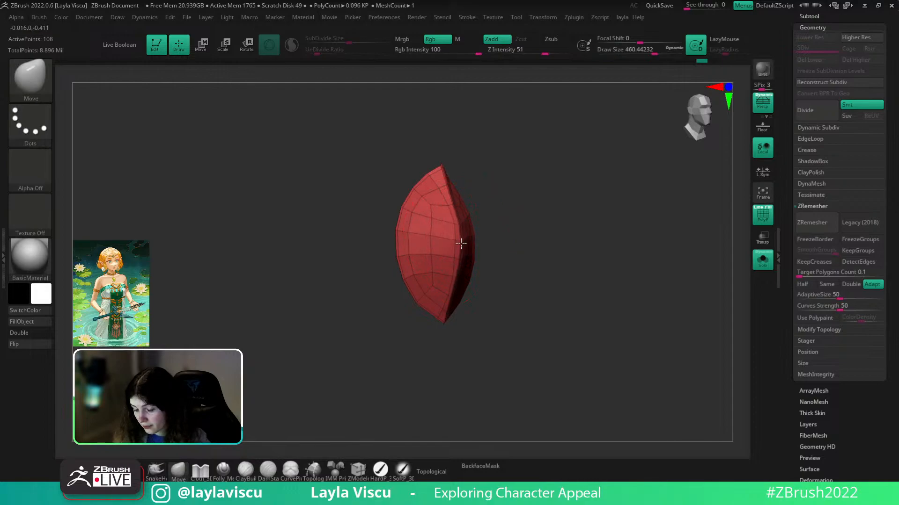
{"action": "left_click_drag", "start_coordinate": [526, 230], "coordinate": [569, 263], "text": "shift"}
{"action": "mouse_move", "coordinate": [561, 242]}
{"action": "left_mouse_down"}
{"action": "mouse_move", "coordinate": [544, 241]}
{"action": "mouse_move", "coordinate": [575, 221]}
{"action": "mouse_move", "coordinate": [555, 255]}
{"action": "mouse_move", "coordinate": [558, 271]}
{"action": "mouse_move", "coordinate": [459, 215]}
{"action": "left_mouse_up"}
{"action": "key", "text": "ctrl+z"}
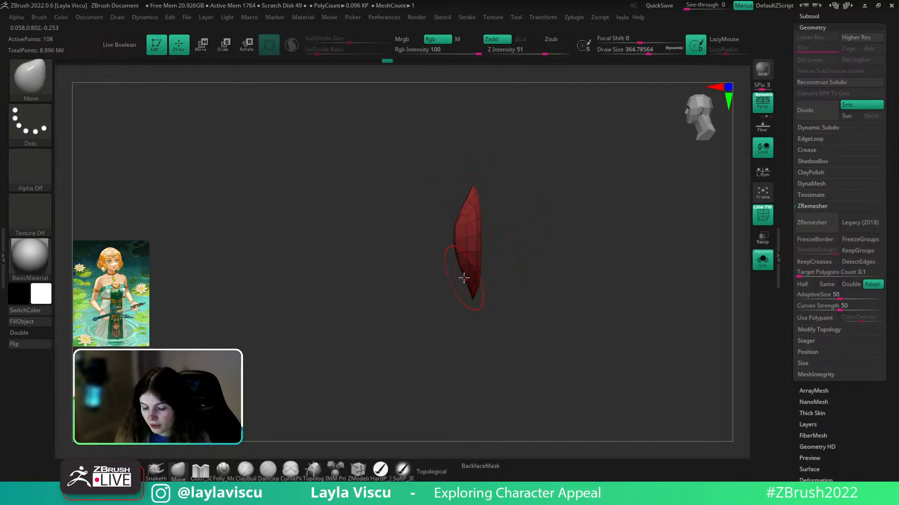
{"action": "left_click", "coordinate": [574, 18]}
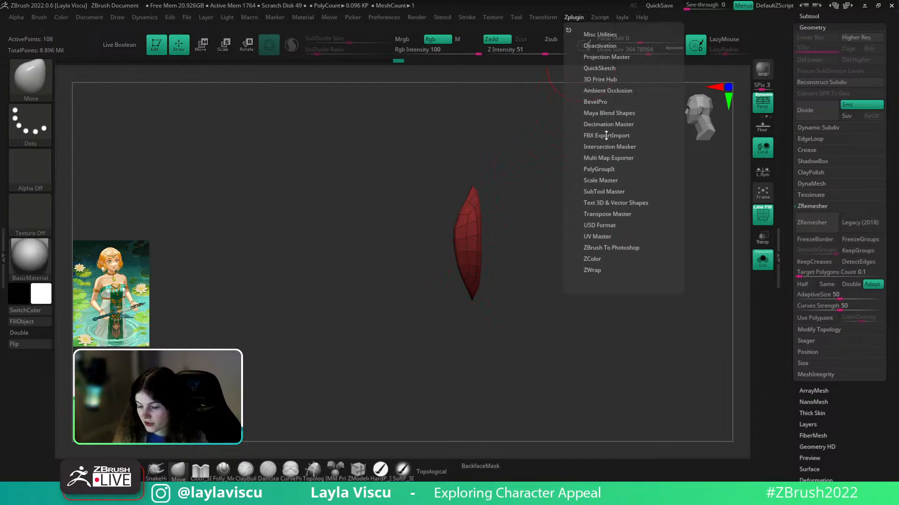
{"action": "left_click", "coordinate": [606, 136]}
{"action": "left_click", "coordinate": [591, 136]}
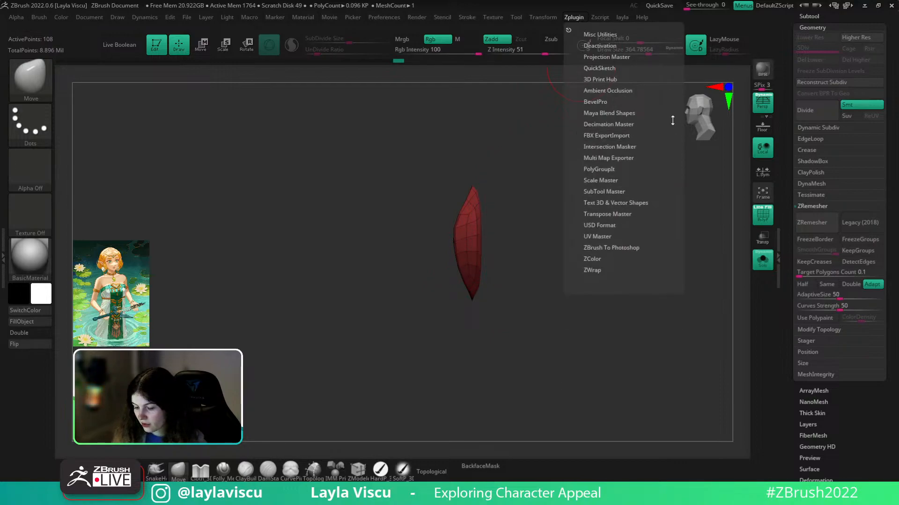
{"action": "left_click", "coordinate": [571, 18]}
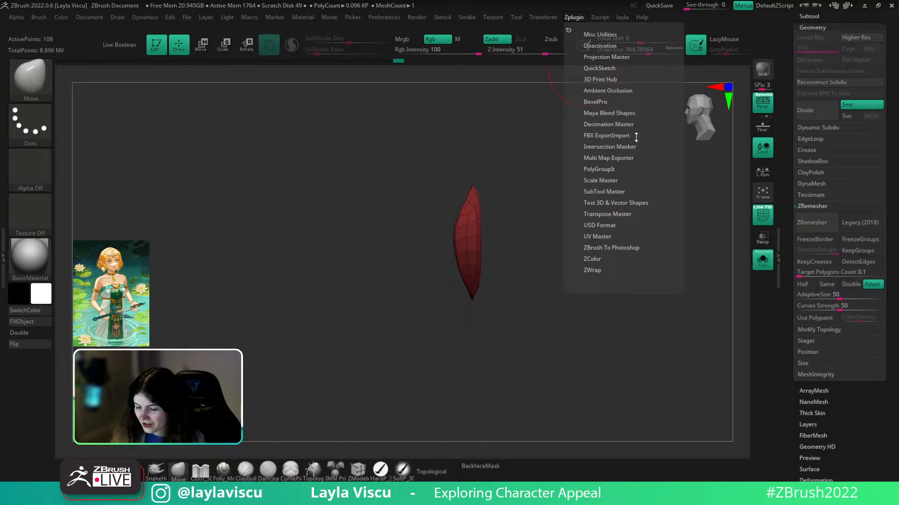
{"action": "left_click", "coordinate": [599, 138]}
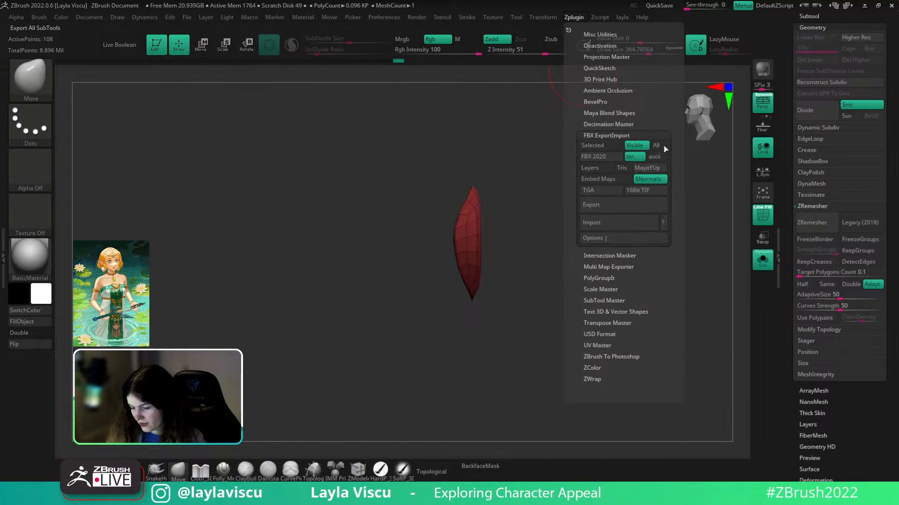
{"action": "left_click_drag", "start_coordinate": [565, 198], "coordinate": [599, 209], "text": "shift"}
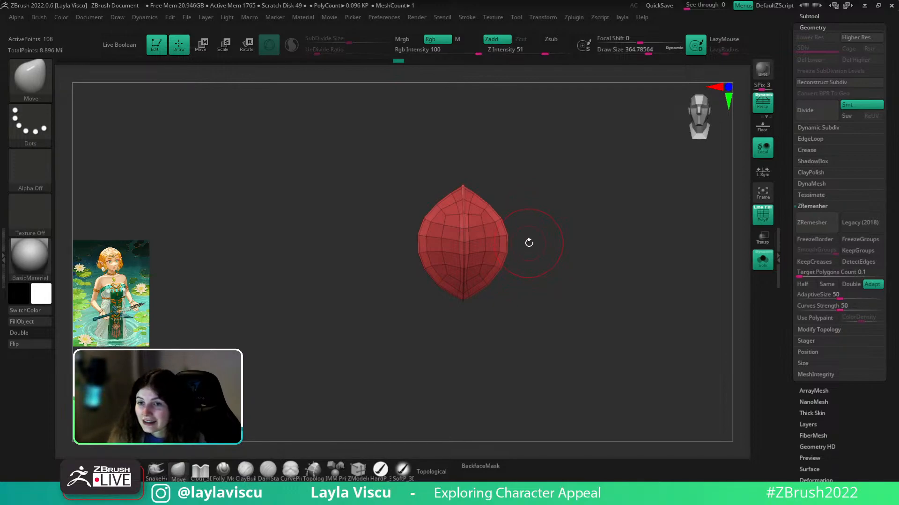
- Inset an edge loop on the petal with ZModeler and mask its inner faces
{"action": "mouse_move", "coordinate": [519, 244]}
{"action": "left_mouse_down", "text": "shift"}
{"action": "mouse_move", "coordinate": [554, 215]}
{"action": "mouse_move", "coordinate": [541, 227]}
{"action": "mouse_move", "coordinate": [551, 153]}
{"action": "mouse_move", "coordinate": [545, 156]}
{"action": "left_mouse_up", "text": "shift"}
{"action": "key", "text": "shift+f"}
{"action": "key", "text": "shift+f"}
{"action": "right_click_drag", "start_coordinate": [524, 186], "coordinate": [508, 246], "text": "ctrl"}
{"action": "left_click_drag", "start_coordinate": [543, 200], "coordinate": [527, 201]}
{"action": "left_click", "coordinate": [358, 470]}
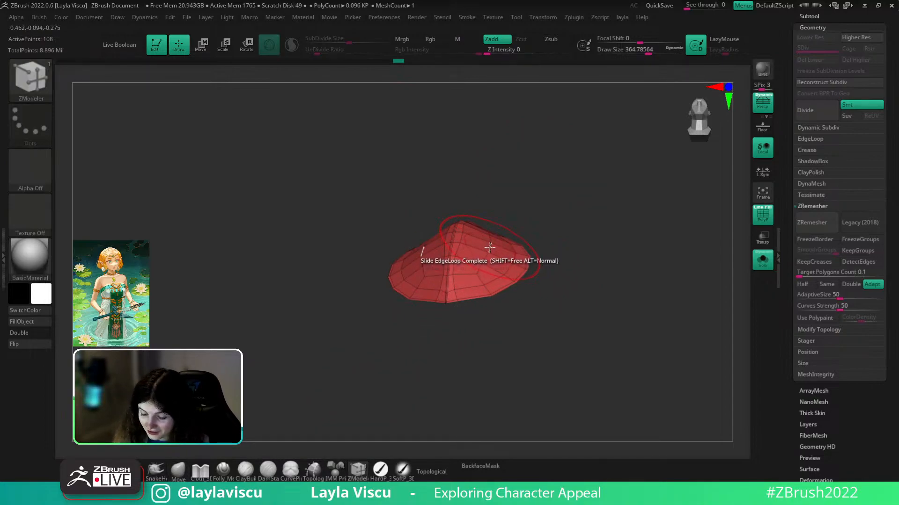
{"action": "key", "text": "space"}
{"action": "left_click", "coordinate": [497, 222]}
{"action": "left_click_drag", "start_coordinate": [563, 223], "coordinate": [495, 251]}
{"action": "key", "text": "space"}
{"action": "left_click", "coordinate": [489, 315]}
{"action": "left_click", "coordinate": [485, 269]}
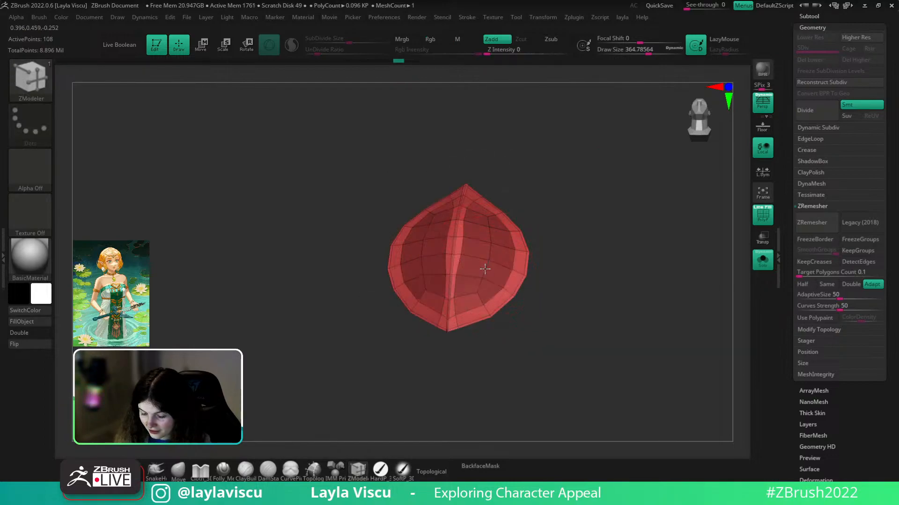
- Push the unmasked inner faces outward with the Transpose move gizmo
{"action": "key", "text": "w"}
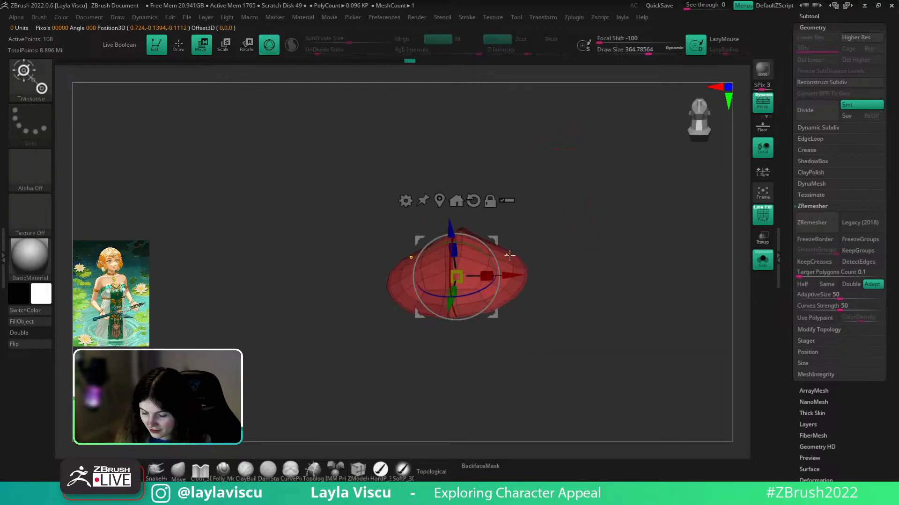
{"action": "left_click", "coordinate": [534, 256], "text": "alt"}
{"action": "left_click", "coordinate": [489, 254], "text": "alt"}
{"action": "left_click_drag", "start_coordinate": [515, 213], "coordinate": [518, 208]}
{"action": "key", "text": "q"}
{"action": "mouse_move", "coordinate": [612, 241]}
{"action": "left_mouse_down"}
{"action": "mouse_move", "coordinate": [606, 284]}
{"action": "mouse_move", "coordinate": [641, 336]}
{"action": "left_mouse_up"}
{"action": "key", "text": "shift+f"}
{"action": "key", "text": "shift+f"}
{"action": "right_click_drag", "start_coordinate": [634, 382], "coordinate": [577, 323], "text": "ctrl"}
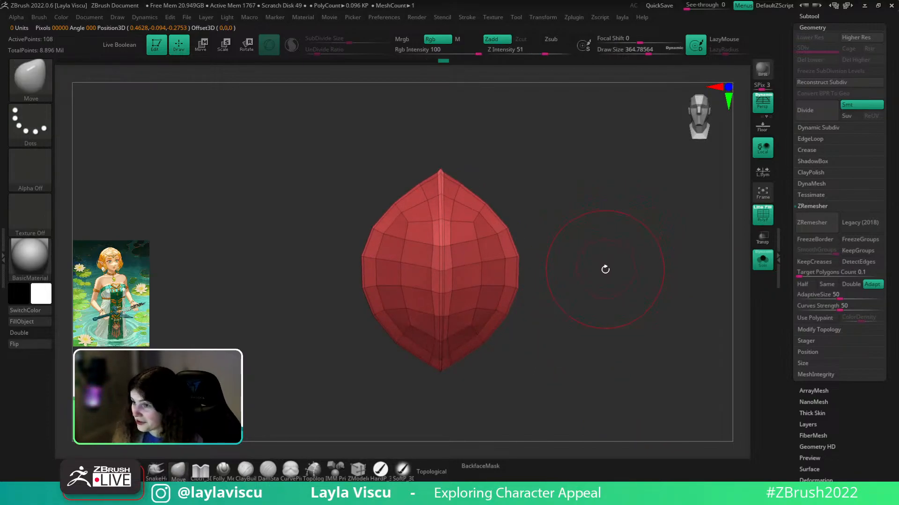
- Return to ZModeler and shrink Draw Size to about 217
{"action": "key", "text": "b"}
{"action": "key", "text": "z"}
{"action": "key", "text": "m"}
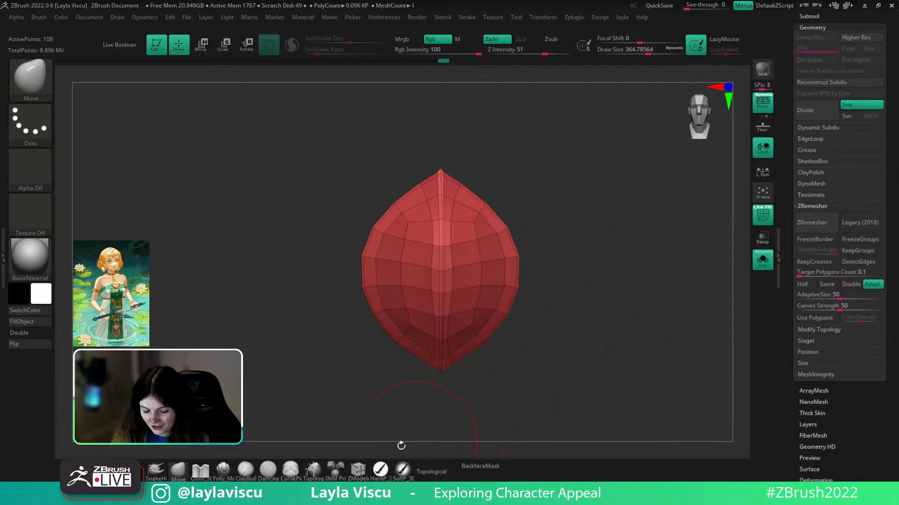
{"action": "key", "text": "s"}
{"action": "left_click_drag", "start_coordinate": [648, 251], "coordinate": [576, 304]}
- Mirror And Weld the petal and tweak its tip with the Move brush
{"action": "key", "text": "space"}
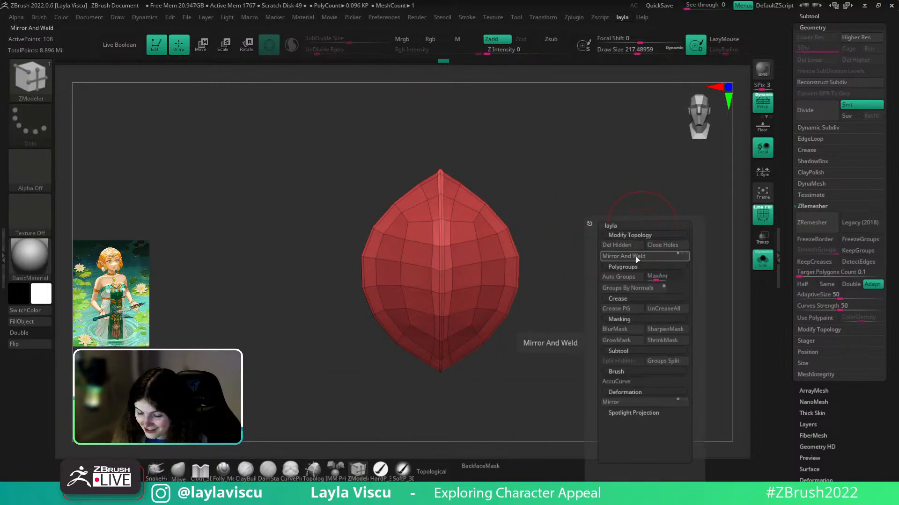
{"action": "left_click", "coordinate": [637, 257]}
{"action": "left_click_drag", "start_coordinate": [455, 375], "coordinate": [588, 348]}
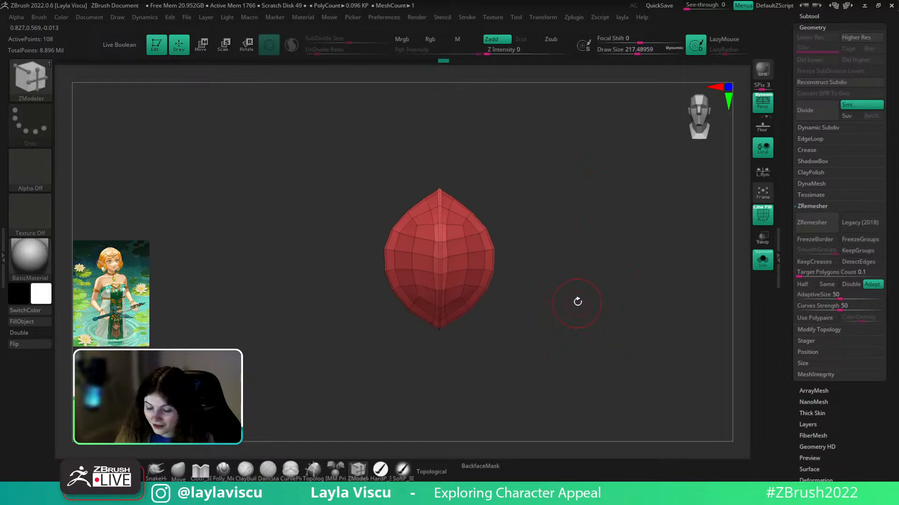
{"action": "left_click_drag", "start_coordinate": [579, 302], "coordinate": [511, 234]}
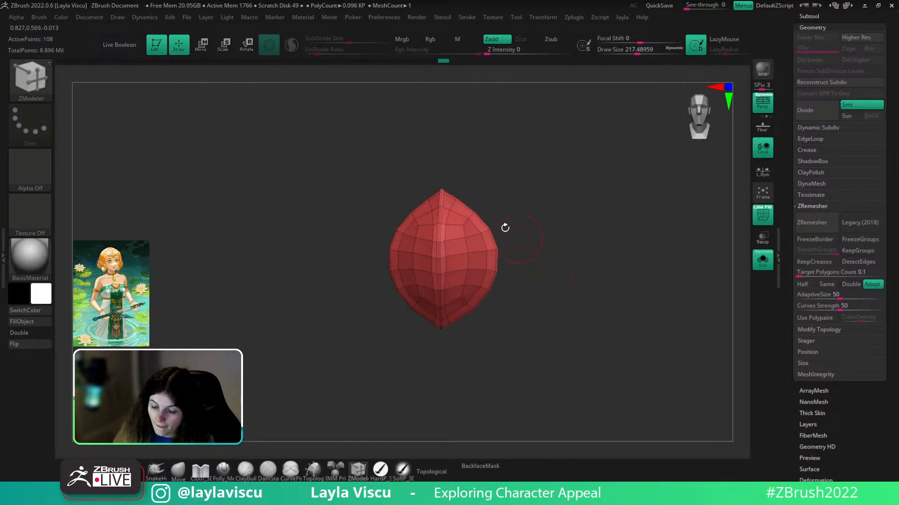
{"action": "left_click", "coordinate": [178, 468]}
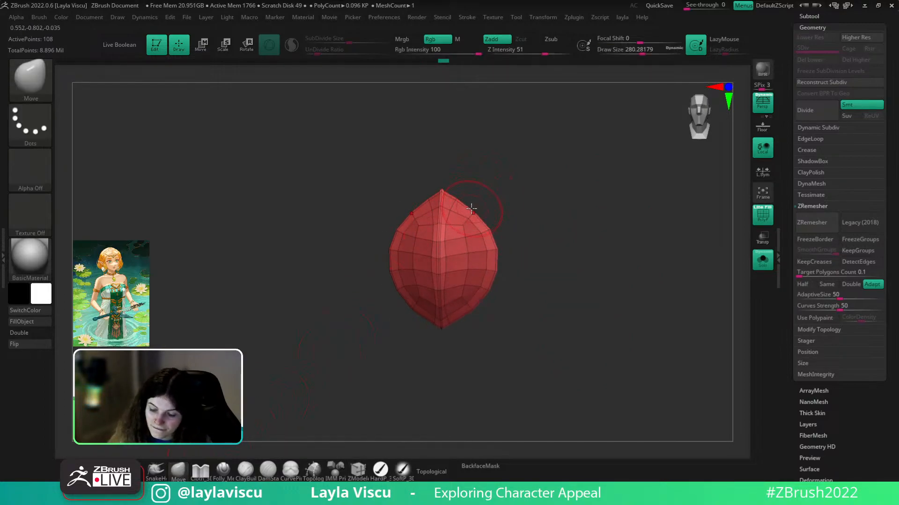
{"action": "mouse_move", "coordinate": [490, 179]}
{"action": "left_mouse_down"}
{"action": "mouse_move", "coordinate": [449, 186]}
{"action": "mouse_move", "coordinate": [521, 195]}
{"action": "left_mouse_up"}
{"action": "key", "text": "shift+f"}
{"action": "left_click_drag", "start_coordinate": [604, 293], "coordinate": [564, 257]}
{"action": "key", "text": "shift+f"}
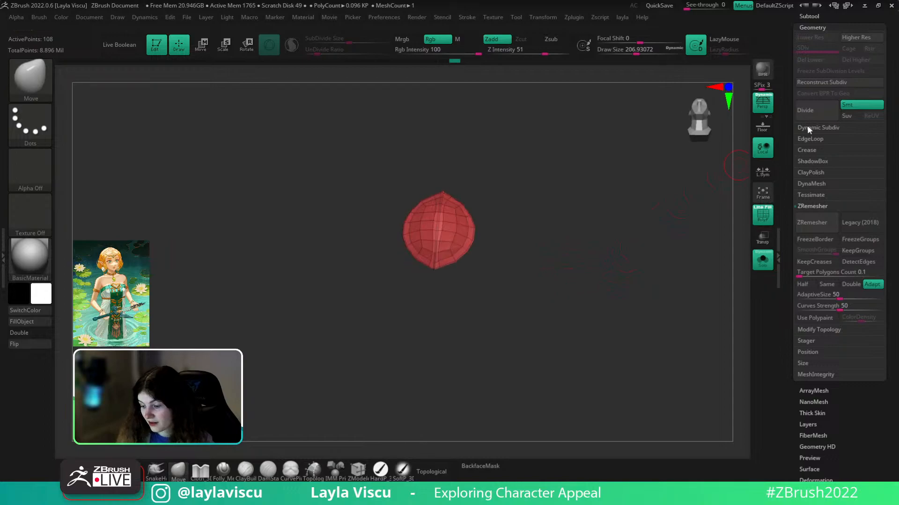
- Turn on Dynamic Subdiv smoothing for the petal and check it from several angles
{"action": "left_click", "coordinate": [806, 127]}
{"action": "left_click", "coordinate": [808, 138]}
{"action": "key", "text": "shift+f"}
{"action": "left_click_drag", "start_coordinate": [638, 284], "coordinate": [519, 253]}
{"action": "key", "text": "shift+f"}
{"action": "right_click_drag", "start_coordinate": [516, 253], "coordinate": [540, 276], "text": "ctrl"}
{"action": "mouse_move", "coordinate": [540, 277]}
{"action": "left_mouse_down"}
{"action": "mouse_move", "coordinate": [515, 205]}
{"action": "mouse_move", "coordinate": [563, 272]}
{"action": "mouse_move", "coordinate": [566, 300]}
{"action": "left_mouse_up"}
{"action": "right_click_drag", "start_coordinate": [564, 304], "coordinate": [546, 290], "text": "ctrl"}
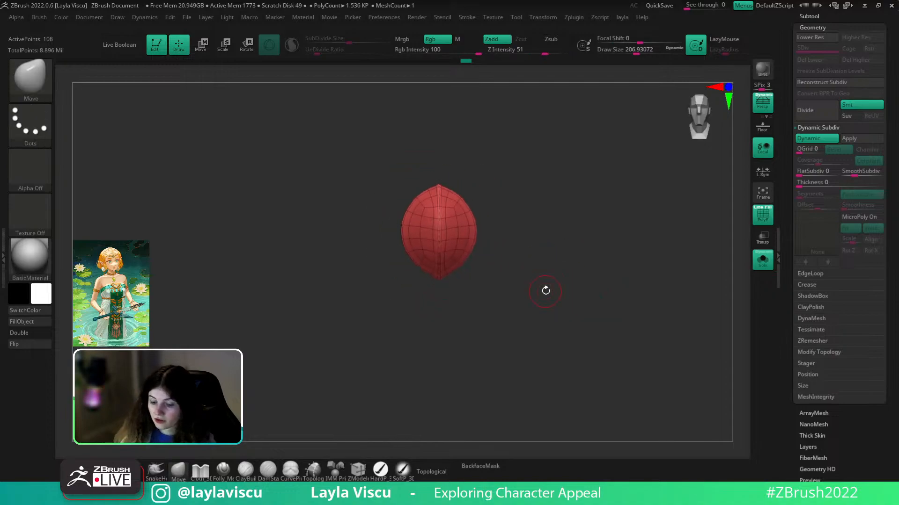
- Stretch the petal upward into a teardrop with the Transpose Y arrow
{"action": "key", "text": "w"}
{"action": "left_click", "coordinate": [475, 152]}
{"action": "left_click", "coordinate": [441, 151]}
{"action": "left_click_drag", "start_coordinate": [445, 172], "coordinate": [435, 123]}
{"action": "left_click", "coordinate": [37, 17]}
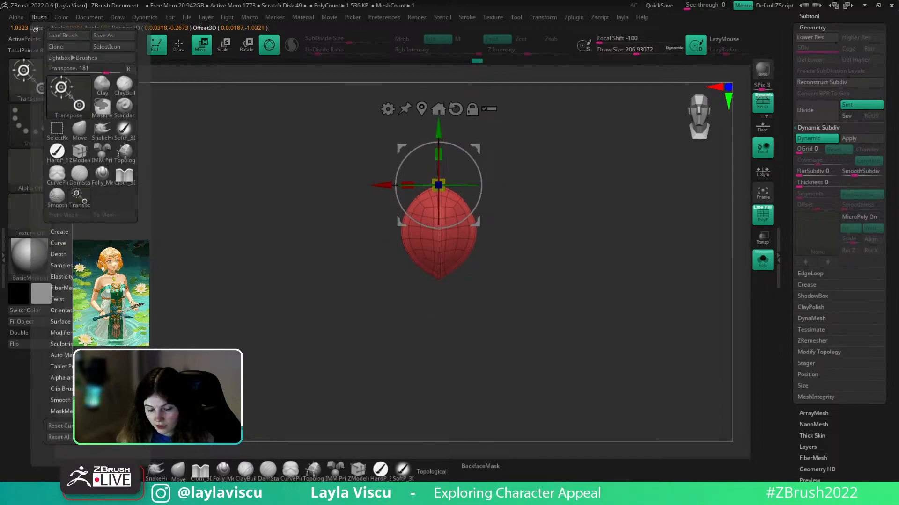
- Make an InsertMesh brush from the petal and select the PM3D_Sphere3D1_3 lens subtool
{"action": "left_click", "coordinate": [60, 232]}
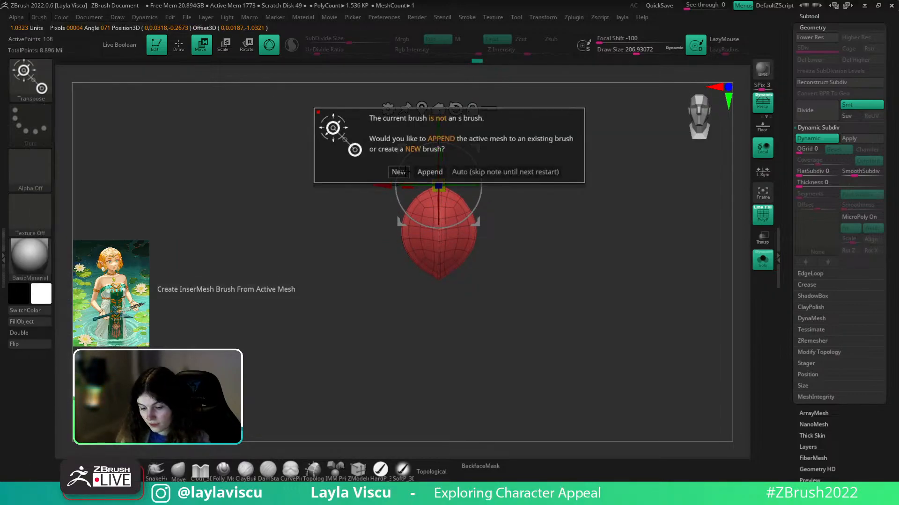
{"action": "left_click", "coordinate": [399, 171]}
{"action": "left_click", "coordinate": [810, 16]}
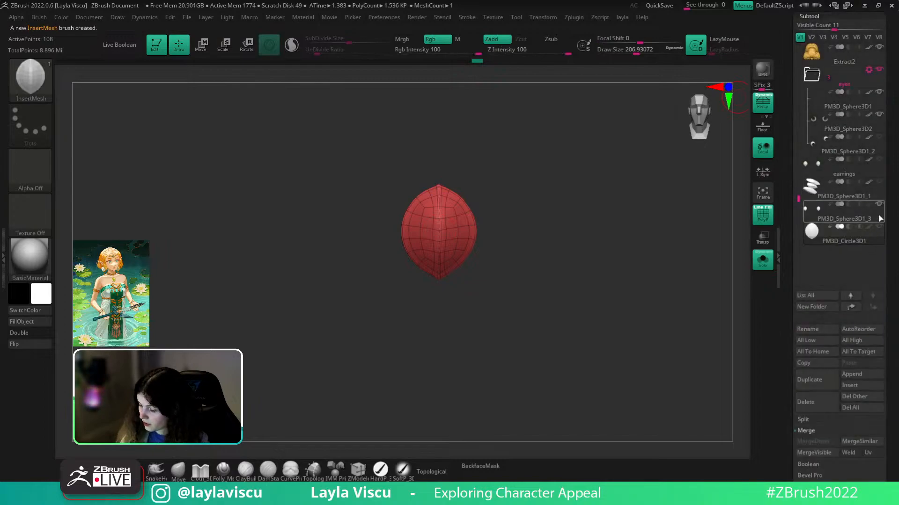
{"action": "left_click", "coordinate": [878, 220]}
{"action": "key", "text": "f"}
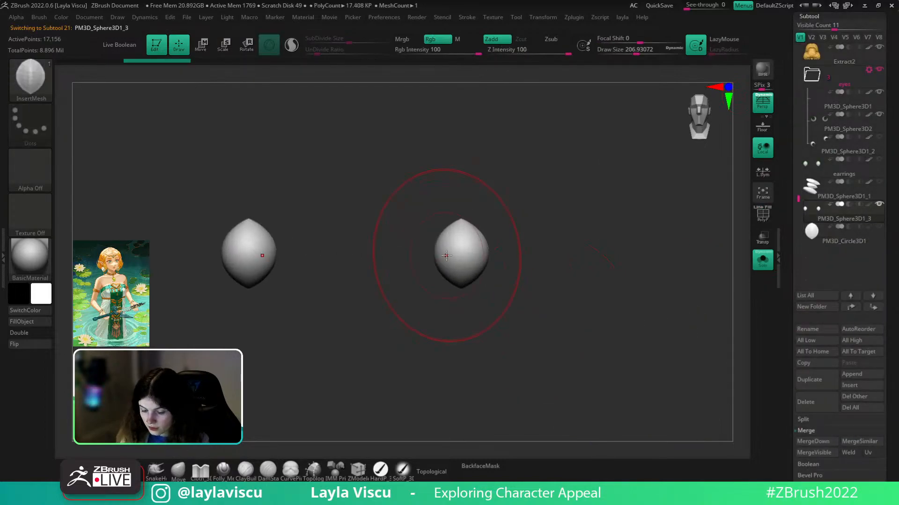
{"action": "right_click_drag", "start_coordinate": [438, 243], "coordinate": [465, 249], "text": "ctrl"}
{"action": "left_click_drag", "start_coordinate": [465, 249], "coordinate": [474, 201]}
{"action": "key", "text": "ctrl+z"}
{"action": "key", "text": "ctrl+z"}
- Turn on Dynamic Subdiv for the lens mesh
{"action": "left_click_drag", "start_coordinate": [895, 274], "coordinate": [895, 233]}
{"action": "left_click", "coordinate": [838, 298]}
{"action": "left_click", "coordinate": [802, 140]}
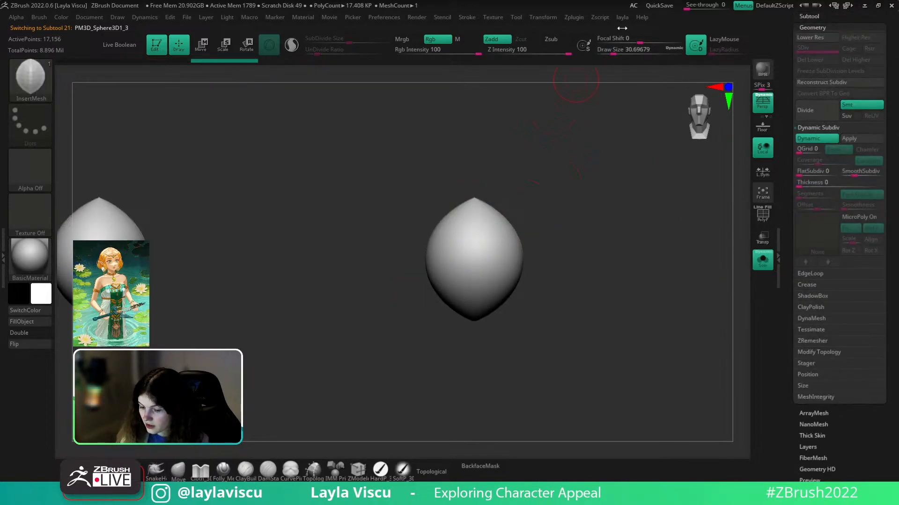
- Enable radial symmetry with RadialCount 8, toggling local symmetry on and off
{"action": "left_click", "coordinate": [542, 17]}
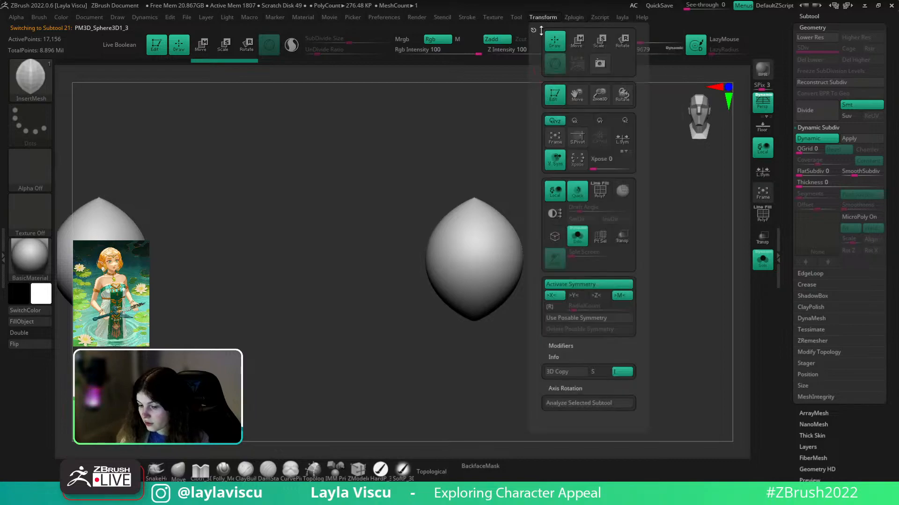
{"action": "left_click", "coordinate": [554, 307]}
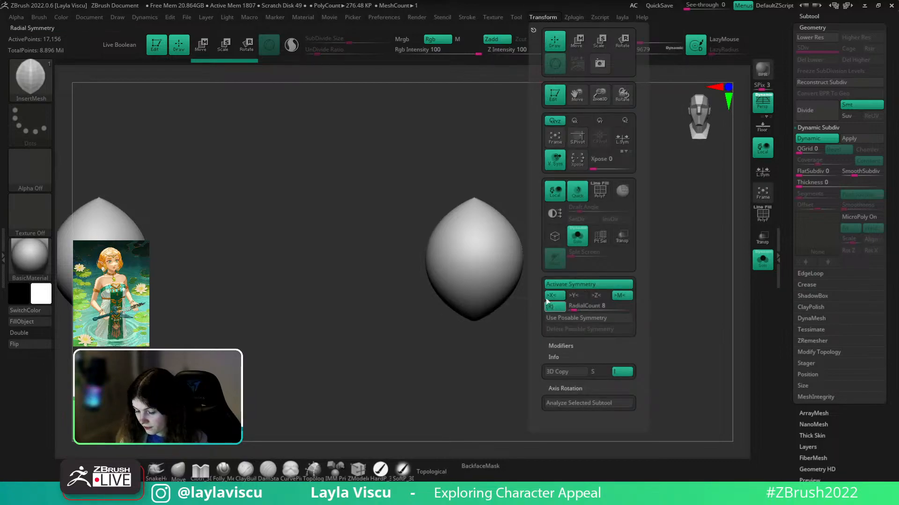
{"action": "left_click", "coordinate": [543, 17]}
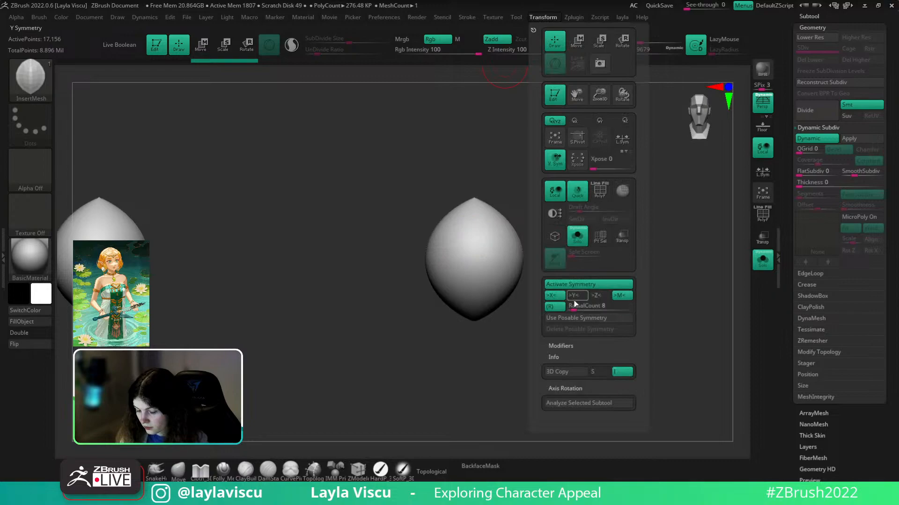
{"action": "left_click", "coordinate": [762, 171]}
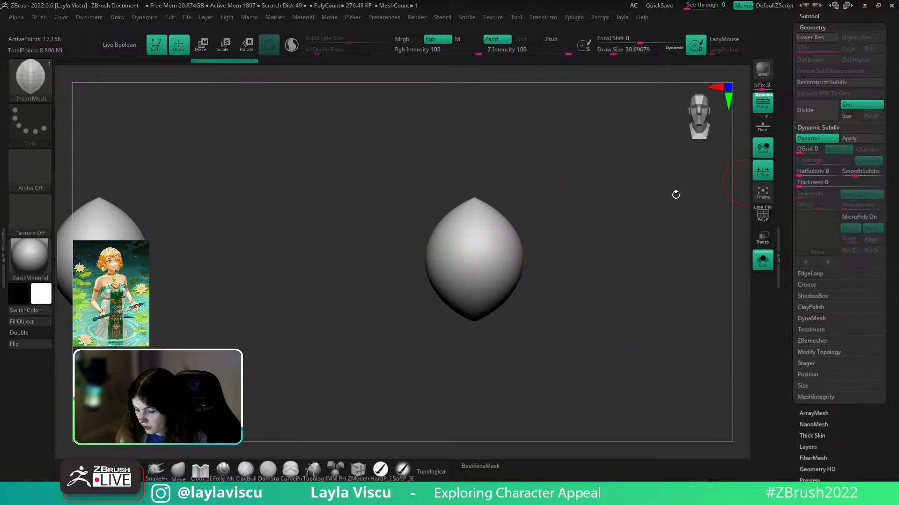
{"action": "left_click", "coordinate": [765, 175]}
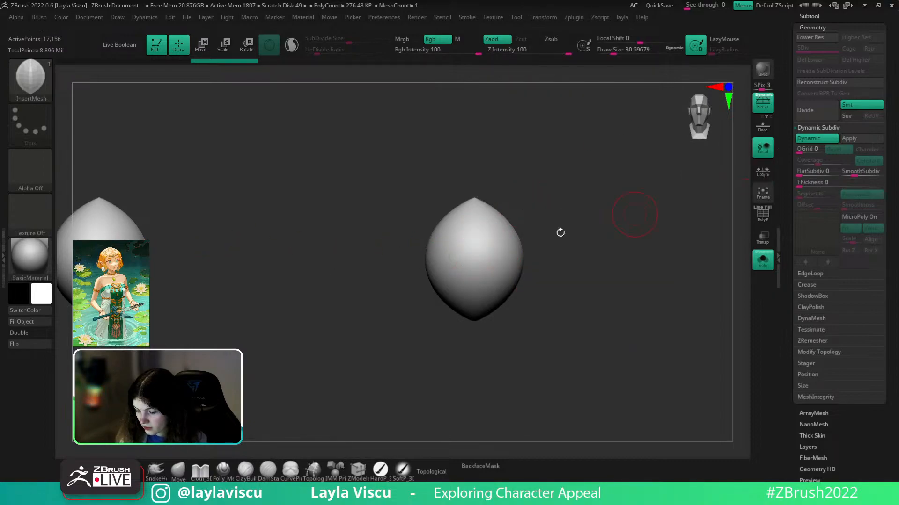
- Isolate the right lens and delete the hidden left lens
{"action": "left_click_drag", "start_coordinate": [476, 243], "coordinate": [508, 295], "text": "ctrl+shift"}
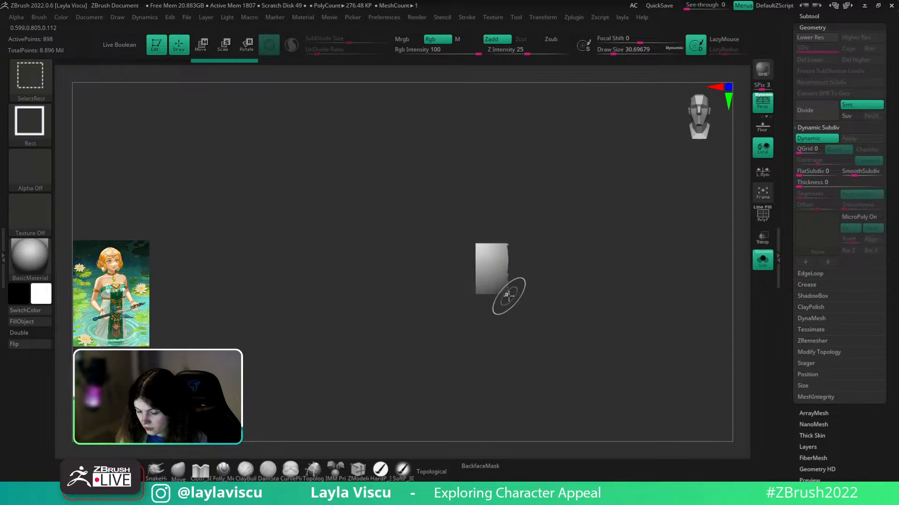
{"action": "key", "text": "ctrl+shift+a"}
{"action": "key", "text": "space"}
{"action": "left_click", "coordinate": [563, 269]}
{"action": "left_click_drag", "start_coordinate": [475, 256], "coordinate": [473, 222]}
{"action": "key", "text": "ctrl+z"}
- Turn on local symmetry and insert a radial ring of petals on top of the lens
{"action": "left_click", "coordinate": [543, 16]}
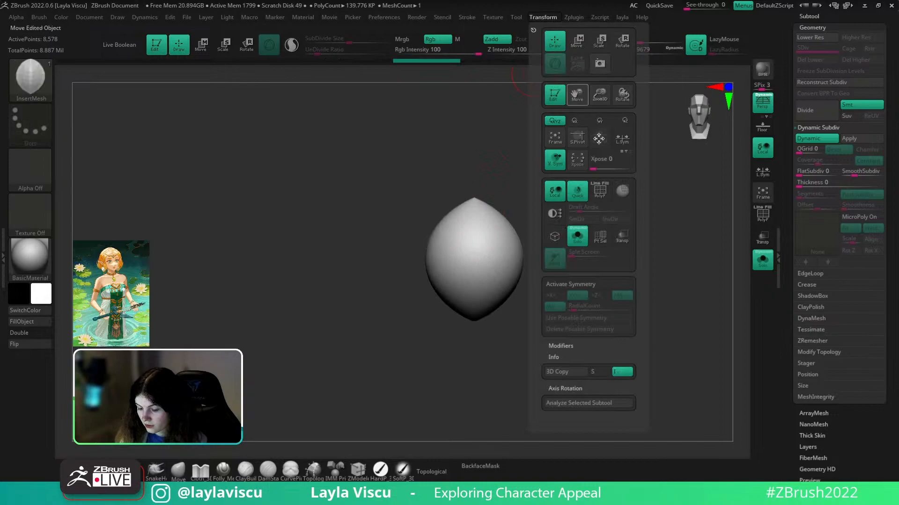
{"action": "left_click_drag", "start_coordinate": [568, 188], "coordinate": [567, 249]}
{"action": "left_click", "coordinate": [764, 173]}
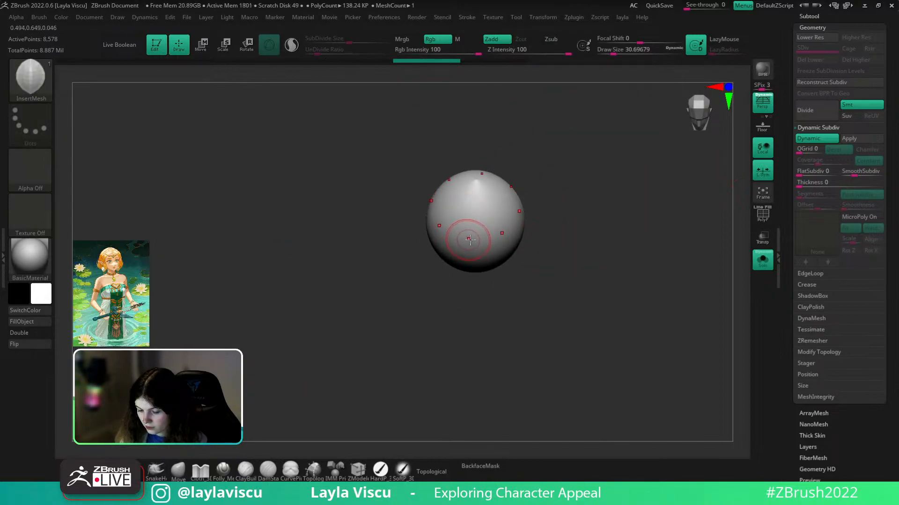
{"action": "left_click_drag", "start_coordinate": [474, 241], "coordinate": [474, 212]}
{"action": "left_click_drag", "start_coordinate": [597, 234], "coordinate": [578, 253]}
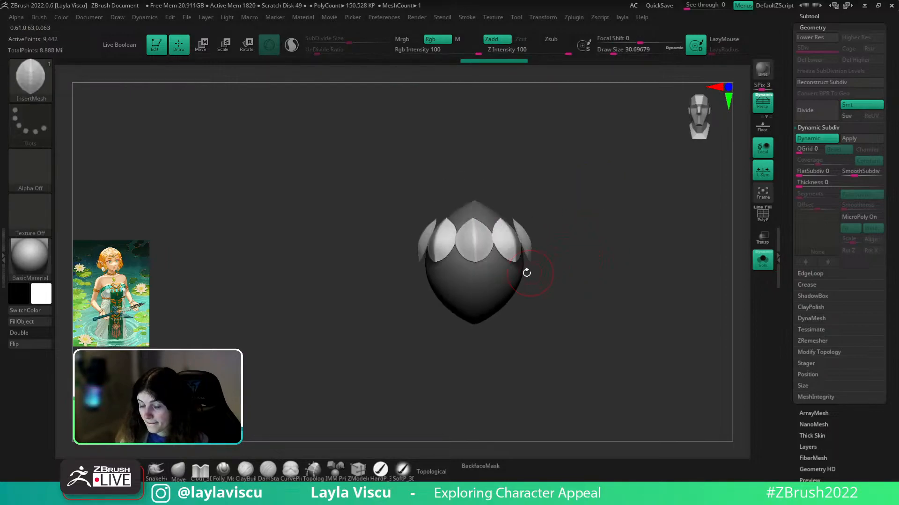
{"action": "left_click", "coordinate": [764, 260]}
{"action": "mouse_move", "coordinate": [632, 262]}
{"action": "right_mouse_down", "text": "ctrl"}
{"action": "mouse_move", "coordinate": [473, 253]}
{"action": "mouse_move", "coordinate": [627, 296]}
{"action": "right_mouse_up", "text": "ctrl"}
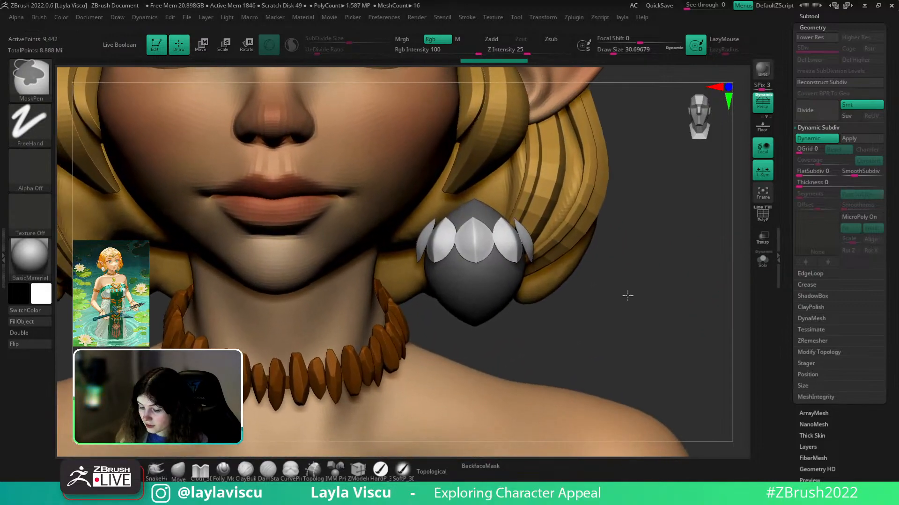
- Undo and re-insert the petal ring, then view the earring on the whole character
{"action": "key", "text": "shift+f"}
{"action": "key", "text": "ctrl+z"}
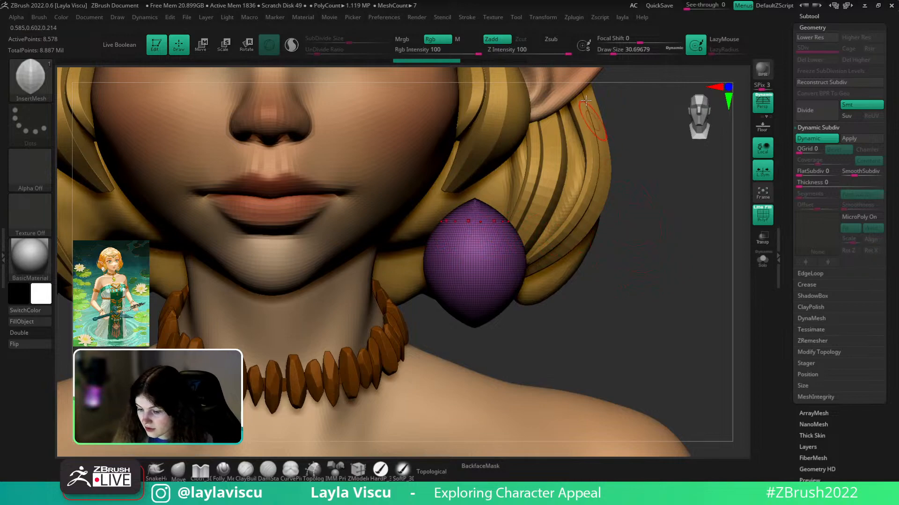
{"action": "left_click", "coordinate": [574, 18]}
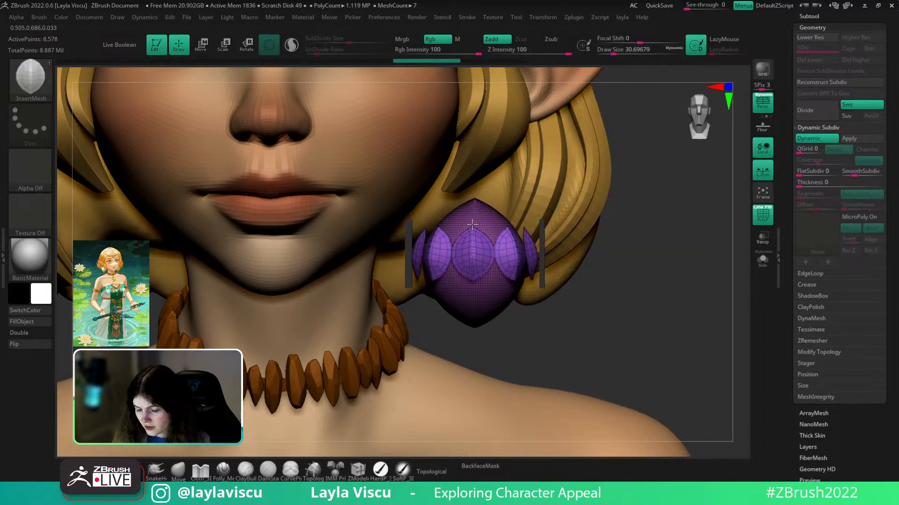
{"action": "left_click_drag", "start_coordinate": [472, 225], "coordinate": [473, 224]}
{"action": "key", "text": "shift+f"}
{"action": "right_click_drag", "start_coordinate": [611, 230], "coordinate": [630, 184], "text": "ctrl"}
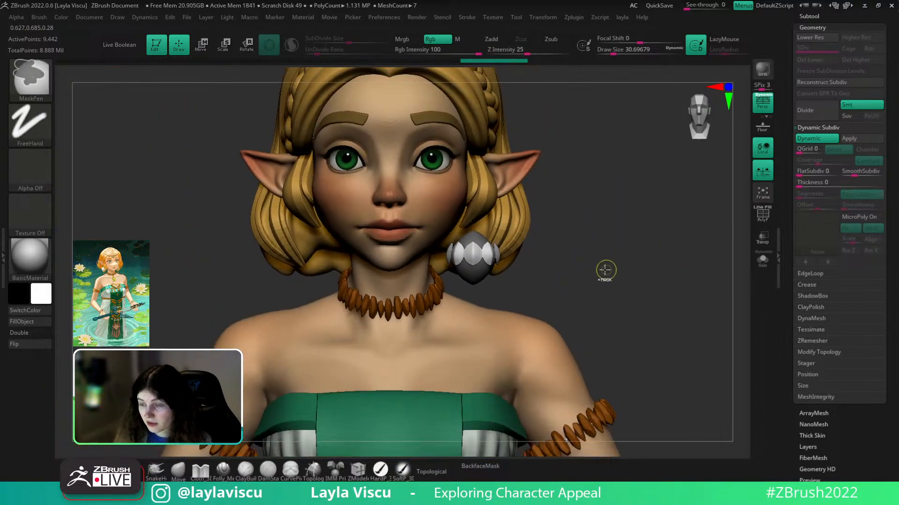
{"action": "right_click_drag", "start_coordinate": [597, 296], "coordinate": [610, 319], "text": "ctrl"}
- Solo the earring bud and clear its mask
{"action": "left_click", "coordinate": [763, 262]}
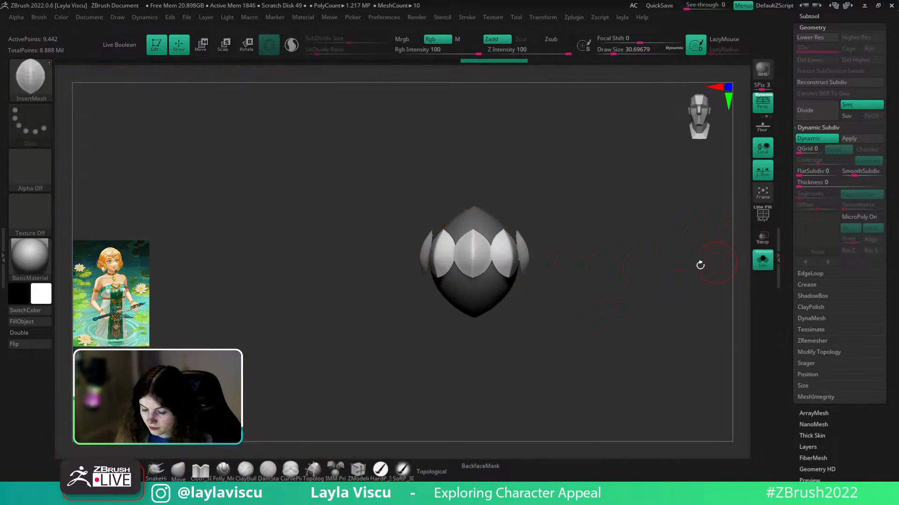
{"action": "left_click_drag", "start_coordinate": [658, 239], "coordinate": [591, 271]}
{"action": "key", "text": "w"}
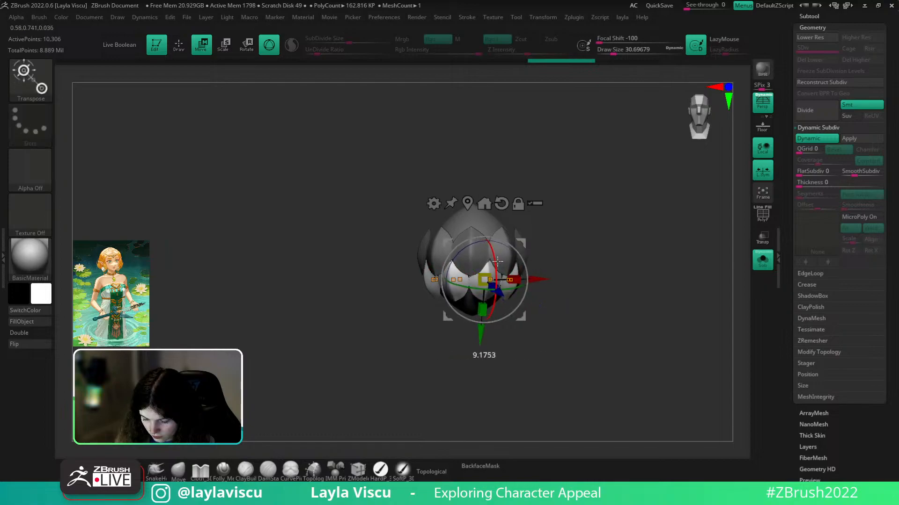
{"action": "mouse_move", "coordinate": [548, 303]}
{"action": "left_mouse_down"}
{"action": "mouse_move", "coordinate": [598, 293]}
{"action": "mouse_move", "coordinate": [584, 315]}
{"action": "left_mouse_up"}
{"action": "left_click", "coordinate": [178, 470]}
{"action": "left_click_drag", "start_coordinate": [590, 270], "coordinate": [613, 313], "text": "ctrl"}
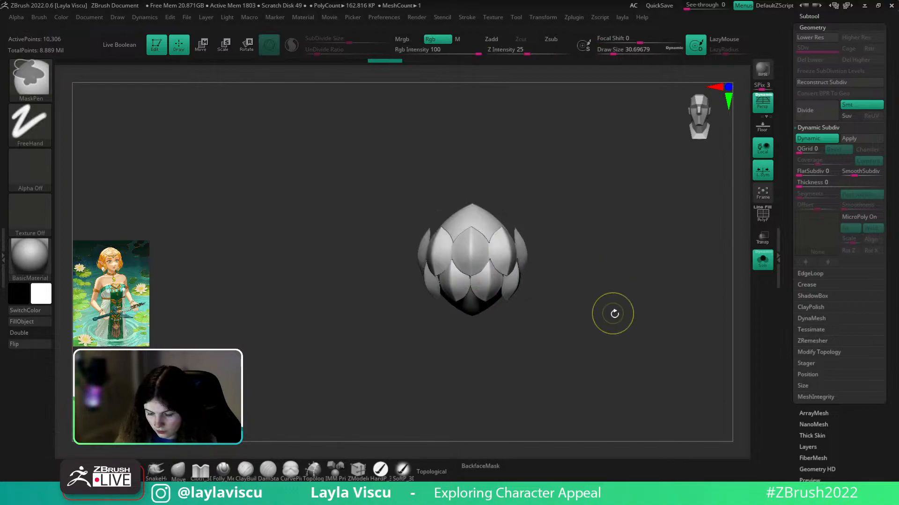
- With the InsertMesh petal brush, drag a second radial petal ring onto the bud's top
{"action": "key", "text": "b"}
{"action": "left_click", "coordinate": [547, 252]}
{"action": "left_click_drag", "start_coordinate": [559, 238], "coordinate": [563, 294]}
{"action": "mouse_move", "coordinate": [482, 228]}
{"action": "left_mouse_down"}
{"action": "mouse_move", "coordinate": [551, 186]}
{"action": "mouse_move", "coordinate": [555, 166]}
{"action": "mouse_move", "coordinate": [568, 188]}
{"action": "mouse_move", "coordinate": [553, 138]}
{"action": "left_mouse_up"}
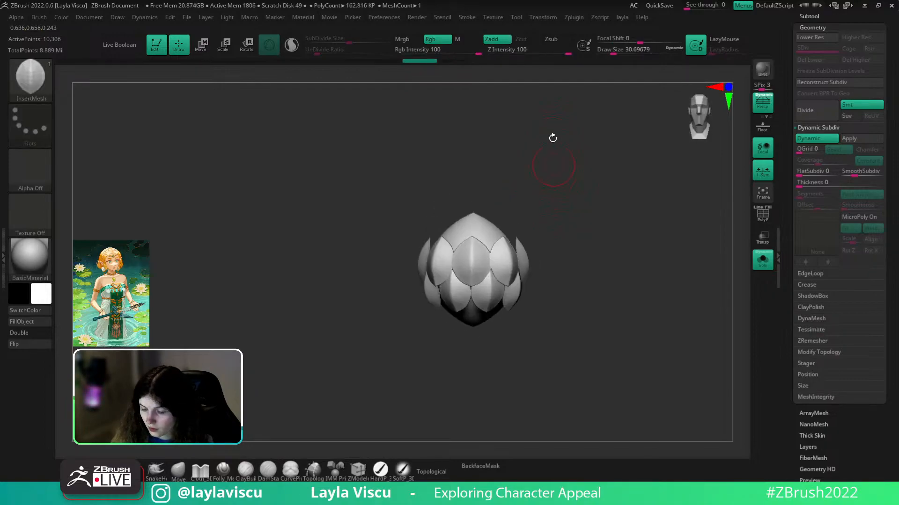
- Try a six-petal ring with RadialCount 6, then undo it
{"action": "left_click", "coordinate": [579, 19]}
{"action": "left_click", "coordinate": [538, 19]}
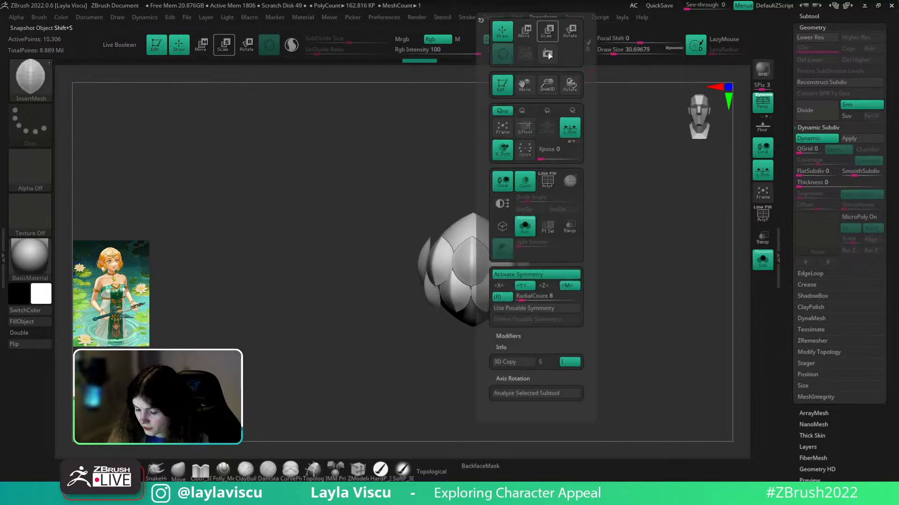
{"action": "left_click", "coordinate": [595, 309]}
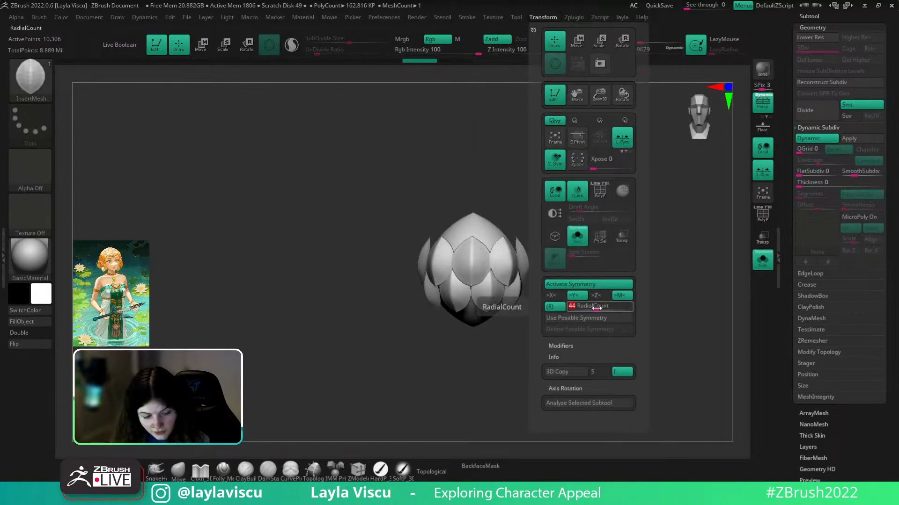
{"action": "key", "text": "Return"}
{"action": "left_click_drag", "start_coordinate": [512, 182], "coordinate": [509, 204]}
{"action": "left_click_drag", "start_coordinate": [482, 232], "coordinate": [479, 211]}
{"action": "left_click_drag", "start_coordinate": [555, 174], "coordinate": [561, 144]}
{"action": "key", "text": "ctrl+z"}
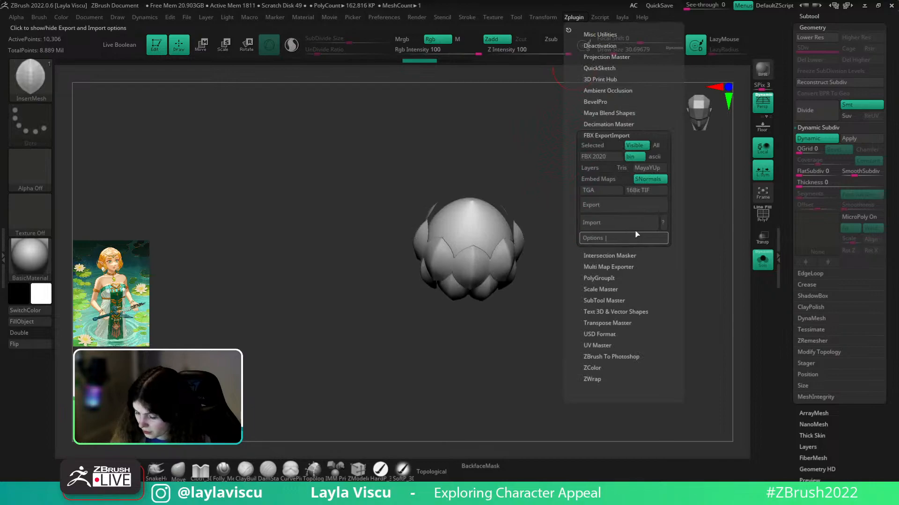
- Try a ring of four larger petals with RadialCount 4, then undo it
{"action": "mouse_move", "coordinate": [544, 21]}
{"action": "left_click", "coordinate": [591, 305]}
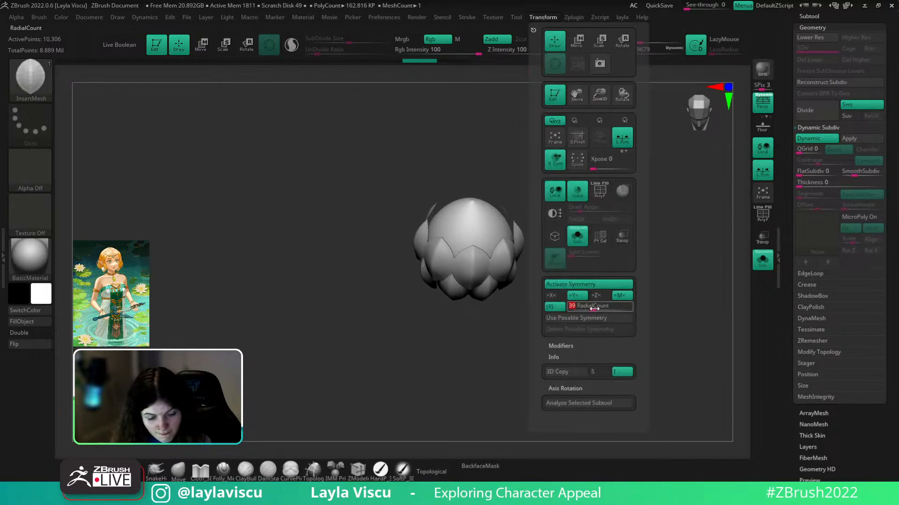
{"action": "key", "text": "Return"}
{"action": "left_click_drag", "start_coordinate": [482, 228], "coordinate": [480, 197]}
{"action": "left_click_drag", "start_coordinate": [554, 200], "coordinate": [550, 163]}
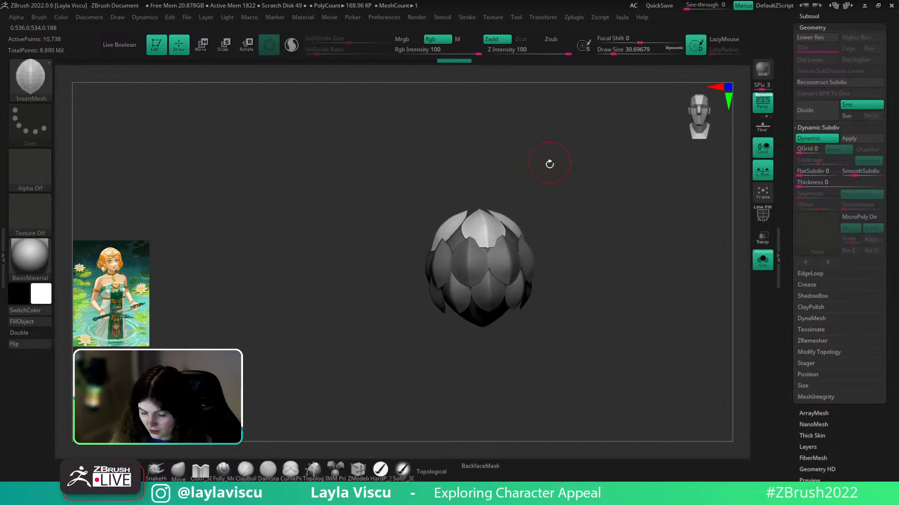
{"action": "key", "text": "ctrl+z"}
- Set RadialCount back to 8 and insert an eight-petal ring on the bud
{"action": "mouse_move", "coordinate": [576, 22]}
{"action": "mouse_move", "coordinate": [543, 17]}
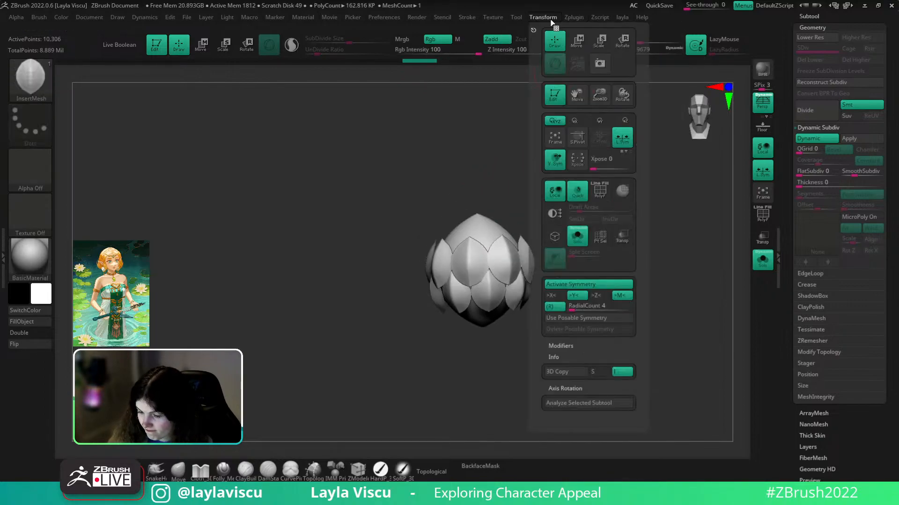
{"action": "left_click", "coordinate": [592, 306]}
{"action": "key", "text": "Return"}
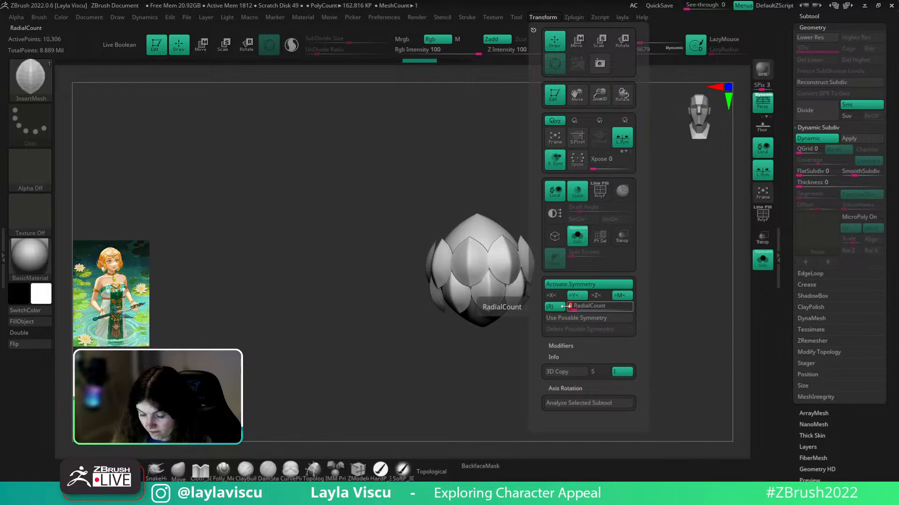
{"action": "left_click_drag", "start_coordinate": [512, 189], "coordinate": [482, 233]}
- Shift the new petal ring vertically and in depth with the Transpose gizmo
{"action": "key", "text": "w"}
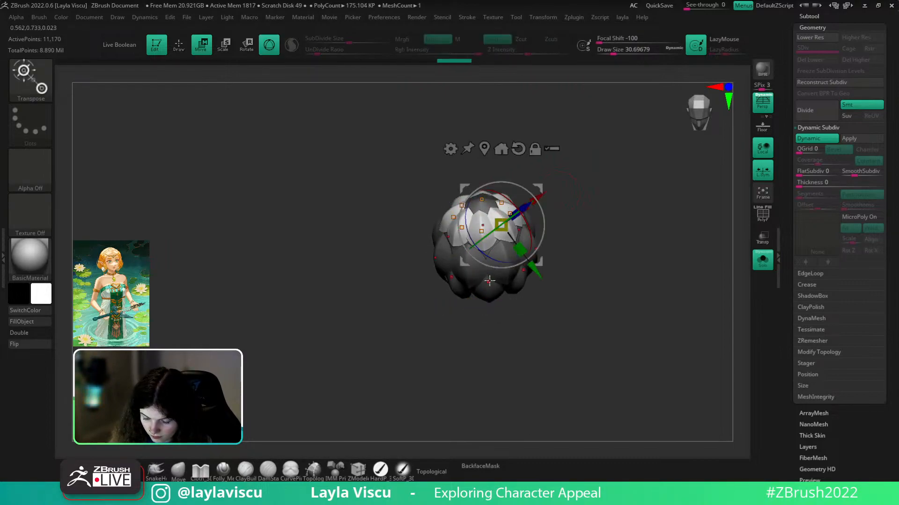
{"action": "left_click_drag", "start_coordinate": [535, 269], "coordinate": [539, 276]}
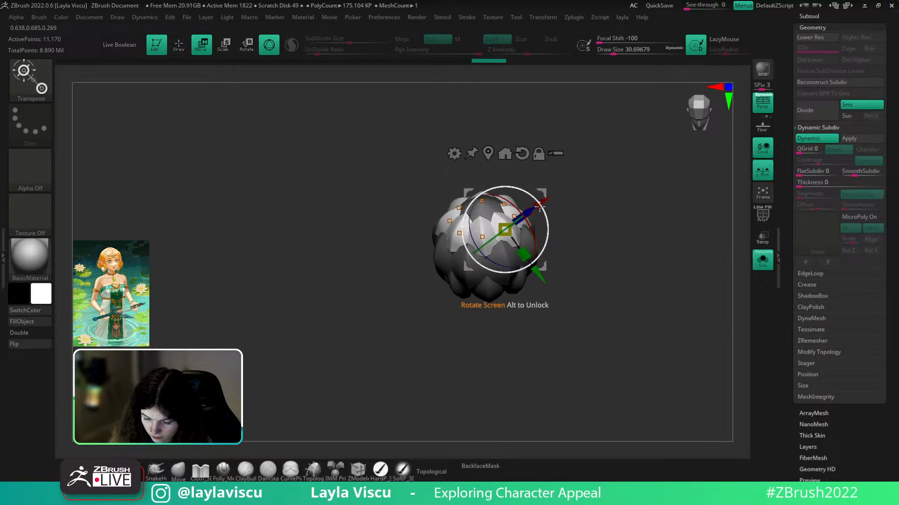
{"action": "left_click_drag", "start_coordinate": [570, 185], "coordinate": [570, 164]}
{"action": "mouse_move", "coordinate": [530, 198]}
{"action": "left_mouse_down"}
{"action": "mouse_move", "coordinate": [544, 195]}
{"action": "mouse_move", "coordinate": [527, 205]}
{"action": "left_mouse_up"}
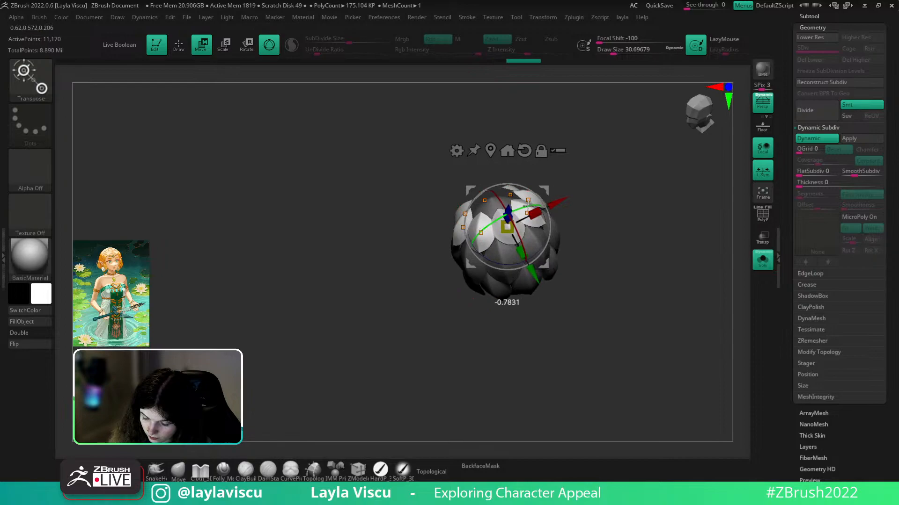
{"action": "left_click_drag", "start_coordinate": [575, 155], "coordinate": [637, 177]}
{"action": "mouse_move", "coordinate": [674, 290]}
{"action": "left_mouse_down"}
{"action": "mouse_move", "coordinate": [686, 289]}
{"action": "mouse_move", "coordinate": [637, 309]}
{"action": "mouse_move", "coordinate": [689, 321]}
{"action": "mouse_move", "coordinate": [654, 311]}
{"action": "mouse_move", "coordinate": [646, 286]}
{"action": "left_mouse_up"}
- Clear the bud's mask and insert another radial ring of scales with a different petal brush
{"action": "left_click", "coordinate": [678, 323], "text": "ctrl"}
{"action": "left_click", "coordinate": [680, 307], "text": "ctrl"}
{"action": "key", "text": "b"}
{"action": "left_click", "coordinate": [682, 455]}
{"action": "right_click_drag", "start_coordinate": [562, 295], "coordinate": [531, 261]}
{"action": "left_click_drag", "start_coordinate": [525, 263], "coordinate": [528, 288]}
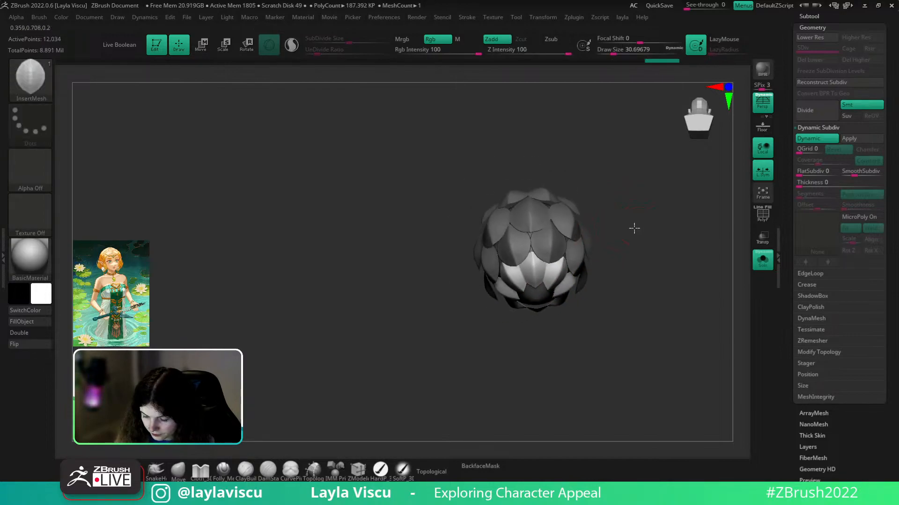
- Adjust the new scales' placement and smooth the bud surface
{"action": "key", "text": "w"}
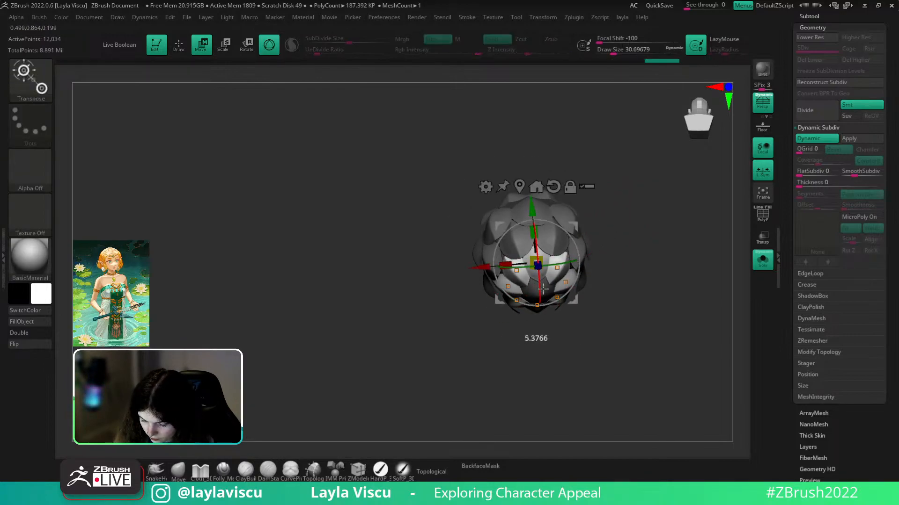
{"action": "left_click_drag", "start_coordinate": [547, 269], "coordinate": [548, 270]}
{"action": "left_click_drag", "start_coordinate": [532, 209], "coordinate": [532, 204]}
{"action": "left_click", "coordinate": [178, 470]}
{"action": "mouse_move", "coordinate": [647, 264]}
{"action": "left_mouse_down", "text": "shift"}
{"action": "mouse_move", "coordinate": [646, 312]}
{"action": "mouse_move", "coordinate": [662, 335]}
{"action": "mouse_move", "coordinate": [656, 295]}
{"action": "left_mouse_up", "text": "shift"}
- Rotate and nudge the petal flower with the gizmo, then clear its mask
{"action": "key", "text": "w"}
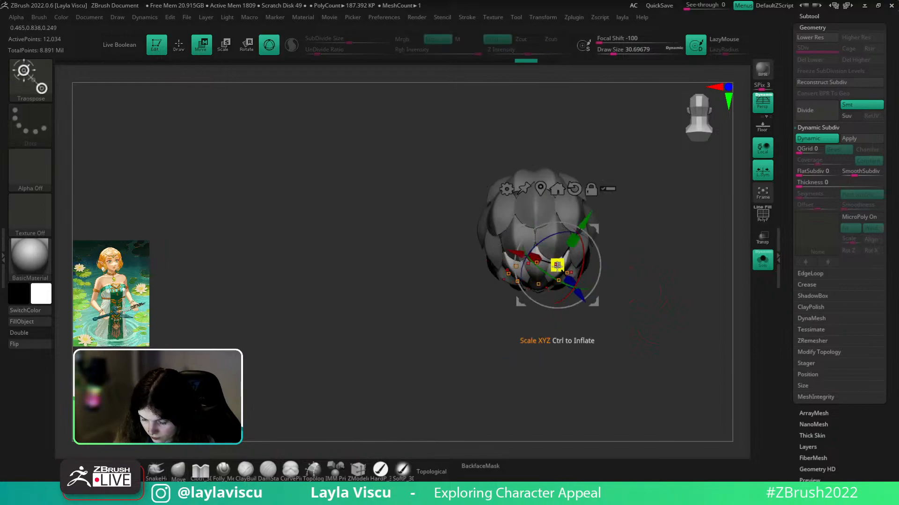
{"action": "left_click_drag", "start_coordinate": [582, 253], "coordinate": [582, 217]}
{"action": "left_click_drag", "start_coordinate": [587, 285], "coordinate": [583, 283]}
{"action": "key", "text": "q"}
{"action": "left_click_drag", "start_coordinate": [648, 286], "coordinate": [660, 299], "text": "ctrl"}
{"action": "right_click_drag", "start_coordinate": [660, 299], "coordinate": [657, 269]}
- With the whole character shown, shrink the flower to about 0.9 beside the jaw
{"action": "left_click", "coordinate": [764, 262]}
{"action": "mouse_move", "coordinate": [538, 328]}
{"action": "right_mouse_down", "text": "ctrl"}
{"action": "mouse_move", "coordinate": [516, 257]}
{"action": "mouse_move", "coordinate": [666, 266]}
{"action": "mouse_move", "coordinate": [676, 287]}
{"action": "right_mouse_up", "text": "ctrl"}
{"action": "mouse_move", "coordinate": [604, 241]}
{"action": "right_mouse_down", "text": "ctrl"}
{"action": "mouse_move", "coordinate": [667, 271]}
{"action": "mouse_move", "coordinate": [667, 247]}
{"action": "mouse_move", "coordinate": [630, 310]}
{"action": "mouse_move", "coordinate": [688, 289]}
{"action": "right_mouse_up", "text": "ctrl"}
{"action": "key", "text": "shift+f"}
{"action": "key", "text": "shift+f"}
{"action": "key", "text": "w"}
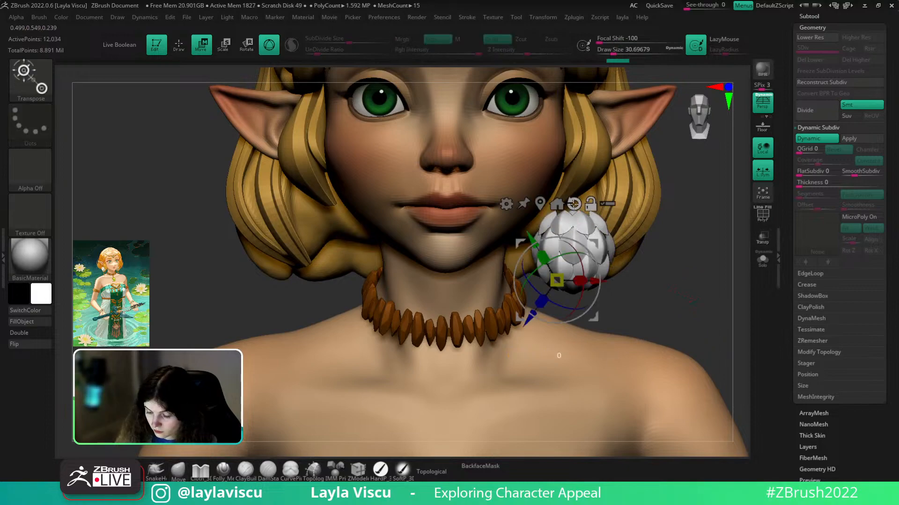
{"action": "left_click", "coordinate": [573, 205]}
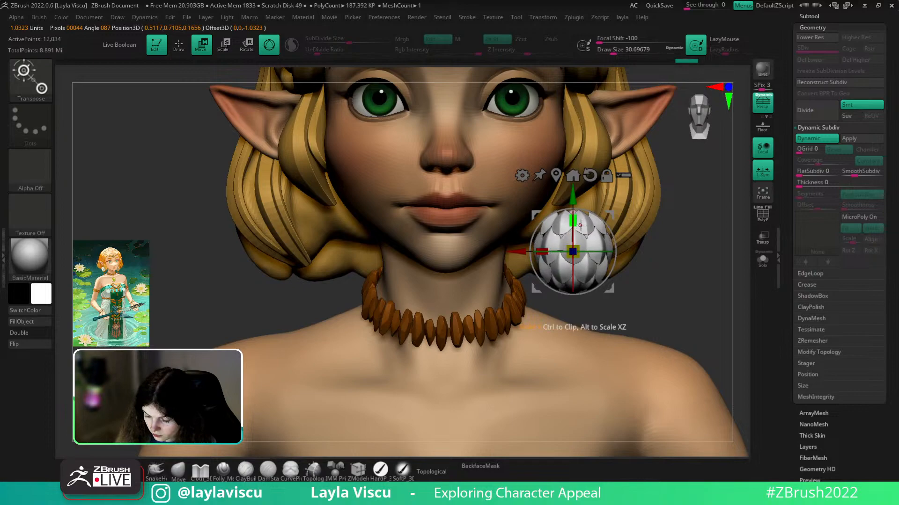
{"action": "right_click_drag", "start_coordinate": [677, 255], "coordinate": [681, 300]}
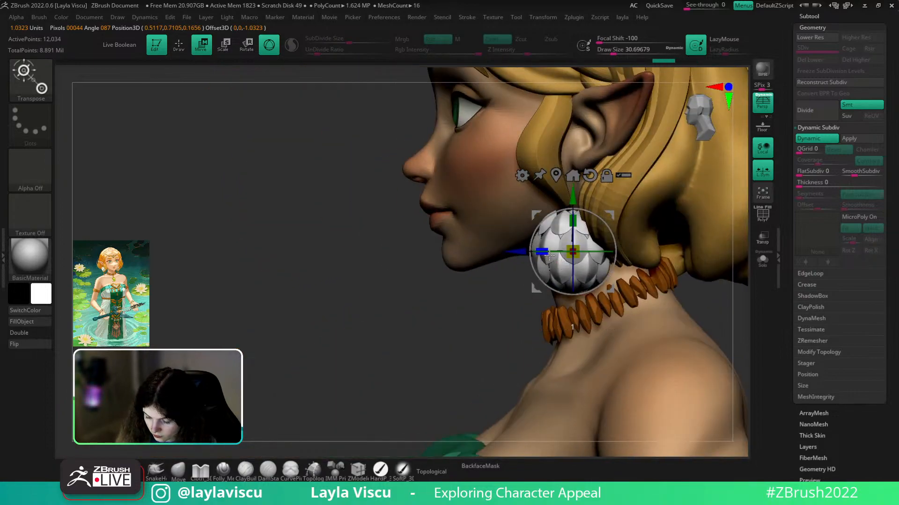
{"action": "left_click_drag", "start_coordinate": [552, 255], "coordinate": [554, 256]}
- Select the Move brush and solo the flower
{"action": "right_click_drag", "start_coordinate": [624, 285], "coordinate": [650, 308]}
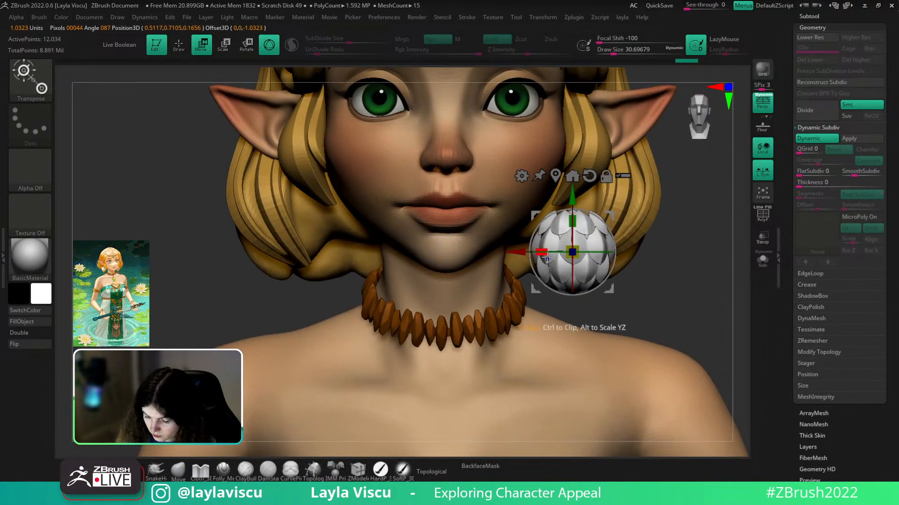
{"action": "left_click", "coordinate": [178, 470]}
{"action": "left_click", "coordinate": [762, 259]}
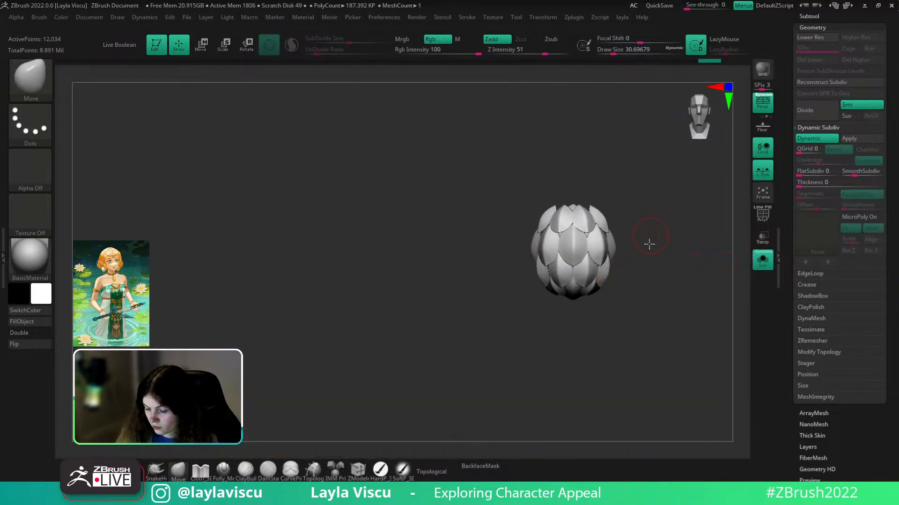
- Hide the petals, run Split Hidden, and turn off Solo
{"action": "right_click_drag", "start_coordinate": [651, 239], "coordinate": [649, 267]}
{"action": "key", "text": "shift+f"}
{"action": "left_click", "coordinate": [572, 224], "text": "ctrl+shift"}
{"action": "key", "text": "1"}
{"action": "left_click", "coordinate": [651, 350]}
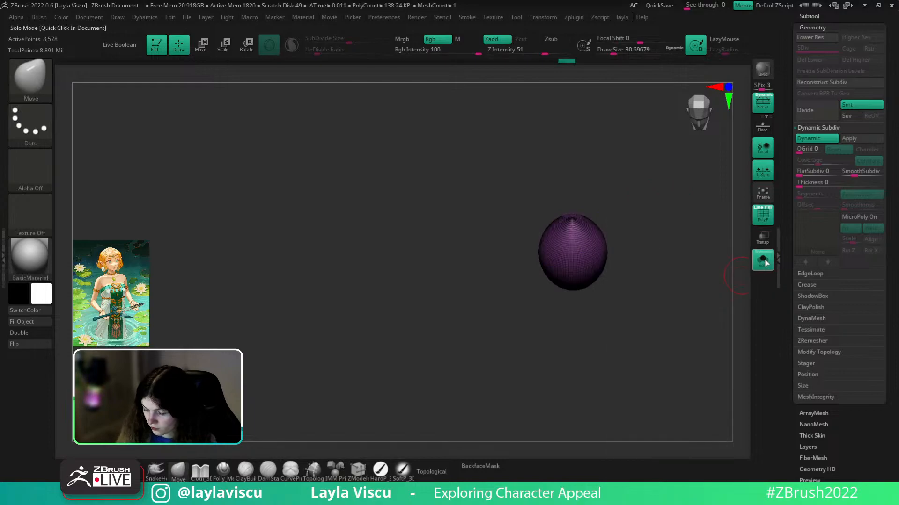
{"action": "left_click", "coordinate": [763, 260]}
- Give the petals a slight Dynamic Subdiv thickness of about 0.00183
{"action": "left_click_drag", "start_coordinate": [804, 184], "coordinate": [816, 184]}
{"action": "left_click", "coordinate": [763, 215]}
{"action": "mouse_move", "coordinate": [682, 299]}
{"action": "right_mouse_down", "text": "ctrl"}
{"action": "mouse_move", "coordinate": [656, 218]}
{"action": "mouse_move", "coordinate": [684, 315]}
{"action": "right_mouse_up", "text": "ctrl"}
{"action": "mouse_move", "coordinate": [630, 321]}
{"action": "right_mouse_down", "text": "ctrl"}
{"action": "mouse_move", "coordinate": [616, 291]}
{"action": "mouse_move", "coordinate": [635, 358]}
{"action": "mouse_move", "coordinate": [654, 243]}
{"action": "right_mouse_up", "text": "ctrl"}
{"action": "right_click_drag", "start_coordinate": [664, 297], "coordinate": [621, 284], "text": "alt"}
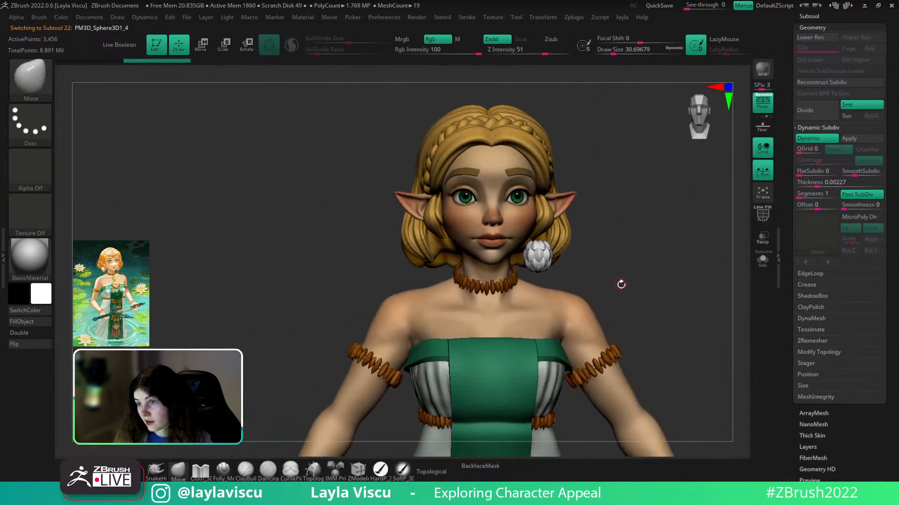
{"action": "mouse_move", "coordinate": [563, 285]}
{"action": "right_mouse_down", "text": "ctrl"}
{"action": "mouse_move", "coordinate": [624, 289]}
{"action": "mouse_move", "coordinate": [620, 257]}
{"action": "mouse_move", "coordinate": [630, 263]}
{"action": "mouse_move", "coordinate": [646, 286]}
{"action": "mouse_move", "coordinate": [550, 310]}
{"action": "mouse_move", "coordinate": [601, 323]}
{"action": "right_mouse_up", "text": "ctrl"}
{"action": "left_click_drag", "start_coordinate": [812, 186], "coordinate": [789, 184]}
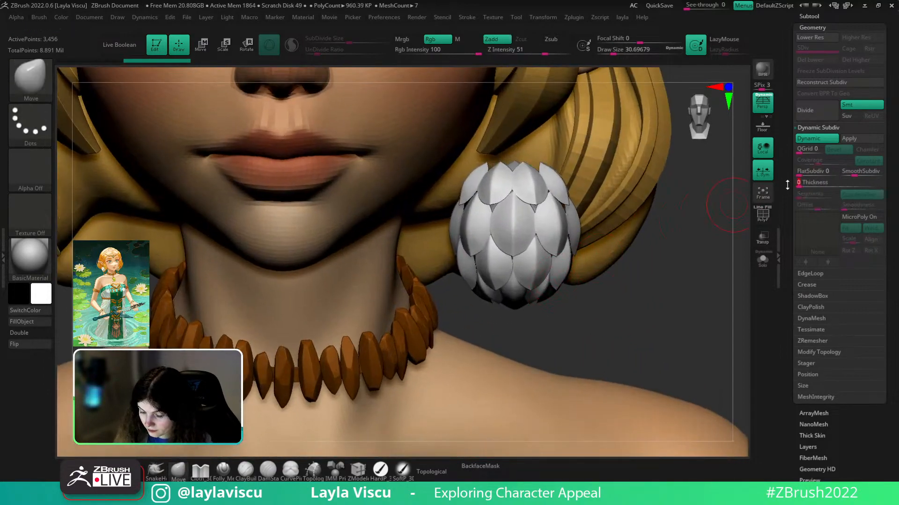
{"action": "mouse_move", "coordinate": [631, 242]}
{"action": "right_mouse_down", "text": "ctrl"}
{"action": "mouse_move", "coordinate": [704, 281]}
{"action": "mouse_move", "coordinate": [704, 247]}
{"action": "mouse_move", "coordinate": [700, 261]}
{"action": "right_mouse_up", "text": "ctrl"}
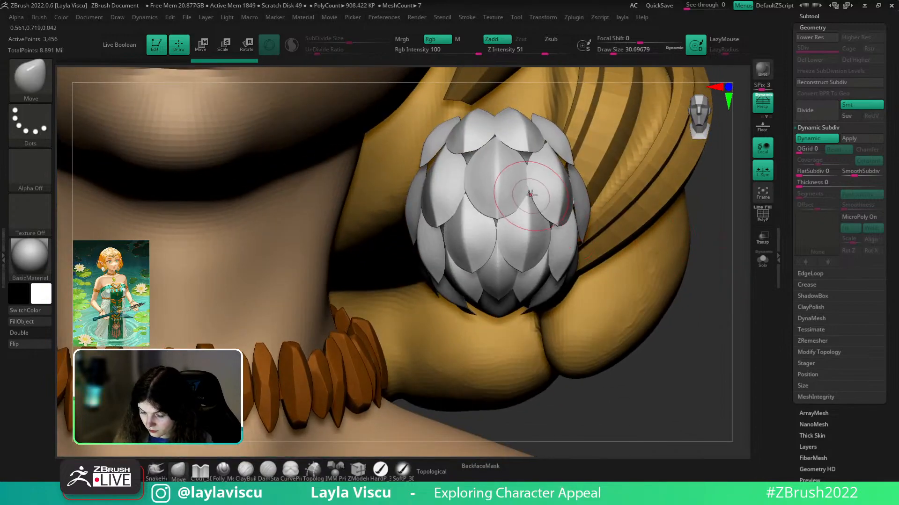
{"action": "right_click_drag", "start_coordinate": [674, 206], "coordinate": [655, 156], "text": "ctrl"}
{"action": "left_click_drag", "start_coordinate": [803, 184], "coordinate": [810, 183]}
{"action": "right_click_drag", "start_coordinate": [723, 234], "coordinate": [680, 245]}
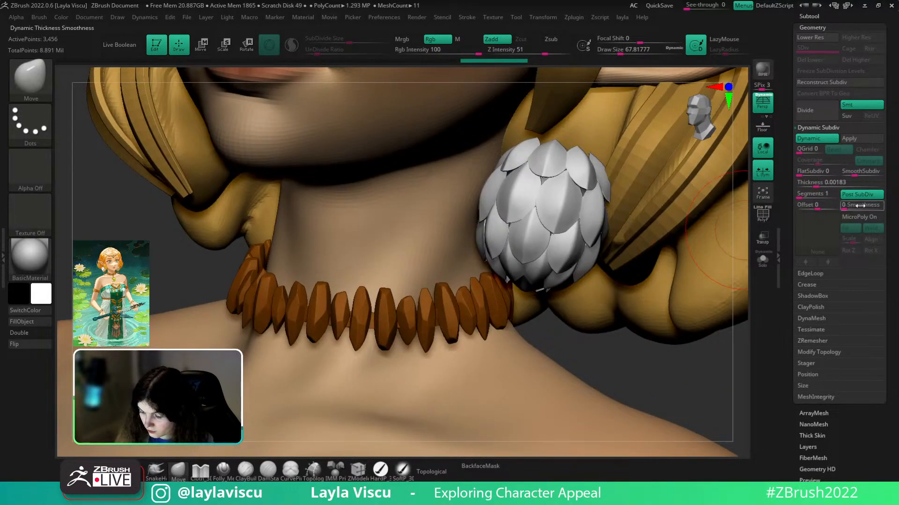
- With Topological on, widen the petals and reshape the lower and upper ones
{"action": "right_click_drag", "start_coordinate": [672, 351], "coordinate": [654, 292]}
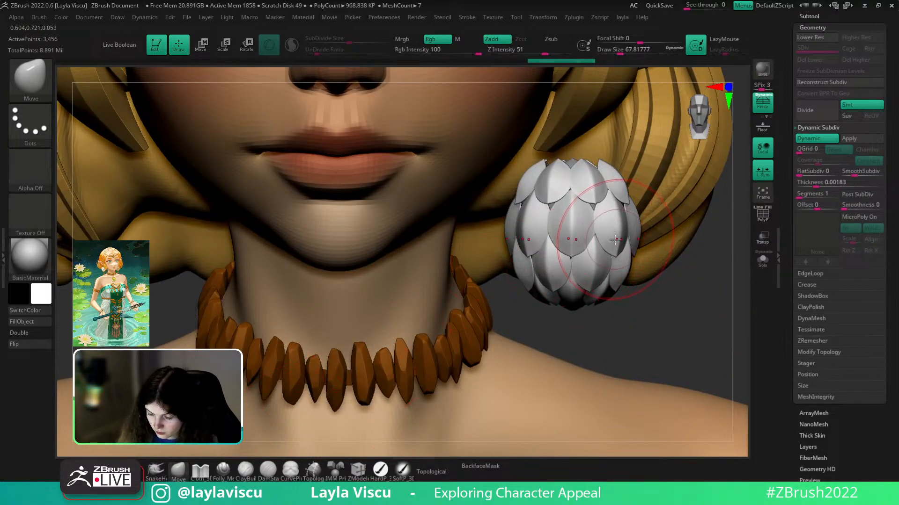
{"action": "left_click", "coordinate": [437, 472]}
{"action": "left_click_drag", "start_coordinate": [609, 239], "coordinate": [613, 239]}
{"action": "left_click_drag", "start_coordinate": [592, 268], "coordinate": [595, 268]}
{"action": "left_click_drag", "start_coordinate": [591, 176], "coordinate": [594, 170]}
{"action": "right_click_drag", "start_coordinate": [674, 300], "coordinate": [690, 187], "text": "ctrl"}
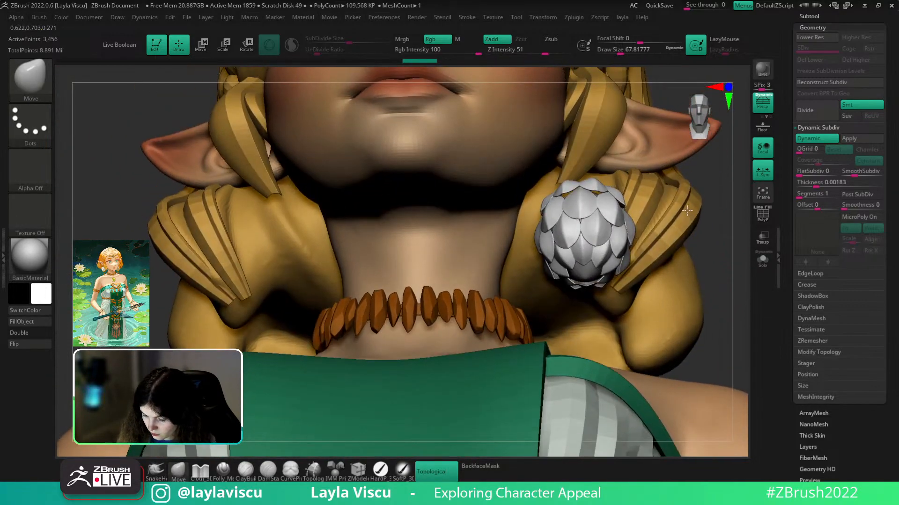
{"action": "mouse_move", "coordinate": [687, 271]}
{"action": "right_mouse_down", "text": "ctrl"}
{"action": "mouse_move", "coordinate": [690, 226]}
{"action": "mouse_move", "coordinate": [692, 307]}
{"action": "mouse_move", "coordinate": [682, 257]}
{"action": "right_mouse_up", "text": "ctrl"}
{"action": "right_click_drag", "start_coordinate": [655, 224], "coordinate": [659, 202], "text": "ctrl"}
{"action": "mouse_move", "coordinate": [658, 262]}
{"action": "right_mouse_down", "text": "ctrl"}
{"action": "mouse_move", "coordinate": [623, 297]}
{"action": "mouse_move", "coordinate": [654, 259]}
{"action": "right_mouse_up", "text": "ctrl"}
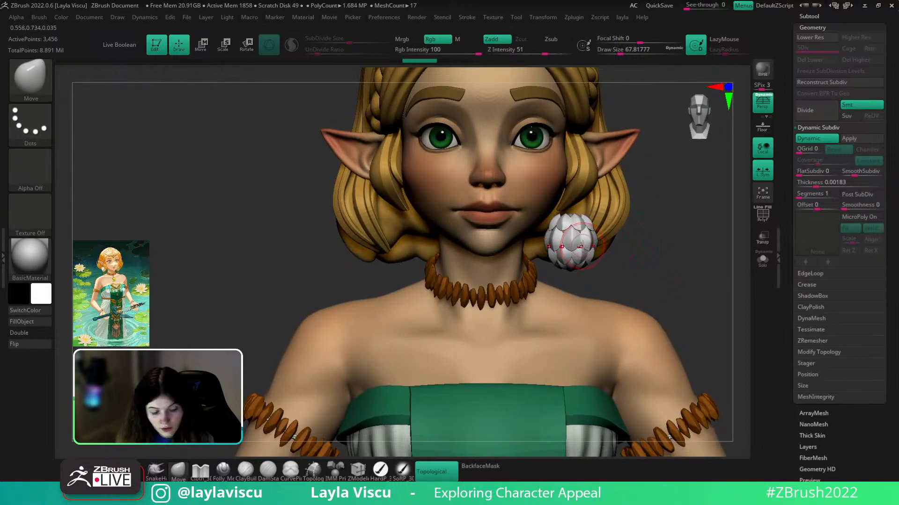
- Smooth the flower slightly using the gizmo's Smooth deformer
{"action": "key", "text": "w"}
{"action": "left_click", "coordinate": [519, 166]}
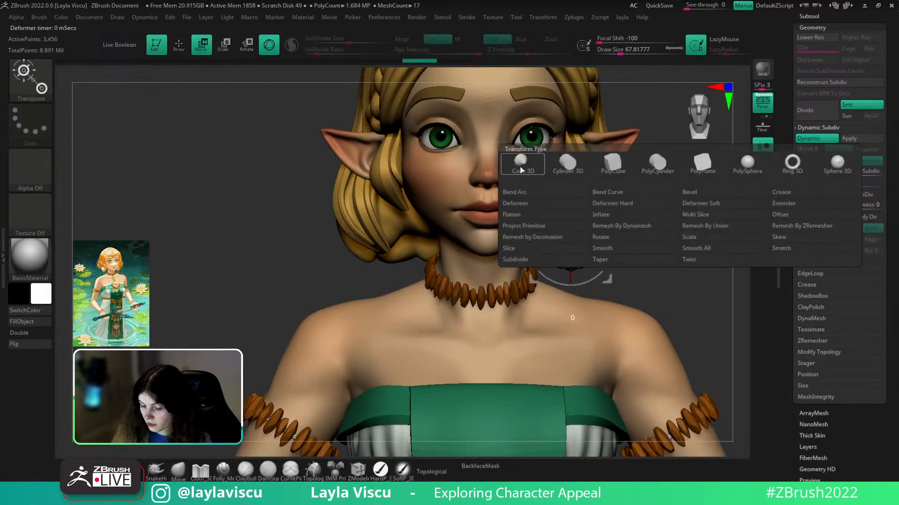
{"action": "left_click", "coordinate": [623, 252]}
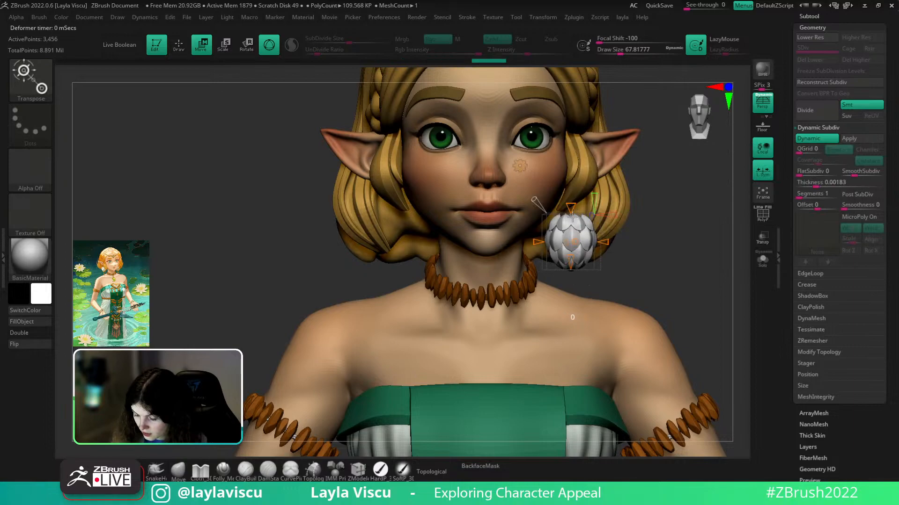
{"action": "left_click_drag", "start_coordinate": [571, 233], "coordinate": [572, 226]}
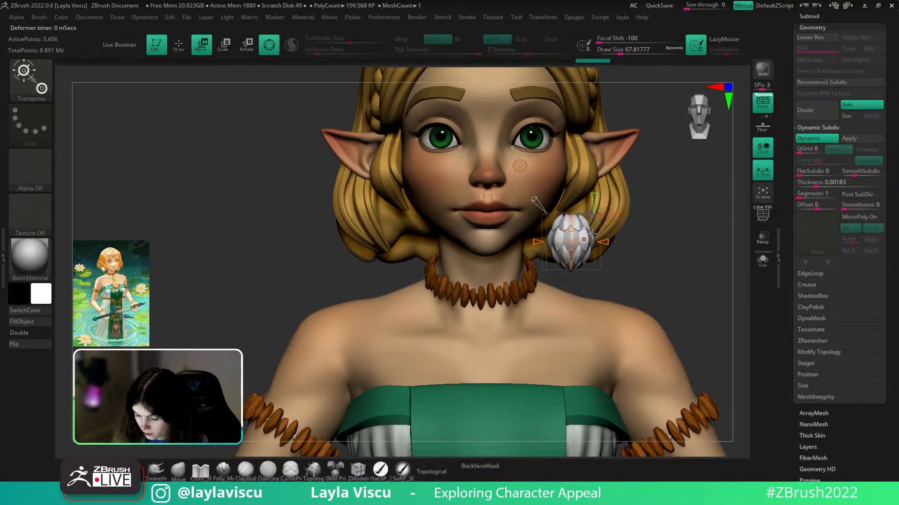
{"action": "left_click", "coordinate": [520, 166]}
{"action": "left_click", "coordinate": [668, 167]}
- Nudge the pod's lower petal tips with the Move brush at size about 94
{"action": "right_click_drag", "start_coordinate": [597, 241], "coordinate": [595, 274], "text": "ctrl"}
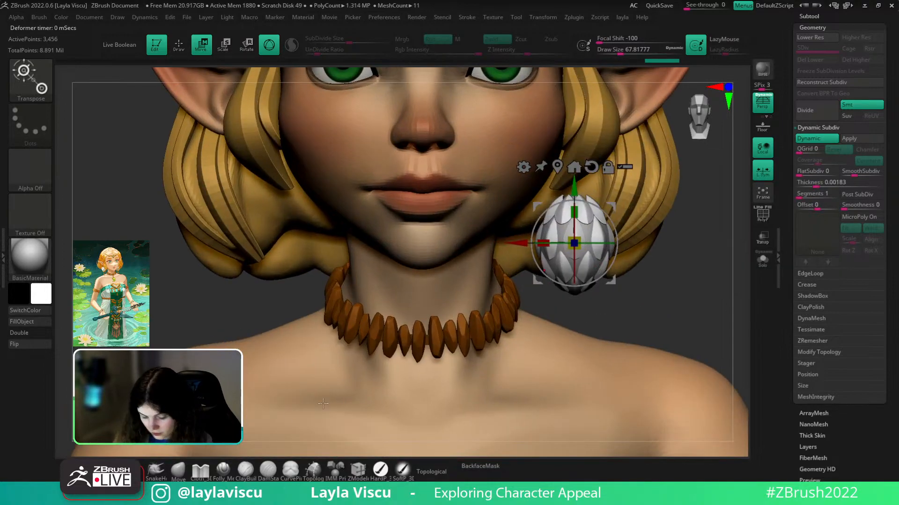
{"action": "left_click", "coordinate": [186, 466]}
{"action": "key", "text": "bracketright"}
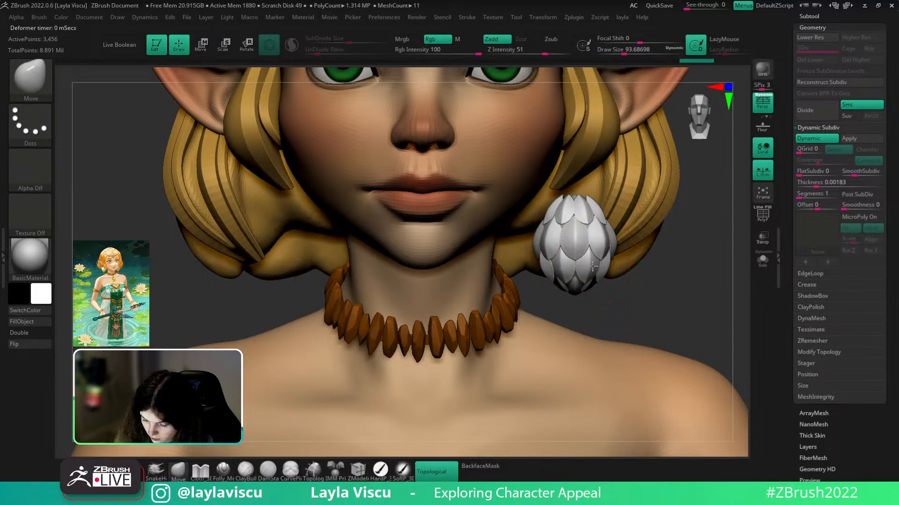
{"action": "right_click_drag", "start_coordinate": [638, 270], "coordinate": [622, 246]}
{"action": "left_click_drag", "start_coordinate": [577, 288], "coordinate": [578, 294]}
- Turn Topological off and widen the petal pod with the Move brush
{"action": "right_click_drag", "start_coordinate": [699, 322], "coordinate": [652, 164], "text": "ctrl"}
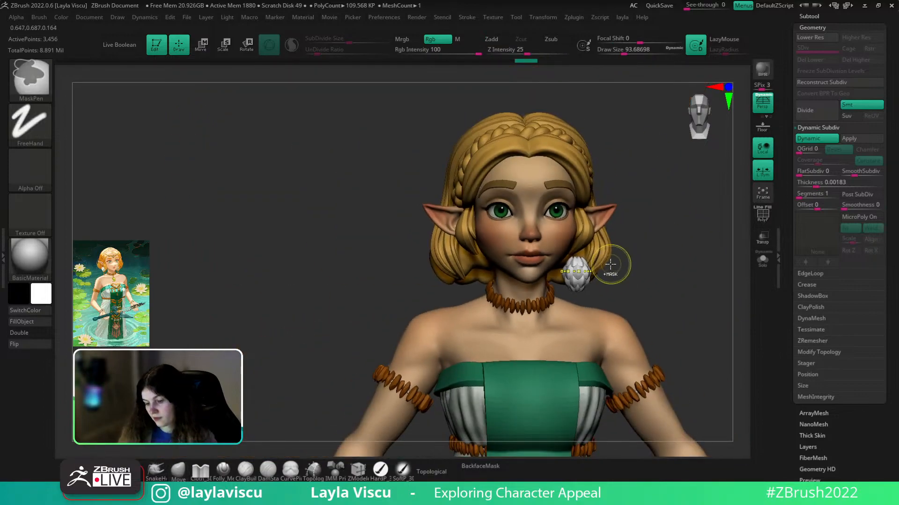
{"action": "mouse_move", "coordinate": [648, 271]}
{"action": "right_mouse_down", "text": "alt"}
{"action": "mouse_move", "coordinate": [603, 273]}
{"action": "mouse_move", "coordinate": [595, 297]}
{"action": "right_mouse_up", "text": "alt"}
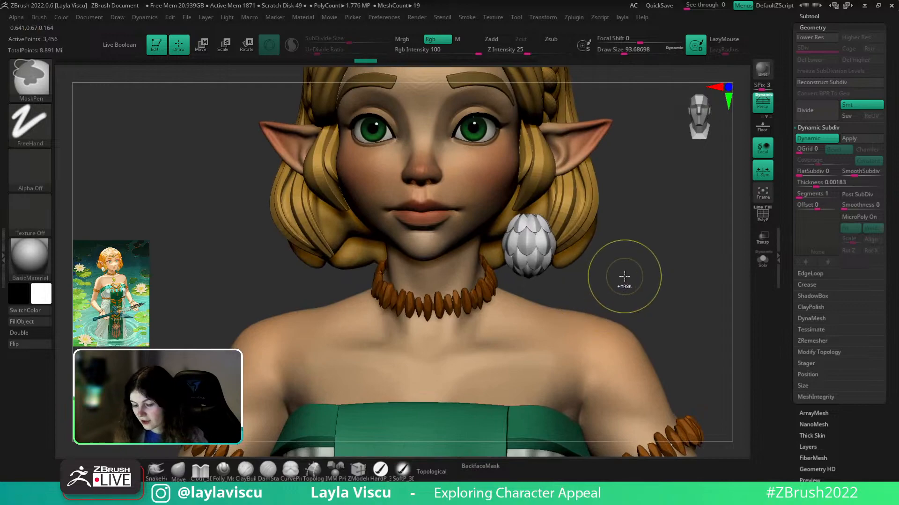
{"action": "right_click_drag", "start_coordinate": [648, 271], "coordinate": [582, 260]}
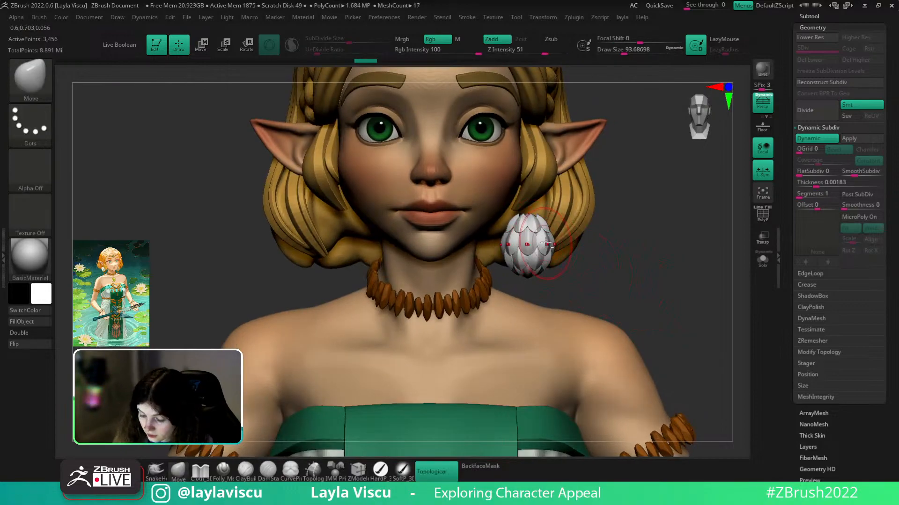
{"action": "left_click_drag", "start_coordinate": [547, 245], "coordinate": [554, 246]}
{"action": "key", "text": "ctrl+z"}
{"action": "left_click", "coordinate": [438, 470]}
{"action": "key", "text": "ctrl+z"}
{"action": "mouse_move", "coordinate": [582, 239]}
{"action": "right_mouse_down", "text": "ctrl"}
{"action": "mouse_move", "coordinate": [594, 253]}
{"action": "mouse_move", "coordinate": [583, 260]}
{"action": "mouse_move", "coordinate": [599, 273]}
{"action": "right_mouse_up", "text": "ctrl"}
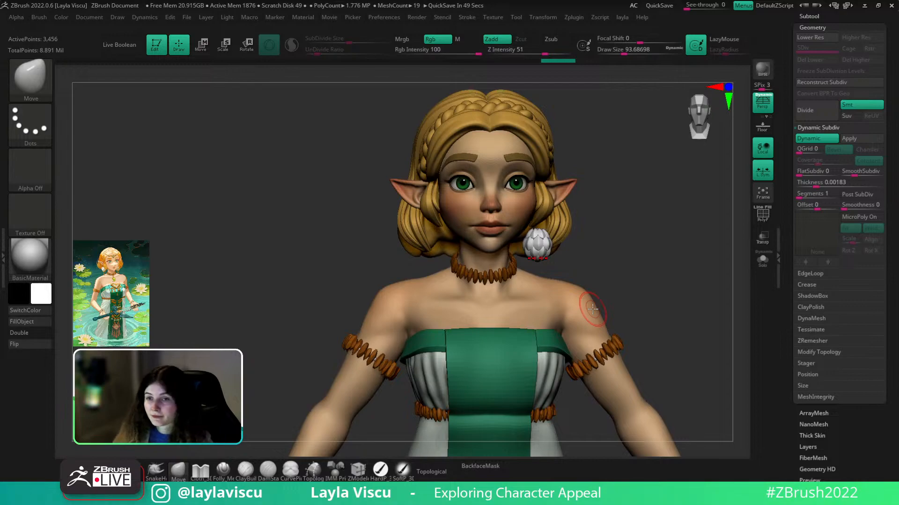
- Turn Topological back on at a brush size near 41 and shift the upper petals sideways
{"action": "left_click_drag", "start_coordinate": [643, 291], "coordinate": [590, 285]}
{"action": "left_click_drag", "start_coordinate": [655, 234], "coordinate": [693, 306], "text": "alt"}
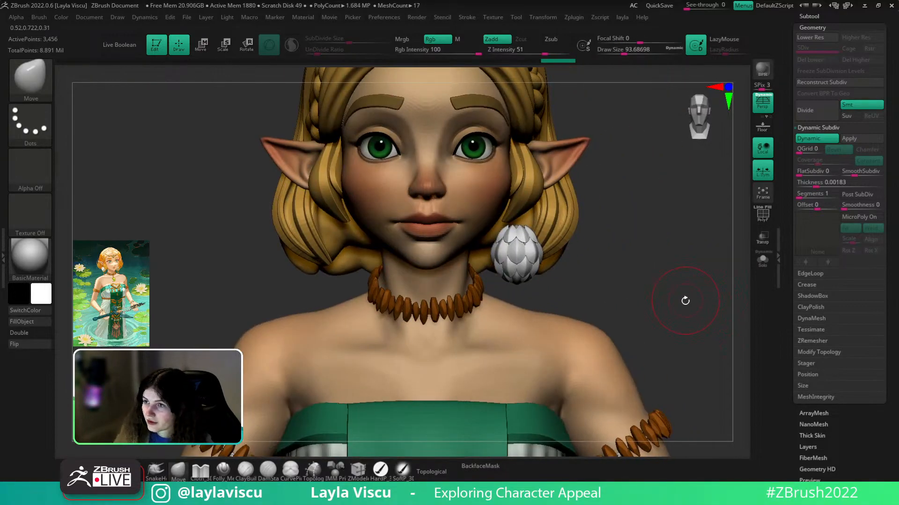
{"action": "left_click_drag", "start_coordinate": [673, 279], "coordinate": [633, 279]}
{"action": "right_click_drag", "start_coordinate": [529, 217], "coordinate": [526, 247], "text": "ctrl"}
{"action": "mouse_move", "coordinate": [525, 248]}
{"action": "left_mouse_down"}
{"action": "mouse_move", "coordinate": [519, 253]}
{"action": "mouse_move", "coordinate": [531, 247]}
{"action": "left_mouse_up"}
{"action": "key", "text": "ctrl+z"}
{"action": "key", "text": "s"}
{"action": "left_click", "coordinate": [431, 472]}
{"action": "key", "text": "s"}
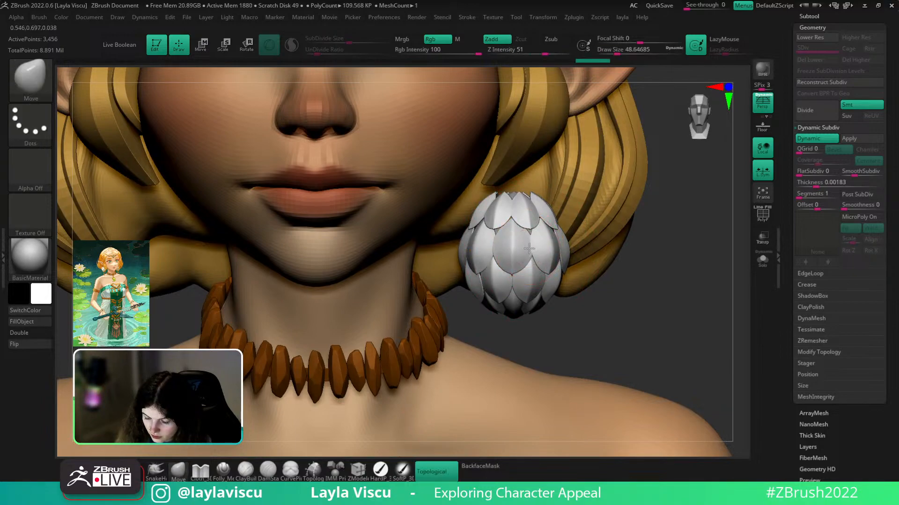
{"action": "right_click_drag", "start_coordinate": [633, 245], "coordinate": [640, 231], "text": "ctrl"}
{"action": "left_click_drag", "start_coordinate": [612, 266], "coordinate": [590, 280]}
{"action": "left_click_drag", "start_coordinate": [523, 216], "coordinate": [508, 219]}
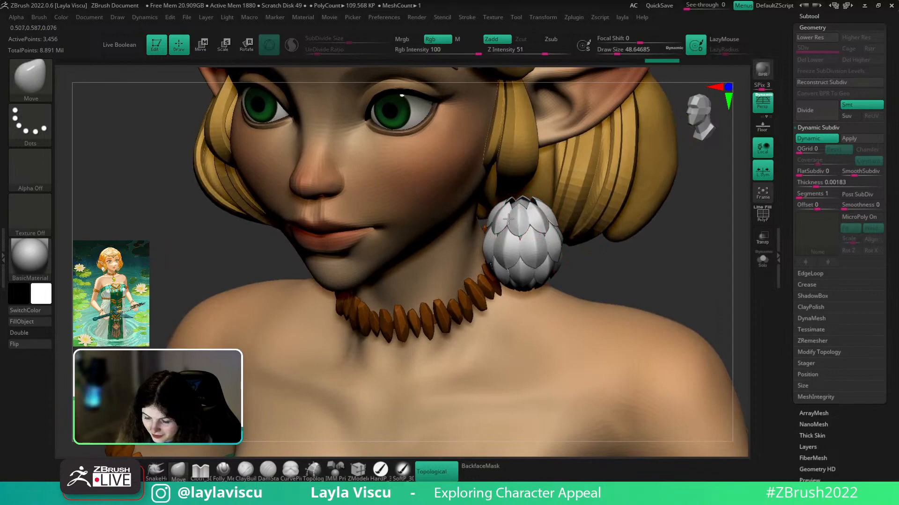
- Enlarge the brush to about 87 and reshape the top of the bud
{"action": "left_click_drag", "start_coordinate": [660, 256], "coordinate": [662, 280], "text": "shift"}
{"action": "right_click_drag", "start_coordinate": [662, 279], "coordinate": [568, 285], "text": "ctrl"}
{"action": "left_click_drag", "start_coordinate": [603, 260], "coordinate": [602, 295]}
{"action": "key", "text": "s"}
{"action": "left_click_drag", "start_coordinate": [501, 243], "coordinate": [505, 252]}
{"action": "left_click_drag", "start_coordinate": [626, 227], "coordinate": [625, 267], "text": "shift"}
- At brush size about 51, push the bud's petals into a rounder cluster
{"action": "key", "text": "s"}
{"action": "left_click_drag", "start_coordinate": [506, 243], "coordinate": [503, 243]}
{"action": "mouse_move", "coordinate": [580, 257]}
{"action": "right_mouse_down"}
{"action": "mouse_move", "coordinate": [544, 267]}
{"action": "mouse_move", "coordinate": [544, 300]}
{"action": "right_mouse_up"}
{"action": "left_click_drag", "start_coordinate": [504, 255], "coordinate": [518, 259]}
{"action": "mouse_move", "coordinate": [581, 271]}
{"action": "right_mouse_down", "text": "ctrl"}
{"action": "mouse_move", "coordinate": [582, 250]}
{"action": "mouse_move", "coordinate": [646, 253]}
{"action": "mouse_move", "coordinate": [634, 273]}
{"action": "mouse_move", "coordinate": [633, 247]}
{"action": "mouse_move", "coordinate": [632, 280]}
{"action": "right_mouse_up", "text": "ctrl"}
{"action": "left_click_drag", "start_coordinate": [483, 282], "coordinate": [478, 286]}
{"action": "mouse_move", "coordinate": [559, 229]}
{"action": "right_mouse_down", "text": "ctrl"}
{"action": "mouse_move", "coordinate": [561, 192]}
{"action": "mouse_move", "coordinate": [691, 341]}
{"action": "mouse_move", "coordinate": [597, 289]}
{"action": "mouse_move", "coordinate": [574, 312]}
{"action": "right_mouse_up", "text": "ctrl"}
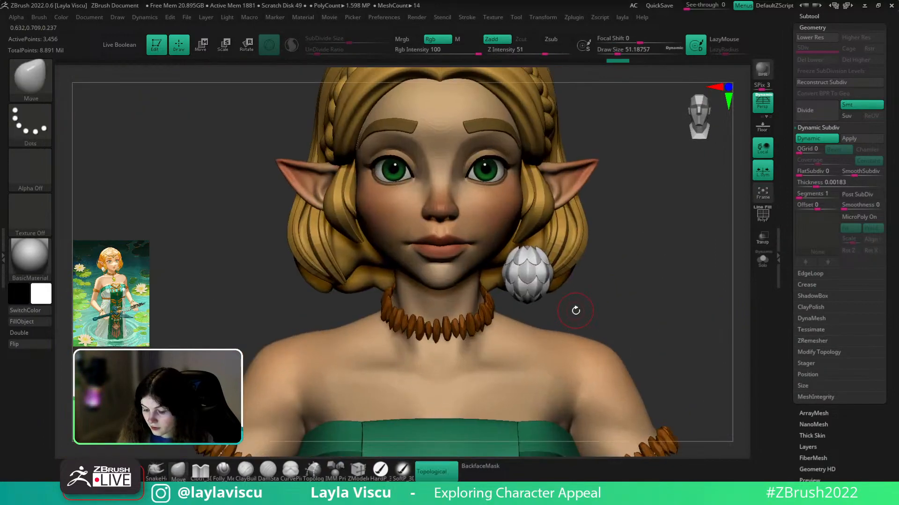
{"action": "left_click", "coordinate": [41, 294]}
{"action": "mouse_move", "coordinate": [82, 212]}
{"action": "left_mouse_down"}
{"action": "mouse_move", "coordinate": [165, 211]}
{"action": "mouse_move", "coordinate": [183, 242]}
{"action": "mouse_move", "coordinate": [179, 295]}
{"action": "left_mouse_up"}
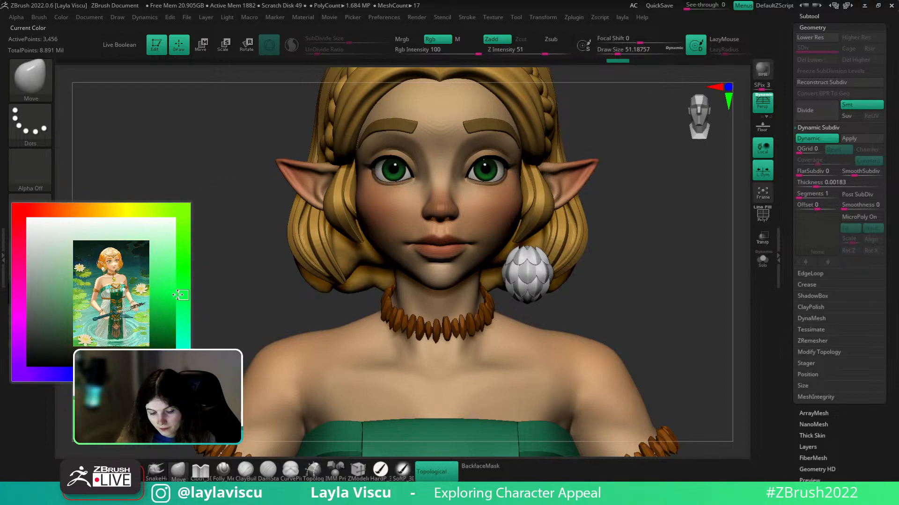
{"action": "left_click", "coordinate": [120, 237]}
{"action": "left_click", "coordinate": [41, 295]}
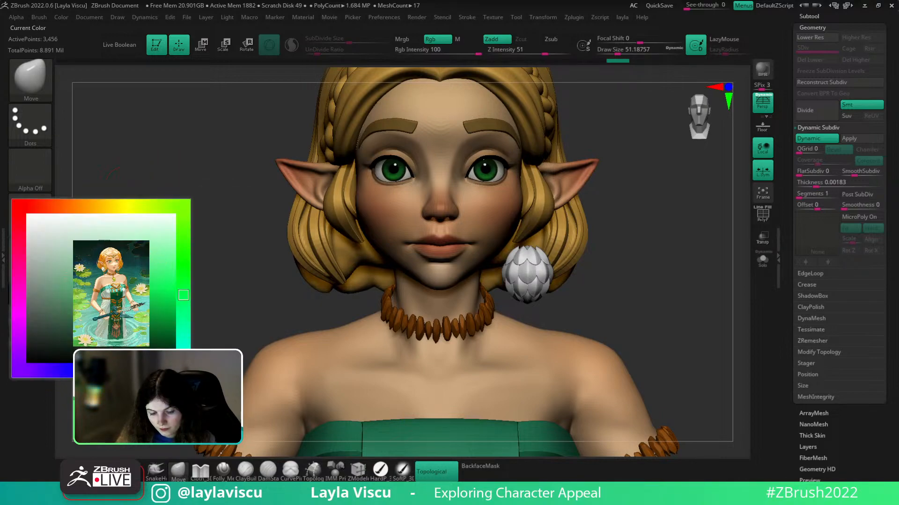
{"action": "left_click", "coordinate": [34, 324]}
{"action": "right_click_drag", "start_coordinate": [595, 351], "coordinate": [491, 255], "text": "ctrl"}
{"action": "right_click_drag", "start_coordinate": [491, 255], "coordinate": [455, 285], "text": "ctrl"}
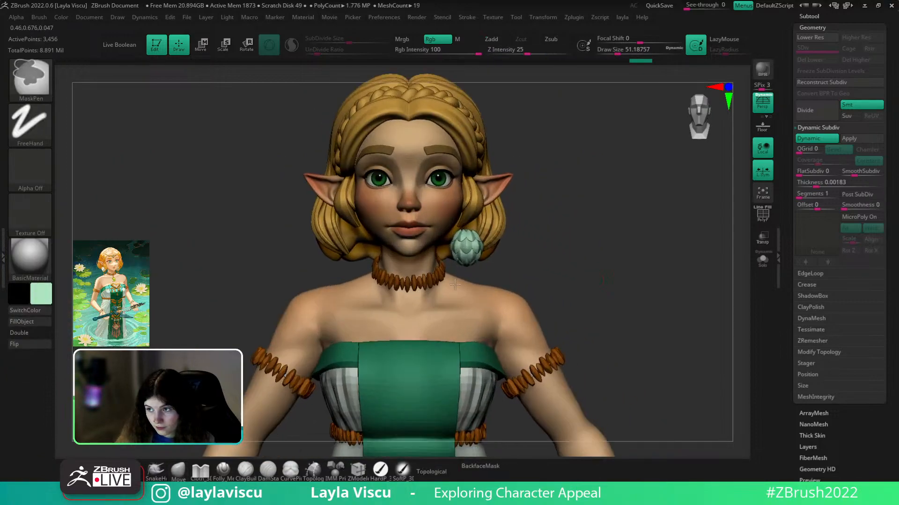
{"action": "left_click", "coordinate": [41, 294]}
{"action": "left_click", "coordinate": [58, 238]}
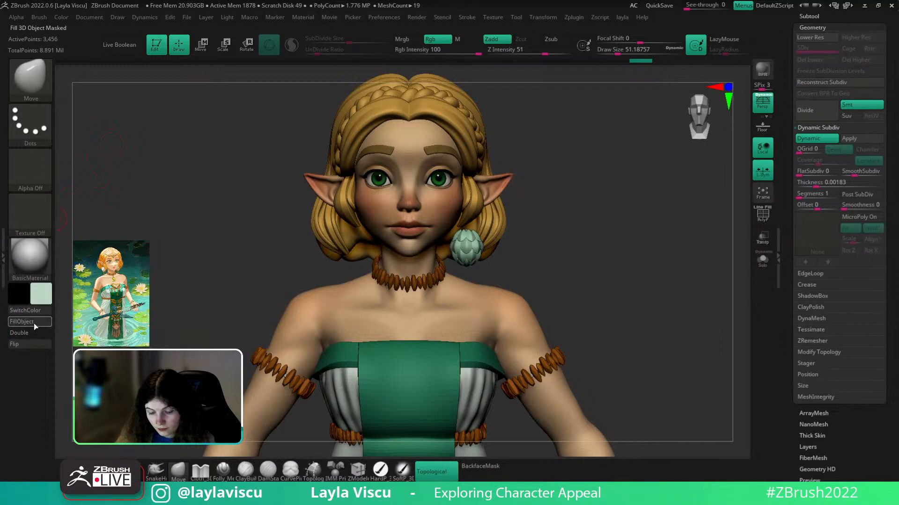
{"action": "mouse_move", "coordinate": [511, 286]}
{"action": "right_mouse_down"}
{"action": "mouse_move", "coordinate": [465, 276]}
{"action": "mouse_move", "coordinate": [523, 265]}
{"action": "right_mouse_up"}
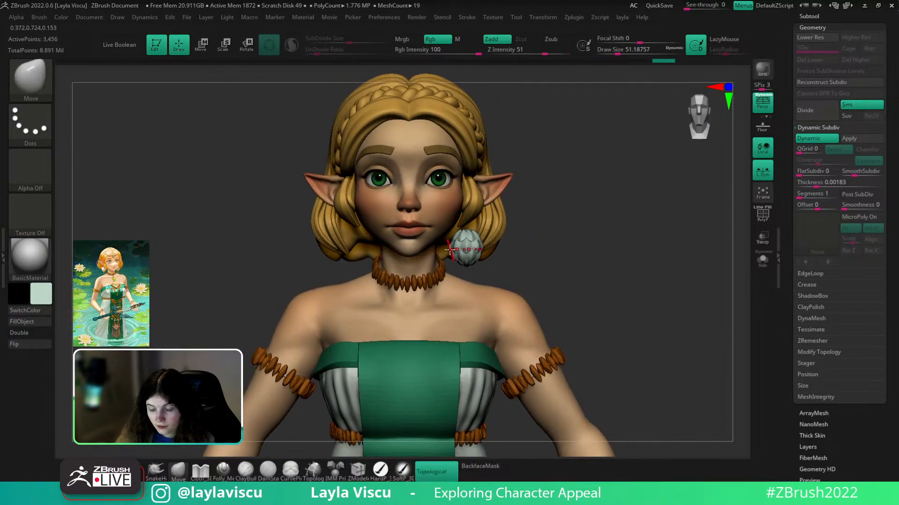
{"action": "right_click_drag", "start_coordinate": [466, 246], "coordinate": [492, 271], "text": "ctrl"}
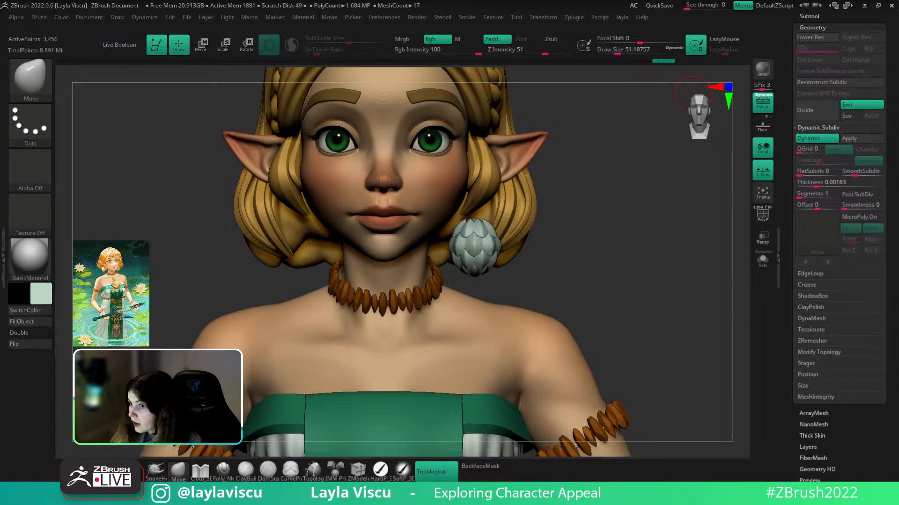
{"action": "right_click_drag", "start_coordinate": [659, 308], "coordinate": [493, 205]}
- Solo the earring subtool and load IMM PrimitivesH with the 32-segment H Sphere
{"action": "left_click", "coordinate": [475, 171], "text": "alt"}
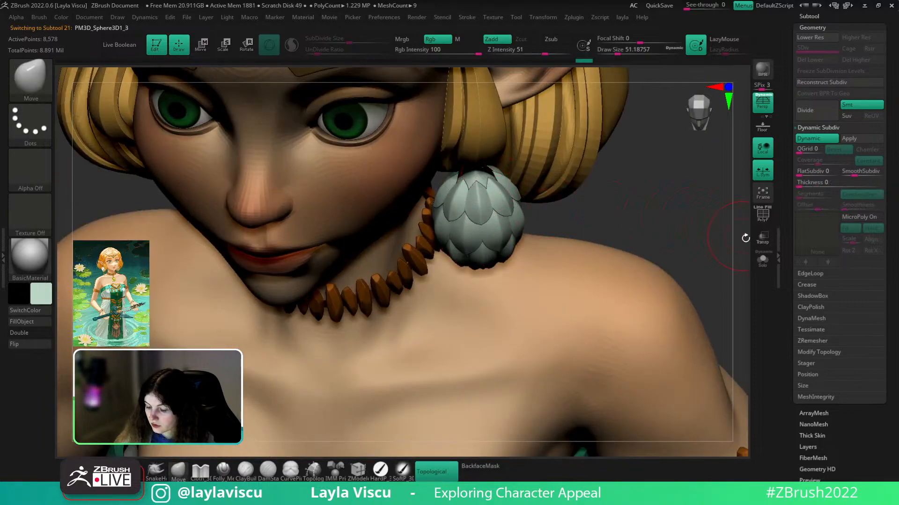
{"action": "left_click", "coordinate": [762, 261]}
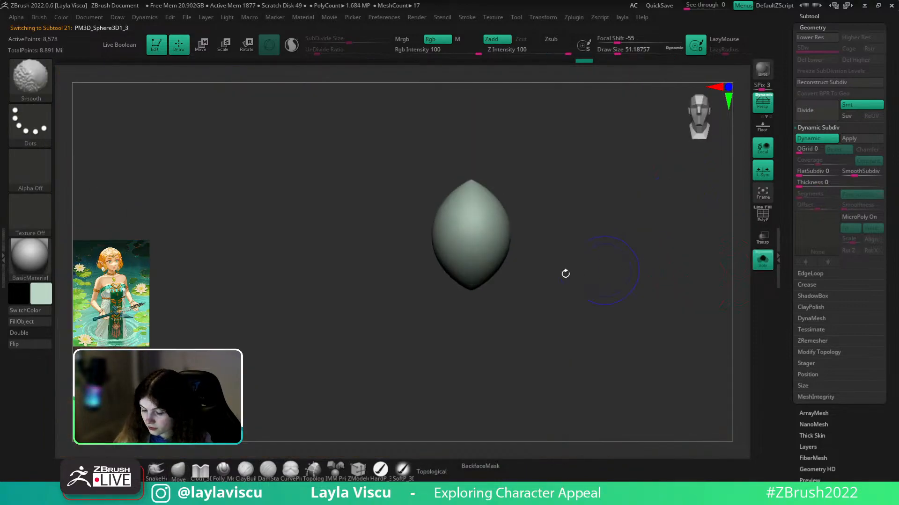
{"action": "key", "text": "b"}
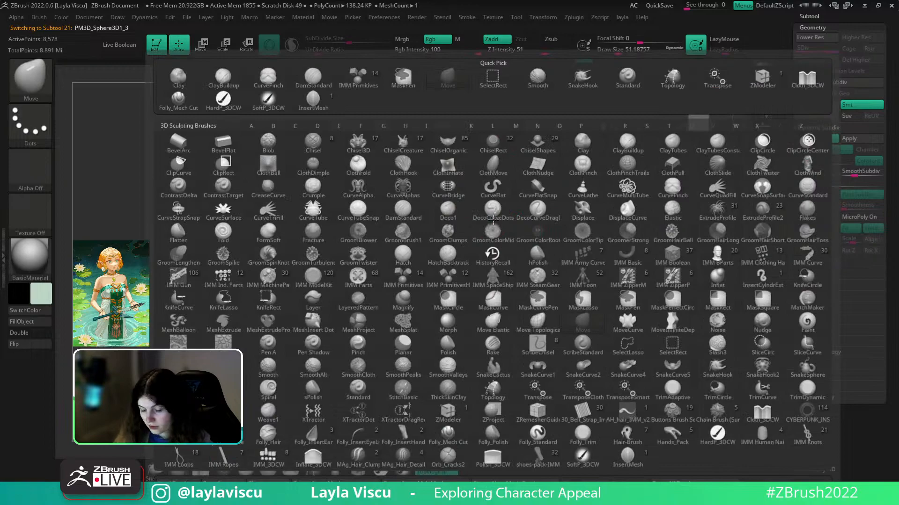
{"action": "left_click", "coordinate": [461, 280]}
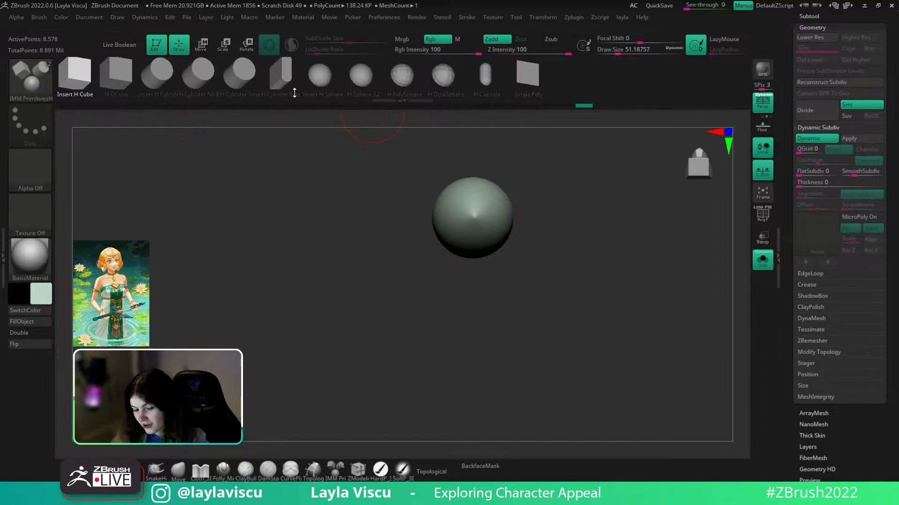
{"action": "left_click", "coordinate": [359, 75]}
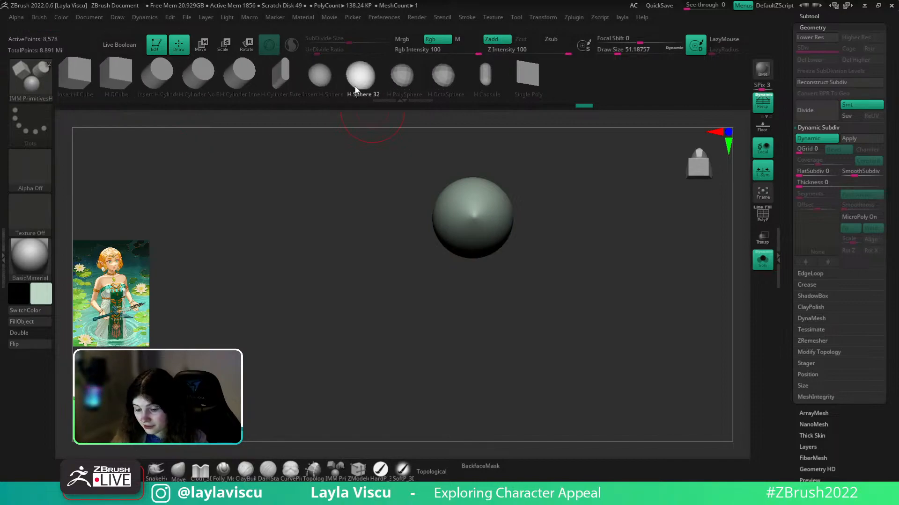
- Insert the 32-segment sphere into the earring and move it up beneath the petals
{"action": "right_click_drag", "start_coordinate": [472, 217], "coordinate": [484, 228], "text": "ctrl"}
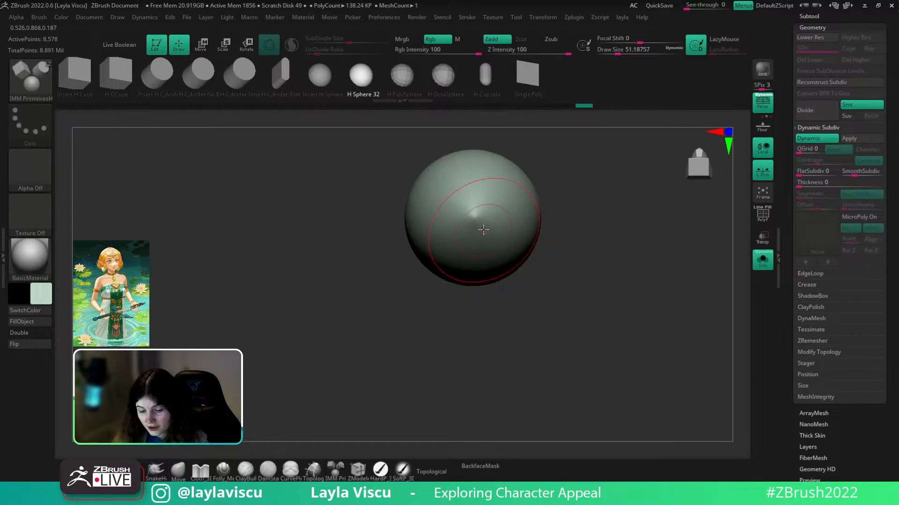
{"action": "key", "text": "shift+f"}
{"action": "left_click_drag", "start_coordinate": [473, 216], "coordinate": [482, 243]}
{"action": "key", "text": "w"}
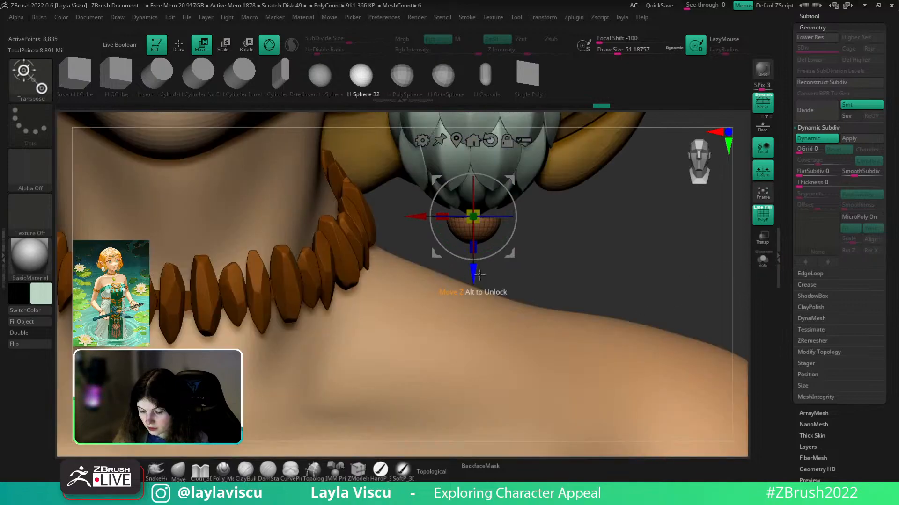
{"action": "left_click_drag", "start_coordinate": [476, 283], "coordinate": [474, 262]}
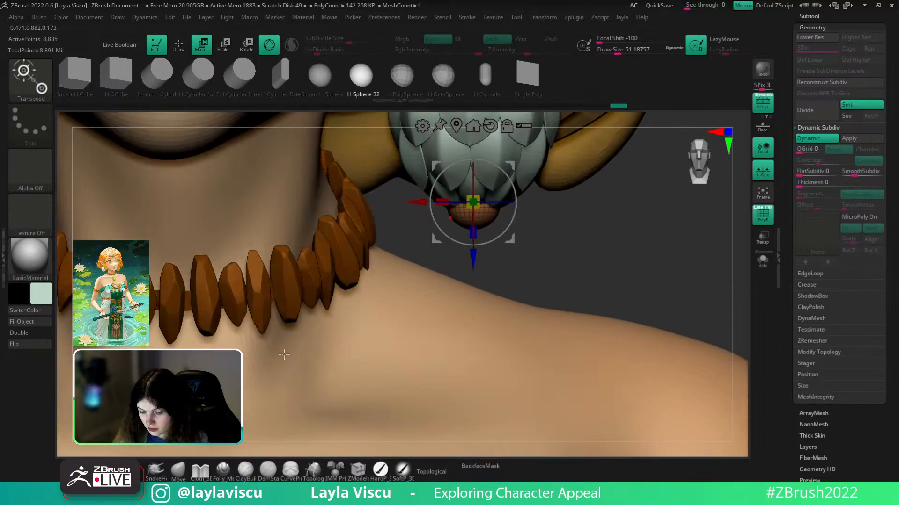
{"action": "left_click", "coordinate": [181, 475]}
{"action": "key", "text": "shift+f"}
{"action": "mouse_move", "coordinate": [592, 242]}
{"action": "right_mouse_down", "text": "ctrl"}
{"action": "mouse_move", "coordinate": [530, 182]}
{"action": "mouse_move", "coordinate": [477, 249]}
{"action": "mouse_move", "coordinate": [502, 268]}
{"action": "right_mouse_up", "text": "ctrl"}
- Fill the earring's bottom tip sphere with an orange-brown colour
{"action": "left_click", "coordinate": [40, 294]}
{"action": "left_click", "coordinate": [61, 210]}
{"action": "left_click", "coordinate": [40, 294]}
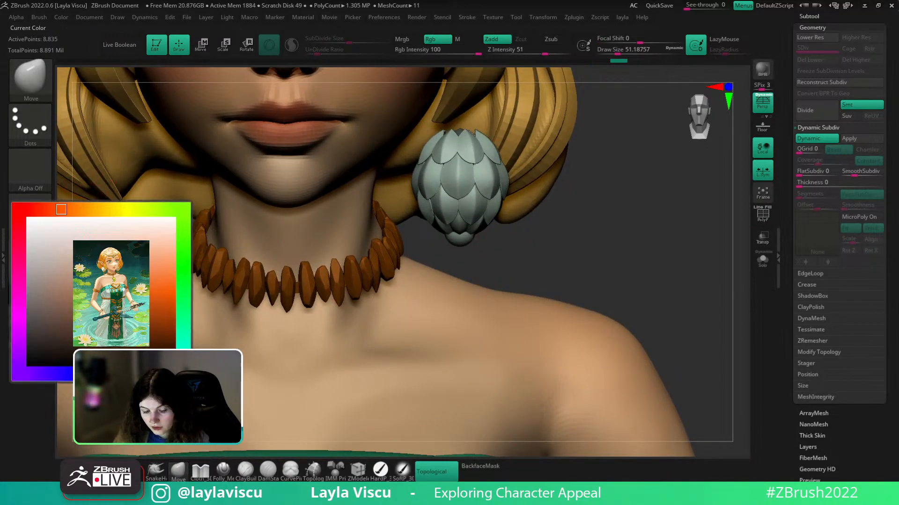
{"action": "left_click", "coordinate": [54, 303]}
{"action": "left_click", "coordinate": [45, 291]}
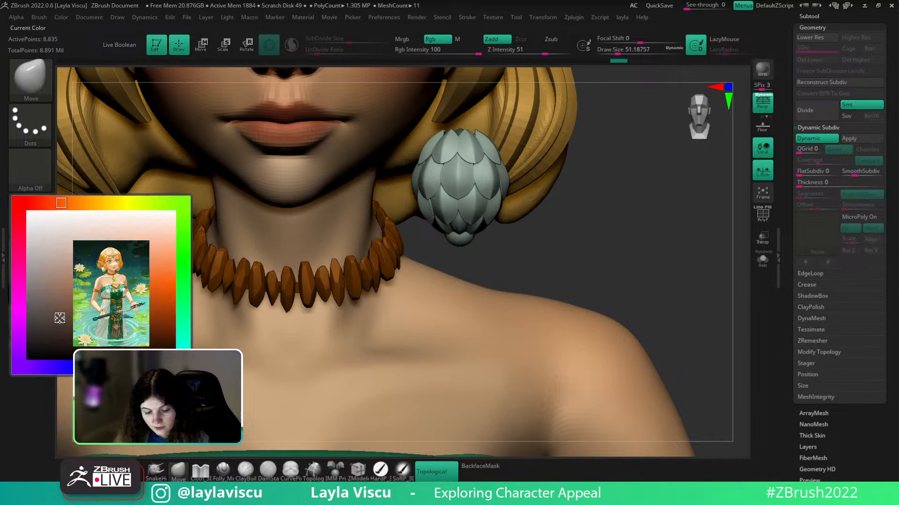
{"action": "left_click", "coordinate": [59, 318]}
{"action": "left_click", "coordinate": [32, 322]}
{"action": "right_click_drag", "start_coordinate": [504, 216], "coordinate": [466, 242], "text": "ctrl"}
- Split the brown tip into its own subtool and reset the colour to white
{"action": "key", "text": "q"}
{"action": "left_click", "coordinate": [557, 381]}
{"action": "left_click", "coordinate": [41, 296]}
{"action": "left_click", "coordinate": [21, 213]}
- Solo the small brown sphere and shrink the brush size from 51 to 23
{"action": "mouse_move", "coordinate": [551, 247]}
{"action": "right_mouse_down", "text": "ctrl"}
{"action": "mouse_move", "coordinate": [614, 234]}
{"action": "mouse_move", "coordinate": [593, 281]}
{"action": "mouse_move", "coordinate": [596, 252]}
{"action": "right_mouse_up", "text": "ctrl"}
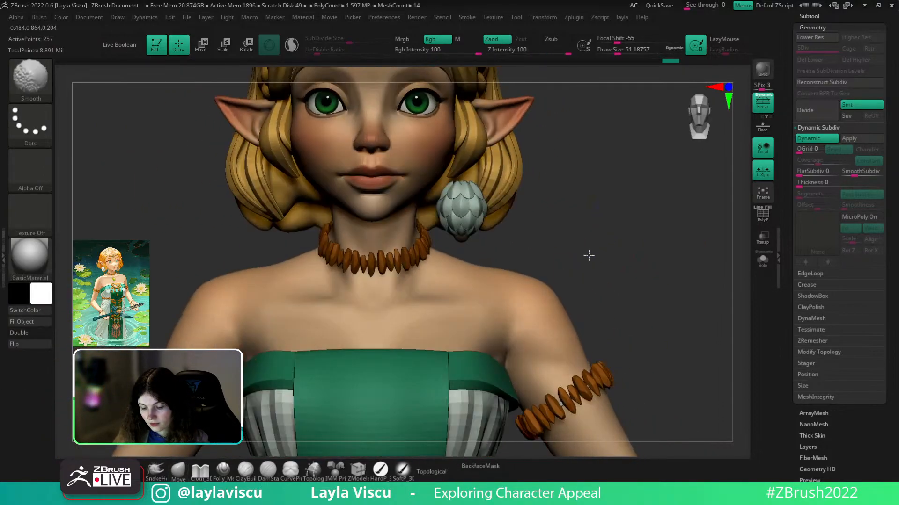
{"action": "right_click_drag", "start_coordinate": [469, 248], "coordinate": [507, 280], "text": "ctrl"}
{"action": "key", "text": "shift+f"}
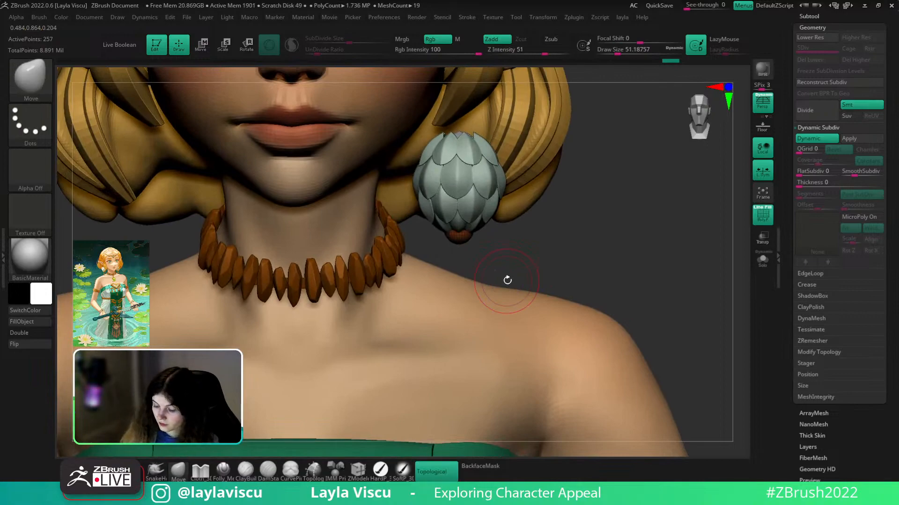
{"action": "left_click", "coordinate": [762, 260]}
{"action": "right_click_drag", "start_coordinate": [686, 261], "coordinate": [629, 238], "text": "shift"}
{"action": "right_click_drag", "start_coordinate": [552, 262], "coordinate": [517, 333], "text": "ctrl"}
{"action": "key", "text": "s"}
{"action": "left_click_drag", "start_coordinate": [462, 272], "coordinate": [456, 271]}
- Pull the sphere's lower pole into a point, then show the whole model again
{"action": "key", "text": "1"}
{"action": "left_click", "coordinate": [435, 408]}
{"action": "left_click_drag", "start_coordinate": [460, 265], "coordinate": [523, 243], "text": "alt"}
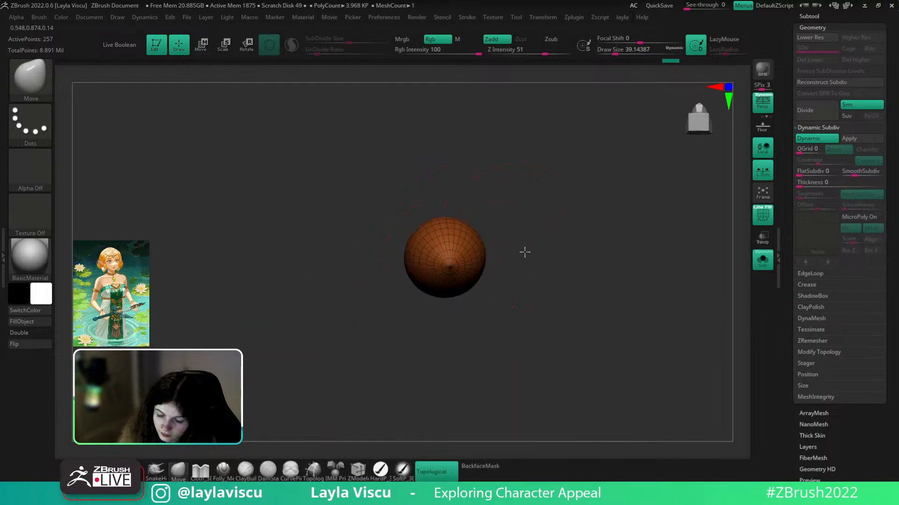
{"action": "right_click_drag", "start_coordinate": [524, 243], "coordinate": [535, 274], "text": "shift"}
{"action": "left_click", "coordinate": [762, 260]}
{"action": "right_click_drag", "start_coordinate": [736, 283], "coordinate": [650, 199], "text": "ctrl"}
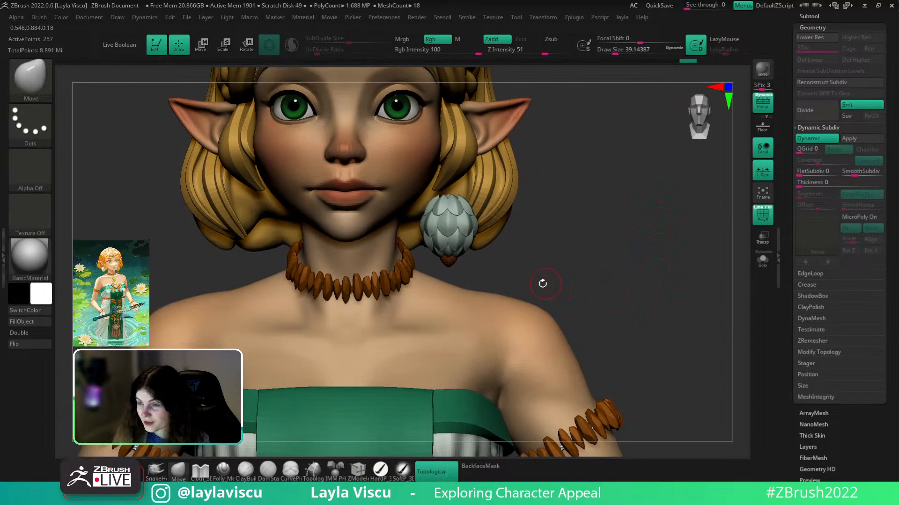
- Flatten the brown tip with the gizmo's blue scale handle into a shallow cap
{"action": "key", "text": "w"}
{"action": "right_click_drag", "start_coordinate": [474, 296], "coordinate": [502, 367], "text": "ctrl"}
{"action": "left_click_drag", "start_coordinate": [432, 285], "coordinate": [409, 265]}
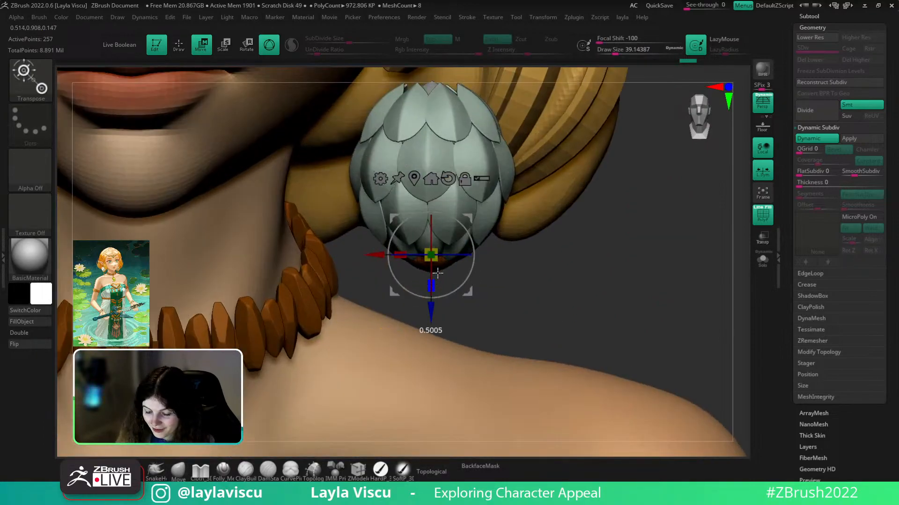
{"action": "right_click_drag", "start_coordinate": [675, 309], "coordinate": [606, 256]}
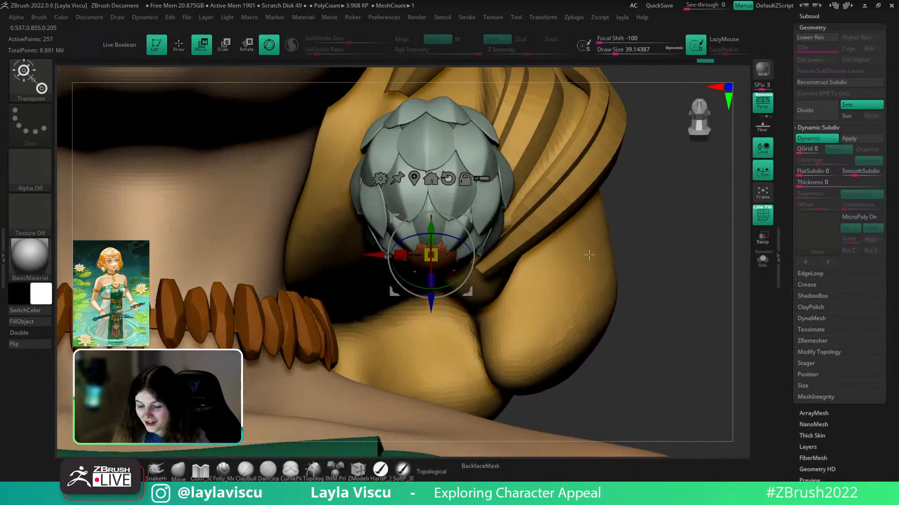
{"action": "key", "text": "q"}
{"action": "mouse_move", "coordinate": [678, 234]}
{"action": "right_mouse_down"}
{"action": "mouse_move", "coordinate": [702, 295]}
{"action": "mouse_move", "coordinate": [652, 187]}
{"action": "right_mouse_up"}
{"action": "key", "text": "shift+f"}
{"action": "right_click_drag", "start_coordinate": [633, 255], "coordinate": [610, 239], "text": "ctrl"}
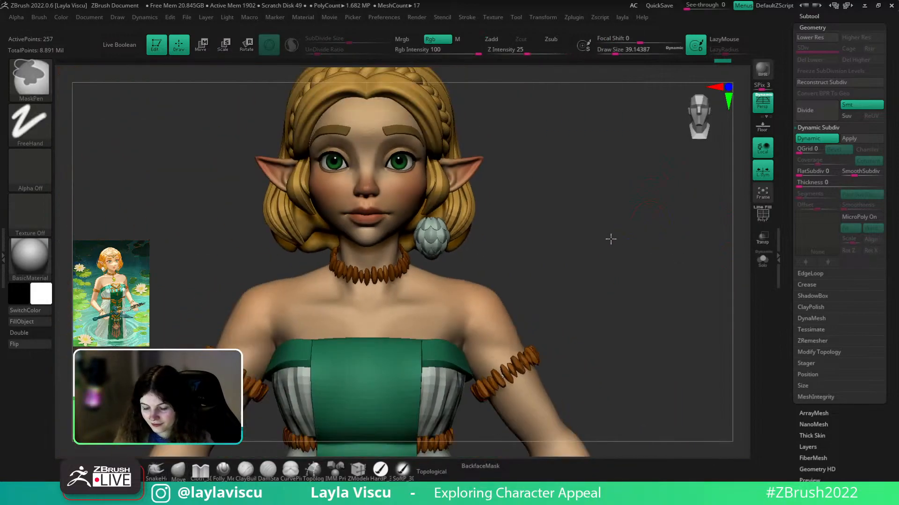
{"action": "right_click_drag", "start_coordinate": [478, 252], "coordinate": [489, 386], "text": "ctrl"}
- Nudge the brown cap slightly along its axis to tuck it under the petal bud
{"action": "key", "text": "w"}
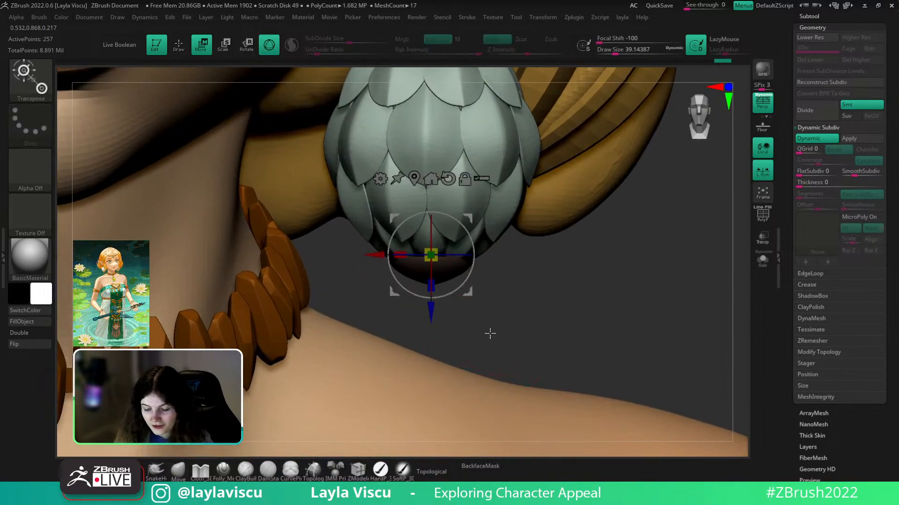
{"action": "left_click_drag", "start_coordinate": [433, 308], "coordinate": [433, 310]}
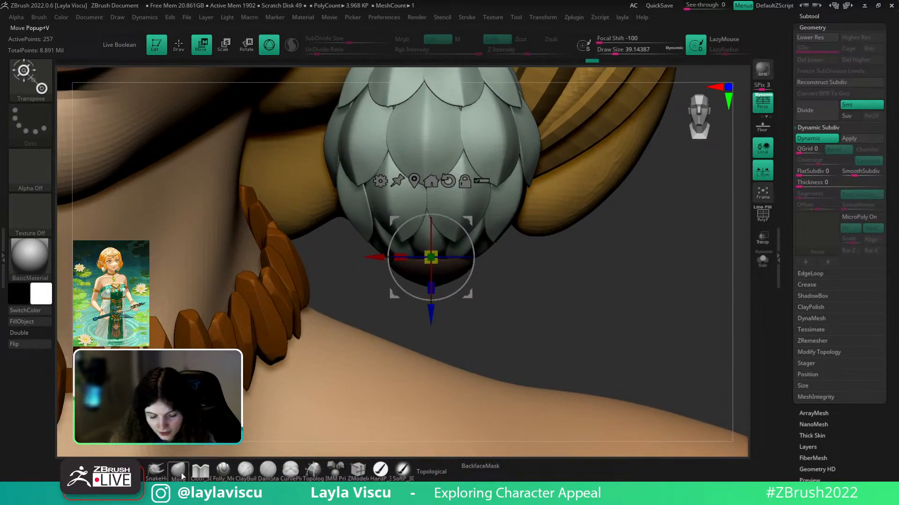
{"action": "key", "text": "q"}
{"action": "right_click_drag", "start_coordinate": [591, 321], "coordinate": [582, 202], "text": "ctrl"}
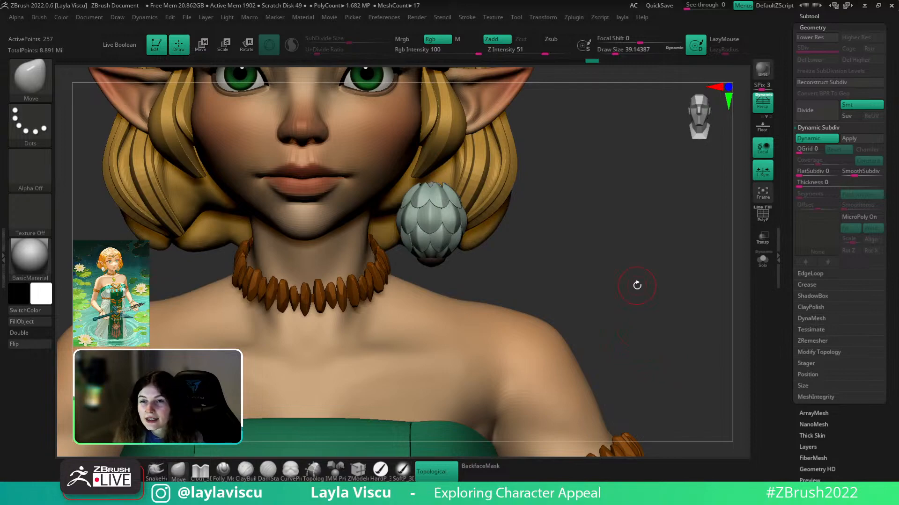
{"action": "left_click_drag", "start_coordinate": [648, 240], "coordinate": [625, 255]}
{"action": "right_click_drag", "start_coordinate": [626, 254], "coordinate": [535, 300], "text": "ctrl"}
{"action": "key", "text": "shift+f"}
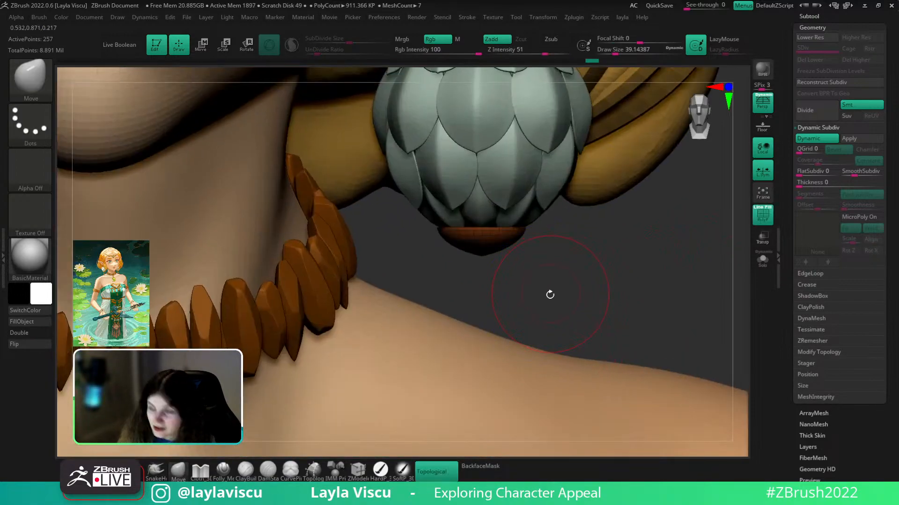
{"action": "left_click", "coordinate": [358, 470]}
- Insert an edge loop into the orange earring band with ZModeler
{"action": "right_click_drag", "start_coordinate": [534, 257], "coordinate": [528, 297], "text": "ctrl"}
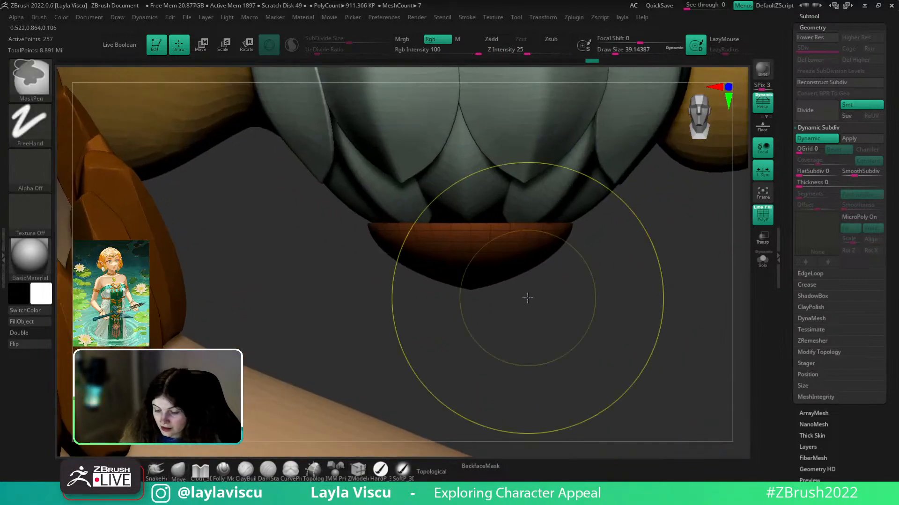
{"action": "key", "text": "w"}
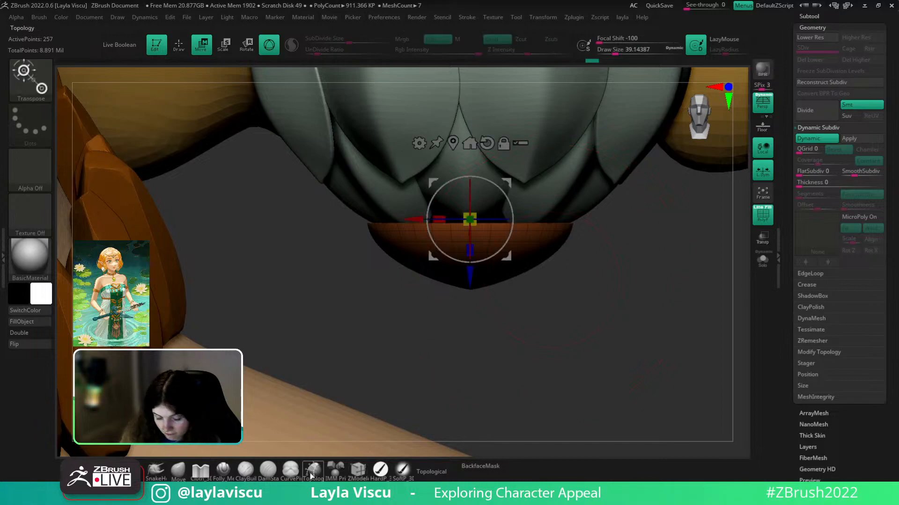
{"action": "key", "text": "q"}
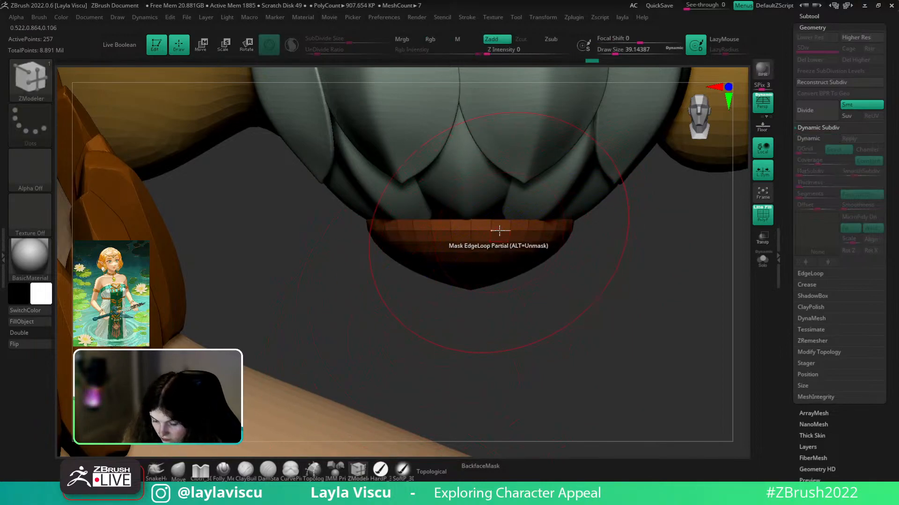
{"action": "key", "text": "space"}
{"action": "left_click", "coordinate": [498, 211]}
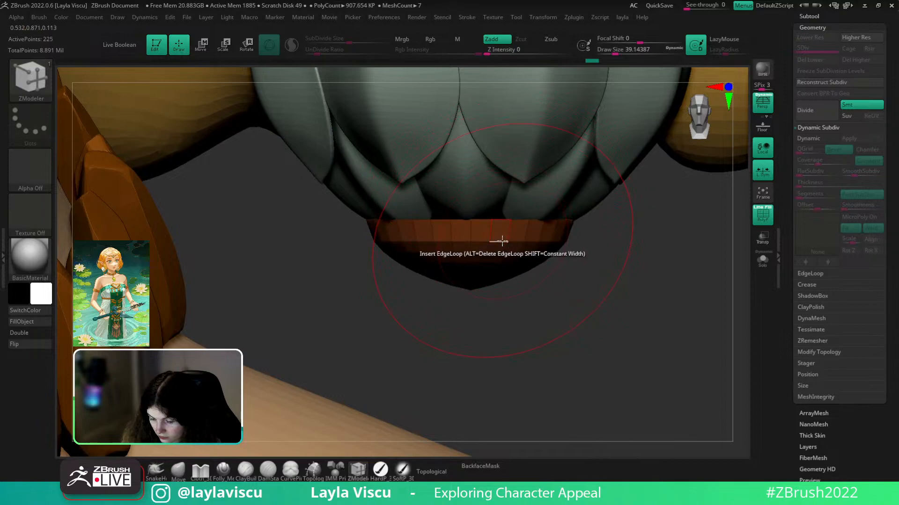
{"action": "key", "text": "space"}
{"action": "left_click", "coordinate": [521, 232]}
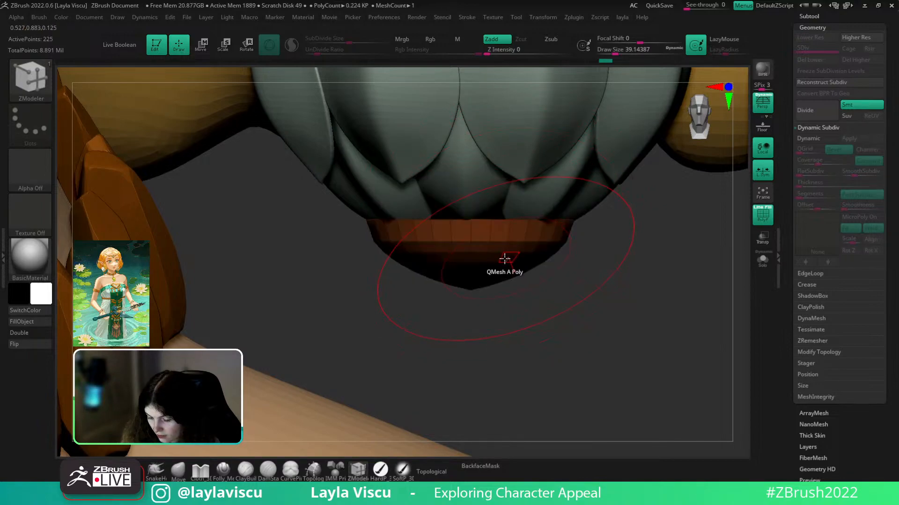
{"action": "key", "text": "w"}
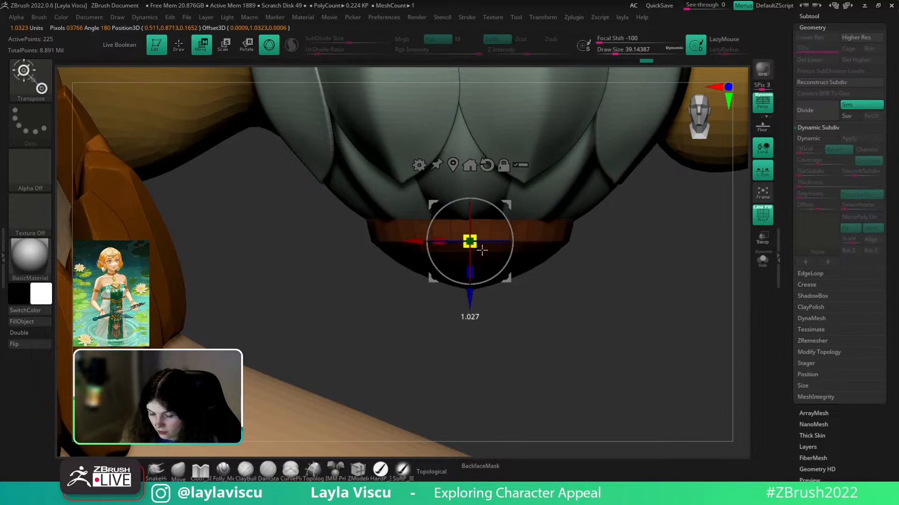
{"action": "key", "text": "q"}
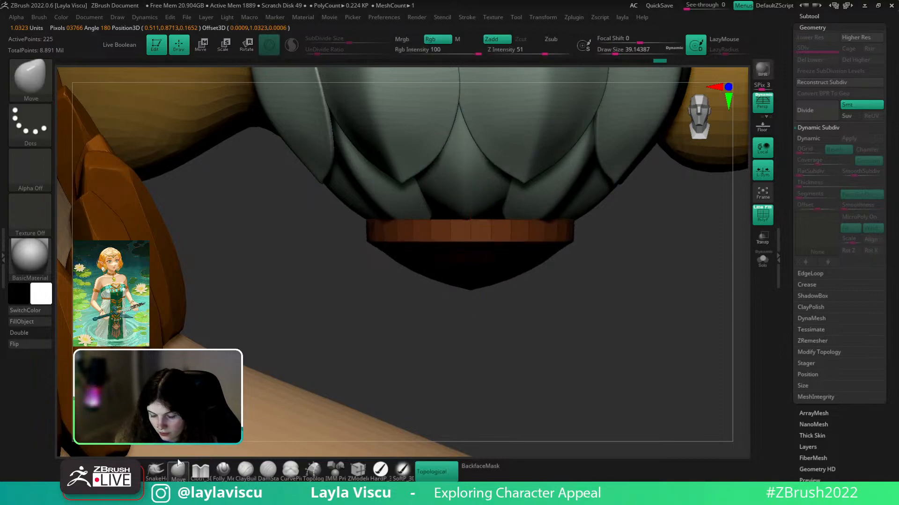
{"action": "left_click", "coordinate": [358, 470]}
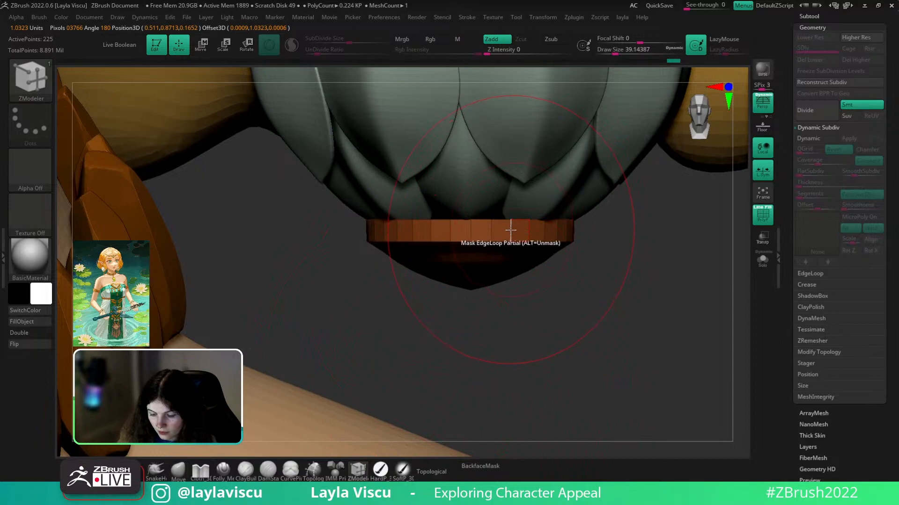
{"action": "key", "text": "space"}
{"action": "left_click", "coordinate": [511, 231]}
- Solo the orange earring base and delete two edge loops from the disc
{"action": "mouse_move", "coordinate": [604, 286]}
{"action": "right_mouse_down", "text": "ctrl"}
{"action": "mouse_move", "coordinate": [620, 234]}
{"action": "mouse_move", "coordinate": [628, 242]}
{"action": "right_mouse_up", "text": "ctrl"}
{"action": "right_click_drag", "start_coordinate": [640, 321], "coordinate": [634, 286], "text": "ctrl"}
{"action": "left_click_drag", "start_coordinate": [634, 285], "coordinate": [674, 257]}
{"action": "left_click", "coordinate": [766, 263]}
{"action": "right_click_drag", "start_coordinate": [596, 276], "coordinate": [580, 304], "text": "ctrl"}
{"action": "left_click_drag", "start_coordinate": [599, 271], "coordinate": [572, 203]}
{"action": "left_click", "coordinate": [498, 268], "text": "alt"}
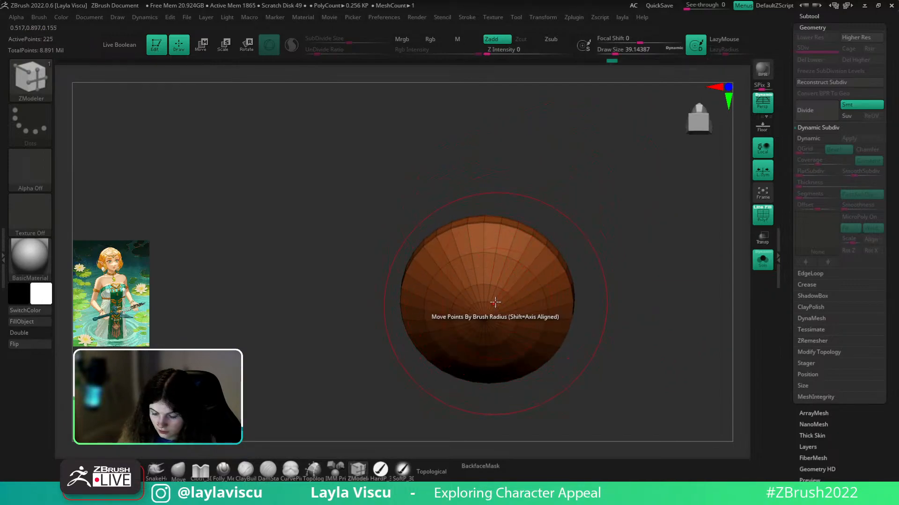
{"action": "left_click", "coordinate": [494, 302], "text": "alt"}
- Snap the disc to a side view, enable Dynamic Subdiv, and turn Solo off
{"action": "mouse_move", "coordinate": [580, 230]}
{"action": "left_mouse_down"}
{"action": "mouse_move", "coordinate": [580, 301]}
{"action": "mouse_move", "coordinate": [589, 263]}
{"action": "left_mouse_up"}
{"action": "key", "text": "ctrl"}
{"action": "left_click_drag", "start_coordinate": [634, 231], "coordinate": [642, 216]}
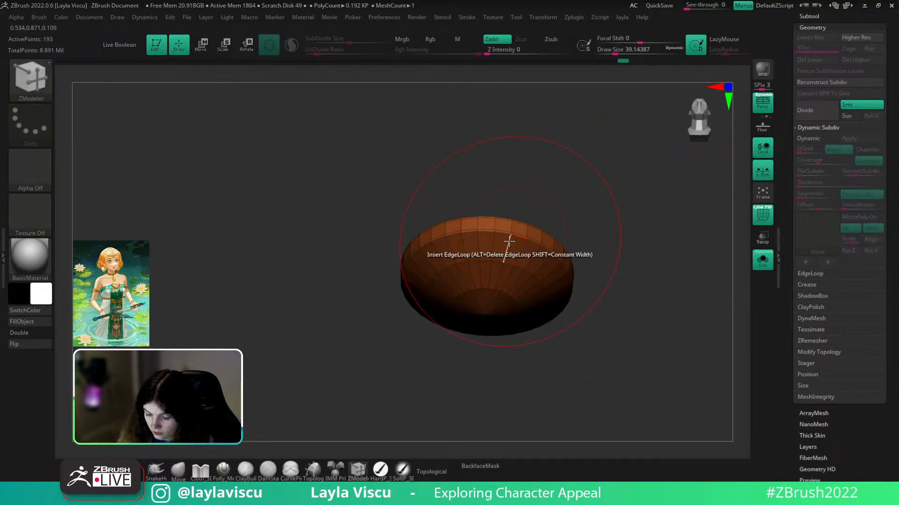
{"action": "left_click_drag", "start_coordinate": [510, 238], "coordinate": [749, 175]}
{"action": "left_click", "coordinate": [813, 139]}
{"action": "key", "text": "shift+f"}
{"action": "right_click_drag", "start_coordinate": [613, 314], "coordinate": [642, 154], "text": "ctrl"}
{"action": "left_click", "coordinate": [760, 263]}
{"action": "mouse_move", "coordinate": [661, 337]}
{"action": "right_mouse_down", "text": "ctrl"}
{"action": "mouse_move", "coordinate": [660, 255]}
{"action": "mouse_move", "coordinate": [654, 301]}
{"action": "mouse_move", "coordinate": [644, 269]}
{"action": "mouse_move", "coordinate": [614, 270]}
{"action": "mouse_move", "coordinate": [640, 289]}
{"action": "right_mouse_up", "text": "ctrl"}
{"action": "right_click_drag", "start_coordinate": [558, 275], "coordinate": [577, 314], "text": "ctrl"}
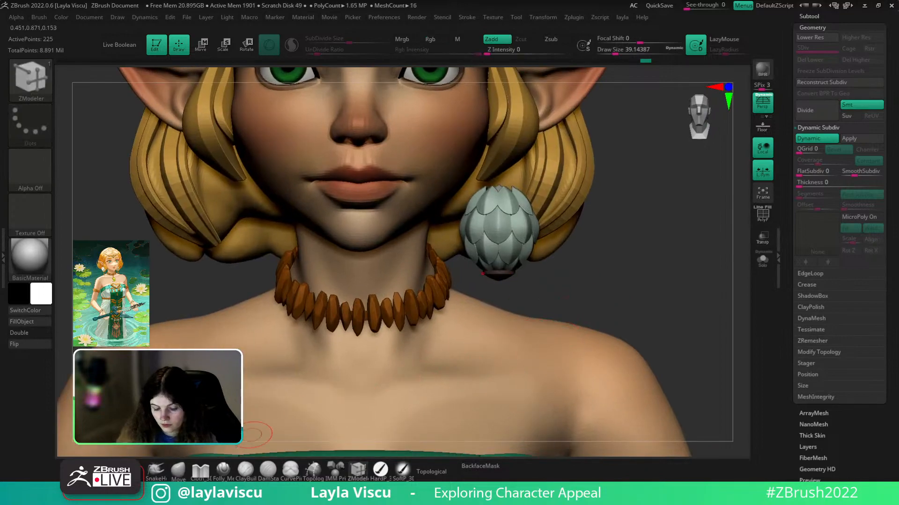
- Select the body subtool with the Move brush and raise it to subdivision level 4
{"action": "left_click", "coordinate": [179, 470]}
{"action": "left_click", "coordinate": [339, 394], "text": "alt"}
{"action": "mouse_move", "coordinate": [629, 292]}
{"action": "right_mouse_down", "text": "ctrl"}
{"action": "mouse_move", "coordinate": [608, 255]}
{"action": "mouse_move", "coordinate": [593, 285]}
{"action": "mouse_move", "coordinate": [616, 281]}
{"action": "mouse_move", "coordinate": [616, 295]}
{"action": "mouse_move", "coordinate": [527, 311]}
{"action": "mouse_move", "coordinate": [636, 309]}
{"action": "mouse_move", "coordinate": [606, 285]}
{"action": "mouse_move", "coordinate": [613, 232]}
{"action": "right_mouse_up", "text": "ctrl"}
{"action": "key", "text": "d"}
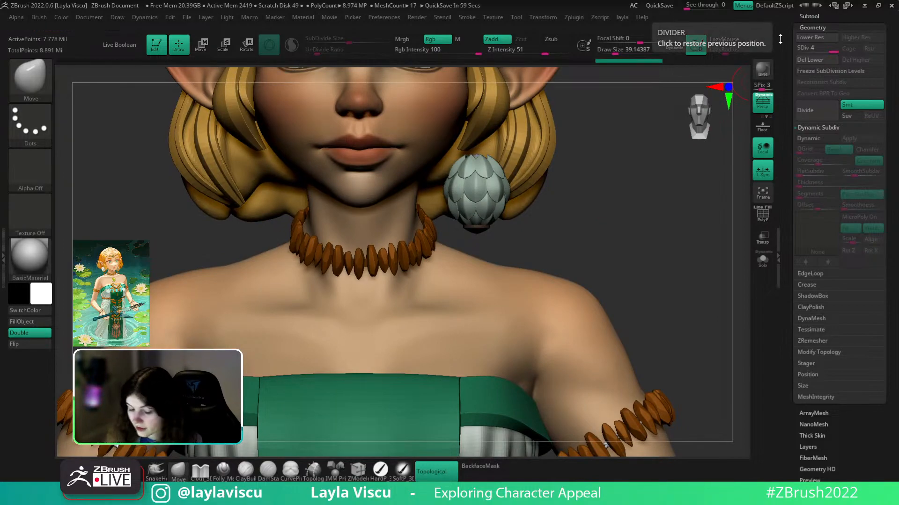
- Reduce the brush size to about 20 and inspect the flower earring with all subtools shown
{"action": "right_click_drag", "start_coordinate": [490, 235], "coordinate": [527, 234], "text": "ctrl"}
{"action": "key", "text": "s"}
{"action": "left_click_drag", "start_coordinate": [539, 227], "coordinate": [535, 227]}
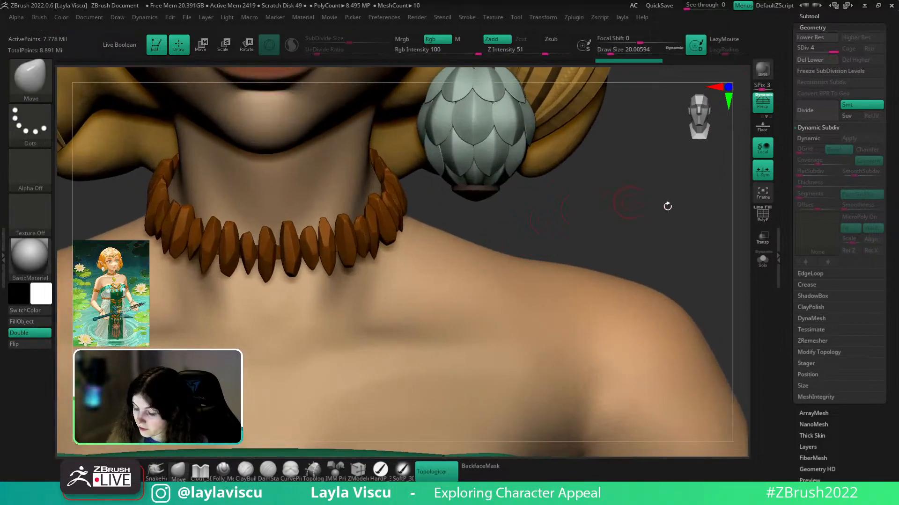
{"action": "left_click", "coordinate": [762, 260]}
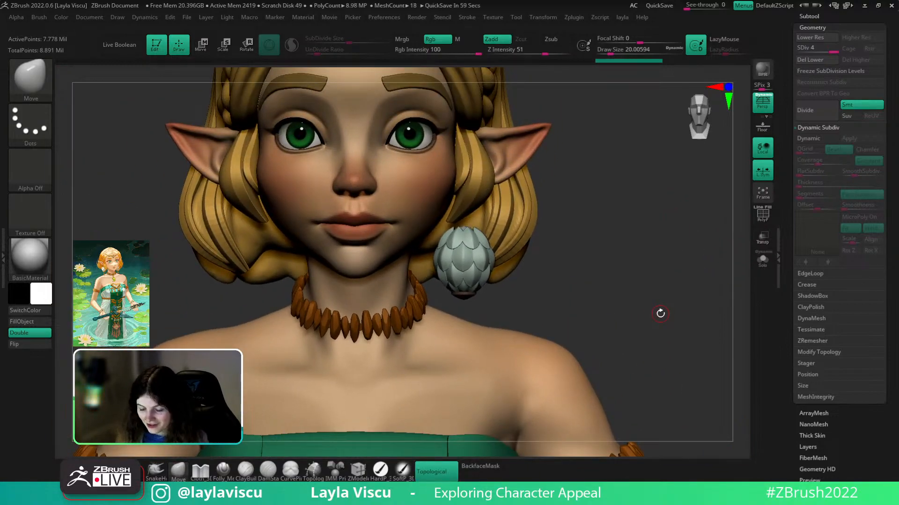
{"action": "right_click_drag", "start_coordinate": [587, 256], "coordinate": [591, 278]}
{"action": "right_click_drag", "start_coordinate": [534, 308], "coordinate": [461, 381], "text": "ctrl"}
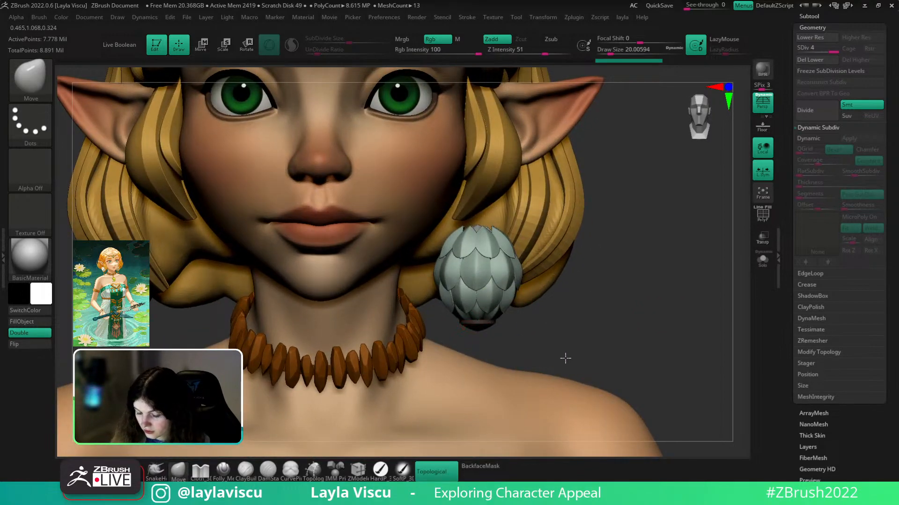
{"action": "right_click_drag", "start_coordinate": [622, 326], "coordinate": [622, 267]}
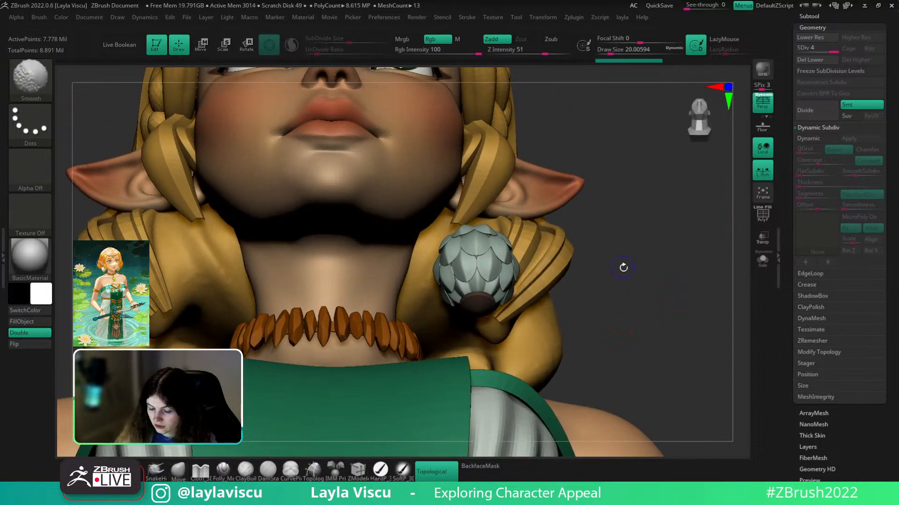
{"action": "key", "text": "shift+f"}
{"action": "key", "text": "shift+f"}
{"action": "scroll", "coordinate": [872, 178], "scroll_direction": "up", "scroll_amount": 5}
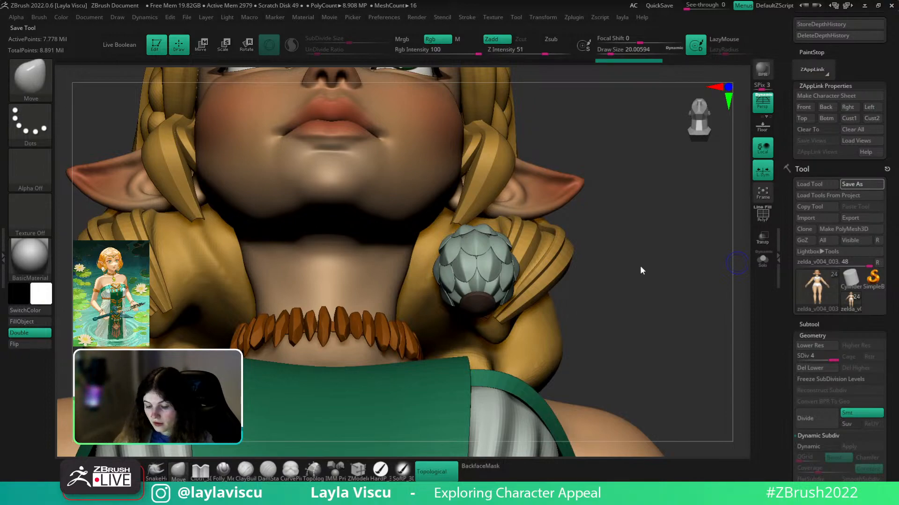
{"action": "right_click_drag", "start_coordinate": [640, 262], "coordinate": [657, 298]}
- Check the body alone, then select the PM3D_Sphere3D1_3 disc from the subtool list
{"action": "left_click", "coordinate": [762, 260]}
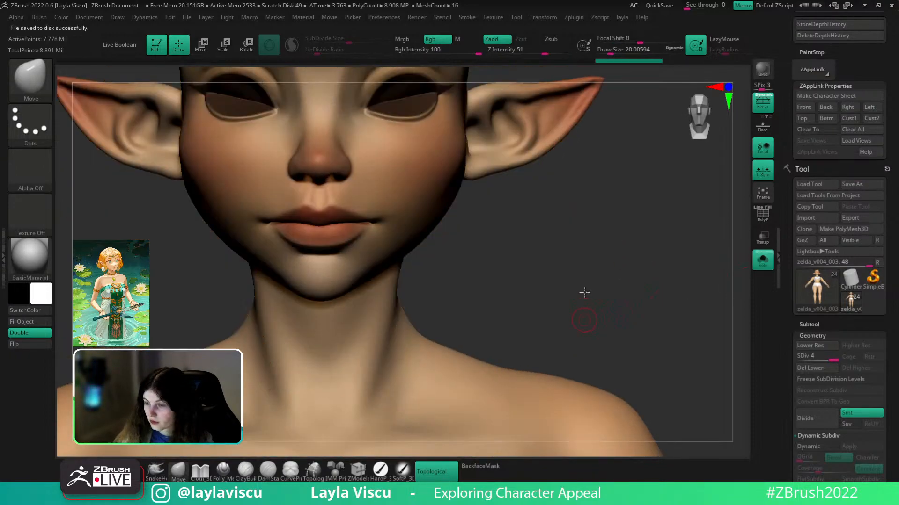
{"action": "right_click_drag", "start_coordinate": [585, 304], "coordinate": [709, 217]}
{"action": "left_click", "coordinate": [760, 261]}
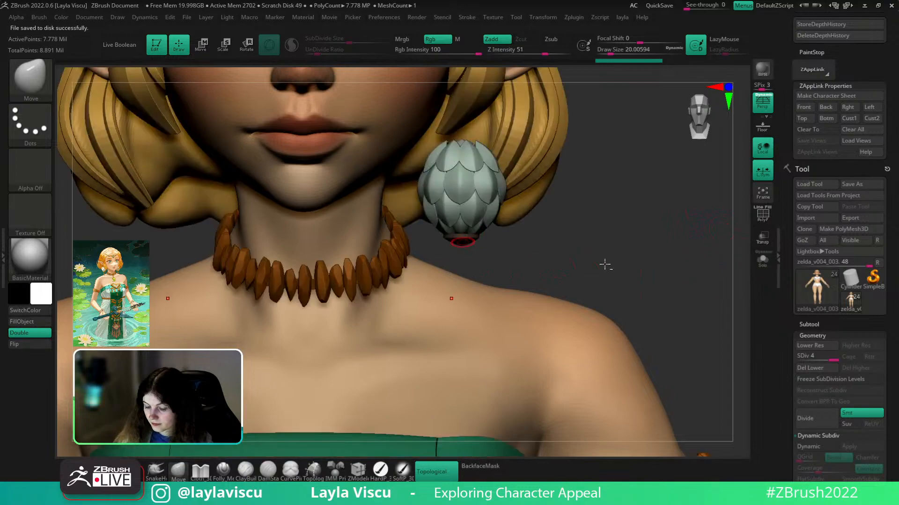
{"action": "key", "text": "shift+f"}
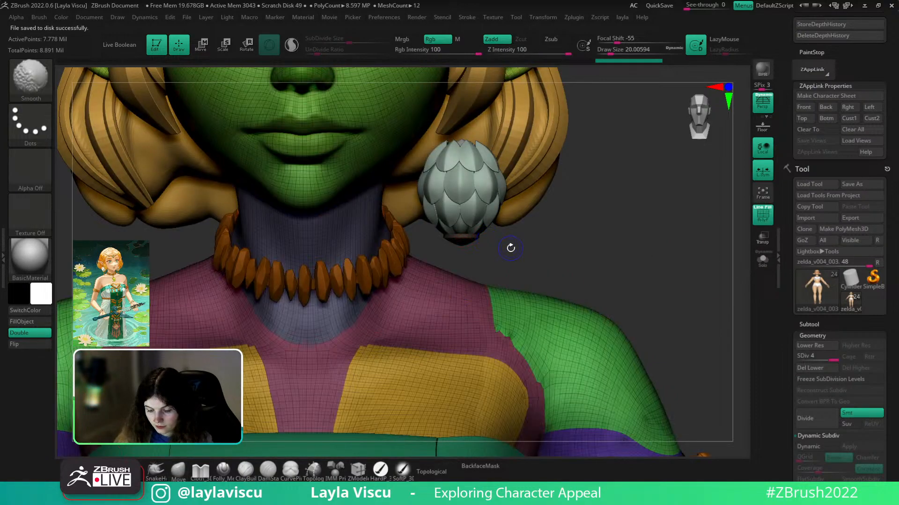
{"action": "key", "text": "n"}
{"action": "left_click", "coordinate": [489, 369]}
- Isolate the disc and insert an IMM Basic ring mesh at its centre
{"action": "left_click", "coordinate": [762, 260]}
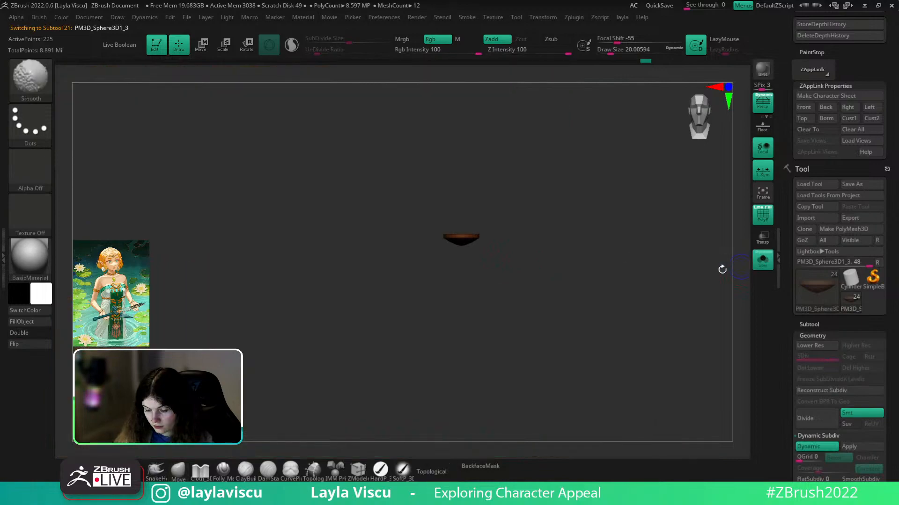
{"action": "key", "text": "shift+f"}
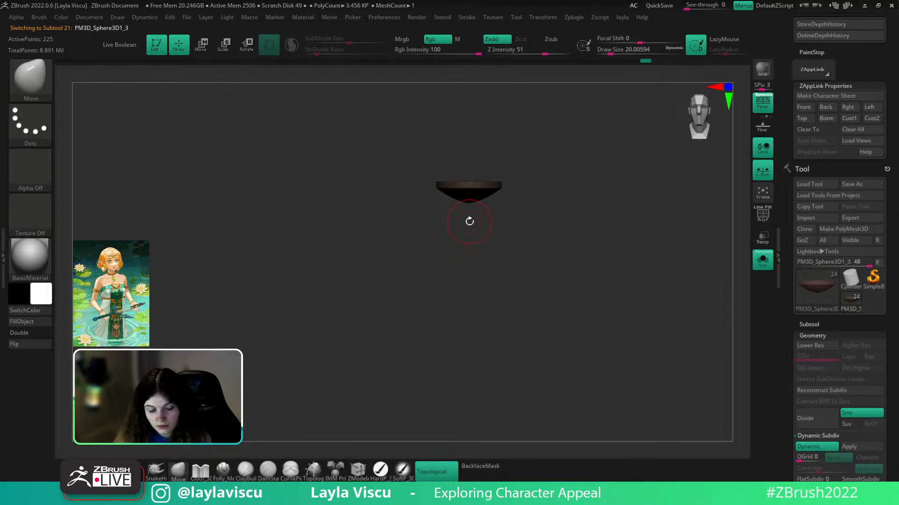
{"action": "key", "text": "b"}
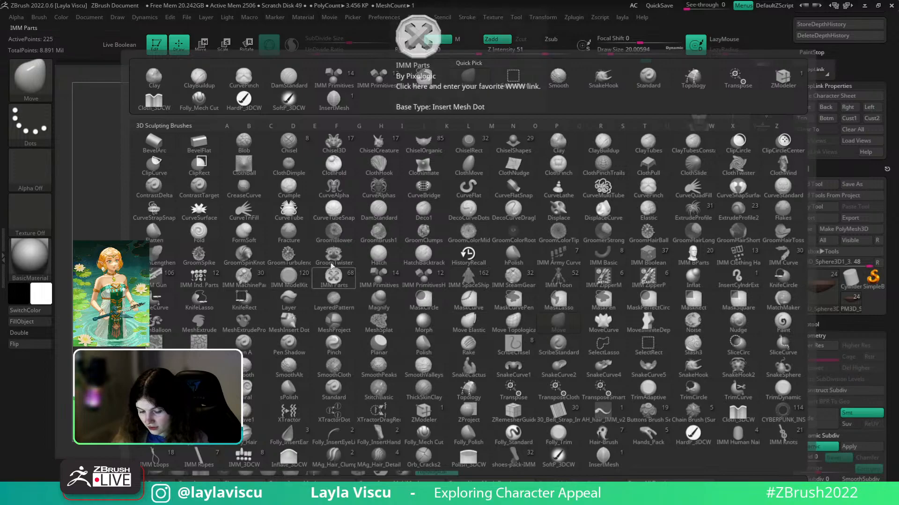
{"action": "left_click", "coordinate": [598, 257]}
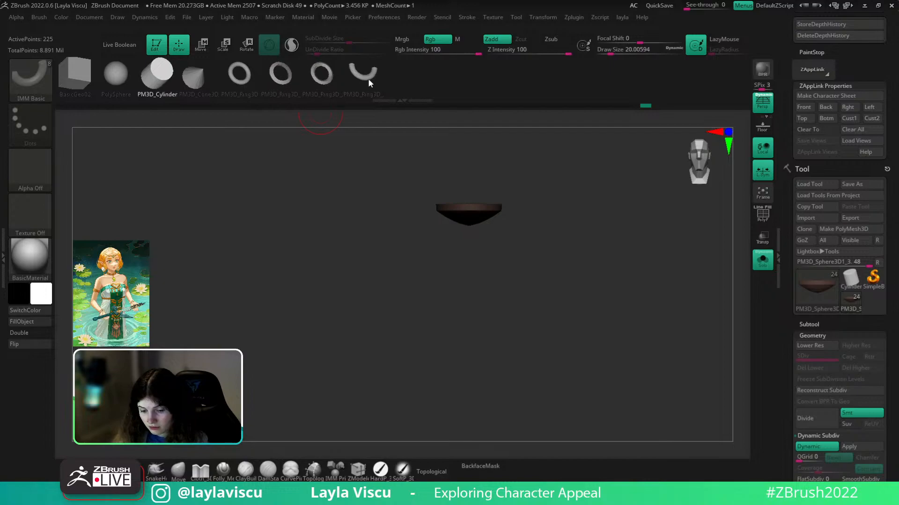
{"action": "left_click", "coordinate": [247, 84]}
{"action": "right_click_drag", "start_coordinate": [468, 240], "coordinate": [561, 191], "text": "ctrl"}
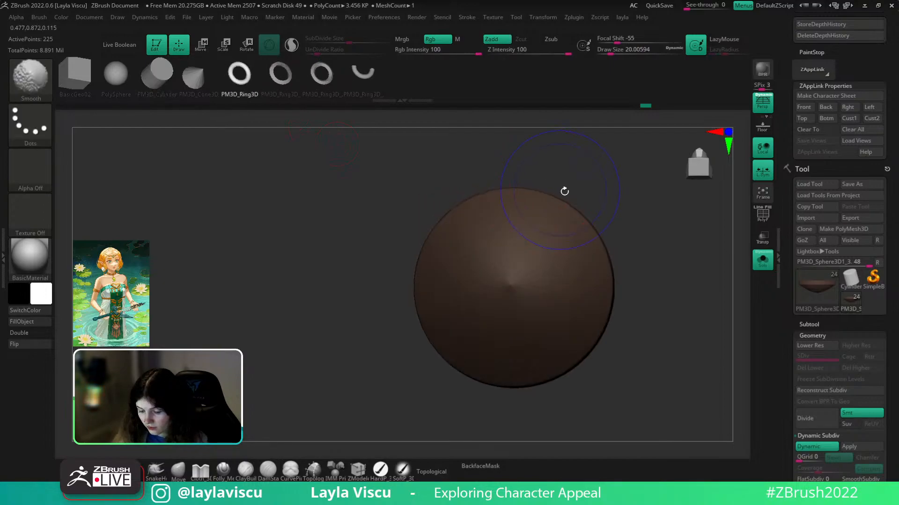
{"action": "left_click_drag", "start_coordinate": [509, 293], "coordinate": [508, 317]}
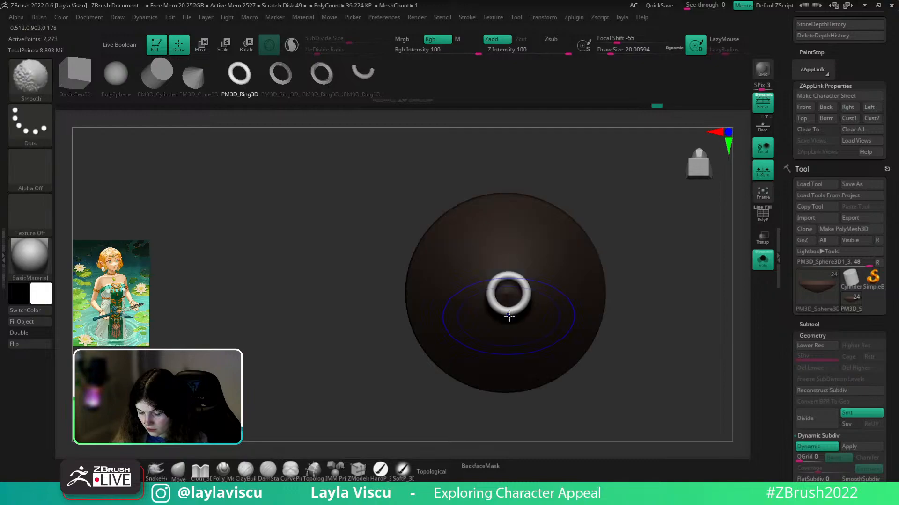
- Stand the ring upright 90 degrees and move it down beneath the disc
{"action": "key", "text": "w"}
{"action": "right_click_drag", "start_coordinate": [509, 307], "coordinate": [523, 341], "text": "ctrl"}
{"action": "left_click_drag", "start_coordinate": [508, 309], "coordinate": [509, 251], "text": "shift"}
{"action": "right_click_drag", "start_coordinate": [700, 312], "coordinate": [689, 408]}
{"action": "left_click_drag", "start_coordinate": [508, 230], "coordinate": [508, 254]}
{"action": "right_click_drag", "start_coordinate": [688, 302], "coordinate": [692, 259]}
{"action": "right_click_drag", "start_coordinate": [542, 319], "coordinate": [569, 352], "text": "ctrl"}
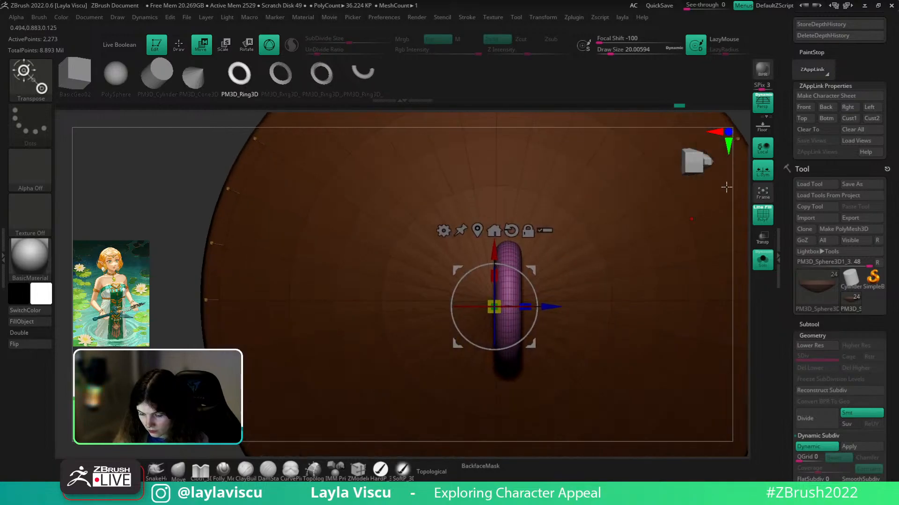
{"action": "left_click", "coordinate": [763, 102]}
{"action": "left_click_drag", "start_coordinate": [538, 305], "coordinate": [525, 304]}
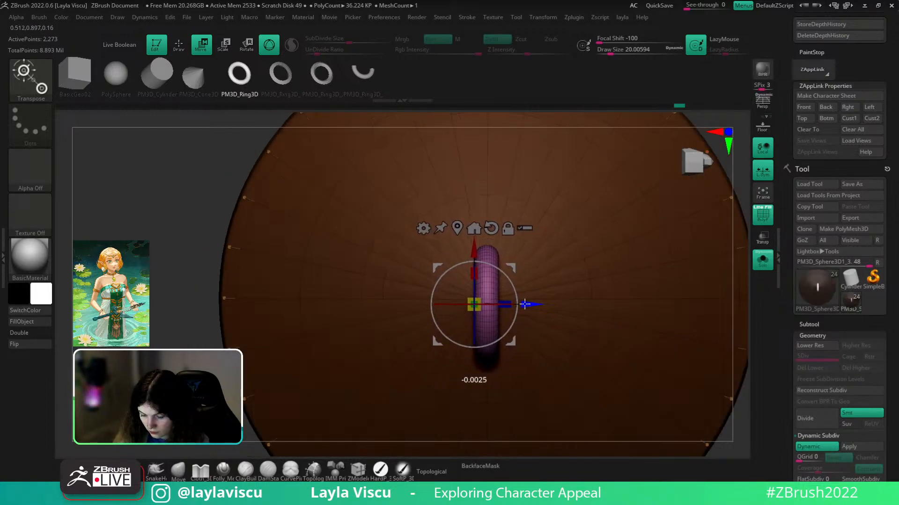
- Inspect the ring's placement face-on and from inside the bowl
{"action": "key", "text": "q"}
{"action": "mouse_move", "coordinate": [595, 323]}
{"action": "right_mouse_down", "text": "ctrl"}
{"action": "mouse_move", "coordinate": [608, 241]}
{"action": "mouse_move", "coordinate": [606, 355]}
{"action": "mouse_move", "coordinate": [557, 356]}
{"action": "right_mouse_up", "text": "ctrl"}
{"action": "key", "text": "w"}
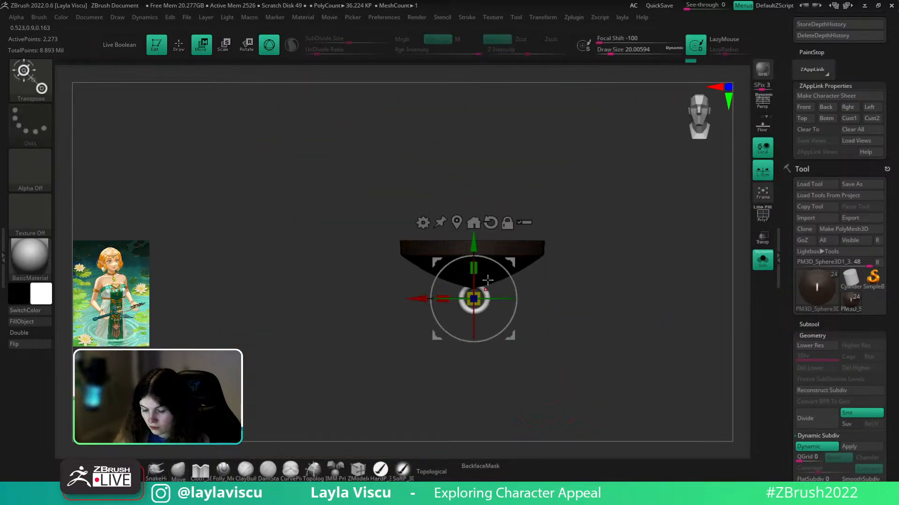
{"action": "left_click", "coordinate": [177, 477]}
{"action": "right_click_drag", "start_coordinate": [601, 341], "coordinate": [590, 277], "text": "ctrl"}
{"action": "right_click_drag", "start_coordinate": [534, 314], "coordinate": [606, 403], "text": "ctrl"}
{"action": "key", "text": "w"}
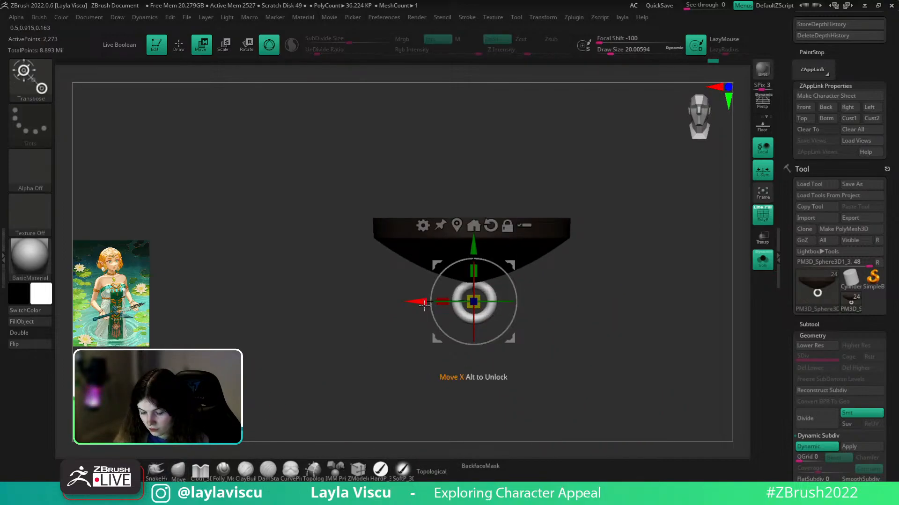
{"action": "key", "text": "shift+f"}
{"action": "left_click_drag", "start_coordinate": [644, 255], "coordinate": [602, 276]}
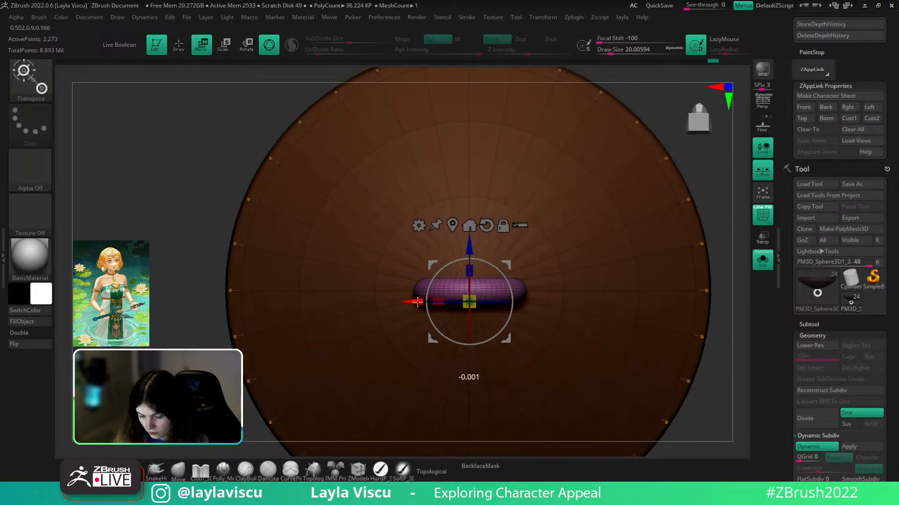
- In front view, nudge the ring slightly lower under the disc
{"action": "left_click", "coordinate": [182, 475]}
{"action": "right_click_drag", "start_coordinate": [277, 365], "coordinate": [284, 293], "text": "ctrl"}
{"action": "left_click_drag", "start_coordinate": [677, 201], "coordinate": [658, 344]}
{"action": "key", "text": "shift+f"}
{"action": "key", "text": "w"}
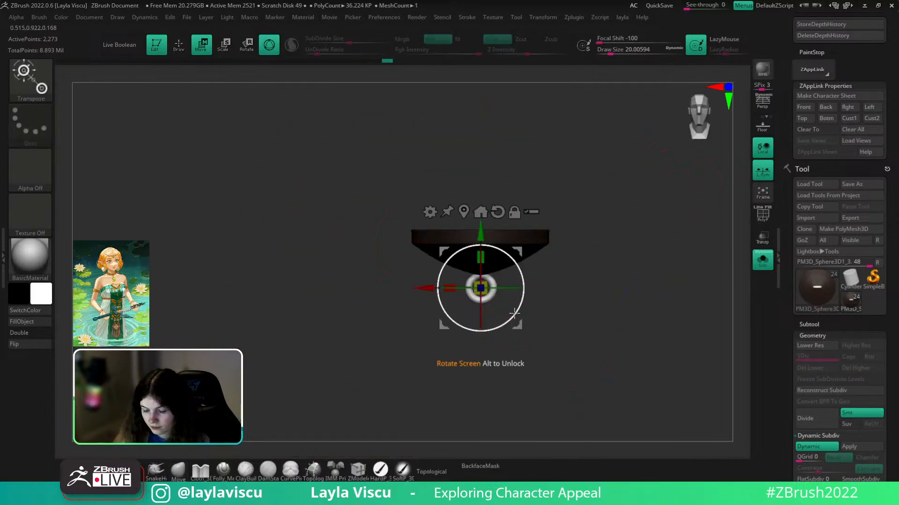
{"action": "right_click_drag", "start_coordinate": [514, 314], "coordinate": [515, 345], "text": "ctrl"}
{"action": "left_click_drag", "start_coordinate": [486, 234], "coordinate": [485, 235]}
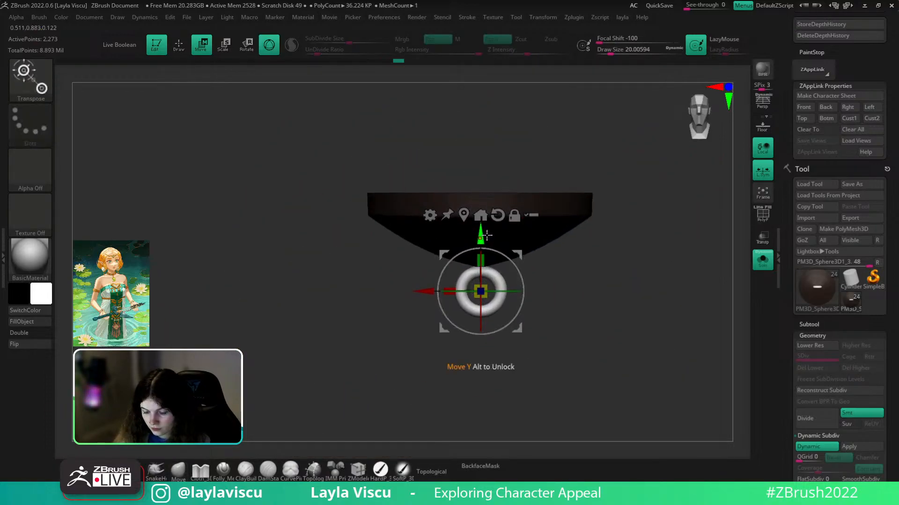
- Clear the mask and fill the white ring with brown
{"action": "left_click_drag", "start_coordinate": [322, 282], "coordinate": [333, 292], "text": "ctrl"}
{"action": "key", "text": "c"}
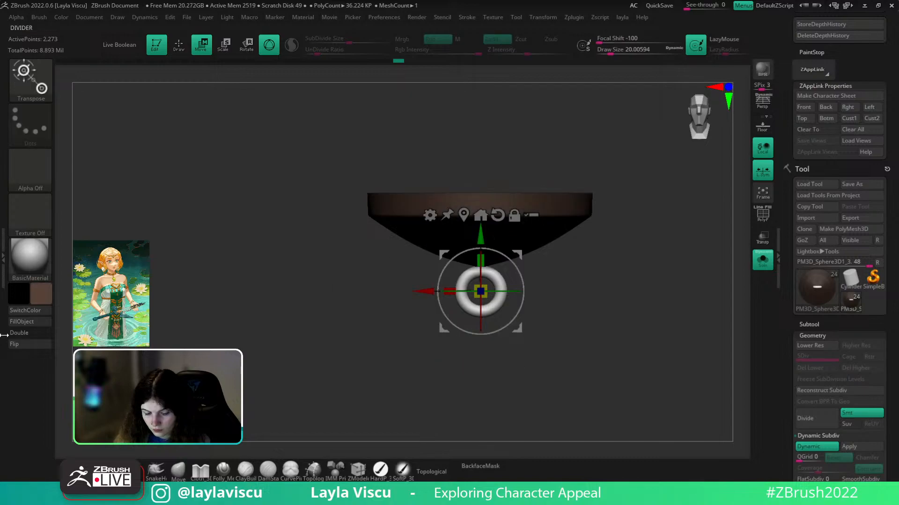
{"action": "left_click", "coordinate": [21, 322]}
{"action": "key", "text": "q"}
{"action": "right_click_drag", "start_coordinate": [418, 339], "coordinate": [423, 300], "text": "ctrl"}
{"action": "right_click_drag", "start_coordinate": [549, 327], "coordinate": [554, 358]}
{"action": "right_click_drag", "start_coordinate": [489, 302], "coordinate": [572, 327], "text": "ctrl"}
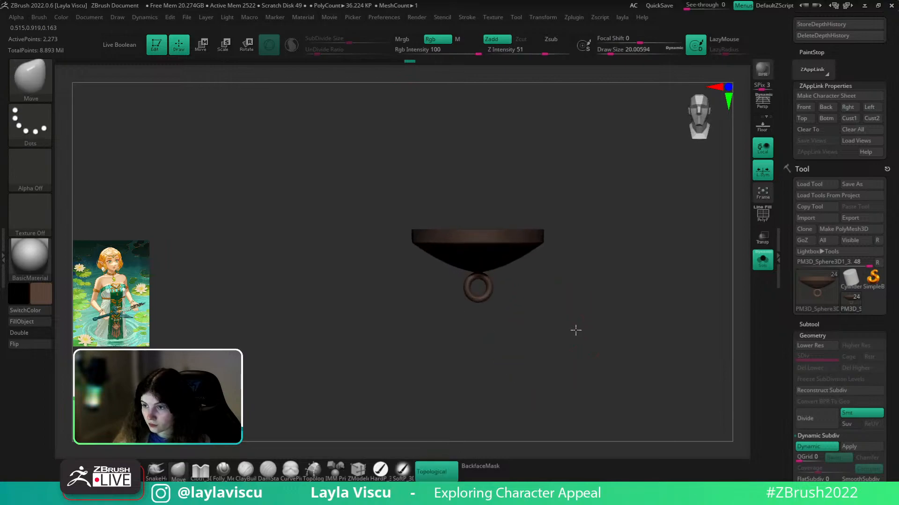
- Lower the ring slightly, undoing a trial 90-degree turn about vertical
{"action": "left_click", "coordinate": [477, 290], "text": "ctrl+shift"}
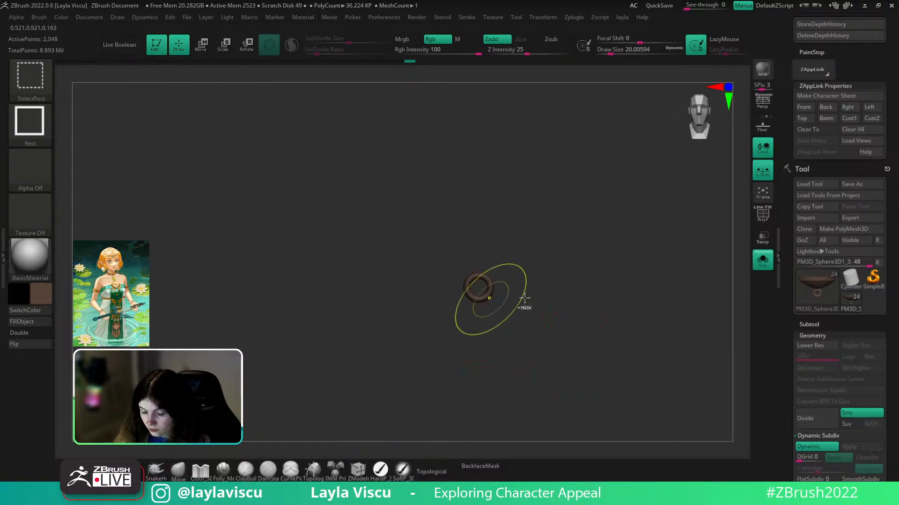
{"action": "left_click", "coordinate": [618, 275], "text": "ctrl+shift"}
{"action": "key", "text": "w"}
{"action": "left_click_drag", "start_coordinate": [479, 228], "coordinate": [481, 235]}
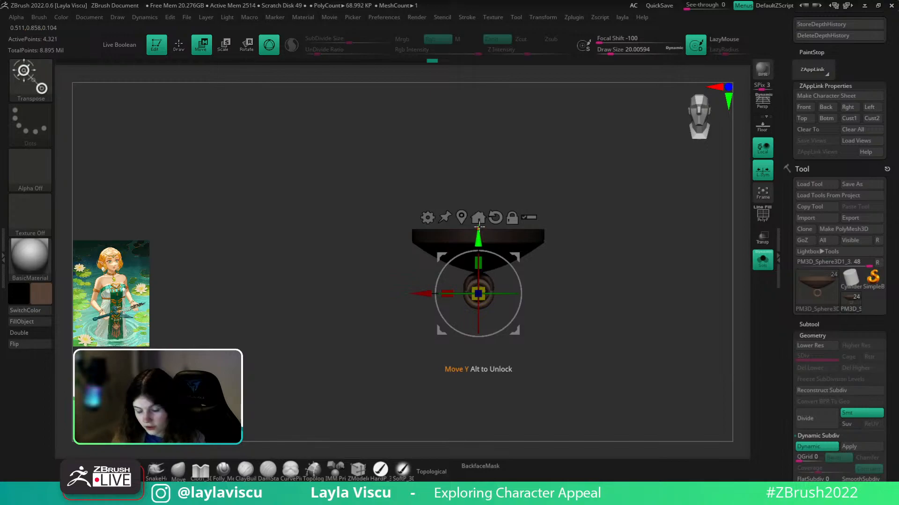
{"action": "key", "text": "ctrl+z"}
{"action": "left_click_drag", "start_coordinate": [483, 235], "coordinate": [482, 241]}
{"action": "right_click_drag", "start_coordinate": [470, 298], "coordinate": [535, 310], "text": "ctrl"}
{"action": "mouse_move", "coordinate": [510, 286]}
{"action": "left_mouse_down", "text": "shift"}
{"action": "mouse_move", "coordinate": [585, 301]}
{"action": "mouse_move", "coordinate": [542, 289]}
{"action": "left_mouse_up", "text": "shift"}
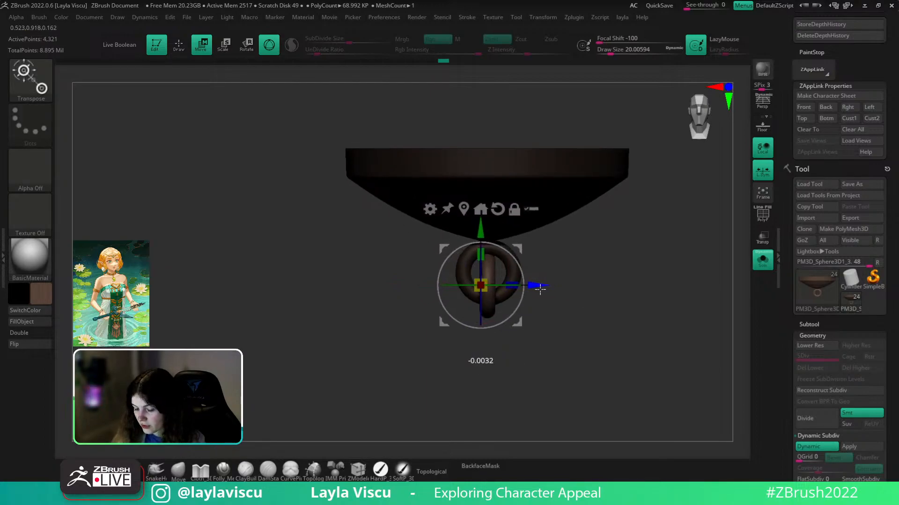
{"action": "key", "text": "ctrl+z"}
- Lower the chain link further and centre it beneath the cap, then return to Draw
{"action": "left_click_drag", "start_coordinate": [487, 226], "coordinate": [487, 247]}
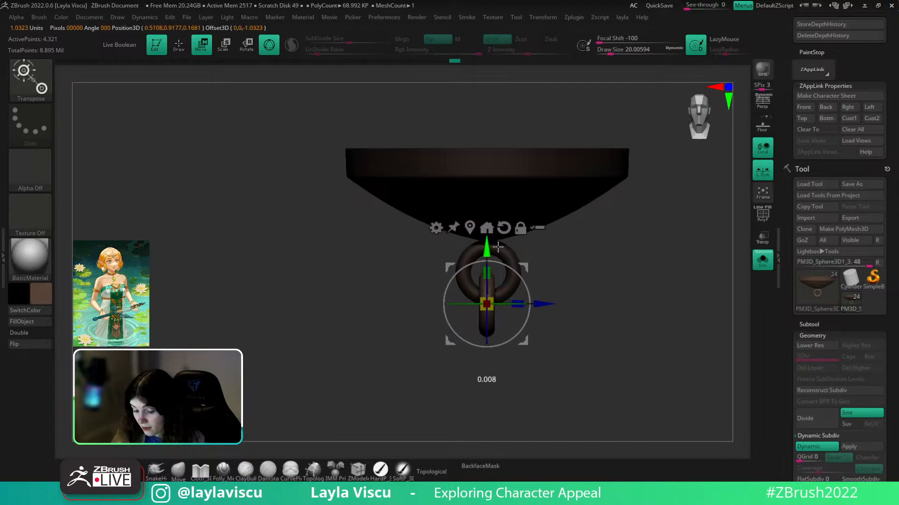
{"action": "left_click_drag", "start_coordinate": [540, 306], "coordinate": [543, 306]}
{"action": "left_click_drag", "start_coordinate": [587, 333], "coordinate": [618, 362]}
{"action": "left_click_drag", "start_coordinate": [546, 306], "coordinate": [553, 310]}
{"action": "left_click_drag", "start_coordinate": [501, 256], "coordinate": [502, 259]}
{"action": "mouse_move", "coordinate": [608, 330]}
{"action": "left_mouse_down"}
{"action": "mouse_move", "coordinate": [575, 333]}
{"action": "mouse_move", "coordinate": [565, 348]}
{"action": "left_mouse_up"}
{"action": "key", "text": "q"}
{"action": "right_click_drag", "start_coordinate": [370, 423], "coordinate": [355, 335], "text": "ctrl"}
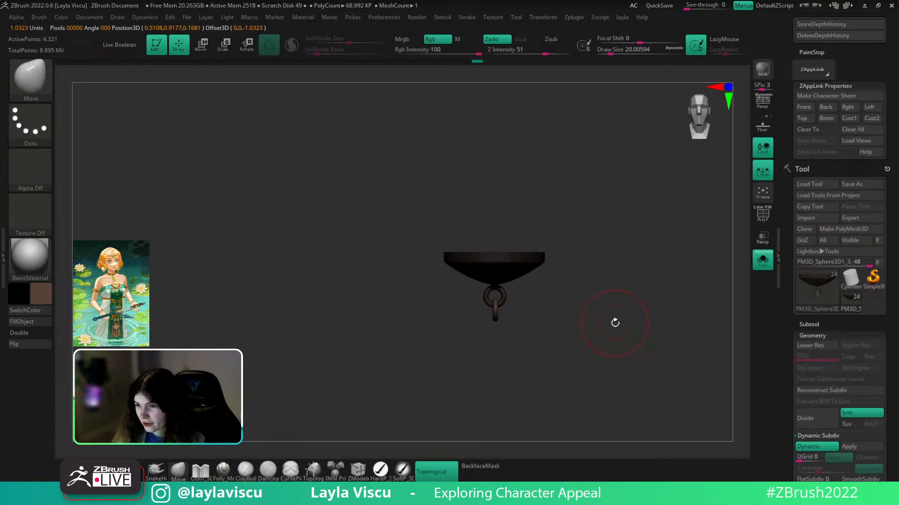
- Turn Solo off to view the whole character from the front
{"action": "left_click_drag", "start_coordinate": [615, 323], "coordinate": [505, 268]}
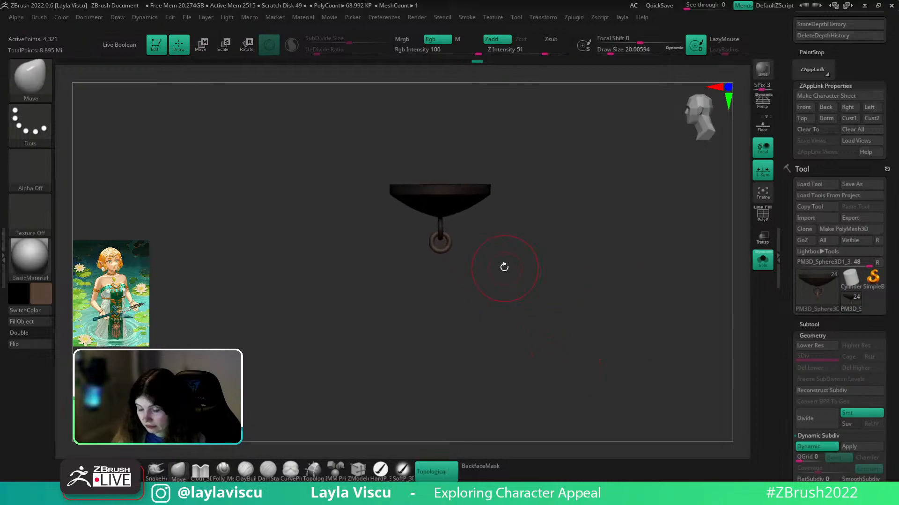
{"action": "left_click", "coordinate": [755, 264]}
{"action": "right_click_drag", "start_coordinate": [208, 323], "coordinate": [201, 279], "text": "ctrl"}
{"action": "mouse_move", "coordinate": [539, 224]}
{"action": "left_mouse_down"}
{"action": "mouse_move", "coordinate": [590, 227]}
{"action": "mouse_move", "coordinate": [595, 238]}
{"action": "mouse_move", "coordinate": [550, 245]}
{"action": "mouse_move", "coordinate": [556, 273]}
{"action": "left_mouse_up"}
- Re-isolate and frame the earring cap, then drag the PureRef board over it
{"action": "left_click", "coordinate": [759, 264]}
{"action": "mouse_move", "coordinate": [528, 262]}
{"action": "right_mouse_down", "text": "ctrl"}
{"action": "mouse_move", "coordinate": [525, 297]}
{"action": "mouse_move", "coordinate": [543, 306]}
{"action": "right_mouse_up", "text": "ctrl"}
{"action": "left_click_drag", "start_coordinate": [547, 297], "coordinate": [506, 264], "text": "alt"}
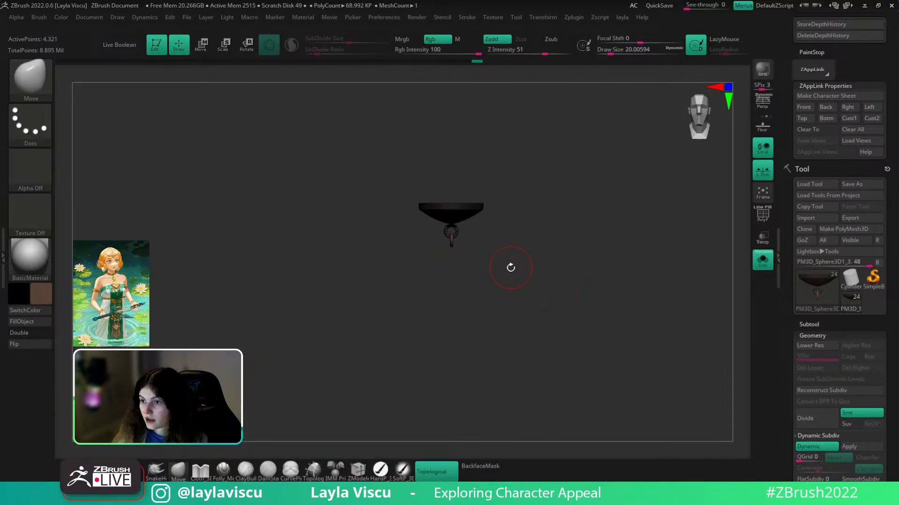
{"action": "right_click_drag", "start_coordinate": [898, 281], "coordinate": [349, 302]}
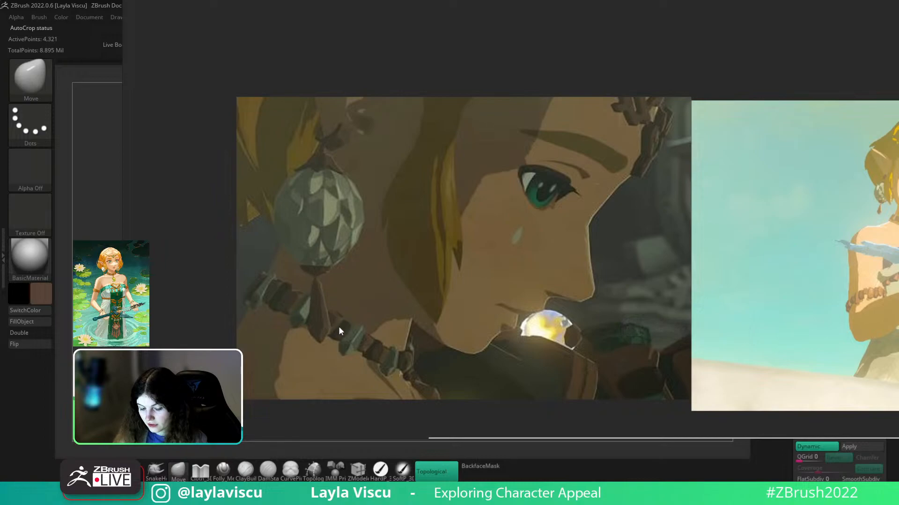
- Slide the PureRef board left and zoom in on the earring references
{"action": "right_click_drag", "start_coordinate": [461, 291], "coordinate": [183, 300]}
{"action": "right_click_drag", "start_coordinate": [524, 289], "coordinate": [456, 310]}
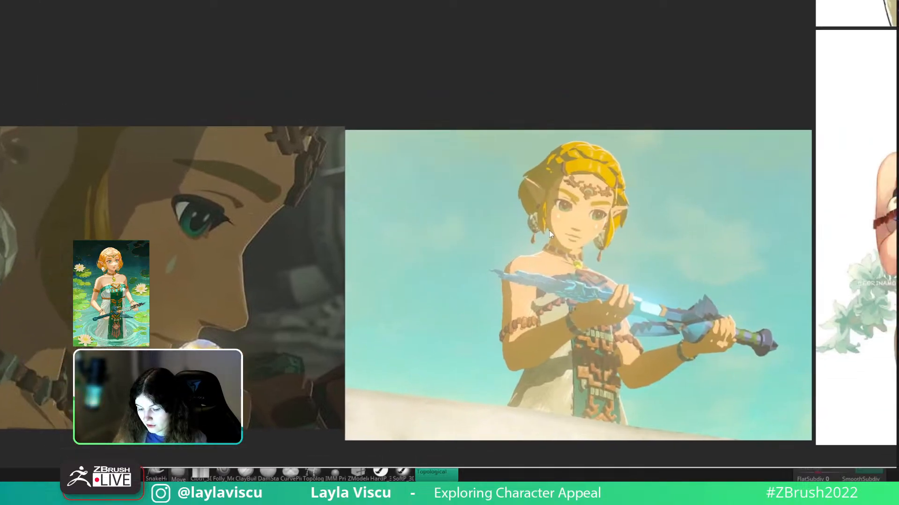
{"action": "scroll", "coordinate": [549, 231], "scroll_direction": "up", "scroll_amount": 3}
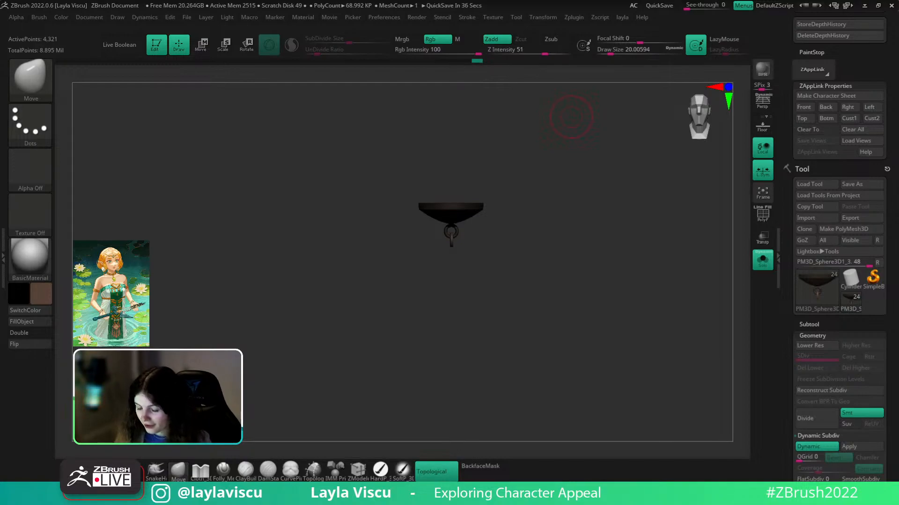
- Turn Solo off, then open the Subtool list's Append mesh picker
{"action": "left_click", "coordinate": [763, 261]}
{"action": "left_click_drag", "start_coordinate": [645, 243], "coordinate": [663, 310], "text": "shift"}
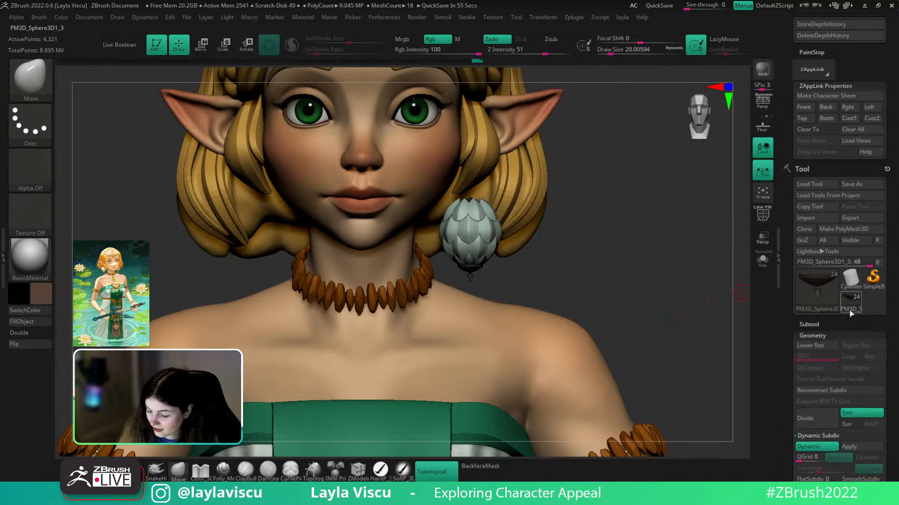
{"action": "left_click", "coordinate": [809, 325]}
{"action": "scroll", "coordinate": [861, 211], "scroll_direction": "down", "scroll_amount": 5}
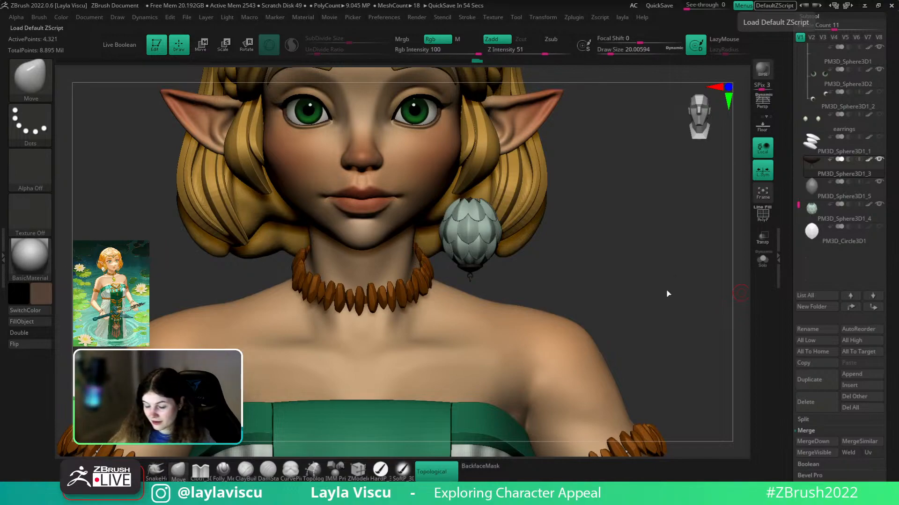
{"action": "left_click", "coordinate": [863, 377]}
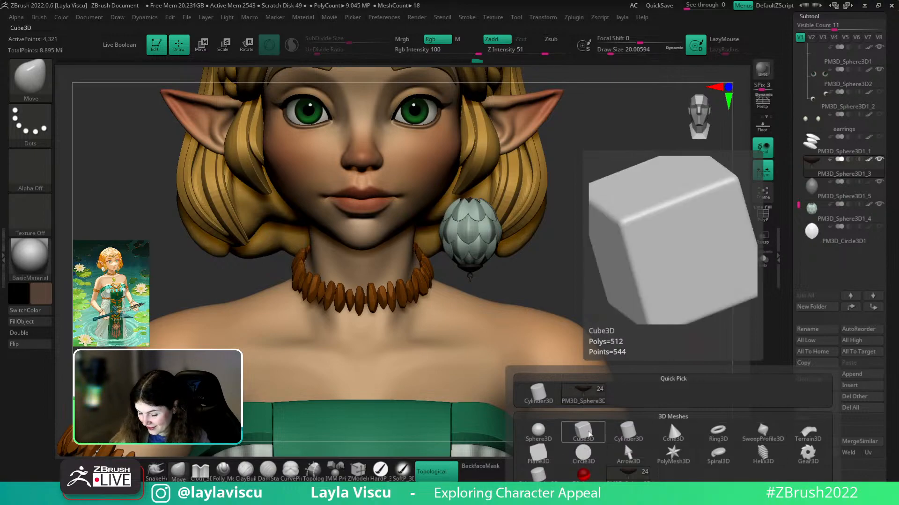
- Append a Cube3D subtool, select it, and show its polyframe
{"action": "left_click", "coordinate": [589, 434]}
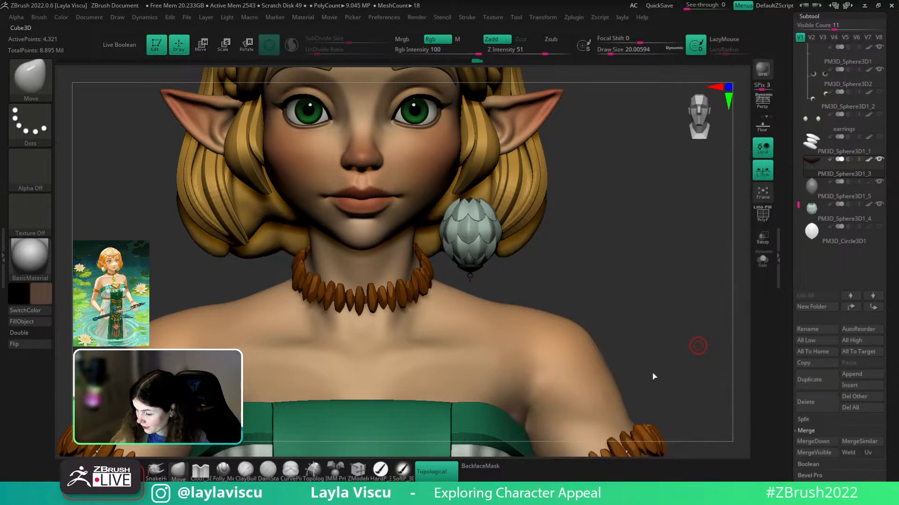
{"action": "left_click", "coordinate": [818, 266]}
{"action": "mouse_move", "coordinate": [520, 332]}
{"action": "right_mouse_down", "text": "ctrl"}
{"action": "mouse_move", "coordinate": [533, 296]}
{"action": "mouse_move", "coordinate": [598, 226]}
{"action": "right_mouse_up", "text": "ctrl"}
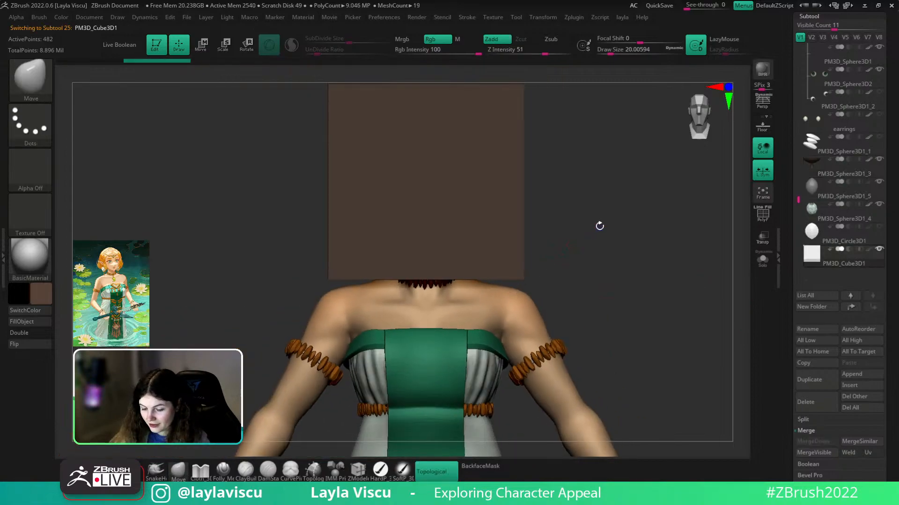
{"action": "mouse_move", "coordinate": [588, 231]}
{"action": "left_mouse_down"}
{"action": "mouse_move", "coordinate": [602, 230]}
{"action": "mouse_move", "coordinate": [543, 233]}
{"action": "mouse_move", "coordinate": [593, 230]}
{"action": "mouse_move", "coordinate": [545, 278]}
{"action": "left_mouse_up"}
{"action": "key", "text": "shift+f"}
- Set the main colour to white and expand Tool > Initialize
{"action": "left_click", "coordinate": [41, 293]}
{"action": "left_click_drag", "start_coordinate": [45, 247], "coordinate": [24, 205]}
{"action": "left_click_drag", "start_coordinate": [553, 270], "coordinate": [712, 307]}
{"action": "key", "text": "shift+f"}
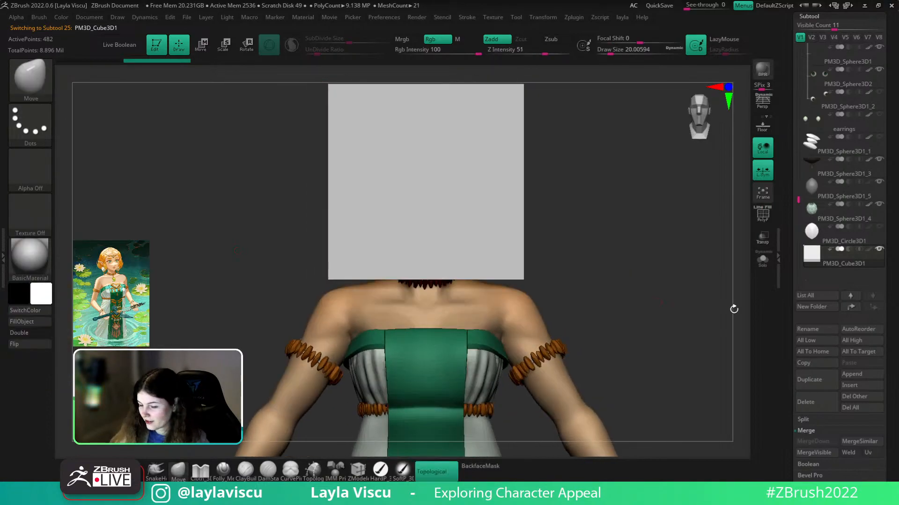
{"action": "left_click_drag", "start_coordinate": [897, 310], "coordinate": [890, 180]}
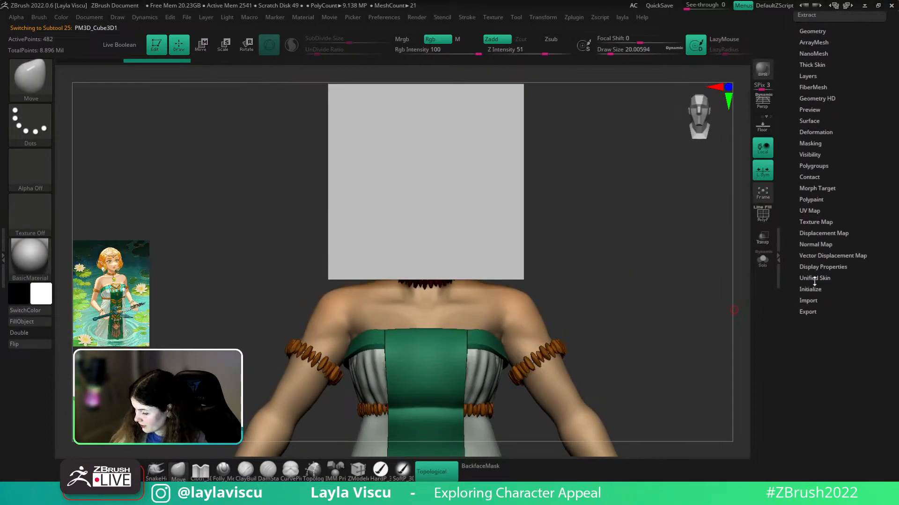
{"action": "left_click", "coordinate": [804, 290]}
{"action": "left_click_drag", "start_coordinate": [645, 286], "coordinate": [632, 304]}
{"action": "key", "text": "shift+f"}
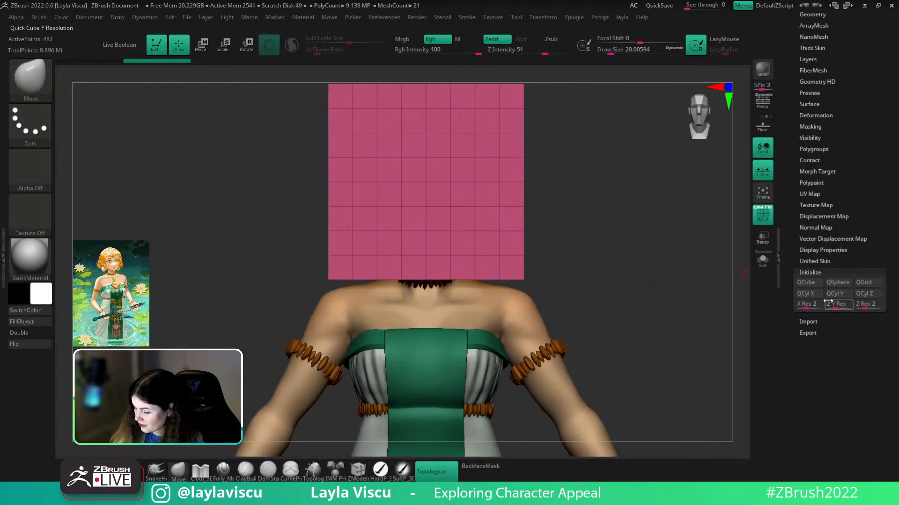
- Reset to a QCube, solo it, and undo a trial -22.5 degree rotation
{"action": "left_click", "coordinate": [812, 284]}
{"action": "left_click", "coordinate": [762, 260]}
{"action": "left_click_drag", "start_coordinate": [670, 253], "coordinate": [494, 234]}
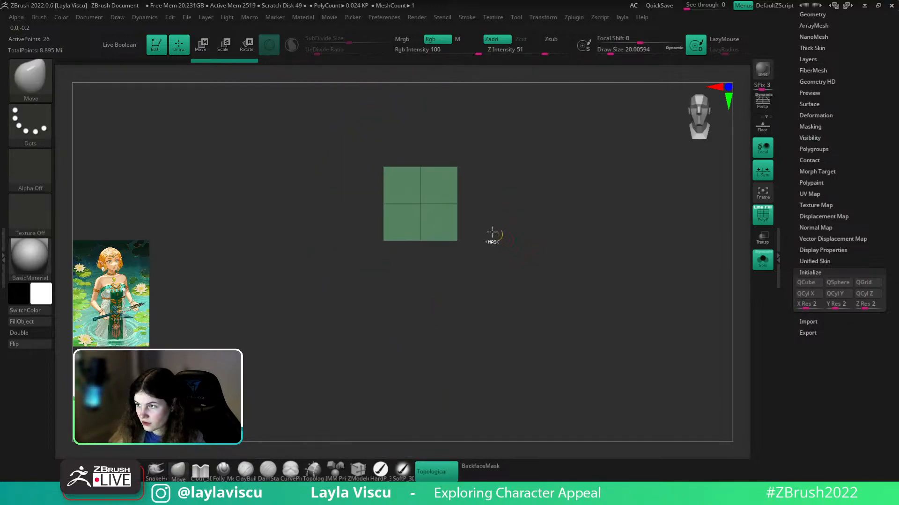
{"action": "right_click_drag", "start_coordinate": [495, 234], "coordinate": [499, 242], "text": "ctrl"}
{"action": "key", "text": "w"}
{"action": "left_click_drag", "start_coordinate": [431, 176], "coordinate": [402, 200], "text": "shift"}
{"action": "key", "text": "q"}
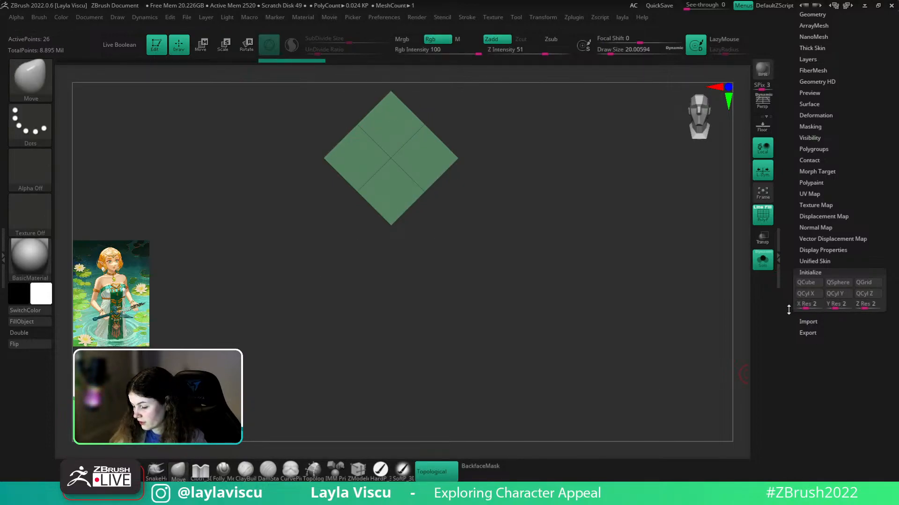
{"action": "key", "text": "ctrl+z"}
- Set the Initialize X, Y and Z resolution to 1
{"action": "left_click", "coordinate": [814, 303]}
{"action": "mouse_move", "coordinate": [814, 303]}
{"action": "left_mouse_down"}
{"action": "mouse_move", "coordinate": [791, 303]}
{"action": "mouse_move", "coordinate": [809, 303]}
{"action": "left_mouse_up"}
{"action": "left_click_drag", "start_coordinate": [878, 304], "coordinate": [846, 306]}
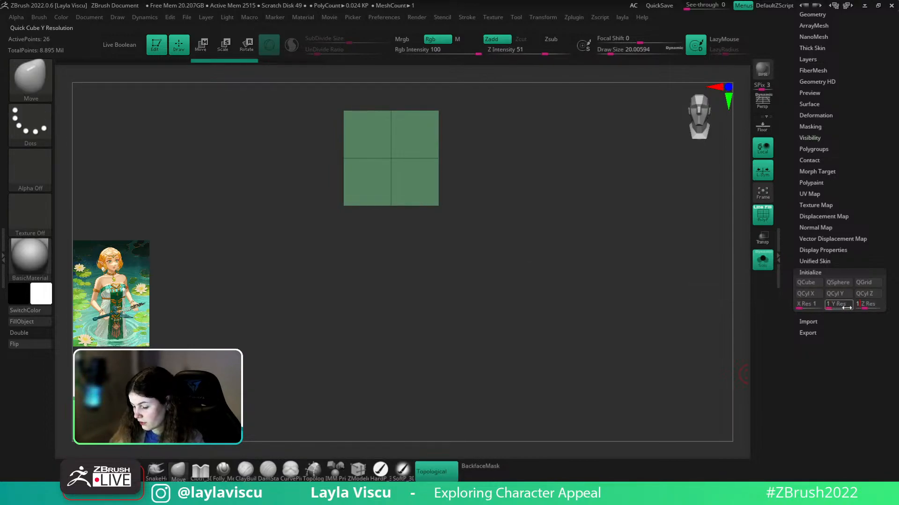
{"action": "left_click_drag", "start_coordinate": [536, 269], "coordinate": [518, 256]}
{"action": "key", "text": "w"}
{"action": "left_click_drag", "start_coordinate": [523, 225], "coordinate": [426, 241], "text": "shift"}
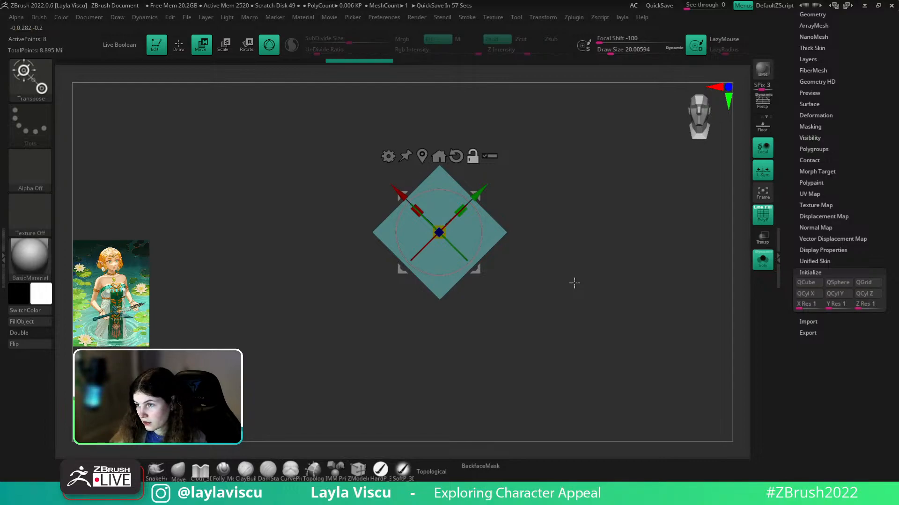
{"action": "left_click_drag", "start_coordinate": [570, 284], "coordinate": [538, 306], "text": "shift"}
{"action": "left_click_drag", "start_coordinate": [462, 267], "coordinate": [475, 234]}
{"action": "key", "text": "ctrl+z"}
{"action": "key", "text": "ctrl+z"}
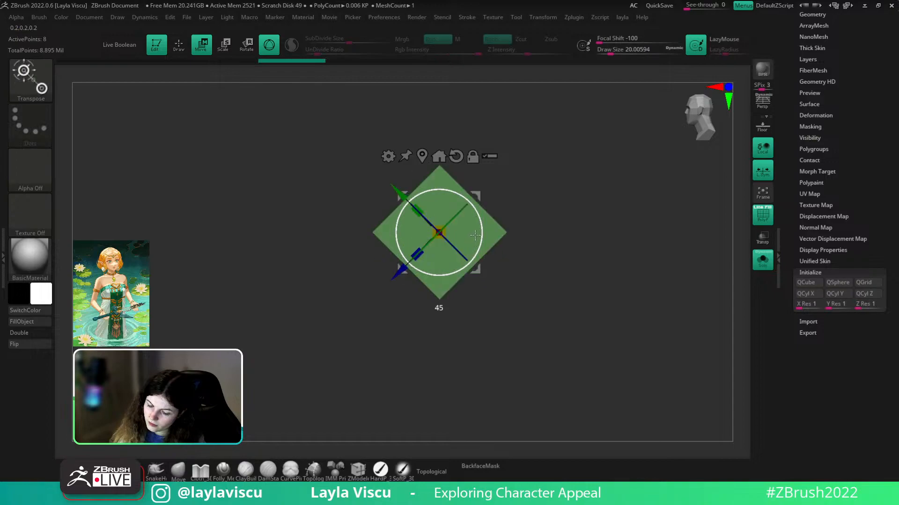
{"action": "left_click_drag", "start_coordinate": [606, 243], "coordinate": [444, 255]}
{"action": "left_click_drag", "start_coordinate": [524, 259], "coordinate": [653, 257]}
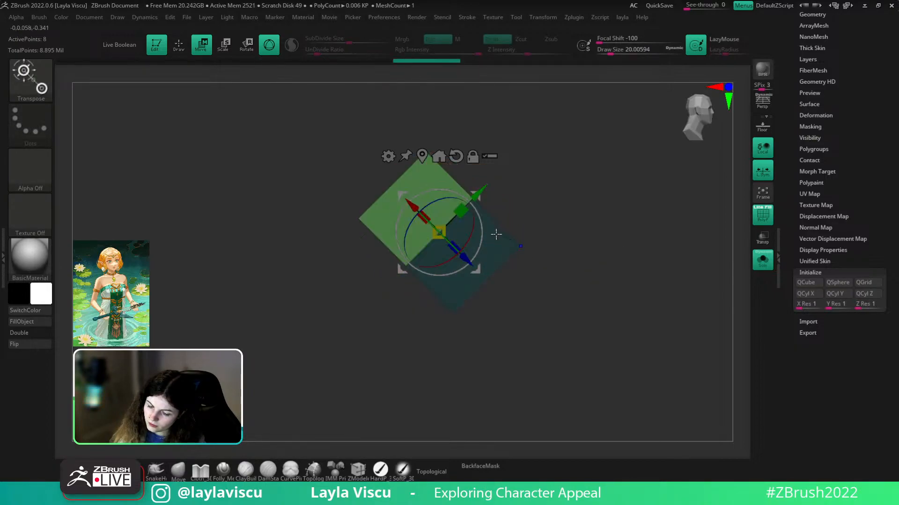
{"action": "left_click_drag", "start_coordinate": [474, 227], "coordinate": [455, 256]}
{"action": "left_click_drag", "start_coordinate": [549, 281], "coordinate": [525, 381]}
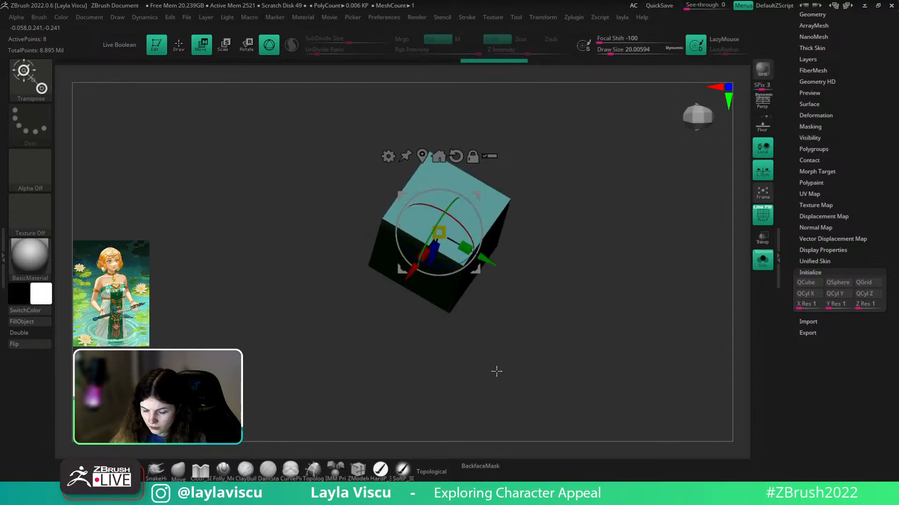
{"action": "key", "text": "ctrl+z"}
{"action": "key", "text": "ctrl+z"}
{"action": "key", "text": "ctrl+z"}
{"action": "mouse_move", "coordinate": [438, 251]}
{"action": "left_mouse_down", "text": "shift"}
{"action": "mouse_move", "coordinate": [437, 283]}
{"action": "mouse_move", "coordinate": [456, 308]}
{"action": "mouse_move", "coordinate": [510, 300]}
{"action": "mouse_move", "coordinate": [546, 262]}
{"action": "mouse_move", "coordinate": [450, 366]}
{"action": "mouse_move", "coordinate": [453, 427]}
{"action": "mouse_move", "coordinate": [479, 361]}
{"action": "mouse_move", "coordinate": [483, 386]}
{"action": "left_mouse_up", "text": "shift"}
{"action": "left_click", "coordinate": [761, 108]}
{"action": "left_click_drag", "start_coordinate": [684, 196], "coordinate": [654, 257]}
{"action": "key", "text": "ctrl+z"}
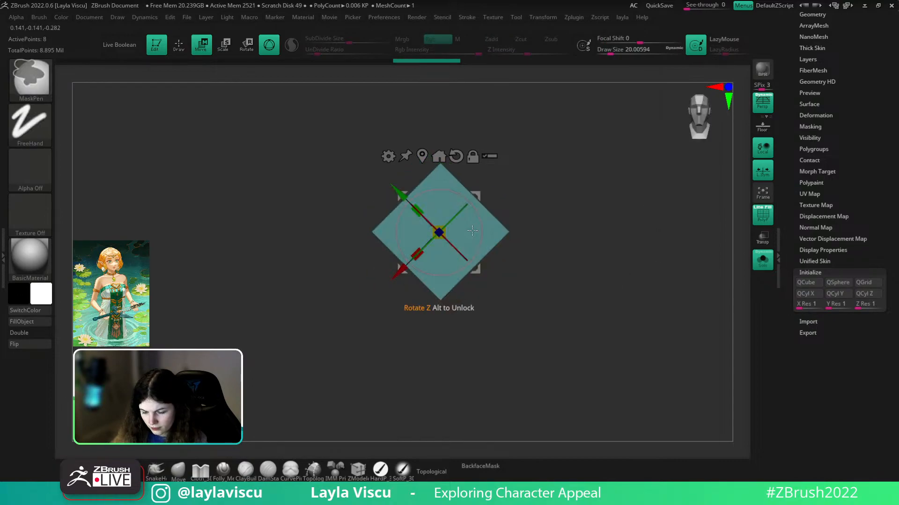
{"action": "key", "text": "ctrl+z"}
{"action": "left_click", "coordinate": [176, 473]}
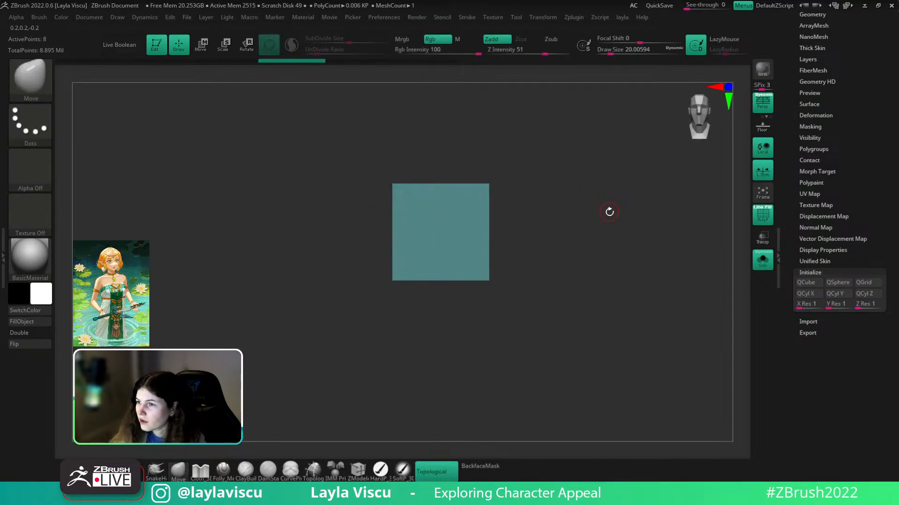
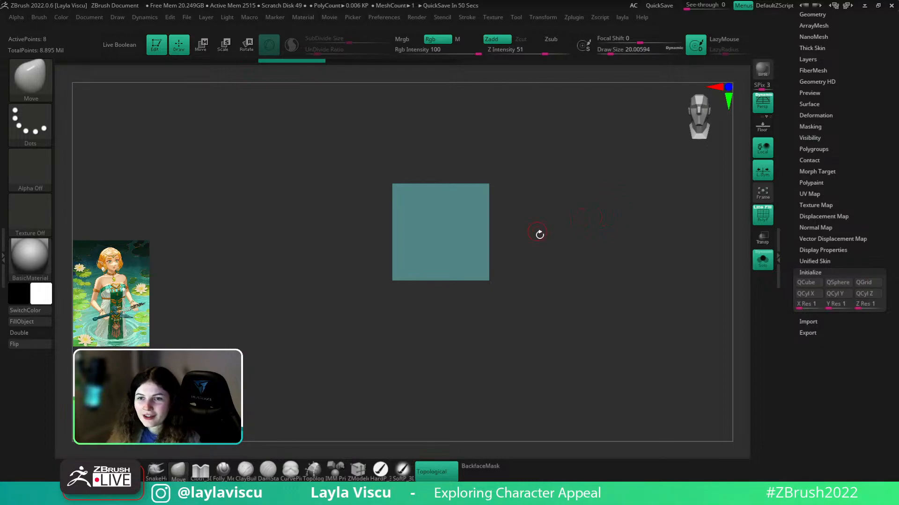
- Show the whole character, then solo the cube again and zoom in on it
{"action": "left_click", "coordinate": [764, 263]}
{"action": "right_click_drag", "start_coordinate": [668, 269], "coordinate": [515, 252], "text": "ctrl"}
{"action": "right_click_drag", "start_coordinate": [568, 265], "coordinate": [547, 215], "text": "alt"}
{"action": "left_click", "coordinate": [762, 260]}
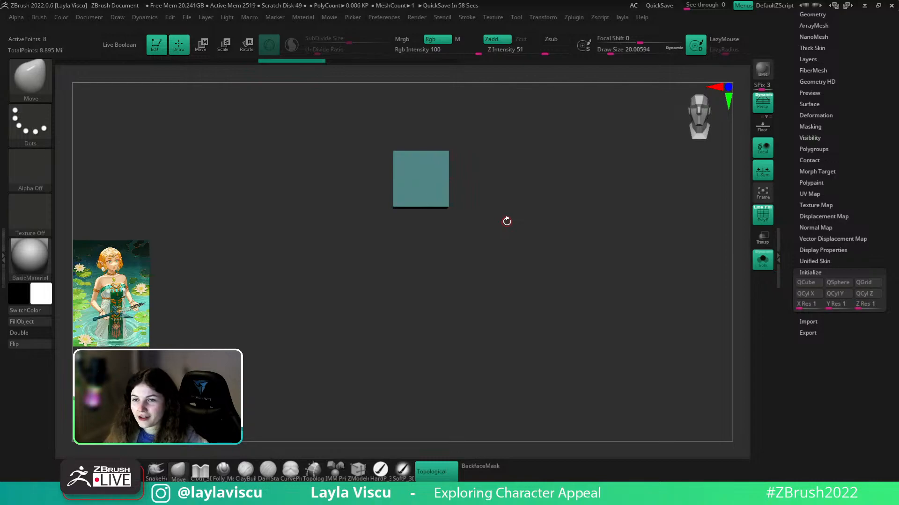
{"action": "right_click_drag", "start_coordinate": [433, 180], "coordinate": [451, 189], "text": "ctrl"}
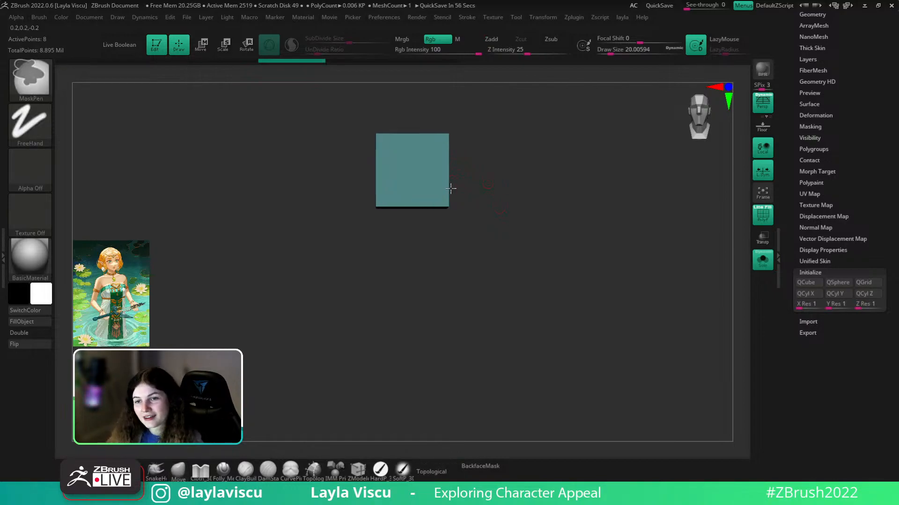
{"action": "right_click_drag", "start_coordinate": [528, 191], "coordinate": [525, 223], "text": "alt"}
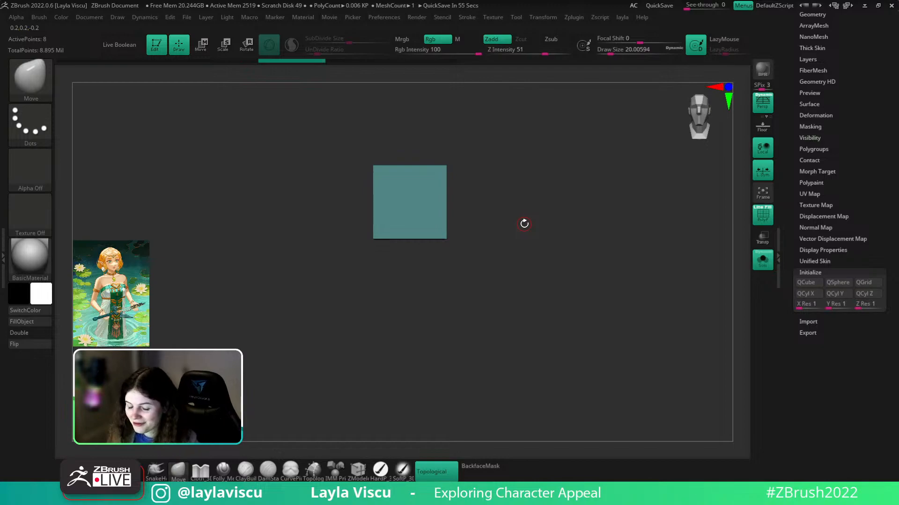
- Rotate the cube 45 degrees with the Transpose gizmo
{"action": "key", "text": "w"}
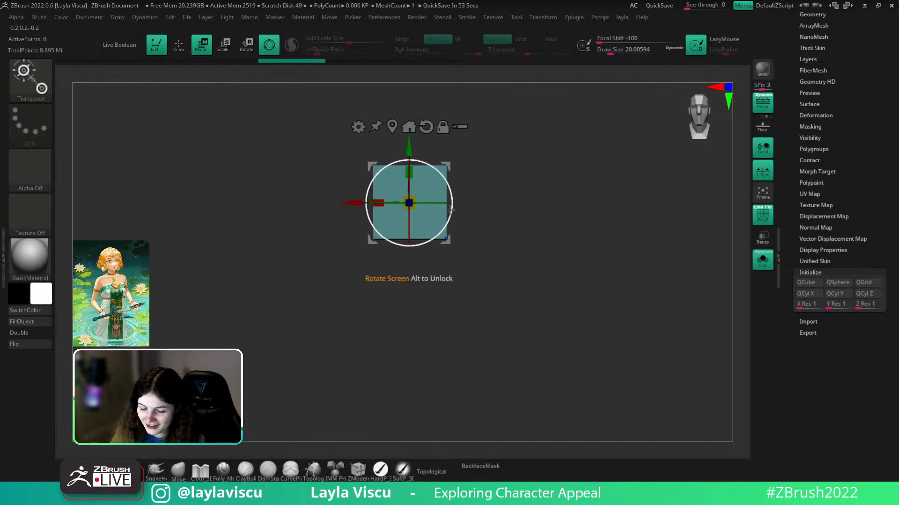
{"action": "left_click_drag", "start_coordinate": [450, 215], "coordinate": [415, 244]}
{"action": "key", "text": "q"}
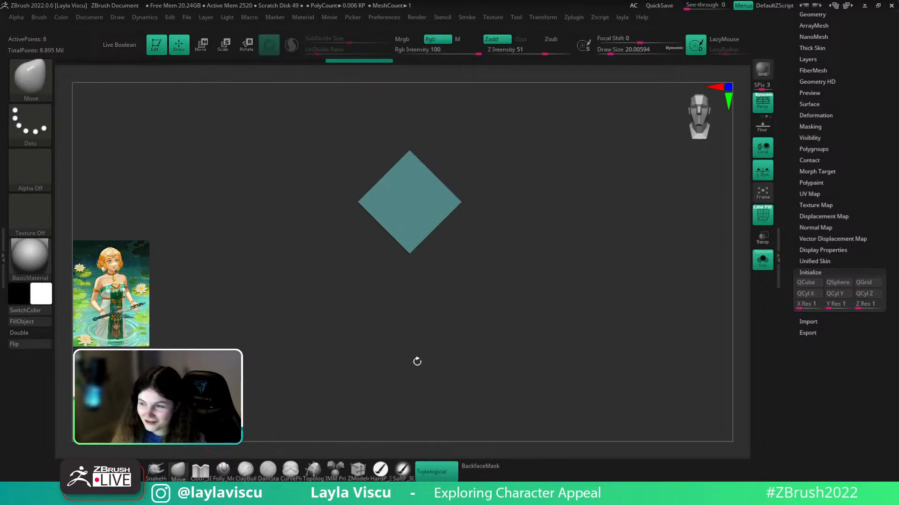
{"action": "mouse_move", "coordinate": [603, 297]}
{"action": "left_mouse_down"}
{"action": "mouse_move", "coordinate": [538, 305]}
{"action": "mouse_move", "coordinate": [568, 309]}
{"action": "mouse_move", "coordinate": [573, 333]}
{"action": "left_mouse_up"}
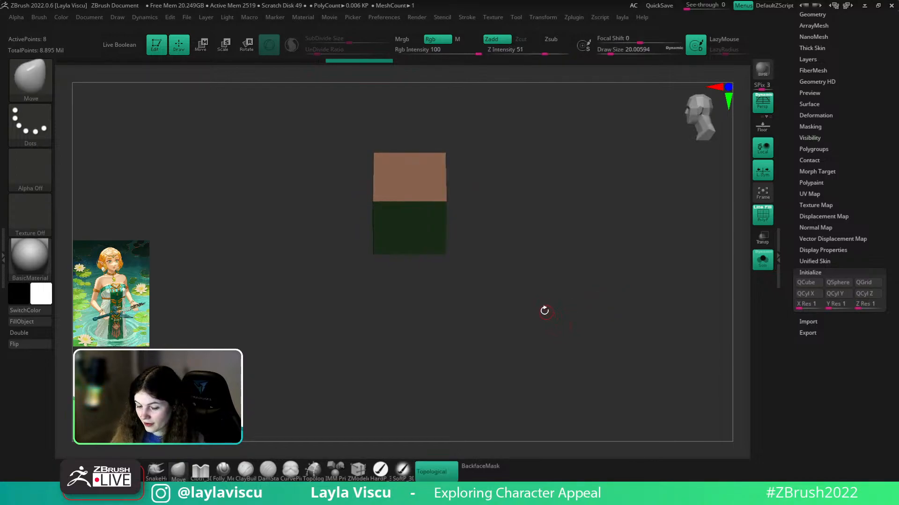
{"action": "key", "text": "w"}
{"action": "left_click_drag", "start_coordinate": [510, 275], "coordinate": [507, 314]}
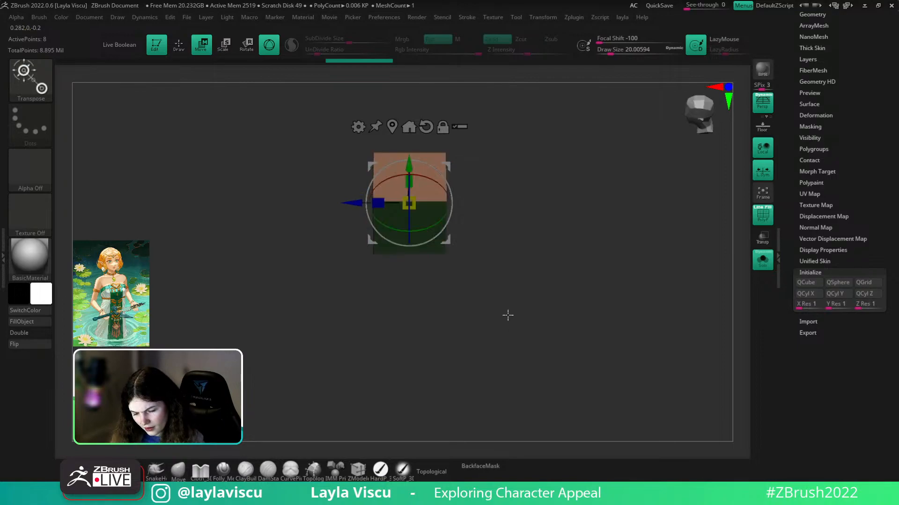
- Realign and tilt the transpose handle, then undo back to the square, unrotated cube
{"action": "left_click", "coordinate": [393, 127]}
{"action": "left_click_drag", "start_coordinate": [430, 182], "coordinate": [394, 255]}
{"action": "key", "text": "ctrl+z"}
{"action": "key", "text": "ctrl+z"}
{"action": "left_click_drag", "start_coordinate": [520, 257], "coordinate": [573, 277]}
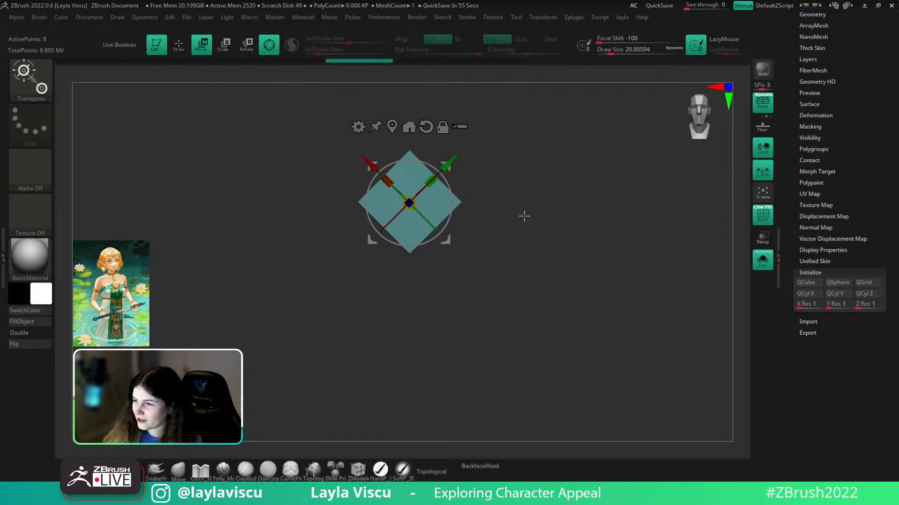
{"action": "key", "text": "ctrl"}
{"action": "key", "text": "ctrl+z"}
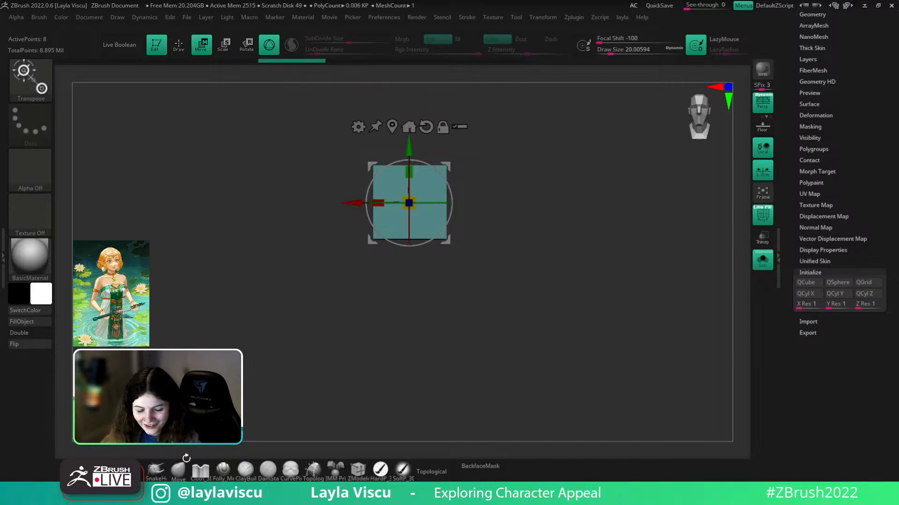
- Show the polygroup wireframe and select the ZModeler brush
{"action": "left_click", "coordinate": [179, 470]}
{"action": "left_click_drag", "start_coordinate": [473, 243], "coordinate": [468, 302]}
{"action": "key", "text": "shift+f"}
{"action": "key", "text": "shift+f"}
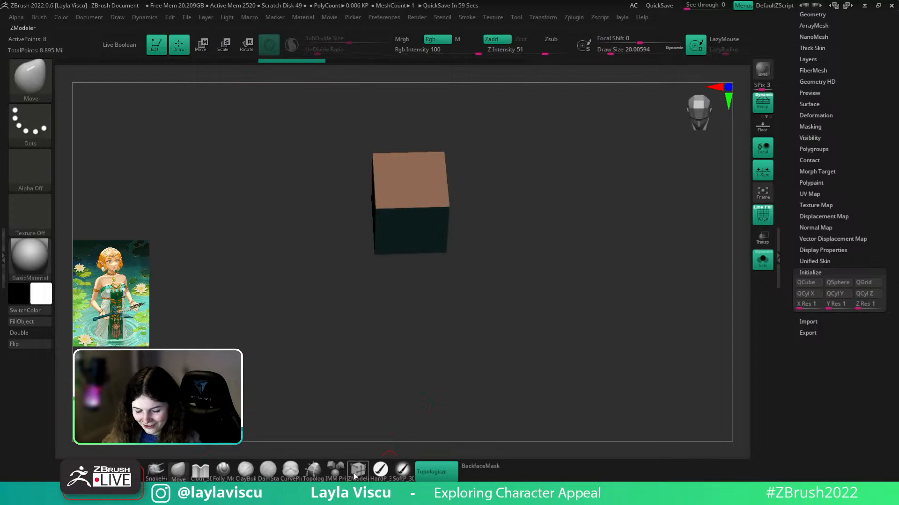
{"action": "left_click", "coordinate": [355, 475]}
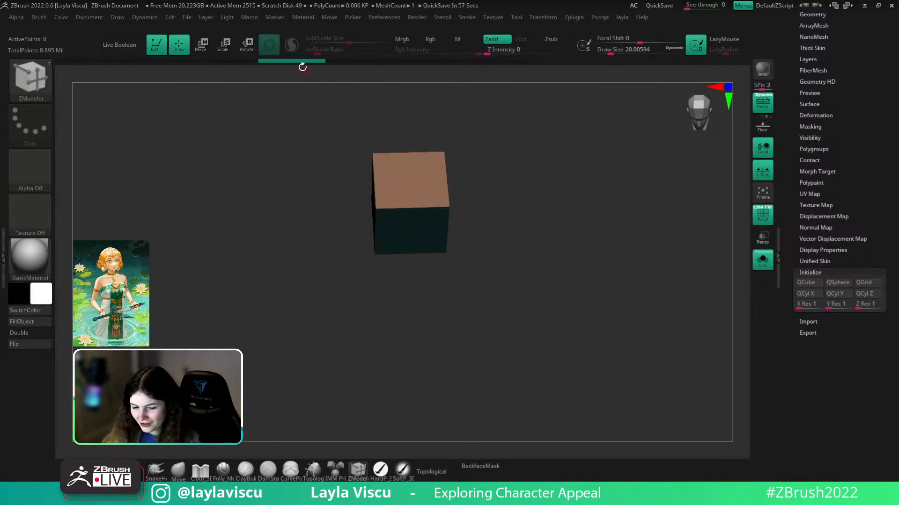
- Enlarge the Move brush and pull the cube's top up into a peak
{"action": "mouse_move", "coordinate": [253, 64]}
{"action": "left_mouse_down"}
{"action": "mouse_move", "coordinate": [197, 64]}
{"action": "mouse_move", "coordinate": [265, 65]}
{"action": "mouse_move", "coordinate": [252, 65]}
{"action": "left_mouse_up"}
{"action": "key", "text": "s"}
{"action": "mouse_move", "coordinate": [407, 187]}
{"action": "left_mouse_down"}
{"action": "mouse_move", "coordinate": [421, 187]}
{"action": "mouse_move", "coordinate": [408, 159]}
{"action": "mouse_move", "coordinate": [411, 106]}
{"action": "left_mouse_up"}
{"action": "left_click", "coordinate": [179, 471]}
{"action": "mouse_move", "coordinate": [650, 198]}
{"action": "left_mouse_down"}
{"action": "mouse_move", "coordinate": [579, 136]}
{"action": "mouse_move", "coordinate": [539, 204]}
{"action": "left_mouse_up"}
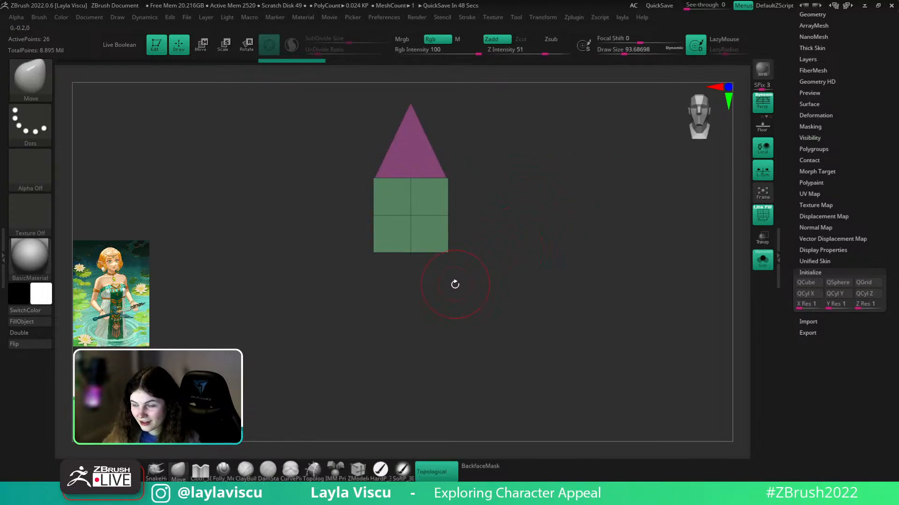
{"action": "mouse_move", "coordinate": [433, 297]}
{"action": "left_mouse_down"}
{"action": "mouse_move", "coordinate": [409, 267]}
{"action": "mouse_move", "coordinate": [405, 229]}
{"action": "mouse_move", "coordinate": [607, 323]}
{"action": "mouse_move", "coordinate": [568, 317]}
{"action": "left_mouse_up"}
- In front view, delete the middle, top and lower edge loops with ZModeler, then undo
{"action": "key", "text": "b"}
{"action": "key", "text": "z"}
{"action": "key", "text": "m"}
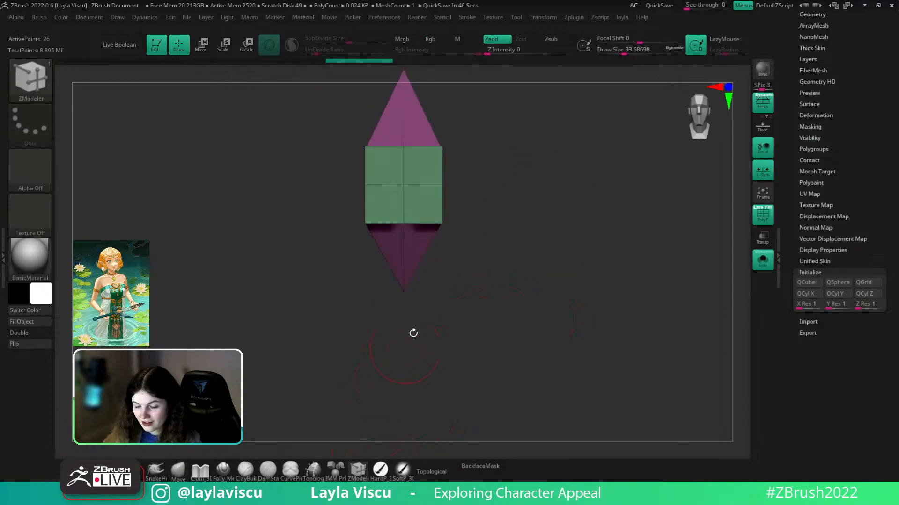
{"action": "left_click", "coordinate": [423, 185], "text": "alt"}
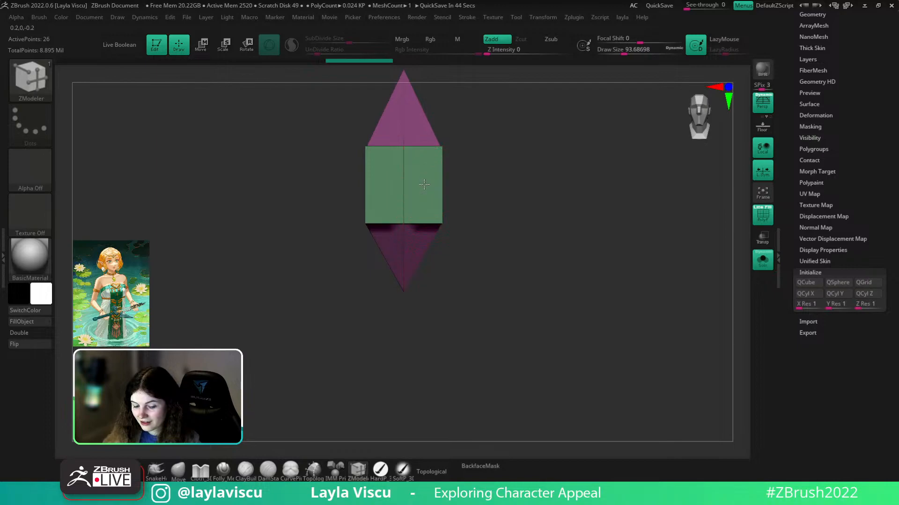
{"action": "left_click", "coordinate": [414, 147], "text": "alt"}
{"action": "left_click", "coordinate": [407, 226], "text": "alt"}
{"action": "mouse_move", "coordinate": [464, 225]}
{"action": "left_mouse_down"}
{"action": "mouse_move", "coordinate": [468, 215]}
{"action": "mouse_move", "coordinate": [429, 226]}
{"action": "mouse_move", "coordinate": [438, 224]}
{"action": "left_mouse_up"}
{"action": "key", "text": "ctrl+z"}
{"action": "key", "text": "ctrl+z"}
{"action": "key", "text": "ctrl+z"}
- Delete the front edge and the side edge loops while orbiting around the mesh
{"action": "mouse_move", "coordinate": [524, 181]}
{"action": "left_mouse_down"}
{"action": "mouse_move", "coordinate": [531, 285]}
{"action": "mouse_move", "coordinate": [523, 204]}
{"action": "mouse_move", "coordinate": [476, 186]}
{"action": "left_mouse_up"}
{"action": "left_click", "coordinate": [431, 176], "text": "alt"}
{"action": "left_click", "coordinate": [467, 162], "text": "alt"}
{"action": "left_click_drag", "start_coordinate": [540, 162], "coordinate": [485, 184]}
{"action": "left_click", "coordinate": [517, 145], "text": "alt"}
{"action": "left_click_drag", "start_coordinate": [564, 172], "coordinate": [530, 180]}
{"action": "left_click", "coordinate": [530, 158], "text": "alt"}
{"action": "mouse_move", "coordinate": [583, 170]}
{"action": "left_mouse_down"}
{"action": "mouse_move", "coordinate": [559, 186]}
{"action": "mouse_move", "coordinate": [692, 176]}
{"action": "mouse_move", "coordinate": [656, 195]}
{"action": "left_mouse_up"}
{"action": "left_click_drag", "start_coordinate": [655, 196], "coordinate": [583, 249], "text": "alt"}
{"action": "mouse_move", "coordinate": [584, 249]}
{"action": "left_mouse_down"}
{"action": "mouse_move", "coordinate": [626, 251]}
{"action": "mouse_move", "coordinate": [548, 270]}
{"action": "left_mouse_up"}
- Remove the band's last two loops to leave a six-point crystal, then mask its middle
{"action": "right_click_drag", "start_coordinate": [433, 240], "coordinate": [446, 255], "text": "ctrl"}
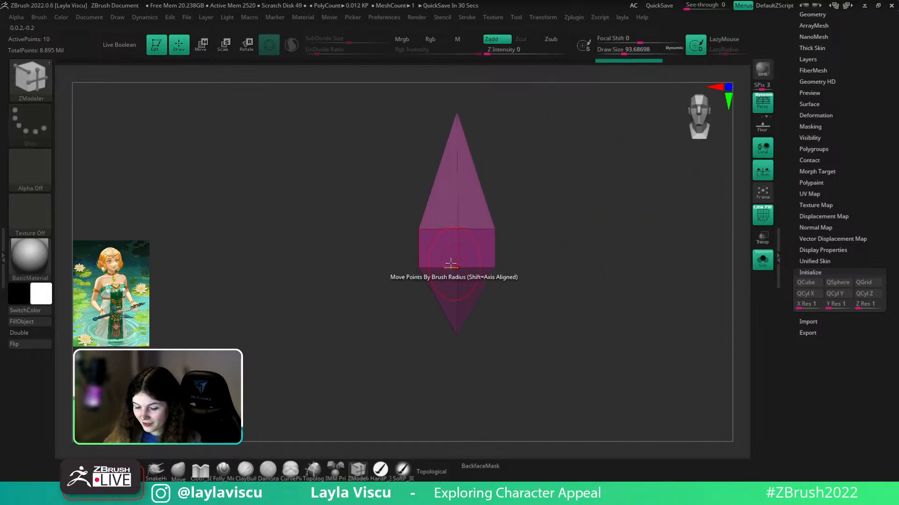
{"action": "left_click", "coordinate": [445, 268], "text": "alt"}
{"action": "left_click", "coordinate": [443, 270], "text": "alt"}
{"action": "mouse_move", "coordinate": [547, 274]}
{"action": "left_mouse_down"}
{"action": "mouse_move", "coordinate": [521, 266]}
{"action": "mouse_move", "coordinate": [539, 288]}
{"action": "left_mouse_up"}
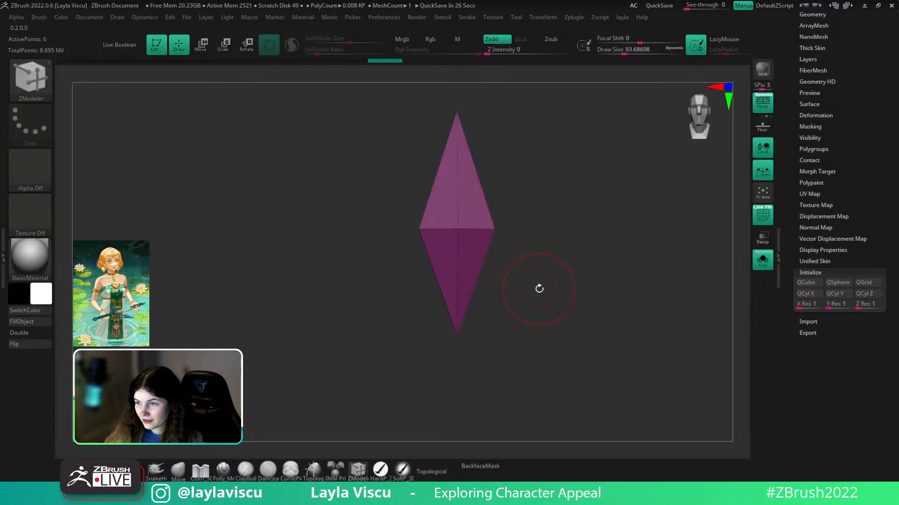
{"action": "mouse_move", "coordinate": [399, 267]}
{"action": "left_mouse_down", "text": "ctrl"}
{"action": "mouse_move", "coordinate": [529, 223]}
{"action": "mouse_move", "coordinate": [544, 207]}
{"action": "left_mouse_up", "text": "ctrl"}
- Invert the mask, drag the crystal's middle down, and clear the mask
{"action": "left_click", "coordinate": [543, 209], "text": "ctrl"}
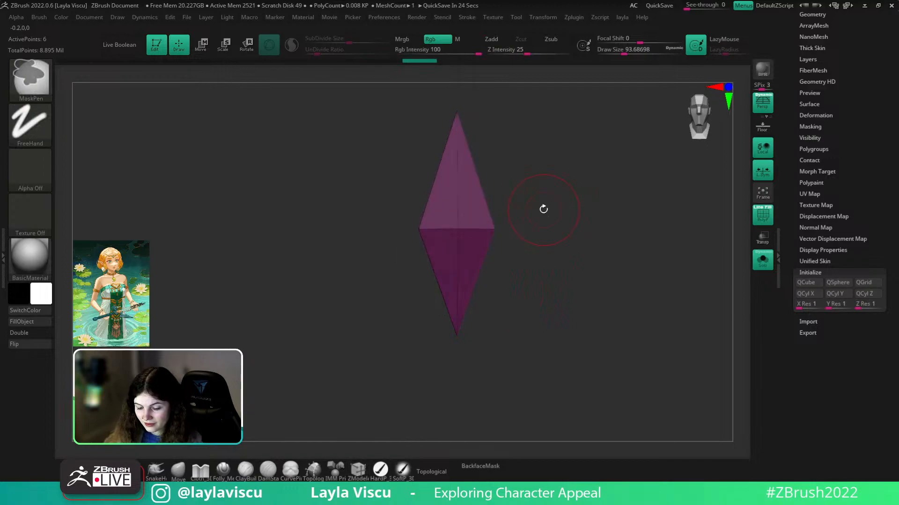
{"action": "key", "text": "w"}
{"action": "left_click_drag", "start_coordinate": [457, 175], "coordinate": [456, 230]}
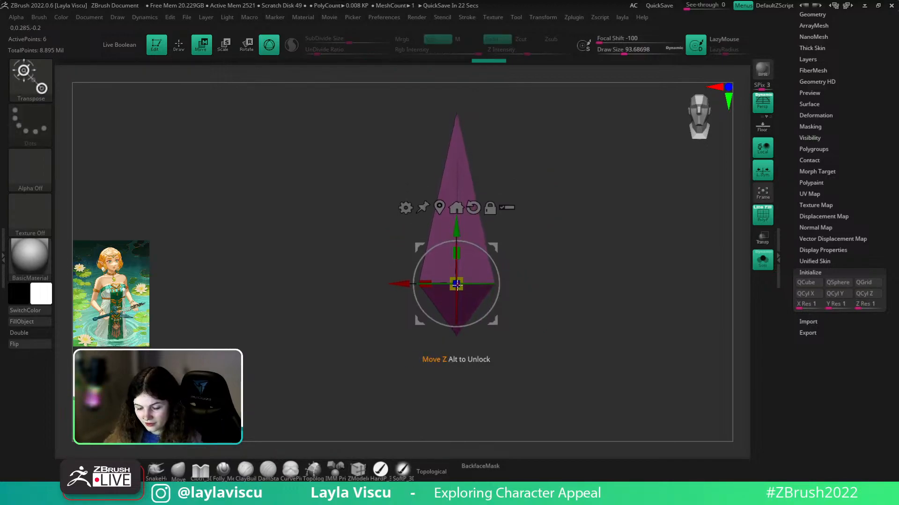
{"action": "left_click", "coordinate": [178, 471]}
{"action": "left_click", "coordinate": [553, 343], "text": "ctrl"}
{"action": "mouse_move", "coordinate": [554, 343]}
{"action": "left_mouse_down"}
{"action": "mouse_move", "coordinate": [548, 409]}
{"action": "mouse_move", "coordinate": [574, 389]}
{"action": "mouse_move", "coordinate": [546, 379]}
{"action": "left_mouse_up"}
- Shorten the crystal vertically with Transpose
{"action": "key", "text": "w"}
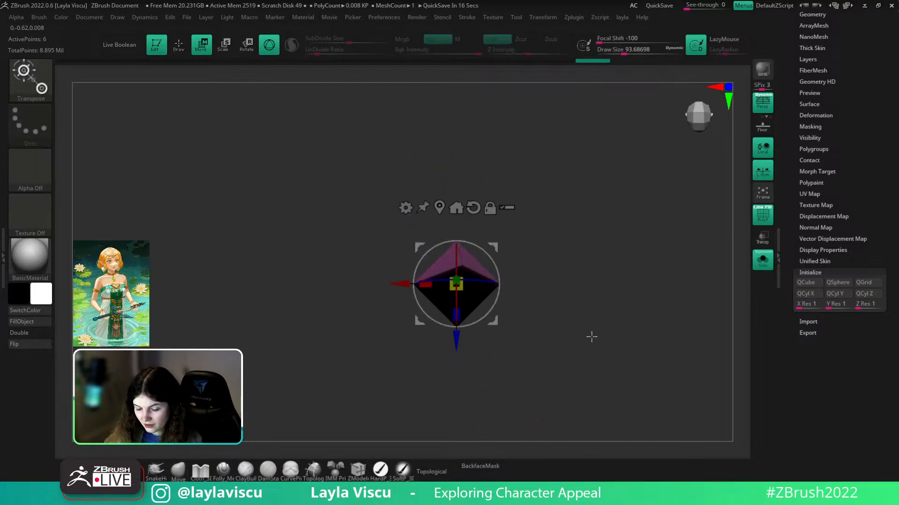
{"action": "left_click_drag", "start_coordinate": [591, 345], "coordinate": [582, 290], "text": "shift"}
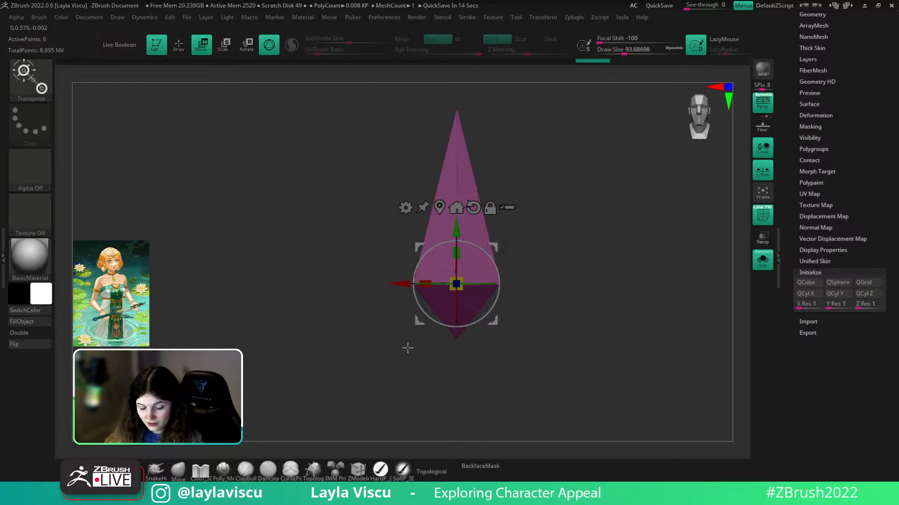
{"action": "left_click_drag", "start_coordinate": [456, 253], "coordinate": [456, 264]}
{"action": "left_click", "coordinate": [178, 470]}
{"action": "right_click_drag", "start_coordinate": [374, 340], "coordinate": [453, 281], "text": "ctrl"}
{"action": "key", "text": "w"}
- Bring back the character, then scale the crystal down and move it beneath the earring
{"action": "left_click", "coordinate": [763, 259]}
{"action": "left_click_drag", "start_coordinate": [395, 285], "coordinate": [432, 284]}
{"action": "right_click_drag", "start_coordinate": [593, 269], "coordinate": [585, 172], "text": "alt"}
{"action": "right_click_drag", "start_coordinate": [585, 172], "coordinate": [525, 272], "text": "ctrl"}
{"action": "left_click_drag", "start_coordinate": [480, 140], "coordinate": [480, 288]}
{"action": "left_click_drag", "start_coordinate": [478, 336], "coordinate": [476, 341]}
{"action": "left_click_drag", "start_coordinate": [478, 278], "coordinate": [478, 254]}
{"action": "key", "text": "shift+f"}
{"action": "right_click_drag", "start_coordinate": [671, 229], "coordinate": [698, 241], "text": "ctrl"}
{"action": "left_click_drag", "start_coordinate": [419, 309], "coordinate": [478, 310]}
{"action": "right_click_drag", "start_coordinate": [590, 291], "coordinate": [692, 277]}
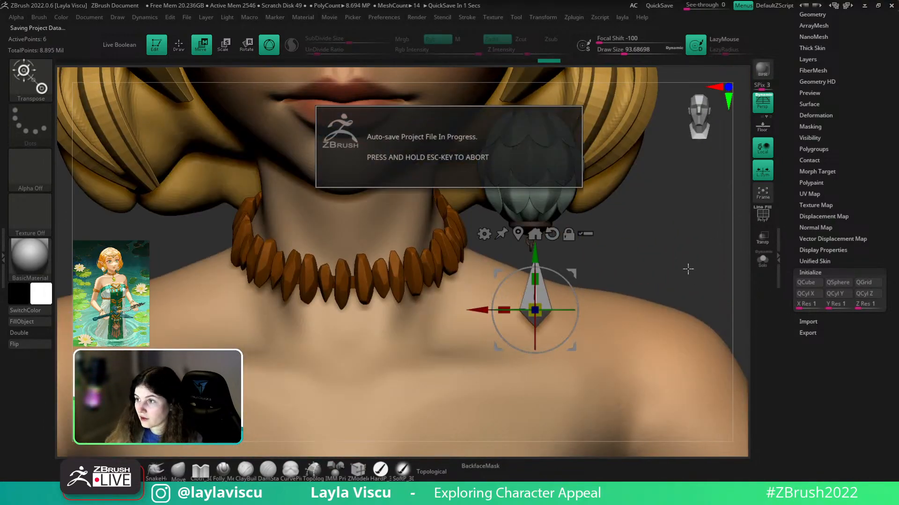
- Cancel the auto-save and shift the crystal slightly left
{"action": "key", "text": "Escape"}
{"action": "right_click_drag", "start_coordinate": [618, 258], "coordinate": [609, 294], "text": "ctrl"}
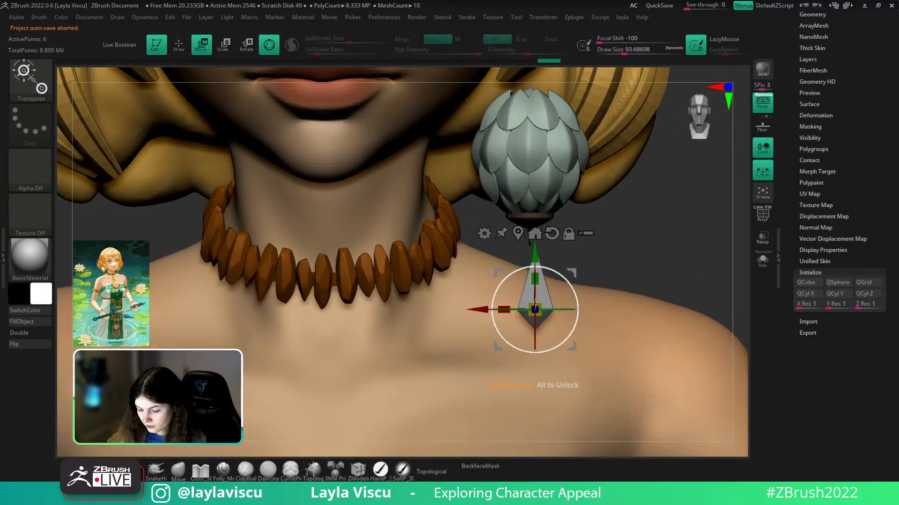
{"action": "key", "text": "shift+f"}
{"action": "right_click_drag", "start_coordinate": [527, 311], "coordinate": [520, 346], "text": "ctrl"}
{"action": "left_click_drag", "start_coordinate": [477, 312], "coordinate": [468, 313]}
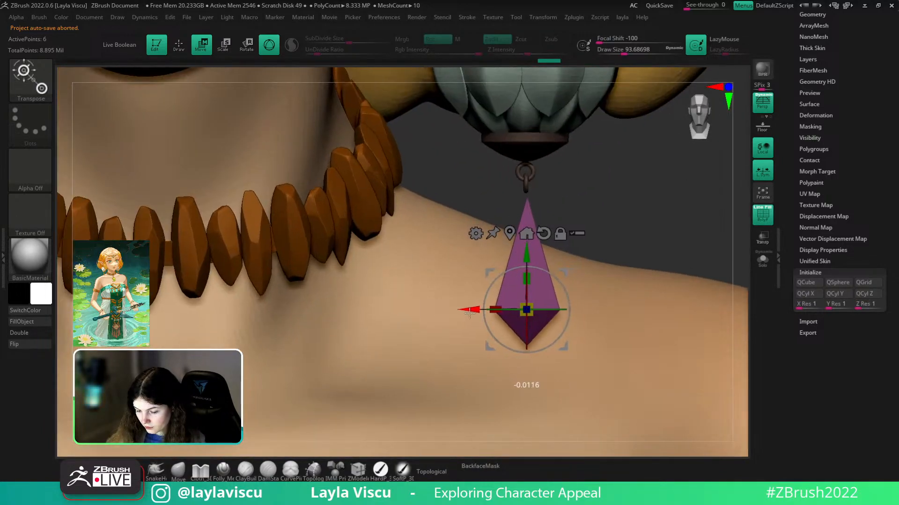
- Pick brown as the paint colour and turn on Double rendering for the crystal
{"action": "key", "text": "c"}
{"action": "right_click_drag", "start_coordinate": [520, 202], "coordinate": [330, 296]}
{"action": "key", "text": "shift+f"}
{"action": "left_click", "coordinate": [31, 334]}
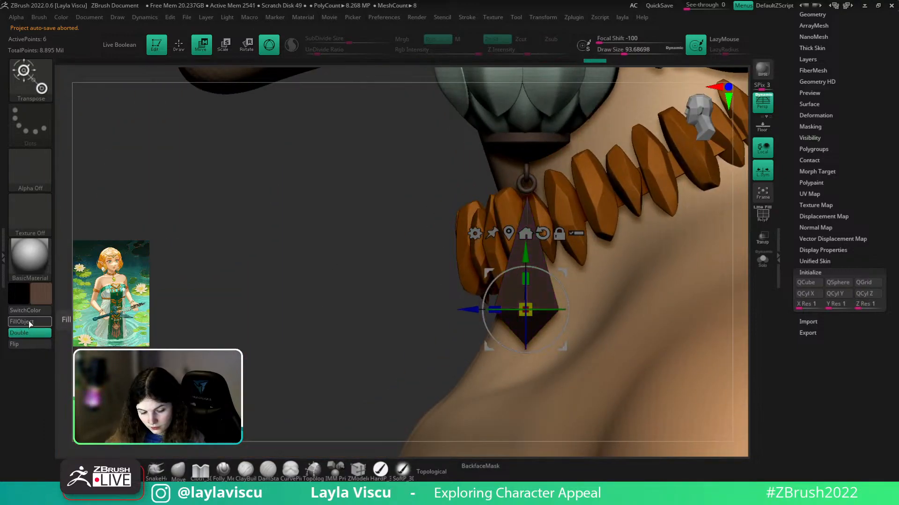
{"action": "left_click", "coordinate": [179, 476]}
{"action": "left_click_drag", "start_coordinate": [406, 313], "coordinate": [664, 215]}
- Raise the pendant slightly, nudge it left, and check it from the side
{"action": "key", "text": "w"}
{"action": "left_click_drag", "start_coordinate": [525, 255], "coordinate": [525, 248]}
{"action": "left_click_drag", "start_coordinate": [466, 304], "coordinate": [466, 304]}
{"action": "key", "text": "q"}
{"action": "left_click_drag", "start_coordinate": [210, 450], "coordinate": [213, 374], "text": "alt"}
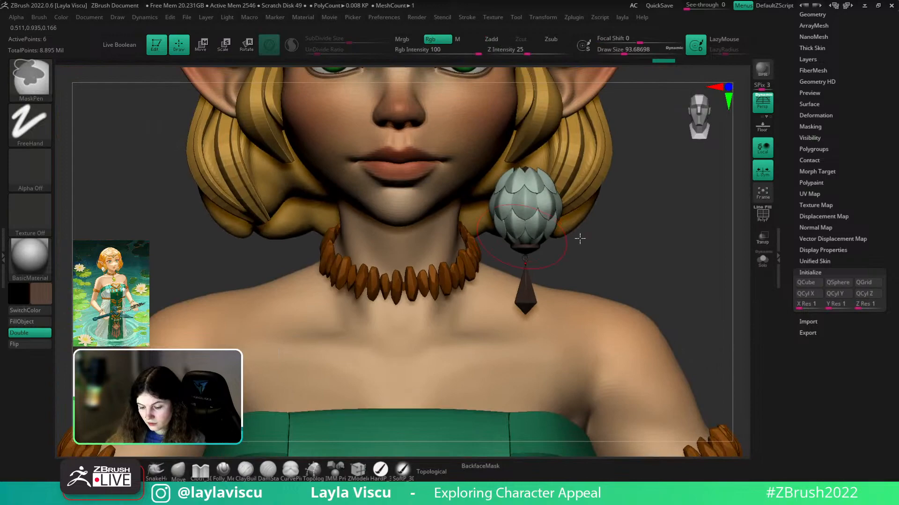
{"action": "left_click_drag", "start_coordinate": [640, 239], "coordinate": [630, 208], "text": "alt"}
{"action": "mouse_move", "coordinate": [630, 207]}
{"action": "right_mouse_down", "text": "ctrl"}
{"action": "mouse_move", "coordinate": [567, 159]}
{"action": "mouse_move", "coordinate": [549, 194]}
{"action": "mouse_move", "coordinate": [391, 262]}
{"action": "mouse_move", "coordinate": [585, 224]}
{"action": "right_mouse_up", "text": "ctrl"}
- Solo the pendant and zoom in on it with polygroup colours shown
{"action": "left_click", "coordinate": [762, 261]}
{"action": "right_click_drag", "start_coordinate": [606, 290], "coordinate": [595, 367], "text": "ctrl"}
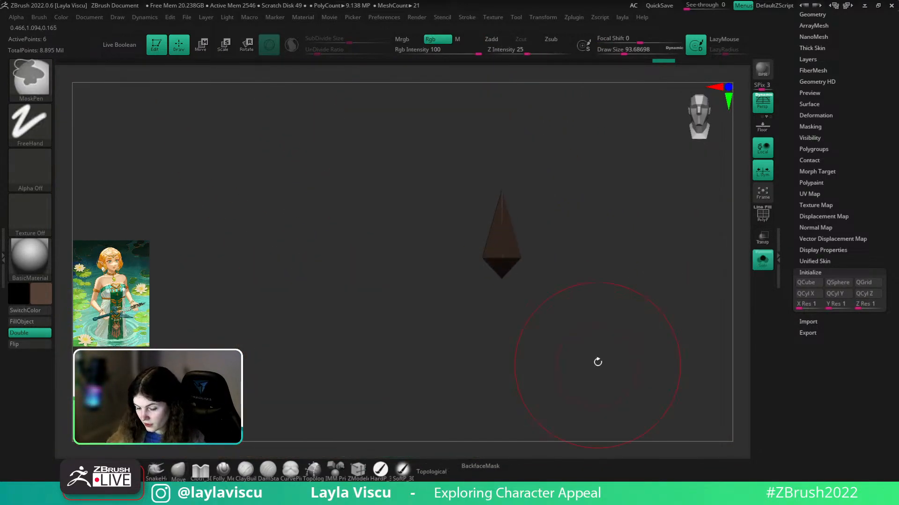
{"action": "key", "text": "shift+f"}
{"action": "right_click_drag", "start_coordinate": [538, 201], "coordinate": [556, 247], "text": "ctrl"}
{"action": "key", "text": "s"}
{"action": "left_click_drag", "start_coordinate": [556, 247], "coordinate": [540, 247]}
{"action": "left_click_drag", "start_coordinate": [823, 48], "coordinate": [823, 70]}
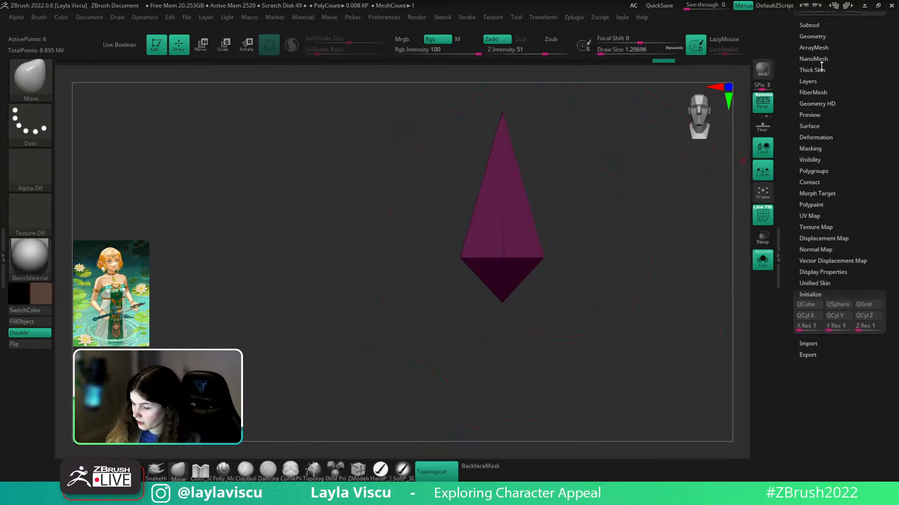
- Turn on Dynamic Subdiv for the pendant under Tool > Geometry
{"action": "left_click", "coordinate": [813, 37]}
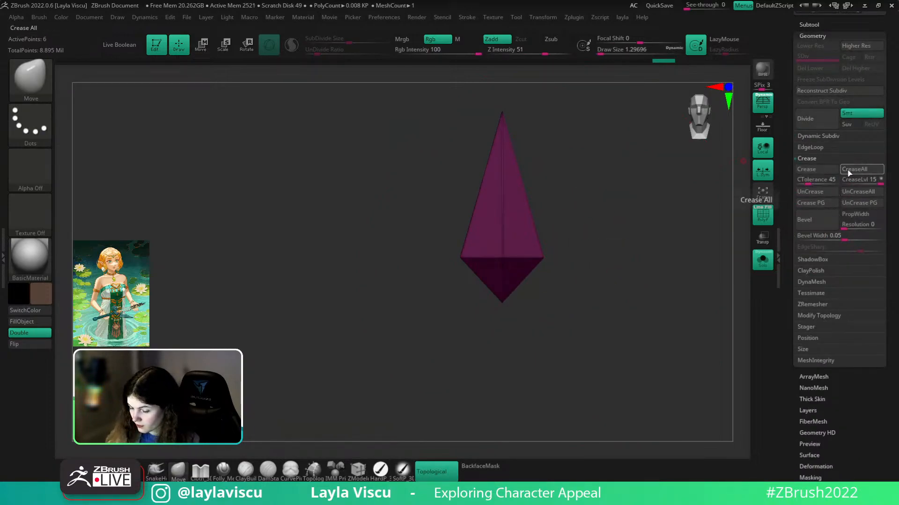
{"action": "left_click", "coordinate": [816, 136]}
{"action": "left_click", "coordinate": [808, 148]}
{"action": "key", "text": "shift+f"}
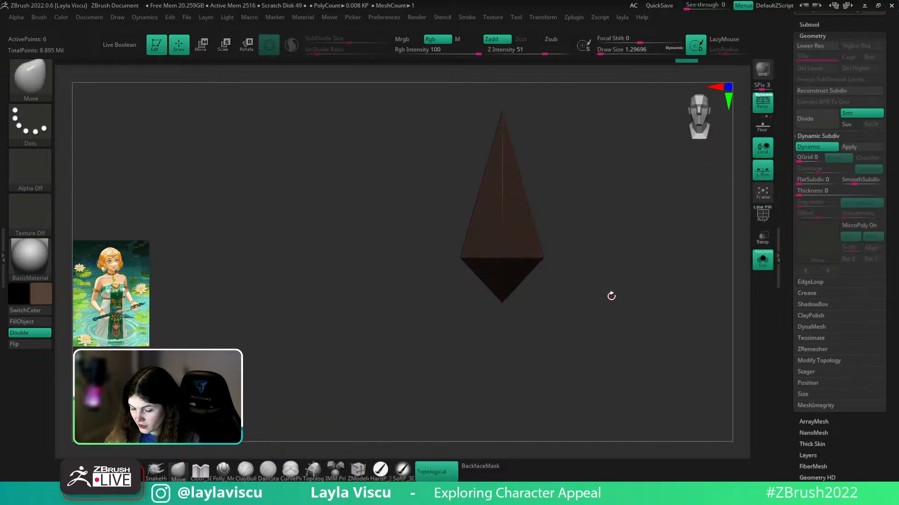
{"action": "left_click_drag", "start_coordinate": [611, 295], "coordinate": [571, 265], "text": "alt"}
{"action": "key", "text": "shift+f"}
{"action": "key", "text": "f"}
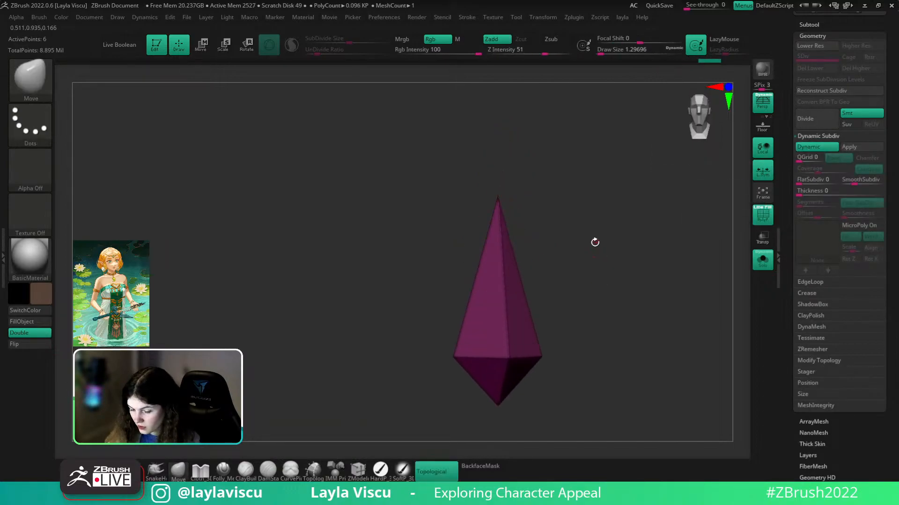
- Bevel the crystal's edges under Crease settings and switch Dynamic Subdiv off
{"action": "left_click", "coordinate": [812, 294]}
{"action": "left_click_drag", "start_coordinate": [845, 225], "coordinate": [804, 229]}
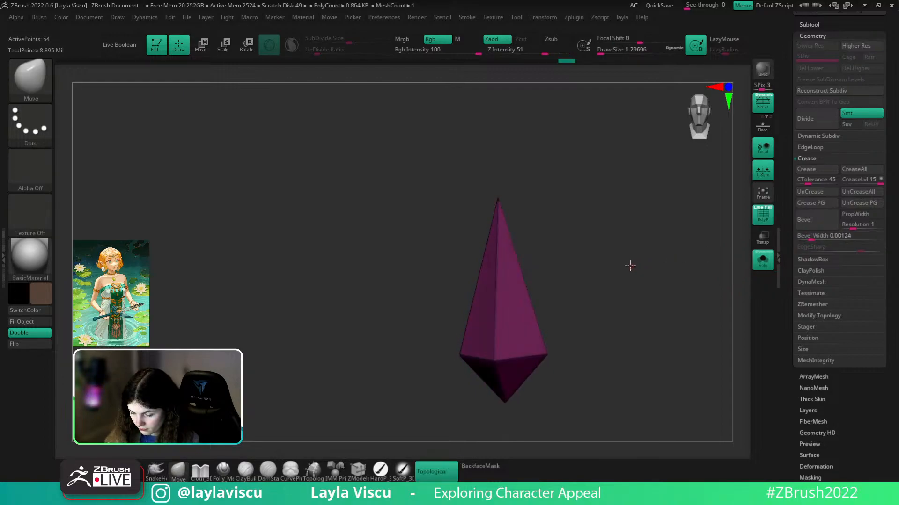
{"action": "right_click_drag", "start_coordinate": [631, 265], "coordinate": [609, 263]}
{"action": "right_click_drag", "start_coordinate": [478, 217], "coordinate": [589, 265], "text": "ctrl"}
{"action": "key", "text": "shift+d"}
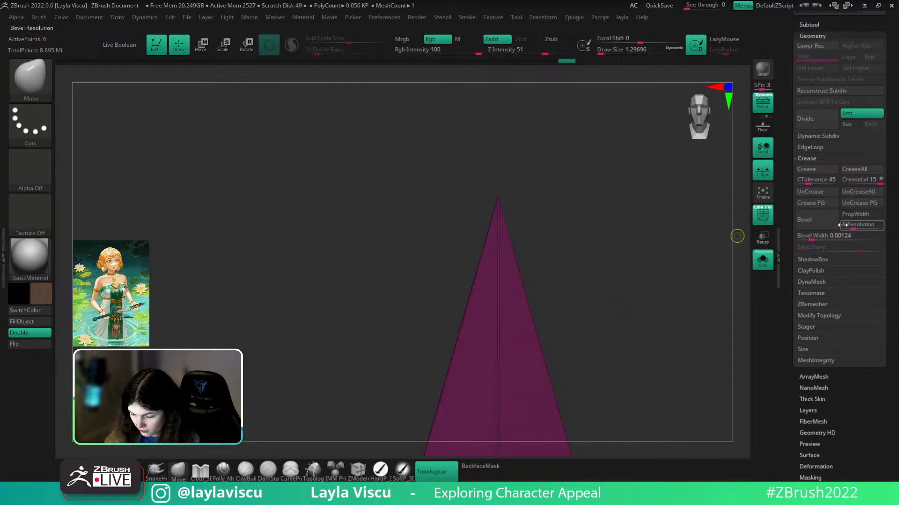
{"action": "left_click", "coordinate": [819, 136]}
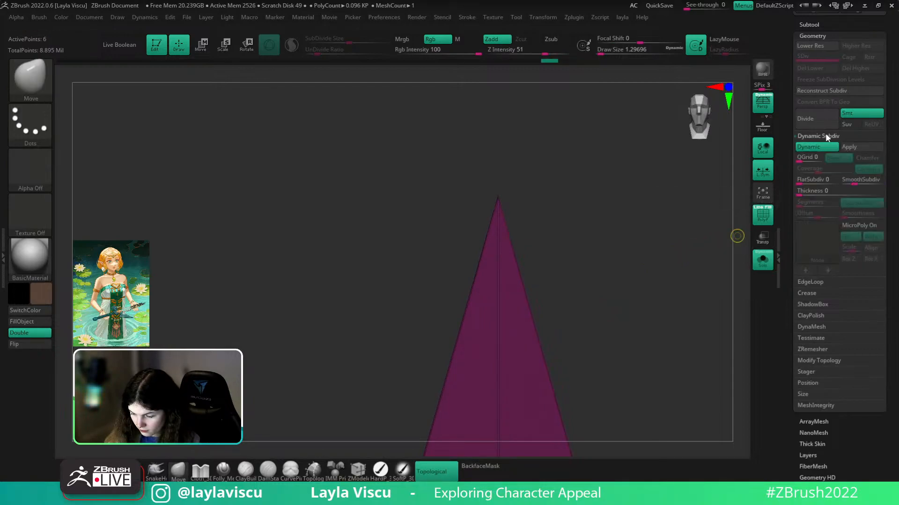
{"action": "key", "text": "ctrl"}
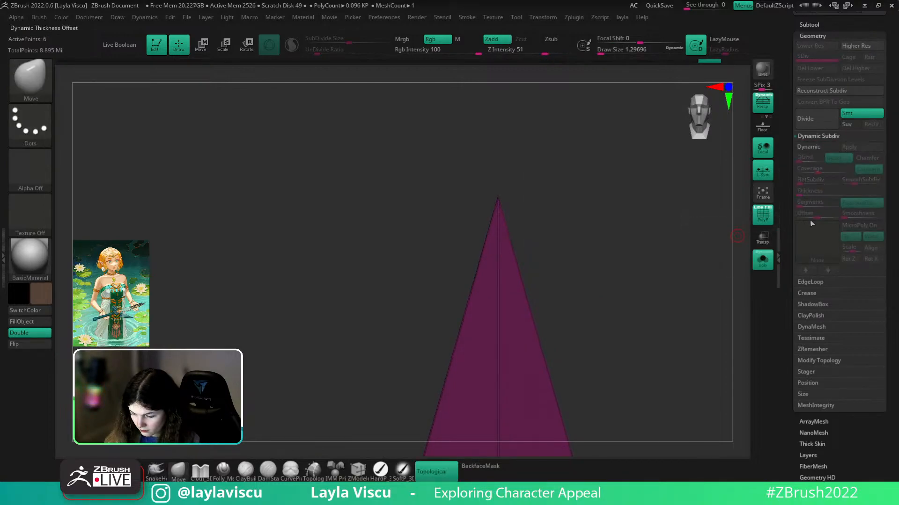
- Widen the bevel, preview it smoothed, then try and undo a narrower bevel at resolution 1
{"action": "left_click", "coordinate": [806, 294]}
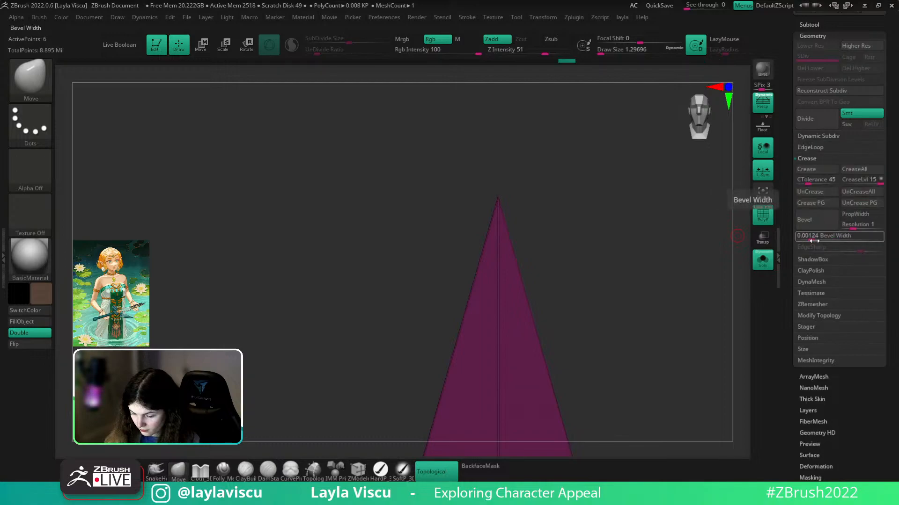
{"action": "left_click_drag", "start_coordinate": [816, 240], "coordinate": [830, 238]}
{"action": "mouse_move", "coordinate": [608, 262]}
{"action": "left_mouse_down"}
{"action": "mouse_move", "coordinate": [582, 281]}
{"action": "mouse_move", "coordinate": [596, 274]}
{"action": "left_mouse_up"}
{"action": "key", "text": "d"}
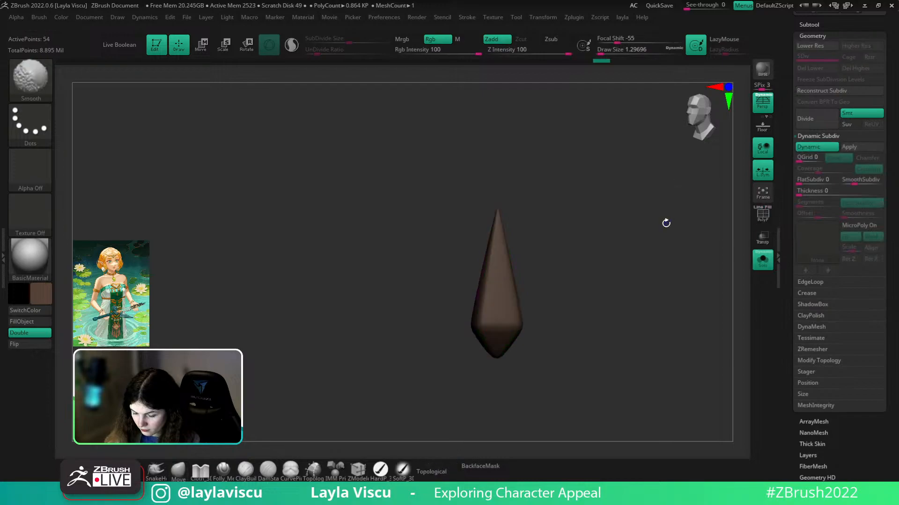
{"action": "key", "text": "shift+d"}
{"action": "key", "text": "shift+f"}
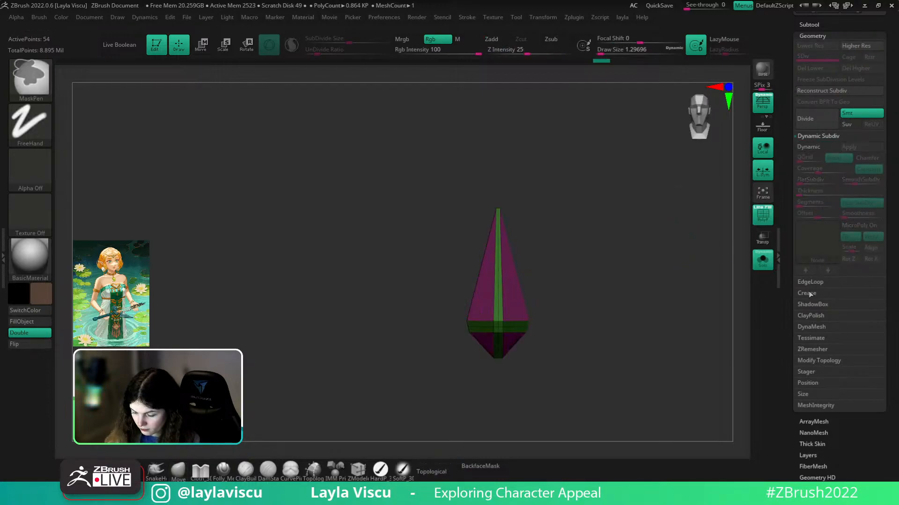
{"action": "mouse_move", "coordinate": [845, 227]}
{"action": "left_mouse_down"}
{"action": "mouse_move", "coordinate": [853, 227]}
{"action": "mouse_move", "coordinate": [804, 234]}
{"action": "mouse_move", "coordinate": [821, 236]}
{"action": "left_mouse_up"}
{"action": "key", "text": "ctrl+z"}
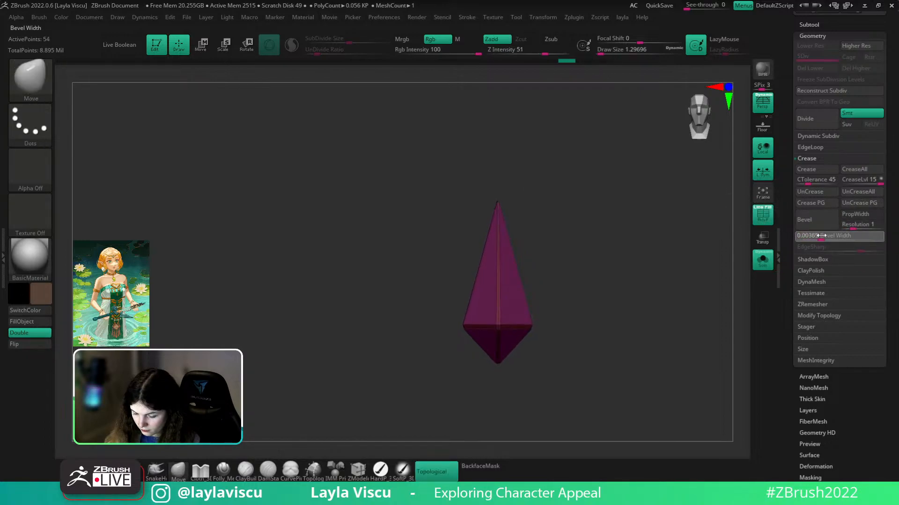
- Re-enable Dynamic Subdiv and turn Solo off to view the pendant on the character
{"action": "left_click", "coordinate": [813, 136]}
{"action": "left_click", "coordinate": [808, 147]}
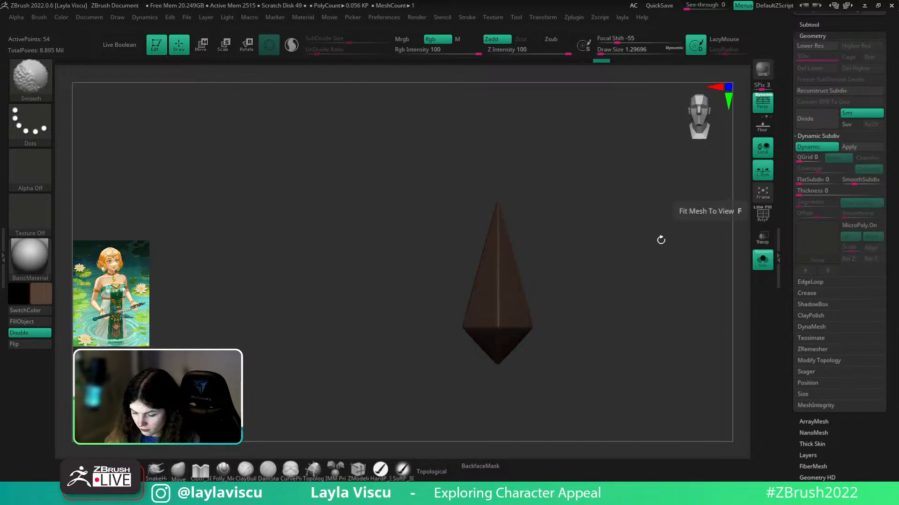
{"action": "left_click_drag", "start_coordinate": [661, 290], "coordinate": [648, 294]}
{"action": "left_click", "coordinate": [763, 263]}
{"action": "right_click_drag", "start_coordinate": [665, 309], "coordinate": [654, 282], "text": "ctrl"}
{"action": "left_click_drag", "start_coordinate": [655, 282], "coordinate": [653, 281], "text": "shift"}
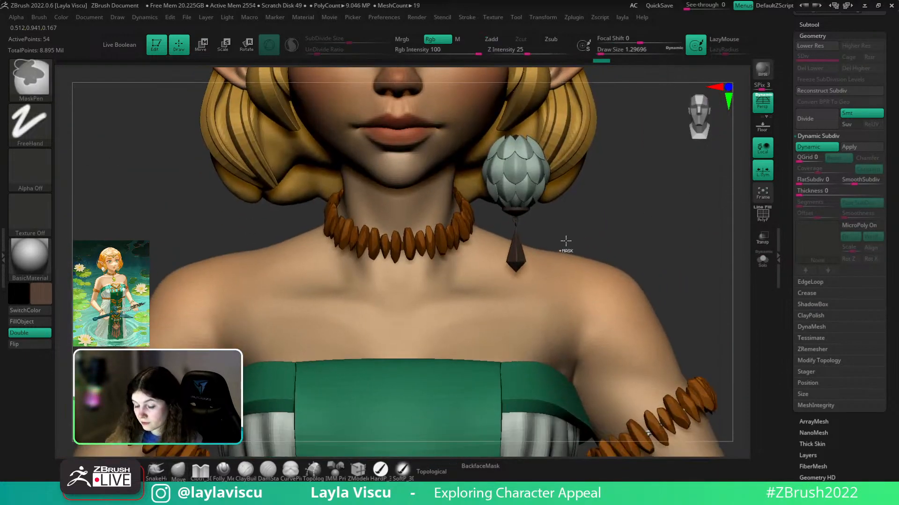
- Orbit between side and front views, toggling polygroup colours, to inspect the earring and eyes
{"action": "left_click_drag", "start_coordinate": [624, 217], "coordinate": [371, 297]}
{"action": "key", "text": "shift+f"}
{"action": "right_click_drag", "start_coordinate": [544, 248], "coordinate": [433, 265], "text": "ctrl"}
{"action": "left_click_drag", "start_coordinate": [433, 265], "coordinate": [654, 261], "text": "shift"}
{"action": "key", "text": "shift+f"}
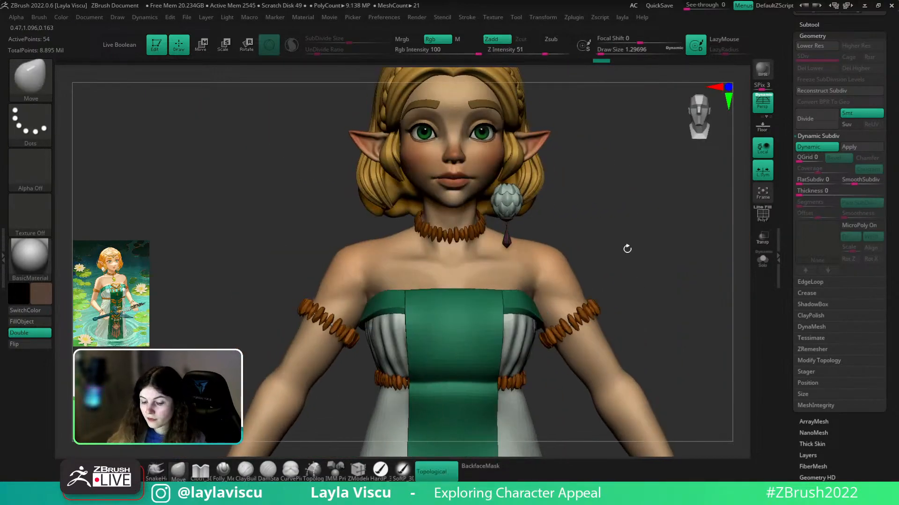
{"action": "right_click_drag", "start_coordinate": [628, 244], "coordinate": [619, 280], "text": "alt"}
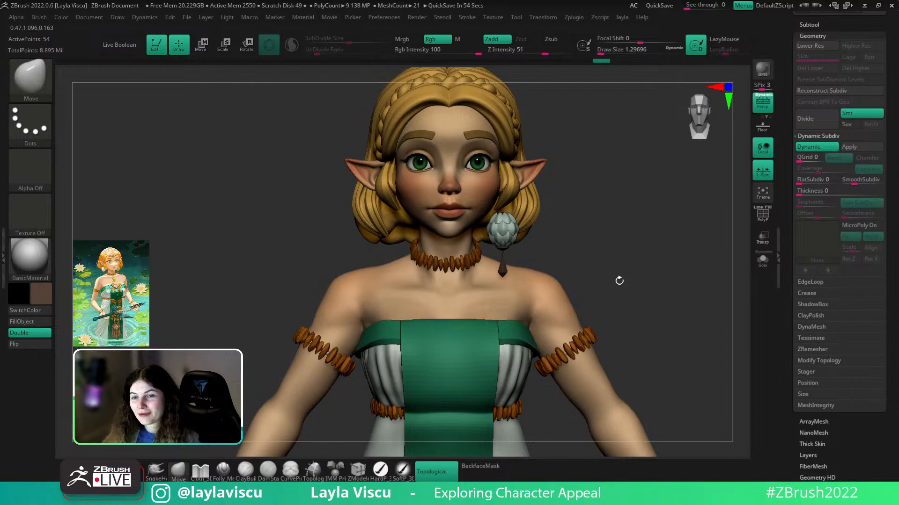
{"action": "right_click_drag", "start_coordinate": [668, 216], "coordinate": [532, 285]}
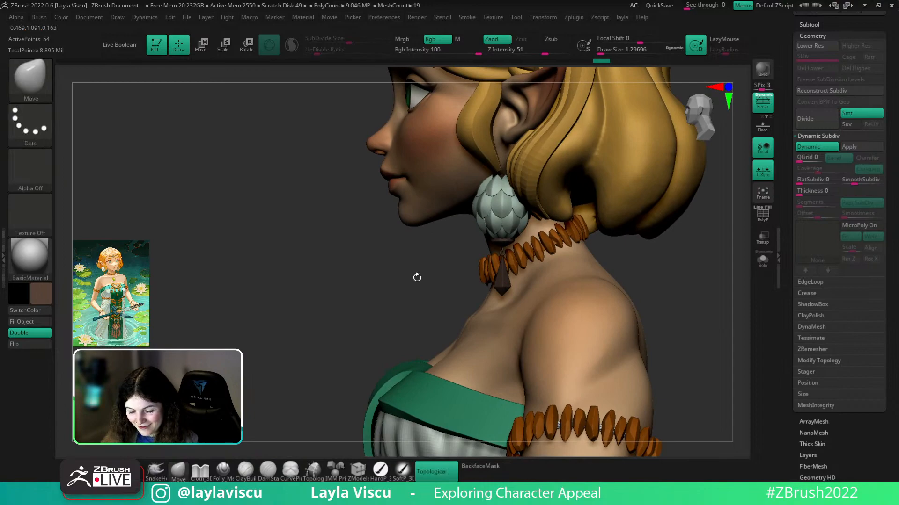
{"action": "mouse_move", "coordinate": [415, 275]}
{"action": "right_mouse_down"}
{"action": "mouse_move", "coordinate": [712, 274]}
{"action": "mouse_move", "coordinate": [688, 295]}
{"action": "right_mouse_up"}
- Select hair pieces Extract2 and Extract1, setting brush size to 87 and then about 201
{"action": "key", "text": "s"}
{"action": "left_click", "coordinate": [554, 211]}
{"action": "left_click", "coordinate": [560, 177], "text": "alt"}
{"action": "left_click", "coordinate": [560, 198], "text": "alt"}
{"action": "right_click_drag", "start_coordinate": [645, 237], "coordinate": [603, 339], "text": "alt"}
{"action": "key", "text": "s"}
{"action": "left_click_drag", "start_coordinate": [544, 296], "coordinate": [556, 300]}
- Show the hair's polygroup colours, reduce brush size to about 163, and zoom out to the dress
{"action": "key", "text": "shift+f"}
{"action": "key", "text": "shift+f"}
{"action": "key", "text": "s"}
{"action": "left_click", "coordinate": [533, 280]}
{"action": "key", "text": "shift+f"}
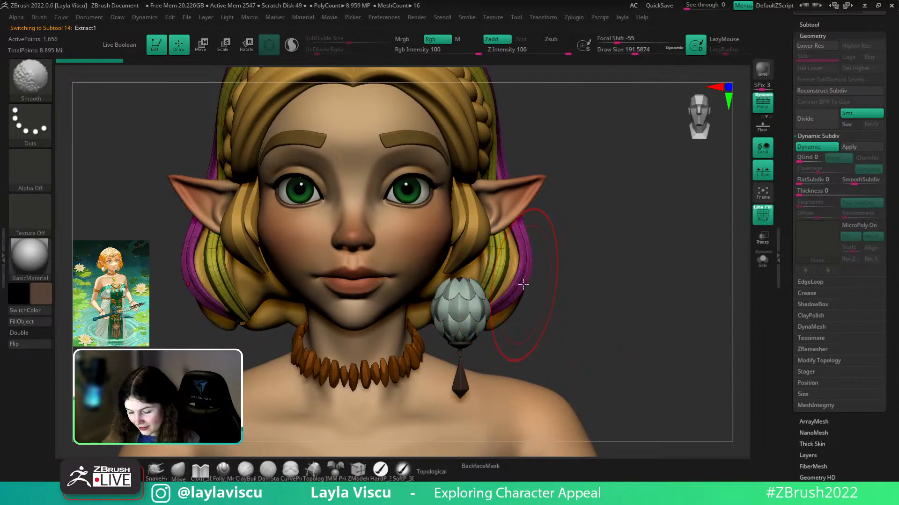
{"action": "key", "text": "ctrl"}
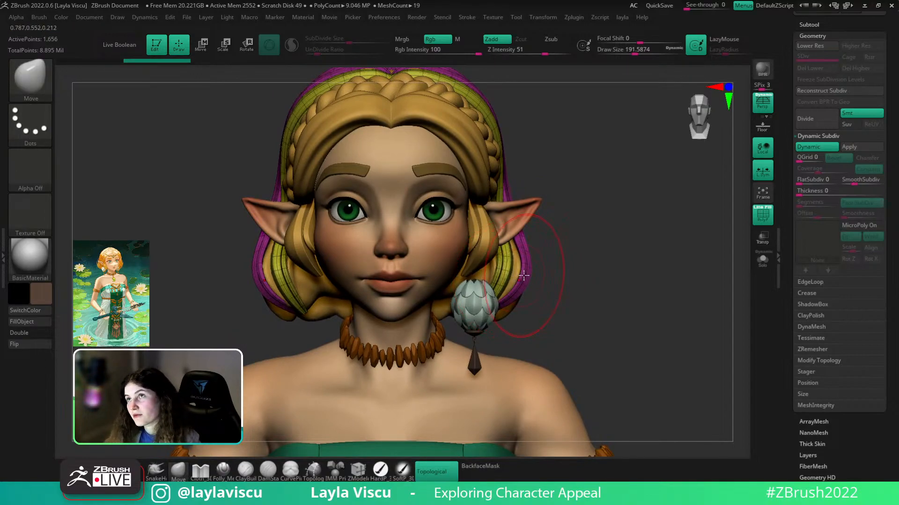
{"action": "mouse_move", "coordinate": [603, 265]}
{"action": "right_mouse_down", "text": "ctrl"}
{"action": "mouse_move", "coordinate": [551, 257]}
{"action": "mouse_move", "coordinate": [587, 209]}
{"action": "mouse_move", "coordinate": [556, 212]}
{"action": "mouse_move", "coordinate": [569, 213]}
{"action": "mouse_move", "coordinate": [583, 235]}
{"action": "mouse_move", "coordinate": [654, 230]}
{"action": "right_mouse_up", "text": "ctrl"}
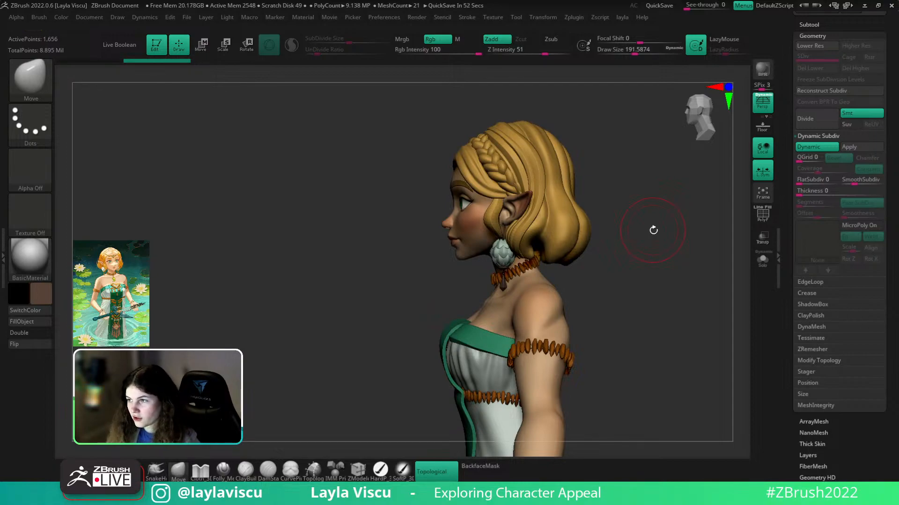
- Try the DamStandard brush from the brush list, then return to the Move brush
{"action": "key", "text": "b"}
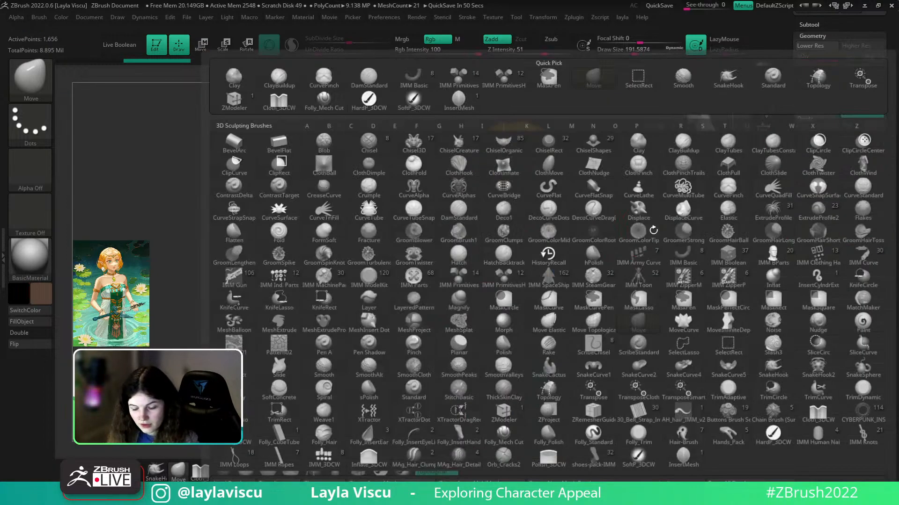
{"action": "key", "text": "d"}
{"action": "key", "text": "s"}
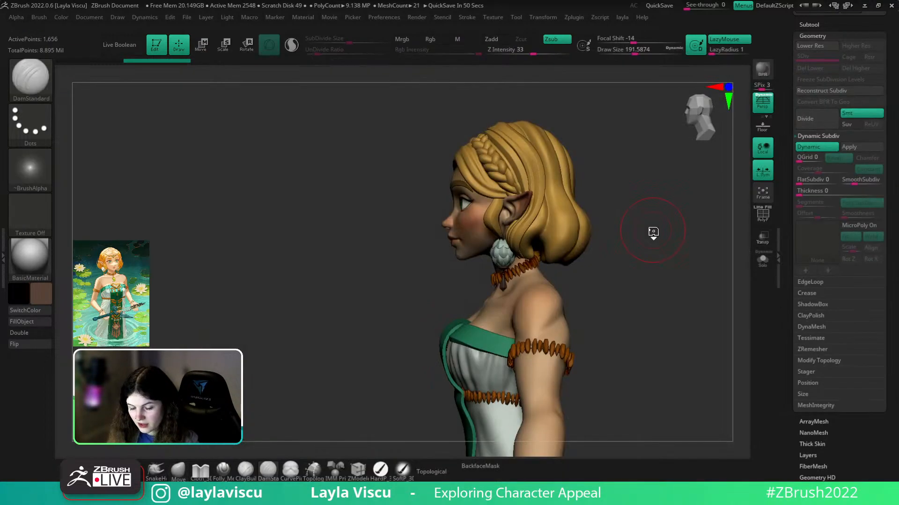
{"action": "left_click", "coordinate": [49, 80]}
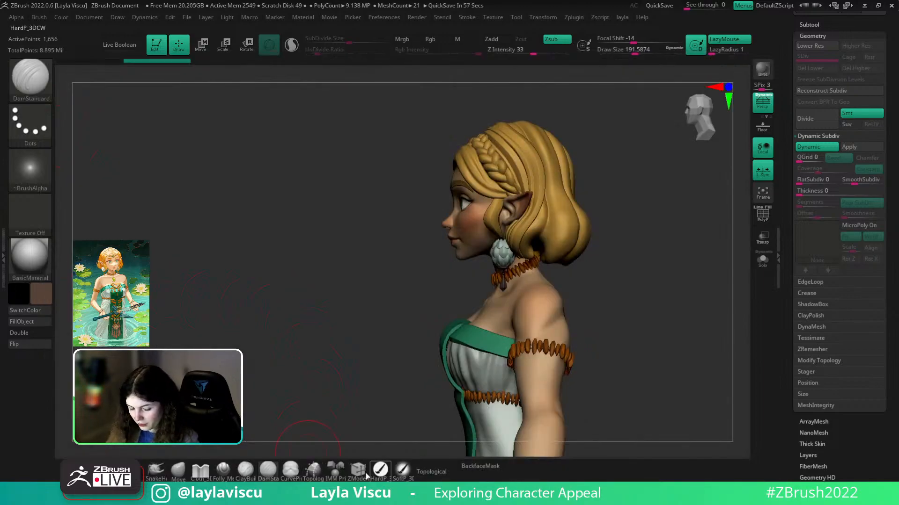
{"action": "left_click_drag", "start_coordinate": [676, 283], "coordinate": [668, 317], "text": "shift"}
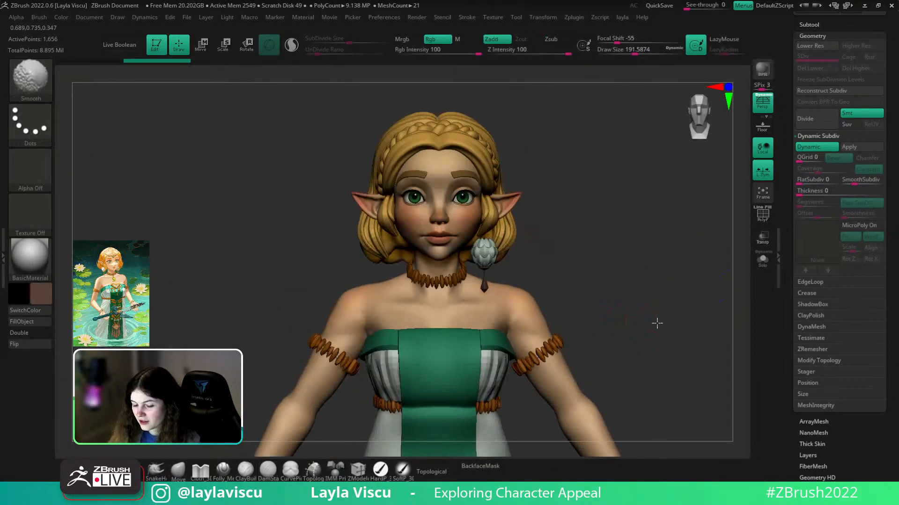
{"action": "left_click_drag", "start_coordinate": [622, 291], "coordinate": [596, 295], "text": "alt"}
{"action": "left_click", "coordinate": [177, 471]}
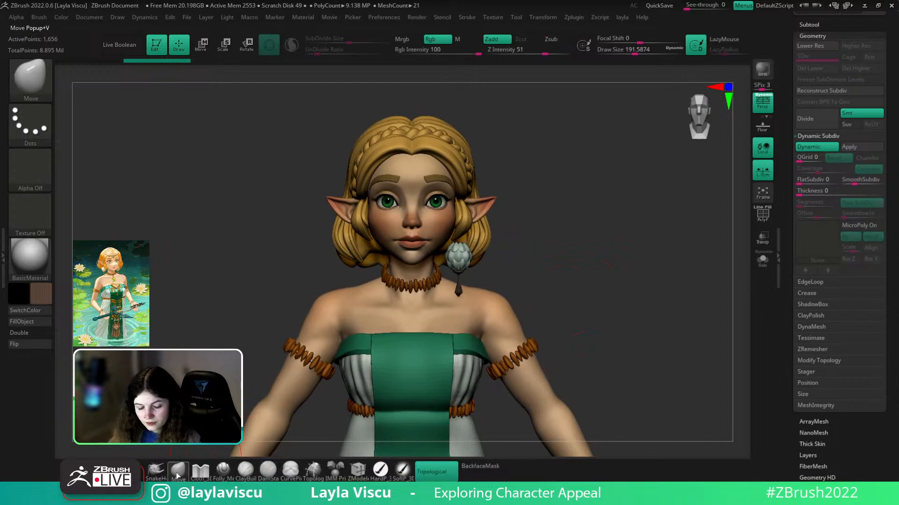
- Frame the head, shrink the brush to about 44, and bring the PureRef reference board over ZBrush
{"action": "left_click_drag", "start_coordinate": [536, 234], "coordinate": [509, 260]}
{"action": "left_click_drag", "start_coordinate": [578, 255], "coordinate": [576, 279], "text": "shift"}
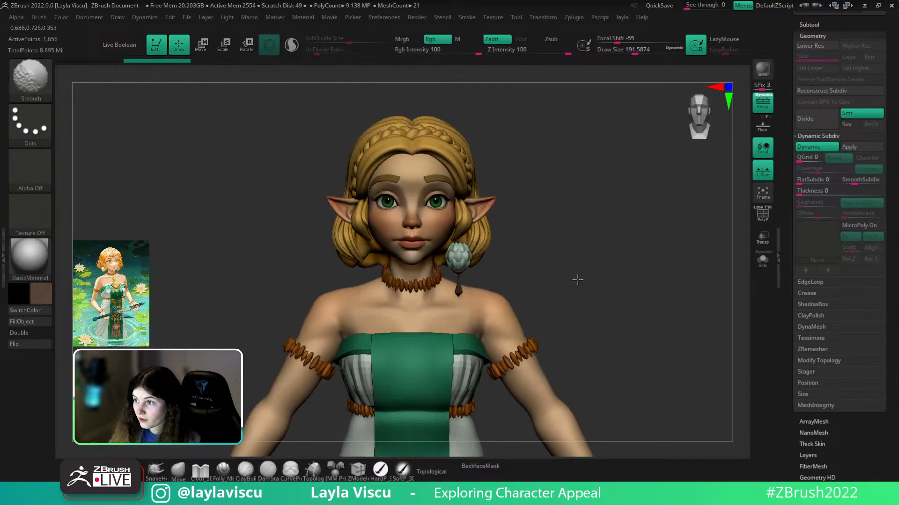
{"action": "right_click_drag", "start_coordinate": [492, 264], "coordinate": [553, 274], "text": "ctrl"}
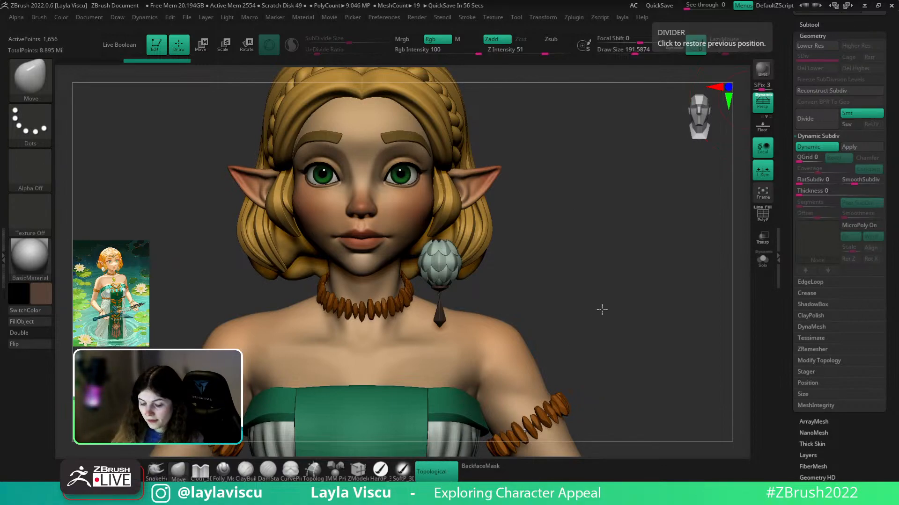
{"action": "left_click_drag", "start_coordinate": [602, 309], "coordinate": [501, 292]}
{"action": "right_click_drag", "start_coordinate": [501, 293], "coordinate": [515, 305], "text": "ctrl"}
{"action": "key", "text": "s"}
{"action": "left_click_drag", "start_coordinate": [515, 305], "coordinate": [496, 305]}
{"action": "left_click_drag", "start_coordinate": [652, 290], "coordinate": [668, 298], "text": "shift"}
{"action": "right_click_drag", "start_coordinate": [842, 1], "coordinate": [396, 266]}
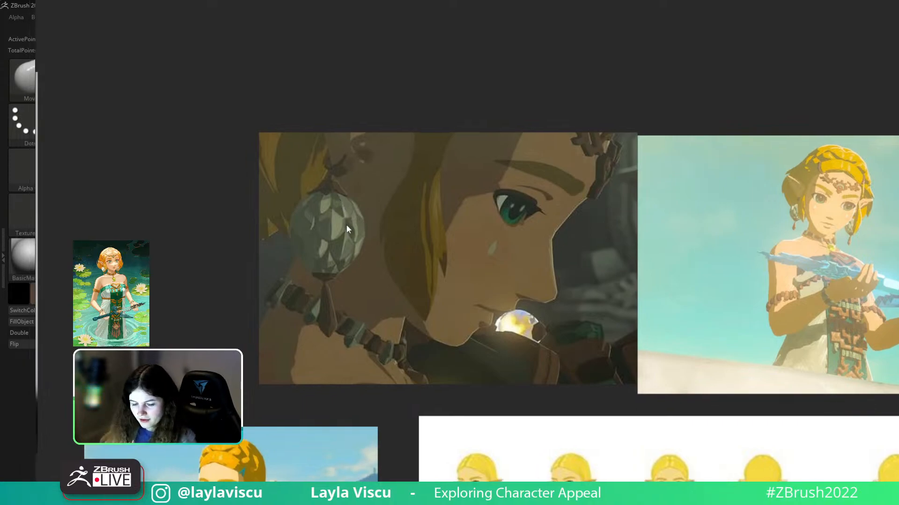
- Move the reference board off screen and orbit the sculpt with polygroup colours showing
{"action": "right_click_drag", "start_coordinate": [342, 225], "coordinate": [672, 1]}
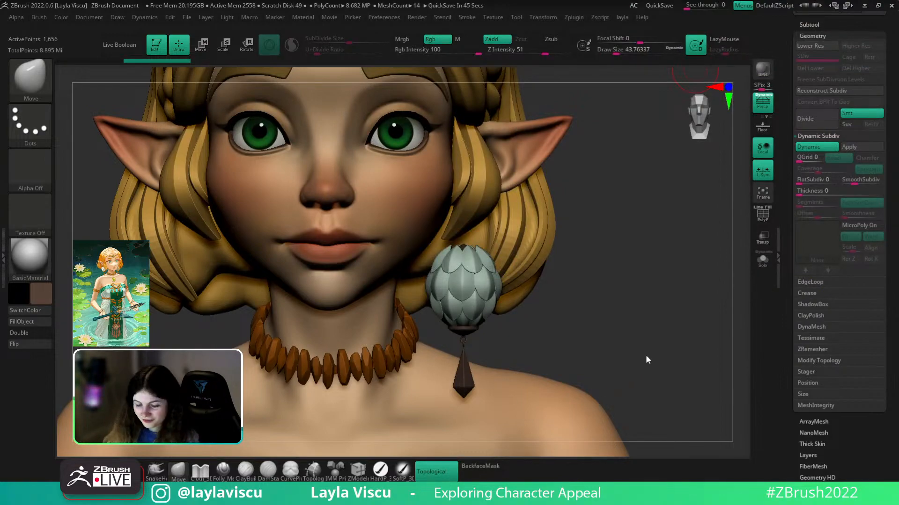
{"action": "right_click_drag", "start_coordinate": [639, 363], "coordinate": [650, 343]}
{"action": "mouse_move", "coordinate": [686, 300]}
{"action": "right_mouse_down", "text": "shift"}
{"action": "mouse_move", "coordinate": [680, 308]}
{"action": "mouse_move", "coordinate": [635, 307]}
{"action": "right_mouse_up", "text": "shift"}
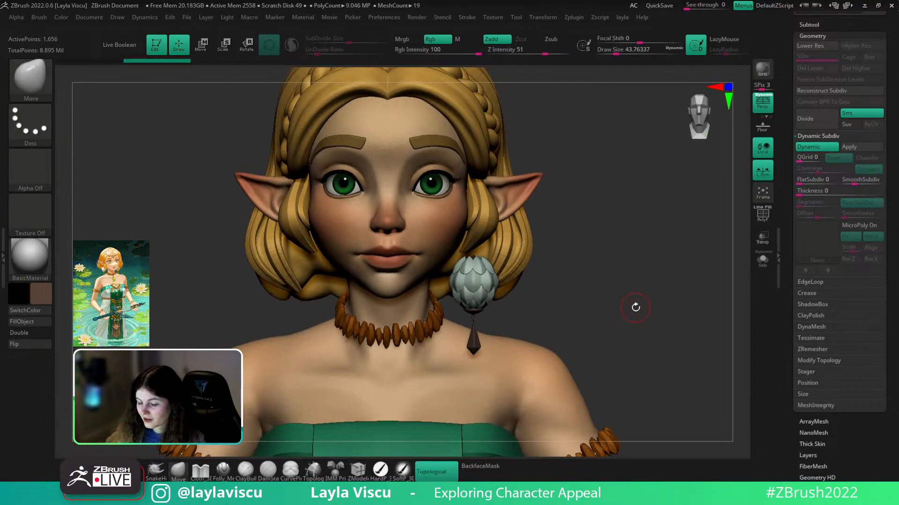
{"action": "key", "text": "shift+f"}
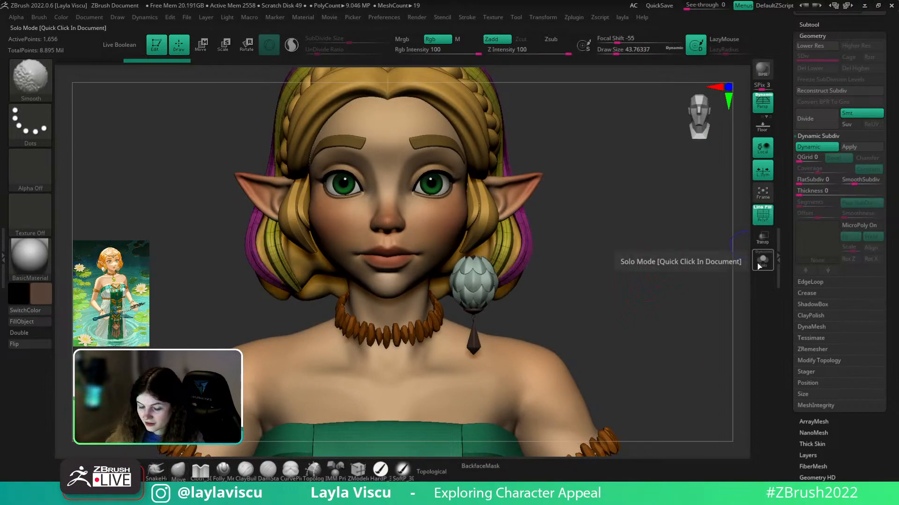
{"action": "right_click_drag", "start_coordinate": [501, 279], "coordinate": [511, 287]}
- Select the earring subtool, zoom out, and bring up the full brush library
{"action": "left_click", "coordinate": [470, 265], "text": "alt"}
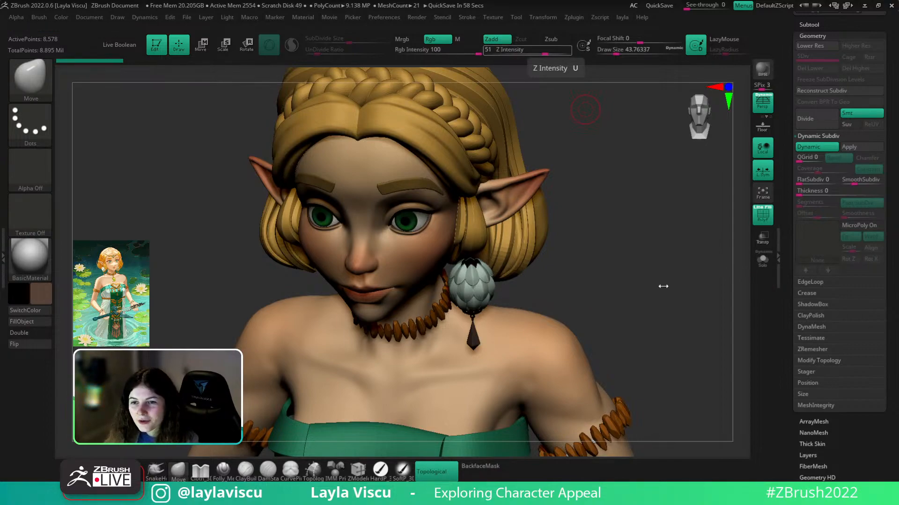
{"action": "right_click_drag", "start_coordinate": [636, 273], "coordinate": [584, 258], "text": "ctrl"}
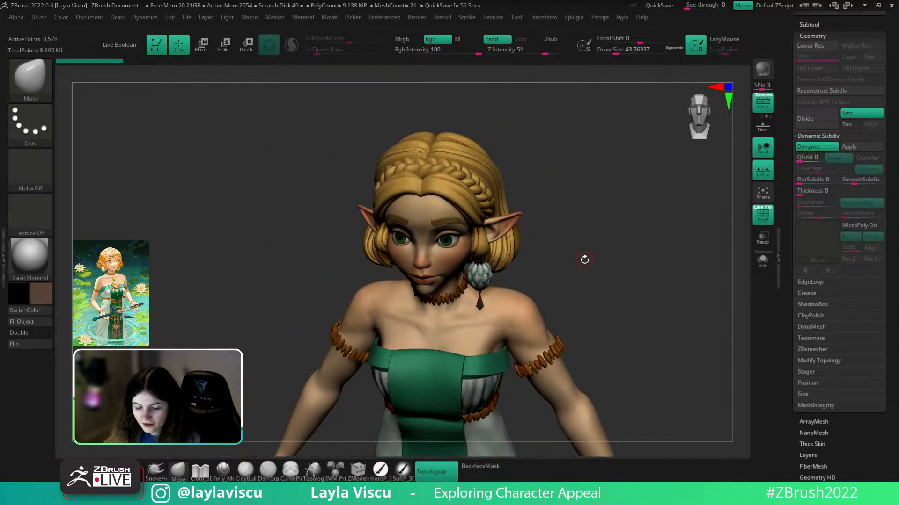
{"action": "key", "text": "b"}
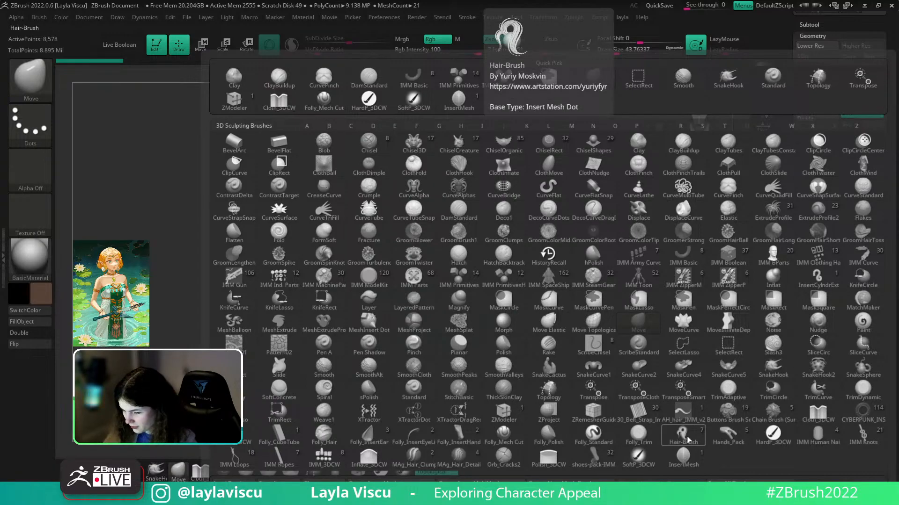
- Choose the Hair-Brush from the brush library
{"action": "left_click", "coordinate": [684, 435]}
{"action": "mouse_move", "coordinate": [585, 358]}
{"action": "left_mouse_down", "text": "shift"}
{"action": "mouse_move", "coordinate": [579, 325]}
{"action": "mouse_move", "coordinate": [589, 331]}
{"action": "left_mouse_up", "text": "shift"}
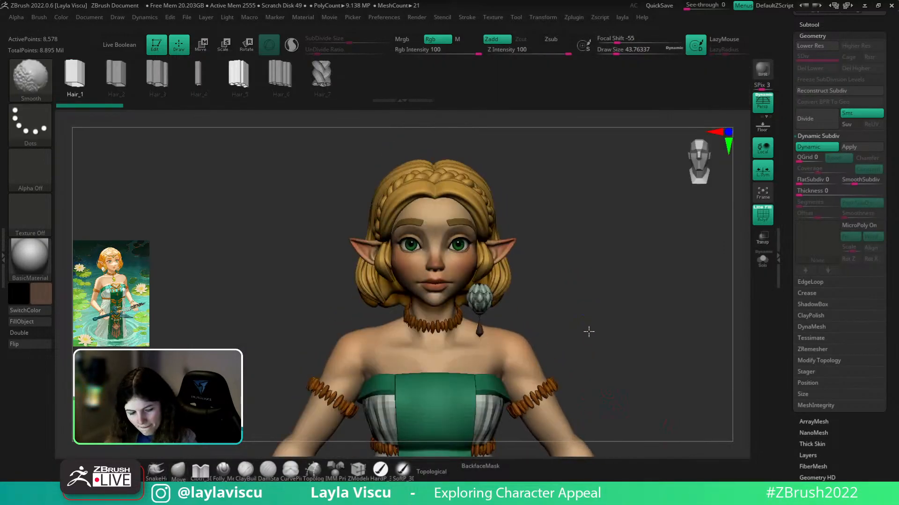
{"action": "key", "text": "b"}
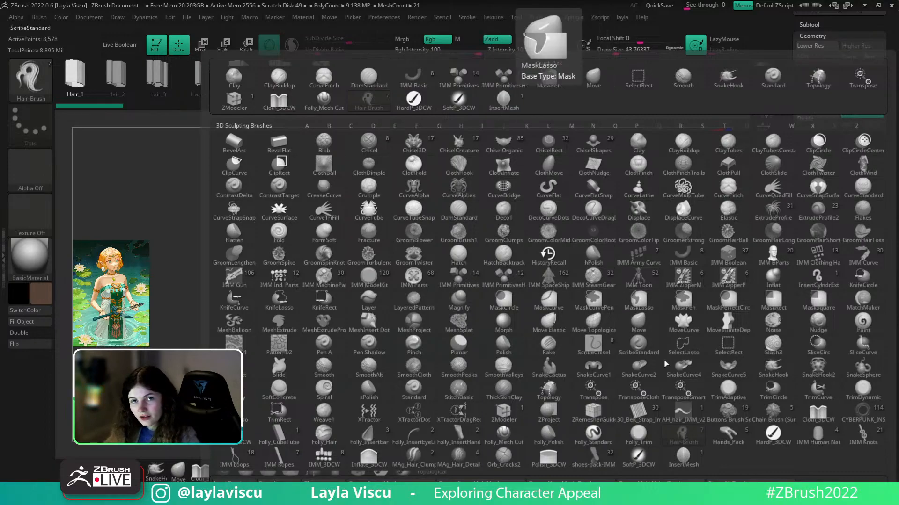
{"action": "left_click", "coordinate": [684, 435]}
- Select Extract2, then the main body zelda_v005, and frame the face with polygroup colours
{"action": "mouse_move", "coordinate": [632, 307]}
{"action": "left_mouse_down"}
{"action": "mouse_move", "coordinate": [638, 301]}
{"action": "mouse_move", "coordinate": [600, 281]}
{"action": "mouse_move", "coordinate": [543, 274]}
{"action": "left_mouse_up"}
{"action": "left_click", "coordinate": [540, 254], "text": "alt"}
{"action": "left_click_drag", "start_coordinate": [643, 277], "coordinate": [691, 249]}
{"action": "left_click", "coordinate": [471, 187], "text": "alt"}
{"action": "left_click_drag", "start_coordinate": [570, 213], "coordinate": [552, 206], "text": "shift"}
{"action": "key", "text": "shift+f"}
{"action": "left_click_drag", "start_coordinate": [613, 178], "coordinate": [631, 218], "text": "alt"}
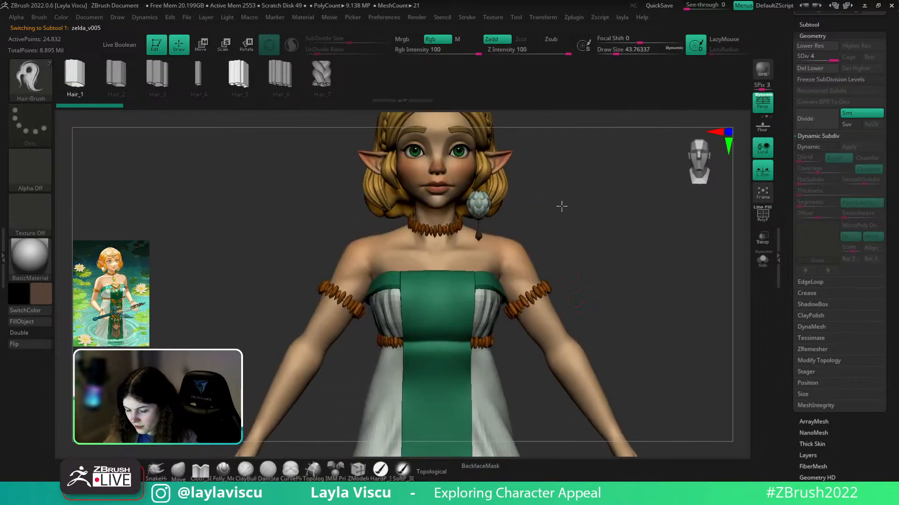
- Select sphere PM3D_Sphere3D1_5 by the face, show its wireframe, solo it, and view its top
{"action": "right_click_drag", "start_coordinate": [563, 209], "coordinate": [562, 206], "text": "alt"}
{"action": "mouse_move", "coordinate": [485, 165]}
{"action": "right_mouse_down", "text": "ctrl"}
{"action": "mouse_move", "coordinate": [562, 194]}
{"action": "mouse_move", "coordinate": [566, 247]}
{"action": "mouse_move", "coordinate": [612, 310]}
{"action": "right_mouse_up", "text": "ctrl"}
{"action": "right_click_drag", "start_coordinate": [648, 339], "coordinate": [604, 351]}
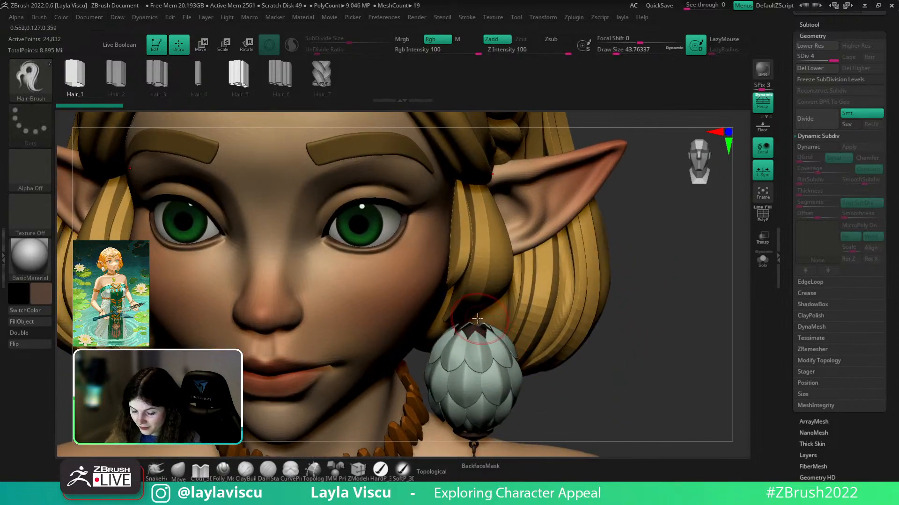
{"action": "left_click", "coordinate": [477, 331], "text": "alt"}
{"action": "key", "text": "shift+f"}
{"action": "left_click", "coordinate": [762, 261]}
{"action": "right_click_drag", "start_coordinate": [686, 310], "coordinate": [653, 263]}
{"action": "right_click_drag", "start_coordinate": [475, 159], "coordinate": [625, 258], "text": "ctrl"}
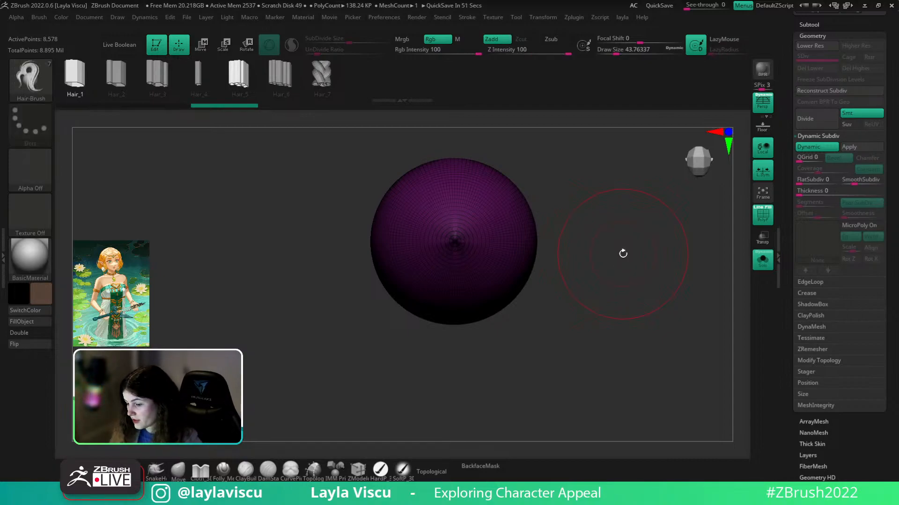
- Duplicate the sphere subtool as PM3D_Sphere3D1_6 and turn off the wireframe
{"action": "left_click", "coordinate": [810, 25]}
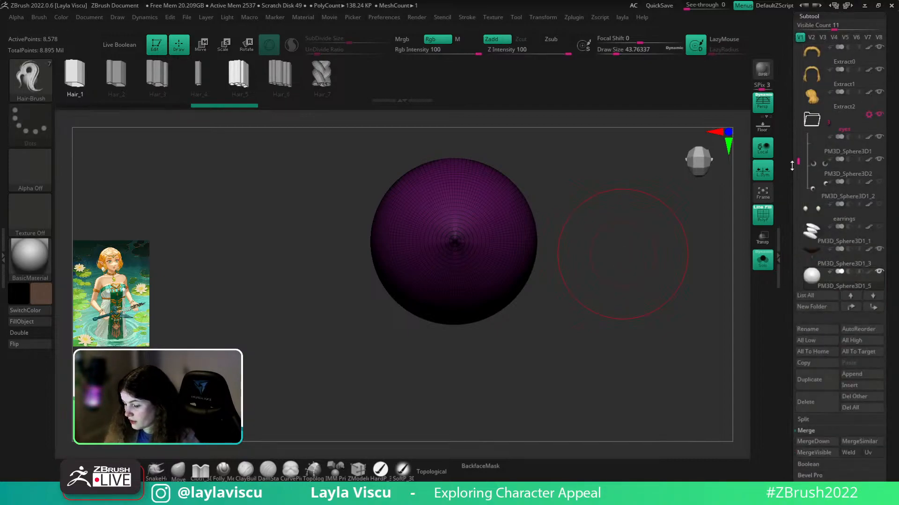
{"action": "scroll", "coordinate": [794, 174], "scroll_direction": "down", "scroll_amount": 1}
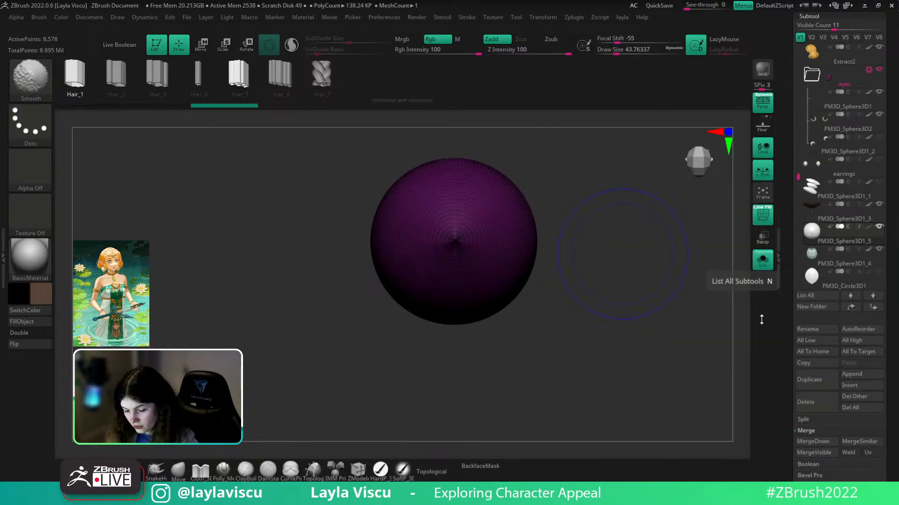
{"action": "key", "text": "ctrl+shift+d"}
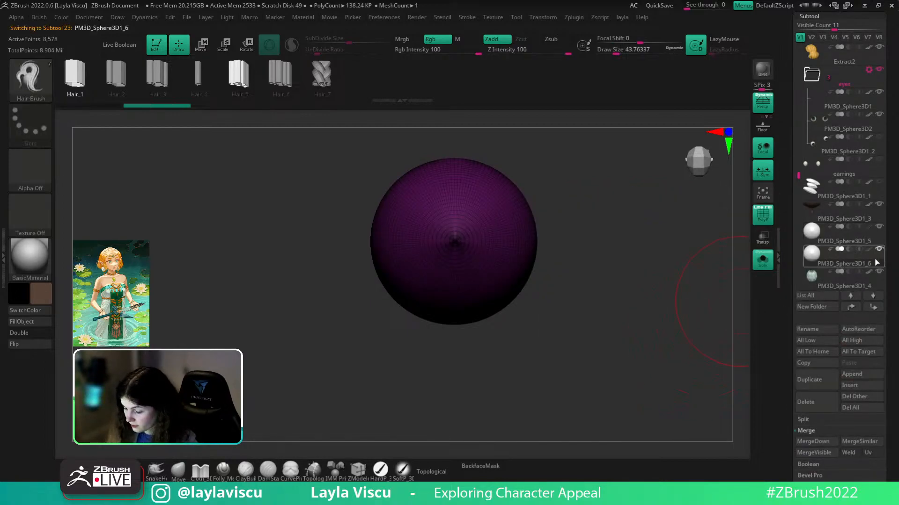
{"action": "key", "text": "shift+f"}
- Raise the draw size to about 9.4 and bring up the radial symmetry settings
{"action": "key", "text": "s"}
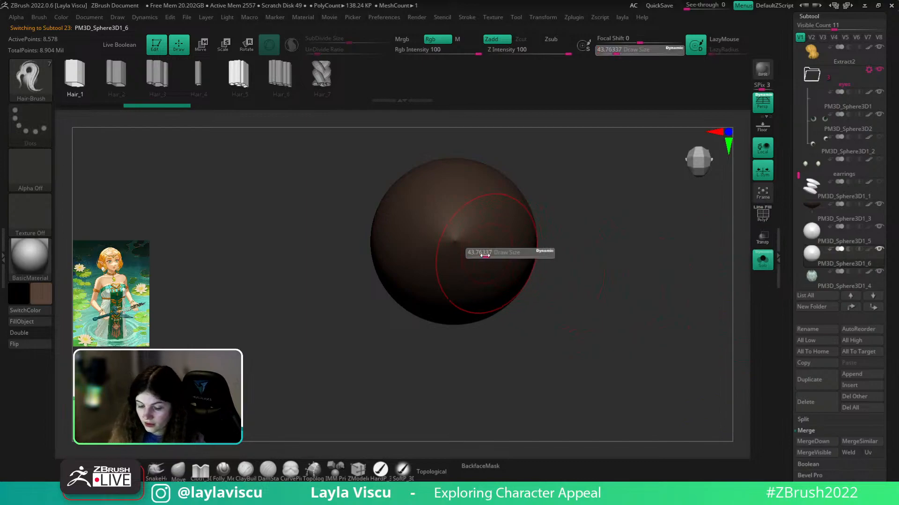
{"action": "left_click_drag", "start_coordinate": [476, 256], "coordinate": [481, 255]}
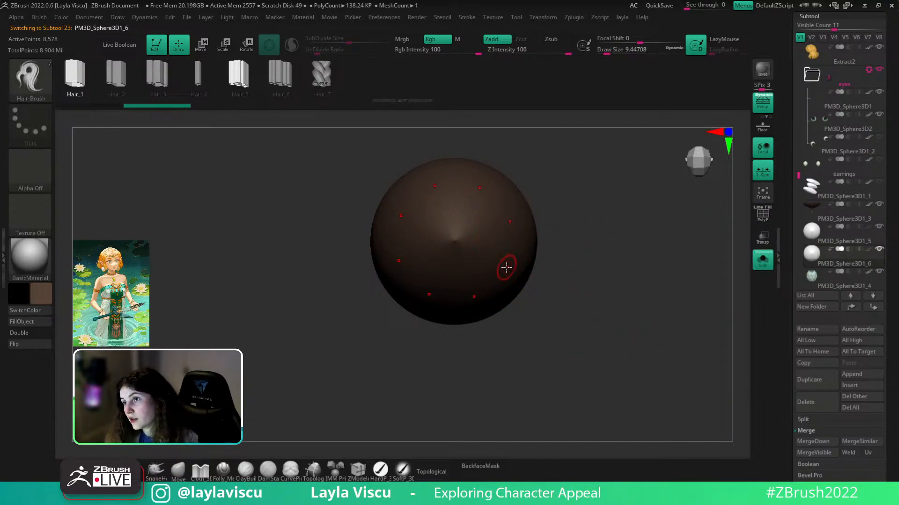
{"action": "left_click", "coordinate": [555, 19]}
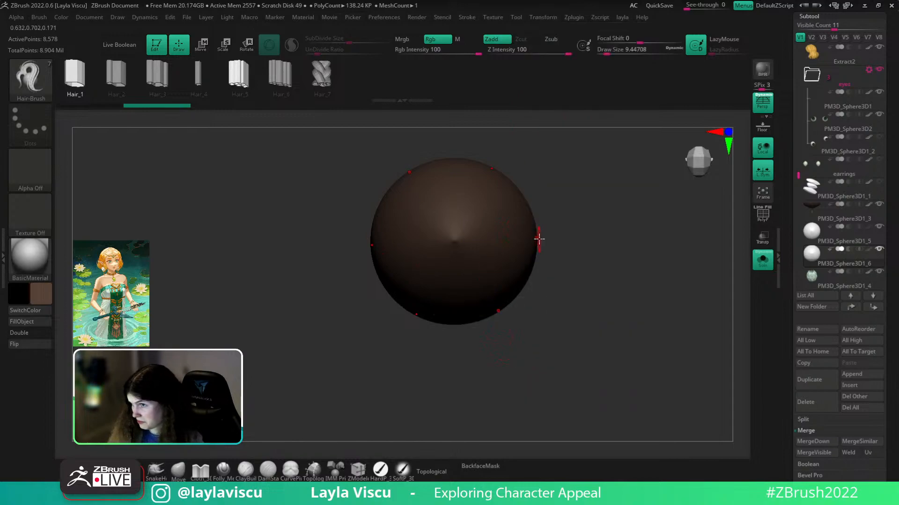
{"action": "left_click", "coordinate": [546, 19]}
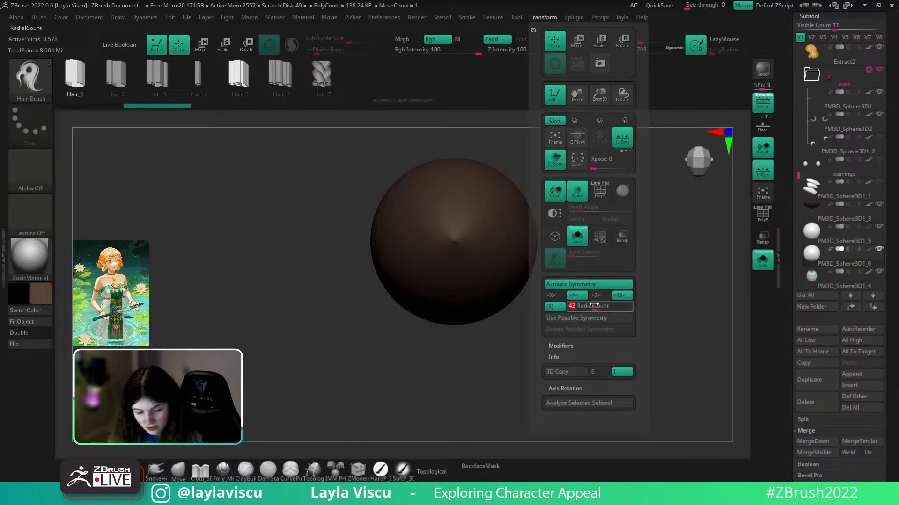
- Draw and fill an eight-petal star mask on the sphere's top, then soften its edges
{"action": "key", "text": "s"}
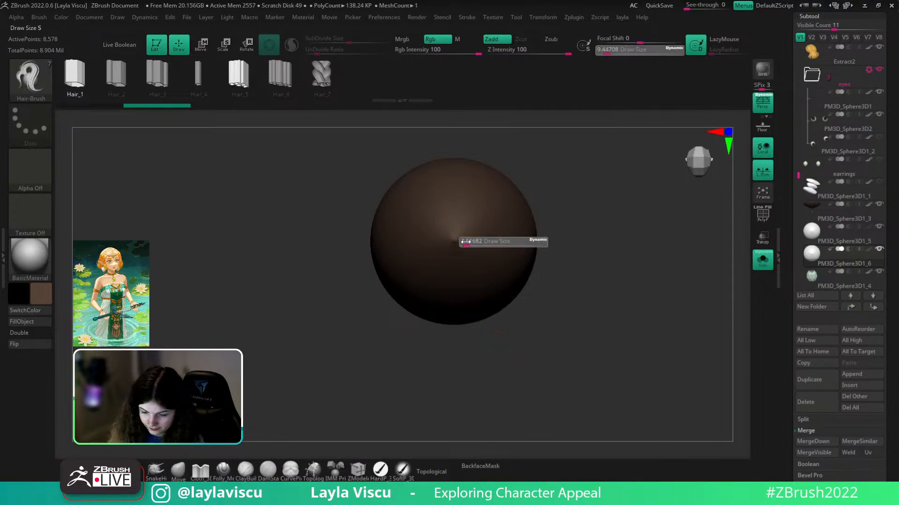
{"action": "mouse_move", "coordinate": [457, 240]}
{"action": "left_mouse_down", "text": "ctrl"}
{"action": "mouse_move", "coordinate": [487, 260]}
{"action": "mouse_move", "coordinate": [457, 241]}
{"action": "left_mouse_up", "text": "ctrl"}
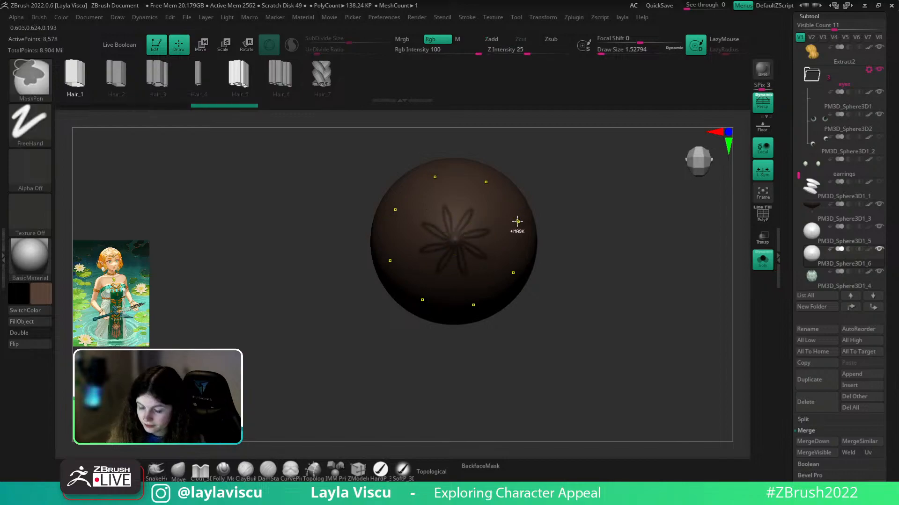
{"action": "right_click_drag", "start_coordinate": [517, 229], "coordinate": [529, 240], "text": "ctrl"}
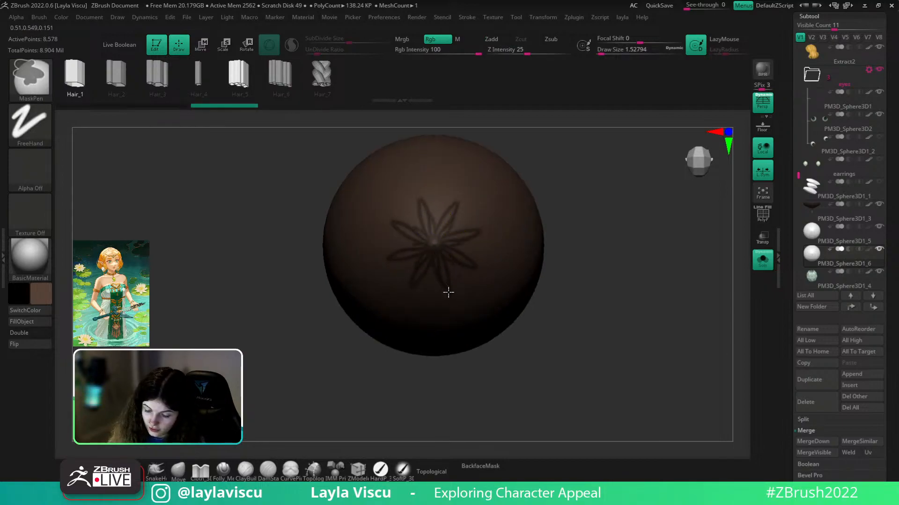
{"action": "key", "text": "s"}
{"action": "left_click_drag", "start_coordinate": [441, 268], "coordinate": [442, 267]}
{"action": "left_click_drag", "start_coordinate": [443, 273], "coordinate": [448, 213], "text": "ctrl"}
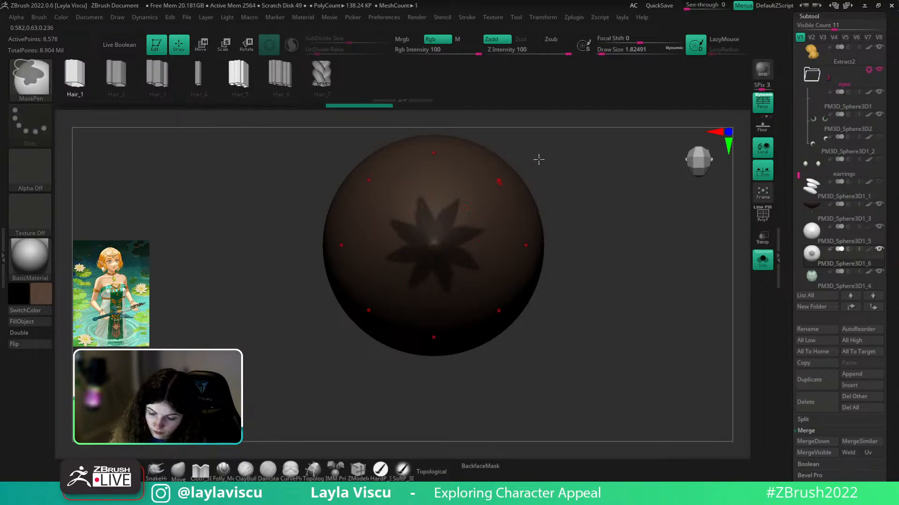
{"action": "left_click_drag", "start_coordinate": [523, 166], "coordinate": [510, 194]}
{"action": "mouse_move", "coordinate": [448, 214]}
{"action": "left_mouse_down", "text": "ctrl"}
{"action": "mouse_move", "coordinate": [467, 180]}
{"action": "mouse_move", "coordinate": [435, 217]}
{"action": "left_mouse_up", "text": "ctrl"}
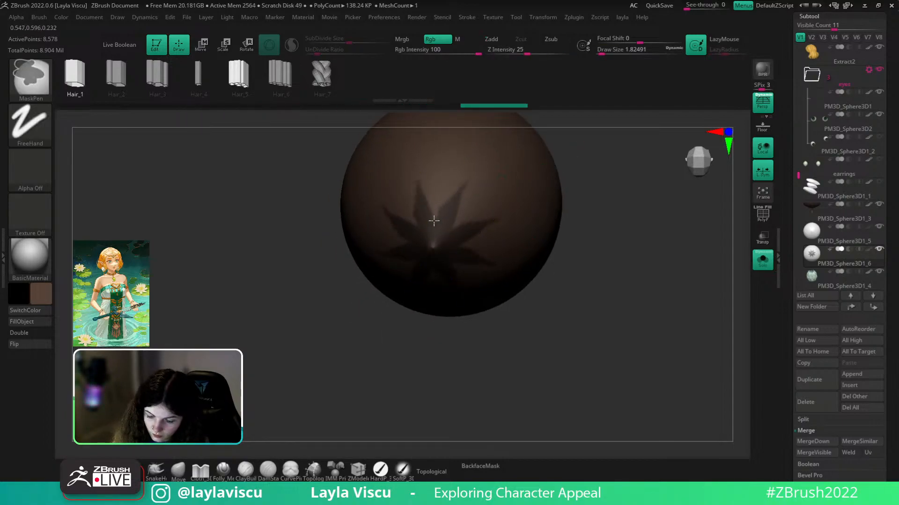
{"action": "mouse_move", "coordinate": [464, 186]}
{"action": "left_mouse_down", "text": "ctrl"}
{"action": "mouse_move", "coordinate": [460, 204]}
{"action": "mouse_move", "coordinate": [479, 179]}
{"action": "left_mouse_up", "text": "ctrl"}
{"action": "left_click", "coordinate": [439, 221], "text": "ctrl"}
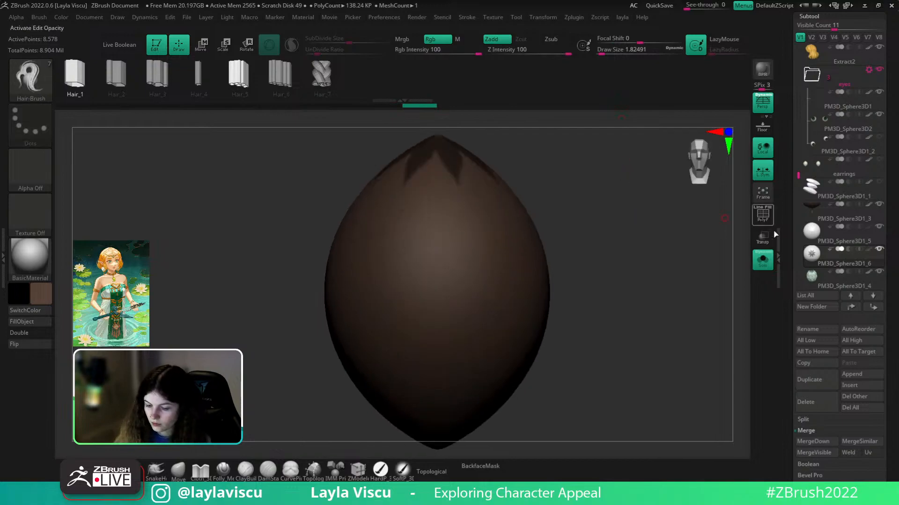
- Re-solo the egg, stand it upright facing front, and show the wireframe with the masked star group
{"action": "left_click", "coordinate": [763, 260]}
{"action": "left_click", "coordinate": [762, 260]}
{"action": "mouse_move", "coordinate": [672, 295]}
{"action": "left_mouse_down"}
{"action": "mouse_move", "coordinate": [675, 324]}
{"action": "mouse_move", "coordinate": [528, 191]}
{"action": "mouse_move", "coordinate": [515, 206]}
{"action": "left_mouse_up"}
{"action": "key", "text": "ctrl"}
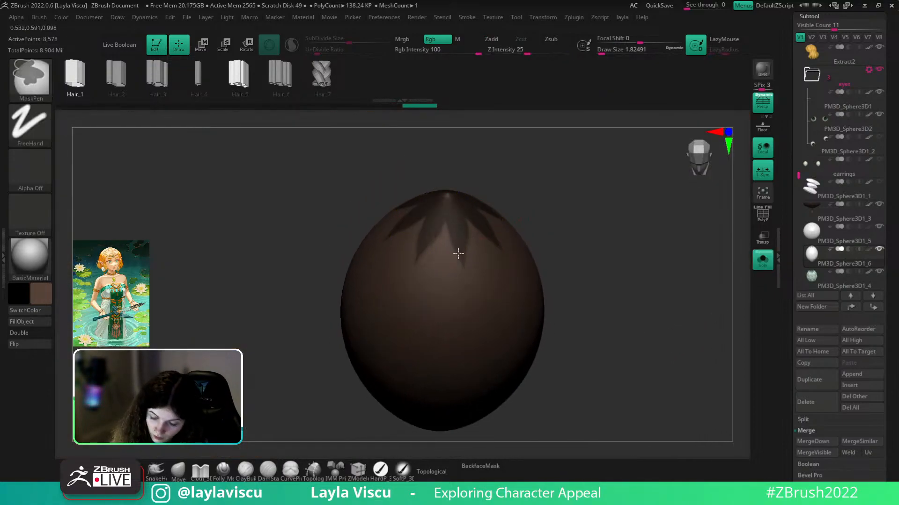
{"action": "left_click_drag", "start_coordinate": [480, 180], "coordinate": [515, 195]}
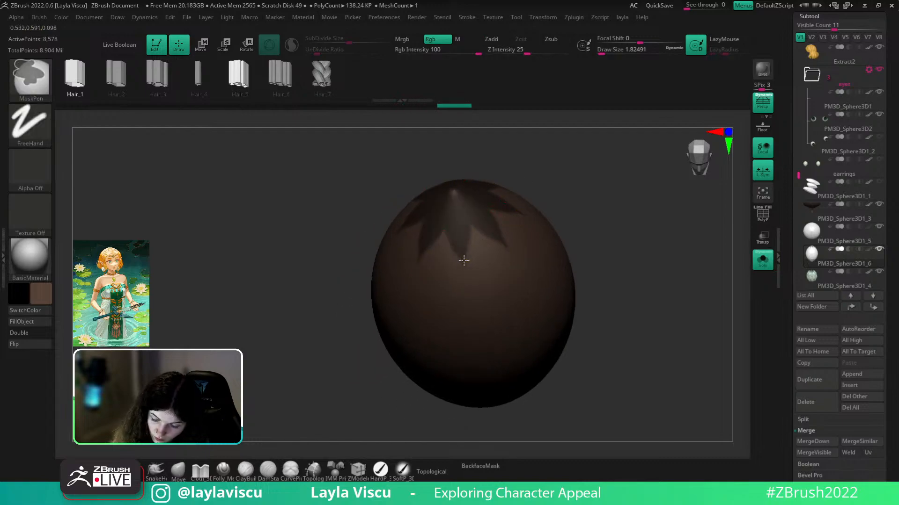
{"action": "right_click_drag", "start_coordinate": [470, 245], "coordinate": [560, 187], "text": "ctrl"}
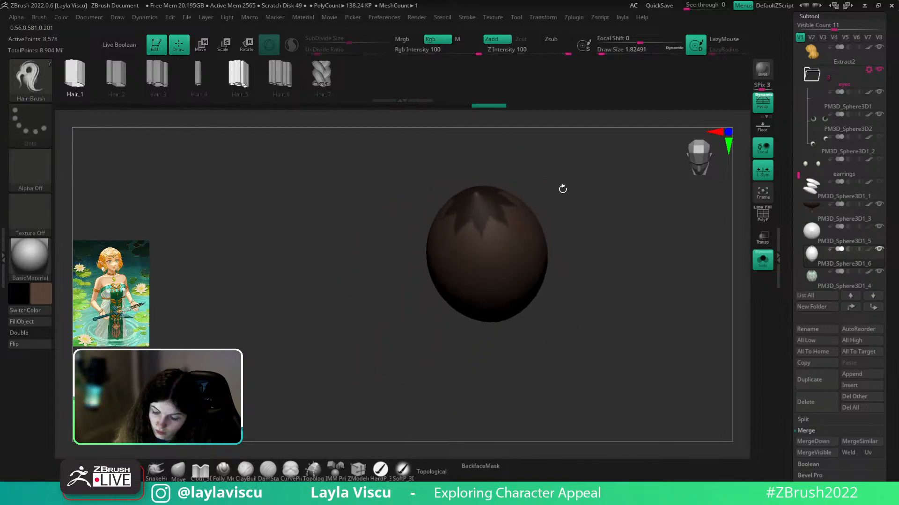
{"action": "mouse_move", "coordinate": [582, 174]}
{"action": "left_mouse_down"}
{"action": "mouse_move", "coordinate": [574, 206]}
{"action": "mouse_move", "coordinate": [543, 232]}
{"action": "mouse_move", "coordinate": [576, 237]}
{"action": "left_mouse_up"}
{"action": "key", "text": "ctrl"}
{"action": "key", "text": "shift+f"}
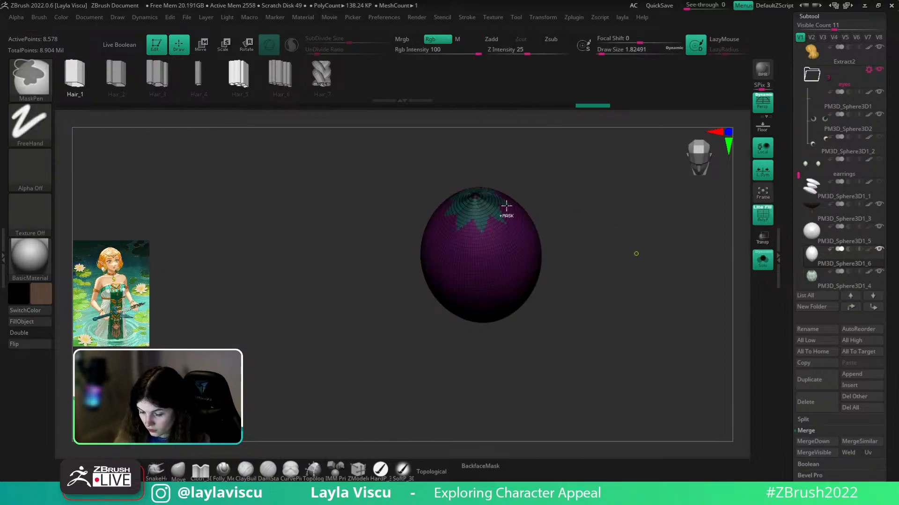
- Revert the star to a plain mask and isolate the star-shaped polygroup, hiding the rest
{"action": "right_click_drag", "start_coordinate": [636, 255], "coordinate": [624, 185], "text": "ctrl"}
{"action": "left_click_drag", "start_coordinate": [624, 184], "coordinate": [620, 227]}
{"action": "key", "text": "ctrl+z"}
{"action": "key", "text": "ctrl+z"}
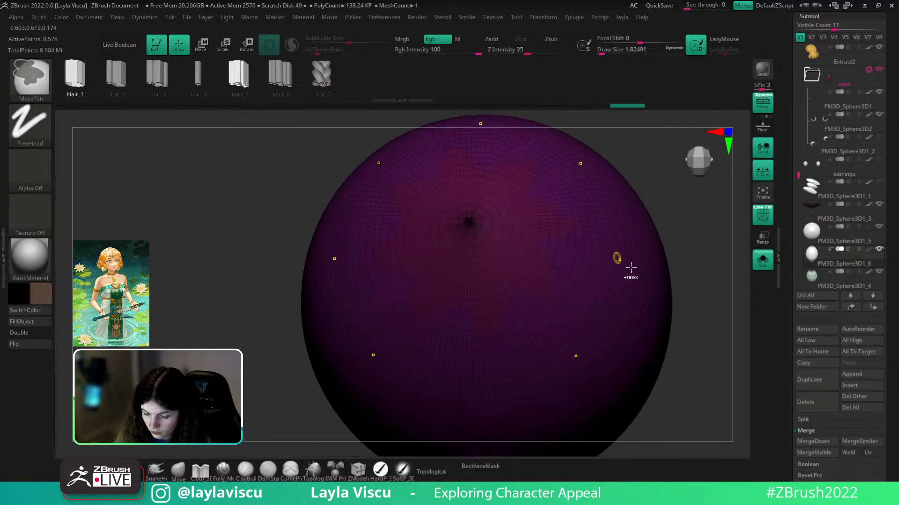
{"action": "right_click_drag", "start_coordinate": [621, 262], "coordinate": [606, 182], "text": "ctrl"}
{"action": "left_click_drag", "start_coordinate": [888, 422], "coordinate": [829, 274]}
{"action": "left_click", "coordinate": [815, 225]}
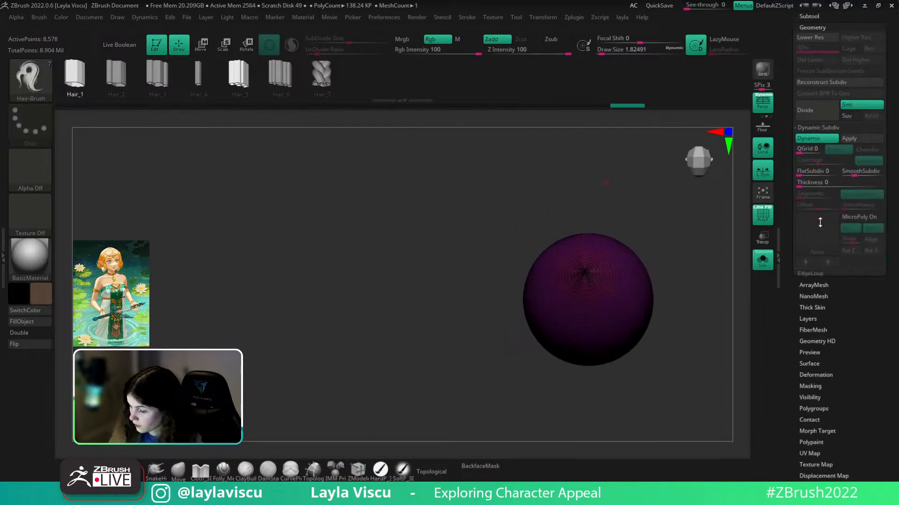
{"action": "left_click", "coordinate": [610, 283], "text": "ctrl+shift"}
{"action": "mouse_move", "coordinate": [682, 269]}
{"action": "right_mouse_down", "text": "ctrl"}
{"action": "mouse_move", "coordinate": [686, 341]}
{"action": "mouse_move", "coordinate": [636, 309]}
{"action": "right_mouse_up", "text": "ctrl"}
{"action": "key", "text": "shift+f"}
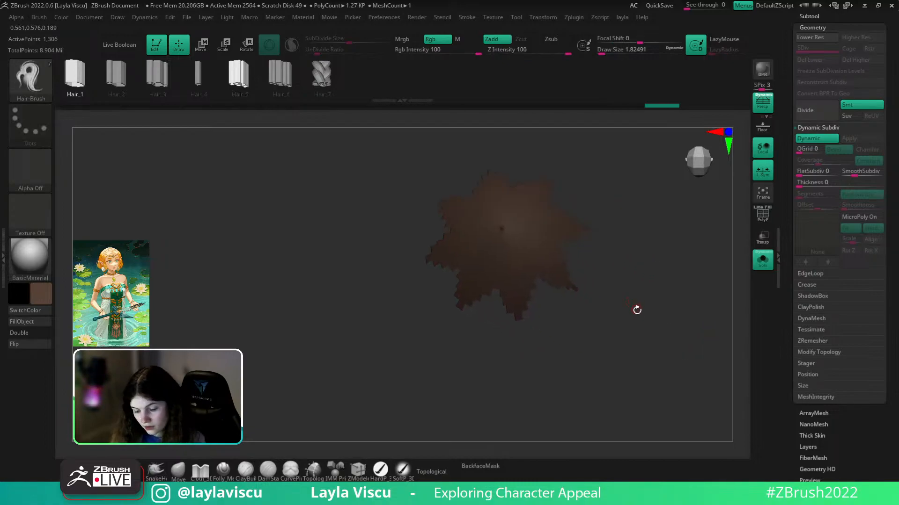
- Delete the hidden sphere geometry and try polishing the star's edges, then undo it
{"action": "key", "text": "1"}
{"action": "left_click", "coordinate": [650, 273]}
{"action": "key", "text": "2"}
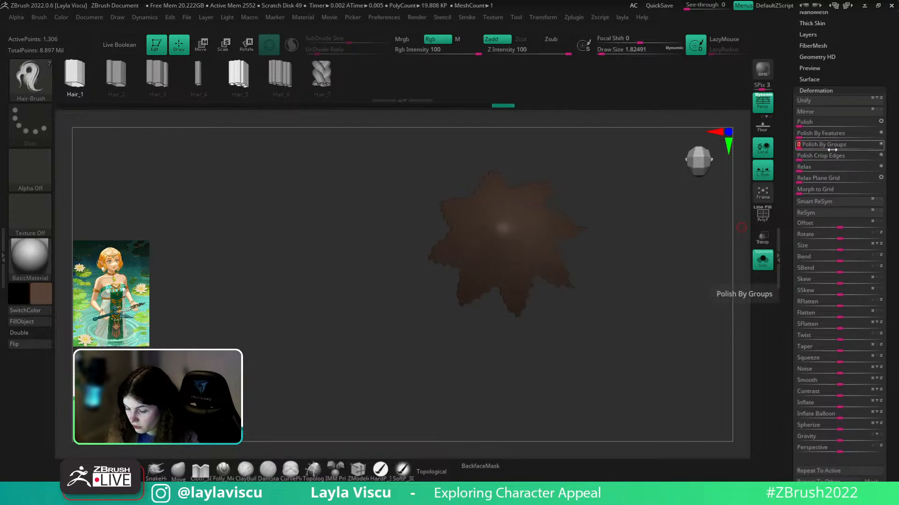
{"action": "key", "text": "shift+f"}
{"action": "left_click", "coordinate": [812, 126]}
{"action": "key", "text": "ctrl+z"}
- Delete hidden geometry again and apply Polish By Groups three times to smooth the petals
{"action": "key", "text": "1"}
{"action": "left_click", "coordinate": [669, 251]}
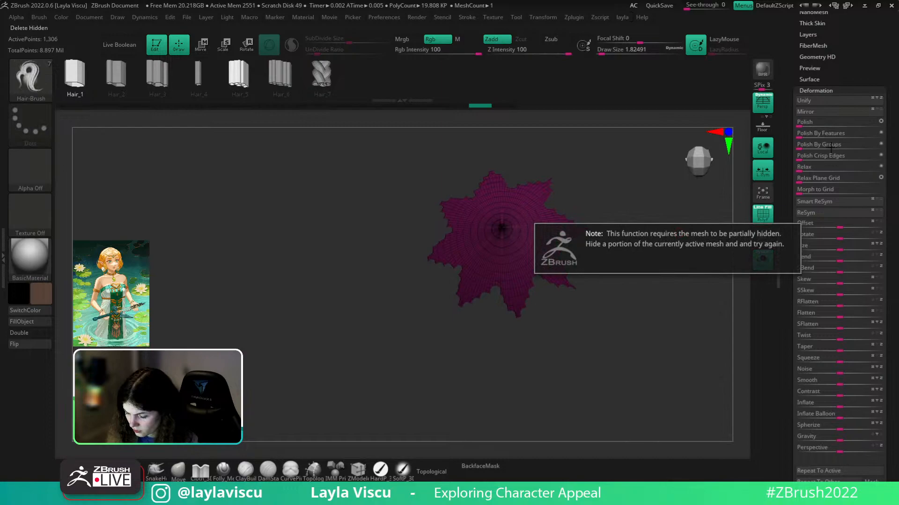
{"action": "left_click", "coordinate": [825, 146]}
{"action": "left_click", "coordinate": [838, 146]}
{"action": "left_click", "coordinate": [846, 145]}
{"action": "key", "text": "shift+f"}
{"action": "right_click_drag", "start_coordinate": [664, 295], "coordinate": [656, 246], "text": "ctrl"}
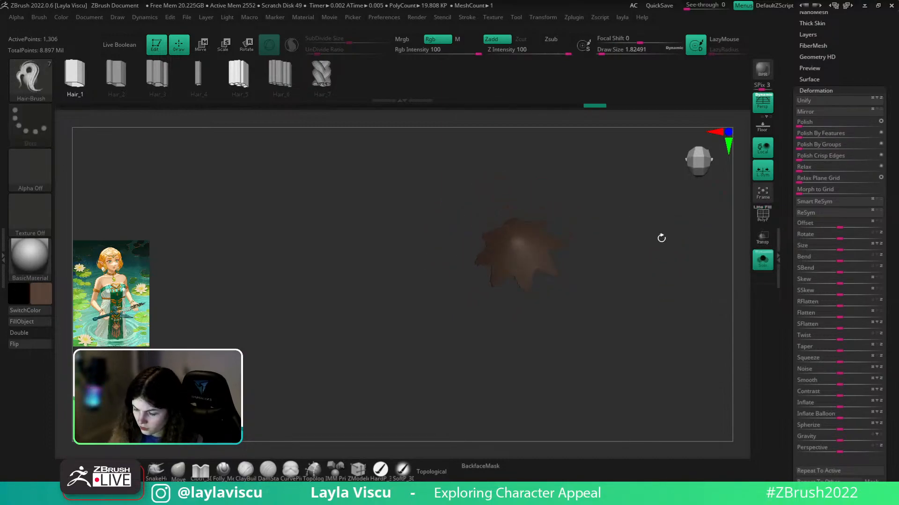
{"action": "key", "text": "shift+f"}
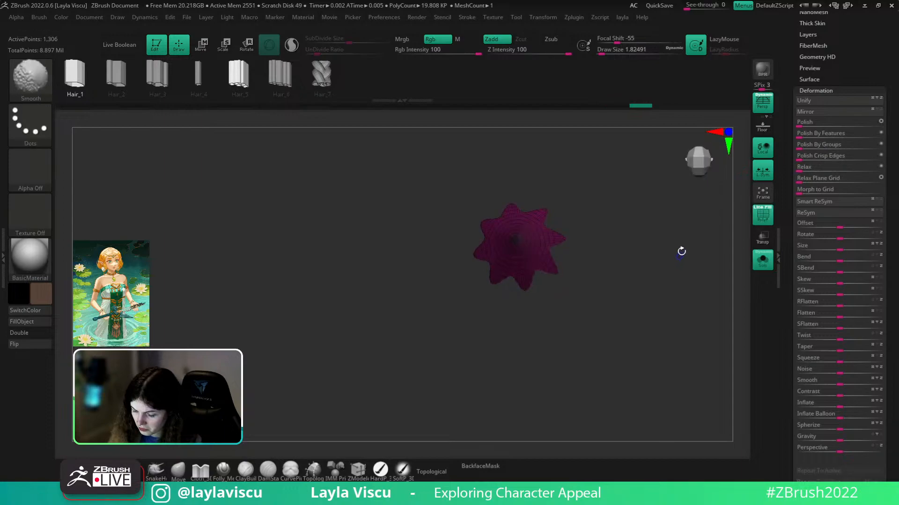
{"action": "key", "text": "shift+f"}
- Inspect the domed star, undo to the jagged edges, re-isolate the star and delete the hidden mesh
{"action": "left_click_drag", "start_coordinate": [656, 258], "coordinate": [652, 240]}
{"action": "right_click_drag", "start_coordinate": [624, 251], "coordinate": [637, 271], "text": "ctrl"}
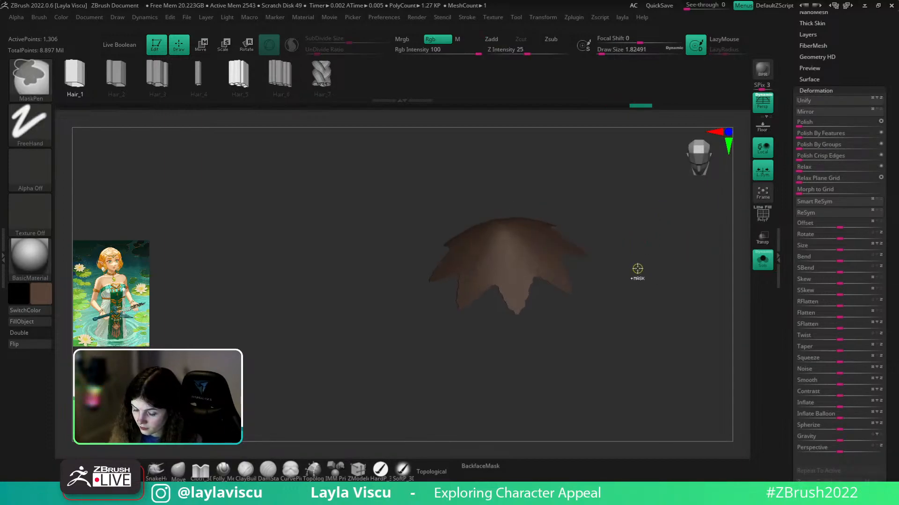
{"action": "left_click", "coordinate": [816, 161]}
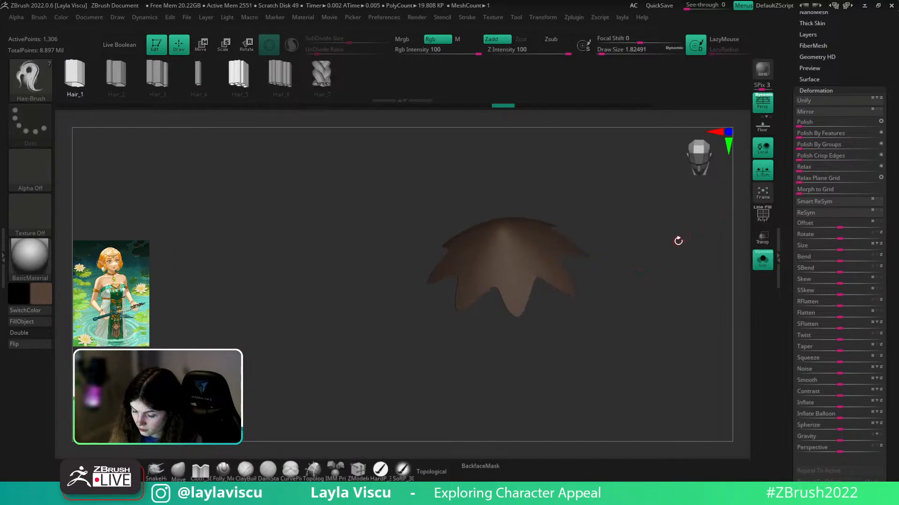
{"action": "key", "text": "ctrl+z"}
{"action": "key", "text": "ctrl+z"}
{"action": "key", "text": "ctrl+z"}
{"action": "key", "text": "ctrl+z"}
{"action": "key", "text": "ctrl+z"}
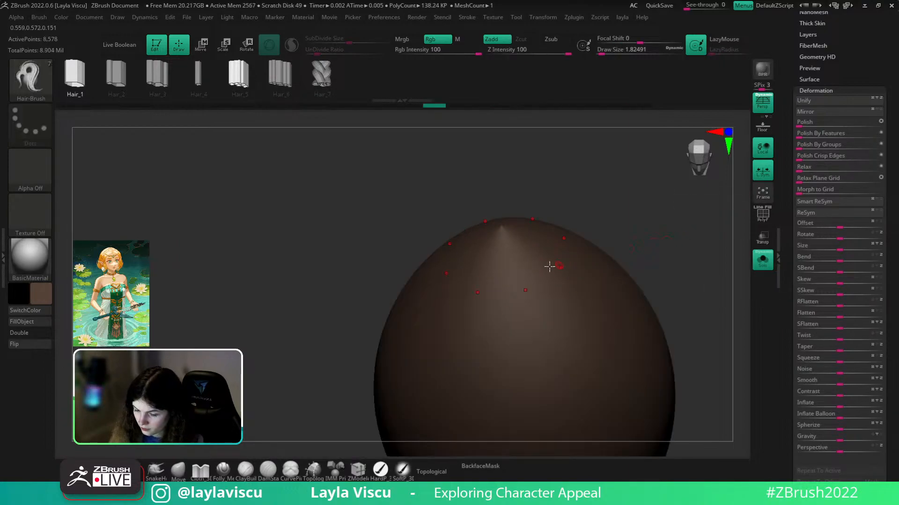
{"action": "left_click", "coordinate": [556, 265], "text": "ctrl+shift"}
{"action": "key", "text": "1"}
{"action": "left_click", "coordinate": [606, 216]}
- Turn off Dynamic subdivision and polish the star's jagged edges with Deformation > Polish By Groups
{"action": "left_click_drag", "start_coordinate": [831, 39], "coordinate": [830, 92]}
{"action": "left_click", "coordinate": [816, 41]}
{"action": "left_click", "coordinate": [814, 130]}
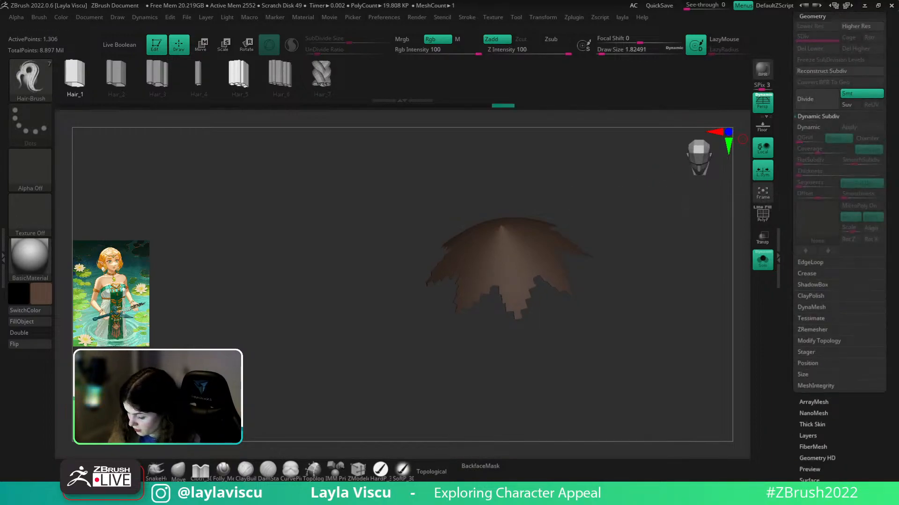
{"action": "left_click_drag", "start_coordinate": [837, 435], "coordinate": [836, 409]}
{"action": "left_click", "coordinate": [818, 466]}
{"action": "left_click", "coordinate": [826, 145]}
- Show the flower's wireframe, switch to the Move brush and set its size to about 8.4
{"action": "left_click_drag", "start_coordinate": [684, 209], "coordinate": [668, 316]}
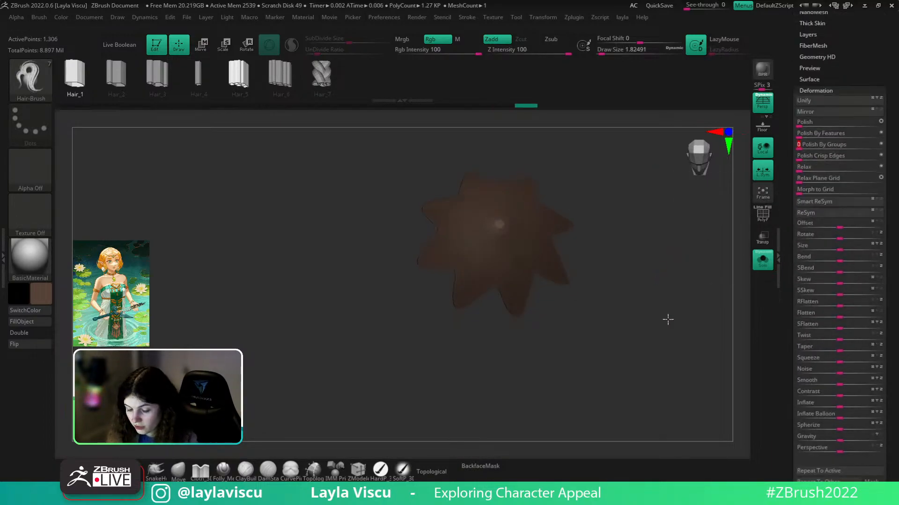
{"action": "key", "text": "shift+f"}
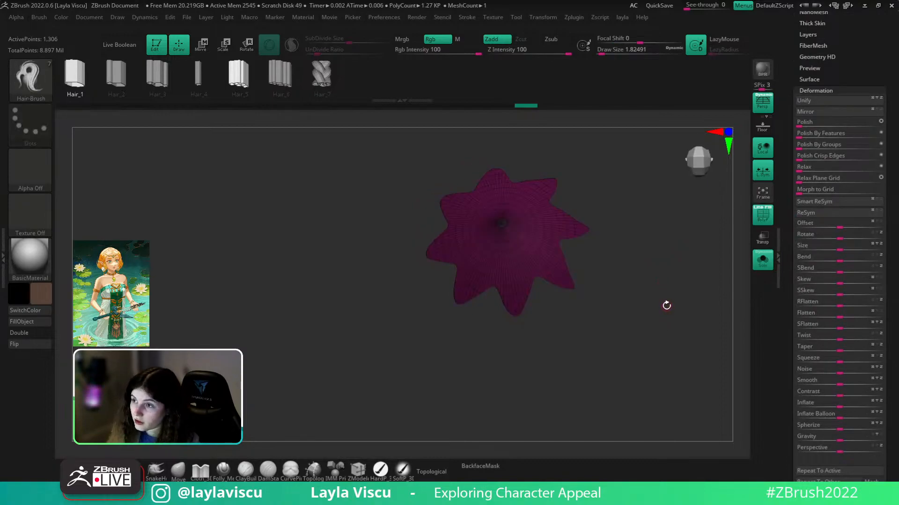
{"action": "left_click", "coordinate": [178, 471]}
{"action": "key", "text": "space"}
{"action": "key", "text": "s"}
{"action": "left_click_drag", "start_coordinate": [534, 243], "coordinate": [538, 245]}
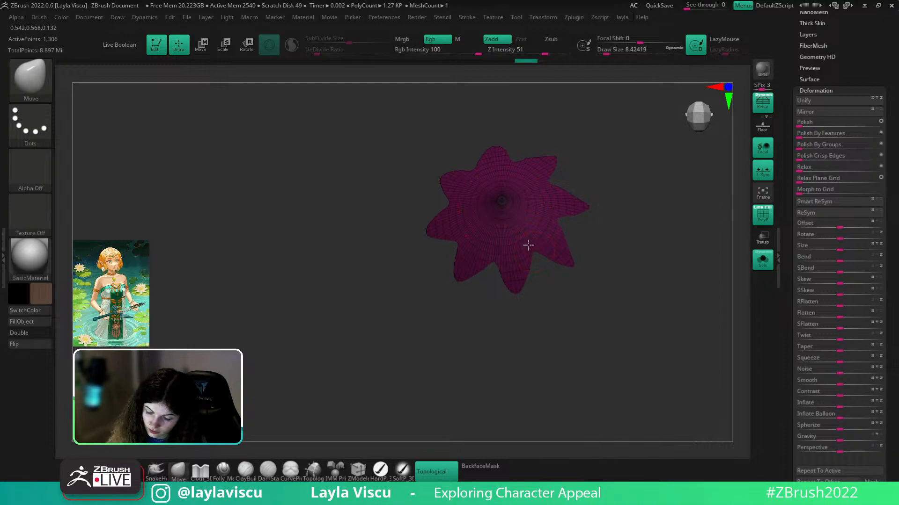
- Tilt the flower to an angled view and adjust the brush size to about 14.2
{"action": "key", "text": "shift+f"}
{"action": "left_click_drag", "start_coordinate": [608, 175], "coordinate": [606, 225]}
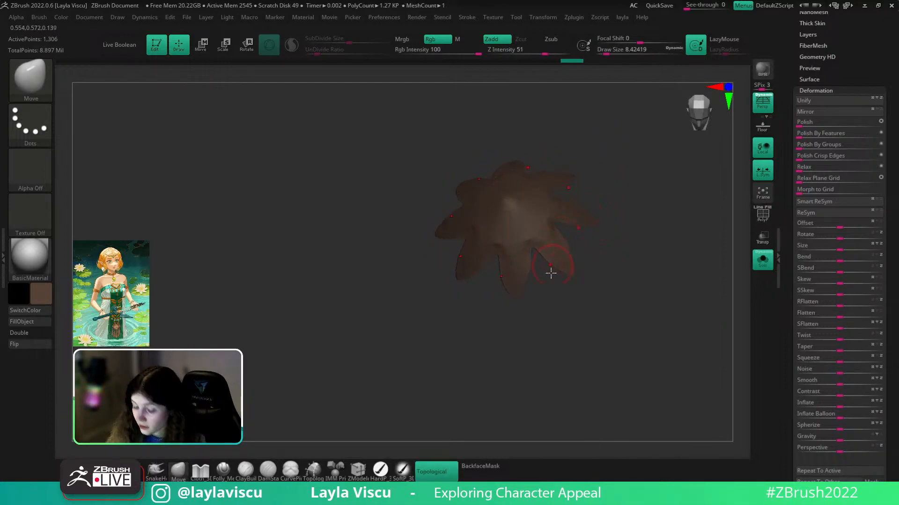
{"action": "mouse_move", "coordinate": [515, 302]}
{"action": "left_mouse_down"}
{"action": "mouse_move", "coordinate": [517, 311]}
{"action": "mouse_move", "coordinate": [533, 280]}
{"action": "left_mouse_up"}
{"action": "key", "text": "space"}
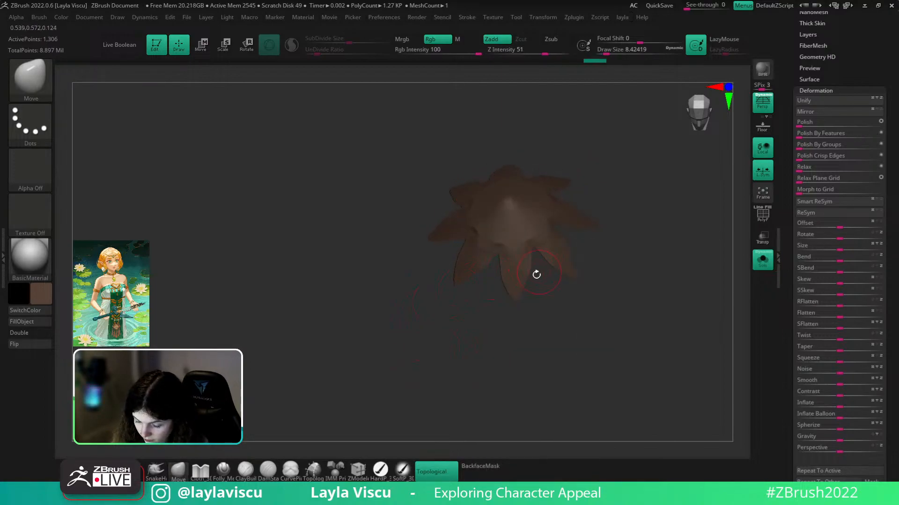
{"action": "key", "text": "s"}
{"action": "left_click", "coordinate": [529, 282]}
{"action": "key", "text": "s"}
{"action": "left_click", "coordinate": [530, 284]}
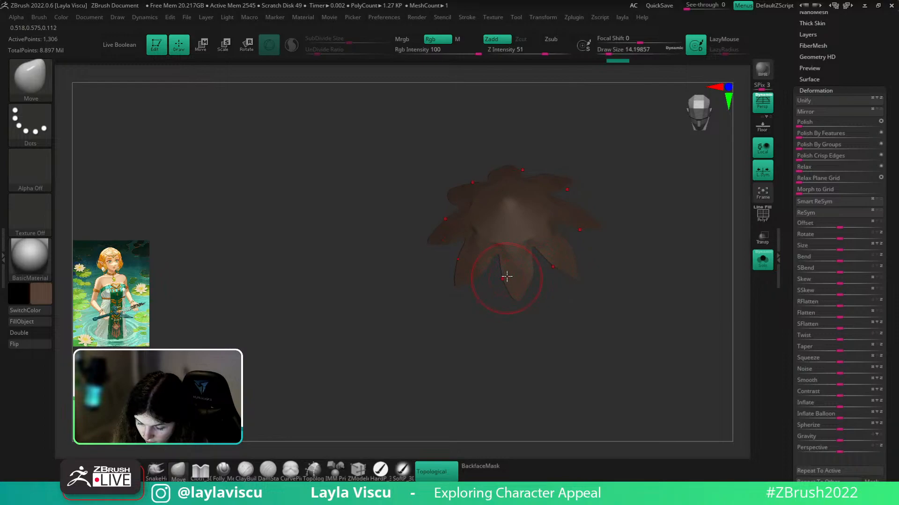
- Scroll the Tool palette and expand Geometry to reach the ZRemesher settings
{"action": "key", "text": "shift+f"}
{"action": "key", "text": "shift+f"}
{"action": "left_click_drag", "start_coordinate": [820, 54], "coordinate": [820, 132]}
{"action": "left_click", "coordinate": [820, 67]}
{"action": "key", "text": "shift+f"}
{"action": "left_click_drag", "start_coordinate": [841, 372], "coordinate": [841, 320]}
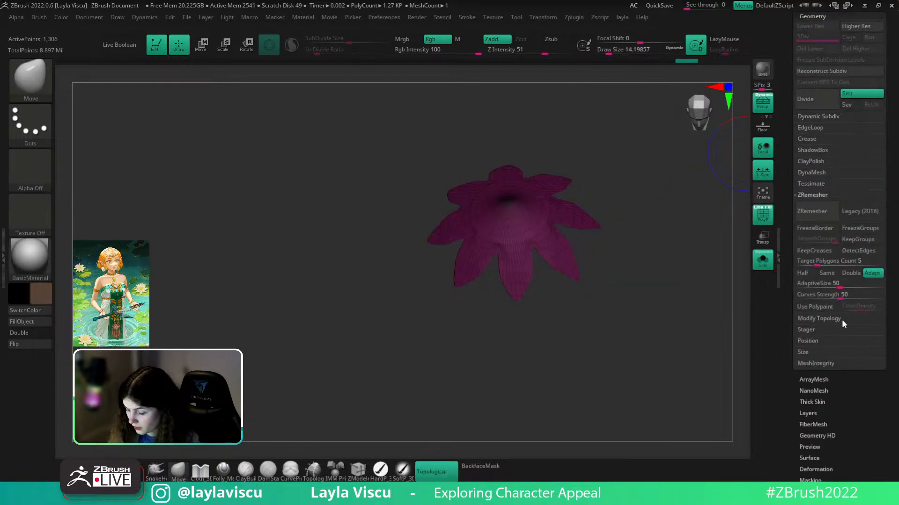
- Run trial ZRemesher passes, including a 5.6467 target, and undo each one
{"action": "left_click", "coordinate": [811, 211]}
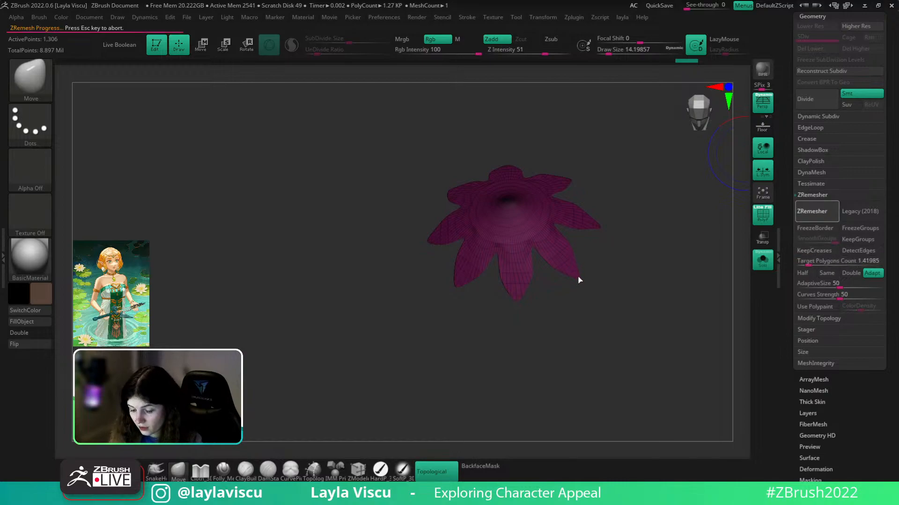
{"action": "key", "text": "ctrl+z"}
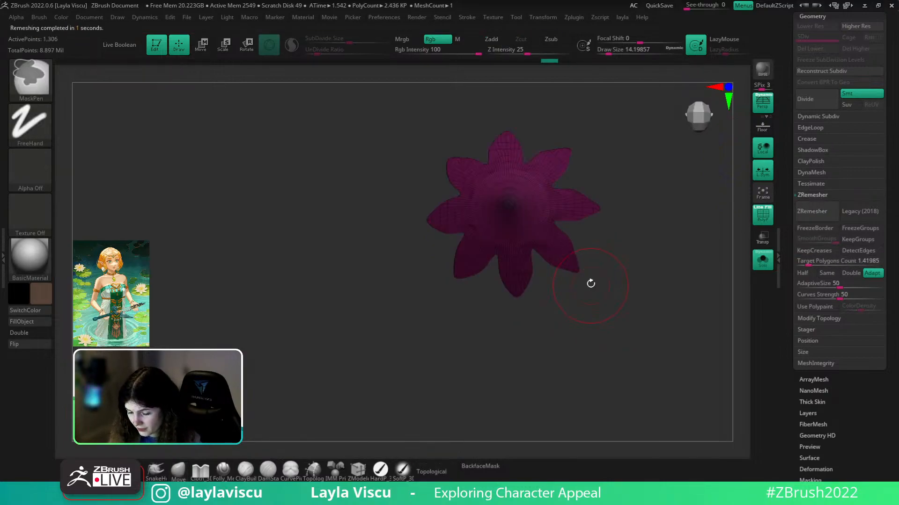
{"action": "left_click", "coordinate": [816, 211]}
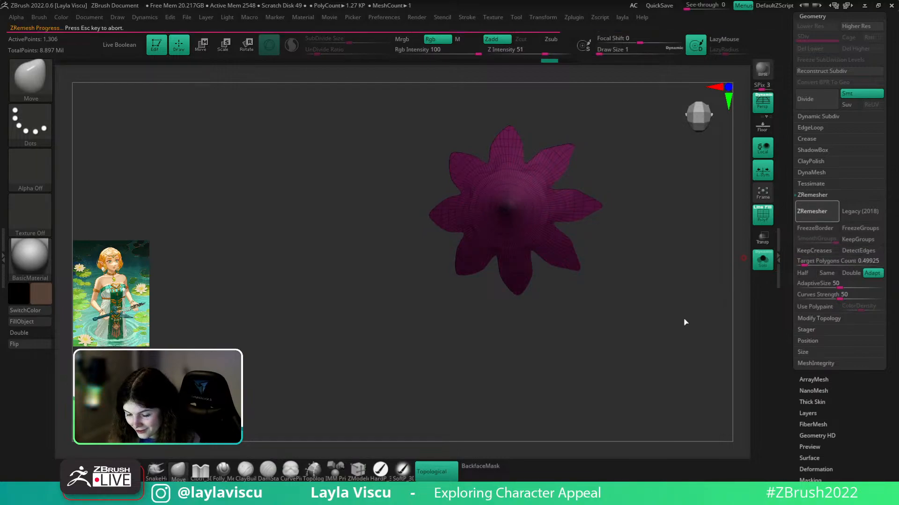
{"action": "left_click_drag", "start_coordinate": [684, 317], "coordinate": [687, 331], "text": "shift"}
{"action": "key", "text": "ctrl+z"}
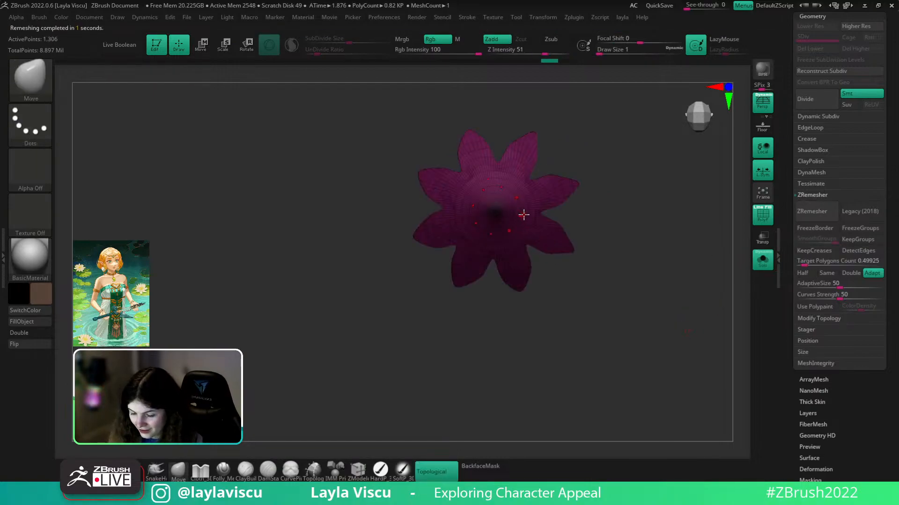
{"action": "left_click", "coordinate": [818, 264]}
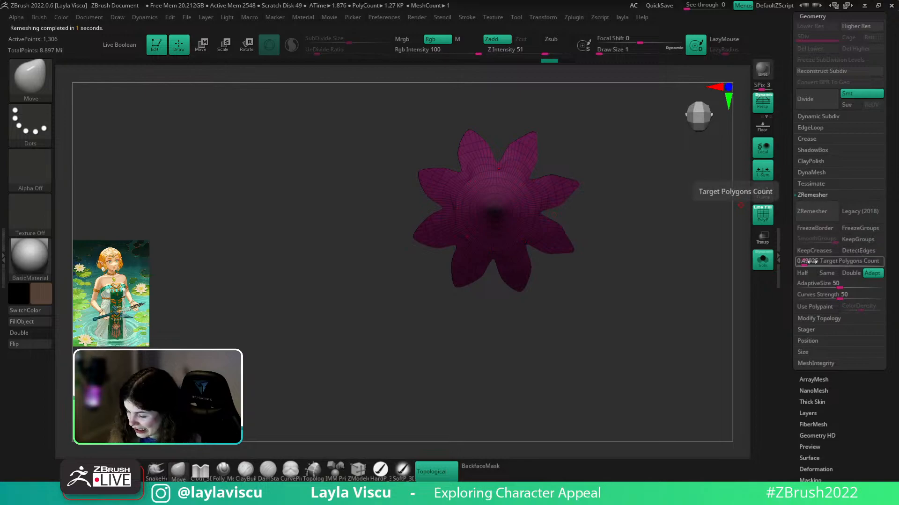
{"action": "left_click", "coordinate": [820, 216]}
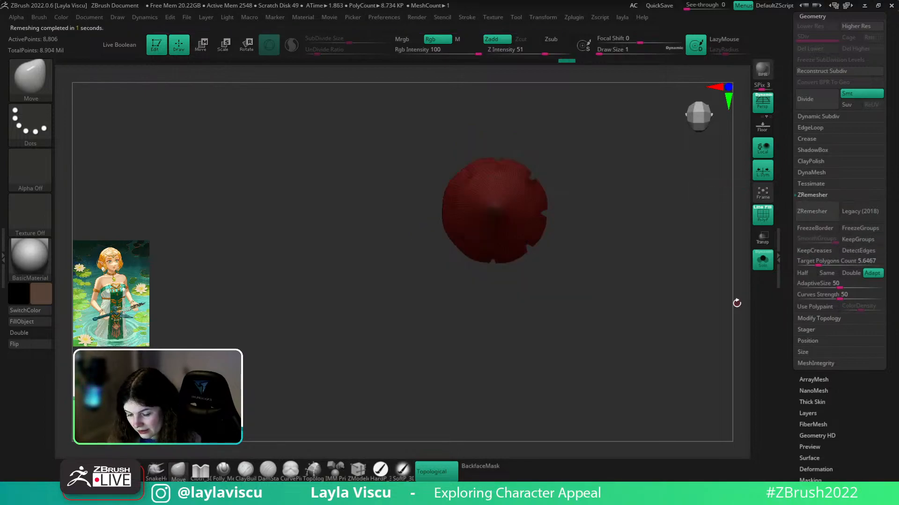
{"action": "key", "text": "ctrl+z"}
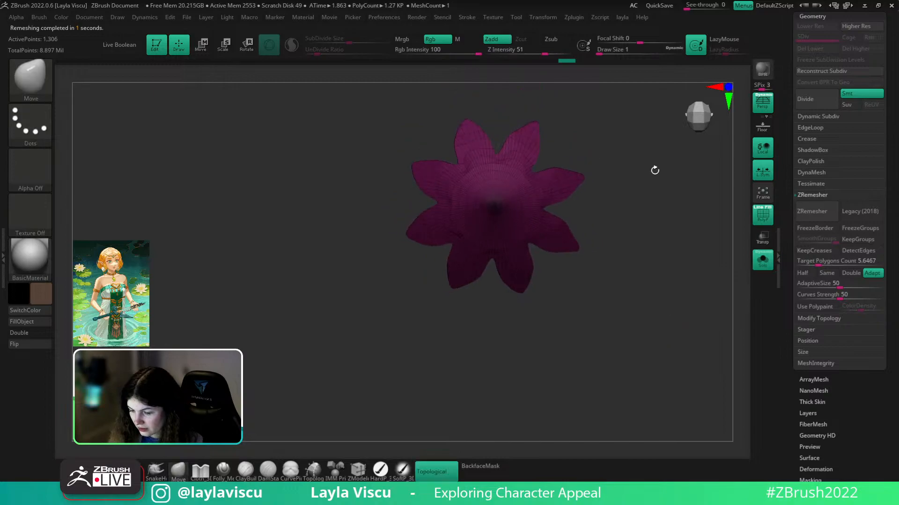
- Remesh the flower with Target Polygons Count 1.41985
{"action": "left_click", "coordinate": [575, 18]}
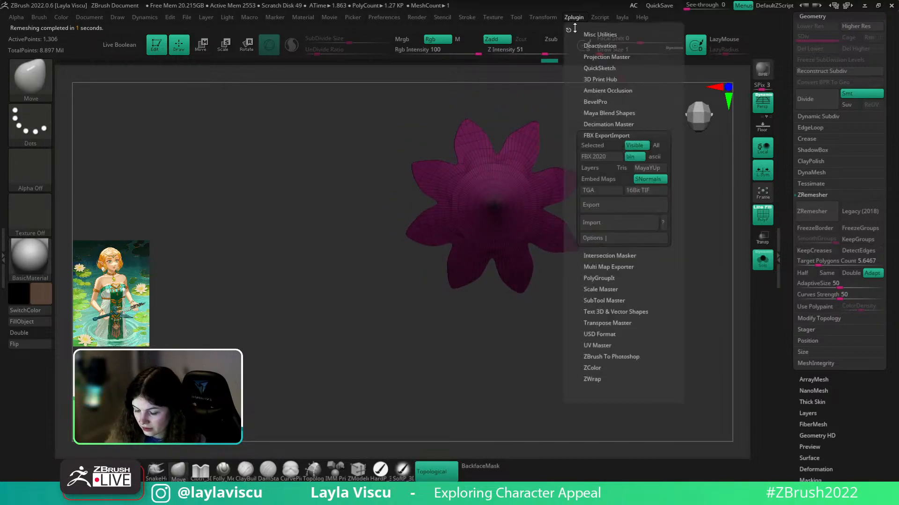
{"action": "left_click", "coordinate": [545, 17]}
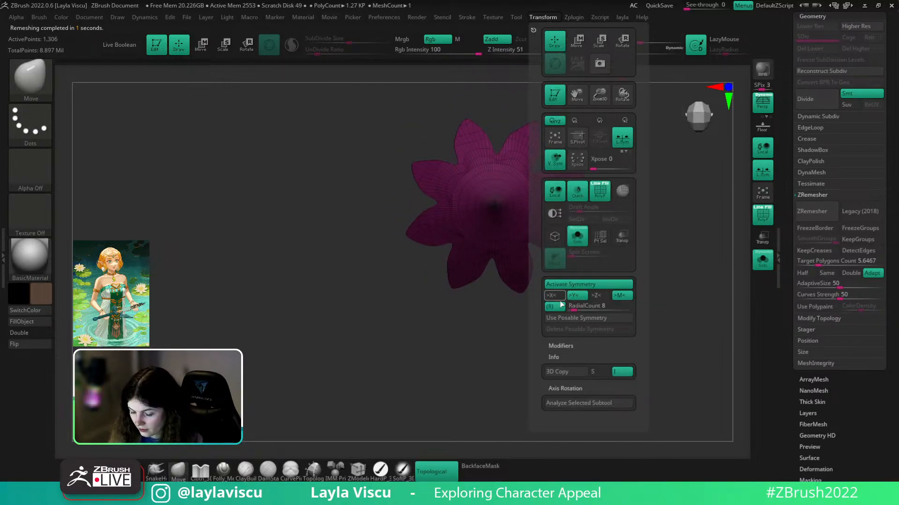
{"action": "left_click_drag", "start_coordinate": [820, 261], "coordinate": [808, 261]}
{"action": "left_click", "coordinate": [812, 211]}
{"action": "mouse_move", "coordinate": [696, 295]}
{"action": "left_mouse_down", "text": "shift"}
{"action": "mouse_move", "coordinate": [672, 252]}
{"action": "mouse_move", "coordinate": [660, 330]}
{"action": "mouse_move", "coordinate": [662, 295]}
{"action": "mouse_move", "coordinate": [684, 337]}
{"action": "left_mouse_up", "text": "shift"}
- Remesh again at target 0.57514, leaving a 578-point flower
{"action": "left_click_drag", "start_coordinate": [812, 261], "coordinate": [803, 261]}
{"action": "left_click", "coordinate": [812, 211]}
{"action": "mouse_move", "coordinate": [668, 315]}
{"action": "left_mouse_down"}
{"action": "mouse_move", "coordinate": [671, 359]}
{"action": "mouse_move", "coordinate": [662, 255]}
{"action": "mouse_move", "coordinate": [652, 329]}
{"action": "mouse_move", "coordinate": [546, 279]}
{"action": "mouse_move", "coordinate": [537, 315]}
{"action": "left_mouse_up"}
{"action": "key", "text": "shift+f"}
{"action": "key", "text": "shift+f"}
{"action": "key", "text": "shift+f"}
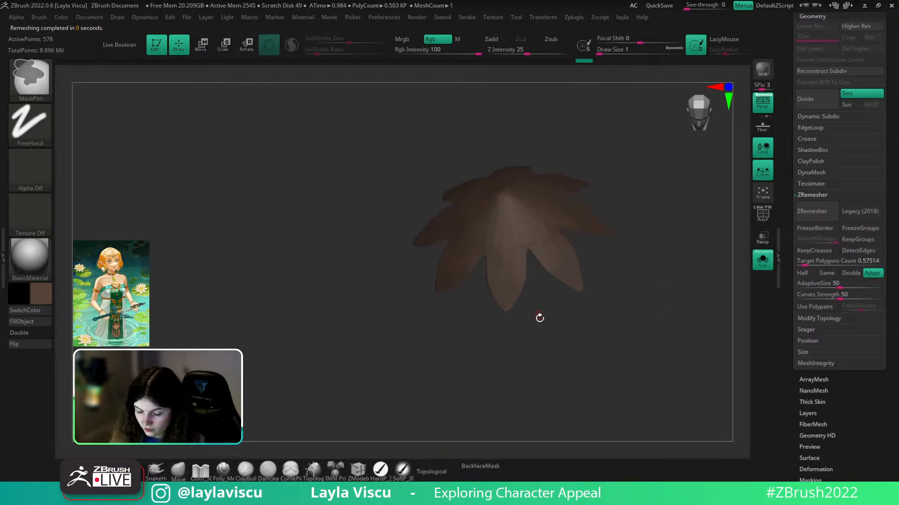
- Build a raised ring around the flower centre with ClayBuildup at size about 7.5
{"action": "key", "text": "shift+f"}
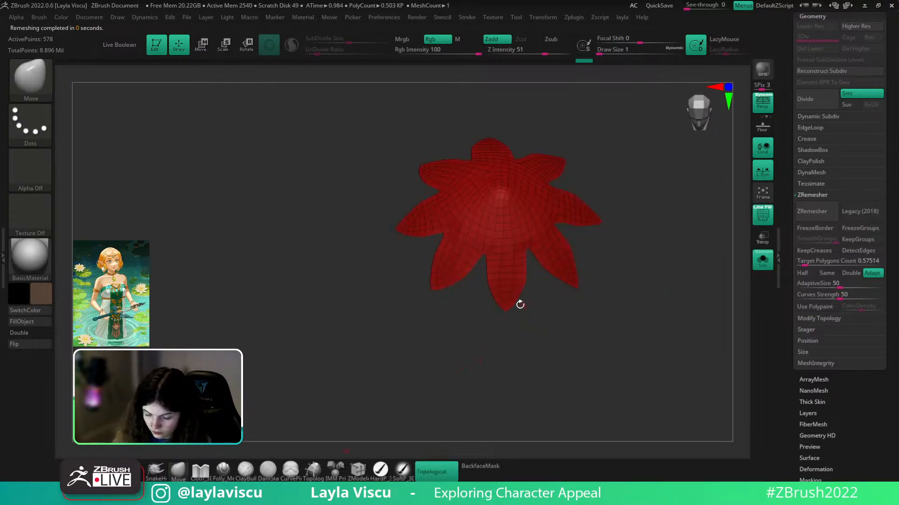
{"action": "key", "text": "s"}
{"action": "left_click_drag", "start_coordinate": [508, 310], "coordinate": [513, 309]}
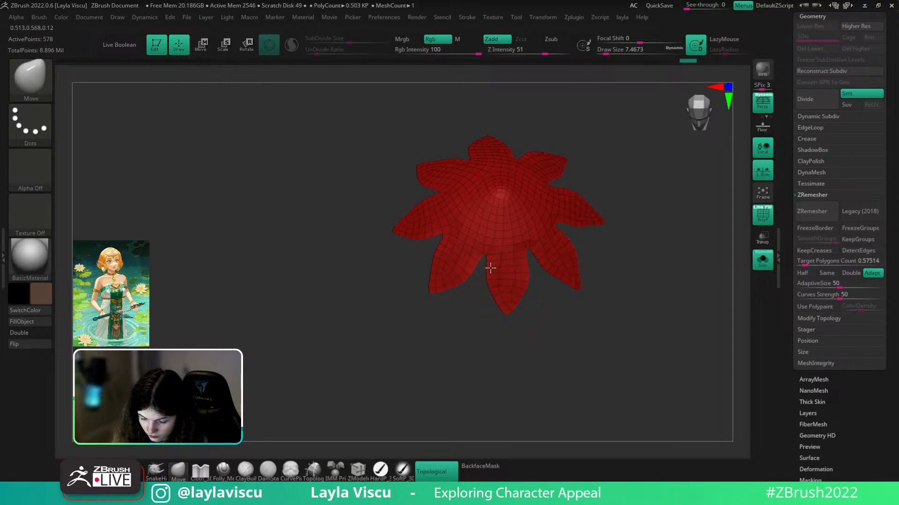
{"action": "key", "text": "shift+f"}
{"action": "mouse_move", "coordinate": [615, 289]}
{"action": "right_mouse_down"}
{"action": "mouse_move", "coordinate": [613, 265]}
{"action": "mouse_move", "coordinate": [625, 325]}
{"action": "mouse_move", "coordinate": [626, 243]}
{"action": "mouse_move", "coordinate": [606, 260]}
{"action": "right_mouse_up"}
{"action": "key", "text": "shift+f"}
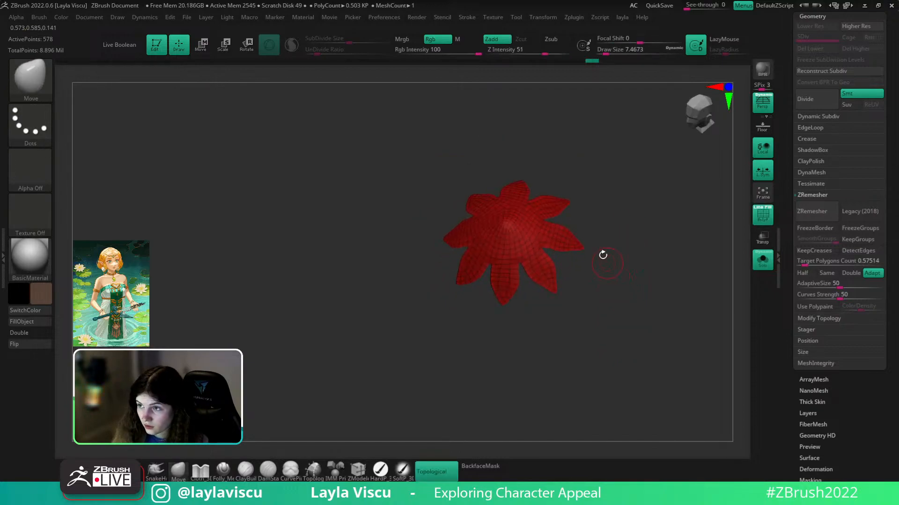
{"action": "key", "text": "b"}
{"action": "key", "text": "c"}
{"action": "key", "text": "b"}
{"action": "right_click_drag", "start_coordinate": [540, 198], "coordinate": [507, 226]}
{"action": "key", "text": "s"}
{"action": "mouse_move", "coordinate": [507, 226]}
{"action": "left_mouse_down"}
{"action": "mouse_move", "coordinate": [490, 224]}
{"action": "mouse_move", "coordinate": [487, 232]}
{"action": "mouse_move", "coordinate": [510, 233]}
{"action": "left_mouse_up"}
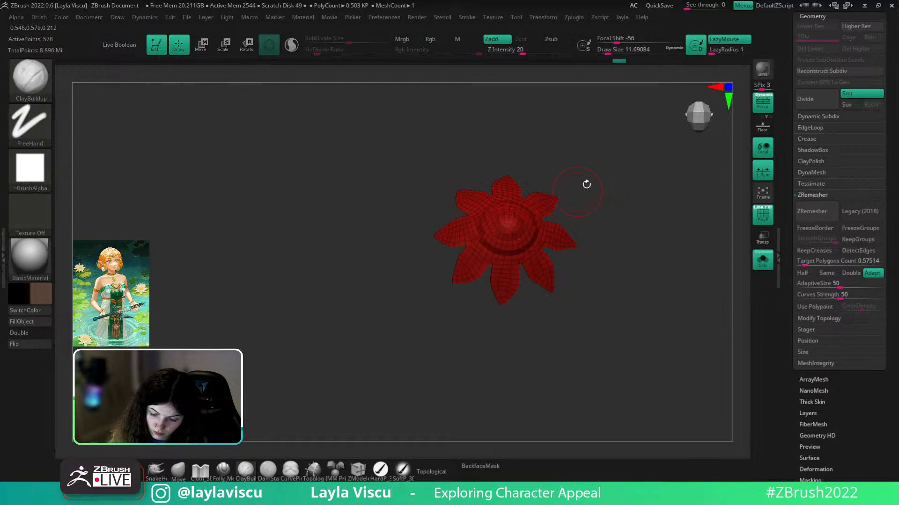
- Turn Solo off to show the whole character and frame the face and earring
{"action": "right_click_drag", "start_coordinate": [584, 187], "coordinate": [483, 219]}
{"action": "key", "text": "shift+f"}
{"action": "left_click_drag", "start_coordinate": [576, 168], "coordinate": [527, 224]}
{"action": "left_click_drag", "start_coordinate": [560, 193], "coordinate": [749, 234]}
{"action": "left_click", "coordinate": [763, 260]}
{"action": "right_click_drag", "start_coordinate": [745, 300], "coordinate": [696, 336], "text": "ctrl"}
- Use the Gizmo to raise the earring parts and scale the cap about 1.3 times
{"action": "key", "text": "w"}
{"action": "left_click_drag", "start_coordinate": [696, 336], "coordinate": [648, 358]}
{"action": "left_click_drag", "start_coordinate": [545, 441], "coordinate": [545, 431]}
{"action": "left_click", "coordinate": [528, 298]}
{"action": "left_click_drag", "start_coordinate": [546, 238], "coordinate": [562, 246]}
{"action": "key", "text": "q"}
{"action": "mouse_move", "coordinate": [636, 327]}
{"action": "right_mouse_down", "text": "ctrl"}
{"action": "mouse_move", "coordinate": [699, 307]}
{"action": "mouse_move", "coordinate": [670, 321]}
{"action": "mouse_move", "coordinate": [687, 340]}
{"action": "mouse_move", "coordinate": [716, 335]}
{"action": "right_mouse_up", "text": "ctrl"}
{"action": "left_click", "coordinate": [810, 117]}
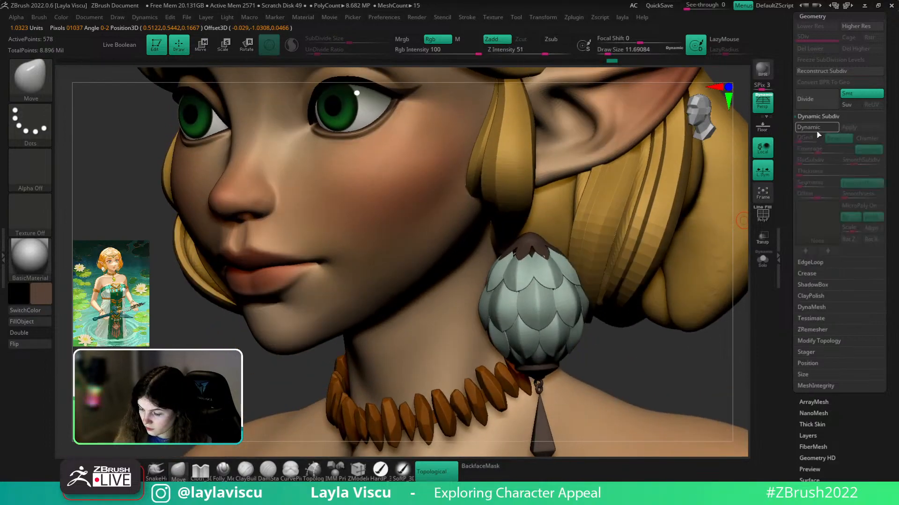
- Solo the earring cap, zoom in with wireframe, and shrink the brush to about 4.3
{"action": "right_click_drag", "start_coordinate": [678, 360], "coordinate": [694, 372]}
{"action": "left_click", "coordinate": [762, 260]}
{"action": "right_click_drag", "start_coordinate": [592, 299], "coordinate": [582, 361], "text": "ctrl"}
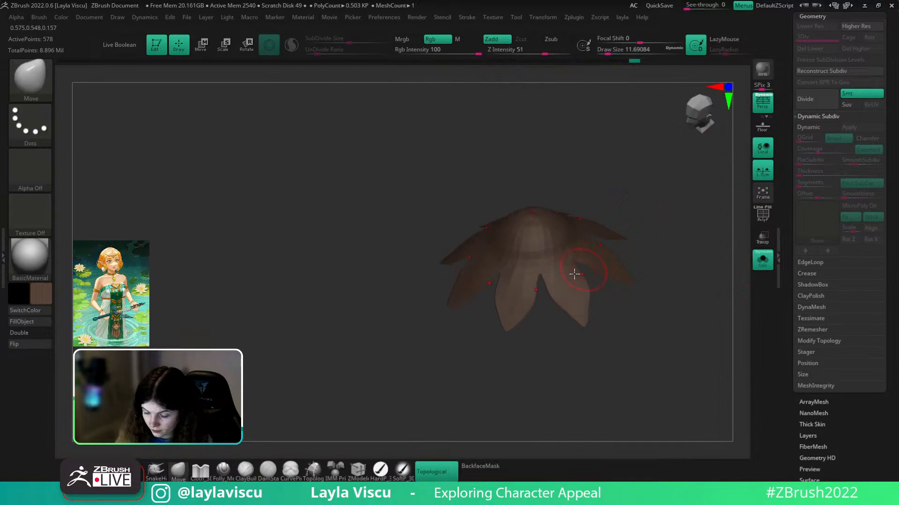
{"action": "key", "text": "s"}
{"action": "key", "text": "shift+f"}
{"action": "right_click_drag", "start_coordinate": [553, 285], "coordinate": [550, 319], "text": "ctrl"}
{"action": "key", "text": "s"}
{"action": "left_click_drag", "start_coordinate": [542, 286], "coordinate": [538, 285]}
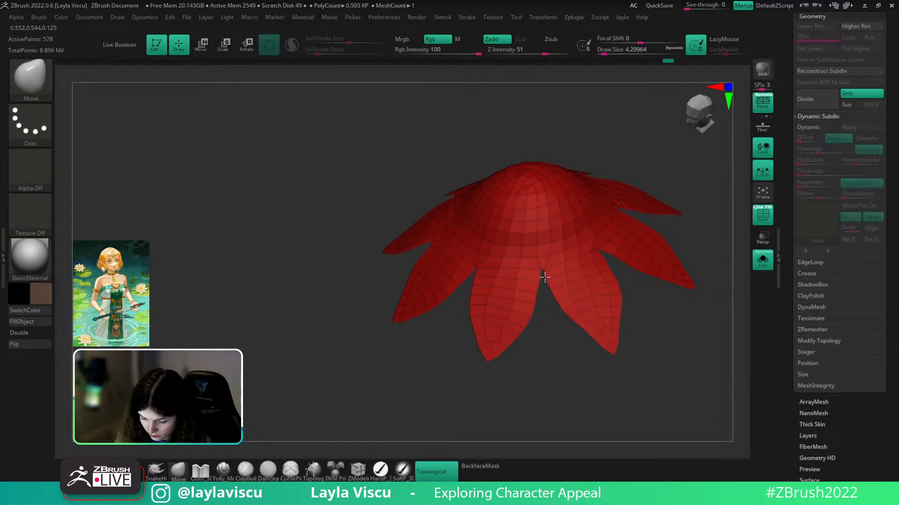
{"action": "right_click_drag", "start_coordinate": [549, 264], "coordinate": [577, 294]}
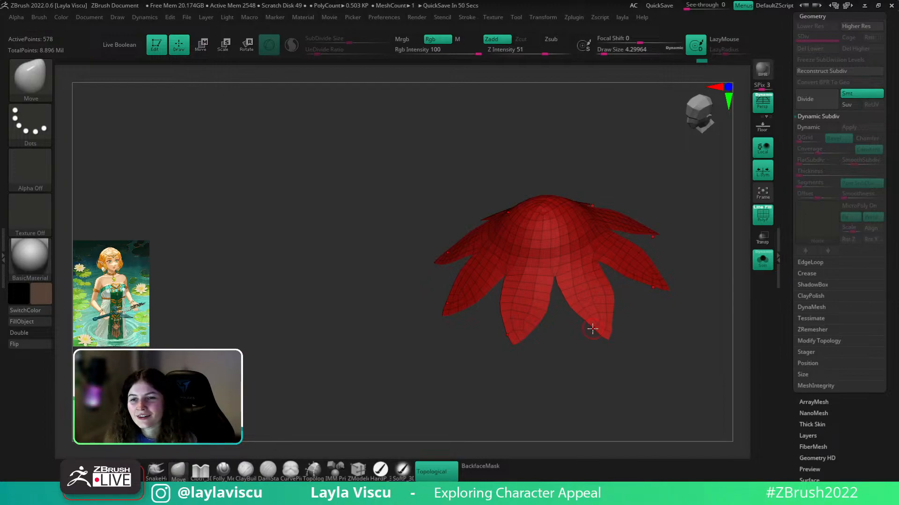
- Set Focal Shift to 0 and pick DamStandard with a Spray stroke and Alpha 40
{"action": "key", "text": "o"}
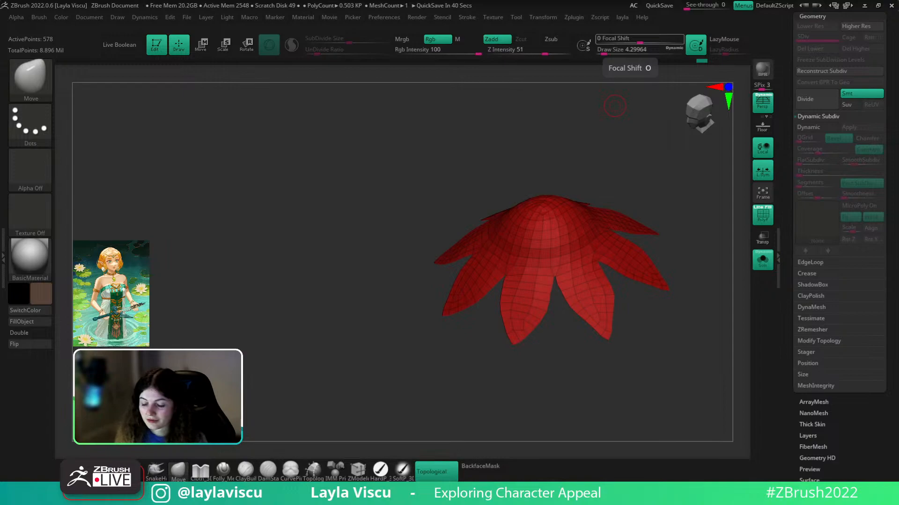
{"action": "left_click_drag", "start_coordinate": [676, 310], "coordinate": [665, 329]}
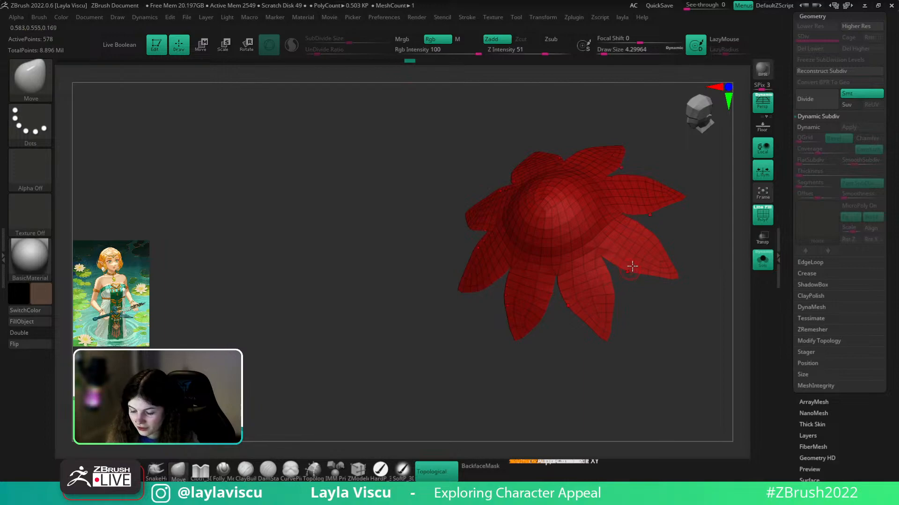
{"action": "key", "text": "shift+f"}
{"action": "key", "text": "b"}
{"action": "key", "text": "d"}
{"action": "key", "text": "s"}
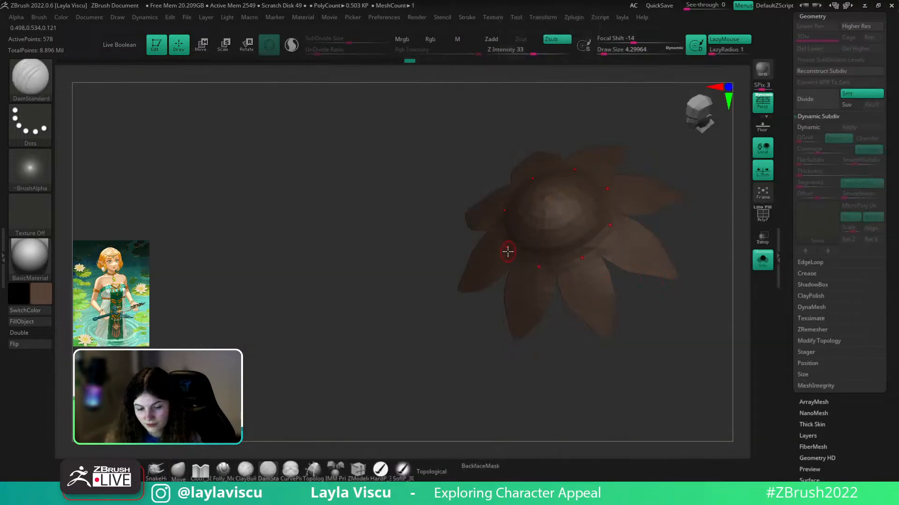
{"action": "left_click", "coordinate": [43, 133]}
{"action": "left_click", "coordinate": [267, 131]}
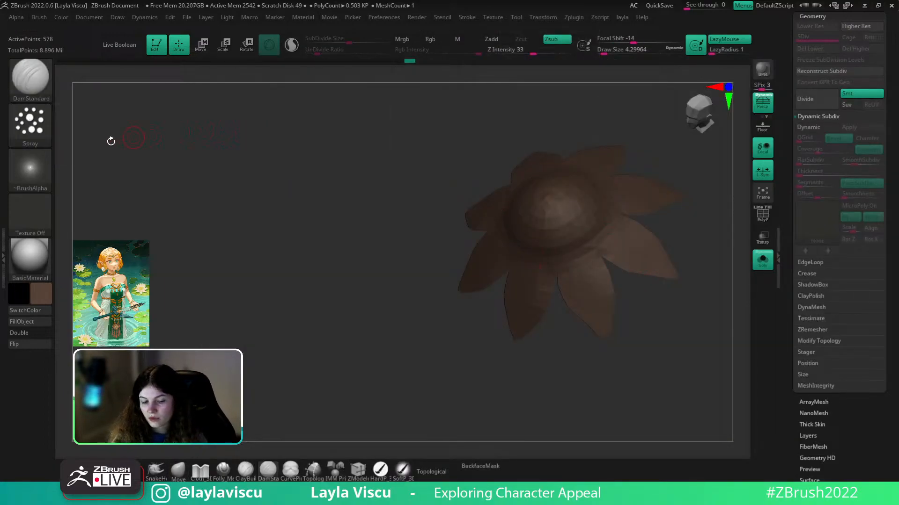
{"action": "left_click", "coordinate": [30, 168]}
{"action": "left_click", "coordinate": [267, 281]}
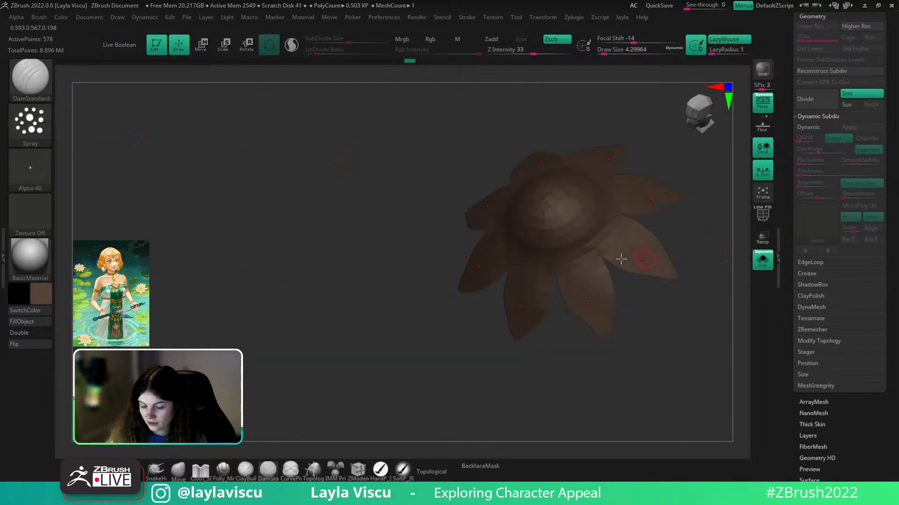
- Turn Solo off and bring the character's face into a front view
{"action": "left_click", "coordinate": [755, 265]}
{"action": "right_click_drag", "start_coordinate": [309, 255], "coordinate": [215, 127], "text": "ctrl"}
{"action": "left_click_drag", "start_coordinate": [616, 191], "coordinate": [768, 275], "text": "shift"}
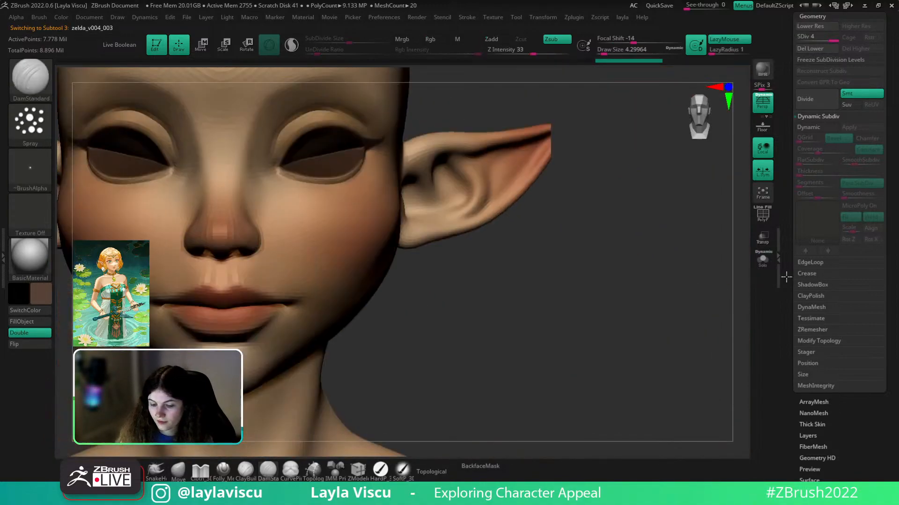
- Try a freckle stroke across both cheeks at brush size about 32.7, then undo it
{"action": "key", "text": "s"}
{"action": "left_click_drag", "start_coordinate": [448, 228], "coordinate": [458, 229]}
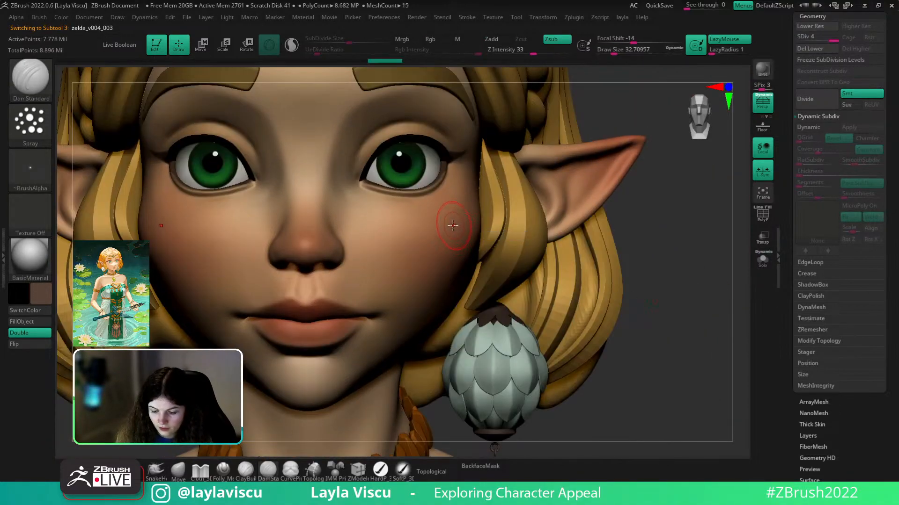
{"action": "left_click_drag", "start_coordinate": [385, 231], "coordinate": [470, 219]}
{"action": "right_click_drag", "start_coordinate": [510, 223], "coordinate": [490, 141], "text": "ctrl"}
{"action": "left_click_drag", "start_coordinate": [632, 222], "coordinate": [560, 238]}
{"action": "key", "text": "ctrl+z"}
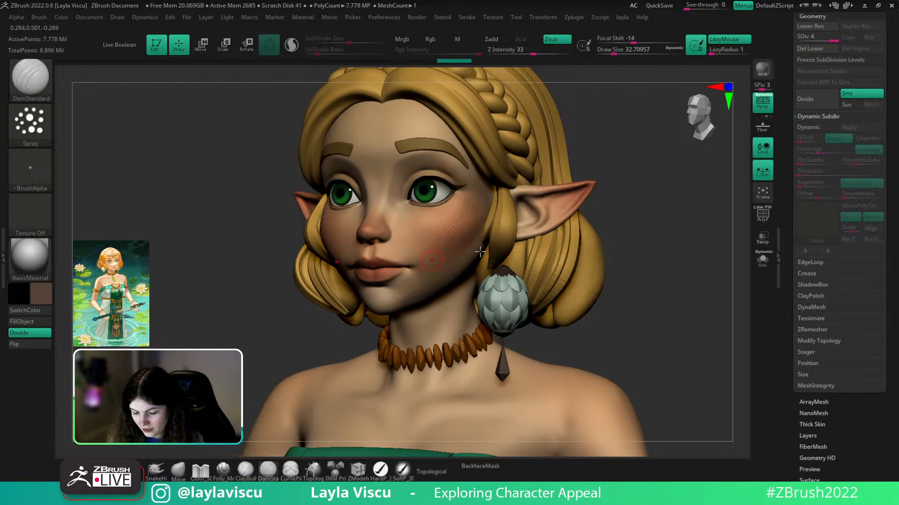
- Select the earring cap, pick the Move brush and zoom in on it with PolyF on
{"action": "left_click_drag", "start_coordinate": [626, 255], "coordinate": [605, 251], "text": "shift"}
{"action": "right_click_drag", "start_coordinate": [422, 204], "coordinate": [421, 230], "text": "ctrl"}
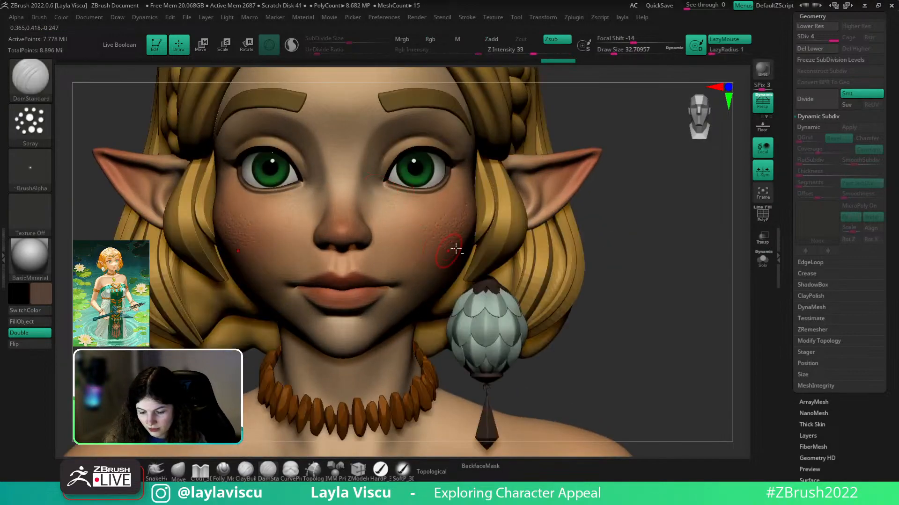
{"action": "right_click_drag", "start_coordinate": [670, 265], "coordinate": [642, 227], "text": "ctrl"}
{"action": "left_click_drag", "start_coordinate": [683, 236], "coordinate": [644, 243]}
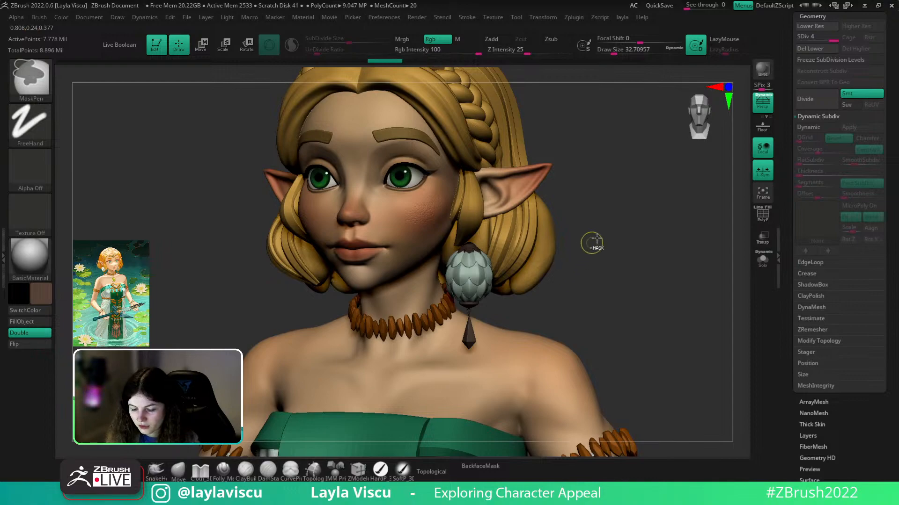
{"action": "left_click_drag", "start_coordinate": [602, 231], "coordinate": [606, 293]}
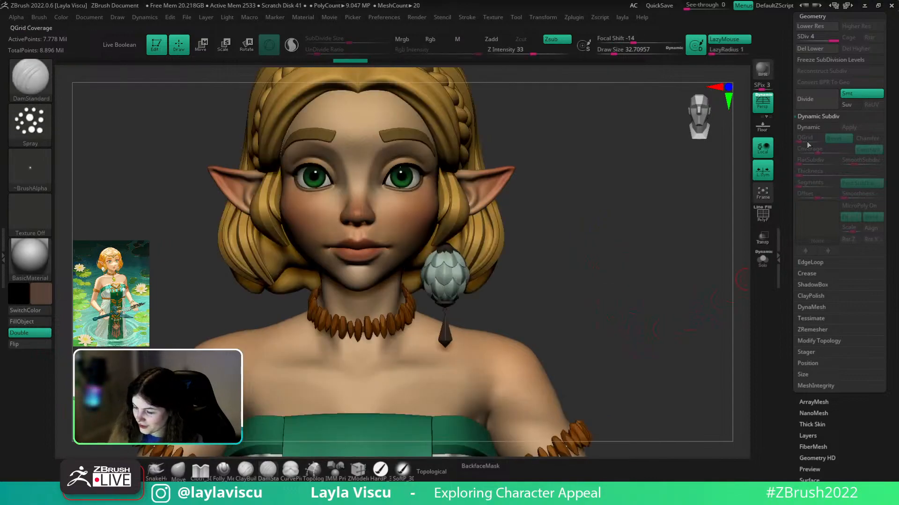
{"action": "left_click", "coordinate": [449, 248], "text": "alt"}
{"action": "left_click", "coordinate": [177, 477]}
{"action": "mouse_move", "coordinate": [630, 201]}
{"action": "right_mouse_down", "text": "ctrl"}
{"action": "mouse_move", "coordinate": [637, 291]}
{"action": "mouse_move", "coordinate": [629, 323]}
{"action": "right_mouse_up", "text": "ctrl"}
{"action": "key", "text": "shift+f"}
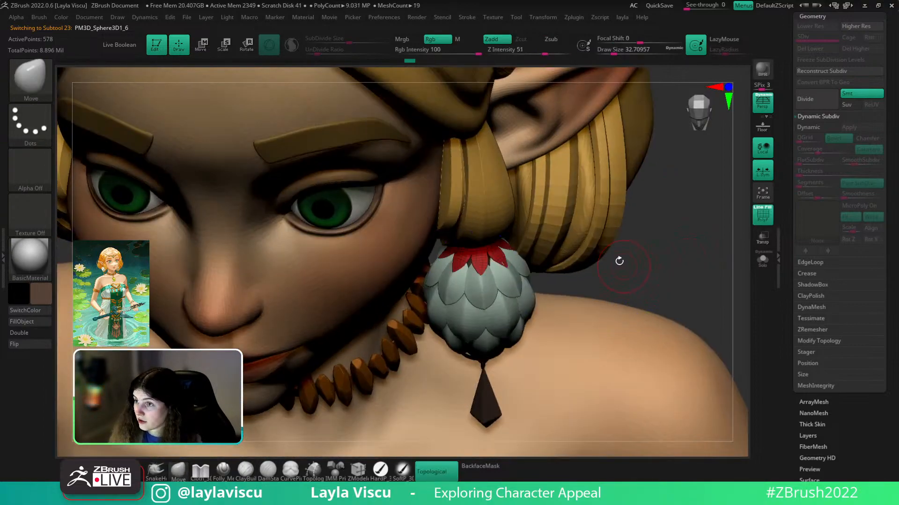
- Solo the flower cap, zoom in and shrink the brush to about 5
{"action": "right_click_drag", "start_coordinate": [682, 190], "coordinate": [694, 226], "text": "ctrl"}
{"action": "left_click", "coordinate": [762, 264]}
{"action": "right_click_drag", "start_coordinate": [561, 281], "coordinate": [536, 325], "text": "ctrl"}
{"action": "right_click_drag", "start_coordinate": [499, 283], "coordinate": [498, 310]}
{"action": "key", "text": "s"}
{"action": "left_click_drag", "start_coordinate": [497, 311], "coordinate": [495, 311]}
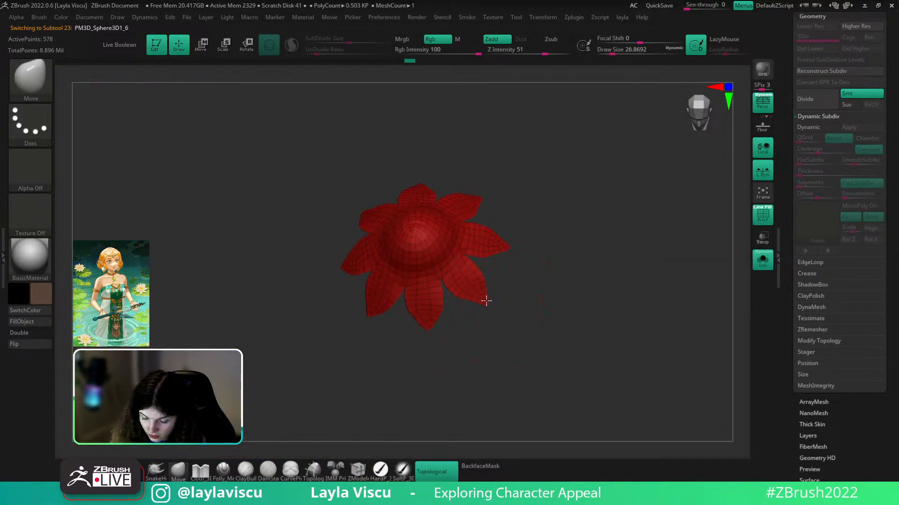
{"action": "right_click_drag", "start_coordinate": [495, 292], "coordinate": [519, 273]}
{"action": "key", "text": "shift+f"}
{"action": "right_click_drag", "start_coordinate": [678, 305], "coordinate": [680, 295]}
{"action": "key", "text": "s"}
{"action": "left_click_drag", "start_coordinate": [680, 295], "coordinate": [670, 294]}
{"action": "key", "text": "shift+f"}
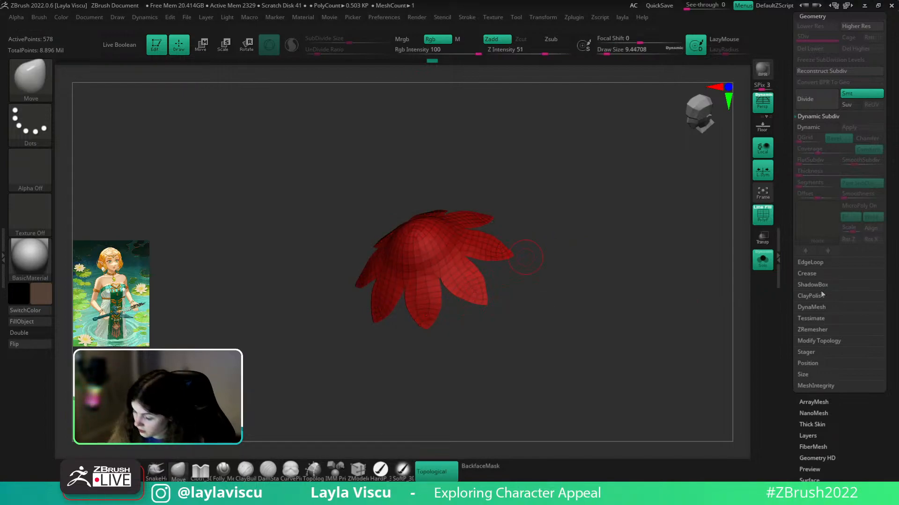
- Add edge loops around the cap's polygroups with EdgeLoop > GroupsLoops
{"action": "left_click", "coordinate": [810, 263]}
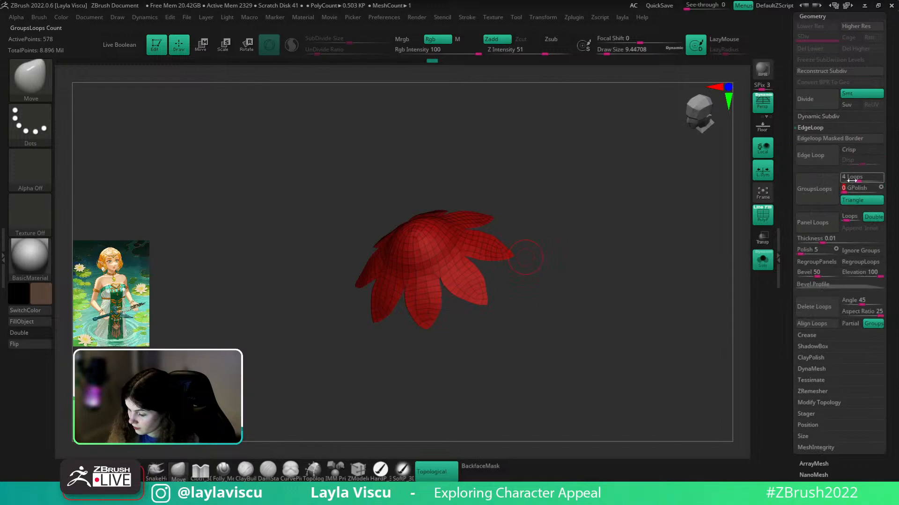
{"action": "left_click", "coordinate": [815, 190]}
{"action": "key", "text": "shift+f"}
{"action": "right_click_drag", "start_coordinate": [678, 317], "coordinate": [671, 276]}
- Enable Dynamic under Dynamic Subdiv for the cap
{"action": "left_click", "coordinate": [818, 116]}
{"action": "left_click", "coordinate": [816, 127]}
{"action": "right_click_drag", "start_coordinate": [546, 286], "coordinate": [523, 333], "text": "ctrl"}
- Shrink the brush size to about 3 and review the earring from front and three-quarter views
{"action": "key", "text": "shift+f"}
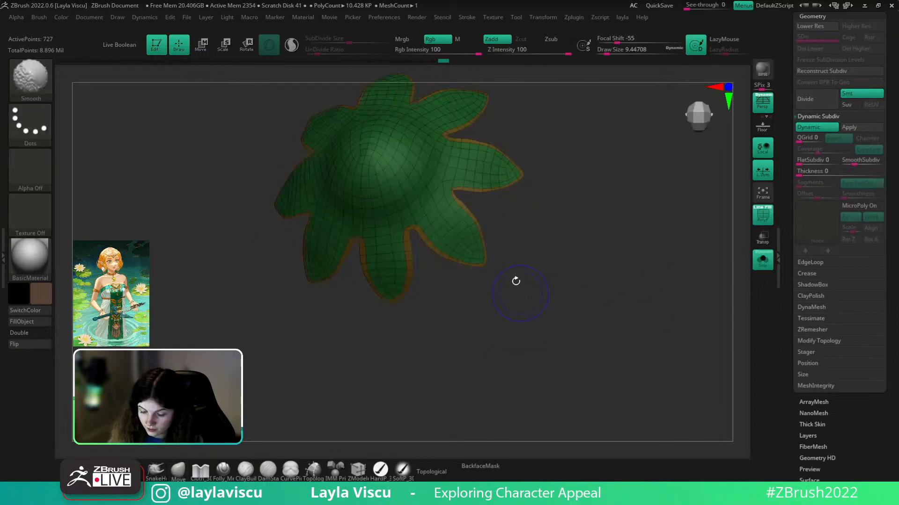
{"action": "key", "text": "s"}
{"action": "left_click_drag", "start_coordinate": [487, 267], "coordinate": [483, 267]}
{"action": "mouse_move", "coordinate": [497, 269]}
{"action": "right_mouse_down"}
{"action": "mouse_move", "coordinate": [487, 265]}
{"action": "mouse_move", "coordinate": [397, 311]}
{"action": "right_mouse_up"}
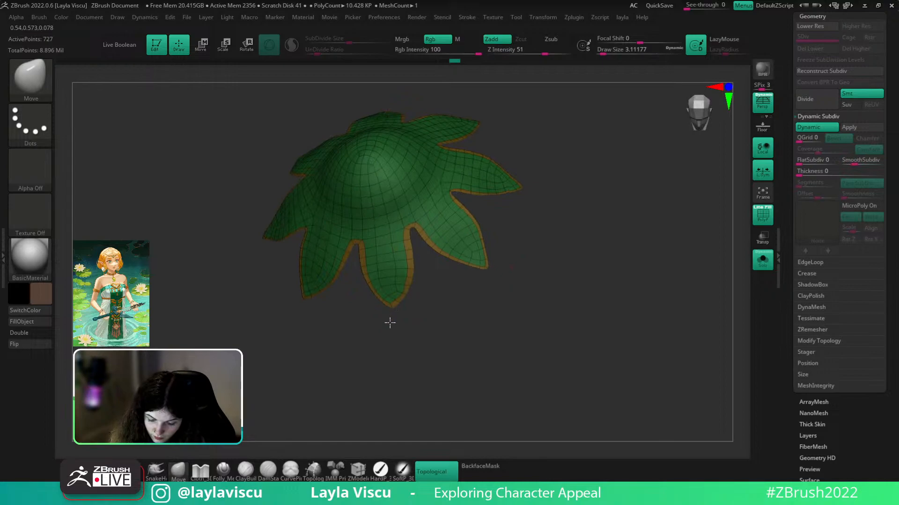
{"action": "key", "text": "shift+f"}
{"action": "right_click_drag", "start_coordinate": [576, 253], "coordinate": [615, 221], "text": "ctrl"}
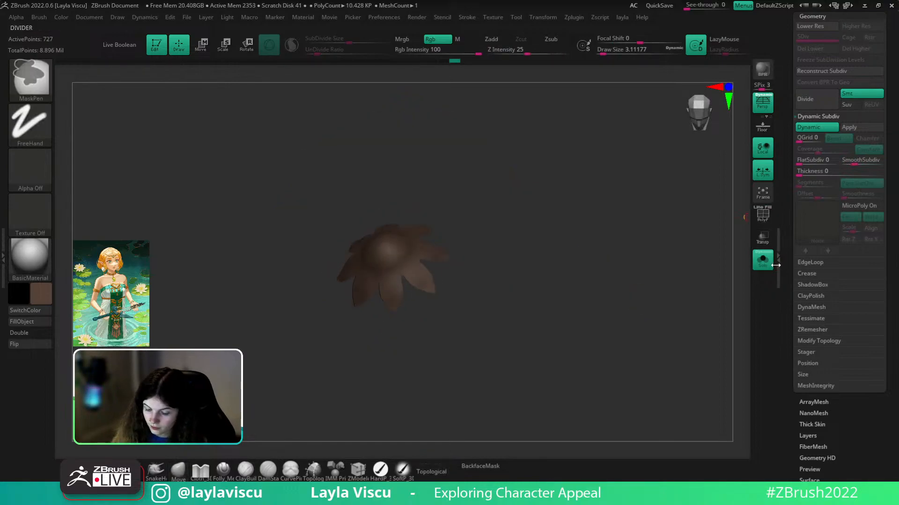
{"action": "left_click", "coordinate": [770, 265]}
{"action": "right_click_drag", "start_coordinate": [711, 290], "coordinate": [594, 249], "text": "ctrl"}
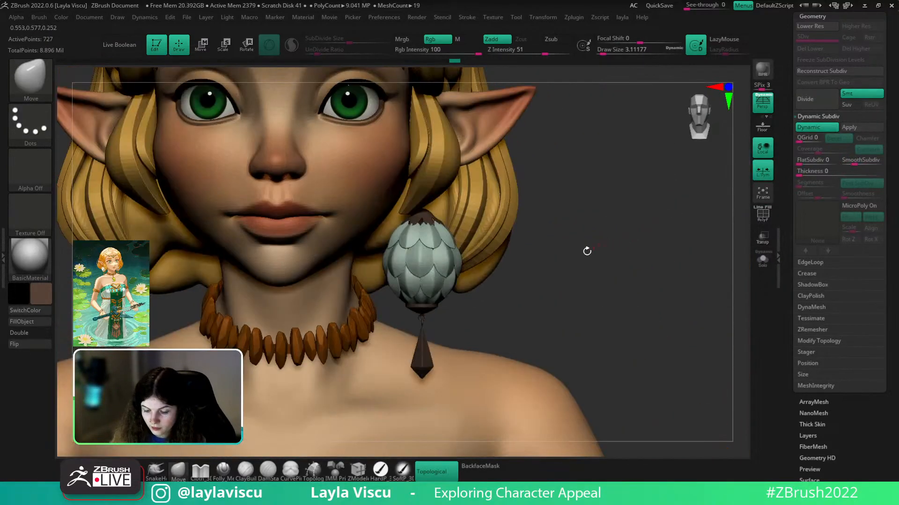
{"action": "key", "text": "w"}
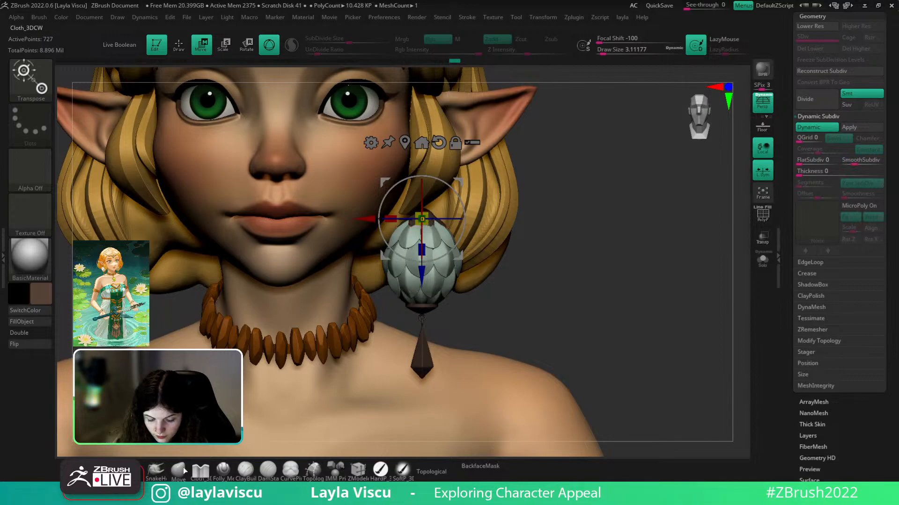
{"action": "key", "text": "q"}
{"action": "mouse_move", "coordinate": [483, 292]}
{"action": "right_mouse_down", "text": "ctrl"}
{"action": "mouse_move", "coordinate": [558, 248]}
{"action": "mouse_move", "coordinate": [540, 273]}
{"action": "mouse_move", "coordinate": [549, 315]}
{"action": "mouse_move", "coordinate": [545, 295]}
{"action": "mouse_move", "coordinate": [532, 329]}
{"action": "right_mouse_up", "text": "ctrl"}
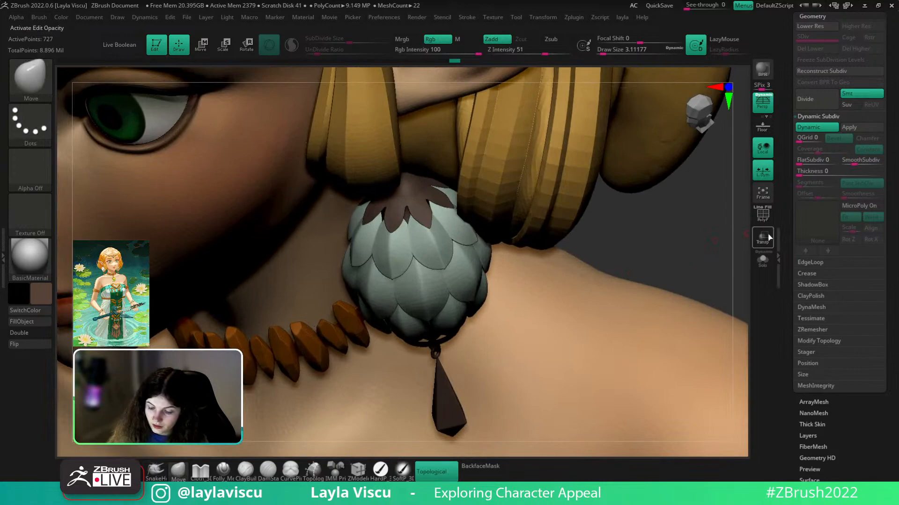
- Solo the leaf cap with wireframe showing and set ZModeler's point action to Stitch
{"action": "left_click", "coordinate": [762, 259]}
{"action": "left_click", "coordinate": [762, 214]}
{"action": "mouse_move", "coordinate": [654, 296]}
{"action": "right_mouse_down", "text": "ctrl"}
{"action": "mouse_move", "coordinate": [533, 291]}
{"action": "mouse_move", "coordinate": [467, 237]}
{"action": "mouse_move", "coordinate": [493, 267]}
{"action": "right_mouse_up", "text": "ctrl"}
{"action": "key", "text": "d"}
{"action": "key", "text": "shift+d"}
{"action": "key", "text": "b"}
{"action": "key", "text": "z"}
{"action": "key", "text": "m"}
{"action": "key", "text": "space"}
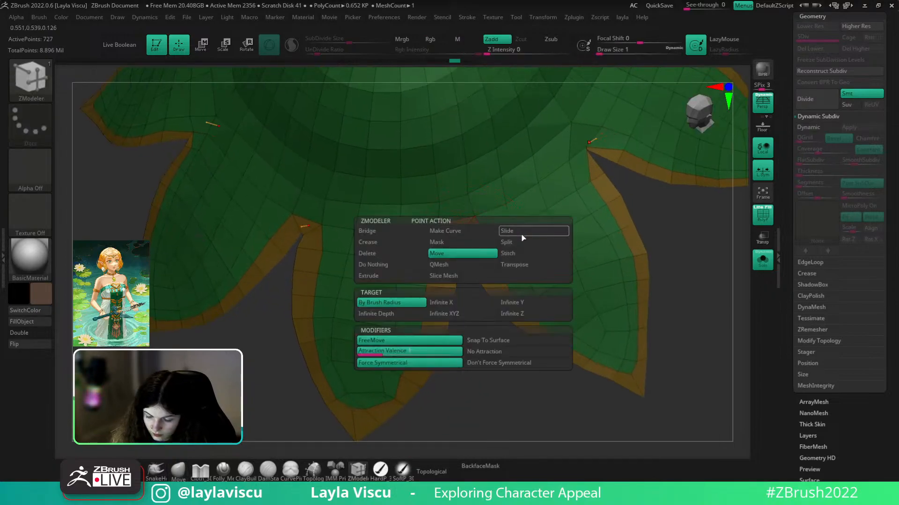
{"action": "left_click", "coordinate": [519, 252]}
- Stitch the notch points at the first two petal notches, undoing the last attempt
{"action": "mouse_move", "coordinate": [522, 259]}
{"action": "right_mouse_down", "text": "ctrl"}
{"action": "mouse_move", "coordinate": [499, 247]}
{"action": "mouse_move", "coordinate": [529, 293]}
{"action": "mouse_move", "coordinate": [499, 275]}
{"action": "mouse_move", "coordinate": [508, 213]}
{"action": "right_mouse_up", "text": "ctrl"}
{"action": "left_click", "coordinate": [497, 246]}
{"action": "left_click", "coordinate": [479, 245]}
{"action": "left_click", "coordinate": [503, 279]}
{"action": "left_click", "coordinate": [492, 281]}
{"action": "right_click_drag", "start_coordinate": [647, 285], "coordinate": [595, 313], "text": "alt"}
{"action": "right_click_drag", "start_coordinate": [547, 258], "coordinate": [577, 294], "text": "ctrl"}
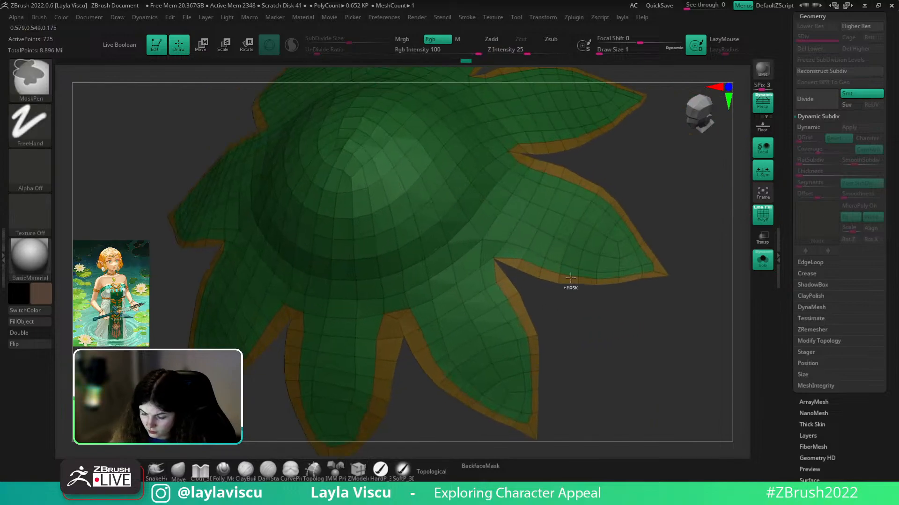
{"action": "key", "text": "ctrl+z"}
- Smooth the notch tip into place and set the Move brush size to 1
{"action": "left_click", "coordinate": [506, 277]}
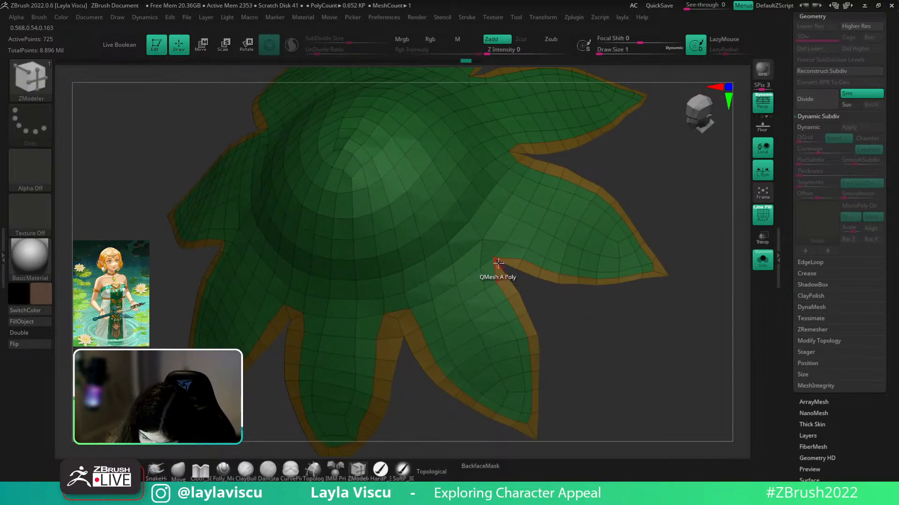
{"action": "right_click_drag", "start_coordinate": [508, 265], "coordinate": [568, 330], "text": "ctrl"}
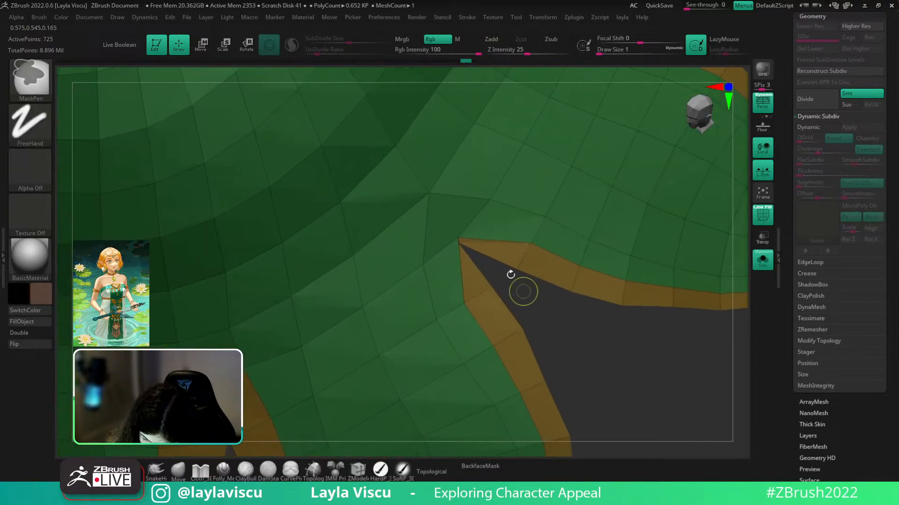
{"action": "key", "text": "shift"}
{"action": "left_click_drag", "start_coordinate": [476, 249], "coordinate": [464, 238], "text": "shift"}
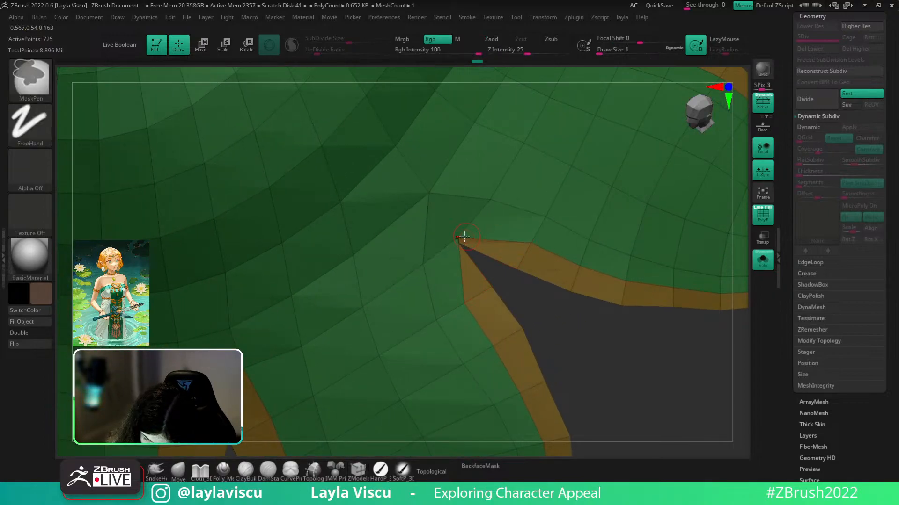
{"action": "left_click", "coordinate": [178, 470]}
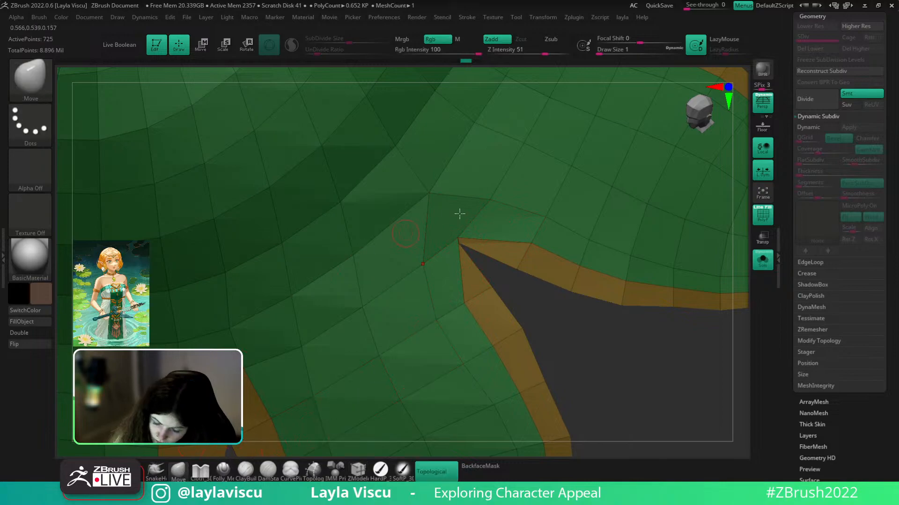
{"action": "type", "text": "s1"}
{"action": "key", "text": "Return"}
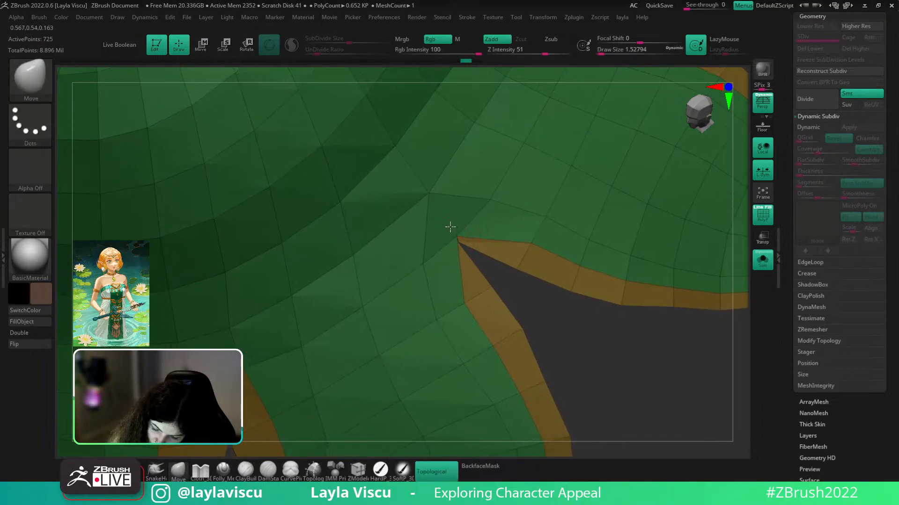
{"action": "left_click", "coordinate": [361, 469]}
{"action": "left_click", "coordinate": [512, 268]}
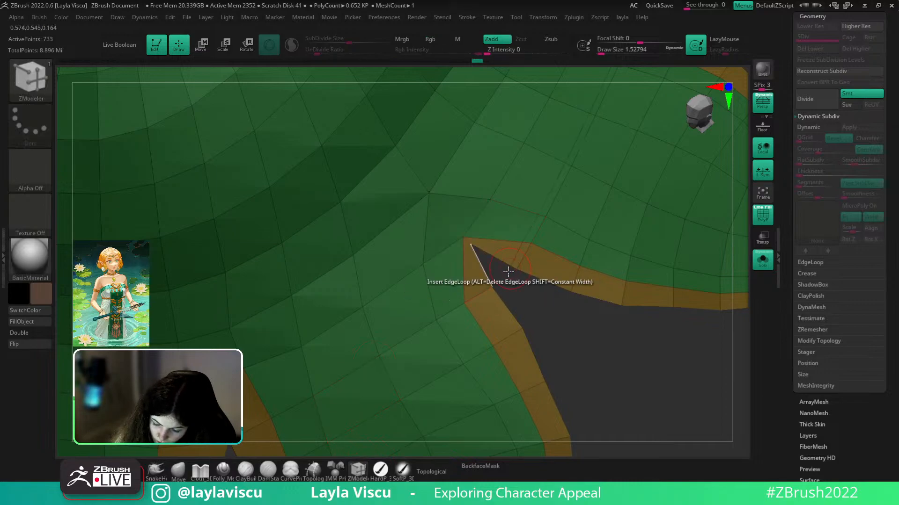
{"action": "key", "text": "ctrl+z"}
- Stitch another petal notch's points and check the cap with smoothing preview
{"action": "right_click_drag", "start_coordinate": [491, 287], "coordinate": [485, 235], "text": "ctrl"}
{"action": "left_click", "coordinate": [492, 288]}
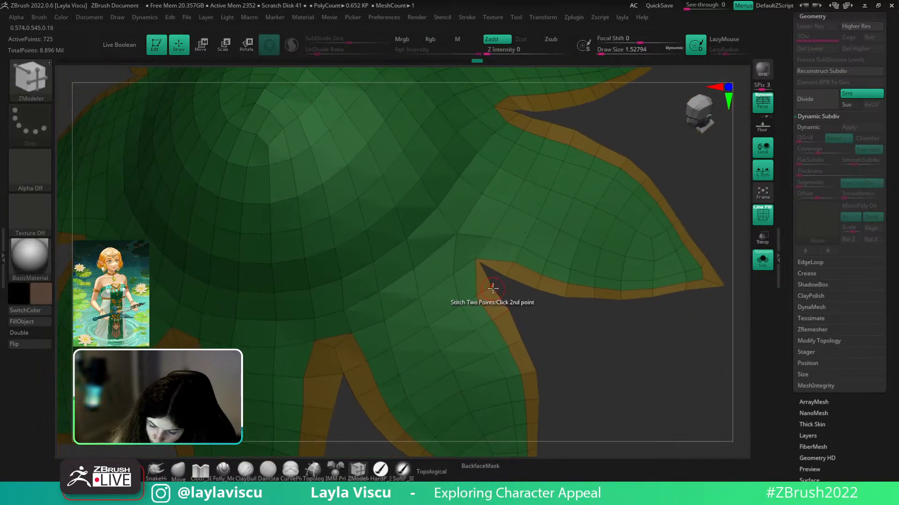
{"action": "left_click", "coordinate": [493, 286]}
{"action": "mouse_move", "coordinate": [518, 295]}
{"action": "left_mouse_down"}
{"action": "mouse_move", "coordinate": [532, 300]}
{"action": "mouse_move", "coordinate": [504, 301]}
{"action": "left_mouse_up"}
{"action": "right_click_drag", "start_coordinate": [531, 310], "coordinate": [538, 227], "text": "ctrl"}
{"action": "left_click_drag", "start_coordinate": [616, 245], "coordinate": [619, 257]}
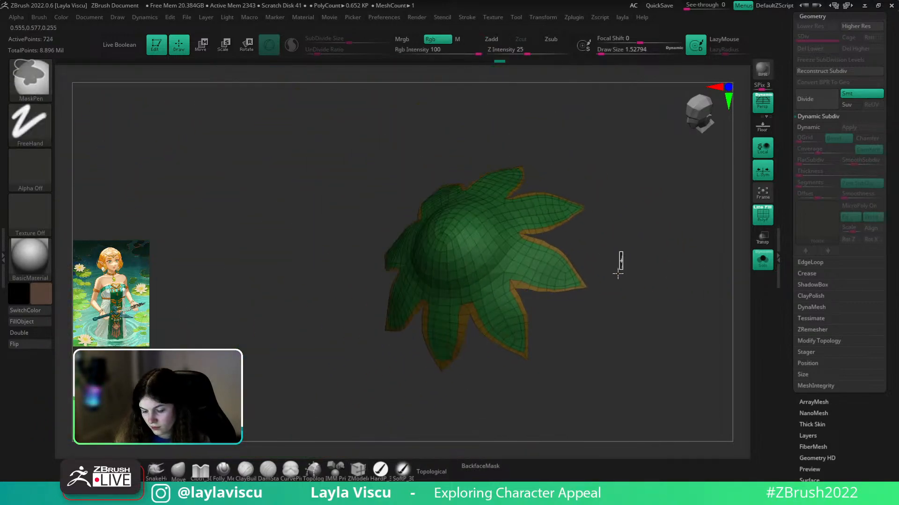
{"action": "key", "text": "shift+f"}
{"action": "key", "text": "d"}
{"action": "left_click_drag", "start_coordinate": [695, 234], "coordinate": [684, 249]}
{"action": "key", "text": "shift+f"}
{"action": "right_click_drag", "start_coordinate": [534, 229], "coordinate": [590, 307], "text": "ctrl"}
{"action": "key", "text": "shift+d"}
- Stitch the points at the next petal notch and frame the whole flower cap
{"action": "left_click", "coordinate": [524, 245]}
{"action": "key", "text": "ctrl+z"}
{"action": "key", "text": "shift+d"}
{"action": "left_click", "coordinate": [541, 251]}
{"action": "left_click", "coordinate": [541, 260]}
{"action": "right_click_drag", "start_coordinate": [550, 269], "coordinate": [620, 207], "text": "ctrl"}
{"action": "right_click_drag", "start_coordinate": [601, 260], "coordinate": [554, 264]}
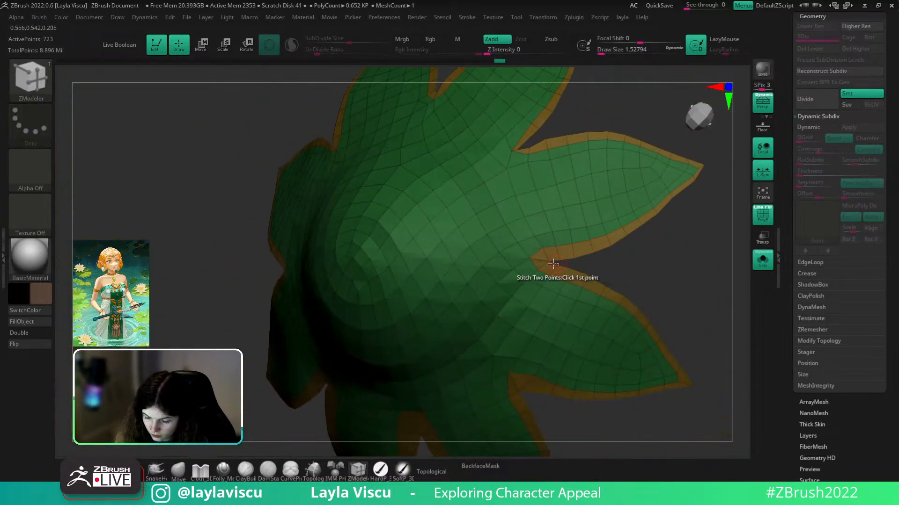
{"action": "key", "text": "f"}
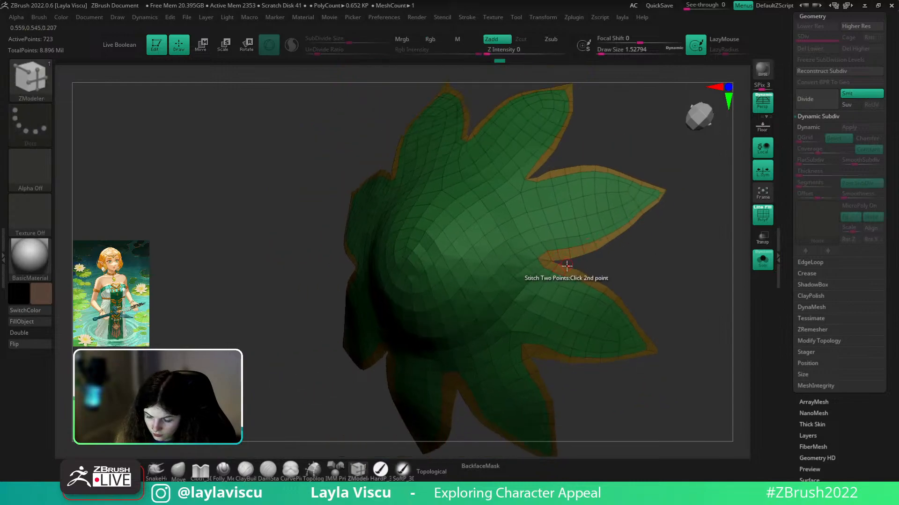
{"action": "mouse_move", "coordinate": [640, 245]}
{"action": "right_mouse_down"}
{"action": "mouse_move", "coordinate": [668, 246]}
{"action": "mouse_move", "coordinate": [664, 299]}
{"action": "mouse_move", "coordinate": [649, 278]}
{"action": "mouse_move", "coordinate": [584, 277]}
{"action": "right_mouse_up"}
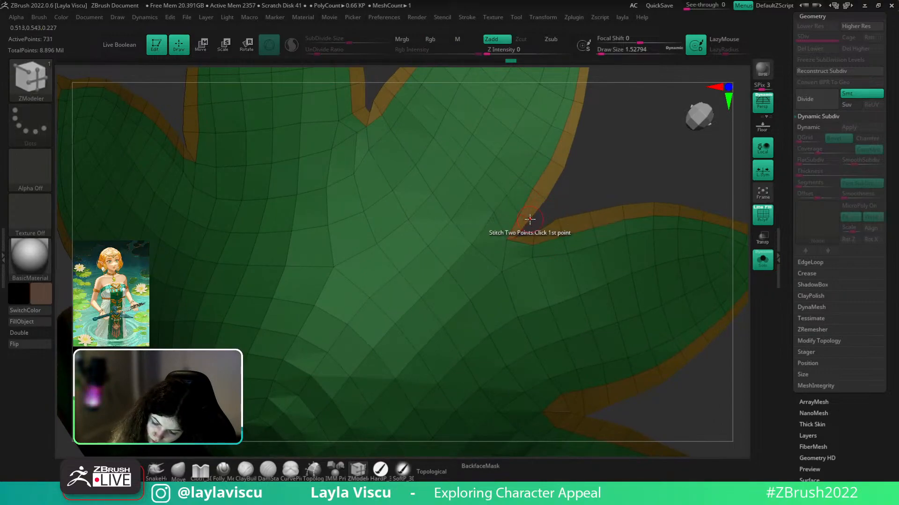
- Finish the pending stitch, undo the upper-notch stitch and add an edge loop along the petal
{"action": "left_click", "coordinate": [534, 233]}
{"action": "key", "text": "f"}
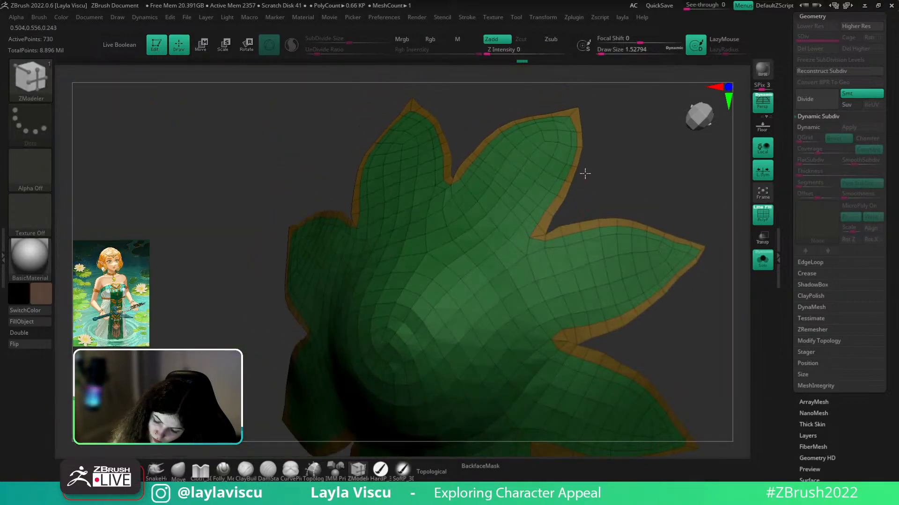
{"action": "right_click_drag", "start_coordinate": [586, 174], "coordinate": [588, 217]}
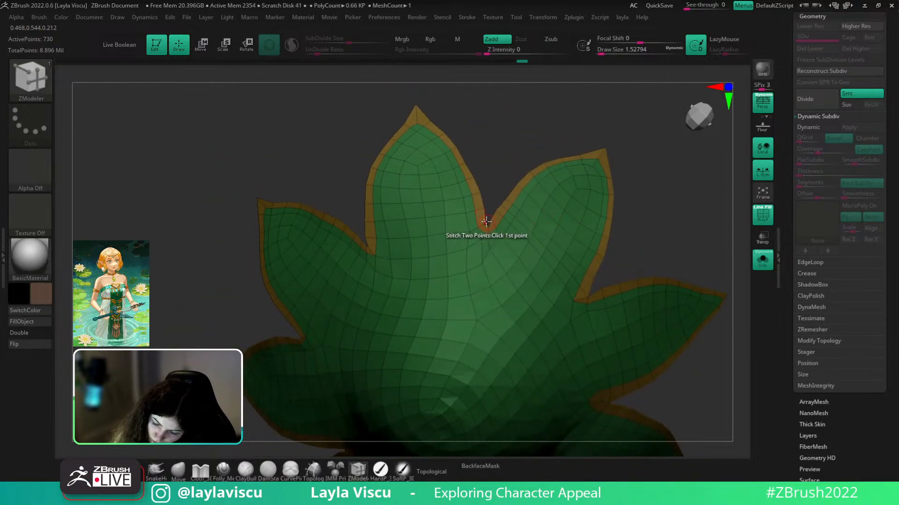
{"action": "right_click_drag", "start_coordinate": [503, 175], "coordinate": [585, 164], "text": "alt"}
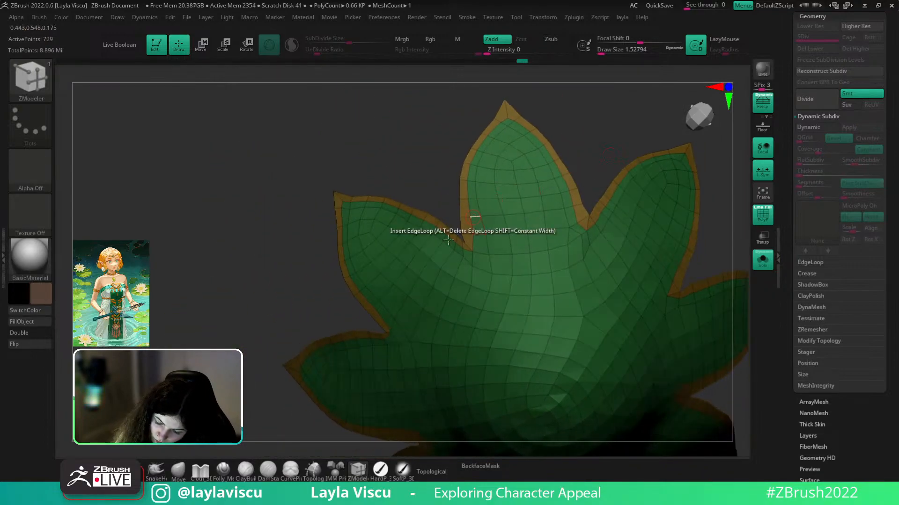
{"action": "right_click_drag", "start_coordinate": [459, 229], "coordinate": [568, 183], "text": "ctrl"}
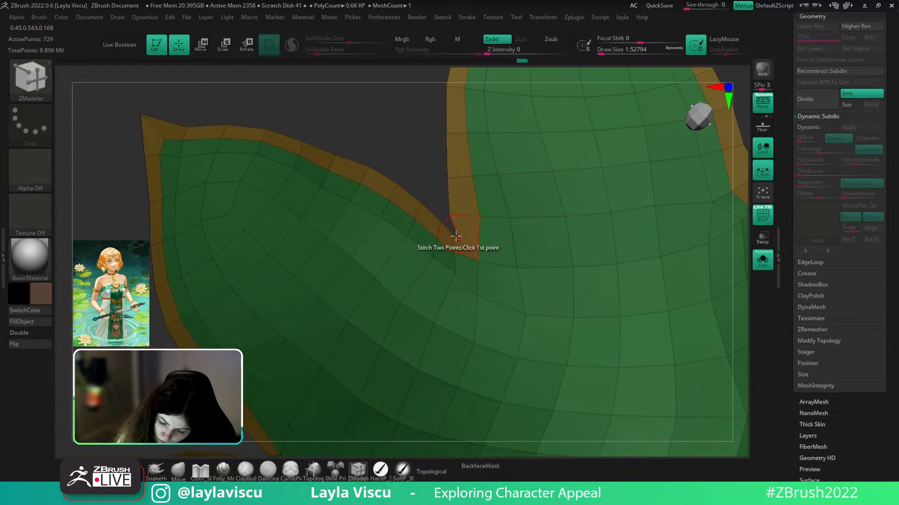
{"action": "right_click_drag", "start_coordinate": [467, 225], "coordinate": [452, 132], "text": "ctrl"}
{"action": "right_click_drag", "start_coordinate": [384, 299], "coordinate": [457, 367], "text": "ctrl"}
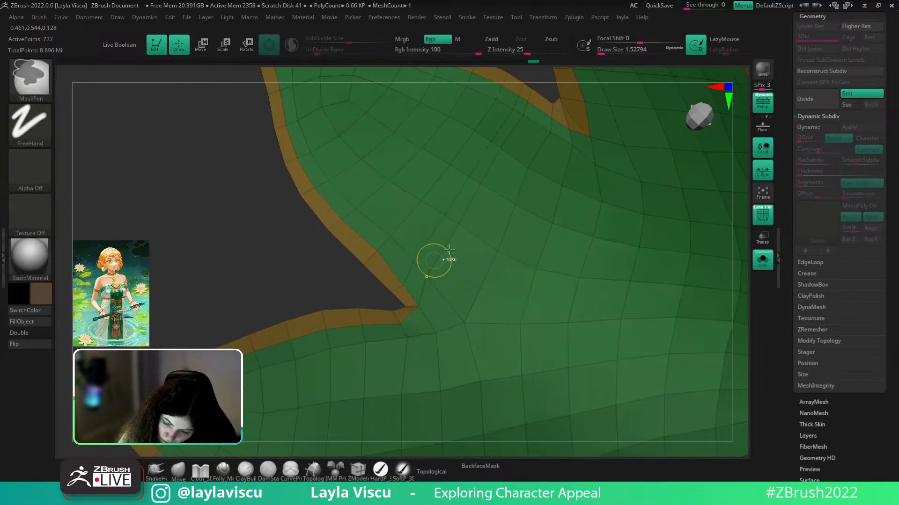
{"action": "key", "text": "ctrl+z"}
{"action": "left_click", "coordinate": [509, 106]}
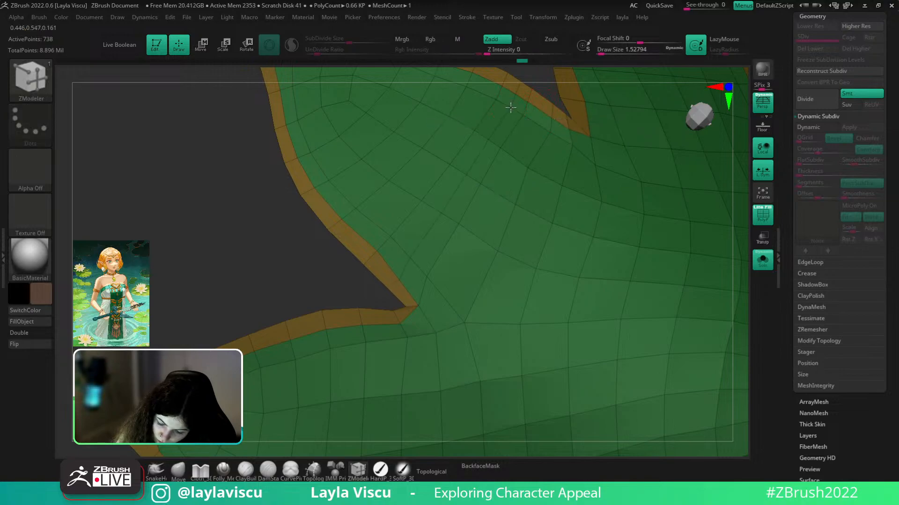
- Stitch the inner notch points to the notch corners at two more petal notches
{"action": "left_click", "coordinate": [560, 97]}
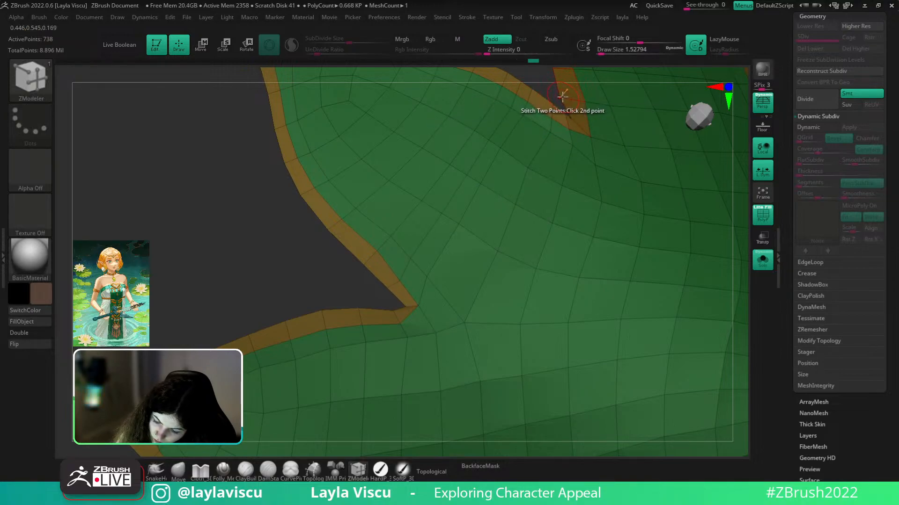
{"action": "key", "text": "ctrl+z"}
{"action": "left_click", "coordinate": [567, 115]}
{"action": "left_click", "coordinate": [561, 97]}
{"action": "right_click_drag", "start_coordinate": [594, 138], "coordinate": [550, 144], "text": "ctrl"}
{"action": "left_click", "coordinate": [559, 163]}
{"action": "left_click", "coordinate": [560, 149]}
{"action": "right_click_drag", "start_coordinate": [590, 170], "coordinate": [573, 164], "text": "ctrl"}
- Switch back to the sculpting brush and reduce its size to about 12.91
{"action": "left_click", "coordinate": [183, 468]}
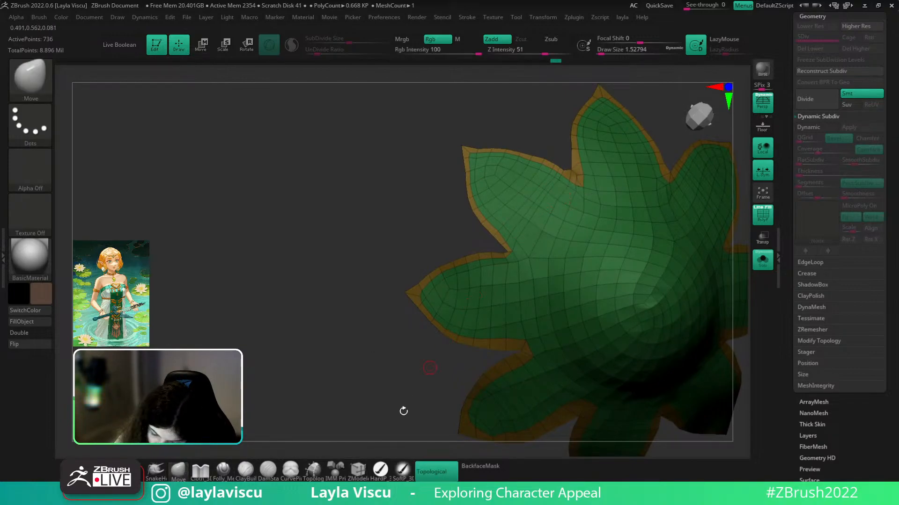
{"action": "left_click", "coordinate": [358, 470]}
{"action": "right_click_drag", "start_coordinate": [490, 247], "coordinate": [485, 295], "text": "ctrl"}
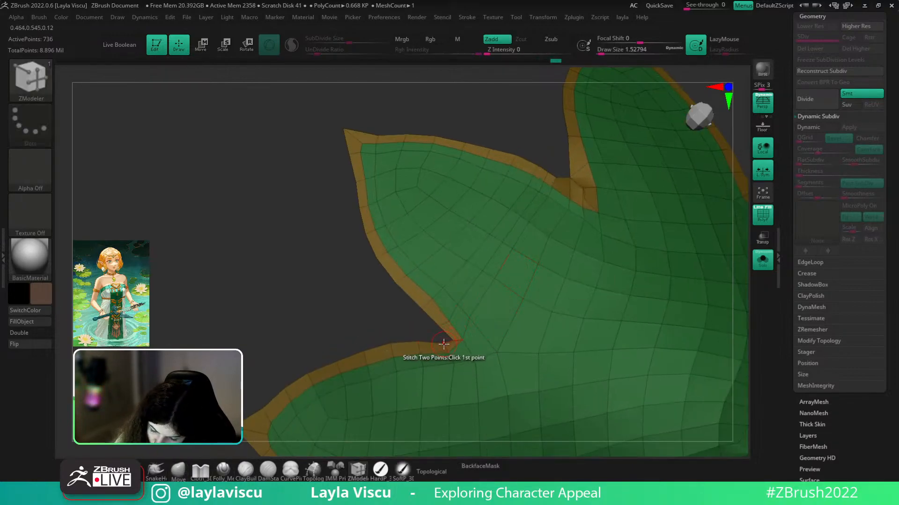
{"action": "right_click_drag", "start_coordinate": [440, 327], "coordinate": [425, 257], "text": "ctrl"}
{"action": "mouse_move", "coordinate": [482, 361]}
{"action": "right_mouse_down"}
{"action": "mouse_move", "coordinate": [561, 203]}
{"action": "mouse_move", "coordinate": [578, 194]}
{"action": "right_mouse_up"}
{"action": "key", "text": "s"}
{"action": "left_click_drag", "start_coordinate": [498, 323], "coordinate": [505, 323]}
- Lower the brush size to 1.53 and smooth the notch points inward
{"action": "left_click_drag", "start_coordinate": [491, 323], "coordinate": [495, 326], "text": "shift"}
{"action": "mouse_move", "coordinate": [495, 327]}
{"action": "right_mouse_down"}
{"action": "mouse_move", "coordinate": [596, 229]}
{"action": "mouse_move", "coordinate": [571, 397]}
{"action": "right_mouse_up"}
{"action": "right_click_drag", "start_coordinate": [505, 342], "coordinate": [557, 396], "text": "ctrl"}
{"action": "key", "text": "s"}
{"action": "left_click_drag", "start_coordinate": [499, 331], "coordinate": [491, 331]}
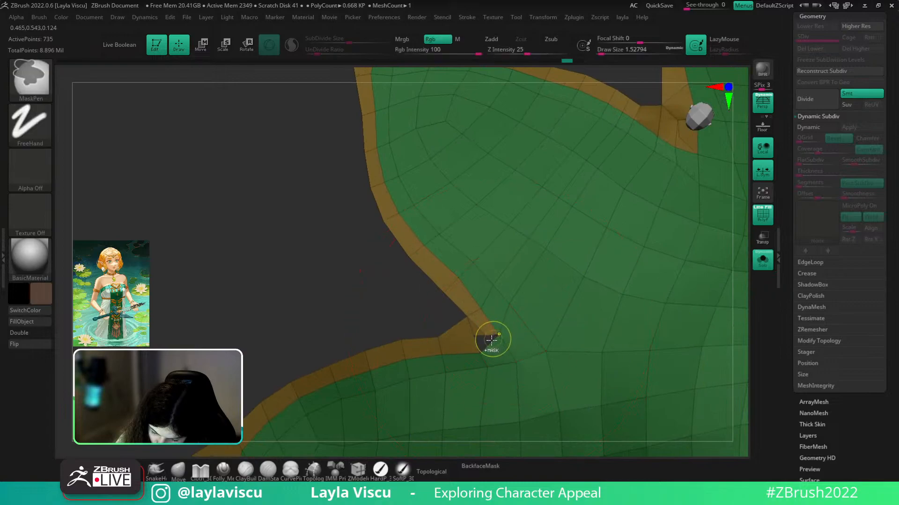
{"action": "key", "text": "ctrl+z"}
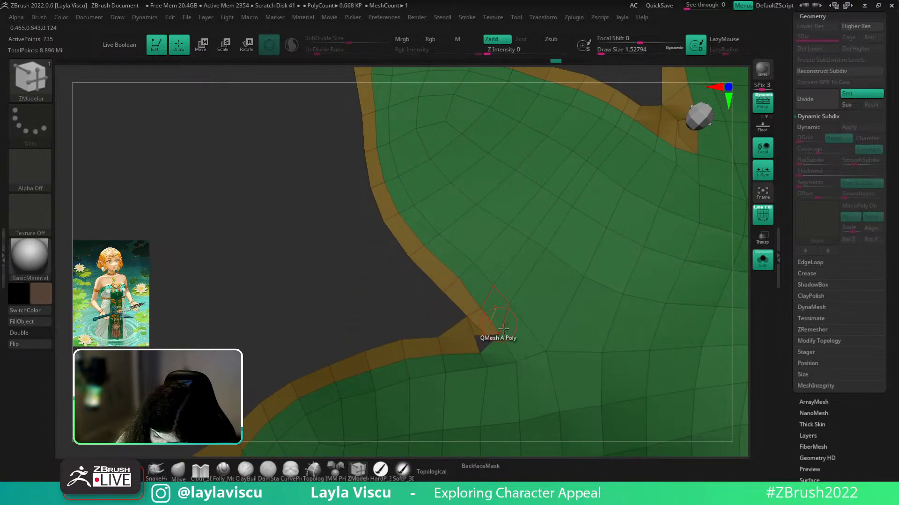
{"action": "left_click_drag", "start_coordinate": [485, 338], "coordinate": [491, 343], "text": "shift"}
{"action": "right_click_drag", "start_coordinate": [491, 343], "coordinate": [500, 321]}
- Invert the mask to free the notch, apply Polish By Groups, then clear the mask
{"action": "key", "text": "ctrl"}
{"action": "left_click", "coordinate": [815, 492]}
{"action": "left_click", "coordinate": [407, 302], "text": "ctrl"}
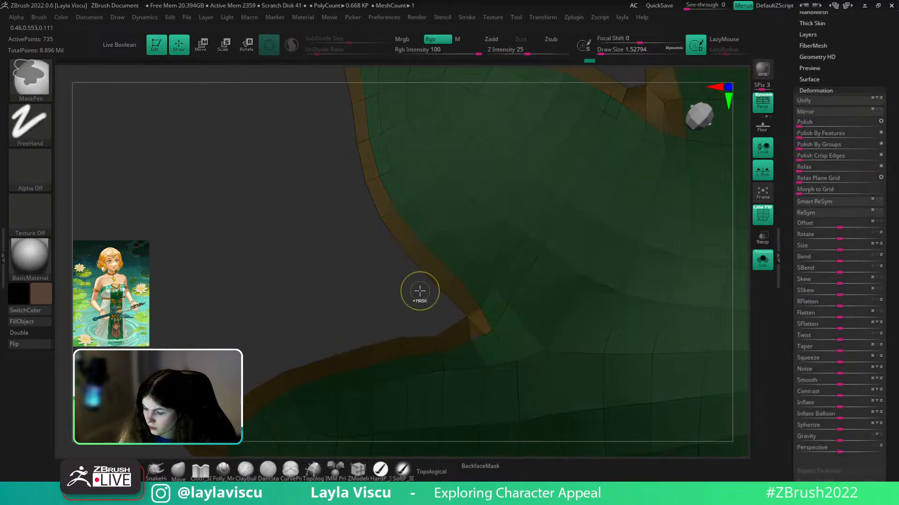
{"action": "left_click", "coordinate": [816, 148]}
{"action": "left_click_drag", "start_coordinate": [421, 321], "coordinate": [412, 309], "text": "ctrl"}
{"action": "right_click_drag", "start_coordinate": [412, 304], "coordinate": [499, 97], "text": "ctrl"}
{"action": "right_click_drag", "start_coordinate": [687, 369], "coordinate": [704, 305]}
{"action": "right_click_drag", "start_coordinate": [543, 358], "coordinate": [555, 416], "text": "ctrl"}
{"action": "key", "text": "space"}
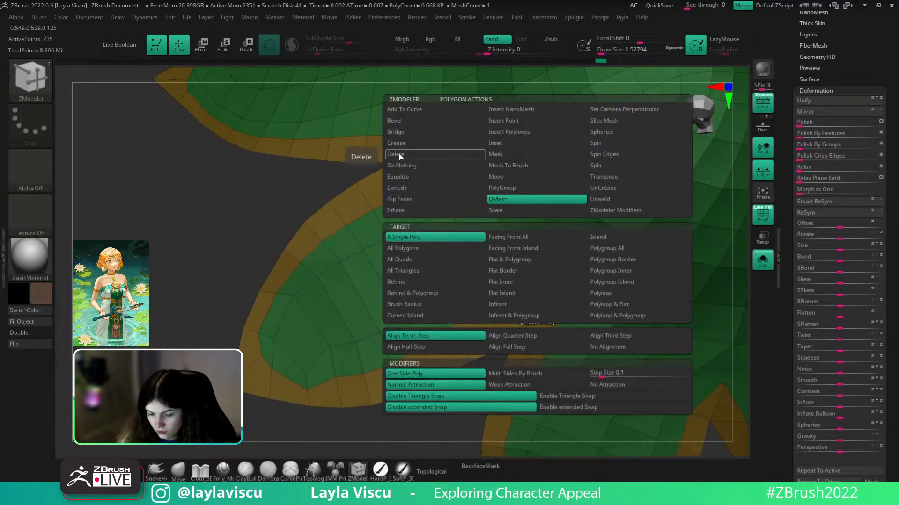
- Delete the stray triangle at the leaf notch and stitch two vertices to close the gap
{"action": "left_click", "coordinate": [398, 153]}
{"action": "left_click", "coordinate": [539, 306]}
{"action": "key", "text": "space"}
{"action": "left_click", "coordinate": [531, 315]}
{"action": "key", "text": "space"}
{"action": "left_click", "coordinate": [533, 294]}
{"action": "key", "text": "f"}
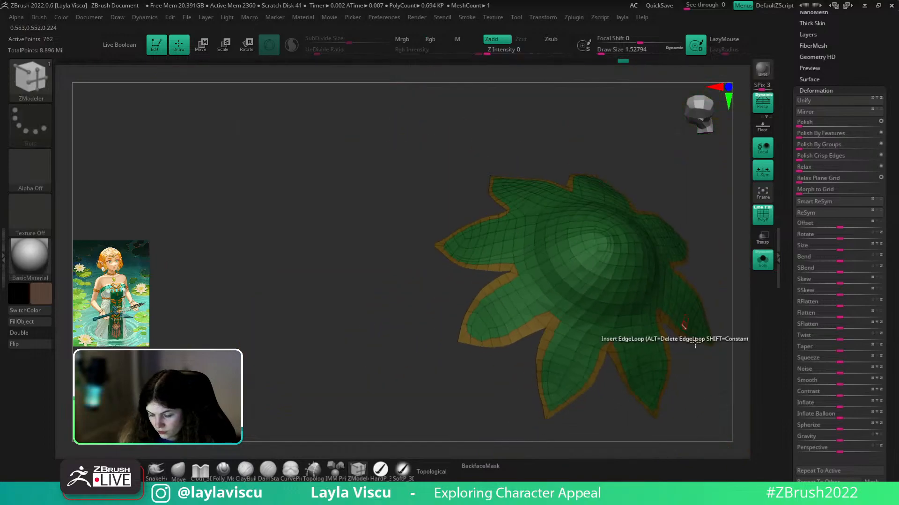
- Turn on Dynamic Subdiv for the leaf and turn Solo off to view the earring on the head
{"action": "left_click_drag", "start_coordinate": [831, 84], "coordinate": [829, 190]}
{"action": "left_click", "coordinate": [819, 95]}
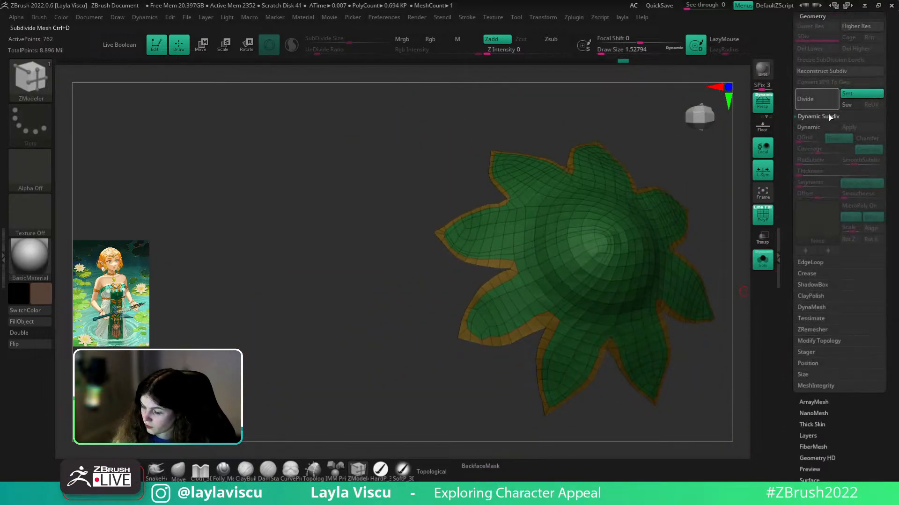
{"action": "left_click", "coordinate": [819, 127]}
{"action": "key", "text": "shift+f"}
{"action": "right_click_drag", "start_coordinate": [697, 276], "coordinate": [695, 305], "text": "ctrl"}
{"action": "key", "text": "shift+f"}
{"action": "key", "text": "shift+f"}
{"action": "key", "text": "s"}
{"action": "left_click_drag", "start_coordinate": [593, 288], "coordinate": [589, 288]}
{"action": "left_click_drag", "start_coordinate": [704, 249], "coordinate": [698, 347], "text": "shift"}
{"action": "left_click", "coordinate": [764, 266]}
{"action": "left_click_drag", "start_coordinate": [501, 404], "coordinate": [697, 384]}
{"action": "key", "text": "shift+f"}
{"action": "key", "text": "shift+d"}
- Solo the leaf cap, turn Dynamic Subdiv on, and hide PolyFrame to judge the smoothed surface
{"action": "left_click_drag", "start_coordinate": [655, 316], "coordinate": [730, 305], "text": "alt"}
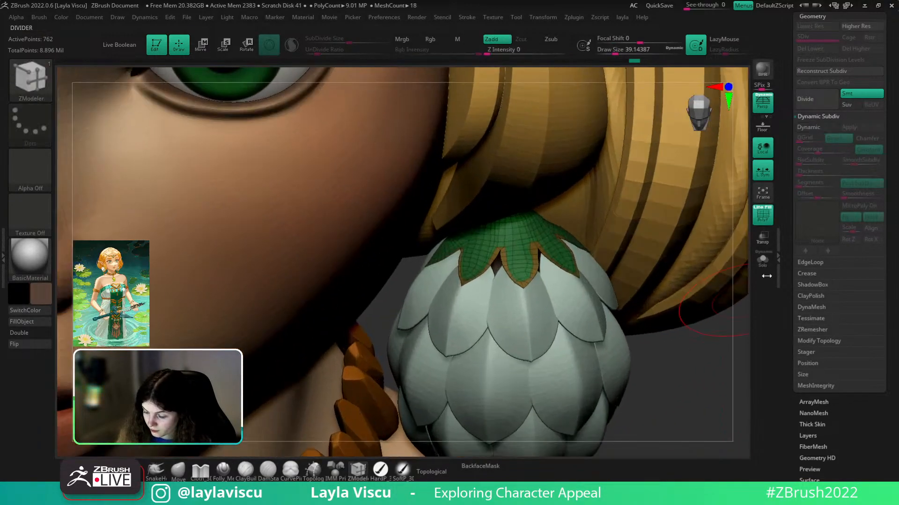
{"action": "left_click", "coordinate": [764, 264]}
{"action": "left_click_drag", "start_coordinate": [577, 277], "coordinate": [666, 230], "text": "alt"}
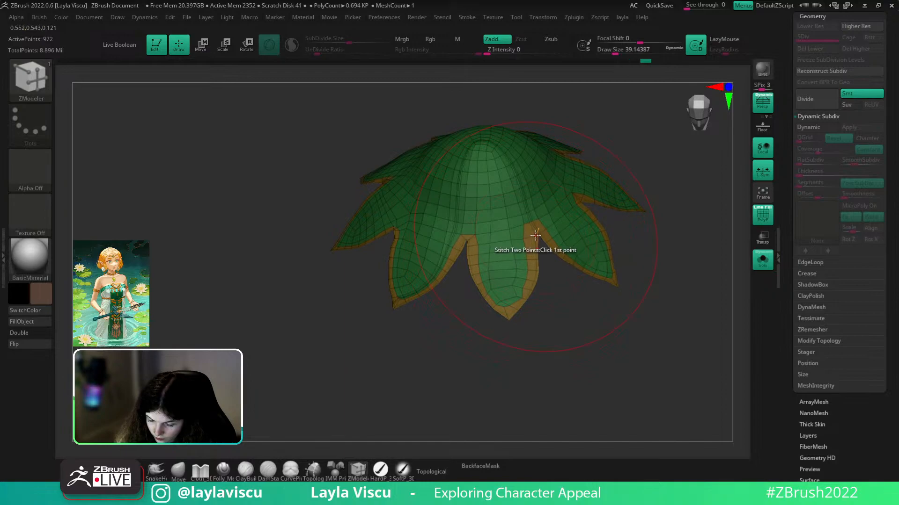
{"action": "right_click_drag", "start_coordinate": [672, 257], "coordinate": [680, 215], "text": "ctrl"}
{"action": "left_click", "coordinate": [820, 129]}
{"action": "mouse_move", "coordinate": [702, 195]}
{"action": "left_mouse_down"}
{"action": "mouse_move", "coordinate": [695, 218]}
{"action": "mouse_move", "coordinate": [648, 248]}
{"action": "mouse_move", "coordinate": [672, 227]}
{"action": "left_mouse_up"}
{"action": "key", "text": "shift+f"}
- Bring back the full character and orbit around the earring bud with the cap's wireframe showing
{"action": "left_click", "coordinate": [762, 260]}
{"action": "right_click_drag", "start_coordinate": [708, 407], "coordinate": [712, 354], "text": "ctrl"}
{"action": "left_click_drag", "start_coordinate": [712, 354], "coordinate": [718, 341]}
{"action": "right_click_drag", "start_coordinate": [718, 341], "coordinate": [708, 267], "text": "ctrl"}
{"action": "left_click_drag", "start_coordinate": [708, 267], "coordinate": [695, 256], "text": "shift"}
{"action": "right_click_drag", "start_coordinate": [695, 256], "coordinate": [675, 246], "text": "ctrl"}
{"action": "right_click_drag", "start_coordinate": [620, 242], "coordinate": [708, 348], "text": "ctrl"}
{"action": "left_click_drag", "start_coordinate": [708, 348], "coordinate": [704, 365]}
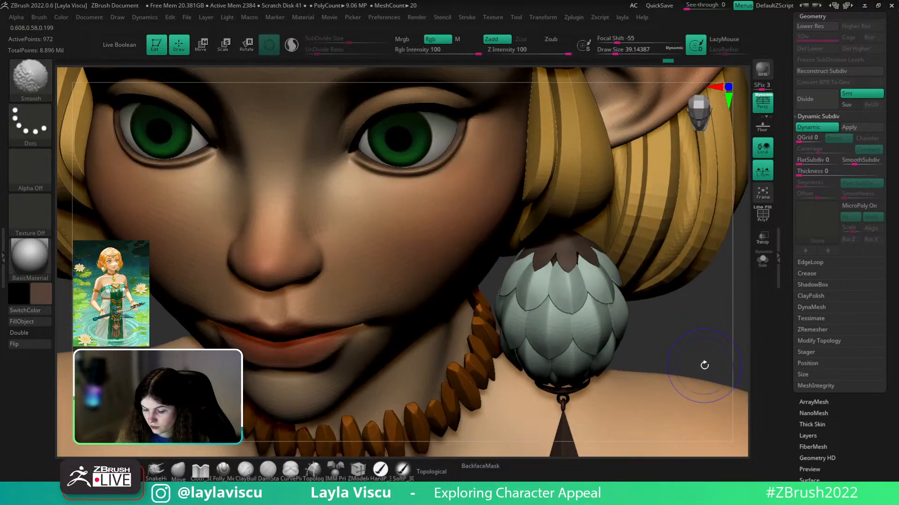
{"action": "key", "text": "shift+f"}
{"action": "mouse_move", "coordinate": [708, 340]}
{"action": "right_mouse_down", "text": "ctrl"}
{"action": "mouse_move", "coordinate": [698, 327]}
{"action": "mouse_move", "coordinate": [700, 340]}
{"action": "right_mouse_up", "text": "ctrl"}
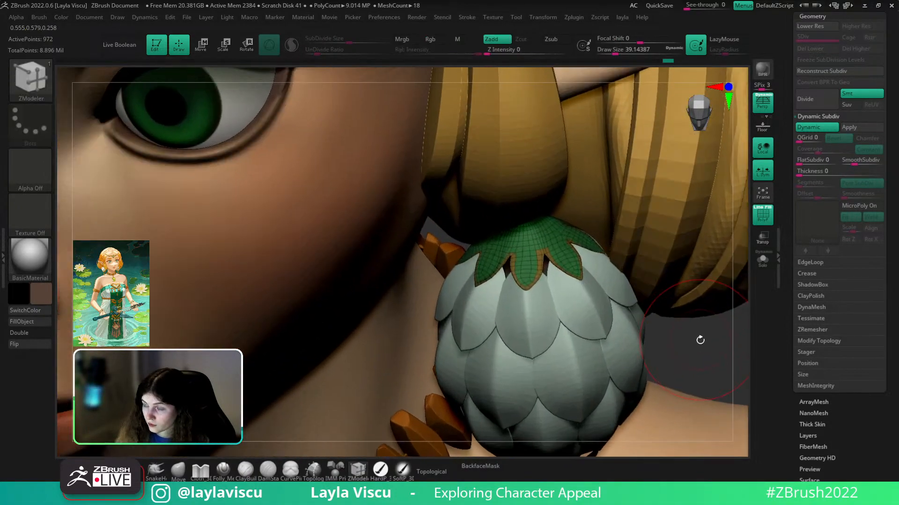
{"action": "left_click_drag", "start_coordinate": [703, 333], "coordinate": [702, 323]}
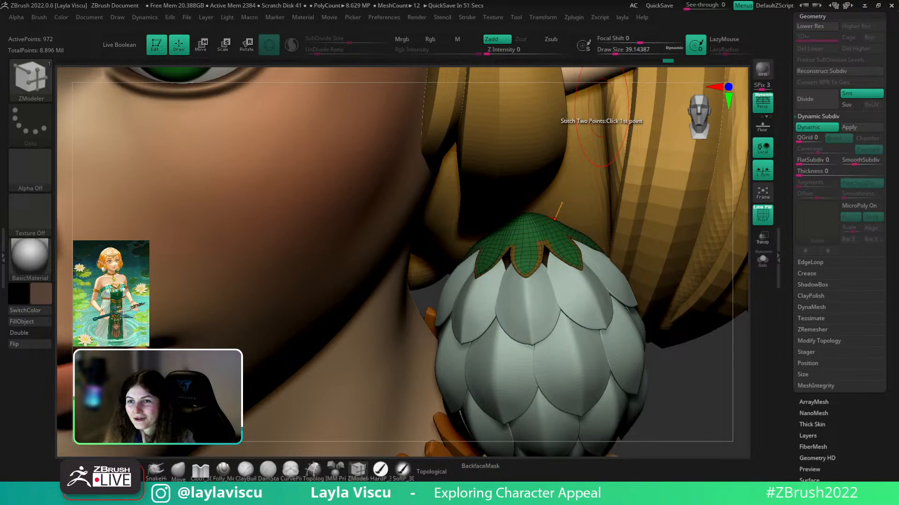
{"action": "left_click_drag", "start_coordinate": [655, 397], "coordinate": [343, 443], "text": "alt"}
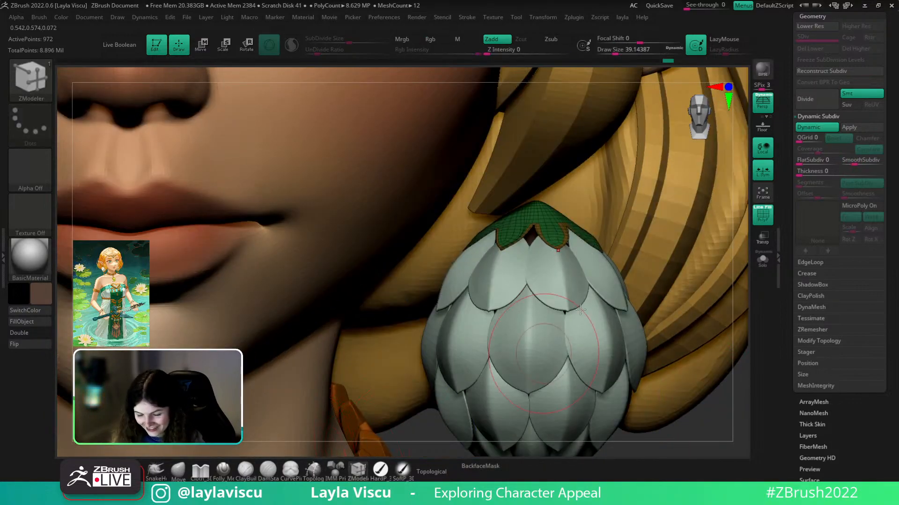
{"action": "right_click_drag", "start_coordinate": [565, 332], "coordinate": [557, 382], "text": "ctrl"}
- Extrude all of the leaf cap's polygons with ZModeler to give it thickness
{"action": "key", "text": "space"}
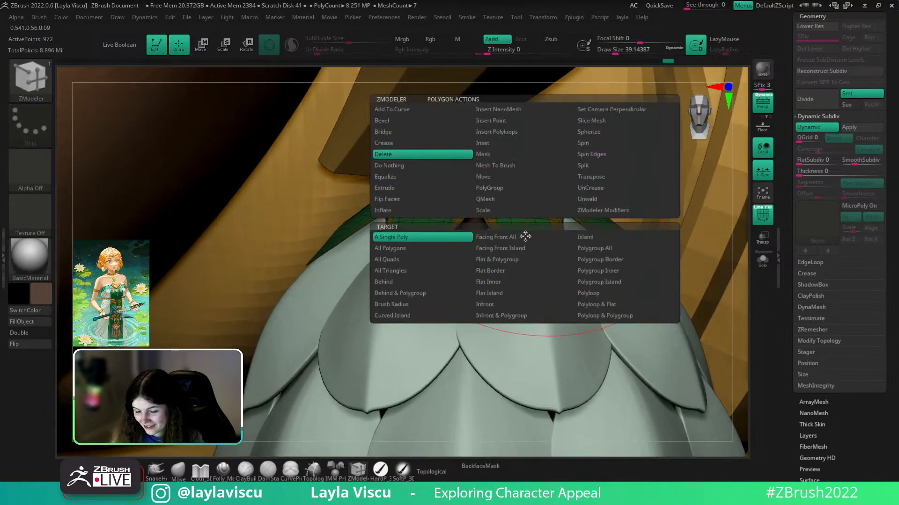
{"action": "left_click", "coordinate": [390, 248]}
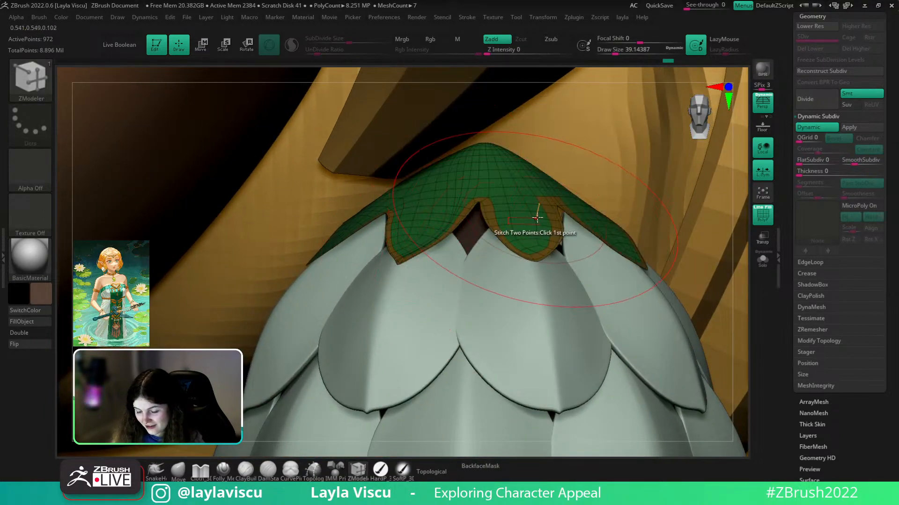
{"action": "left_click_drag", "start_coordinate": [520, 235], "coordinate": [560, 238]}
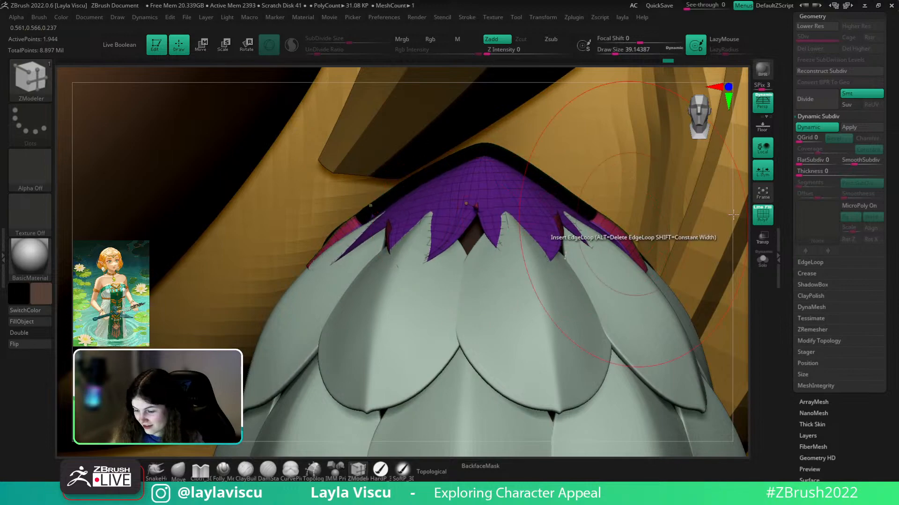
- Flip the cap's normals and switch to the Move brush, viewing the whole head
{"action": "left_click", "coordinate": [812, 492]}
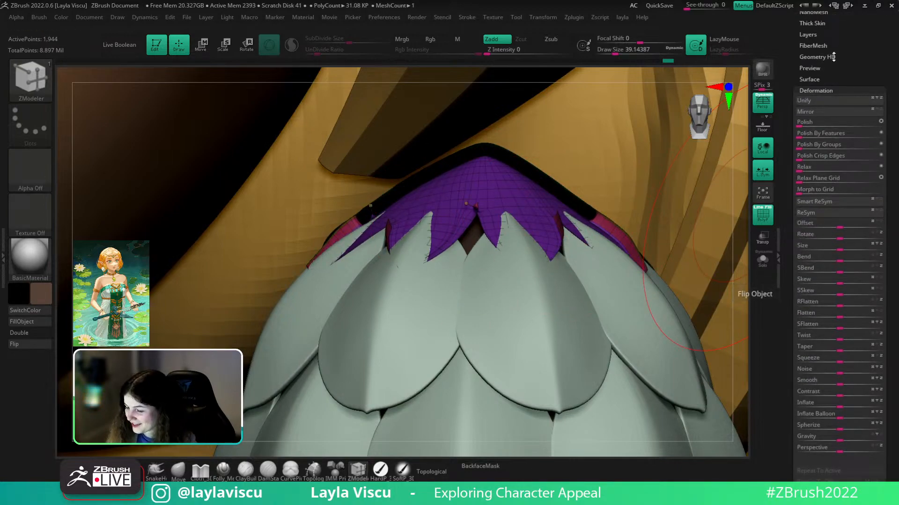
{"action": "left_click", "coordinate": [38, 345]}
{"action": "right_click_drag", "start_coordinate": [447, 346], "coordinate": [328, 261], "text": "ctrl"}
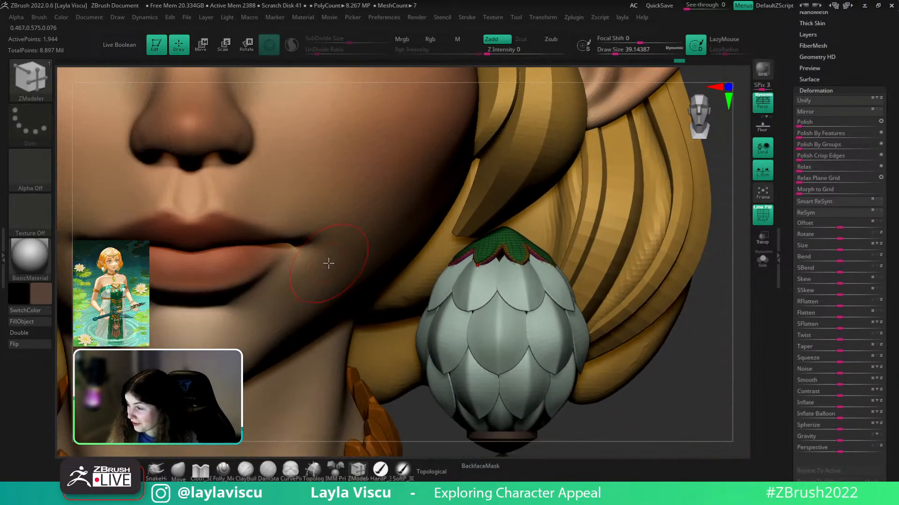
{"action": "left_click", "coordinate": [175, 477]}
{"action": "key", "text": "shift+f"}
{"action": "right_click_drag", "start_coordinate": [702, 312], "coordinate": [635, 305], "text": "ctrl"}
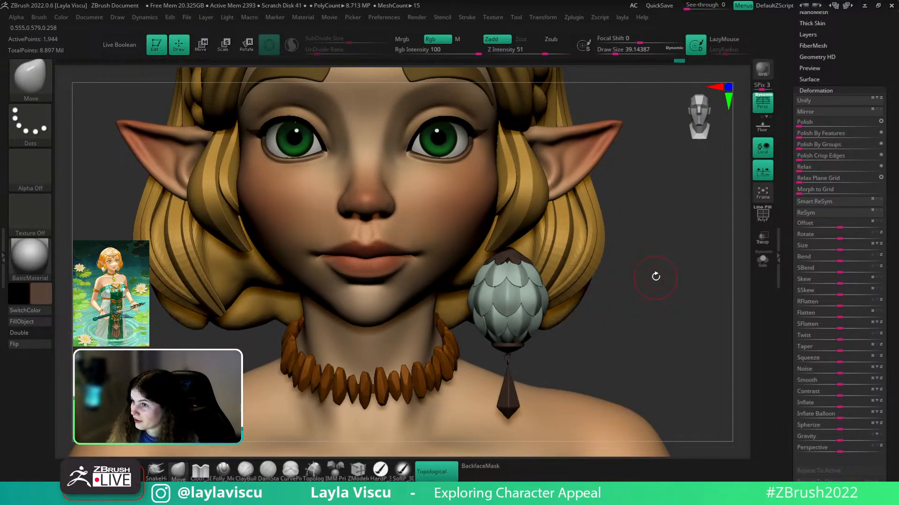
- Solo the thickened cap and reduce Draw Size to 20
{"action": "left_click", "coordinate": [762, 260]}
{"action": "mouse_move", "coordinate": [617, 270]}
{"action": "right_mouse_down", "text": "ctrl"}
{"action": "mouse_move", "coordinate": [576, 346]}
{"action": "mouse_move", "coordinate": [634, 257]}
{"action": "mouse_move", "coordinate": [618, 327]}
{"action": "mouse_move", "coordinate": [498, 277]}
{"action": "right_mouse_up", "text": "ctrl"}
{"action": "key", "text": "shift+f"}
{"action": "key", "text": "shift+f"}
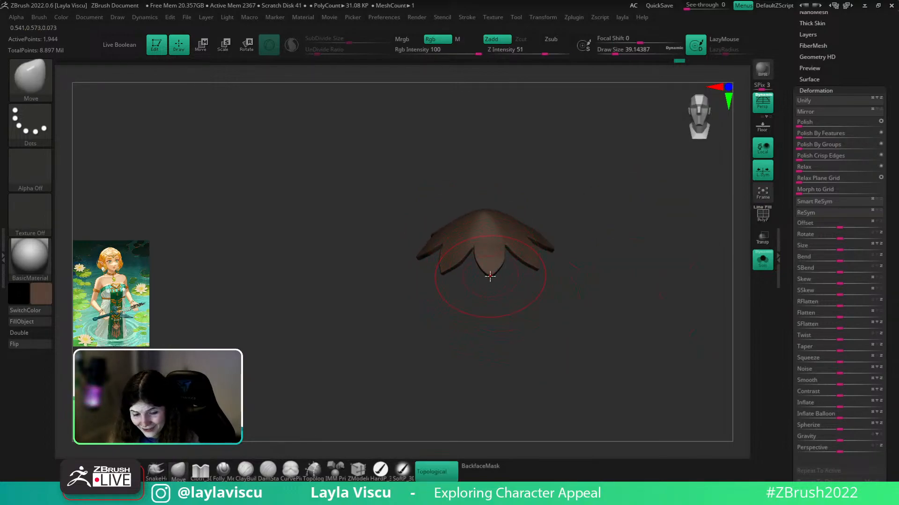
{"action": "key", "text": "s"}
{"action": "left_click_drag", "start_coordinate": [489, 276], "coordinate": [484, 276]}
{"action": "key", "text": "space"}
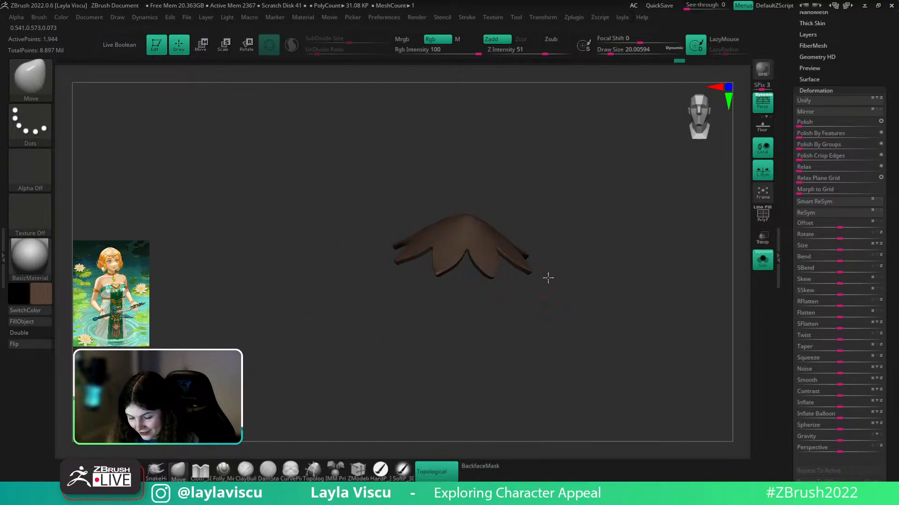
- Nudge the cap's edges and leaf notches against the earring top, then solo the cap again
{"action": "right_click_drag", "start_coordinate": [545, 281], "coordinate": [674, 282]}
{"action": "left_click", "coordinate": [763, 261]}
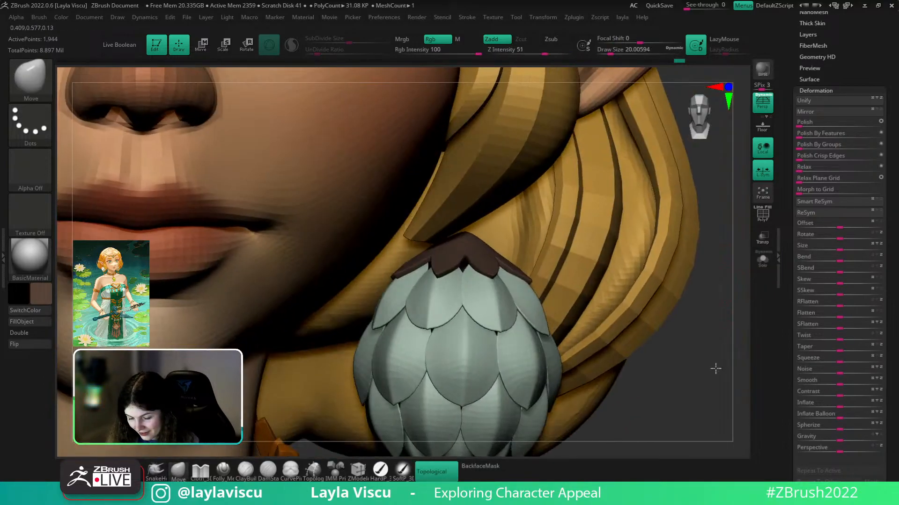
{"action": "left_click_drag", "start_coordinate": [494, 280], "coordinate": [492, 274]}
{"action": "mouse_move", "coordinate": [580, 304]}
{"action": "right_mouse_down", "text": "ctrl"}
{"action": "mouse_move", "coordinate": [603, 290]}
{"action": "mouse_move", "coordinate": [573, 298]}
{"action": "right_mouse_up", "text": "ctrl"}
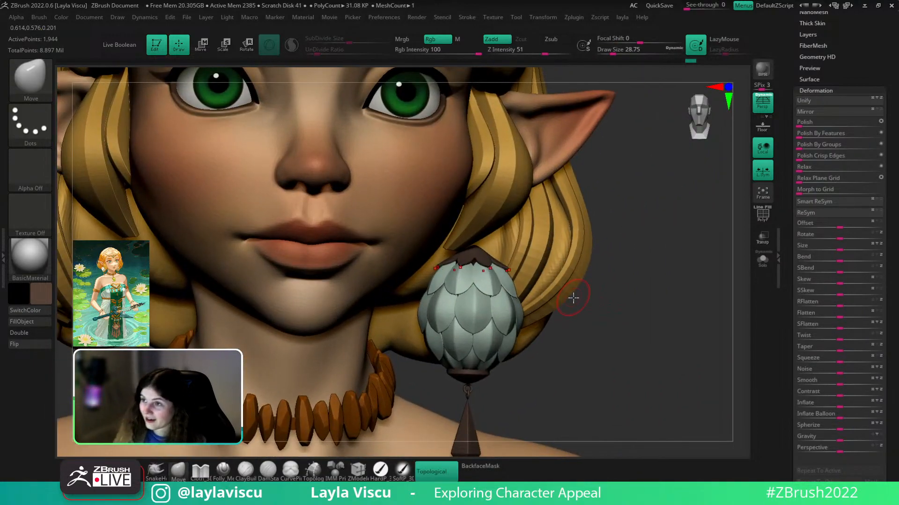
{"action": "right_click_drag", "start_coordinate": [690, 243], "coordinate": [679, 262]}
{"action": "right_click_drag", "start_coordinate": [606, 370], "coordinate": [673, 353], "text": "alt"}
{"action": "right_click_drag", "start_coordinate": [652, 285], "coordinate": [637, 303], "text": "ctrl"}
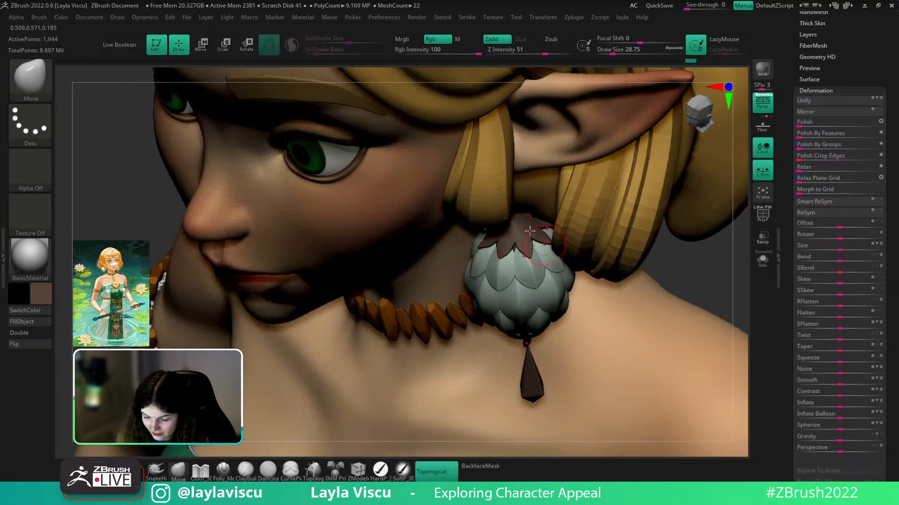
{"action": "mouse_move", "coordinate": [516, 245]}
{"action": "left_mouse_down"}
{"action": "mouse_move", "coordinate": [523, 242]}
{"action": "mouse_move", "coordinate": [516, 244]}
{"action": "left_mouse_up"}
{"action": "right_click_drag", "start_coordinate": [558, 254], "coordinate": [542, 187], "text": "ctrl"}
{"action": "right_click_drag", "start_coordinate": [716, 265], "coordinate": [691, 327], "text": "shift"}
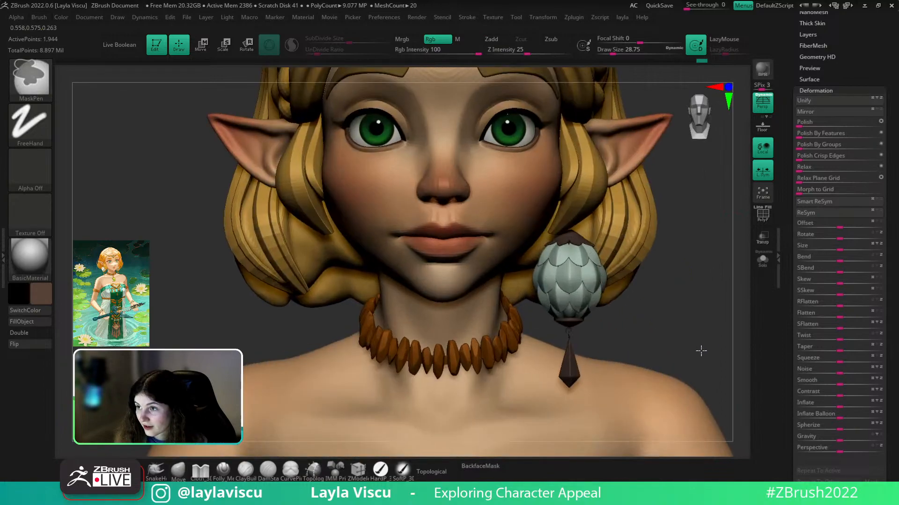
{"action": "left_click", "coordinate": [763, 259]}
- Raise a small Inflate bump at the flower cap's centre, undoing an oversized first attempt
{"action": "right_click_drag", "start_coordinate": [613, 251], "coordinate": [622, 272], "text": "ctrl"}
{"action": "right_click_drag", "start_coordinate": [622, 272], "coordinate": [666, 287]}
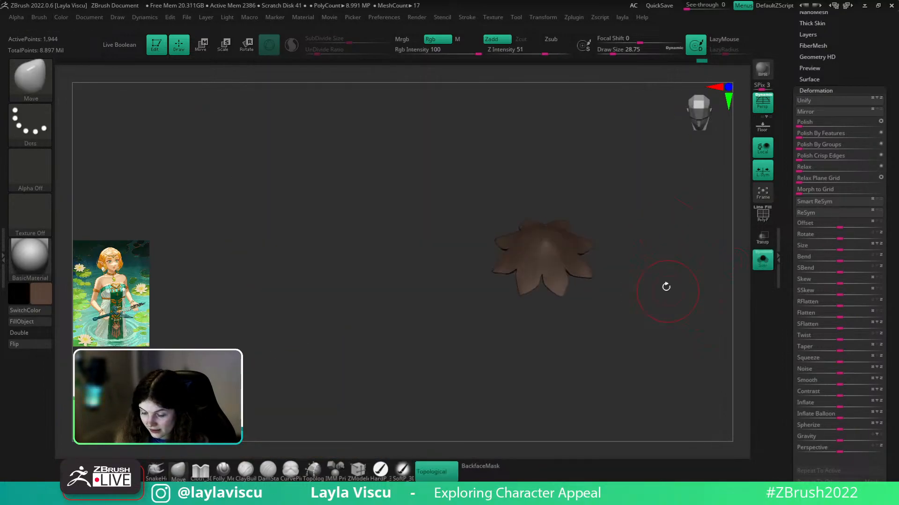
{"action": "key", "text": "shift+f"}
{"action": "key", "text": "b"}
{"action": "key", "text": "i"}
{"action": "key", "text": "n"}
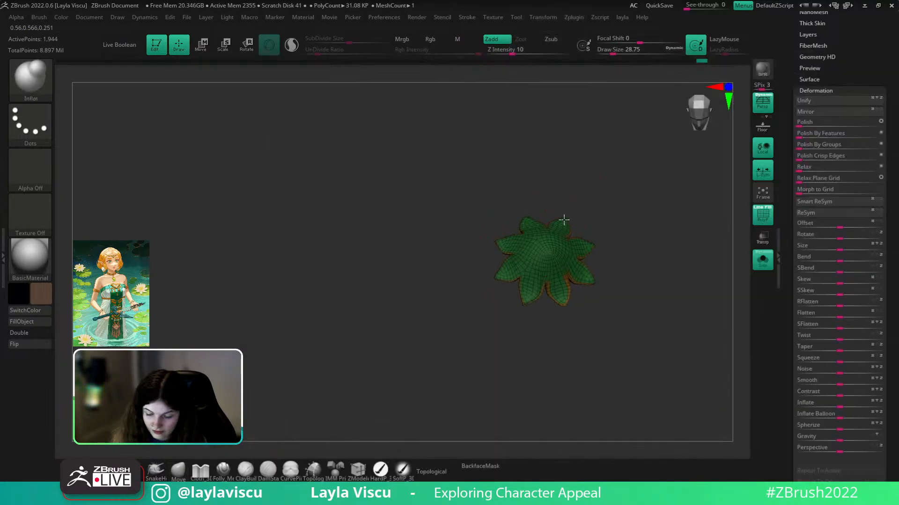
{"action": "left_click_drag", "start_coordinate": [544, 248], "coordinate": [547, 250]}
{"action": "key", "text": "ctrl+z"}
{"action": "key", "text": "shift+f"}
{"action": "mouse_move", "coordinate": [620, 217]}
{"action": "right_mouse_down"}
{"action": "mouse_move", "coordinate": [624, 190]}
{"action": "mouse_move", "coordinate": [637, 187]}
{"action": "right_mouse_up"}
- Turn Solo off and orbit the full character to a side view of the earring
{"action": "left_click", "coordinate": [763, 260]}
{"action": "right_click_drag", "start_coordinate": [720, 297], "coordinate": [679, 357], "text": "ctrl"}
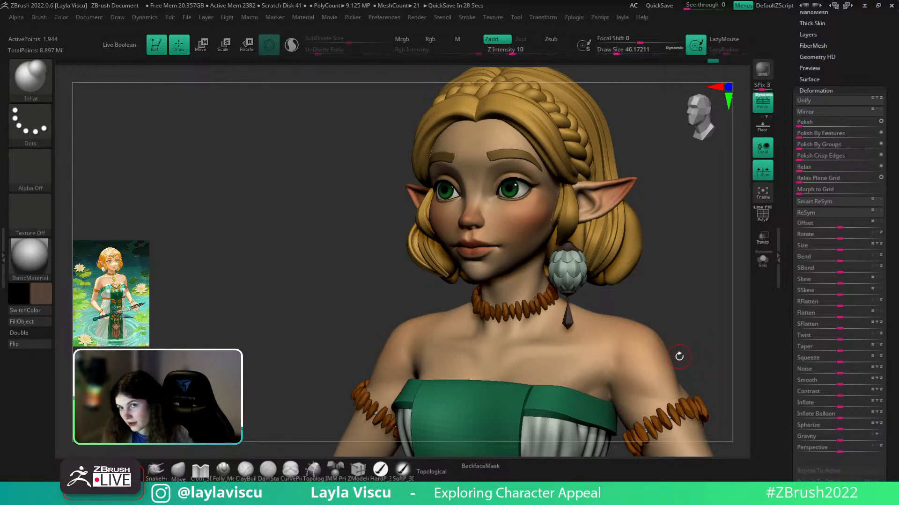
{"action": "mouse_move", "coordinate": [679, 357]}
{"action": "left_mouse_down"}
{"action": "mouse_move", "coordinate": [655, 290]}
{"action": "mouse_move", "coordinate": [680, 302]}
{"action": "mouse_move", "coordinate": [688, 322]}
{"action": "left_mouse_up"}
{"action": "key", "text": "ctrl"}
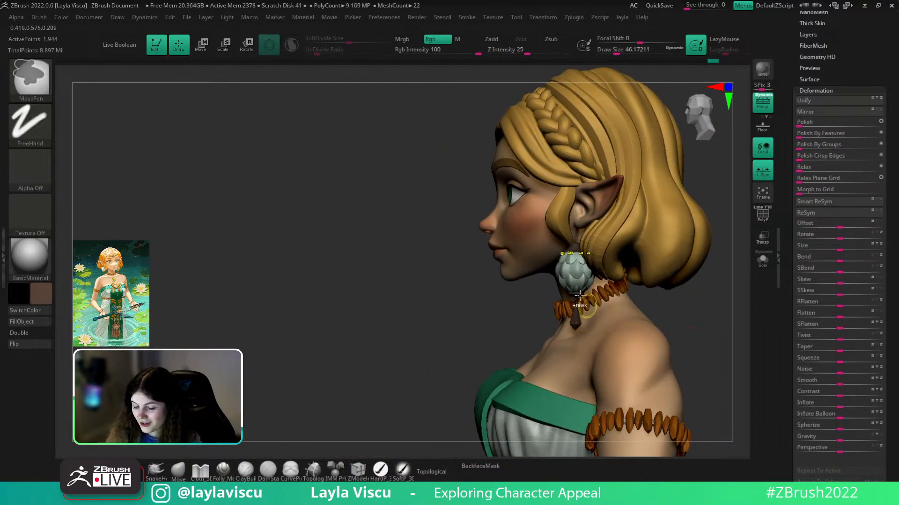
{"action": "right_click_drag", "start_coordinate": [583, 301], "coordinate": [627, 357], "text": "ctrl"}
{"action": "left_click_drag", "start_coordinate": [495, 392], "coordinate": [472, 311], "text": "alt"}
- With the Move brush, select the earring bud, inspect it in Solo, then return to a front view
{"action": "left_click", "coordinate": [177, 471]}
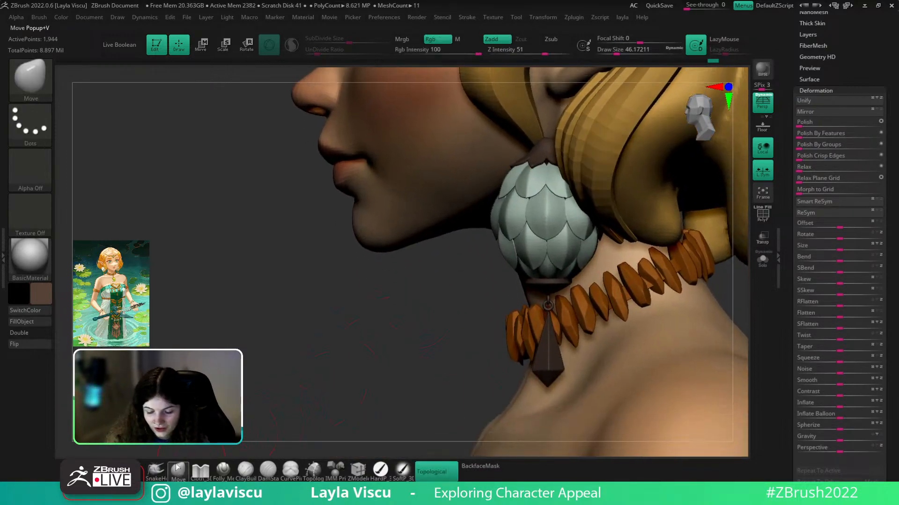
{"action": "left_click", "coordinate": [552, 217], "text": "alt"}
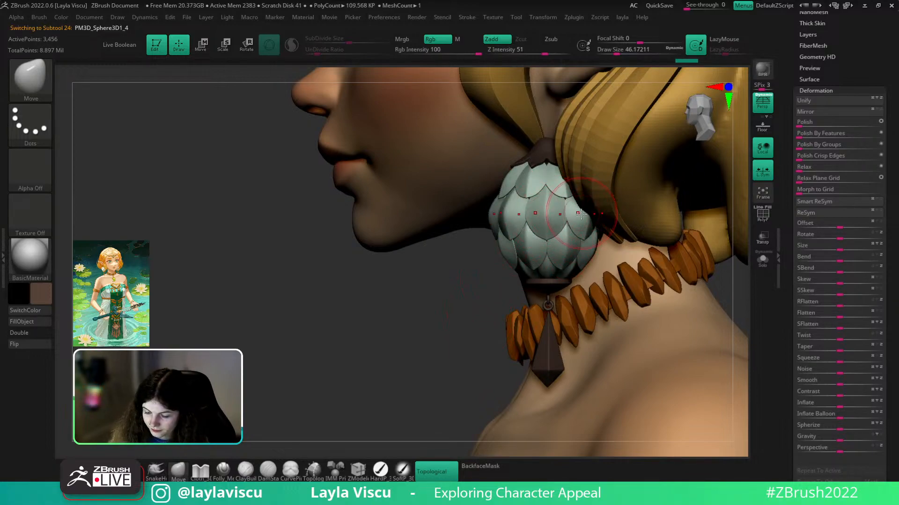
{"action": "left_click", "coordinate": [762, 260]}
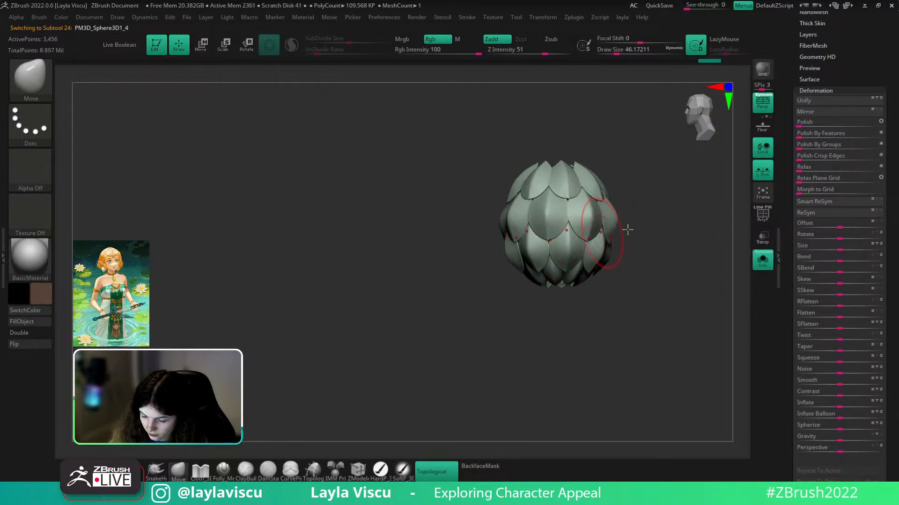
{"action": "left_click_drag", "start_coordinate": [629, 221], "coordinate": [630, 246]}
{"action": "mouse_move", "coordinate": [642, 192]}
{"action": "left_mouse_down"}
{"action": "mouse_move", "coordinate": [646, 148]}
{"action": "mouse_move", "coordinate": [585, 260]}
{"action": "left_mouse_up"}
{"action": "left_click", "coordinate": [763, 260]}
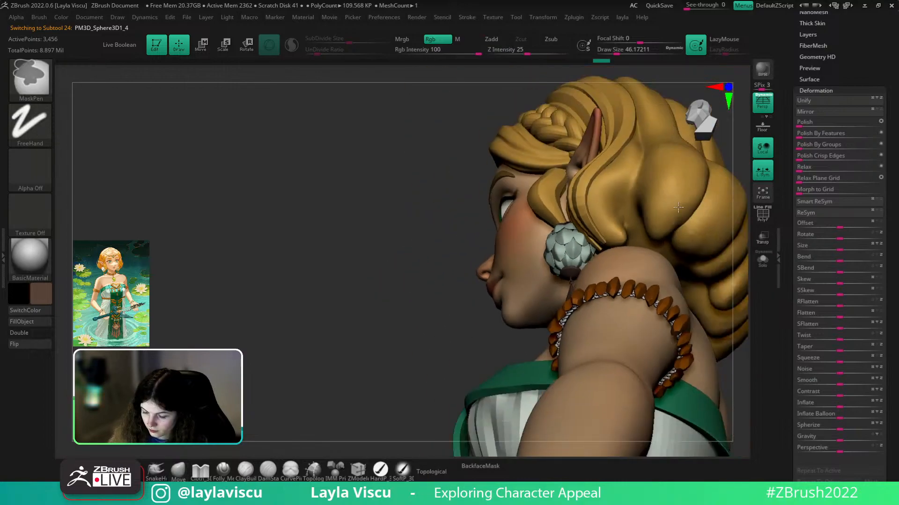
{"action": "right_click_drag", "start_coordinate": [574, 250], "coordinate": [619, 299]}
{"action": "right_click_drag", "start_coordinate": [619, 298], "coordinate": [659, 307], "text": "alt"}
{"action": "left_click_drag", "start_coordinate": [824, 15], "coordinate": [823, 69]}
- Open Geometry's ClayPolish and Dynamic Subdiv options and turn dynamic subdivision off to view the wireframe
{"action": "left_click", "coordinate": [822, 47]}
{"action": "left_click", "coordinate": [818, 116]}
{"action": "left_click", "coordinate": [811, 161]}
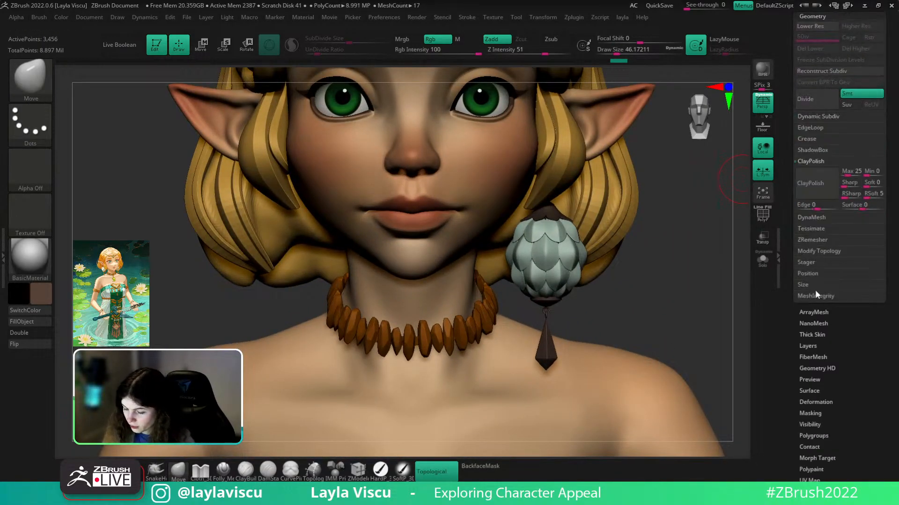
{"action": "mouse_move", "coordinate": [689, 321]}
{"action": "right_mouse_down", "text": "ctrl"}
{"action": "mouse_move", "coordinate": [686, 302]}
{"action": "mouse_move", "coordinate": [699, 365]}
{"action": "right_mouse_up", "text": "ctrl"}
{"action": "key", "text": "shift+f"}
{"action": "key", "text": "shift+d"}
{"action": "right_click_drag", "start_coordinate": [684, 298], "coordinate": [678, 310]}
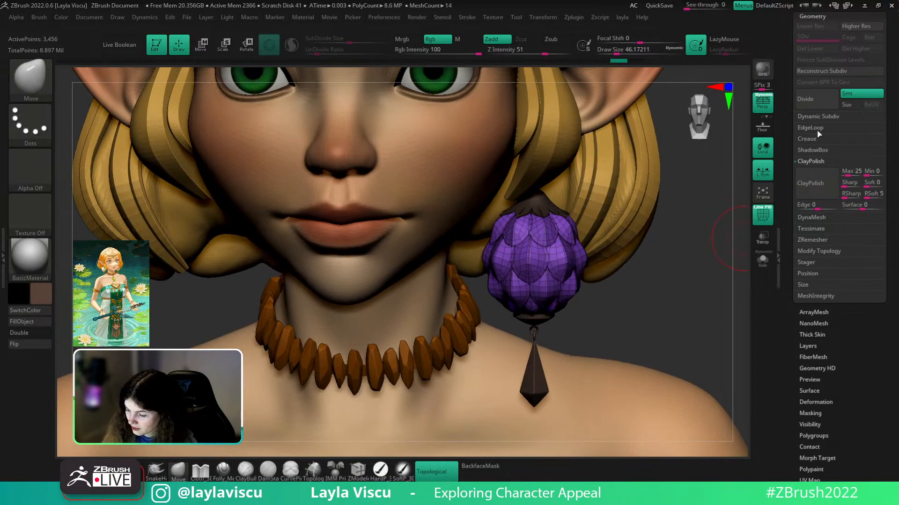
- Try EdgeLoop > GroupsLoops on the earring, then undo back to the original mesh
{"action": "left_click", "coordinate": [812, 128]}
{"action": "left_click", "coordinate": [833, 189]}
{"action": "left_click", "coordinate": [817, 116]}
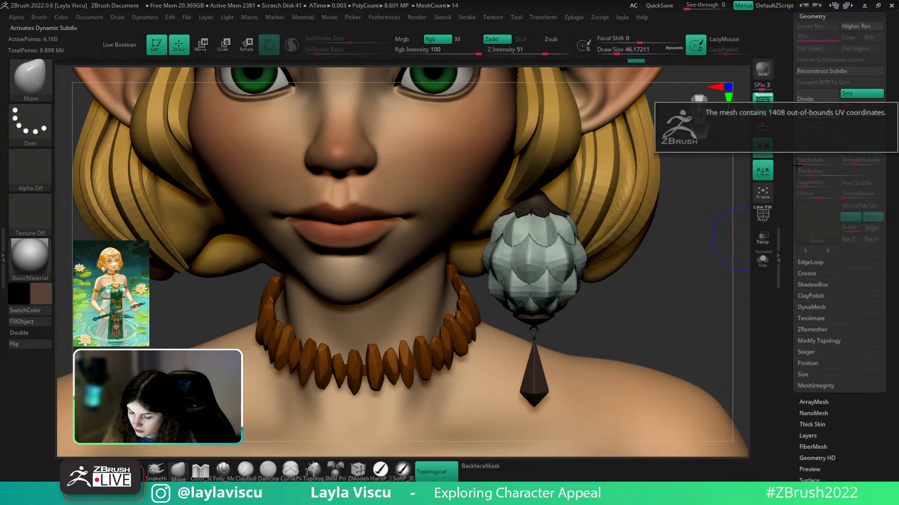
{"action": "key", "text": "shift+f"}
{"action": "key", "text": "shift+f"}
{"action": "key", "text": "ctrl+z"}
{"action": "key", "text": "ctrl+z"}
{"action": "key", "text": "shift+f"}
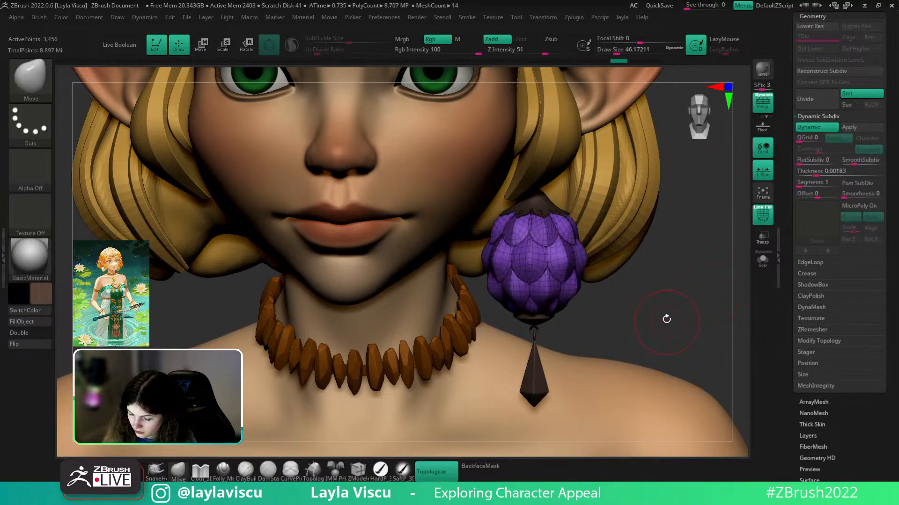
{"action": "right_click_drag", "start_coordinate": [667, 320], "coordinate": [682, 363], "text": "ctrl"}
{"action": "key", "text": "ctrl+z"}
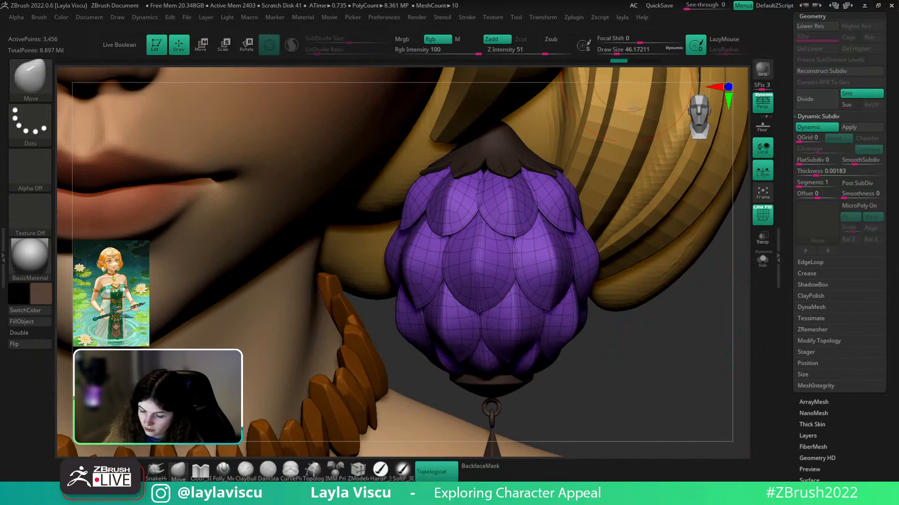
{"action": "key", "text": "shift+f"}
{"action": "mouse_move", "coordinate": [690, 303]}
{"action": "right_mouse_down", "text": "ctrl"}
{"action": "mouse_move", "coordinate": [674, 259]}
{"action": "mouse_move", "coordinate": [657, 304]}
{"action": "mouse_move", "coordinate": [649, 255]}
{"action": "mouse_move", "coordinate": [666, 265]}
{"action": "mouse_move", "coordinate": [622, 275]}
{"action": "mouse_move", "coordinate": [648, 277]}
{"action": "mouse_move", "coordinate": [651, 324]}
{"action": "mouse_move", "coordinate": [706, 293]}
{"action": "mouse_move", "coordinate": [718, 296]}
{"action": "mouse_move", "coordinate": [672, 359]}
{"action": "right_mouse_up", "text": "ctrl"}
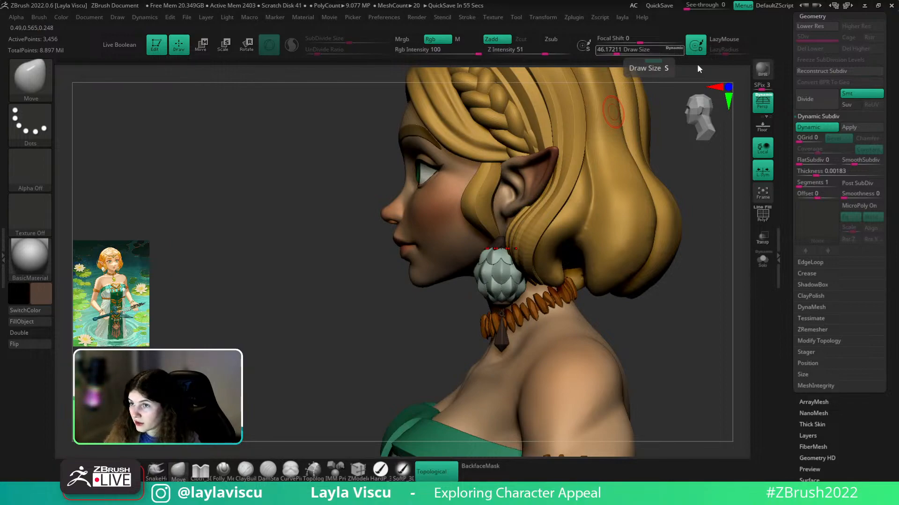
- Select the Extract2 hair subtool, solo it, and test then undo a Move stroke on a hair tip
{"action": "left_click", "coordinate": [559, 246], "text": "alt"}
{"action": "key", "text": "s"}
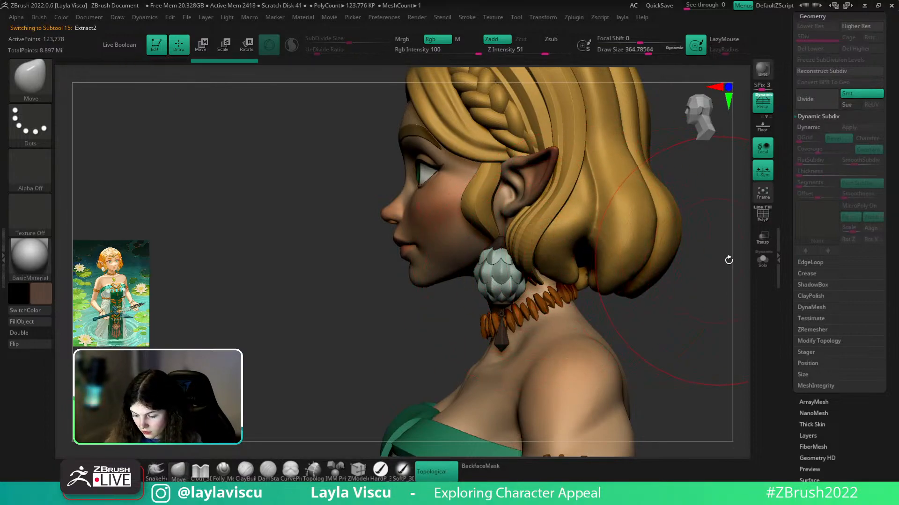
{"action": "left_click", "coordinate": [763, 259]}
{"action": "left_click_drag", "start_coordinate": [553, 276], "coordinate": [566, 261]}
{"action": "key", "text": "ctrl+z"}
{"action": "key", "text": "space"}
{"action": "left_click", "coordinate": [761, 260]}
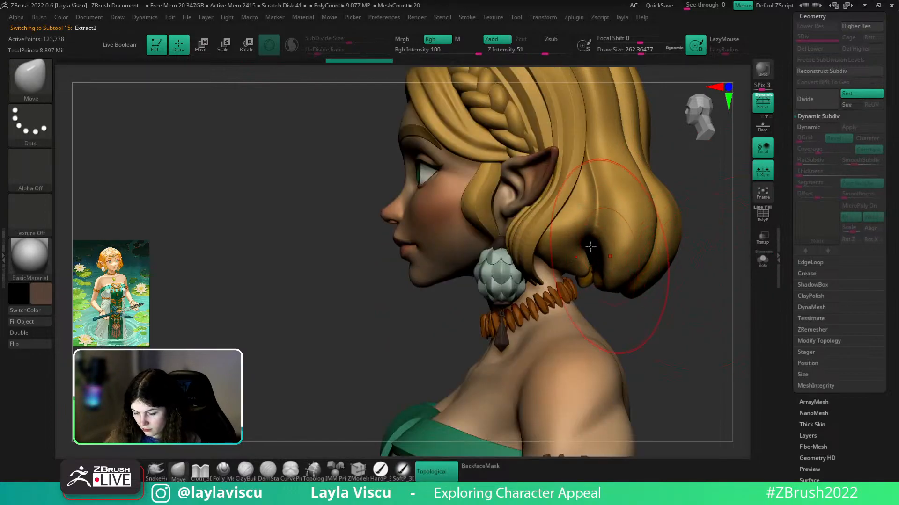
- Click through Extract1 and Extract2, reselect the earring subtool, and open the Subtool palette
{"action": "left_click", "coordinate": [528, 242], "text": "alt"}
{"action": "left_click_drag", "start_coordinate": [708, 278], "coordinate": [657, 318]}
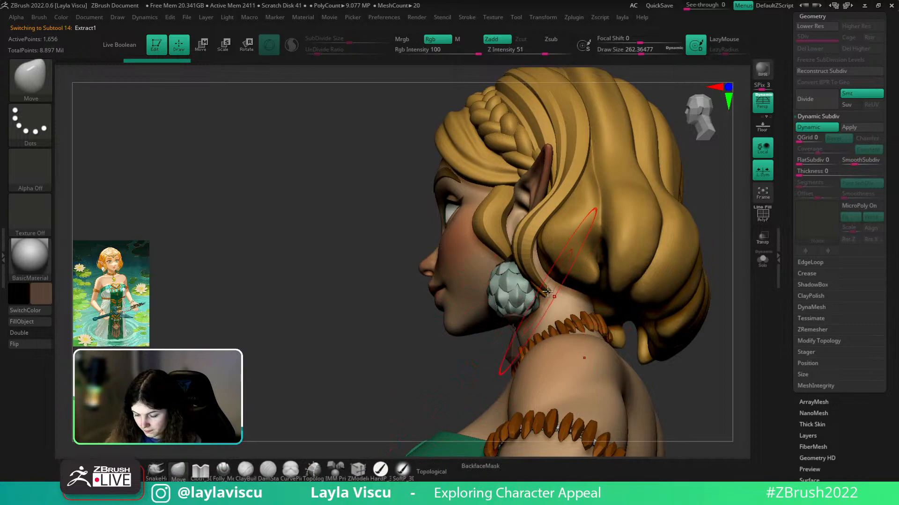
{"action": "mouse_move", "coordinate": [725, 329]}
{"action": "left_mouse_down"}
{"action": "mouse_move", "coordinate": [735, 363]}
{"action": "mouse_move", "coordinate": [618, 257]}
{"action": "mouse_move", "coordinate": [631, 264]}
{"action": "mouse_move", "coordinate": [596, 255]}
{"action": "mouse_move", "coordinate": [579, 265]}
{"action": "mouse_move", "coordinate": [672, 291]}
{"action": "mouse_move", "coordinate": [650, 308]}
{"action": "left_mouse_up"}
{"action": "left_click", "coordinate": [579, 265], "text": "alt"}
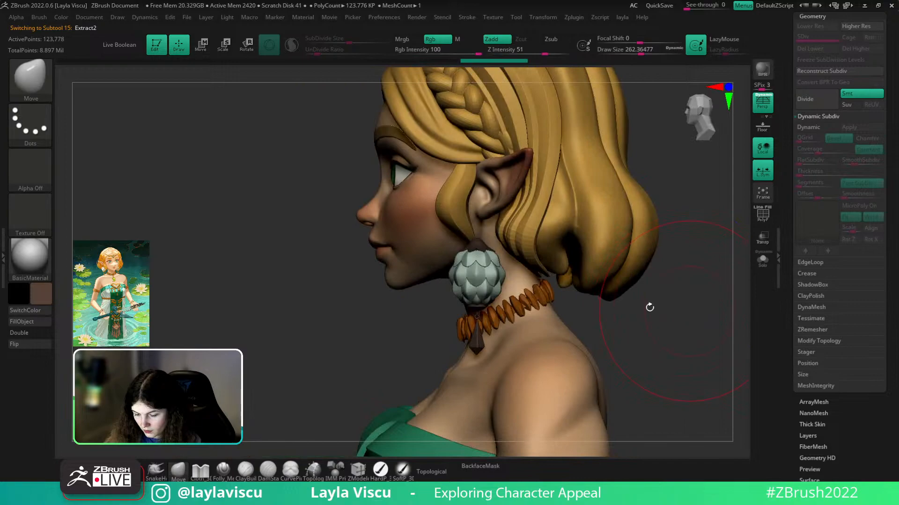
{"action": "left_click", "coordinate": [475, 276], "text": "alt"}
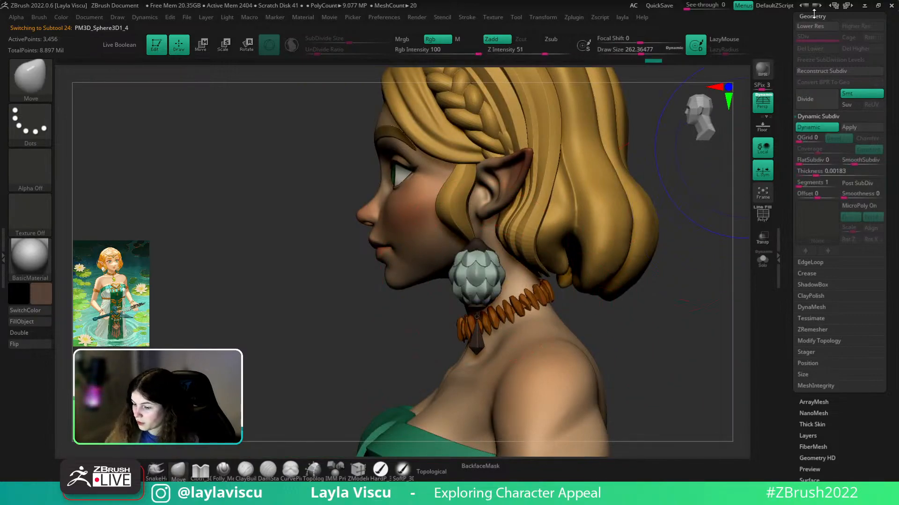
{"action": "left_click", "coordinate": [812, 15]}
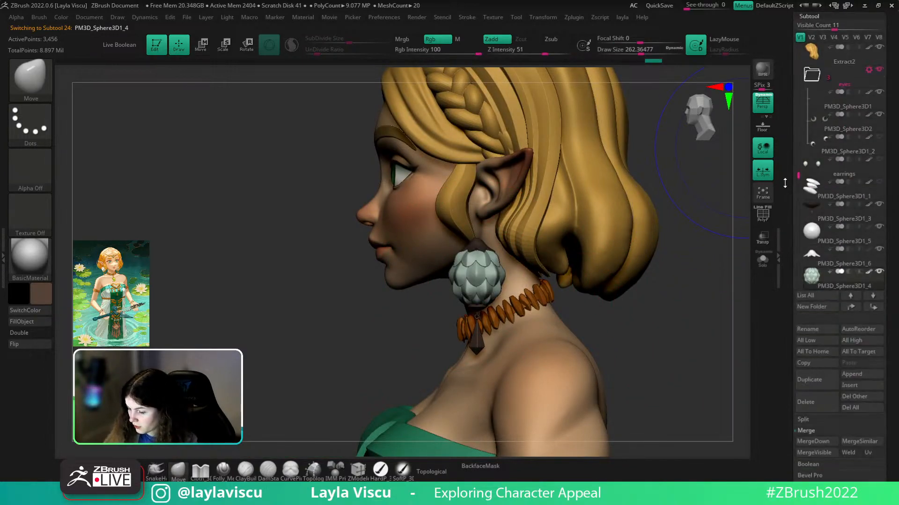
- Move PM3D_Cube3D1 below PM3D_Sphere3D1_4 and create a new subtool folder named earring
{"action": "scroll", "coordinate": [794, 172], "scroll_direction": "down", "scroll_amount": 3}
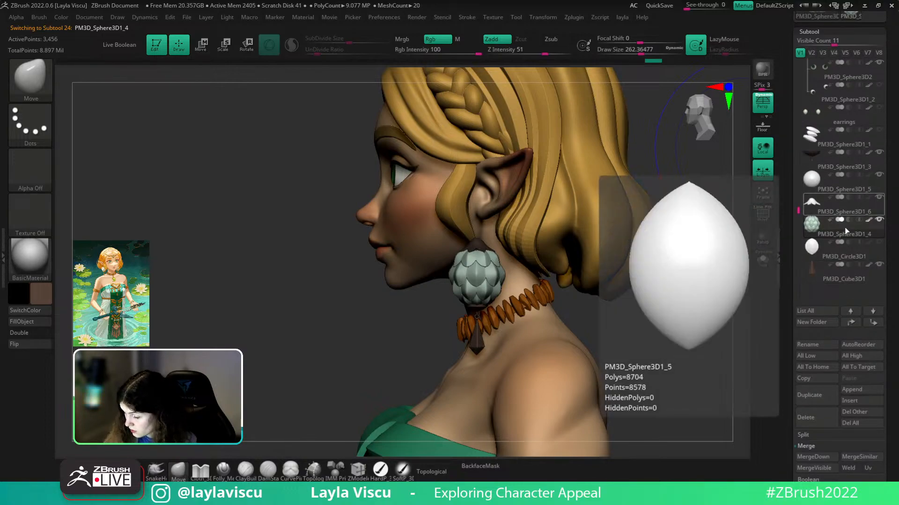
{"action": "left_click_drag", "start_coordinate": [860, 275], "coordinate": [866, 240]}
{"action": "left_click", "coordinate": [849, 169]}
{"action": "left_click", "coordinate": [817, 322]}
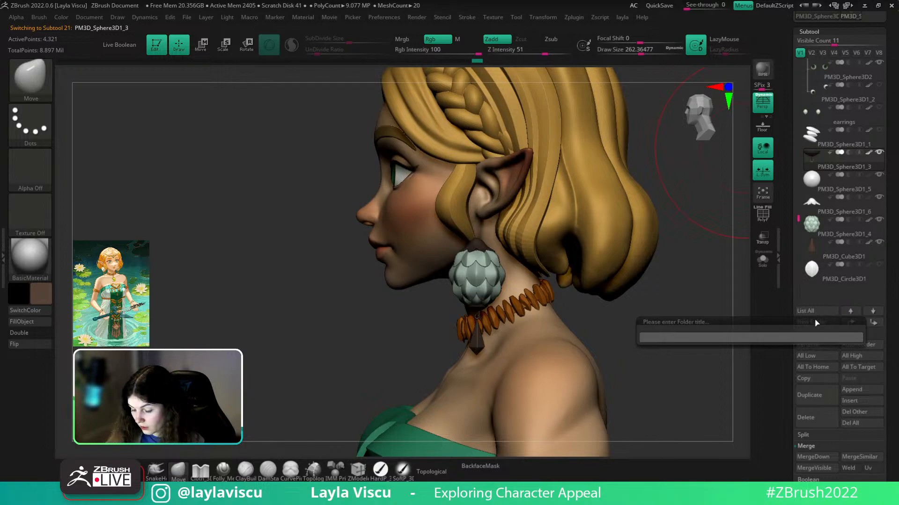
{"action": "key", "text": "Return"}
- Drag the earring parts into the earring folder and apply Transpose Set from its gear menu
{"action": "left_click_drag", "start_coordinate": [797, 192], "coordinate": [851, 188]}
{"action": "left_click_drag", "start_coordinate": [852, 227], "coordinate": [852, 206]}
{"action": "left_click_drag", "start_coordinate": [854, 248], "coordinate": [854, 216]}
{"action": "left_click_drag", "start_coordinate": [855, 269], "coordinate": [854, 222]}
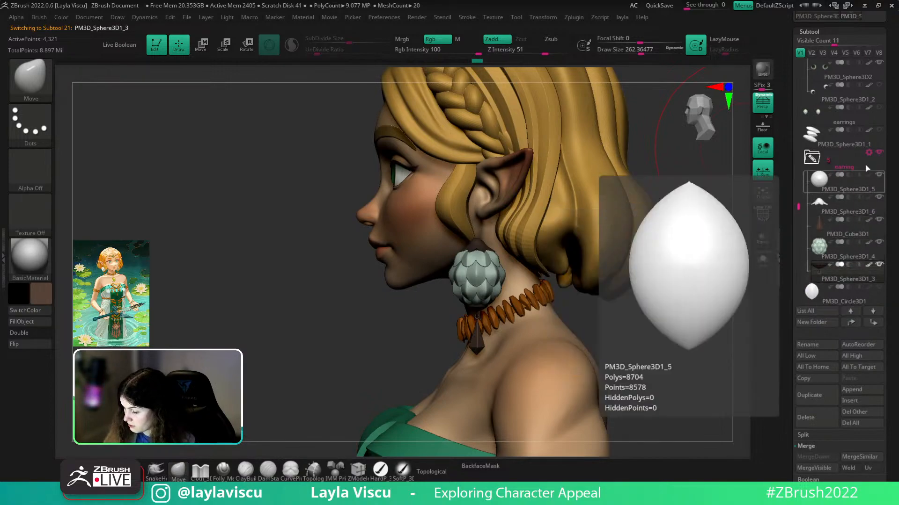
{"action": "left_click", "coordinate": [868, 153]}
{"action": "left_click", "coordinate": [824, 150]}
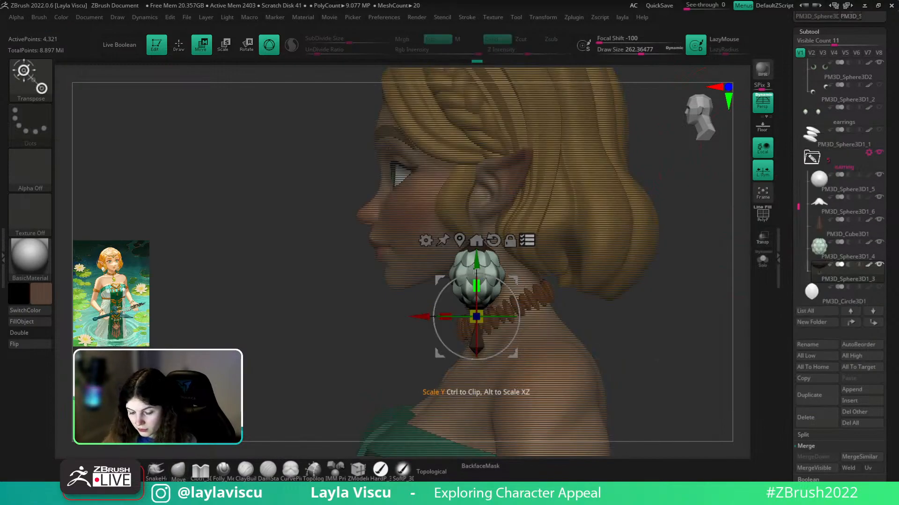
- Reselect the earring and nudge it with the gizmo, raising it slightly then lowering it a touch
{"action": "left_click", "coordinate": [462, 259]}
{"action": "left_click", "coordinate": [475, 266]}
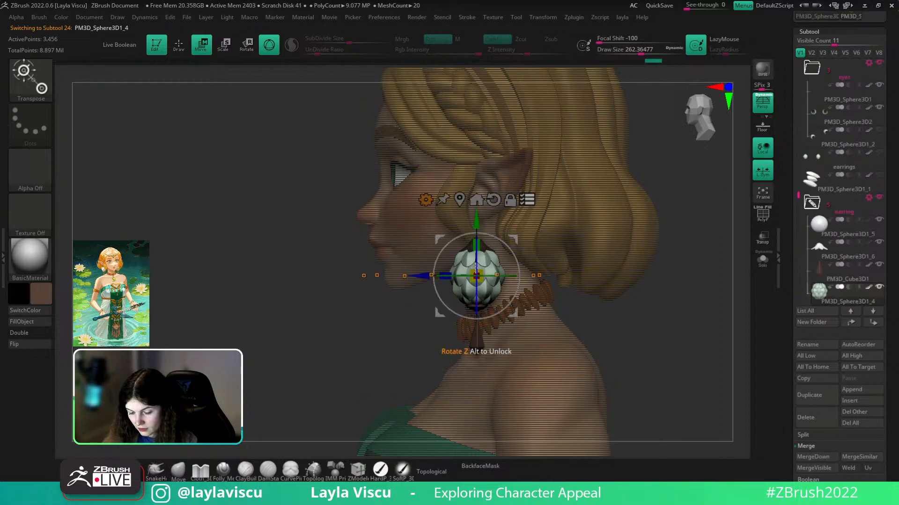
{"action": "left_click_drag", "start_coordinate": [425, 275], "coordinate": [436, 275]}
{"action": "left_click_drag", "start_coordinate": [440, 315], "coordinate": [599, 317]}
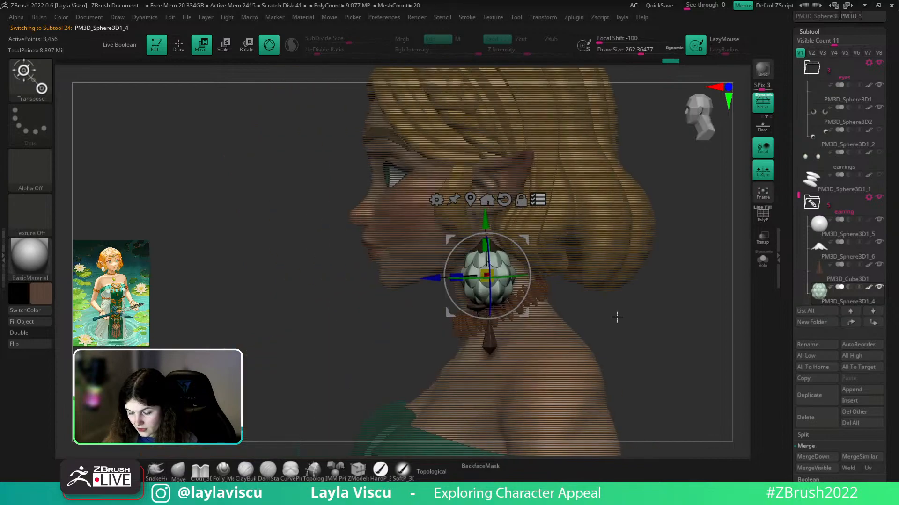
{"action": "left_click_drag", "start_coordinate": [487, 219], "coordinate": [487, 205]}
{"action": "left_click_drag", "start_coordinate": [415, 294], "coordinate": [617, 349]}
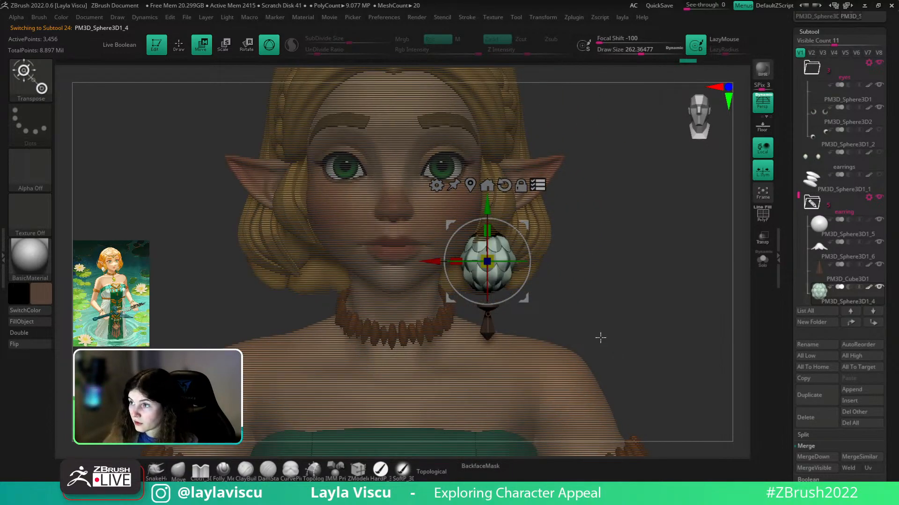
{"action": "left_click_drag", "start_coordinate": [487, 206], "coordinate": [487, 212]}
{"action": "left_click_drag", "start_coordinate": [658, 277], "coordinate": [284, 407]}
- Leave transform mode for sculpting and frame the face and earring from the front
{"action": "left_click", "coordinate": [539, 191]}
{"action": "key", "text": "q"}
{"action": "left_click_drag", "start_coordinate": [327, 243], "coordinate": [638, 331]}
{"action": "right_click_drag", "start_coordinate": [637, 331], "coordinate": [537, 288], "text": "ctrl"}
{"action": "mouse_move", "coordinate": [504, 264]}
{"action": "right_mouse_down", "text": "ctrl"}
{"action": "mouse_move", "coordinate": [608, 287]}
{"action": "mouse_move", "coordinate": [489, 307]}
{"action": "mouse_move", "coordinate": [549, 319]}
{"action": "right_mouse_up", "text": "ctrl"}
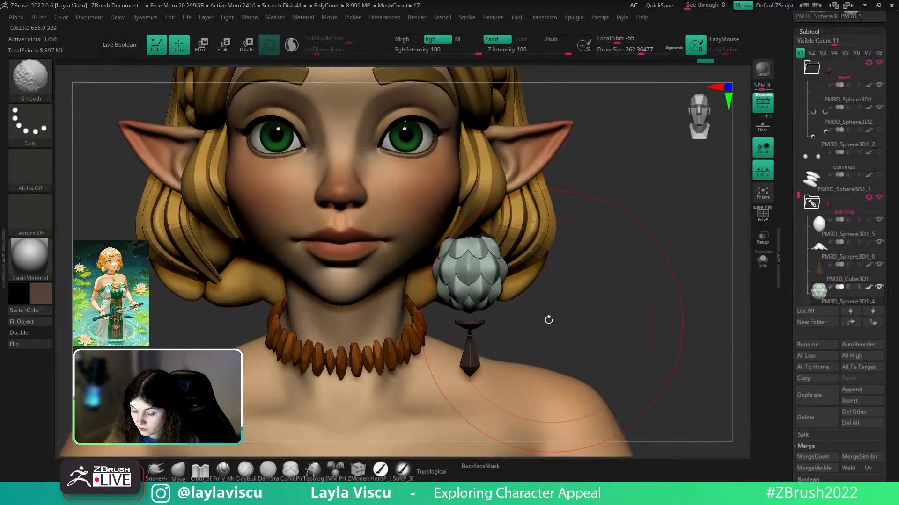
- Put the gizmo on all earring parts together and undo the accidental shifts
{"action": "key", "text": "w"}
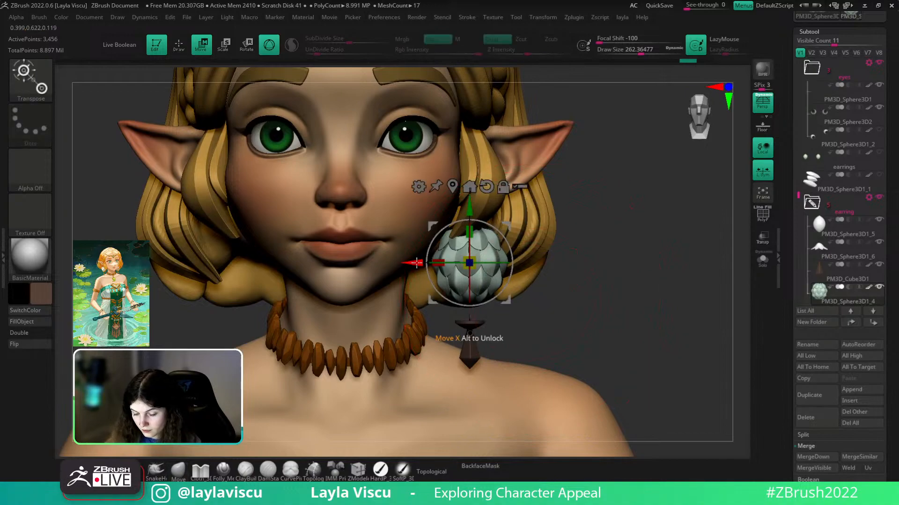
{"action": "left_click", "coordinate": [520, 186]}
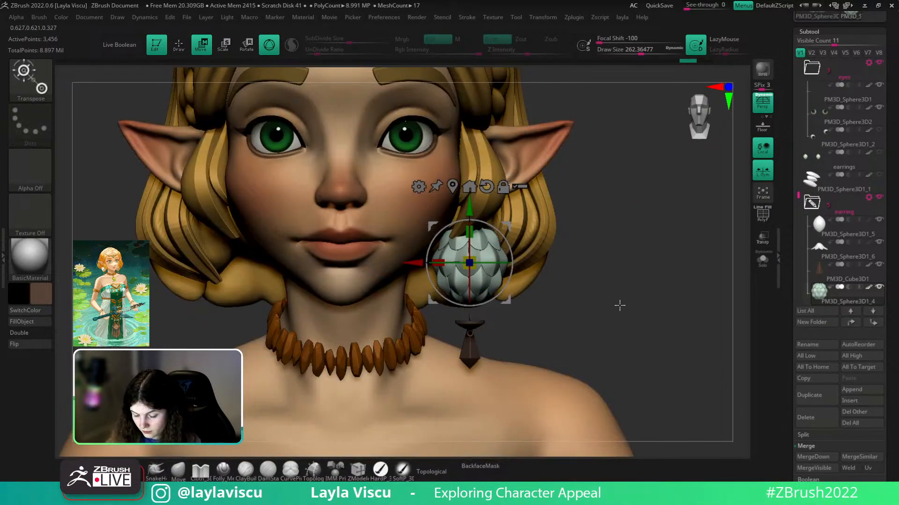
{"action": "right_click_drag", "start_coordinate": [622, 305], "coordinate": [625, 349]}
{"action": "key", "text": "ctrl+z"}
{"action": "key", "text": "ctrl+z"}
{"action": "right_click_drag", "start_coordinate": [356, 299], "coordinate": [285, 448], "text": "ctrl"}
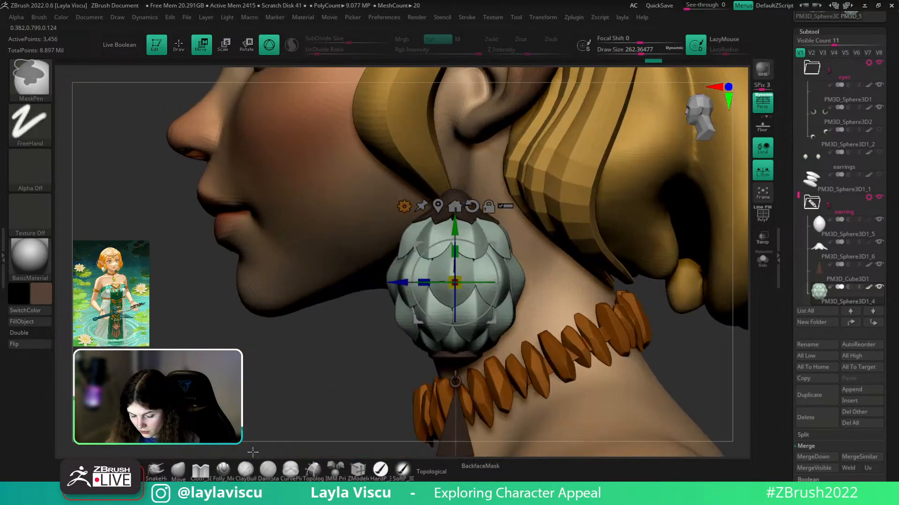
- Return to the Move brush and turn on dynamic subdivision to smooth the petals
{"action": "left_click", "coordinate": [178, 470]}
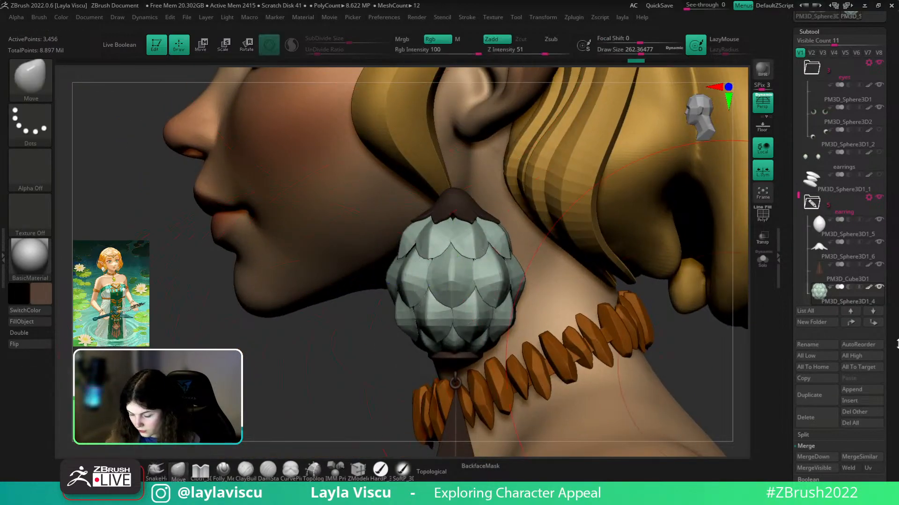
{"action": "scroll", "coordinate": [816, 238], "scroll_direction": "down", "scroll_amount": 5}
{"action": "left_click", "coordinate": [813, 221]}
{"action": "left_click", "coordinate": [809, 138]}
- Select the PM3D_Sphere3D1_3 part, show its wireframe, and set brush size to about 71
{"action": "left_click", "coordinate": [461, 360], "text": "alt"}
{"action": "right_click_drag", "start_coordinate": [387, 394], "coordinate": [369, 252], "text": "alt"}
{"action": "key", "text": "shift+f"}
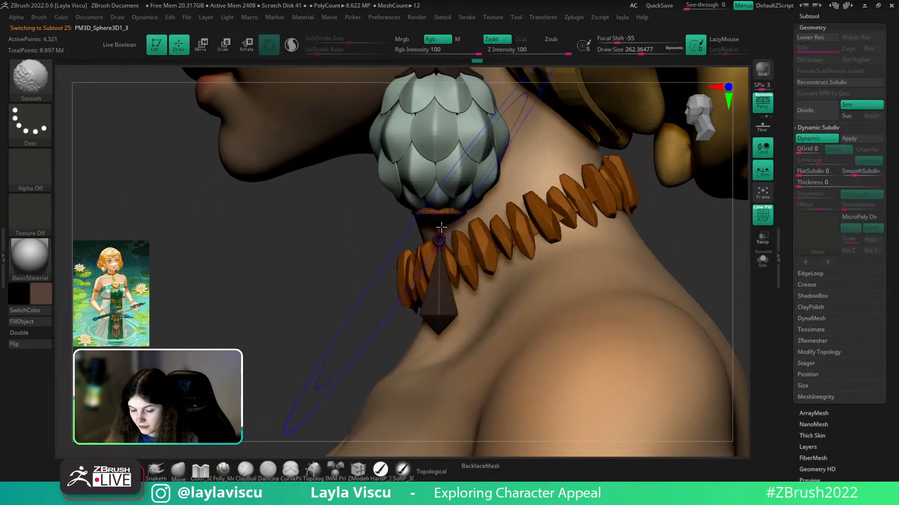
{"action": "right_click_drag", "start_coordinate": [624, 266], "coordinate": [627, 211], "text": "ctrl"}
{"action": "right_click_drag", "start_coordinate": [628, 211], "coordinate": [655, 248]}
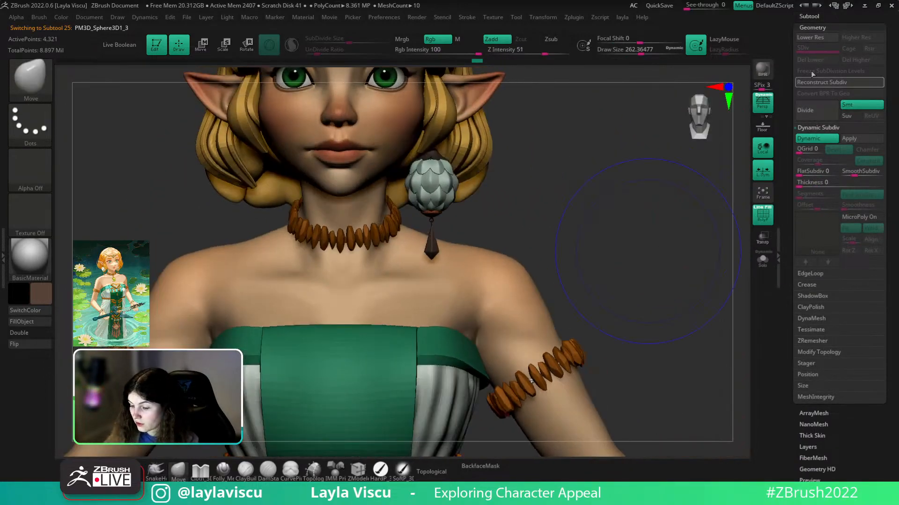
{"action": "right_click_drag", "start_coordinate": [577, 244], "coordinate": [586, 275], "text": "alt"}
{"action": "right_click_drag", "start_coordinate": [469, 257], "coordinate": [471, 275], "text": "ctrl"}
{"action": "key", "text": "s"}
{"action": "left_click_drag", "start_coordinate": [445, 258], "coordinate": [425, 258]}
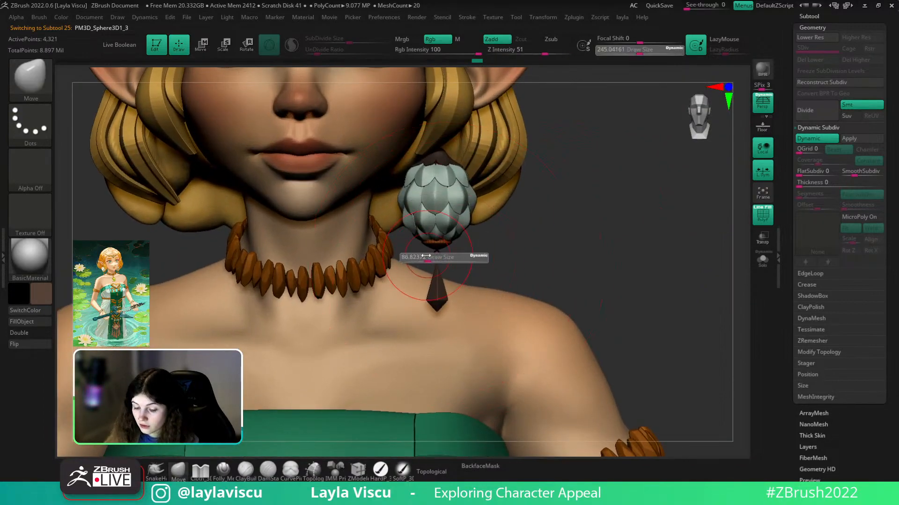
{"action": "right_click_drag", "start_coordinate": [445, 193], "coordinate": [468, 206]}
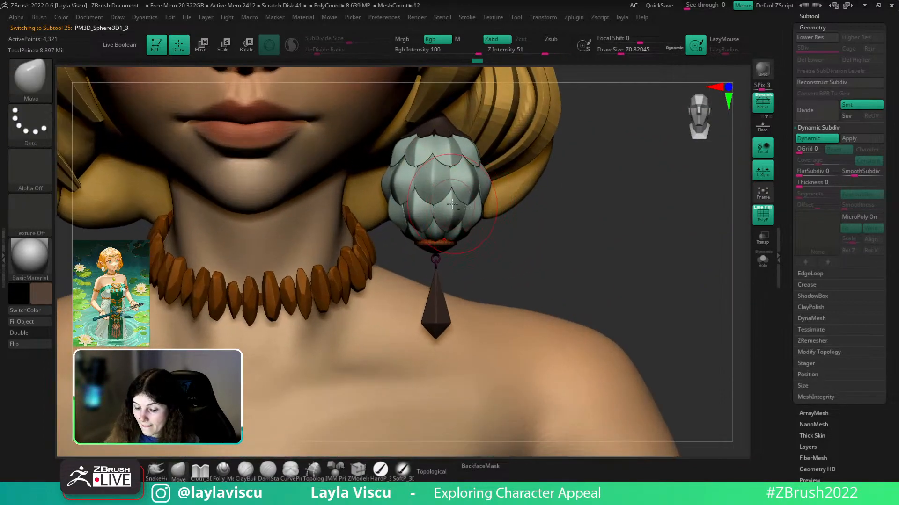
- Gizmo the earring folder, shift it along the blue and red axes, raise it, then reselect Move
{"action": "left_click", "coordinate": [826, 17]}
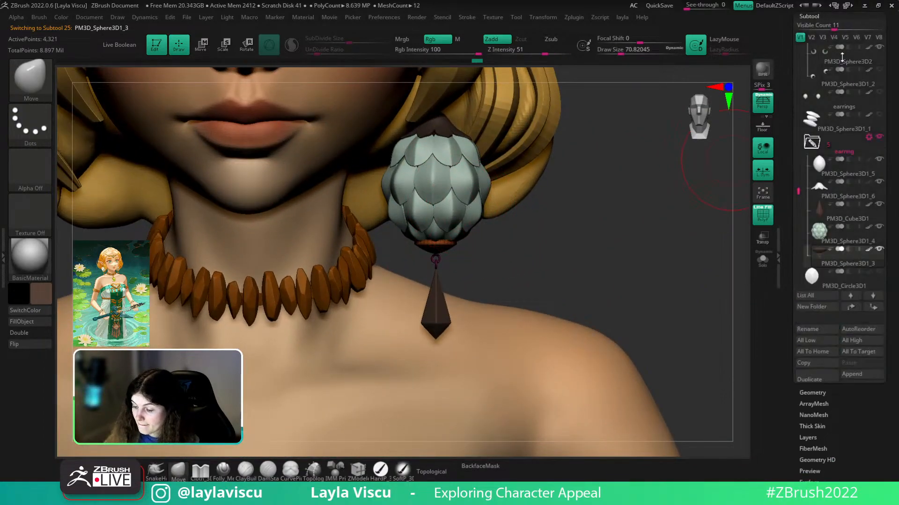
{"action": "left_click", "coordinate": [869, 137]}
{"action": "left_click", "coordinate": [823, 136]}
{"action": "left_click_drag", "start_coordinate": [500, 265], "coordinate": [514, 264]}
{"action": "left_click_drag", "start_coordinate": [644, 257], "coordinate": [735, 266]}
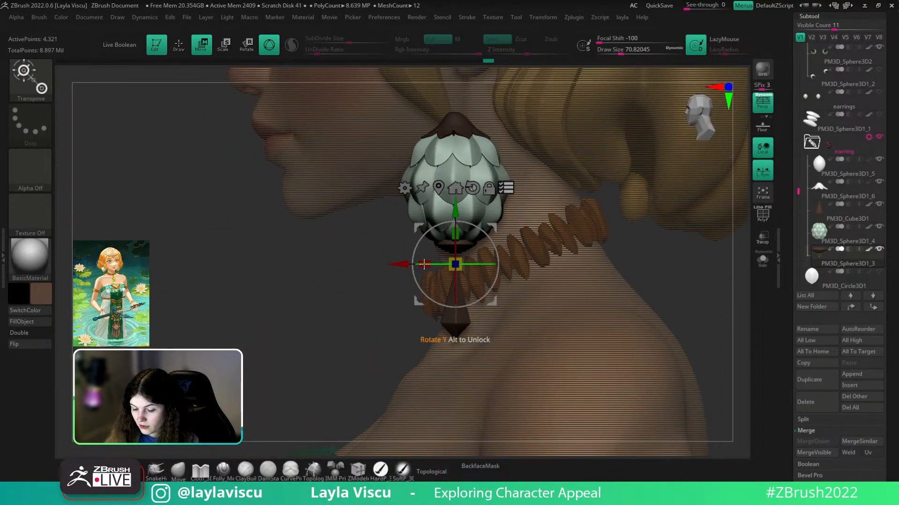
{"action": "left_click_drag", "start_coordinate": [420, 262], "coordinate": [423, 263]}
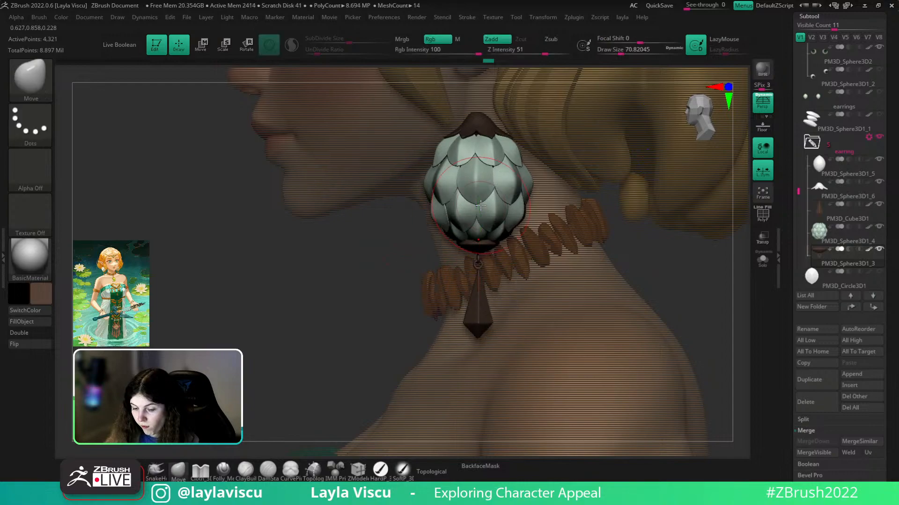
{"action": "left_click_drag", "start_coordinate": [478, 205], "coordinate": [478, 175]}
{"action": "left_click_drag", "start_coordinate": [421, 211], "coordinate": [602, 249]}
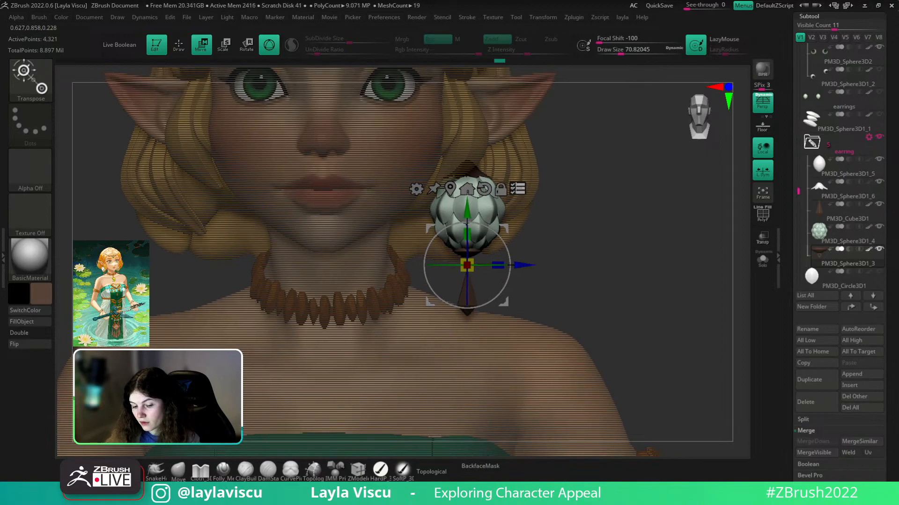
{"action": "right_click_drag", "start_coordinate": [567, 226], "coordinate": [459, 256], "text": "ctrl"}
{"action": "left_click", "coordinate": [178, 474]}
{"action": "mouse_move", "coordinate": [557, 309]}
{"action": "left_mouse_down"}
{"action": "mouse_move", "coordinate": [595, 300]}
{"action": "mouse_move", "coordinate": [580, 319]}
{"action": "left_mouse_up"}
- Orbit around the earring and select its brown cap using the polygroup outlines
{"action": "right_click_drag", "start_coordinate": [579, 319], "coordinate": [521, 266], "text": "ctrl"}
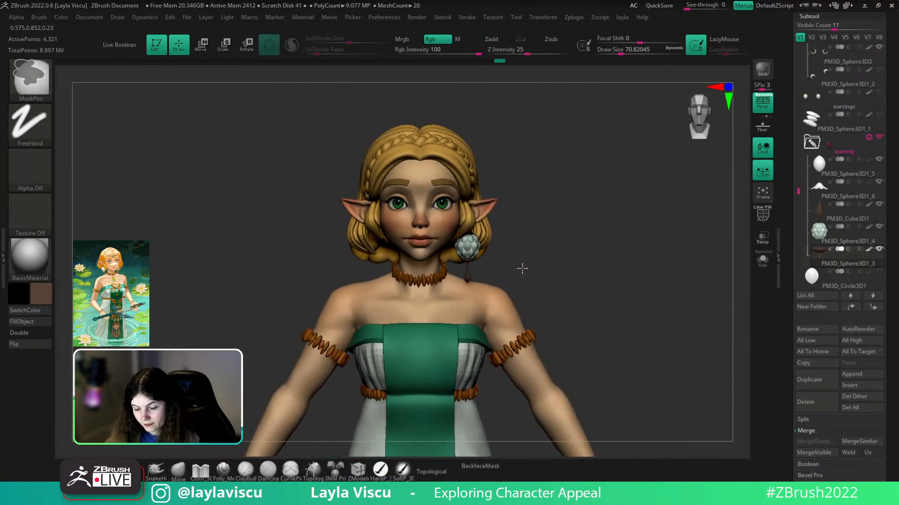
{"action": "left_click_drag", "start_coordinate": [533, 257], "coordinate": [623, 298]}
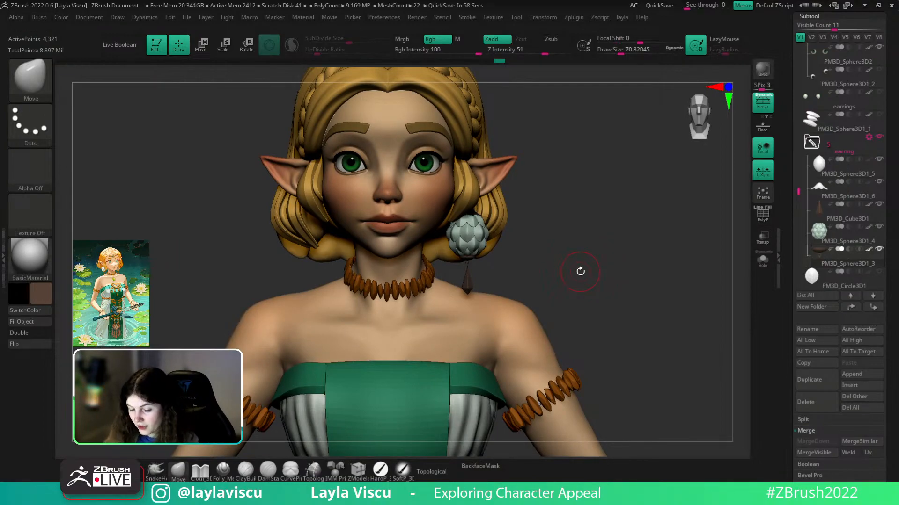
{"action": "mouse_move", "coordinate": [568, 251]}
{"action": "left_mouse_down"}
{"action": "mouse_move", "coordinate": [537, 262]}
{"action": "mouse_move", "coordinate": [552, 278]}
{"action": "left_mouse_up"}
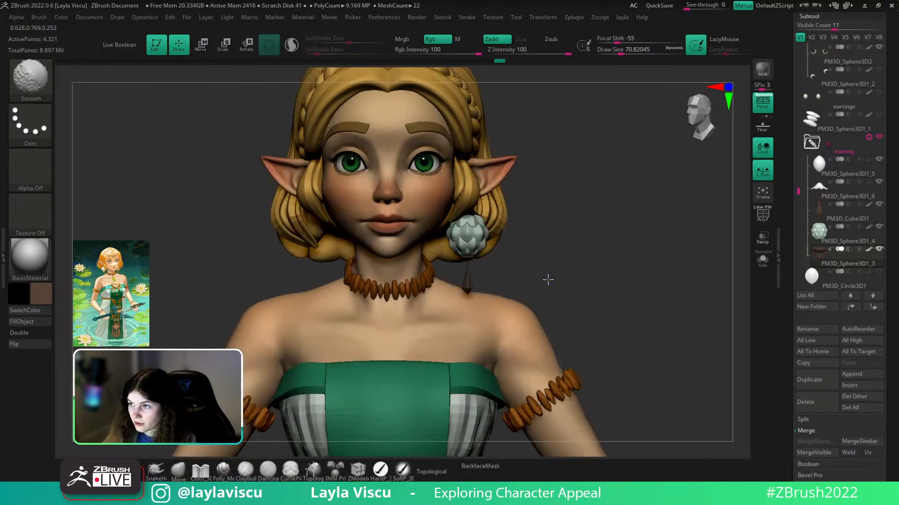
{"action": "right_click_drag", "start_coordinate": [552, 278], "coordinate": [548, 268], "text": "ctrl"}
{"action": "mouse_move", "coordinate": [601, 274]}
{"action": "left_mouse_down"}
{"action": "mouse_move", "coordinate": [571, 279]}
{"action": "mouse_move", "coordinate": [592, 275]}
{"action": "mouse_move", "coordinate": [585, 335]}
{"action": "left_mouse_up"}
{"action": "key", "text": "shift+f"}
{"action": "left_click", "coordinate": [461, 176], "text": "alt"}
{"action": "key", "text": "shift+f"}
- Try Polish at strength 16 on the cap under Deformation, then undo the polish-by-groups attempt
{"action": "left_click_drag", "start_coordinate": [892, 327], "coordinate": [892, 184]}
{"action": "left_click", "coordinate": [816, 387]}
{"action": "left_click_drag", "start_coordinate": [803, 125], "coordinate": [811, 127]}
{"action": "left_click_drag", "start_coordinate": [642, 234], "coordinate": [642, 157]}
{"action": "right_click_drag", "start_coordinate": [471, 188], "coordinate": [665, 230], "text": "ctrl"}
{"action": "mouse_move", "coordinate": [813, 145]}
{"action": "left_mouse_down"}
{"action": "mouse_move", "coordinate": [824, 145]}
{"action": "mouse_move", "coordinate": [817, 124]}
{"action": "left_mouse_up"}
{"action": "key", "text": "ctrl+z"}
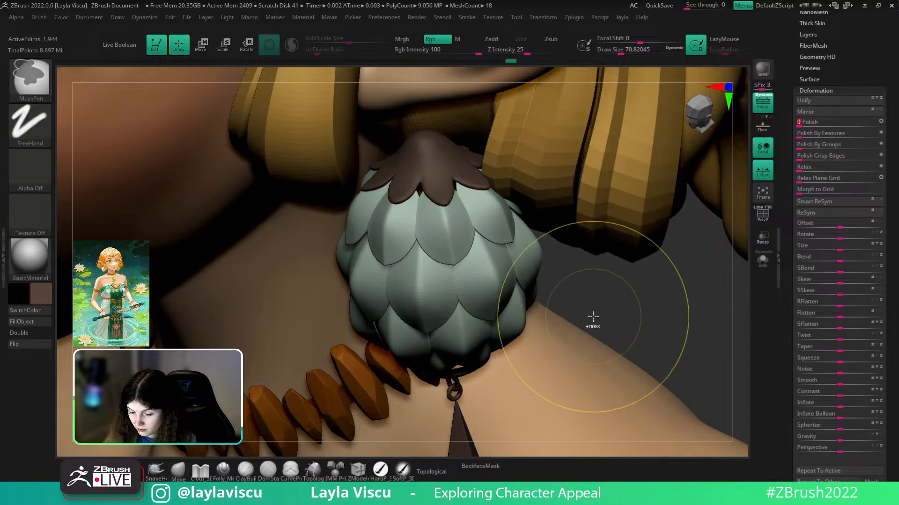
- Inflate the brown cap slightly and check it from a front view
{"action": "right_click_drag", "start_coordinate": [593, 317], "coordinate": [561, 255], "text": "ctrl"}
{"action": "left_click_drag", "start_coordinate": [624, 251], "coordinate": [664, 234]}
{"action": "right_click_drag", "start_coordinate": [587, 286], "coordinate": [578, 248], "text": "ctrl"}
{"action": "left_click_drag", "start_coordinate": [594, 253], "coordinate": [538, 253]}
{"action": "left_click_drag", "start_coordinate": [612, 246], "coordinate": [648, 269]}
{"action": "right_click_drag", "start_coordinate": [648, 269], "coordinate": [685, 298], "text": "ctrl"}
{"action": "left_click", "coordinate": [842, 403]}
{"action": "right_click_drag", "start_coordinate": [629, 288], "coordinate": [612, 245], "text": "ctrl"}
{"action": "left_click_drag", "start_coordinate": [588, 255], "coordinate": [612, 273], "text": "shift"}
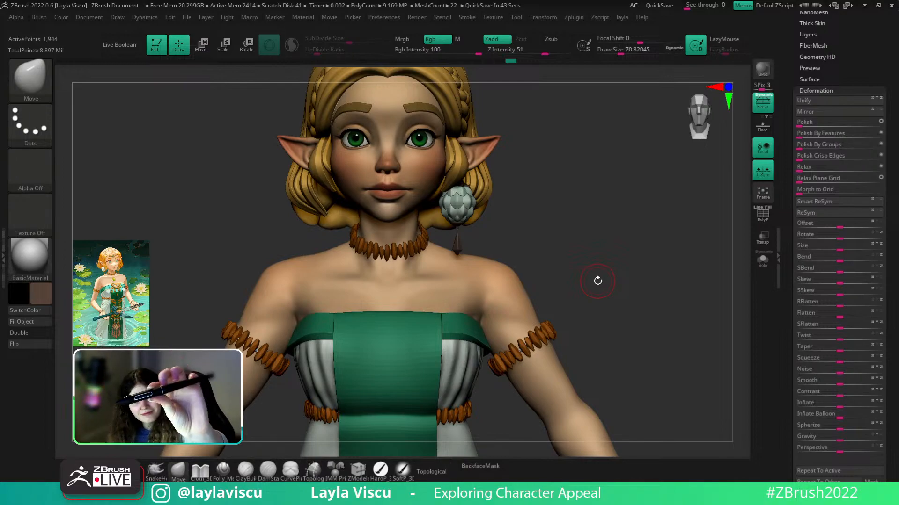
- Select the petal ball, shrink the brush to about 41, solo it, and enable Topological
{"action": "left_click_drag", "start_coordinate": [598, 281], "coordinate": [603, 318]}
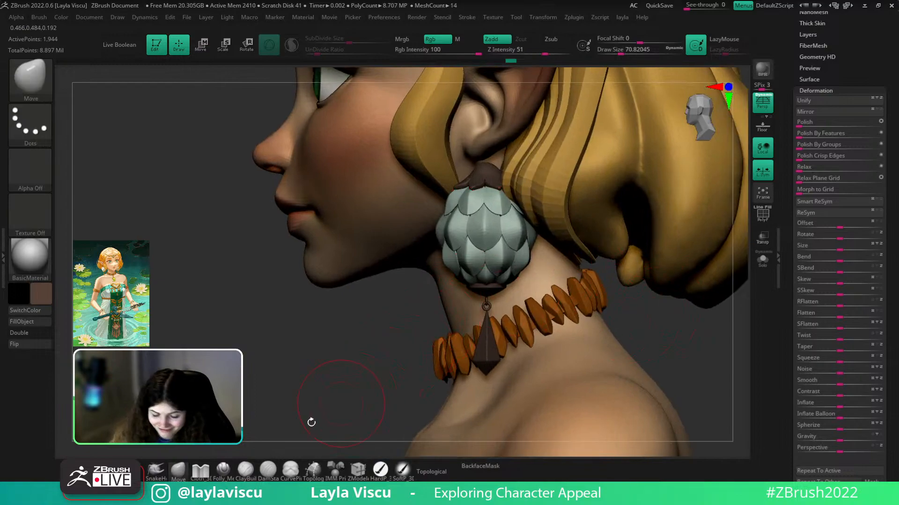
{"action": "left_click", "coordinate": [510, 223], "text": "alt"}
{"action": "right_click_drag", "start_coordinate": [512, 226], "coordinate": [515, 253], "text": "ctrl"}
{"action": "key", "text": "s"}
{"action": "left_click_drag", "start_coordinate": [520, 218], "coordinate": [514, 218]}
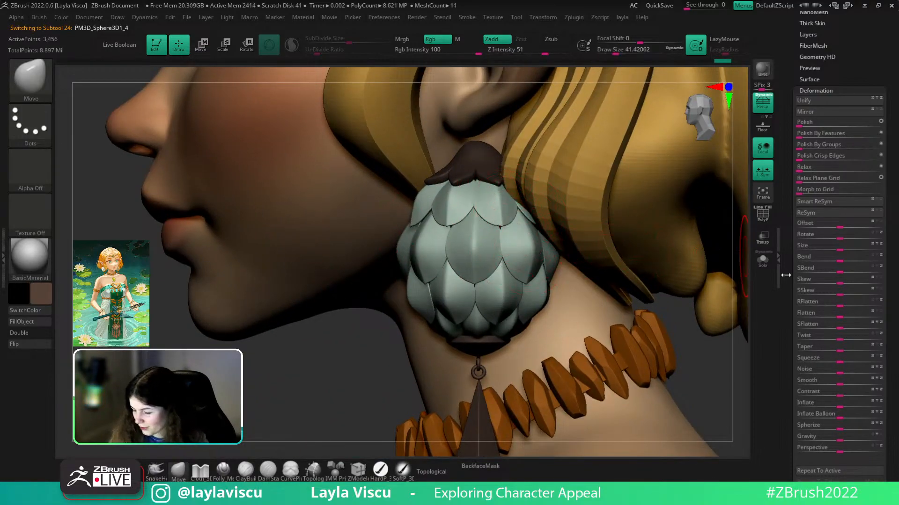
{"action": "left_click", "coordinate": [763, 260]}
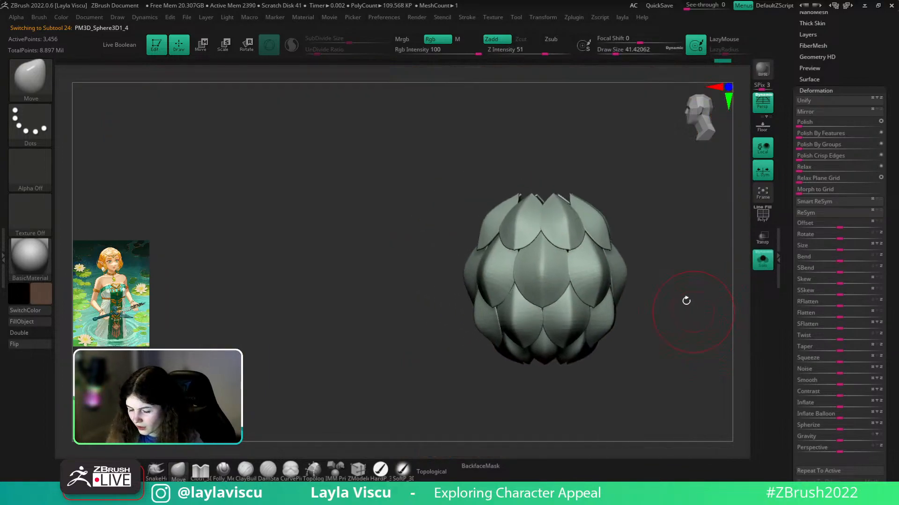
{"action": "left_click", "coordinate": [442, 474]}
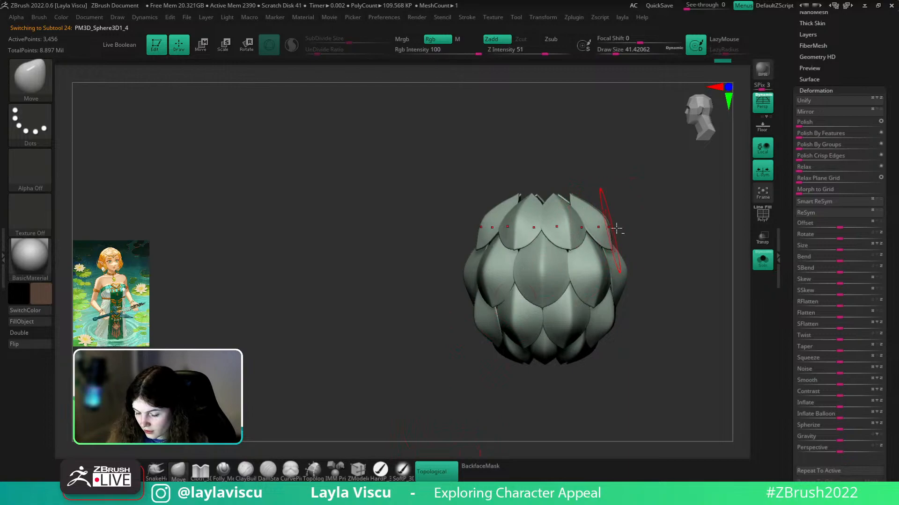
- Rotate the isolated petal ball to inspect it, then restore the full character and frame the earring
{"action": "mouse_move", "coordinate": [642, 234]}
{"action": "left_mouse_down"}
{"action": "mouse_move", "coordinate": [626, 250]}
{"action": "mouse_move", "coordinate": [678, 203]}
{"action": "mouse_move", "coordinate": [608, 218]}
{"action": "mouse_move", "coordinate": [592, 241]}
{"action": "left_mouse_up"}
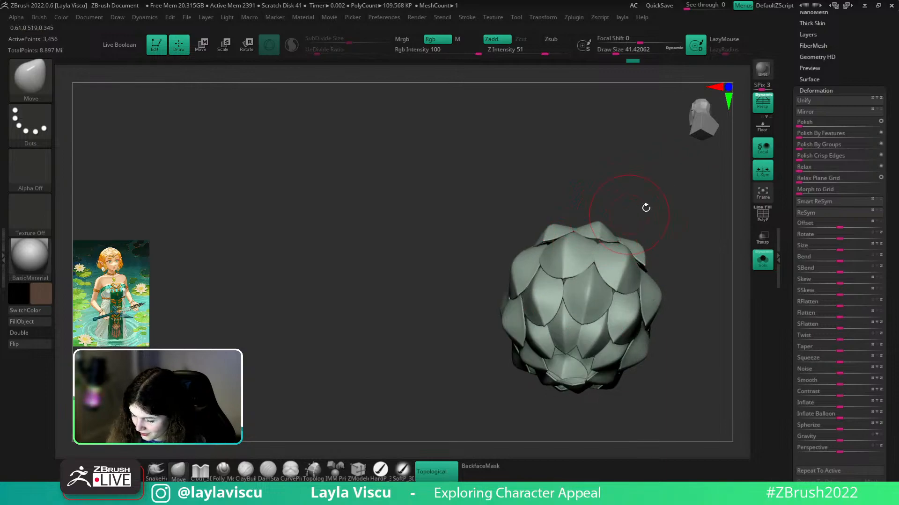
{"action": "left_click_drag", "start_coordinate": [636, 211], "coordinate": [587, 231]}
{"action": "right_click_drag", "start_coordinate": [597, 221], "coordinate": [732, 195]}
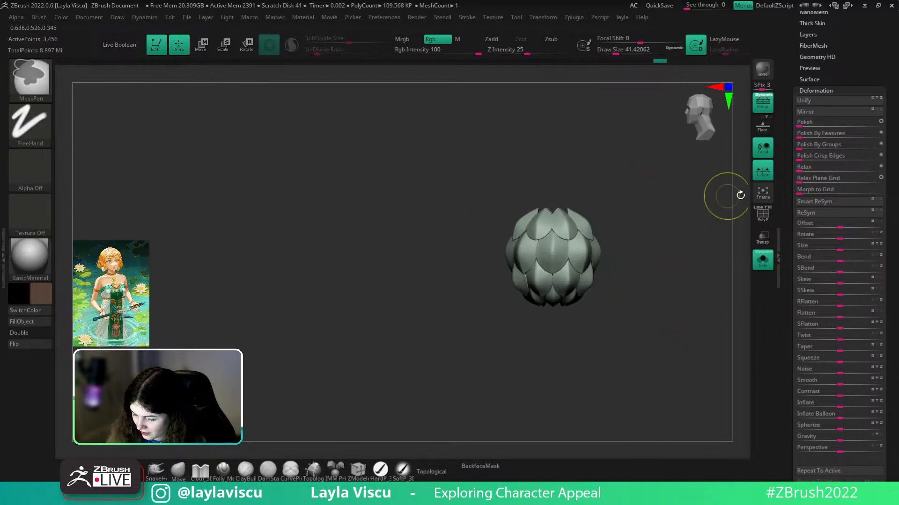
{"action": "left_click", "coordinate": [759, 258]}
{"action": "right_click_drag", "start_coordinate": [702, 337], "coordinate": [655, 274], "text": "ctrl"}
{"action": "mouse_move", "coordinate": [598, 297]}
{"action": "right_mouse_down", "text": "ctrl"}
{"action": "mouse_move", "coordinate": [653, 317]}
{"action": "mouse_move", "coordinate": [663, 452]}
{"action": "mouse_move", "coordinate": [589, 311]}
{"action": "mouse_move", "coordinate": [571, 330]}
{"action": "mouse_move", "coordinate": [563, 276]}
{"action": "mouse_move", "coordinate": [583, 305]}
{"action": "right_mouse_up", "text": "ctrl"}
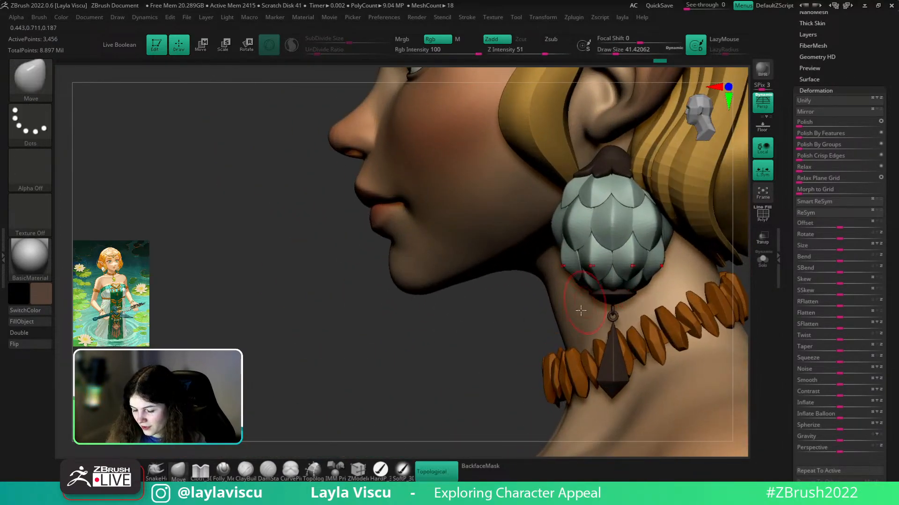
{"action": "right_click_drag", "start_coordinate": [711, 279], "coordinate": [715, 307], "text": "ctrl"}
{"action": "right_click_drag", "start_coordinate": [715, 308], "coordinate": [700, 389], "text": "alt"}
{"action": "right_click_drag", "start_coordinate": [623, 320], "coordinate": [704, 297], "text": "alt"}
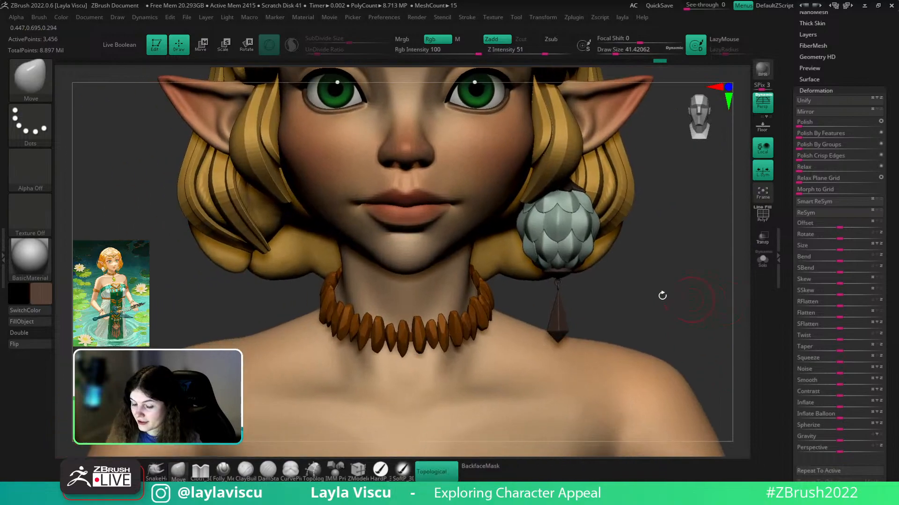
{"action": "right_click_drag", "start_coordinate": [580, 249], "coordinate": [596, 287], "text": "ctrl"}
- Enlarge the Move brush to about 80 and pull the earring's bottom petals inward
{"action": "key", "text": "s"}
{"action": "left_click_drag", "start_coordinate": [591, 262], "coordinate": [586, 273]}
{"action": "right_click_drag", "start_coordinate": [597, 289], "coordinate": [566, 252], "text": "ctrl"}
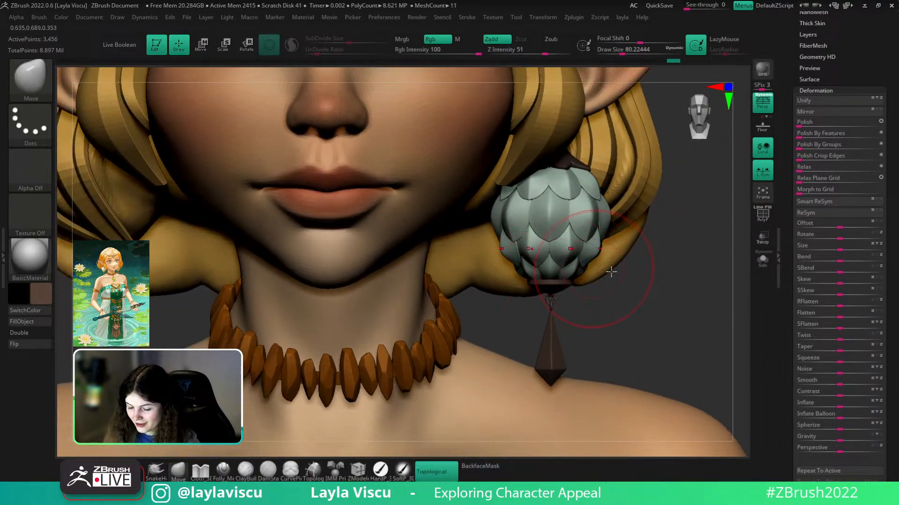
{"action": "right_click_drag", "start_coordinate": [652, 282], "coordinate": [625, 237], "text": "ctrl"}
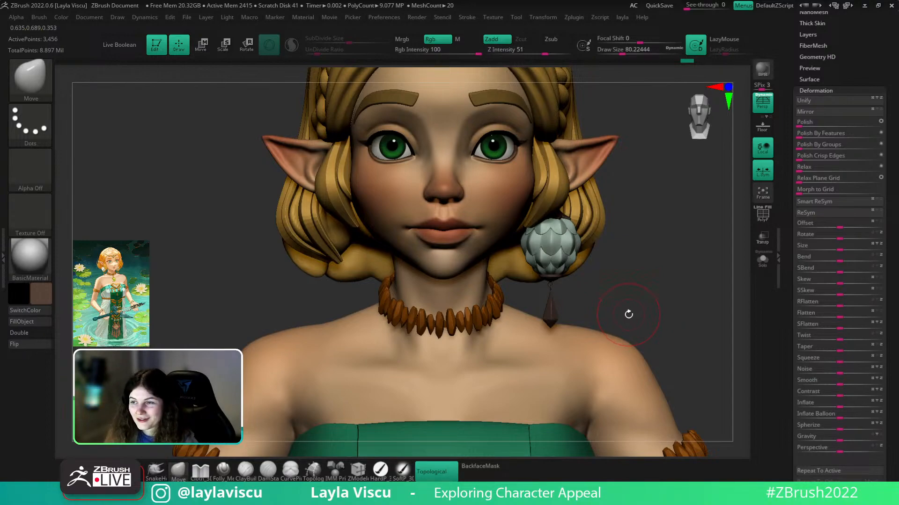
{"action": "left_click_drag", "start_coordinate": [631, 267], "coordinate": [631, 296], "text": "shift"}
{"action": "left_click_drag", "start_coordinate": [457, 344], "coordinate": [508, 293]}
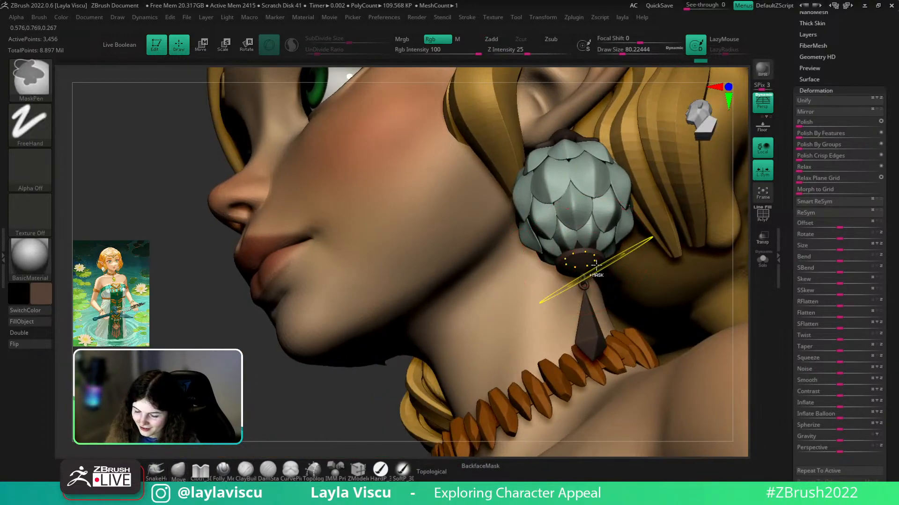
- Make the earring's base part active and frame the chin, neck and earring
{"action": "left_click", "coordinate": [590, 263], "text": "alt"}
{"action": "right_click_drag", "start_coordinate": [596, 263], "coordinate": [698, 277], "text": "ctrl"}
{"action": "left_click_drag", "start_coordinate": [711, 283], "coordinate": [679, 254], "text": "shift"}
{"action": "right_click_drag", "start_coordinate": [609, 267], "coordinate": [601, 256], "text": "ctrl"}
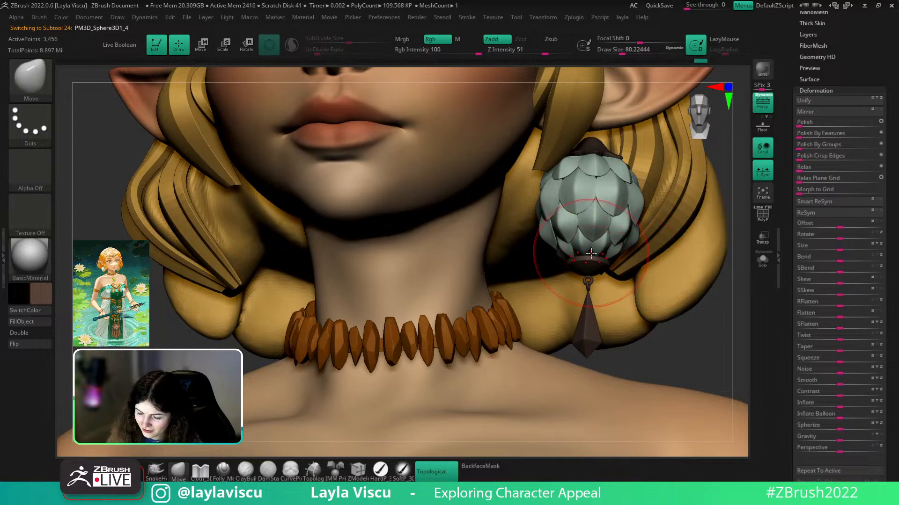
- Sample the pale mint petal colour and fill another earring piece with it
{"action": "key", "text": "c"}
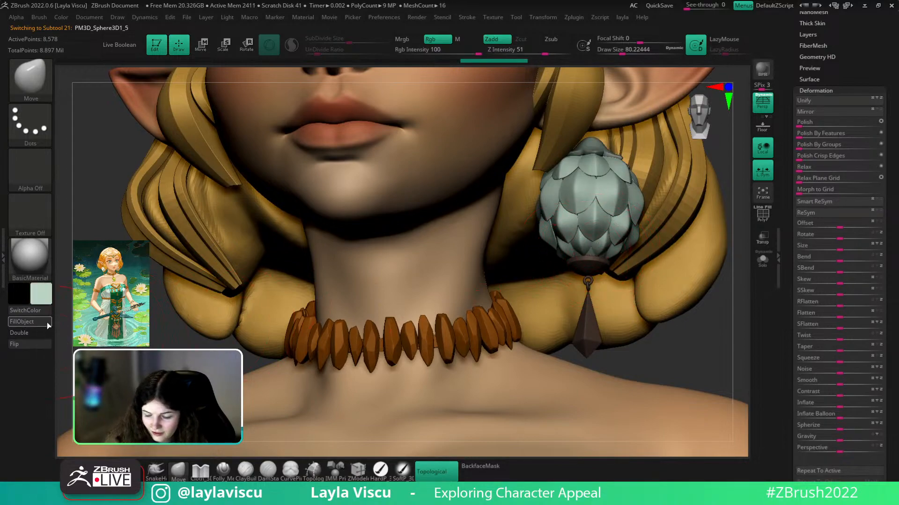
{"action": "mouse_move", "coordinate": [656, 325]}
{"action": "left_mouse_down"}
{"action": "mouse_move", "coordinate": [649, 324]}
{"action": "mouse_move", "coordinate": [685, 343]}
{"action": "mouse_move", "coordinate": [681, 351]}
{"action": "left_mouse_up"}
{"action": "key", "text": "c"}
{"action": "left_click", "coordinate": [600, 148], "text": "alt"}
{"action": "left_click", "coordinate": [42, 324]}
{"action": "mouse_move", "coordinate": [692, 298]}
{"action": "right_mouse_down", "text": "ctrl"}
{"action": "mouse_move", "coordinate": [702, 254]}
{"action": "mouse_move", "coordinate": [688, 300]}
{"action": "right_mouse_up", "text": "ctrl"}
{"action": "mouse_move", "coordinate": [692, 234]}
{"action": "right_mouse_down", "text": "alt"}
{"action": "mouse_move", "coordinate": [692, 307]}
{"action": "mouse_move", "coordinate": [678, 285]}
{"action": "mouse_move", "coordinate": [679, 309]}
{"action": "right_mouse_up", "text": "alt"}
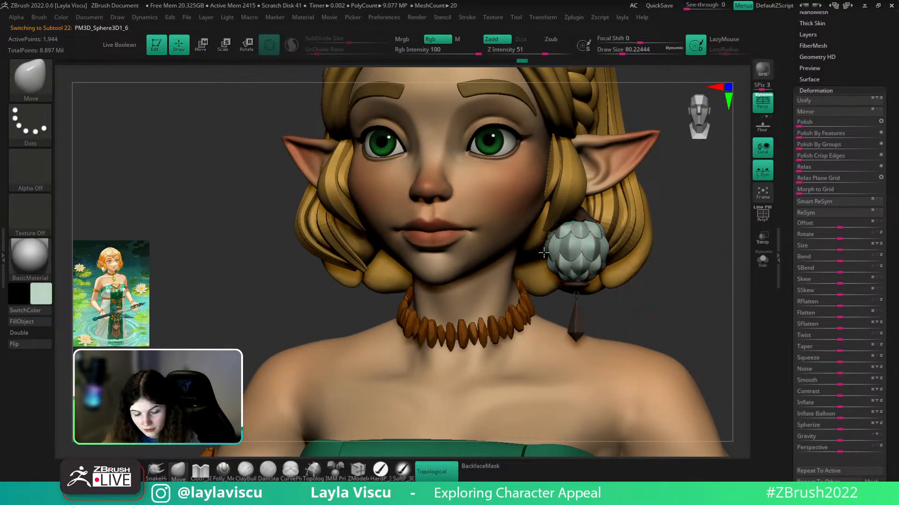
- Choose a greener, more saturated green in the colour picker
{"action": "left_click", "coordinate": [40, 295]}
{"action": "left_click", "coordinate": [182, 262]}
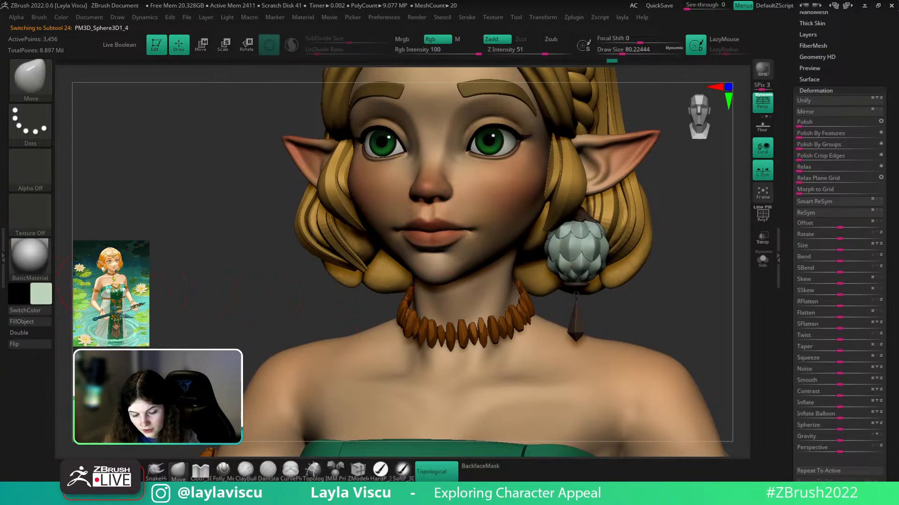
{"action": "left_click", "coordinate": [38, 297]}
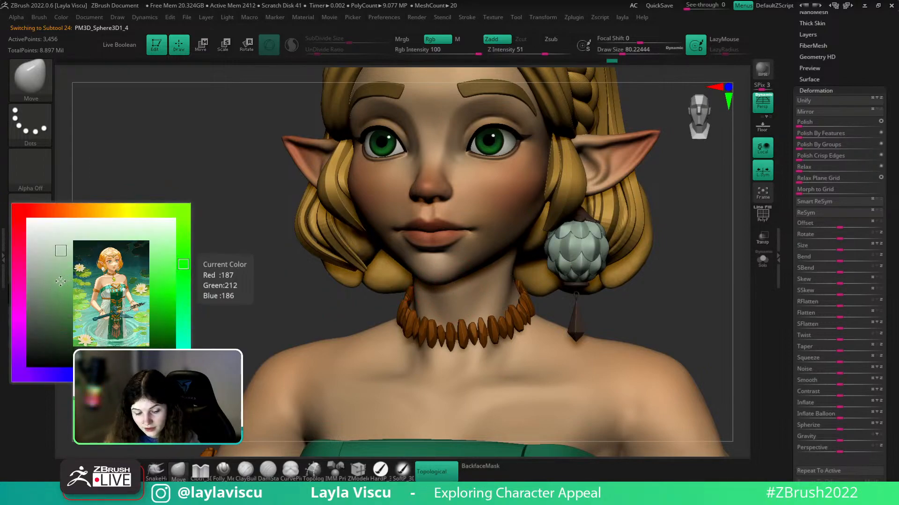
{"action": "left_click", "coordinate": [60, 281]}
- Solo the petal ball and paint its petals green with a soft brush
{"action": "left_click", "coordinate": [400, 472]}
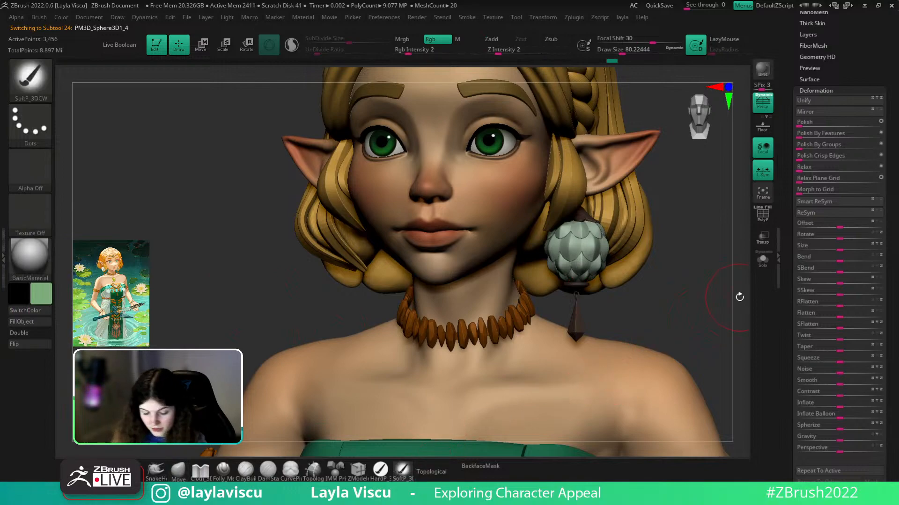
{"action": "left_click", "coordinate": [762, 259]}
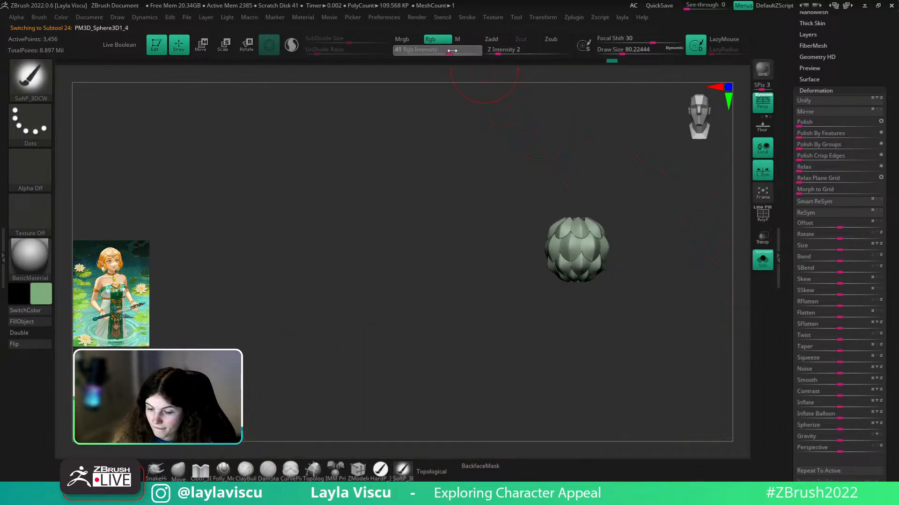
{"action": "key", "text": "s"}
{"action": "left_click_drag", "start_coordinate": [595, 211], "coordinate": [597, 210]}
{"action": "left_click_drag", "start_coordinate": [591, 215], "coordinate": [577, 227]}
{"action": "key", "text": "ctrl+z"}
{"action": "left_click_drag", "start_coordinate": [604, 180], "coordinate": [602, 206]}
{"action": "key", "text": "s"}
{"action": "mouse_move", "coordinate": [591, 217]}
{"action": "left_mouse_down"}
{"action": "mouse_move", "coordinate": [584, 217]}
{"action": "mouse_move", "coordinate": [590, 214]}
{"action": "left_mouse_up"}
{"action": "left_click_drag", "start_coordinate": [665, 180], "coordinate": [672, 138]}
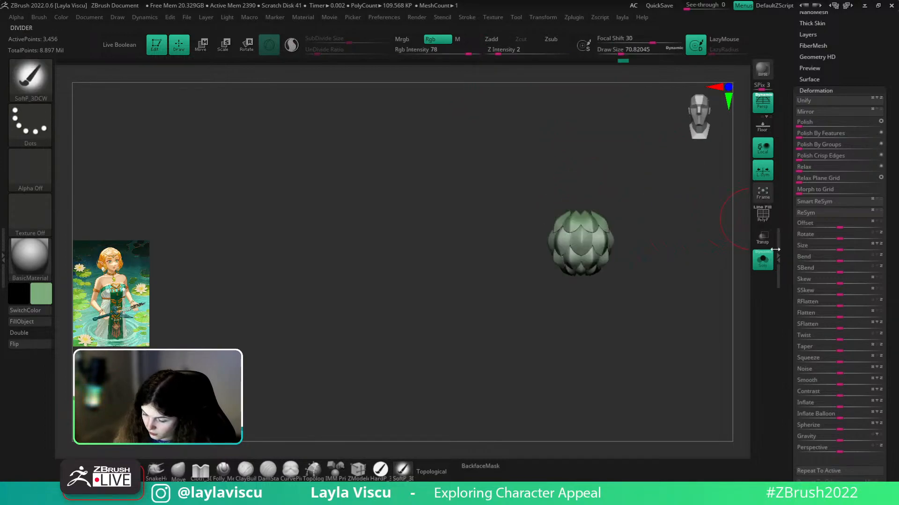
- Show the whole character again and pick a lighter green as the second colour
{"action": "left_click", "coordinate": [763, 259]}
{"action": "left_click_drag", "start_coordinate": [726, 248], "coordinate": [591, 241]}
{"action": "left_click_drag", "start_coordinate": [718, 251], "coordinate": [692, 256], "text": "shift"}
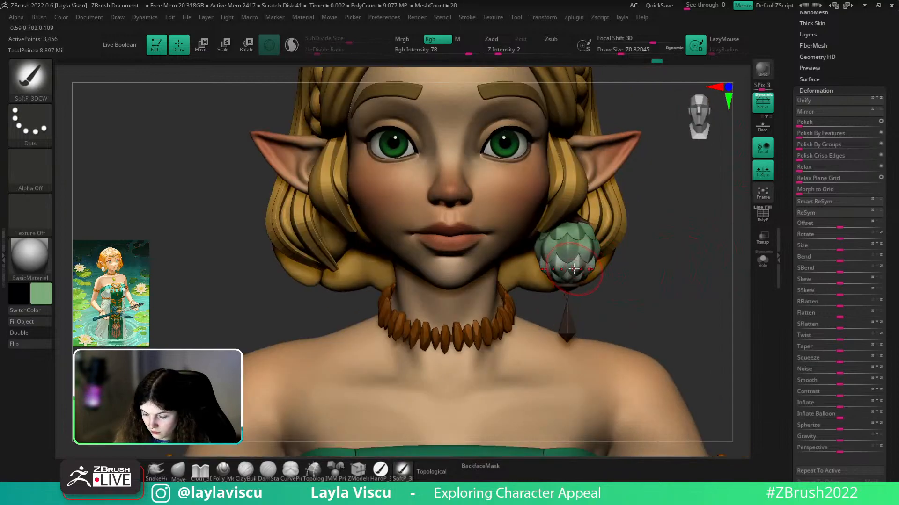
{"action": "right_click_drag", "start_coordinate": [671, 234], "coordinate": [667, 208], "text": "ctrl"}
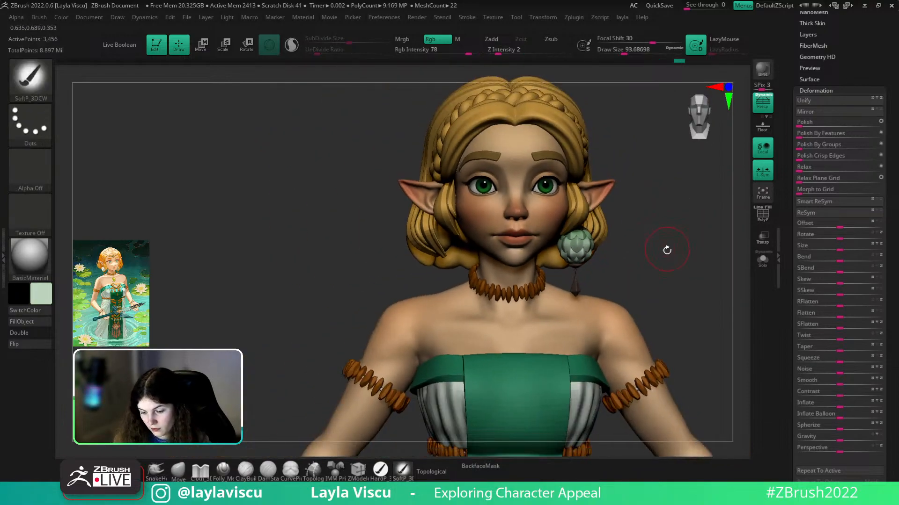
{"action": "left_click_drag", "start_coordinate": [668, 248], "coordinate": [634, 245]}
{"action": "left_click", "coordinate": [42, 302]}
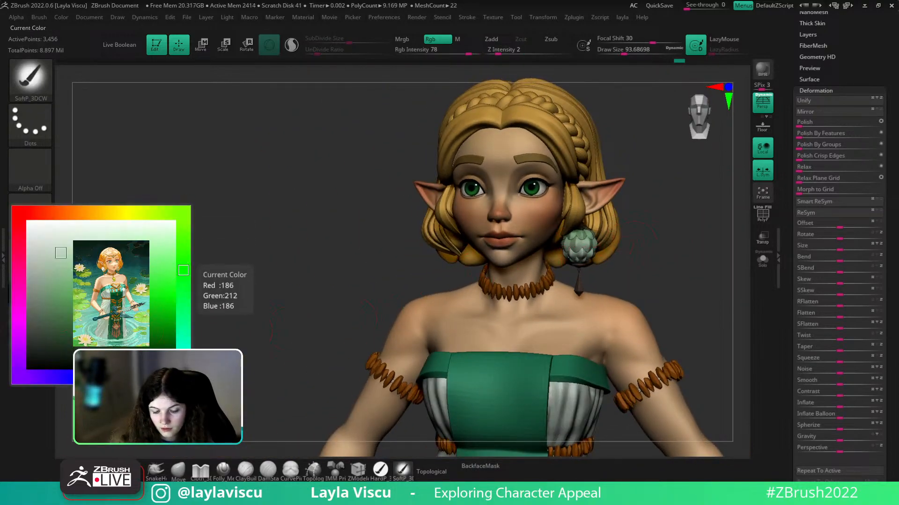
{"action": "left_click", "coordinate": [75, 266]}
- Confirm the light green secondary colour and turn the view to face the head and earring
{"action": "left_click_drag", "start_coordinate": [697, 192], "coordinate": [660, 206]}
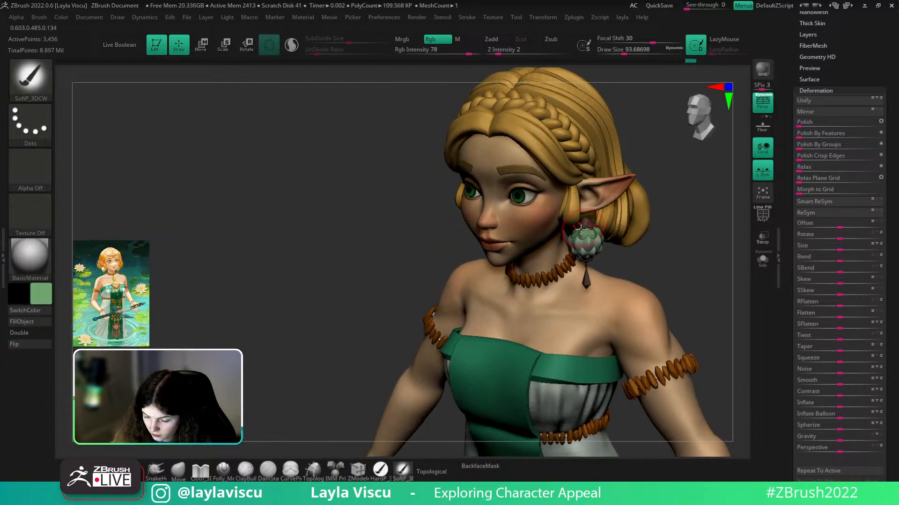
{"action": "left_click", "coordinate": [41, 295]}
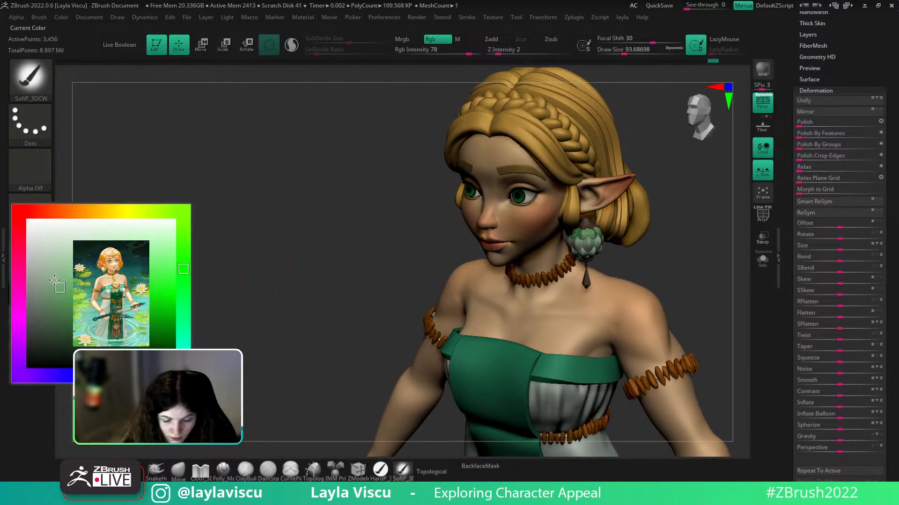
{"action": "left_click", "coordinate": [96, 230]}
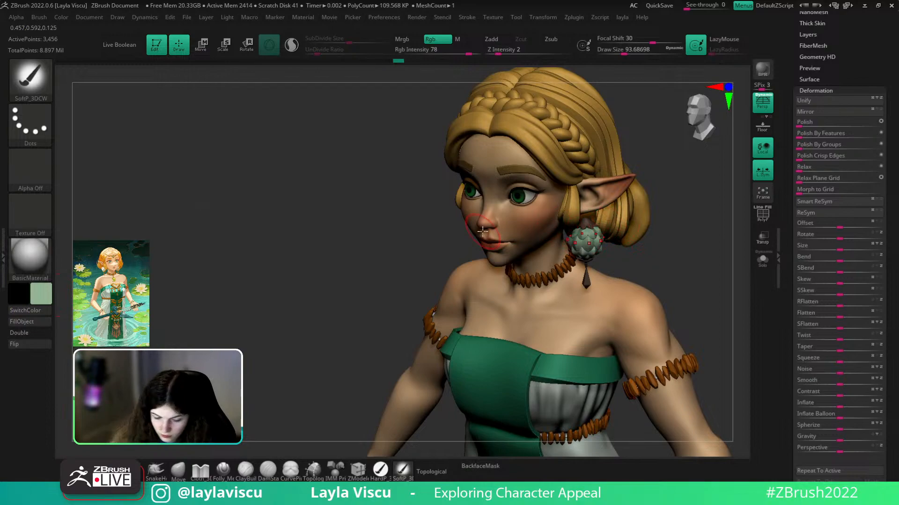
{"action": "left_click", "coordinate": [46, 290]}
{"action": "left_click", "coordinate": [58, 288]}
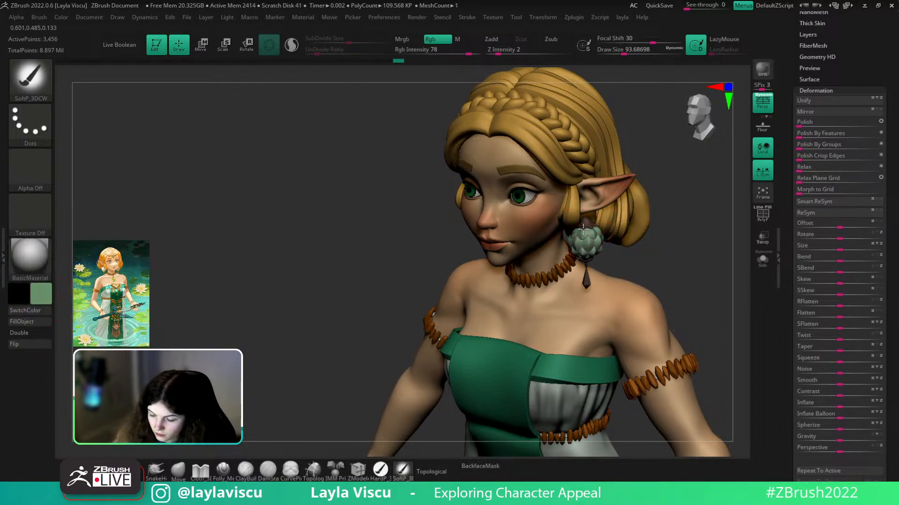
{"action": "left_click_drag", "start_coordinate": [652, 225], "coordinate": [623, 252], "text": "shift"}
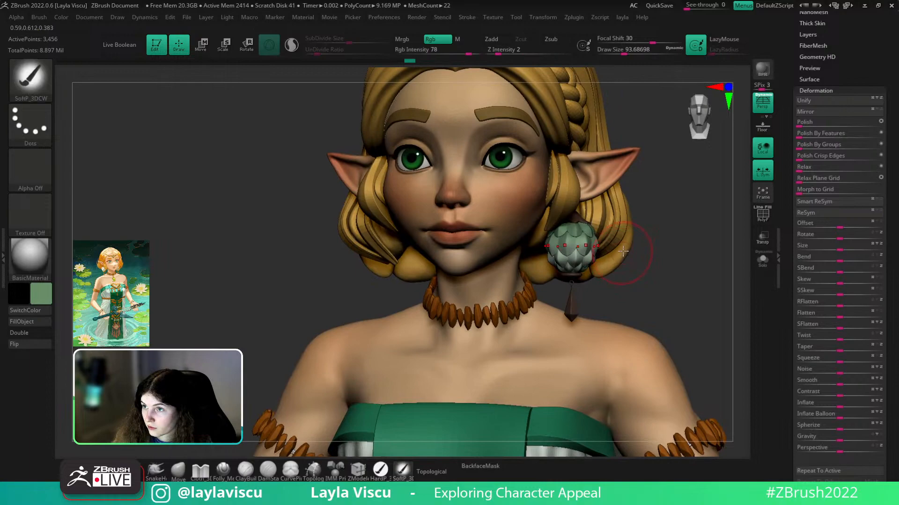
{"action": "left_click", "coordinate": [41, 293]}
- Paint the pale earring scales with the mid green colour to make them greener
{"action": "left_click", "coordinate": [67, 242]}
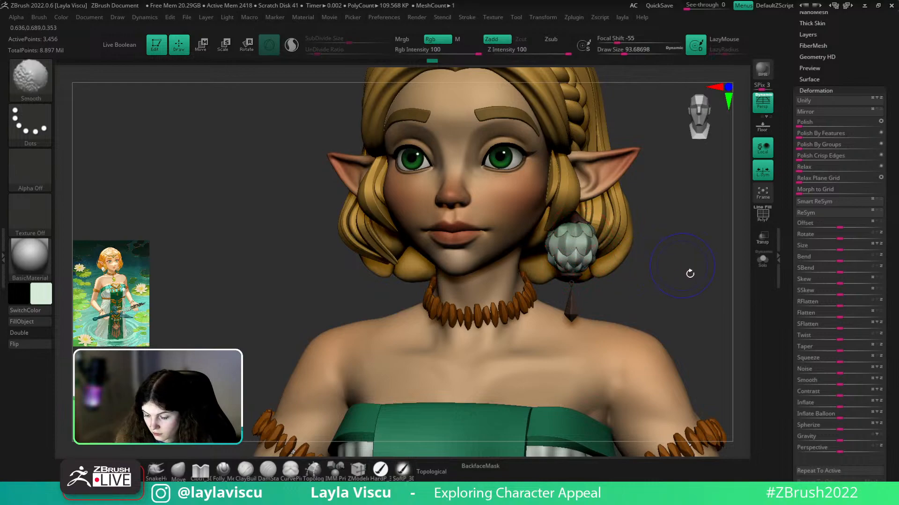
{"action": "left_click_drag", "start_coordinate": [686, 268], "coordinate": [686, 313], "text": "shift"}
{"action": "right_click_drag", "start_coordinate": [686, 313], "coordinate": [654, 244], "text": "ctrl"}
{"action": "mouse_move", "coordinate": [583, 242]}
{"action": "right_mouse_down", "text": "ctrl"}
{"action": "mouse_move", "coordinate": [583, 255]}
{"action": "mouse_move", "coordinate": [658, 257]}
{"action": "mouse_move", "coordinate": [656, 236]}
{"action": "right_mouse_up", "text": "ctrl"}
{"action": "right_click_drag", "start_coordinate": [657, 236], "coordinate": [648, 292]}
{"action": "key", "text": "c"}
{"action": "key", "text": "c"}
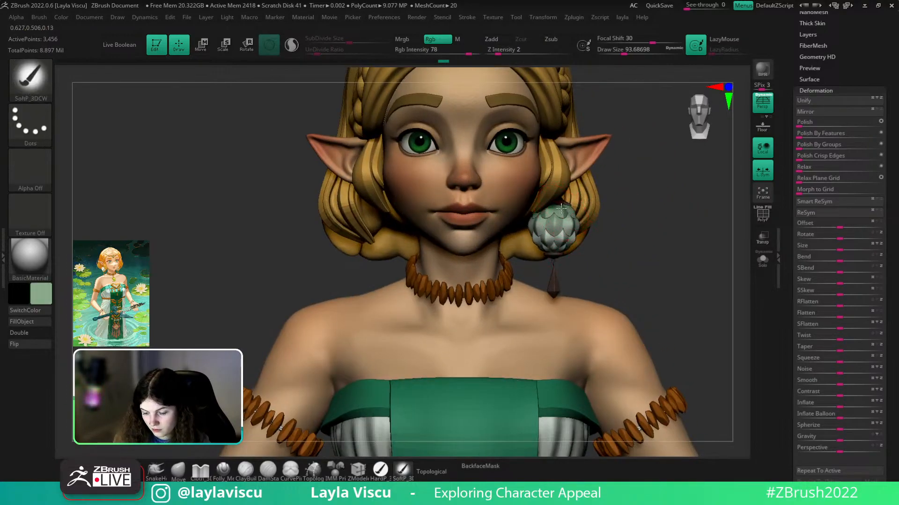
{"action": "right_click_drag", "start_coordinate": [634, 227], "coordinate": [592, 233]}
{"action": "right_click_drag", "start_coordinate": [652, 238], "coordinate": [655, 241], "text": "shift"}
{"action": "left_click_drag", "start_coordinate": [556, 223], "coordinate": [565, 233]}
{"action": "right_click_drag", "start_coordinate": [658, 238], "coordinate": [619, 235], "text": "ctrl"}
- Switch the model to Flat Color material and paint the earring's lower part paler
{"action": "left_click", "coordinate": [31, 258]}
{"action": "left_click", "coordinate": [87, 390]}
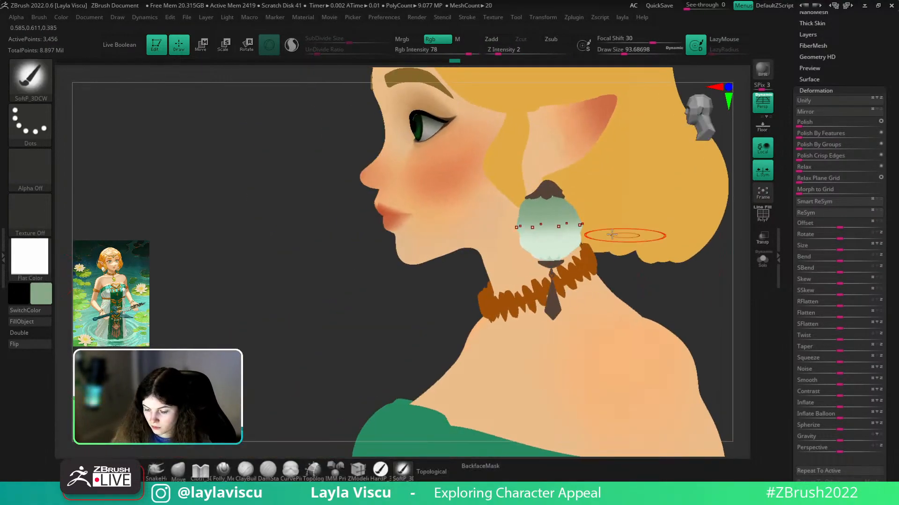
{"action": "left_click_drag", "start_coordinate": [558, 253], "coordinate": [567, 246]}
{"action": "left_click_drag", "start_coordinate": [548, 251], "coordinate": [577, 234]}
{"action": "mouse_move", "coordinate": [649, 292]}
{"action": "right_mouse_down"}
{"action": "mouse_move", "coordinate": [688, 302]}
{"action": "mouse_move", "coordinate": [655, 262]}
{"action": "right_mouse_up"}
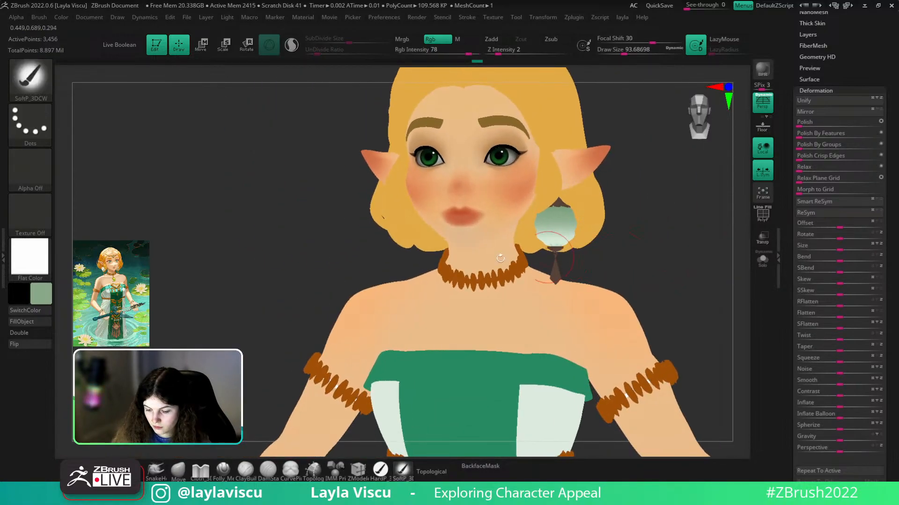
- Return the model to the shaded zbro_Paint material and show the earring's PolyFrame wireframe
{"action": "left_click", "coordinate": [30, 257]}
{"action": "left_click", "coordinate": [501, 292]}
{"action": "right_click_drag", "start_coordinate": [696, 294], "coordinate": [659, 337], "text": "ctrl"}
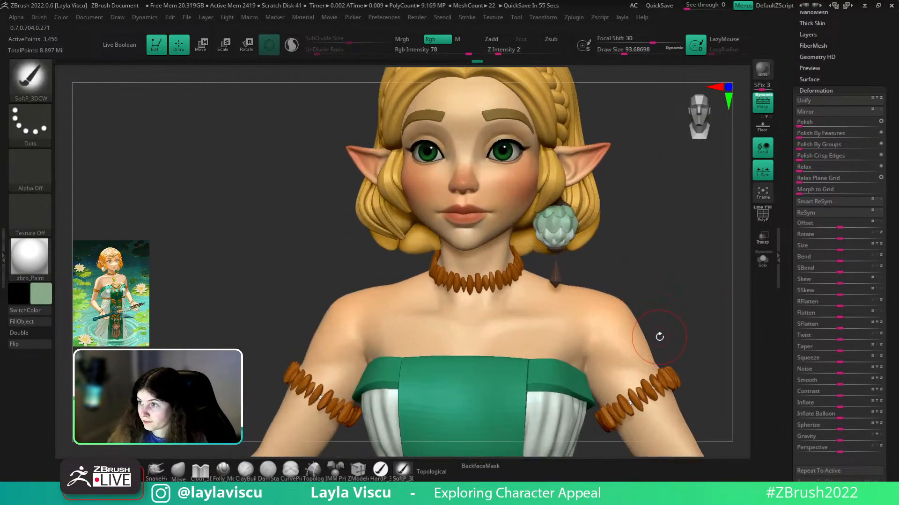
{"action": "mouse_move", "coordinate": [575, 261]}
{"action": "right_mouse_down", "text": "ctrl"}
{"action": "mouse_move", "coordinate": [686, 237]}
{"action": "mouse_move", "coordinate": [648, 213]}
{"action": "right_mouse_up", "text": "ctrl"}
{"action": "key", "text": "shift+f"}
- Give the earring petals thickness with ZModeler's Extrude All Polygons
{"action": "right_click_drag", "start_coordinate": [591, 209], "coordinate": [650, 365], "text": "ctrl"}
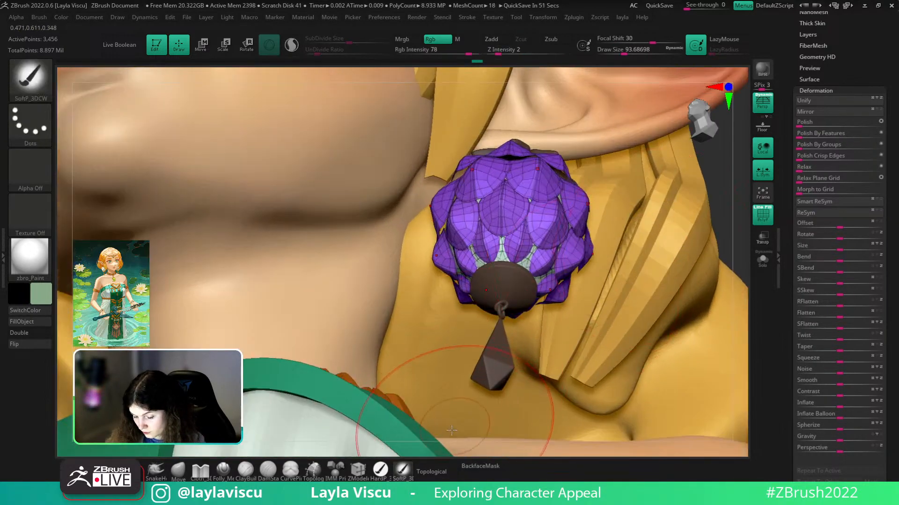
{"action": "left_click", "coordinate": [364, 470]}
{"action": "right_click_drag", "start_coordinate": [498, 186], "coordinate": [543, 176], "text": "ctrl"}
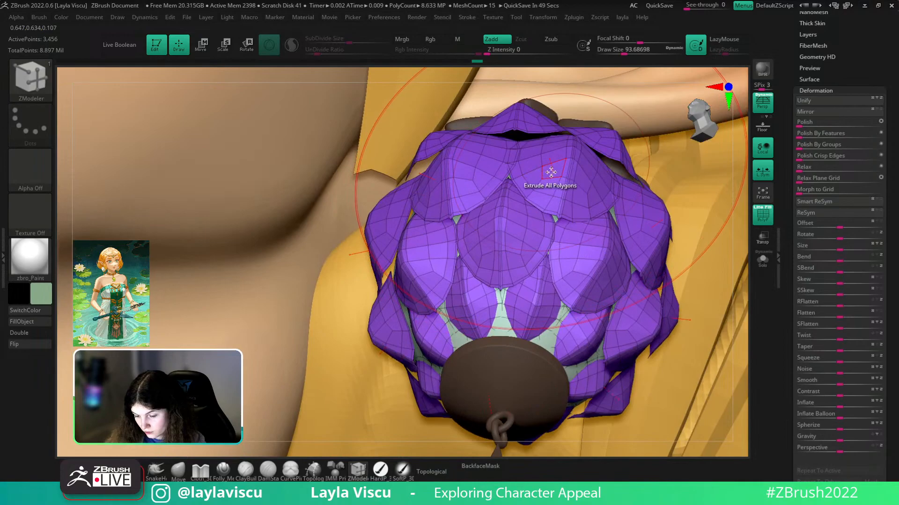
{"action": "left_click", "coordinate": [550, 175]}
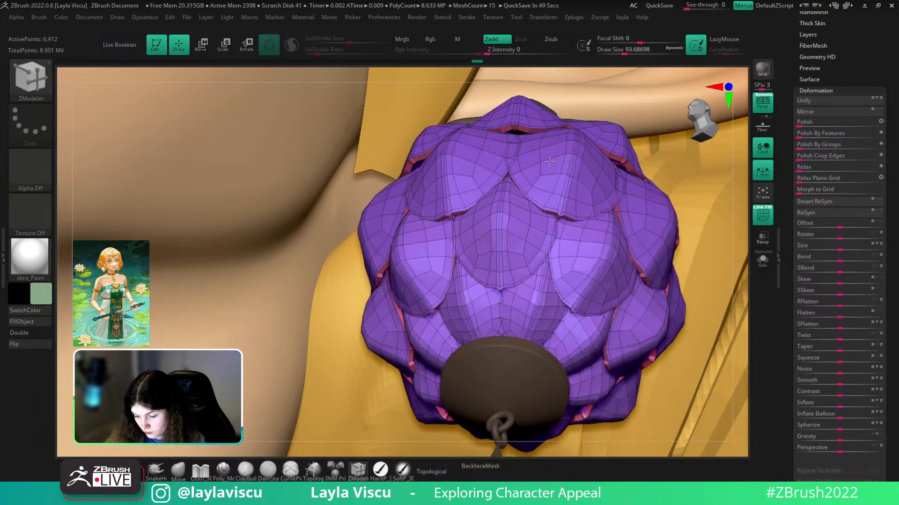
- Enable Dynamic Subdiv under Tool > Geometry and hide the wireframe
{"action": "left_click_drag", "start_coordinate": [854, 57], "coordinate": [852, 88]}
{"action": "left_click", "coordinate": [821, 29]}
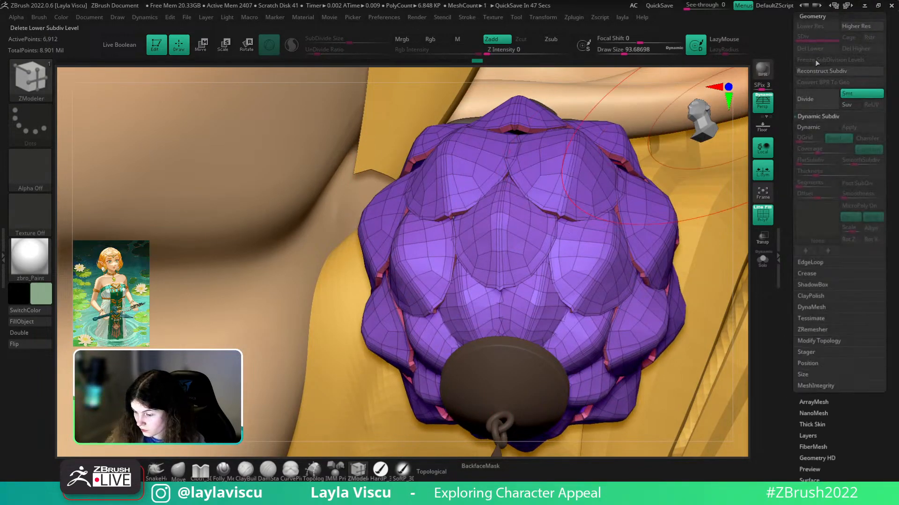
{"action": "left_click", "coordinate": [804, 130]}
{"action": "left_click_drag", "start_coordinate": [809, 172], "coordinate": [787, 172]}
{"action": "key", "text": "shift+f"}
{"action": "mouse_move", "coordinate": [595, 234]}
{"action": "right_mouse_down", "text": "ctrl"}
{"action": "mouse_move", "coordinate": [692, 245]}
{"action": "mouse_move", "coordinate": [704, 300]}
{"action": "mouse_move", "coordinate": [640, 295]}
{"action": "mouse_move", "coordinate": [563, 306]}
{"action": "mouse_move", "coordinate": [472, 337]}
{"action": "right_mouse_up", "text": "ctrl"}
- Nudge the earring's lower and upper petals into shape with a smaller Move brush
{"action": "left_click", "coordinate": [178, 470]}
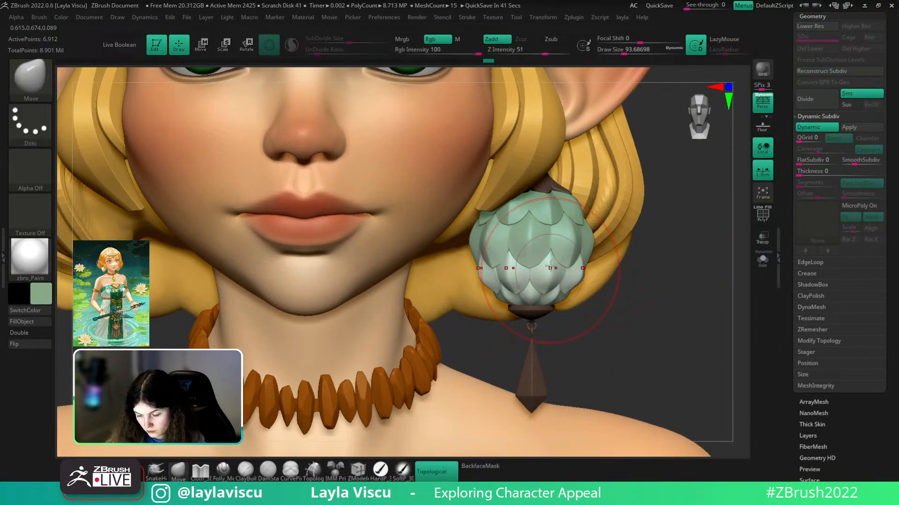
{"action": "right_click", "coordinate": [574, 376]}
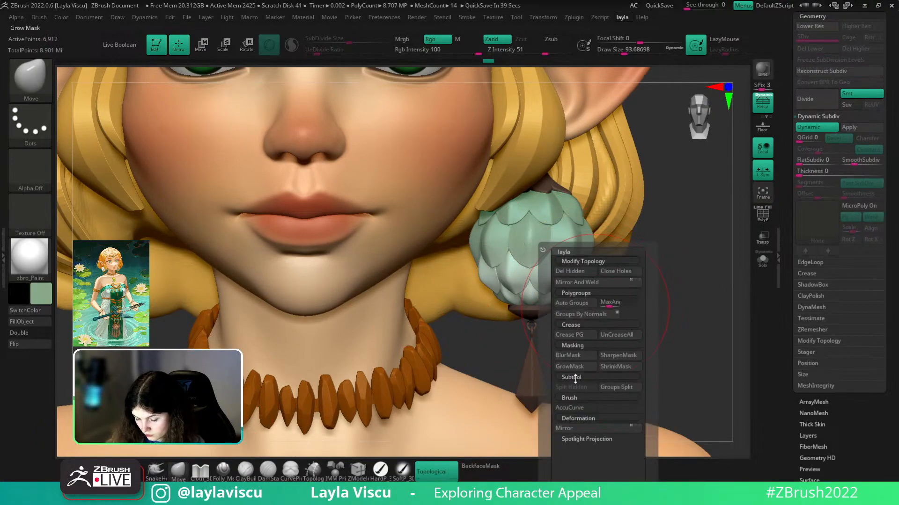
{"action": "right_click_drag", "start_coordinate": [551, 300], "coordinate": [528, 323], "text": "ctrl"}
{"action": "key", "text": "bracketleft"}
{"action": "key", "text": "bracketleft"}
{"action": "left_click_drag", "start_coordinate": [552, 247], "coordinate": [552, 240]}
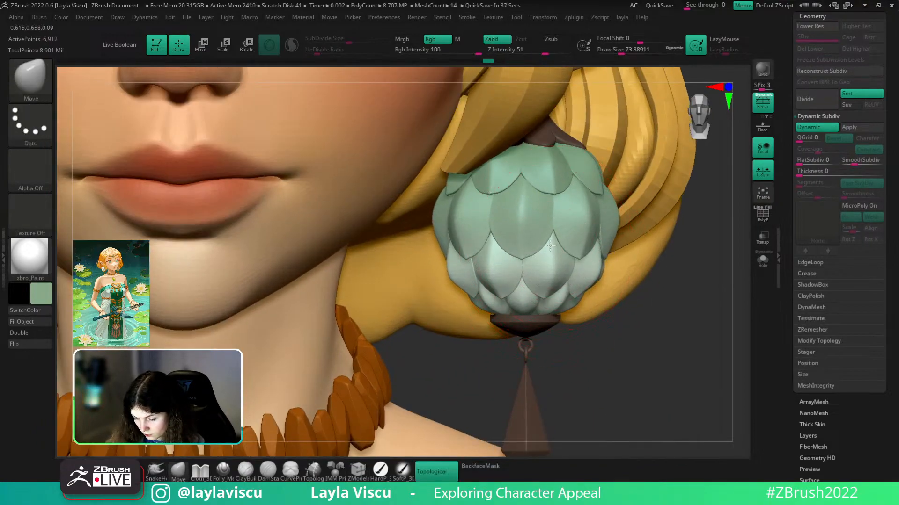
{"action": "mouse_move", "coordinate": [586, 214]}
{"action": "left_mouse_down"}
{"action": "mouse_move", "coordinate": [578, 213]}
{"action": "mouse_move", "coordinate": [582, 179]}
{"action": "left_mouse_up"}
{"action": "right_click_drag", "start_coordinate": [609, 278], "coordinate": [633, 257], "text": "ctrl"}
- Orbit around the head to review the earring, ending with the character facing slightly left
{"action": "mouse_move", "coordinate": [633, 258]}
{"action": "left_mouse_down"}
{"action": "mouse_move", "coordinate": [547, 248]}
{"action": "mouse_move", "coordinate": [549, 239]}
{"action": "left_mouse_up"}
{"action": "right_click_drag", "start_coordinate": [550, 240], "coordinate": [563, 268], "text": "ctrl"}
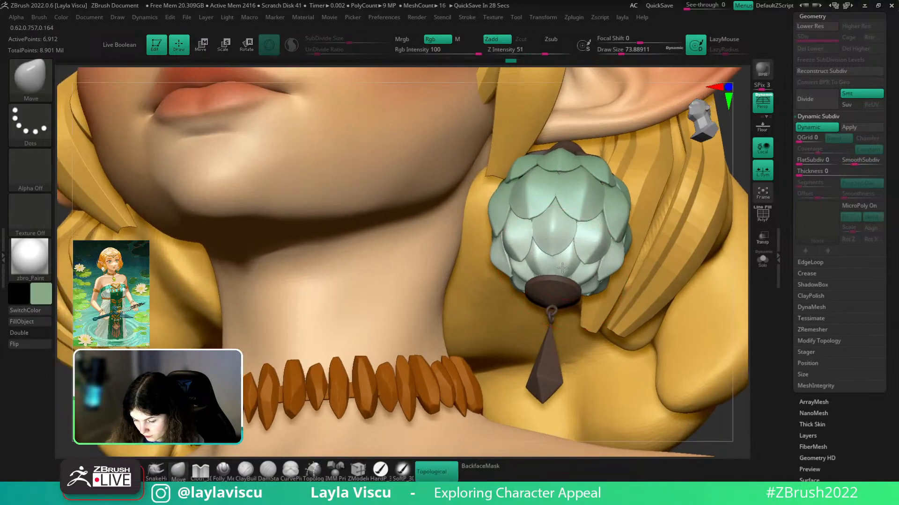
{"action": "right_click_drag", "start_coordinate": [551, 305], "coordinate": [542, 264], "text": "ctrl"}
{"action": "mouse_move", "coordinate": [702, 263]}
{"action": "right_mouse_down", "text": "shift"}
{"action": "mouse_move", "coordinate": [704, 291]}
{"action": "mouse_move", "coordinate": [614, 257]}
{"action": "mouse_move", "coordinate": [672, 290]}
{"action": "mouse_move", "coordinate": [582, 266]}
{"action": "right_mouse_up", "text": "shift"}
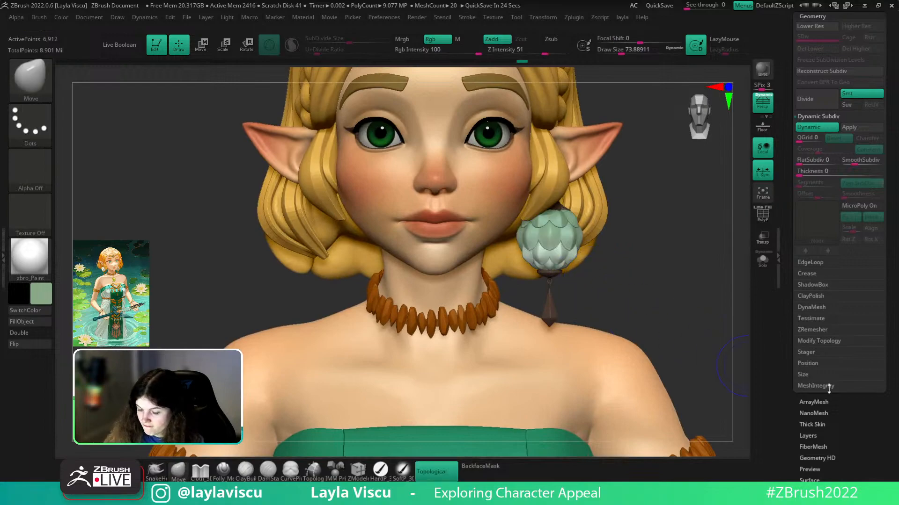
{"action": "right_click_drag", "start_coordinate": [714, 269], "coordinate": [659, 255], "text": "ctrl"}
{"action": "right_click_drag", "start_coordinate": [660, 255], "coordinate": [634, 129]}
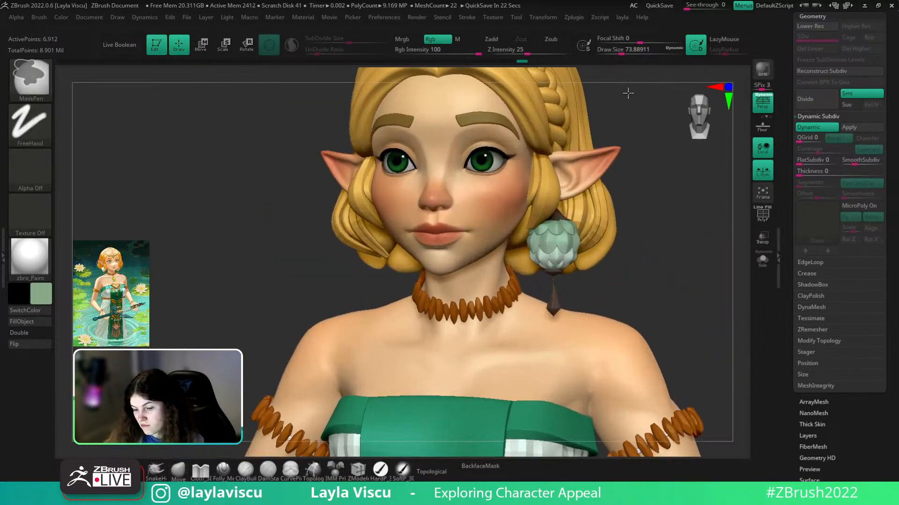
- Expand the ambient occlusion settings, fill the earring with uniform green, and clear the mask
{"action": "left_click", "coordinate": [573, 18]}
{"action": "left_click", "coordinate": [603, 92]}
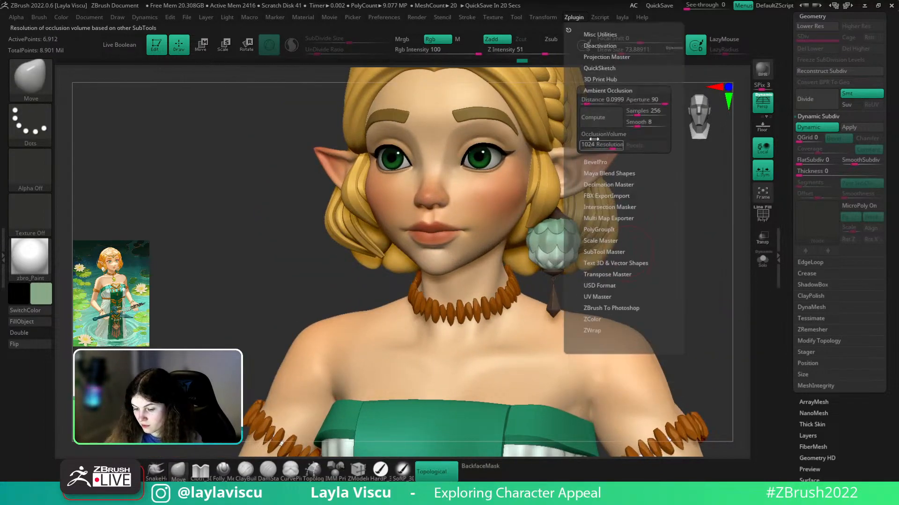
{"action": "key", "text": "ctrl"}
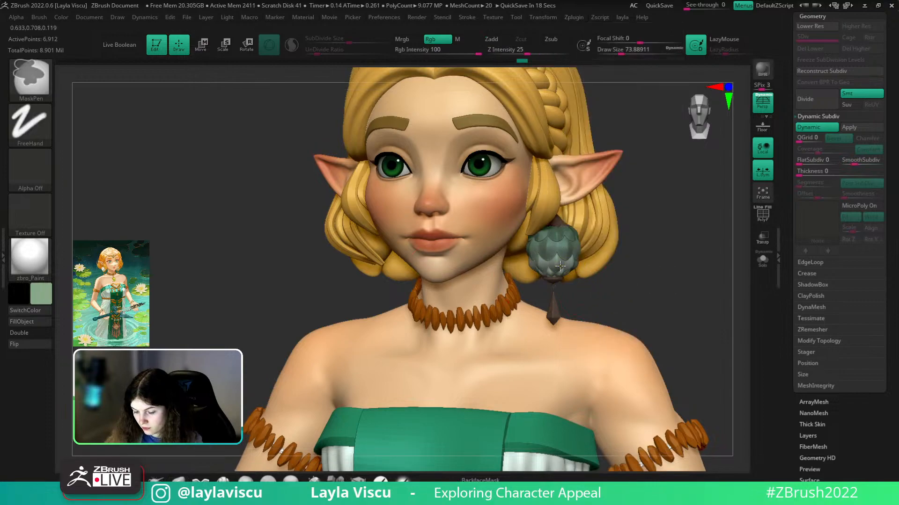
{"action": "left_click", "coordinate": [180, 304], "text": "ctrl"}
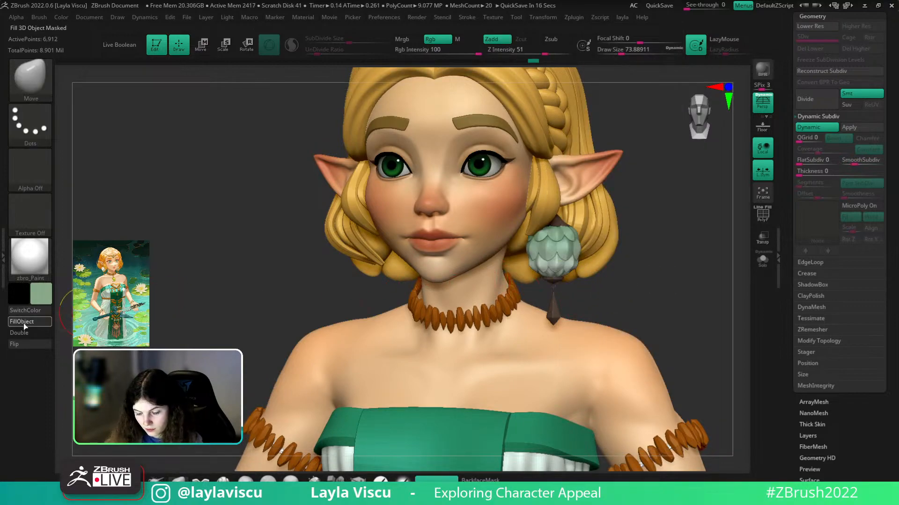
{"action": "left_click", "coordinate": [23, 324]}
{"action": "left_click_drag", "start_coordinate": [149, 272], "coordinate": [361, 393], "text": "ctrl"}
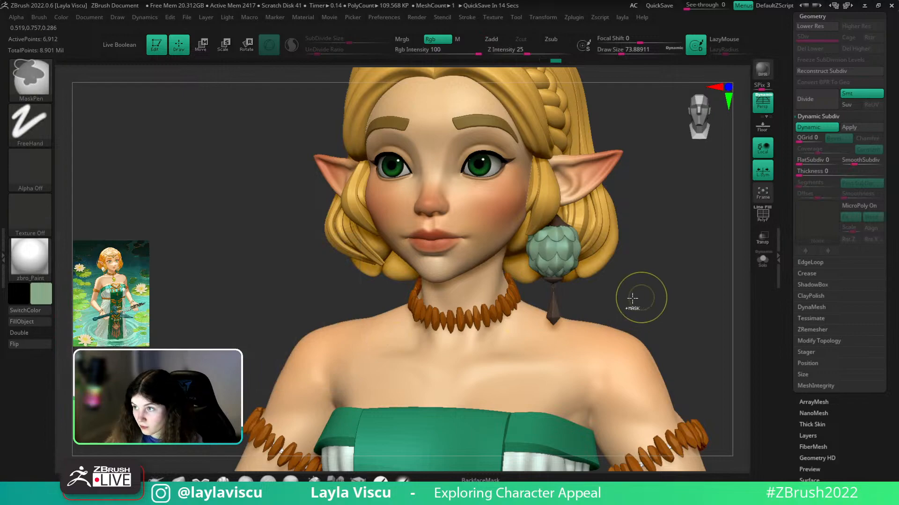
- Mask the earring petals and fill them light green with FillObject
{"action": "right_click_drag", "start_coordinate": [640, 296], "coordinate": [650, 319], "text": "ctrl"}
{"action": "left_click", "coordinate": [650, 319], "text": "ctrl"}
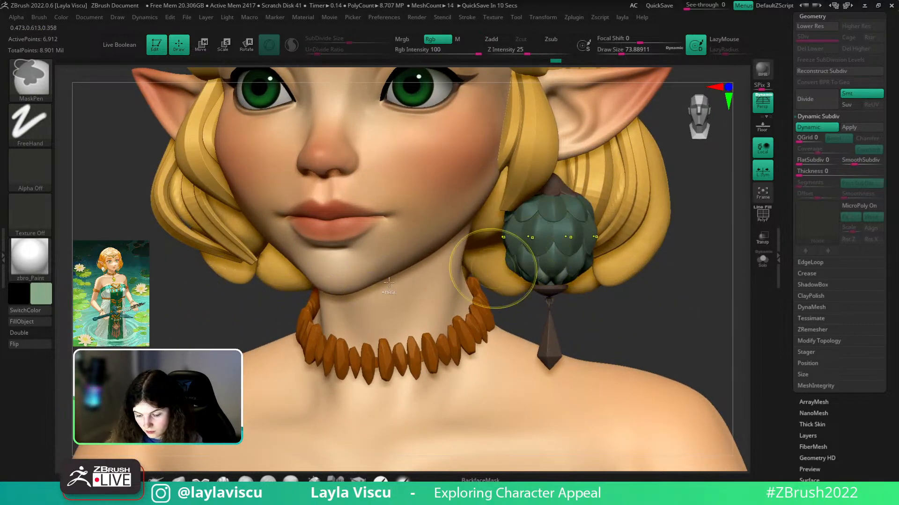
{"action": "left_click", "coordinate": [29, 323]}
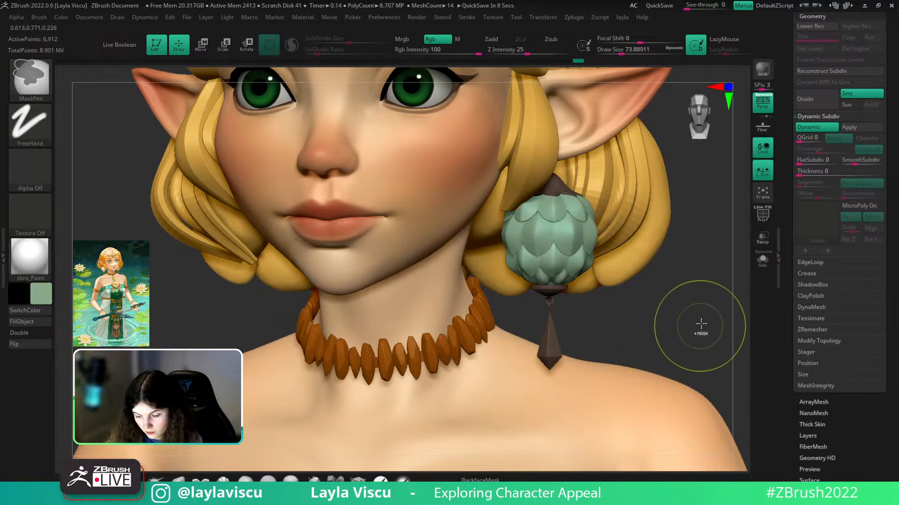
{"action": "key", "text": "shift+f"}
{"action": "key", "text": "shift+f"}
- Show the earring alone in Flat Color material from a straight front view with Solo
{"action": "left_click", "coordinate": [31, 261]}
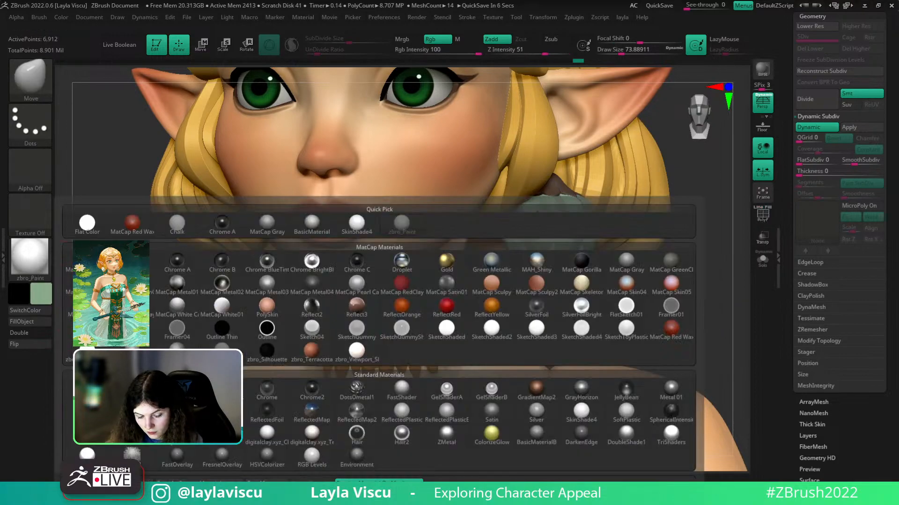
{"action": "left_click", "coordinate": [87, 223]}
{"action": "mouse_move", "coordinate": [642, 315]}
{"action": "left_mouse_down"}
{"action": "mouse_move", "coordinate": [633, 281]}
{"action": "mouse_move", "coordinate": [663, 335]}
{"action": "left_mouse_up"}
{"action": "left_click", "coordinate": [762, 260]}
{"action": "left_click", "coordinate": [572, 17]}
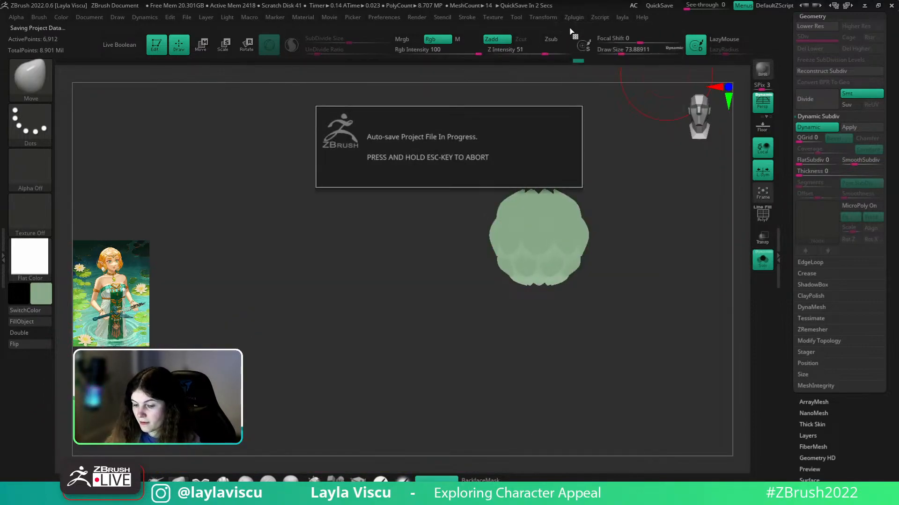
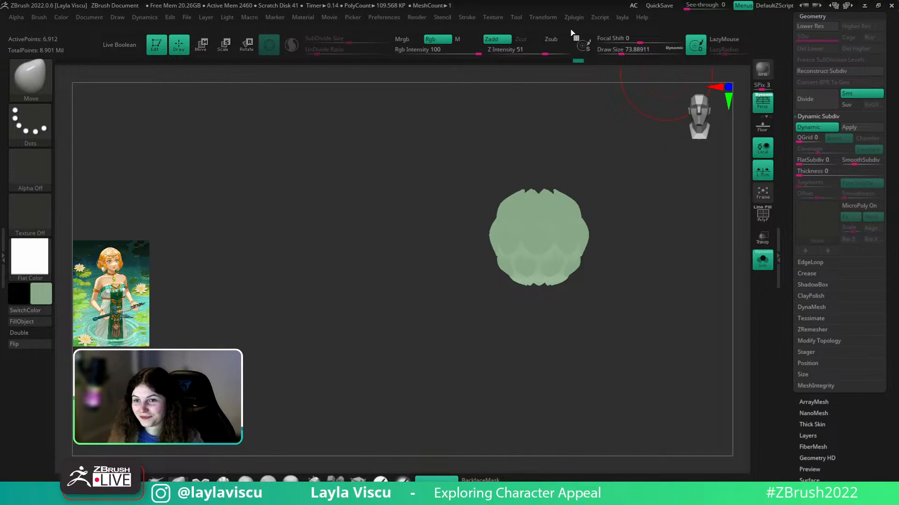
- Bake OcclusionVolume ambient occlusion into the petal earring, mask it and pick green
{"action": "left_click", "coordinate": [573, 18]}
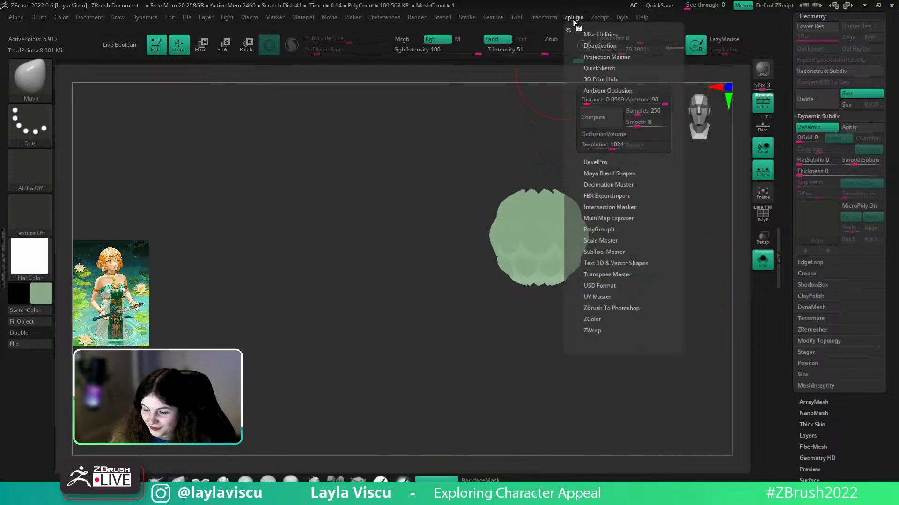
{"action": "left_click", "coordinate": [621, 135]}
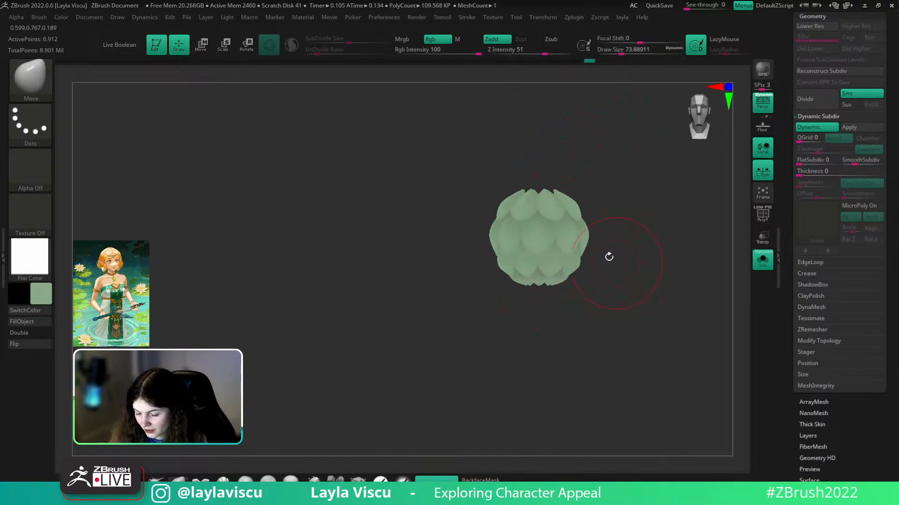
{"action": "key", "text": "ctrl"}
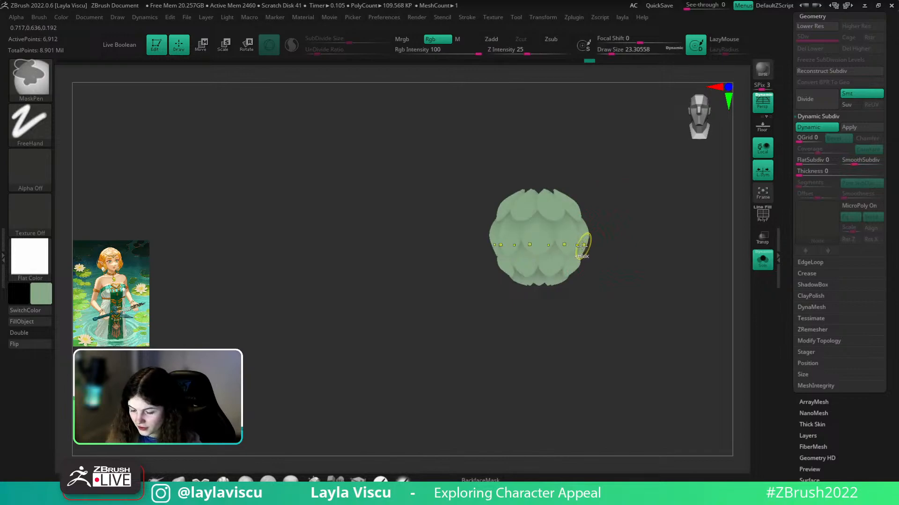
{"action": "left_click", "coordinate": [604, 244], "text": "ctrl"}
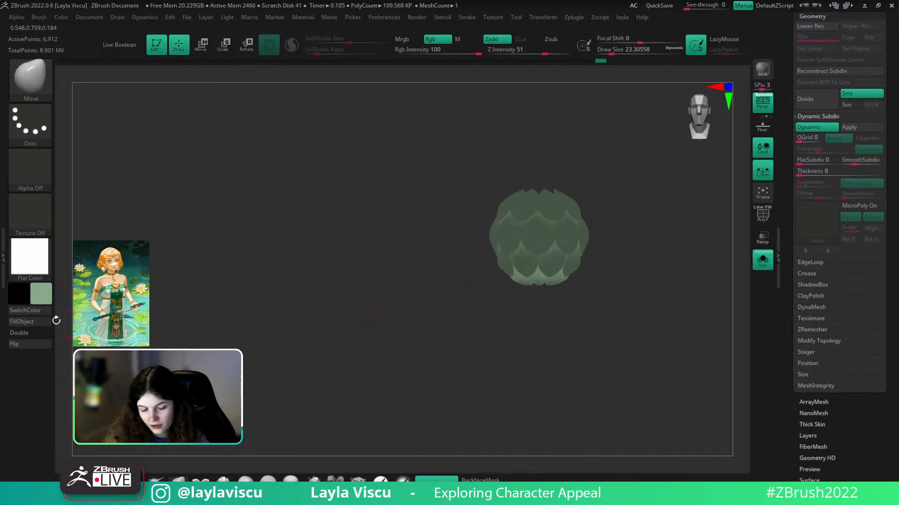
{"action": "left_click", "coordinate": [46, 294]}
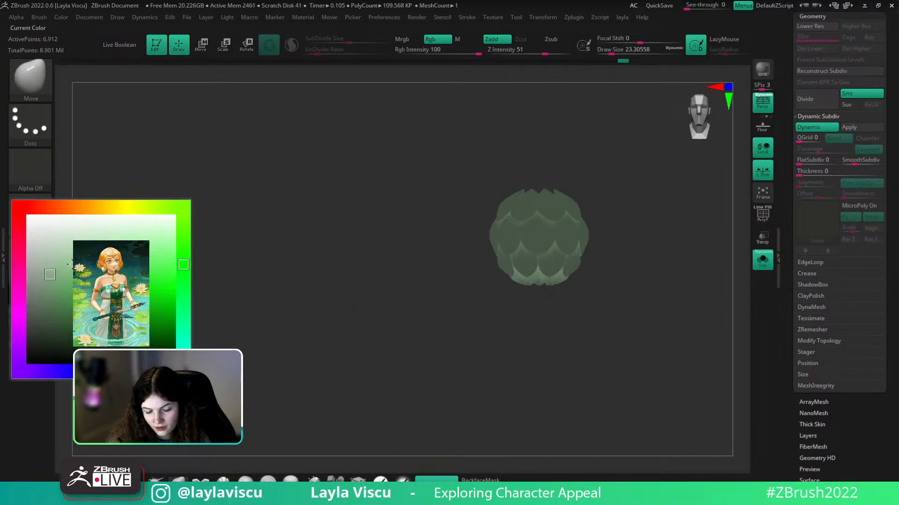
{"action": "left_click", "coordinate": [56, 288]}
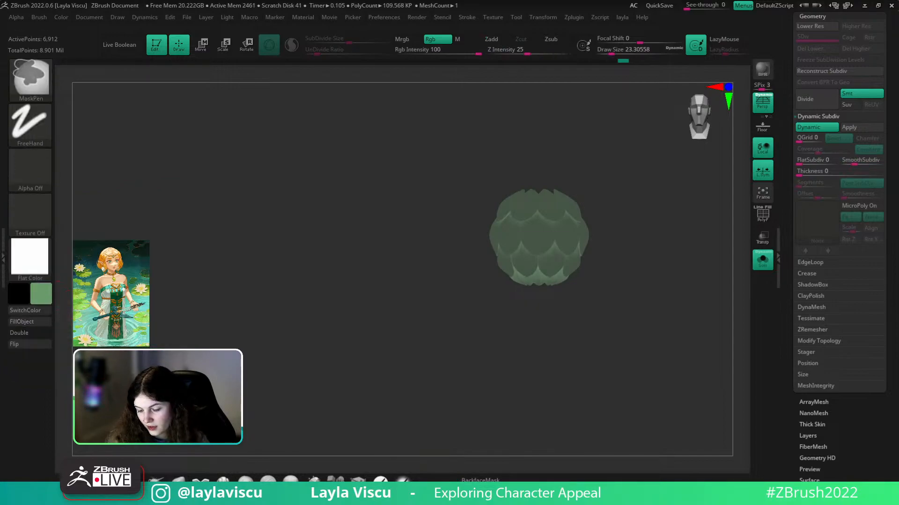
- Check the earring's underside, invert the mask, then clear it
{"action": "left_click", "coordinate": [50, 299]}
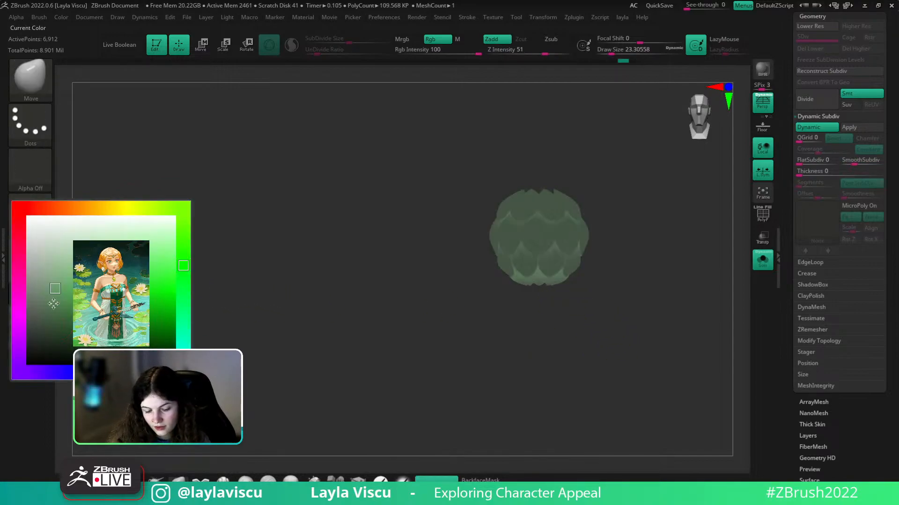
{"action": "key", "text": "ctrl"}
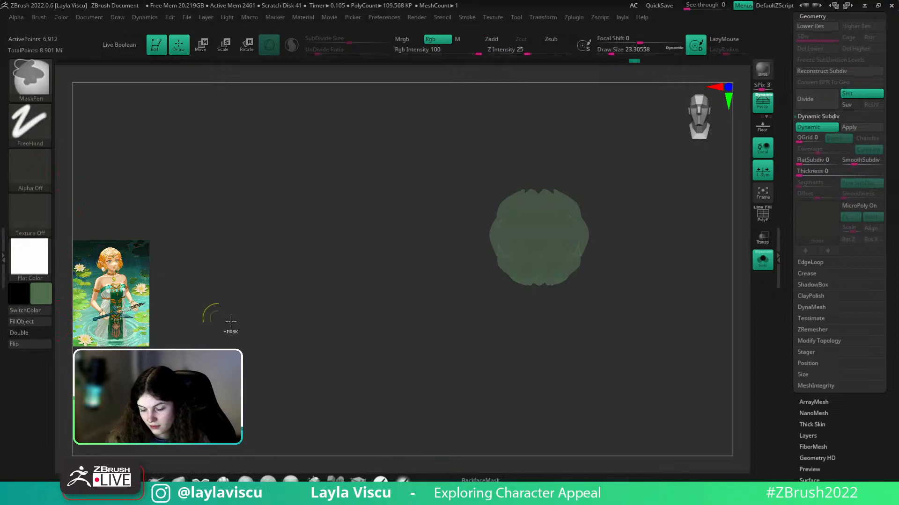
{"action": "mouse_move", "coordinate": [655, 321]}
{"action": "right_mouse_down", "text": "ctrl"}
{"action": "mouse_move", "coordinate": [644, 311]}
{"action": "mouse_move", "coordinate": [654, 336]}
{"action": "right_mouse_up", "text": "ctrl"}
{"action": "mouse_move", "coordinate": [653, 336]}
{"action": "right_mouse_down"}
{"action": "mouse_move", "coordinate": [658, 247]}
{"action": "mouse_move", "coordinate": [694, 327]}
{"action": "right_mouse_up"}
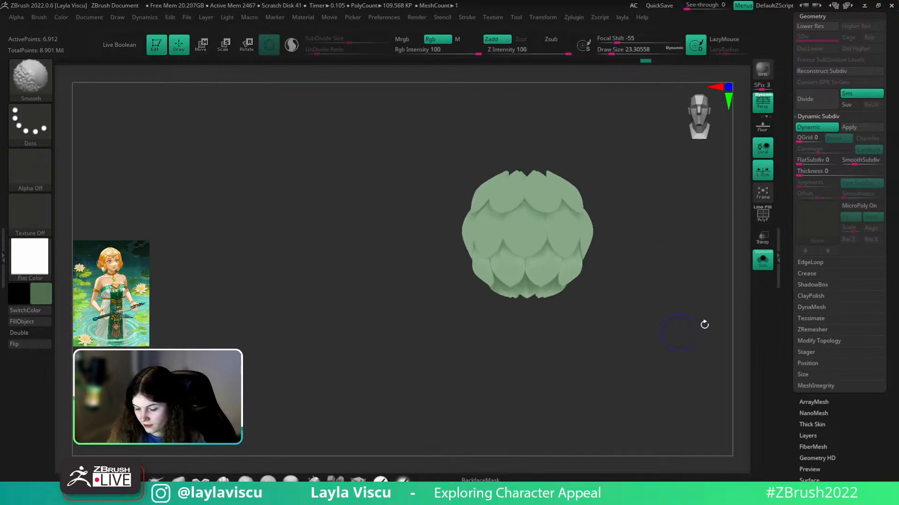
{"action": "left_click", "coordinate": [30, 272]}
{"action": "left_click", "coordinate": [570, 152], "text": "ctrl"}
{"action": "left_click", "coordinate": [570, 154], "text": "ctrl"}
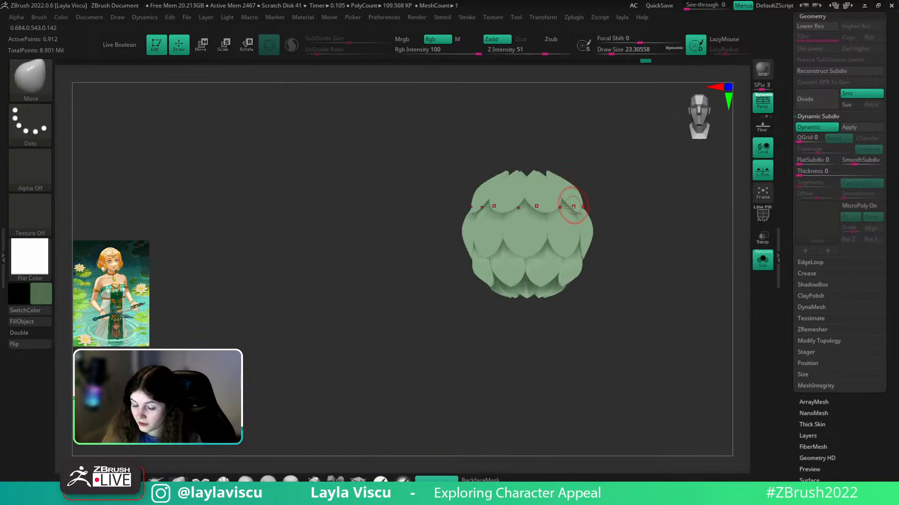
- Paint light green with a larger brush across the middle, lower and upper petals
{"action": "left_click", "coordinate": [41, 294]}
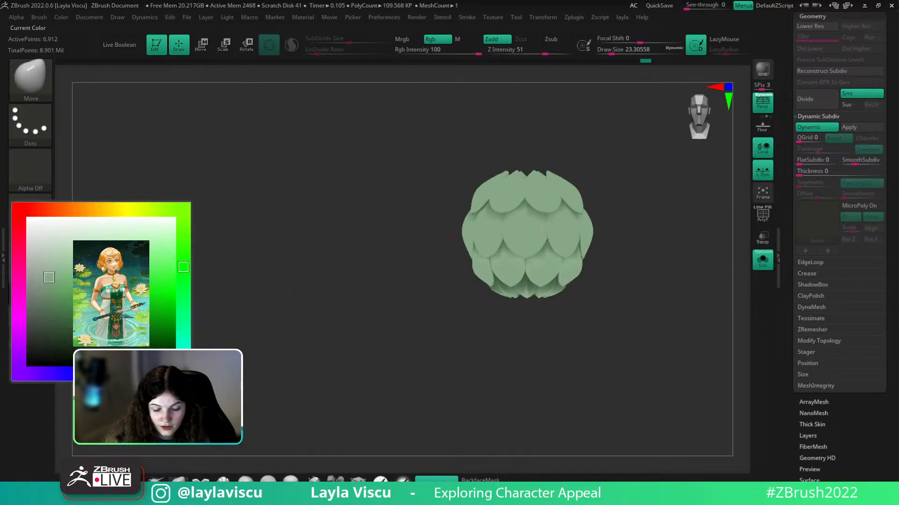
{"action": "left_click", "coordinate": [81, 230]}
{"action": "left_click_drag", "start_coordinate": [470, 234], "coordinate": [620, 236]}
{"action": "key", "text": "ctrl+z"}
{"action": "key", "text": "]"}
{"action": "key", "text": "]"}
{"action": "mouse_move", "coordinate": [469, 232]}
{"action": "left_mouse_down"}
{"action": "mouse_move", "coordinate": [633, 236]}
{"action": "mouse_move", "coordinate": [582, 208]}
{"action": "left_mouse_up"}
{"action": "mouse_move", "coordinate": [458, 243]}
{"action": "left_mouse_down"}
{"action": "mouse_move", "coordinate": [600, 247]}
{"action": "mouse_move", "coordinate": [543, 251]}
{"action": "mouse_move", "coordinate": [613, 240]}
{"action": "mouse_move", "coordinate": [573, 221]}
{"action": "left_mouse_up"}
{"action": "key", "text": "ctrl+z"}
{"action": "mouse_move", "coordinate": [445, 199]}
{"action": "left_mouse_down"}
{"action": "mouse_move", "coordinate": [565, 203]}
{"action": "mouse_move", "coordinate": [512, 174]}
{"action": "left_mouse_up"}
- Apply the zbro_Paint material to the earring and turn Solo off to show the whole elf
{"action": "left_click", "coordinate": [34, 265]}
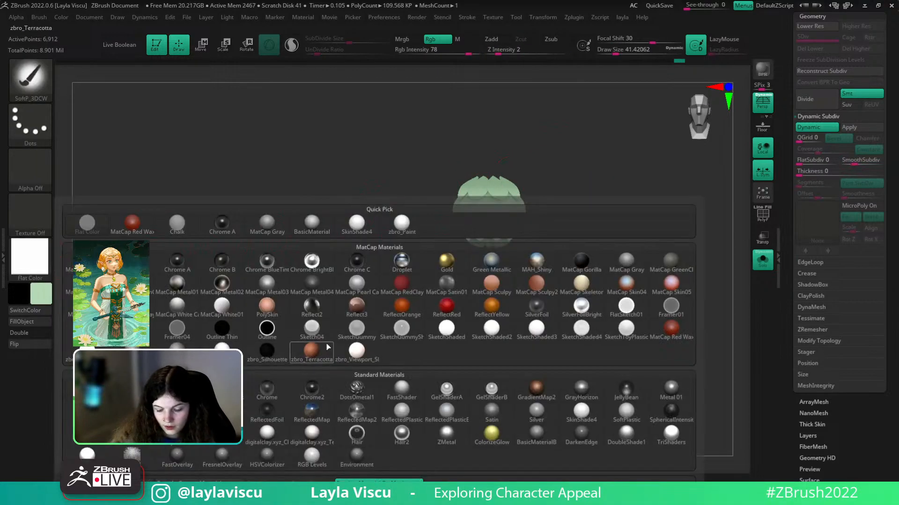
{"action": "left_click", "coordinate": [401, 222]}
{"action": "left_click", "coordinate": [761, 262]}
- Rotate the elf to profile and zoom in close on the earring beside her head
{"action": "mouse_move", "coordinate": [737, 287]}
{"action": "left_mouse_down", "text": "alt"}
{"action": "mouse_move", "coordinate": [678, 263]}
{"action": "mouse_move", "coordinate": [680, 309]}
{"action": "mouse_move", "coordinate": [646, 308]}
{"action": "mouse_move", "coordinate": [682, 331]}
{"action": "left_mouse_up", "text": "alt"}
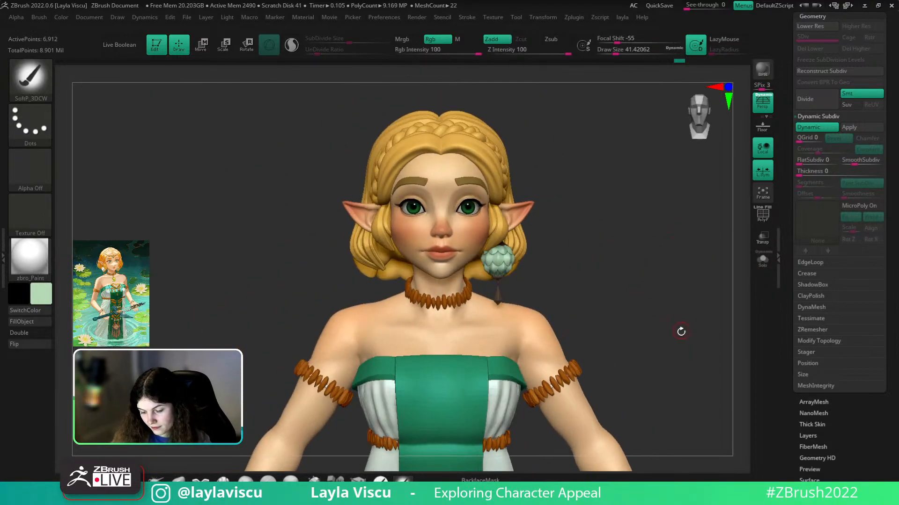
{"action": "right_click_drag", "start_coordinate": [654, 317], "coordinate": [660, 333], "text": "ctrl"}
{"action": "mouse_move", "coordinate": [668, 330]}
{"action": "left_mouse_down"}
{"action": "mouse_move", "coordinate": [630, 277]}
{"action": "mouse_move", "coordinate": [596, 271]}
{"action": "mouse_move", "coordinate": [580, 281]}
{"action": "mouse_move", "coordinate": [590, 289]}
{"action": "left_mouse_up"}
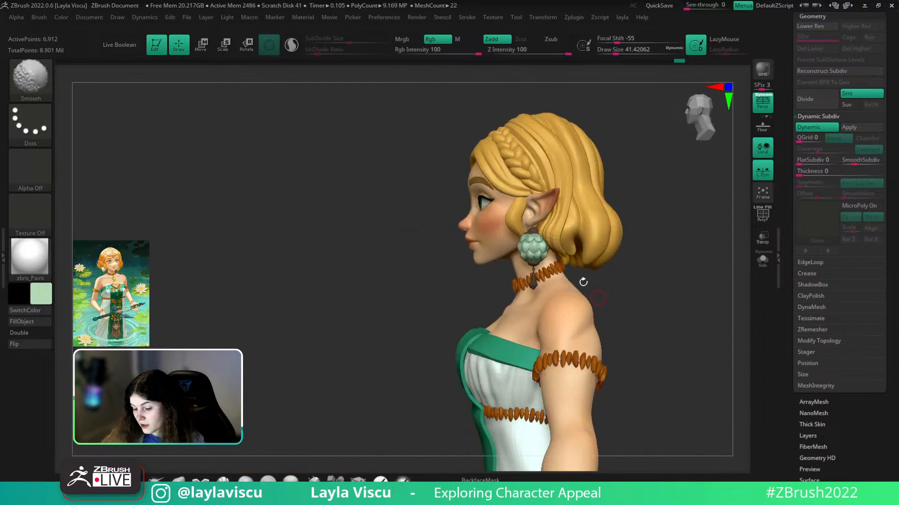
{"action": "right_click_drag", "start_coordinate": [604, 299], "coordinate": [701, 362], "text": "ctrl"}
{"action": "mouse_move", "coordinate": [702, 363]}
{"action": "left_mouse_down"}
{"action": "mouse_move", "coordinate": [707, 398]}
{"action": "mouse_move", "coordinate": [707, 363]}
{"action": "left_mouse_up"}
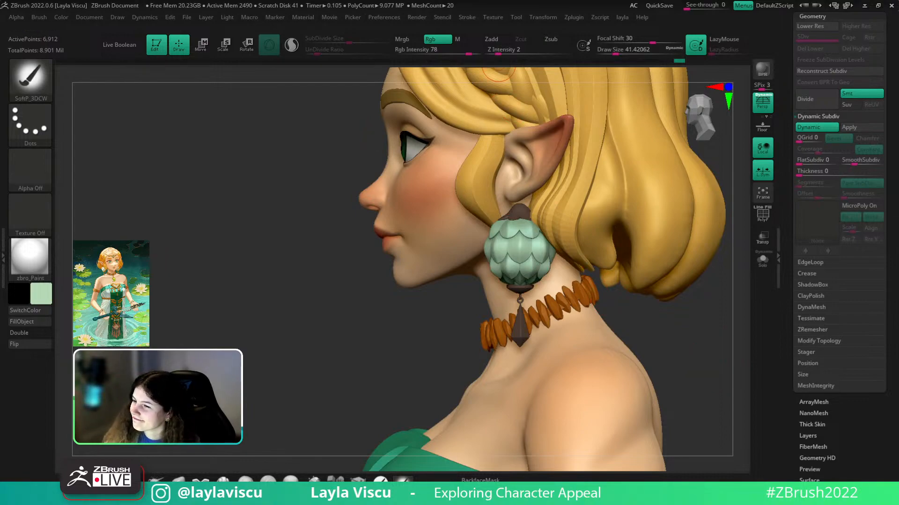
{"action": "left_click_drag", "start_coordinate": [641, 357], "coordinate": [691, 349]}
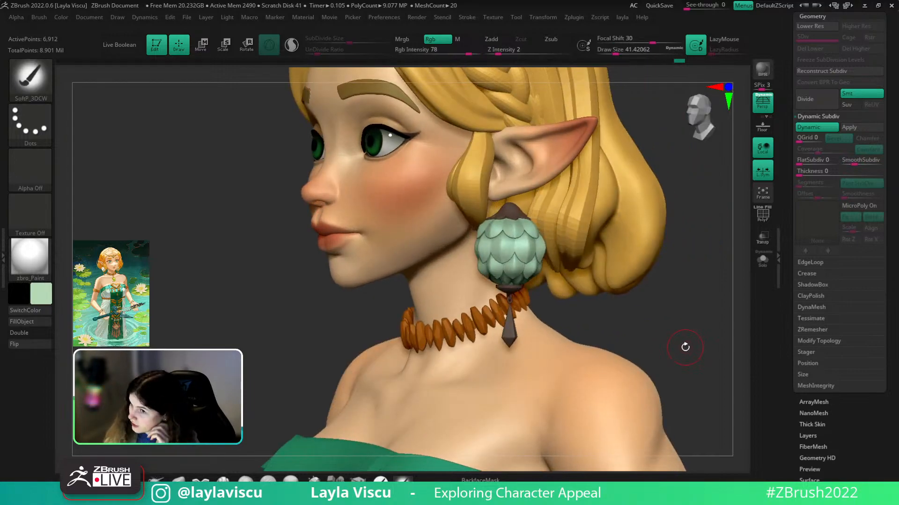
{"action": "scroll", "coordinate": [808, 66], "scroll_direction": "up", "scroll_amount": 5}
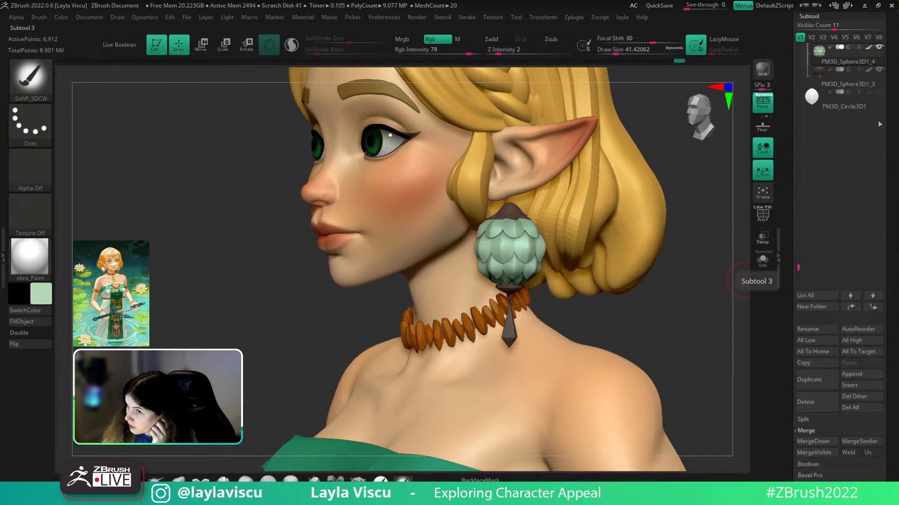
- Append a Cylinder3D subtool to the elf model
{"action": "left_click", "coordinate": [851, 374]}
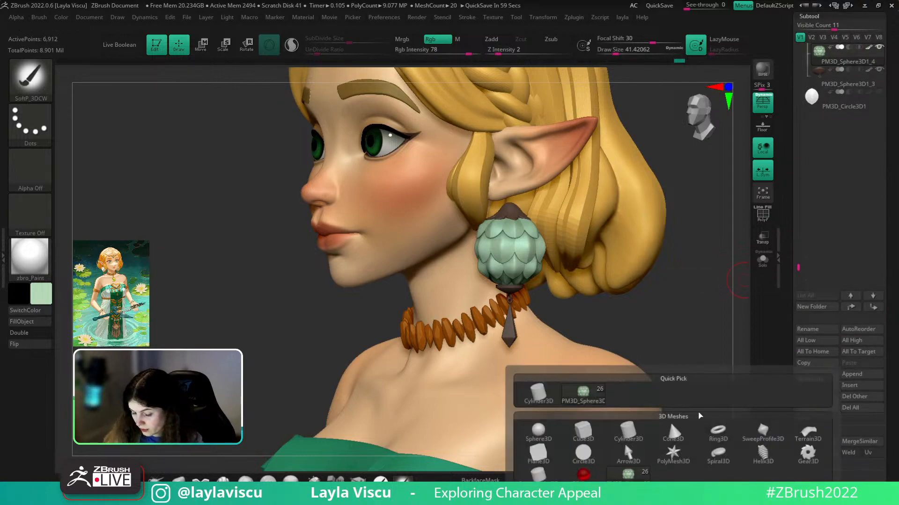
{"action": "left_click", "coordinate": [621, 438]}
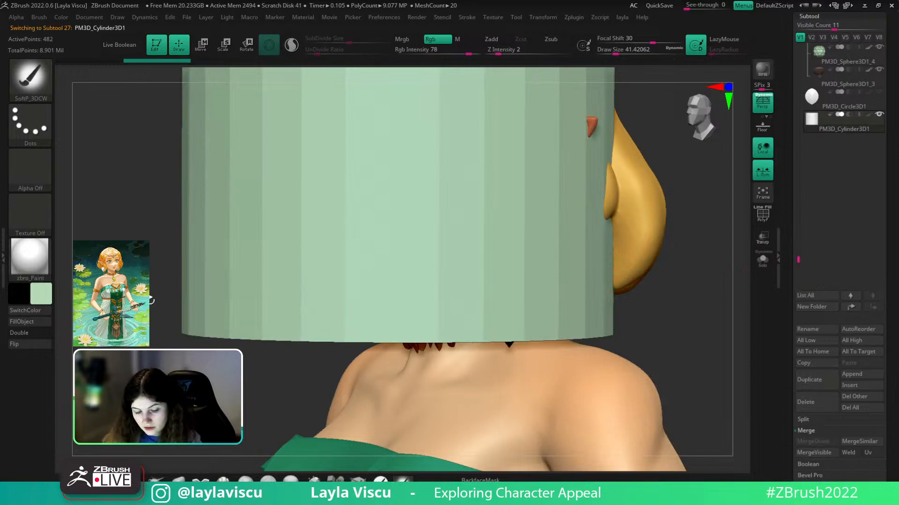
{"action": "left_click_drag", "start_coordinate": [722, 248], "coordinate": [604, 250]}
{"action": "left_click", "coordinate": [43, 292]}
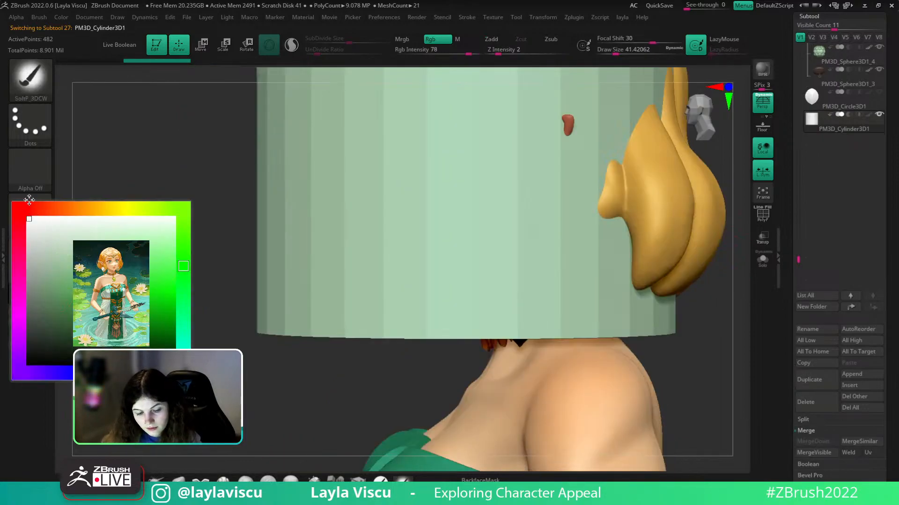
- Rotate the cylinder 90 degrees, shrink it and lower it onto the earring top
{"action": "key", "text": "w"}
{"action": "left_click_drag", "start_coordinate": [452, 166], "coordinate": [548, 139], "text": "shift"}
{"action": "left_click_drag", "start_coordinate": [464, 123], "coordinate": [211, 84]}
{"action": "left_click_drag", "start_coordinate": [189, 185], "coordinate": [292, 234]}
{"action": "left_click_drag", "start_coordinate": [694, 305], "coordinate": [721, 306], "text": "shift"}
{"action": "left_click_drag", "start_coordinate": [413, 124], "coordinate": [557, 149]}
{"action": "left_click_drag", "start_coordinate": [608, 123], "coordinate": [444, 121]}
{"action": "left_click_drag", "start_coordinate": [712, 237], "coordinate": [694, 296], "text": "shift"}
{"action": "left_click_drag", "start_coordinate": [555, 124], "coordinate": [592, 124]}
{"action": "left_click_drag", "start_coordinate": [315, 301], "coordinate": [187, 286], "text": "alt"}
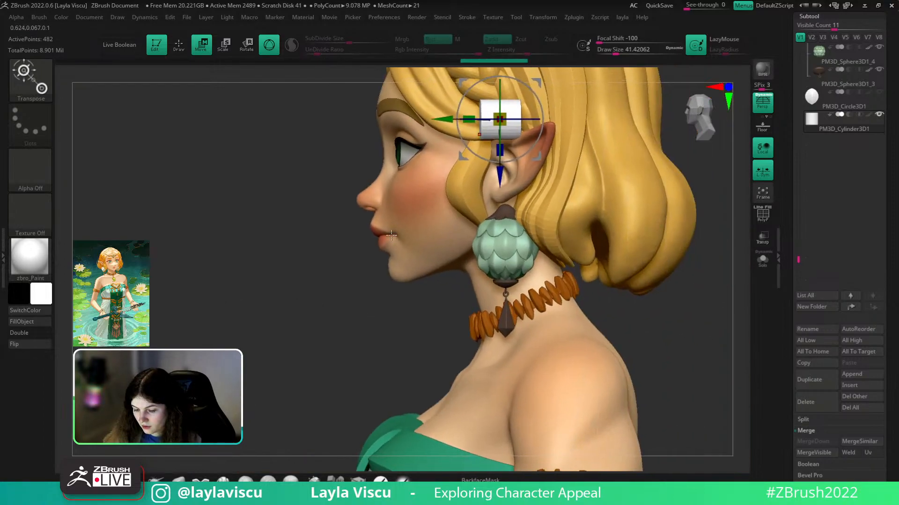
{"action": "left_click", "coordinate": [760, 106]}
{"action": "left_click_drag", "start_coordinate": [479, 136], "coordinate": [478, 213]}
{"action": "right_click_drag", "start_coordinate": [477, 214], "coordinate": [524, 392], "text": "ctrl"}
- Colour the cylinder with the pendant's brown and scale it to about half size
{"action": "key", "text": "c"}
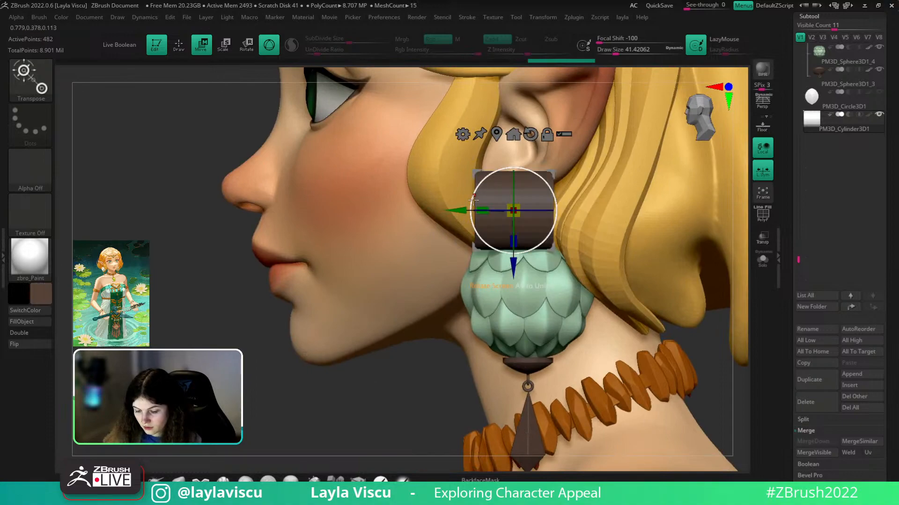
{"action": "left_click_drag", "start_coordinate": [456, 211], "coordinate": [466, 211]}
{"action": "left_click_drag", "start_coordinate": [523, 211], "coordinate": [493, 212]}
{"action": "key", "text": "q"}
{"action": "mouse_move", "coordinate": [717, 397]}
{"action": "left_mouse_down"}
{"action": "mouse_move", "coordinate": [741, 403]}
{"action": "mouse_move", "coordinate": [636, 375]}
{"action": "left_mouse_up"}
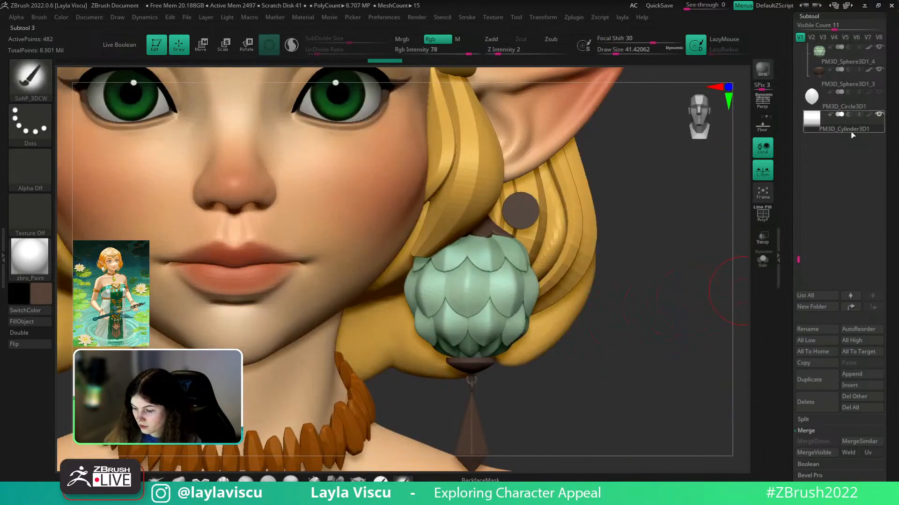
{"action": "left_click_drag", "start_coordinate": [799, 262], "coordinate": [797, 290]}
{"action": "left_click_drag", "start_coordinate": [704, 295], "coordinate": [645, 299]}
- Raise the cylinder above the earring and turn it sideways as a cap
{"action": "left_click", "coordinate": [431, 176], "text": "alt"}
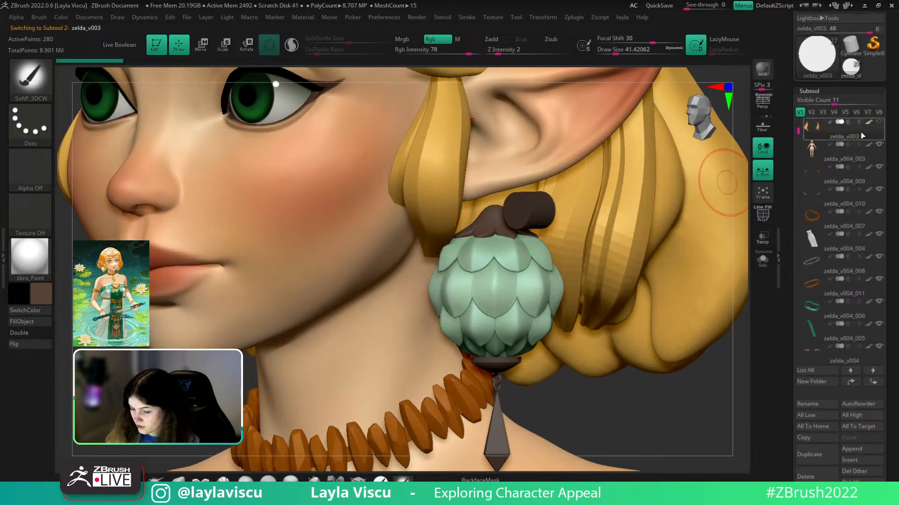
{"action": "left_click", "coordinate": [525, 213], "text": "alt"}
{"action": "left_click_drag", "start_coordinate": [641, 385], "coordinate": [553, 350]}
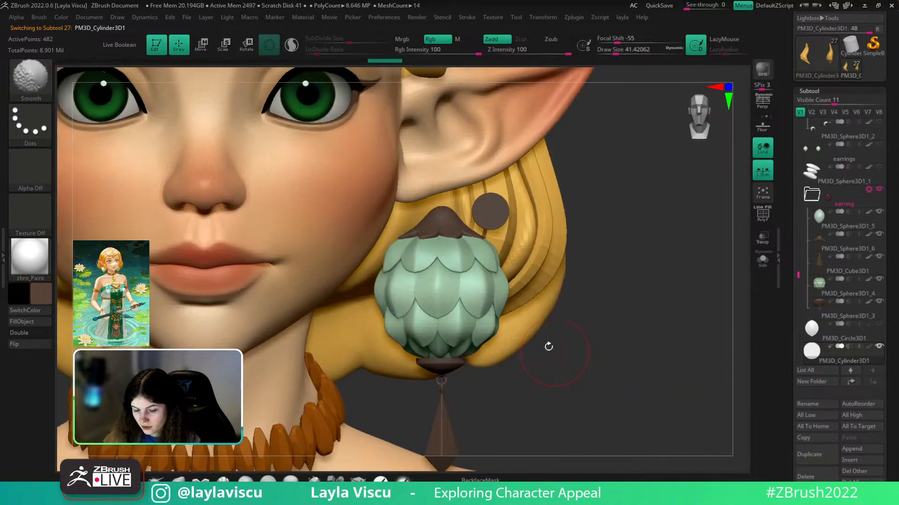
{"action": "key", "text": "w"}
{"action": "left_click_drag", "start_coordinate": [439, 211], "coordinate": [389, 211], "text": "alt"}
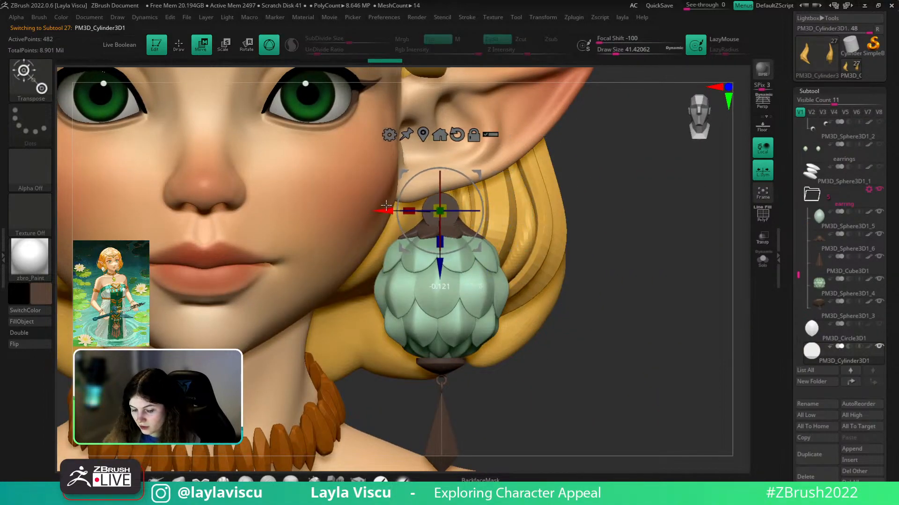
{"action": "left_click_drag", "start_coordinate": [439, 268], "coordinate": [439, 247]}
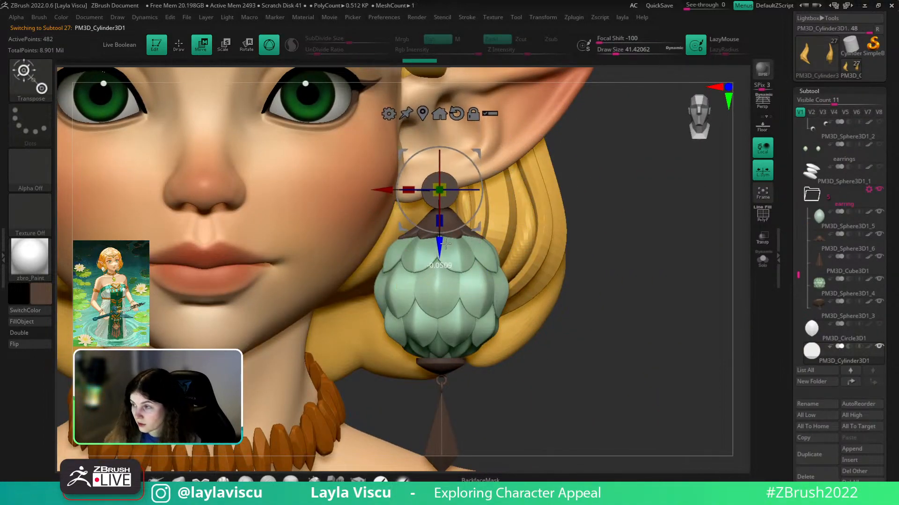
{"action": "left_click_drag", "start_coordinate": [473, 200], "coordinate": [535, 199]}
{"action": "right_click_drag", "start_coordinate": [453, 220], "coordinate": [495, 220], "text": "ctrl"}
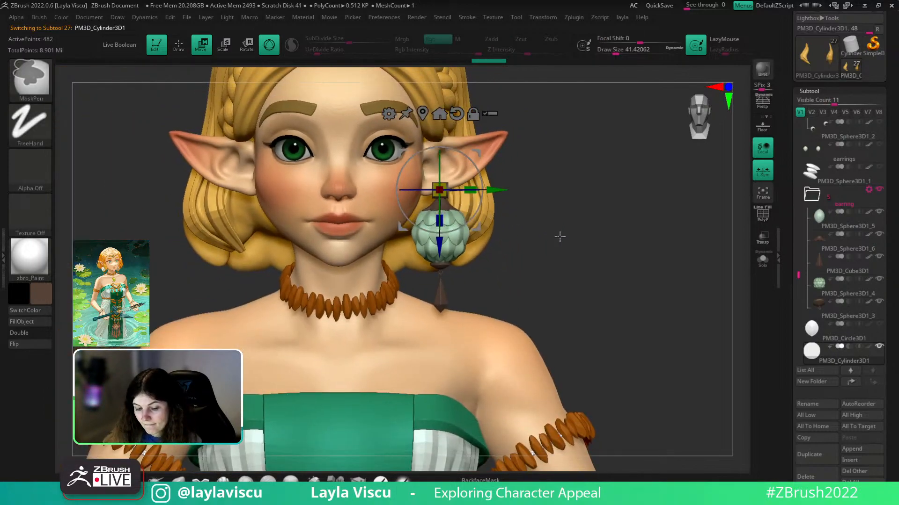
{"action": "right_click_drag", "start_coordinate": [555, 234], "coordinate": [469, 198], "text": "ctrl"}
- Show the wireframe and polygroup the earring cylinder by face direction so the end cap separates
{"action": "key", "text": "shift+f"}
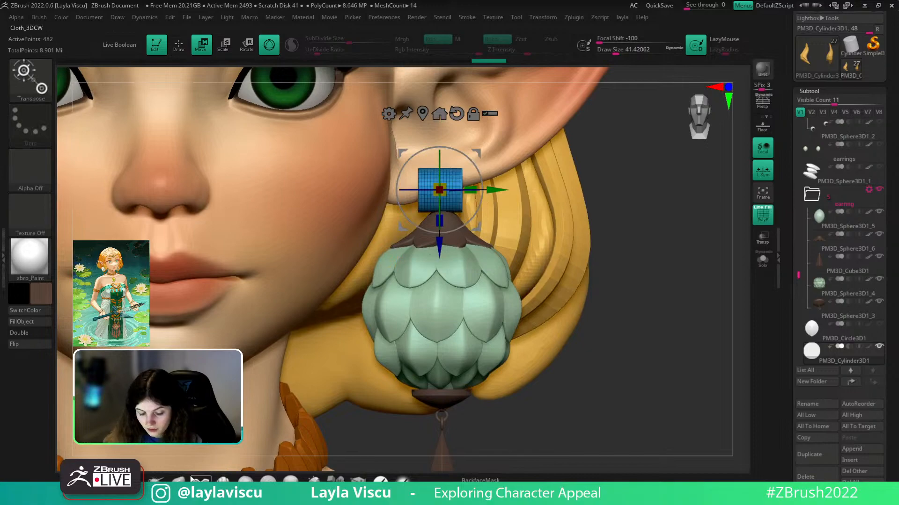
{"action": "key", "text": "q"}
{"action": "right_click_drag", "start_coordinate": [637, 280], "coordinate": [603, 279]}
{"action": "key", "text": "grave"}
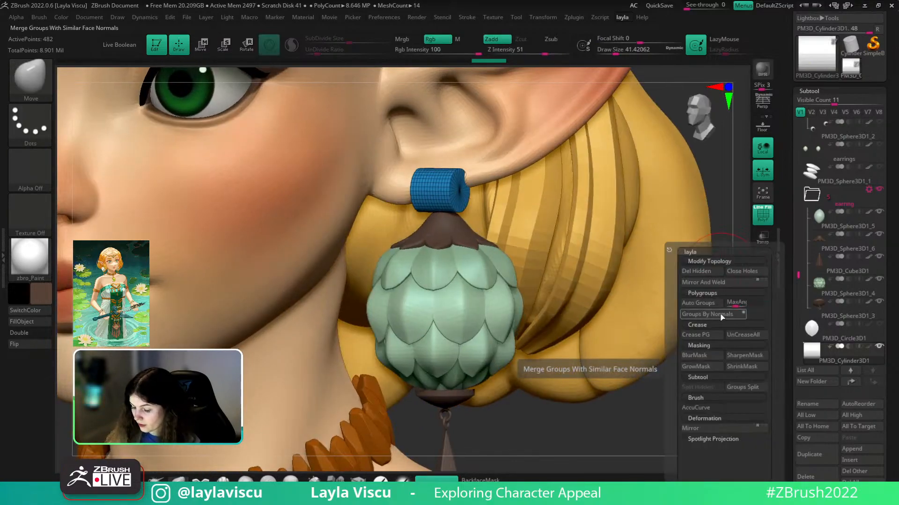
{"action": "left_click", "coordinate": [724, 314]}
{"action": "left_click_drag", "start_coordinate": [893, 305], "coordinate": [884, 177]}
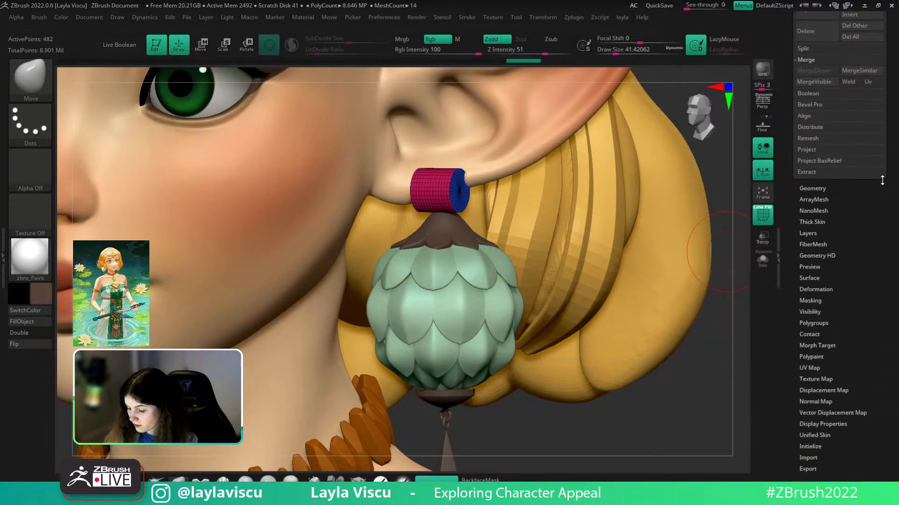
- Hide the blue end-cap polygroup and delete the hidden geometry with Del Hidden
{"action": "key", "text": "grave"}
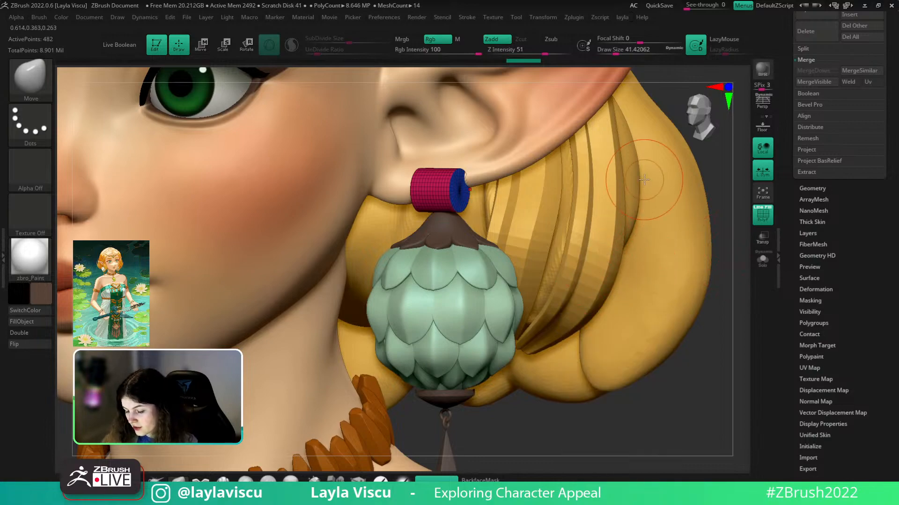
{"action": "key", "text": "grave"}
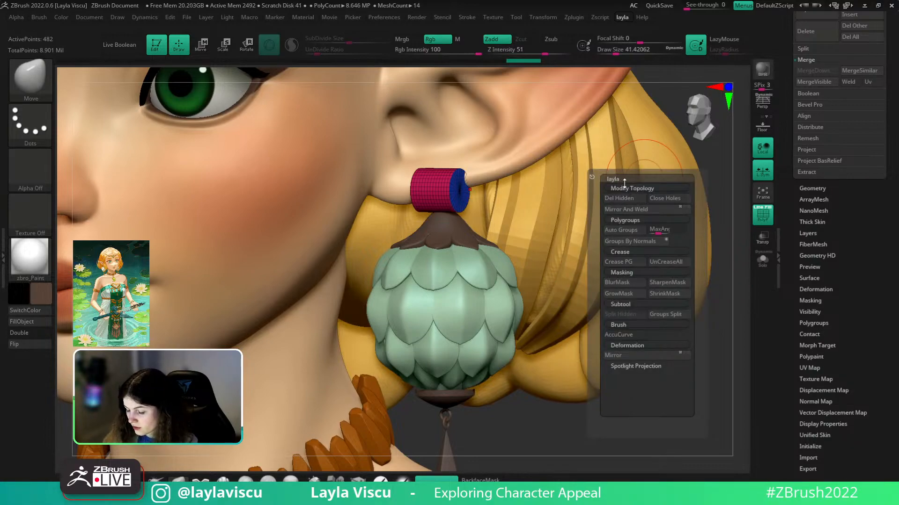
{"action": "left_click", "coordinate": [812, 188]}
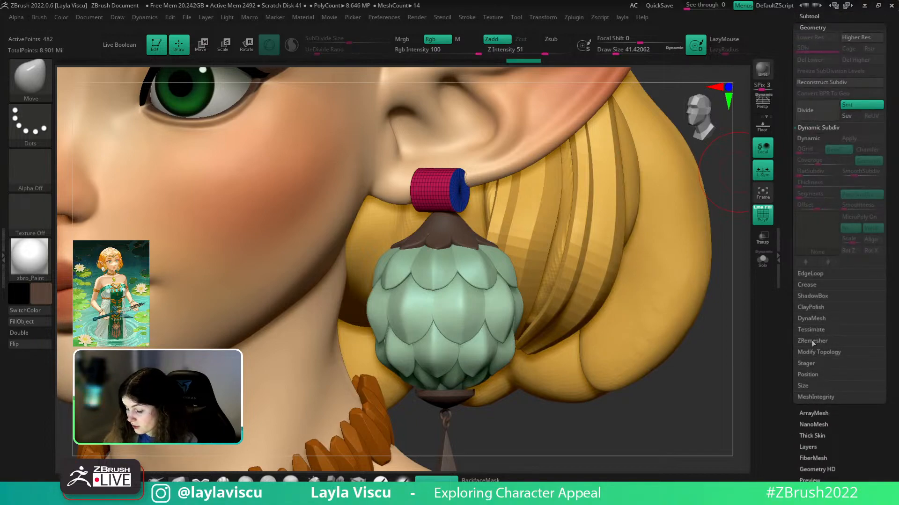
{"action": "left_click", "coordinate": [813, 352]}
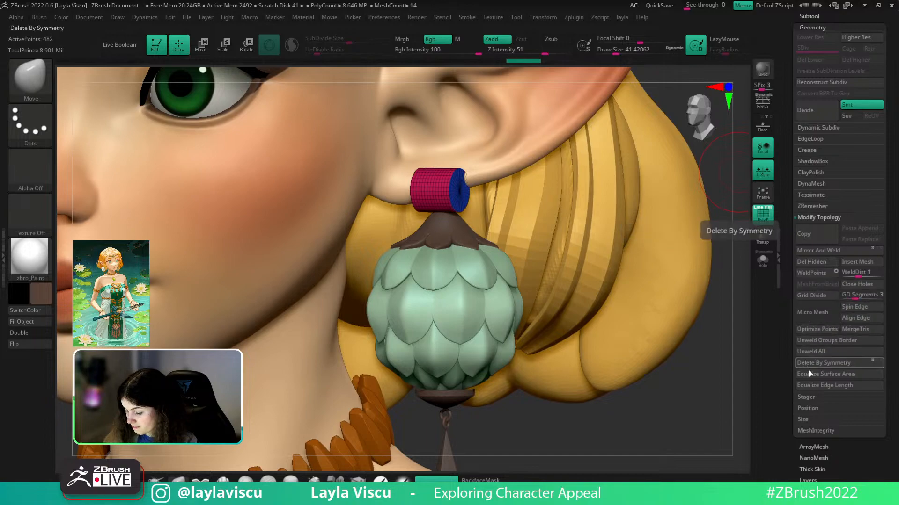
{"action": "left_click_drag", "start_coordinate": [897, 440], "coordinate": [884, 380]}
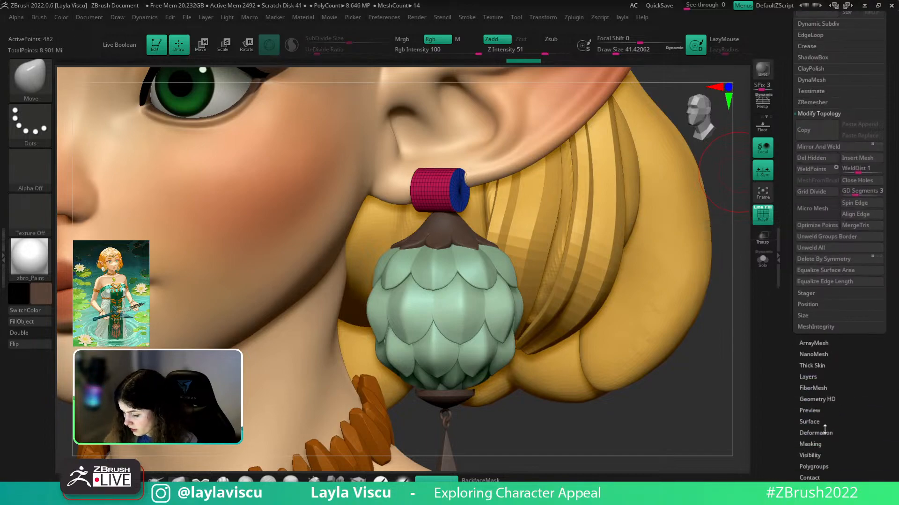
{"action": "left_click", "coordinate": [818, 466]}
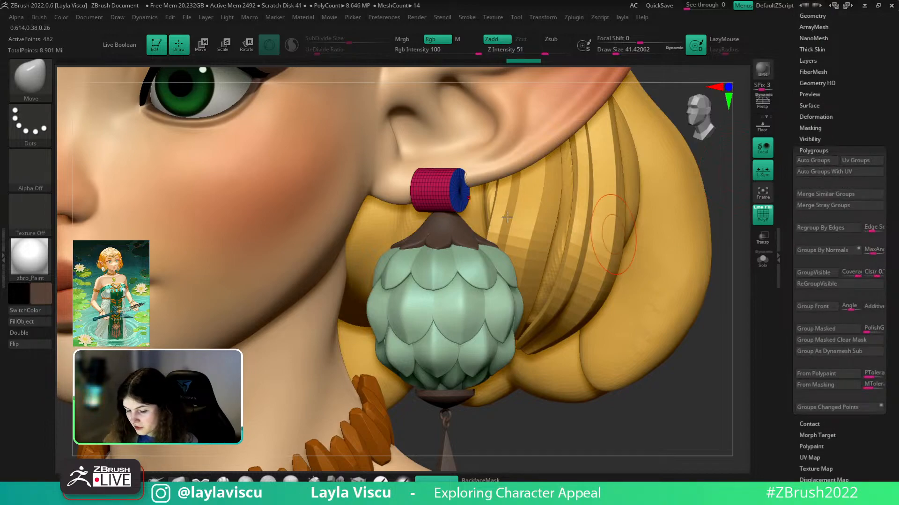
{"action": "left_click", "coordinate": [461, 191], "text": "ctrl+shift"}
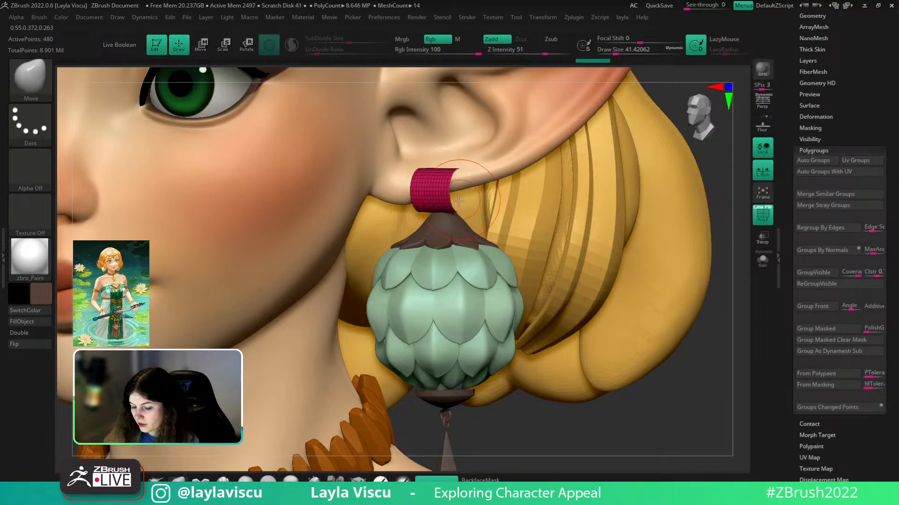
{"action": "key", "text": "1"}
{"action": "left_click", "coordinate": [710, 206]}
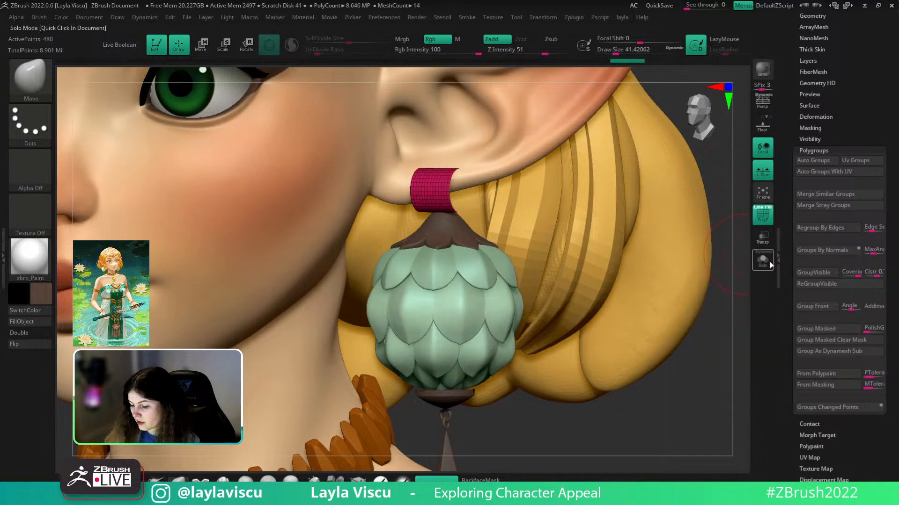
- Turn on double-sided display to see inside the open cylinder, then show the full character
{"action": "left_click_drag", "start_coordinate": [473, 194], "coordinate": [217, 294]}
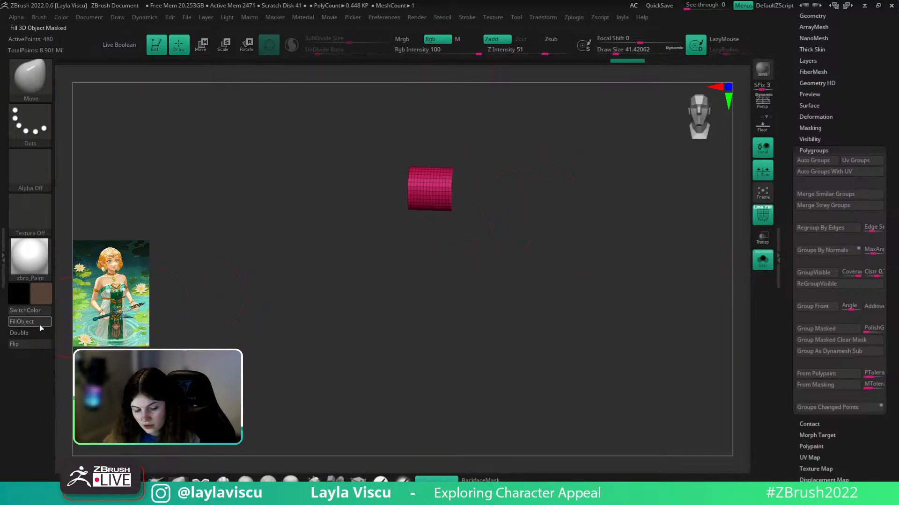
{"action": "left_click", "coordinate": [33, 332]}
{"action": "left_click_drag", "start_coordinate": [170, 314], "coordinate": [210, 296]}
{"action": "key", "text": "shift+f"}
{"action": "left_click", "coordinate": [763, 260]}
{"action": "left_click_drag", "start_coordinate": [693, 191], "coordinate": [682, 211]}
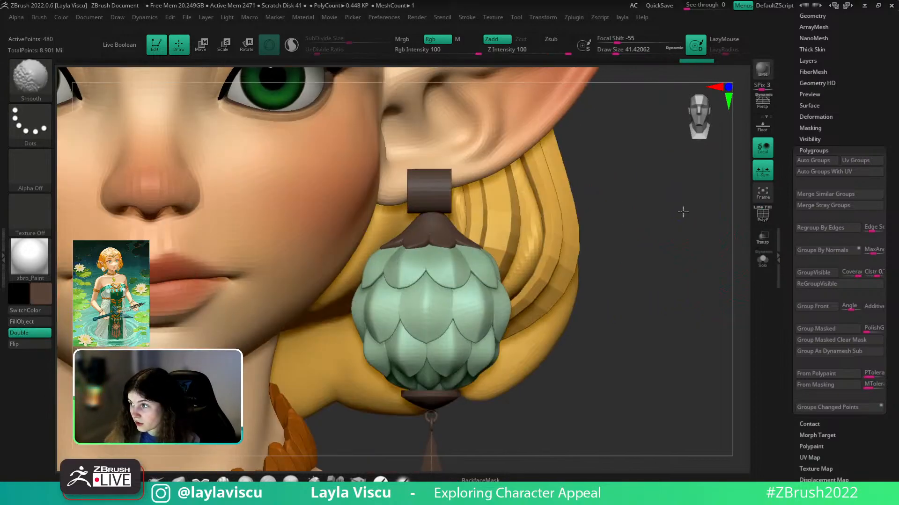
- Apply a Taper deformer with the gizmo to taper the earring connector
{"action": "key", "text": "w"}
{"action": "left_click", "coordinate": [378, 115]}
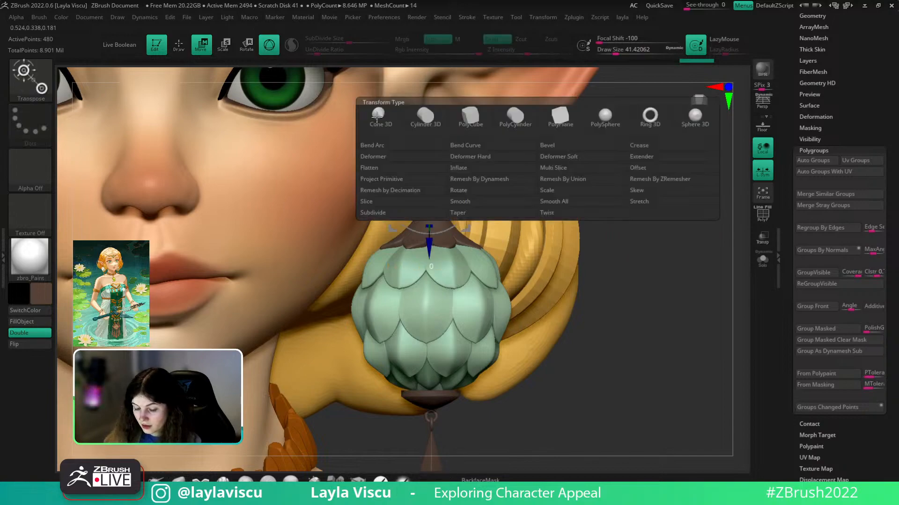
{"action": "left_click", "coordinate": [465, 216]}
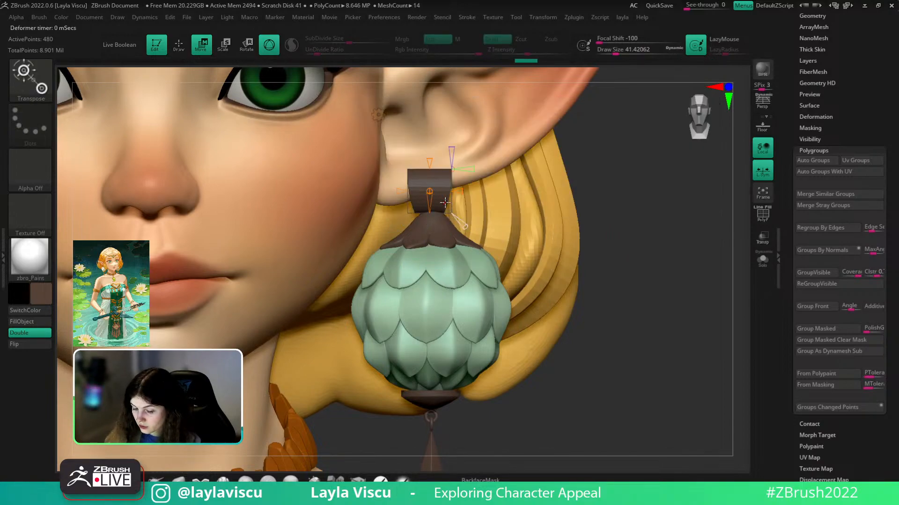
{"action": "right_click_drag", "start_coordinate": [471, 176], "coordinate": [445, 192], "text": "ctrl"}
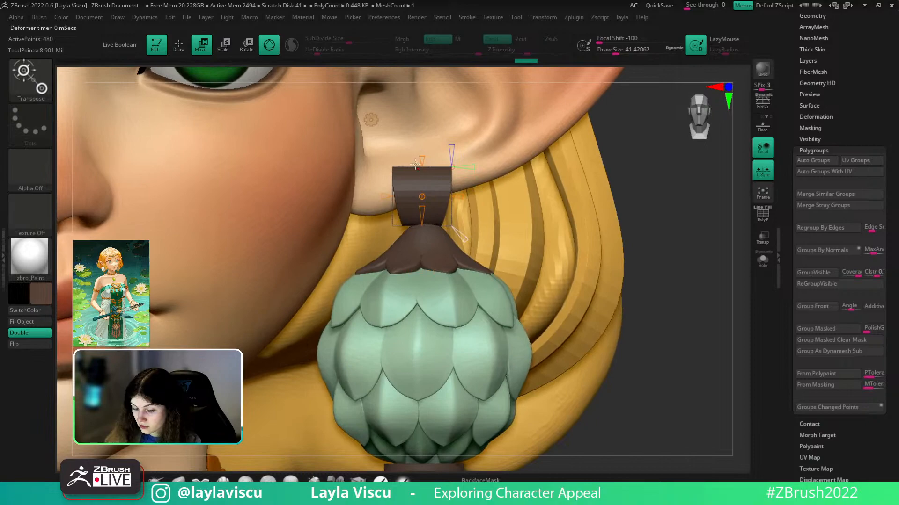
{"action": "left_click", "coordinate": [371, 119]}
{"action": "left_click", "coordinate": [544, 118]}
{"action": "key", "text": "q"}
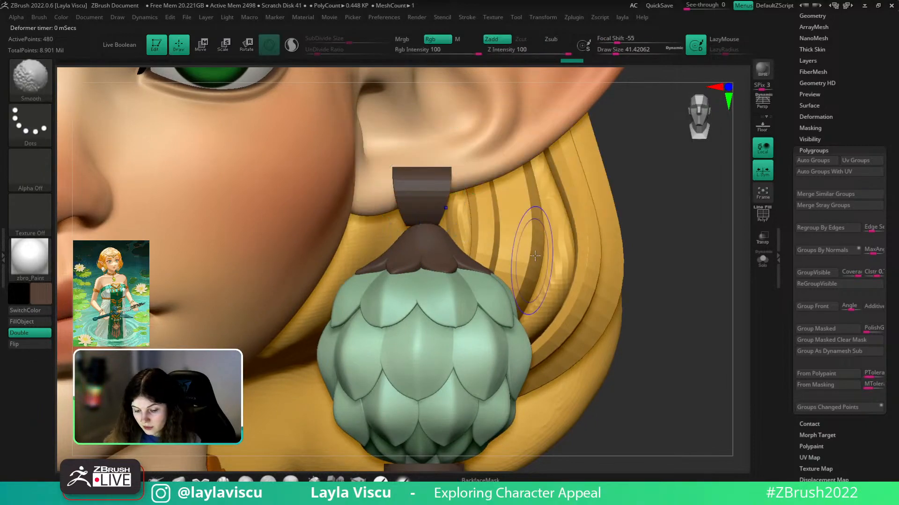
- With ZModeler, delete seven vertical edge loops across the connector top
{"action": "key", "text": "shift+f"}
{"action": "left_click", "coordinate": [360, 481]}
{"action": "right_click_drag", "start_coordinate": [414, 193], "coordinate": [425, 246], "text": "ctrl"}
{"action": "left_click", "coordinate": [401, 198], "text": "alt"}
{"action": "left_click", "coordinate": [422, 200], "text": "alt"}
{"action": "left_click", "coordinate": [441, 200], "text": "alt"}
{"action": "left_click", "coordinate": [461, 199], "text": "alt"}
{"action": "left_click", "coordinate": [479, 199], "text": "alt"}
{"action": "left_click", "coordinate": [497, 199], "text": "alt"}
{"action": "left_click", "coordinate": [517, 198], "text": "alt"}
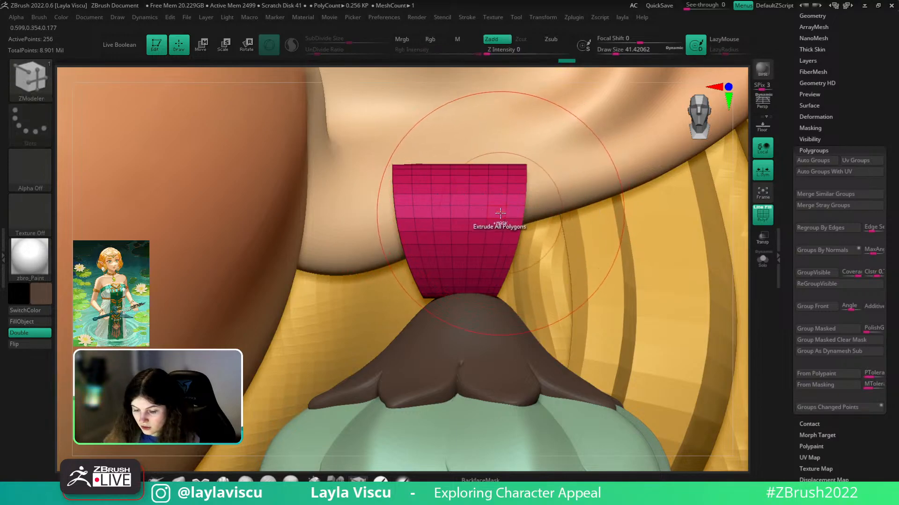
{"action": "right_click_drag", "start_coordinate": [498, 210], "coordinate": [503, 126], "text": "ctrl"}
{"action": "mouse_move", "coordinate": [666, 247]}
{"action": "left_mouse_down"}
{"action": "mouse_move", "coordinate": [562, 248]}
{"action": "mouse_move", "coordinate": [667, 252]}
{"action": "left_mouse_up"}
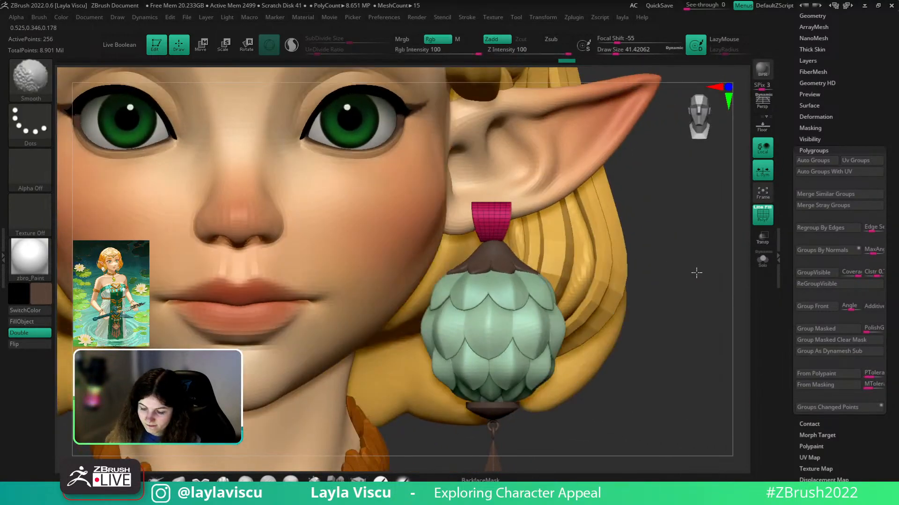
- Isolate the pink connector and delete further edge loops from the cylinder
{"action": "left_click", "coordinate": [762, 259]}
{"action": "key", "text": "f"}
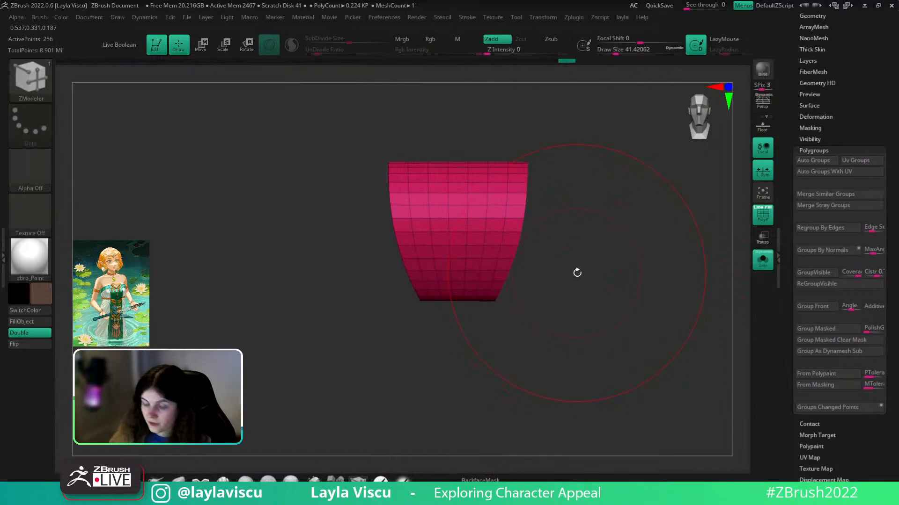
{"action": "key", "text": "shift+f"}
{"action": "mouse_move", "coordinate": [577, 271]}
{"action": "left_mouse_down"}
{"action": "mouse_move", "coordinate": [597, 231]}
{"action": "mouse_move", "coordinate": [563, 248]}
{"action": "mouse_move", "coordinate": [578, 261]}
{"action": "left_mouse_up"}
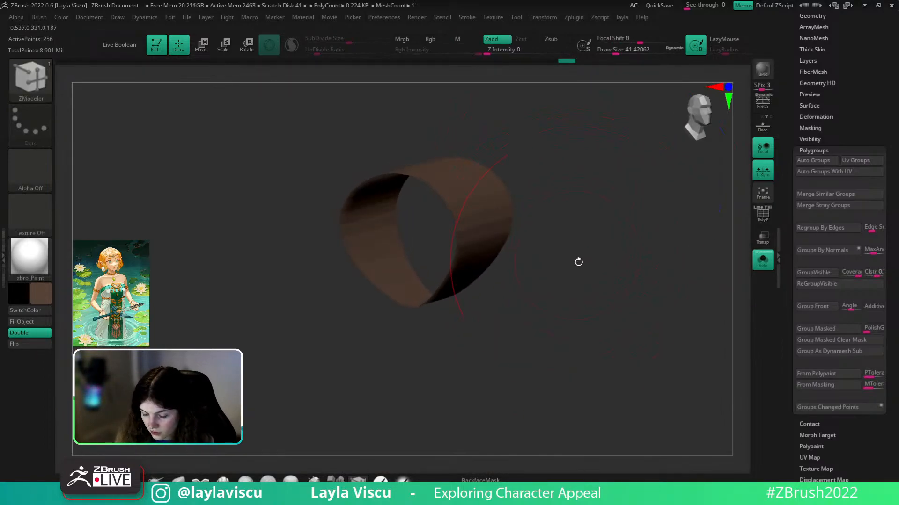
{"action": "left_click_drag", "start_coordinate": [440, 325], "coordinate": [415, 333]}
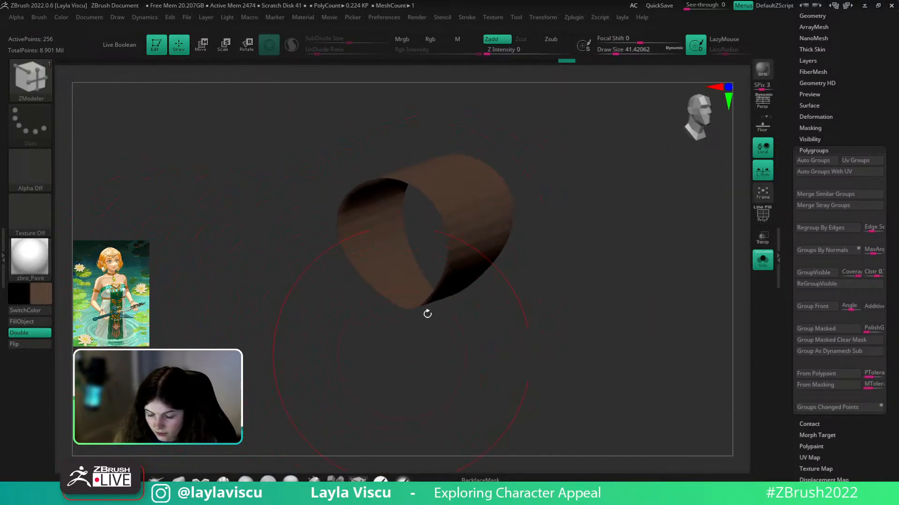
{"action": "key", "text": "shift+f"}
{"action": "left_click", "coordinate": [450, 218], "text": "alt"}
{"action": "left_click_drag", "start_coordinate": [534, 244], "coordinate": [558, 226]}
{"action": "left_click", "coordinate": [483, 209], "text": "alt"}
{"action": "left_click", "coordinate": [461, 198], "text": "alt"}
{"action": "left_click", "coordinate": [445, 191], "text": "alt"}
{"action": "left_click", "coordinate": [435, 192], "text": "alt"}
- Continue deleting edge loops around the cylinder until far fewer remain
{"action": "left_click_drag", "start_coordinate": [531, 174], "coordinate": [615, 199]}
{"action": "left_click", "coordinate": [412, 193], "text": "alt"}
{"action": "left_click", "coordinate": [389, 197], "text": "alt"}
{"action": "left_click", "coordinate": [361, 205], "text": "alt"}
{"action": "left_click", "coordinate": [424, 248], "text": "alt"}
{"action": "left_click_drag", "start_coordinate": [485, 305], "coordinate": [442, 299]}
{"action": "left_click", "coordinate": [396, 251], "text": "alt"}
{"action": "left_click", "coordinate": [388, 253], "text": "alt"}
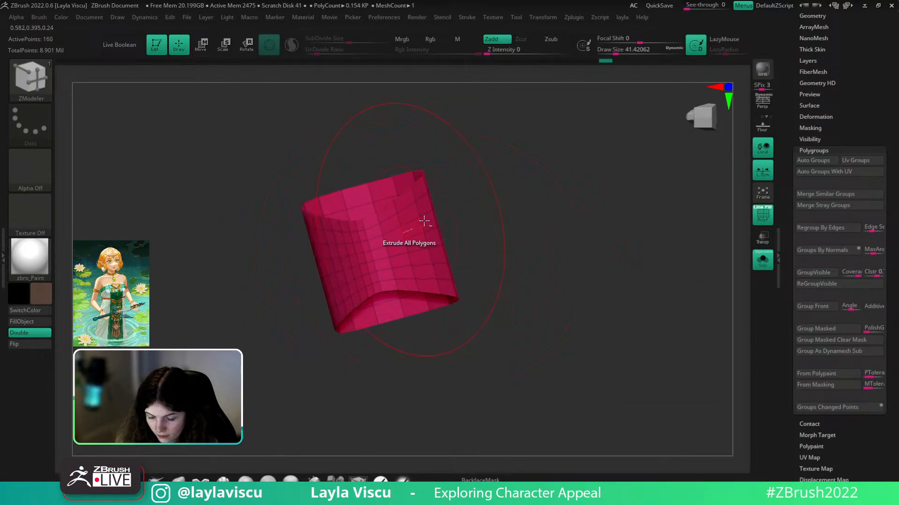
{"action": "left_click", "coordinate": [410, 230], "text": "alt"}
{"action": "left_click_drag", "start_coordinate": [435, 255], "coordinate": [385, 253]}
{"action": "left_click", "coordinate": [319, 270], "text": "alt"}
- Shrink the brush and slide the vertical and central edge loops outward with ZModeler
{"action": "mouse_move", "coordinate": [400, 241]}
{"action": "right_mouse_down", "text": "ctrl"}
{"action": "mouse_move", "coordinate": [411, 169]}
{"action": "mouse_move", "coordinate": [423, 261]}
{"action": "mouse_move", "coordinate": [457, 285]}
{"action": "mouse_move", "coordinate": [704, 241]}
{"action": "mouse_move", "coordinate": [620, 254]}
{"action": "mouse_move", "coordinate": [617, 176]}
{"action": "right_mouse_up", "text": "ctrl"}
{"action": "right_click_drag", "start_coordinate": [569, 218], "coordinate": [714, 194], "text": "alt"}
{"action": "key", "text": "s"}
{"action": "left_click_drag", "start_coordinate": [610, 230], "coordinate": [613, 229]}
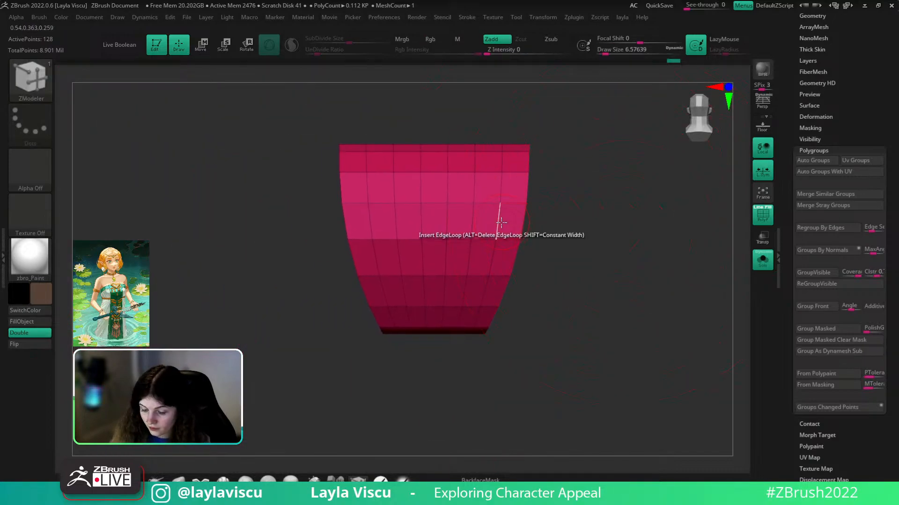
{"action": "key", "text": "space"}
{"action": "left_click", "coordinate": [564, 222]}
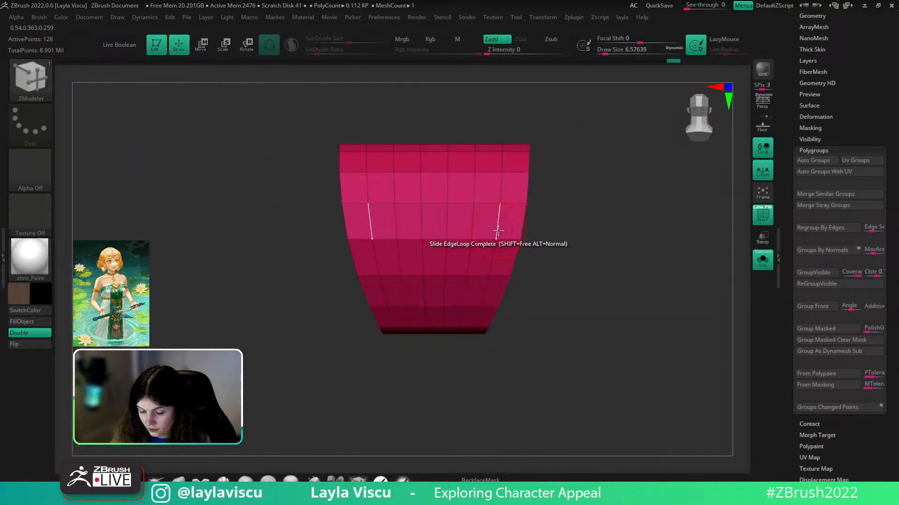
{"action": "left_click_drag", "start_coordinate": [476, 225], "coordinate": [485, 224]}
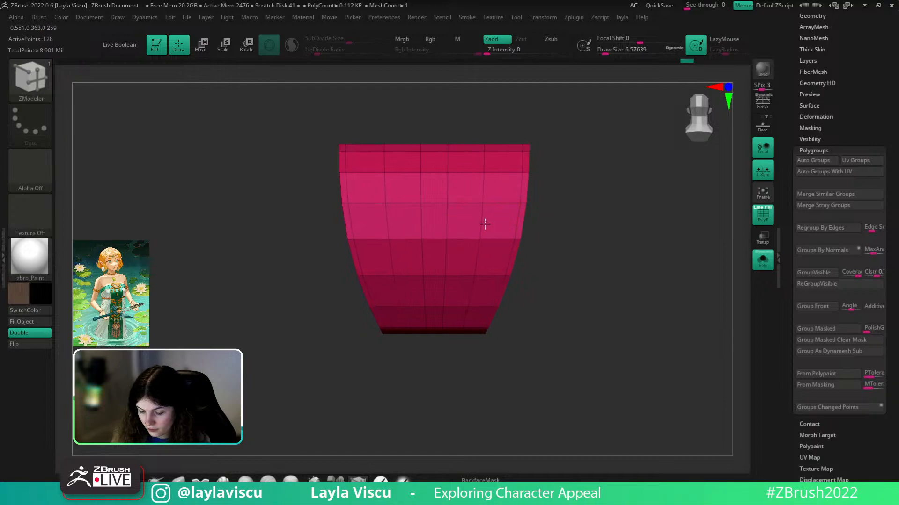
{"action": "right_click_drag", "start_coordinate": [559, 222], "coordinate": [536, 186], "text": "ctrl"}
{"action": "left_click_drag", "start_coordinate": [459, 226], "coordinate": [466, 226]}
{"action": "right_click_drag", "start_coordinate": [551, 245], "coordinate": [572, 250], "text": "shift"}
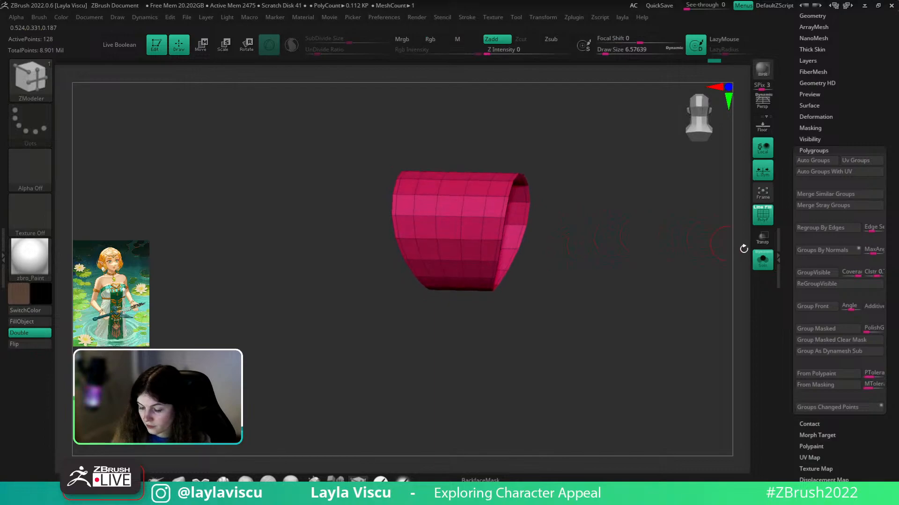
- Show the full character without wireframe and zoom in on the face and earring
{"action": "left_click", "coordinate": [762, 260]}
{"action": "mouse_move", "coordinate": [726, 277]}
{"action": "right_mouse_down", "text": "ctrl"}
{"action": "mouse_move", "coordinate": [466, 218]}
{"action": "mouse_move", "coordinate": [633, 278]}
{"action": "right_mouse_up", "text": "ctrl"}
{"action": "key", "text": "shift+f"}
{"action": "right_click_drag", "start_coordinate": [558, 240], "coordinate": [616, 285], "text": "ctrl"}
- Move the earring's top connector down and left with the gizmo, undoing a stray rotation
{"action": "key", "text": "w"}
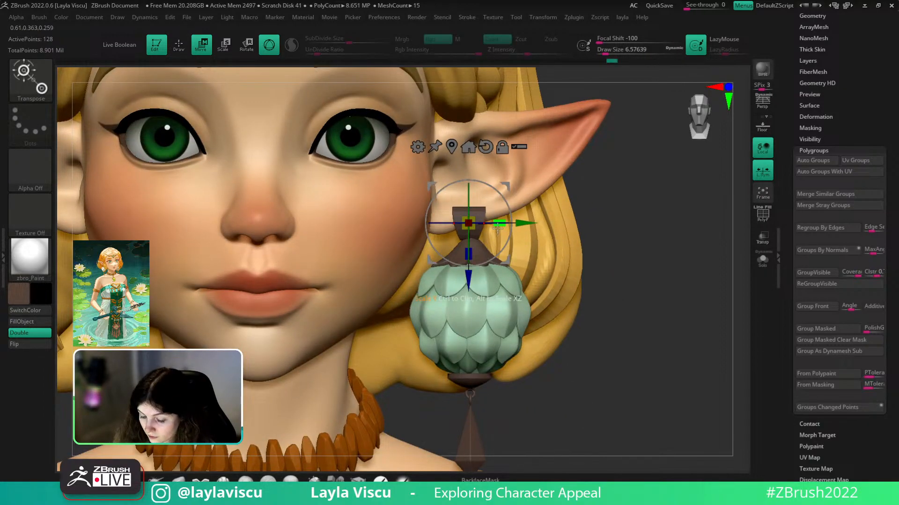
{"action": "right_click_drag", "start_coordinate": [502, 242], "coordinate": [514, 273], "text": "ctrl"}
{"action": "right_click_drag", "start_coordinate": [611, 232], "coordinate": [599, 227]}
{"action": "left_click_drag", "start_coordinate": [511, 254], "coordinate": [491, 262]}
{"action": "right_click_drag", "start_coordinate": [625, 206], "coordinate": [640, 207]}
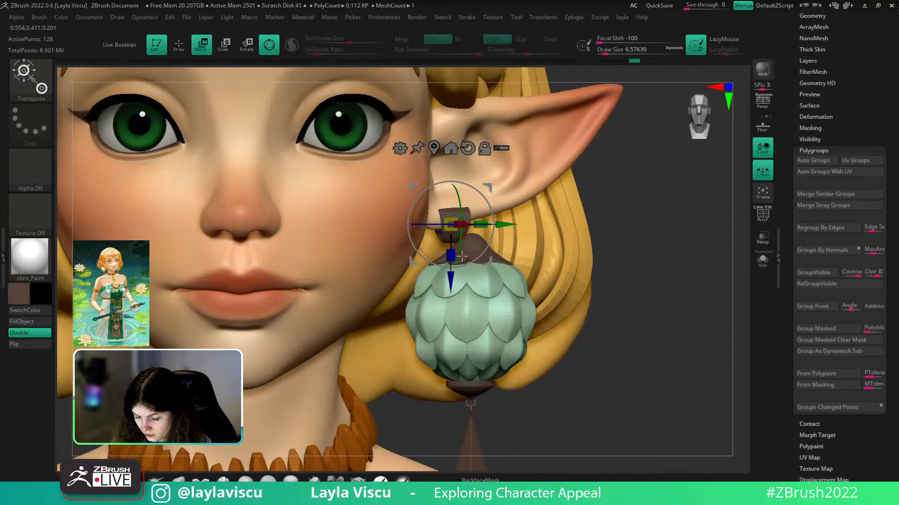
{"action": "left_click_drag", "start_coordinate": [437, 259], "coordinate": [440, 260]}
{"action": "mouse_move", "coordinate": [632, 191]}
{"action": "right_mouse_down"}
{"action": "mouse_move", "coordinate": [582, 191]}
{"action": "mouse_move", "coordinate": [628, 190]}
{"action": "mouse_move", "coordinate": [638, 209]}
{"action": "mouse_move", "coordinate": [489, 252]}
{"action": "mouse_move", "coordinate": [543, 248]}
{"action": "right_mouse_up"}
{"action": "key", "text": "ctrl+z"}
{"action": "key", "text": "q"}
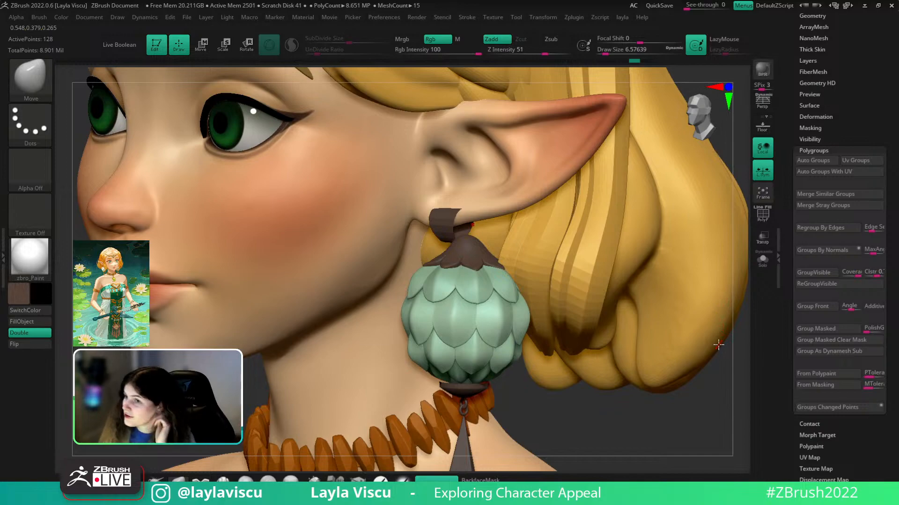
- Make PM3D_Cylinder3D1 the active subtool from the Subtools list
{"action": "right_click_drag", "start_coordinate": [718, 345], "coordinate": [449, 211]}
{"action": "left_click", "coordinate": [461, 222], "text": "alt"}
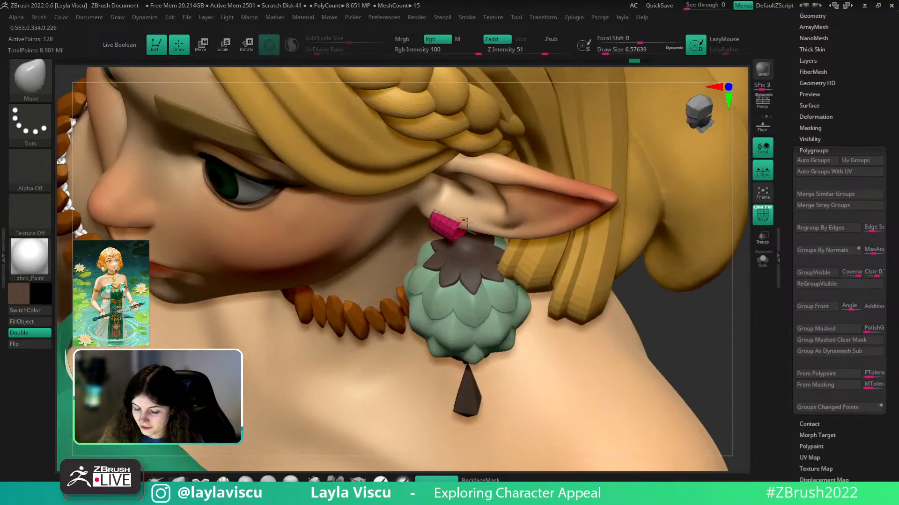
{"action": "left_click", "coordinate": [454, 217], "text": "alt"}
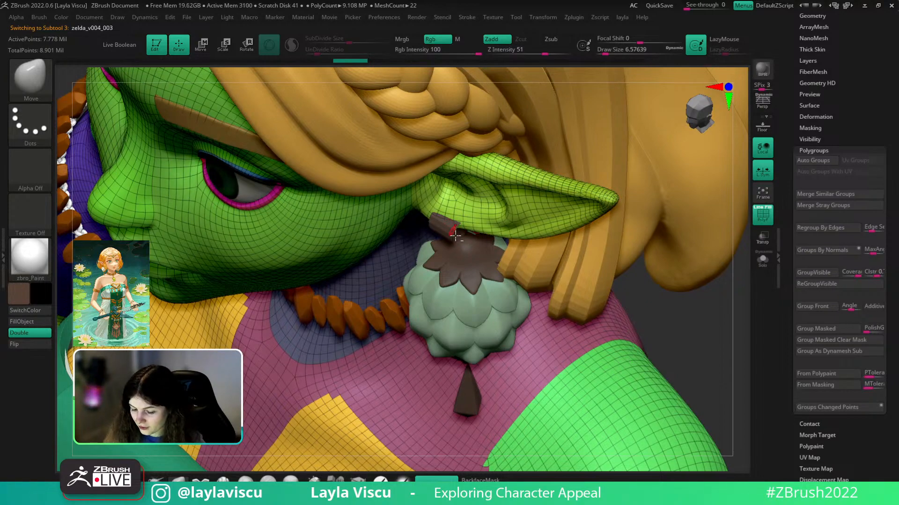
{"action": "key", "text": "n"}
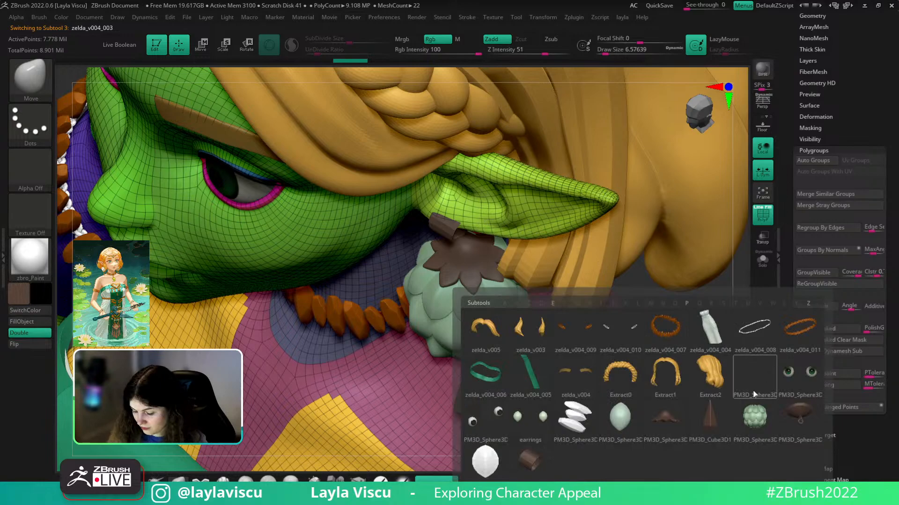
{"action": "key", "text": "n"}
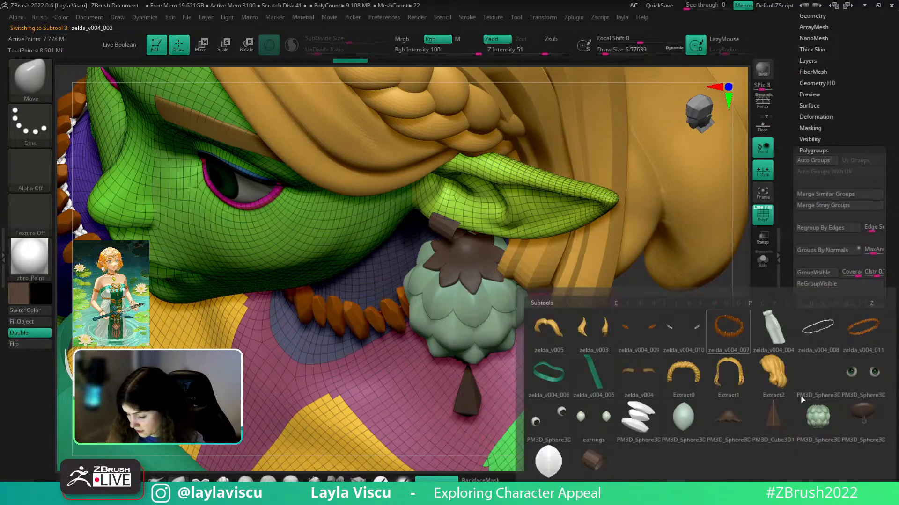
{"action": "left_click", "coordinate": [597, 477]}
{"action": "left_click_drag", "start_coordinate": [681, 360], "coordinate": [709, 338]}
- Isolate the small cylinder and bevel an edge loop around it with ZModeler
{"action": "key", "text": "shift+f"}
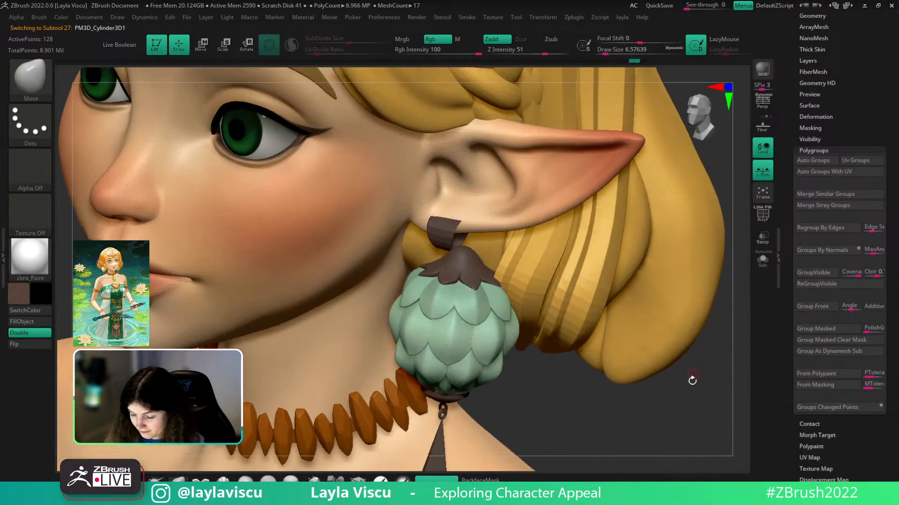
{"action": "left_click_drag", "start_coordinate": [692, 375], "coordinate": [677, 386]}
{"action": "left_click", "coordinate": [764, 263]}
{"action": "right_click_drag", "start_coordinate": [454, 213], "coordinate": [498, 243], "text": "ctrl"}
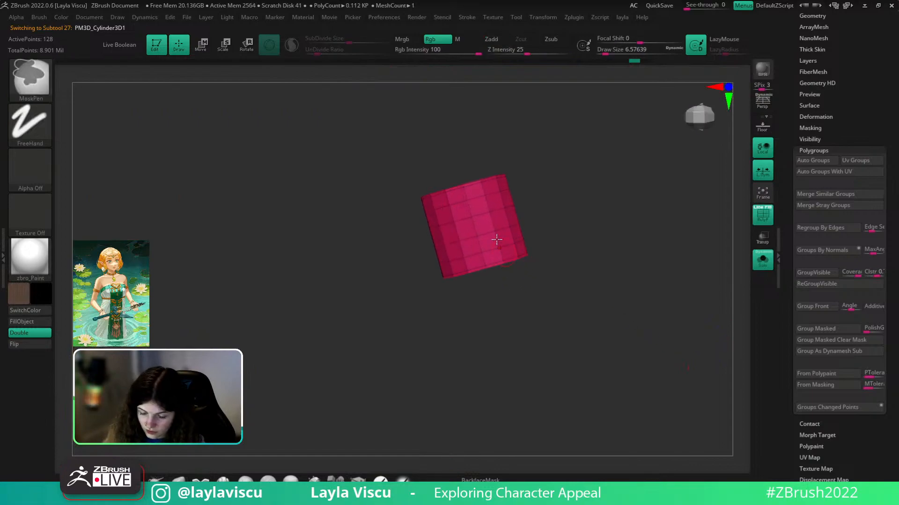
{"action": "left_click", "coordinate": [358, 479]}
{"action": "key", "text": "space"}
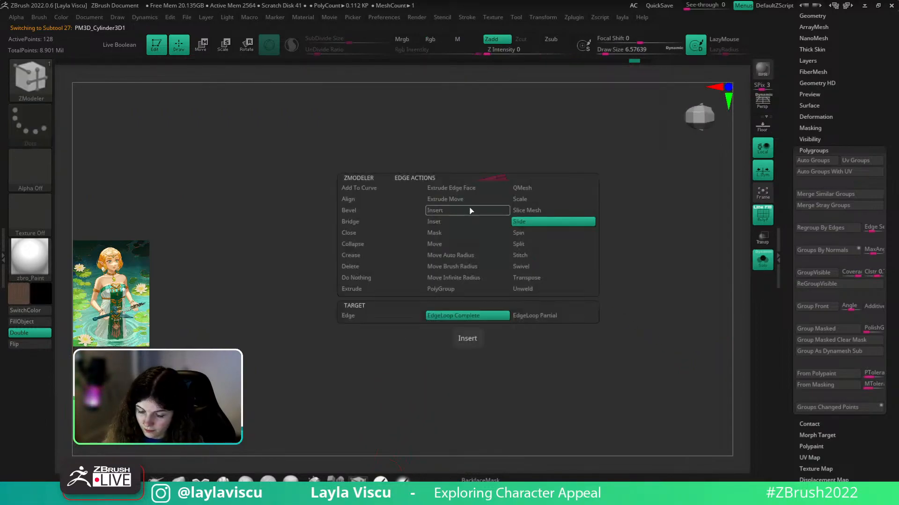
{"action": "left_click", "coordinate": [358, 211]}
{"action": "left_click_drag", "start_coordinate": [472, 227], "coordinate": [478, 226]}
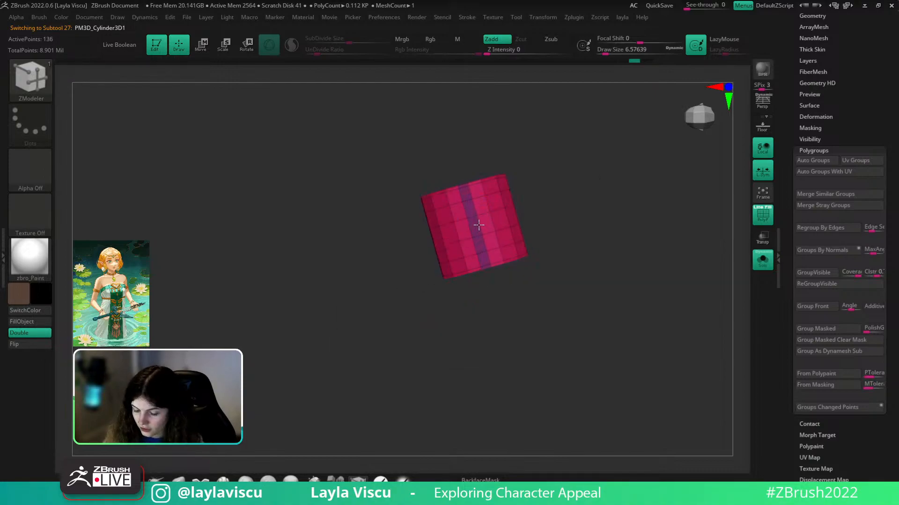
- Hide and delete the purple bevel strip to split the ring, then insert an edge loop
{"action": "left_click", "coordinate": [499, 184], "text": "ctrl+shift"}
{"action": "key", "text": "1"}
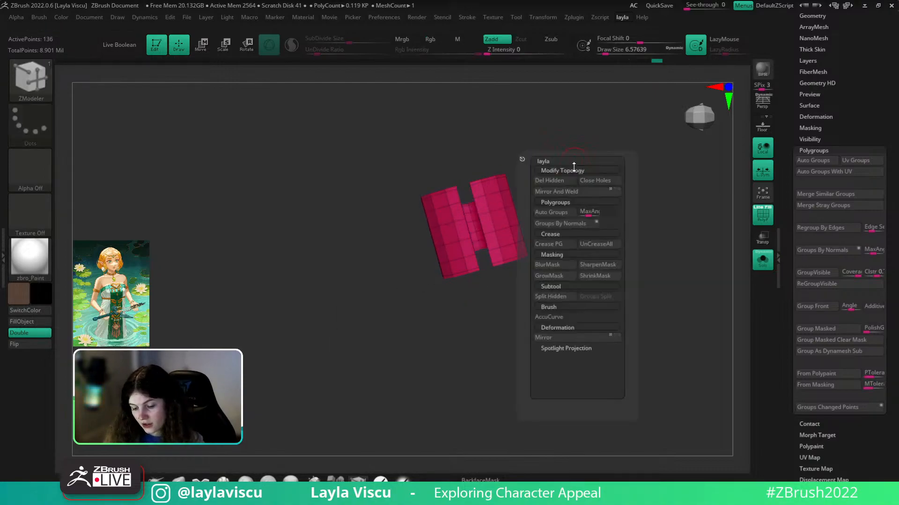
{"action": "left_click", "coordinate": [562, 182]}
{"action": "right_click_drag", "start_coordinate": [610, 154], "coordinate": [517, 228]}
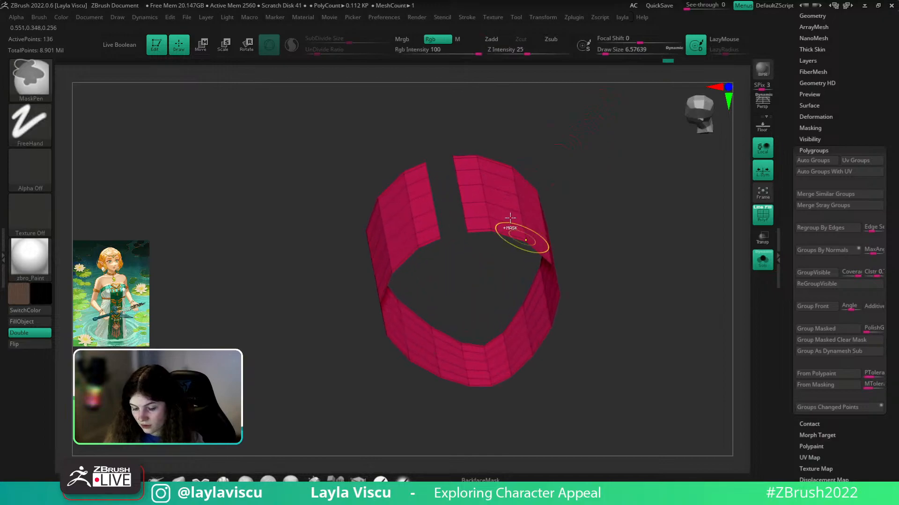
{"action": "key", "text": "space"}
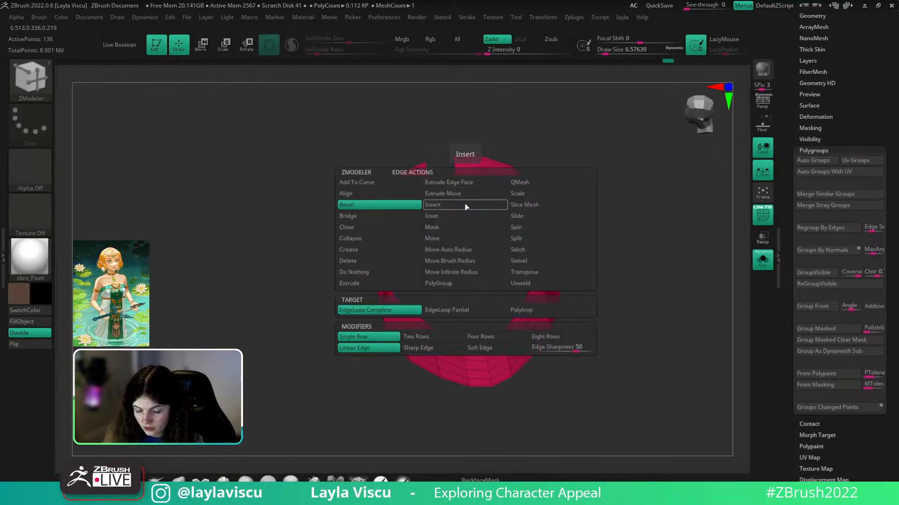
{"action": "left_click", "coordinate": [466, 205]}
{"action": "left_click", "coordinate": [468, 187]}
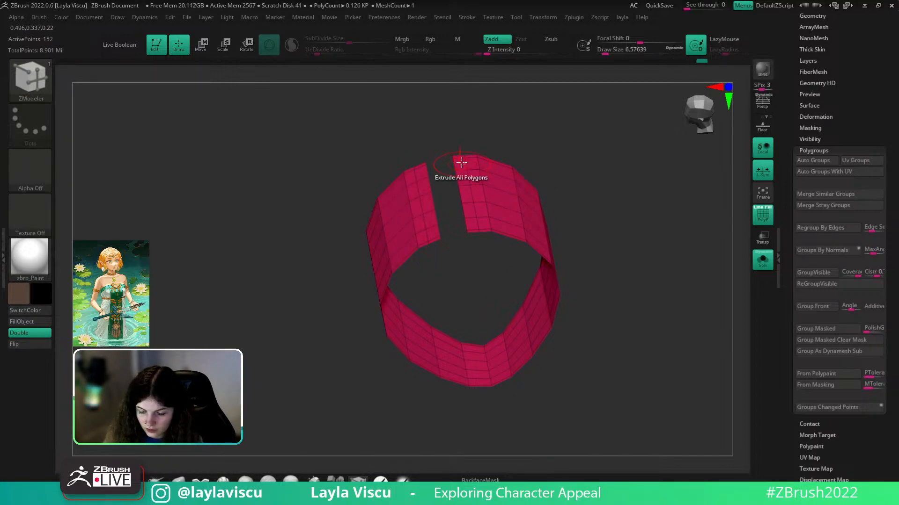
- Delete polyloops on both sides of the gap to open the ring wider
{"action": "key", "text": "space"}
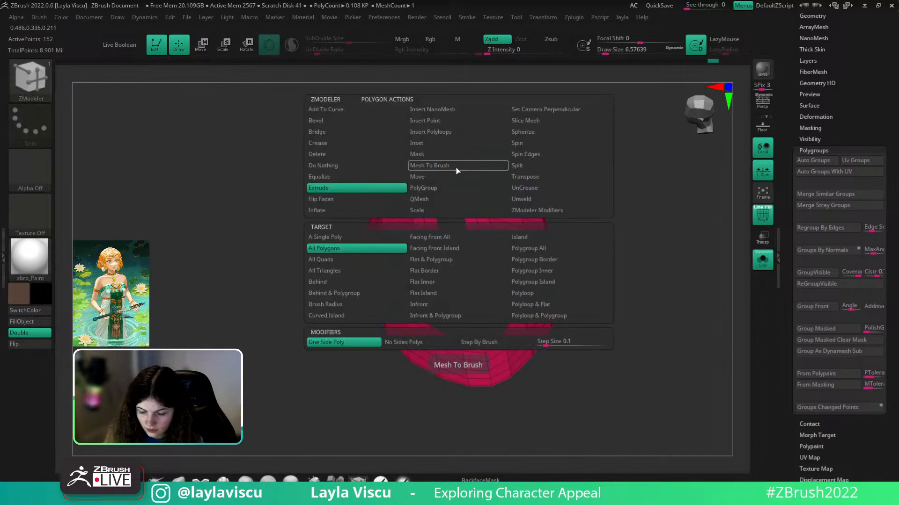
{"action": "left_click", "coordinate": [341, 150]}
{"action": "left_click", "coordinate": [552, 294]}
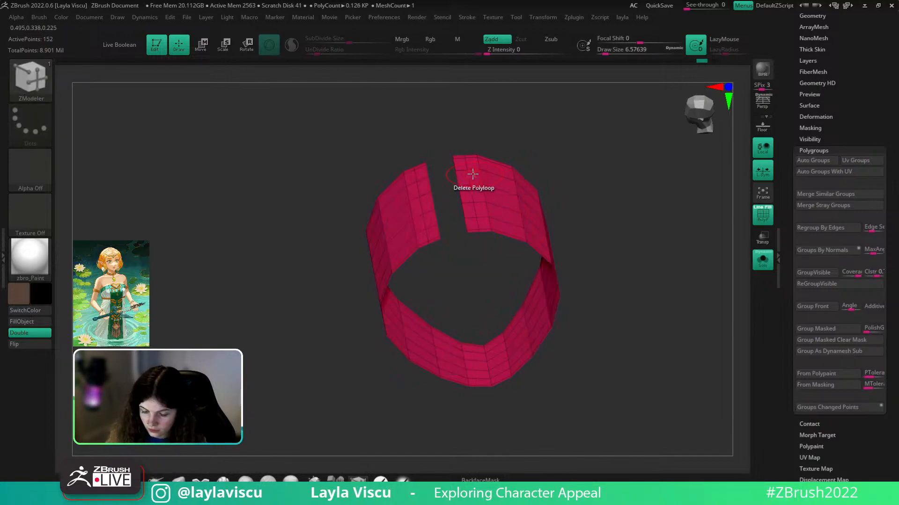
{"action": "left_click", "coordinate": [462, 175]}
{"action": "left_click", "coordinate": [418, 191]}
{"action": "right_click_drag", "start_coordinate": [564, 187], "coordinate": [655, 175], "text": "ctrl"}
{"action": "left_click", "coordinate": [763, 261]}
{"action": "left_click_drag", "start_coordinate": [714, 258], "coordinate": [662, 298]}
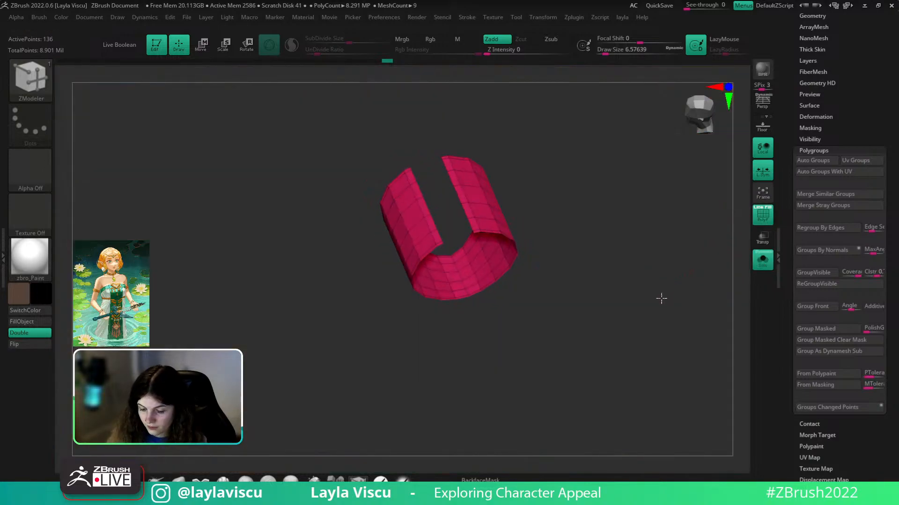
{"action": "left_click", "coordinate": [470, 206]}
{"action": "left_click", "coordinate": [424, 201]}
- Extrude the open ring into a thick band
{"action": "left_click", "coordinate": [757, 261]}
{"action": "left_click", "coordinate": [758, 261]}
{"action": "left_click_drag", "start_coordinate": [674, 257], "coordinate": [484, 214]}
{"action": "key", "text": "space"}
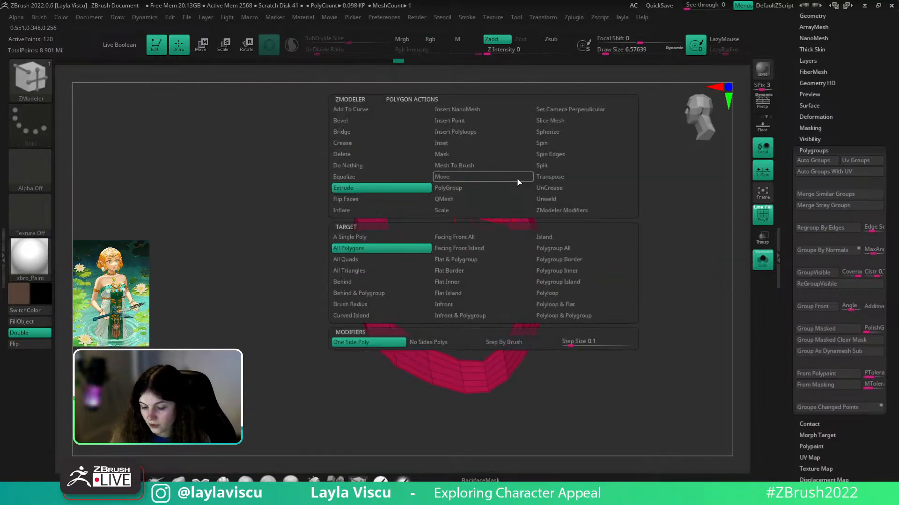
{"action": "left_click", "coordinate": [572, 248]}
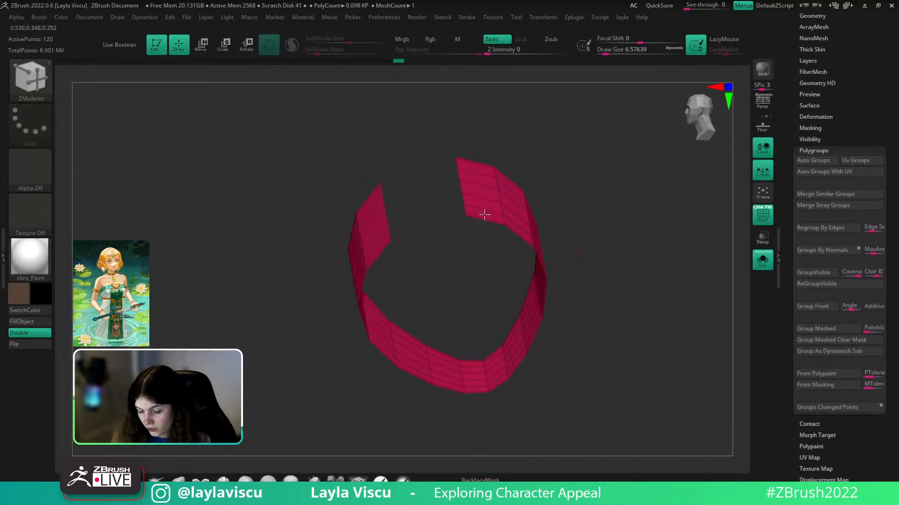
{"action": "left_click_drag", "start_coordinate": [484, 210], "coordinate": [478, 229]}
- Solo the earring band and frame it from the front
{"action": "left_click", "coordinate": [765, 261]}
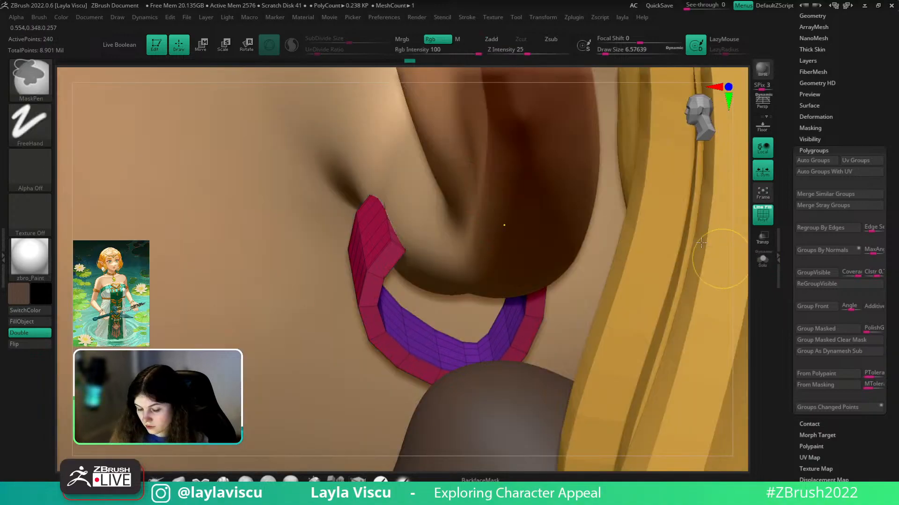
{"action": "right_click_drag", "start_coordinate": [721, 255], "coordinate": [694, 257], "text": "ctrl"}
{"action": "key", "text": "shift+f"}
{"action": "right_click_drag", "start_coordinate": [575, 323], "coordinate": [661, 224], "text": "ctrl"}
{"action": "left_click_drag", "start_coordinate": [481, 376], "coordinate": [594, 302]}
{"action": "left_click", "coordinate": [763, 260]}
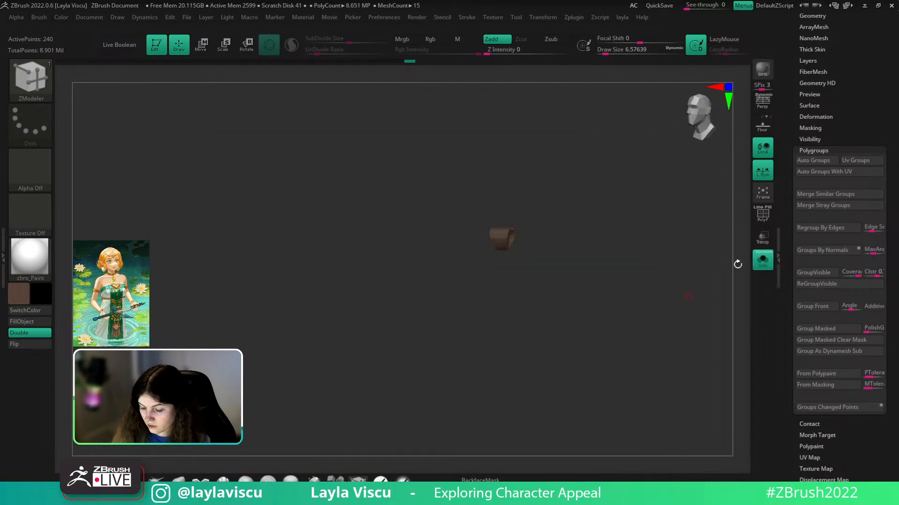
{"action": "left_click_drag", "start_coordinate": [684, 315], "coordinate": [505, 213]}
{"action": "right_click_drag", "start_coordinate": [506, 213], "coordinate": [601, 271], "text": "ctrl"}
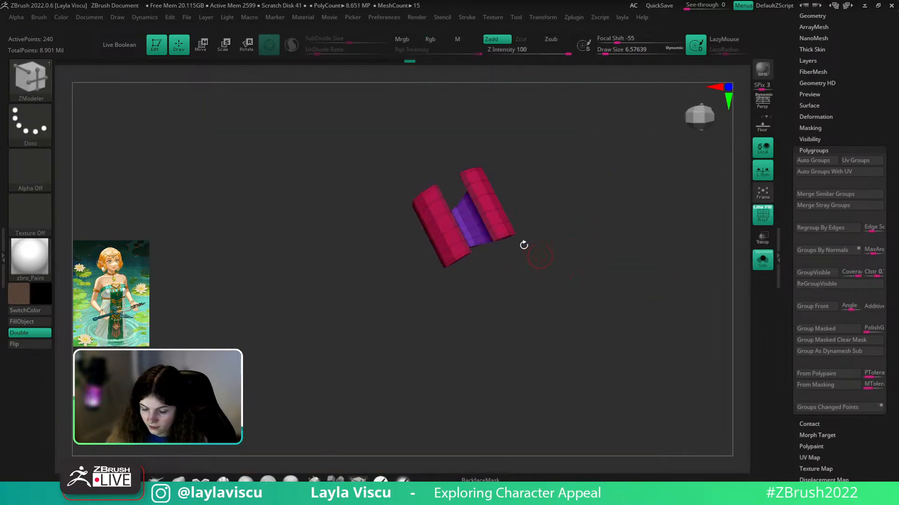
{"action": "key", "text": "f"}
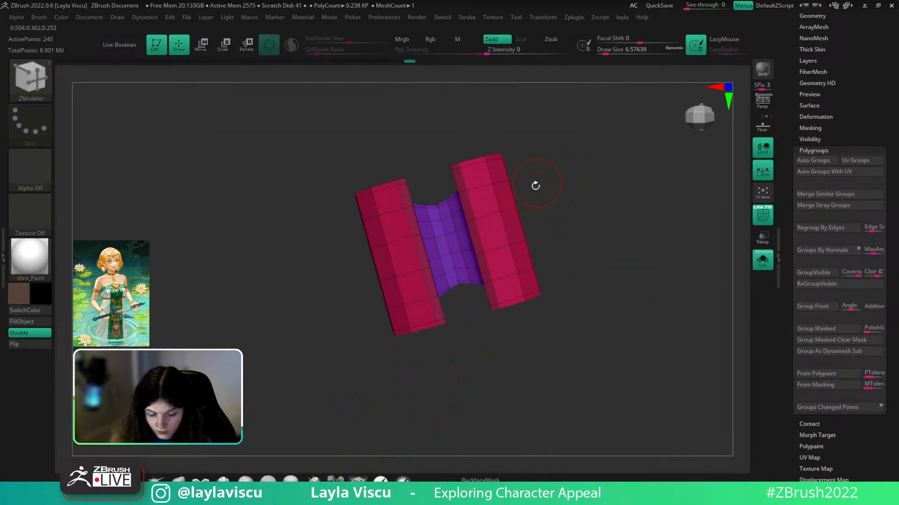
- Insert a thin IMM cylinder across the band's gap and scale it down to fit
{"action": "key", "text": "b"}
{"action": "left_click", "coordinate": [491, 279]}
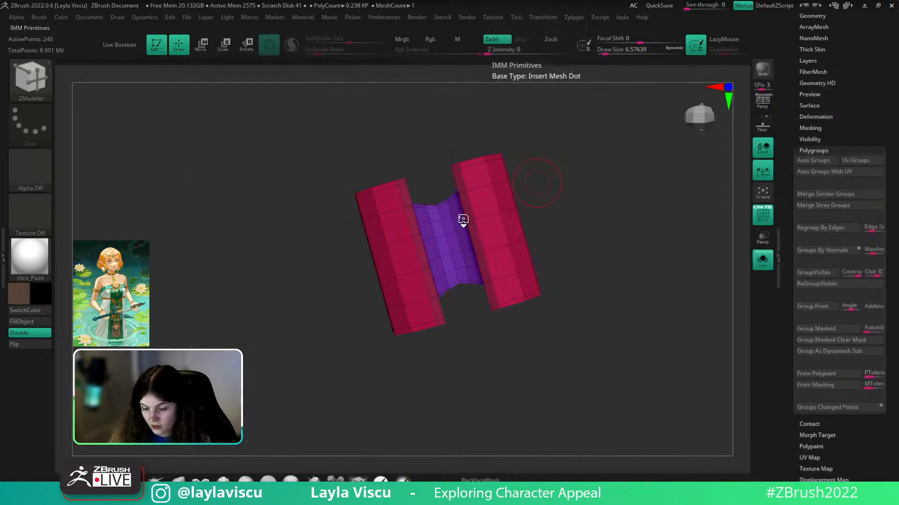
{"action": "left_click_drag", "start_coordinate": [468, 126], "coordinate": [576, 136], "text": "alt"}
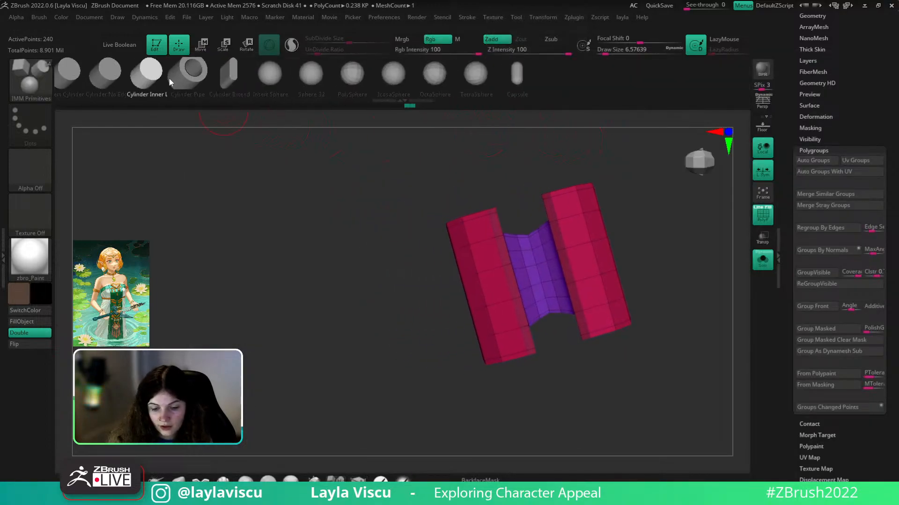
{"action": "left_click", "coordinate": [130, 86]}
{"action": "left_click_drag", "start_coordinate": [573, 273], "coordinate": [580, 296]}
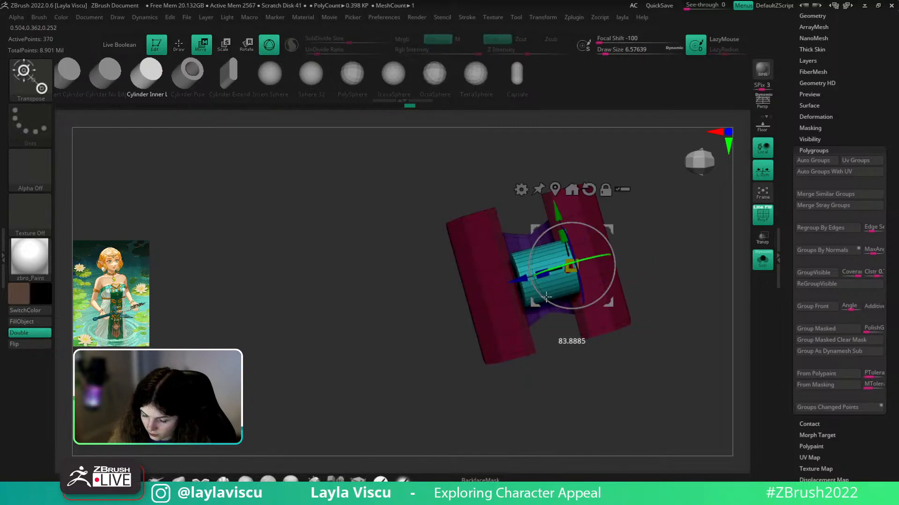
{"action": "left_click_drag", "start_coordinate": [531, 288], "coordinate": [470, 213]}
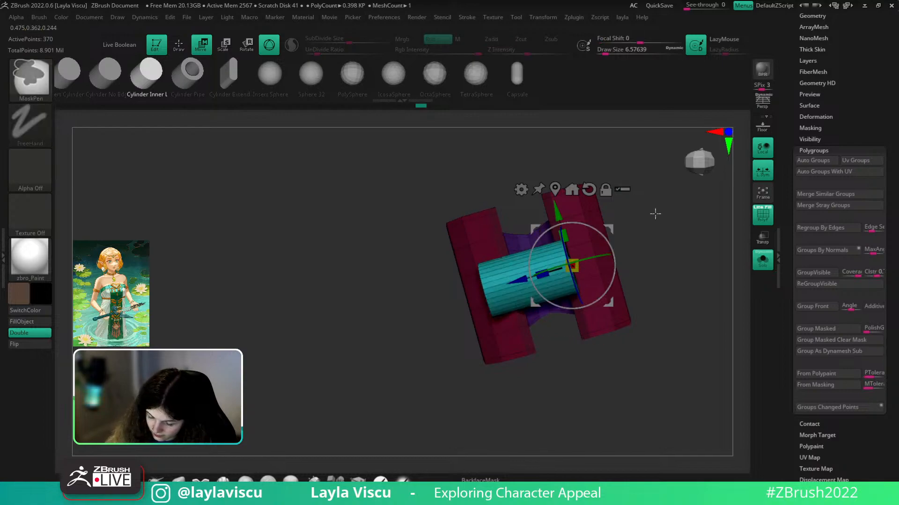
{"action": "left_click_drag", "start_coordinate": [646, 207], "coordinate": [674, 259]}
{"action": "left_click_drag", "start_coordinate": [571, 266], "coordinate": [684, 277]}
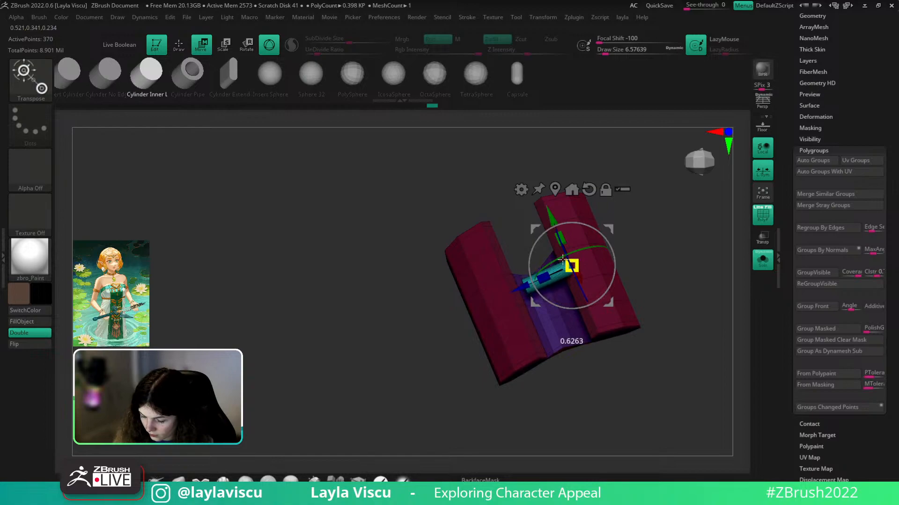
{"action": "mouse_move", "coordinate": [638, 271]}
{"action": "left_mouse_down"}
{"action": "mouse_move", "coordinate": [652, 221]}
{"action": "mouse_move", "coordinate": [644, 267]}
{"action": "mouse_move", "coordinate": [638, 263]}
{"action": "left_mouse_up"}
{"action": "left_click_drag", "start_coordinate": [607, 294], "coordinate": [646, 315]}
{"action": "mouse_move", "coordinate": [624, 220]}
{"action": "left_mouse_down"}
{"action": "mouse_move", "coordinate": [658, 285]}
{"action": "mouse_move", "coordinate": [710, 321]}
{"action": "left_mouse_up"}
- Clear the mask and fill the whole earring piece with brown
{"action": "key", "text": "shift+f"}
{"action": "key", "text": "q"}
{"action": "key", "text": "c"}
{"action": "left_click", "coordinate": [40, 322]}
{"action": "right_click_drag", "start_coordinate": [667, 281], "coordinate": [666, 246], "text": "ctrl"}
{"action": "mouse_move", "coordinate": [666, 247]}
{"action": "left_mouse_down"}
{"action": "mouse_move", "coordinate": [674, 210]}
{"action": "mouse_move", "coordinate": [680, 301]}
{"action": "mouse_move", "coordinate": [779, 236]}
{"action": "left_mouse_up"}
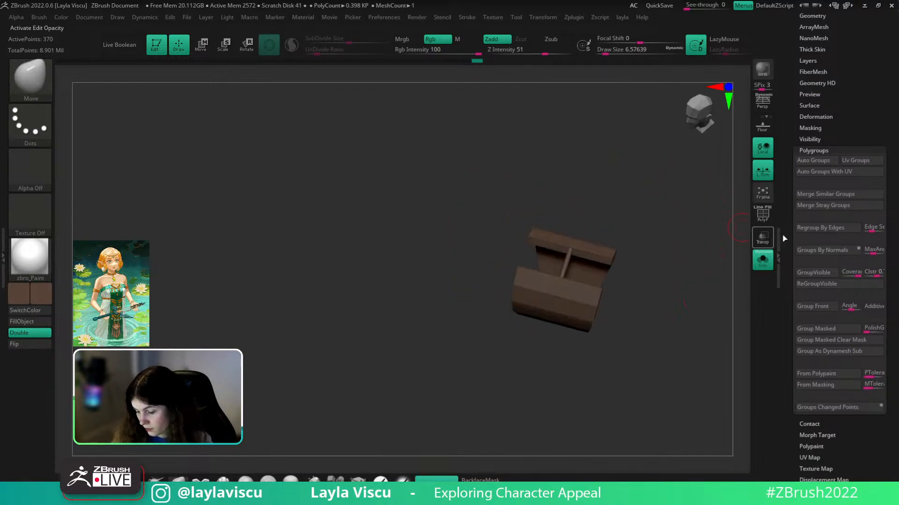
- Solo the earring ring and show its polygroup wireframe from a top view
{"action": "left_click", "coordinate": [762, 259]}
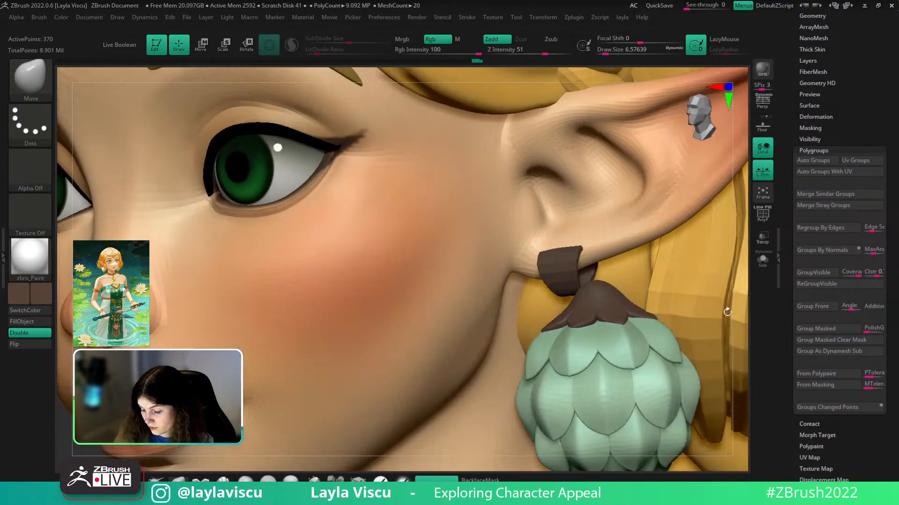
{"action": "left_click_drag", "start_coordinate": [735, 359], "coordinate": [707, 371]}
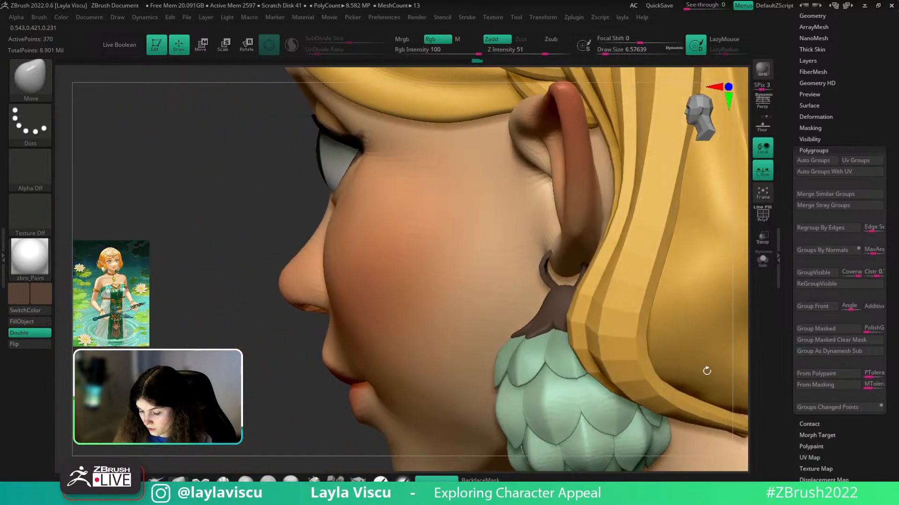
{"action": "left_click", "coordinate": [762, 260]}
{"action": "right_click_drag", "start_coordinate": [706, 338], "coordinate": [617, 327], "text": "ctrl"}
{"action": "left_click_drag", "start_coordinate": [618, 327], "coordinate": [644, 263]}
{"action": "key", "text": "shift+f"}
{"action": "right_click_drag", "start_coordinate": [646, 283], "coordinate": [667, 234], "text": "ctrl"}
{"action": "mouse_move", "coordinate": [614, 311]}
{"action": "right_mouse_down", "text": "ctrl"}
{"action": "mouse_move", "coordinate": [618, 341]}
{"action": "mouse_move", "coordinate": [592, 386]}
{"action": "right_mouse_up", "text": "ctrl"}
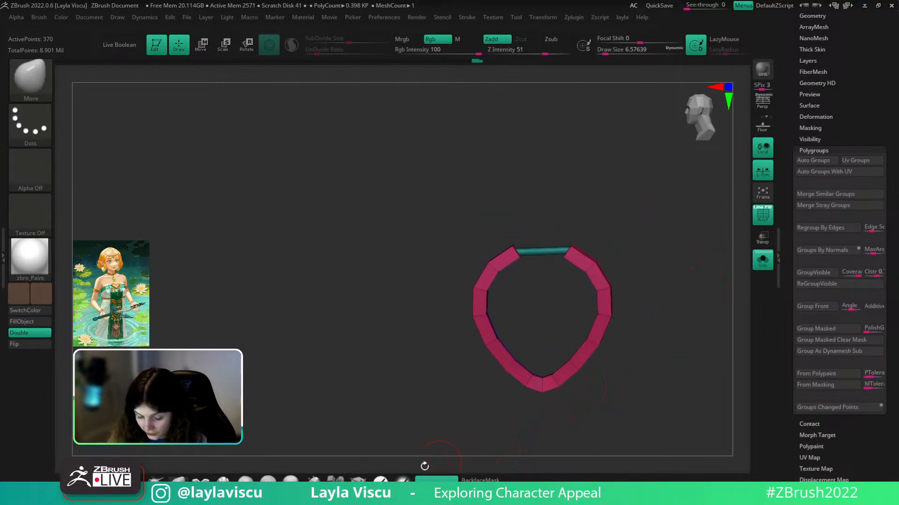
- Insert an edge loop into the ring's right segment with ZModeler
{"action": "right_click_drag", "start_coordinate": [581, 257], "coordinate": [586, 277], "text": "ctrl"}
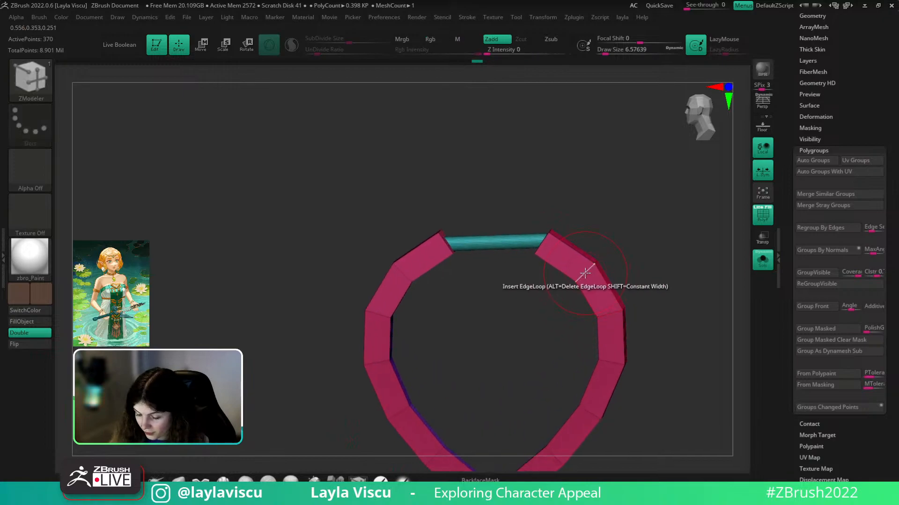
{"action": "left_click", "coordinate": [580, 280]}
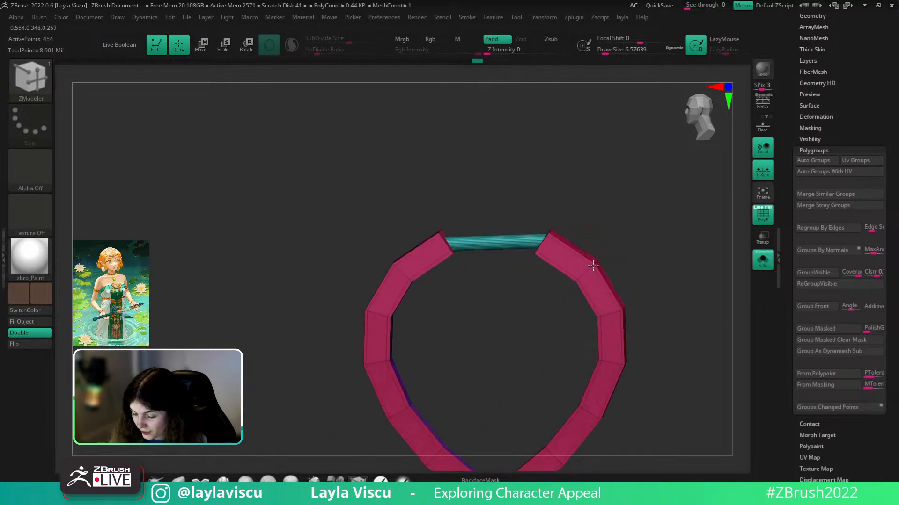
{"action": "right_click_drag", "start_coordinate": [558, 243], "coordinate": [545, 281], "text": "ctrl"}
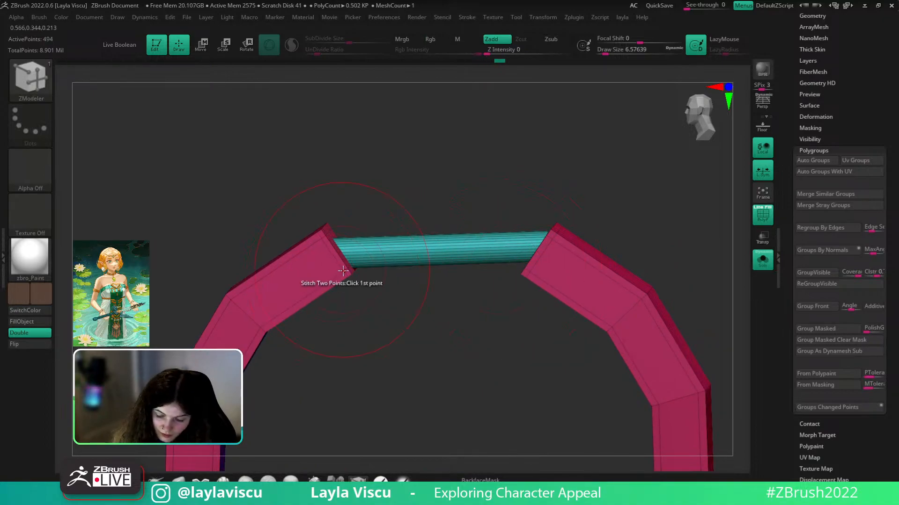
{"action": "left_click_drag", "start_coordinate": [662, 261], "coordinate": [717, 317]}
{"action": "right_click_drag", "start_coordinate": [513, 229], "coordinate": [526, 267], "text": "ctrl"}
- Isolate the teal crossbar to inspect it, then show the whole character again
{"action": "left_click", "coordinate": [522, 158], "text": "ctrl+shift"}
{"action": "right_click_drag", "start_coordinate": [575, 194], "coordinate": [579, 239]}
{"action": "key", "text": "ctrl+w"}
{"action": "key", "text": "ctrl+z"}
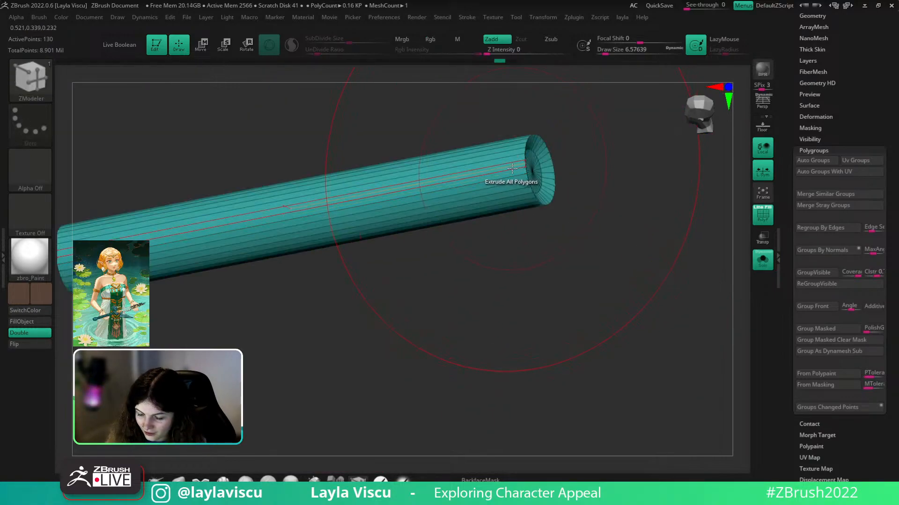
{"action": "right_click_drag", "start_coordinate": [510, 169], "coordinate": [532, 115], "text": "ctrl"}
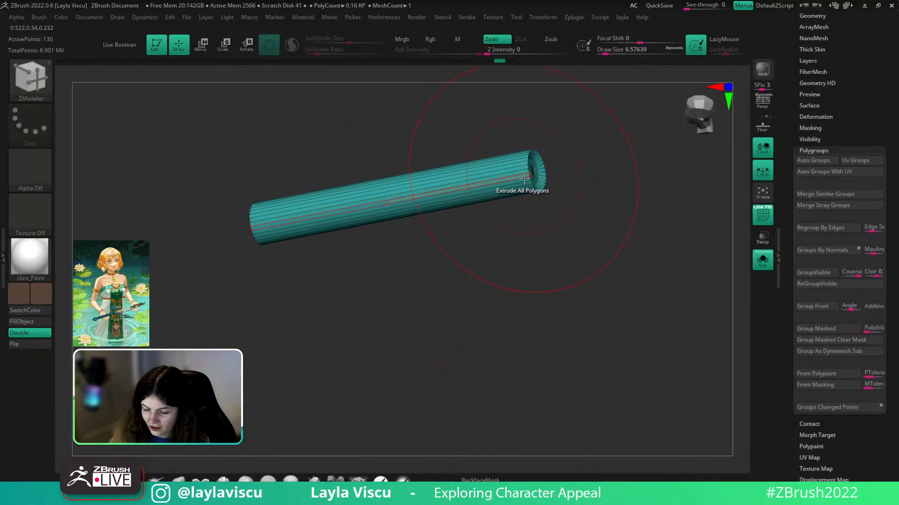
{"action": "right_click_drag", "start_coordinate": [526, 162], "coordinate": [542, 206], "text": "ctrl"}
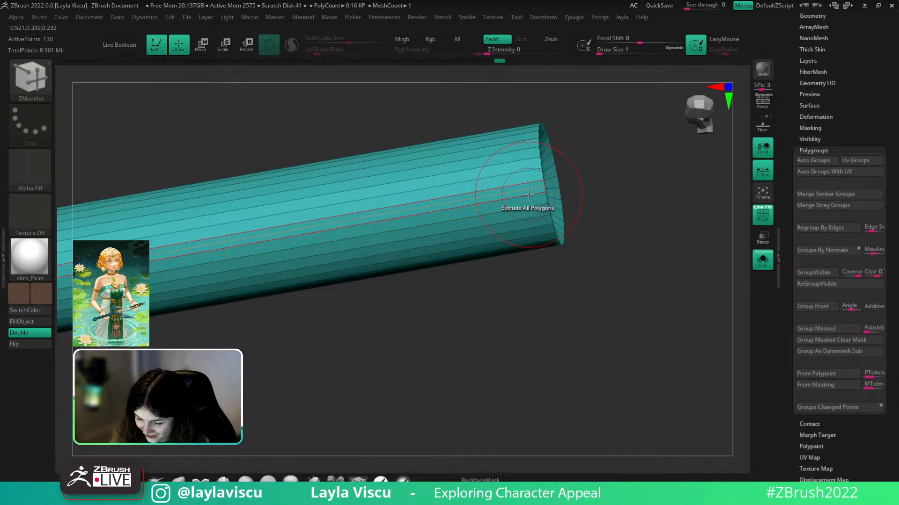
{"action": "right_click_drag", "start_coordinate": [526, 196], "coordinate": [580, 84], "text": "ctrl"}
{"action": "left_click", "coordinate": [762, 266]}
{"action": "right_click_drag", "start_coordinate": [620, 224], "coordinate": [610, 98], "text": "ctrl"}
- Solo the earring ring and preview it with Dynamic subdivision smoothing
{"action": "left_click", "coordinate": [761, 262]}
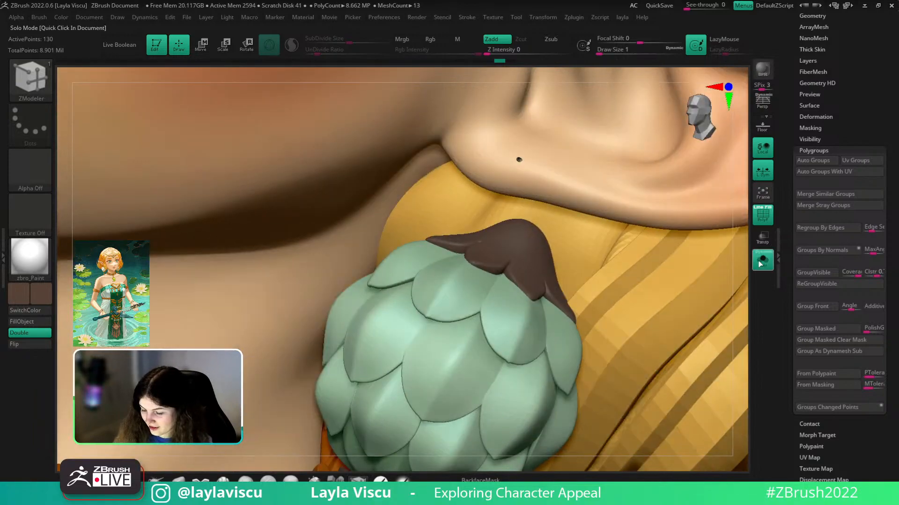
{"action": "left_click", "coordinate": [707, 309], "text": "ctrl+shift"}
{"action": "right_click_drag", "start_coordinate": [707, 310], "coordinate": [669, 309]}
{"action": "key", "text": "shift+f"}
{"action": "key", "text": "shift+f"}
{"action": "left_click_drag", "start_coordinate": [843, 77], "coordinate": [840, 150]}
{"action": "left_click", "coordinate": [817, 89]}
{"action": "left_click", "coordinate": [817, 162]}
{"action": "left_click", "coordinate": [816, 173]}
{"action": "key", "text": "shift+f"}
{"action": "right_click_drag", "start_coordinate": [701, 312], "coordinate": [735, 281]}
- Show the whole character, pick the Move brush and apply BasicMaterial
{"action": "left_click", "coordinate": [766, 258]}
{"action": "mouse_move", "coordinate": [688, 358]}
{"action": "right_mouse_down", "text": "ctrl"}
{"action": "mouse_move", "coordinate": [682, 287]}
{"action": "mouse_move", "coordinate": [664, 317]}
{"action": "mouse_move", "coordinate": [692, 293]}
{"action": "mouse_move", "coordinate": [685, 352]}
{"action": "right_mouse_up", "text": "ctrl"}
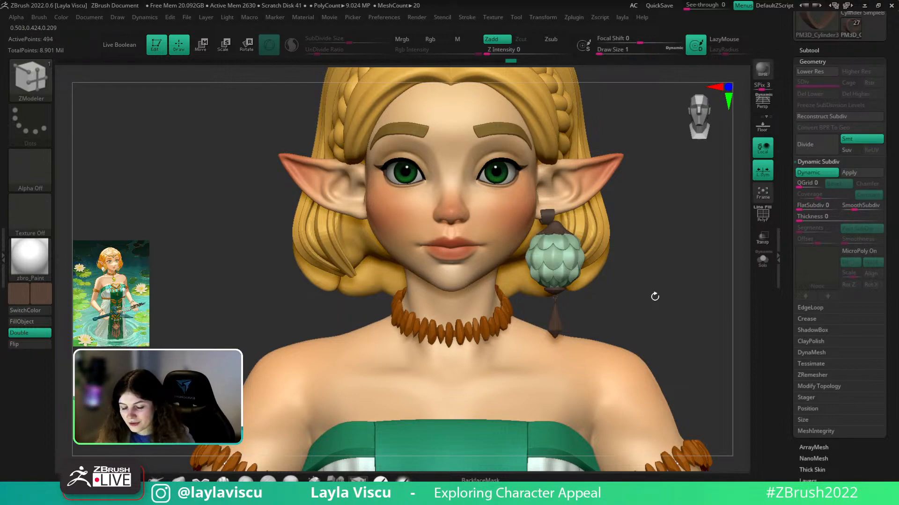
{"action": "right_click_drag", "start_coordinate": [649, 277], "coordinate": [596, 271], "text": "ctrl"}
{"action": "left_click_drag", "start_coordinate": [596, 271], "coordinate": [664, 260], "text": "alt"}
{"action": "left_click_drag", "start_coordinate": [291, 373], "coordinate": [269, 383], "text": "alt"}
{"action": "left_click", "coordinate": [178, 479]}
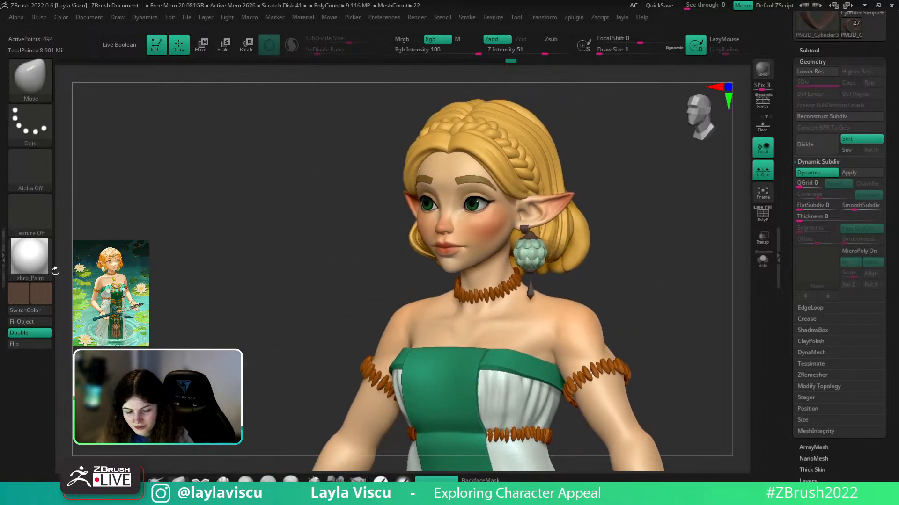
{"action": "left_click", "coordinate": [38, 263]}
{"action": "left_click", "coordinate": [87, 389]}
{"action": "left_click_drag", "start_coordinate": [620, 309], "coordinate": [574, 309], "text": "shift"}
- Make the zelda_v004_003 body the active subtool and frame the bust from the front
{"action": "left_click", "coordinate": [526, 210], "text": "alt"}
{"action": "right_click_drag", "start_coordinate": [610, 243], "coordinate": [652, 251], "text": "ctrl"}
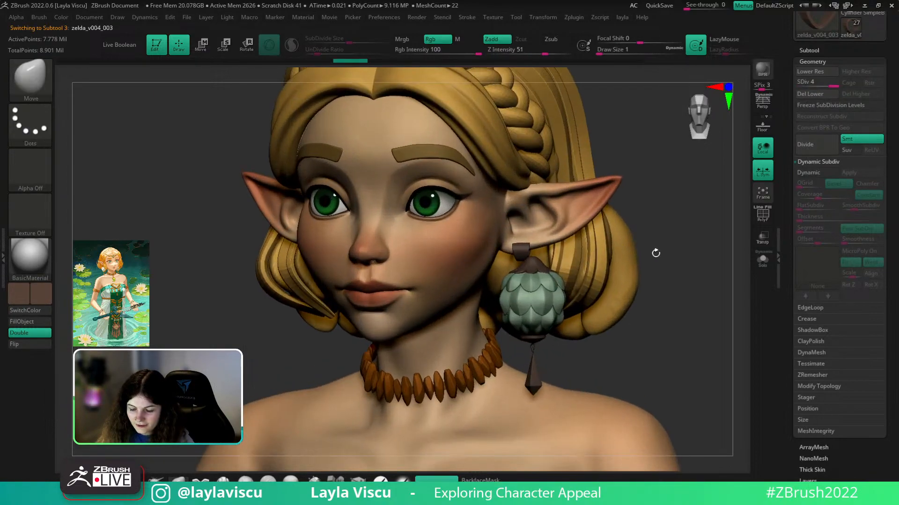
{"action": "left_click_drag", "start_coordinate": [667, 261], "coordinate": [669, 279], "text": "shift"}
{"action": "right_click_drag", "start_coordinate": [669, 279], "coordinate": [633, 270], "text": "ctrl"}
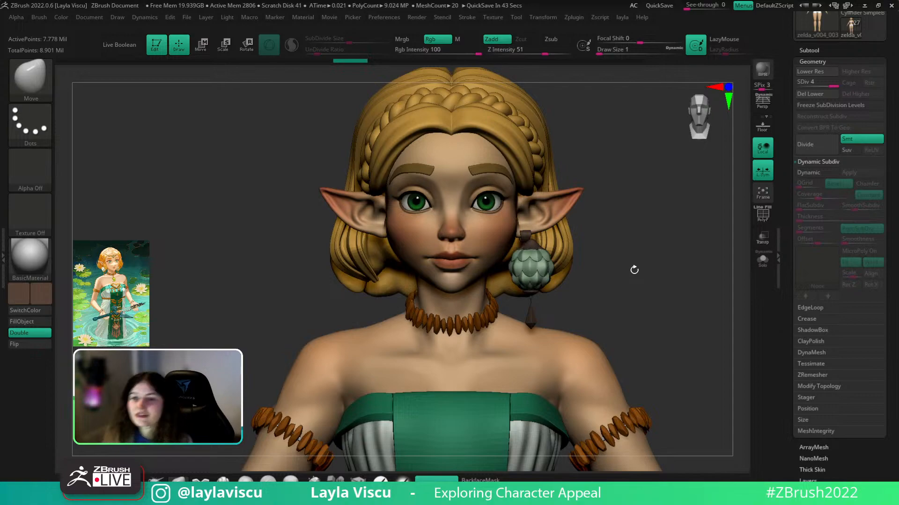
- Select the earring's leaf cap subtool PM3D_Sphere3D1_6
{"action": "right_click_drag", "start_coordinate": [639, 264], "coordinate": [574, 318]}
{"action": "right_click_drag", "start_coordinate": [397, 399], "coordinate": [395, 423]}
{"action": "key", "text": "shift+f"}
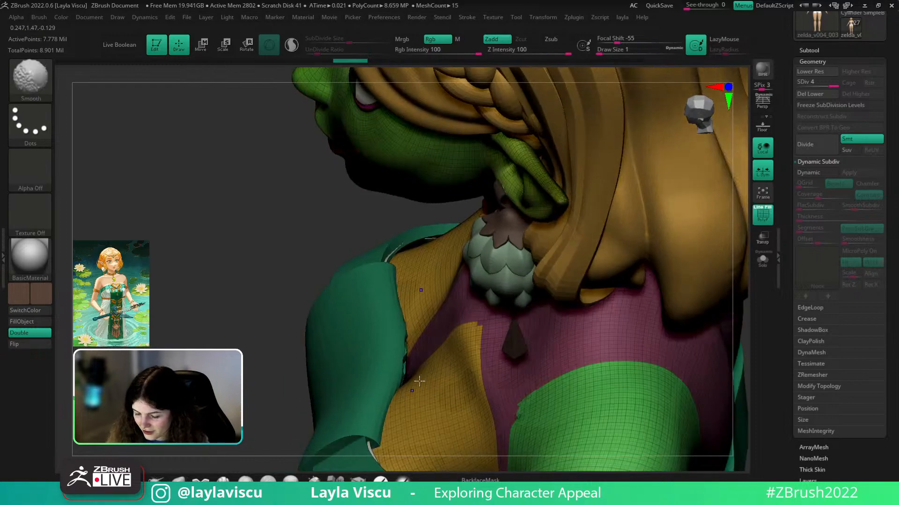
{"action": "right_click_drag", "start_coordinate": [372, 233], "coordinate": [490, 272]}
{"action": "key", "text": "shift+f"}
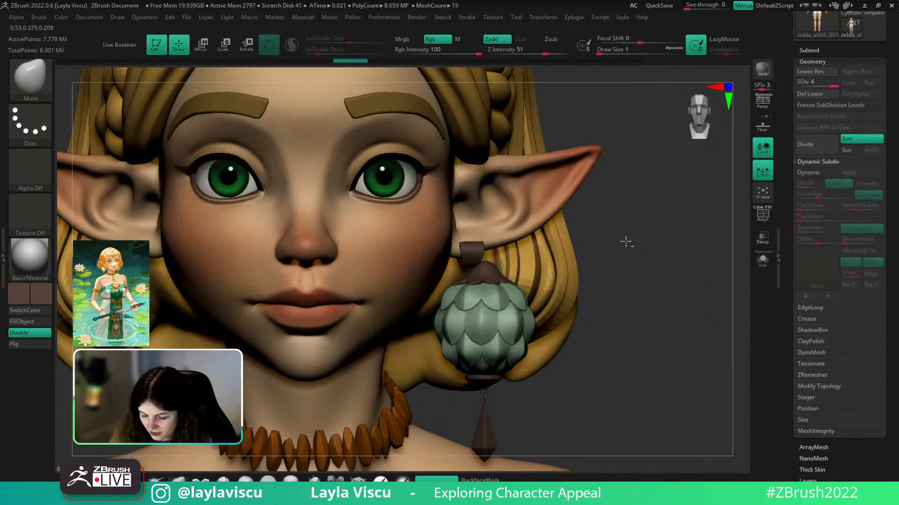
{"action": "mouse_move", "coordinate": [628, 288]}
{"action": "right_mouse_down"}
{"action": "mouse_move", "coordinate": [624, 301]}
{"action": "mouse_move", "coordinate": [642, 250]}
{"action": "mouse_move", "coordinate": [505, 236]}
{"action": "mouse_move", "coordinate": [590, 279]}
{"action": "mouse_move", "coordinate": [538, 358]}
{"action": "right_mouse_up"}
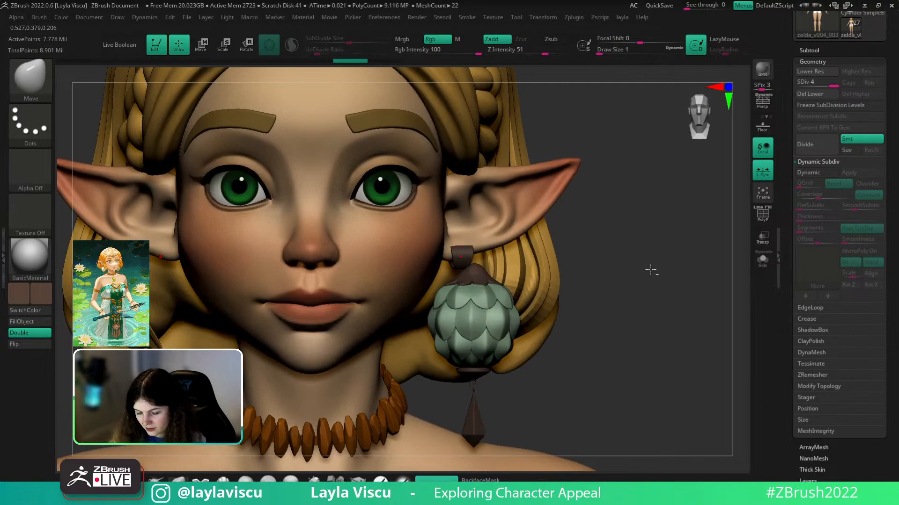
{"action": "right_click_drag", "start_coordinate": [600, 293], "coordinate": [627, 285]}
{"action": "key", "text": "shift+f"}
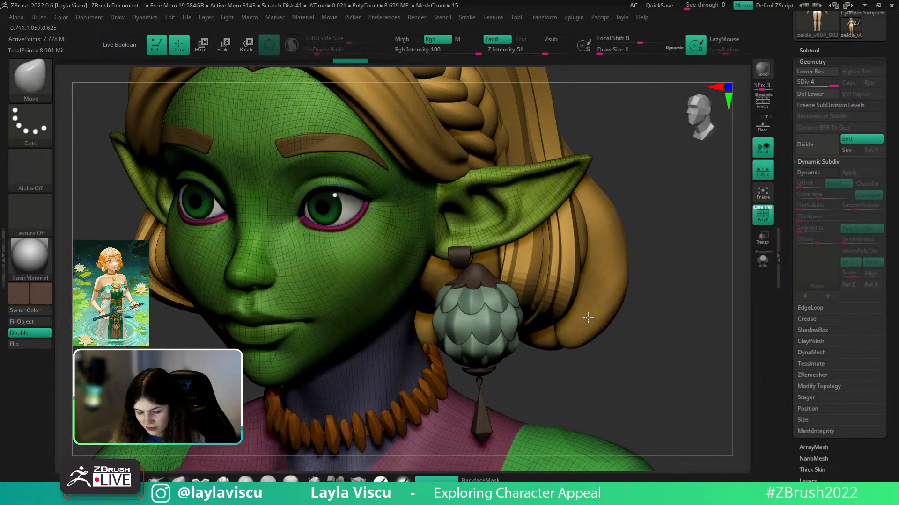
{"action": "key", "text": "n"}
{"action": "left_click", "coordinate": [619, 424]}
{"action": "right_click_drag", "start_coordinate": [585, 309], "coordinate": [604, 332], "text": "shift"}
- Apply Deformation > Polish to smooth the leaf cap
{"action": "key", "text": "w"}
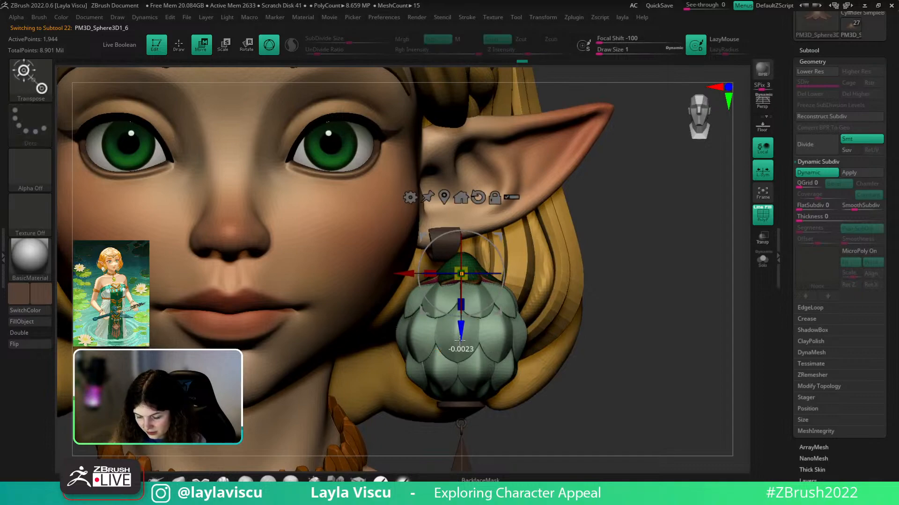
{"action": "key", "text": "shift+f"}
{"action": "key", "text": "q"}
{"action": "mouse_move", "coordinate": [604, 389]}
{"action": "right_mouse_down", "text": "ctrl"}
{"action": "mouse_move", "coordinate": [586, 321]}
{"action": "mouse_move", "coordinate": [642, 369]}
{"action": "mouse_move", "coordinate": [656, 333]}
{"action": "mouse_move", "coordinate": [727, 418]}
{"action": "right_mouse_up", "text": "ctrl"}
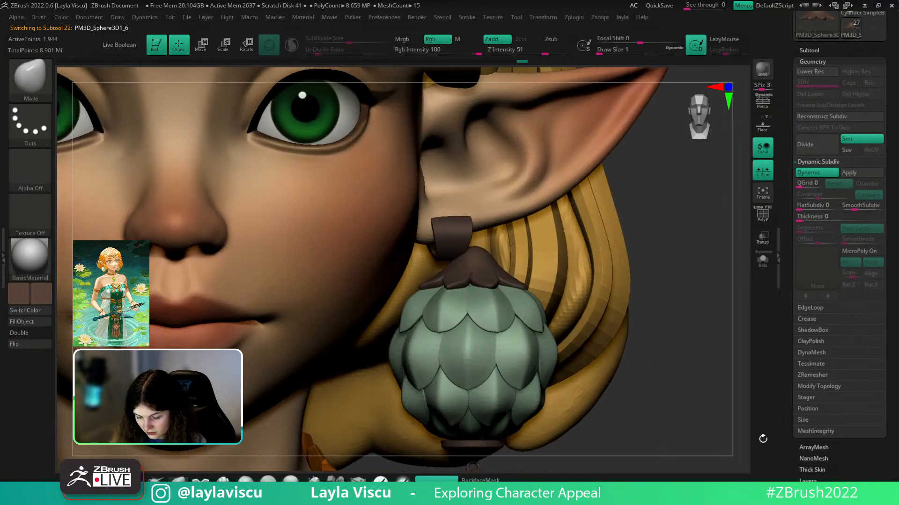
{"action": "scroll", "coordinate": [811, 441], "scroll_direction": "down", "scroll_amount": 5}
{"action": "left_click", "coordinate": [813, 426]}
{"action": "right_click_drag", "start_coordinate": [701, 344], "coordinate": [692, 410]}
{"action": "left_click", "coordinate": [804, 121]}
{"action": "right_click_drag", "start_coordinate": [682, 278], "coordinate": [623, 285], "text": "ctrl"}
- Divide the leaf cap to level 2 and apply Geometry > ClayPolish
{"action": "scroll", "coordinate": [827, 55], "scroll_direction": "up", "scroll_amount": 2}
{"action": "left_click", "coordinate": [813, 40]}
{"action": "key", "text": "ctrl+d"}
{"action": "left_click", "coordinate": [803, 297]}
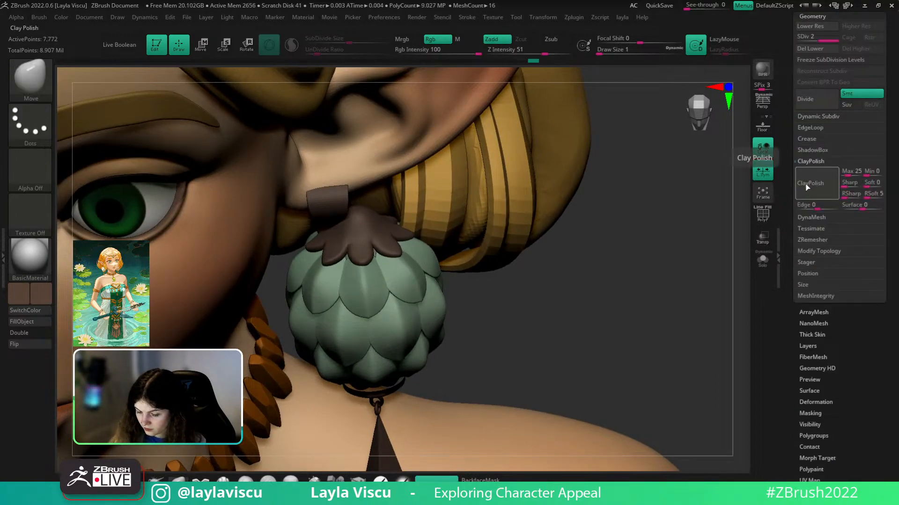
{"action": "left_click", "coordinate": [825, 183]}
{"action": "right_click_drag", "start_coordinate": [594, 257], "coordinate": [510, 264], "text": "ctrl"}
{"action": "mouse_move", "coordinate": [563, 283]}
{"action": "right_mouse_down"}
{"action": "mouse_move", "coordinate": [541, 367]}
{"action": "mouse_move", "coordinate": [566, 291]}
{"action": "mouse_move", "coordinate": [549, 287]}
{"action": "mouse_move", "coordinate": [631, 236]}
{"action": "right_mouse_up"}
{"action": "left_click", "coordinate": [817, 19]}
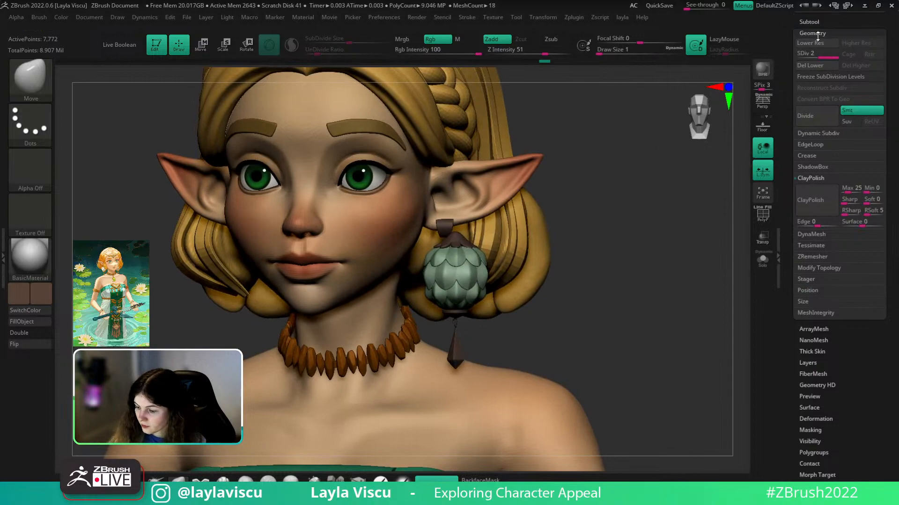
{"action": "left_click", "coordinate": [811, 21]}
- Try nudging the earring pieces lower with the Transpose gizmo, undoing both moves
{"action": "left_click_drag", "start_coordinate": [800, 167], "coordinate": [799, 205]}
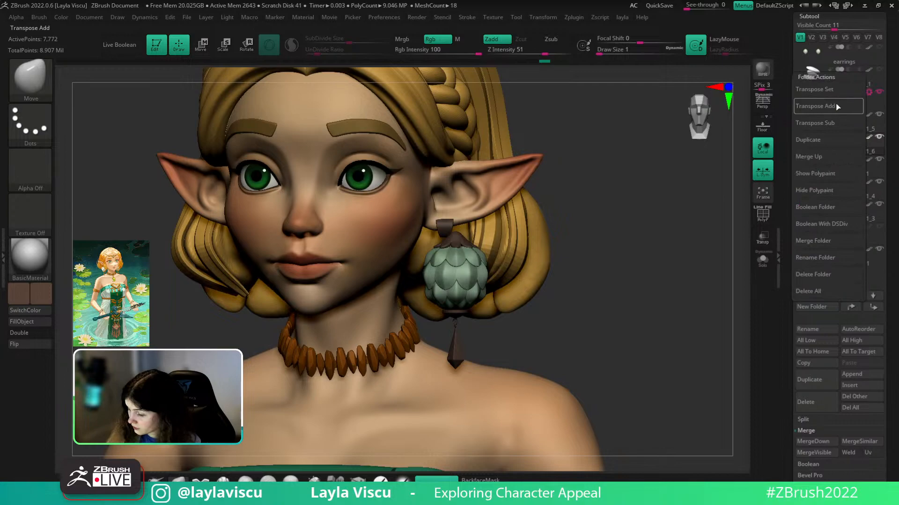
{"action": "key", "text": "w"}
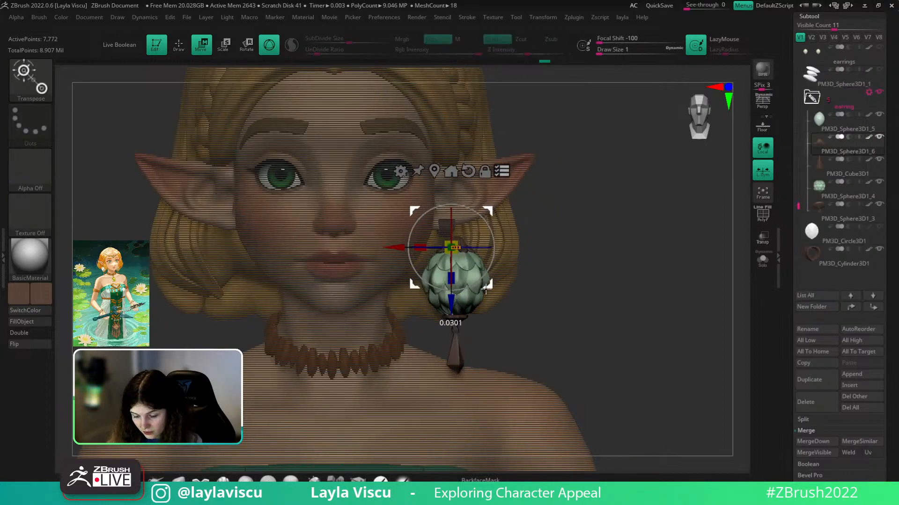
{"action": "left_click_drag", "start_coordinate": [487, 279], "coordinate": [478, 286]}
{"action": "left_click_drag", "start_coordinate": [660, 317], "coordinate": [562, 323]}
{"action": "right_click_drag", "start_coordinate": [468, 285], "coordinate": [454, 338], "text": "ctrl"}
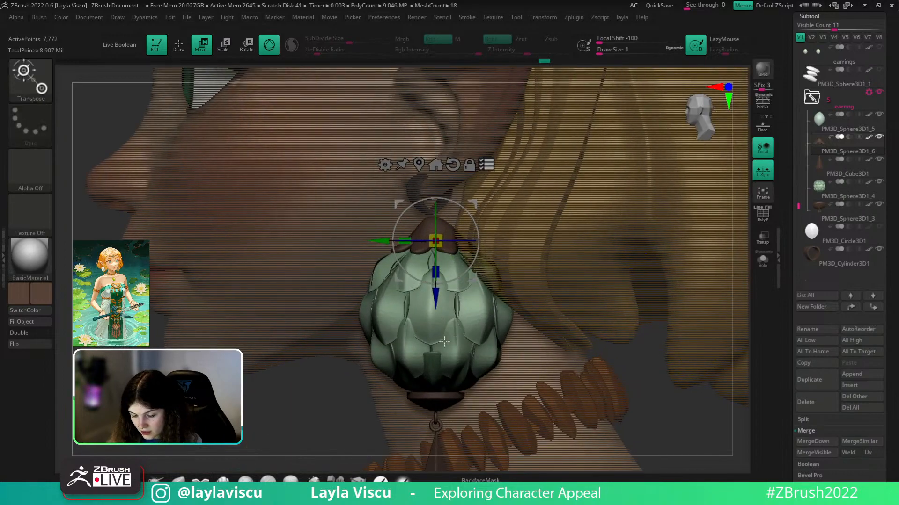
{"action": "key", "text": "ctrl+z"}
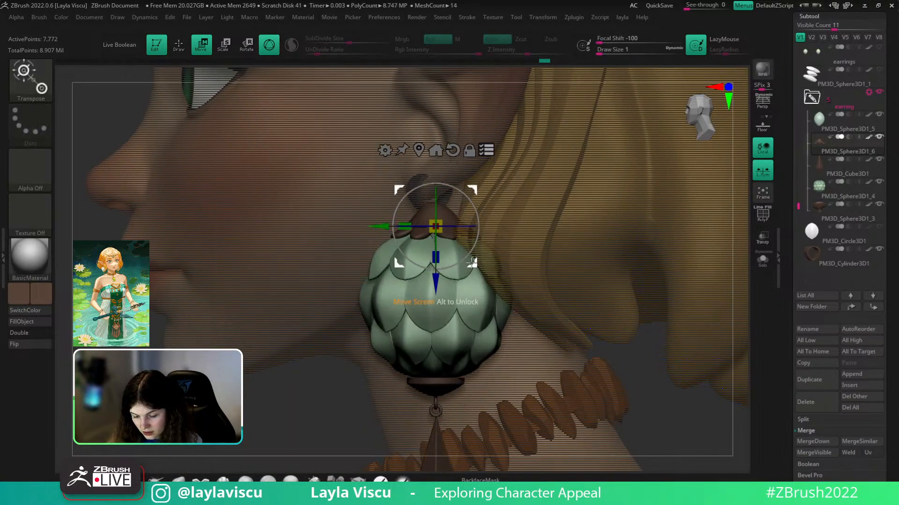
{"action": "left_click_drag", "start_coordinate": [441, 288], "coordinate": [441, 308]}
{"action": "key", "text": "ctrl+z"}
{"action": "left_click", "coordinate": [411, 370], "text": "alt"}
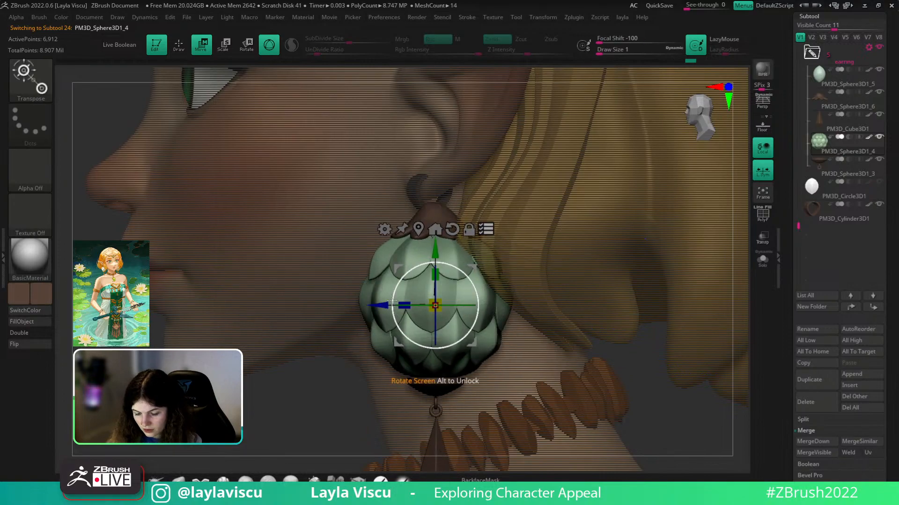
- Set the gizmo to transform all selected earring subtools together, checking front and side
{"action": "left_click_drag", "start_coordinate": [281, 382], "coordinate": [296, 409]}
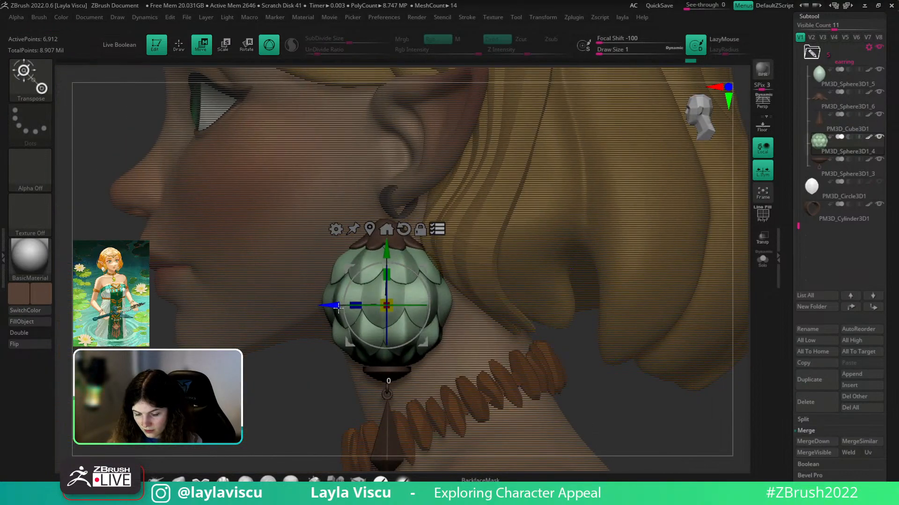
{"action": "key", "text": "shift+f"}
{"action": "left_click_drag", "start_coordinate": [282, 363], "coordinate": [361, 313]}
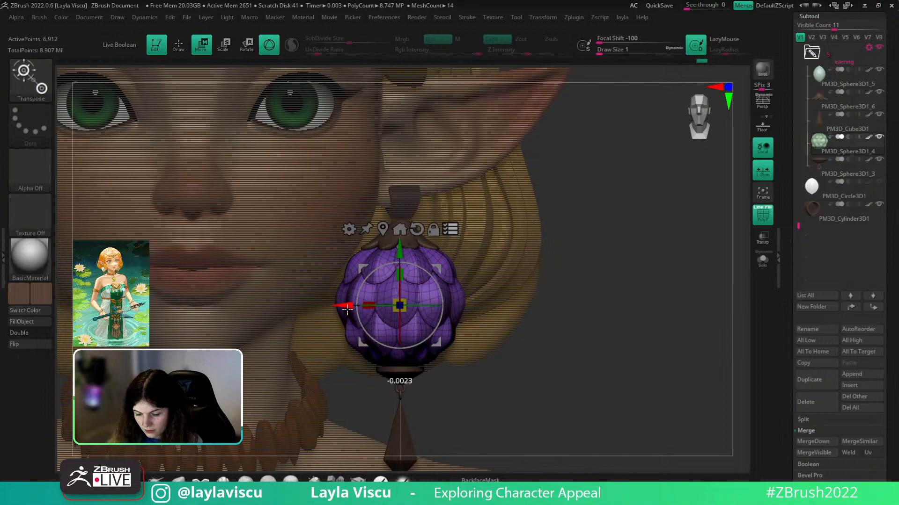
{"action": "key", "text": "shift+f"}
{"action": "key", "text": "shift+f"}
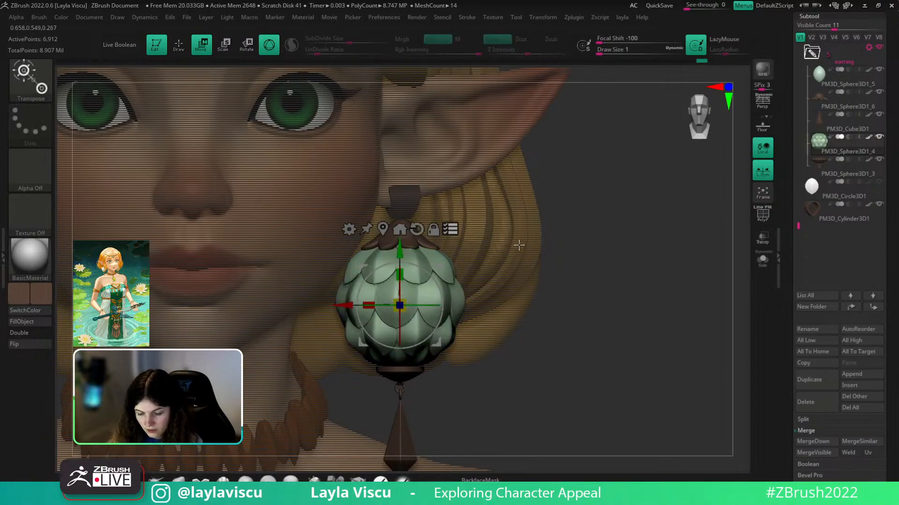
{"action": "key", "text": "shift+f"}
{"action": "mouse_move", "coordinate": [479, 432]}
{"action": "left_mouse_down"}
{"action": "mouse_move", "coordinate": [608, 426]}
{"action": "mouse_move", "coordinate": [483, 421]}
{"action": "mouse_move", "coordinate": [576, 373]}
{"action": "mouse_move", "coordinate": [453, 257]}
{"action": "mouse_move", "coordinate": [404, 252]}
{"action": "left_mouse_up"}
{"action": "left_click", "coordinate": [448, 232]}
{"action": "left_click_drag", "start_coordinate": [664, 311], "coordinate": [457, 389]}
{"action": "left_click", "coordinate": [179, 479]}
{"action": "right_click_drag", "start_coordinate": [562, 370], "coordinate": [674, 360]}
{"action": "mouse_move", "coordinate": [617, 353]}
{"action": "right_mouse_down", "text": "ctrl"}
{"action": "mouse_move", "coordinate": [543, 331]}
{"action": "mouse_move", "coordinate": [531, 274]}
{"action": "right_mouse_up", "text": "ctrl"}
{"action": "right_click_drag", "start_coordinate": [419, 252], "coordinate": [604, 286], "text": "ctrl"}
- Select the PM3D_Cylinder3D1 hanger and rescale it alone with the Transpose gizmo
{"action": "left_click", "coordinate": [405, 215], "text": "alt"}
{"action": "right_click_drag", "start_coordinate": [411, 216], "coordinate": [618, 241], "text": "ctrl"}
{"action": "key", "text": "w"}
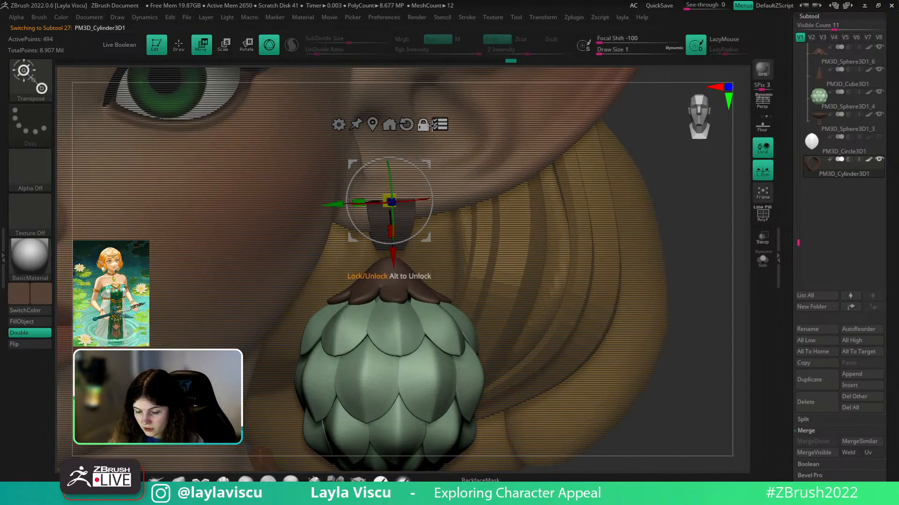
{"action": "left_click", "coordinate": [439, 124]}
{"action": "left_click_drag", "start_coordinate": [368, 210], "coordinate": [368, 210]}
{"action": "key", "text": "q"}
{"action": "right_click_drag", "start_coordinate": [398, 300], "coordinate": [253, 220], "text": "ctrl"}
{"action": "right_click_drag", "start_coordinate": [535, 279], "coordinate": [580, 291], "text": "ctrl"}
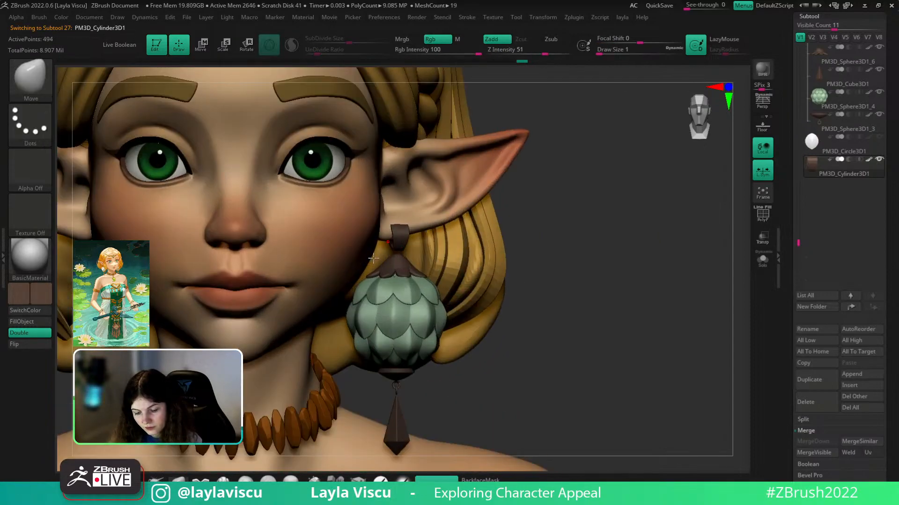
{"action": "key", "text": "w"}
{"action": "key", "text": "q"}
{"action": "mouse_move", "coordinate": [461, 292]}
{"action": "right_mouse_down", "text": "ctrl"}
{"action": "mouse_move", "coordinate": [374, 243]}
{"action": "mouse_move", "coordinate": [453, 270]}
{"action": "mouse_move", "coordinate": [632, 243]}
{"action": "mouse_move", "coordinate": [632, 285]}
{"action": "mouse_move", "coordinate": [627, 255]}
{"action": "right_mouse_up", "text": "ctrl"}
- Frame the whole dressed character and orbit it from front to back to review it
{"action": "key", "text": "w"}
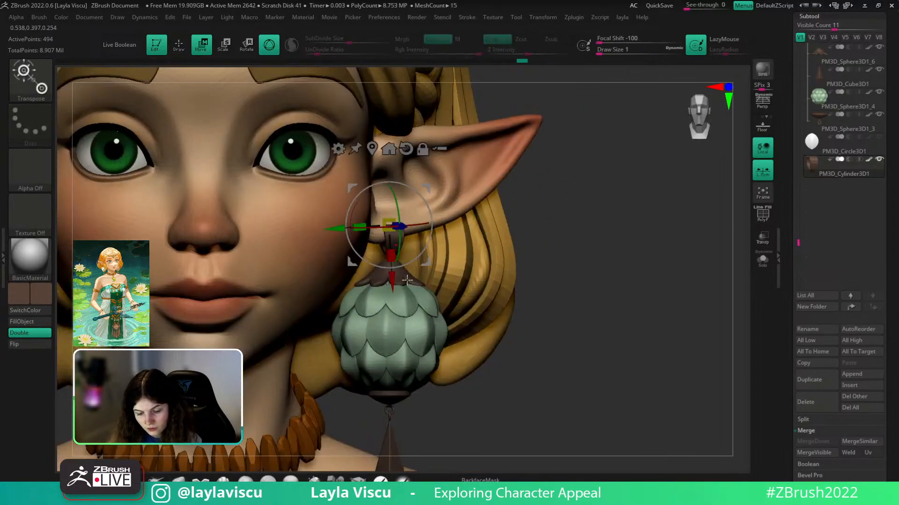
{"action": "key", "text": "q"}
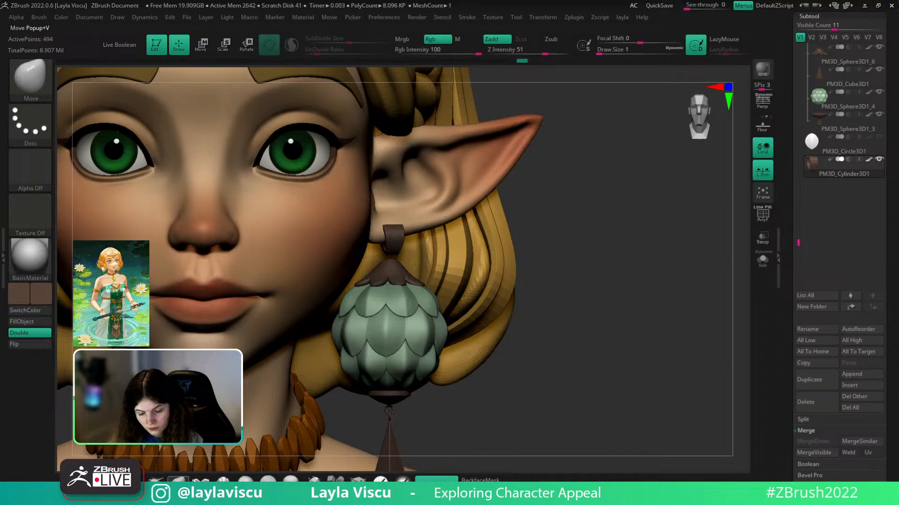
{"action": "key", "text": "f"}
{"action": "right_click_drag", "start_coordinate": [502, 250], "coordinate": [449, 248]}
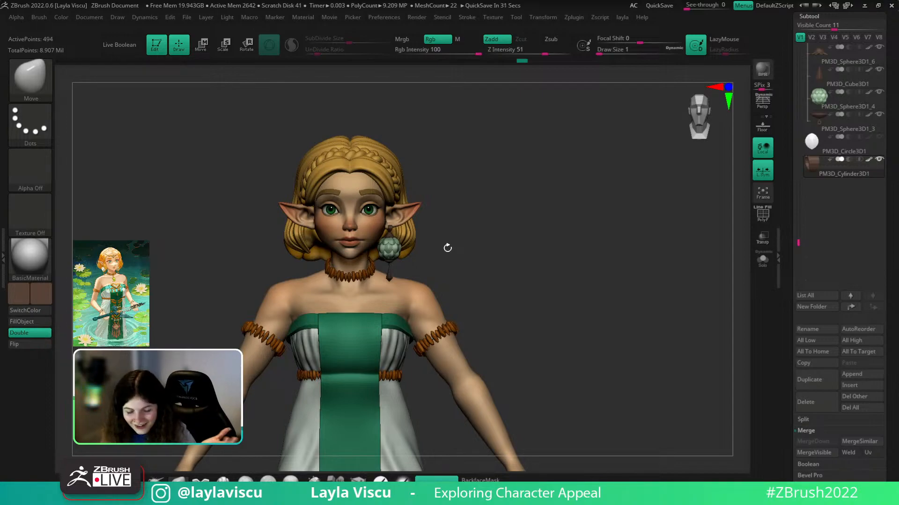
{"action": "left_click_drag", "start_coordinate": [448, 248], "coordinate": [522, 374]}
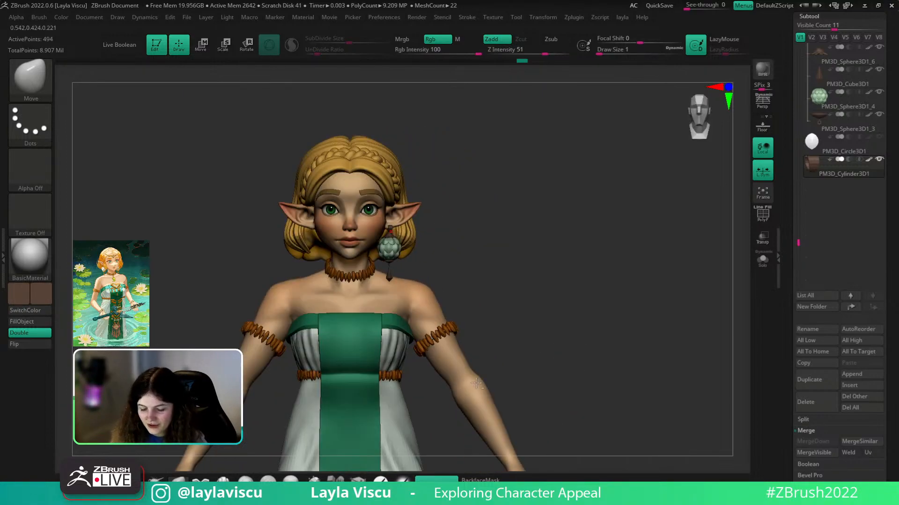
- Switch to the ClayBuildup brush and inspect the face and earring from profile and front
{"action": "key", "text": "b"}
{"action": "key", "text": "c"}
{"action": "key", "text": "b"}
{"action": "left_click_drag", "start_coordinate": [519, 344], "coordinate": [622, 261], "text": "alt"}
{"action": "left_click_drag", "start_coordinate": [629, 162], "coordinate": [595, 309], "text": "alt"}
{"action": "right_click_drag", "start_coordinate": [595, 309], "coordinate": [624, 303]}
{"action": "right_click_drag", "start_coordinate": [522, 223], "coordinate": [583, 324], "text": "ctrl"}
{"action": "right_click_drag", "start_coordinate": [664, 254], "coordinate": [711, 273]}
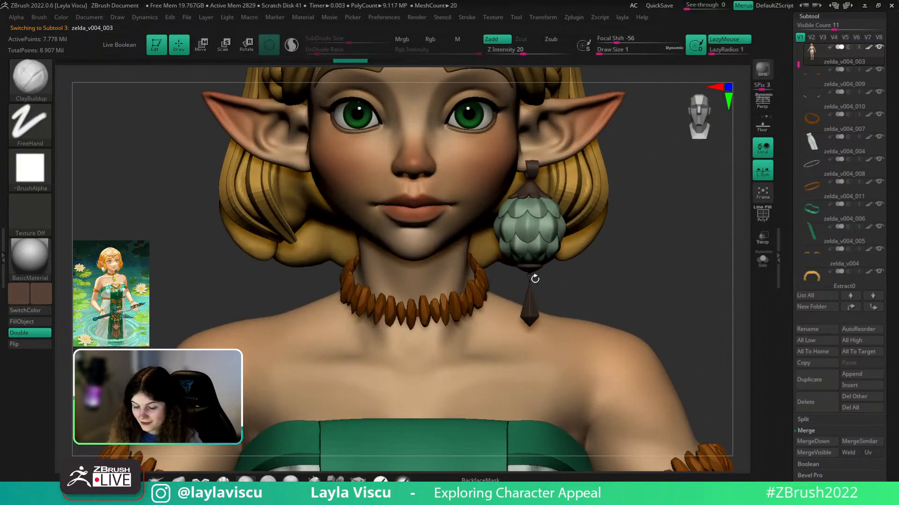
- Select the earring pendant cap subtool and isolate the cap and ring to inspect them
{"action": "left_click", "coordinate": [536, 279], "text": "alt"}
{"action": "right_click_drag", "start_coordinate": [536, 279], "coordinate": [646, 301], "text": "ctrl"}
{"action": "key", "text": "w"}
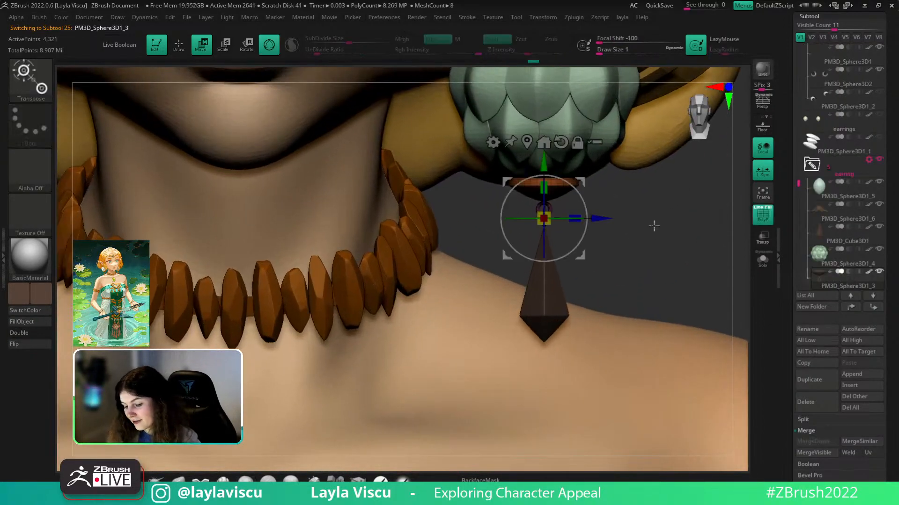
{"action": "left_click", "coordinate": [178, 481]}
{"action": "left_click", "coordinate": [763, 261]}
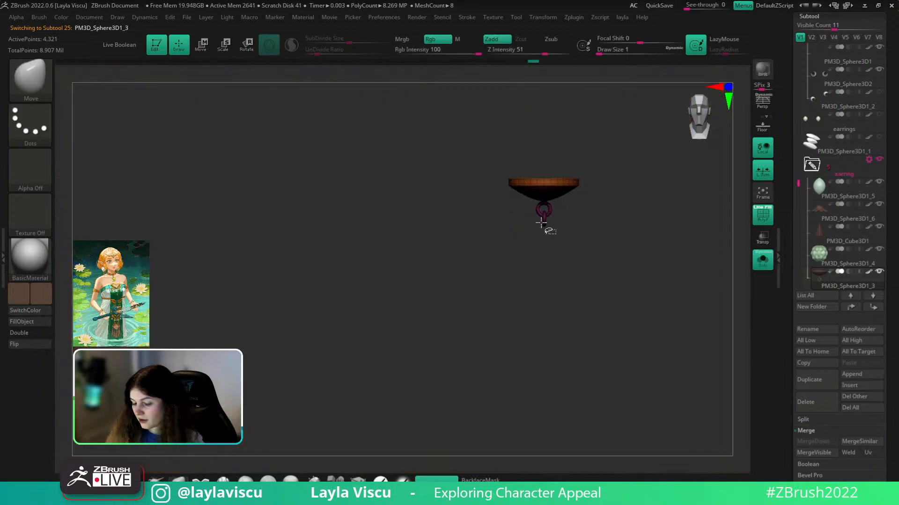
{"action": "left_click_drag", "start_coordinate": [561, 218], "coordinate": [571, 217], "text": "ctrl+shift"}
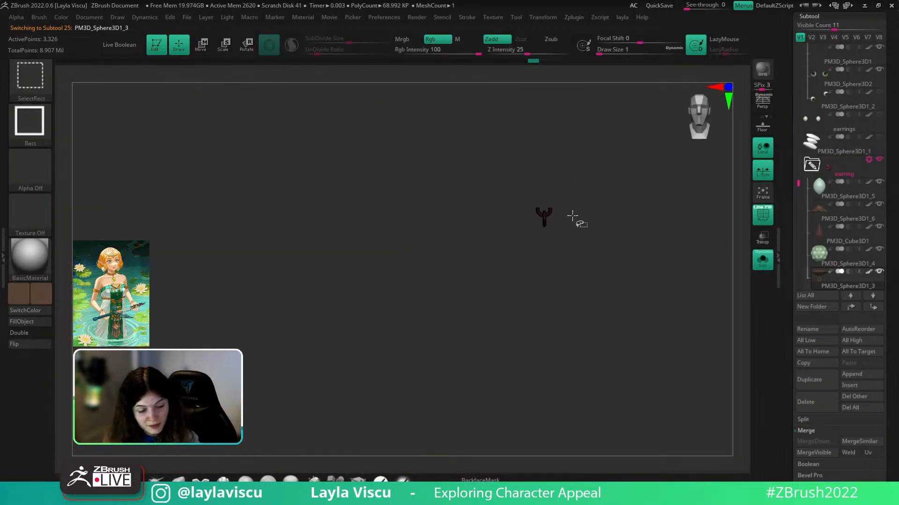
{"action": "left_click", "coordinate": [671, 206], "text": "ctrl+shift"}
{"action": "key", "text": "w"}
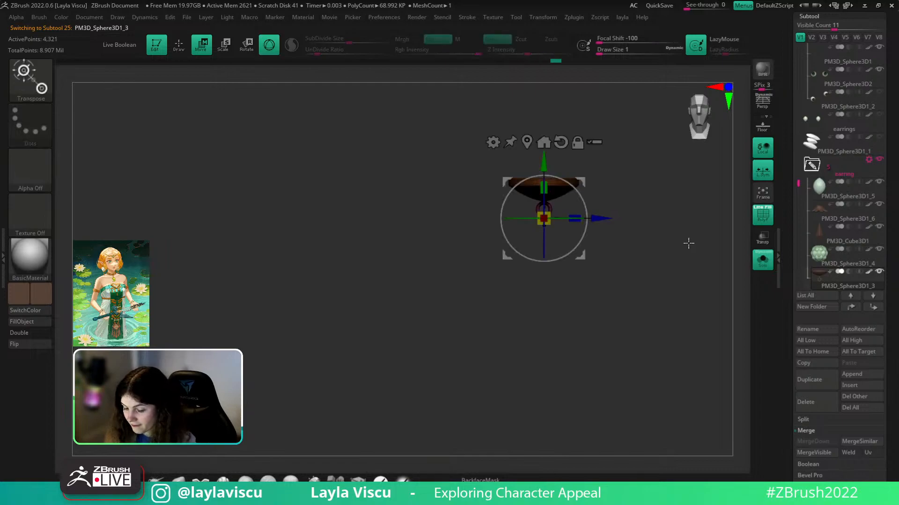
{"action": "left_click", "coordinate": [762, 264]}
- Duplicate the earring ring and position the copy near the ear, adjusting it from the side
{"action": "left_click_drag", "start_coordinate": [550, 270], "coordinate": [550, 46], "text": "ctrl"}
{"action": "left_click_drag", "start_coordinate": [658, 358], "coordinate": [644, 504], "text": "alt"}
{"action": "left_click_drag", "start_coordinate": [533, 199], "coordinate": [532, 159]}
{"action": "key", "text": "q"}
{"action": "left_click_drag", "start_coordinate": [718, 430], "coordinate": [400, 411]}
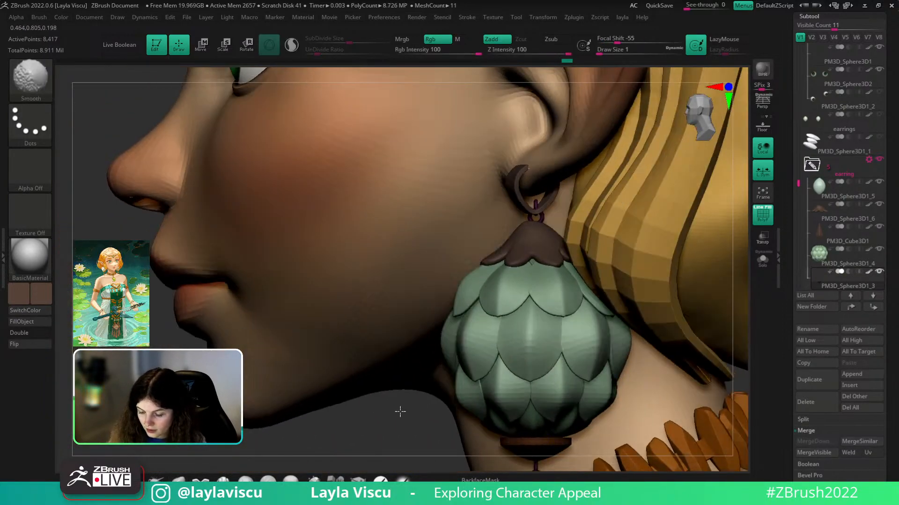
{"action": "key", "text": "w"}
{"action": "left_click_drag", "start_coordinate": [482, 216], "coordinate": [465, 219]}
{"action": "key", "text": "q"}
- Isolate the earring ring, then select and isolate the earring's flower cap
{"action": "left_click", "coordinate": [760, 265]}
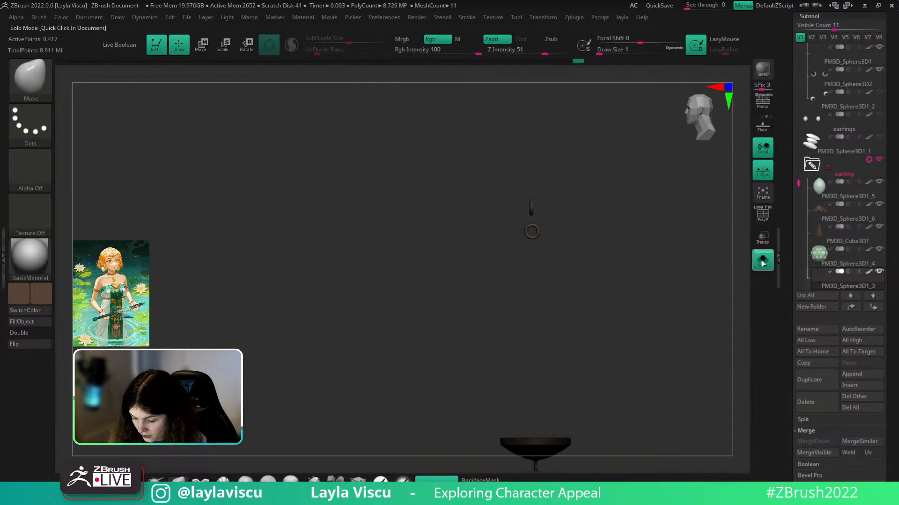
{"action": "left_click", "coordinate": [762, 261]}
{"action": "left_click", "coordinate": [535, 236], "text": "alt"}
{"action": "left_click", "coordinate": [762, 260]}
{"action": "mouse_move", "coordinate": [706, 375]}
{"action": "left_mouse_down"}
{"action": "mouse_move", "coordinate": [702, 282]}
{"action": "mouse_move", "coordinate": [700, 307]}
{"action": "mouse_move", "coordinate": [713, 298]}
{"action": "mouse_move", "coordinate": [705, 392]}
{"action": "left_mouse_up"}
- Inspect the flower cap's polygroup wireframe from above and set brush size to about 30.7
{"action": "key", "text": "shift+f"}
{"action": "key", "text": "s"}
{"action": "left_click_drag", "start_coordinate": [551, 221], "coordinate": [564, 221]}
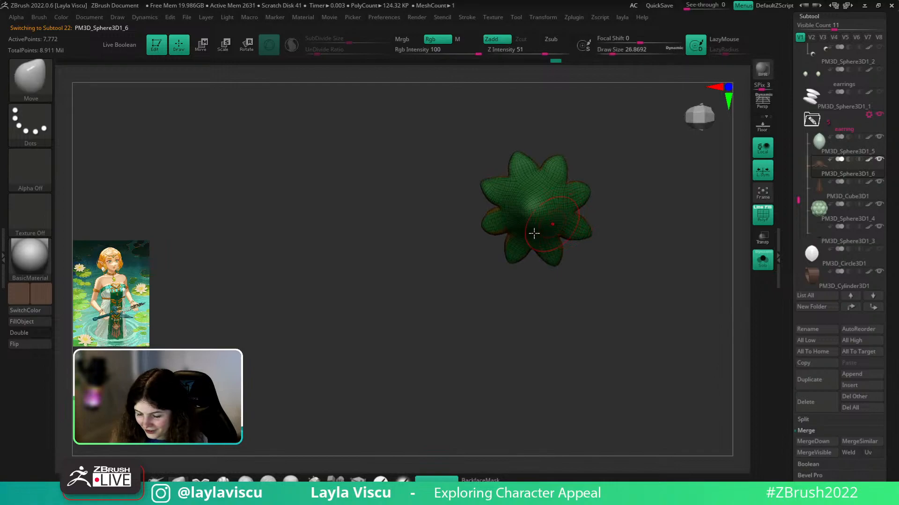
{"action": "key", "text": "s"}
{"action": "left_click", "coordinate": [559, 216]}
{"action": "key", "text": "shift+f"}
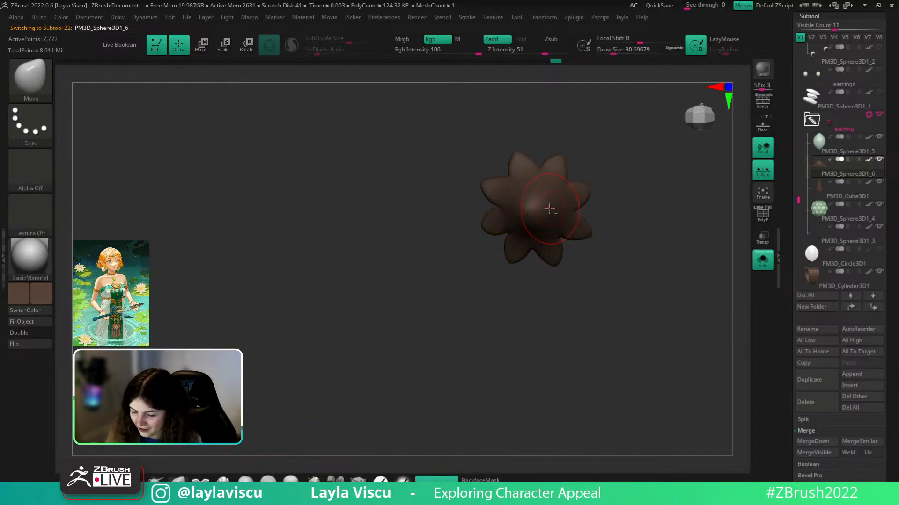
{"action": "left_click_drag", "start_coordinate": [613, 196], "coordinate": [614, 214]}
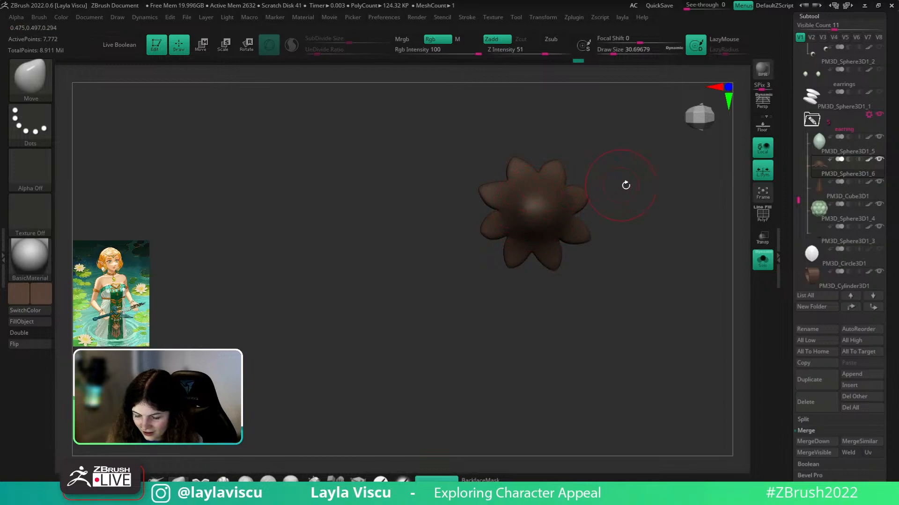
{"action": "left_click_drag", "start_coordinate": [624, 186], "coordinate": [651, 224]}
{"action": "key", "text": "shift+f"}
- Review the whole character, then isolate the earring cup and rings and orbit around them
{"action": "left_click", "coordinate": [762, 258]}
{"action": "key", "text": "shift+f"}
{"action": "mouse_move", "coordinate": [206, 402]}
{"action": "right_mouse_down"}
{"action": "mouse_move", "coordinate": [219, 331]}
{"action": "mouse_move", "coordinate": [244, 291]}
{"action": "right_mouse_up"}
{"action": "mouse_move", "coordinate": [605, 287]}
{"action": "right_mouse_down", "text": "ctrl"}
{"action": "mouse_move", "coordinate": [538, 347]}
{"action": "mouse_move", "coordinate": [688, 330]}
{"action": "right_mouse_up", "text": "ctrl"}
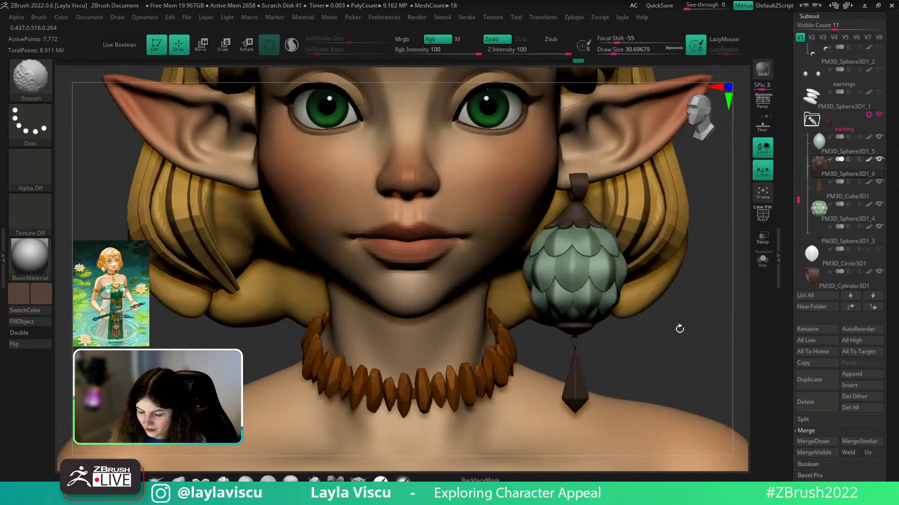
{"action": "left_click", "coordinate": [762, 260]}
{"action": "left_click", "coordinate": [763, 260]}
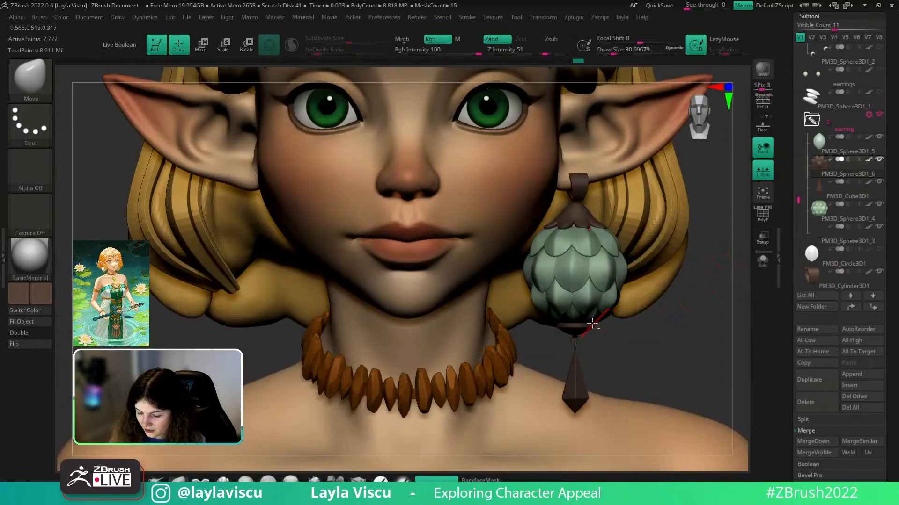
{"action": "left_click", "coordinate": [763, 260]}
{"action": "right_click_drag", "start_coordinate": [602, 224], "coordinate": [721, 220], "text": "ctrl"}
- Undo the link offset and lower the earring slightly along its vertical axis from the side
{"action": "key", "text": "ctrl+z"}
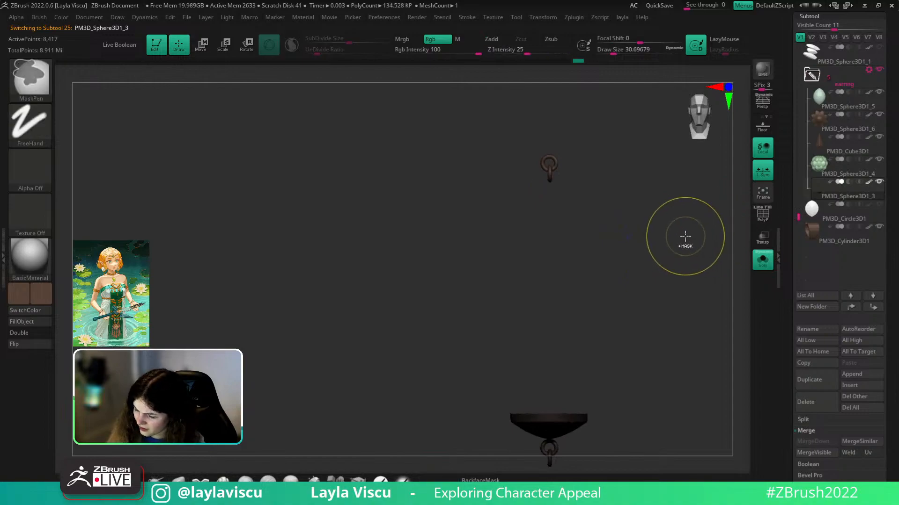
{"action": "key", "text": "w"}
{"action": "left_click", "coordinate": [762, 260]}
{"action": "right_click_drag", "start_coordinate": [700, 406], "coordinate": [495, 394]}
{"action": "right_click_drag", "start_coordinate": [381, 406], "coordinate": [365, 405], "text": "shift"}
{"action": "left_click_drag", "start_coordinate": [552, 118], "coordinate": [552, 126]}
{"action": "right_click_drag", "start_coordinate": [351, 412], "coordinate": [506, 407]}
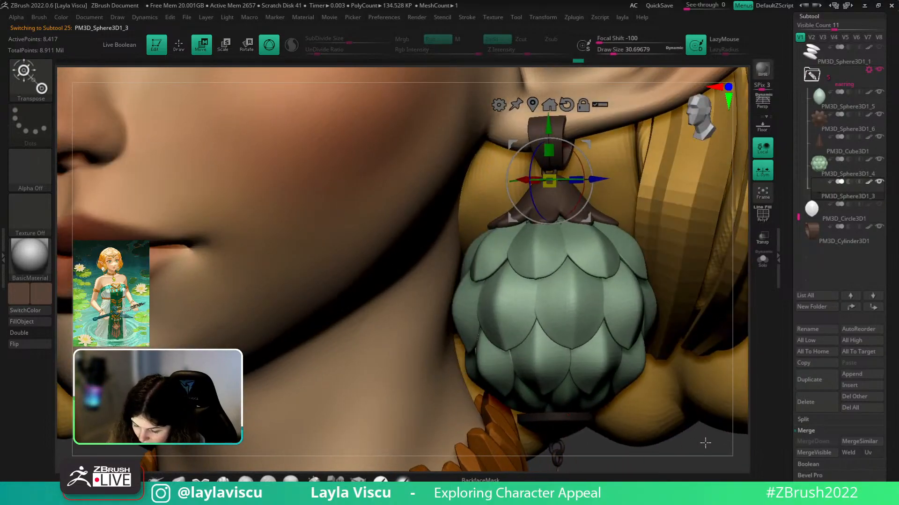
{"action": "right_click_drag", "start_coordinate": [704, 443], "coordinate": [711, 433], "text": "shift"}
{"action": "left_click_drag", "start_coordinate": [549, 124], "coordinate": [555, 126]}
{"action": "right_click_drag", "start_coordinate": [609, 435], "coordinate": [604, 398], "text": "ctrl"}
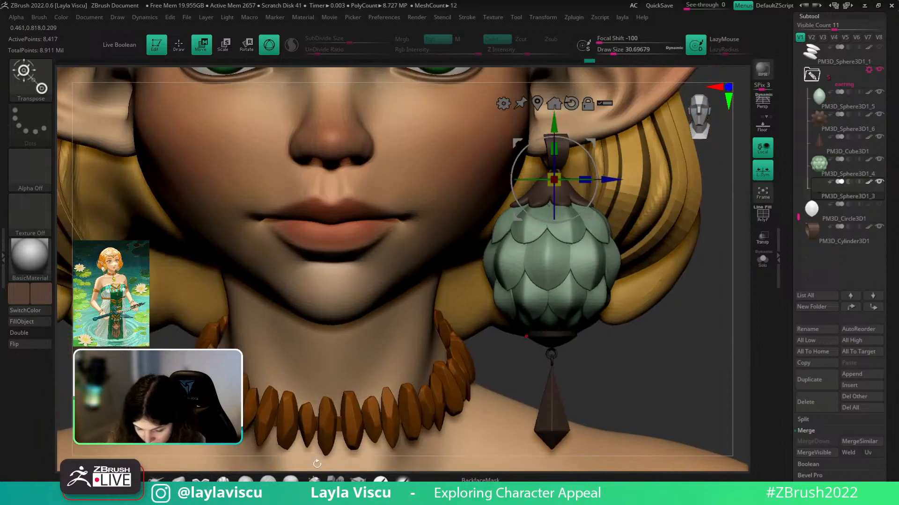
- Clear the earring cap's mask and use Transpose Set to shift the whole earring slightly down
{"action": "left_click", "coordinate": [179, 480]}
{"action": "right_click_drag", "start_coordinate": [720, 262], "coordinate": [700, 327]}
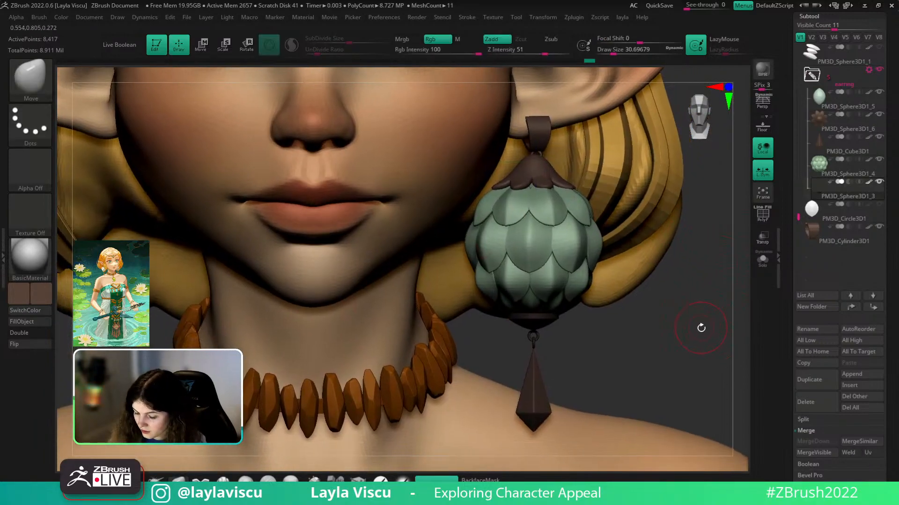
{"action": "left_click", "coordinate": [763, 265]}
{"action": "left_click_drag", "start_coordinate": [736, 291], "coordinate": [740, 296], "text": "ctrl"}
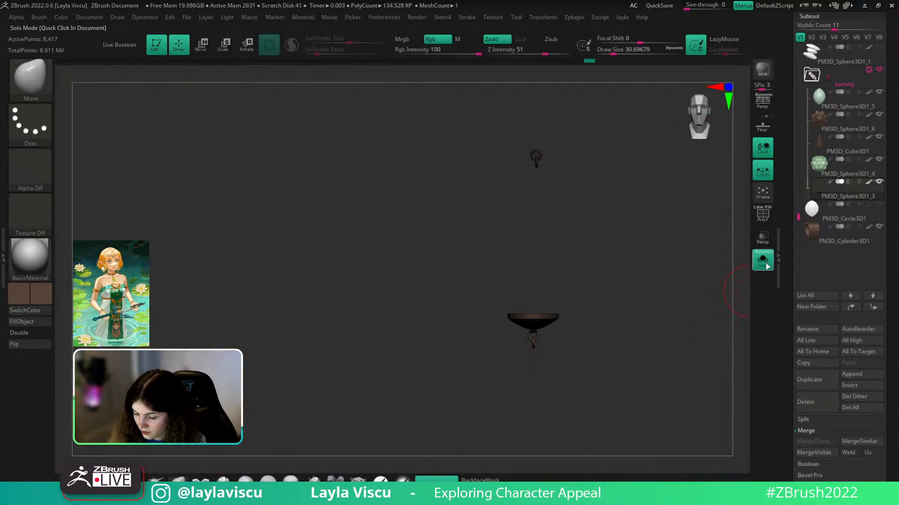
{"action": "left_click", "coordinate": [765, 266]}
{"action": "left_click", "coordinate": [868, 69]}
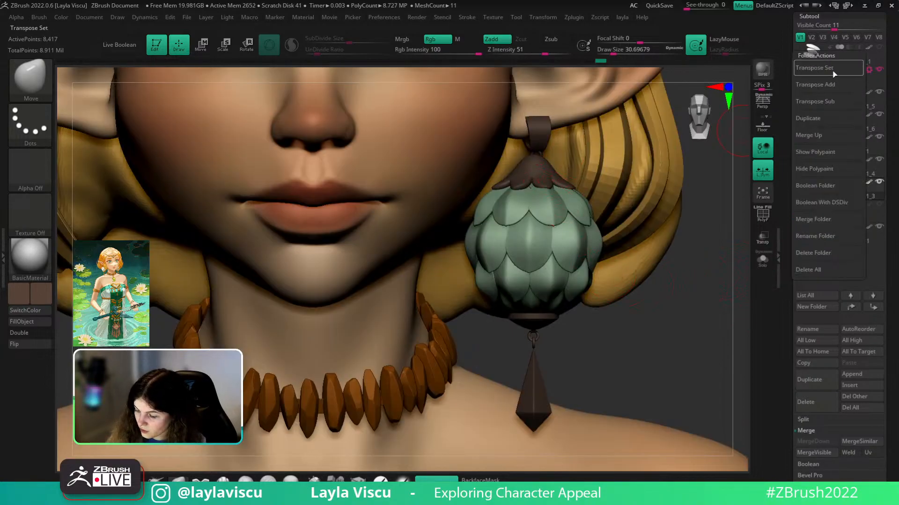
{"action": "left_click", "coordinate": [833, 69]}
{"action": "left_click_drag", "start_coordinate": [578, 201], "coordinate": [582, 209]}
- Fine-tune the earring's position with the gizmo from a side view
{"action": "left_click", "coordinate": [177, 481]}
{"action": "left_click_drag", "start_coordinate": [693, 352], "coordinate": [585, 345]}
{"action": "left_click_drag", "start_coordinate": [696, 333], "coordinate": [644, 305]}
{"action": "key", "text": "w"}
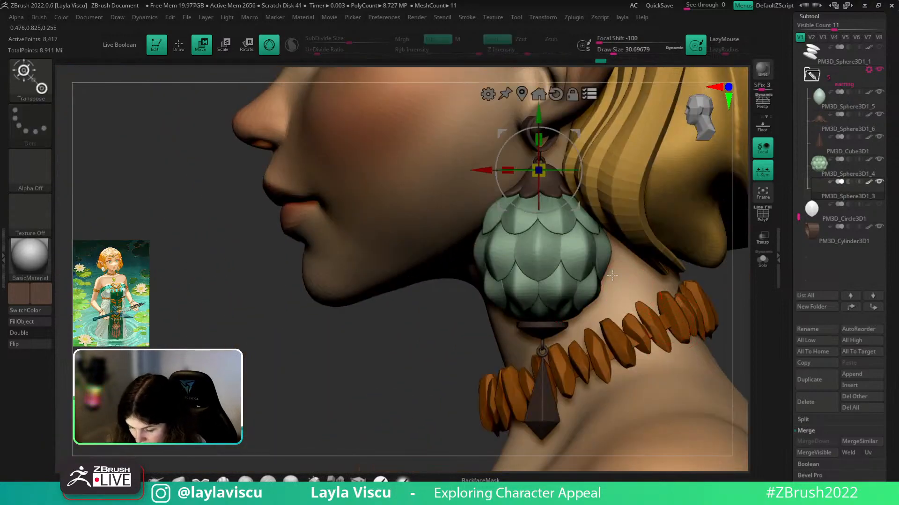
{"action": "left_click_drag", "start_coordinate": [579, 209], "coordinate": [578, 211]}
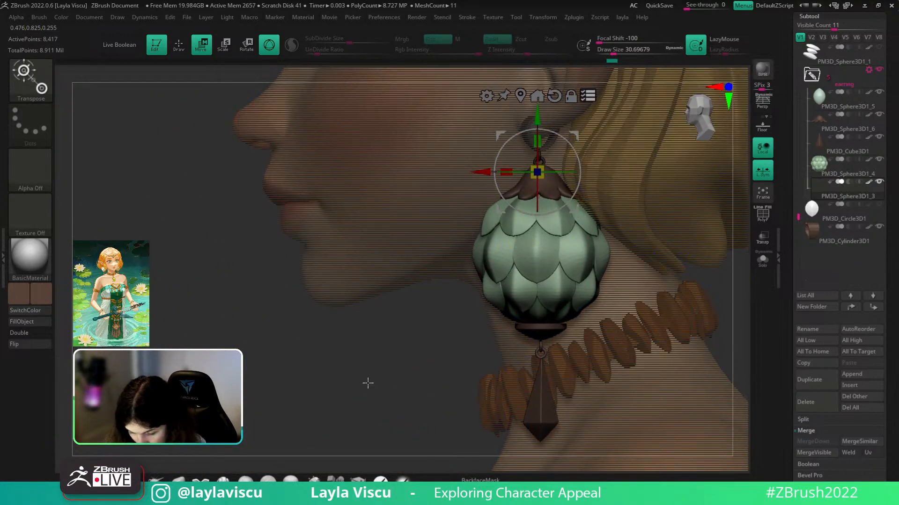
{"action": "right_click_drag", "start_coordinate": [375, 383], "coordinate": [357, 339], "text": "ctrl"}
{"action": "left_click_drag", "start_coordinate": [357, 339], "coordinate": [673, 307]}
{"action": "key", "text": "q"}
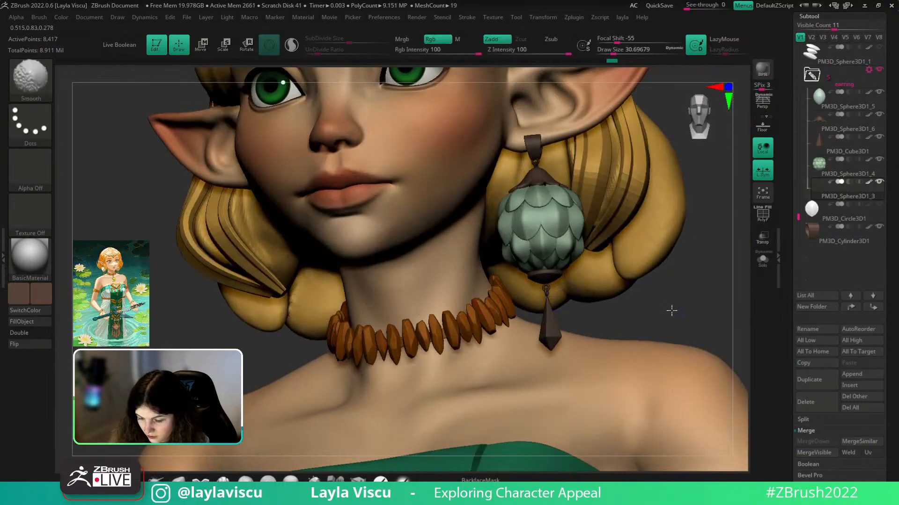
- Review the earring placement from a snapped front view
{"action": "right_click_drag", "start_coordinate": [672, 307], "coordinate": [666, 187], "text": "ctrl"}
{"action": "mouse_move", "coordinate": [673, 265]}
{"action": "right_mouse_down", "text": "alt"}
{"action": "mouse_move", "coordinate": [678, 290]}
{"action": "mouse_move", "coordinate": [648, 286]}
{"action": "mouse_move", "coordinate": [666, 297]}
{"action": "right_mouse_up", "text": "alt"}
{"action": "key", "text": "ctrl"}
{"action": "left_click_drag", "start_coordinate": [674, 266], "coordinate": [672, 337], "text": "alt"}
{"action": "right_click_drag", "start_coordinate": [665, 297], "coordinate": [638, 305], "text": "ctrl"}
- Turn on Persp, orbit to side and three-quarter views, and select the zelda_v004_003 body subtool
{"action": "mouse_move", "coordinate": [656, 291]}
{"action": "left_mouse_down"}
{"action": "mouse_move", "coordinate": [616, 294]}
{"action": "mouse_move", "coordinate": [657, 332]}
{"action": "left_mouse_up"}
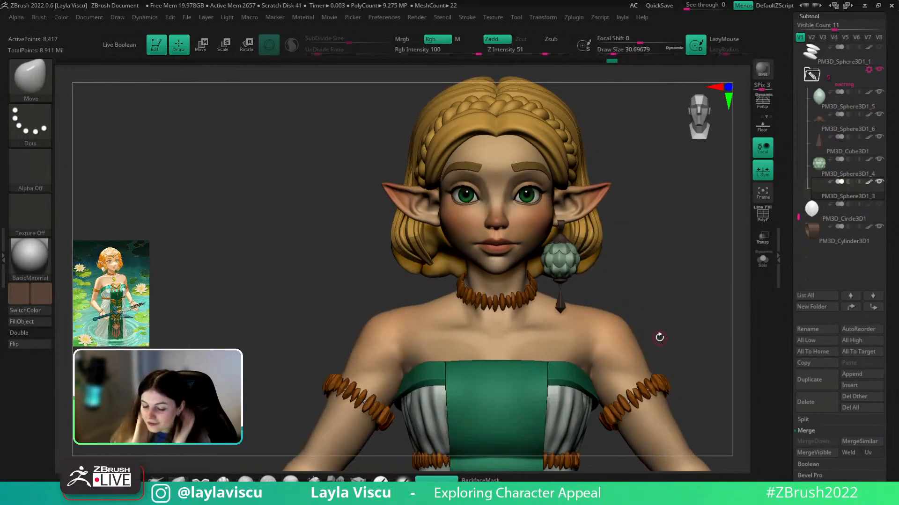
{"action": "left_click", "coordinate": [762, 102]}
{"action": "left_click_drag", "start_coordinate": [702, 277], "coordinate": [714, 328]}
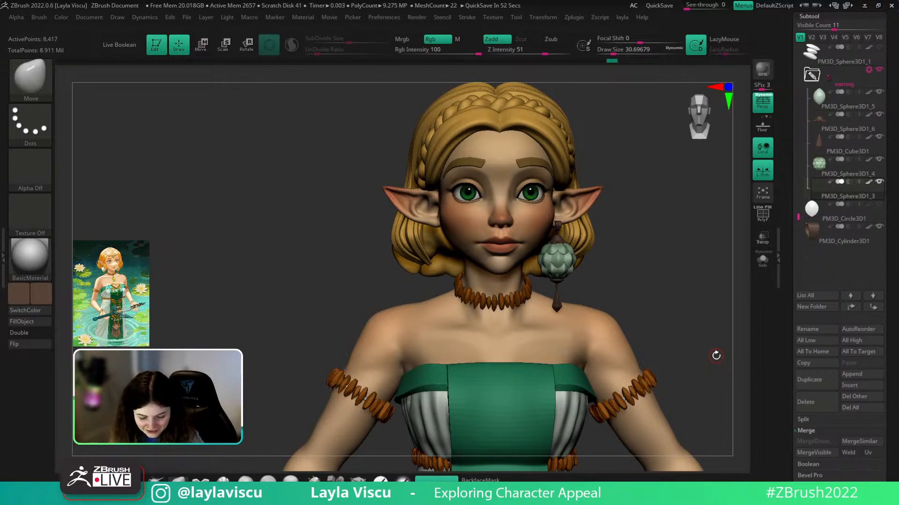
{"action": "left_click_drag", "start_coordinate": [671, 295], "coordinate": [637, 331]}
{"action": "left_click", "coordinate": [622, 367], "text": "alt"}
- Switch to ClayBuildup at brush size 112 and start smoothing near the armpit
{"action": "key", "text": "b"}
{"action": "key", "text": "c"}
{"action": "key", "text": "b"}
{"action": "key", "text": "s"}
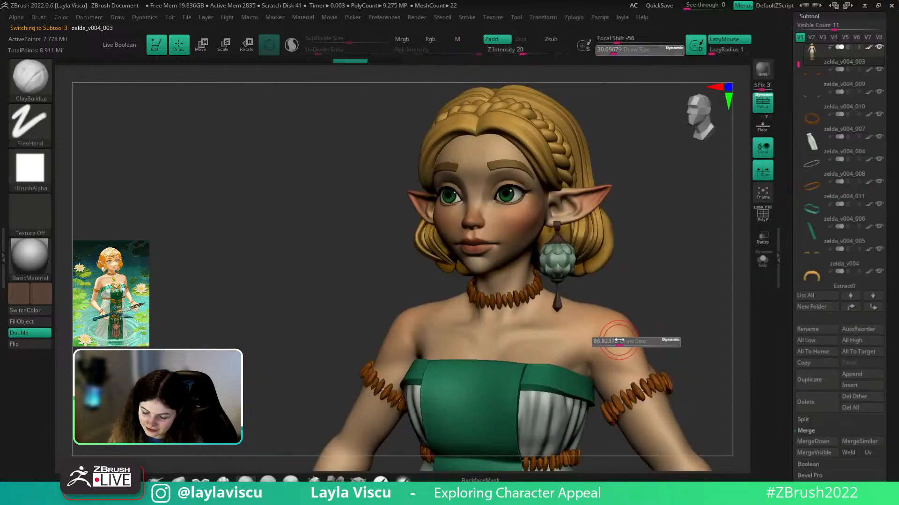
{"action": "mouse_move", "coordinate": [601, 340]}
{"action": "left_mouse_down"}
{"action": "mouse_move", "coordinate": [587, 356]}
{"action": "mouse_move", "coordinate": [620, 361]}
{"action": "left_mouse_up"}
{"action": "key", "text": "shift+d"}
{"action": "key", "text": "shift+d"}
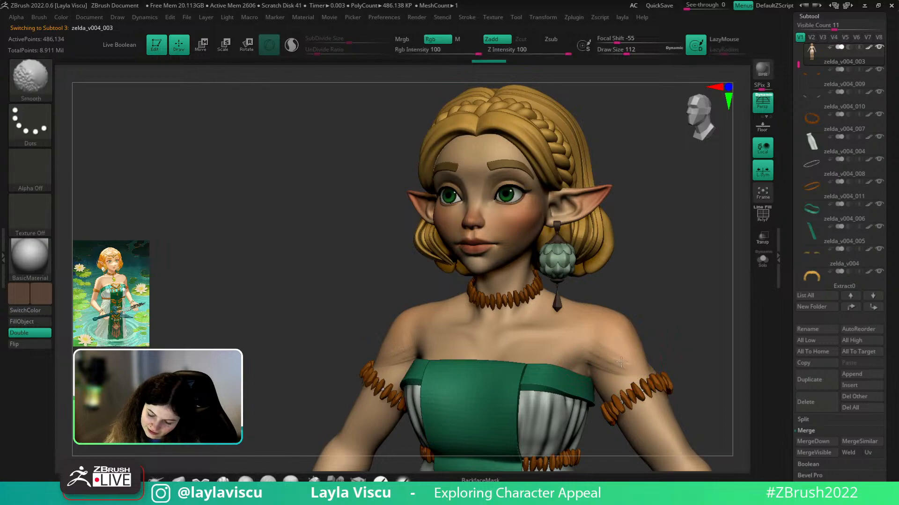
{"action": "mouse_move", "coordinate": [692, 375]}
{"action": "left_mouse_down", "text": "shift"}
{"action": "mouse_move", "coordinate": [712, 378]}
{"action": "mouse_move", "coordinate": [676, 389]}
{"action": "left_mouse_up", "text": "shift"}
{"action": "left_click_drag", "start_coordinate": [612, 347], "coordinate": [619, 357], "text": "shift"}
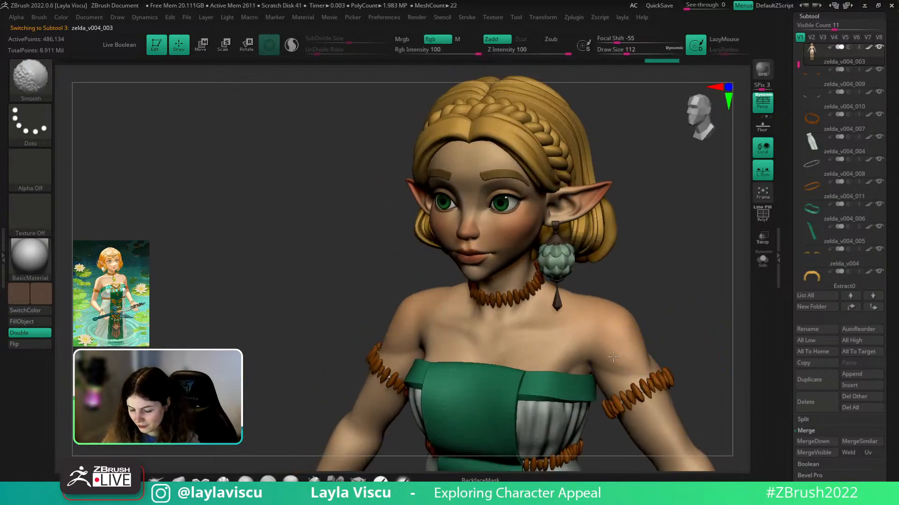
{"action": "left_click_drag", "start_coordinate": [694, 345], "coordinate": [582, 277]}
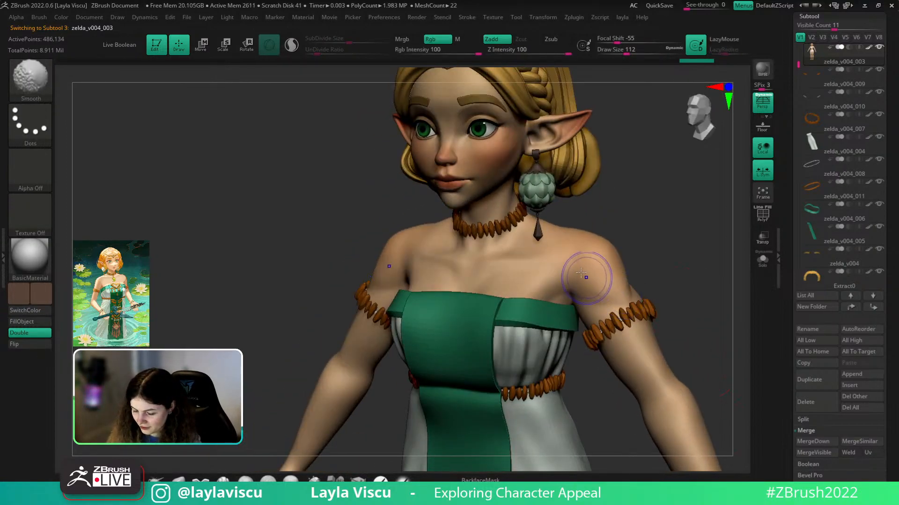
{"action": "mouse_move", "coordinate": [692, 283]}
{"action": "left_mouse_down"}
{"action": "mouse_move", "coordinate": [702, 293]}
{"action": "mouse_move", "coordinate": [684, 310]}
{"action": "mouse_move", "coordinate": [598, 301]}
{"action": "left_mouse_up"}
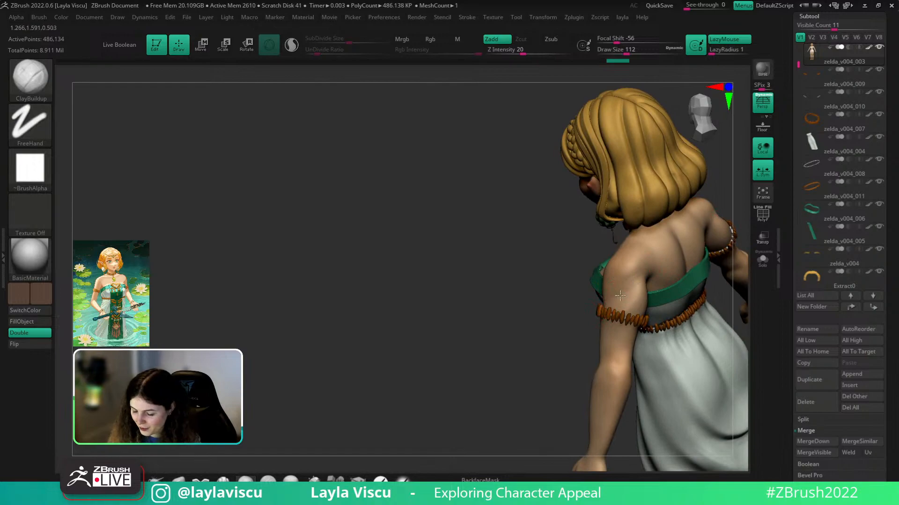
- Smooth the shoulder and upper arm from rear and side three-quarter views
{"action": "key", "text": "shift"}
{"action": "mouse_move", "coordinate": [585, 346]}
{"action": "left_mouse_down"}
{"action": "mouse_move", "coordinate": [552, 363]}
{"action": "mouse_move", "coordinate": [566, 365]}
{"action": "mouse_move", "coordinate": [504, 415]}
{"action": "left_mouse_up"}
{"action": "key", "text": "shift"}
{"action": "left_click_drag", "start_coordinate": [542, 271], "coordinate": [591, 216], "text": "shift"}
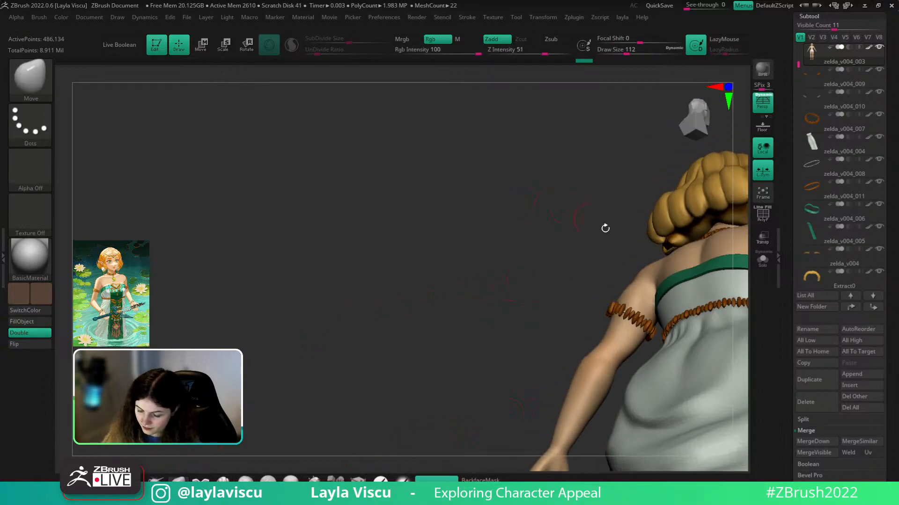
{"action": "mouse_move", "coordinate": [624, 267]}
{"action": "left_mouse_down"}
{"action": "mouse_move", "coordinate": [636, 291]}
{"action": "mouse_move", "coordinate": [629, 286]}
{"action": "left_mouse_up"}
{"action": "key", "text": "shift"}
{"action": "mouse_move", "coordinate": [674, 267]}
{"action": "left_mouse_down"}
{"action": "mouse_move", "coordinate": [604, 281]}
{"action": "mouse_move", "coordinate": [618, 318]}
{"action": "mouse_move", "coordinate": [680, 254]}
{"action": "mouse_move", "coordinate": [704, 267]}
{"action": "mouse_move", "coordinate": [696, 301]}
{"action": "mouse_move", "coordinate": [683, 287]}
{"action": "mouse_move", "coordinate": [704, 293]}
{"action": "mouse_move", "coordinate": [648, 297]}
{"action": "left_mouse_up"}
- Reduce the brush size to 136 and smooth the shoulder from a tilted three-quarter view
{"action": "key", "text": "s"}
{"action": "left_click_drag", "start_coordinate": [604, 289], "coordinate": [596, 289]}
{"action": "left_click_drag", "start_coordinate": [674, 263], "coordinate": [662, 286]}
{"action": "key", "text": "s"}
{"action": "left_click_drag", "start_coordinate": [585, 281], "coordinate": [575, 281]}
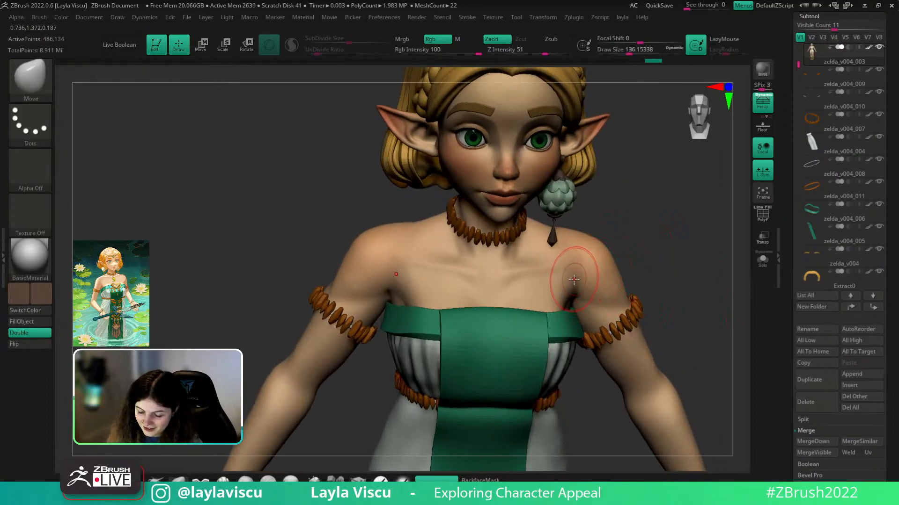
{"action": "key", "text": "shift"}
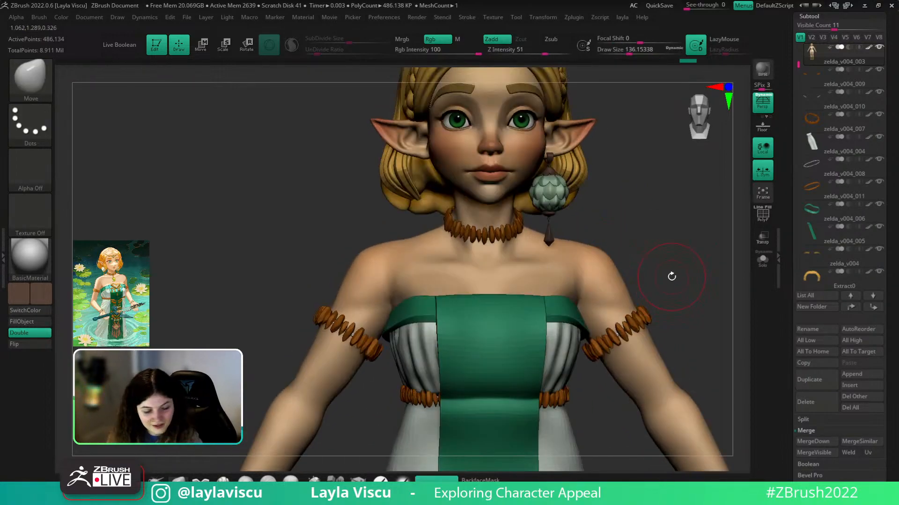
- Pick the hPolish brush (B, H, P) and refine the shoulders from the front
{"action": "key", "text": "b"}
{"action": "key", "text": "h"}
{"action": "key", "text": "p"}
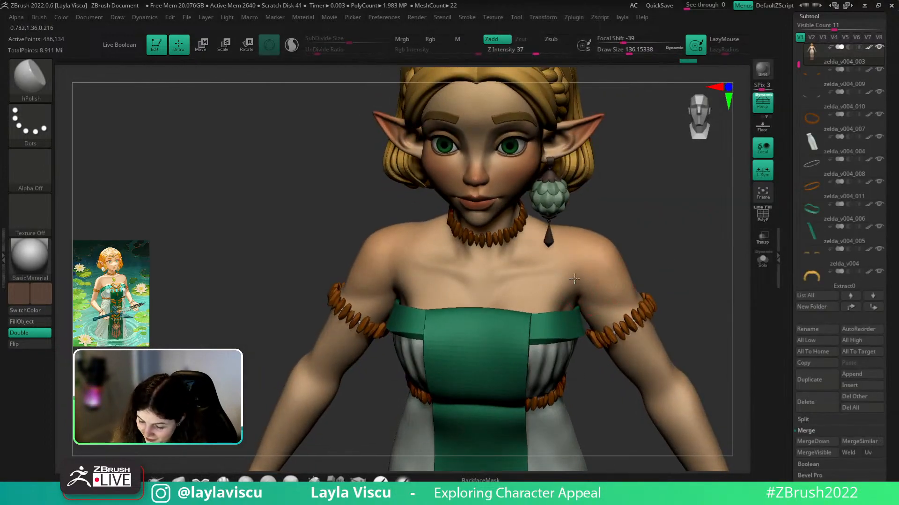
{"action": "key", "text": "shift"}
{"action": "left_click_drag", "start_coordinate": [670, 258], "coordinate": [655, 255], "text": "shift"}
{"action": "mouse_move", "coordinate": [655, 255]}
{"action": "right_mouse_down", "text": "ctrl"}
{"action": "mouse_move", "coordinate": [637, 217]}
{"action": "mouse_move", "coordinate": [642, 263]}
{"action": "right_mouse_up", "text": "ctrl"}
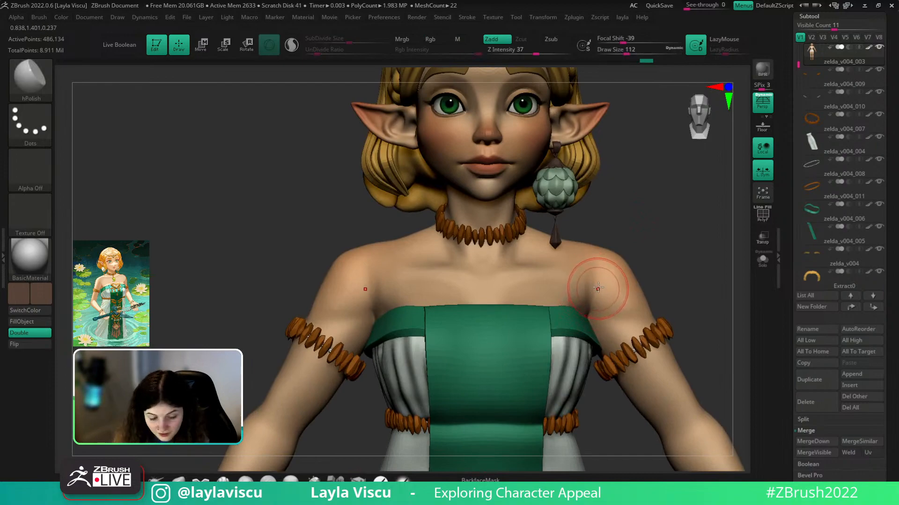
- Return to ClayBuildup to build up and smooth the armpit area
{"action": "key", "text": "b"}
{"action": "key", "text": "c"}
{"action": "key", "text": "b"}
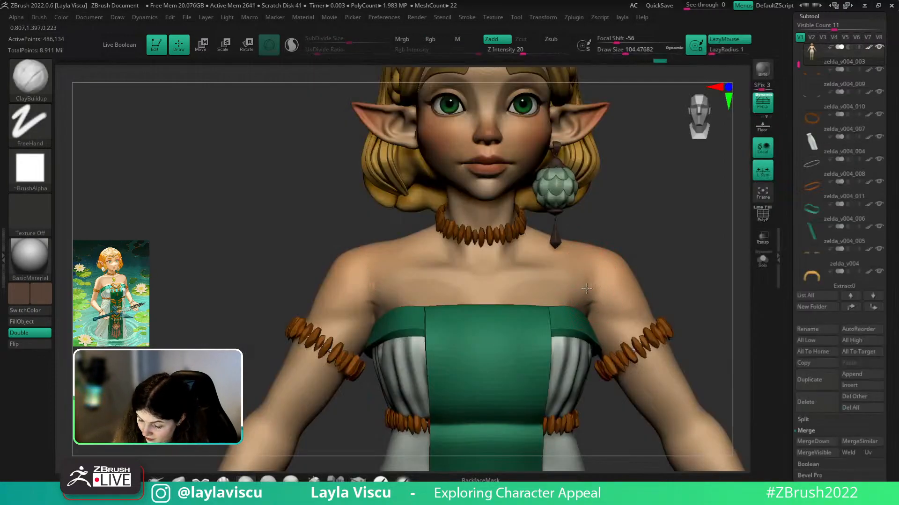
{"action": "key", "text": "shift"}
{"action": "left_click_drag", "start_coordinate": [675, 273], "coordinate": [664, 304]}
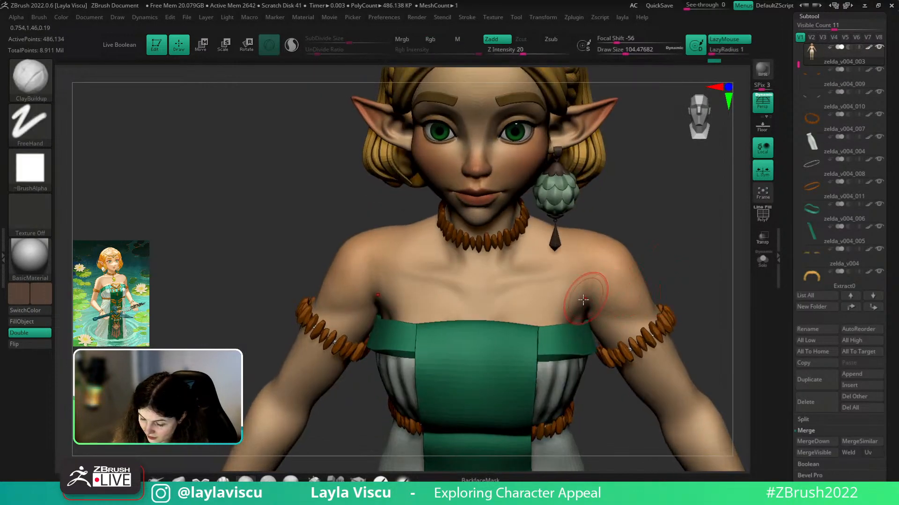
{"action": "mouse_move", "coordinate": [601, 295]}
{"action": "left_mouse_down"}
{"action": "mouse_move", "coordinate": [592, 278]}
{"action": "mouse_move", "coordinate": [602, 285]}
{"action": "left_mouse_up"}
{"action": "left_click_drag", "start_coordinate": [672, 286], "coordinate": [669, 271], "text": "shift"}
{"action": "left_click_drag", "start_coordinate": [610, 299], "coordinate": [599, 286], "text": "shift"}
{"action": "key", "text": "ctrl"}
{"action": "right_click_drag", "start_coordinate": [650, 289], "coordinate": [667, 259], "text": "ctrl"}
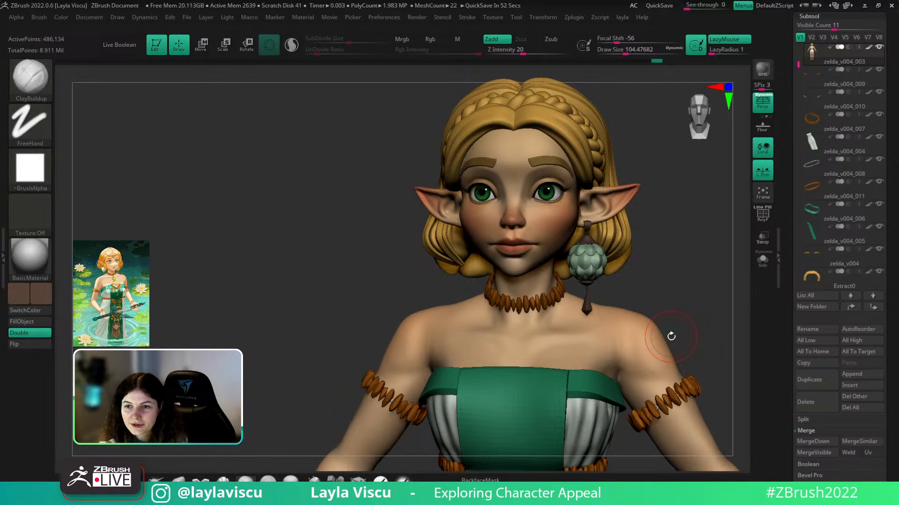
{"action": "right_click_drag", "start_coordinate": [692, 275], "coordinate": [660, 220], "text": "ctrl"}
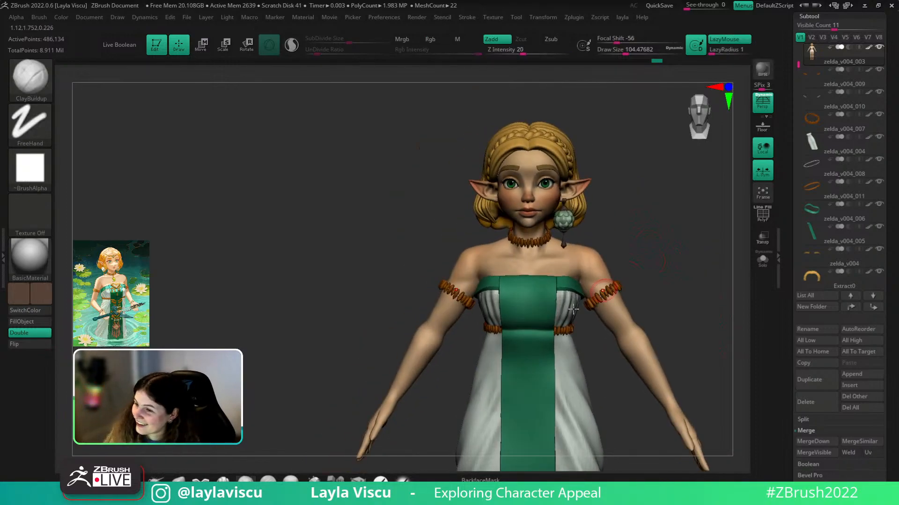
{"action": "left_click", "coordinate": [178, 480]}
{"action": "key", "text": "s"}
{"action": "left_click_drag", "start_coordinate": [552, 263], "coordinate": [569, 263]}
{"action": "right_click_drag", "start_coordinate": [567, 255], "coordinate": [553, 277]}
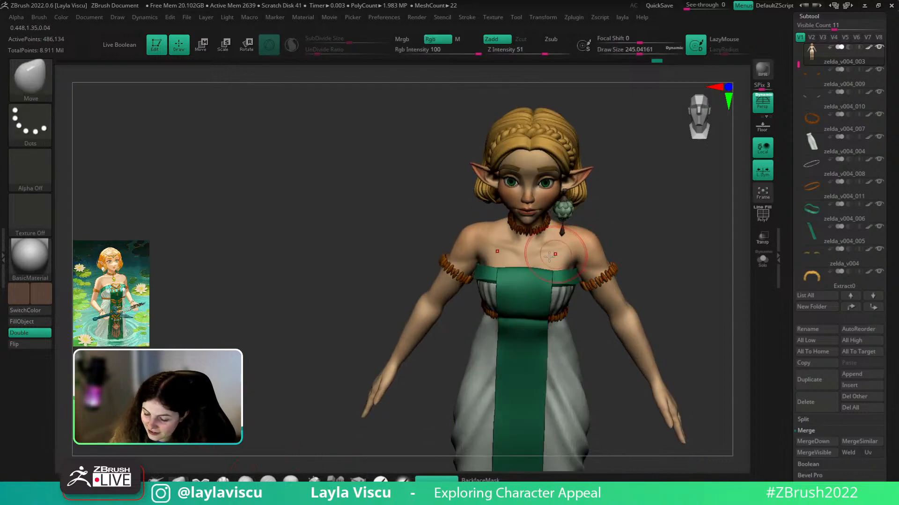
{"action": "right_click_drag", "start_coordinate": [555, 246], "coordinate": [575, 300]}
{"action": "mouse_move", "coordinate": [732, 259]}
{"action": "right_mouse_down"}
{"action": "mouse_move", "coordinate": [678, 265]}
{"action": "mouse_move", "coordinate": [736, 252]}
{"action": "mouse_move", "coordinate": [678, 277]}
{"action": "right_mouse_up"}
{"action": "key", "text": "s"}
{"action": "left_click_drag", "start_coordinate": [617, 286], "coordinate": [613, 286]}
{"action": "mouse_move", "coordinate": [615, 282]}
{"action": "right_mouse_down"}
{"action": "mouse_move", "coordinate": [706, 253]}
{"action": "mouse_move", "coordinate": [646, 279]}
{"action": "mouse_move", "coordinate": [659, 274]}
{"action": "right_mouse_up"}
{"action": "key", "text": "s"}
{"action": "left_click_drag", "start_coordinate": [607, 273], "coordinate": [602, 270]}
{"action": "mouse_move", "coordinate": [658, 253]}
{"action": "right_mouse_down"}
{"action": "mouse_move", "coordinate": [692, 261]}
{"action": "mouse_move", "coordinate": [706, 99]}
{"action": "mouse_move", "coordinate": [627, 177]}
{"action": "mouse_move", "coordinate": [606, 216]}
{"action": "mouse_move", "coordinate": [664, 263]}
{"action": "right_mouse_up"}
- Solo the body subtool to view its back, then turn Solo off to restore hair and dress
{"action": "left_click", "coordinate": [762, 260]}
{"action": "key", "text": "s"}
{"action": "left_click_drag", "start_coordinate": [588, 251], "coordinate": [581, 254]}
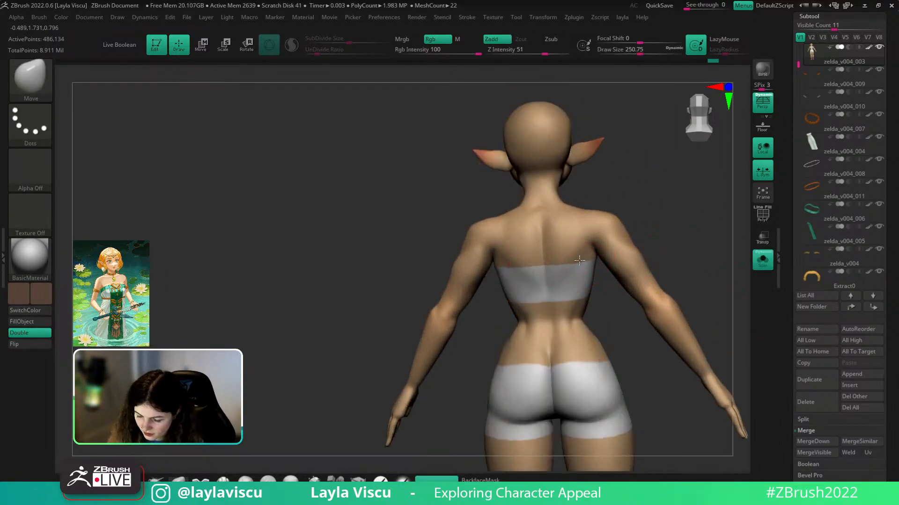
{"action": "left_click", "coordinate": [762, 261]}
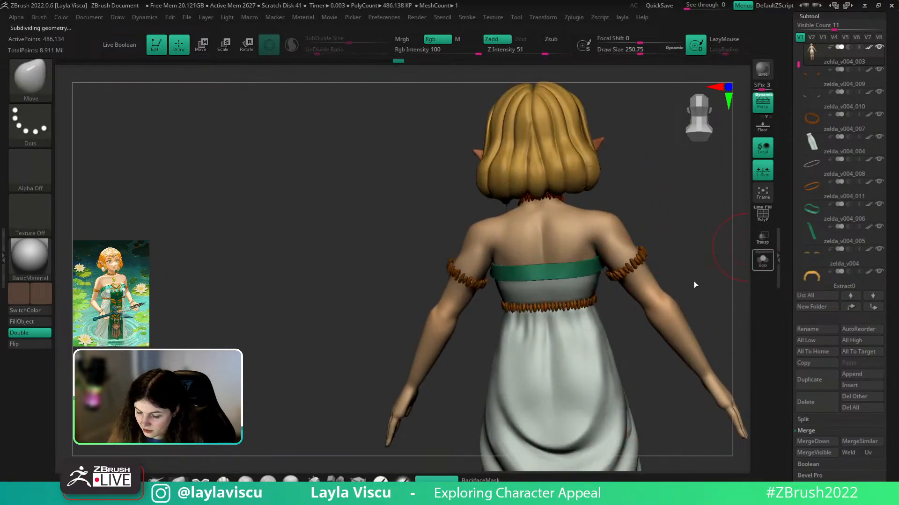
- Orbit and zoom around the dressed figure from behind, briefly checking the polygroup wireframe
{"action": "mouse_move", "coordinate": [657, 271]}
{"action": "right_mouse_down", "text": "alt"}
{"action": "mouse_move", "coordinate": [664, 217]}
{"action": "mouse_move", "coordinate": [537, 163]}
{"action": "right_mouse_up", "text": "alt"}
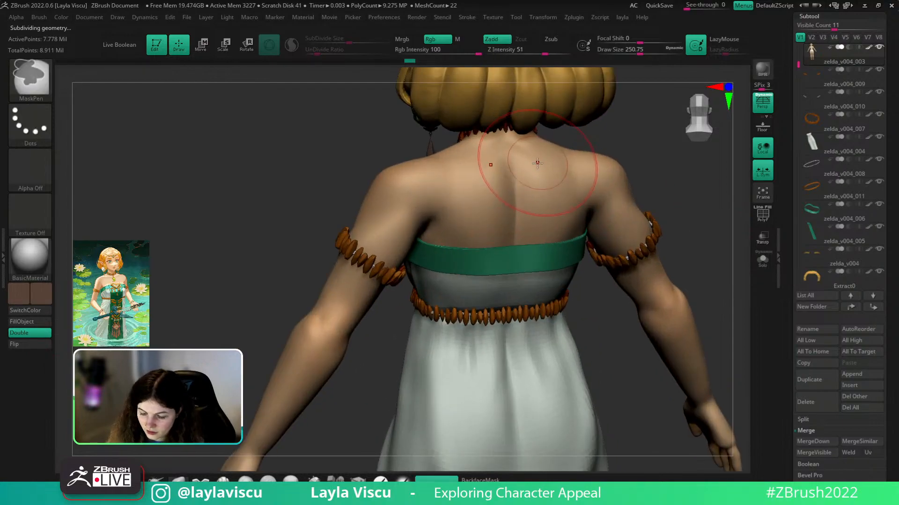
{"action": "key", "text": "shift+f"}
{"action": "right_click_drag", "start_coordinate": [604, 140], "coordinate": [649, 162]}
{"action": "key", "text": "shift+f"}
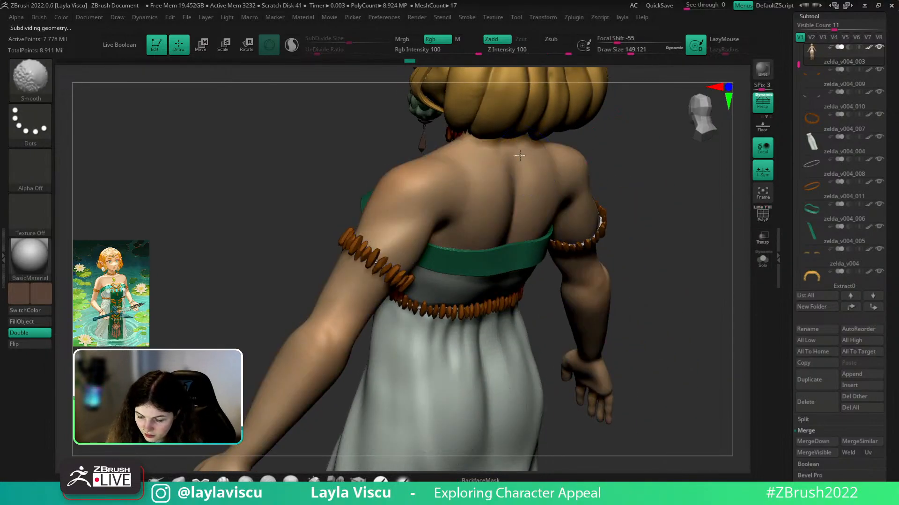
{"action": "right_click_drag", "start_coordinate": [590, 199], "coordinate": [645, 234], "text": "ctrl"}
{"action": "mouse_move", "coordinate": [688, 181]}
{"action": "right_mouse_down"}
{"action": "mouse_move", "coordinate": [662, 172]}
{"action": "mouse_move", "coordinate": [659, 258]}
{"action": "mouse_move", "coordinate": [606, 253]}
{"action": "mouse_move", "coordinate": [538, 292]}
{"action": "mouse_move", "coordinate": [550, 307]}
{"action": "mouse_move", "coordinate": [686, 304]}
{"action": "mouse_move", "coordinate": [689, 312]}
{"action": "right_mouse_up"}
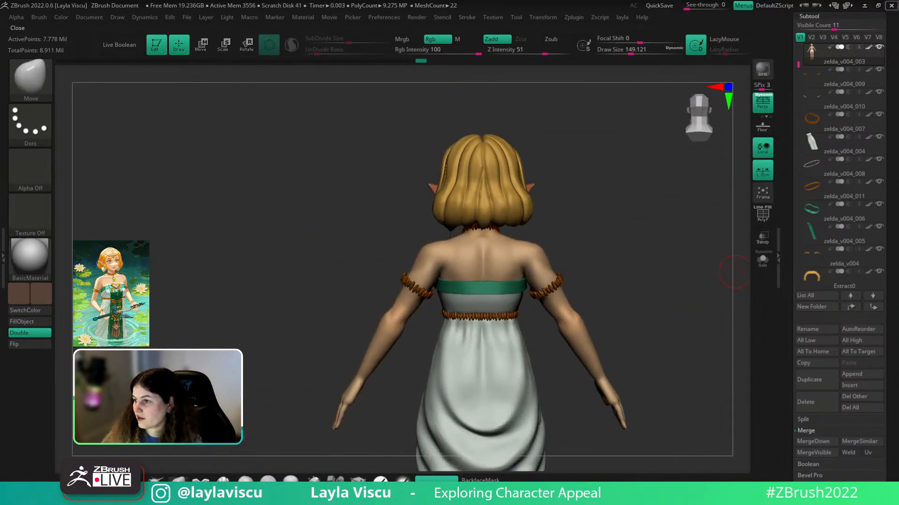
{"action": "left_click_drag", "start_coordinate": [814, 29], "coordinate": [814, 7]}
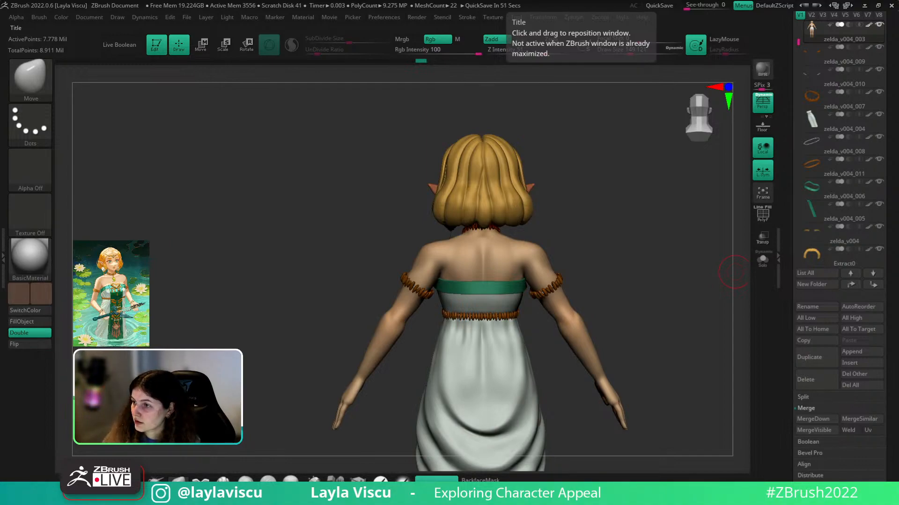
- Solo the body subtool and apply BasicMaterial to it
{"action": "key", "text": "b"}
{"action": "key", "text": "c"}
{"action": "key", "text": "b"}
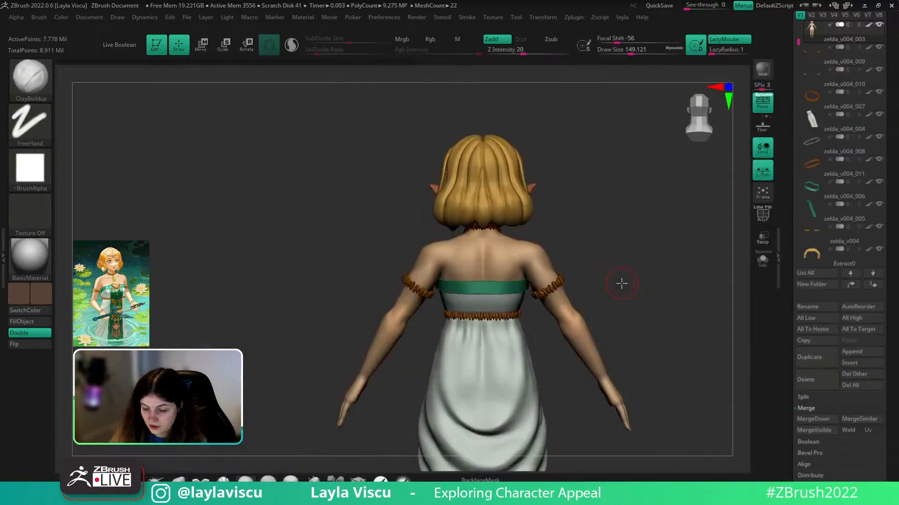
{"action": "left_click", "coordinate": [762, 261]}
{"action": "key", "text": "shift+f"}
{"action": "left_click", "coordinate": [47, 259]}
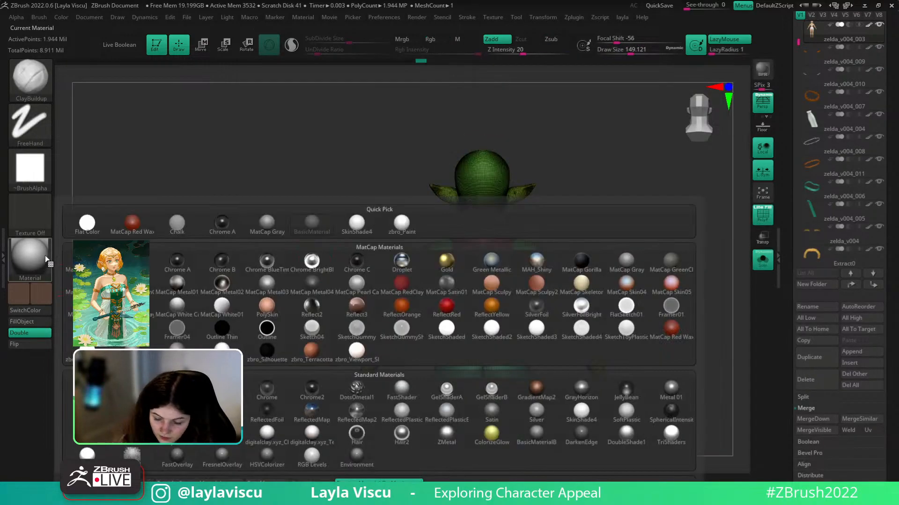
{"action": "left_click", "coordinate": [312, 222]}
{"action": "key", "text": "shift+f"}
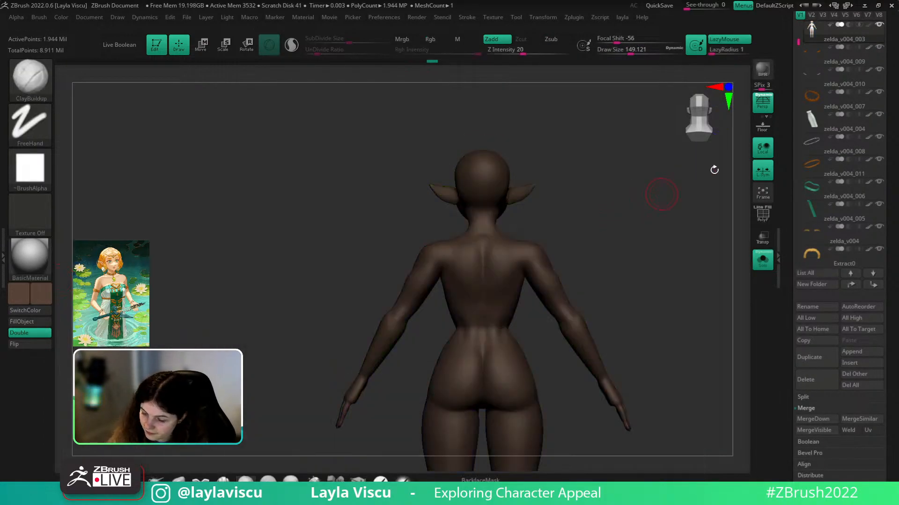
- Set the main colour to white, snap to back view, and unhide hair and dress
{"action": "left_click_drag", "start_coordinate": [887, 82], "coordinate": [884, 129]}
{"action": "left_click", "coordinate": [50, 289]}
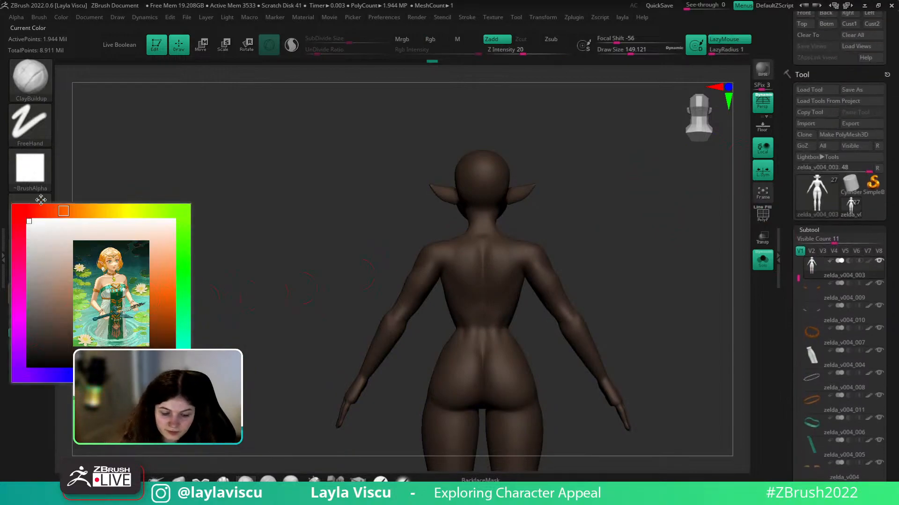
{"action": "left_click_drag", "start_coordinate": [646, 233], "coordinate": [652, 234]}
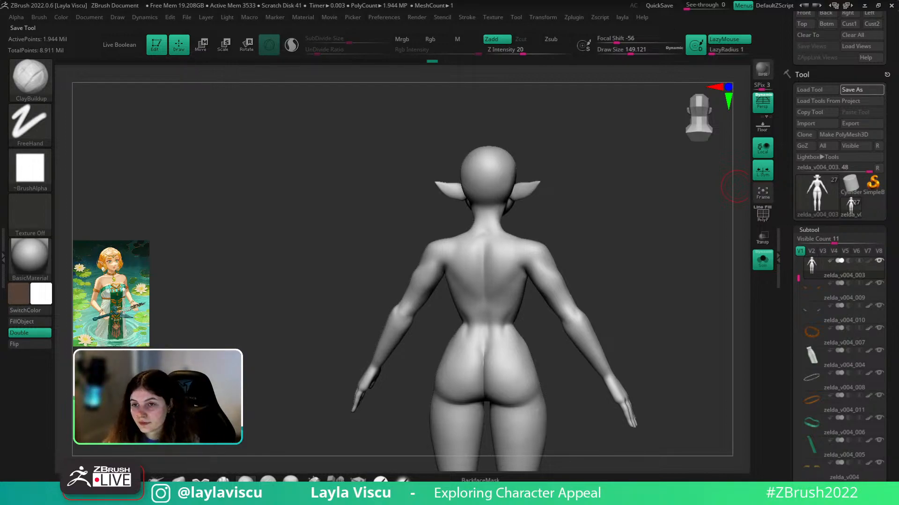
{"action": "left_click_drag", "start_coordinate": [633, 231], "coordinate": [659, 279], "text": "shift"}
{"action": "left_click", "coordinate": [766, 262]}
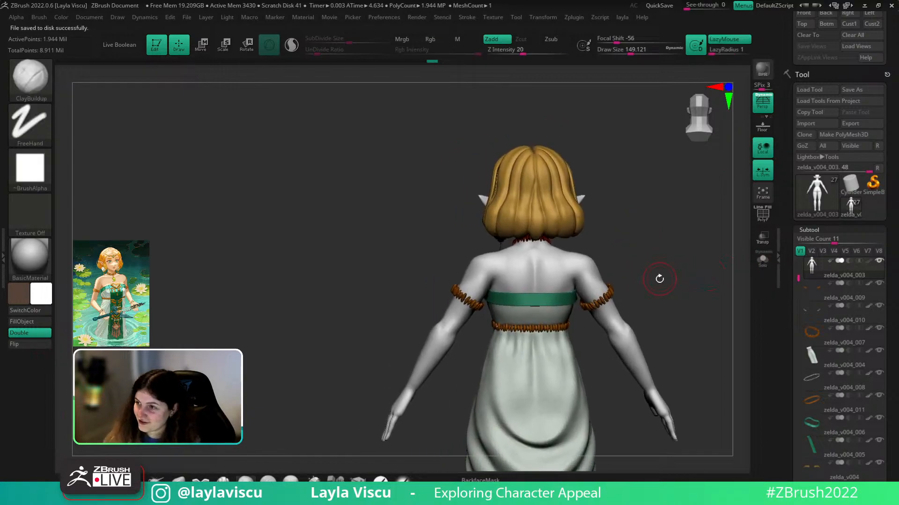
- Lower Draw Size to about 132 and sculpt ClayBuildup fold strokes on the upper back
{"action": "key", "text": "s"}
{"action": "left_click_drag", "start_coordinate": [546, 264], "coordinate": [543, 264]}
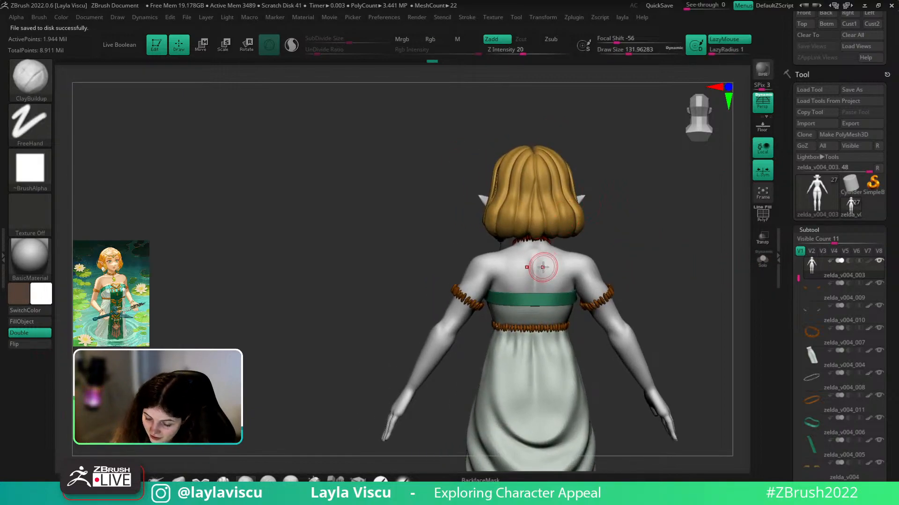
{"action": "key", "text": "b"}
{"action": "key", "text": "c"}
{"action": "key", "text": "b"}
{"action": "left_click_drag", "start_coordinate": [624, 210], "coordinate": [591, 255]}
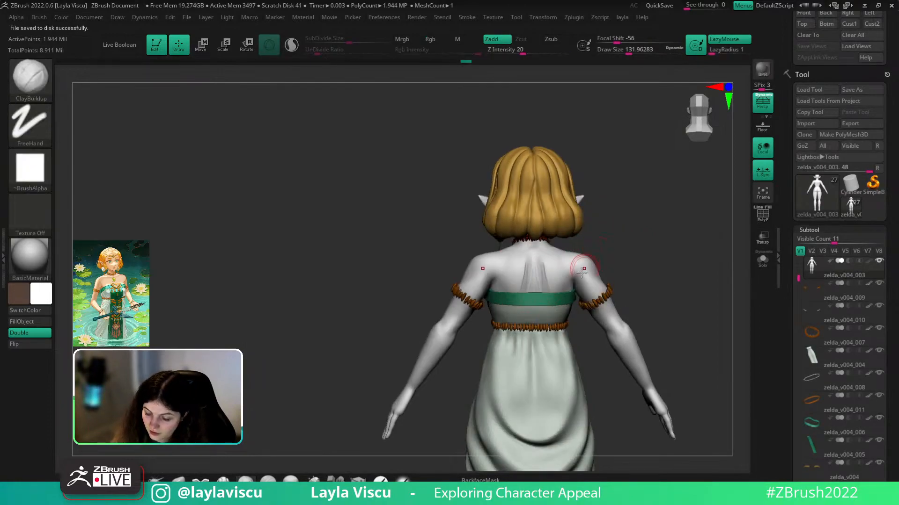
{"action": "right_click_drag", "start_coordinate": [542, 283], "coordinate": [541, 258], "text": "ctrl"}
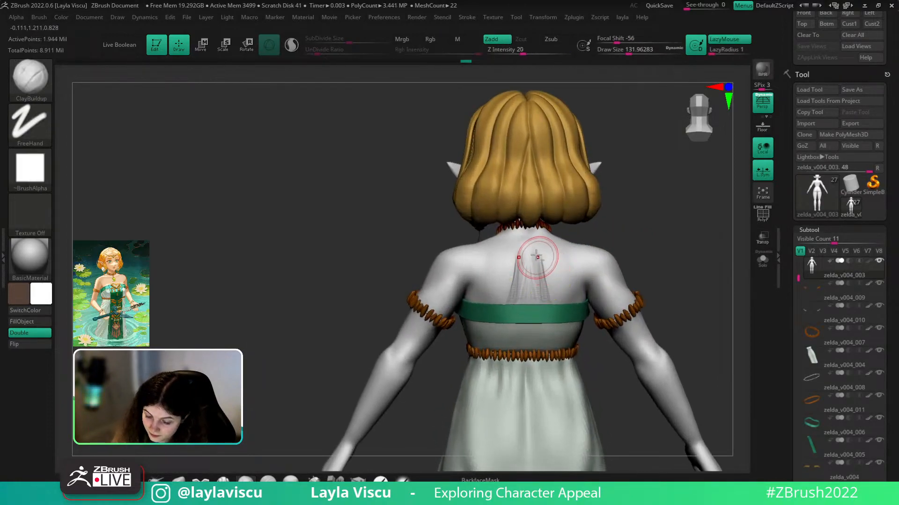
{"action": "left_click_drag", "start_coordinate": [536, 256], "coordinate": [544, 296]}
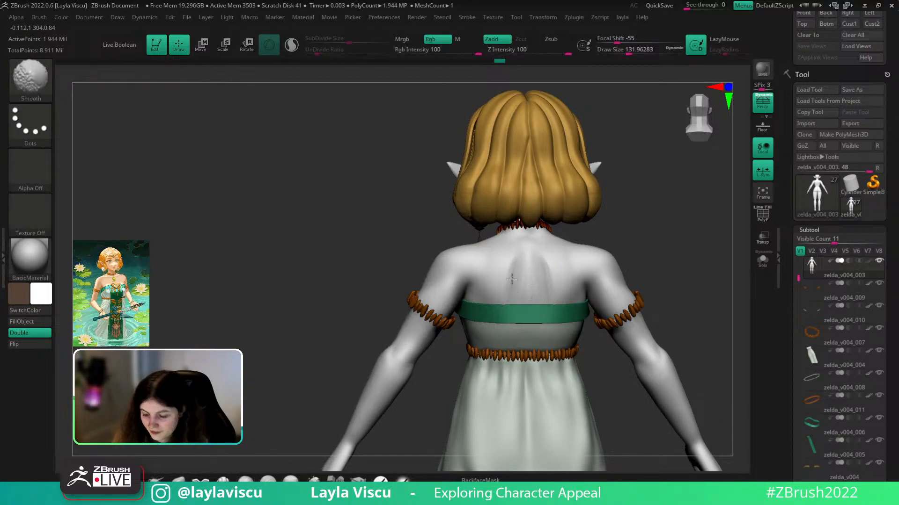
- Return to a straight back view, switch to DamStandard, and solo the body
{"action": "right_click_drag", "start_coordinate": [514, 308], "coordinate": [622, 215]}
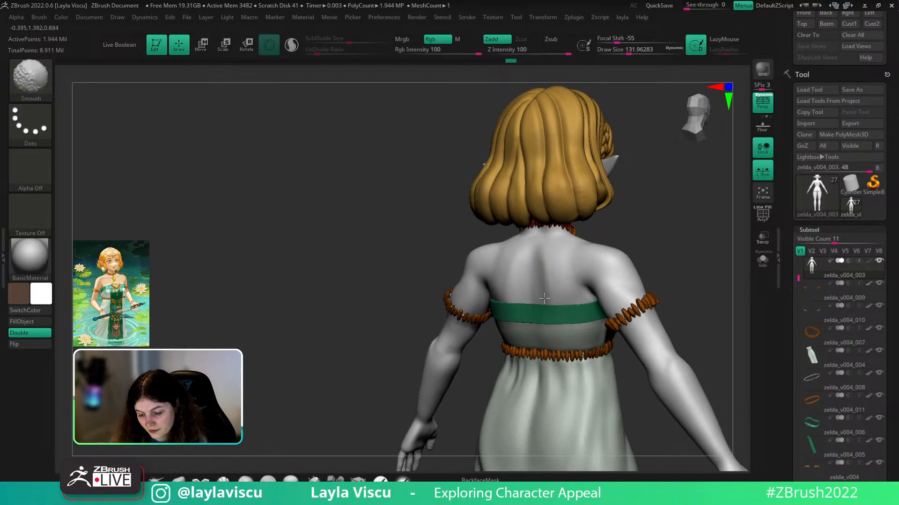
{"action": "mouse_move", "coordinate": [534, 286]}
{"action": "right_mouse_down"}
{"action": "mouse_move", "coordinate": [669, 221]}
{"action": "mouse_move", "coordinate": [664, 209]}
{"action": "mouse_move", "coordinate": [656, 224]}
{"action": "mouse_move", "coordinate": [589, 227]}
{"action": "right_mouse_up"}
{"action": "key", "text": "b"}
{"action": "key", "text": "d"}
{"action": "key", "text": "s"}
{"action": "left_click", "coordinate": [762, 262]}
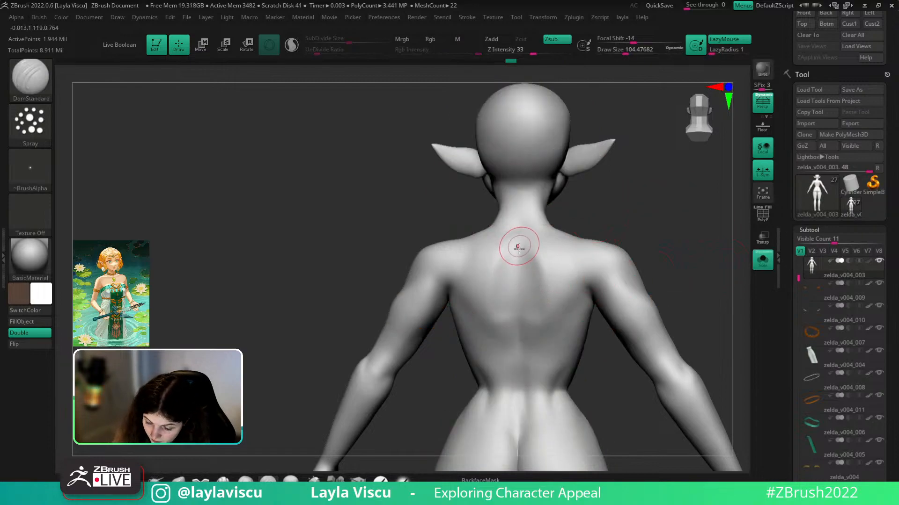
- Undo the accidental stroke, set Stroke to FreeHand and turn the alpha off
{"action": "key", "text": "ctrl"}
{"action": "key", "text": "ctrl+z"}
{"action": "left_click", "coordinate": [31, 123]}
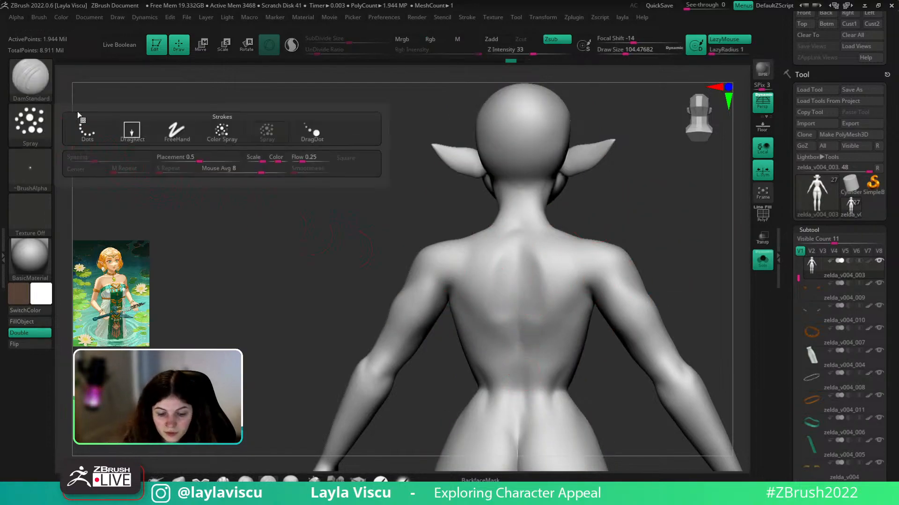
{"action": "left_click", "coordinate": [179, 131]}
{"action": "left_click", "coordinate": [40, 179]}
{"action": "left_click", "coordinate": [86, 174]}
- Reduce Draw Size to about 77, pick Alpha 39, and drop a subdivision level
{"action": "left_click_drag", "start_coordinate": [527, 255], "coordinate": [522, 331]}
{"action": "key", "text": "ctrl+z"}
{"action": "key", "text": "s"}
{"action": "left_click_drag", "start_coordinate": [529, 295], "coordinate": [525, 296]}
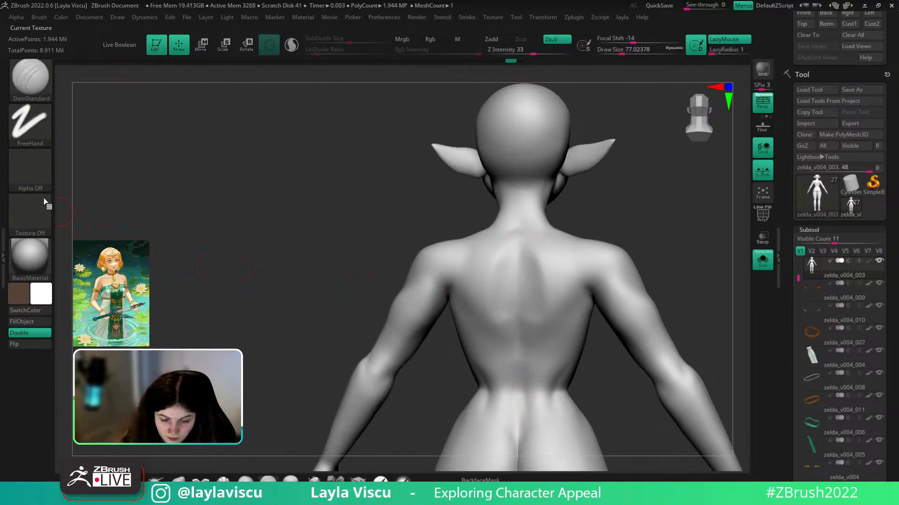
{"action": "left_click", "coordinate": [43, 179]}
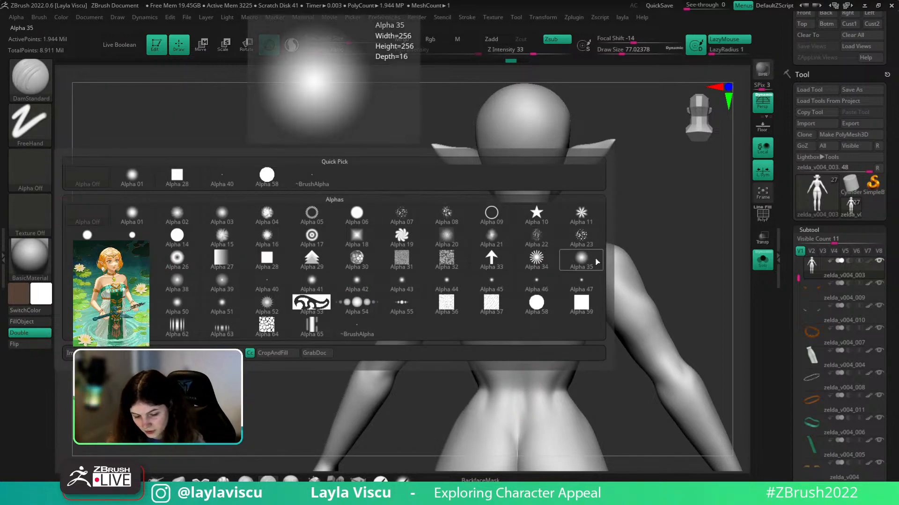
{"action": "left_click", "coordinate": [215, 287]}
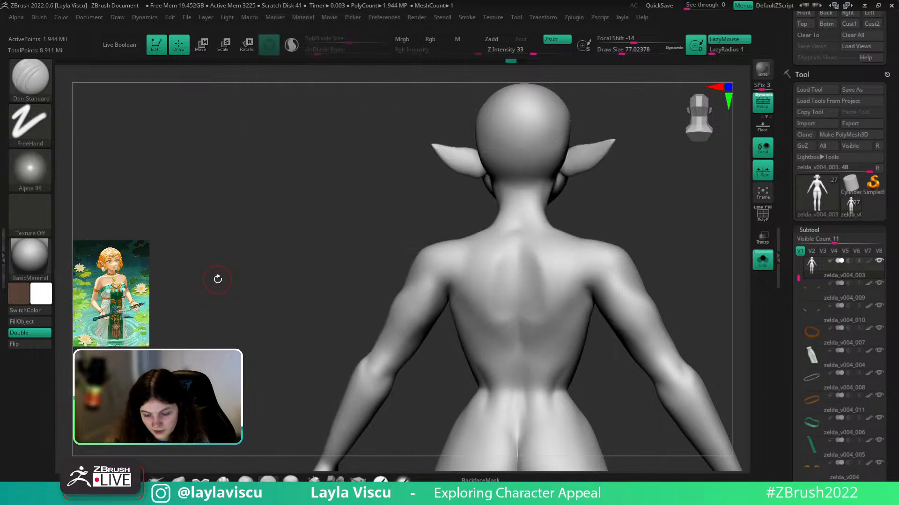
{"action": "key", "text": "shift+d"}
{"action": "key", "text": "shift+d"}
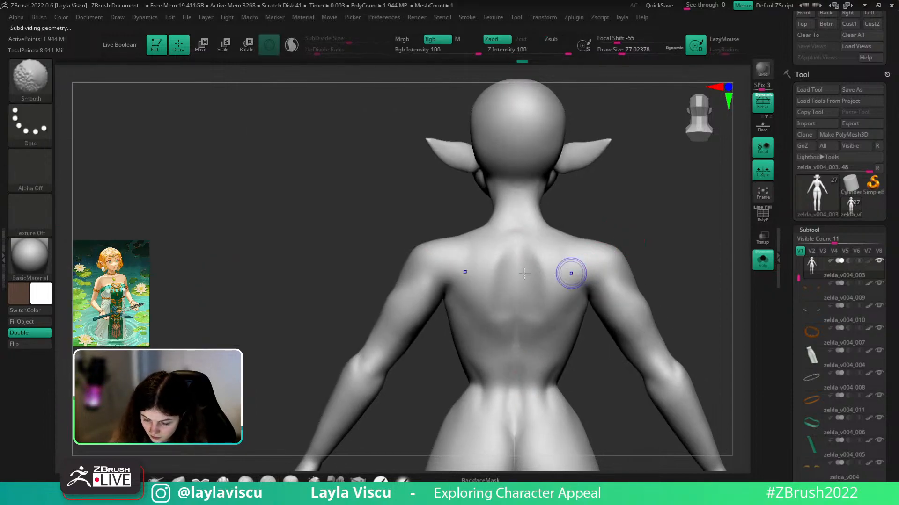
- Carve a groove down the spine with DamStandard
{"action": "left_click_drag", "start_coordinate": [518, 286], "coordinate": [518, 341]}
{"action": "left_click_drag", "start_coordinate": [600, 223], "coordinate": [557, 227]}
{"action": "left_click_drag", "start_coordinate": [519, 252], "coordinate": [525, 366]}
{"action": "left_click_drag", "start_coordinate": [523, 273], "coordinate": [523, 321]}
{"action": "key", "text": "shift"}
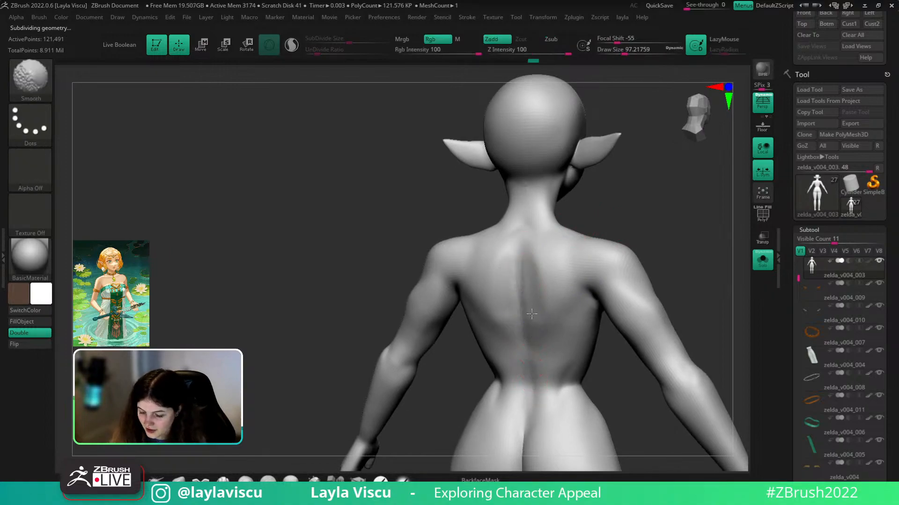
{"action": "left_click_drag", "start_coordinate": [520, 264], "coordinate": [525, 347]}
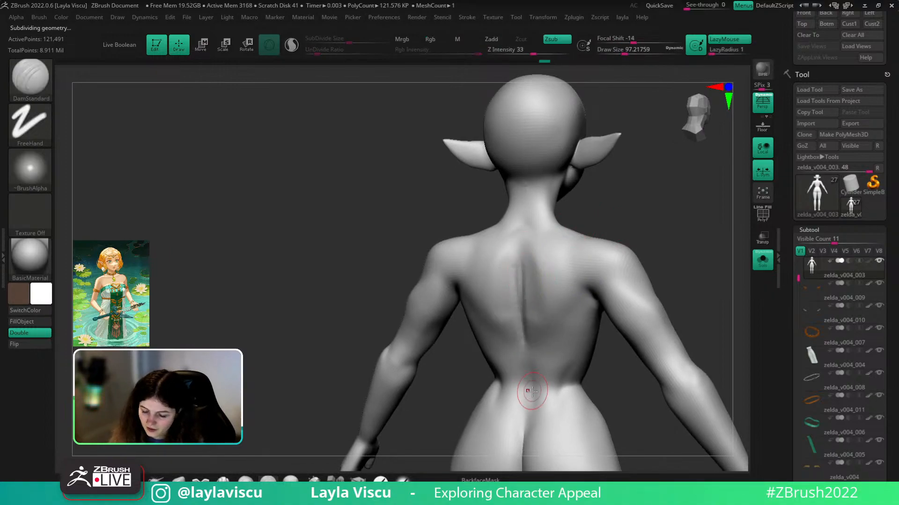
{"action": "key", "text": "shift"}
- Smooth along the spine and a few spots on the upper spine
{"action": "mouse_move", "coordinate": [616, 238]}
{"action": "left_mouse_down", "text": "shift"}
{"action": "mouse_move", "coordinate": [636, 240]}
{"action": "mouse_move", "coordinate": [637, 220]}
{"action": "mouse_move", "coordinate": [617, 218]}
{"action": "left_mouse_up", "text": "shift"}
{"action": "key", "text": "shift"}
{"action": "mouse_move", "coordinate": [552, 301]}
{"action": "left_mouse_down", "text": "shift"}
{"action": "mouse_move", "coordinate": [537, 337]}
{"action": "mouse_move", "coordinate": [546, 260]}
{"action": "mouse_move", "coordinate": [525, 338]}
{"action": "left_mouse_up", "text": "shift"}
{"action": "left_click_drag", "start_coordinate": [525, 261], "coordinate": [527, 253], "text": "shift"}
{"action": "left_click_drag", "start_coordinate": [663, 270], "coordinate": [691, 260], "text": "shift"}
{"action": "left_click_drag", "start_coordinate": [526, 250], "coordinate": [527, 241], "text": "shift"}
{"action": "mouse_move", "coordinate": [574, 202]}
{"action": "left_mouse_down"}
{"action": "mouse_move", "coordinate": [608, 268]}
{"action": "mouse_move", "coordinate": [601, 257]}
{"action": "left_mouse_up"}
- Switch to ClayBuildup, drop two subdivision levels, and build clay down the upper spine
{"action": "key", "text": "b"}
{"action": "key", "text": "c"}
{"action": "key", "text": "b"}
{"action": "left_click_drag", "start_coordinate": [619, 214], "coordinate": [592, 221]}
{"action": "key", "text": "shift+d"}
{"action": "key", "text": "shift+d"}
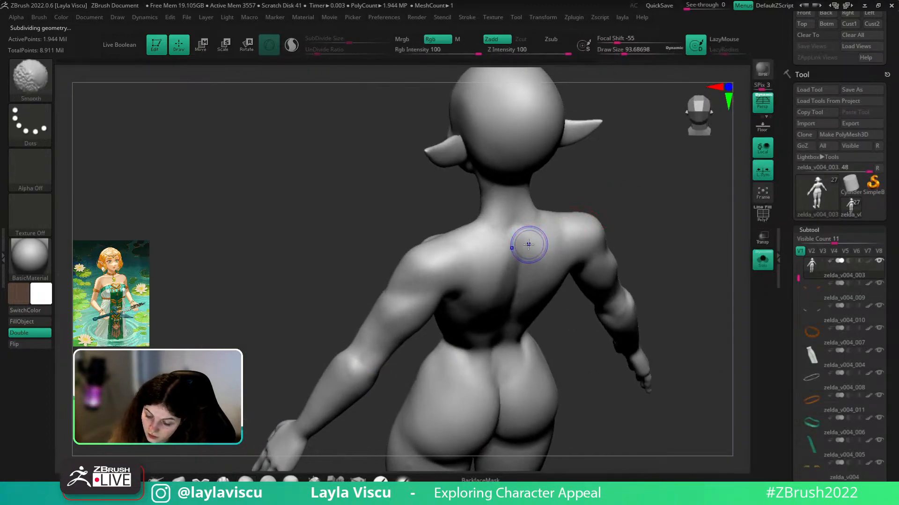
{"action": "left_click_drag", "start_coordinate": [518, 218], "coordinate": [523, 259]}
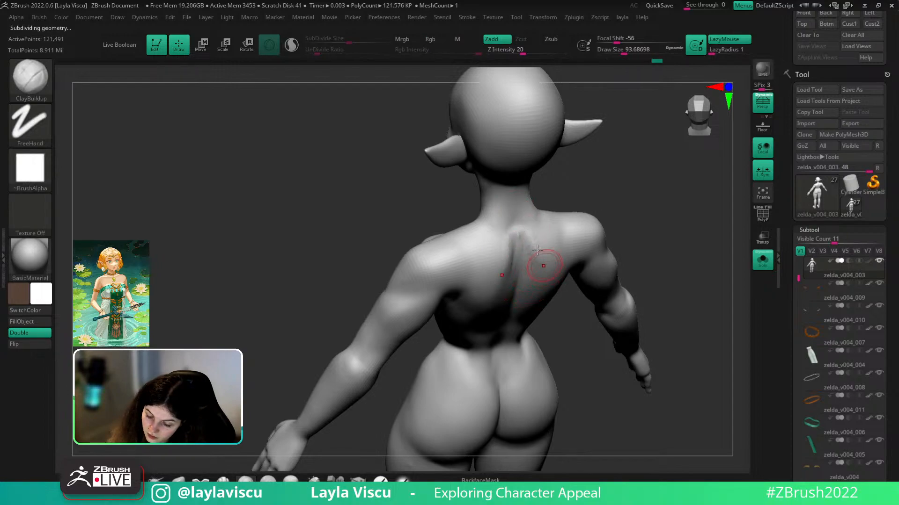
{"action": "key", "text": "shift"}
{"action": "mouse_move", "coordinate": [526, 278]}
{"action": "right_mouse_down", "text": "shift"}
{"action": "mouse_move", "coordinate": [594, 170]}
{"action": "mouse_move", "coordinate": [615, 213]}
{"action": "mouse_move", "coordinate": [608, 197]}
{"action": "right_mouse_up", "text": "shift"}
{"action": "mouse_move", "coordinate": [553, 207]}
{"action": "right_mouse_down", "text": "ctrl"}
{"action": "mouse_move", "coordinate": [622, 190]}
{"action": "mouse_move", "coordinate": [594, 188]}
{"action": "right_mouse_up", "text": "ctrl"}
- Shrink the brush to about 80 and smooth the clay bump on the back of the neck
{"action": "key", "text": "s"}
{"action": "mouse_move", "coordinate": [533, 213]}
{"action": "left_mouse_down"}
{"action": "mouse_move", "coordinate": [522, 211]}
{"action": "mouse_move", "coordinate": [524, 200]}
{"action": "left_mouse_up"}
{"action": "key", "text": "shift"}
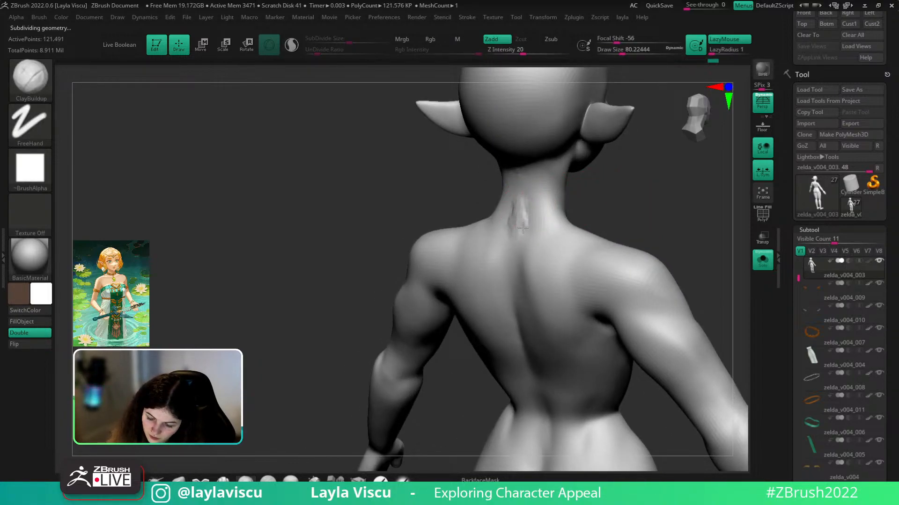
{"action": "key", "text": "shift"}
{"action": "left_click_drag", "start_coordinate": [527, 221], "coordinate": [545, 241], "text": "shift"}
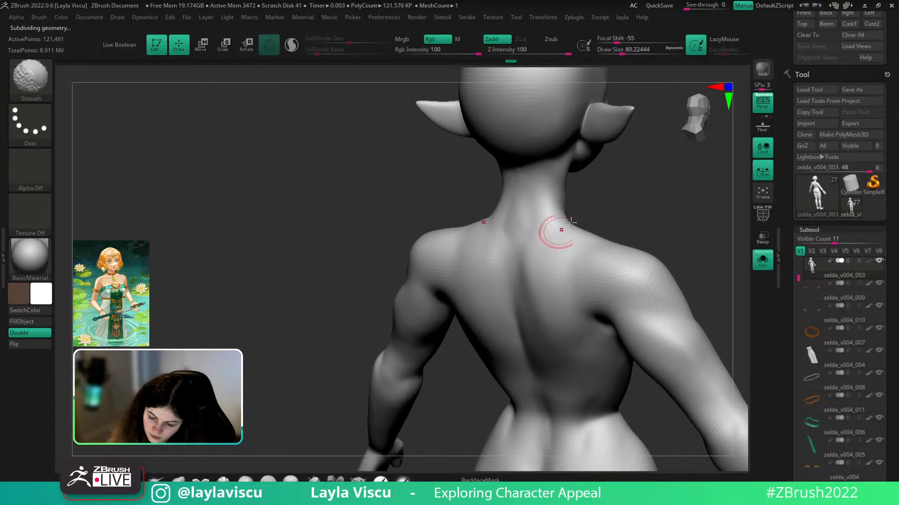
{"action": "key", "text": "d"}
{"action": "mouse_move", "coordinate": [604, 195]}
{"action": "left_mouse_down"}
{"action": "mouse_move", "coordinate": [622, 182]}
{"action": "mouse_move", "coordinate": [604, 194]}
{"action": "left_mouse_up"}
{"action": "left_click_drag", "start_coordinate": [529, 234], "coordinate": [548, 215], "text": "shift"}
{"action": "left_click_drag", "start_coordinate": [624, 196], "coordinate": [620, 196]}
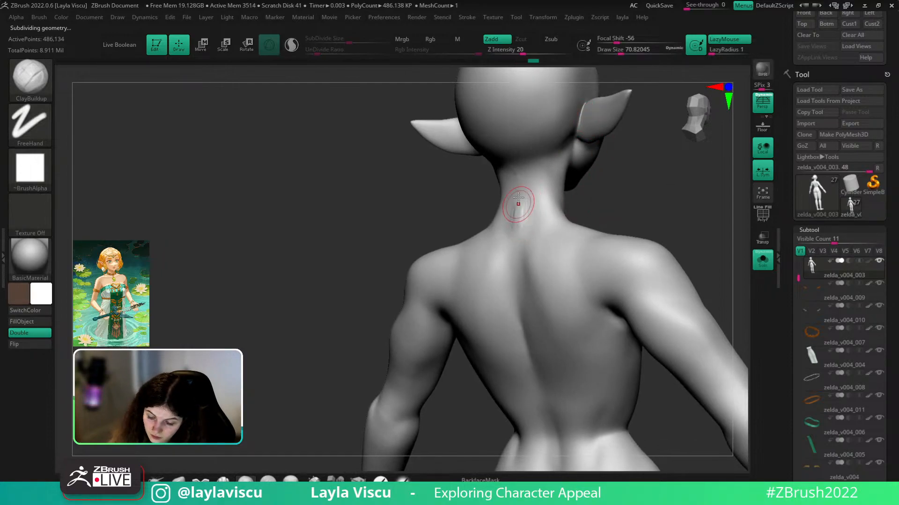
{"action": "key", "text": "shift"}
- Enlarge the brush to about 104, then build and smooth clay along the upper back
{"action": "mouse_move", "coordinate": [578, 187]}
{"action": "right_mouse_down", "text": "ctrl"}
{"action": "mouse_move", "coordinate": [634, 205]}
{"action": "mouse_move", "coordinate": [690, 194]}
{"action": "mouse_move", "coordinate": [692, 215]}
{"action": "right_mouse_up", "text": "ctrl"}
{"action": "key", "text": "s"}
{"action": "left_click_drag", "start_coordinate": [683, 216], "coordinate": [686, 216]}
{"action": "key", "text": "s"}
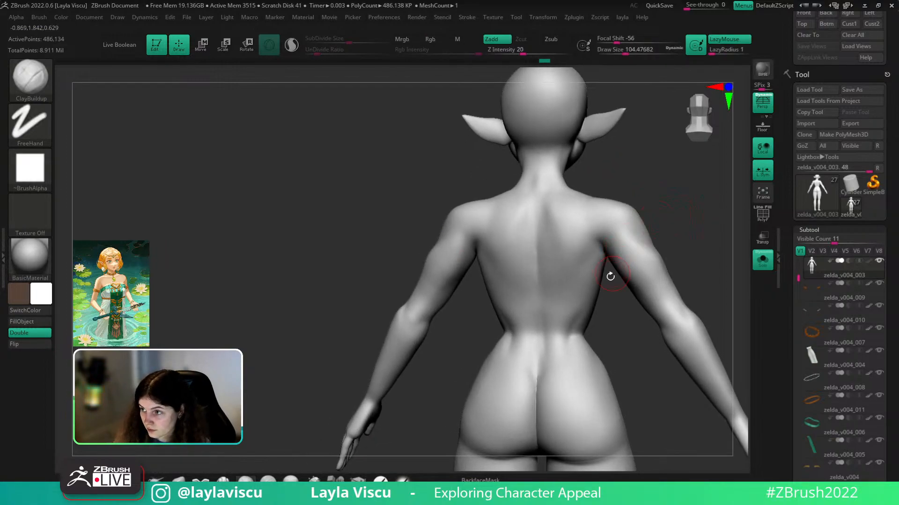
{"action": "left_click_drag", "start_coordinate": [556, 224], "coordinate": [567, 282]}
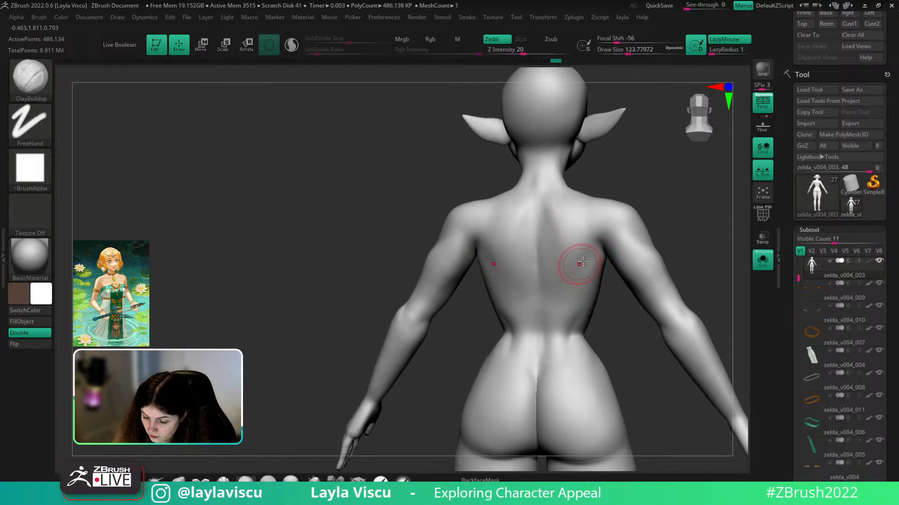
{"action": "key", "text": "shift"}
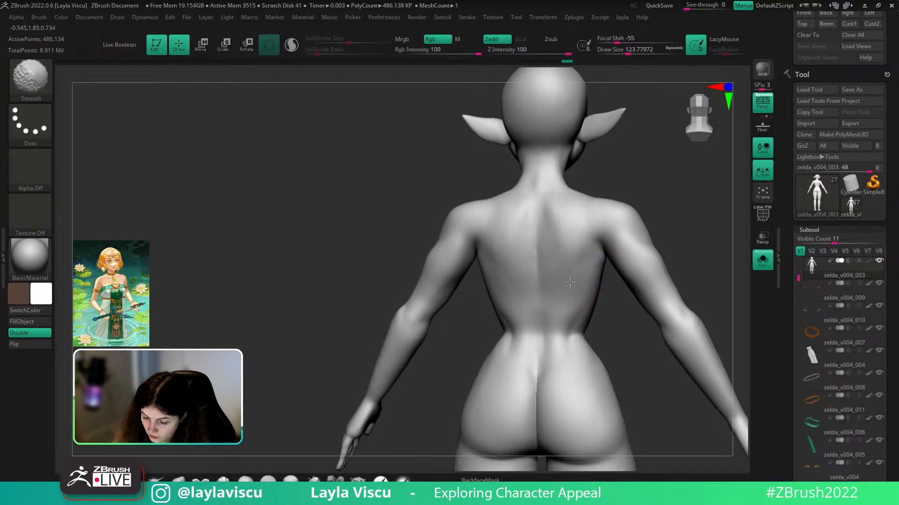
{"action": "left_click_drag", "start_coordinate": [568, 246], "coordinate": [563, 270], "text": "shift"}
{"action": "mouse_move", "coordinate": [682, 234]}
{"action": "left_mouse_down", "text": "shift"}
{"action": "mouse_move", "coordinate": [708, 245]}
{"action": "mouse_move", "coordinate": [692, 224]}
{"action": "left_mouse_up", "text": "shift"}
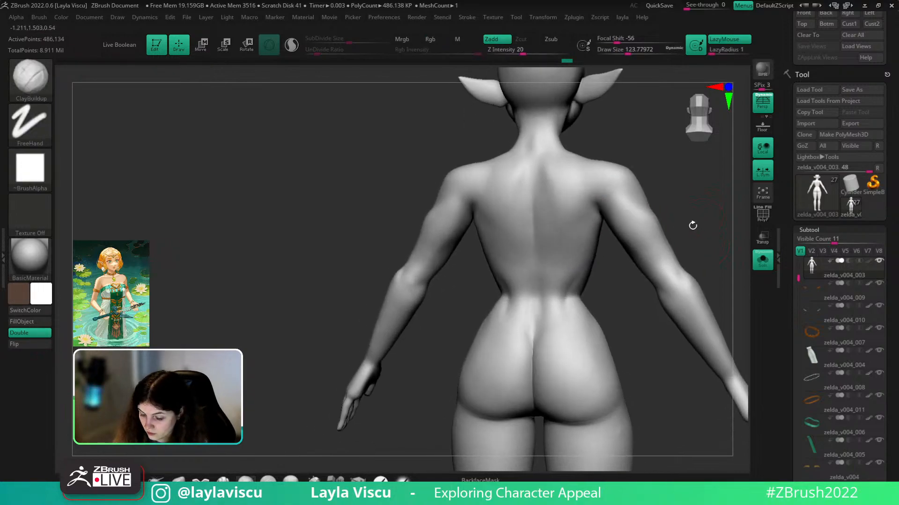
- Shrink the brush to about 65 and smooth the lower back
{"action": "key", "text": "s"}
{"action": "left_click_drag", "start_coordinate": [553, 324], "coordinate": [554, 338]}
{"action": "key", "text": "s"}
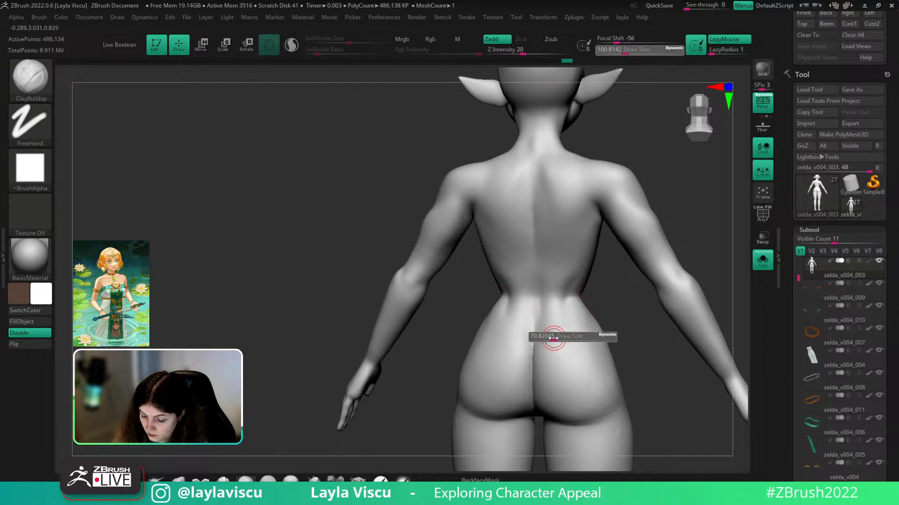
{"action": "key", "text": "shift"}
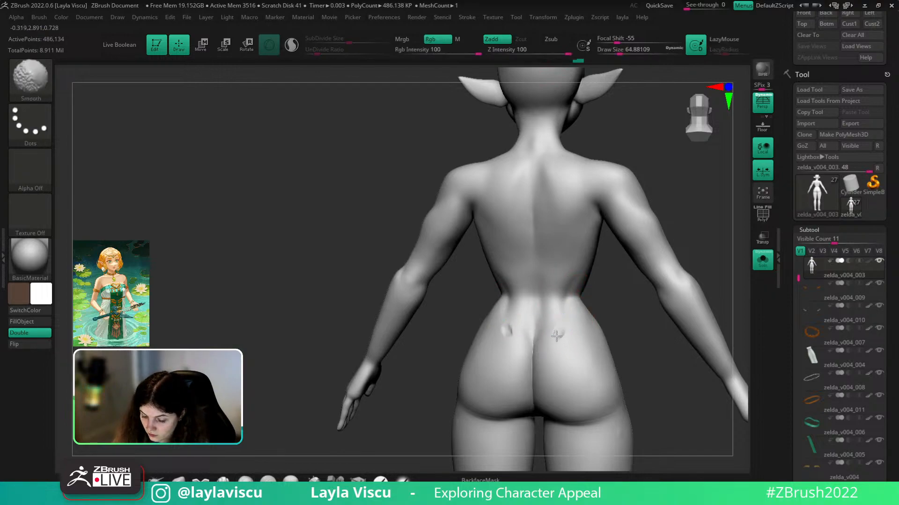
{"action": "left_click_drag", "start_coordinate": [557, 333], "coordinate": [559, 345], "text": "shift"}
- Switch to DamStandard and soften the right lower-back dimple area
{"action": "key", "text": "b"}
{"action": "key", "text": "d"}
{"action": "key", "text": "s"}
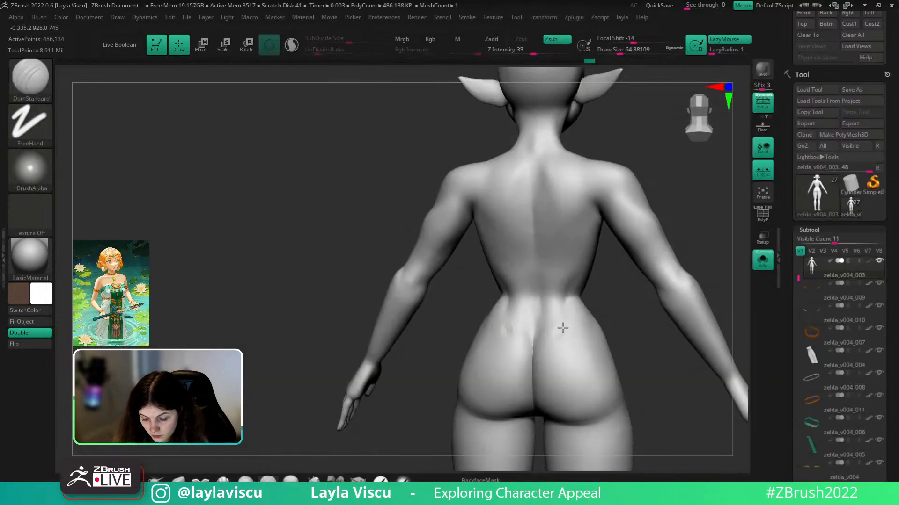
{"action": "left_click_drag", "start_coordinate": [565, 335], "coordinate": [562, 330], "text": "shift"}
{"action": "right_click_drag", "start_coordinate": [597, 337], "coordinate": [608, 272], "text": "ctrl"}
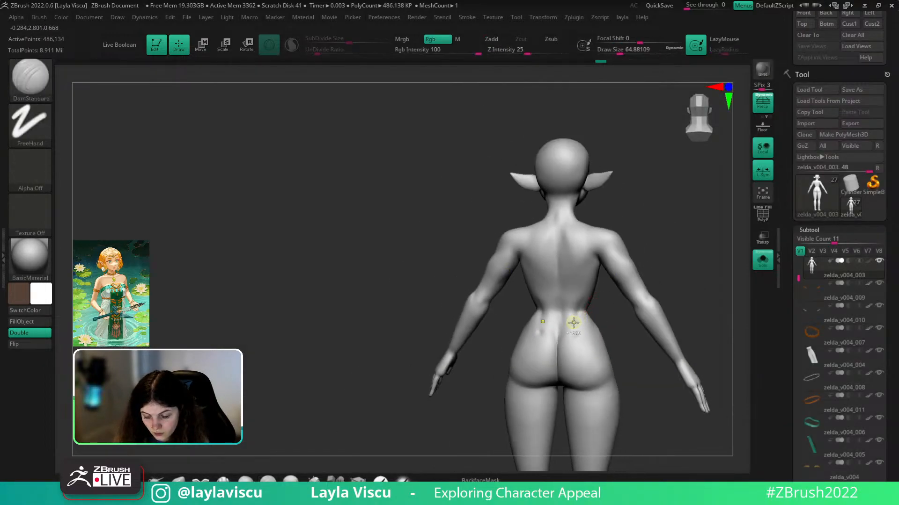
{"action": "right_click_drag", "start_coordinate": [575, 323], "coordinate": [582, 359], "text": "ctrl"}
- Carve the two lower-back dimples and soften them
{"action": "key", "text": "ctrl"}
{"action": "left_click_drag", "start_coordinate": [625, 324], "coordinate": [567, 304]}
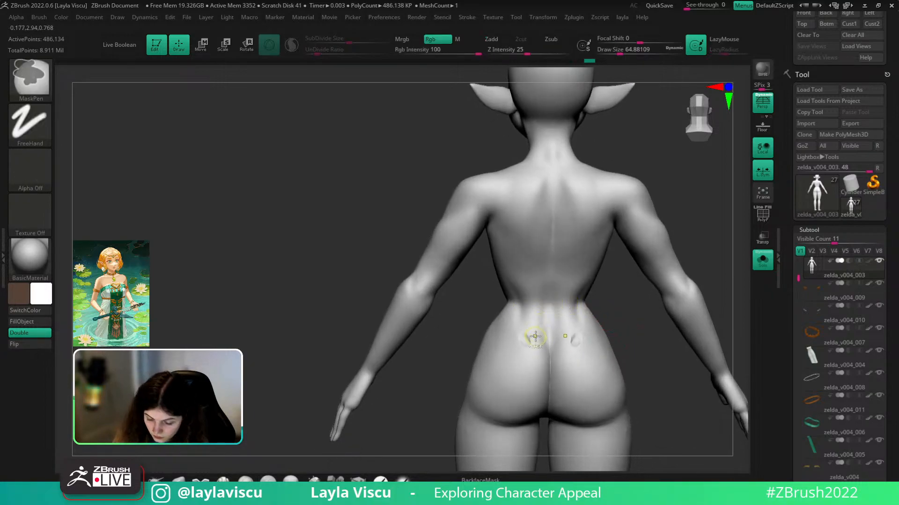
{"action": "key", "text": "ctrl+z"}
{"action": "left_click", "coordinate": [527, 337]}
{"action": "left_click_drag", "start_coordinate": [620, 325], "coordinate": [601, 338]}
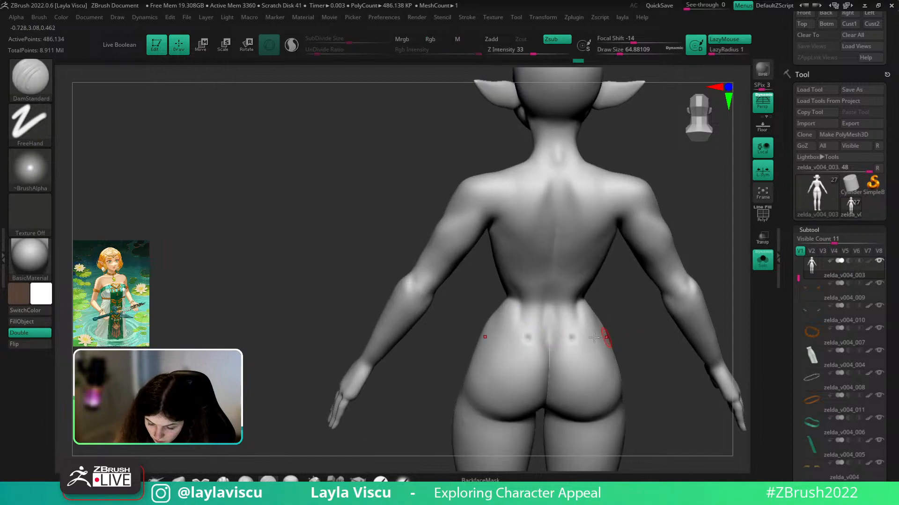
{"action": "left_click_drag", "start_coordinate": [532, 343], "coordinate": [528, 335], "text": "shift"}
{"action": "mouse_move", "coordinate": [629, 333]}
{"action": "right_mouse_down"}
{"action": "mouse_move", "coordinate": [648, 355]}
{"action": "mouse_move", "coordinate": [608, 335]}
{"action": "mouse_move", "coordinate": [580, 360]}
{"action": "mouse_move", "coordinate": [618, 331]}
{"action": "right_mouse_up"}
- Switch to the Inflate brush, enlarge it, and smooth the back dimples
{"action": "key", "text": "b"}
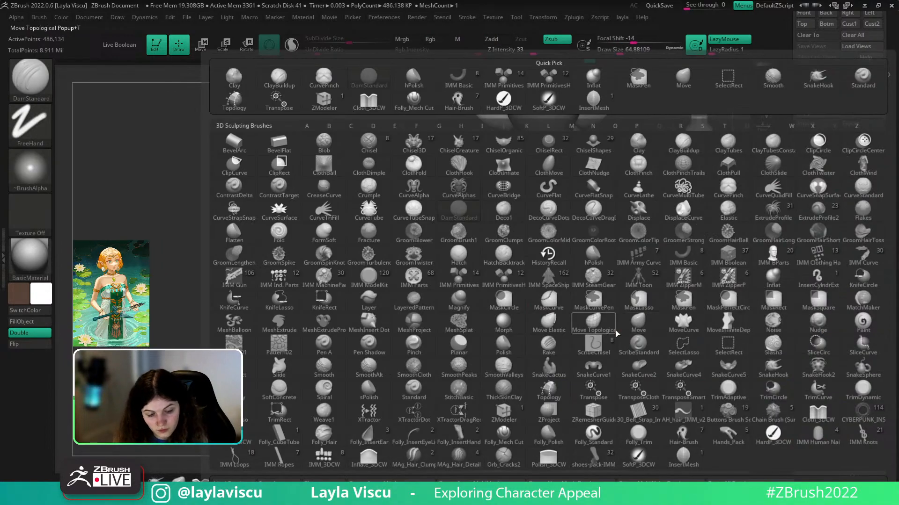
{"action": "key", "text": "i"}
{"action": "key", "text": "n"}
{"action": "key", "text": "s"}
{"action": "left_click", "coordinate": [578, 332]}
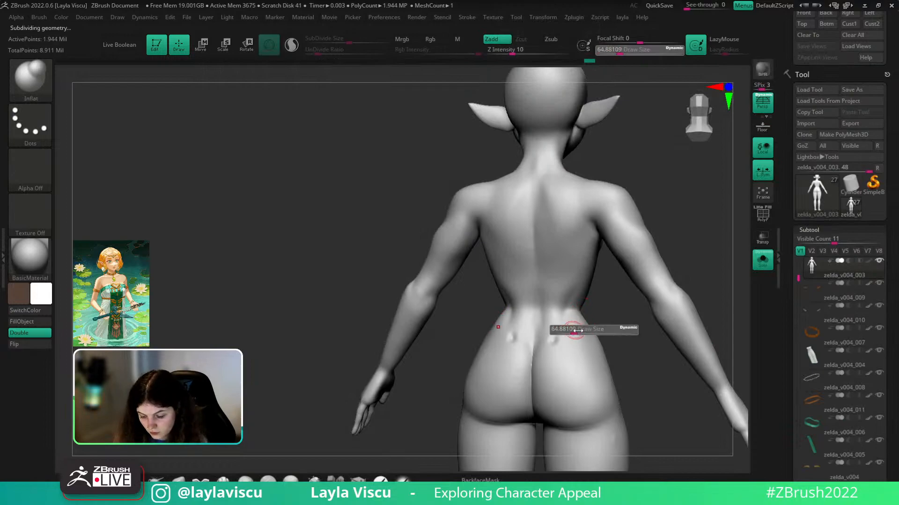
{"action": "right_click_drag", "start_coordinate": [615, 329], "coordinate": [592, 343]}
{"action": "left_click_drag", "start_coordinate": [553, 339], "coordinate": [554, 343], "text": "shift"}
{"action": "mouse_move", "coordinate": [570, 377]}
{"action": "right_mouse_down", "text": "ctrl"}
{"action": "mouse_move", "coordinate": [601, 311]}
{"action": "mouse_move", "coordinate": [644, 330]}
{"action": "mouse_move", "coordinate": [636, 309]}
{"action": "mouse_move", "coordinate": [671, 301]}
{"action": "right_mouse_up", "text": "ctrl"}
{"action": "mouse_move", "coordinate": [596, 297]}
{"action": "right_mouse_down", "text": "ctrl"}
{"action": "mouse_move", "coordinate": [672, 255]}
{"action": "mouse_move", "coordinate": [665, 285]}
{"action": "mouse_move", "coordinate": [589, 296]}
{"action": "right_mouse_up", "text": "ctrl"}
- Return to DamStandard and soften the crease along the spine
{"action": "key", "text": "b"}
{"action": "key", "text": "d"}
{"action": "key", "text": "s"}
{"action": "right_click_drag", "start_coordinate": [580, 370], "coordinate": [517, 290], "text": "shift"}
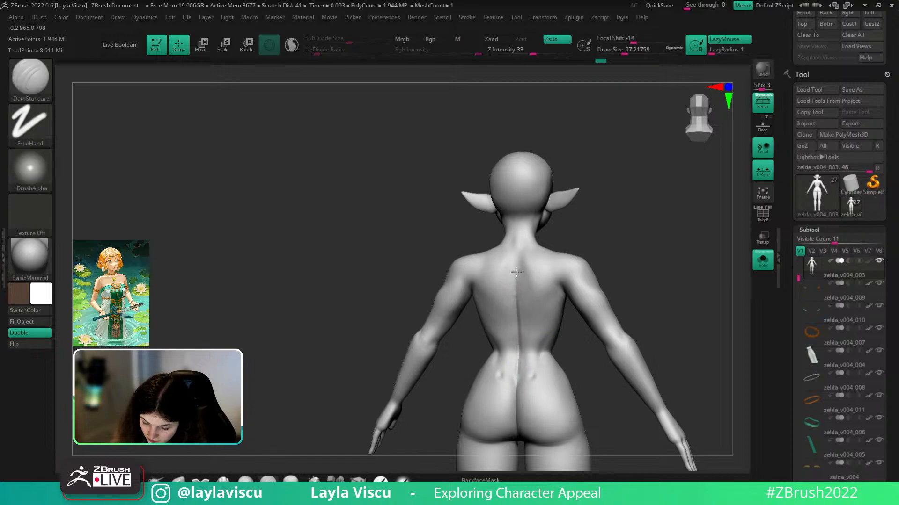
{"action": "key", "text": "shift"}
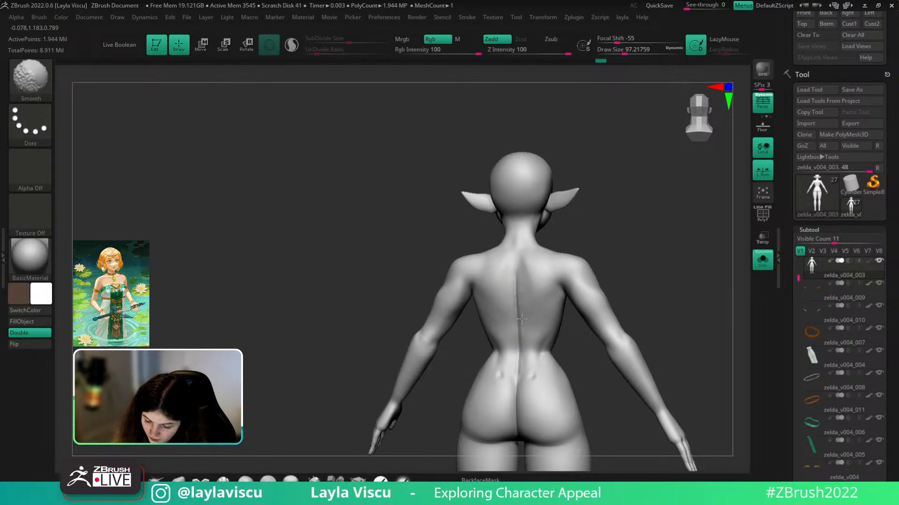
{"action": "mouse_move", "coordinate": [538, 314]}
{"action": "left_mouse_down", "text": "shift"}
{"action": "mouse_move", "coordinate": [524, 325]}
{"action": "mouse_move", "coordinate": [523, 282]}
{"action": "left_mouse_up", "text": "shift"}
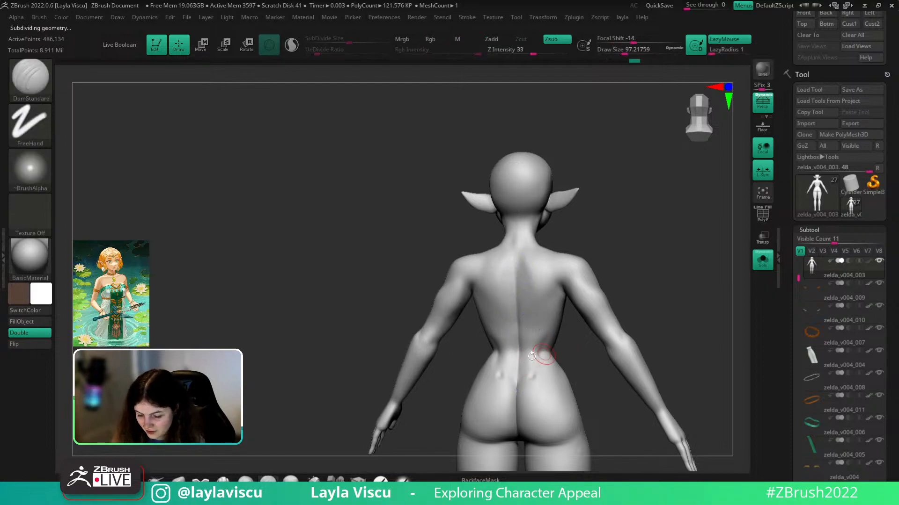
{"action": "key", "text": "shift"}
{"action": "mouse_move", "coordinate": [600, 243]}
{"action": "left_mouse_down"}
{"action": "mouse_move", "coordinate": [656, 360]}
{"action": "mouse_move", "coordinate": [648, 329]}
{"action": "left_mouse_up"}
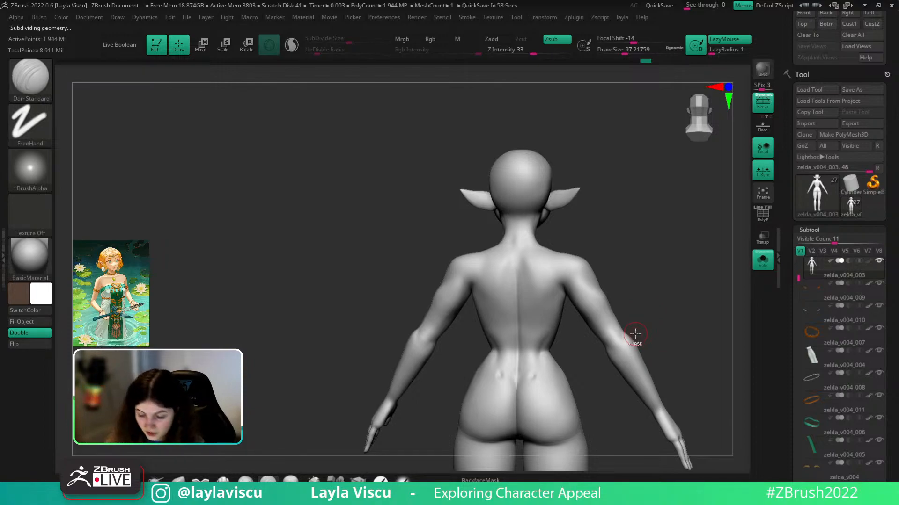
{"action": "right_click_drag", "start_coordinate": [635, 333], "coordinate": [629, 375], "text": "ctrl"}
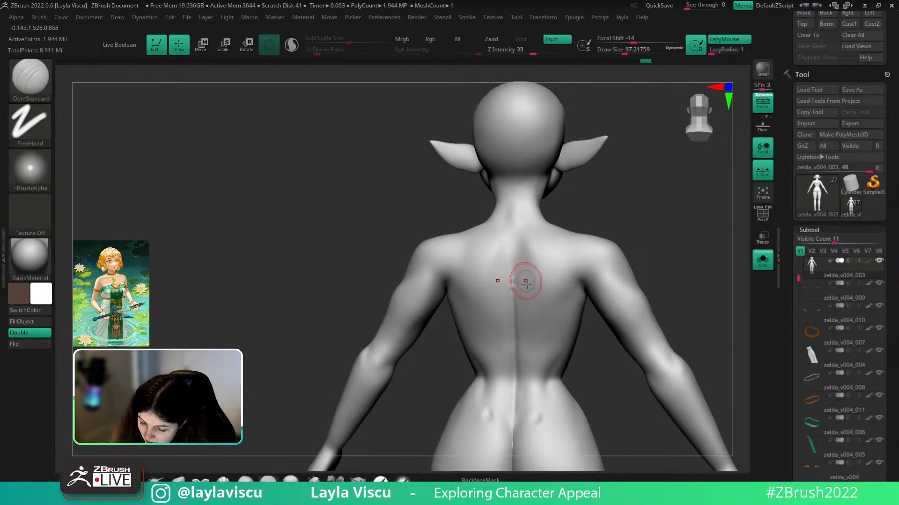
{"action": "key", "text": "shift"}
{"action": "right_click_drag", "start_coordinate": [613, 283], "coordinate": [655, 307], "text": "ctrl"}
{"action": "right_click_drag", "start_coordinate": [656, 306], "coordinate": [604, 327], "text": "ctrl"}
- Choose a hard-edged cutting brush, enlarge it, and refine the shoulder blade
{"action": "left_click", "coordinate": [215, 480]}
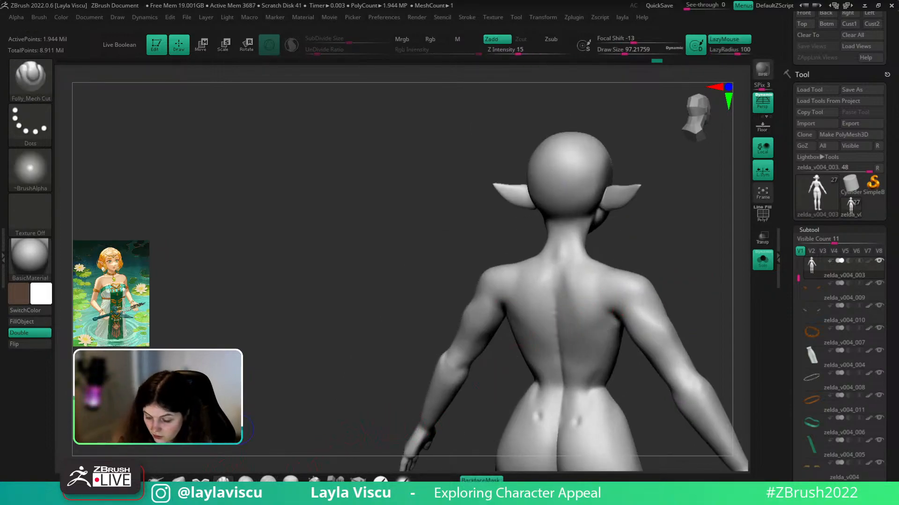
{"action": "right_click_drag", "start_coordinate": [635, 243], "coordinate": [620, 251]}
{"action": "key", "text": "s"}
{"action": "left_click_drag", "start_coordinate": [572, 290], "coordinate": [575, 291]}
{"action": "mouse_move", "coordinate": [566, 269]}
{"action": "left_mouse_down"}
{"action": "mouse_move", "coordinate": [583, 307]}
{"action": "mouse_move", "coordinate": [575, 292]}
{"action": "left_mouse_up"}
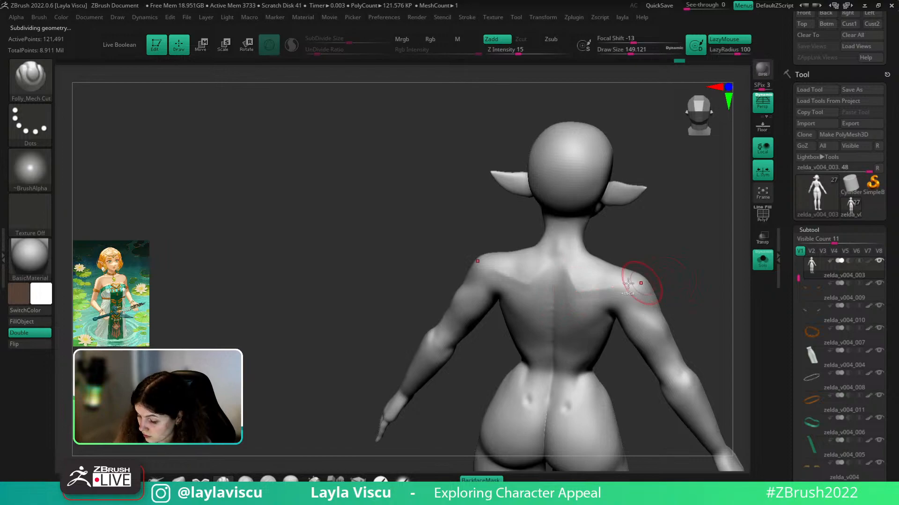
{"action": "key", "text": "shift"}
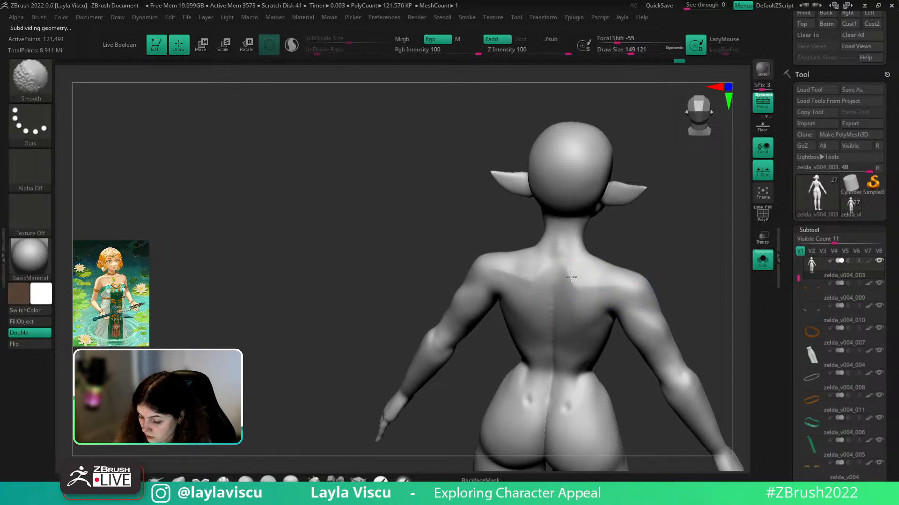
- Zoom out to the whole figure with hair and clothing shown again
{"action": "mouse_move", "coordinate": [655, 277]}
{"action": "left_mouse_down", "text": "shift"}
{"action": "mouse_move", "coordinate": [676, 269]}
{"action": "mouse_move", "coordinate": [692, 292]}
{"action": "mouse_move", "coordinate": [702, 285]}
{"action": "left_mouse_up", "text": "shift"}
{"action": "right_click_drag", "start_coordinate": [702, 285], "coordinate": [708, 262], "text": "ctrl"}
{"action": "left_click", "coordinate": [761, 265]}
{"action": "left_click_drag", "start_coordinate": [718, 306], "coordinate": [690, 277], "text": "shift"}
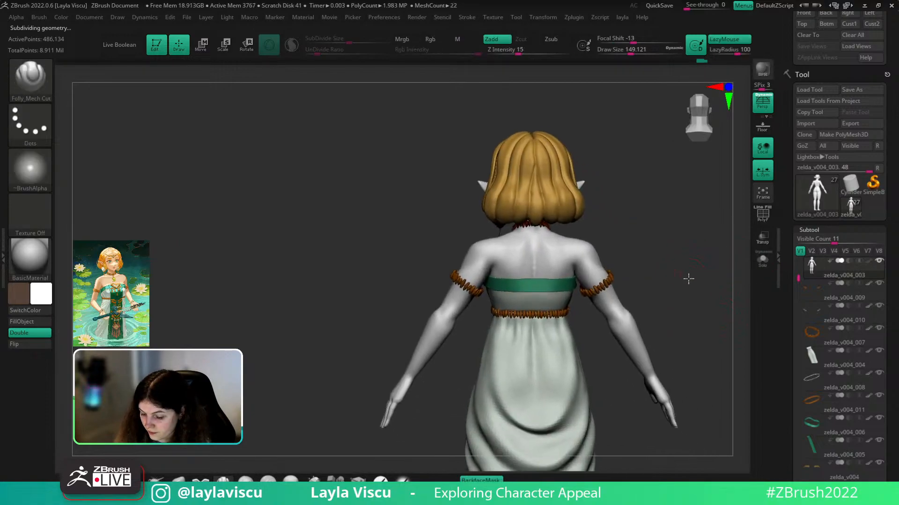
- Smooth the neck area, then orbit the dressed model back to a front view
{"action": "key", "text": "shift"}
{"action": "mouse_move", "coordinate": [630, 233]}
{"action": "left_mouse_down"}
{"action": "mouse_move", "coordinate": [662, 251]}
{"action": "mouse_move", "coordinate": [662, 236]}
{"action": "mouse_move", "coordinate": [645, 234]}
{"action": "left_mouse_up"}
{"action": "right_click_drag", "start_coordinate": [644, 234], "coordinate": [642, 255], "text": "ctrl"}
{"action": "left_click_drag", "start_coordinate": [538, 250], "coordinate": [530, 235], "text": "shift"}
{"action": "right_click_drag", "start_coordinate": [590, 219], "coordinate": [599, 197], "text": "ctrl"}
{"action": "mouse_move", "coordinate": [599, 197]}
{"action": "left_mouse_down"}
{"action": "mouse_move", "coordinate": [621, 197]}
{"action": "mouse_move", "coordinate": [614, 241]}
{"action": "mouse_move", "coordinate": [626, 251]}
{"action": "mouse_move", "coordinate": [616, 254]}
{"action": "mouse_move", "coordinate": [620, 239]}
{"action": "mouse_move", "coordinate": [644, 236]}
{"action": "left_mouse_up"}
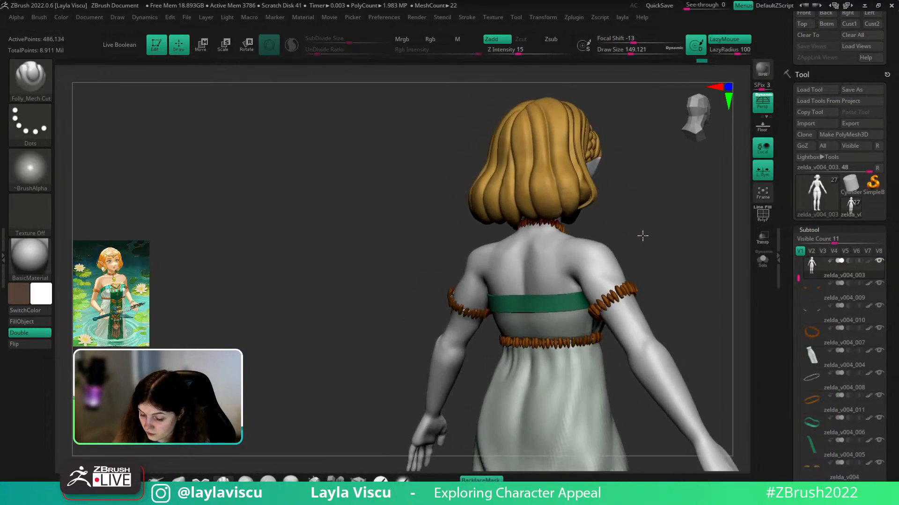
{"action": "right_click_drag", "start_coordinate": [643, 235], "coordinate": [632, 219], "text": "ctrl"}
{"action": "left_click_drag", "start_coordinate": [594, 291], "coordinate": [646, 256]}
- Turn on Polypaint display for the body and Solo it so only the bare body shows
{"action": "left_click", "coordinate": [870, 261]}
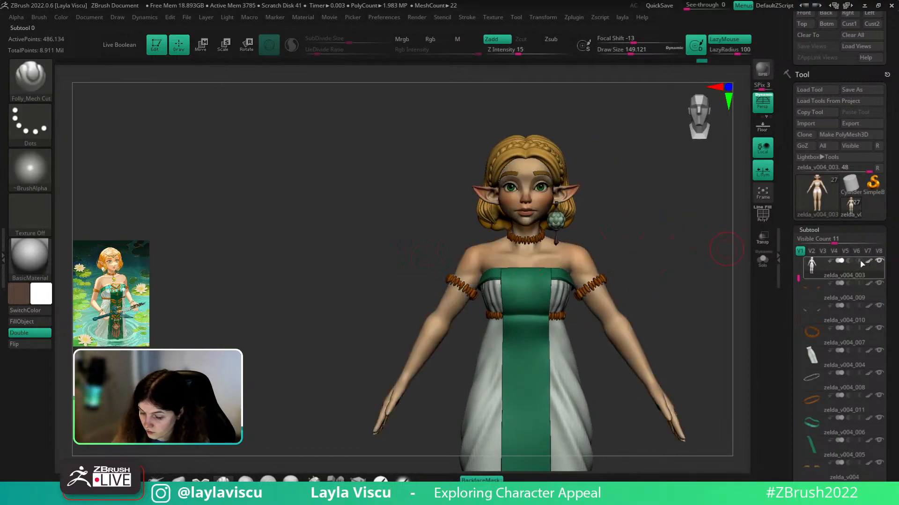
{"action": "mouse_move", "coordinate": [653, 223]}
{"action": "right_mouse_down", "text": "ctrl"}
{"action": "mouse_move", "coordinate": [663, 254]}
{"action": "mouse_move", "coordinate": [649, 235]}
{"action": "right_mouse_up", "text": "ctrl"}
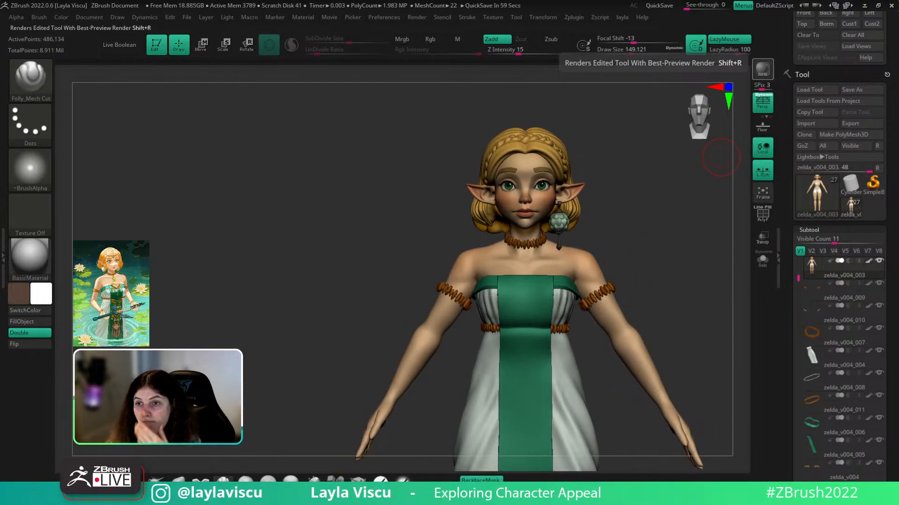
{"action": "mouse_move", "coordinate": [662, 218]}
{"action": "right_mouse_down"}
{"action": "mouse_move", "coordinate": [637, 220]}
{"action": "mouse_move", "coordinate": [642, 229]}
{"action": "mouse_move", "coordinate": [667, 218]}
{"action": "right_mouse_up"}
{"action": "left_click", "coordinate": [762, 260]}
{"action": "right_click_drag", "start_coordinate": [560, 232], "coordinate": [570, 245], "text": "ctrl"}
{"action": "right_click_drag", "start_coordinate": [695, 315], "coordinate": [698, 339], "text": "ctrl"}
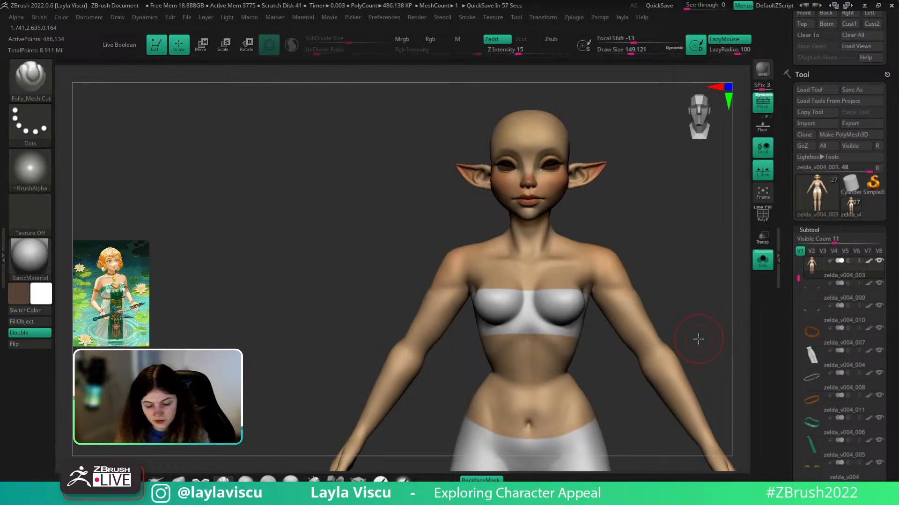
- Drop the body to a lower subdivision level and mask everything except the breasts
{"action": "key", "text": "shift"}
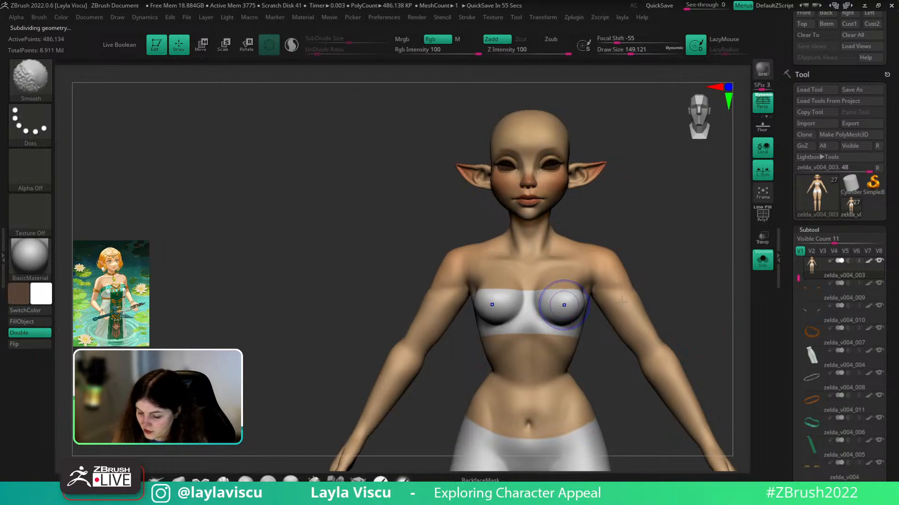
{"action": "key", "text": "shift+f"}
{"action": "key", "text": "shift+d"}
{"action": "left_click_drag", "start_coordinate": [660, 309], "coordinate": [683, 289]}
{"action": "mouse_move", "coordinate": [519, 301]}
{"action": "left_mouse_down", "text": "ctrl"}
{"action": "mouse_move", "coordinate": [536, 282]}
{"action": "mouse_move", "coordinate": [526, 313]}
{"action": "mouse_move", "coordinate": [510, 315]}
{"action": "mouse_move", "coordinate": [537, 307]}
{"action": "left_mouse_up", "text": "ctrl"}
{"action": "key", "text": "ctrl+z"}
{"action": "key", "text": "ctrl+z"}
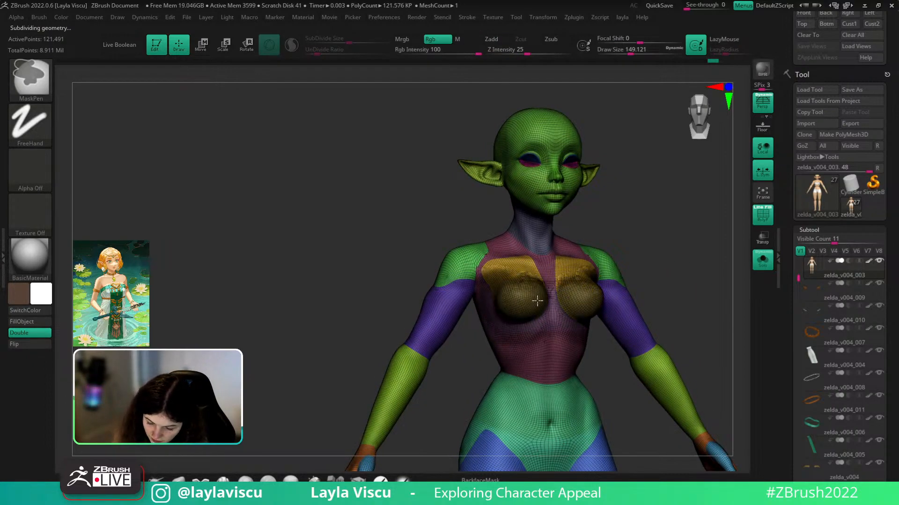
{"action": "key", "text": "ctrl+i"}
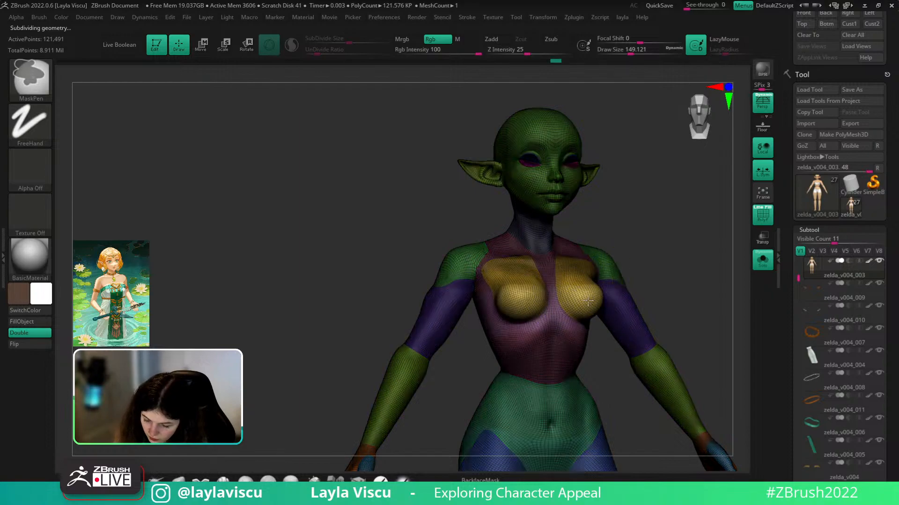
- Lower the breasts slightly with the Transpose gizmo centred on the unmasked chest
{"action": "key", "text": "w"}
{"action": "key", "text": "shift+f"}
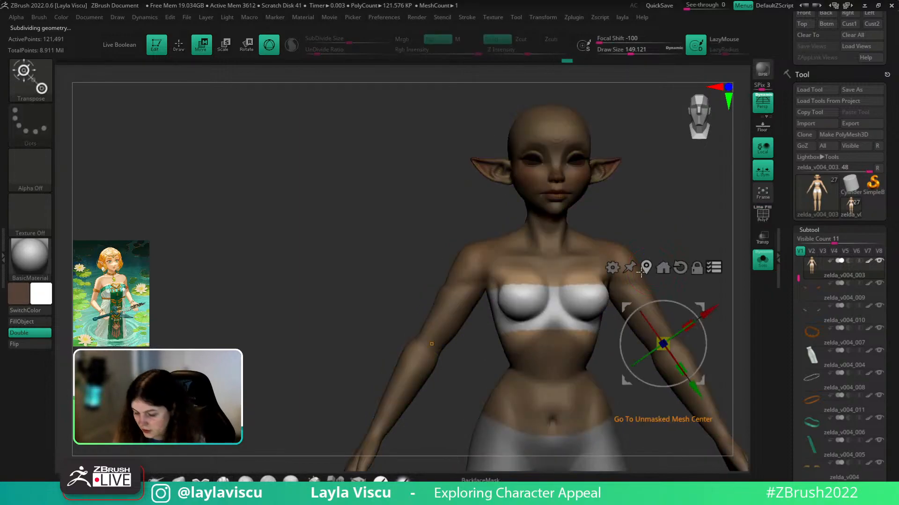
{"action": "left_click", "coordinate": [554, 285], "text": "alt"}
{"action": "left_click", "coordinate": [605, 209]}
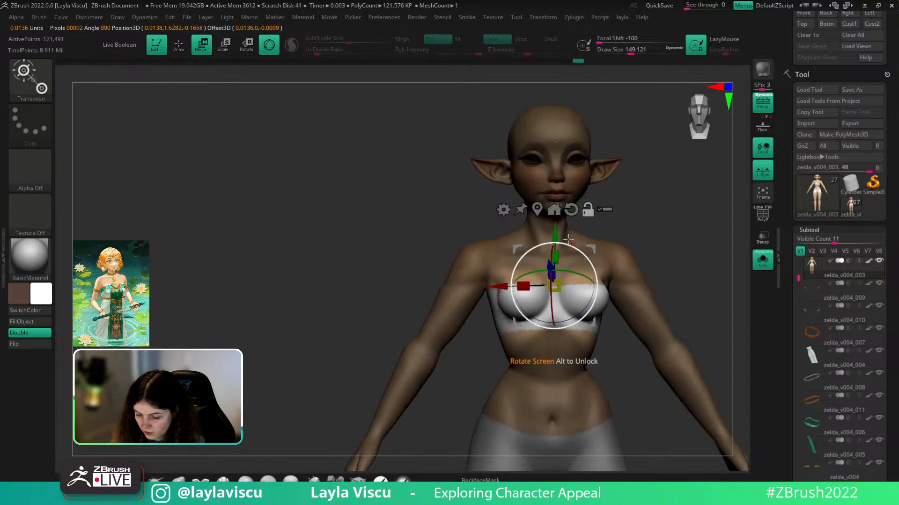
{"action": "left_click", "coordinate": [538, 210]}
{"action": "left_click", "coordinate": [567, 230]}
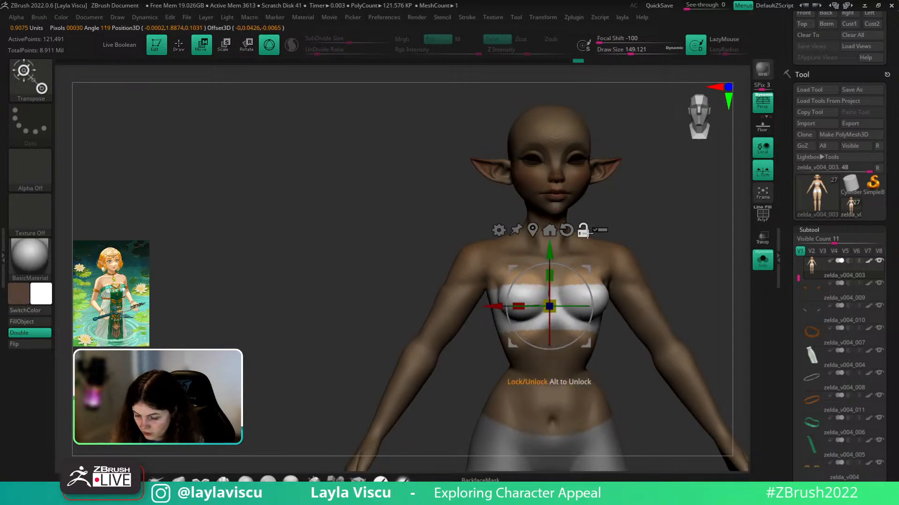
{"action": "left_click_drag", "start_coordinate": [552, 252], "coordinate": [551, 256]}
{"action": "mouse_move", "coordinate": [652, 220]}
{"action": "left_mouse_down"}
{"action": "mouse_move", "coordinate": [622, 215]}
{"action": "mouse_move", "coordinate": [714, 232]}
{"action": "left_mouse_up"}
- Nudge the chest shape with the Move brush, checking it from side and underneath views
{"action": "key", "text": "q"}
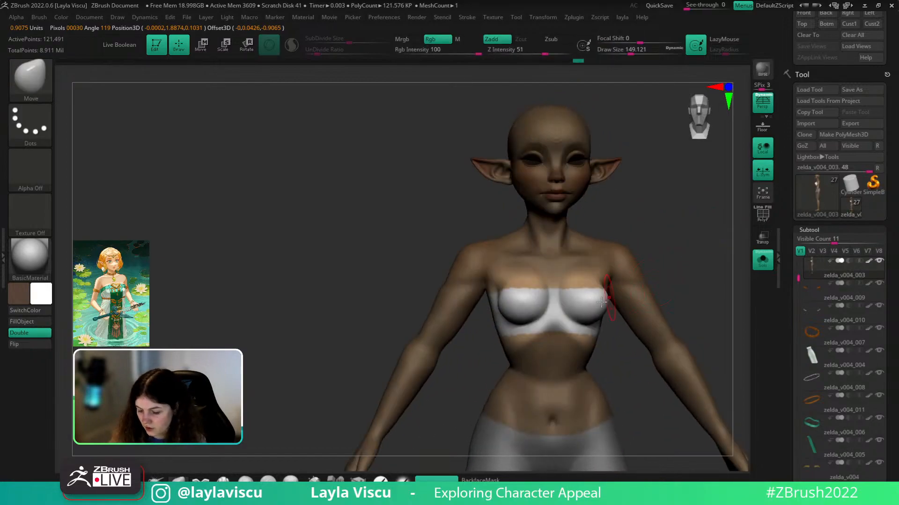
{"action": "key", "text": "ctrl"}
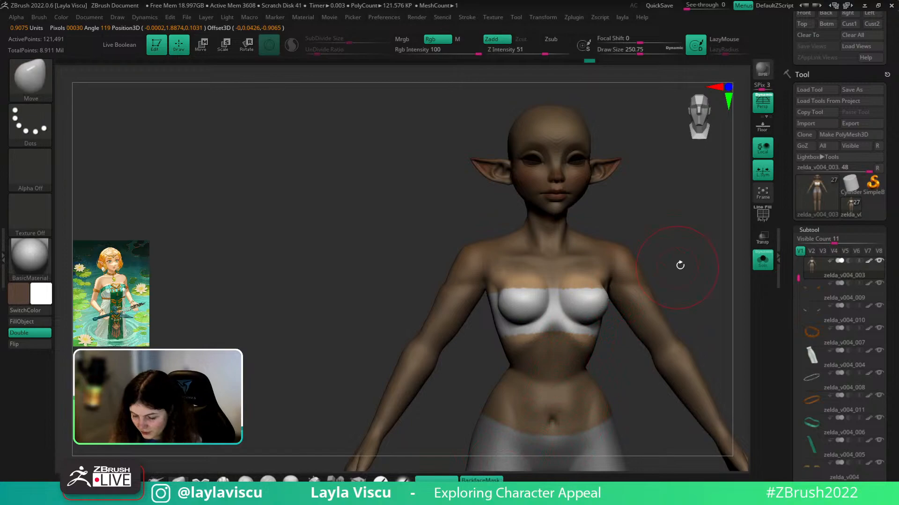
{"action": "left_click_drag", "start_coordinate": [673, 272], "coordinate": [704, 297]}
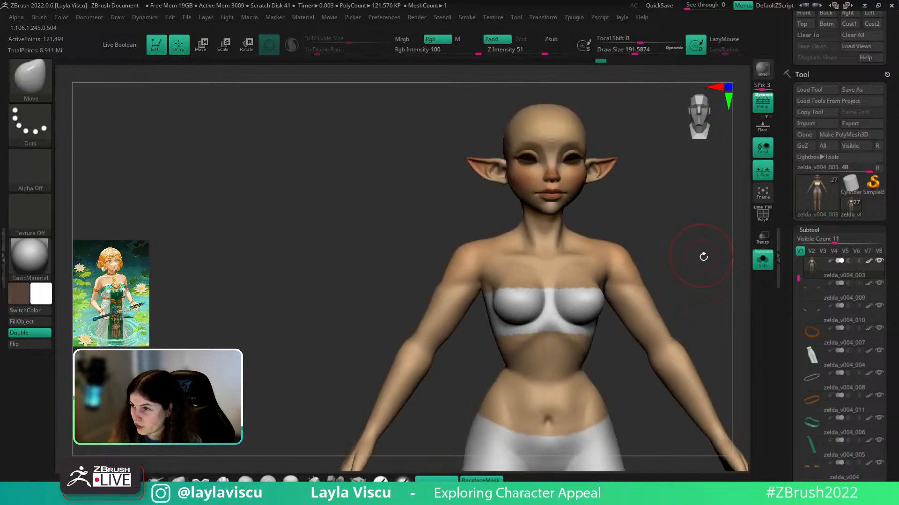
{"action": "left_click_drag", "start_coordinate": [707, 266], "coordinate": [718, 247]}
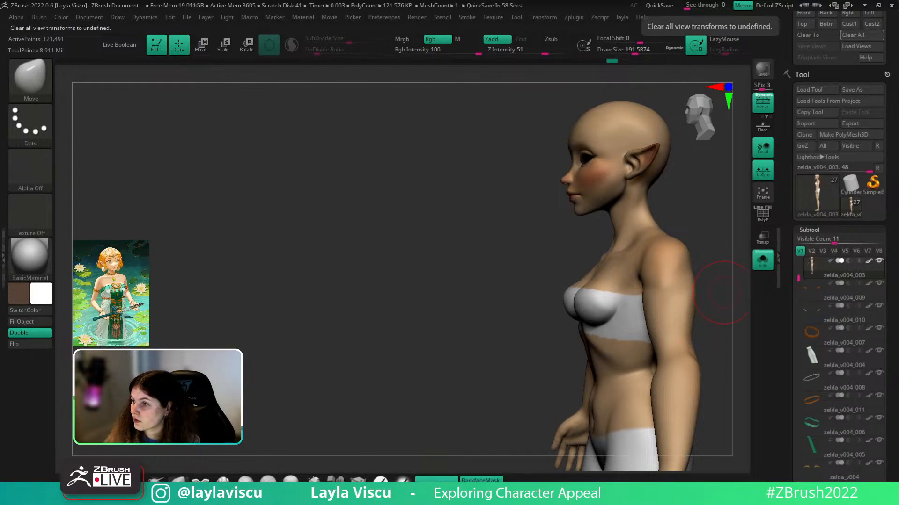
{"action": "mouse_move", "coordinate": [487, 327]}
{"action": "left_mouse_down"}
{"action": "mouse_move", "coordinate": [537, 321]}
{"action": "mouse_move", "coordinate": [513, 350]}
{"action": "left_mouse_up"}
{"action": "key", "text": "bracketright"}
{"action": "key", "text": "bracketright"}
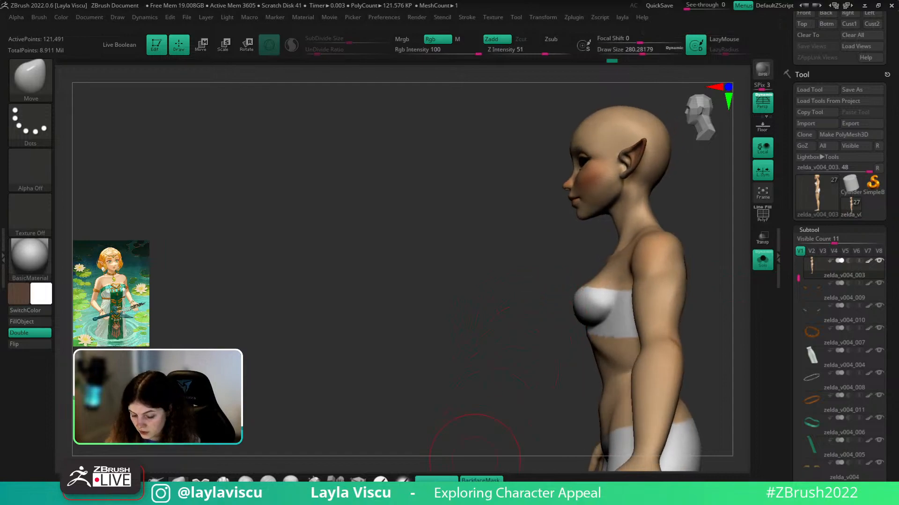
{"action": "mouse_move", "coordinate": [557, 311]}
{"action": "left_mouse_down"}
{"action": "mouse_move", "coordinate": [606, 304]}
{"action": "mouse_move", "coordinate": [591, 285]}
{"action": "left_mouse_up"}
{"action": "key", "text": "bracketleft"}
{"action": "left_click_drag", "start_coordinate": [718, 252], "coordinate": [669, 213]}
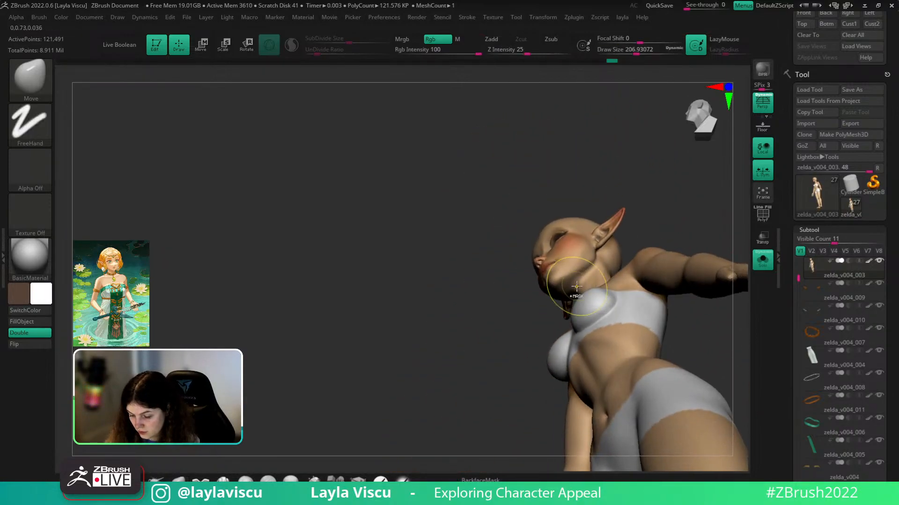
{"action": "right_click_drag", "start_coordinate": [576, 286], "coordinate": [604, 318], "text": "ctrl"}
{"action": "left_click_drag", "start_coordinate": [624, 297], "coordinate": [611, 307]}
- Smooth the chest surface and return the view to the front
{"action": "mouse_move", "coordinate": [585, 314]}
{"action": "right_mouse_down"}
{"action": "mouse_move", "coordinate": [481, 367]}
{"action": "mouse_move", "coordinate": [449, 429]}
{"action": "mouse_move", "coordinate": [436, 421]}
{"action": "right_mouse_up"}
{"action": "key", "text": "s"}
{"action": "mouse_move", "coordinate": [594, 310]}
{"action": "left_mouse_down", "text": "shift"}
{"action": "mouse_move", "coordinate": [606, 307]}
{"action": "mouse_move", "coordinate": [600, 323]}
{"action": "left_mouse_up", "text": "shift"}
{"action": "mouse_move", "coordinate": [529, 337]}
{"action": "right_mouse_down", "text": "ctrl"}
{"action": "mouse_move", "coordinate": [469, 323]}
{"action": "mouse_move", "coordinate": [704, 254]}
{"action": "mouse_move", "coordinate": [625, 241]}
{"action": "mouse_move", "coordinate": [631, 286]}
{"action": "right_mouse_up", "text": "ctrl"}
{"action": "key", "text": "s"}
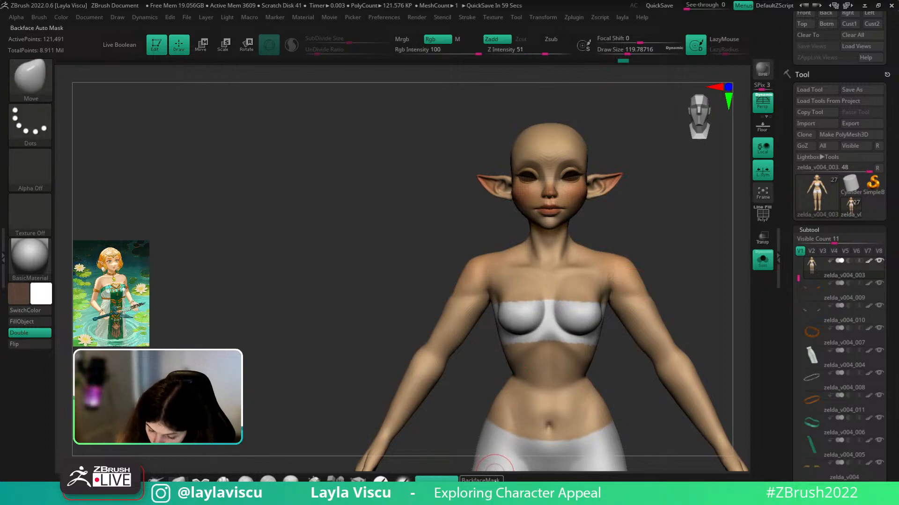
- With BackfaceMask on, pull the chest inward, then turn Solo off and view from the side
{"action": "left_click", "coordinate": [494, 479]}
{"action": "key", "text": "s"}
{"action": "left_click", "coordinate": [566, 300]}
{"action": "key", "text": "s"}
{"action": "left_click", "coordinate": [566, 300]}
{"action": "mouse_move", "coordinate": [563, 301]}
{"action": "left_mouse_down"}
{"action": "mouse_move", "coordinate": [554, 299]}
{"action": "mouse_move", "coordinate": [600, 322]}
{"action": "left_mouse_up"}
{"action": "mouse_move", "coordinate": [655, 304]}
{"action": "right_mouse_down", "text": "ctrl"}
{"action": "mouse_move", "coordinate": [635, 268]}
{"action": "mouse_move", "coordinate": [702, 295]}
{"action": "right_mouse_up", "text": "ctrl"}
{"action": "left_click", "coordinate": [763, 260]}
{"action": "left_click_drag", "start_coordinate": [738, 287], "coordinate": [619, 326]}
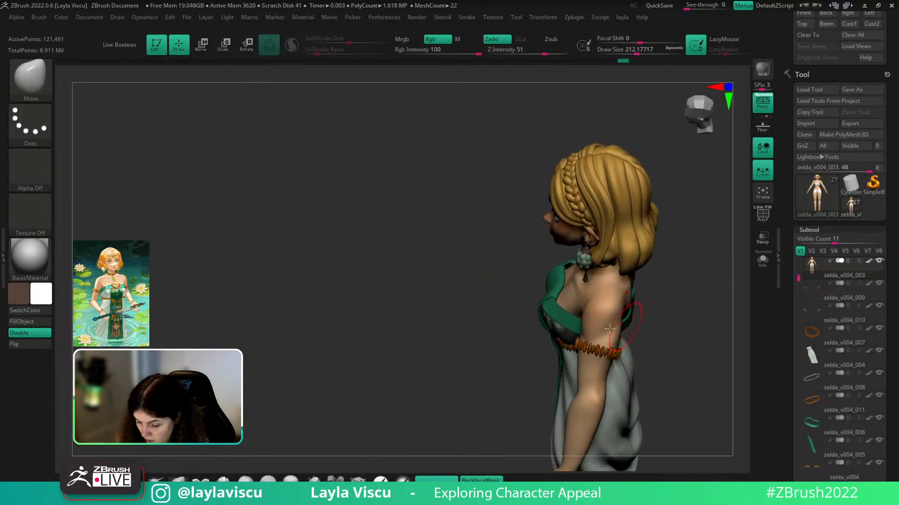
- Select the dress subtool, Solo it and drop it to its lowest subdivision level
{"action": "left_click", "coordinate": [555, 328], "text": "alt"}
{"action": "left_click_drag", "start_coordinate": [692, 278], "coordinate": [744, 284]}
{"action": "left_click", "coordinate": [762, 260]}
{"action": "right_click_drag", "start_coordinate": [552, 307], "coordinate": [557, 305], "text": "ctrl"}
{"action": "key", "text": "shift+d"}
- Mask the whole dress, reposition its Transpose pivot, then restore its subdivision level with Solo off
{"action": "key", "text": "ctrl"}
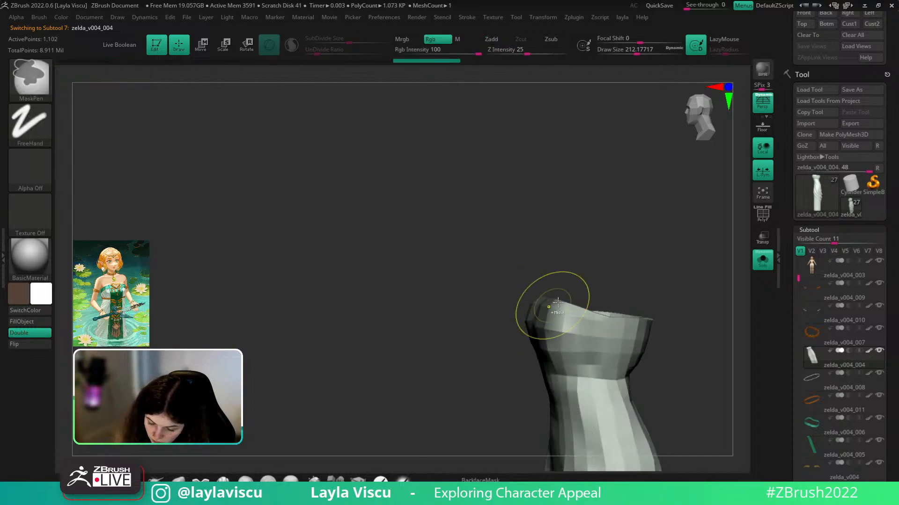
{"action": "key", "text": "ctrl+a"}
{"action": "key", "text": "w"}
{"action": "left_click", "coordinate": [578, 228], "text": "alt"}
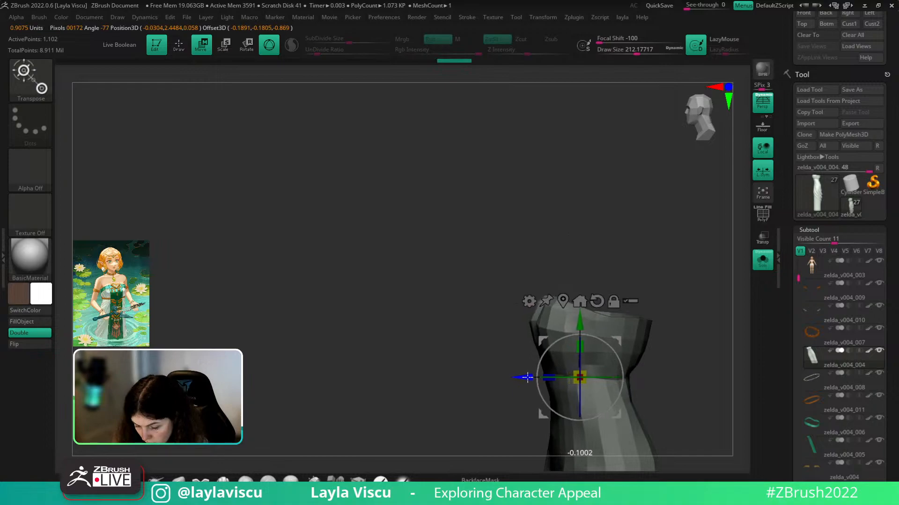
{"action": "key", "text": "q"}
{"action": "key", "text": "d"}
{"action": "left_click", "coordinate": [762, 269]}
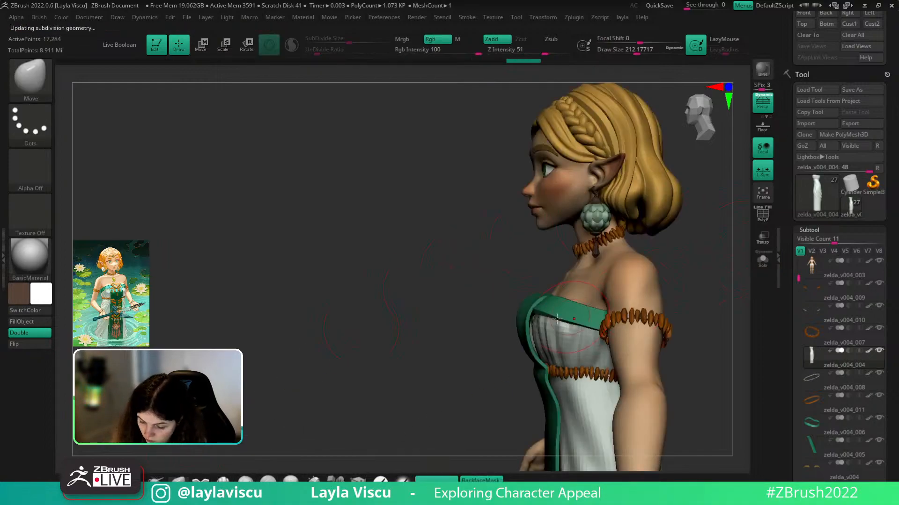
- Adjust the dress top and green strap with a larger Move brush from profile and front
{"action": "key", "text": "s"}
{"action": "left_click_drag", "start_coordinate": [535, 316], "coordinate": [542, 316]}
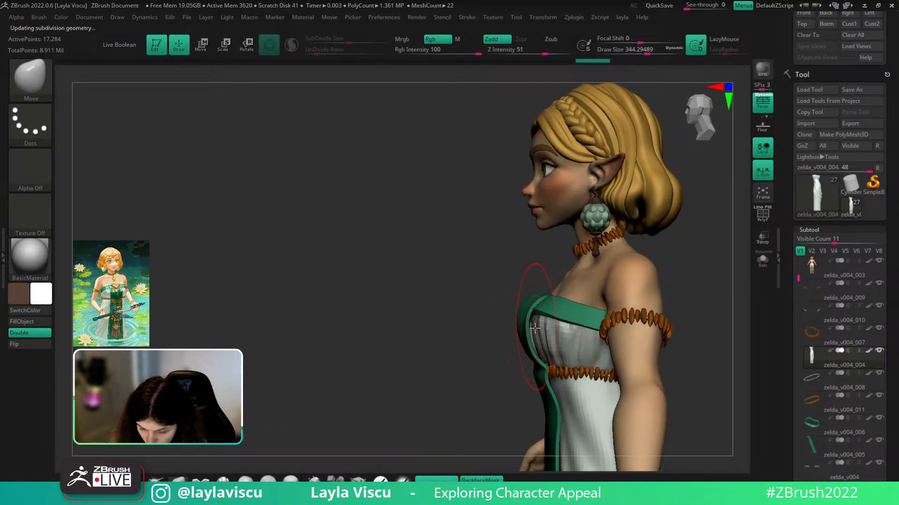
{"action": "mouse_move", "coordinate": [517, 364]}
{"action": "left_mouse_down"}
{"action": "mouse_move", "coordinate": [507, 367]}
{"action": "mouse_move", "coordinate": [655, 246]}
{"action": "mouse_move", "coordinate": [537, 328]}
{"action": "left_mouse_up"}
{"action": "key", "text": "ctrl"}
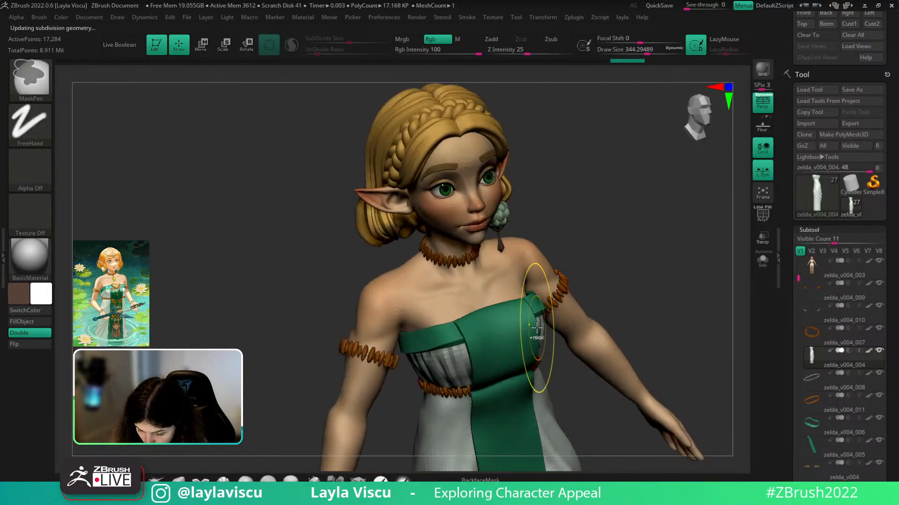
{"action": "left_click_drag", "start_coordinate": [591, 272], "coordinate": [630, 249]}
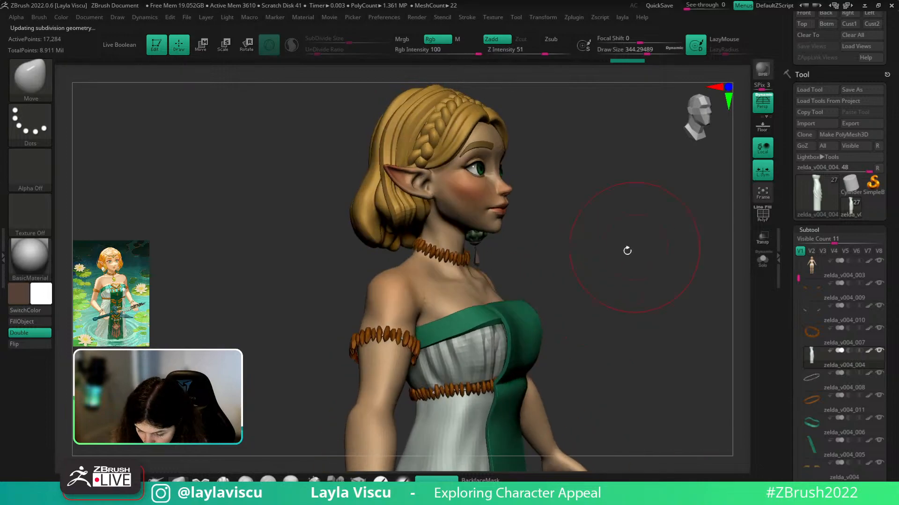
{"action": "left_click", "coordinate": [501, 343], "text": "alt"}
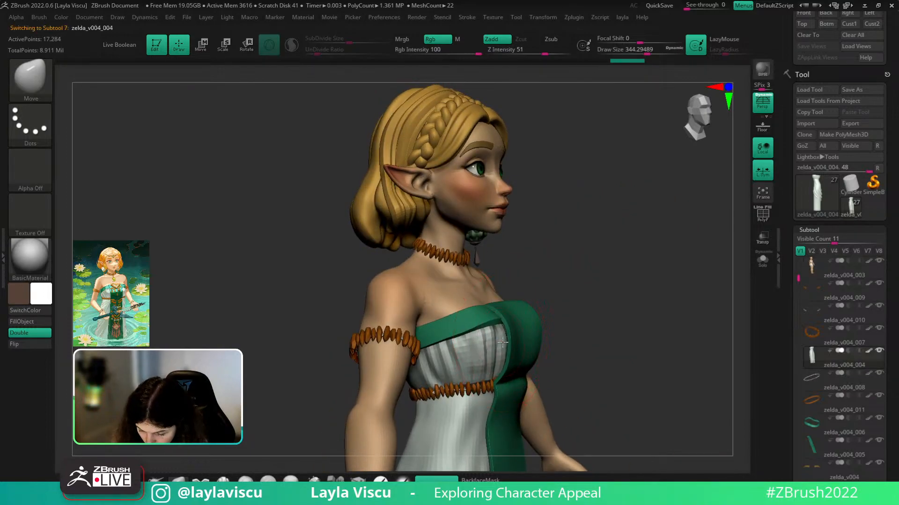
{"action": "left_click_drag", "start_coordinate": [610, 293], "coordinate": [528, 331]}
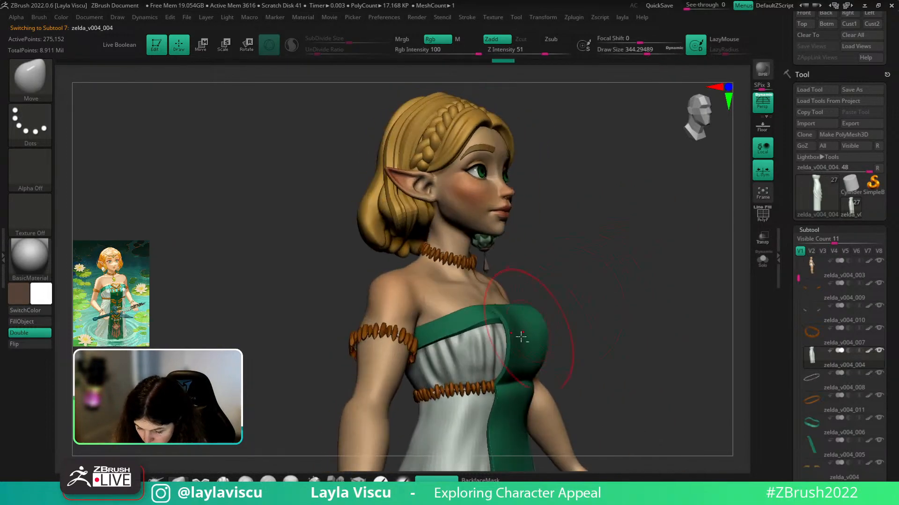
{"action": "left_click_drag", "start_coordinate": [562, 305], "coordinate": [548, 331]}
{"action": "left_click", "coordinate": [548, 330], "text": "alt"}
{"action": "key", "text": "ctrl+z"}
{"action": "left_click_drag", "start_coordinate": [603, 328], "coordinate": [503, 318]}
{"action": "left_click_drag", "start_coordinate": [716, 279], "coordinate": [518, 298], "text": "shift"}
- Shrink the Move brush and reshape the green strap and waist cloth from the front
{"action": "right_click_drag", "start_coordinate": [577, 296], "coordinate": [524, 295]}
{"action": "key", "text": "s"}
{"action": "left_click_drag", "start_coordinate": [525, 297], "coordinate": [528, 296]}
{"action": "left_click", "coordinate": [548, 289], "text": "alt"}
{"action": "right_click_drag", "start_coordinate": [514, 266], "coordinate": [612, 265]}
{"action": "right_click_drag", "start_coordinate": [640, 276], "coordinate": [632, 227], "text": "alt"}
{"action": "mouse_move", "coordinate": [552, 281]}
{"action": "right_mouse_down", "text": "ctrl"}
{"action": "mouse_move", "coordinate": [467, 371]}
{"action": "mouse_move", "coordinate": [673, 269]}
{"action": "right_mouse_up", "text": "ctrl"}
{"action": "left_click", "coordinate": [539, 302], "text": "alt"}
{"action": "key", "text": "s"}
{"action": "left_click_drag", "start_coordinate": [541, 309], "coordinate": [506, 307]}
{"action": "key", "text": "s"}
{"action": "left_click_drag", "start_coordinate": [502, 305], "coordinate": [502, 300]}
{"action": "mouse_move", "coordinate": [549, 280]}
{"action": "right_mouse_down", "text": "ctrl"}
{"action": "mouse_move", "coordinate": [626, 234]}
{"action": "mouse_move", "coordinate": [645, 307]}
{"action": "right_mouse_up", "text": "ctrl"}
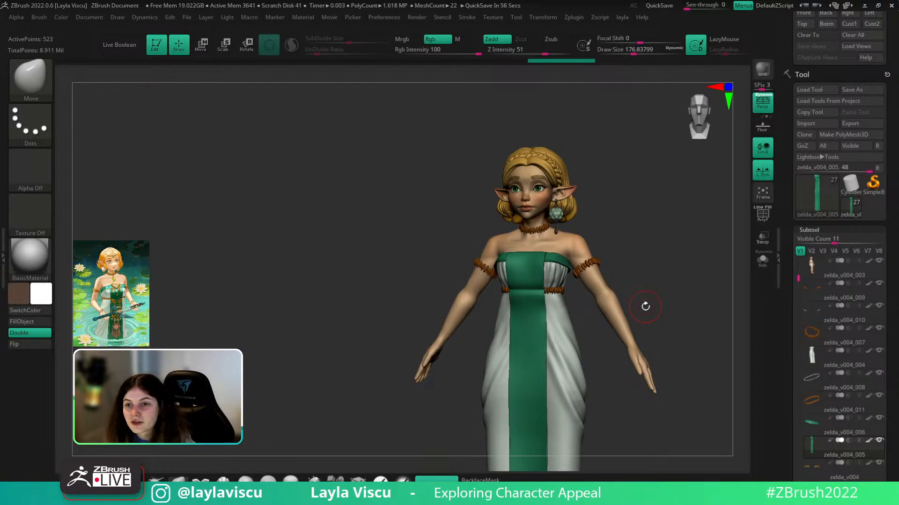
- Select the body subtool, Solo it and choose the ClayBuildup brush
{"action": "right_click_drag", "start_coordinate": [645, 307], "coordinate": [635, 270]}
{"action": "left_click", "coordinate": [634, 270], "text": "alt"}
{"action": "left_click", "coordinate": [762, 260]}
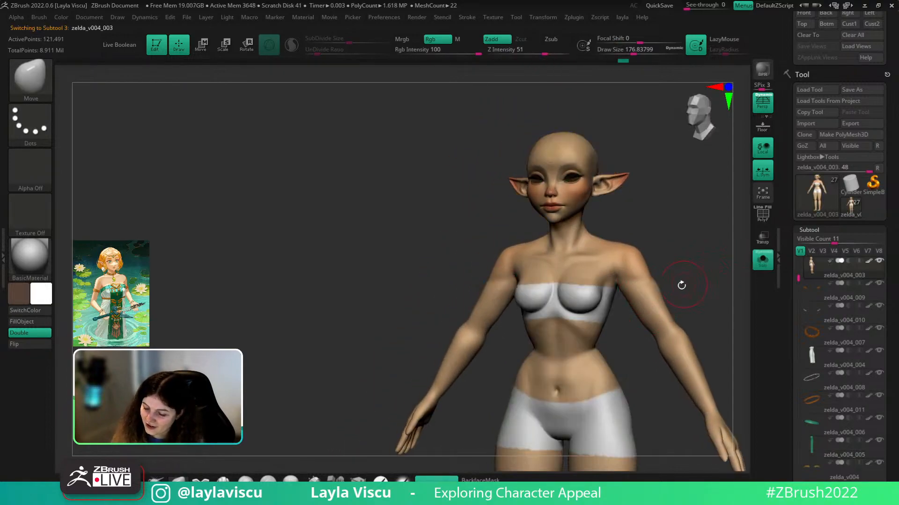
{"action": "key", "text": "b"}
{"action": "key", "text": "c"}
{"action": "key", "text": "b"}
- Build up the shoulder near the armpit, then polish and smooth the chest
{"action": "right_click_drag", "start_coordinate": [682, 286], "coordinate": [694, 271]}
{"action": "key", "text": "bracketright"}
{"action": "left_click_drag", "start_coordinate": [653, 284], "coordinate": [622, 262]}
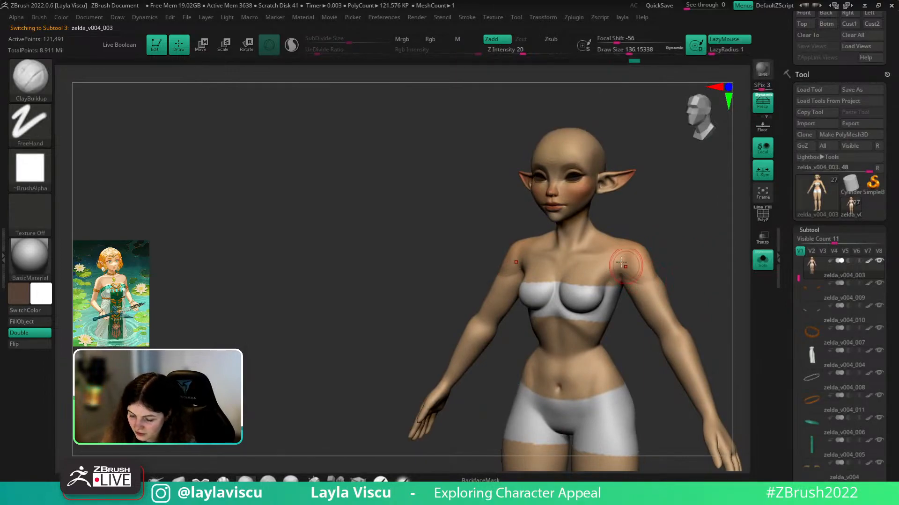
{"action": "right_click_drag", "start_coordinate": [680, 255], "coordinate": [628, 267], "text": "shift"}
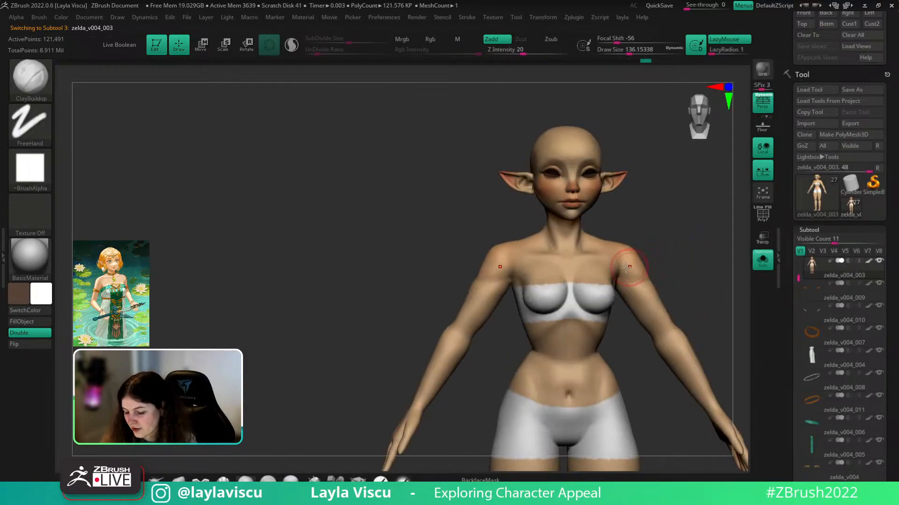
{"action": "key", "text": "b"}
{"action": "key", "text": "m"}
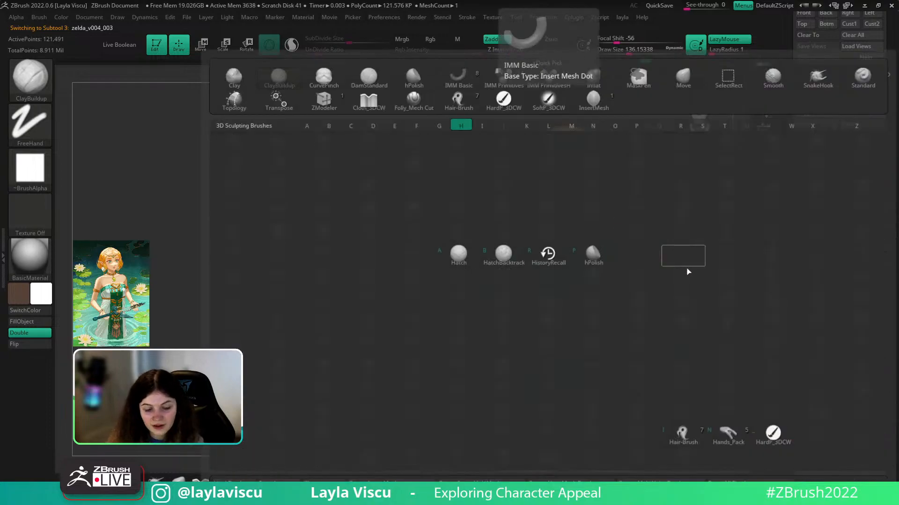
{"action": "key", "text": "p"}
{"action": "right_click_drag", "start_coordinate": [678, 262], "coordinate": [650, 313], "text": "ctrl"}
{"action": "key", "text": "s"}
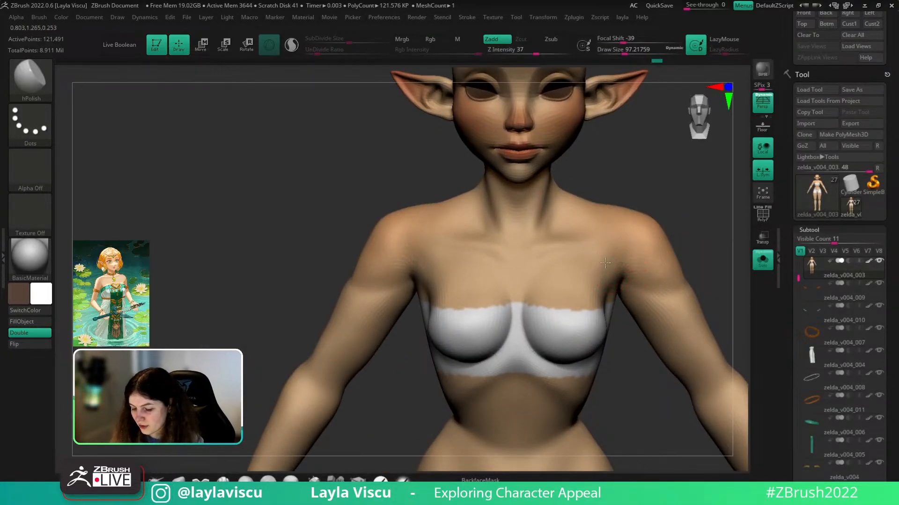
{"action": "key", "text": "shift"}
{"action": "right_click_drag", "start_coordinate": [683, 265], "coordinate": [698, 207], "text": "alt"}
- Keep sculpting the shoulders with ClayBuildup and Cloth brushes from front, side and rear views
{"action": "key", "text": "b"}
{"action": "key", "text": "c"}
{"action": "key", "text": "b"}
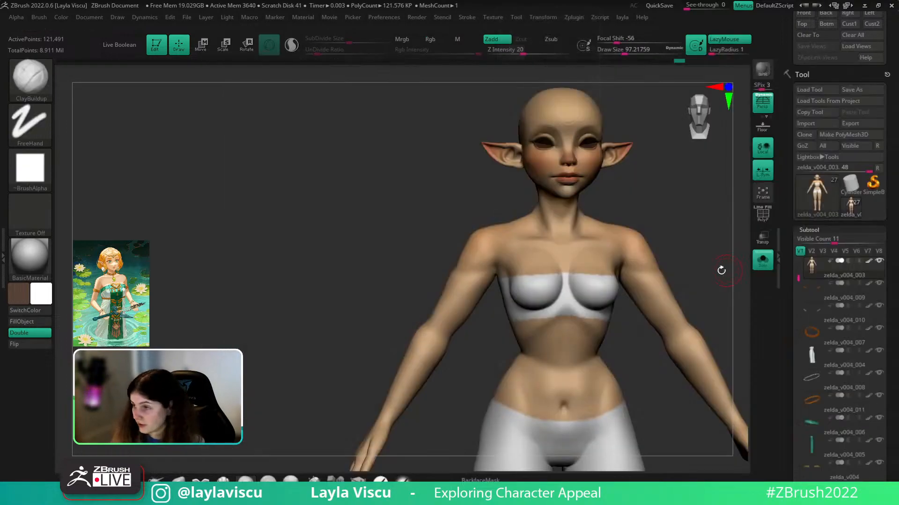
{"action": "mouse_move", "coordinate": [722, 274]}
{"action": "right_mouse_down"}
{"action": "mouse_move", "coordinate": [698, 274]}
{"action": "mouse_move", "coordinate": [690, 261]}
{"action": "mouse_move", "coordinate": [706, 282]}
{"action": "mouse_move", "coordinate": [678, 284]}
{"action": "right_mouse_up"}
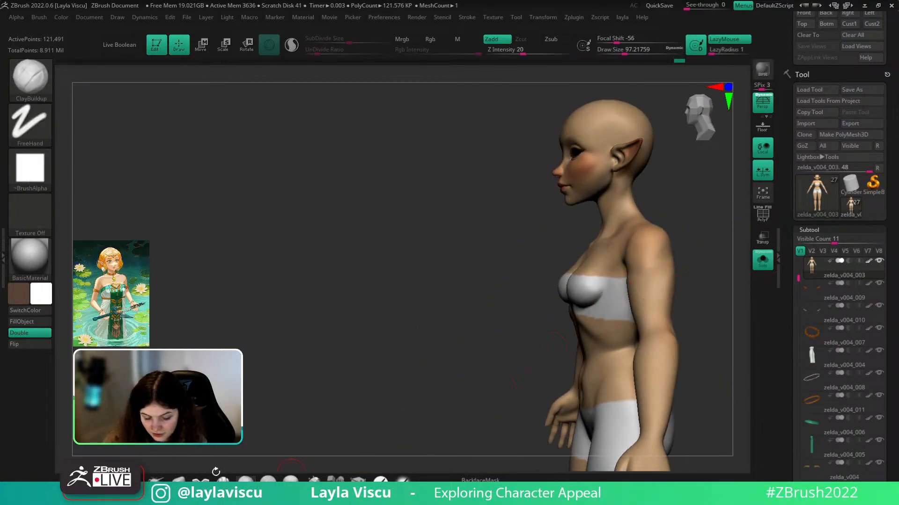
{"action": "left_click", "coordinate": [200, 477]}
{"action": "right_click_drag", "start_coordinate": [701, 245], "coordinate": [707, 282], "text": "ctrl"}
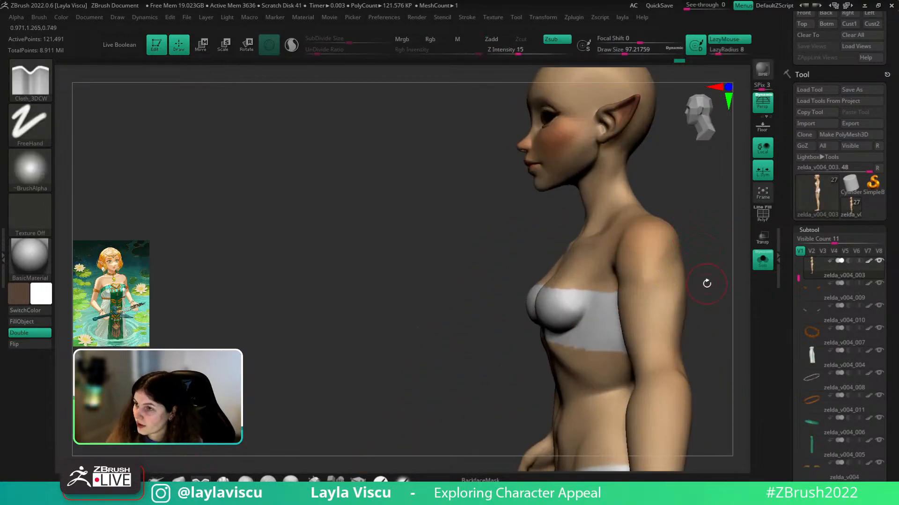
{"action": "right_click_drag", "start_coordinate": [640, 320], "coordinate": [716, 295]}
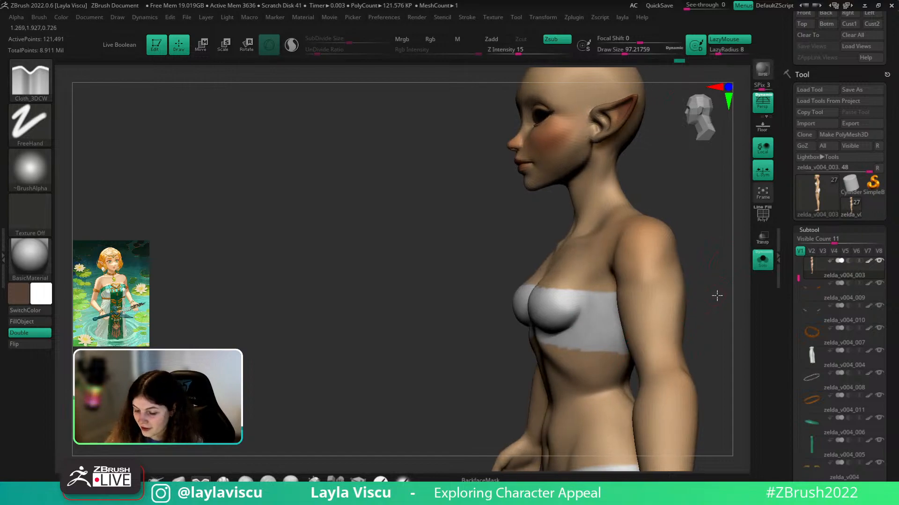
{"action": "right_click_drag", "start_coordinate": [699, 177], "coordinate": [620, 236]}
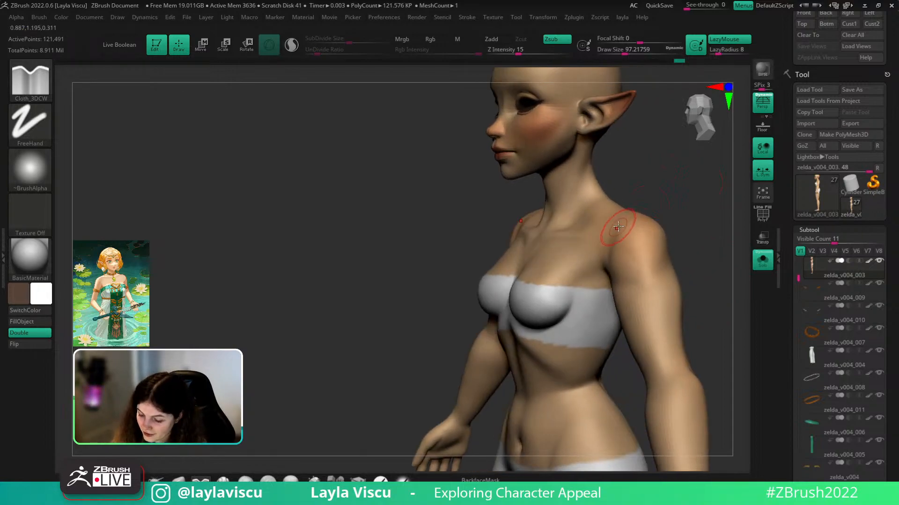
{"action": "key", "text": "b"}
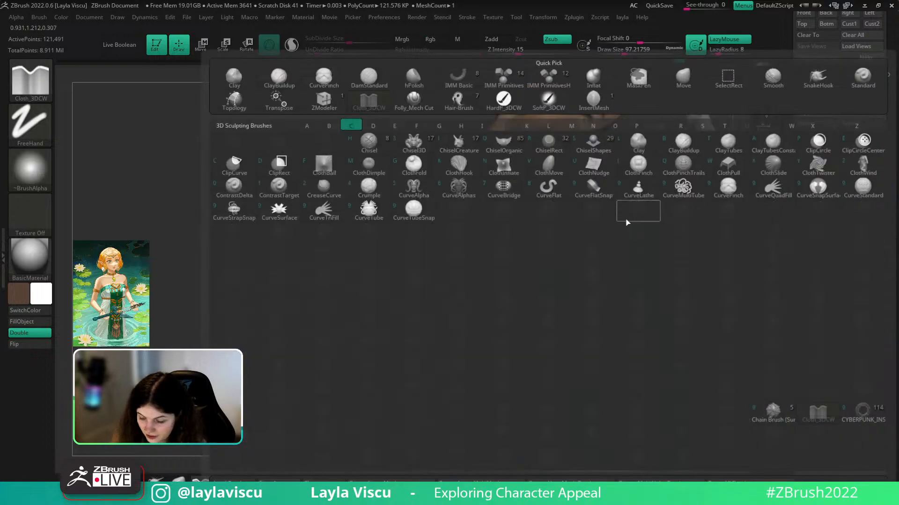
{"action": "key", "text": "c"}
{"action": "key", "text": "b"}
{"action": "key", "text": "shift"}
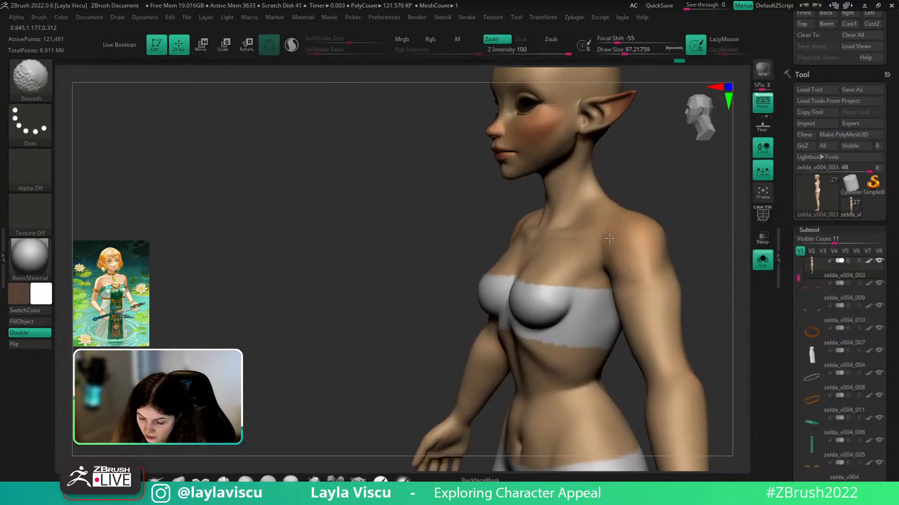
{"action": "right_click_drag", "start_coordinate": [626, 231], "coordinate": [688, 192], "text": "shift"}
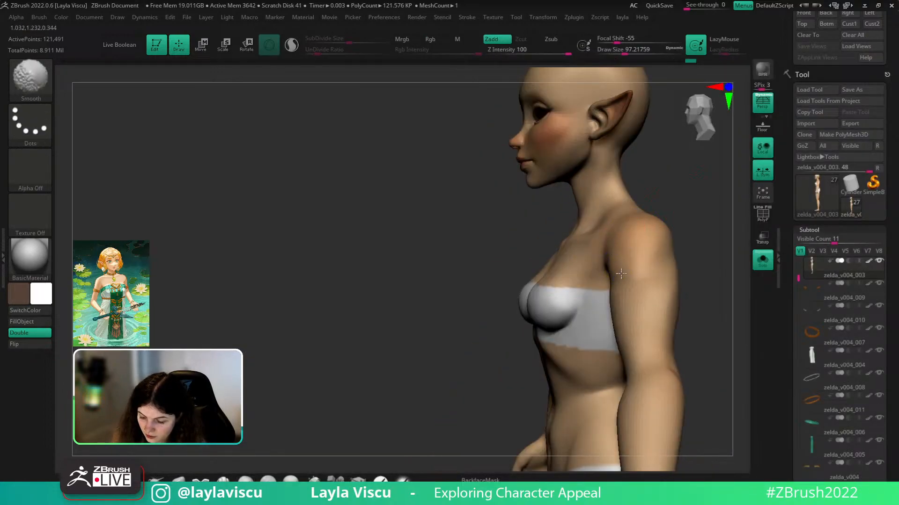
{"action": "key", "text": "l"}
{"action": "mouse_move", "coordinate": [694, 236]}
{"action": "left_mouse_down"}
{"action": "mouse_move", "coordinate": [636, 346]}
{"action": "mouse_move", "coordinate": [606, 297]}
{"action": "mouse_move", "coordinate": [612, 301]}
{"action": "mouse_move", "coordinate": [572, 325]}
{"action": "mouse_move", "coordinate": [571, 316]}
{"action": "left_mouse_up"}
- Smooth the left and right elbows with a smaller brush
{"action": "key", "text": "shift"}
{"action": "key", "text": "s"}
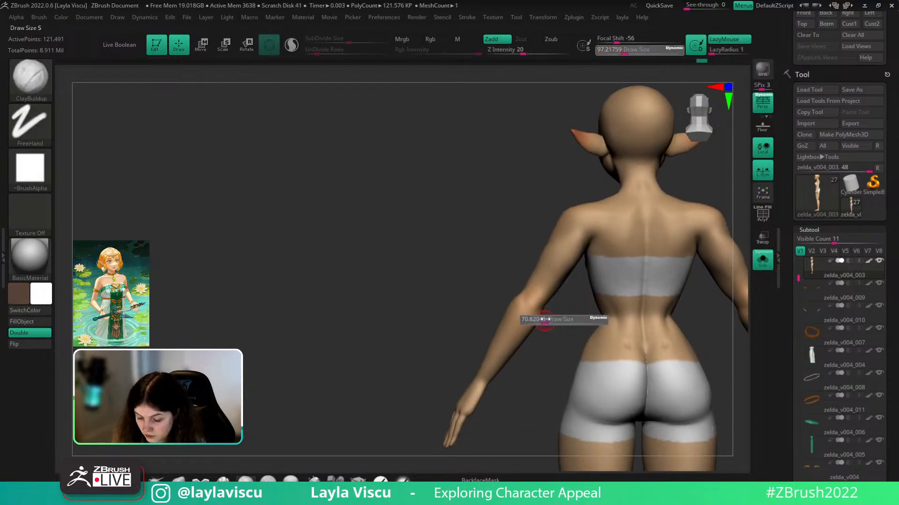
{"action": "left_click", "coordinate": [545, 320]}
{"action": "left_click_drag", "start_coordinate": [532, 308], "coordinate": [533, 310], "text": "shift"}
{"action": "left_click_drag", "start_coordinate": [562, 337], "coordinate": [560, 311], "text": "alt"}
{"action": "mouse_move", "coordinate": [687, 308]}
{"action": "left_mouse_down", "text": "shift"}
{"action": "mouse_move", "coordinate": [681, 293]}
{"action": "mouse_move", "coordinate": [708, 301]}
{"action": "mouse_move", "coordinate": [749, 293]}
{"action": "mouse_move", "coordinate": [618, 341]}
{"action": "mouse_move", "coordinate": [490, 252]}
{"action": "mouse_move", "coordinate": [714, 220]}
{"action": "mouse_move", "coordinate": [635, 203]}
{"action": "mouse_move", "coordinate": [583, 345]}
{"action": "left_mouse_up", "text": "shift"}
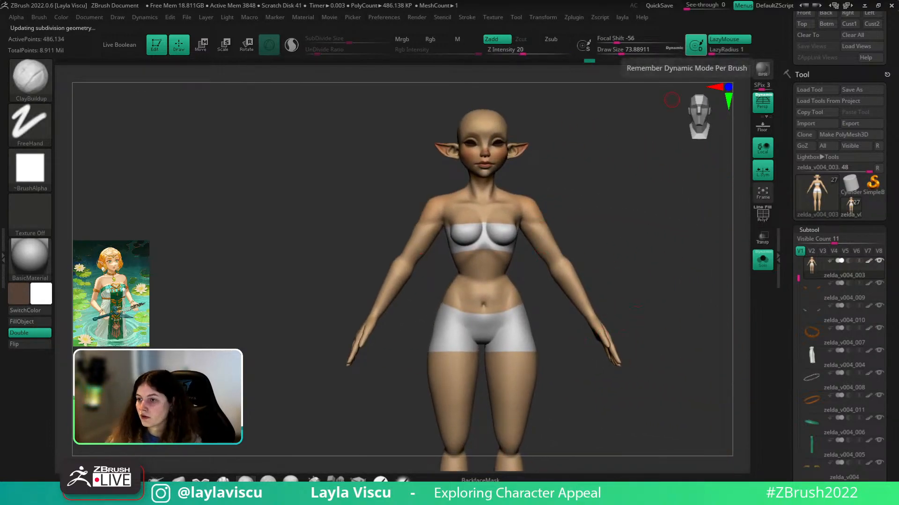
- Zoom onto the belly and smooth around the navel with an enlarged brush
{"action": "mouse_move", "coordinate": [689, 291]}
{"action": "right_mouse_down", "text": "ctrl"}
{"action": "mouse_move", "coordinate": [672, 301]}
{"action": "mouse_move", "coordinate": [648, 383]}
{"action": "right_mouse_up", "text": "ctrl"}
{"action": "key", "text": "s"}
{"action": "left_click_drag", "start_coordinate": [495, 309], "coordinate": [498, 309]}
{"action": "left_click_drag", "start_coordinate": [497, 311], "coordinate": [499, 317], "text": "shift"}
- Mask and soften the navel area at a lower subdivision level, then clear the mask
{"action": "left_click", "coordinate": [572, 274], "text": "ctrl"}
{"action": "key", "text": "shift+d"}
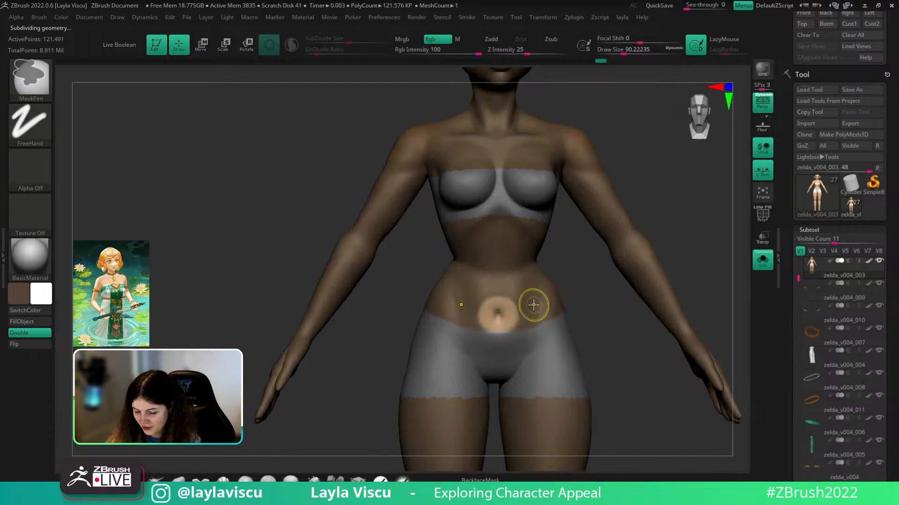
{"action": "left_click", "coordinate": [603, 290], "text": "ctrl"}
{"action": "left_click", "coordinate": [541, 321], "text": "ctrl"}
{"action": "left_click", "coordinate": [543, 319], "text": "ctrl"}
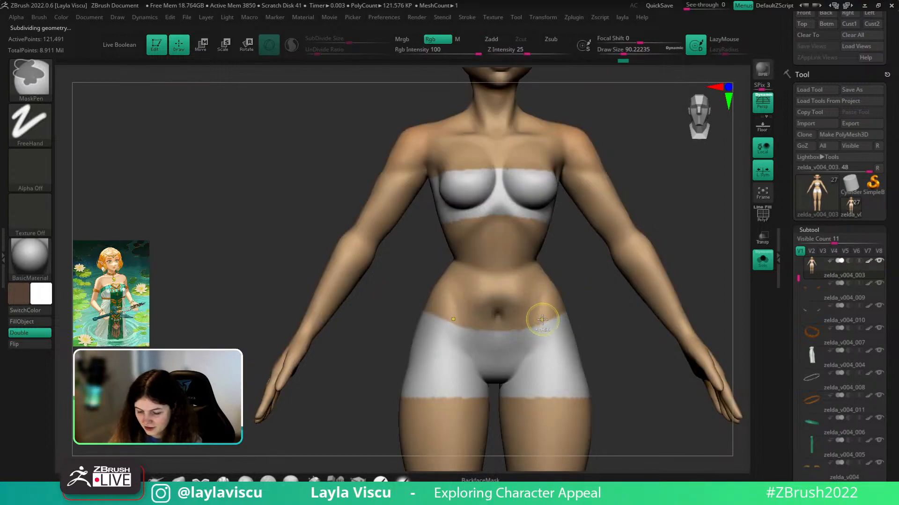
{"action": "left_click", "coordinate": [579, 273], "text": "ctrl"}
{"action": "key", "text": "w"}
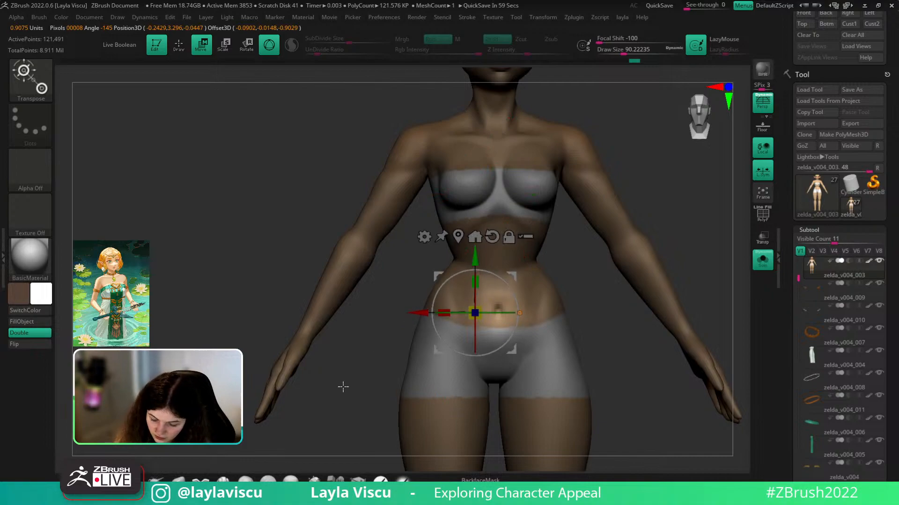
{"action": "key", "text": "q"}
{"action": "mouse_move", "coordinate": [625, 313]}
{"action": "left_mouse_down", "text": "ctrl"}
{"action": "mouse_move", "coordinate": [514, 289]}
{"action": "mouse_move", "coordinate": [622, 260]}
{"action": "mouse_move", "coordinate": [566, 306]}
{"action": "left_mouse_up", "text": "ctrl"}
- Return the body to its highest subdivision level and enlarge the brush over the torso
{"action": "key", "text": "ctrl+d"}
{"action": "key", "text": "d"}
{"action": "right_click_drag", "start_coordinate": [646, 357], "coordinate": [584, 315], "text": "ctrl"}
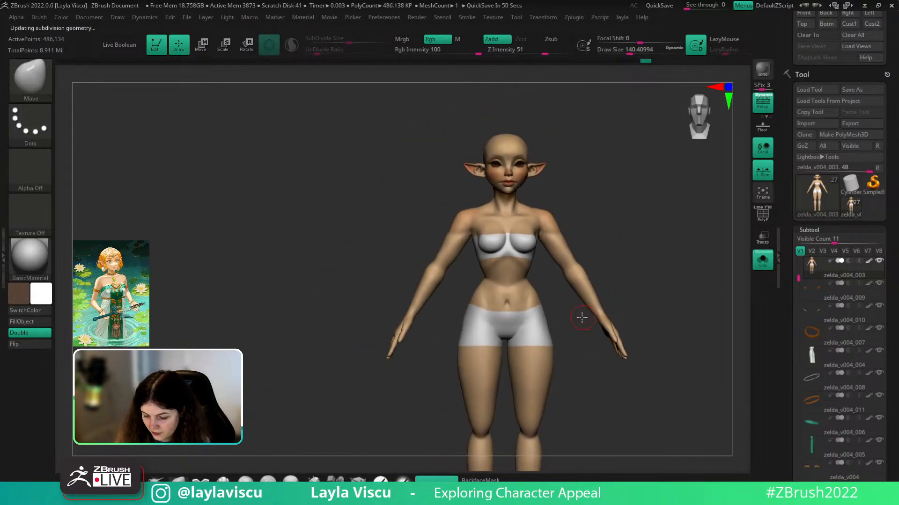
{"action": "right_click_drag", "start_coordinate": [545, 272], "coordinate": [521, 296], "text": "ctrl"}
{"action": "key", "text": "s"}
{"action": "left_click_drag", "start_coordinate": [519, 298], "coordinate": [523, 297]}
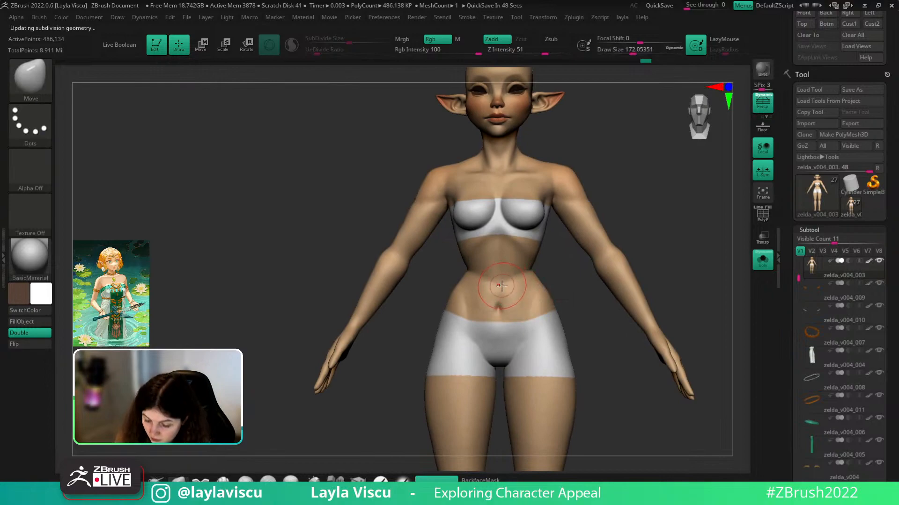
{"action": "right_click_drag", "start_coordinate": [502, 284], "coordinate": [530, 253], "text": "ctrl"}
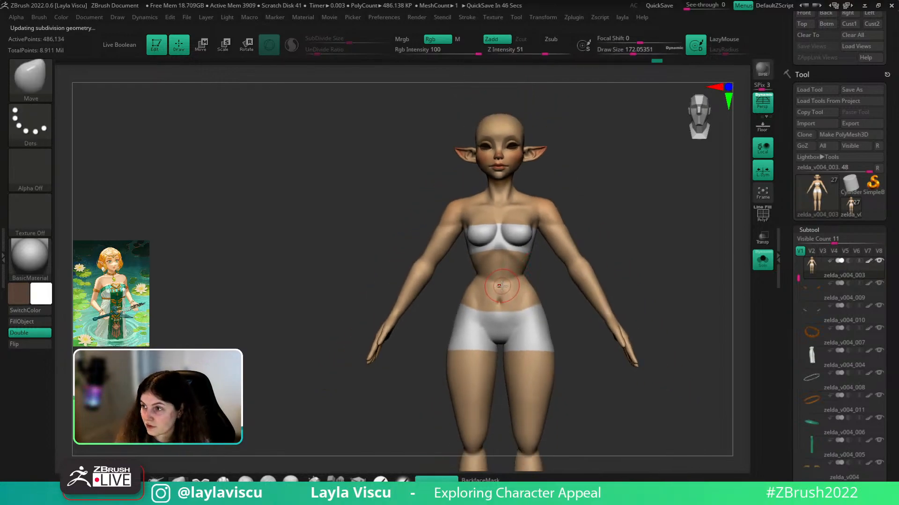
{"action": "right_click_drag", "start_coordinate": [504, 296], "coordinate": [502, 302], "text": "ctrl"}
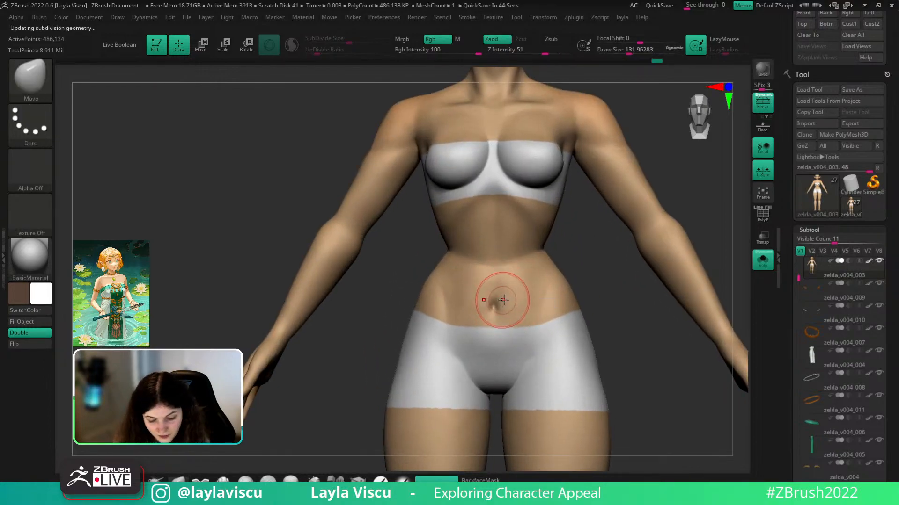
- Add light ClayBuildup strokes to the belly, then return to a front view
{"action": "key", "text": "b"}
{"action": "key", "text": "c"}
{"action": "key", "text": "b"}
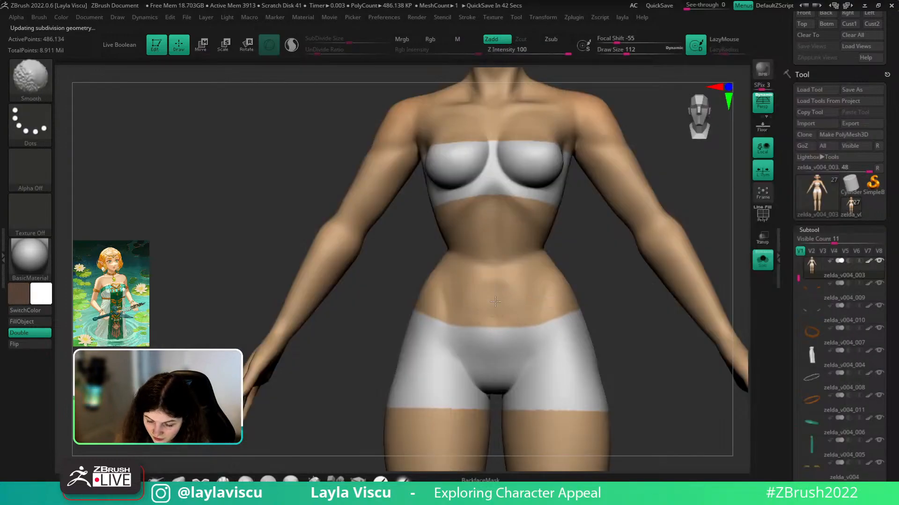
{"action": "right_click_drag", "start_coordinate": [496, 295], "coordinate": [535, 271]}
{"action": "mouse_move", "coordinate": [498, 294]}
{"action": "left_mouse_down"}
{"action": "mouse_move", "coordinate": [489, 287]}
{"action": "mouse_move", "coordinate": [500, 300]}
{"action": "mouse_move", "coordinate": [550, 300]}
{"action": "mouse_move", "coordinate": [562, 285]}
{"action": "left_mouse_up"}
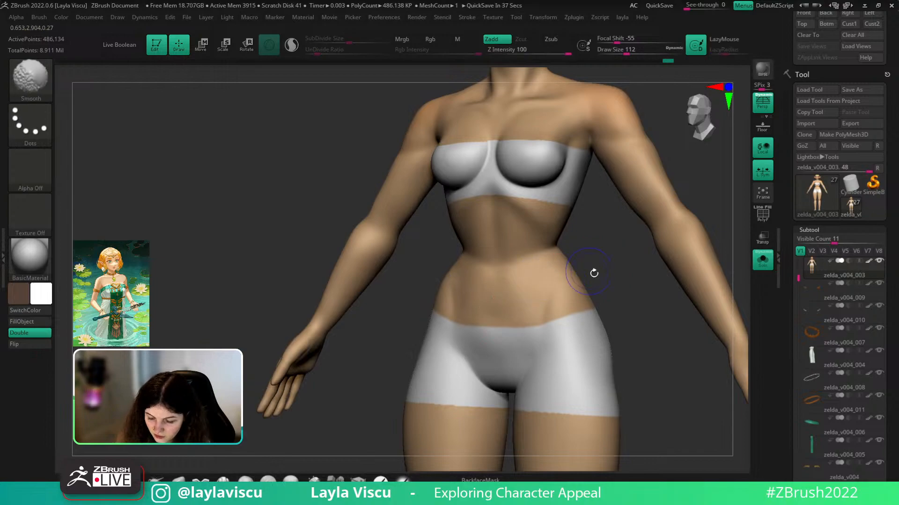
{"action": "right_click_drag", "start_coordinate": [592, 271], "coordinate": [568, 273], "text": "shift"}
{"action": "right_click_drag", "start_coordinate": [568, 273], "coordinate": [542, 280], "text": "ctrl"}
- Switch to DamStandard at brush size about 41, framing the belly in three-quarter view
{"action": "key", "text": "b"}
{"action": "key", "text": "d"}
{"action": "key", "text": "s"}
{"action": "key", "text": "s"}
{"action": "left_click_drag", "start_coordinate": [534, 281], "coordinate": [527, 281]}
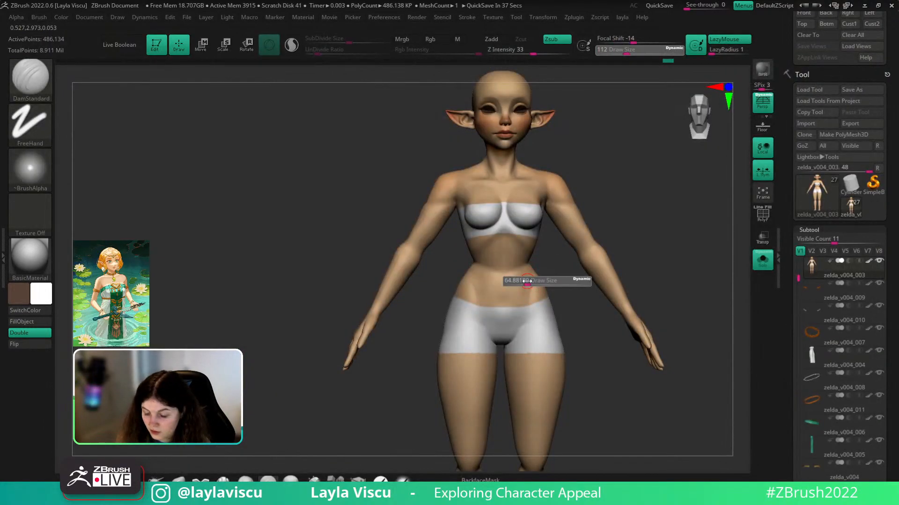
{"action": "right_click_drag", "start_coordinate": [523, 273], "coordinate": [506, 285], "text": "ctrl"}
{"action": "key", "text": "s"}
{"action": "left_click_drag", "start_coordinate": [507, 284], "coordinate": [504, 283]}
{"action": "mouse_move", "coordinate": [503, 289]}
{"action": "right_mouse_down", "text": "ctrl"}
{"action": "mouse_move", "coordinate": [538, 336]}
{"action": "mouse_move", "coordinate": [494, 283]}
{"action": "mouse_move", "coordinate": [537, 267]}
{"action": "mouse_move", "coordinate": [608, 295]}
{"action": "mouse_move", "coordinate": [588, 273]}
{"action": "mouse_move", "coordinate": [573, 361]}
{"action": "right_mouse_up", "text": "ctrl"}
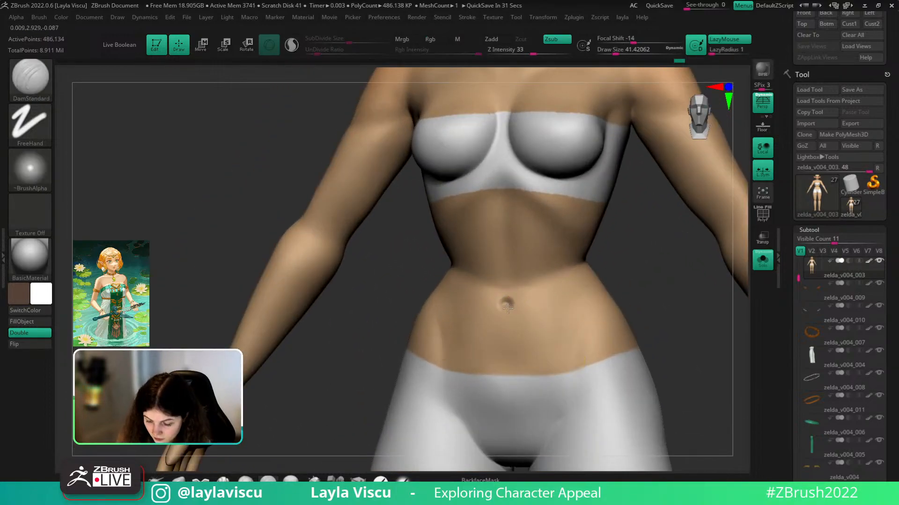
{"action": "mouse_move", "coordinate": [604, 299]}
{"action": "left_mouse_down"}
{"action": "mouse_move", "coordinate": [658, 279]}
{"action": "mouse_move", "coordinate": [554, 329]}
{"action": "left_mouse_up"}
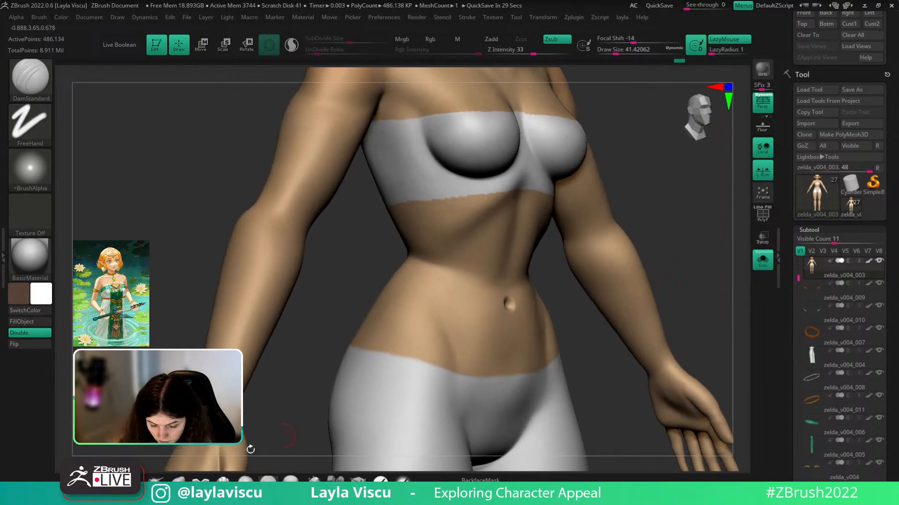
- Push the navel with Move, then build clay with ClayBuildup at size 25
{"action": "left_click", "coordinate": [179, 479]}
{"action": "key", "text": "s"}
{"action": "left_click_drag", "start_coordinate": [574, 296], "coordinate": [515, 316]}
{"action": "key", "text": "b"}
{"action": "key", "text": "c"}
{"action": "key", "text": "b"}
{"action": "right_click_drag", "start_coordinate": [482, 310], "coordinate": [505, 307]}
{"action": "key", "text": "s"}
{"action": "left_click_drag", "start_coordinate": [511, 307], "coordinate": [504, 307]}
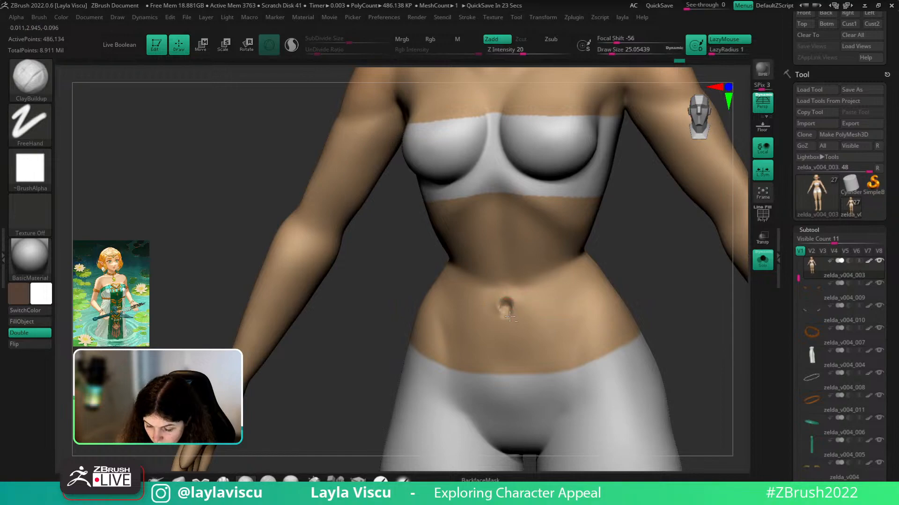
- Smooth the belly around the navel at brush sizes 37 and 29 from the front
{"action": "key", "text": "shift"}
{"action": "mouse_move", "coordinate": [576, 305]}
{"action": "right_mouse_down", "text": "ctrl"}
{"action": "mouse_move", "coordinate": [618, 249]}
{"action": "mouse_move", "coordinate": [538, 299]}
{"action": "mouse_move", "coordinate": [519, 297]}
{"action": "right_mouse_up", "text": "ctrl"}
{"action": "key", "text": "s"}
{"action": "left_click_drag", "start_coordinate": [519, 299], "coordinate": [514, 300]}
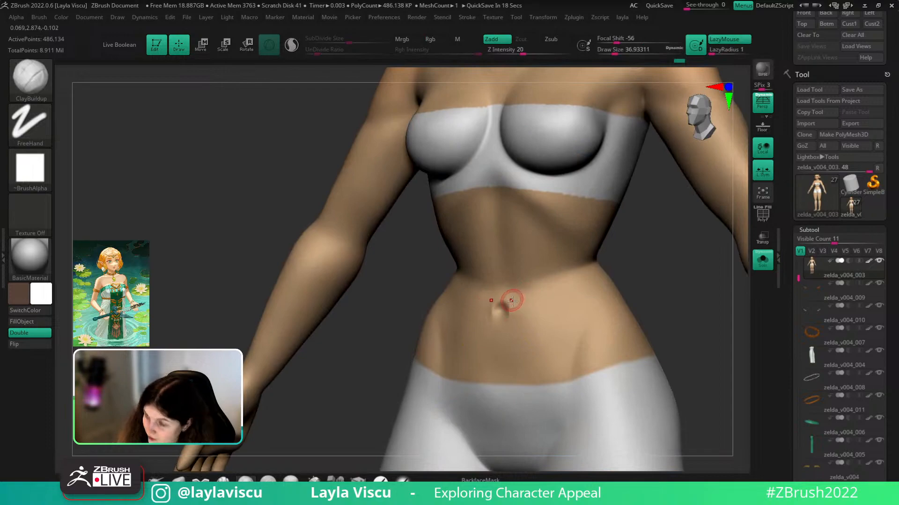
{"action": "right_click_drag", "start_coordinate": [638, 284], "coordinate": [639, 281], "text": "shift"}
{"action": "key", "text": "s"}
{"action": "left_click_drag", "start_coordinate": [500, 310], "coordinate": [497, 311]}
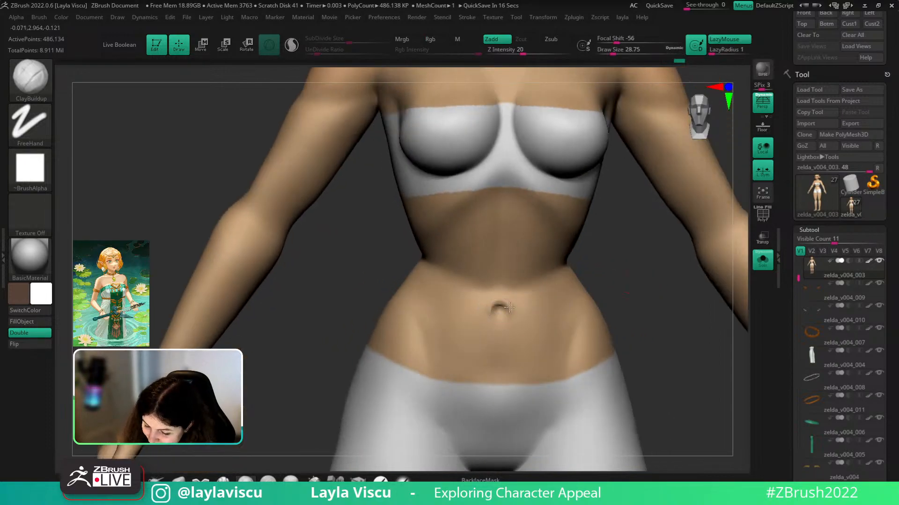
{"action": "mouse_move", "coordinate": [551, 299]}
{"action": "right_mouse_down", "text": "ctrl"}
{"action": "mouse_move", "coordinate": [521, 240]}
{"action": "mouse_move", "coordinate": [514, 190]}
{"action": "right_mouse_up", "text": "ctrl"}
{"action": "right_click_drag", "start_coordinate": [524, 220], "coordinate": [549, 311], "text": "ctrl"}
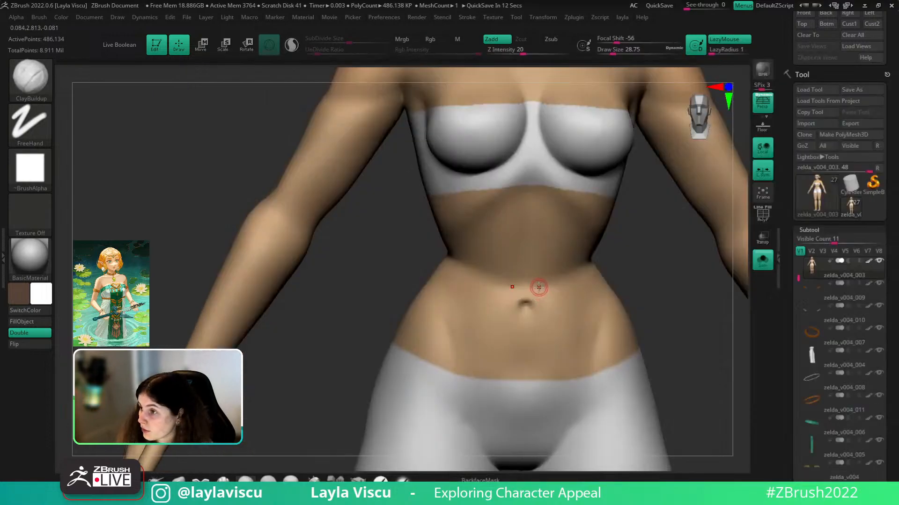
{"action": "right_click_drag", "start_coordinate": [529, 314], "coordinate": [518, 216], "text": "ctrl"}
- Pinch the navel with the Pinch brush at size about 77
{"action": "key", "text": "b"}
{"action": "key", "text": "m"}
{"action": "key", "text": "v"}
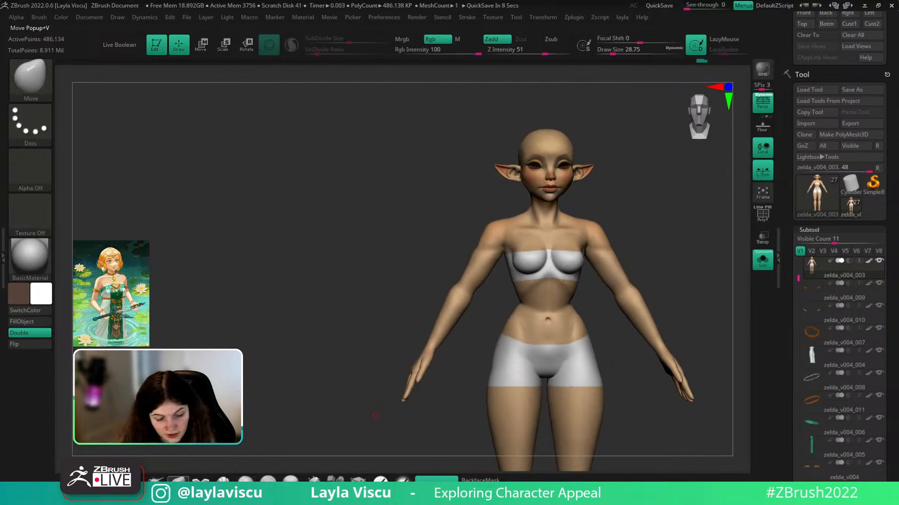
{"action": "key", "text": "b"}
{"action": "key", "text": "p"}
{"action": "key", "text": "i"}
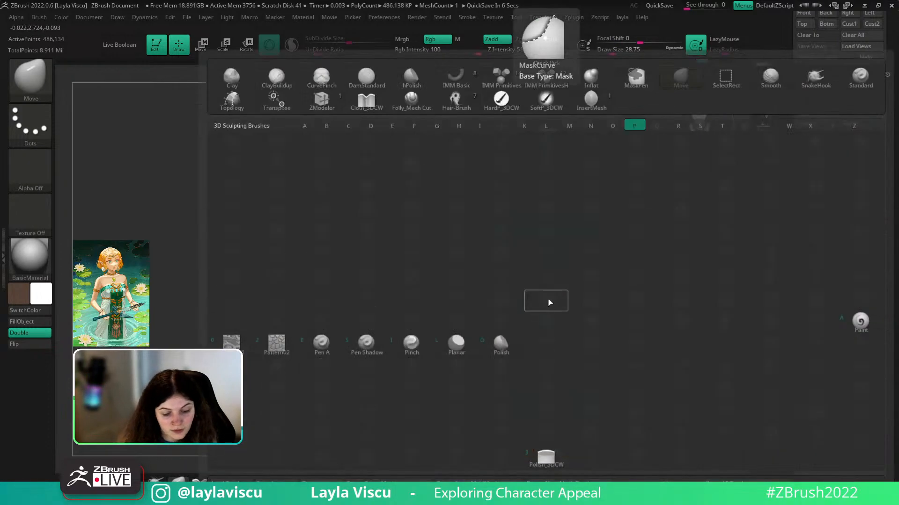
{"action": "key", "text": "s"}
{"action": "mouse_move", "coordinate": [548, 304]}
{"action": "right_mouse_down", "text": "ctrl"}
{"action": "mouse_move", "coordinate": [560, 335]}
{"action": "mouse_move", "coordinate": [584, 221]}
{"action": "right_mouse_up", "text": "ctrl"}
{"action": "left_click", "coordinate": [562, 337]}
{"action": "mouse_move", "coordinate": [687, 305]}
{"action": "right_mouse_down", "text": "alt"}
{"action": "mouse_move", "coordinate": [656, 247]}
{"action": "mouse_move", "coordinate": [668, 259]}
{"action": "right_mouse_up", "text": "alt"}
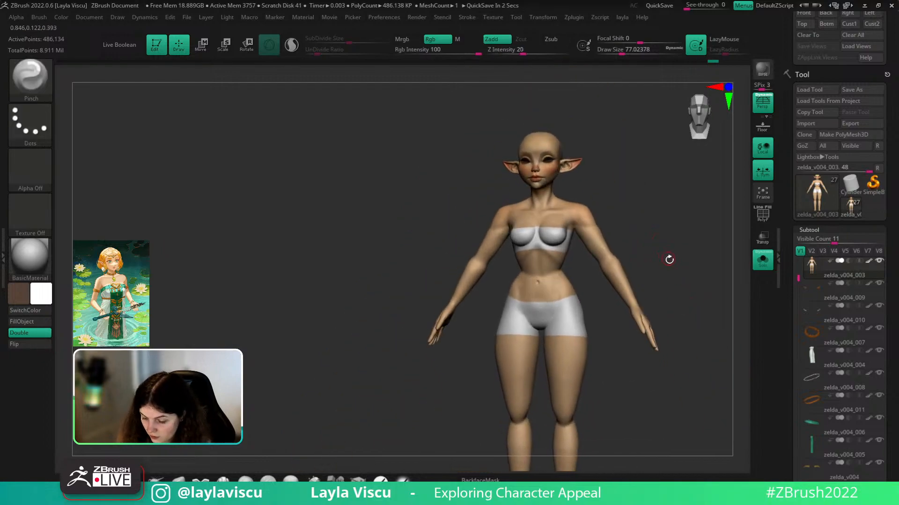
{"action": "right_click_drag", "start_coordinate": [602, 271], "coordinate": [564, 321], "text": "ctrl"}
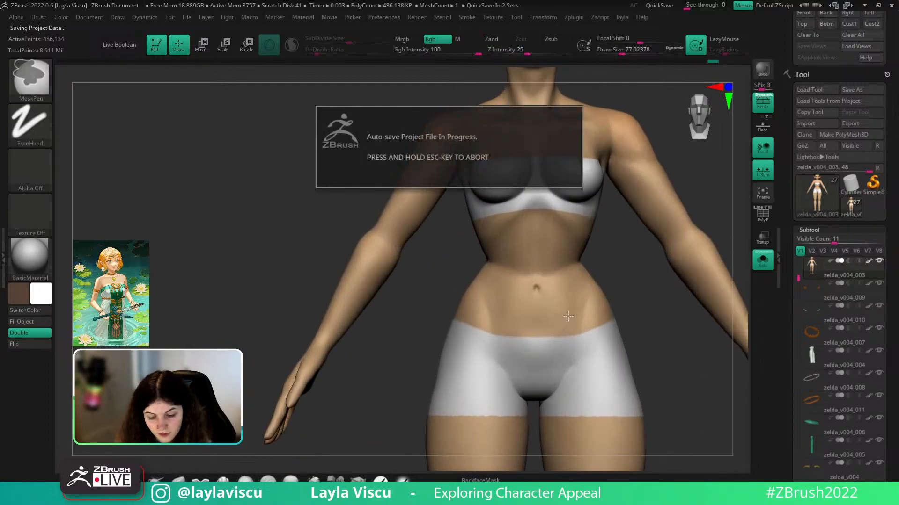
{"action": "key", "text": "Escape"}
- Smooth with a size-120 brush, then carve with DamStandard, checking both sides
{"action": "key", "text": "b"}
{"action": "key", "text": "p"}
{"action": "key", "text": "i"}
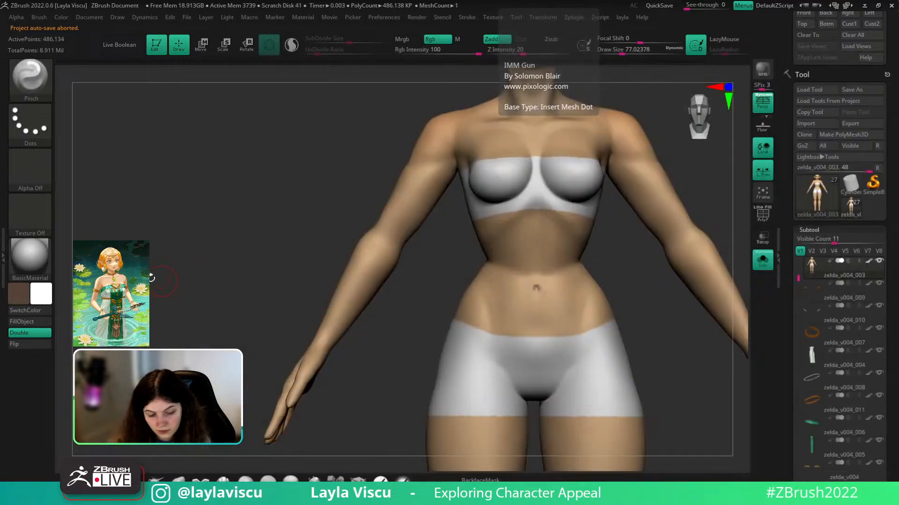
{"action": "key", "text": "shift"}
{"action": "key", "text": "s"}
{"action": "left_click_drag", "start_coordinate": [551, 294], "coordinate": [555, 294]}
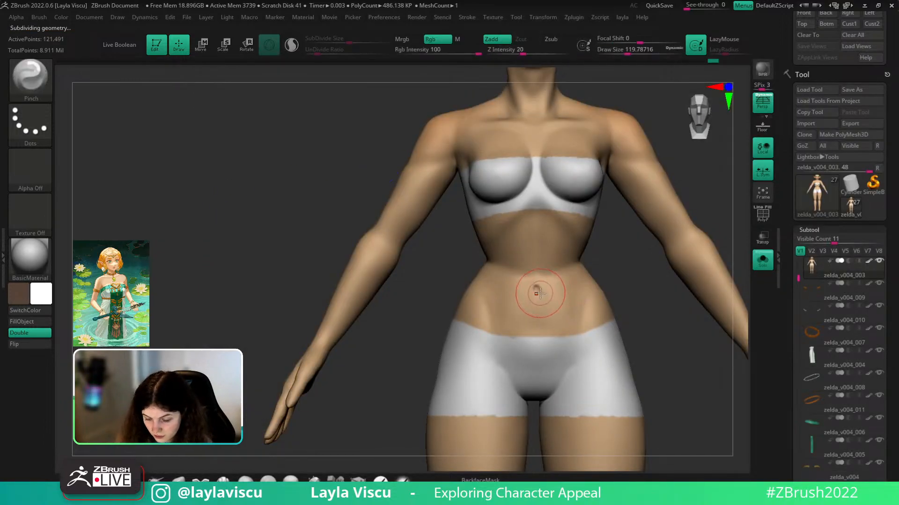
{"action": "key", "text": "b"}
{"action": "key", "text": "d"}
{"action": "key", "text": "s"}
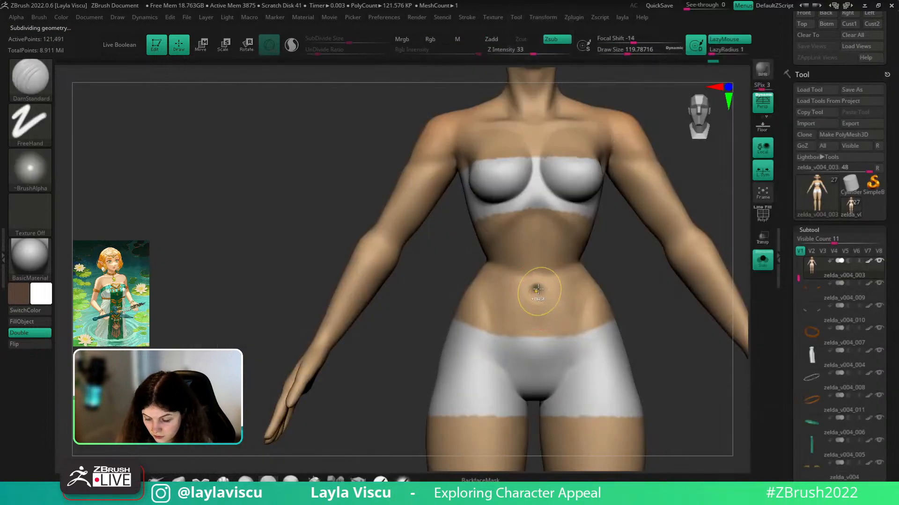
{"action": "right_click_drag", "start_coordinate": [553, 324], "coordinate": [539, 290]}
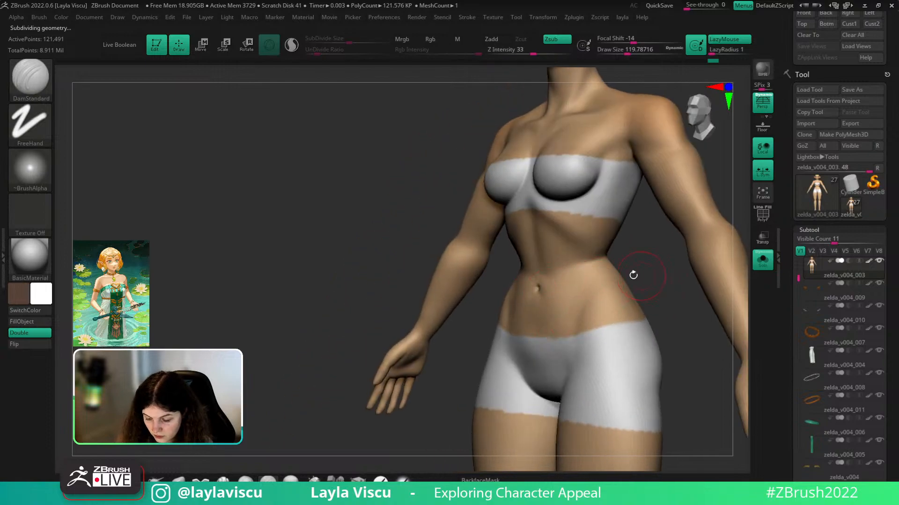
{"action": "right_click_drag", "start_coordinate": [646, 272], "coordinate": [654, 208]}
{"action": "right_click_drag", "start_coordinate": [673, 327], "coordinate": [641, 253], "text": "ctrl"}
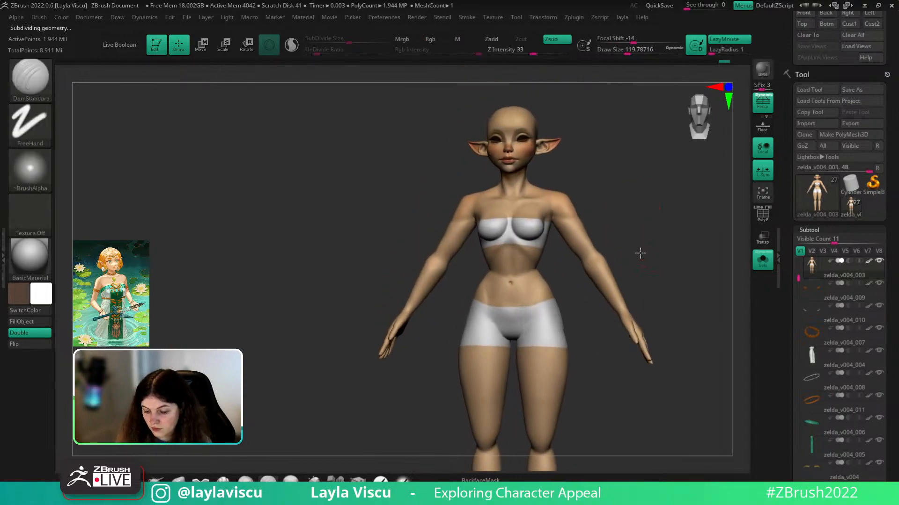
- Deepen the navel hollow with the Move brush at size about 80 from the front
{"action": "left_click", "coordinate": [180, 481]}
{"action": "right_click_drag", "start_coordinate": [473, 276], "coordinate": [489, 328], "text": "ctrl"}
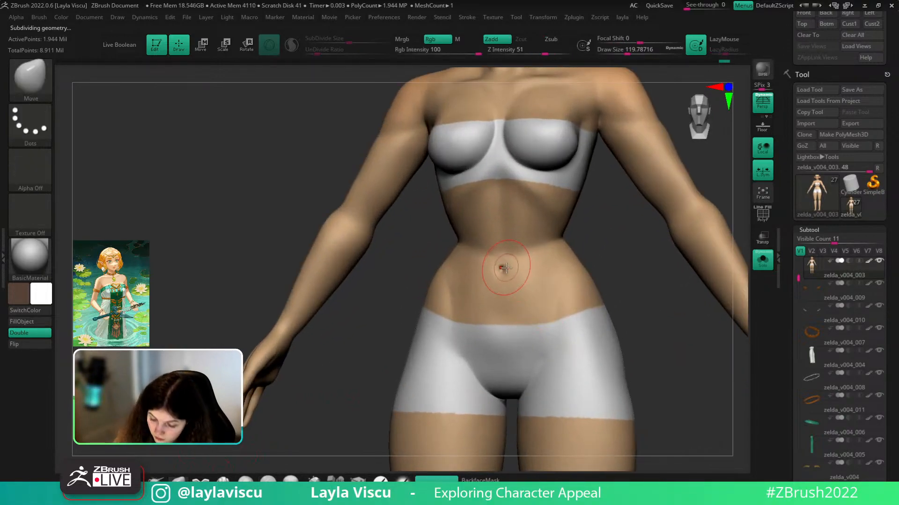
{"action": "key", "text": "bracketleft"}
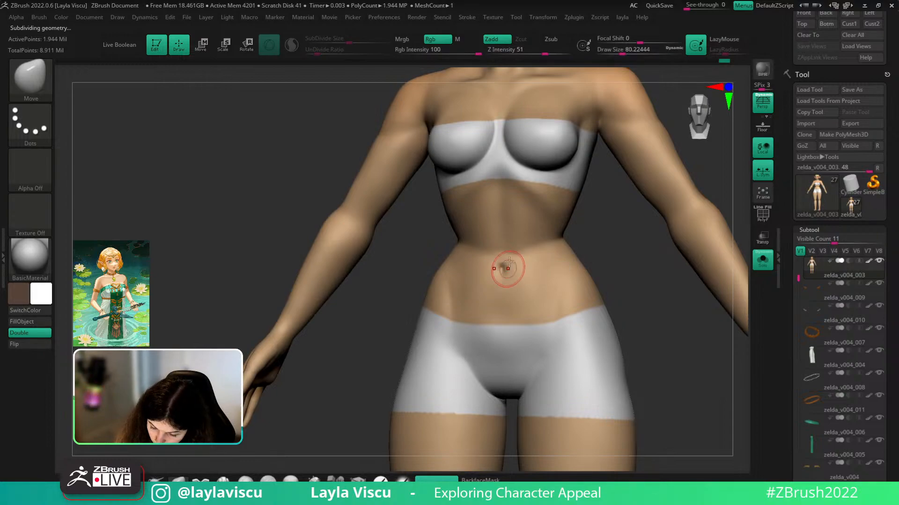
{"action": "right_click_drag", "start_coordinate": [596, 253], "coordinate": [591, 169], "text": "ctrl"}
{"action": "right_click_drag", "start_coordinate": [543, 237], "coordinate": [553, 328], "text": "ctrl"}
{"action": "right_click_drag", "start_coordinate": [529, 249], "coordinate": [539, 176], "text": "ctrl"}
{"action": "left_click_drag", "start_coordinate": [682, 216], "coordinate": [688, 248], "text": "shift"}
{"action": "right_click_drag", "start_coordinate": [564, 226], "coordinate": [590, 264], "text": "ctrl"}
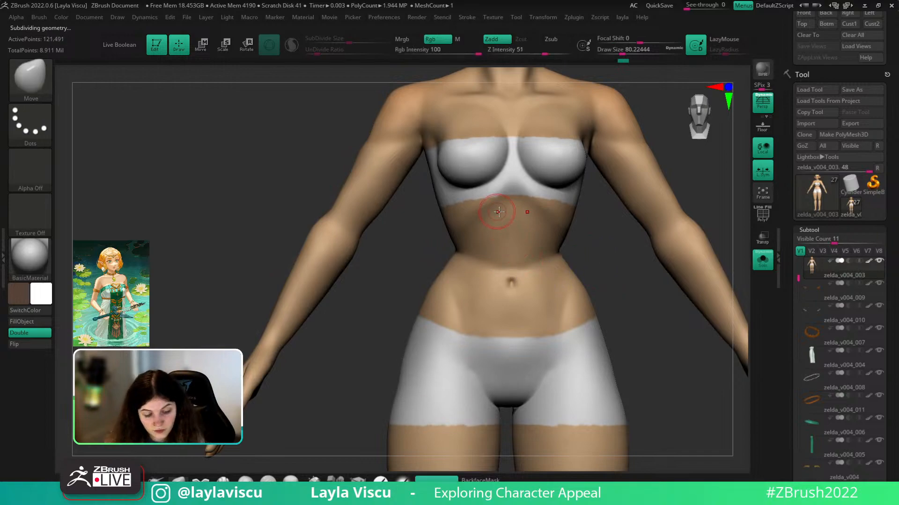
{"action": "key", "text": "b"}
{"action": "key", "text": "c"}
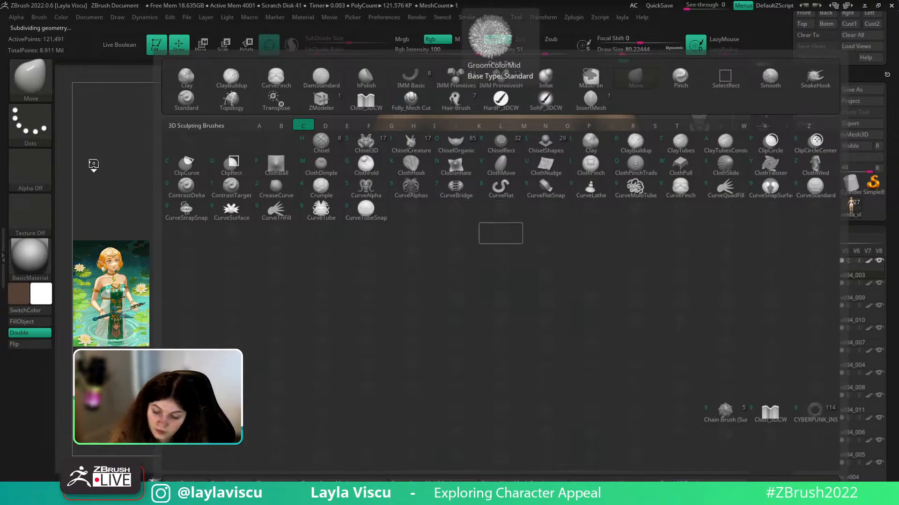
- Set ClayBuildup to size 101, build clay above the navel and smooth the lower abdomen
{"action": "key", "text": "s"}
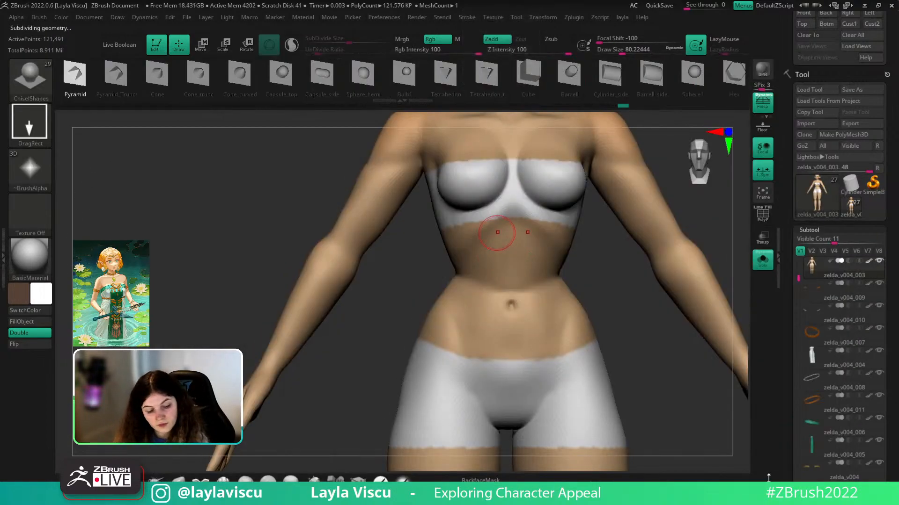
{"action": "key", "text": "b"}
{"action": "key", "text": "c"}
{"action": "key", "text": "b"}
{"action": "key", "text": "s"}
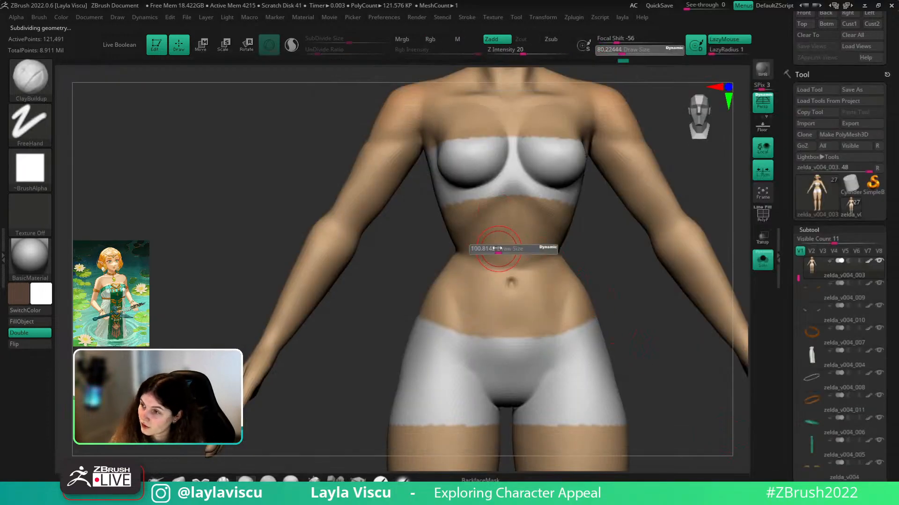
{"action": "mouse_move", "coordinate": [471, 245]}
{"action": "left_mouse_down"}
{"action": "mouse_move", "coordinate": [495, 268]}
{"action": "mouse_move", "coordinate": [486, 237]}
{"action": "mouse_move", "coordinate": [494, 215]}
{"action": "mouse_move", "coordinate": [486, 269]}
{"action": "left_mouse_up"}
{"action": "key", "text": "ctrl+z"}
{"action": "mouse_move", "coordinate": [486, 221]}
{"action": "left_mouse_down"}
{"action": "mouse_move", "coordinate": [503, 242]}
{"action": "mouse_move", "coordinate": [511, 235]}
{"action": "mouse_move", "coordinate": [497, 225]}
{"action": "mouse_move", "coordinate": [491, 242]}
{"action": "mouse_move", "coordinate": [522, 193]}
{"action": "mouse_move", "coordinate": [500, 271]}
{"action": "mouse_move", "coordinate": [480, 265]}
{"action": "mouse_move", "coordinate": [501, 259]}
{"action": "mouse_move", "coordinate": [487, 266]}
{"action": "left_mouse_up"}
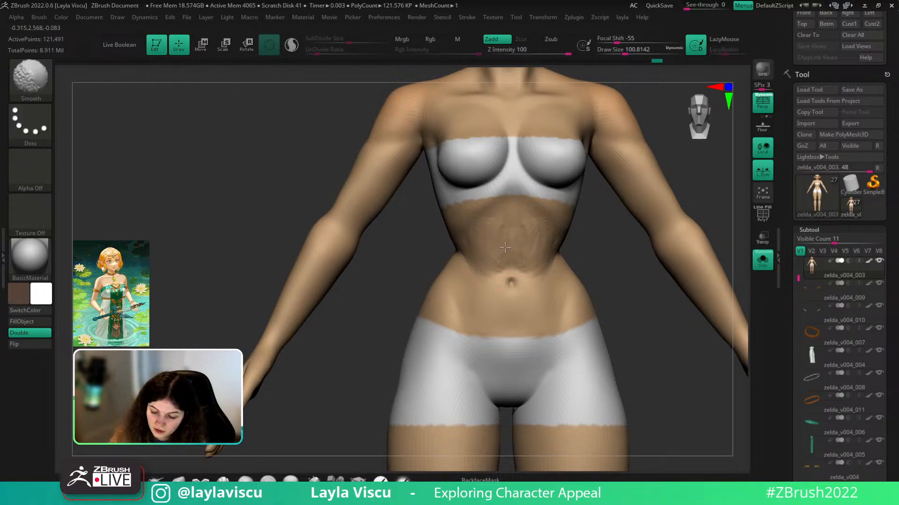
{"action": "left_click_drag", "start_coordinate": [480, 261], "coordinate": [534, 263], "text": "shift"}
- Add clay ridges beside and below the navel and smooth them into the belly
{"action": "left_click_drag", "start_coordinate": [610, 265], "coordinate": [598, 272]}
{"action": "mouse_move", "coordinate": [544, 279]}
{"action": "left_mouse_down"}
{"action": "mouse_move", "coordinate": [537, 306]}
{"action": "mouse_move", "coordinate": [511, 320]}
{"action": "mouse_move", "coordinate": [507, 308]}
{"action": "mouse_move", "coordinate": [506, 323]}
{"action": "left_mouse_up"}
{"action": "mouse_move", "coordinate": [477, 266]}
{"action": "left_mouse_down"}
{"action": "mouse_move", "coordinate": [511, 311]}
{"action": "mouse_move", "coordinate": [532, 297]}
{"action": "mouse_move", "coordinate": [525, 318]}
{"action": "mouse_move", "coordinate": [528, 287]}
{"action": "left_mouse_up"}
{"action": "mouse_move", "coordinate": [527, 287]}
{"action": "left_mouse_down", "text": "shift"}
{"action": "mouse_move", "coordinate": [516, 297]}
{"action": "mouse_move", "coordinate": [508, 257]}
{"action": "left_mouse_up", "text": "shift"}
{"action": "mouse_move", "coordinate": [564, 276]}
{"action": "left_mouse_down", "text": "shift"}
{"action": "mouse_move", "coordinate": [529, 305]}
{"action": "mouse_move", "coordinate": [550, 287]}
{"action": "left_mouse_up", "text": "shift"}
{"action": "mouse_move", "coordinate": [551, 286]}
{"action": "right_mouse_down", "text": "ctrl"}
{"action": "mouse_move", "coordinate": [572, 239]}
{"action": "mouse_move", "coordinate": [564, 283]}
{"action": "mouse_move", "coordinate": [597, 294]}
{"action": "right_mouse_up", "text": "ctrl"}
{"action": "left_click_drag", "start_coordinate": [514, 314], "coordinate": [520, 327]}
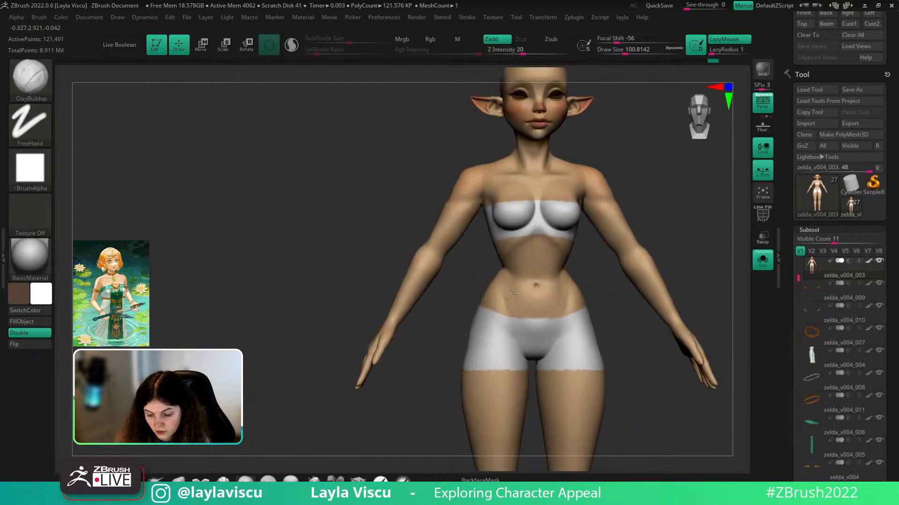
{"action": "left_click_drag", "start_coordinate": [515, 293], "coordinate": [513, 305], "text": "shift"}
{"action": "left_click_drag", "start_coordinate": [598, 287], "coordinate": [602, 266], "text": "shift"}
{"action": "right_click_drag", "start_coordinate": [602, 267], "coordinate": [611, 267], "text": "ctrl"}
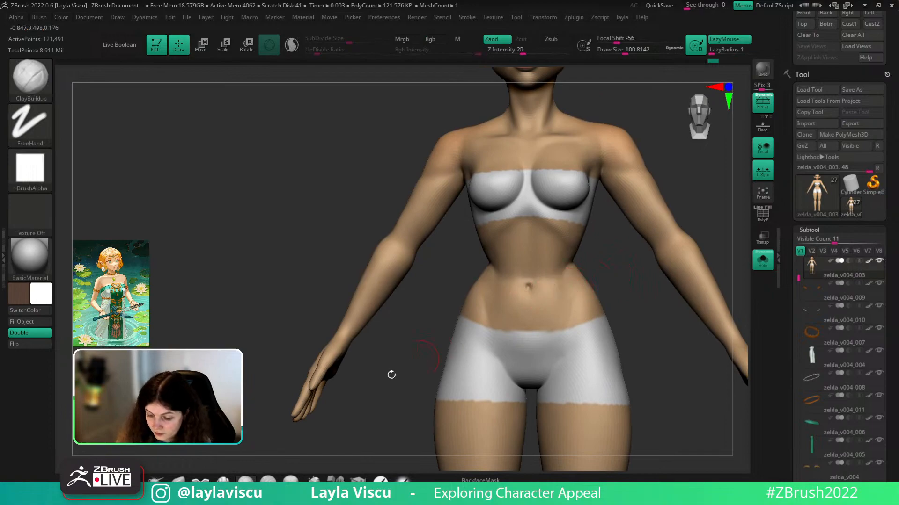
- Select Move at size 140 and turn Dynamic Solo off to show the dressed elf
{"action": "left_click", "coordinate": [178, 480]}
{"action": "key", "text": "s"}
{"action": "left_click_drag", "start_coordinate": [521, 209], "coordinate": [527, 210]}
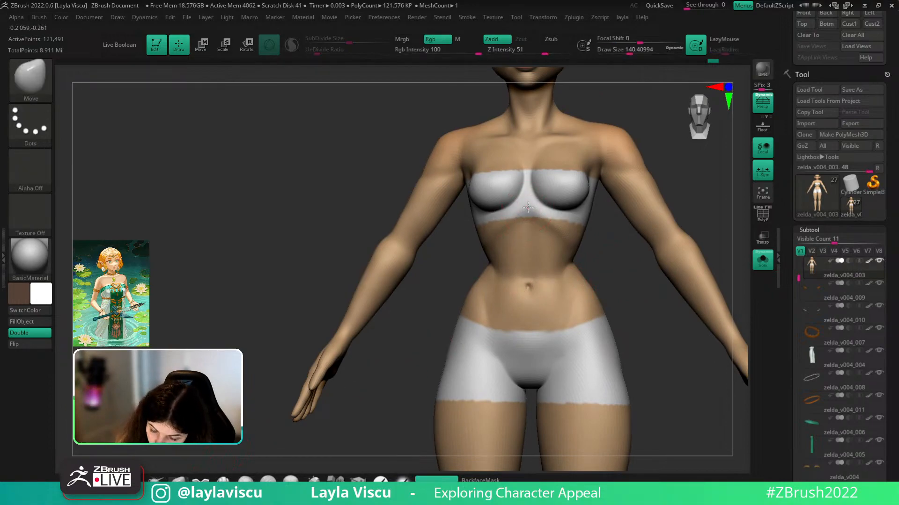
{"action": "mouse_move", "coordinate": [602, 220]}
{"action": "right_mouse_down", "text": "ctrl"}
{"action": "mouse_move", "coordinate": [746, 257]}
{"action": "mouse_move", "coordinate": [698, 261]}
{"action": "right_mouse_up", "text": "ctrl"}
{"action": "left_click", "coordinate": [763, 261]}
{"action": "left_click_drag", "start_coordinate": [698, 261], "coordinate": [701, 318]}
{"action": "left_click", "coordinate": [763, 262]}
{"action": "left_click", "coordinate": [763, 261]}
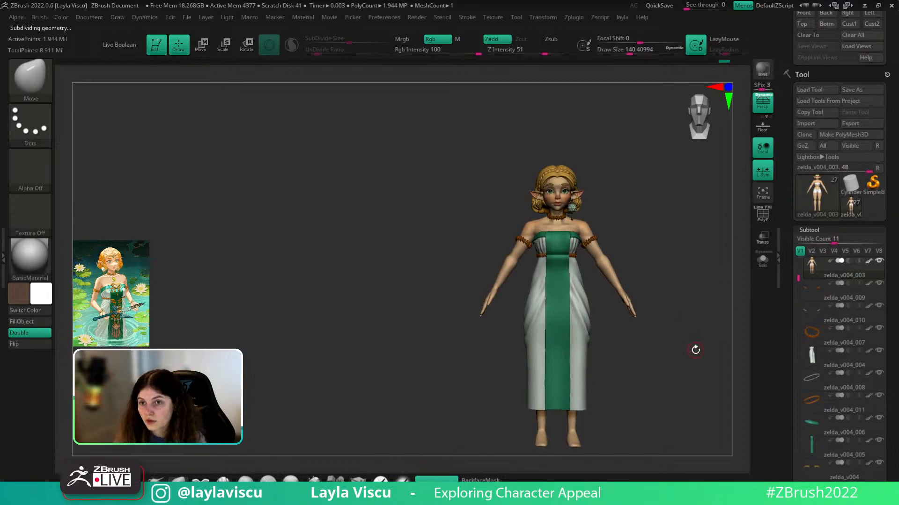
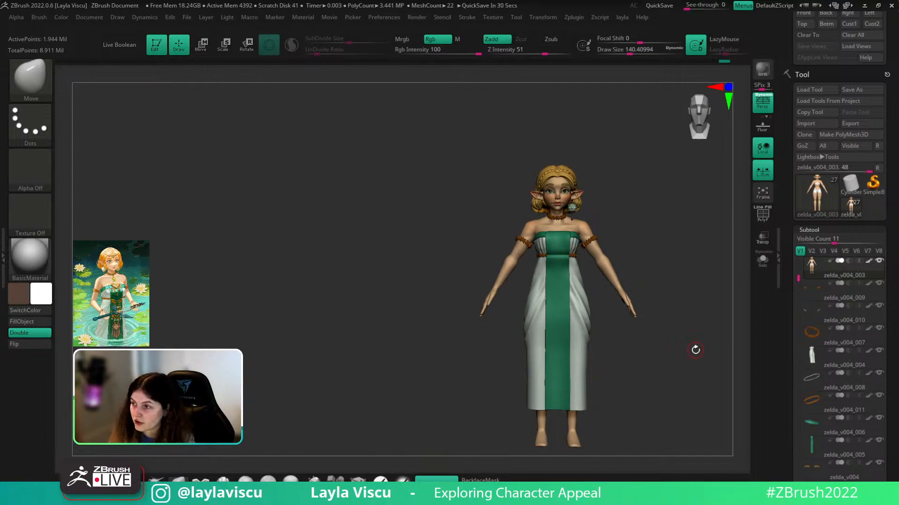
- Step the elf up to subdivision level 4 and toggle the PolyF wireframe on and off
{"action": "mouse_move", "coordinate": [690, 272]}
{"action": "right_mouse_down"}
{"action": "mouse_move", "coordinate": [671, 262]}
{"action": "mouse_move", "coordinate": [704, 234]}
{"action": "mouse_move", "coordinate": [680, 224]}
{"action": "mouse_move", "coordinate": [696, 240]}
{"action": "mouse_move", "coordinate": [656, 251]}
{"action": "mouse_move", "coordinate": [655, 282]}
{"action": "mouse_move", "coordinate": [729, 287]}
{"action": "right_mouse_up"}
{"action": "scroll", "coordinate": [821, 221], "scroll_direction": "down", "scroll_amount": 10}
{"action": "left_click", "coordinate": [822, 221]}
{"action": "key", "text": "shift+f"}
{"action": "key", "text": "shift+f"}
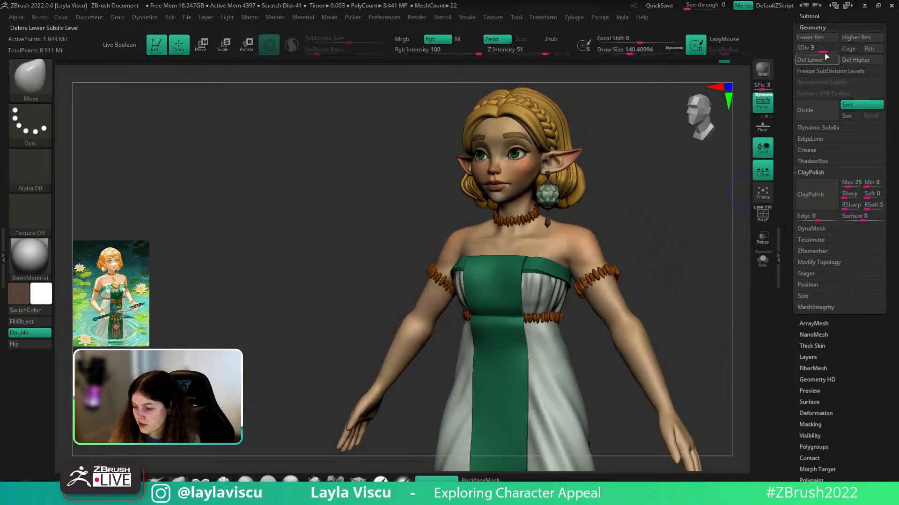
{"action": "key", "text": "d"}
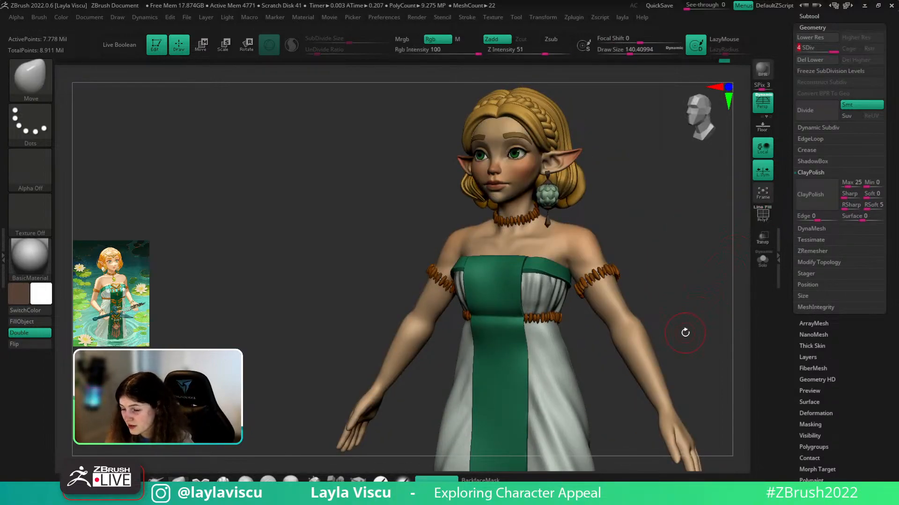
{"action": "right_click_drag", "start_coordinate": [683, 298], "coordinate": [684, 315], "text": "shift"}
{"action": "key", "text": "shift+f"}
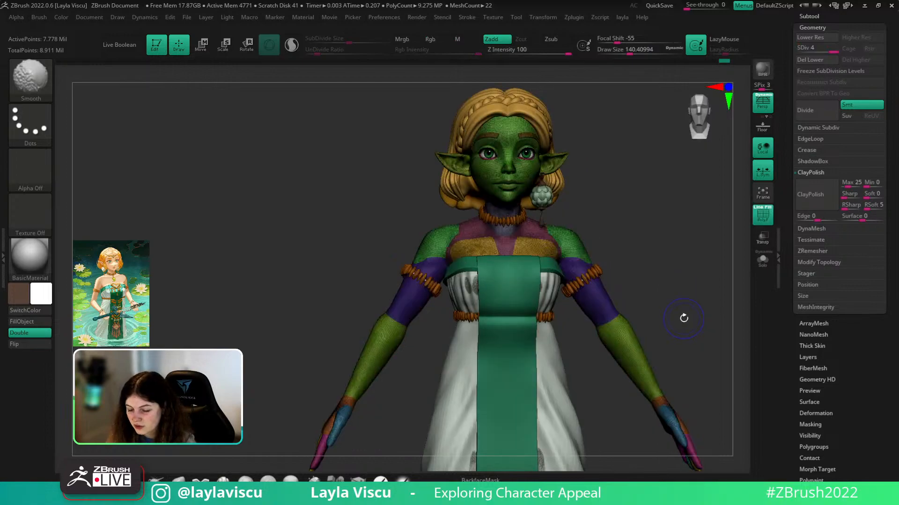
{"action": "key", "text": "shift+f"}
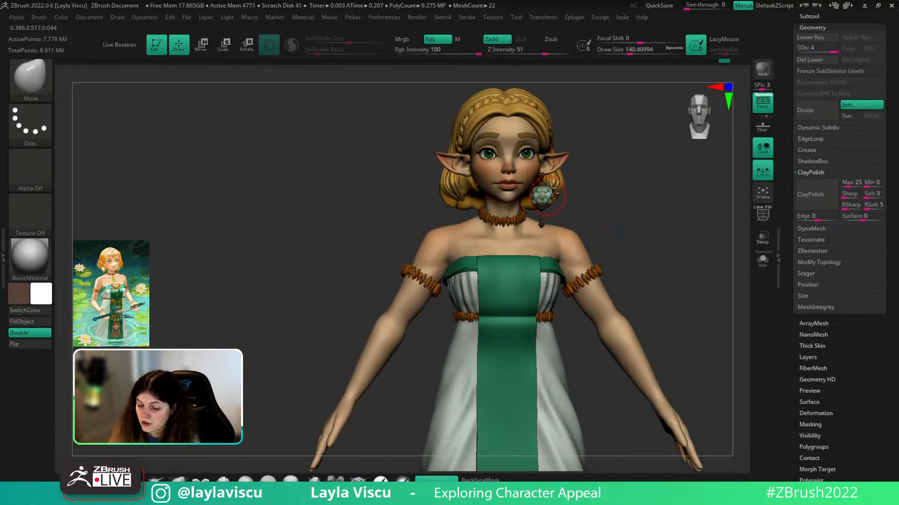
{"action": "left_click_drag", "start_coordinate": [688, 314], "coordinate": [678, 315]}
{"action": "key", "text": "shift+f"}
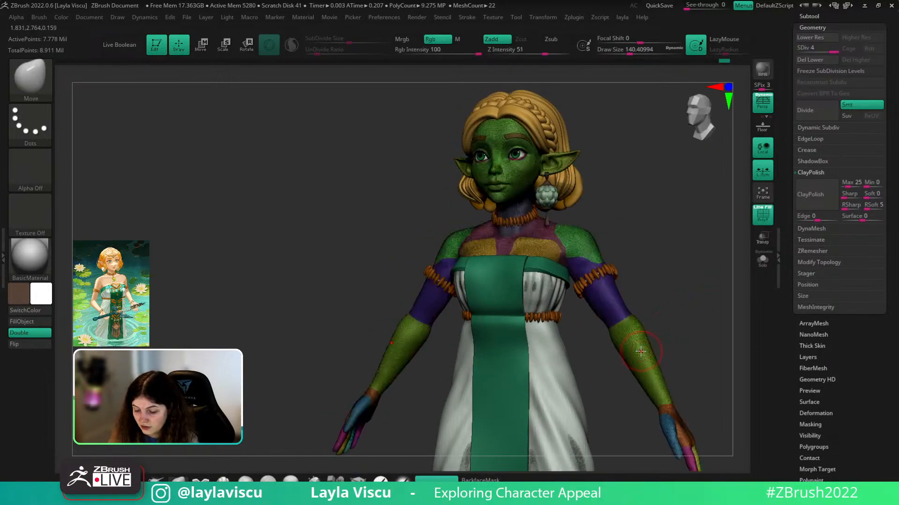
- Drop to subdivision level 1 and inspect the low-res wireframe on the chest and shoulder
{"action": "key", "text": "shift+d"}
{"action": "key", "text": "shift+d"}
{"action": "key", "text": "shift+d"}
{"action": "key", "text": "shift+f"}
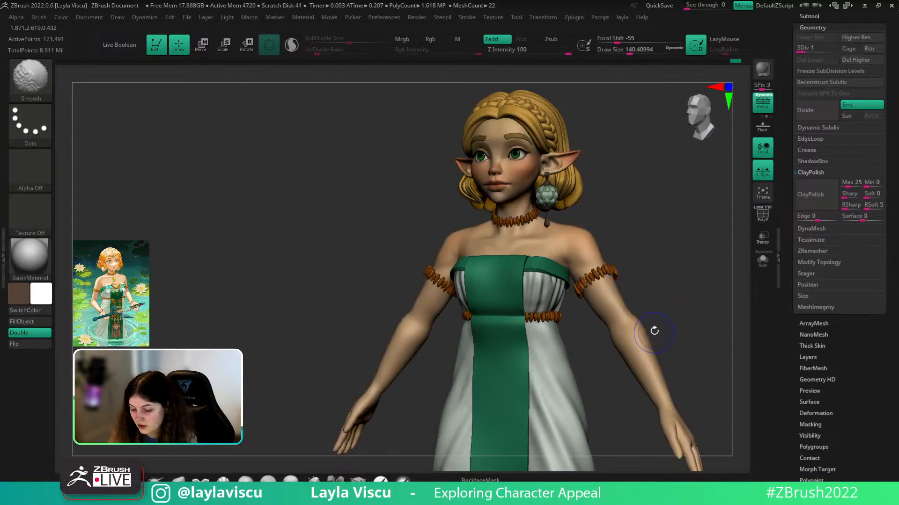
{"action": "key", "text": "shift+f"}
{"action": "left_click_drag", "start_coordinate": [654, 330], "coordinate": [682, 303], "text": "alt"}
{"action": "right_click_drag", "start_coordinate": [688, 323], "coordinate": [639, 299], "text": "ctrl"}
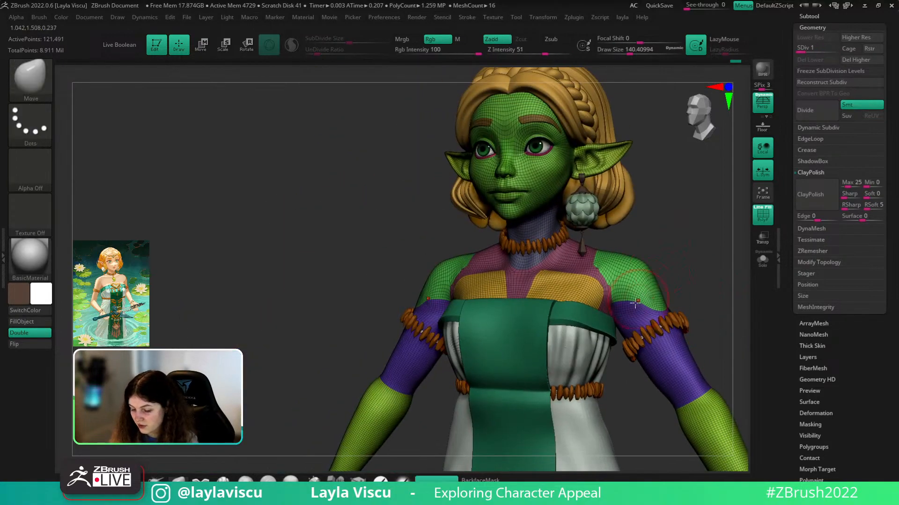
{"action": "mouse_move", "coordinate": [704, 276]}
{"action": "left_mouse_down"}
{"action": "mouse_move", "coordinate": [668, 284]}
{"action": "mouse_move", "coordinate": [687, 315]}
{"action": "left_mouse_up"}
- Return to subdivision level 4, hide the wireframe, and frame the face with a smaller brush
{"action": "key", "text": "d"}
{"action": "key", "text": "d"}
{"action": "key", "text": "d"}
{"action": "key", "text": "shift+f"}
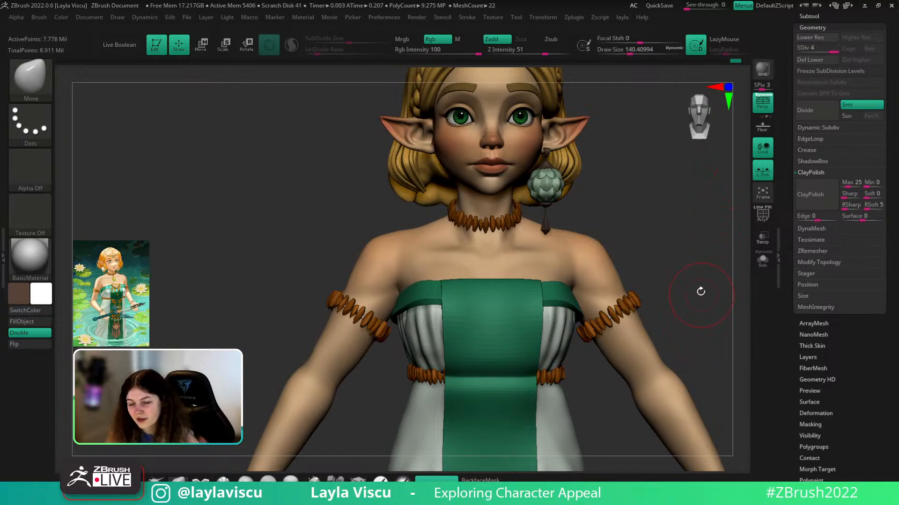
{"action": "key", "text": "shift+f"}
{"action": "key", "text": "shift+f"}
{"action": "mouse_move", "coordinate": [704, 327]}
{"action": "right_mouse_down", "text": "ctrl"}
{"action": "mouse_move", "coordinate": [688, 287]}
{"action": "mouse_move", "coordinate": [655, 280]}
{"action": "right_mouse_up", "text": "ctrl"}
{"action": "right_click_drag", "start_coordinate": [629, 230], "coordinate": [626, 289], "text": "ctrl"}
{"action": "key", "text": "s"}
{"action": "left_click_drag", "start_coordinate": [626, 288], "coordinate": [617, 289]}
{"action": "mouse_move", "coordinate": [629, 281]}
{"action": "right_mouse_down", "text": "ctrl"}
{"action": "mouse_move", "coordinate": [660, 215]}
{"action": "mouse_move", "coordinate": [677, 292]}
{"action": "mouse_move", "coordinate": [668, 279]}
{"action": "right_mouse_up", "text": "ctrl"}
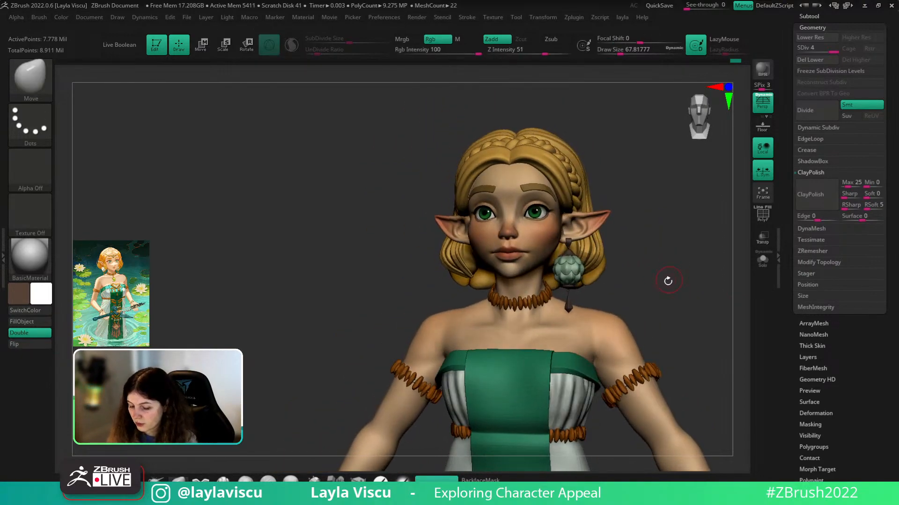
- Zoom in on the face and select the hPolish brush at draw size about 37
{"action": "right_click_drag", "start_coordinate": [604, 239], "coordinate": [613, 291], "text": "ctrl"}
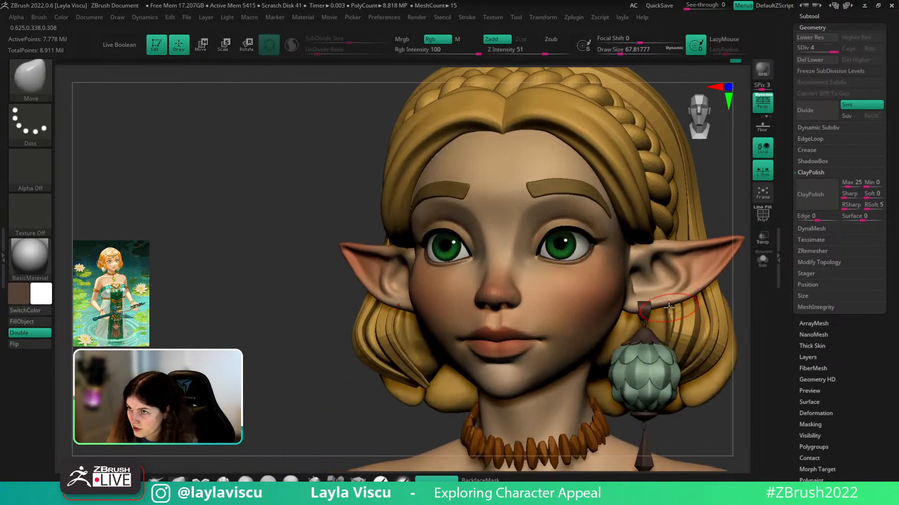
{"action": "right_click_drag", "start_coordinate": [705, 219], "coordinate": [710, 249]}
{"action": "key", "text": "s"}
{"action": "left_click_drag", "start_coordinate": [532, 263], "coordinate": [521, 263]}
{"action": "key", "text": "b"}
{"action": "key", "text": "h"}
{"action": "key", "text": "p"}
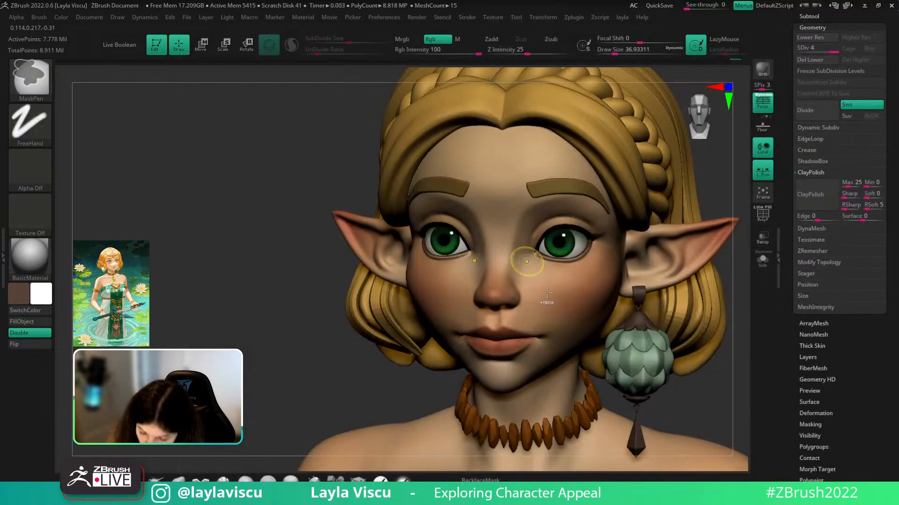
- Polish the skin beside the nose, then Shift-smooth the area
{"action": "right_click_drag", "start_coordinate": [526, 254], "coordinate": [525, 251], "text": "ctrl"}
{"action": "left_click_drag", "start_coordinate": [525, 251], "coordinate": [530, 287]}
{"action": "key", "text": "ctrl+z"}
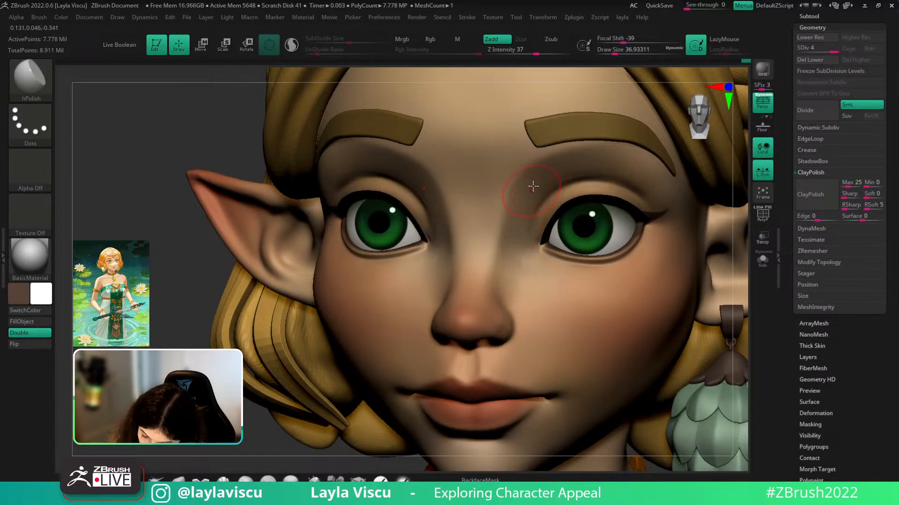
{"action": "key", "text": "shift"}
{"action": "left_click_drag", "start_coordinate": [531, 270], "coordinate": [558, 301], "text": "shift"}
- Zoom out and orbit to frame the whole character
{"action": "right_click_drag", "start_coordinate": [558, 300], "coordinate": [571, 262], "text": "ctrl"}
{"action": "left_click_drag", "start_coordinate": [679, 300], "coordinate": [694, 295], "text": "shift"}
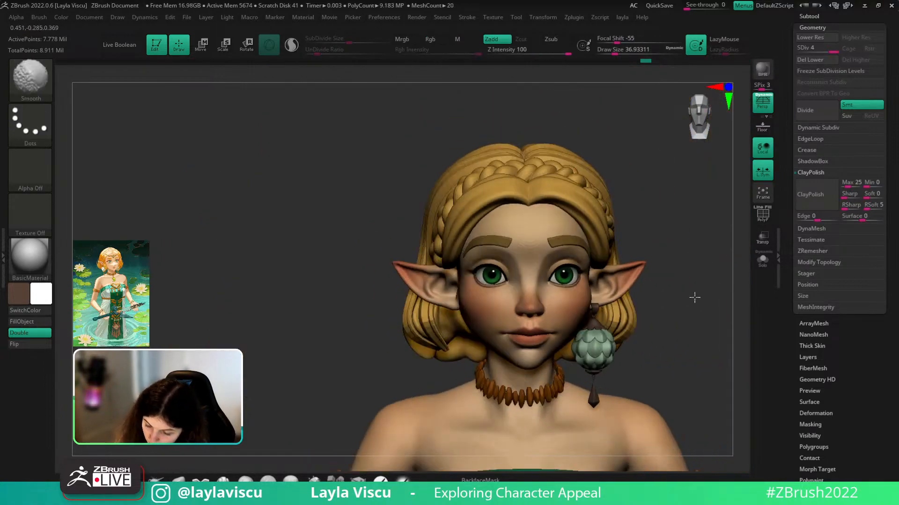
{"action": "mouse_move", "coordinate": [605, 300]}
{"action": "right_mouse_down", "text": "ctrl"}
{"action": "mouse_move", "coordinate": [642, 261]}
{"action": "mouse_move", "coordinate": [607, 200]}
{"action": "right_mouse_up", "text": "ctrl"}
{"action": "mouse_move", "coordinate": [649, 253]}
{"action": "right_mouse_down"}
{"action": "mouse_move", "coordinate": [658, 275]}
{"action": "mouse_move", "coordinate": [617, 333]}
{"action": "right_mouse_up"}
{"action": "mouse_move", "coordinate": [672, 328]}
{"action": "right_mouse_down", "text": "alt"}
{"action": "mouse_move", "coordinate": [652, 268]}
{"action": "mouse_move", "coordinate": [670, 345]}
{"action": "right_mouse_up", "text": "alt"}
{"action": "right_click_drag", "start_coordinate": [691, 262], "coordinate": [650, 365], "text": "alt"}
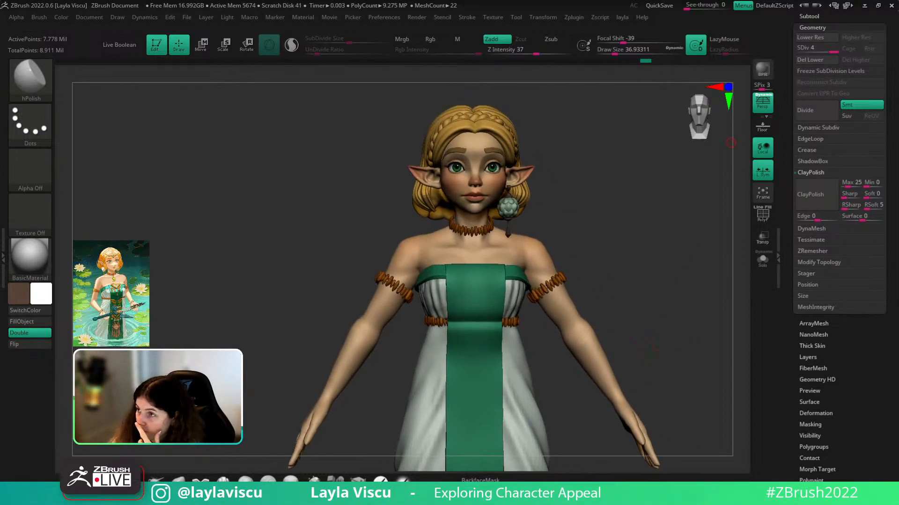
{"action": "right_click_drag", "start_coordinate": [702, 356], "coordinate": [668, 353]}
{"action": "right_click_drag", "start_coordinate": [626, 309], "coordinate": [631, 267], "text": "ctrl"}
{"action": "left_click", "coordinate": [759, 265]}
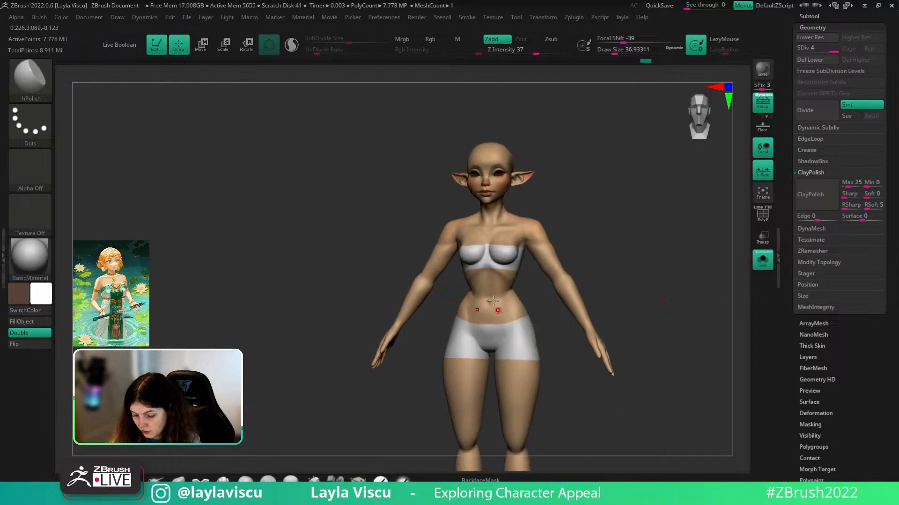
{"action": "left_click", "coordinate": [54, 62]}
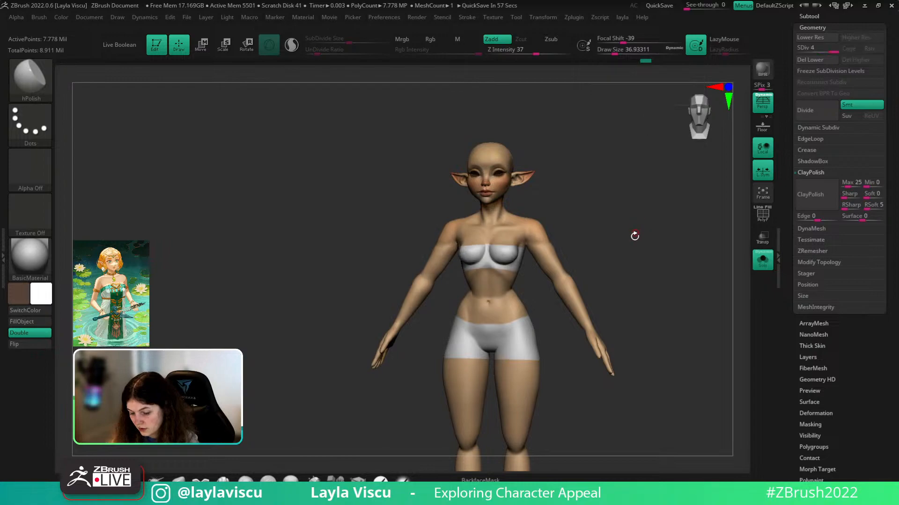
{"action": "mouse_move", "coordinate": [645, 253]}
{"action": "left_mouse_down"}
{"action": "mouse_move", "coordinate": [620, 253]}
{"action": "mouse_move", "coordinate": [645, 270]}
{"action": "left_mouse_up"}
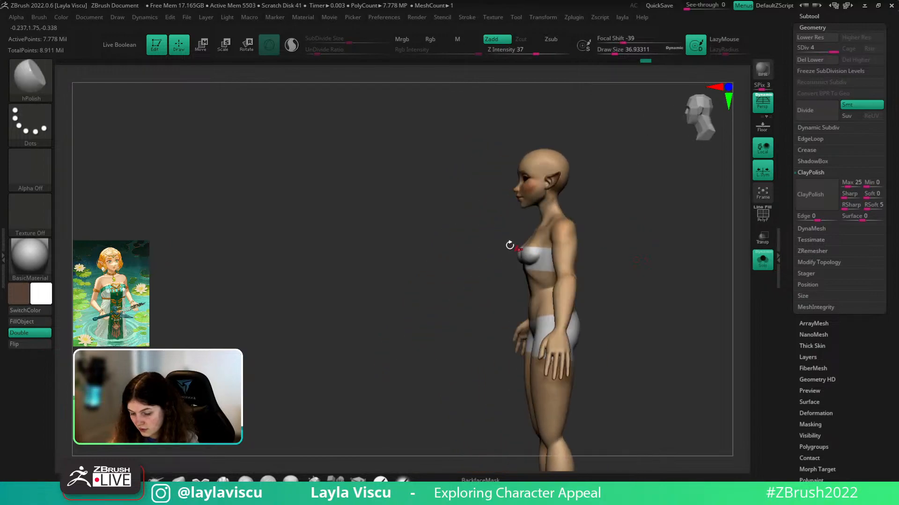
{"action": "right_click_drag", "start_coordinate": [645, 270], "coordinate": [630, 279], "text": "ctrl"}
{"action": "left_click", "coordinate": [762, 260]}
{"action": "left_click_drag", "start_coordinate": [658, 273], "coordinate": [721, 225]}
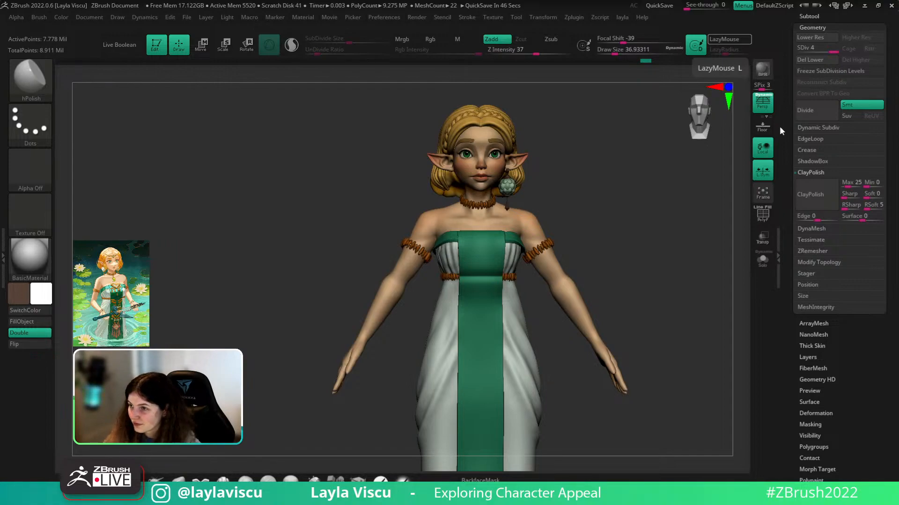
{"action": "mouse_move", "coordinate": [668, 299]}
{"action": "left_mouse_down"}
{"action": "mouse_move", "coordinate": [721, 277]}
{"action": "mouse_move", "coordinate": [733, 256]}
{"action": "mouse_move", "coordinate": [714, 233]}
{"action": "mouse_move", "coordinate": [612, 210]}
{"action": "left_mouse_up"}
{"action": "left_click", "coordinate": [762, 259]}
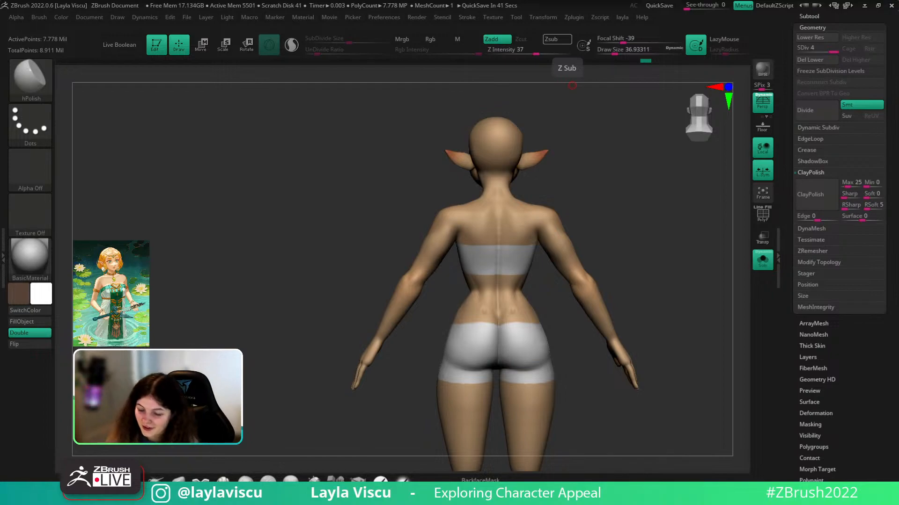
{"action": "left_click", "coordinate": [762, 260]}
{"action": "left_click_drag", "start_coordinate": [730, 293], "coordinate": [716, 316]}
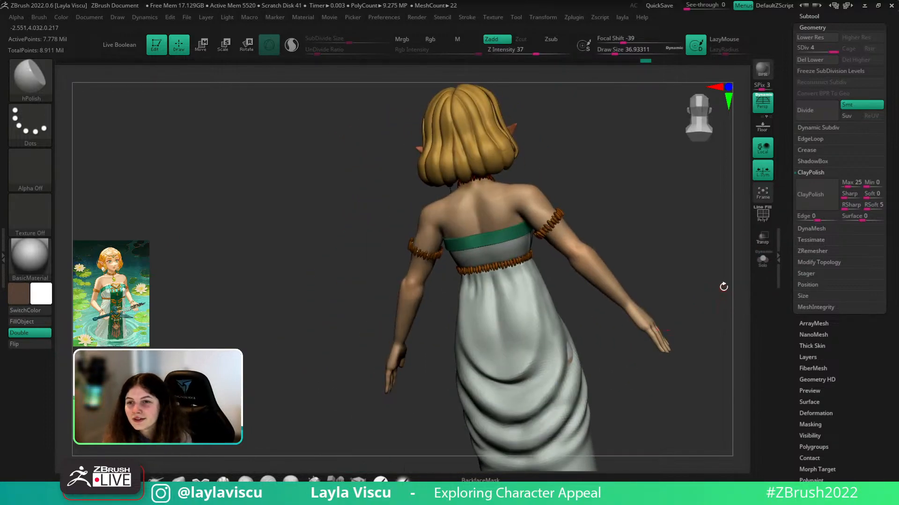
{"action": "left_click_drag", "start_coordinate": [716, 305], "coordinate": [722, 309]}
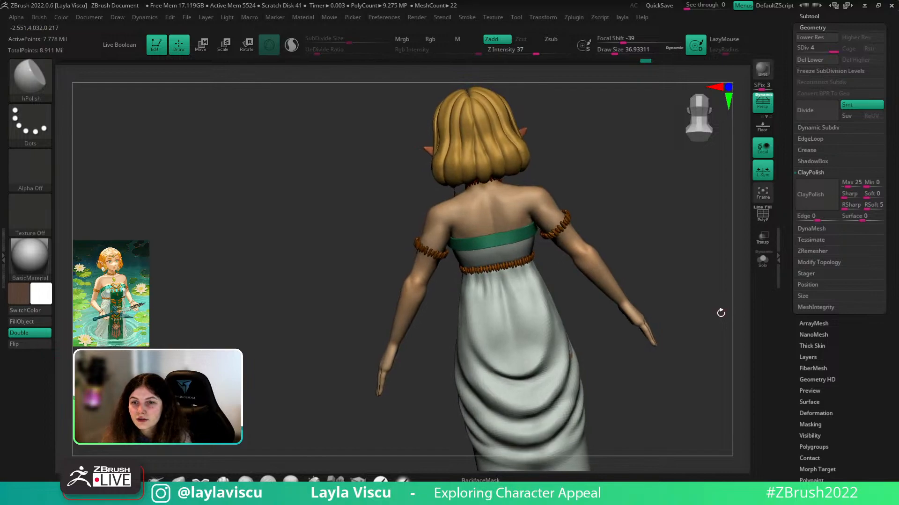
{"action": "key", "text": "space"}
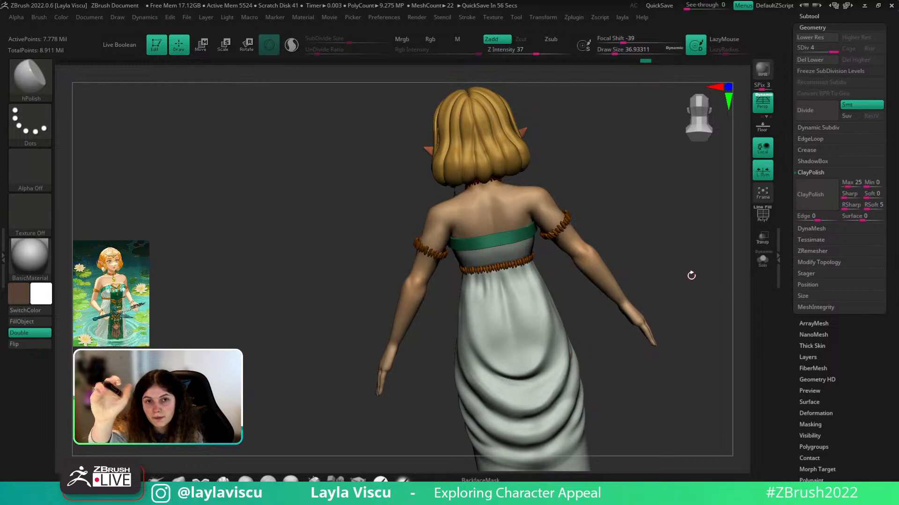
- Open the custom layla menu from the top menu bar
{"action": "key", "text": "space"}
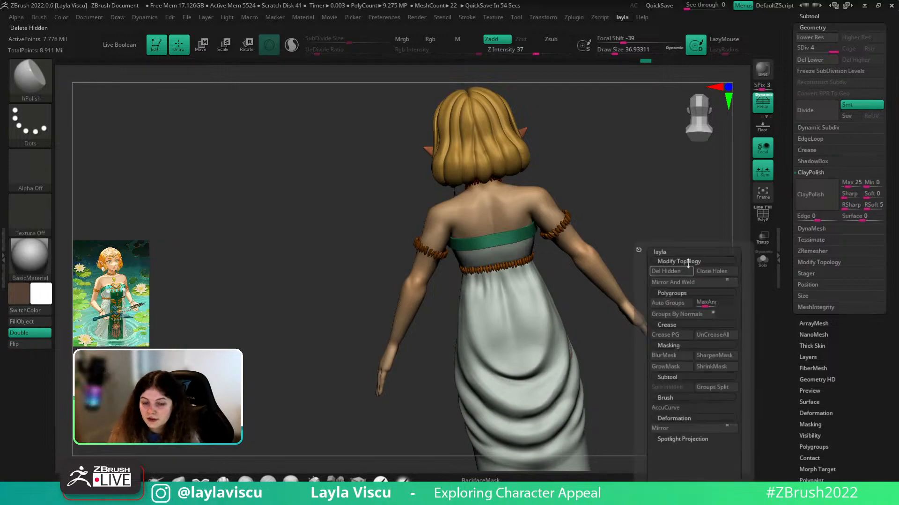
{"action": "left_click", "coordinate": [622, 18]}
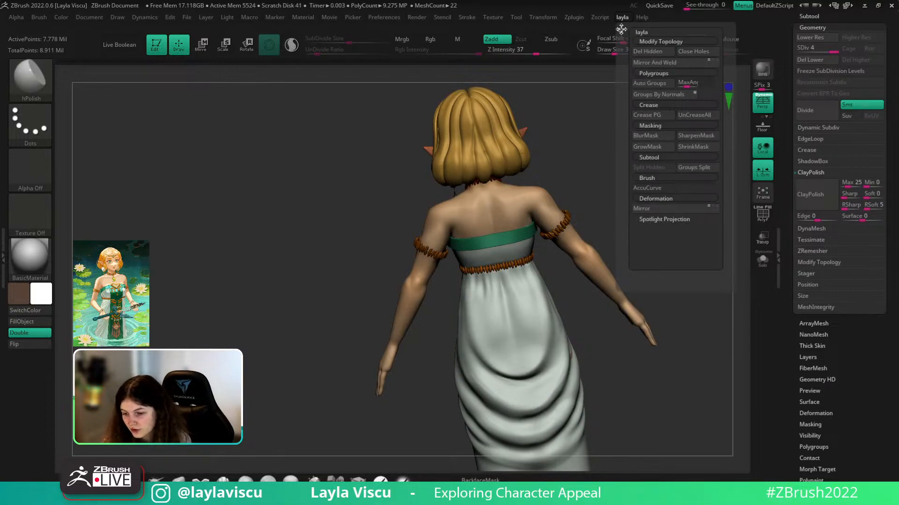
{"action": "left_click_drag", "start_coordinate": [586, 137], "coordinate": [596, 147]}
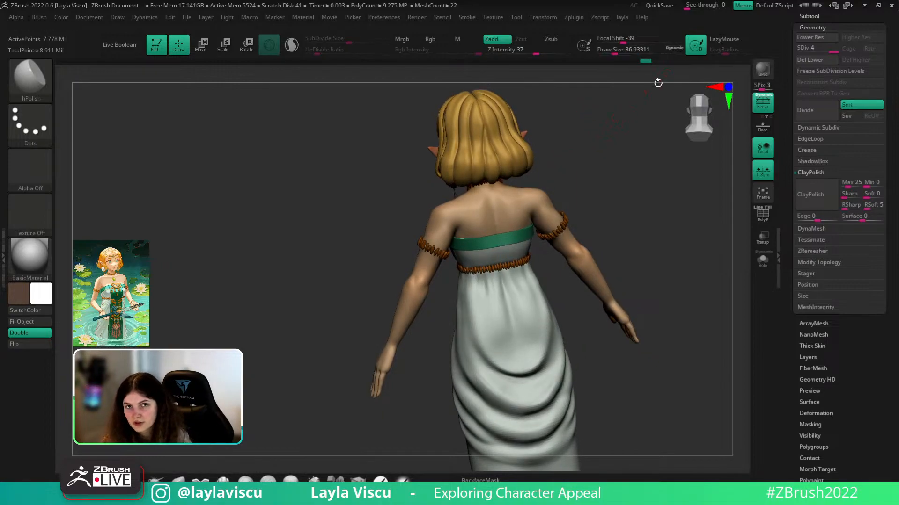
{"action": "left_click", "coordinate": [623, 18]}
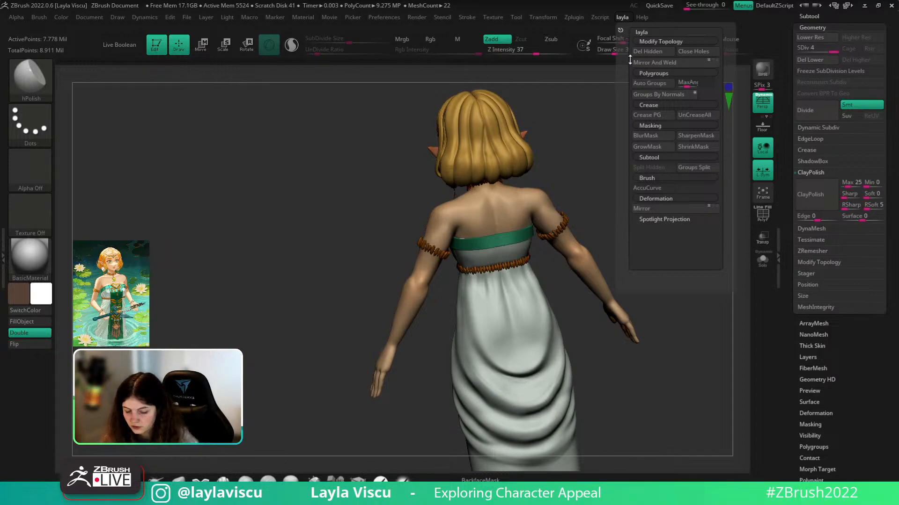
- Start a Ctrl hotkey assignment for the layla menu, cancel it, and centre the pen driver window
{"action": "key", "text": "ctrl"}
{"action": "left_click", "coordinate": [617, 20], "text": "ctrl+alt"}
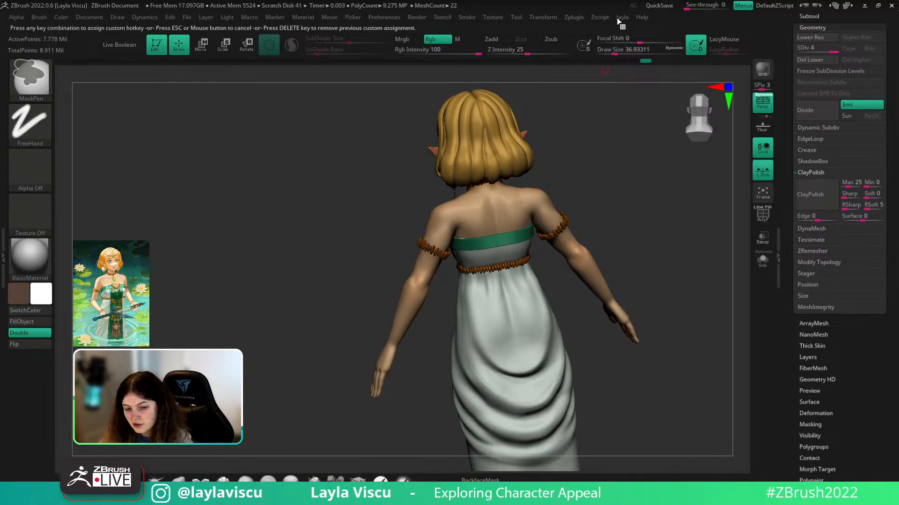
{"action": "key", "text": "Escape"}
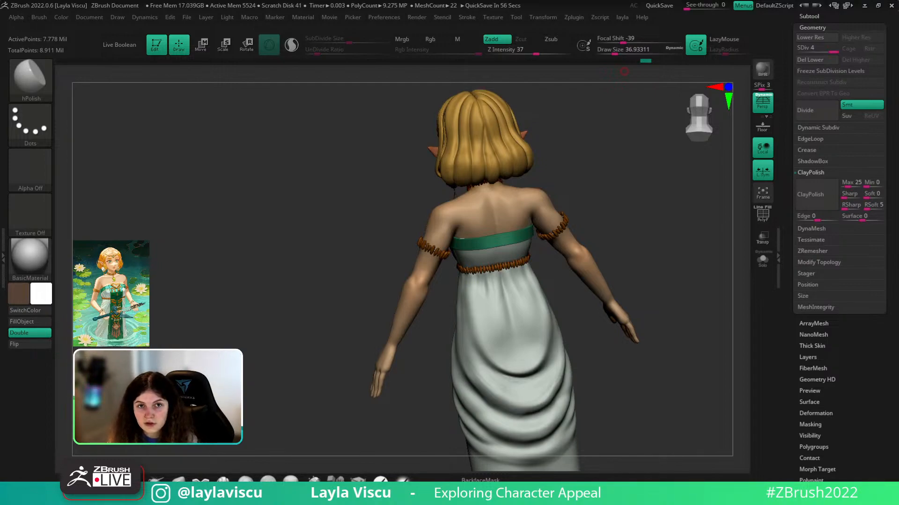
{"action": "left_click_drag", "start_coordinate": [176, 125], "coordinate": [388, 126]}
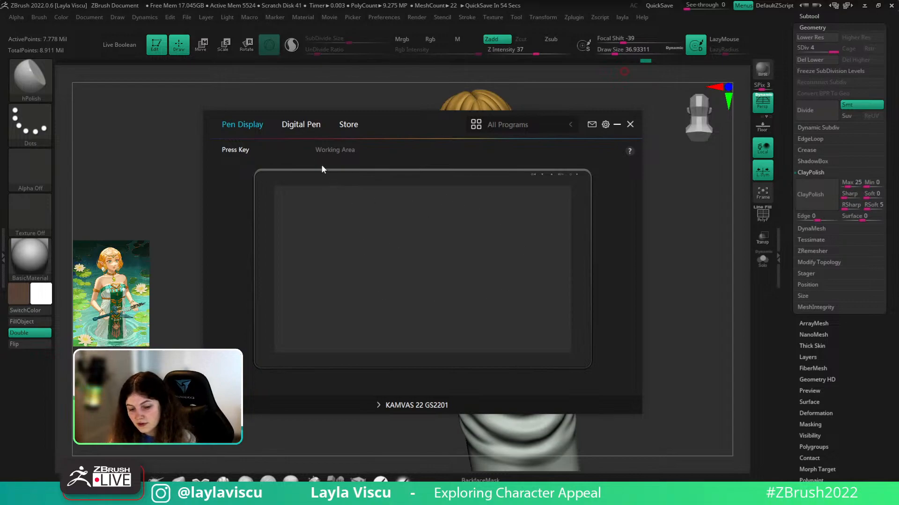
- In the Huion digital pen settings, set the upper pen button to Tab and close the driver
{"action": "left_click", "coordinate": [308, 123]}
{"action": "left_click", "coordinate": [444, 251]}
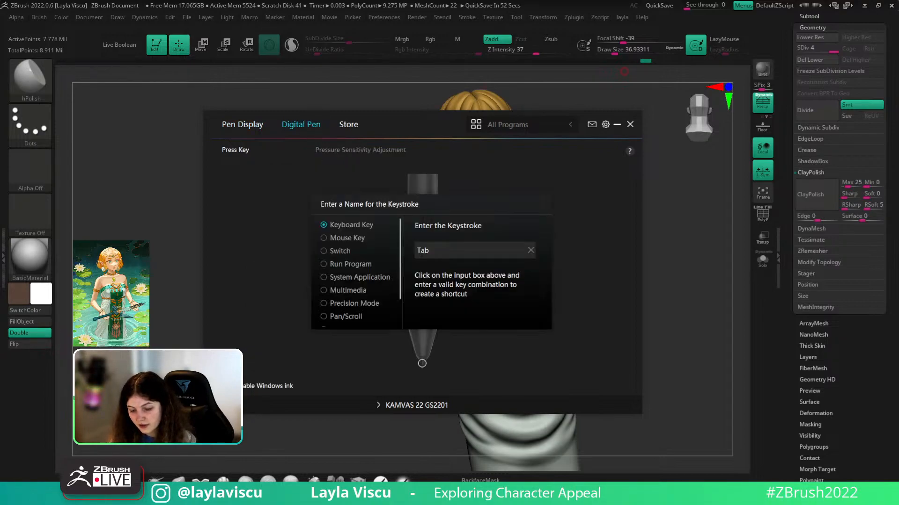
{"action": "left_click", "coordinate": [503, 189]}
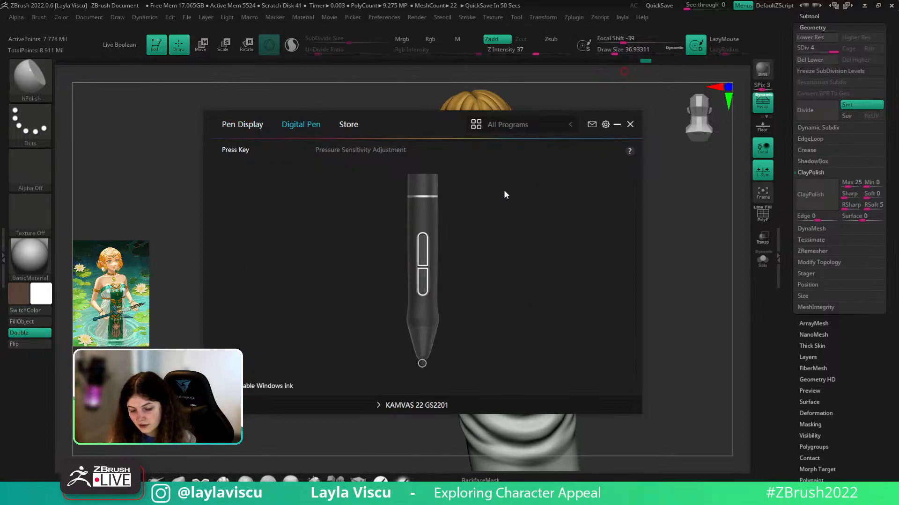
{"action": "left_click", "coordinate": [422, 281]}
{"action": "left_click", "coordinate": [461, 171]}
{"action": "left_click", "coordinate": [428, 241]}
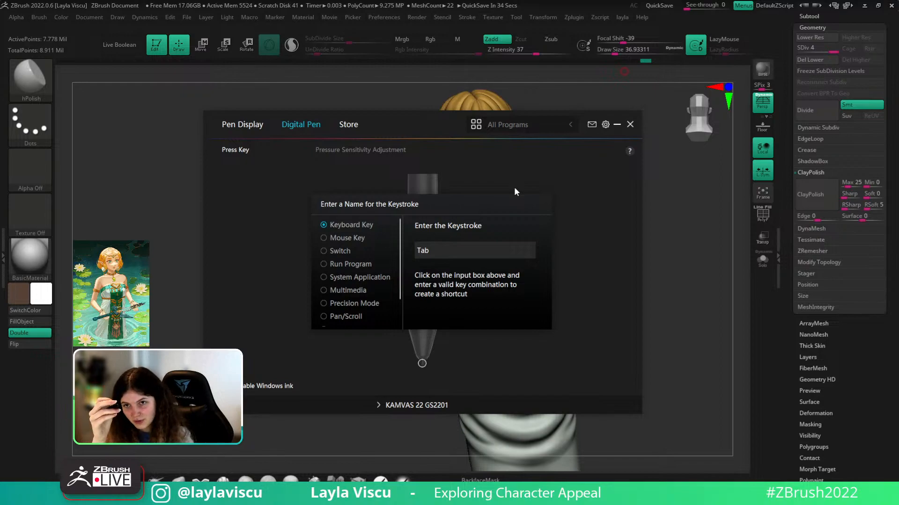
{"action": "left_click", "coordinate": [630, 124]}
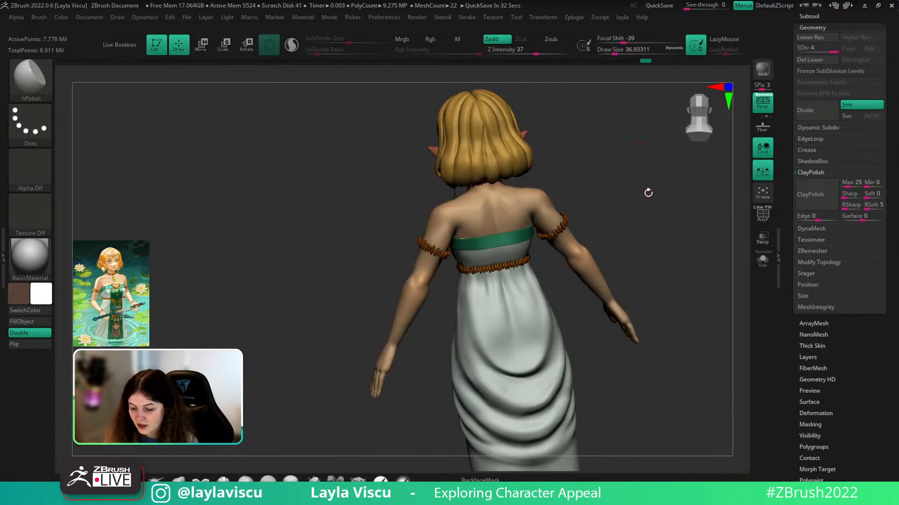
- Frame a close front view of the elf's head, necklace and green-and-white bodice
{"action": "key", "text": "Tab"}
{"action": "key", "text": "Tab"}
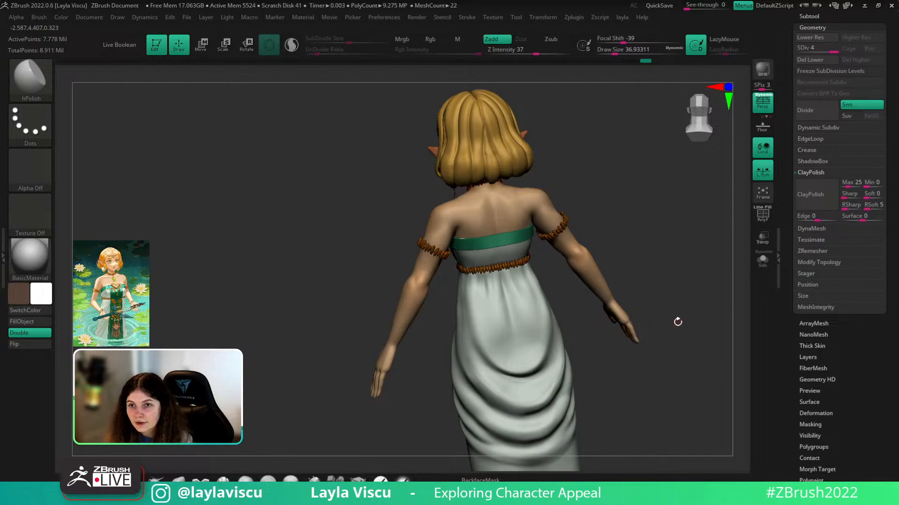
{"action": "mouse_move", "coordinate": [676, 338]}
{"action": "left_mouse_down"}
{"action": "mouse_move", "coordinate": [686, 348]}
{"action": "mouse_move", "coordinate": [734, 339]}
{"action": "mouse_move", "coordinate": [706, 353]}
{"action": "mouse_move", "coordinate": [687, 347]}
{"action": "mouse_move", "coordinate": [684, 364]}
{"action": "left_mouse_up"}
{"action": "right_click_drag", "start_coordinate": [684, 345], "coordinate": [798, 367], "text": "alt"}
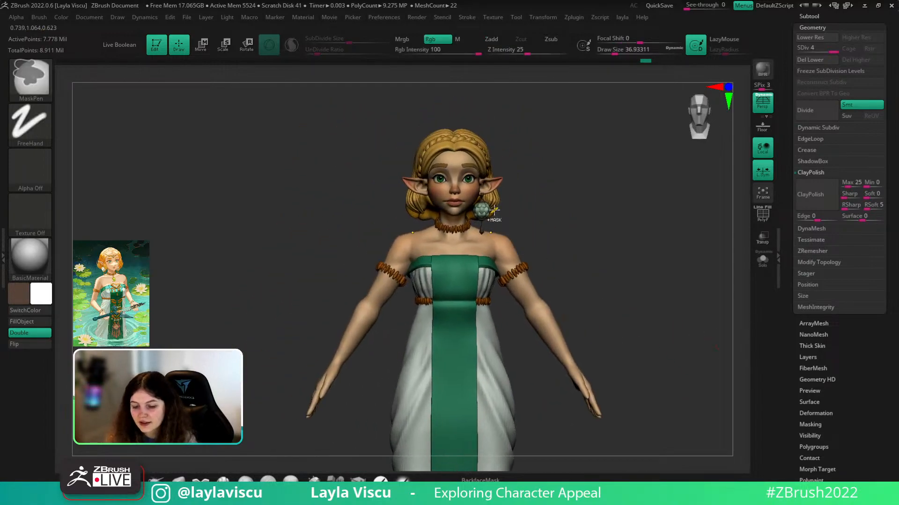
{"action": "right_click_drag", "start_coordinate": [486, 210], "coordinate": [554, 259], "text": "ctrl"}
{"action": "right_click_drag", "start_coordinate": [667, 358], "coordinate": [680, 402], "text": "alt"}
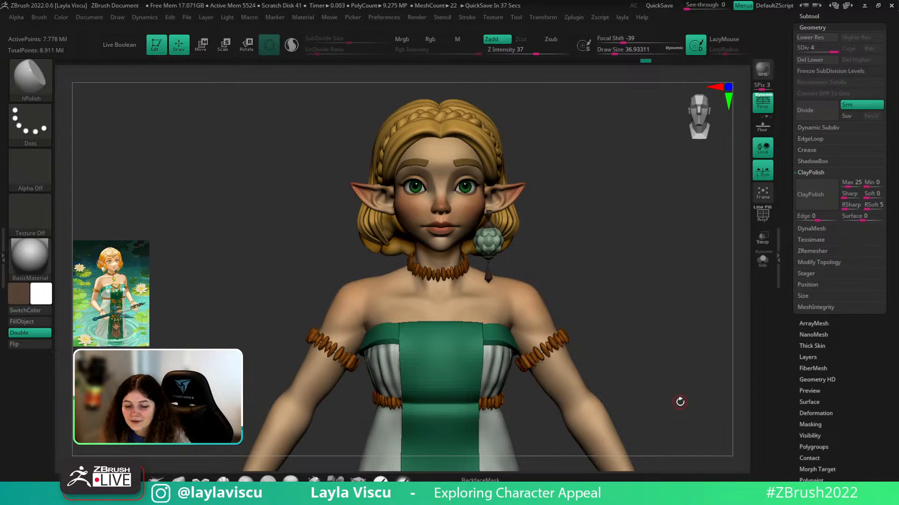
{"action": "left_click_drag", "start_coordinate": [664, 267], "coordinate": [684, 346]}
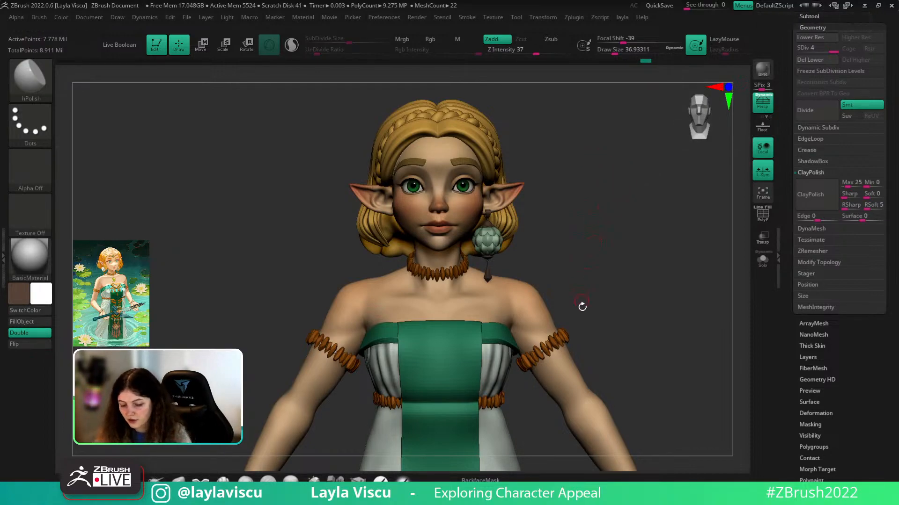
{"action": "mouse_move", "coordinate": [631, 212]}
{"action": "left_mouse_down"}
{"action": "mouse_move", "coordinate": [602, 216]}
{"action": "mouse_move", "coordinate": [640, 216]}
{"action": "mouse_move", "coordinate": [624, 223]}
{"action": "mouse_move", "coordinate": [716, 206]}
{"action": "mouse_move", "coordinate": [666, 218]}
{"action": "mouse_move", "coordinate": [620, 209]}
{"action": "left_mouse_up"}
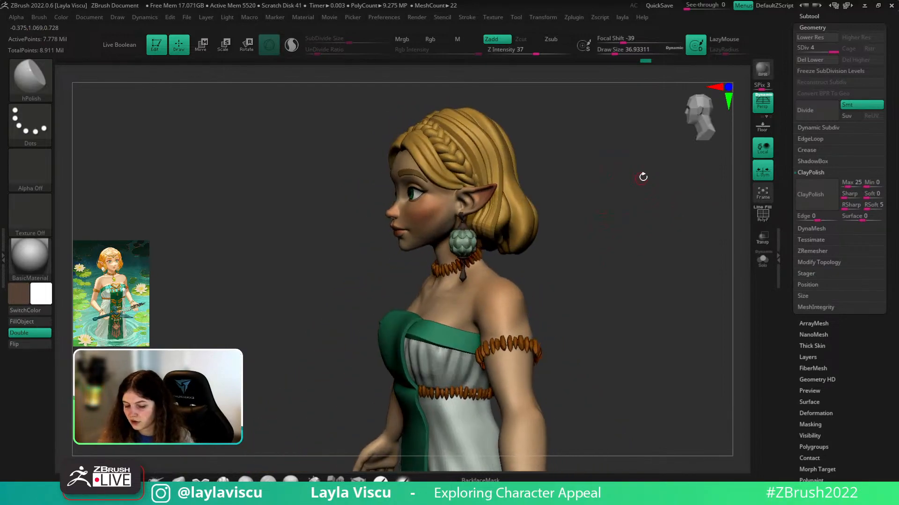
{"action": "left_click_drag", "start_coordinate": [641, 178], "coordinate": [672, 173], "text": "shift"}
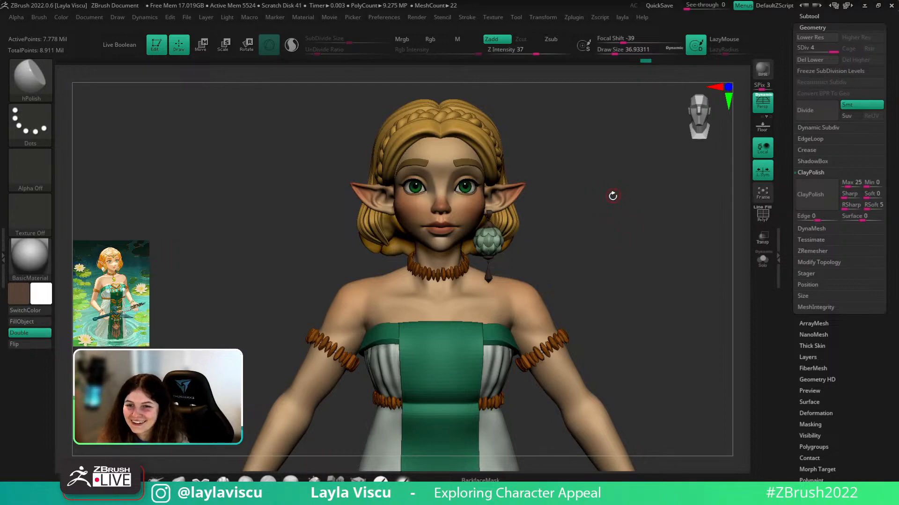
{"action": "left_click_drag", "start_coordinate": [624, 176], "coordinate": [632, 226]}
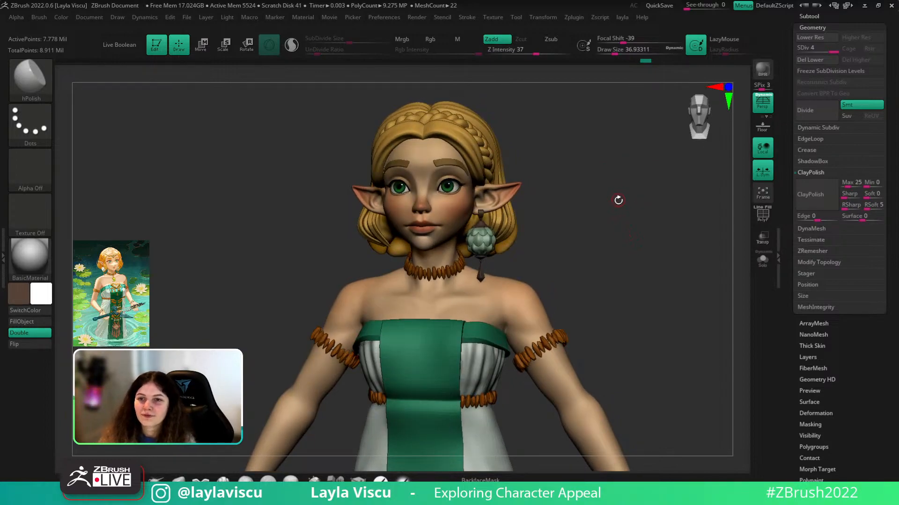
{"action": "left_click_drag", "start_coordinate": [614, 213], "coordinate": [633, 240]}
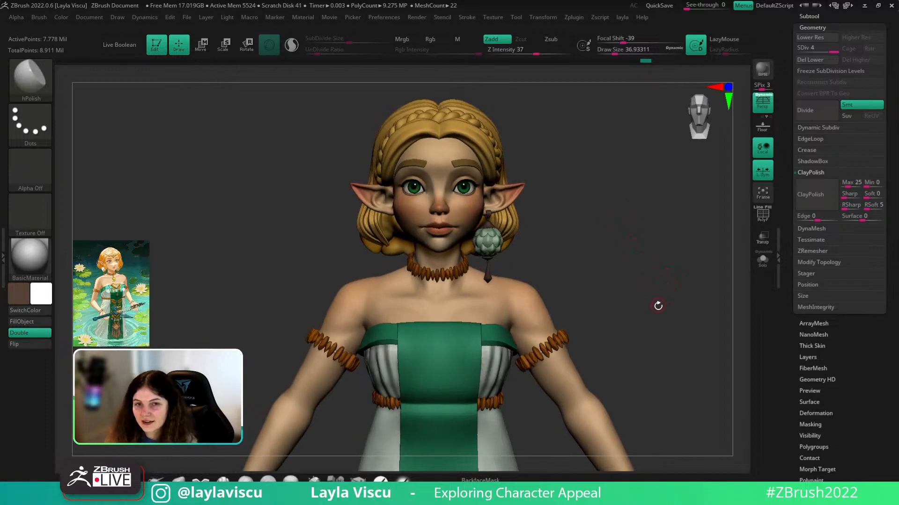
{"action": "left_click_drag", "start_coordinate": [660, 312], "coordinate": [664, 321], "text": "shift"}
{"action": "right_click_drag", "start_coordinate": [666, 323], "coordinate": [659, 297], "text": "ctrl"}
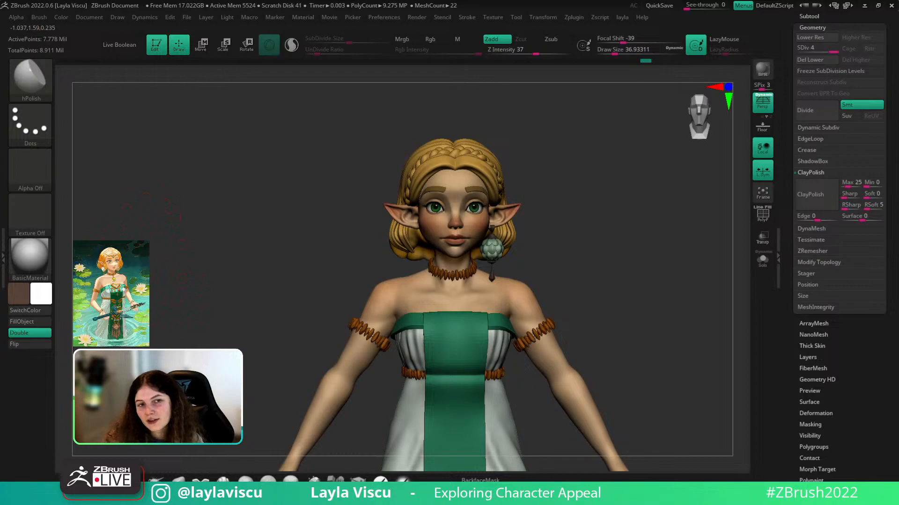
{"action": "mouse_move", "coordinate": [641, 286]}
{"action": "right_mouse_down", "text": "ctrl"}
{"action": "mouse_move", "coordinate": [635, 255]}
{"action": "mouse_move", "coordinate": [631, 263]}
{"action": "mouse_move", "coordinate": [658, 280]}
{"action": "mouse_move", "coordinate": [602, 262]}
{"action": "mouse_move", "coordinate": [579, 275]}
{"action": "mouse_move", "coordinate": [647, 258]}
{"action": "mouse_move", "coordinate": [664, 307]}
{"action": "mouse_move", "coordinate": [694, 300]}
{"action": "mouse_move", "coordinate": [672, 285]}
{"action": "mouse_move", "coordinate": [711, 267]}
{"action": "mouse_move", "coordinate": [698, 304]}
{"action": "right_mouse_up", "text": "ctrl"}
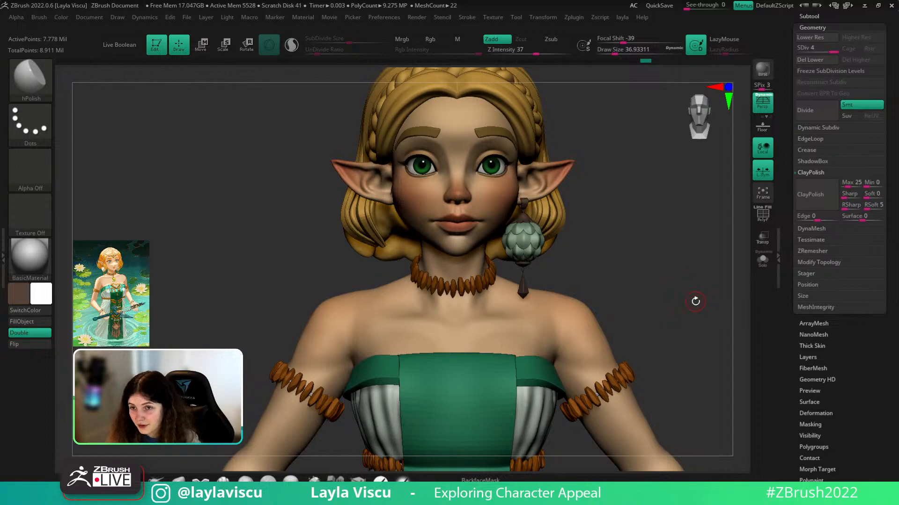
{"action": "mouse_move", "coordinate": [662, 234]}
{"action": "left_mouse_down"}
{"action": "mouse_move", "coordinate": [660, 220]}
{"action": "mouse_move", "coordinate": [660, 288]}
{"action": "mouse_move", "coordinate": [620, 290]}
{"action": "mouse_move", "coordinate": [668, 295]}
{"action": "mouse_move", "coordinate": [668, 317]}
{"action": "mouse_move", "coordinate": [633, 342]}
{"action": "left_mouse_up"}
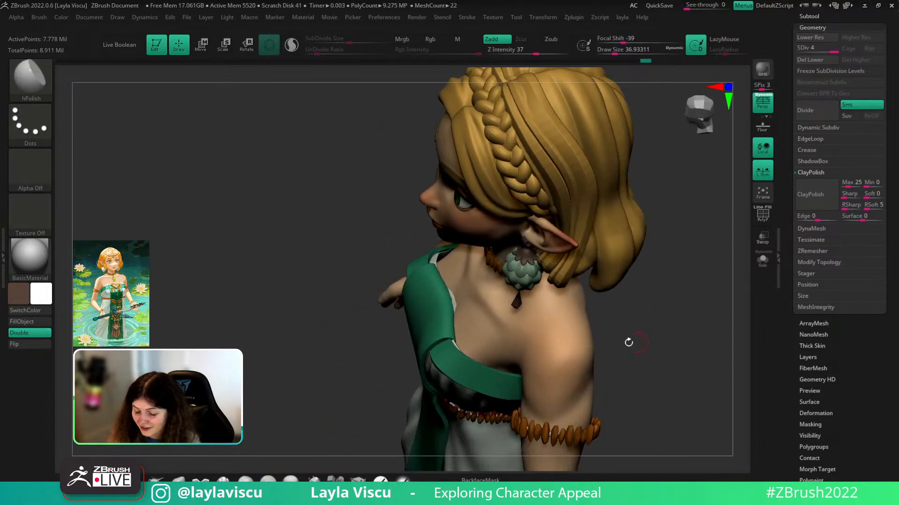
{"action": "left_click_drag", "start_coordinate": [697, 305], "coordinate": [703, 305], "text": "shift"}
{"action": "mouse_move", "coordinate": [701, 318]}
{"action": "right_mouse_down", "text": "ctrl"}
{"action": "mouse_move", "coordinate": [692, 282]}
{"action": "mouse_move", "coordinate": [678, 279]}
{"action": "right_mouse_up", "text": "ctrl"}
{"action": "left_click_drag", "start_coordinate": [679, 265], "coordinate": [634, 317]}
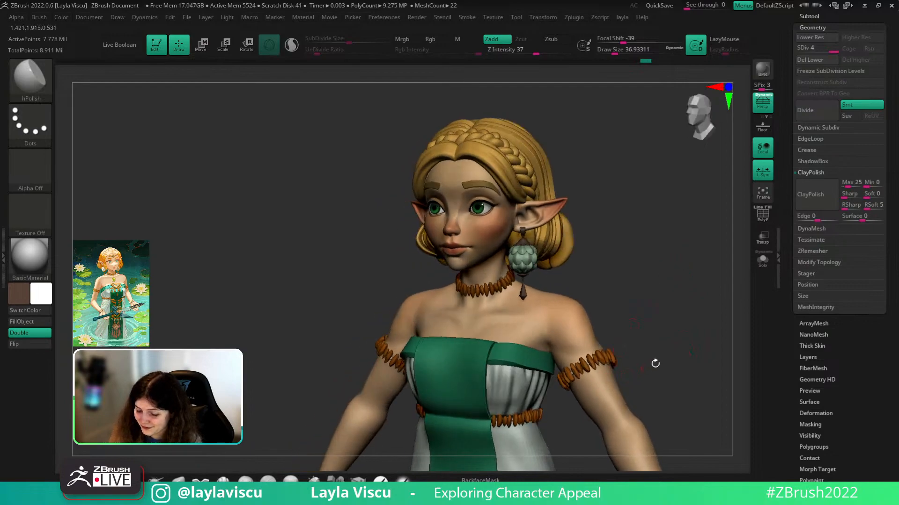
{"action": "left_click_drag", "start_coordinate": [650, 365], "coordinate": [728, 199], "text": "alt"}
- Solo the body subtool and turn off its polypaint so it shows plain grey
{"action": "left_click", "coordinate": [762, 260]}
{"action": "key", "text": "s"}
{"action": "left_click_drag", "start_coordinate": [717, 270], "coordinate": [686, 281]}
{"action": "key", "text": "s"}
{"action": "left_click_drag", "start_coordinate": [685, 281], "coordinate": [673, 279]}
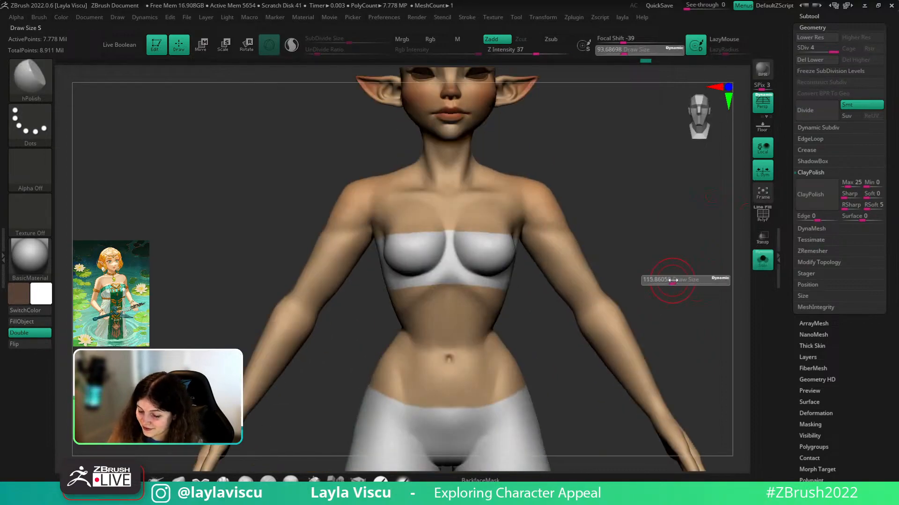
{"action": "key", "text": "b"}
{"action": "key", "text": "c"}
{"action": "key", "text": "b"}
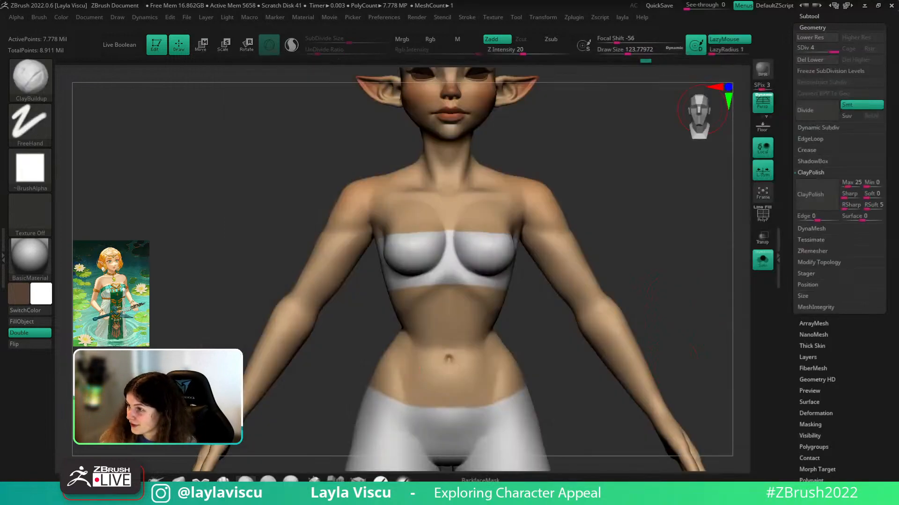
{"action": "key", "text": "b"}
{"action": "key", "text": "c"}
{"action": "key", "text": "b"}
{"action": "left_click", "coordinate": [809, 17]}
{"action": "left_click", "coordinate": [868, 47]}
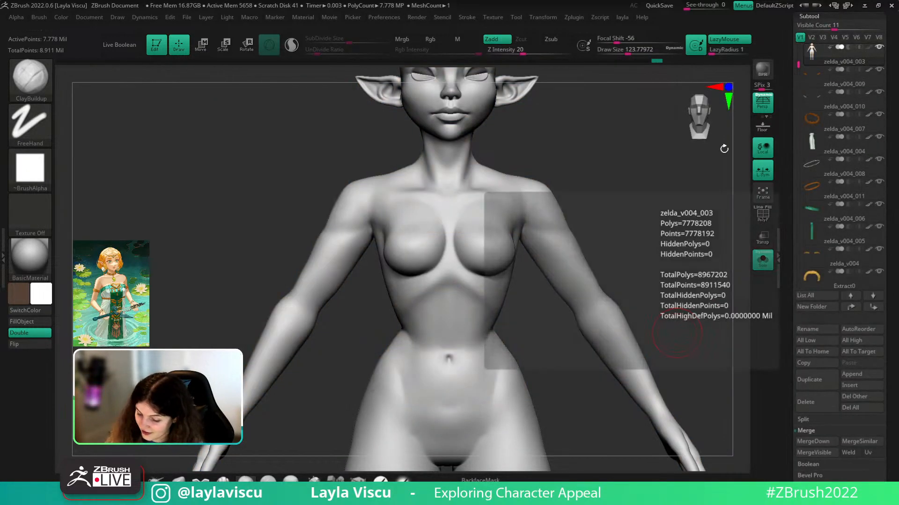
- Build up clay on both inner elbows at brush size about 68–83, then smooth the marks
{"action": "key", "text": "s"}
{"action": "left_click_drag", "start_coordinate": [604, 304], "coordinate": [600, 289]}
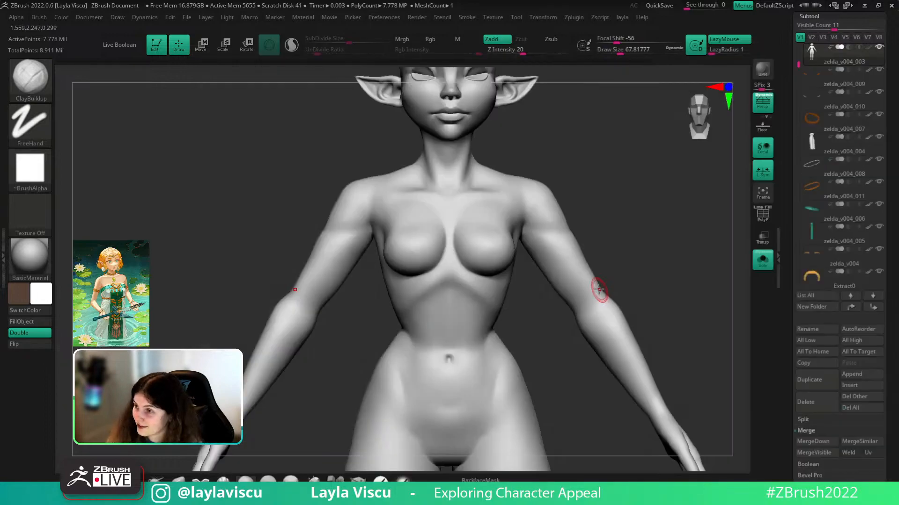
{"action": "key", "text": "shift"}
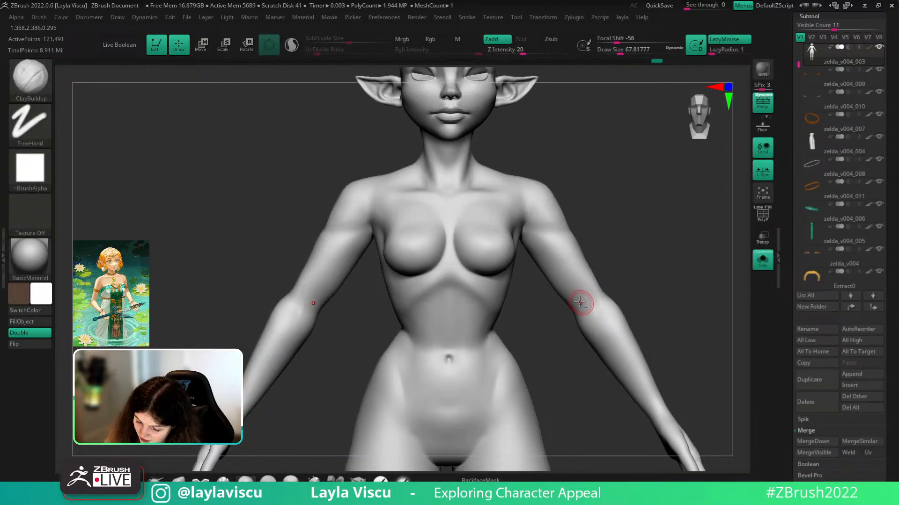
{"action": "mouse_move", "coordinate": [599, 316]}
{"action": "left_mouse_down"}
{"action": "mouse_move", "coordinate": [606, 326]}
{"action": "mouse_move", "coordinate": [601, 311]}
{"action": "left_mouse_up"}
{"action": "key", "text": "s"}
{"action": "mouse_move", "coordinate": [572, 284]}
{"action": "left_mouse_down"}
{"action": "mouse_move", "coordinate": [598, 317]}
{"action": "mouse_move", "coordinate": [591, 320]}
{"action": "left_mouse_up"}
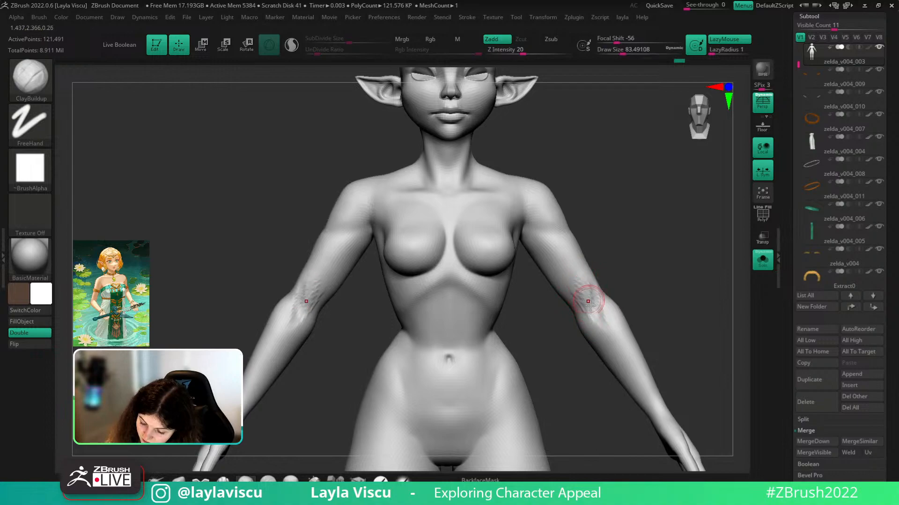
{"action": "left_click_drag", "start_coordinate": [571, 281], "coordinate": [599, 326], "text": "shift"}
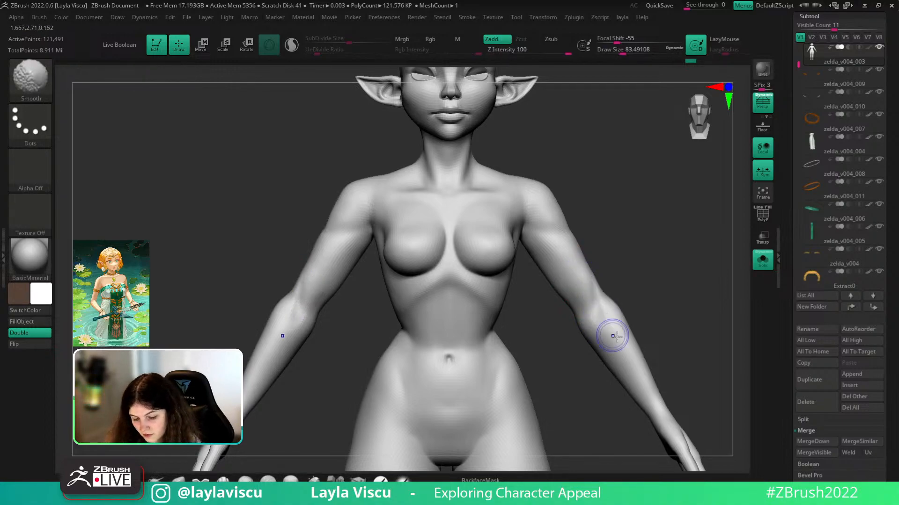
- Carve a shallow DamStandard crease down the inner elbow at size about 104, then smooth it
{"action": "key", "text": "d"}
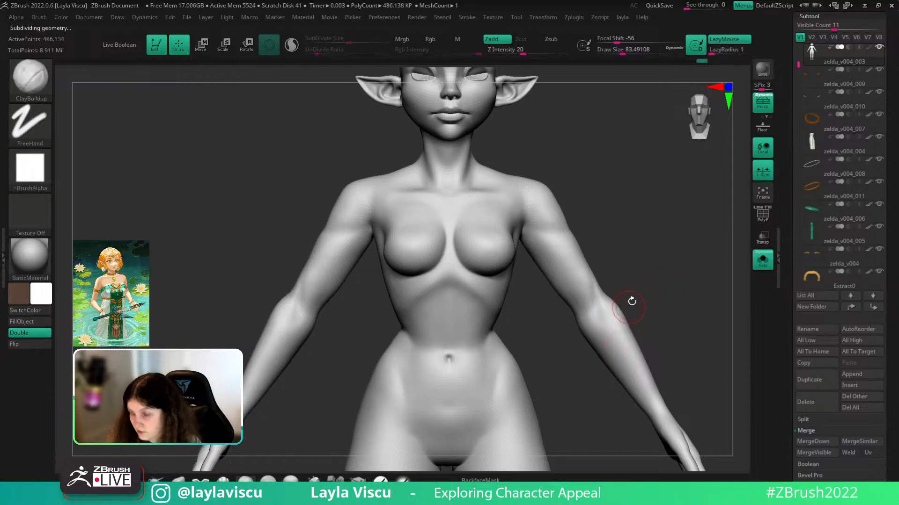
{"action": "left_click_drag", "start_coordinate": [641, 285], "coordinate": [603, 309]}
{"action": "key", "text": "b"}
{"action": "key", "text": "d"}
{"action": "key", "text": "s"}
{"action": "key", "text": "shift+d"}
{"action": "key", "text": "s"}
{"action": "left_click_drag", "start_coordinate": [601, 292], "coordinate": [598, 327]}
{"action": "mouse_move", "coordinate": [655, 292]}
{"action": "left_mouse_down"}
{"action": "mouse_move", "coordinate": [620, 297]}
{"action": "mouse_move", "coordinate": [610, 341]}
{"action": "left_mouse_up"}
{"action": "key", "text": "ctrl+z"}
{"action": "left_click_drag", "start_coordinate": [600, 310], "coordinate": [608, 333]}
{"action": "left_click_drag", "start_coordinate": [595, 301], "coordinate": [604, 315], "text": "shift"}
- Step up a level and turn to a three-quarter view. Select the Move brush at a lower level
{"action": "left_click_drag", "start_coordinate": [621, 259], "coordinate": [651, 280], "text": "shift"}
{"action": "key", "text": "d"}
{"action": "key", "text": "b"}
{"action": "key", "text": "c"}
{"action": "key", "text": "b"}
{"action": "left_click_drag", "start_coordinate": [629, 279], "coordinate": [568, 317]}
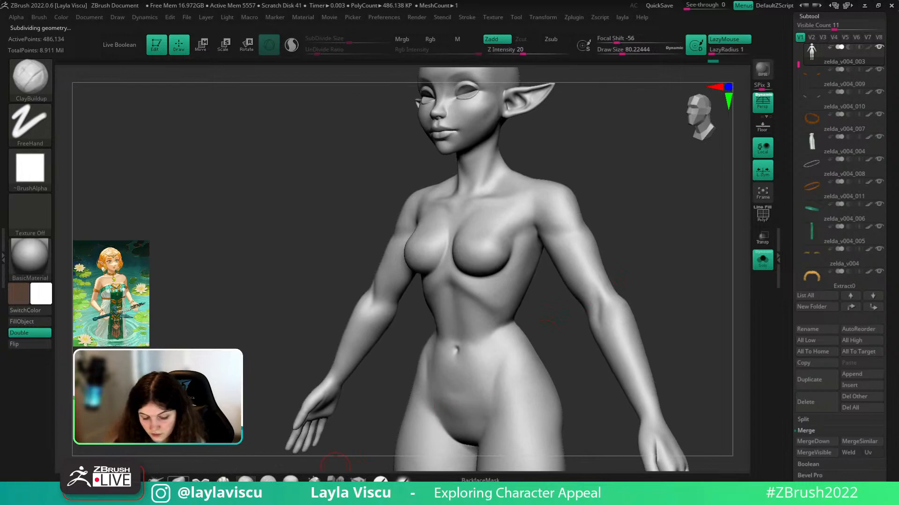
{"action": "key", "text": "b"}
{"action": "key", "text": "m"}
{"action": "key", "text": "v"}
{"action": "key", "text": "shift+d"}
- Reshape the inner elbow and upper-arm outlines with the Move brush at sizes about 217 and 197
{"action": "key", "text": "s"}
{"action": "left_click_drag", "start_coordinate": [590, 314], "coordinate": [565, 276]}
{"action": "key", "text": "s"}
{"action": "left_click_drag", "start_coordinate": [617, 222], "coordinate": [596, 235]}
{"action": "key", "text": "s"}
{"action": "mouse_move", "coordinate": [625, 236]}
{"action": "left_mouse_down"}
{"action": "mouse_move", "coordinate": [602, 235]}
{"action": "mouse_move", "coordinate": [700, 248]}
{"action": "mouse_move", "coordinate": [674, 243]}
{"action": "left_mouse_up"}
- Build up both forearms with several ClayBuildup strokes at a lower subdivision level
{"action": "key", "text": "ctrl+d"}
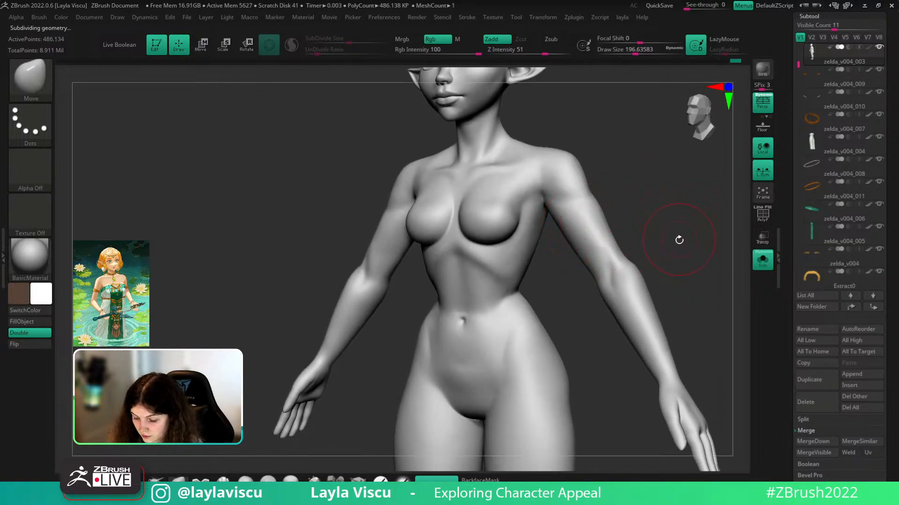
{"action": "mouse_move", "coordinate": [684, 253]}
{"action": "left_mouse_down"}
{"action": "mouse_move", "coordinate": [684, 271]}
{"action": "mouse_move", "coordinate": [647, 203]}
{"action": "left_mouse_up"}
{"action": "key", "text": "b"}
{"action": "key", "text": "c"}
{"action": "key", "text": "b"}
{"action": "key", "text": "shift+d"}
{"action": "left_click_drag", "start_coordinate": [596, 261], "coordinate": [637, 323]}
{"action": "left_click_drag", "start_coordinate": [649, 253], "coordinate": [667, 233]}
{"action": "left_click_drag", "start_coordinate": [604, 264], "coordinate": [638, 341]}
{"action": "mouse_move", "coordinate": [603, 281]}
{"action": "left_mouse_down"}
{"action": "mouse_move", "coordinate": [640, 338]}
{"action": "mouse_move", "coordinate": [638, 320]}
{"action": "left_mouse_up"}
{"action": "left_click_drag", "start_coordinate": [656, 279], "coordinate": [639, 273]}
{"action": "mouse_move", "coordinate": [612, 280]}
{"action": "left_mouse_down"}
{"action": "mouse_move", "coordinate": [632, 312]}
{"action": "mouse_move", "coordinate": [667, 253]}
{"action": "mouse_move", "coordinate": [627, 251]}
{"action": "mouse_move", "coordinate": [613, 311]}
{"action": "mouse_move", "coordinate": [656, 335]}
{"action": "left_mouse_up"}
- Smooth along the forearm surfaces from the front view
{"action": "left_click_drag", "start_coordinate": [696, 277], "coordinate": [660, 307]}
{"action": "mouse_move", "coordinate": [638, 344]}
{"action": "left_mouse_down", "text": "shift"}
{"action": "mouse_move", "coordinate": [598, 253]}
{"action": "mouse_move", "coordinate": [623, 287]}
{"action": "mouse_move", "coordinate": [679, 283]}
{"action": "left_mouse_up", "text": "shift"}
{"action": "left_click_drag", "start_coordinate": [606, 254], "coordinate": [632, 299], "text": "shift"}
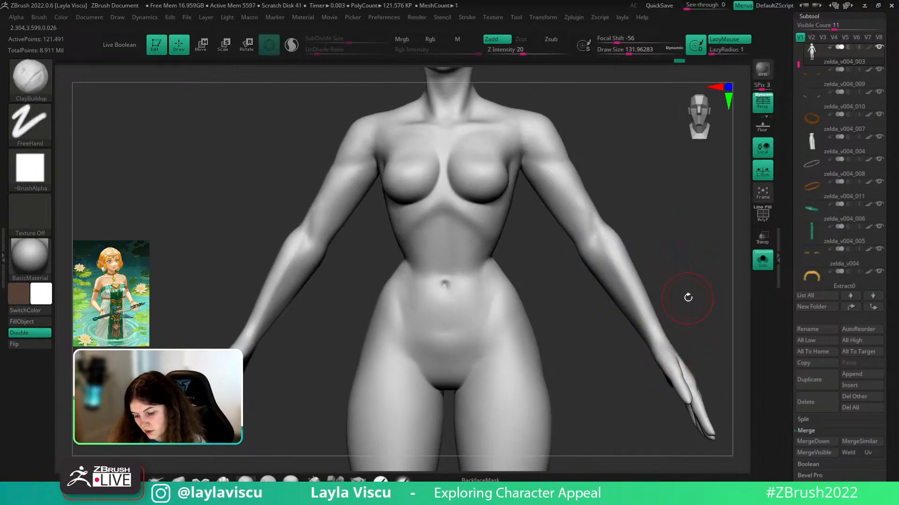
- Shift-smooth along both forearms, then reframe the full figure at a three-quarter view
{"action": "left_click_drag", "start_coordinate": [687, 298], "coordinate": [651, 315]}
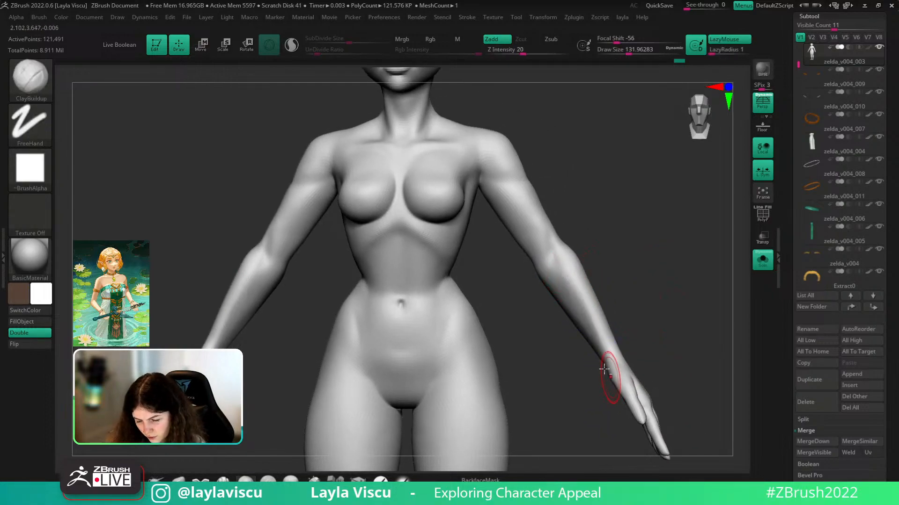
{"action": "left_click_drag", "start_coordinate": [617, 375], "coordinate": [569, 272], "text": "shift"}
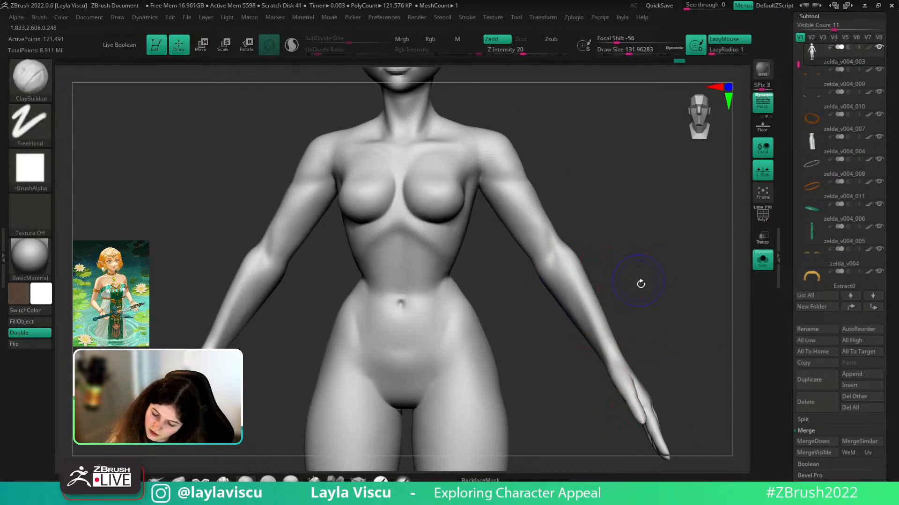
{"action": "left_click_drag", "start_coordinate": [639, 282], "coordinate": [650, 305]}
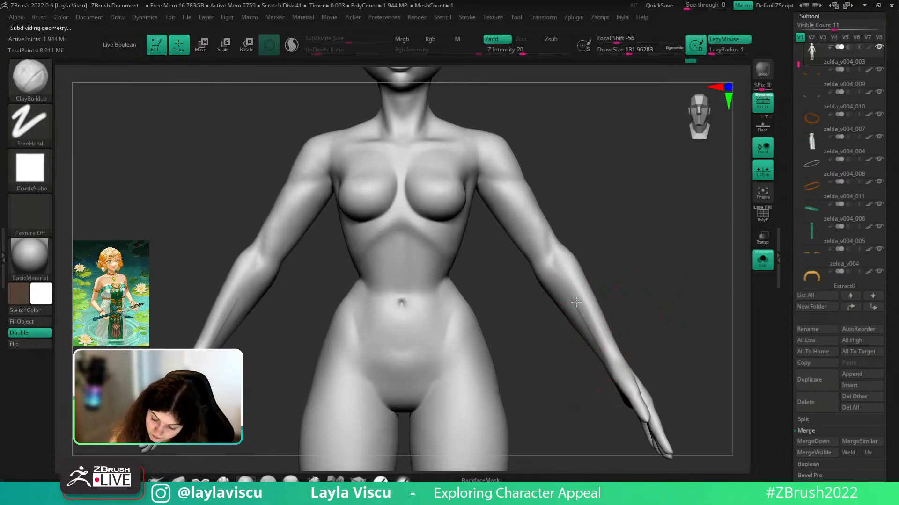
{"action": "key", "text": "shift"}
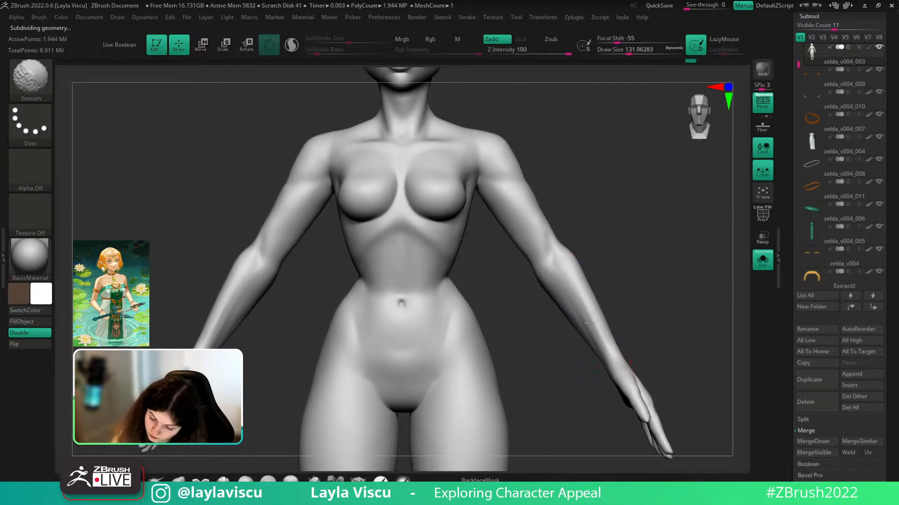
{"action": "mouse_move", "coordinate": [660, 324]}
{"action": "left_mouse_down", "text": "alt"}
{"action": "mouse_move", "coordinate": [628, 277]}
{"action": "mouse_move", "coordinate": [628, 295]}
{"action": "mouse_move", "coordinate": [635, 266]}
{"action": "left_mouse_up", "text": "alt"}
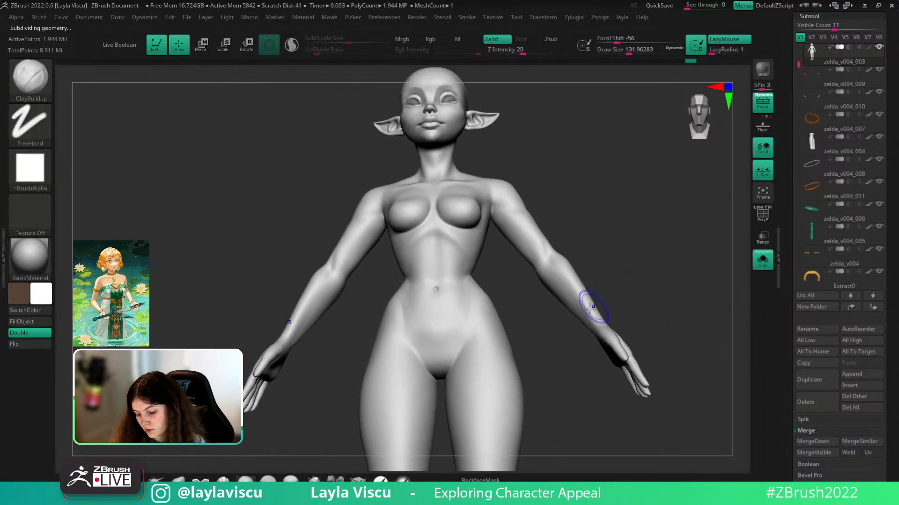
{"action": "key", "text": "shift"}
{"action": "key", "text": "shift+d"}
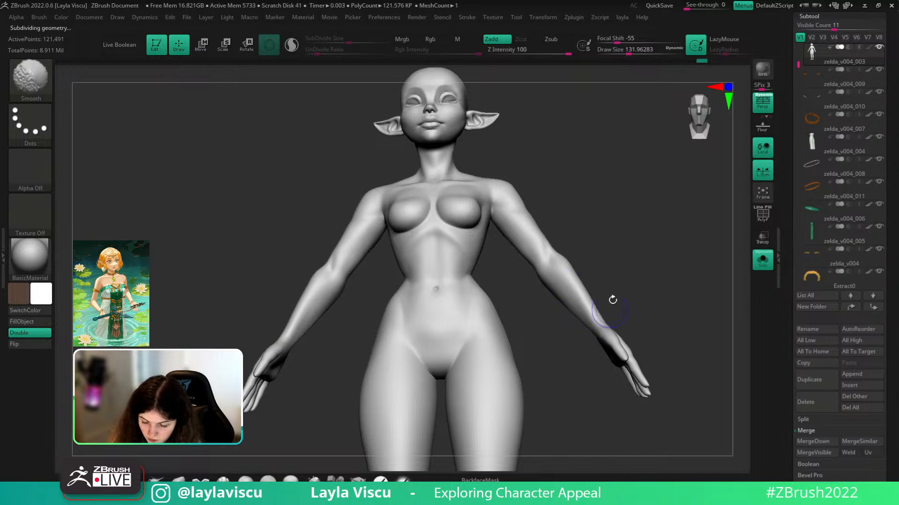
{"action": "left_click_drag", "start_coordinate": [610, 308], "coordinate": [645, 323]}
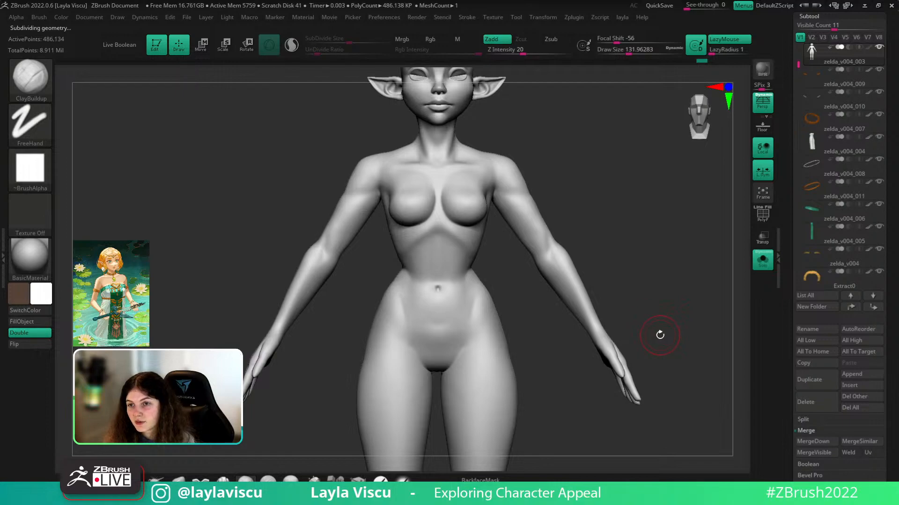
{"action": "mouse_move", "coordinate": [601, 265]}
{"action": "right_mouse_down", "text": "ctrl"}
{"action": "mouse_move", "coordinate": [598, 293]}
{"action": "mouse_move", "coordinate": [622, 260]}
{"action": "mouse_move", "coordinate": [610, 294]}
{"action": "mouse_move", "coordinate": [619, 301]}
{"action": "right_mouse_up", "text": "ctrl"}
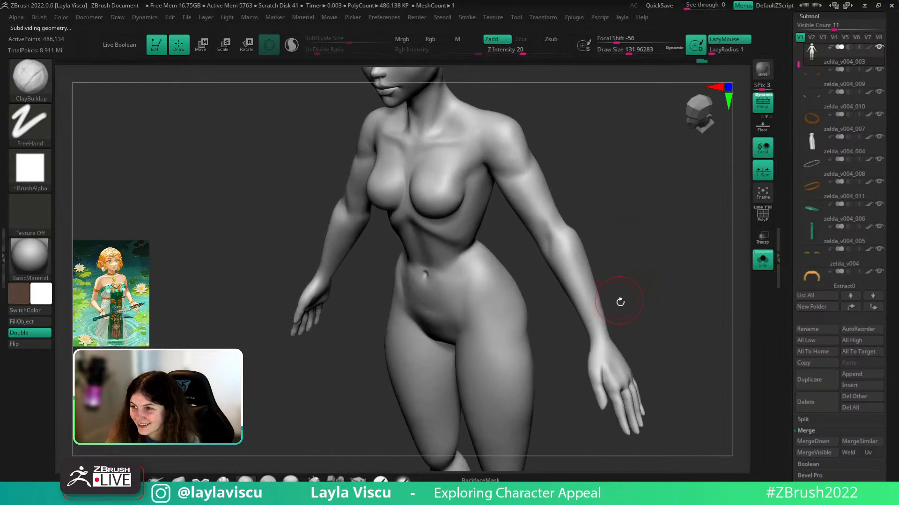
- Shrink the brush, drop a subdivision level, and Shift-smooth the upper arm surface
{"action": "right_click_drag", "start_coordinate": [642, 261], "coordinate": [618, 264]}
{"action": "key", "text": "s"}
{"action": "left_click", "coordinate": [611, 256]}
{"action": "mouse_move", "coordinate": [642, 233]}
{"action": "right_mouse_down"}
{"action": "mouse_move", "coordinate": [652, 247]}
{"action": "mouse_move", "coordinate": [636, 231]}
{"action": "mouse_move", "coordinate": [666, 223]}
{"action": "mouse_move", "coordinate": [678, 207]}
{"action": "mouse_move", "coordinate": [664, 262]}
{"action": "mouse_move", "coordinate": [635, 299]}
{"action": "right_mouse_up"}
{"action": "key", "text": "shift"}
{"action": "key", "text": "shift+d"}
{"action": "left_click_drag", "start_coordinate": [628, 227], "coordinate": [633, 199], "text": "shift"}
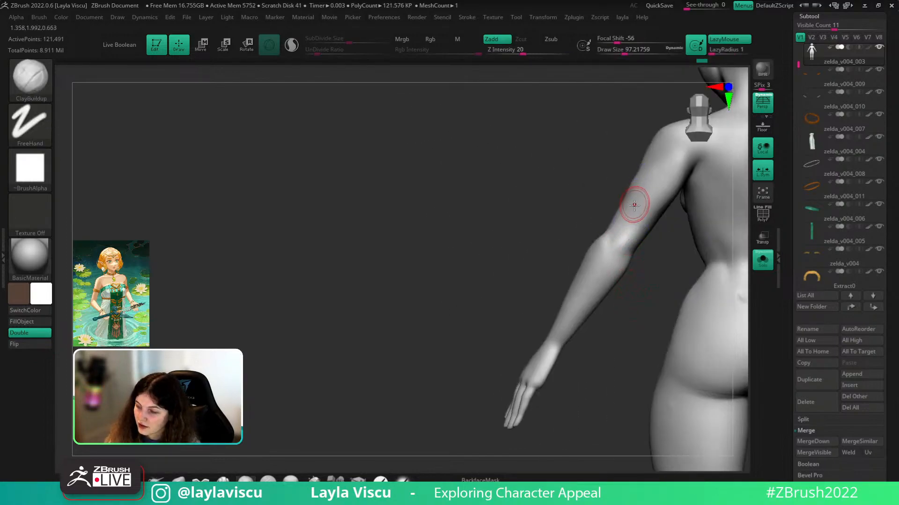
- Build clay onto the elbow, upper arm and inner forearm, softening the groove above the elbow
{"action": "mouse_move", "coordinate": [619, 282]}
{"action": "right_mouse_down"}
{"action": "mouse_move", "coordinate": [628, 301]}
{"action": "mouse_move", "coordinate": [643, 300]}
{"action": "right_mouse_up"}
{"action": "left_click_drag", "start_coordinate": [629, 219], "coordinate": [619, 241]}
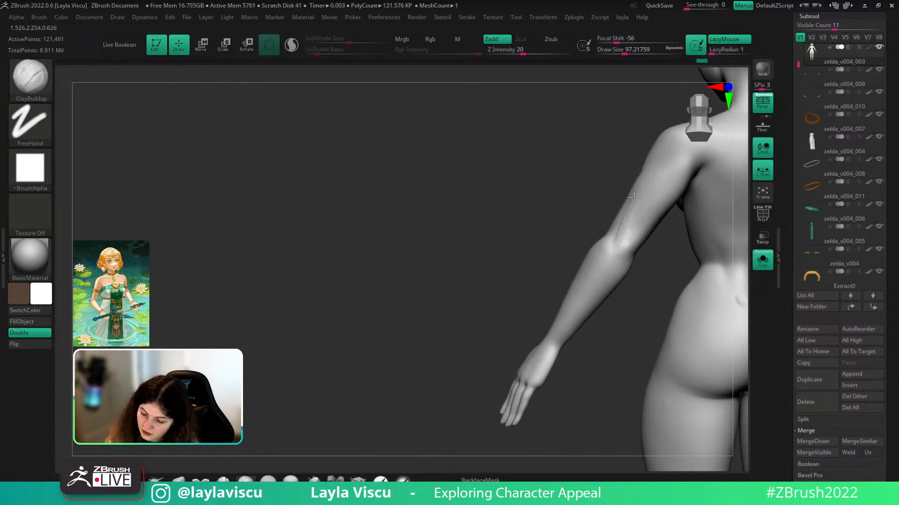
{"action": "left_click_drag", "start_coordinate": [636, 188], "coordinate": [617, 247]}
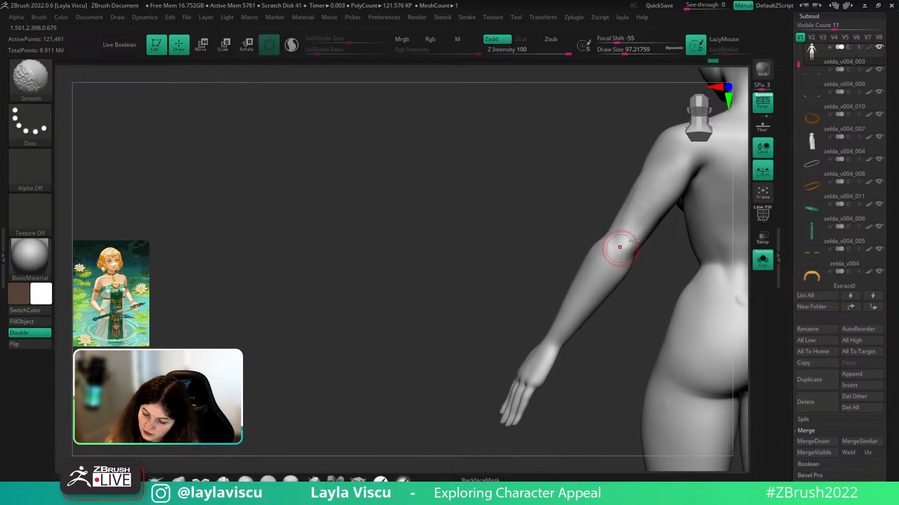
{"action": "right_click_drag", "start_coordinate": [638, 276], "coordinate": [656, 270]}
{"action": "left_click_drag", "start_coordinate": [628, 232], "coordinate": [644, 205], "text": "shift"}
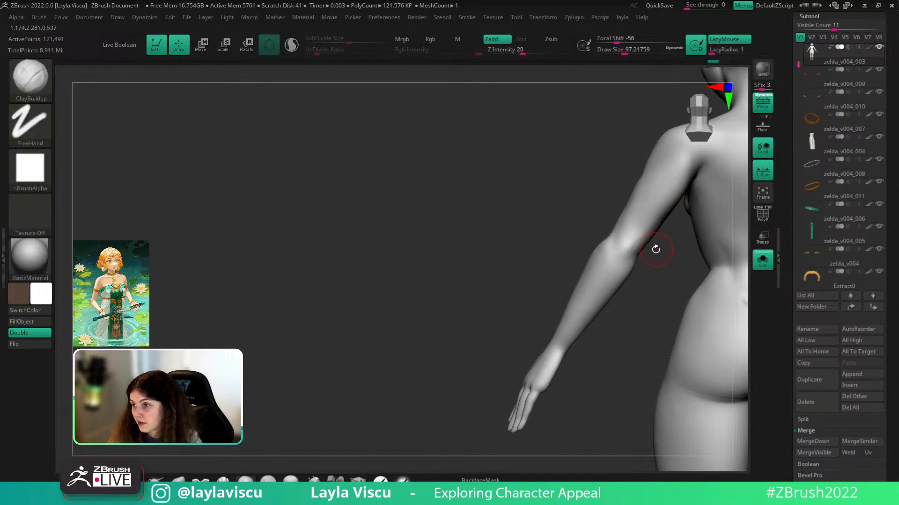
{"action": "mouse_move", "coordinate": [635, 261]}
{"action": "left_mouse_down"}
{"action": "mouse_move", "coordinate": [616, 239]}
{"action": "mouse_move", "coordinate": [622, 256]}
{"action": "mouse_move", "coordinate": [636, 233]}
{"action": "mouse_move", "coordinate": [604, 273]}
{"action": "left_mouse_up"}
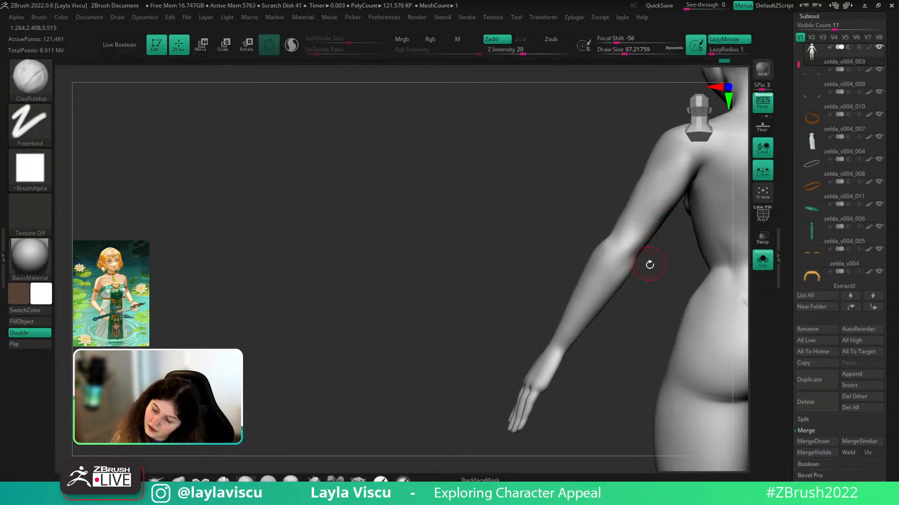
- Select the DamStandard brush in Zsub mode and step back up a subdivision level
{"action": "mouse_move", "coordinate": [649, 261]}
{"action": "left_mouse_down"}
{"action": "mouse_move", "coordinate": [653, 291]}
{"action": "mouse_move", "coordinate": [656, 263]}
{"action": "left_mouse_up"}
{"action": "key", "text": "b"}
{"action": "key", "text": "d"}
{"action": "key", "text": "s"}
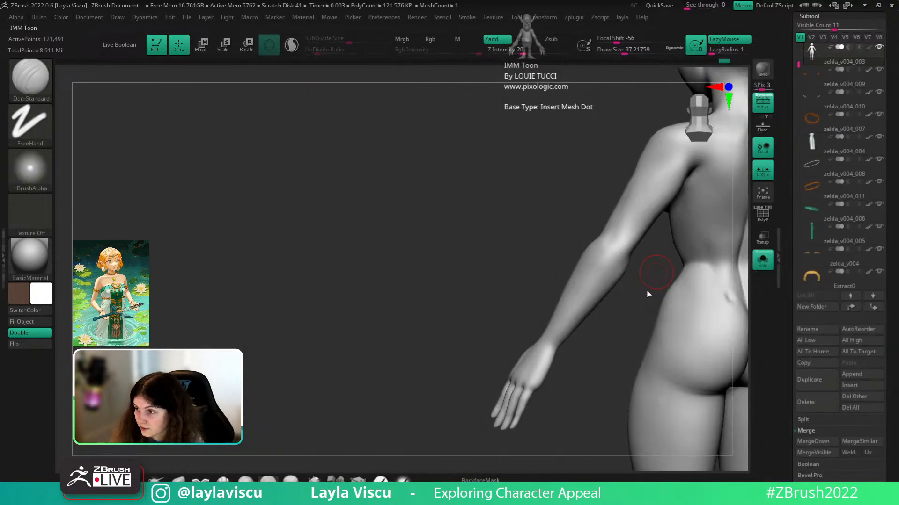
{"action": "key", "text": "ctrl+d"}
- Make the brush slightly larger, drop a subdivision level, and pick the Move brush
{"action": "key", "text": "s"}
{"action": "left_click", "coordinate": [607, 232]}
{"action": "mouse_move", "coordinate": [634, 275]}
{"action": "left_mouse_down"}
{"action": "mouse_move", "coordinate": [629, 295]}
{"action": "mouse_move", "coordinate": [629, 282]}
{"action": "left_mouse_up"}
{"action": "key", "text": "shift+d"}
{"action": "mouse_move", "coordinate": [616, 219]}
{"action": "right_mouse_down"}
{"action": "mouse_move", "coordinate": [596, 249]}
{"action": "mouse_move", "coordinate": [608, 285]}
{"action": "right_mouse_up"}
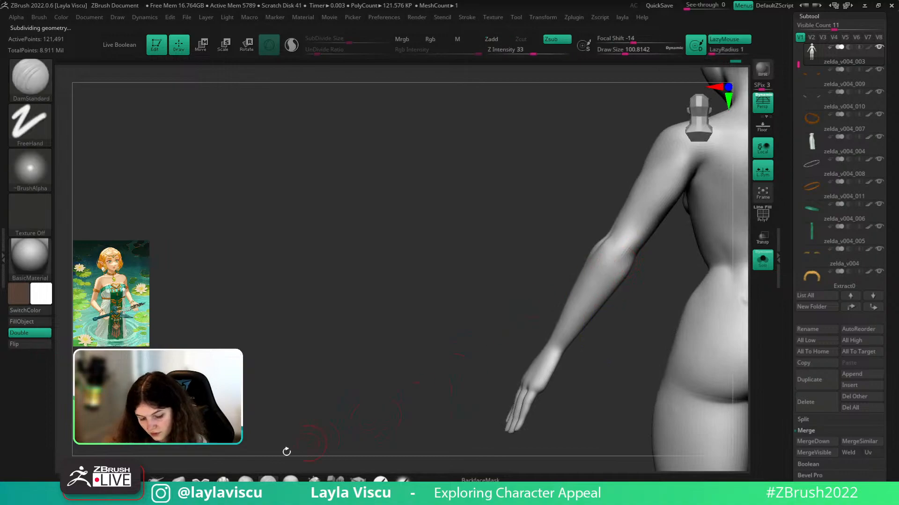
{"action": "left_click", "coordinate": [178, 480]}
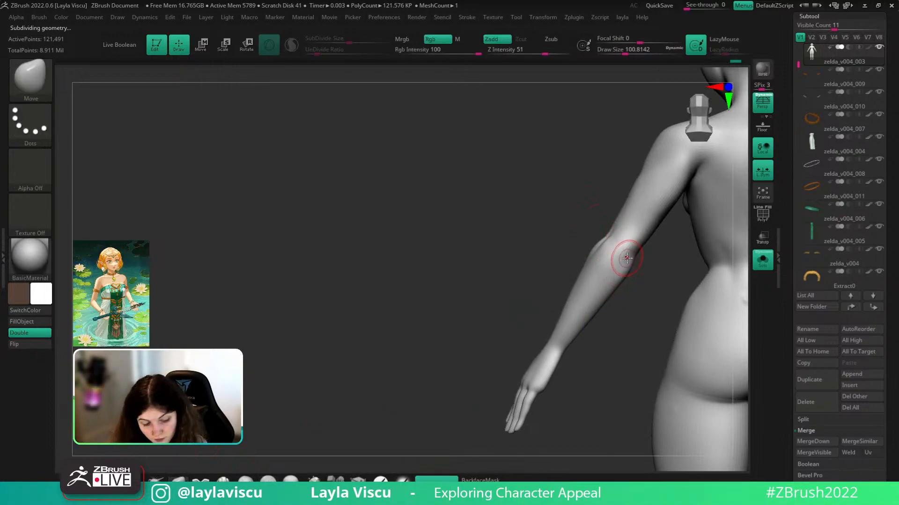
- Switch back to DamStandard at size about 83 and smooth the elbow crease
{"action": "key", "text": "b"}
{"action": "key", "text": "d"}
{"action": "key", "text": "s"}
{"action": "key", "text": "s"}
{"action": "left_click_drag", "start_coordinate": [624, 259], "coordinate": [631, 245]}
{"action": "right_click_drag", "start_coordinate": [645, 234], "coordinate": [634, 257], "text": "ctrl"}
{"action": "left_click_drag", "start_coordinate": [630, 250], "coordinate": [620, 258], "text": "shift"}
{"action": "right_click_drag", "start_coordinate": [639, 276], "coordinate": [633, 310]}
{"action": "right_click_drag", "start_coordinate": [634, 310], "coordinate": [648, 272], "text": "ctrl"}
- Switch to ClayBuildup, enlarge it, and add a clay stroke near the elbow
{"action": "key", "text": "b"}
{"action": "key", "text": "c"}
{"action": "key", "text": "b"}
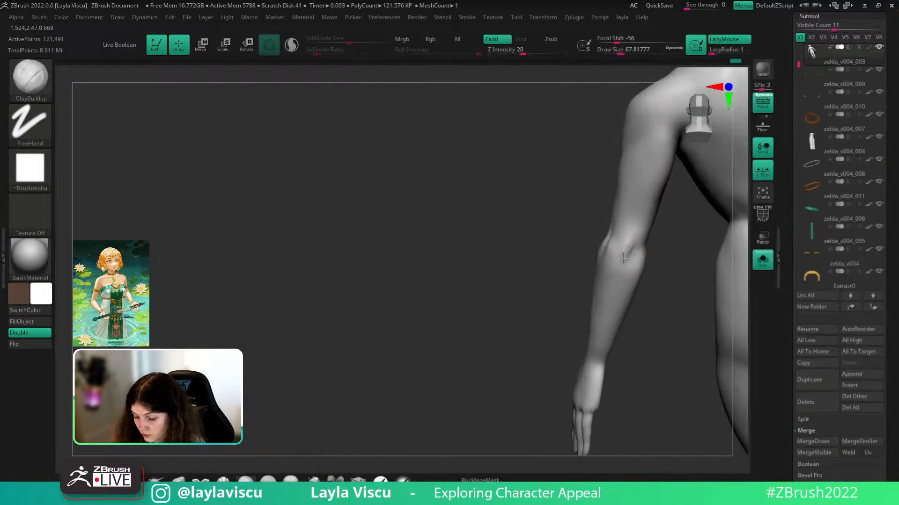
{"action": "key", "text": "bracketright"}
{"action": "mouse_move", "coordinate": [627, 255]}
{"action": "left_mouse_down", "text": "shift"}
{"action": "mouse_move", "coordinate": [629, 239]}
{"action": "mouse_move", "coordinate": [630, 248]}
{"action": "left_mouse_up", "text": "shift"}
{"action": "right_click_drag", "start_coordinate": [658, 283], "coordinate": [639, 265], "text": "ctrl"}
{"action": "left_click_drag", "start_coordinate": [635, 255], "coordinate": [629, 268]}
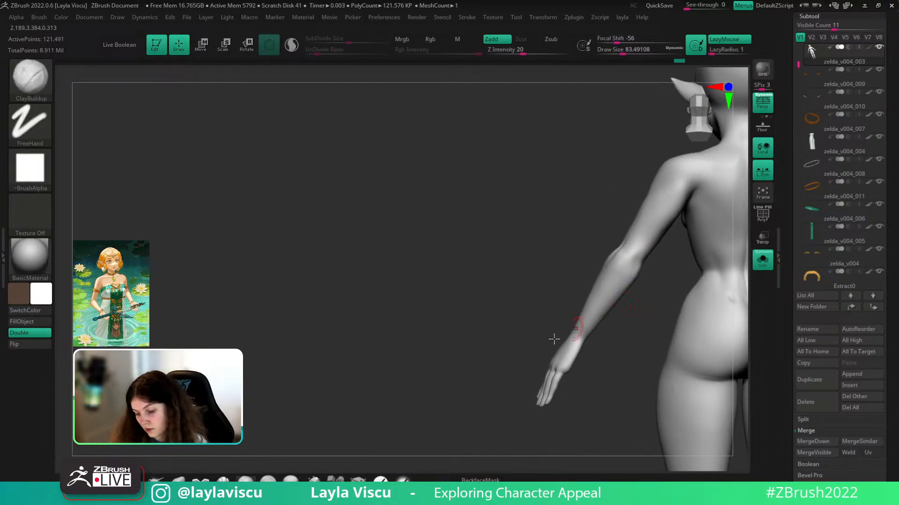
- Switch to the Move brush at a draw size of about 128 and turn to a back view
{"action": "key", "text": "v"}
{"action": "key", "text": "bracketright"}
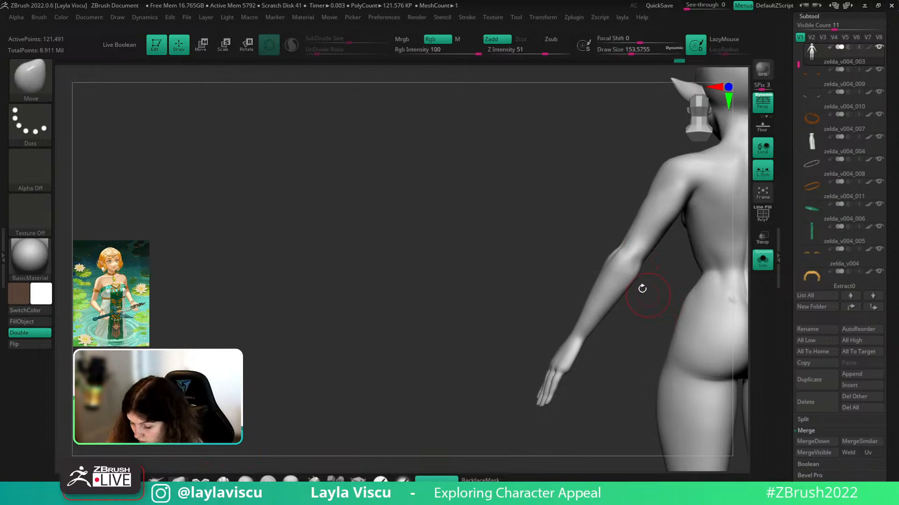
{"action": "key", "text": "bracketright"}
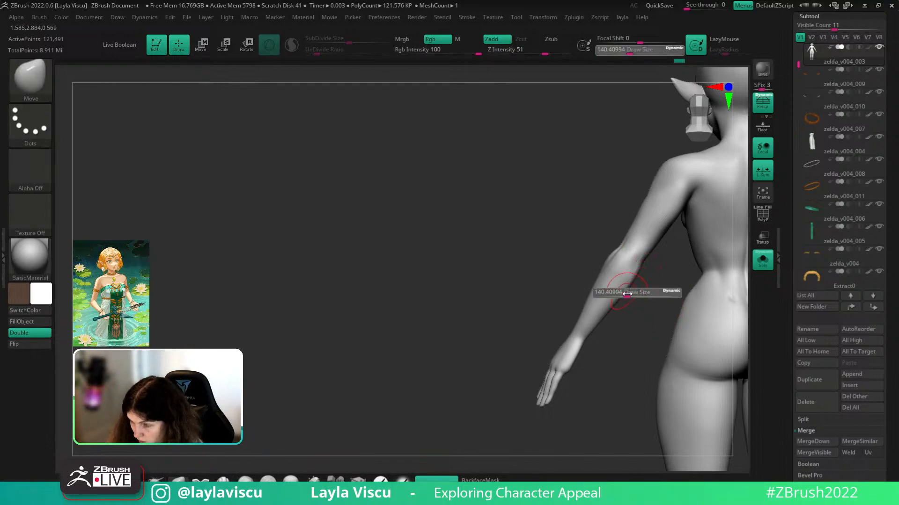
{"action": "key", "text": "bracketright"}
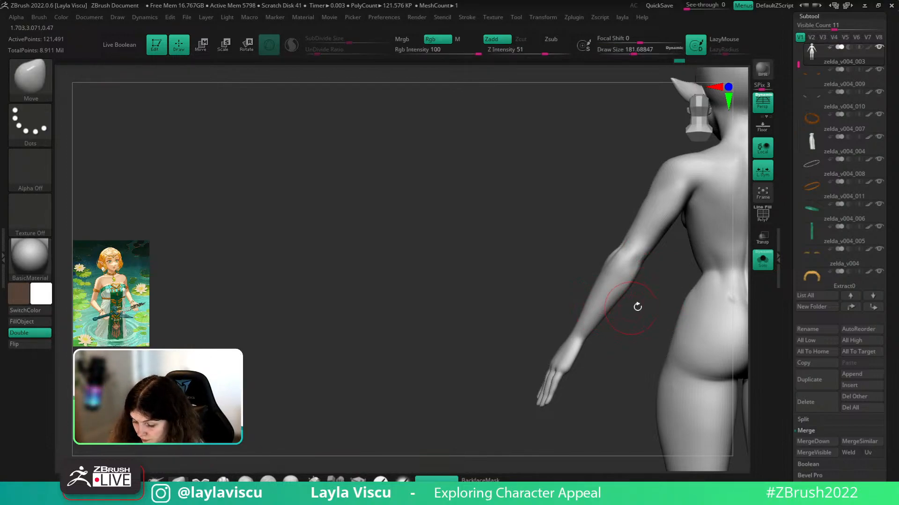
{"action": "key", "text": "bracketleft"}
{"action": "key", "text": "bracketleft"}
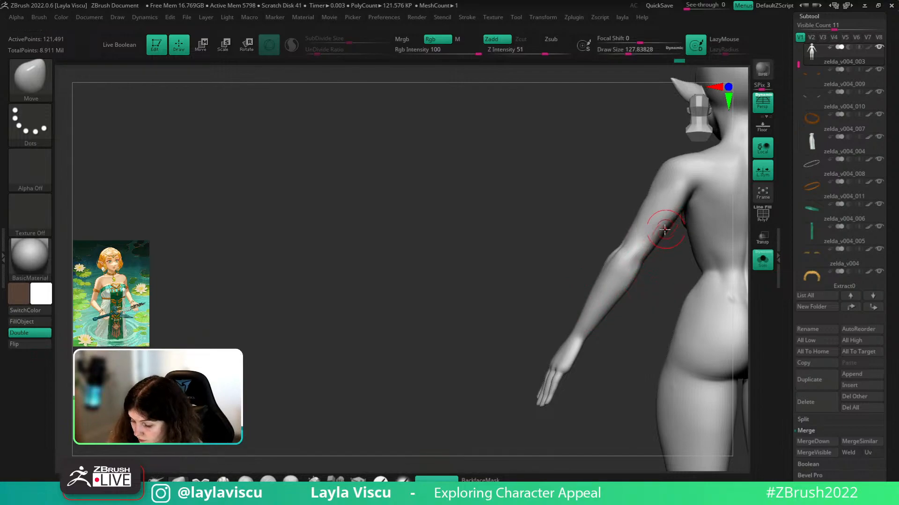
{"action": "right_click_drag", "start_coordinate": [676, 216], "coordinate": [605, 288]}
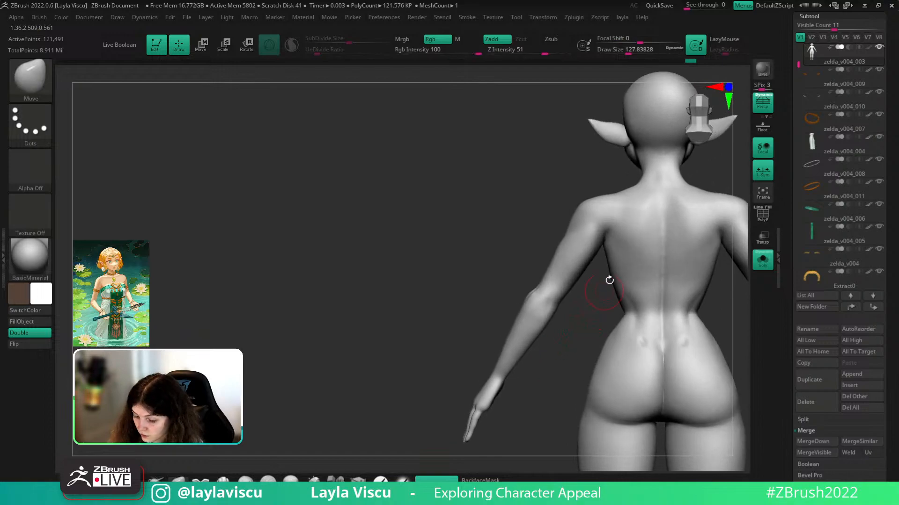
- Pick the trim flattening brush and toggle the body's polypaint display on and off
{"action": "mouse_move", "coordinate": [593, 309]}
{"action": "left_mouse_down"}
{"action": "mouse_move", "coordinate": [581, 297]}
{"action": "mouse_move", "coordinate": [590, 337]}
{"action": "mouse_move", "coordinate": [545, 330]}
{"action": "mouse_move", "coordinate": [567, 342]}
{"action": "mouse_move", "coordinate": [560, 321]}
{"action": "mouse_move", "coordinate": [543, 332]}
{"action": "left_mouse_up"}
{"action": "key", "text": "b"}
{"action": "key", "text": "t"}
{"action": "key", "text": "d"}
{"action": "left_click", "coordinate": [869, 47]}
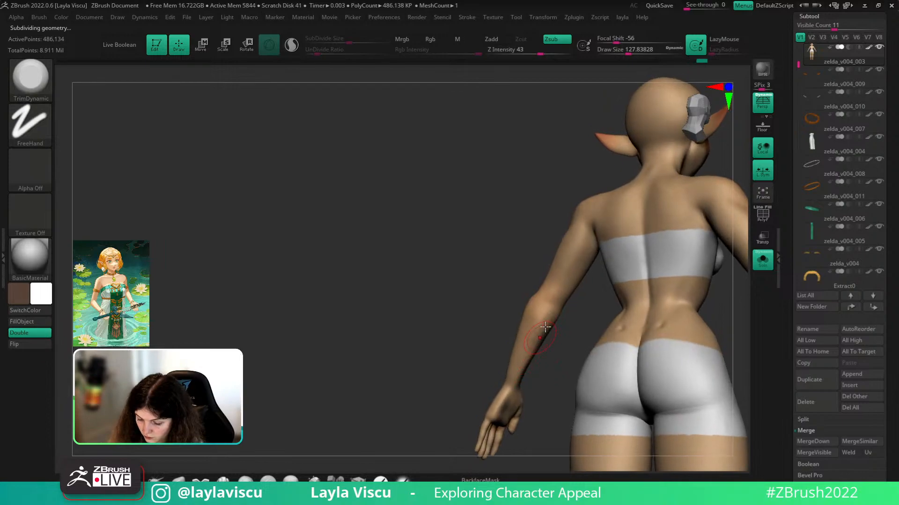
{"action": "left_click", "coordinate": [868, 47]}
- Orbit to a straight back view and set the Move brush to about 239
{"action": "key", "text": "shift"}
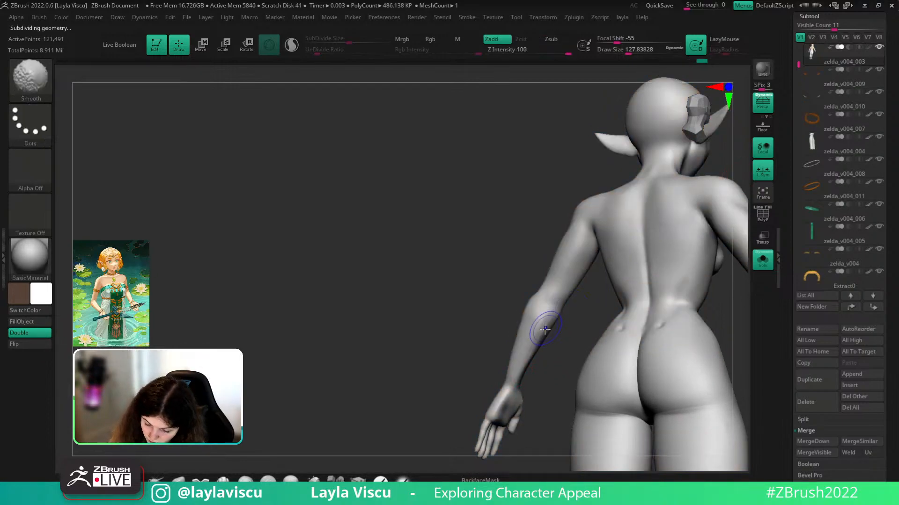
{"action": "mouse_move", "coordinate": [558, 343]}
{"action": "left_mouse_down"}
{"action": "mouse_move", "coordinate": [548, 316]}
{"action": "mouse_move", "coordinate": [533, 355]}
{"action": "left_mouse_up"}
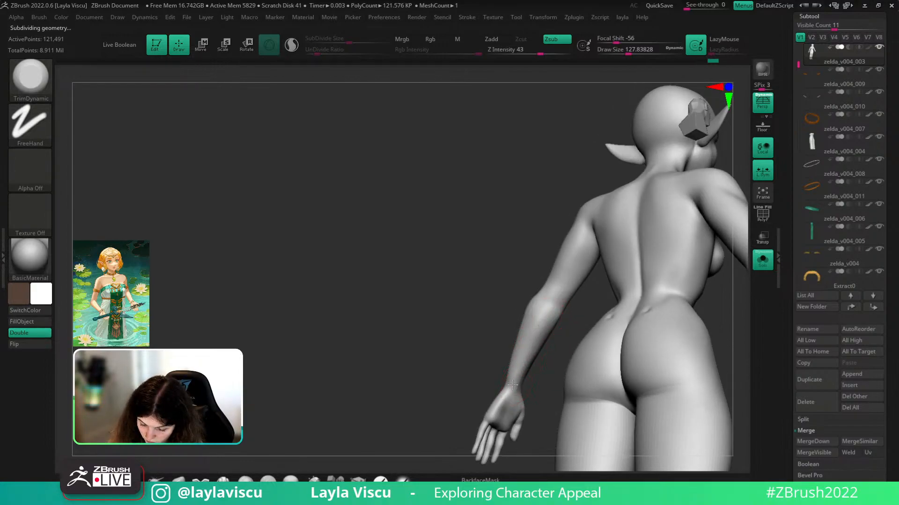
{"action": "key", "text": "shift"}
{"action": "mouse_move", "coordinate": [529, 366]}
{"action": "right_mouse_down"}
{"action": "mouse_move", "coordinate": [581, 351]}
{"action": "mouse_move", "coordinate": [567, 350]}
{"action": "right_mouse_up"}
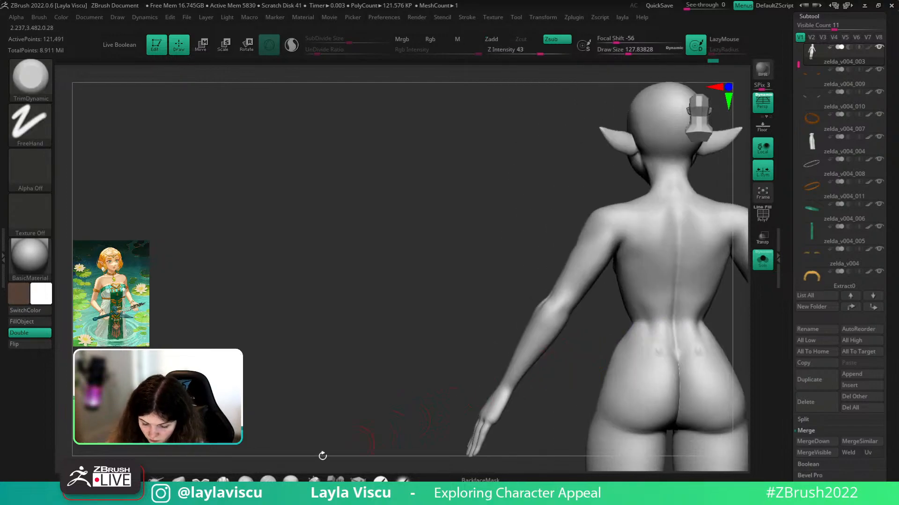
{"action": "key", "text": "b"}
{"action": "key", "text": "m"}
{"action": "key", "text": "v"}
{"action": "left_click_drag", "start_coordinate": [259, 373], "coordinate": [286, 348]}
{"action": "key", "text": "s"}
{"action": "mouse_move", "coordinate": [525, 361]}
{"action": "left_mouse_down"}
{"action": "mouse_move", "coordinate": [537, 359]}
{"action": "mouse_move", "coordinate": [531, 352]}
{"action": "mouse_move", "coordinate": [520, 379]}
{"action": "left_mouse_up"}
{"action": "key", "text": "shift"}
{"action": "key", "text": "s"}
- Switch to ClayBuildup at size about 65, raising then lowering the body two subdivision levels
{"action": "key", "text": "d"}
{"action": "key", "text": "d"}
{"action": "mouse_move", "coordinate": [566, 345]}
{"action": "left_mouse_down"}
{"action": "mouse_move", "coordinate": [583, 369]}
{"action": "mouse_move", "coordinate": [559, 335]}
{"action": "left_mouse_up"}
{"action": "key", "text": "s"}
{"action": "left_click_drag", "start_coordinate": [568, 333], "coordinate": [560, 346]}
{"action": "key", "text": "b"}
{"action": "key", "text": "c"}
{"action": "key", "text": "b"}
{"action": "key", "text": "s"}
{"action": "key", "text": "shift+d"}
{"action": "key", "text": "shift+d"}
{"action": "key", "text": "s"}
{"action": "left_click_drag", "start_coordinate": [559, 307], "coordinate": [543, 305]}
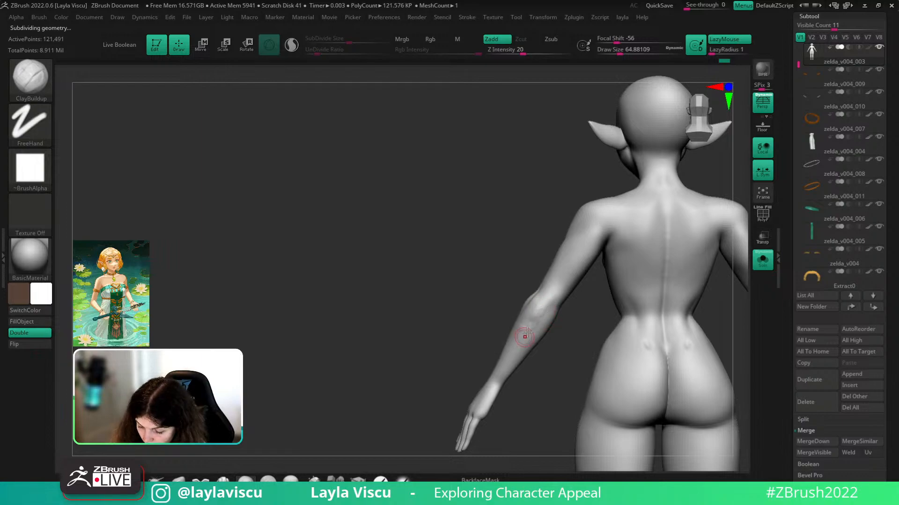
- Shift-smooth the forearm, then zoom to the elbow with the brush at about 71
{"action": "key", "text": "ctrl"}
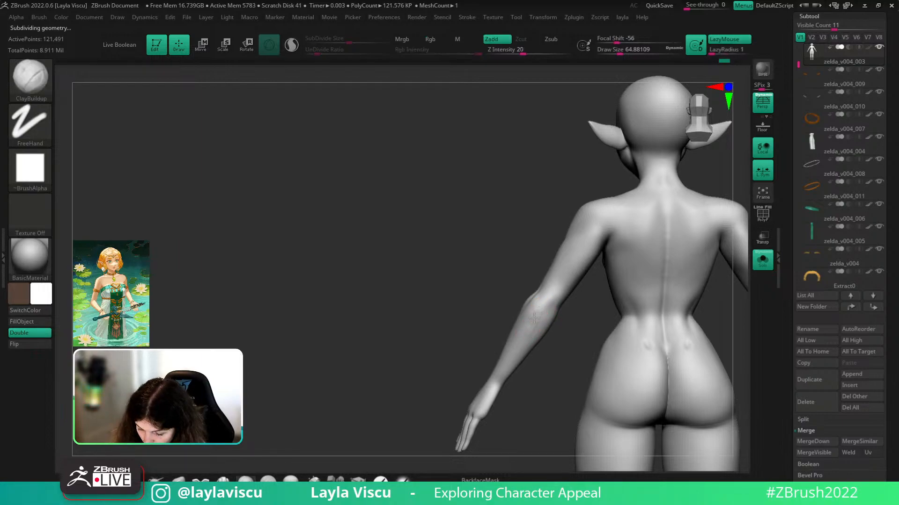
{"action": "key", "text": "shift"}
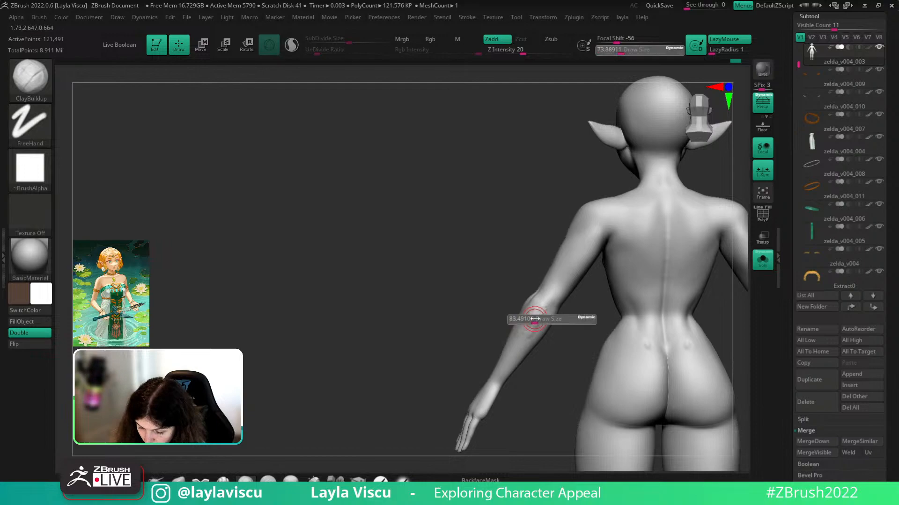
{"action": "left_click_drag", "start_coordinate": [521, 344], "coordinate": [525, 338], "text": "shift"}
{"action": "mouse_move", "coordinate": [555, 334]}
{"action": "left_mouse_down"}
{"action": "mouse_move", "coordinate": [542, 324]}
{"action": "mouse_move", "coordinate": [526, 341]}
{"action": "mouse_move", "coordinate": [554, 363]}
{"action": "mouse_move", "coordinate": [528, 322]}
{"action": "mouse_move", "coordinate": [537, 313]}
{"action": "mouse_move", "coordinate": [531, 330]}
{"action": "mouse_move", "coordinate": [602, 360]}
{"action": "mouse_move", "coordinate": [562, 359]}
{"action": "mouse_move", "coordinate": [530, 341]}
{"action": "mouse_move", "coordinate": [536, 393]}
{"action": "left_mouse_up"}
{"action": "key", "text": "ctrl"}
{"action": "key", "text": "s"}
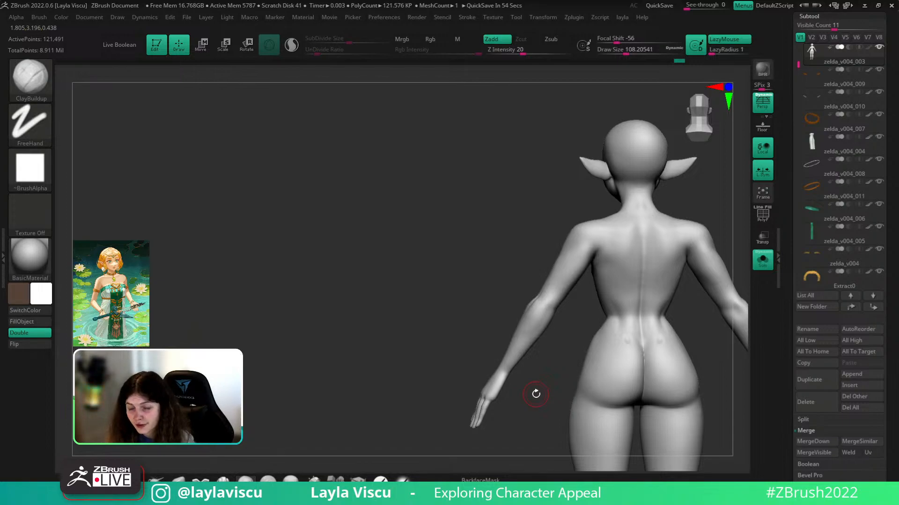
{"action": "right_click_drag", "start_coordinate": [547, 318], "coordinate": [579, 321], "text": "ctrl"}
{"action": "key", "text": "s"}
{"action": "left_click_drag", "start_coordinate": [584, 320], "coordinate": [577, 321]}
- Select DamStandard and carve a groove down the upper forearm, undoing one stroke
{"action": "key", "text": "b"}
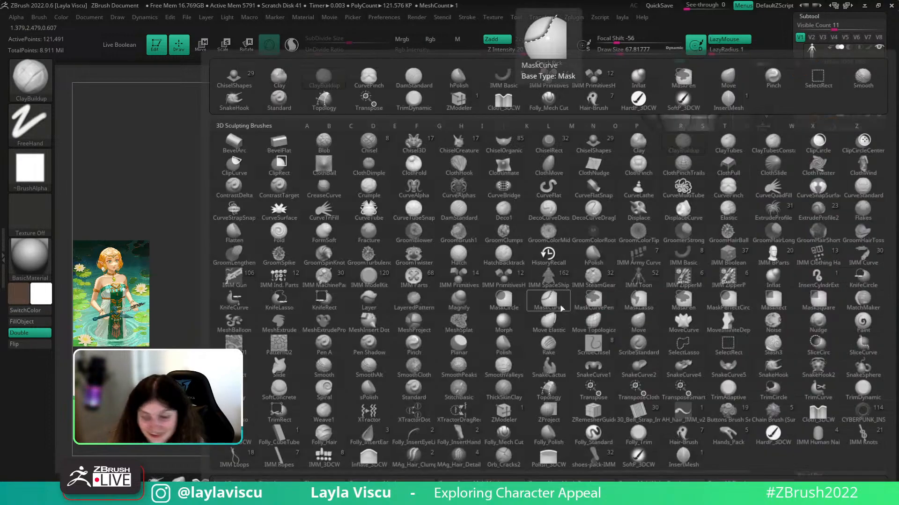
{"action": "key", "text": "d"}
{"action": "key", "text": "s"}
{"action": "mouse_move", "coordinate": [547, 299]}
{"action": "left_mouse_down"}
{"action": "mouse_move", "coordinate": [534, 339]}
{"action": "mouse_move", "coordinate": [548, 305]}
{"action": "left_mouse_up"}
{"action": "key", "text": "ctrl+z"}
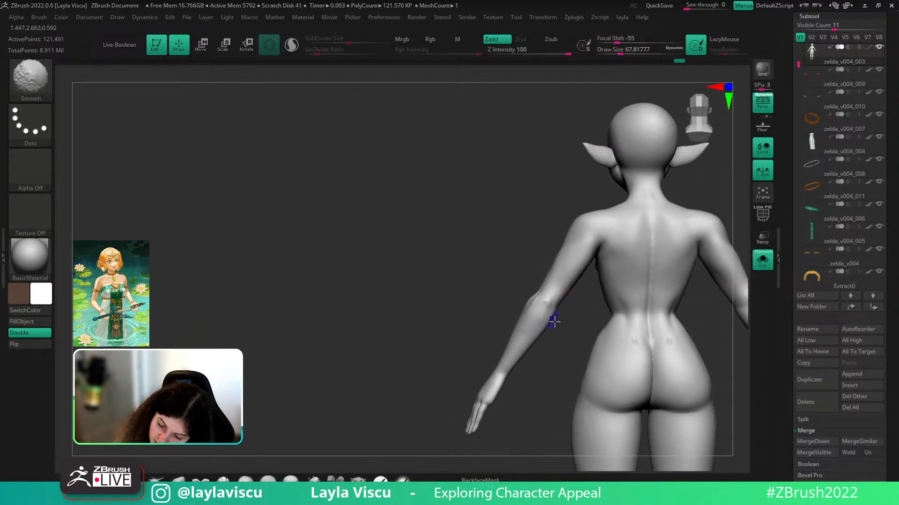
{"action": "mouse_move", "coordinate": [576, 343]}
{"action": "left_mouse_down"}
{"action": "mouse_move", "coordinate": [576, 330]}
{"action": "mouse_move", "coordinate": [564, 330]}
{"action": "mouse_move", "coordinate": [538, 362]}
{"action": "mouse_move", "coordinate": [620, 354]}
{"action": "mouse_move", "coordinate": [641, 341]}
{"action": "mouse_move", "coordinate": [636, 361]}
{"action": "mouse_move", "coordinate": [662, 341]}
{"action": "left_mouse_up"}
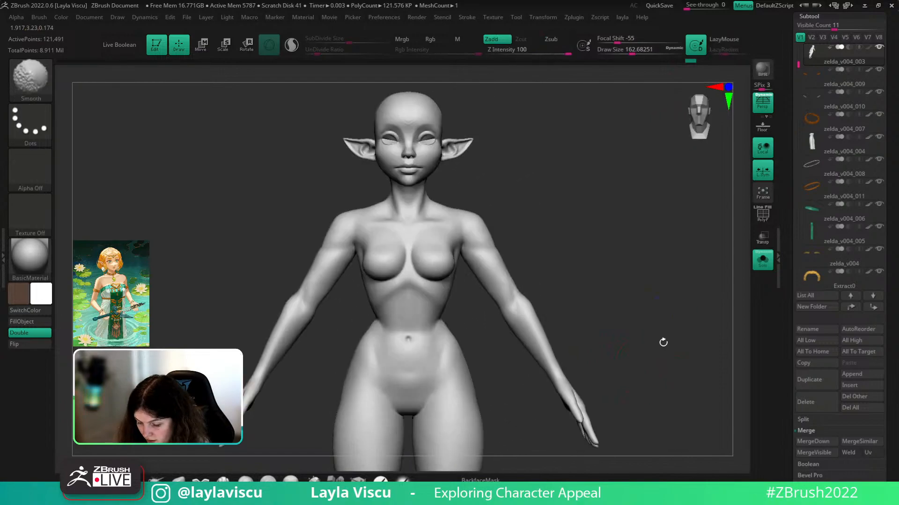
- Turn the figure to a side view and pick a cloth-style brush at size about 94
{"action": "right_click_drag", "start_coordinate": [647, 317], "coordinate": [667, 259], "text": "ctrl"}
{"action": "right_click_drag", "start_coordinate": [585, 309], "coordinate": [615, 346], "text": "ctrl"}
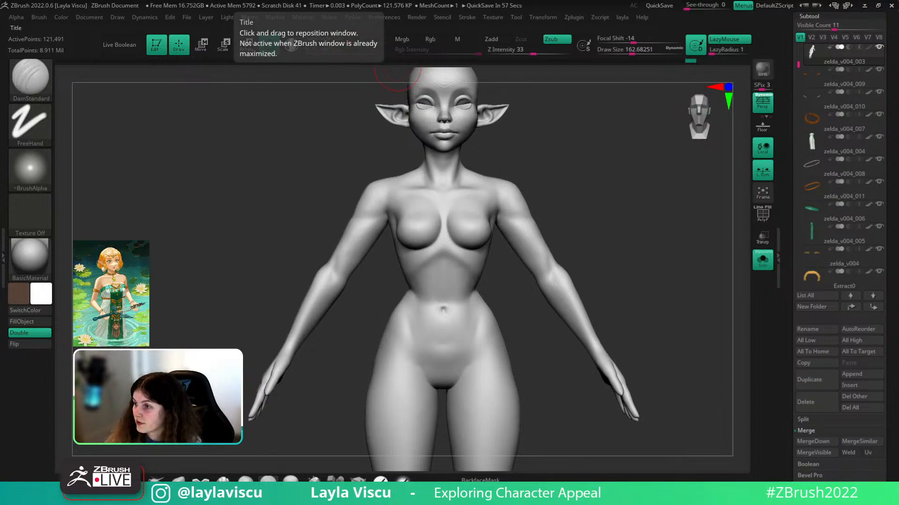
{"action": "right_click_drag", "start_coordinate": [696, 285], "coordinate": [671, 294]}
{"action": "right_click_drag", "start_coordinate": [671, 294], "coordinate": [647, 225], "text": "alt"}
{"action": "right_click_drag", "start_coordinate": [647, 224], "coordinate": [610, 269]}
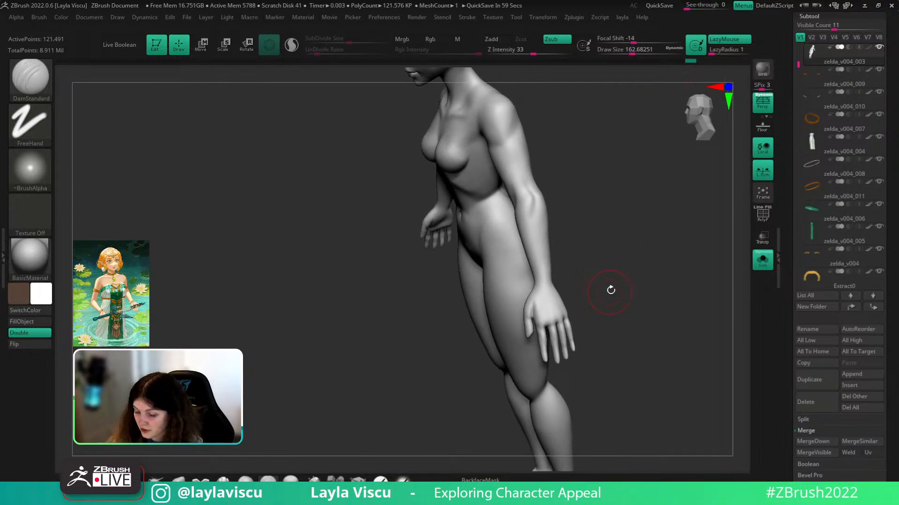
{"action": "right_click_drag", "start_coordinate": [610, 291], "coordinate": [604, 296]}
{"action": "left_click", "coordinate": [200, 481]}
{"action": "key", "text": "s"}
{"action": "left_click_drag", "start_coordinate": [554, 284], "coordinate": [547, 284]}
{"action": "mouse_move", "coordinate": [617, 234]}
{"action": "right_mouse_down", "text": "ctrl"}
{"action": "mouse_move", "coordinate": [623, 253]}
{"action": "mouse_move", "coordinate": [608, 276]}
{"action": "right_mouse_up", "text": "ctrl"}
{"action": "key", "text": "s"}
{"action": "left_click_drag", "start_coordinate": [554, 276], "coordinate": [547, 280]}
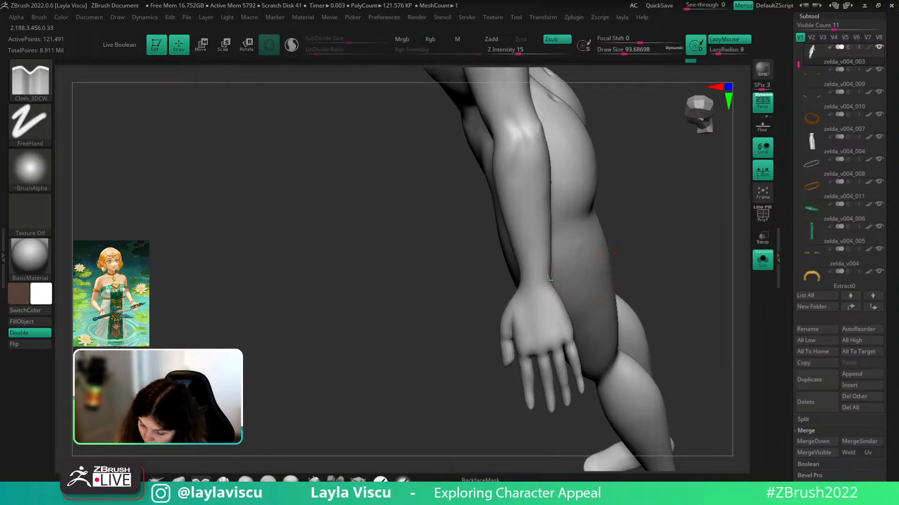
- Switch to the Move brush at about 116 and smooth over the thigh
{"action": "left_click", "coordinate": [177, 480]}
{"action": "right_click_drag", "start_coordinate": [592, 222], "coordinate": [627, 225]}
{"action": "key", "text": "s"}
{"action": "left_click_drag", "start_coordinate": [555, 278], "coordinate": [552, 282]}
{"action": "right_click_drag", "start_coordinate": [571, 285], "coordinate": [569, 277]}
{"action": "key", "text": "s"}
{"action": "left_click_drag", "start_coordinate": [554, 270], "coordinate": [559, 270]}
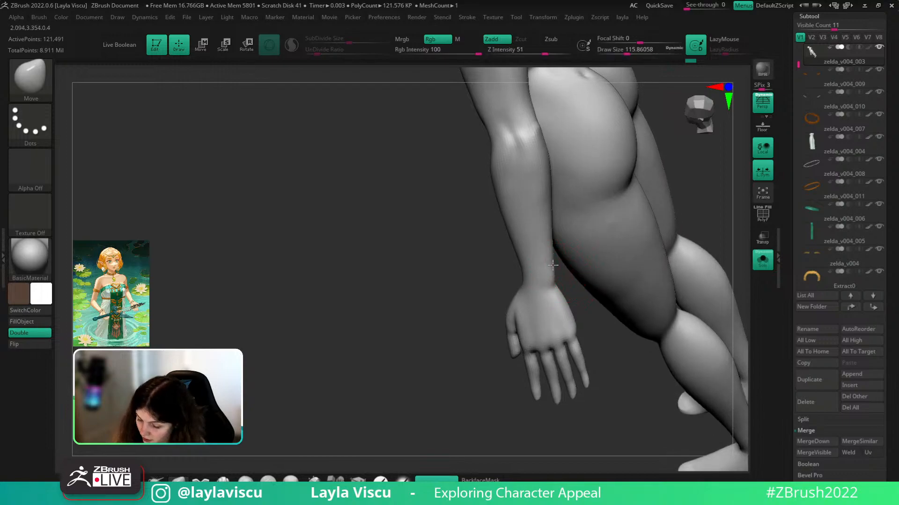
{"action": "left_click_drag", "start_coordinate": [608, 217], "coordinate": [637, 252], "text": "shift"}
{"action": "right_click_drag", "start_coordinate": [637, 252], "coordinate": [616, 239]}
{"action": "mouse_move", "coordinate": [676, 214]}
{"action": "right_mouse_down", "text": "alt"}
{"action": "mouse_move", "coordinate": [675, 251]}
{"action": "mouse_move", "coordinate": [688, 252]}
{"action": "right_mouse_up", "text": "alt"}
- Enlarge the brush to about 202 and push the forearm shape
{"action": "key", "text": "s"}
{"action": "left_click_drag", "start_coordinate": [557, 236], "coordinate": [564, 235]}
{"action": "mouse_move", "coordinate": [654, 209]}
{"action": "right_mouse_down", "text": "alt"}
{"action": "mouse_move", "coordinate": [663, 234]}
{"action": "mouse_move", "coordinate": [660, 220]}
{"action": "right_mouse_up", "text": "alt"}
{"action": "key", "text": "s"}
{"action": "left_click_drag", "start_coordinate": [578, 238], "coordinate": [583, 239]}
{"action": "right_click_drag", "start_coordinate": [579, 222], "coordinate": [614, 199]}
{"action": "left_click_drag", "start_coordinate": [577, 230], "coordinate": [575, 229]}
{"action": "mouse_move", "coordinate": [576, 230]}
{"action": "right_mouse_down"}
{"action": "mouse_move", "coordinate": [664, 177]}
{"action": "mouse_move", "coordinate": [653, 241]}
{"action": "right_mouse_up"}
- Reduce the brush to about 132 and orbit to a front three-quarter view
{"action": "key", "text": "s"}
{"action": "left_click_drag", "start_coordinate": [557, 254], "coordinate": [553, 254]}
{"action": "mouse_move", "coordinate": [628, 209]}
{"action": "right_mouse_down"}
{"action": "mouse_move", "coordinate": [599, 262]}
{"action": "mouse_move", "coordinate": [577, 279]}
{"action": "mouse_move", "coordinate": [648, 191]}
{"action": "mouse_move", "coordinate": [643, 226]}
{"action": "right_mouse_up"}
{"action": "right_click_drag", "start_coordinate": [642, 225], "coordinate": [652, 225]}
{"action": "key", "text": "s"}
{"action": "left_click_drag", "start_coordinate": [539, 173], "coordinate": [533, 174]}
- Switch to ClayBuildup at about 74 and build clay onto the shoulder and upper arm
{"action": "key", "text": "b"}
{"action": "key", "text": "c"}
{"action": "key", "text": "b"}
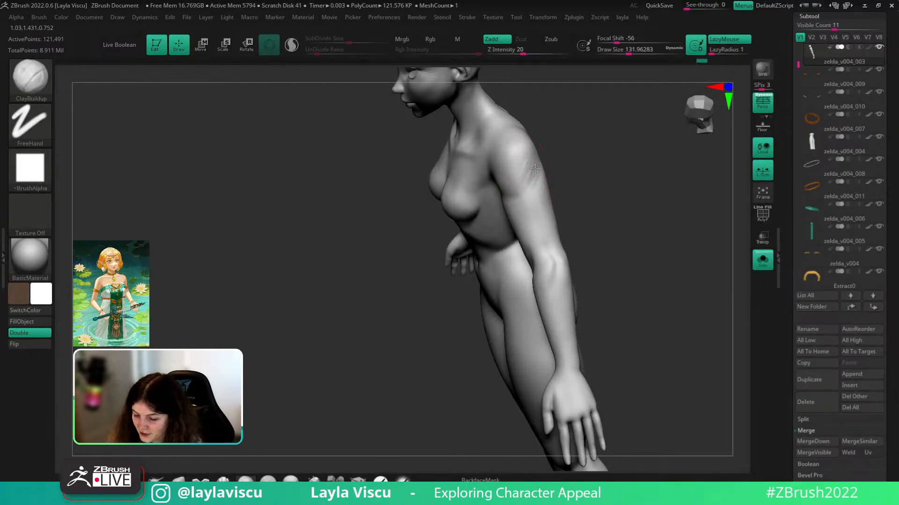
{"action": "key", "text": "shift"}
{"action": "right_click_drag", "start_coordinate": [536, 169], "coordinate": [540, 168]}
{"action": "left_click_drag", "start_coordinate": [533, 161], "coordinate": [538, 174]}
{"action": "key", "text": "shift"}
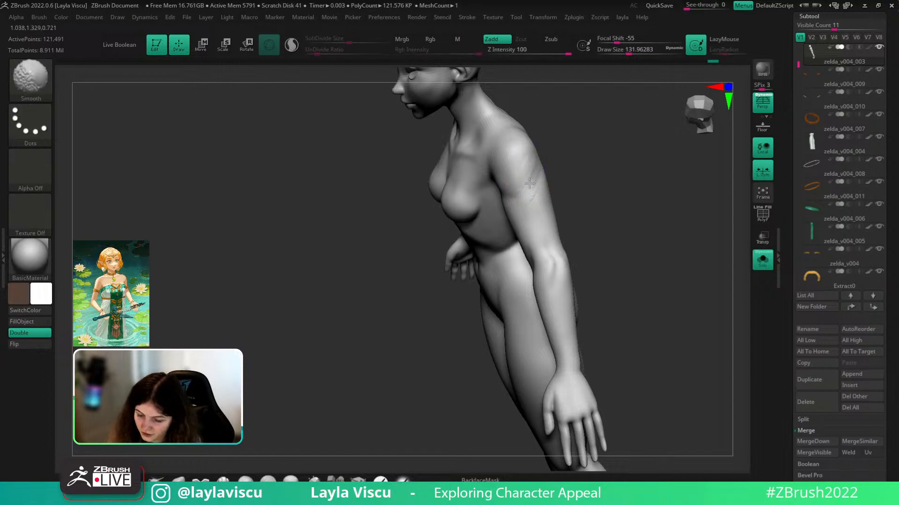
{"action": "mouse_move", "coordinate": [520, 191]}
{"action": "right_mouse_down"}
{"action": "mouse_move", "coordinate": [592, 153]}
{"action": "mouse_move", "coordinate": [543, 154]}
{"action": "mouse_move", "coordinate": [477, 315]}
{"action": "mouse_move", "coordinate": [521, 355]}
{"action": "mouse_move", "coordinate": [510, 313]}
{"action": "mouse_move", "coordinate": [641, 258]}
{"action": "mouse_move", "coordinate": [509, 347]}
{"action": "mouse_move", "coordinate": [482, 281]}
{"action": "right_mouse_up"}
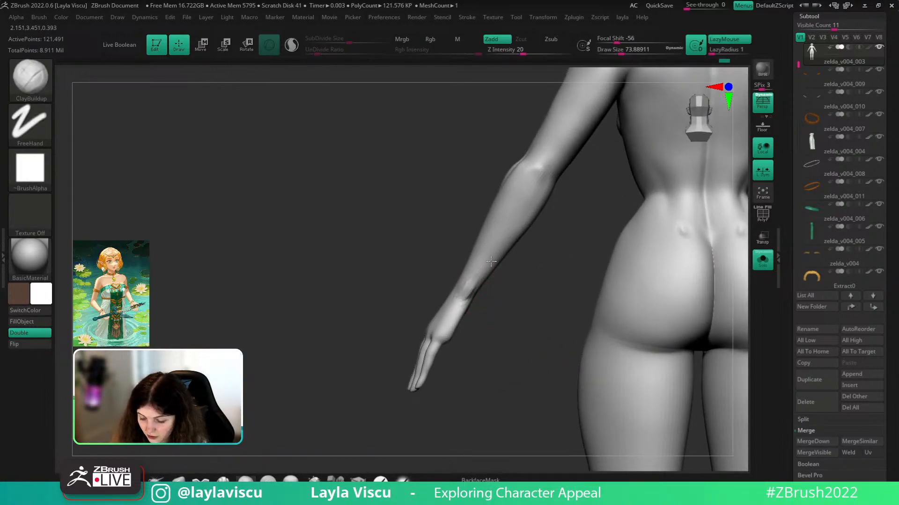
- Smooth the wrist and adjust the inner wrist contour, checking it from several angles
{"action": "left_click_drag", "start_coordinate": [472, 280], "coordinate": [464, 289], "text": "shift"}
{"action": "mouse_move", "coordinate": [457, 303]}
{"action": "right_mouse_down"}
{"action": "mouse_move", "coordinate": [538, 304]}
{"action": "mouse_move", "coordinate": [482, 295]}
{"action": "mouse_move", "coordinate": [707, 250]}
{"action": "mouse_move", "coordinate": [355, 412]}
{"action": "right_mouse_up"}
{"action": "left_click_drag", "start_coordinate": [582, 274], "coordinate": [583, 255]}
{"action": "right_click_drag", "start_coordinate": [586, 266], "coordinate": [584, 265]}
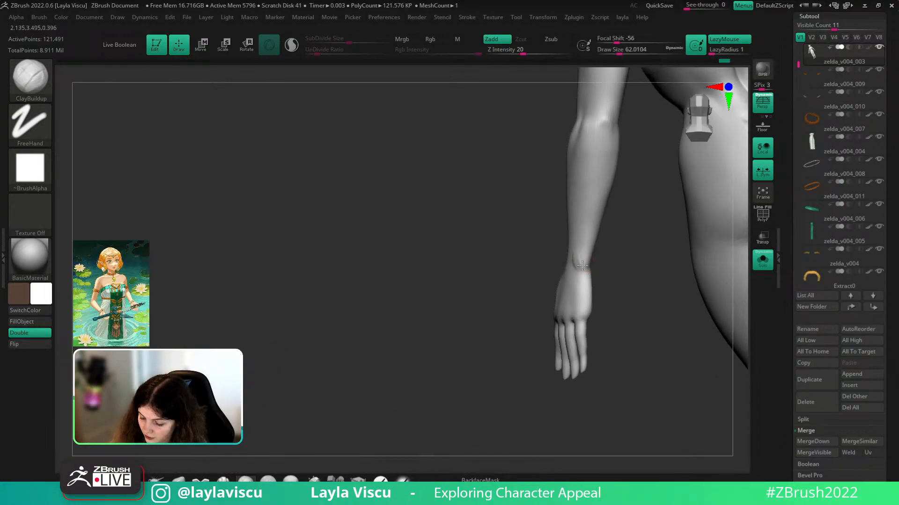
{"action": "right_click_drag", "start_coordinate": [585, 233], "coordinate": [647, 276]}
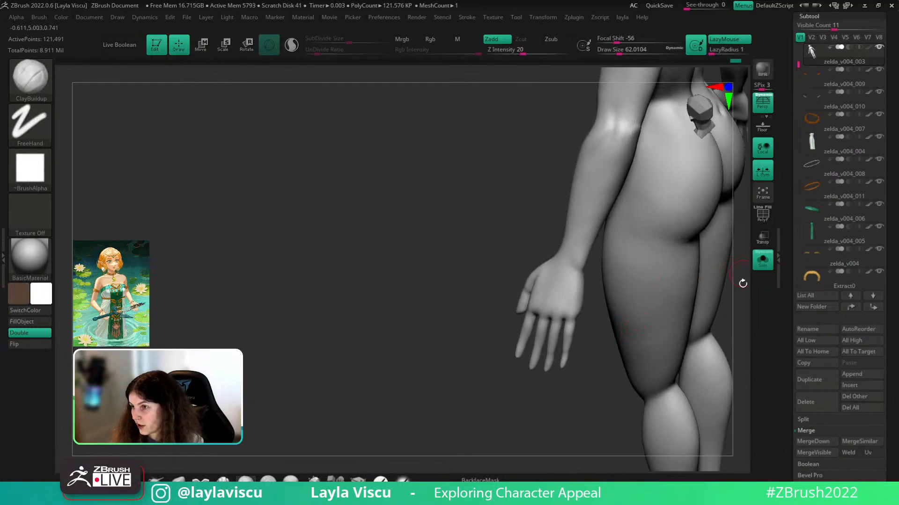
{"action": "right_click_drag", "start_coordinate": [725, 312], "coordinate": [670, 281]}
{"action": "right_click_drag", "start_coordinate": [601, 250], "coordinate": [572, 289]}
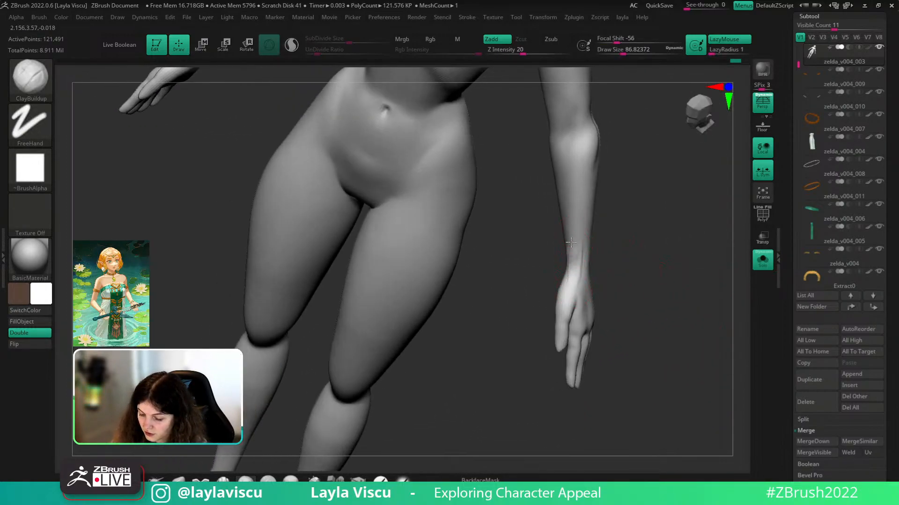
{"action": "right_click_drag", "start_coordinate": [570, 252], "coordinate": [588, 269]}
{"action": "mouse_move", "coordinate": [557, 210]}
{"action": "right_mouse_down"}
{"action": "mouse_move", "coordinate": [564, 239]}
{"action": "mouse_move", "coordinate": [684, 263]}
{"action": "mouse_move", "coordinate": [690, 293]}
{"action": "mouse_move", "coordinate": [671, 326]}
{"action": "mouse_move", "coordinate": [662, 243]}
{"action": "mouse_move", "coordinate": [659, 256]}
{"action": "right_mouse_up"}
- Switch to the Move brush and set its radius to about 120
{"action": "left_click", "coordinate": [180, 481]}
{"action": "key", "text": "s"}
{"action": "left_click_drag", "start_coordinate": [590, 255], "coordinate": [596, 256]}
{"action": "key", "text": "]"}
{"action": "key", "text": "ctrl+z"}
{"action": "right_click_drag", "start_coordinate": [666, 253], "coordinate": [663, 276]}
{"action": "key", "text": "["}
- Build up clay on the forearm and smooth the stroke, with radius about 80 then 132
{"action": "key", "text": "b"}
{"action": "key", "text": "c"}
{"action": "key", "text": "b"}
{"action": "key", "text": "s"}
{"action": "left_click_drag", "start_coordinate": [593, 268], "coordinate": [585, 269]}
{"action": "mouse_move", "coordinate": [643, 238]}
{"action": "right_mouse_down"}
{"action": "mouse_move", "coordinate": [690, 244]}
{"action": "mouse_move", "coordinate": [589, 281]}
{"action": "mouse_move", "coordinate": [647, 228]}
{"action": "mouse_move", "coordinate": [602, 244]}
{"action": "mouse_move", "coordinate": [610, 321]}
{"action": "mouse_move", "coordinate": [598, 316]}
{"action": "mouse_move", "coordinate": [620, 355]}
{"action": "mouse_move", "coordinate": [607, 315]}
{"action": "mouse_move", "coordinate": [611, 338]}
{"action": "mouse_move", "coordinate": [618, 319]}
{"action": "right_mouse_up"}
{"action": "key", "text": "s"}
{"action": "left_click_drag", "start_coordinate": [618, 318], "coordinate": [626, 318]}
- Reshape the forearm with the Move brush at a radius of about 324, then 197
{"action": "right_click_drag", "start_coordinate": [614, 294], "coordinate": [606, 282]}
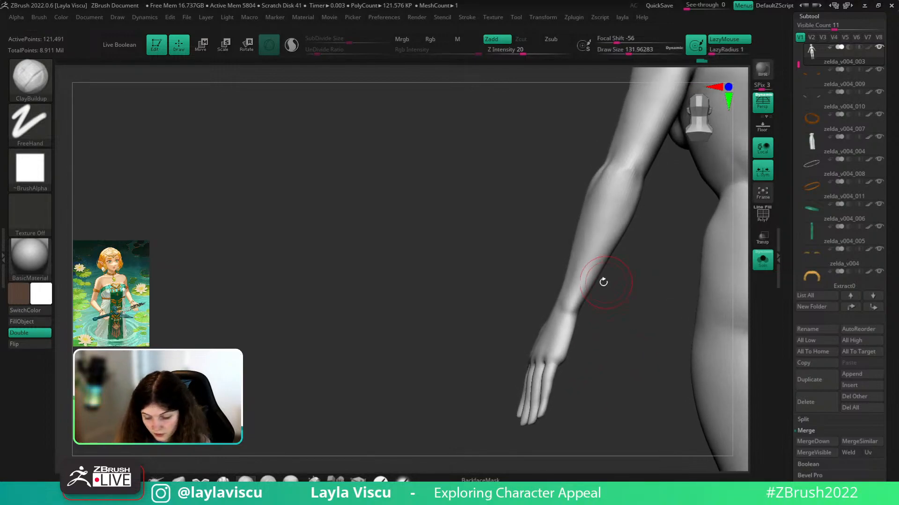
{"action": "key", "text": "b"}
{"action": "key", "text": "m"}
{"action": "key", "text": "v"}
{"action": "key", "text": "s"}
{"action": "left_click_drag", "start_coordinate": [584, 296], "coordinate": [592, 289]}
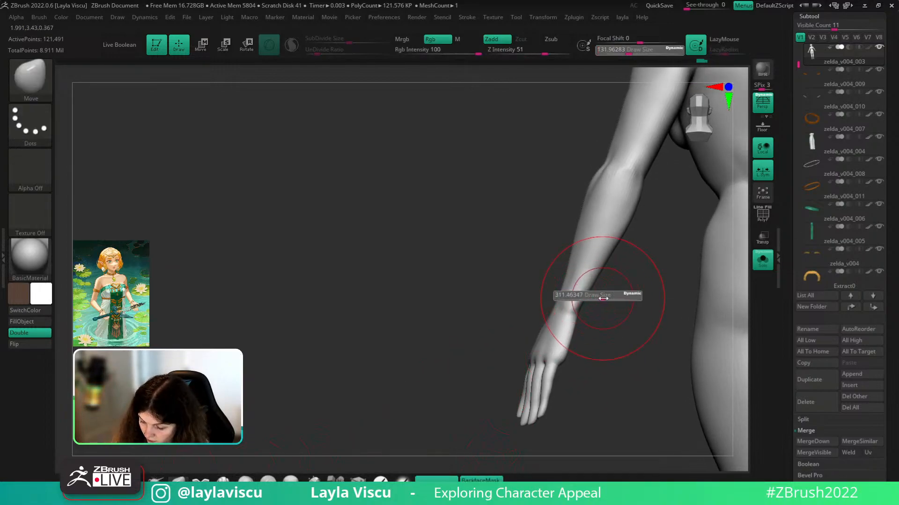
{"action": "key", "text": "s"}
{"action": "left_click_drag", "start_coordinate": [609, 255], "coordinate": [601, 256]}
- Select the TrimDynamic brush and subdivide the body one level to 486,134 active points
{"action": "key", "text": "b"}
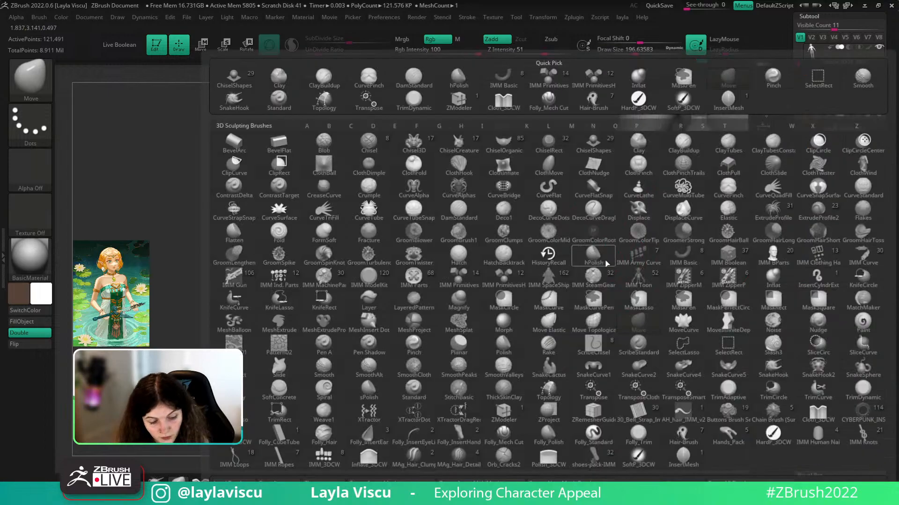
{"action": "key", "text": "t"}
{"action": "key", "text": "d"}
{"action": "right_click_drag", "start_coordinate": [620, 267], "coordinate": [612, 251]}
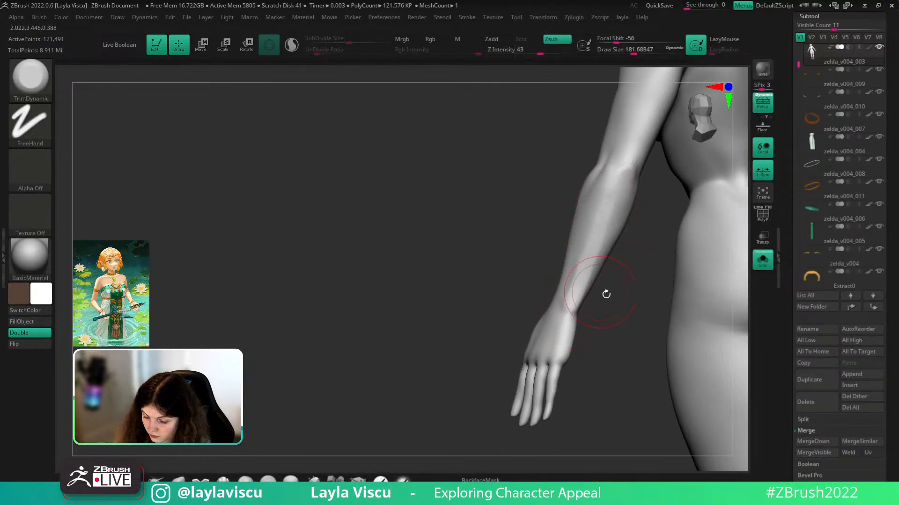
{"action": "right_click_drag", "start_coordinate": [604, 293], "coordinate": [596, 228]}
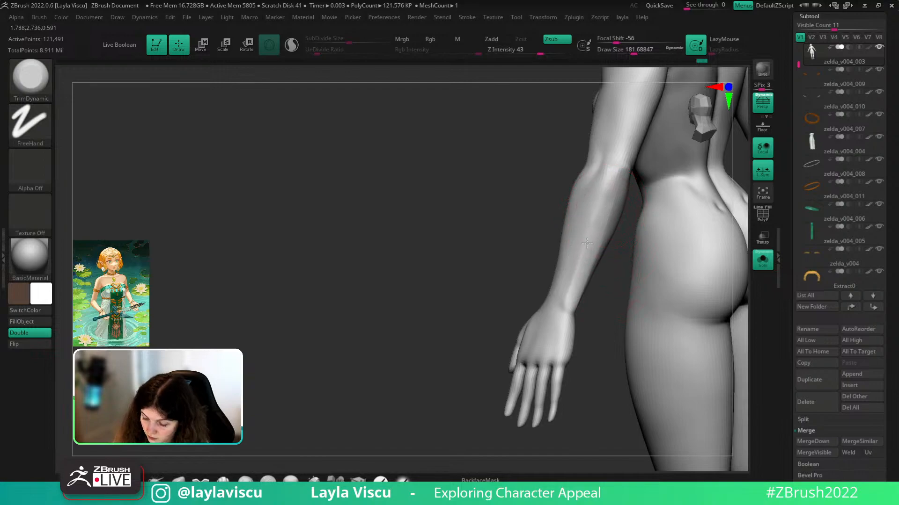
{"action": "key", "text": "ctrl+d"}
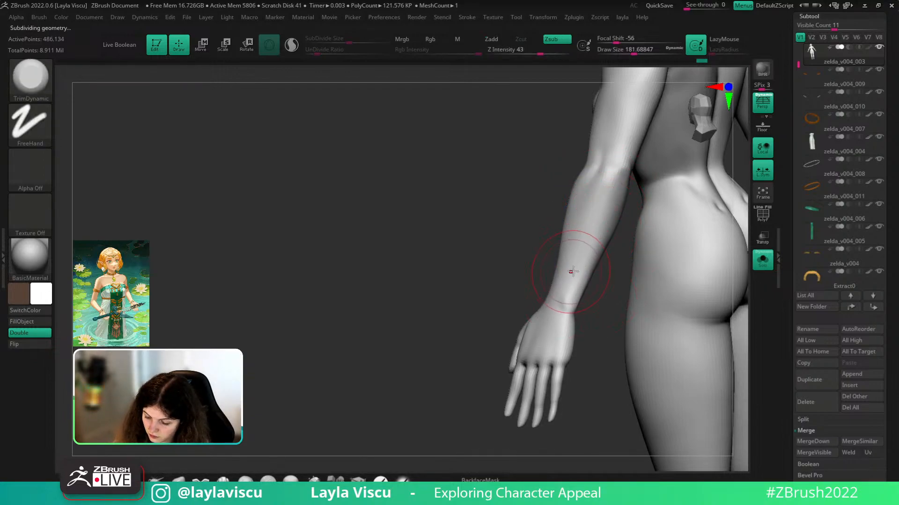
- Frame the figure from the front and smooth the forearm with a radius of 112
{"action": "key", "text": "f"}
{"action": "left_click_drag", "start_coordinate": [588, 187], "coordinate": [670, 195]}
{"action": "right_click_drag", "start_coordinate": [670, 195], "coordinate": [674, 186], "text": "shift"}
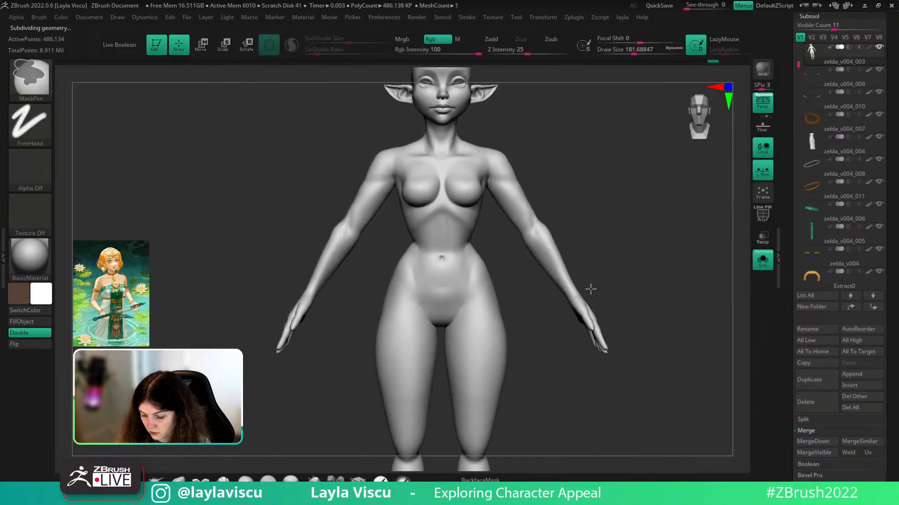
{"action": "right_click_drag", "start_coordinate": [588, 287], "coordinate": [586, 310], "text": "ctrl"}
{"action": "key", "text": "["}
{"action": "key", "text": "["}
{"action": "key", "text": "["}
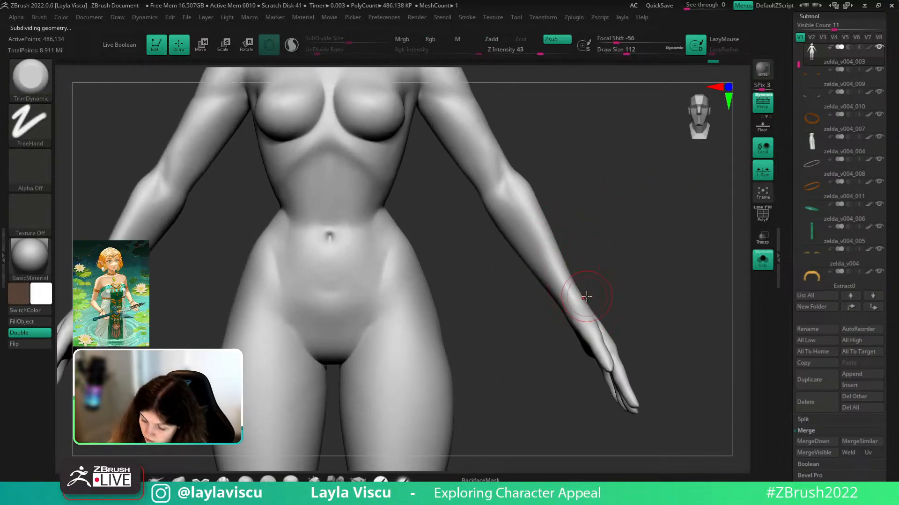
{"action": "key", "text": "shift"}
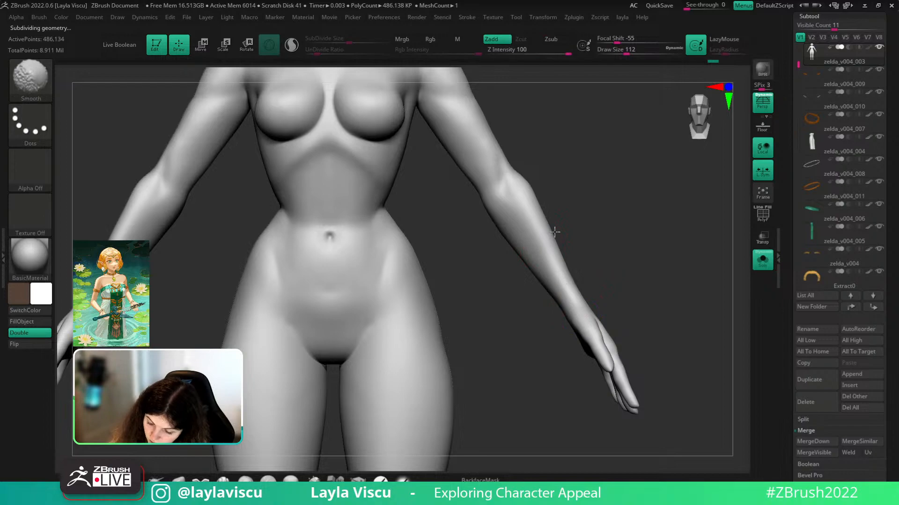
{"action": "right_click_drag", "start_coordinate": [553, 233], "coordinate": [561, 178], "text": "ctrl"}
{"action": "mouse_move", "coordinate": [623, 261]}
{"action": "right_mouse_down", "text": "ctrl"}
{"action": "mouse_move", "coordinate": [624, 279]}
{"action": "mouse_move", "coordinate": [621, 262]}
{"action": "right_mouse_up", "text": "ctrl"}
- Adjust the forearm contours with the Move brush, radius about 324, then 286, then 163
{"action": "left_click", "coordinate": [180, 482]}
{"action": "mouse_move", "coordinate": [623, 257]}
{"action": "left_mouse_down"}
{"action": "mouse_move", "coordinate": [575, 263]}
{"action": "mouse_move", "coordinate": [581, 284]}
{"action": "mouse_move", "coordinate": [597, 270]}
{"action": "mouse_move", "coordinate": [613, 308]}
{"action": "left_mouse_up"}
{"action": "key", "text": "]"}
{"action": "key", "text": "["}
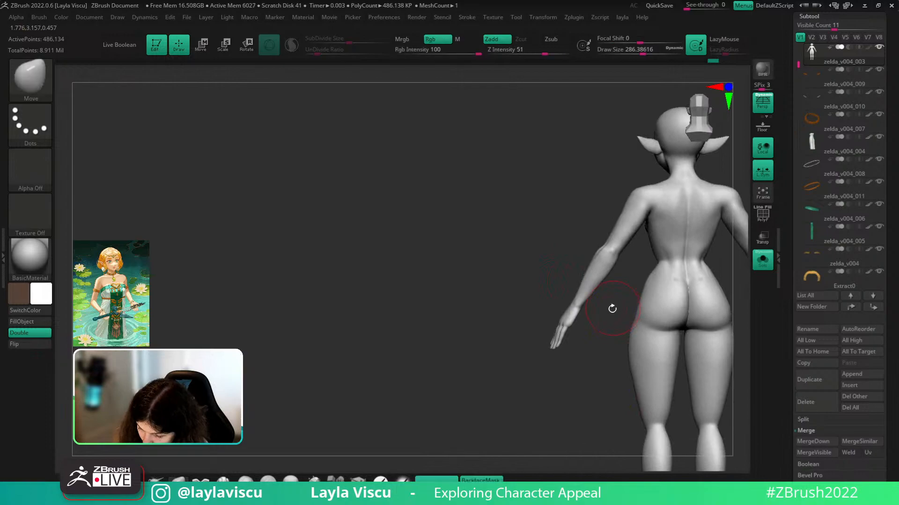
{"action": "right_click_drag", "start_coordinate": [616, 237], "coordinate": [628, 273], "text": "ctrl"}
{"action": "key", "text": "s"}
{"action": "left_click_drag", "start_coordinate": [627, 273], "coordinate": [617, 273]}
{"action": "right_click_drag", "start_coordinate": [624, 283], "coordinate": [623, 267], "text": "ctrl"}
{"action": "mouse_move", "coordinate": [611, 328]}
{"action": "left_mouse_down"}
{"action": "mouse_move", "coordinate": [688, 333]}
{"action": "mouse_move", "coordinate": [692, 311]}
{"action": "left_mouse_up"}
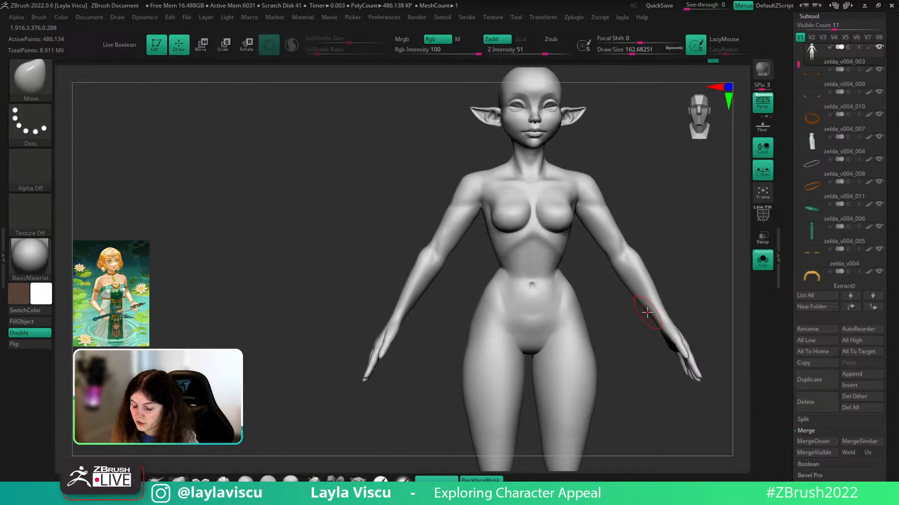
{"action": "left_click_drag", "start_coordinate": [700, 235], "coordinate": [664, 243]}
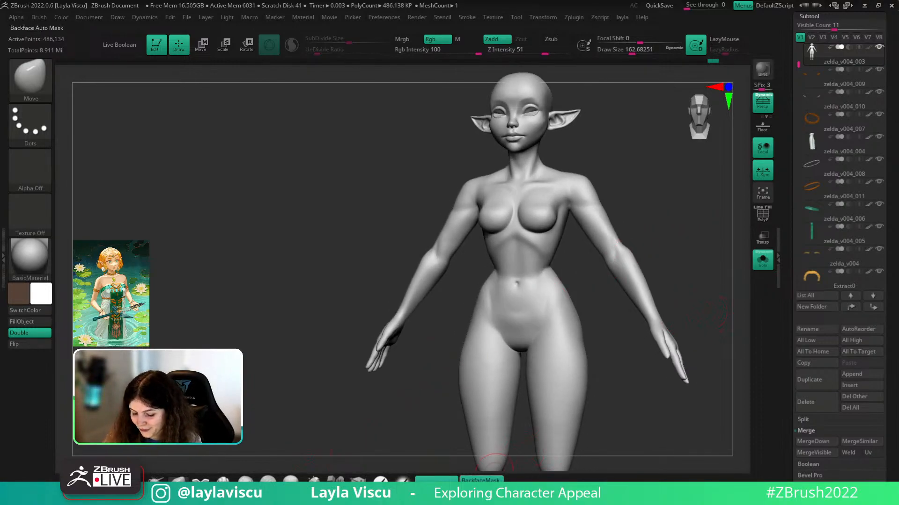
- Switch back to ClayBuildup and touch up the forearm with smoothing and masking
{"action": "key", "text": "b"}
{"action": "key", "text": "c"}
{"action": "key", "text": "b"}
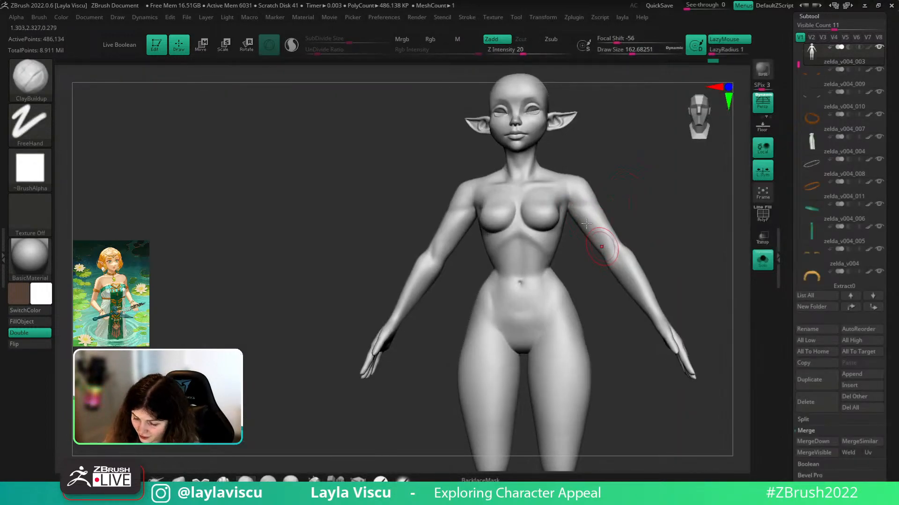
{"action": "key", "text": "shift"}
{"action": "key", "text": "ctrl"}
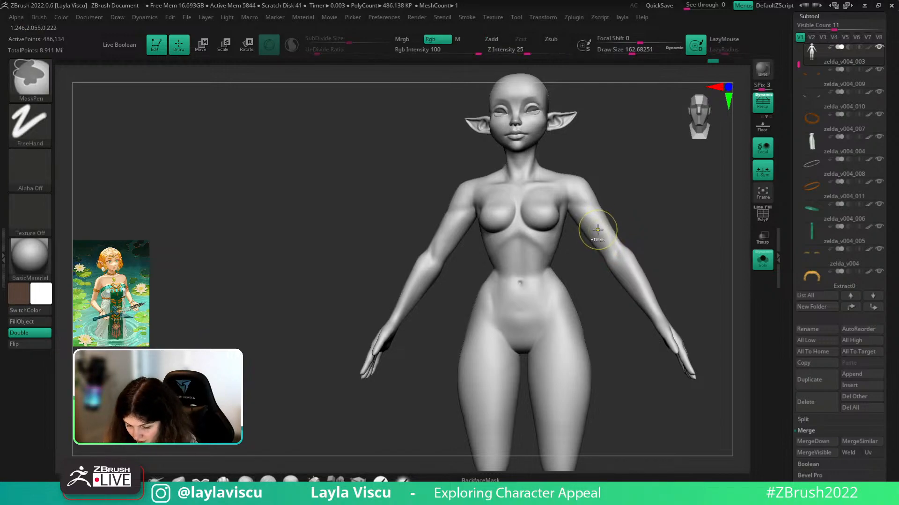
{"action": "left_click_drag", "start_coordinate": [632, 220], "coordinate": [647, 236]}
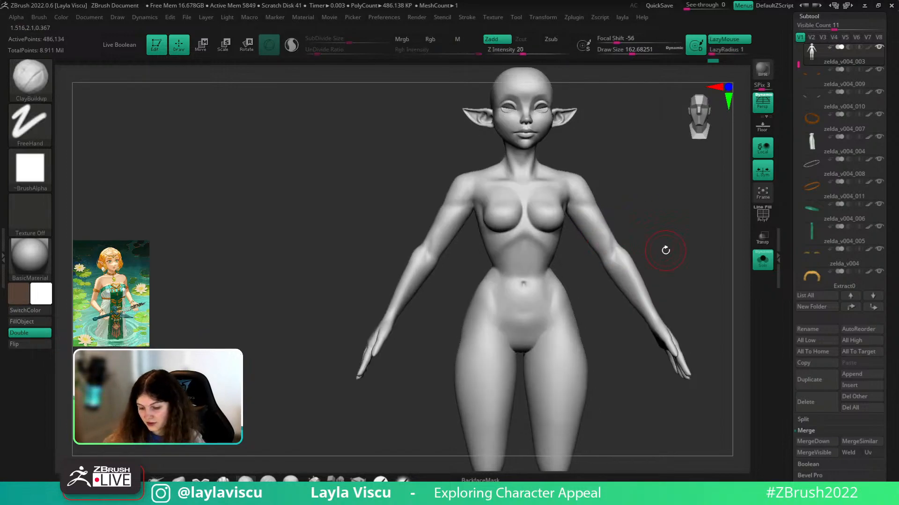
- Show PolyFrame, scrub the Undo History and return, then step down to 121,491 points
{"action": "key", "text": "shift+f"}
{"action": "key", "text": "shift+f"}
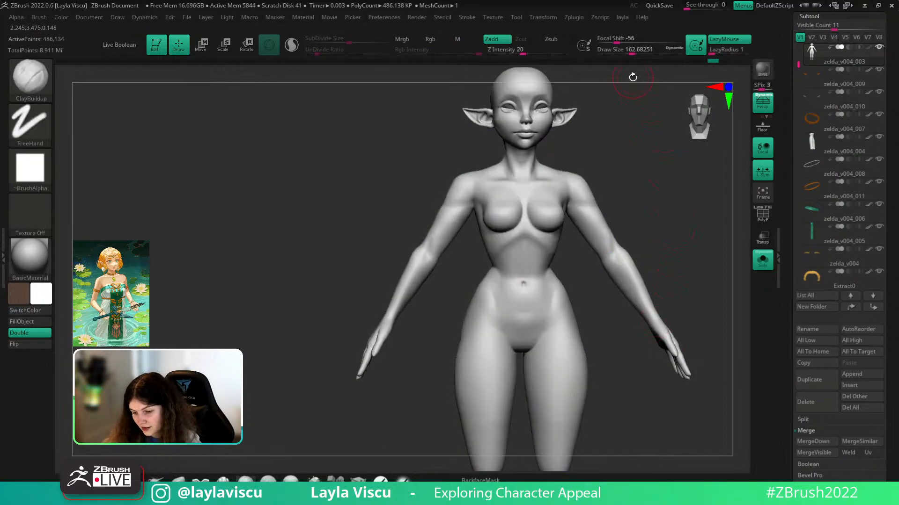
{"action": "mouse_move", "coordinate": [712, 60]}
{"action": "left_mouse_down"}
{"action": "mouse_move", "coordinate": [557, 68]}
{"action": "mouse_move", "coordinate": [646, 69]}
{"action": "mouse_move", "coordinate": [433, 63]}
{"action": "left_mouse_up"}
{"action": "left_click_drag", "start_coordinate": [489, 65], "coordinate": [728, 62]}
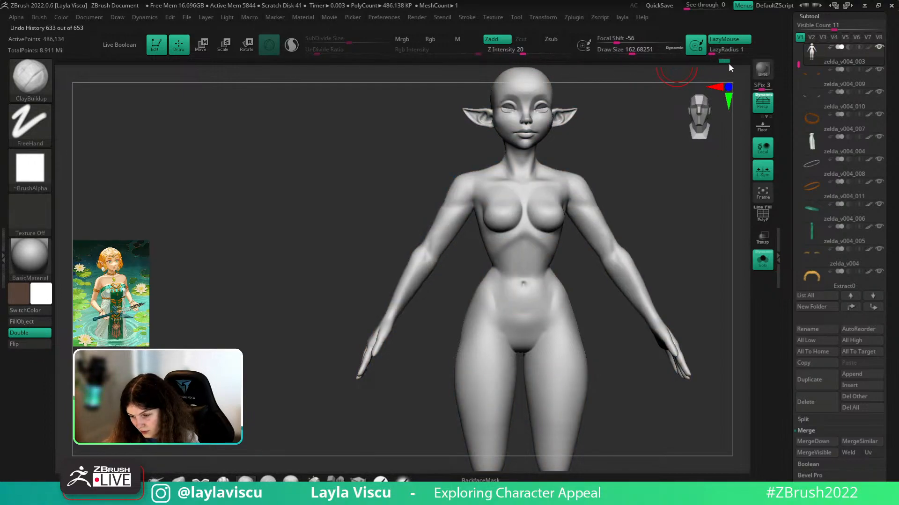
{"action": "key", "text": "shift+f"}
{"action": "key", "text": "shift+d"}
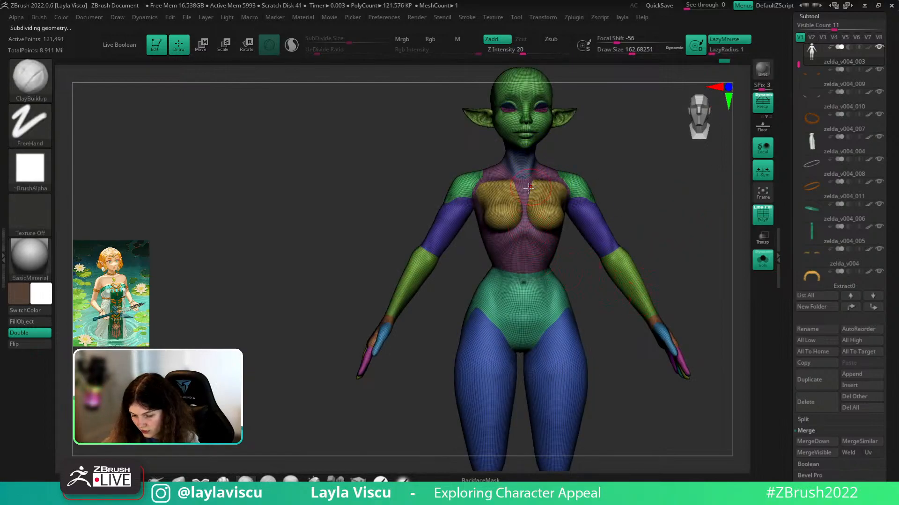
- Switch to orthographic view and topologically mask the torso from the chest with the Gizmo
{"action": "right_click_drag", "start_coordinate": [524, 209], "coordinate": [588, 192], "text": "ctrl"}
{"action": "left_click", "coordinate": [762, 102]}
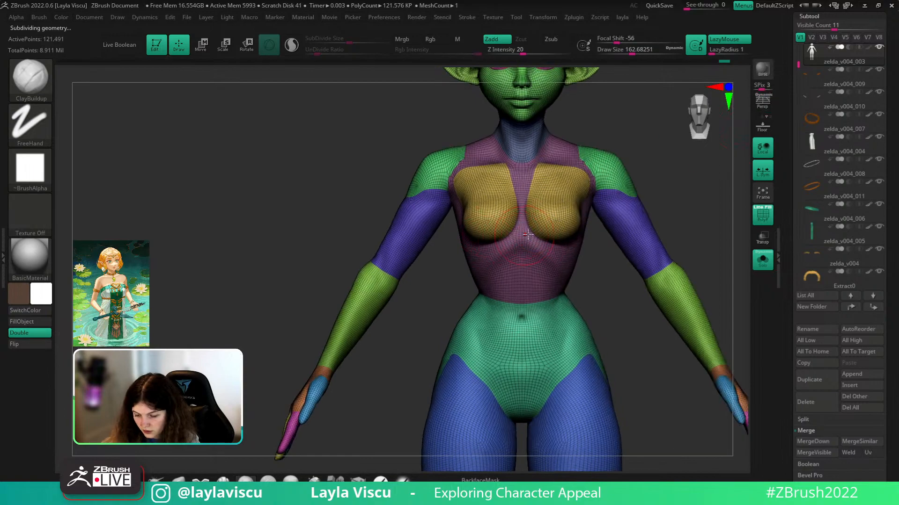
{"action": "key", "text": "w"}
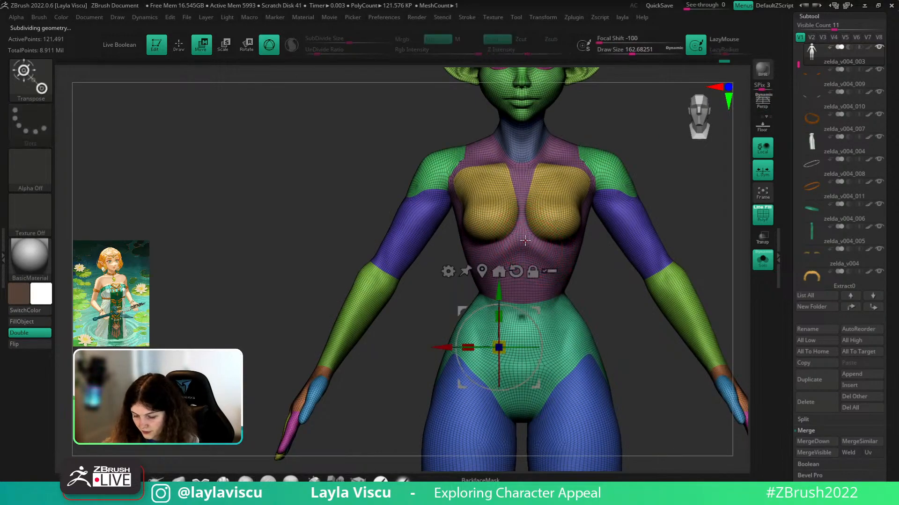
{"action": "right_click_drag", "start_coordinate": [525, 240], "coordinate": [525, 227], "text": "ctrl"}
{"action": "left_click_drag", "start_coordinate": [524, 230], "coordinate": [517, 230], "text": "ctrl"}
{"action": "left_click_drag", "start_coordinate": [530, 124], "coordinate": [510, 125], "text": "ctrl"}
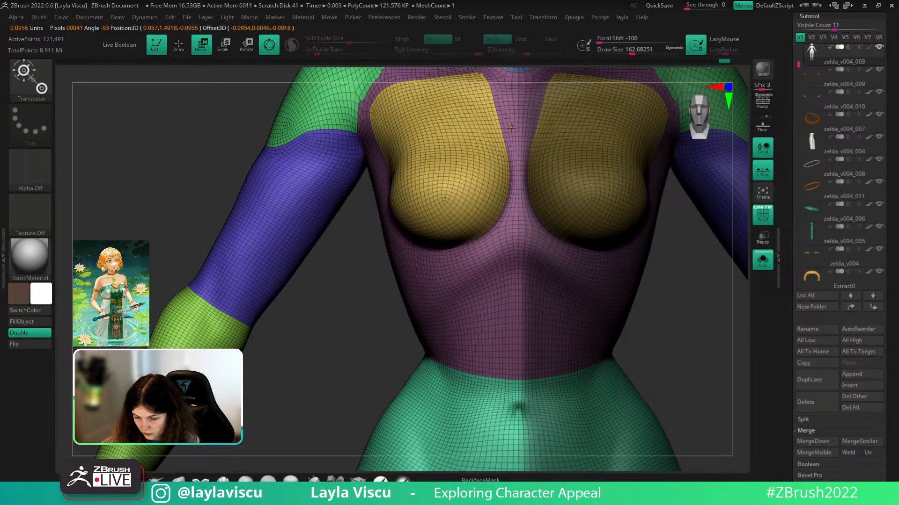
{"action": "key", "text": "ctrl+z"}
{"action": "left_click_drag", "start_coordinate": [515, 209], "coordinate": [529, 208], "text": "ctrl"}
{"action": "left_click", "coordinate": [529, 207], "text": "ctrl"}
{"action": "right_click_drag", "start_coordinate": [550, 194], "coordinate": [379, 251], "text": "ctrl"}
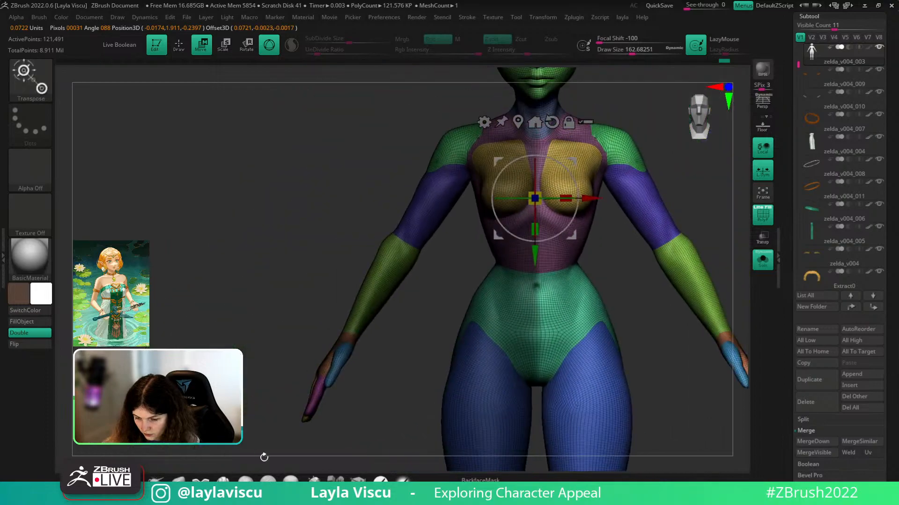
- Re-symmetrize the body mesh from Deformation, subdivide it once, and symmetrize again
{"action": "left_click", "coordinate": [179, 479]}
{"action": "right_click_drag", "start_coordinate": [649, 357], "coordinate": [638, 423], "text": "alt"}
{"action": "left_click_drag", "start_coordinate": [896, 337], "coordinate": [841, 213]}
{"action": "left_click", "coordinate": [825, 137]}
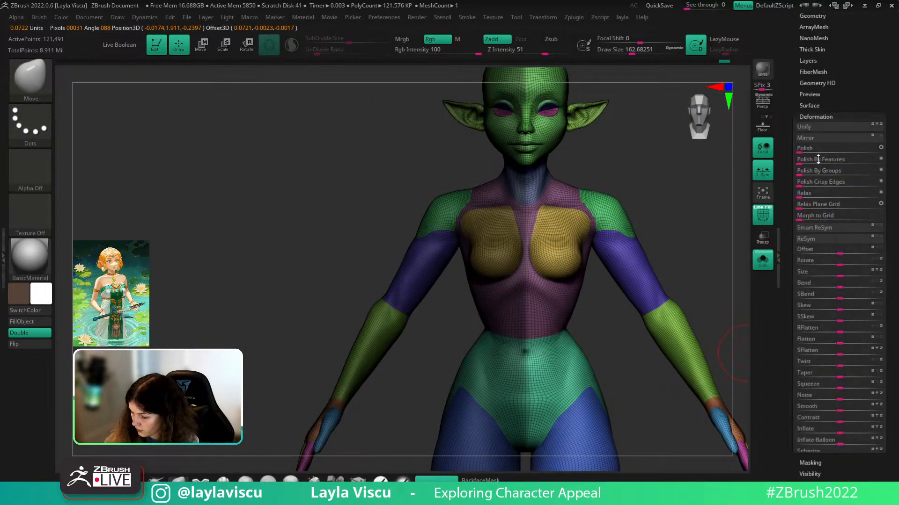
{"action": "left_click", "coordinate": [807, 202]}
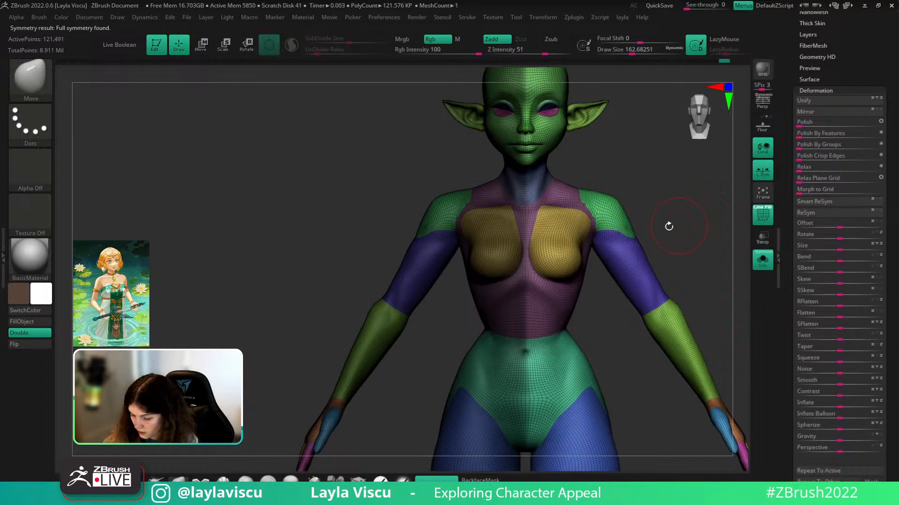
{"action": "right_click_drag", "start_coordinate": [697, 250], "coordinate": [650, 204], "text": "alt"}
{"action": "right_click_drag", "start_coordinate": [572, 201], "coordinate": [545, 212], "text": "ctrl"}
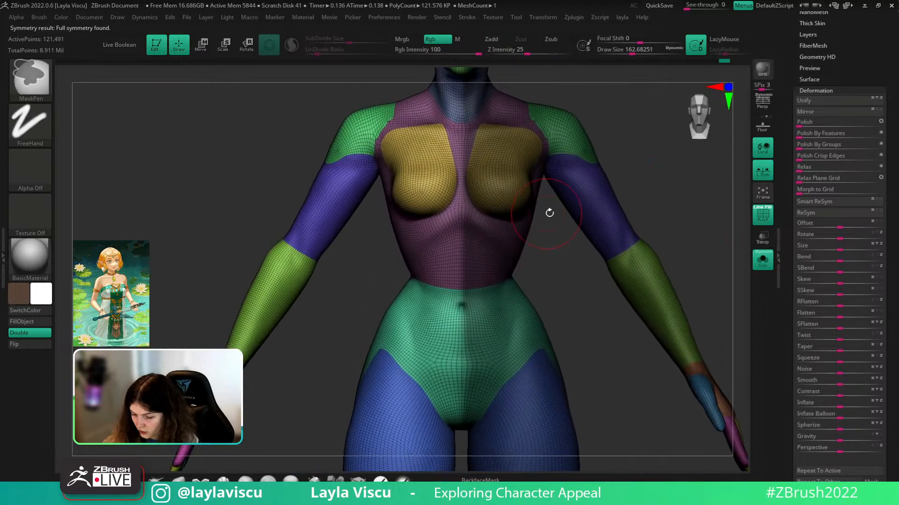
{"action": "left_click", "coordinate": [826, 203]}
{"action": "key", "text": "ctrl+d"}
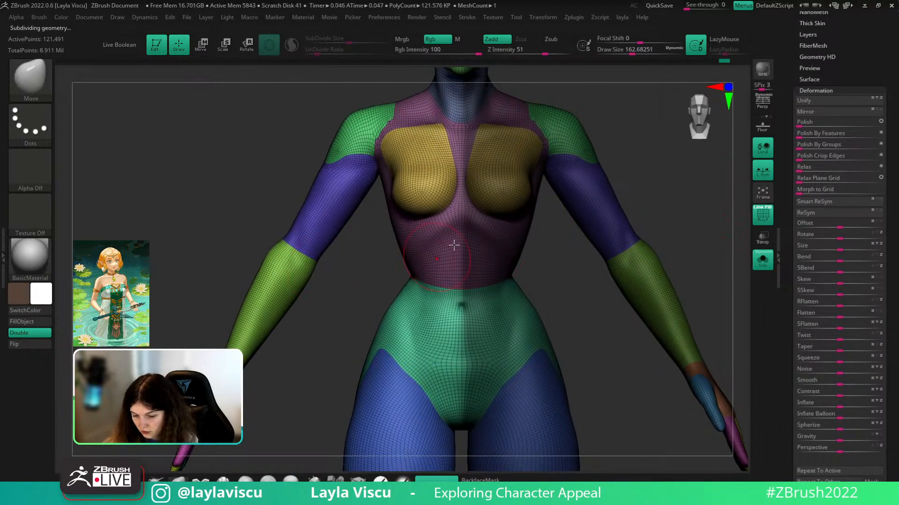
{"action": "left_click", "coordinate": [814, 202]}
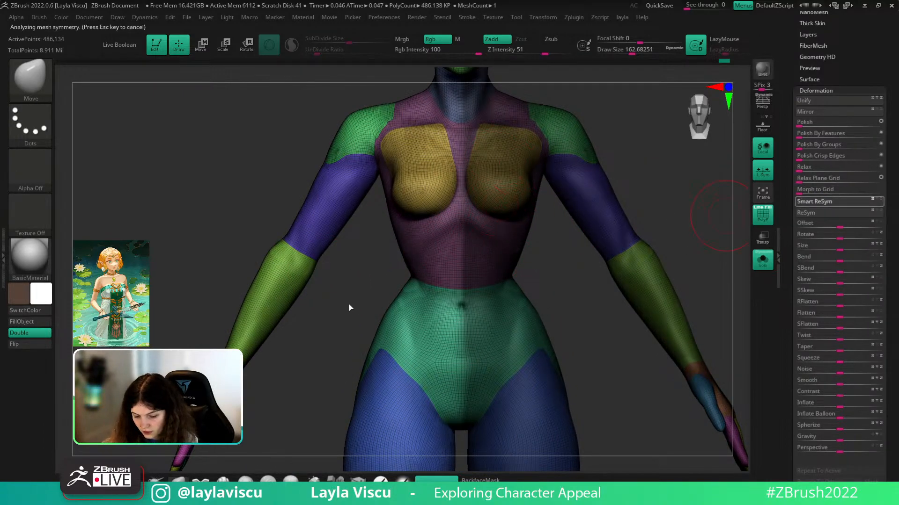
- Turn PolyFrame off and orbit the body, snapping to a straight front view
{"action": "key", "text": "shift+f"}
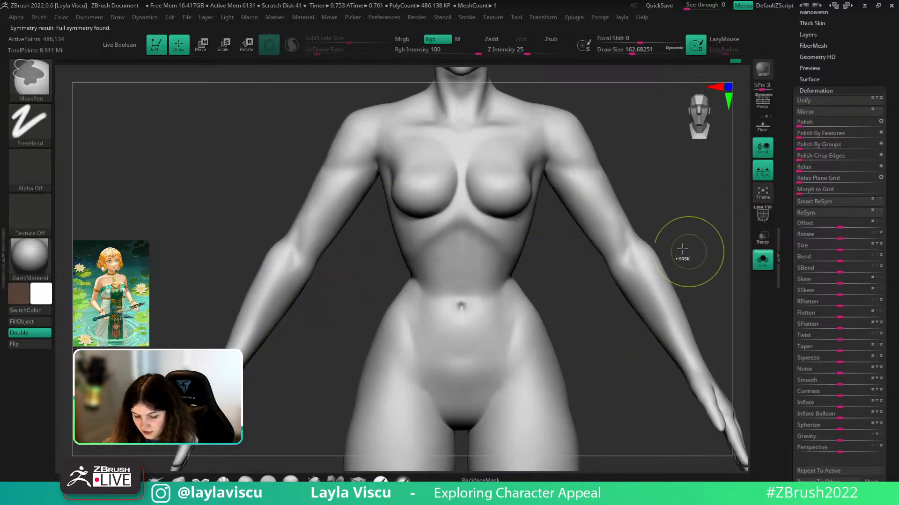
{"action": "right_click_drag", "start_coordinate": [686, 250], "coordinate": [582, 257], "text": "ctrl"}
{"action": "right_click_drag", "start_coordinate": [656, 236], "coordinate": [665, 257], "text": "alt"}
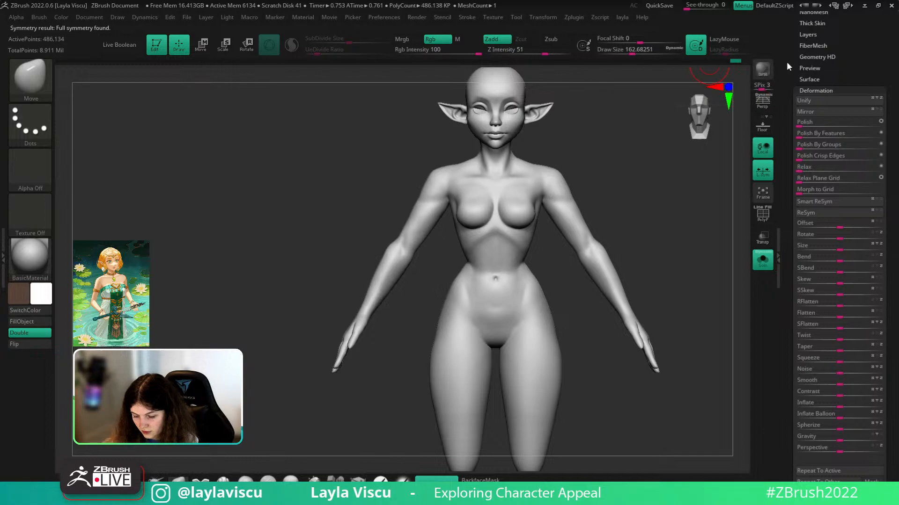
{"action": "mouse_move", "coordinate": [507, 275]}
{"action": "right_mouse_down"}
{"action": "mouse_move", "coordinate": [661, 263]}
{"action": "mouse_move", "coordinate": [588, 267]}
{"action": "right_mouse_up"}
{"action": "right_click_drag", "start_coordinate": [560, 317], "coordinate": [569, 331], "text": "shift"}
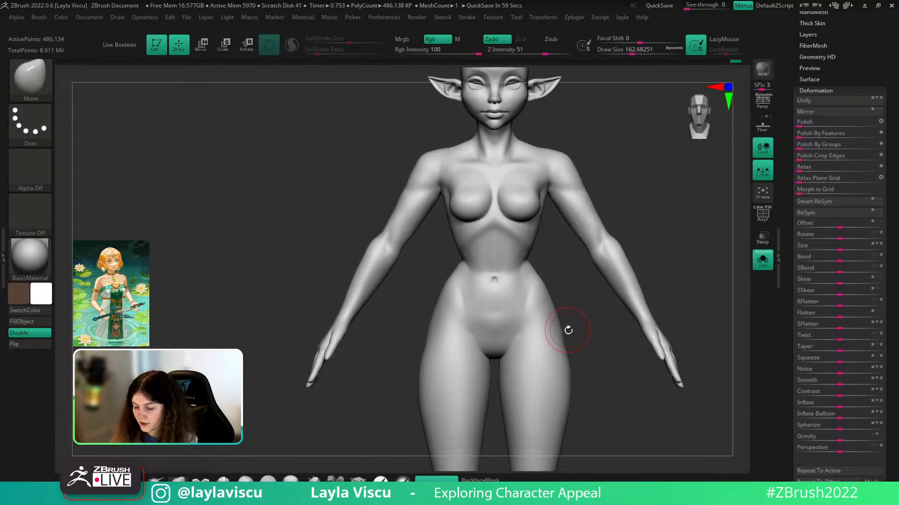
- Step the body down a level and turn Solo off to bring back the dress, hair and accessories
{"action": "key", "text": "shift+f"}
{"action": "key", "text": "shift+d"}
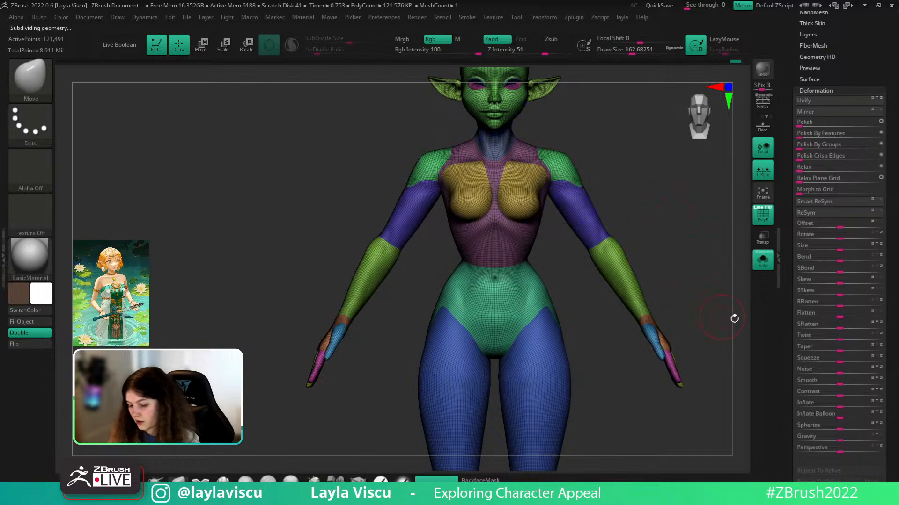
{"action": "left_click", "coordinate": [762, 265]}
{"action": "key", "text": "shift+f"}
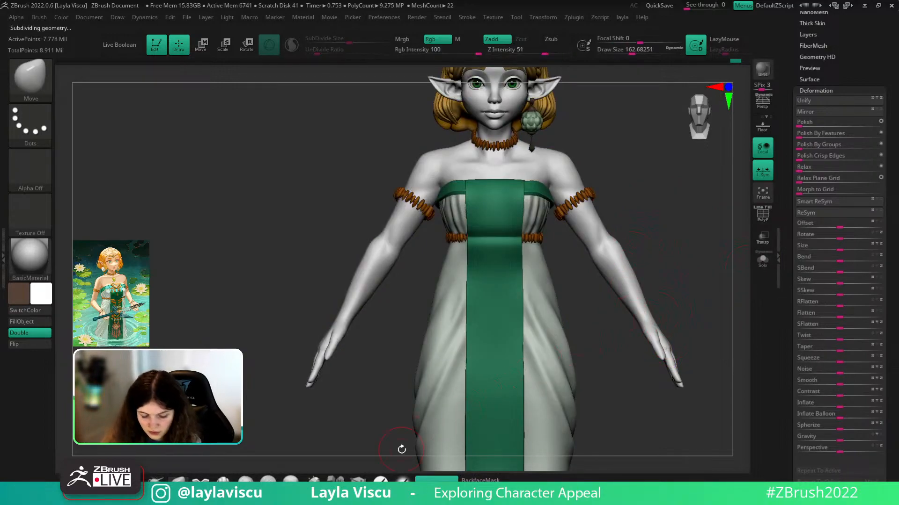
- Enlarge the brush, then solo the body and drop it one subdivision level
{"action": "mouse_move", "coordinate": [655, 243]}
{"action": "right_mouse_down", "text": "ctrl"}
{"action": "mouse_move", "coordinate": [660, 281]}
{"action": "mouse_move", "coordinate": [649, 258]}
{"action": "right_mouse_up", "text": "ctrl"}
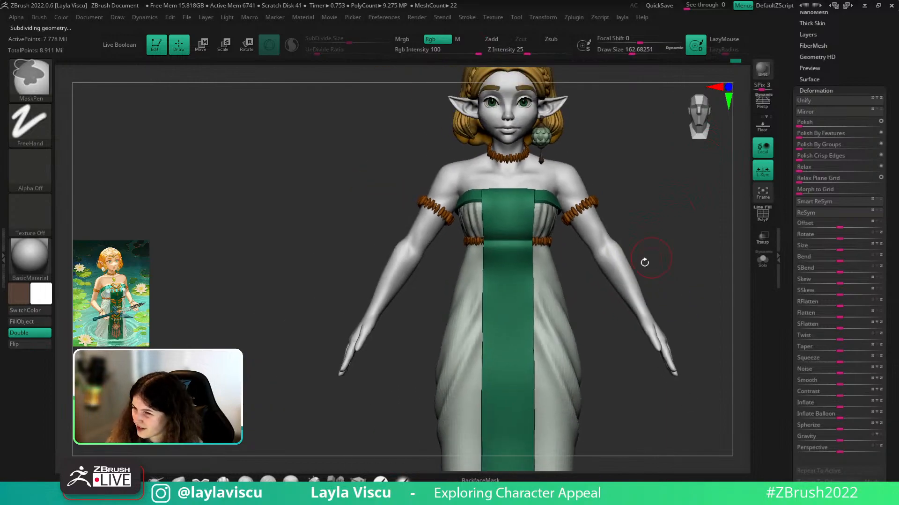
{"action": "key", "text": "s"}
{"action": "left_click_drag", "start_coordinate": [621, 275], "coordinate": [628, 274]}
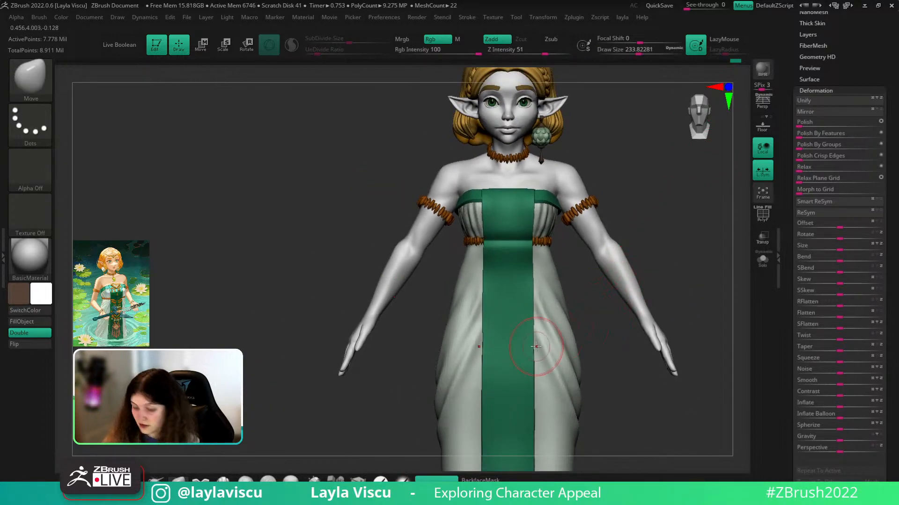
{"action": "right_click_drag", "start_coordinate": [678, 255], "coordinate": [674, 279], "text": "alt"}
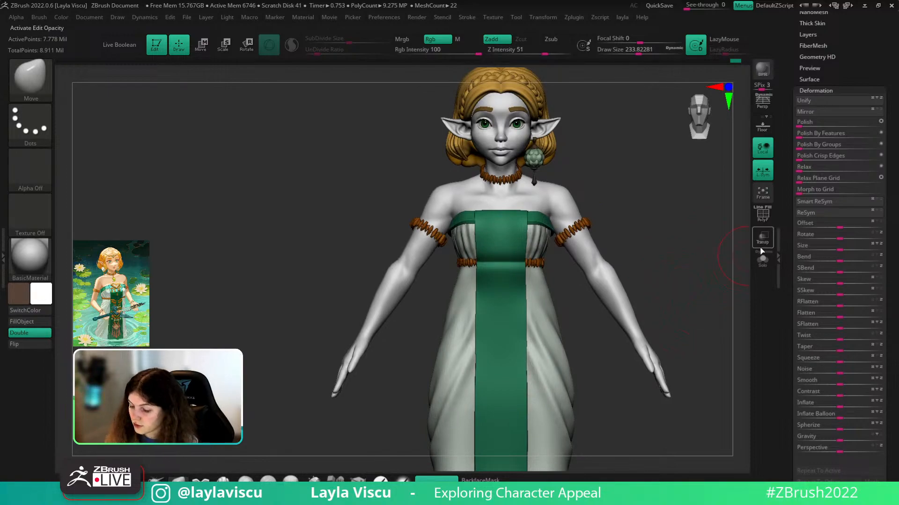
{"action": "left_click", "coordinate": [762, 258]}
{"action": "key", "text": "shift+d"}
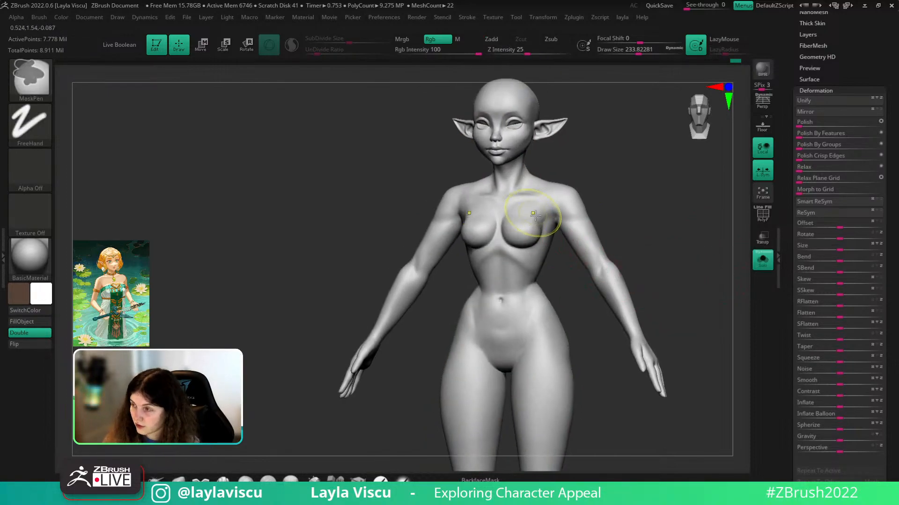
- Smooth the upper chest with a smaller brush, then switch to Move and step down further
{"action": "right_click_drag", "start_coordinate": [531, 214], "coordinate": [564, 225], "text": "ctrl"}
{"action": "key", "text": "s"}
{"action": "left_click_drag", "start_coordinate": [565, 228], "coordinate": [554, 230]}
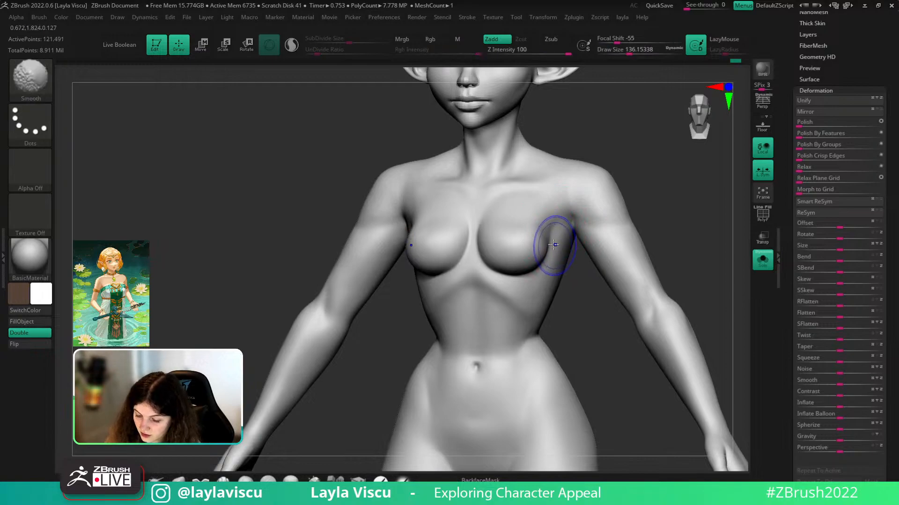
{"action": "key", "text": "b"}
{"action": "key", "text": "m"}
{"action": "key", "text": "v"}
{"action": "key", "text": "shift+d"}
{"action": "key", "text": "shift+d"}
- Check the exact side profile, enlarge the brush, and turn Solo off to view the dressed elf frontally
{"action": "right_click_drag", "start_coordinate": [680, 264], "coordinate": [709, 222], "text": "ctrl"}
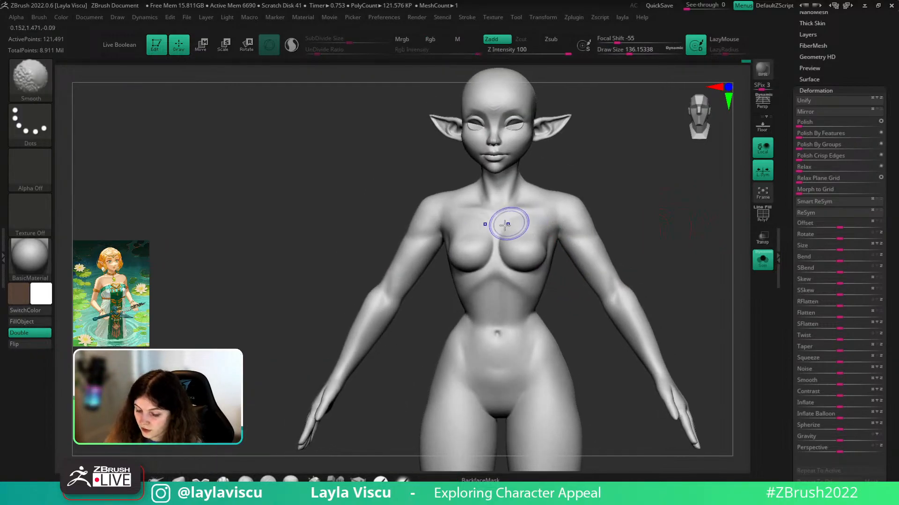
{"action": "mouse_move", "coordinate": [557, 194]}
{"action": "right_mouse_down"}
{"action": "mouse_move", "coordinate": [628, 213]}
{"action": "mouse_move", "coordinate": [643, 192]}
{"action": "mouse_move", "coordinate": [647, 217]}
{"action": "right_mouse_up"}
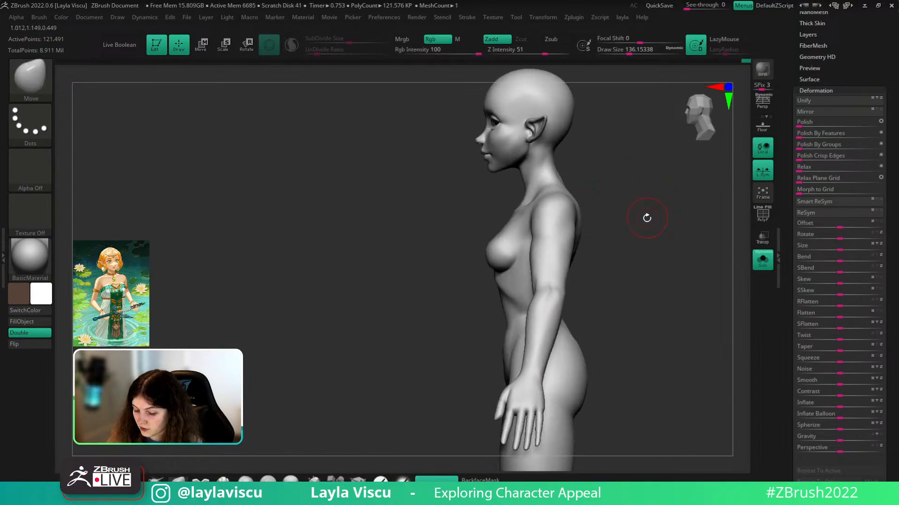
{"action": "key", "text": "s"}
{"action": "left_click_drag", "start_coordinate": [512, 208], "coordinate": [517, 207]}
{"action": "left_click", "coordinate": [757, 265]}
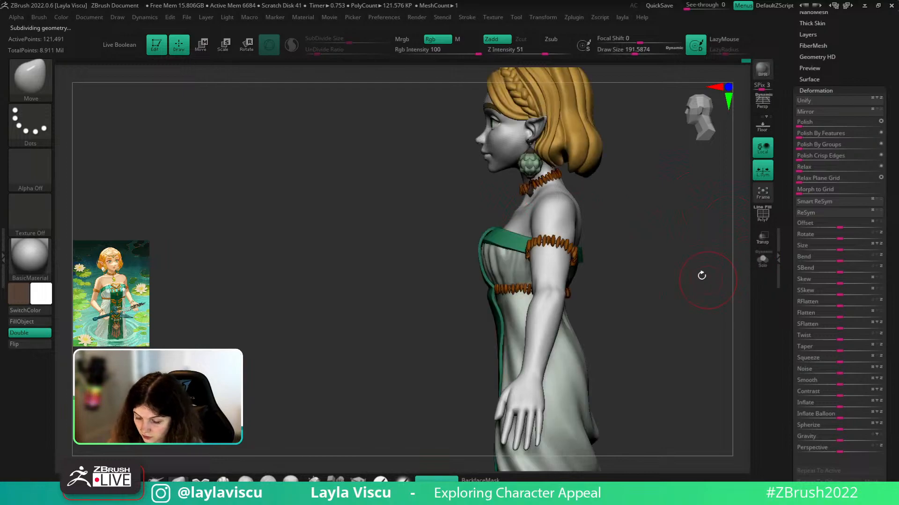
{"action": "mouse_move", "coordinate": [723, 267]}
{"action": "right_mouse_down"}
{"action": "mouse_move", "coordinate": [700, 275]}
{"action": "mouse_move", "coordinate": [684, 239]}
{"action": "right_mouse_up"}
{"action": "right_click_drag", "start_coordinate": [685, 239], "coordinate": [680, 232], "text": "shift"}
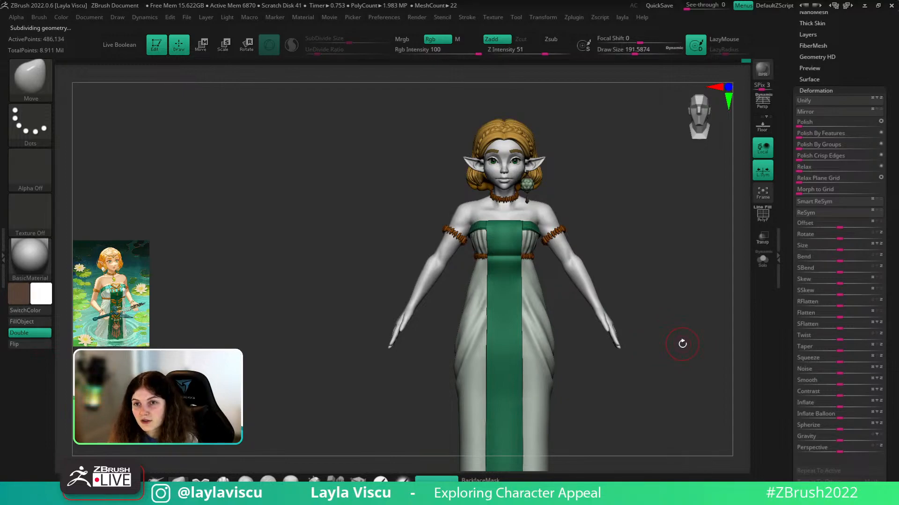
- Hide the hands with a Ctrl+Shift SelectRect box, then unhide them
{"action": "right_click_drag", "start_coordinate": [681, 337], "coordinate": [657, 350]}
{"action": "mouse_move", "coordinate": [654, 307]}
{"action": "right_mouse_down"}
{"action": "mouse_move", "coordinate": [729, 296]}
{"action": "mouse_move", "coordinate": [694, 319]}
{"action": "mouse_move", "coordinate": [680, 287]}
{"action": "right_mouse_up"}
{"action": "key", "text": "ctrl"}
{"action": "left_click_drag", "start_coordinate": [633, 302], "coordinate": [589, 374], "text": "ctrl+shift"}
{"action": "left_click", "coordinate": [638, 387], "text": "ctrl+shift"}
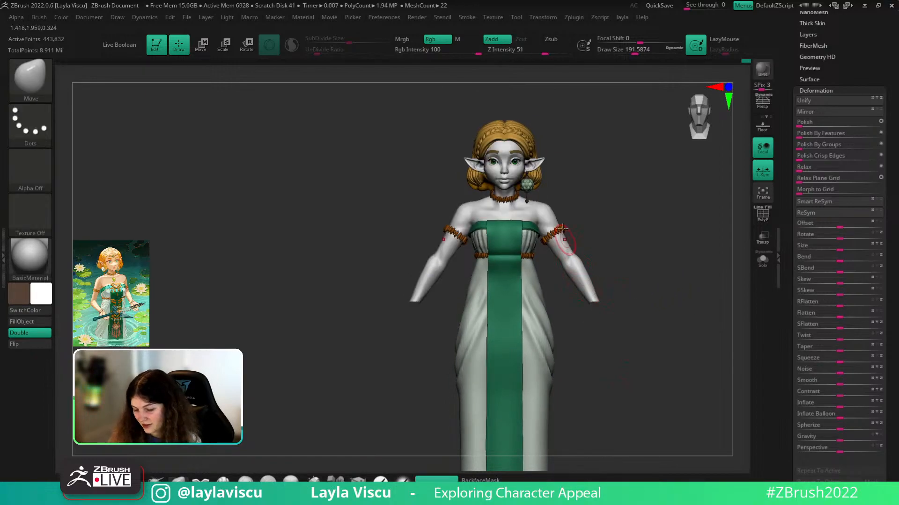
{"action": "left_click", "coordinate": [672, 259], "text": "ctrl+shift"}
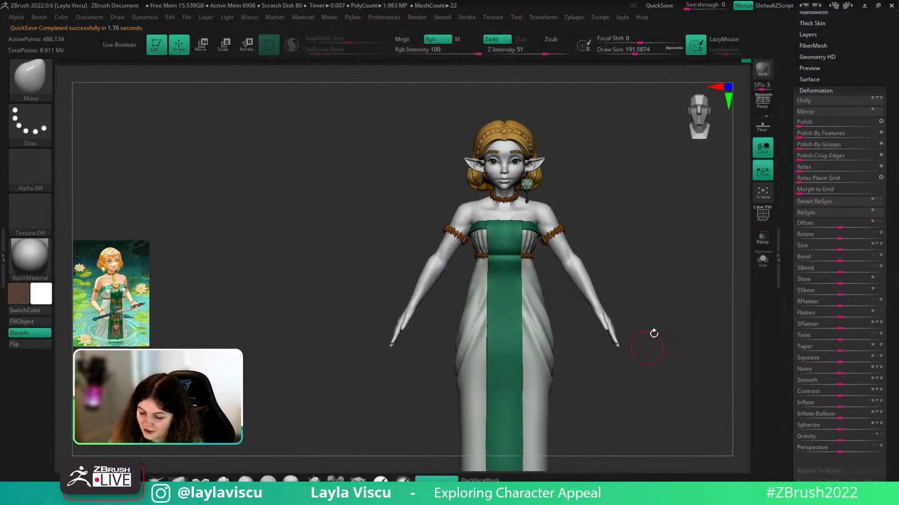
- Turn the character back to front and scroll the Tool palette to the Subtool section
{"action": "mouse_move", "coordinate": [648, 297]}
{"action": "left_mouse_down"}
{"action": "mouse_move", "coordinate": [650, 289]}
{"action": "mouse_move", "coordinate": [649, 303]}
{"action": "left_mouse_up"}
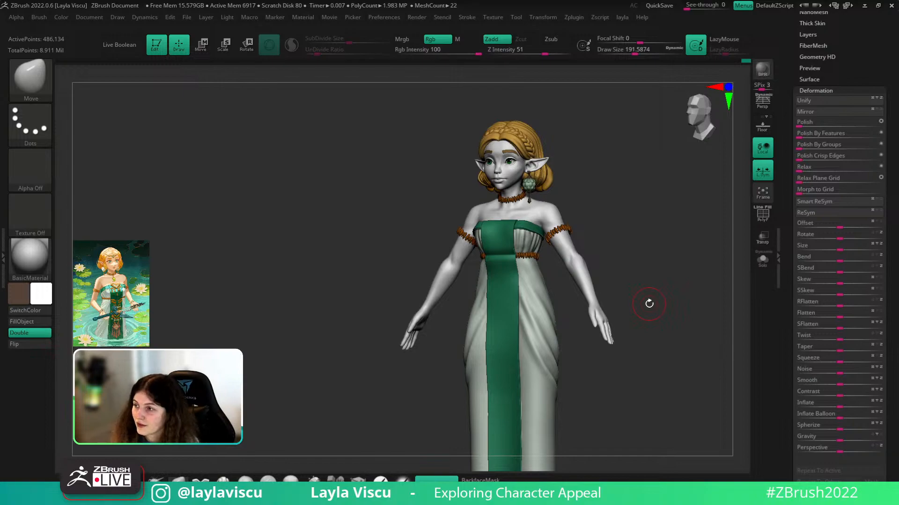
{"action": "left_click_drag", "start_coordinate": [650, 256], "coordinate": [679, 248]}
{"action": "left_click_drag", "start_coordinate": [810, 68], "coordinate": [818, 115]}
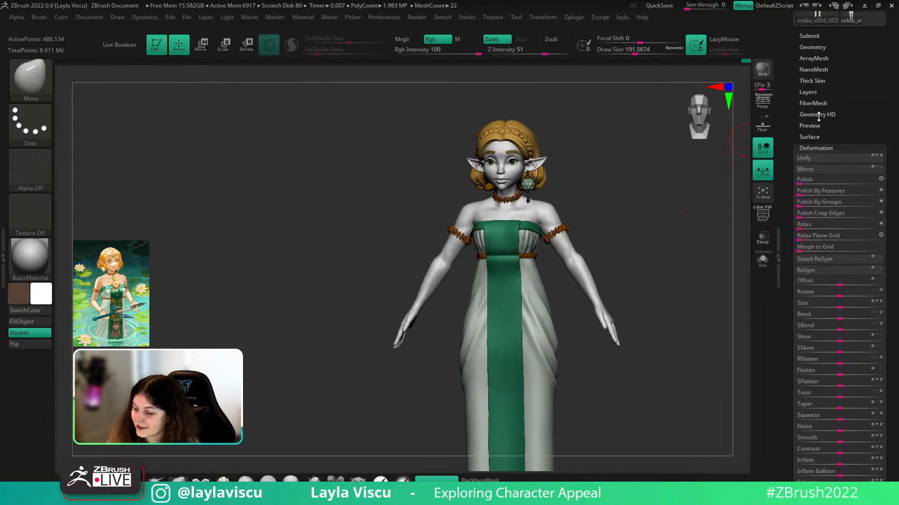
- Expand the Subtool list, toggle Solo on and off, and orbit to a right-side profile
{"action": "left_click", "coordinate": [818, 36]}
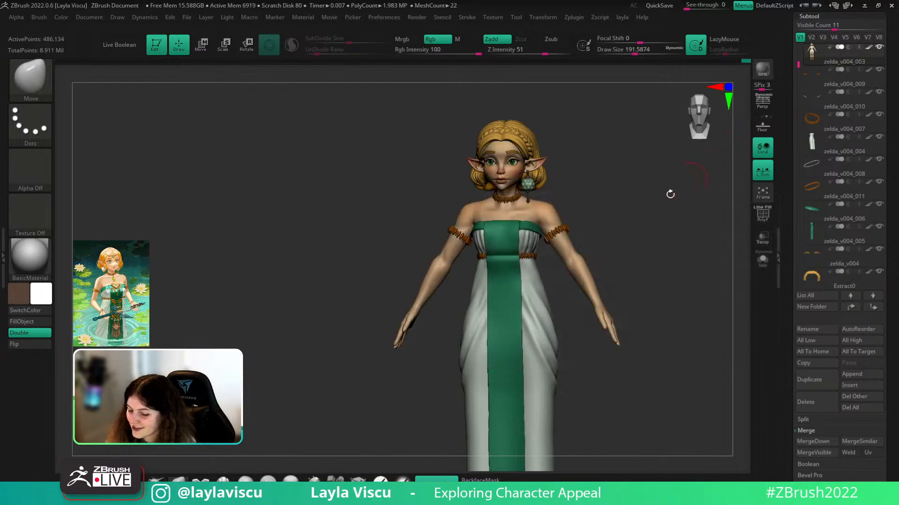
{"action": "left_click", "coordinate": [762, 262]}
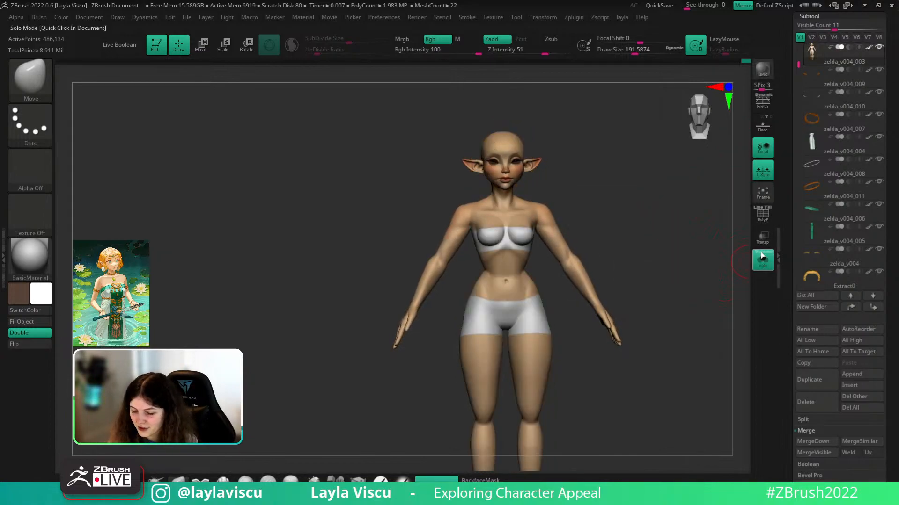
{"action": "left_click", "coordinate": [761, 263]}
{"action": "left_click_drag", "start_coordinate": [724, 292], "coordinate": [696, 347]}
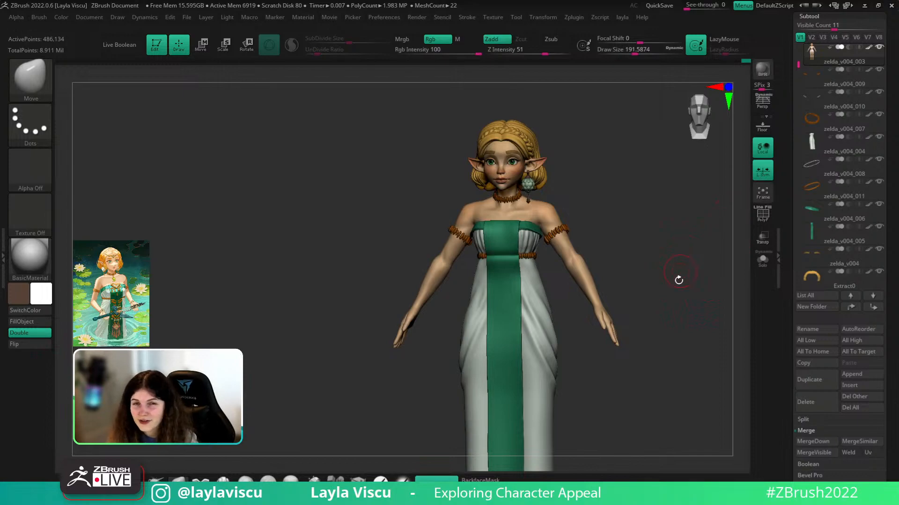
{"action": "left_click_drag", "start_coordinate": [661, 362], "coordinate": [664, 342]}
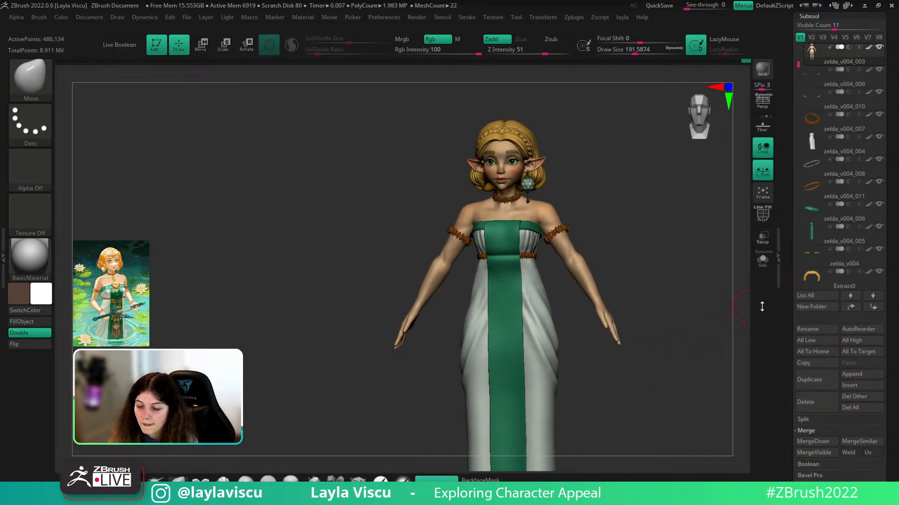
- Raise the Visible Count so the subtool list shows 18 entries
{"action": "left_click_drag", "start_coordinate": [886, 224], "coordinate": [886, 239]}
{"action": "mouse_move", "coordinate": [834, 45]}
{"action": "left_mouse_down"}
{"action": "mouse_move", "coordinate": [867, 43]}
{"action": "mouse_move", "coordinate": [848, 44]}
{"action": "left_mouse_up"}
{"action": "mouse_move", "coordinate": [797, 90]}
{"action": "left_mouse_down"}
{"action": "mouse_move", "coordinate": [798, 251]}
{"action": "mouse_move", "coordinate": [799, 200]}
{"action": "left_mouse_up"}
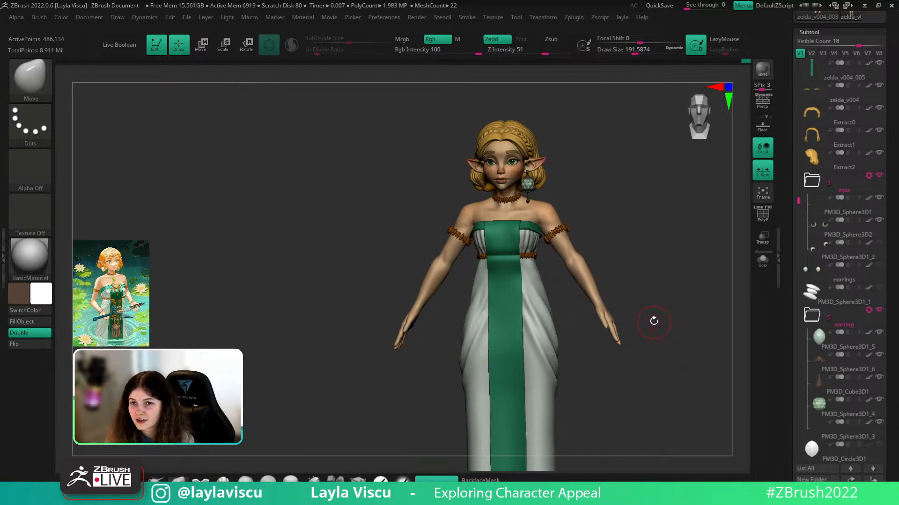
- Push out the hole in the dress back with Move, then alt-click to select zelda_v004_004
{"action": "left_click_drag", "start_coordinate": [662, 325], "coordinate": [654, 282]}
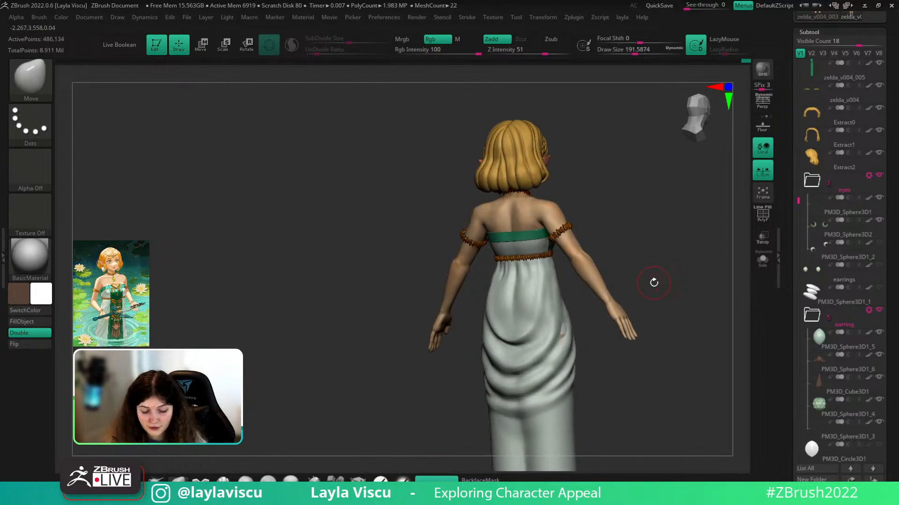
{"action": "left_click_drag", "start_coordinate": [567, 338], "coordinate": [564, 327]}
{"action": "key", "text": "bracketright"}
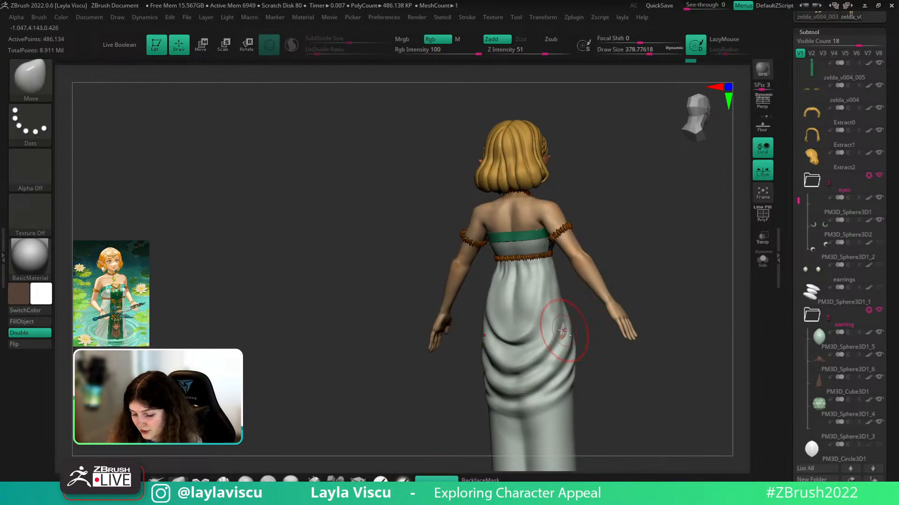
{"action": "left_click", "coordinate": [568, 324], "text": "alt"}
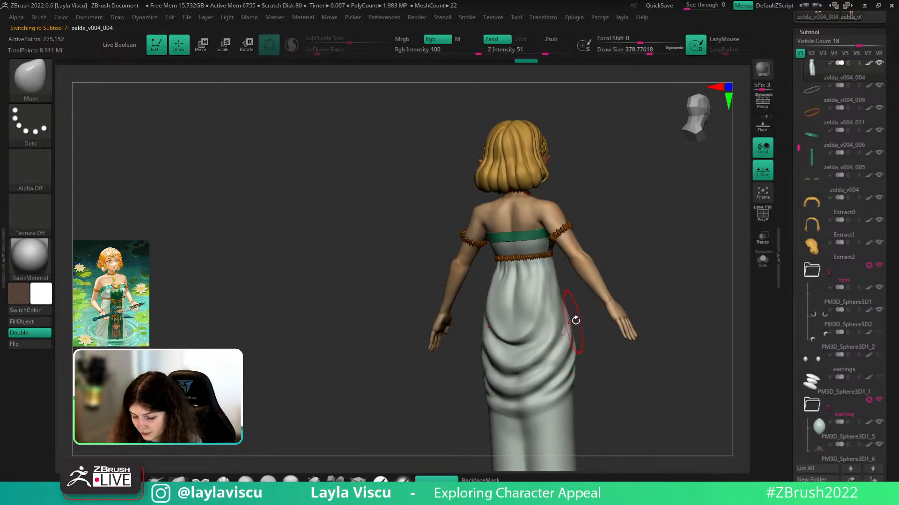
- Enlarge the Move brush and reshape the dress folds at the back hip
{"action": "left_click_drag", "start_coordinate": [556, 326], "coordinate": [561, 324]}
{"action": "key", "text": "s"}
{"action": "left_click_drag", "start_coordinate": [540, 373], "coordinate": [541, 368]}
{"action": "mouse_move", "coordinate": [620, 324]}
{"action": "right_mouse_down", "text": "ctrl"}
{"action": "mouse_move", "coordinate": [652, 283]}
{"action": "mouse_move", "coordinate": [631, 318]}
{"action": "mouse_move", "coordinate": [638, 277]}
{"action": "mouse_move", "coordinate": [644, 303]}
{"action": "mouse_move", "coordinate": [635, 295]}
{"action": "mouse_move", "coordinate": [632, 319]}
{"action": "right_mouse_up", "text": "ctrl"}
- Turn on perspective display and reframe the model
{"action": "left_click", "coordinate": [762, 102]}
{"action": "right_click_drag", "start_coordinate": [682, 283], "coordinate": [680, 266], "text": "ctrl"}
{"action": "right_click_drag", "start_coordinate": [680, 266], "coordinate": [642, 337], "text": "alt"}
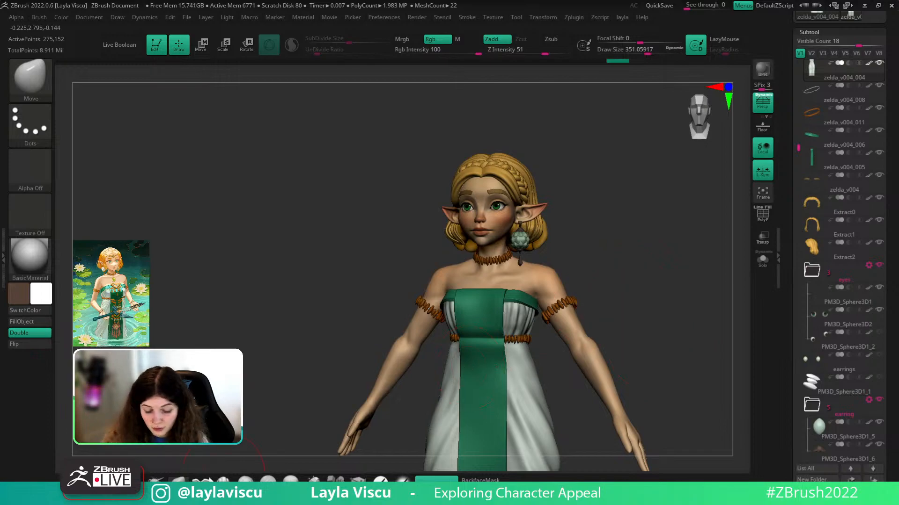
{"action": "mouse_move", "coordinate": [608, 260]}
{"action": "left_mouse_down"}
{"action": "mouse_move", "coordinate": [544, 295]}
{"action": "mouse_move", "coordinate": [596, 285]}
{"action": "mouse_move", "coordinate": [552, 298]}
{"action": "left_mouse_up"}
- Shrink the brush to about 124, select the shoulder subtool zelda_v004_003, and orbit the figure
{"action": "key", "text": "s"}
{"action": "key", "text": "s"}
{"action": "left_click_drag", "start_coordinate": [542, 286], "coordinate": [536, 287]}
{"action": "left_click", "coordinate": [534, 284], "text": "alt"}
{"action": "left_click_drag", "start_coordinate": [605, 259], "coordinate": [532, 280]}
{"action": "key", "text": "s"}
{"action": "left_click_drag", "start_coordinate": [674, 245], "coordinate": [632, 301], "text": "alt"}
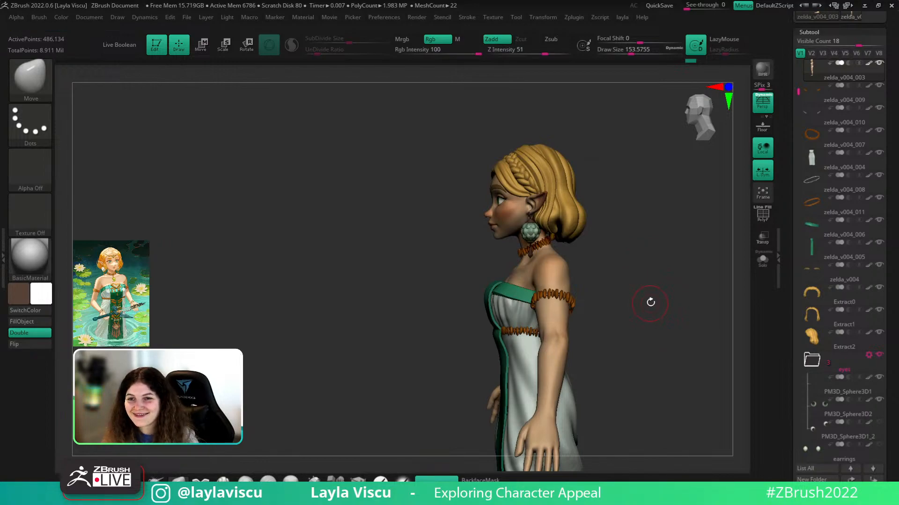
{"action": "left_click_drag", "start_coordinate": [654, 291], "coordinate": [665, 317]}
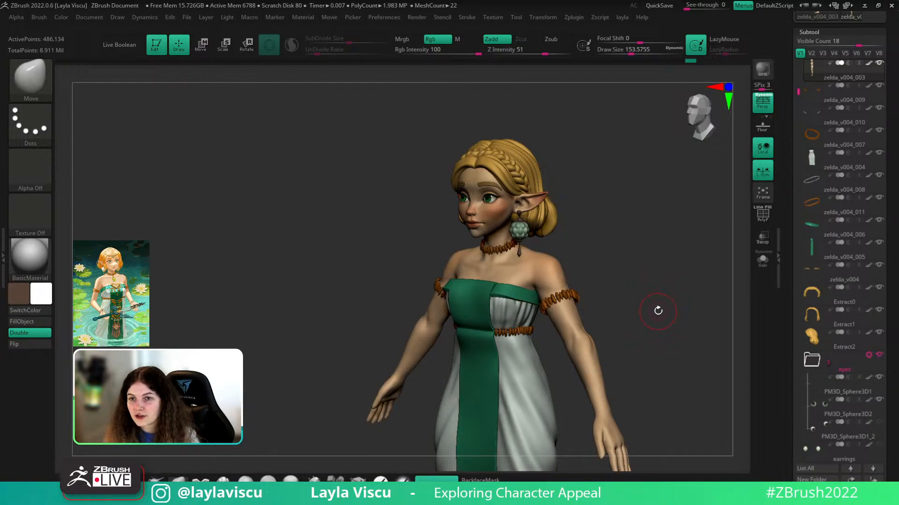
{"action": "left_click_drag", "start_coordinate": [653, 305], "coordinate": [634, 286]}
- Switch to the ClayBuildup brush and orbit to a high side-on view of the arm
{"action": "key", "text": "b"}
{"action": "key", "text": "c"}
{"action": "key", "text": "b"}
{"action": "left_click_drag", "start_coordinate": [635, 241], "coordinate": [640, 251], "text": "alt"}
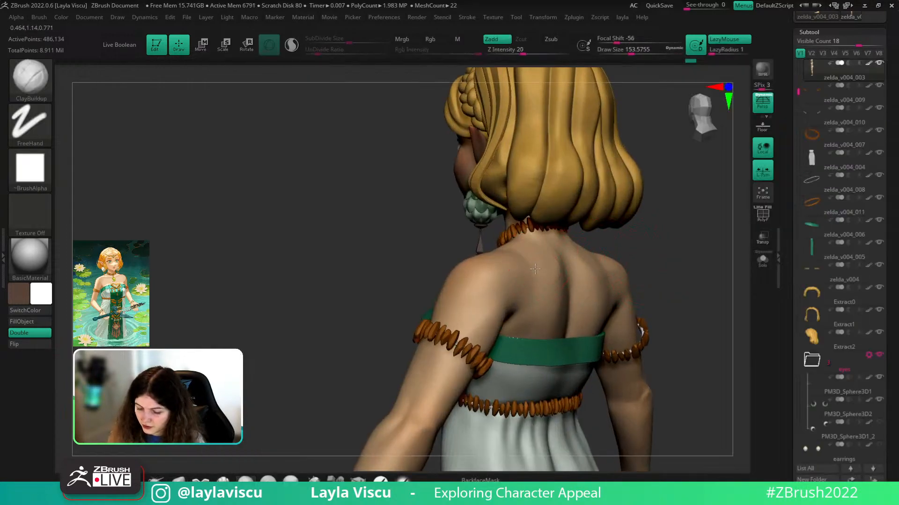
{"action": "key", "text": "shift"}
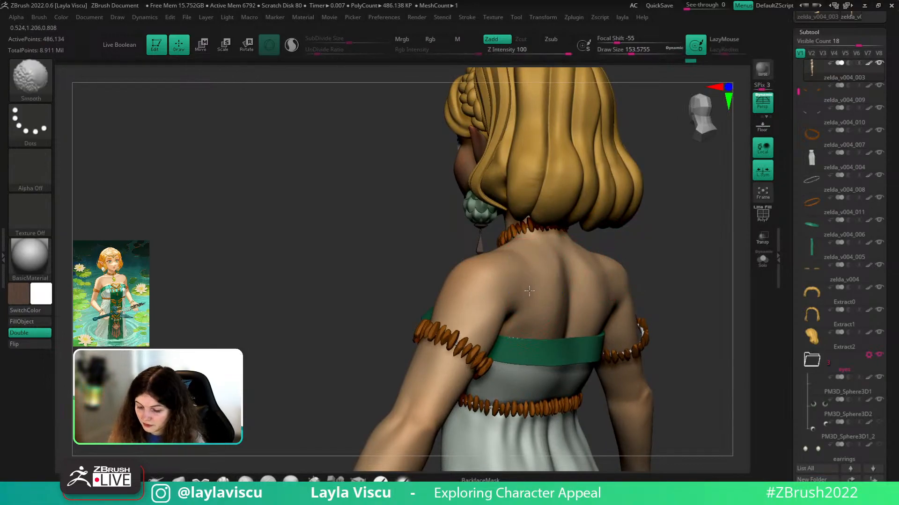
{"action": "right_click_drag", "start_coordinate": [650, 243], "coordinate": [648, 150], "text": "ctrl"}
{"action": "left_click_drag", "start_coordinate": [649, 302], "coordinate": [668, 307], "text": "shift"}
{"action": "right_click_drag", "start_coordinate": [668, 307], "coordinate": [666, 257], "text": "ctrl"}
{"action": "mouse_move", "coordinate": [673, 301]}
{"action": "left_mouse_down", "text": "shift"}
{"action": "mouse_move", "coordinate": [688, 321]}
{"action": "mouse_move", "coordinate": [654, 340]}
{"action": "left_mouse_up", "text": "shift"}
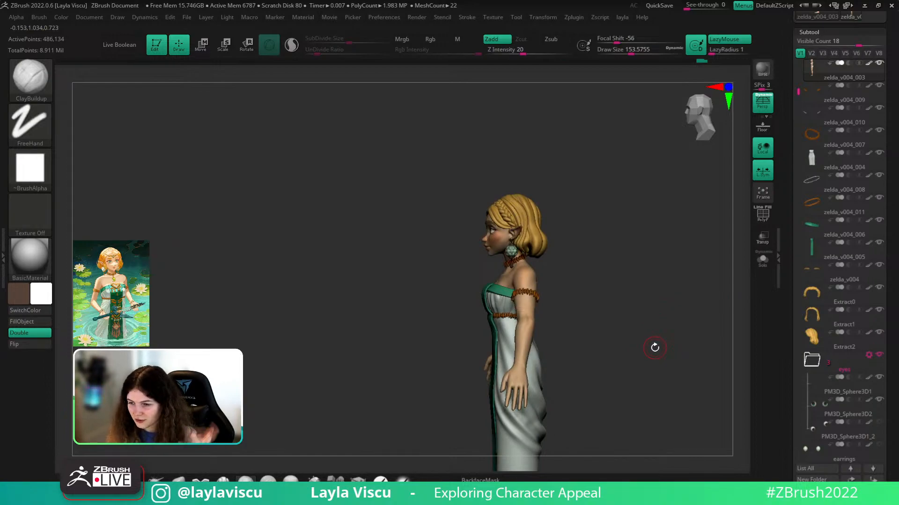
{"action": "left_click_drag", "start_coordinate": [650, 295], "coordinate": [614, 319]}
{"action": "right_click_drag", "start_coordinate": [608, 276], "coordinate": [609, 318], "text": "ctrl"}
{"action": "mouse_move", "coordinate": [609, 318]}
{"action": "left_mouse_down", "text": "shift"}
{"action": "mouse_move", "coordinate": [619, 321]}
{"action": "mouse_move", "coordinate": [614, 269]}
{"action": "mouse_move", "coordinate": [592, 297]}
{"action": "mouse_move", "coordinate": [604, 244]}
{"action": "mouse_move", "coordinate": [603, 301]}
{"action": "mouse_move", "coordinate": [562, 293]}
{"action": "left_mouse_up", "text": "shift"}
{"action": "right_click_drag", "start_coordinate": [570, 244], "coordinate": [572, 267], "text": "ctrl"}
{"action": "left_click_drag", "start_coordinate": [571, 267], "coordinate": [556, 318]}
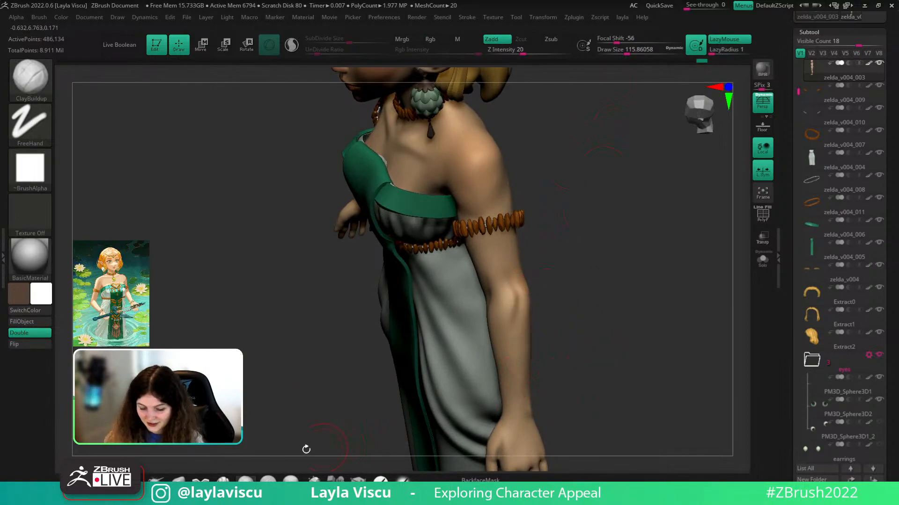
- At one lower subdivision, build up and smooth the elbow with brush size about 97
{"action": "key", "text": "shift+d"}
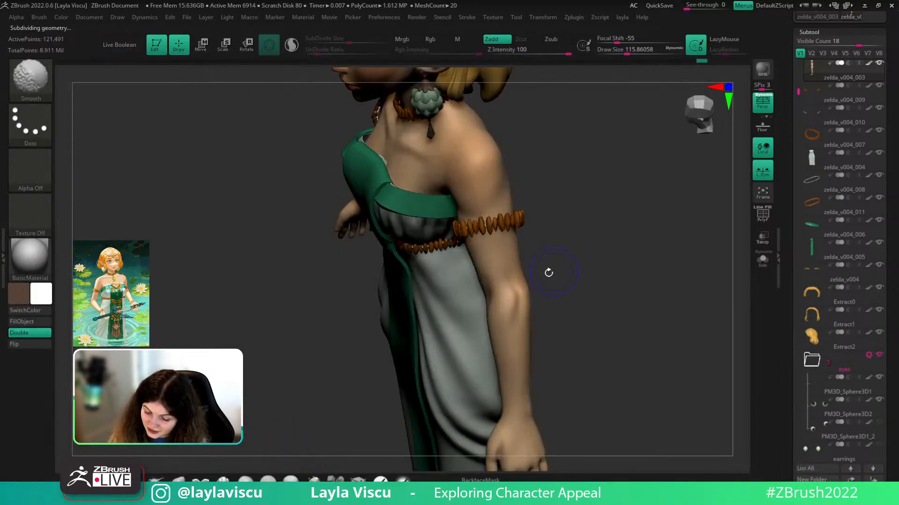
{"action": "key", "text": "s"}
{"action": "left_click_drag", "start_coordinate": [510, 285], "coordinate": [511, 286]}
{"action": "left_click_drag", "start_coordinate": [512, 318], "coordinate": [510, 354]}
{"action": "key", "text": "shift"}
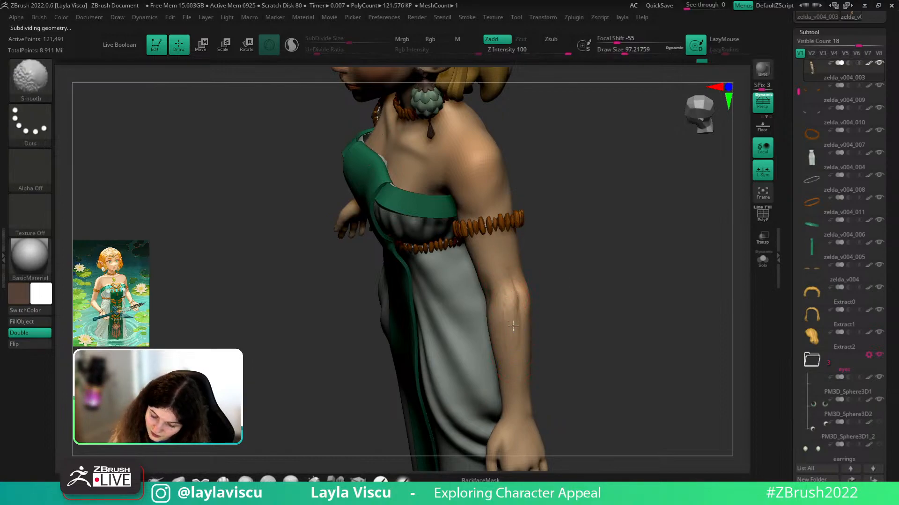
{"action": "mouse_move", "coordinate": [506, 301]}
{"action": "left_mouse_down", "text": "shift"}
{"action": "mouse_move", "coordinate": [502, 273]}
{"action": "mouse_move", "coordinate": [511, 312]}
{"action": "left_mouse_up", "text": "shift"}
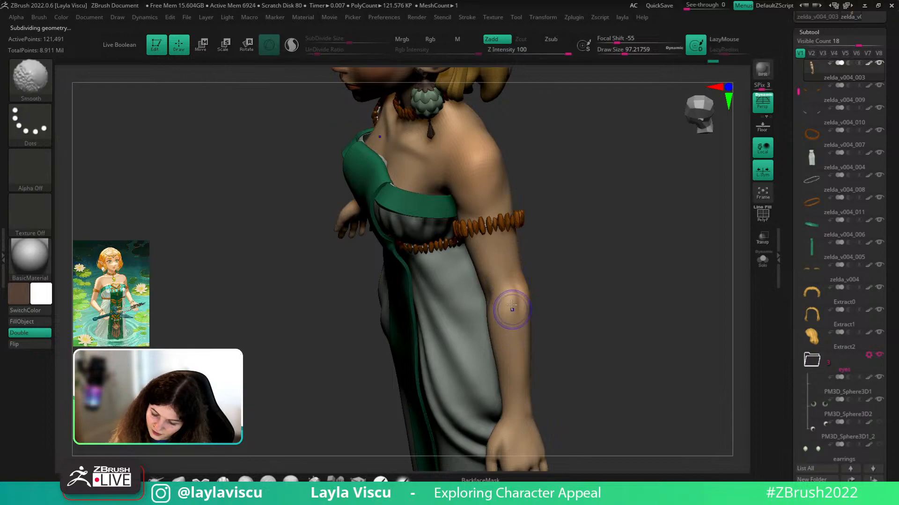
{"action": "key", "text": "d"}
- Orbit around to the upper back and turn on the polygon frame overlay
{"action": "left_click_drag", "start_coordinate": [507, 272], "coordinate": [508, 282], "text": "shift"}
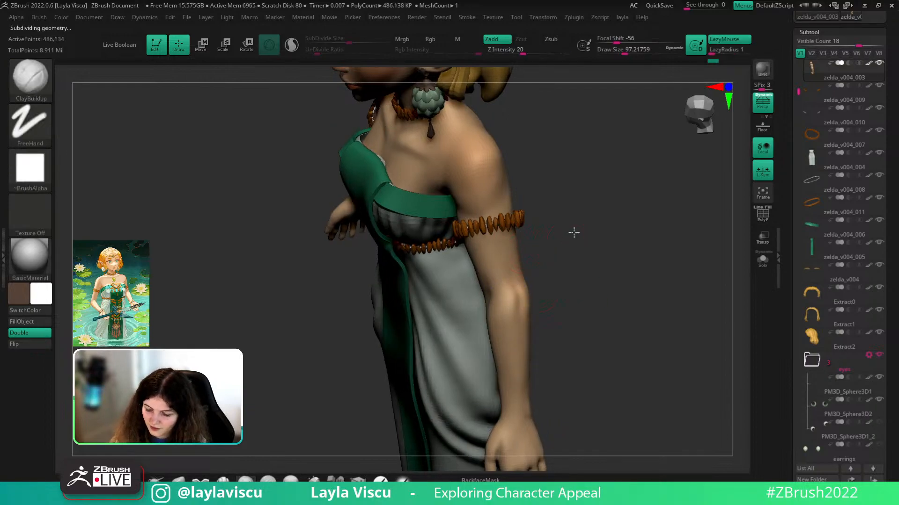
{"action": "left_click_drag", "start_coordinate": [572, 235], "coordinate": [604, 267], "text": "shift"}
{"action": "right_click_drag", "start_coordinate": [601, 297], "coordinate": [589, 250], "text": "ctrl"}
{"action": "right_click_drag", "start_coordinate": [590, 251], "coordinate": [601, 337]}
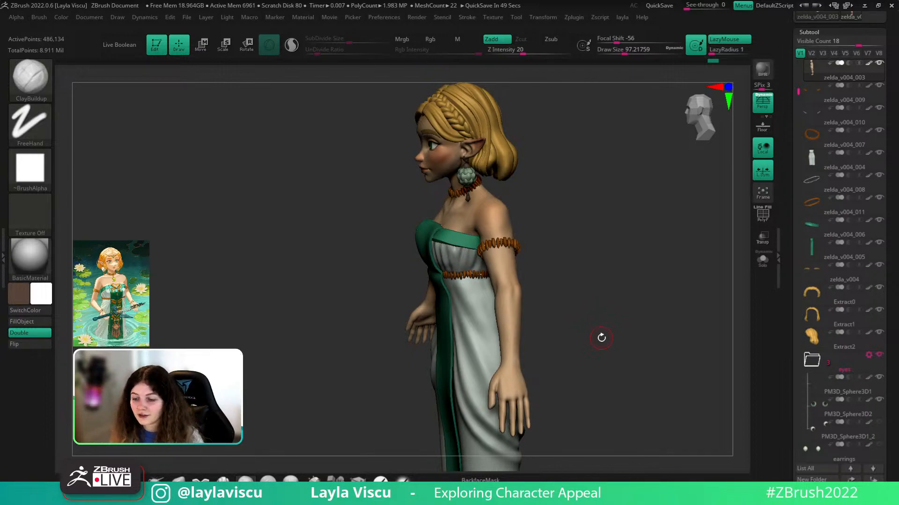
{"action": "left_click_drag", "start_coordinate": [601, 337], "coordinate": [725, 237]}
{"action": "mouse_move", "coordinate": [725, 237]}
{"action": "right_mouse_down", "text": "alt"}
{"action": "mouse_move", "coordinate": [650, 284]}
{"action": "mouse_move", "coordinate": [648, 323]}
{"action": "right_mouse_up", "text": "alt"}
{"action": "mouse_move", "coordinate": [649, 323]}
{"action": "right_mouse_down"}
{"action": "mouse_move", "coordinate": [641, 250]}
{"action": "mouse_move", "coordinate": [614, 262]}
{"action": "mouse_move", "coordinate": [616, 255]}
{"action": "mouse_move", "coordinate": [606, 277]}
{"action": "mouse_move", "coordinate": [640, 271]}
{"action": "right_mouse_up"}
{"action": "key", "text": "shift+f"}
{"action": "key", "text": "shift+f"}
{"action": "key", "text": "shift+f"}
{"action": "key", "text": "shift+f"}
- Switch to the Move brush at size about 116 and smooth the upper back
{"action": "left_click", "coordinate": [223, 479]}
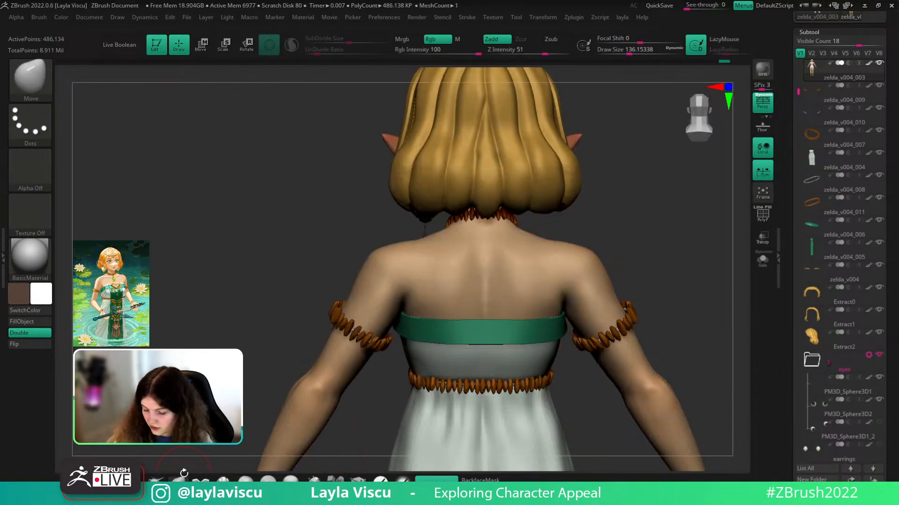
{"action": "key", "text": "["}
{"action": "mouse_move", "coordinate": [625, 273]}
{"action": "right_mouse_down"}
{"action": "mouse_move", "coordinate": [616, 278]}
{"action": "mouse_move", "coordinate": [632, 281]}
{"action": "right_mouse_up"}
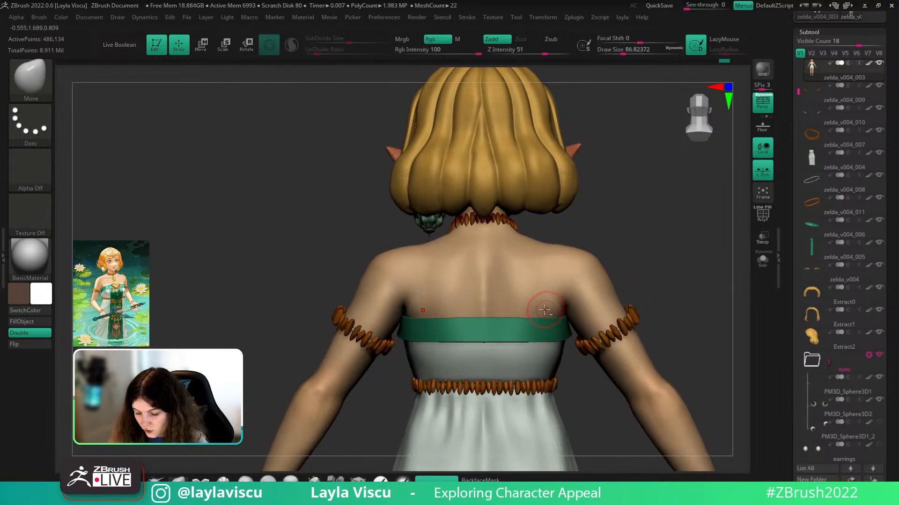
{"action": "key", "text": "shift"}
{"action": "left_click_drag", "start_coordinate": [622, 269], "coordinate": [634, 300]}
{"action": "key", "text": "shift"}
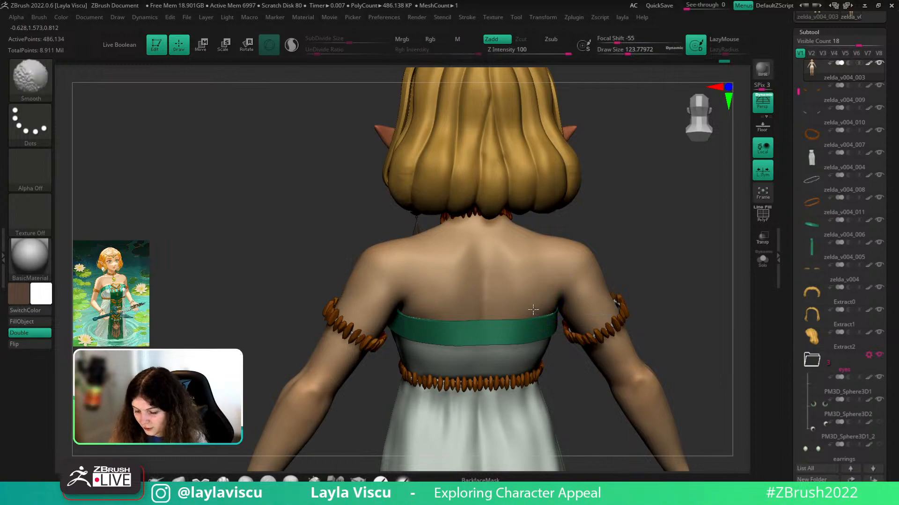
{"action": "mouse_move", "coordinate": [619, 293]}
{"action": "right_mouse_down", "text": "ctrl"}
{"action": "mouse_move", "coordinate": [636, 257]}
{"action": "mouse_move", "coordinate": [624, 287]}
{"action": "right_mouse_up", "text": "ctrl"}
{"action": "right_click_drag", "start_coordinate": [640, 328], "coordinate": [632, 344], "text": "ctrl"}
{"action": "mouse_move", "coordinate": [632, 344]}
{"action": "right_mouse_down"}
{"action": "mouse_move", "coordinate": [611, 311]}
{"action": "mouse_move", "coordinate": [563, 343]}
{"action": "right_mouse_up"}
- Enlarge the Move brush to about 234 and nudge the upper arm into shape
{"action": "key", "text": "s"}
{"action": "left_click_drag", "start_coordinate": [541, 307], "coordinate": [545, 308]}
{"action": "right_click_drag", "start_coordinate": [522, 285], "coordinate": [468, 292]}
{"action": "key", "text": "s"}
{"action": "left_click_drag", "start_coordinate": [464, 293], "coordinate": [470, 293]}
{"action": "right_click_drag", "start_coordinate": [552, 290], "coordinate": [571, 262]}
{"action": "right_click_drag", "start_coordinate": [571, 262], "coordinate": [615, 204], "text": "alt"}
{"action": "left_click_drag", "start_coordinate": [610, 196], "coordinate": [599, 185]}
{"action": "mouse_move", "coordinate": [674, 246]}
{"action": "right_mouse_down", "text": "ctrl"}
{"action": "mouse_move", "coordinate": [704, 186]}
{"action": "mouse_move", "coordinate": [674, 192]}
{"action": "mouse_move", "coordinate": [627, 244]}
{"action": "mouse_move", "coordinate": [519, 309]}
{"action": "right_mouse_up", "text": "ctrl"}
{"action": "right_click_drag", "start_coordinate": [744, 255], "coordinate": [557, 231]}
{"action": "right_click_drag", "start_coordinate": [604, 287], "coordinate": [610, 273], "text": "ctrl"}
{"action": "right_click_drag", "start_coordinate": [609, 293], "coordinate": [615, 278], "text": "alt"}
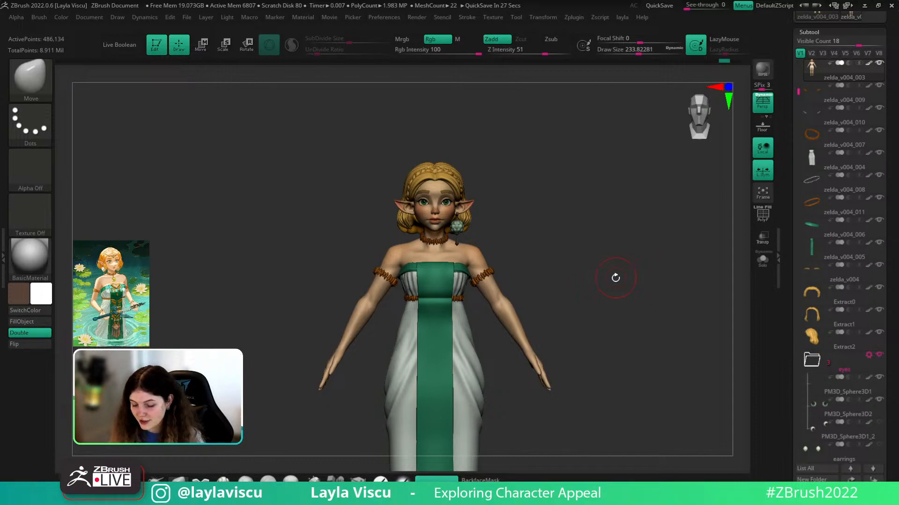
- Rotate to a right-side profile and shrink the brush to about 87
{"action": "left_click_drag", "start_coordinate": [724, 216], "coordinate": [594, 309]}
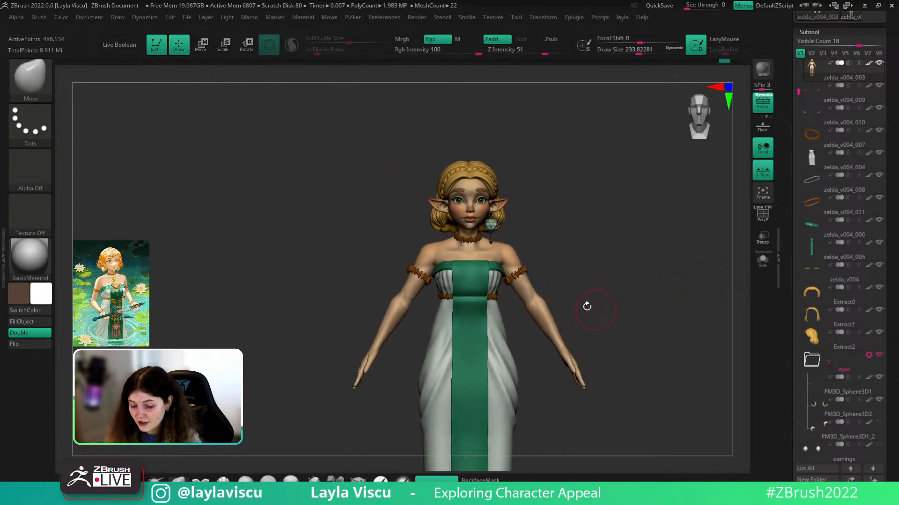
{"action": "right_click_drag", "start_coordinate": [494, 255], "coordinate": [566, 207], "text": "ctrl"}
{"action": "mouse_move", "coordinate": [566, 206]}
{"action": "right_mouse_down"}
{"action": "mouse_move", "coordinate": [597, 259]}
{"action": "mouse_move", "coordinate": [624, 254]}
{"action": "right_mouse_up"}
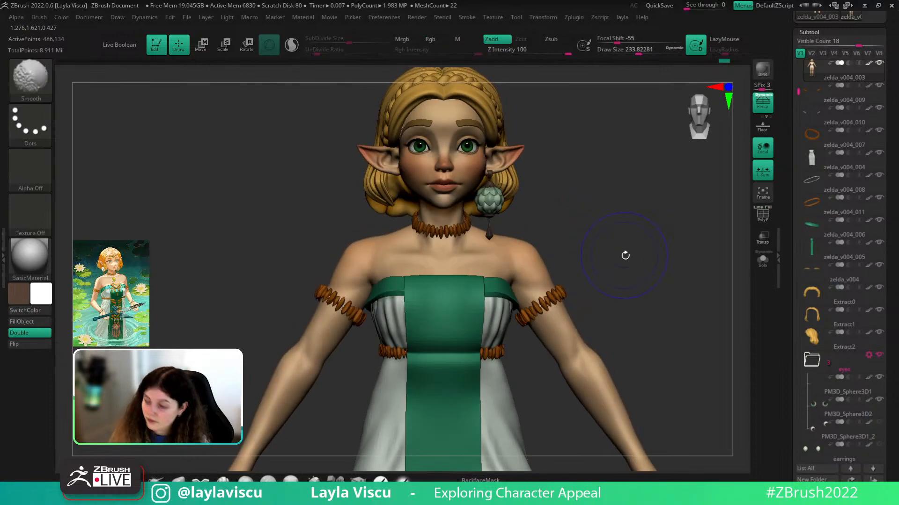
{"action": "key", "text": "s"}
{"action": "left_click_drag", "start_coordinate": [627, 256], "coordinate": [618, 255]}
{"action": "key", "text": "s"}
{"action": "left_click_drag", "start_coordinate": [521, 243], "coordinate": [517, 244]}
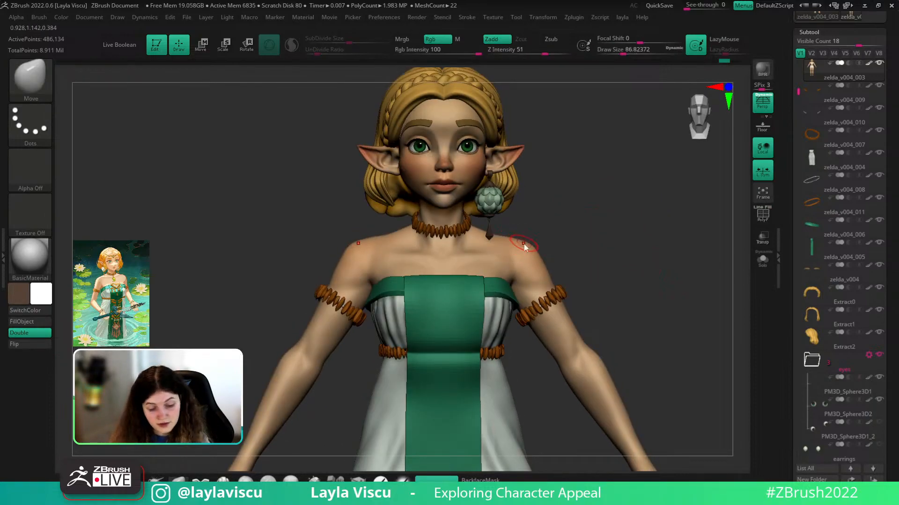
- Switch to ClayBuildup with brush size about 65 and orbit to a three-quarter view
{"action": "key", "text": "b"}
{"action": "key", "text": "c"}
{"action": "key", "text": "b"}
{"action": "mouse_move", "coordinate": [608, 211]}
{"action": "right_mouse_down", "text": "alt"}
{"action": "mouse_move", "coordinate": [643, 221]}
{"action": "mouse_move", "coordinate": [632, 240]}
{"action": "right_mouse_up", "text": "alt"}
{"action": "key", "text": "s"}
{"action": "left_click_drag", "start_coordinate": [515, 277], "coordinate": [511, 276]}
{"action": "right_click_drag", "start_coordinate": [609, 208], "coordinate": [545, 215]}
{"action": "left_click_drag", "start_coordinate": [516, 261], "coordinate": [509, 277], "text": "shift"}
- Solo the body and sculpt smoothed ridges down the front of the neck
{"action": "left_click", "coordinate": [762, 260]}
{"action": "mouse_move", "coordinate": [545, 281]}
{"action": "right_mouse_down", "text": "ctrl"}
{"action": "mouse_move", "coordinate": [538, 315]}
{"action": "mouse_move", "coordinate": [621, 193]}
{"action": "mouse_move", "coordinate": [580, 188]}
{"action": "right_mouse_up", "text": "ctrl"}
{"action": "left_click_drag", "start_coordinate": [473, 260], "coordinate": [472, 296]}
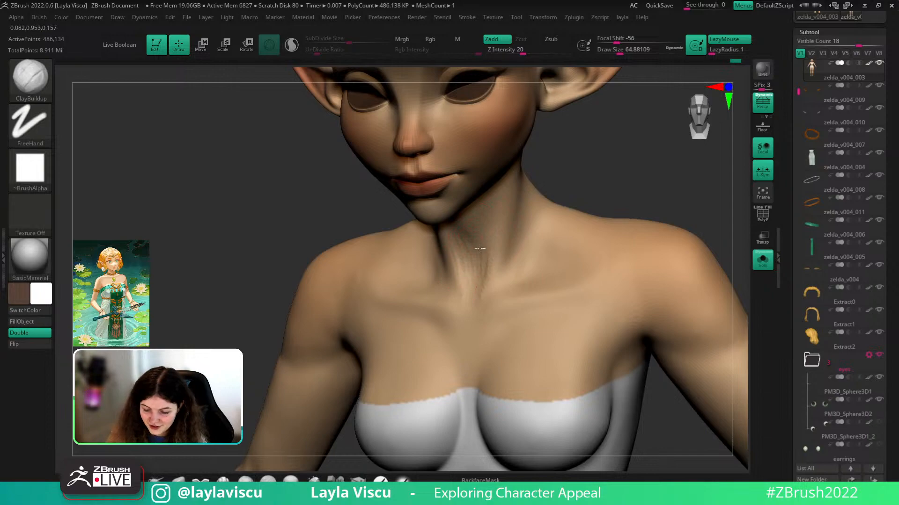
{"action": "key", "text": "shift"}
{"action": "mouse_move", "coordinate": [497, 247]}
{"action": "right_mouse_down", "text": "ctrl"}
{"action": "mouse_move", "coordinate": [586, 212]}
{"action": "mouse_move", "coordinate": [613, 259]}
{"action": "mouse_move", "coordinate": [604, 187]}
{"action": "right_mouse_up", "text": "ctrl"}
- Turn Solo off and rotate the full character to face front
{"action": "left_click", "coordinate": [763, 268]}
{"action": "right_click_drag", "start_coordinate": [706, 333], "coordinate": [697, 359], "text": "ctrl"}
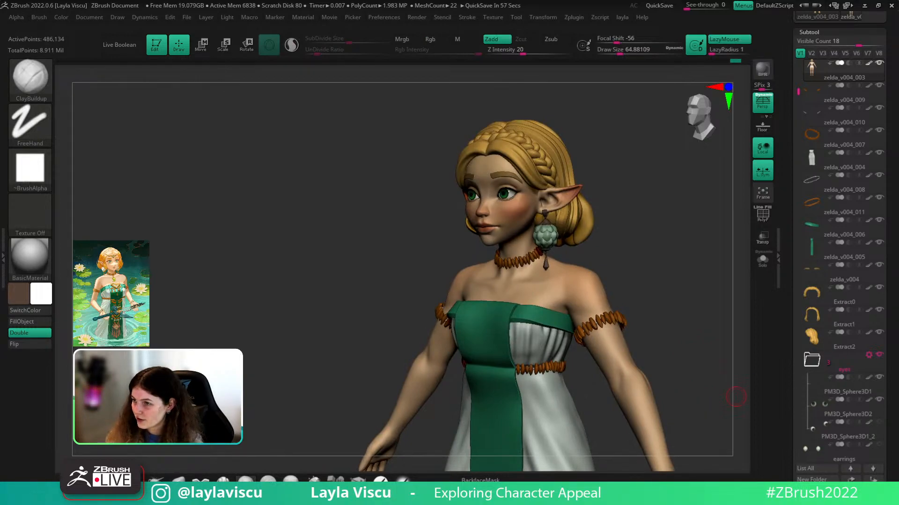
{"action": "right_click_drag", "start_coordinate": [576, 287], "coordinate": [659, 279]}
- Solo the body and reshape the shoulder line with the Move brush at size about 104
{"action": "left_click", "coordinate": [755, 261]}
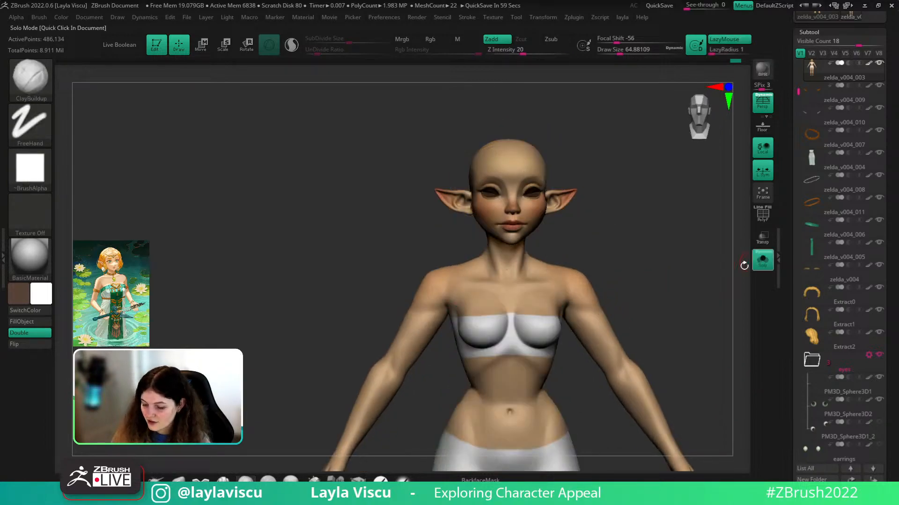
{"action": "right_click_drag", "start_coordinate": [522, 260], "coordinate": [525, 288], "text": "ctrl"}
{"action": "mouse_move", "coordinate": [655, 221]}
{"action": "right_mouse_down"}
{"action": "mouse_move", "coordinate": [644, 246]}
{"action": "mouse_move", "coordinate": [624, 257]}
{"action": "right_mouse_up"}
{"action": "left_click", "coordinate": [178, 480]}
{"action": "key", "text": "s"}
{"action": "mouse_move", "coordinate": [612, 260]}
{"action": "left_mouse_down"}
{"action": "mouse_move", "coordinate": [621, 259]}
{"action": "mouse_move", "coordinate": [595, 262]}
{"action": "left_mouse_up"}
{"action": "right_click_drag", "start_coordinate": [624, 238], "coordinate": [642, 232]}
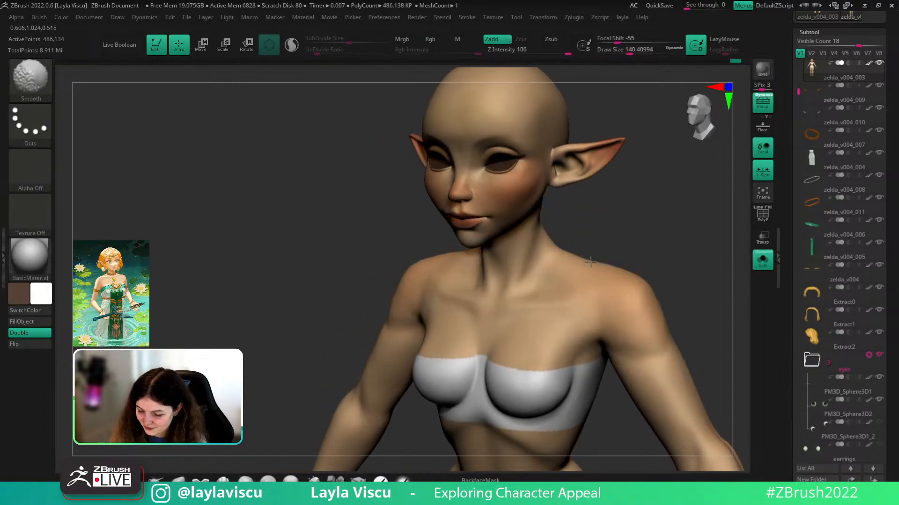
{"action": "key", "text": "s"}
{"action": "left_click_drag", "start_coordinate": [669, 247], "coordinate": [665, 246]}
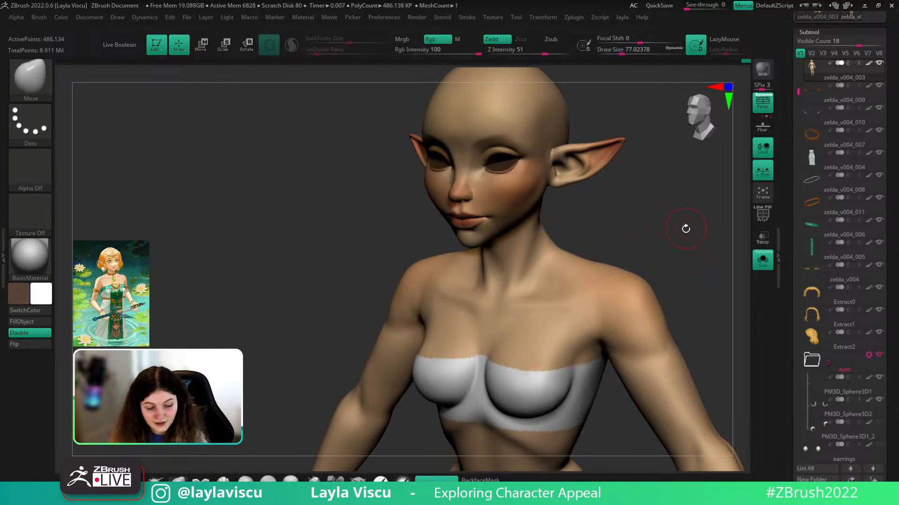
- Build up the neck muscles on both sides with ClayBuildup at size about 56
{"action": "key", "text": "b"}
{"action": "key", "text": "c"}
{"action": "key", "text": "b"}
{"action": "right_click_drag", "start_coordinate": [680, 235], "coordinate": [610, 219]}
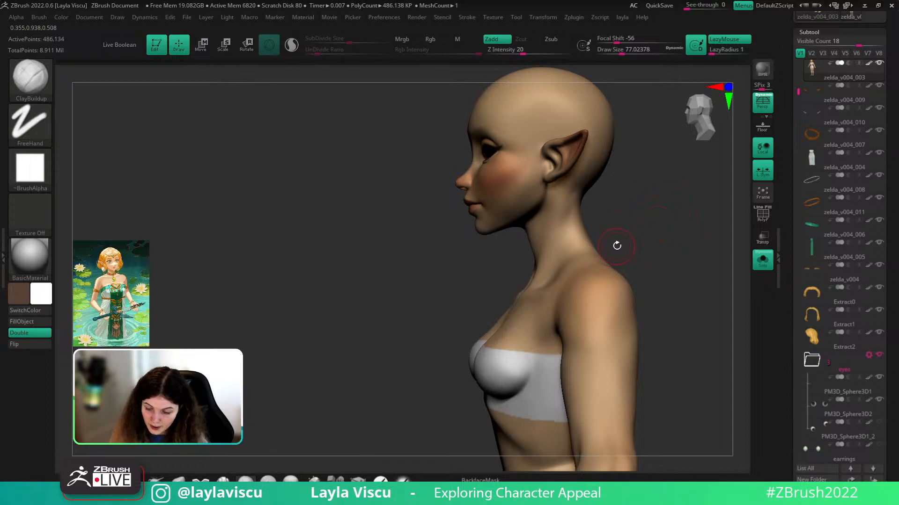
{"action": "right_click_drag", "start_coordinate": [636, 261], "coordinate": [700, 255]}
{"action": "key", "text": "s"}
{"action": "left_click_drag", "start_coordinate": [671, 249], "coordinate": [667, 248]}
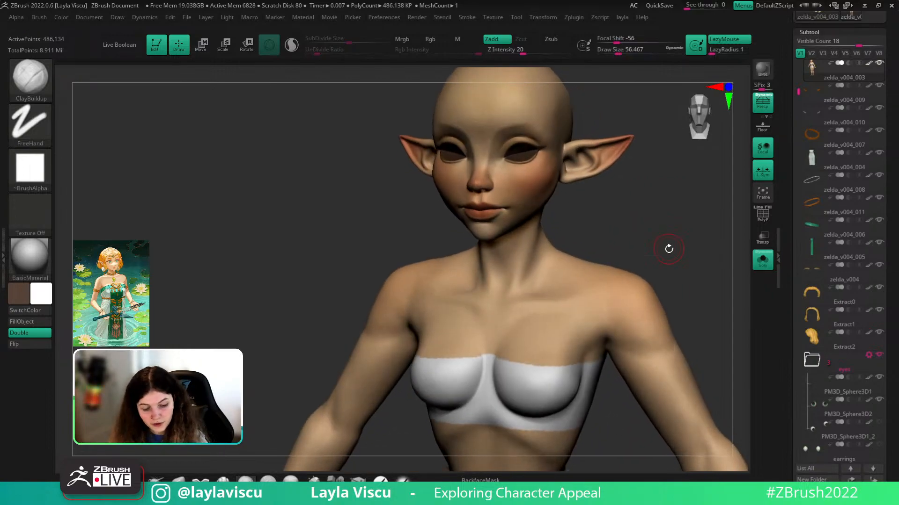
{"action": "right_click_drag", "start_coordinate": [670, 250], "coordinate": [574, 252]}
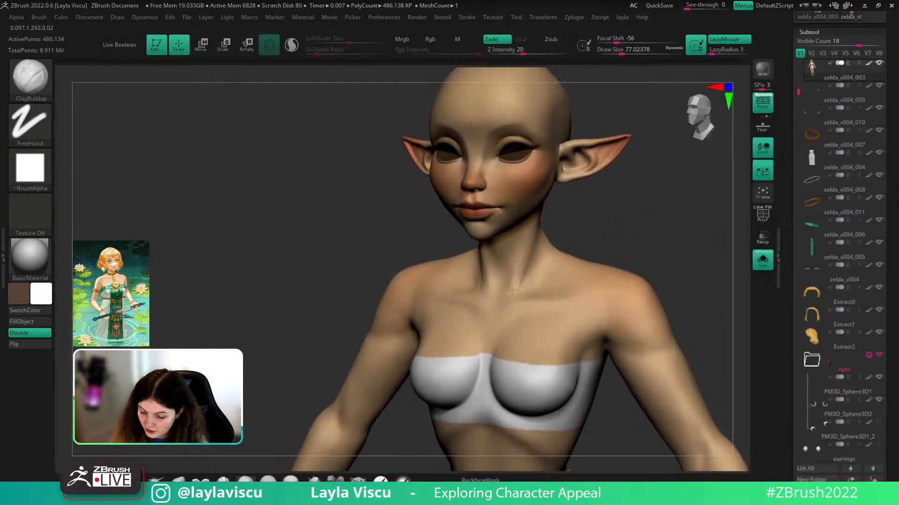
{"action": "left_click_drag", "start_coordinate": [506, 306], "coordinate": [532, 234]}
{"action": "mouse_move", "coordinate": [604, 234]}
{"action": "left_mouse_down"}
{"action": "mouse_move", "coordinate": [567, 229]}
{"action": "mouse_move", "coordinate": [600, 205]}
{"action": "left_mouse_up"}
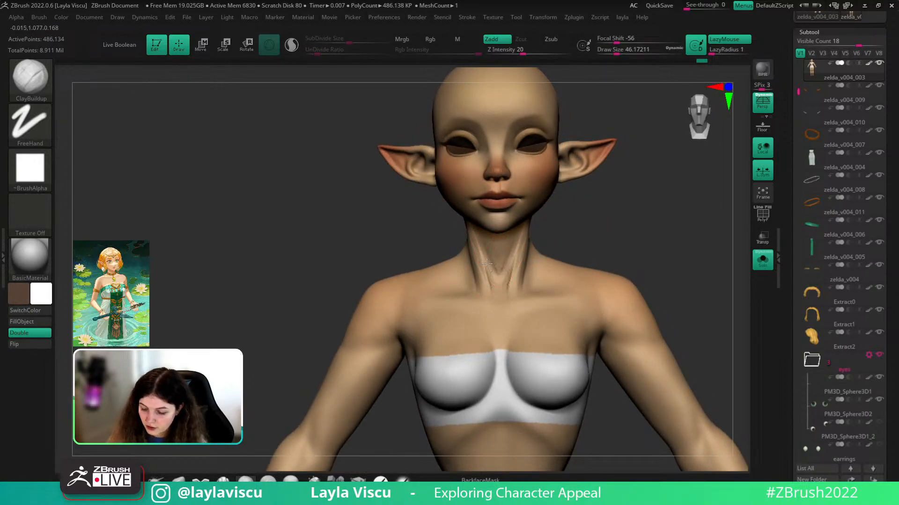
- Shift-smooth the neck strokes from several angles
{"action": "mouse_move", "coordinate": [612, 234]}
{"action": "left_mouse_down"}
{"action": "mouse_move", "coordinate": [523, 223]}
{"action": "mouse_move", "coordinate": [625, 225]}
{"action": "left_mouse_up"}
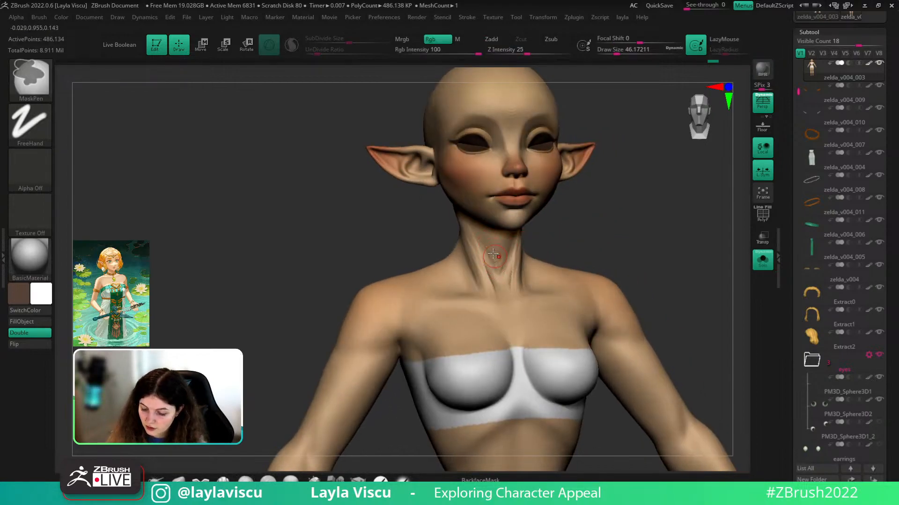
{"action": "key", "text": "shift"}
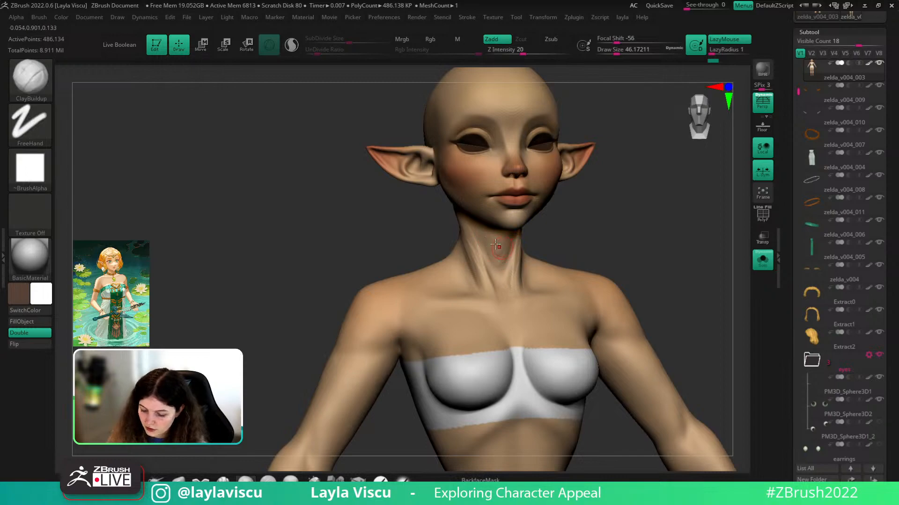
{"action": "left_click_drag", "start_coordinate": [490, 251], "coordinate": [488, 238], "text": "shift"}
{"action": "mouse_move", "coordinate": [601, 237]}
{"action": "left_mouse_down"}
{"action": "mouse_move", "coordinate": [546, 236]}
{"action": "mouse_move", "coordinate": [515, 274]}
{"action": "left_mouse_up"}
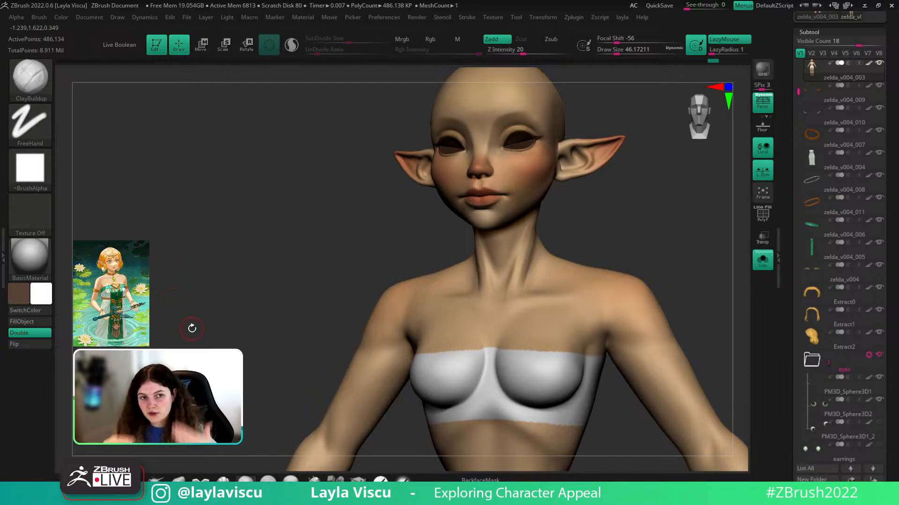
{"action": "left_click_drag", "start_coordinate": [191, 327], "coordinate": [154, 328]}
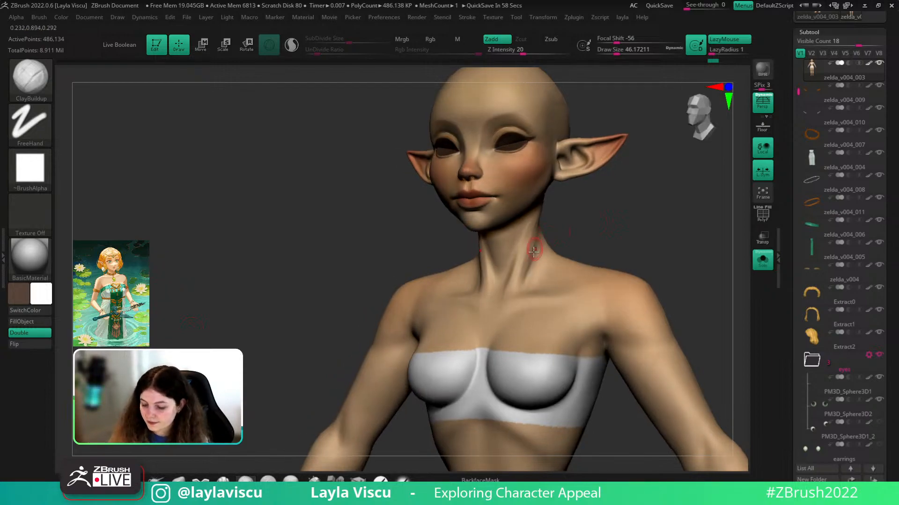
{"action": "left_click_drag", "start_coordinate": [536, 236], "coordinate": [540, 260], "text": "shift"}
{"action": "left_click_drag", "start_coordinate": [568, 221], "coordinate": [602, 221]}
{"action": "left_click_drag", "start_coordinate": [530, 262], "coordinate": [528, 282], "text": "shift"}
{"action": "left_click_drag", "start_coordinate": [604, 262], "coordinate": [609, 262], "text": "shift"}
{"action": "mouse_move", "coordinate": [610, 262]}
{"action": "right_mouse_down", "text": "ctrl"}
{"action": "mouse_move", "coordinate": [621, 249]}
{"action": "mouse_move", "coordinate": [604, 248]}
{"action": "right_mouse_up", "text": "ctrl"}
{"action": "right_click_drag", "start_coordinate": [576, 202], "coordinate": [571, 236], "text": "ctrl"}
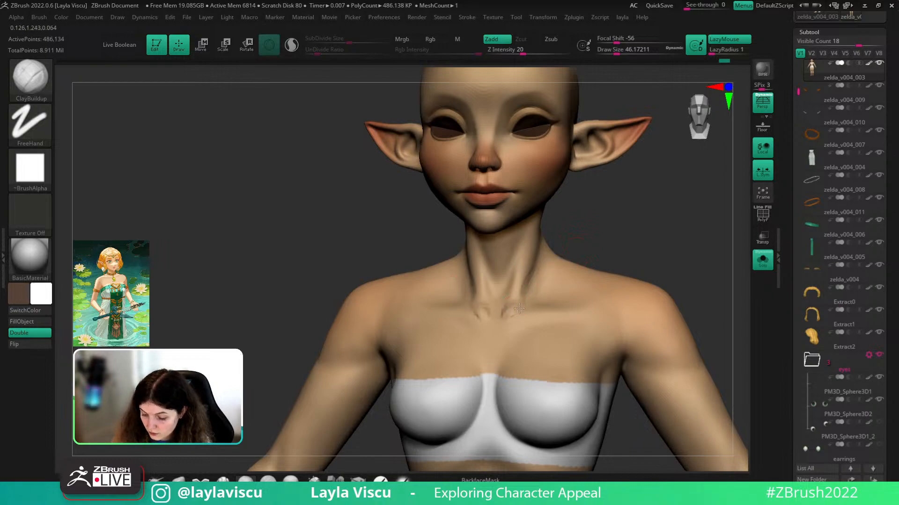
{"action": "mouse_move", "coordinate": [525, 302]}
{"action": "right_mouse_down"}
{"action": "mouse_move", "coordinate": [529, 311]}
{"action": "mouse_move", "coordinate": [535, 304]}
{"action": "right_mouse_up"}
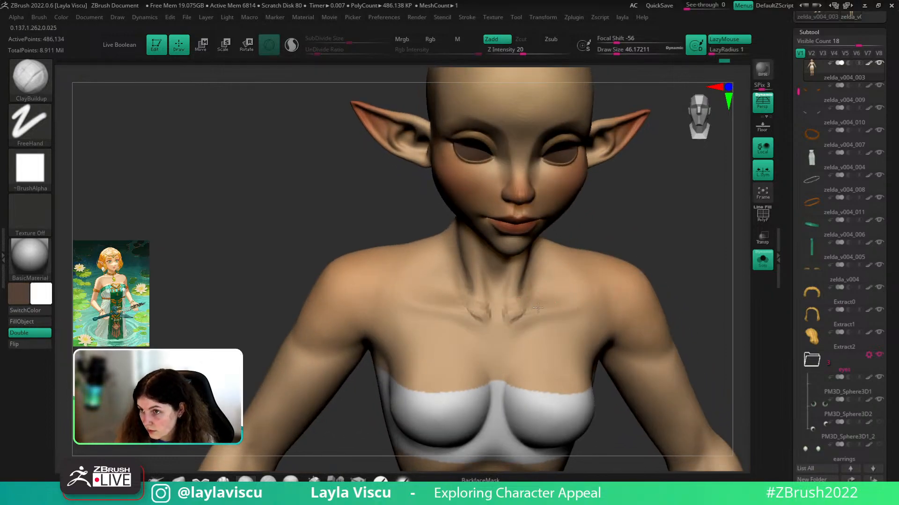
- Build up the collarbones and neck base at size about 65, one subdivision level lower
{"action": "left_click_drag", "start_coordinate": [586, 300], "coordinate": [567, 301]}
{"action": "left_click_drag", "start_coordinate": [567, 301], "coordinate": [605, 296]}
{"action": "right_click_drag", "start_coordinate": [676, 256], "coordinate": [653, 252]}
{"action": "key", "text": "s"}
{"action": "left_click_drag", "start_coordinate": [571, 275], "coordinate": [577, 275]}
{"action": "left_click_drag", "start_coordinate": [547, 265], "coordinate": [559, 281]}
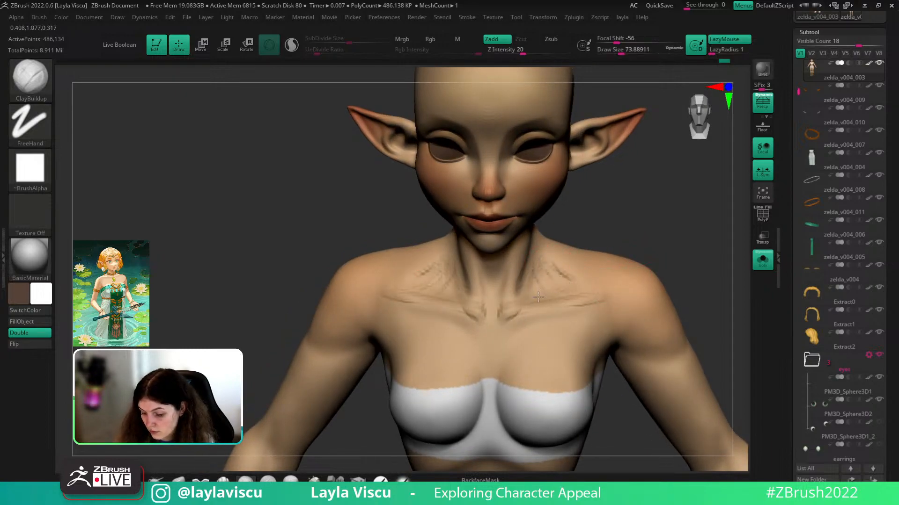
{"action": "key", "text": "shift+d"}
{"action": "right_click_drag", "start_coordinate": [603, 223], "coordinate": [582, 224]}
{"action": "left_click_drag", "start_coordinate": [547, 261], "coordinate": [580, 290]}
{"action": "mouse_move", "coordinate": [581, 290]}
{"action": "right_mouse_down"}
{"action": "mouse_move", "coordinate": [596, 195]}
{"action": "mouse_move", "coordinate": [618, 197]}
{"action": "right_mouse_up"}
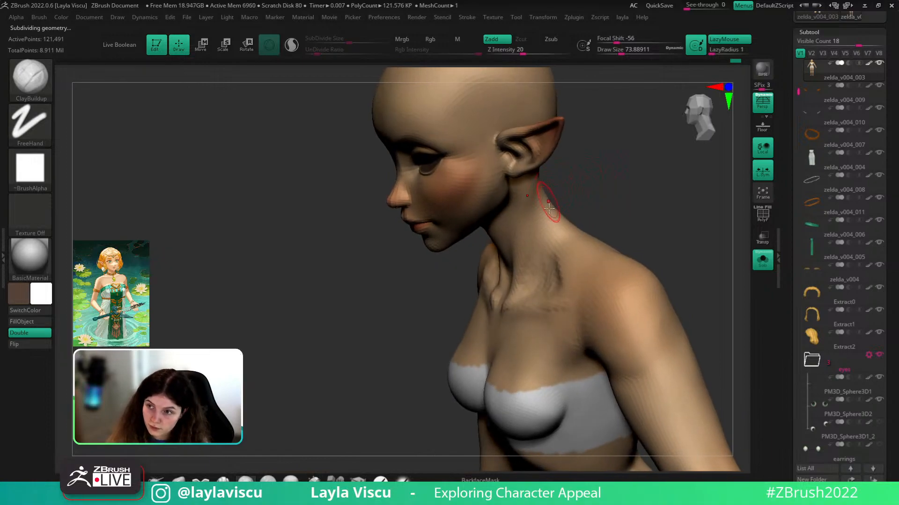
{"action": "mouse_move", "coordinate": [553, 268]}
{"action": "left_mouse_down"}
{"action": "mouse_move", "coordinate": [564, 287]}
{"action": "mouse_move", "coordinate": [569, 282]}
{"action": "left_mouse_up"}
{"action": "mouse_move", "coordinate": [574, 276]}
{"action": "right_mouse_down", "text": "ctrl"}
{"action": "mouse_move", "coordinate": [610, 225]}
{"action": "mouse_move", "coordinate": [626, 227]}
{"action": "right_mouse_up", "text": "ctrl"}
- Smooth the collarbones back at the higher subdivision level, ending with brush size about 37
{"action": "key", "text": "shift"}
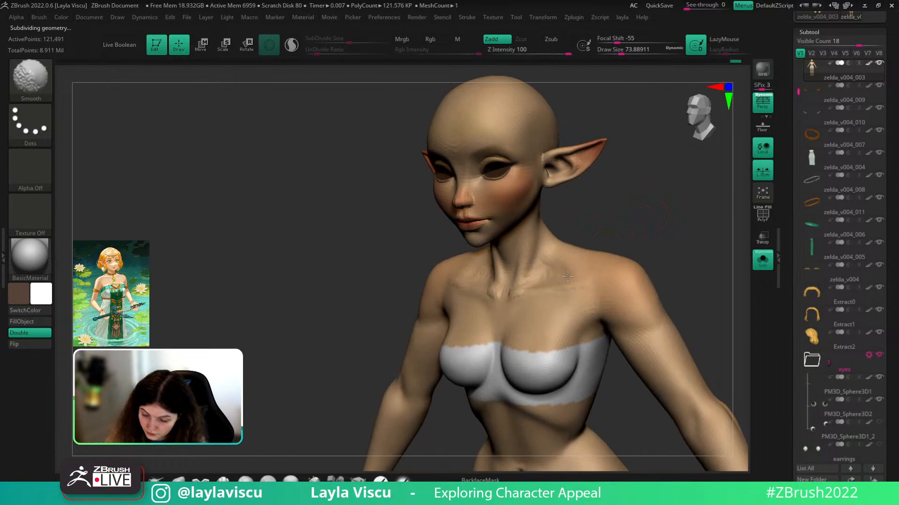
{"action": "key", "text": "d"}
{"action": "mouse_move", "coordinate": [580, 289]}
{"action": "left_mouse_down", "text": "shift"}
{"action": "mouse_move", "coordinate": [533, 280]}
{"action": "mouse_move", "coordinate": [561, 265]}
{"action": "mouse_move", "coordinate": [525, 288]}
{"action": "mouse_move", "coordinate": [521, 272]}
{"action": "left_mouse_up", "text": "shift"}
{"action": "mouse_move", "coordinate": [622, 214]}
{"action": "right_mouse_down", "text": "shift"}
{"action": "mouse_move", "coordinate": [655, 206]}
{"action": "mouse_move", "coordinate": [628, 269]}
{"action": "right_mouse_up", "text": "shift"}
{"action": "left_click_drag", "start_coordinate": [554, 276], "coordinate": [513, 282], "text": "shift"}
{"action": "mouse_move", "coordinate": [660, 281]}
{"action": "right_mouse_down", "text": "shift"}
{"action": "mouse_move", "coordinate": [666, 249]}
{"action": "mouse_move", "coordinate": [631, 263]}
{"action": "mouse_move", "coordinate": [648, 226]}
{"action": "mouse_move", "coordinate": [718, 210]}
{"action": "mouse_move", "coordinate": [702, 255]}
{"action": "right_mouse_up", "text": "shift"}
{"action": "key", "text": "s"}
{"action": "left_click_drag", "start_coordinate": [581, 307], "coordinate": [571, 315]}
{"action": "mouse_move", "coordinate": [695, 276]}
{"action": "right_mouse_down", "text": "shift"}
{"action": "mouse_move", "coordinate": [698, 243]}
{"action": "mouse_move", "coordinate": [668, 251]}
{"action": "mouse_move", "coordinate": [638, 291]}
{"action": "right_mouse_up", "text": "shift"}
{"action": "left_click_drag", "start_coordinate": [579, 301], "coordinate": [572, 316], "text": "shift"}
- Turn Solo off to show hair and dress, and smooth the neck and shoulder
{"action": "left_click", "coordinate": [762, 260]}
{"action": "right_click_drag", "start_coordinate": [700, 241], "coordinate": [703, 212], "text": "shift"}
{"action": "right_click_drag", "start_coordinate": [703, 211], "coordinate": [674, 232], "text": "ctrl"}
{"action": "right_click_drag", "start_coordinate": [698, 263], "coordinate": [690, 240], "text": "alt"}
{"action": "left_click_drag", "start_coordinate": [598, 296], "coordinate": [599, 326], "text": "shift"}
{"action": "right_click_drag", "start_coordinate": [670, 268], "coordinate": [648, 270]}
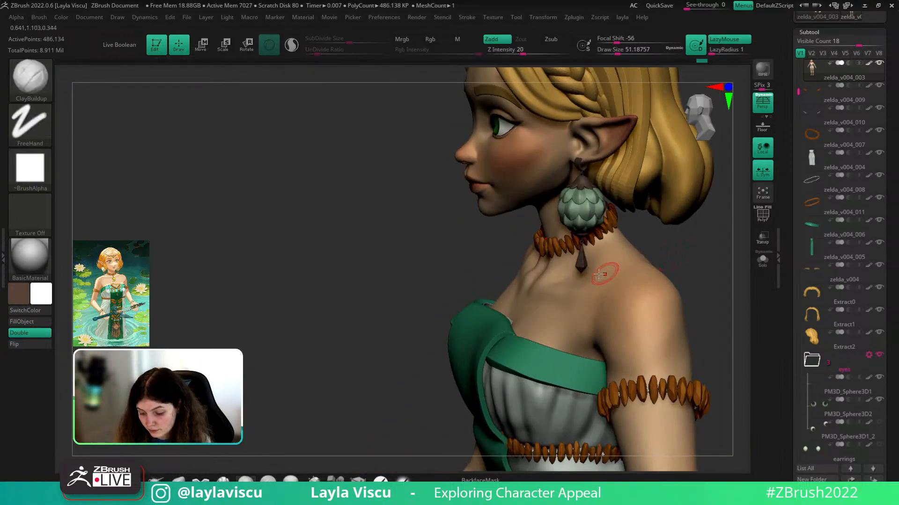
{"action": "left_click_drag", "start_coordinate": [597, 275], "coordinate": [579, 279], "text": "shift"}
{"action": "mouse_move", "coordinate": [668, 263]}
{"action": "right_mouse_down", "text": "ctrl"}
{"action": "mouse_move", "coordinate": [659, 287]}
{"action": "mouse_move", "coordinate": [726, 267]}
{"action": "mouse_move", "coordinate": [739, 293]}
{"action": "mouse_move", "coordinate": [696, 279]}
{"action": "mouse_move", "coordinate": [695, 291]}
{"action": "mouse_move", "coordinate": [700, 269]}
{"action": "right_mouse_up", "text": "ctrl"}
- Solo the body and carve then soften a sternum groove with DamStandard at a lower subdivision
{"action": "key", "text": "b"}
{"action": "key", "text": "d"}
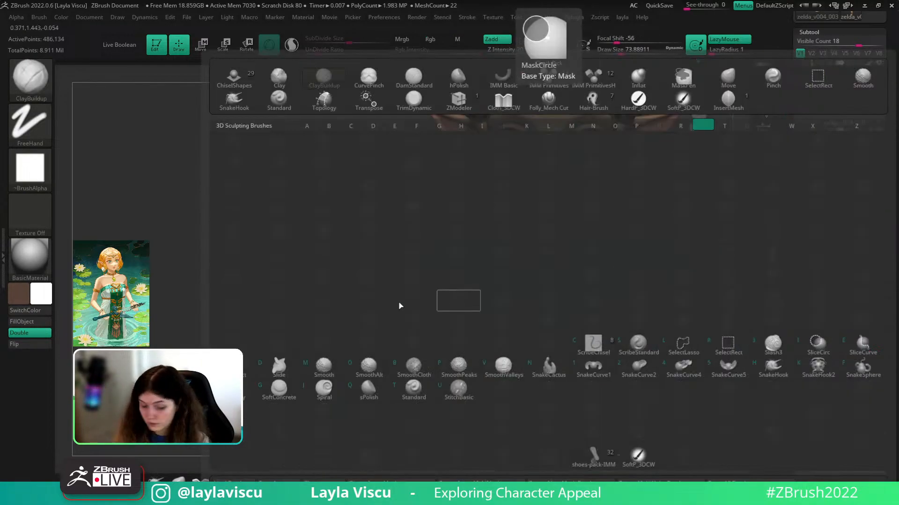
{"action": "key", "text": "s"}
{"action": "left_click", "coordinate": [762, 260]}
{"action": "right_click_drag", "start_coordinate": [743, 263], "coordinate": [664, 275]}
{"action": "key", "text": "shift+d"}
{"action": "mouse_move", "coordinate": [555, 312]}
{"action": "left_mouse_down", "text": "shift"}
{"action": "mouse_move", "coordinate": [559, 300]}
{"action": "mouse_move", "coordinate": [548, 340]}
{"action": "mouse_move", "coordinate": [549, 311]}
{"action": "left_mouse_up", "text": "shift"}
{"action": "left_click_drag", "start_coordinate": [547, 351], "coordinate": [552, 304], "text": "shift"}
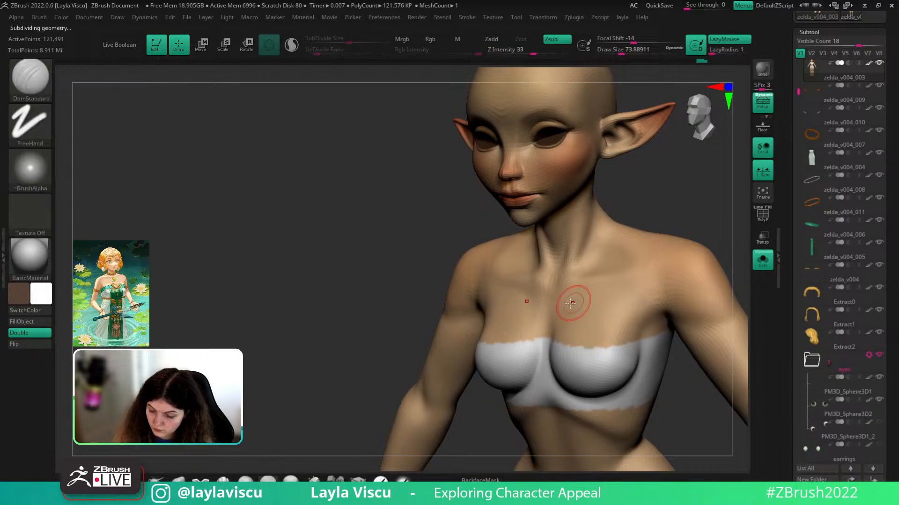
- Check the chest with the clothing shown, then Solo again and smooth the chest surface
{"action": "left_click", "coordinate": [763, 261]}
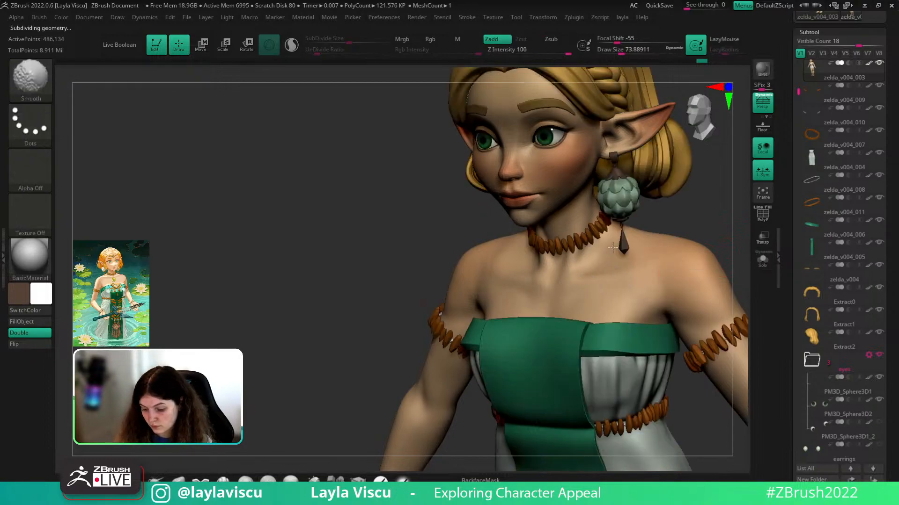
{"action": "mouse_move", "coordinate": [708, 194]}
{"action": "left_mouse_down"}
{"action": "mouse_move", "coordinate": [660, 210]}
{"action": "mouse_move", "coordinate": [669, 213]}
{"action": "left_mouse_up"}
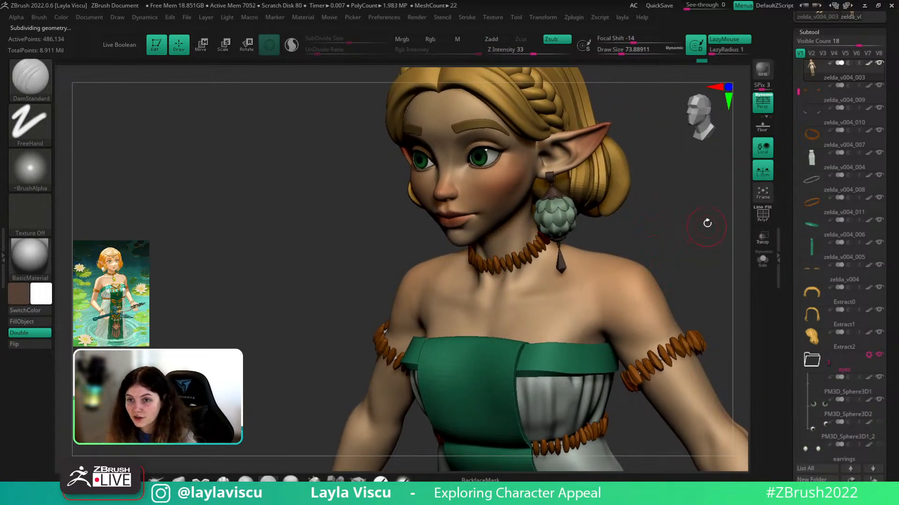
{"action": "mouse_move", "coordinate": [694, 267]}
{"action": "left_mouse_down"}
{"action": "mouse_move", "coordinate": [696, 253]}
{"action": "mouse_move", "coordinate": [696, 277]}
{"action": "mouse_move", "coordinate": [591, 295]}
{"action": "mouse_move", "coordinate": [607, 331]}
{"action": "left_mouse_up"}
{"action": "key", "text": "shift"}
{"action": "left_click", "coordinate": [763, 262]}
{"action": "left_click_drag", "start_coordinate": [719, 284], "coordinate": [674, 297]}
{"action": "left_click_drag", "start_coordinate": [541, 274], "coordinate": [540, 262], "text": "shift"}
{"action": "mouse_move", "coordinate": [595, 225]}
{"action": "left_mouse_down"}
{"action": "mouse_move", "coordinate": [552, 217]}
{"action": "mouse_move", "coordinate": [654, 244]}
{"action": "left_mouse_up"}
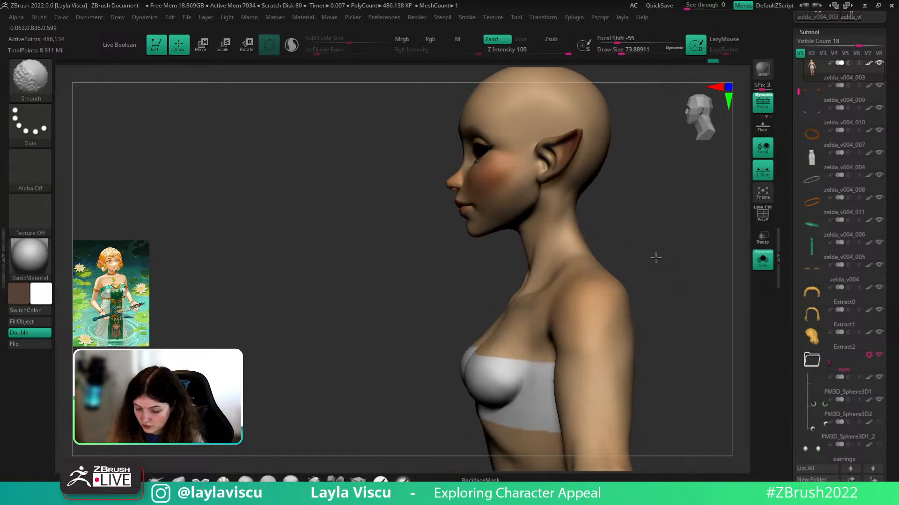
- Switch to the Move brush and shrink it to about 68 while viewing the neck and shoulders
{"action": "left_click", "coordinate": [178, 480]}
{"action": "right_click_drag", "start_coordinate": [568, 241], "coordinate": [568, 311], "text": "ctrl"}
{"action": "key", "text": "s"}
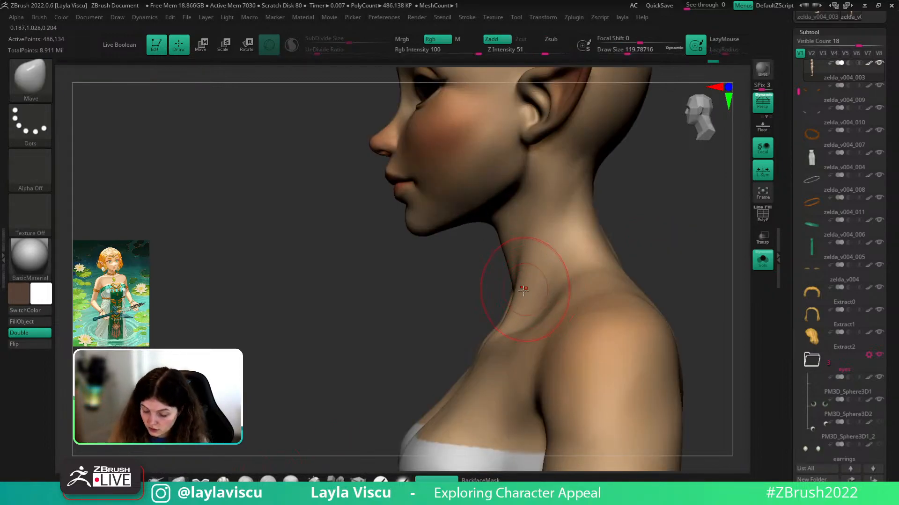
{"action": "right_click_drag", "start_coordinate": [514, 308], "coordinate": [721, 269], "text": "ctrl"}
{"action": "left_click", "coordinate": [762, 262]}
{"action": "mouse_move", "coordinate": [692, 300]}
{"action": "left_mouse_down", "text": "shift"}
{"action": "mouse_move", "coordinate": [664, 301]}
{"action": "mouse_move", "coordinate": [661, 271]}
{"action": "mouse_move", "coordinate": [684, 272]}
{"action": "mouse_move", "coordinate": [682, 295]}
{"action": "left_mouse_up", "text": "shift"}
{"action": "right_click_drag", "start_coordinate": [682, 295], "coordinate": [576, 344], "text": "ctrl"}
{"action": "key", "text": "s"}
{"action": "left_click", "coordinate": [557, 311]}
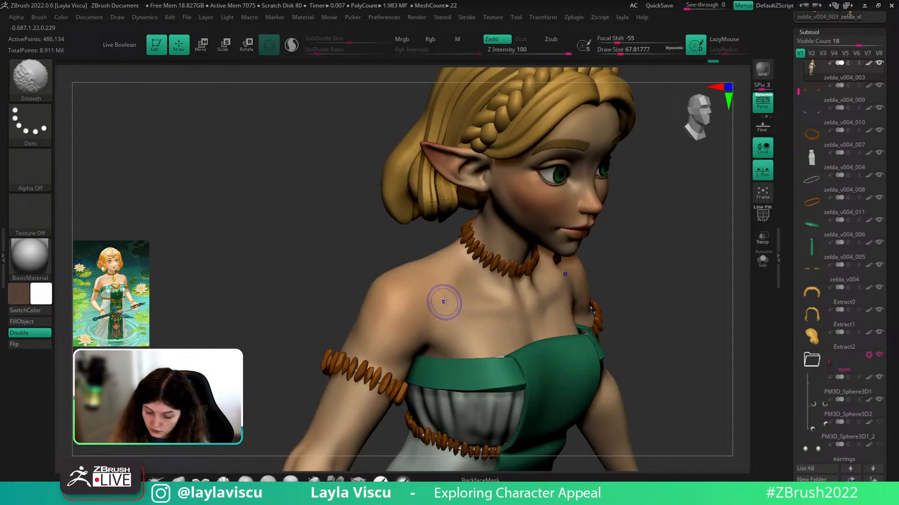
- Select hPolish, then Solo the body with the Move brush and zoom in on the neck
{"action": "key", "text": "b"}
{"action": "key", "text": "h"}
{"action": "key", "text": "p"}
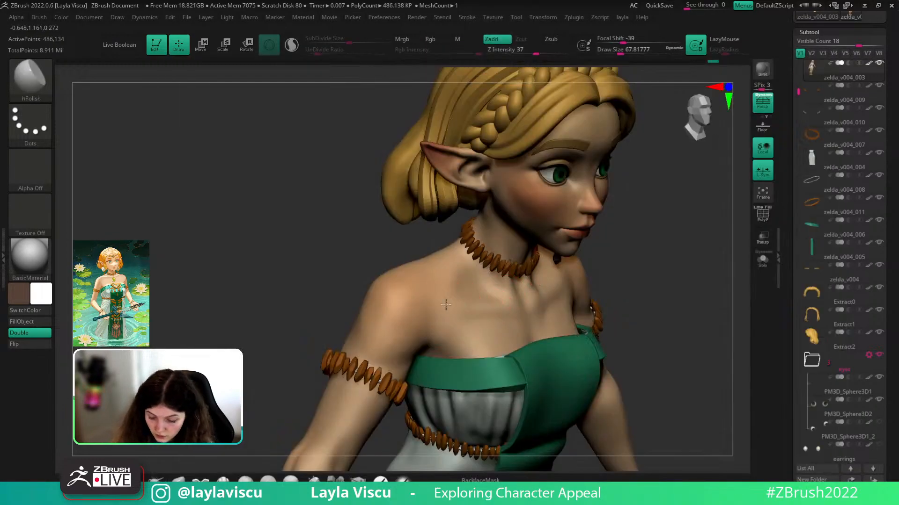
{"action": "right_click_drag", "start_coordinate": [545, 323], "coordinate": [581, 243], "text": "ctrl"}
{"action": "right_click_drag", "start_coordinate": [716, 236], "coordinate": [735, 238]}
{"action": "right_click_drag", "start_coordinate": [666, 285], "coordinate": [669, 152], "text": "alt"}
{"action": "right_click_drag", "start_coordinate": [665, 245], "coordinate": [678, 187], "text": "alt"}
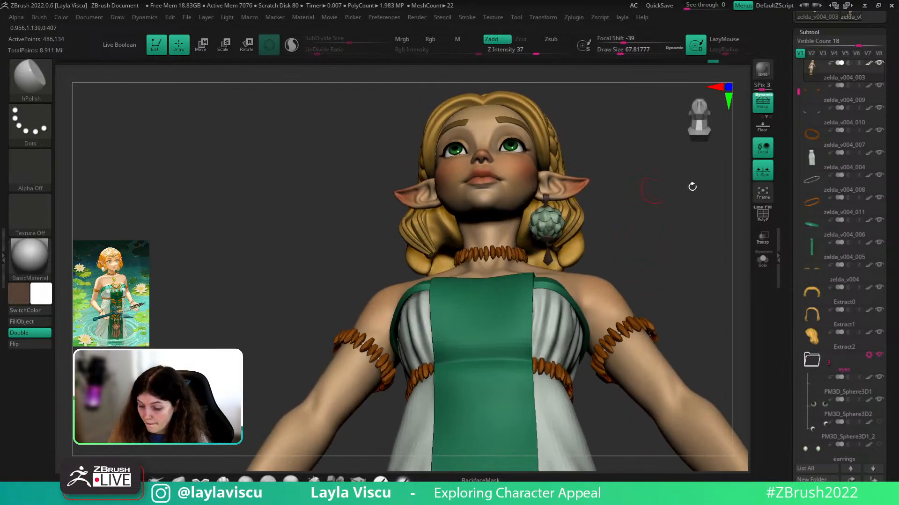
{"action": "left_click", "coordinate": [769, 259]}
{"action": "left_click", "coordinate": [179, 478]}
{"action": "mouse_move", "coordinate": [613, 208]}
{"action": "right_mouse_down", "text": "ctrl"}
{"action": "mouse_move", "coordinate": [610, 269]}
{"action": "mouse_move", "coordinate": [604, 261]}
{"action": "mouse_move", "coordinate": [524, 266]}
{"action": "mouse_move", "coordinate": [485, 281]}
{"action": "mouse_move", "coordinate": [559, 253]}
{"action": "mouse_move", "coordinate": [527, 289]}
{"action": "mouse_move", "coordinate": [608, 288]}
{"action": "mouse_move", "coordinate": [561, 295]}
{"action": "mouse_move", "coordinate": [602, 275]}
{"action": "mouse_move", "coordinate": [546, 319]}
{"action": "right_mouse_up", "text": "ctrl"}
- Push the back and side of the neck under the jaw with Move, orbiting the soloed head
{"action": "right_click_drag", "start_coordinate": [495, 338], "coordinate": [588, 281]}
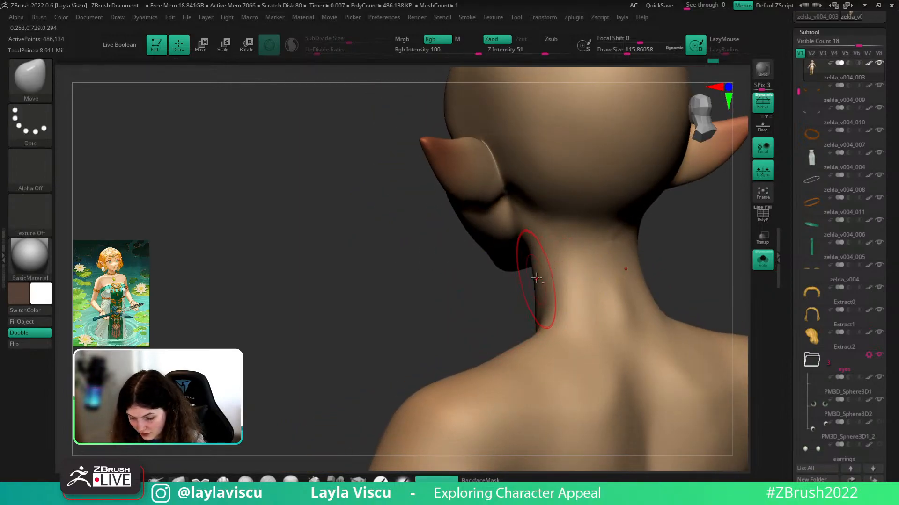
{"action": "right_click_drag", "start_coordinate": [503, 281], "coordinate": [543, 216]}
{"action": "right_click_drag", "start_coordinate": [617, 239], "coordinate": [716, 230]}
{"action": "right_click_drag", "start_coordinate": [668, 268], "coordinate": [661, 234], "text": "ctrl"}
{"action": "right_click_drag", "start_coordinate": [661, 234], "coordinate": [612, 240]}
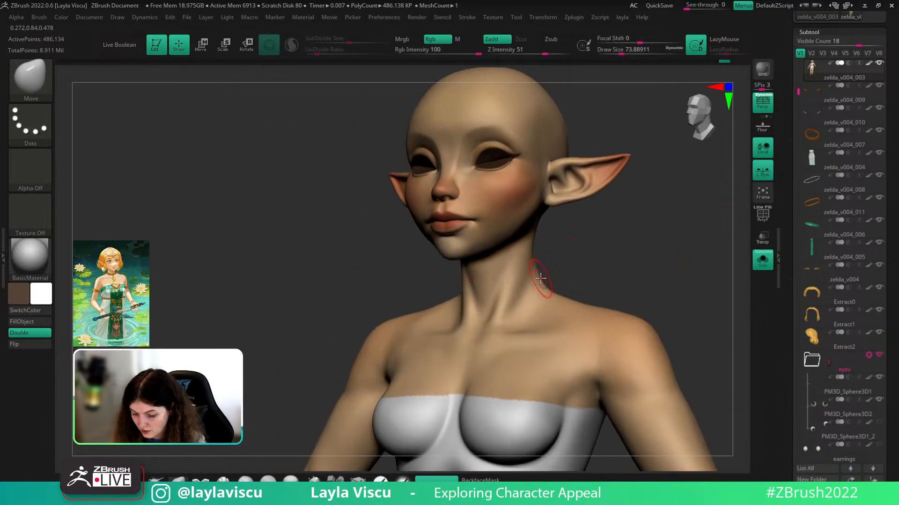
{"action": "left_click", "coordinate": [762, 260]}
{"action": "right_click_drag", "start_coordinate": [707, 297], "coordinate": [664, 229], "text": "ctrl"}
{"action": "left_click", "coordinate": [762, 261]}
{"action": "mouse_move", "coordinate": [716, 251]}
{"action": "right_mouse_down", "text": "ctrl"}
{"action": "mouse_move", "coordinate": [574, 254]}
{"action": "mouse_move", "coordinate": [542, 225]}
{"action": "right_mouse_up", "text": "ctrl"}
{"action": "mouse_move", "coordinate": [586, 248]}
{"action": "right_mouse_down"}
{"action": "mouse_move", "coordinate": [560, 234]}
{"action": "mouse_move", "coordinate": [625, 134]}
{"action": "mouse_move", "coordinate": [620, 114]}
{"action": "mouse_move", "coordinate": [560, 208]}
{"action": "right_mouse_up"}
{"action": "mouse_move", "coordinate": [544, 243]}
{"action": "right_mouse_down"}
{"action": "mouse_move", "coordinate": [668, 207]}
{"action": "mouse_move", "coordinate": [638, 247]}
{"action": "mouse_move", "coordinate": [562, 237]}
{"action": "mouse_move", "coordinate": [552, 254]}
{"action": "mouse_move", "coordinate": [670, 258]}
{"action": "mouse_move", "coordinate": [700, 219]}
{"action": "right_mouse_up"}
{"action": "key", "text": "shift"}
- Show the hair and dress again, face the model front, and select DamStandard for collarbone creases
{"action": "left_click", "coordinate": [759, 264]}
{"action": "right_click_drag", "start_coordinate": [700, 219], "coordinate": [688, 252]}
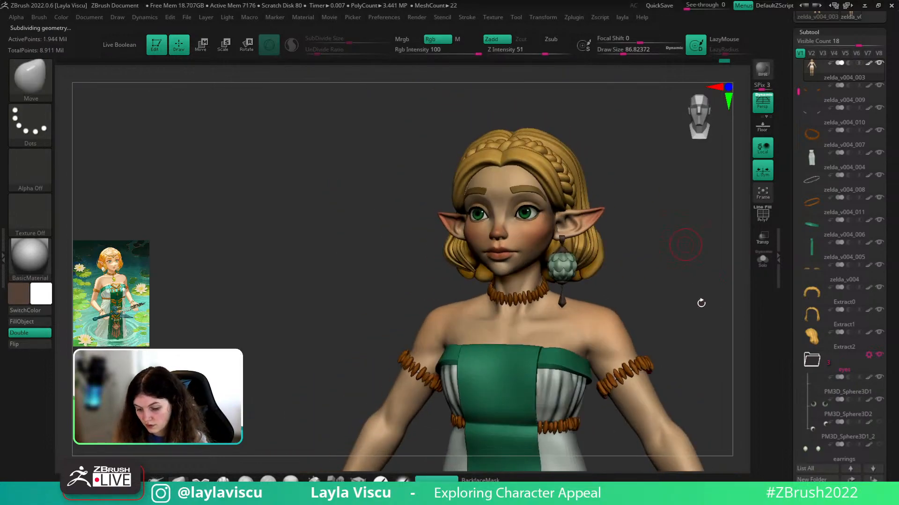
{"action": "mouse_move", "coordinate": [698, 299]}
{"action": "right_mouse_down", "text": "ctrl"}
{"action": "mouse_move", "coordinate": [683, 289]}
{"action": "mouse_move", "coordinate": [680, 260]}
{"action": "mouse_move", "coordinate": [591, 265]}
{"action": "mouse_move", "coordinate": [554, 301]}
{"action": "right_mouse_up", "text": "ctrl"}
{"action": "key", "text": "b"}
{"action": "key", "text": "d"}
{"action": "key", "text": "s"}
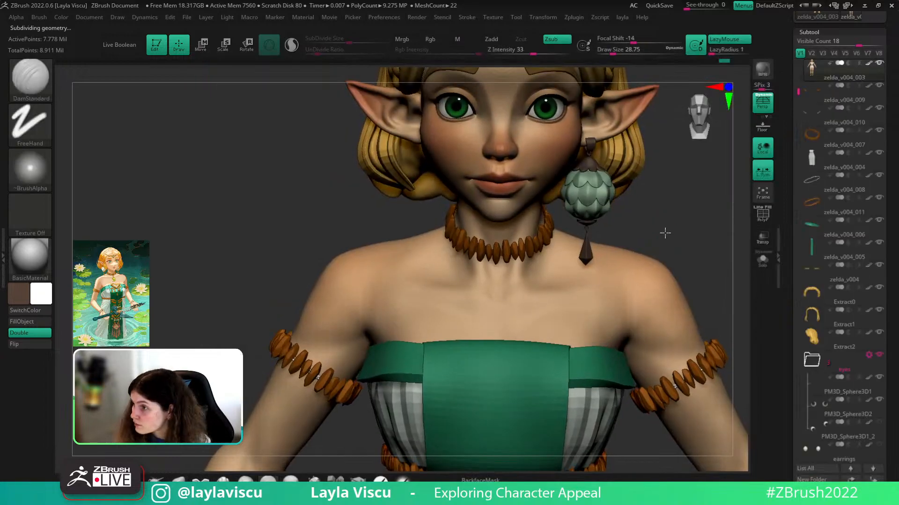
{"action": "right_click_drag", "start_coordinate": [665, 233], "coordinate": [571, 280]}
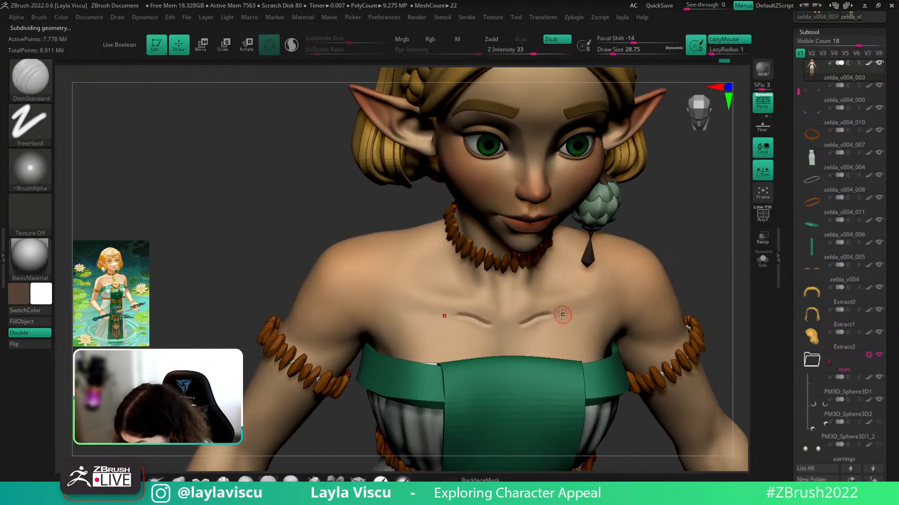
- Undo the chest crease strokes and Shift-smooth the collarbone lines into soft creases
{"action": "key", "text": "ctrl"}
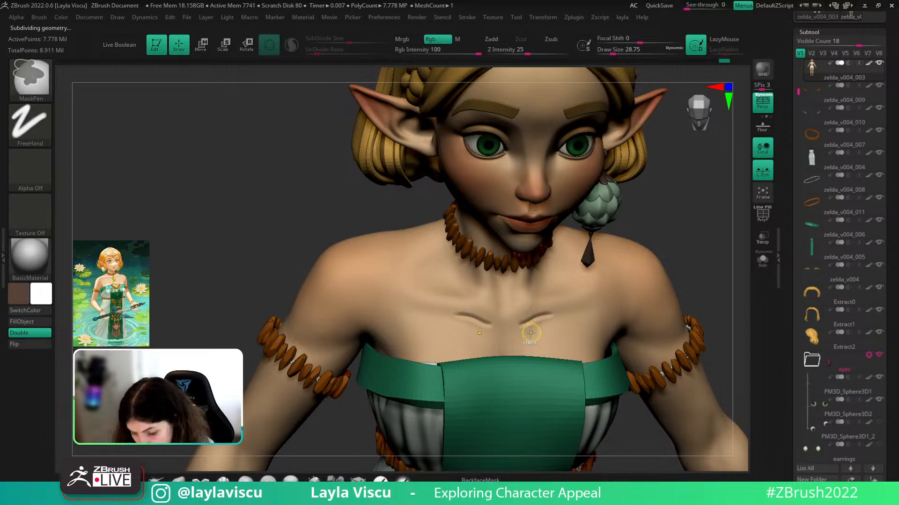
{"action": "key", "text": "ctrl+z"}
{"action": "key", "text": "shift"}
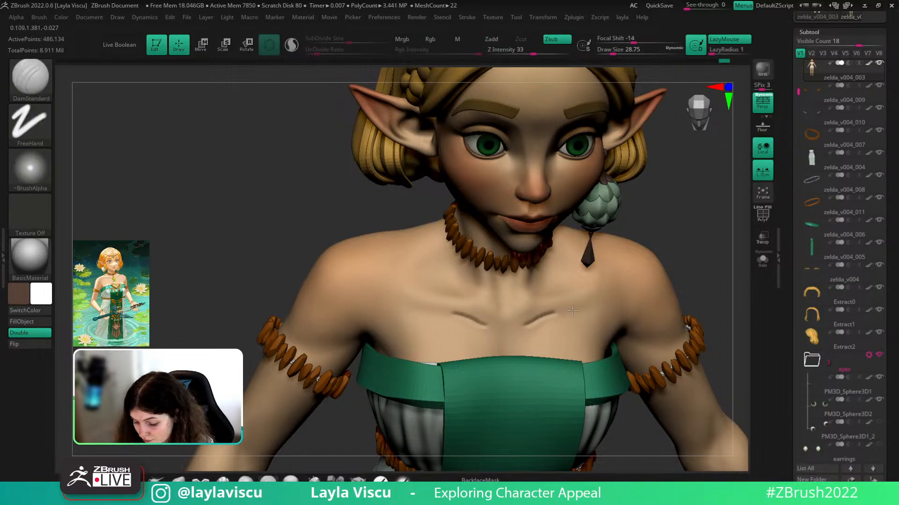
{"action": "key", "text": "shift"}
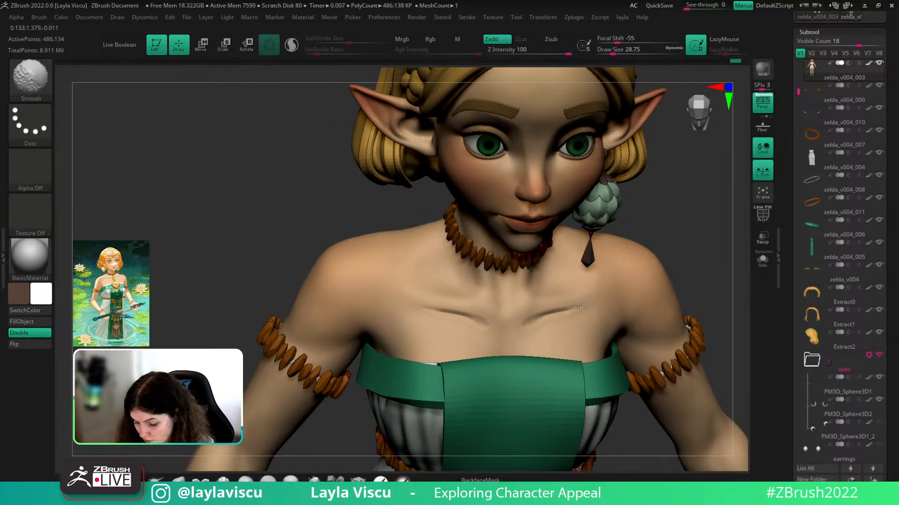
{"action": "mouse_move", "coordinate": [695, 293]}
{"action": "left_mouse_down", "text": "shift"}
{"action": "mouse_move", "coordinate": [698, 247]}
{"action": "mouse_move", "coordinate": [678, 259]}
{"action": "mouse_move", "coordinate": [674, 299]}
{"action": "mouse_move", "coordinate": [669, 248]}
{"action": "left_mouse_up", "text": "shift"}
{"action": "key", "text": "shift"}
{"action": "left_click_drag", "start_coordinate": [669, 248], "coordinate": [604, 248]}
{"action": "key", "text": "shift"}
{"action": "mouse_move", "coordinate": [693, 269]}
{"action": "left_mouse_down", "text": "shift"}
{"action": "mouse_move", "coordinate": [698, 281]}
{"action": "mouse_move", "coordinate": [681, 306]}
{"action": "left_mouse_up", "text": "shift"}
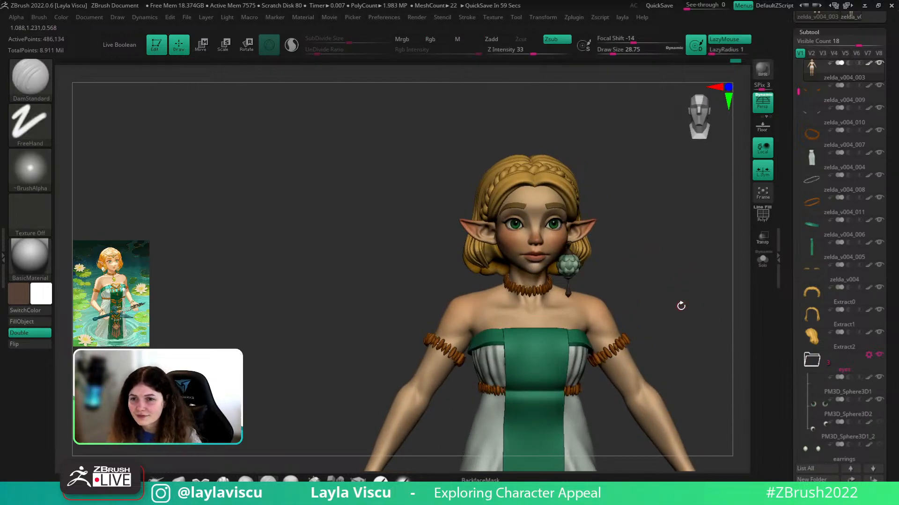
{"action": "left_click_drag", "start_coordinate": [678, 305], "coordinate": [616, 248]}
- Solo the body and isolate the hands with SelectRect and then Lasso to inspect them
{"action": "left_click", "coordinate": [518, 257], "text": "alt"}
{"action": "left_click_drag", "start_coordinate": [589, 291], "coordinate": [639, 290]}
{"action": "left_click", "coordinate": [638, 368], "text": "alt"}
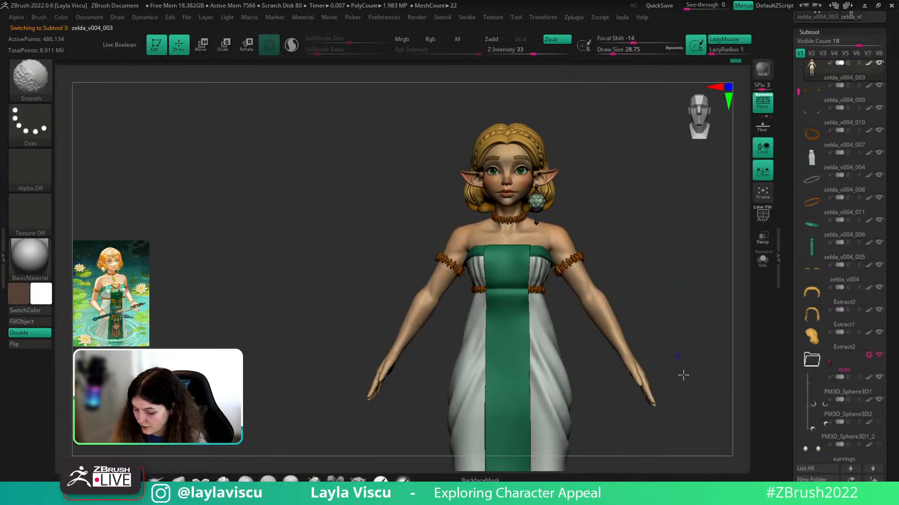
{"action": "left_click", "coordinate": [760, 263]}
{"action": "left_click_drag", "start_coordinate": [667, 342], "coordinate": [616, 435], "text": "ctrl+shift"}
{"action": "left_click", "coordinate": [627, 417], "text": "ctrl+shift"}
{"action": "left_click", "coordinate": [30, 123]}
{"action": "left_click", "coordinate": [222, 133]}
{"action": "mouse_move", "coordinate": [676, 379]}
{"action": "left_mouse_down", "text": "ctrl+shift"}
{"action": "mouse_move", "coordinate": [620, 409]}
{"action": "mouse_move", "coordinate": [662, 334]}
{"action": "mouse_move", "coordinate": [646, 413]}
{"action": "mouse_move", "coordinate": [648, 341]}
{"action": "mouse_move", "coordinate": [691, 360]}
{"action": "mouse_move", "coordinate": [722, 305]}
{"action": "left_mouse_up", "text": "ctrl+shift"}
{"action": "left_click", "coordinate": [678, 366], "text": "ctrl+shift"}
- Restore all subtools and frame the fully dressed elf from the front
{"action": "left_click", "coordinate": [762, 260]}
{"action": "right_click_drag", "start_coordinate": [699, 352], "coordinate": [625, 302], "text": "alt"}
{"action": "right_click_drag", "start_coordinate": [646, 271], "coordinate": [653, 291], "text": "ctrl"}
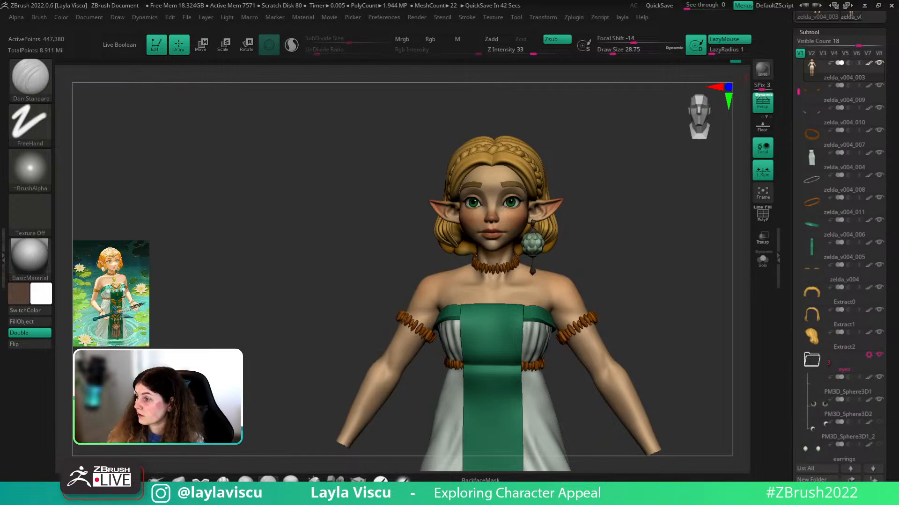
{"action": "left_click_drag", "start_coordinate": [604, 276], "coordinate": [608, 312]}
- Select the green front dress panel subtool and inspect its wireframe
{"action": "left_click", "coordinate": [523, 332], "text": "alt"}
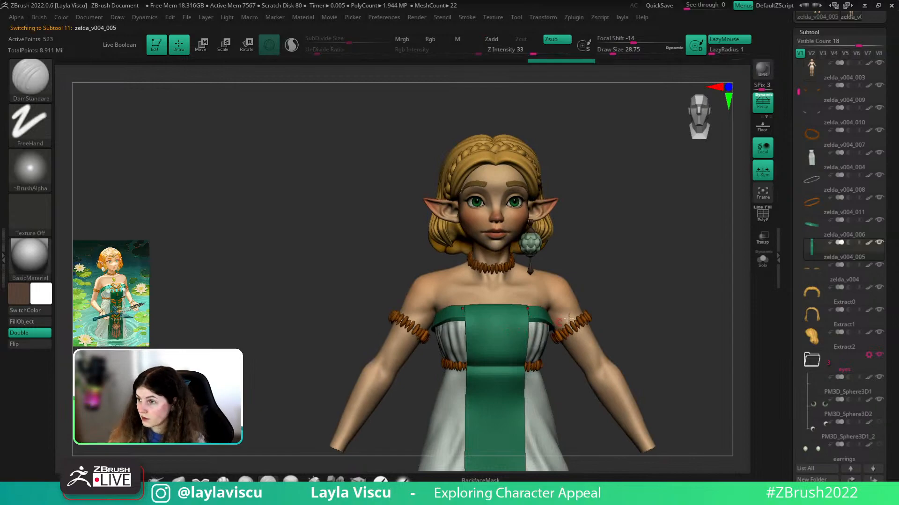
{"action": "key", "text": "shift+f"}
{"action": "key", "text": "shift+f"}
{"action": "mouse_move", "coordinate": [656, 331]}
{"action": "left_mouse_down", "text": "alt"}
{"action": "mouse_move", "coordinate": [658, 253]}
{"action": "mouse_move", "coordinate": [648, 251]}
{"action": "mouse_move", "coordinate": [658, 255]}
{"action": "left_mouse_up", "text": "alt"}
{"action": "left_click_drag", "start_coordinate": [896, 335], "coordinate": [898, 284]}
{"action": "key", "text": "shift+f"}
{"action": "scroll", "coordinate": [832, 354], "scroll_direction": "down", "scroll_amount": 5}
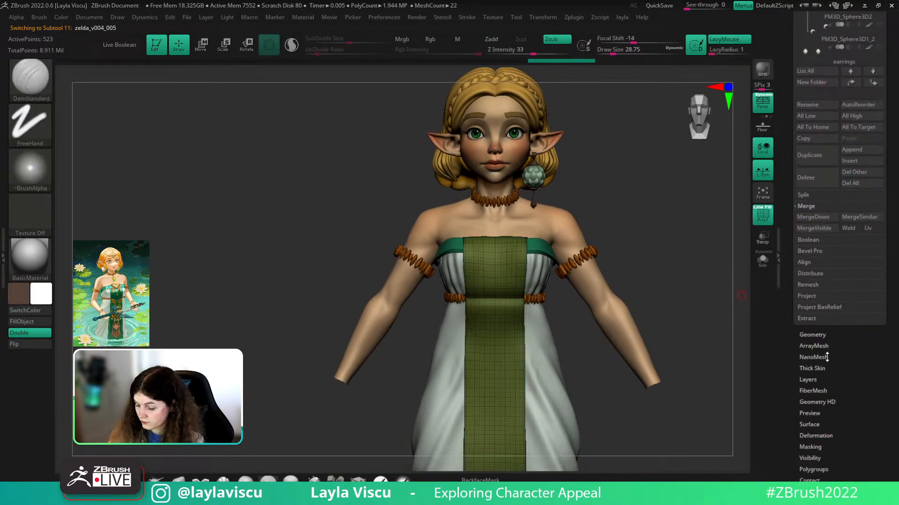
{"action": "left_click", "coordinate": [807, 332]}
- Duplicate the front dress panel and divide the copy up to subdivision level 4
{"action": "key", "text": "ctrl+shift+d"}
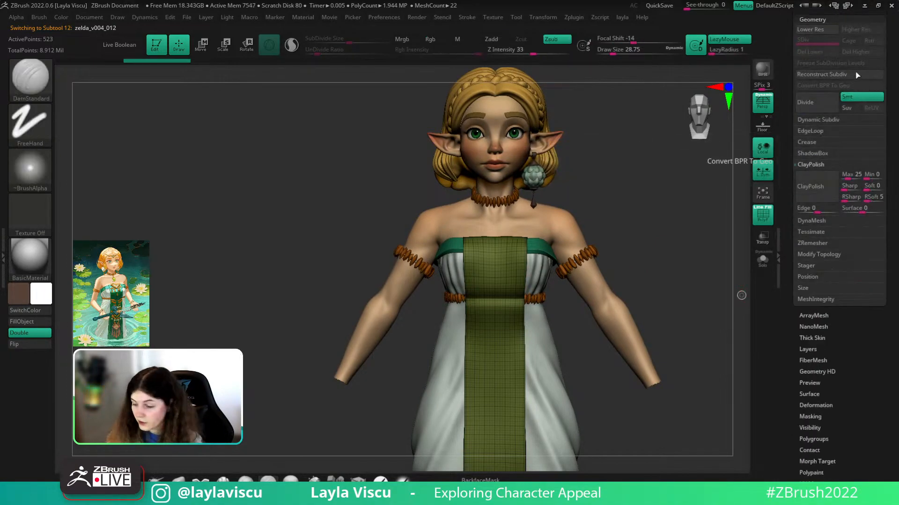
{"action": "key", "text": "ctrl+d"}
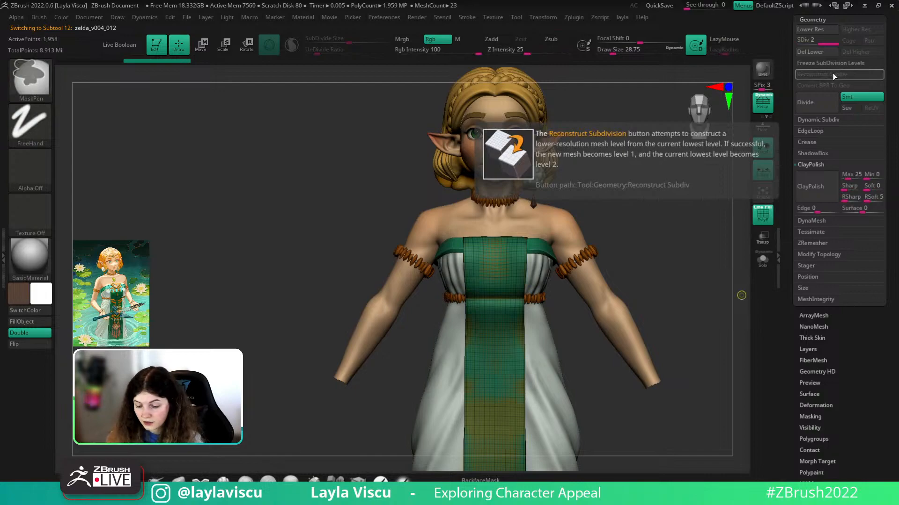
{"action": "left_click", "coordinate": [815, 117]}
{"action": "left_click_drag", "start_coordinate": [705, 191], "coordinate": [648, 224]}
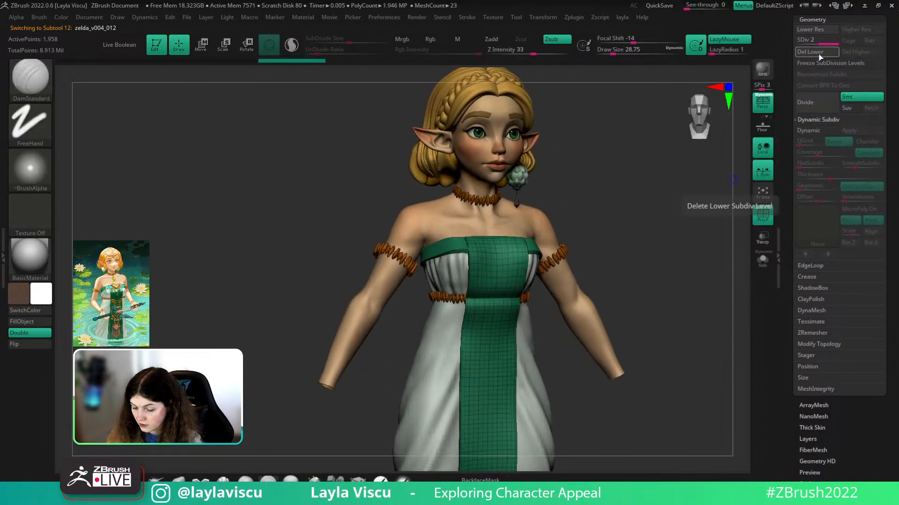
{"action": "key", "text": "ctrl+d"}
{"action": "key", "text": "ctrl+d"}
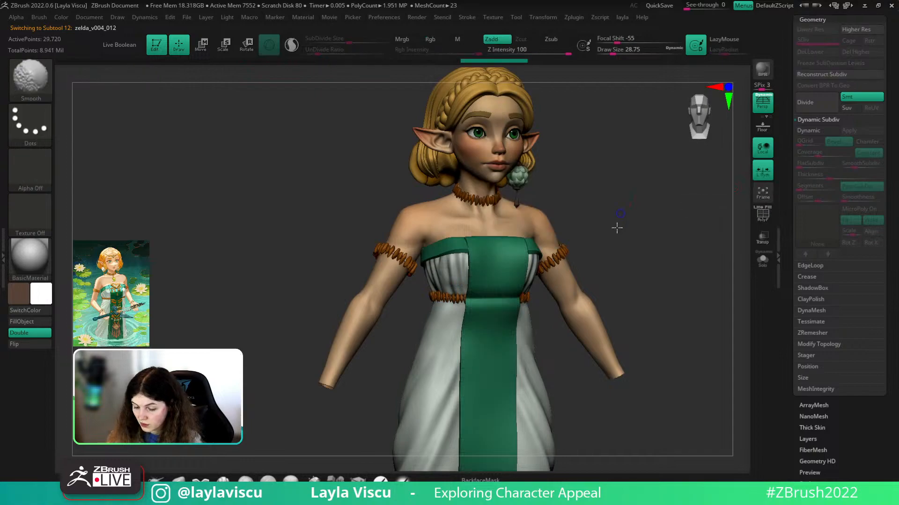
- Turn on Solo so the copied panel shows alone in a straight front view
{"action": "left_click_drag", "start_coordinate": [617, 224], "coordinate": [608, 244], "text": "shift"}
{"action": "left_click", "coordinate": [762, 260]}
{"action": "mouse_move", "coordinate": [635, 282]}
{"action": "left_mouse_down"}
{"action": "mouse_move", "coordinate": [645, 257]}
{"action": "mouse_move", "coordinate": [622, 252]}
{"action": "mouse_move", "coordinate": [650, 273]}
{"action": "left_mouse_up"}
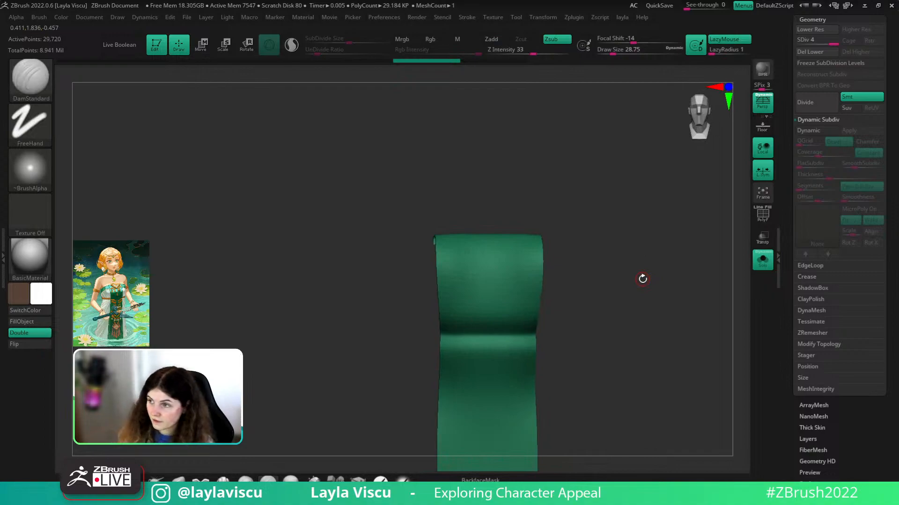
- Set brush size to about 27, try isolating a V mask, then divide the panel to level 5
{"action": "key", "text": "s"}
{"action": "left_click", "coordinate": [511, 253]}
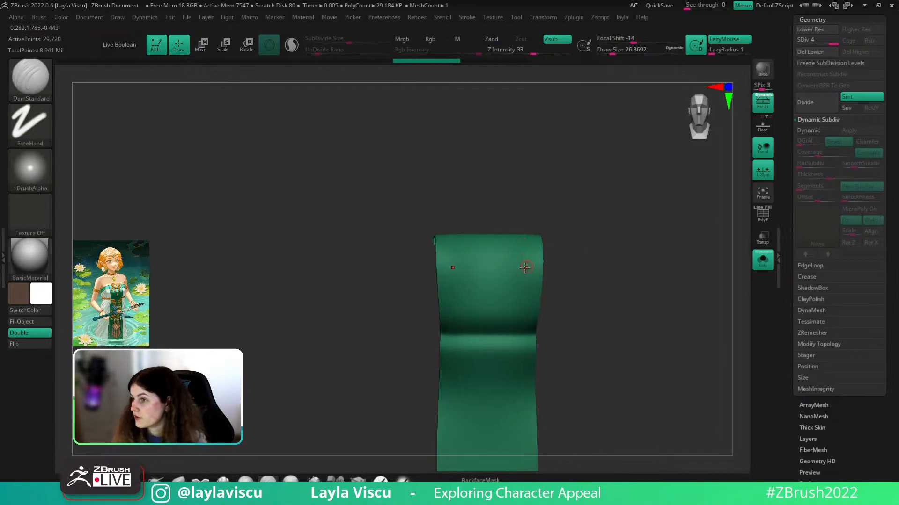
{"action": "key", "text": "ctrl"}
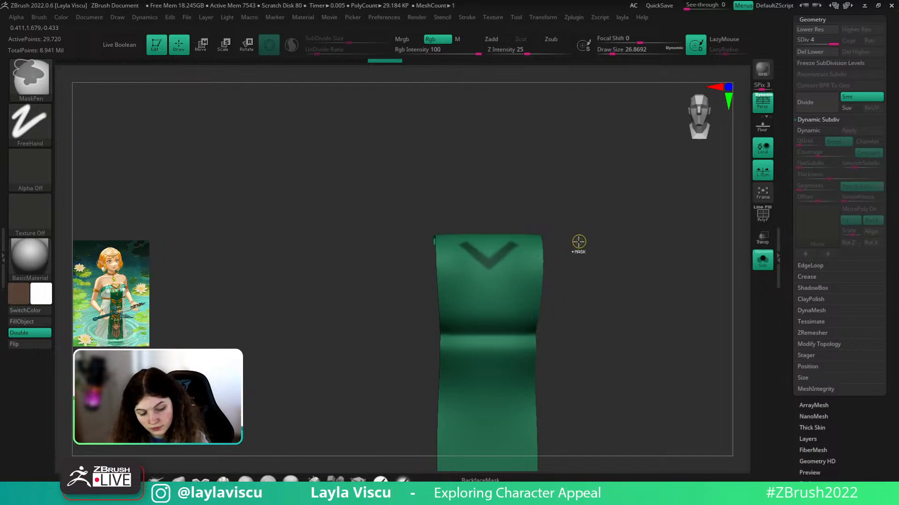
{"action": "key", "text": "shift+f"}
{"action": "left_click", "coordinate": [489, 255], "text": "ctrl+shift"}
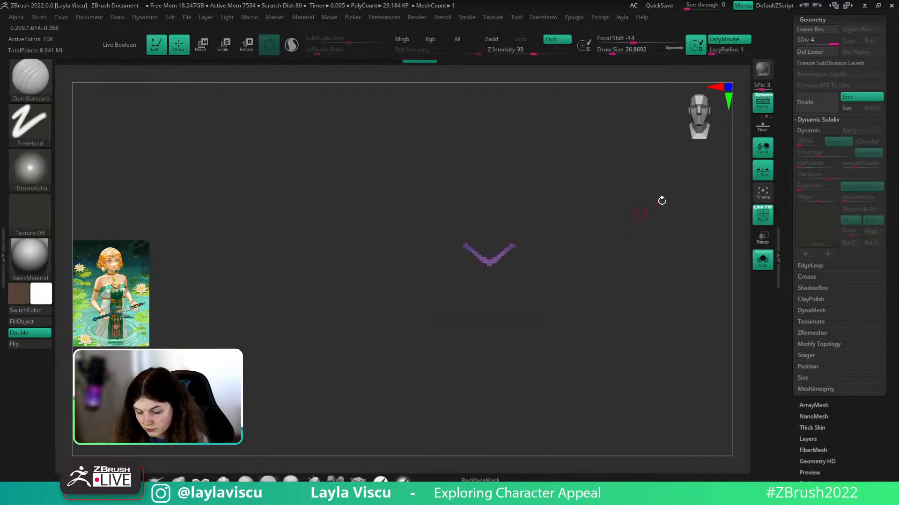
{"action": "left_click", "coordinate": [810, 63]}
{"action": "left_click", "coordinate": [548, 260], "text": "ctrl+shift"}
{"action": "right_click_drag", "start_coordinate": [549, 260], "coordinate": [534, 323], "text": "ctrl"}
{"action": "key", "text": "ctrl+z"}
{"action": "key", "text": "ctrl+z"}
{"action": "left_click", "coordinate": [621, 216], "text": "ctrl"}
{"action": "key", "text": "ctrl+z"}
{"action": "key", "text": "ctrl+z"}
{"action": "key", "text": "ctrl+z"}
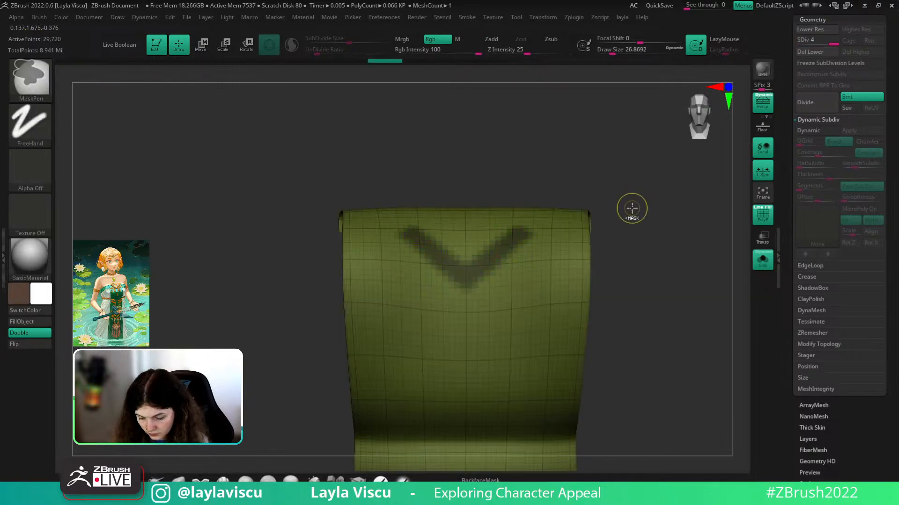
{"action": "left_click_drag", "start_coordinate": [631, 210], "coordinate": [641, 228], "text": "ctrl"}
{"action": "key", "text": "ctrl+d"}
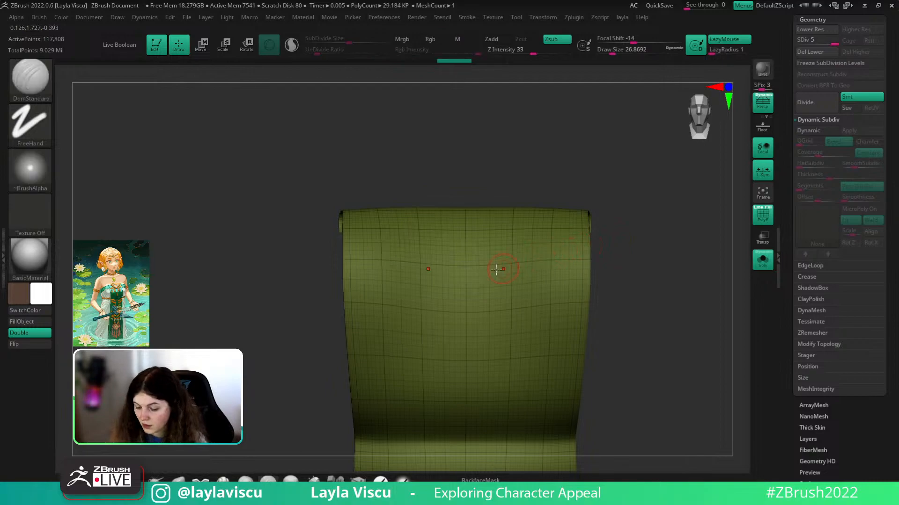
- Paint a V-shaped mask across the panel top, with brush size reduced to about 12.9
{"action": "mouse_move", "coordinate": [517, 245]}
{"action": "left_mouse_down", "text": "ctrl"}
{"action": "mouse_move", "coordinate": [476, 282]}
{"action": "mouse_move", "coordinate": [506, 254]}
{"action": "left_mouse_up", "text": "ctrl"}
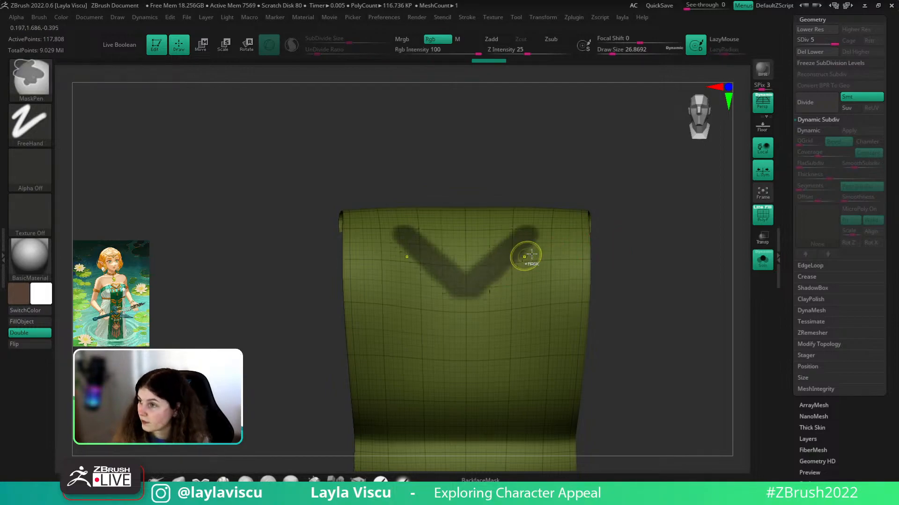
{"action": "left_click", "coordinate": [765, 264]}
{"action": "left_click", "coordinate": [764, 264]}
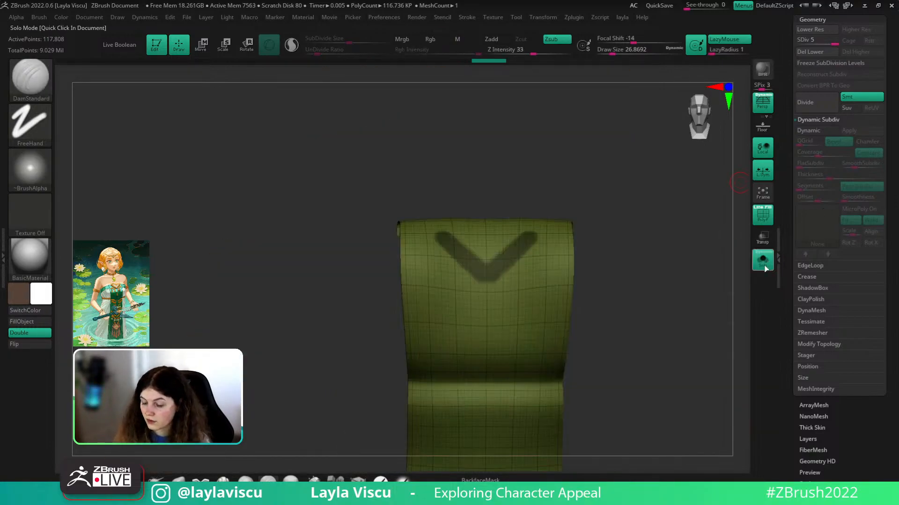
{"action": "left_click", "coordinate": [591, 257], "text": "ctrl"}
{"action": "left_click_drag", "start_coordinate": [449, 229], "coordinate": [486, 264], "text": "ctrl"}
{"action": "left_click_drag", "start_coordinate": [513, 162], "coordinate": [494, 176]}
{"action": "key", "text": "s"}
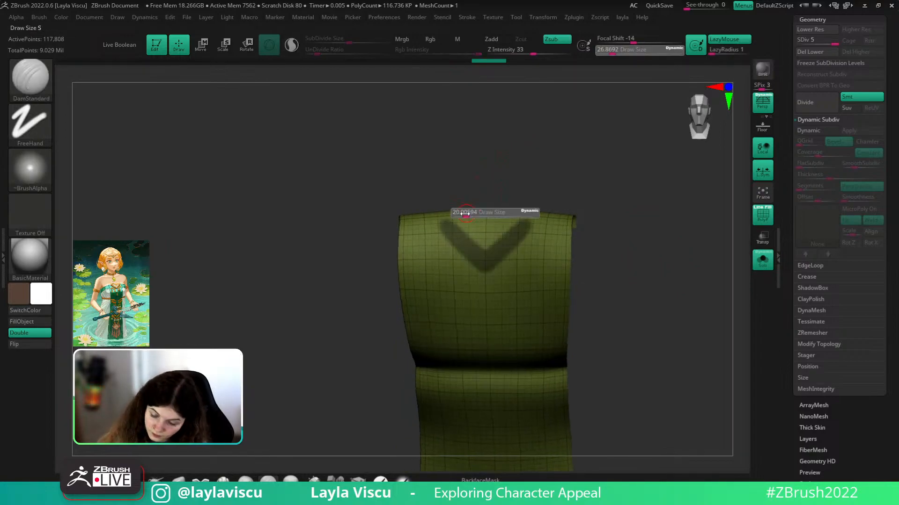
{"action": "left_click_drag", "start_coordinate": [466, 214], "coordinate": [462, 214]}
{"action": "left_click_drag", "start_coordinate": [610, 203], "coordinate": [588, 223]}
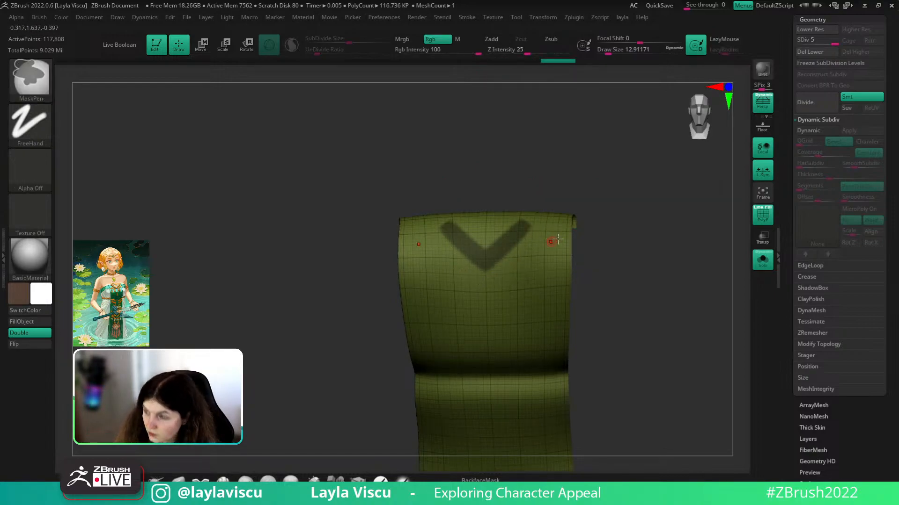
- Delete the lower subdivision levels and hide everything except the masked V
{"action": "key", "text": "shift+f"}
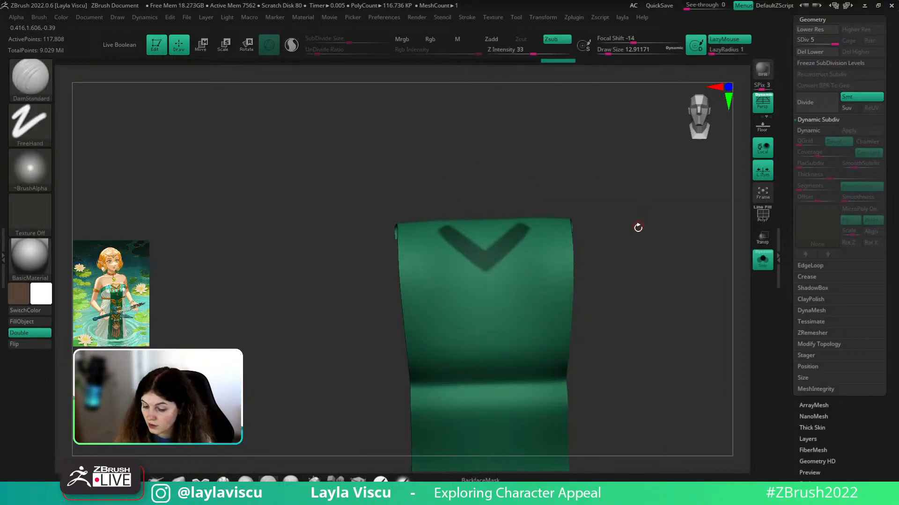
{"action": "left_click_drag", "start_coordinate": [638, 233], "coordinate": [639, 245]}
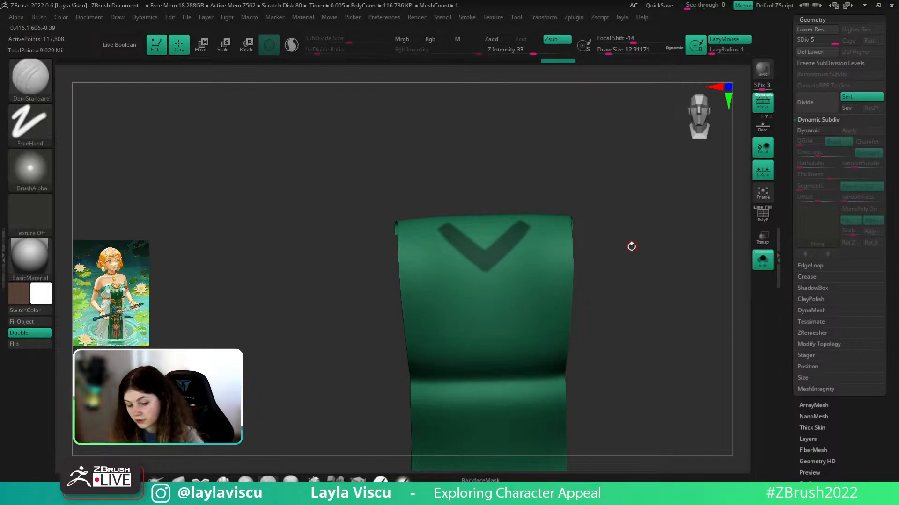
{"action": "key", "text": "shift+f"}
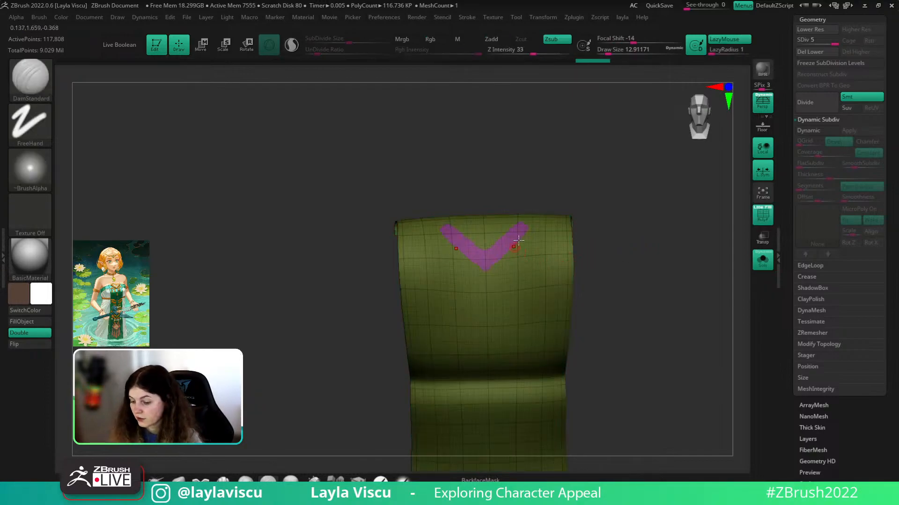
{"action": "left_click", "coordinate": [815, 57]}
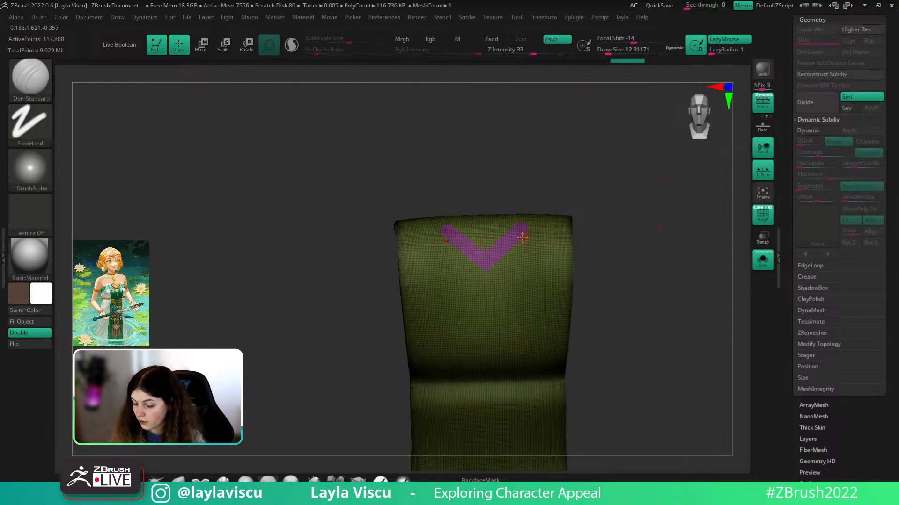
{"action": "left_click", "coordinate": [522, 231], "text": "ctrl+shift"}
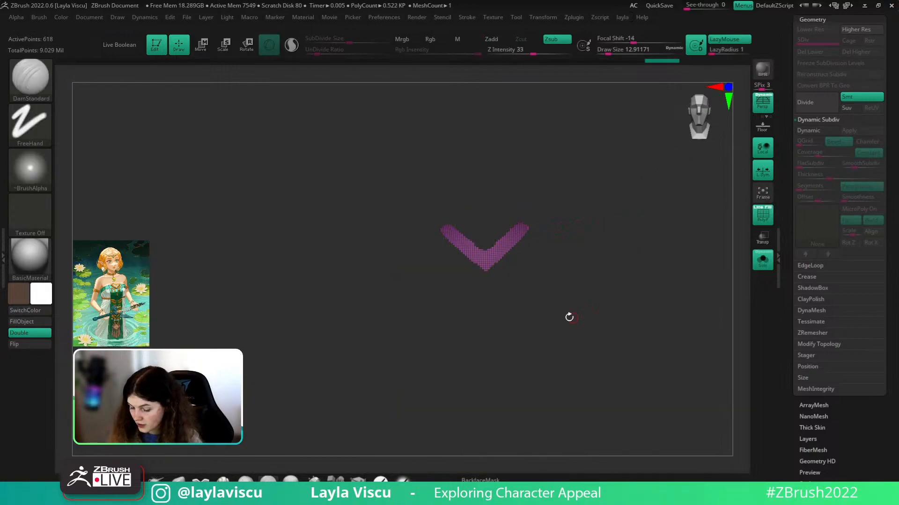
- Invert visibility and use Split Hidden to make the V its own subtool
{"action": "left_click_drag", "start_coordinate": [570, 315], "coordinate": [634, 283], "text": "ctrl+shift"}
{"action": "key", "text": "space"}
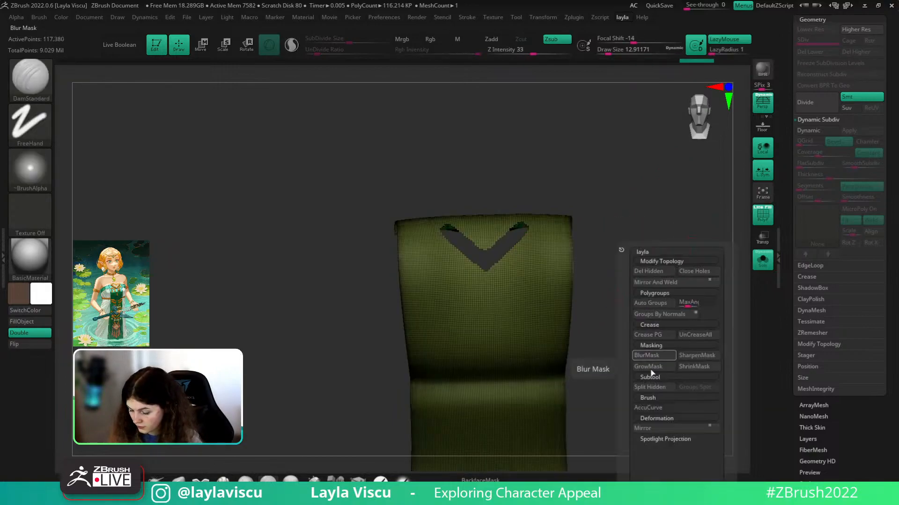
{"action": "left_click", "coordinate": [650, 387]}
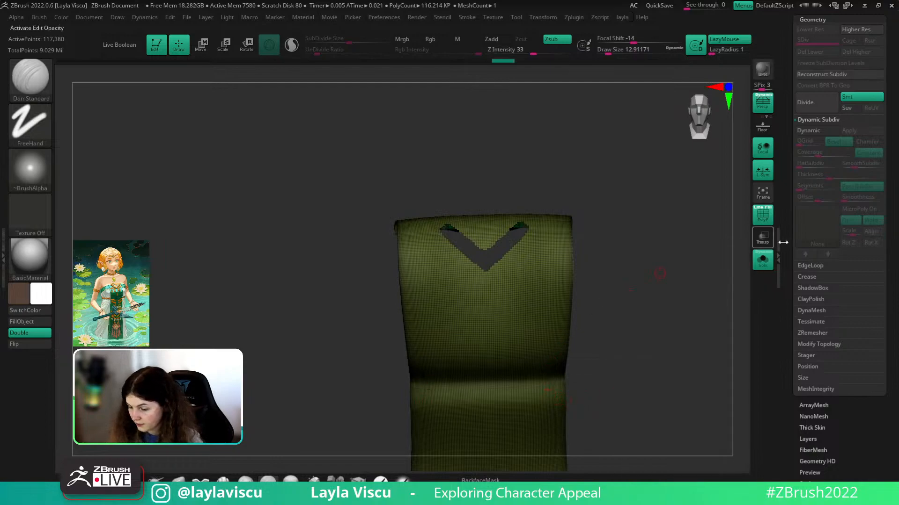
{"action": "key", "text": "ctrl+z"}
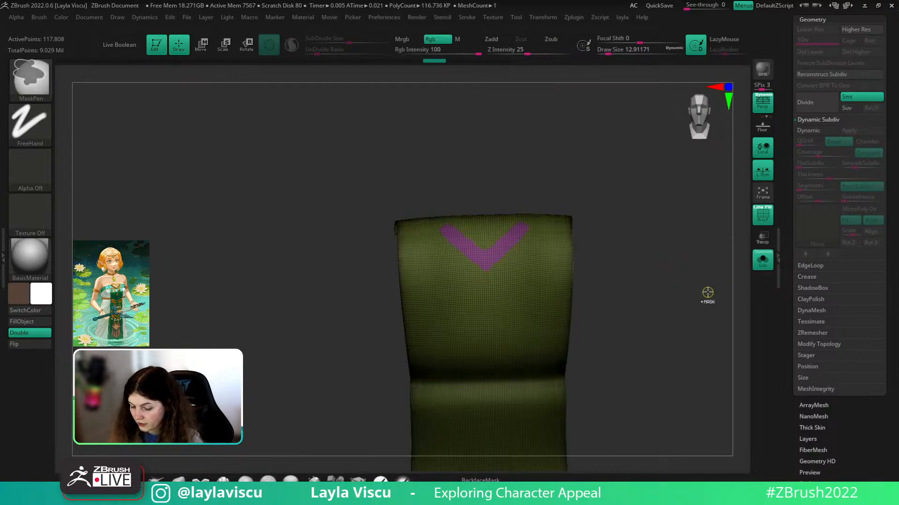
- Check the new zelda_v004_013 V subtool in the Subtool list, then reselect the dress panel
{"action": "left_click", "coordinate": [801, 63]}
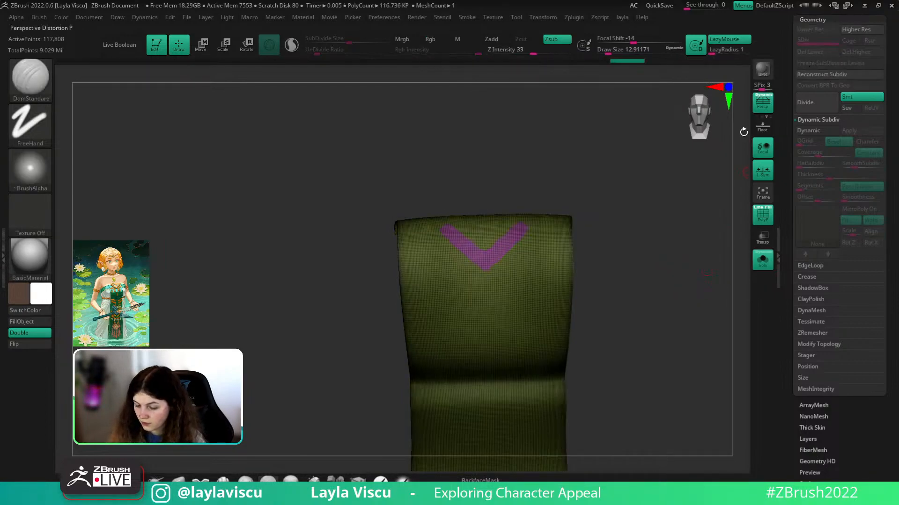
{"action": "key", "text": "shift"}
{"action": "left_click_drag", "start_coordinate": [650, 251], "coordinate": [670, 291]}
{"action": "left_click", "coordinate": [765, 270]}
{"action": "left_click", "coordinate": [764, 269]}
{"action": "left_click_drag", "start_coordinate": [814, 43], "coordinate": [814, 63]}
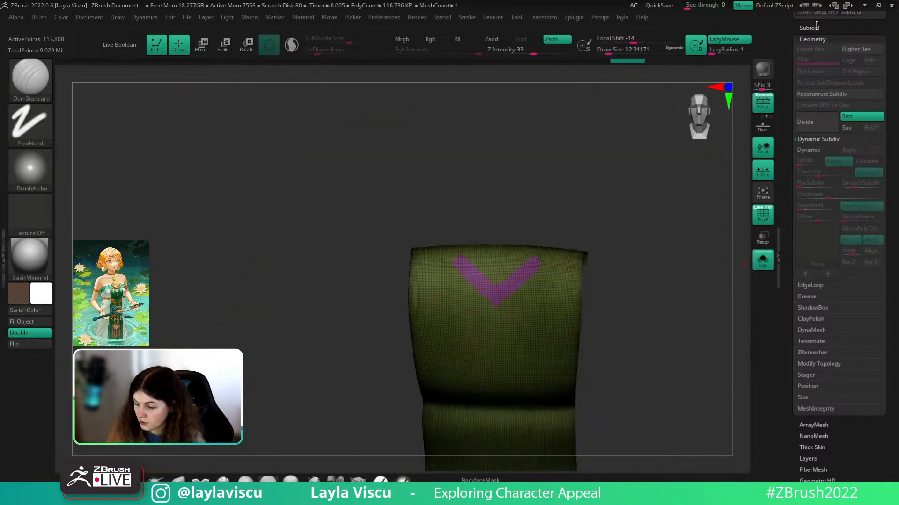
{"action": "left_click", "coordinate": [814, 26]}
{"action": "left_click", "coordinate": [841, 287]}
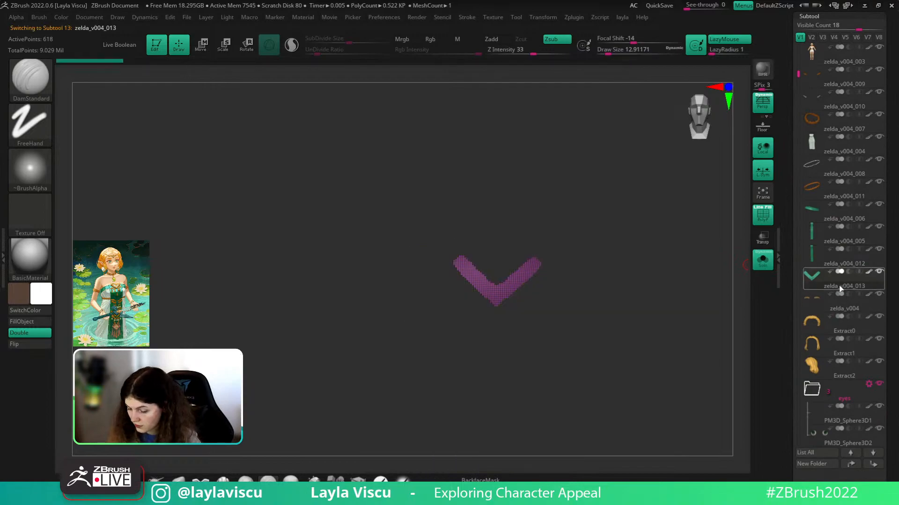
{"action": "left_click", "coordinate": [854, 267]}
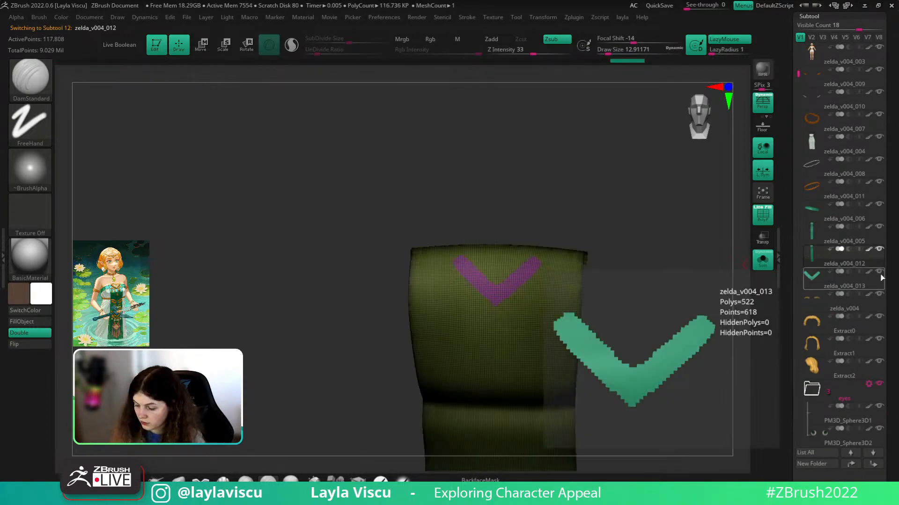
{"action": "mouse_move", "coordinate": [534, 231]}
{"action": "left_mouse_down"}
{"action": "mouse_move", "coordinate": [562, 214]}
{"action": "mouse_move", "coordinate": [528, 251]}
{"action": "mouse_move", "coordinate": [472, 250]}
{"action": "mouse_move", "coordinate": [529, 250]}
{"action": "mouse_move", "coordinate": [489, 253]}
{"action": "left_mouse_up"}
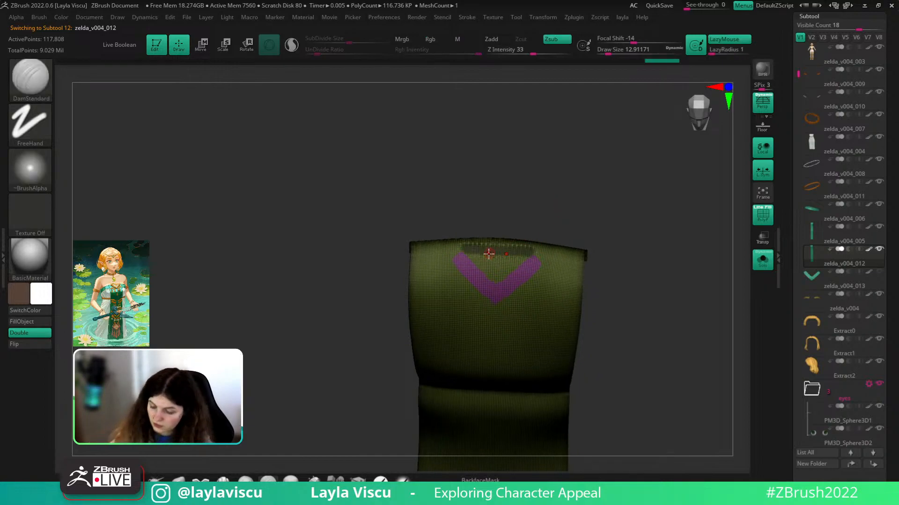
- Bring the reference board over the screen and zoom in on the patterned dress front
{"action": "right_click_drag", "start_coordinate": [898, 0], "coordinate": [562, 250]}
{"action": "scroll", "coordinate": [444, 351], "scroll_direction": "up", "scroll_amount": 2}
{"action": "middle_click_drag", "start_coordinate": [439, 338], "coordinate": [437, 249]}
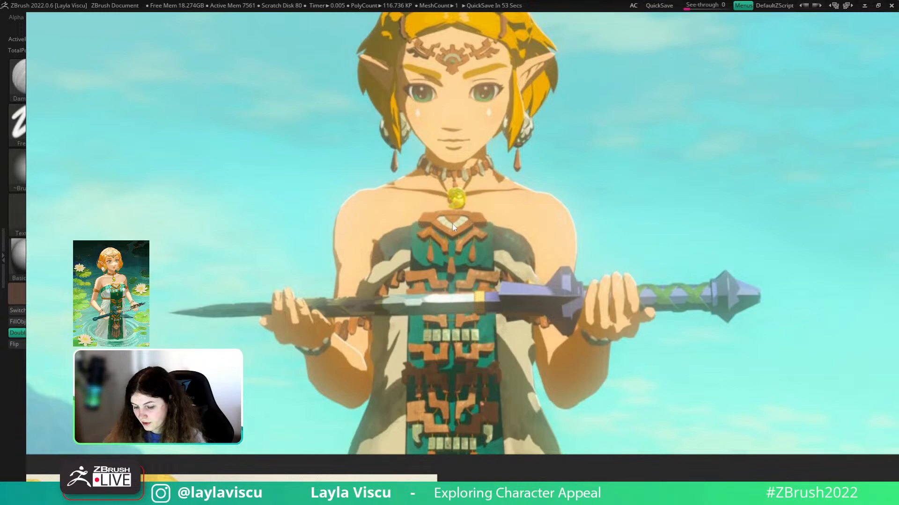
- Move the reference off screen and mask a band along the panel's top edge beside the V
{"action": "right_click_drag", "start_coordinate": [470, 241], "coordinate": [898, 0]}
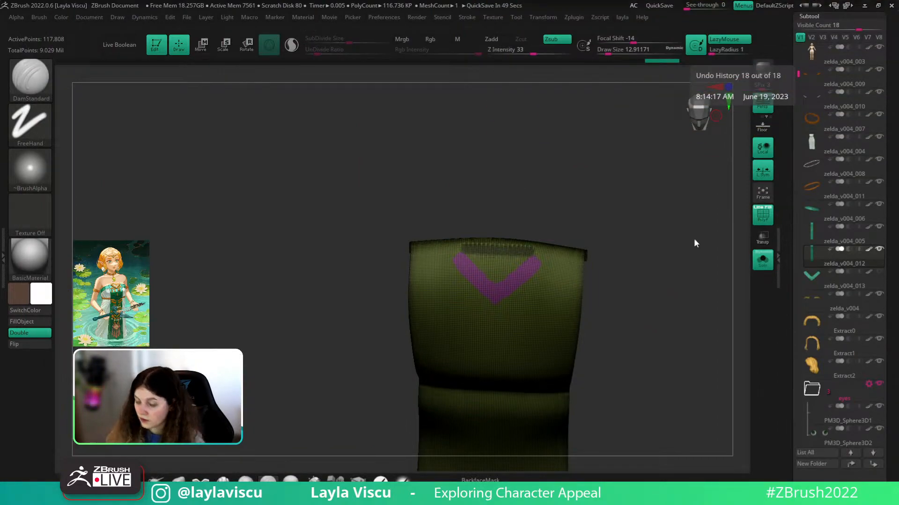
{"action": "key", "text": "shift+f"}
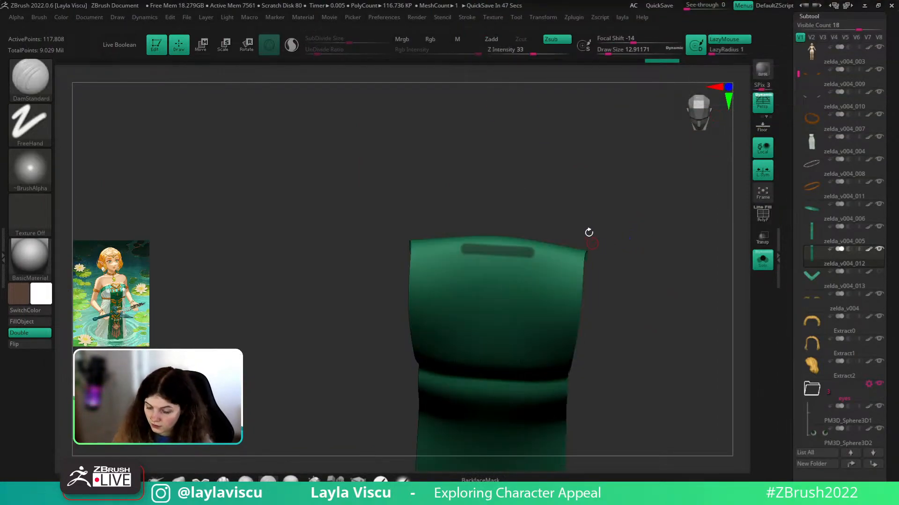
{"action": "left_click_drag", "start_coordinate": [590, 238], "coordinate": [525, 231]}
{"action": "key", "text": "shift+f"}
{"action": "mouse_move", "coordinate": [465, 244]}
{"action": "left_mouse_down", "text": "ctrl"}
{"action": "mouse_move", "coordinate": [437, 255]}
{"action": "mouse_move", "coordinate": [454, 248]}
{"action": "left_mouse_up", "text": "ctrl"}
{"action": "key", "text": "shift+f"}
{"action": "mouse_move", "coordinate": [475, 206]}
{"action": "left_mouse_down"}
{"action": "mouse_move", "coordinate": [471, 214]}
{"action": "mouse_move", "coordinate": [483, 204]}
{"action": "left_mouse_up"}
{"action": "mouse_move", "coordinate": [459, 265]}
{"action": "left_mouse_down", "text": "ctrl"}
{"action": "mouse_move", "coordinate": [457, 255]}
{"action": "mouse_move", "coordinate": [527, 257]}
{"action": "left_mouse_up", "text": "ctrl"}
{"action": "left_click_drag", "start_coordinate": [572, 210], "coordinate": [754, 277]}
{"action": "left_click", "coordinate": [762, 261]}
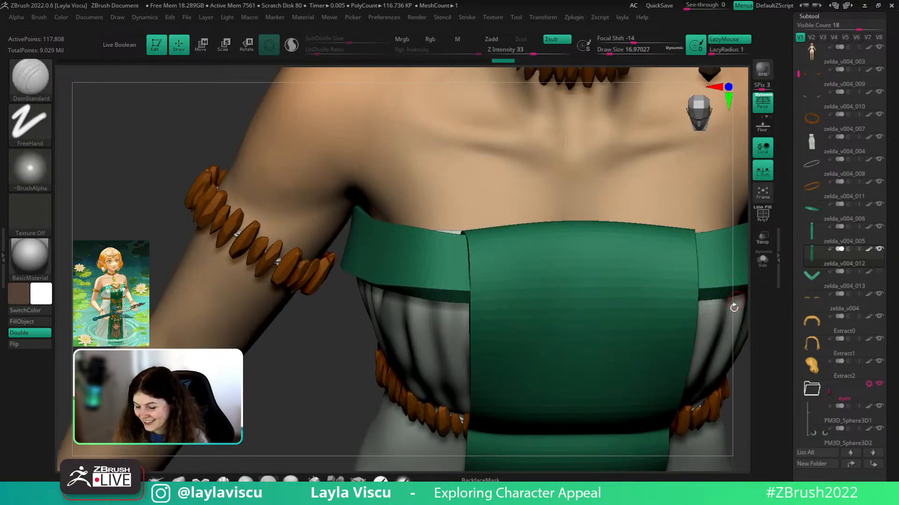
- Extend and reshape both lower ends of the top-edge mask
{"action": "left_click", "coordinate": [762, 261]}
{"action": "left_click_drag", "start_coordinate": [721, 345], "coordinate": [702, 356], "text": "alt"}
{"action": "left_click_drag", "start_coordinate": [622, 273], "coordinate": [643, 271], "text": "ctrl"}
{"action": "left_click_drag", "start_coordinate": [695, 214], "coordinate": [671, 229]}
{"action": "mouse_move", "coordinate": [649, 270]}
{"action": "left_mouse_down", "text": "ctrl"}
{"action": "mouse_move", "coordinate": [640, 269]}
{"action": "mouse_move", "coordinate": [648, 246]}
{"action": "left_mouse_up", "text": "ctrl"}
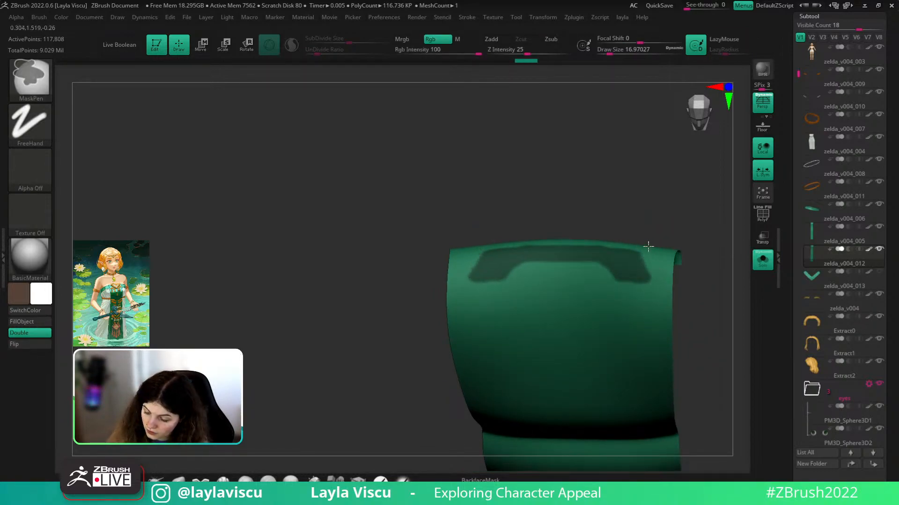
{"action": "left_click_drag", "start_coordinate": [723, 287], "coordinate": [715, 318]}
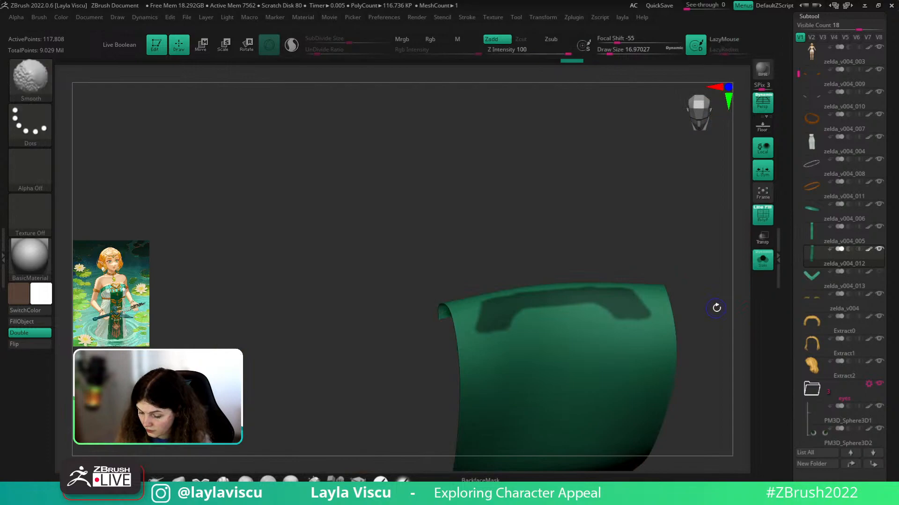
{"action": "key", "text": "shift+f"}
{"action": "left_click_drag", "start_coordinate": [718, 320], "coordinate": [714, 321]}
- Unmask the mask's lower edge and paint the band firmer along the top edge
{"action": "mouse_move", "coordinate": [519, 325]}
{"action": "left_mouse_down", "text": "ctrl+alt"}
{"action": "mouse_move", "coordinate": [513, 319]}
{"action": "mouse_move", "coordinate": [562, 310]}
{"action": "left_mouse_up", "text": "ctrl+alt"}
{"action": "mouse_move", "coordinate": [695, 284]}
{"action": "left_mouse_down"}
{"action": "mouse_move", "coordinate": [691, 259]}
{"action": "mouse_move", "coordinate": [694, 282]}
{"action": "mouse_move", "coordinate": [682, 279]}
{"action": "left_mouse_up"}
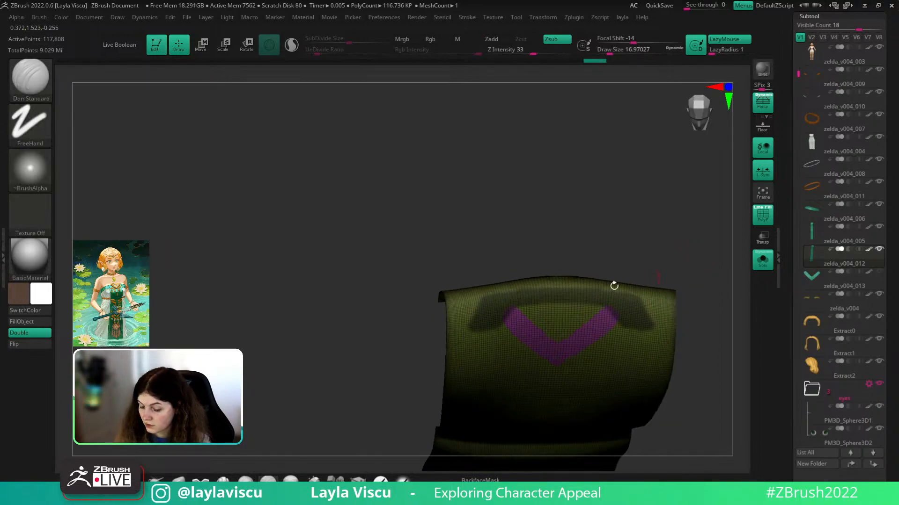
{"action": "left_click_drag", "start_coordinate": [517, 295], "coordinate": [581, 288], "text": "ctrl"}
{"action": "key", "text": "shift+f"}
{"action": "left_click_drag", "start_coordinate": [646, 261], "coordinate": [647, 277]}
{"action": "left_click_drag", "start_coordinate": [511, 287], "coordinate": [597, 274], "text": "ctrl"}
{"action": "mouse_move", "coordinate": [678, 263]}
{"action": "left_mouse_down"}
{"action": "mouse_move", "coordinate": [688, 243]}
{"action": "mouse_move", "coordinate": [682, 261]}
{"action": "mouse_move", "coordinate": [674, 248]}
{"action": "mouse_move", "coordinate": [624, 300]}
{"action": "mouse_move", "coordinate": [607, 329]}
{"action": "mouse_move", "coordinate": [630, 311]}
{"action": "left_mouse_up"}
- Trim the mask's lower corners symmetrically and review the panel with Solo toggled
{"action": "right_click_drag", "start_coordinate": [673, 308], "coordinate": [674, 261], "text": "ctrl"}
{"action": "mouse_move", "coordinate": [623, 294]}
{"action": "right_mouse_down", "text": "ctrl"}
{"action": "mouse_move", "coordinate": [632, 331]}
{"action": "mouse_move", "coordinate": [659, 241]}
{"action": "right_mouse_up", "text": "ctrl"}
{"action": "left_click_drag", "start_coordinate": [700, 311], "coordinate": [689, 265], "text": "alt"}
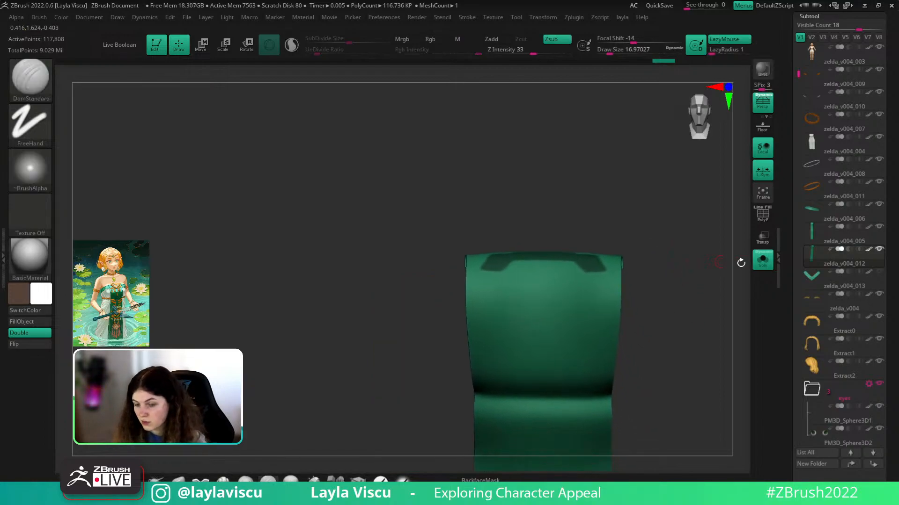
{"action": "left_click", "coordinate": [756, 267]}
{"action": "left_click_drag", "start_coordinate": [707, 375], "coordinate": [707, 380]}
{"action": "left_click", "coordinate": [764, 267]}
{"action": "mouse_move", "coordinate": [718, 318]}
{"action": "left_mouse_down"}
{"action": "mouse_move", "coordinate": [712, 343]}
{"action": "mouse_move", "coordinate": [712, 325]}
{"action": "left_mouse_up"}
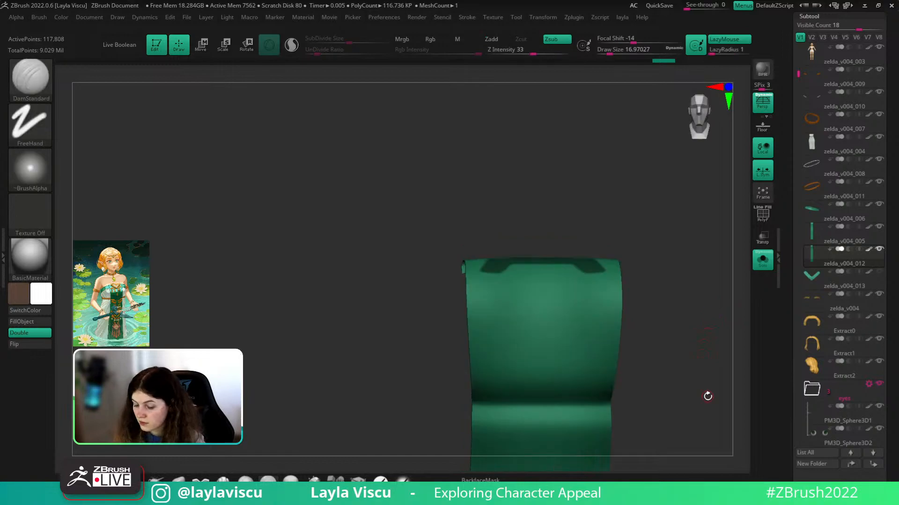
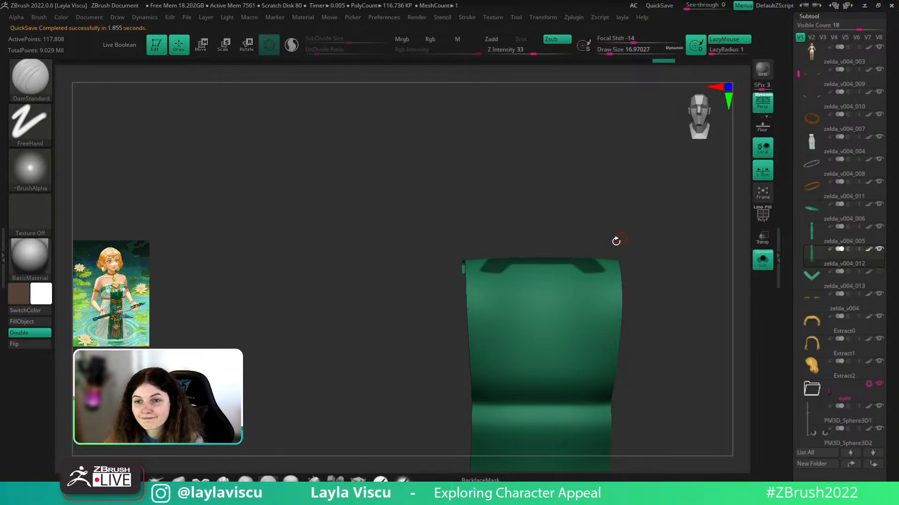
- Toggle Solo off and back on to re-isolate the green dress panel, tilting the view slightly
{"action": "left_click_drag", "start_coordinate": [647, 215], "coordinate": [644, 225]}
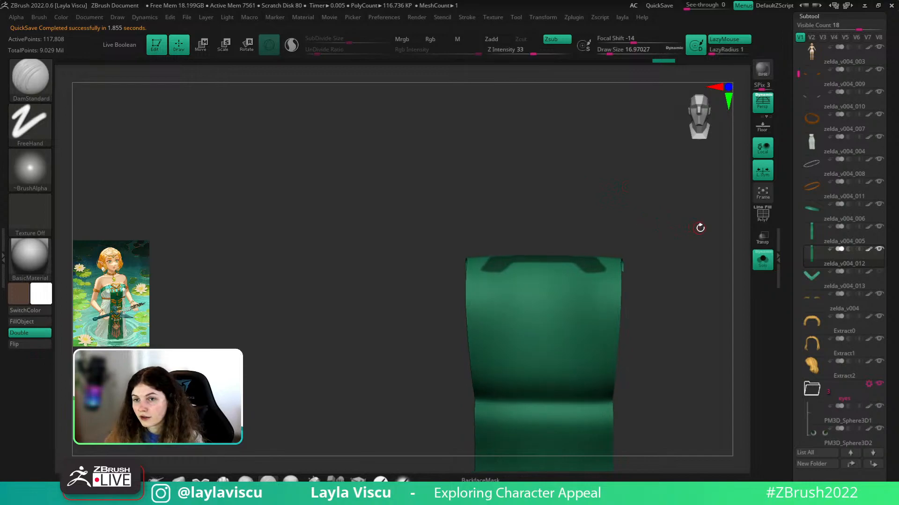
{"action": "left_click", "coordinate": [762, 260]}
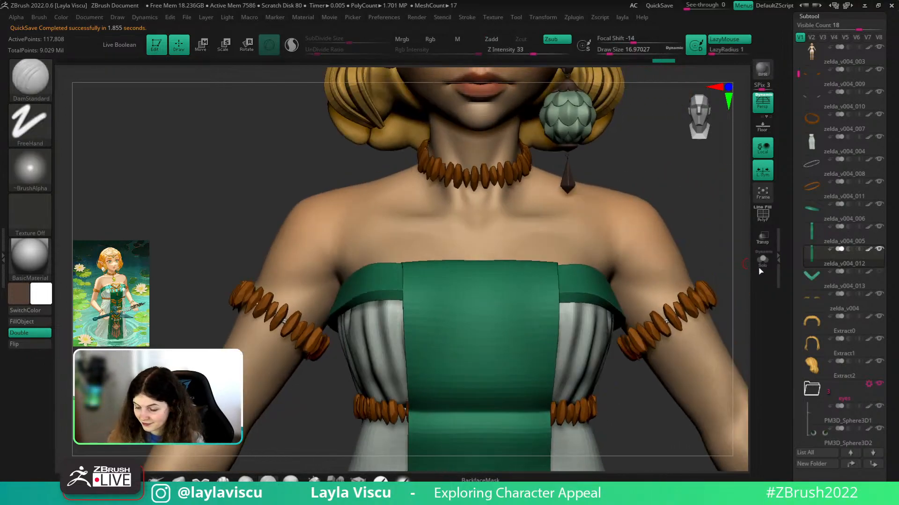
{"action": "left_click", "coordinate": [763, 267]}
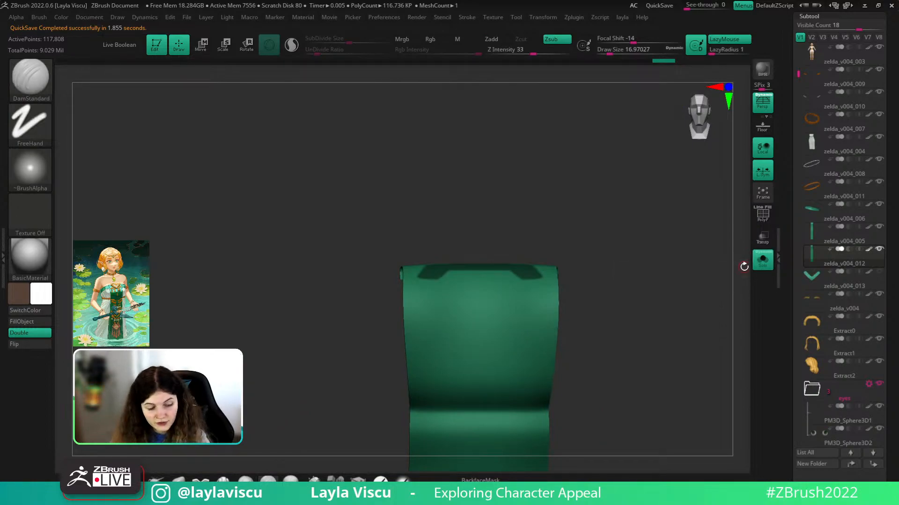
{"action": "left_click_drag", "start_coordinate": [744, 267], "coordinate": [602, 296]}
- Show polygroups with PolyFrame and isolate the purple top-band polygroup of the panel
{"action": "key", "text": "shift+f"}
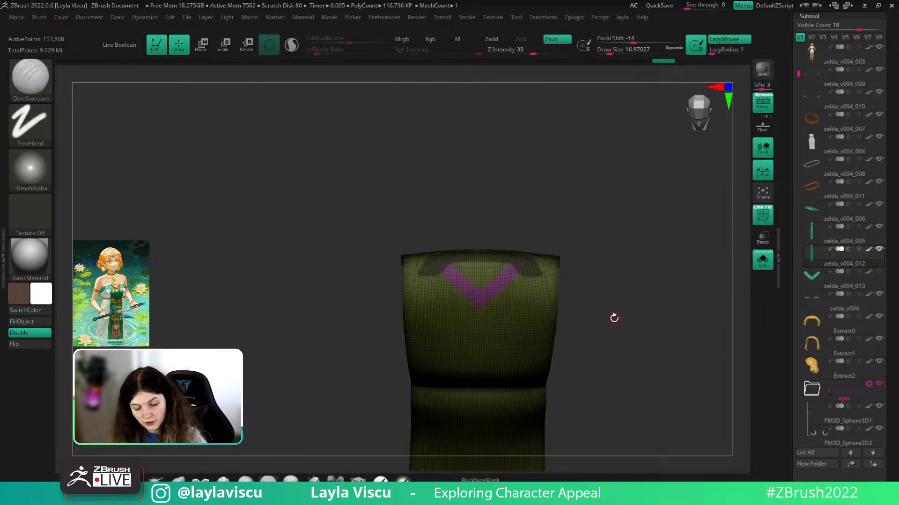
{"action": "left_click", "coordinate": [611, 327], "text": "ctrl+shift"}
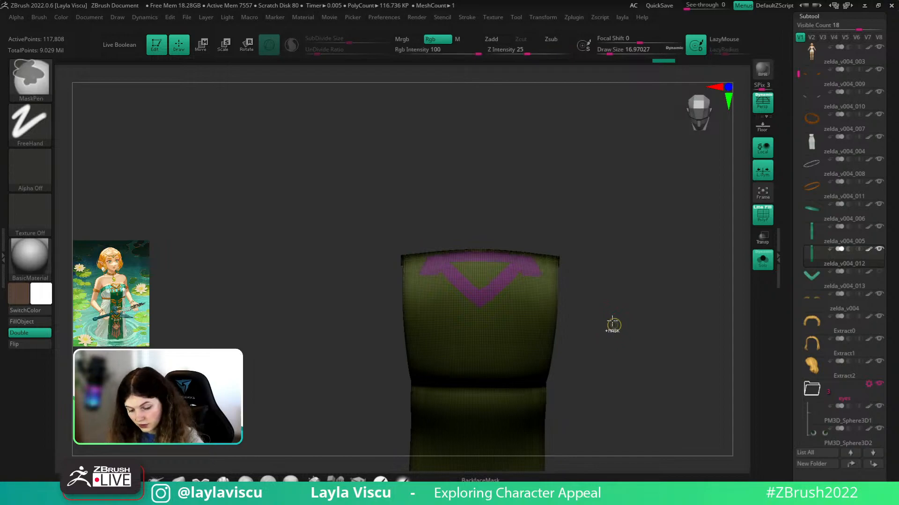
{"action": "key", "text": "ctrl+z"}
{"action": "left_click", "coordinate": [532, 273], "text": "ctrl+shift"}
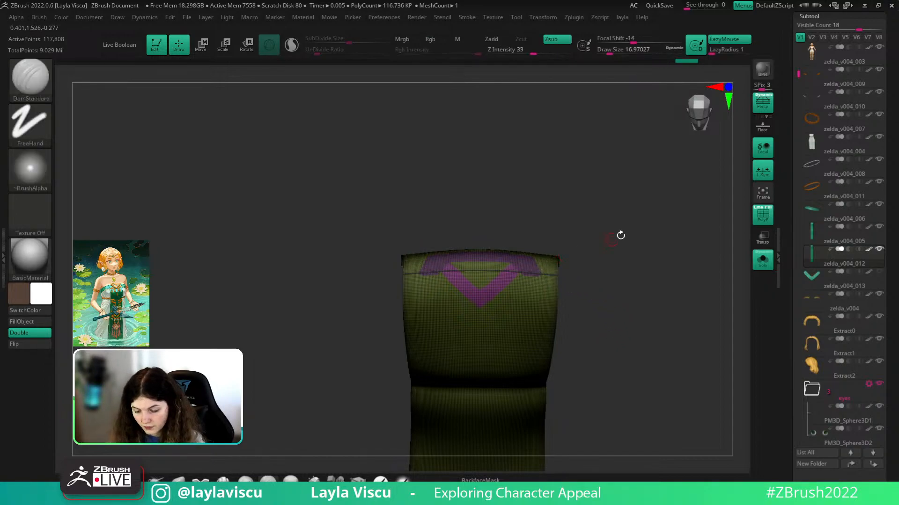
{"action": "left_click", "coordinate": [536, 265], "text": "ctrl+shift"}
{"action": "mouse_move", "coordinate": [540, 252]}
{"action": "right_mouse_down", "text": "ctrl"}
{"action": "mouse_move", "coordinate": [624, 257]}
{"action": "mouse_move", "coordinate": [632, 227]}
{"action": "right_mouse_up", "text": "ctrl"}
- Invert visibility, Split Hidden into new subtool zelda_v004_014, and select it with Solo
{"action": "key", "text": "l"}
{"action": "left_click_drag", "start_coordinate": [719, 238], "coordinate": [693, 262], "text": "ctrl+shift"}
{"action": "key", "text": "l"}
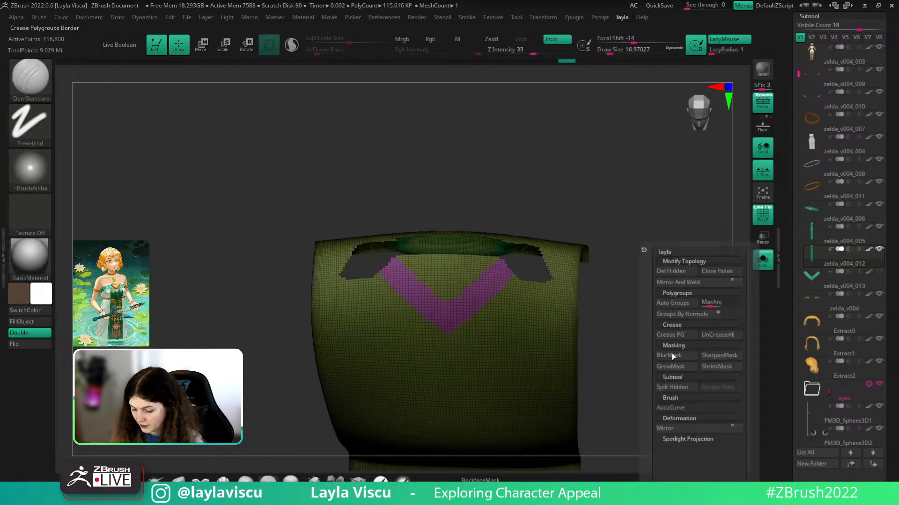
{"action": "left_click", "coordinate": [671, 386]}
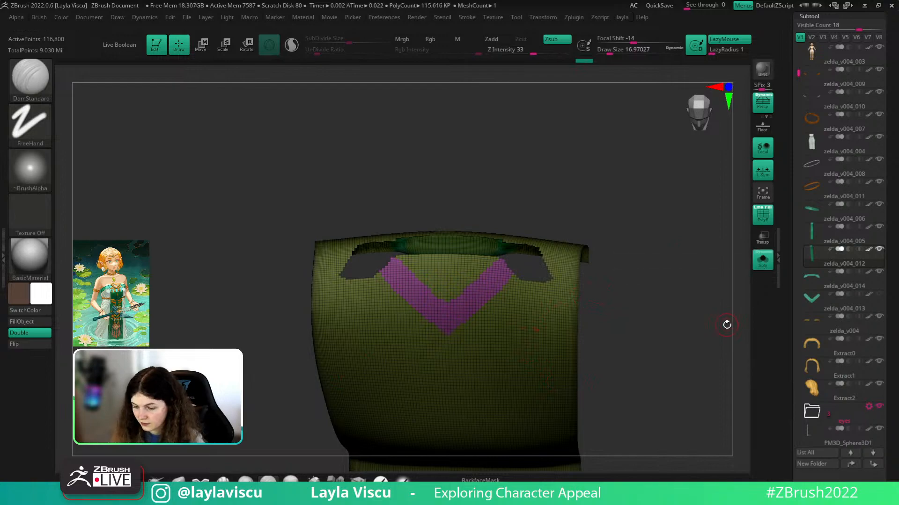
{"action": "left_click", "coordinate": [876, 287]}
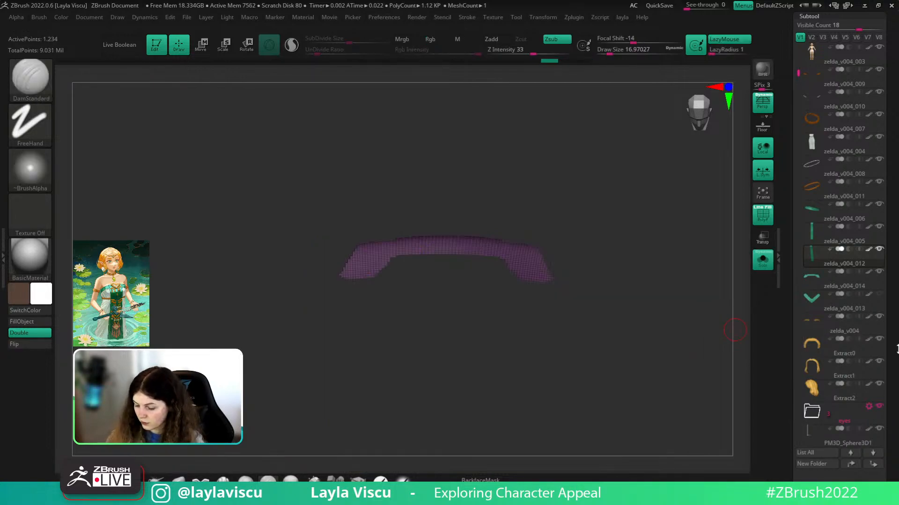
{"action": "left_click", "coordinate": [762, 261]}
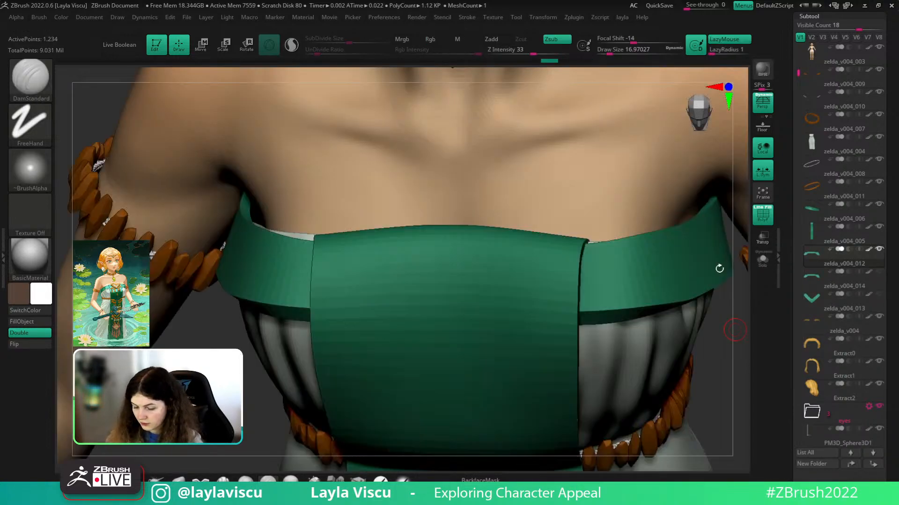
{"action": "left_click", "coordinate": [763, 261]}
{"action": "mouse_move", "coordinate": [641, 317]}
{"action": "left_mouse_down"}
{"action": "mouse_move", "coordinate": [633, 301]}
{"action": "mouse_move", "coordinate": [642, 306]}
{"action": "left_mouse_up"}
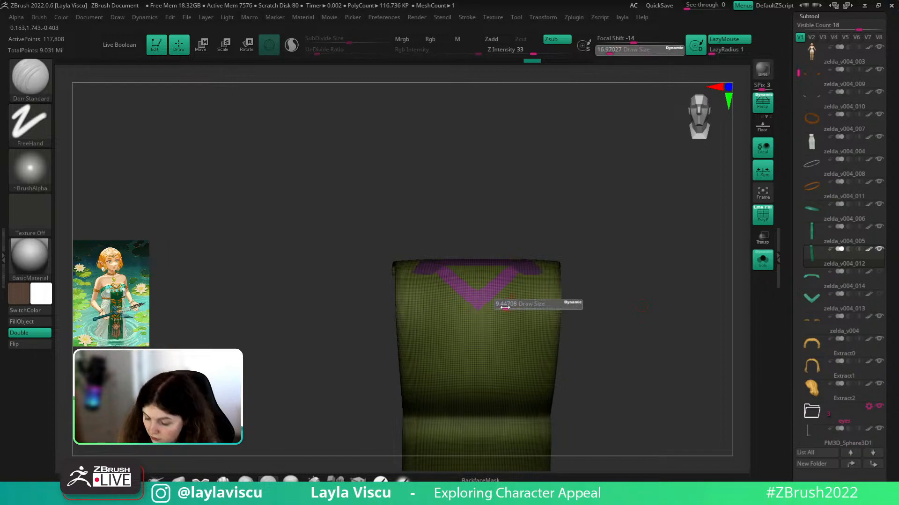
- Mask two mirrored arrow shapes on the chest, filling gaps in the mask
{"action": "mouse_move", "coordinate": [496, 312]}
{"action": "left_mouse_down", "text": "ctrl"}
{"action": "mouse_move", "coordinate": [497, 328]}
{"action": "mouse_move", "coordinate": [505, 298]}
{"action": "mouse_move", "coordinate": [521, 285]}
{"action": "mouse_move", "coordinate": [537, 287]}
{"action": "mouse_move", "coordinate": [536, 305]}
{"action": "mouse_move", "coordinate": [524, 294]}
{"action": "mouse_move", "coordinate": [509, 303]}
{"action": "mouse_move", "coordinate": [498, 333]}
{"action": "mouse_move", "coordinate": [500, 324]}
{"action": "left_mouse_up", "text": "ctrl"}
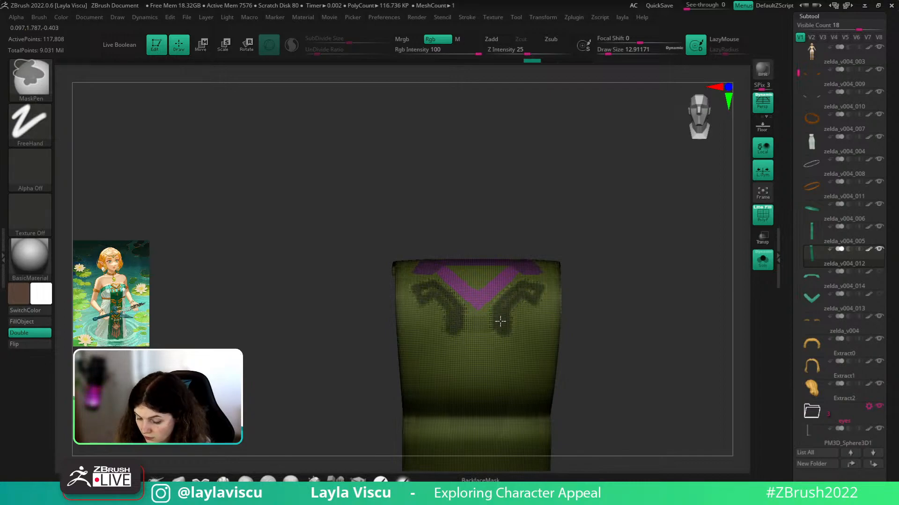
{"action": "left_click_drag", "start_coordinate": [521, 290], "coordinate": [530, 293], "text": "ctrl"}
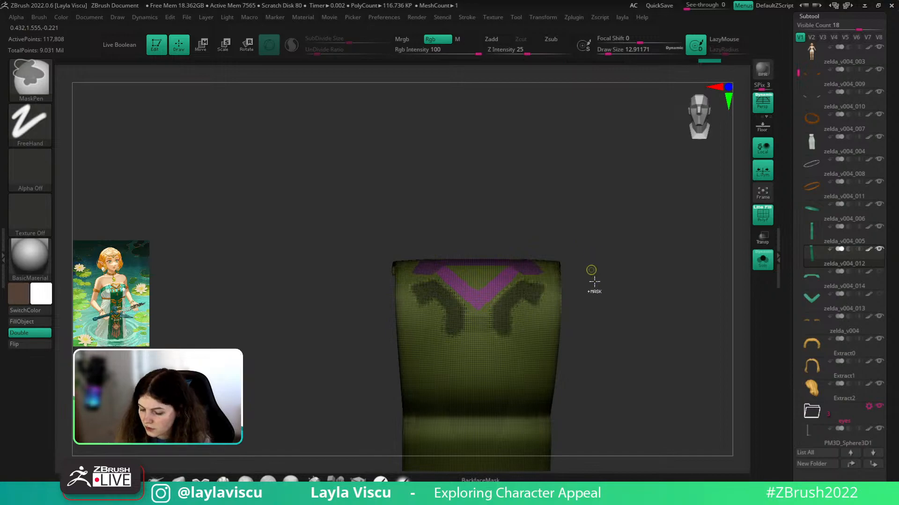
{"action": "mouse_move", "coordinate": [565, 280]}
{"action": "right_mouse_down", "text": "ctrl"}
{"action": "mouse_move", "coordinate": [590, 297]}
{"action": "mouse_move", "coordinate": [618, 285]}
{"action": "mouse_move", "coordinate": [608, 311]}
{"action": "right_mouse_up", "text": "ctrl"}
{"action": "mouse_move", "coordinate": [493, 347]}
{"action": "left_mouse_down", "text": "ctrl+alt"}
{"action": "mouse_move", "coordinate": [521, 347]}
{"action": "mouse_move", "coordinate": [490, 345]}
{"action": "left_mouse_up", "text": "ctrl+alt"}
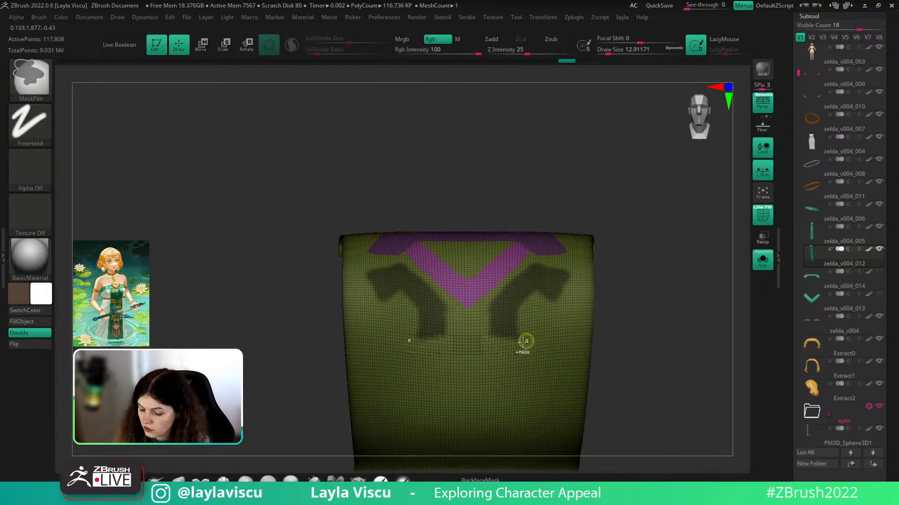
{"action": "key", "text": "ctrl+z"}
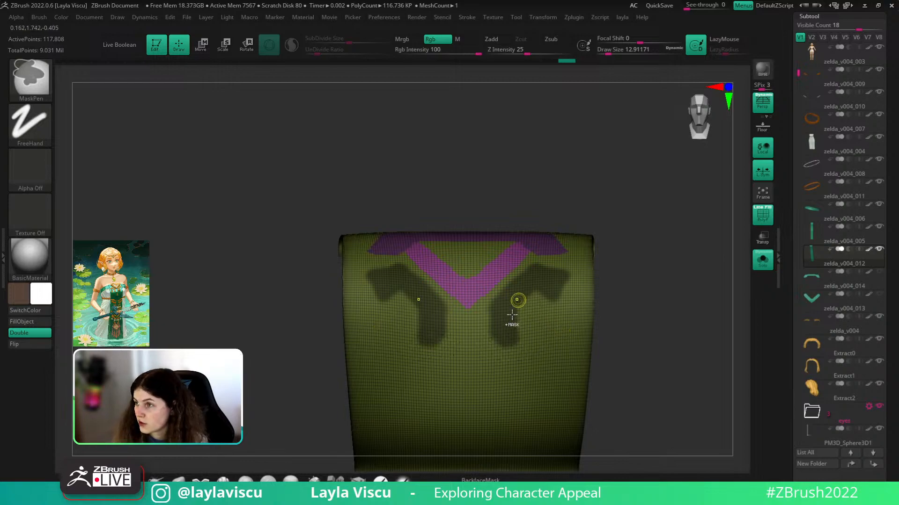
{"action": "right_click_drag", "start_coordinate": [602, 337], "coordinate": [597, 307], "text": "ctrl"}
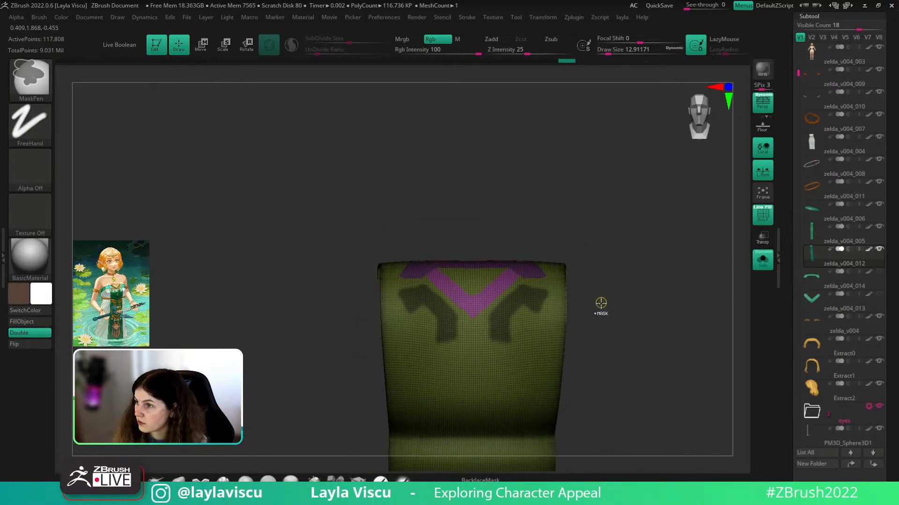
- Switch to the DamStandard brush and extend the mask along the arrows' lower edges
{"action": "key", "text": "b"}
{"action": "key", "text": "d"}
{"action": "key", "text": "s"}
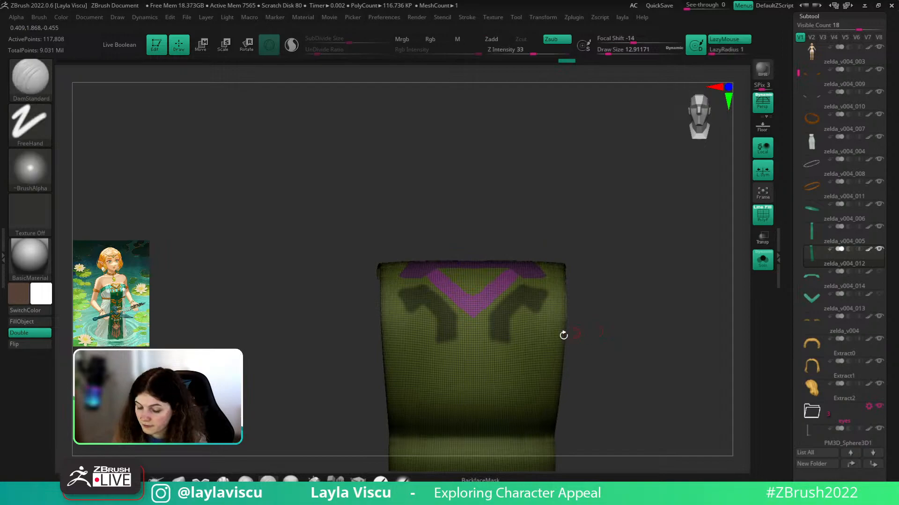
{"action": "right_click_drag", "start_coordinate": [583, 312], "coordinate": [648, 274], "text": "alt"}
{"action": "mouse_move", "coordinate": [557, 282]}
{"action": "left_mouse_down", "text": "ctrl"}
{"action": "mouse_move", "coordinate": [558, 301]}
{"action": "mouse_move", "coordinate": [570, 301]}
{"action": "left_mouse_up", "text": "ctrl"}
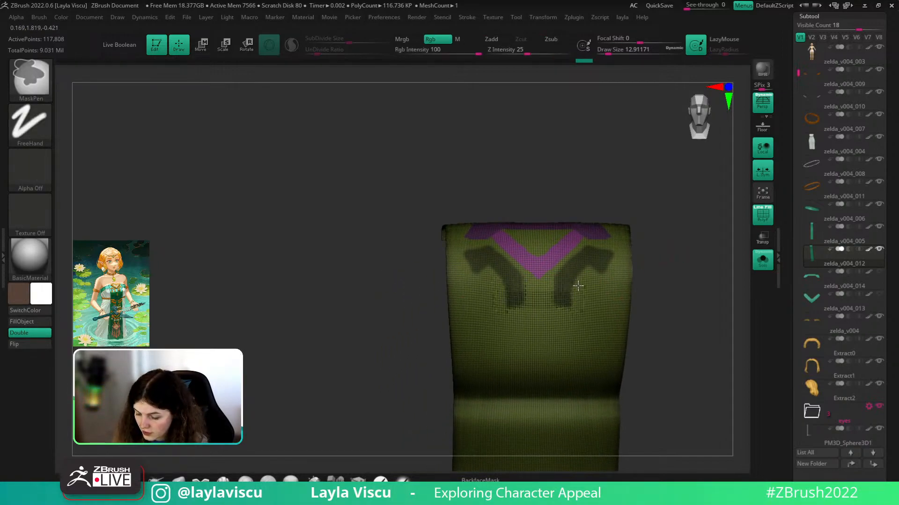
{"action": "key", "text": "shift+f"}
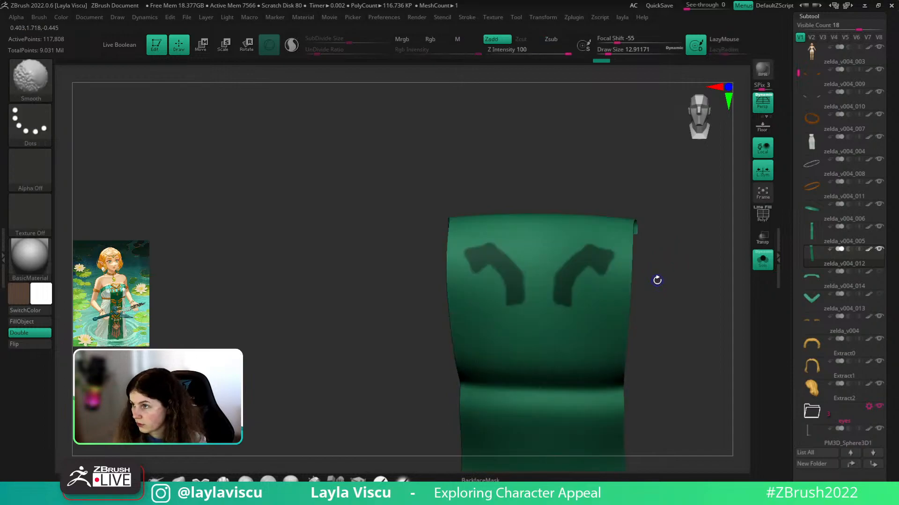
{"action": "left_click_drag", "start_coordinate": [639, 287], "coordinate": [659, 280], "text": "shift"}
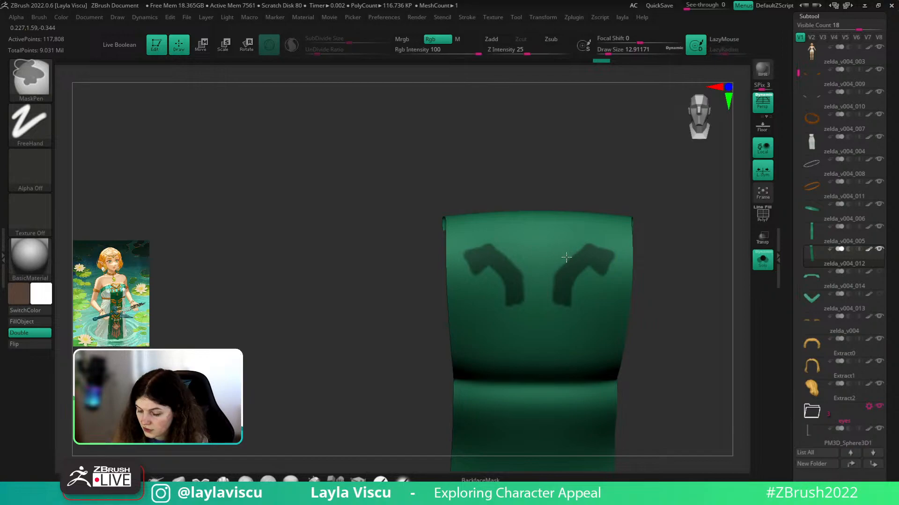
{"action": "left_click_drag", "start_coordinate": [671, 225], "coordinate": [671, 239]}
- Inspect the cloth closely, then re-isolate the front panel with polygroup wireframe showing
{"action": "key", "text": "shift"}
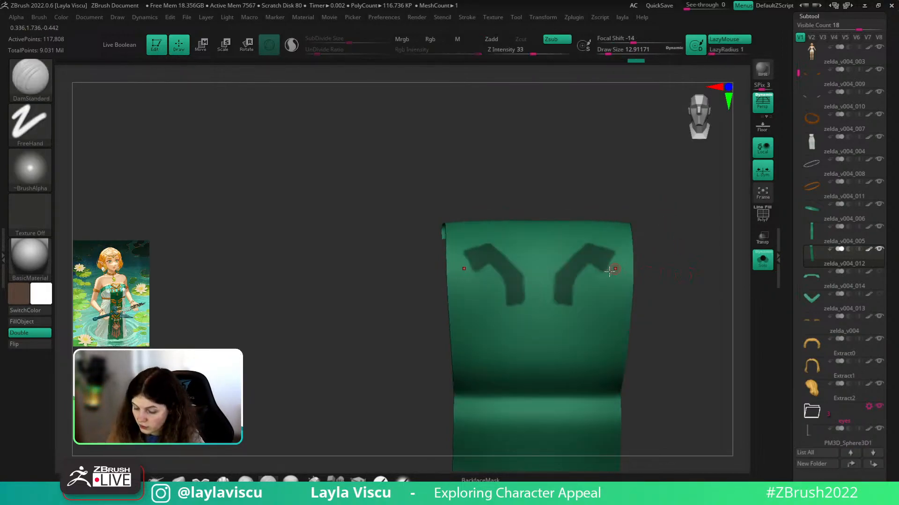
{"action": "key", "text": "ctrl"}
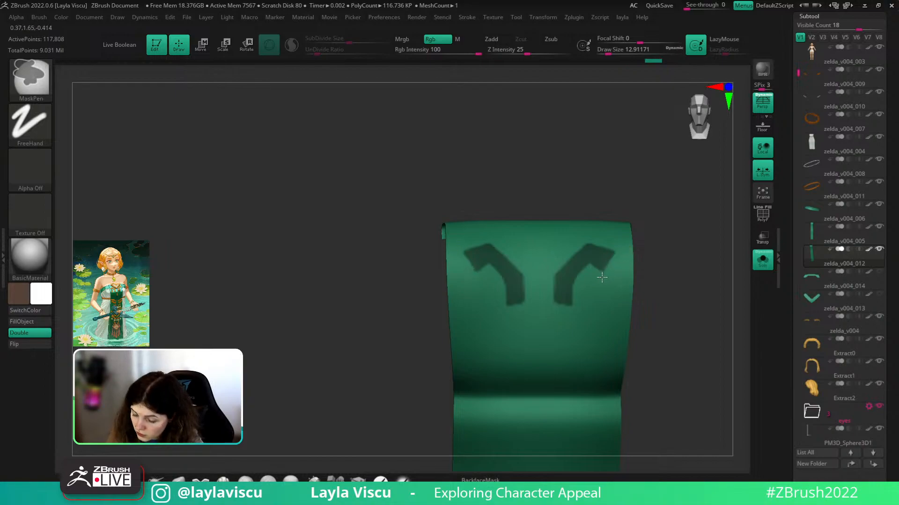
{"action": "right_click_drag", "start_coordinate": [626, 252], "coordinate": [609, 310], "text": "ctrl"}
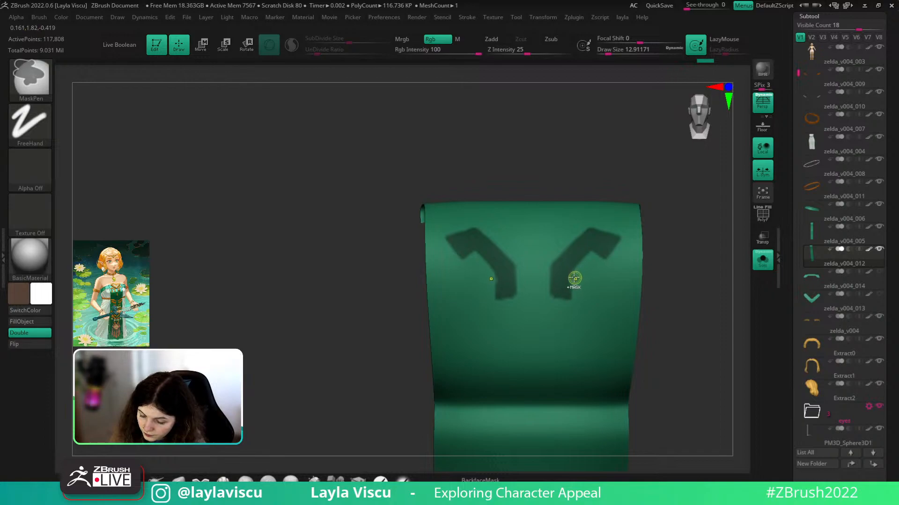
{"action": "scroll", "coordinate": [613, 252], "scroll_direction": "down", "scroll_amount": 3}
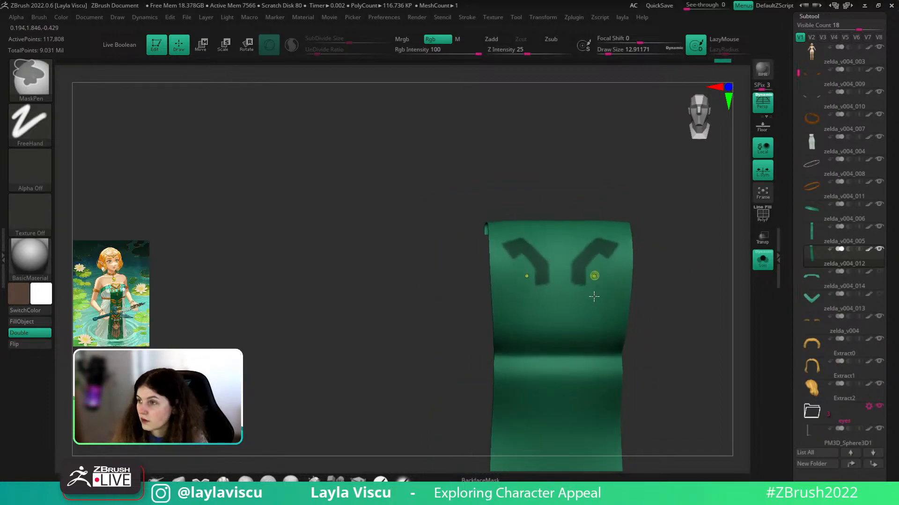
{"action": "scroll", "coordinate": [590, 274], "scroll_direction": "up", "scroll_amount": 3}
{"action": "right_click_drag", "start_coordinate": [651, 284], "coordinate": [660, 212], "text": "ctrl"}
{"action": "mouse_move", "coordinate": [710, 296]}
{"action": "right_mouse_down", "text": "alt"}
{"action": "mouse_move", "coordinate": [668, 297]}
{"action": "mouse_move", "coordinate": [683, 306]}
{"action": "mouse_move", "coordinate": [670, 305]}
{"action": "mouse_move", "coordinate": [688, 304]}
{"action": "right_mouse_up", "text": "alt"}
{"action": "left_click", "coordinate": [762, 261]}
{"action": "left_click", "coordinate": [763, 262]}
{"action": "key", "text": "shift+f"}
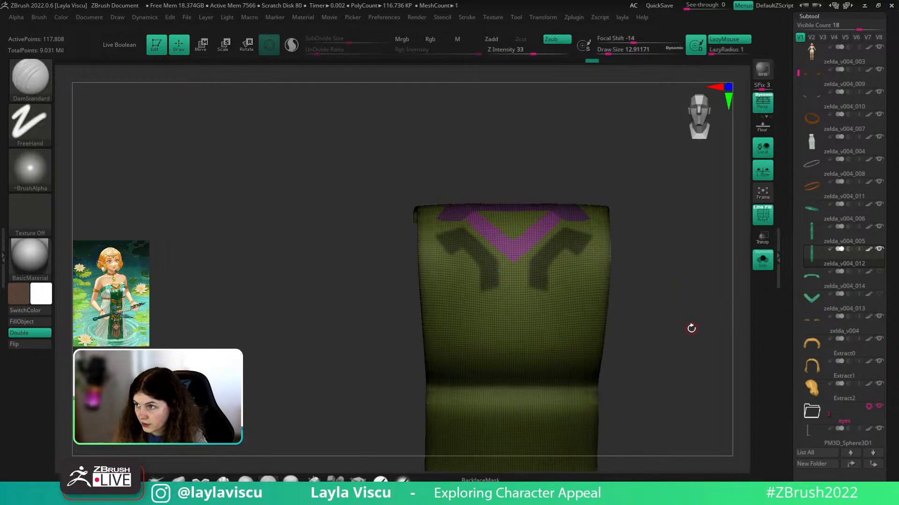
- Make the masked arrows their own polygroup and Split Hidden them into a new subtool
{"action": "key", "text": "ctrl+w"}
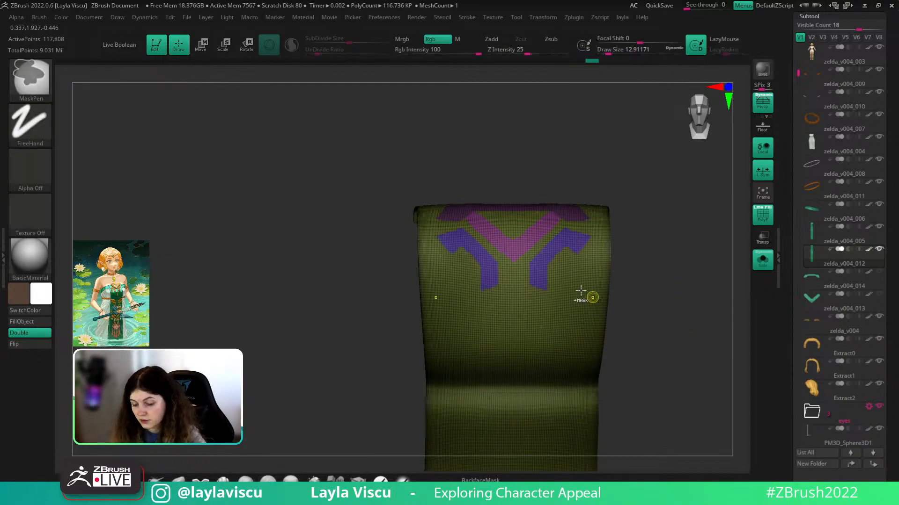
{"action": "left_click", "coordinate": [556, 253], "text": "ctrl+shift"}
{"action": "left_click", "coordinate": [557, 253], "text": "ctrl+shift"}
{"action": "key", "text": "q"}
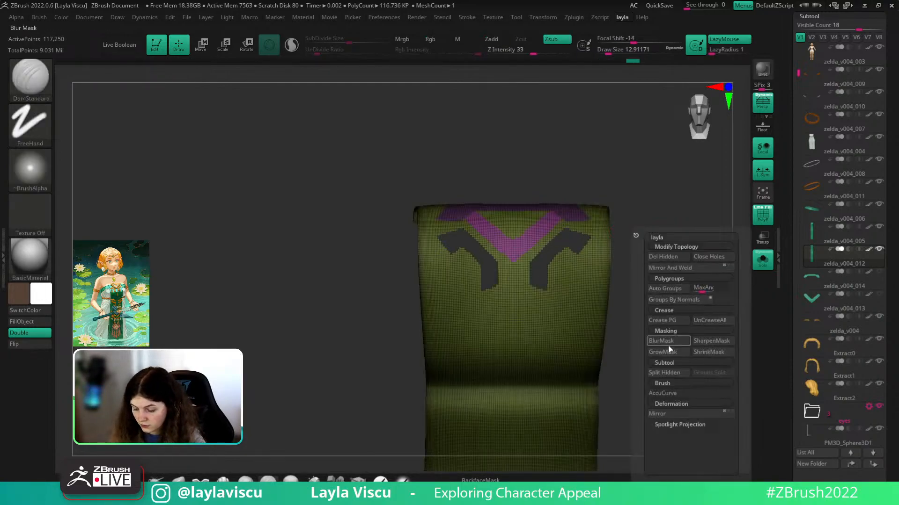
{"action": "left_click", "coordinate": [670, 373]}
{"action": "left_click", "coordinate": [878, 272]}
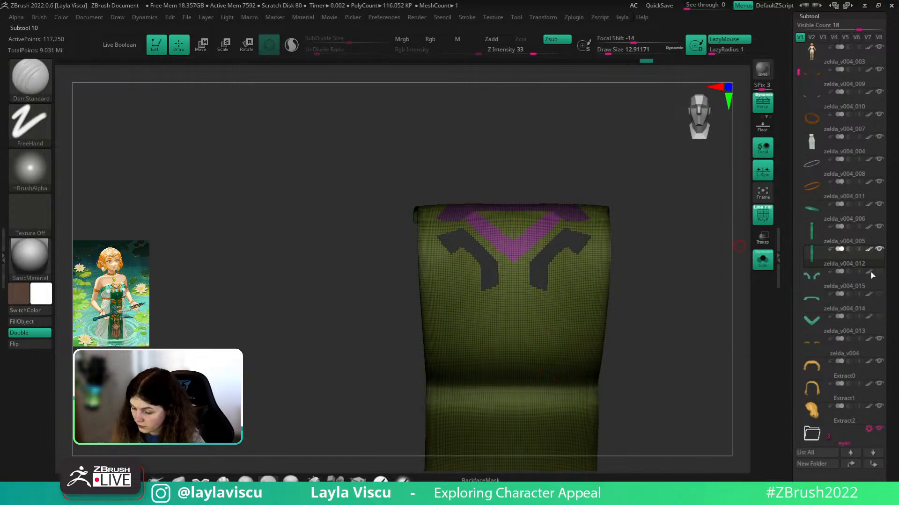
{"action": "left_click", "coordinate": [763, 263]}
{"action": "left_click", "coordinate": [763, 263]}
{"action": "left_click_drag", "start_coordinate": [743, 296], "coordinate": [737, 303], "text": "ctrl+shift"}
{"action": "left_click", "coordinate": [682, 336], "text": "ctrl+shift"}
- Mask a triangle below the pink V band and turn it into its own polygroup
{"action": "left_click_drag", "start_coordinate": [682, 342], "coordinate": [668, 311], "text": "alt"}
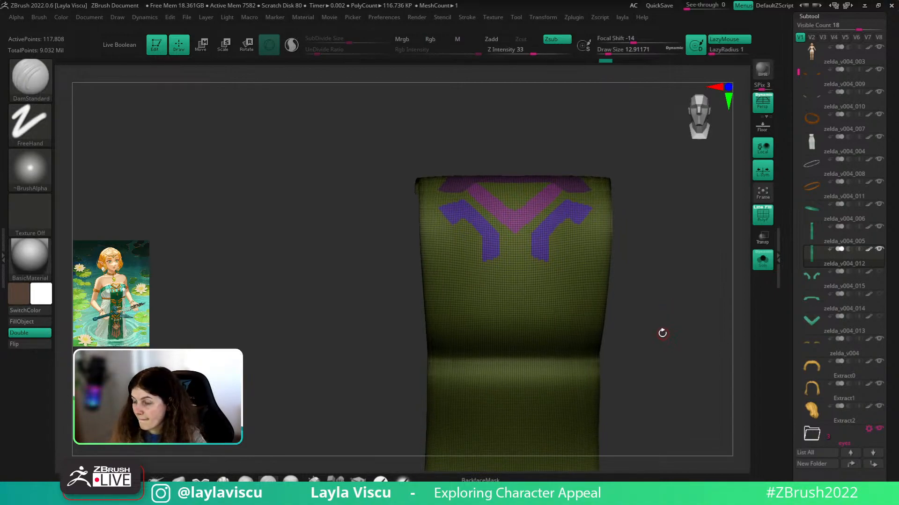
{"action": "left_click_drag", "start_coordinate": [663, 320], "coordinate": [660, 344], "text": "alt"}
{"action": "mouse_move", "coordinate": [628, 206]}
{"action": "left_mouse_down"}
{"action": "mouse_move", "coordinate": [630, 217]}
{"action": "mouse_move", "coordinate": [583, 209]}
{"action": "left_mouse_up"}
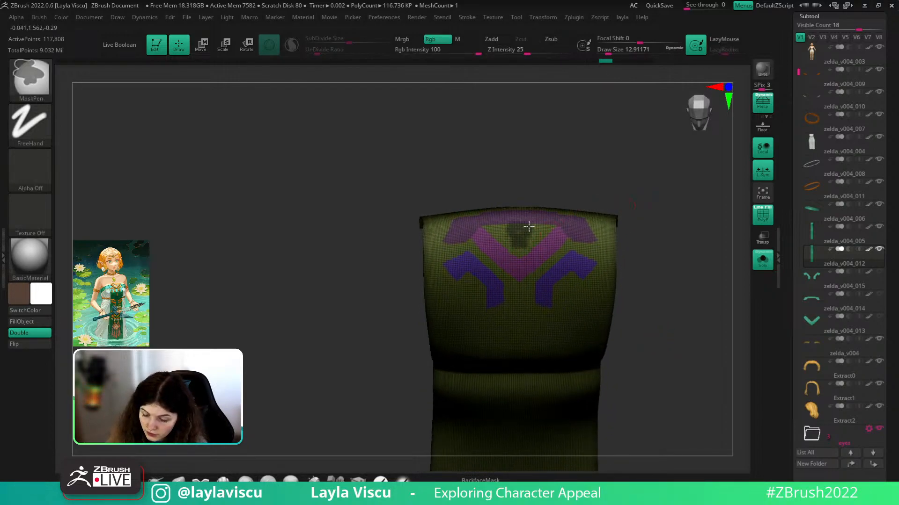
{"action": "left_click_drag", "start_coordinate": [507, 233], "coordinate": [515, 225], "text": "ctrl"}
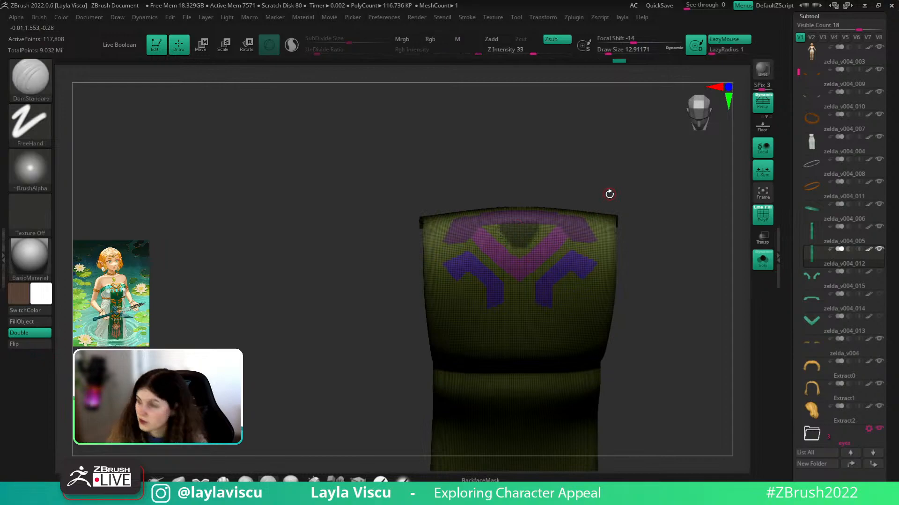
{"action": "left_click_drag", "start_coordinate": [607, 192], "coordinate": [538, 202]}
{"action": "left_click_drag", "start_coordinate": [508, 249], "coordinate": [496, 234], "text": "ctrl+alt"}
{"action": "key", "text": "shift+f"}
{"action": "key", "text": "shift+f"}
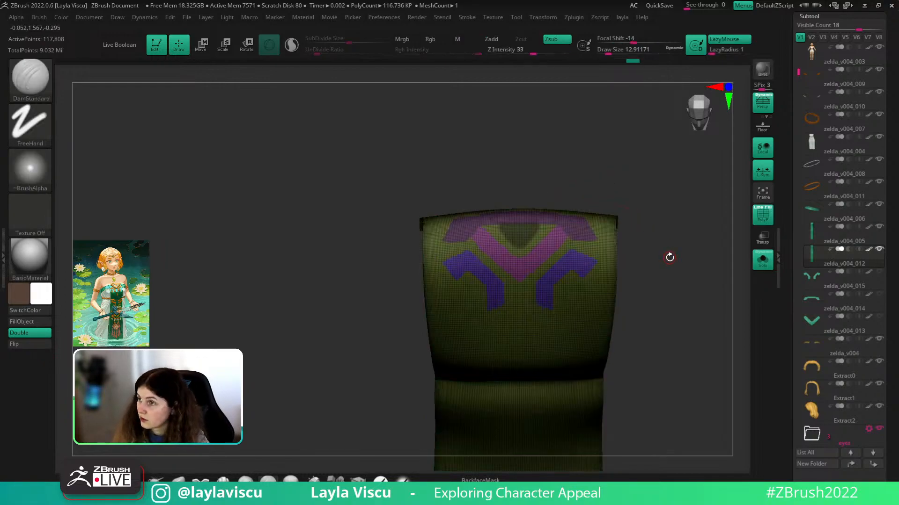
{"action": "key", "text": "shift+f"}
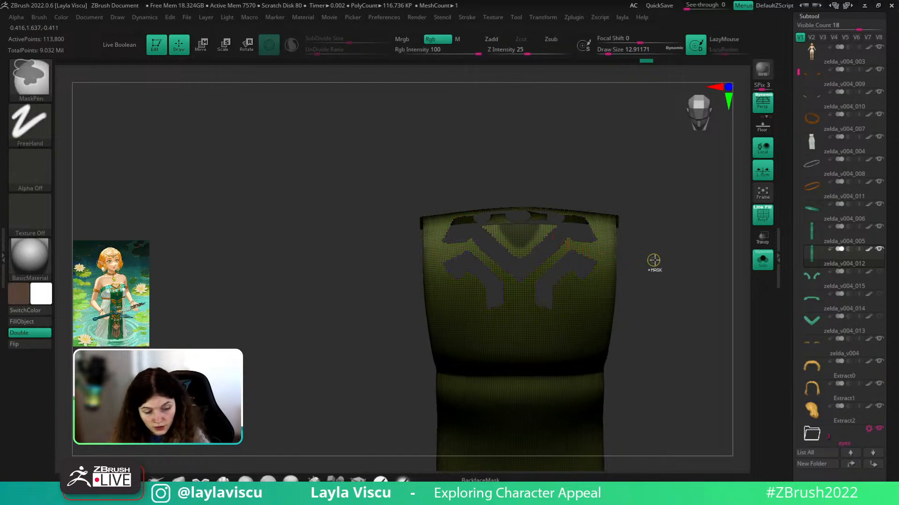
{"action": "key", "text": "ctrl+w"}
{"action": "left_click", "coordinate": [677, 229], "text": "ctrl+shift"}
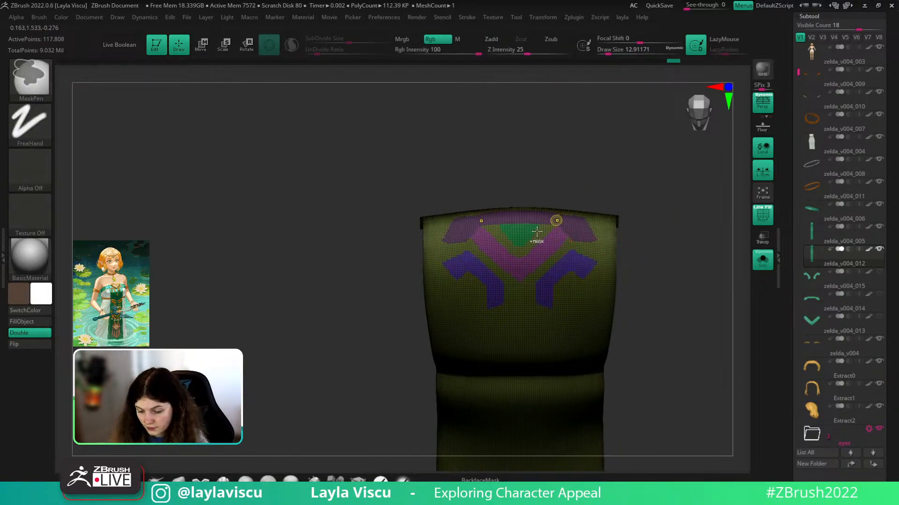
- Split the green triangle polygroup into new subtool zelda_v004_016 and make it active
{"action": "left_click", "coordinate": [525, 233], "text": "ctrl+shift"}
{"action": "left_click", "coordinate": [524, 233], "text": "ctrl+shift"}
{"action": "key", "text": "1"}
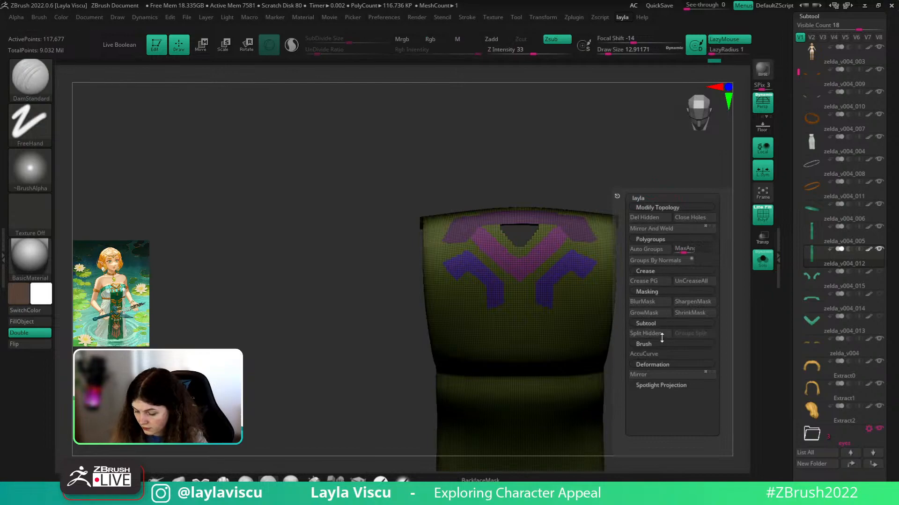
{"action": "left_click", "coordinate": [646, 333]}
{"action": "key", "text": "ctrl+z"}
{"action": "left_click", "coordinate": [880, 250]}
{"action": "left_click", "coordinate": [876, 272]}
{"action": "left_click", "coordinate": [798, 295]}
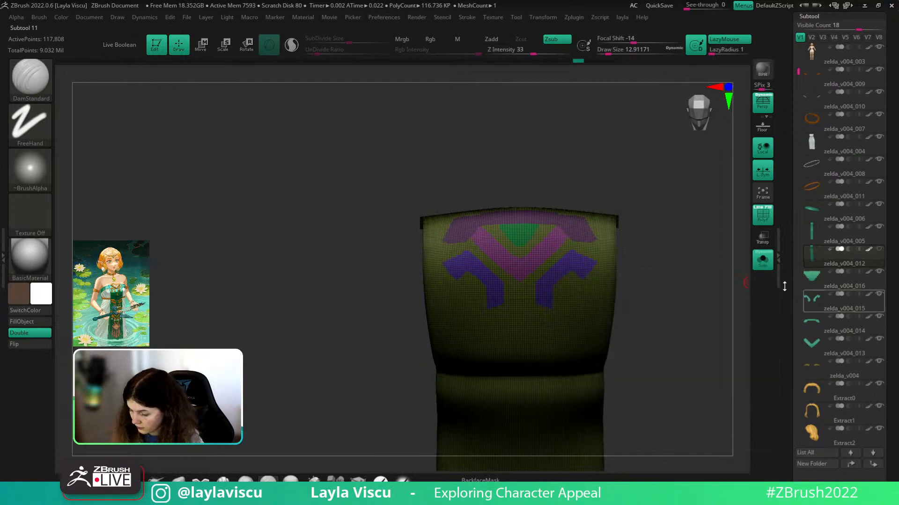
{"action": "left_click", "coordinate": [859, 271]}
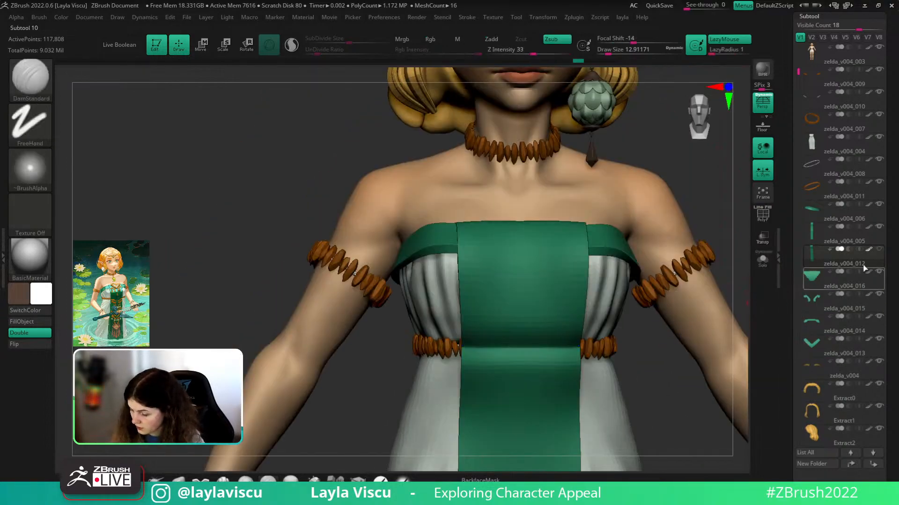
- Solo the triangle, inspect its wireframe, and try Polish By Groups before undoing it
{"action": "key", "text": "shift+f"}
{"action": "left_click", "coordinate": [762, 259]}
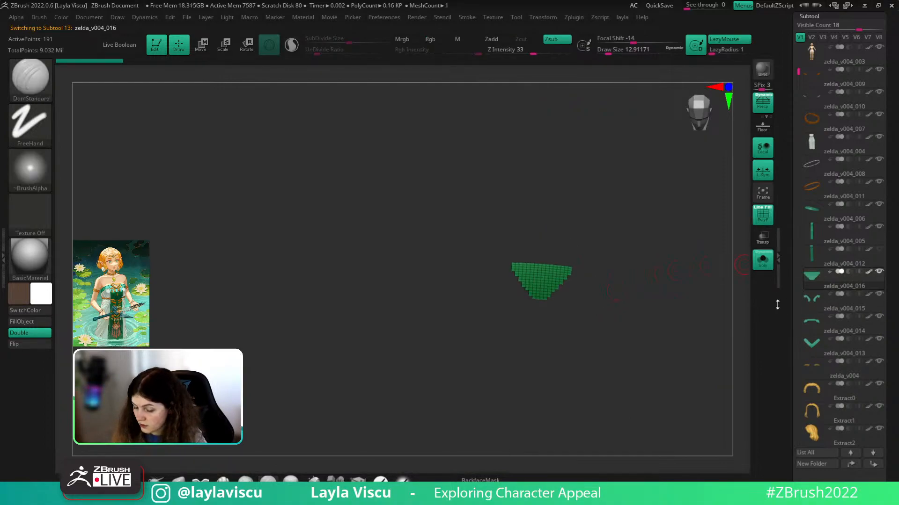
{"action": "key", "text": "shift+f"}
{"action": "left_click_drag", "start_coordinate": [708, 319], "coordinate": [706, 353], "text": "shift"}
{"action": "scroll", "coordinate": [805, 303], "scroll_direction": "down", "scroll_amount": 10}
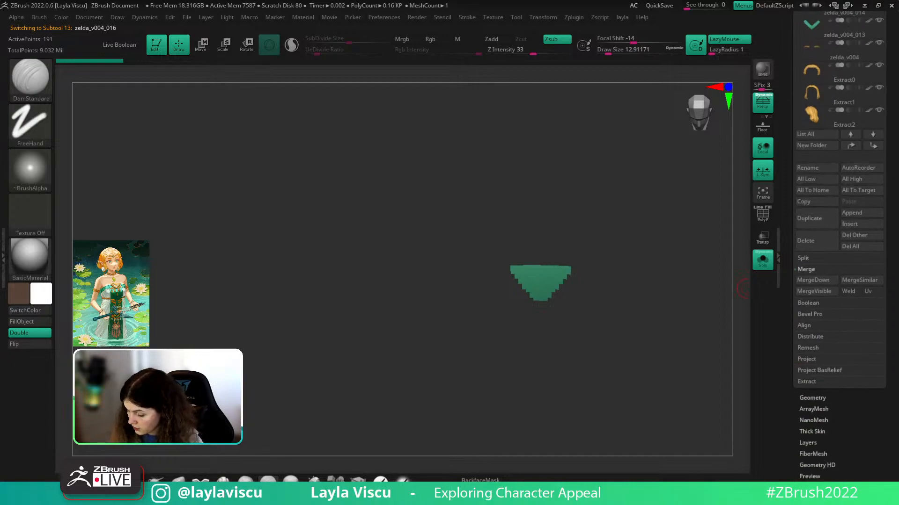
{"action": "scroll", "coordinate": [838, 280], "scroll_direction": "down", "scroll_amount": 8}
{"action": "key", "text": "shift+f"}
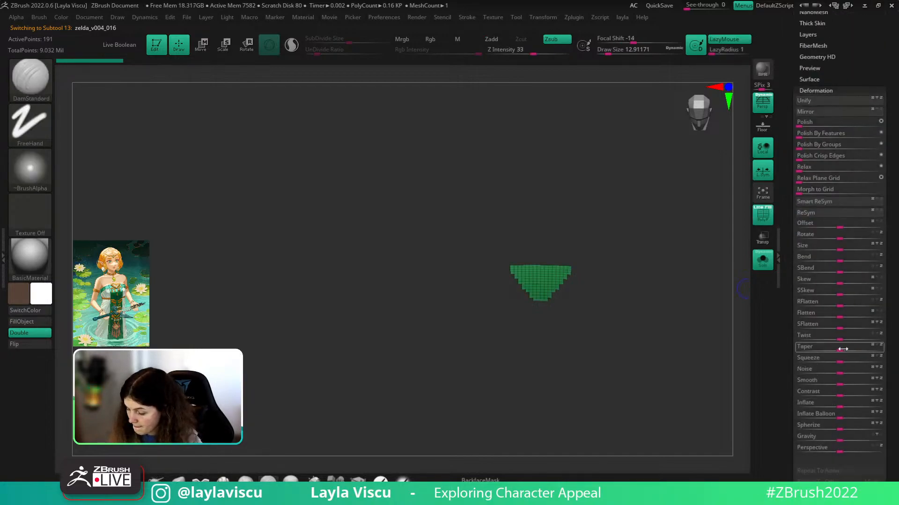
{"action": "left_click", "coordinate": [820, 145]}
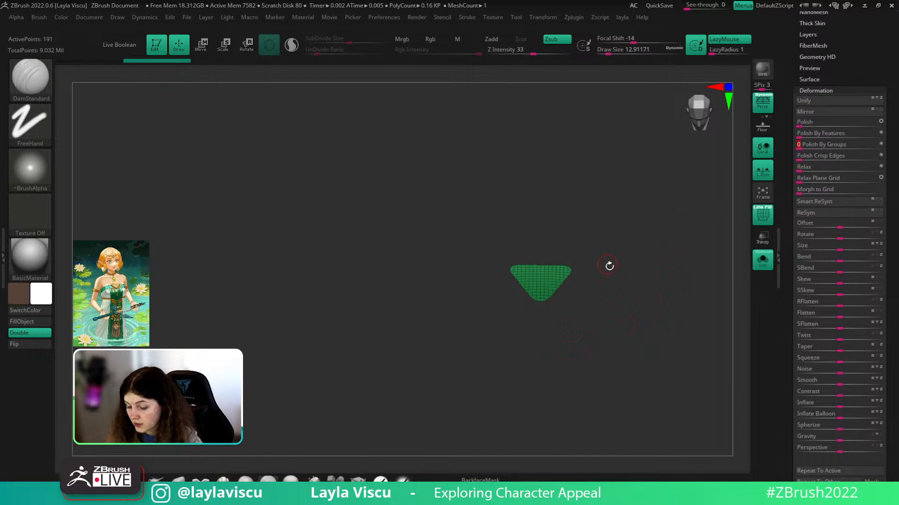
{"action": "key", "text": "ctrl+z"}
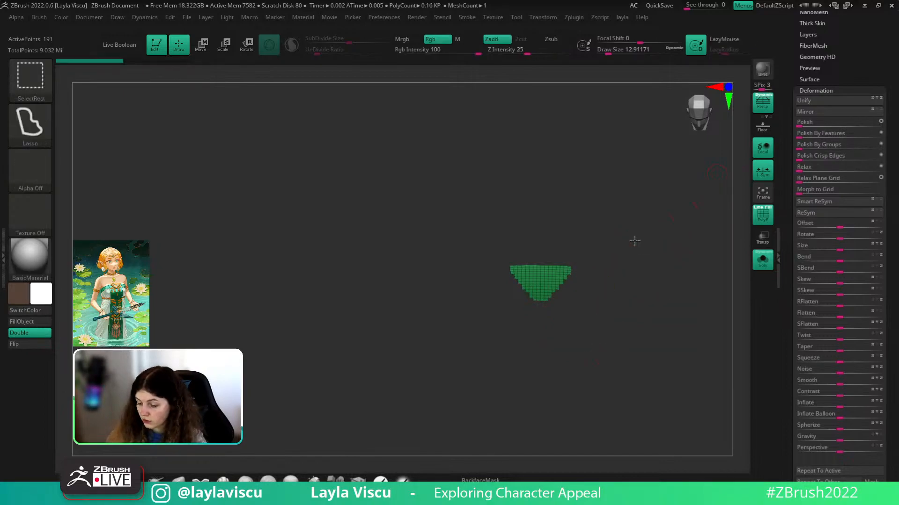
{"action": "scroll", "coordinate": [886, 82], "scroll_direction": "up", "scroll_amount": 2}
{"action": "scroll", "coordinate": [885, 82], "scroll_direction": "up", "scroll_amount": 4}
- Return to the full character, select the body subtool and reveal its hidden hands
{"action": "left_click", "coordinate": [763, 260]}
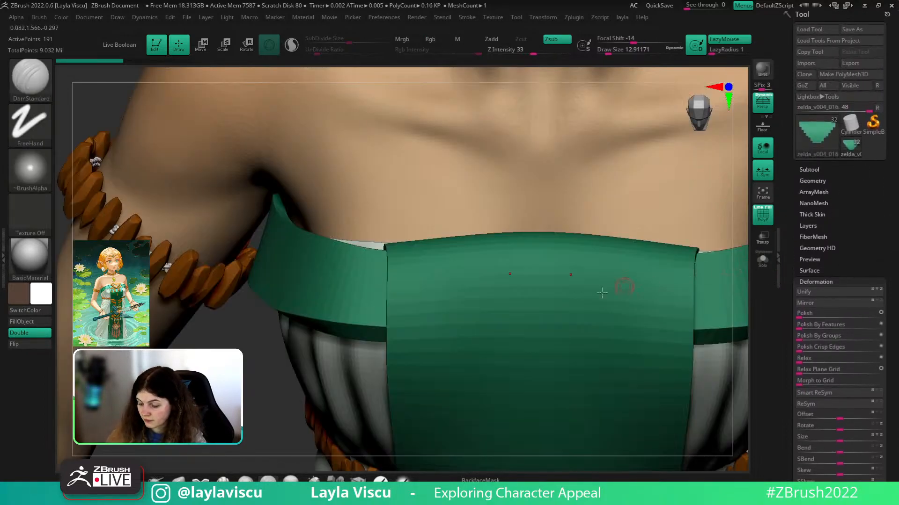
{"action": "left_click", "coordinate": [557, 211], "text": "alt"}
{"action": "right_click_drag", "start_coordinate": [557, 211], "coordinate": [303, 238], "text": "ctrl"}
{"action": "left_click", "coordinate": [303, 239], "text": "ctrl+shift"}
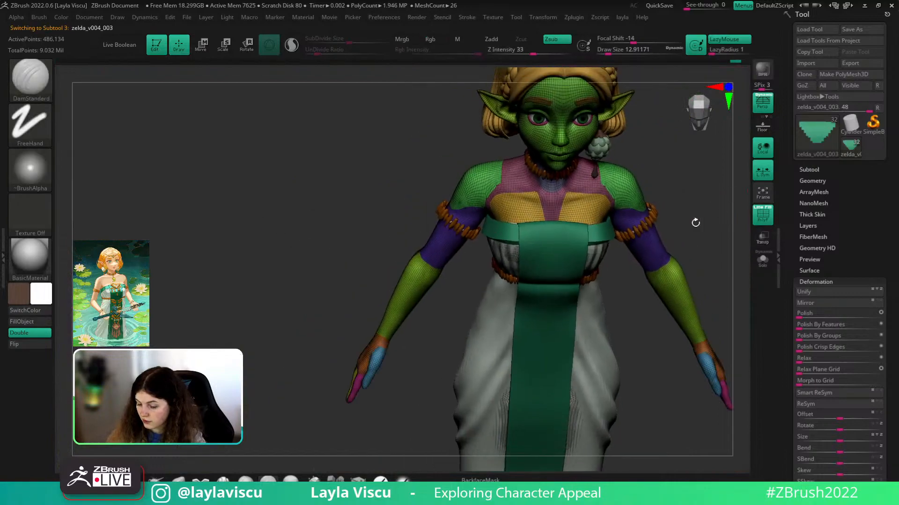
{"action": "key", "text": "shift+f"}
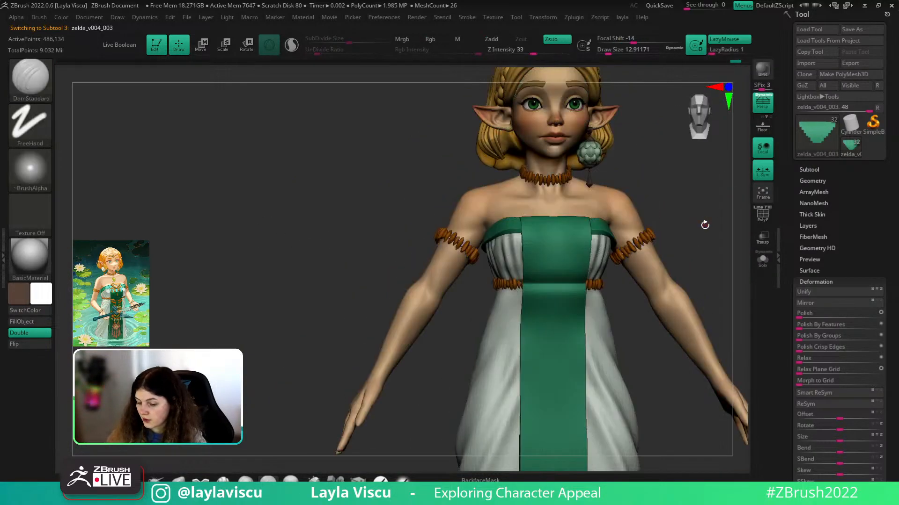
- Frame the whole character and hide the hand polygroups
{"action": "right_click_drag", "start_coordinate": [701, 219], "coordinate": [609, 230], "text": "alt"}
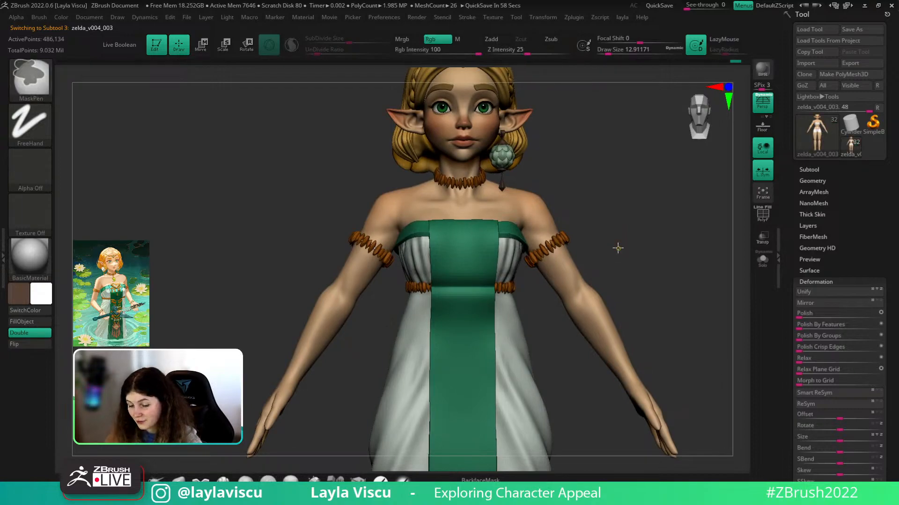
{"action": "right_click_drag", "start_coordinate": [618, 248], "coordinate": [598, 245], "text": "ctrl"}
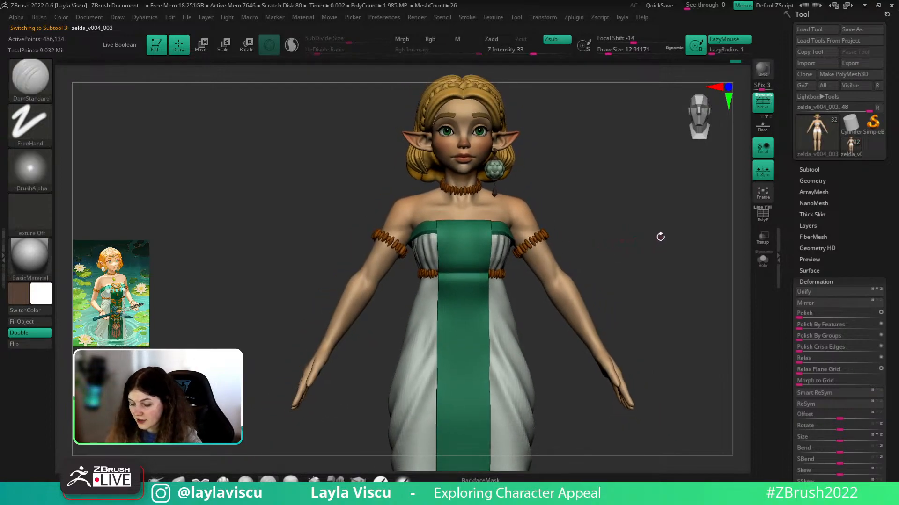
{"action": "left_click", "coordinate": [614, 367], "text": "ctrl+shift"}
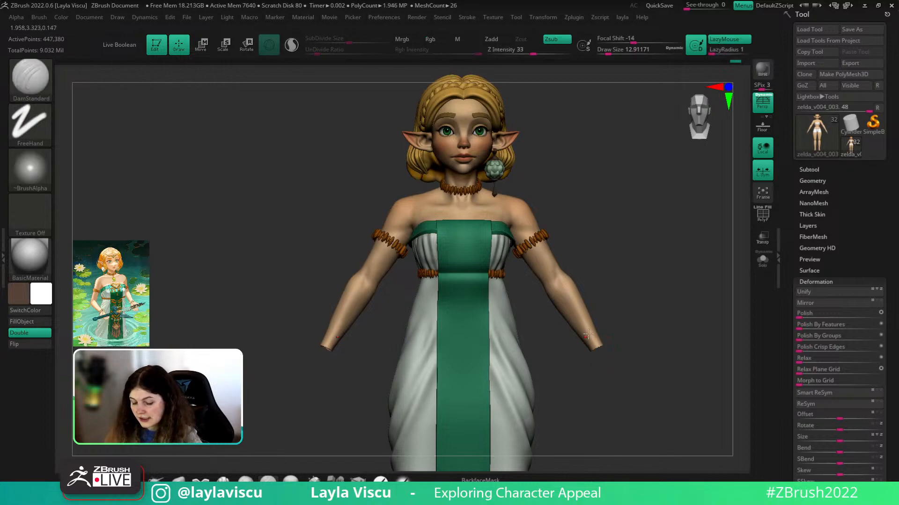
{"action": "left_click", "coordinate": [639, 315], "text": "ctrl+shift"}
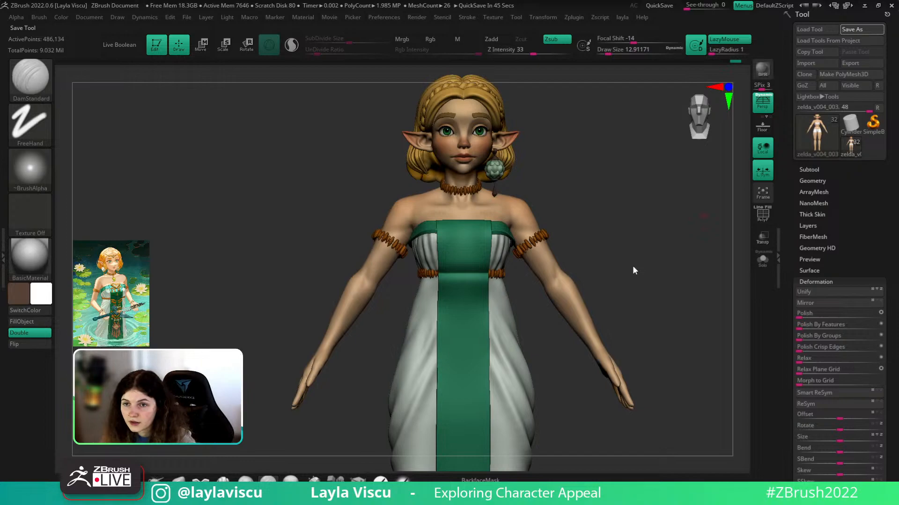
{"action": "mouse_move", "coordinate": [641, 270]}
{"action": "left_mouse_down"}
{"action": "mouse_move", "coordinate": [641, 288]}
{"action": "mouse_move", "coordinate": [620, 278]}
{"action": "left_mouse_up"}
{"action": "key", "text": "ctrl+z"}
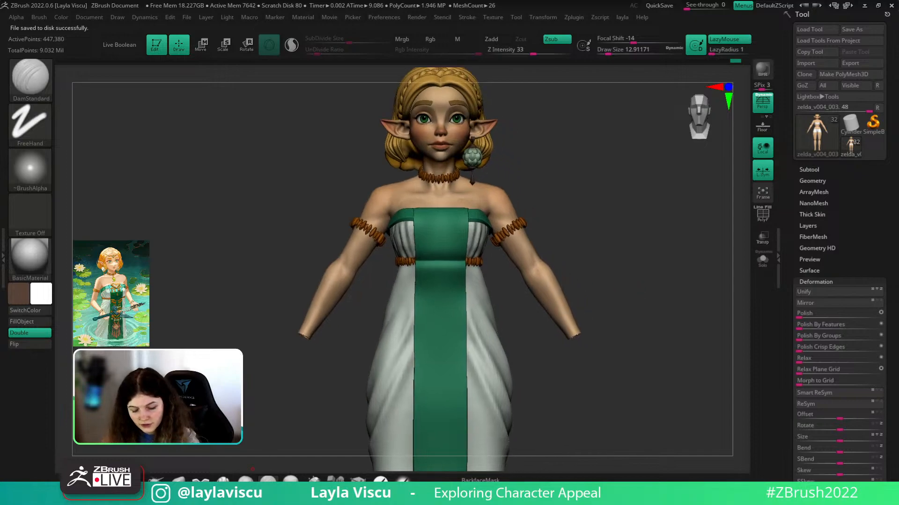
- Choose the Topology brush and solo the V-shaped ornament subtool with its wireframe shown
{"action": "left_click", "coordinate": [815, 170]}
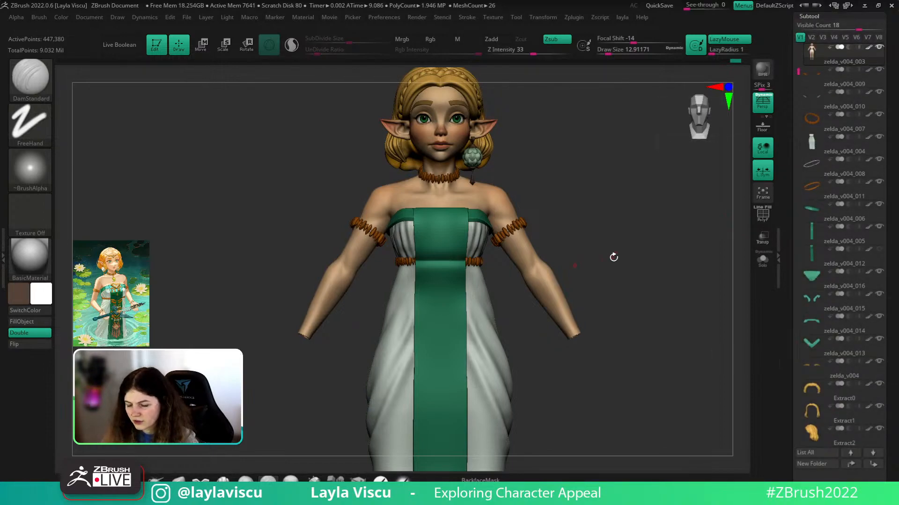
{"action": "left_click_drag", "start_coordinate": [799, 72], "coordinate": [799, 100]}
{"action": "left_click", "coordinate": [857, 209]}
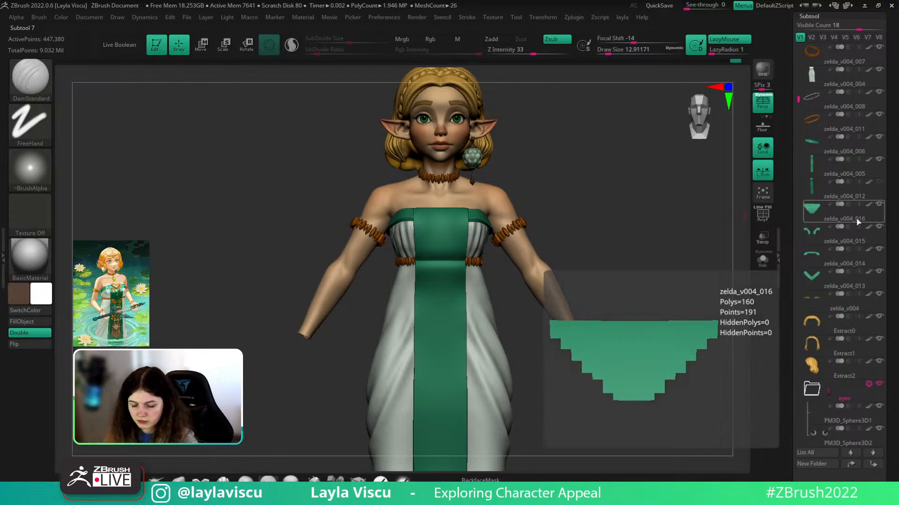
{"action": "key", "text": "b"}
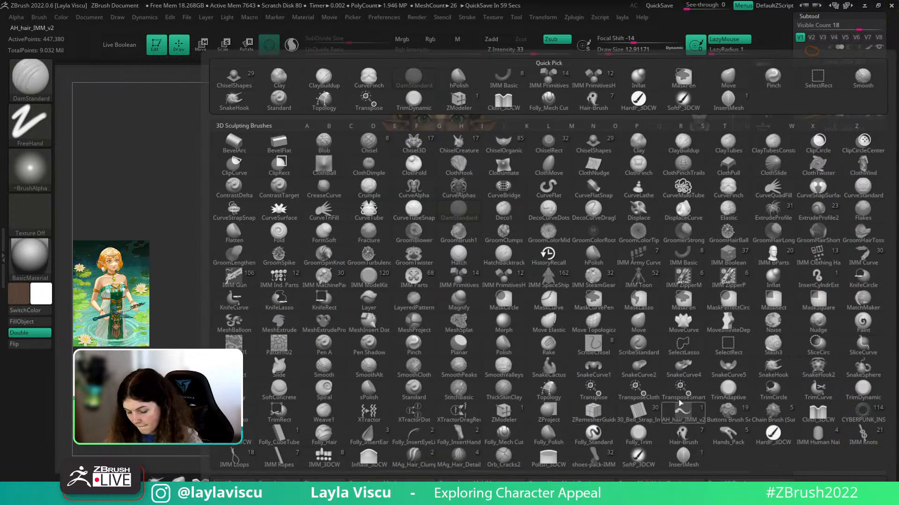
{"action": "key", "text": "t"}
{"action": "left_click", "coordinate": [542, 389]}
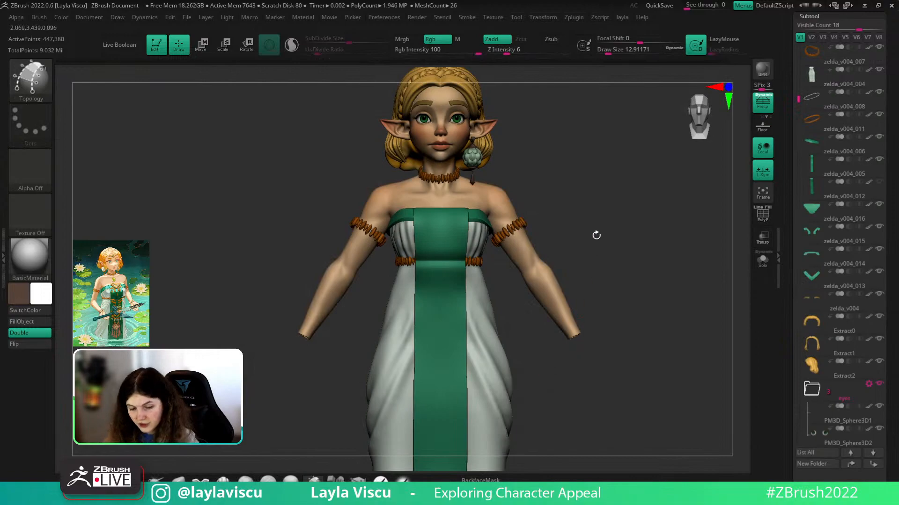
{"action": "left_click", "coordinate": [874, 219]}
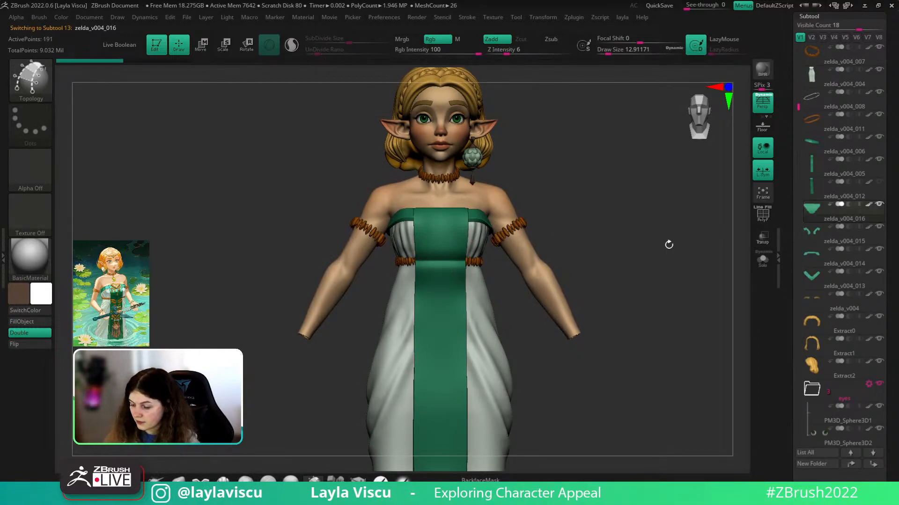
{"action": "left_click", "coordinate": [843, 286]}
{"action": "right_click_drag", "start_coordinate": [693, 220], "coordinate": [731, 241], "text": "ctrl"}
{"action": "left_click", "coordinate": [769, 265]}
{"action": "mouse_move", "coordinate": [499, 255]}
{"action": "right_mouse_down", "text": "ctrl"}
{"action": "mouse_move", "coordinate": [521, 291]}
{"action": "mouse_move", "coordinate": [634, 261]}
{"action": "mouse_move", "coordinate": [617, 311]}
{"action": "right_mouse_up", "text": "ctrl"}
{"action": "key", "text": "shift+f"}
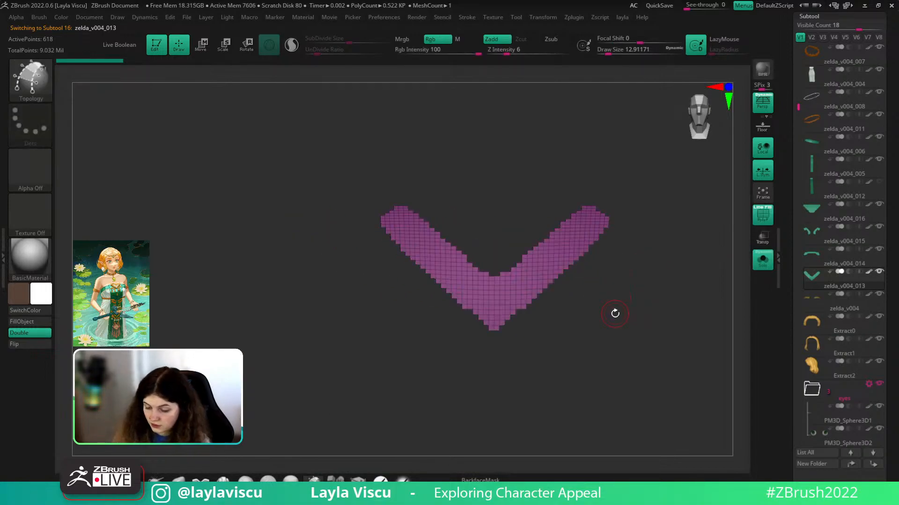
- Draw quad topology lines across and along the V's arms, setting draw size to 1
{"action": "left_click", "coordinate": [510, 275]}
{"action": "left_click", "coordinate": [521, 314]}
{"action": "left_click_drag", "start_coordinate": [567, 215], "coordinate": [586, 253]}
{"action": "mouse_move", "coordinate": [589, 204]}
{"action": "left_mouse_down"}
{"action": "mouse_move", "coordinate": [609, 229]}
{"action": "mouse_move", "coordinate": [659, 218]}
{"action": "left_mouse_up"}
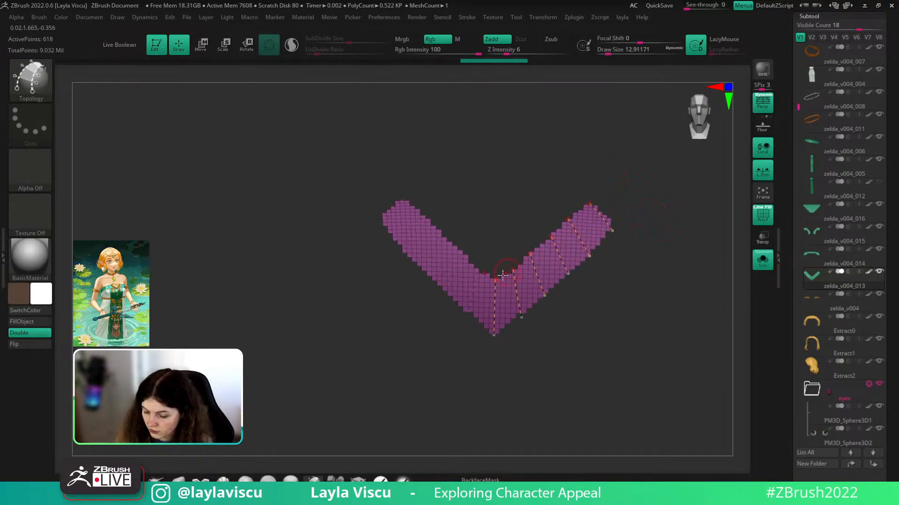
{"action": "left_click_drag", "start_coordinate": [592, 197], "coordinate": [590, 203]}
{"action": "key", "text": "ctrl+z"}
{"action": "left_click_drag", "start_coordinate": [487, 286], "coordinate": [486, 287]}
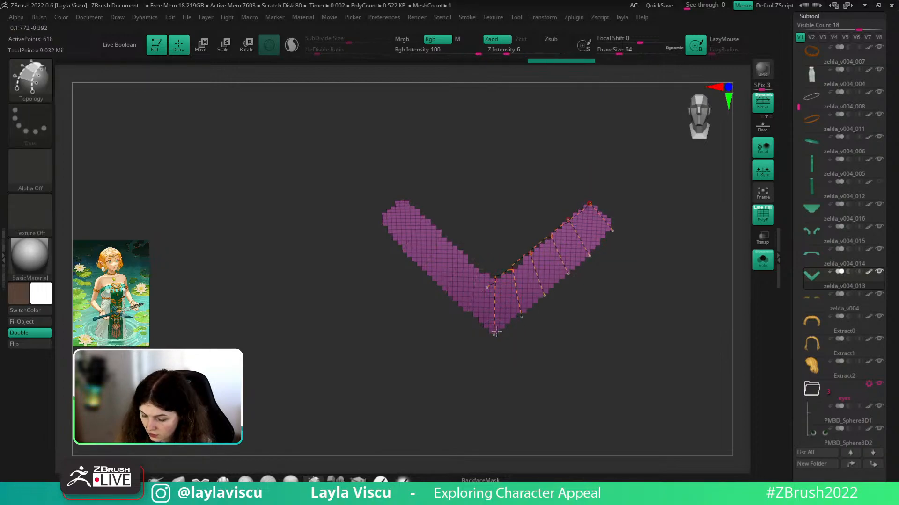
{"action": "left_click_drag", "start_coordinate": [630, 213], "coordinate": [493, 334]}
{"action": "key", "text": "ctrl+z"}
{"action": "key", "text": "ctrl+z"}
{"action": "key", "text": "s"}
{"action": "left_click_drag", "start_coordinate": [638, 253], "coordinate": [623, 254]}
- Build the low-poly mesh from the topology and hide the dense original polygroup
{"action": "left_click", "coordinate": [592, 234]}
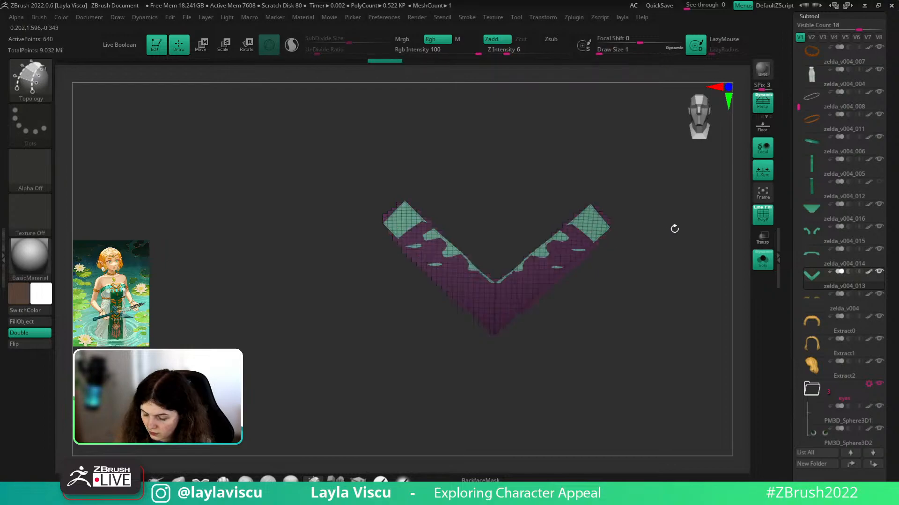
{"action": "left_click", "coordinate": [585, 228], "text": "ctrl+shift"}
{"action": "key", "text": "ctrl+z"}
{"action": "left_click", "coordinate": [589, 205], "text": "ctrl+shift"}
{"action": "key", "text": "ctrl+z"}
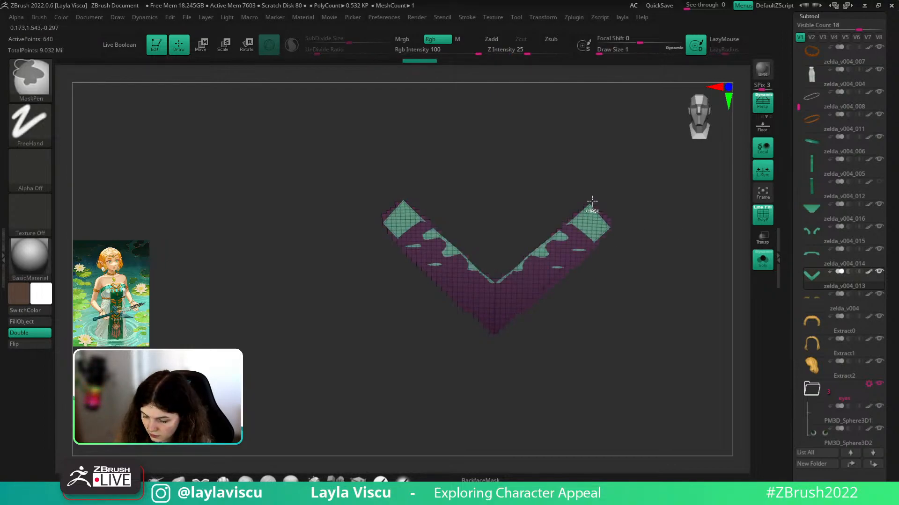
{"action": "left_click", "coordinate": [592, 205], "text": "ctrl+shift"}
{"action": "mouse_move", "coordinate": [674, 215]}
{"action": "left_mouse_down"}
{"action": "mouse_move", "coordinate": [668, 192]}
{"action": "mouse_move", "coordinate": [671, 216]}
{"action": "left_mouse_up"}
{"action": "key", "text": "shift+f"}
- Delete the hidden dense original with Del Hidden and turn Solo off to show the full character
{"action": "key", "text": "shift+f"}
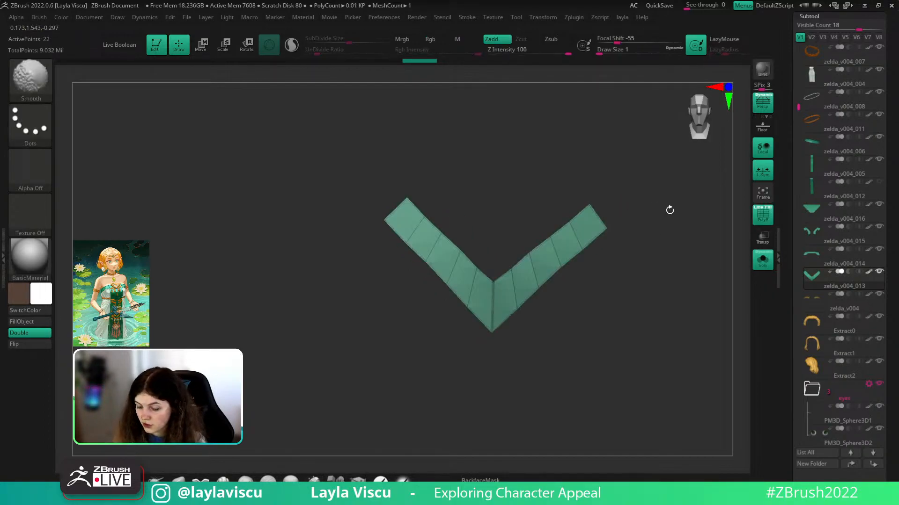
{"action": "key", "text": "q"}
{"action": "left_click", "coordinate": [652, 227]}
{"action": "left_click", "coordinate": [766, 262]}
{"action": "key", "text": "shift+f"}
{"action": "right_click_drag", "start_coordinate": [744, 292], "coordinate": [751, 274], "text": "ctrl"}
{"action": "mouse_move", "coordinate": [738, 289]}
{"action": "left_mouse_down", "text": "shift"}
{"action": "mouse_move", "coordinate": [742, 307]}
{"action": "mouse_move", "coordinate": [725, 364]}
{"action": "mouse_move", "coordinate": [712, 360]}
{"action": "left_mouse_up", "text": "shift"}
- Move the low-poly V piece up onto the bodice front just below the neckline
{"action": "key", "text": "w"}
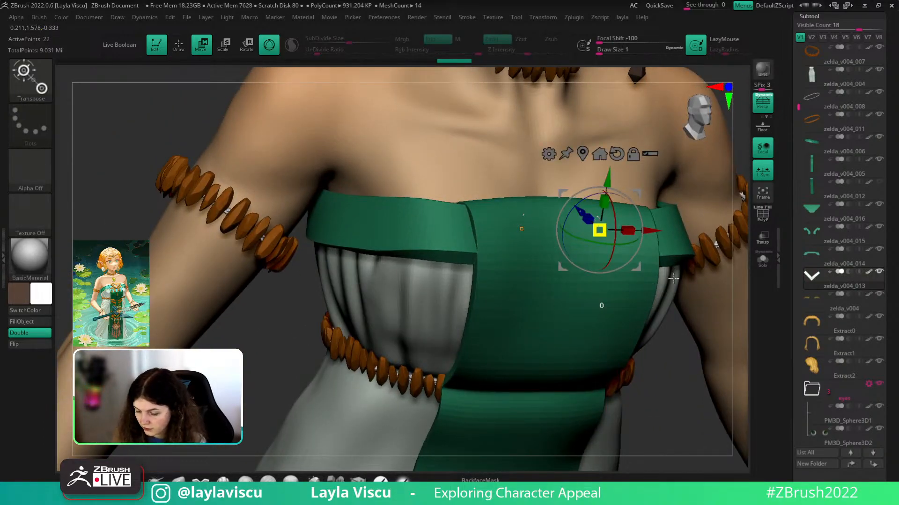
{"action": "left_click_drag", "start_coordinate": [672, 286], "coordinate": [673, 238]}
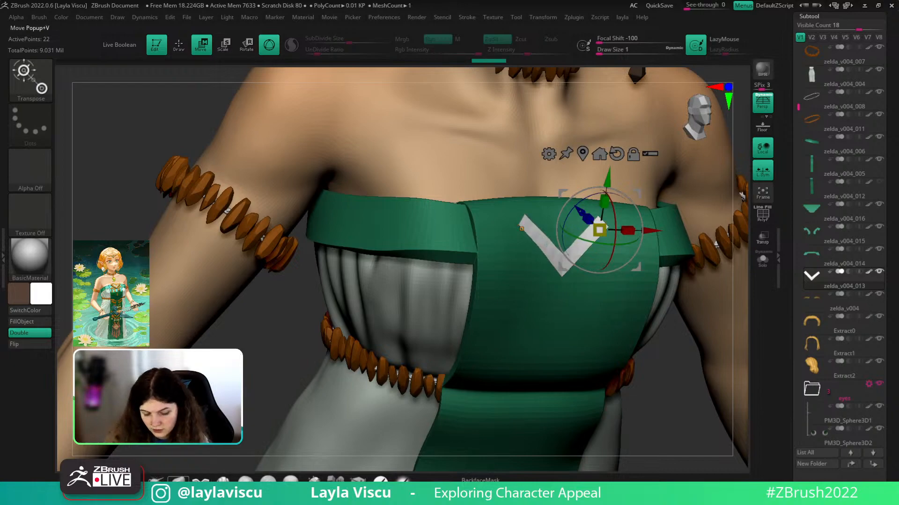
{"action": "key", "text": "q"}
{"action": "right_click_drag", "start_coordinate": [597, 319], "coordinate": [677, 297], "text": "ctrl"}
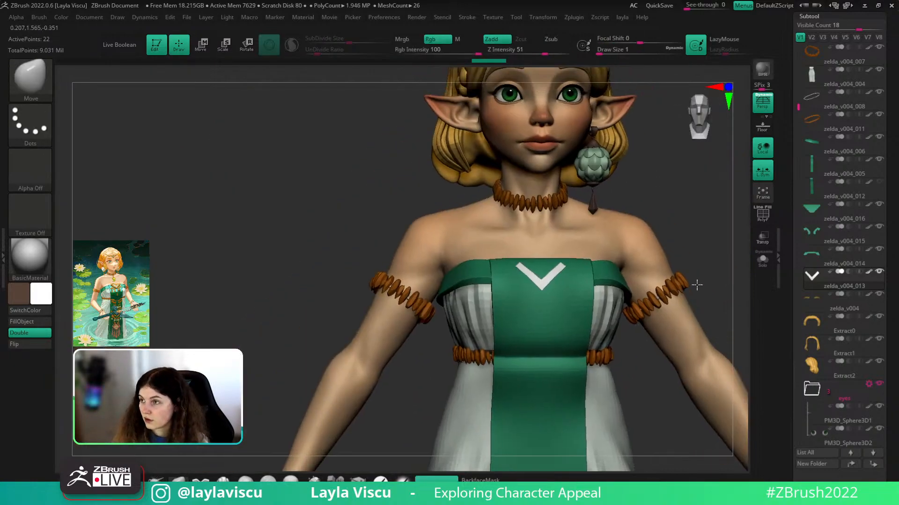
{"action": "mouse_move", "coordinate": [646, 373]}
{"action": "right_mouse_down"}
{"action": "mouse_move", "coordinate": [638, 379]}
{"action": "mouse_move", "coordinate": [645, 387]}
{"action": "right_mouse_up"}
{"action": "key", "text": "shift+f"}
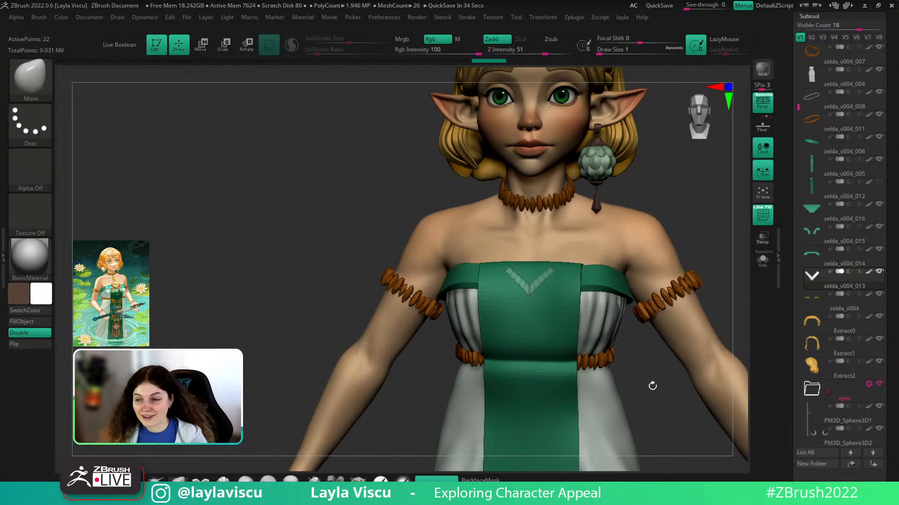
- Review the placed V ornament with wireframe off, then select the body subtool
{"action": "left_click_drag", "start_coordinate": [712, 245], "coordinate": [723, 243]}
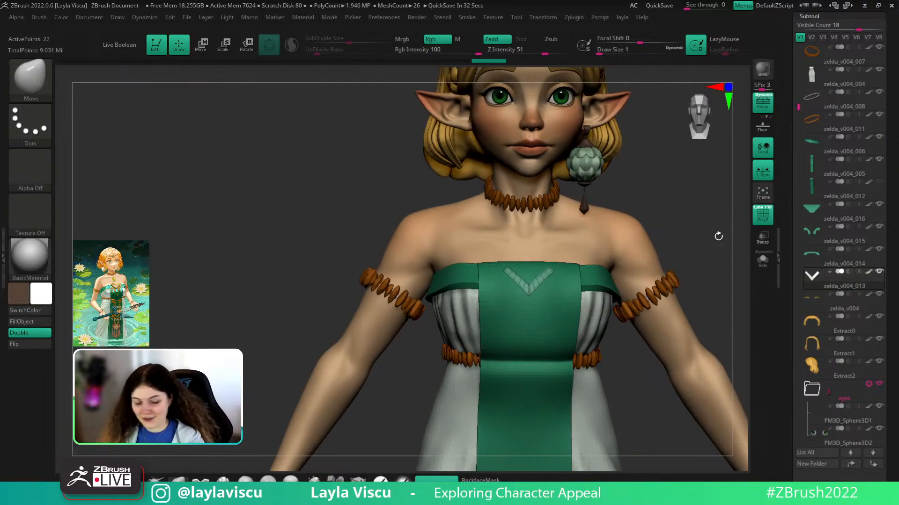
{"action": "key", "text": "shift+f"}
{"action": "right_click_drag", "start_coordinate": [688, 202], "coordinate": [611, 262], "text": "alt"}
{"action": "mouse_move", "coordinate": [610, 261]}
{"action": "left_mouse_down", "text": "alt"}
{"action": "mouse_move", "coordinate": [604, 282]}
{"action": "mouse_move", "coordinate": [616, 284]}
{"action": "mouse_move", "coordinate": [596, 270]}
{"action": "left_mouse_up", "text": "alt"}
{"action": "left_click", "coordinate": [486, 285], "text": "alt"}
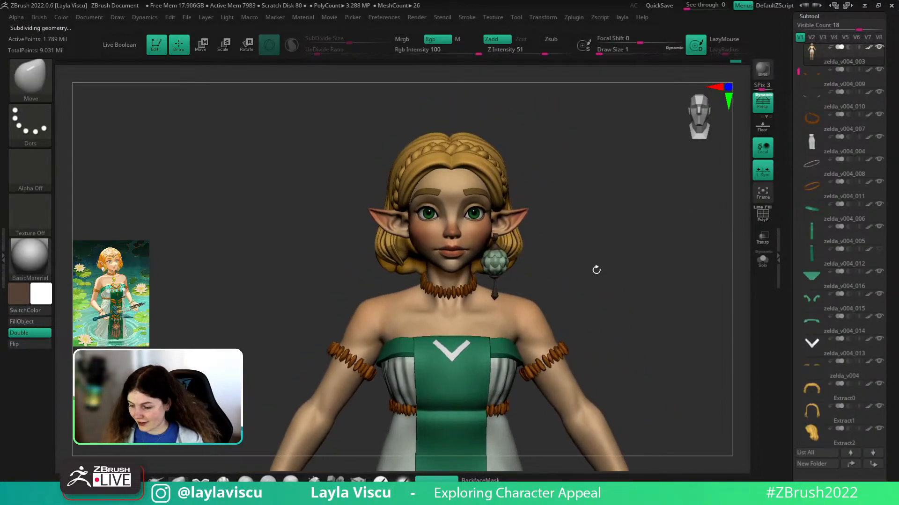
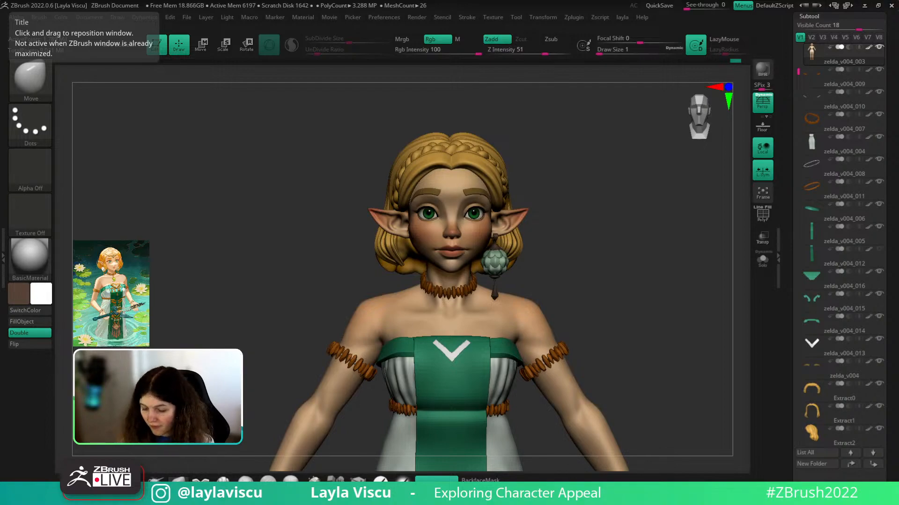
- Return to a front view, zoom onto the chest and bodice, and turn on the wireframe
{"action": "mouse_move", "coordinate": [623, 277]}
{"action": "left_mouse_down"}
{"action": "mouse_move", "coordinate": [659, 276]}
{"action": "mouse_move", "coordinate": [649, 277]}
{"action": "mouse_move", "coordinate": [651, 268]}
{"action": "mouse_move", "coordinate": [642, 286]}
{"action": "mouse_move", "coordinate": [609, 277]}
{"action": "mouse_move", "coordinate": [632, 277]}
{"action": "left_mouse_up"}
{"action": "left_click_drag", "start_coordinate": [894, 147], "coordinate": [892, 251]}
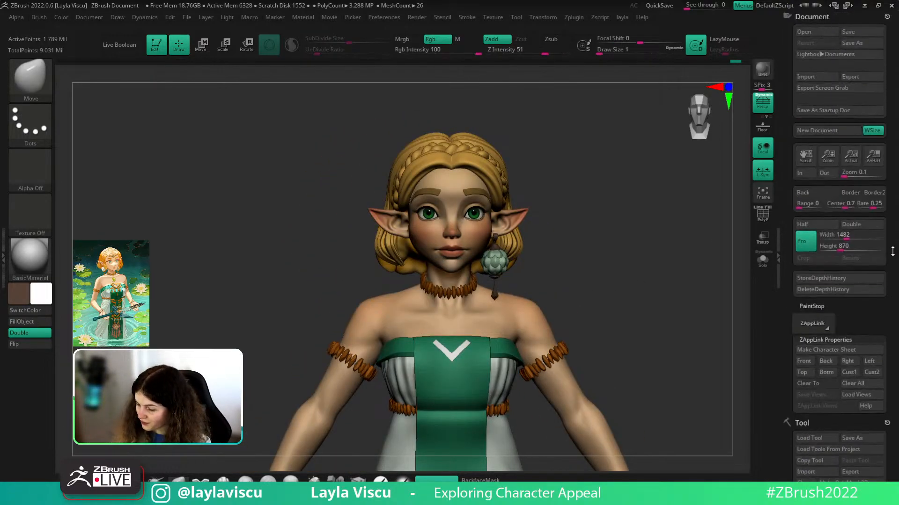
{"action": "left_click_drag", "start_coordinate": [852, 325], "coordinate": [848, 301]}
{"action": "mouse_move", "coordinate": [638, 288]}
{"action": "left_mouse_down", "text": "alt"}
{"action": "mouse_move", "coordinate": [634, 234]}
{"action": "mouse_move", "coordinate": [644, 293]}
{"action": "left_mouse_up", "text": "alt"}
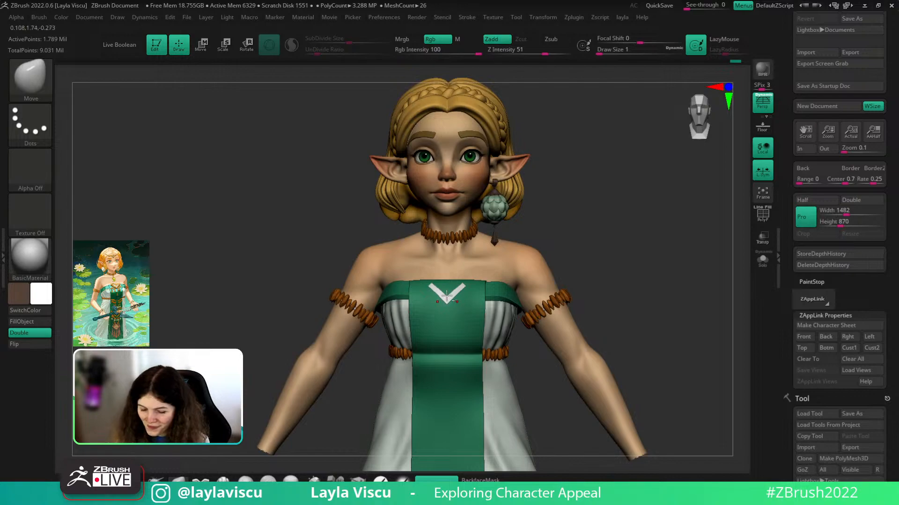
{"action": "left_click_drag", "start_coordinate": [665, 197], "coordinate": [676, 268], "text": "alt"}
{"action": "key", "text": "shift+f"}
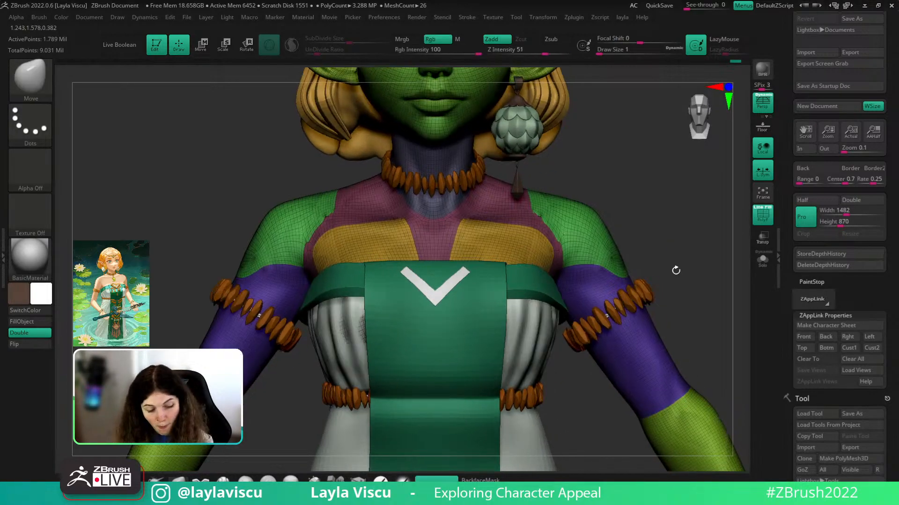
- Pick the bodice band zelda_v004_014 from the pieces listed under the bodice
{"action": "key", "text": "n"}
{"action": "left_click", "coordinate": [794, 343]}
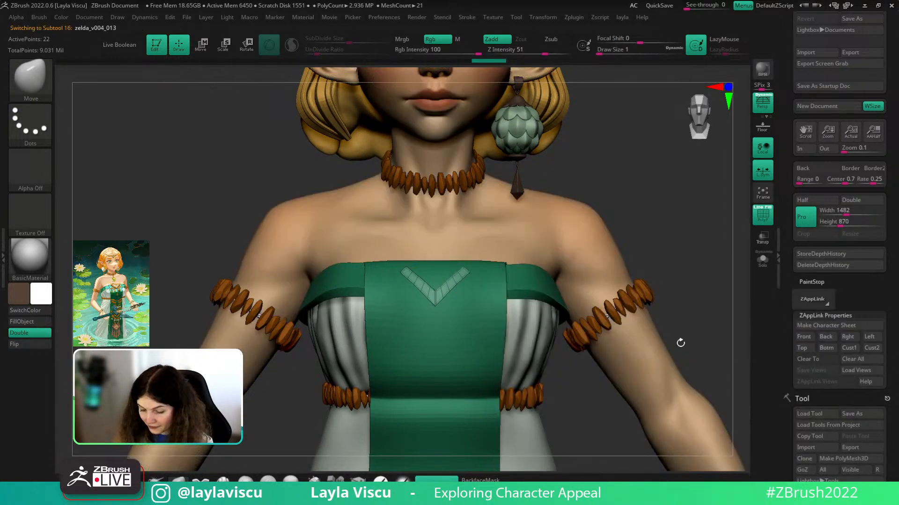
{"action": "key", "text": "shift+f"}
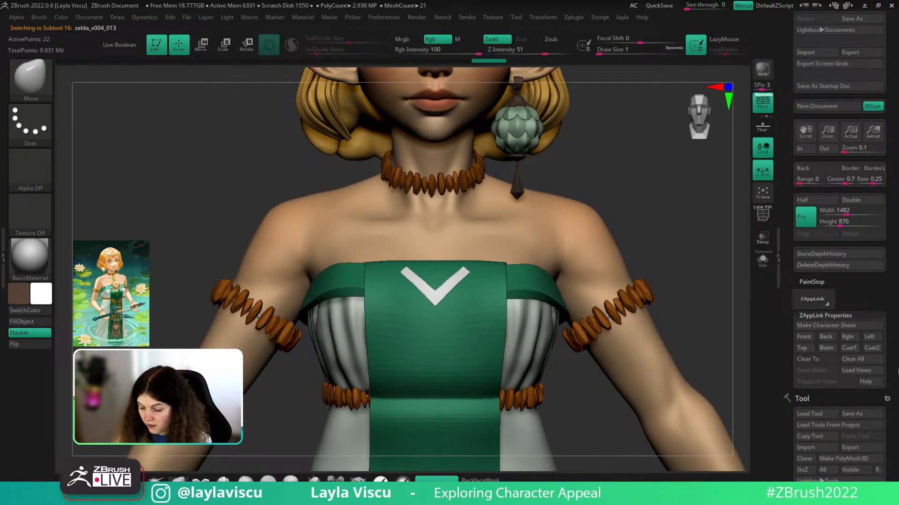
{"action": "scroll", "coordinate": [873, 345], "scroll_direction": "down", "scroll_amount": 15}
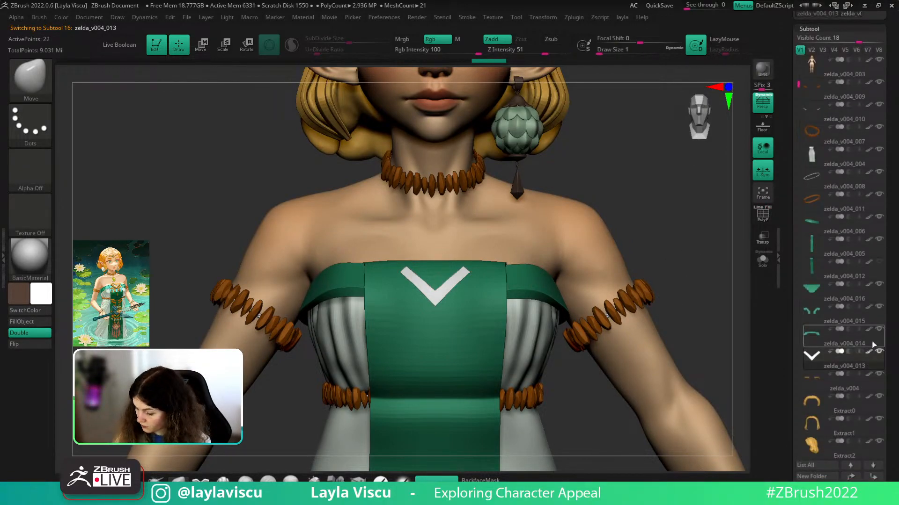
{"action": "left_click", "coordinate": [874, 345]}
{"action": "key", "text": "shift+f"}
{"action": "left_click_drag", "start_coordinate": [682, 193], "coordinate": [695, 243]}
- Solo the band, frame it in view, and switch to the Topology brush
{"action": "left_click", "coordinate": [764, 263]}
{"action": "right_click_drag", "start_coordinate": [463, 297], "coordinate": [580, 269], "text": "ctrl"}
{"action": "left_click_drag", "start_coordinate": [593, 267], "coordinate": [627, 289], "text": "alt"}
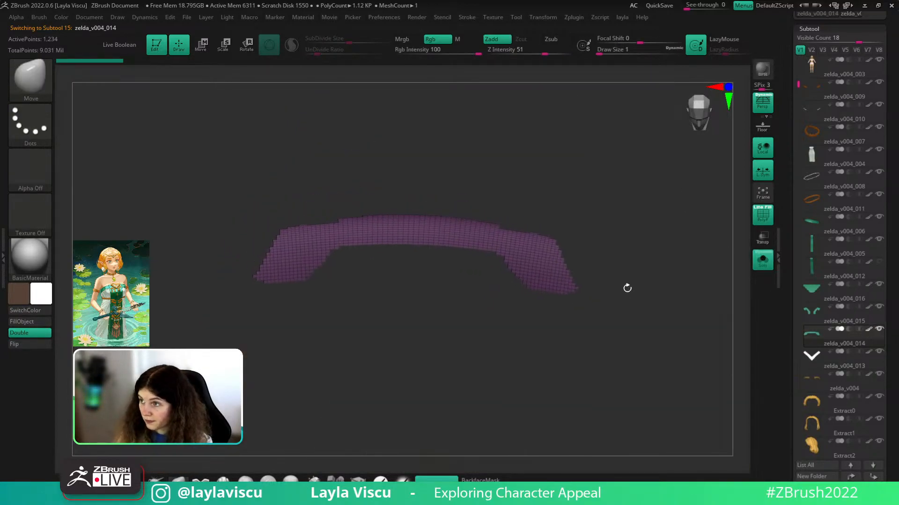
{"action": "key", "text": "b"}
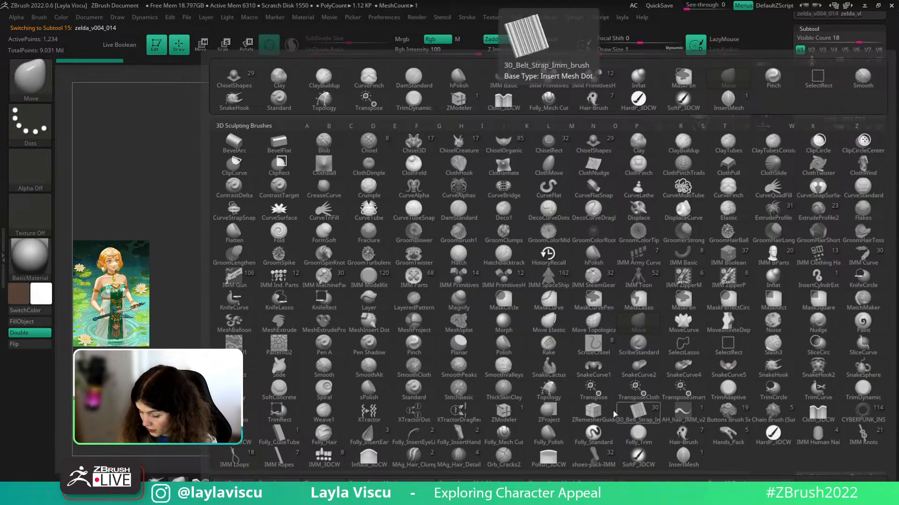
{"action": "key", "text": "t"}
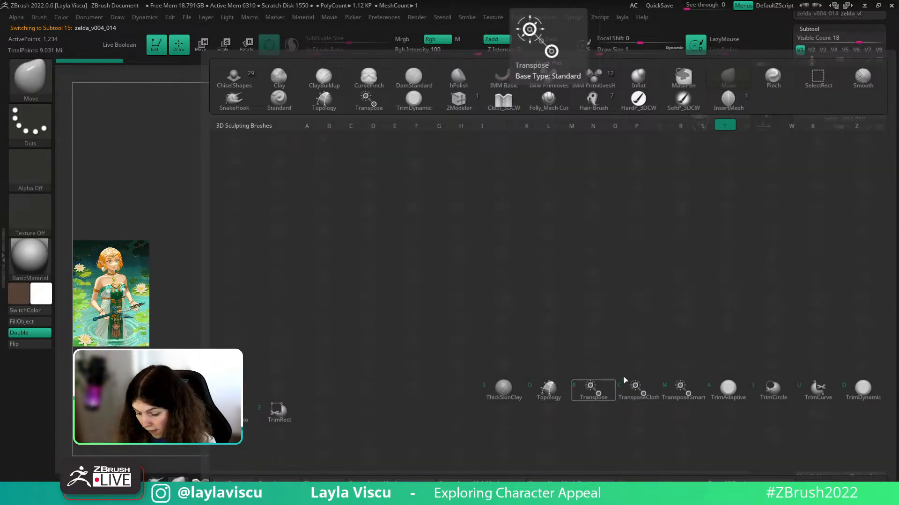
{"action": "left_click", "coordinate": [547, 390]}
{"action": "mouse_move", "coordinate": [644, 312]}
{"action": "left_mouse_down", "text": "alt"}
{"action": "mouse_move", "coordinate": [682, 317]}
{"action": "mouse_move", "coordinate": [654, 313]}
{"action": "mouse_move", "coordinate": [676, 303]}
{"action": "mouse_move", "coordinate": [640, 299]}
{"action": "left_mouse_up", "text": "alt"}
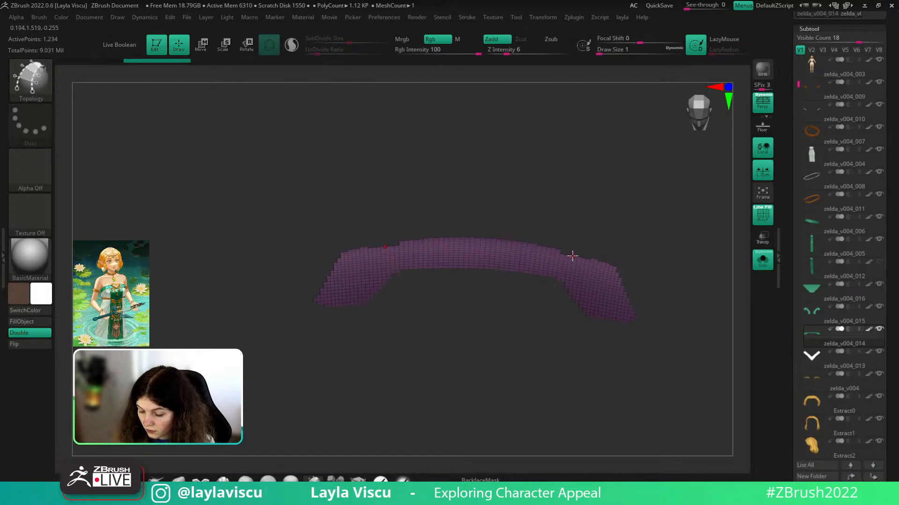
- Place topology points around the band's end and draw a curve along its bottom edge
{"action": "left_click", "coordinate": [560, 277]}
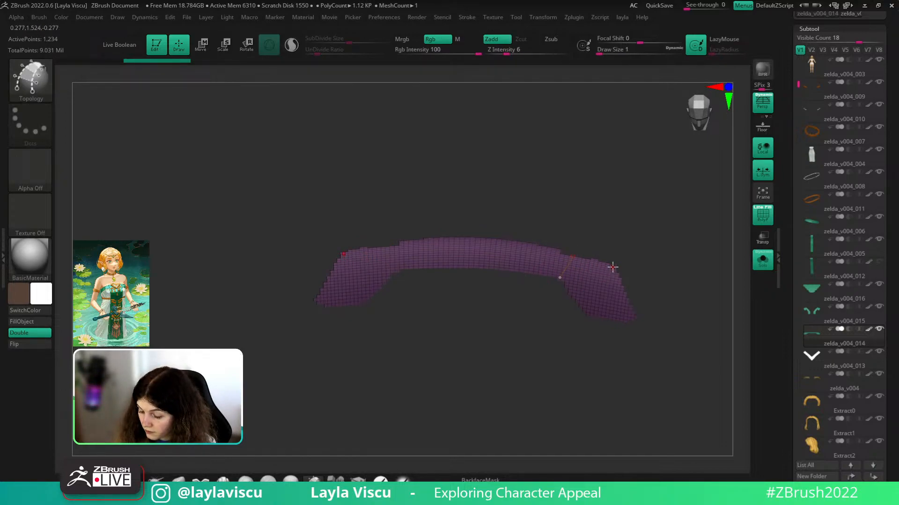
{"action": "left_click", "coordinate": [607, 319]}
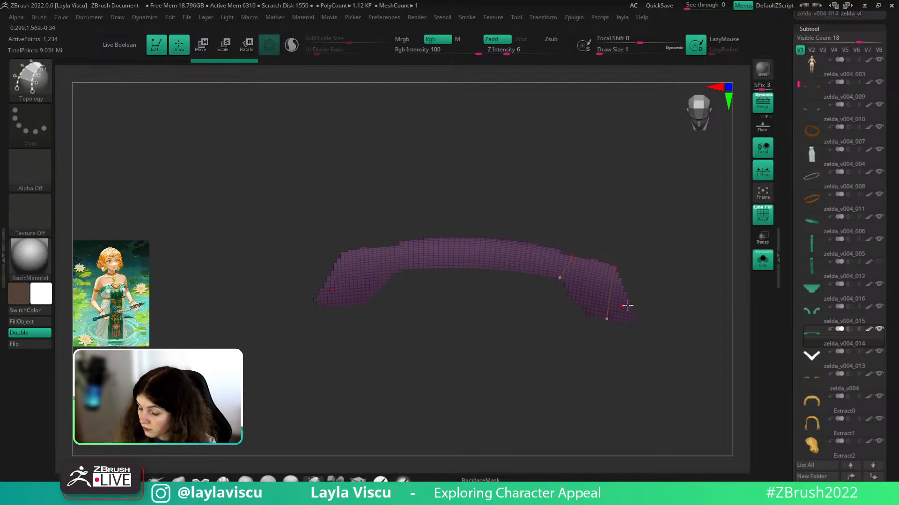
{"action": "left_click", "coordinate": [623, 320]}
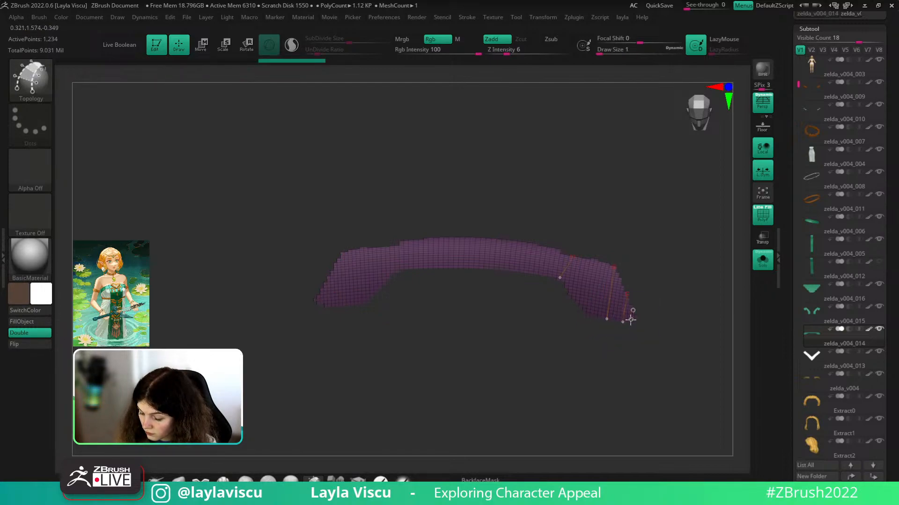
{"action": "left_click", "coordinate": [630, 320]}
{"action": "left_click", "coordinate": [582, 311]}
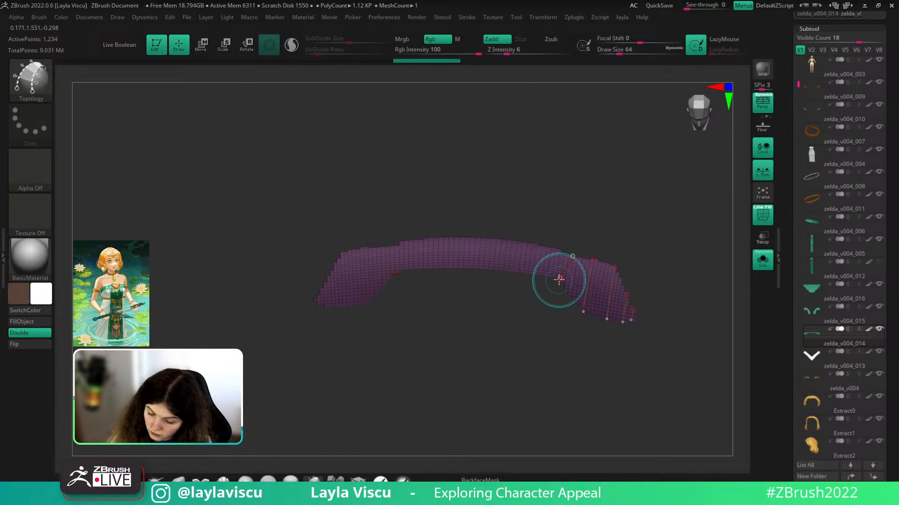
{"action": "left_click_drag", "start_coordinate": [606, 314], "coordinate": [638, 319]}
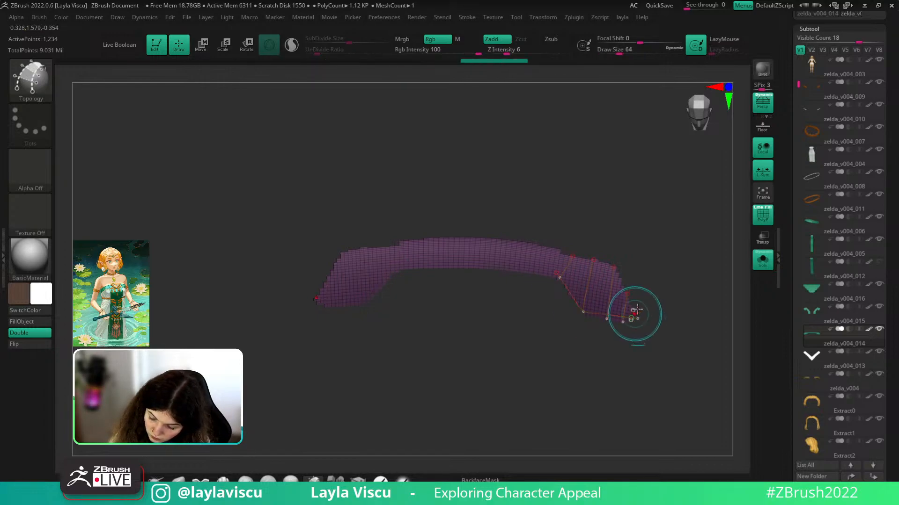
- Draw the top-edge curve and close the first end patch, undoing misplaced strokes
{"action": "left_click_drag", "start_coordinate": [571, 259], "coordinate": [597, 263]}
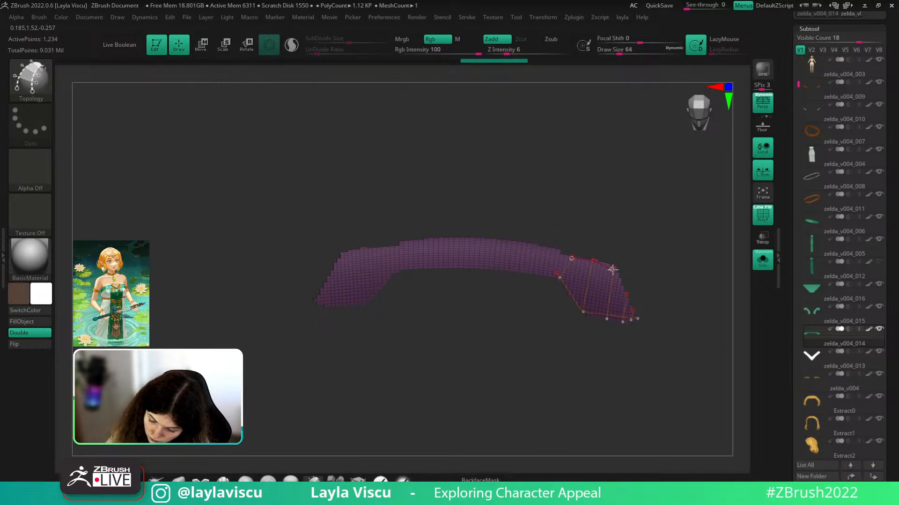
{"action": "left_click_drag", "start_coordinate": [626, 300], "coordinate": [636, 317]}
{"action": "right_click_drag", "start_coordinate": [639, 301], "coordinate": [639, 323], "text": "ctrl"}
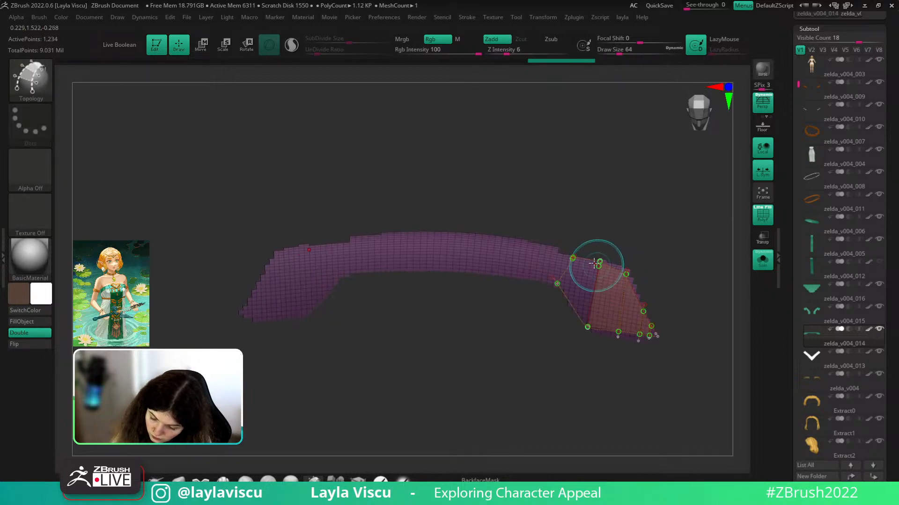
{"action": "key", "text": "ctrl+z"}
{"action": "mouse_move", "coordinate": [574, 257]}
{"action": "left_mouse_down"}
{"action": "mouse_move", "coordinate": [608, 265]}
{"action": "mouse_move", "coordinate": [596, 262]}
{"action": "left_mouse_up"}
{"action": "key", "text": "ctrl+z"}
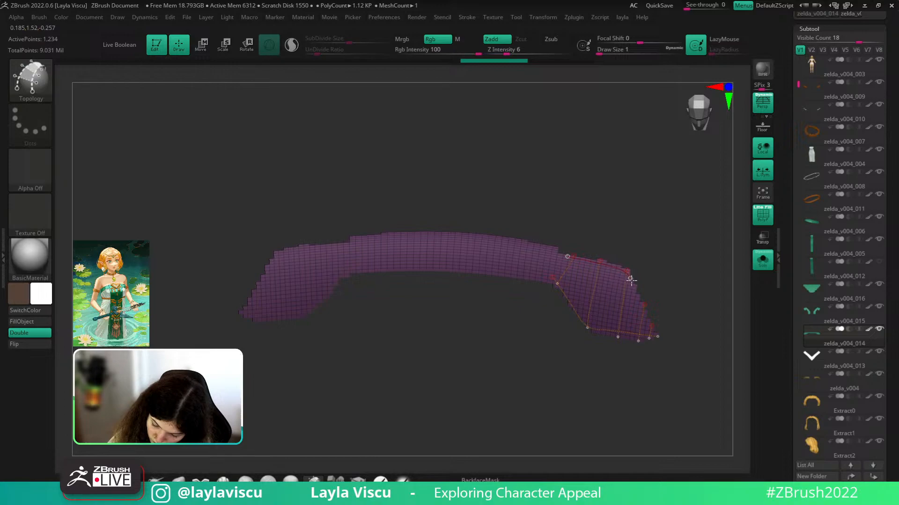
{"action": "left_click_drag", "start_coordinate": [656, 334], "coordinate": [656, 336]}
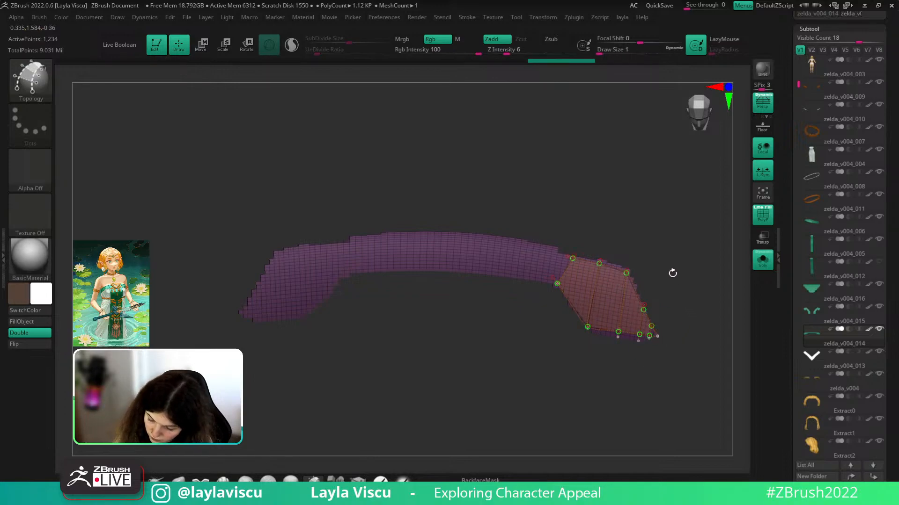
{"action": "left_click_drag", "start_coordinate": [672, 272], "coordinate": [710, 263]}
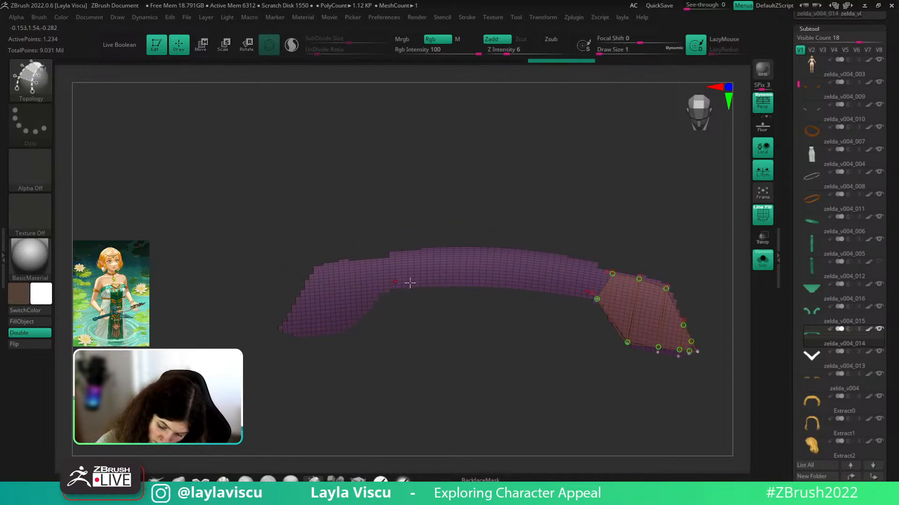
{"action": "key", "text": "ctrl+z"}
- Extend the top and bottom curves leftward and add cross curves filling patches along the middle
{"action": "left_click_drag", "start_coordinate": [592, 293], "coordinate": [548, 293]}
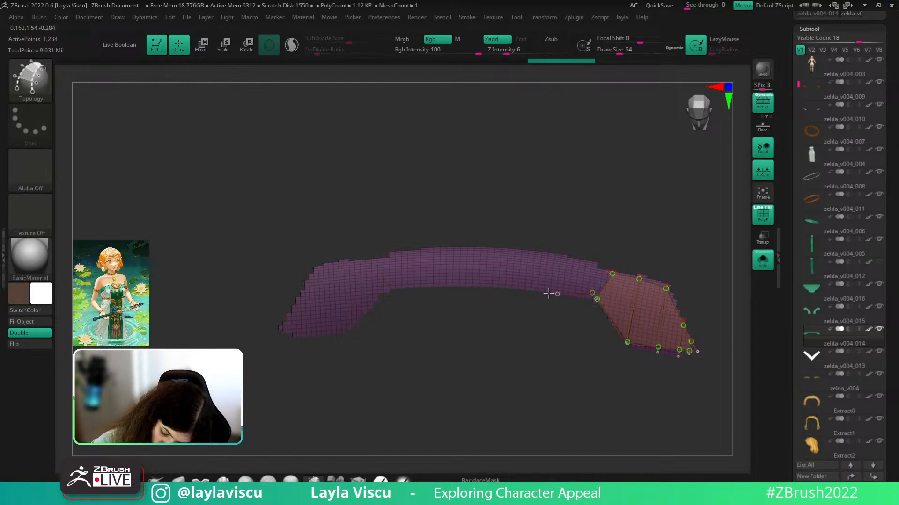
{"action": "left_click_drag", "start_coordinate": [442, 284], "coordinate": [440, 283]}
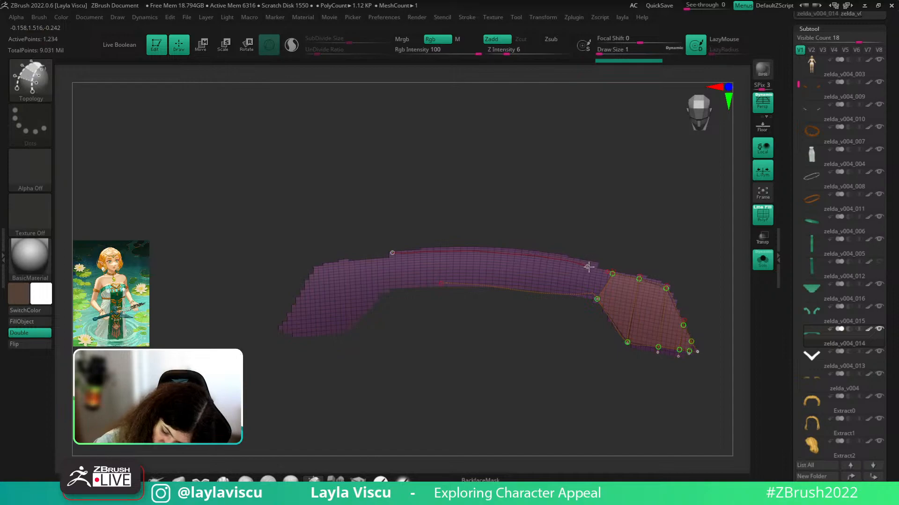
{"action": "left_click_drag", "start_coordinate": [606, 273], "coordinate": [606, 273]}
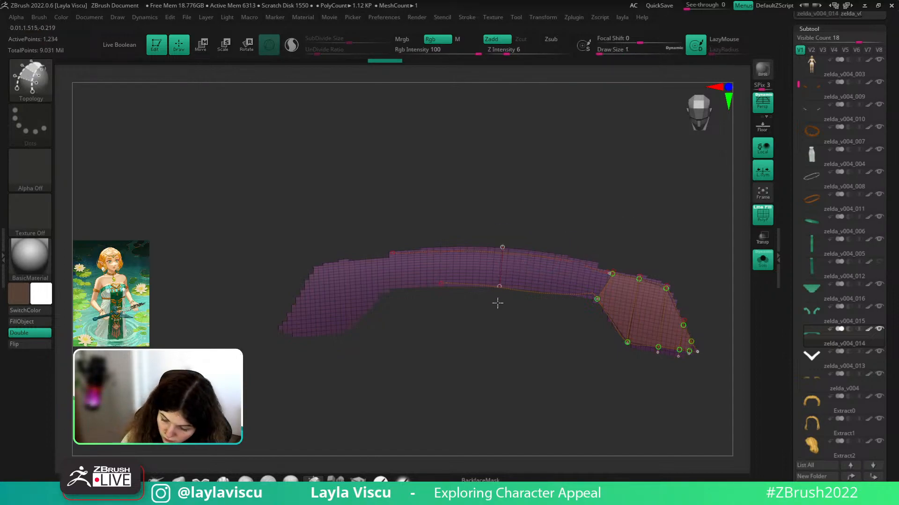
{"action": "left_click_drag", "start_coordinate": [545, 302], "coordinate": [545, 303]}
{"action": "left_click_drag", "start_coordinate": [590, 260], "coordinate": [576, 303]}
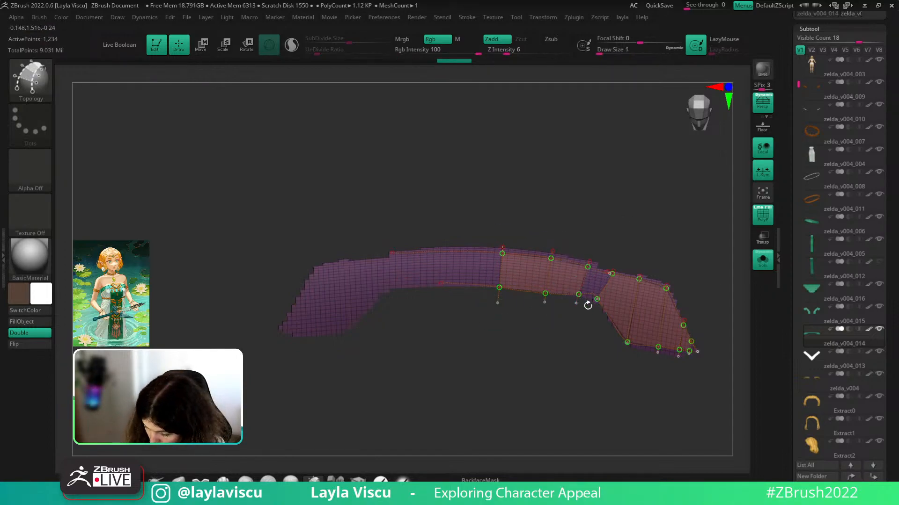
{"action": "right_click_drag", "start_coordinate": [587, 305], "coordinate": [600, 299], "text": "ctrl"}
{"action": "left_click_drag", "start_coordinate": [598, 263], "coordinate": [579, 313]}
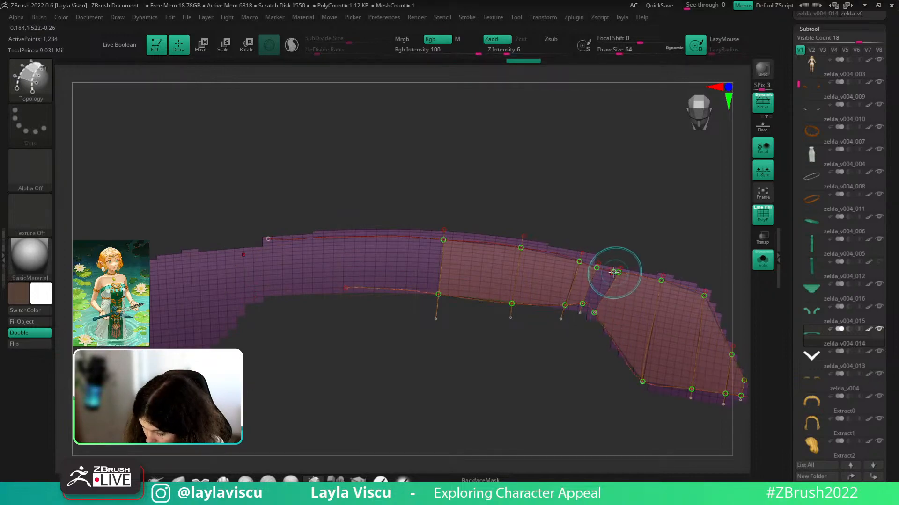
{"action": "mouse_move", "coordinate": [612, 286]}
{"action": "right_mouse_down", "text": "ctrl"}
{"action": "mouse_move", "coordinate": [618, 327]}
{"action": "mouse_move", "coordinate": [619, 267]}
{"action": "right_mouse_up", "text": "ctrl"}
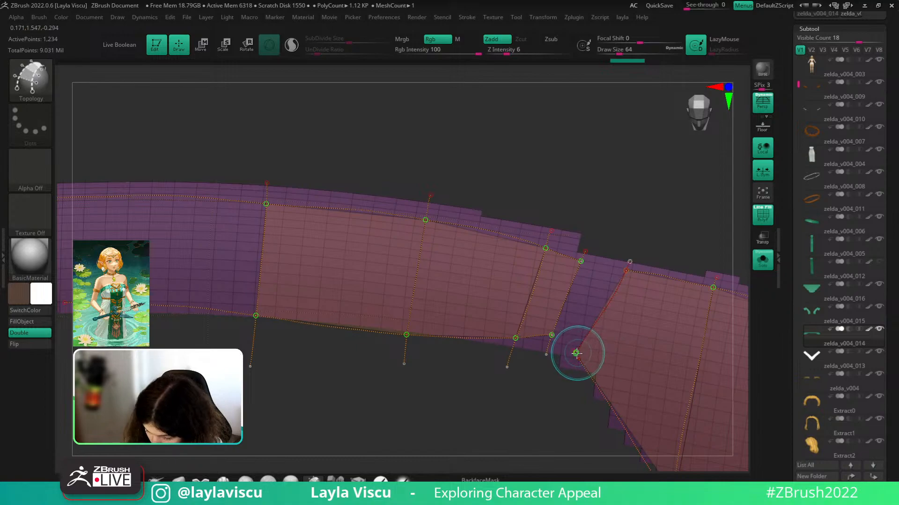
{"action": "left_click_drag", "start_coordinate": [575, 354], "coordinate": [550, 335]}
- Retry joining the lower points, then delete the top and lower curve segments between patches
{"action": "key", "text": "ctrl+z"}
{"action": "left_click_drag", "start_coordinate": [582, 261], "coordinate": [621, 267]}
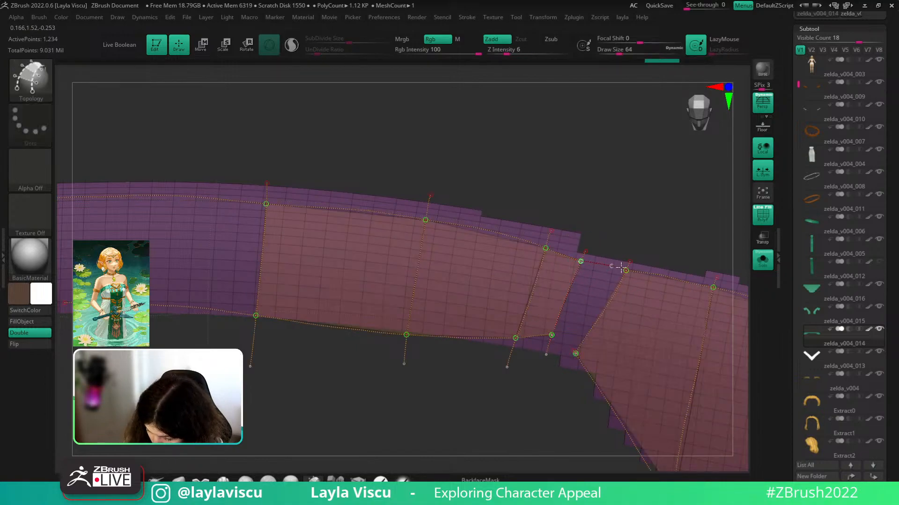
{"action": "mouse_move", "coordinate": [551, 335]}
{"action": "left_mouse_down"}
{"action": "mouse_move", "coordinate": [576, 353]}
{"action": "mouse_move", "coordinate": [549, 338]}
{"action": "left_mouse_up"}
{"action": "key", "text": "ctrl+z"}
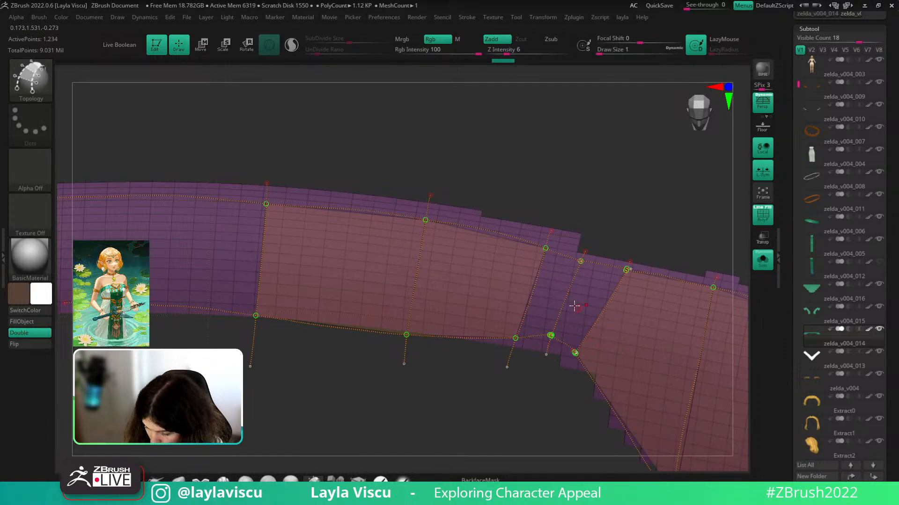
{"action": "left_click_drag", "start_coordinate": [522, 289], "coordinate": [639, 333], "text": "alt"}
{"action": "key", "text": "ctrl+z"}
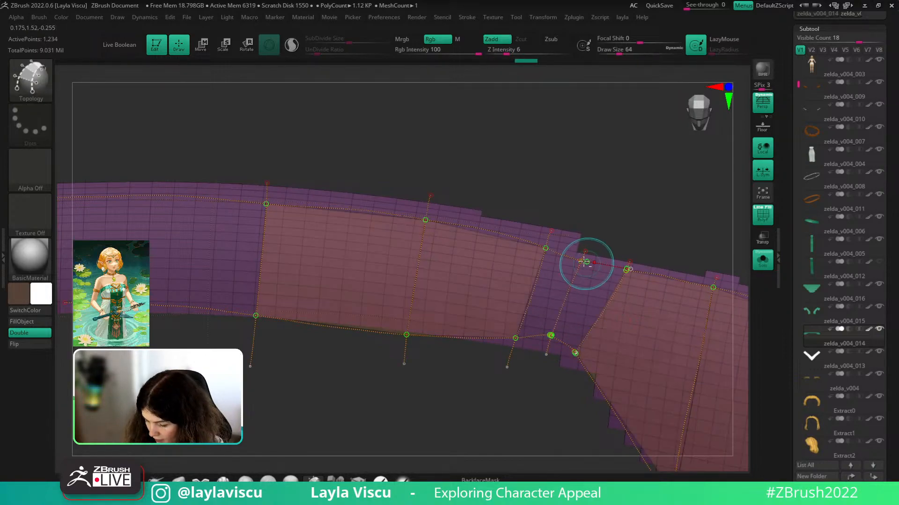
{"action": "left_click_drag", "start_coordinate": [585, 262], "coordinate": [576, 290], "text": "alt"}
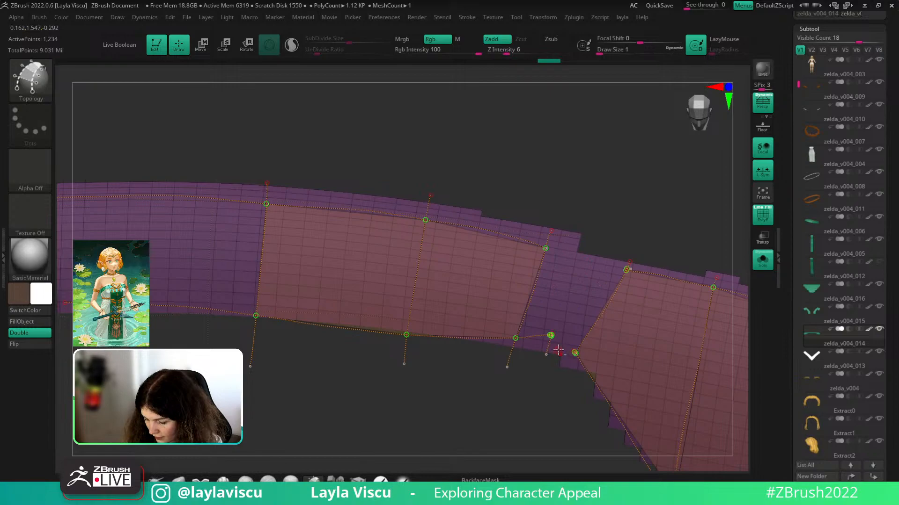
{"action": "left_click_drag", "start_coordinate": [549, 339], "coordinate": [540, 369], "text": "alt"}
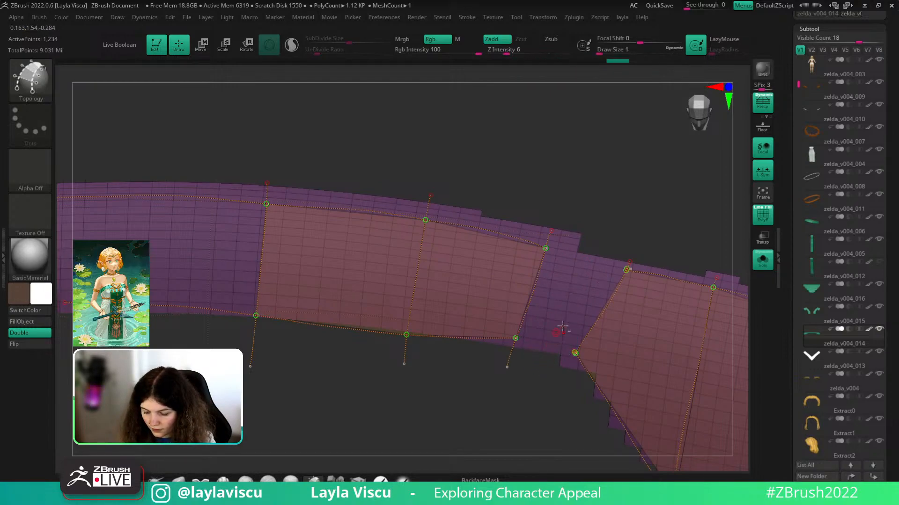
- Redraw the top-edge and bottom-edge curve segments along the strip until they land correctly
{"action": "left_click_drag", "start_coordinate": [546, 247], "coordinate": [627, 270]}
{"action": "key", "text": "ctrl+z"}
{"action": "left_click_drag", "start_coordinate": [544, 248], "coordinate": [629, 269]}
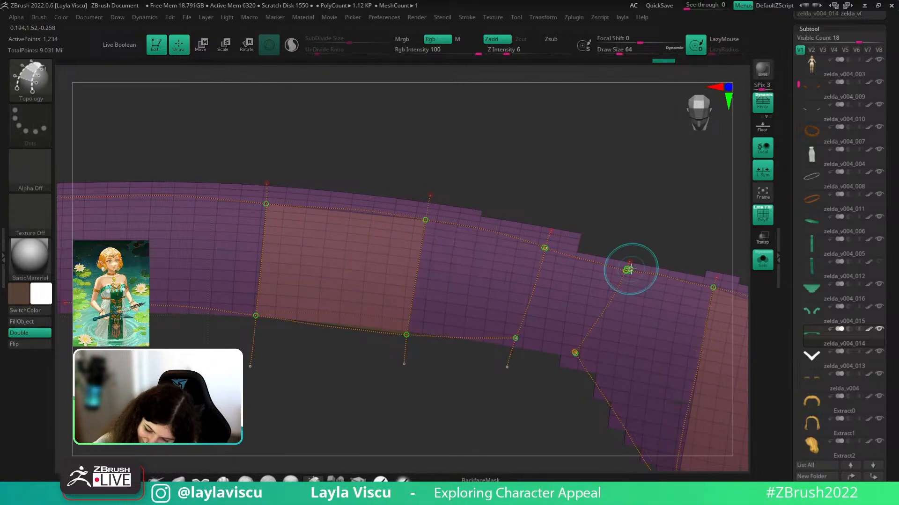
{"action": "key", "text": "ctrl+z"}
{"action": "left_click_drag", "start_coordinate": [545, 248], "coordinate": [628, 269]}
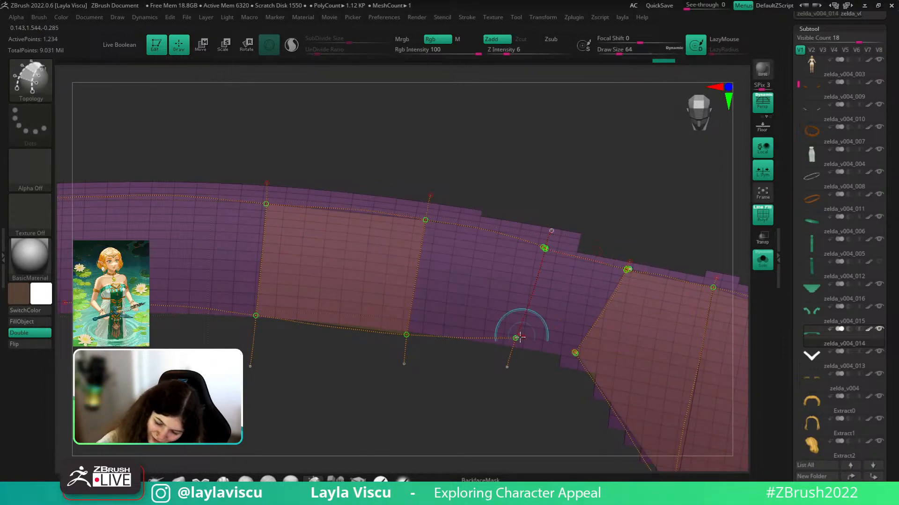
{"action": "left_click_drag", "start_coordinate": [518, 338], "coordinate": [569, 353]}
{"action": "key", "text": "ctrl+z"}
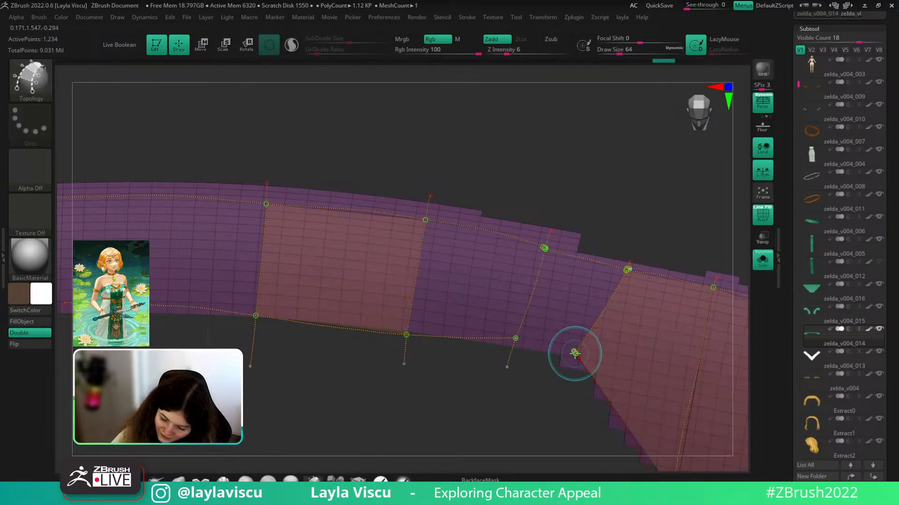
{"action": "left_click_drag", "start_coordinate": [514, 339], "coordinate": [576, 354]}
{"action": "key", "text": "ctrl+z"}
{"action": "right_click_drag", "start_coordinate": [702, 269], "coordinate": [674, 230], "text": "ctrl"}
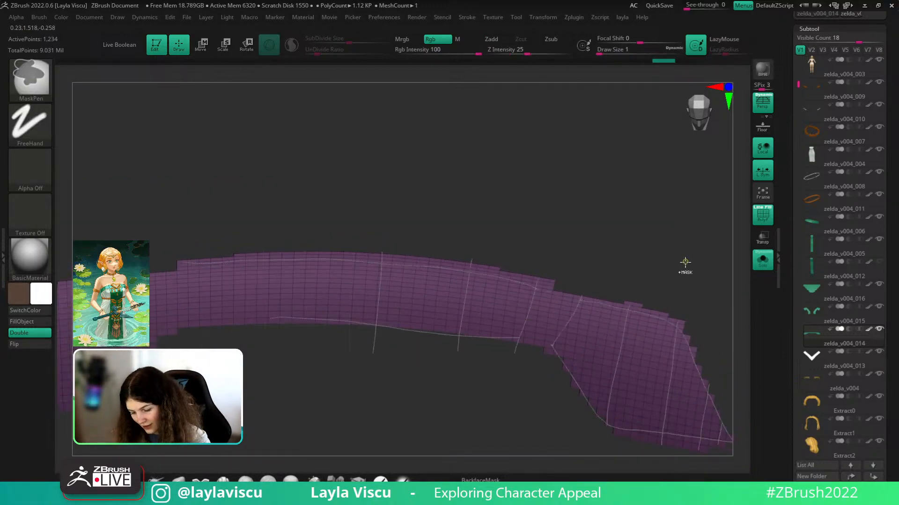
- Add topology curves across the strip's right end and preview it as a thick mesh
{"action": "right_click_drag", "start_coordinate": [684, 284], "coordinate": [673, 235], "text": "alt"}
{"action": "right_click_drag", "start_coordinate": [673, 236], "coordinate": [652, 245], "text": "ctrl"}
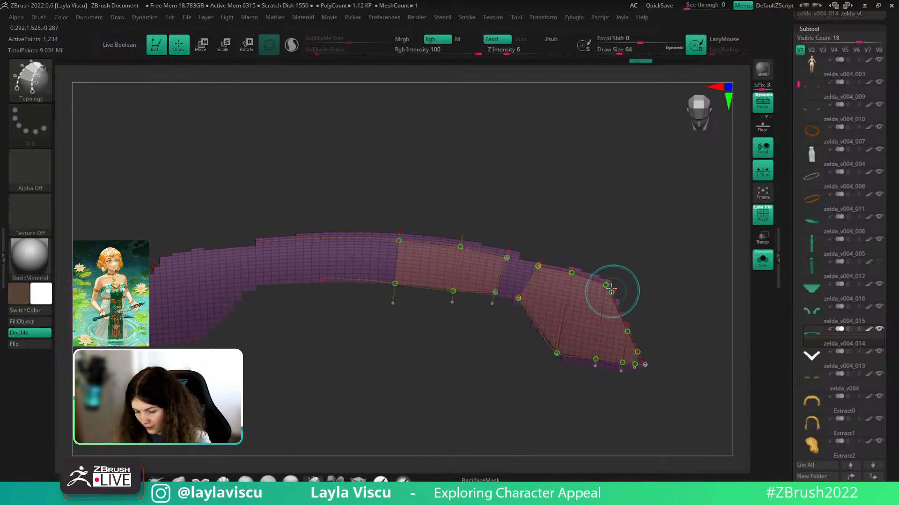
{"action": "right_click_drag", "start_coordinate": [612, 291], "coordinate": [607, 286]}
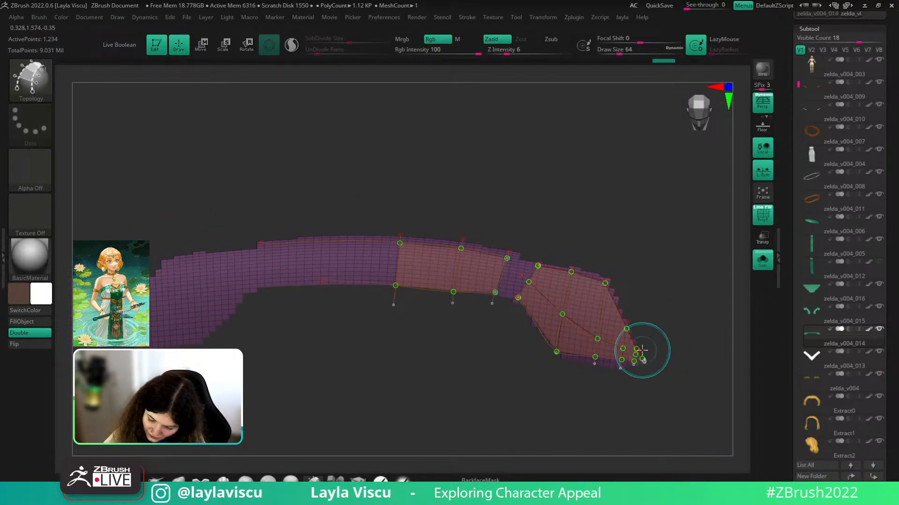
{"action": "left_click_drag", "start_coordinate": [392, 264], "coordinate": [500, 278]}
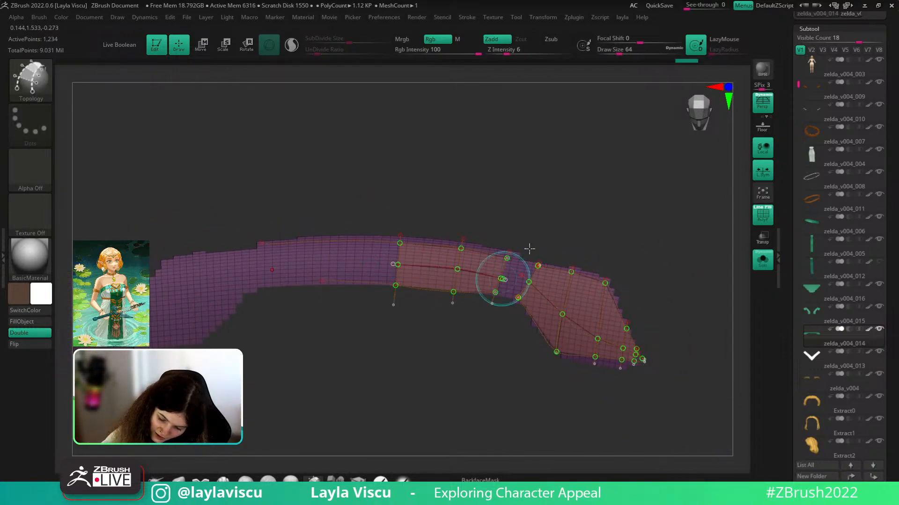
{"action": "left_click", "coordinate": [494, 262]}
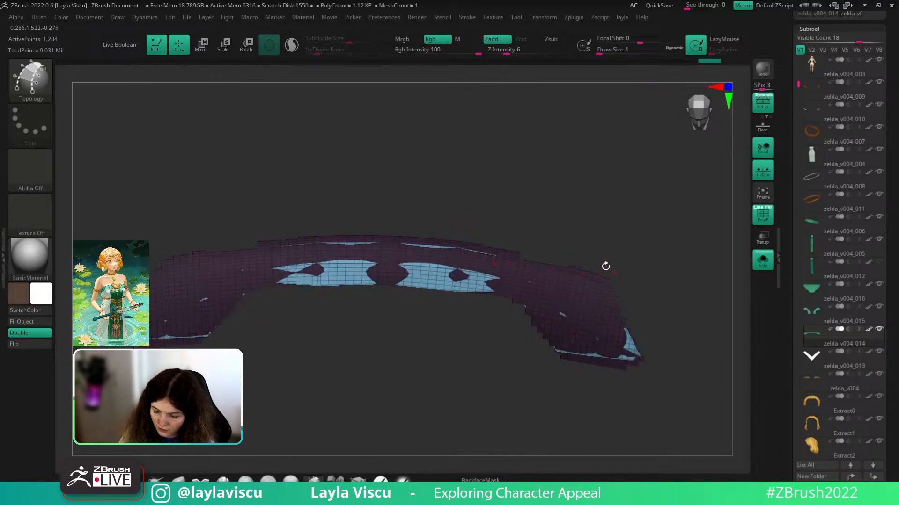
- Convert the topology preview into a low-poly mesh and delete the hidden geometry
{"action": "left_click", "coordinate": [605, 266]}
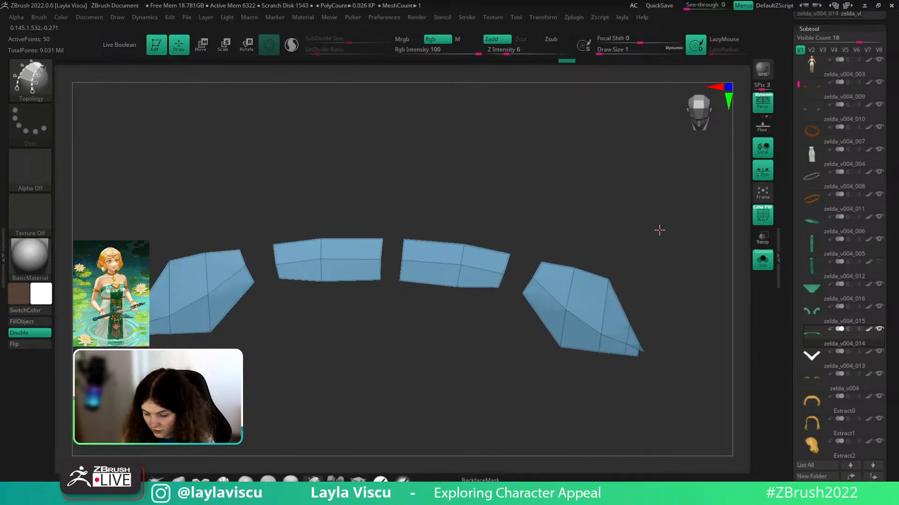
{"action": "right_click_drag", "start_coordinate": [632, 306], "coordinate": [669, 239], "text": "ctrl"}
{"action": "key", "text": "1"}
{"action": "left_click", "coordinate": [658, 257]}
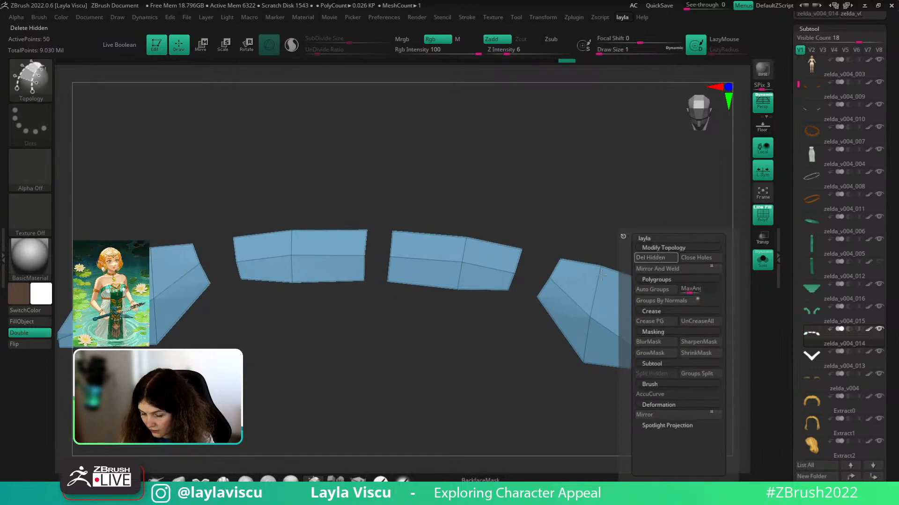
- In ZModeler, delete the strip's middle edge loops and bridge the gaps on both sides
{"action": "left_click", "coordinate": [358, 479]}
{"action": "left_click", "coordinate": [572, 301], "text": "alt"}
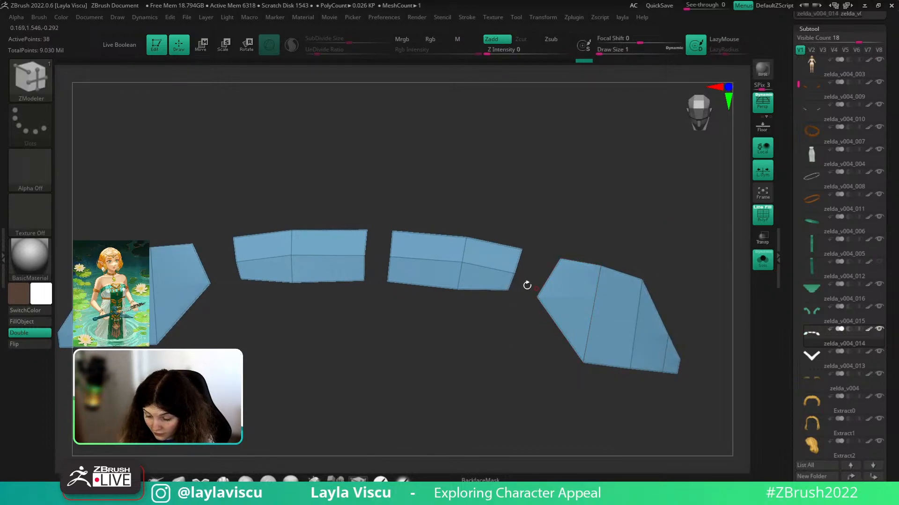
{"action": "left_click", "coordinate": [514, 271], "text": "alt"}
{"action": "key", "text": "space"}
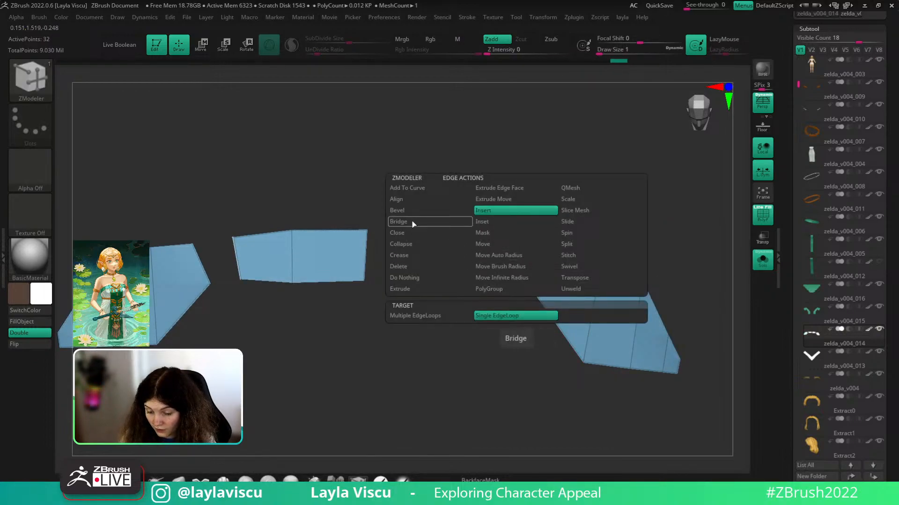
{"action": "left_click", "coordinate": [413, 224]}
{"action": "left_click", "coordinate": [545, 277]}
{"action": "left_click", "coordinate": [516, 270]}
- Bridge the middle gap and merge the joined strip into a single polygroup
{"action": "right_click_drag", "start_coordinate": [674, 284], "coordinate": [630, 255], "text": "alt"}
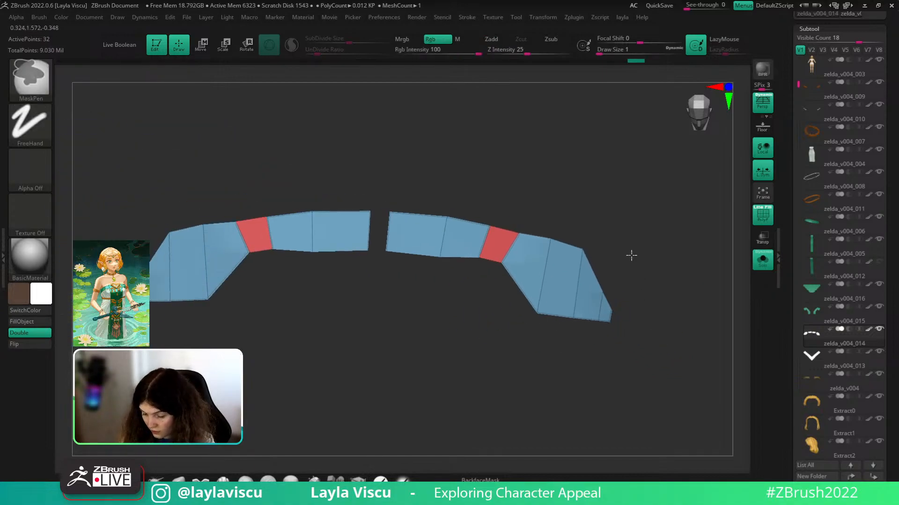
{"action": "left_click", "coordinate": [386, 233]}
{"action": "left_click", "coordinate": [371, 231]}
{"action": "left_click_drag", "start_coordinate": [451, 195], "coordinate": [627, 220]}
{"action": "key", "text": "ctrl+w"}
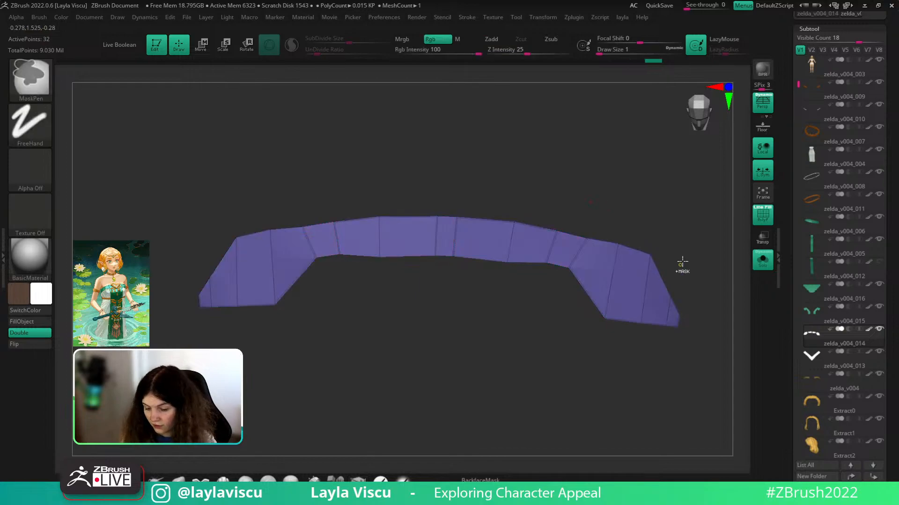
{"action": "scroll", "coordinate": [888, 303], "scroll_direction": "down", "scroll_amount": 7}
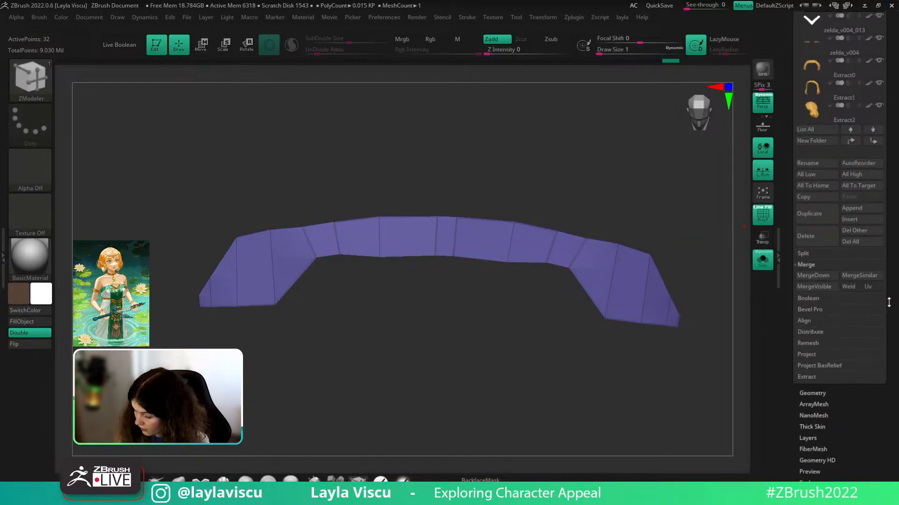
- Run UnCreaseAll on the strip, then with Solo off scale it out of the bodice cloth
{"action": "left_click", "coordinate": [812, 393]}
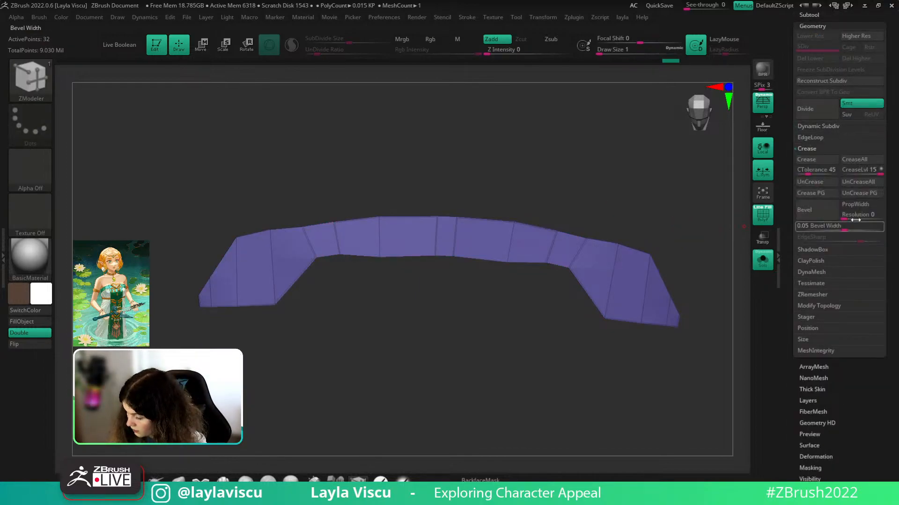
{"action": "left_click", "coordinate": [866, 184]}
{"action": "mouse_move", "coordinate": [707, 321]}
{"action": "left_mouse_down"}
{"action": "mouse_move", "coordinate": [716, 308]}
{"action": "mouse_move", "coordinate": [704, 331]}
{"action": "mouse_move", "coordinate": [710, 318]}
{"action": "left_mouse_up"}
{"action": "left_click", "coordinate": [762, 263]}
{"action": "key", "text": "w"}
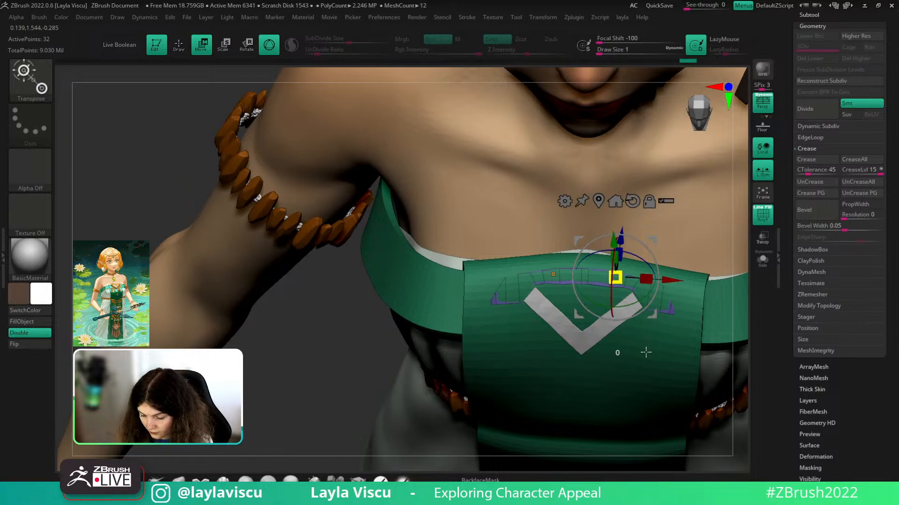
{"action": "left_click_drag", "start_coordinate": [646, 352], "coordinate": [629, 378]}
- Hide the wireframe and view the chest panel from the front and above
{"action": "key", "text": "q"}
{"action": "key", "text": "shift+f"}
{"action": "right_click_drag", "start_coordinate": [672, 313], "coordinate": [659, 206], "text": "ctrl"}
{"action": "right_click_drag", "start_coordinate": [538, 379], "coordinate": [623, 280]}
{"action": "right_click_drag", "start_coordinate": [640, 263], "coordinate": [627, 337]}
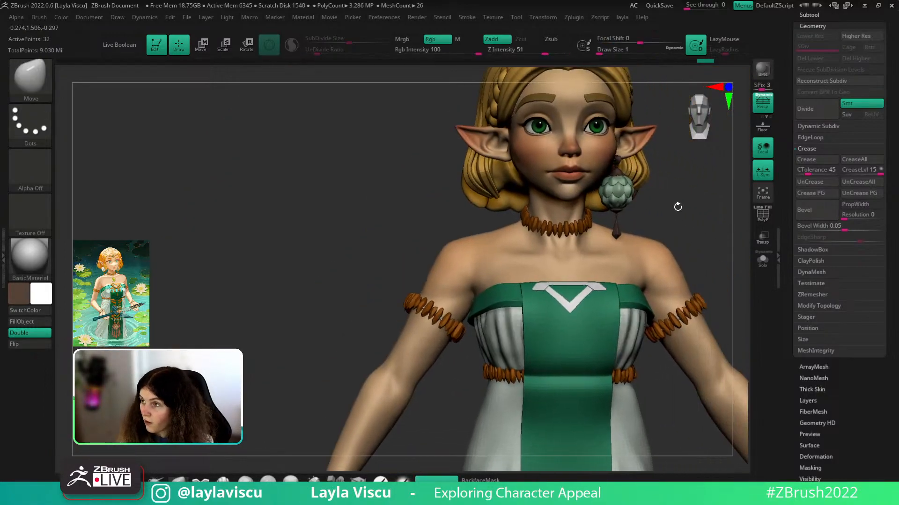
{"action": "right_click_drag", "start_coordinate": [620, 290], "coordinate": [625, 322]}
{"action": "right_click_drag", "start_coordinate": [624, 322], "coordinate": [624, 375], "text": "ctrl"}
- Set the brush size to about 25, then enlarge it to about 35
{"action": "key", "text": "s"}
{"action": "left_click_drag", "start_coordinate": [594, 306], "coordinate": [605, 313]}
{"action": "left_click_drag", "start_coordinate": [178, 457], "coordinate": [166, 448]}
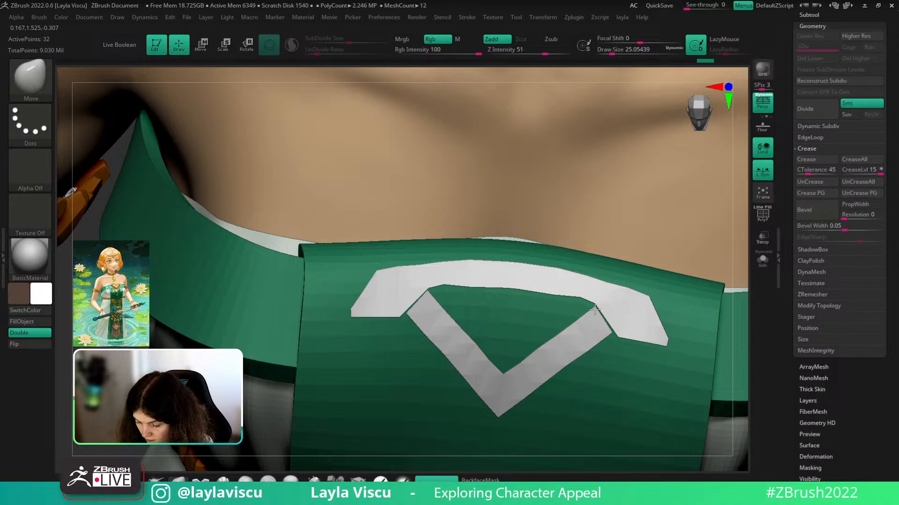
{"action": "key", "text": "s"}
{"action": "mouse_move", "coordinate": [620, 329]}
{"action": "left_mouse_down"}
{"action": "mouse_move", "coordinate": [624, 342]}
{"action": "mouse_move", "coordinate": [593, 313]}
{"action": "left_mouse_up"}
{"action": "key", "text": "s"}
{"action": "key", "text": "s"}
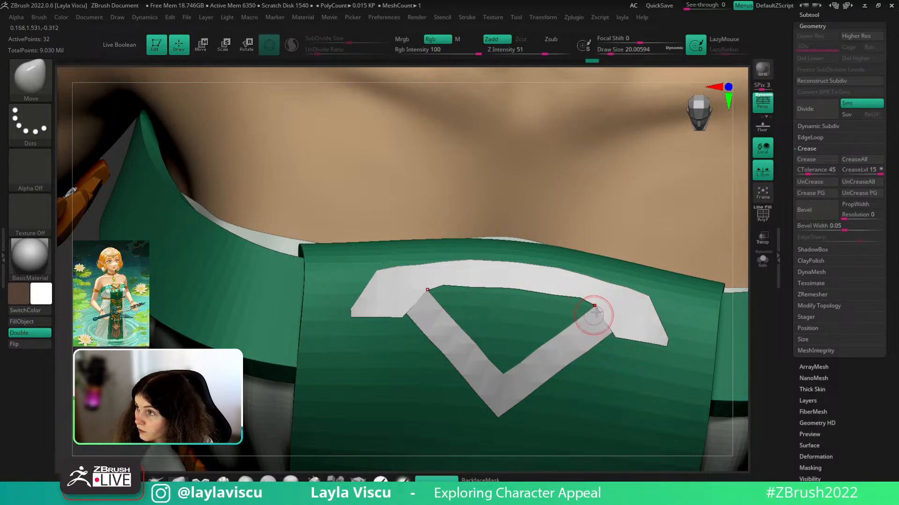
- Solo the arch with its wireframe shown and reduce the brush size to about 15.5
{"action": "left_click", "coordinate": [763, 259]}
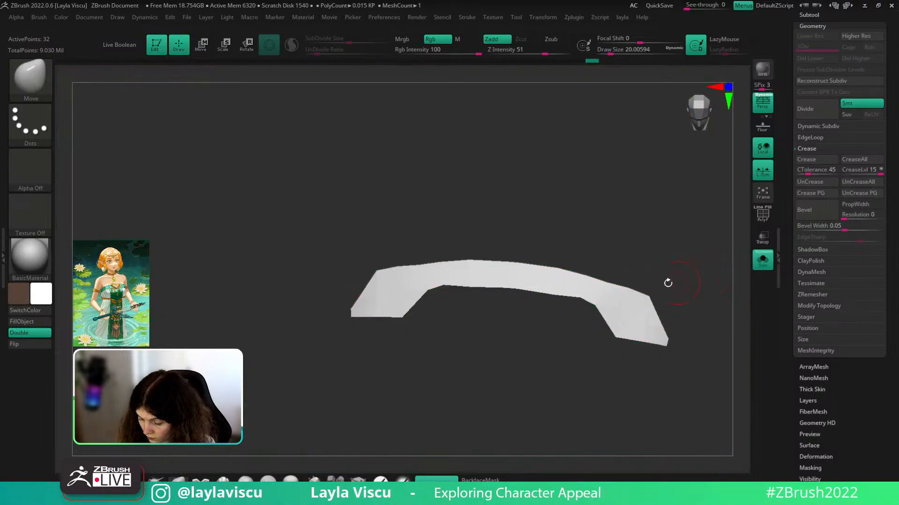
{"action": "key", "text": "shift+f"}
{"action": "key", "text": "s"}
{"action": "left_click_drag", "start_coordinate": [570, 294], "coordinate": [557, 295]}
{"action": "key", "text": "s"}
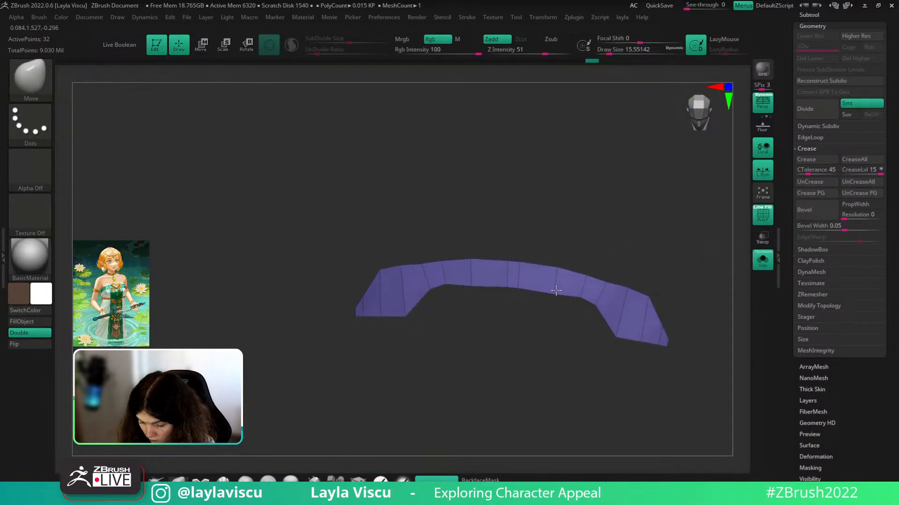
{"action": "left_click_drag", "start_coordinate": [611, 243], "coordinate": [618, 234]}
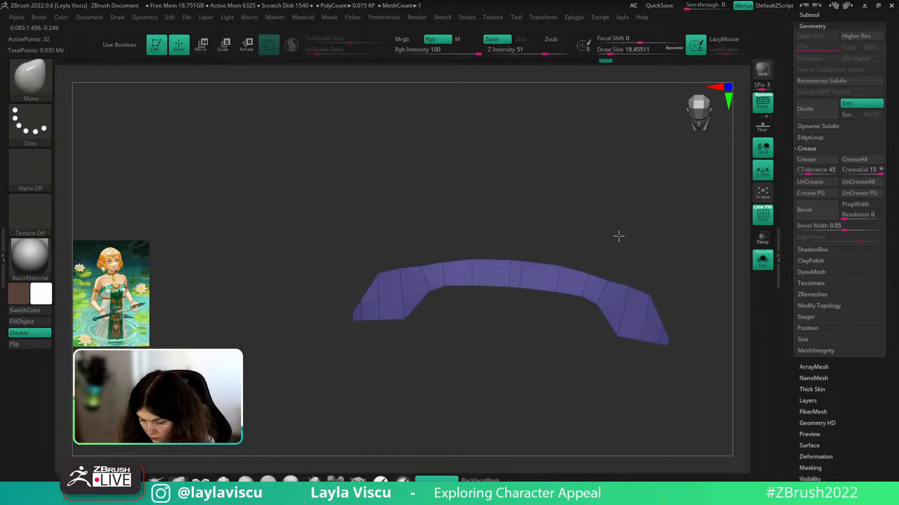
- Set the ZModeler edge action to Slide, then turn Solo off again
{"action": "key", "text": "b"}
{"action": "key", "text": "z"}
{"action": "key", "text": "m"}
{"action": "key", "text": "space"}
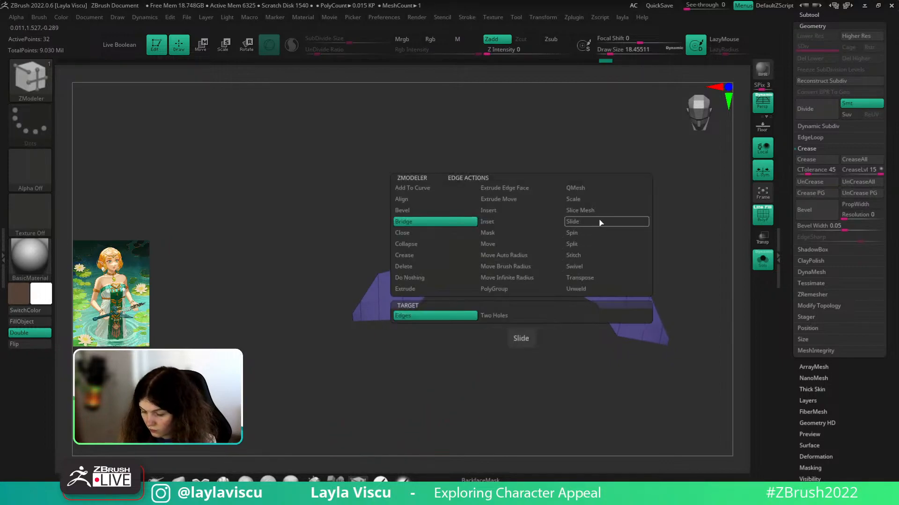
{"action": "left_click", "coordinate": [572, 222]}
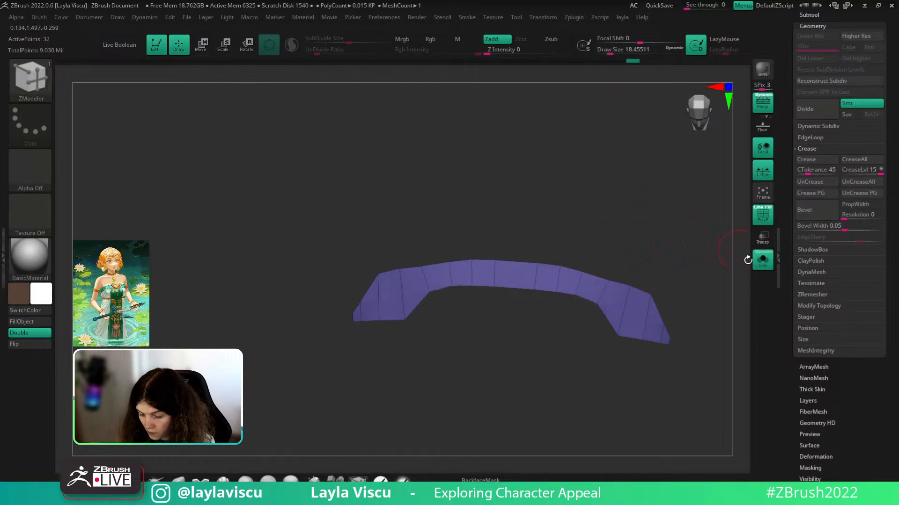
{"action": "left_click", "coordinate": [762, 260]}
- Pick the Move brush and frame the chest panel with the bodice emblem
{"action": "left_click", "coordinate": [178, 480]}
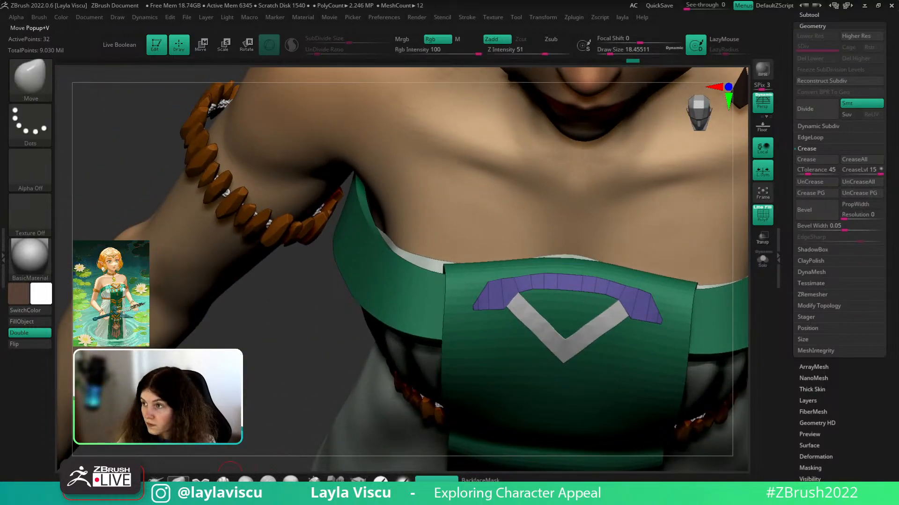
{"action": "right_click_drag", "start_coordinate": [591, 271], "coordinate": [623, 279], "text": "ctrl"}
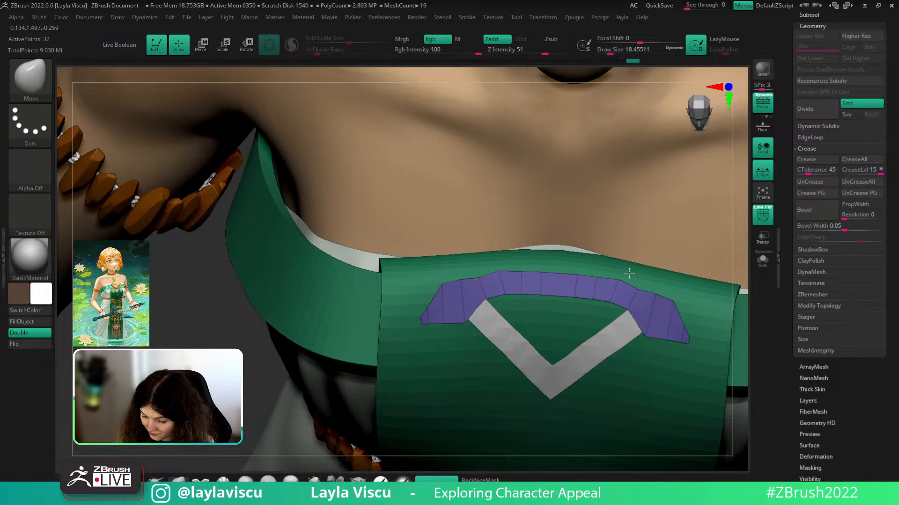
{"action": "left_click_drag", "start_coordinate": [745, 261], "coordinate": [699, 231]}
{"action": "right_click_drag", "start_coordinate": [633, 266], "coordinate": [624, 229], "text": "ctrl"}
{"action": "left_click_drag", "start_coordinate": [736, 262], "coordinate": [735, 318]}
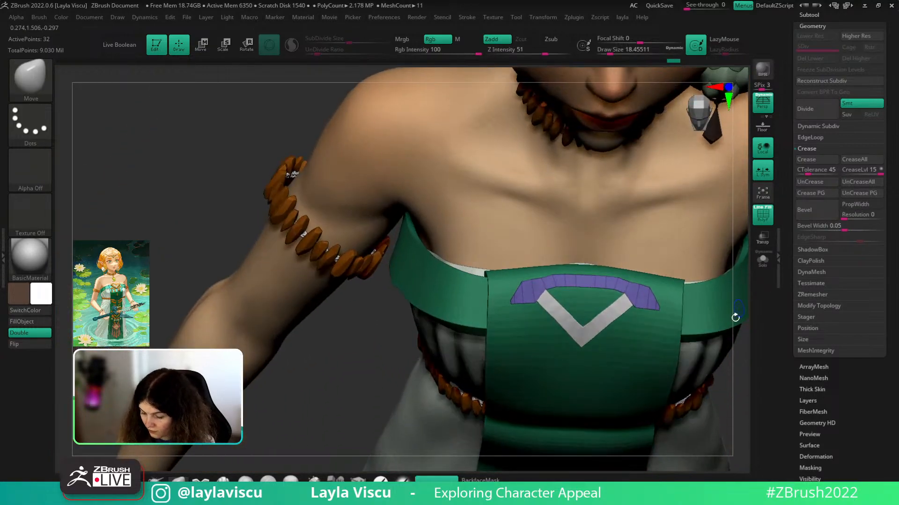
{"action": "key", "text": "shift+f"}
{"action": "left_click_drag", "start_coordinate": [728, 357], "coordinate": [720, 349]}
{"action": "right_click_drag", "start_coordinate": [654, 301], "coordinate": [679, 299], "text": "ctrl"}
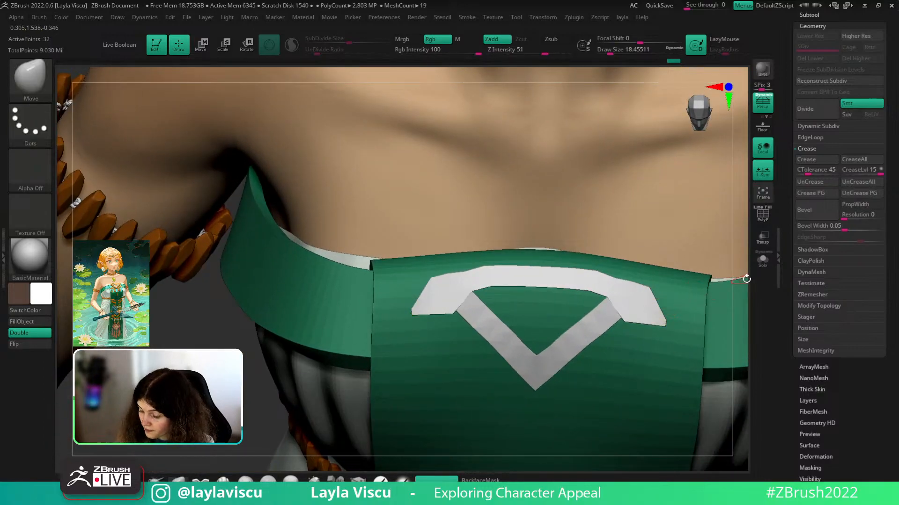
{"action": "left_click_drag", "start_coordinate": [747, 279], "coordinate": [739, 299]}
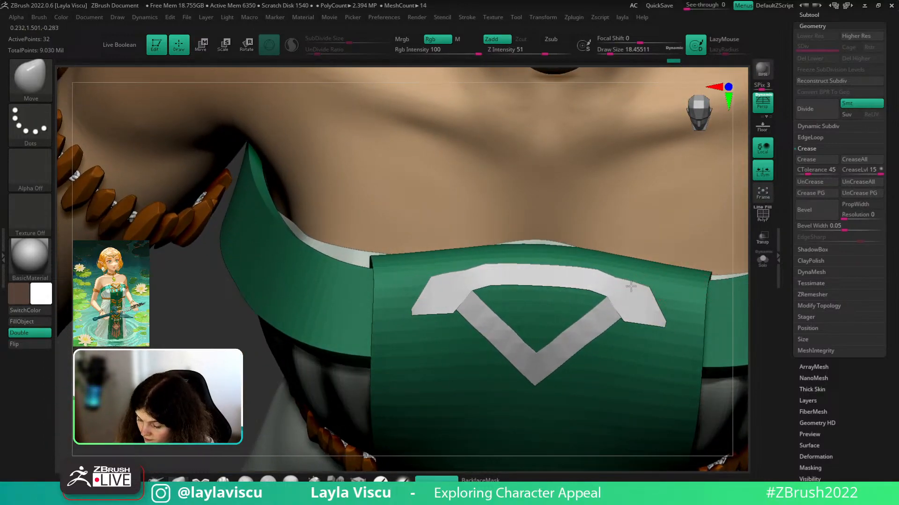
- Make the arch the active piece and face the bodice from the front
{"action": "left_click", "coordinate": [638, 289], "text": "alt"}
{"action": "key", "text": "shift+f"}
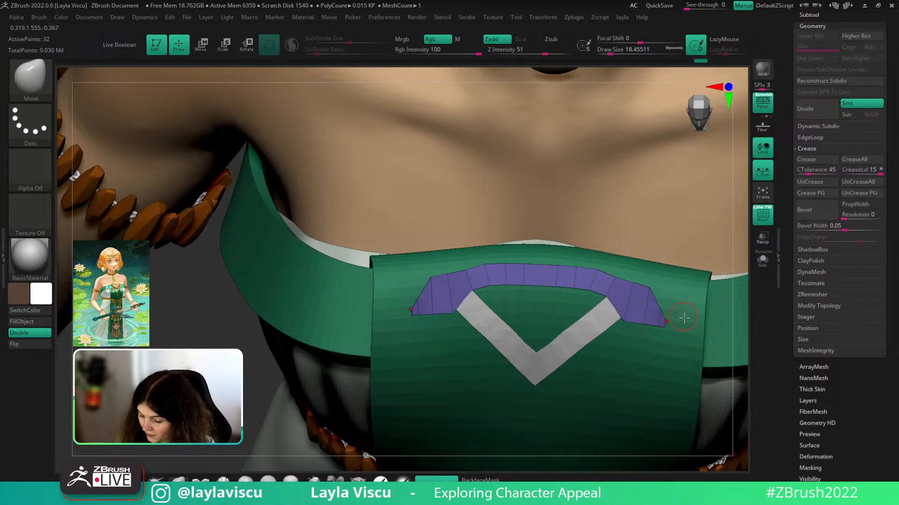
{"action": "key", "text": "shift"}
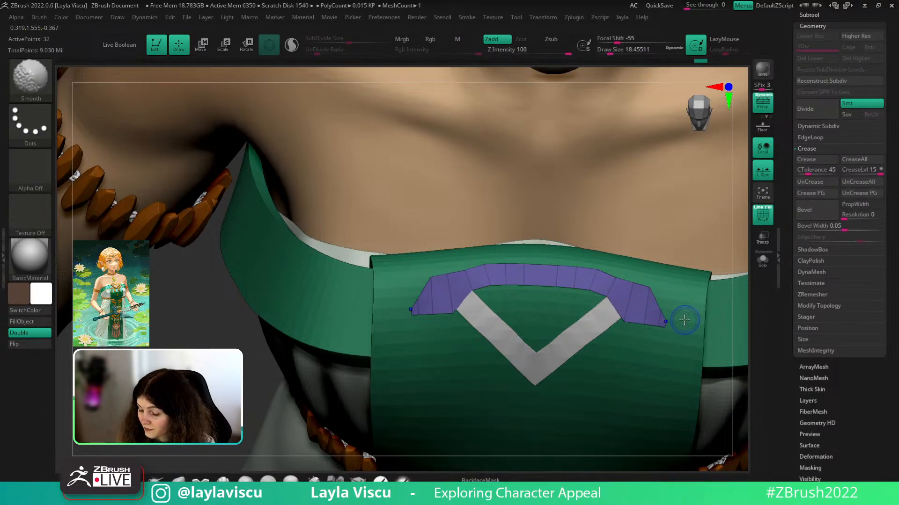
{"action": "key", "text": "shift+f"}
{"action": "key", "text": "shift+f"}
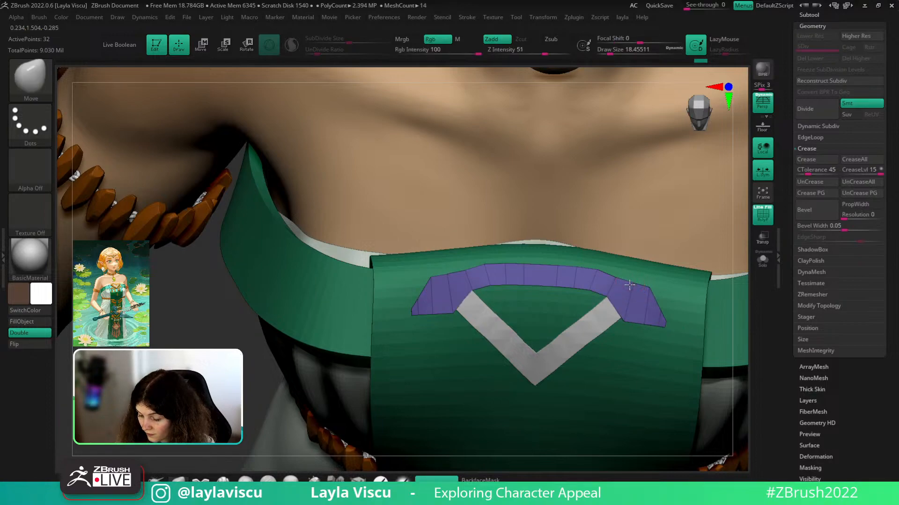
{"action": "right_click_drag", "start_coordinate": [682, 301], "coordinate": [680, 368], "text": "ctrl"}
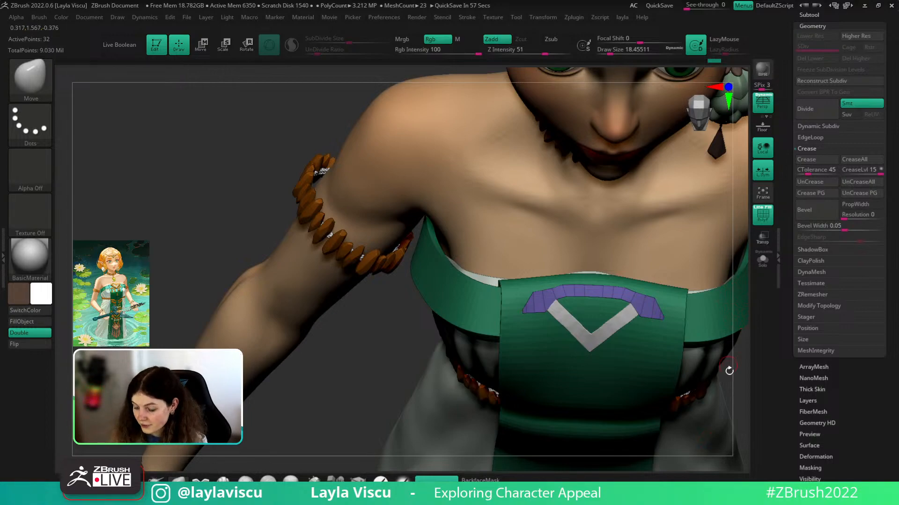
{"action": "mouse_move", "coordinate": [728, 370]}
{"action": "left_mouse_down"}
{"action": "mouse_move", "coordinate": [726, 405]}
{"action": "mouse_move", "coordinate": [681, 393]}
{"action": "mouse_move", "coordinate": [669, 346]}
{"action": "left_mouse_up"}
- Shrink the Move brush to about 77 and drag the V's outer corner up to the top bar
{"action": "key", "text": "s"}
{"action": "left_click_drag", "start_coordinate": [596, 289], "coordinate": [612, 288]}
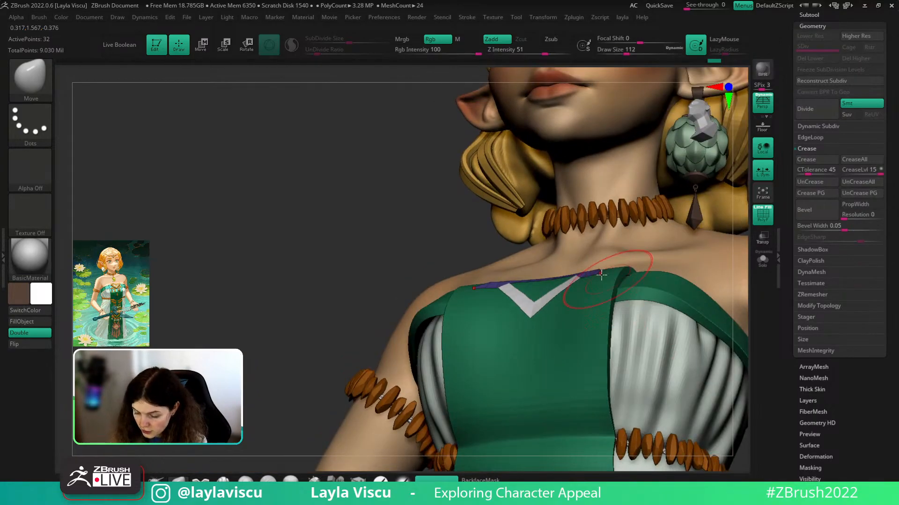
{"action": "right_click_drag", "start_coordinate": [602, 275], "coordinate": [605, 285]}
{"action": "key", "text": "s"}
{"action": "left_click_drag", "start_coordinate": [605, 285], "coordinate": [600, 283]}
{"action": "mouse_move", "coordinate": [597, 284]}
{"action": "right_mouse_down", "text": "ctrl"}
{"action": "mouse_move", "coordinate": [588, 243]}
{"action": "mouse_move", "coordinate": [596, 275]}
{"action": "right_mouse_up", "text": "ctrl"}
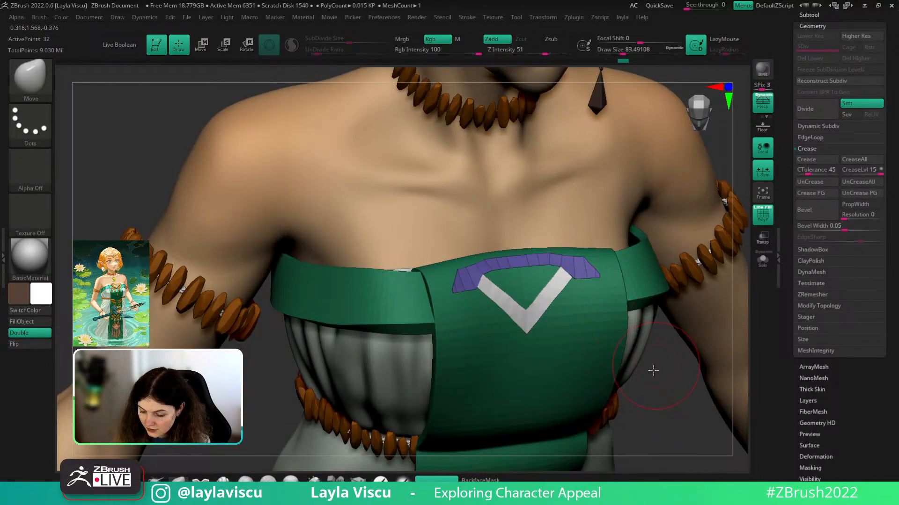
{"action": "mouse_move", "coordinate": [653, 370]}
{"action": "right_mouse_down"}
{"action": "mouse_move", "coordinate": [682, 409]}
{"action": "mouse_move", "coordinate": [695, 398]}
{"action": "mouse_move", "coordinate": [649, 374]}
{"action": "right_mouse_up"}
{"action": "key", "text": "shift+f"}
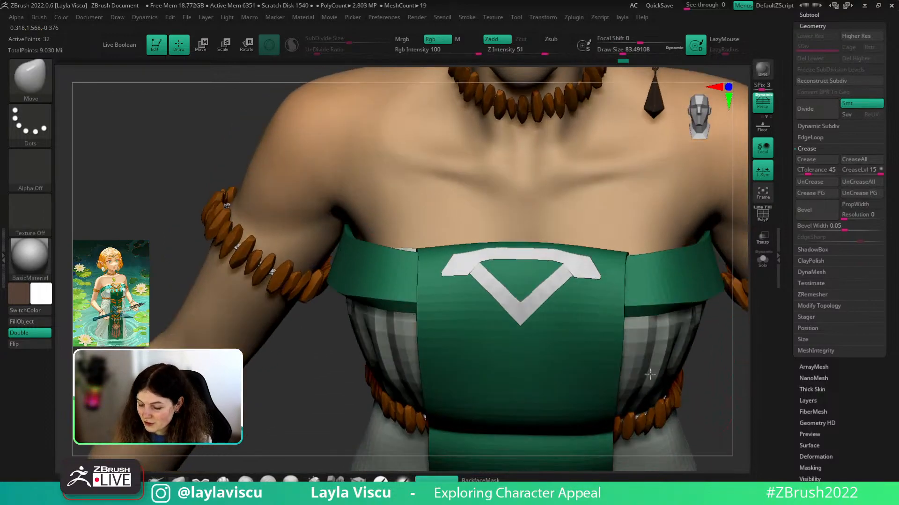
{"action": "key", "text": "s"}
{"action": "left_click_drag", "start_coordinate": [577, 273], "coordinate": [574, 273]}
{"action": "right_click_drag", "start_coordinate": [714, 389], "coordinate": [730, 351]}
{"action": "right_click_drag", "start_coordinate": [585, 257], "coordinate": [570, 295], "text": "ctrl"}
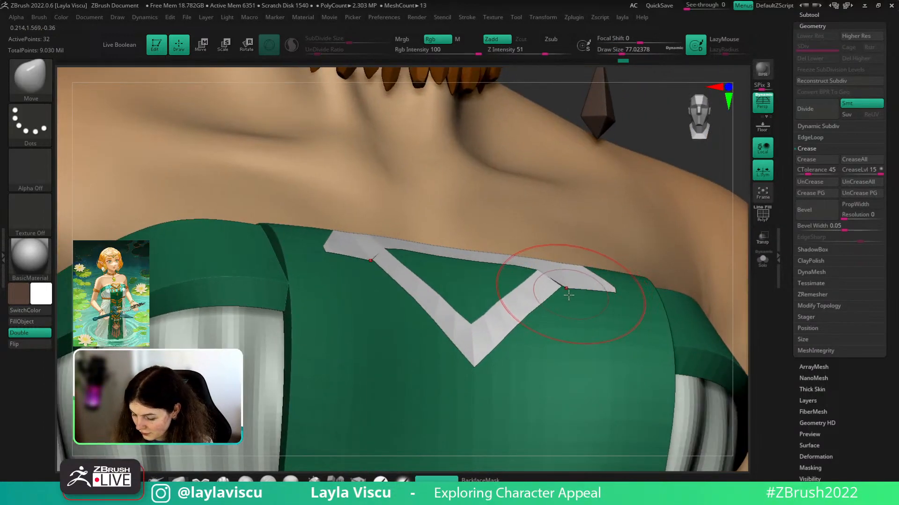
{"action": "left_click_drag", "start_coordinate": [568, 295], "coordinate": [541, 271]}
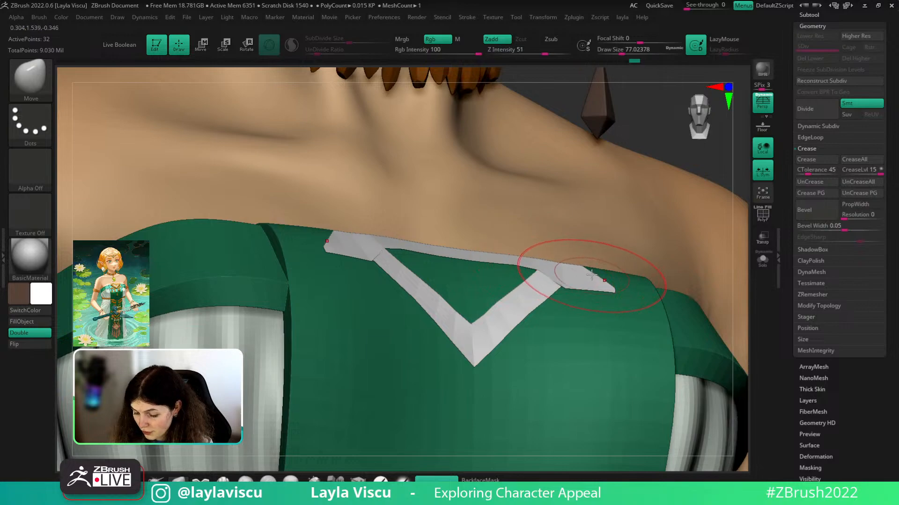
{"action": "right_click_drag", "start_coordinate": [591, 275], "coordinate": [701, 400], "text": "ctrl"}
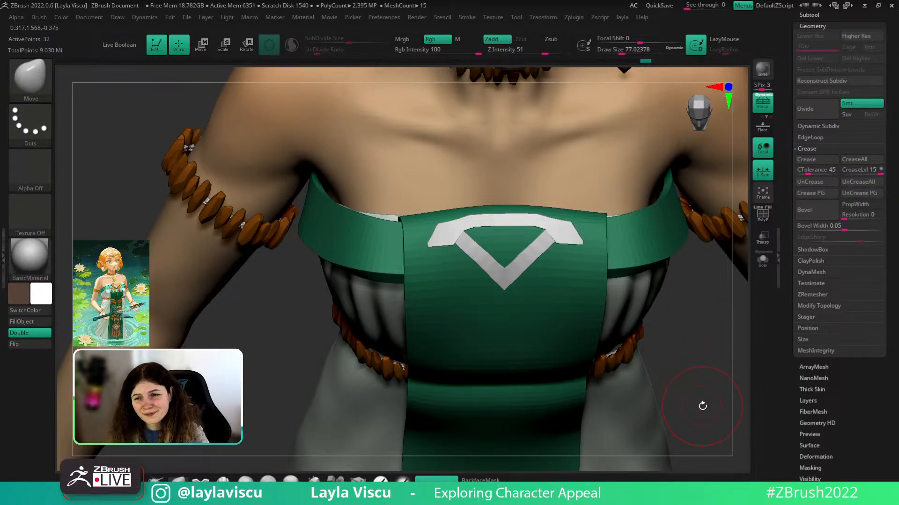
- Reduce the brush to about 33 and inspect the emblem from above with its wireframe
{"action": "right_click_drag", "start_coordinate": [692, 389], "coordinate": [690, 397]}
{"action": "key", "text": "s"}
{"action": "left_click_drag", "start_coordinate": [478, 221], "coordinate": [470, 221]}
{"action": "right_click_drag", "start_coordinate": [680, 338], "coordinate": [678, 371]}
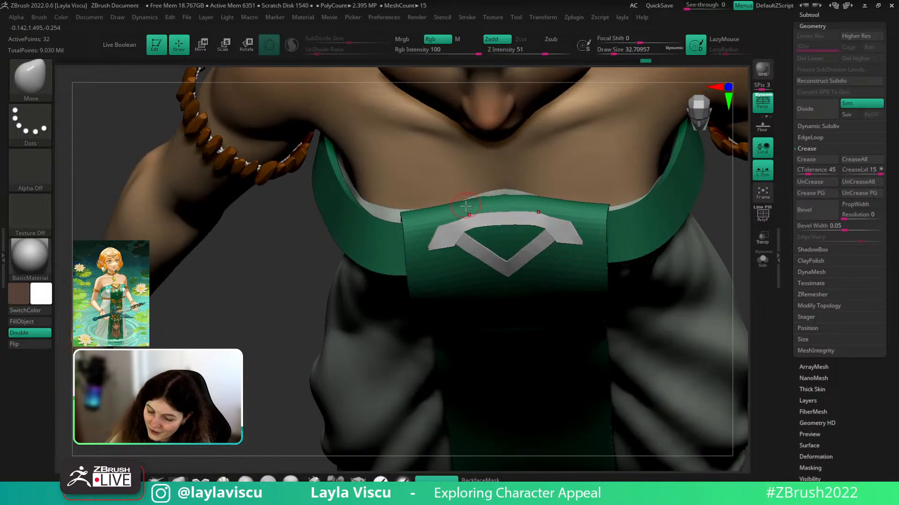
{"action": "key", "text": "shift+f"}
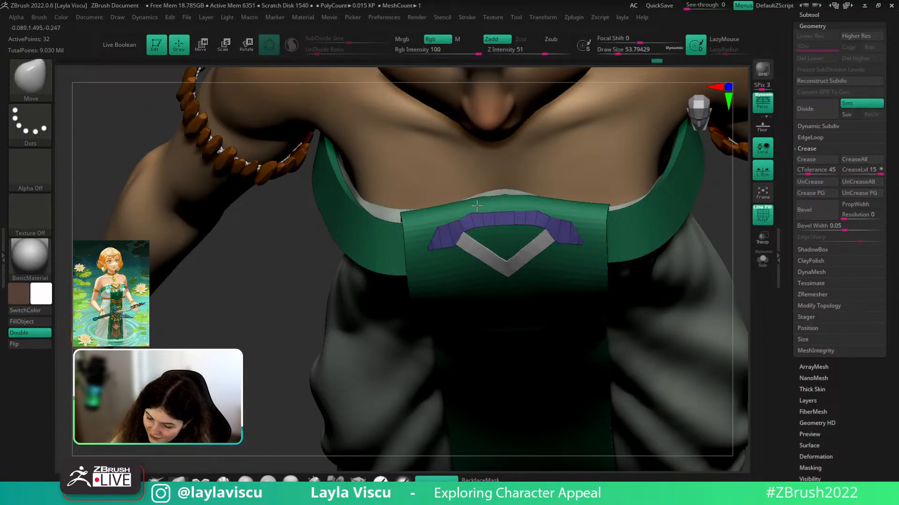
{"action": "right_click_drag", "start_coordinate": [476, 206], "coordinate": [478, 154], "text": "ctrl"}
{"action": "right_click_drag", "start_coordinate": [686, 255], "coordinate": [683, 204]}
{"action": "right_click_drag", "start_coordinate": [510, 203], "coordinate": [533, 276], "text": "ctrl"}
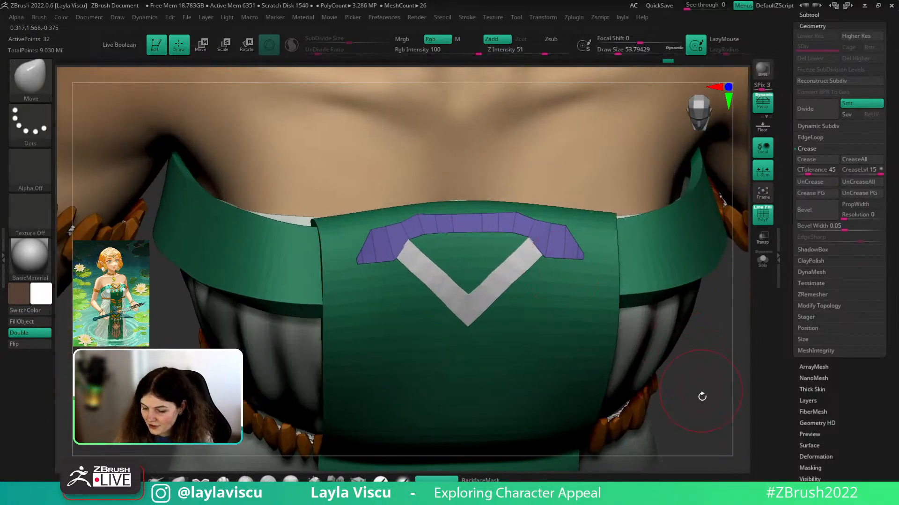
{"action": "left_click", "coordinate": [708, 225], "text": "alt"}
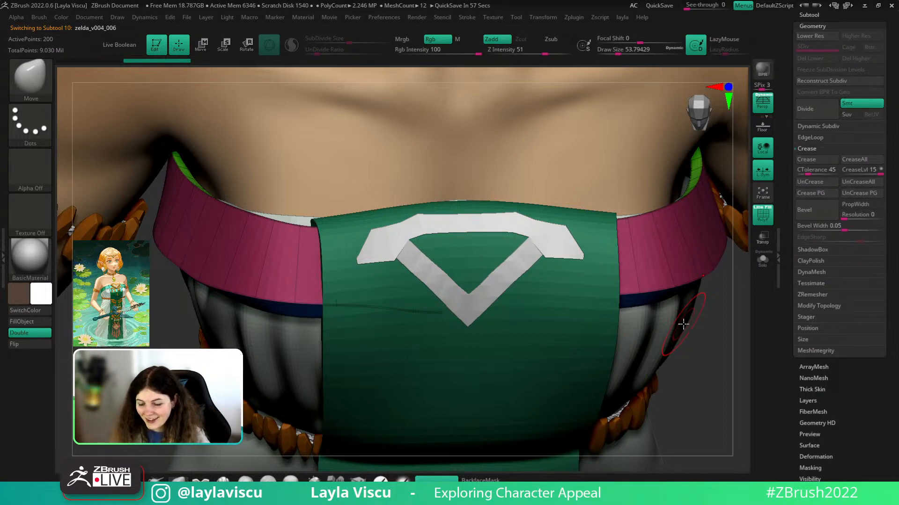
- Select the arched emblem bar, nudge its edge into place, and frame the neckline trim
{"action": "left_click_drag", "start_coordinate": [721, 343], "coordinate": [712, 355]}
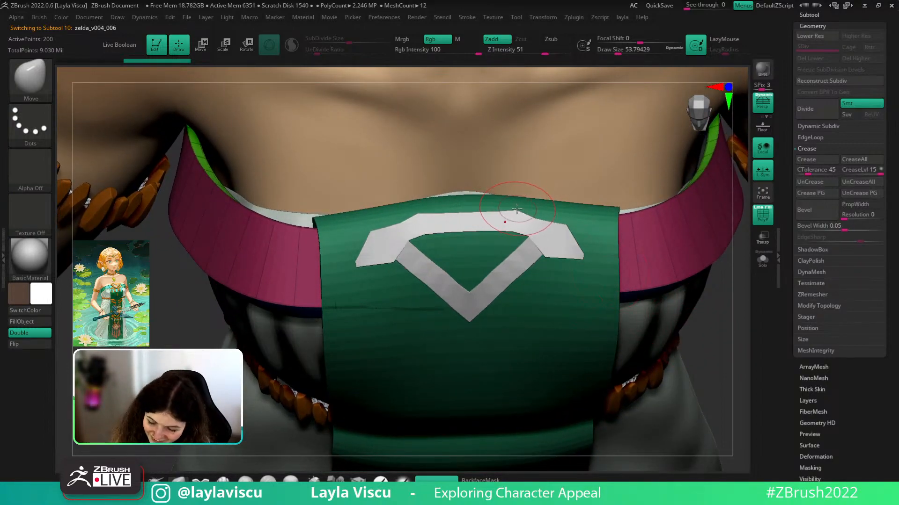
{"action": "left_click", "coordinate": [517, 212], "text": "alt"}
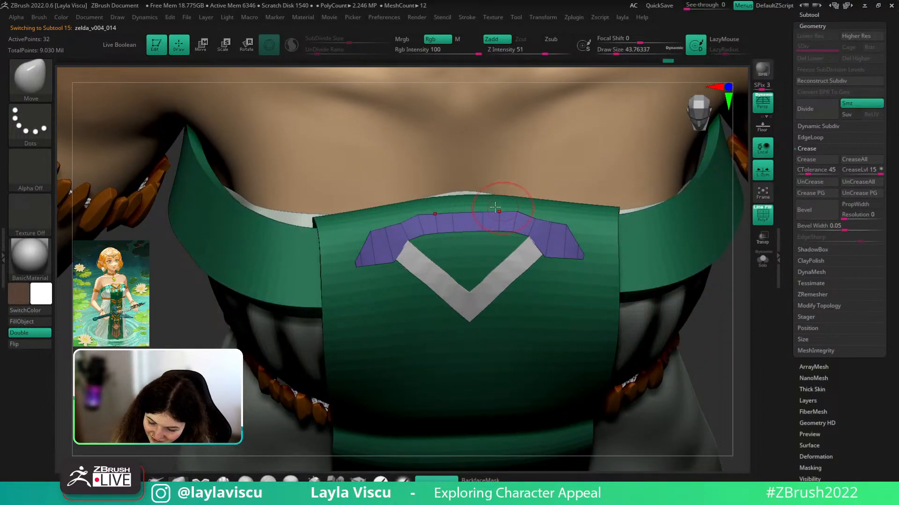
{"action": "left_click_drag", "start_coordinate": [409, 216], "coordinate": [417, 211]}
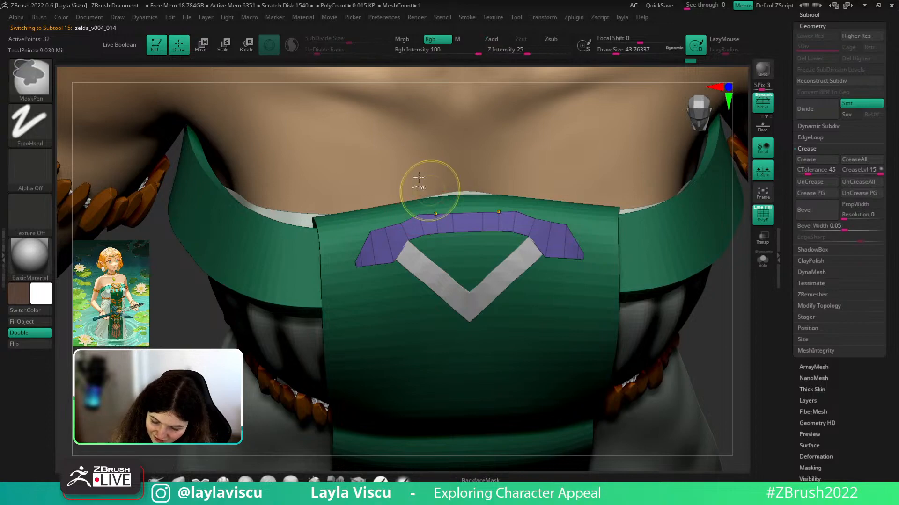
{"action": "right_click_drag", "start_coordinate": [429, 190], "coordinate": [620, 281], "text": "ctrl"}
{"action": "key", "text": "shift+f"}
{"action": "left_click_drag", "start_coordinate": [640, 294], "coordinate": [634, 377]}
{"action": "key", "text": "shift+f"}
{"action": "key", "text": "shift+f"}
{"action": "key", "text": "shift+f"}
{"action": "mouse_move", "coordinate": [526, 208]}
{"action": "right_mouse_down", "text": "ctrl"}
{"action": "mouse_move", "coordinate": [560, 293]}
{"action": "mouse_move", "coordinate": [543, 265]}
{"action": "mouse_move", "coordinate": [496, 258]}
{"action": "right_mouse_up", "text": "ctrl"}
{"action": "key", "text": "s"}
{"action": "left_click", "coordinate": [553, 291]}
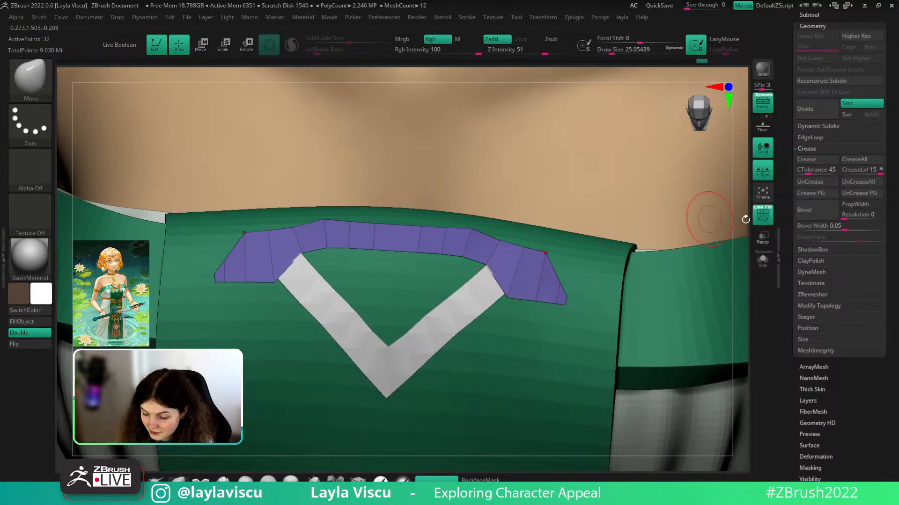
{"action": "left_click_drag", "start_coordinate": [740, 257], "coordinate": [657, 262]}
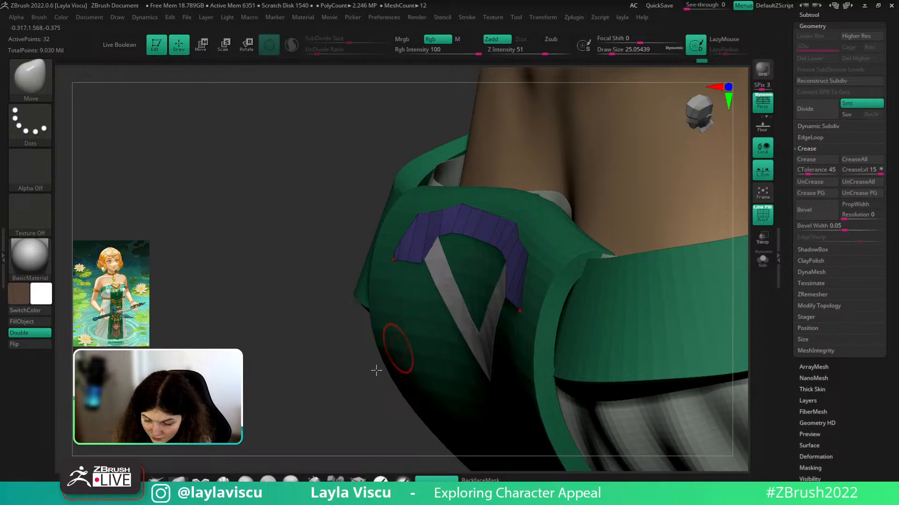
{"action": "left_click_drag", "start_coordinate": [376, 371], "coordinate": [394, 381]}
- Remove a mirrored pair of edge loops from the arch with ZModeler's Edge Delete Loop
{"action": "left_click", "coordinate": [358, 479]}
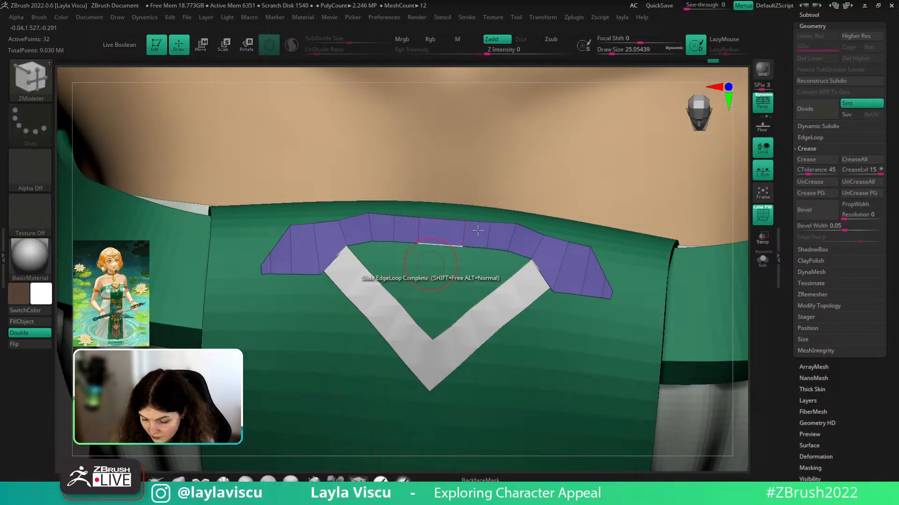
{"action": "key", "text": "space"}
{"action": "left_click", "coordinate": [483, 221]}
{"action": "left_click", "coordinate": [488, 229]}
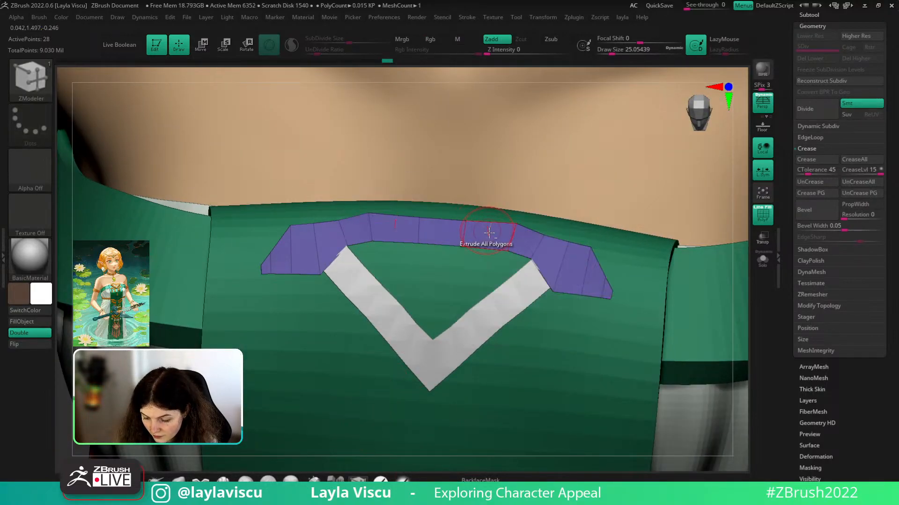
{"action": "left_click_drag", "start_coordinate": [739, 300], "coordinate": [678, 417], "text": "alt"}
{"action": "right_click_drag", "start_coordinate": [679, 420], "coordinate": [649, 361], "text": "ctrl"}
{"action": "key", "text": "shift+f"}
{"action": "mouse_move", "coordinate": [646, 369]}
{"action": "left_mouse_down", "text": "shift"}
{"action": "mouse_move", "coordinate": [647, 405]}
{"action": "mouse_move", "coordinate": [640, 371]}
{"action": "mouse_move", "coordinate": [638, 415]}
{"action": "mouse_move", "coordinate": [644, 410]}
{"action": "left_mouse_up", "text": "shift"}
{"action": "right_click_drag", "start_coordinate": [542, 259], "coordinate": [562, 281], "text": "ctrl"}
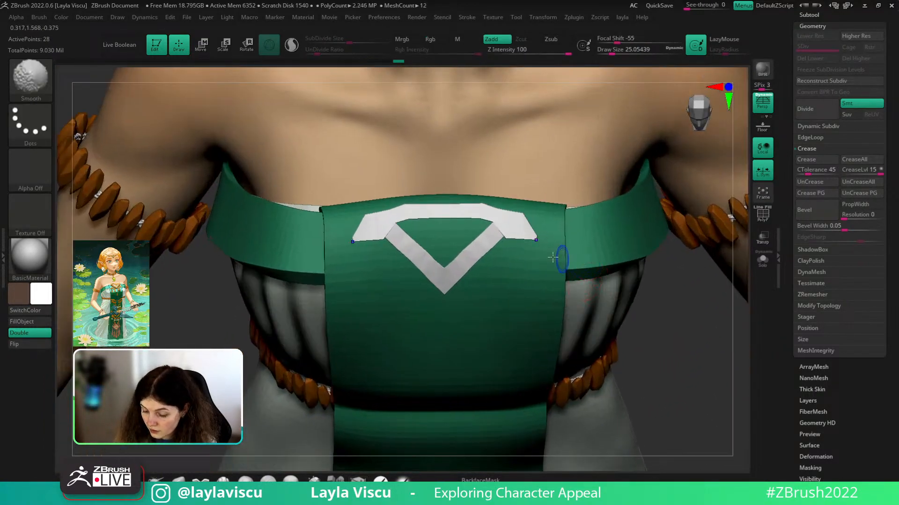
{"action": "key", "text": "shift+f"}
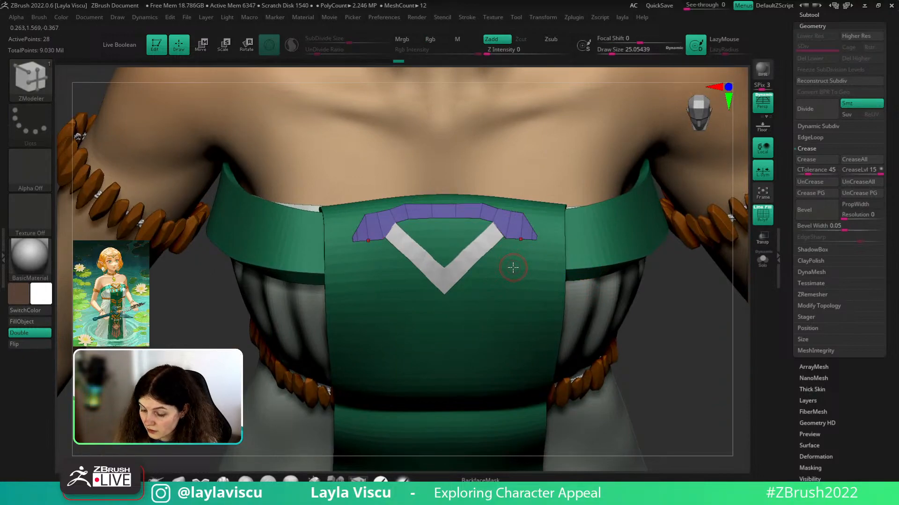
{"action": "right_click_drag", "start_coordinate": [512, 272], "coordinate": [518, 217], "text": "ctrl"}
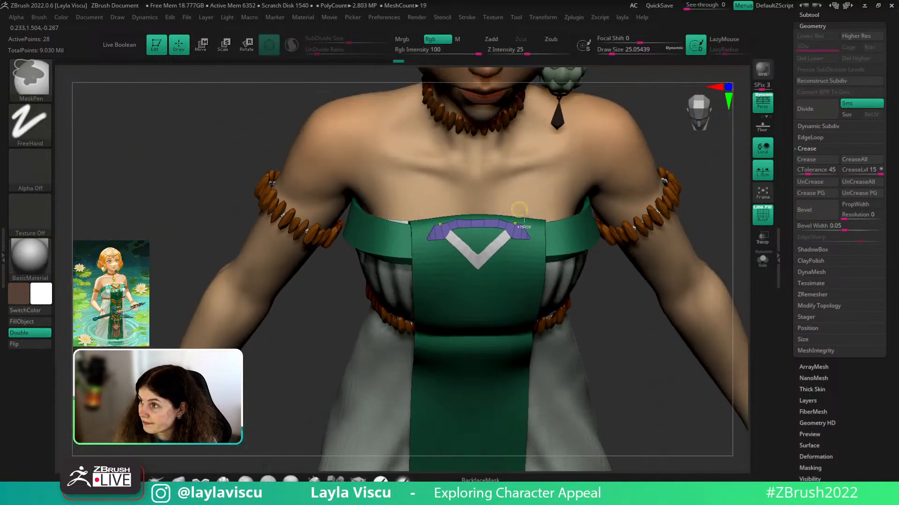
{"action": "key", "text": "shift+f"}
- Select and solo the purple side trim pieces, then choose the Topology brush
{"action": "left_click", "coordinate": [811, 15]}
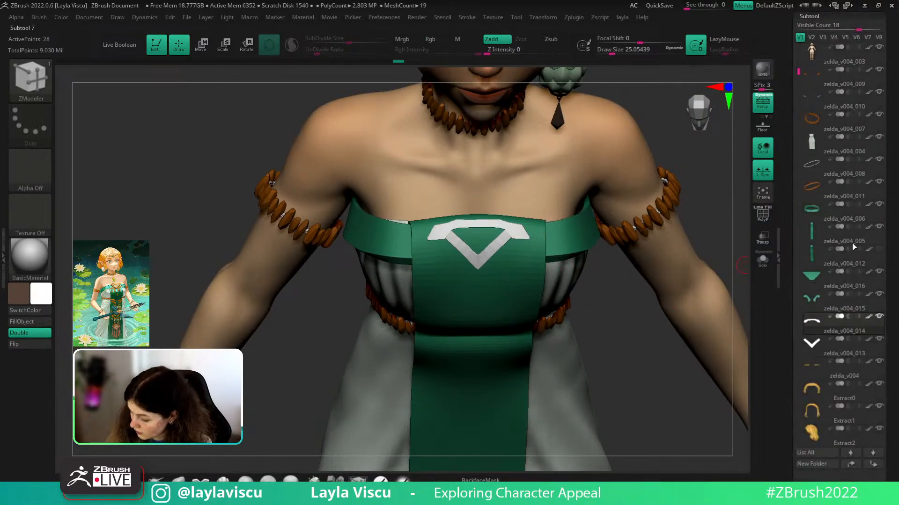
{"action": "left_click", "coordinate": [858, 309]}
{"action": "key", "text": "shift+f"}
{"action": "left_click", "coordinate": [763, 260]}
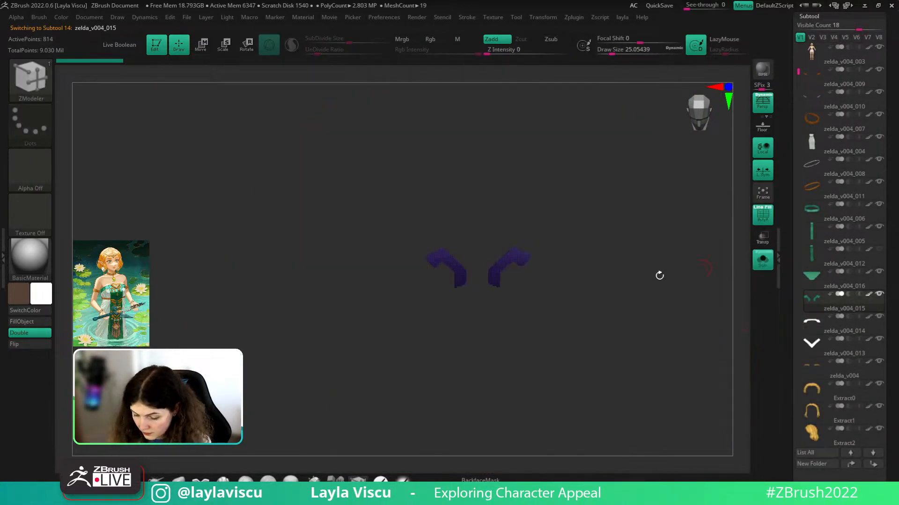
{"action": "mouse_move", "coordinate": [657, 275]}
{"action": "right_mouse_down", "text": "ctrl"}
{"action": "mouse_move", "coordinate": [581, 326]}
{"action": "mouse_move", "coordinate": [578, 315]}
{"action": "mouse_move", "coordinate": [601, 280]}
{"action": "right_mouse_up", "text": "ctrl"}
{"action": "key", "text": "b"}
{"action": "key", "text": "z"}
{"action": "key", "text": "m"}
{"action": "key", "text": "b"}
{"action": "key", "text": "z"}
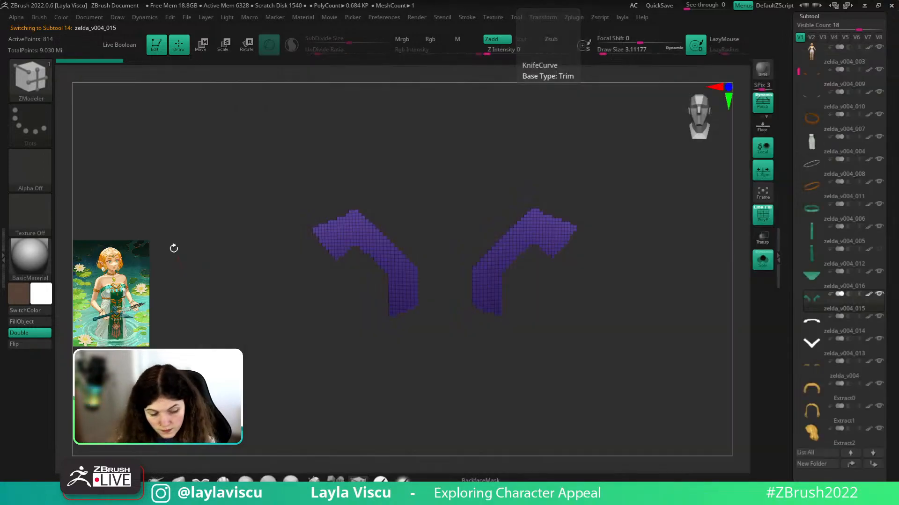
{"action": "key", "text": "b"}
{"action": "key", "text": "t"}
{"action": "key", "text": "o"}
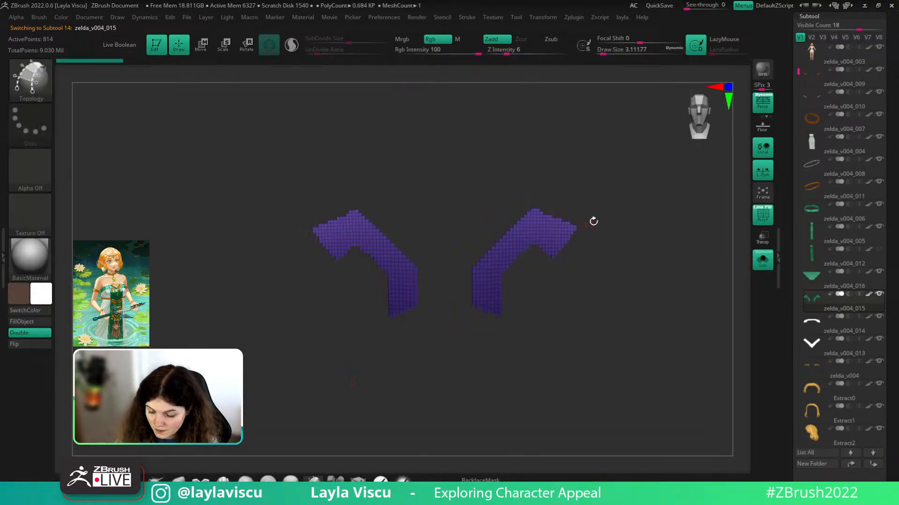
- Draw topology curves outlining the right trim piece's lower quad, undoing misplaced ones
{"action": "right_click_drag", "start_coordinate": [600, 219], "coordinate": [622, 205], "text": "alt"}
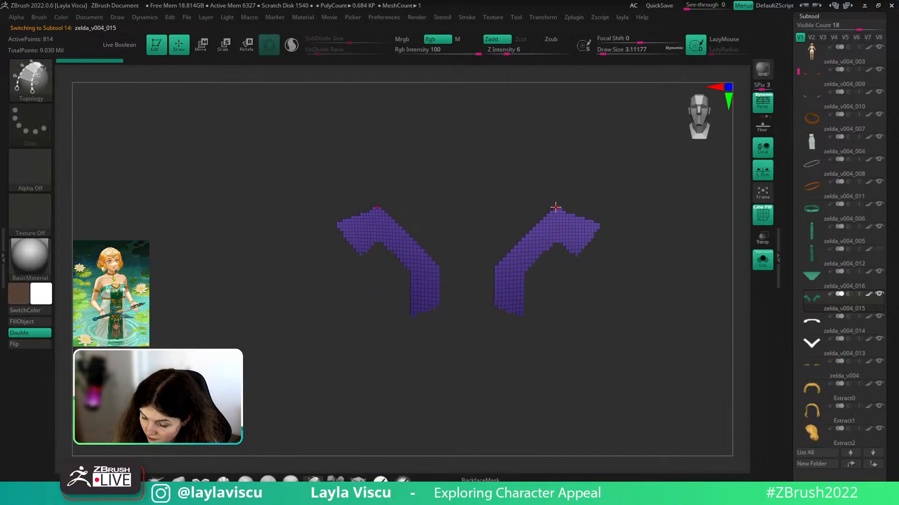
{"action": "mouse_move", "coordinate": [556, 208]}
{"action": "left_mouse_down"}
{"action": "mouse_move", "coordinate": [557, 245]}
{"action": "mouse_move", "coordinate": [574, 255]}
{"action": "left_mouse_up"}
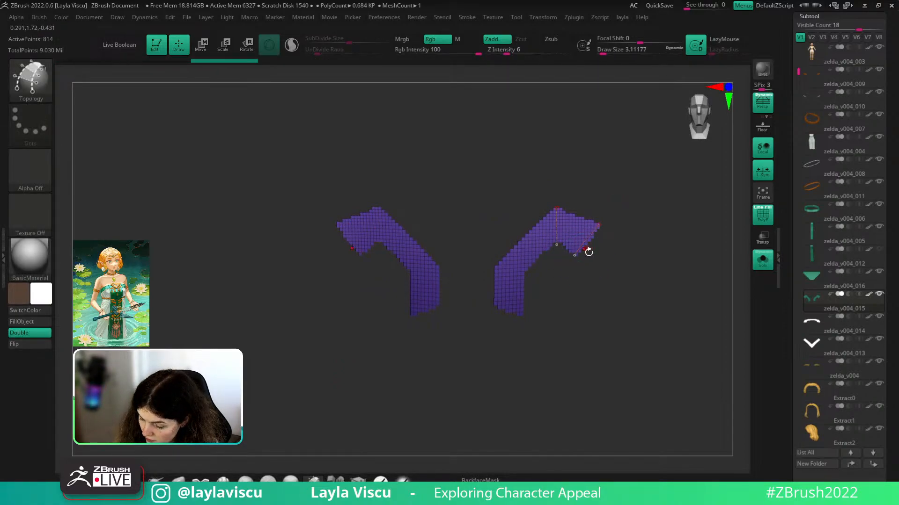
{"action": "key", "text": "ctrl+z"}
{"action": "left_click_drag", "start_coordinate": [525, 268], "coordinate": [524, 270]}
{"action": "right_click_drag", "start_coordinate": [538, 318], "coordinate": [511, 327], "text": "ctrl"}
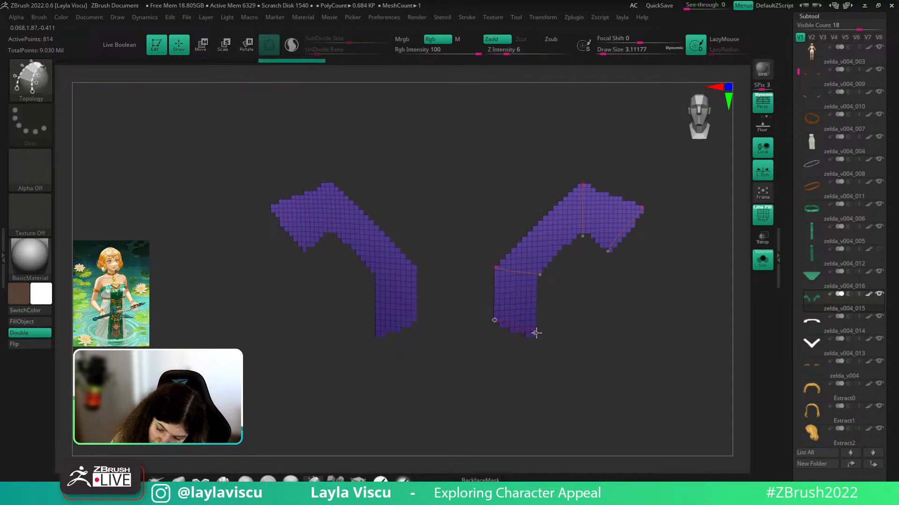
{"action": "left_click_drag", "start_coordinate": [536, 333], "coordinate": [534, 330]}
{"action": "left_click_drag", "start_coordinate": [583, 184], "coordinate": [553, 209]}
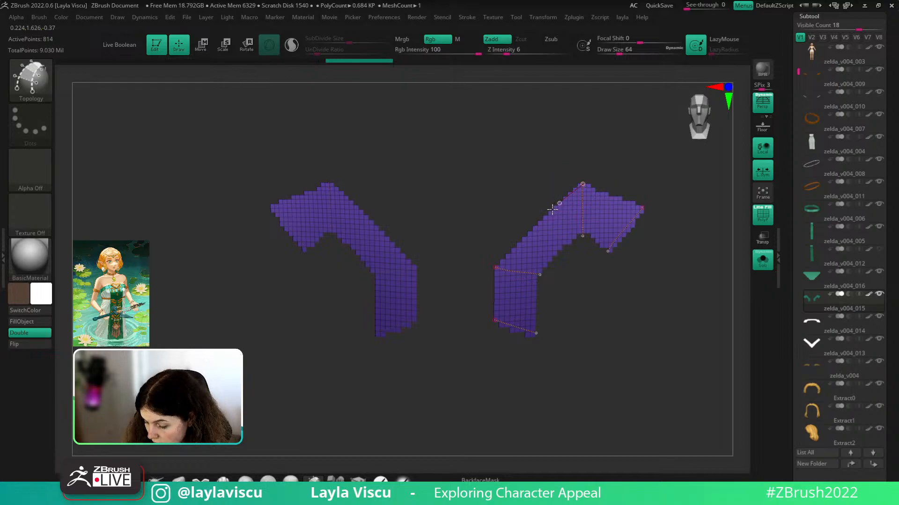
{"action": "mouse_move", "coordinate": [517, 251]}
{"action": "left_mouse_down"}
{"action": "mouse_move", "coordinate": [496, 268]}
{"action": "mouse_move", "coordinate": [582, 230]}
{"action": "left_mouse_up"}
{"action": "key", "text": "ctrl+z"}
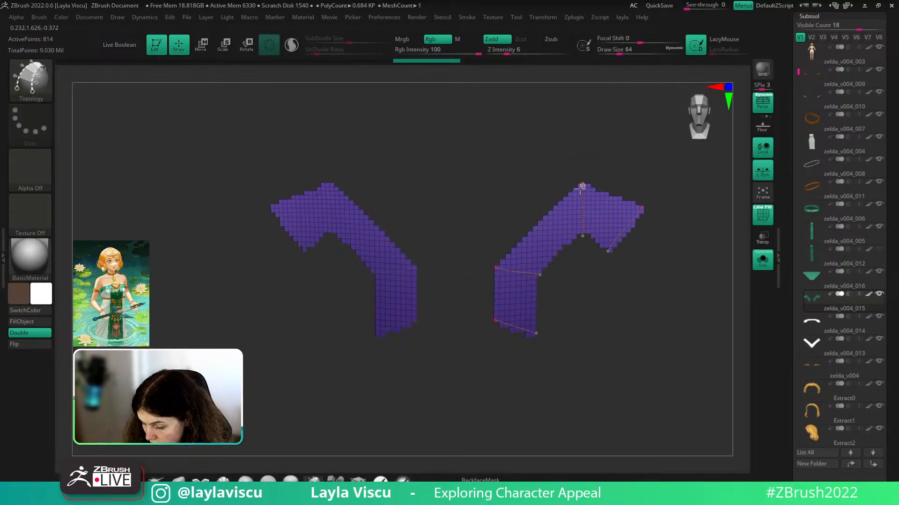
{"action": "left_click_drag", "start_coordinate": [496, 270], "coordinate": [494, 322]}
{"action": "left_click_drag", "start_coordinate": [539, 275], "coordinate": [535, 333]}
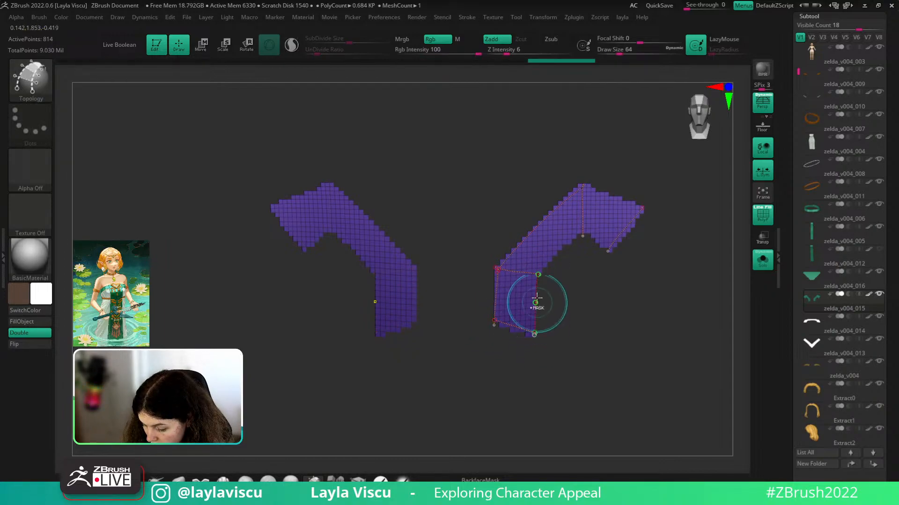
{"action": "key", "text": "ctrl+z"}
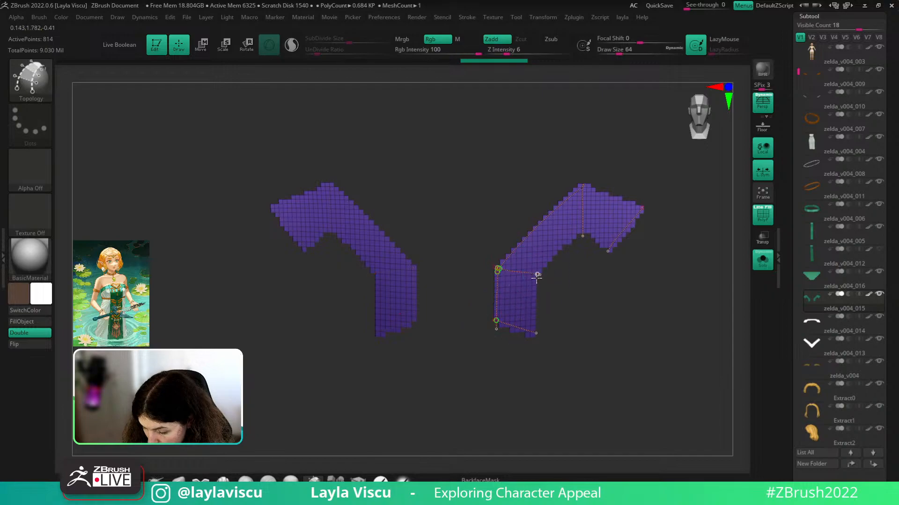
{"action": "left_click_drag", "start_coordinate": [537, 274], "coordinate": [534, 333]}
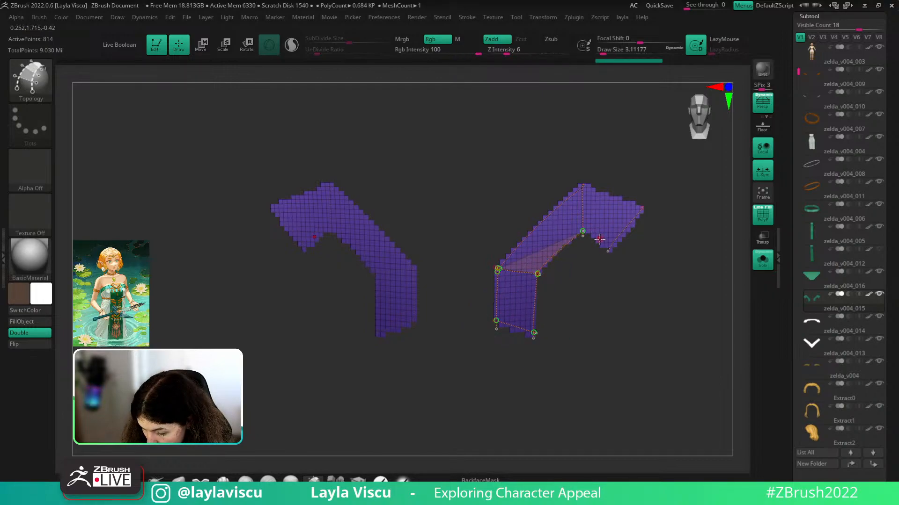
{"action": "key", "text": "ctrl"}
{"action": "key", "text": "ctrl"}
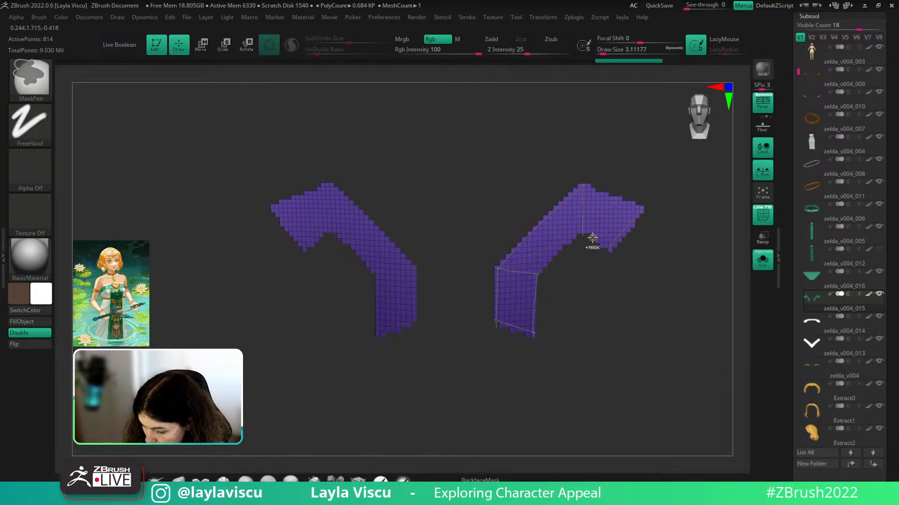
{"action": "key", "text": "ctrl+z"}
- Trace the strip's inner and outer topology curves up to the top corner
{"action": "left_click_drag", "start_coordinate": [583, 228], "coordinate": [527, 283]}
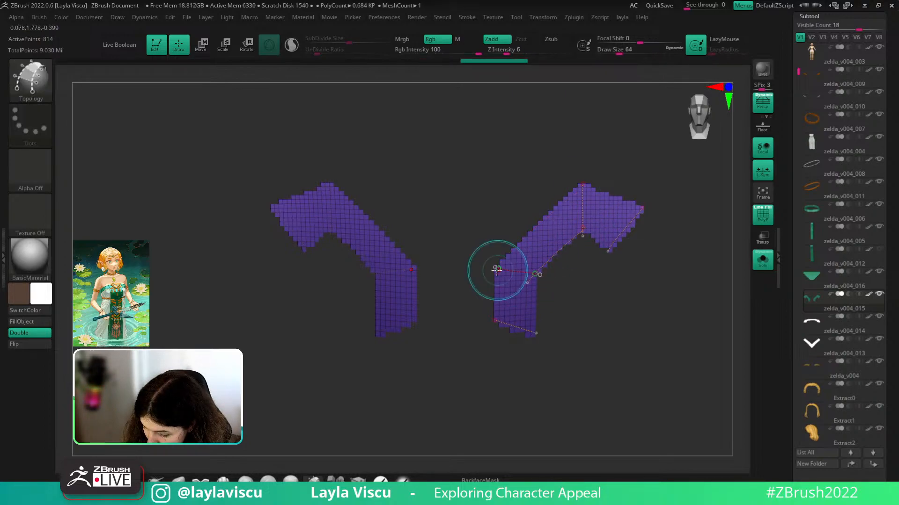
{"action": "left_click_drag", "start_coordinate": [605, 184], "coordinate": [606, 183]}
{"action": "key", "text": "ctrl+z"}
{"action": "mouse_move", "coordinate": [498, 270]}
{"action": "left_mouse_down"}
{"action": "mouse_move", "coordinate": [505, 280]}
{"action": "mouse_move", "coordinate": [538, 243]}
{"action": "left_mouse_up"}
{"action": "key", "text": "ctrl+z"}
{"action": "key", "text": "ctrl+z"}
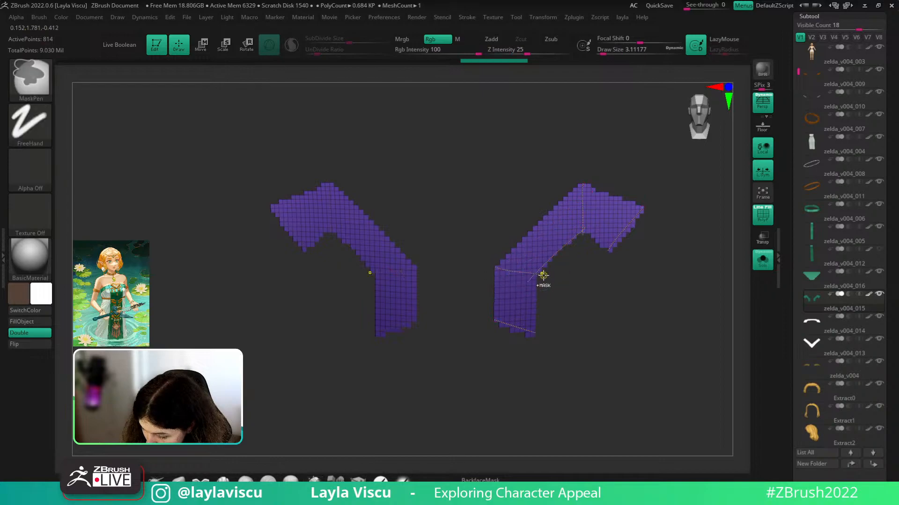
{"action": "left_click_drag", "start_coordinate": [527, 276], "coordinate": [582, 235]}
{"action": "key", "text": "ctrl+z"}
{"action": "key", "text": "ctrl+z"}
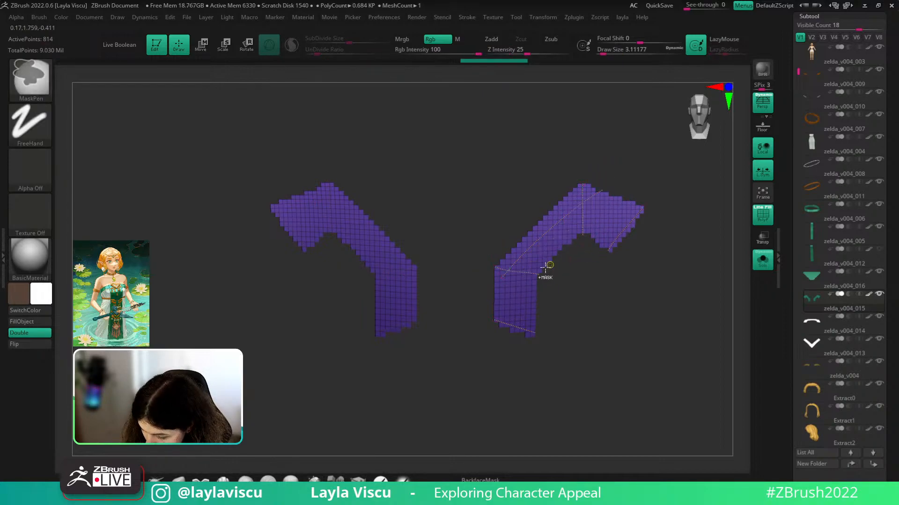
{"action": "left_click_drag", "start_coordinate": [530, 280], "coordinate": [589, 214]}
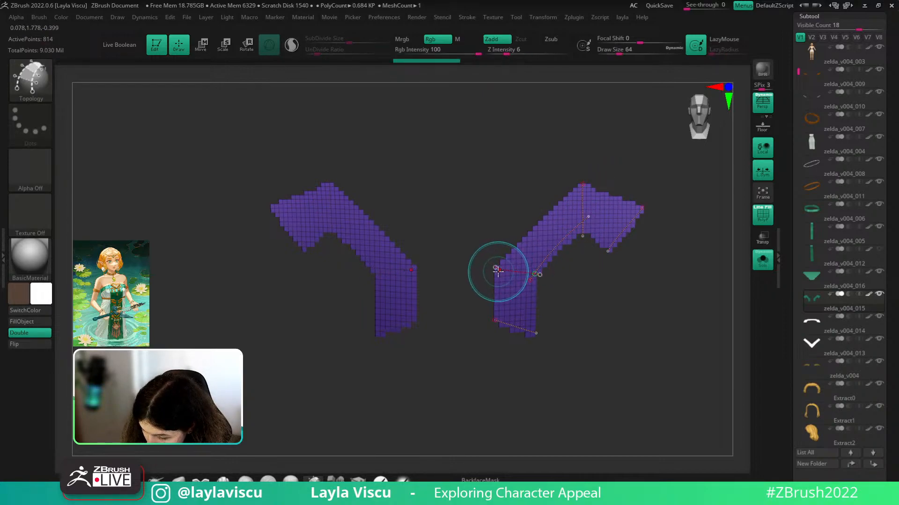
{"action": "left_click_drag", "start_coordinate": [500, 269], "coordinate": [582, 192]}
{"action": "left_click_drag", "start_coordinate": [500, 268], "coordinate": [495, 321]}
{"action": "left_click_drag", "start_coordinate": [531, 297], "coordinate": [529, 336]}
{"action": "key", "text": "ctrl+z"}
{"action": "key", "text": "ctrl+z"}
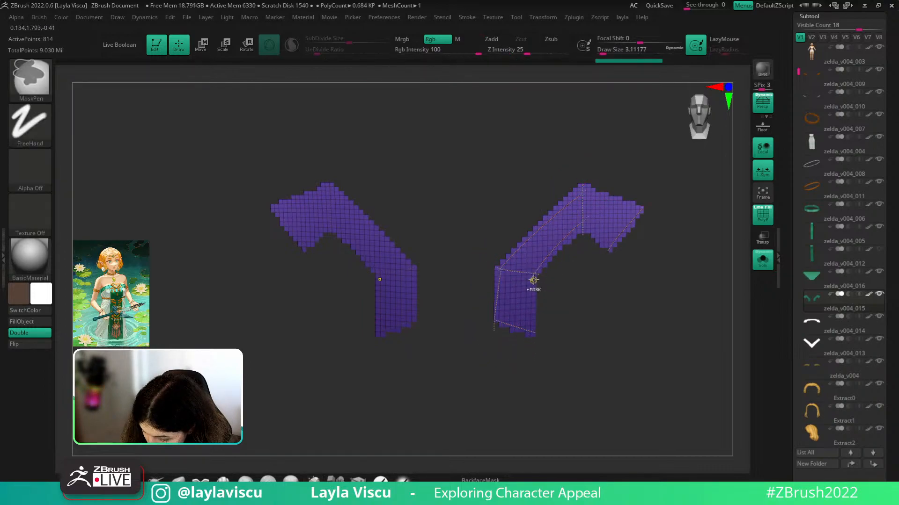
{"action": "mouse_move", "coordinate": [534, 275]}
{"action": "left_mouse_down"}
{"action": "mouse_move", "coordinate": [532, 335]}
{"action": "mouse_move", "coordinate": [531, 286]}
{"action": "left_mouse_up"}
{"action": "key", "text": "ctrl+z"}
{"action": "key", "text": "ctrl+z"}
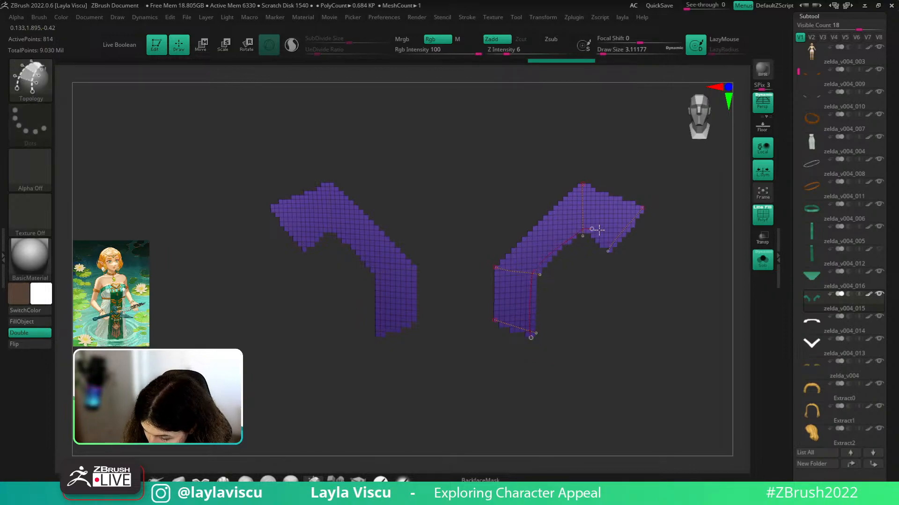
- Add the upper strip's edges and generate low-poly strips from the topology curves
{"action": "left_click_drag", "start_coordinate": [599, 230], "coordinate": [627, 241]}
{"action": "left_click_drag", "start_coordinate": [641, 209], "coordinate": [620, 204]}
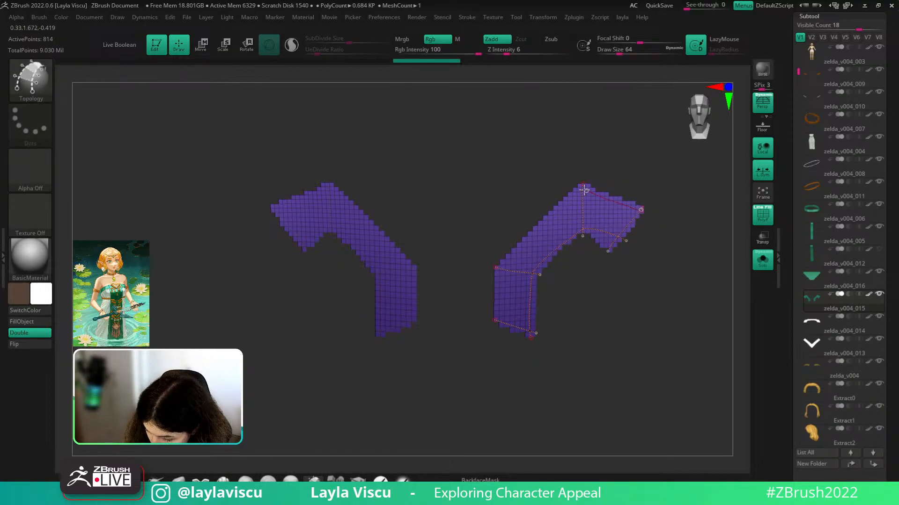
{"action": "left_click_drag", "start_coordinate": [500, 318], "coordinate": [502, 344]}
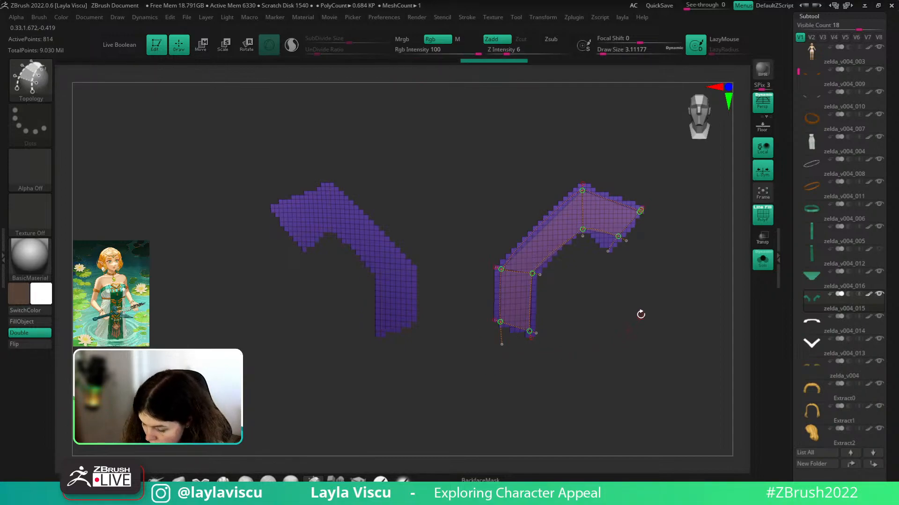
{"action": "left_click", "coordinate": [563, 229]}
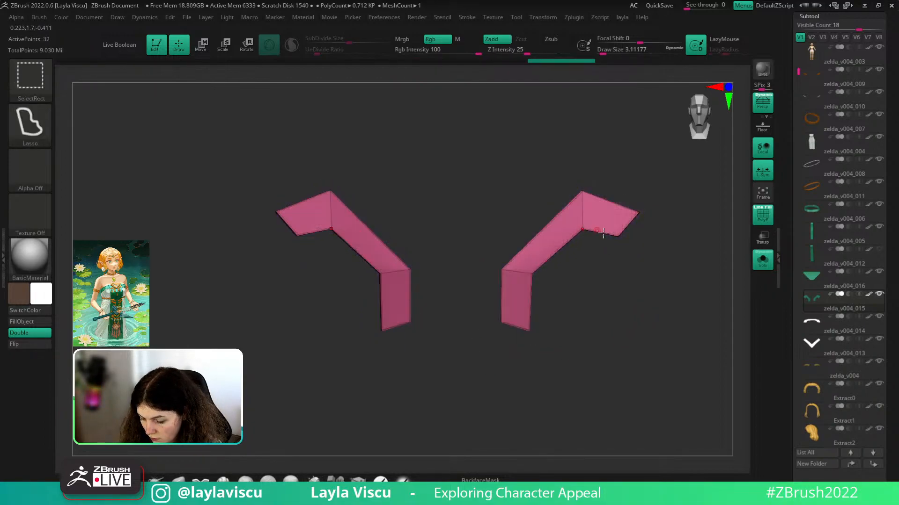
- Regenerate the strips from the topology curves at Draw Size 1 for minimum thickness
{"action": "key", "text": "ctrl+z"}
{"action": "key", "text": "ctrl+z"}
{"action": "key", "text": "ctrl+z"}
{"action": "key", "text": "s"}
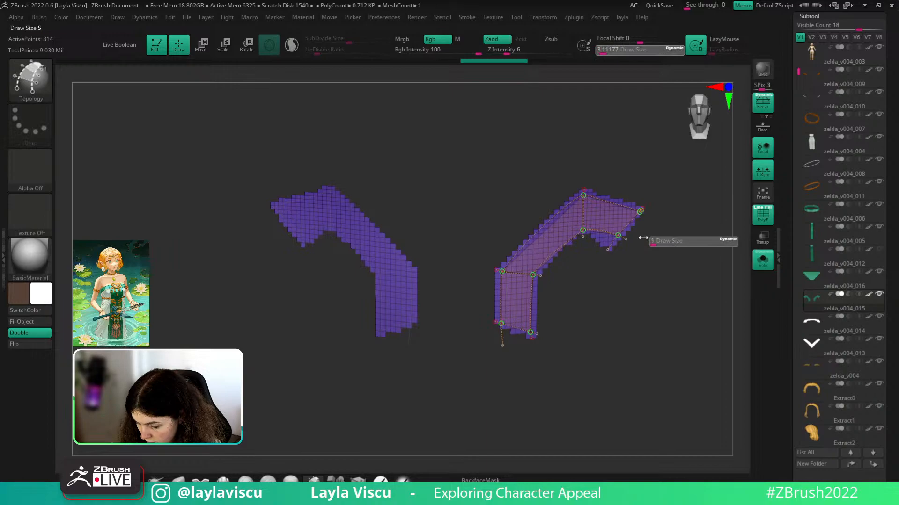
{"action": "left_click_drag", "start_coordinate": [643, 238], "coordinate": [661, 240]}
{"action": "left_click", "coordinate": [585, 230]}
{"action": "left_click", "coordinate": [534, 275], "text": "ctrl+shift"}
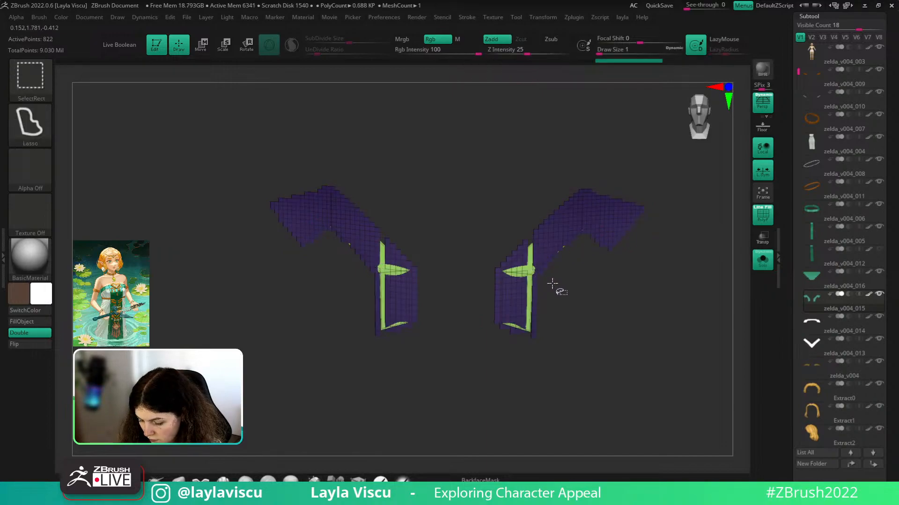
{"action": "key", "text": "ctrl+z"}
{"action": "left_click", "coordinate": [533, 276], "text": "ctrl+shift"}
{"action": "key", "text": "ctrl+z"}
{"action": "key", "text": "ctrl+z"}
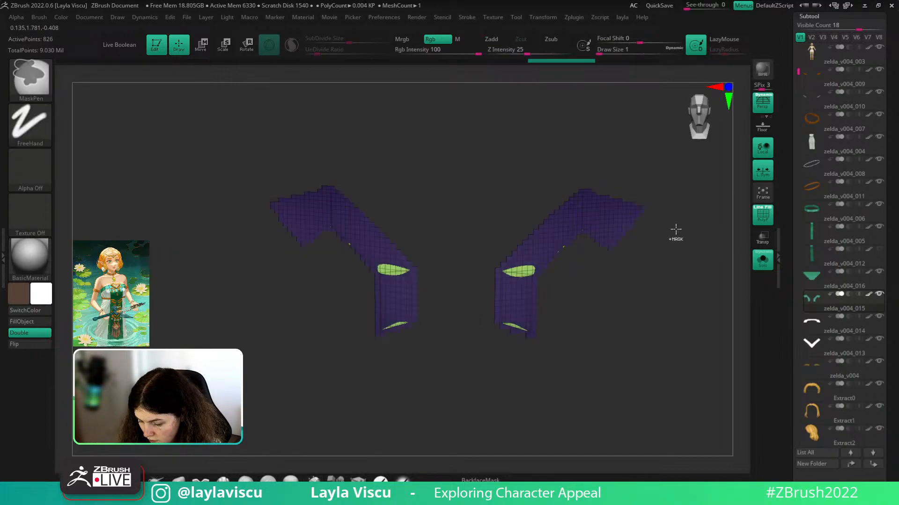
{"action": "left_click", "coordinate": [617, 223]}
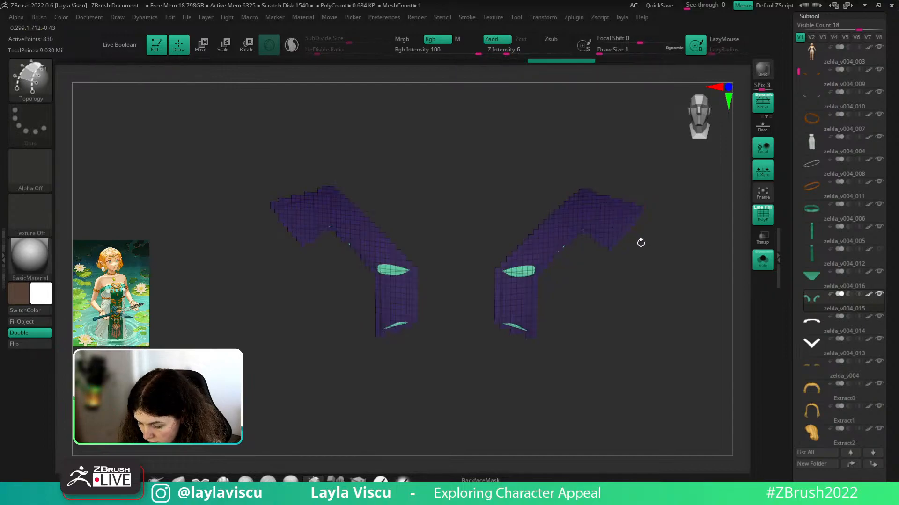
- Isolate the new strips and delete the hidden purple guide mesh with Del Hidden
{"action": "left_click_drag", "start_coordinate": [640, 242], "coordinate": [600, 124]}
{"action": "left_click", "coordinate": [604, 258], "text": "ctrl+shift"}
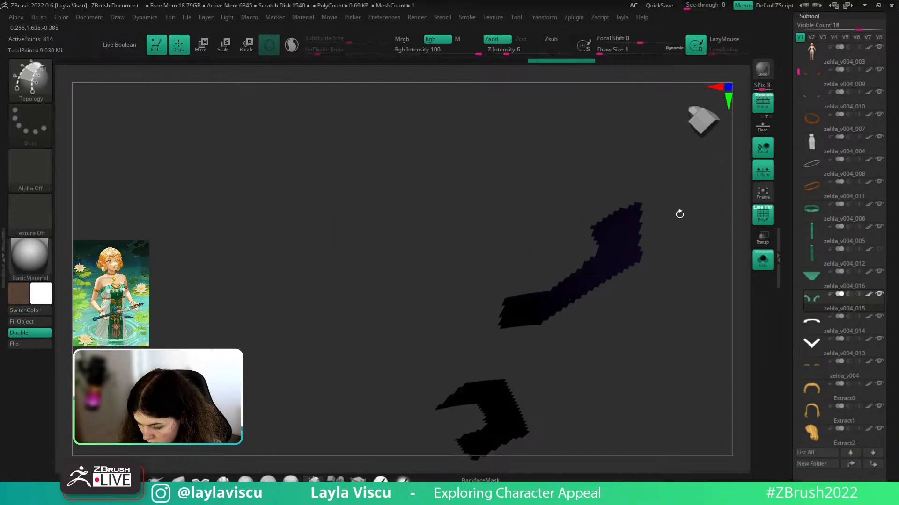
{"action": "left_click_drag", "start_coordinate": [680, 215], "coordinate": [700, 333]}
{"action": "left_click_drag", "start_coordinate": [697, 300], "coordinate": [704, 269], "text": "ctrl+shift"}
{"action": "key", "text": "shift+f"}
{"action": "key", "text": "grave"}
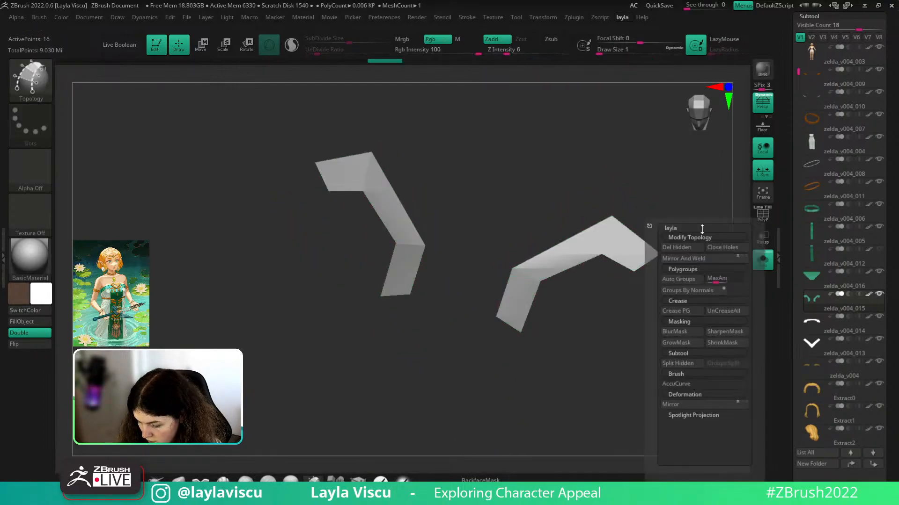
{"action": "left_click", "coordinate": [680, 248]}
{"action": "left_click_drag", "start_coordinate": [688, 324], "coordinate": [693, 325], "text": "shift"}
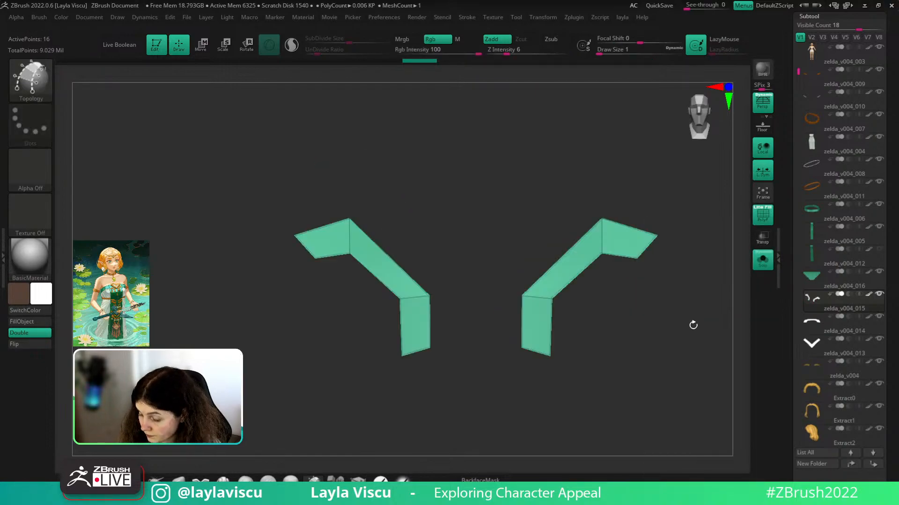
- Pull the strips' corners onto the bodice with a size-32.7 Move brush, then exit Solo
{"action": "key", "text": "v"}
{"action": "key", "text": "s"}
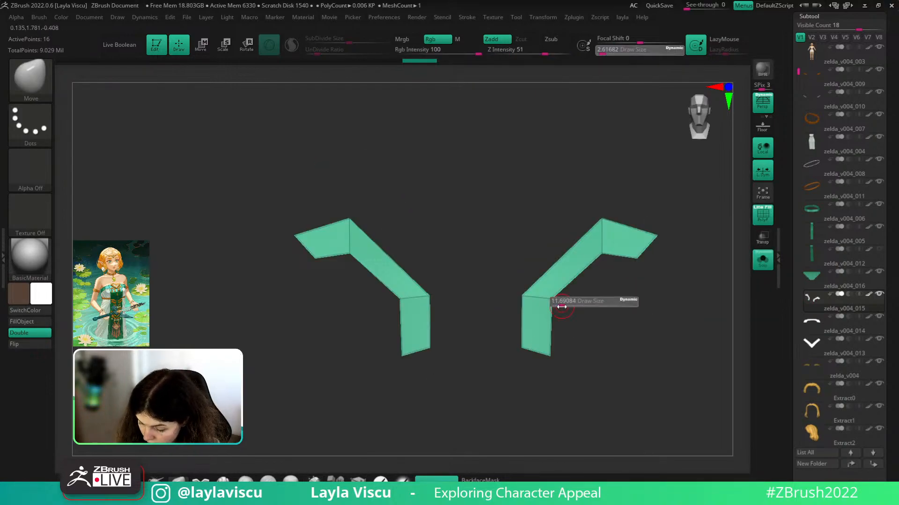
{"action": "left_click_drag", "start_coordinate": [570, 306], "coordinate": [515, 293]}
{"action": "left_click_drag", "start_coordinate": [518, 346], "coordinate": [557, 359]}
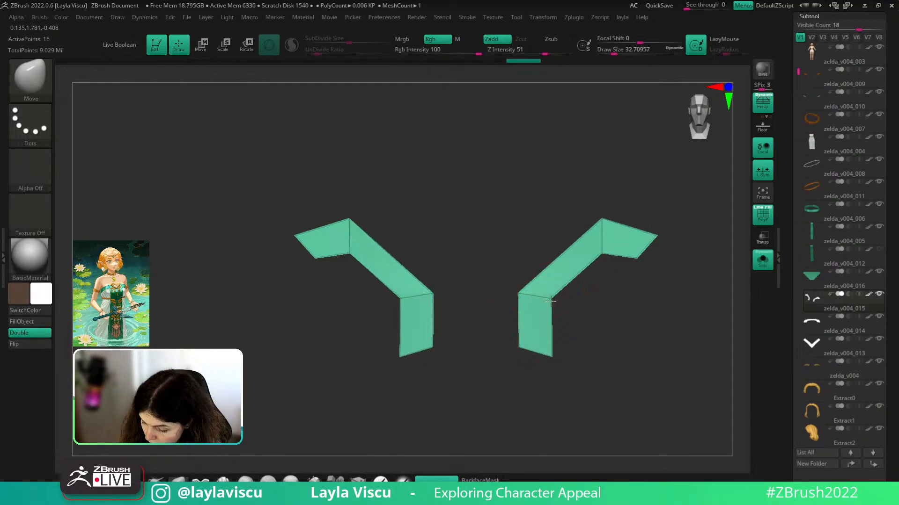
{"action": "left_click_drag", "start_coordinate": [553, 301], "coordinate": [558, 304]}
{"action": "left_click_drag", "start_coordinate": [605, 253], "coordinate": [604, 260]}
{"action": "left_click_drag", "start_coordinate": [601, 221], "coordinate": [601, 216]}
{"action": "mouse_move", "coordinate": [646, 265]}
{"action": "left_mouse_down"}
{"action": "mouse_move", "coordinate": [637, 266]}
{"action": "mouse_move", "coordinate": [656, 242]}
{"action": "left_mouse_up"}
{"action": "left_click", "coordinate": [762, 260]}
- Zoom out and orbit to review the chest emblem's V-shaped side strips
{"action": "right_click_drag", "start_coordinate": [722, 265], "coordinate": [665, 193], "text": "ctrl"}
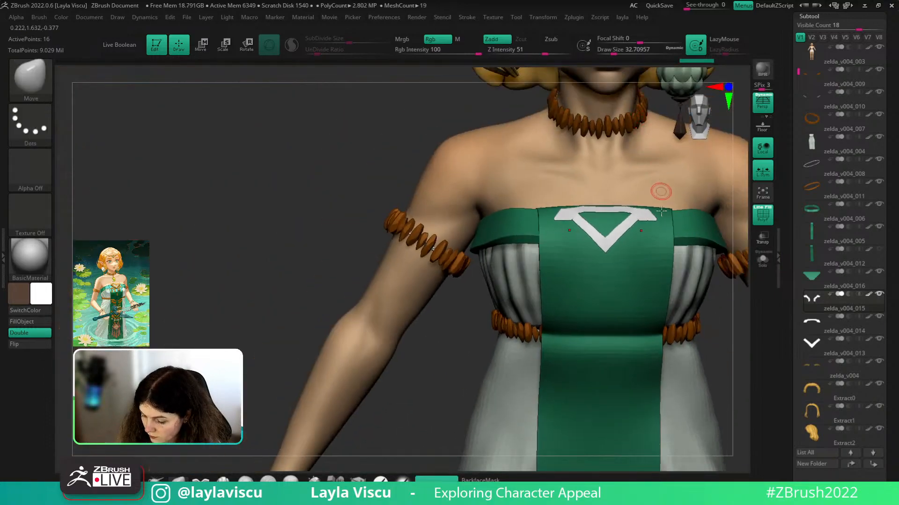
{"action": "key", "text": "w"}
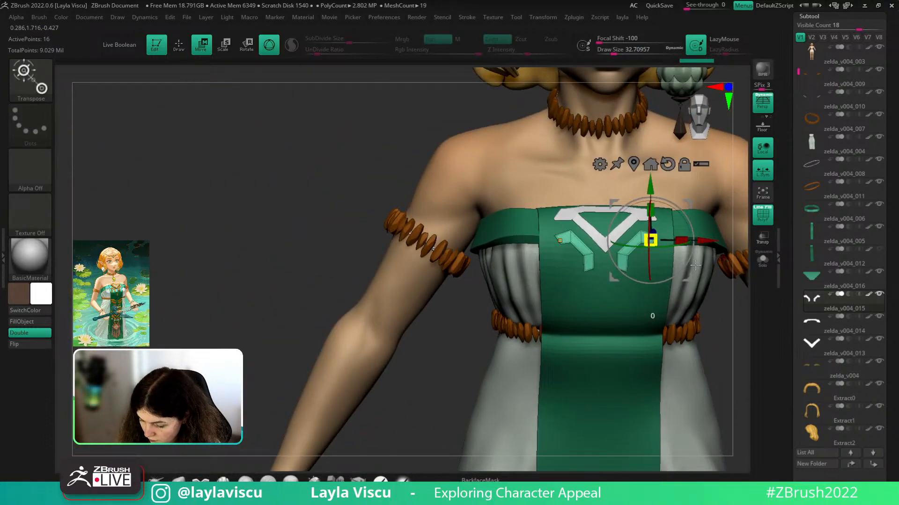
{"action": "key", "text": "q"}
{"action": "right_click_drag", "start_coordinate": [722, 321], "coordinate": [659, 214]}
{"action": "right_click_drag", "start_coordinate": [659, 214], "coordinate": [660, 304], "text": "alt"}
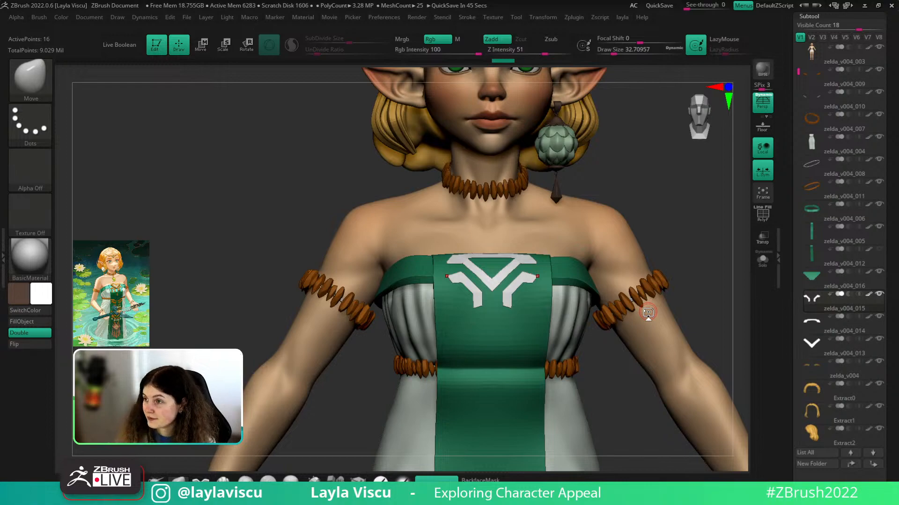
- With the Move brush at sizes about 48.65 then 41.42, pull the emblem corners up and wing tips outward
{"action": "left_click_drag", "start_coordinate": [705, 259], "coordinate": [707, 280], "text": "alt"}
{"action": "right_click_drag", "start_coordinate": [707, 280], "coordinate": [695, 291]}
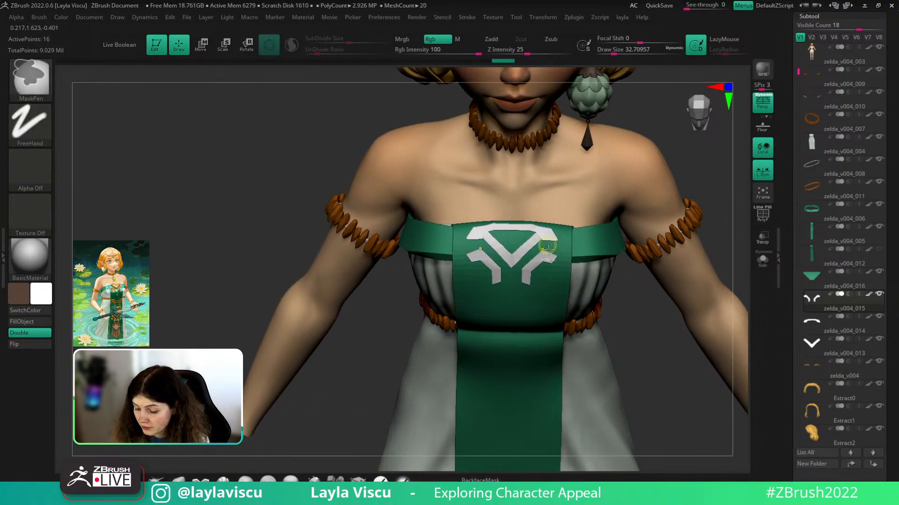
{"action": "right_click_drag", "start_coordinate": [545, 271], "coordinate": [564, 304], "text": "ctrl"}
{"action": "key", "text": "s"}
{"action": "left_click_drag", "start_coordinate": [541, 253], "coordinate": [543, 241]}
{"action": "key", "text": "s"}
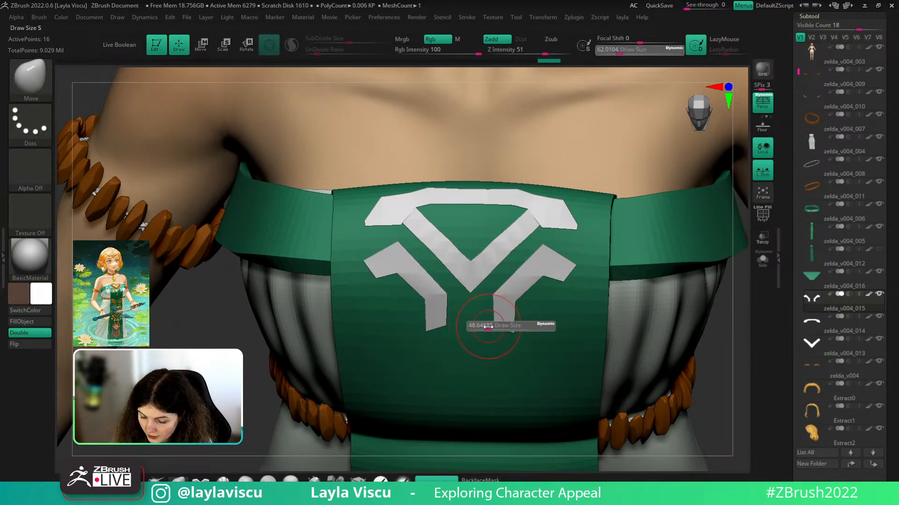
{"action": "left_click_drag", "start_coordinate": [490, 327], "coordinate": [484, 328]}
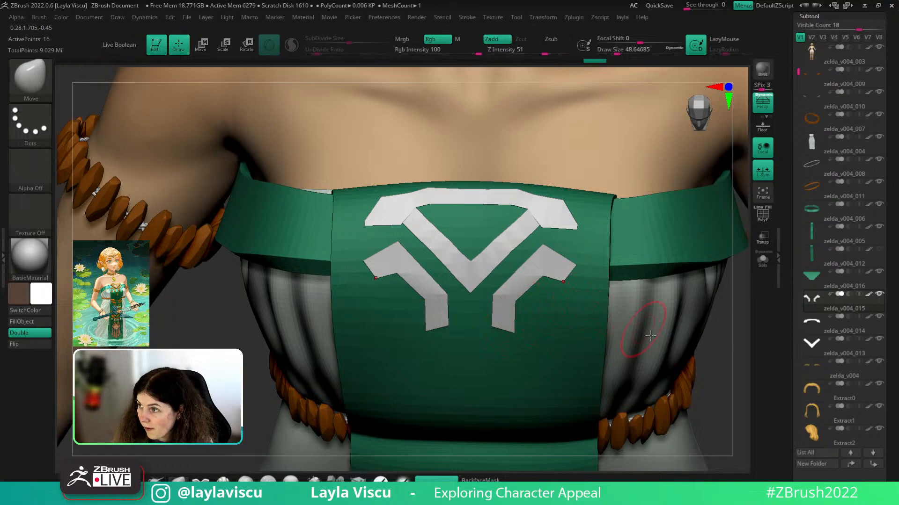
{"action": "left_click_drag", "start_coordinate": [701, 397], "coordinate": [708, 366]}
{"action": "key", "text": "s"}
{"action": "left_click_drag", "start_coordinate": [569, 291], "coordinate": [592, 266]}
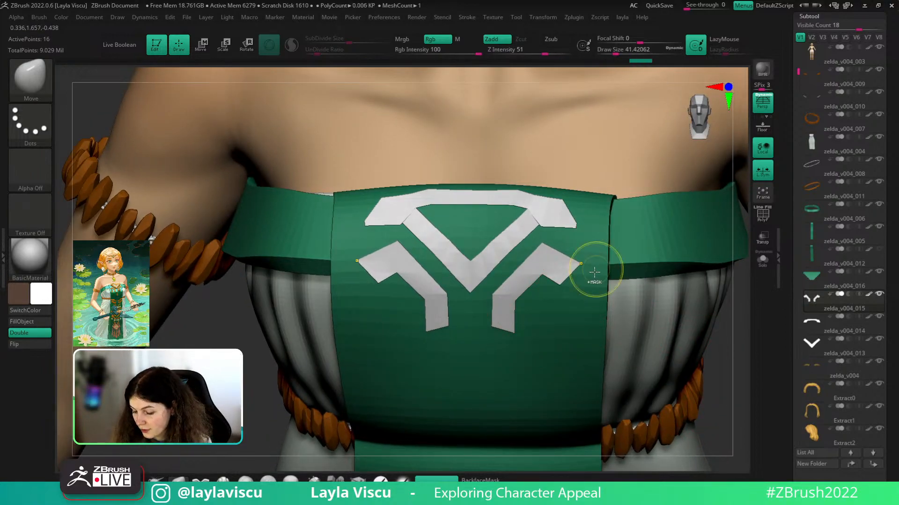
{"action": "right_click_drag", "start_coordinate": [597, 273], "coordinate": [614, 247], "text": "ctrl"}
- Look over the whole character from several angles, then make the zelda_v004_016 triangle subtool active
{"action": "left_click_drag", "start_coordinate": [647, 325], "coordinate": [630, 324]}
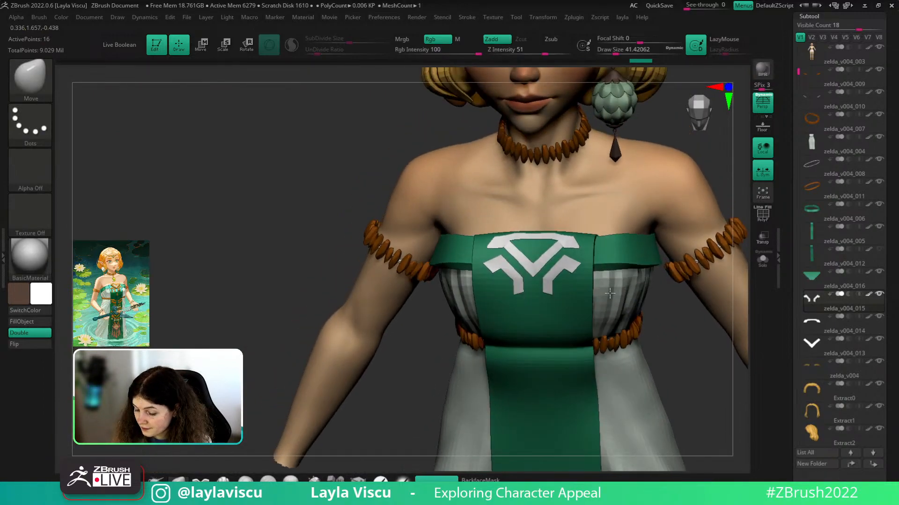
{"action": "right_click_drag", "start_coordinate": [655, 285], "coordinate": [674, 317], "text": "ctrl"}
{"action": "left_click_drag", "start_coordinate": [717, 376], "coordinate": [692, 388]}
{"action": "right_click_drag", "start_coordinate": [692, 389], "coordinate": [673, 362], "text": "ctrl"}
{"action": "left_click_drag", "start_coordinate": [650, 388], "coordinate": [655, 386]}
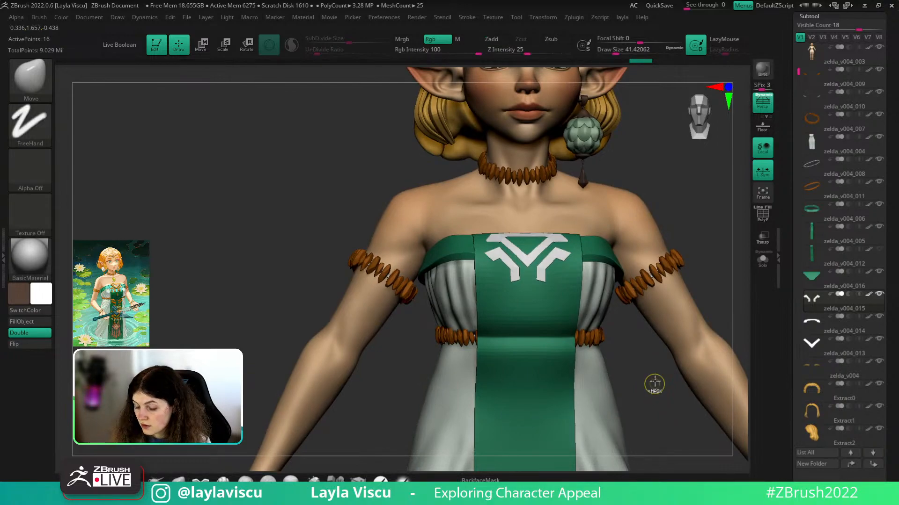
{"action": "right_click_drag", "start_coordinate": [654, 381], "coordinate": [688, 307], "text": "ctrl"}
{"action": "left_click_drag", "start_coordinate": [694, 290], "coordinate": [711, 283]}
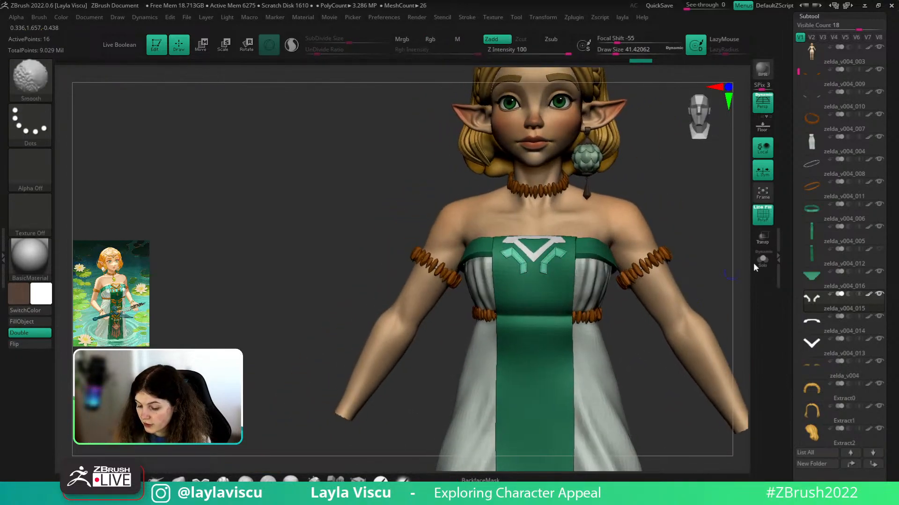
{"action": "left_click", "coordinate": [847, 289]}
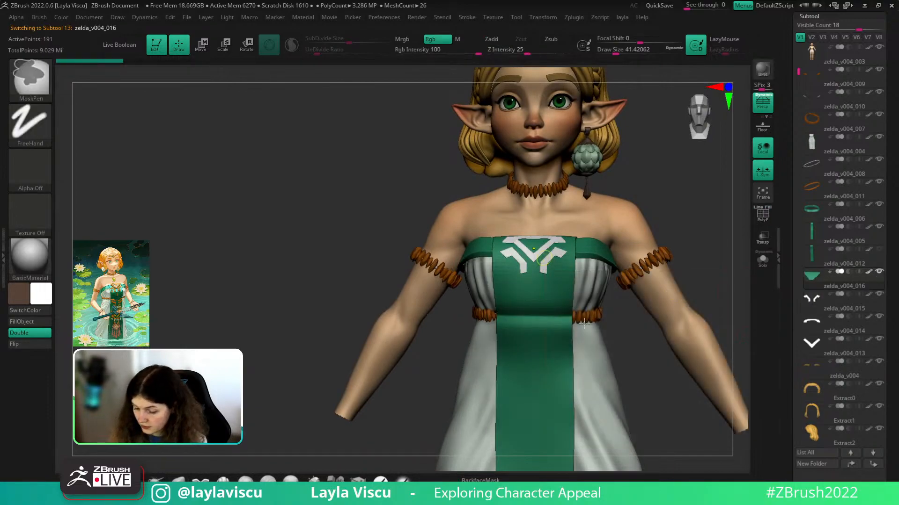
- Solo the green triangle with the polygroup wireframe showing and pick the Topology brush
{"action": "right_click_drag", "start_coordinate": [632, 289], "coordinate": [740, 173], "text": "ctrl"}
{"action": "left_click", "coordinate": [759, 266]}
{"action": "key", "text": "shift+f"}
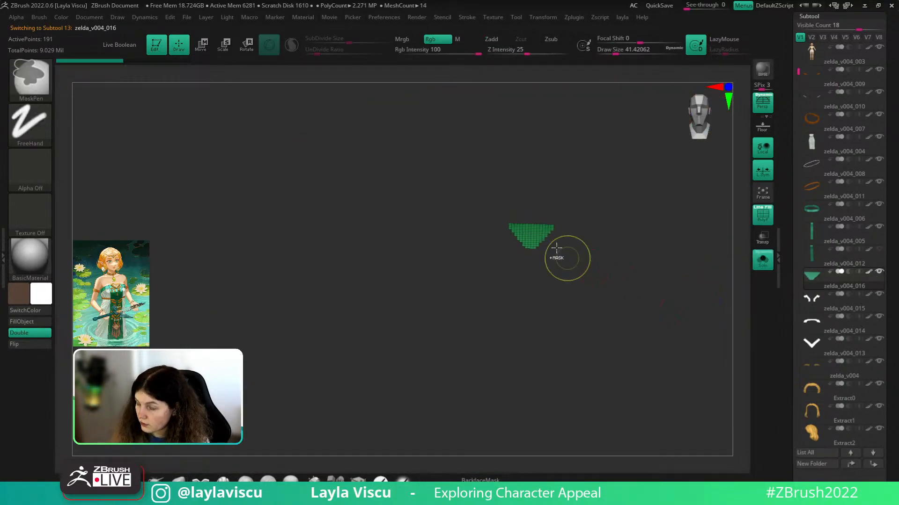
{"action": "right_click_drag", "start_coordinate": [567, 256], "coordinate": [600, 241], "text": "ctrl"}
{"action": "key", "text": "s"}
{"action": "left_click_drag", "start_coordinate": [600, 241], "coordinate": [591, 240]}
{"action": "key", "text": "b"}
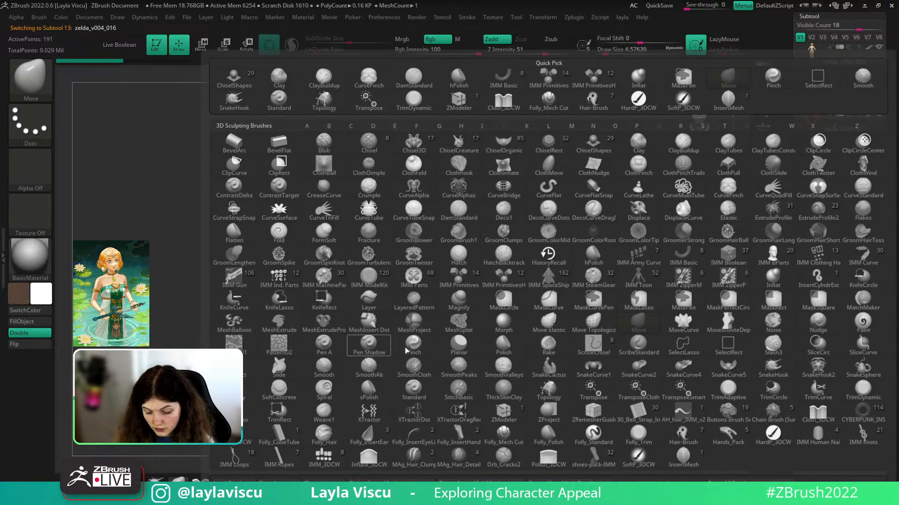
{"action": "key", "text": "t"}
{"action": "key", "text": "o"}
- Draw topology curves along the triangle's left diagonal, vertical centre, bottom and top edges
{"action": "right_click_drag", "start_coordinate": [632, 236], "coordinate": [608, 259]}
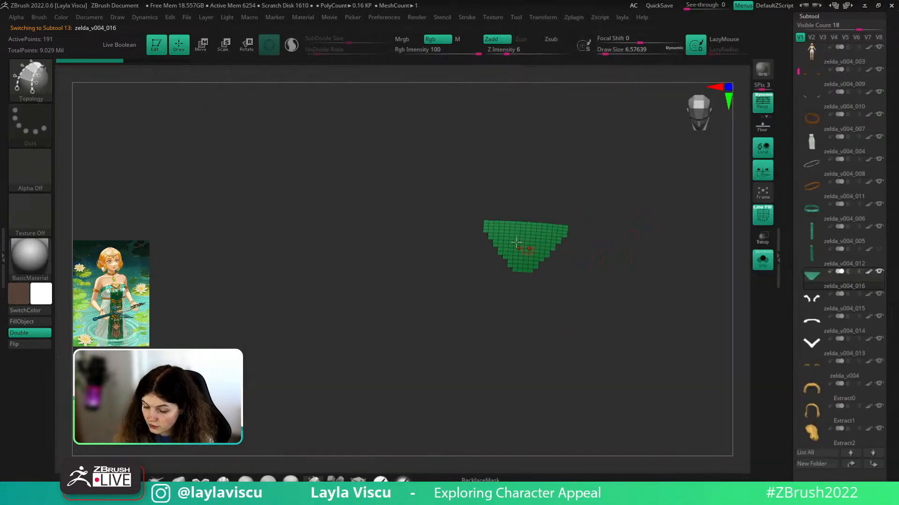
{"action": "left_click_drag", "start_coordinate": [482, 220], "coordinate": [521, 276]}
{"action": "mouse_move", "coordinate": [523, 223]}
{"action": "left_mouse_down"}
{"action": "mouse_move", "coordinate": [521, 277]}
{"action": "mouse_move", "coordinate": [535, 271]}
{"action": "left_mouse_up"}
{"action": "left_click_drag", "start_coordinate": [484, 225], "coordinate": [576, 232]}
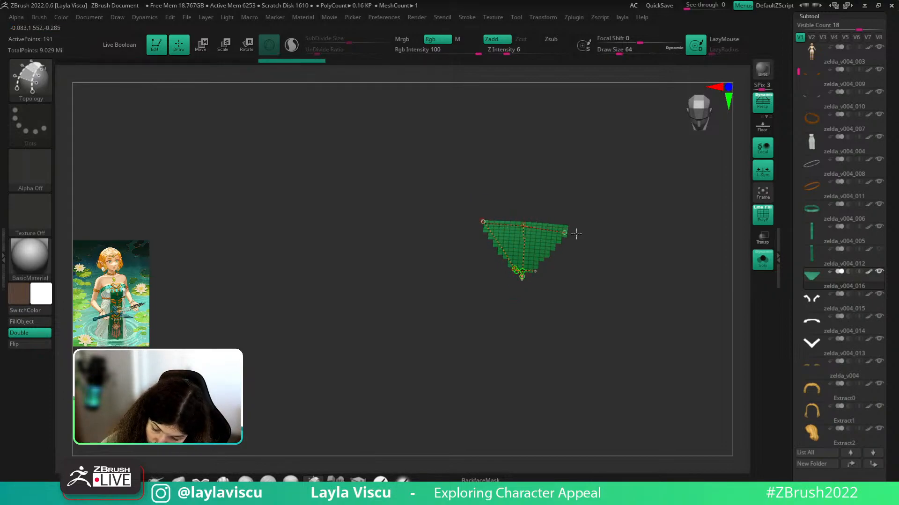
{"action": "key", "text": "ctrl+z"}
{"action": "right_click_drag", "start_coordinate": [522, 225], "coordinate": [552, 237], "text": "ctrl"}
{"action": "left_click_drag", "start_coordinate": [460, 229], "coordinate": [617, 246]}
{"action": "key", "text": "ctrl+z"}
{"action": "key", "text": "ctrl+z"}
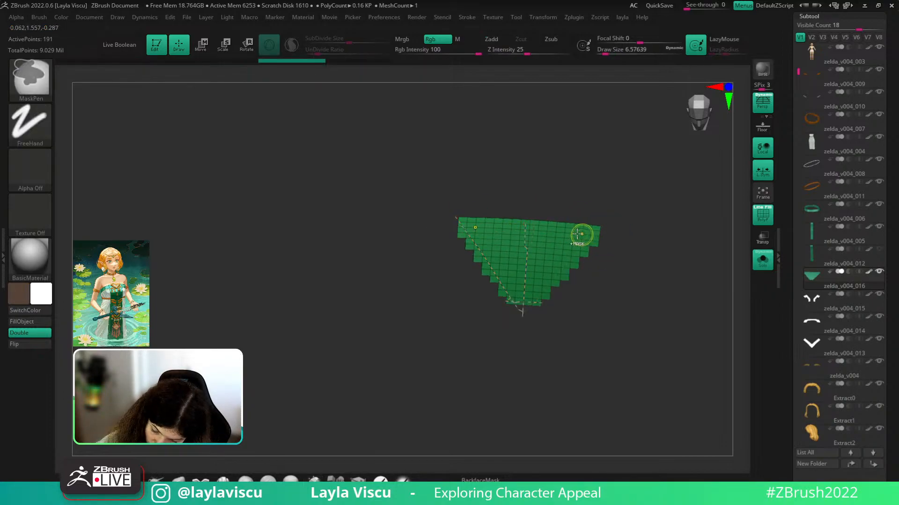
{"action": "key", "text": "ctrl+z"}
{"action": "left_click_drag", "start_coordinate": [521, 314], "coordinate": [544, 303]}
{"action": "left_click_drag", "start_coordinate": [458, 224], "coordinate": [599, 235]}
- Generate the new triangle mesh from the topology curves at Draw Size 1
{"action": "key", "text": "bracketleft"}
{"action": "left_click", "coordinate": [507, 245]}
{"action": "right_click_drag", "start_coordinate": [666, 278], "coordinate": [652, 254], "text": "ctrl"}
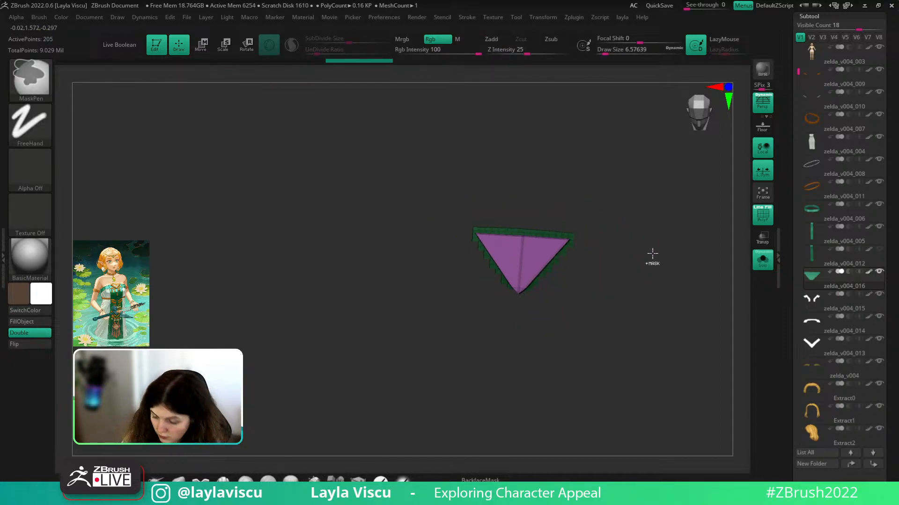
{"action": "key", "text": "ctrl+z"}
{"action": "key", "text": "s"}
{"action": "left_click", "coordinate": [636, 239]}
{"action": "left_click", "coordinate": [521, 249]}
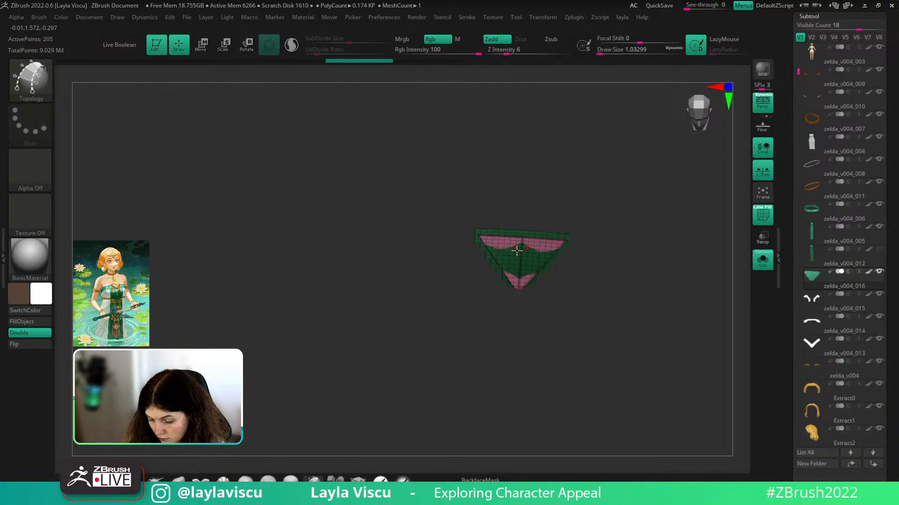
{"action": "key", "text": "ctrl+z"}
{"action": "key", "text": "s"}
{"action": "left_click_drag", "start_coordinate": [618, 203], "coordinate": [609, 202]}
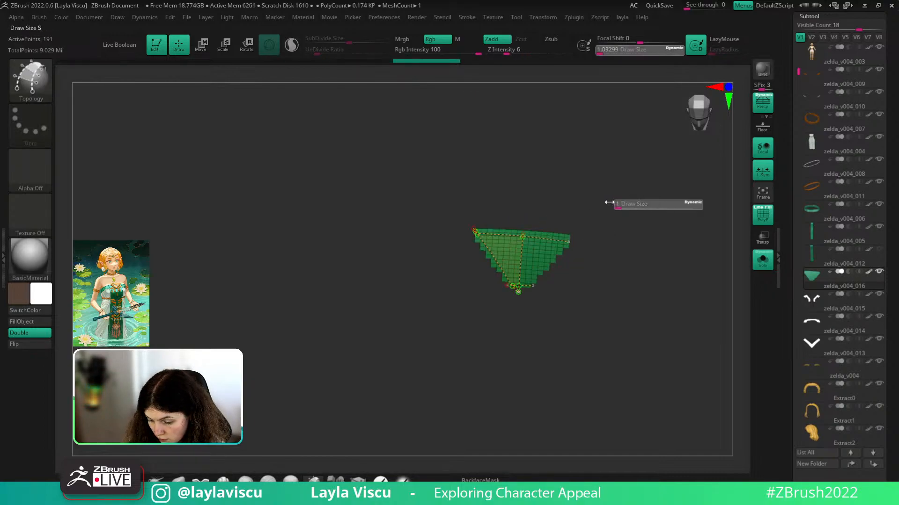
{"action": "key", "text": "["}
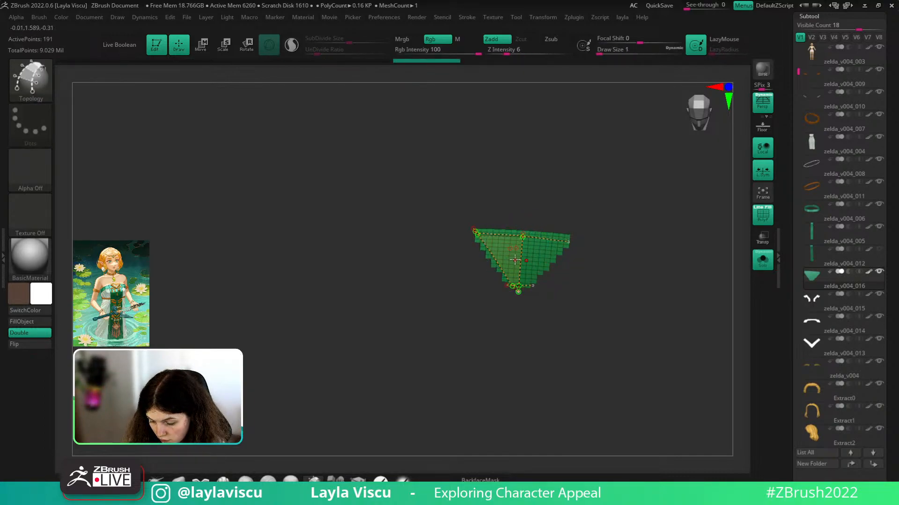
{"action": "right_click_drag", "start_coordinate": [513, 258], "coordinate": [522, 263], "text": "ctrl"}
{"action": "left_click", "coordinate": [507, 265]}
- Hide the old polygroups, leaving only the new triangle, and delete the hidden geometry
{"action": "left_click", "coordinate": [531, 218], "text": "ctrl+shift"}
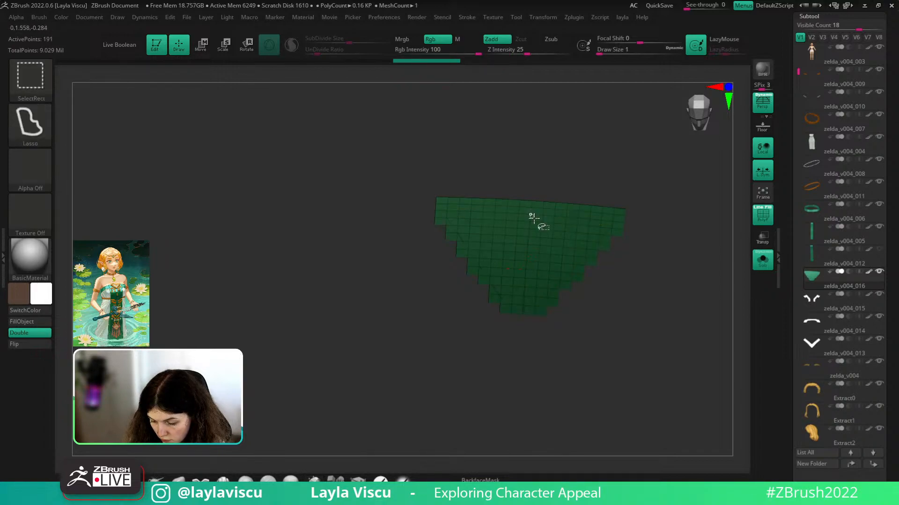
{"action": "left_click", "coordinate": [575, 231], "text": "ctrl+shift"}
{"action": "left_click_drag", "start_coordinate": [630, 210], "coordinate": [633, 210], "text": "ctrl+shift"}
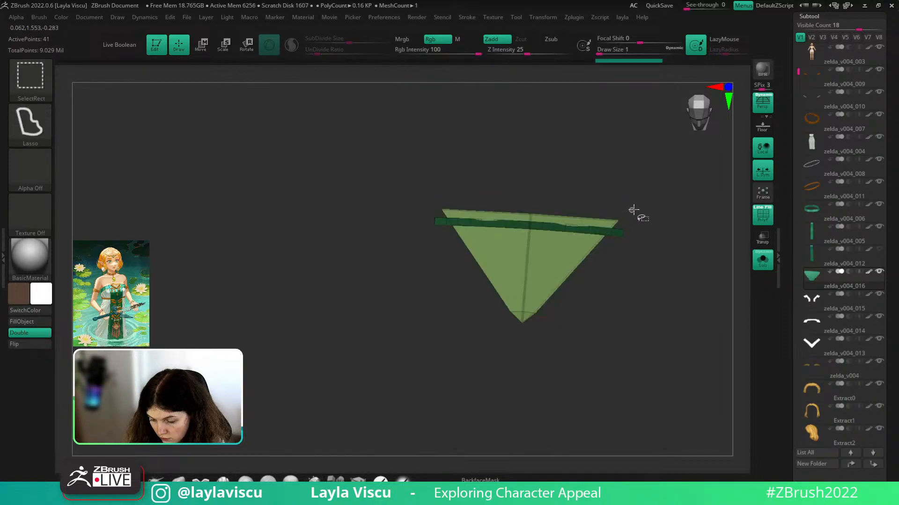
{"action": "left_click", "coordinate": [619, 231], "text": "ctrl+shift"}
{"action": "right_click_drag", "start_coordinate": [648, 227], "coordinate": [644, 175], "text": "ctrl"}
{"action": "key", "text": "space"}
{"action": "left_click", "coordinate": [630, 198]}
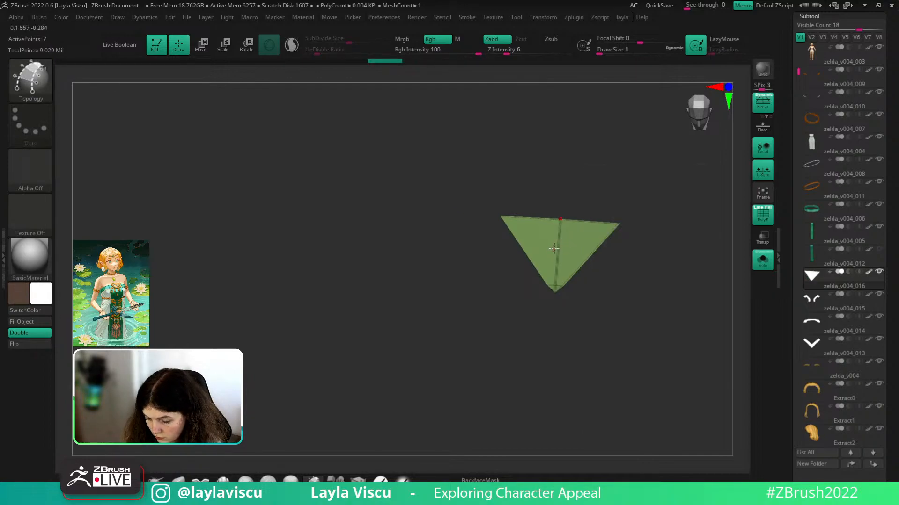
- With ZModeler, insert an edge loop across the new triangle
{"action": "key", "text": "b"}
{"action": "key", "text": "z"}
{"action": "key", "text": "m"}
{"action": "key", "text": "space"}
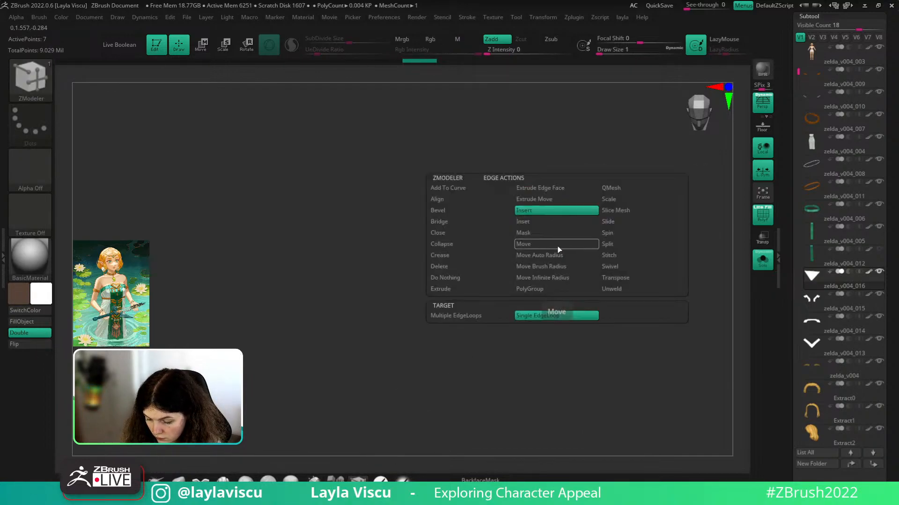
{"action": "left_click", "coordinate": [558, 244]}
{"action": "left_click_drag", "start_coordinate": [892, 308], "coordinate": [883, 193]}
- Remove all creases with Geometry > UnCreaseAll and bring back the full model without wireframe
{"action": "left_click", "coordinate": [818, 304]}
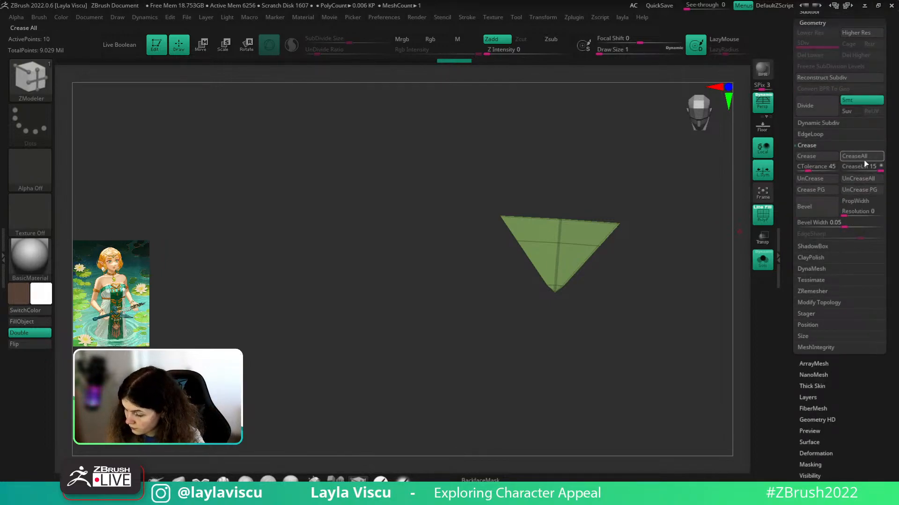
{"action": "left_click", "coordinate": [867, 181]}
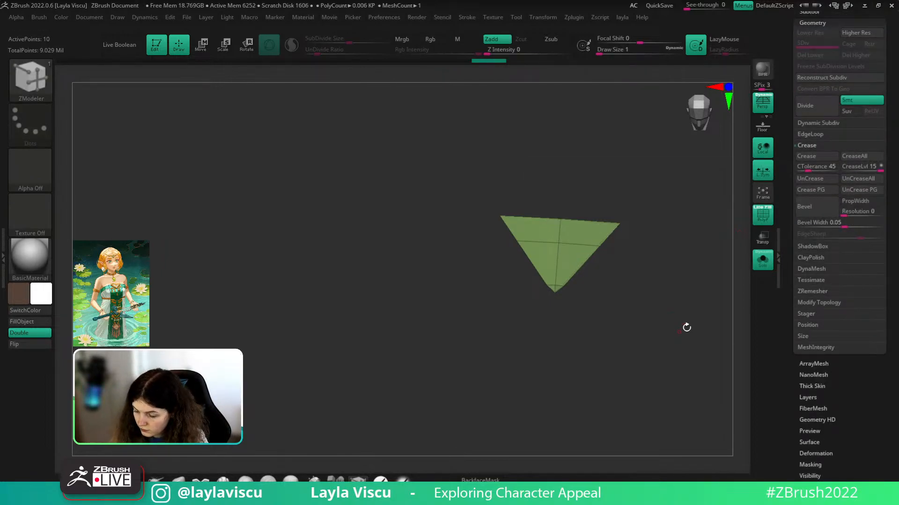
{"action": "left_click", "coordinate": [765, 268]}
{"action": "key", "text": "shift+f"}
{"action": "key", "text": "w"}
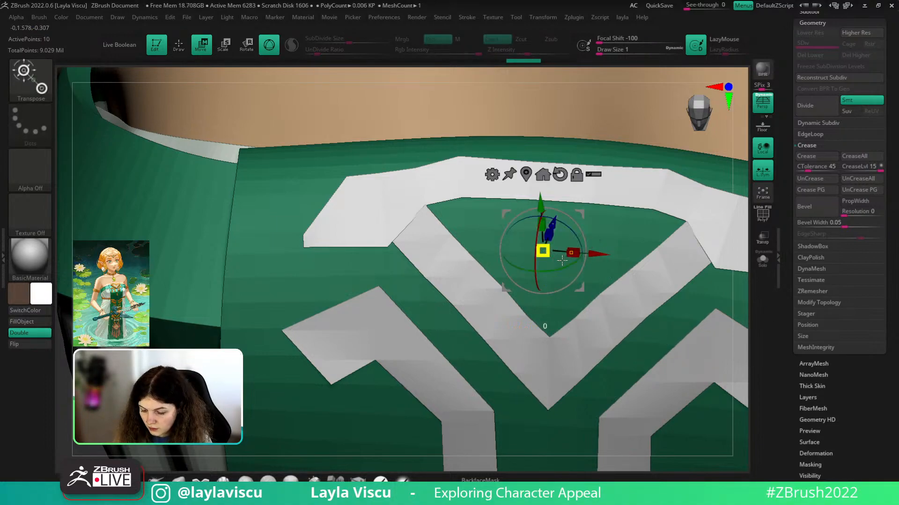
- Inflate the triangle outward with the gizmo so it shows through the bodice
{"action": "left_click_drag", "start_coordinate": [600, 271], "coordinate": [674, 311], "text": "ctrl"}
{"action": "key", "text": "shift+f"}
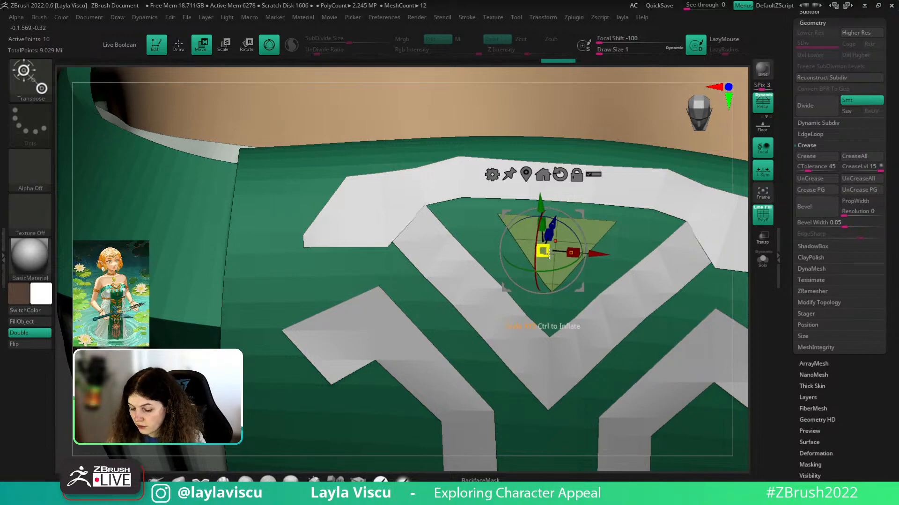
{"action": "key", "text": "ctrl+z"}
{"action": "left_click_drag", "start_coordinate": [550, 254], "coordinate": [550, 257], "text": "ctrl"}
{"action": "left_click_drag", "start_coordinate": [584, 283], "coordinate": [652, 341], "text": "ctrl"}
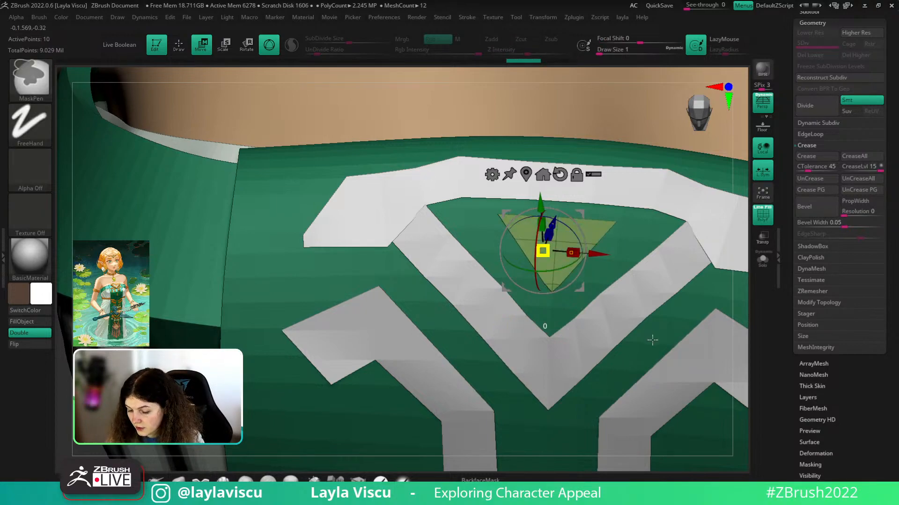
{"action": "key", "text": "q"}
{"action": "right_click_drag", "start_coordinate": [201, 375], "coordinate": [198, 234], "text": "ctrl"}
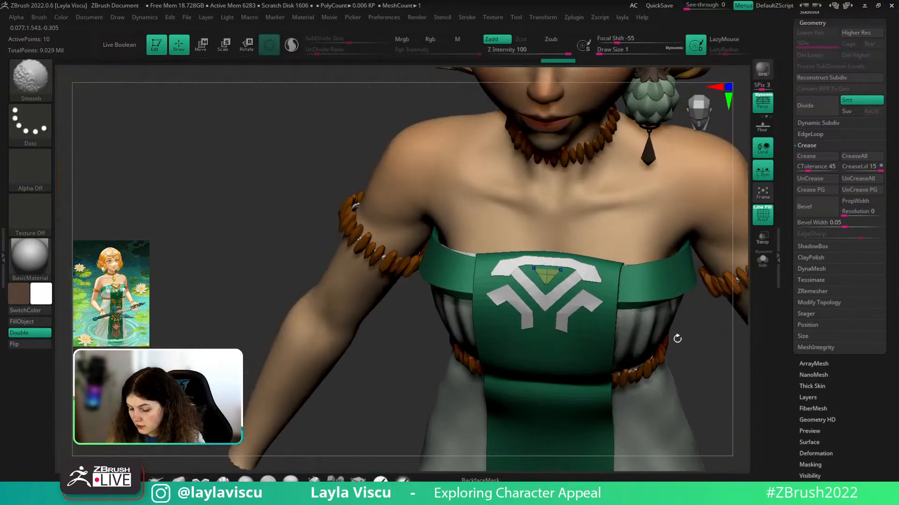
{"action": "key", "text": "shift+f"}
{"action": "right_click_drag", "start_coordinate": [678, 337], "coordinate": [643, 364], "text": "shift"}
- Try inflating the upper-arm bead bracelet with the gizmo, then undo it
{"action": "left_click", "coordinate": [602, 327], "text": "alt"}
{"action": "key", "text": "shift+f"}
{"action": "key", "text": "space"}
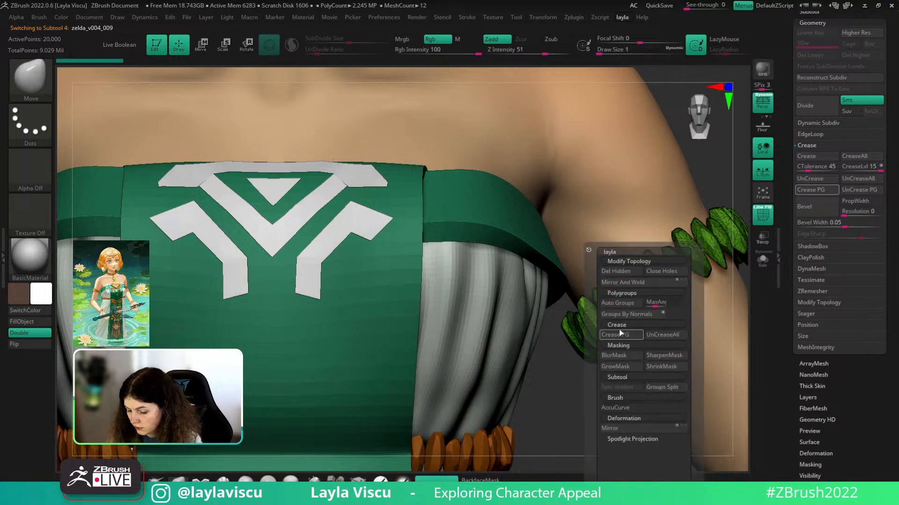
{"action": "key", "text": "w"}
{"action": "left_click", "coordinate": [625, 303], "text": "alt"}
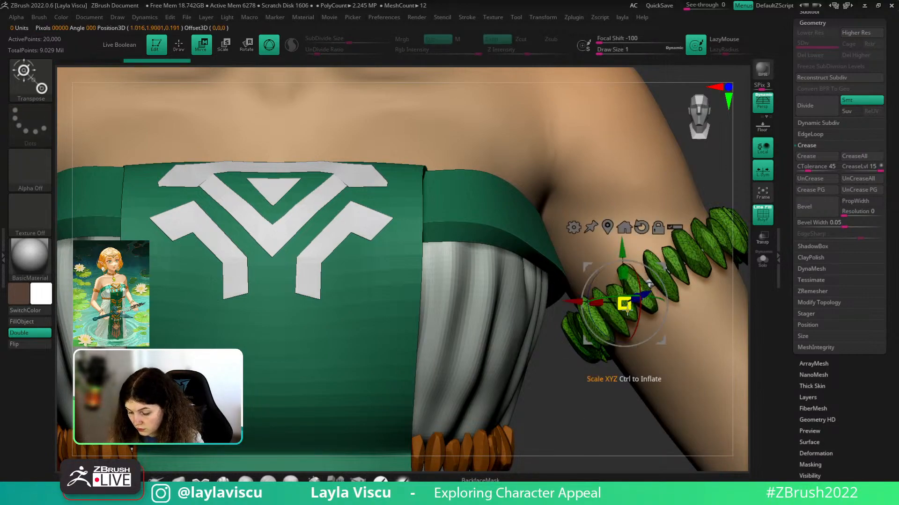
{"action": "left_click_drag", "start_coordinate": [624, 304], "coordinate": [652, 364], "text": "ctrl"}
{"action": "key", "text": "shift+f"}
{"action": "right_click_drag", "start_coordinate": [616, 390], "coordinate": [305, 432], "text": "ctrl"}
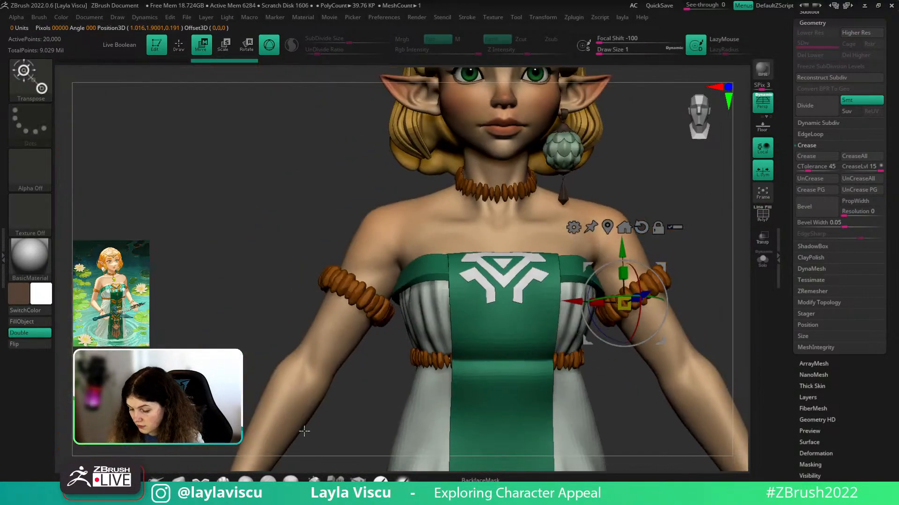
{"action": "key", "text": "q"}
{"action": "key", "text": "ctrl+z"}
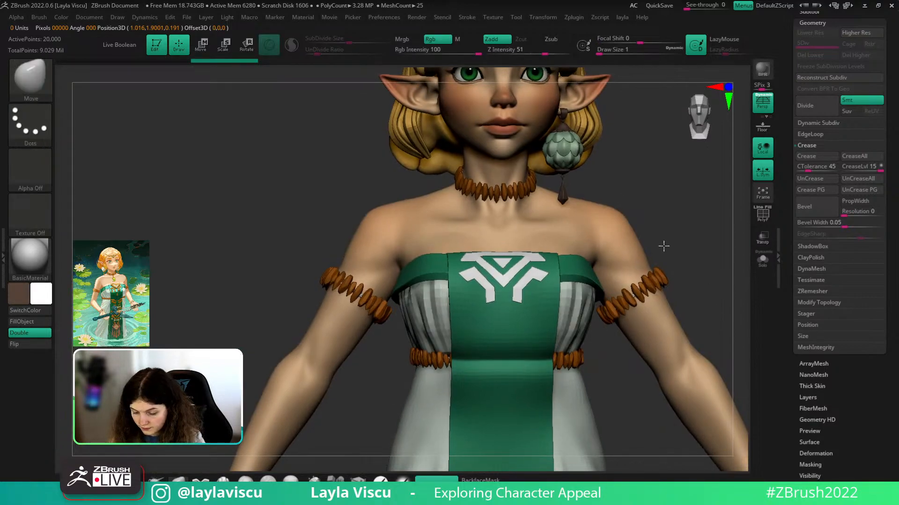
- Turn the view back to the chest emblem and make the triangle piece active
{"action": "right_click_drag", "start_coordinate": [665, 247], "coordinate": [643, 213], "text": "alt"}
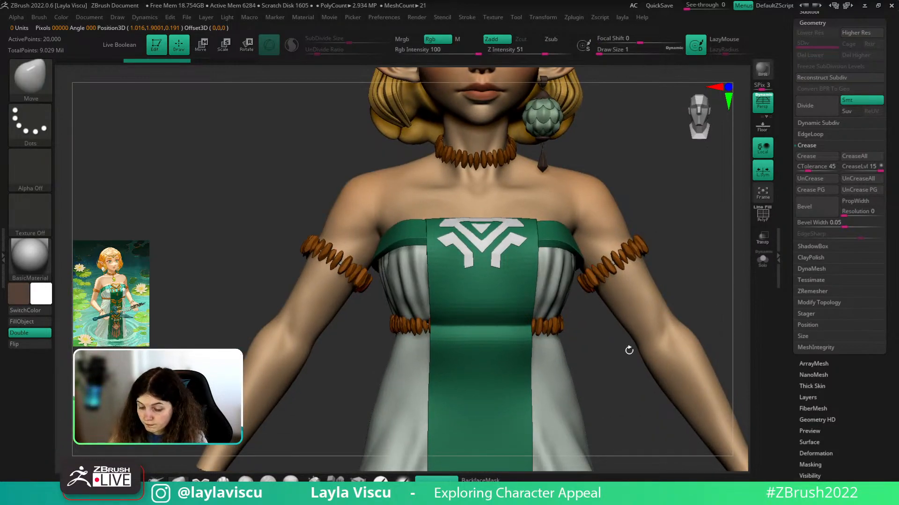
{"action": "right_click_drag", "start_coordinate": [618, 367], "coordinate": [604, 421]}
{"action": "right_click_drag", "start_coordinate": [510, 307], "coordinate": [398, 273], "text": "ctrl"}
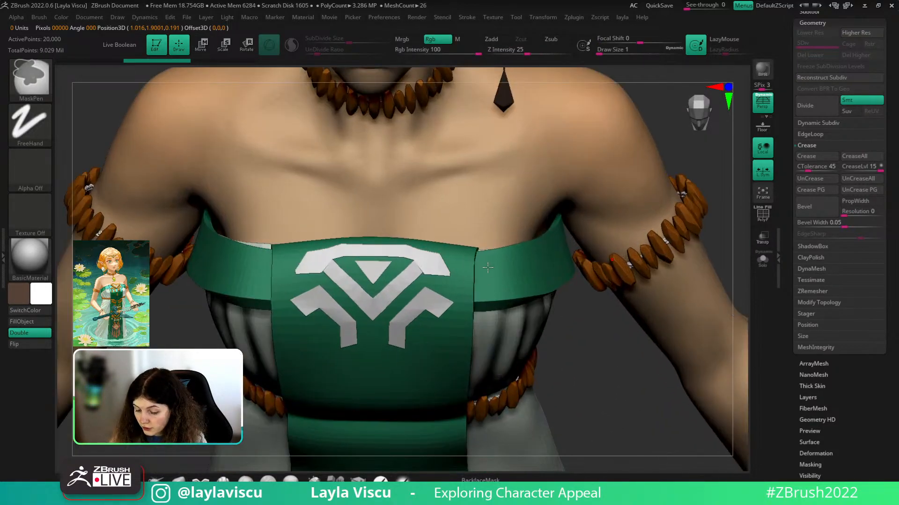
{"action": "left_click", "coordinate": [380, 268], "text": "alt"}
- Enlarge the brush to about 94 and try adding polygroup loops to the triangle, then undo
{"action": "right_click_drag", "start_coordinate": [622, 379], "coordinate": [747, 384], "text": "alt"}
{"action": "key", "text": "s"}
{"action": "left_click_drag", "start_coordinate": [513, 299], "coordinate": [531, 300]}
{"action": "key", "text": "shift+f"}
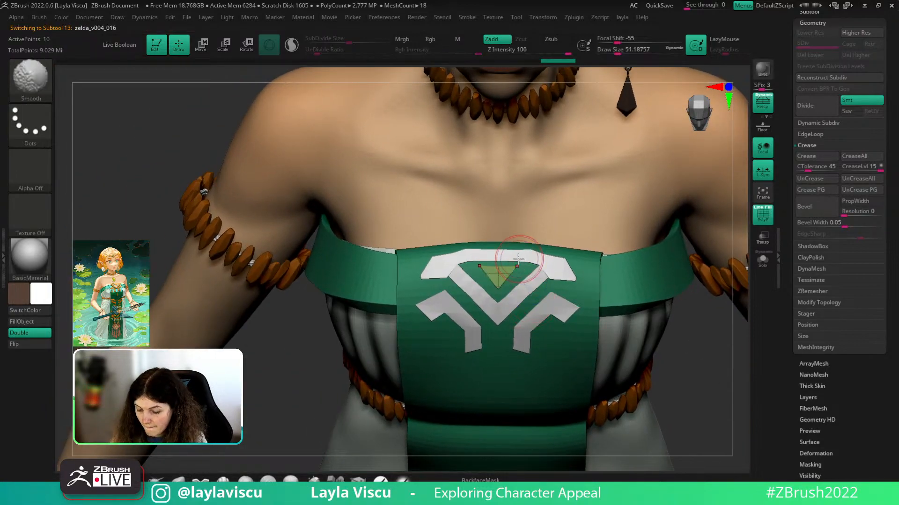
{"action": "key", "text": "s"}
{"action": "left_click_drag", "start_coordinate": [518, 260], "coordinate": [526, 259]}
{"action": "right_click_drag", "start_coordinate": [531, 255], "coordinate": [564, 293], "text": "ctrl"}
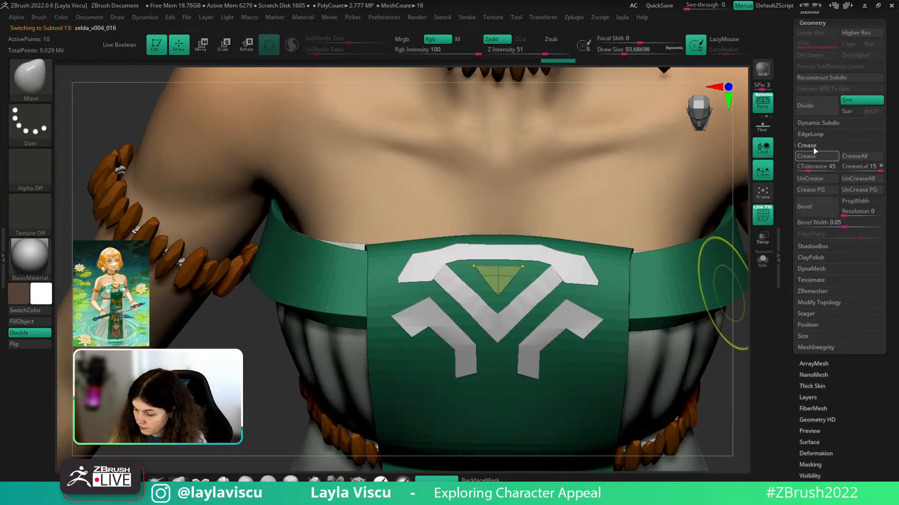
{"action": "left_click", "coordinate": [810, 134]}
{"action": "left_click", "coordinate": [814, 195]}
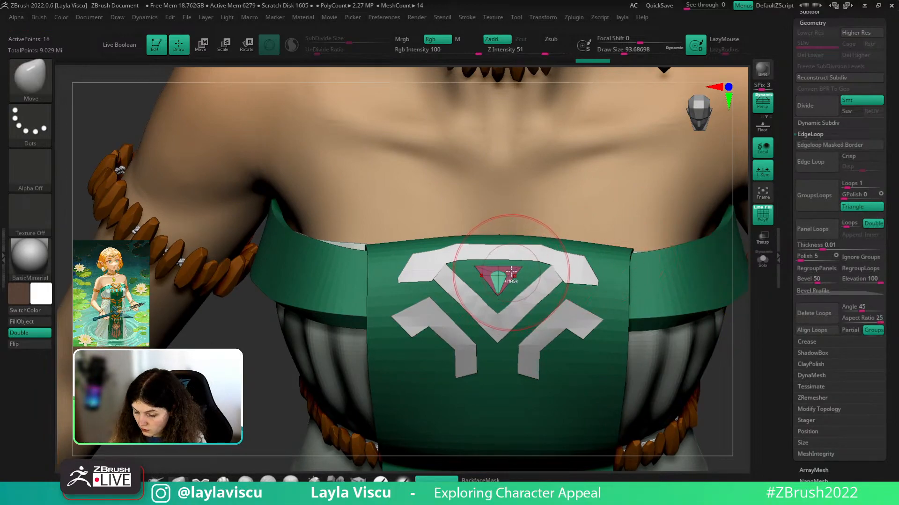
{"action": "key", "text": "ctrl+z"}
- Pull the triangle's top-right corner into place and nudge the piece upward
{"action": "left_click_drag", "start_coordinate": [510, 272], "coordinate": [510, 265]}
{"action": "key", "text": "s"}
{"action": "left_click_drag", "start_coordinate": [524, 234], "coordinate": [516, 234]}
{"action": "left_click_drag", "start_coordinate": [531, 269], "coordinate": [532, 259]}
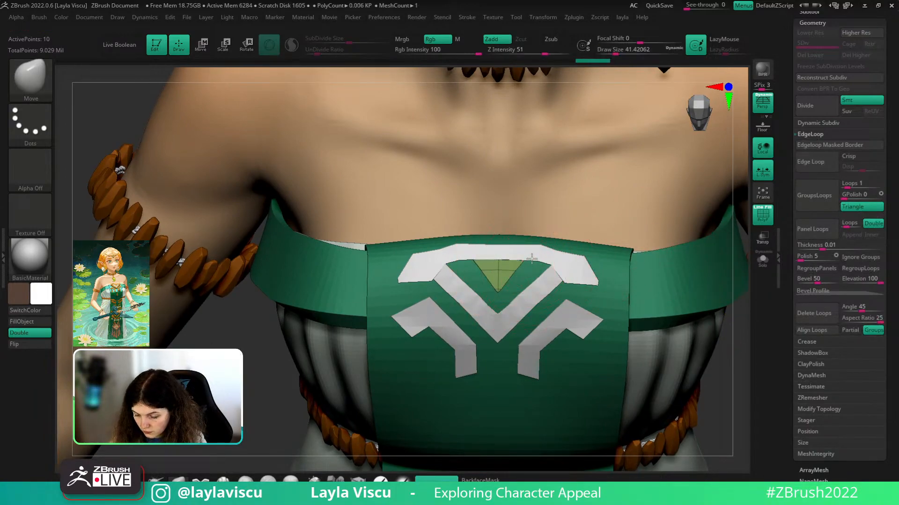
{"action": "right_click_drag", "start_coordinate": [532, 262], "coordinate": [519, 370], "text": "ctrl"}
- With ZModeler targeting Mesh Border, extrude a rim around the triangle
{"action": "key", "text": "shift+f"}
{"action": "left_click", "coordinate": [358, 480]}
{"action": "key", "text": "shift+f"}
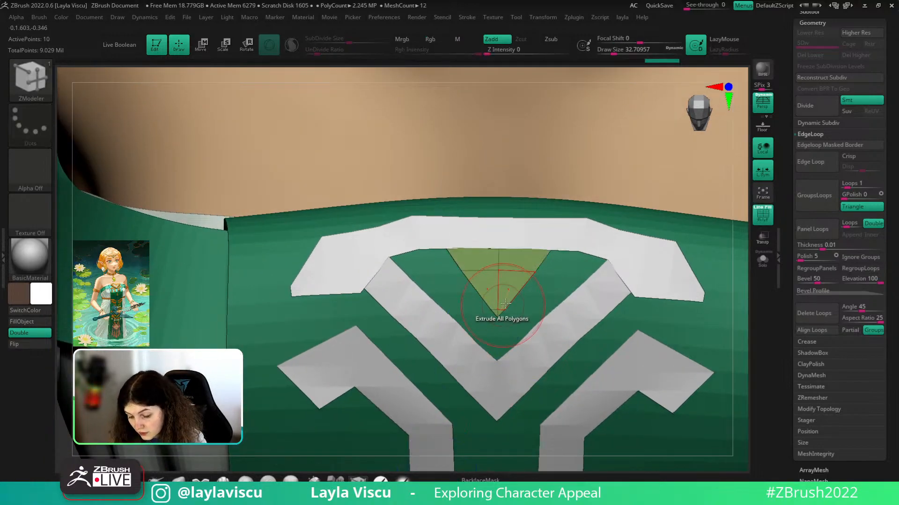
{"action": "key", "text": "space"}
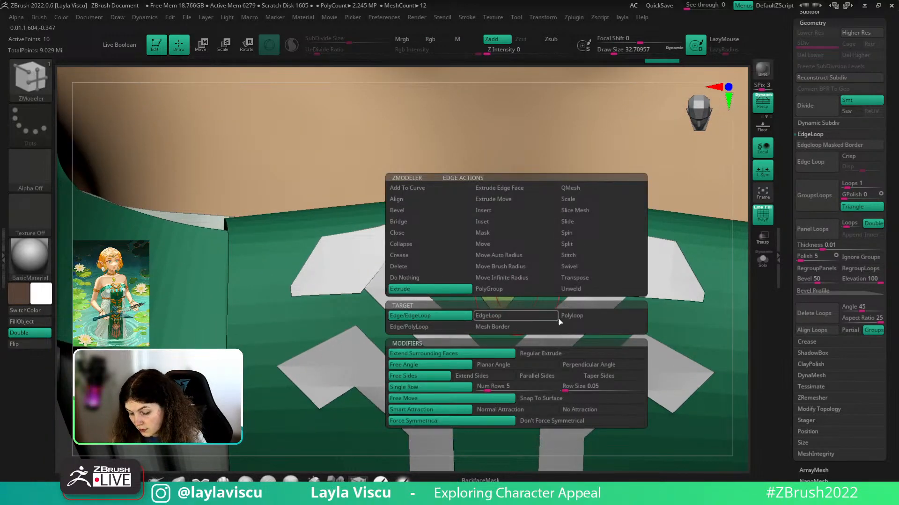
{"action": "left_click", "coordinate": [521, 325]}
{"action": "left_click_drag", "start_coordinate": [517, 290], "coordinate": [533, 294]}
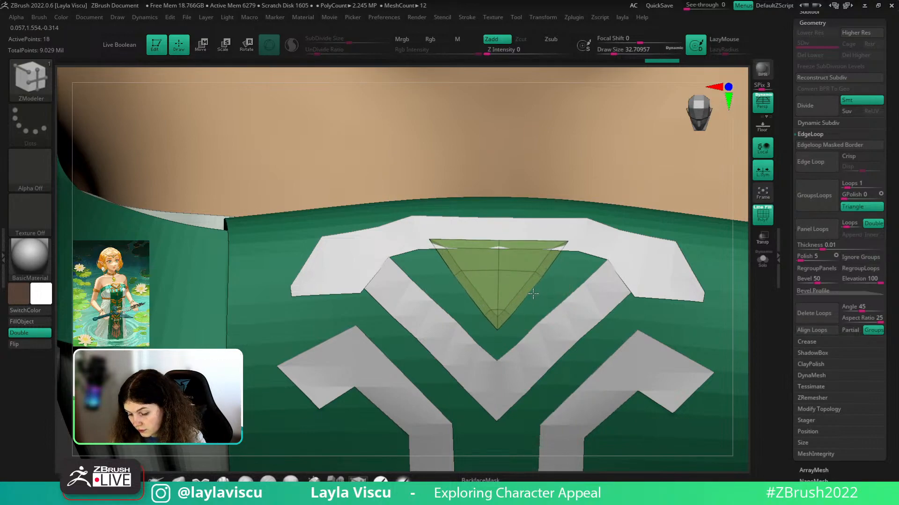
- Scale the triangle down to about 0.88 with the gizmo and move it down slightly
{"action": "key", "text": "w"}
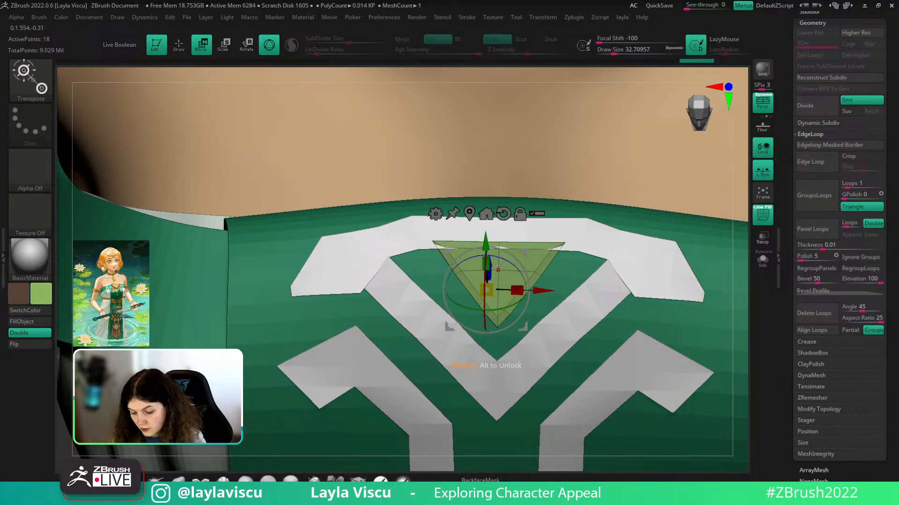
{"action": "left_click", "coordinate": [499, 271], "text": "alt"}
{"action": "left_click_drag", "start_coordinate": [501, 274], "coordinate": [497, 275]}
{"action": "left_click_drag", "start_coordinate": [501, 218], "coordinate": [502, 221]}
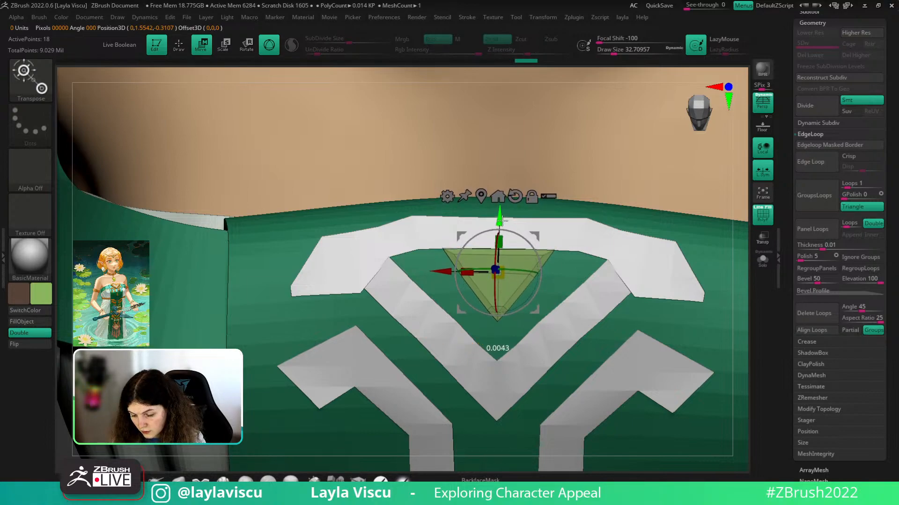
{"action": "key", "text": "q"}
{"action": "key", "text": "shift+f"}
- Set the Move brush to size 56.467 and make a small shape adjustment to the emblem
{"action": "mouse_move", "coordinate": [529, 269]}
{"action": "right_mouse_down", "text": "ctrl"}
{"action": "mouse_move", "coordinate": [450, 273]}
{"action": "mouse_move", "coordinate": [550, 270]}
{"action": "right_mouse_up", "text": "ctrl"}
{"action": "key", "text": "d"}
{"action": "key", "text": "s"}
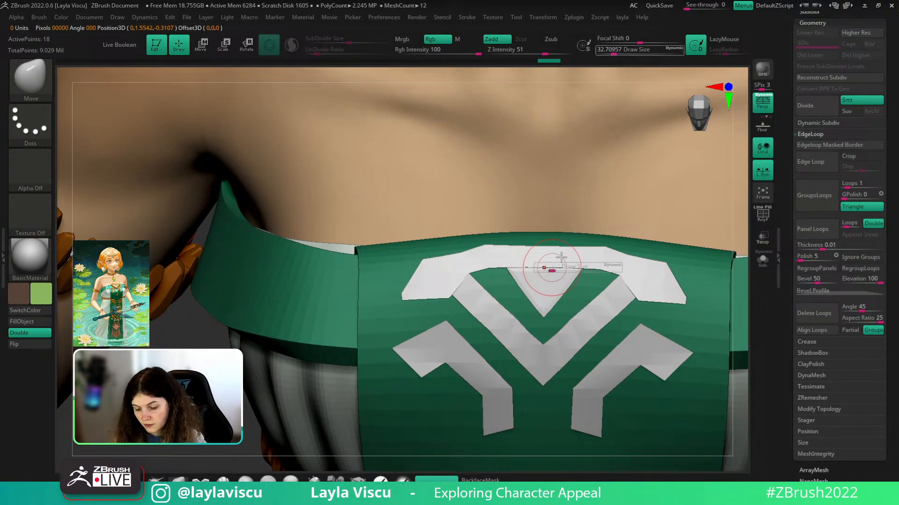
{"action": "mouse_move", "coordinate": [554, 263]}
{"action": "left_mouse_down"}
{"action": "mouse_move", "coordinate": [580, 263]}
{"action": "mouse_move", "coordinate": [554, 267]}
{"action": "left_mouse_up"}
{"action": "key", "text": "s"}
{"action": "mouse_move", "coordinate": [564, 264]}
{"action": "right_mouse_down", "text": "ctrl"}
{"action": "mouse_move", "coordinate": [655, 363]}
{"action": "mouse_move", "coordinate": [648, 383]}
{"action": "mouse_move", "coordinate": [593, 330]}
{"action": "right_mouse_up", "text": "ctrl"}
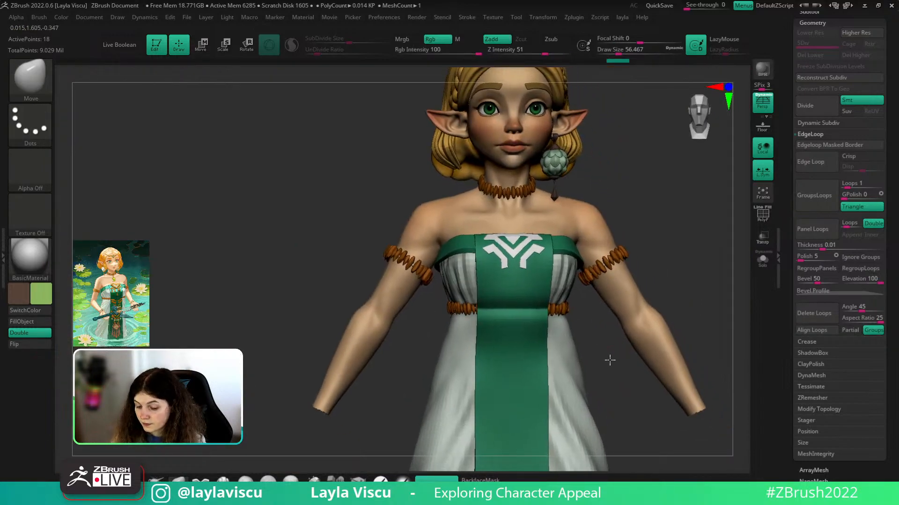
{"action": "mouse_move", "coordinate": [610, 361]}
{"action": "right_mouse_down"}
{"action": "mouse_move", "coordinate": [647, 366]}
{"action": "mouse_move", "coordinate": [569, 341]}
{"action": "mouse_move", "coordinate": [552, 261]}
{"action": "mouse_move", "coordinate": [636, 234]}
{"action": "mouse_move", "coordinate": [618, 291]}
{"action": "right_mouse_up"}
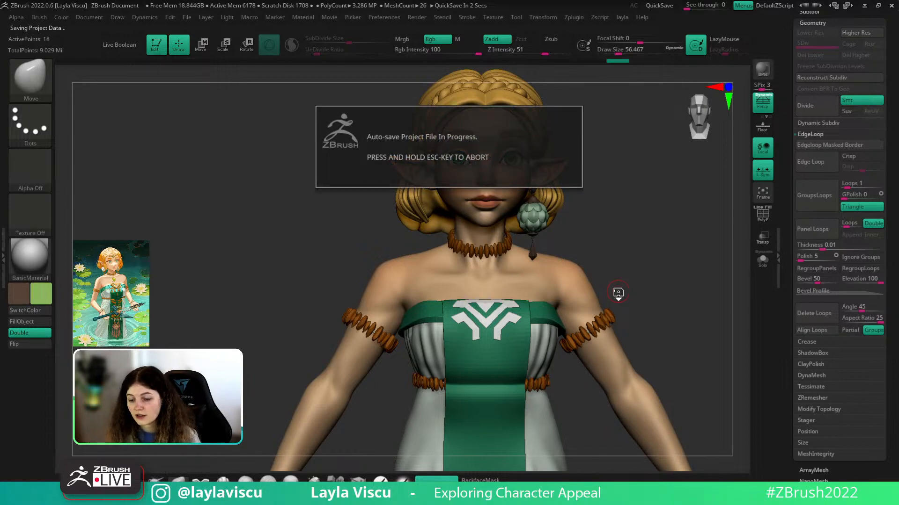
{"action": "left_click_drag", "start_coordinate": [663, 303], "coordinate": [672, 331]}
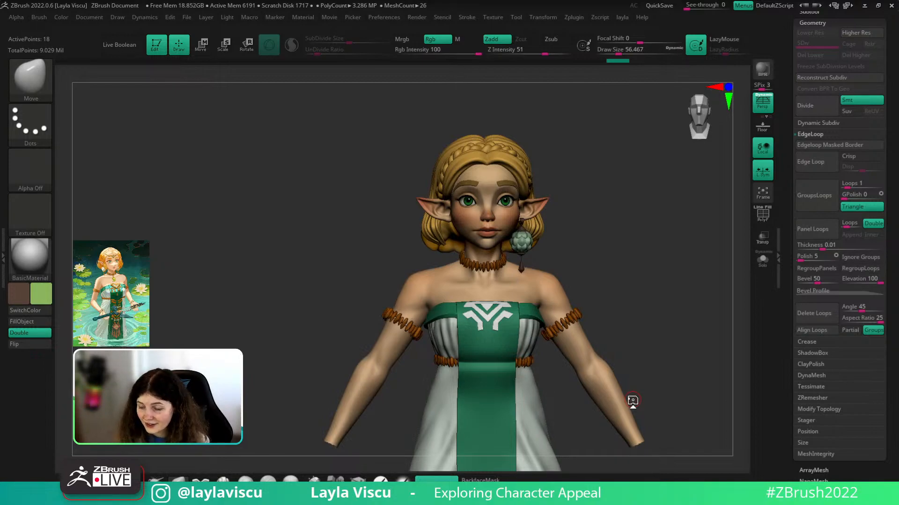
- Zoom in on the chest and select the V-shaped emblem subtool with PolyF showing
{"action": "right_click_drag", "start_coordinate": [635, 317], "coordinate": [707, 255], "text": "alt"}
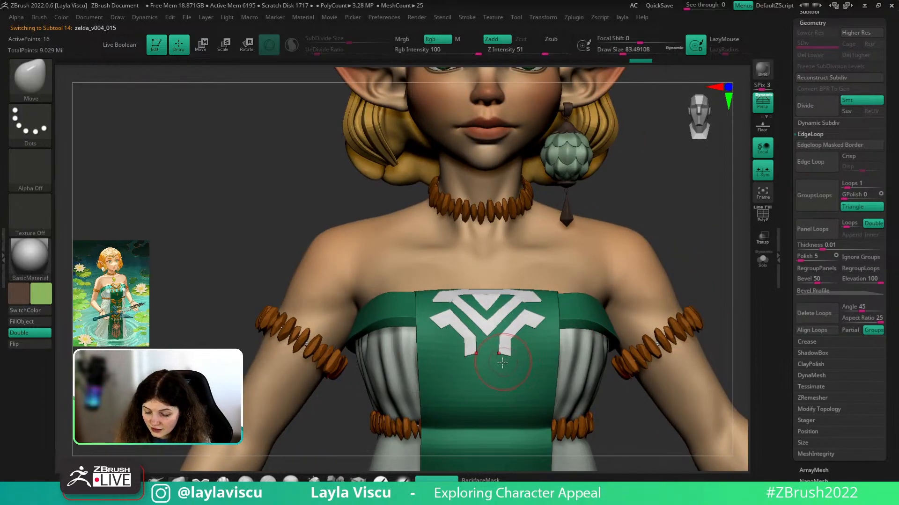
{"action": "key", "text": "shift+f"}
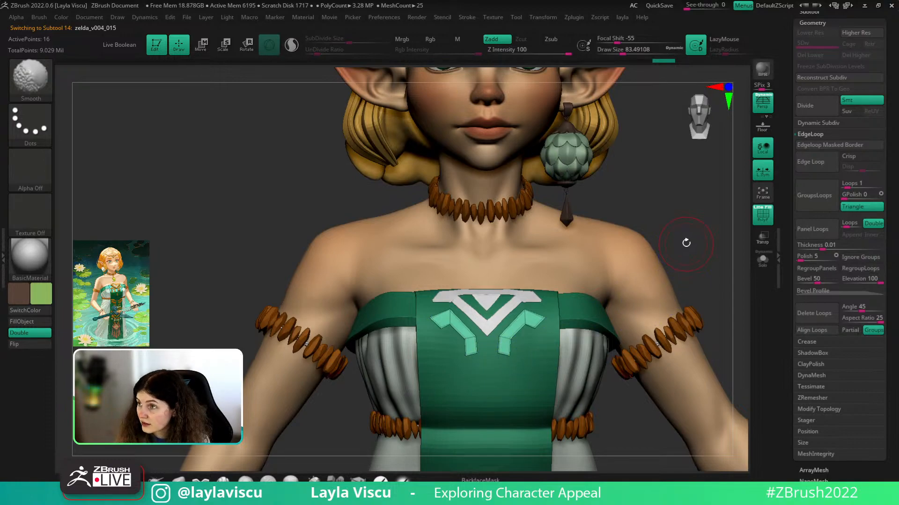
{"action": "mouse_move", "coordinate": [686, 243]}
{"action": "left_mouse_down"}
{"action": "mouse_move", "coordinate": [686, 283]}
{"action": "mouse_move", "coordinate": [686, 211]}
{"action": "left_mouse_up"}
{"action": "key", "text": "shift+f"}
{"action": "left_click", "coordinate": [505, 314], "text": "alt"}
{"action": "key", "text": "shift+f"}
{"action": "key", "text": "s"}
{"action": "left_click_drag", "start_coordinate": [500, 321], "coordinate": [503, 321]}
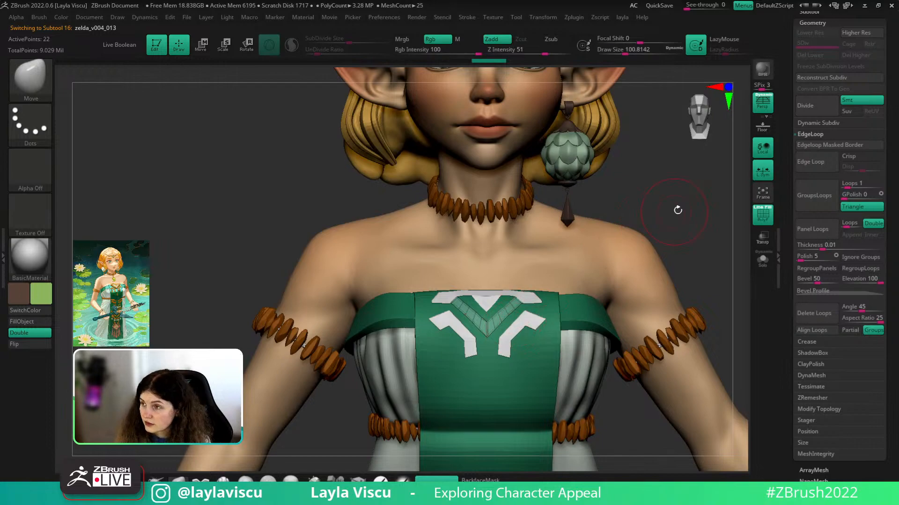
- Check the V piece from a three-quarter view, then drag the bodice reference image over the sculpt
{"action": "left_click_drag", "start_coordinate": [678, 210], "coordinate": [617, 259]}
{"action": "left_click_drag", "start_coordinate": [508, 320], "coordinate": [512, 318]}
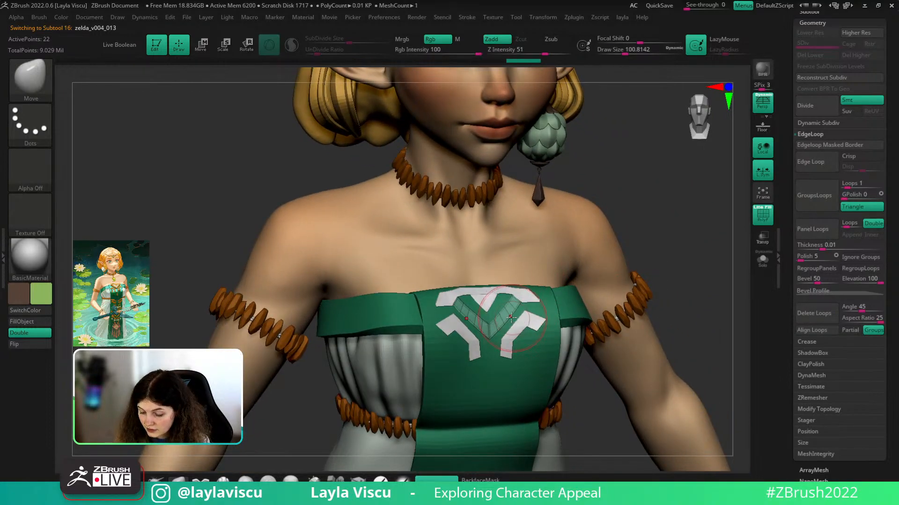
{"action": "left_click_drag", "start_coordinate": [666, 252], "coordinate": [670, 231]}
{"action": "key", "text": "shift+f"}
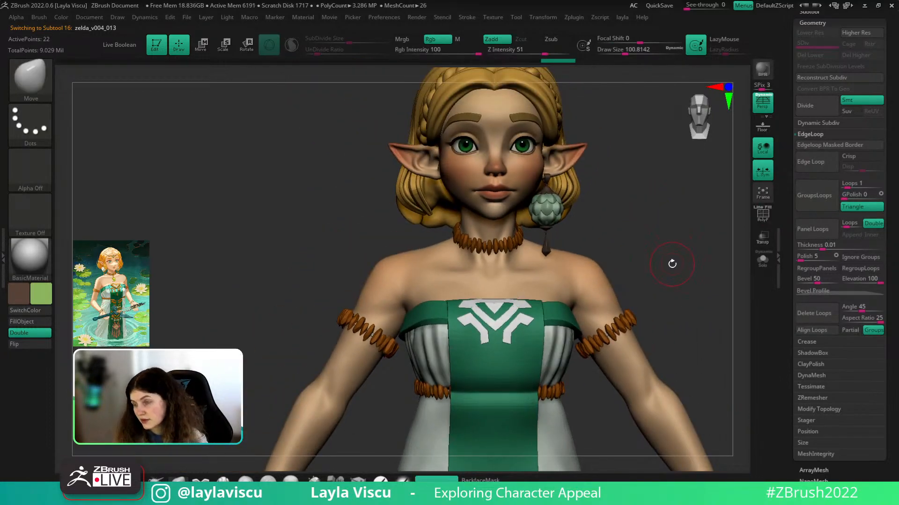
{"action": "mouse_move", "coordinate": [673, 265]}
{"action": "left_mouse_down"}
{"action": "mouse_move", "coordinate": [665, 242]}
{"action": "mouse_move", "coordinate": [658, 255]}
{"action": "mouse_move", "coordinate": [669, 301]}
{"action": "mouse_move", "coordinate": [680, 261]}
{"action": "mouse_move", "coordinate": [671, 253]}
{"action": "left_mouse_up"}
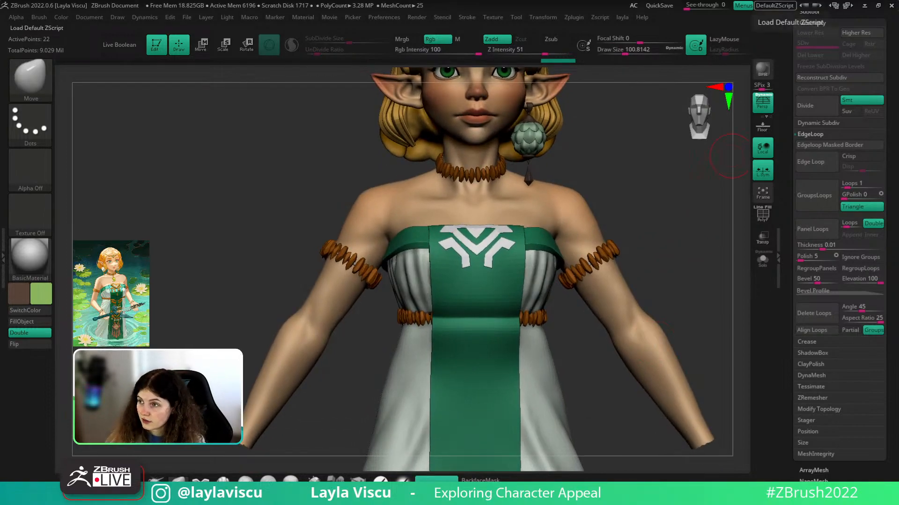
{"action": "right_click_drag", "start_coordinate": [777, 2], "coordinate": [410, 275]}
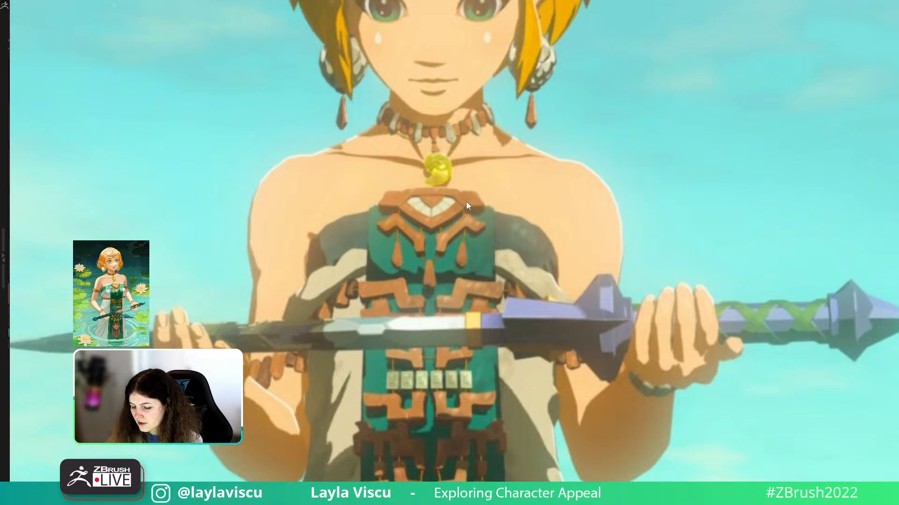
- Move the PureRef reference off-screen and turn the elf sculpt slightly
{"action": "right_click_drag", "start_coordinate": [448, 230], "coordinate": [861, 0]}
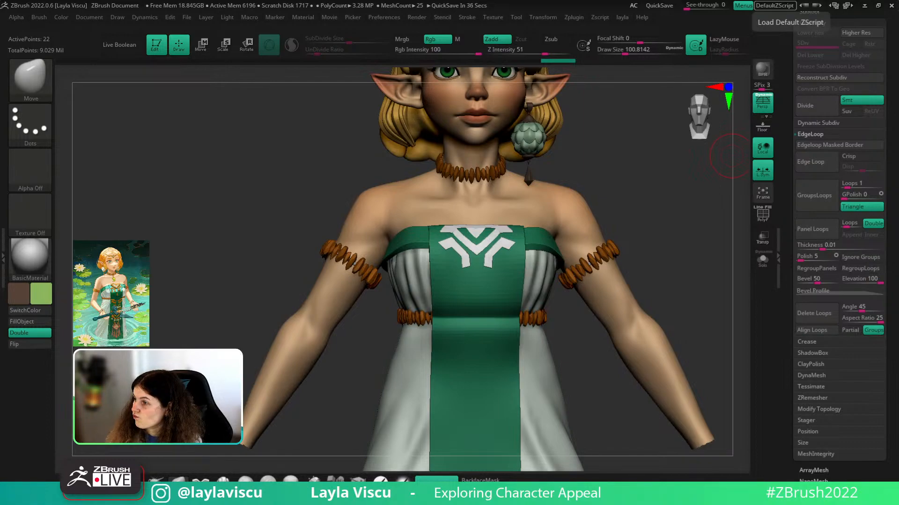
{"action": "left_click_drag", "start_coordinate": [654, 240], "coordinate": [657, 254]}
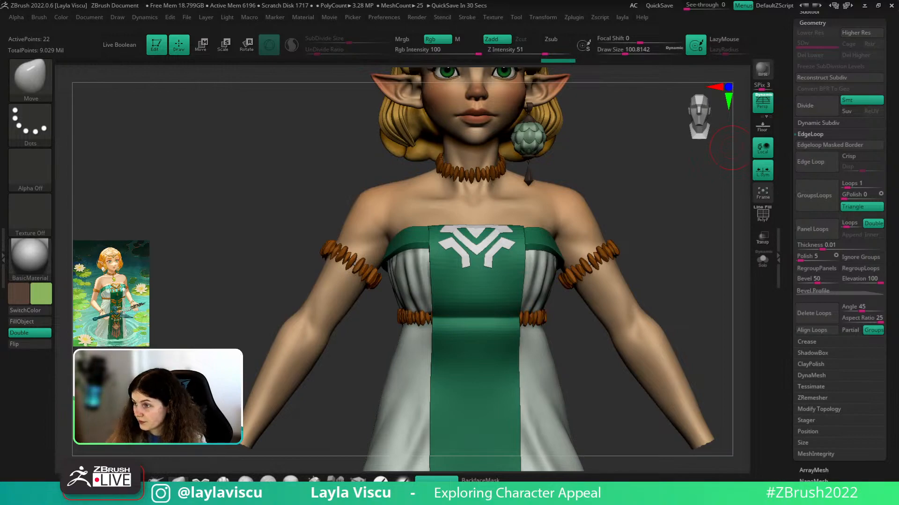
- Zoom in on the chest emblem's wireframe and briefly preview Dynamic subdivision
{"action": "right_click_drag", "start_coordinate": [674, 229], "coordinate": [655, 234]}
{"action": "key", "text": "shift+f"}
{"action": "right_click_drag", "start_coordinate": [559, 243], "coordinate": [564, 322], "text": "ctrl"}
{"action": "left_click", "coordinate": [818, 123]}
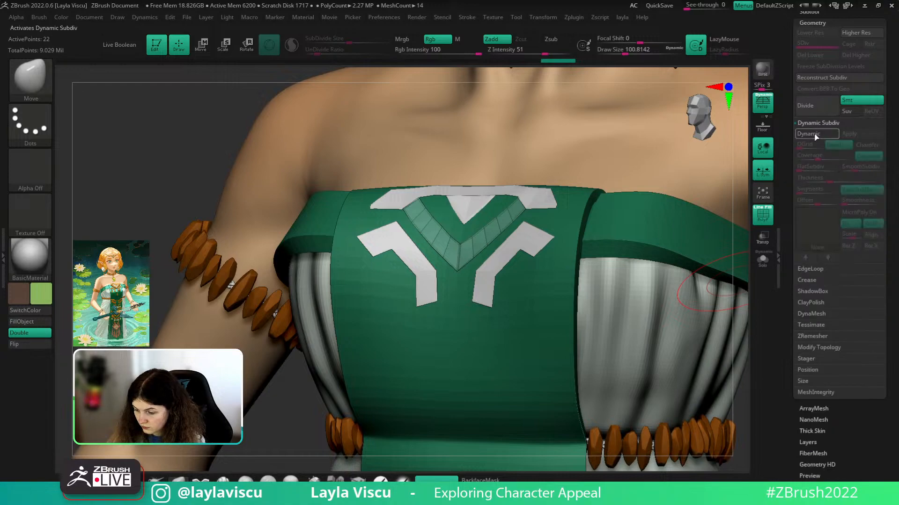
{"action": "left_click", "coordinate": [815, 135]}
{"action": "left_click", "coordinate": [815, 134]}
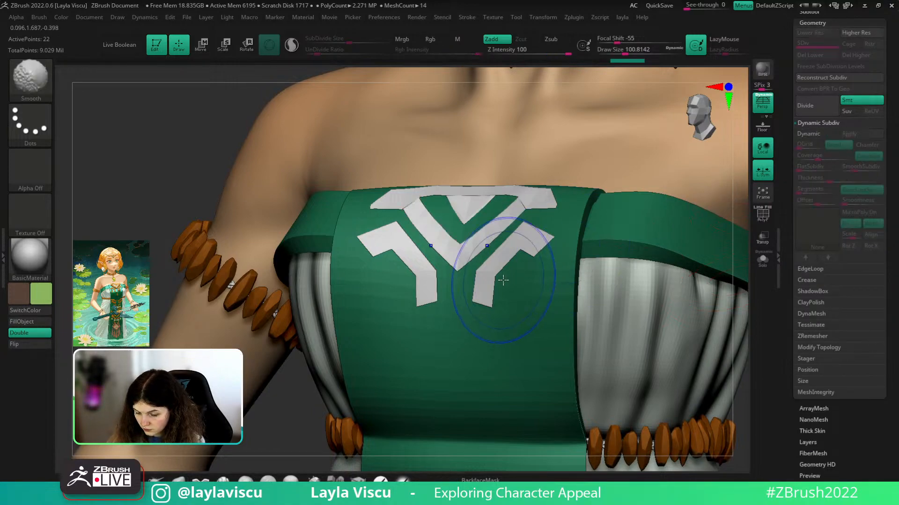
- Insert ZModeler edge loops near the V strip's ends and along its inner and outer edges
{"action": "left_click", "coordinate": [359, 480]}
{"action": "mouse_move", "coordinate": [524, 264]}
{"action": "right_mouse_down"}
{"action": "mouse_move", "coordinate": [543, 265]}
{"action": "mouse_move", "coordinate": [548, 337]}
{"action": "right_mouse_up"}
{"action": "key", "text": "space"}
{"action": "left_click", "coordinate": [548, 218]}
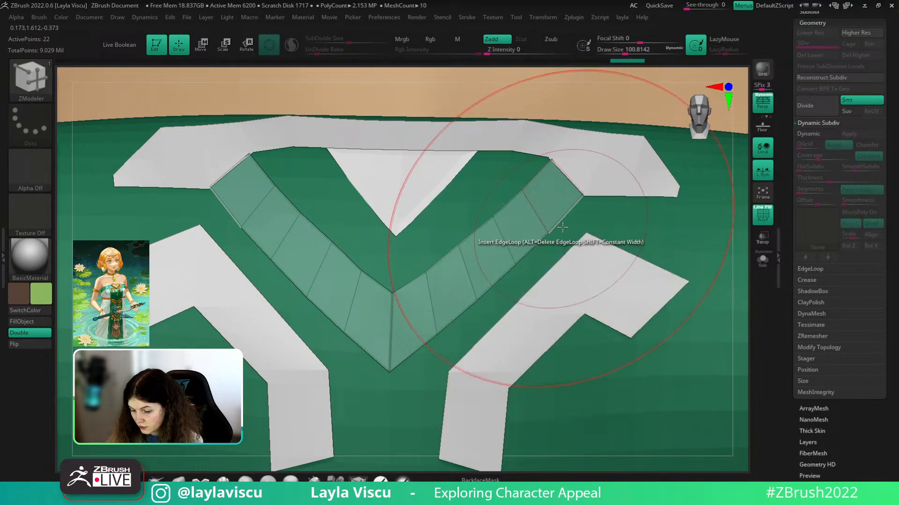
{"action": "left_click", "coordinate": [566, 219]}
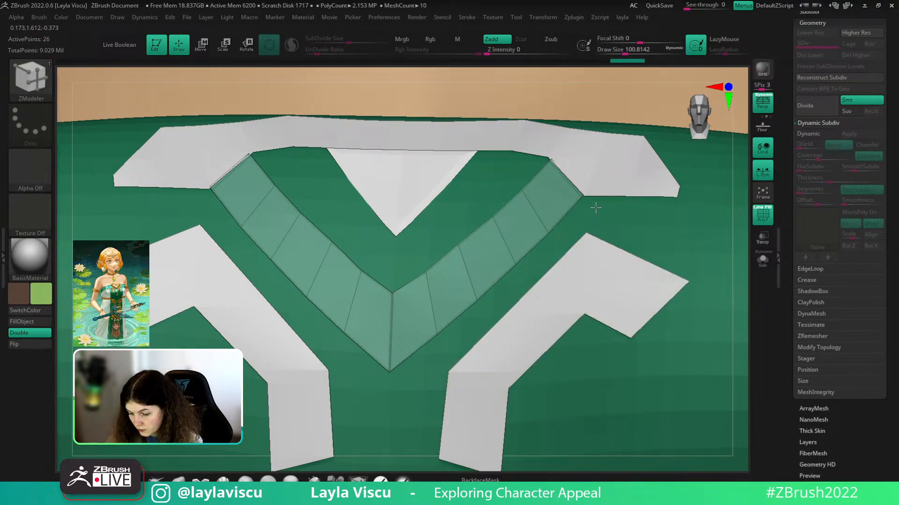
{"action": "right_click_drag", "start_coordinate": [558, 161], "coordinate": [561, 197], "text": "ctrl"}
{"action": "left_click", "coordinate": [560, 169]}
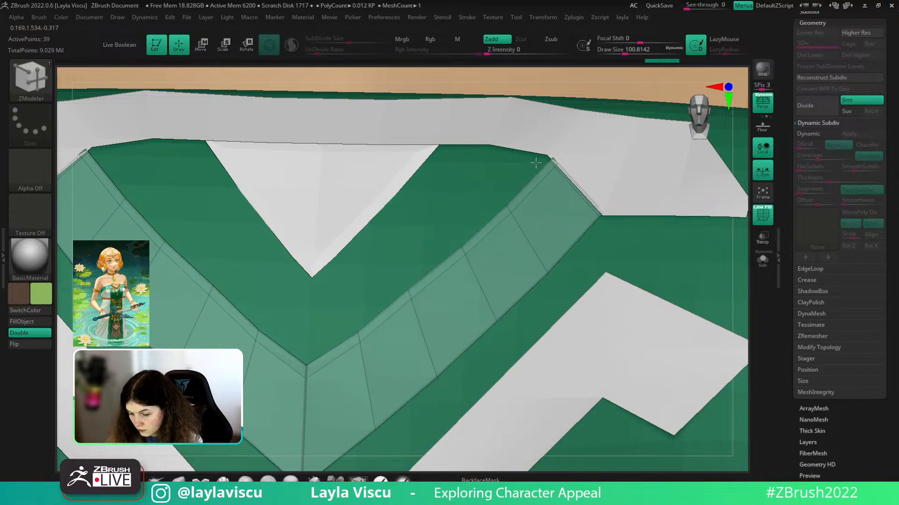
{"action": "key", "text": "ctrl+z"}
{"action": "left_click", "coordinate": [556, 164]}
{"action": "left_click", "coordinate": [595, 209]}
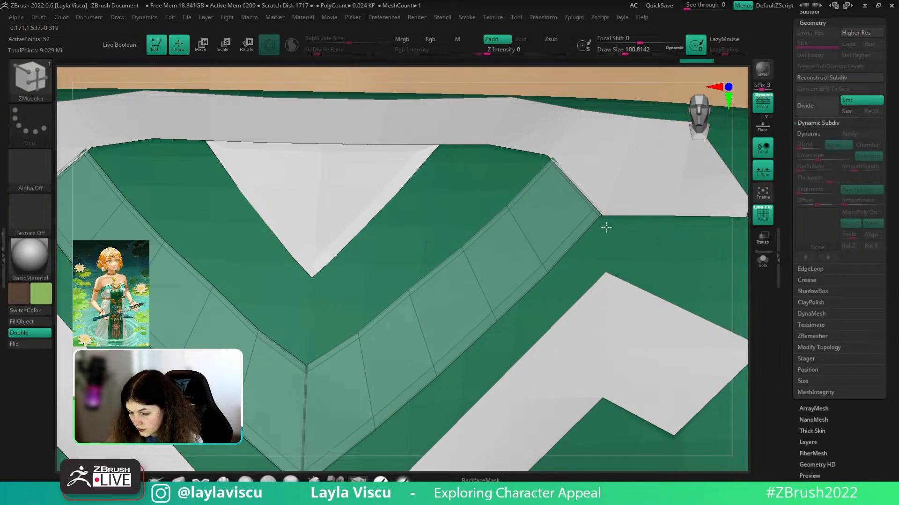
- Solo the V strip, add an edge loop at its centre, then another across it with Solo off
{"action": "left_click", "coordinate": [757, 261]}
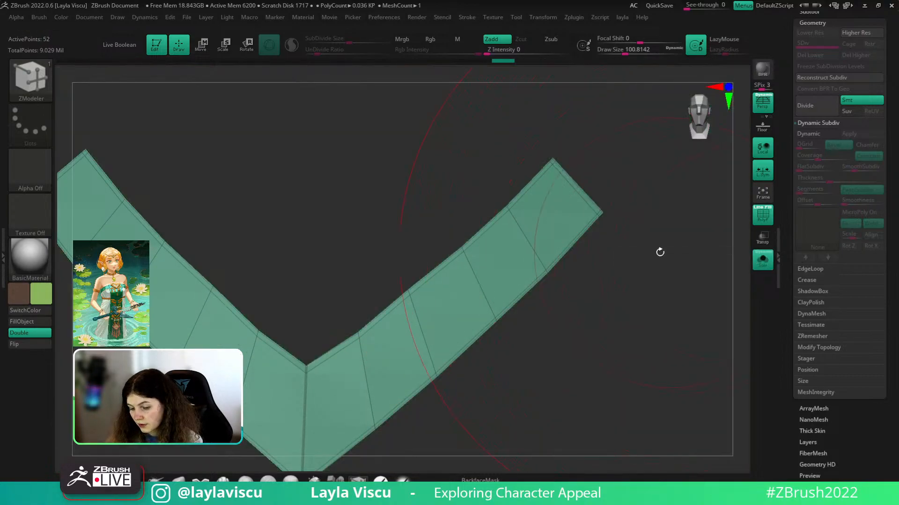
{"action": "key", "text": "f"}
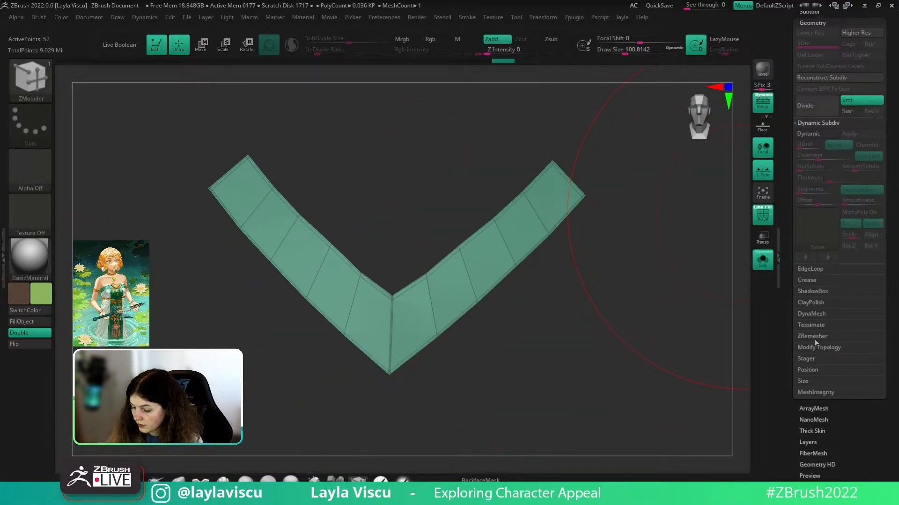
{"action": "right_click_drag", "start_coordinate": [535, 328], "coordinate": [695, 272], "text": "alt"}
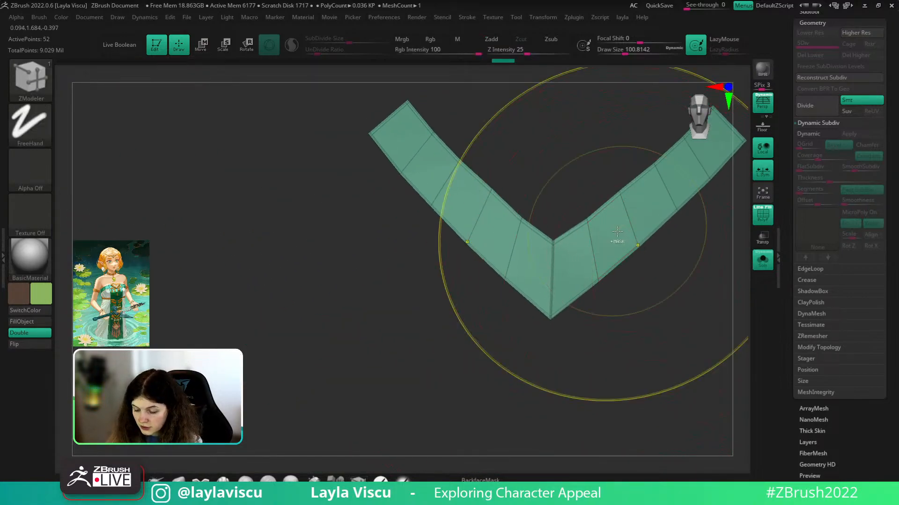
{"action": "mouse_move", "coordinate": [616, 240]}
{"action": "right_mouse_down", "text": "ctrl"}
{"action": "mouse_move", "coordinate": [674, 265]}
{"action": "mouse_move", "coordinate": [580, 342]}
{"action": "right_mouse_up", "text": "ctrl"}
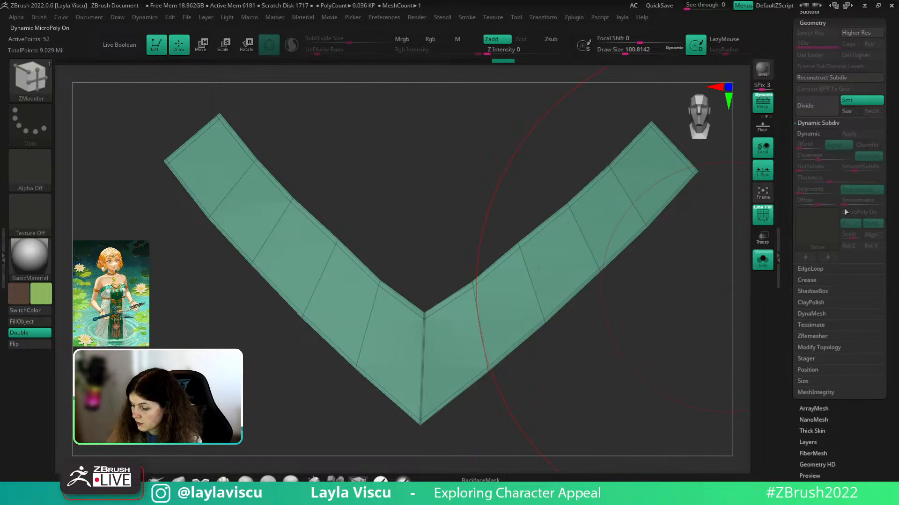
{"action": "left_click", "coordinate": [808, 280]}
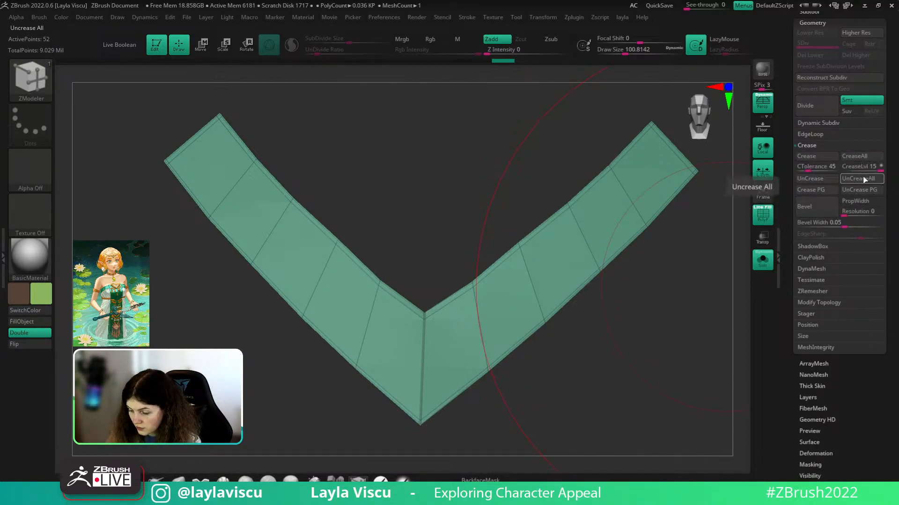
{"action": "left_click", "coordinate": [424, 318]}
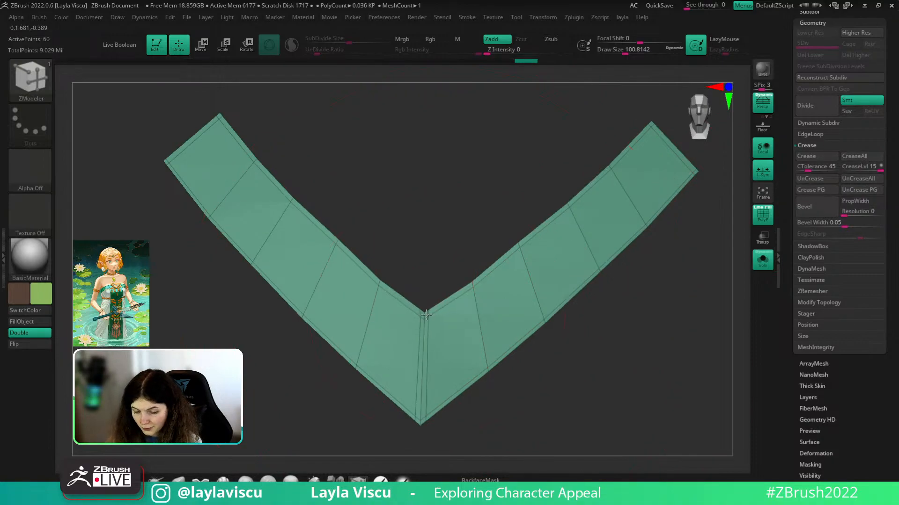
{"action": "left_click", "coordinate": [762, 259]}
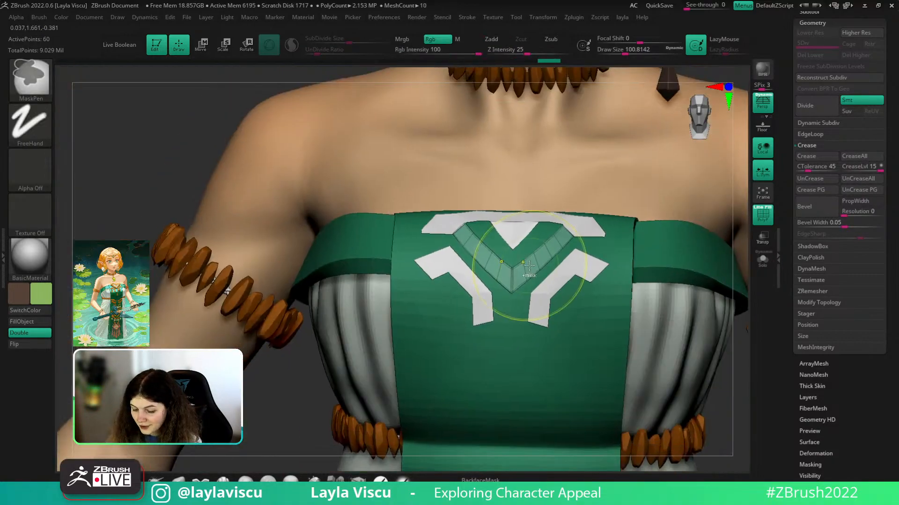
{"action": "right_click_drag", "start_coordinate": [530, 266], "coordinate": [719, 263], "text": "ctrl"}
{"action": "left_click", "coordinate": [533, 253]}
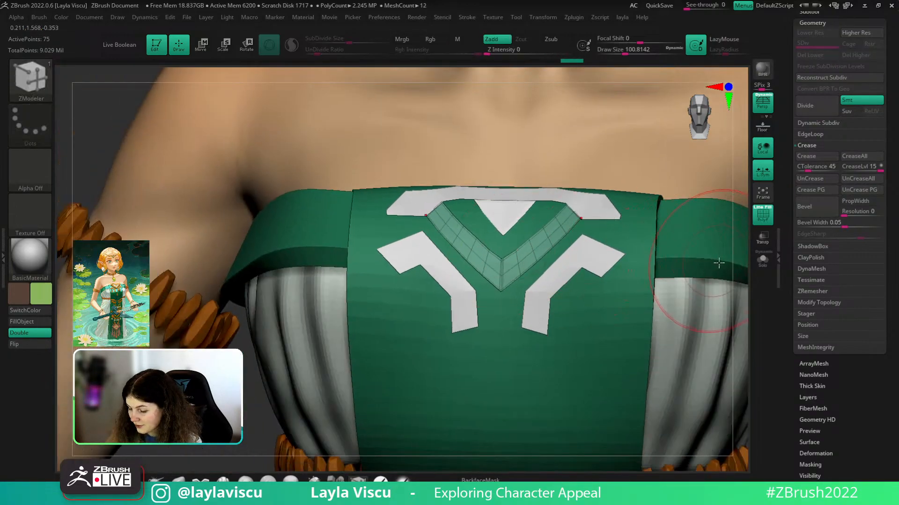
- Turn on Dynamic subdivision to thicken the V strip and inspect it from several angles
{"action": "left_click_drag", "start_coordinate": [738, 271], "coordinate": [761, 253]}
{"action": "left_click", "coordinate": [816, 123]}
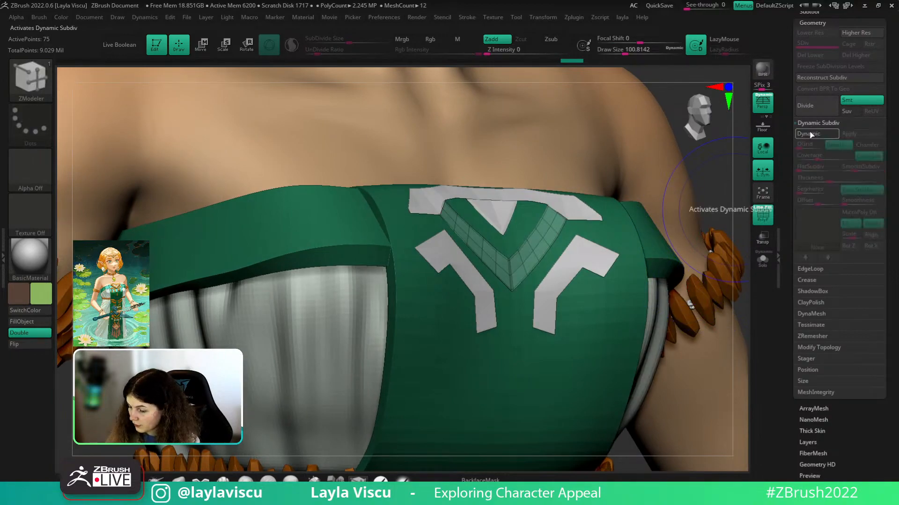
{"action": "left_click", "coordinate": [809, 134]}
{"action": "key", "text": "shift+f"}
{"action": "right_click_drag", "start_coordinate": [561, 219], "coordinate": [469, 186], "text": "ctrl"}
{"action": "left_click_drag", "start_coordinate": [691, 195], "coordinate": [667, 211]}
{"action": "right_click_drag", "start_coordinate": [538, 215], "coordinate": [638, 261], "text": "ctrl"}
{"action": "key", "text": "shift+f"}
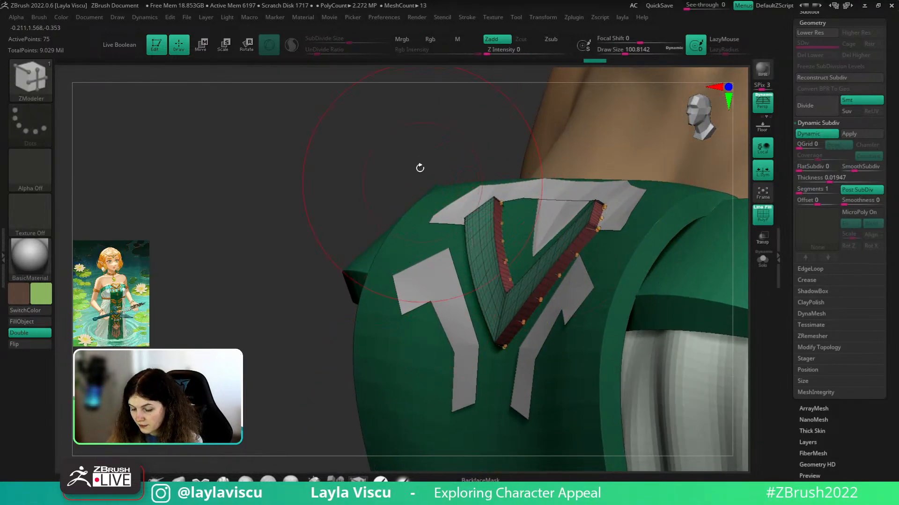
{"action": "left_click_drag", "start_coordinate": [419, 168], "coordinate": [487, 178]}
{"action": "key", "text": "shift+f"}
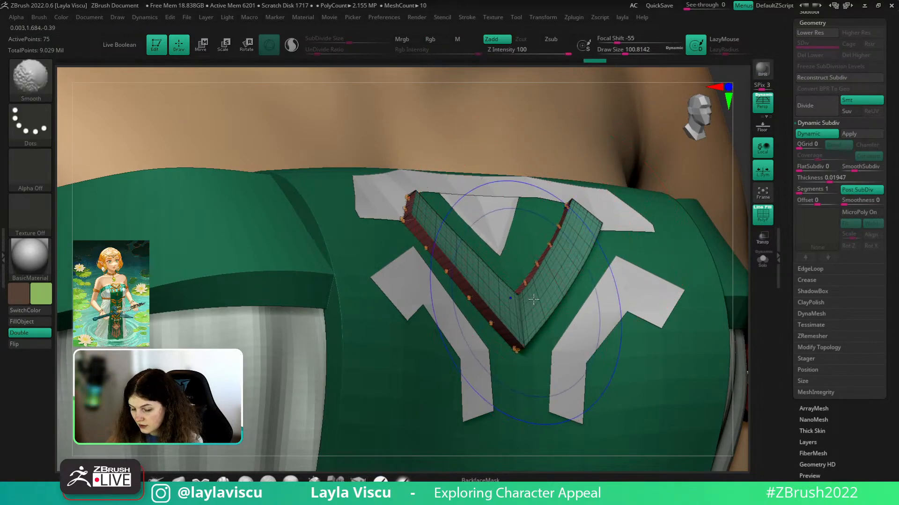
{"action": "right_click_drag", "start_coordinate": [582, 215], "coordinate": [679, 213], "text": "ctrl"}
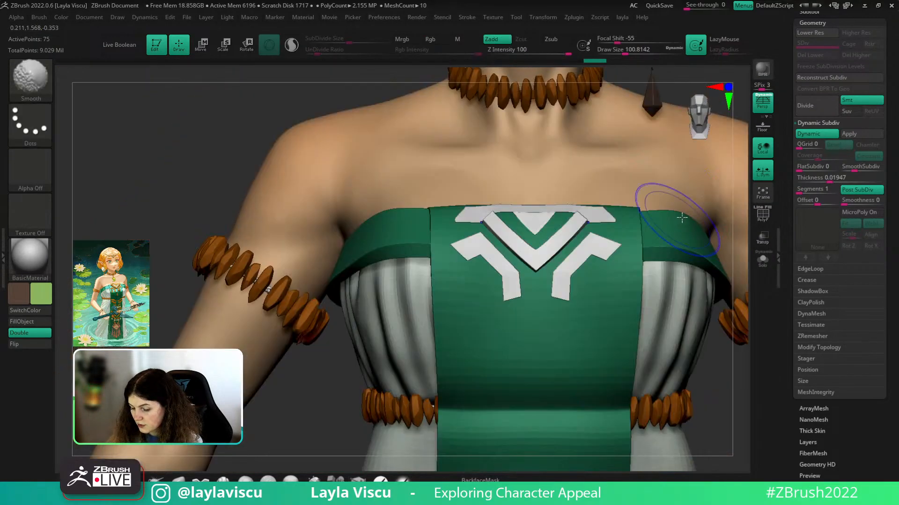
{"action": "right_click_drag", "start_coordinate": [692, 395], "coordinate": [652, 362], "text": "alt"}
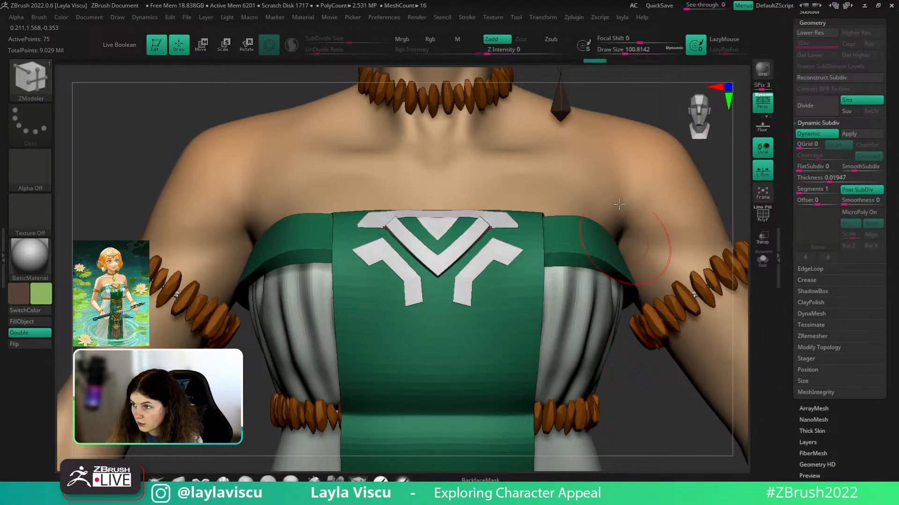
{"action": "left_click_drag", "start_coordinate": [682, 398], "coordinate": [679, 440]}
- Select the arched top piece, disable Dynamic, and insert five edge loops across it
{"action": "left_click", "coordinate": [500, 226], "text": "alt"}
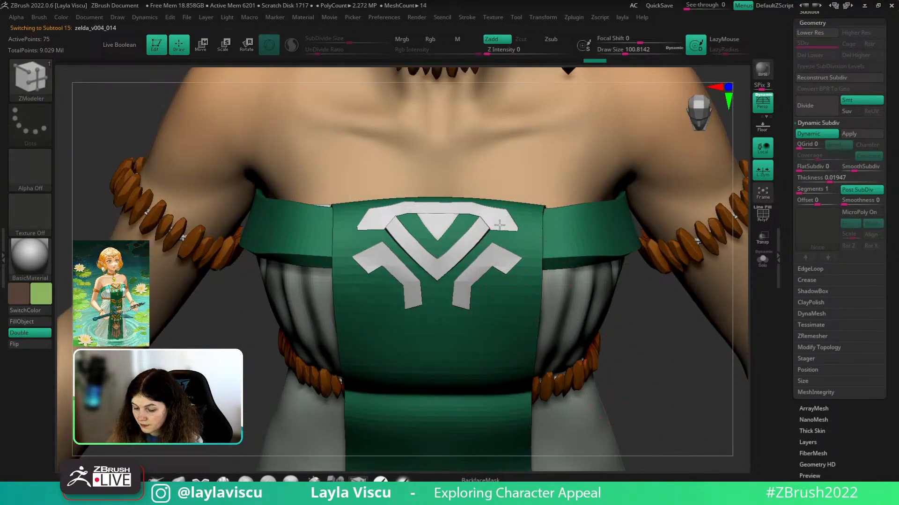
{"action": "key", "text": "shift+d"}
{"action": "key", "text": "shift+f"}
{"action": "scroll", "coordinate": [496, 234], "scroll_direction": "up", "scroll_amount": 5}
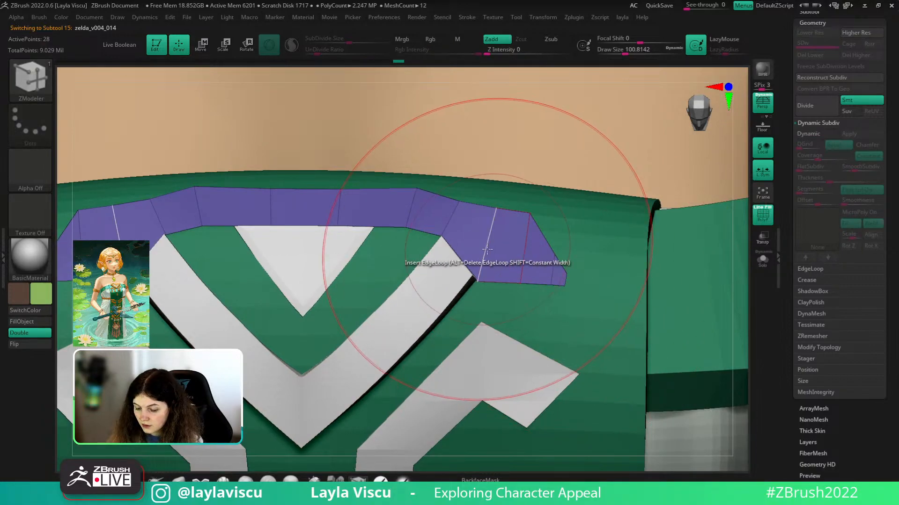
{"action": "left_click", "coordinate": [486, 250]}
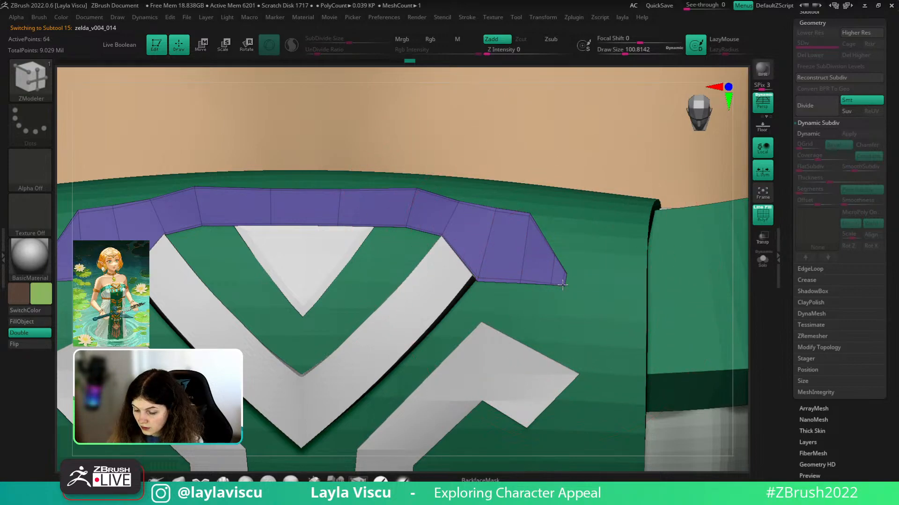
{"action": "right_click_drag", "start_coordinate": [563, 285], "coordinate": [547, 260], "text": "ctrl"}
{"action": "mouse_move", "coordinate": [411, 208]}
{"action": "right_mouse_down", "text": "ctrl"}
{"action": "mouse_move", "coordinate": [415, 229]}
{"action": "mouse_move", "coordinate": [469, 222]}
{"action": "right_mouse_up", "text": "ctrl"}
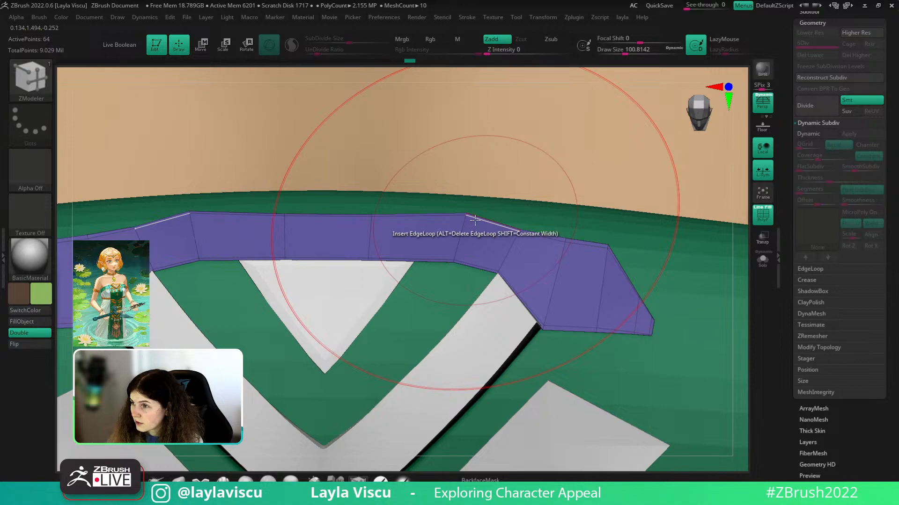
{"action": "left_click", "coordinate": [505, 228]}
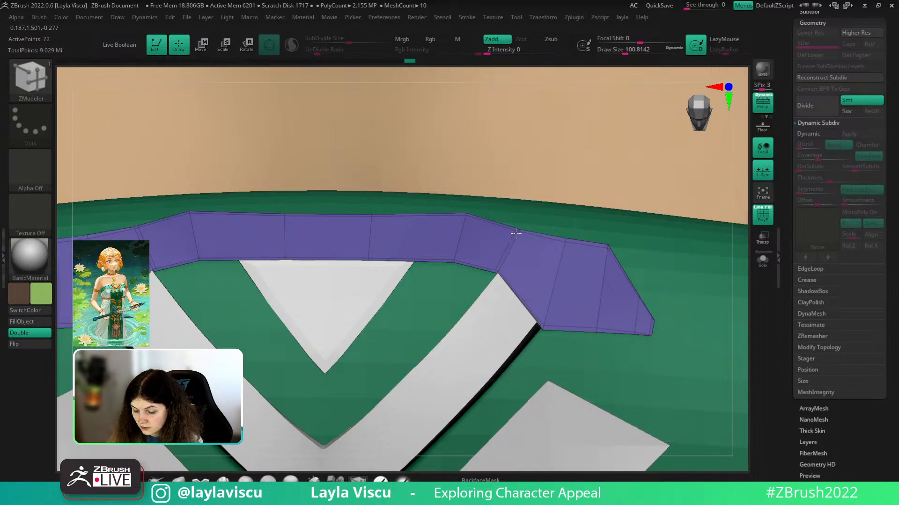
{"action": "left_click", "coordinate": [522, 232]}
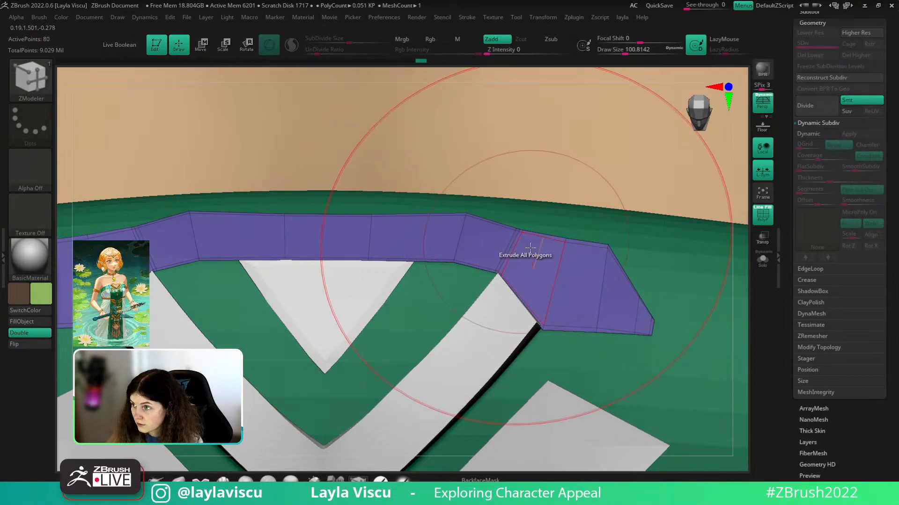
{"action": "left_click", "coordinate": [542, 316]}
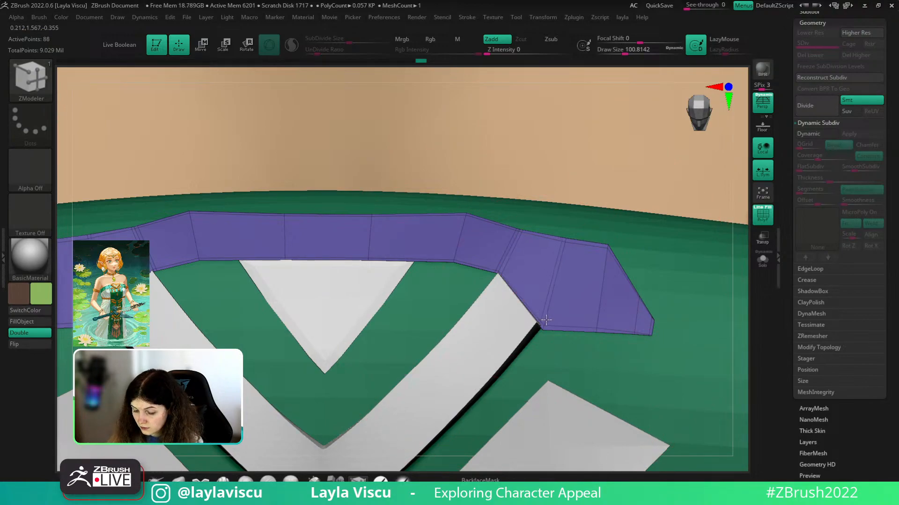
{"action": "left_click", "coordinate": [546, 321]}
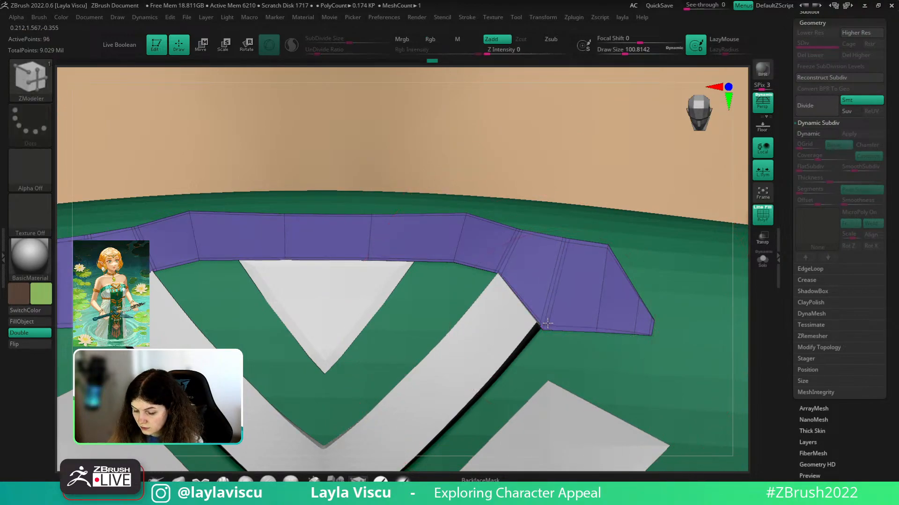
- Re-enable Dynamic subdivision on the arch and check its thickness around the torso
{"action": "right_click_drag", "start_coordinate": [585, 326], "coordinate": [622, 231], "text": "ctrl"}
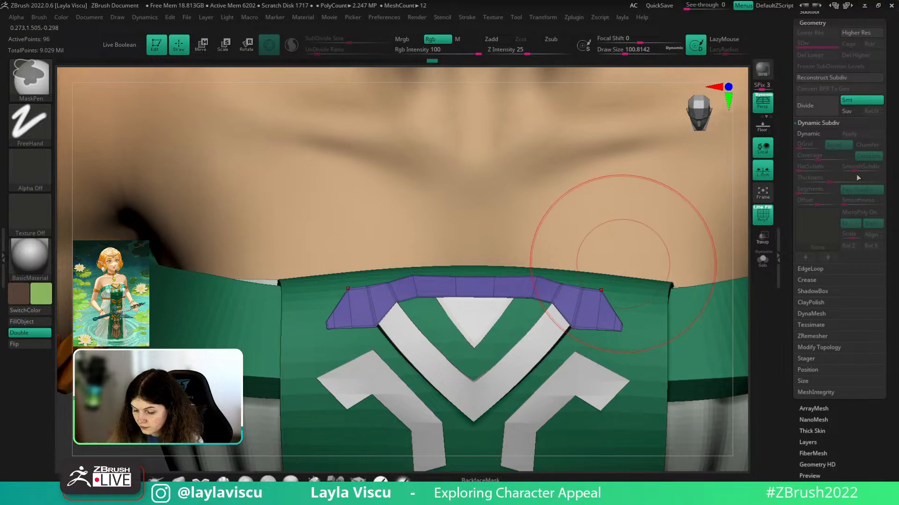
{"action": "left_click", "coordinate": [813, 135]}
{"action": "key", "text": "shift+f"}
{"action": "right_click_drag", "start_coordinate": [457, 256], "coordinate": [461, 187], "text": "ctrl"}
{"action": "left_click_drag", "start_coordinate": [663, 235], "coordinate": [670, 266]}
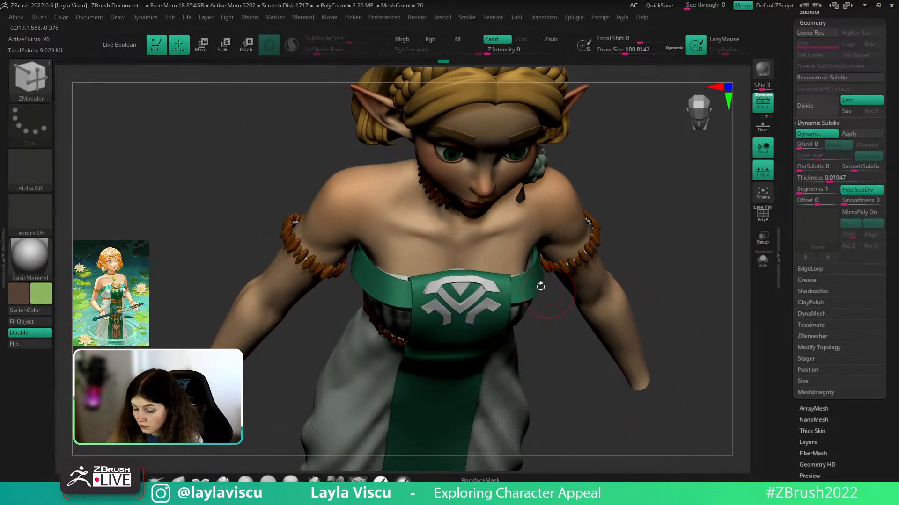
{"action": "right_click_drag", "start_coordinate": [541, 287], "coordinate": [591, 363], "text": "ctrl"}
- Turn Dynamic off again, shrink the brush, and set up masking on part of the arch
{"action": "key", "text": "shift+f"}
{"action": "key", "text": "shift+d"}
{"action": "left_click_drag", "start_coordinate": [620, 365], "coordinate": [552, 331]}
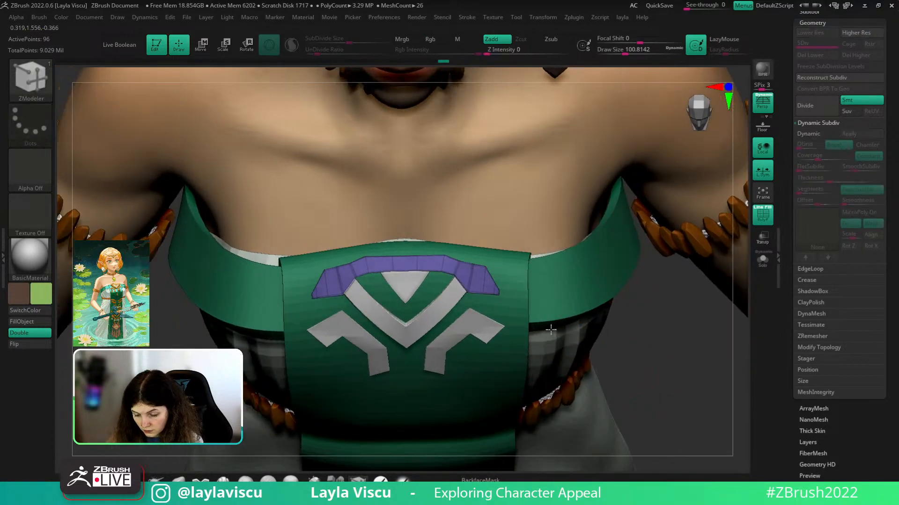
{"action": "right_click_drag", "start_coordinate": [449, 260], "coordinate": [511, 310], "text": "ctrl"}
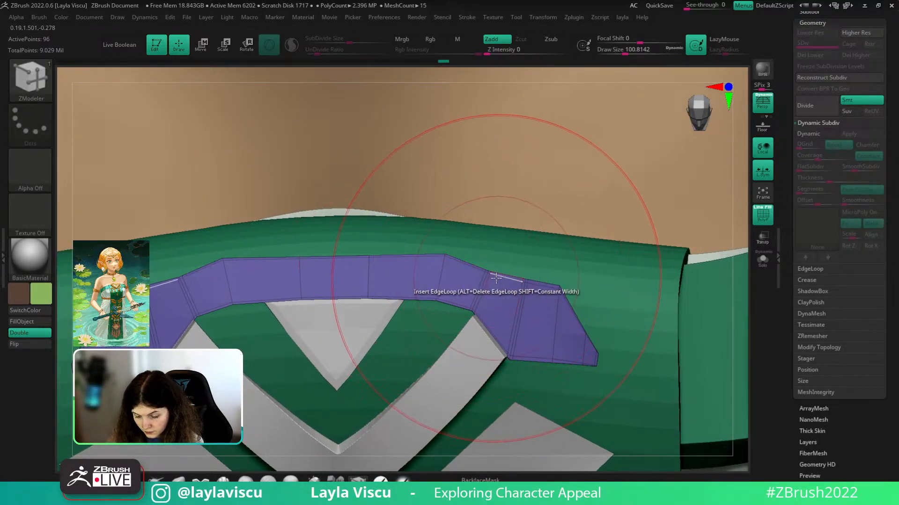
{"action": "key", "text": "s"}
{"action": "mouse_move", "coordinate": [497, 277]}
{"action": "left_mouse_down"}
{"action": "mouse_move", "coordinate": [482, 272]}
{"action": "mouse_move", "coordinate": [485, 291]}
{"action": "mouse_move", "coordinate": [474, 271]}
{"action": "mouse_move", "coordinate": [486, 275]}
{"action": "left_mouse_up"}
{"action": "key", "text": "ctrl+z"}
{"action": "key", "text": "s"}
{"action": "key", "text": "shift+d"}
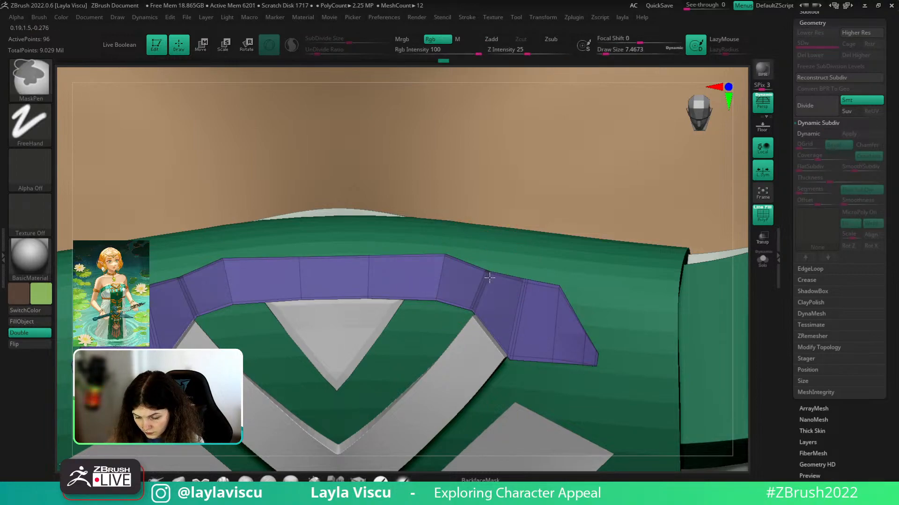
- Orient the Move gizmo along the arch and raise its unmasked edge to follow the chest
{"action": "key", "text": "w"}
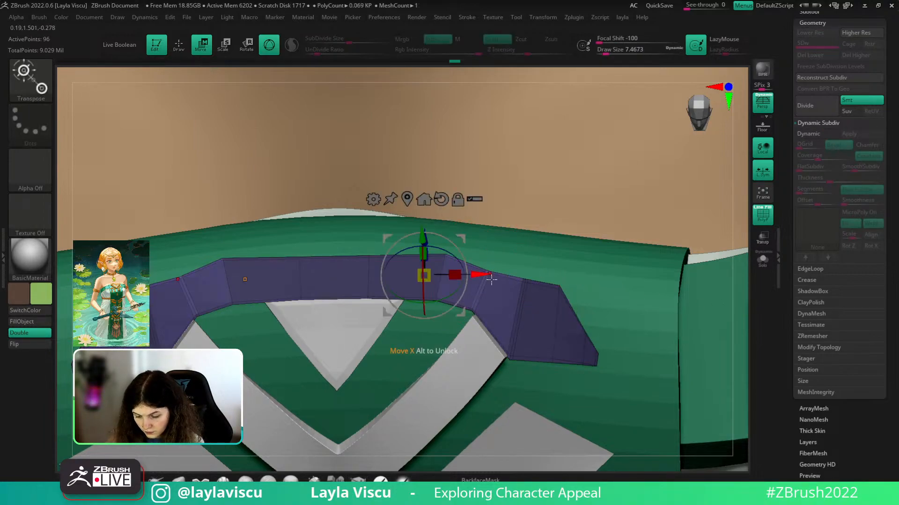
{"action": "right_click_drag", "start_coordinate": [491, 280], "coordinate": [491, 305], "text": "ctrl"}
{"action": "left_click_drag", "start_coordinate": [489, 271], "coordinate": [517, 207], "text": "alt"}
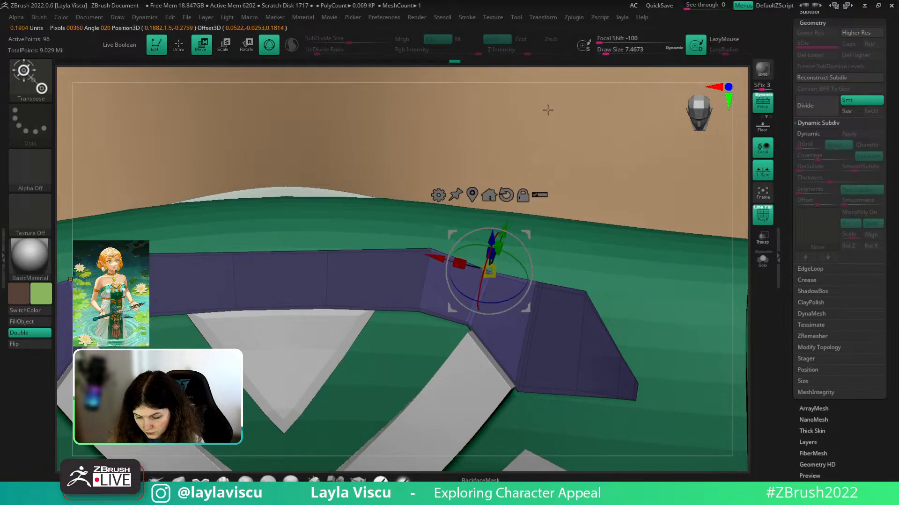
{"action": "left_click_drag", "start_coordinate": [547, 110], "coordinate": [587, 2], "text": "alt"}
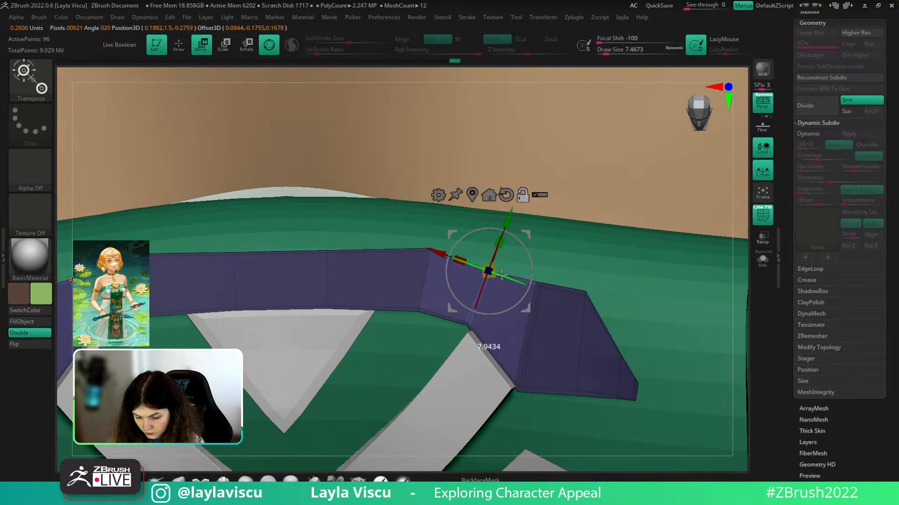
{"action": "left_click_drag", "start_coordinate": [501, 276], "coordinate": [502, 276], "text": "alt"}
{"action": "left_click", "coordinate": [473, 195]}
{"action": "left_click_drag", "start_coordinate": [512, 214], "coordinate": [517, 197]}
- Turn Dynamic subdivision back on for the arch and clear its mask
{"action": "left_click", "coordinate": [806, 137]}
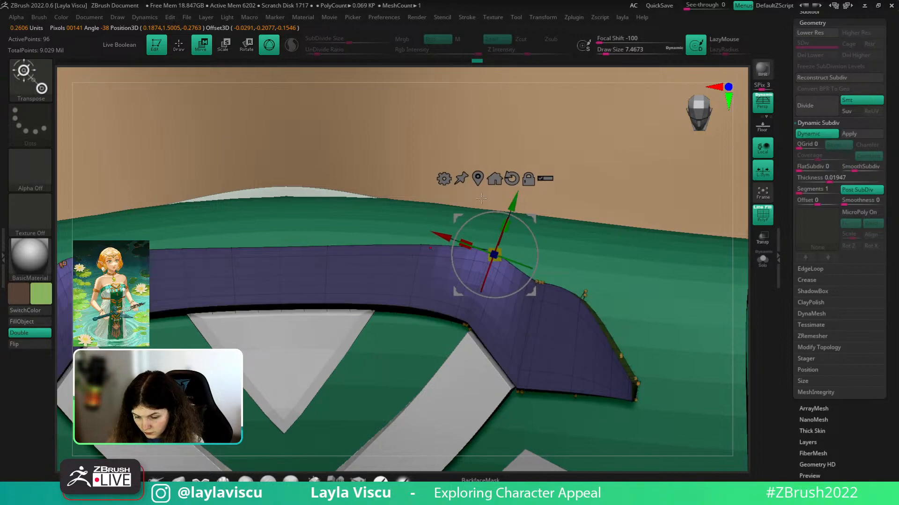
{"action": "left_click", "coordinate": [514, 197], "text": "ctrl"}
{"action": "key", "text": "q"}
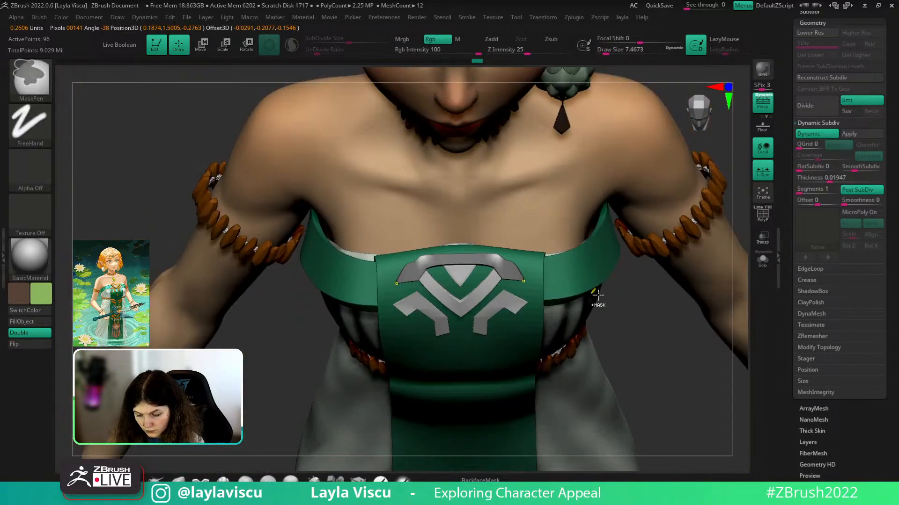
{"action": "left_click", "coordinate": [598, 294], "text": "ctrl"}
{"action": "left_click_drag", "start_coordinate": [628, 323], "coordinate": [646, 392]}
{"action": "right_click_drag", "start_coordinate": [646, 391], "coordinate": [666, 269], "text": "ctrl"}
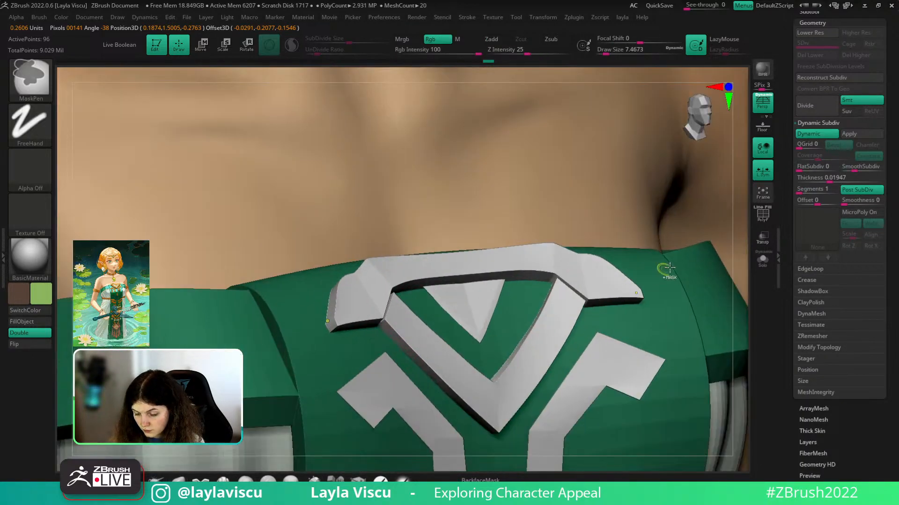
{"action": "left_click", "coordinate": [666, 268], "text": "ctrl"}
{"action": "left_click_drag", "start_coordinate": [744, 279], "coordinate": [726, 220]}
{"action": "right_click_drag", "start_coordinate": [726, 221], "coordinate": [614, 302], "text": "ctrl"}
- Clear the remaining mask and review the thickened, bevelled arch above the V emblem
{"action": "key", "text": "w"}
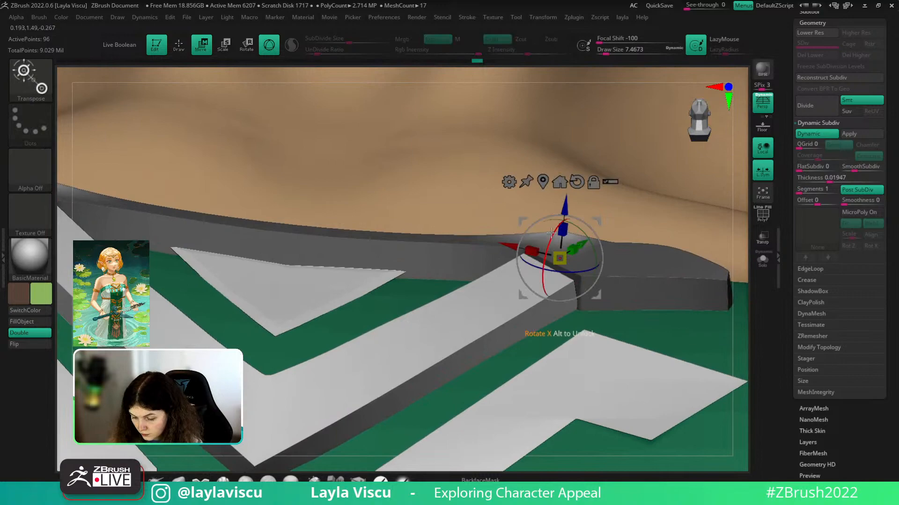
{"action": "key", "text": "q"}
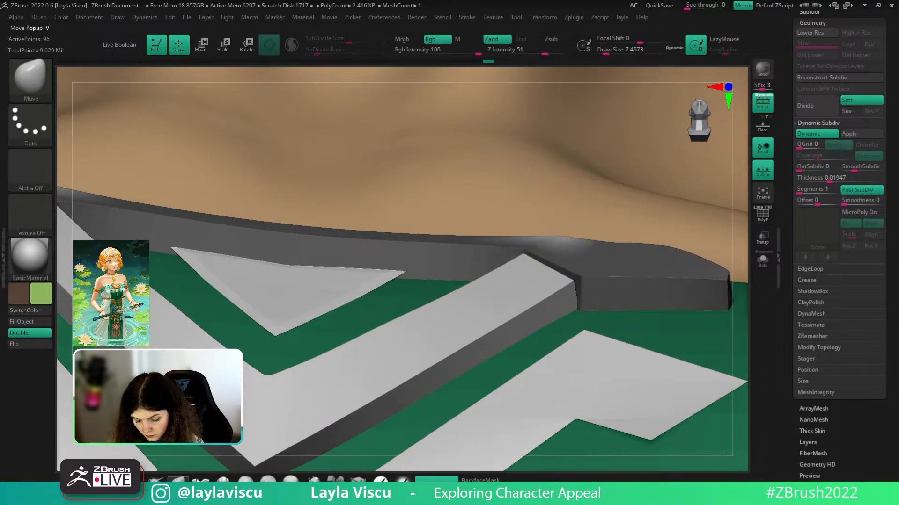
{"action": "key", "text": "shift+f"}
{"action": "right_click_drag", "start_coordinate": [582, 268], "coordinate": [645, 236], "text": "ctrl"}
{"action": "mouse_move", "coordinate": [715, 264]}
{"action": "left_mouse_down", "text": "ctrl"}
{"action": "mouse_move", "coordinate": [733, 286]}
{"action": "mouse_move", "coordinate": [726, 307]}
{"action": "left_mouse_up", "text": "ctrl"}
{"action": "key", "text": "shift+f"}
{"action": "right_click_drag", "start_coordinate": [725, 307], "coordinate": [630, 327], "text": "ctrl"}
{"action": "right_click_drag", "start_coordinate": [677, 263], "coordinate": [631, 211]}
{"action": "left_click", "coordinate": [474, 228], "text": "alt"}
- Insert three ZModeler edge loops in the emblem's centre triangle, one near its top
{"action": "right_click_drag", "start_coordinate": [540, 323], "coordinate": [526, 277], "text": "ctrl"}
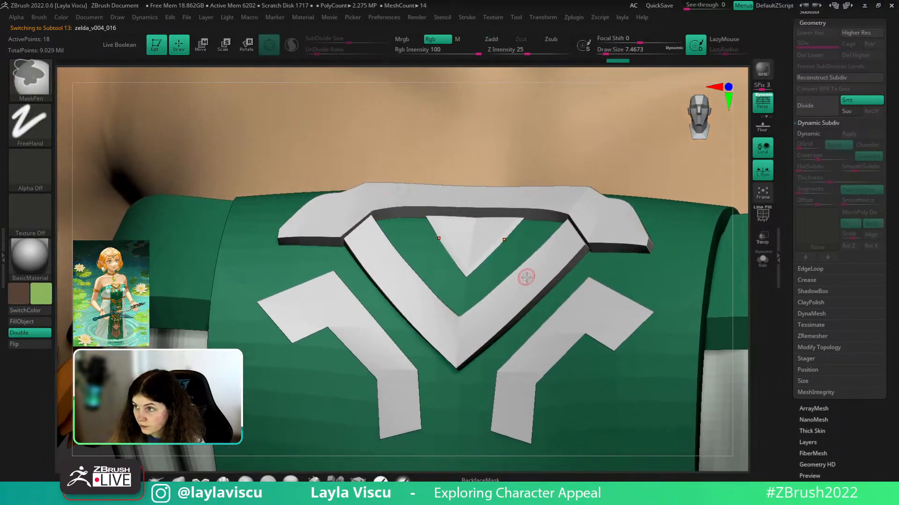
{"action": "key", "text": "shift+f"}
{"action": "key", "text": "b"}
{"action": "key", "text": "z"}
{"action": "key", "text": "m"}
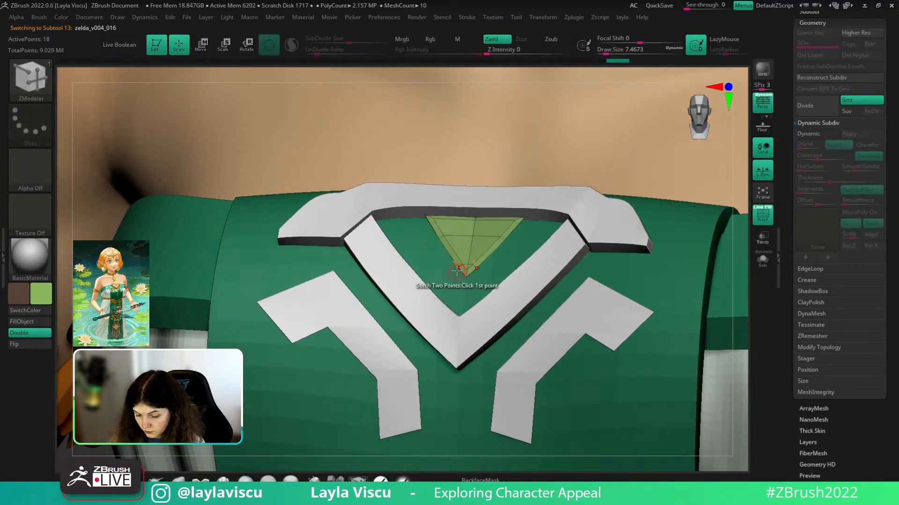
{"action": "left_click", "coordinate": [481, 238]}
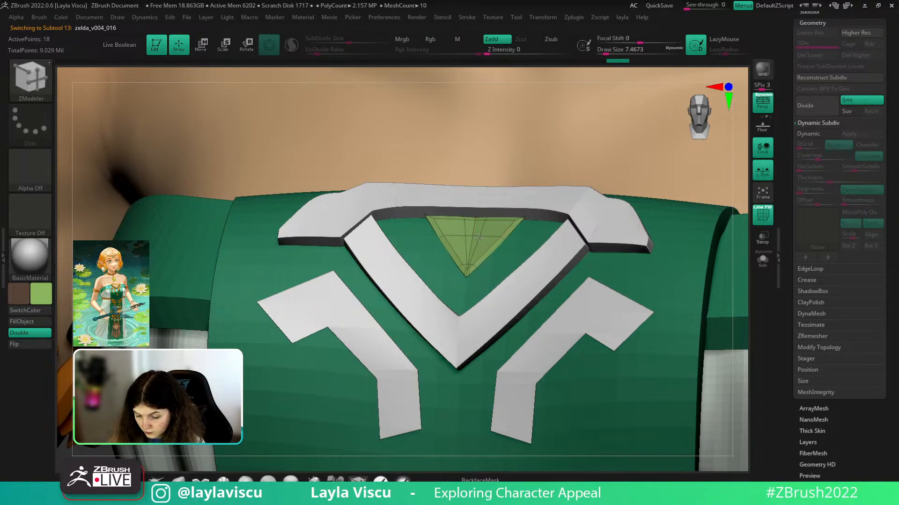
{"action": "left_click", "coordinate": [516, 221]}
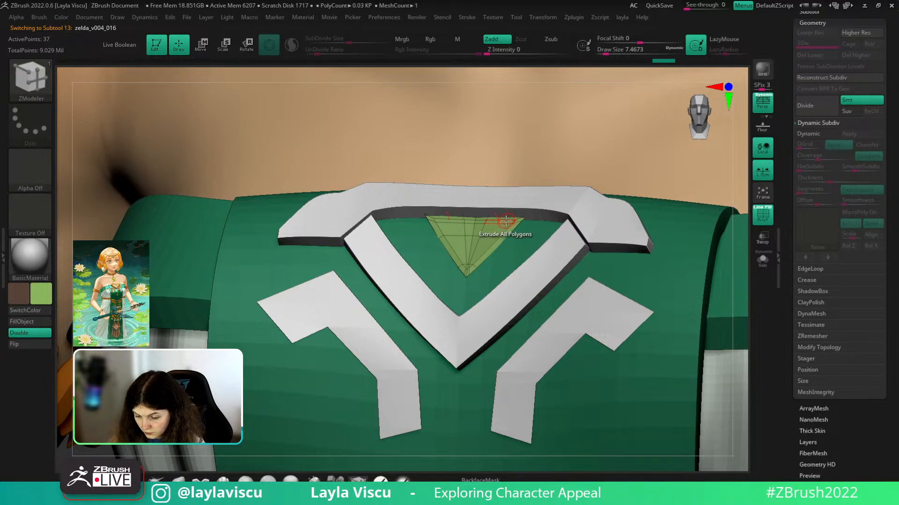
{"action": "left_click", "coordinate": [505, 220]}
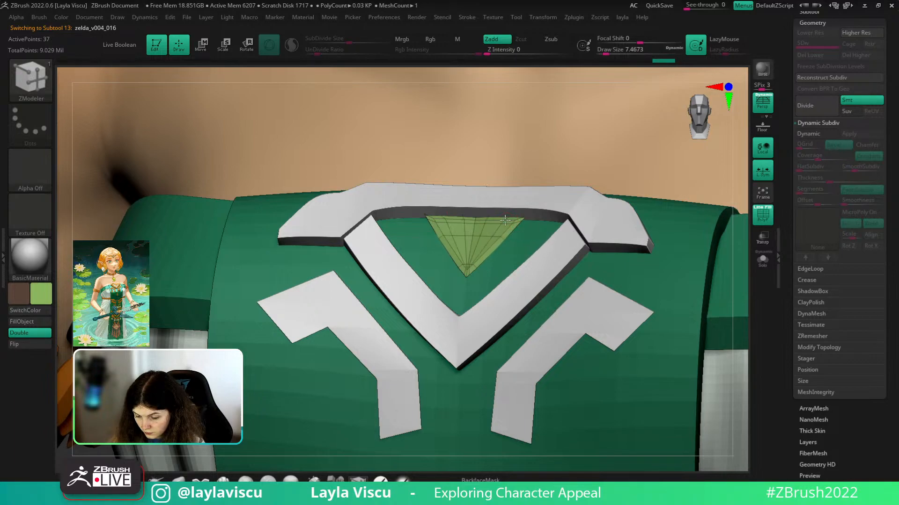
- Turn on Dynamic subdivision for the triangle and zoom out to view the whole figure
{"action": "left_click", "coordinate": [808, 136]}
{"action": "key", "text": "shift+f"}
{"action": "right_click_drag", "start_coordinate": [412, 211], "coordinate": [309, 234], "text": "ctrl"}
{"action": "mouse_move", "coordinate": [702, 398]}
{"action": "right_mouse_down"}
{"action": "mouse_move", "coordinate": [723, 396]}
{"action": "mouse_move", "coordinate": [586, 351]}
{"action": "mouse_move", "coordinate": [670, 363]}
{"action": "right_mouse_up"}
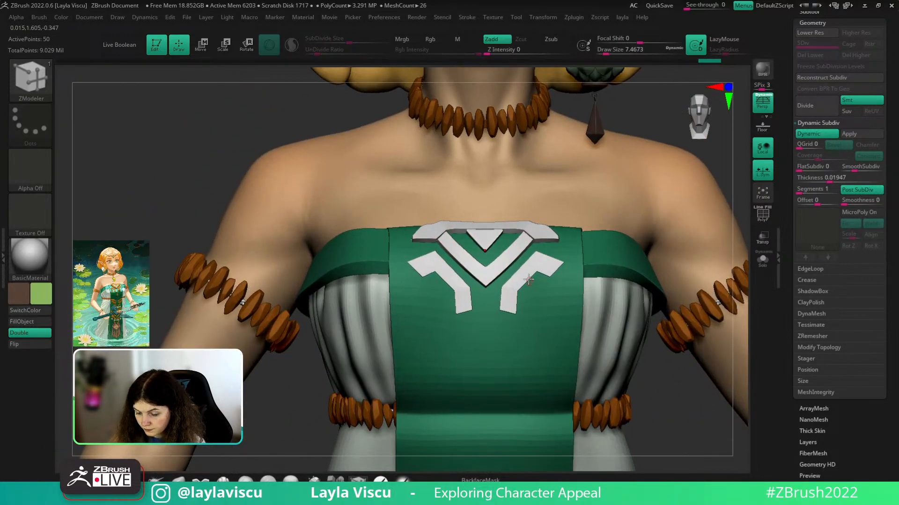
{"action": "left_click", "coordinate": [522, 277], "text": "alt"}
- Add ZModeler edge loops toward and around the right-hand stroke's lower corner
{"action": "right_click_drag", "start_coordinate": [523, 281], "coordinate": [616, 328], "text": "ctrl"}
{"action": "key", "text": "shift+f"}
{"action": "right_click_drag", "start_coordinate": [573, 233], "coordinate": [597, 263], "text": "ctrl"}
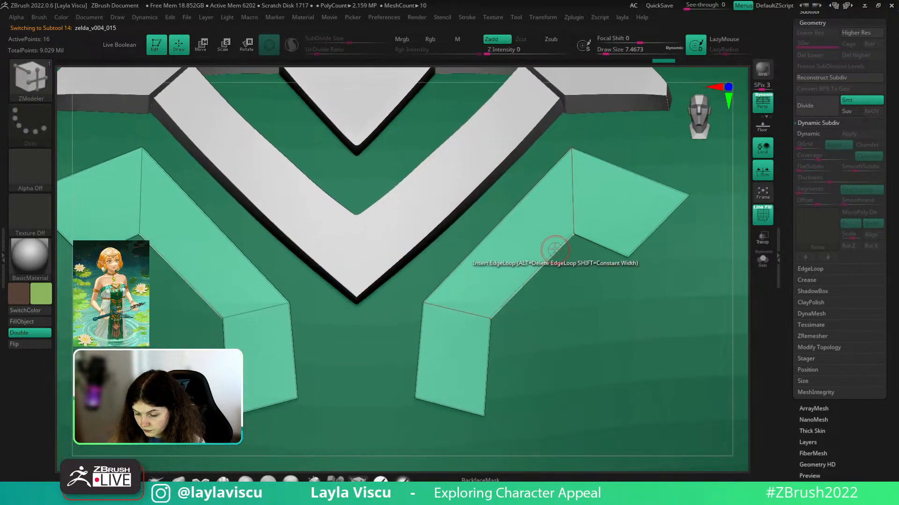
{"action": "mouse_move", "coordinate": [554, 250]}
{"action": "left_mouse_down"}
{"action": "mouse_move", "coordinate": [576, 243]}
{"action": "mouse_move", "coordinate": [574, 235]}
{"action": "left_mouse_up"}
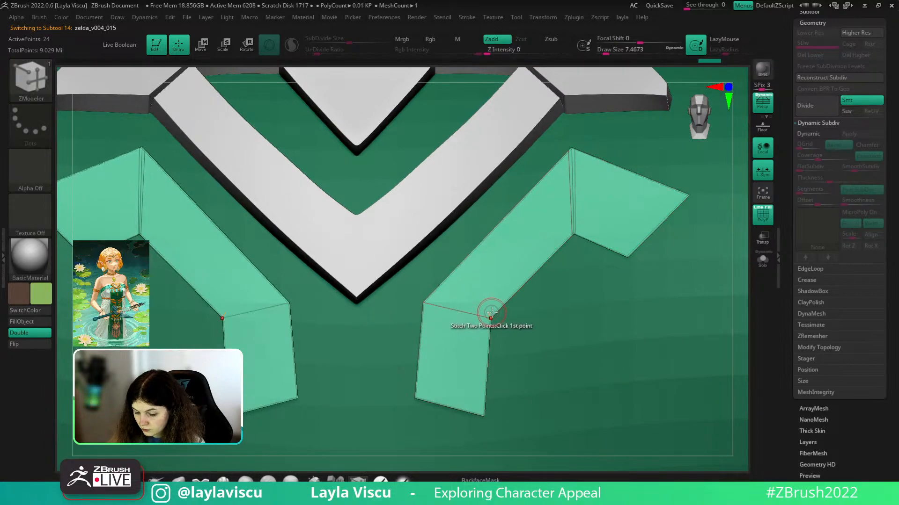
{"action": "left_click_drag", "start_coordinate": [496, 311], "coordinate": [490, 321]}
- Add edge loops along the strip's right tip, bottom edge, outer border and inner edge
{"action": "left_click_drag", "start_coordinate": [623, 253], "coordinate": [625, 255]}
{"action": "left_click_drag", "start_coordinate": [483, 408], "coordinate": [485, 412]}
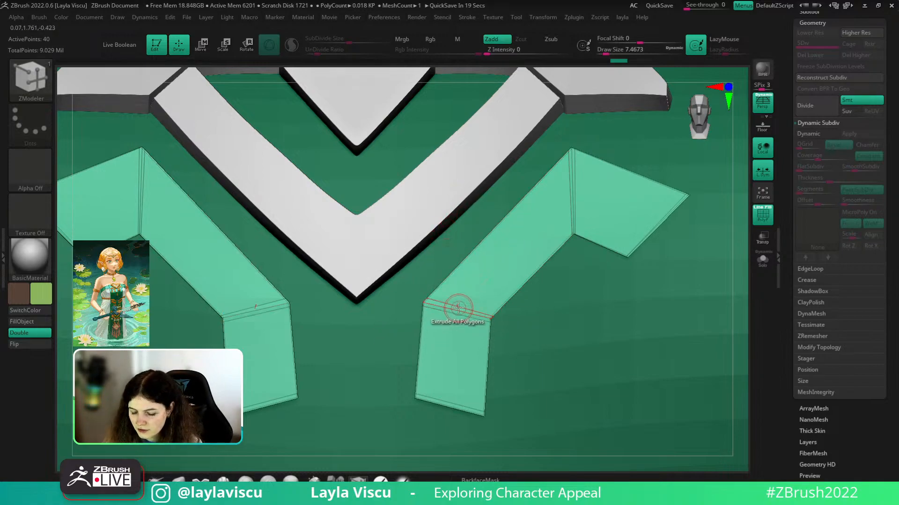
{"action": "left_click_drag", "start_coordinate": [458, 307], "coordinate": [431, 301]}
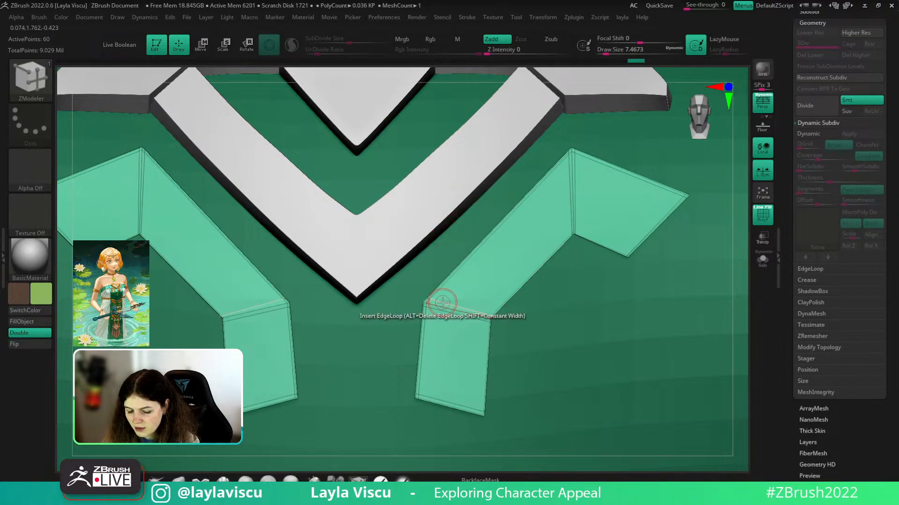
{"action": "left_click", "coordinate": [489, 315]}
- Enable Dynamic Subdiv so the strips show smoothed and thickened, and inspect the right chest strip
{"action": "right_click_drag", "start_coordinate": [489, 315], "coordinate": [603, 256], "text": "ctrl"}
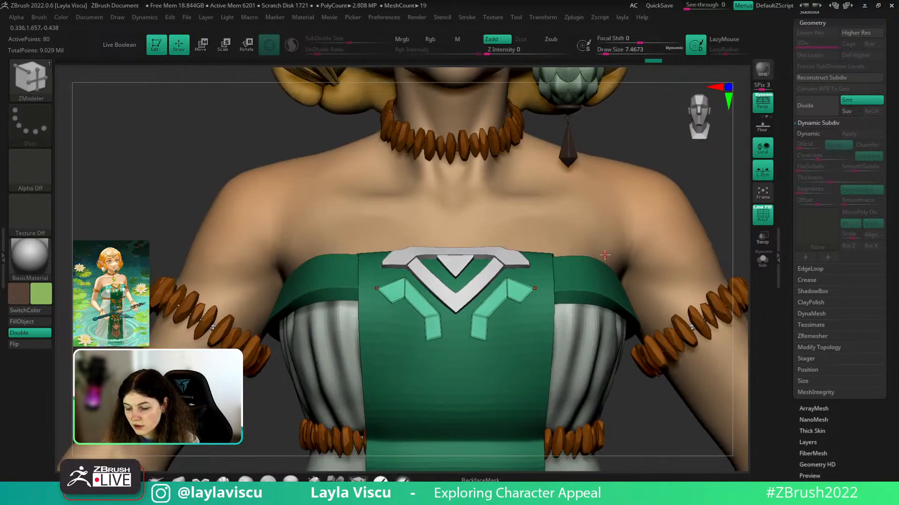
{"action": "key", "text": "d"}
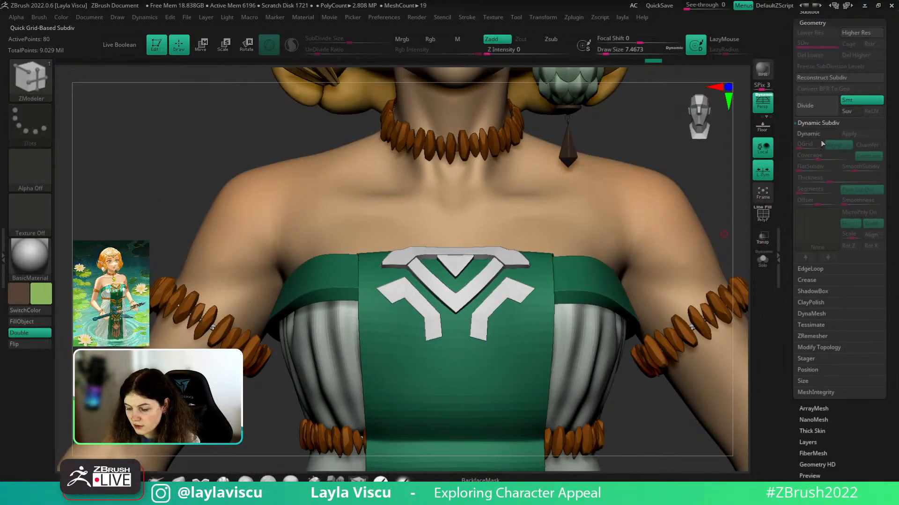
{"action": "left_click_drag", "start_coordinate": [640, 423], "coordinate": [620, 443]}
{"action": "right_click_drag", "start_coordinate": [506, 300], "coordinate": [588, 423], "text": "ctrl"}
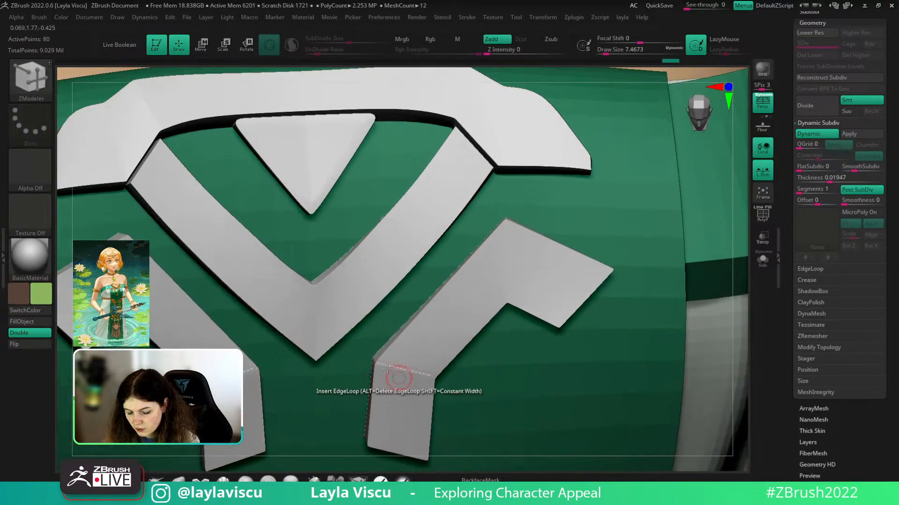
{"action": "right_click_drag", "start_coordinate": [424, 377], "coordinate": [511, 448], "text": "ctrl"}
{"action": "mouse_move", "coordinate": [426, 378]}
{"action": "right_mouse_down", "text": "ctrl"}
{"action": "mouse_move", "coordinate": [313, 351]}
{"action": "mouse_move", "coordinate": [333, 349]}
{"action": "right_mouse_up", "text": "ctrl"}
{"action": "left_click_drag", "start_coordinate": [722, 396], "coordinate": [709, 363]}
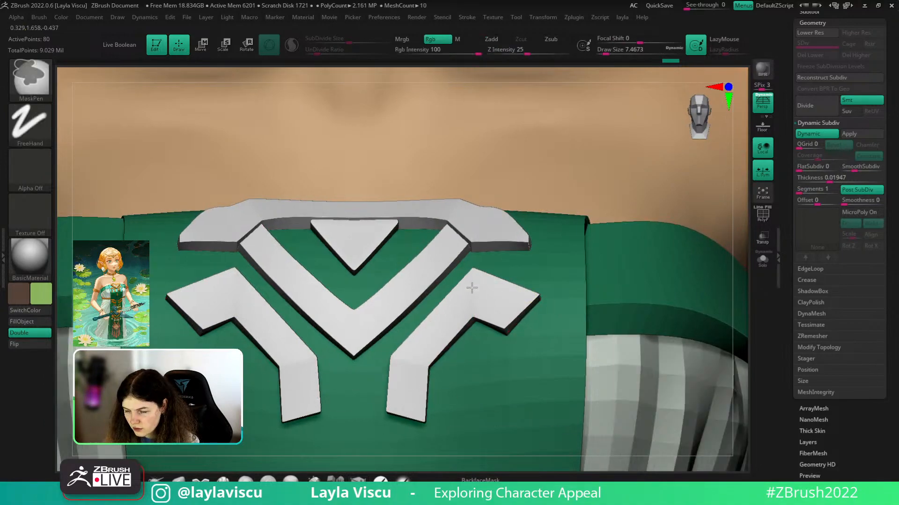
- Inspect the thickened emblem from below and a three-quarter angle, checking its wireframe
{"action": "right_click_drag", "start_coordinate": [473, 287], "coordinate": [398, 211], "text": "ctrl"}
{"action": "left_click_drag", "start_coordinate": [651, 418], "coordinate": [622, 269]}
{"action": "left_click_drag", "start_coordinate": [640, 351], "coordinate": [654, 359]}
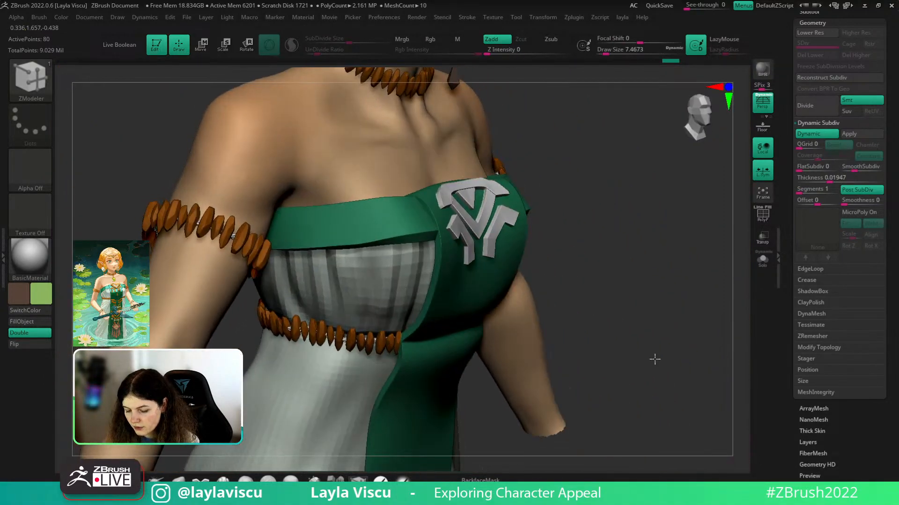
{"action": "right_click_drag", "start_coordinate": [506, 197], "coordinate": [613, 308], "text": "ctrl"}
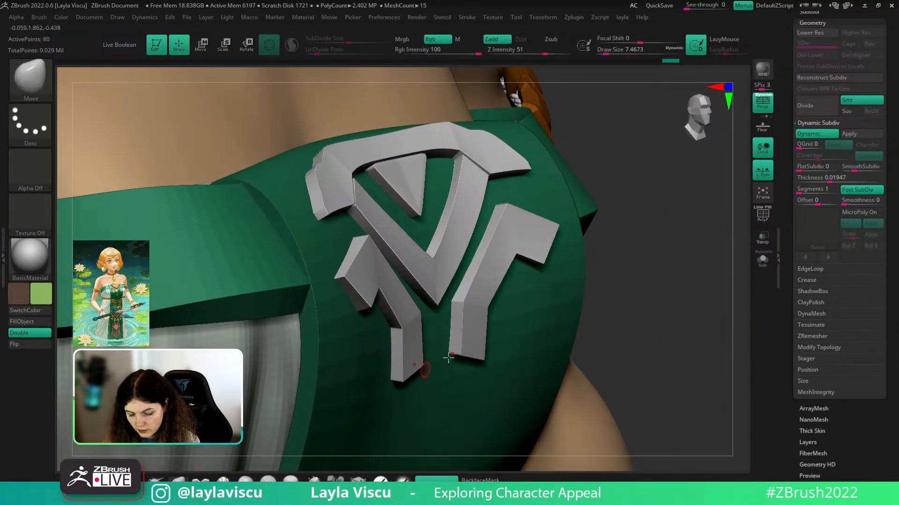
{"action": "key", "text": "shift+f"}
{"action": "key", "text": "shift+f"}
{"action": "key", "text": "s"}
{"action": "left_click_drag", "start_coordinate": [482, 310], "coordinate": [490, 308]}
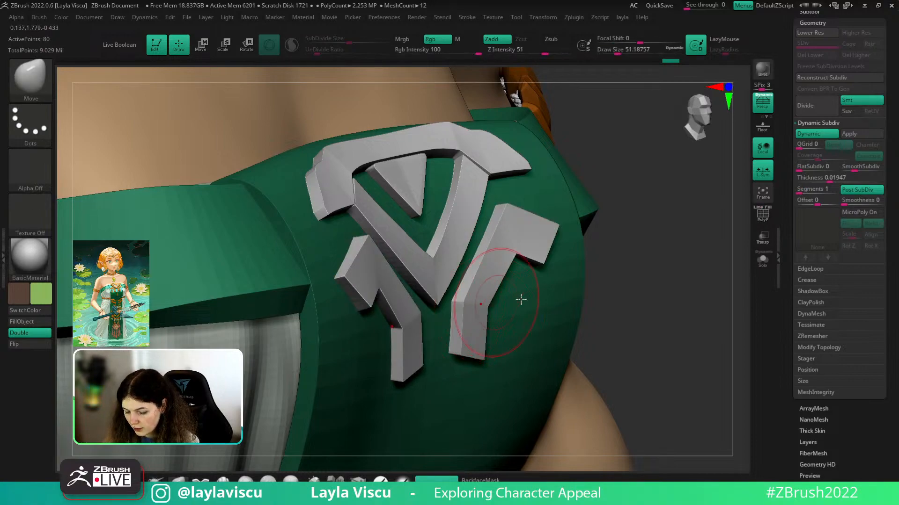
- Smooth the cloth beside the emblem's right piece
{"action": "right_click_drag", "start_coordinate": [621, 295], "coordinate": [556, 279], "text": "ctrl"}
{"action": "mouse_move", "coordinate": [621, 277]}
{"action": "left_mouse_down"}
{"action": "mouse_move", "coordinate": [585, 278]}
{"action": "mouse_move", "coordinate": [634, 366]}
{"action": "mouse_move", "coordinate": [606, 375]}
{"action": "mouse_move", "coordinate": [638, 265]}
{"action": "left_mouse_up"}
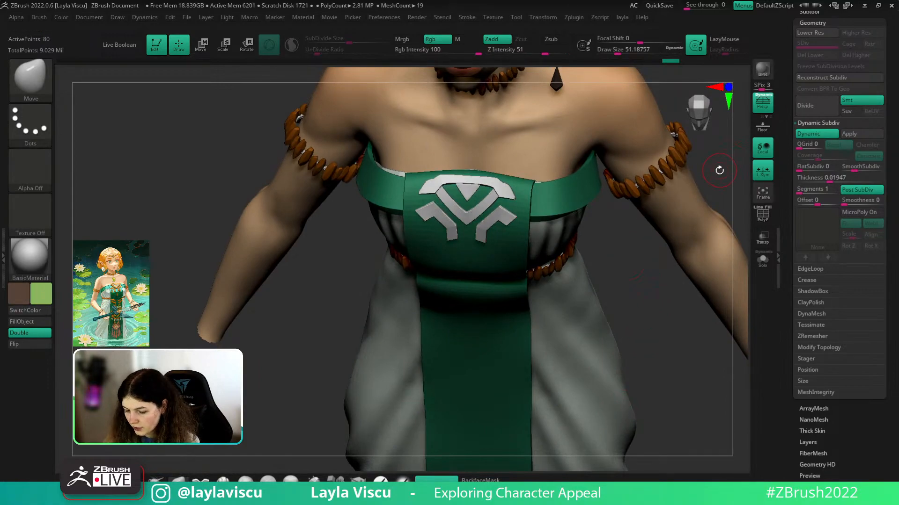
{"action": "mouse_move", "coordinate": [718, 169]}
{"action": "left_mouse_down", "text": "alt"}
{"action": "mouse_move", "coordinate": [686, 203]}
{"action": "mouse_move", "coordinate": [712, 337]}
{"action": "mouse_move", "coordinate": [580, 305]}
{"action": "left_mouse_up", "text": "alt"}
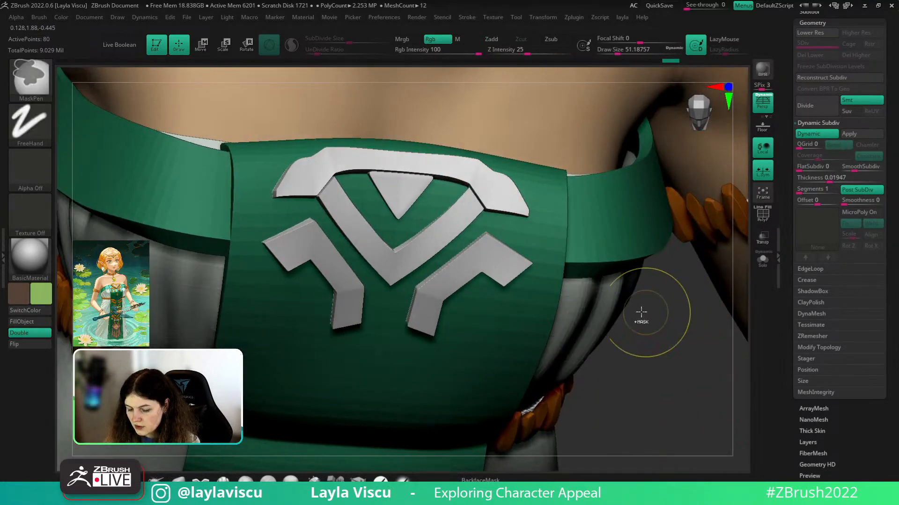
{"action": "mouse_move", "coordinate": [640, 315]}
{"action": "right_mouse_down", "text": "ctrl"}
{"action": "mouse_move", "coordinate": [601, 255]}
{"action": "mouse_move", "coordinate": [593, 353]}
{"action": "right_mouse_up", "text": "ctrl"}
{"action": "left_click_drag", "start_coordinate": [506, 250], "coordinate": [537, 245], "text": "shift"}
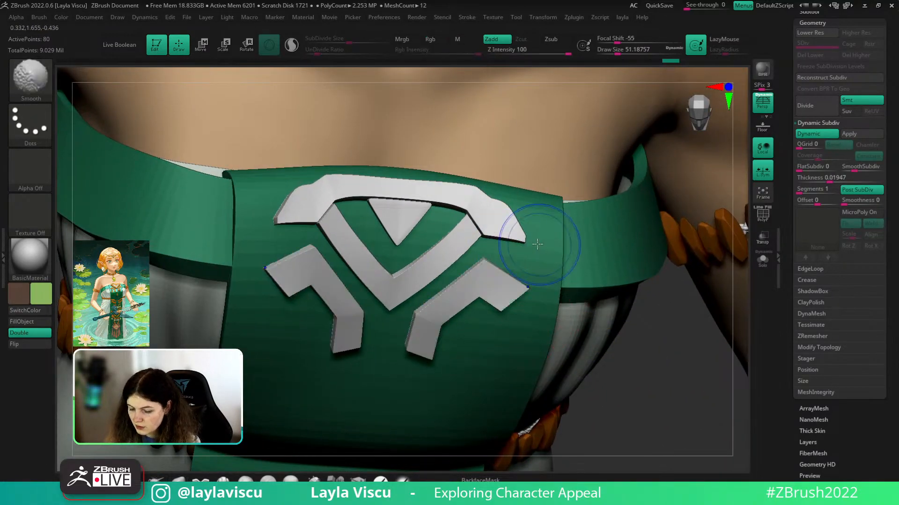
{"action": "right_click_drag", "start_coordinate": [667, 319], "coordinate": [666, 249], "text": "ctrl"}
{"action": "left_click_drag", "start_coordinate": [666, 249], "coordinate": [665, 259], "text": "shift"}
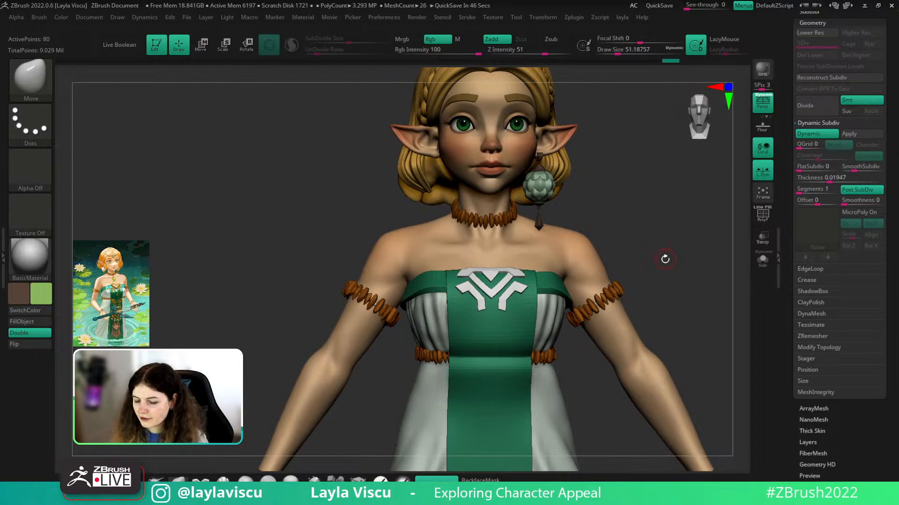
- Select the bodice strap subtool and set the brush size to about 128
{"action": "mouse_move", "coordinate": [687, 291]}
{"action": "left_mouse_down"}
{"action": "mouse_move", "coordinate": [688, 304]}
{"action": "mouse_move", "coordinate": [724, 274]}
{"action": "mouse_move", "coordinate": [704, 237]}
{"action": "mouse_move", "coordinate": [700, 363]}
{"action": "mouse_move", "coordinate": [704, 353]}
{"action": "mouse_move", "coordinate": [555, 278]}
{"action": "left_mouse_up"}
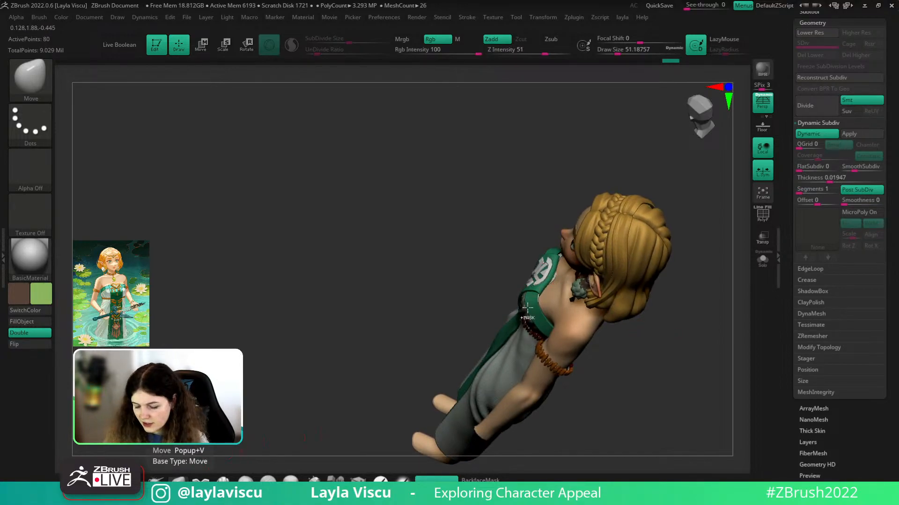
{"action": "right_click_drag", "start_coordinate": [580, 248], "coordinate": [596, 304], "text": "ctrl"}
{"action": "left_click", "coordinate": [579, 270], "text": "alt"}
{"action": "key", "text": "s"}
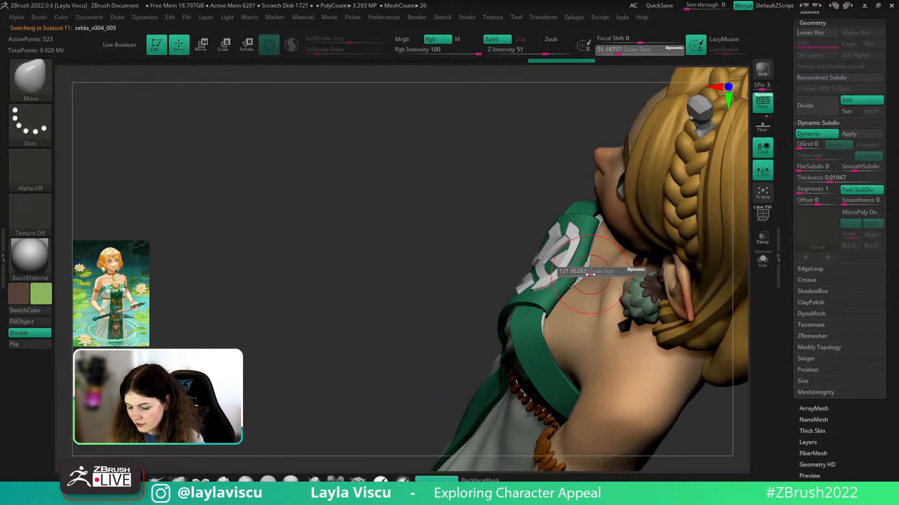
{"action": "left_click_drag", "start_coordinate": [578, 271], "coordinate": [590, 270]}
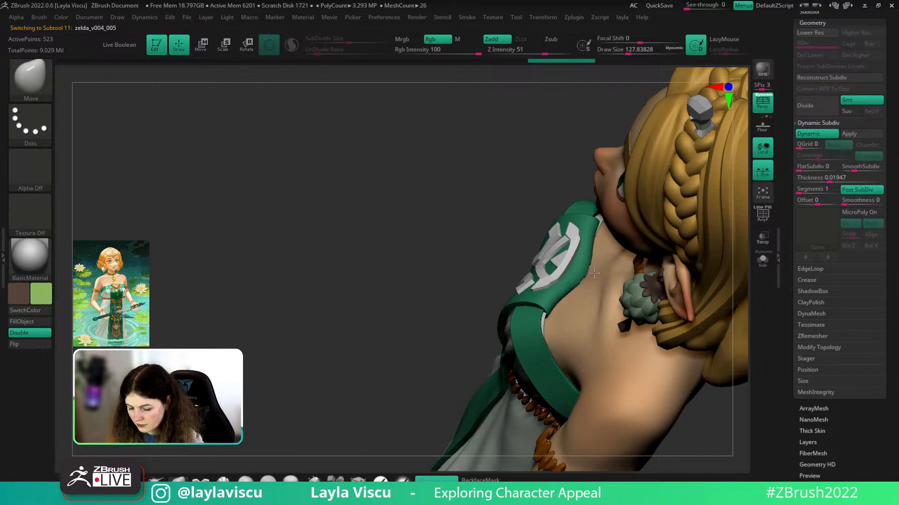
{"action": "left_click_drag", "start_coordinate": [558, 180], "coordinate": [578, 173]}
{"action": "left_click_drag", "start_coordinate": [582, 274], "coordinate": [586, 276]}
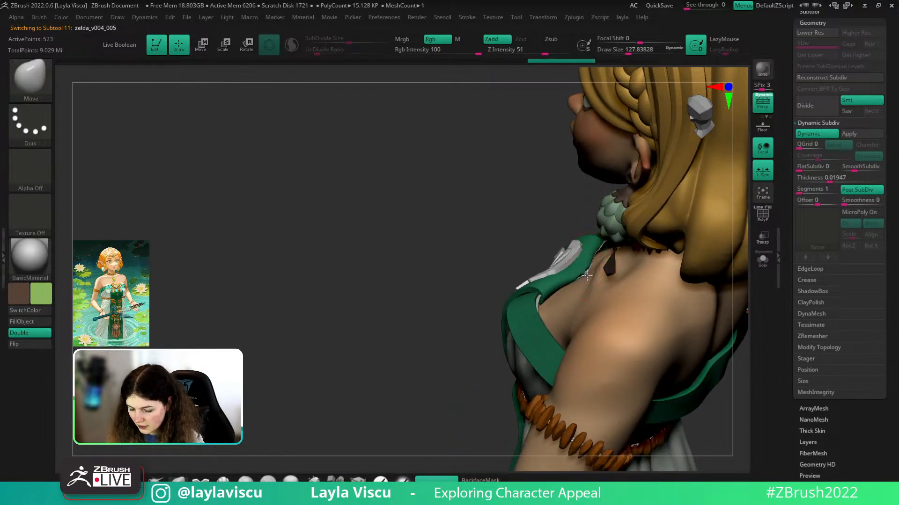
{"action": "mouse_move", "coordinate": [450, 281]}
{"action": "left_mouse_down"}
{"action": "mouse_move", "coordinate": [670, 229]}
{"action": "mouse_move", "coordinate": [707, 357]}
{"action": "mouse_move", "coordinate": [680, 291]}
{"action": "mouse_move", "coordinate": [574, 270]}
{"action": "mouse_move", "coordinate": [647, 201]}
{"action": "mouse_move", "coordinate": [601, 225]}
{"action": "left_mouse_up"}
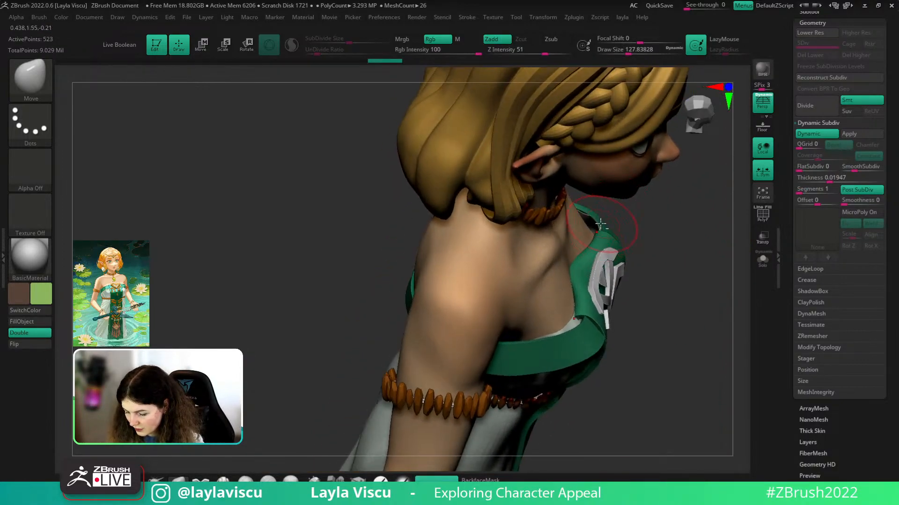
- Select the neighbouring bodice piece, inspect the chest from front and low angles, and expand the Subtool list
{"action": "left_click", "coordinate": [600, 226], "text": "alt"}
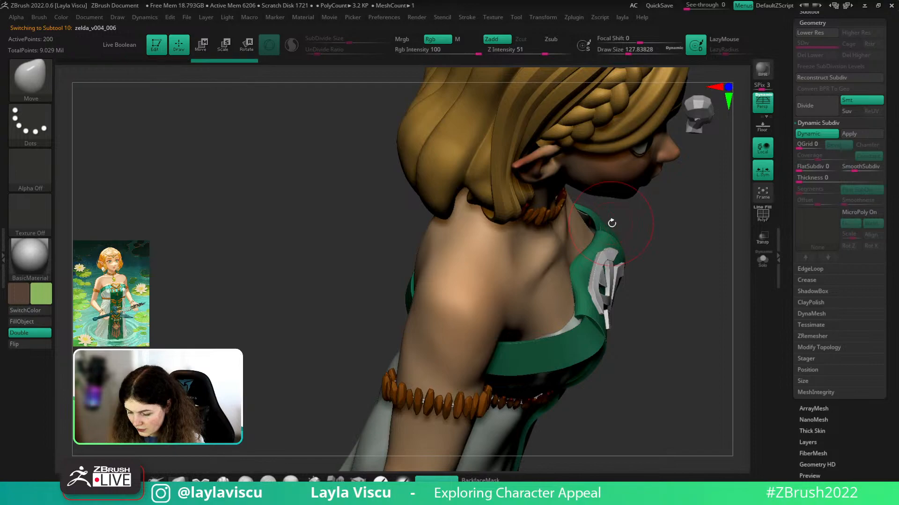
{"action": "mouse_move", "coordinate": [612, 223]}
{"action": "right_mouse_down"}
{"action": "mouse_move", "coordinate": [638, 114]}
{"action": "mouse_move", "coordinate": [674, 159]}
{"action": "right_mouse_up"}
{"action": "mouse_move", "coordinate": [674, 159]}
{"action": "right_mouse_down", "text": "shift"}
{"action": "mouse_move", "coordinate": [701, 199]}
{"action": "mouse_move", "coordinate": [683, 286]}
{"action": "right_mouse_up", "text": "shift"}
{"action": "mouse_move", "coordinate": [539, 292]}
{"action": "right_mouse_down", "text": "ctrl"}
{"action": "mouse_move", "coordinate": [673, 389]}
{"action": "mouse_move", "coordinate": [654, 325]}
{"action": "mouse_move", "coordinate": [680, 409]}
{"action": "mouse_move", "coordinate": [662, 365]}
{"action": "mouse_move", "coordinate": [628, 358]}
{"action": "right_mouse_up", "text": "ctrl"}
{"action": "right_click_drag", "start_coordinate": [703, 266], "coordinate": [687, 331], "text": "alt"}
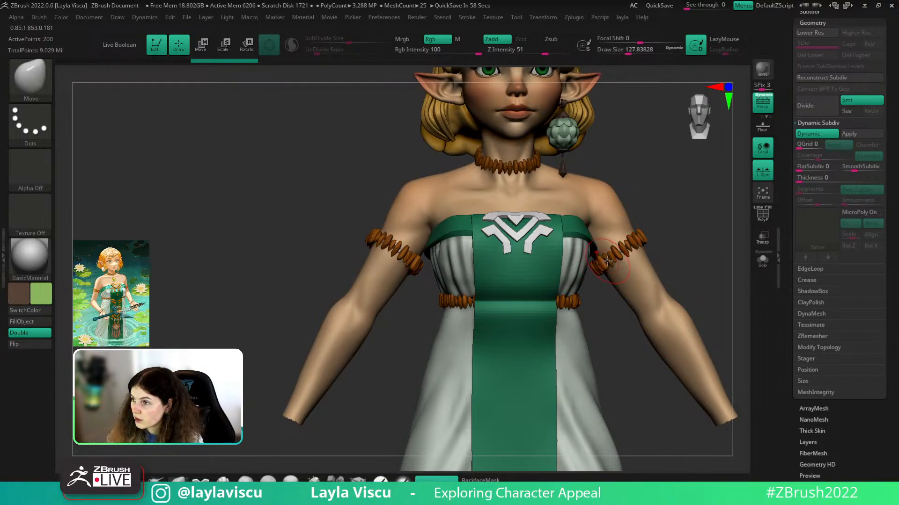
{"action": "left_click_drag", "start_coordinate": [896, 149], "coordinate": [896, 191]}
- Select the green earring stones subtool, solo it, and isolate the bottom stone
{"action": "left_click", "coordinate": [809, 53]}
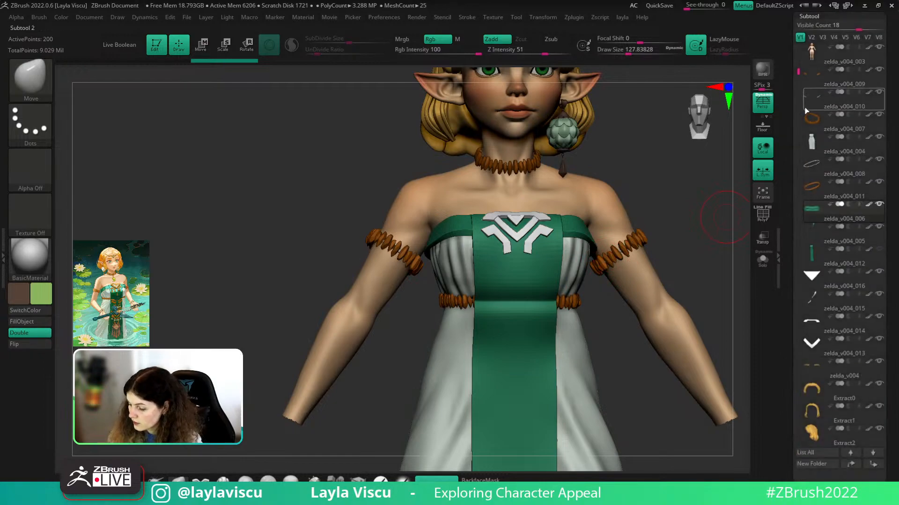
{"action": "left_click_drag", "start_coordinate": [797, 74], "coordinate": [790, 266]}
{"action": "left_click", "coordinate": [834, 213]}
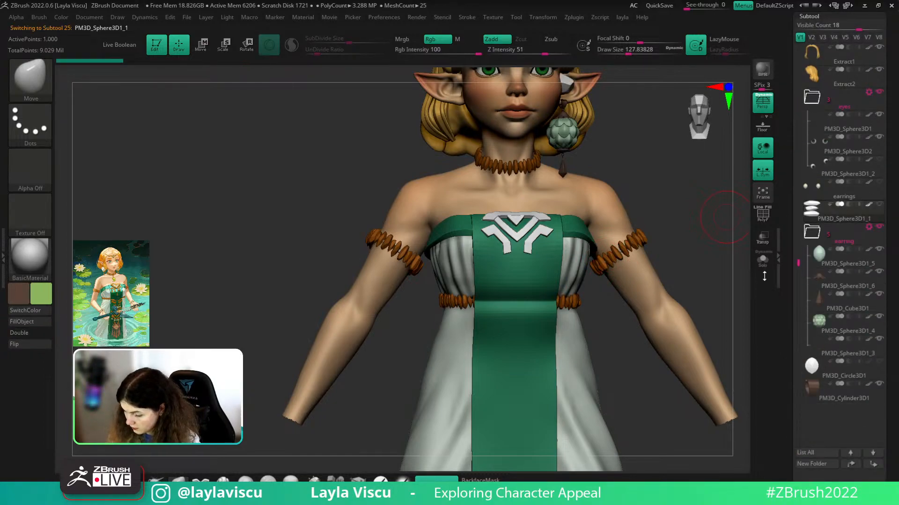
{"action": "left_click", "coordinate": [763, 263]}
{"action": "key", "text": "shift+f"}
{"action": "right_click_drag", "start_coordinate": [666, 193], "coordinate": [589, 302], "text": "alt"}
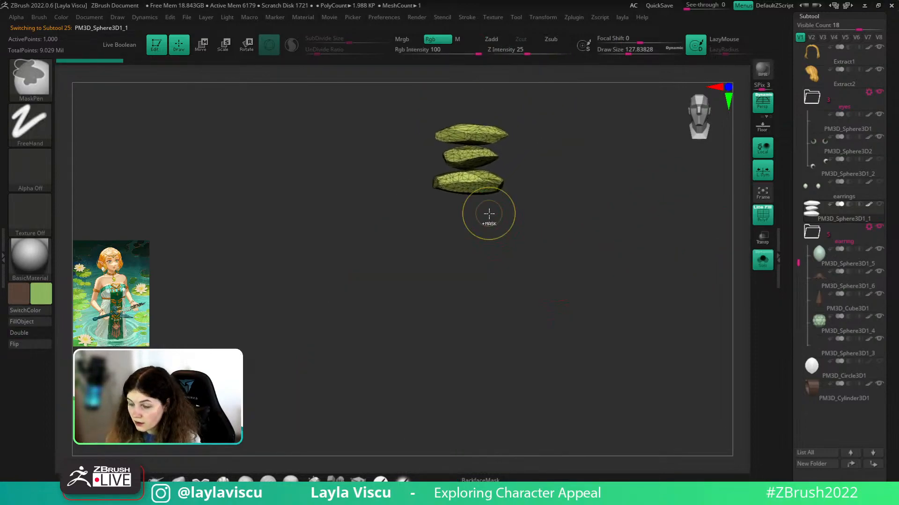
{"action": "right_click_drag", "start_coordinate": [487, 214], "coordinate": [501, 230], "text": "ctrl"}
{"action": "right_click_drag", "start_coordinate": [569, 175], "coordinate": [556, 246], "text": "alt"}
{"action": "mouse_move", "coordinate": [414, 214]}
{"action": "left_mouse_down", "text": "ctrl+shift"}
{"action": "mouse_move", "coordinate": [507, 206]}
{"action": "mouse_move", "coordinate": [416, 193]}
{"action": "left_mouse_up", "text": "ctrl+shift"}
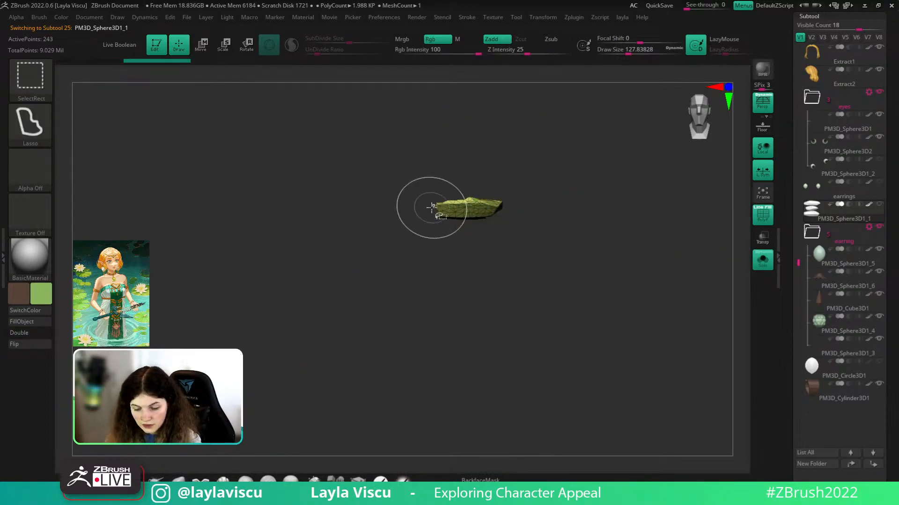
- Duplicate the earring stones and delete everything except the bottom stone from the copy
{"action": "key", "text": "1"}
{"action": "left_click", "coordinate": [526, 158], "text": "ctrl+shift"}
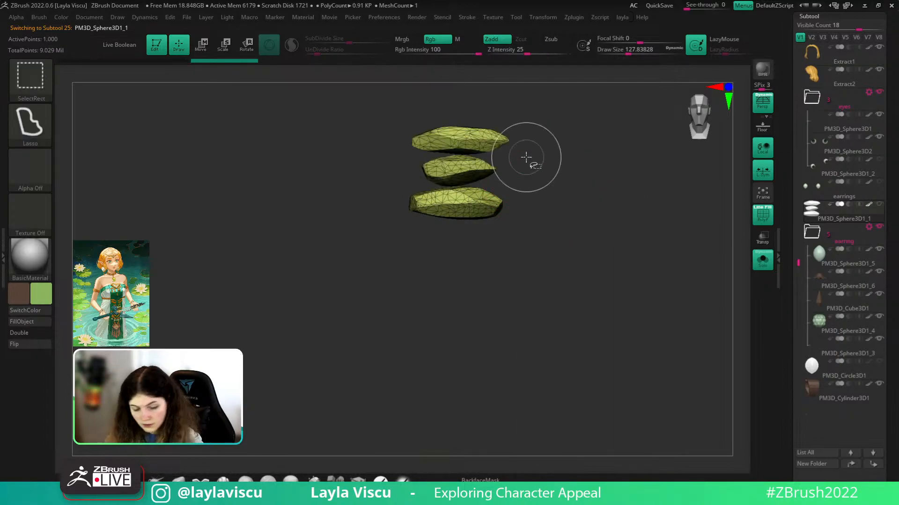
{"action": "key", "text": "ctrl+shift+d"}
{"action": "left_click_drag", "start_coordinate": [421, 249], "coordinate": [450, 205], "text": "ctrl+shift"}
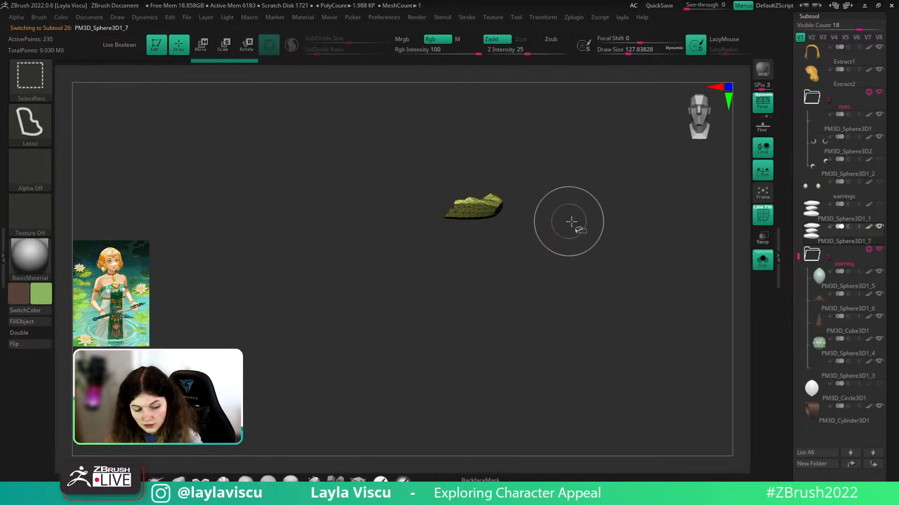
{"action": "key", "text": "ctrl+shift+a"}
{"action": "key", "text": "1"}
{"action": "left_click", "coordinate": [598, 232]}
- Rotate the stone upright by 90 degrees with the gizmo
{"action": "key", "text": "w"}
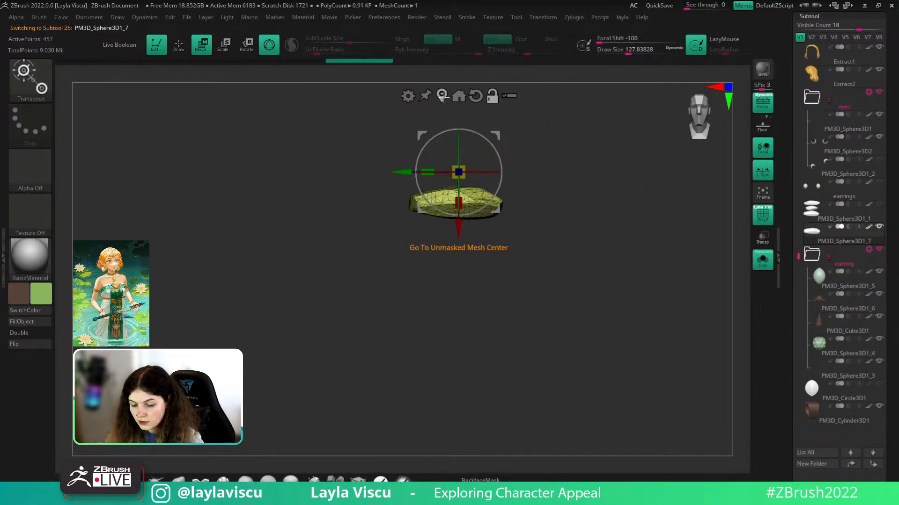
{"action": "left_click", "coordinate": [441, 96]}
{"action": "left_click_drag", "start_coordinate": [485, 176], "coordinate": [481, 235], "text": "shift"}
{"action": "key", "text": "q"}
{"action": "key", "text": "shift+f"}
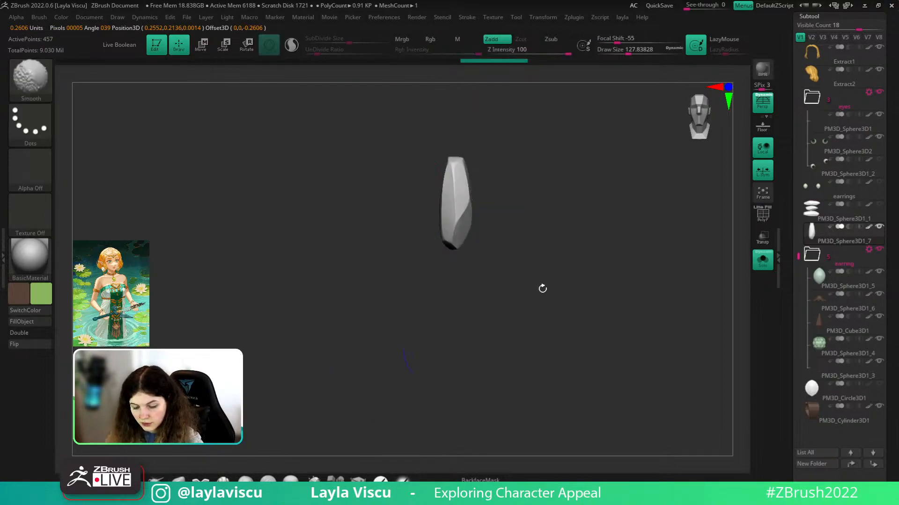
{"action": "key", "text": "shift+f"}
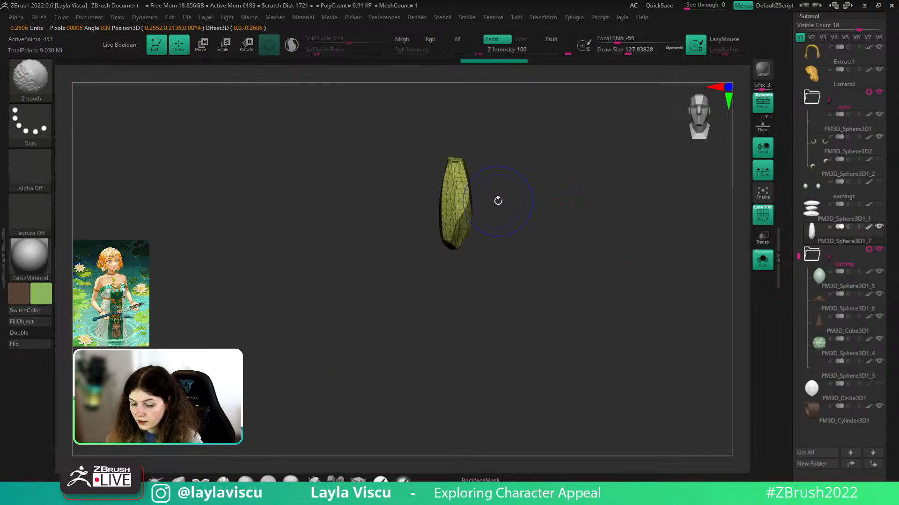
- Taper the stone to a pointed drop with the Taper deformer and accept it
{"action": "key", "text": "1"}
{"action": "key", "text": "w"}
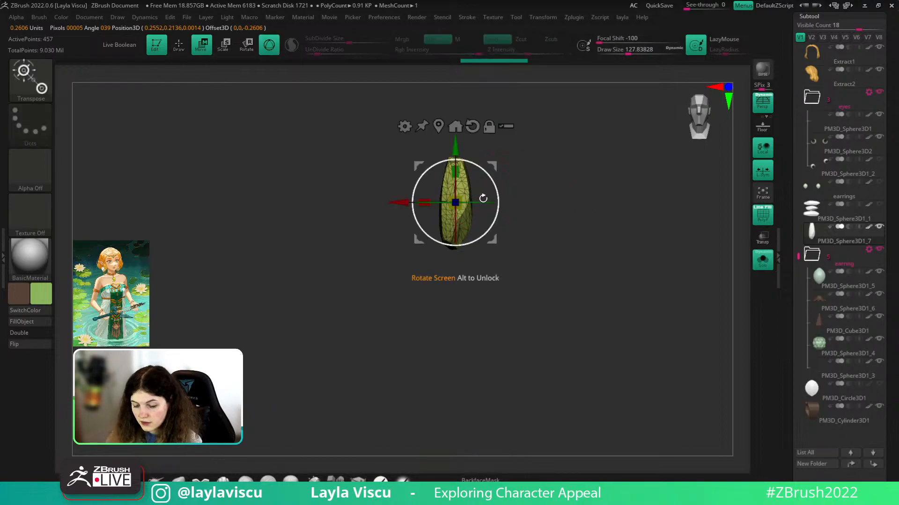
{"action": "left_click", "coordinate": [405, 126]}
{"action": "left_click", "coordinate": [525, 223]}
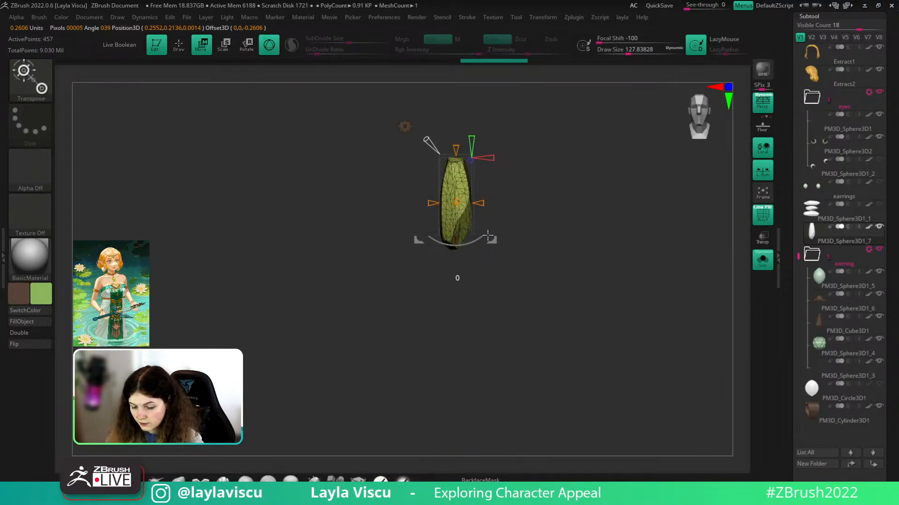
{"action": "left_click_drag", "start_coordinate": [456, 261], "coordinate": [461, 272]}
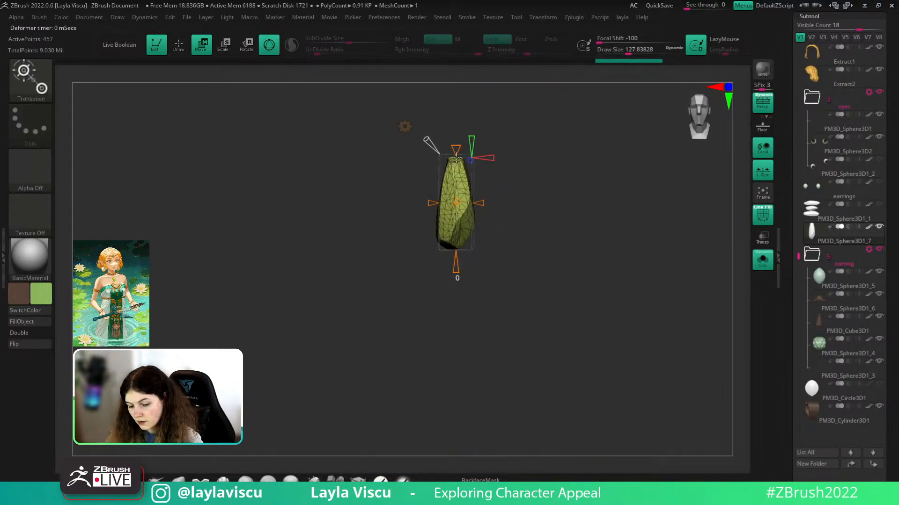
{"action": "left_click_drag", "start_coordinate": [456, 158], "coordinate": [456, 177]}
{"action": "key", "text": "shift+f"}
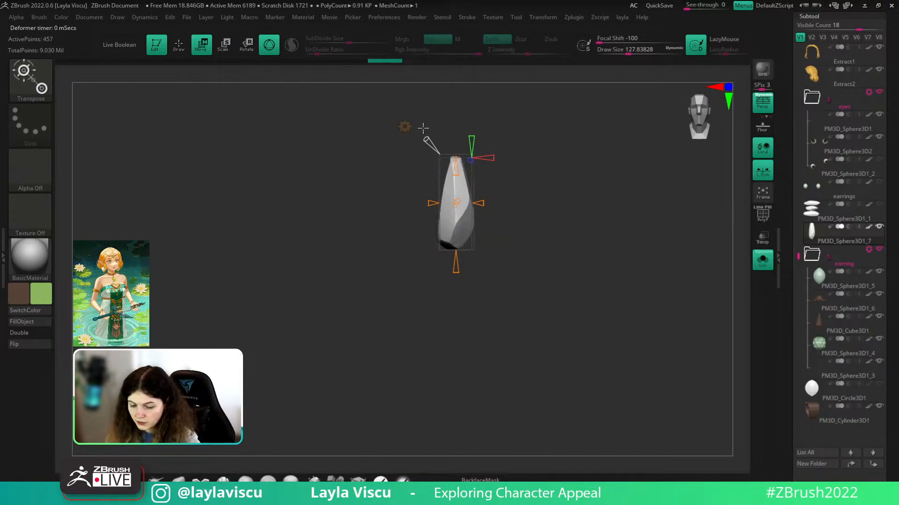
{"action": "left_click", "coordinate": [404, 126]}
{"action": "left_click", "coordinate": [572, 127]}
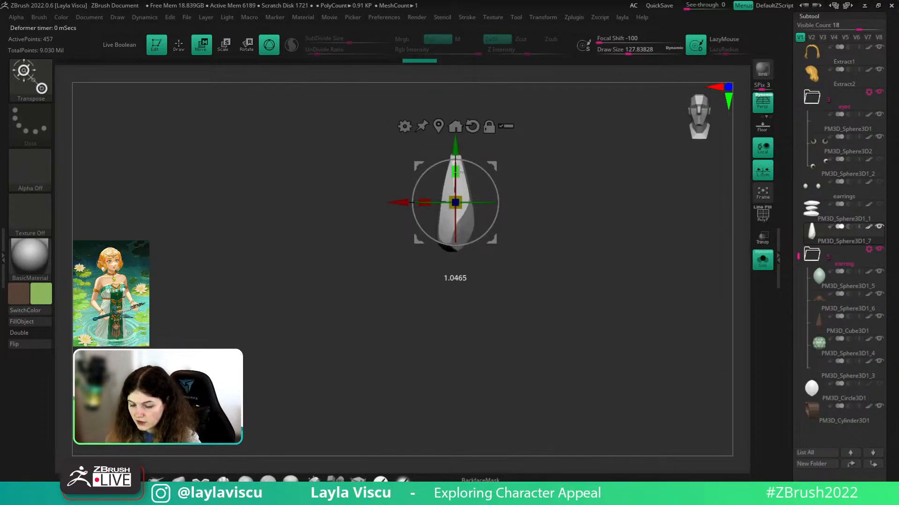
- Turn off Solo mode to show the full character again
{"action": "key", "text": "q"}
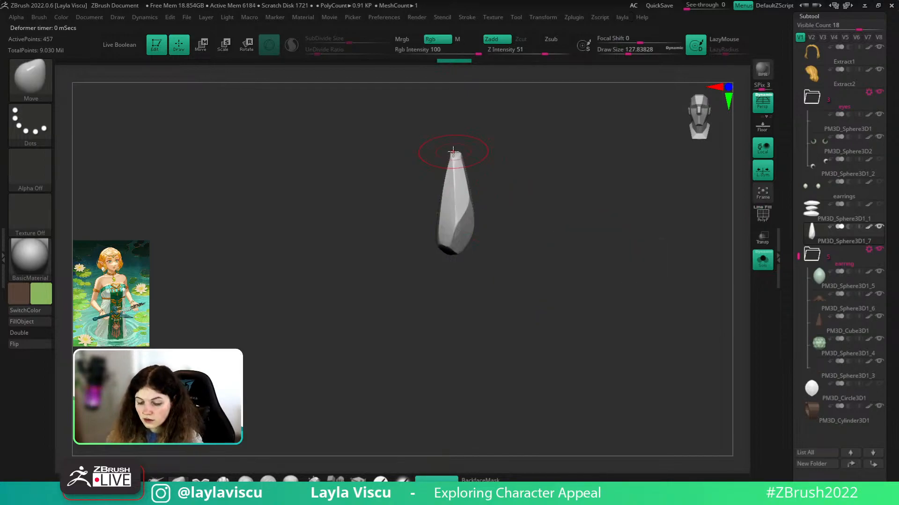
{"action": "key", "text": "w"}
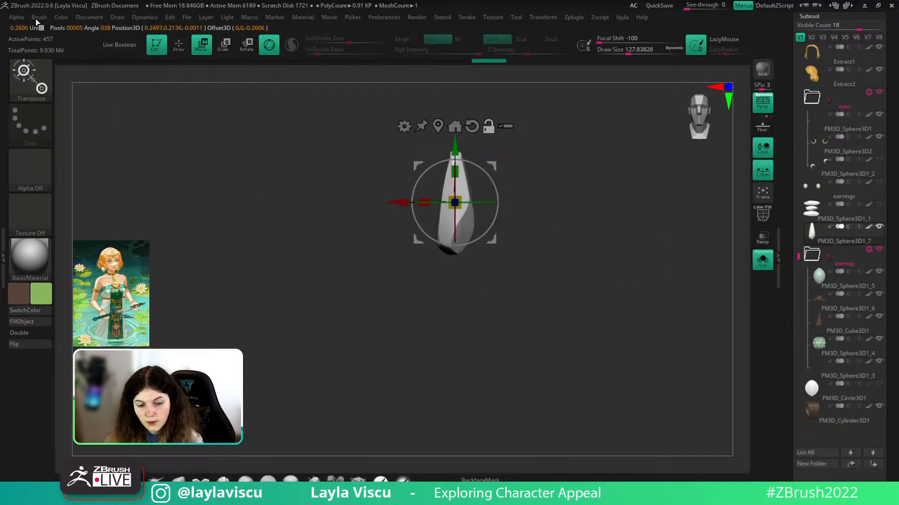
{"action": "left_click", "coordinate": [38, 17]}
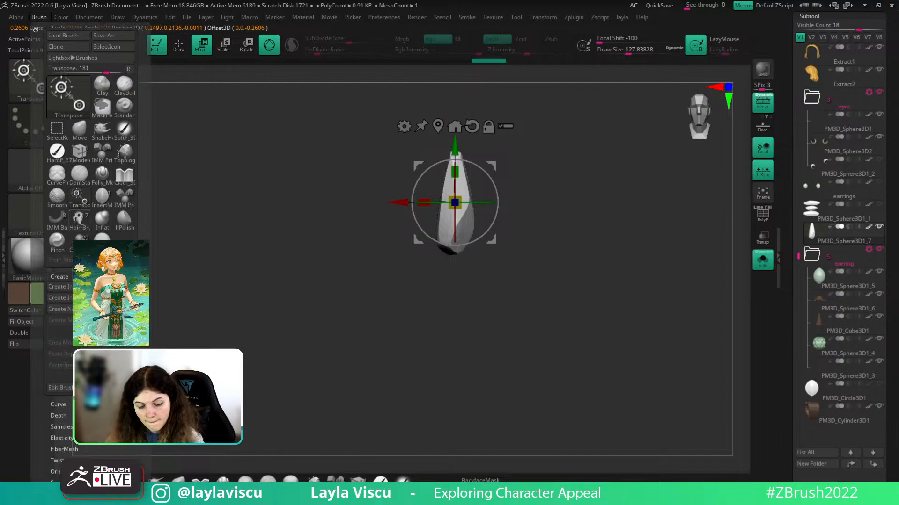
{"action": "left_click", "coordinate": [762, 261]}
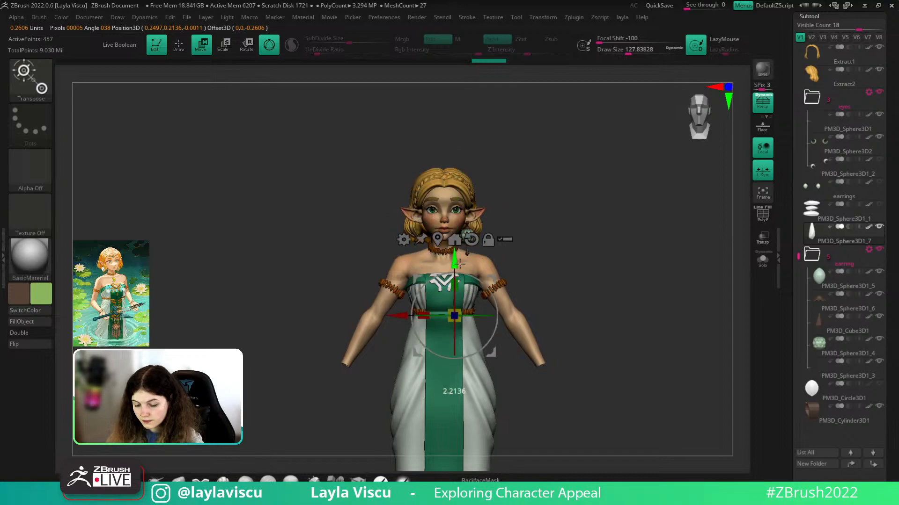
- Pull the white pendant out of the dress, shrink it tiny and raise it toward the emblem
{"action": "left_click_drag", "start_coordinate": [696, 304], "coordinate": [738, 333], "text": "alt"}
{"action": "left_click_drag", "start_coordinate": [473, 336], "coordinate": [485, 342]}
{"action": "left_click_drag", "start_coordinate": [585, 322], "coordinate": [549, 319], "text": "shift"}
{"action": "left_click_drag", "start_coordinate": [471, 338], "coordinate": [453, 336]}
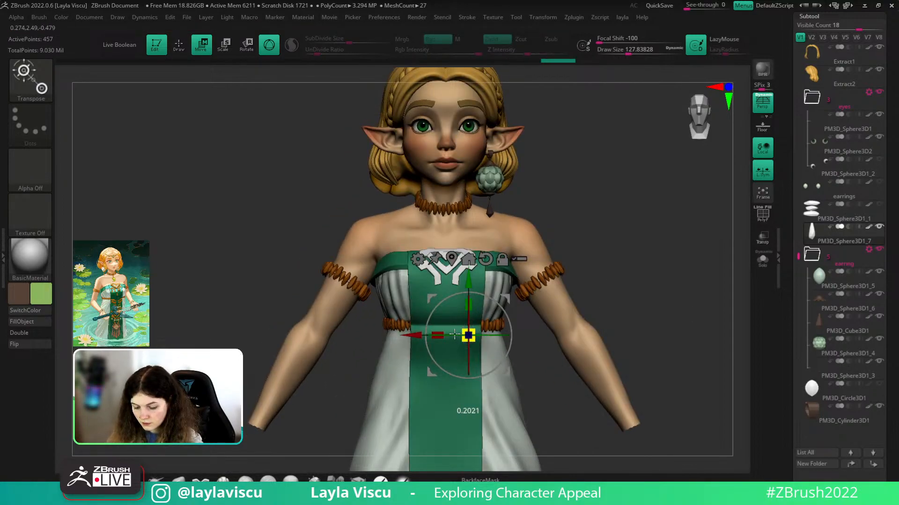
{"action": "left_click_drag", "start_coordinate": [467, 275], "coordinate": [467, 236]}
{"action": "left_click_drag", "start_coordinate": [679, 281], "coordinate": [682, 312], "text": "alt"}
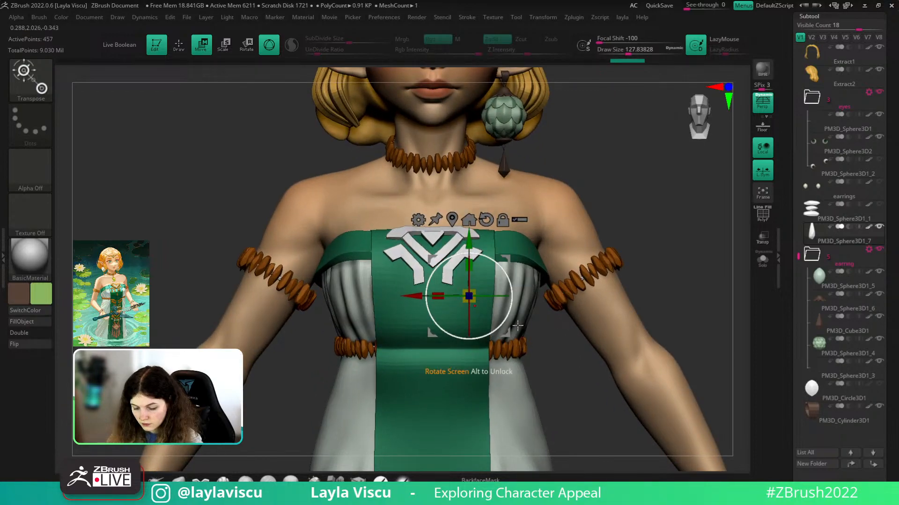
- Push the pendant forward, shift it left, flatten it front to back and scale it down slightly
{"action": "left_click_drag", "start_coordinate": [732, 279], "coordinate": [689, 271]}
{"action": "left_click_drag", "start_coordinate": [427, 299], "coordinate": [411, 299]}
{"action": "left_click_drag", "start_coordinate": [363, 321], "coordinate": [642, 316]}
{"action": "left_click_drag", "start_coordinate": [489, 334], "coordinate": [470, 343]}
{"action": "left_click_drag", "start_coordinate": [661, 254], "coordinate": [711, 196], "text": "alt"}
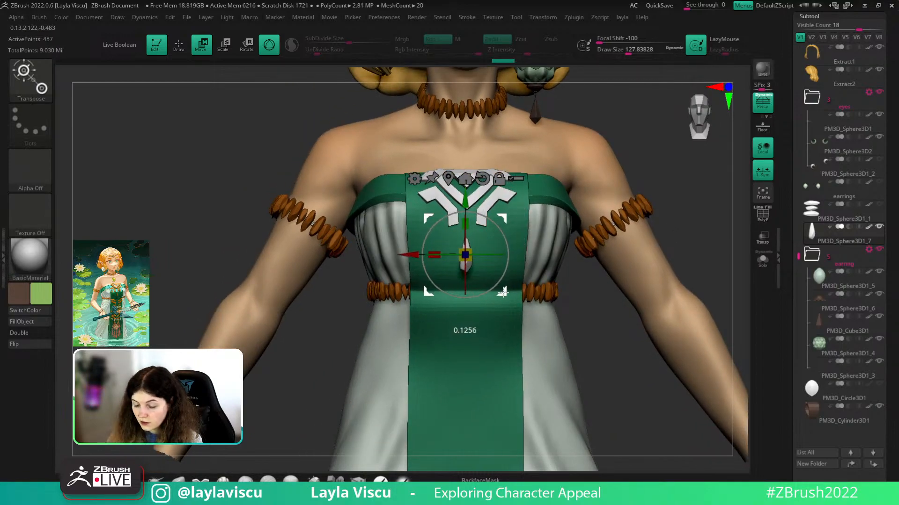
{"action": "left_click_drag", "start_coordinate": [570, 350], "coordinate": [609, 370]}
{"action": "left_click_drag", "start_coordinate": [499, 274], "coordinate": [493, 274]}
{"action": "left_click_drag", "start_coordinate": [606, 269], "coordinate": [604, 272]}
{"action": "left_click_drag", "start_coordinate": [473, 273], "coordinate": [472, 277]}
- Spin the pendant around its vertical axis and move it up and slightly right
{"action": "left_click_drag", "start_coordinate": [559, 289], "coordinate": [743, 277]}
{"action": "left_click_drag", "start_coordinate": [694, 264], "coordinate": [730, 267]}
{"action": "left_click_drag", "start_coordinate": [725, 399], "coordinate": [716, 398], "text": "shift"}
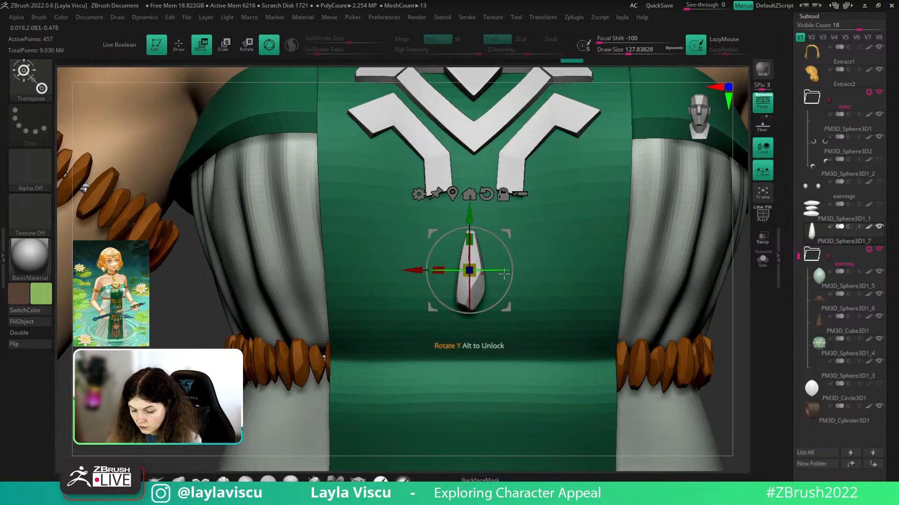
{"action": "left_click_drag", "start_coordinate": [501, 271], "coordinate": [482, 273]}
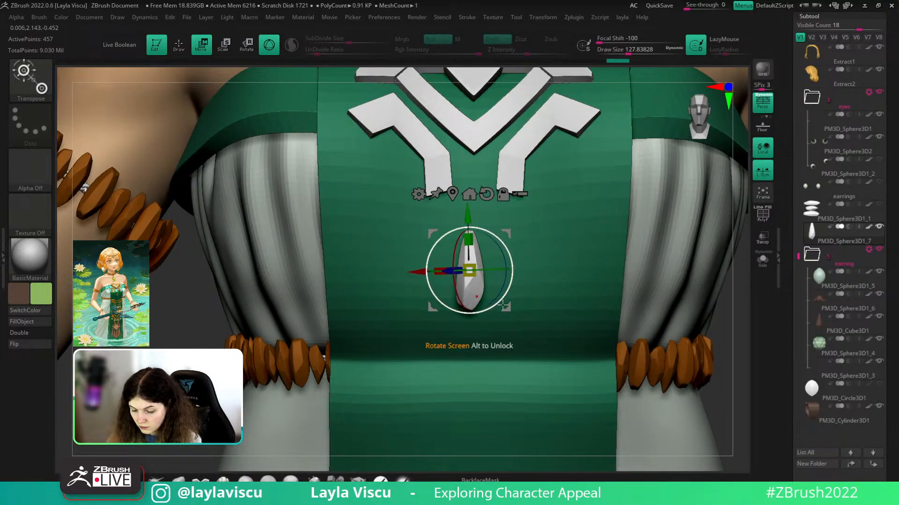
{"action": "left_click_drag", "start_coordinate": [507, 305], "coordinate": [512, 288]}
{"action": "left_click_drag", "start_coordinate": [562, 304], "coordinate": [560, 335], "text": "alt"}
{"action": "left_click_drag", "start_coordinate": [481, 242], "coordinate": [482, 258]}
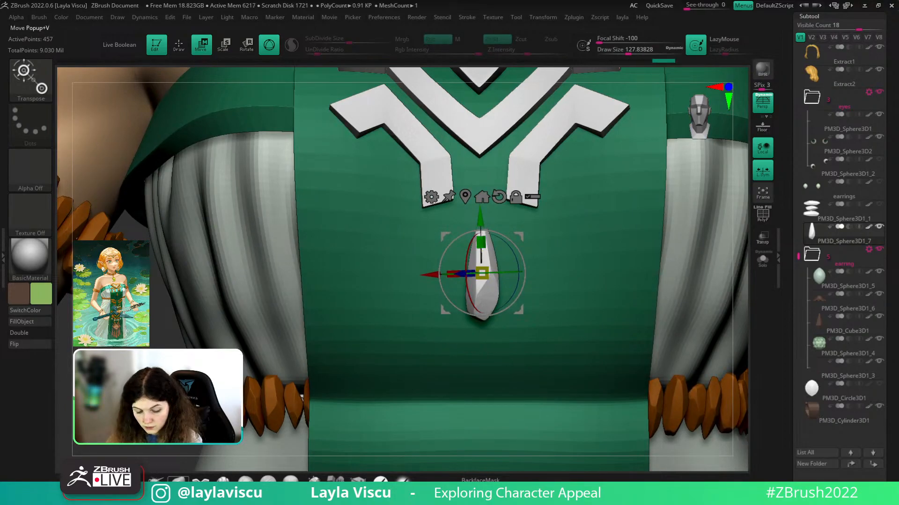
- Nudge the pendant closer to the bodice, checking from the side profile
{"action": "key", "text": "q"}
{"action": "left_click_drag", "start_coordinate": [180, 338], "coordinate": [185, 303], "text": "alt"}
{"action": "mouse_move", "coordinate": [597, 372]}
{"action": "left_mouse_down"}
{"action": "mouse_move", "coordinate": [622, 374]}
{"action": "mouse_move", "coordinate": [666, 337]}
{"action": "mouse_move", "coordinate": [608, 398]}
{"action": "mouse_move", "coordinate": [580, 363]}
{"action": "mouse_move", "coordinate": [641, 355]}
{"action": "left_mouse_up"}
{"action": "right_click_drag", "start_coordinate": [642, 354], "coordinate": [633, 397], "text": "ctrl"}
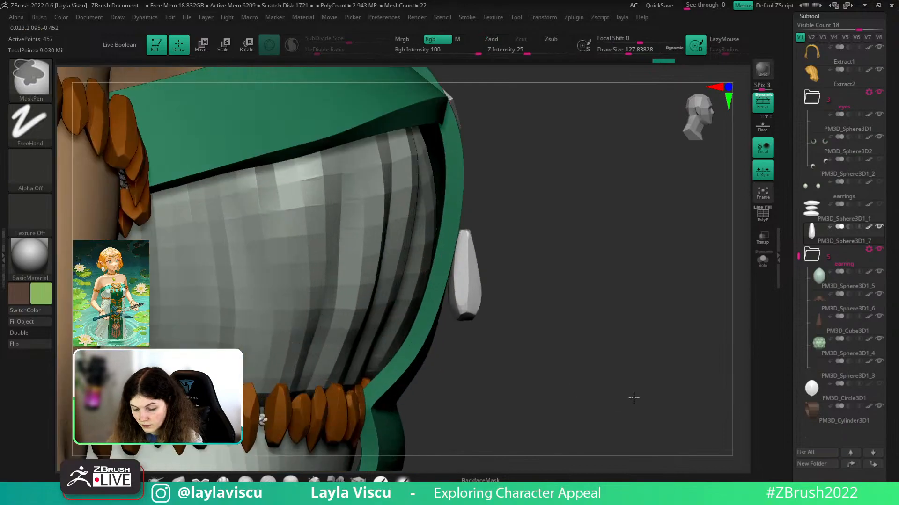
{"action": "left_click_drag", "start_coordinate": [634, 398], "coordinate": [609, 365]}
{"action": "key", "text": "w"}
{"action": "left_click_drag", "start_coordinate": [509, 271], "coordinate": [506, 270]}
{"action": "key", "text": "q"}
- Make the zelda_v003 hair strands visible again and return to a front view of the character
{"action": "right_click_drag", "start_coordinate": [538, 353], "coordinate": [540, 310], "text": "ctrl"}
{"action": "left_click_drag", "start_coordinate": [539, 310], "coordinate": [540, 373], "text": "shift"}
{"action": "right_click_drag", "start_coordinate": [540, 373], "coordinate": [537, 342], "text": "ctrl"}
{"action": "left_click_drag", "start_coordinate": [626, 265], "coordinate": [629, 298], "text": "alt"}
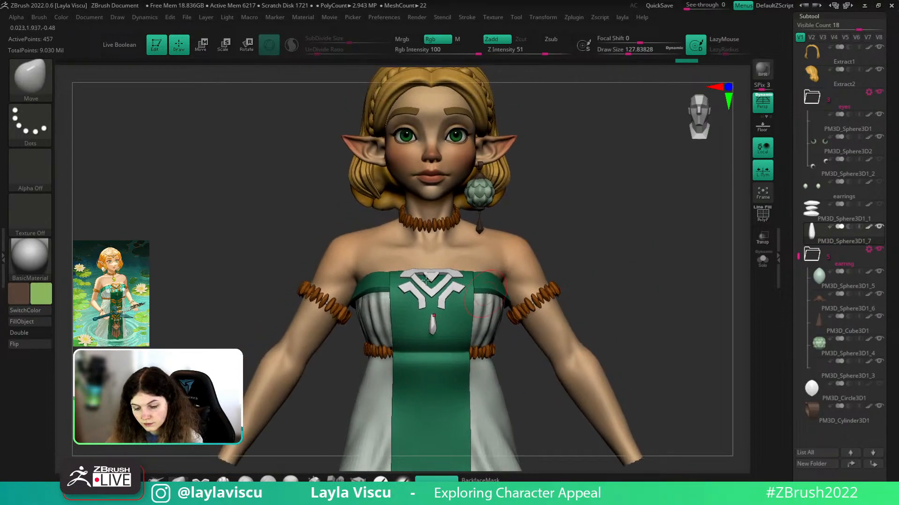
{"action": "left_click_drag", "start_coordinate": [542, 164], "coordinate": [546, 175], "text": "alt"}
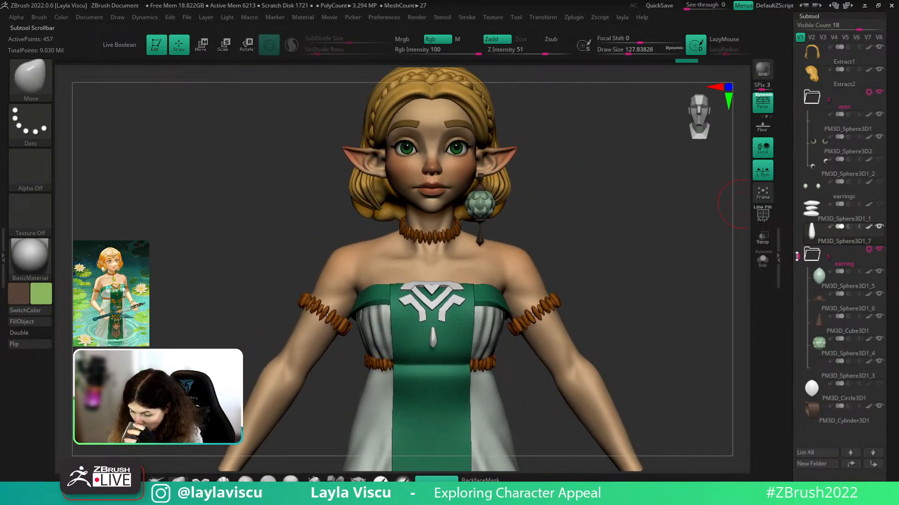
{"action": "left_click_drag", "start_coordinate": [797, 256], "coordinate": [811, 36]}
{"action": "left_click", "coordinate": [880, 69]}
{"action": "mouse_move", "coordinate": [688, 197]}
{"action": "left_mouse_down"}
{"action": "mouse_move", "coordinate": [568, 186]}
{"action": "mouse_move", "coordinate": [671, 197]}
{"action": "left_mouse_up"}
{"action": "left_click_drag", "start_coordinate": [571, 165], "coordinate": [579, 193], "text": "alt"}
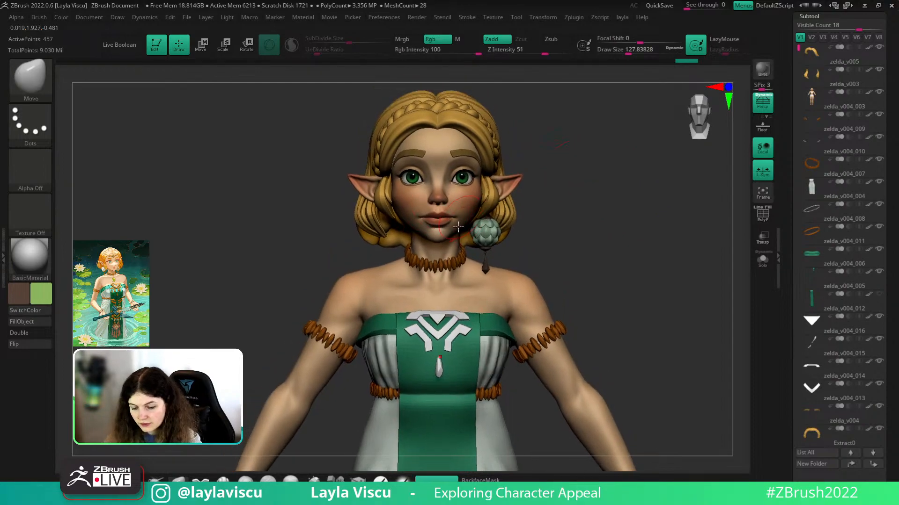
{"action": "left_click_drag", "start_coordinate": [565, 230], "coordinate": [522, 181], "text": "alt"}
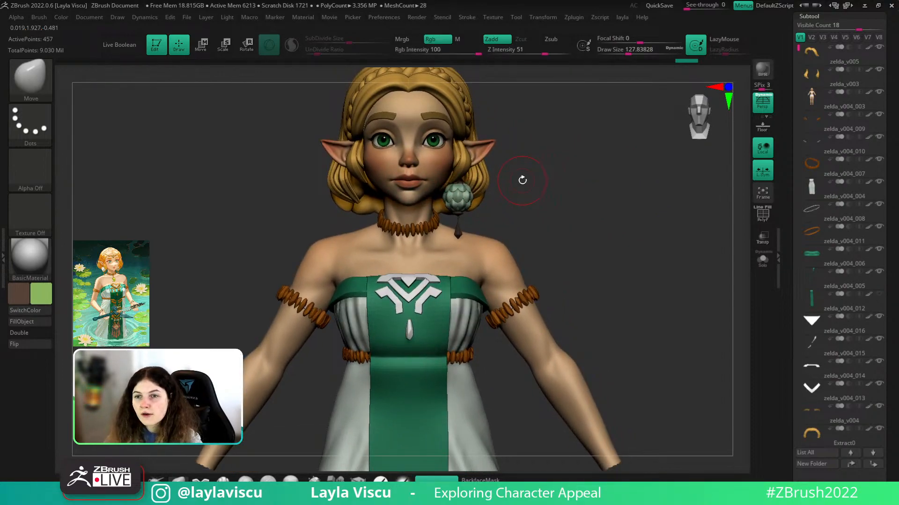
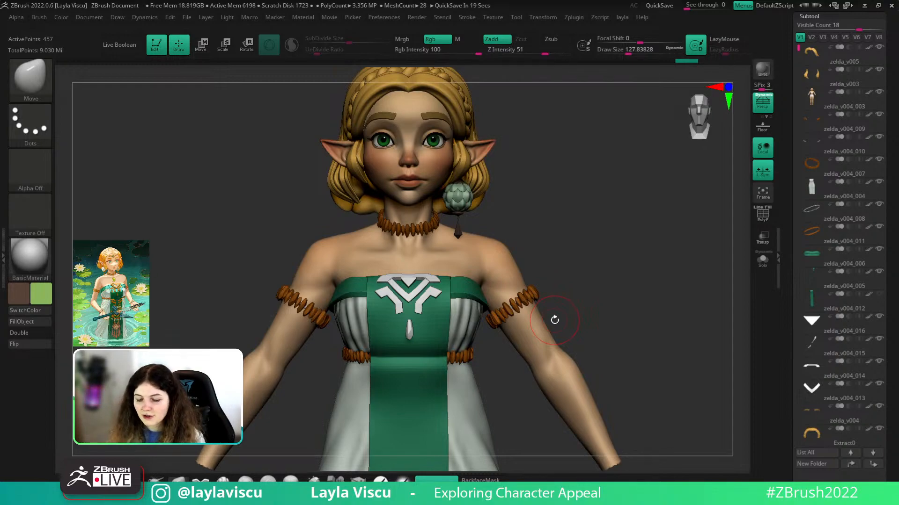
- Select the teardrop pendant under the emblem and zoom in on the bodice front
{"action": "left_click_drag", "start_coordinate": [554, 237], "coordinate": [571, 223]}
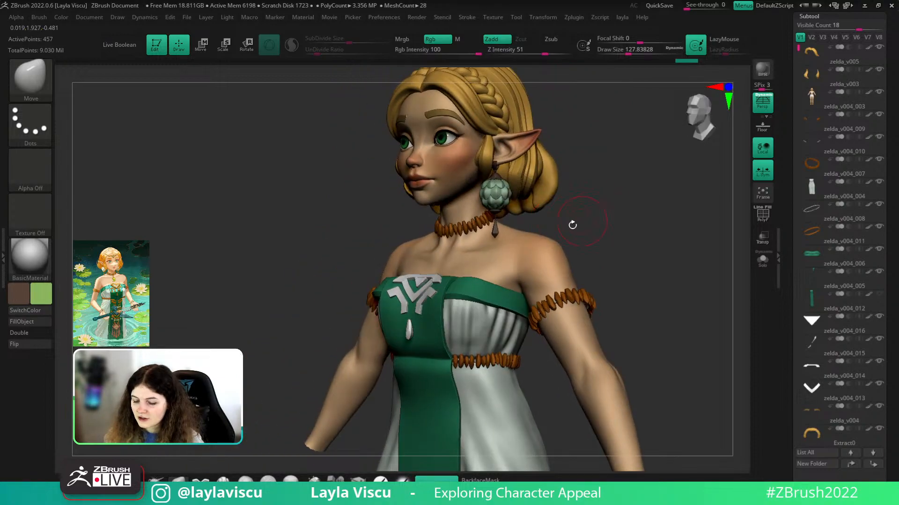
{"action": "left_click", "coordinate": [414, 295], "text": "alt"}
{"action": "left_click_drag", "start_coordinate": [588, 255], "coordinate": [589, 284], "text": "shift"}
{"action": "right_click_drag", "start_coordinate": [477, 265], "coordinate": [480, 197], "text": "alt"}
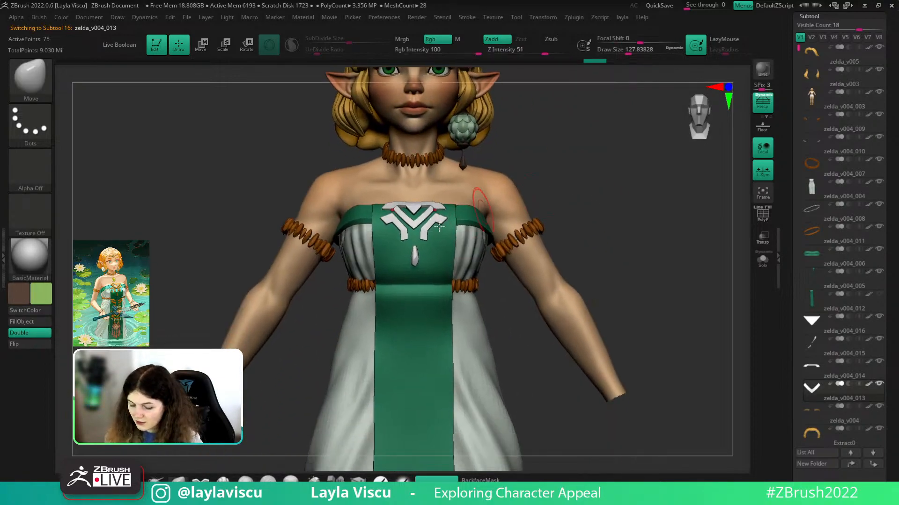
{"action": "right_click_drag", "start_coordinate": [468, 234], "coordinate": [447, 328], "text": "ctrl"}
{"action": "left_click", "coordinate": [415, 290], "text": "alt"}
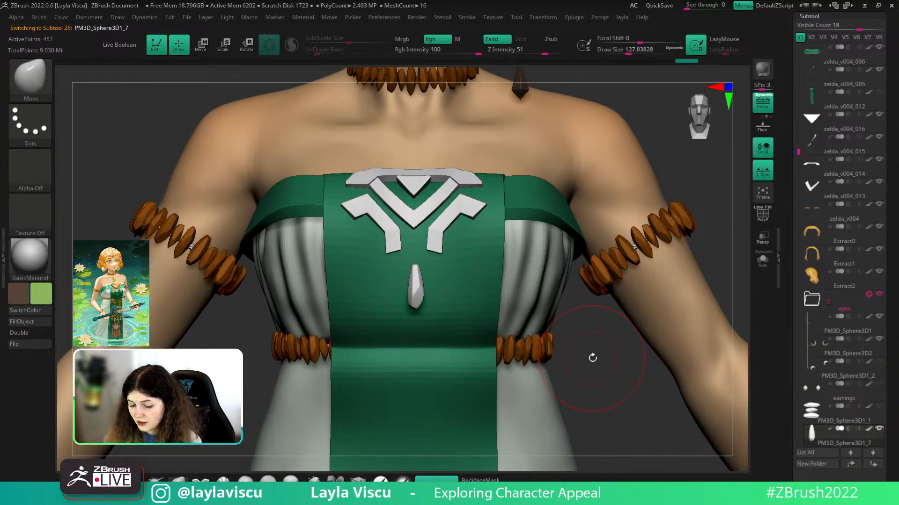
- Scale the pendant's height down to about 0.9 with the Transpose gizmo
{"action": "key", "text": "w"}
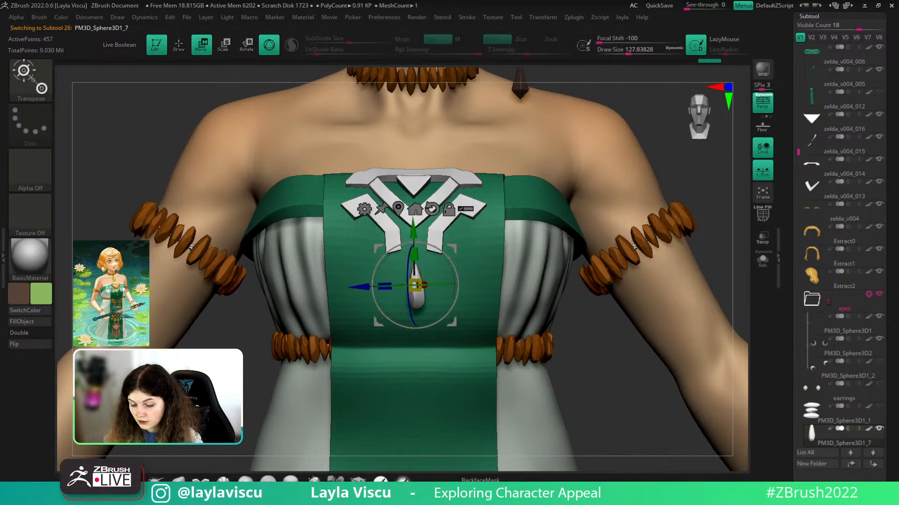
{"action": "key", "text": "q"}
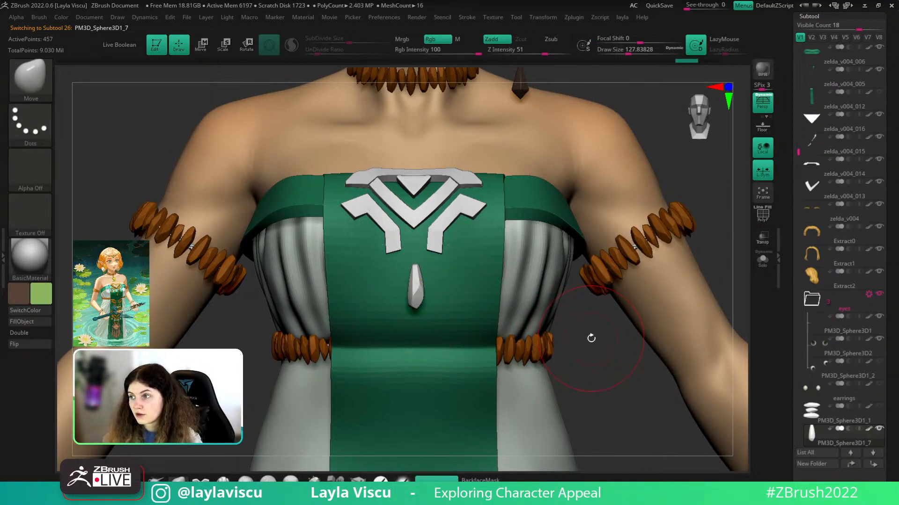
{"action": "key", "text": "w"}
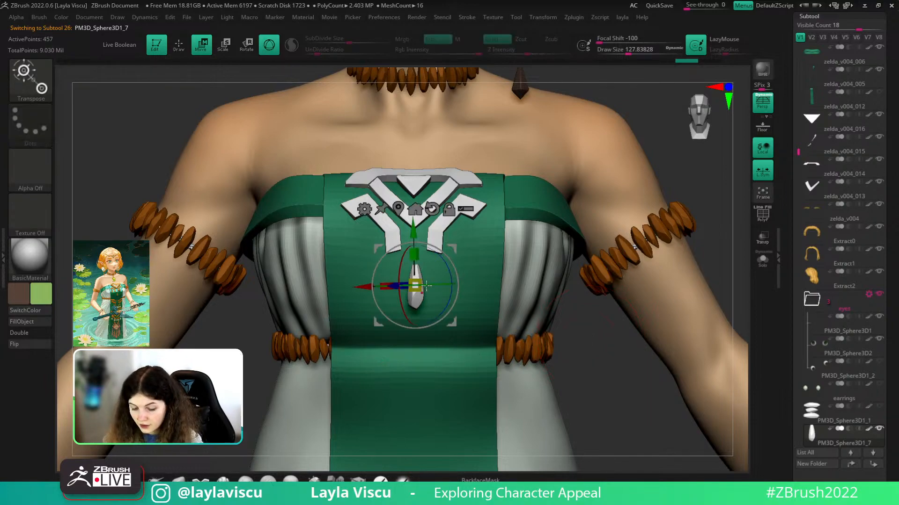
{"action": "left_click_drag", "start_coordinate": [415, 255], "coordinate": [418, 266]}
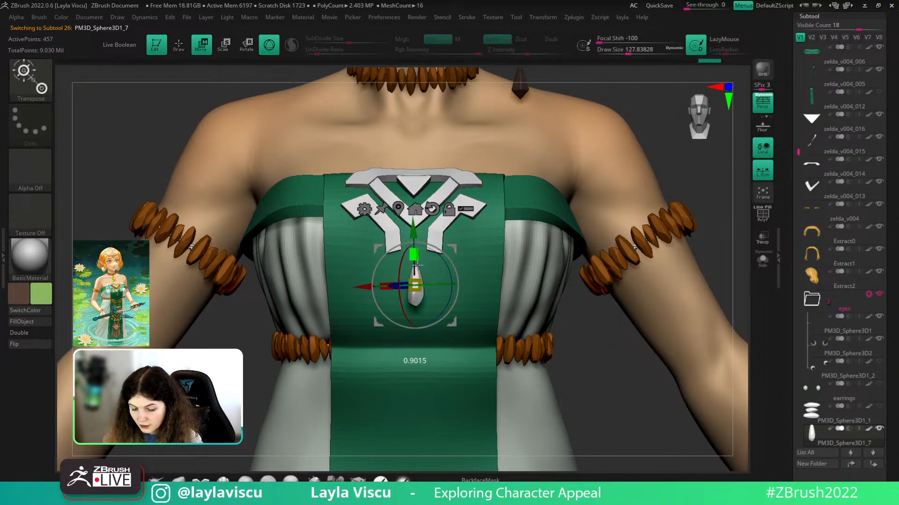
{"action": "key", "text": "q"}
{"action": "mouse_move", "coordinate": [592, 341]}
{"action": "right_mouse_down", "text": "ctrl"}
{"action": "mouse_move", "coordinate": [514, 332]}
{"action": "mouse_move", "coordinate": [539, 345]}
{"action": "right_mouse_up", "text": "ctrl"}
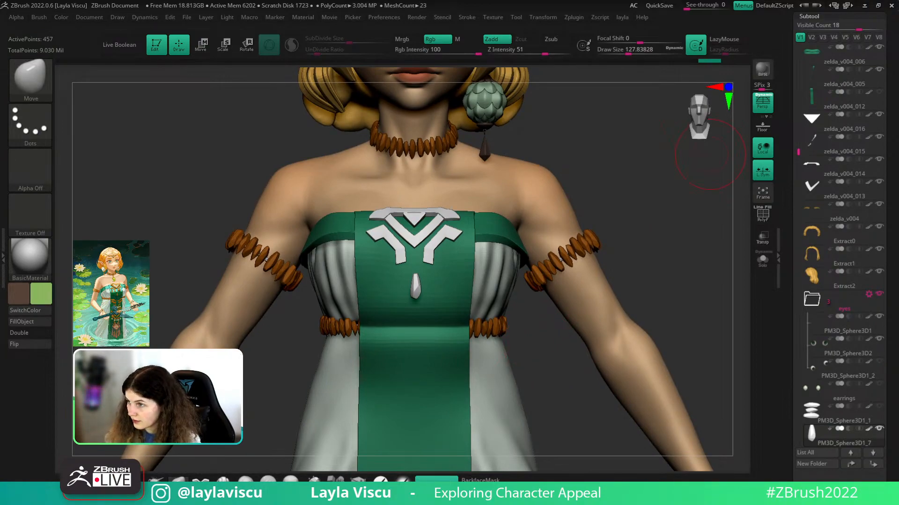
{"action": "right_click_drag", "start_coordinate": [823, 1], "coordinate": [457, 280]}
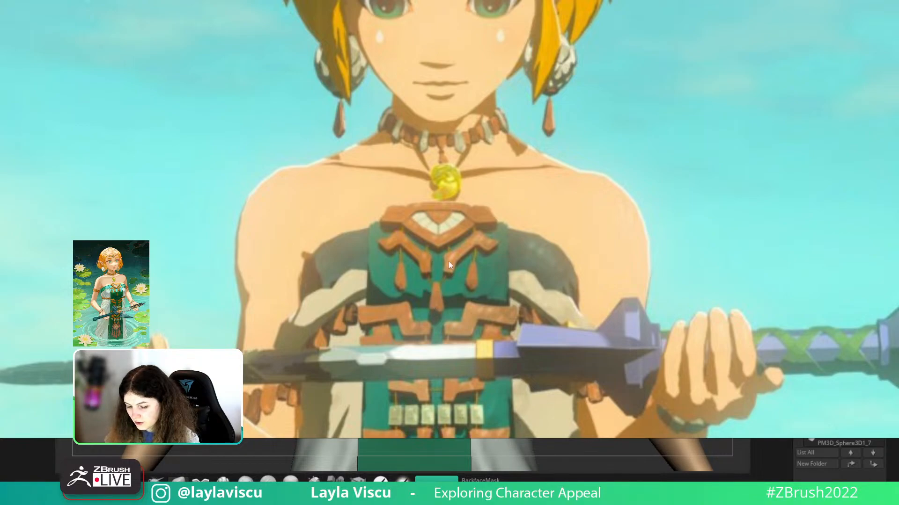
{"action": "right_click_drag", "start_coordinate": [454, 335], "coordinate": [693, 1]}
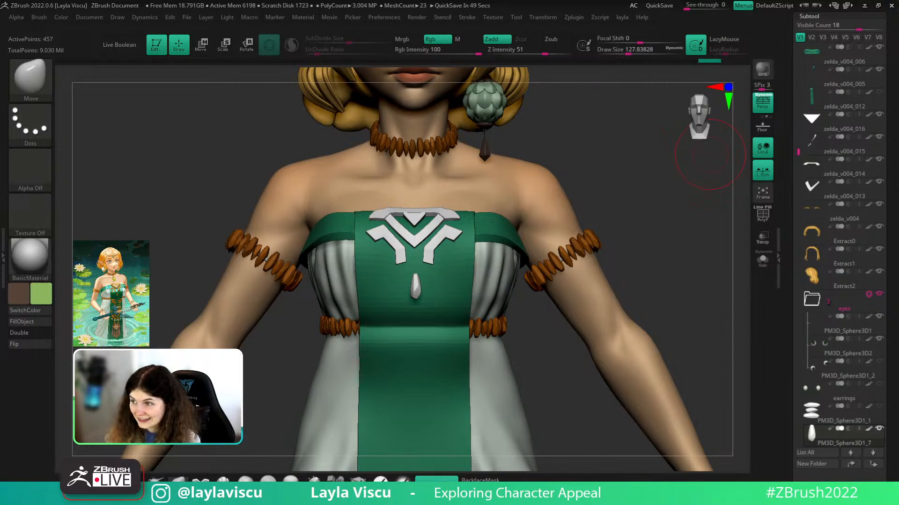
{"action": "mouse_move", "coordinate": [580, 428]}
{"action": "right_mouse_down"}
{"action": "mouse_move", "coordinate": [588, 403]}
{"action": "mouse_move", "coordinate": [483, 325]}
{"action": "mouse_move", "coordinate": [682, 397]}
{"action": "mouse_move", "coordinate": [681, 342]}
{"action": "mouse_move", "coordinate": [682, 423]}
{"action": "mouse_move", "coordinate": [676, 409]}
{"action": "mouse_move", "coordinate": [710, 389]}
{"action": "mouse_move", "coordinate": [545, 337]}
{"action": "mouse_move", "coordinate": [602, 361]}
{"action": "right_mouse_up"}
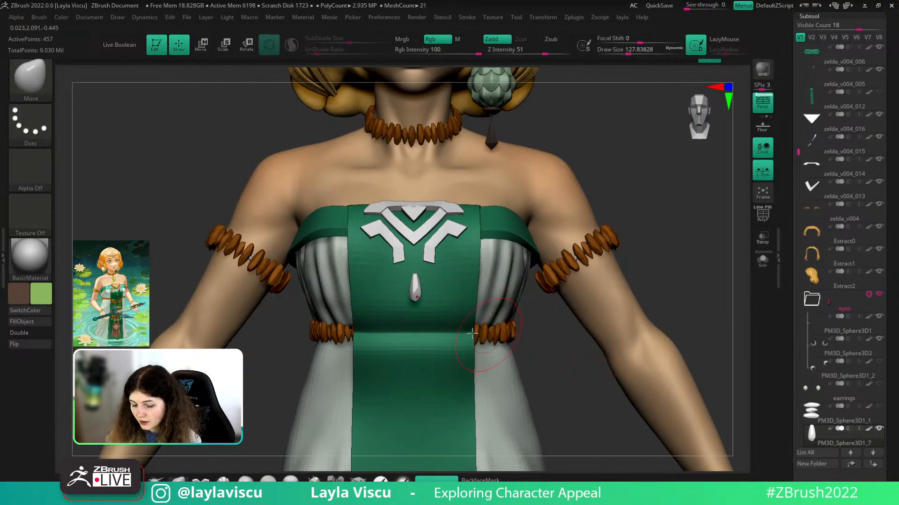
- Duplicate the pendant and move and rotate the copy outward beside the middle one, with symmetry
{"action": "key", "text": "w"}
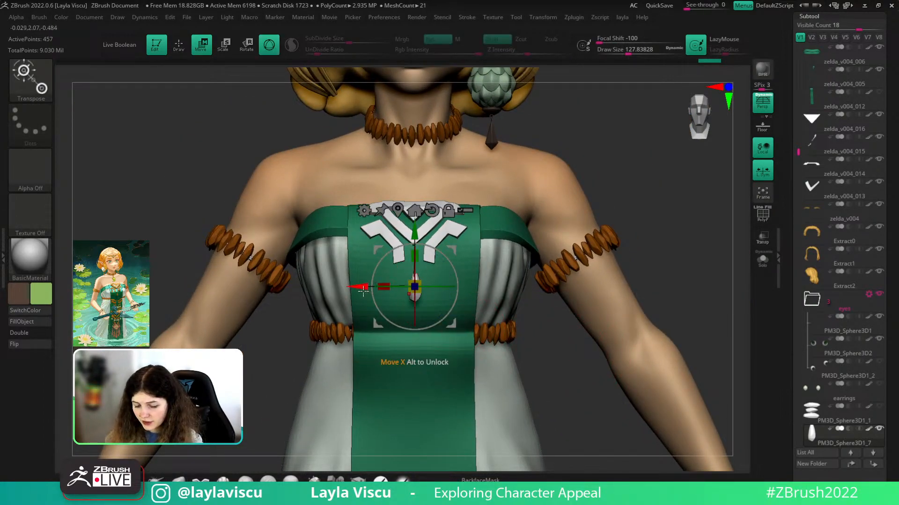
{"action": "left_click_drag", "start_coordinate": [362, 288], "coordinate": [319, 288]}
{"action": "left_click_drag", "start_coordinate": [374, 231], "coordinate": [374, 215]}
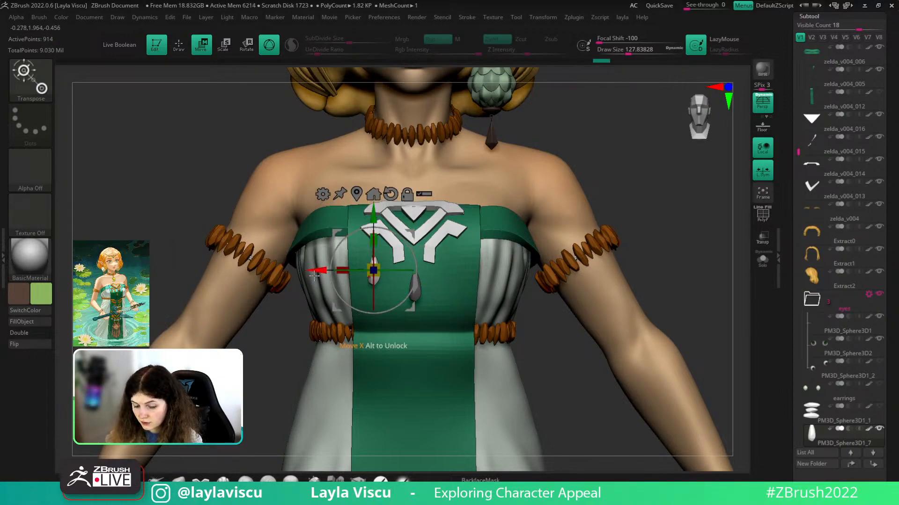
{"action": "left_click_drag", "start_coordinate": [324, 270], "coordinate": [327, 270]}
{"action": "right_click_drag", "start_coordinate": [374, 269], "coordinate": [401, 275], "text": "ctrl"}
{"action": "left_click_drag", "start_coordinate": [375, 269], "coordinate": [428, 269], "text": "shift"}
{"action": "left_click_drag", "start_coordinate": [506, 268], "coordinate": [453, 274], "text": "shift"}
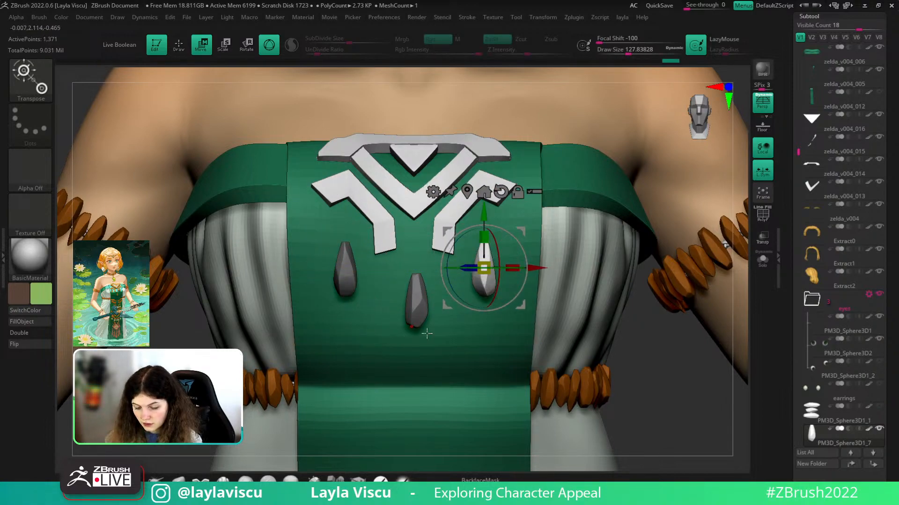
{"action": "mouse_move", "coordinate": [660, 374]}
{"action": "left_mouse_down"}
{"action": "mouse_move", "coordinate": [659, 435]}
{"action": "mouse_move", "coordinate": [659, 389]}
{"action": "mouse_move", "coordinate": [731, 373]}
{"action": "mouse_move", "coordinate": [626, 382]}
{"action": "mouse_move", "coordinate": [664, 295]}
{"action": "mouse_move", "coordinate": [351, 367]}
{"action": "mouse_move", "coordinate": [365, 373]}
{"action": "left_mouse_up"}
{"action": "key", "text": "q"}
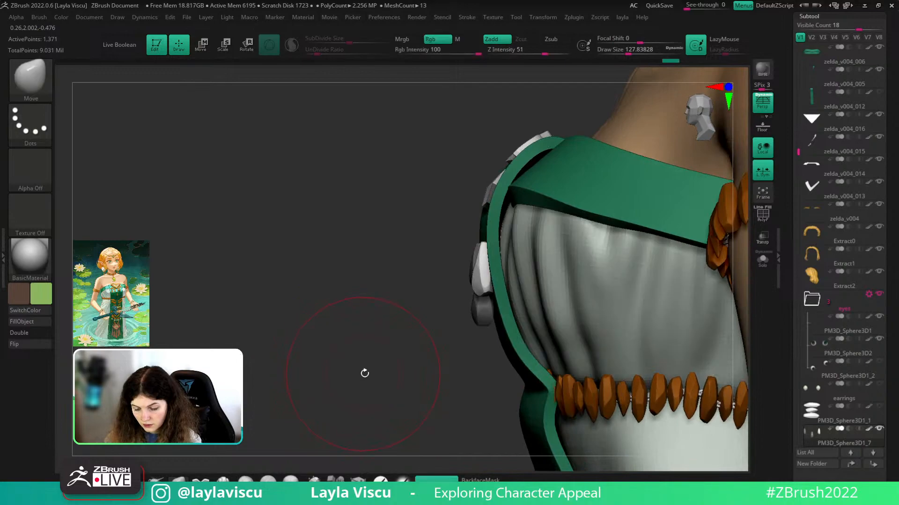
- Check the side pendant with Solo and lasso hide, then tilt it slightly clockwise
{"action": "mouse_move", "coordinate": [447, 242]}
{"action": "left_mouse_down", "text": "ctrl+shift"}
{"action": "mouse_move", "coordinate": [471, 271]}
{"action": "mouse_move", "coordinate": [476, 261]}
{"action": "left_mouse_up", "text": "ctrl+shift"}
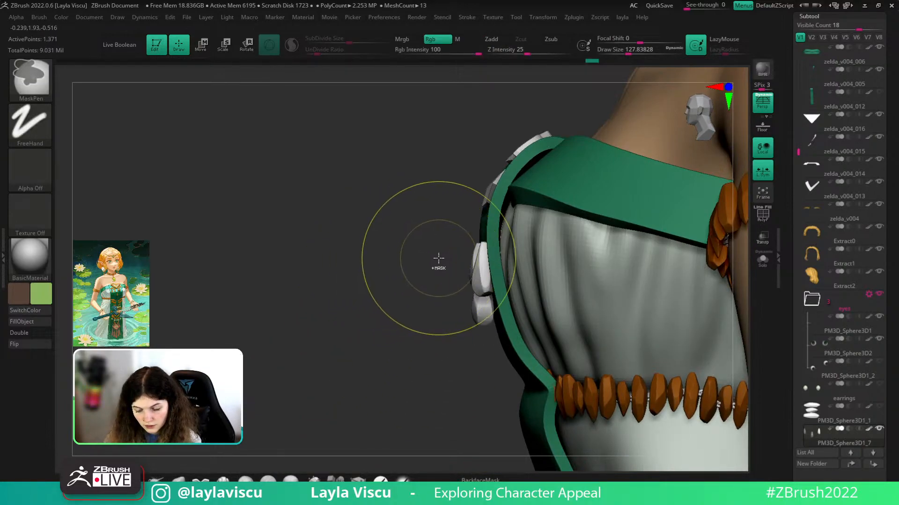
{"action": "left_click", "coordinate": [762, 263]}
{"action": "mouse_move", "coordinate": [466, 248]}
{"action": "left_mouse_down", "text": "ctrl+shift"}
{"action": "mouse_move", "coordinate": [461, 240]}
{"action": "mouse_move", "coordinate": [467, 258]}
{"action": "left_mouse_up", "text": "ctrl+shift"}
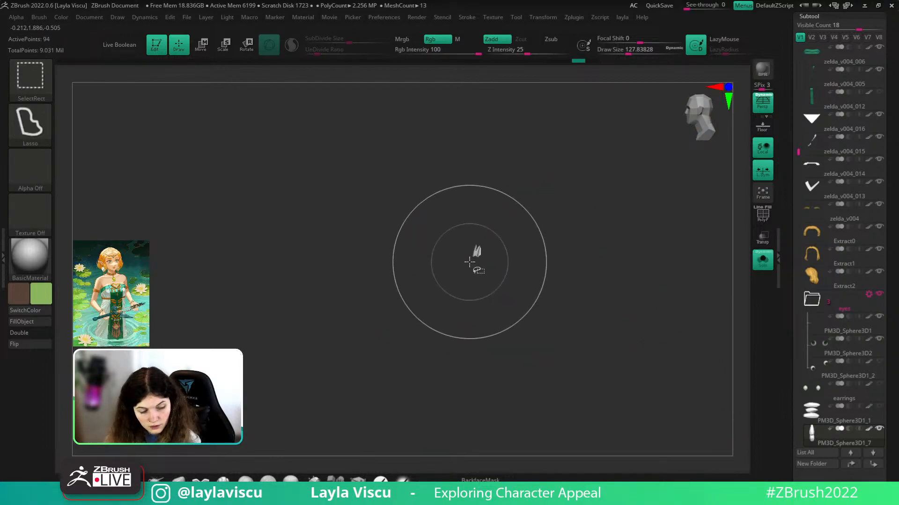
{"action": "left_click", "coordinate": [568, 241], "text": "ctrl+shift"}
{"action": "key", "text": "w"}
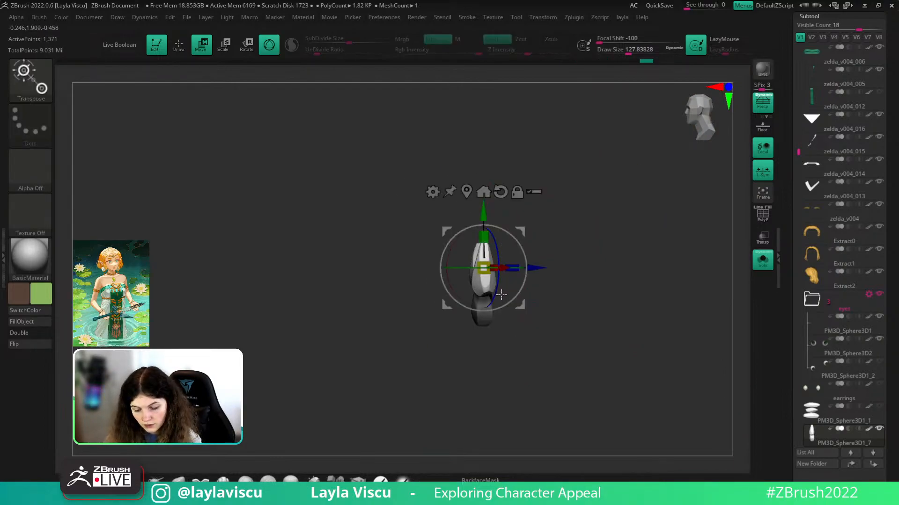
{"action": "left_click_drag", "start_coordinate": [459, 298], "coordinate": [454, 293]}
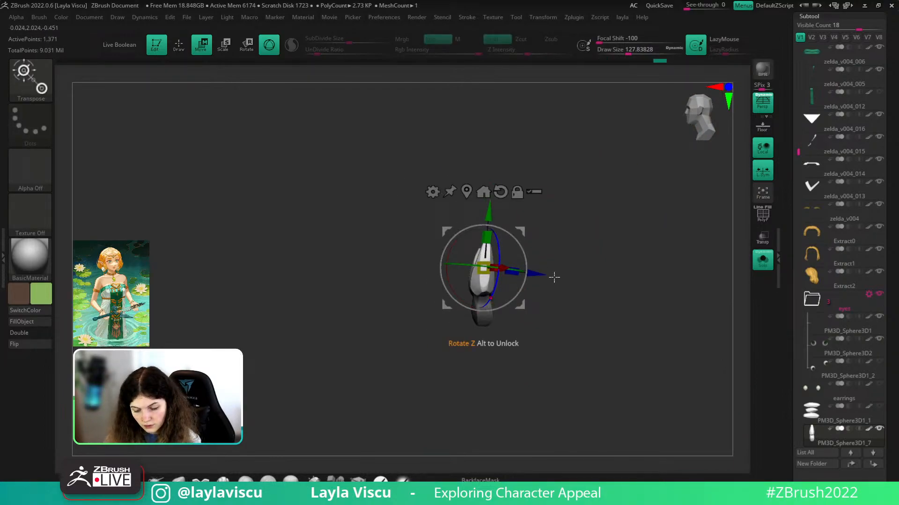
- Show the full character again and clear the mask from the middle pendant
{"action": "left_click", "coordinate": [765, 265]}
{"action": "right_click_drag", "start_coordinate": [552, 398], "coordinate": [671, 312]}
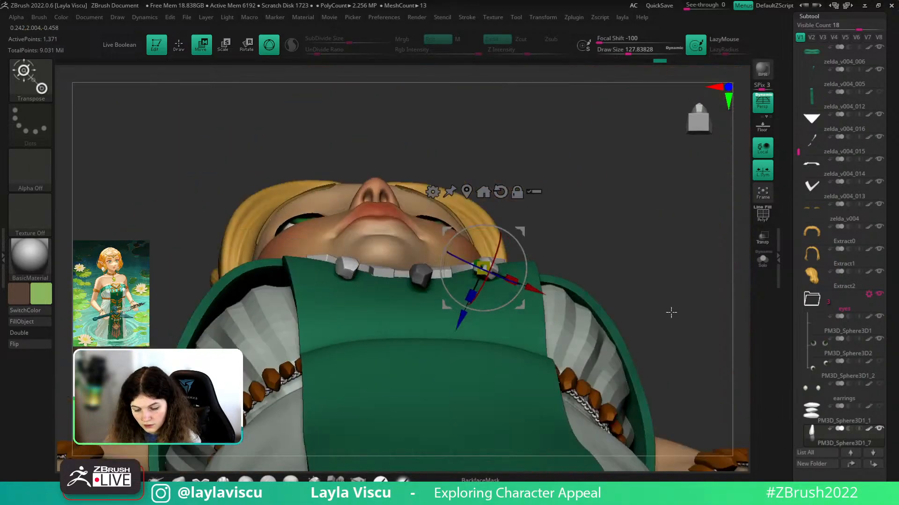
{"action": "left_click_drag", "start_coordinate": [672, 313], "coordinate": [625, 428]}
{"action": "key", "text": "q"}
{"action": "left_click_drag", "start_coordinate": [278, 411], "coordinate": [329, 406]}
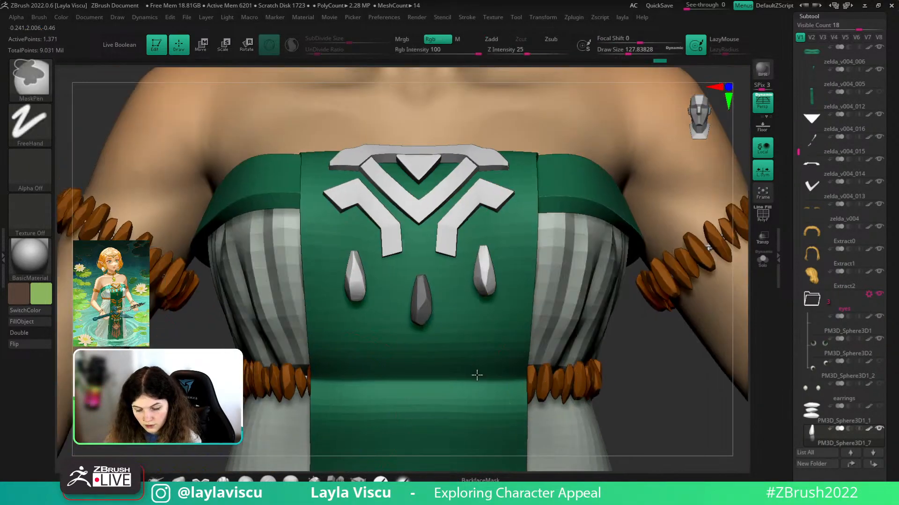
{"action": "right_click_drag", "start_coordinate": [477, 376], "coordinate": [585, 375], "text": "ctrl"}
{"action": "left_click_drag", "start_coordinate": [587, 377], "coordinate": [602, 405], "text": "ctrl"}
{"action": "mouse_move", "coordinate": [604, 402]}
{"action": "right_mouse_down", "text": "ctrl"}
{"action": "mouse_move", "coordinate": [615, 373]}
{"action": "mouse_move", "coordinate": [650, 373]}
{"action": "mouse_move", "coordinate": [618, 368]}
{"action": "right_mouse_up", "text": "ctrl"}
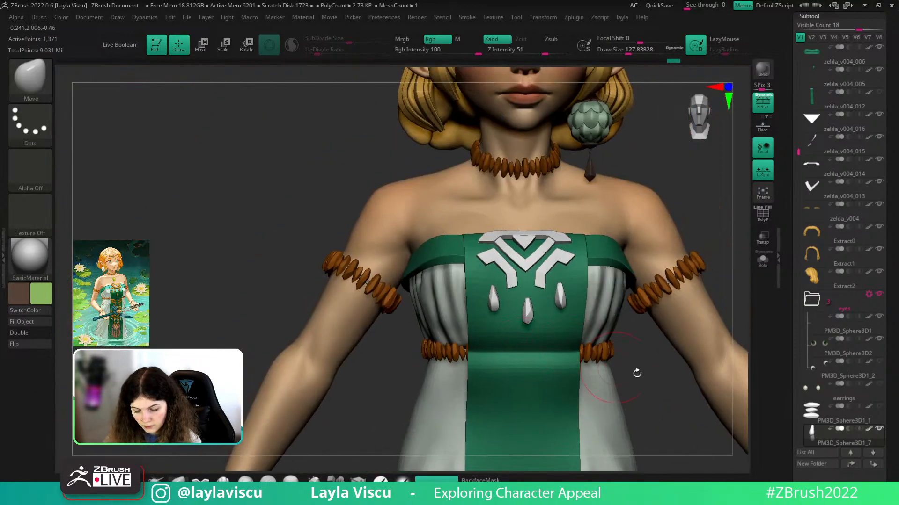
{"action": "right_click_drag", "start_coordinate": [655, 396], "coordinate": [618, 373], "text": "alt"}
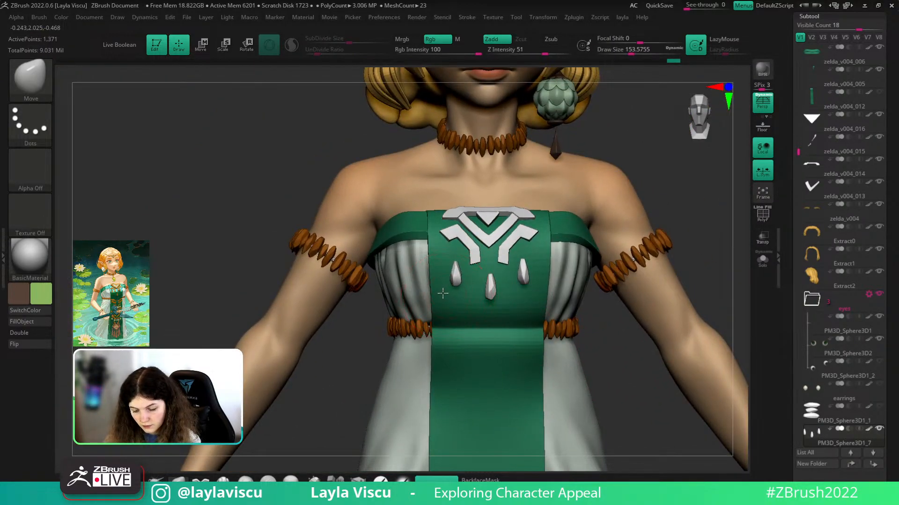
- Inspect the three chest pendants from several angles, ending in a torso profile view
{"action": "right_click_drag", "start_coordinate": [581, 283], "coordinate": [604, 254], "text": "ctrl"}
{"action": "left_click_drag", "start_coordinate": [603, 254], "coordinate": [643, 248]}
{"action": "right_click_drag", "start_coordinate": [643, 249], "coordinate": [648, 291], "text": "ctrl"}
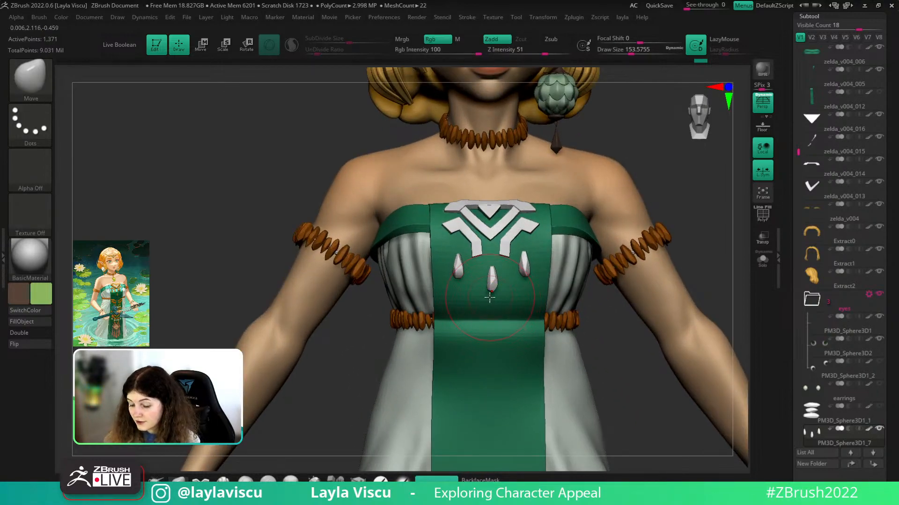
{"action": "mouse_move", "coordinate": [490, 297]}
{"action": "right_mouse_down", "text": "ctrl"}
{"action": "mouse_move", "coordinate": [489, 317]}
{"action": "mouse_move", "coordinate": [623, 329]}
{"action": "right_mouse_up", "text": "ctrl"}
{"action": "mouse_move", "coordinate": [652, 375]}
{"action": "right_mouse_down", "text": "ctrl"}
{"action": "mouse_move", "coordinate": [598, 335]}
{"action": "mouse_move", "coordinate": [536, 309]}
{"action": "right_mouse_up", "text": "ctrl"}
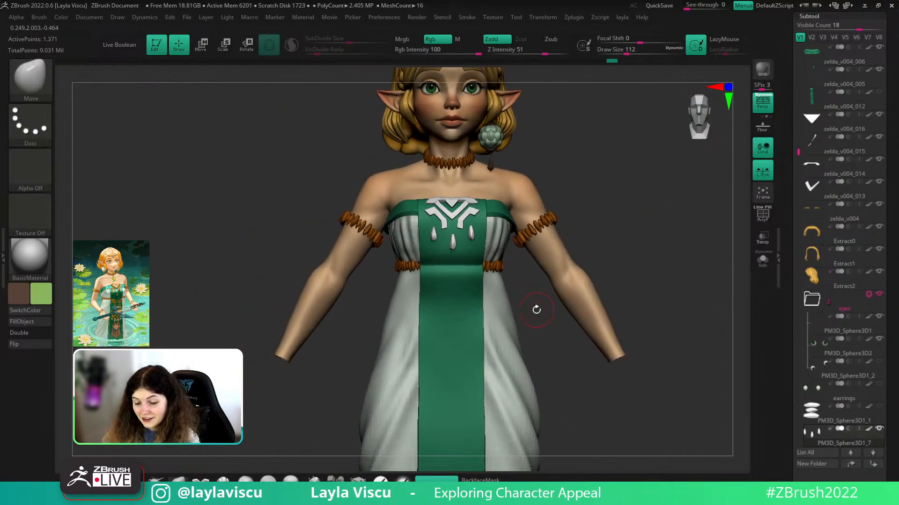
{"action": "mouse_move", "coordinate": [535, 309]}
{"action": "left_mouse_down"}
{"action": "mouse_move", "coordinate": [491, 309]}
{"action": "mouse_move", "coordinate": [544, 308]}
{"action": "left_mouse_up"}
{"action": "right_click_drag", "start_coordinate": [639, 222], "coordinate": [623, 267], "text": "alt"}
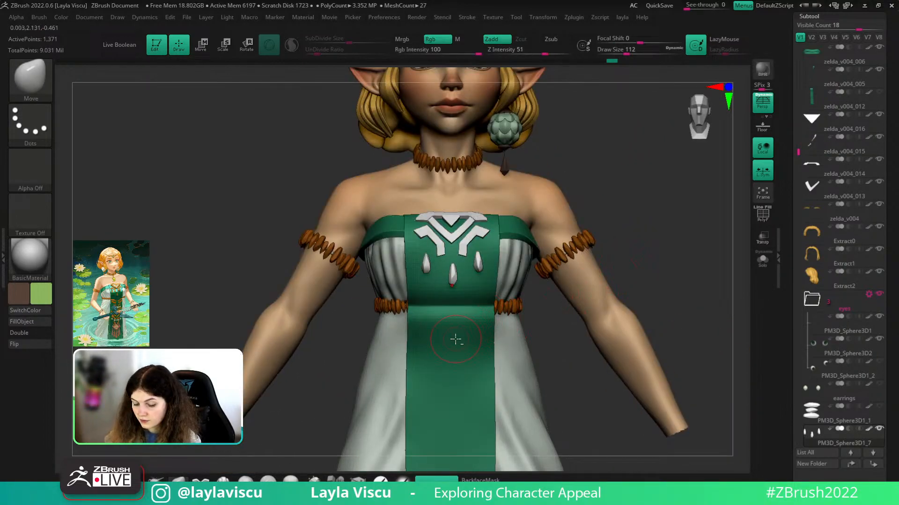
- Make zelda_v004_005 the active subtool in the Subtool list
{"action": "left_click", "coordinate": [607, 345], "text": "alt"}
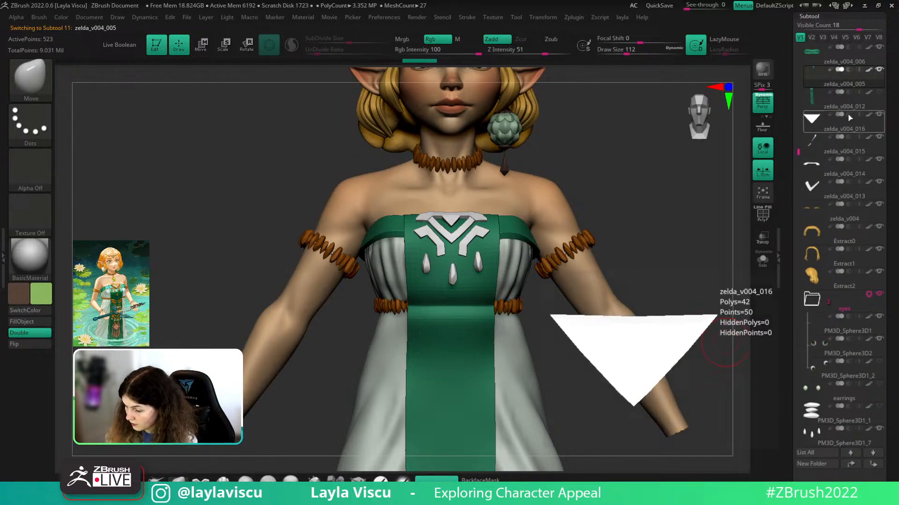
{"action": "left_click", "coordinate": [871, 131]}
{"action": "key", "text": "shift"}
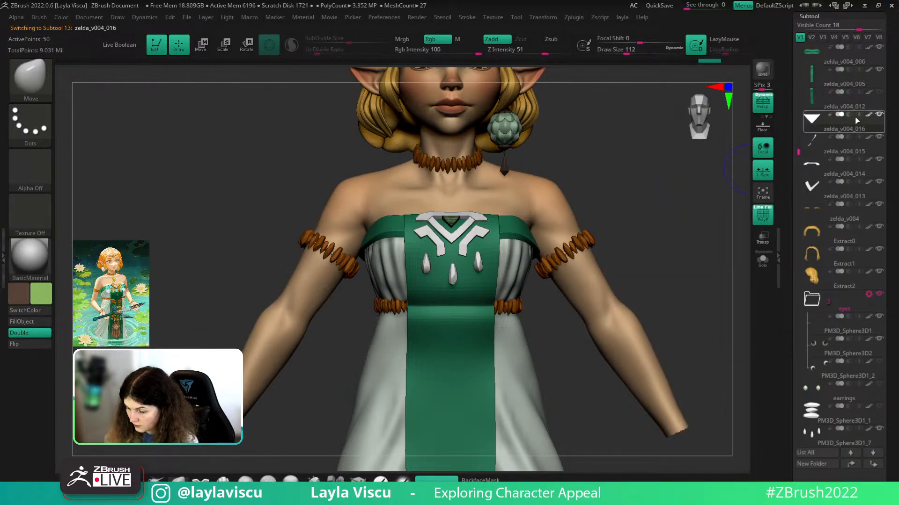
{"action": "left_click", "coordinate": [842, 100]}
{"action": "key", "text": "shift"}
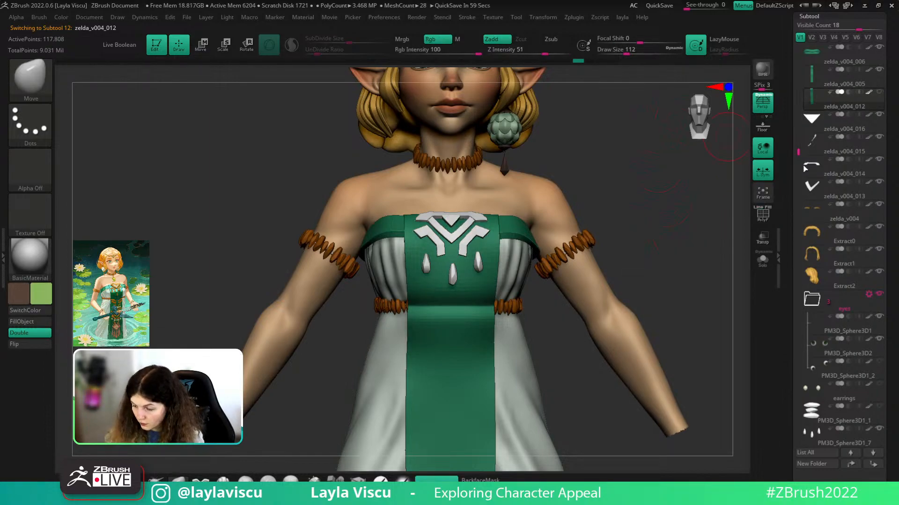
{"action": "left_click", "coordinate": [872, 86]}
{"action": "left_click_drag", "start_coordinate": [895, 236], "coordinate": [896, 14]}
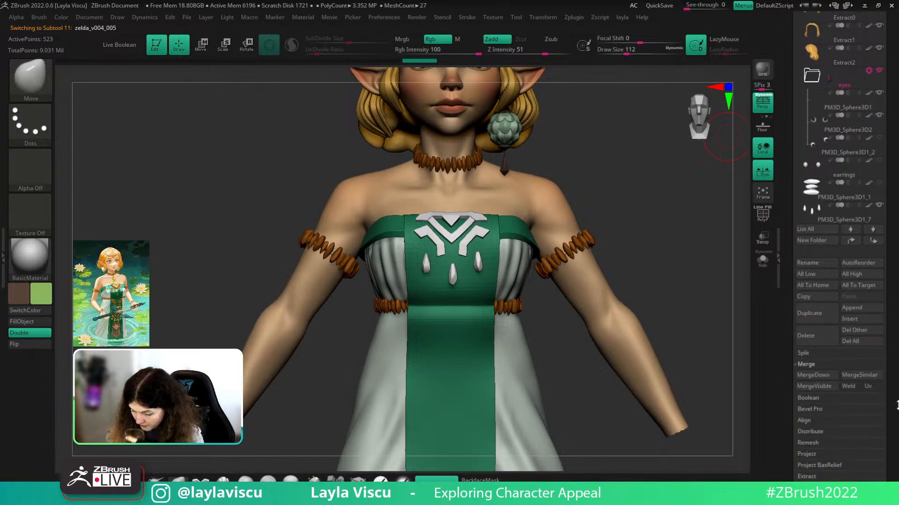
{"action": "left_click_drag", "start_coordinate": [896, 405], "coordinate": [893, 341]}
- Raise Dynamic Subdiv SmoothSubdiv on zelda_v004_005, then reselect zelda_v004_012
{"action": "left_click", "coordinate": [806, 431]}
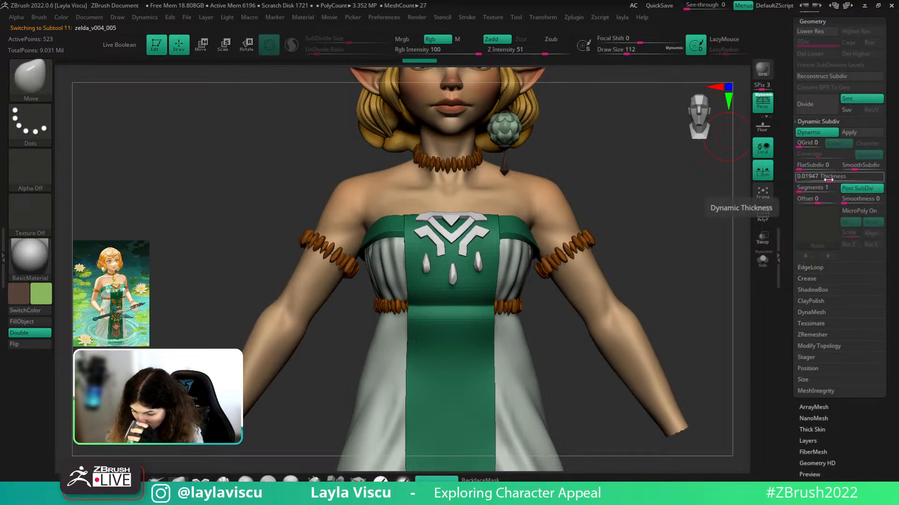
{"action": "left_click", "coordinate": [858, 170]}
{"action": "left_click_drag", "start_coordinate": [895, 54], "coordinate": [897, 169]}
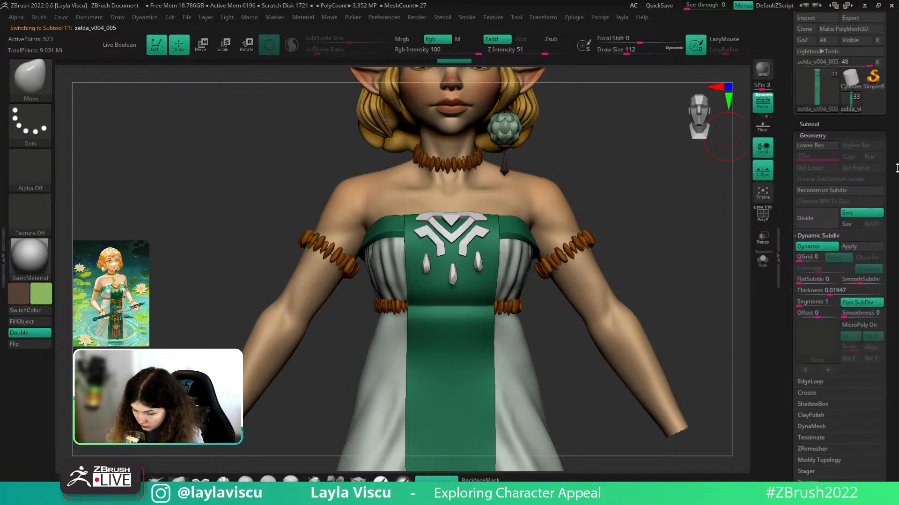
{"action": "left_click", "coordinate": [818, 123]}
{"action": "left_click", "coordinate": [848, 109]}
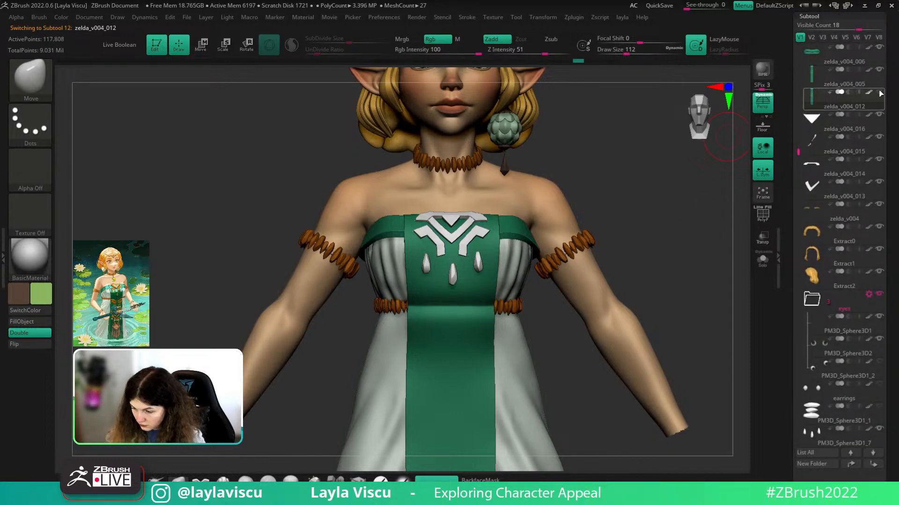
{"action": "right_click", "coordinate": [646, 220]}
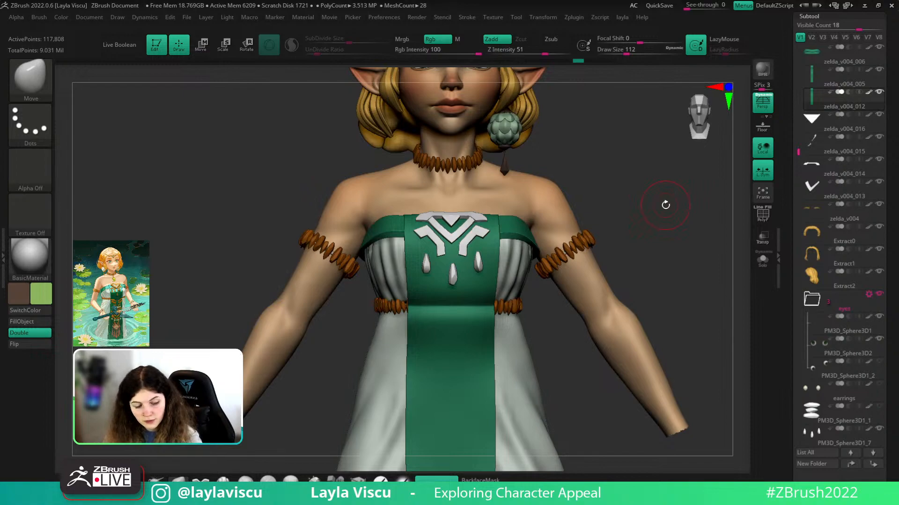
- Try the IMM_3DCW insert-mesh brush with QuadSphere-2 as the inserted part
{"action": "key", "text": "b"}
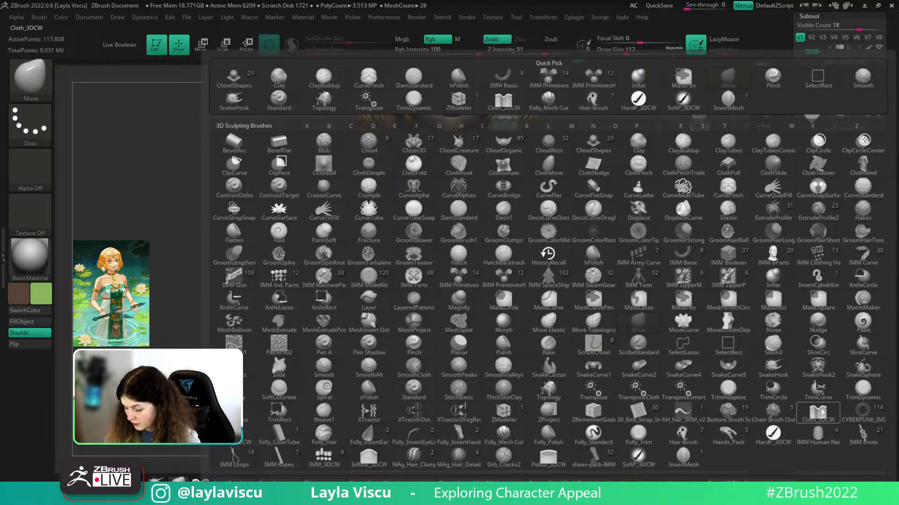
{"action": "mouse_move", "coordinate": [824, 414]}
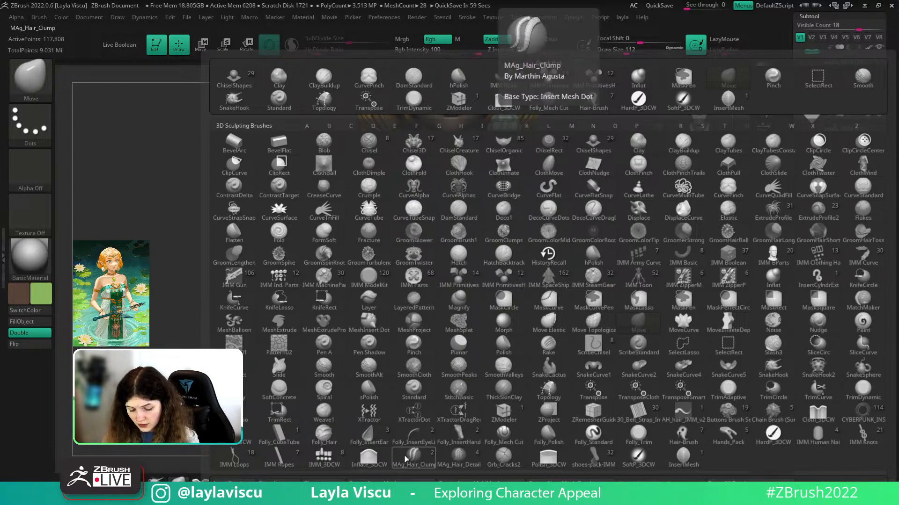
{"action": "left_click", "coordinate": [324, 458]}
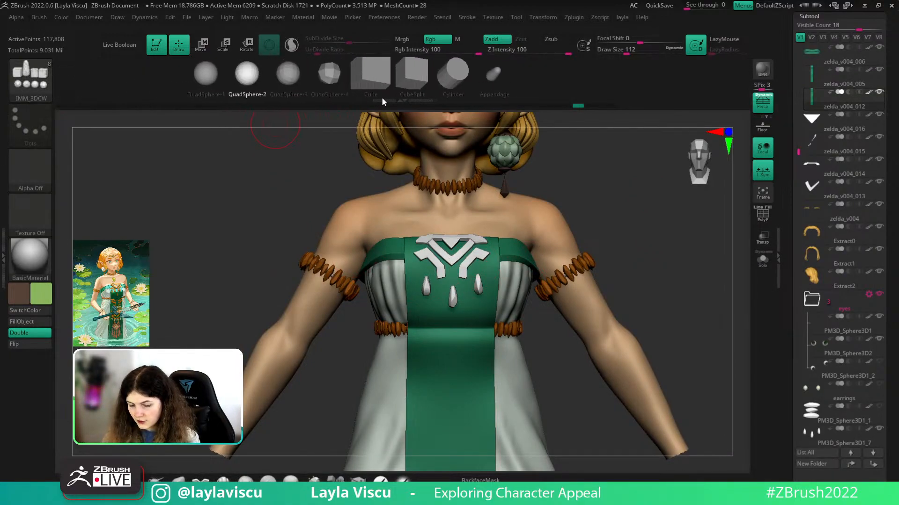
{"action": "left_click", "coordinate": [249, 75]}
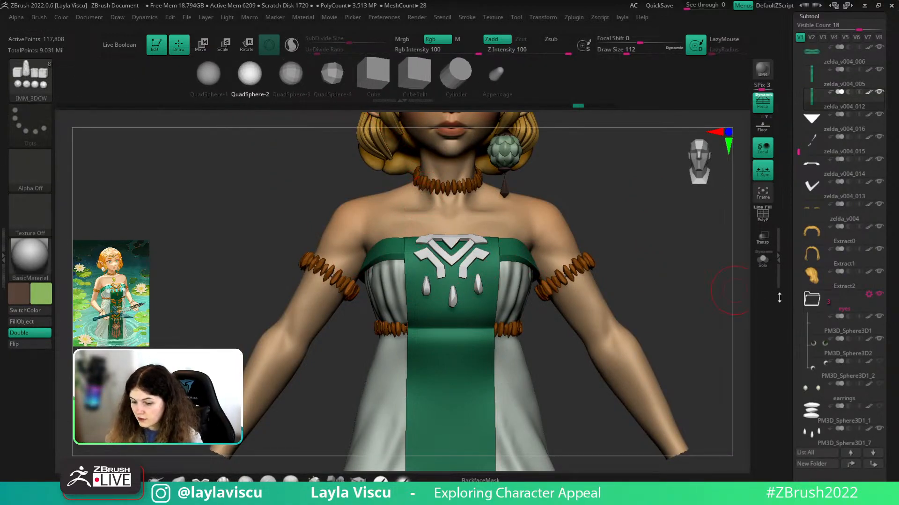
{"action": "left_click_drag", "start_coordinate": [667, 287], "coordinate": [662, 264], "text": "alt"}
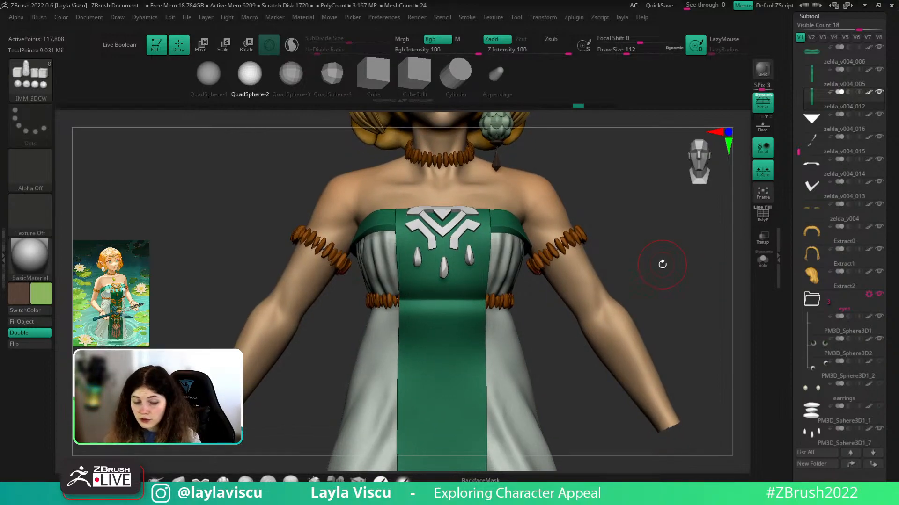
- Switch to the ClayBuildup sculpting brush with B, C, B
{"action": "key", "text": "b"}
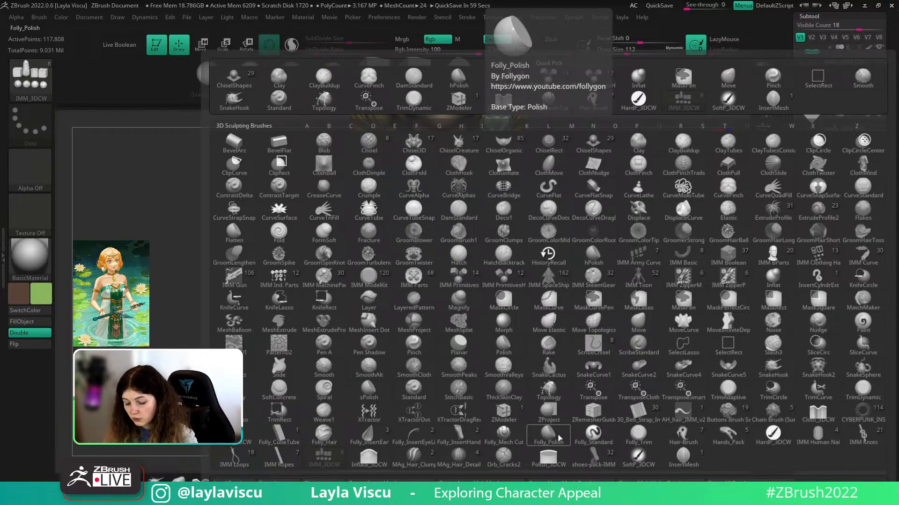
{"action": "left_click", "coordinate": [505, 434]}
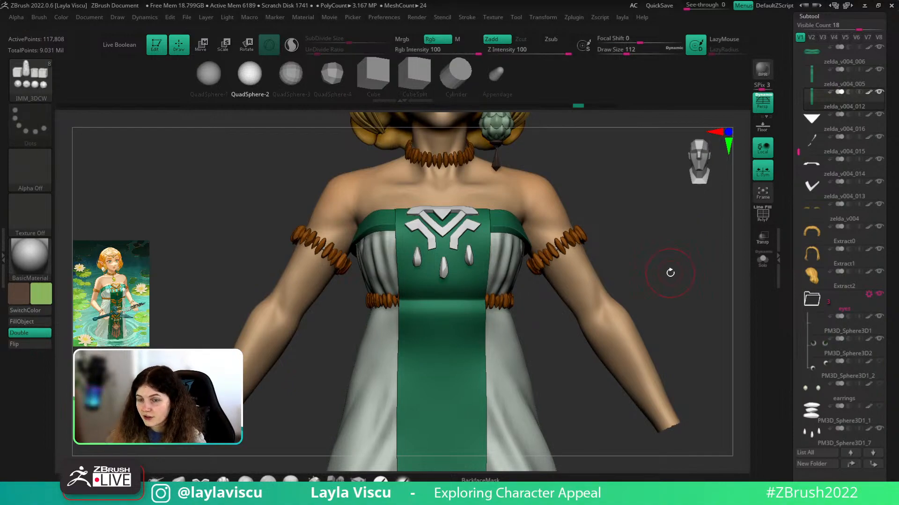
{"action": "key", "text": "b"}
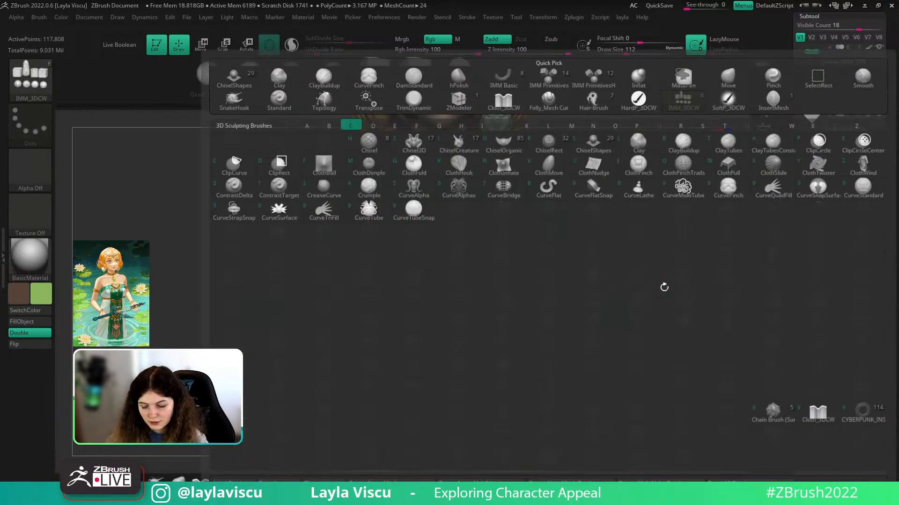
{"action": "key", "text": "b"}
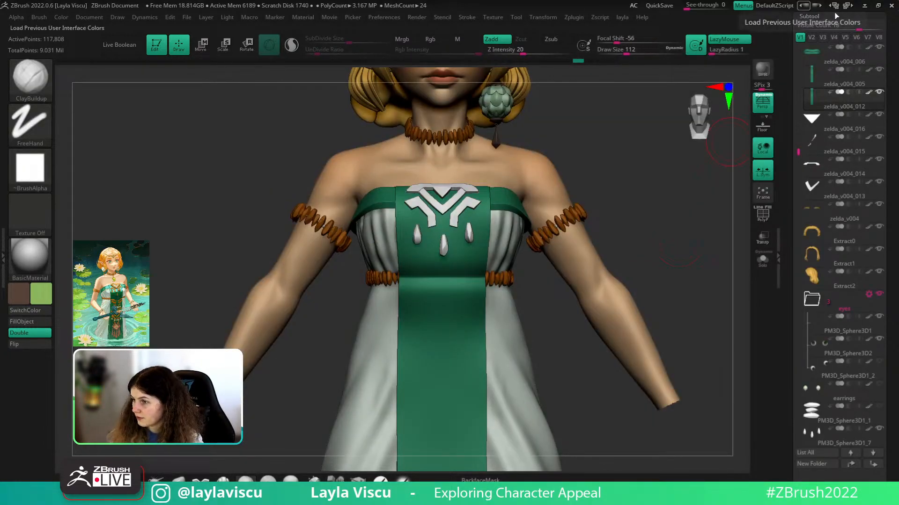
- Solo the green front panel, show PolyF, lower Draw Size and zoom in
{"action": "left_click", "coordinate": [763, 261]}
{"action": "key", "text": "shift+f"}
{"action": "right_click_drag", "start_coordinate": [577, 284], "coordinate": [676, 241], "text": "alt"}
{"action": "key", "text": "s"}
{"action": "left_click_drag", "start_coordinate": [561, 260], "coordinate": [550, 259]}
{"action": "right_click_drag", "start_coordinate": [549, 249], "coordinate": [555, 261], "text": "ctrl"}
{"action": "key", "text": "s"}
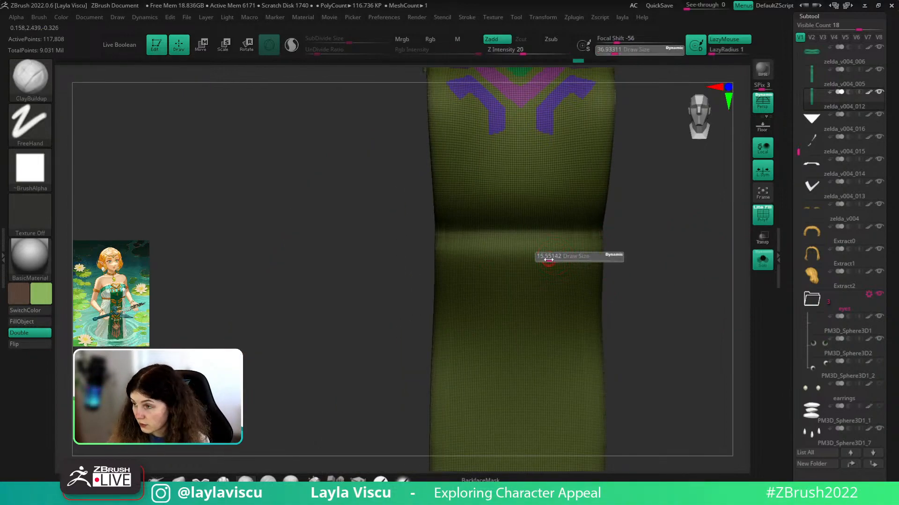
- Mask two symmetric spots on the panel and extend them toward the centre
{"action": "mouse_move", "coordinate": [542, 246]}
{"action": "left_mouse_down", "text": "ctrl"}
{"action": "mouse_move", "coordinate": [542, 257]}
{"action": "mouse_move", "coordinate": [579, 237]}
{"action": "mouse_move", "coordinate": [597, 251]}
{"action": "mouse_move", "coordinate": [587, 248]}
{"action": "left_mouse_up", "text": "ctrl"}
{"action": "key", "text": "shift+f"}
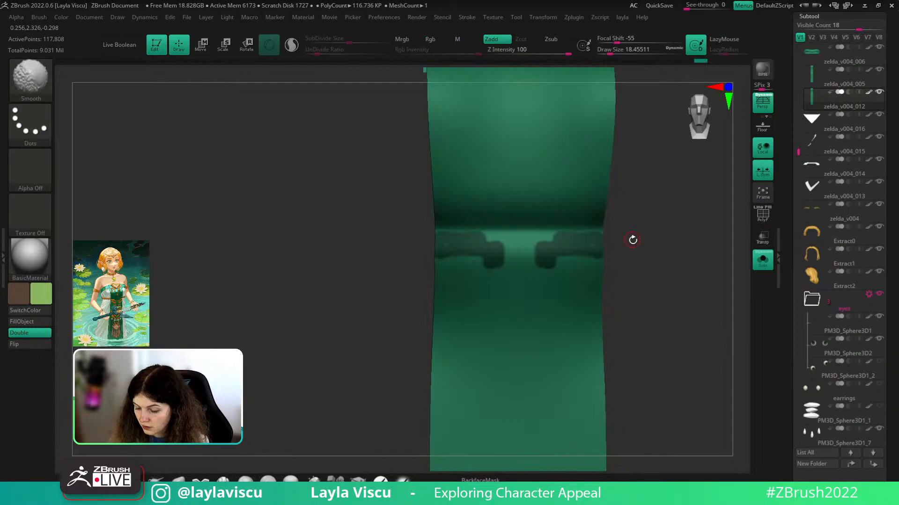
{"action": "left_click_drag", "start_coordinate": [636, 245], "coordinate": [629, 239]}
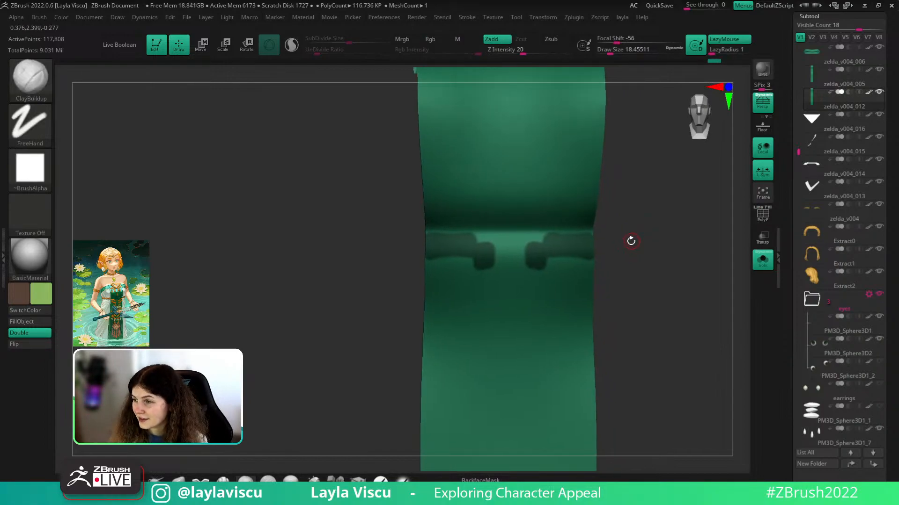
{"action": "left_click_drag", "start_coordinate": [528, 253], "coordinate": [524, 261], "text": "ctrl"}
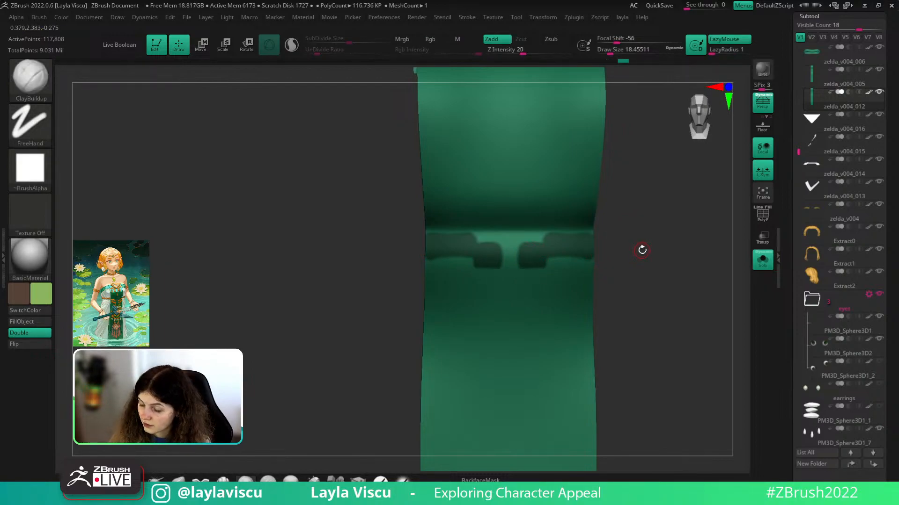
{"action": "mouse_move", "coordinate": [642, 250]}
{"action": "left_mouse_down"}
{"action": "mouse_move", "coordinate": [568, 241]}
{"action": "mouse_move", "coordinate": [686, 271]}
{"action": "mouse_move", "coordinate": [679, 285]}
{"action": "left_mouse_up"}
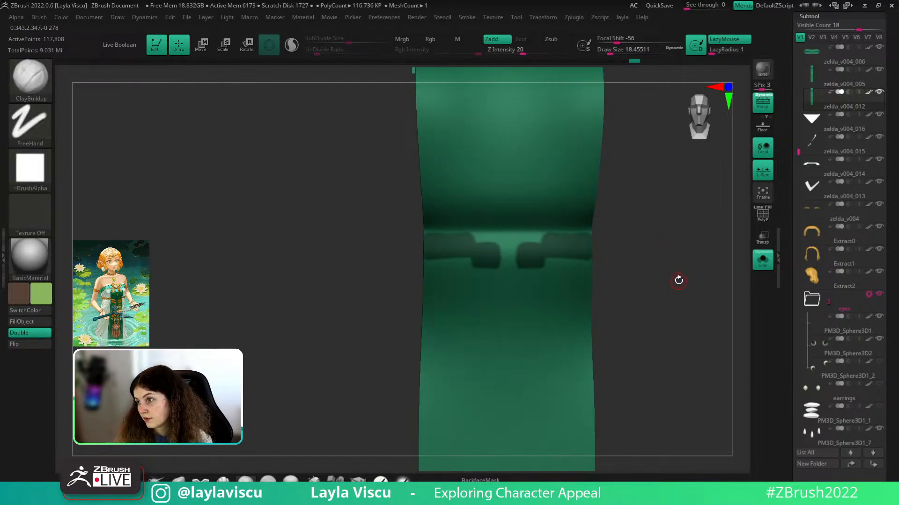
{"action": "key", "text": "ctrl"}
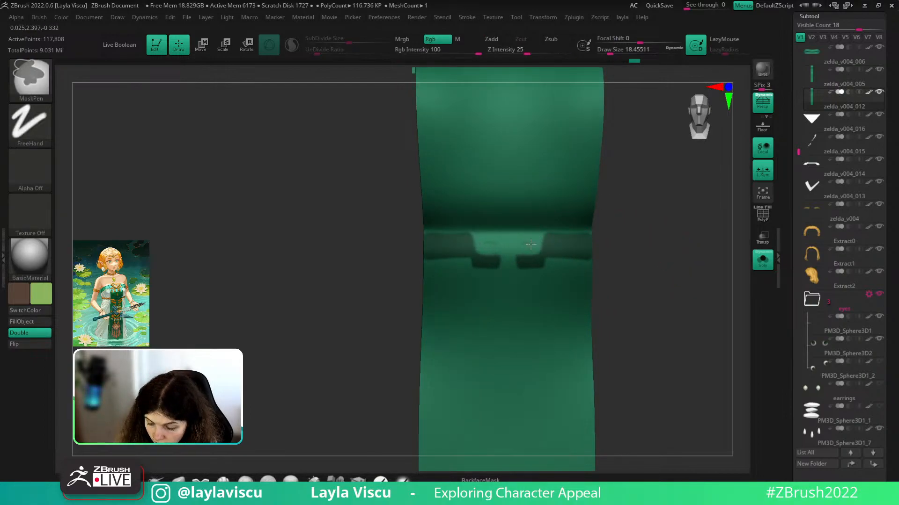
- Refine the mask band: widen the lower blocks, straighten the top edge, fill beside the notches
{"action": "key", "text": "s"}
{"action": "left_click_drag", "start_coordinate": [549, 242], "coordinate": [539, 256]}
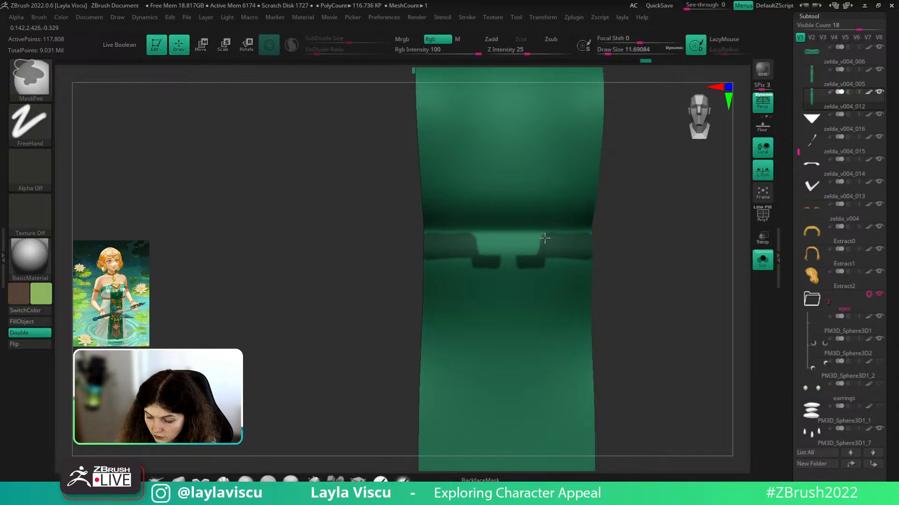
{"action": "left_click_drag", "start_coordinate": [666, 254], "coordinate": [624, 274]}
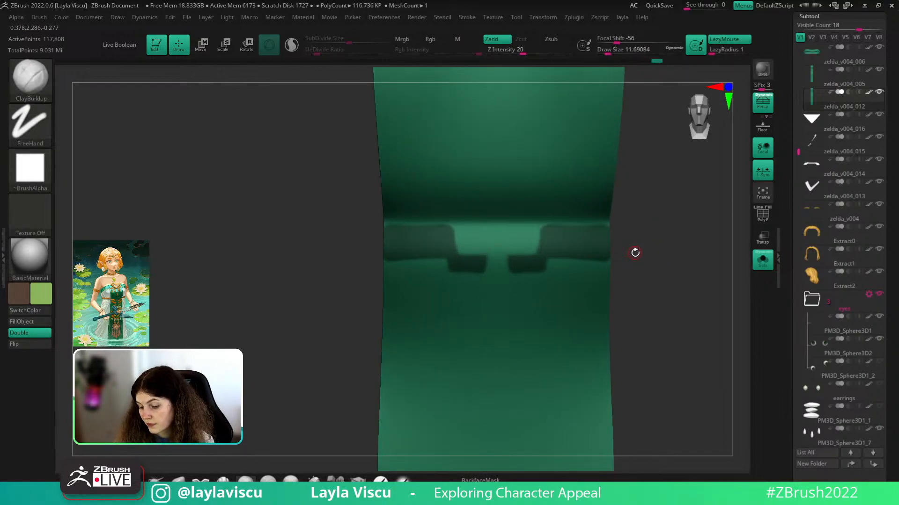
{"action": "mouse_move", "coordinate": [545, 271]}
{"action": "left_mouse_down", "text": "ctrl"}
{"action": "mouse_move", "coordinate": [544, 235]}
{"action": "mouse_move", "coordinate": [544, 278]}
{"action": "left_mouse_up", "text": "ctrl"}
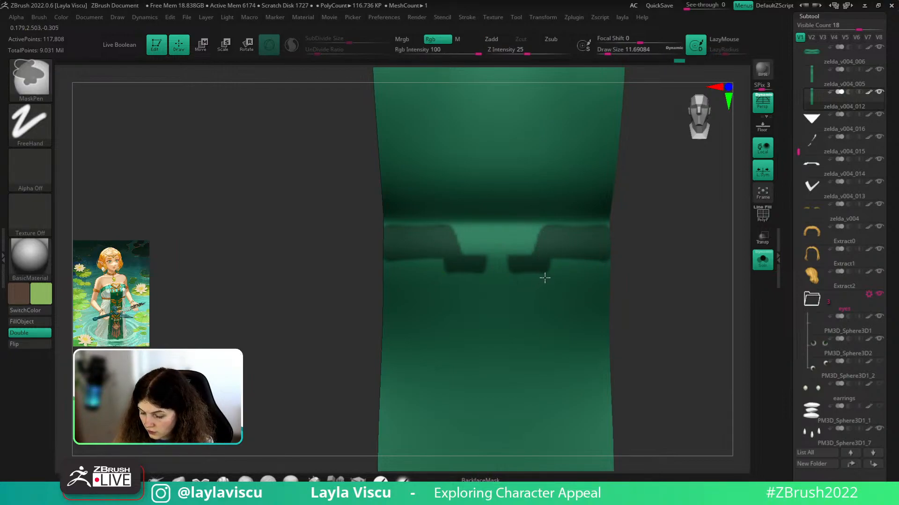
{"action": "left_click_drag", "start_coordinate": [657, 265], "coordinate": [608, 237]}
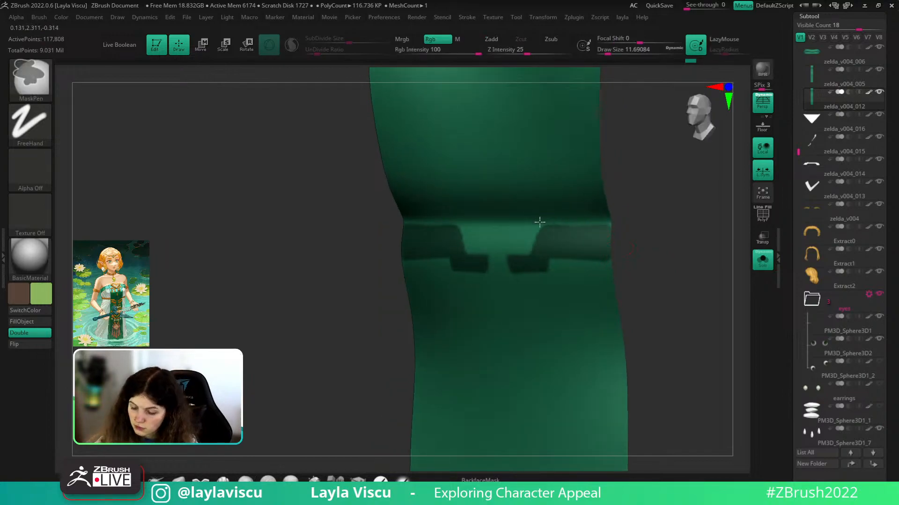
{"action": "left_click_drag", "start_coordinate": [540, 222], "coordinate": [722, 234], "text": "ctrl+alt"}
{"action": "left_click_drag", "start_coordinate": [672, 273], "coordinate": [733, 258], "text": "alt"}
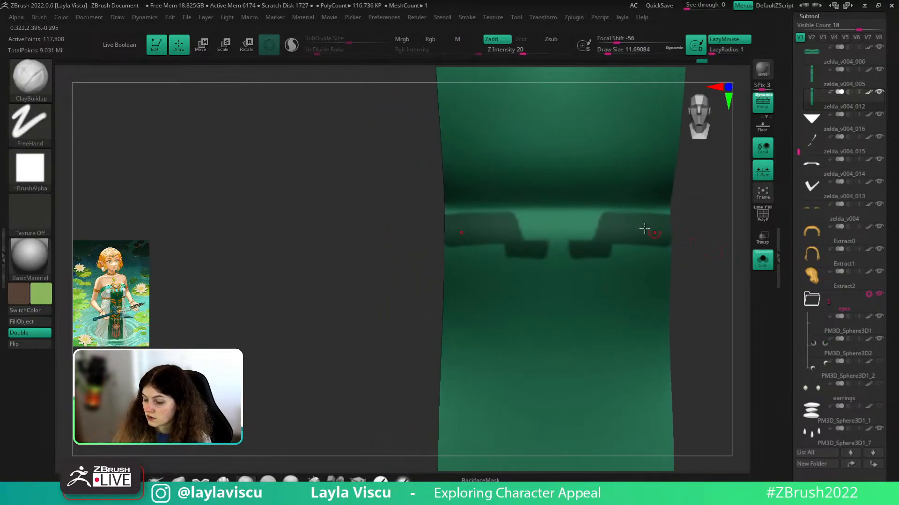
{"action": "left_click_drag", "start_coordinate": [572, 243], "coordinate": [604, 243], "text": "ctrl"}
- Switch to the Topology brush, sketch a trial quad on the panel and clear it
{"action": "key", "text": "b"}
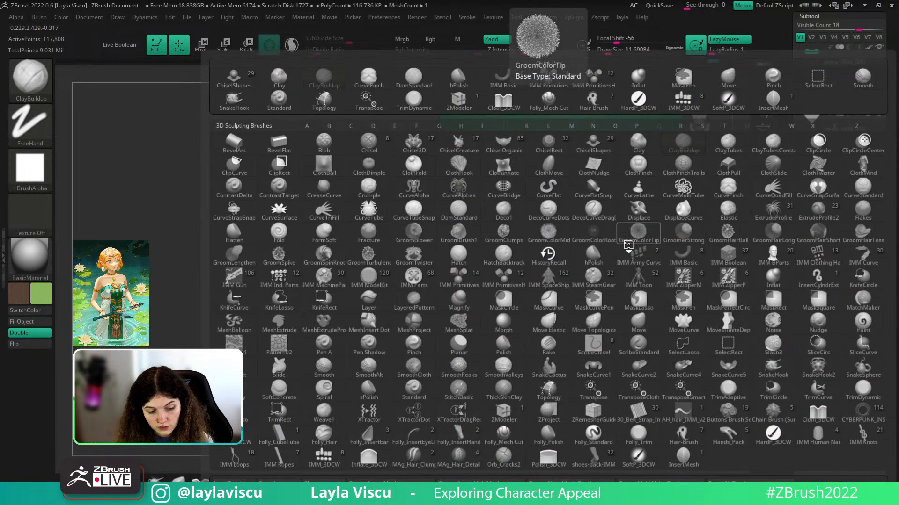
{"action": "key", "text": "t"}
{"action": "left_click", "coordinate": [542, 387]}
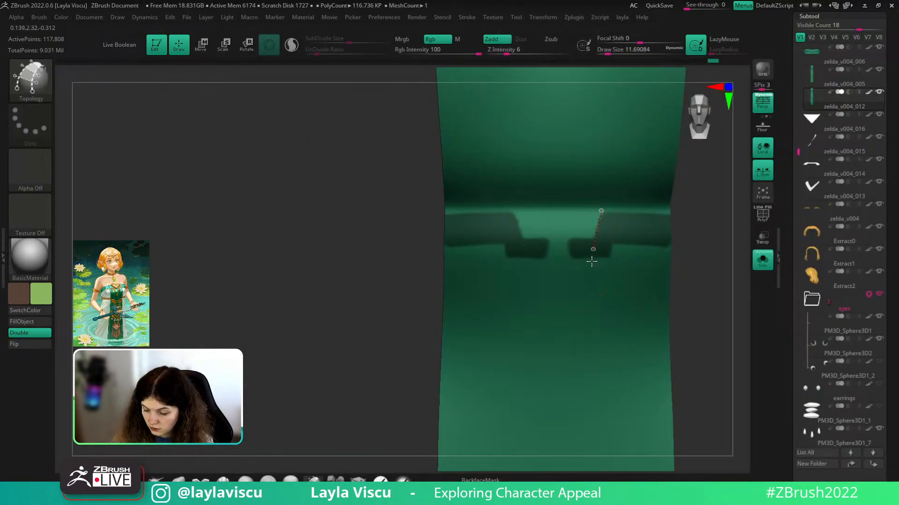
{"action": "left_click_drag", "start_coordinate": [591, 262], "coordinate": [591, 263]}
{"action": "mouse_move", "coordinate": [620, 213]}
{"action": "left_mouse_down"}
{"action": "mouse_move", "coordinate": [608, 264]}
{"action": "mouse_move", "coordinate": [622, 249]}
{"action": "left_mouse_up"}
{"action": "left_click_drag", "start_coordinate": [586, 255], "coordinate": [629, 260]}
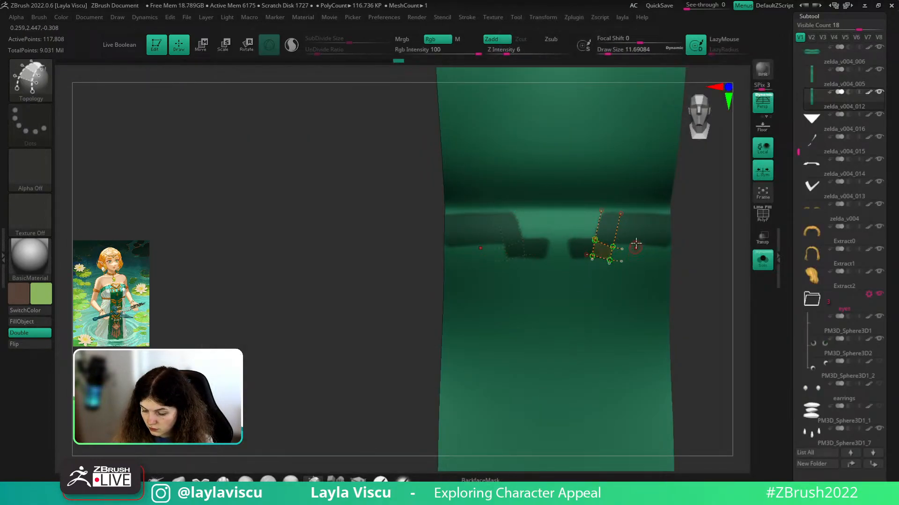
{"action": "left_click", "coordinate": [698, 201]}
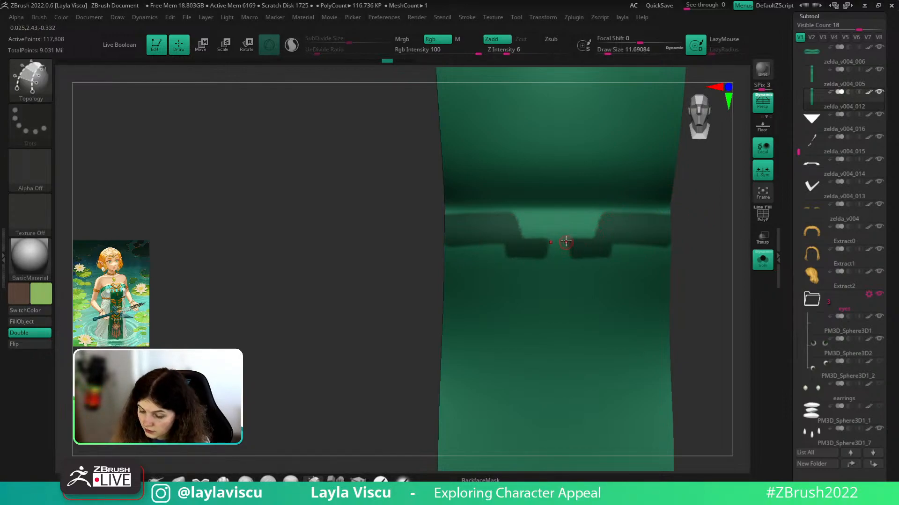
- Draw topology curves outlining the belt patch across the panel's waist
{"action": "left_click_drag", "start_coordinate": [591, 231], "coordinate": [613, 264]}
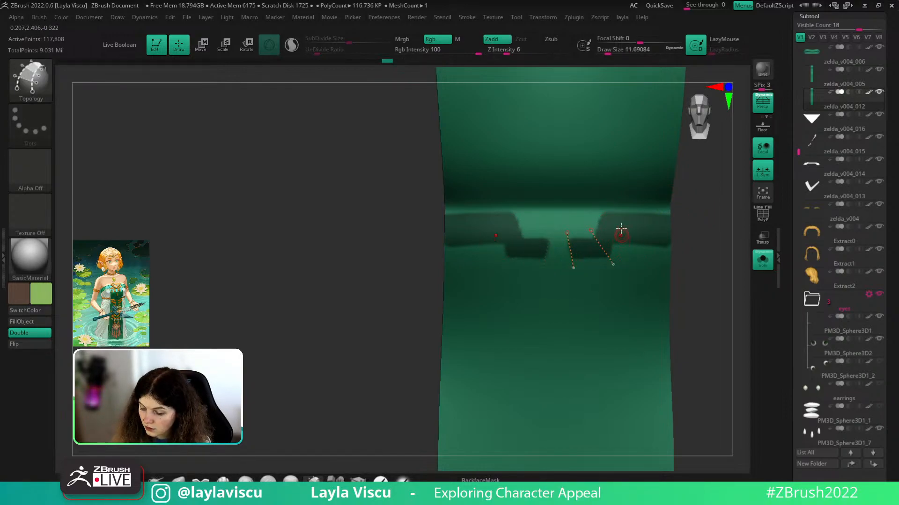
{"action": "left_click_drag", "start_coordinate": [601, 208], "coordinate": [614, 249]}
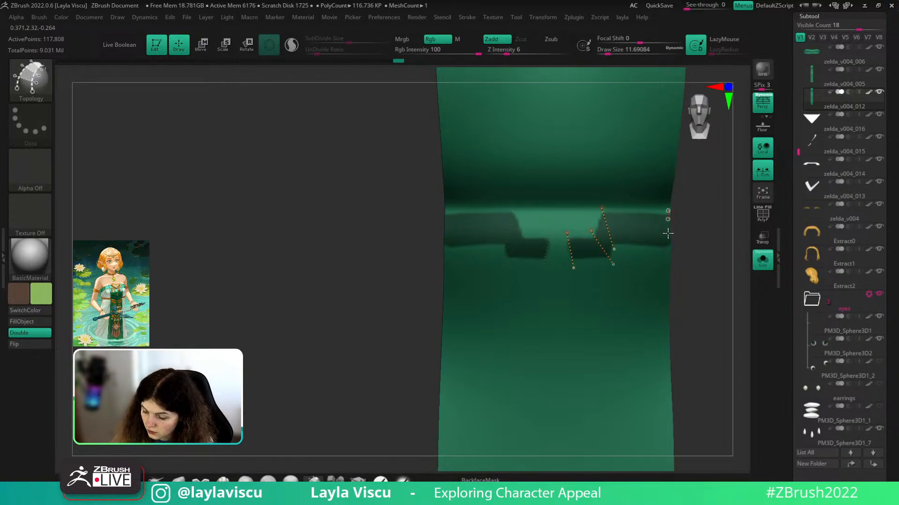
{"action": "left_click_drag", "start_coordinate": [668, 233], "coordinate": [668, 248]}
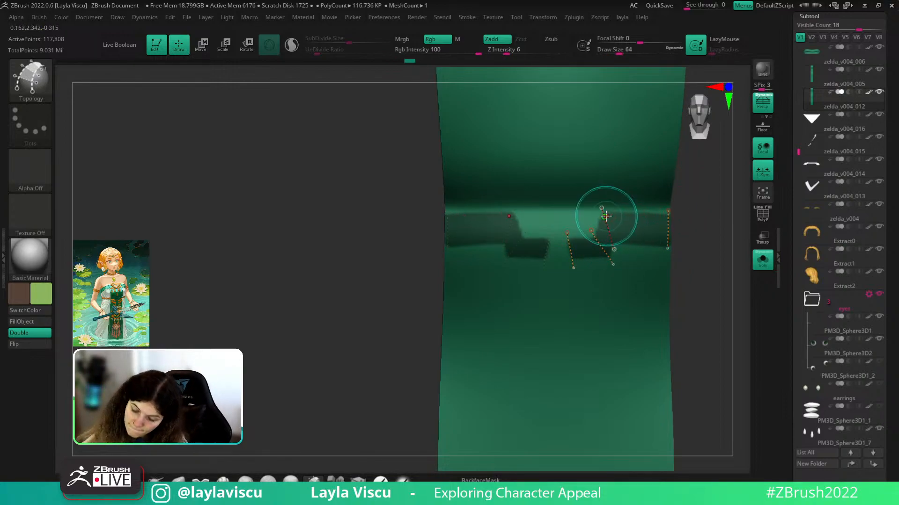
{"action": "left_click_drag", "start_coordinate": [592, 213], "coordinate": [681, 216]}
{"action": "left_click_drag", "start_coordinate": [612, 245], "coordinate": [668, 247]}
{"action": "mouse_move", "coordinate": [612, 245]}
{"action": "left_mouse_down"}
{"action": "mouse_move", "coordinate": [608, 256]}
{"action": "mouse_move", "coordinate": [590, 259]}
{"action": "mouse_move", "coordinate": [609, 257]}
{"action": "mouse_move", "coordinate": [595, 239]}
{"action": "mouse_move", "coordinate": [603, 214]}
{"action": "mouse_move", "coordinate": [644, 267]}
{"action": "left_mouse_up"}
{"action": "left_click_drag", "start_coordinate": [615, 201], "coordinate": [629, 263]}
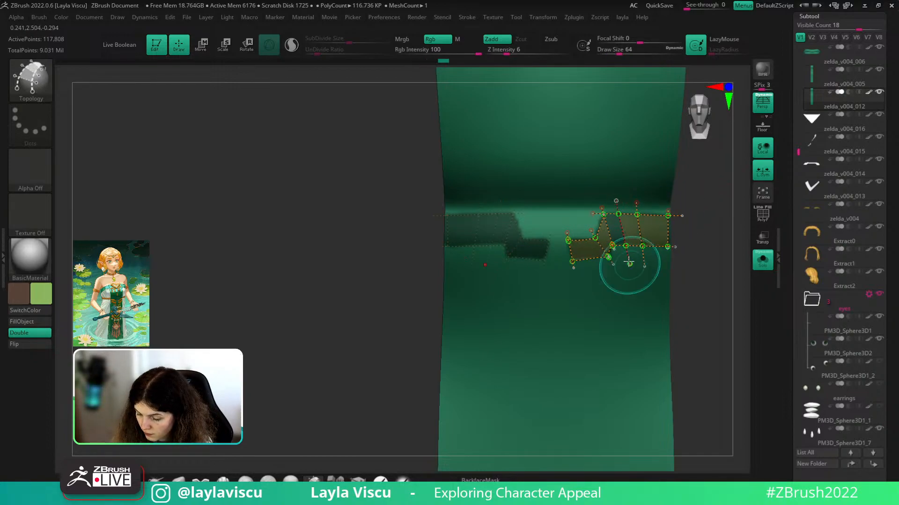
{"action": "right_click_drag", "start_coordinate": [628, 263], "coordinate": [641, 295], "text": "ctrl"}
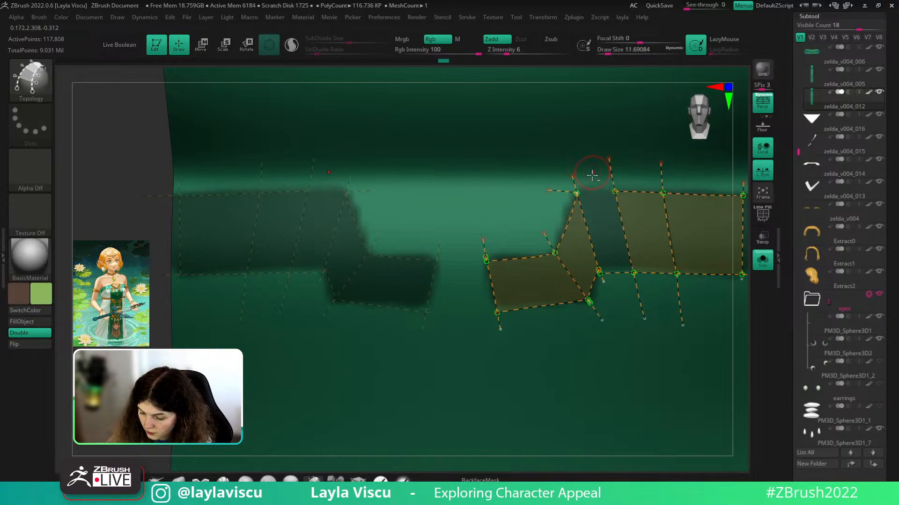
{"action": "left_click_drag", "start_coordinate": [577, 192], "coordinate": [615, 192]}
- Fix the top and bottom topology lines, set Draw Size to 1 and generate the patch
{"action": "key", "text": "ctrl+z"}
{"action": "key", "text": "ctrl+z"}
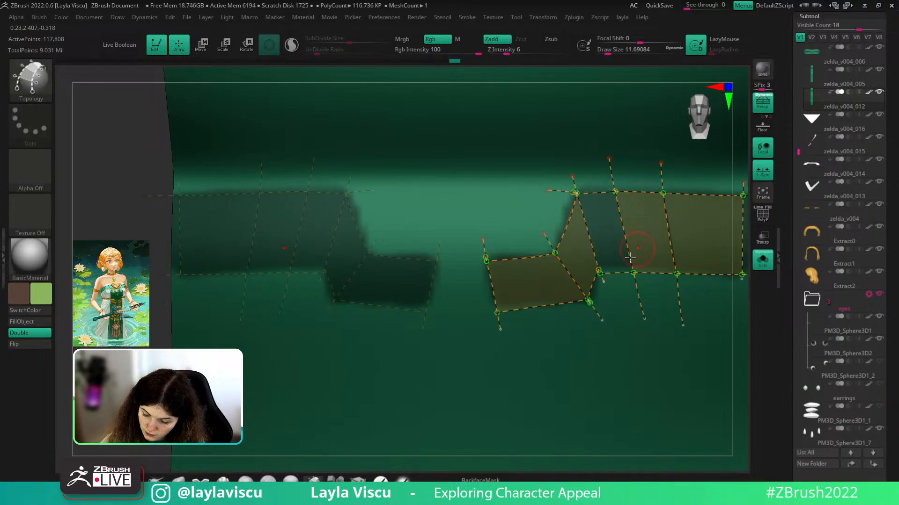
{"action": "left_click_drag", "start_coordinate": [600, 272], "coordinate": [633, 273]}
{"action": "key", "text": "ctrl+z"}
{"action": "right_click_drag", "start_coordinate": [656, 198], "coordinate": [611, 104], "text": "ctrl"}
{"action": "right_click_drag", "start_coordinate": [718, 307], "coordinate": [651, 335], "text": "alt"}
{"action": "right_click_drag", "start_coordinate": [655, 257], "coordinate": [655, 249], "text": "ctrl"}
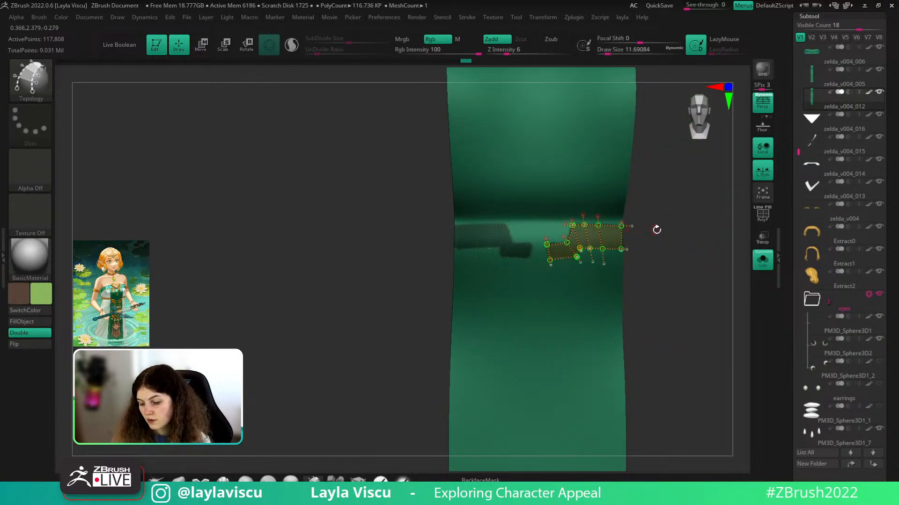
{"action": "key", "text": "s"}
{"action": "left_click_drag", "start_coordinate": [656, 230], "coordinate": [641, 228]}
{"action": "left_click", "coordinate": [616, 237]}
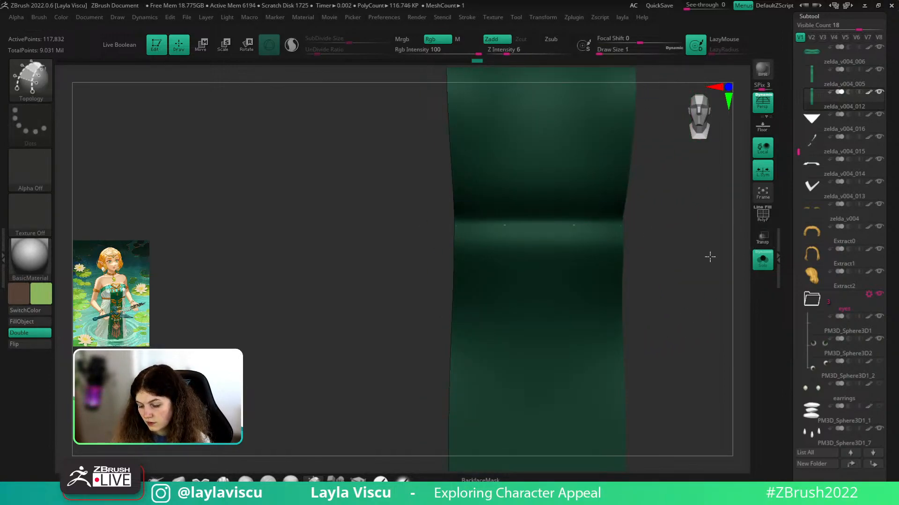
- With polygroup colours shown, toggle visibility to isolate the new belt patches
{"action": "right_click_drag", "start_coordinate": [710, 257], "coordinate": [617, 243]}
{"action": "right_click_drag", "start_coordinate": [638, 213], "coordinate": [636, 245], "text": "ctrl"}
{"action": "left_click", "coordinate": [635, 239], "text": "ctrl+shift"}
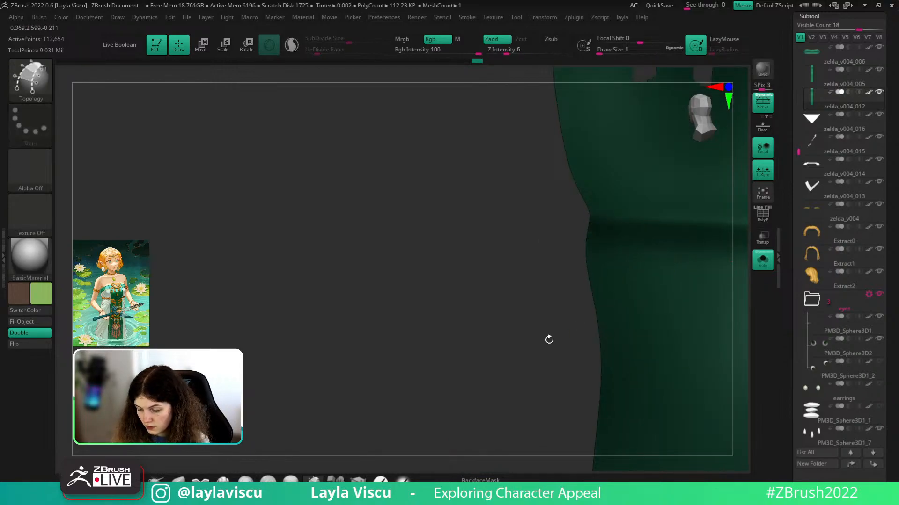
{"action": "right_click_drag", "start_coordinate": [549, 339], "coordinate": [647, 297]}
{"action": "key", "text": "shift+f"}
{"action": "mouse_move", "coordinate": [708, 248]}
{"action": "right_mouse_down"}
{"action": "mouse_move", "coordinate": [586, 341]}
{"action": "mouse_move", "coordinate": [639, 284]}
{"action": "mouse_move", "coordinate": [632, 317]}
{"action": "mouse_move", "coordinate": [708, 242]}
{"action": "right_mouse_up"}
{"action": "left_click", "coordinate": [586, 340], "text": "ctrl+shift"}
{"action": "left_click", "coordinate": [648, 270], "text": "ctrl+shift"}
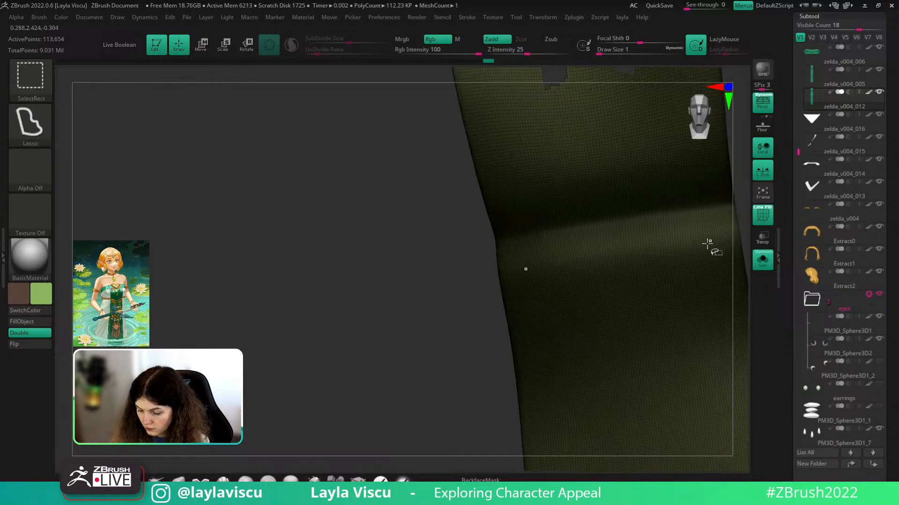
{"action": "left_click_drag", "start_coordinate": [488, 315], "coordinate": [462, 323], "text": "ctrl+shift"}
{"action": "right_click_drag", "start_coordinate": [518, 280], "coordinate": [421, 317], "text": "alt"}
{"action": "right_click_drag", "start_coordinate": [622, 267], "coordinate": [627, 225], "text": "ctrl"}
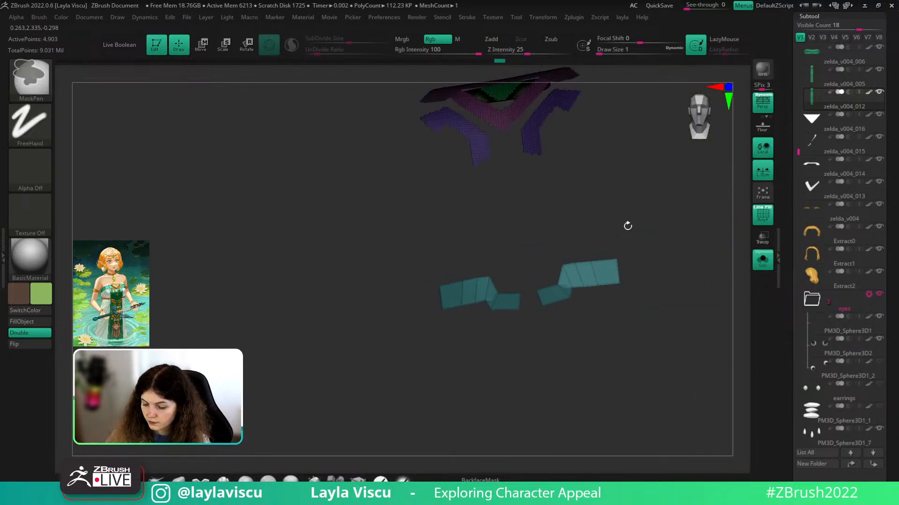
{"action": "left_click", "coordinate": [584, 266], "text": "ctrl+shift"}
{"action": "key", "text": "ctrl+z"}
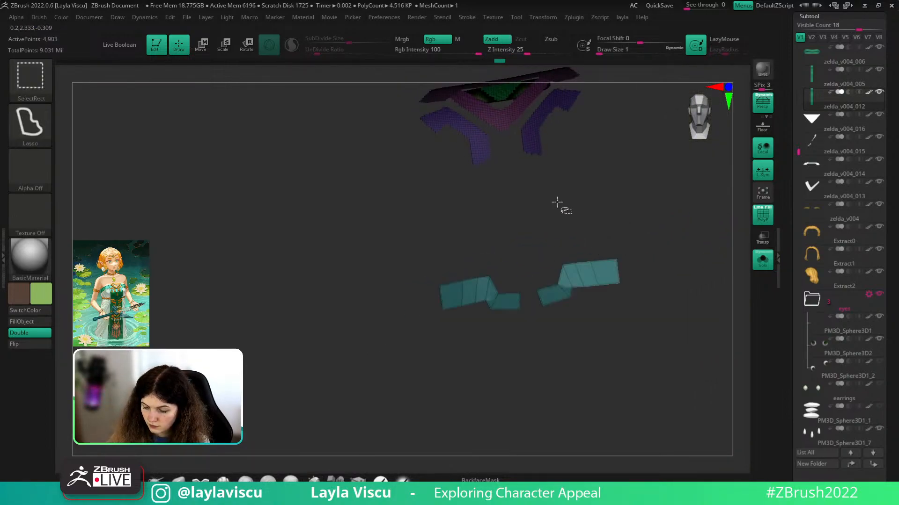
- Hide the pink V patch, green centre, front strip, purple side patches and strap, leaving only the belt patches
{"action": "left_click", "coordinate": [510, 108], "text": "ctrl+shift"}
{"action": "left_click", "coordinate": [515, 99], "text": "ctrl+shift"}
{"action": "left_click", "coordinate": [519, 93], "text": "ctrl+shift"}
{"action": "left_click", "coordinate": [533, 130], "text": "ctrl+shift"}
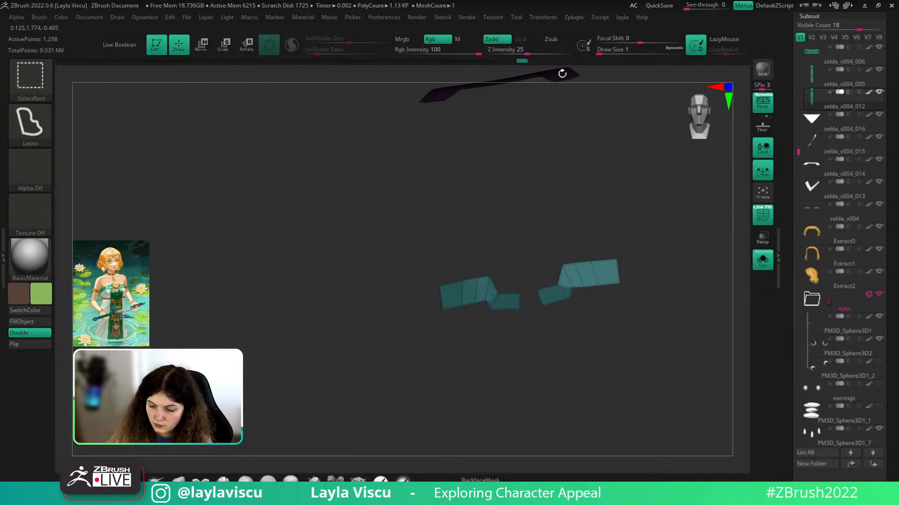
{"action": "left_click_drag", "start_coordinate": [659, 205], "coordinate": [692, 265], "text": "ctrl+shift"}
{"action": "left_click", "coordinate": [557, 182], "text": "ctrl+shift"}
{"action": "key", "text": "l"}
{"action": "left_click", "coordinate": [762, 269]}
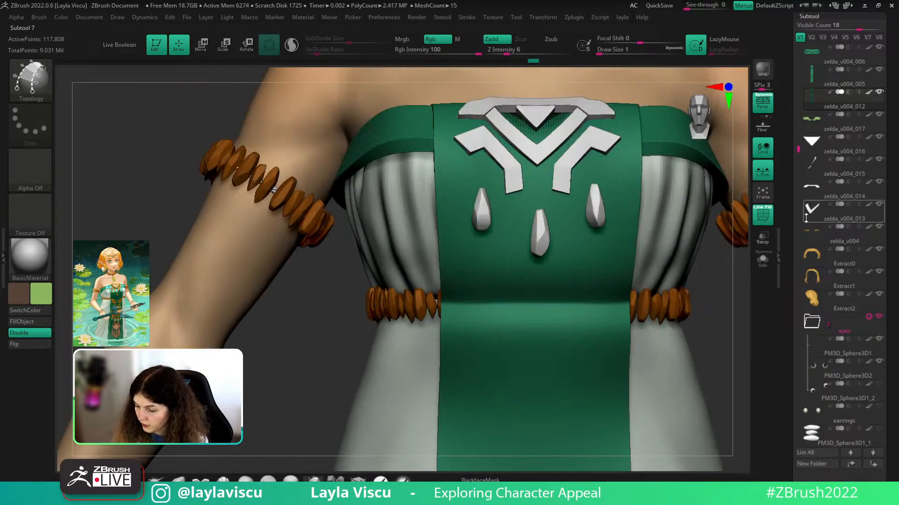
- Make the belt patches piece active and pick white as the paint colour
{"action": "left_click", "coordinate": [653, 362], "text": "alt"}
{"action": "left_click_drag", "start_coordinate": [654, 362], "coordinate": [653, 362], "text": "alt"}
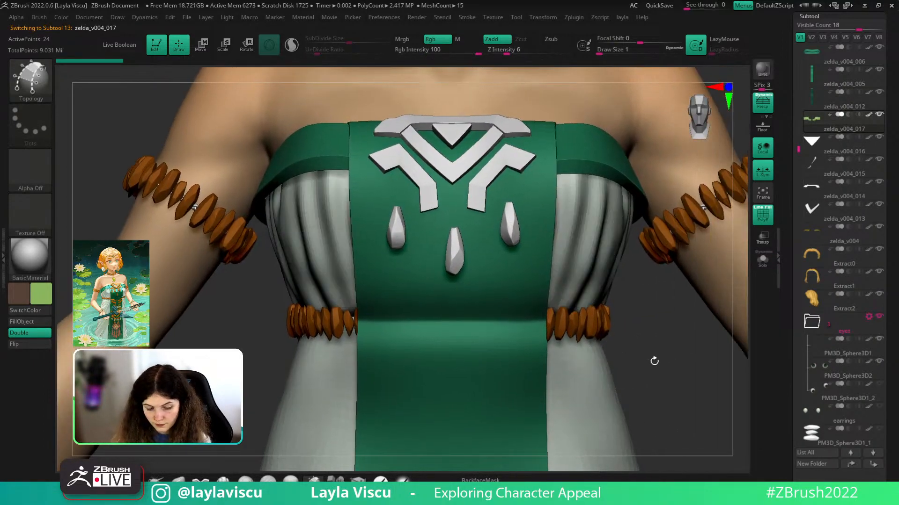
{"action": "left_click", "coordinate": [38, 302]}
{"action": "left_click", "coordinate": [29, 230]}
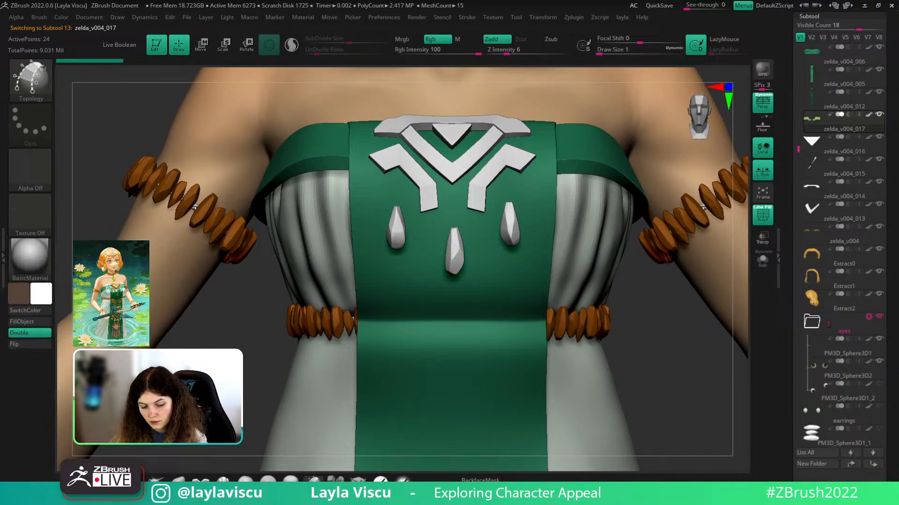
{"action": "left_click_drag", "start_coordinate": [234, 293], "coordinate": [221, 322]}
{"action": "key", "text": "w"}
{"action": "left_click_drag", "start_coordinate": [643, 376], "coordinate": [632, 377], "text": "shift"}
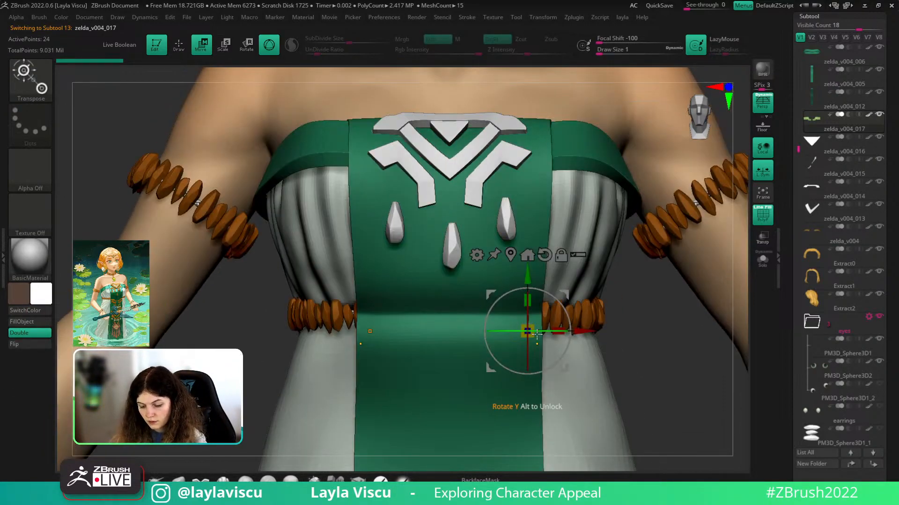
{"action": "left_click_drag", "start_coordinate": [541, 342], "coordinate": [542, 342]}
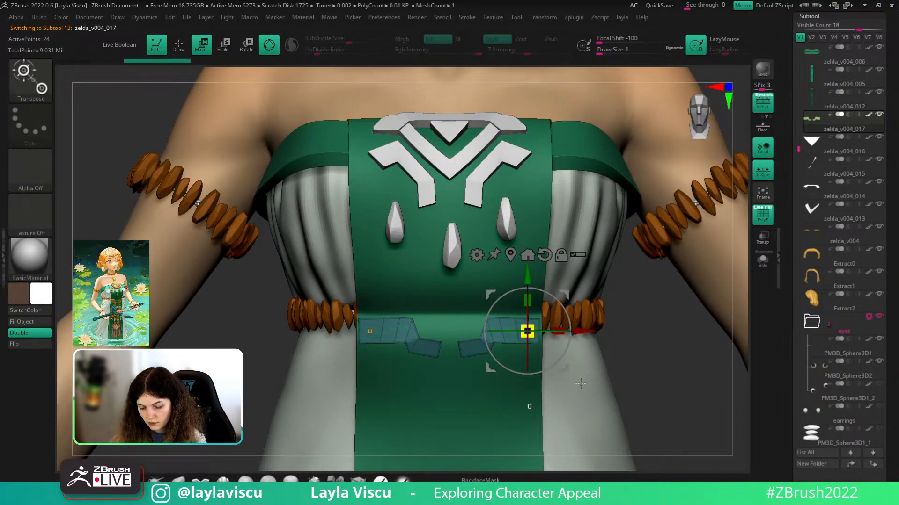
- Fill the belt panels piece with white using FillObject
{"action": "key", "text": "q"}
{"action": "mouse_move", "coordinate": [538, 328]}
{"action": "right_mouse_down", "text": "ctrl"}
{"action": "mouse_move", "coordinate": [524, 373]}
{"action": "mouse_move", "coordinate": [539, 326]}
{"action": "right_mouse_up", "text": "ctrl"}
{"action": "key", "text": "shift+f"}
{"action": "left_click", "coordinate": [43, 326]}
{"action": "mouse_move", "coordinate": [424, 325]}
{"action": "right_mouse_down", "text": "ctrl"}
{"action": "mouse_move", "coordinate": [670, 343]}
{"action": "mouse_move", "coordinate": [609, 351]}
{"action": "right_mouse_up", "text": "ctrl"}
- Delete an edge loop on each belt panel with ZModeler, undoing an accidentally inserted loop
{"action": "right_click_drag", "start_coordinate": [477, 346], "coordinate": [496, 305], "text": "ctrl"}
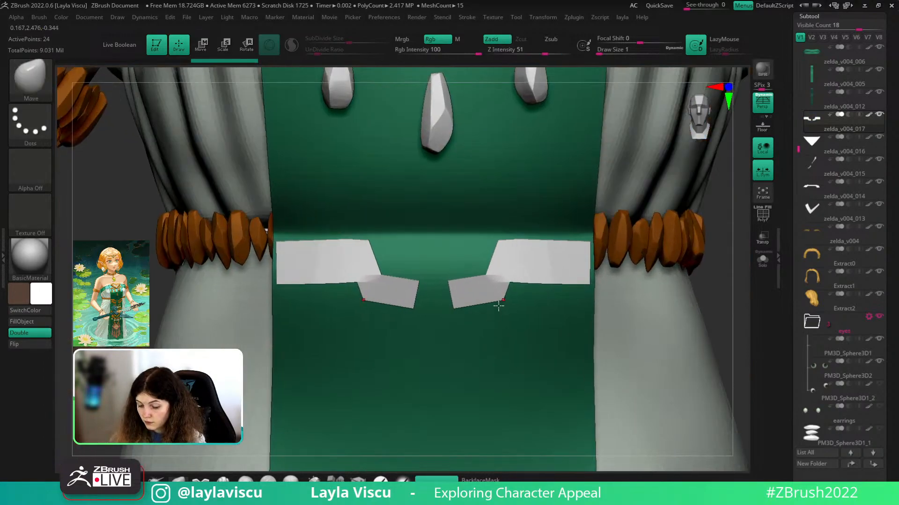
{"action": "key", "text": "s"}
{"action": "left_click_drag", "start_coordinate": [497, 305], "coordinate": [503, 305]}
{"action": "key", "text": "shift+f"}
{"action": "key", "text": "s"}
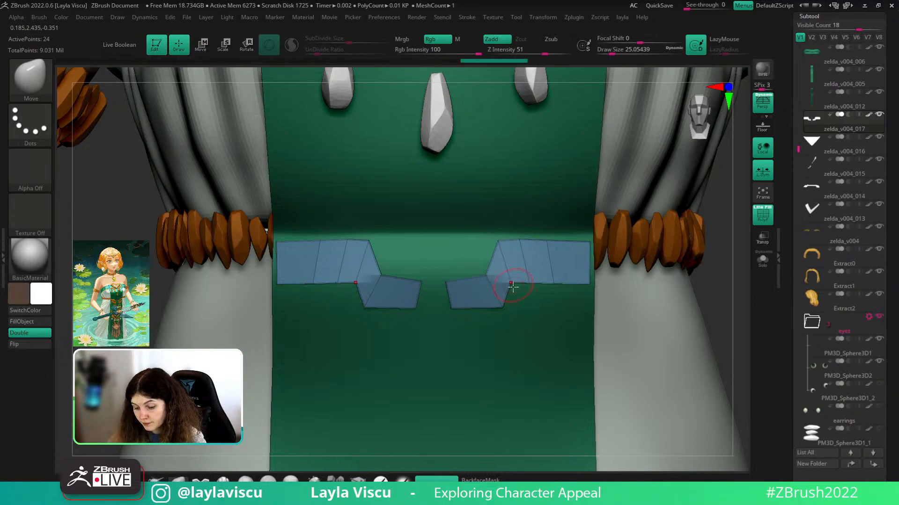
{"action": "left_click", "coordinate": [359, 480]}
{"action": "left_click", "coordinate": [524, 262], "text": "alt"}
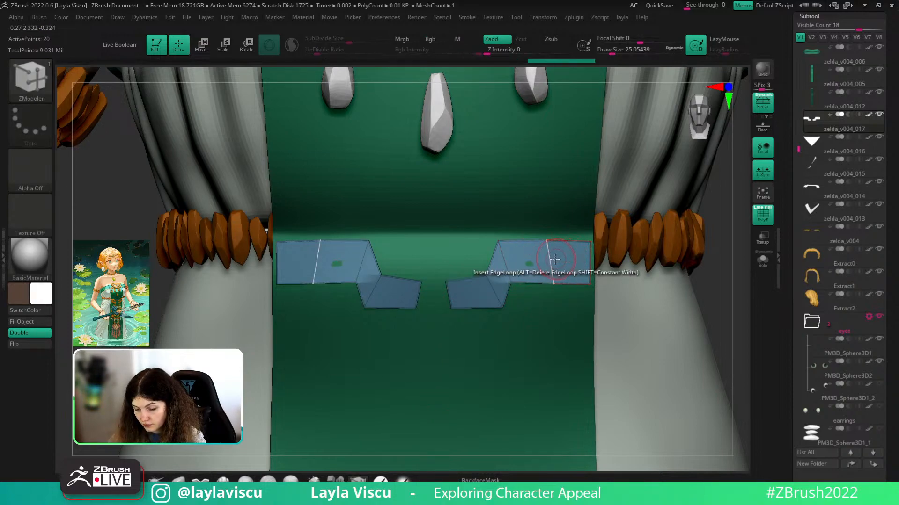
{"action": "left_click", "coordinate": [549, 259]}
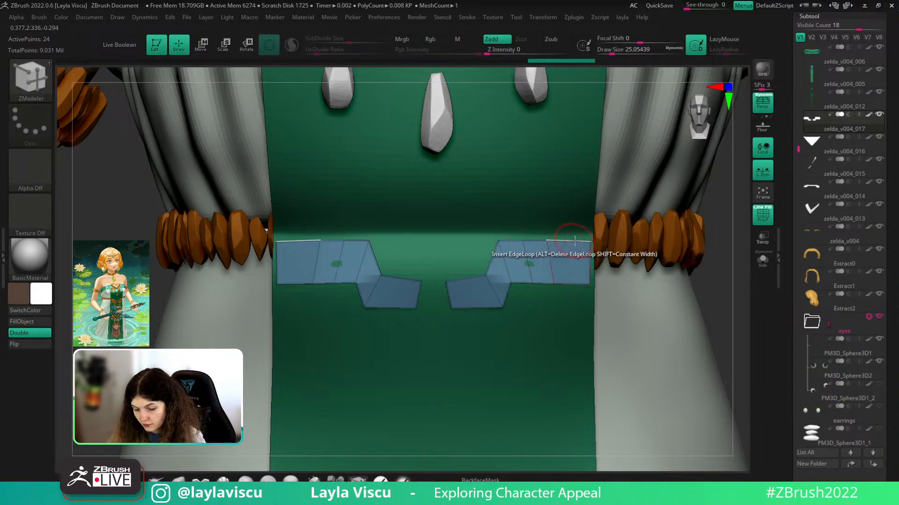
{"action": "key", "text": "ctrl+z"}
{"action": "mouse_move", "coordinate": [689, 284]}
{"action": "right_mouse_down", "text": "ctrl"}
{"action": "mouse_move", "coordinate": [664, 284]}
{"action": "mouse_move", "coordinate": [718, 317]}
{"action": "mouse_move", "coordinate": [662, 311]}
{"action": "right_mouse_up", "text": "ctrl"}
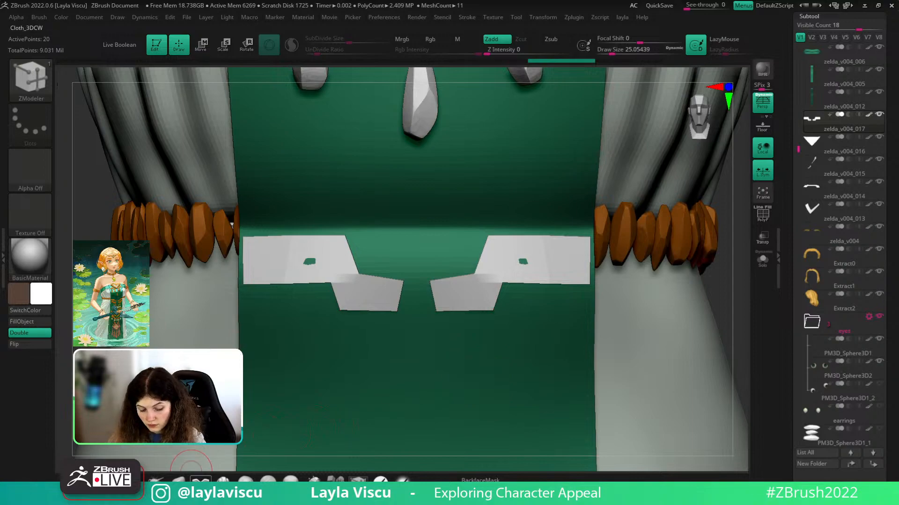
- With the Move brush and PolyFrame on, pull a panel vertex into place
{"action": "key", "text": "b"}
{"action": "key", "text": "m"}
{"action": "key", "text": "v"}
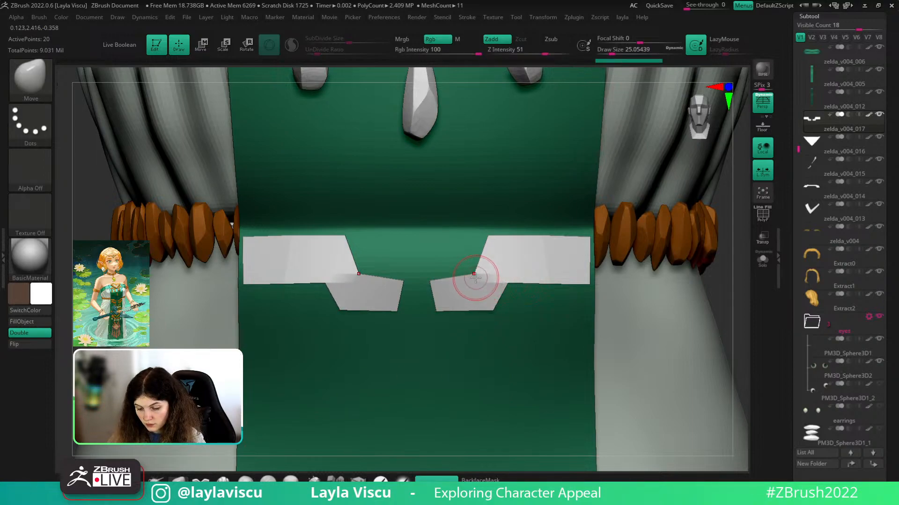
{"action": "key", "text": "shift+f"}
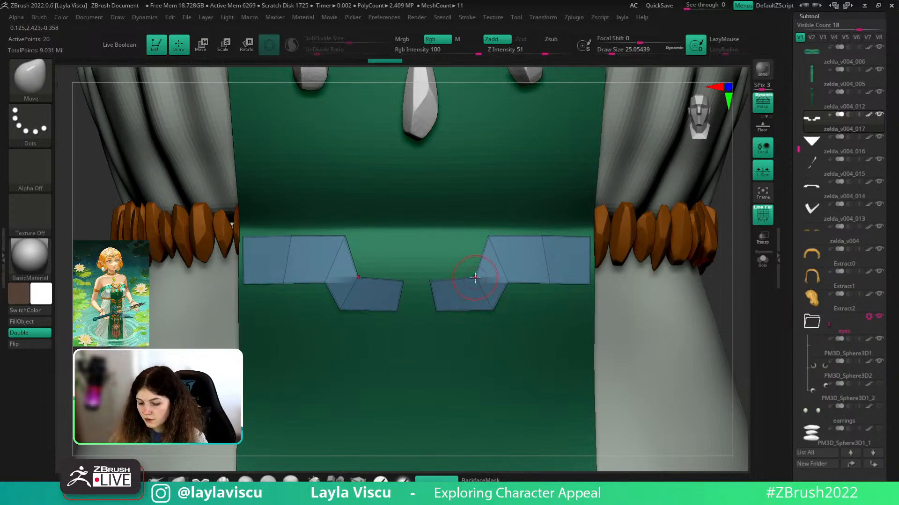
{"action": "mouse_move", "coordinate": [475, 277]}
{"action": "left_mouse_down"}
{"action": "mouse_move", "coordinate": [463, 280]}
{"action": "mouse_move", "coordinate": [516, 283]}
{"action": "left_mouse_up"}
{"action": "key", "text": "s"}
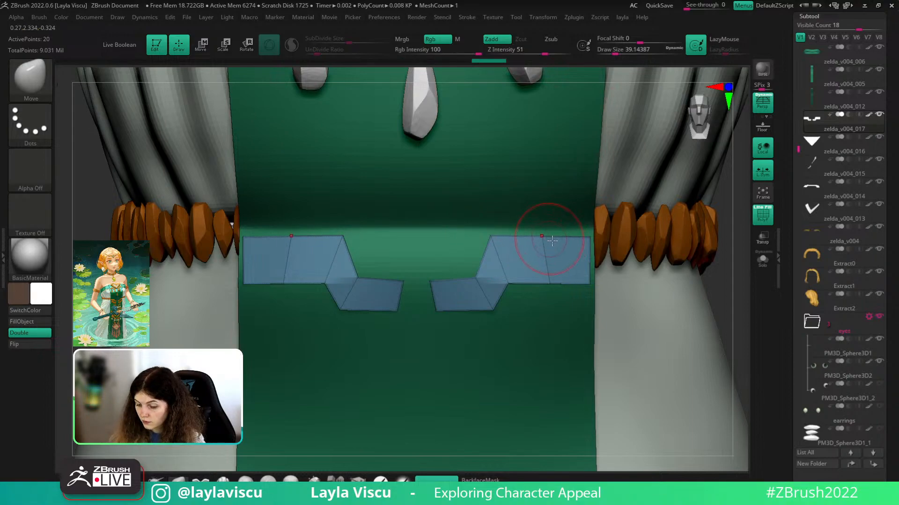
{"action": "left_click_drag", "start_coordinate": [719, 297], "coordinate": [604, 280]}
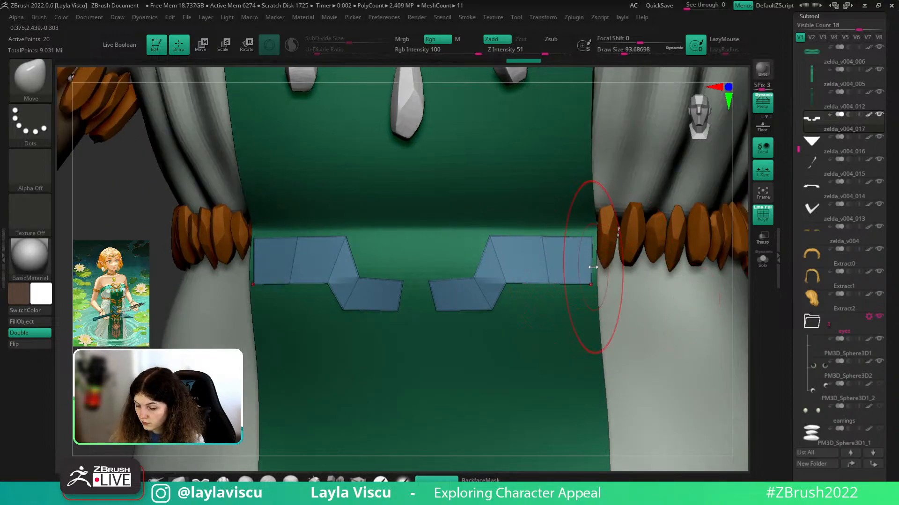
{"action": "right_click_drag", "start_coordinate": [617, 259], "coordinate": [678, 295], "text": "ctrl"}
{"action": "key", "text": "shift+f"}
{"action": "right_click_drag", "start_coordinate": [605, 255], "coordinate": [542, 275], "text": "ctrl"}
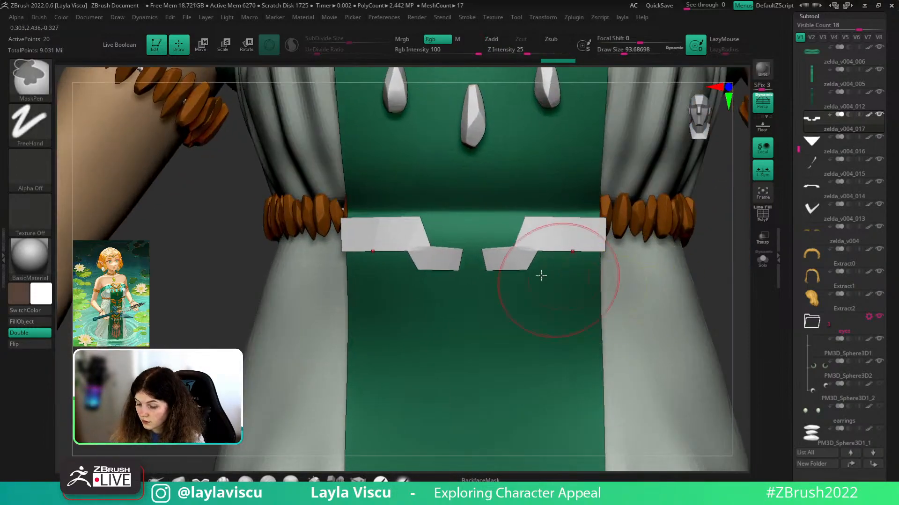
- Set the Move brush size to about 51 and nudge the small panel corners into shape
{"action": "key", "text": "d"}
{"action": "key", "text": "s"}
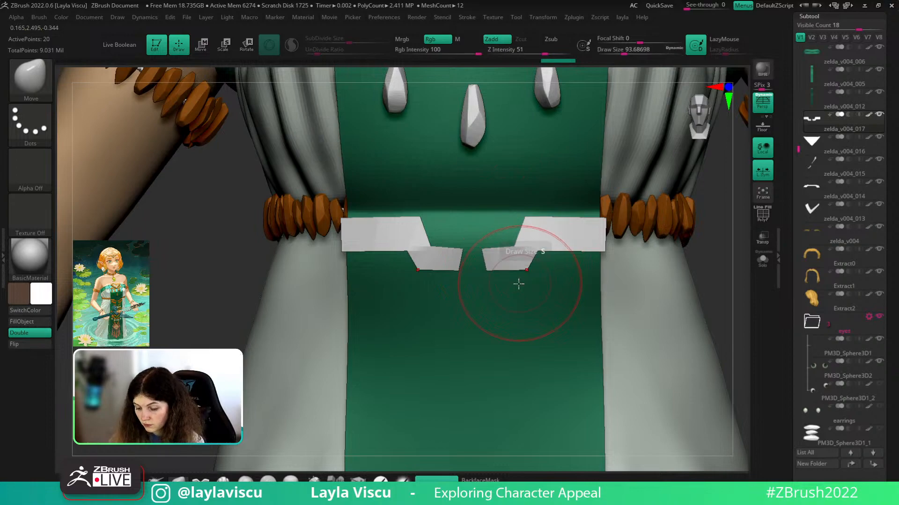
{"action": "key", "text": "s"}
{"action": "mouse_move", "coordinate": [528, 269]}
{"action": "left_mouse_down"}
{"action": "mouse_move", "coordinate": [537, 278]}
{"action": "mouse_move", "coordinate": [493, 281]}
{"action": "mouse_move", "coordinate": [534, 280]}
{"action": "left_mouse_up"}
{"action": "right_click_drag", "start_coordinate": [539, 276], "coordinate": [616, 431], "text": "ctrl"}
{"action": "right_click_drag", "start_coordinate": [569, 376], "coordinate": [526, 297], "text": "alt"}
{"action": "right_click_drag", "start_coordinate": [526, 297], "coordinate": [673, 320], "text": "ctrl"}
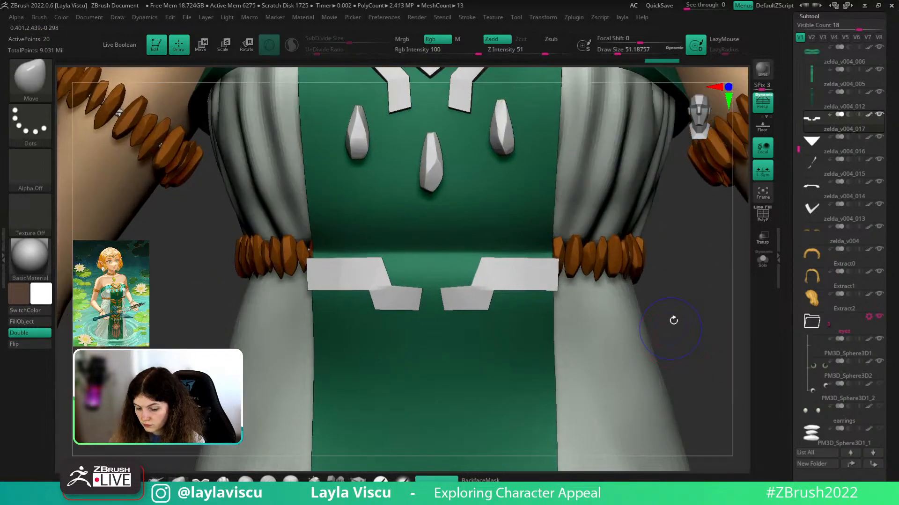
{"action": "key", "text": "shift+f"}
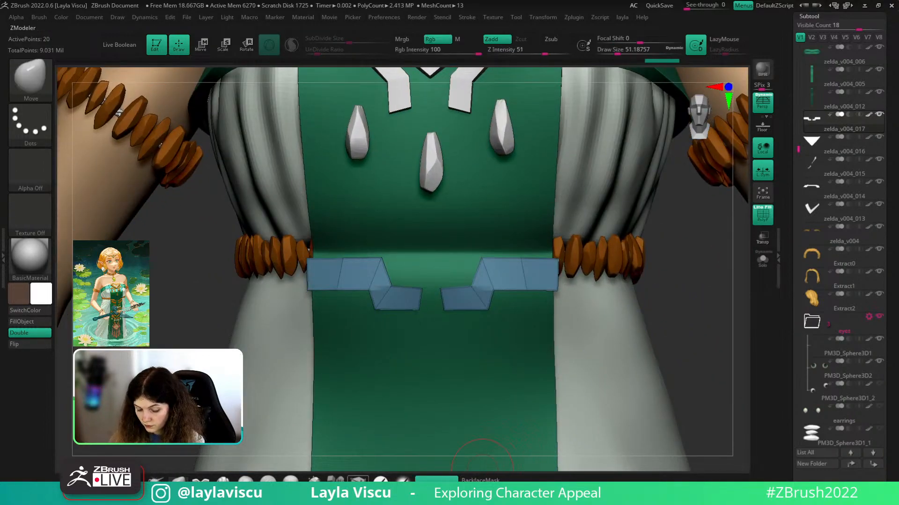
{"action": "left_click", "coordinate": [358, 480]}
{"action": "left_click_drag", "start_coordinate": [893, 337], "coordinate": [897, 151]}
- Expand Tool > Geometry > Crease, then remove the custom menu and Zplugin from the left tray
{"action": "left_click", "coordinate": [810, 218]}
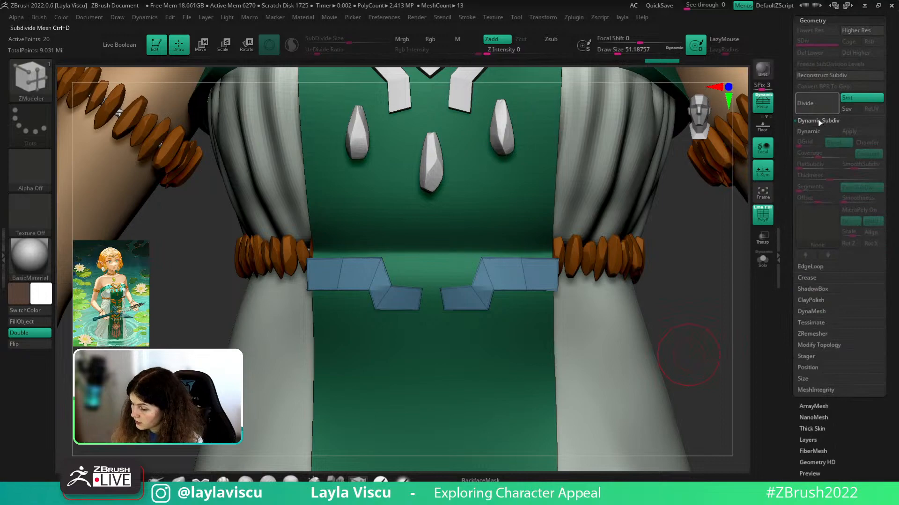
{"action": "left_click", "coordinate": [804, 278]}
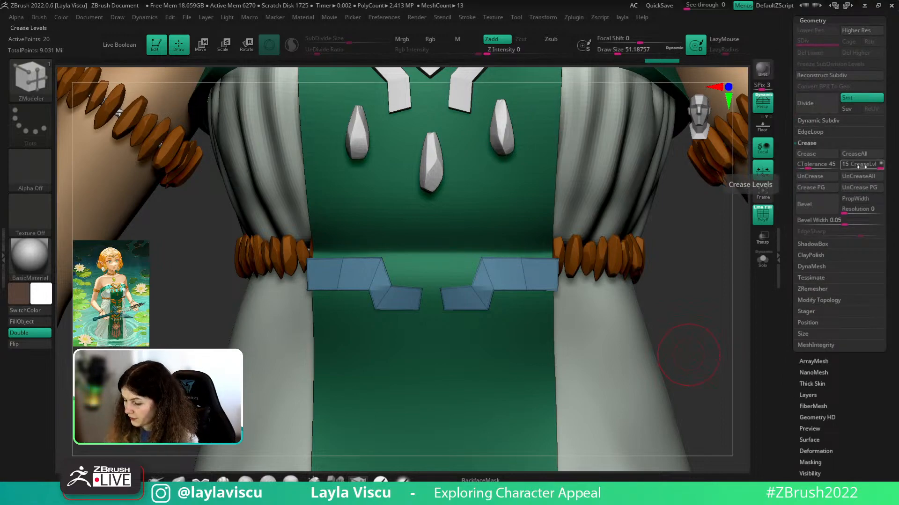
{"action": "left_click", "coordinate": [621, 17]}
{"action": "left_click_drag", "start_coordinate": [624, 28], "coordinate": [52, 28]}
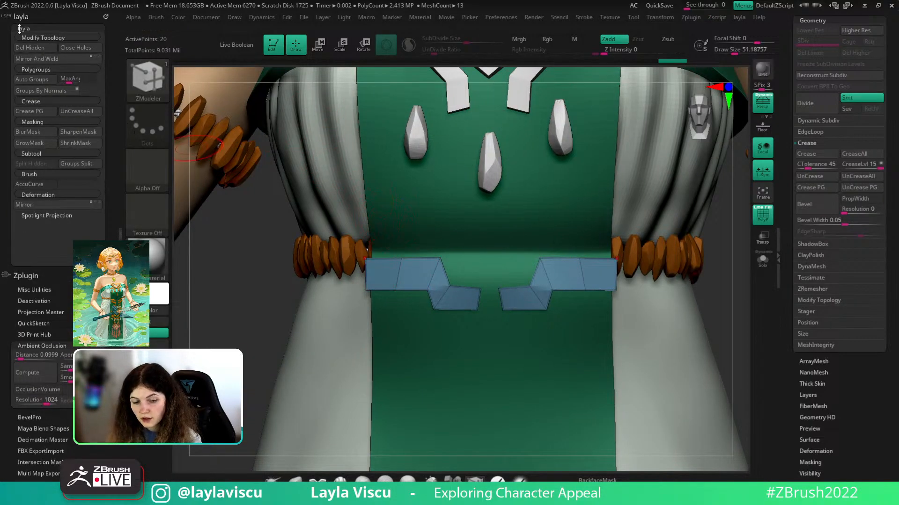
{"action": "left_click", "coordinate": [104, 17]}
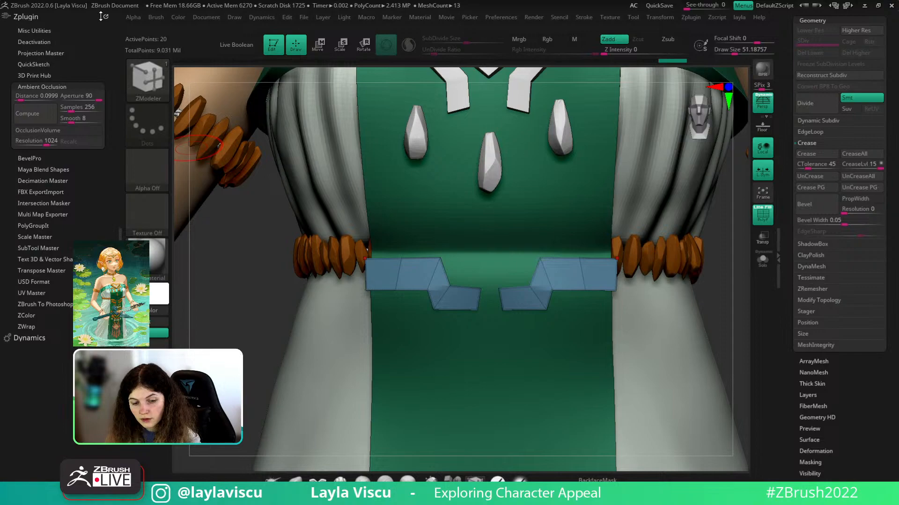
{"action": "left_click", "coordinate": [105, 17]}
{"action": "left_click", "coordinate": [121, 109]}
- Close the left tray and dock the custom menu in the right tray above the Tool palette
{"action": "double_click", "coordinate": [121, 109]}
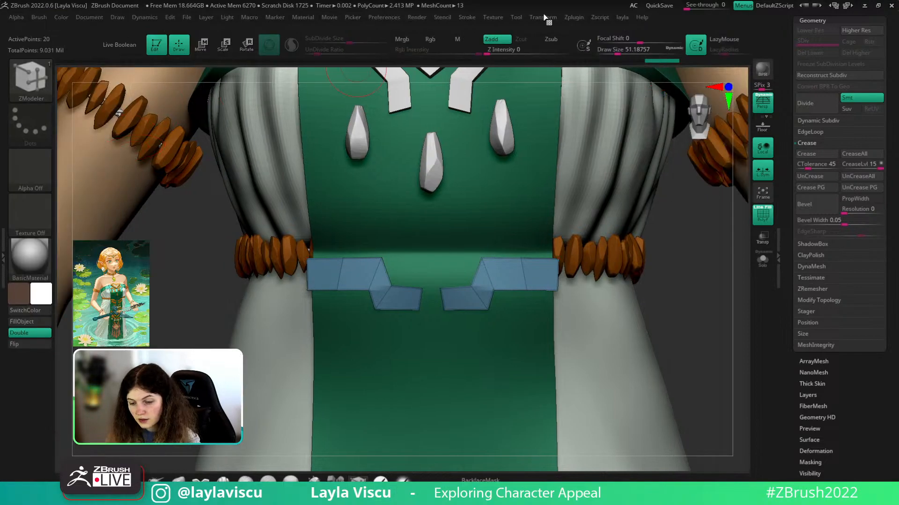
{"action": "left_click", "coordinate": [618, 18]}
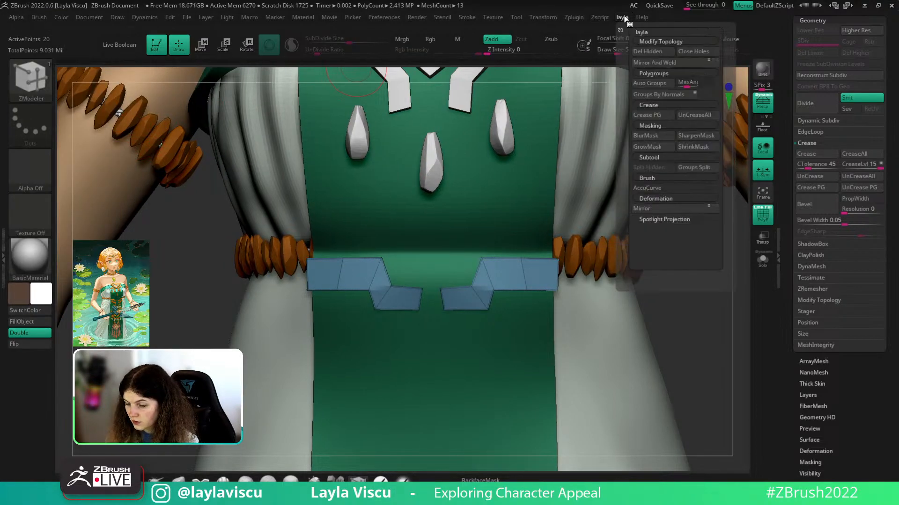
{"action": "left_click_drag", "start_coordinate": [619, 30], "coordinate": [830, 21]}
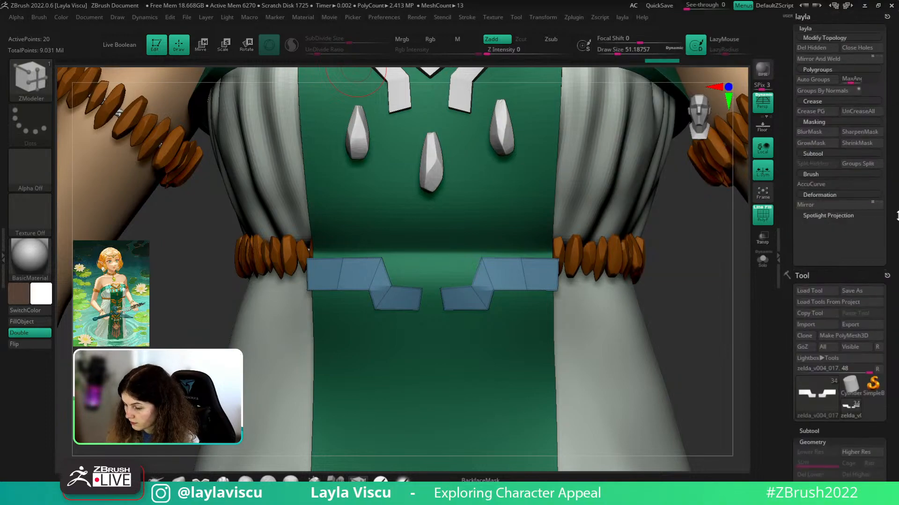
{"action": "left_click_drag", "start_coordinate": [872, 240], "coordinate": [872, 193]}
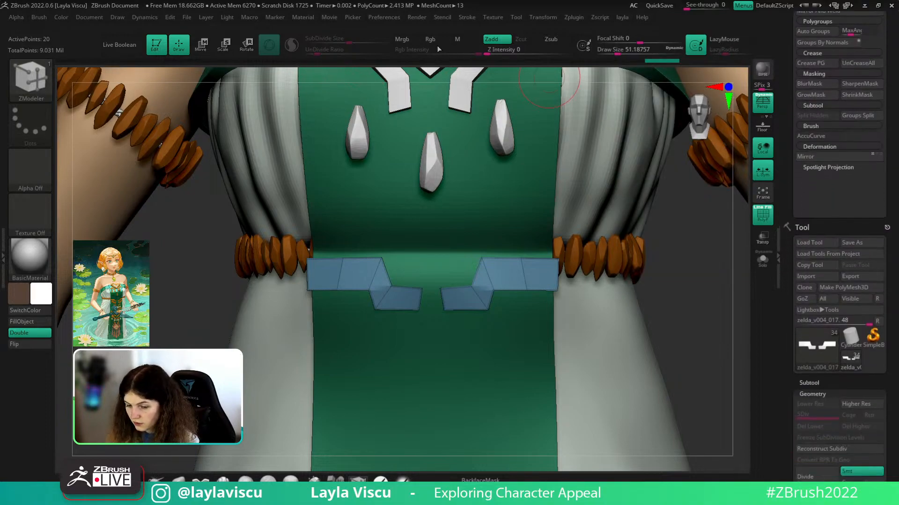
- Turn on Enable Customize in Preferences > Config
{"action": "left_click", "coordinate": [381, 18]}
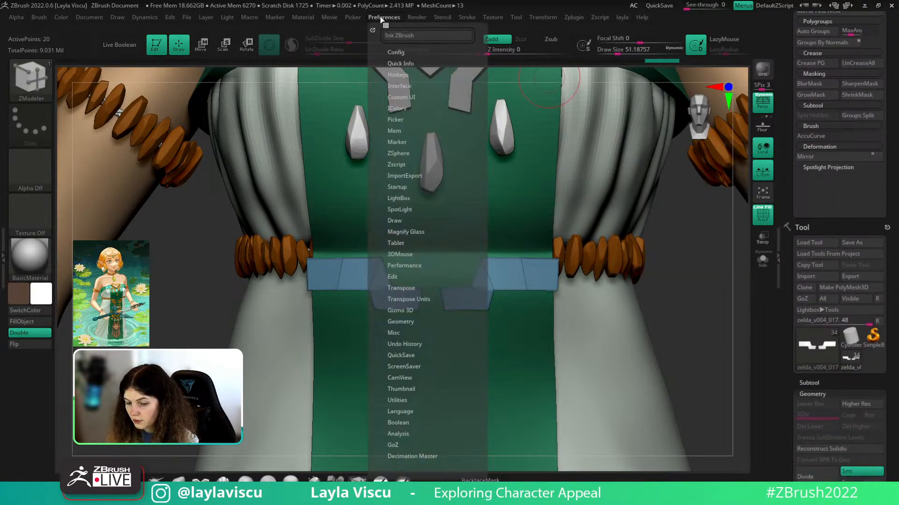
{"action": "left_click", "coordinate": [400, 53]}
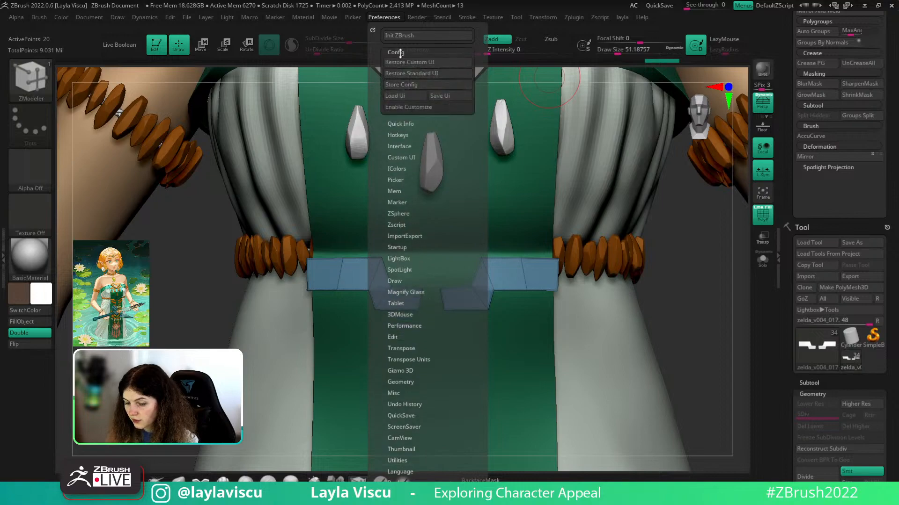
{"action": "left_click", "coordinate": [413, 109]}
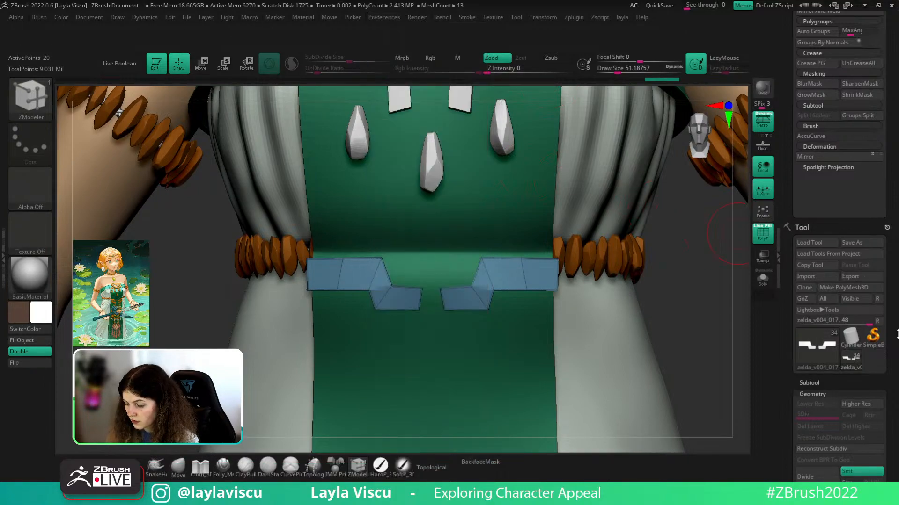
{"action": "left_click_drag", "start_coordinate": [898, 334], "coordinate": [888, 236]}
{"action": "left_click_drag", "start_coordinate": [817, 217], "coordinate": [817, 262]}
{"action": "left_click_drag", "start_coordinate": [896, 231], "coordinate": [894, 290]}
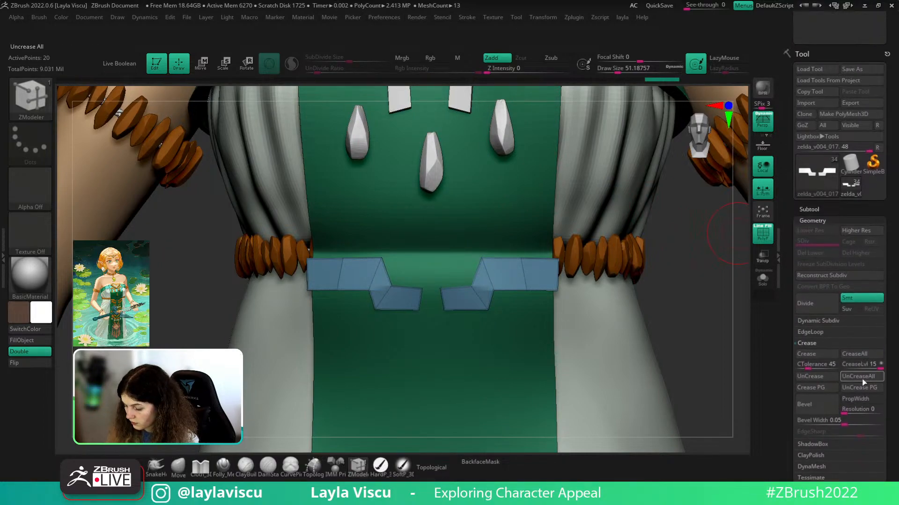
{"action": "mouse_move", "coordinate": [870, 361]}
{"action": "left_mouse_down"}
{"action": "mouse_move", "coordinate": [871, 443]}
{"action": "mouse_move", "coordinate": [846, 406]}
{"action": "mouse_move", "coordinate": [851, 433]}
{"action": "left_mouse_up"}
{"action": "left_click_drag", "start_coordinate": [813, 85], "coordinate": [808, 96], "text": "ctrl+alt"}
{"action": "mouse_move", "coordinate": [896, 119]}
{"action": "left_mouse_down"}
{"action": "mouse_move", "coordinate": [897, 183]}
{"action": "mouse_move", "coordinate": [870, 194]}
{"action": "left_mouse_up"}
- Ctrl-drag UnCreaseAll into the custom menu's Crease section and pull the extra copy back out
{"action": "key", "text": "ctrl"}
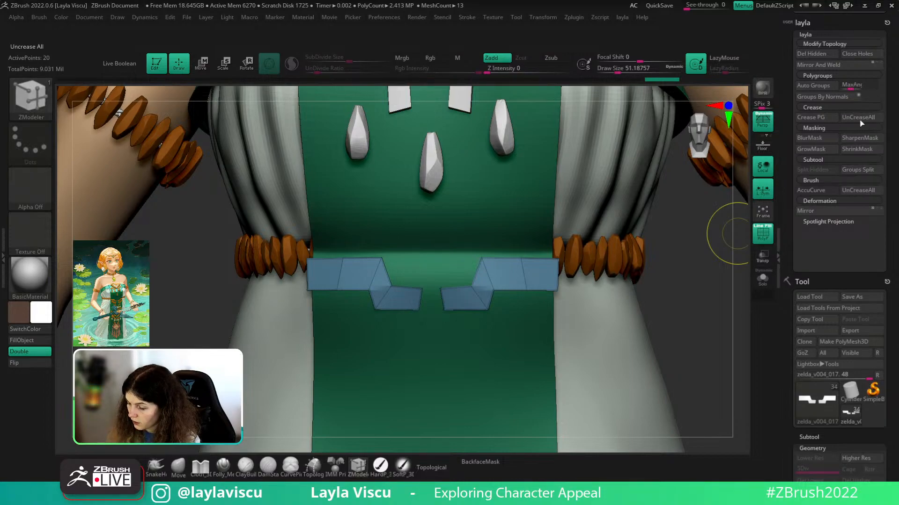
{"action": "key", "text": "ctrl"}
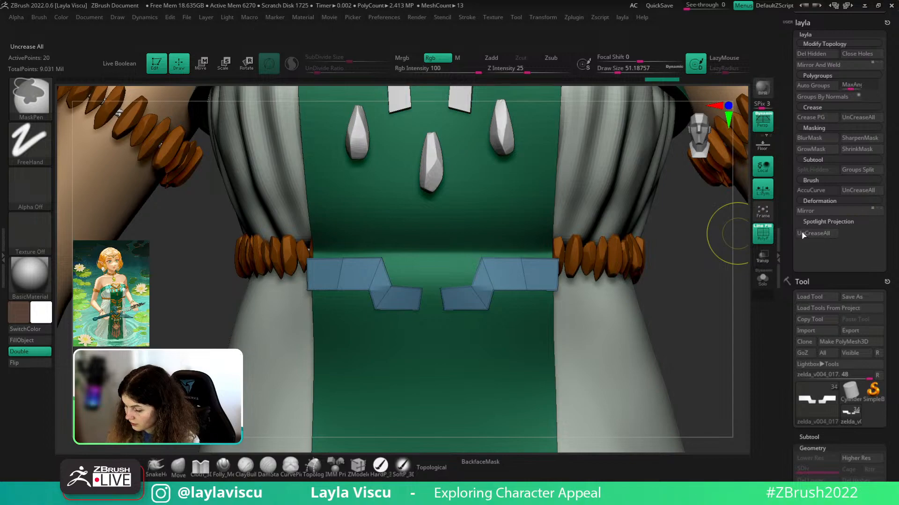
{"action": "left_click_drag", "start_coordinate": [802, 233], "coordinate": [649, 282], "text": "ctrl+alt"}
{"action": "left_click", "coordinate": [824, 257], "text": "ctrl+alt"}
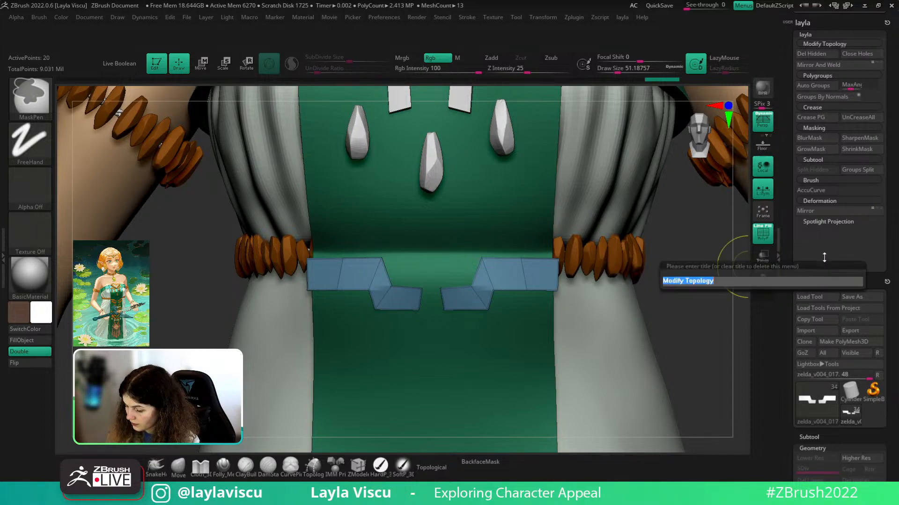
{"action": "key", "text": "Return"}
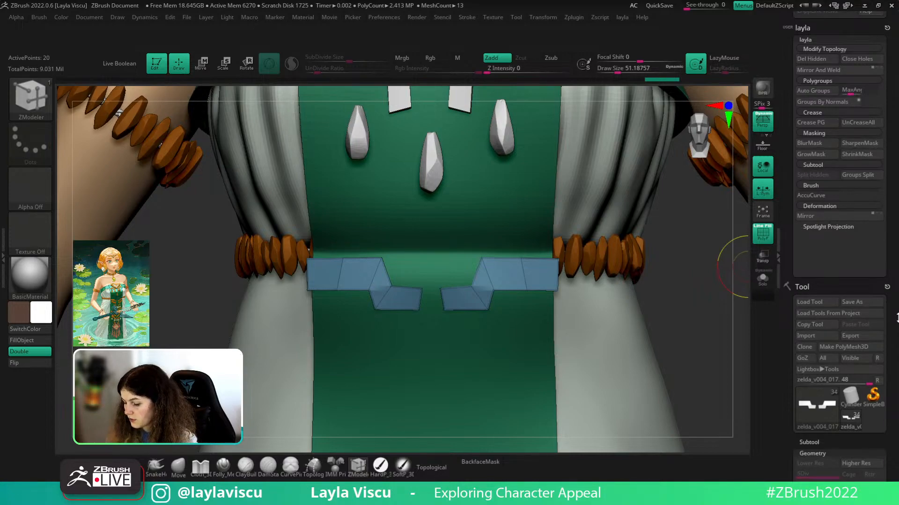
{"action": "left_click_drag", "start_coordinate": [897, 318], "coordinate": [885, 286]}
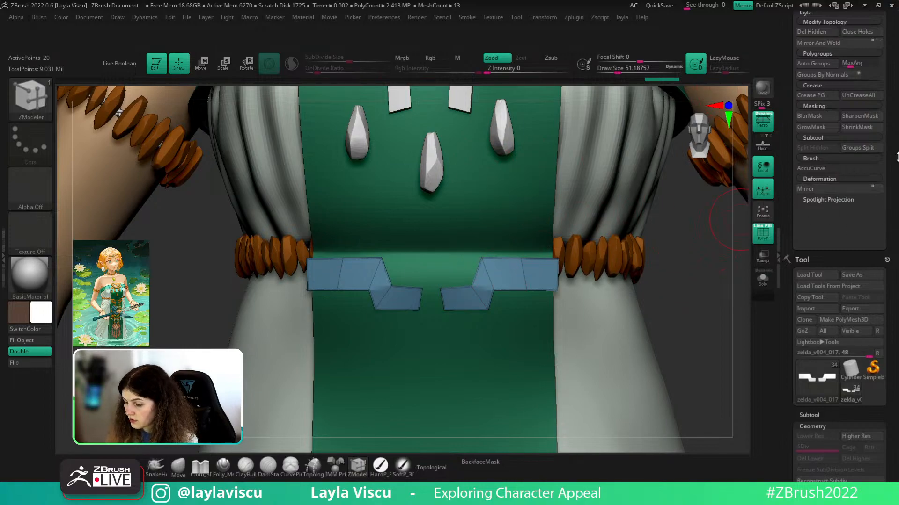
{"action": "scroll", "coordinate": [896, 157], "scroll_direction": "up", "scroll_amount": 3}
- Turn off Enable Customize and save the interface layout with Save Ui
{"action": "left_click", "coordinate": [384, 18]}
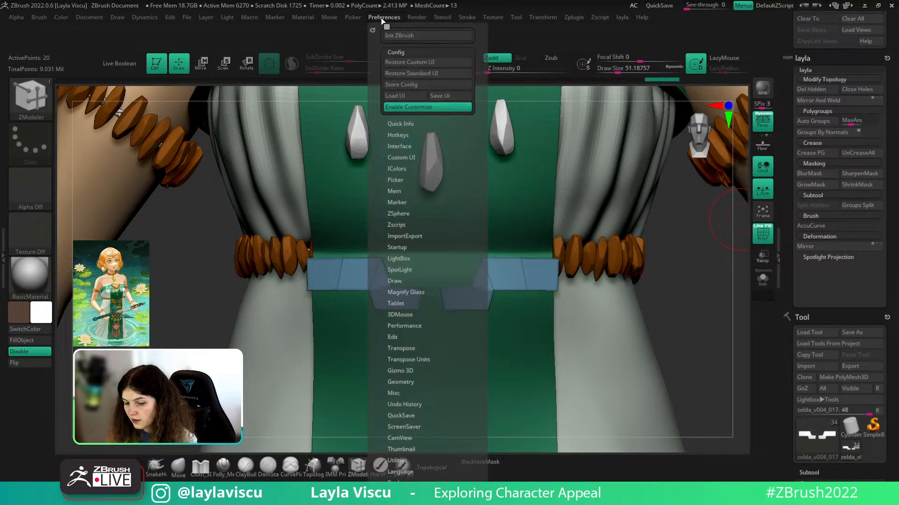
{"action": "left_click", "coordinate": [409, 110]}
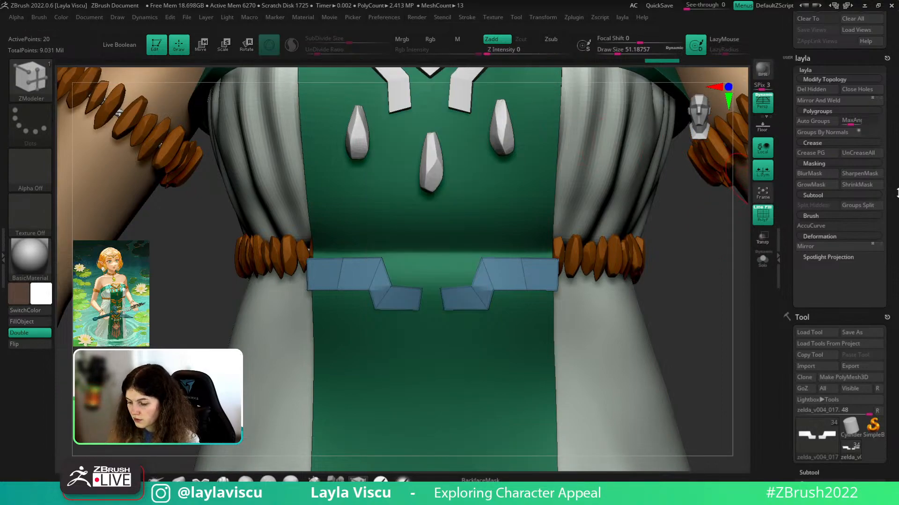
{"action": "left_click", "coordinate": [388, 17]}
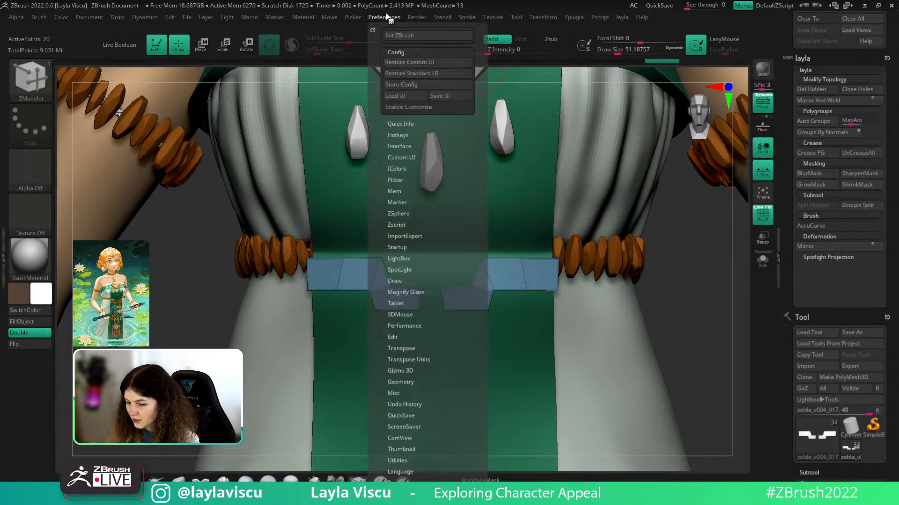
{"action": "left_click", "coordinate": [448, 96]}
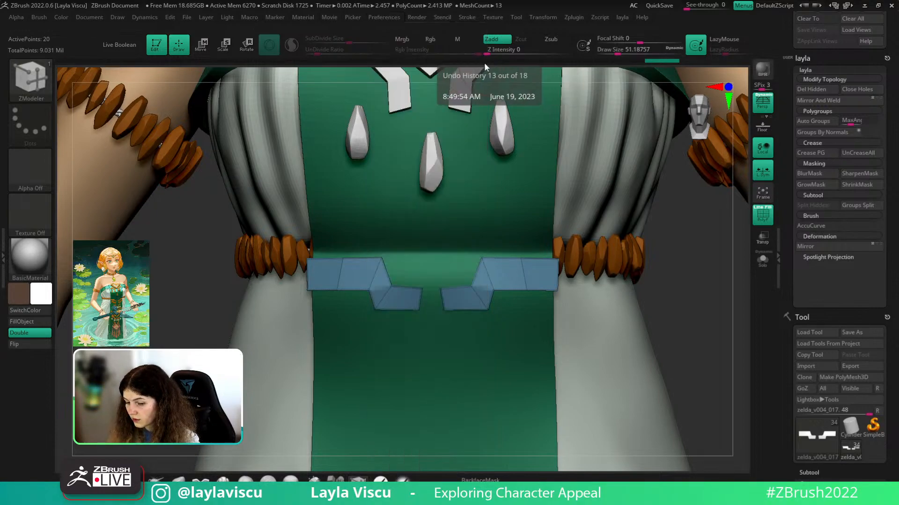
{"action": "left_click", "coordinate": [384, 17]}
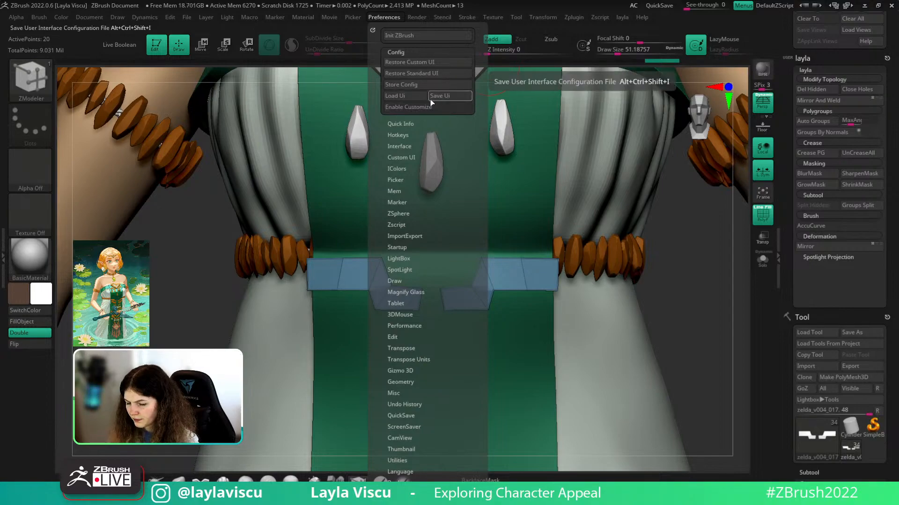
- Collapse the custom menu and zoom in on the blue belt plates
{"action": "left_click_drag", "start_coordinate": [854, 272], "coordinate": [854, 233]}
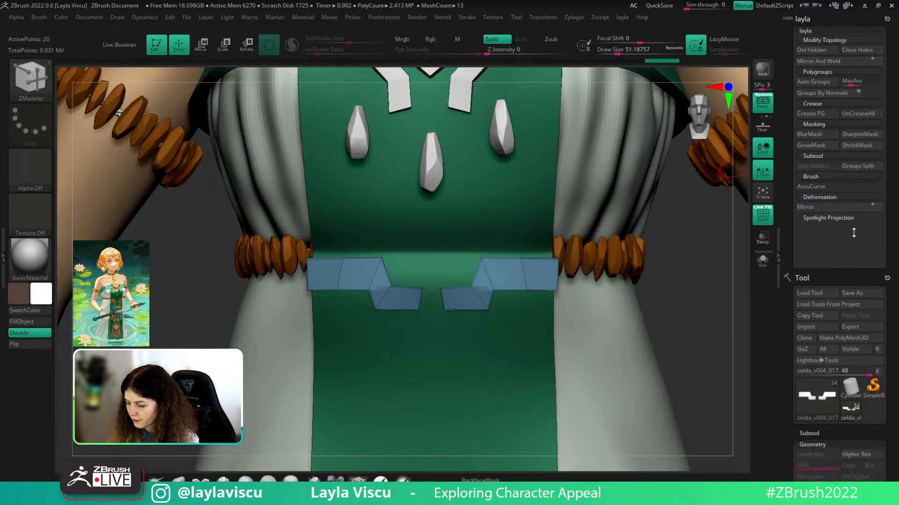
{"action": "left_click_drag", "start_coordinate": [896, 188], "coordinate": [896, 226]}
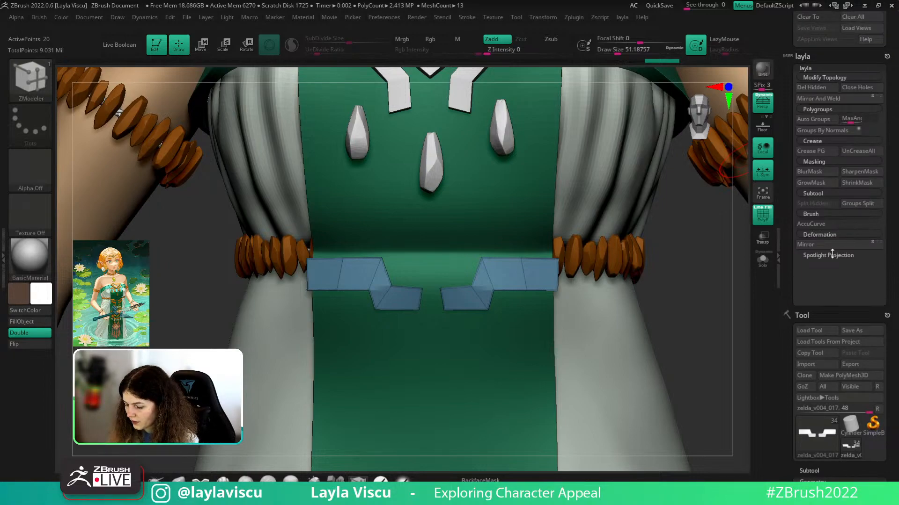
{"action": "left_click", "coordinate": [819, 69]}
{"action": "left_click_drag", "start_coordinate": [892, 215], "coordinate": [893, 148]}
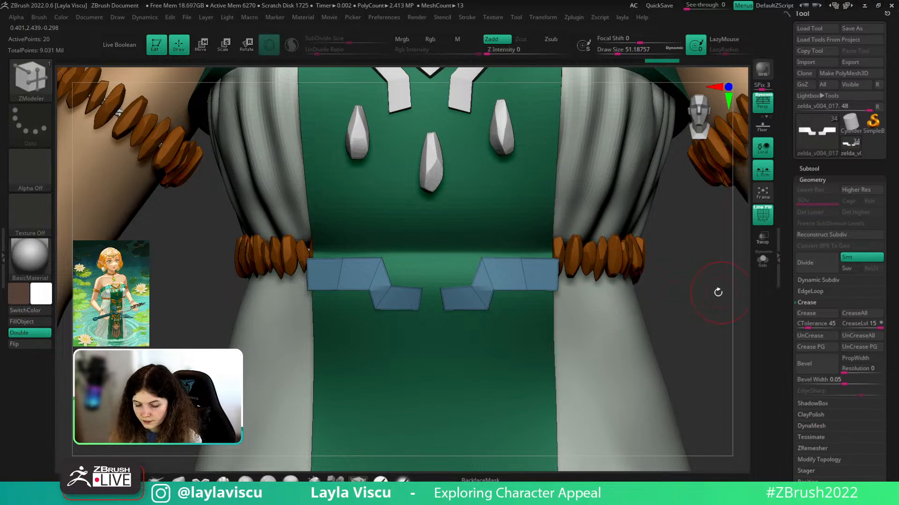
{"action": "left_click_drag", "start_coordinate": [706, 282], "coordinate": [698, 280]}
{"action": "right_click_drag", "start_coordinate": [558, 291], "coordinate": [594, 304], "text": "ctrl"}
- Insert six ZModeler edge loops across the belt plates beside their folds and near their ends
{"action": "key", "text": "2"}
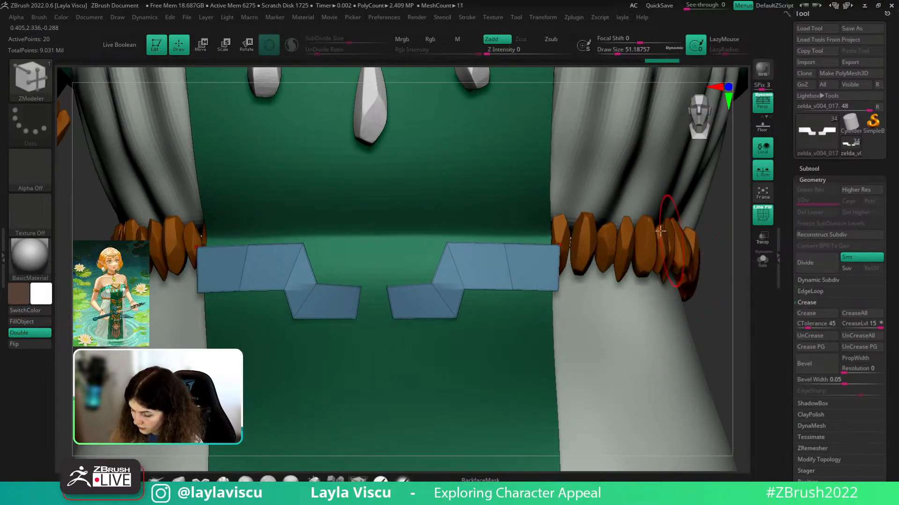
{"action": "key", "text": "2"}
{"action": "left_click", "coordinate": [689, 265]}
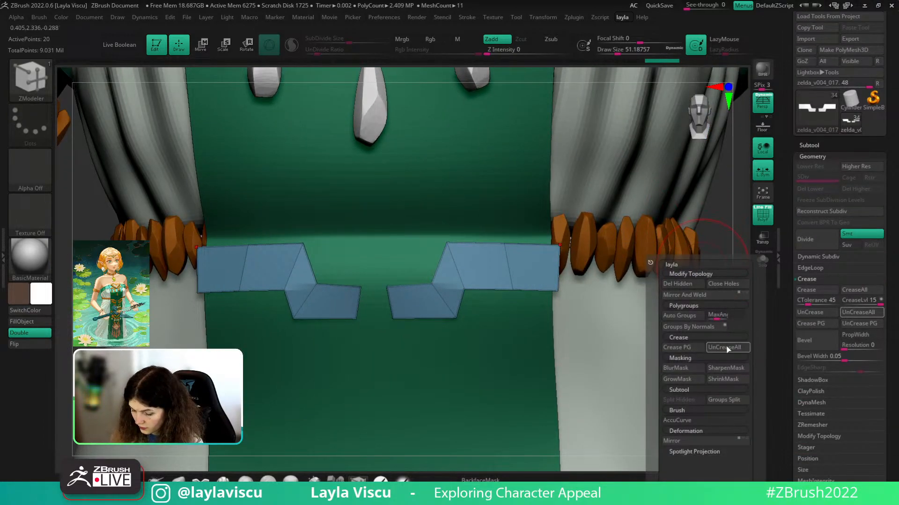
{"action": "right_click_drag", "start_coordinate": [421, 341], "coordinate": [451, 281], "text": "ctrl"}
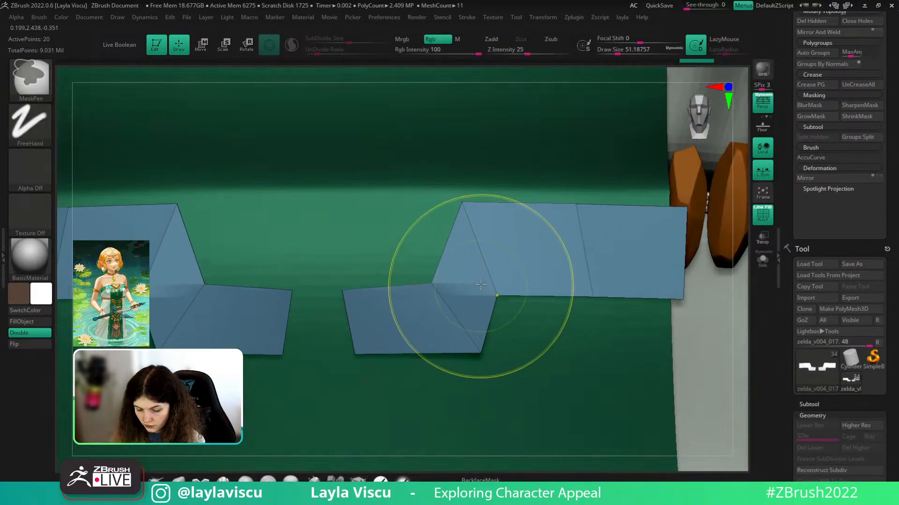
{"action": "left_click", "coordinate": [496, 299]}
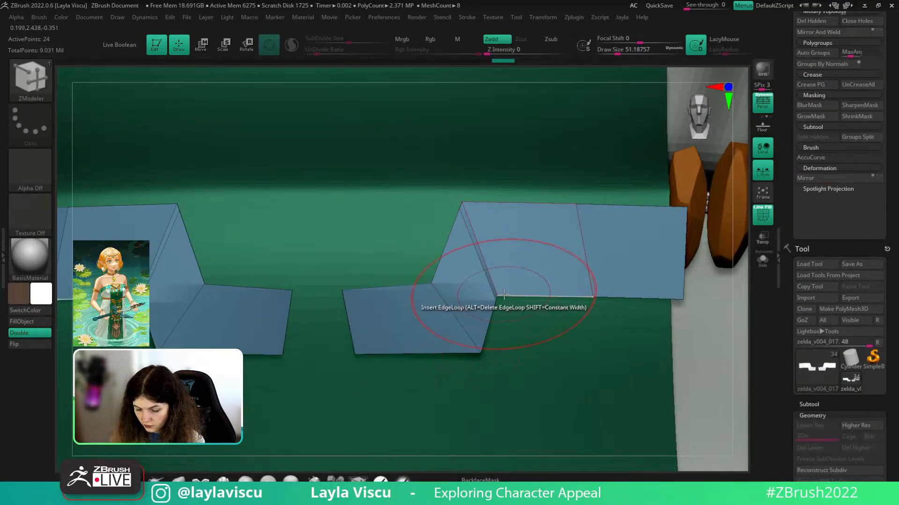
{"action": "left_click", "coordinate": [500, 294]}
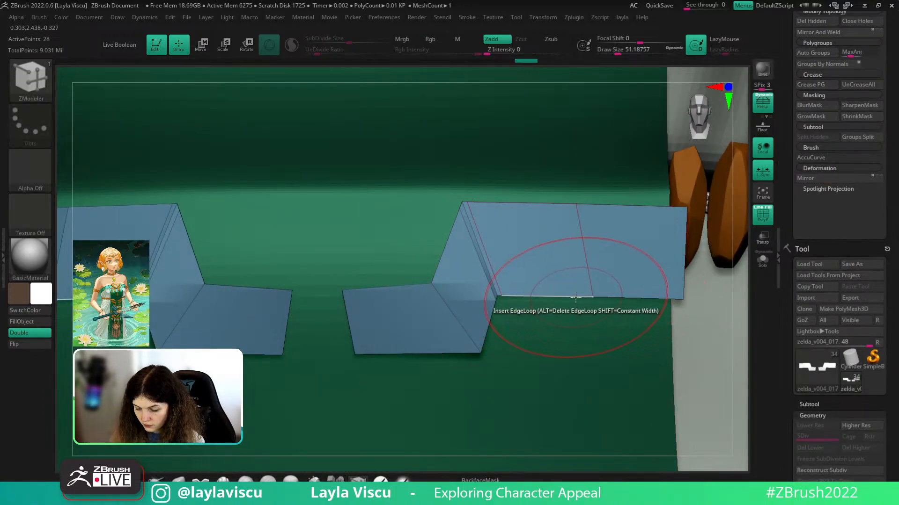
{"action": "left_click", "coordinate": [680, 299]}
{"action": "left_click", "coordinate": [464, 330]}
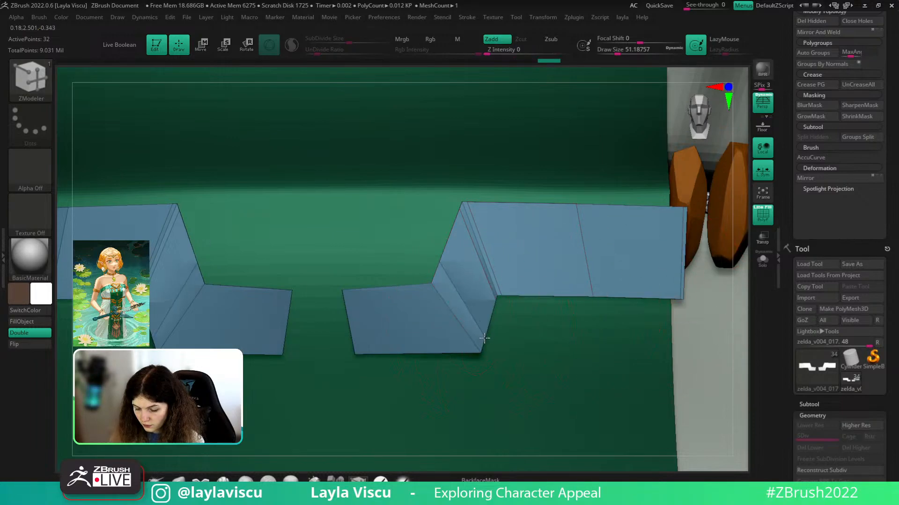
{"action": "left_click", "coordinate": [464, 352]}
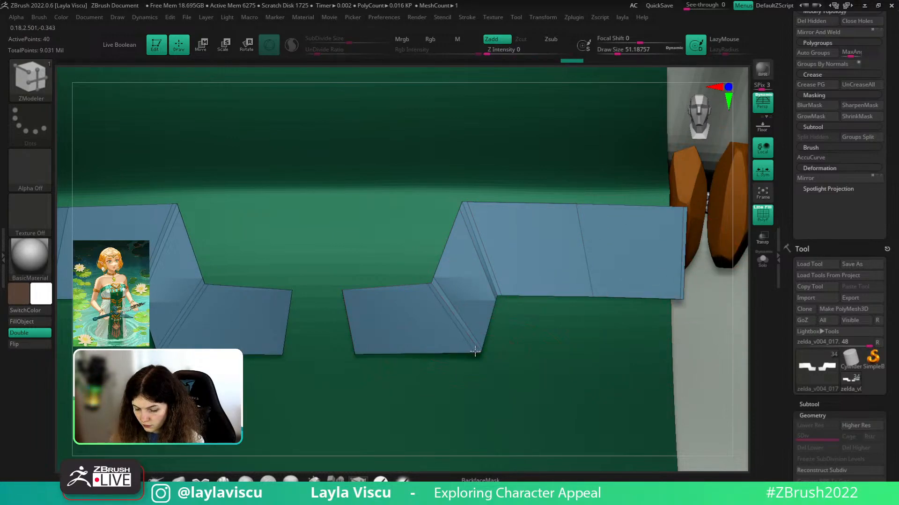
{"action": "left_click_drag", "start_coordinate": [384, 354], "coordinate": [349, 293]}
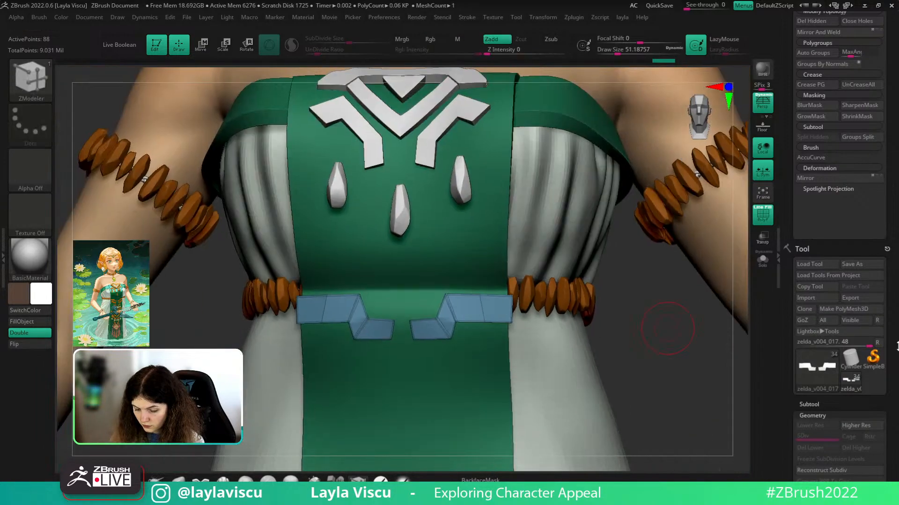
- Preview the plates with Dynamic Subdiv, then turn it back off
{"action": "scroll", "coordinate": [822, 253], "scroll_direction": "down", "scroll_amount": 10}
{"action": "left_click", "coordinate": [821, 244]}
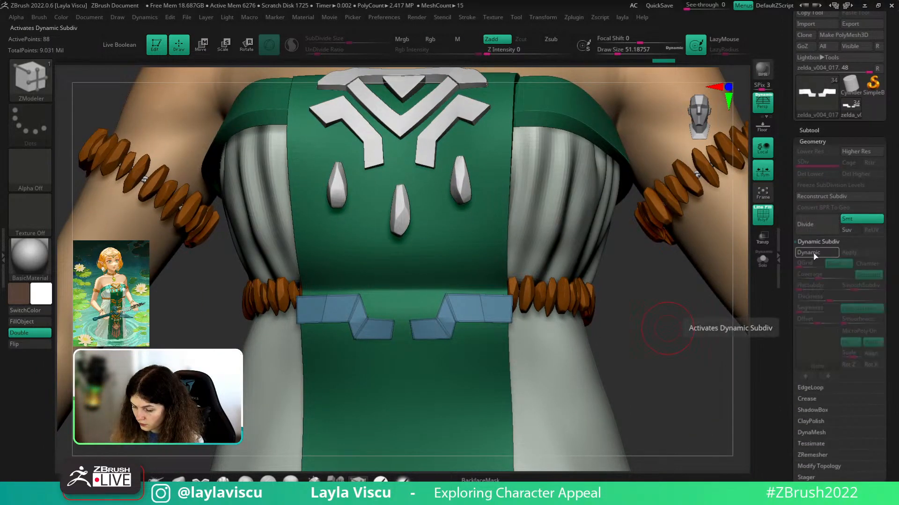
{"action": "left_click", "coordinate": [815, 254]}
{"action": "key", "text": "shift+f"}
{"action": "right_click_drag", "start_coordinate": [647, 323], "coordinate": [753, 365], "text": "ctrl"}
{"action": "key", "text": "shift+f"}
{"action": "key", "text": "shift+f"}
{"action": "key", "text": "shift+d"}
{"action": "key", "text": "shift+f"}
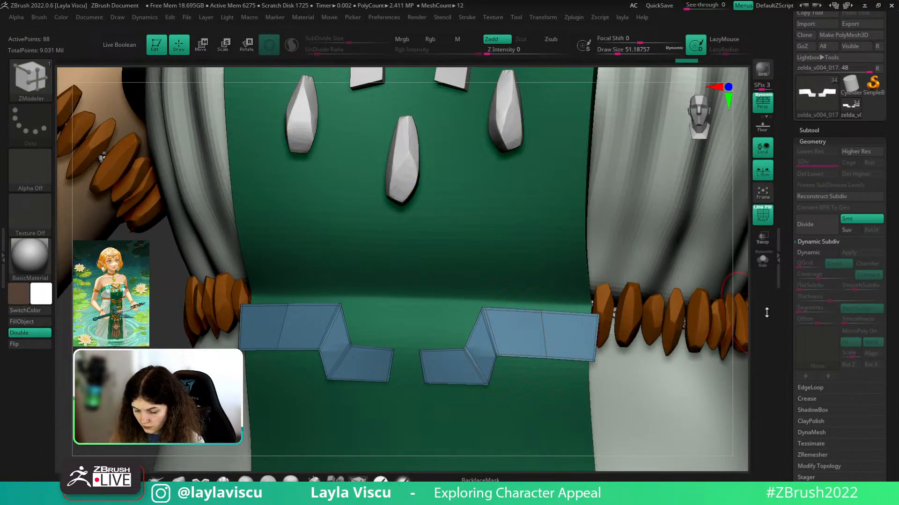
{"action": "mouse_move", "coordinate": [338, 372]}
{"action": "right_mouse_down", "text": "ctrl"}
{"action": "mouse_move", "coordinate": [283, 335]}
{"action": "mouse_move", "coordinate": [320, 393]}
{"action": "right_mouse_up", "text": "ctrl"}
- Mask the belt plates on both sides with MaskPen and invert the mask
{"action": "right_click_drag", "start_coordinate": [468, 328], "coordinate": [582, 314], "text": "ctrl"}
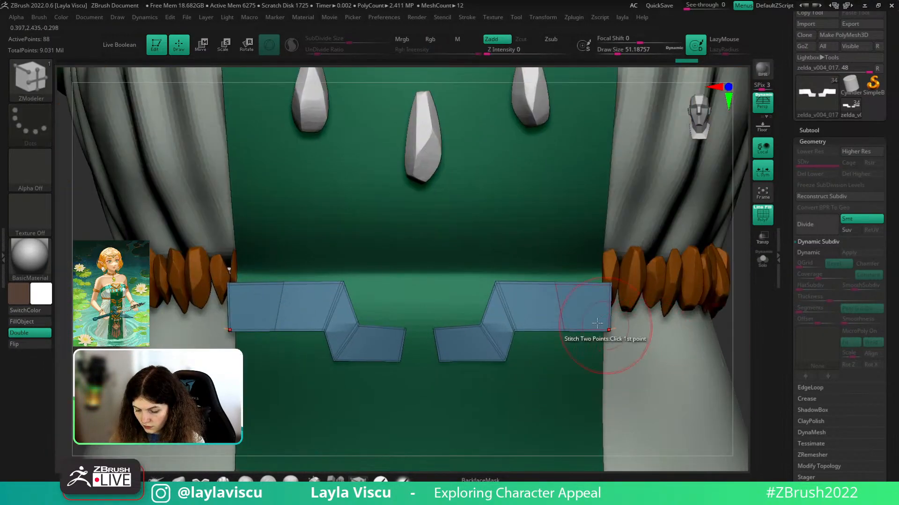
{"action": "mouse_move", "coordinate": [497, 295]}
{"action": "left_mouse_down", "text": "ctrl"}
{"action": "mouse_move", "coordinate": [505, 361]}
{"action": "mouse_move", "coordinate": [445, 331]}
{"action": "mouse_move", "coordinate": [553, 313]}
{"action": "left_mouse_up", "text": "ctrl"}
{"action": "left_click", "coordinate": [738, 308], "text": "ctrl"}
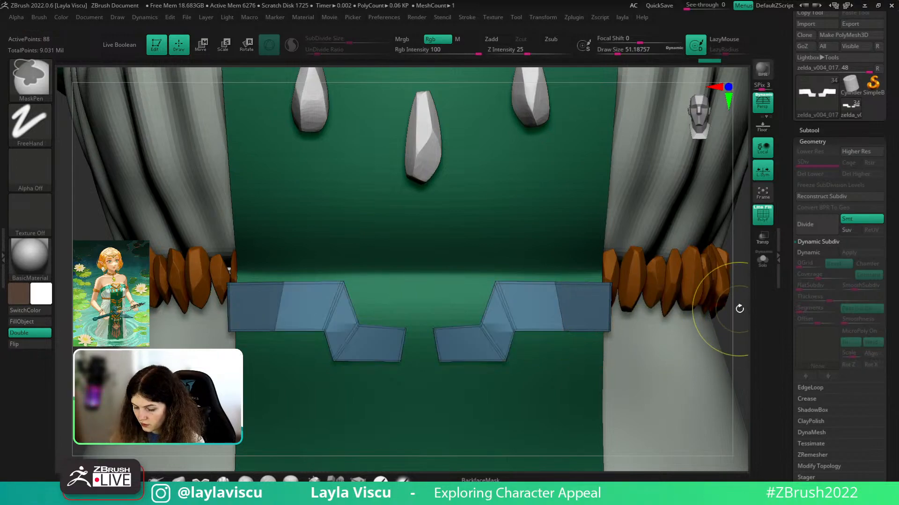
{"action": "left_click_drag", "start_coordinate": [810, 154], "coordinate": [814, 204]}
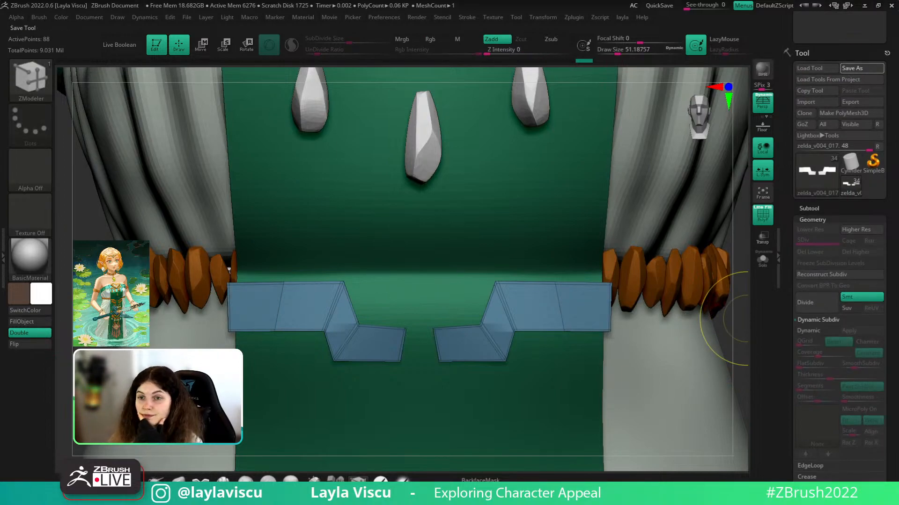
- Save the current tool to disk
{"action": "left_click", "coordinate": [861, 69]}
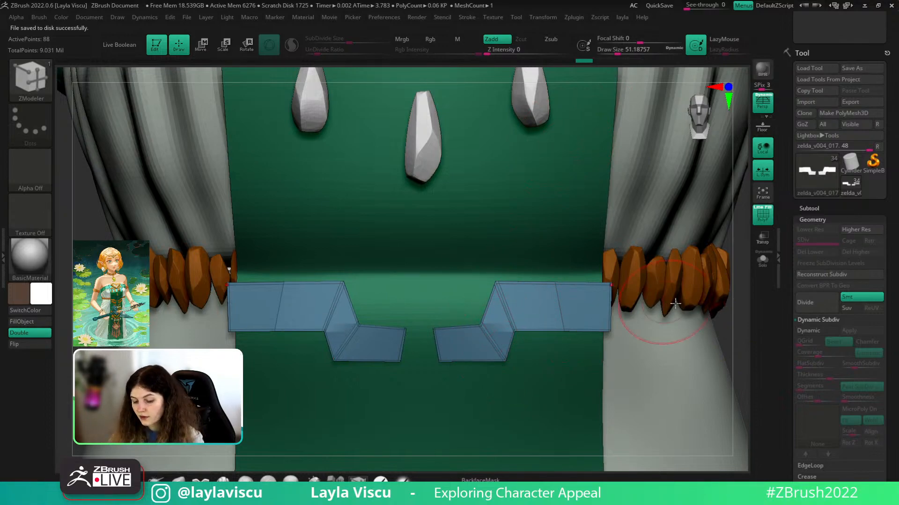
{"action": "left_click", "coordinate": [740, 333], "text": "ctrl"}
{"action": "left_click", "coordinate": [740, 333], "text": "ctrl"}
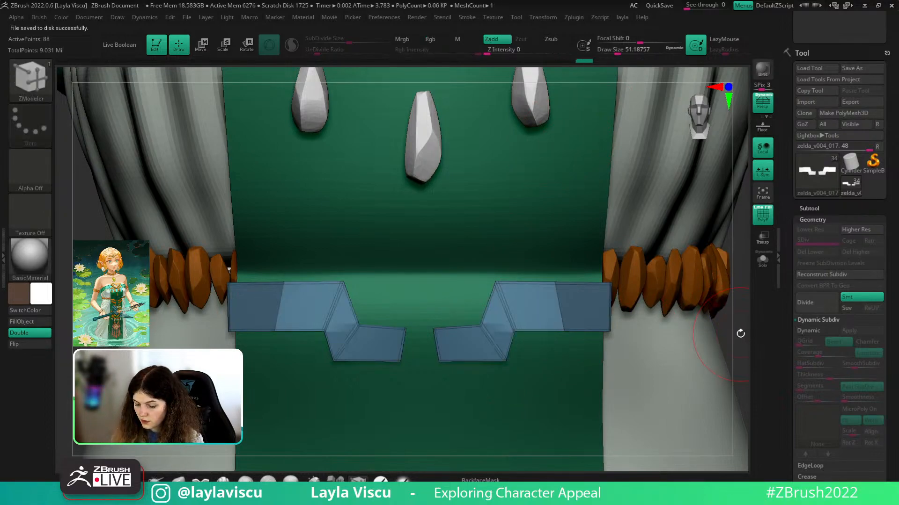
- Delete the earrings subtool from the subtool list
{"action": "left_click", "coordinate": [808, 209]}
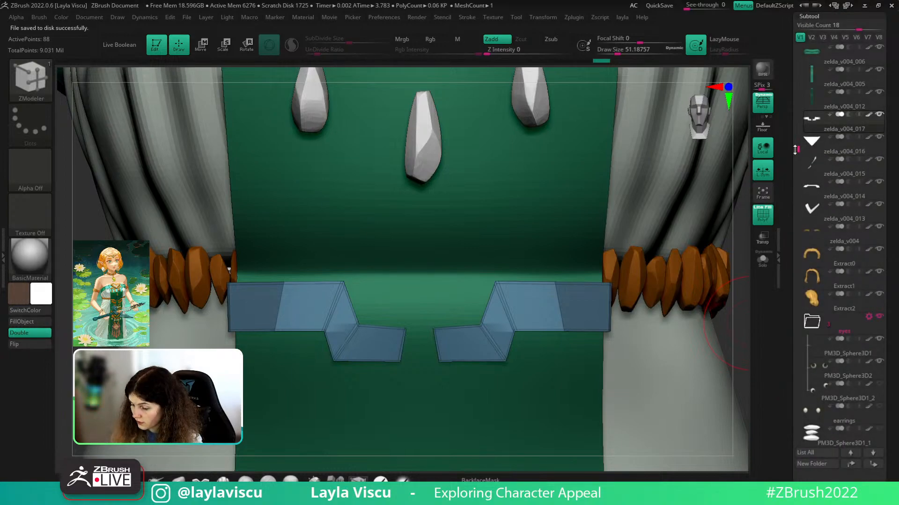
{"action": "left_click_drag", "start_coordinate": [795, 149], "coordinate": [799, 290]}
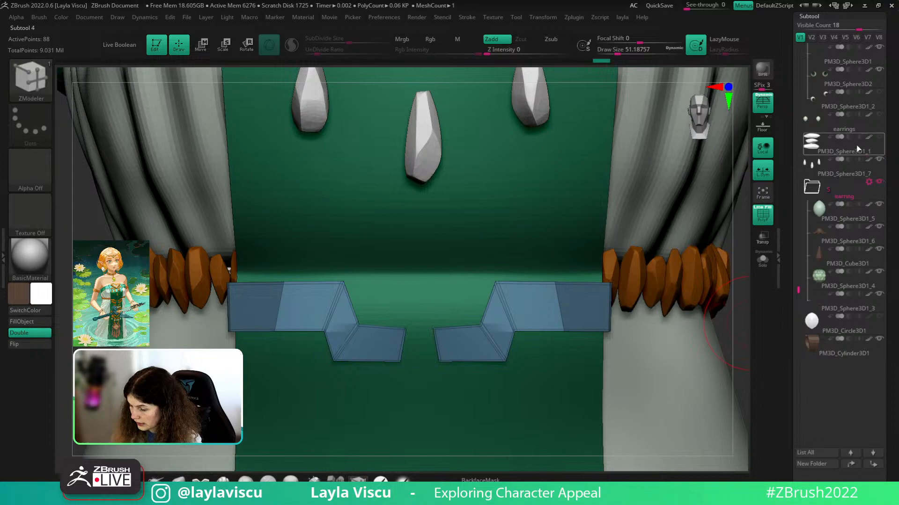
{"action": "left_click", "coordinate": [859, 122]}
{"action": "left_click_drag", "start_coordinate": [894, 193], "coordinate": [892, 4]}
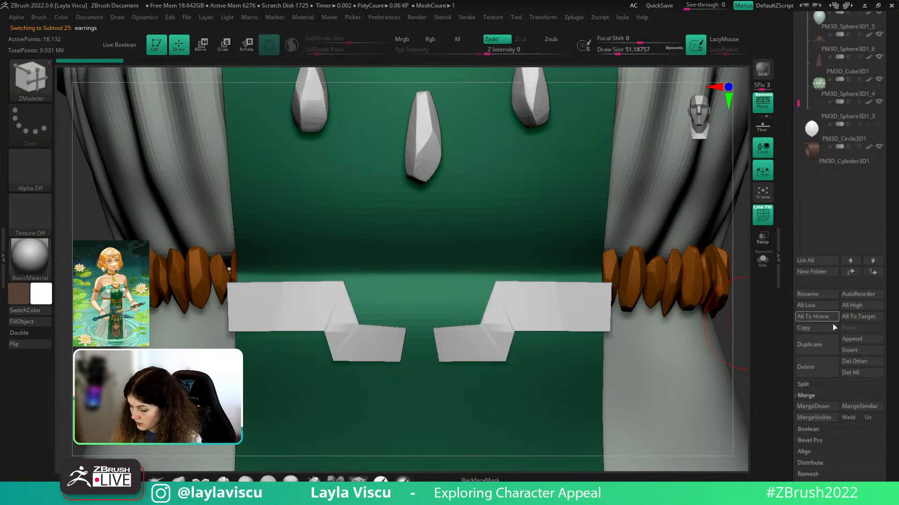
{"action": "left_click", "coordinate": [820, 368]}
{"action": "left_click", "coordinate": [731, 391]}
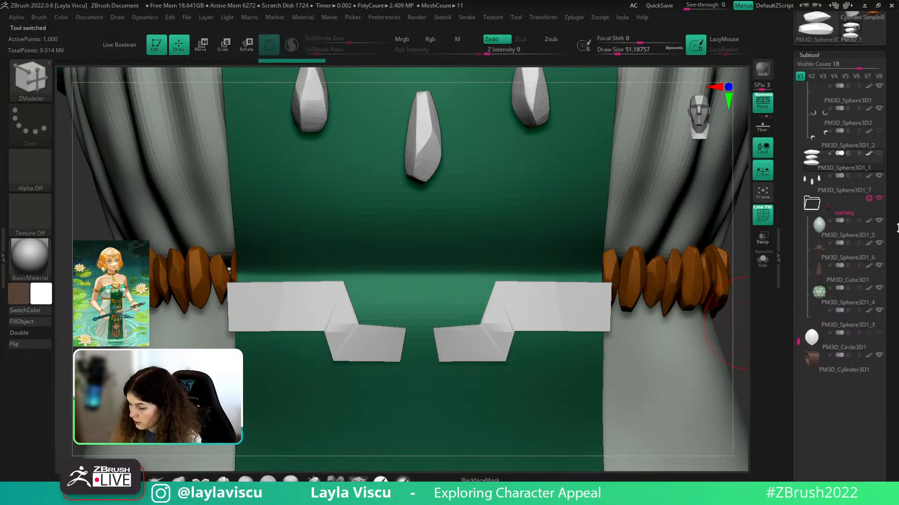
- Delete the PM3D_Sphere3D1_2 subtool
{"action": "left_click", "coordinate": [842, 150]}
{"action": "scroll", "coordinate": [840, 234], "scroll_direction": "down", "scroll_amount": 3}
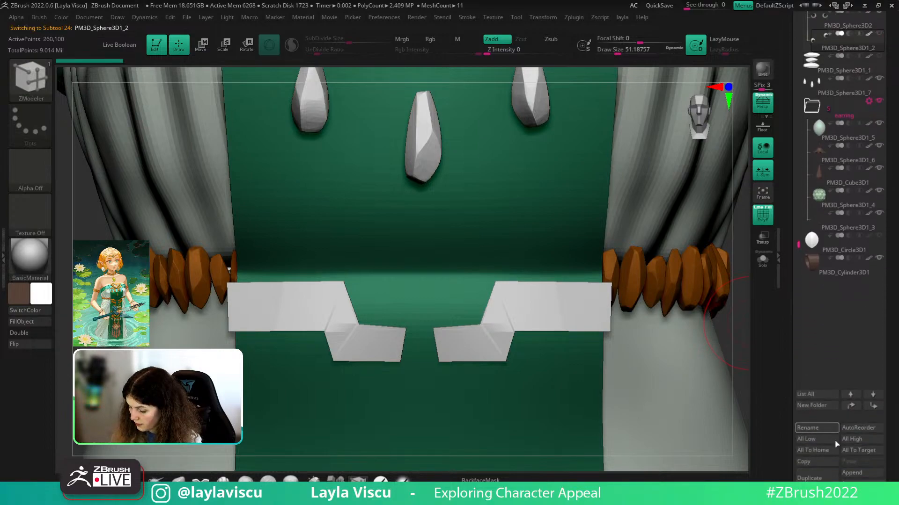
{"action": "left_click", "coordinate": [814, 500]}
{"action": "left_click", "coordinate": [730, 494]}
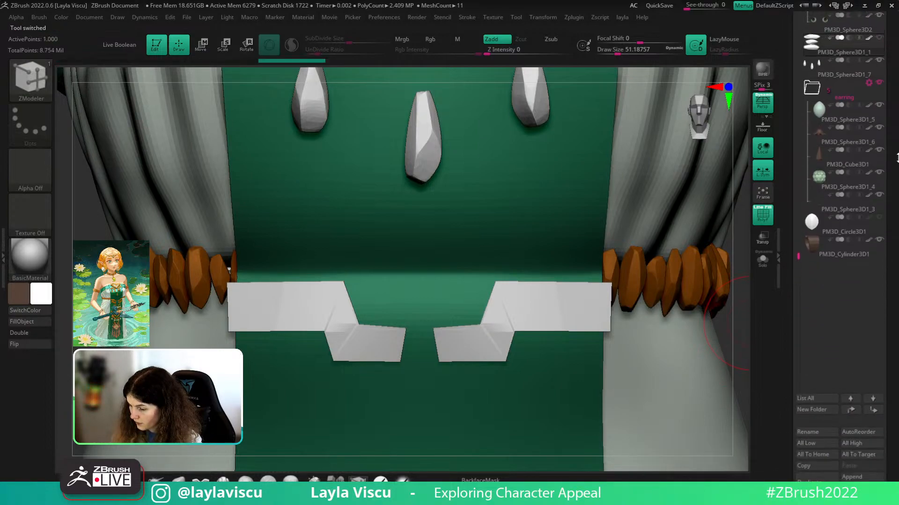
- Select the belt plates subtool zelda_v004_017 and solo it with the green front panel
{"action": "left_click_drag", "start_coordinate": [896, 105], "coordinate": [898, 202]}
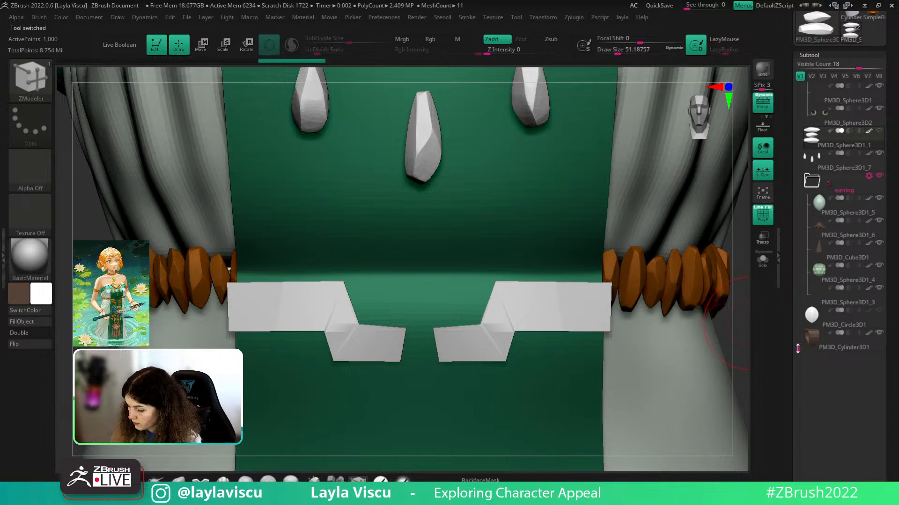
{"action": "left_click_drag", "start_coordinate": [797, 348], "coordinate": [781, 187]}
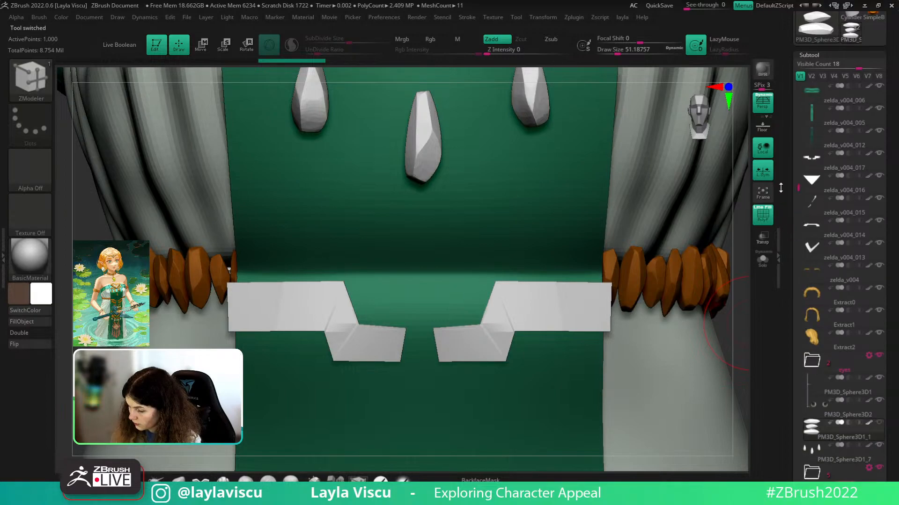
{"action": "left_click", "coordinate": [536, 322], "text": "alt"}
{"action": "left_click", "coordinate": [881, 154], "text": "shift"}
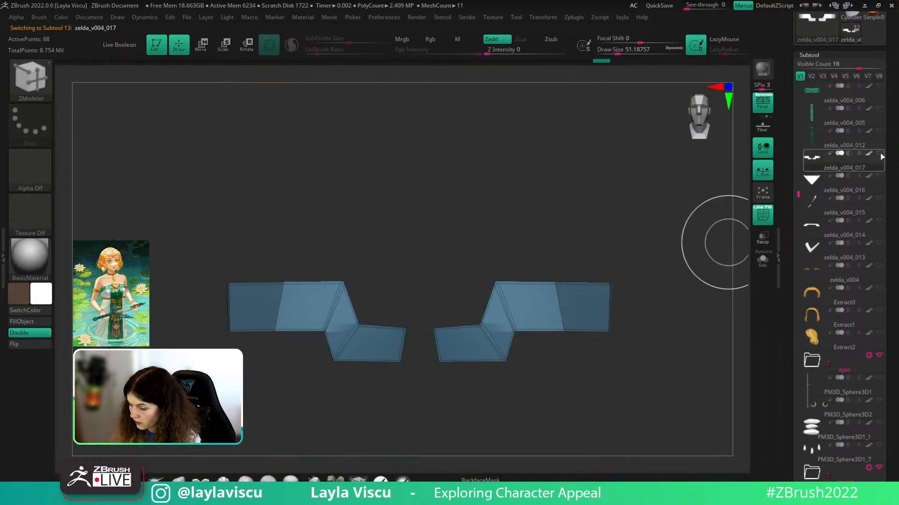
{"action": "left_click", "coordinate": [880, 145]}
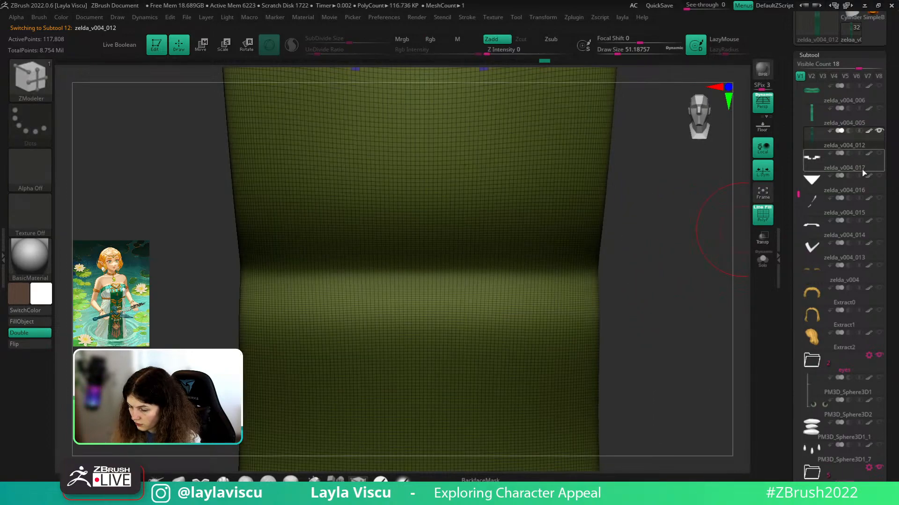
{"action": "left_click", "coordinate": [863, 171]}
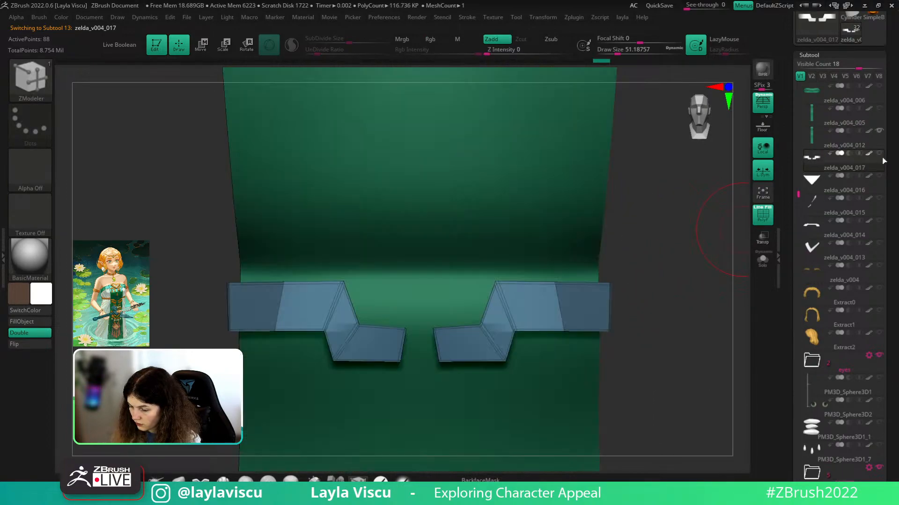
{"action": "scroll", "coordinate": [878, 160], "scroll_direction": "down", "scroll_amount": 9}
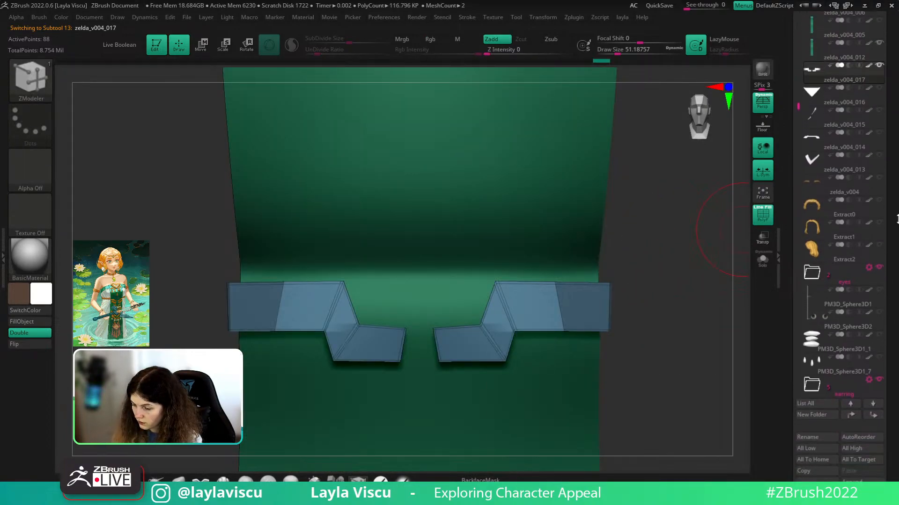
- Hide front panel zelda_v004_012 and show zelda_v004_005 while inspecting the plates
{"action": "left_click_drag", "start_coordinate": [697, 262], "coordinate": [628, 379]}
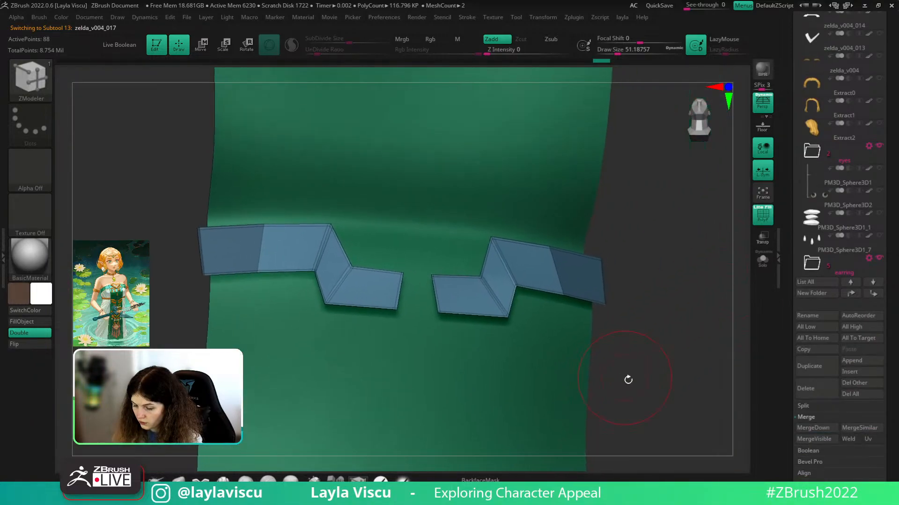
{"action": "left_click_drag", "start_coordinate": [891, 346], "coordinate": [891, 128]}
{"action": "left_click", "coordinate": [809, 324]}
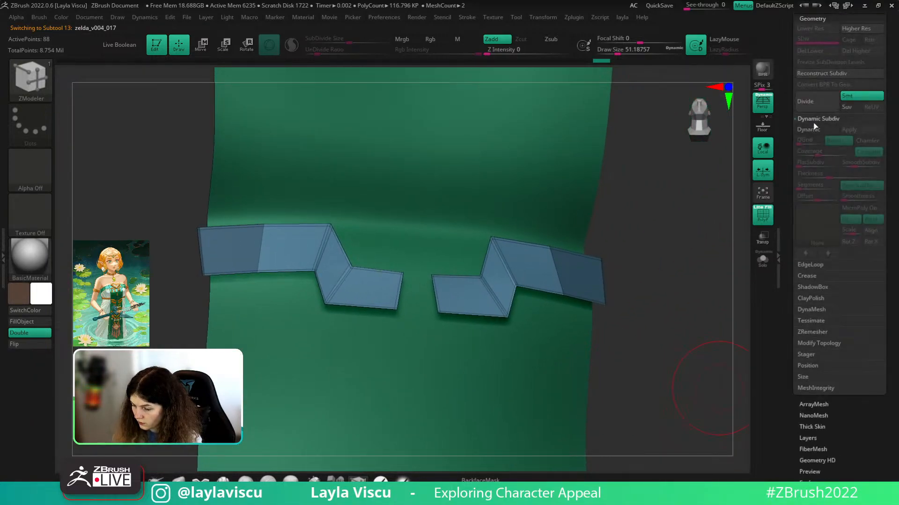
{"action": "left_click_drag", "start_coordinate": [666, 286], "coordinate": [609, 405], "text": "alt"}
{"action": "left_click_drag", "start_coordinate": [896, 176], "coordinate": [896, 239]}
{"action": "left_click", "coordinate": [807, 69]}
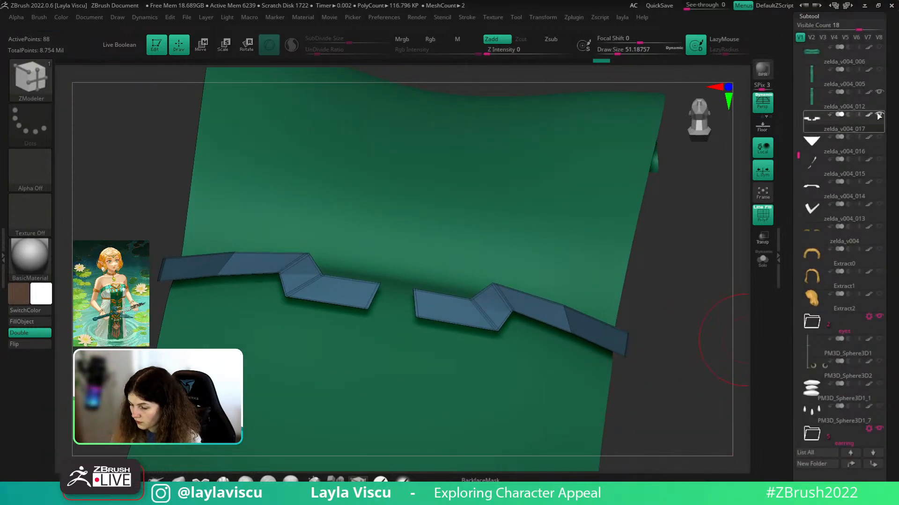
{"action": "left_click", "coordinate": [879, 92]}
{"action": "left_click", "coordinate": [879, 70]}
{"action": "left_click_drag", "start_coordinate": [723, 307], "coordinate": [528, 345]}
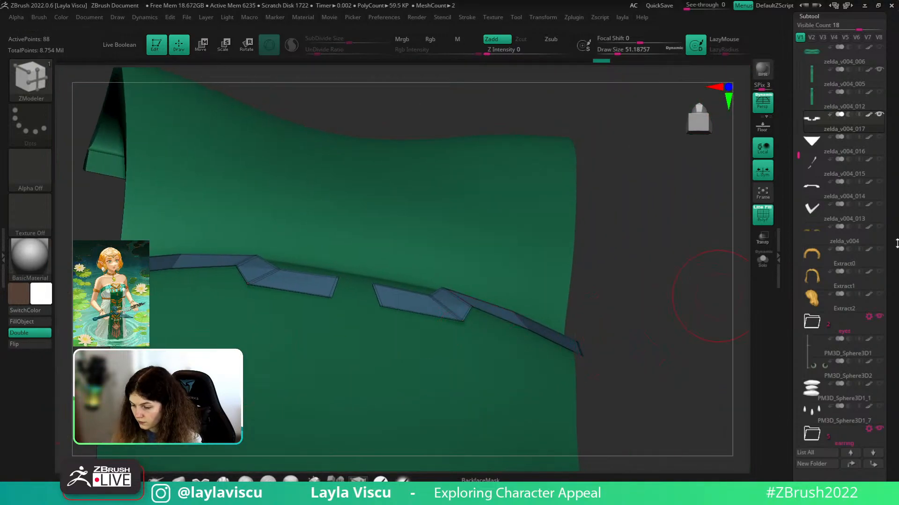
{"action": "scroll", "coordinate": [884, 184], "scroll_direction": "down", "scroll_amount": 5}
- Project the belt plates onto the green panel (distance 0.0166), then redo the reshaped trim
{"action": "left_click", "coordinate": [810, 218]}
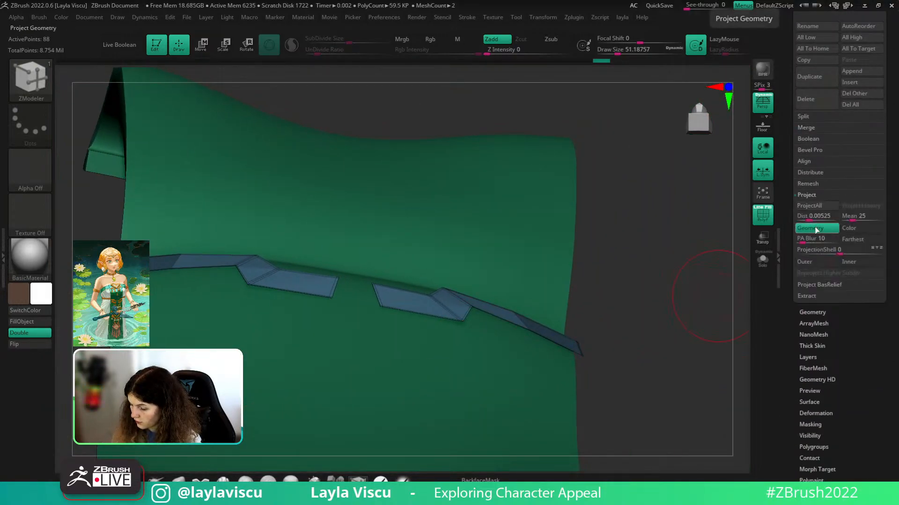
{"action": "left_click", "coordinate": [814, 209]}
{"action": "mouse_move", "coordinate": [625, 261]}
{"action": "left_mouse_down"}
{"action": "mouse_move", "coordinate": [594, 367]}
{"action": "mouse_move", "coordinate": [648, 70]}
{"action": "mouse_move", "coordinate": [587, 280]}
{"action": "mouse_move", "coordinate": [693, 136]}
{"action": "left_mouse_up"}
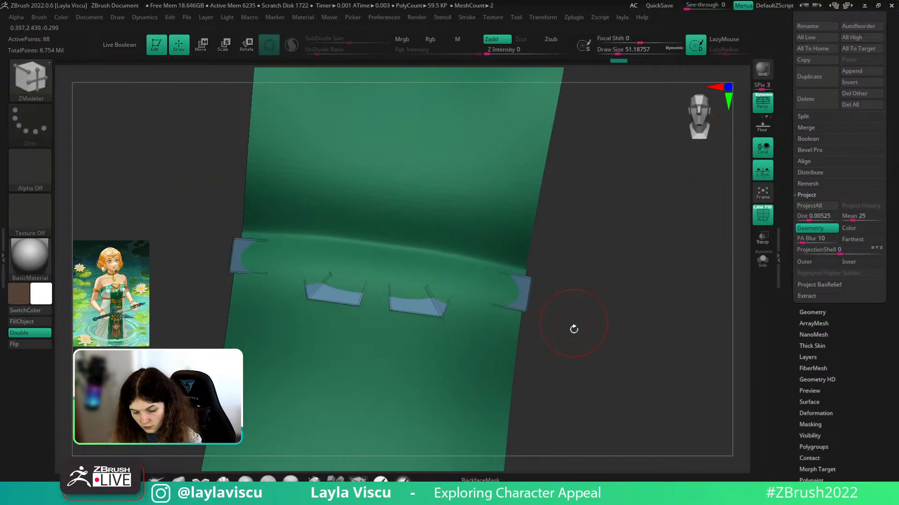
{"action": "left_click_drag", "start_coordinate": [574, 329], "coordinate": [569, 322], "text": "shift"}
{"action": "key", "text": "f"}
{"action": "right_click_drag", "start_coordinate": [401, 124], "coordinate": [543, 229], "text": "ctrl"}
{"action": "left_click_drag", "start_coordinate": [716, 300], "coordinate": [747, 270]}
{"action": "left_click", "coordinate": [812, 208]}
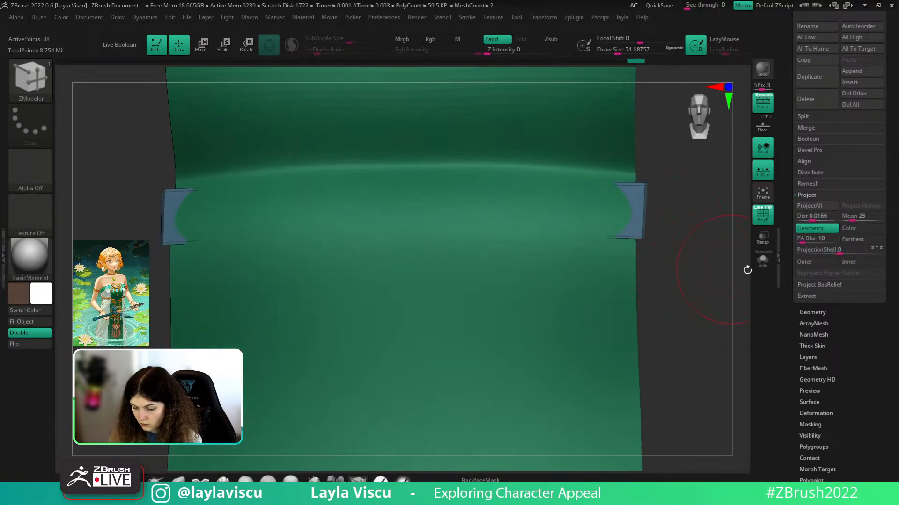
{"action": "key", "text": "w"}
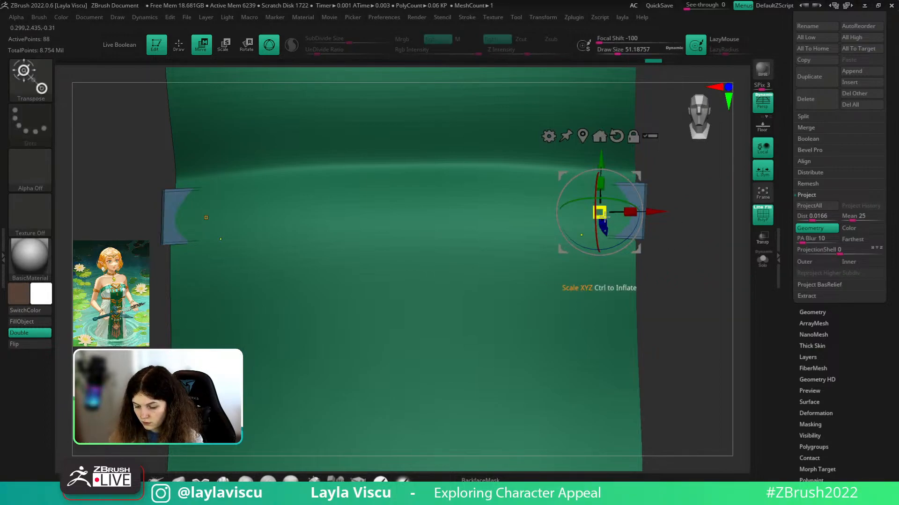
{"action": "key", "text": "ctrl+shift+z"}
{"action": "key", "text": "ctrl+shift+z"}
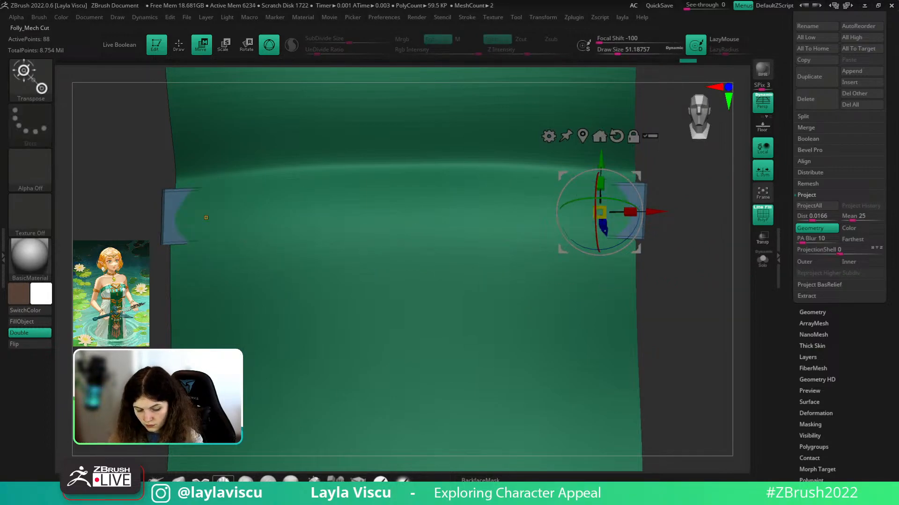
- Restore the full trim flaps and check them with Dynamic Subdiv thickness, brush size 77
{"action": "key", "text": "q"}
{"action": "key", "text": "s"}
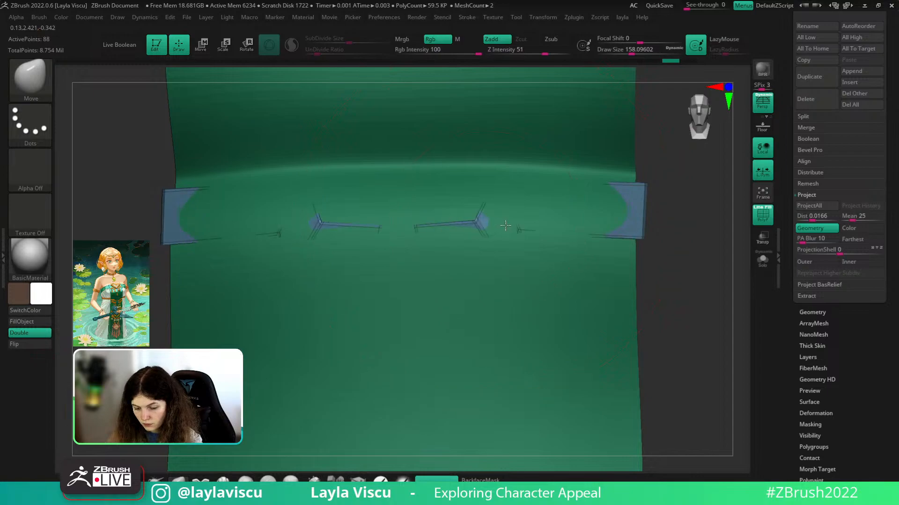
{"action": "key", "text": "ctrl+shift+z"}
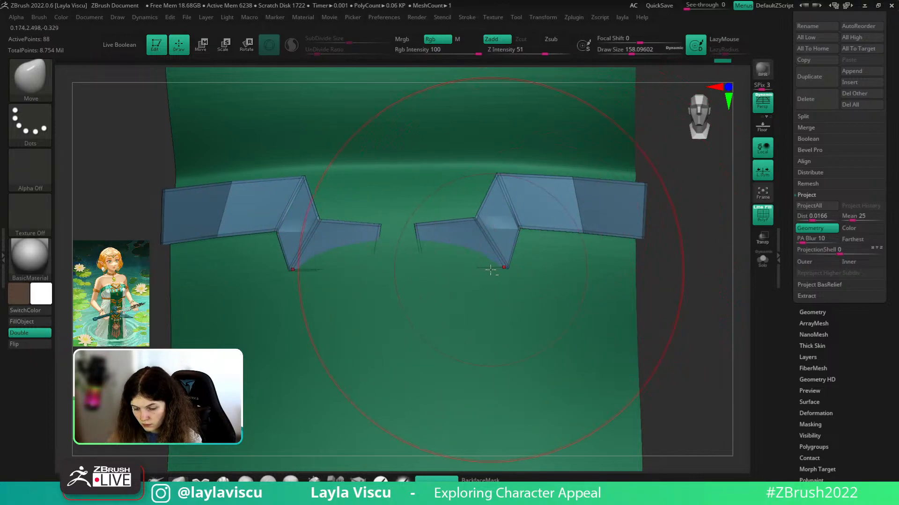
{"action": "left_click", "coordinate": [812, 312]}
{"action": "left_click", "coordinate": [810, 127]}
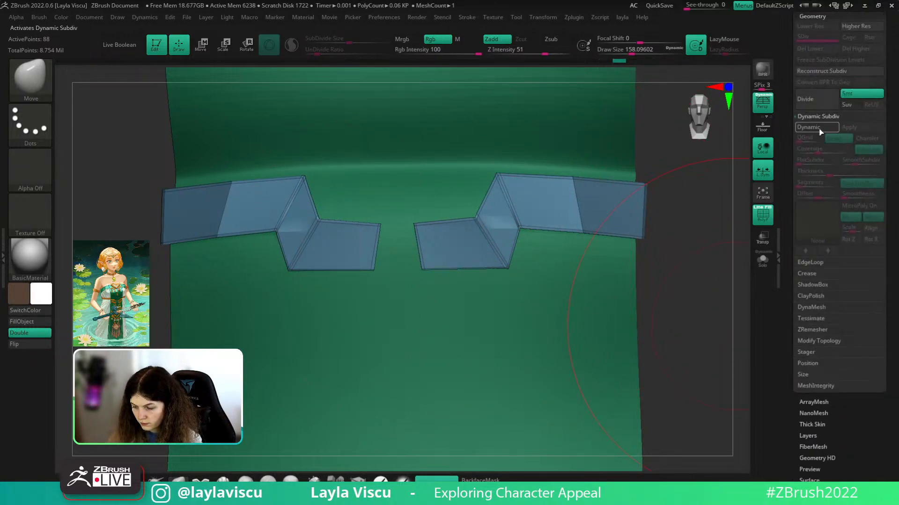
{"action": "key", "text": "shift+f"}
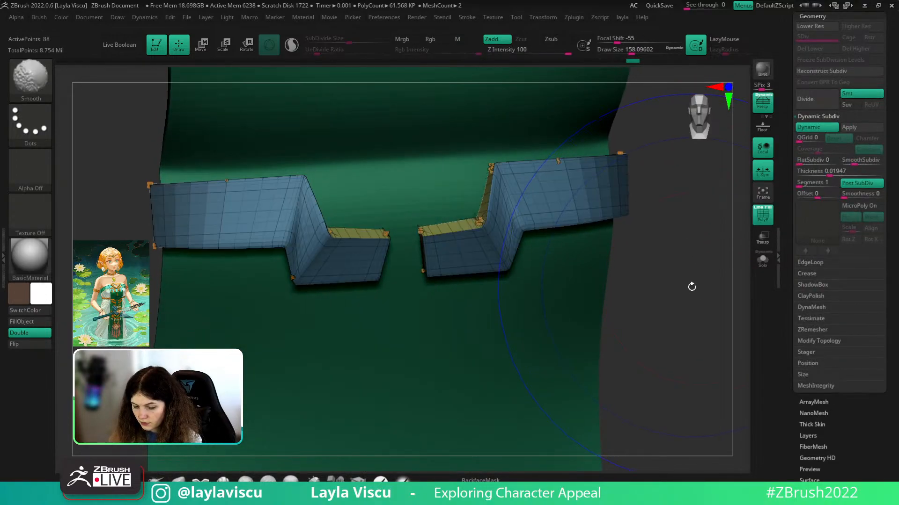
{"action": "key", "text": "shift+d"}
{"action": "left_click_drag", "start_coordinate": [661, 206], "coordinate": [672, 269]}
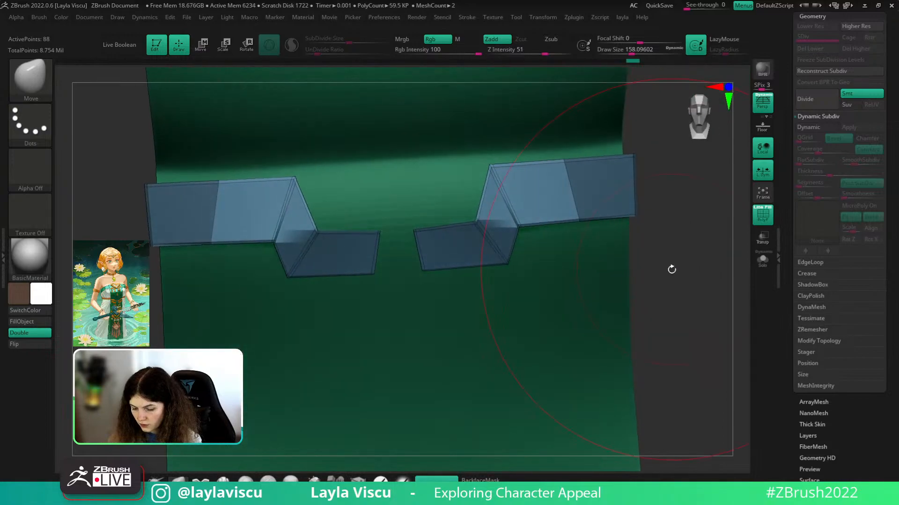
{"action": "key", "text": "ctrl+z"}
{"action": "key", "text": "ctrl+z"}
{"action": "key", "text": "ctrl+z"}
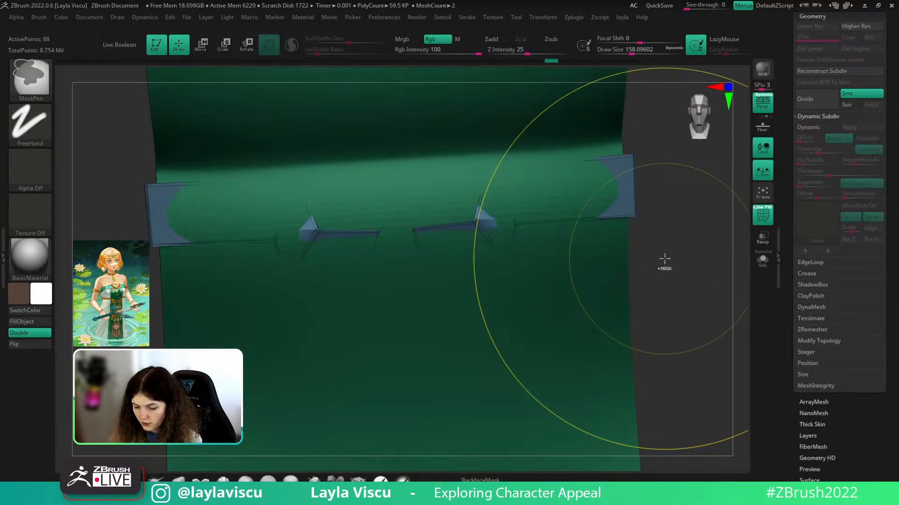
{"action": "key", "text": "ctrl+shift+z"}
{"action": "key", "text": "ctrl+shift+z"}
{"action": "key", "text": "ctrl+shift+z"}
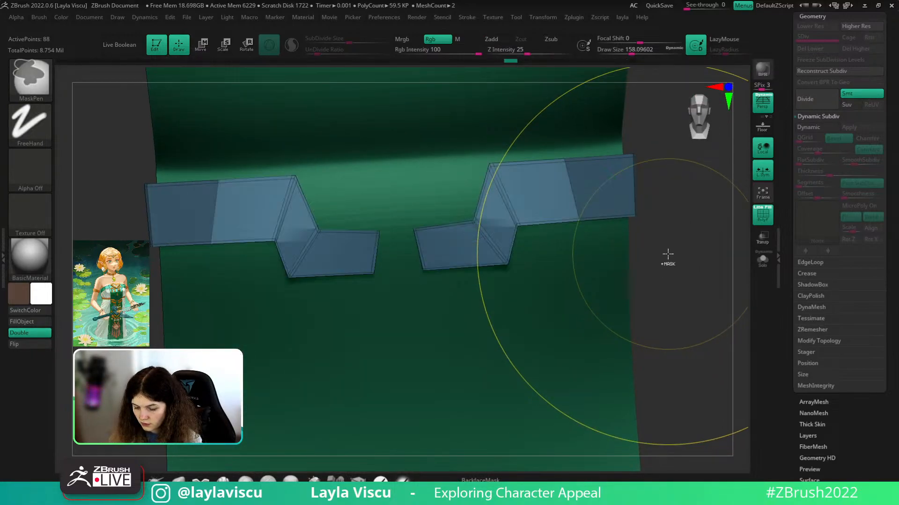
- Project both mirrored trim halves onto the green cloth with the ZProject brush, colour painting off
{"action": "key", "text": "s"}
{"action": "key", "text": "b"}
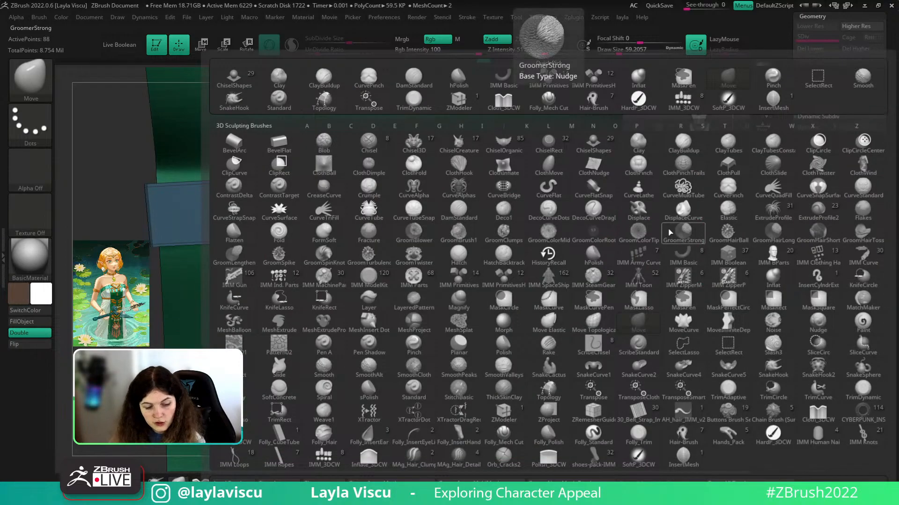
{"action": "key", "text": "m"}
{"action": "key", "text": "v"}
{"action": "key", "text": "b"}
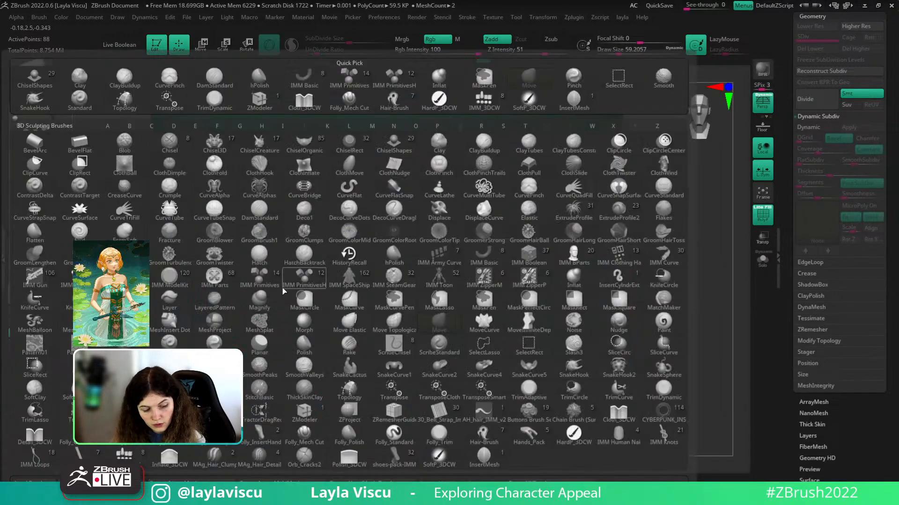
{"action": "key", "text": "z"}
{"action": "left_click", "coordinate": [349, 412]}
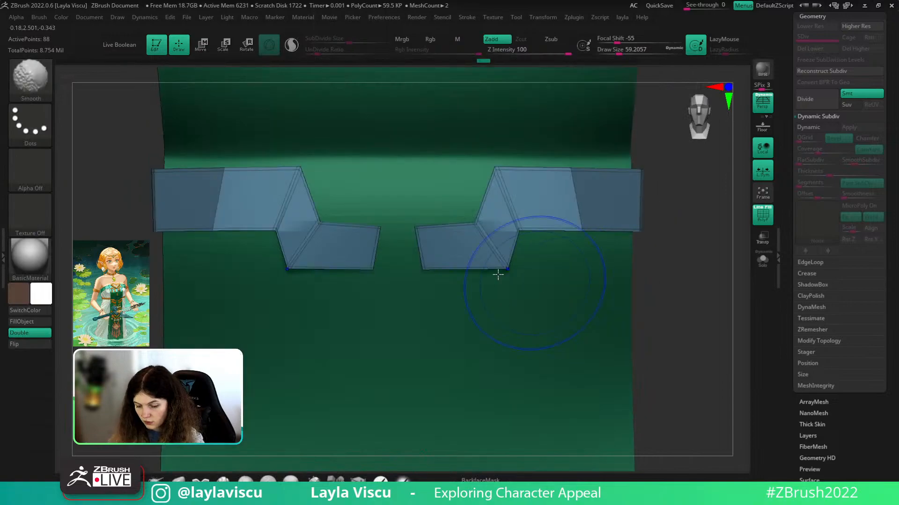
{"action": "mouse_move", "coordinate": [426, 228]}
{"action": "left_mouse_down"}
{"action": "mouse_move", "coordinate": [531, 215]}
{"action": "mouse_move", "coordinate": [570, 229]}
{"action": "left_mouse_up"}
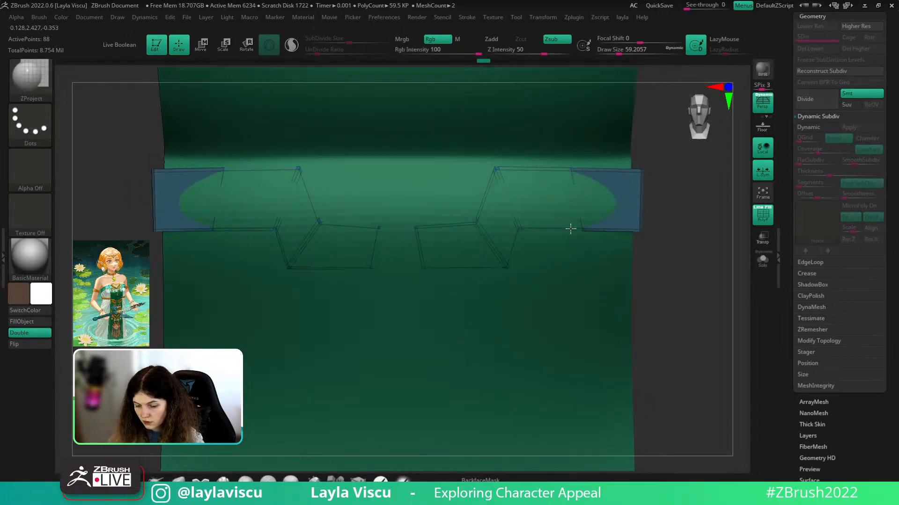
{"action": "left_click_drag", "start_coordinate": [692, 221], "coordinate": [681, 260], "text": "alt"}
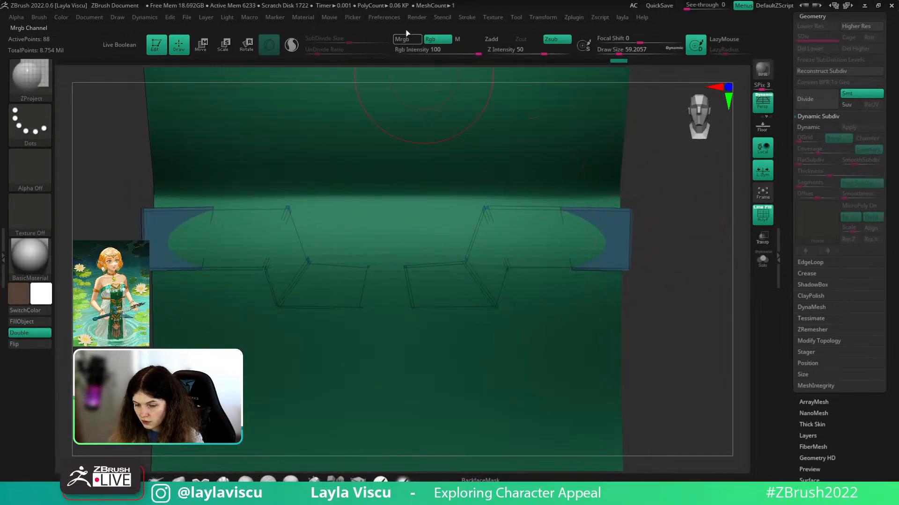
{"action": "key", "text": "ctrl+z"}
{"action": "left_click", "coordinate": [433, 41]}
{"action": "mouse_move", "coordinate": [561, 230]}
{"action": "left_mouse_down"}
{"action": "mouse_move", "coordinate": [527, 278]}
{"action": "mouse_move", "coordinate": [401, 276]}
{"action": "left_mouse_up"}
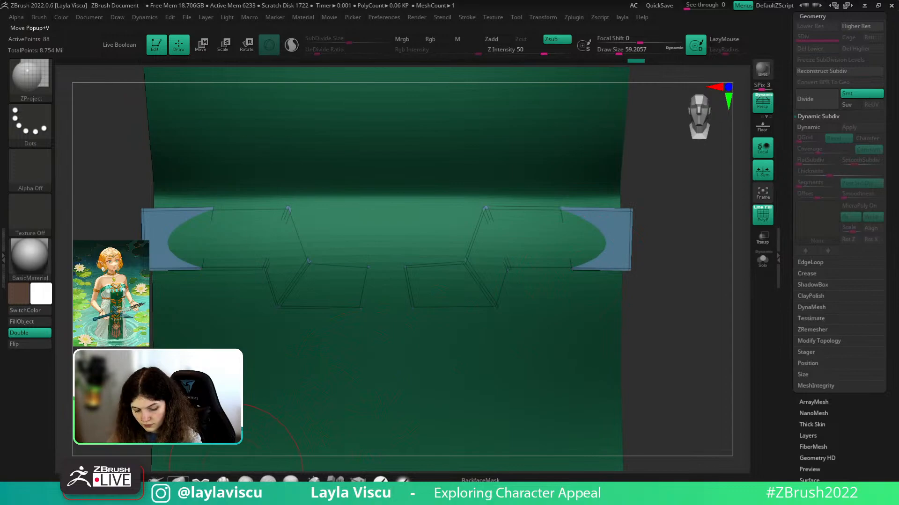
- Lift the strip's outer corners with the Move brush at size about 101
{"action": "left_click", "coordinate": [178, 481]}
{"action": "key", "text": "s"}
{"action": "key", "text": "s"}
{"action": "mouse_move", "coordinate": [479, 249]}
{"action": "left_mouse_down"}
{"action": "mouse_move", "coordinate": [516, 233]}
{"action": "mouse_move", "coordinate": [555, 243]}
{"action": "left_mouse_up"}
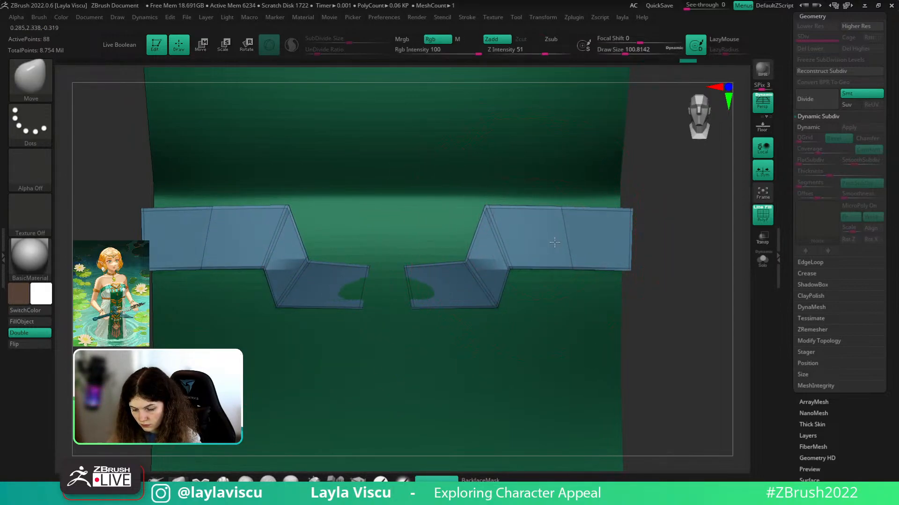
- Preview the trim with Dynamic Subdiv thickness and inspect it from below and above
{"action": "left_click", "coordinate": [807, 128]}
{"action": "key", "text": "shift+f"}
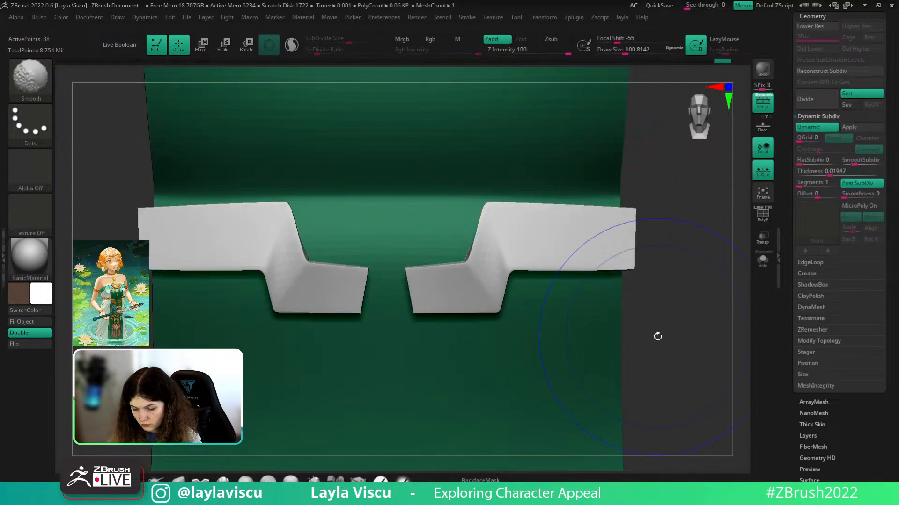
{"action": "mouse_move", "coordinate": [655, 335]}
{"action": "left_mouse_down", "text": "alt"}
{"action": "mouse_move", "coordinate": [646, 261]}
{"action": "mouse_move", "coordinate": [670, 269]}
{"action": "mouse_move", "coordinate": [659, 306]}
{"action": "left_mouse_up", "text": "alt"}
{"action": "mouse_move", "coordinate": [659, 307]}
{"action": "left_mouse_down"}
{"action": "mouse_move", "coordinate": [667, 323]}
{"action": "mouse_move", "coordinate": [669, 289]}
{"action": "mouse_move", "coordinate": [622, 196]}
{"action": "mouse_move", "coordinate": [609, 209]}
{"action": "left_mouse_up"}
{"action": "key", "text": "shift+f"}
{"action": "key", "text": "shift+d"}
{"action": "right_click_drag", "start_coordinate": [487, 279], "coordinate": [476, 297], "text": "ctrl"}
{"action": "key", "text": "s"}
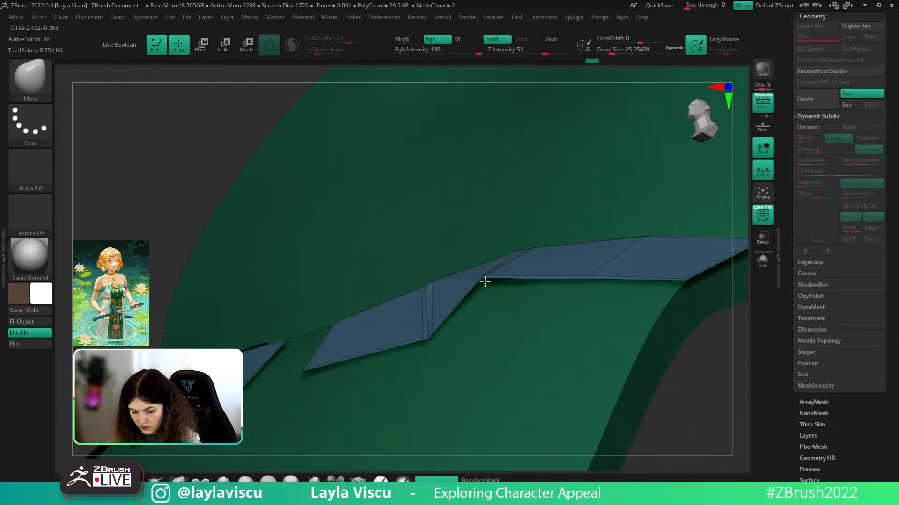
{"action": "key", "text": "d"}
{"action": "mouse_move", "coordinate": [742, 390]}
{"action": "left_mouse_down"}
{"action": "mouse_move", "coordinate": [720, 358]}
{"action": "mouse_move", "coordinate": [716, 304]}
{"action": "left_mouse_up"}
{"action": "left_click_drag", "start_coordinate": [739, 211], "coordinate": [740, 257]}
{"action": "key", "text": "shift+f"}
{"action": "right_click_drag", "start_coordinate": [482, 323], "coordinate": [468, 286], "text": "ctrl"}
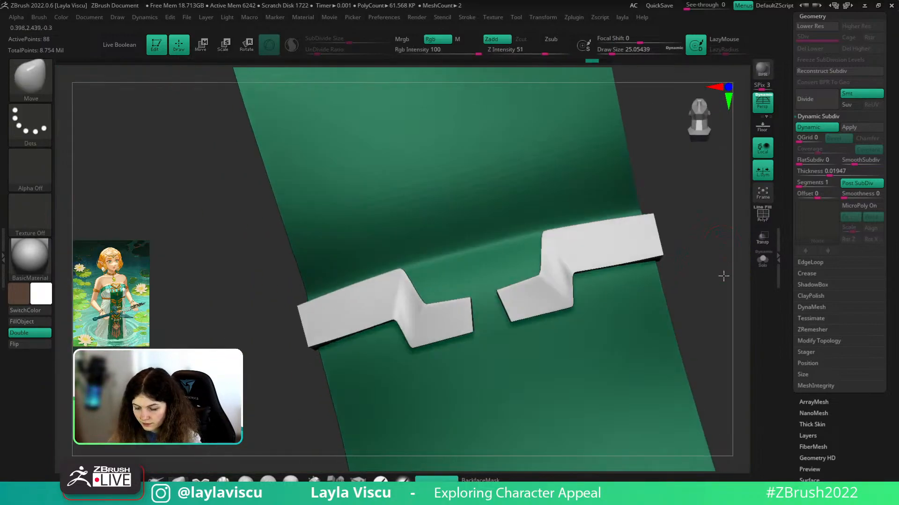
{"action": "mouse_move", "coordinate": [722, 275]}
{"action": "left_mouse_down"}
{"action": "mouse_move", "coordinate": [740, 305]}
{"action": "mouse_move", "coordinate": [700, 296]}
{"action": "mouse_move", "coordinate": [707, 281]}
{"action": "mouse_move", "coordinate": [607, 286]}
{"action": "mouse_move", "coordinate": [652, 283]}
{"action": "mouse_move", "coordinate": [646, 276]}
{"action": "mouse_move", "coordinate": [688, 293]}
{"action": "left_mouse_up"}
{"action": "key", "text": "shift+d"}
- Switch to the hPolish brush and polish the right trim piece with thickness previewed
{"action": "key", "text": "b"}
{"action": "key", "text": "h"}
{"action": "key", "text": "p"}
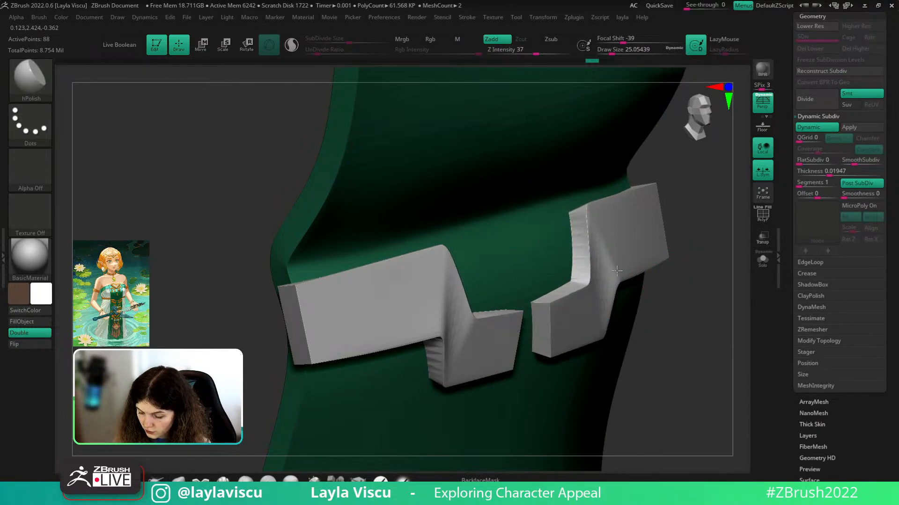
{"action": "left_click_drag", "start_coordinate": [698, 285], "coordinate": [641, 276]}
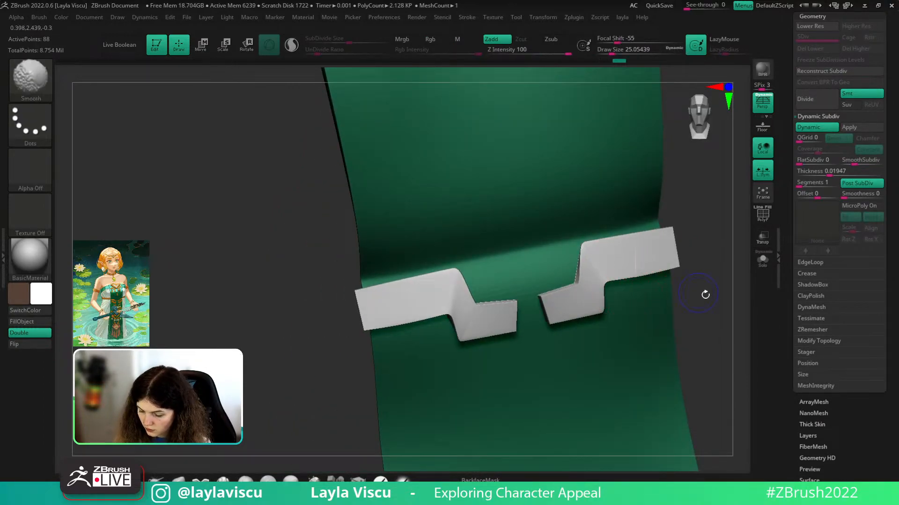
{"action": "left_click_drag", "start_coordinate": [705, 294], "coordinate": [722, 384], "text": "shift"}
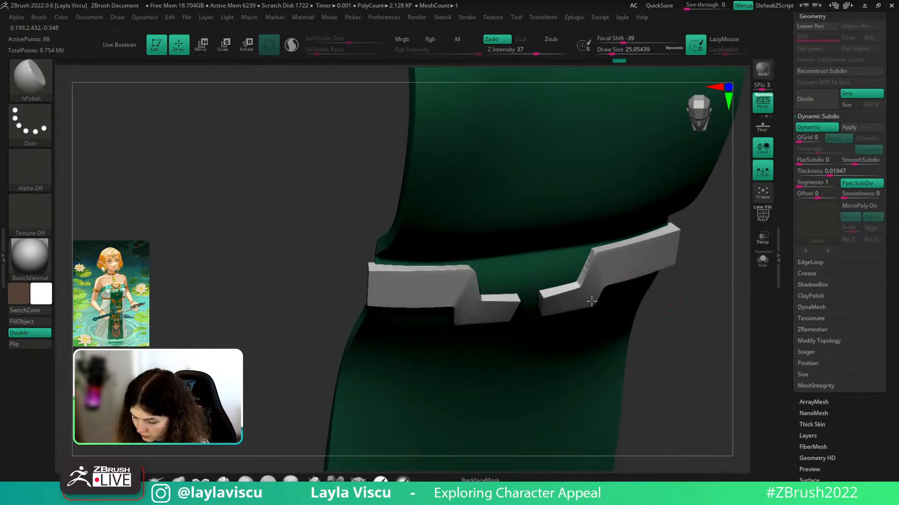
{"action": "mouse_move", "coordinate": [654, 292]}
{"action": "left_mouse_down", "text": "shift"}
{"action": "mouse_move", "coordinate": [720, 331]}
{"action": "mouse_move", "coordinate": [684, 285]}
{"action": "mouse_move", "coordinate": [627, 335]}
{"action": "mouse_move", "coordinate": [599, 303]}
{"action": "mouse_move", "coordinate": [602, 220]}
{"action": "mouse_move", "coordinate": [608, 321]}
{"action": "mouse_move", "coordinate": [726, 281]}
{"action": "mouse_move", "coordinate": [702, 325]}
{"action": "mouse_move", "coordinate": [683, 273]}
{"action": "mouse_move", "coordinate": [694, 293]}
{"action": "mouse_move", "coordinate": [699, 275]}
{"action": "mouse_move", "coordinate": [709, 325]}
{"action": "left_mouse_up", "text": "shift"}
{"action": "key", "text": "shift+f"}
{"action": "key", "text": "shift+d"}
{"action": "right_click_drag", "start_coordinate": [612, 306], "coordinate": [617, 327], "text": "ctrl"}
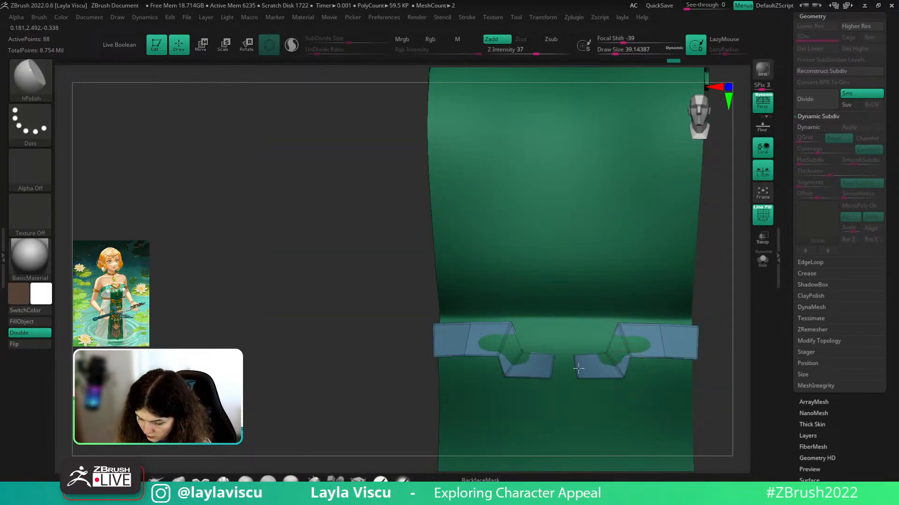
{"action": "left_click", "coordinate": [816, 127]}
{"action": "key", "text": "shift+f"}
{"action": "left_click_drag", "start_coordinate": [684, 317], "coordinate": [582, 326]}
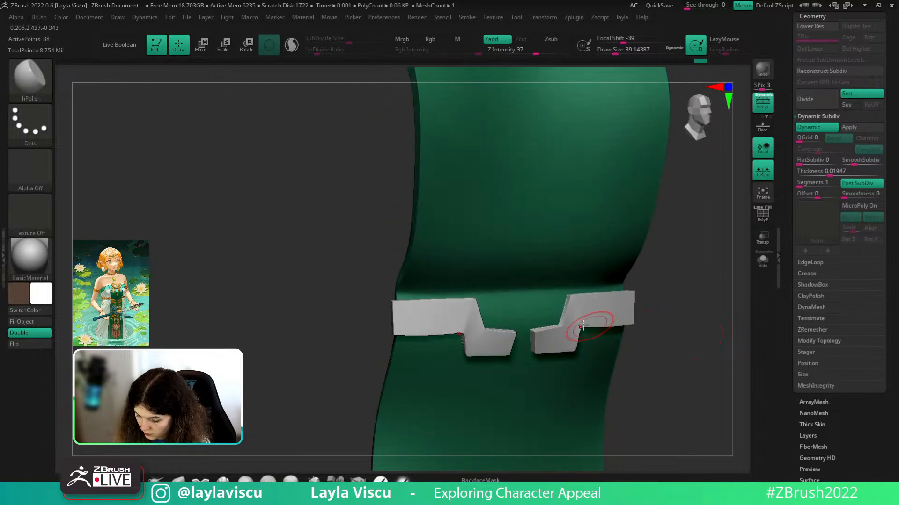
{"action": "left_click", "coordinate": [586, 308]}
{"action": "mouse_move", "coordinate": [718, 312]}
{"action": "left_mouse_down"}
{"action": "mouse_move", "coordinate": [690, 314]}
{"action": "mouse_move", "coordinate": [683, 298]}
{"action": "mouse_move", "coordinate": [690, 311]}
{"action": "mouse_move", "coordinate": [620, 325]}
{"action": "left_mouse_up"}
{"action": "left_click_drag", "start_coordinate": [685, 314], "coordinate": [688, 277]}
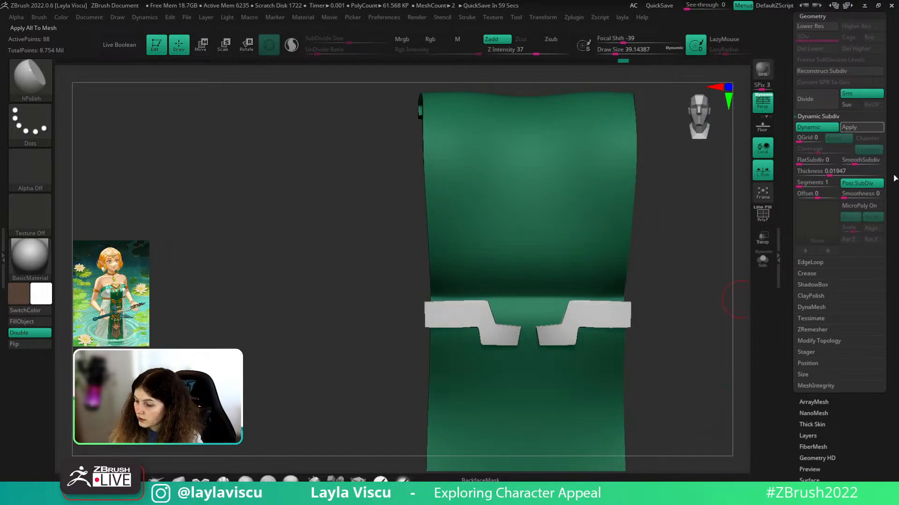
- Compare the trim pieces with and without smoothed thickness preview, then reveal the subtool list
{"action": "left_click", "coordinate": [815, 154]}
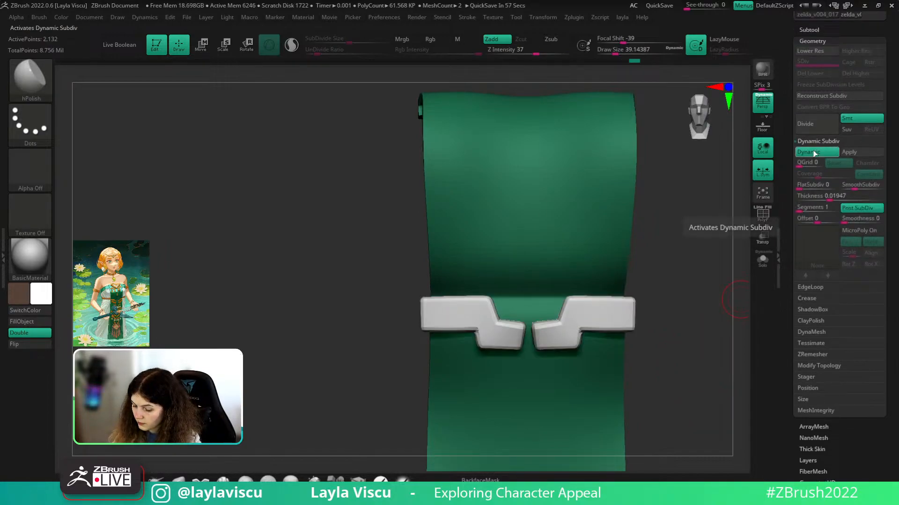
{"action": "key", "text": "shift+d"}
{"action": "key", "text": "shift+f"}
{"action": "left_click_drag", "start_coordinate": [712, 337], "coordinate": [696, 265]}
{"action": "right_click_drag", "start_coordinate": [579, 320], "coordinate": [702, 302], "text": "ctrl"}
{"action": "left_click", "coordinate": [827, 151]}
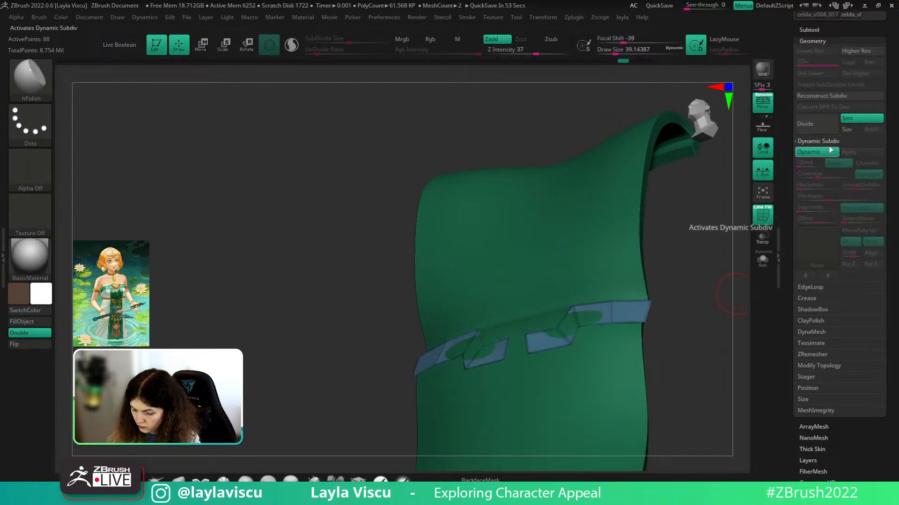
{"action": "left_click", "coordinate": [826, 151]}
{"action": "left_click_drag", "start_coordinate": [810, 30], "coordinate": [809, 94]}
{"action": "left_click", "coordinate": [809, 94]}
- Show all parts again and hide the white head covering to frame the bodice front
{"action": "left_click", "coordinate": [878, 116], "text": "ctrl+shift"}
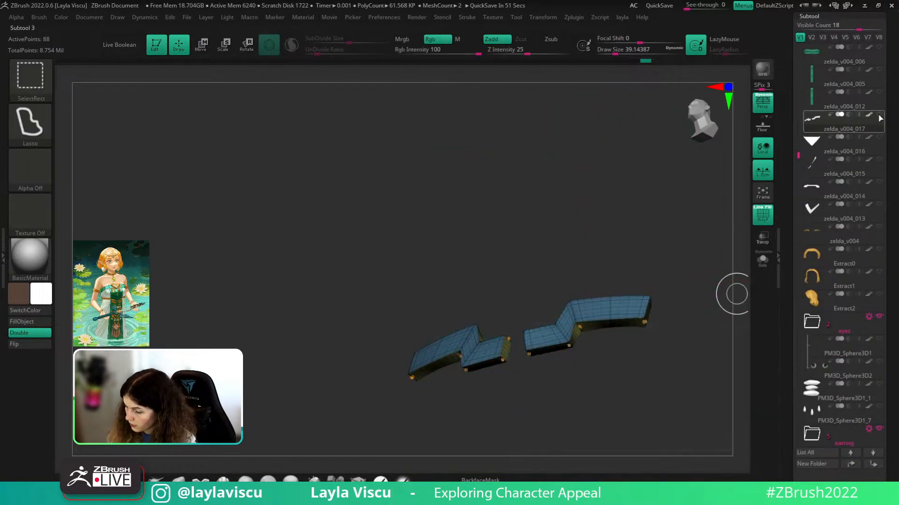
{"action": "left_click", "coordinate": [879, 116], "text": "ctrl+shift"}
{"action": "right_click_drag", "start_coordinate": [577, 198], "coordinate": [586, 278], "text": "ctrl"}
{"action": "left_click", "coordinate": [532, 196], "text": "alt"}
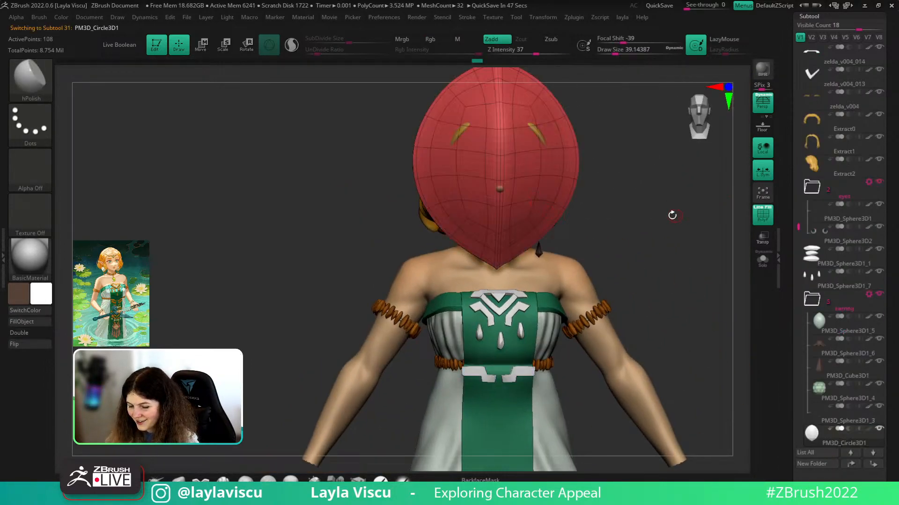
{"action": "mouse_move", "coordinate": [689, 215]}
{"action": "right_mouse_down"}
{"action": "mouse_move", "coordinate": [673, 216]}
{"action": "mouse_move", "coordinate": [683, 215]}
{"action": "right_mouse_up"}
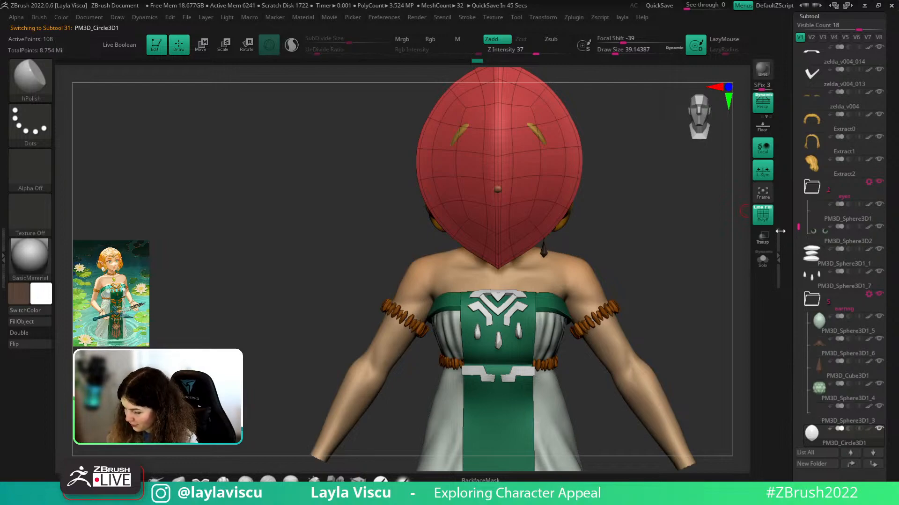
{"action": "scroll", "coordinate": [838, 281], "scroll_direction": "down", "scroll_amount": 2}
{"action": "key", "text": "shift+f"}
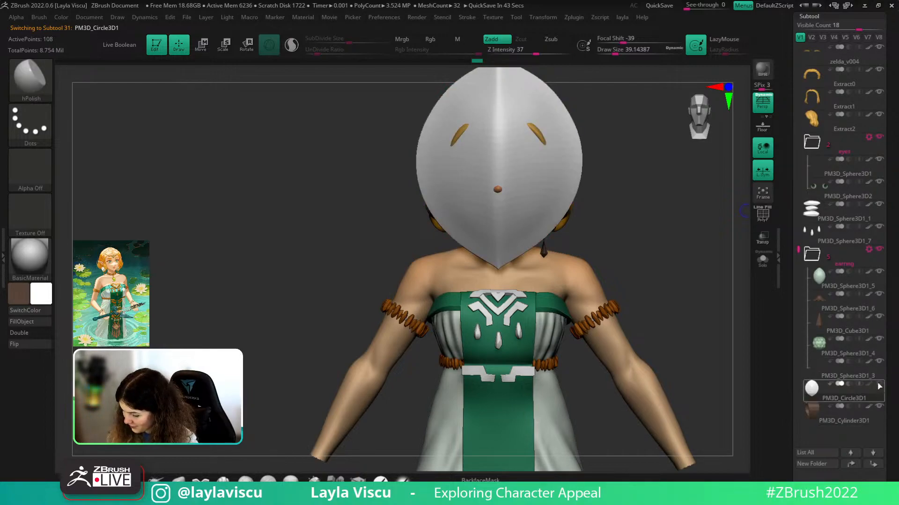
{"action": "left_click", "coordinate": [879, 384]}
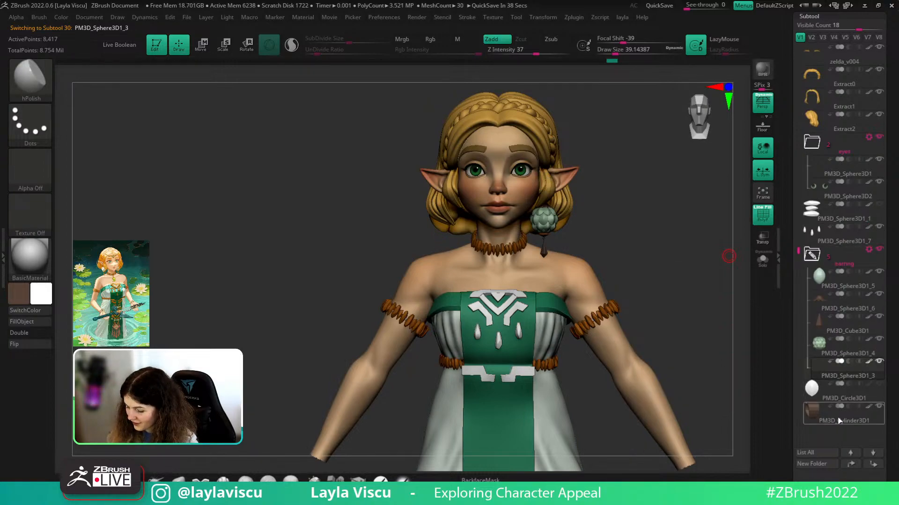
{"action": "mouse_move", "coordinate": [665, 224]}
{"action": "right_mouse_down"}
{"action": "mouse_move", "coordinate": [651, 221]}
{"action": "mouse_move", "coordinate": [658, 244]}
{"action": "right_mouse_up"}
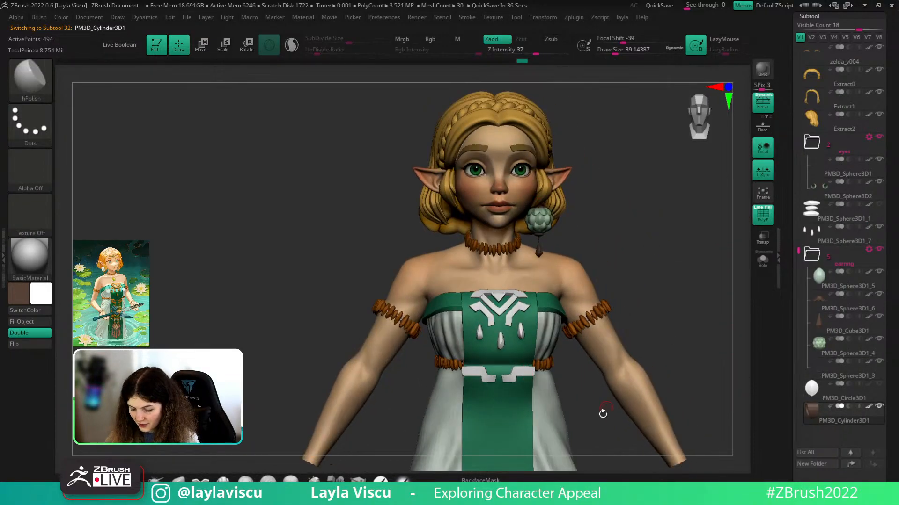
{"action": "left_click_drag", "start_coordinate": [603, 414], "coordinate": [599, 381], "text": "alt"}
{"action": "left_click_drag", "start_coordinate": [658, 220], "coordinate": [648, 56], "text": "alt"}
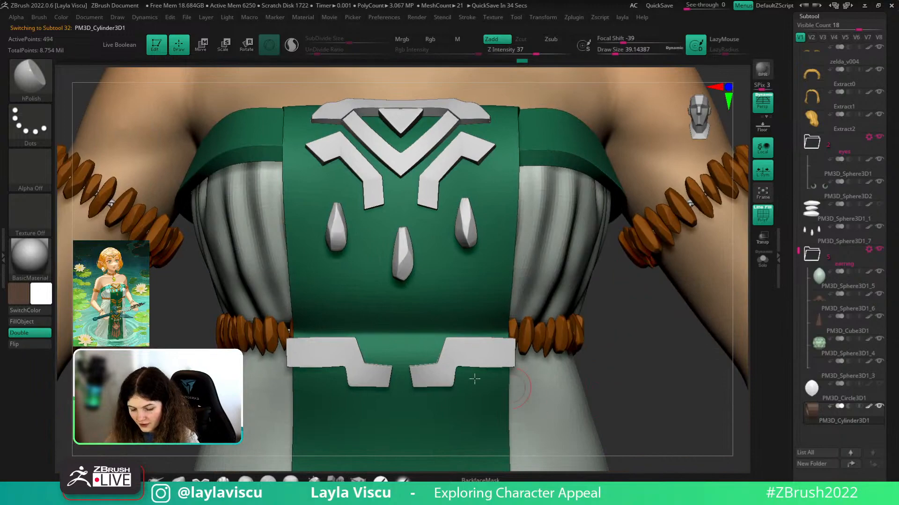
- Select the green front panel and turn off its Dynamic Subdiv
{"action": "left_click", "coordinate": [443, 372], "text": "alt"}
{"action": "left_click_drag", "start_coordinate": [654, 360], "coordinate": [700, 309], "text": "alt"}
{"action": "mouse_move", "coordinate": [676, 344]}
{"action": "left_mouse_down"}
{"action": "mouse_move", "coordinate": [648, 331]}
{"action": "mouse_move", "coordinate": [716, 211]}
{"action": "mouse_move", "coordinate": [682, 259]}
{"action": "mouse_move", "coordinate": [668, 329]}
{"action": "mouse_move", "coordinate": [659, 332]}
{"action": "left_mouse_up"}
{"action": "key", "text": "shift+f"}
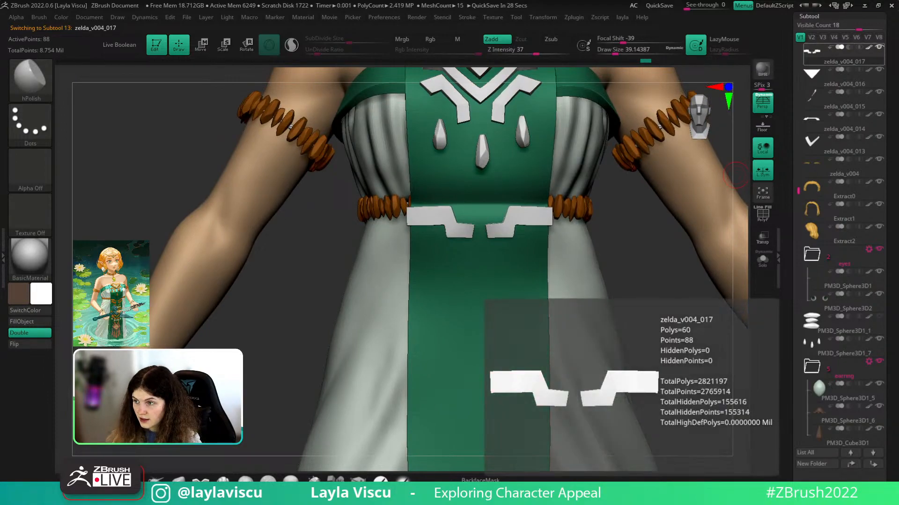
{"action": "left_click_drag", "start_coordinate": [662, 311], "coordinate": [598, 397]}
{"action": "left_click", "coordinate": [511, 279], "text": "alt"}
{"action": "key", "text": "shift+f"}
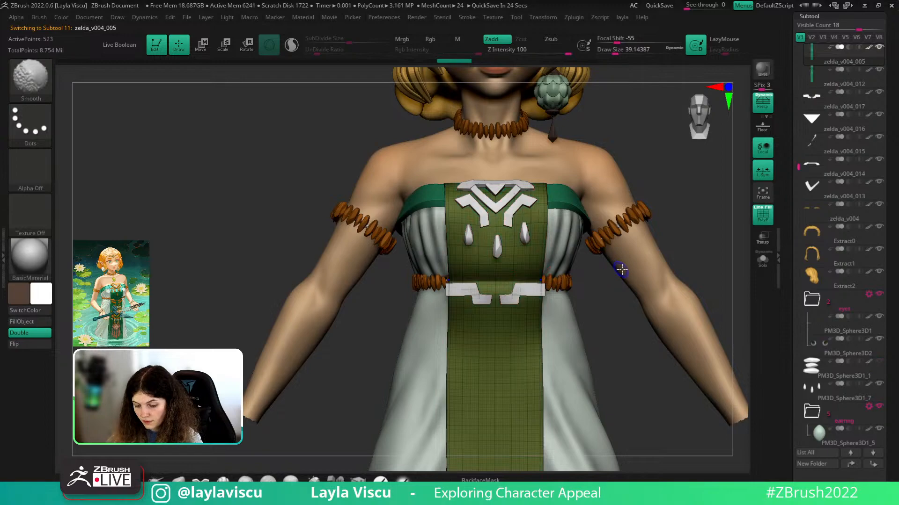
{"action": "left_click_drag", "start_coordinate": [820, 471], "coordinate": [819, 301]}
{"action": "left_click", "coordinate": [810, 308]}
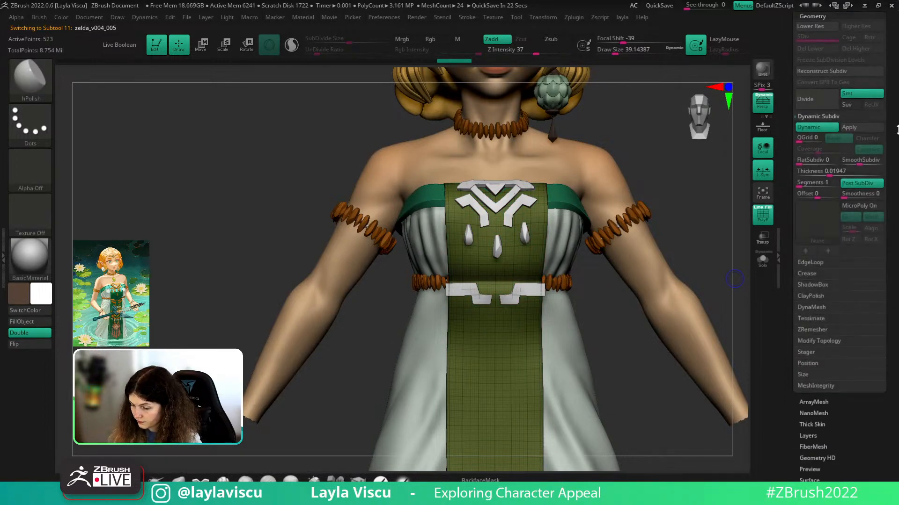
{"action": "left_click", "coordinate": [825, 129]}
{"action": "mouse_move", "coordinate": [672, 164]}
{"action": "right_mouse_down"}
{"action": "mouse_move", "coordinate": [696, 169]}
{"action": "mouse_move", "coordinate": [676, 157]}
{"action": "mouse_move", "coordinate": [669, 127]}
{"action": "right_mouse_up"}
{"action": "mouse_move", "coordinate": [555, 195]}
{"action": "right_mouse_down", "text": "ctrl"}
{"action": "mouse_move", "coordinate": [665, 233]}
{"action": "mouse_move", "coordinate": [678, 196]}
{"action": "right_mouse_up", "text": "ctrl"}
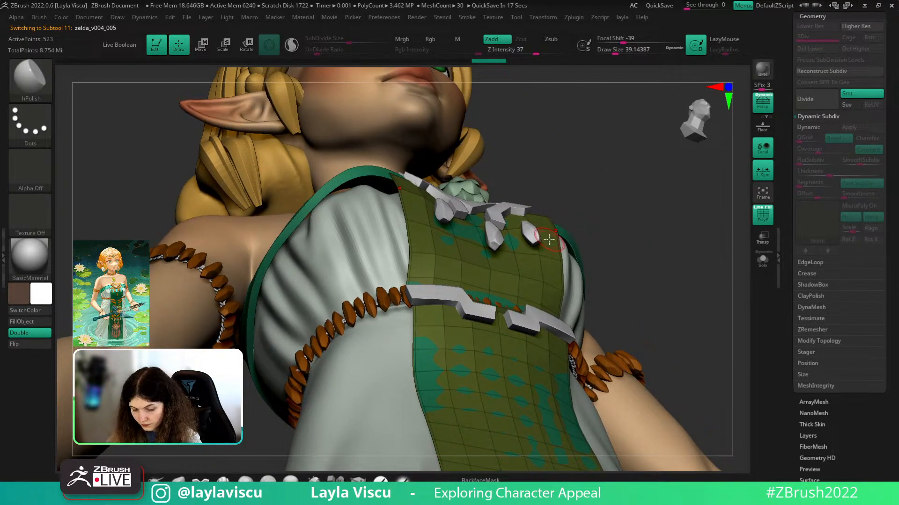
- Extrude all polygons of the front panel with ZModeler to give it thickness
{"action": "left_click", "coordinate": [358, 481]}
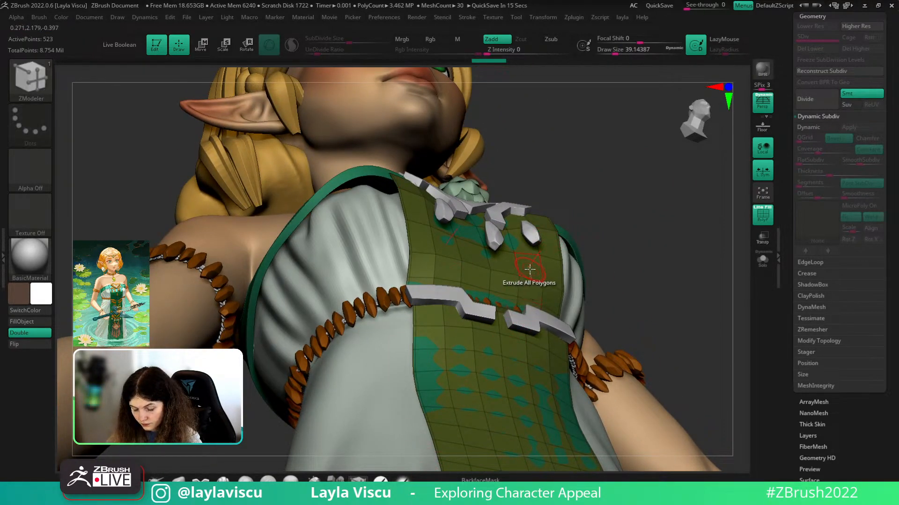
{"action": "left_click_drag", "start_coordinate": [530, 269], "coordinate": [535, 267]}
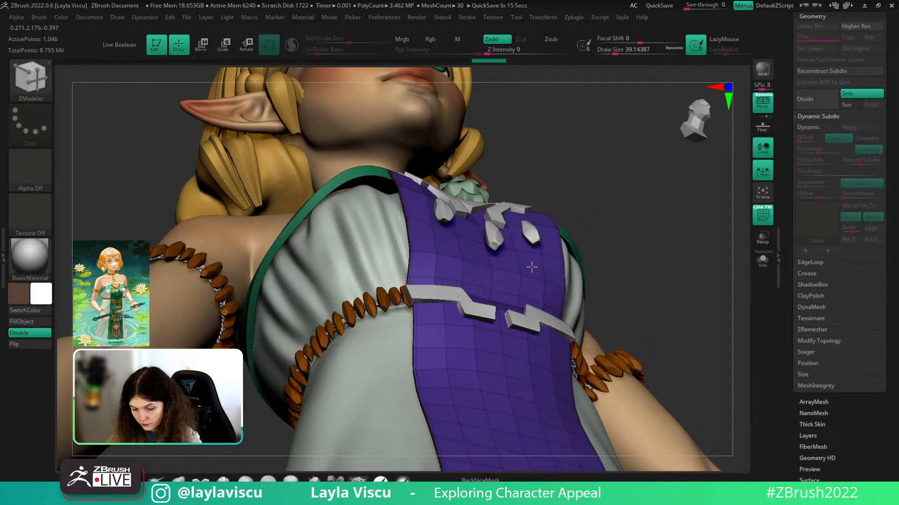
{"action": "right_click_drag", "start_coordinate": [571, 255], "coordinate": [670, 363]}
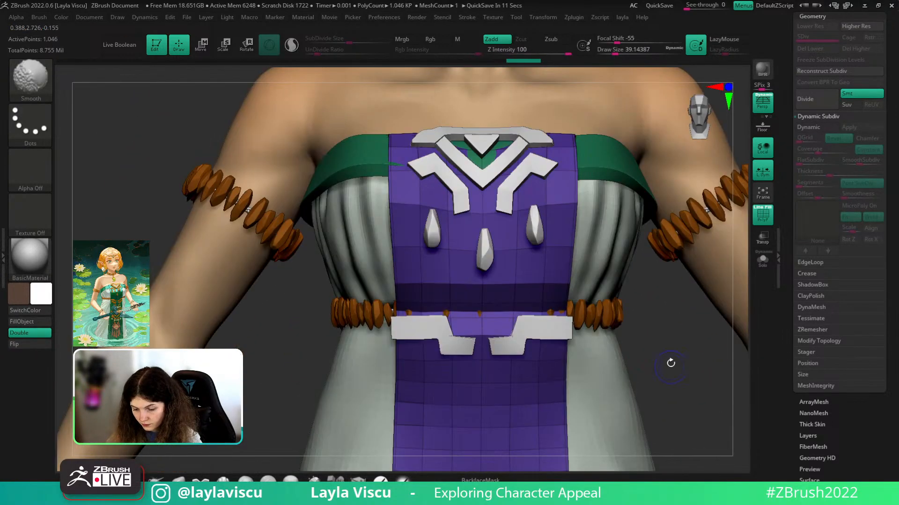
- Insert an edge loop near the panel's folded top, then unsolo and divide it with Ctrl+D
{"action": "left_click", "coordinate": [763, 260]}
{"action": "right_click_drag", "start_coordinate": [712, 245], "coordinate": [480, 283]}
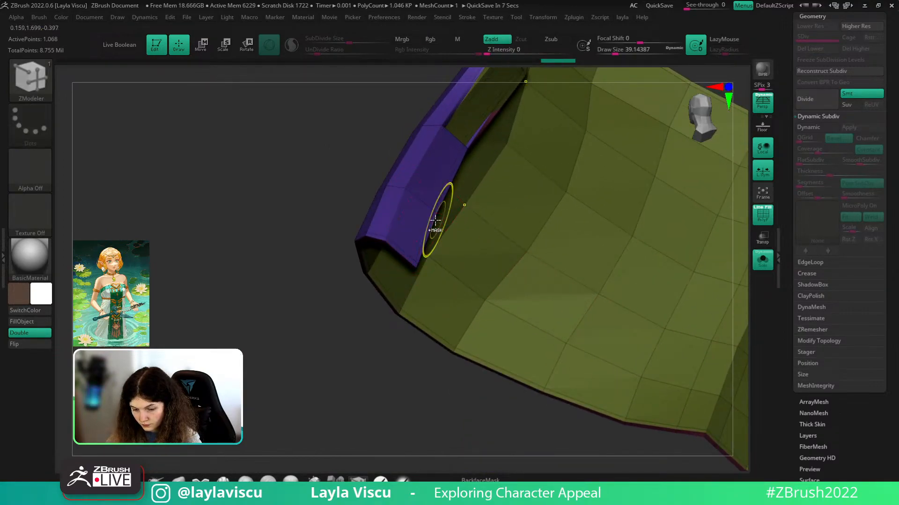
{"action": "right_click_drag", "start_coordinate": [435, 220], "coordinate": [594, 280], "text": "ctrl"}
{"action": "left_click_drag", "start_coordinate": [581, 234], "coordinate": [679, 373]}
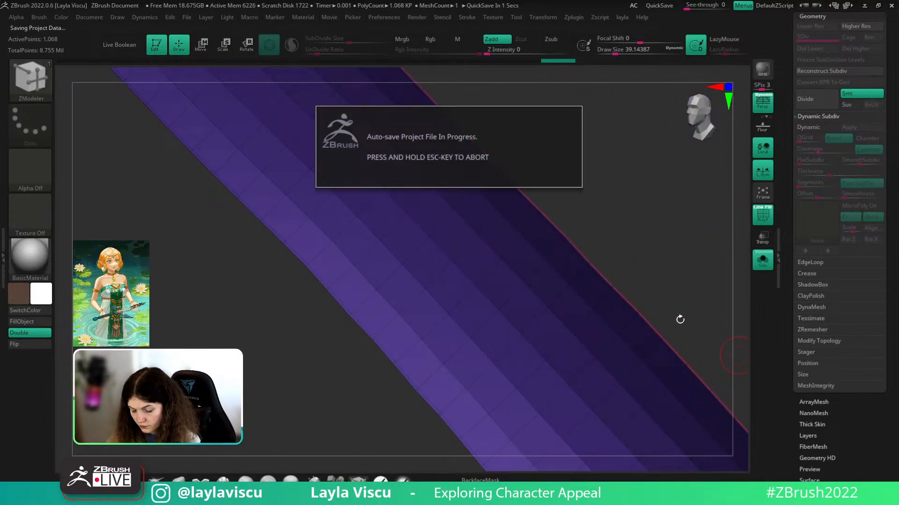
{"action": "left_click_drag", "start_coordinate": [680, 319], "coordinate": [688, 321]}
{"action": "left_click_drag", "start_coordinate": [648, 241], "coordinate": [742, 296]}
{"action": "left_click", "coordinate": [532, 309]}
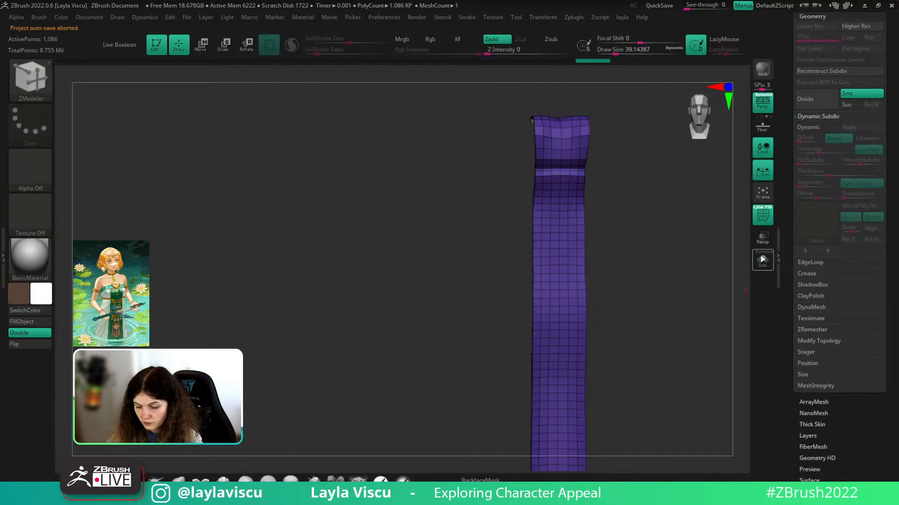
{"action": "left_click", "coordinate": [762, 258]}
{"action": "key", "text": "ctrl+d"}
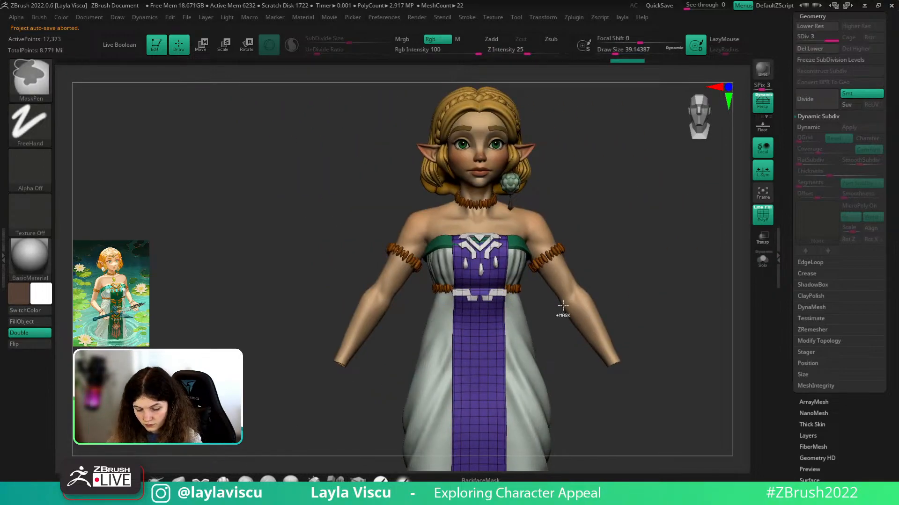
- Pick the cloth fold brush, zoom in on the torso and enlarge the brush
{"action": "key", "text": "b"}
{"action": "left_click", "coordinate": [818, 413]}
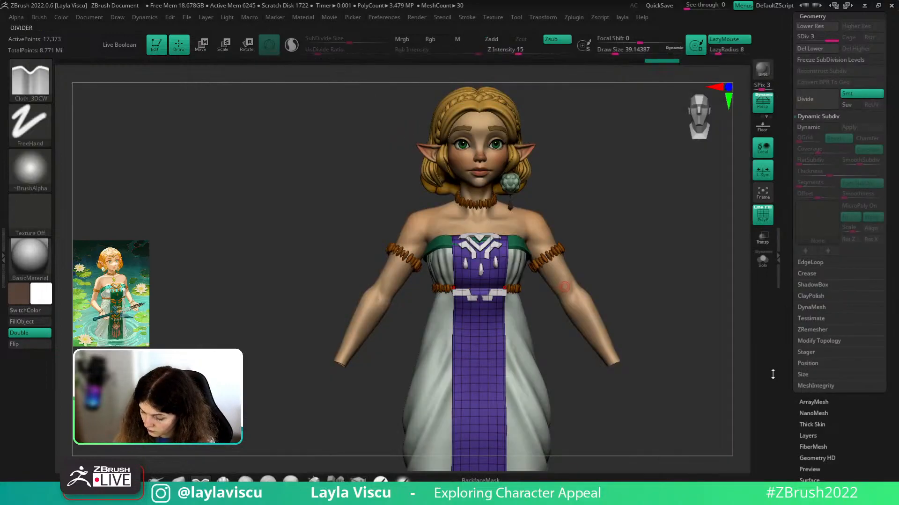
{"action": "right_click_drag", "start_coordinate": [574, 262], "coordinate": [553, 328], "text": "ctrl"}
{"action": "key", "text": "shift+f"}
{"action": "key", "text": "s"}
{"action": "left_click_drag", "start_coordinate": [498, 327], "coordinate": [501, 326]}
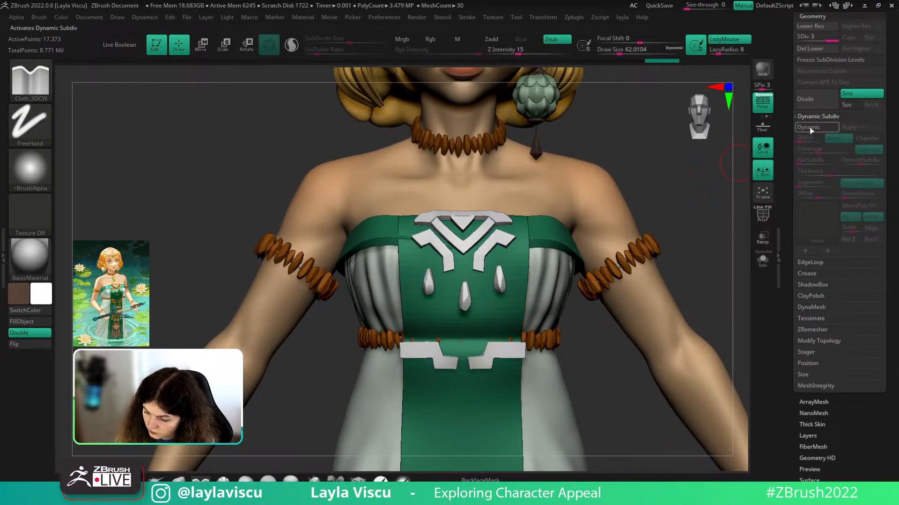
- Subdivide the green panel one more level and turn off double-sided display
{"action": "key", "text": "ctrl+d"}
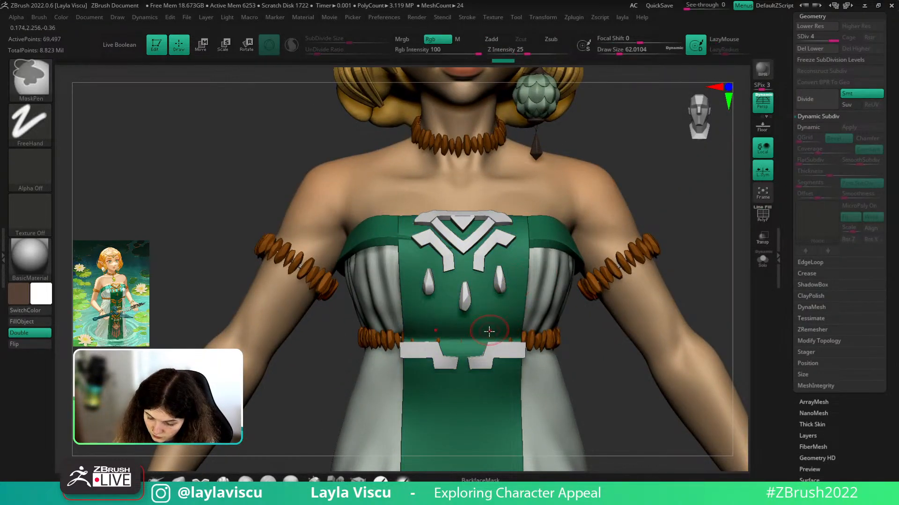
{"action": "key", "text": "s"}
{"action": "left_click_drag", "start_coordinate": [494, 332], "coordinate": [491, 333]}
{"action": "right_click_drag", "start_coordinate": [504, 304], "coordinate": [472, 307]}
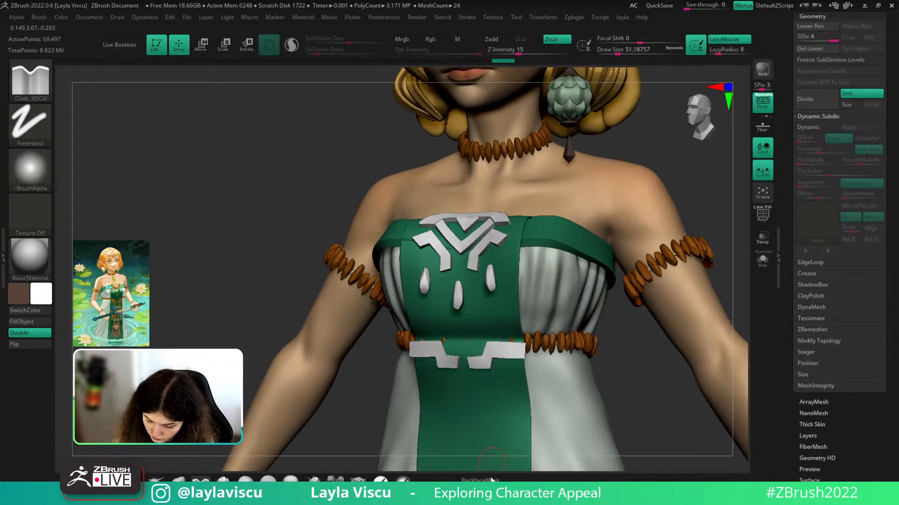
{"action": "key", "text": "shift+f"}
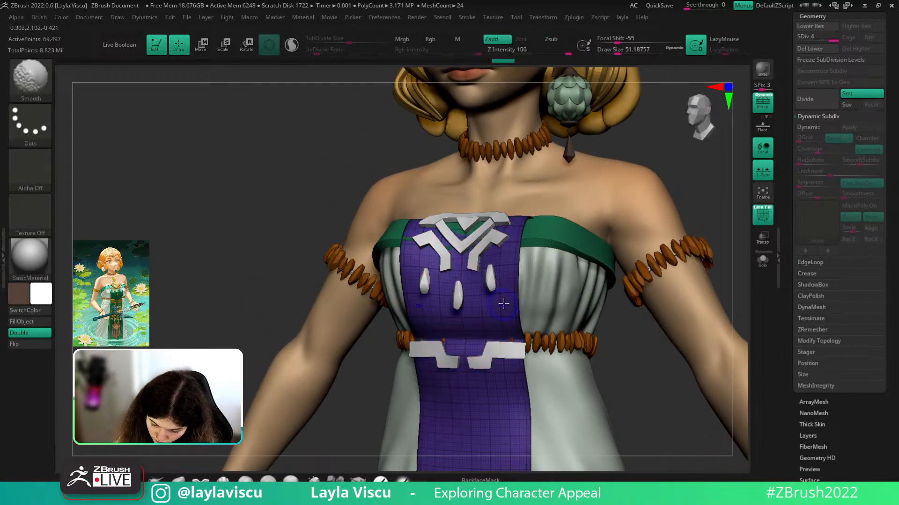
{"action": "key", "text": "shift+f"}
{"action": "left_click", "coordinate": [46, 334]}
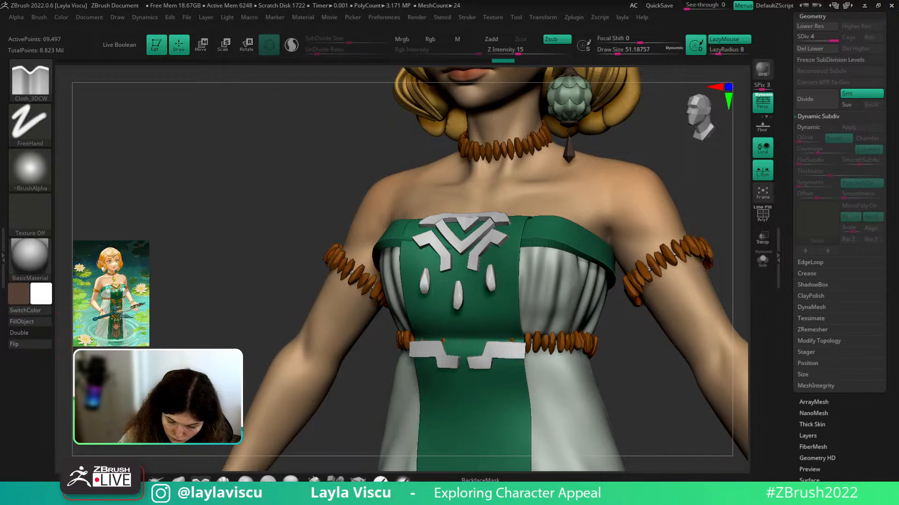
{"action": "left_click_drag", "start_coordinate": [170, 294], "coordinate": [192, 284]}
{"action": "left_click_drag", "start_coordinate": [574, 219], "coordinate": [506, 324]}
- Test a cloth fold, undo it, and hide the piece zelda_v004_012
{"action": "left_click_drag", "start_coordinate": [518, 281], "coordinate": [520, 276]}
{"action": "left_click_drag", "start_coordinate": [607, 241], "coordinate": [586, 242]}
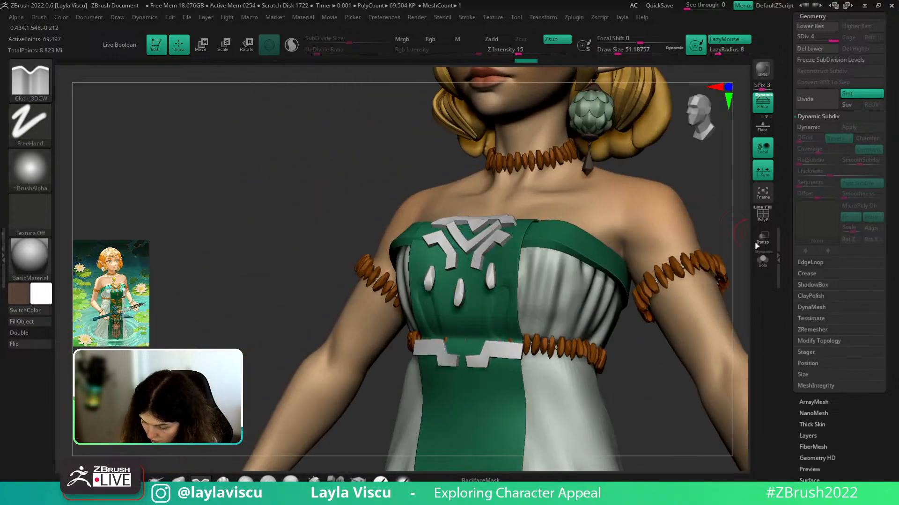
{"action": "left_click", "coordinate": [762, 260]}
{"action": "mouse_move", "coordinate": [708, 269]}
{"action": "left_mouse_down"}
{"action": "mouse_move", "coordinate": [666, 273]}
{"action": "mouse_move", "coordinate": [736, 266]}
{"action": "mouse_move", "coordinate": [674, 275]}
{"action": "left_mouse_up"}
{"action": "left_click", "coordinate": [762, 260]}
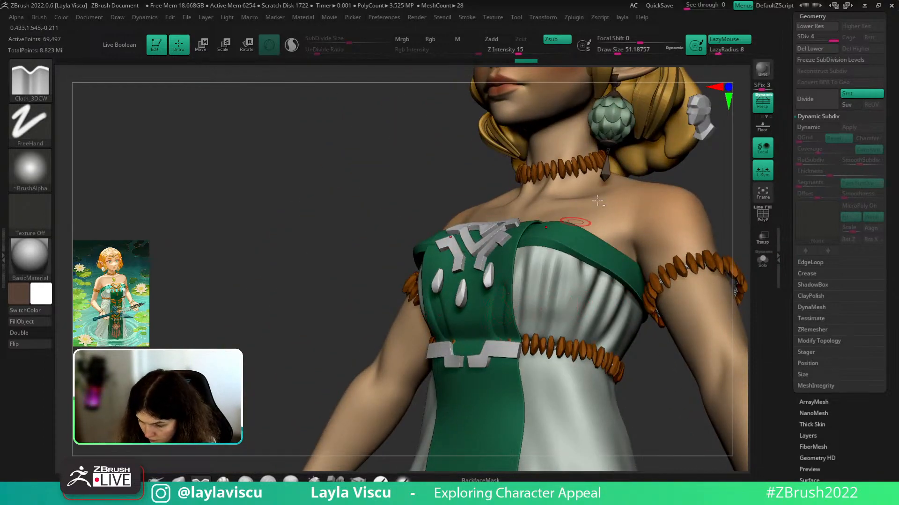
{"action": "key", "text": "ctrl+z"}
{"action": "left_click_drag", "start_coordinate": [813, 18], "coordinate": [810, 32]}
{"action": "left_click", "coordinate": [809, 21]}
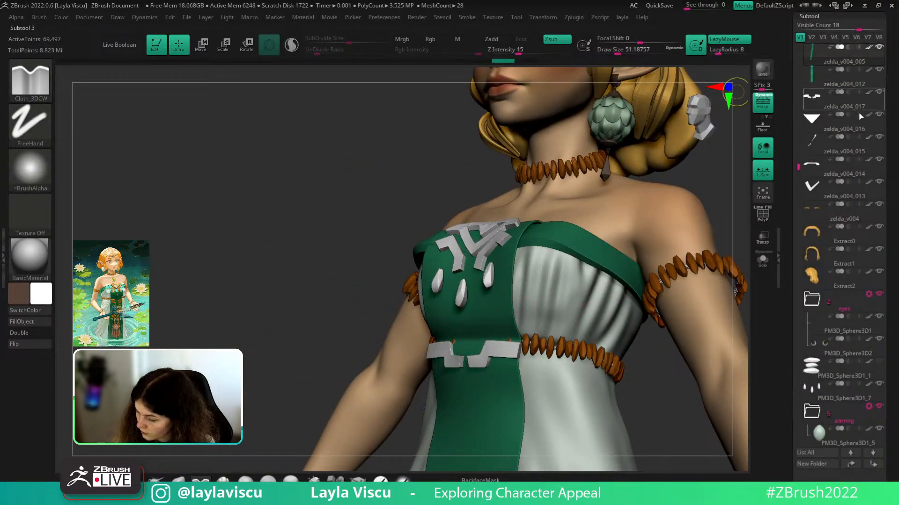
{"action": "left_click", "coordinate": [880, 71]}
- From a straight front view, sculpt symmetric folds and upward creases under the bust
{"action": "left_click_drag", "start_coordinate": [652, 375], "coordinate": [695, 370]}
{"action": "left_click_drag", "start_coordinate": [499, 332], "coordinate": [501, 287]}
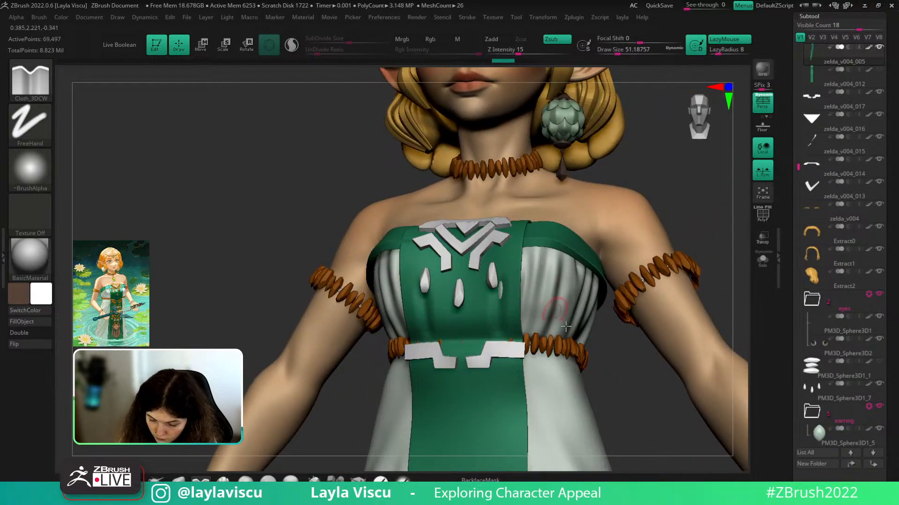
{"action": "right_click_drag", "start_coordinate": [565, 326], "coordinate": [511, 323]}
{"action": "mouse_move", "coordinate": [499, 339]}
{"action": "left_mouse_down"}
{"action": "mouse_move", "coordinate": [502, 290]}
{"action": "mouse_move", "coordinate": [496, 298]}
{"action": "mouse_move", "coordinate": [509, 287]}
{"action": "left_mouse_up"}
{"action": "left_click_drag", "start_coordinate": [476, 332], "coordinate": [482, 264]}
{"action": "mouse_move", "coordinate": [564, 356]}
{"action": "right_mouse_down", "text": "ctrl"}
{"action": "mouse_move", "coordinate": [557, 319]}
{"action": "mouse_move", "coordinate": [518, 296]}
{"action": "right_mouse_up", "text": "ctrl"}
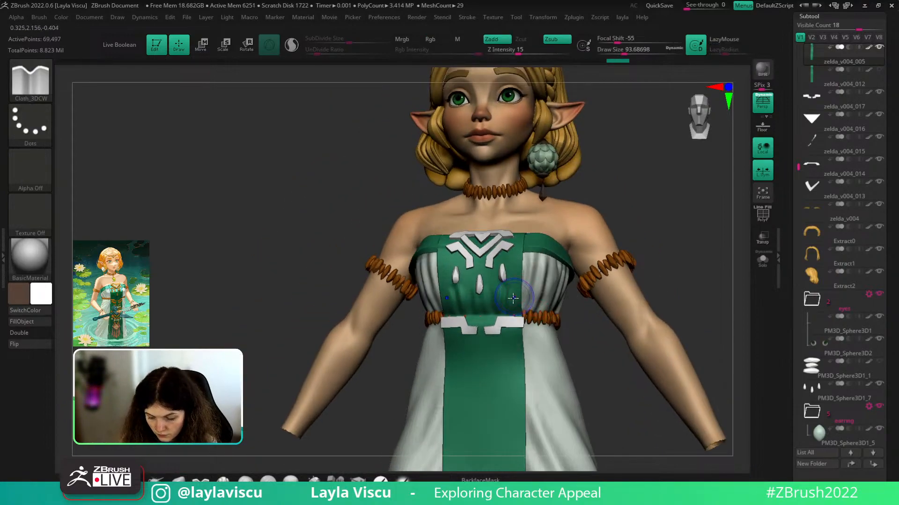
{"action": "right_click_drag", "start_coordinate": [585, 327], "coordinate": [536, 306], "text": "shift"}
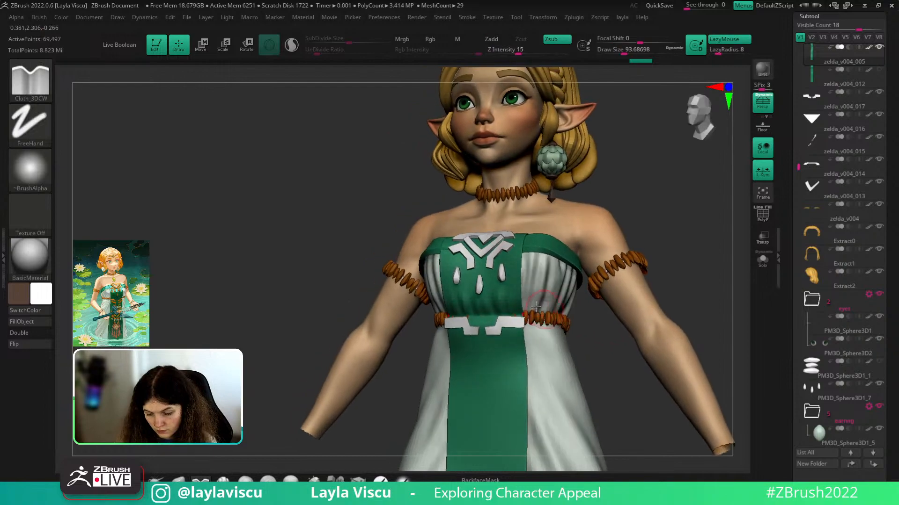
{"action": "left_click_drag", "start_coordinate": [514, 272], "coordinate": [519, 239]}
{"action": "key", "text": "ctrl+z"}
{"action": "mouse_move", "coordinate": [514, 309]}
{"action": "left_mouse_down"}
{"action": "mouse_move", "coordinate": [517, 240]}
{"action": "mouse_move", "coordinate": [527, 228]}
{"action": "left_mouse_up"}
{"action": "left_click_drag", "start_coordinate": [501, 310], "coordinate": [495, 284]}
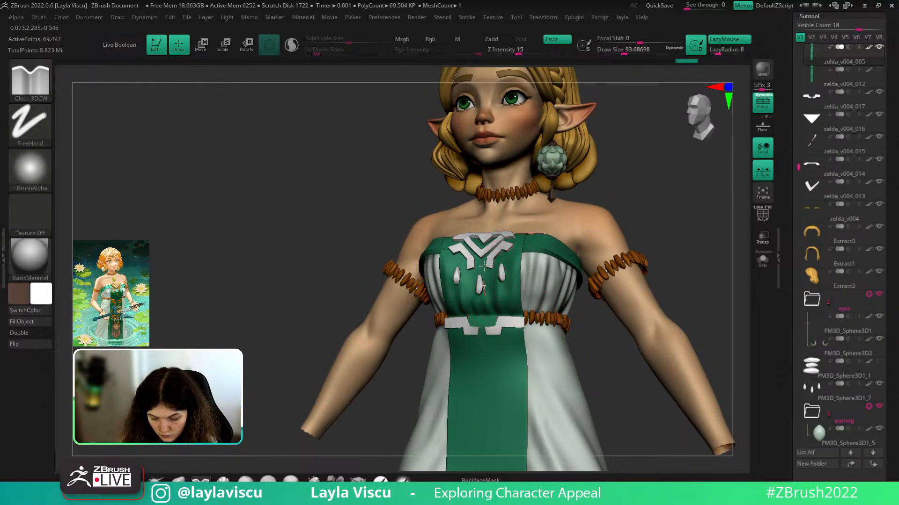
- With a larger Move brush, nudge the bodice edge and smooth the sculpted folds
{"action": "right_click_drag", "start_coordinate": [484, 265], "coordinate": [310, 413], "text": "shift"}
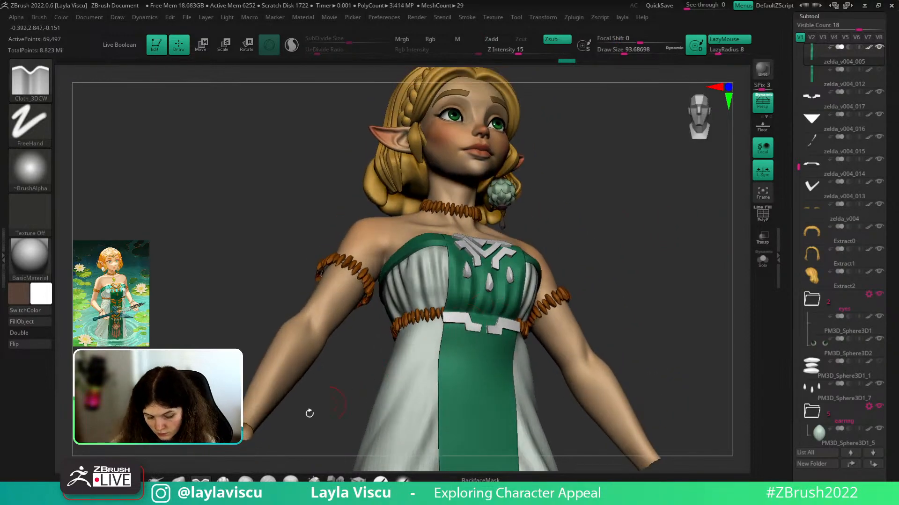
{"action": "left_click", "coordinate": [179, 479]}
{"action": "key", "text": "bracketright"}
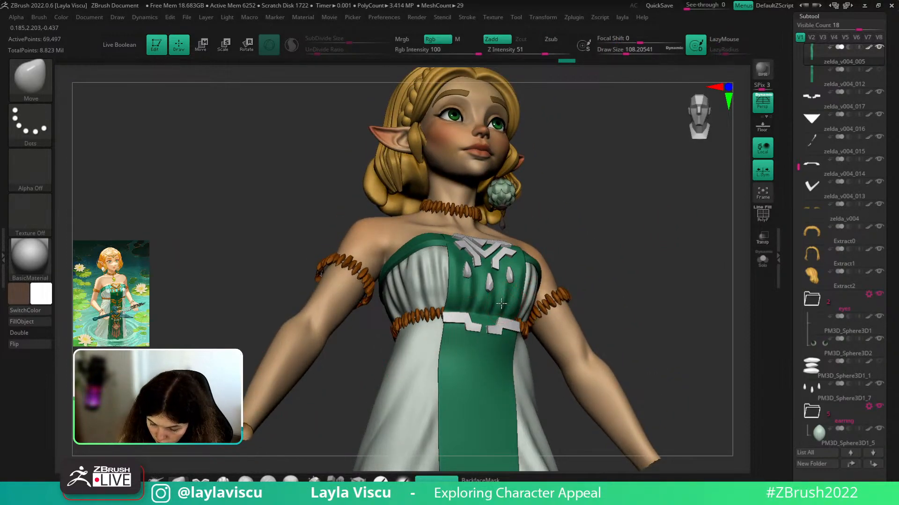
{"action": "left_click_drag", "start_coordinate": [502, 304], "coordinate": [515, 309]}
{"action": "left_click_drag", "start_coordinate": [591, 247], "coordinate": [606, 232], "text": "shift"}
{"action": "left_click_drag", "start_coordinate": [555, 257], "coordinate": [547, 253], "text": "shift"}
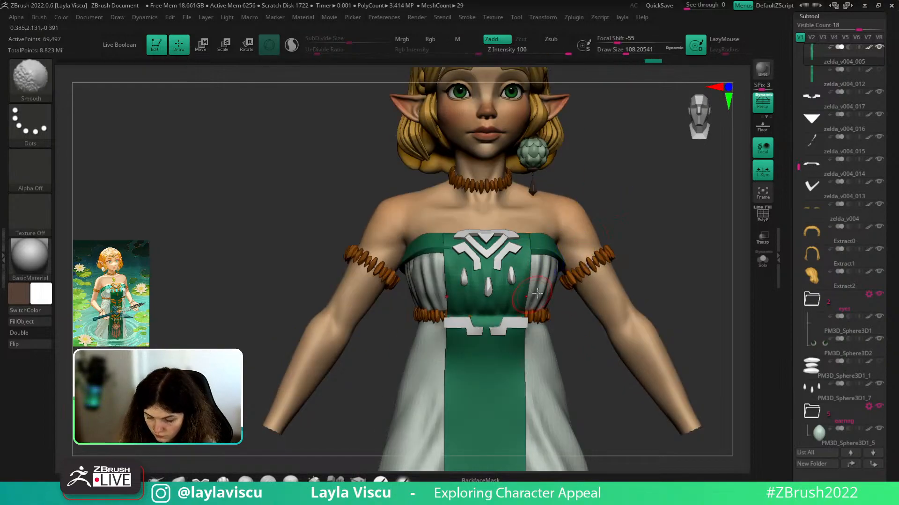
{"action": "mouse_move", "coordinate": [589, 262]}
{"action": "right_mouse_down", "text": "ctrl"}
{"action": "mouse_move", "coordinate": [604, 209]}
{"action": "mouse_move", "coordinate": [536, 295]}
{"action": "mouse_move", "coordinate": [572, 207]}
{"action": "right_mouse_up", "text": "ctrl"}
- Select a smaller DamStandard brush, then the Move brush, and isolate the green cloth panel
{"action": "key", "text": "b"}
{"action": "key", "text": "d"}
{"action": "key", "text": "s"}
{"action": "key", "text": "s"}
{"action": "left_click_drag", "start_coordinate": [462, 287], "coordinate": [447, 302]}
{"action": "key", "text": "s"}
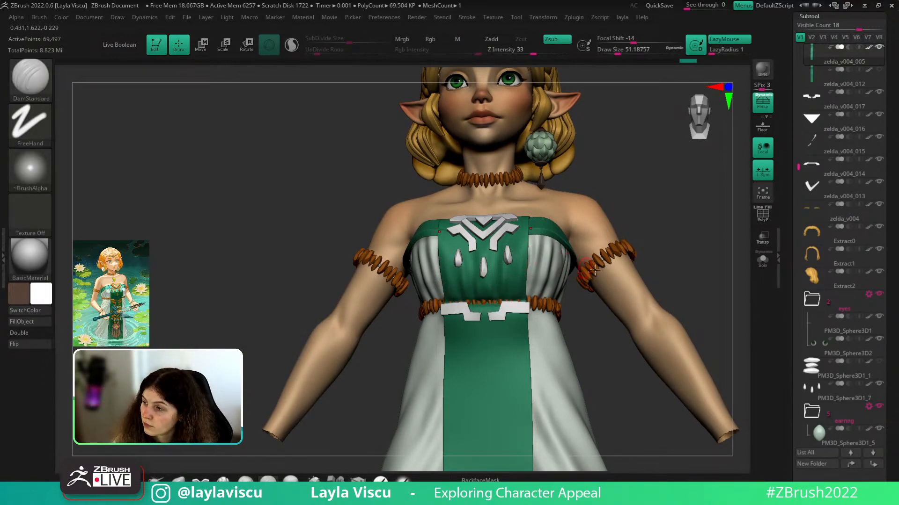
{"action": "mouse_move", "coordinate": [669, 235]}
{"action": "right_mouse_down"}
{"action": "mouse_move", "coordinate": [672, 255]}
{"action": "mouse_move", "coordinate": [662, 253]}
{"action": "right_mouse_up"}
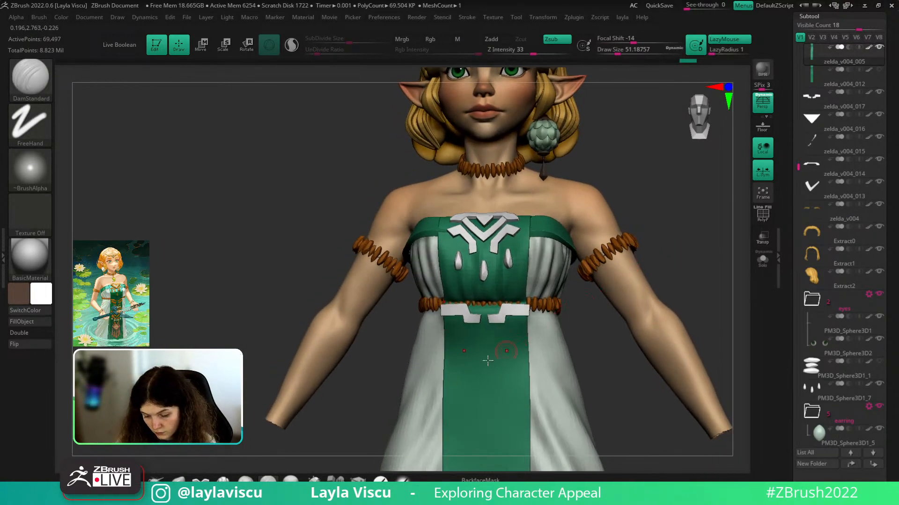
{"action": "left_click", "coordinate": [191, 478]}
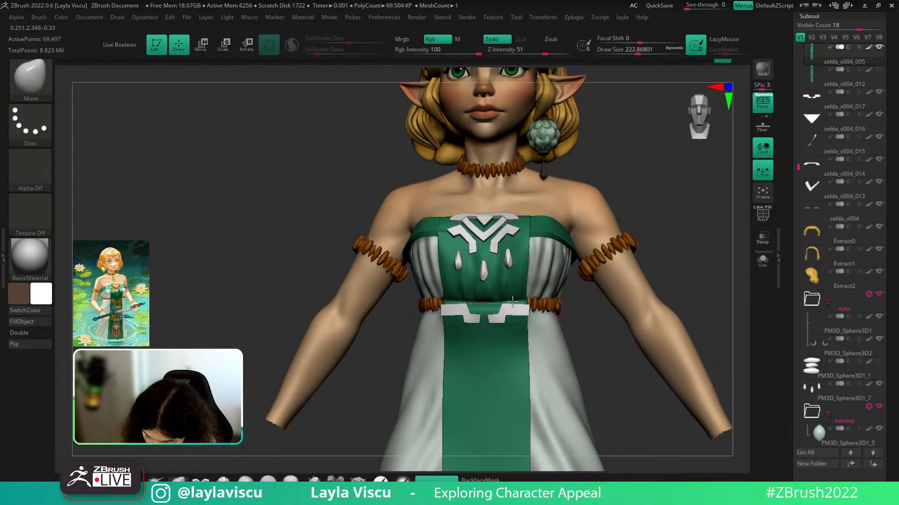
{"action": "right_click_drag", "start_coordinate": [536, 287], "coordinate": [693, 267], "text": "ctrl"}
{"action": "mouse_move", "coordinate": [619, 298]}
{"action": "right_mouse_down", "text": "ctrl"}
{"action": "mouse_move", "coordinate": [684, 237]}
{"action": "mouse_move", "coordinate": [649, 206]}
{"action": "mouse_move", "coordinate": [673, 245]}
{"action": "mouse_move", "coordinate": [557, 291]}
{"action": "right_mouse_up", "text": "ctrl"}
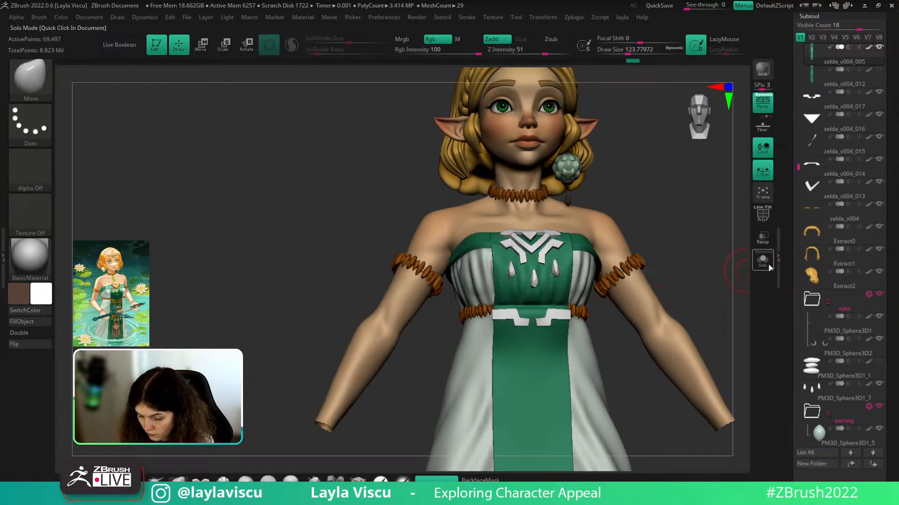
{"action": "left_click", "coordinate": [768, 264]}
- Switch to a smaller ClayBuildup brush and build mirrored folds on the cloth
{"action": "key", "text": "s"}
{"action": "left_click", "coordinate": [597, 281]}
{"action": "key", "text": "b"}
{"action": "key", "text": "c"}
{"action": "key", "text": "b"}
{"action": "right_click_drag", "start_coordinate": [552, 279], "coordinate": [562, 293], "text": "ctrl"}
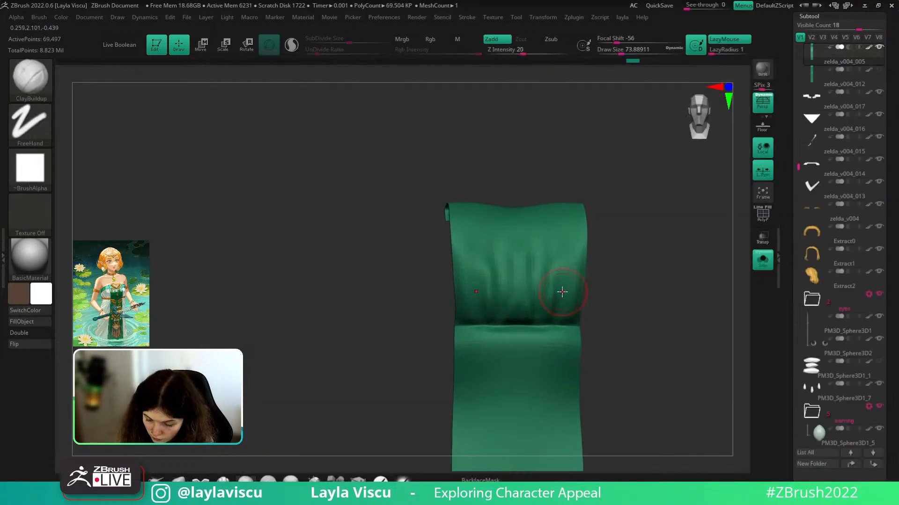
{"action": "key", "text": "s"}
{"action": "left_click", "coordinate": [552, 300]}
{"action": "mouse_move", "coordinate": [553, 311]}
{"action": "left_mouse_down"}
{"action": "mouse_move", "coordinate": [556, 234]}
{"action": "mouse_move", "coordinate": [559, 293]}
{"action": "left_mouse_up"}
- Smooth the folds, deepen them across the upper cloth, and soften the right side
{"action": "key", "text": "s"}
{"action": "left_click", "coordinate": [565, 275]}
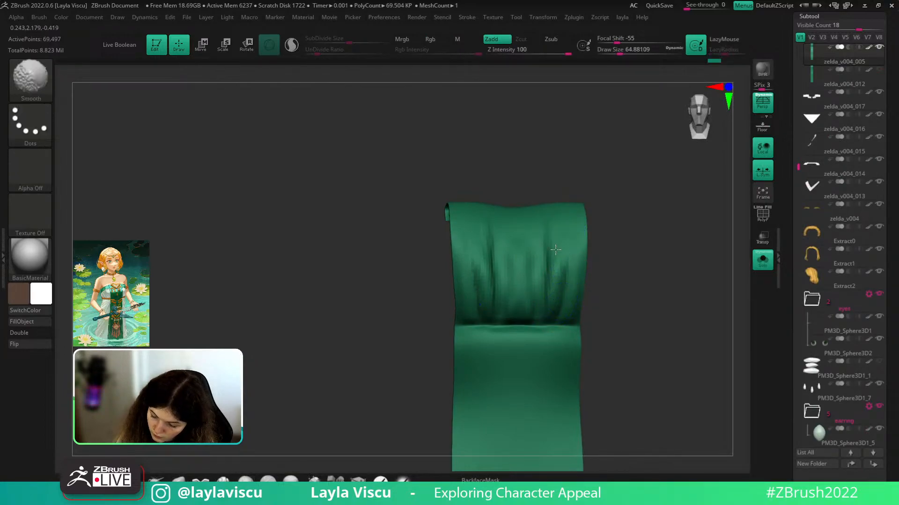
{"action": "left_click_drag", "start_coordinate": [556, 242], "coordinate": [557, 320], "text": "shift"}
{"action": "right_click_drag", "start_coordinate": [558, 308], "coordinate": [637, 263], "text": "ctrl"}
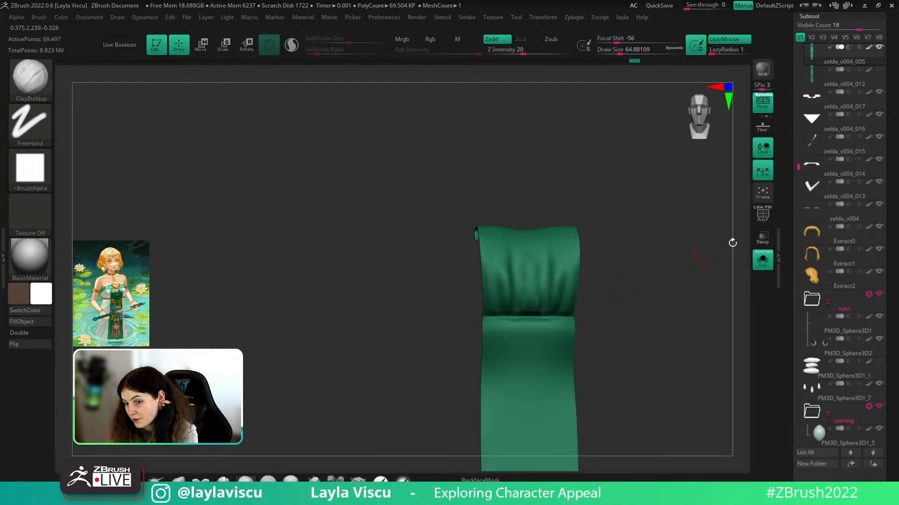
{"action": "left_click", "coordinate": [761, 262]}
{"action": "left_click", "coordinate": [762, 259]}
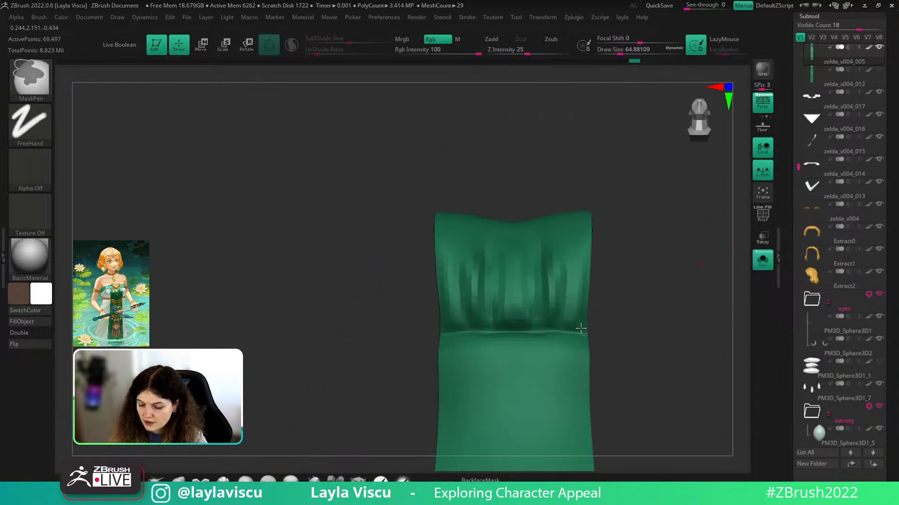
{"action": "left_click_drag", "start_coordinate": [564, 300], "coordinate": [565, 244]}
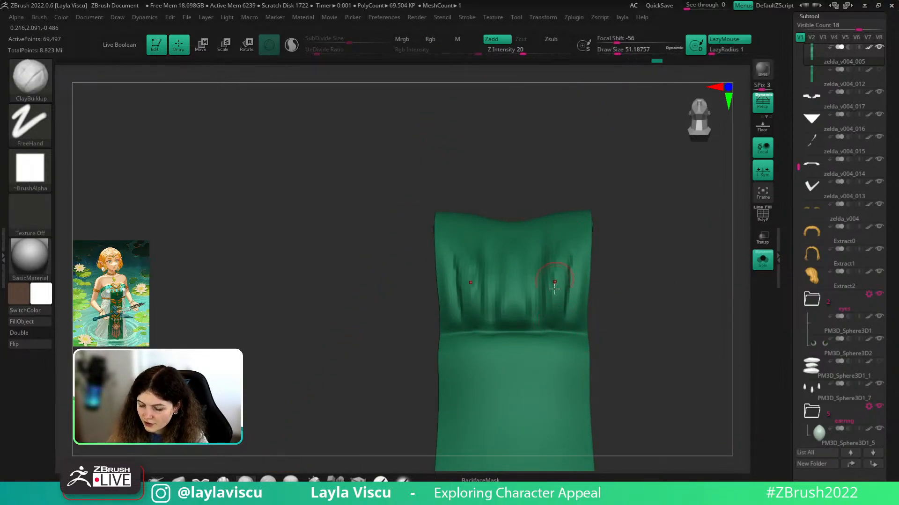
{"action": "key", "text": "shift"}
{"action": "mouse_move", "coordinate": [575, 309]}
{"action": "left_mouse_down", "text": "shift"}
{"action": "mouse_move", "coordinate": [570, 319]}
{"action": "mouse_move", "coordinate": [572, 253]}
{"action": "mouse_move", "coordinate": [574, 294]}
{"action": "mouse_move", "coordinate": [584, 241]}
{"action": "mouse_move", "coordinate": [578, 306]}
{"action": "left_mouse_up", "text": "shift"}
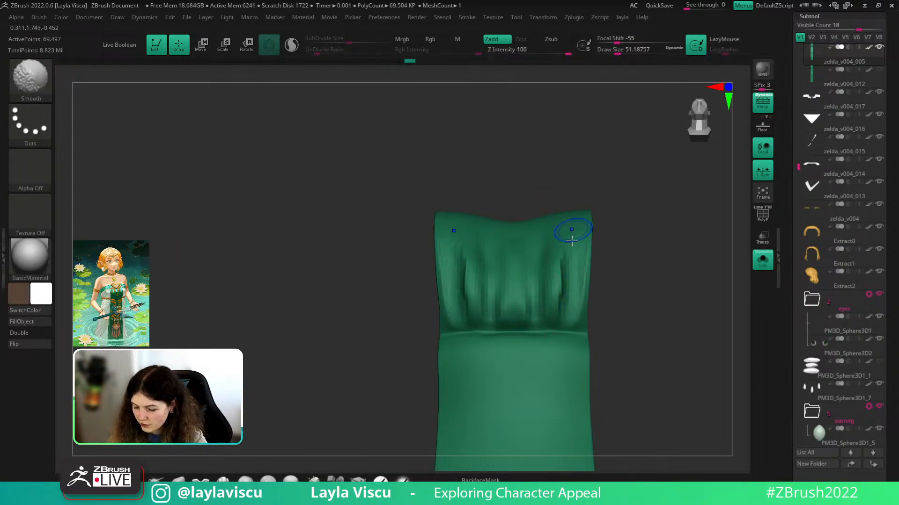
{"action": "left_click_drag", "start_coordinate": [572, 231], "coordinate": [561, 305], "text": "shift"}
- Raise folds along the right edge, check from a low angle, and smooth the surface
{"action": "mouse_move", "coordinate": [608, 273]}
{"action": "left_mouse_down"}
{"action": "mouse_move", "coordinate": [646, 317]}
{"action": "mouse_move", "coordinate": [679, 279]}
{"action": "mouse_move", "coordinate": [672, 255]}
{"action": "left_mouse_up"}
{"action": "mouse_move", "coordinate": [572, 305]}
{"action": "left_mouse_down"}
{"action": "mouse_move", "coordinate": [584, 245]}
{"action": "mouse_move", "coordinate": [579, 301]}
{"action": "left_mouse_up"}
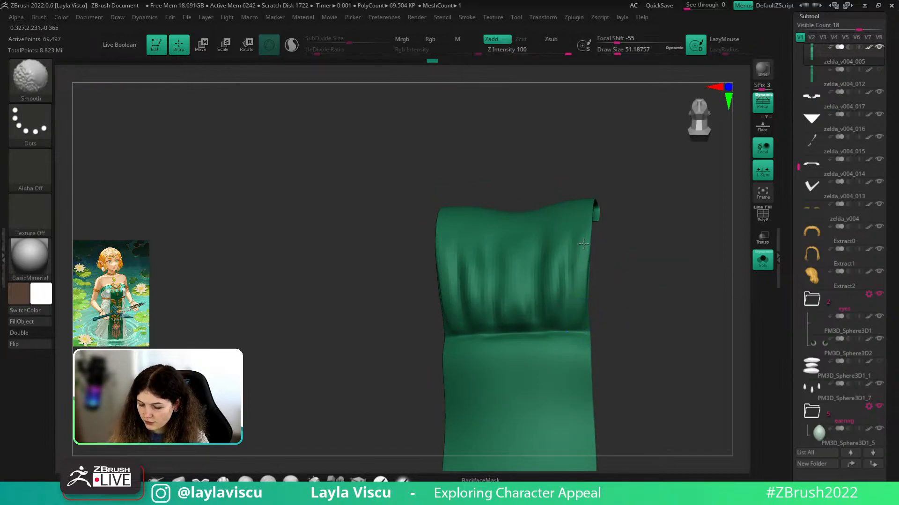
{"action": "left_click_drag", "start_coordinate": [584, 244], "coordinate": [599, 285], "text": "shift"}
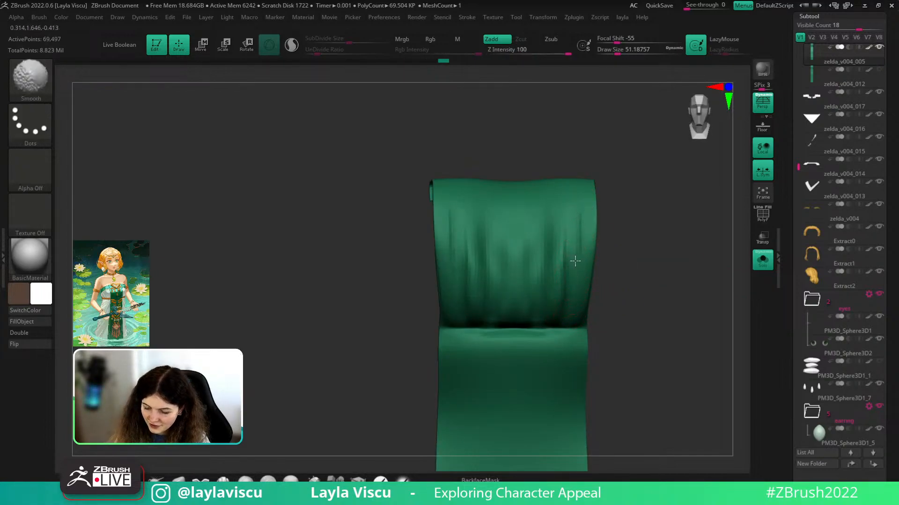
{"action": "left_click", "coordinate": [762, 259]}
{"action": "mouse_move", "coordinate": [727, 302]}
{"action": "right_mouse_down", "text": "ctrl"}
{"action": "mouse_move", "coordinate": [642, 353]}
{"action": "mouse_move", "coordinate": [565, 310]}
{"action": "mouse_move", "coordinate": [550, 335]}
{"action": "right_mouse_up", "text": "ctrl"}
{"action": "left_click", "coordinate": [763, 259]}
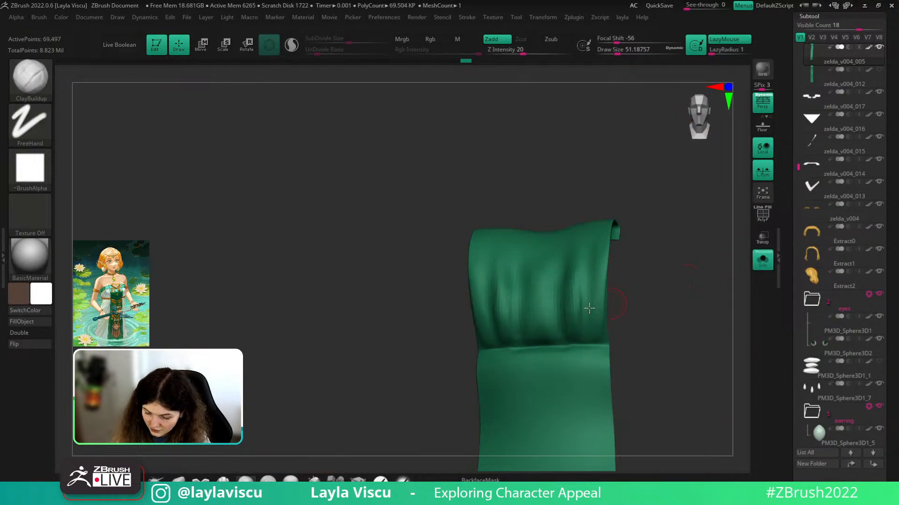
{"action": "key", "text": "shift"}
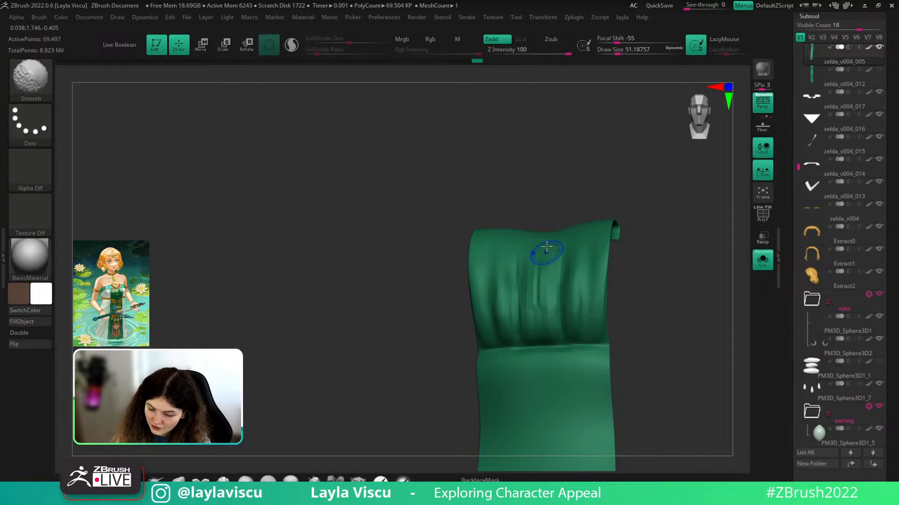
{"action": "left_click_drag", "start_coordinate": [528, 338], "coordinate": [517, 287], "text": "shift"}
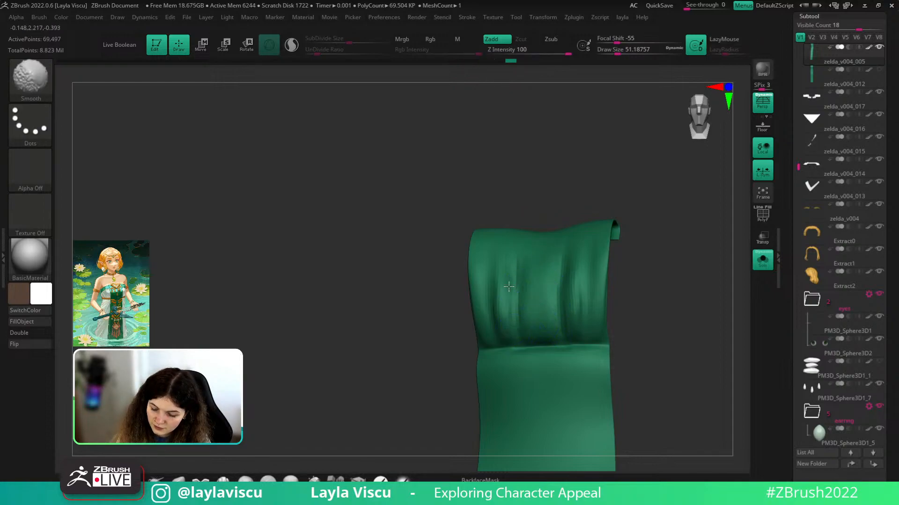
{"action": "mouse_move", "coordinate": [662, 257]}
{"action": "right_mouse_down", "text": "shift"}
{"action": "mouse_move", "coordinate": [688, 273]}
{"action": "mouse_move", "coordinate": [685, 243]}
{"action": "mouse_move", "coordinate": [705, 239]}
{"action": "mouse_move", "coordinate": [701, 265]}
{"action": "mouse_move", "coordinate": [694, 257]}
{"action": "mouse_move", "coordinate": [670, 264]}
{"action": "right_mouse_up", "text": "shift"}
{"action": "left_click", "coordinate": [762, 261]}
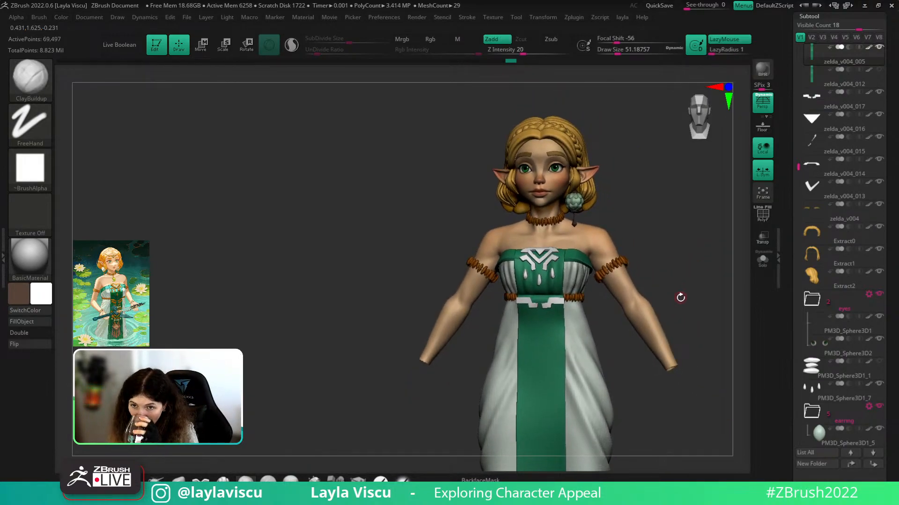
- Set the Move brush to about 136 and nudge the cloth shape from the side
{"action": "right_click_drag", "start_coordinate": [685, 262], "coordinate": [692, 365]}
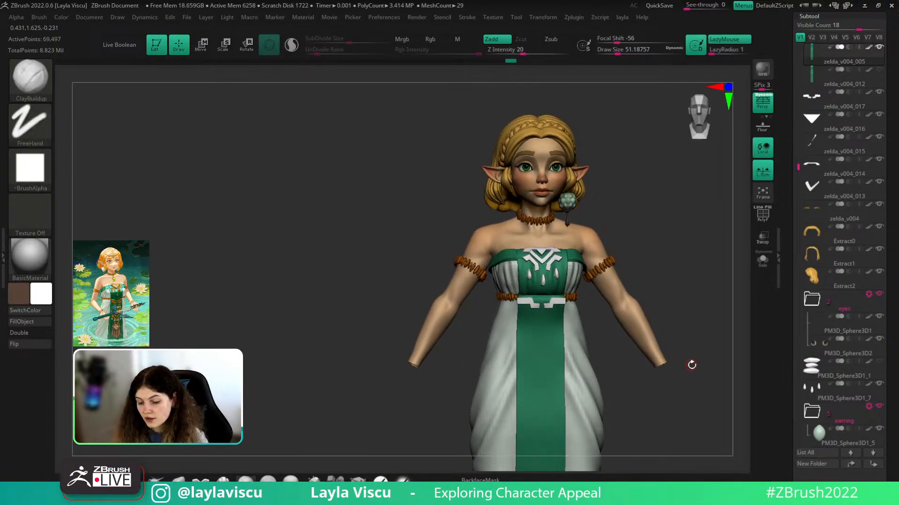
{"action": "mouse_move", "coordinate": [589, 324]}
{"action": "right_mouse_down"}
{"action": "mouse_move", "coordinate": [615, 237]}
{"action": "mouse_move", "coordinate": [592, 235]}
{"action": "mouse_move", "coordinate": [601, 237]}
{"action": "mouse_move", "coordinate": [595, 337]}
{"action": "right_mouse_up"}
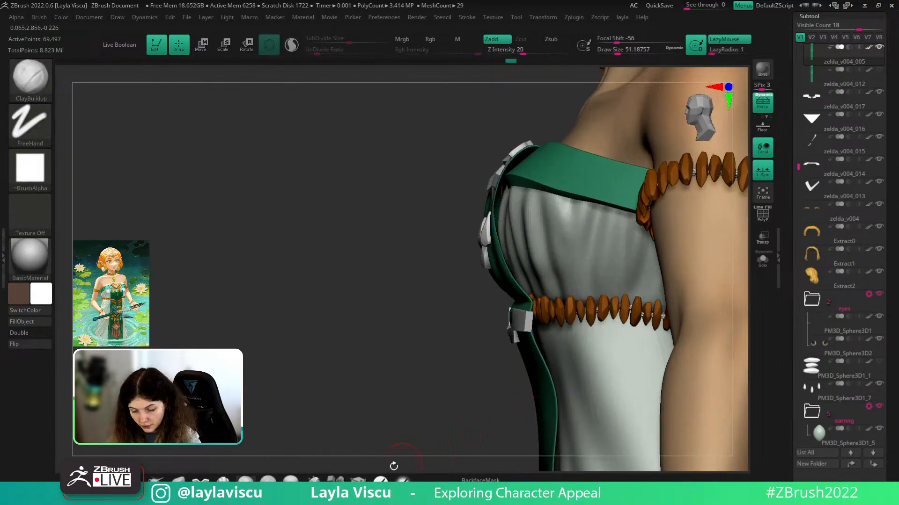
{"action": "left_click", "coordinate": [178, 480]}
{"action": "right_click_drag", "start_coordinate": [353, 383], "coordinate": [333, 380]}
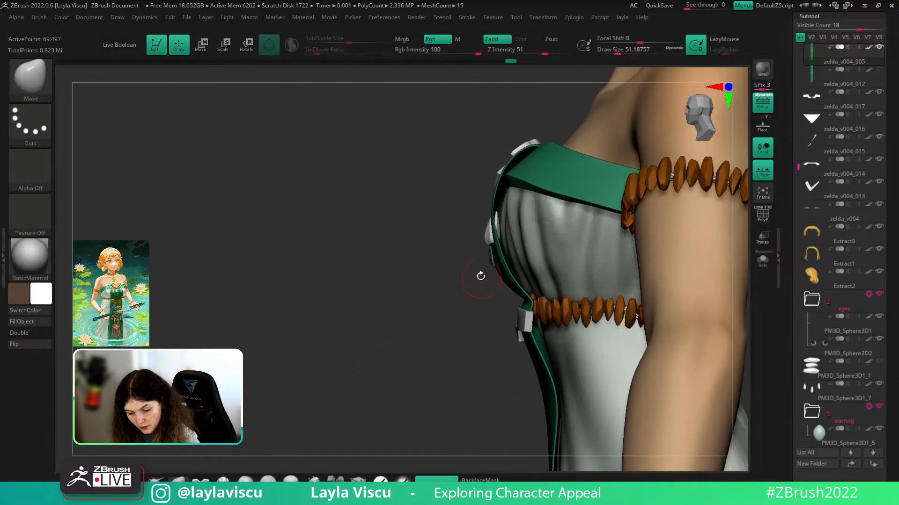
{"action": "key", "text": "s"}
{"action": "left_click_drag", "start_coordinate": [480, 277], "coordinate": [506, 274]}
{"action": "key", "text": "s"}
{"action": "right_click_drag", "start_coordinate": [426, 282], "coordinate": [501, 280]}
{"action": "right_click_drag", "start_coordinate": [380, 334], "coordinate": [374, 276], "text": "ctrl"}
{"action": "mouse_move", "coordinate": [523, 250]}
{"action": "right_mouse_down", "text": "shift"}
{"action": "mouse_move", "coordinate": [676, 231]}
{"action": "mouse_move", "coordinate": [591, 300]}
{"action": "right_mouse_up", "text": "shift"}
{"action": "right_click_drag", "start_coordinate": [593, 344], "coordinate": [595, 285], "text": "alt"}
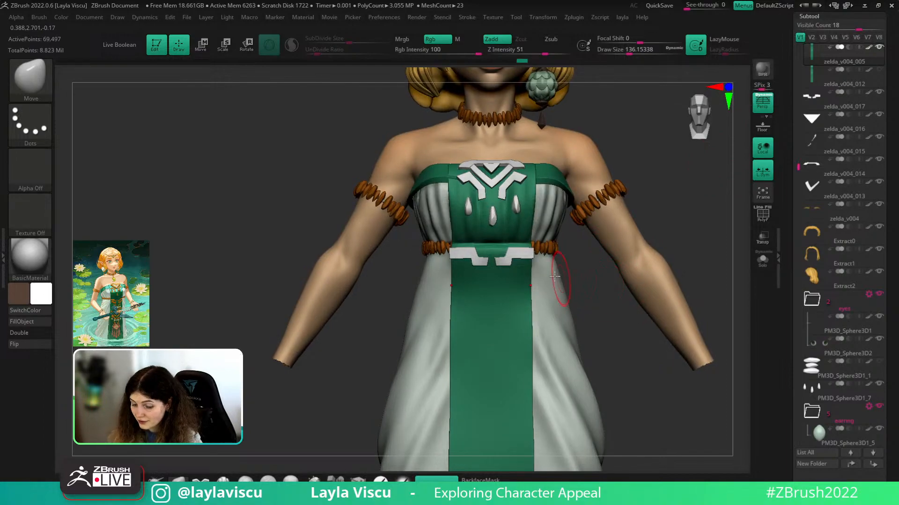
- Reshape the green panel's waist crease with BackfaceMask on and brush size about 140
{"action": "left_click", "coordinate": [522, 255], "text": "alt"}
{"action": "mouse_move", "coordinate": [525, 259]}
{"action": "right_mouse_down", "text": "ctrl"}
{"action": "mouse_move", "coordinate": [538, 281]}
{"action": "mouse_move", "coordinate": [646, 297]}
{"action": "right_mouse_up", "text": "ctrl"}
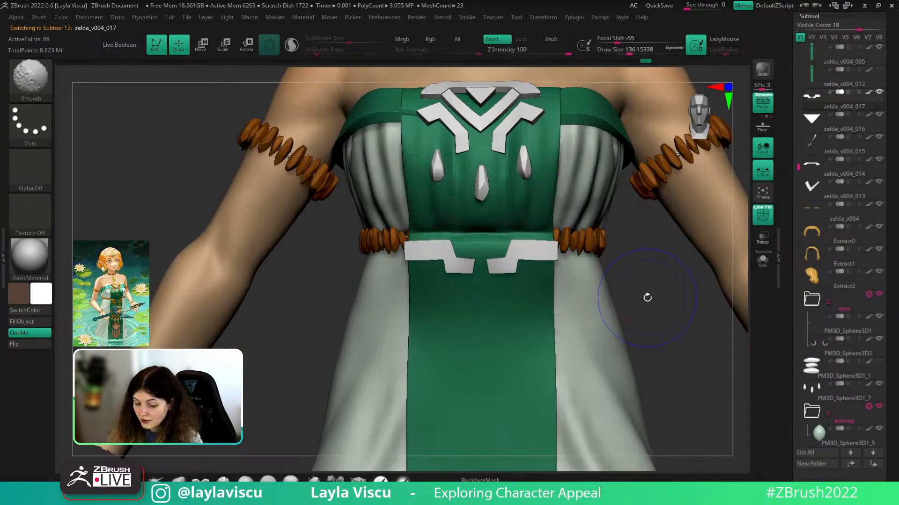
{"action": "left_click", "coordinate": [489, 237], "text": "alt"}
{"action": "mouse_move", "coordinate": [461, 228]}
{"action": "left_mouse_down"}
{"action": "mouse_move", "coordinate": [448, 237]}
{"action": "mouse_move", "coordinate": [533, 242]}
{"action": "mouse_move", "coordinate": [522, 221]}
{"action": "left_mouse_up"}
{"action": "left_click", "coordinate": [487, 480]}
{"action": "key", "text": "s"}
{"action": "key", "text": "s"}
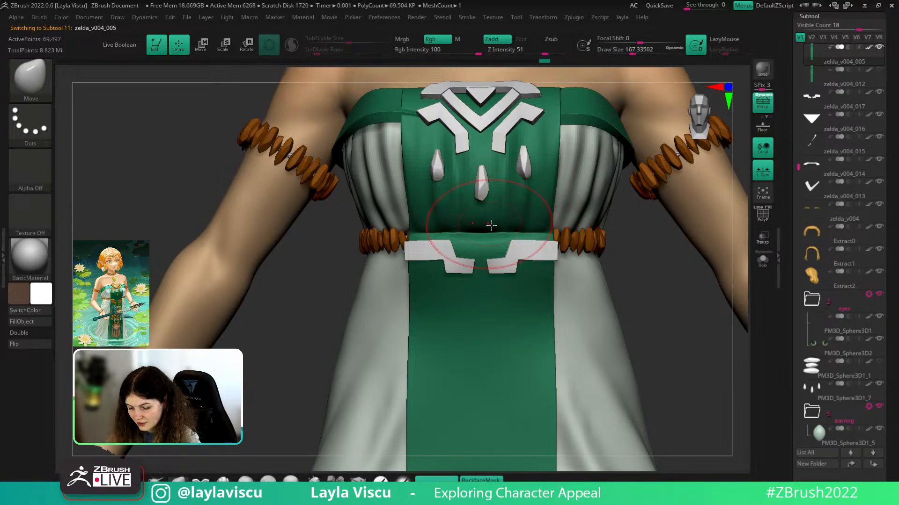
{"action": "right_click_drag", "start_coordinate": [627, 383], "coordinate": [617, 318], "text": "ctrl"}
{"action": "right_click_drag", "start_coordinate": [632, 241], "coordinate": [652, 298], "text": "alt"}
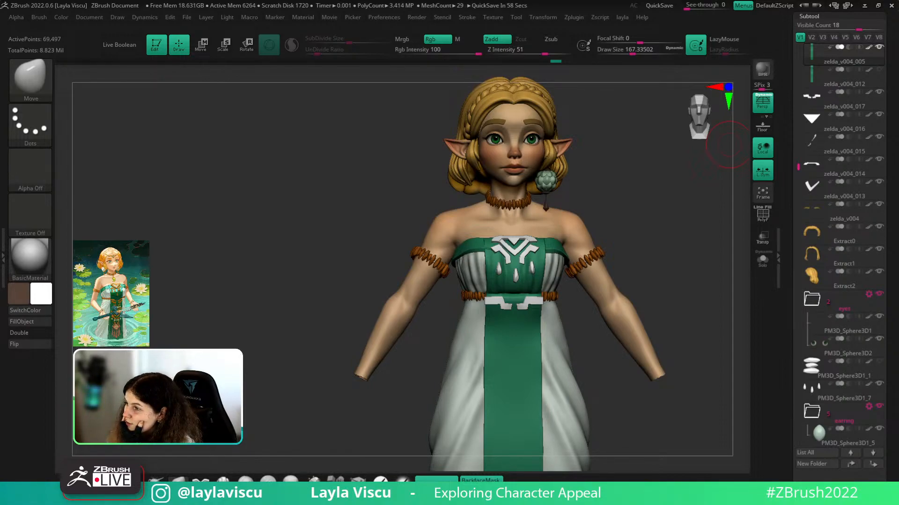
- Compare the sculpt against the PureRef reference image, then move it aside
{"action": "right_click_drag", "start_coordinate": [898, 91], "coordinate": [412, 300]}
{"action": "scroll", "coordinate": [386, 277], "scroll_direction": "up", "scroll_amount": 2}
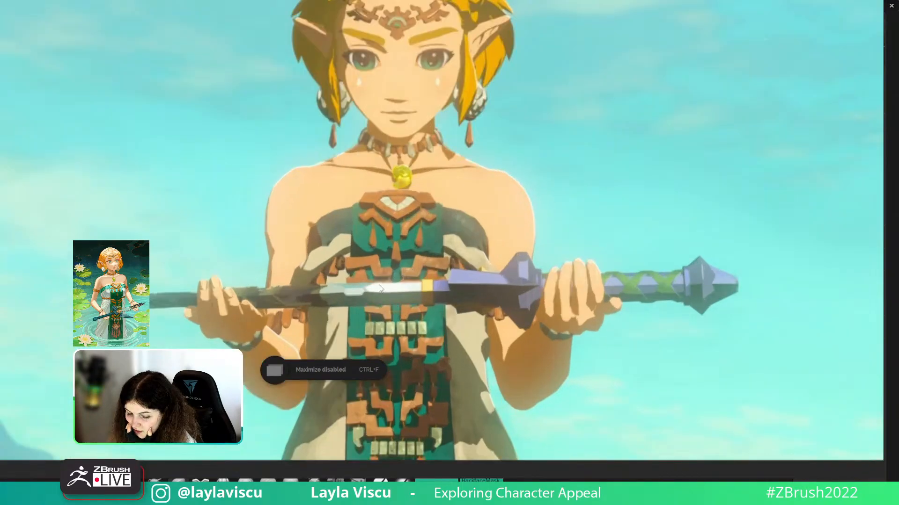
{"action": "mouse_move", "coordinate": [399, 299]}
{"action": "right_mouse_down"}
{"action": "mouse_move", "coordinate": [776, 0]}
{"action": "mouse_move", "coordinate": [879, 0]}
{"action": "right_mouse_up"}
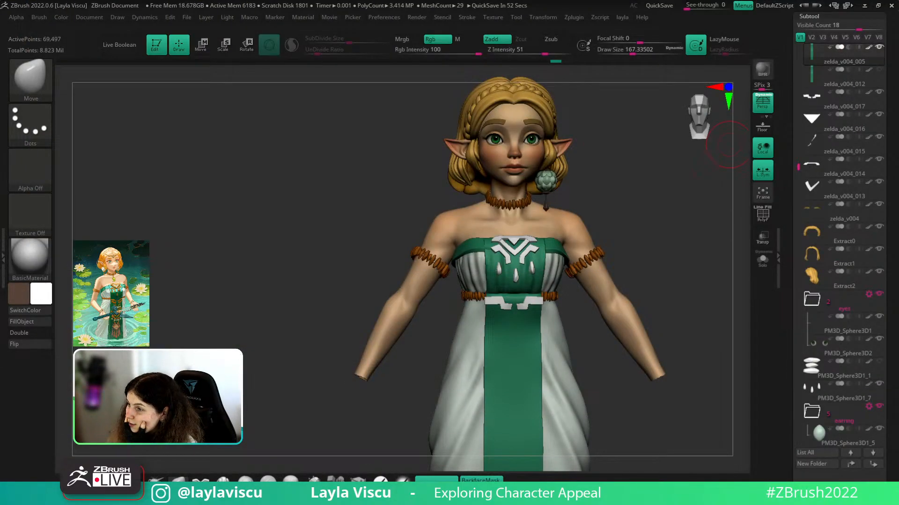
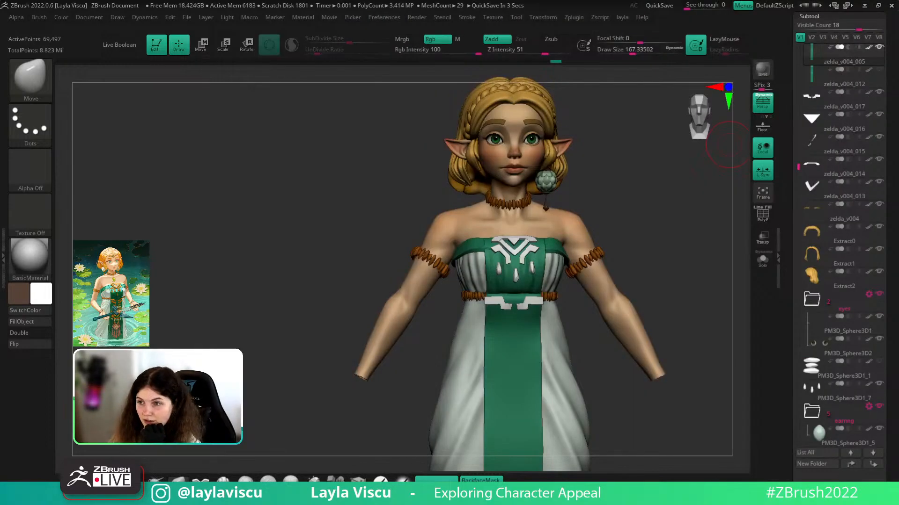
- Bring the Chrome window with the zelda totk image results over ZBrush and maximize it
{"action": "left_click_drag", "start_coordinate": [898, 3], "coordinate": [624, 2]}
{"action": "double_click", "coordinate": [580, 4]}
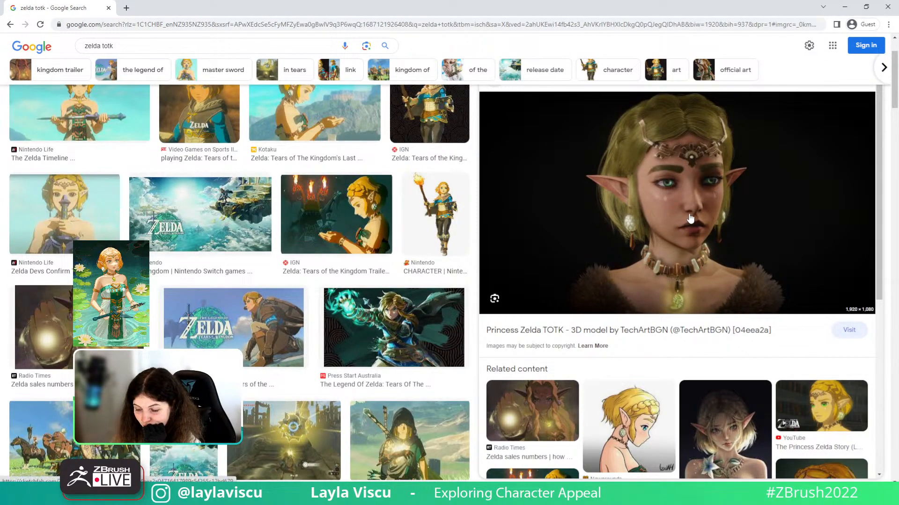
- Scroll through the zelda totk image results, then place the cursor in the search query to refine it
{"action": "scroll", "coordinate": [691, 218], "scroll_direction": "down", "scroll_amount": 7}
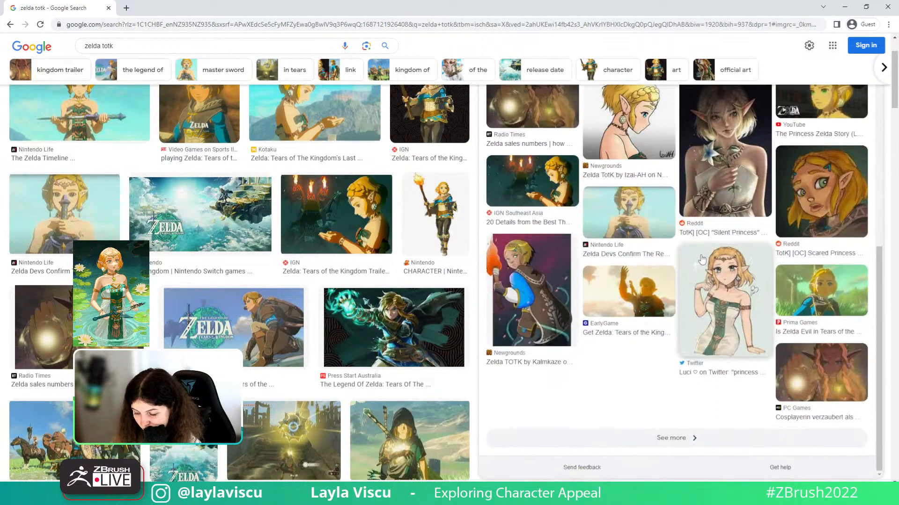
{"action": "scroll", "coordinate": [701, 260], "scroll_direction": "up", "scroll_amount": 7}
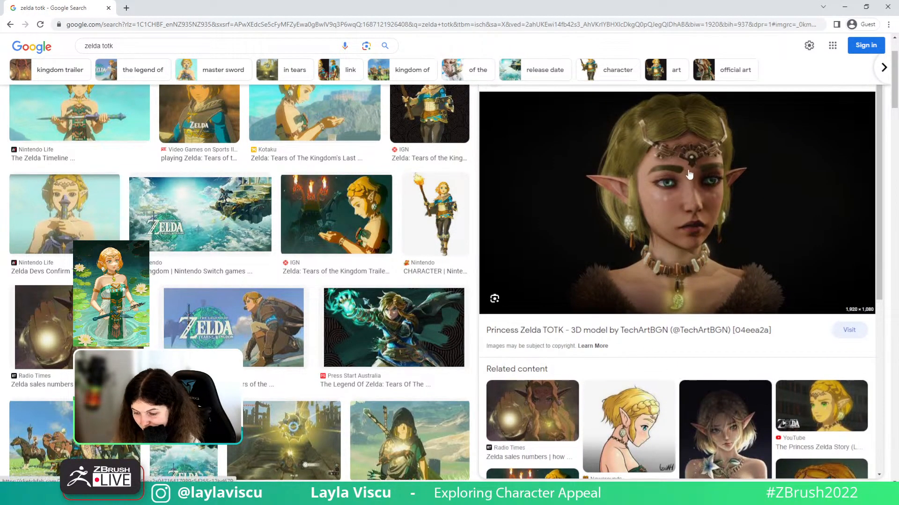
{"action": "scroll", "coordinate": [262, 280], "scroll_direction": "up", "scroll_amount": 2}
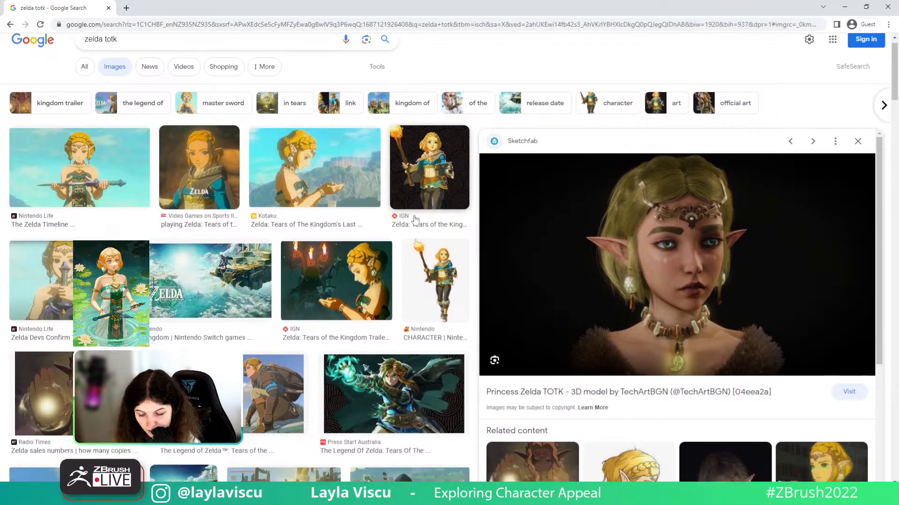
{"action": "scroll", "coordinate": [415, 219], "scroll_direction": "down", "scroll_amount": 8}
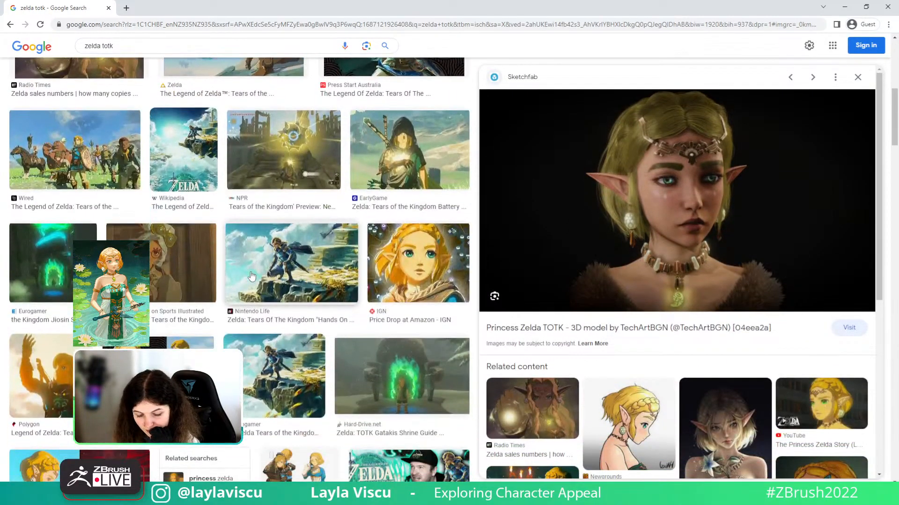
{"action": "scroll", "coordinate": [251, 276], "scroll_direction": "down", "scroll_amount": 5}
{"action": "scroll", "coordinate": [241, 204], "scroll_direction": "up", "scroll_amount": 5}
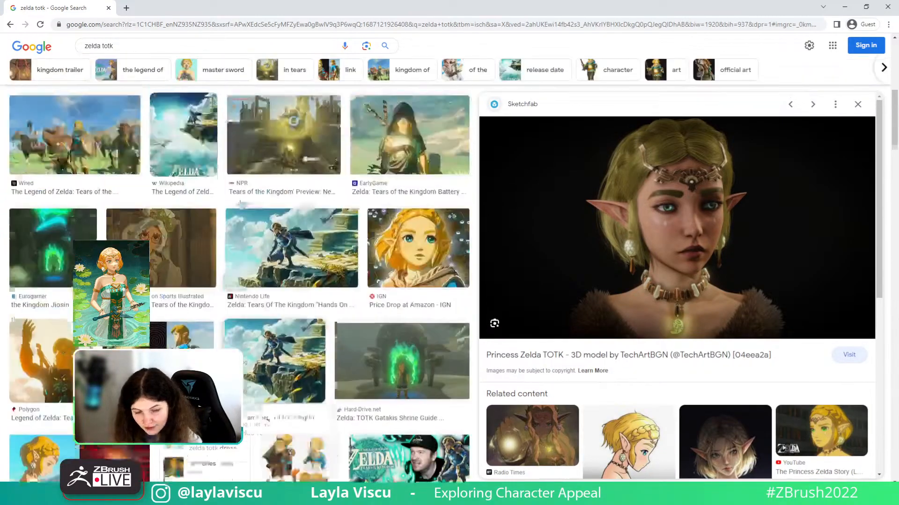
{"action": "left_click", "coordinate": [166, 45]}
- Search 'zelda totk dress' and preview the TikTok cosplay and Cults 3D dress pieces images
{"action": "type", "text": "dres"}
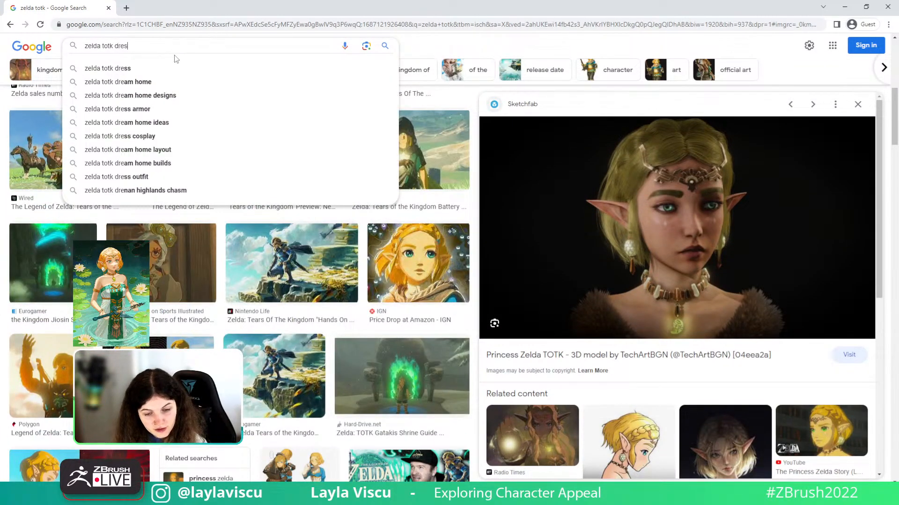
{"action": "type", "text": "s"}
{"action": "key", "text": "Return"}
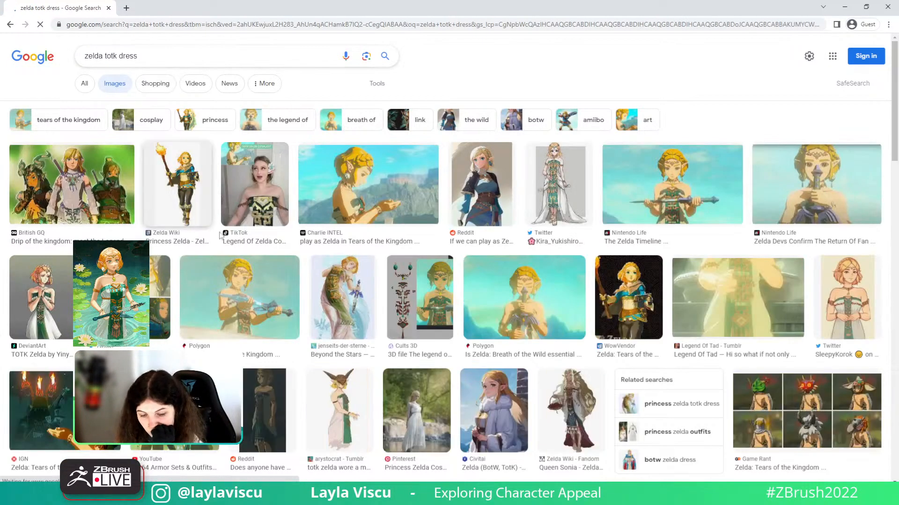
{"action": "left_click", "coordinate": [252, 187]}
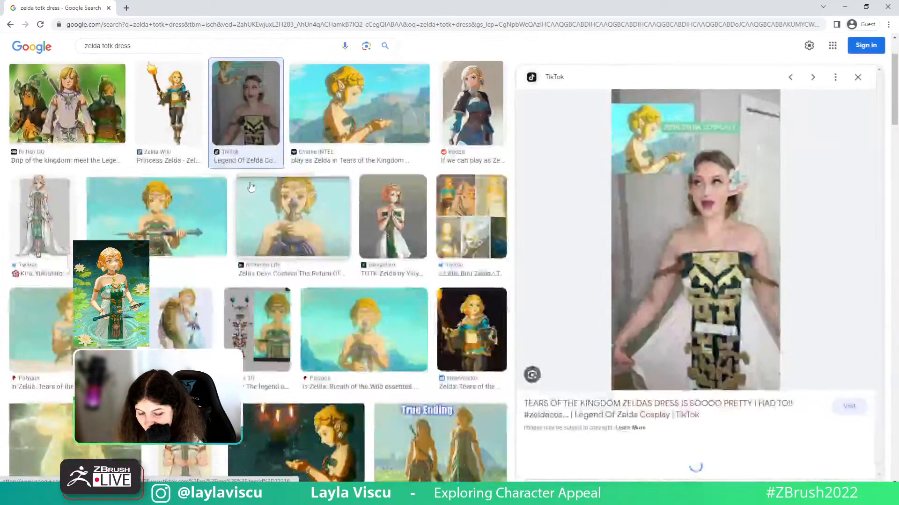
{"action": "left_click", "coordinate": [269, 331]}
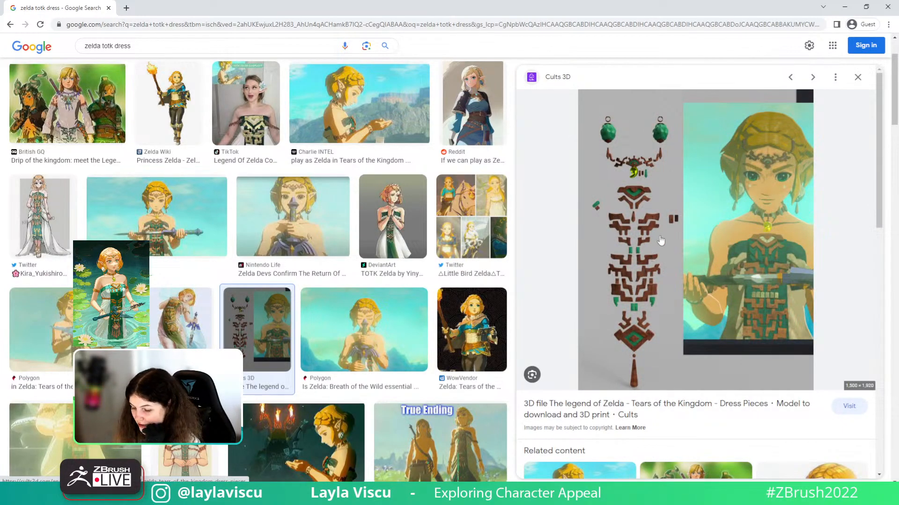
- Open the Google Lens search-by-image prompt and close it again
{"action": "left_click", "coordinate": [366, 46]}
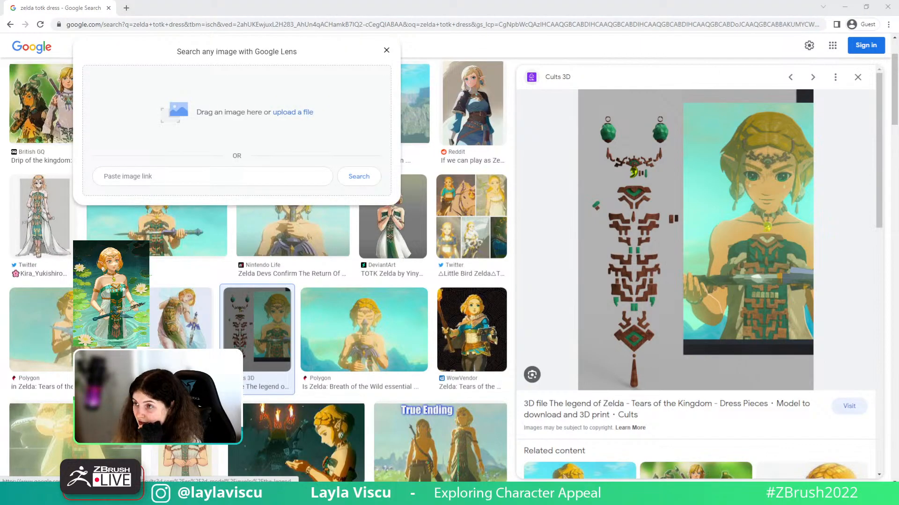
{"action": "scroll", "coordinate": [725, 280], "scroll_direction": "down", "scroll_amount": 2}
{"action": "scroll", "coordinate": [726, 280], "scroll_direction": "up", "scroll_amount": 2}
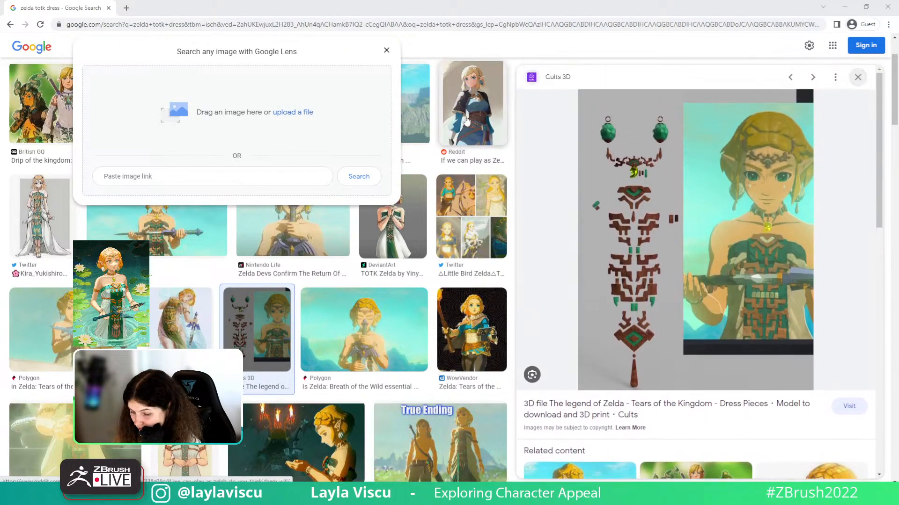
{"action": "left_click", "coordinate": [386, 50]}
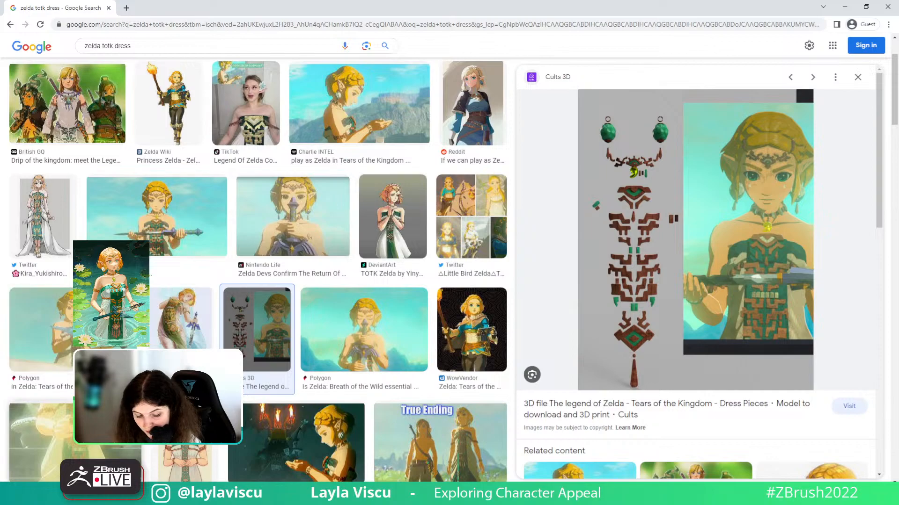
- Preview the Legend Of Tad and jenseits-der-sterne dress images, then minimize the browser
{"action": "left_click", "coordinate": [105, 428]}
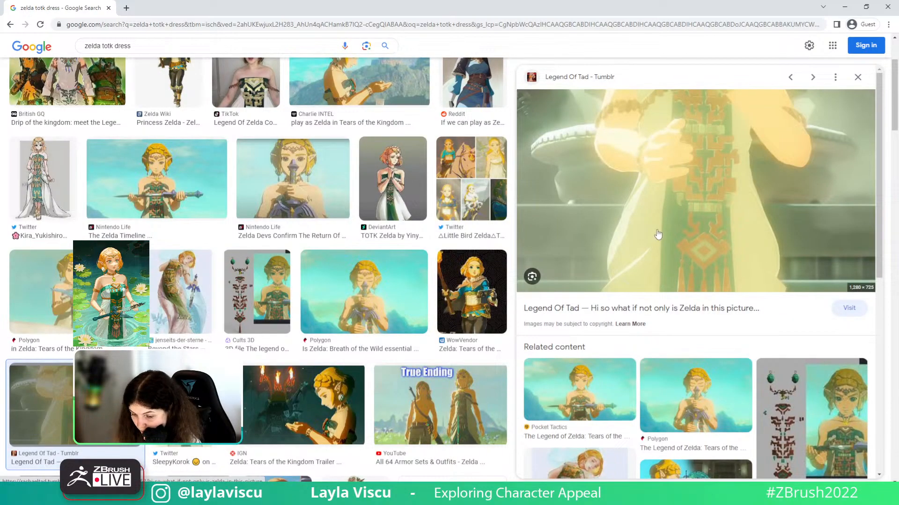
{"action": "scroll", "coordinate": [658, 234], "scroll_direction": "down", "scroll_amount": 2}
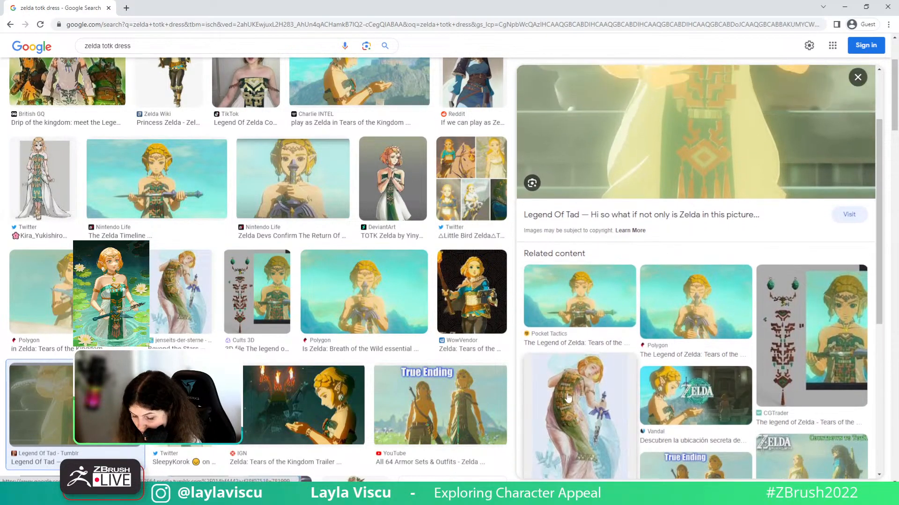
{"action": "left_click", "coordinate": [568, 397]}
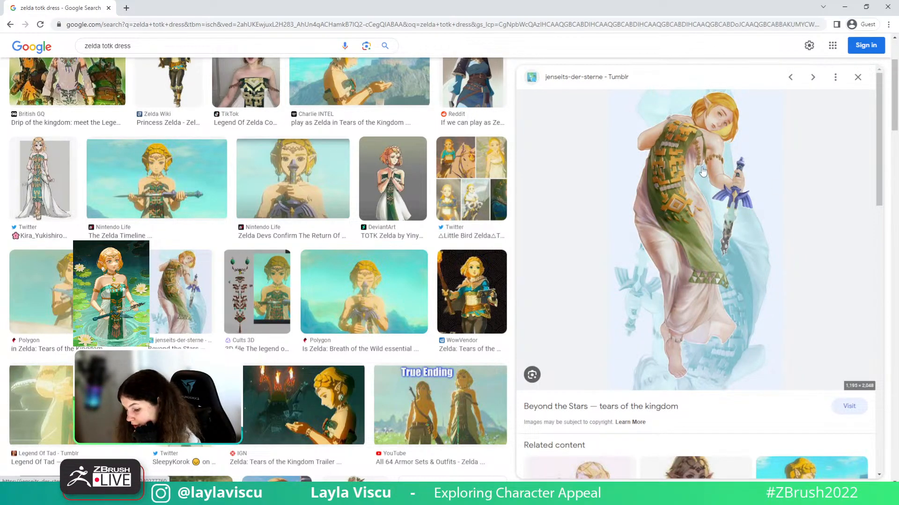
{"action": "scroll", "coordinate": [702, 171], "scroll_direction": "down", "scroll_amount": 4}
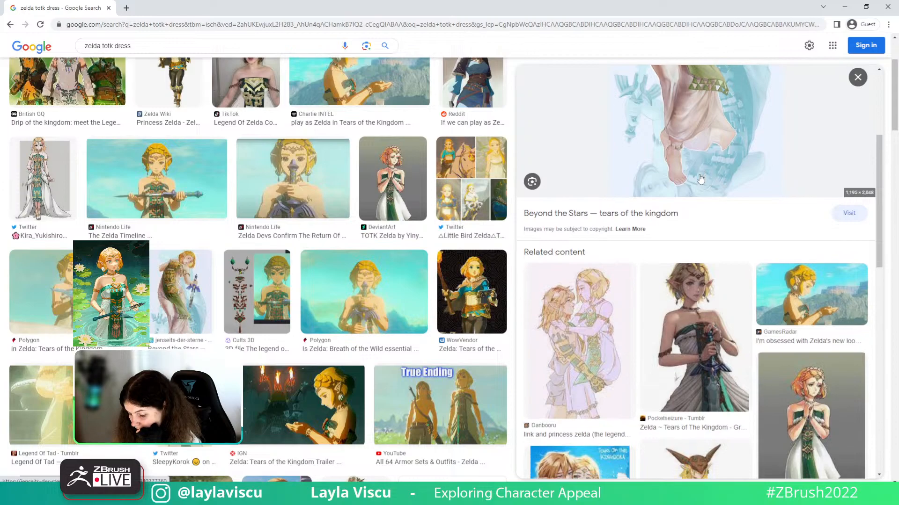
{"action": "scroll", "coordinate": [701, 179], "scroll_direction": "down", "scroll_amount": 4}
{"action": "scroll", "coordinate": [701, 180], "scroll_direction": "down", "scroll_amount": 3}
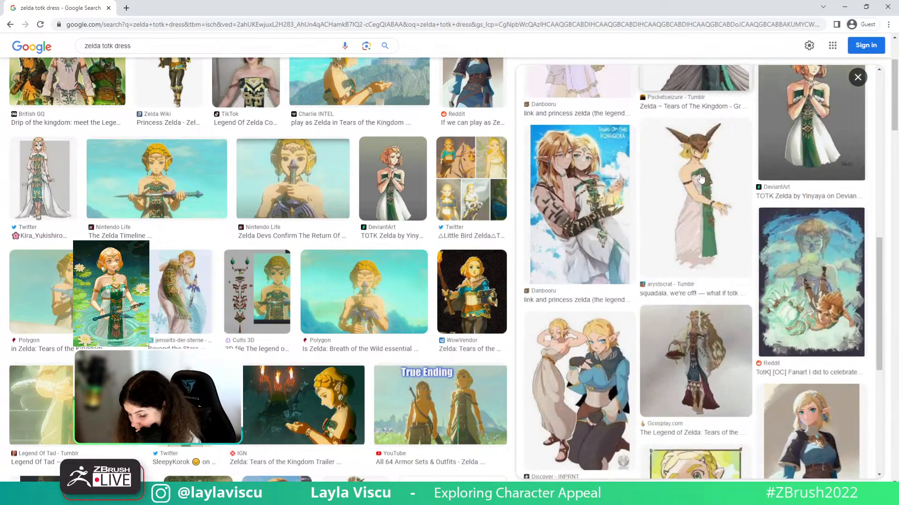
{"action": "scroll", "coordinate": [568, 224], "scroll_direction": "up", "scroll_amount": 7}
{"action": "scroll", "coordinate": [567, 223], "scroll_direction": "up", "scroll_amount": 3}
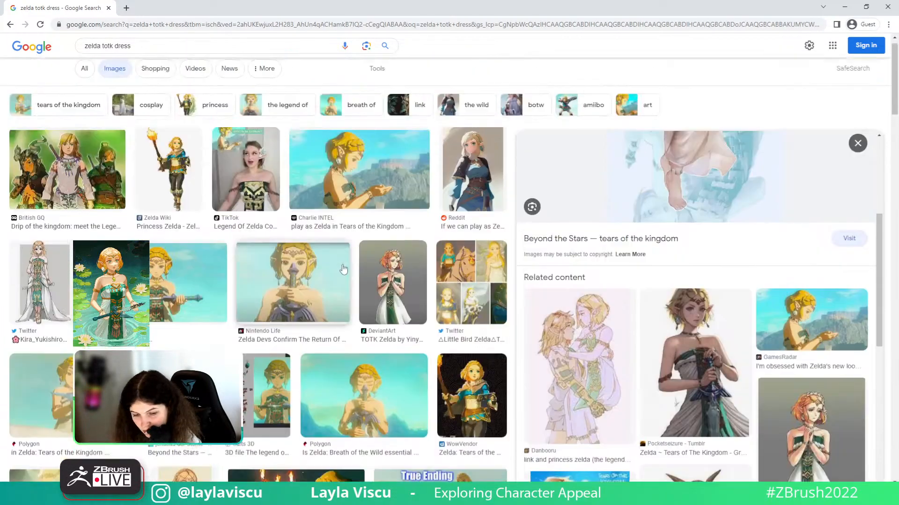
{"action": "scroll", "coordinate": [589, 181], "scroll_direction": "down", "scroll_amount": 1}
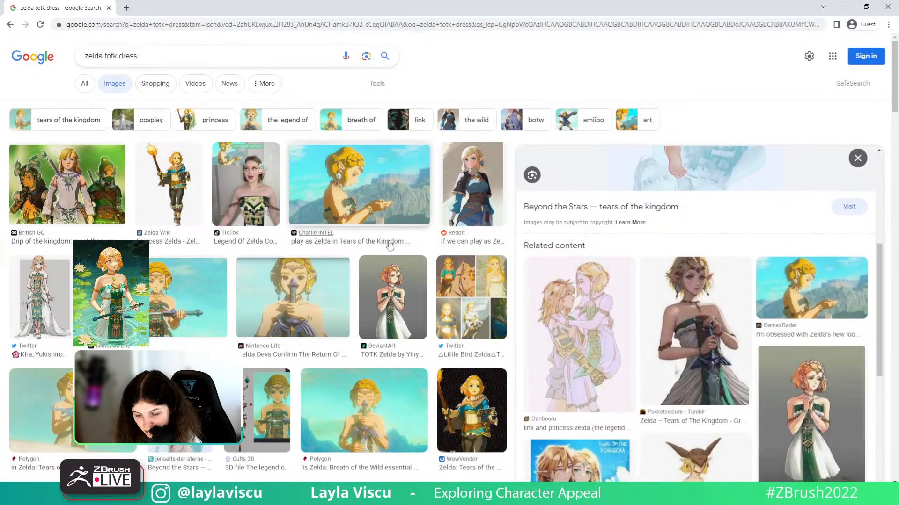
{"action": "scroll", "coordinate": [393, 248], "scroll_direction": "down", "scroll_amount": 10}
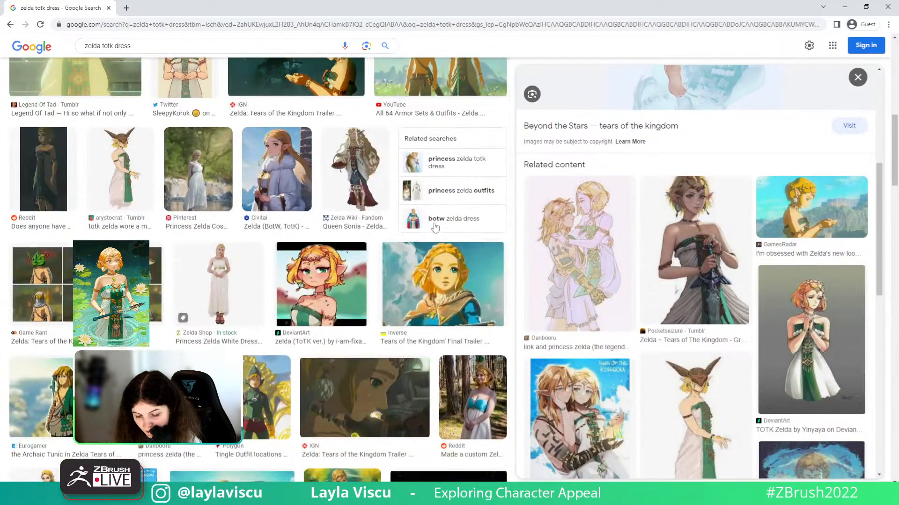
{"action": "left_click", "coordinate": [844, 6]}
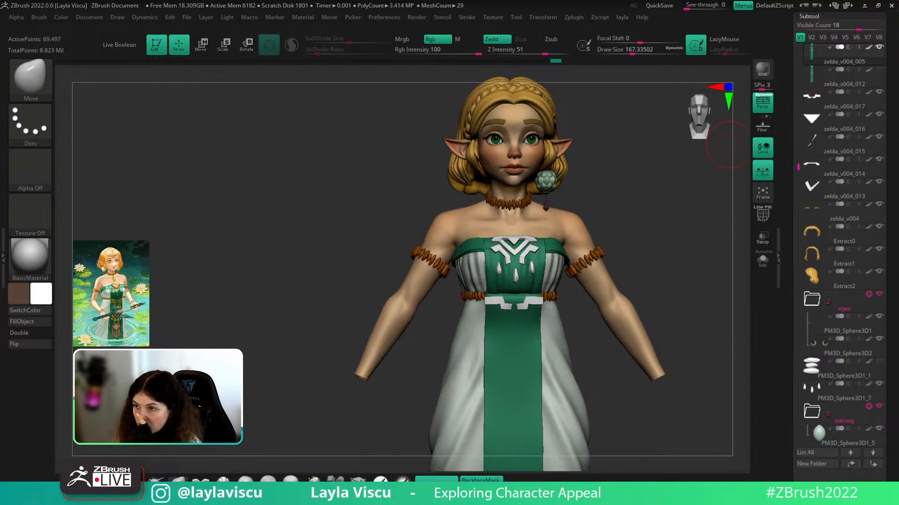
- Frame the model, set brush draw size around 274, and turn off BackfaceMask
{"action": "left_click_drag", "start_coordinate": [686, 315], "coordinate": [635, 313]}
{"action": "left_click_drag", "start_coordinate": [614, 228], "coordinate": [602, 210], "text": "alt"}
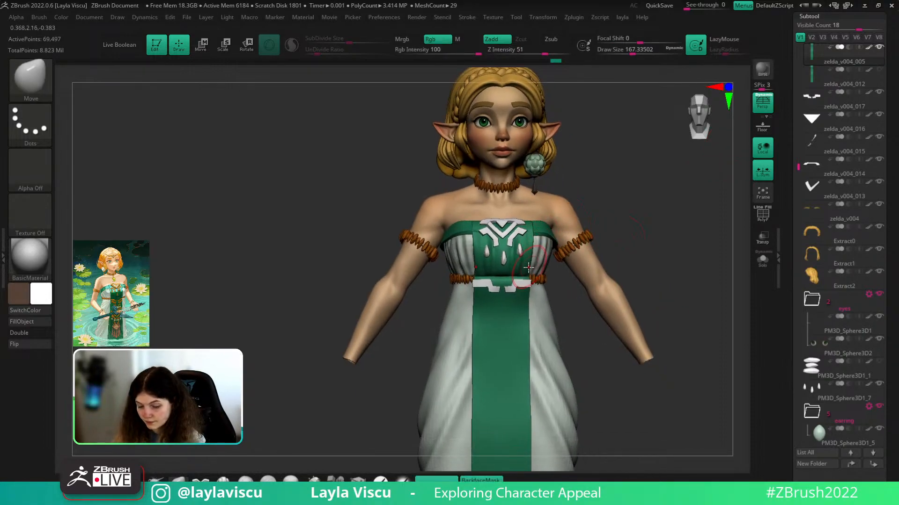
{"action": "key", "text": "s"}
{"action": "left_click_drag", "start_coordinate": [518, 280], "coordinate": [528, 273]}
{"action": "key", "text": "ctrl+z"}
{"action": "left_click", "coordinate": [488, 480]}
- Pull the green belt panel's top edge upward, undo it, and inspect the head and torso
{"action": "left_click_drag", "start_coordinate": [644, 387], "coordinate": [630, 388]}
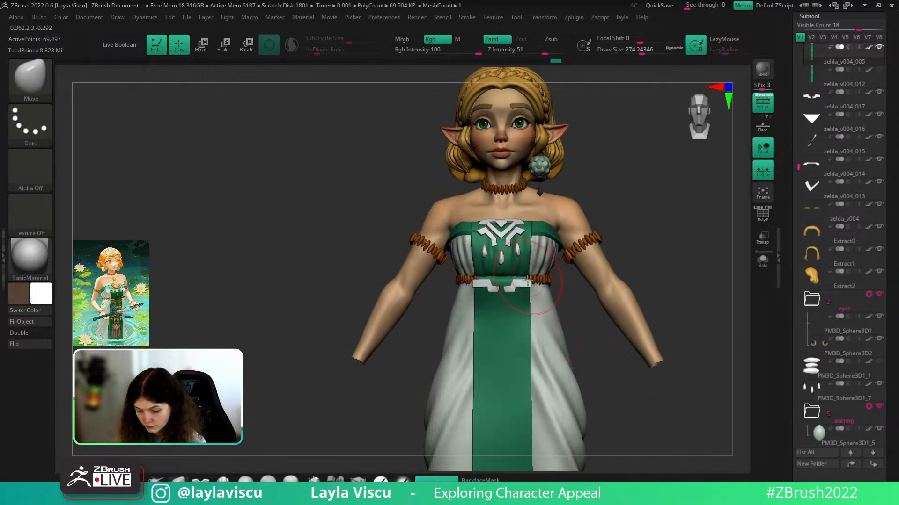
{"action": "left_click_drag", "start_coordinate": [527, 281], "coordinate": [529, 272]}
{"action": "key", "text": "s"}
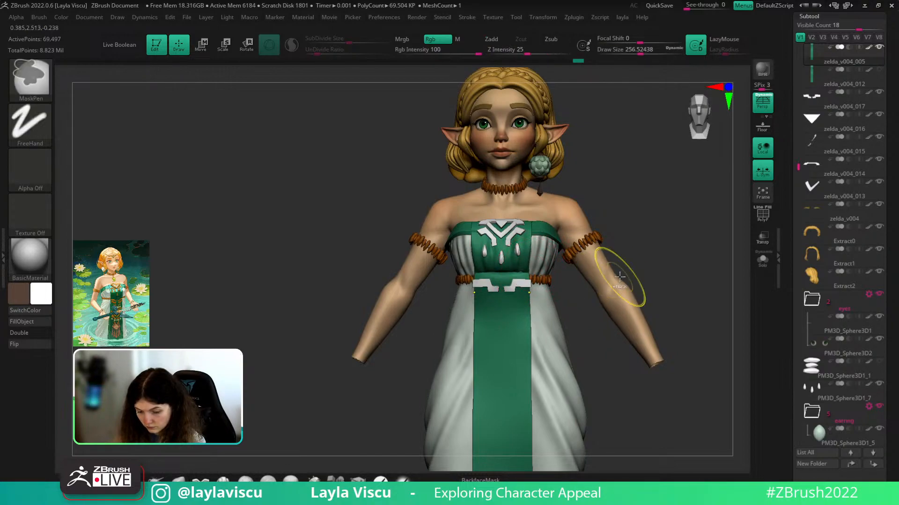
{"action": "key", "text": "ctrl+z"}
{"action": "left_click_drag", "start_coordinate": [604, 298], "coordinate": [590, 330]}
{"action": "left_click_drag", "start_coordinate": [674, 253], "coordinate": [627, 266]}
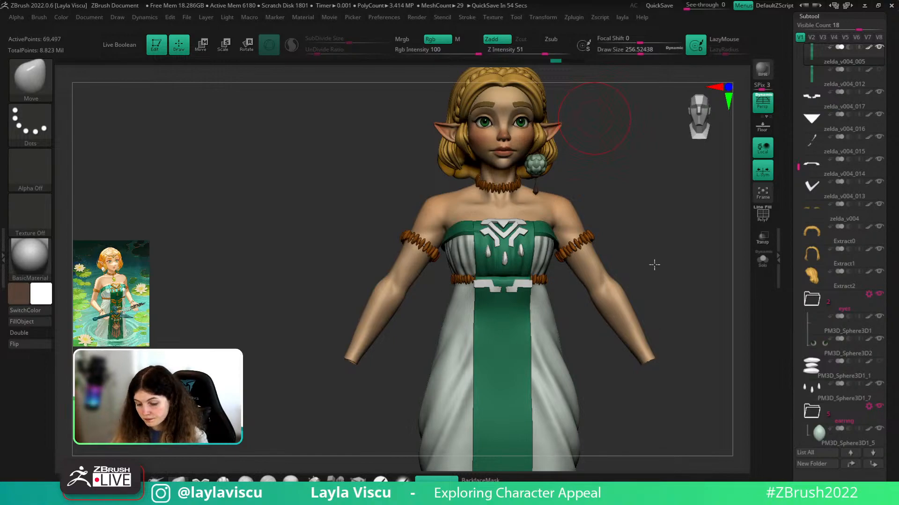
{"action": "left_click_drag", "start_coordinate": [654, 265], "coordinate": [627, 255]}
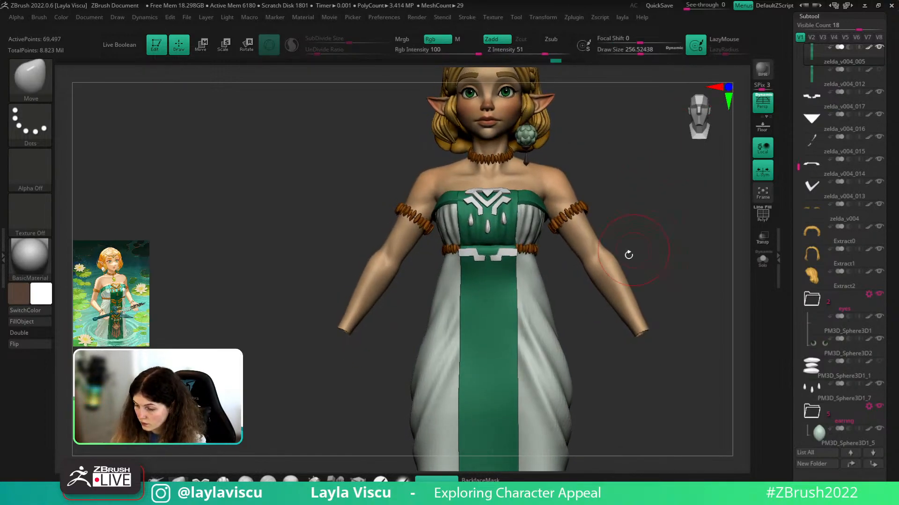
- Select and isolate the zelda_v004_012 cloth strip with polygroups shown, stepping back to an earlier state
{"action": "left_click", "coordinate": [815, 79]}
{"action": "right_click_drag", "start_coordinate": [700, 206], "coordinate": [698, 255], "text": "ctrl"}
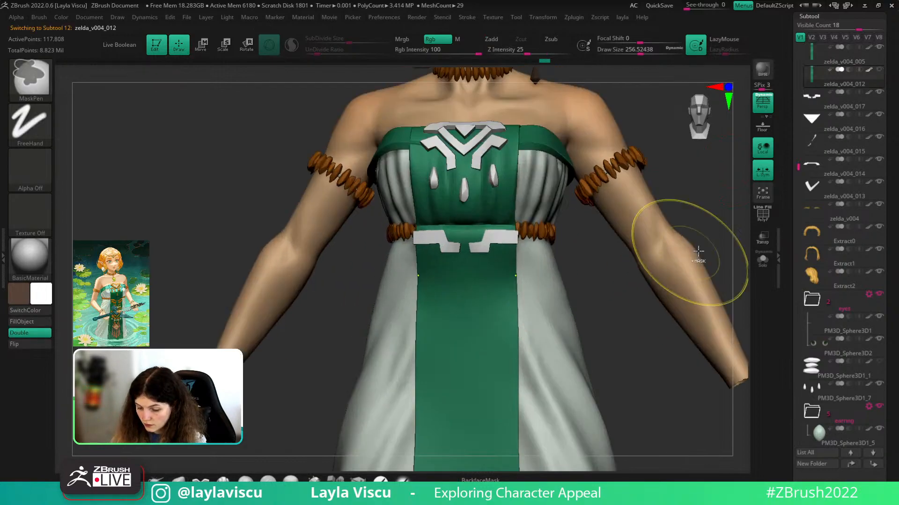
{"action": "left_click", "coordinate": [761, 263]}
{"action": "key", "text": "shift+f"}
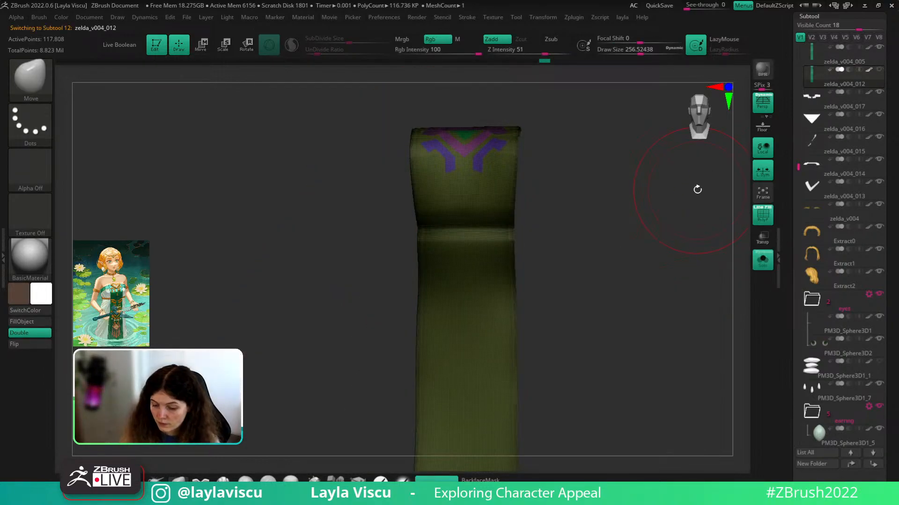
{"action": "key", "text": "s"}
{"action": "left_click_drag", "start_coordinate": [579, 242], "coordinate": [565, 240]}
{"action": "left_click_drag", "start_coordinate": [539, 62], "coordinate": [467, 62]}
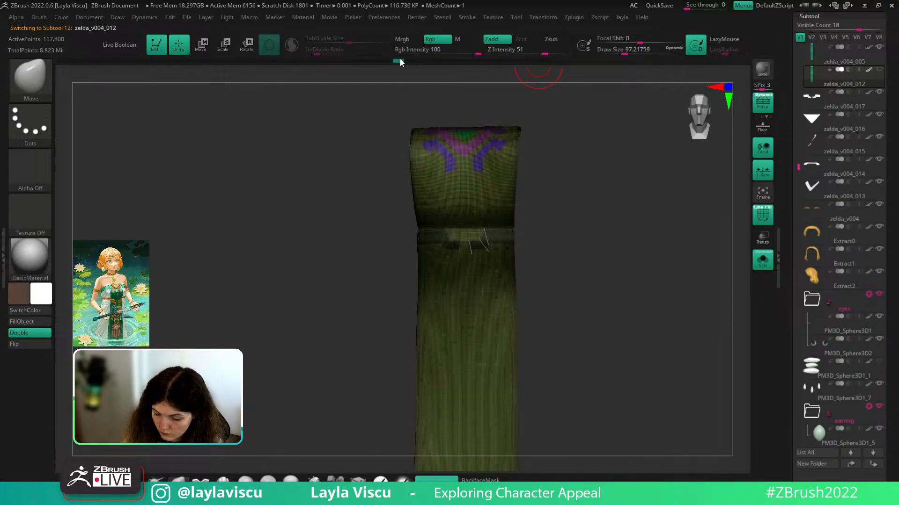
{"action": "right_click_drag", "start_coordinate": [522, 241], "coordinate": [562, 295], "text": "ctrl"}
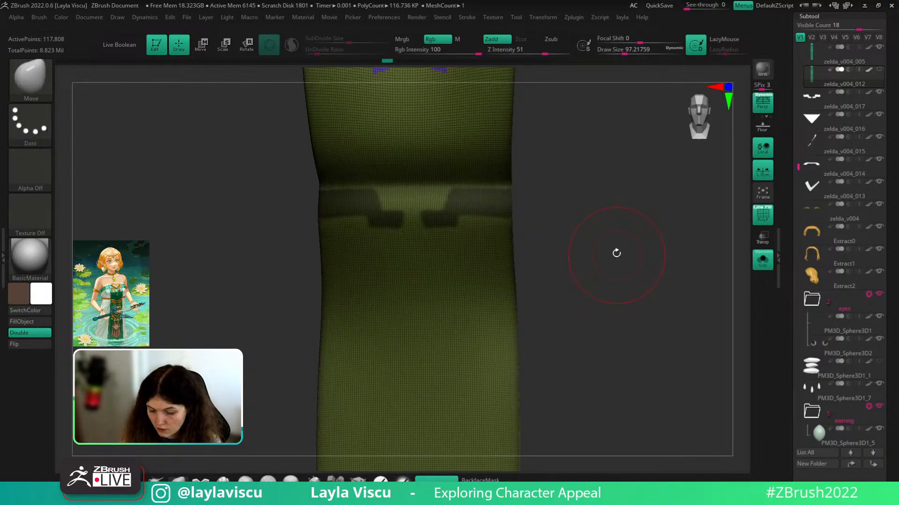
{"action": "right_click_drag", "start_coordinate": [616, 262], "coordinate": [672, 347], "text": "alt"}
- Turn the masked waist into a purple polygroup and shrink the brush from 20 to about 8
{"action": "key", "text": "ctrl+w"}
{"action": "key", "text": "s"}
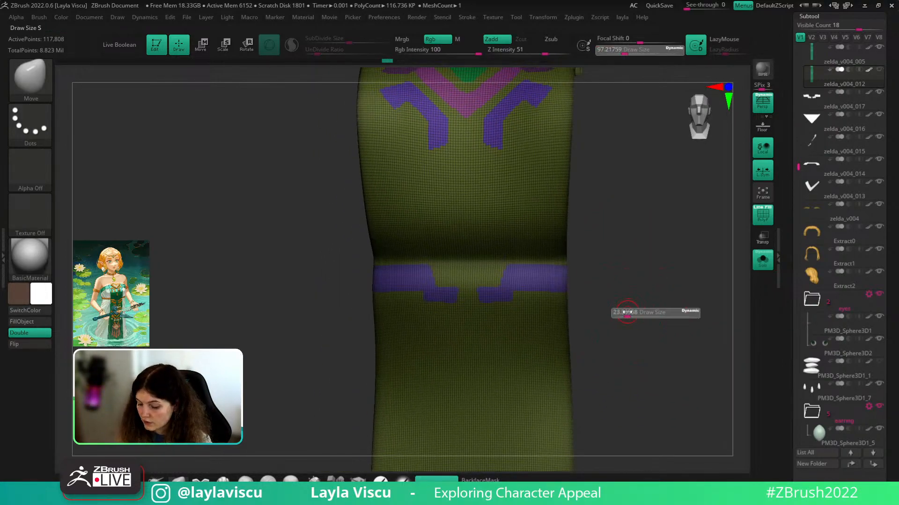
{"action": "left_click", "coordinate": [626, 313]}
{"action": "mouse_move", "coordinate": [629, 312]}
{"action": "right_mouse_down", "text": "shift"}
{"action": "mouse_move", "coordinate": [647, 312]}
{"action": "mouse_move", "coordinate": [646, 296]}
{"action": "mouse_move", "coordinate": [677, 293]}
{"action": "right_mouse_up", "text": "shift"}
{"action": "key", "text": "s"}
{"action": "left_click", "coordinate": [628, 313]}
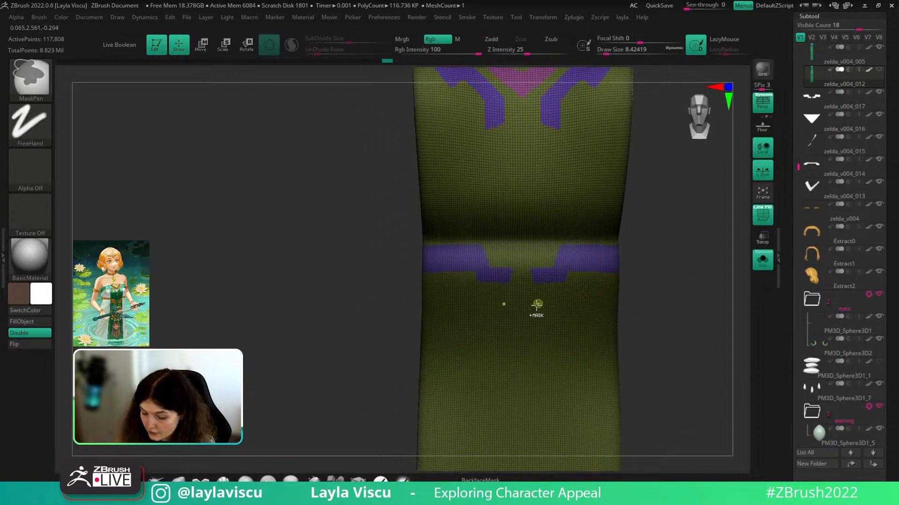
- Mask mirrored stepped strokes below the purple bands, adjusting brush size between 17 and 7.5
{"action": "mouse_move", "coordinate": [535, 297]}
{"action": "left_mouse_down", "text": "ctrl"}
{"action": "mouse_move", "coordinate": [535, 309]}
{"action": "mouse_move", "coordinate": [581, 290]}
{"action": "mouse_move", "coordinate": [567, 294]}
{"action": "left_mouse_up", "text": "ctrl"}
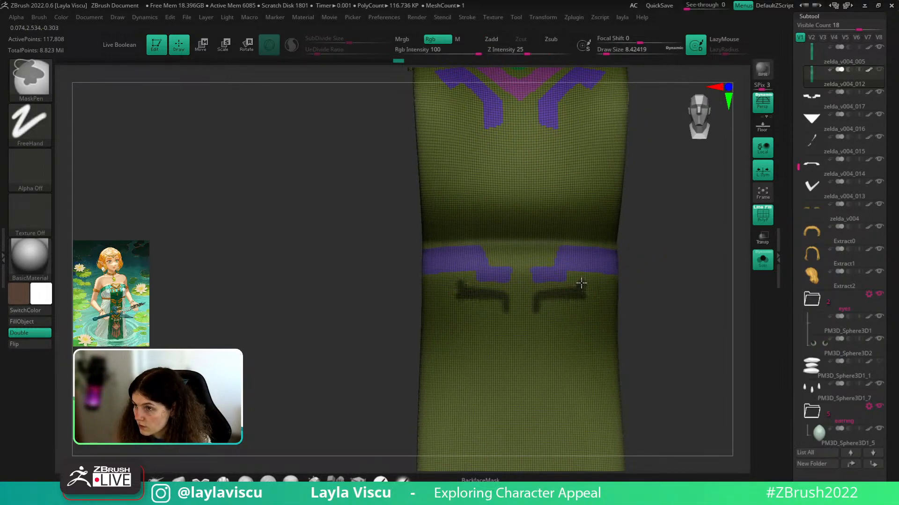
{"action": "left_click_drag", "start_coordinate": [605, 281], "coordinate": [609, 284], "text": "ctrl"}
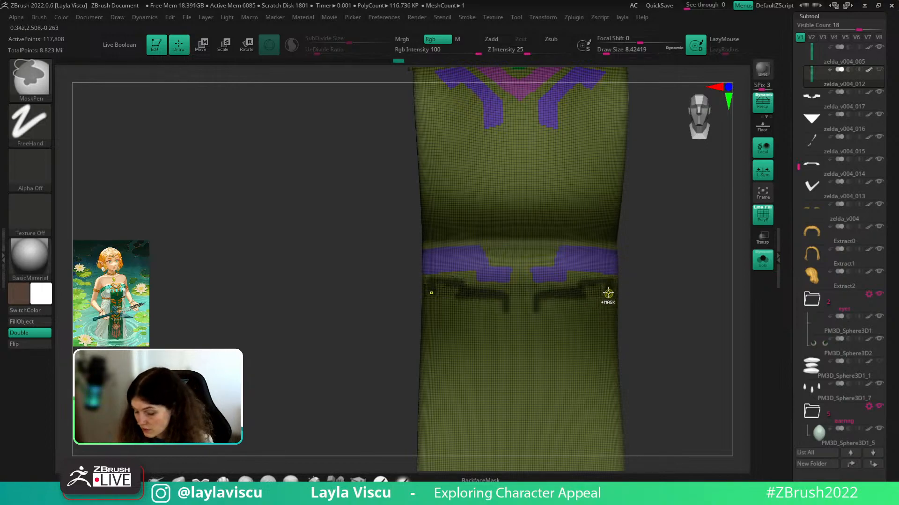
{"action": "left_click_drag", "start_coordinate": [593, 295], "coordinate": [586, 291], "text": "ctrl"}
{"action": "key", "text": "s"}
{"action": "mouse_move", "coordinate": [645, 300]}
{"action": "left_mouse_down"}
{"action": "mouse_move", "coordinate": [619, 295]}
{"action": "mouse_move", "coordinate": [615, 277]}
{"action": "left_mouse_up"}
{"action": "key", "text": "s"}
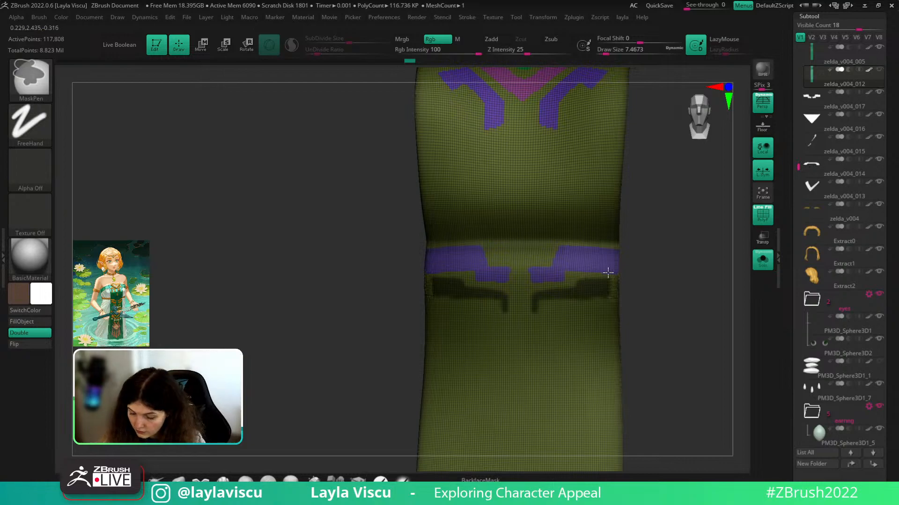
- Mask a horizontal foot stroke and mirrored vertical tabs below both shapes, brush about 10.5
{"action": "left_click_drag", "start_coordinate": [647, 277], "coordinate": [686, 265]}
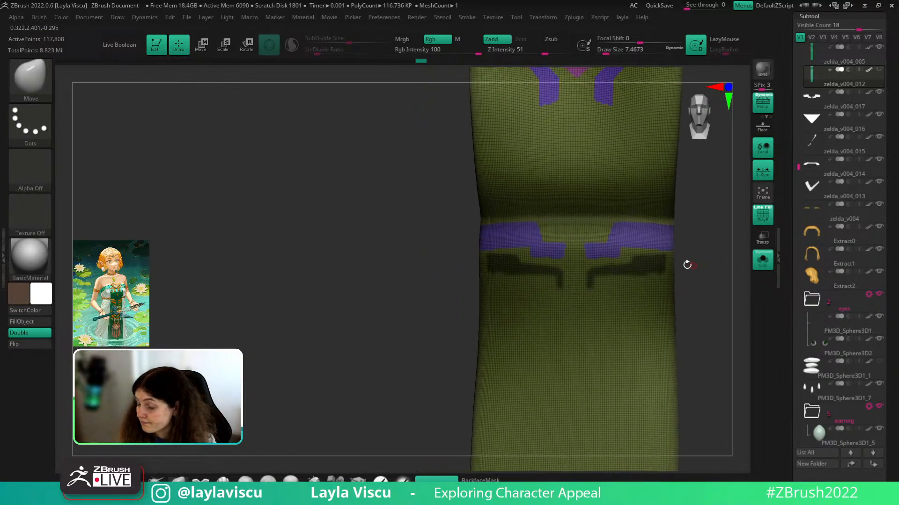
{"action": "mouse_move", "coordinate": [592, 287]}
{"action": "left_mouse_down", "text": "ctrl"}
{"action": "mouse_move", "coordinate": [610, 286]}
{"action": "mouse_move", "coordinate": [608, 275]}
{"action": "left_mouse_up", "text": "ctrl"}
{"action": "key", "text": "shift+f"}
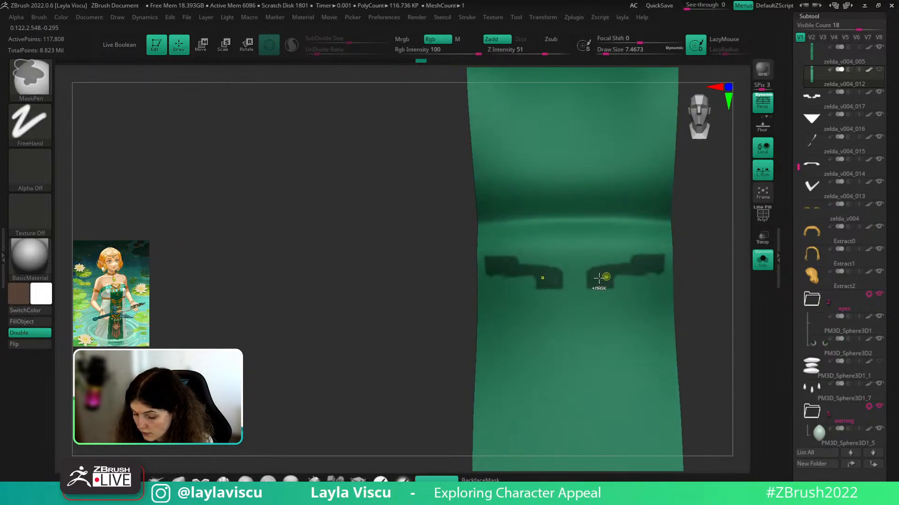
{"action": "left_click_drag", "start_coordinate": [690, 267], "coordinate": [703, 262]}
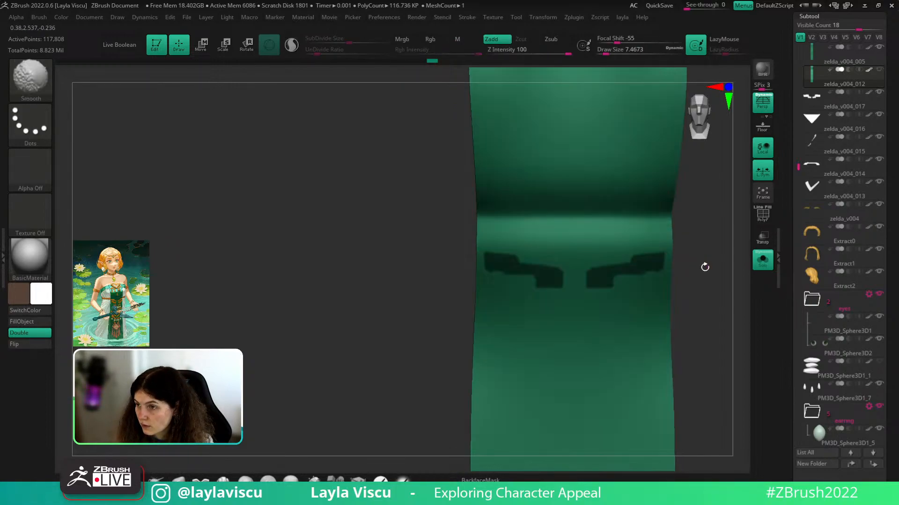
{"action": "mouse_move", "coordinate": [613, 286]}
{"action": "left_mouse_down", "text": "ctrl"}
{"action": "mouse_move", "coordinate": [602, 301]}
{"action": "mouse_move", "coordinate": [616, 276]}
{"action": "mouse_move", "coordinate": [642, 304]}
{"action": "mouse_move", "coordinate": [644, 289]}
{"action": "left_mouse_up", "text": "ctrl"}
{"action": "key", "text": "s"}
{"action": "left_click", "coordinate": [617, 286]}
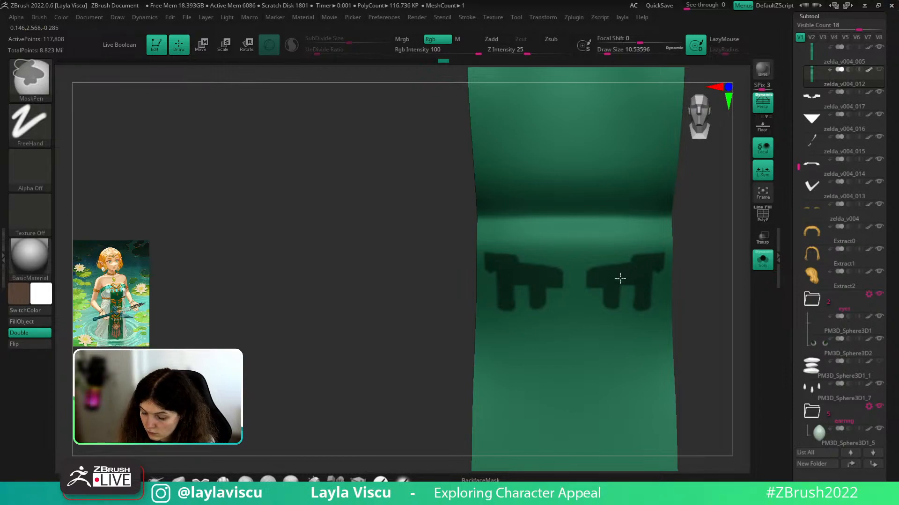
- Extend both mirrored mask tabs out to the strip edges
{"action": "left_click_drag", "start_coordinate": [691, 270], "coordinate": [724, 261]}
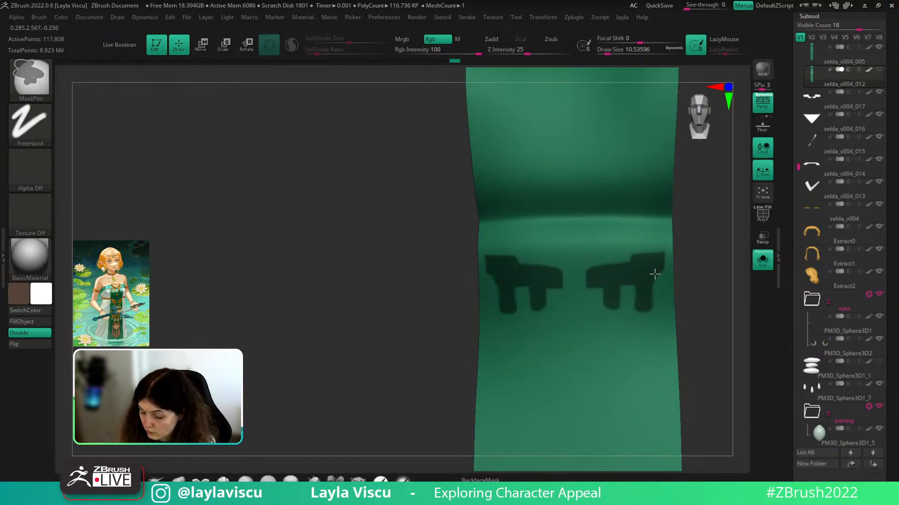
{"action": "mouse_move", "coordinate": [652, 274]}
{"action": "left_mouse_down", "text": "ctrl"}
{"action": "mouse_move", "coordinate": [672, 271]}
{"action": "mouse_move", "coordinate": [632, 251]}
{"action": "left_mouse_up", "text": "ctrl"}
{"action": "key", "text": "shift+f"}
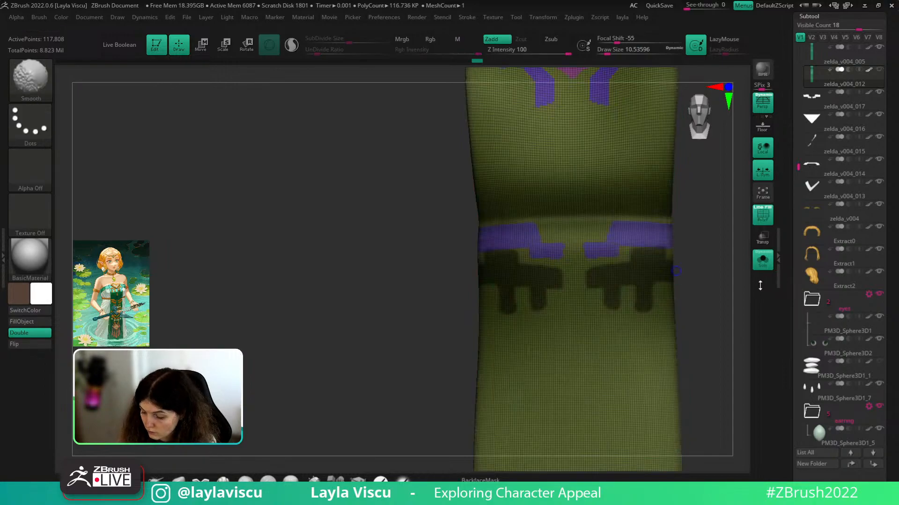
{"action": "key", "text": "shift+f"}
{"action": "key", "text": "ctrl"}
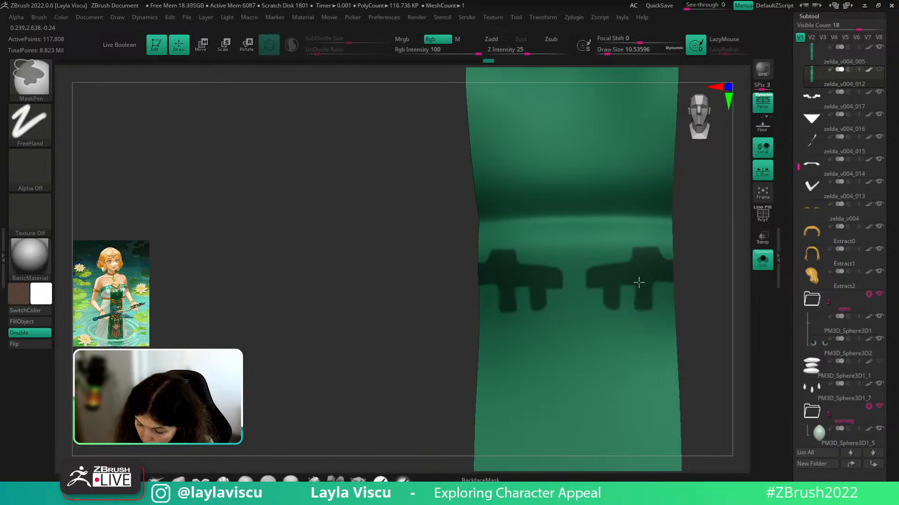
- Square off the inner leg's bottom mask corners, then shrink the brush to about 9.4
{"action": "right_click_drag", "start_coordinate": [684, 291], "coordinate": [684, 243], "text": "ctrl"}
{"action": "right_click_drag", "start_coordinate": [653, 289], "coordinate": [630, 332], "text": "ctrl"}
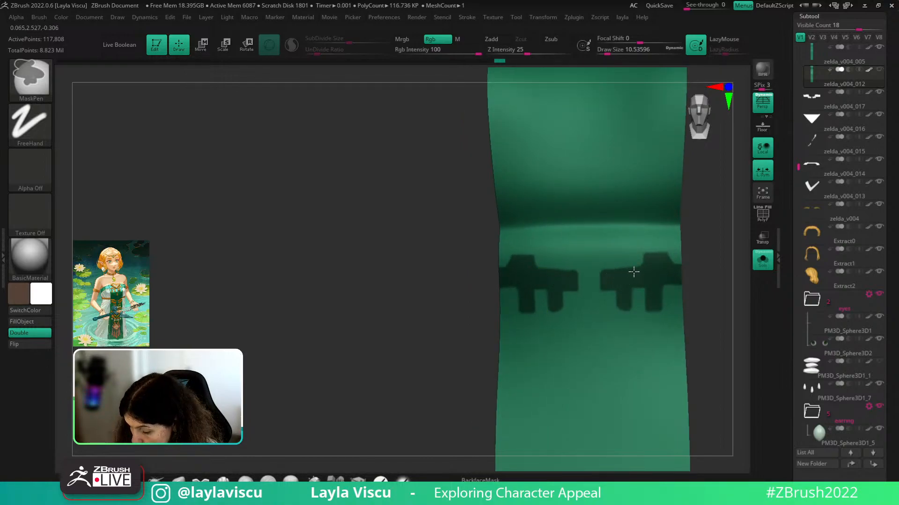
{"action": "right_click_drag", "start_coordinate": [686, 260], "coordinate": [685, 238], "text": "ctrl"}
{"action": "right_click_drag", "start_coordinate": [637, 318], "coordinate": [626, 350], "text": "ctrl"}
{"action": "left_click_drag", "start_coordinate": [615, 303], "coordinate": [602, 300], "text": "ctrl"}
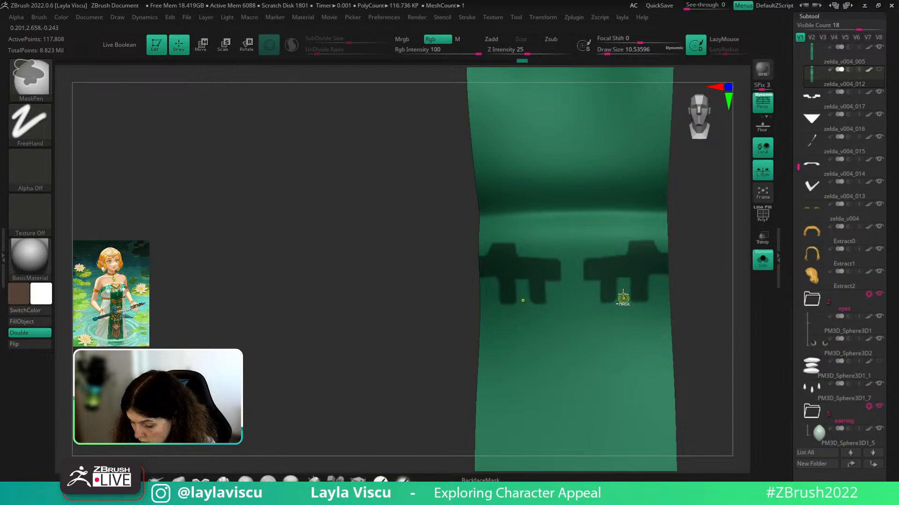
{"action": "key", "text": "s"}
{"action": "left_click_drag", "start_coordinate": [688, 287], "coordinate": [687, 286]}
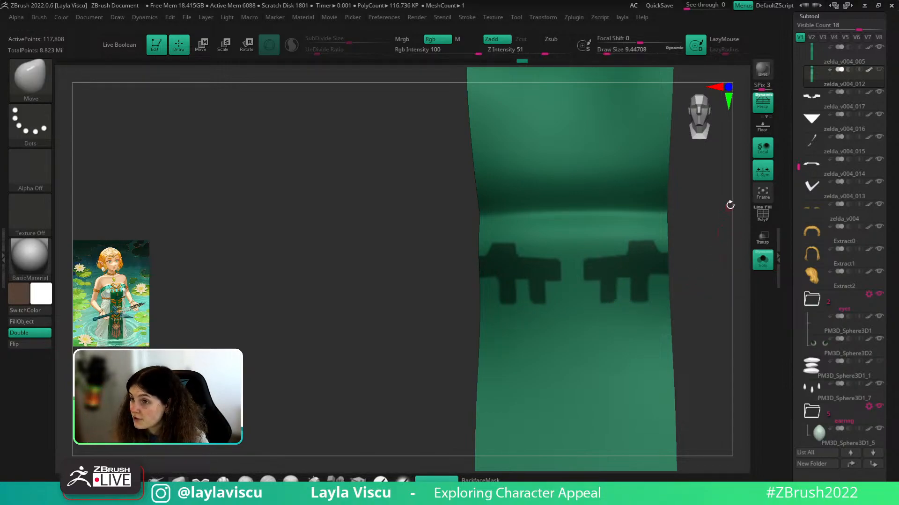
- Trim the top edges of the cross-shaped masks and snap the strip to a front view
{"action": "right_click_drag", "start_coordinate": [654, 280], "coordinate": [660, 305], "text": "ctrl"}
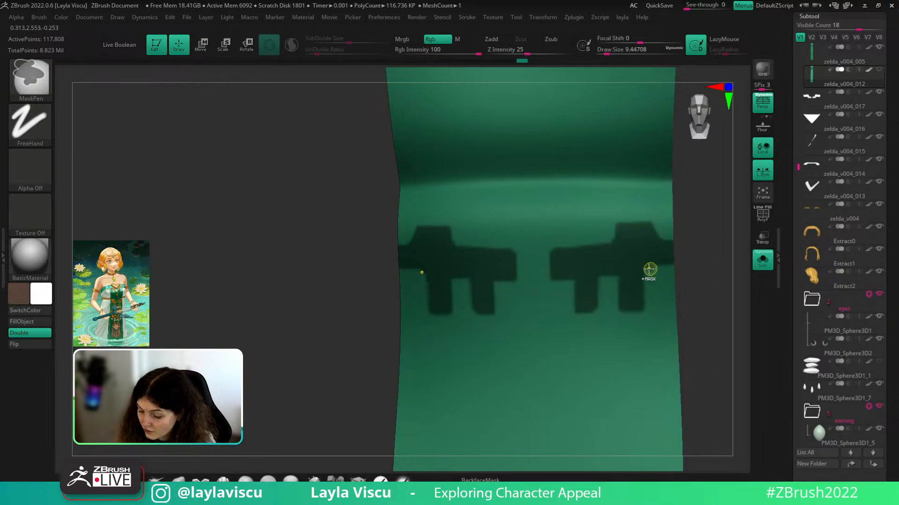
{"action": "left_click_drag", "start_coordinate": [731, 259], "coordinate": [716, 245]}
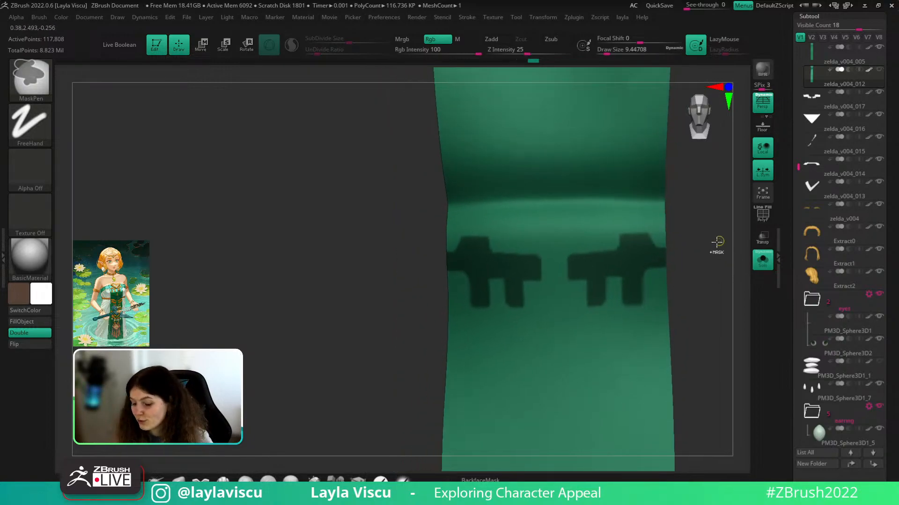
{"action": "key", "text": "ctrl"}
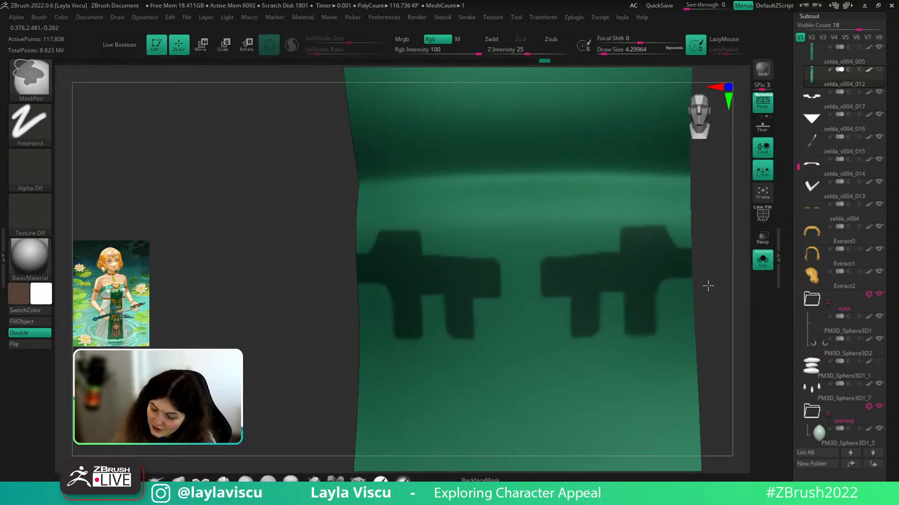
{"action": "mouse_move", "coordinate": [708, 285]}
{"action": "left_mouse_down"}
{"action": "mouse_move", "coordinate": [707, 302]}
{"action": "mouse_move", "coordinate": [680, 307]}
{"action": "mouse_move", "coordinate": [680, 328]}
{"action": "left_mouse_up"}
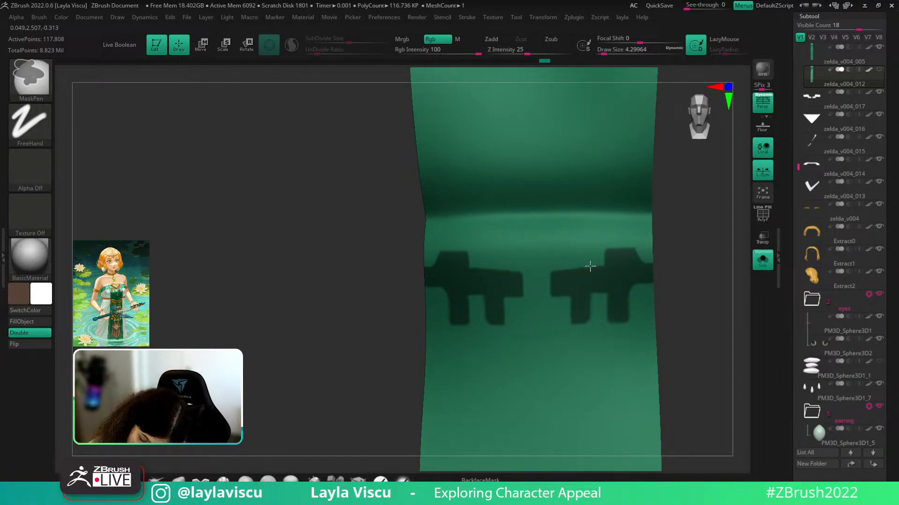
{"action": "right_click_drag", "start_coordinate": [544, 247], "coordinate": [465, 203], "text": "ctrl"}
{"action": "right_click_drag", "start_coordinate": [563, 211], "coordinate": [570, 290], "text": "ctrl"}
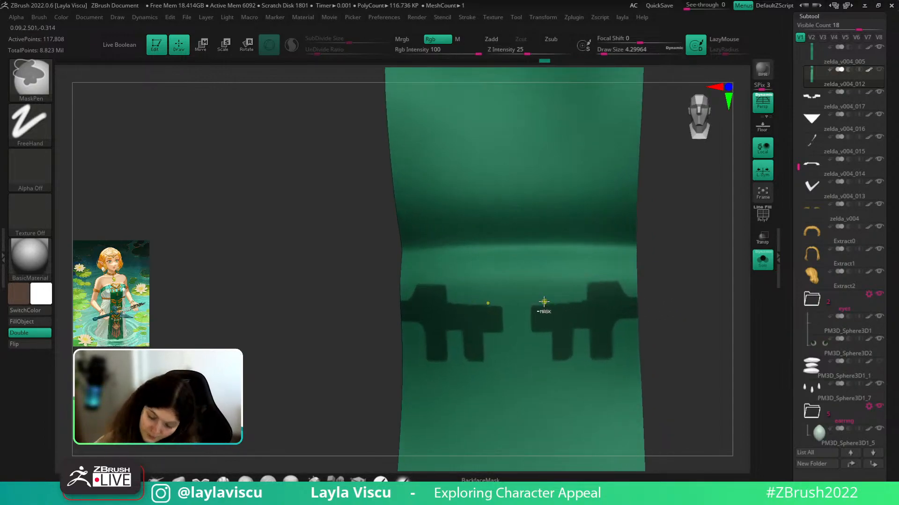
{"action": "left_click_drag", "start_coordinate": [543, 304], "coordinate": [583, 301], "text": "ctrl+alt"}
{"action": "right_click_drag", "start_coordinate": [534, 296], "coordinate": [451, 229], "text": "ctrl"}
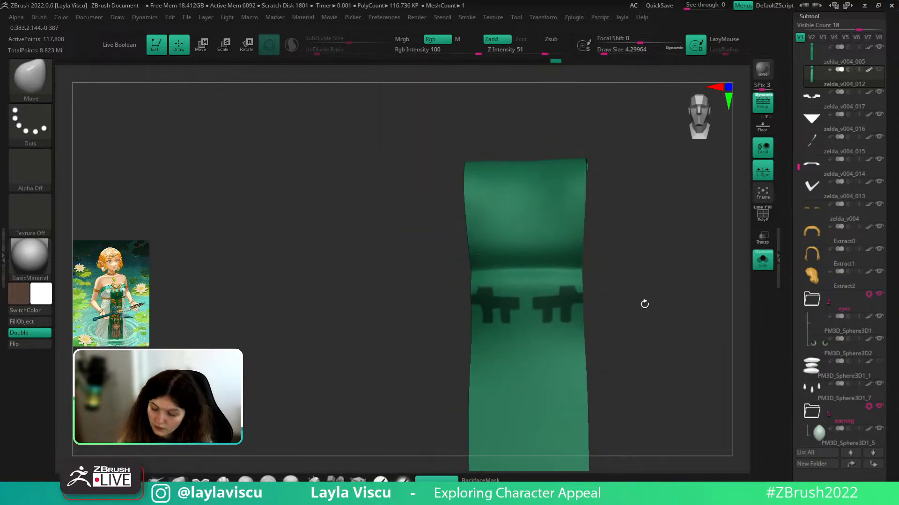
{"action": "left_click_drag", "start_coordinate": [645, 305], "coordinate": [680, 287], "text": "alt"}
{"action": "right_click_drag", "start_coordinate": [639, 283], "coordinate": [637, 328], "text": "ctrl"}
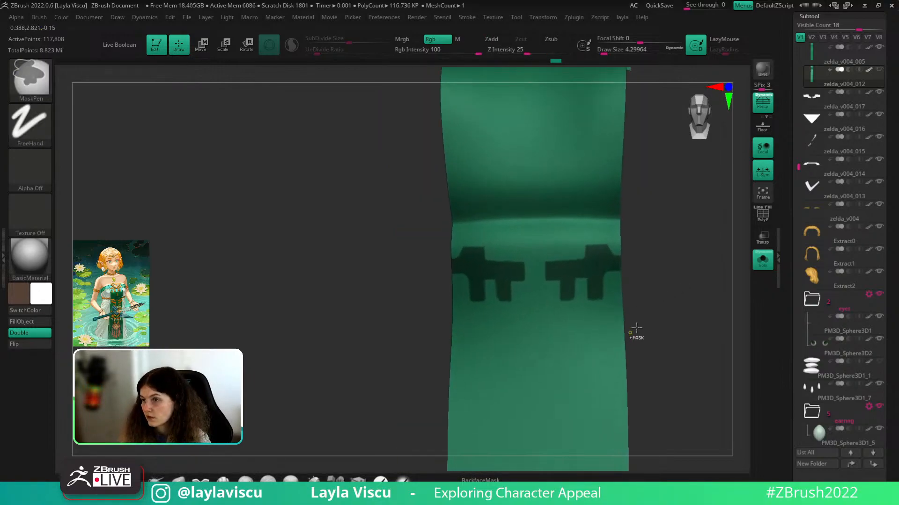
{"action": "mouse_move", "coordinate": [593, 267]}
{"action": "right_mouse_down", "text": "ctrl"}
{"action": "mouse_move", "coordinate": [622, 296]}
{"action": "mouse_move", "coordinate": [668, 281]}
{"action": "right_mouse_up", "text": "ctrl"}
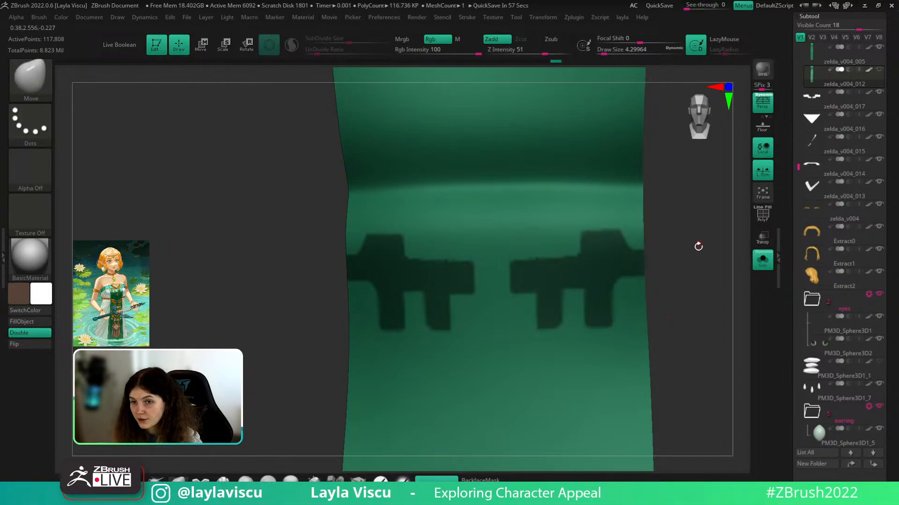
{"action": "left_click_drag", "start_coordinate": [704, 261], "coordinate": [702, 285], "text": "alt"}
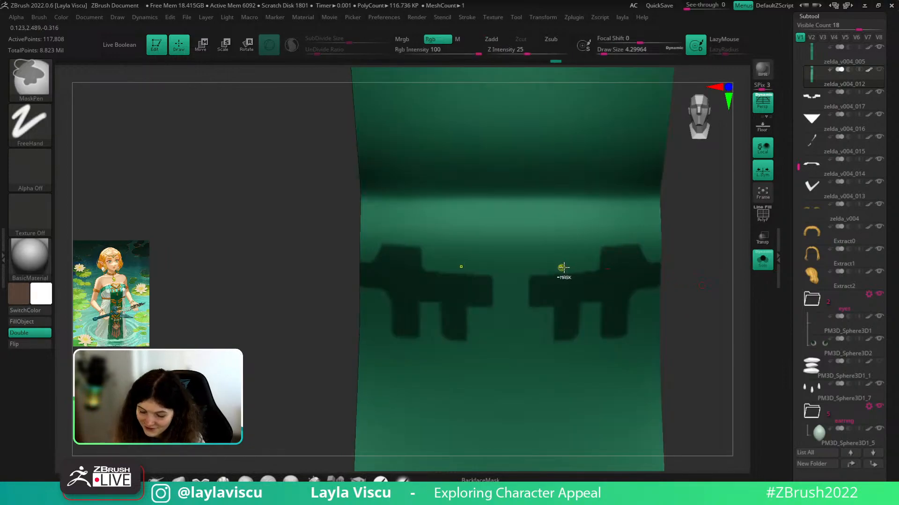
- Switch to the Topology brush (B, T, O) and frame the strip
{"action": "key", "text": "b"}
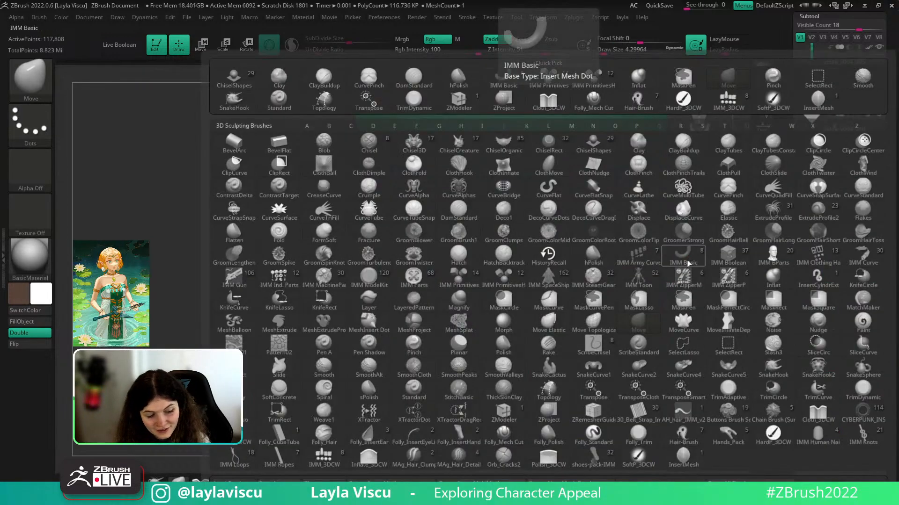
{"action": "key", "text": "t"}
{"action": "key", "text": "o"}
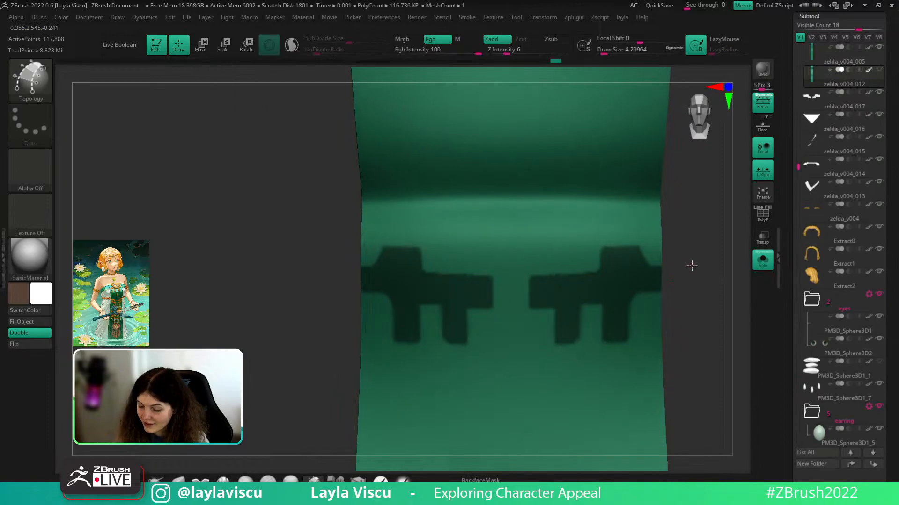
{"action": "mouse_move", "coordinate": [691, 266]}
{"action": "left_mouse_down"}
{"action": "mouse_move", "coordinate": [700, 287]}
{"action": "mouse_move", "coordinate": [696, 280]}
{"action": "left_mouse_up"}
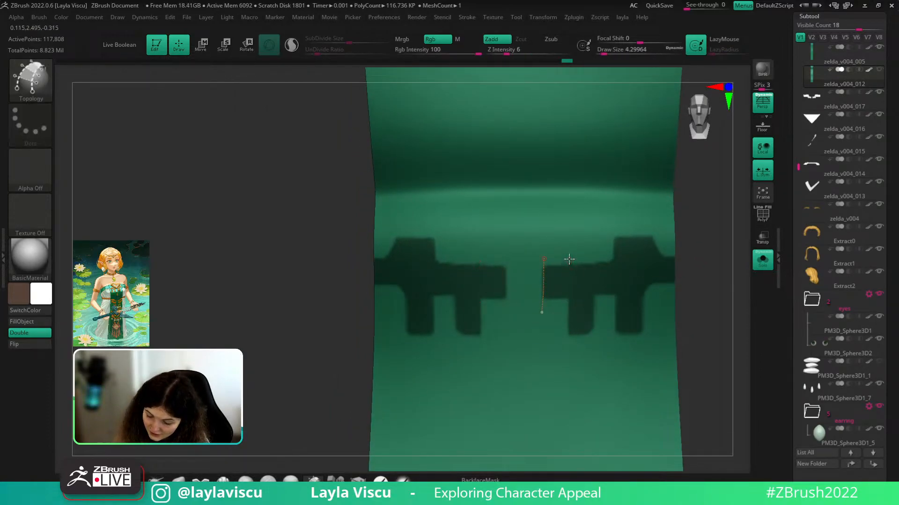
- Draw the first vertical and horizontal topology curves over the right cross shape, redoing overlong ones
{"action": "left_click_drag", "start_coordinate": [592, 258], "coordinate": [592, 336]}
{"action": "left_click_drag", "start_coordinate": [541, 298], "coordinate": [615, 297]}
{"action": "key", "text": "ctrl+z"}
{"action": "left_click_drag", "start_coordinate": [542, 298], "coordinate": [652, 295]}
{"action": "key", "text": "ctrl+z"}
{"action": "left_click_drag", "start_coordinate": [537, 267], "coordinate": [685, 256]}
{"action": "key", "text": "ctrl+z"}
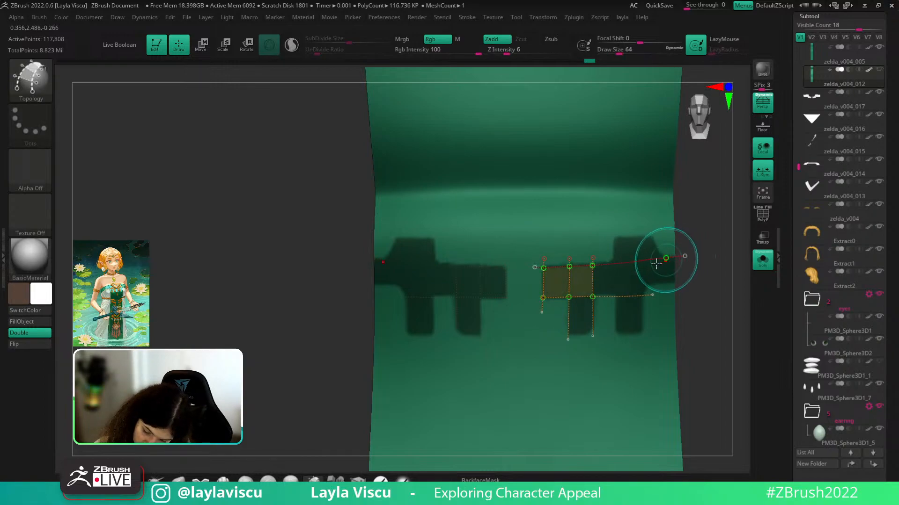
{"action": "left_click_drag", "start_coordinate": [599, 287], "coordinate": [633, 297]}
{"action": "key", "text": "ctrl+z"}
- Add vertical curves, a top edge curve and a downward-leg curve to form quad faces
{"action": "left_click_drag", "start_coordinate": [636, 228], "coordinate": [642, 225]}
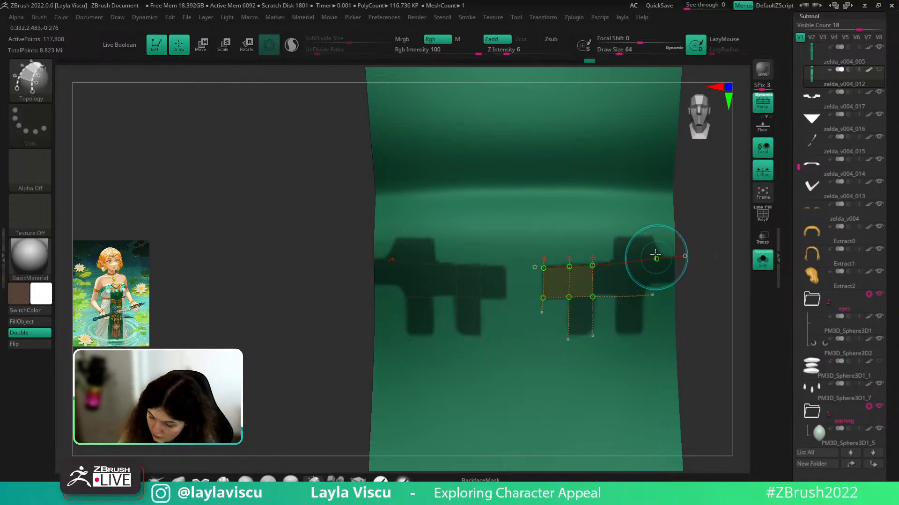
{"action": "left_click_drag", "start_coordinate": [614, 341], "coordinate": [614, 235]}
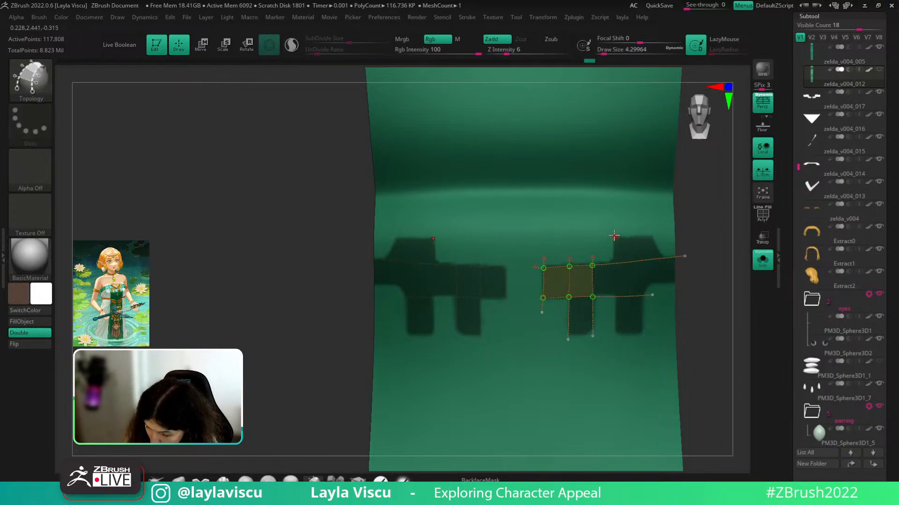
{"action": "left_click_drag", "start_coordinate": [616, 340], "coordinate": [616, 339]}
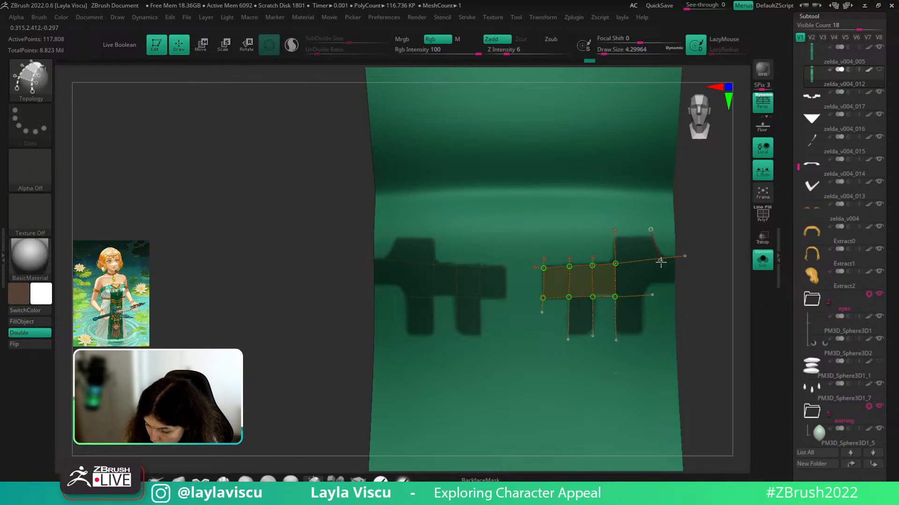
{"action": "left_click_drag", "start_coordinate": [660, 262], "coordinate": [660, 262]}
{"action": "left_click_drag", "start_coordinate": [614, 237], "coordinate": [656, 236]}
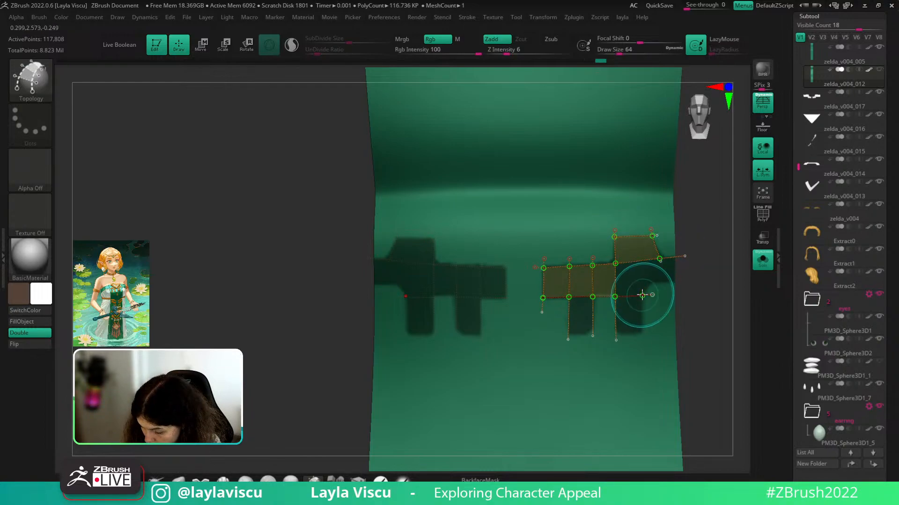
{"action": "left_click_drag", "start_coordinate": [644, 293], "coordinate": [641, 333]}
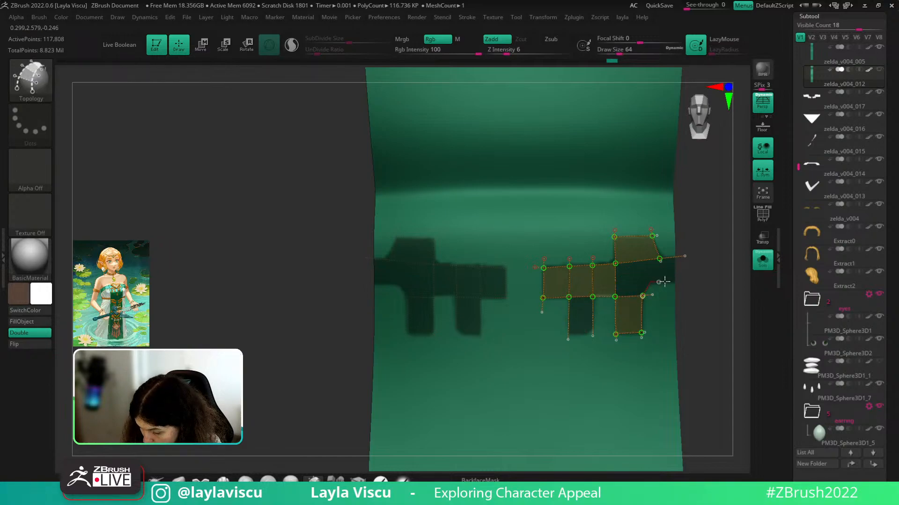
- Draw the diagonal edge of the angled upper block and a middle curve across the panel
{"action": "mouse_move", "coordinate": [665, 282]}
{"action": "left_mouse_down"}
{"action": "mouse_move", "coordinate": [685, 280]}
{"action": "mouse_move", "coordinate": [648, 283]}
{"action": "mouse_move", "coordinate": [645, 295]}
{"action": "left_mouse_up"}
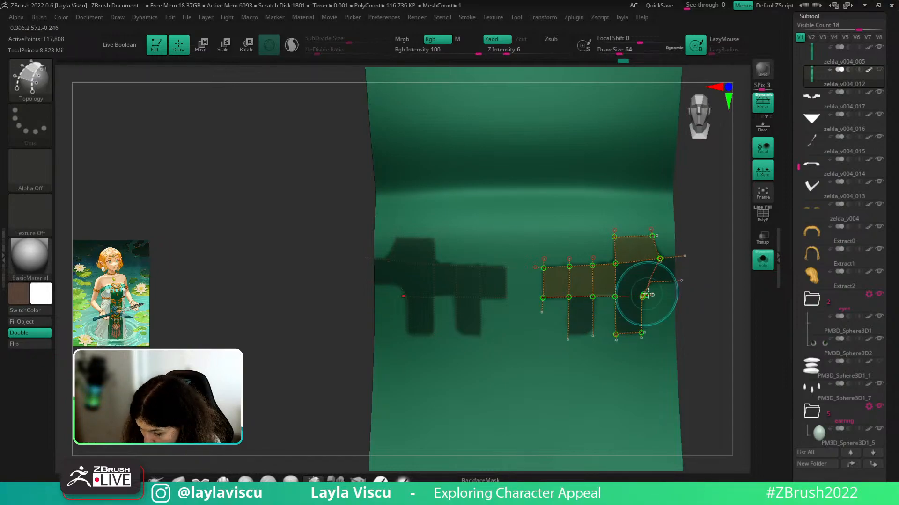
{"action": "key", "text": "ctrl+z"}
{"action": "key", "text": "ctrl+z"}
{"action": "left_click_drag", "start_coordinate": [660, 260], "coordinate": [643, 295]}
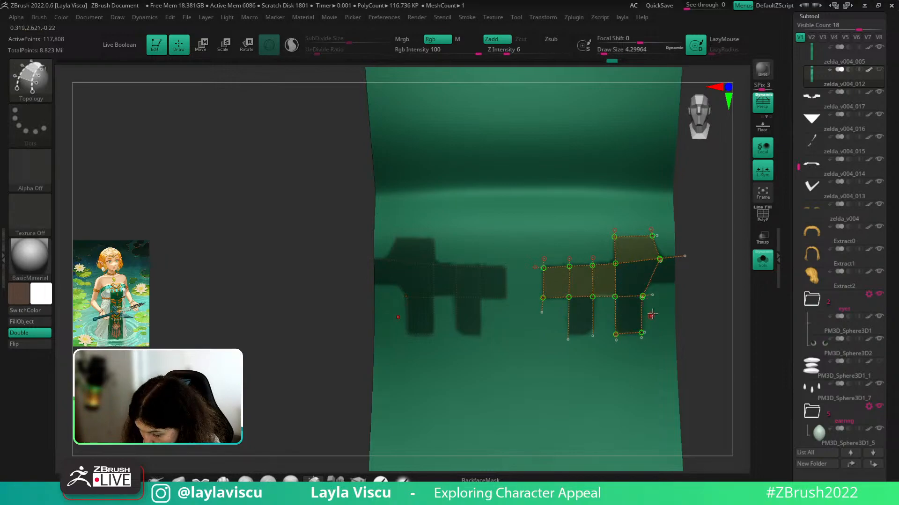
{"action": "key", "text": "ctrl+z"}
{"action": "left_click_drag", "start_coordinate": [660, 259], "coordinate": [643, 295]}
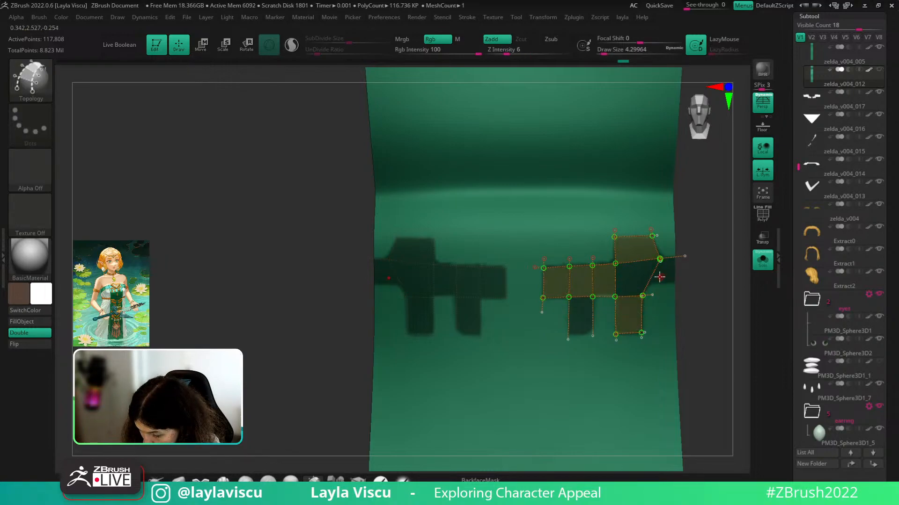
{"action": "left_click_drag", "start_coordinate": [542, 288], "coordinate": [694, 274]}
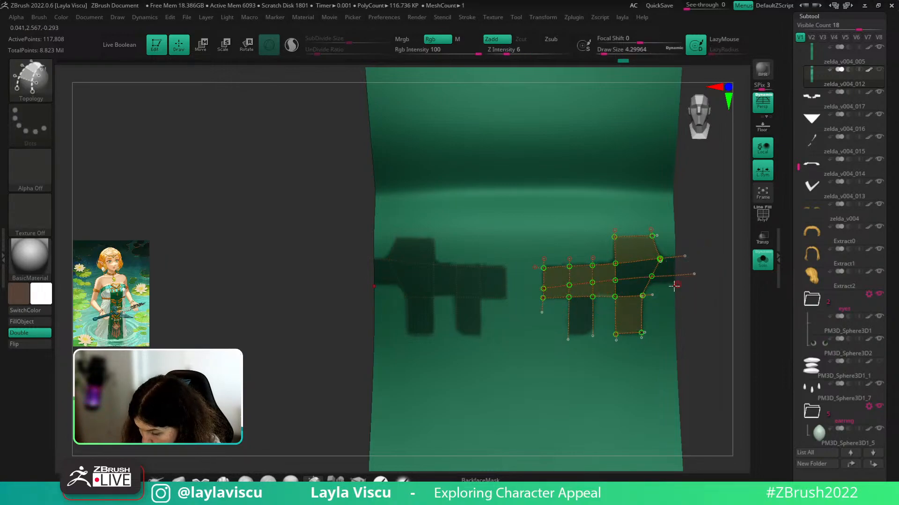
{"action": "key", "text": "ctrl+z"}
{"action": "left_click_drag", "start_coordinate": [538, 288], "coordinate": [675, 280]}
- Draw a vertical curve down the panel's right end and remove the stray diagonal and horizontal segments
{"action": "right_click_drag", "start_coordinate": [666, 292], "coordinate": [713, 307], "text": "ctrl"}
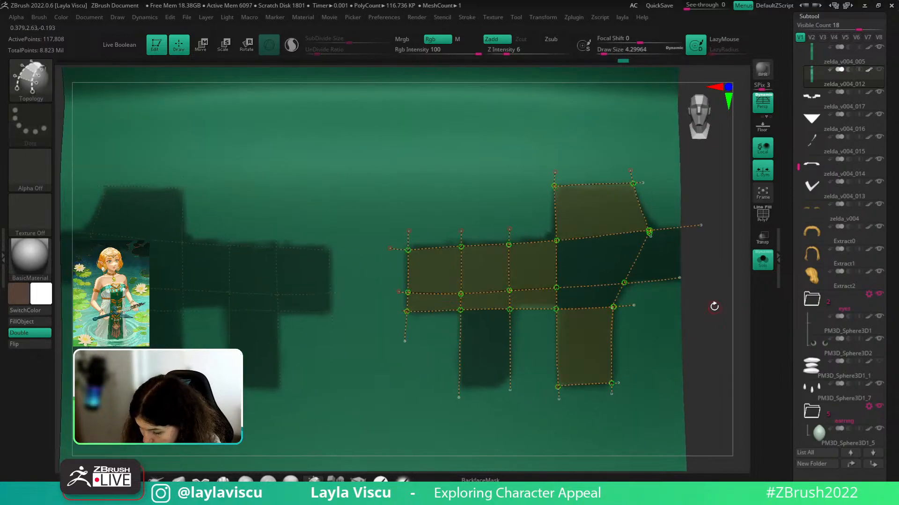
{"action": "left_click_drag", "start_coordinate": [677, 226], "coordinate": [678, 289]}
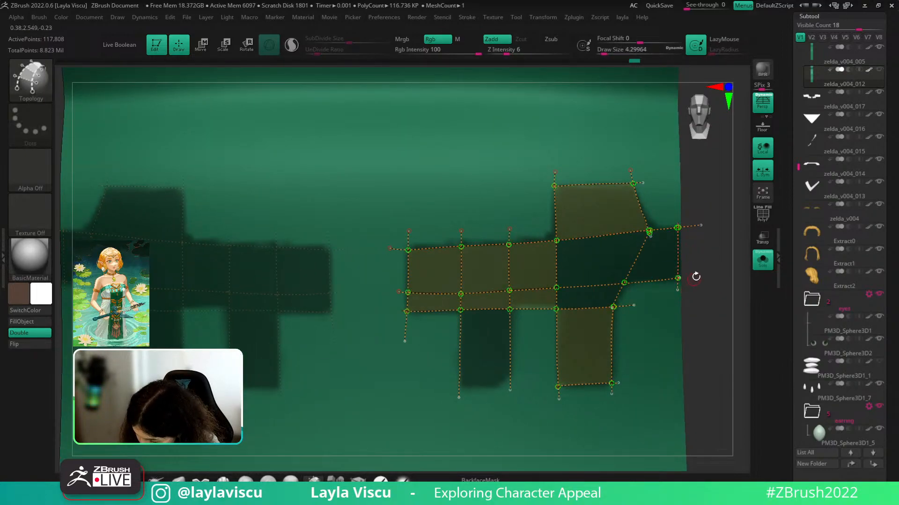
{"action": "right_click_drag", "start_coordinate": [665, 239], "coordinate": [662, 289], "text": "ctrl"}
{"action": "left_click_drag", "start_coordinate": [644, 235], "coordinate": [601, 310]}
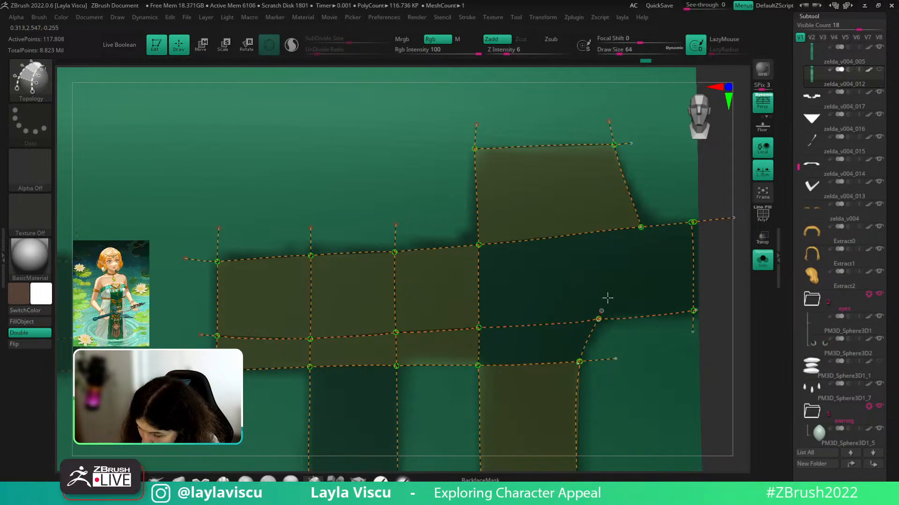
{"action": "left_click", "coordinate": [642, 226]}
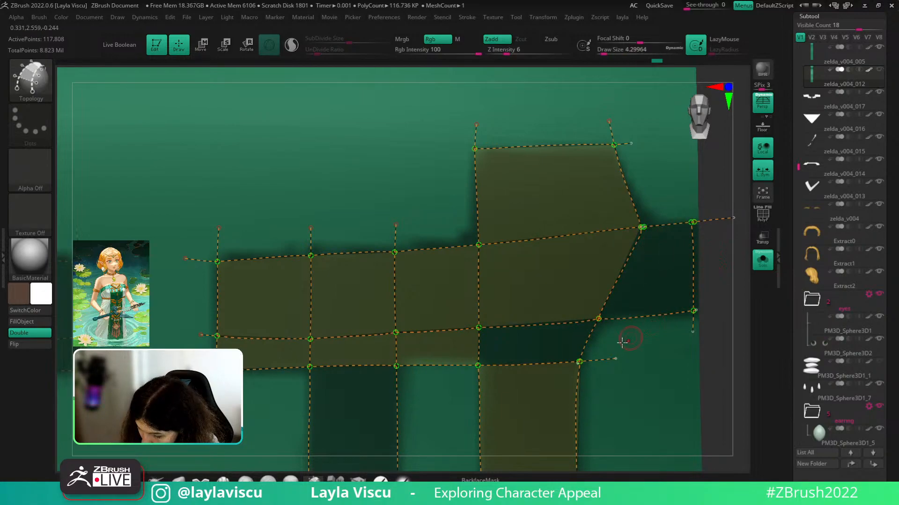
{"action": "mouse_move", "coordinate": [580, 361]}
{"action": "left_mouse_down"}
{"action": "mouse_move", "coordinate": [598, 319]}
{"action": "mouse_move", "coordinate": [580, 361]}
{"action": "left_mouse_up"}
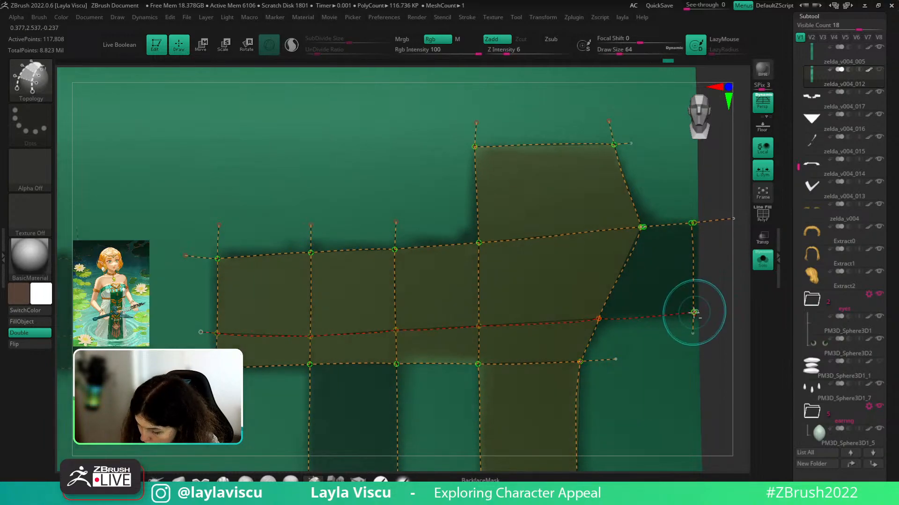
{"action": "left_click_drag", "start_coordinate": [683, 313], "coordinate": [689, 334], "text": "alt"}
- Redraw the topology segment from the junction out to the panel's right edge
{"action": "left_click_drag", "start_coordinate": [598, 319], "coordinate": [696, 314]}
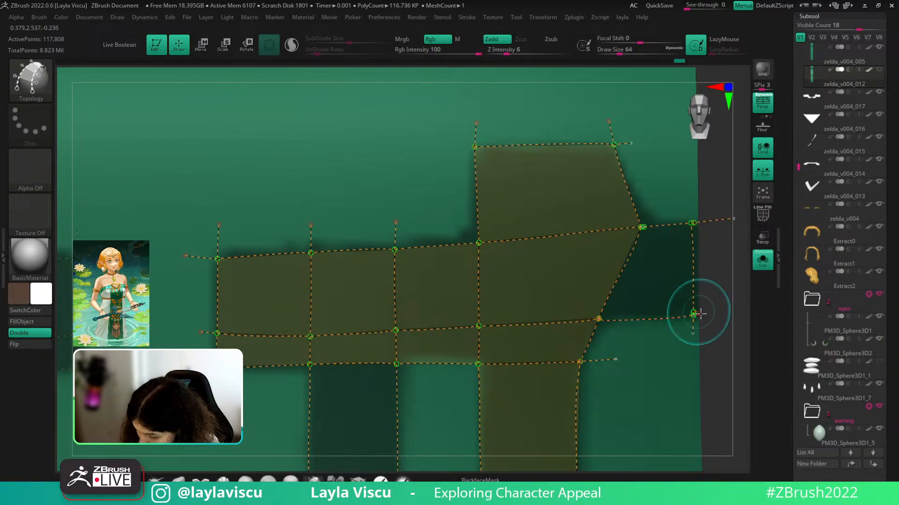
{"action": "left_click_drag", "start_coordinate": [598, 319], "coordinate": [693, 312]}
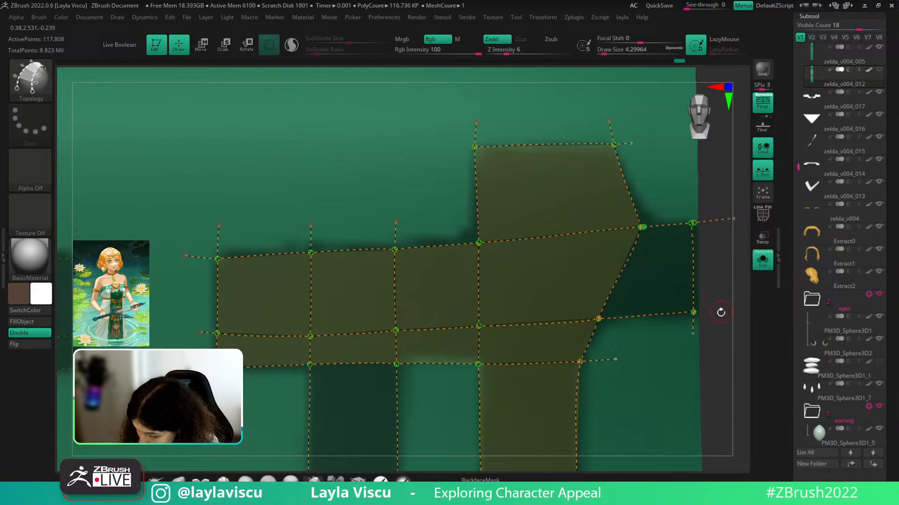
{"action": "left_click_drag", "start_coordinate": [643, 227], "coordinate": [696, 223]}
{"action": "key", "text": "ctrl+z"}
{"action": "left_click", "coordinate": [691, 253], "text": "alt"}
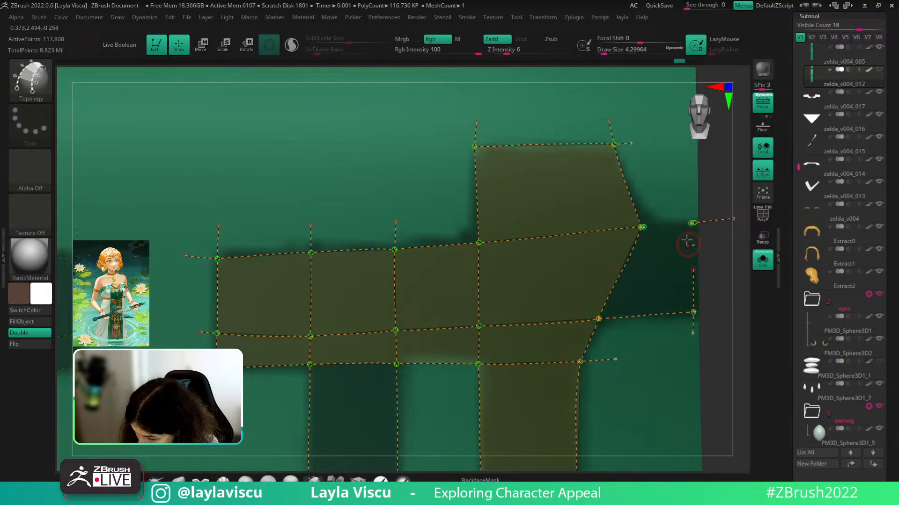
{"action": "mouse_move", "coordinate": [643, 227]}
{"action": "left_mouse_down"}
{"action": "mouse_move", "coordinate": [695, 223]}
{"action": "mouse_move", "coordinate": [659, 242]}
{"action": "mouse_move", "coordinate": [659, 223]}
{"action": "mouse_move", "coordinate": [702, 223]}
{"action": "mouse_move", "coordinate": [694, 314]}
{"action": "left_mouse_up"}
{"action": "key", "text": "ctrl+z"}
{"action": "key", "text": "ctrl+z"}
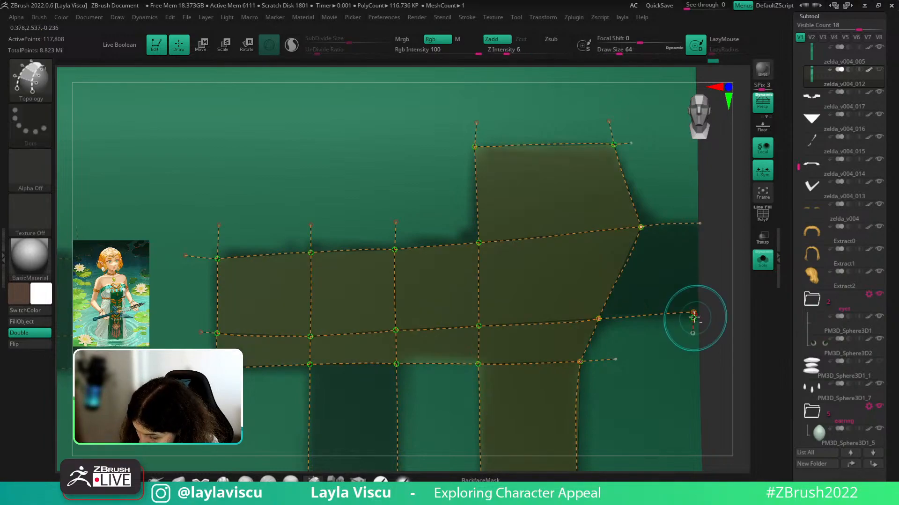
{"action": "key", "text": "ctrl+z"}
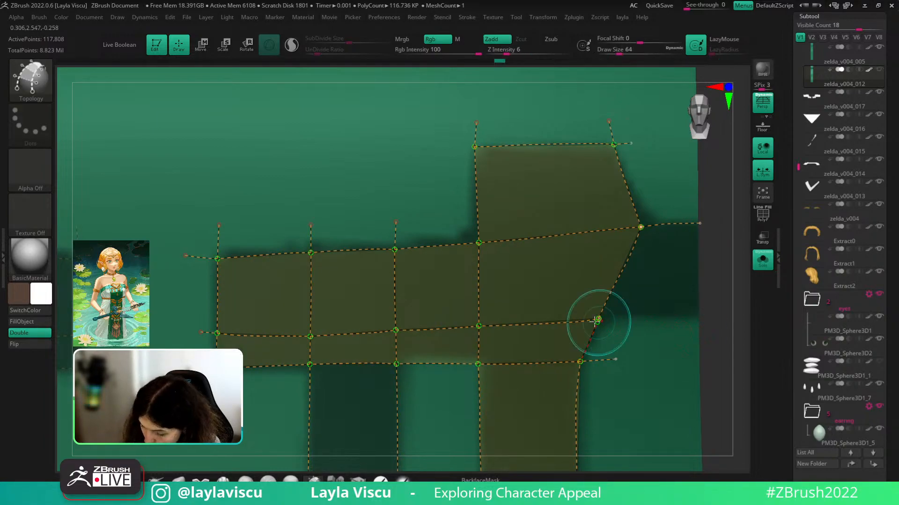
{"action": "left_click_drag", "start_coordinate": [598, 320], "coordinate": [699, 305]}
{"action": "key", "text": "ctrl+z"}
{"action": "left_click_drag", "start_coordinate": [598, 319], "coordinate": [701, 314]}
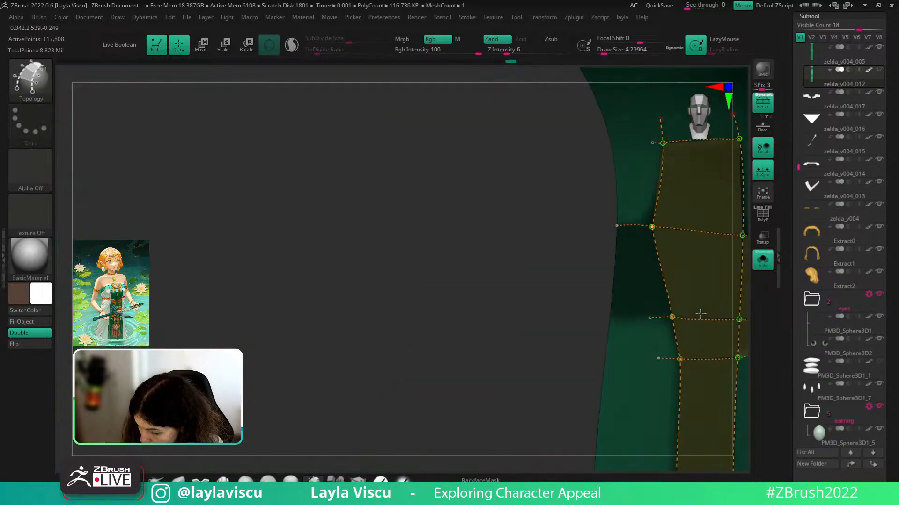
- Close the right-hand quad and the bottom of the second leg with new curves
{"action": "right_click_drag", "start_coordinate": [679, 327], "coordinate": [591, 279], "text": "ctrl"}
{"action": "left_click_drag", "start_coordinate": [529, 253], "coordinate": [629, 251], "text": "alt"}
{"action": "left_click_drag", "start_coordinate": [607, 150], "coordinate": [596, 266]}
{"action": "right_click_drag", "start_coordinate": [646, 275], "coordinate": [642, 235], "text": "ctrl"}
{"action": "key", "text": "ctrl+z"}
{"action": "left_click_drag", "start_coordinate": [607, 147], "coordinate": [607, 235]}
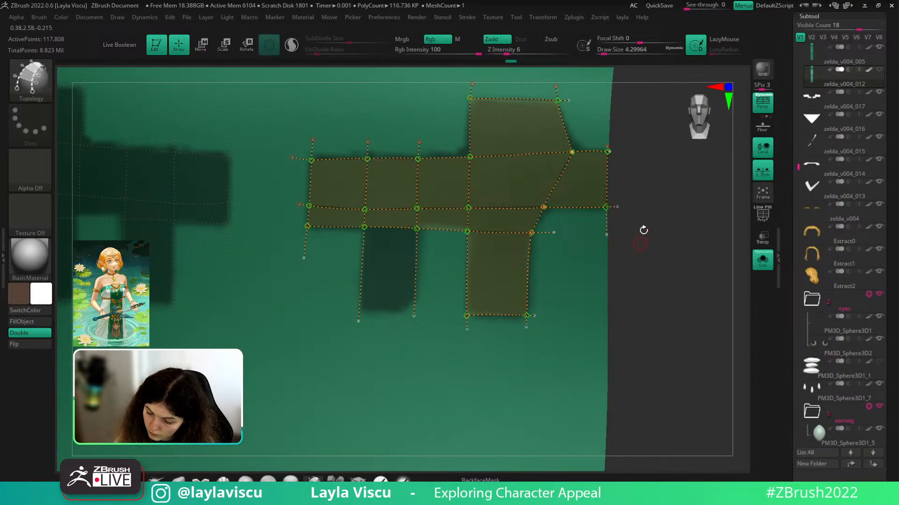
{"action": "mouse_move", "coordinate": [641, 230]}
{"action": "right_mouse_down", "text": "alt"}
{"action": "mouse_move", "coordinate": [704, 289]}
{"action": "mouse_move", "coordinate": [698, 255]}
{"action": "right_mouse_up", "text": "alt"}
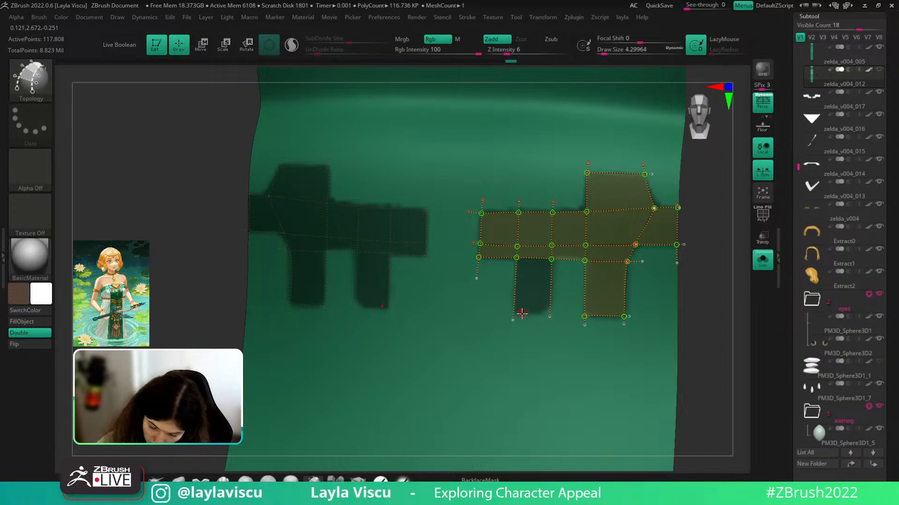
{"action": "left_click_drag", "start_coordinate": [512, 314], "coordinate": [556, 312]}
{"action": "right_click_drag", "start_coordinate": [666, 335], "coordinate": [664, 297], "text": "ctrl"}
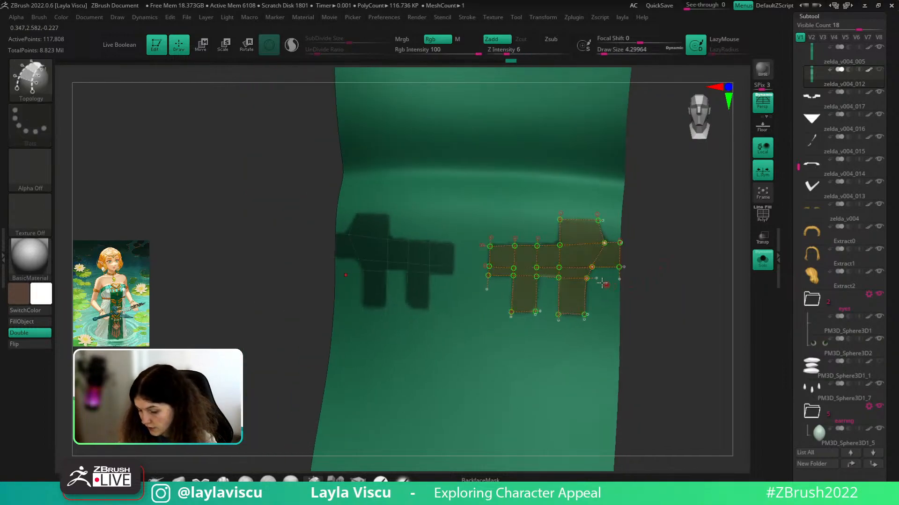
- Set the Topology brush Draw Size to 1
{"action": "key", "text": "s"}
{"action": "left_click_drag", "start_coordinate": [665, 262], "coordinate": [681, 263]}
{"action": "left_click", "coordinate": [585, 257]}
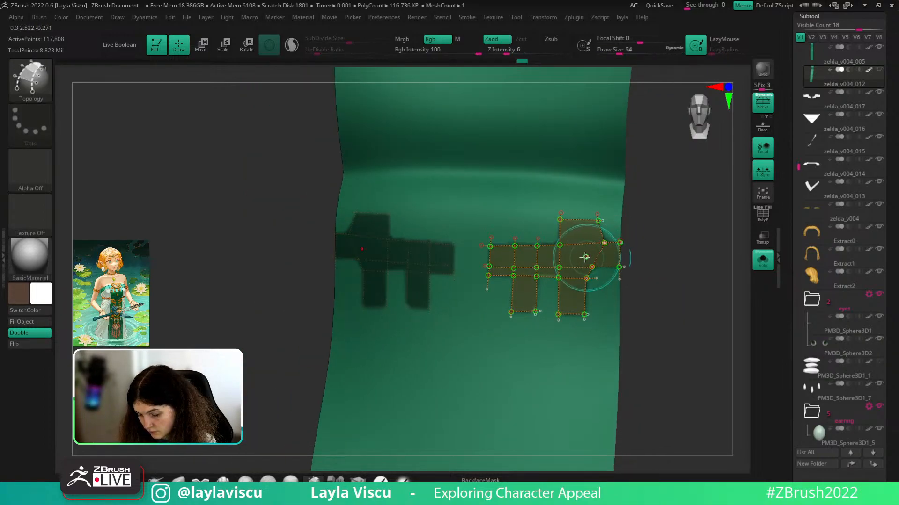
{"action": "key", "text": "ctrl+z"}
{"action": "key", "text": "s"}
{"action": "left_click_drag", "start_coordinate": [620, 259], "coordinate": [612, 258]}
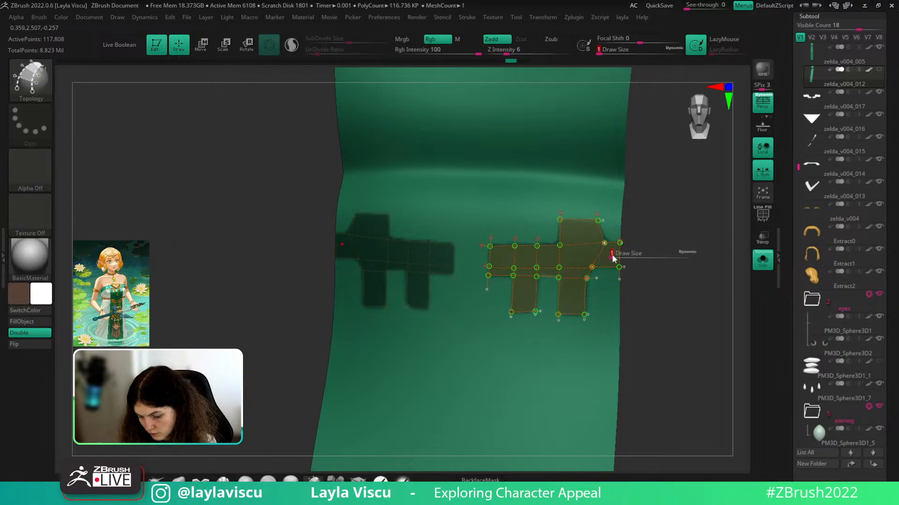
{"action": "right_click_drag", "start_coordinate": [625, 271], "coordinate": [618, 240]}
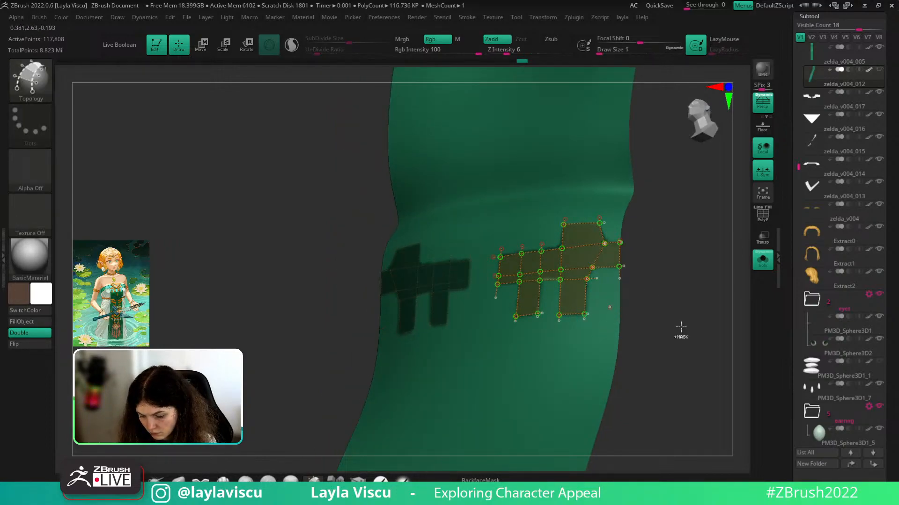
- Generate the panel mesh from the topology, isolate the pink polygroup, then invert visibility
{"action": "key", "text": "ctrl+z"}
{"action": "left_click", "coordinate": [590, 250]}
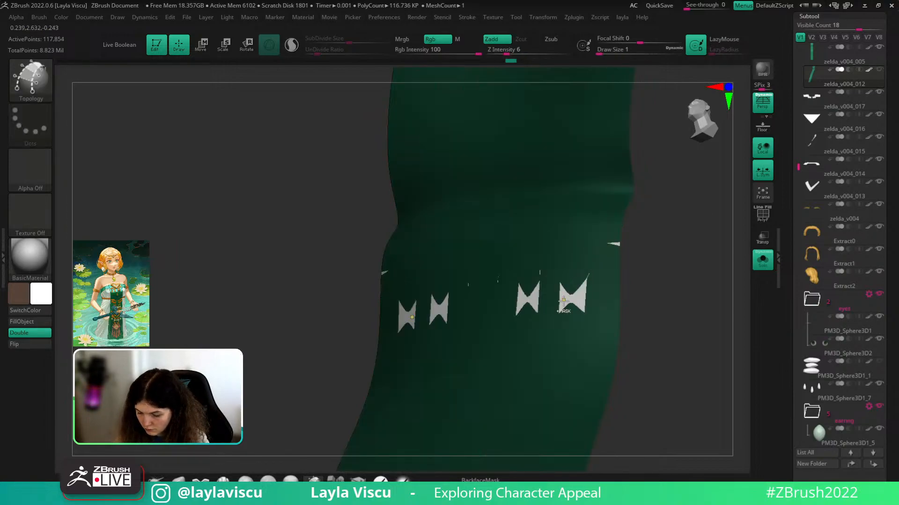
{"action": "key", "text": "shift+f"}
{"action": "right_click_drag", "start_coordinate": [679, 305], "coordinate": [608, 299]}
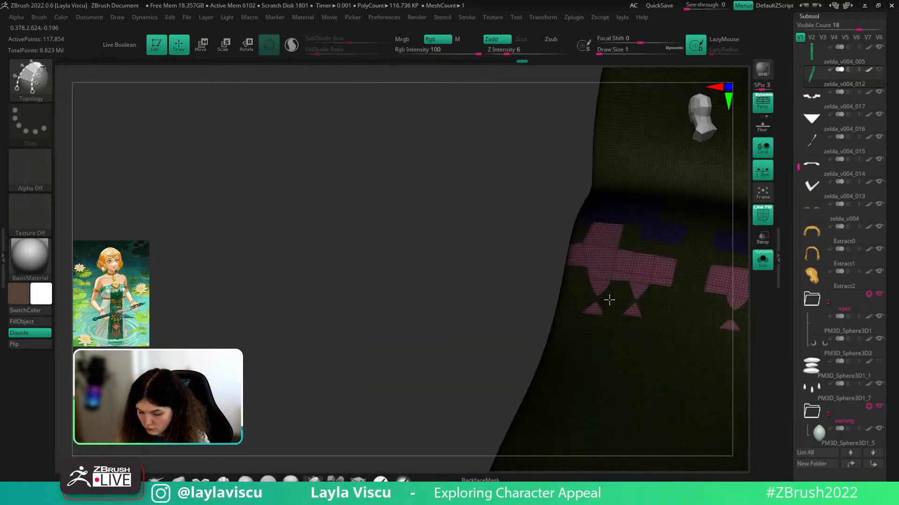
{"action": "left_click", "coordinate": [580, 245], "text": "ctrl+shift"}
{"action": "key", "text": "ctrl+z"}
{"action": "left_click", "coordinate": [580, 242], "text": "ctrl+shift"}
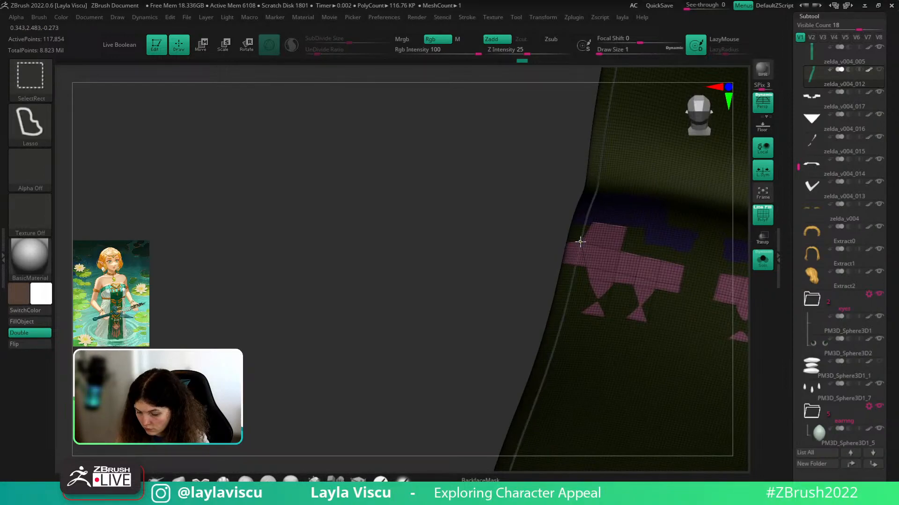
{"action": "left_click", "coordinate": [582, 252], "text": "ctrl+shift"}
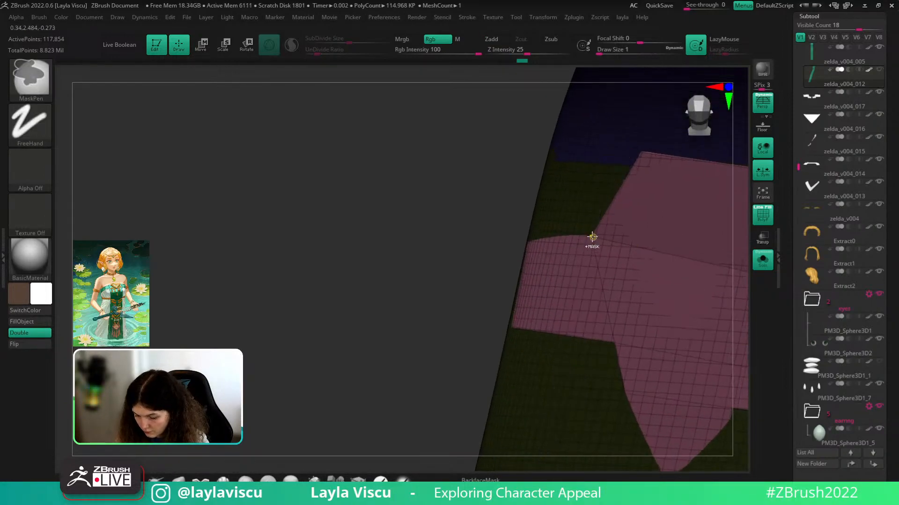
{"action": "right_click_drag", "start_coordinate": [592, 237], "coordinate": [581, 289], "text": "ctrl"}
{"action": "left_click_drag", "start_coordinate": [643, 271], "coordinate": [678, 296], "text": "ctrl+shift"}
- Run Split Hidden, rewind Undo History, turn off Solo and select zelda_v004_018
{"action": "key", "text": "space"}
{"action": "left_click", "coordinate": [683, 387]}
{"action": "left_click_drag", "start_coordinate": [656, 231], "coordinate": [741, 273], "text": "shift"}
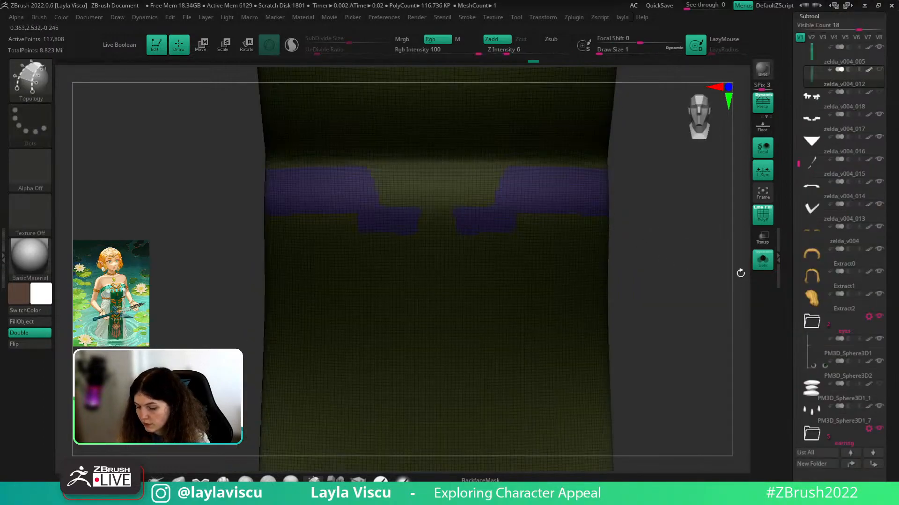
{"action": "key", "text": "ctrl+z"}
{"action": "key", "text": "ctrl+z"}
{"action": "key", "text": "ctrl+z"}
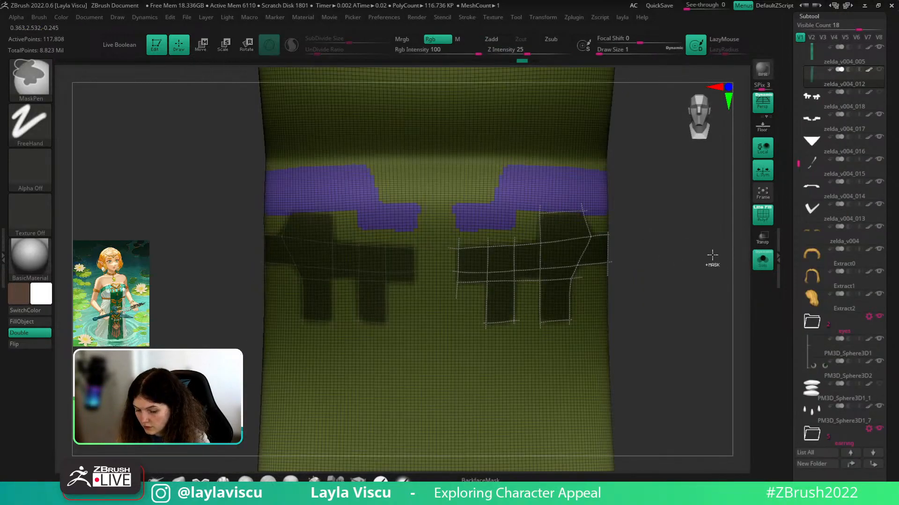
{"action": "key", "text": "ctrl+z"}
{"action": "key", "text": "ctrl+z"}
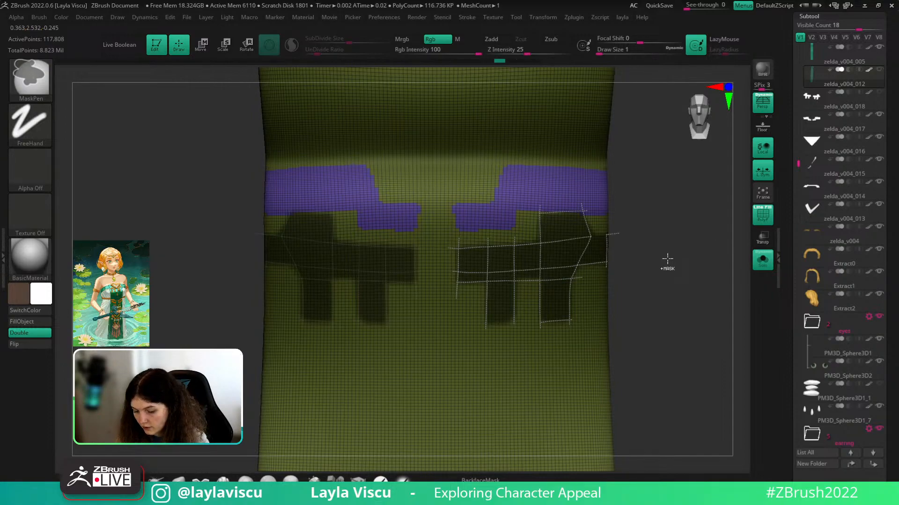
{"action": "mouse_move", "coordinate": [499, 60]}
{"action": "left_mouse_down"}
{"action": "mouse_move", "coordinate": [384, 62]}
{"action": "mouse_move", "coordinate": [417, 65]}
{"action": "mouse_move", "coordinate": [391, 65]}
{"action": "left_mouse_up"}
{"action": "key", "text": "ctrl+w"}
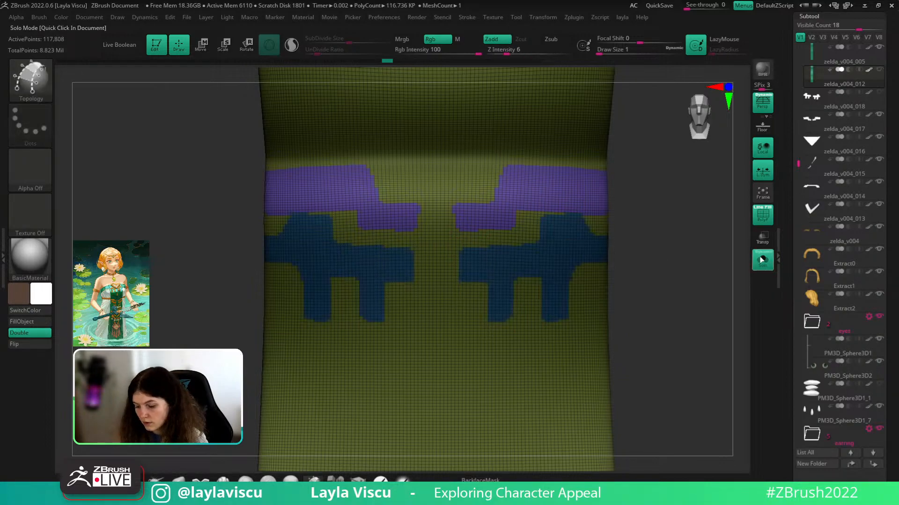
{"action": "left_click", "coordinate": [763, 259]}
{"action": "left_click", "coordinate": [874, 97]}
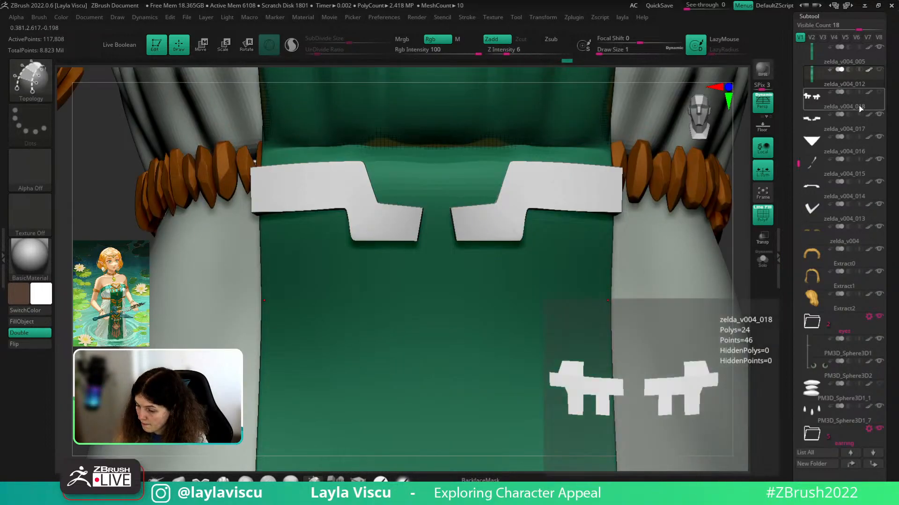
- Scale the pink cross pieces outward from the green cloth with the gizmo
{"action": "key", "text": "e"}
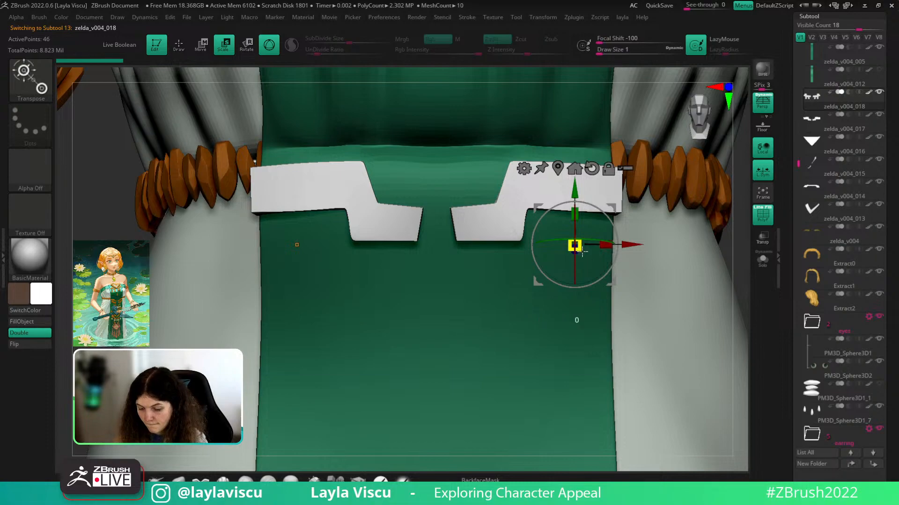
{"action": "left_click_drag", "start_coordinate": [617, 303], "coordinate": [622, 311]}
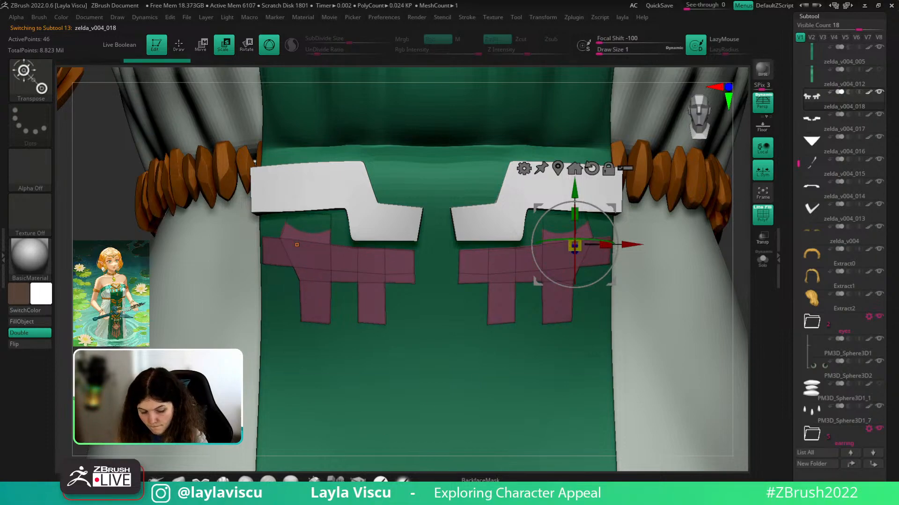
{"action": "key", "text": "q"}
{"action": "right_click_drag", "start_coordinate": [297, 317], "coordinate": [302, 264], "text": "ctrl"}
{"action": "left_click_drag", "start_coordinate": [585, 331], "coordinate": [587, 306]}
{"action": "right_click_drag", "start_coordinate": [435, 262], "coordinate": [415, 301], "text": "ctrl"}
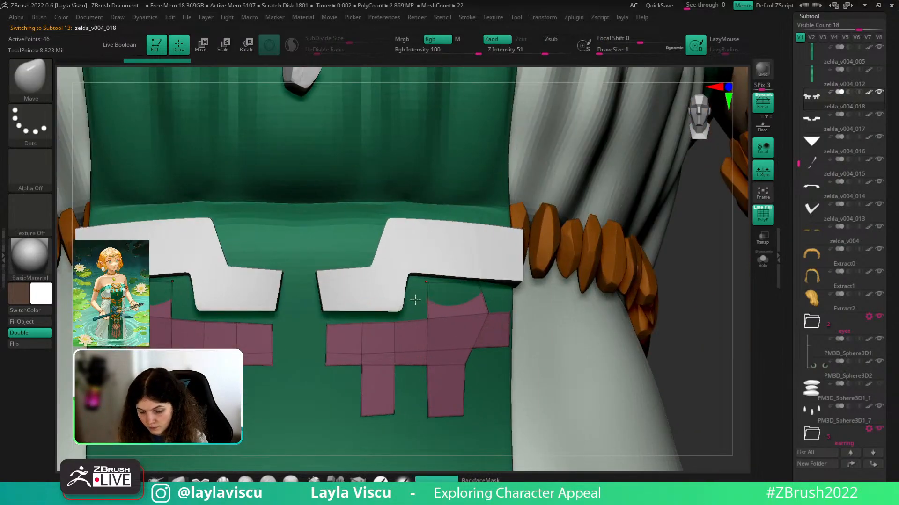
- With a Move brush of about 48.65, raise the top-left corner and remove the top-right notch
{"action": "key", "text": "s"}
{"action": "left_click_drag", "start_coordinate": [415, 302], "coordinate": [435, 302]}
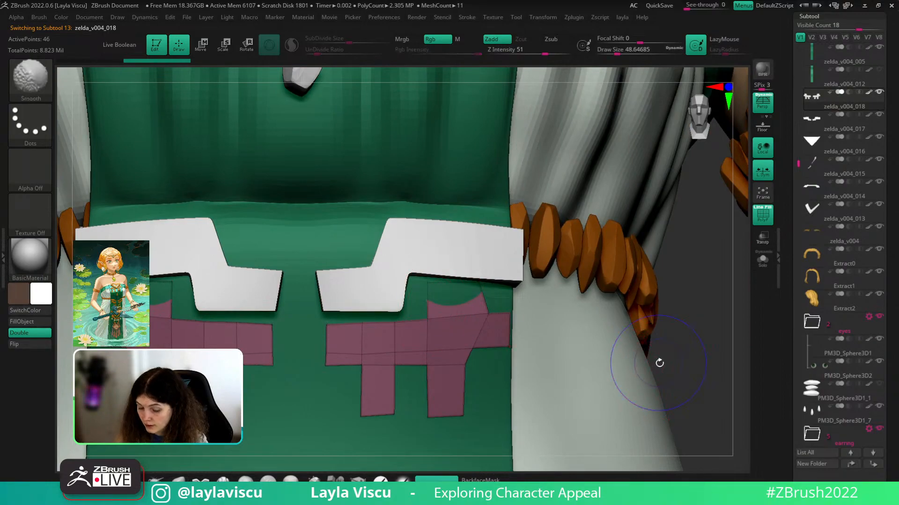
{"action": "left_click_drag", "start_coordinate": [658, 363], "coordinate": [653, 359], "text": "shift"}
{"action": "left_click_drag", "start_coordinate": [439, 295], "coordinate": [447, 287]}
{"action": "left_click_drag", "start_coordinate": [674, 329], "coordinate": [648, 309]}
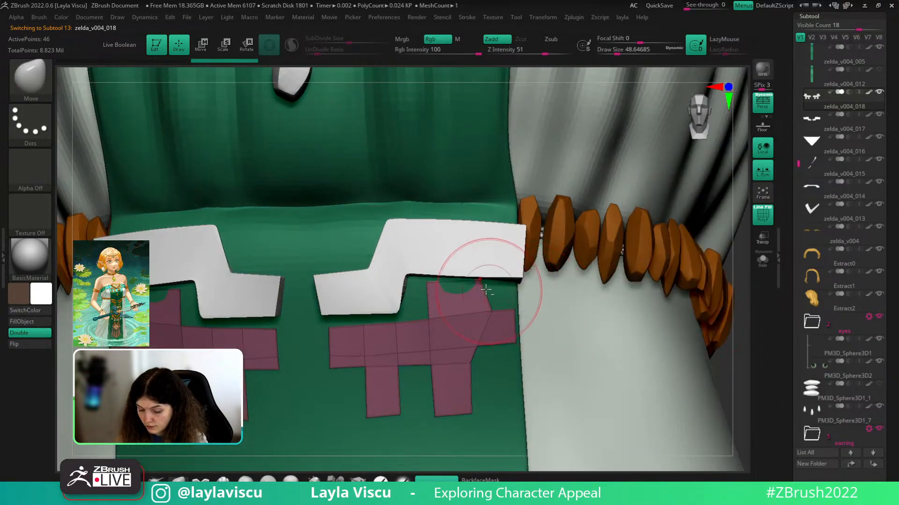
{"action": "left_click_drag", "start_coordinate": [476, 284], "coordinate": [480, 283]}
{"action": "mouse_move", "coordinate": [480, 284]}
{"action": "left_mouse_down"}
{"action": "mouse_move", "coordinate": [486, 295]}
{"action": "mouse_move", "coordinate": [491, 289]}
{"action": "left_mouse_up"}
- With a smaller brush, nudge the pieces' top corners, then view the whole dress frontally
{"action": "key", "text": "s"}
{"action": "left_click_drag", "start_coordinate": [431, 284], "coordinate": [434, 289]}
{"action": "mouse_move", "coordinate": [559, 381]}
{"action": "right_mouse_down", "text": "ctrl"}
{"action": "mouse_move", "coordinate": [558, 338]}
{"action": "mouse_move", "coordinate": [539, 315]}
{"action": "mouse_move", "coordinate": [492, 349]}
{"action": "right_mouse_up", "text": "ctrl"}
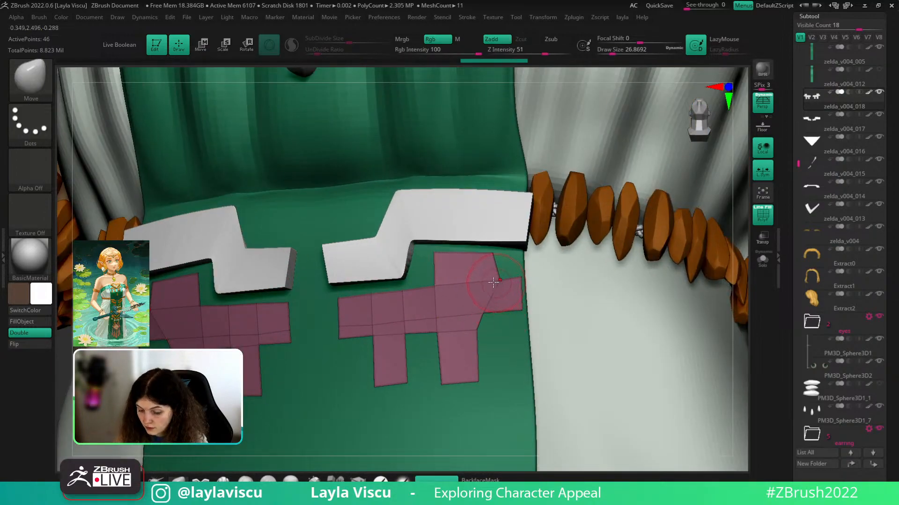
{"action": "right_click_drag", "start_coordinate": [538, 395], "coordinate": [539, 353], "text": "ctrl"}
{"action": "right_click_drag", "start_coordinate": [622, 345], "coordinate": [640, 362]}
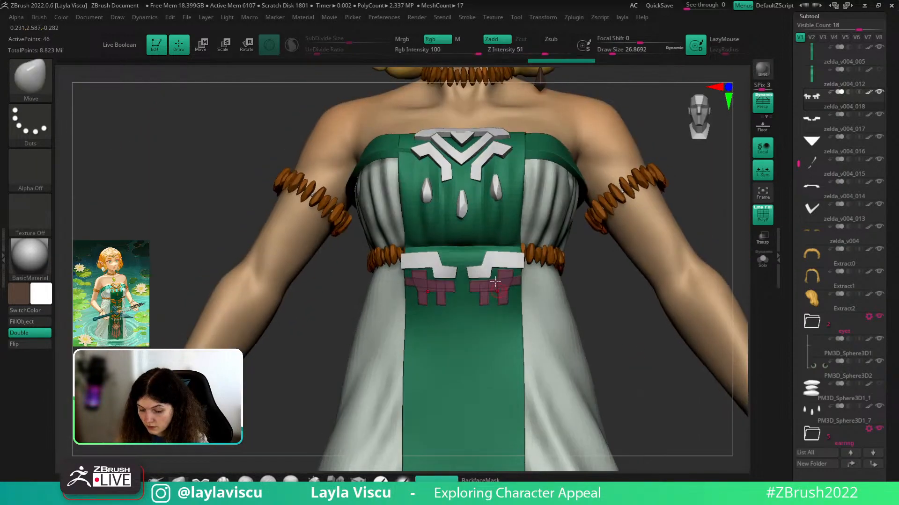
{"action": "key", "text": "d"}
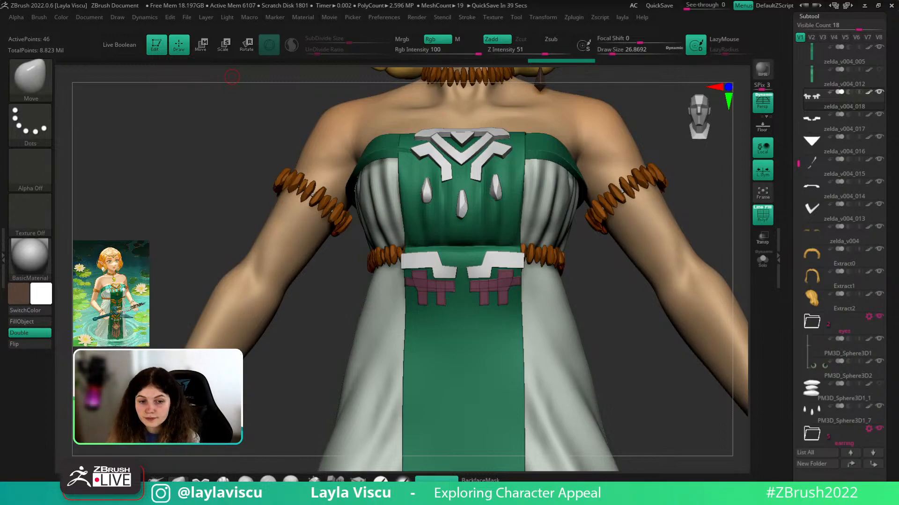
{"action": "key", "text": "alt+Tab"}
- Search images for 'Far : Changing Tides', preview the IGN, GamesRadar and Switch pictures, then return to ZBrush
{"action": "left_click", "coordinate": [268, 29]}
{"action": "type", "text": "Far : Changing Tides ^^"}
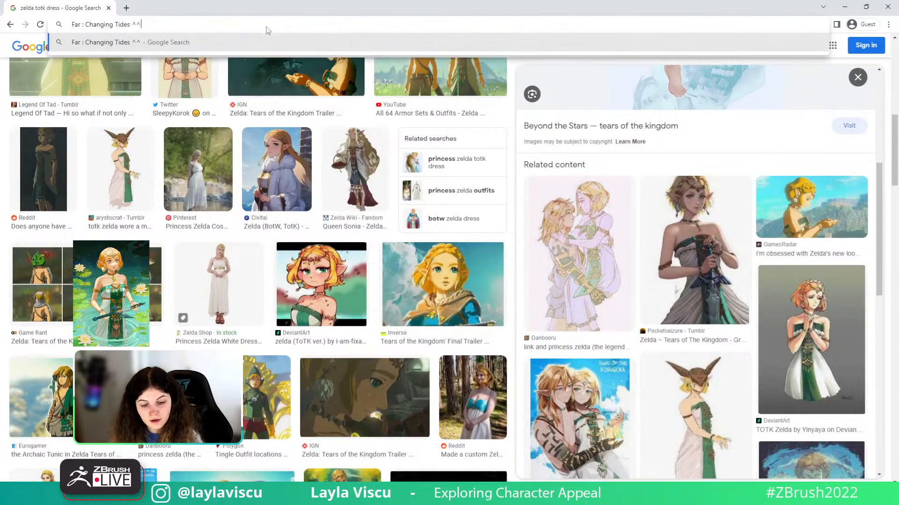
{"action": "key", "text": "Return"}
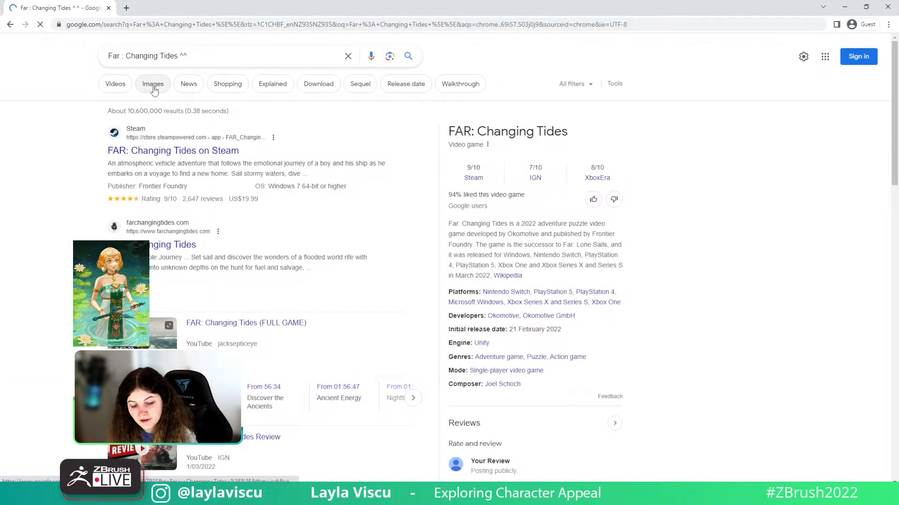
{"action": "left_click", "coordinate": [154, 90]}
{"action": "left_click", "coordinate": [500, 197]}
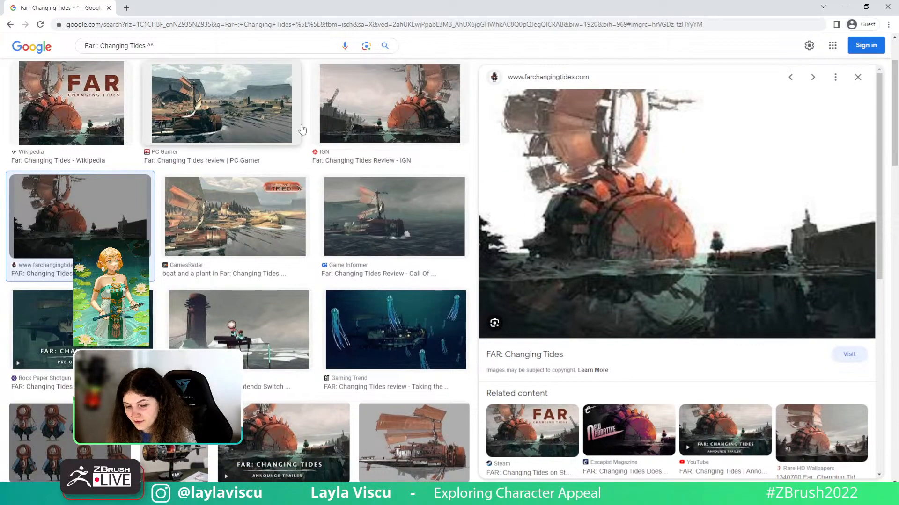
{"action": "left_click", "coordinate": [379, 132]}
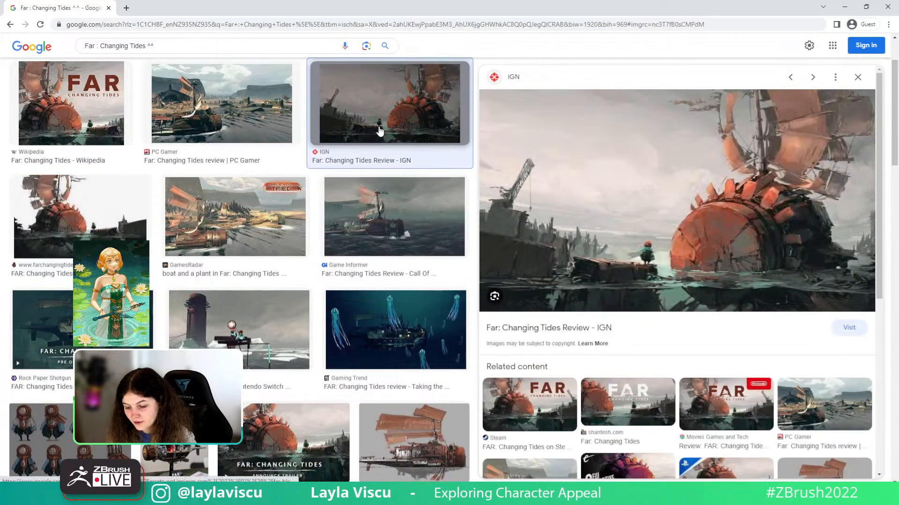
{"action": "left_click", "coordinate": [266, 227]}
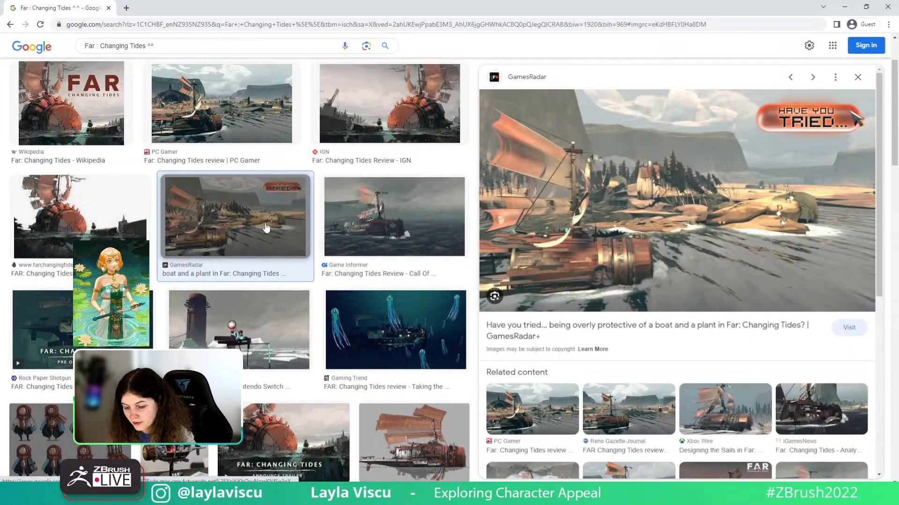
{"action": "left_click", "coordinate": [246, 329]}
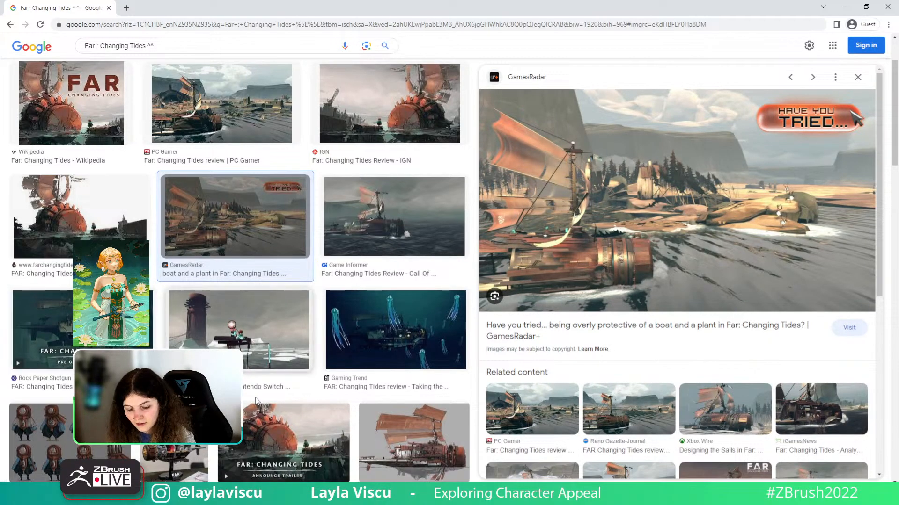
{"action": "key", "text": "alt+Tab"}
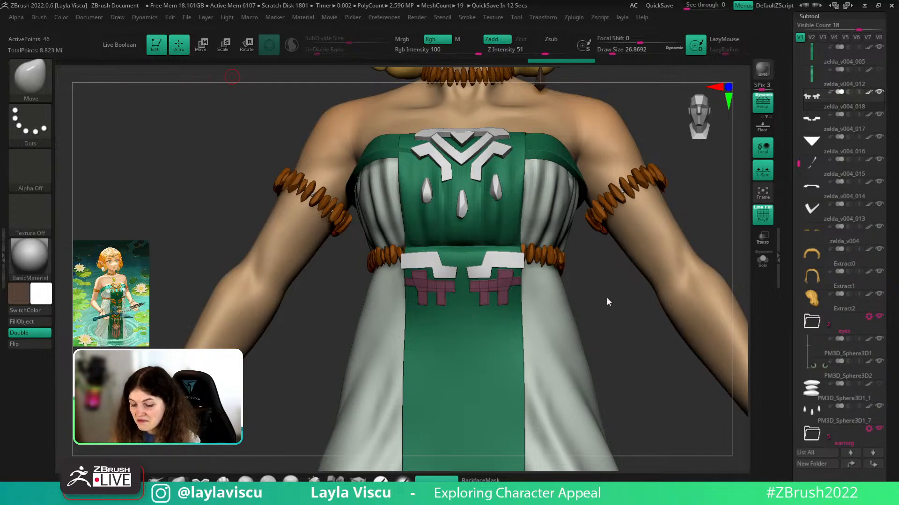
- Lower the cross piece's upper-right corner with an enlarged Move brush, then reduce it to about 56
{"action": "left_click_drag", "start_coordinate": [608, 302], "coordinate": [636, 328]}
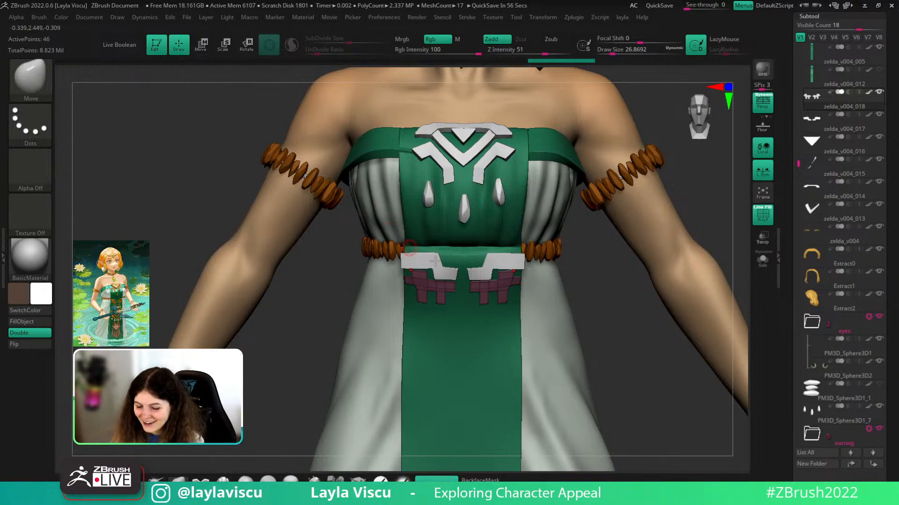
{"action": "left_click_drag", "start_coordinate": [633, 309], "coordinate": [591, 281]}
{"action": "key", "text": "s"}
{"action": "left_click_drag", "start_coordinate": [501, 275], "coordinate": [512, 276]}
{"action": "left_click_drag", "start_coordinate": [609, 294], "coordinate": [613, 334], "text": "alt"}
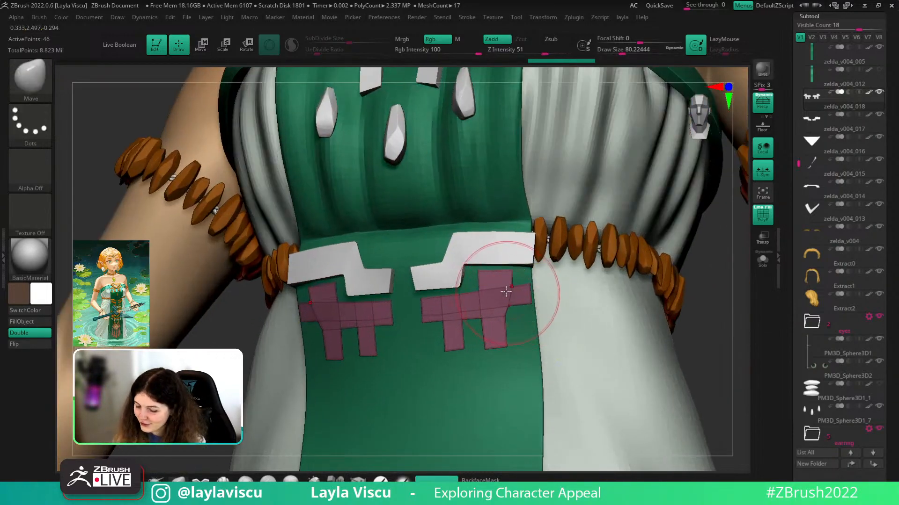
{"action": "key", "text": "s"}
{"action": "left_click_drag", "start_coordinate": [506, 291], "coordinate": [435, 306]}
{"action": "key", "text": "s"}
{"action": "key", "text": "s"}
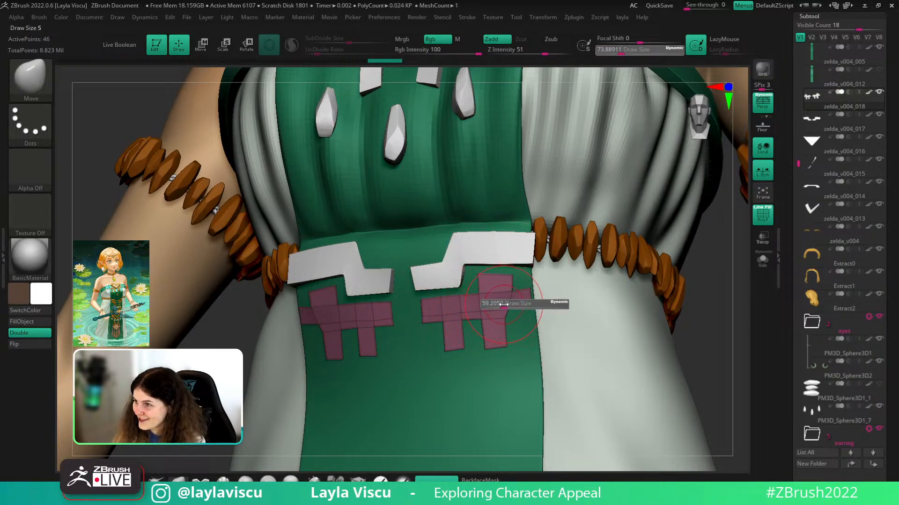
{"action": "left_click_drag", "start_coordinate": [506, 305], "coordinate": [502, 305]}
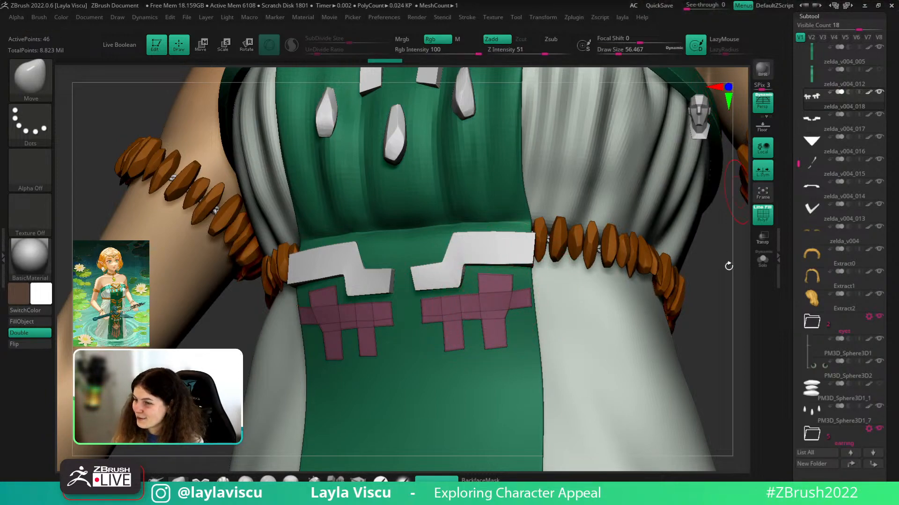
- Adjust the brush size through about 35 and 56 down to about 29
{"action": "key", "text": "s"}
{"action": "left_click_drag", "start_coordinate": [498, 274], "coordinate": [487, 274]}
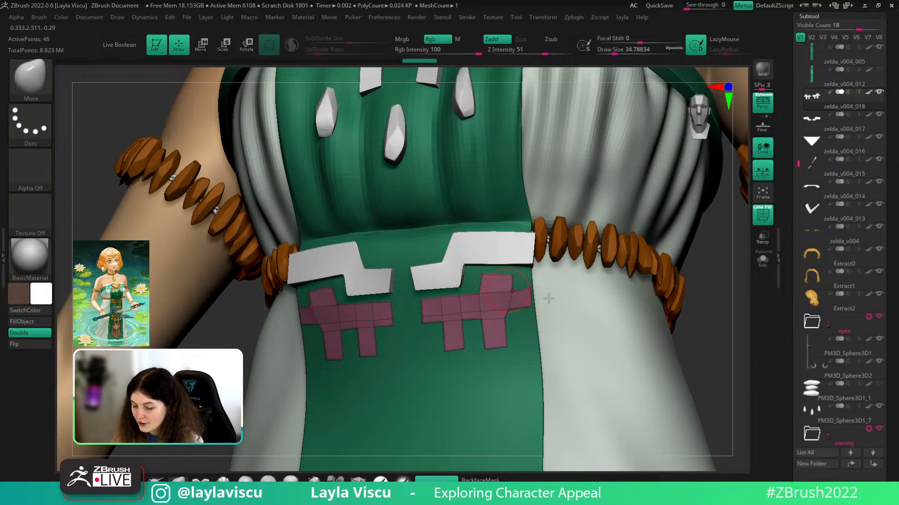
{"action": "key", "text": "s"}
{"action": "left_click_drag", "start_coordinate": [543, 296], "coordinate": [546, 296]}
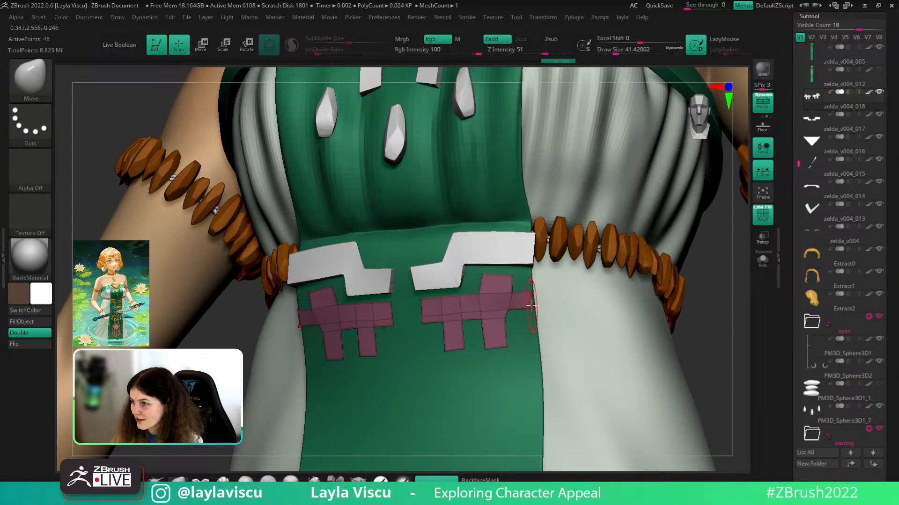
{"action": "key", "text": "s"}
{"action": "left_click_drag", "start_coordinate": [534, 303], "coordinate": [510, 305]}
{"action": "key", "text": "s"}
- Undo the lower-edge nudges on the right piece and turn to a straight front view
{"action": "mouse_move", "coordinate": [688, 317]}
{"action": "left_mouse_down", "text": "alt"}
{"action": "mouse_move", "coordinate": [658, 351]}
{"action": "mouse_move", "coordinate": [674, 327]}
{"action": "left_mouse_up", "text": "alt"}
{"action": "mouse_move", "coordinate": [522, 320]}
{"action": "left_mouse_down", "text": "alt"}
{"action": "mouse_move", "coordinate": [407, 327]}
{"action": "mouse_move", "coordinate": [412, 309]}
{"action": "left_mouse_up", "text": "alt"}
{"action": "key", "text": "s"}
{"action": "key", "text": "ctrl+z"}
{"action": "key", "text": "s"}
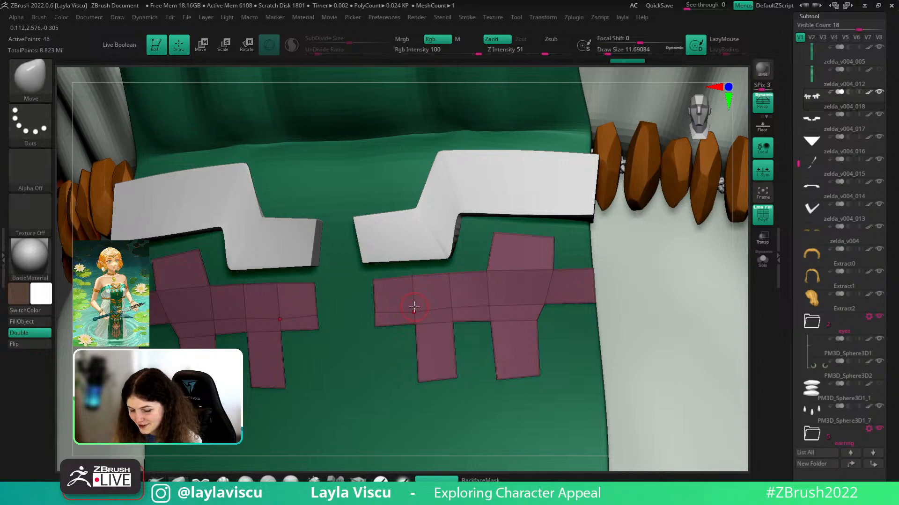
{"action": "right_click_drag", "start_coordinate": [412, 298], "coordinate": [262, 280], "text": "ctrl"}
{"action": "left_click_drag", "start_coordinate": [606, 327], "coordinate": [655, 347], "text": "shift"}
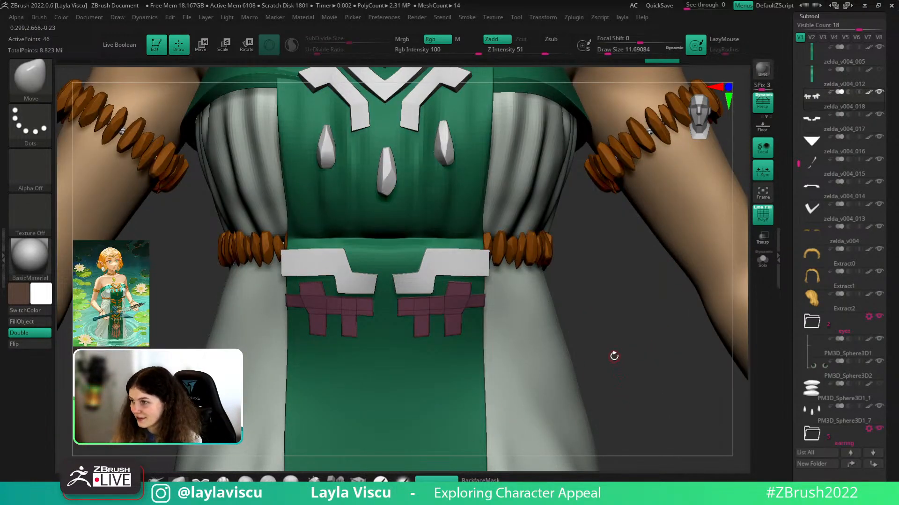
- Enlarge the brush to about 21.6 and shift the waist pieces' lower edge slightly
{"action": "left_click_drag", "start_coordinate": [602, 308], "coordinate": [602, 285]}
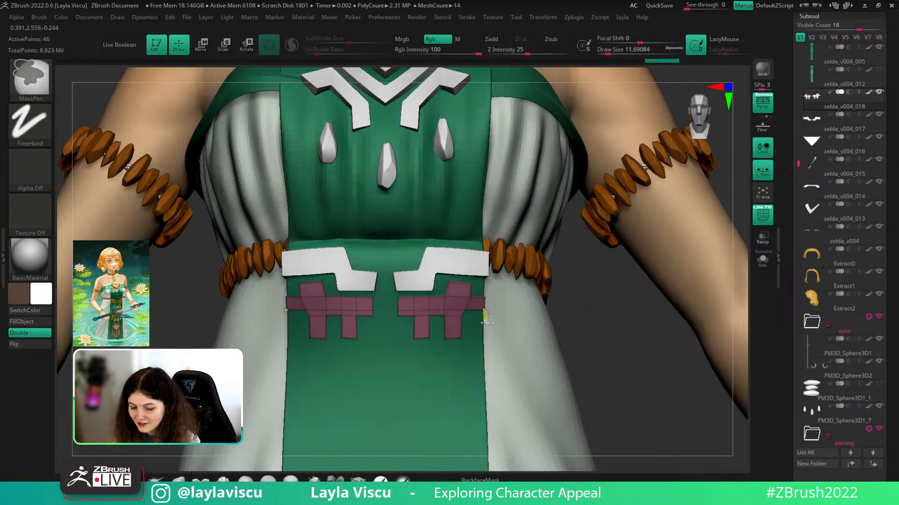
{"action": "right_click_drag", "start_coordinate": [483, 315], "coordinate": [608, 328], "text": "ctrl"}
{"action": "left_click_drag", "start_coordinate": [666, 343], "coordinate": [634, 343]}
{"action": "key", "text": "s"}
{"action": "left_click_drag", "start_coordinate": [423, 329], "coordinate": [427, 328]}
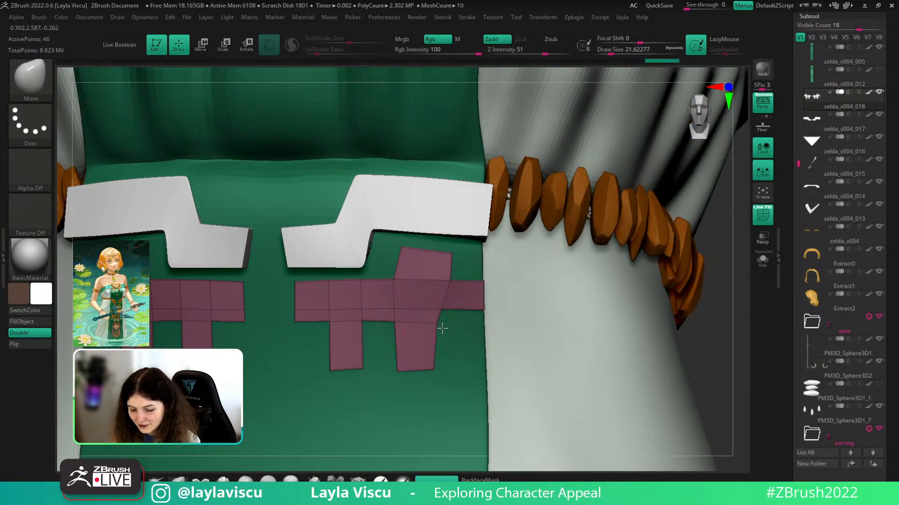
{"action": "right_click_drag", "start_coordinate": [446, 328], "coordinate": [341, 326], "text": "ctrl"}
{"action": "left_click_drag", "start_coordinate": [616, 359], "coordinate": [613, 355]}
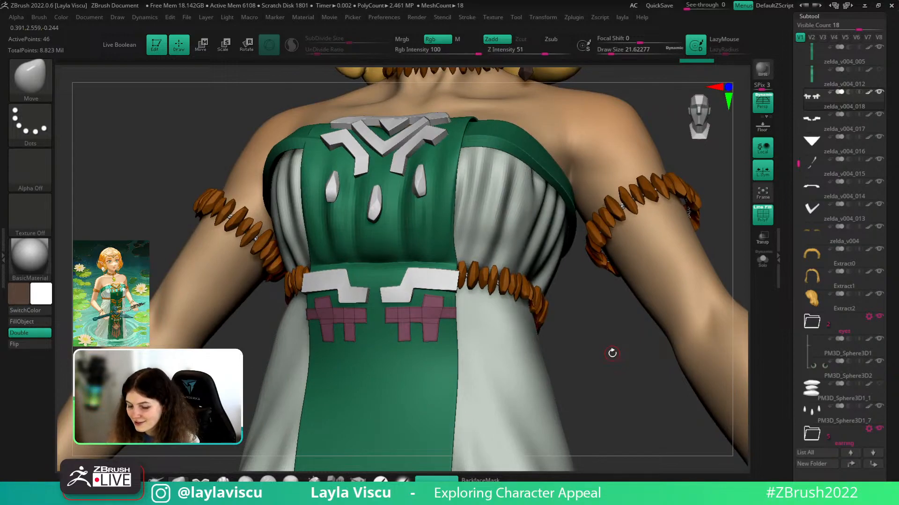
{"action": "mouse_move", "coordinate": [612, 353]}
{"action": "left_mouse_down"}
{"action": "mouse_move", "coordinate": [605, 341]}
{"action": "mouse_move", "coordinate": [608, 358]}
{"action": "left_mouse_up"}
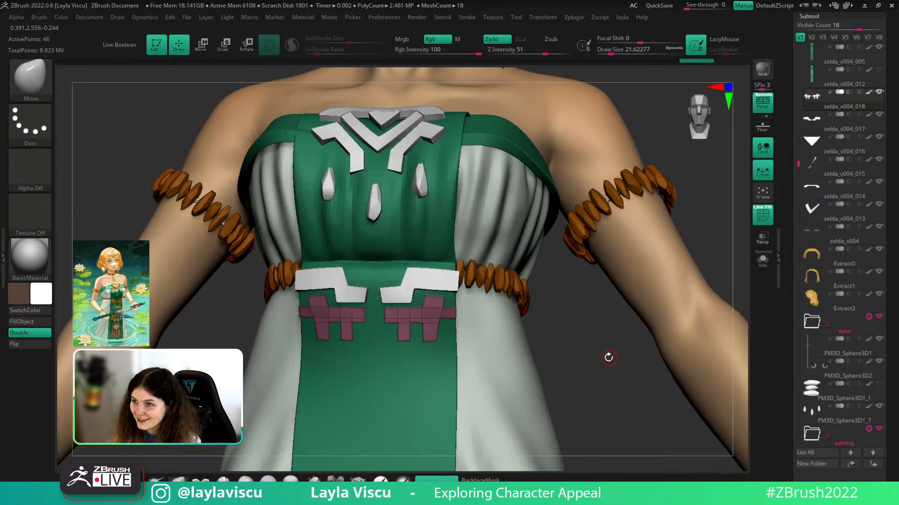
{"action": "right_click_drag", "start_coordinate": [426, 342], "coordinate": [425, 345], "text": "ctrl"}
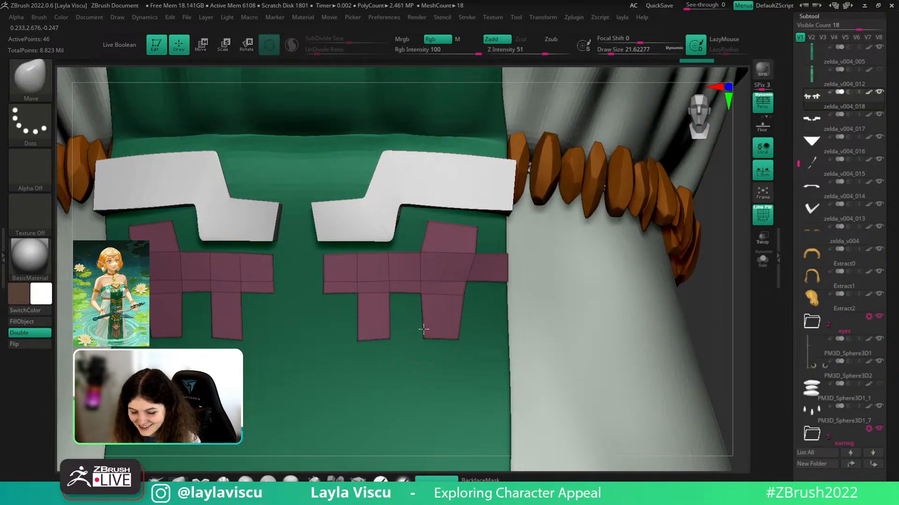
{"action": "left_click_drag", "start_coordinate": [423, 330], "coordinate": [420, 332]}
{"action": "right_click_drag", "start_coordinate": [496, 347], "coordinate": [625, 343], "text": "ctrl"}
{"action": "left_click_drag", "start_coordinate": [626, 343], "coordinate": [628, 379]}
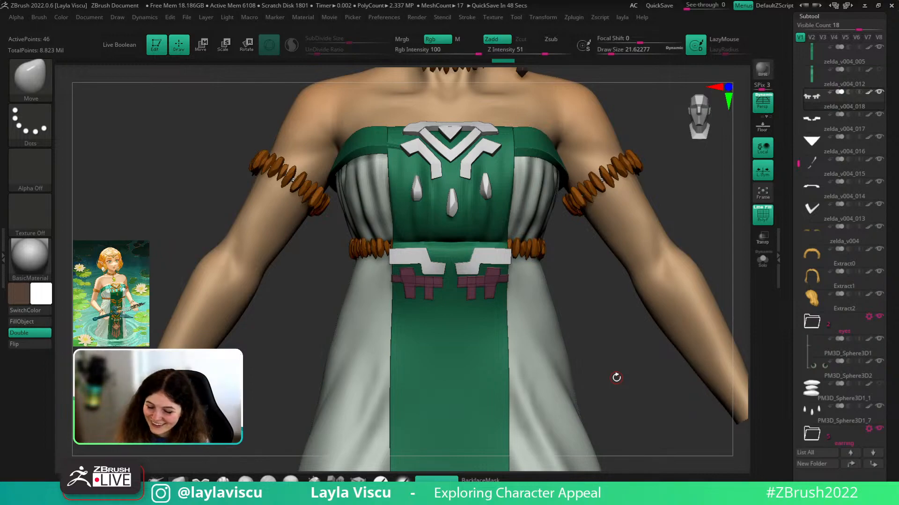
- Drag the pink cross subtool slightly down with the Move brush at Draw Size 77
{"action": "left_click_drag", "start_coordinate": [592, 309], "coordinate": [651, 330]}
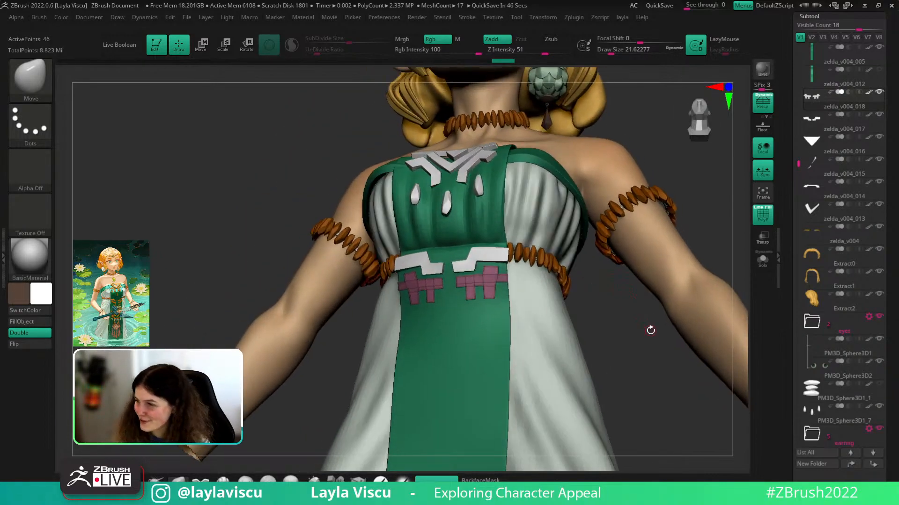
{"action": "mouse_move", "coordinate": [644, 362]}
{"action": "left_mouse_down"}
{"action": "mouse_move", "coordinate": [642, 345]}
{"action": "mouse_move", "coordinate": [642, 377]}
{"action": "left_mouse_up"}
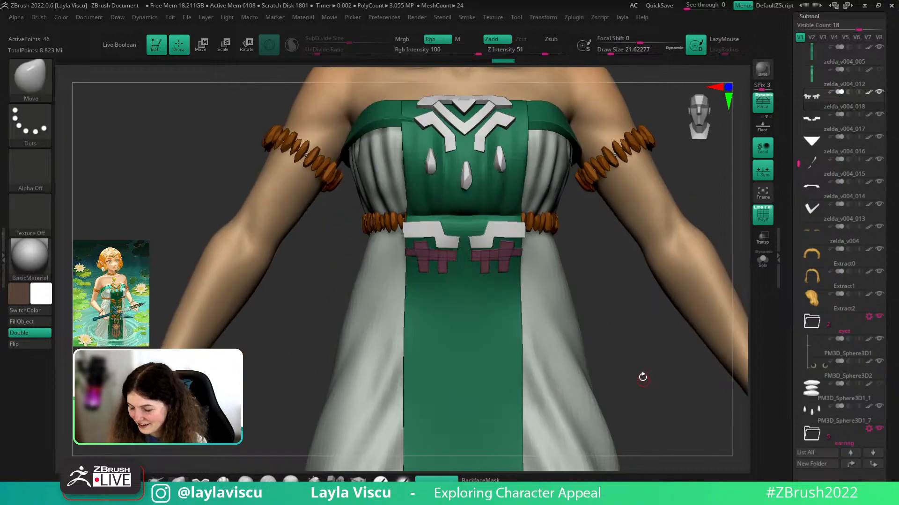
{"action": "left_click_drag", "start_coordinate": [644, 340], "coordinate": [514, 254]}
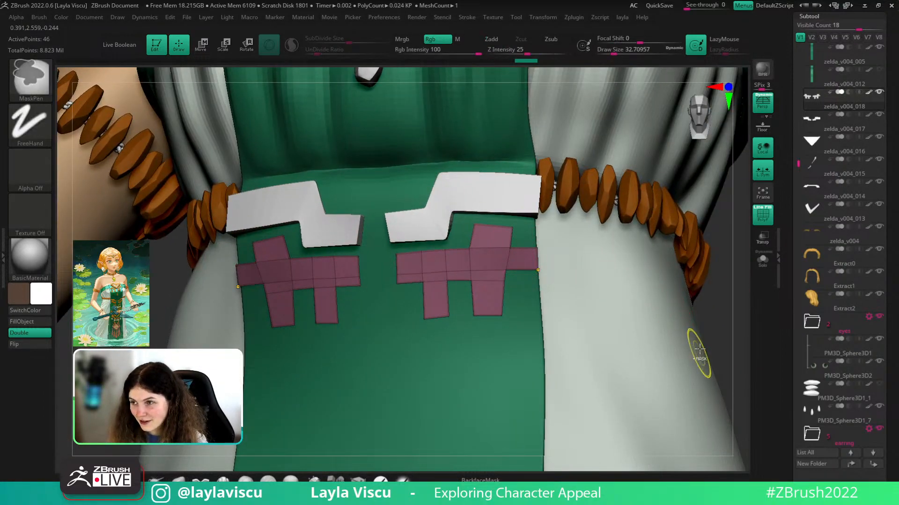
{"action": "mouse_move", "coordinate": [696, 345]}
{"action": "left_mouse_down"}
{"action": "mouse_move", "coordinate": [692, 315]}
{"action": "mouse_move", "coordinate": [682, 327]}
{"action": "mouse_move", "coordinate": [682, 318]}
{"action": "mouse_move", "coordinate": [716, 325]}
{"action": "left_mouse_up"}
{"action": "key", "text": "s"}
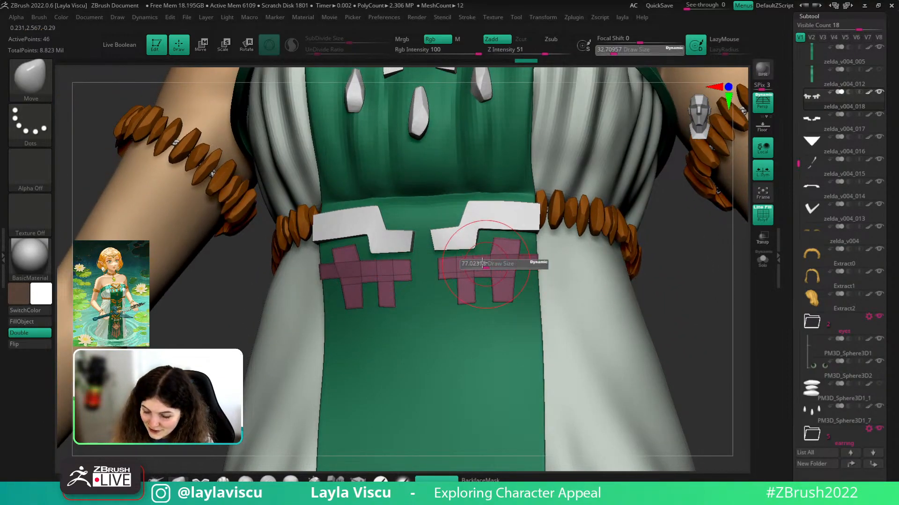
{"action": "mouse_move", "coordinate": [482, 263]}
{"action": "left_mouse_down"}
{"action": "mouse_move", "coordinate": [462, 263]}
{"action": "mouse_move", "coordinate": [490, 257]}
{"action": "left_mouse_up"}
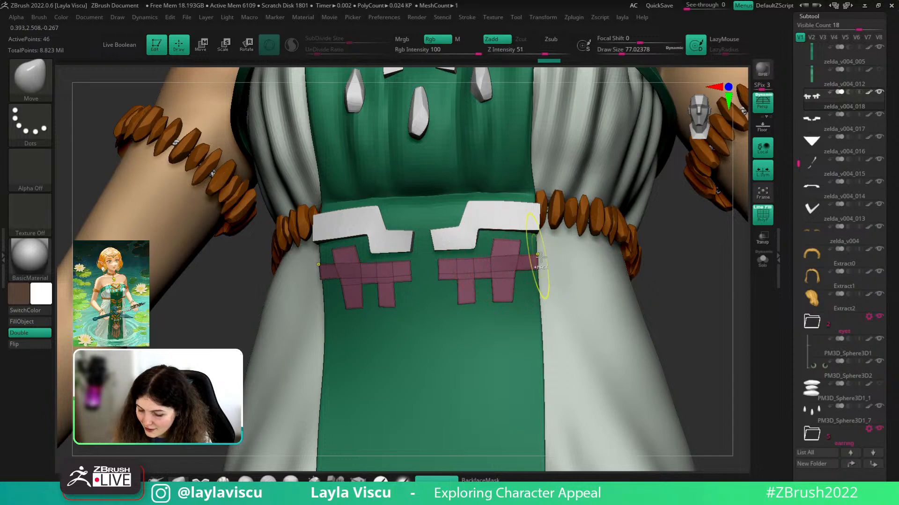
{"action": "right_click_drag", "start_coordinate": [540, 257], "coordinate": [627, 271], "text": "ctrl"}
- Toggle PolyF off and on to check the pieces from a square front view
{"action": "key", "text": "shift+f"}
{"action": "right_click_drag", "start_coordinate": [650, 331], "coordinate": [643, 266], "text": "alt"}
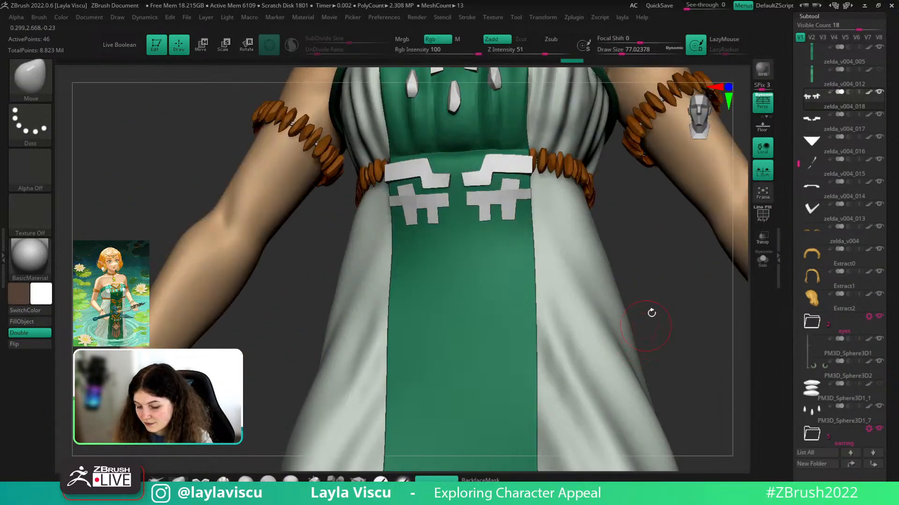
{"action": "right_click_drag", "start_coordinate": [651, 313], "coordinate": [668, 384]}
{"action": "key", "text": "shift+f"}
{"action": "right_click_drag", "start_coordinate": [477, 251], "coordinate": [492, 370], "text": "ctrl"}
- Turn on PolyF, clear all creases from the pink waist pieces, and zoom in on the right cross
{"action": "left_click", "coordinate": [358, 479]}
{"action": "key", "text": "1"}
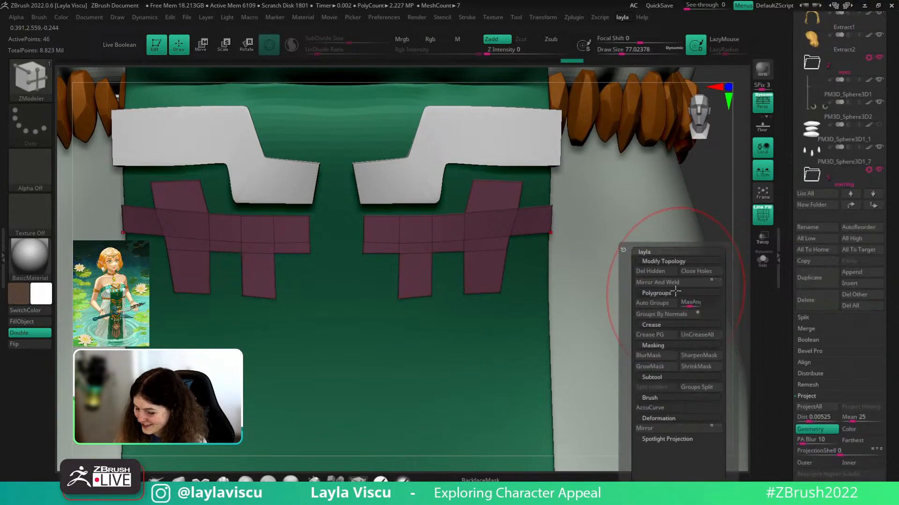
{"action": "left_click", "coordinate": [691, 338]}
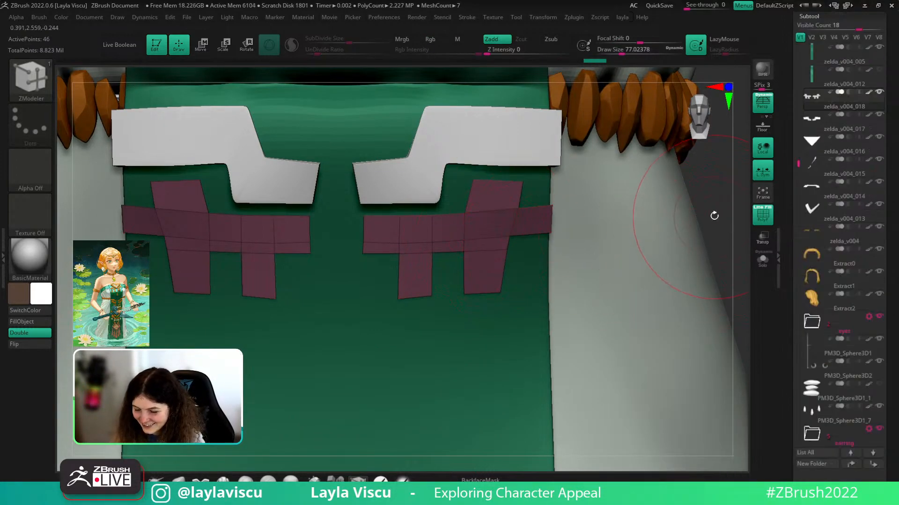
{"action": "left_click_drag", "start_coordinate": [712, 214], "coordinate": [702, 176]}
{"action": "right_click_drag", "start_coordinate": [517, 226], "coordinate": [453, 248], "text": "ctrl"}
- Add vertical and horizontal edge loops through the right cross piece's arms and middle
{"action": "left_click", "coordinate": [443, 252]}
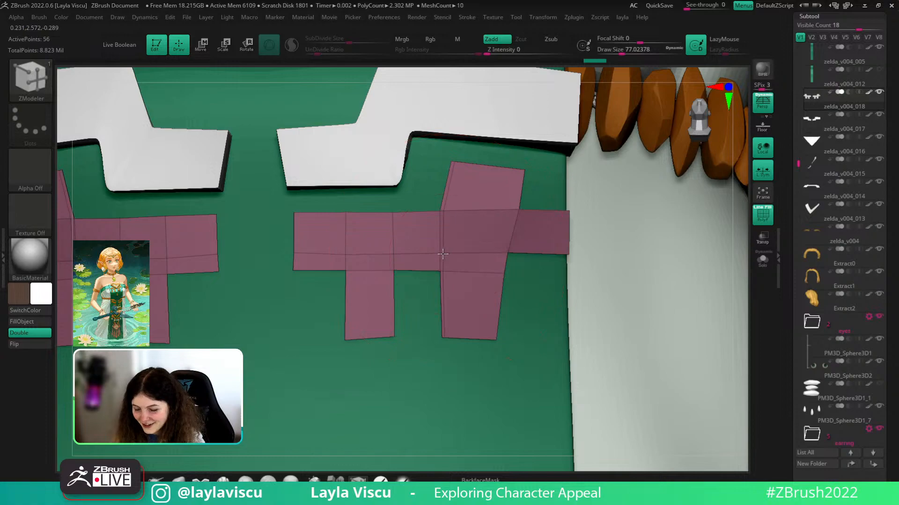
{"action": "left_click", "coordinate": [434, 253]}
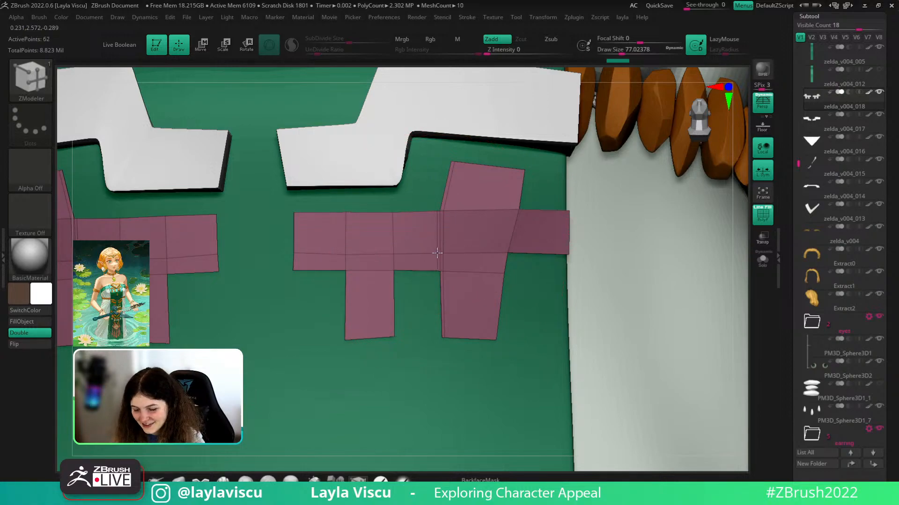
{"action": "left_click", "coordinate": [448, 207]}
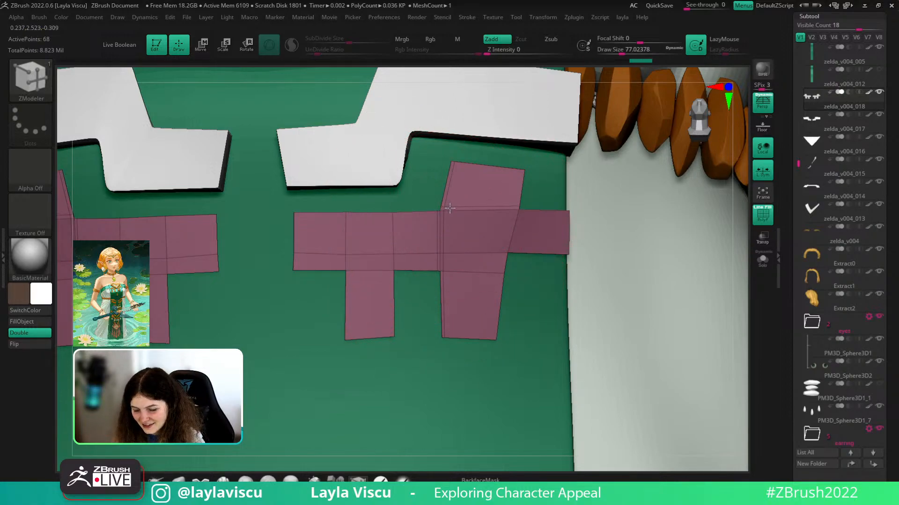
{"action": "left_click", "coordinate": [457, 166]}
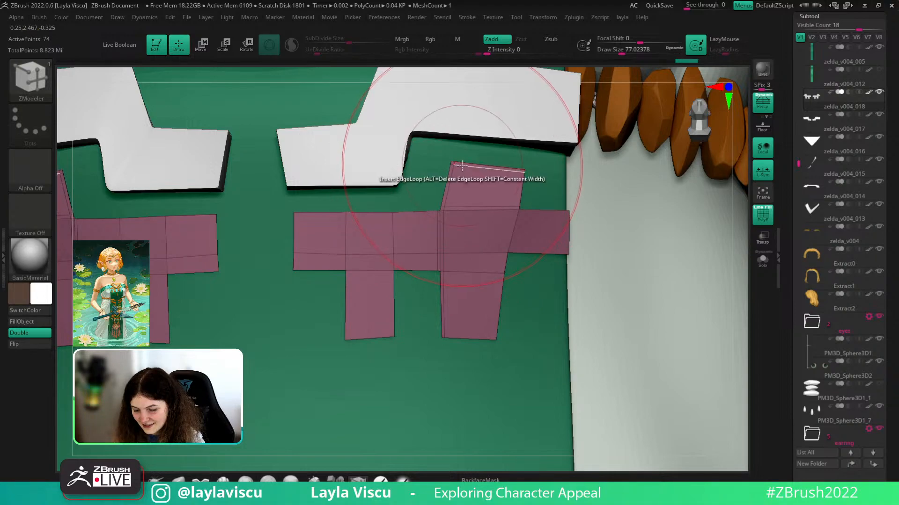
{"action": "left_click", "coordinate": [517, 176]}
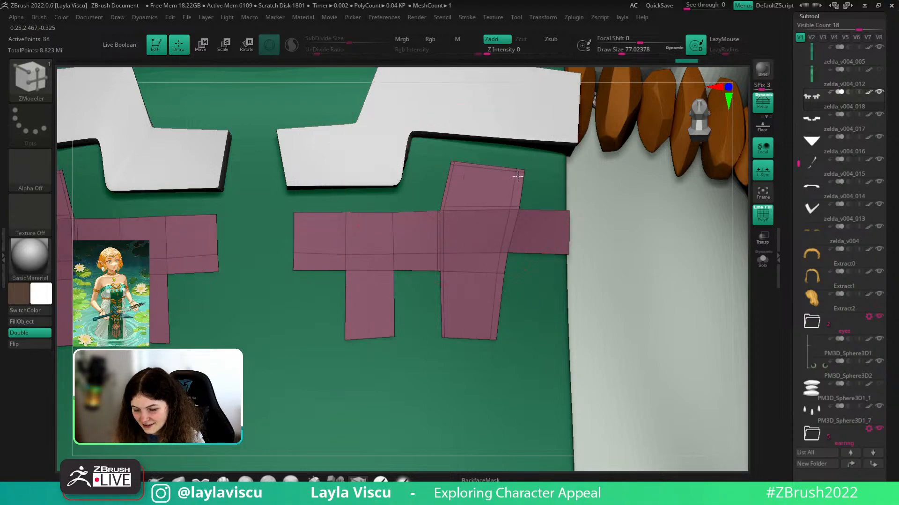
{"action": "left_click", "coordinate": [519, 216]}
{"action": "left_click_drag", "start_coordinate": [516, 223], "coordinate": [514, 251]}
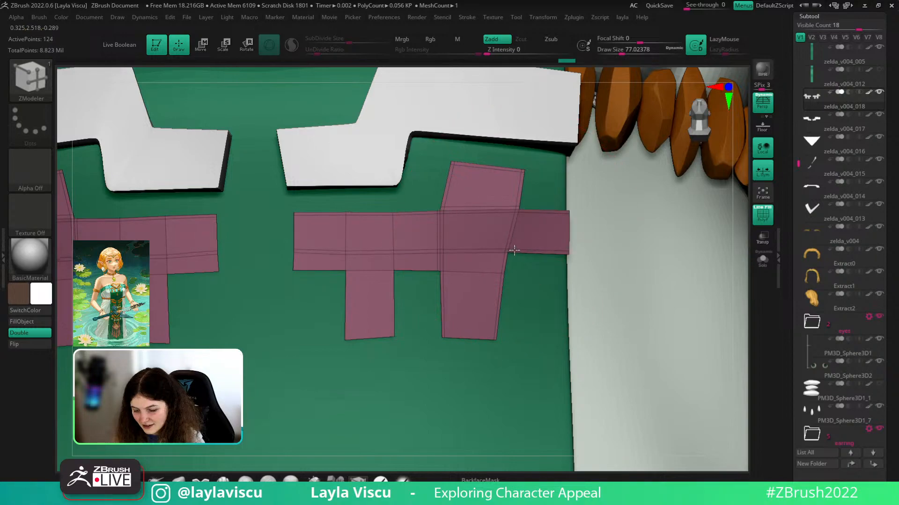
{"action": "left_click", "coordinate": [524, 249]}
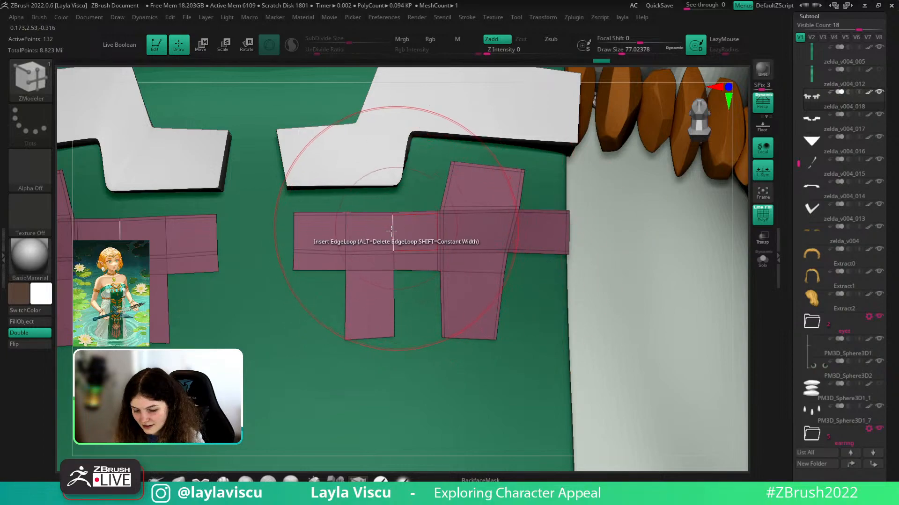
- Add edge loops through the middle arm and legs, bringing the panels to 228 points
{"action": "left_click", "coordinate": [306, 247]}
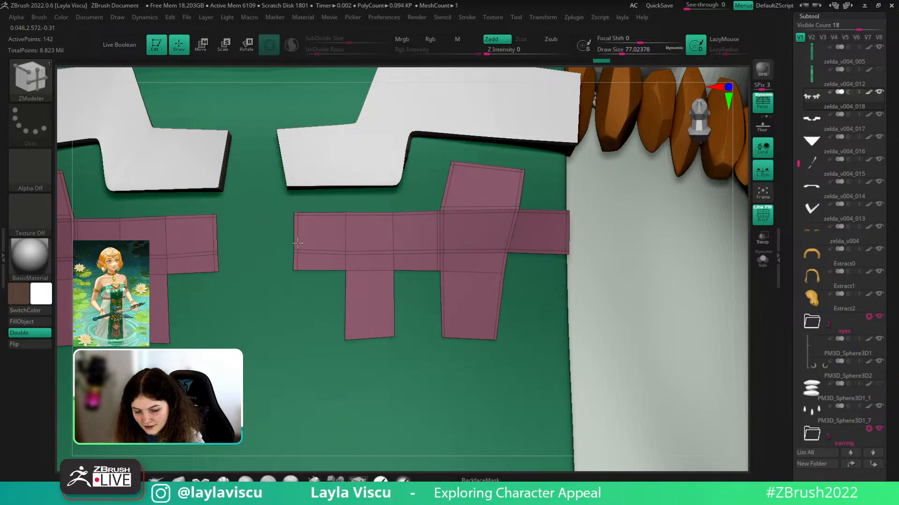
{"action": "left_click", "coordinate": [355, 268]}
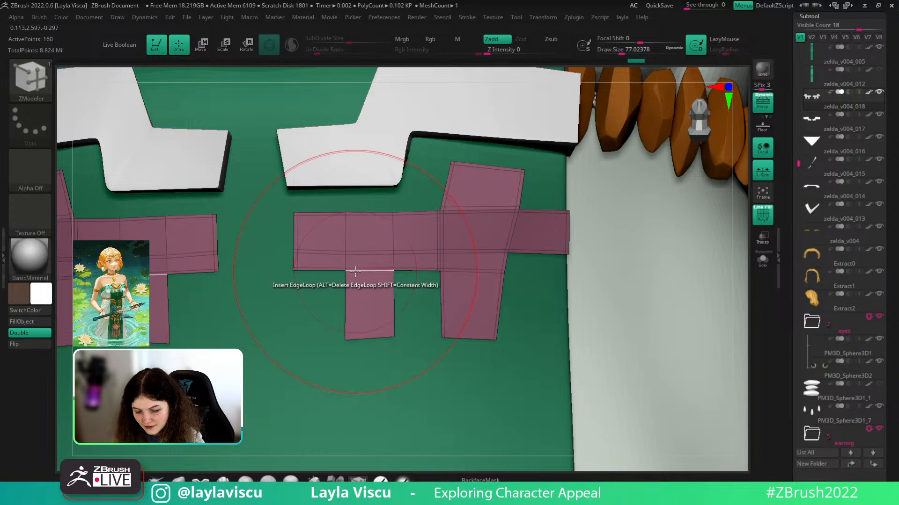
{"action": "left_click", "coordinate": [342, 267]}
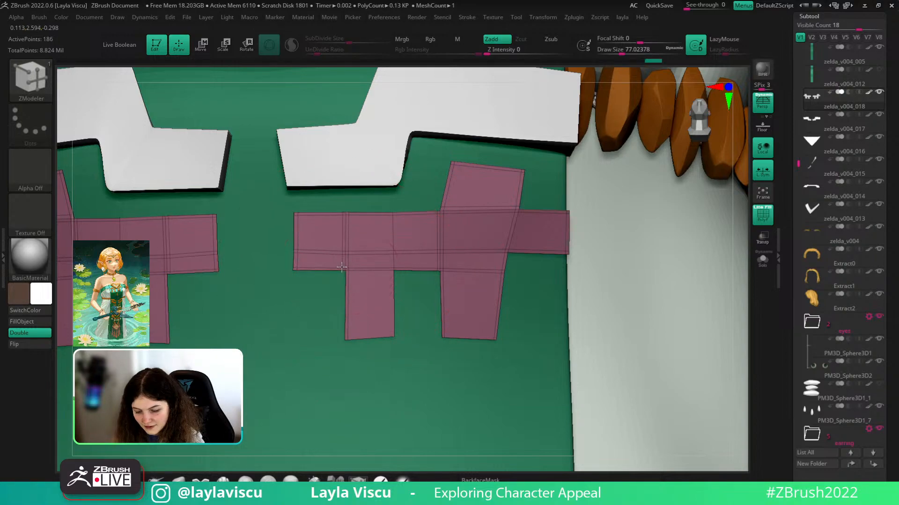
{"action": "left_click", "coordinate": [388, 270]}
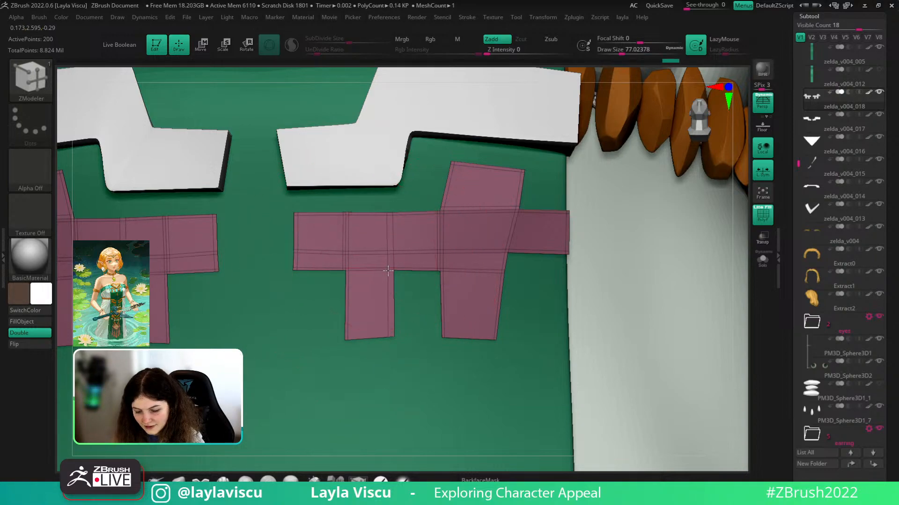
{"action": "left_click", "coordinate": [400, 253]}
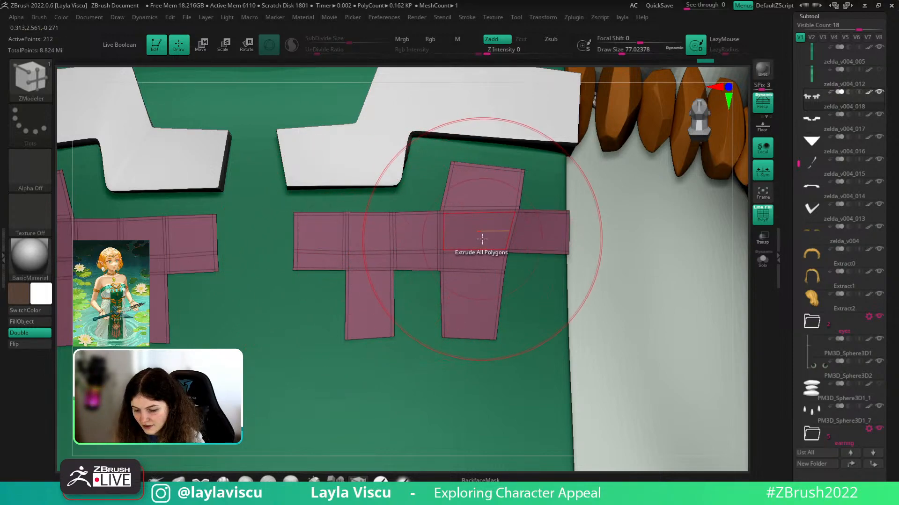
{"action": "left_click_drag", "start_coordinate": [491, 271], "coordinate": [571, 283]}
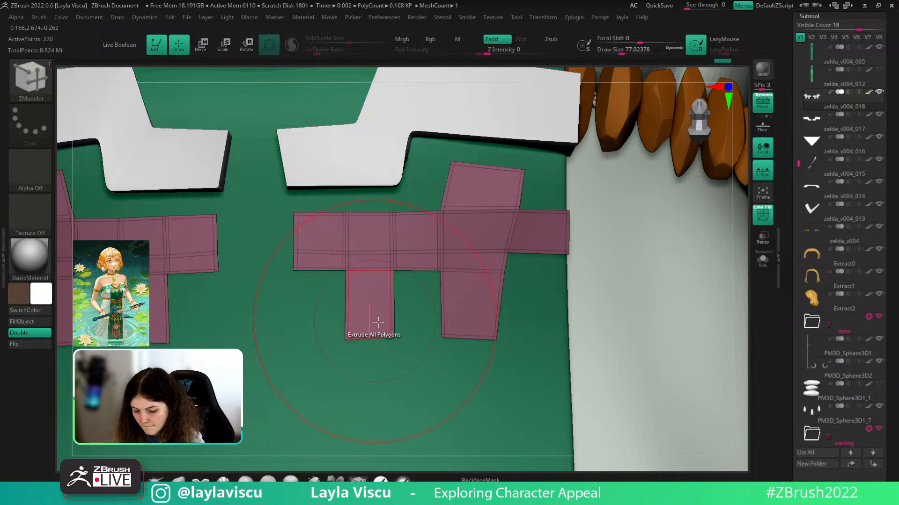
{"action": "left_click", "coordinate": [391, 331]}
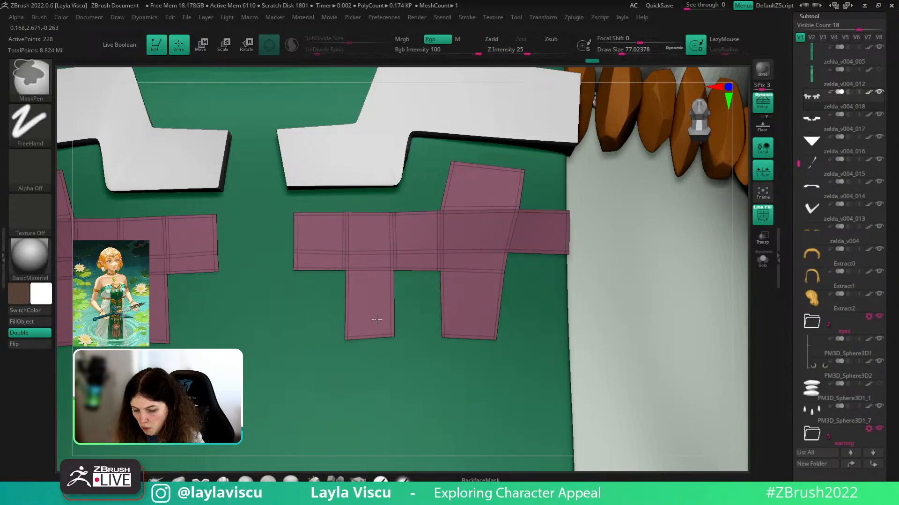
{"action": "right_click_drag", "start_coordinate": [375, 321], "coordinate": [338, 308], "text": "ctrl"}
- Project the pink pieces onto the dress with ZProject and pull their outer ends inward with Move
{"action": "key", "text": "shift+f"}
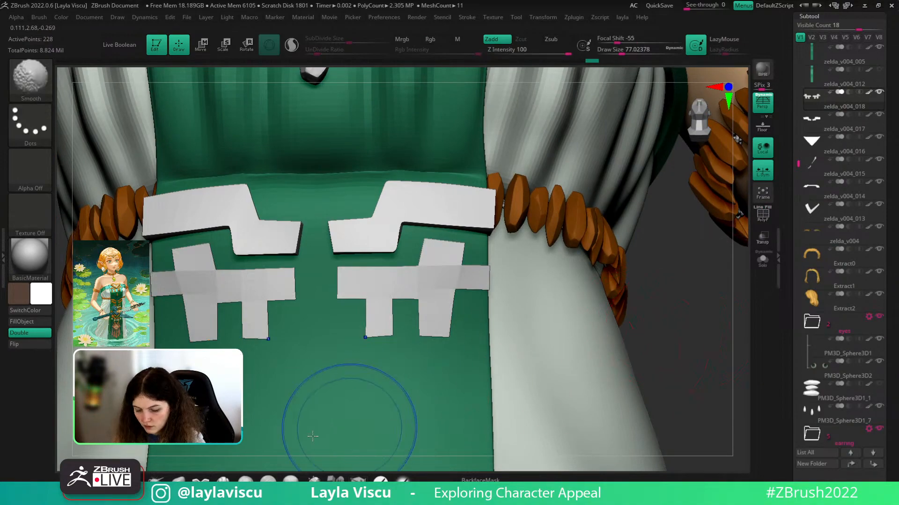
{"action": "key", "text": "b"}
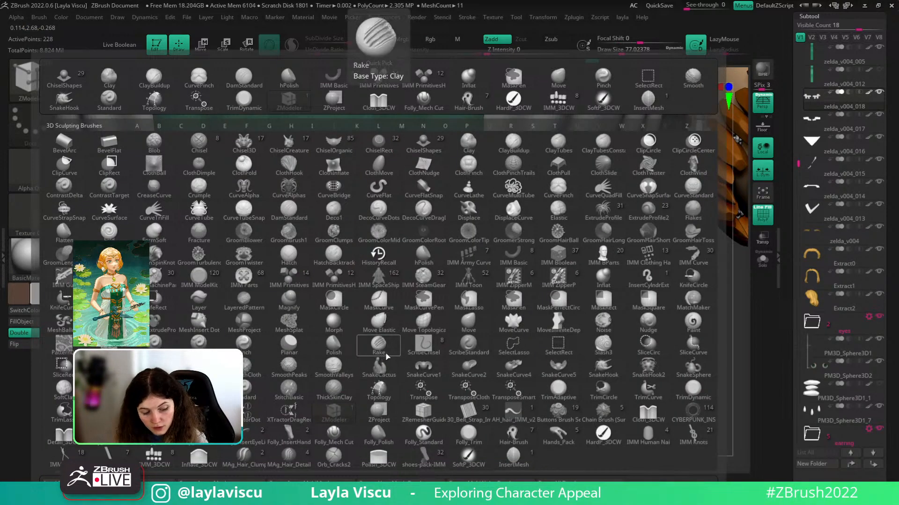
{"action": "key", "text": "z"}
{"action": "left_click", "coordinate": [387, 415]}
{"action": "left_click_drag", "start_coordinate": [440, 288], "coordinate": [452, 241]}
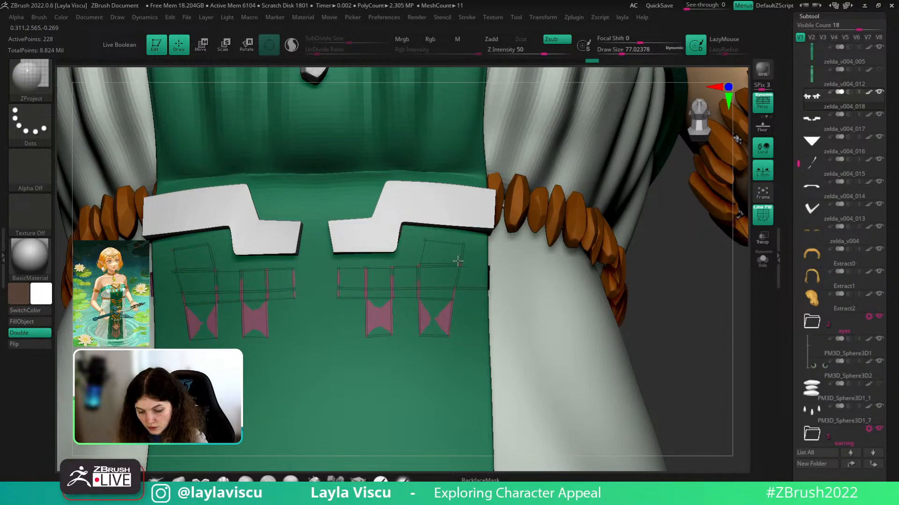
{"action": "key", "text": "ctrl+z"}
{"action": "left_click_drag", "start_coordinate": [692, 304], "coordinate": [568, 307]}
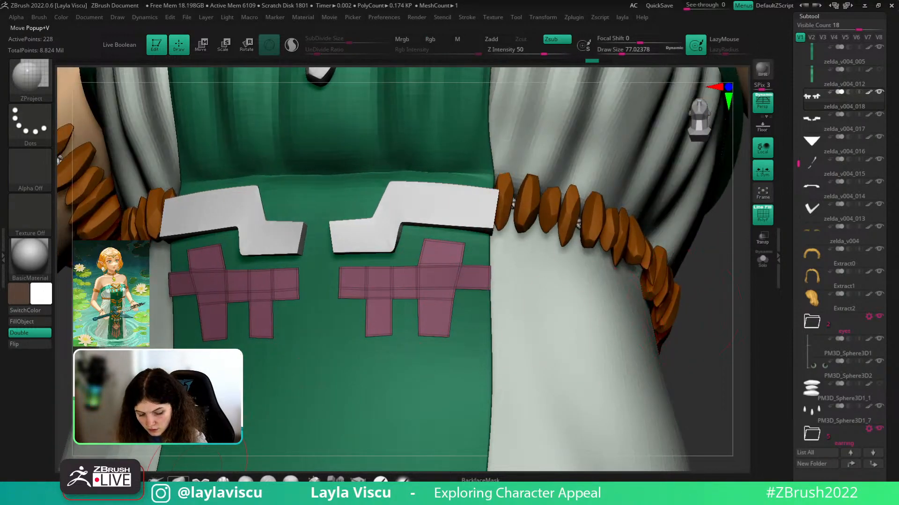
{"action": "left_click", "coordinate": [181, 482]}
{"action": "mouse_move", "coordinate": [482, 280]}
{"action": "left_mouse_down"}
{"action": "mouse_move", "coordinate": [441, 305]}
{"action": "mouse_move", "coordinate": [372, 323]}
{"action": "left_mouse_up"}
{"action": "key", "text": "b"}
{"action": "key", "text": "z"}
{"action": "left_click", "coordinate": [452, 413]}
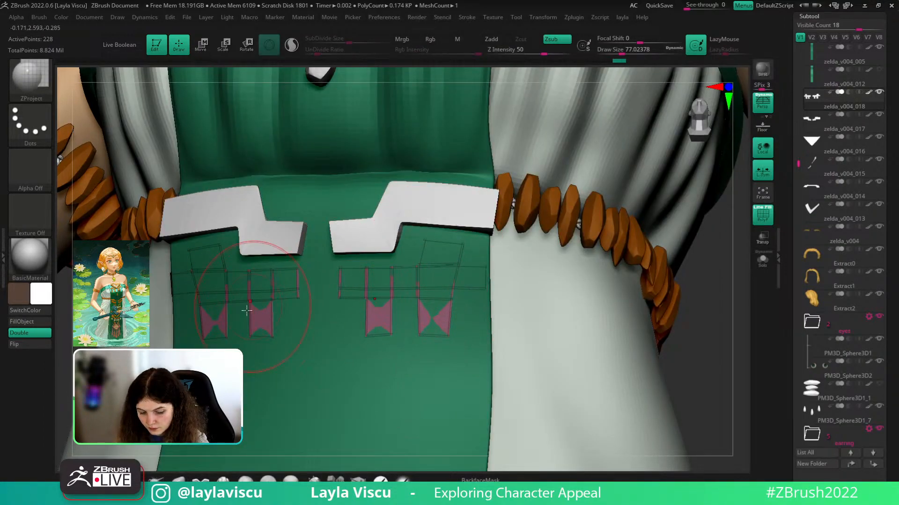
- Enable Geometry > Dynamic subdiv to give the cross-shaped panels thickness
{"action": "key", "text": "w"}
{"action": "left_click_drag", "start_coordinate": [732, 371], "coordinate": [716, 354]}
{"action": "left_click_drag", "start_coordinate": [875, 436], "coordinate": [872, 240]}
{"action": "left_click", "coordinate": [806, 379]}
{"action": "left_click", "coordinate": [801, 128]}
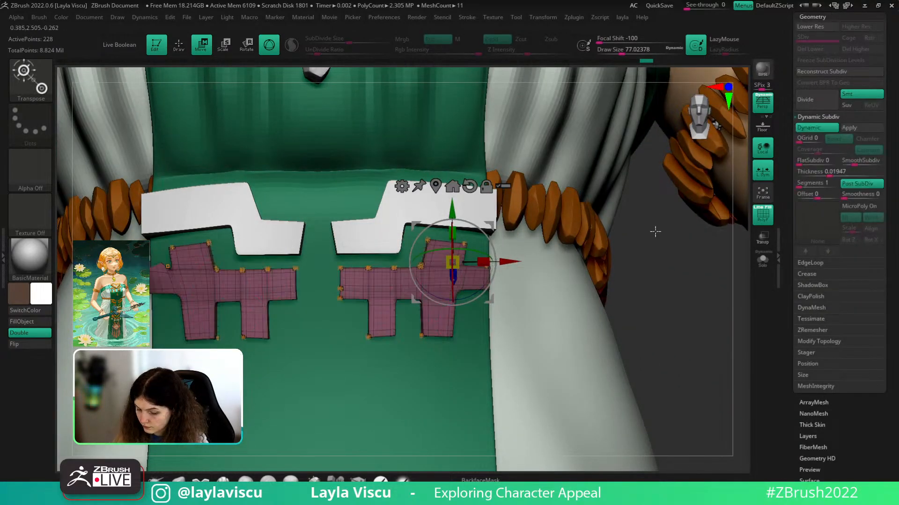
{"action": "key", "text": "shift+f"}
{"action": "left_click_drag", "start_coordinate": [654, 307], "coordinate": [578, 334]}
{"action": "key", "text": "q"}
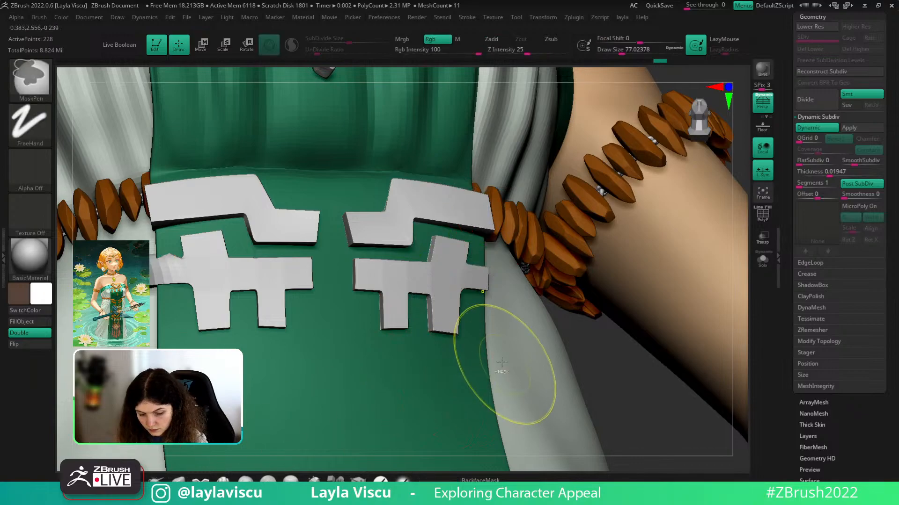
{"action": "mouse_move", "coordinate": [591, 407]}
{"action": "left_mouse_down", "text": "alt"}
{"action": "mouse_move", "coordinate": [569, 387]}
{"action": "mouse_move", "coordinate": [561, 401]}
{"action": "left_mouse_up", "text": "alt"}
{"action": "right_click_drag", "start_coordinate": [411, 268], "coordinate": [233, 293], "text": "ctrl"}
{"action": "key", "text": "shift+f"}
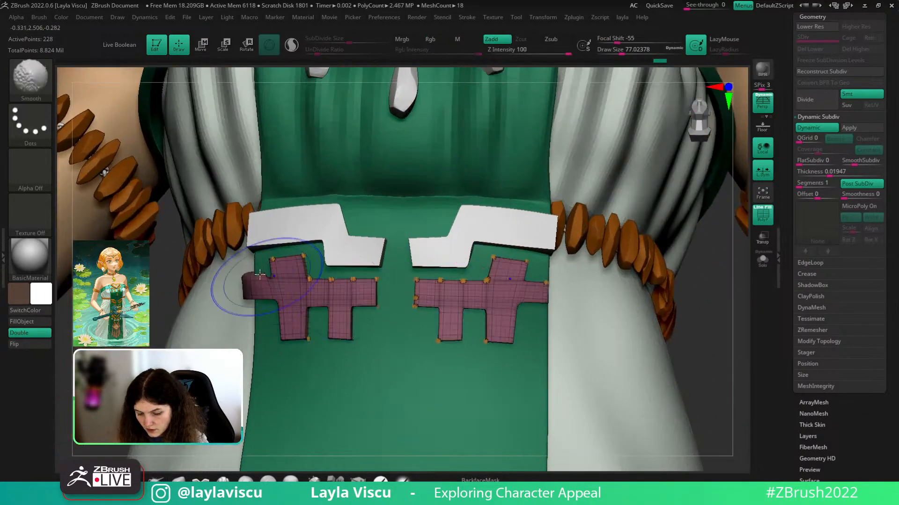
- Mirror and Mirror And Weld the panels so the left and right pieces match
{"action": "key", "text": "1"}
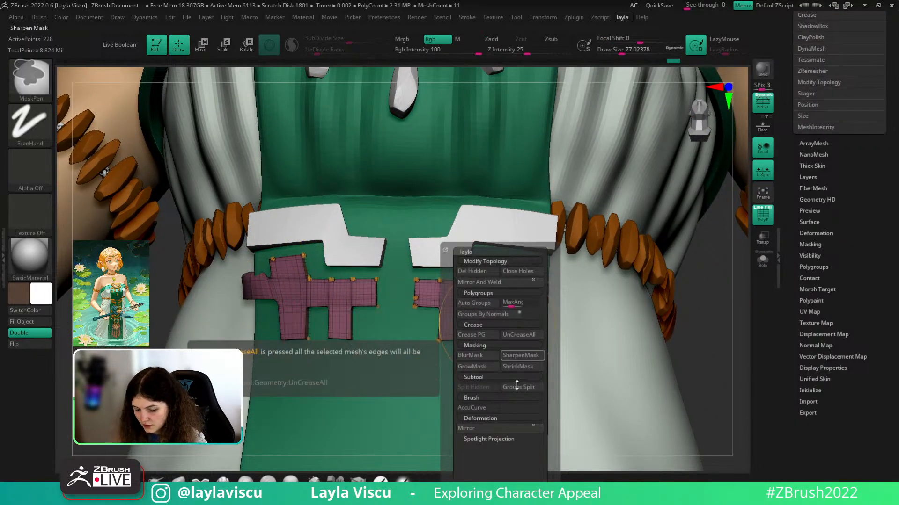
{"action": "left_click", "coordinate": [480, 284]}
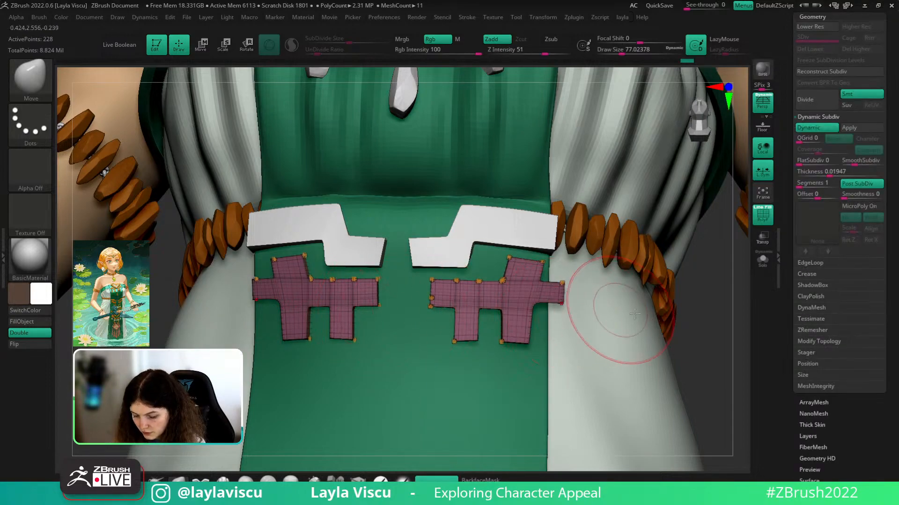
{"action": "key", "text": "ctrl+z"}
{"action": "key", "text": "1"}
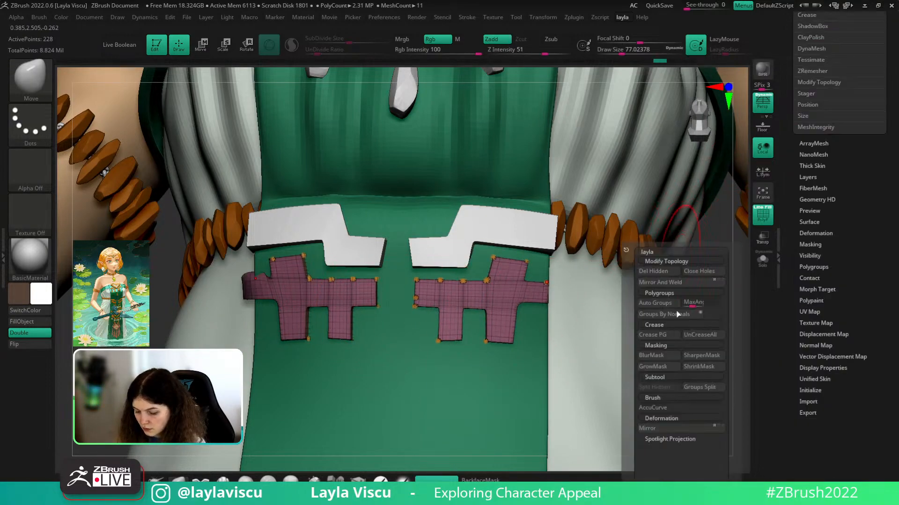
{"action": "left_click", "coordinate": [644, 429]}
{"action": "left_click", "coordinate": [651, 285]}
{"action": "mouse_move", "coordinate": [647, 397]}
{"action": "right_mouse_down", "text": "ctrl"}
{"action": "mouse_move", "coordinate": [654, 349]}
{"action": "mouse_move", "coordinate": [646, 347]}
{"action": "right_mouse_up", "text": "ctrl"}
{"action": "key", "text": "shift+f"}
{"action": "mouse_move", "coordinate": [566, 312]}
{"action": "right_mouse_down"}
{"action": "mouse_move", "coordinate": [560, 304]}
{"action": "mouse_move", "coordinate": [505, 302]}
{"action": "right_mouse_up"}
{"action": "mouse_move", "coordinate": [647, 333]}
{"action": "right_mouse_down"}
{"action": "mouse_move", "coordinate": [622, 335]}
{"action": "mouse_move", "coordinate": [622, 359]}
{"action": "mouse_move", "coordinate": [605, 348]}
{"action": "mouse_move", "coordinate": [616, 367]}
{"action": "mouse_move", "coordinate": [595, 305]}
{"action": "mouse_move", "coordinate": [664, 360]}
{"action": "mouse_move", "coordinate": [666, 404]}
{"action": "right_mouse_up"}
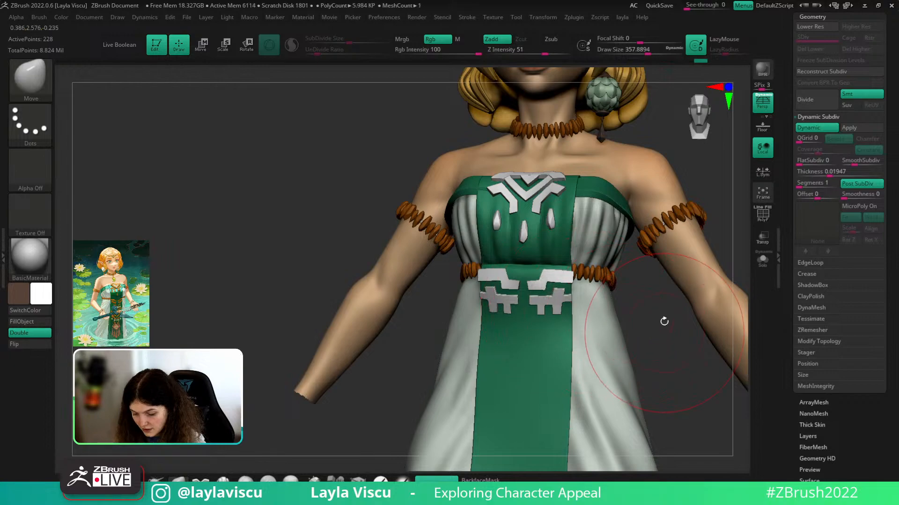
- Compare the white cross waist panels against the PureRef reference board, then move it aside
{"action": "mouse_move", "coordinate": [663, 321]}
{"action": "right_mouse_down"}
{"action": "mouse_move", "coordinate": [642, 287]}
{"action": "mouse_move", "coordinate": [648, 344]}
{"action": "right_mouse_up"}
{"action": "mouse_move", "coordinate": [648, 344]}
{"action": "right_mouse_down", "text": "shift"}
{"action": "mouse_move", "coordinate": [654, 359]}
{"action": "mouse_move", "coordinate": [645, 363]}
{"action": "mouse_move", "coordinate": [650, 347]}
{"action": "mouse_move", "coordinate": [627, 297]}
{"action": "right_mouse_up", "text": "shift"}
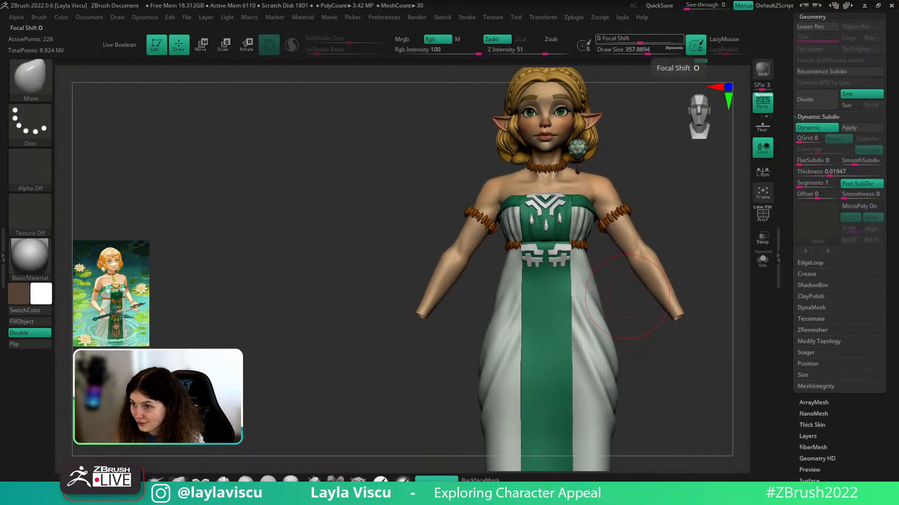
{"action": "right_click_drag", "start_coordinate": [690, 1], "coordinate": [500, 280]}
{"action": "middle_click_drag", "start_coordinate": [500, 280], "coordinate": [496, 288]}
{"action": "right_click_drag", "start_coordinate": [496, 287], "coordinate": [492, 289]}
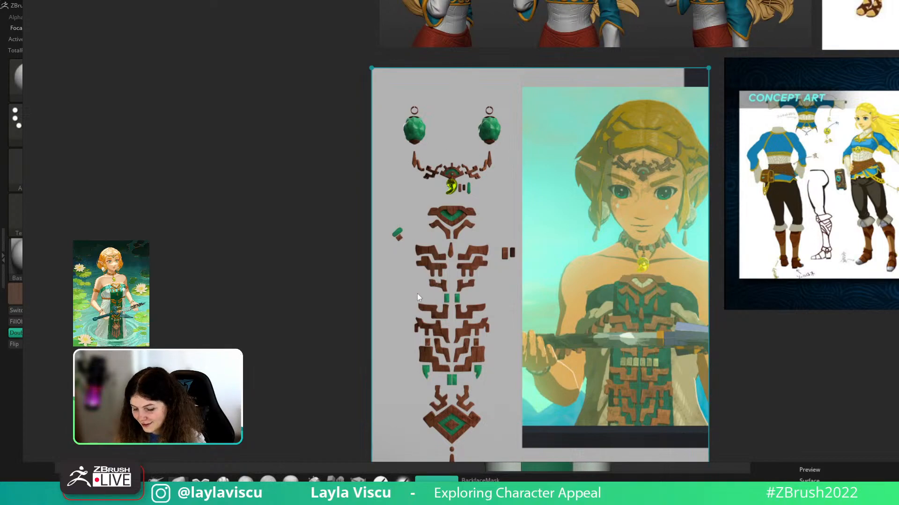
{"action": "right_click_drag", "start_coordinate": [417, 294], "coordinate": [660, 0]}
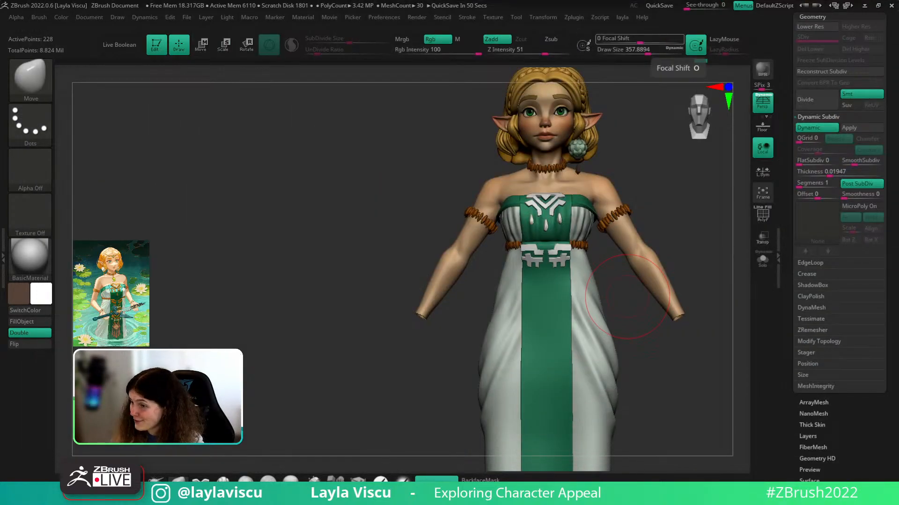
{"action": "mouse_move", "coordinate": [709, 363]}
{"action": "right_mouse_down", "text": "alt"}
{"action": "mouse_move", "coordinate": [640, 339]}
{"action": "mouse_move", "coordinate": [648, 343]}
{"action": "right_mouse_up", "text": "alt"}
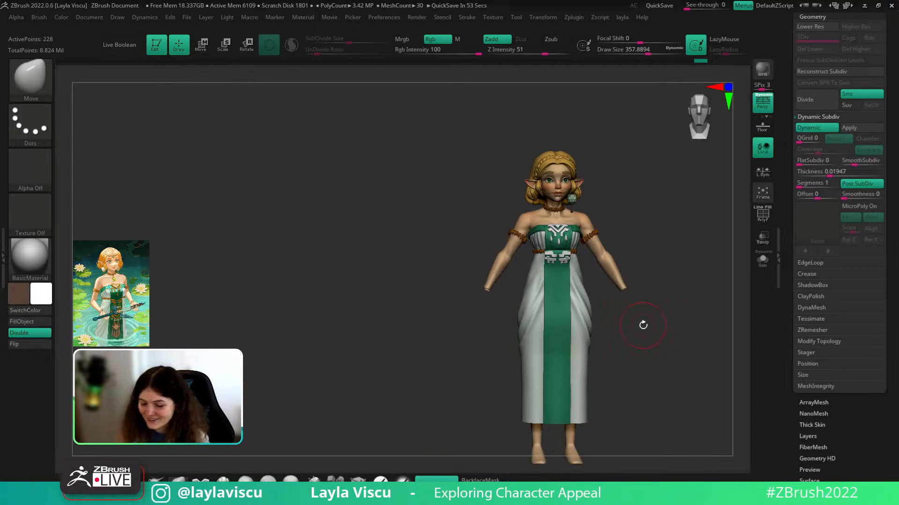
- Lower the Draw Size and nudge a cross panel arm tip into shape with Move
{"action": "right_click_drag", "start_coordinate": [689, 280], "coordinate": [667, 304]}
{"action": "right_click_drag", "start_coordinate": [580, 260], "coordinate": [610, 335], "text": "alt"}
{"action": "key", "text": "s"}
{"action": "left_click_drag", "start_coordinate": [602, 286], "coordinate": [595, 287]}
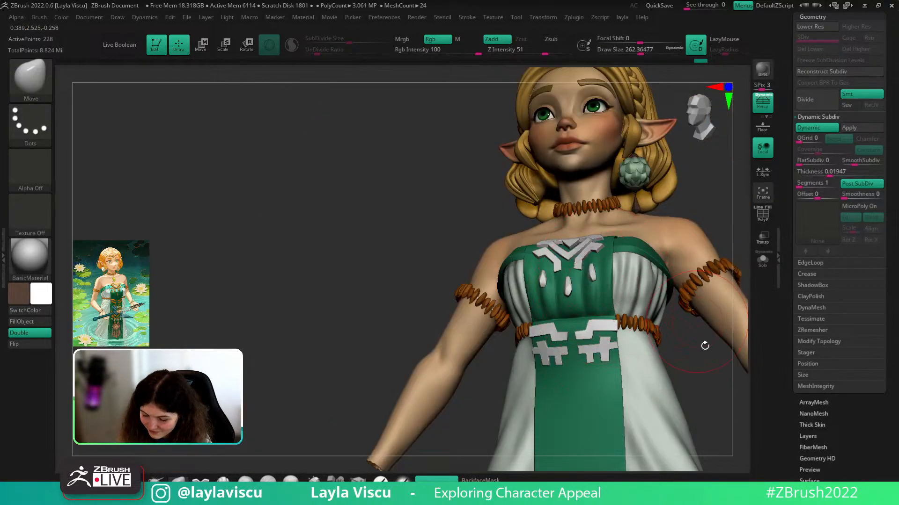
{"action": "mouse_move", "coordinate": [667, 400]}
{"action": "right_mouse_down", "text": "alt"}
{"action": "mouse_move", "coordinate": [641, 304]}
{"action": "mouse_move", "coordinate": [568, 280]}
{"action": "right_mouse_up", "text": "alt"}
{"action": "key", "text": "s"}
{"action": "left_click_drag", "start_coordinate": [555, 237], "coordinate": [562, 235]}
{"action": "key", "text": "s"}
{"action": "right_click_drag", "start_coordinate": [564, 235], "coordinate": [661, 350], "text": "ctrl"}
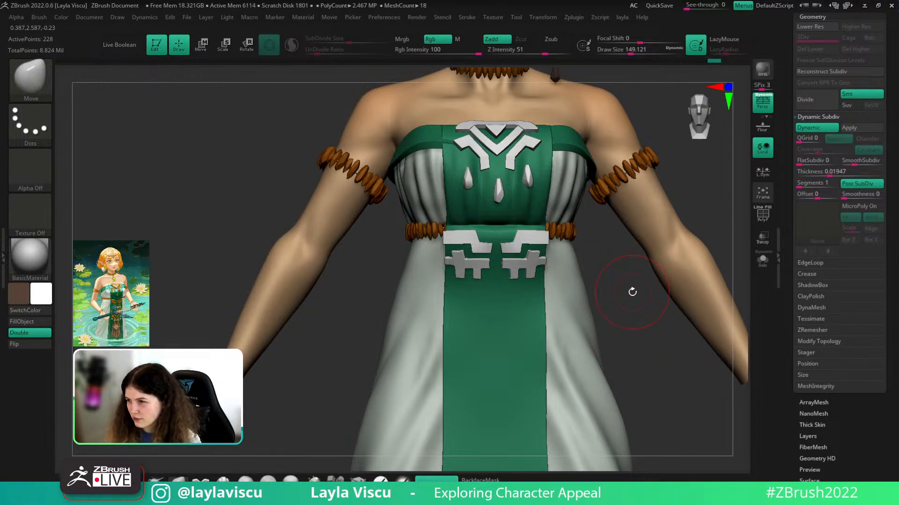
{"action": "right_click_drag", "start_coordinate": [636, 294], "coordinate": [604, 304], "text": "ctrl"}
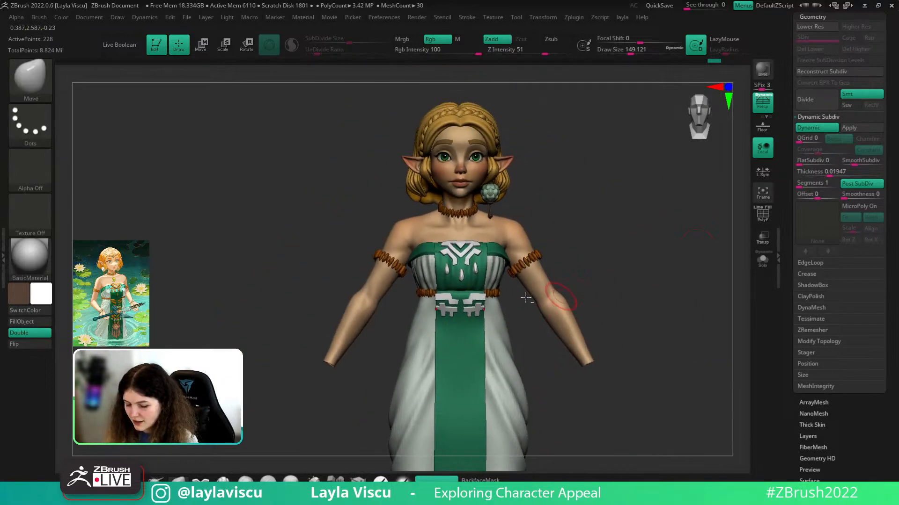
{"action": "right_click_drag", "start_coordinate": [529, 289], "coordinate": [666, 266], "text": "ctrl"}
{"action": "left_click_drag", "start_coordinate": [893, 205], "coordinate": [896, 265]}
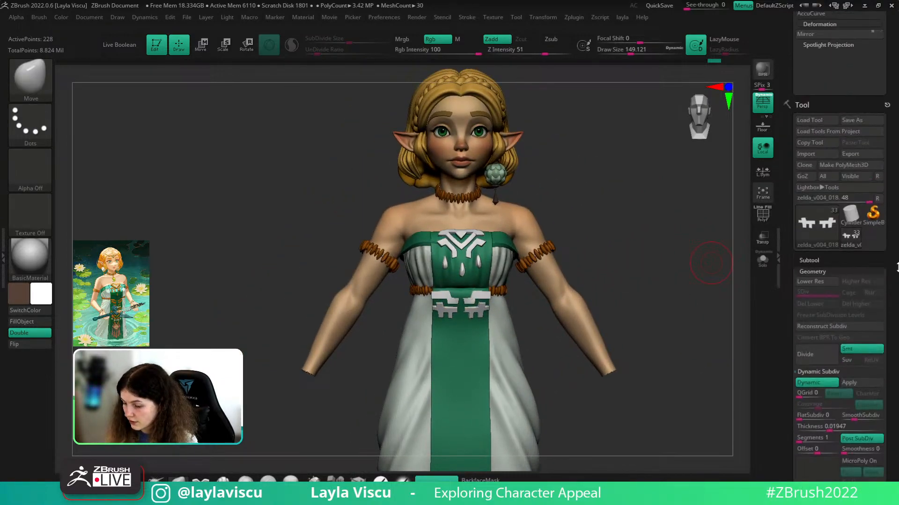
- Load the green-haired jacket character tool and pick the zbro_Paint material
{"action": "left_click", "coordinate": [858, 225]}
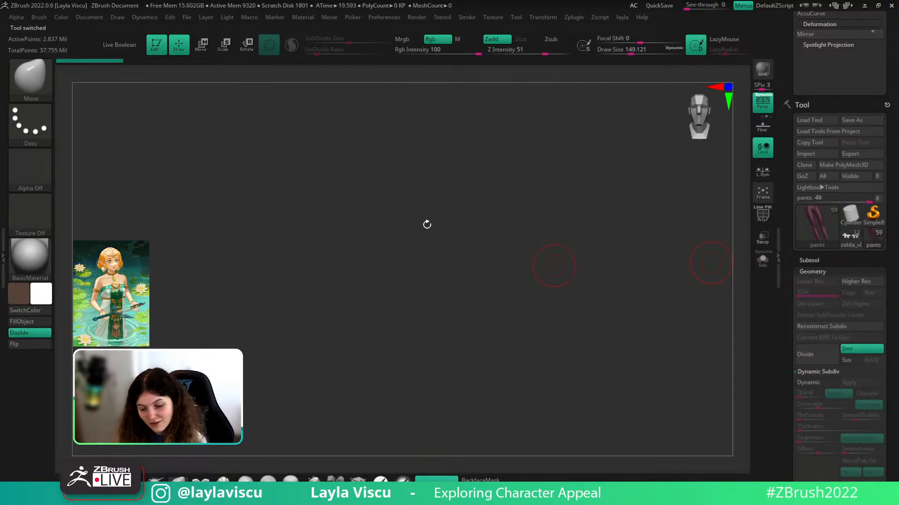
{"action": "left_click", "coordinate": [27, 255]}
{"action": "left_click", "coordinate": [233, 347]}
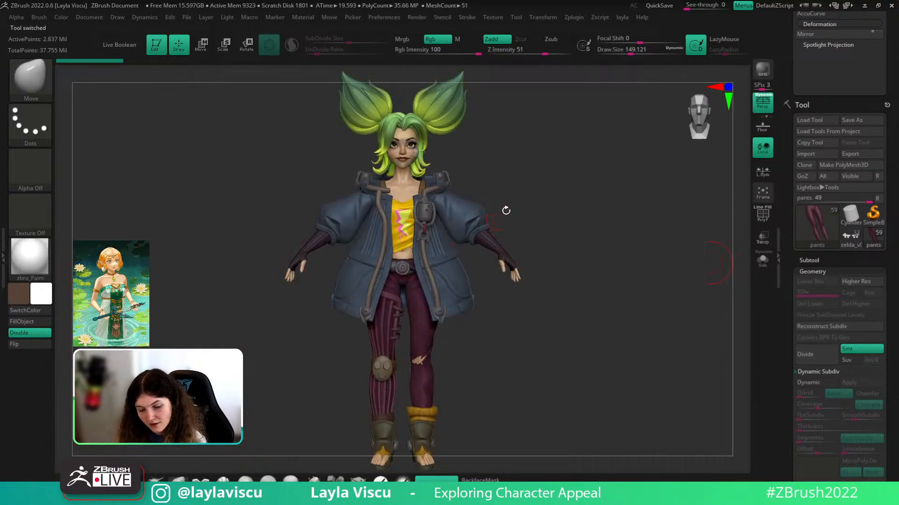
{"action": "mouse_move", "coordinate": [550, 189]}
{"action": "left_mouse_down"}
{"action": "mouse_move", "coordinate": [535, 213]}
{"action": "mouse_move", "coordinate": [526, 212]}
{"action": "mouse_move", "coordinate": [552, 208]}
{"action": "mouse_move", "coordinate": [475, 200]}
{"action": "mouse_move", "coordinate": [554, 192]}
{"action": "mouse_move", "coordinate": [549, 186]}
{"action": "left_mouse_up"}
{"action": "mouse_move", "coordinate": [548, 186]}
{"action": "right_mouse_down", "text": "alt"}
{"action": "mouse_move", "coordinate": [500, 225]}
{"action": "mouse_move", "coordinate": [554, 202]}
{"action": "mouse_move", "coordinate": [537, 220]}
{"action": "right_mouse_up", "text": "alt"}
{"action": "left_click_drag", "start_coordinate": [536, 219], "coordinate": [472, 233]}
{"action": "mouse_move", "coordinate": [556, 205]}
{"action": "right_mouse_down", "text": "ctrl"}
{"action": "mouse_move", "coordinate": [531, 196]}
{"action": "mouse_move", "coordinate": [541, 249]}
{"action": "mouse_move", "coordinate": [532, 172]}
{"action": "right_mouse_up", "text": "ctrl"}
{"action": "left_click_drag", "start_coordinate": [541, 207], "coordinate": [520, 222]}
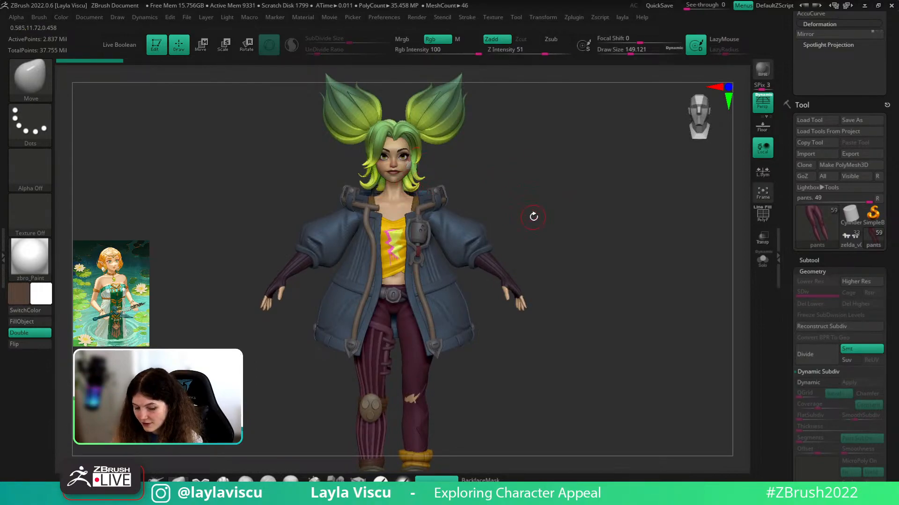
{"action": "right_click_drag", "start_coordinate": [534, 215], "coordinate": [530, 113], "text": "alt"}
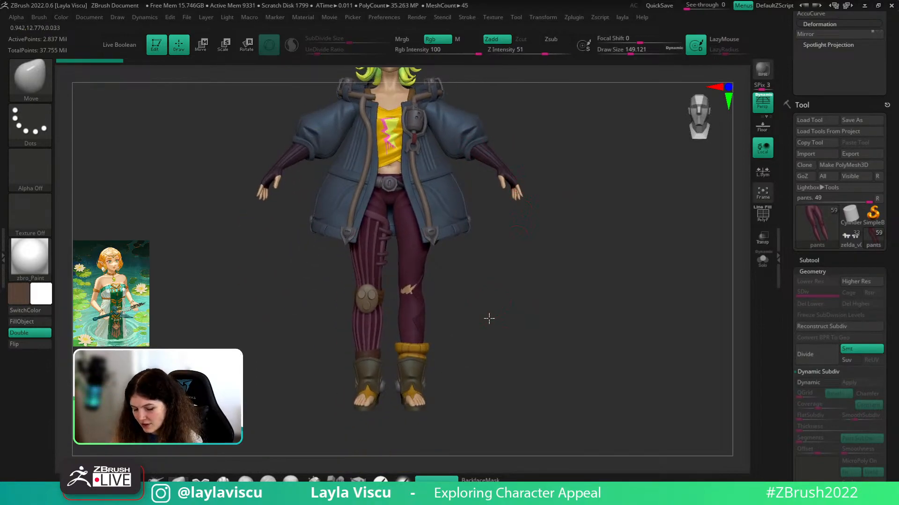
{"action": "right_click_drag", "start_coordinate": [488, 316], "coordinate": [489, 334], "text": "alt"}
{"action": "left_click_drag", "start_coordinate": [501, 272], "coordinate": [511, 359], "text": "alt"}
{"action": "left_click_drag", "start_coordinate": [571, 318], "coordinate": [597, 293]}
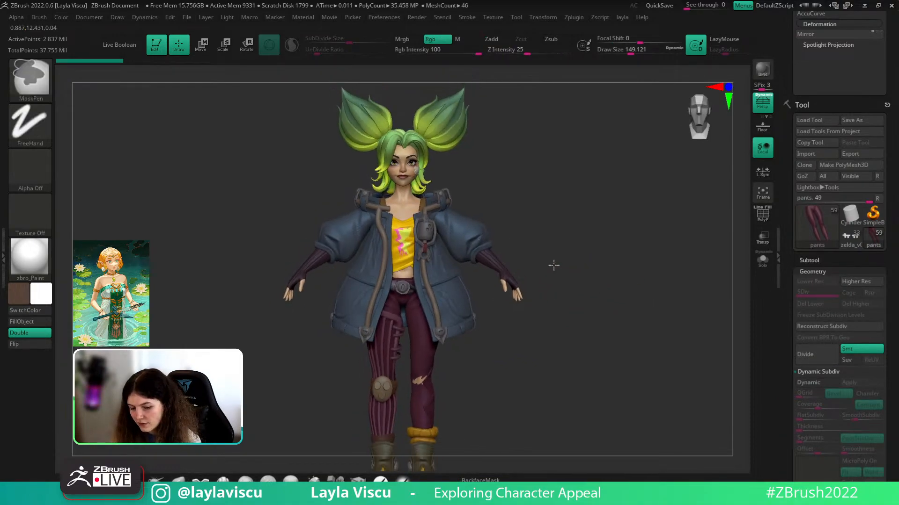
{"action": "right_click_drag", "start_coordinate": [472, 229], "coordinate": [481, 291], "text": "ctrl"}
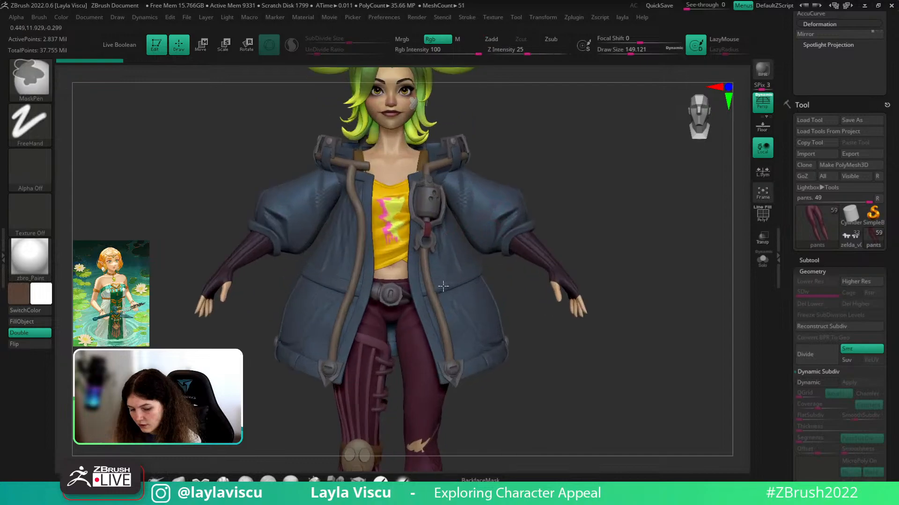
{"action": "left_click_drag", "start_coordinate": [640, 253], "coordinate": [567, 278]}
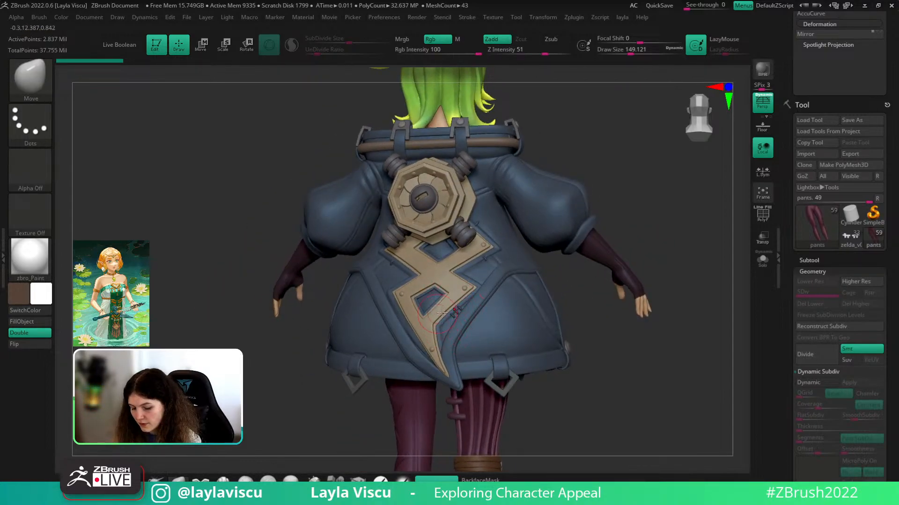
{"action": "left_click_drag", "start_coordinate": [609, 326], "coordinate": [448, 297], "text": "shift"}
{"action": "left_click_drag", "start_coordinate": [533, 304], "coordinate": [481, 339]}
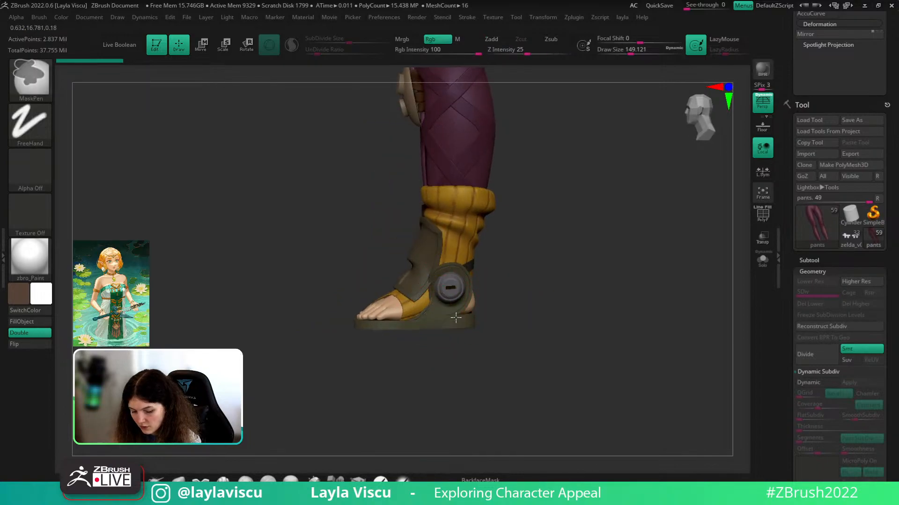
- Select the PM3D_Circle3D1 subtool and reshape the boot's ankle flap around it with Move
{"action": "right_click_drag", "start_coordinate": [457, 315], "coordinate": [566, 345], "text": "ctrl"}
{"action": "left_click_drag", "start_coordinate": [566, 345], "coordinate": [428, 373]}
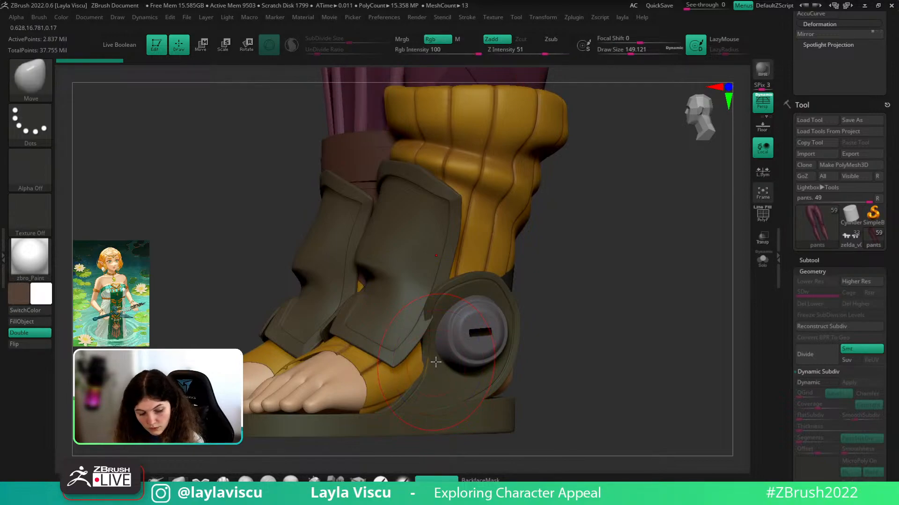
{"action": "key", "text": "n"}
{"action": "left_click", "coordinate": [384, 340]}
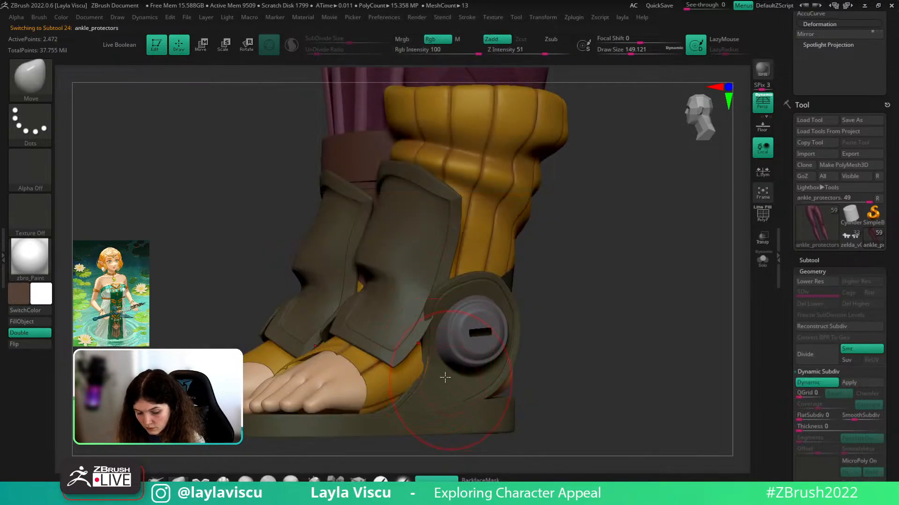
{"action": "key", "text": "n"}
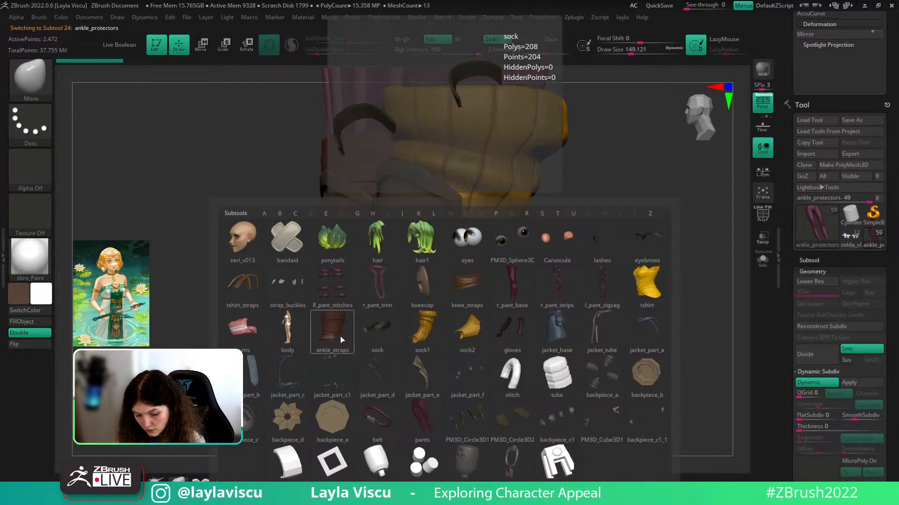
{"action": "left_click", "coordinate": [481, 423]}
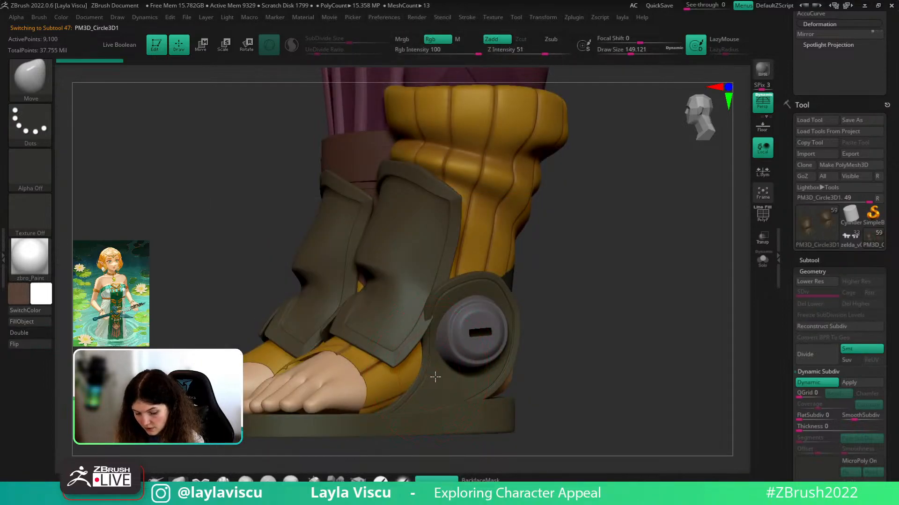
{"action": "left_click_drag", "start_coordinate": [428, 322], "coordinate": [431, 335]}
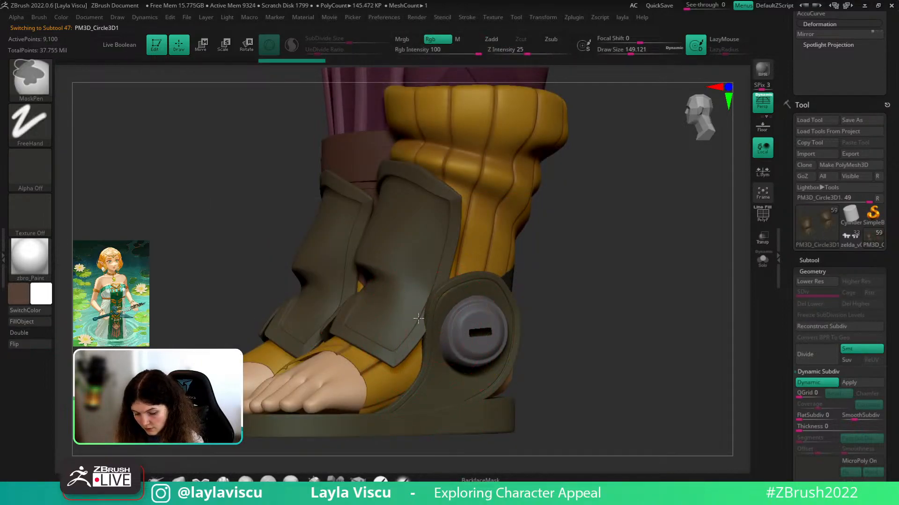
{"action": "mouse_move", "coordinate": [553, 370]}
{"action": "right_mouse_down", "text": "ctrl"}
{"action": "mouse_move", "coordinate": [574, 331]}
{"action": "mouse_move", "coordinate": [552, 336]}
{"action": "mouse_move", "coordinate": [582, 336]}
{"action": "mouse_move", "coordinate": [554, 339]}
{"action": "mouse_move", "coordinate": [513, 223]}
{"action": "right_mouse_up", "text": "ctrl"}
{"action": "right_click_drag", "start_coordinate": [571, 94], "coordinate": [551, 268], "text": "alt"}
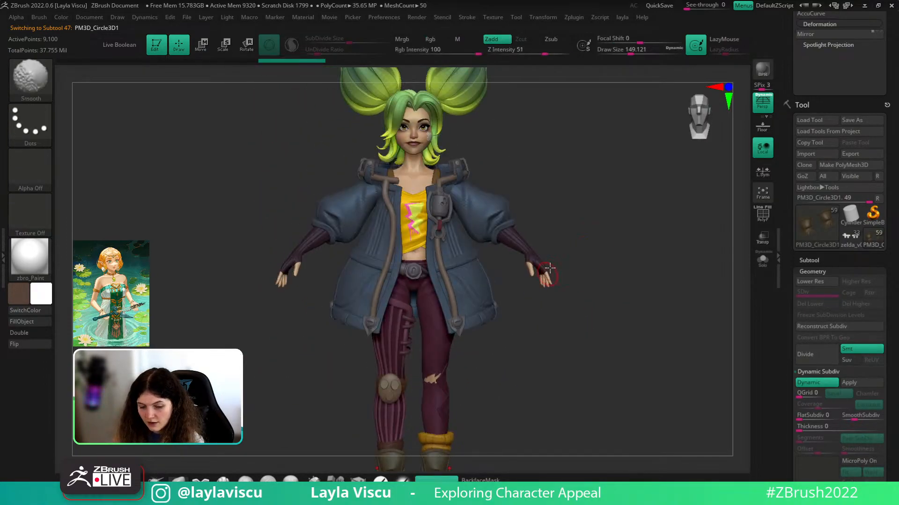
{"action": "mouse_move", "coordinate": [516, 177]}
{"action": "right_mouse_down", "text": "alt"}
{"action": "mouse_move", "coordinate": [516, 234]}
{"action": "mouse_move", "coordinate": [513, 173]}
{"action": "right_mouse_up", "text": "alt"}
{"action": "right_click_drag", "start_coordinate": [513, 173], "coordinate": [569, 231], "text": "ctrl"}
{"action": "right_click_drag", "start_coordinate": [579, 186], "coordinate": [363, 253], "text": "alt"}
{"action": "right_click_drag", "start_coordinate": [527, 252], "coordinate": [444, 255], "text": "ctrl"}
{"action": "right_click_drag", "start_coordinate": [403, 211], "coordinate": [380, 246], "text": "ctrl"}
{"action": "mouse_move", "coordinate": [594, 202]}
{"action": "right_mouse_down", "text": "alt"}
{"action": "mouse_move", "coordinate": [602, 323]}
{"action": "mouse_move", "coordinate": [587, 322]}
{"action": "mouse_move", "coordinate": [618, 321]}
{"action": "mouse_move", "coordinate": [597, 311]}
{"action": "right_mouse_up", "text": "alt"}
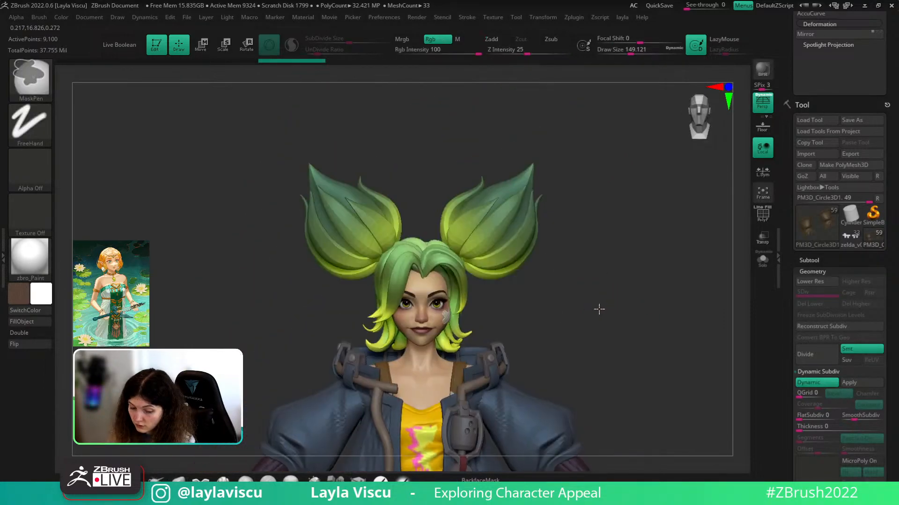
{"action": "mouse_move", "coordinate": [605, 132]}
{"action": "right_mouse_down", "text": "ctrl"}
{"action": "mouse_move", "coordinate": [571, 192]}
{"action": "mouse_move", "coordinate": [576, 249]}
{"action": "mouse_move", "coordinate": [566, 111]}
{"action": "mouse_move", "coordinate": [582, 189]}
{"action": "right_mouse_up", "text": "ctrl"}
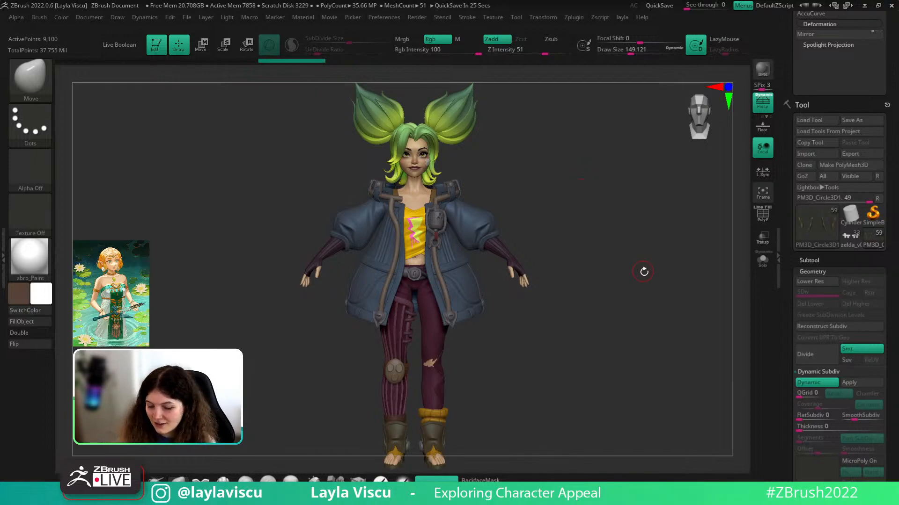
{"action": "left_click_drag", "start_coordinate": [642, 271], "coordinate": [660, 386]}
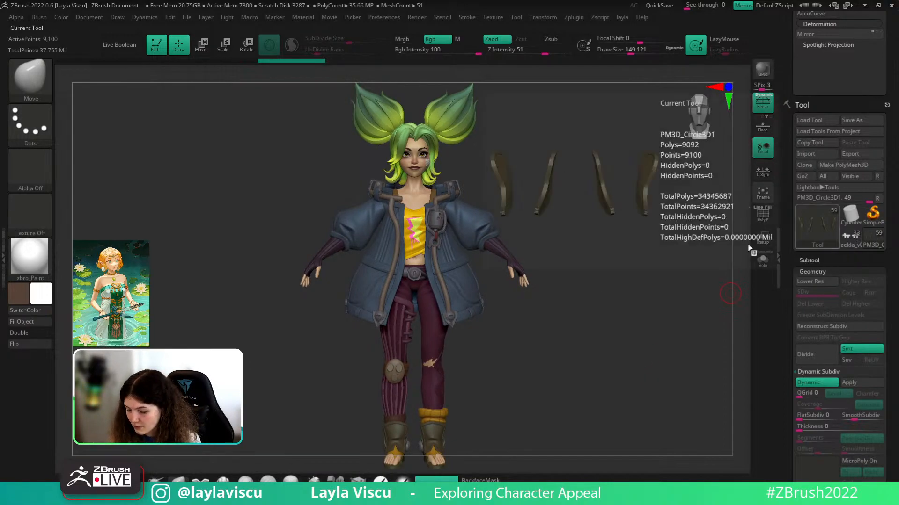
{"action": "left_click", "coordinate": [410, 154], "text": "alt"}
{"action": "key", "text": "f"}
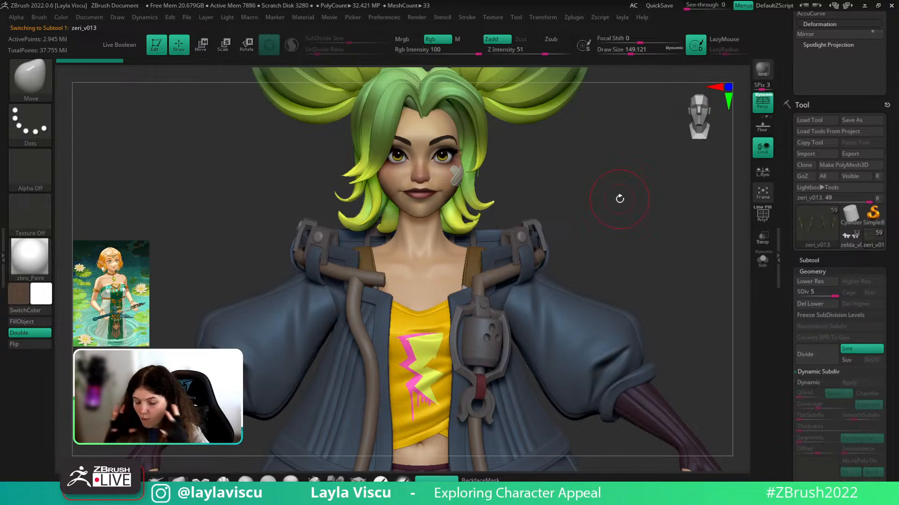
{"action": "mouse_move", "coordinate": [584, 199]}
{"action": "right_mouse_down"}
{"action": "mouse_move", "coordinate": [591, 205]}
{"action": "mouse_move", "coordinate": [572, 206]}
{"action": "right_mouse_up"}
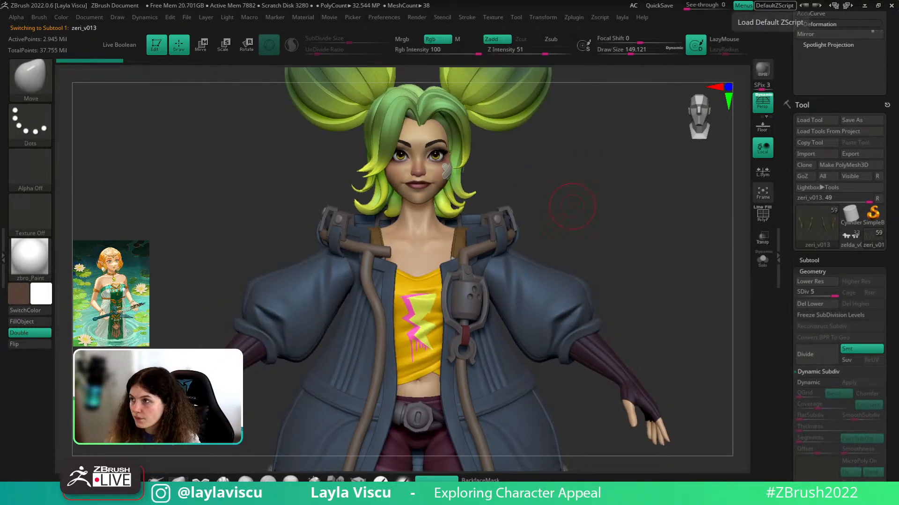
- Load the zelda tool to review the princess, then switch back to the zeri_v013 tool
{"action": "left_click", "coordinate": [847, 237]}
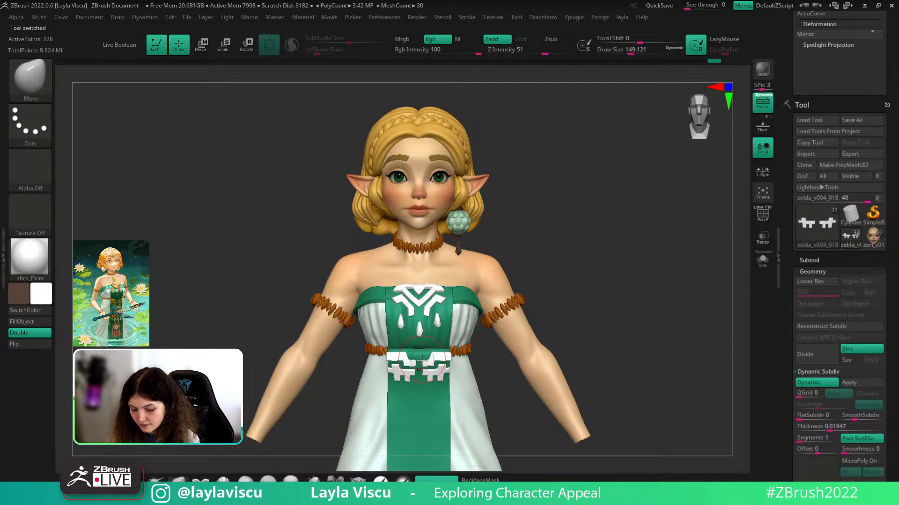
{"action": "left_click_drag", "start_coordinate": [614, 315], "coordinate": [614, 278]}
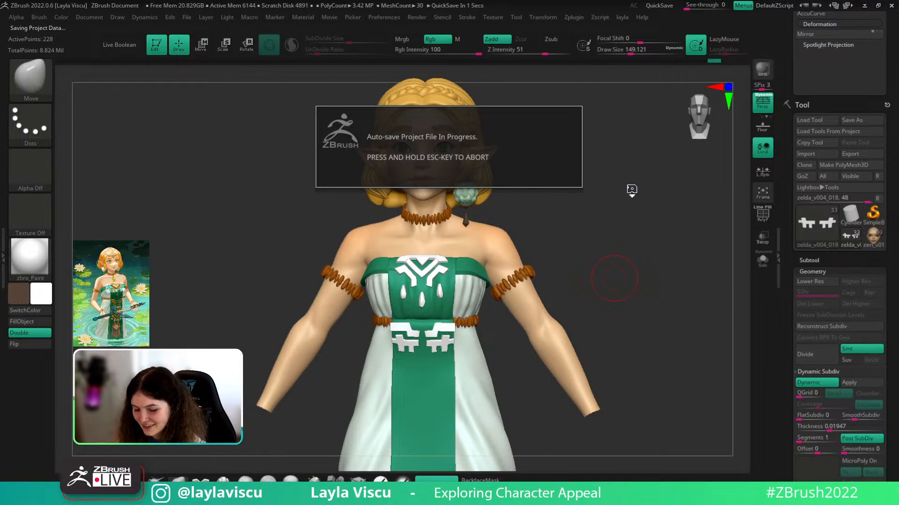
{"action": "key", "text": "space"}
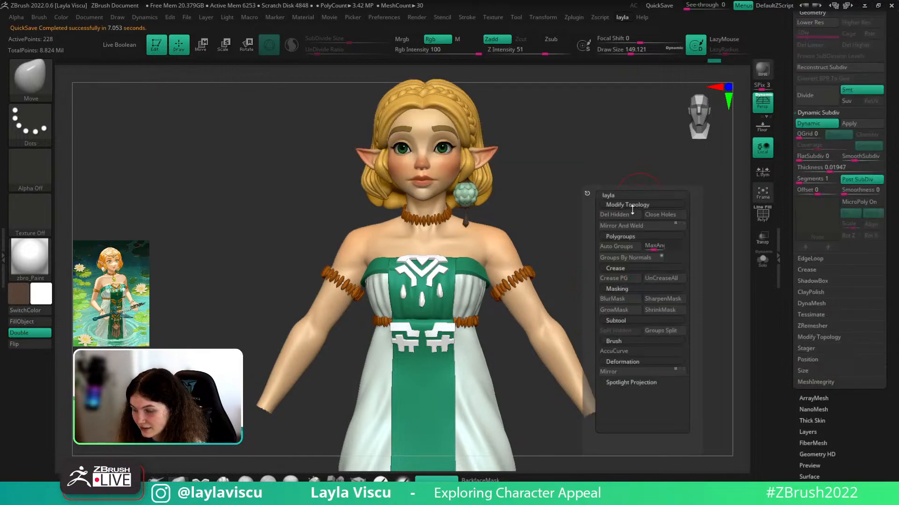
{"action": "left_click", "coordinate": [616, 214]}
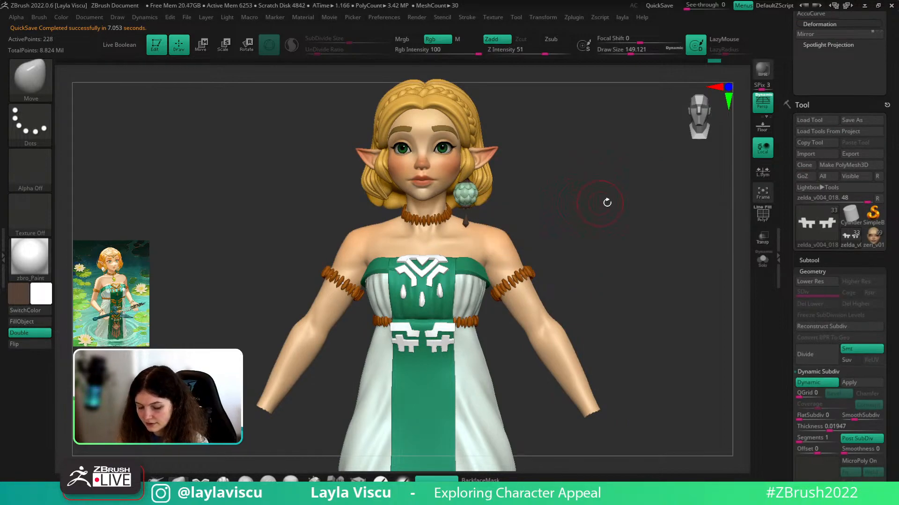
{"action": "left_click_drag", "start_coordinate": [639, 220], "coordinate": [712, 237], "text": "shift"}
{"action": "left_click", "coordinate": [878, 239]}
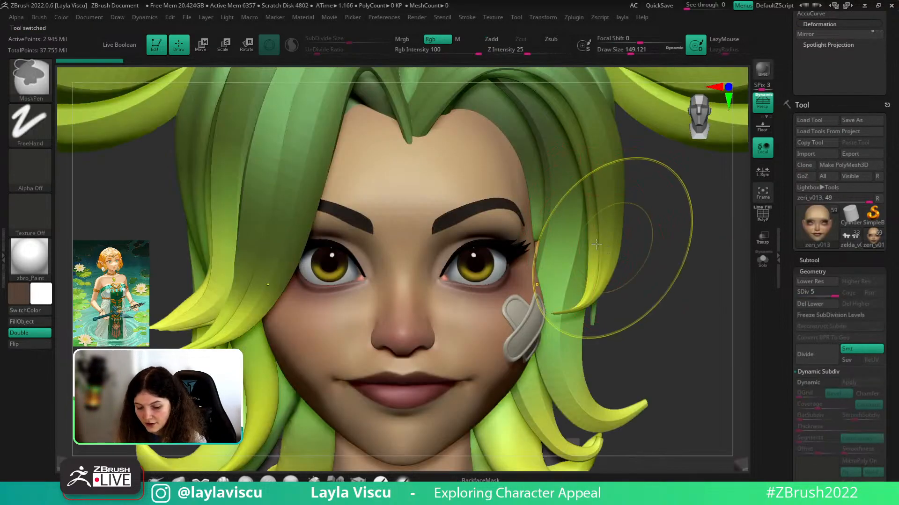
- Drop the head to SDiv 1, view it in Solo, then return to SDiv 5 and orbit
{"action": "mouse_move", "coordinate": [596, 244]}
{"action": "right_mouse_down", "text": "ctrl"}
{"action": "mouse_move", "coordinate": [672, 289]}
{"action": "mouse_move", "coordinate": [556, 192]}
{"action": "mouse_move", "coordinate": [546, 207]}
{"action": "mouse_move", "coordinate": [484, 211]}
{"action": "right_mouse_up", "text": "ctrl"}
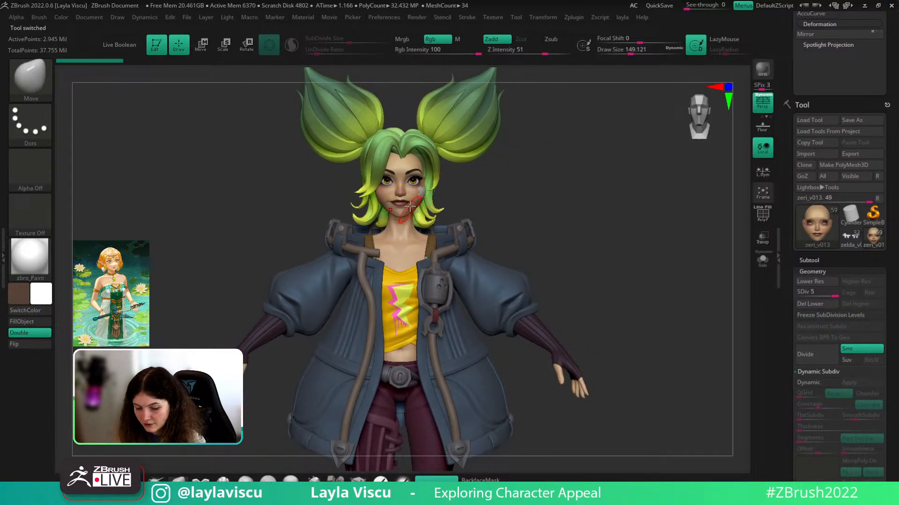
{"action": "key", "text": "shift"}
{"action": "key", "text": "shift+d"}
{"action": "key", "text": "shift+d"}
{"action": "key", "text": "shift+d"}
{"action": "key", "text": "shift+d"}
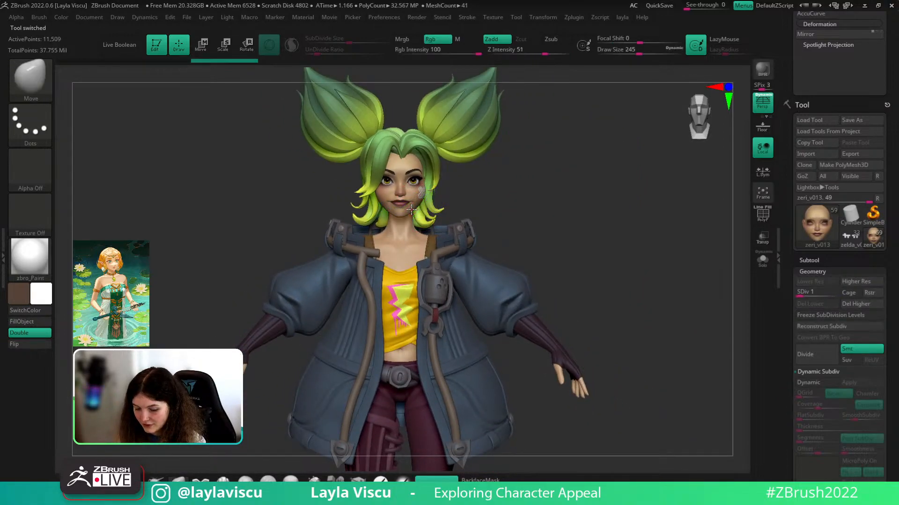
{"action": "right_click_drag", "start_coordinate": [411, 205], "coordinate": [409, 219], "text": "ctrl"}
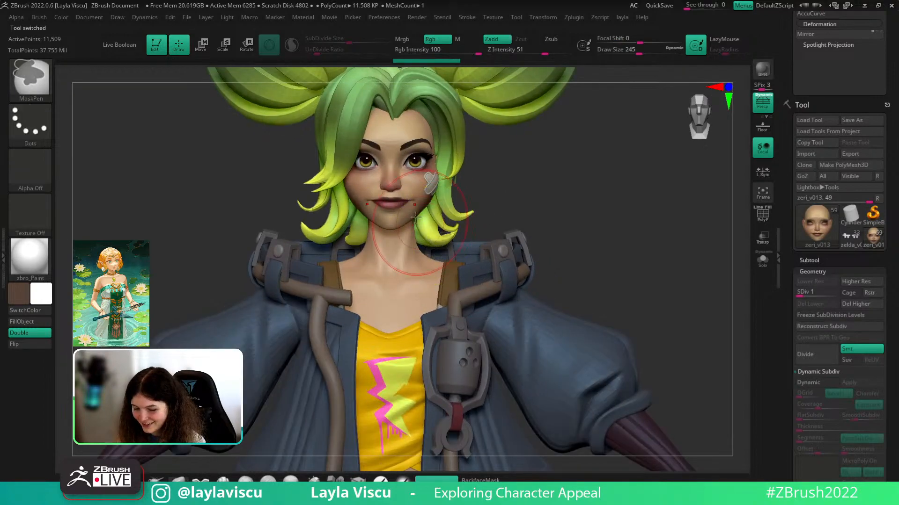
{"action": "right_click_drag", "start_coordinate": [521, 191], "coordinate": [510, 203], "text": "ctrl"}
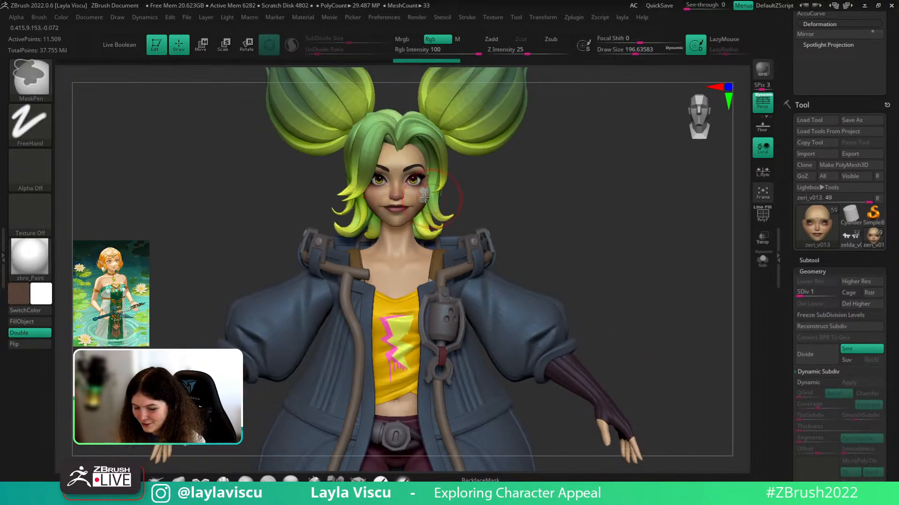
{"action": "mouse_move", "coordinate": [527, 192]}
{"action": "left_mouse_down"}
{"action": "mouse_move", "coordinate": [518, 188]}
{"action": "mouse_move", "coordinate": [519, 196]}
{"action": "left_mouse_up"}
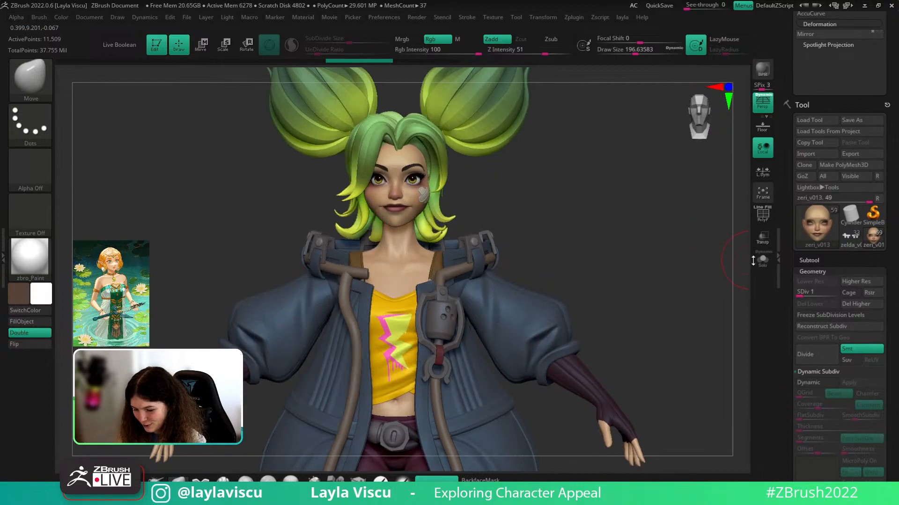
{"action": "left_click", "coordinate": [763, 260]}
{"action": "key", "text": "ctrl+d"}
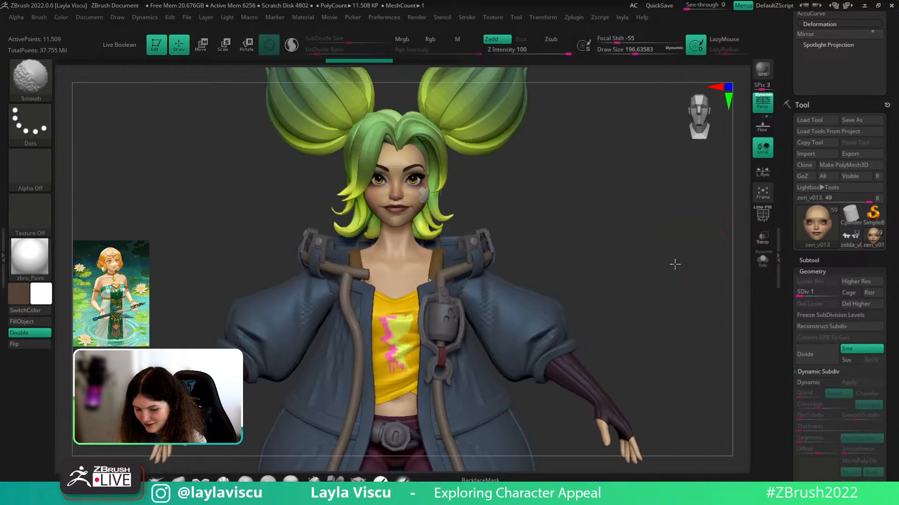
{"action": "key", "text": "d"}
{"action": "key", "text": "d"}
{"action": "key", "text": "d"}
{"action": "left_click_drag", "start_coordinate": [569, 235], "coordinate": [618, 217]}
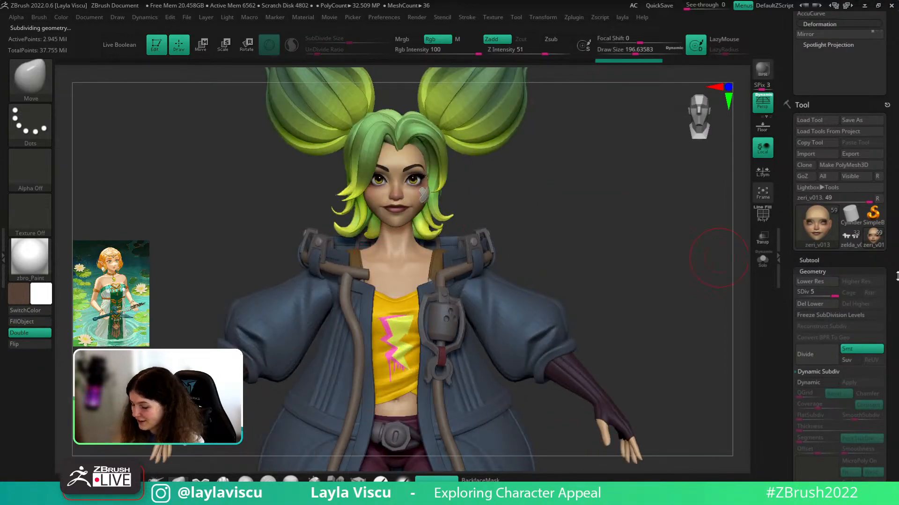
- Switch to the zelda tool and frame the princess front-on
{"action": "left_click", "coordinate": [851, 241]}
{"action": "left_click_drag", "start_coordinate": [614, 173], "coordinate": [594, 393], "text": "alt"}
{"action": "mouse_move", "coordinate": [599, 187]}
{"action": "left_mouse_down", "text": "alt"}
{"action": "mouse_move", "coordinate": [608, 413]}
{"action": "mouse_move", "coordinate": [619, 364]}
{"action": "left_mouse_up", "text": "alt"}
{"action": "left_click_drag", "start_coordinate": [590, 315], "coordinate": [586, 267], "text": "alt"}
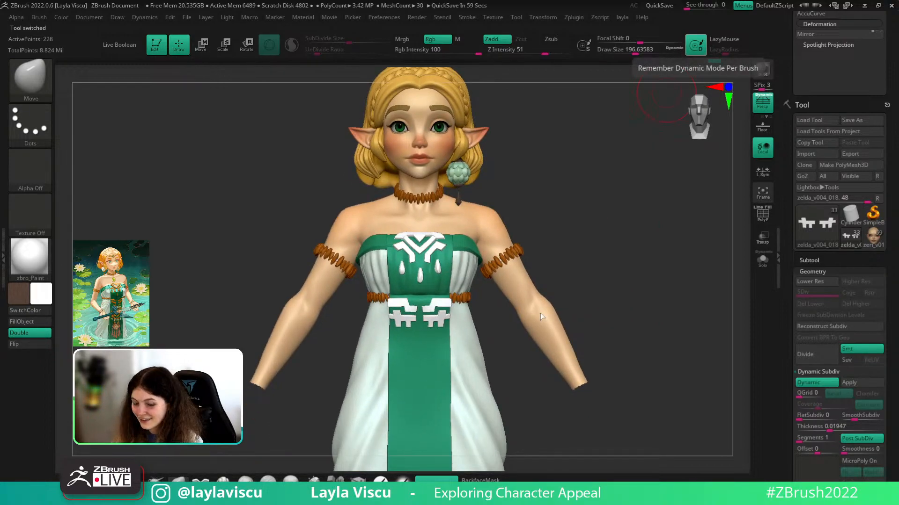
- Select the green front dress panel, frame it, and show its polygroup wireframe
{"action": "left_click_drag", "start_coordinate": [597, 277], "coordinate": [611, 136]}
{"action": "left_click_drag", "start_coordinate": [580, 220], "coordinate": [532, 321], "text": "alt"}
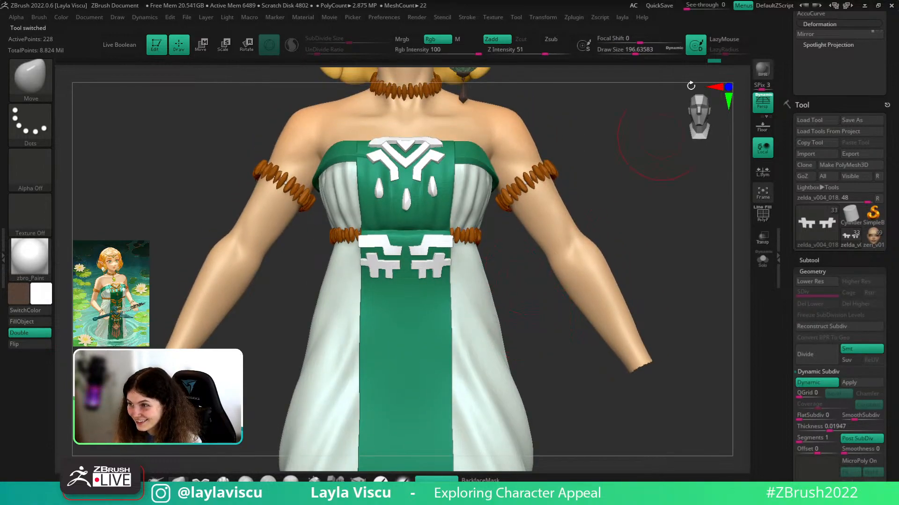
{"action": "left_click", "coordinate": [447, 309], "text": "alt"}
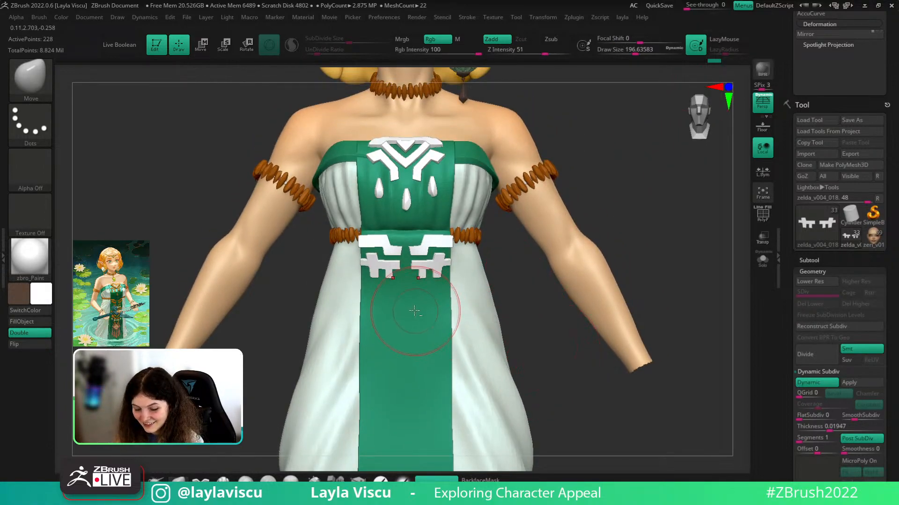
{"action": "key", "text": "f"}
{"action": "key", "text": "shift+f"}
{"action": "left_click", "coordinate": [761, 266]}
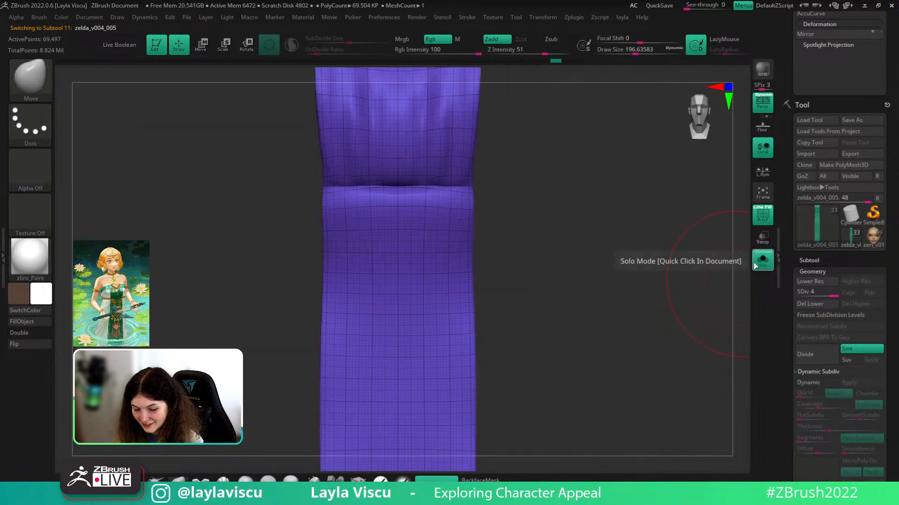
{"action": "left_click", "coordinate": [757, 263]}
- Solo the zelda_v004_012 subtool, set brush size to about 28.75, and reveal the Tool palette
{"action": "left_click", "coordinate": [833, 261]}
{"action": "left_click", "coordinate": [840, 78]}
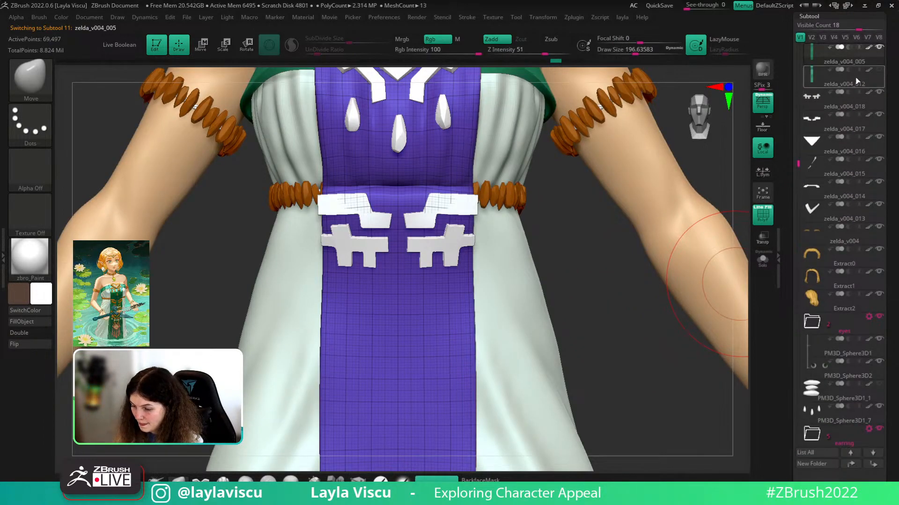
{"action": "left_click", "coordinate": [762, 260]}
{"action": "key", "text": "s"}
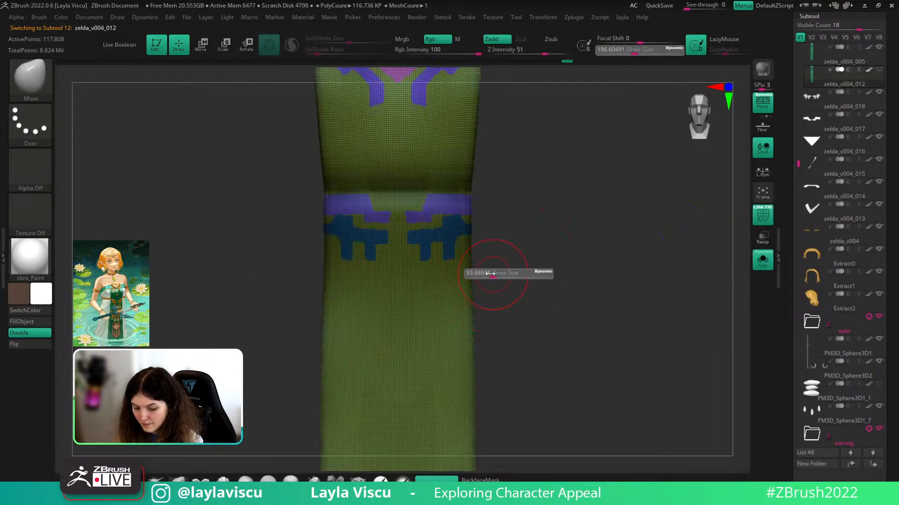
{"action": "left_click_drag", "start_coordinate": [493, 270], "coordinate": [482, 263]}
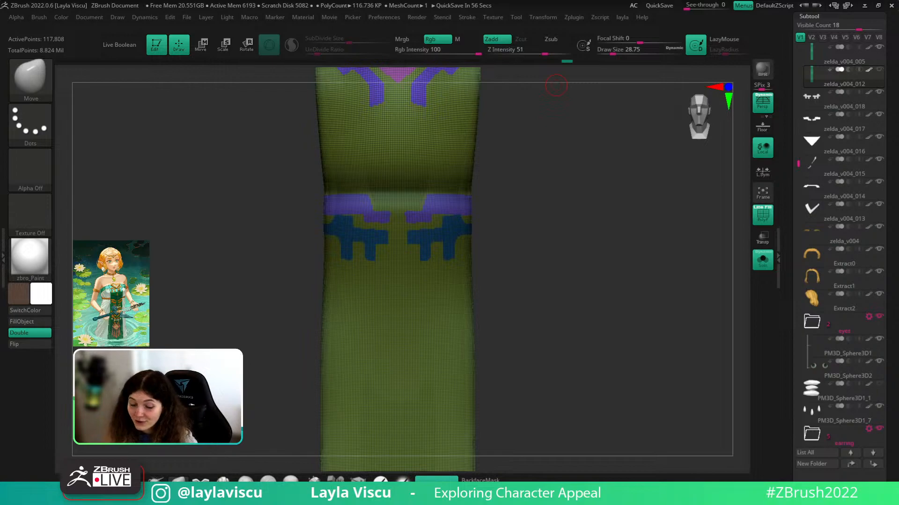
{"action": "left_click_drag", "start_coordinate": [888, 86], "coordinate": [889, 336]}
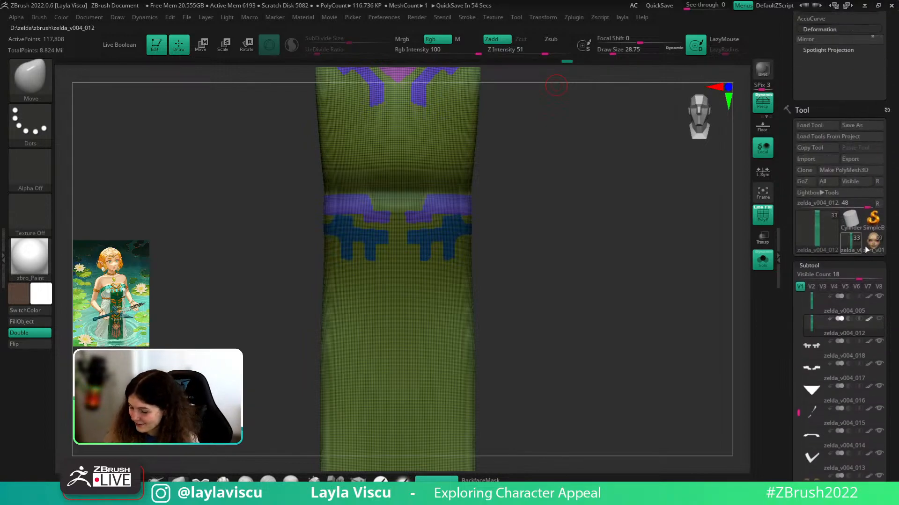
- Load the green-haired character's zeri_v013 tool and inspect its head and upper body
{"action": "left_click", "coordinate": [869, 247]}
{"action": "key", "text": "f"}
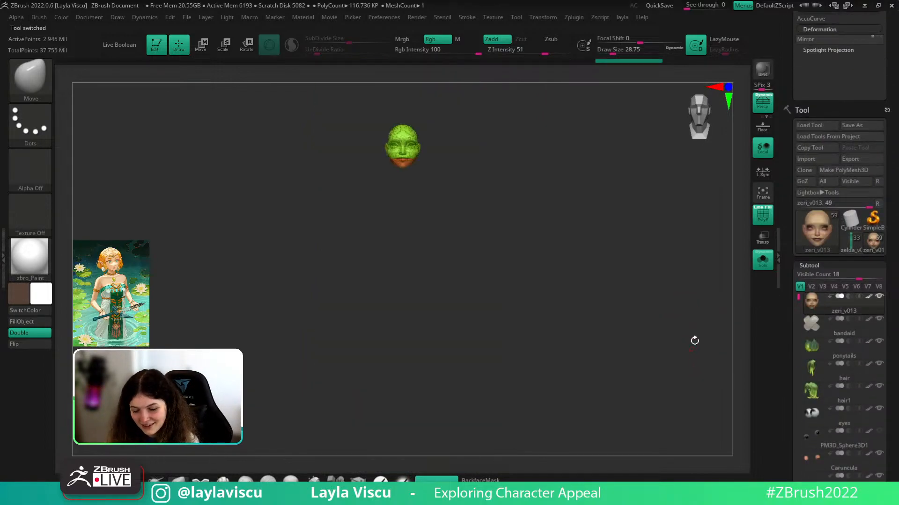
{"action": "key", "text": "shift+f"}
{"action": "left_click", "coordinate": [762, 262]}
{"action": "mouse_move", "coordinate": [422, 170]}
{"action": "right_mouse_down", "text": "ctrl"}
{"action": "mouse_move", "coordinate": [578, 203]}
{"action": "mouse_move", "coordinate": [641, 267]}
{"action": "mouse_move", "coordinate": [647, 275]}
{"action": "mouse_move", "coordinate": [628, 267]}
{"action": "mouse_move", "coordinate": [645, 287]}
{"action": "mouse_move", "coordinate": [688, 307]}
{"action": "mouse_move", "coordinate": [591, 293]}
{"action": "right_mouse_up", "text": "ctrl"}
{"action": "left_click", "coordinate": [760, 262]}
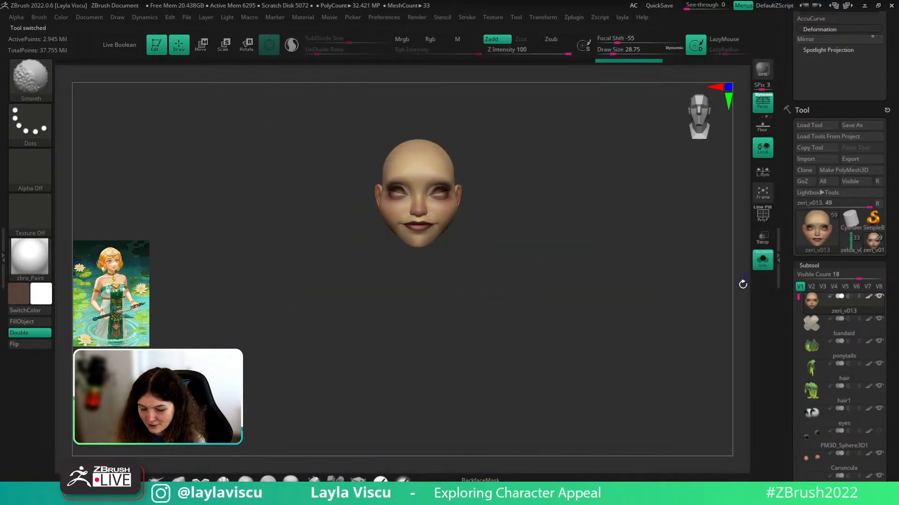
{"action": "left_click", "coordinate": [762, 262]}
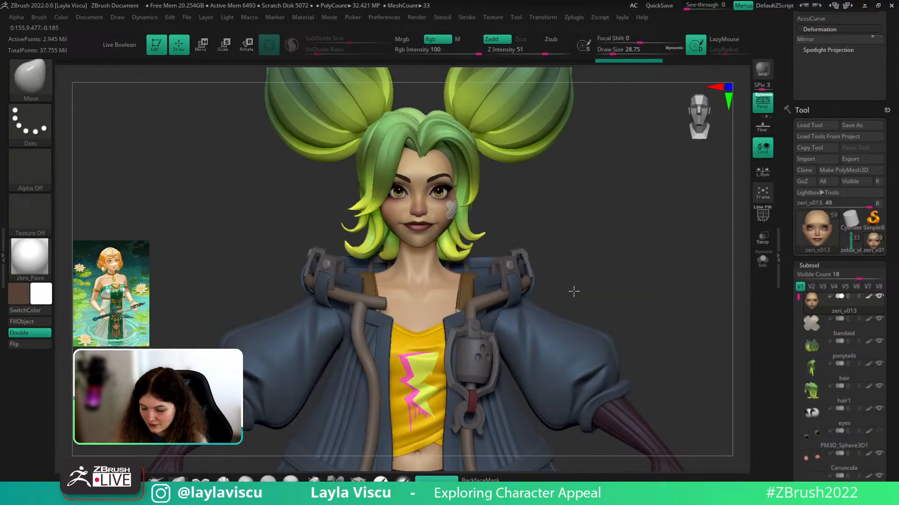
{"action": "left_click_drag", "start_coordinate": [799, 297], "coordinate": [799, 419]}
- Solo the body, mask to the neck polygroup, and move the neck slightly down with Transpose
{"action": "left_click", "coordinate": [842, 370]}
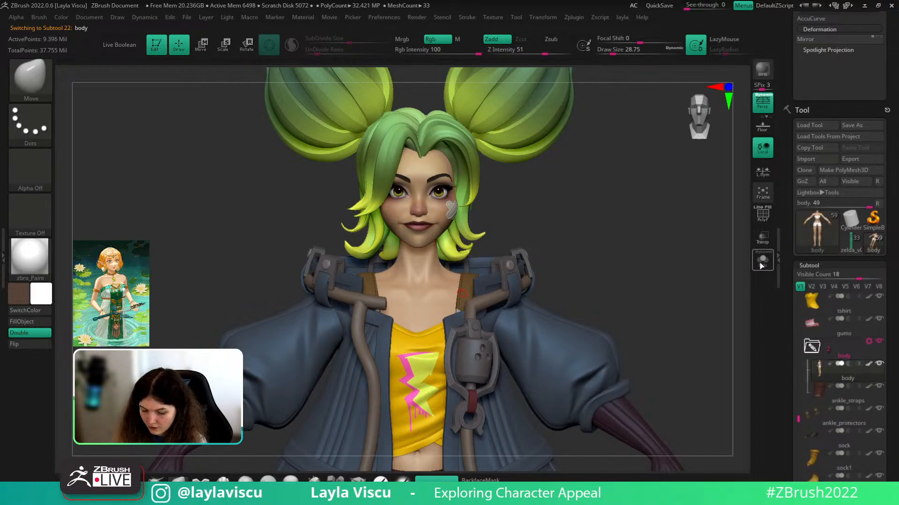
{"action": "left_click", "coordinate": [763, 261]}
{"action": "key", "text": "shift+f"}
{"action": "key", "text": "w"}
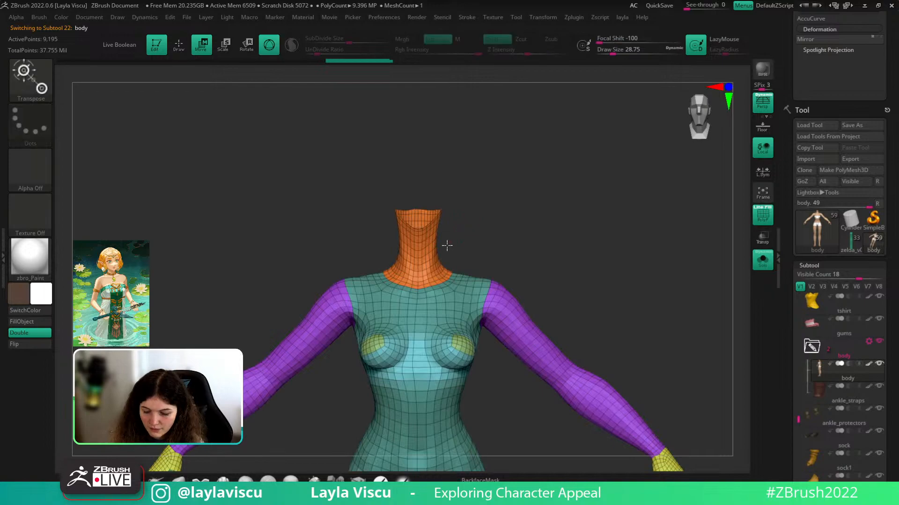
{"action": "left_click", "coordinate": [440, 239], "text": "ctrl"}
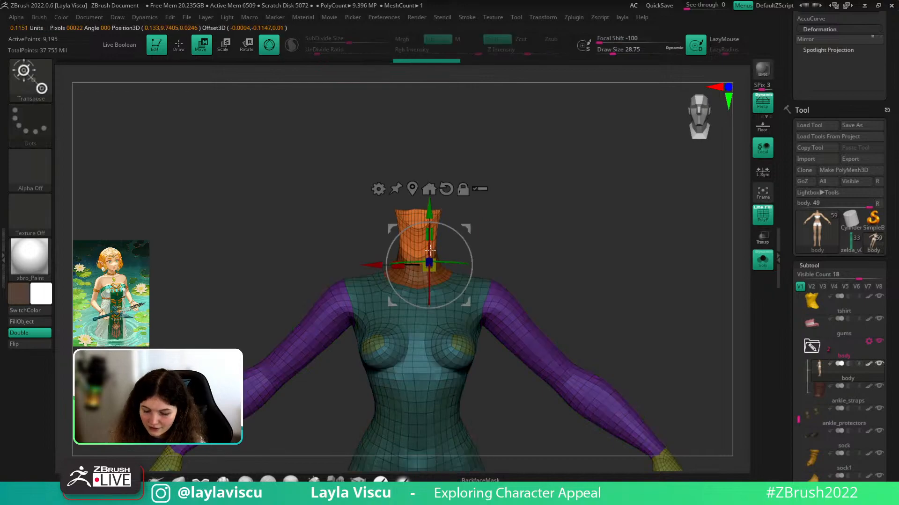
{"action": "left_click", "coordinate": [446, 189]}
{"action": "left_click", "coordinate": [417, 172]}
{"action": "left_click", "coordinate": [434, 172]}
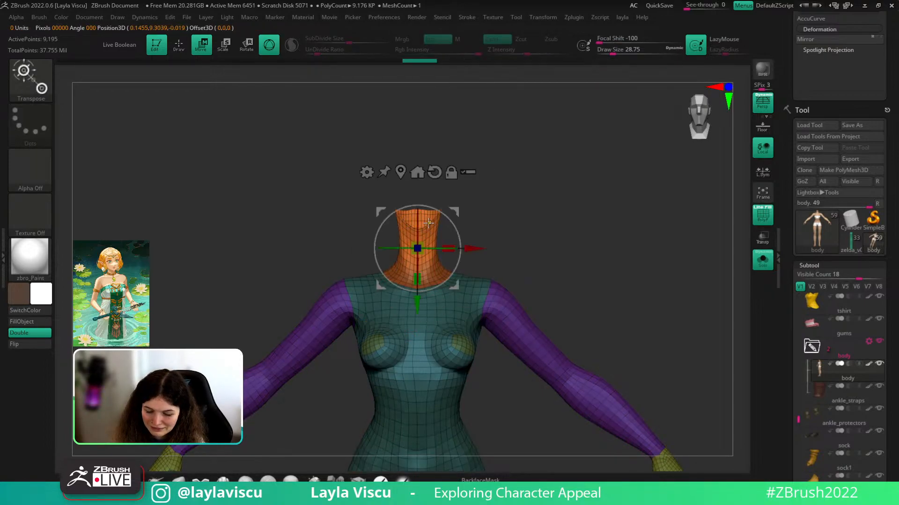
{"action": "left_click_drag", "start_coordinate": [421, 305], "coordinate": [422, 310]}
- Exit Transpose, turn off PolyF, and show all the character's parts fully opaque again
{"action": "left_click_drag", "start_coordinate": [513, 211], "coordinate": [492, 227], "text": "shift"}
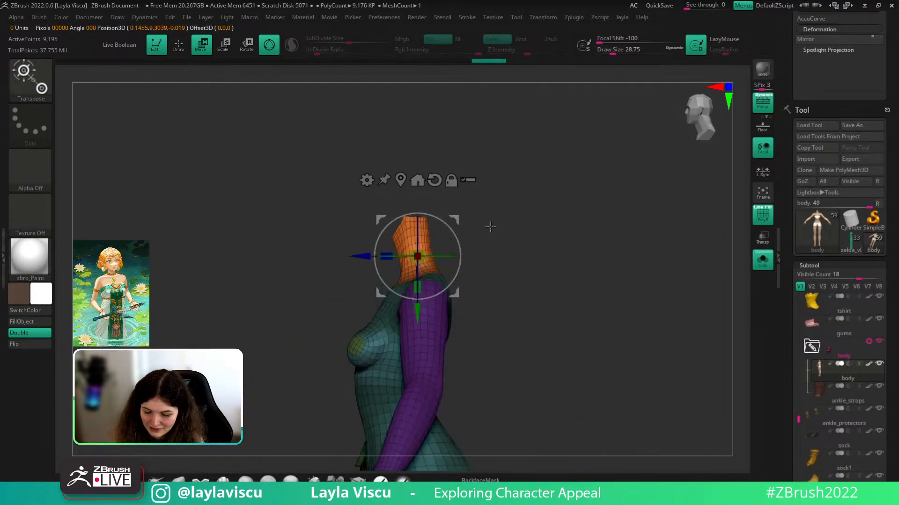
{"action": "key", "text": "q"}
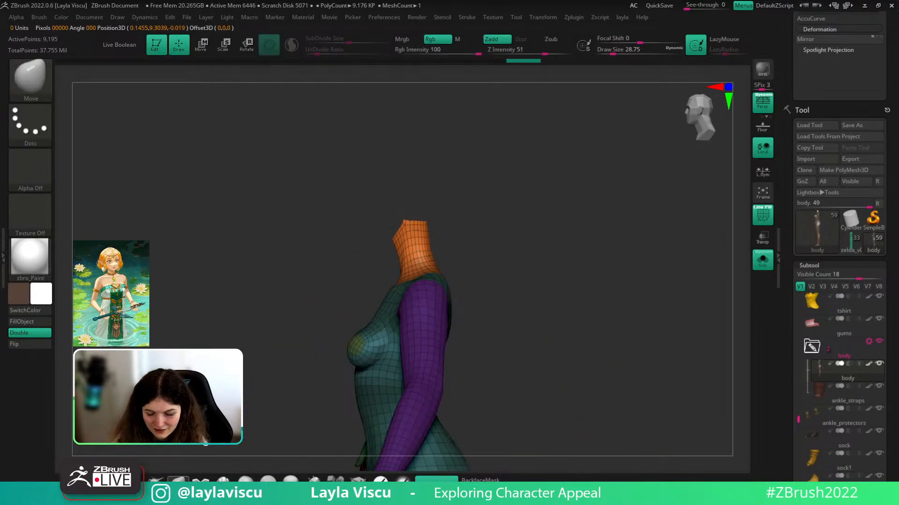
{"action": "key", "text": "shift+f"}
{"action": "left_click_drag", "start_coordinate": [585, 269], "coordinate": [667, 264]}
{"action": "left_click", "coordinate": [760, 262]}
{"action": "left_click", "coordinate": [759, 262]}
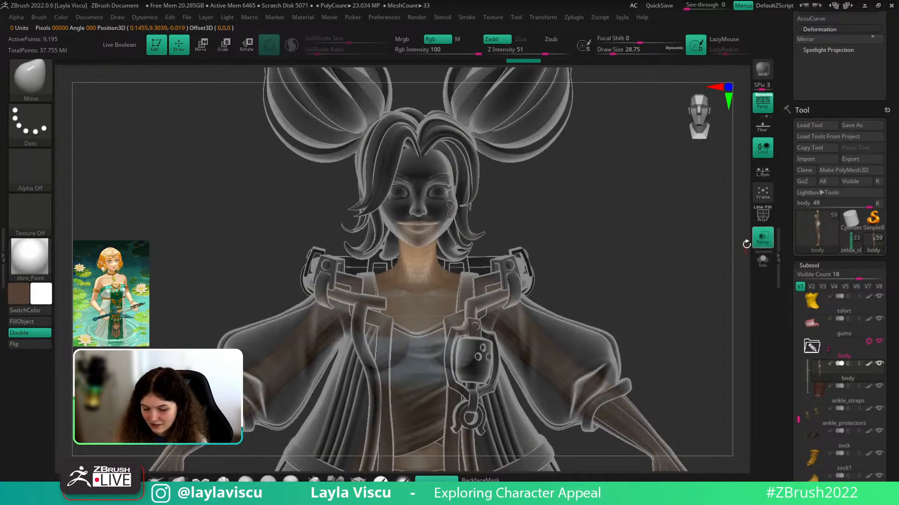
{"action": "left_click", "coordinate": [763, 238]}
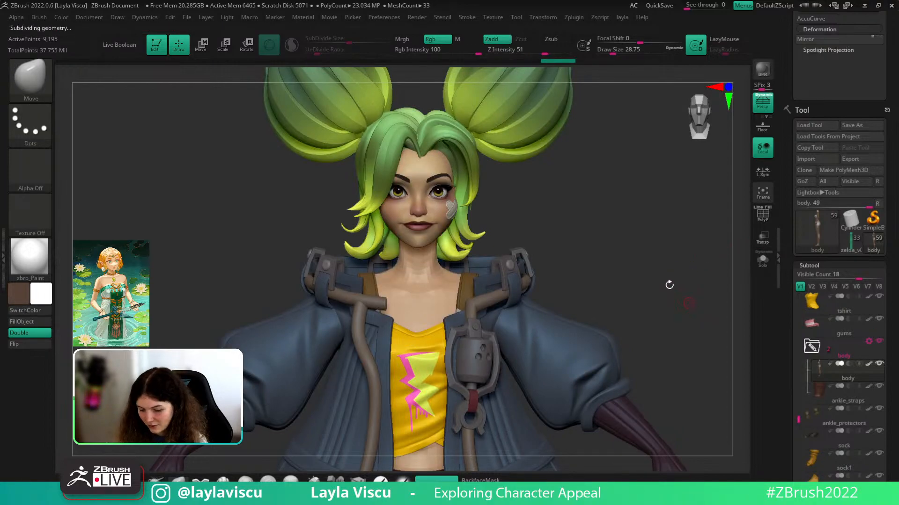
- Check the character's profile, then load the elf princess zelda tool again
{"action": "left_click_drag", "start_coordinate": [678, 285], "coordinate": [659, 210]}
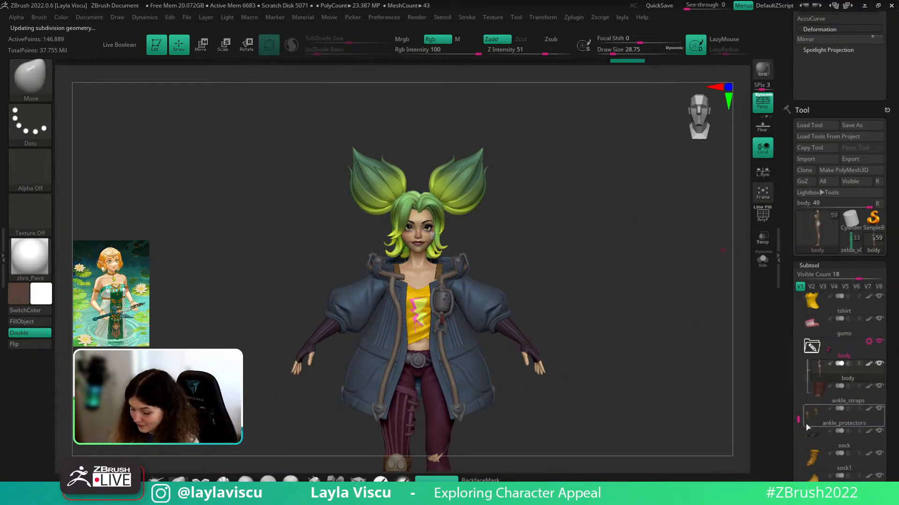
{"action": "left_click_drag", "start_coordinate": [798, 421], "coordinate": [795, 296]}
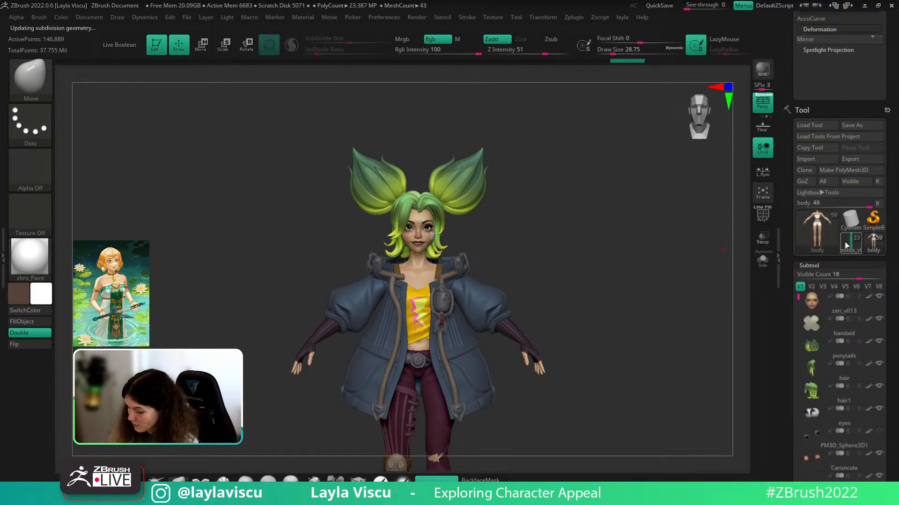
{"action": "left_click", "coordinate": [845, 244]}
{"action": "left_click_drag", "start_coordinate": [579, 143], "coordinate": [530, 468], "text": "alt"}
- Solo the dress's green front panel with PolyF on, snapped to front view and zoomed in
{"action": "right_click_drag", "start_coordinate": [368, 293], "coordinate": [403, 327], "text": "ctrl"}
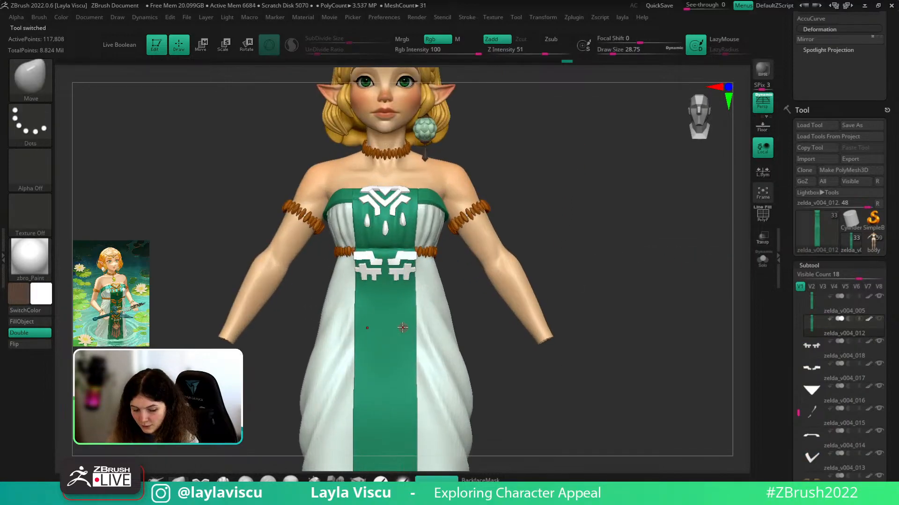
{"action": "key", "text": "shift+f"}
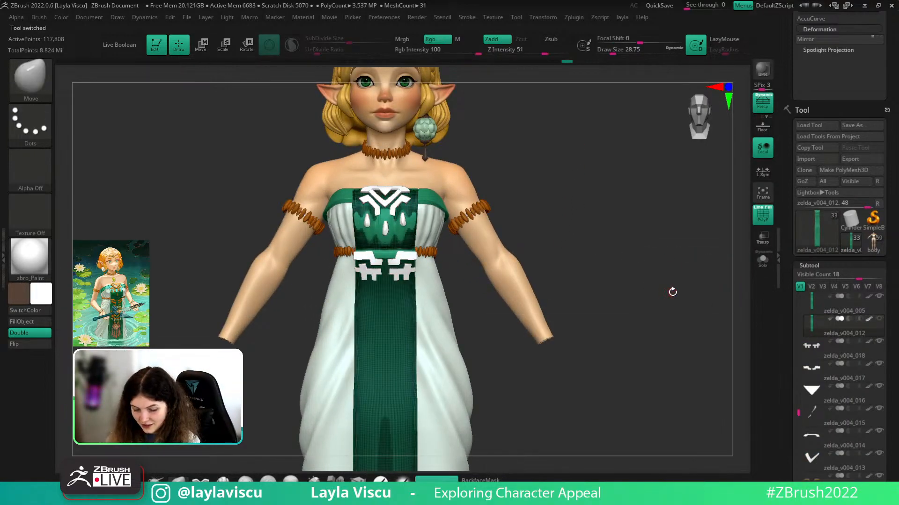
{"action": "left_click_drag", "start_coordinate": [672, 293], "coordinate": [743, 283]}
{"action": "key", "text": "shift+f"}
{"action": "left_click", "coordinate": [762, 261]}
{"action": "key", "text": "shift+f"}
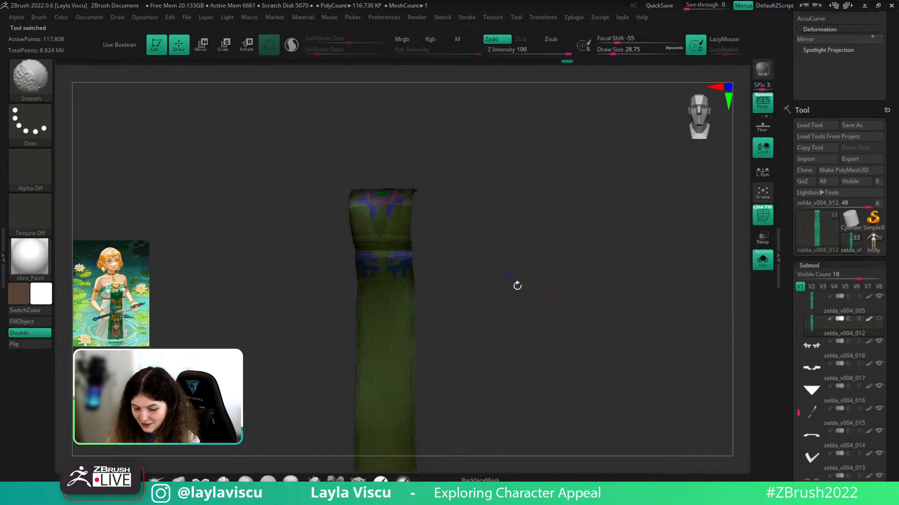
{"action": "left_click_drag", "start_coordinate": [515, 285], "coordinate": [496, 286], "text": "shift"}
{"action": "right_click_drag", "start_coordinate": [377, 300], "coordinate": [434, 354], "text": "ctrl"}
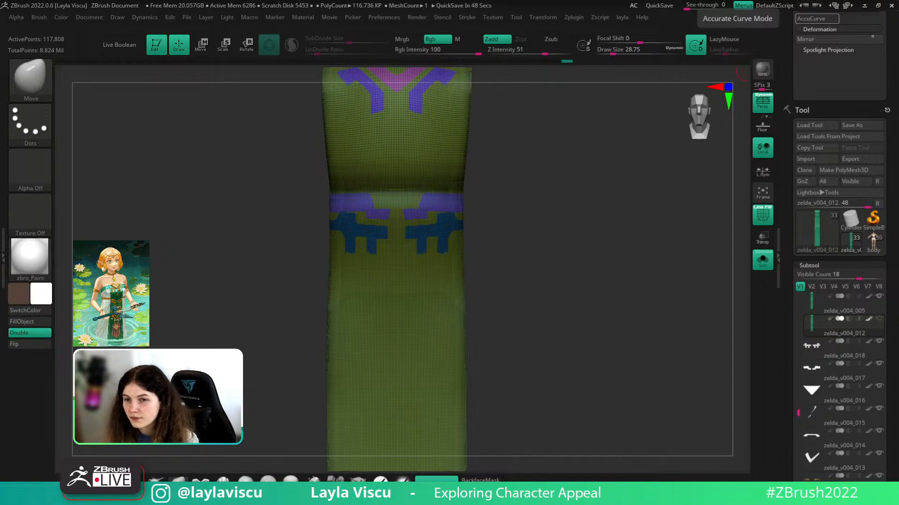
- Bring back the full green-haired character without PolyF, select jacket_base, and orbit around it
{"action": "left_click", "coordinate": [872, 241]}
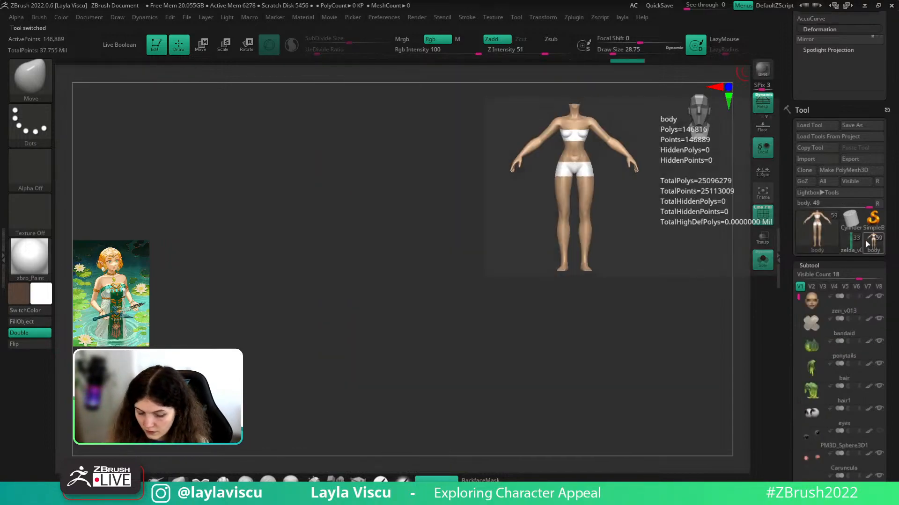
{"action": "key", "text": "shift+f"}
{"action": "left_click", "coordinate": [760, 262]}
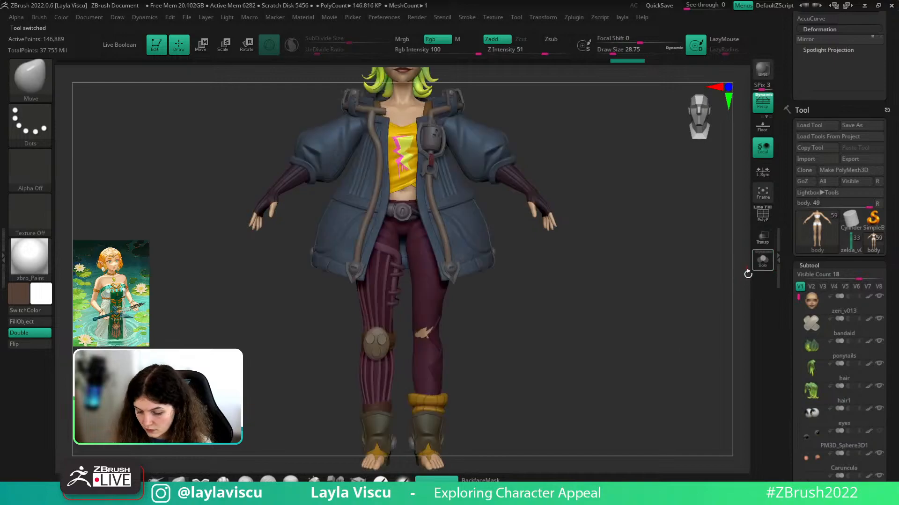
{"action": "left_click_drag", "start_coordinate": [721, 315], "coordinate": [731, 397], "text": "alt"}
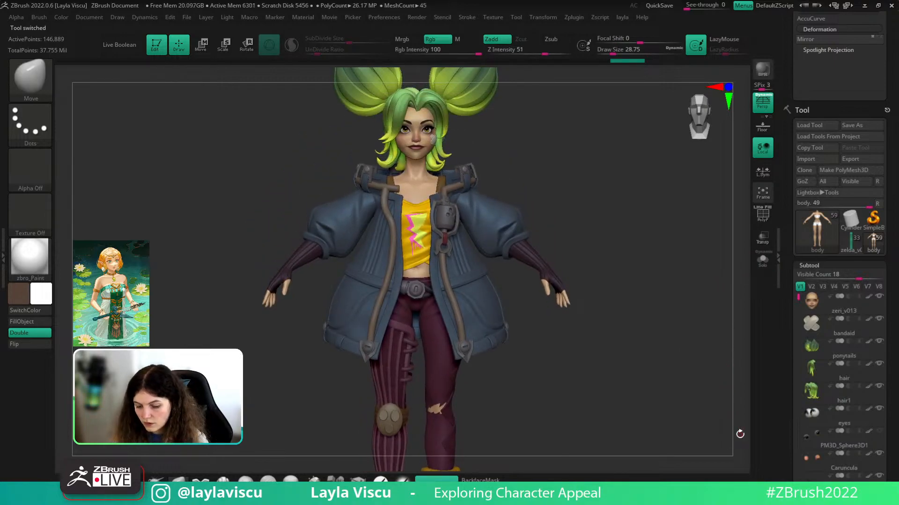
{"action": "right_click_drag", "start_coordinate": [621, 260], "coordinate": [482, 244], "text": "ctrl"}
{"action": "left_click", "coordinate": [483, 244], "text": "alt"}
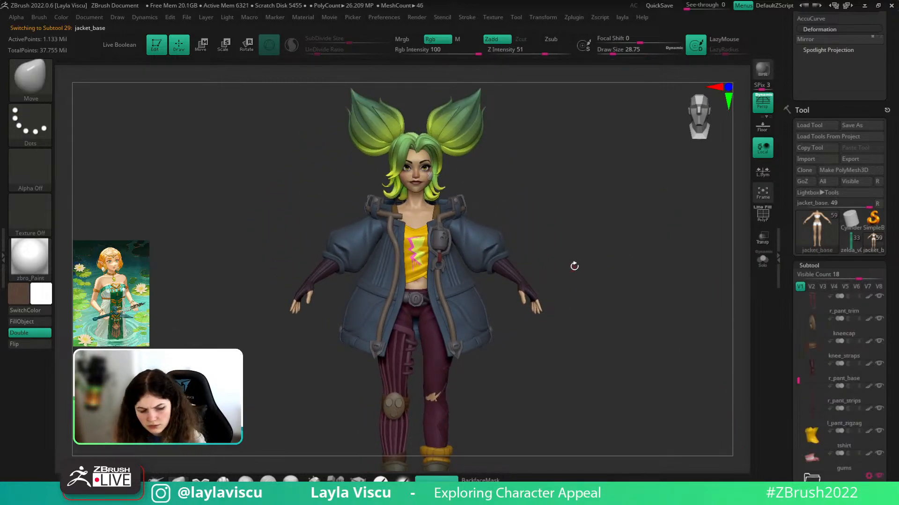
{"action": "mouse_move", "coordinate": [580, 263]}
{"action": "left_mouse_down", "text": "alt"}
{"action": "mouse_move", "coordinate": [571, 225]}
{"action": "mouse_move", "coordinate": [480, 228]}
{"action": "mouse_move", "coordinate": [571, 220]}
{"action": "left_mouse_up", "text": "alt"}
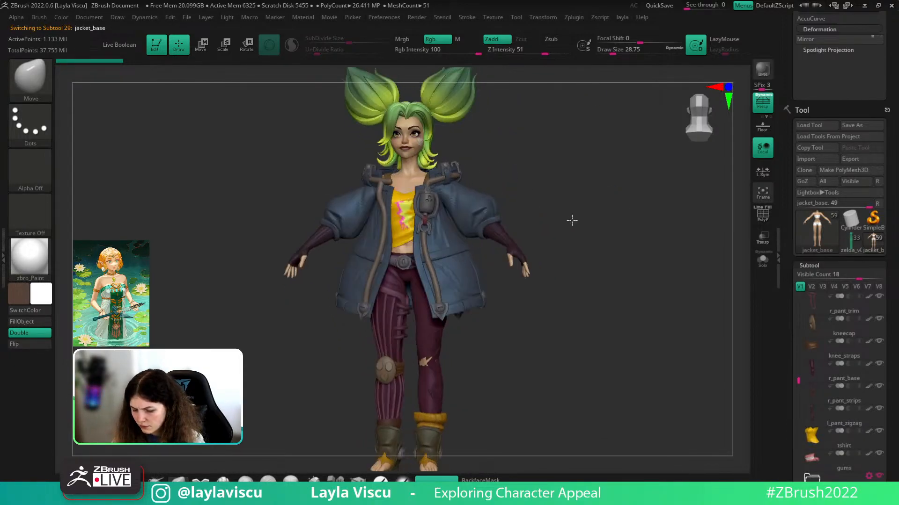
- Choose the Cloth_3DCW brush from the brush library, then bring up the library again
{"action": "key", "text": "b"}
{"action": "left_click", "coordinate": [805, 412]}
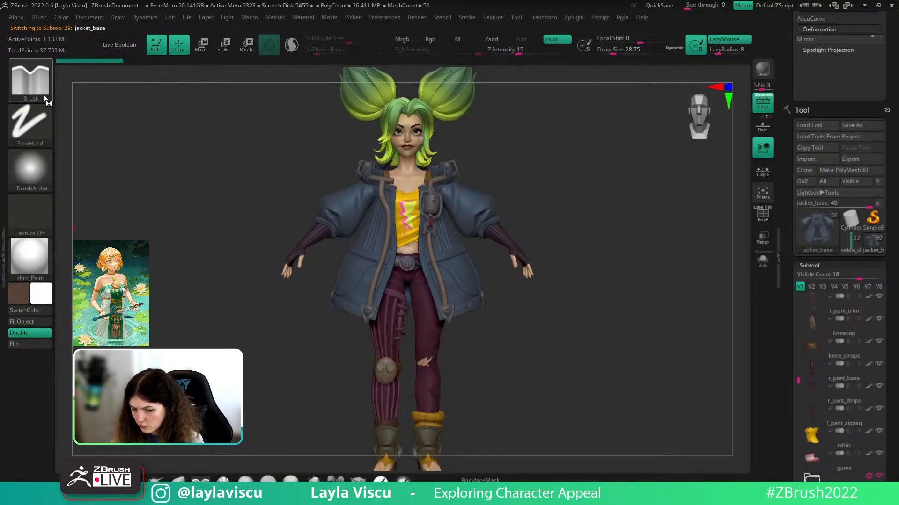
{"action": "left_click_drag", "start_coordinate": [525, 200], "coordinate": [496, 234]}
{"action": "key", "text": "b"}
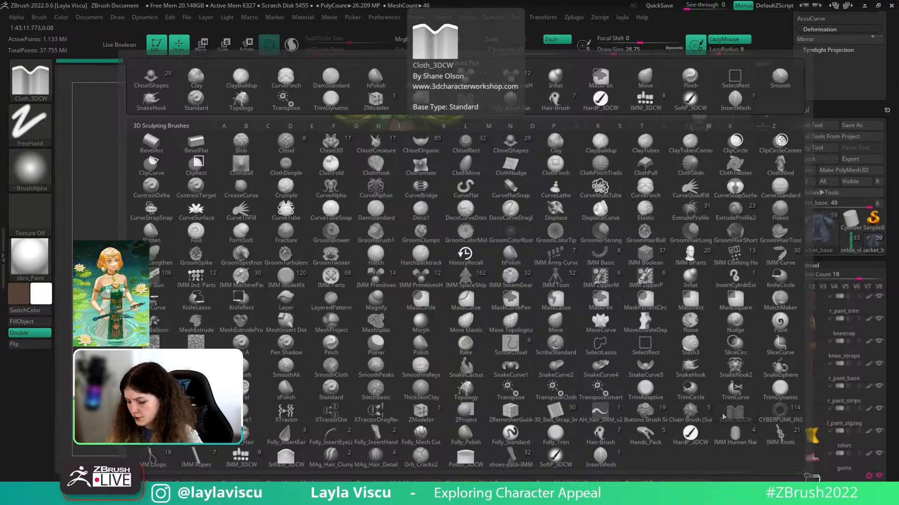
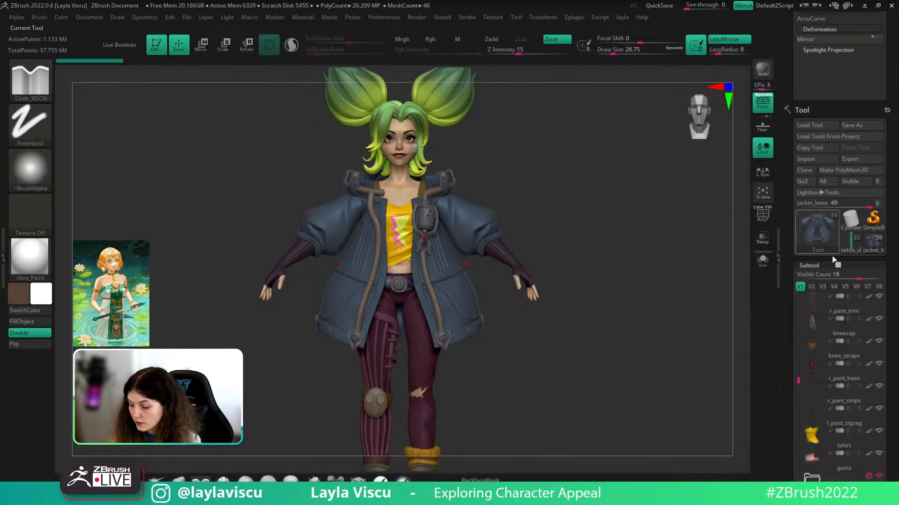
- Select the dress's green strip subtool and solo it with PolyFrame showing
{"action": "left_click", "coordinate": [836, 244]}
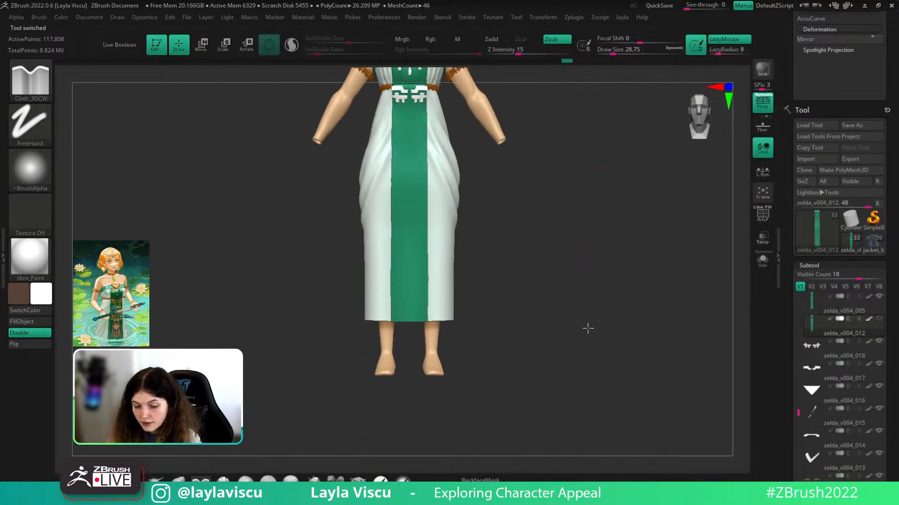
{"action": "left_click_drag", "start_coordinate": [600, 211], "coordinate": [613, 232], "text": "alt"}
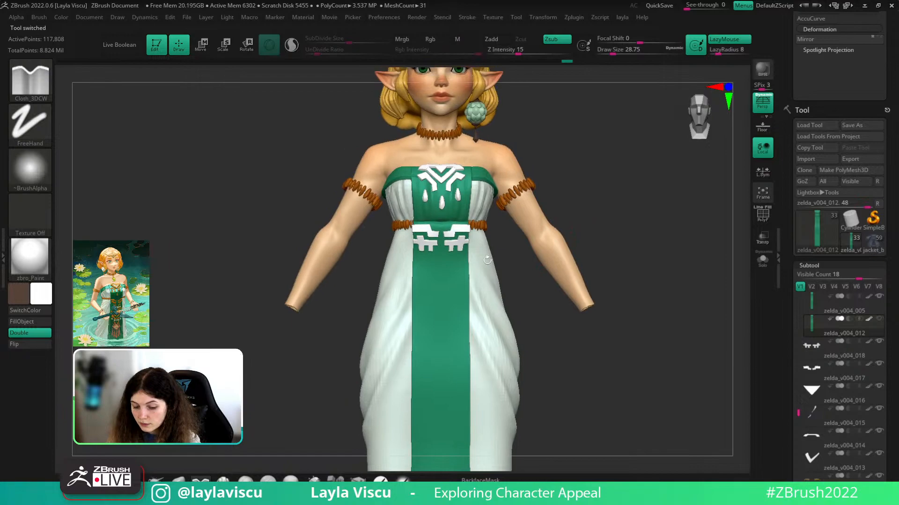
{"action": "left_click", "coordinate": [766, 266]}
{"action": "key", "text": "shift+f"}
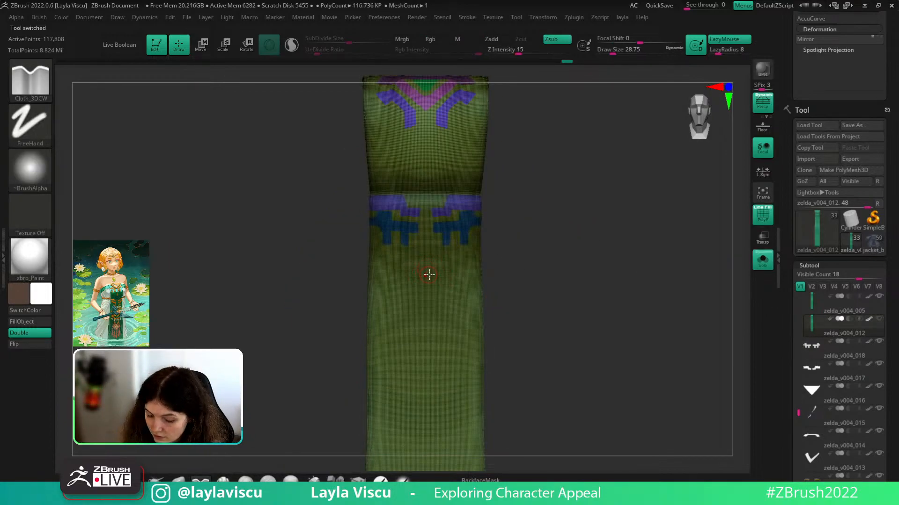
- Shrink the brush to about 12 and mask a mirrored patch below the blue pattern
{"action": "key", "text": "s"}
{"action": "left_click_drag", "start_coordinate": [429, 275], "coordinate": [424, 276]}
{"action": "right_click_drag", "start_coordinate": [439, 241], "coordinate": [455, 294], "text": "ctrl"}
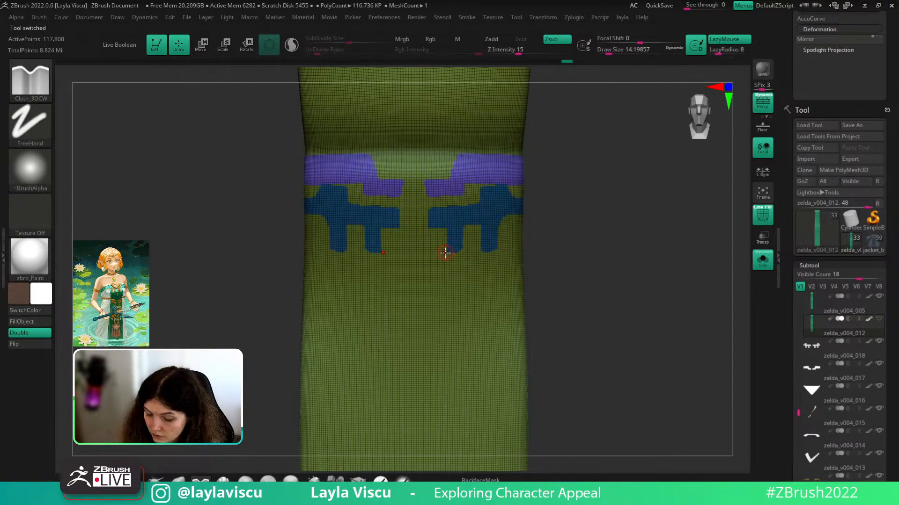
{"action": "key", "text": "s"}
{"action": "left_click_drag", "start_coordinate": [439, 273], "coordinate": [438, 273]}
{"action": "mouse_move", "coordinate": [435, 300]}
{"action": "left_mouse_down", "text": "ctrl"}
{"action": "mouse_move", "coordinate": [437, 271]}
{"action": "mouse_move", "coordinate": [456, 265]}
{"action": "mouse_move", "coordinate": [458, 286]}
{"action": "mouse_move", "coordinate": [441, 294]}
{"action": "mouse_move", "coordinate": [457, 281]}
{"action": "mouse_move", "coordinate": [505, 276]}
{"action": "mouse_move", "coordinate": [489, 261]}
{"action": "mouse_move", "coordinate": [499, 264]}
{"action": "mouse_move", "coordinate": [459, 276]}
{"action": "left_mouse_up", "text": "ctrl"}
- Trim the inner edges of the mask patches and undo two stray mirrored ellipse masks
{"action": "key", "text": "shift+f"}
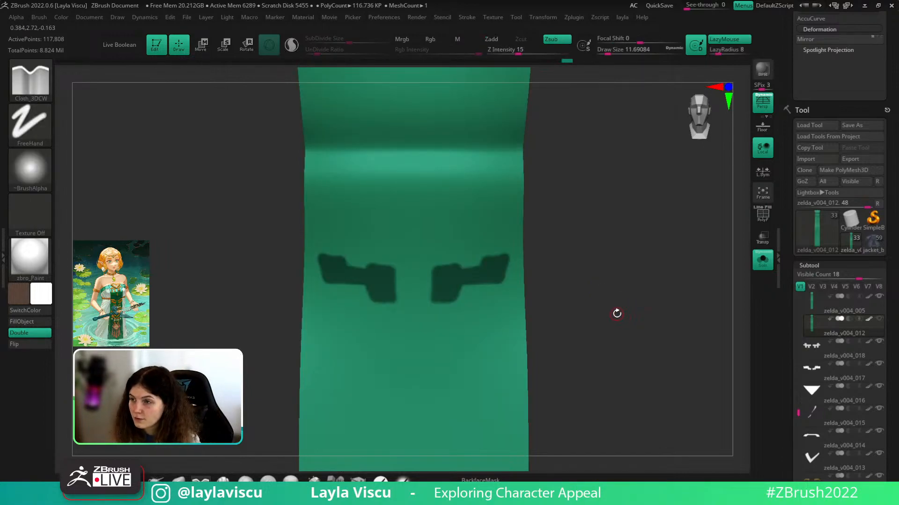
{"action": "key", "text": "shift+f"}
{"action": "left_click_drag", "start_coordinate": [602, 291], "coordinate": [652, 280], "text": "alt"}
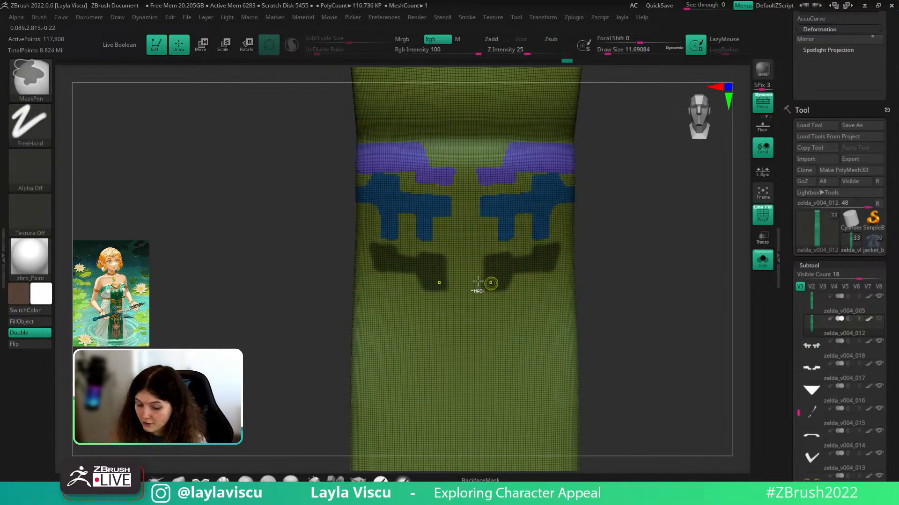
{"action": "left_click_drag", "start_coordinate": [479, 251], "coordinate": [479, 289], "text": "ctrl+alt"}
{"action": "key", "text": "shift+f"}
{"action": "mouse_move", "coordinate": [504, 394]}
{"action": "left_mouse_down", "text": "ctrl"}
{"action": "mouse_move", "coordinate": [504, 348]}
{"action": "mouse_move", "coordinate": [553, 402]}
{"action": "mouse_move", "coordinate": [506, 400]}
{"action": "left_mouse_up", "text": "ctrl"}
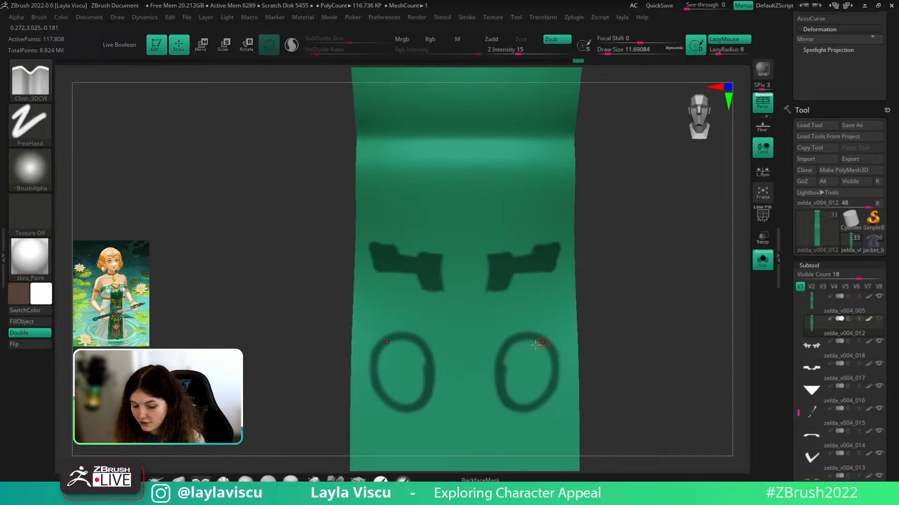
{"action": "key", "text": "ctrl+z"}
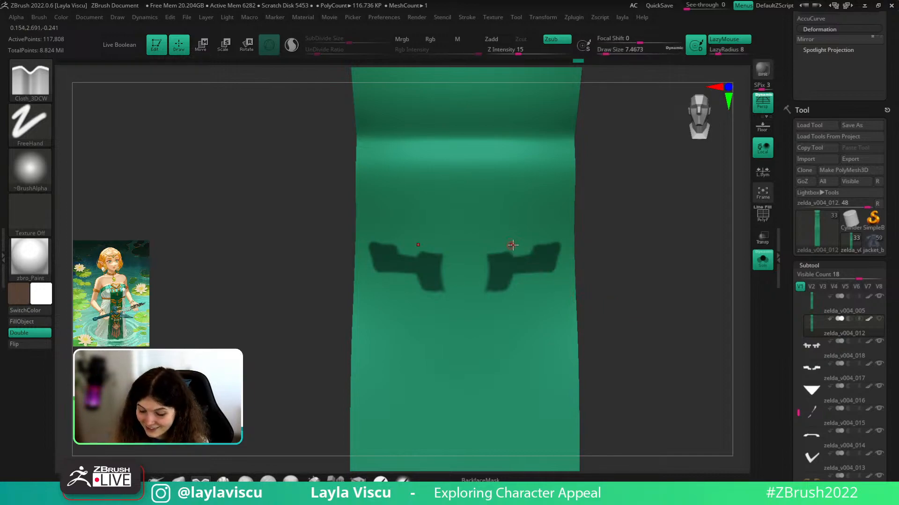
- Refine the mirrored mask shapes: fill upward, flatten their top edges, extend bottom edges lower
{"action": "key", "text": "ctrl"}
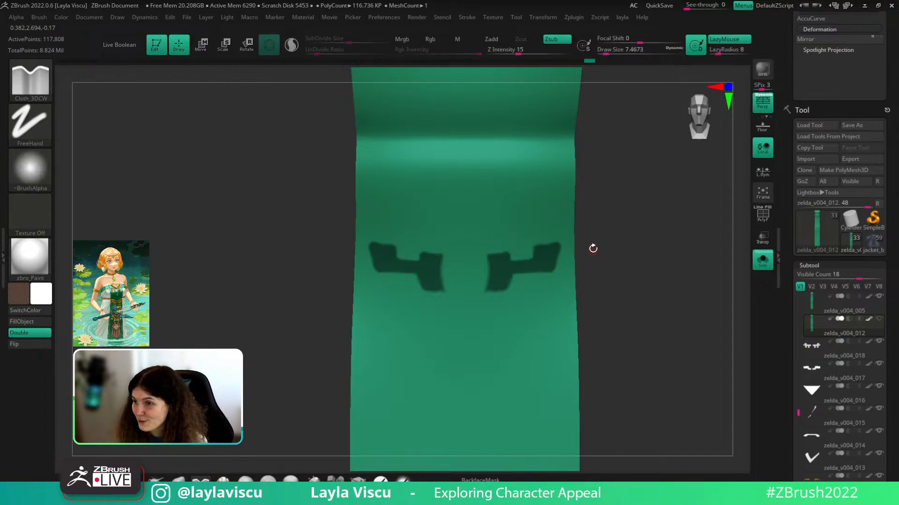
{"action": "key", "text": "ctrl"}
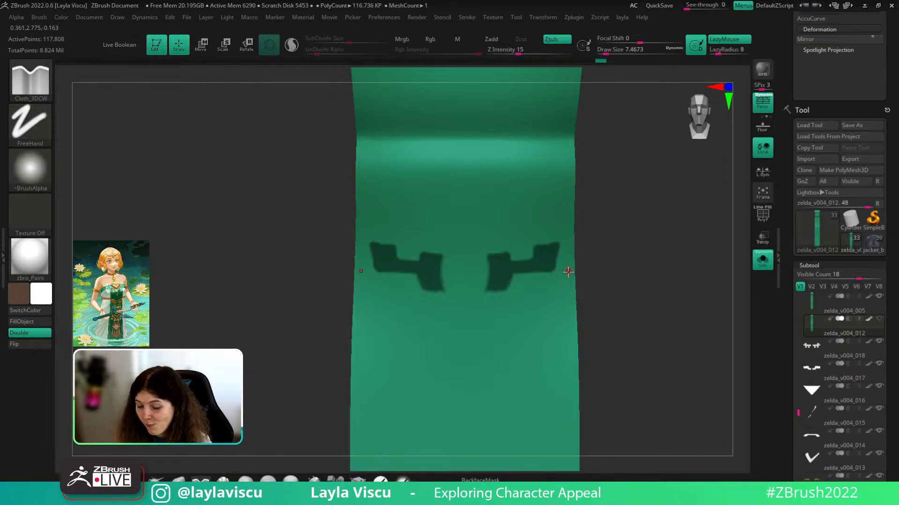
{"action": "key", "text": "ctrl"}
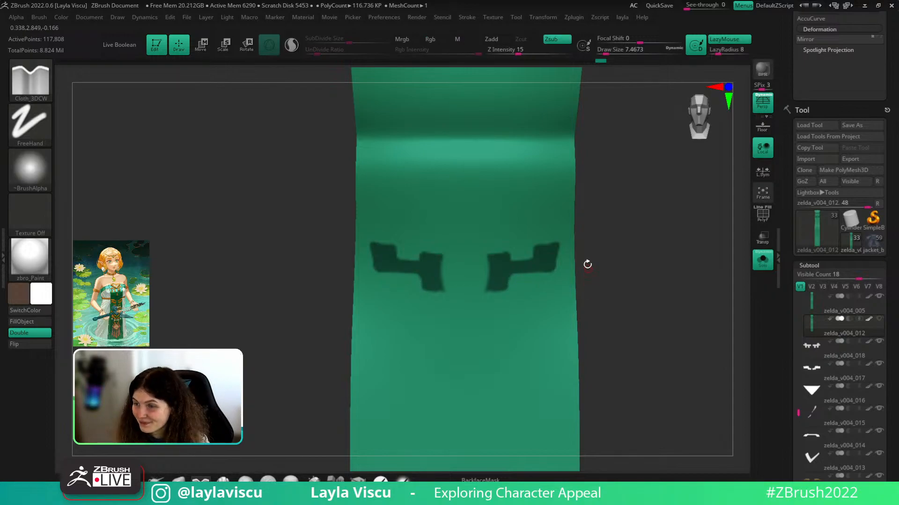
{"action": "key", "text": "ctrl"}
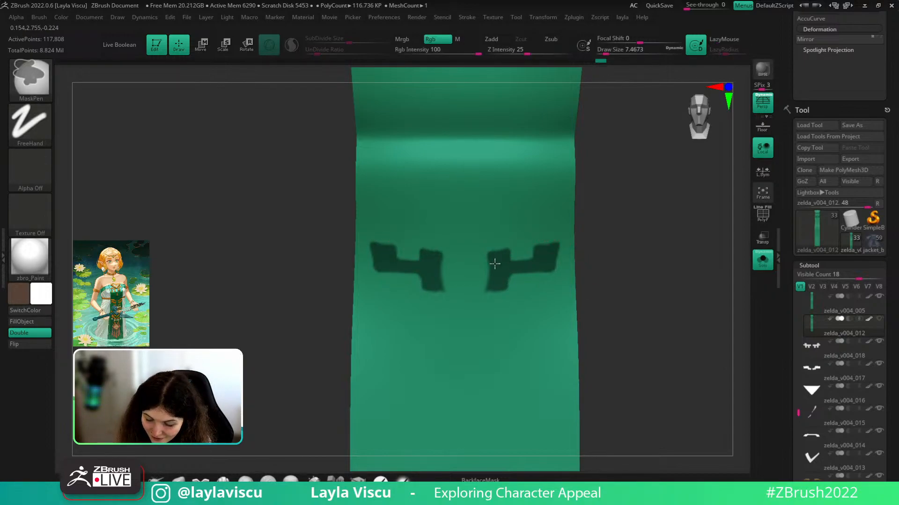
{"action": "mouse_move", "coordinate": [494, 264]}
{"action": "left_mouse_down", "text": "ctrl"}
{"action": "mouse_move", "coordinate": [500, 253]}
{"action": "mouse_move", "coordinate": [493, 257]}
{"action": "left_mouse_up", "text": "ctrl"}
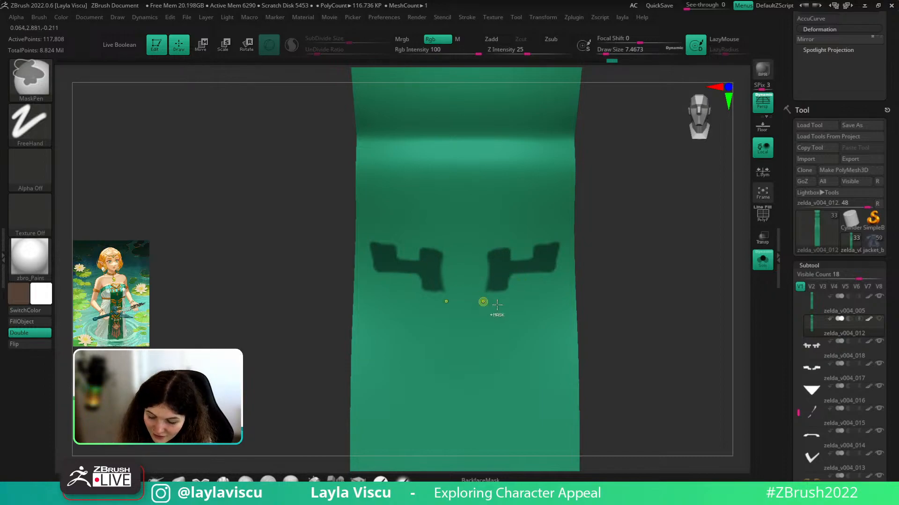
{"action": "right_click_drag", "start_coordinate": [530, 293], "coordinate": [561, 324], "text": "ctrl"}
{"action": "mouse_move", "coordinate": [486, 246]}
{"action": "left_mouse_down", "text": "ctrl+alt"}
{"action": "mouse_move", "coordinate": [510, 243]}
{"action": "mouse_move", "coordinate": [486, 246]}
{"action": "left_mouse_up", "text": "ctrl+alt"}
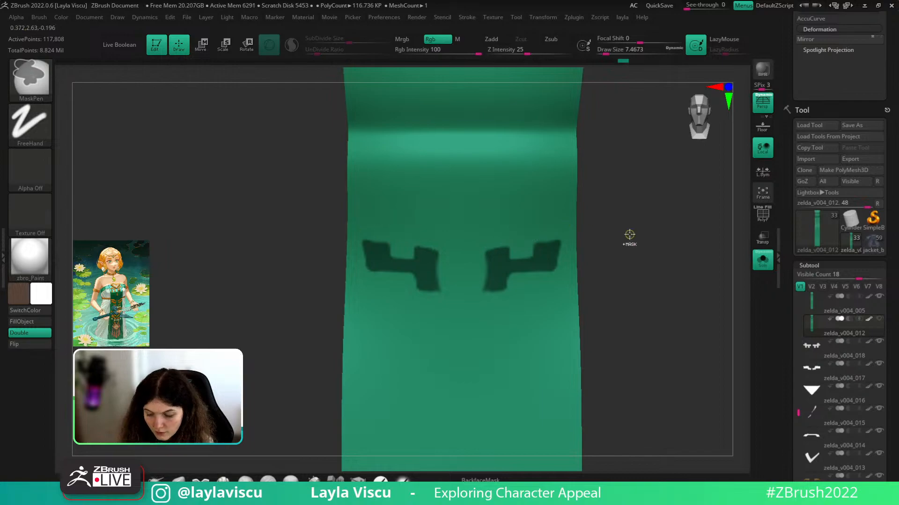
{"action": "right_click_drag", "start_coordinate": [628, 235], "coordinate": [625, 206], "text": "ctrl"}
{"action": "right_click_drag", "start_coordinate": [589, 260], "coordinate": [585, 286], "text": "ctrl"}
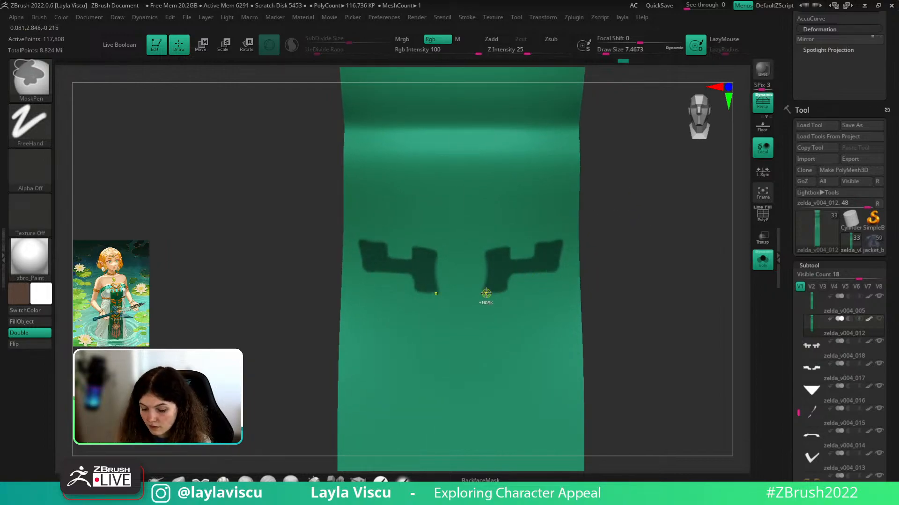
{"action": "left_click_drag", "start_coordinate": [485, 295], "coordinate": [505, 283], "text": "ctrl"}
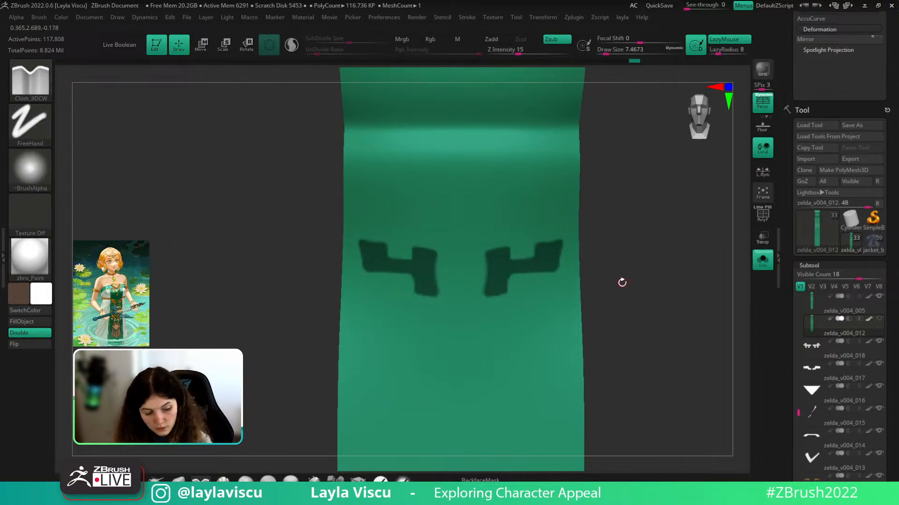
- Switch to the Topology brush after briefly picking ZProject from the brush list
{"action": "key", "text": "b"}
{"action": "key", "text": "z"}
{"action": "key", "text": "p"}
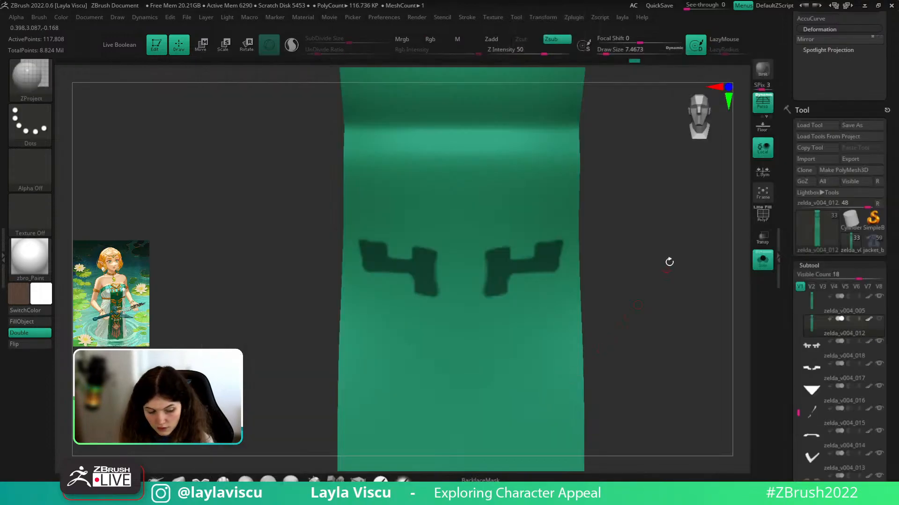
{"action": "key", "text": "b"}
{"action": "key", "text": "z"}
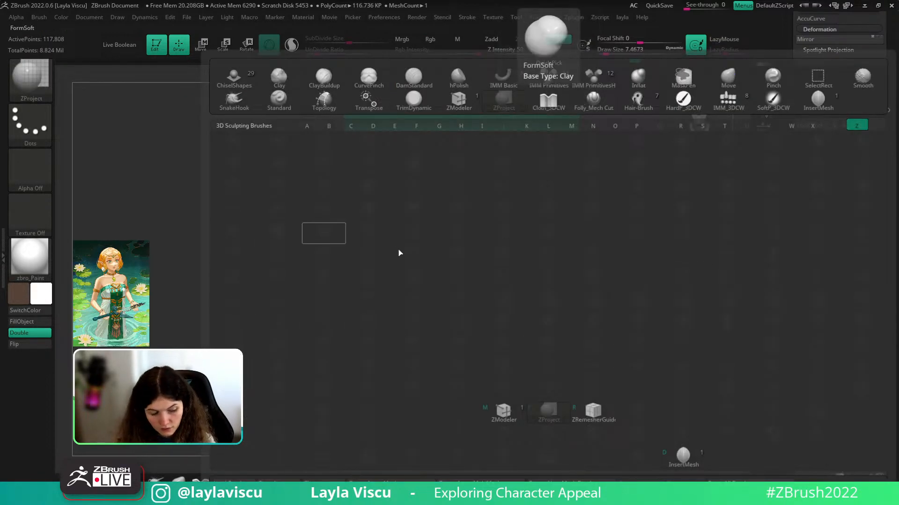
{"action": "key", "text": "Escape"}
{"action": "key", "text": "b"}
{"action": "key", "text": "t"}
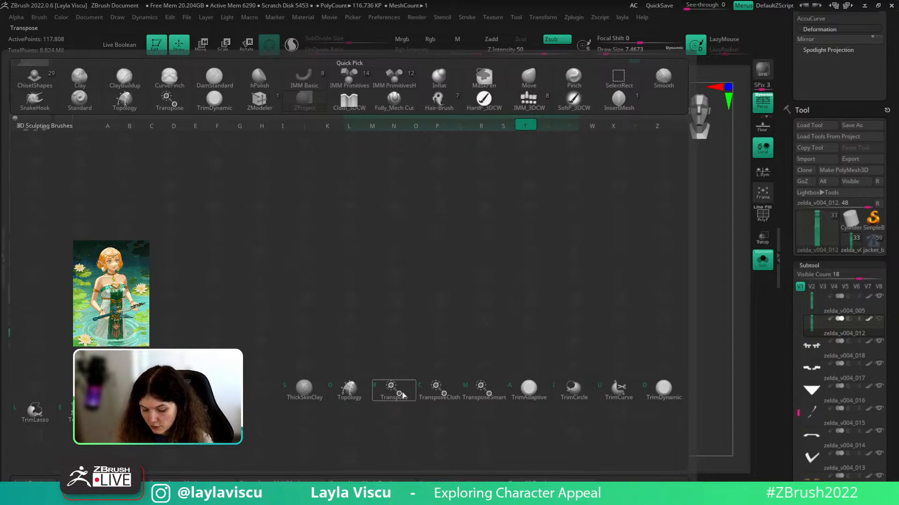
{"action": "left_click", "coordinate": [359, 390]}
- Resize the bottom brush shelf and angle the strip with its polygroup wireframe visible
{"action": "left_click_drag", "start_coordinate": [617, 281], "coordinate": [657, 275], "text": "alt"}
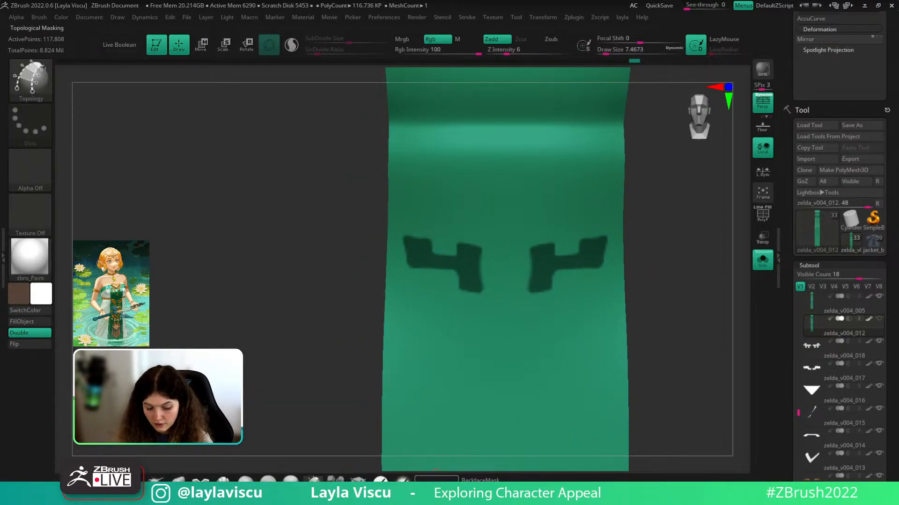
{"action": "left_click", "coordinate": [419, 499]}
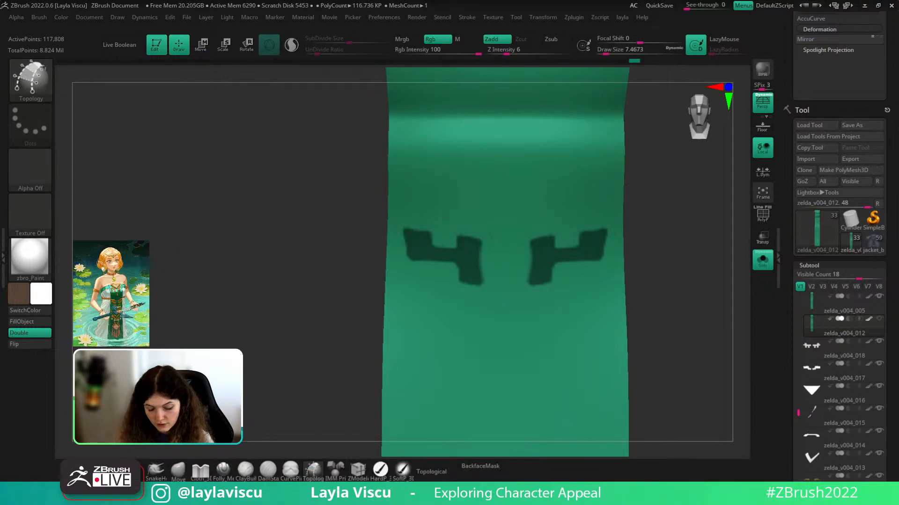
{"action": "left_click_drag", "start_coordinate": [418, 484], "coordinate": [418, 481]}
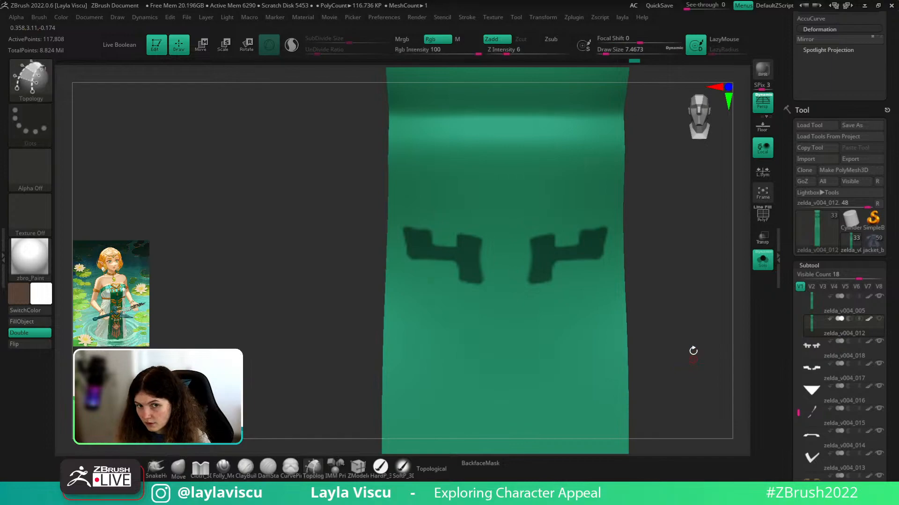
{"action": "left_click_drag", "start_coordinate": [690, 351], "coordinate": [697, 368]}
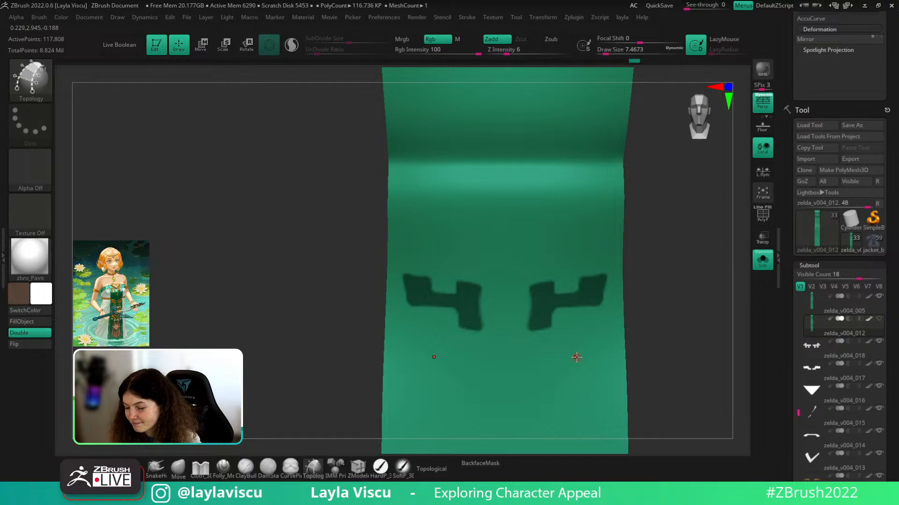
{"action": "left_click_drag", "start_coordinate": [696, 268], "coordinate": [692, 261]}
{"action": "key", "text": "shift+f"}
{"action": "key", "text": "shift+f"}
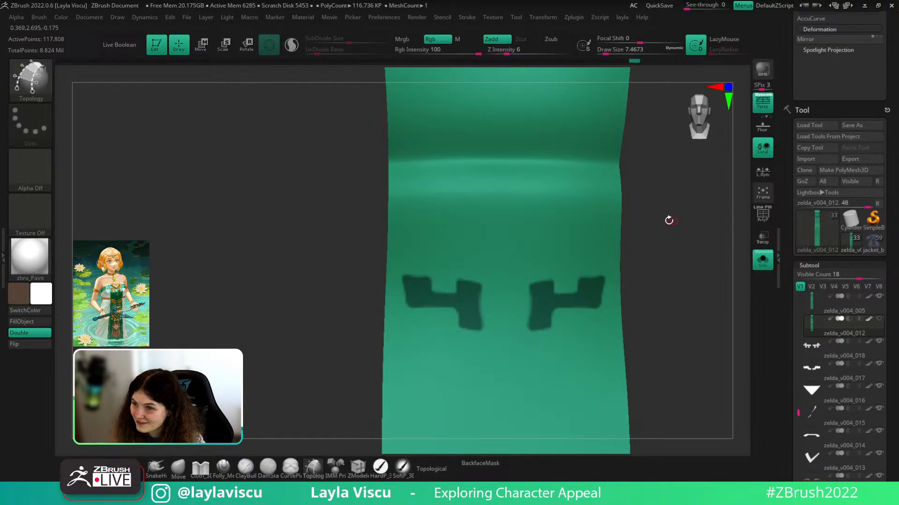
{"action": "key", "text": "shift+f"}
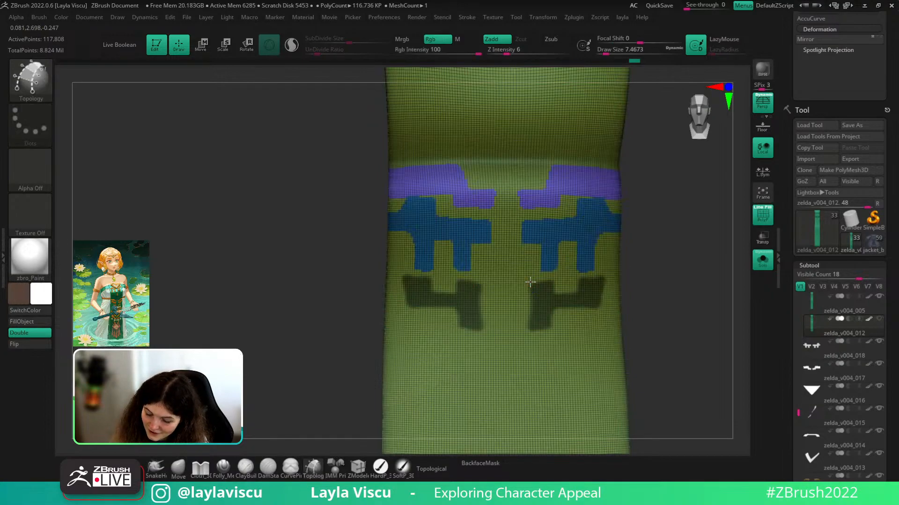
- Draw topology curves on the strip forming a quad grid with extra horizontal and vertical lines
{"action": "left_click_drag", "start_coordinate": [557, 271], "coordinate": [550, 336]}
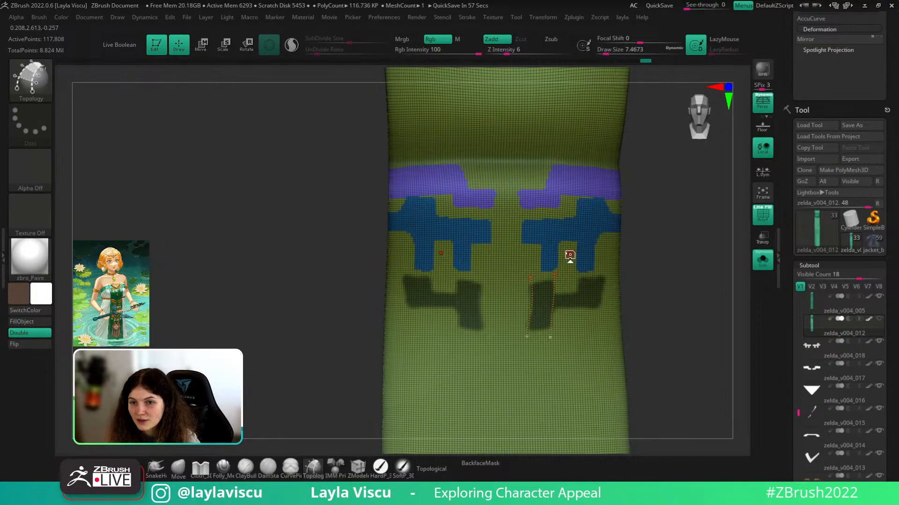
{"action": "left_click_drag", "start_coordinate": [523, 330], "coordinate": [558, 332]}
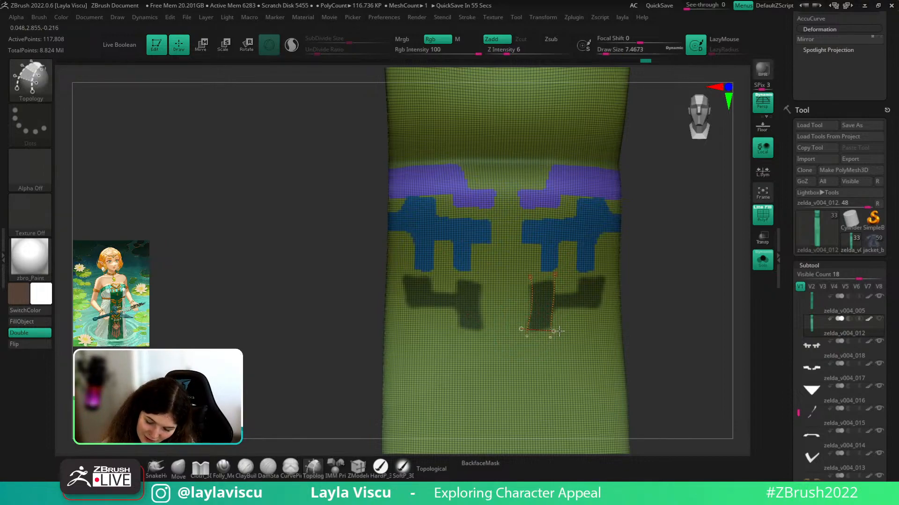
{"action": "left_click_drag", "start_coordinate": [537, 282], "coordinate": [560, 278]}
{"action": "right_click_drag", "start_coordinate": [583, 300], "coordinate": [602, 303], "text": "ctrl"}
{"action": "left_click_drag", "start_coordinate": [586, 294], "coordinate": [641, 293]}
{"action": "left_click_drag", "start_coordinate": [580, 256], "coordinate": [576, 334]}
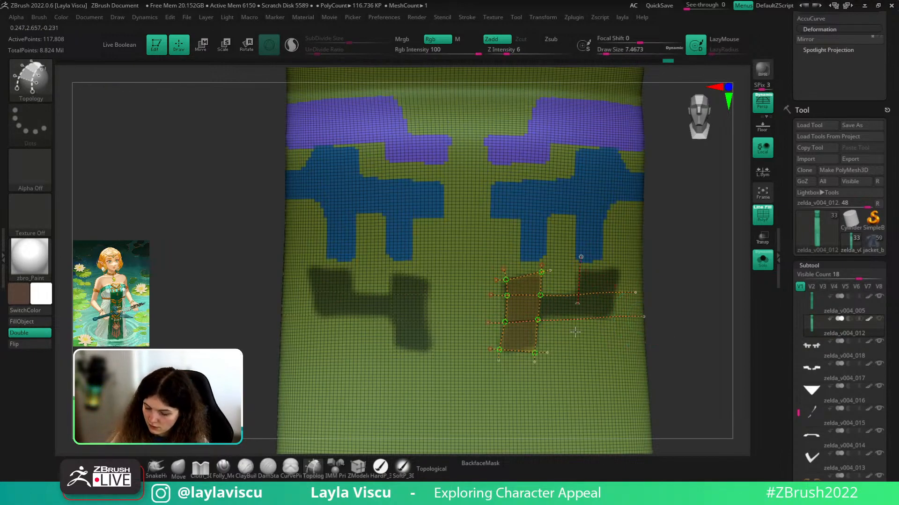
{"action": "left_click_drag", "start_coordinate": [617, 260], "coordinate": [606, 340]}
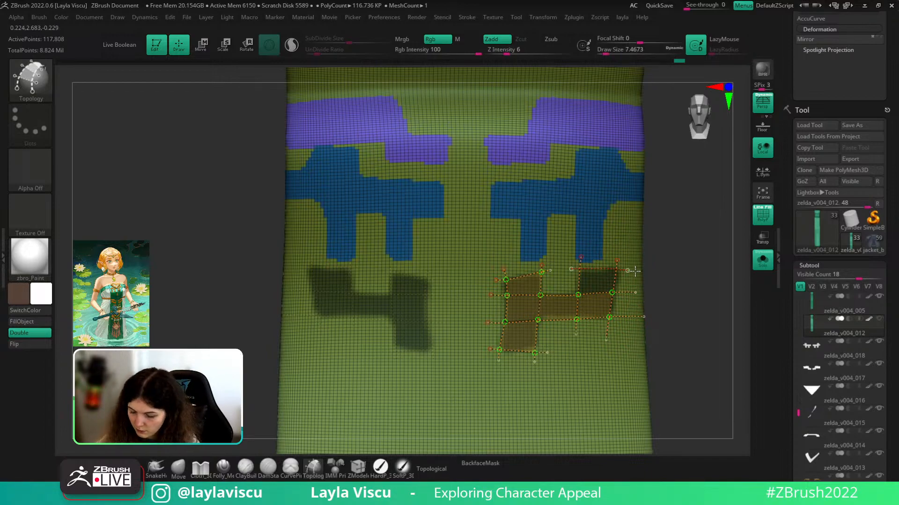
- Set Draw Size to 1 and generate the purple patch from the topology curves
{"action": "left_click_drag", "start_coordinate": [700, 321], "coordinate": [684, 303]}
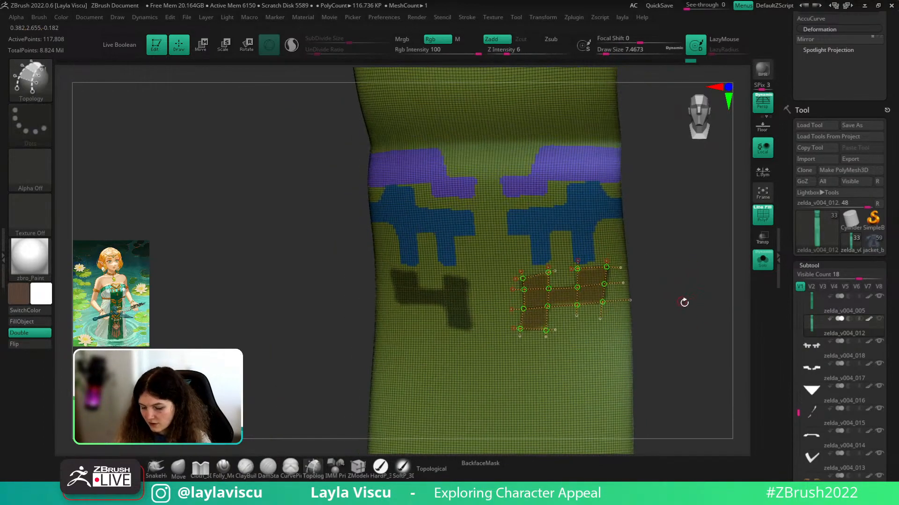
{"action": "left_click_drag", "start_coordinate": [696, 379], "coordinate": [598, 363]}
{"action": "right_click_drag", "start_coordinate": [560, 295], "coordinate": [626, 360], "text": "ctrl"}
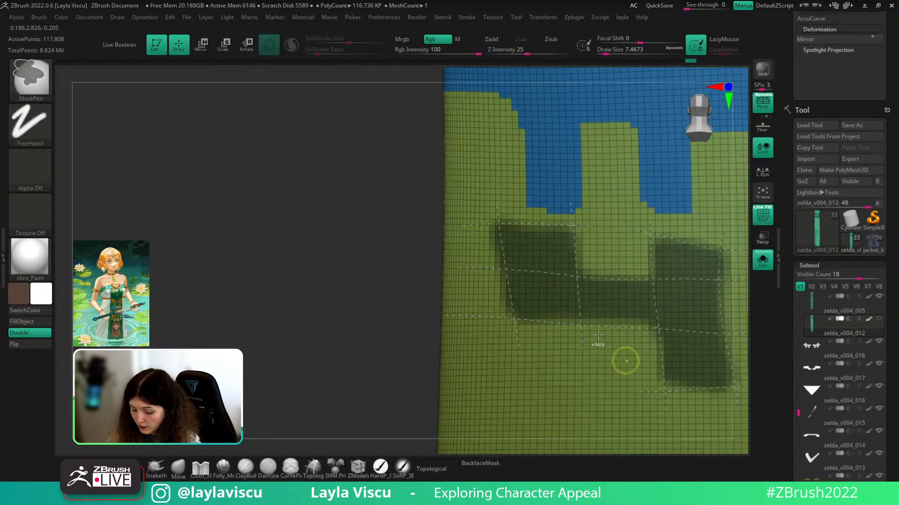
{"action": "left_click", "coordinate": [544, 293]}
{"action": "key", "text": "ctrl+z"}
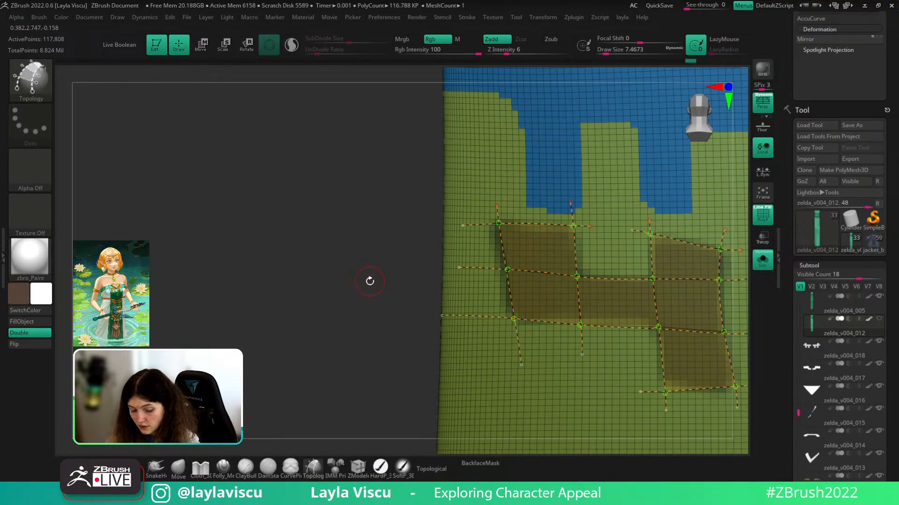
{"action": "key", "text": "s"}
{"action": "left_click_drag", "start_coordinate": [369, 281], "coordinate": [358, 283]}
{"action": "left_click", "coordinate": [536, 292]}
- Isolate the green polygroup with Ctrl+Shift, then restore all geometry and return to front view
{"action": "key", "text": "ctrl+shift"}
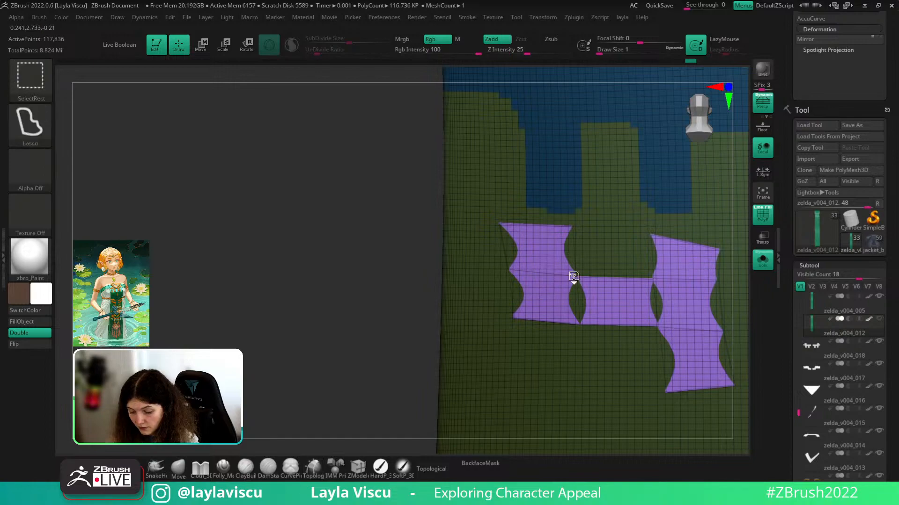
{"action": "left_click", "coordinate": [575, 276], "text": "ctrl+shift"}
{"action": "key", "text": "ctrl+z"}
{"action": "right_click_drag", "start_coordinate": [575, 277], "coordinate": [526, 295], "text": "ctrl"}
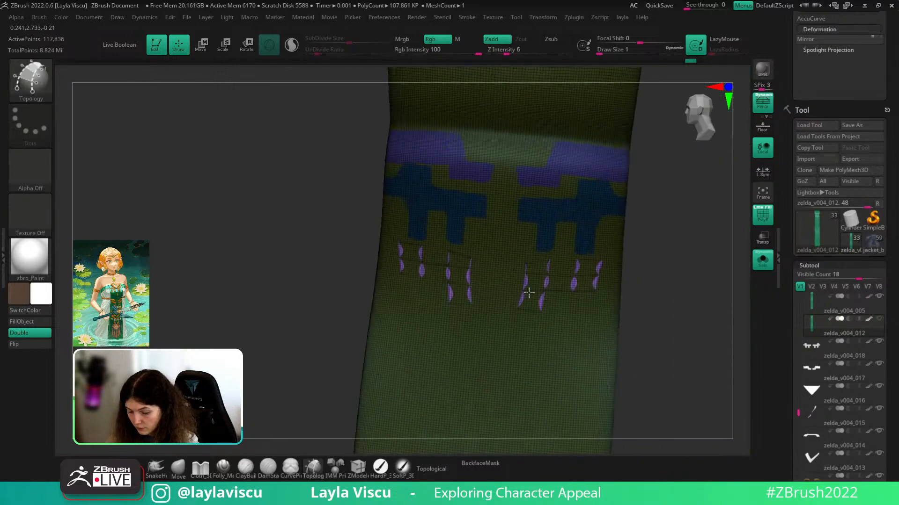
{"action": "right_click_drag", "start_coordinate": [609, 281], "coordinate": [662, 389], "text": "ctrl"}
- Isolate the purple patches, invert visibility, and Split Hidden them into a new subtool
{"action": "left_click", "coordinate": [525, 282], "text": "ctrl+shift"}
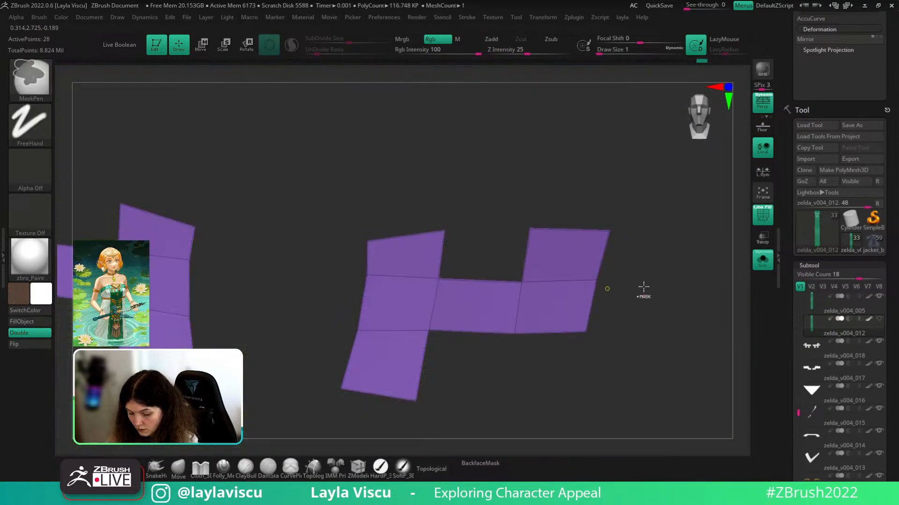
{"action": "right_click_drag", "start_coordinate": [644, 287], "coordinate": [674, 307], "text": "ctrl"}
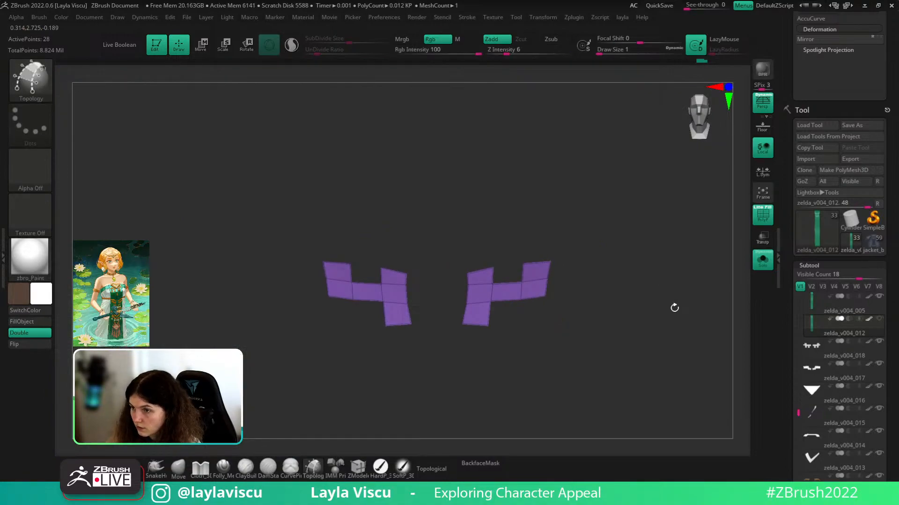
{"action": "key", "text": "space"}
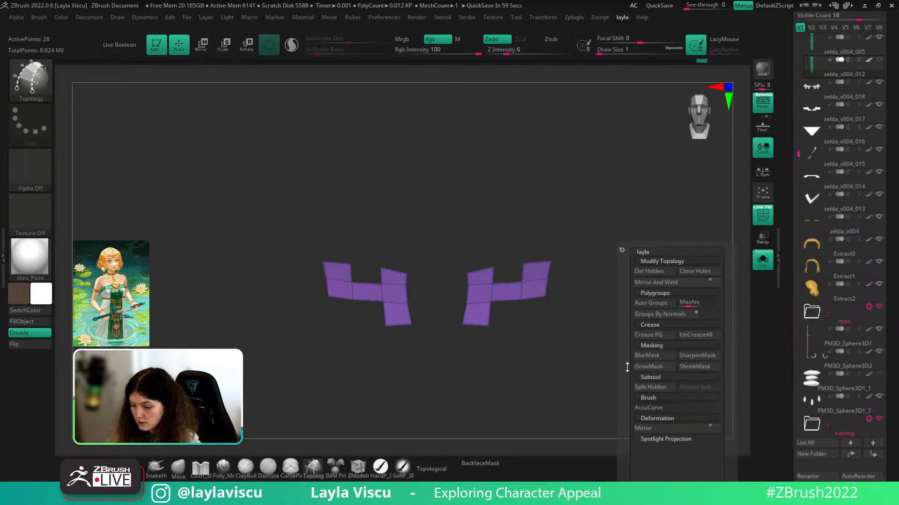
{"action": "left_click", "coordinate": [675, 294], "text": "ctrl+shift"}
{"action": "key", "text": "space"}
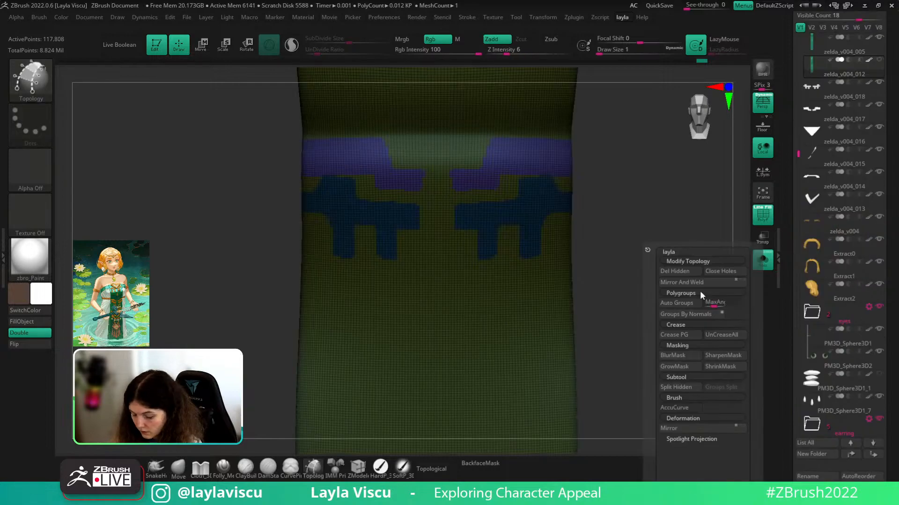
{"action": "left_click", "coordinate": [676, 388]}
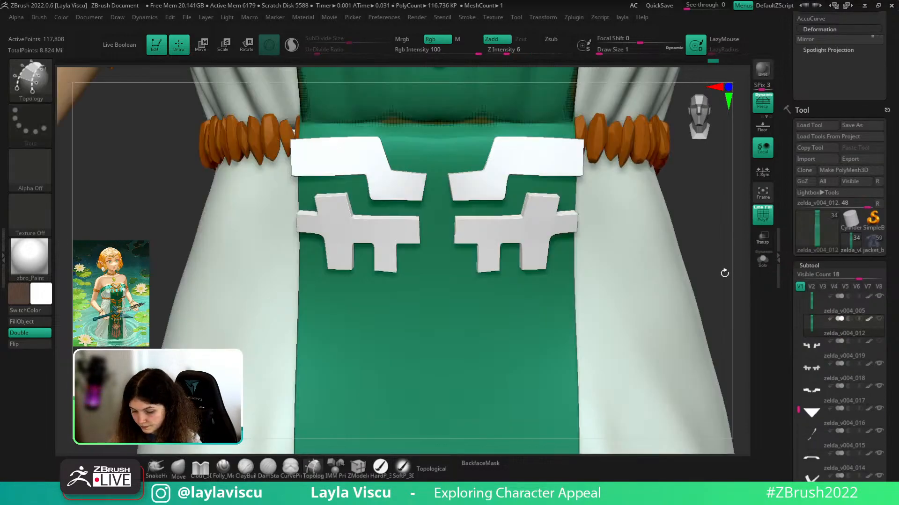
- Select the new zelda_v004_019 subtool, solo it, then bring the full character back
{"action": "left_click_drag", "start_coordinate": [894, 333], "coordinate": [888, 286]}
{"action": "left_click", "coordinate": [873, 247]}
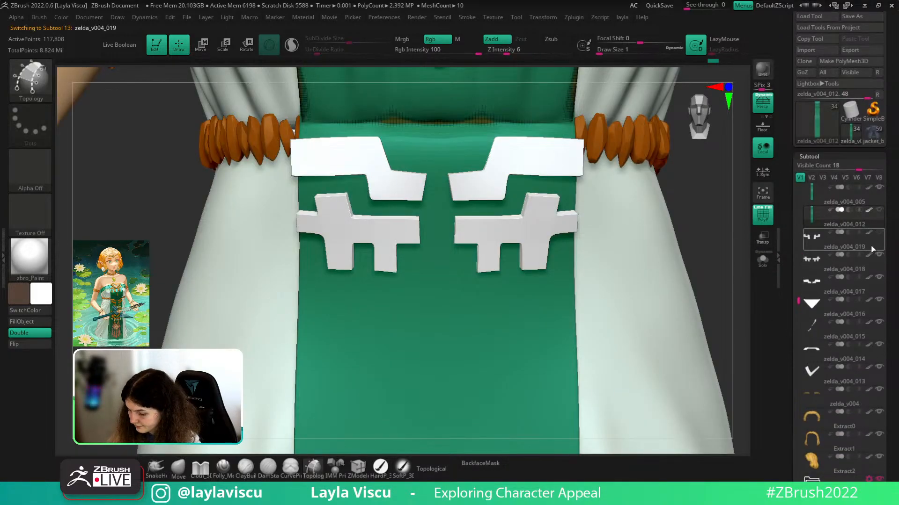
{"action": "key", "text": "shift+f"}
{"action": "left_click", "coordinate": [762, 258]}
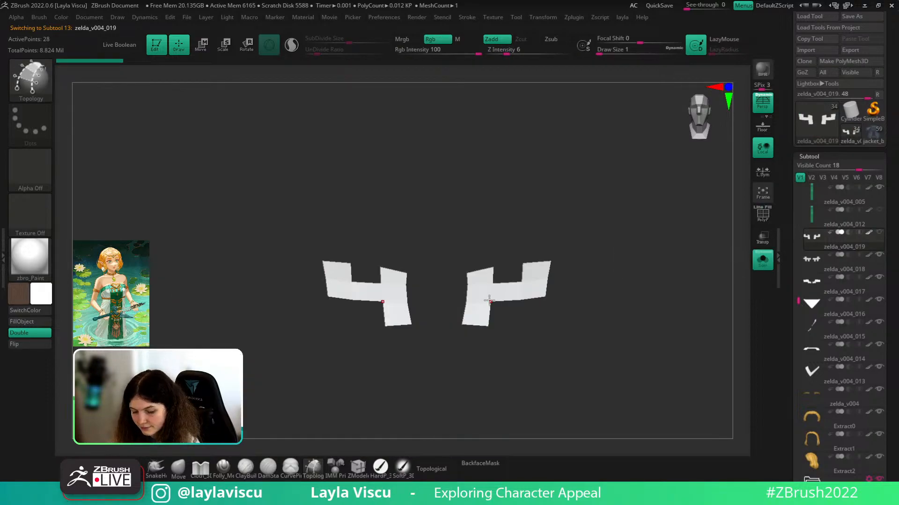
{"action": "key", "text": "w"}
{"action": "left_click_drag", "start_coordinate": [542, 293], "coordinate": [545, 291]}
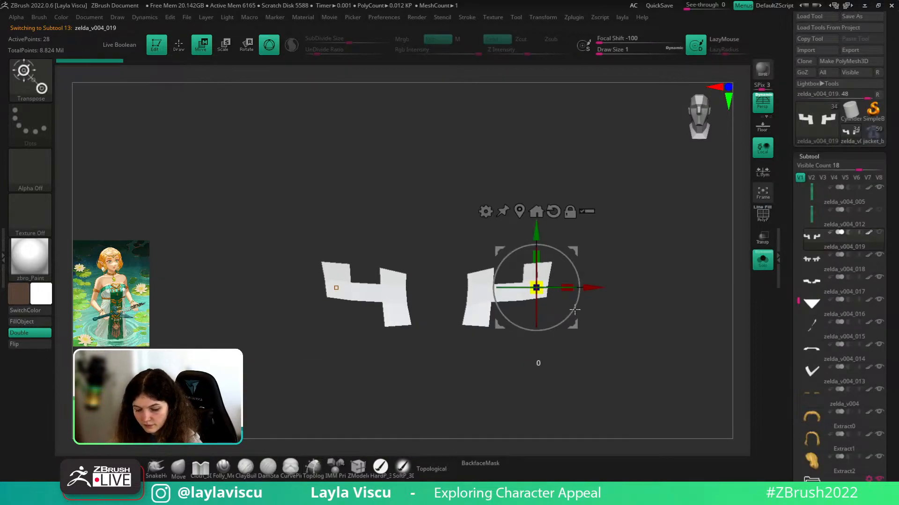
{"action": "key", "text": "ctrl+z"}
{"action": "left_click", "coordinate": [778, 258]}
{"action": "left_click", "coordinate": [763, 260]}
{"action": "key", "text": "ctrl+z"}
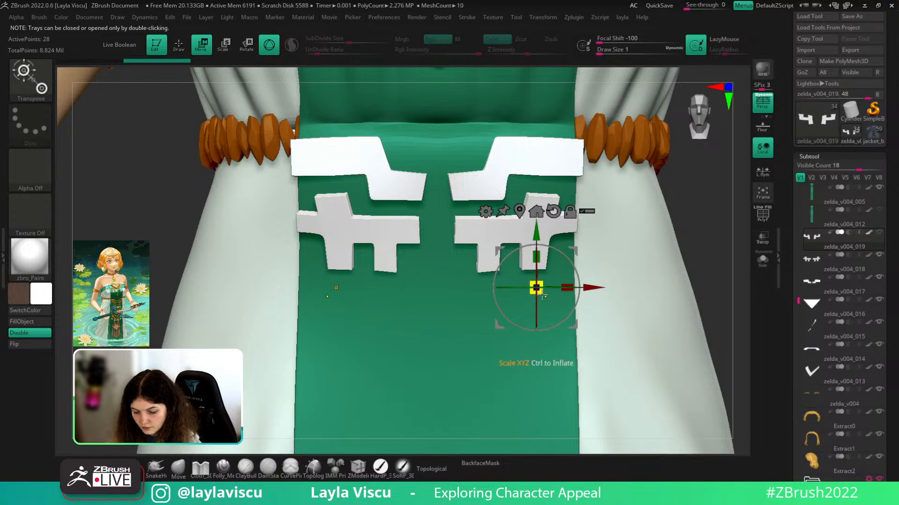
{"action": "key", "text": "ctrl+shift+z"}
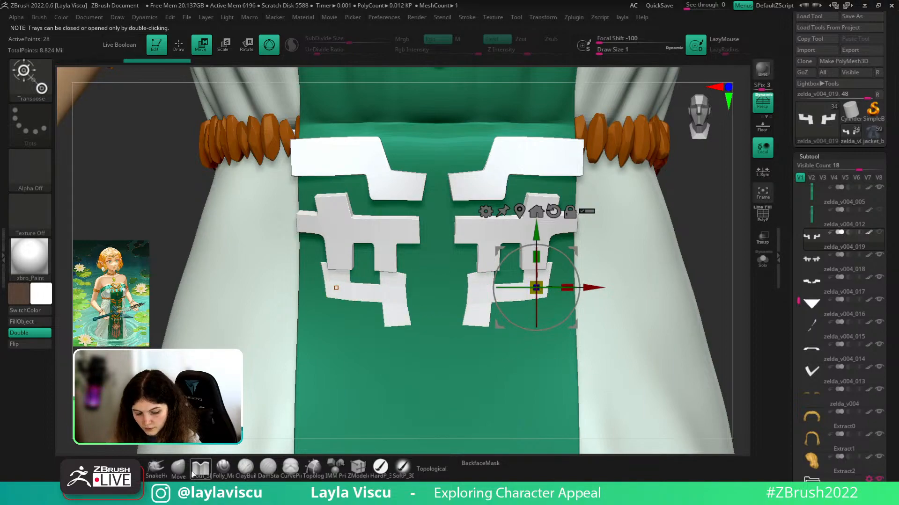
- With the Move brush at about 379, pull the lower pieces down the dress
{"action": "left_click", "coordinate": [178, 469]}
{"action": "mouse_move", "coordinate": [373, 287]}
{"action": "right_mouse_down", "text": "ctrl"}
{"action": "mouse_move", "coordinate": [609, 307]}
{"action": "mouse_move", "coordinate": [593, 313]}
{"action": "mouse_move", "coordinate": [608, 275]}
{"action": "mouse_move", "coordinate": [616, 283]}
{"action": "right_mouse_up", "text": "ctrl"}
{"action": "key", "text": "s"}
{"action": "left_click_drag", "start_coordinate": [457, 253], "coordinate": [500, 256]}
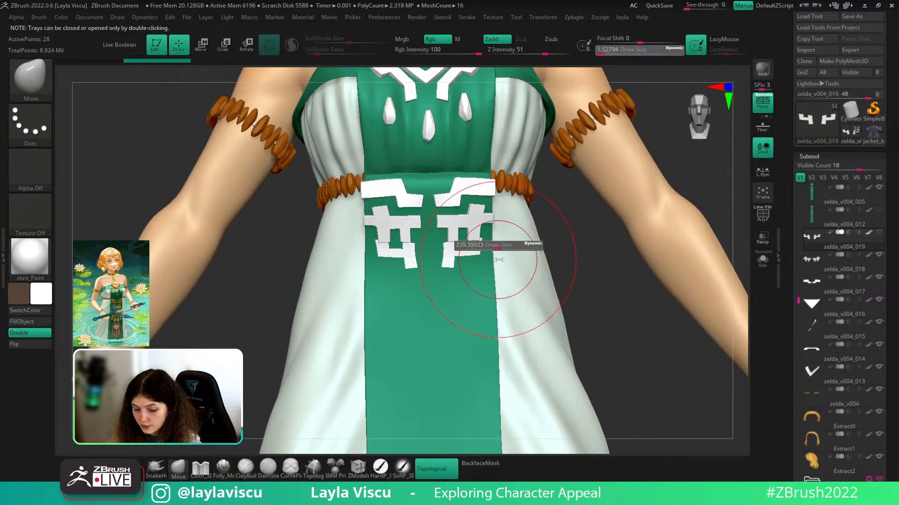
{"action": "right_click_drag", "start_coordinate": [500, 259], "coordinate": [497, 280]}
{"action": "mouse_move", "coordinate": [452, 250]}
{"action": "left_mouse_down"}
{"action": "mouse_move", "coordinate": [453, 260]}
{"action": "mouse_move", "coordinate": [473, 256]}
{"action": "mouse_move", "coordinate": [466, 260]}
{"action": "left_mouse_up"}
- Shrink the Move brush to about 41 and nudge the pieces into place with PolyFrame on
{"action": "key", "text": "s"}
{"action": "right_click_drag", "start_coordinate": [482, 262], "coordinate": [448, 274], "text": "ctrl"}
{"action": "key", "text": "s"}
{"action": "mouse_move", "coordinate": [448, 273]}
{"action": "left_mouse_down"}
{"action": "mouse_move", "coordinate": [420, 273]}
{"action": "mouse_move", "coordinate": [456, 265]}
{"action": "left_mouse_up"}
{"action": "right_click_drag", "start_coordinate": [461, 273], "coordinate": [479, 293], "text": "ctrl"}
{"action": "key", "text": "shift+f"}
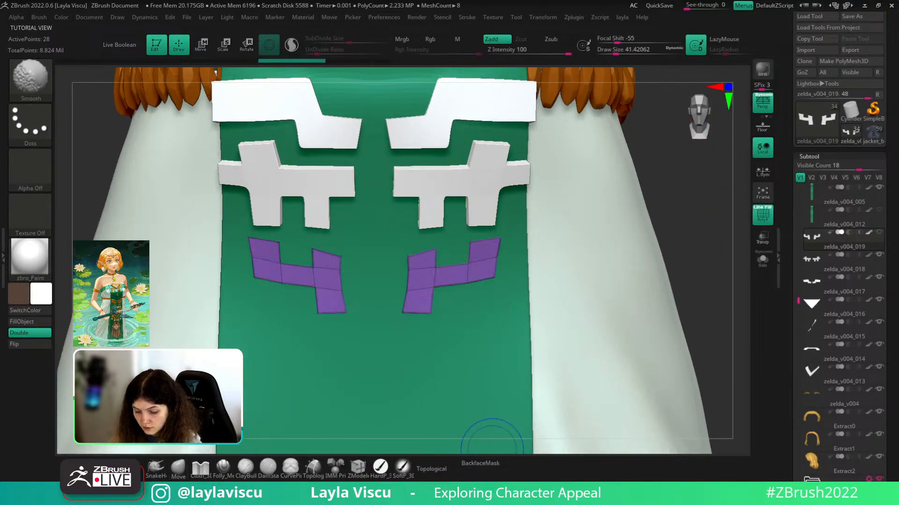
{"action": "key", "text": "bracketleft"}
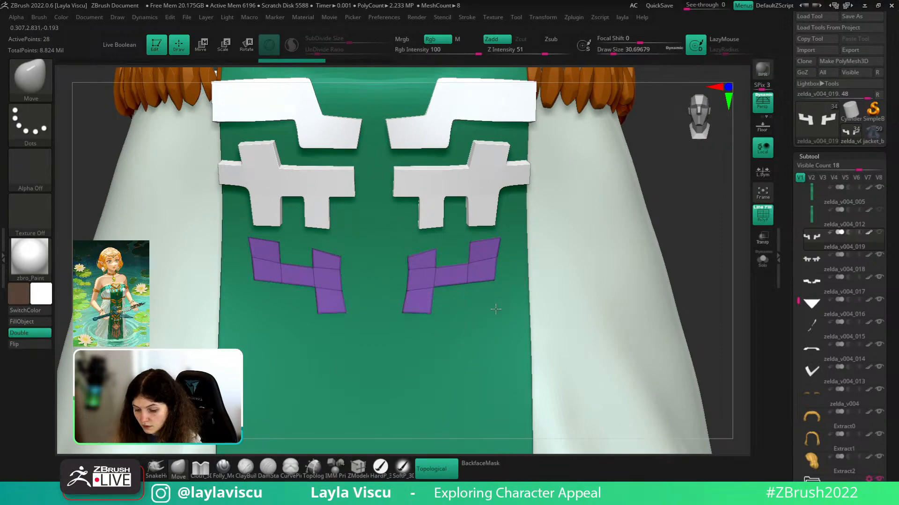
{"action": "left_click", "coordinate": [358, 468]}
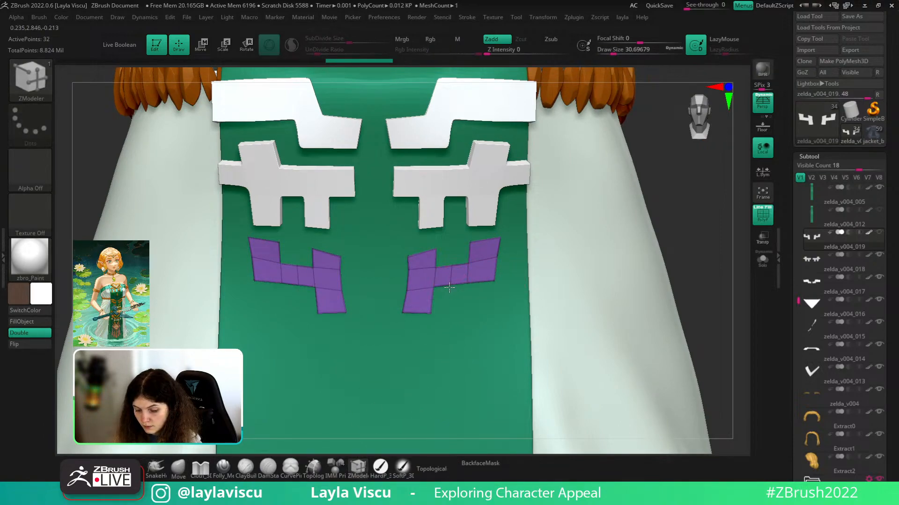
- Insert a first edge loop across the right purple piece and reshape its edges with Move
{"action": "left_click", "coordinate": [179, 468]}
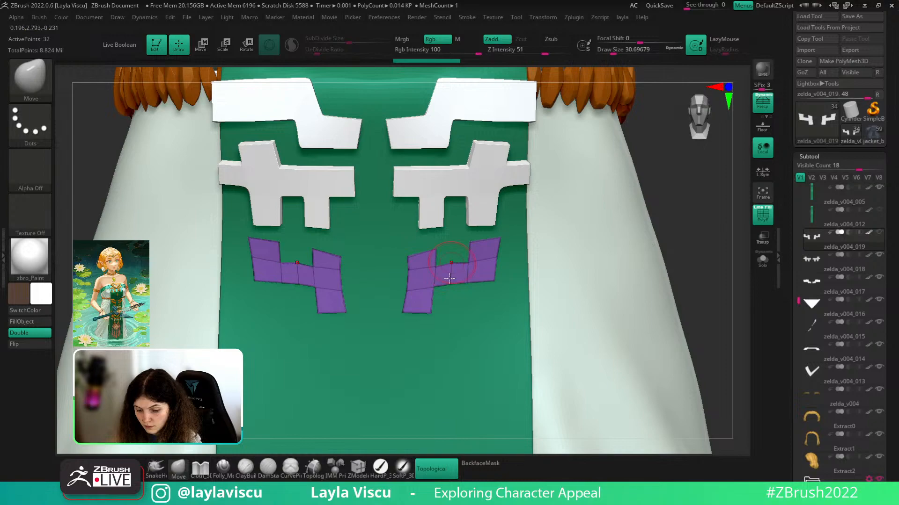
{"action": "left_click_drag", "start_coordinate": [450, 282], "coordinate": [448, 284]}
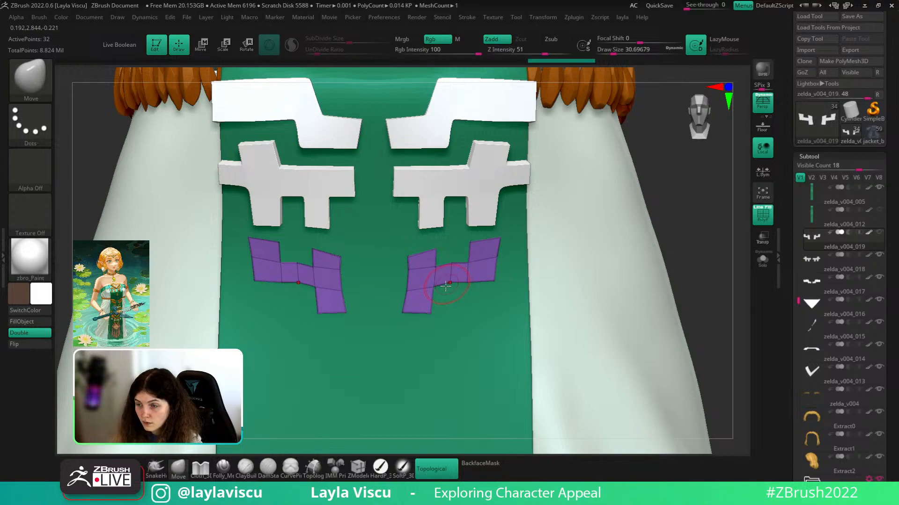
{"action": "left_click", "coordinate": [358, 468]}
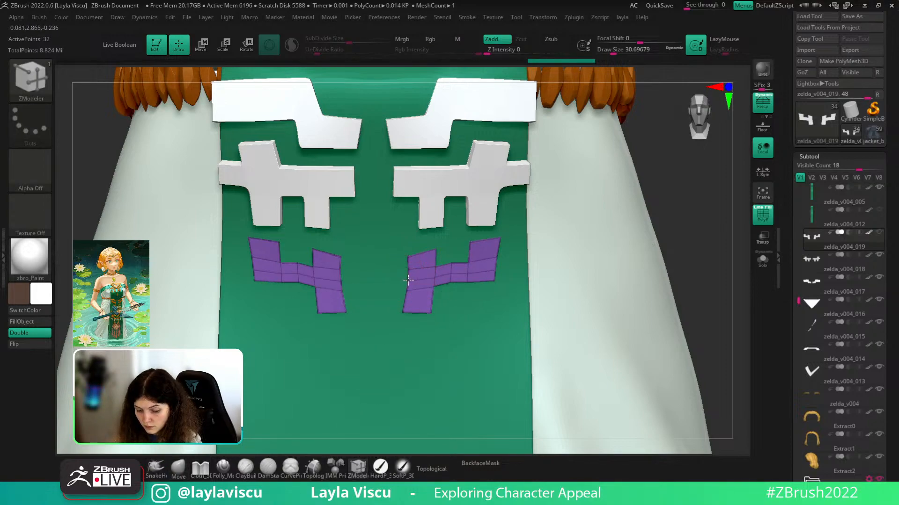
{"action": "left_click", "coordinate": [408, 280]}
{"action": "left_click", "coordinate": [179, 468]}
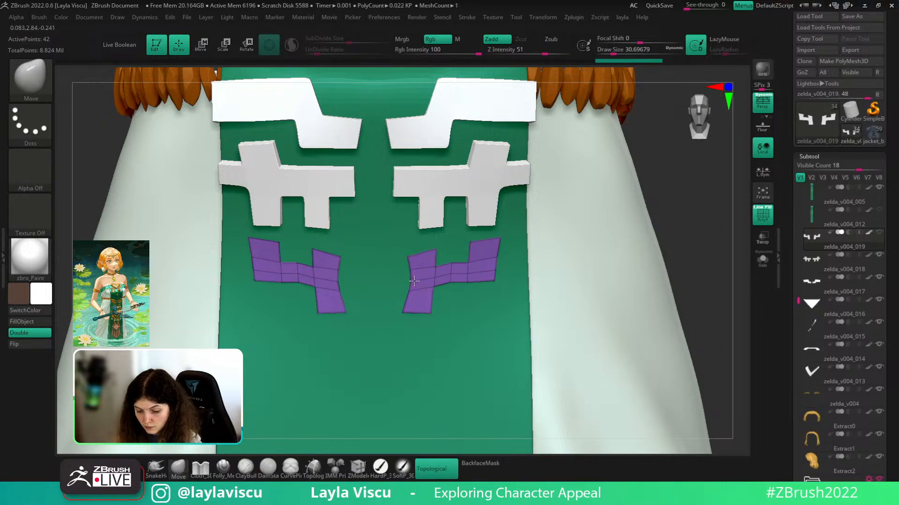
{"action": "key", "text": "shift+f"}
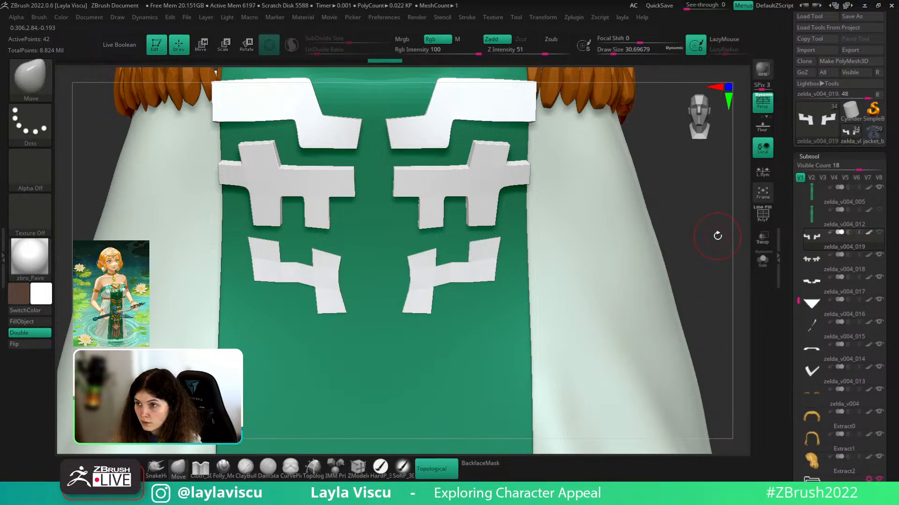
{"action": "key", "text": "shift+f"}
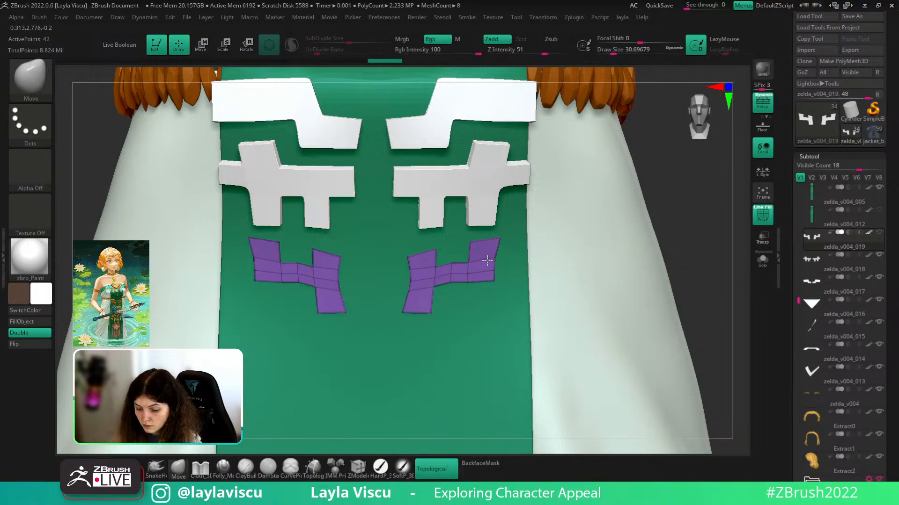
{"action": "mouse_move", "coordinate": [487, 261]}
{"action": "left_mouse_down"}
{"action": "mouse_move", "coordinate": [491, 268]}
{"action": "mouse_move", "coordinate": [452, 274]}
{"action": "left_mouse_up"}
{"action": "key", "text": "s"}
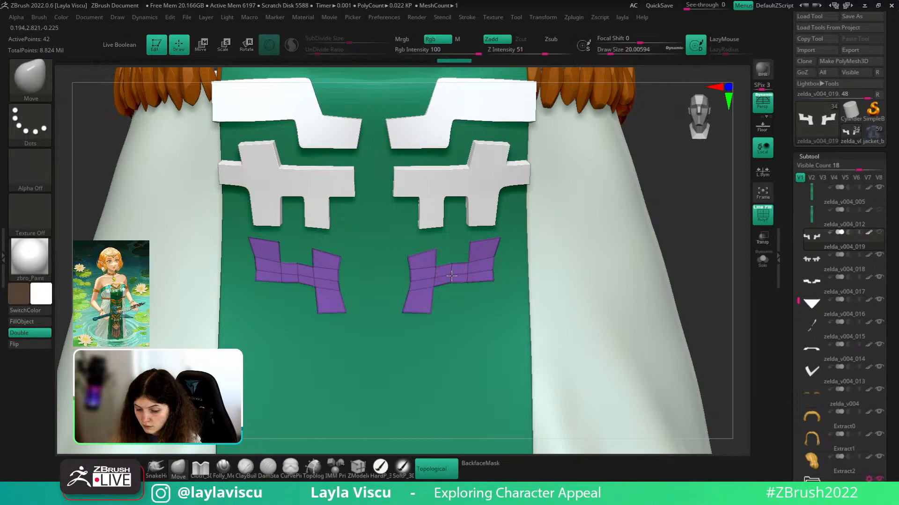
{"action": "key", "text": "shift+f"}
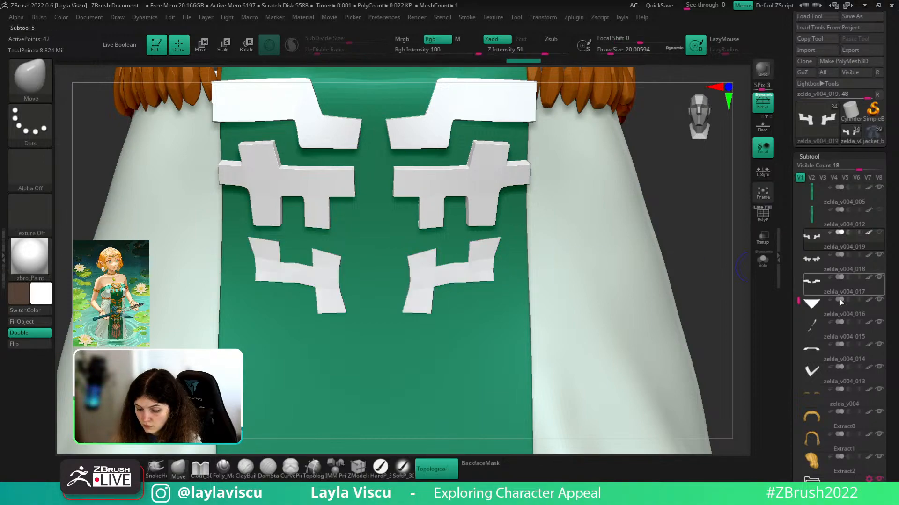
{"action": "key", "text": "shift+f"}
{"action": "right_click_drag", "start_coordinate": [468, 318], "coordinate": [418, 418], "text": "ctrl"}
- Set ZModeler actions from the spacebar menu and add edge loops across both pieces' lower arms
{"action": "left_click", "coordinate": [364, 467]}
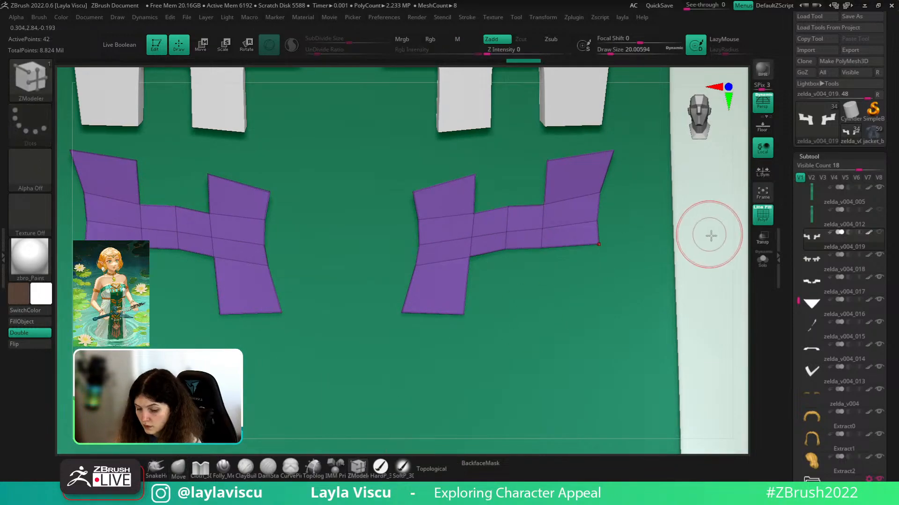
{"action": "key", "text": "space"}
{"action": "left_click", "coordinate": [728, 321]}
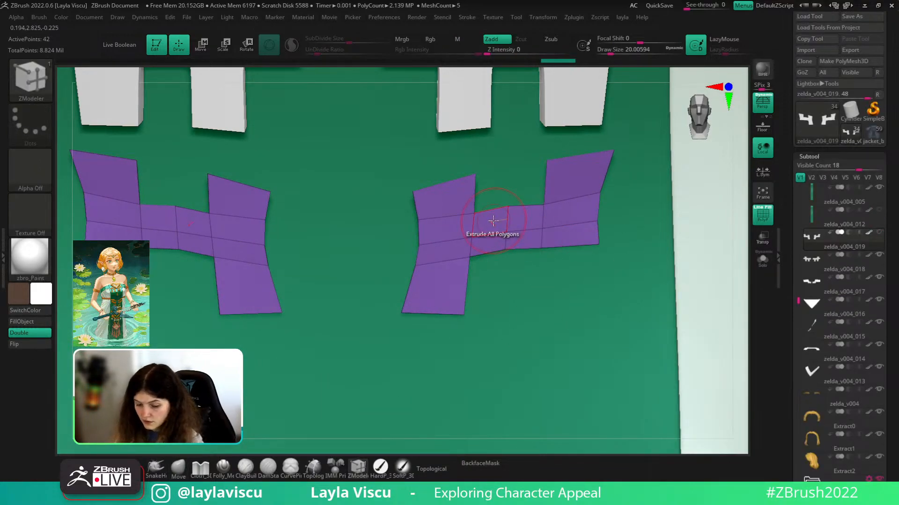
{"action": "left_click", "coordinate": [456, 213]}
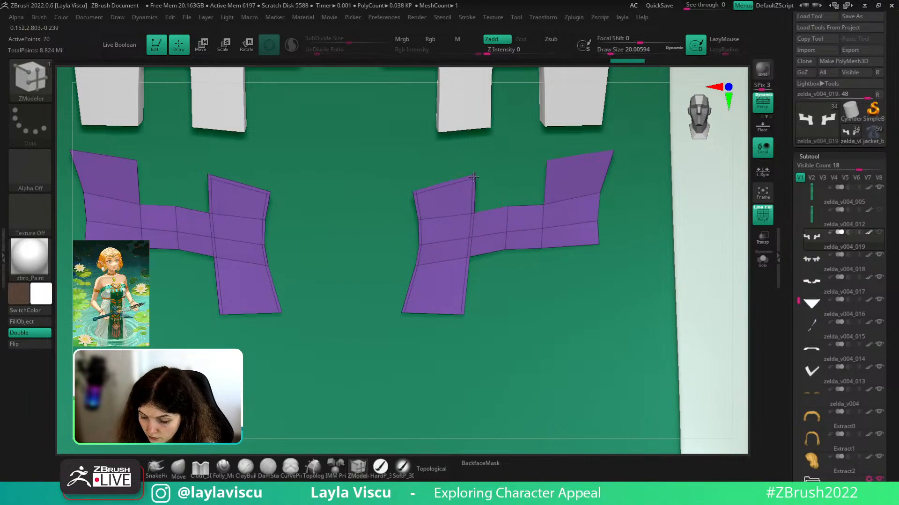
{"action": "left_click", "coordinate": [462, 302]}
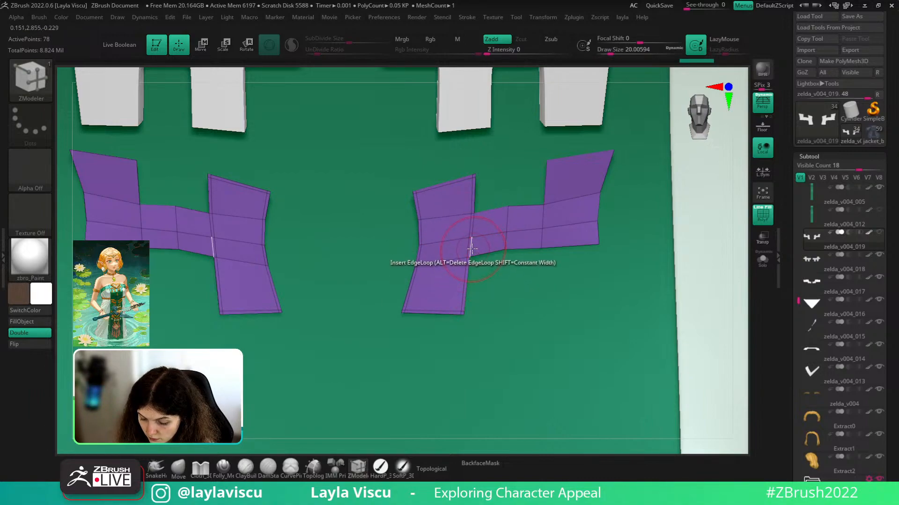
{"action": "left_click", "coordinate": [467, 262]}
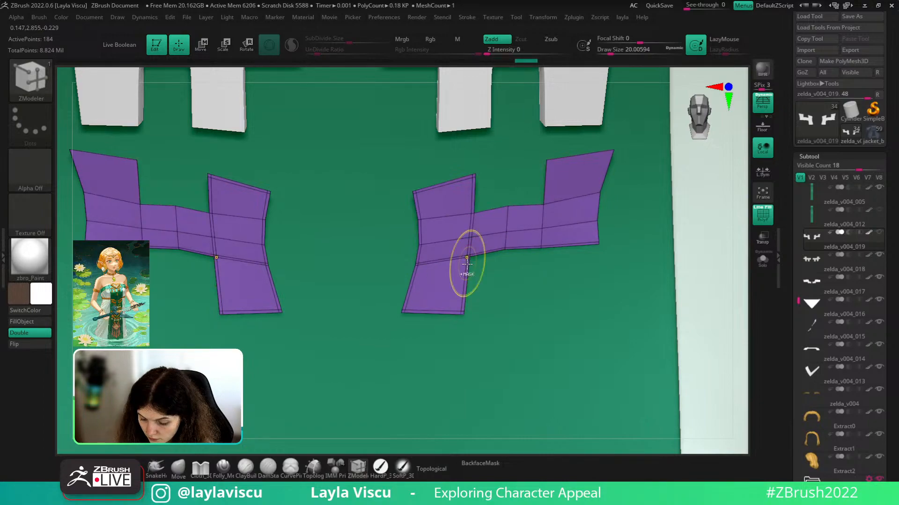
{"action": "left_click", "coordinate": [467, 263]}
- Add edge loops near the upper arm junction, across the horizontal arm, and near the top
{"action": "left_click", "coordinate": [474, 219]}
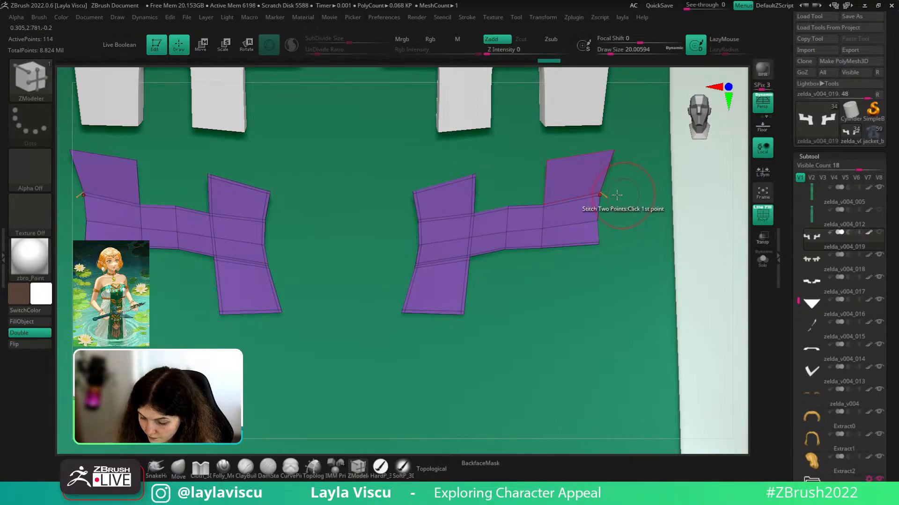
{"action": "left_click", "coordinate": [471, 206]}
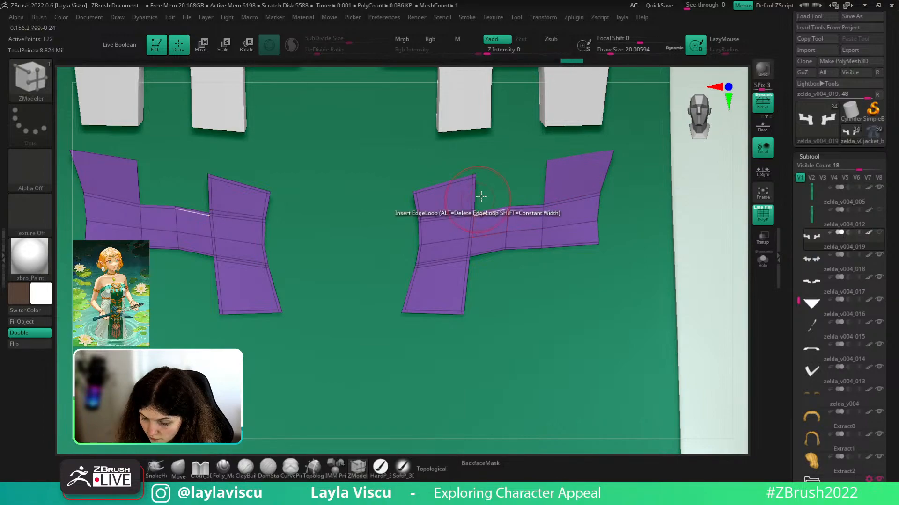
{"action": "left_click", "coordinate": [538, 232]}
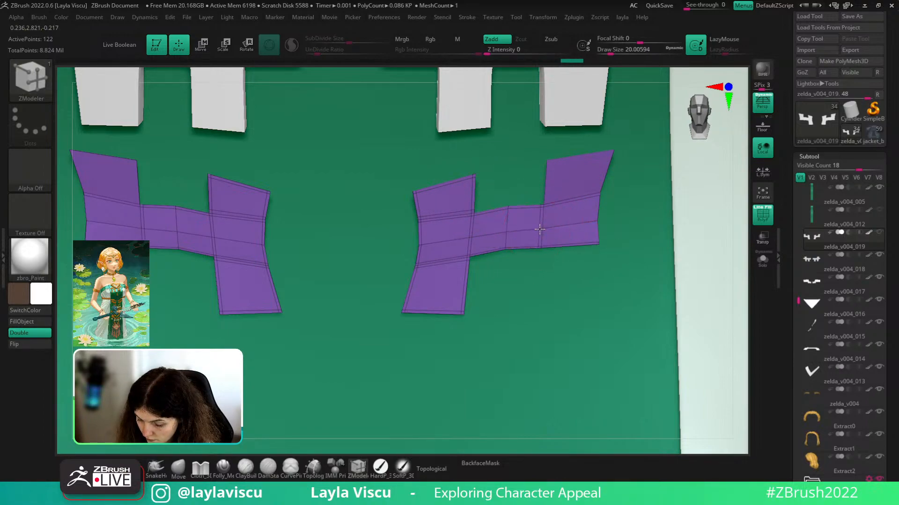
{"action": "left_click", "coordinate": [543, 228]}
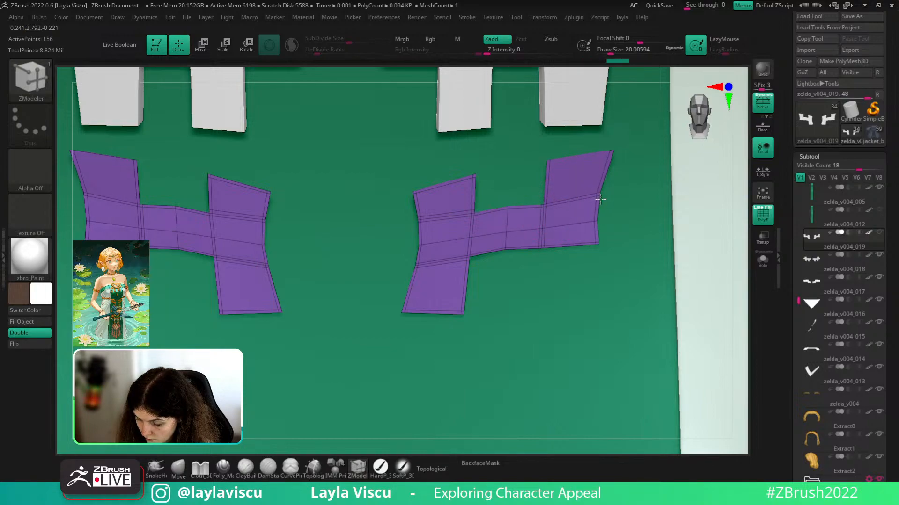
{"action": "left_click", "coordinate": [606, 156]}
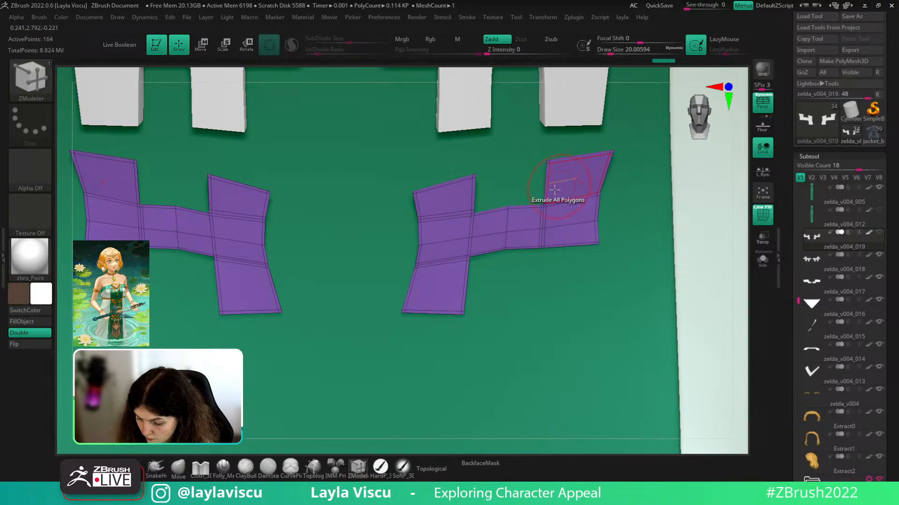
{"action": "right_click_drag", "start_coordinate": [556, 200], "coordinate": [562, 128], "text": "ctrl"}
{"action": "mouse_move", "coordinate": [587, 188]}
{"action": "right_mouse_down", "text": "ctrl"}
{"action": "mouse_move", "coordinate": [600, 285]}
{"action": "mouse_move", "coordinate": [580, 182]}
{"action": "right_mouse_up", "text": "ctrl"}
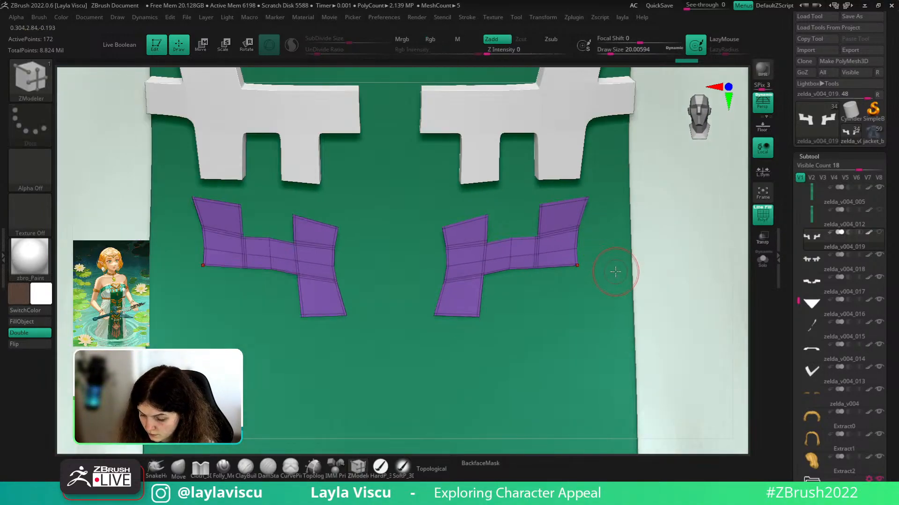
{"action": "key", "text": "shift+f"}
- Try a ZProject stroke over the cross pieces, then undo it to keep the plates whole
{"action": "key", "text": "b"}
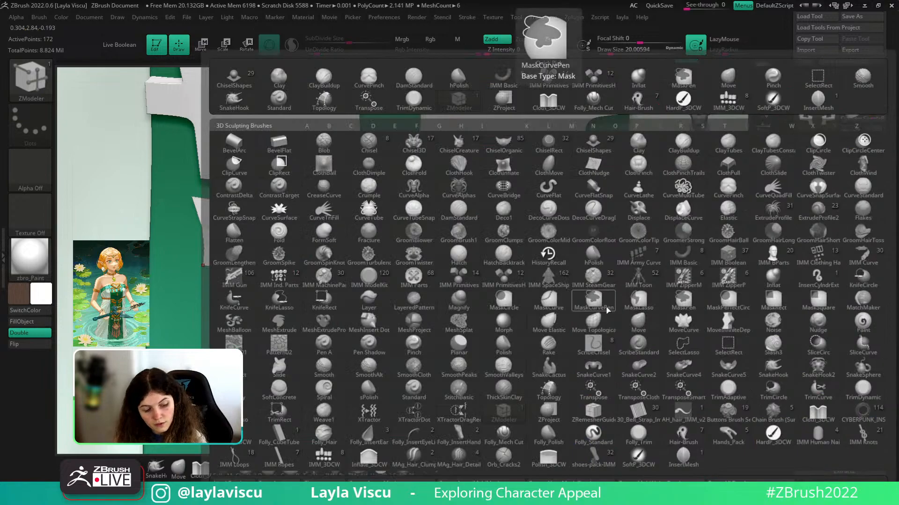
{"action": "left_click", "coordinate": [549, 411]}
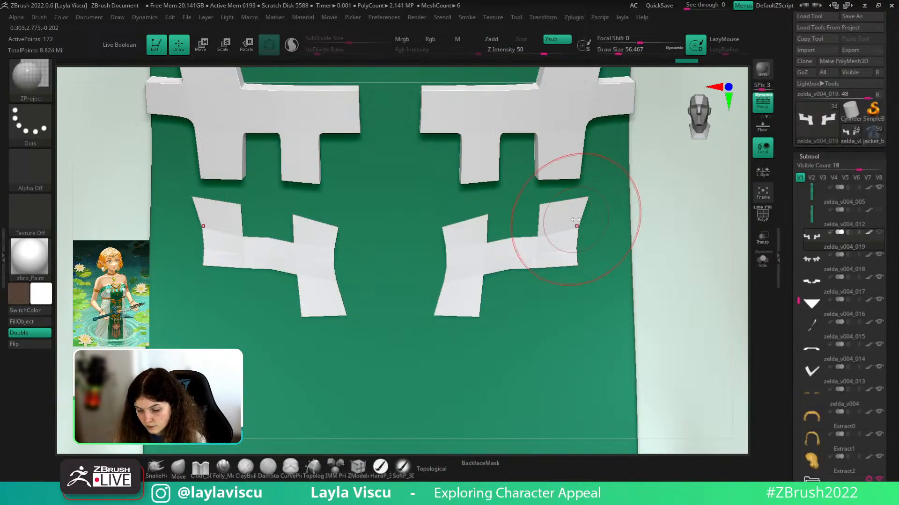
{"action": "left_click_drag", "start_coordinate": [522, 263], "coordinate": [456, 285]}
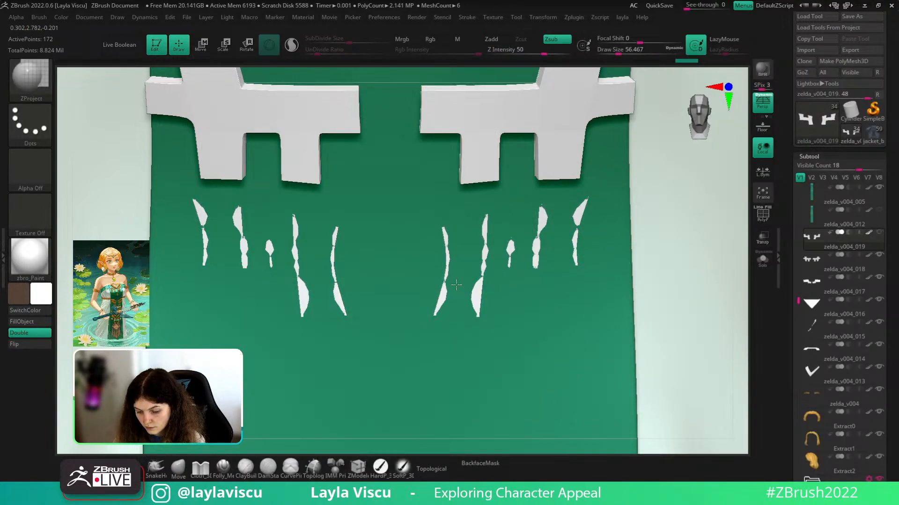
{"action": "key", "text": "shift+f"}
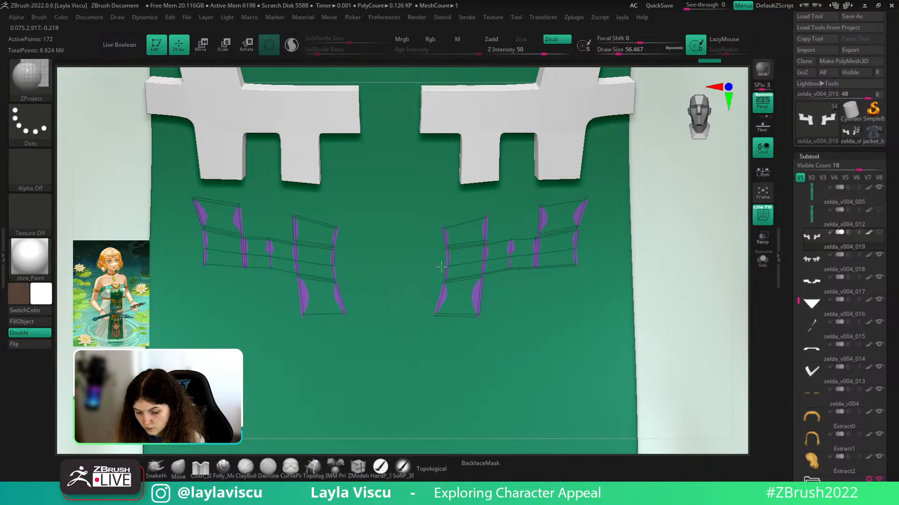
{"action": "key", "text": "shift+f"}
{"action": "key", "text": "w"}
{"action": "scroll", "coordinate": [824, 328], "scroll_direction": "down", "scroll_amount": 10}
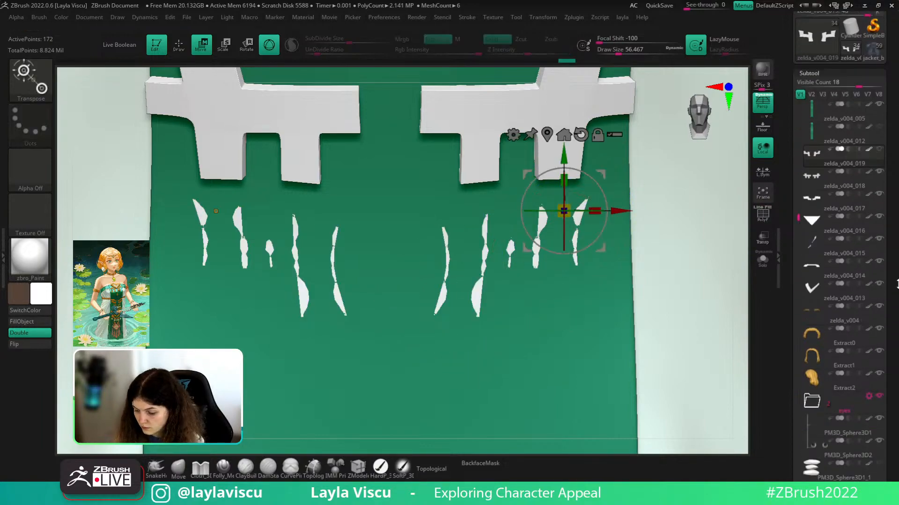
{"action": "left_click", "coordinate": [812, 388]}
{"action": "key", "text": "ctrl+z"}
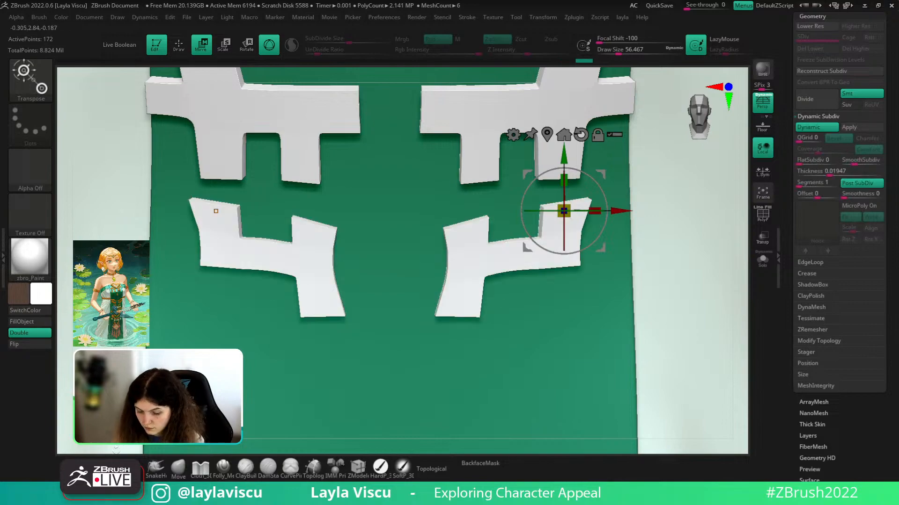
- Switch back to the Move brush and zoom out to view nearly the whole elf character
{"action": "left_click", "coordinate": [176, 469]}
{"action": "right_click_drag", "start_coordinate": [469, 275], "coordinate": [473, 205], "text": "ctrl"}
{"action": "mouse_move", "coordinate": [648, 329]}
{"action": "left_mouse_down"}
{"action": "mouse_move", "coordinate": [665, 327]}
{"action": "mouse_move", "coordinate": [638, 342]}
{"action": "left_mouse_up"}
{"action": "right_click_drag", "start_coordinate": [503, 349], "coordinate": [499, 271], "text": "ctrl"}
{"action": "left_click_drag", "start_coordinate": [564, 323], "coordinate": [578, 323]}
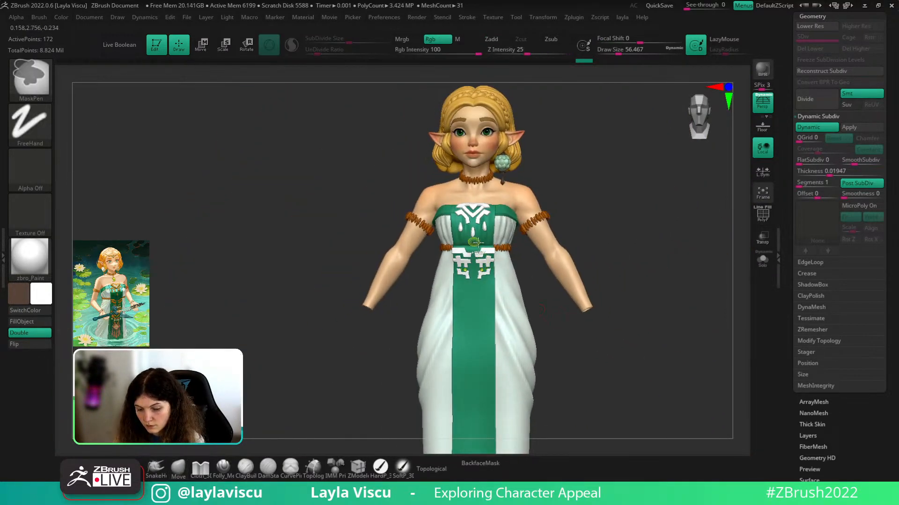
{"action": "right_click_drag", "start_coordinate": [595, 276], "coordinate": [586, 404], "text": "ctrl"}
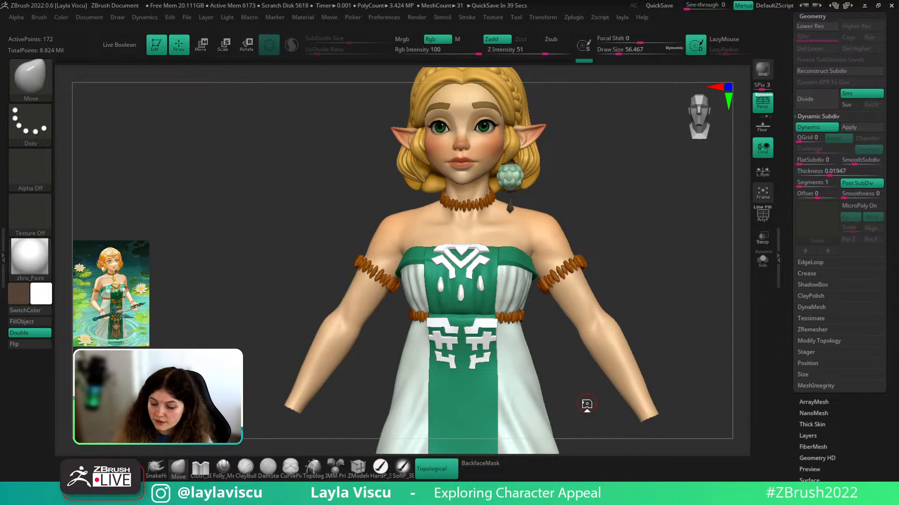
- Pull the front cloth panel over the poking green band with an enlarged Move brush
{"action": "left_click_drag", "start_coordinate": [678, 263], "coordinate": [681, 364]}
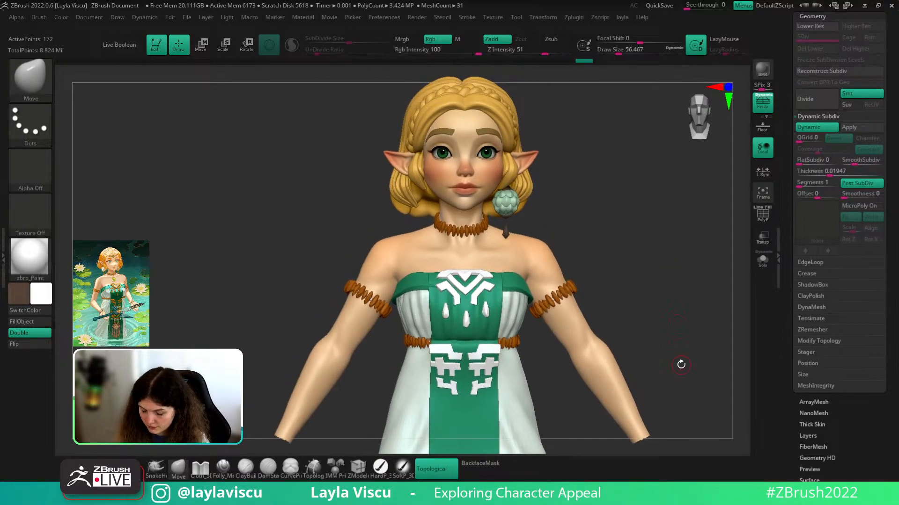
{"action": "left_click_drag", "start_coordinate": [655, 240], "coordinate": [549, 238]}
{"action": "left_click", "coordinate": [522, 109], "text": "alt"}
{"action": "left_click_drag", "start_coordinate": [291, 274], "coordinate": [291, 294]}
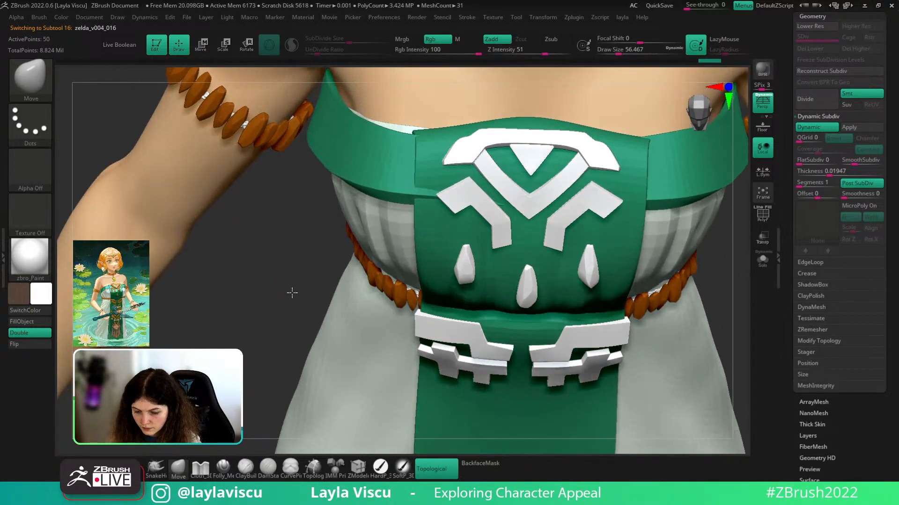
{"action": "left_click", "coordinate": [427, 194], "text": "alt"}
{"action": "key", "text": "shift+f"}
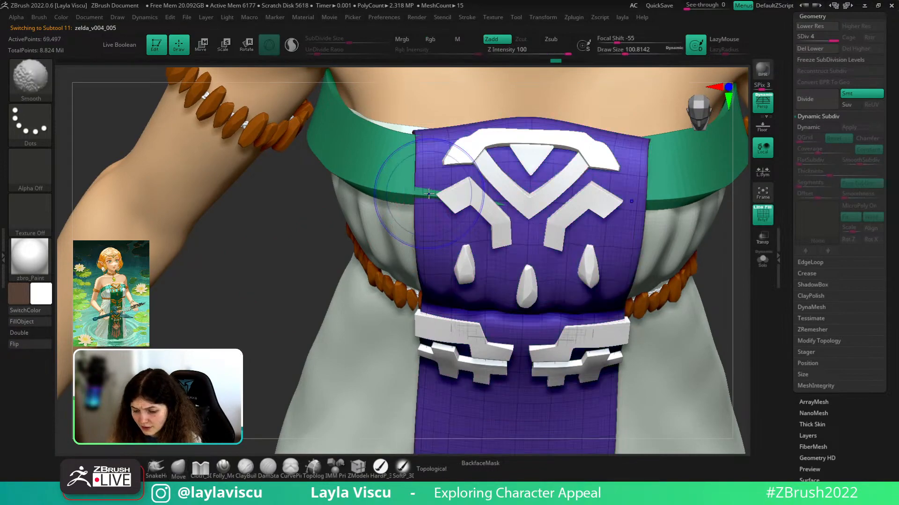
{"action": "key", "text": "shift+f"}
{"action": "key", "text": "]"}
{"action": "key", "text": "]"}
{"action": "key", "text": "shift+f"}
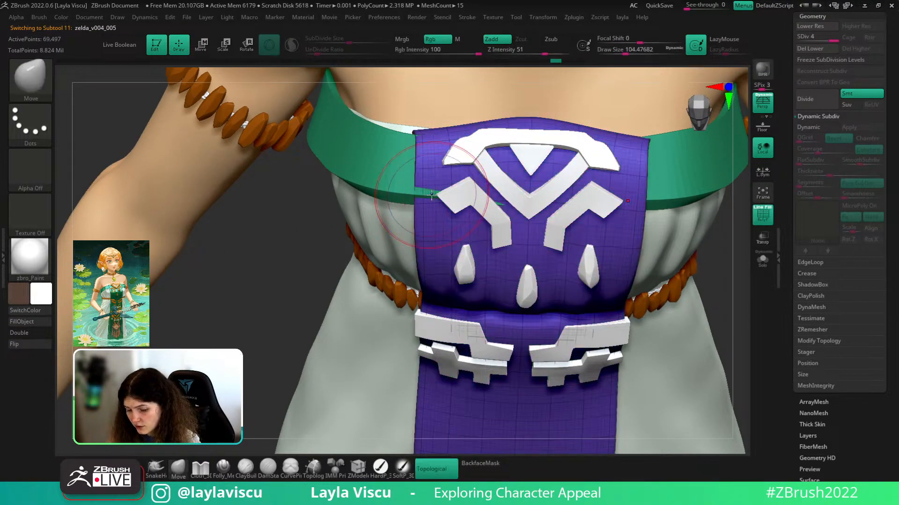
{"action": "left_click_drag", "start_coordinate": [428, 193], "coordinate": [430, 200]}
{"action": "left_click_drag", "start_coordinate": [505, 202], "coordinate": [507, 207]}
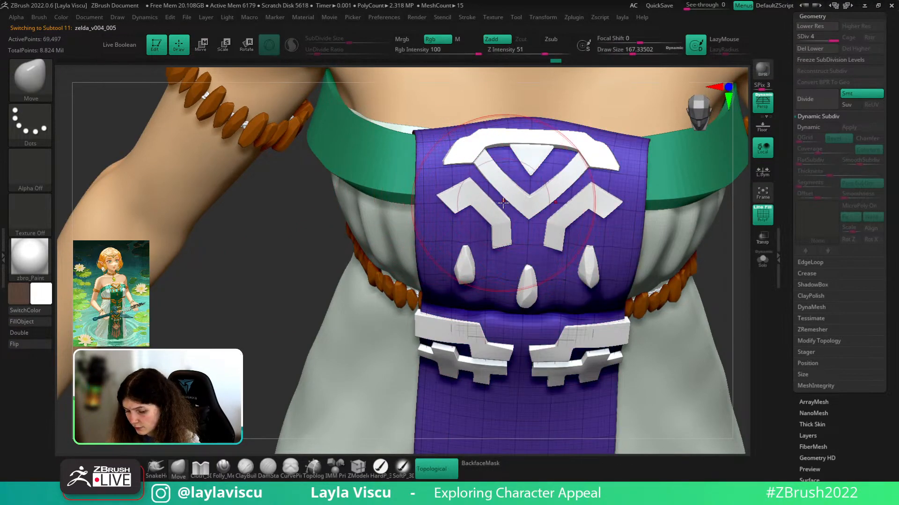
- Nudge the green neckline into shape with a slightly smaller brush
{"action": "mouse_move", "coordinate": [731, 368]}
{"action": "left_mouse_down", "text": "alt"}
{"action": "mouse_move", "coordinate": [624, 301]}
{"action": "mouse_move", "coordinate": [706, 176]}
{"action": "mouse_move", "coordinate": [696, 205]}
{"action": "mouse_move", "coordinate": [665, 233]}
{"action": "left_mouse_up", "text": "alt"}
{"action": "key", "text": "shift+f"}
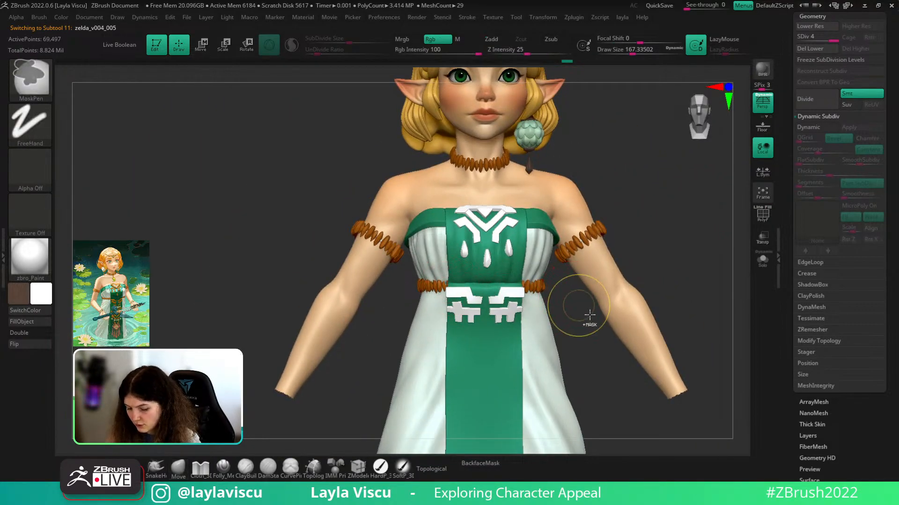
{"action": "mouse_move", "coordinate": [588, 315]}
{"action": "right_mouse_down", "text": "ctrl"}
{"action": "mouse_move", "coordinate": [627, 347]}
{"action": "mouse_move", "coordinate": [423, 318]}
{"action": "right_mouse_up", "text": "ctrl"}
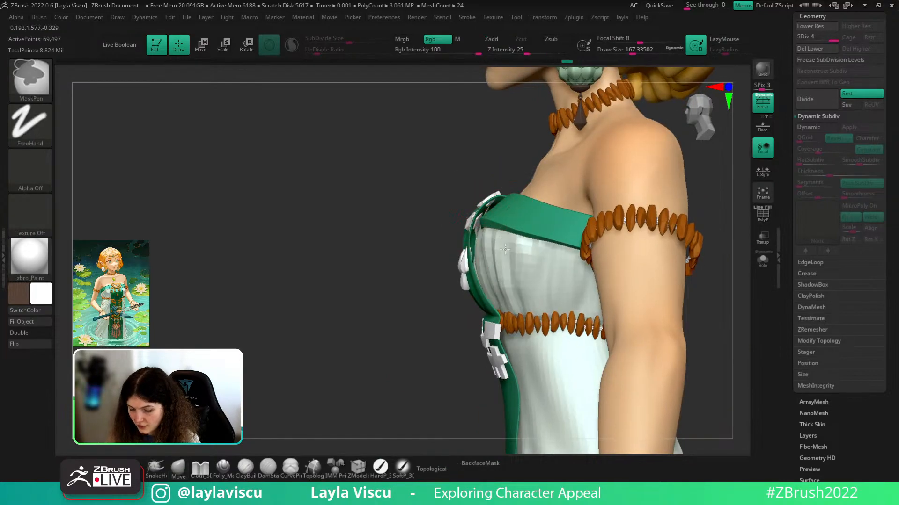
{"action": "right_click_drag", "start_coordinate": [451, 185], "coordinate": [476, 210], "text": "ctrl"}
{"action": "key", "text": "["}
{"action": "right_click_drag", "start_coordinate": [403, 223], "coordinate": [604, 211]}
{"action": "right_click_drag", "start_coordinate": [510, 211], "coordinate": [480, 178], "text": "ctrl"}
{"action": "right_click_drag", "start_coordinate": [635, 227], "coordinate": [499, 187]}
{"action": "mouse_move", "coordinate": [499, 187]}
{"action": "right_mouse_down", "text": "ctrl"}
{"action": "mouse_move", "coordinate": [525, 205]}
{"action": "mouse_move", "coordinate": [536, 237]}
{"action": "right_mouse_up", "text": "ctrl"}
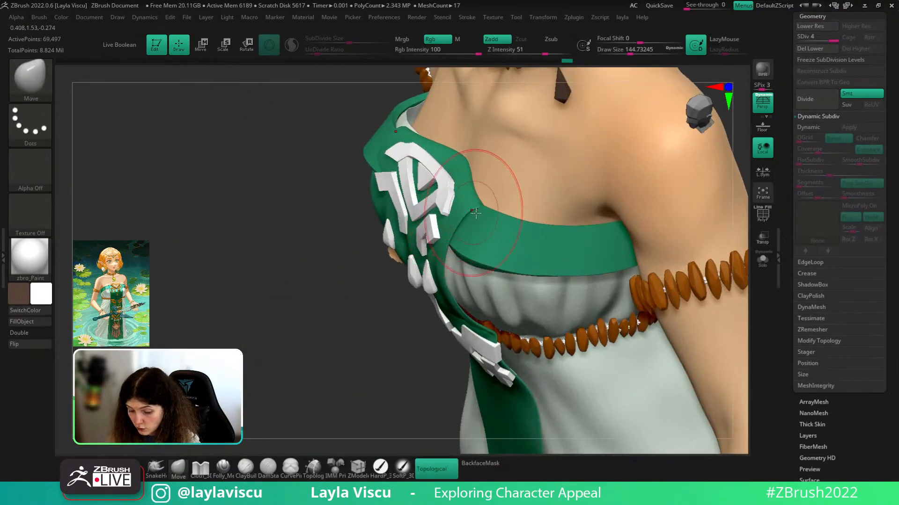
{"action": "mouse_move", "coordinate": [479, 203]}
{"action": "left_mouse_down"}
{"action": "mouse_move", "coordinate": [485, 211]}
{"action": "mouse_move", "coordinate": [491, 195]}
{"action": "left_mouse_up"}
{"action": "mouse_move", "coordinate": [348, 304]}
{"action": "right_mouse_down", "text": "ctrl"}
{"action": "mouse_move", "coordinate": [325, 265]}
{"action": "mouse_move", "coordinate": [407, 262]}
{"action": "mouse_move", "coordinate": [431, 318]}
{"action": "right_mouse_up", "text": "ctrl"}
{"action": "left_click_drag", "start_coordinate": [491, 199], "coordinate": [490, 196]}
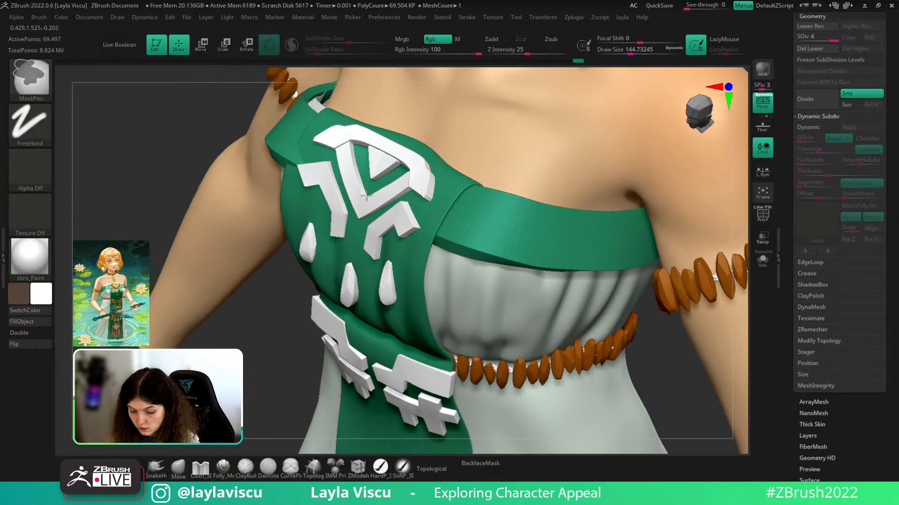
{"action": "mouse_move", "coordinate": [629, 353]}
{"action": "right_mouse_down", "text": "ctrl"}
{"action": "mouse_move", "coordinate": [646, 302]}
{"action": "mouse_move", "coordinate": [692, 290]}
{"action": "right_mouse_up", "text": "ctrl"}
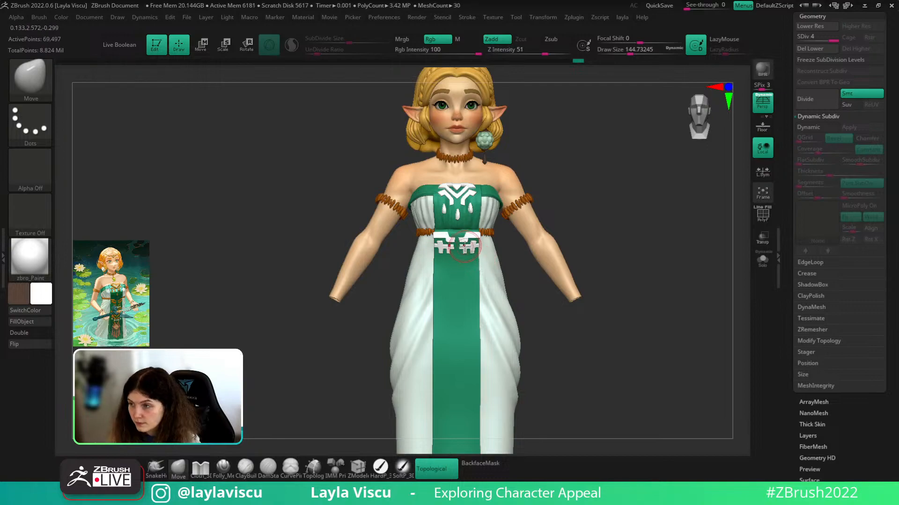
- Select belt ornament zelda_v004_018 and make the third ornament zelda_v004_019 visible
{"action": "left_click", "coordinate": [466, 246], "text": "alt"}
{"action": "right_click_drag", "start_coordinate": [562, 261], "coordinate": [573, 305], "text": "ctrl"}
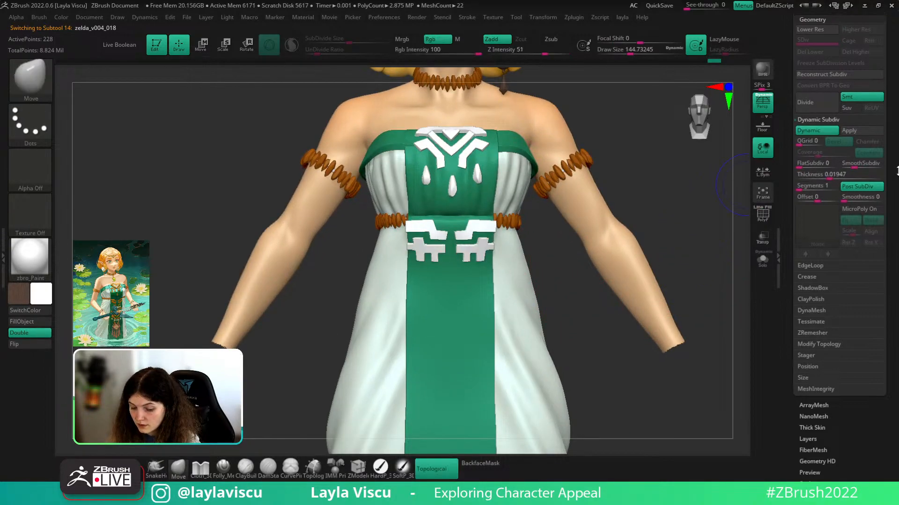
{"action": "scroll", "coordinate": [812, 28], "scroll_direction": "up", "scroll_amount": 1}
{"action": "left_click", "coordinate": [812, 21]}
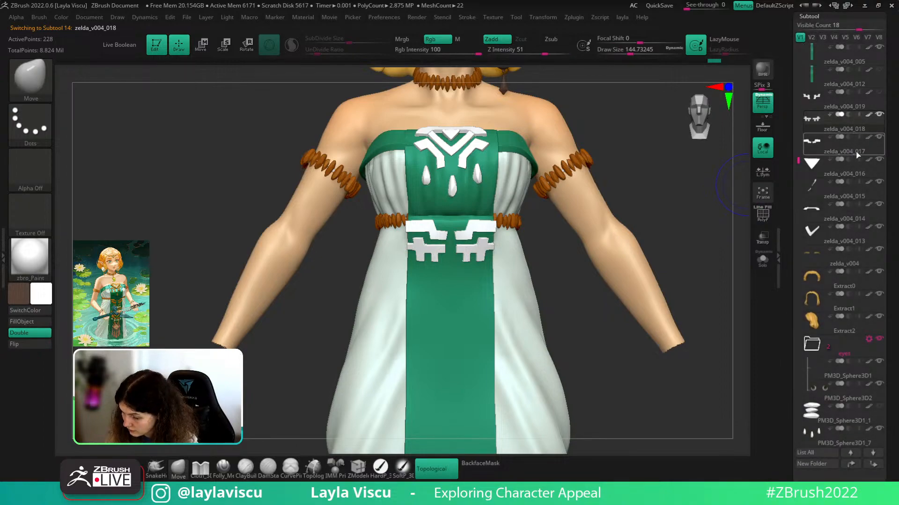
{"action": "key", "text": "shift+f"}
{"action": "right_click_drag", "start_coordinate": [668, 205], "coordinate": [641, 193]}
{"action": "left_click", "coordinate": [880, 93]}
{"action": "key", "text": "shift+f"}
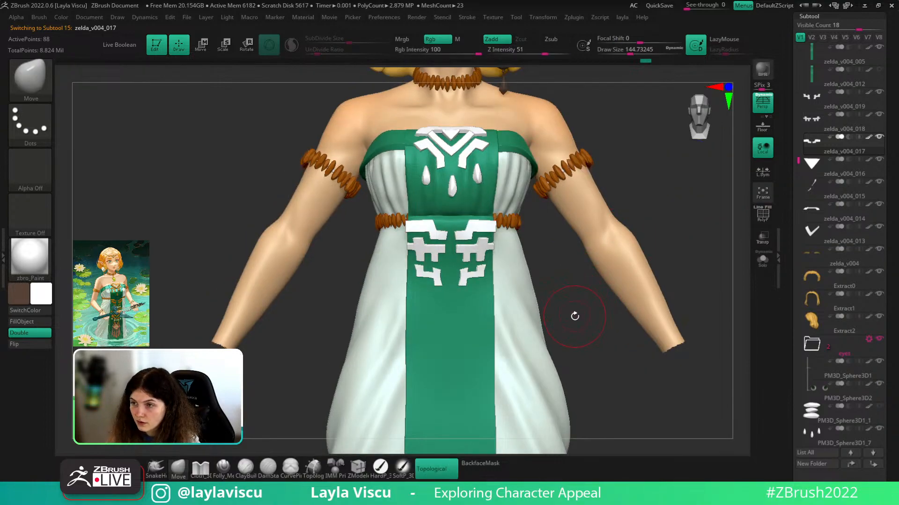
{"action": "right_click_drag", "start_coordinate": [578, 321], "coordinate": [554, 309], "text": "ctrl"}
{"action": "right_click_drag", "start_coordinate": [648, 221], "coordinate": [614, 279]}
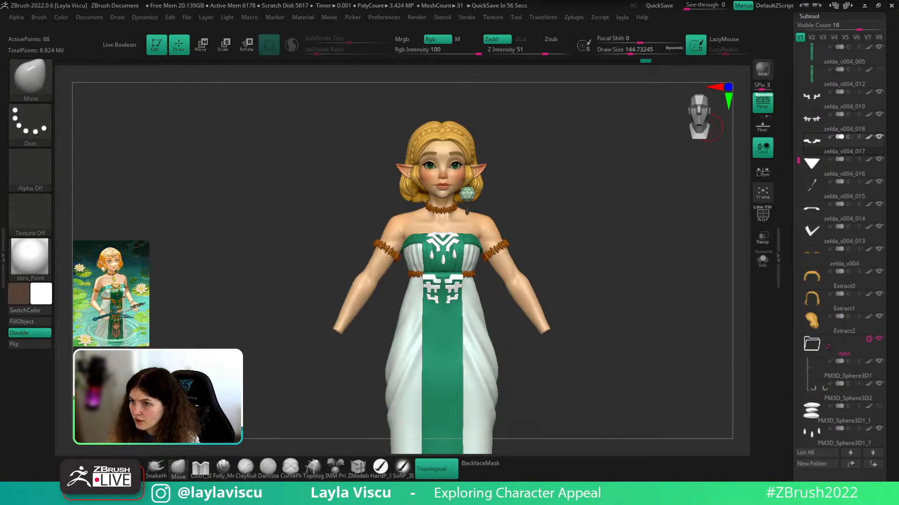
{"action": "mouse_move", "coordinate": [590, 225]}
{"action": "right_mouse_down"}
{"action": "mouse_move", "coordinate": [610, 220]}
{"action": "mouse_move", "coordinate": [591, 225]}
{"action": "right_mouse_up"}
{"action": "right_click_drag", "start_coordinate": [591, 224], "coordinate": [537, 326], "text": "ctrl"}
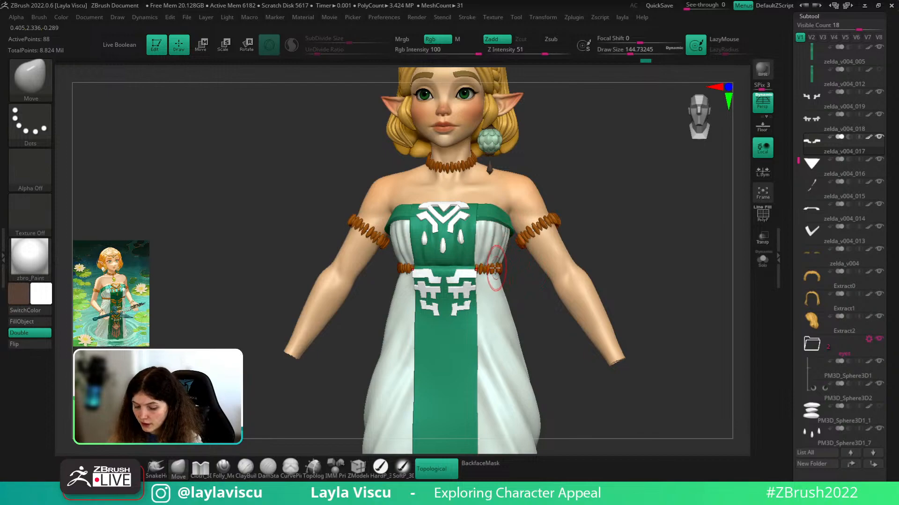
- Fill the active ornament, zelda_v004_018 and zelda_v004_019 with brown
{"action": "key", "text": "c"}
{"action": "left_click", "coordinate": [41, 297]}
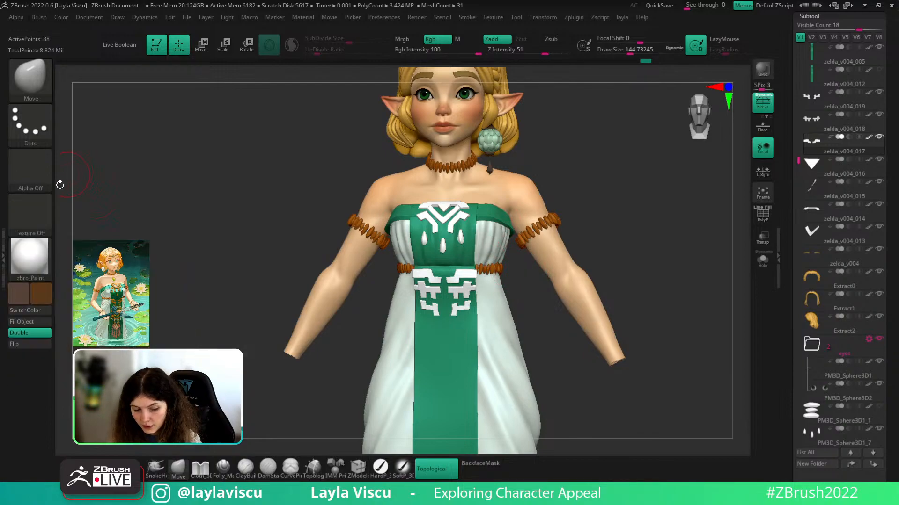
{"action": "left_click", "coordinate": [40, 297]}
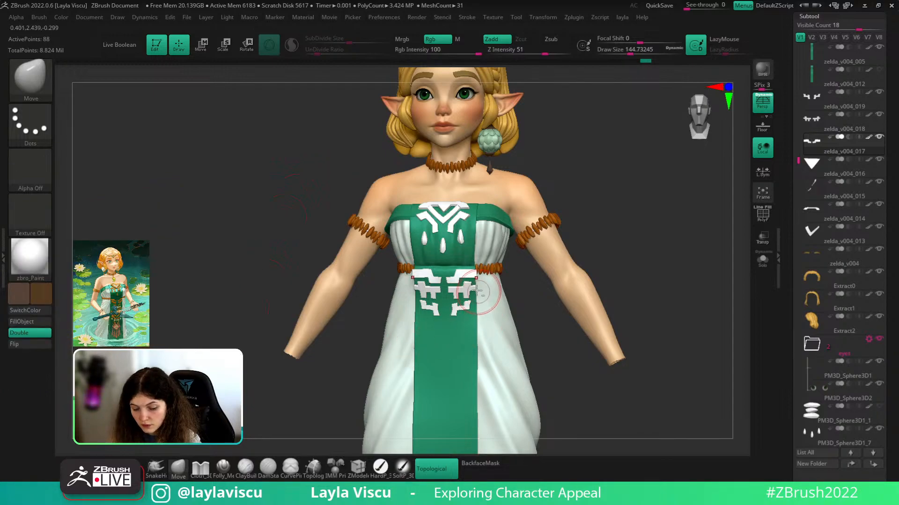
{"action": "left_click", "coordinate": [22, 322]}
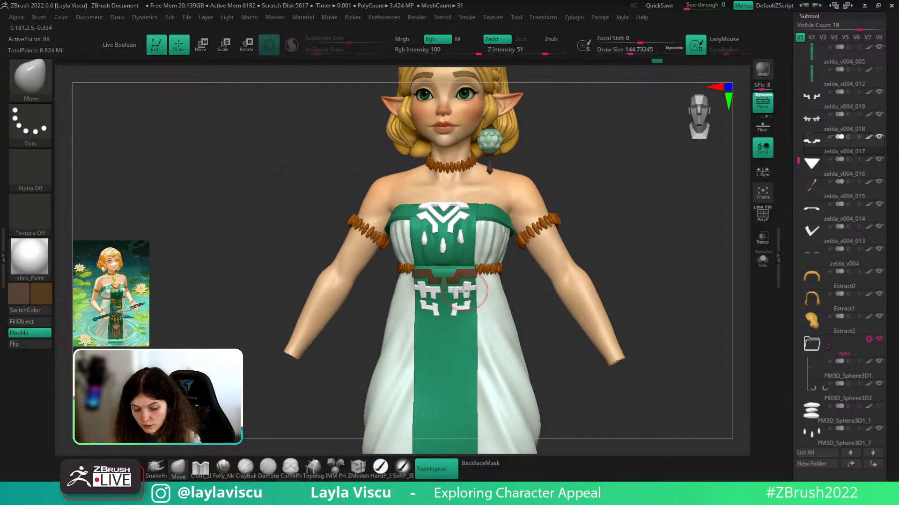
{"action": "left_click", "coordinate": [466, 290], "text": "alt"}
{"action": "left_click", "coordinate": [48, 323]}
{"action": "left_click", "coordinate": [462, 308], "text": "alt"}
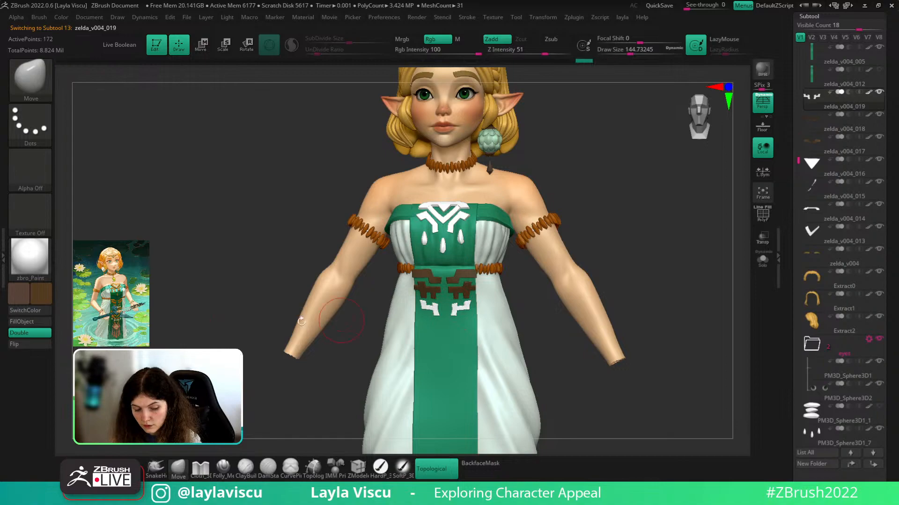
{"action": "left_click", "coordinate": [40, 323]}
{"action": "left_click_drag", "start_coordinate": [182, 339], "coordinate": [192, 338], "text": "shift"}
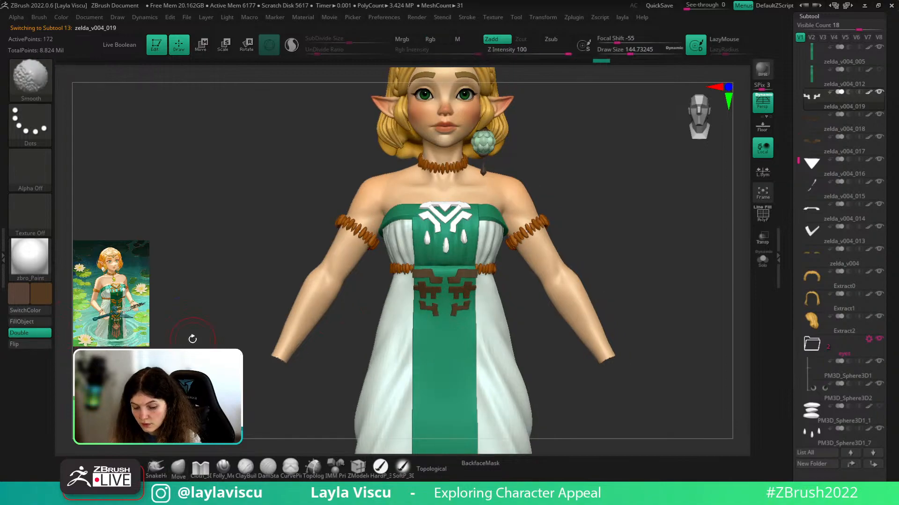
- Refill ornaments zelda_v004_019, 018 and 017 with a lighter brown
{"action": "left_click", "coordinate": [18, 296]}
{"action": "left_click", "coordinate": [86, 308]}
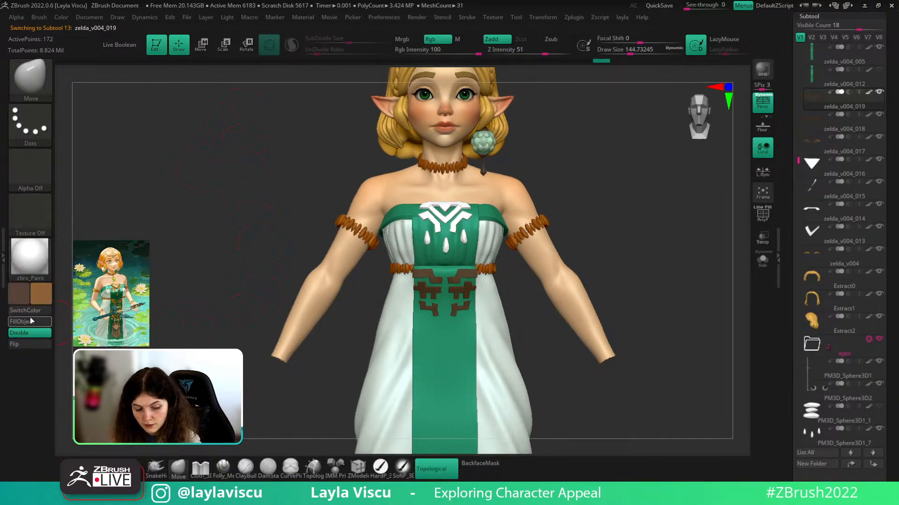
{"action": "left_click", "coordinate": [31, 322]}
{"action": "left_click", "coordinate": [428, 292], "text": "alt"}
{"action": "left_click", "coordinate": [40, 322]}
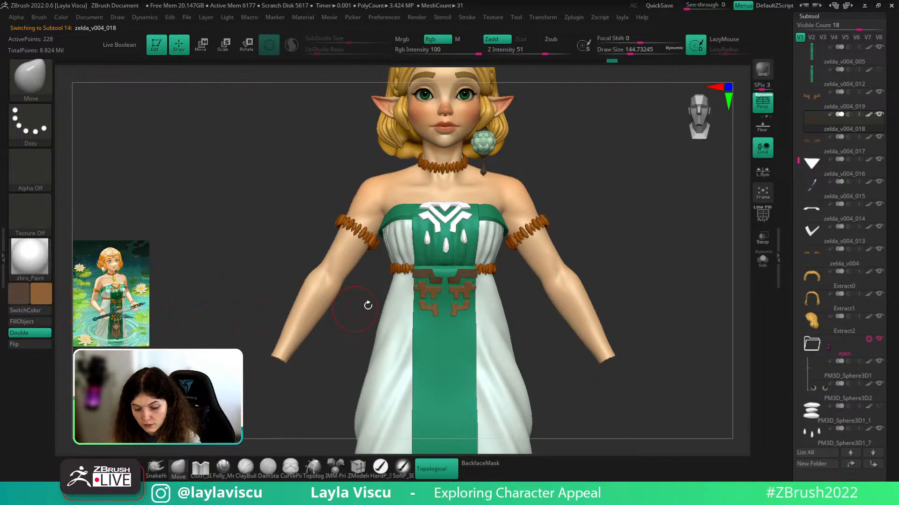
{"action": "left_click", "coordinate": [420, 276], "text": "alt"}
{"action": "left_click", "coordinate": [41, 322]}
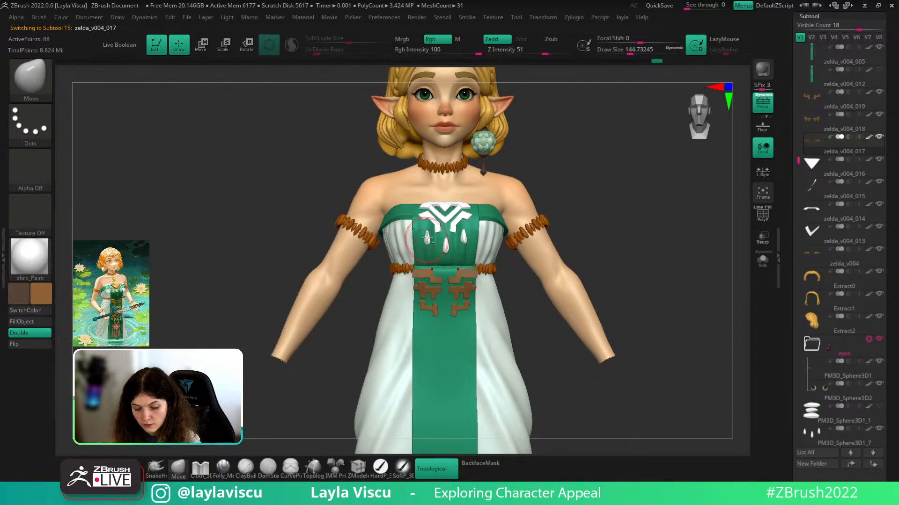
- Fill the chest V ornament and its top bar with the lighter brown
{"action": "left_click", "coordinate": [427, 208], "text": "alt"}
{"action": "left_click", "coordinate": [31, 321]}
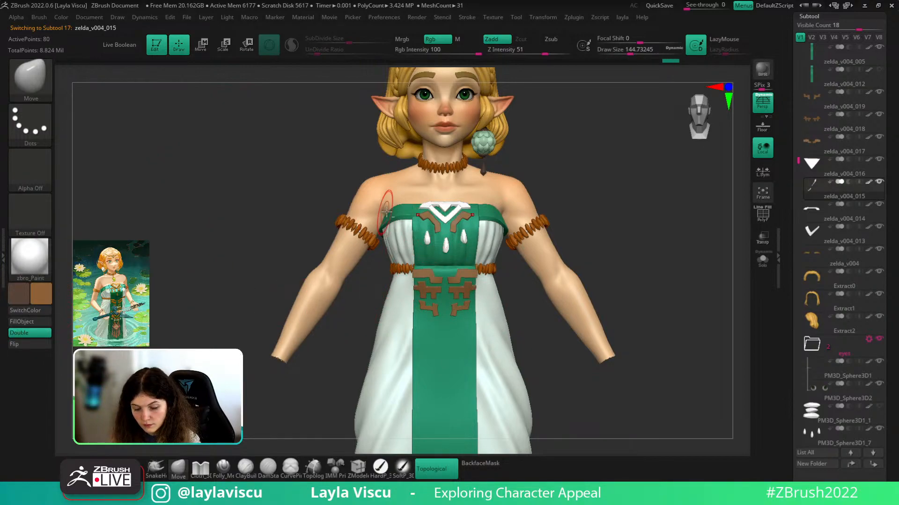
{"action": "left_click", "coordinate": [427, 208], "text": "alt"}
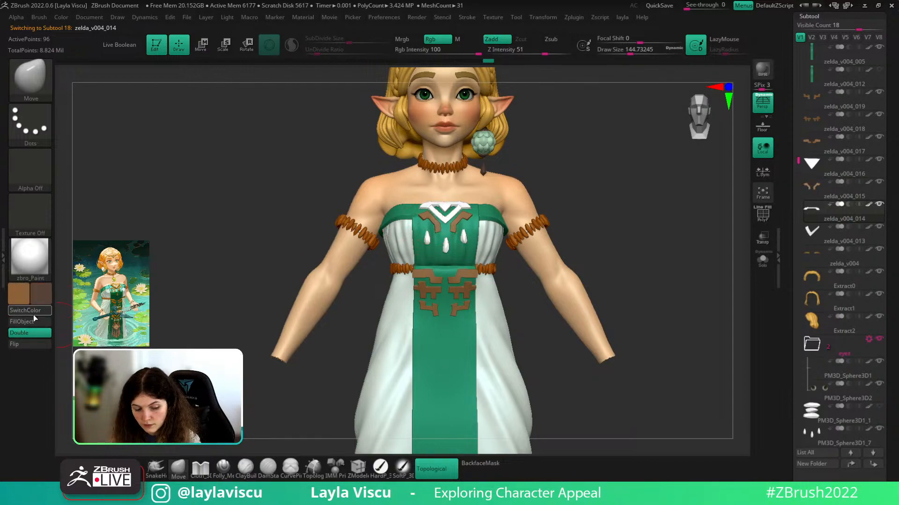
{"action": "right_click_drag", "start_coordinate": [445, 227], "coordinate": [444, 214], "text": "ctrl"}
{"action": "key", "text": "c"}
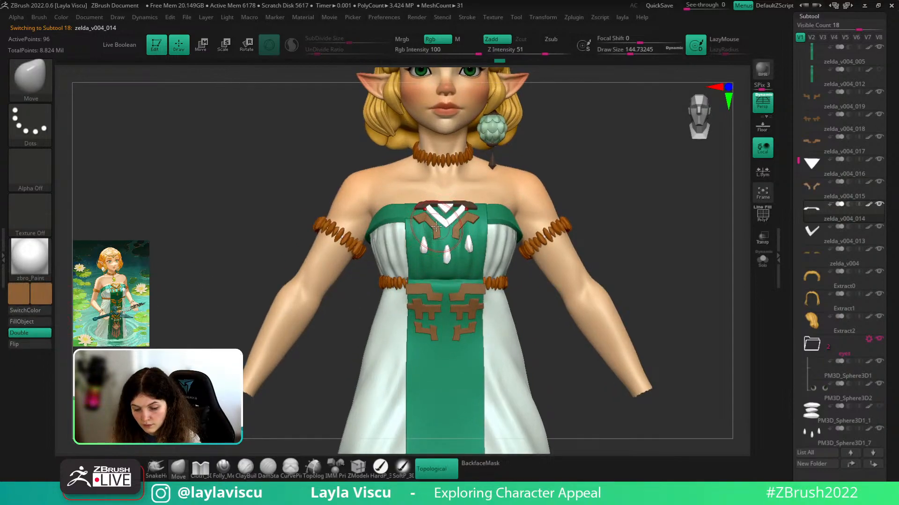
{"action": "left_click", "coordinate": [27, 322]}
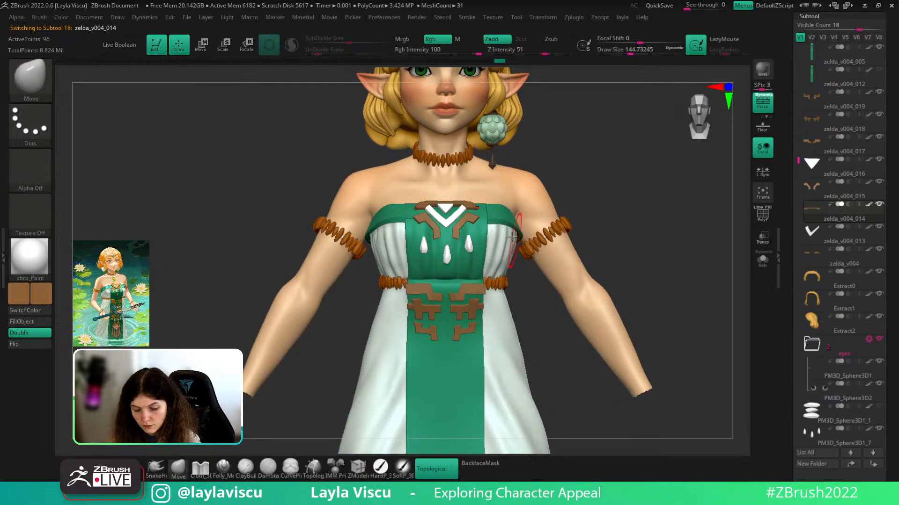
{"action": "left_click", "coordinate": [449, 221], "text": "alt"}
{"action": "left_click", "coordinate": [30, 321]}
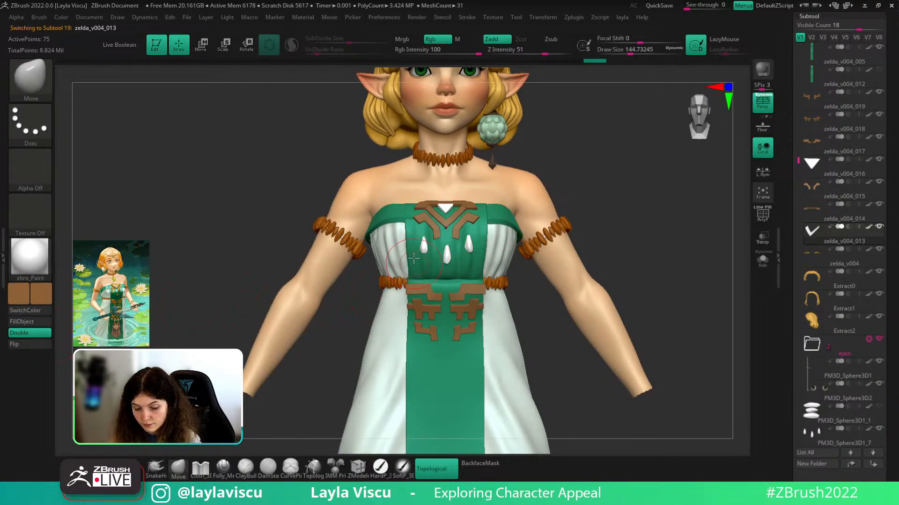
- Fill the white drops and chest triangle piece brown
{"action": "left_click", "coordinate": [423, 247], "text": "alt"}
{"action": "left_click", "coordinate": [28, 322]}
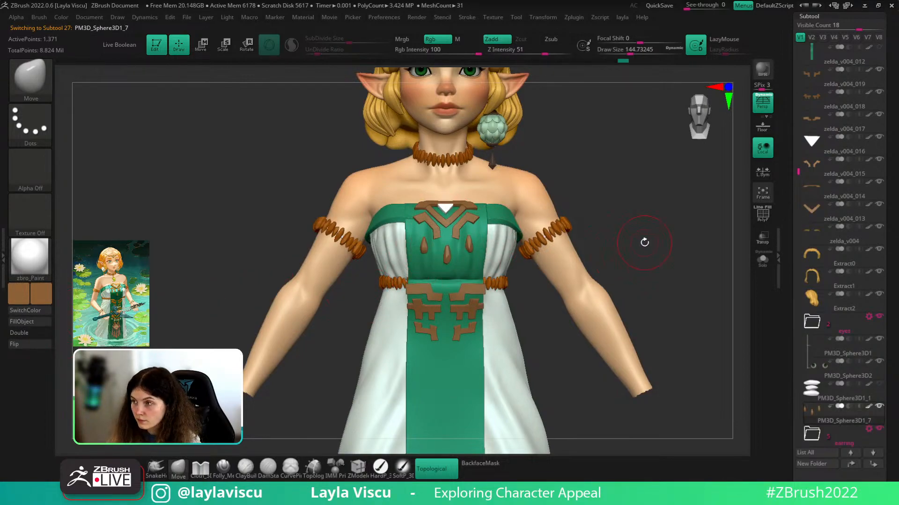
{"action": "left_click_drag", "start_coordinate": [645, 237], "coordinate": [648, 255]}
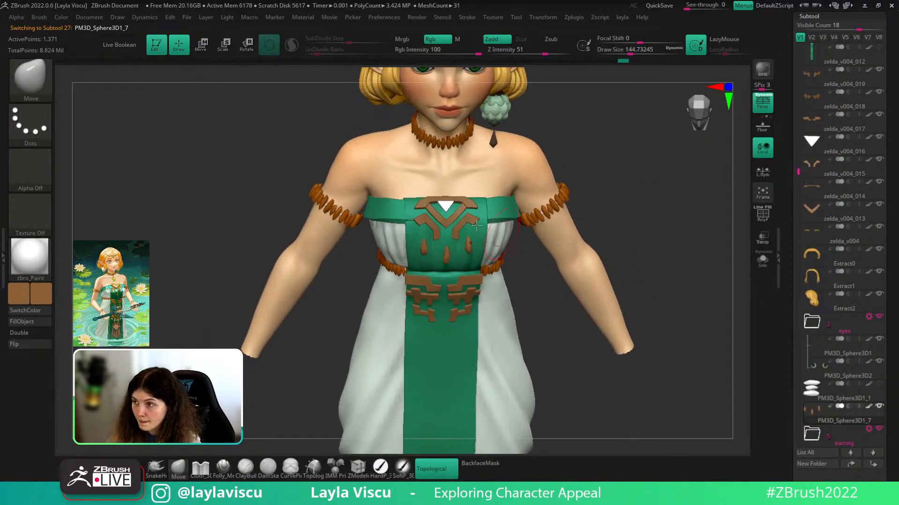
{"action": "left_click", "coordinate": [450, 207], "text": "alt"}
{"action": "left_click", "coordinate": [31, 323]}
{"action": "right_click_drag", "start_coordinate": [631, 199], "coordinate": [608, 253]}
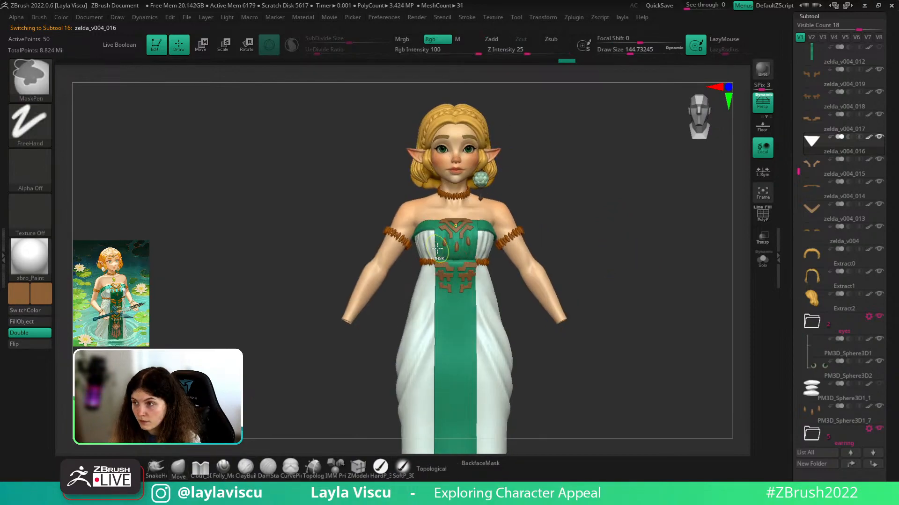
{"action": "mouse_move", "coordinate": [627, 243]}
{"action": "right_mouse_down", "text": "ctrl"}
{"action": "mouse_move", "coordinate": [642, 268]}
{"action": "mouse_move", "coordinate": [652, 251]}
{"action": "mouse_move", "coordinate": [700, 252]}
{"action": "mouse_move", "coordinate": [691, 275]}
{"action": "mouse_move", "coordinate": [700, 304]}
{"action": "mouse_move", "coordinate": [706, 183]}
{"action": "mouse_move", "coordinate": [709, 231]}
{"action": "mouse_move", "coordinate": [709, 220]}
{"action": "right_mouse_up", "text": "ctrl"}
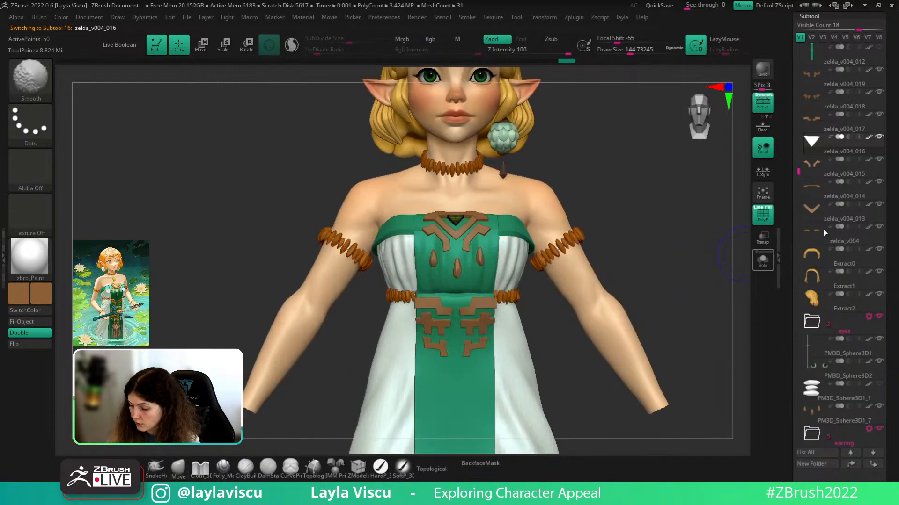
- Merge the zelda_v004_019 ornament down into the subtool below it
{"action": "left_click", "coordinate": [843, 77]}
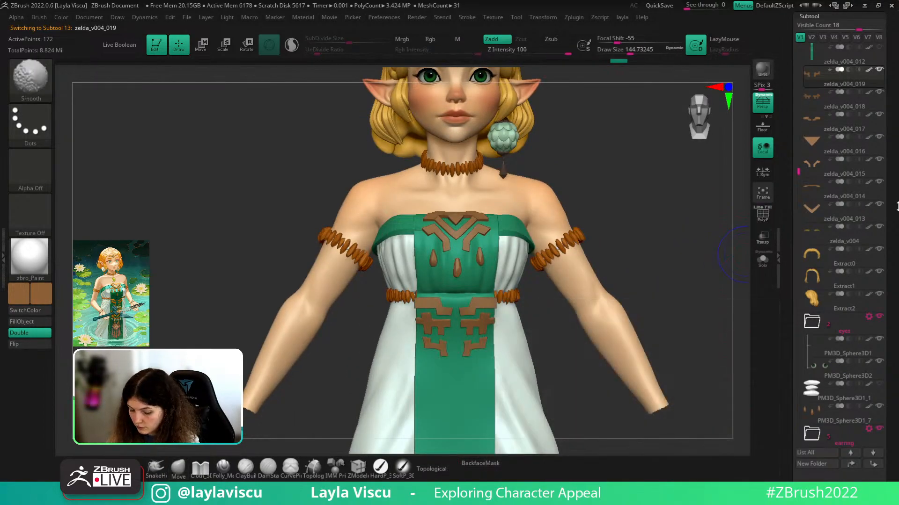
{"action": "scroll", "coordinate": [842, 187], "scroll_direction": "down", "scroll_amount": 1}
{"action": "right_click_drag", "start_coordinate": [646, 271], "coordinate": [679, 273]}
{"action": "right_click_drag", "start_coordinate": [604, 271], "coordinate": [564, 175], "text": "alt"}
{"action": "mouse_move", "coordinate": [590, 225]}
{"action": "right_mouse_down", "text": "ctrl"}
{"action": "mouse_move", "coordinate": [625, 323]}
{"action": "mouse_move", "coordinate": [658, 361]}
{"action": "mouse_move", "coordinate": [636, 357]}
{"action": "mouse_move", "coordinate": [633, 347]}
{"action": "right_mouse_up", "text": "ctrl"}
{"action": "right_click_drag", "start_coordinate": [642, 291], "coordinate": [546, 383], "text": "alt"}
{"action": "left_click_drag", "start_coordinate": [822, 466], "coordinate": [821, 342]}
{"action": "left_click", "coordinate": [807, 453]}
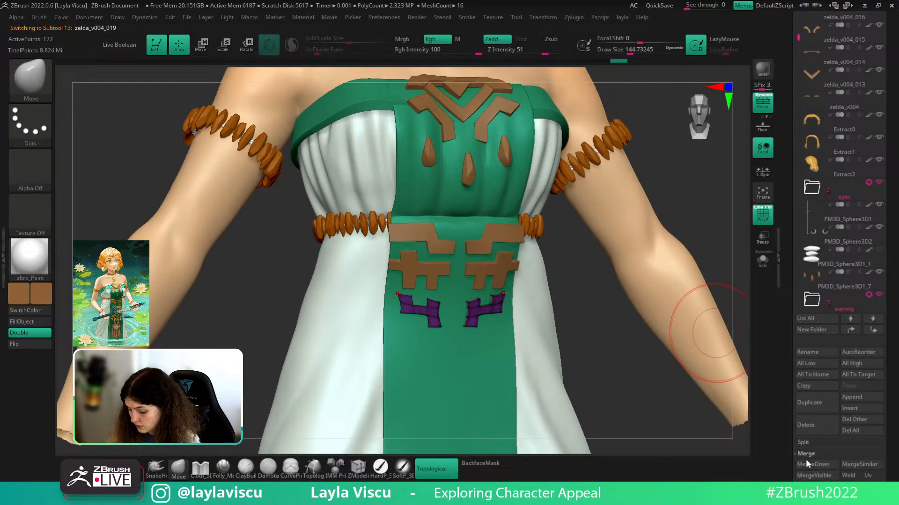
{"action": "left_click", "coordinate": [808, 464]}
{"action": "left_click", "coordinate": [730, 477]}
- Merge the next ornament down, move zelda_v004_019 down a row, and merge again
{"action": "mouse_move", "coordinate": [894, 234]}
{"action": "left_mouse_down"}
{"action": "mouse_move", "coordinate": [895, 338]}
{"action": "mouse_move", "coordinate": [892, 279]}
{"action": "left_mouse_up"}
{"action": "key", "text": "shift+f"}
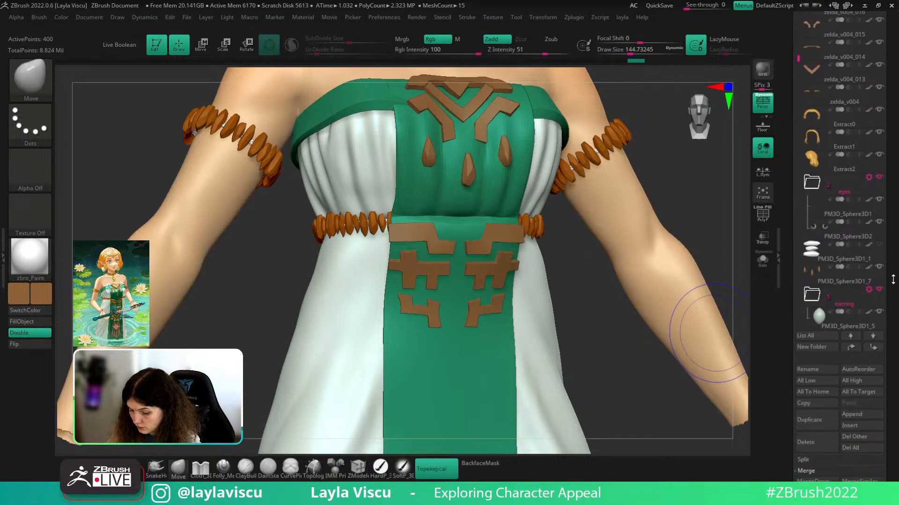
{"action": "key", "text": "shift+f"}
{"action": "left_click", "coordinate": [813, 479]}
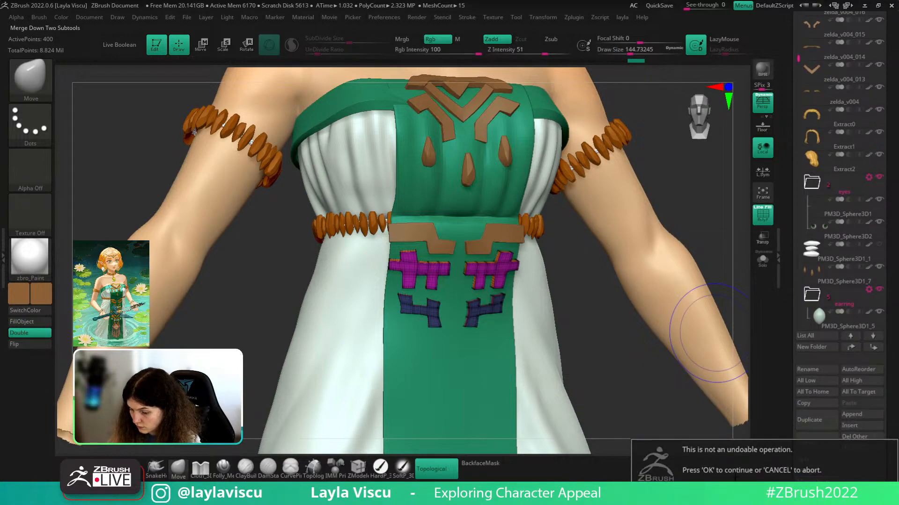
{"action": "left_click", "coordinate": [730, 489]}
{"action": "left_click_drag", "start_coordinate": [896, 206], "coordinate": [897, 297]}
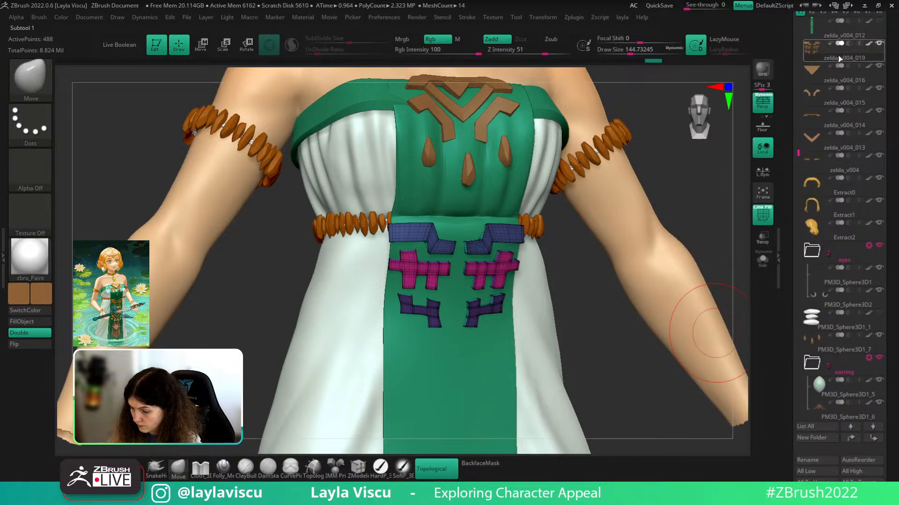
{"action": "left_click_drag", "start_coordinate": [841, 57], "coordinate": [841, 85]}
{"action": "left_click_drag", "start_coordinate": [896, 309], "coordinate": [895, 203]}
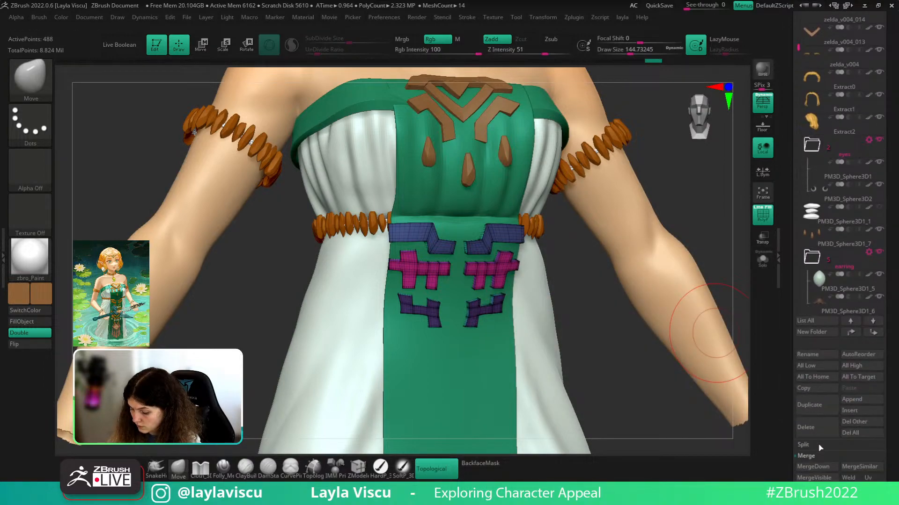
{"action": "left_click", "coordinate": [813, 467]}
{"action": "left_click", "coordinate": [730, 478]}
- Merge two more ornament pieces down into the combined subtool
{"action": "left_click_drag", "start_coordinate": [700, 175], "coordinate": [708, 213]}
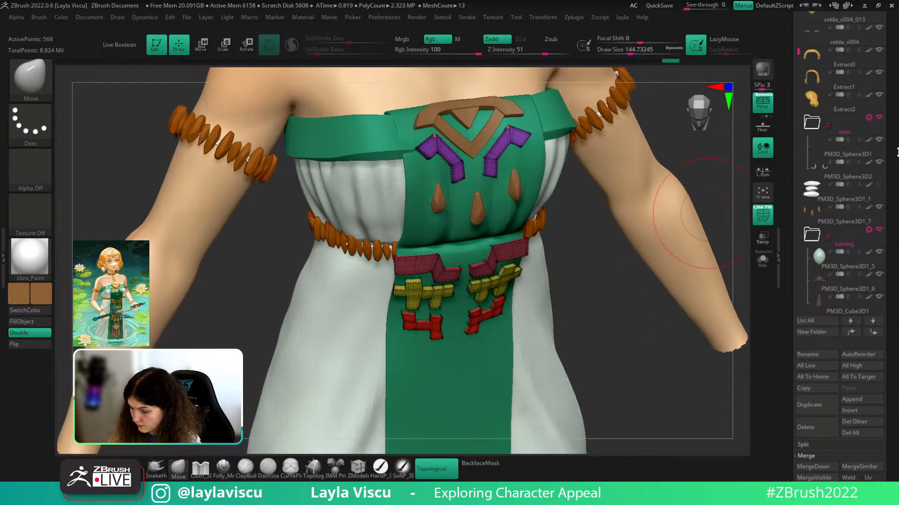
{"action": "left_click_drag", "start_coordinate": [895, 90], "coordinate": [896, 222]}
{"action": "left_click_drag", "start_coordinate": [896, 253], "coordinate": [896, 143]}
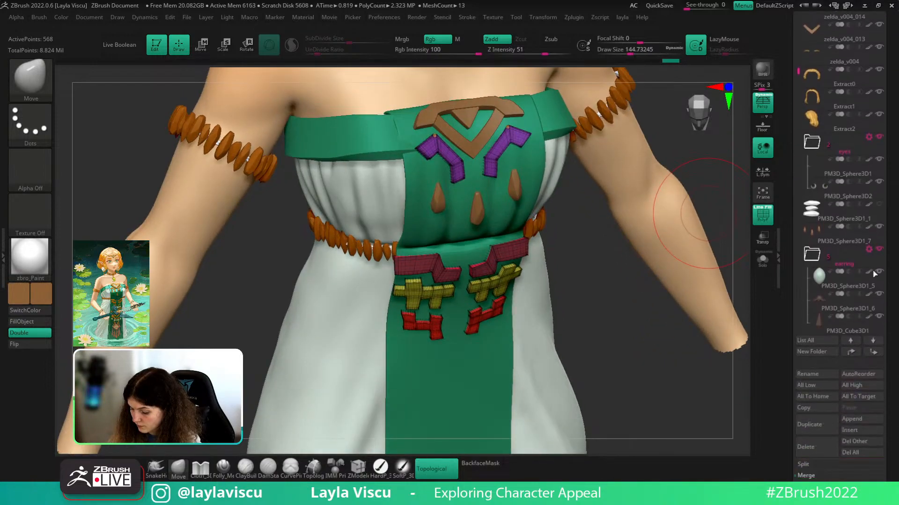
{"action": "left_click", "coordinate": [814, 485]}
{"action": "left_click", "coordinate": [730, 479]}
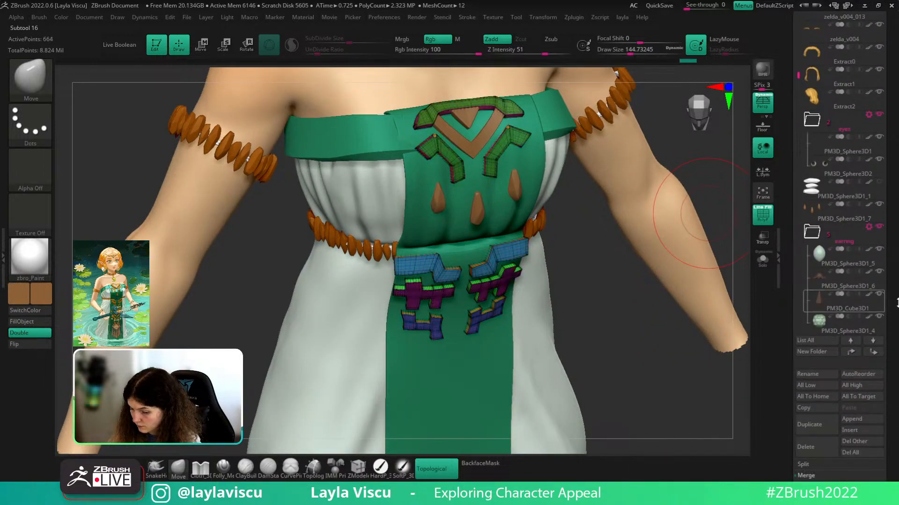
{"action": "left_click", "coordinate": [814, 485]}
{"action": "left_click", "coordinate": [730, 474]}
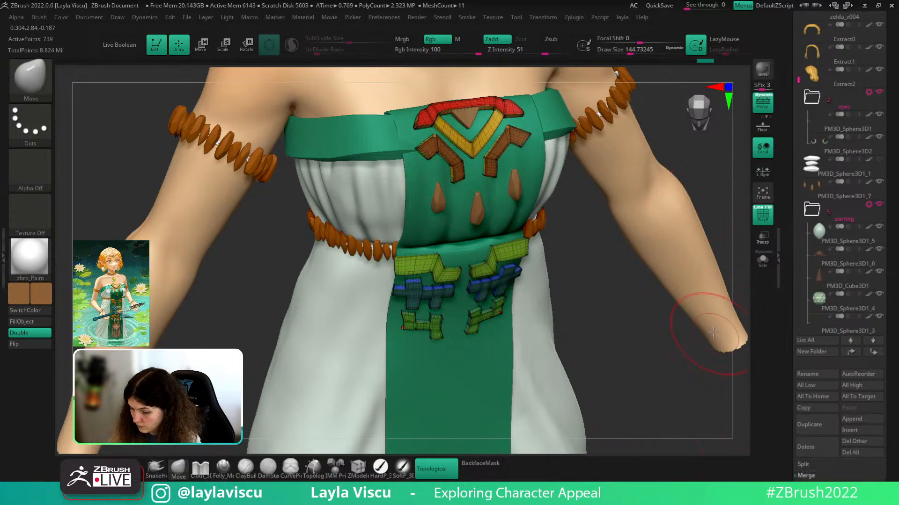
- Merge zelda_v004_016 down as the final piece and check the result
{"action": "left_click_drag", "start_coordinate": [889, 132], "coordinate": [890, 227]}
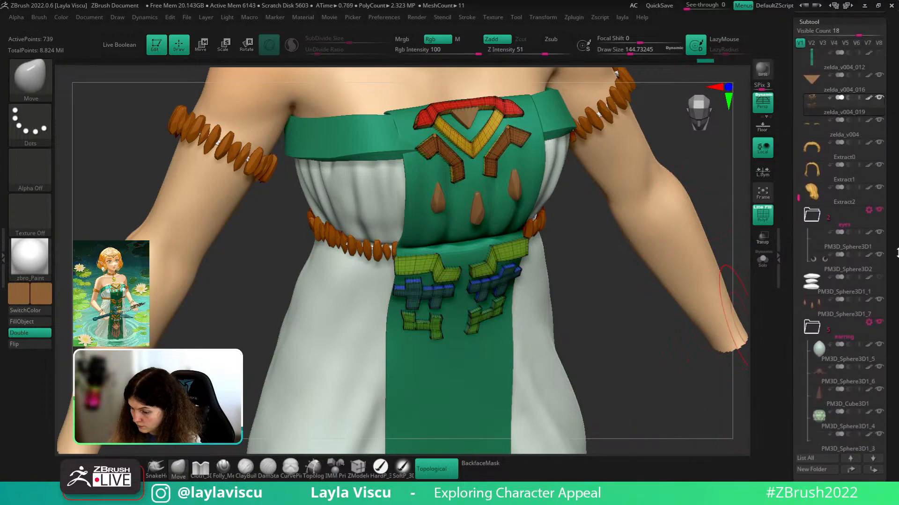
{"action": "left_click", "coordinate": [832, 88]}
{"action": "left_click_drag", "start_coordinate": [896, 317], "coordinate": [896, 96]}
{"action": "left_click", "coordinate": [815, 384]}
{"action": "left_click", "coordinate": [731, 403]}
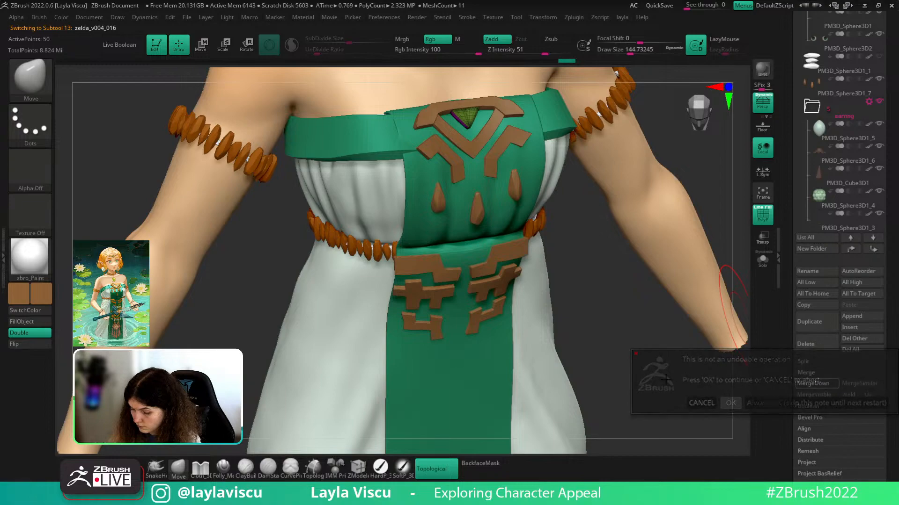
{"action": "left_click_drag", "start_coordinate": [662, 320], "coordinate": [654, 337]}
{"action": "key", "text": "shift+f"}
{"action": "right_click_drag", "start_coordinate": [599, 321], "coordinate": [655, 267], "text": "ctrl"}
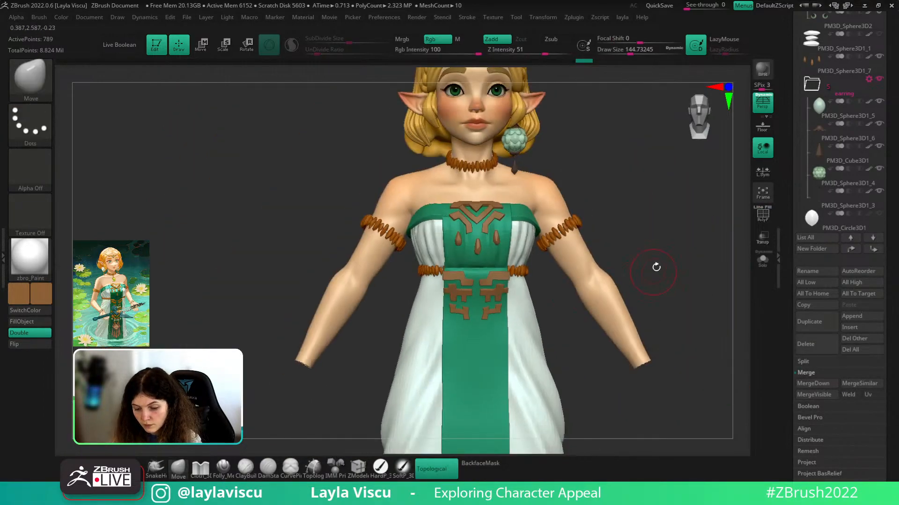
{"action": "left_click_drag", "start_coordinate": [656, 267], "coordinate": [700, 245]}
- Fill the merged trim subtool with a brighter orange-brown
{"action": "key", "text": "shift+f"}
{"action": "right_click_drag", "start_coordinate": [585, 260], "coordinate": [667, 250], "text": "ctrl"}
{"action": "key", "text": "shift+f"}
{"action": "left_click_drag", "start_coordinate": [716, 249], "coordinate": [652, 208]}
{"action": "right_click_drag", "start_coordinate": [652, 209], "coordinate": [656, 234], "text": "alt"}
{"action": "right_click_drag", "start_coordinate": [140, 286], "coordinate": [83, 317], "text": "ctrl"}
{"action": "left_click", "coordinate": [40, 294]}
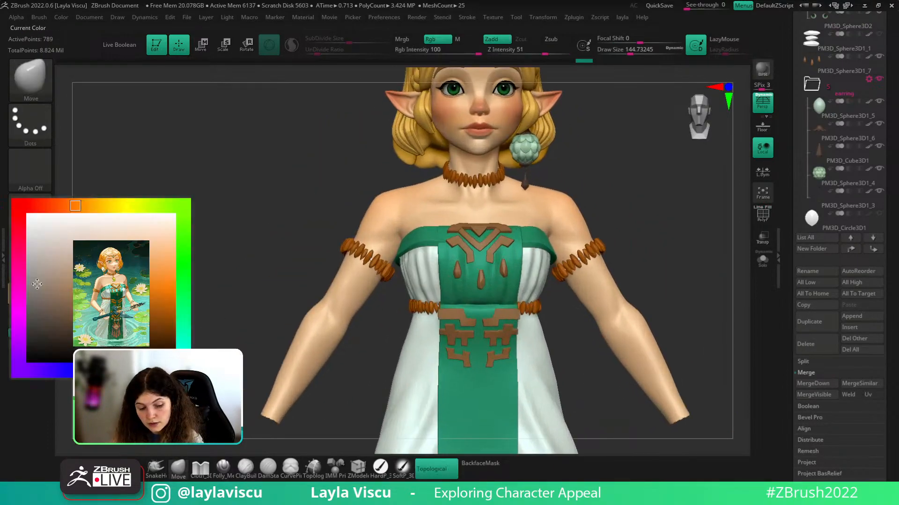
{"action": "left_click", "coordinate": [36, 282]}
{"action": "left_click", "coordinate": [29, 323]}
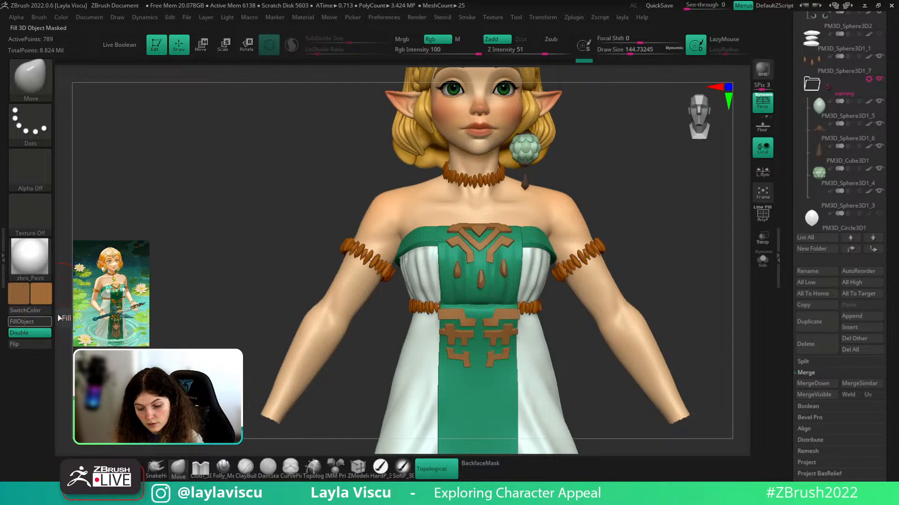
- Orbit the model to review the recoloured trim from several angles
{"action": "right_click_drag", "start_coordinate": [622, 286], "coordinate": [617, 248], "text": "ctrl"}
{"action": "mouse_move", "coordinate": [617, 248]}
{"action": "left_mouse_down"}
{"action": "mouse_move", "coordinate": [578, 246]}
{"action": "mouse_move", "coordinate": [615, 241]}
{"action": "mouse_move", "coordinate": [612, 234]}
{"action": "left_mouse_up"}
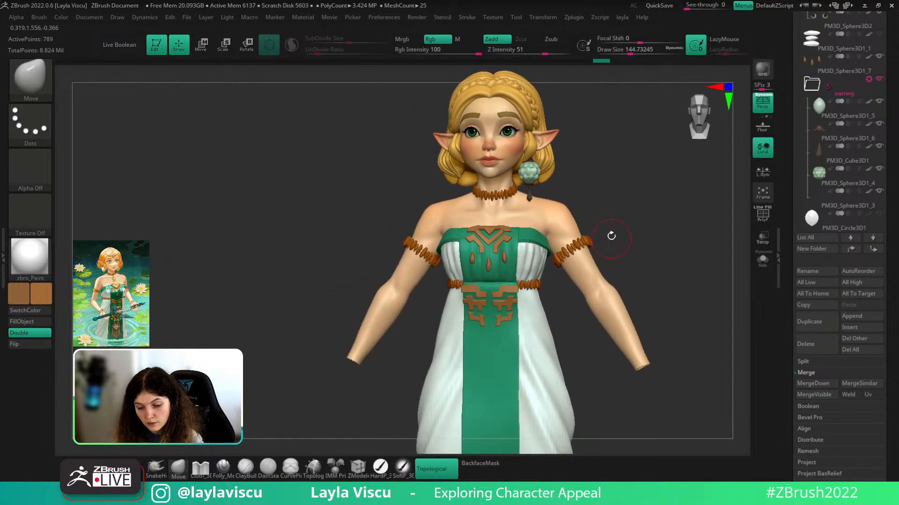
{"action": "right_click_drag", "start_coordinate": [643, 235], "coordinate": [571, 257], "text": "ctrl"}
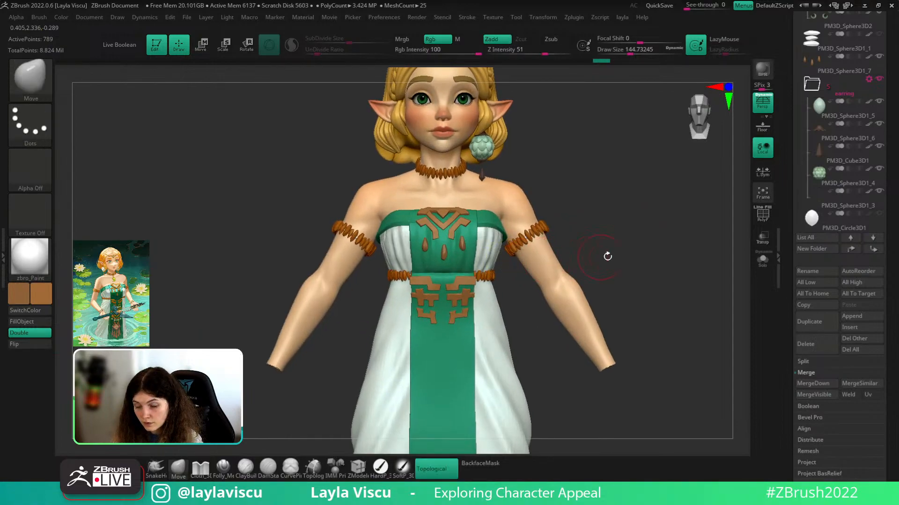
{"action": "left_click_drag", "start_coordinate": [606, 255], "coordinate": [585, 258]}
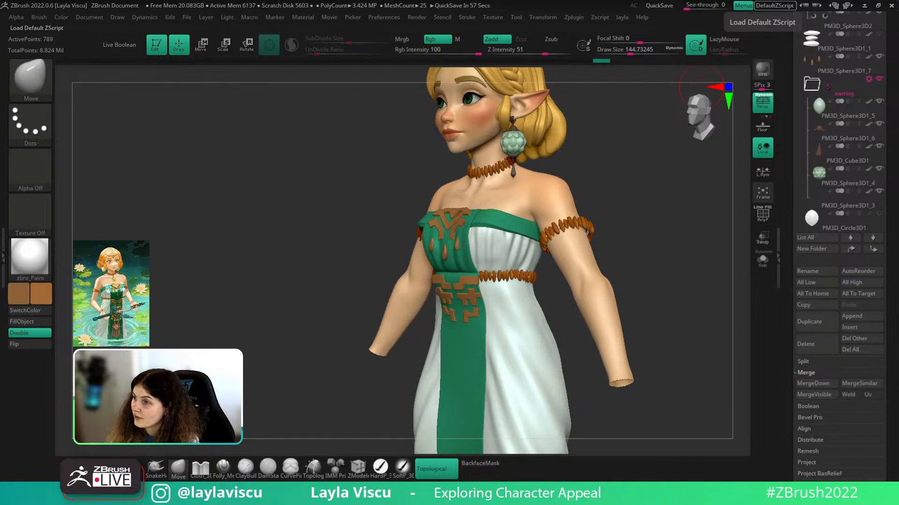
{"action": "mouse_move", "coordinate": [663, 294]}
{"action": "left_mouse_down"}
{"action": "mouse_move", "coordinate": [672, 289]}
{"action": "mouse_move", "coordinate": [662, 291]}
{"action": "left_mouse_up"}
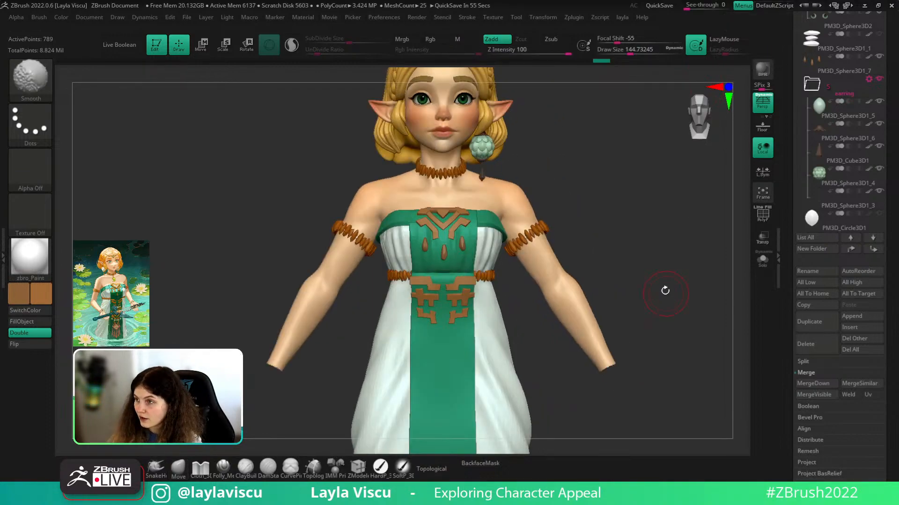
{"action": "left_click_drag", "start_coordinate": [665, 260], "coordinate": [662, 231]}
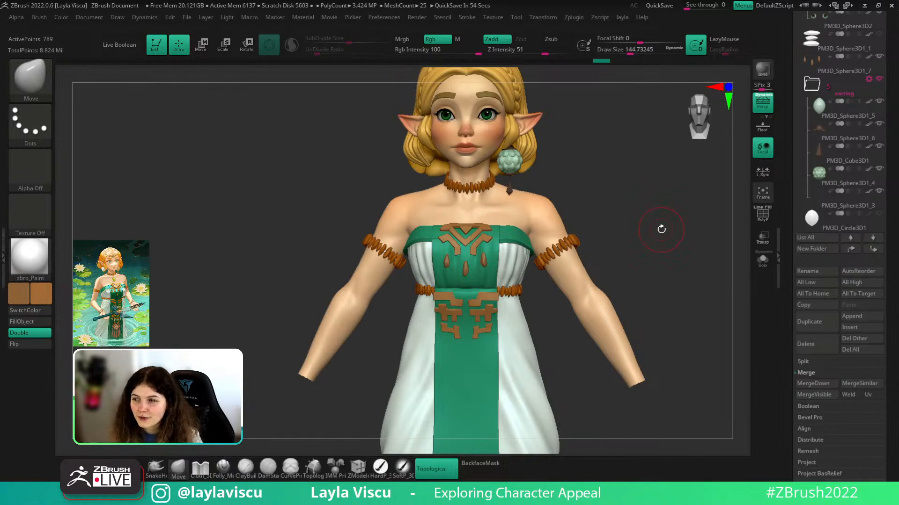
{"action": "right_click_drag", "start_coordinate": [890, 3], "coordinate": [481, 269]}
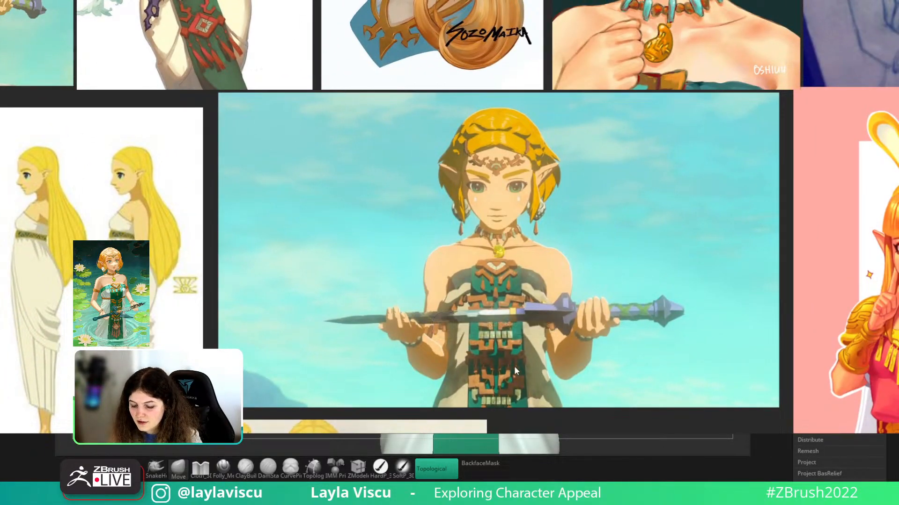
{"action": "scroll", "coordinate": [491, 277], "scroll_direction": "down", "scroll_amount": 5}
{"action": "middle_click_drag", "start_coordinate": [487, 279], "coordinate": [658, 114]}
{"action": "middle_click_drag", "start_coordinate": [501, 245], "coordinate": [759, 248]}
{"action": "middle_click_drag", "start_coordinate": [119, 432], "coordinate": [235, 324]}
{"action": "scroll", "coordinate": [235, 324], "scroll_direction": "up", "scroll_amount": 3}
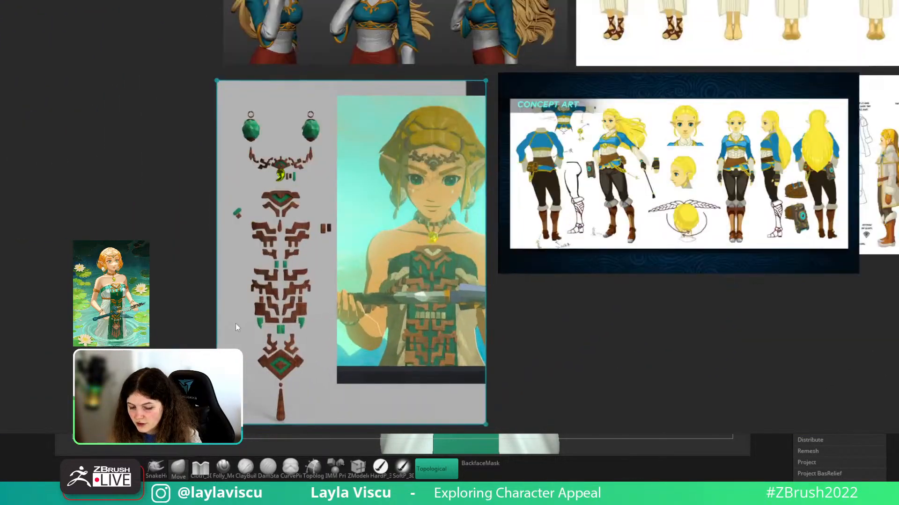
{"action": "middle_click_drag", "start_coordinate": [524, 169], "coordinate": [476, 454]}
{"action": "middle_click_drag", "start_coordinate": [467, 256], "coordinate": [494, 407]}
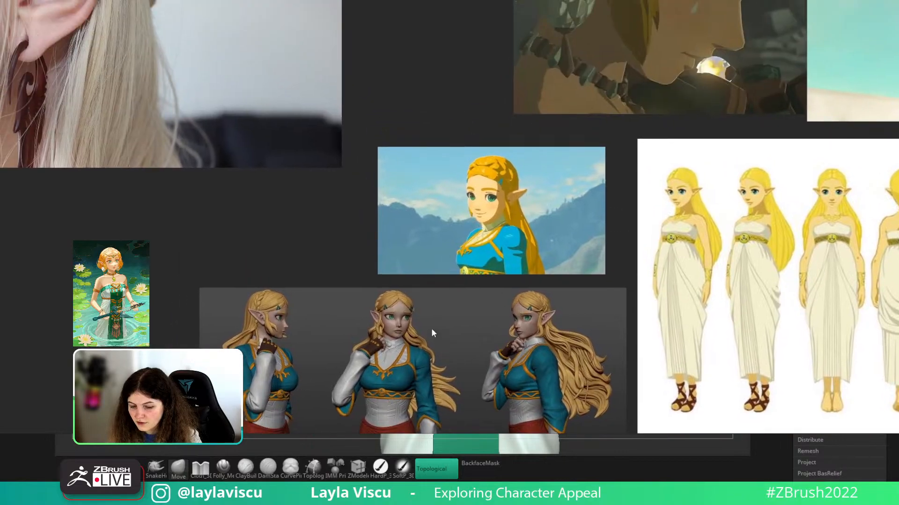
{"action": "scroll", "coordinate": [452, 275], "scroll_direction": "down", "scroll_amount": 4}
{"action": "middle_click_drag", "start_coordinate": [455, 276], "coordinate": [150, 328]}
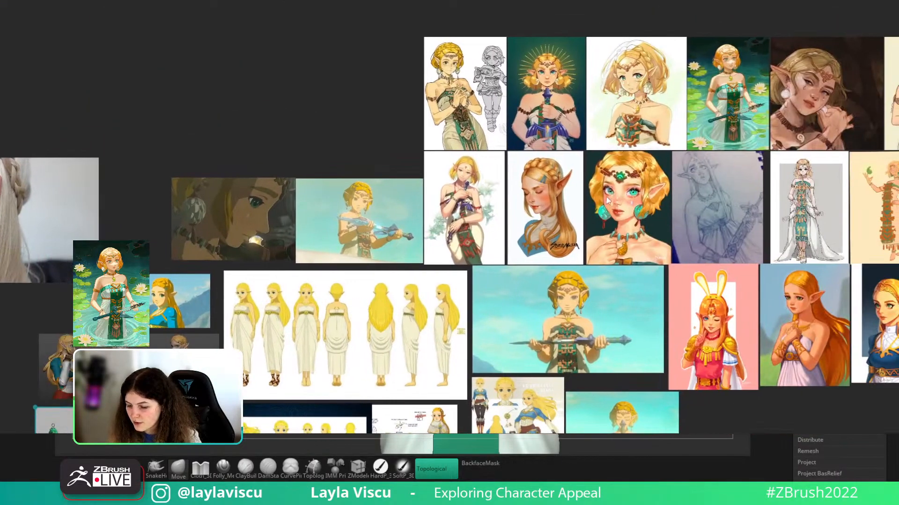
{"action": "scroll", "coordinate": [673, 138], "scroll_direction": "up", "scroll_amount": 5}
{"action": "scroll", "coordinate": [525, 128], "scroll_direction": "down", "scroll_amount": 5}
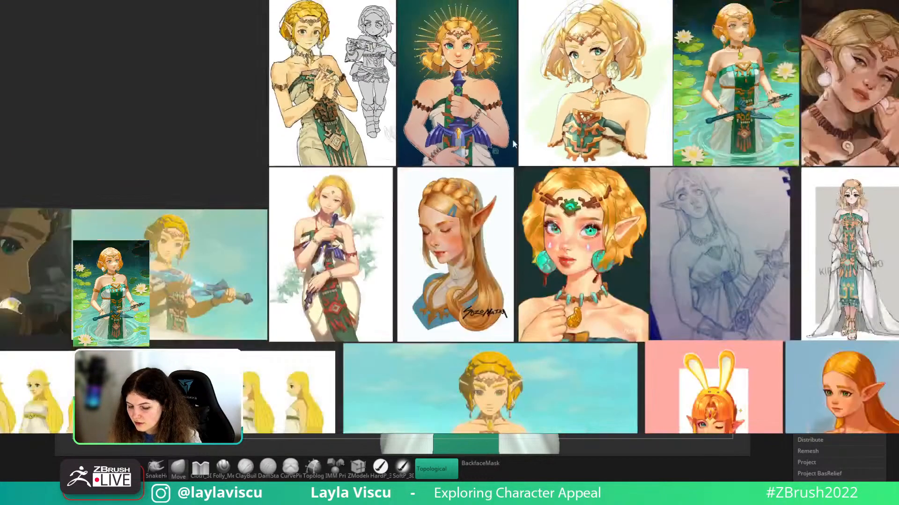
{"action": "middle_click_drag", "start_coordinate": [388, 292], "coordinate": [331, 156]}
{"action": "scroll", "coordinate": [172, 122], "scroll_direction": "up", "scroll_amount": 6}
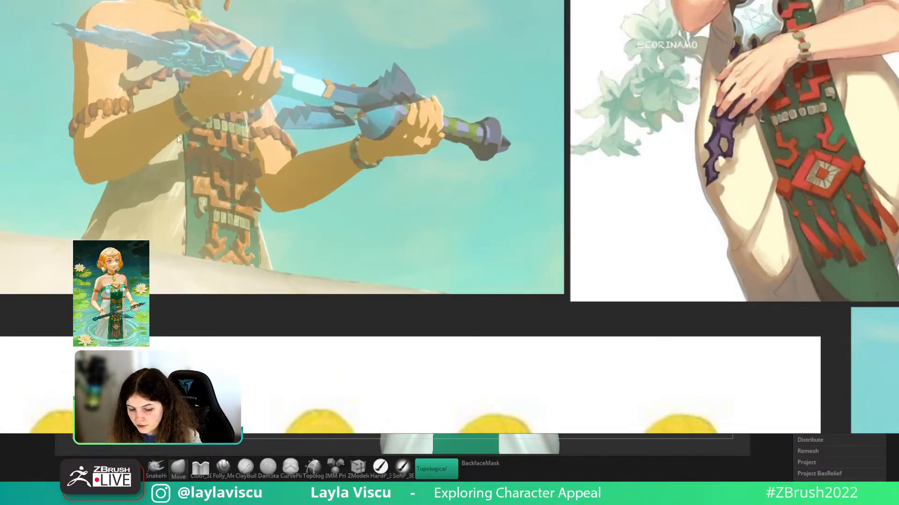
{"action": "middle_click_drag", "start_coordinate": [177, 136], "coordinate": [351, 242]}
{"action": "scroll", "coordinate": [374, 234], "scroll_direction": "up", "scroll_amount": 2}
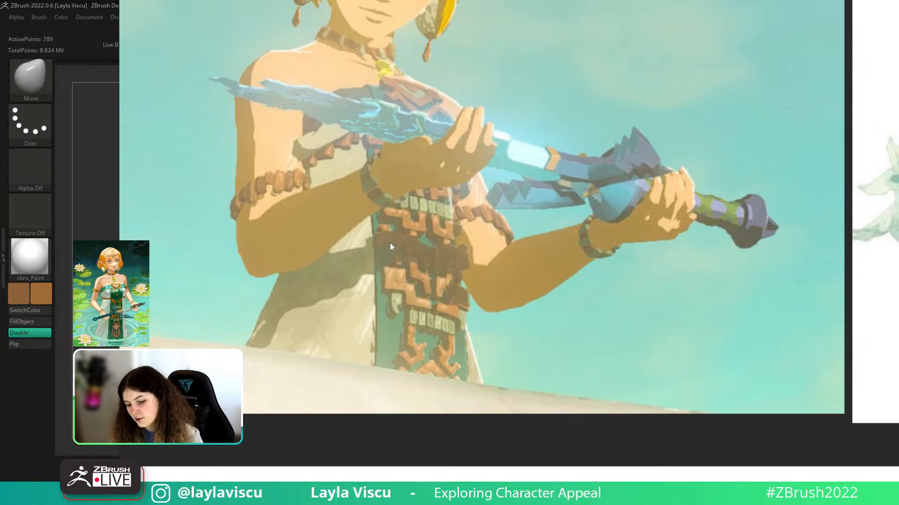
{"action": "right_click_drag", "start_coordinate": [425, 263], "coordinate": [650, 1]}
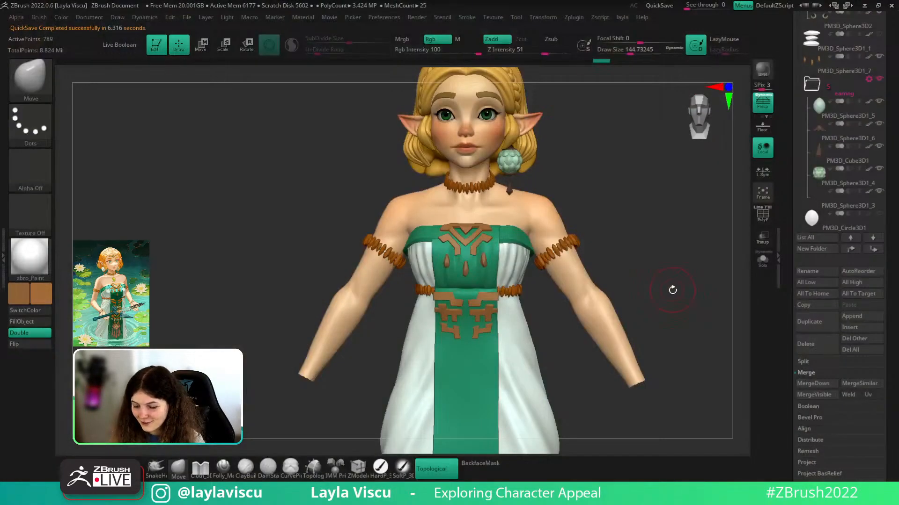
- Select the zelda_v004_003 body subtool containing the hands
{"action": "left_click_drag", "start_coordinate": [671, 291], "coordinate": [610, 360]}
{"action": "left_click", "coordinate": [610, 359], "text": "alt"}
{"action": "left_click", "coordinate": [681, 337], "text": "ctrl+shift"}
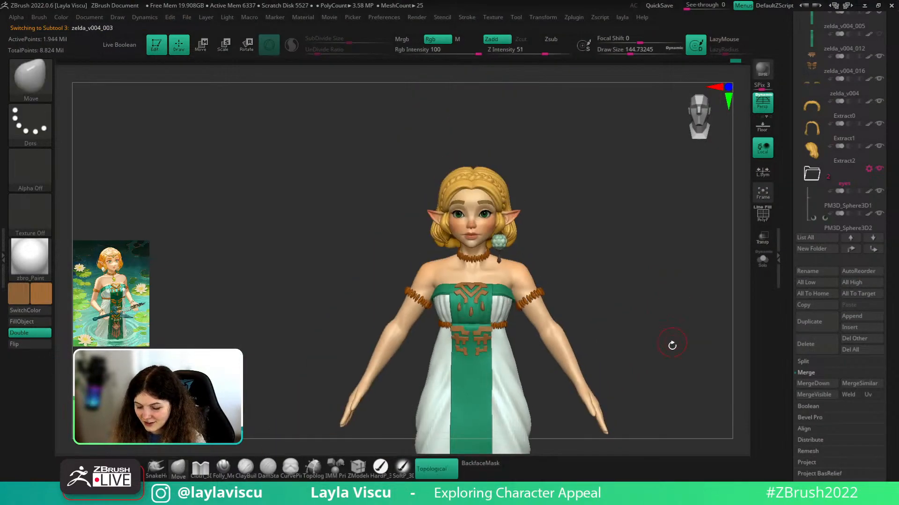
{"action": "left_click_drag", "start_coordinate": [672, 346], "coordinate": [668, 315], "text": "alt"}
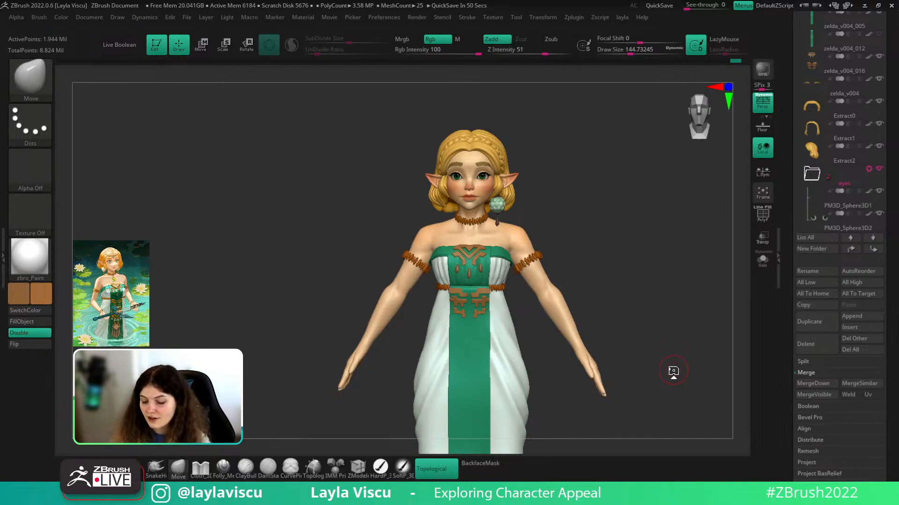
{"action": "left_click_drag", "start_coordinate": [673, 371], "coordinate": [636, 288]}
{"action": "mouse_move", "coordinate": [630, 350]}
{"action": "left_mouse_down", "text": "alt"}
{"action": "mouse_move", "coordinate": [636, 305]}
{"action": "mouse_move", "coordinate": [637, 354]}
{"action": "left_mouse_up", "text": "alt"}
{"action": "key", "text": "shift+f"}
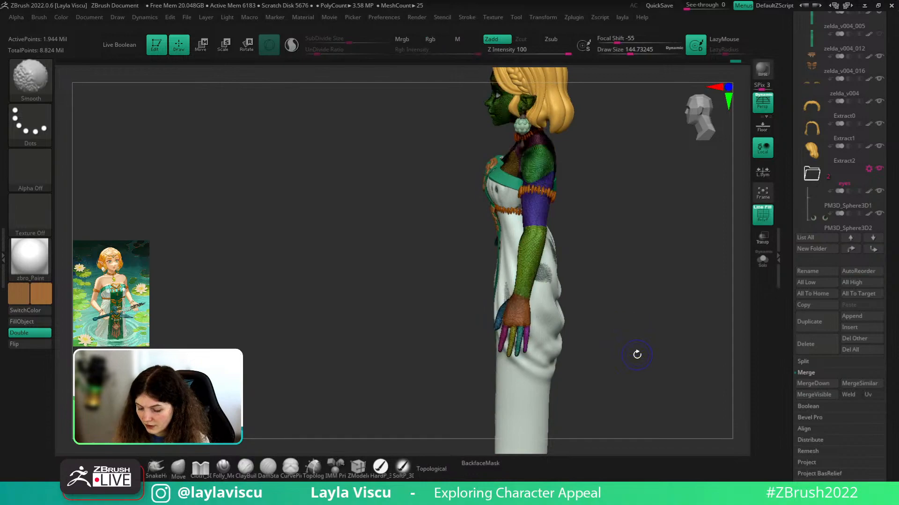
{"action": "key", "text": "shift+f"}
- Drop the body to a lower subdivision level and apply BasicMaterial
{"action": "key", "text": "shift+d"}
{"action": "key", "text": "shift+d"}
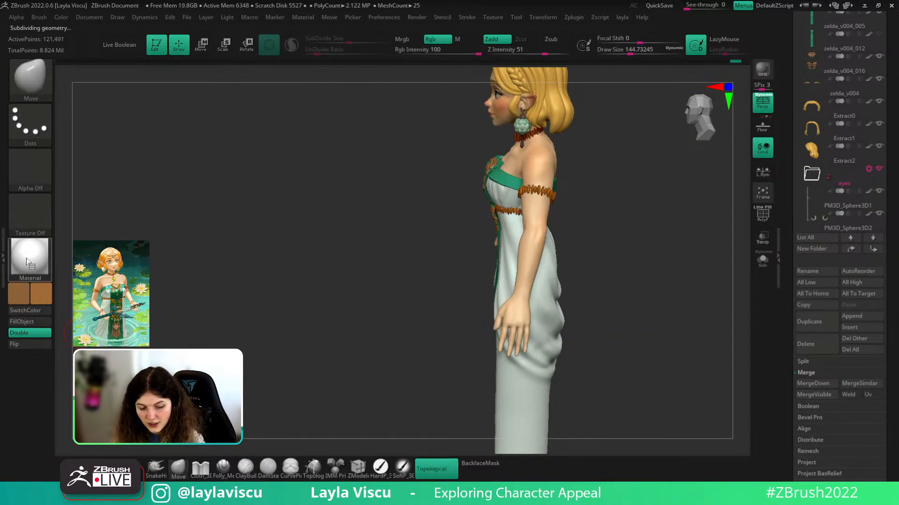
{"action": "left_click", "coordinate": [40, 267]}
{"action": "left_click", "coordinate": [311, 222]}
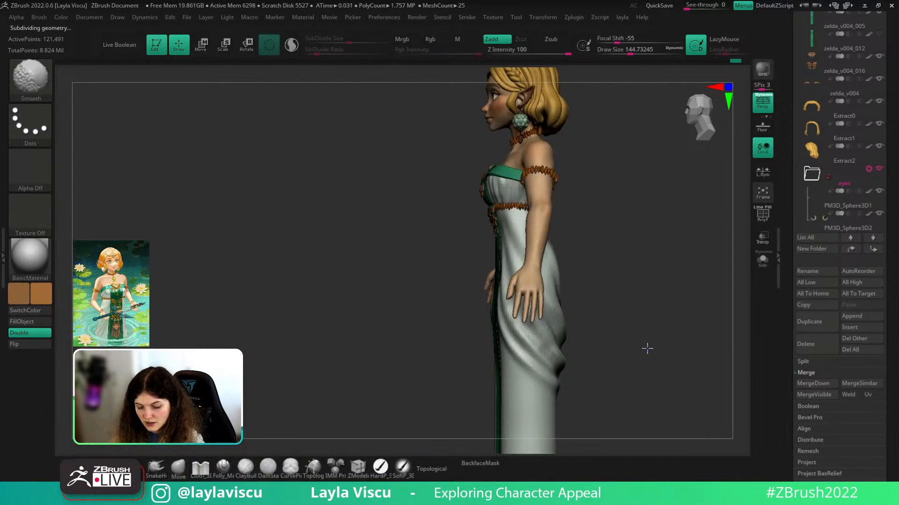
{"action": "left_click_drag", "start_coordinate": [678, 294], "coordinate": [592, 251]}
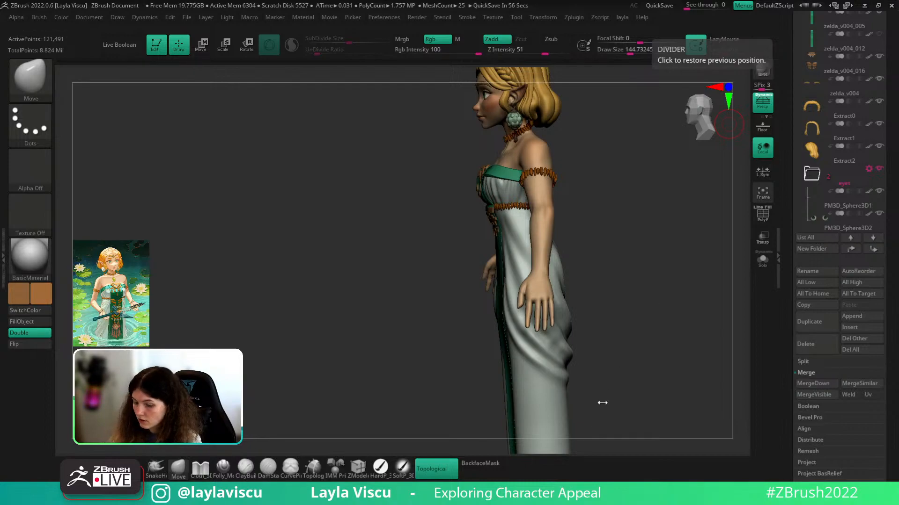
{"action": "mouse_move", "coordinate": [603, 403]}
{"action": "left_mouse_down"}
{"action": "mouse_move", "coordinate": [620, 353]}
{"action": "mouse_move", "coordinate": [688, 345]}
{"action": "mouse_move", "coordinate": [652, 309]}
{"action": "left_mouse_up"}
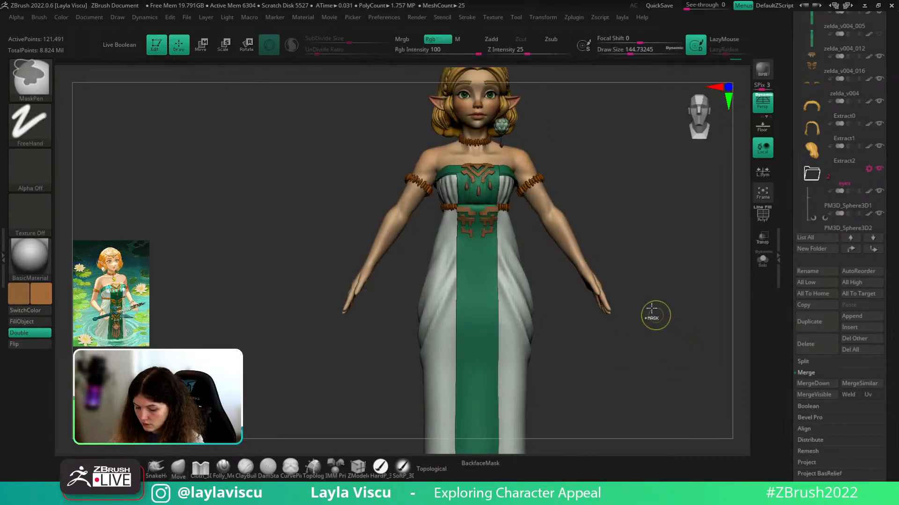
- Hide the arms above the wrists, invert visibility, and solo the hands
{"action": "mouse_move", "coordinate": [626, 281]}
{"action": "left_mouse_down", "text": "ctrl+shift"}
{"action": "mouse_move", "coordinate": [568, 299]}
{"action": "mouse_move", "coordinate": [602, 253]}
{"action": "mouse_move", "coordinate": [646, 271]}
{"action": "left_mouse_up", "text": "ctrl+shift"}
{"action": "mouse_move", "coordinate": [649, 283]}
{"action": "left_mouse_down"}
{"action": "mouse_move", "coordinate": [622, 302]}
{"action": "mouse_move", "coordinate": [642, 295]}
{"action": "left_mouse_up"}
{"action": "left_click_drag", "start_coordinate": [660, 290], "coordinate": [615, 243], "text": "ctrl+shift"}
{"action": "left_click", "coordinate": [763, 259]}
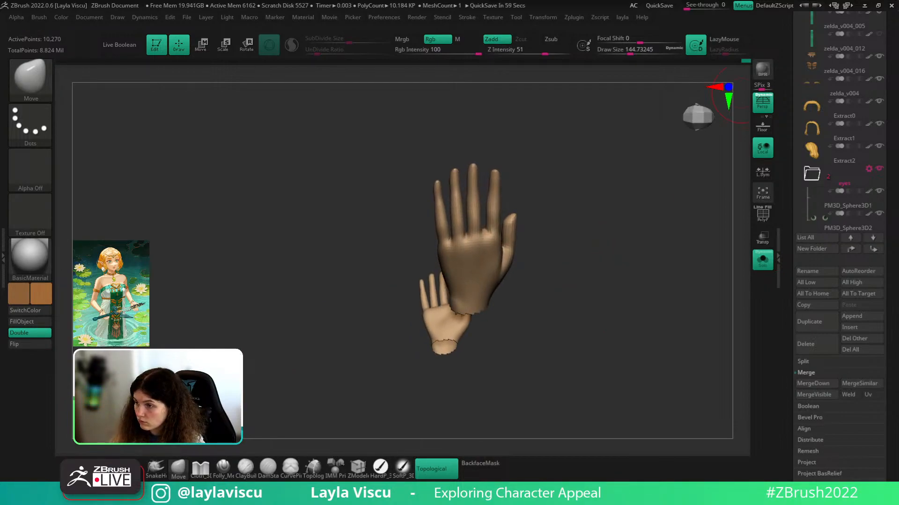
{"action": "left_click_drag", "start_coordinate": [666, 311], "coordinate": [646, 283]}
{"action": "left_click_drag", "start_coordinate": [592, 214], "coordinate": [579, 232], "text": "alt"}
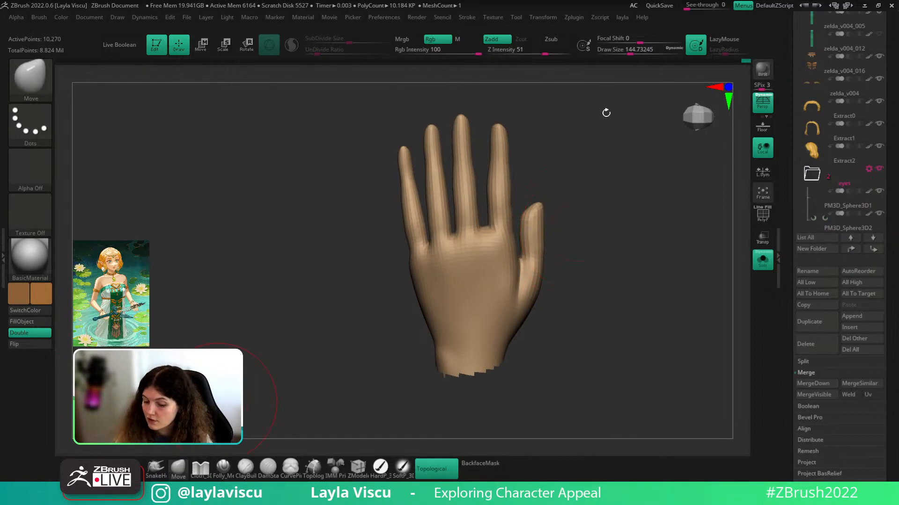
- Set the brush size to about 158 and keep masks from reaching the back of the hand
{"action": "key", "text": "s"}
{"action": "left_click", "coordinate": [524, 155]}
{"action": "mouse_move", "coordinate": [529, 139]}
{"action": "left_mouse_down", "text": "alt"}
{"action": "mouse_move", "coordinate": [541, 160]}
{"action": "mouse_move", "coordinate": [501, 168]}
{"action": "left_mouse_up", "text": "alt"}
{"action": "key", "text": "s"}
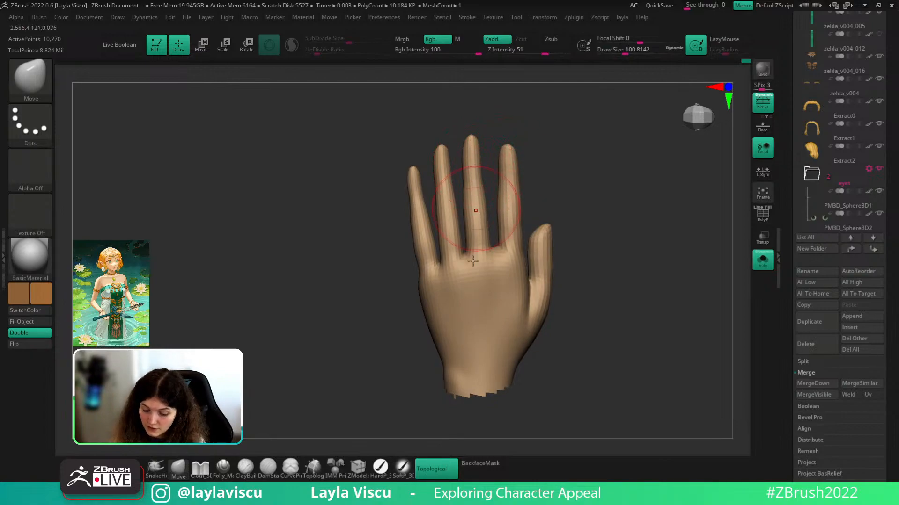
{"action": "left_click", "coordinate": [480, 463]}
{"action": "key", "text": "bracketright"}
{"action": "left_click_drag", "start_coordinate": [520, 140], "coordinate": [507, 143]}
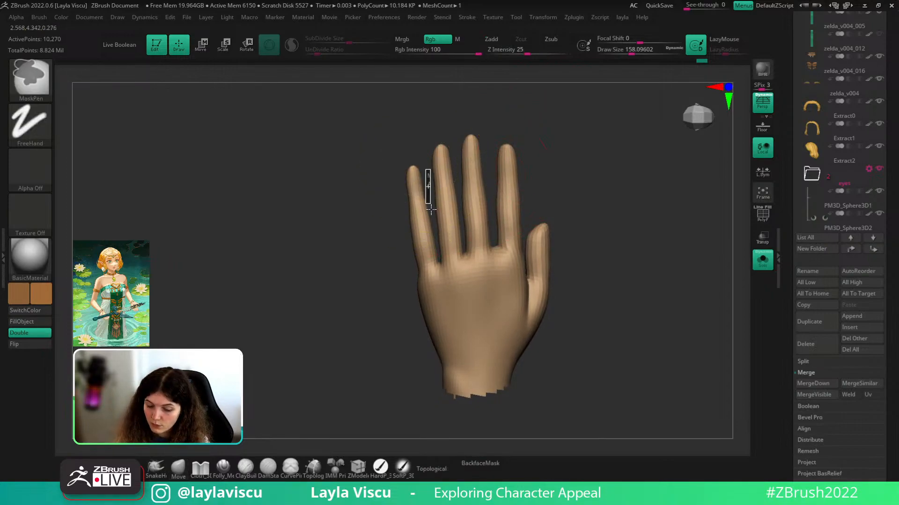
- Lasso-mask the little finger and scale it down slightly with the Transpose gizmo
{"action": "left_click", "coordinate": [30, 124], "text": "ctrl"}
{"action": "left_click", "coordinate": [177, 155], "text": "ctrl"}
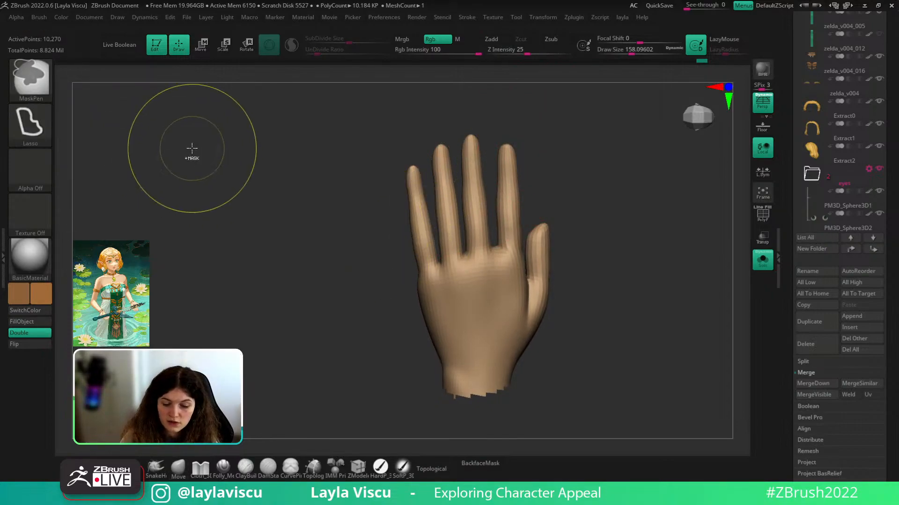
{"action": "mouse_move", "coordinate": [427, 174]}
{"action": "left_mouse_down", "text": "ctrl"}
{"action": "mouse_move", "coordinate": [382, 188]}
{"action": "mouse_move", "coordinate": [411, 158]}
{"action": "left_mouse_up", "text": "ctrl"}
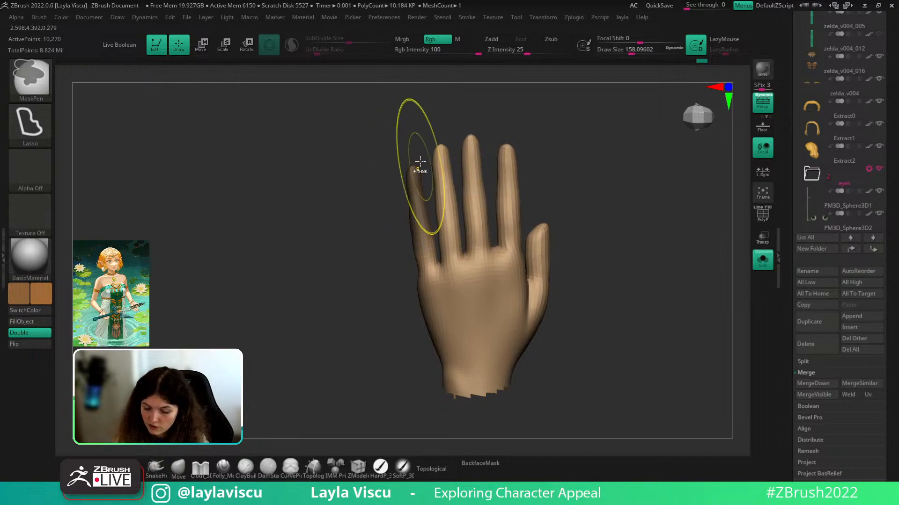
{"action": "key", "text": "ctrl+i"}
{"action": "key", "text": "w"}
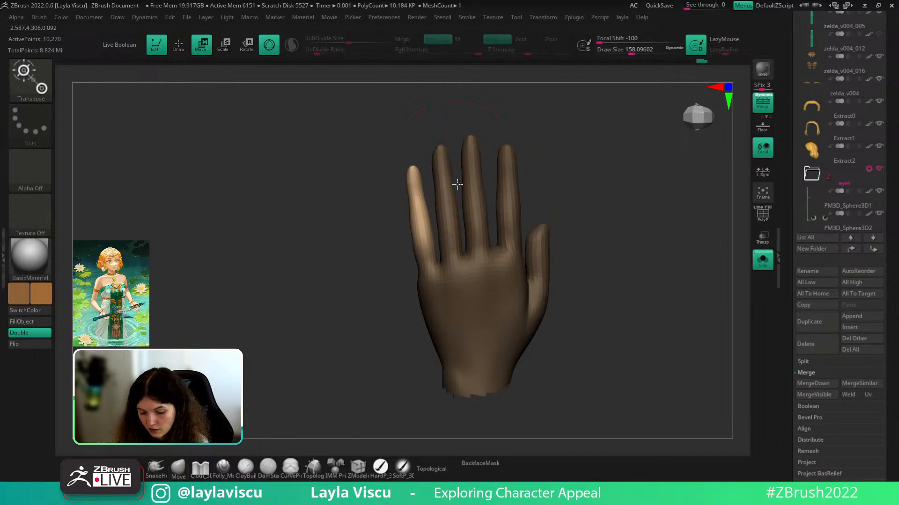
{"action": "left_click", "coordinate": [414, 195], "text": "alt"}
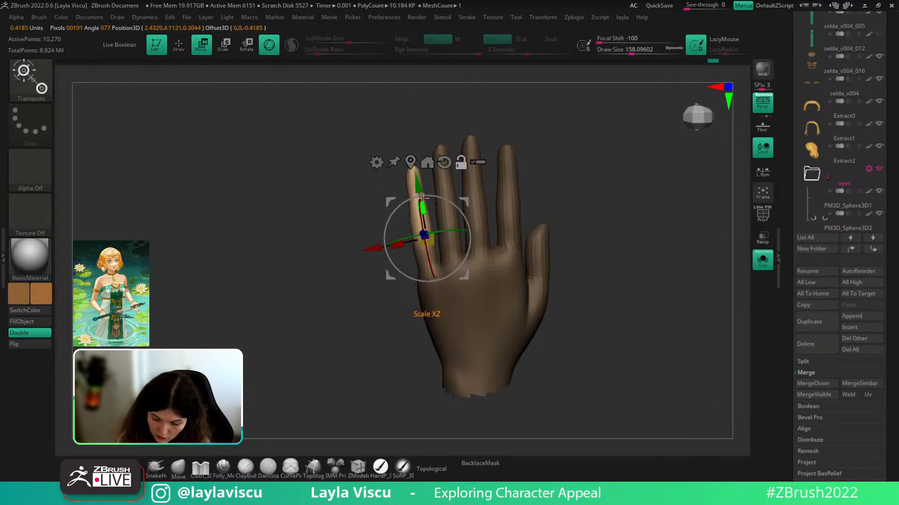
{"action": "left_click_drag", "start_coordinate": [418, 190], "coordinate": [441, 270], "text": "alt"}
- Turn on local symmetry and mask to isolate the ring finger with a softened edge
{"action": "left_click", "coordinate": [762, 172]}
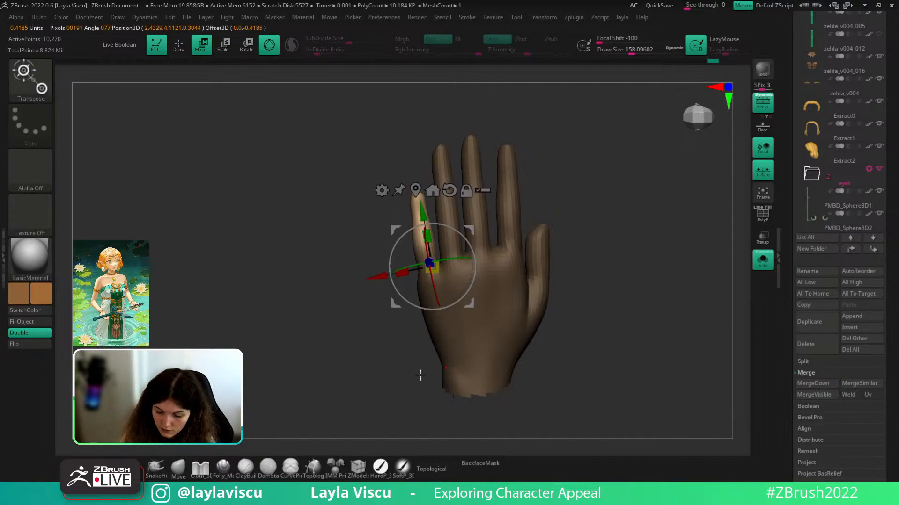
{"action": "left_click", "coordinate": [182, 470]}
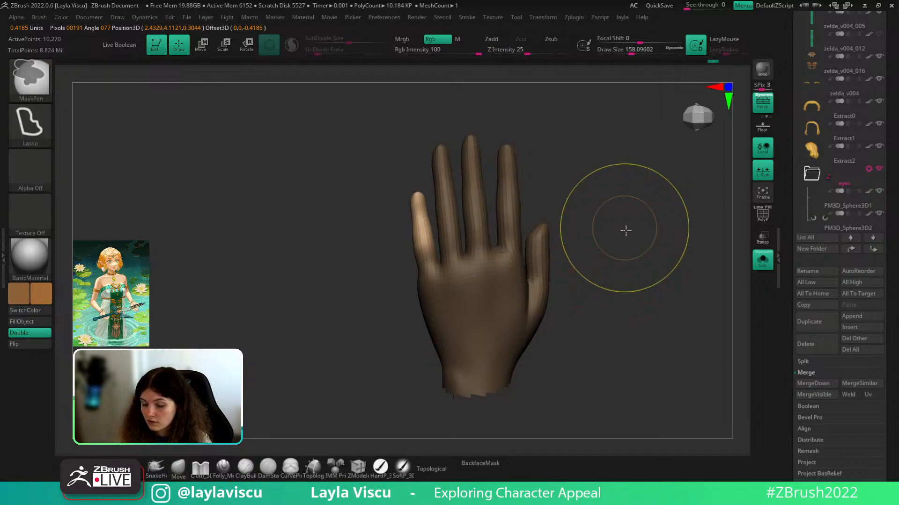
{"action": "left_click_drag", "start_coordinate": [634, 254], "coordinate": [639, 267], "text": "alt"}
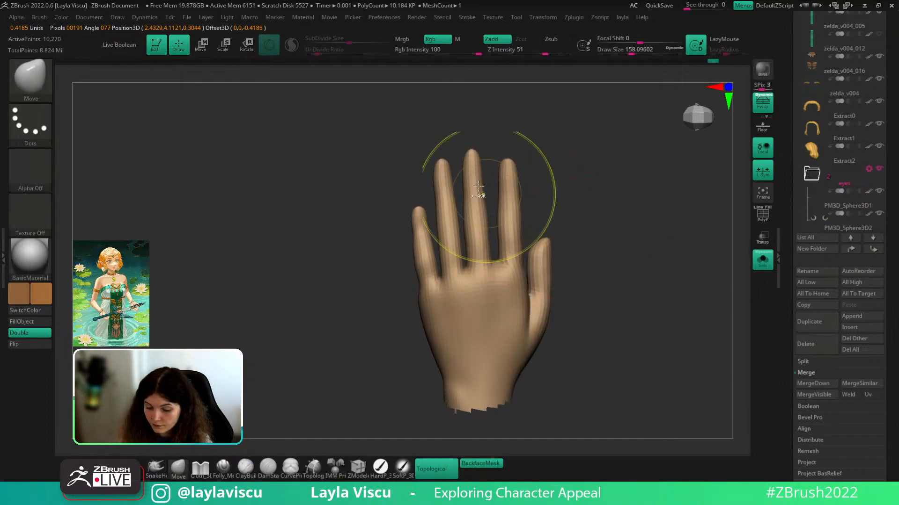
{"action": "mouse_move", "coordinate": [452, 152]}
{"action": "left_mouse_down", "text": "ctrl"}
{"action": "mouse_move", "coordinate": [434, 146]}
{"action": "mouse_move", "coordinate": [439, 200]}
{"action": "mouse_move", "coordinate": [438, 141]}
{"action": "left_mouse_up", "text": "ctrl"}
{"action": "key", "text": "ctrl+z"}
{"action": "left_click", "coordinate": [439, 141], "text": "ctrl"}
{"action": "left_click", "coordinate": [445, 176], "text": "ctrl"}
{"action": "left_click", "coordinate": [445, 177], "text": "ctrl"}
- Rotate the ring finger slightly with the gizmo and nudge it down
{"action": "key", "text": "w"}
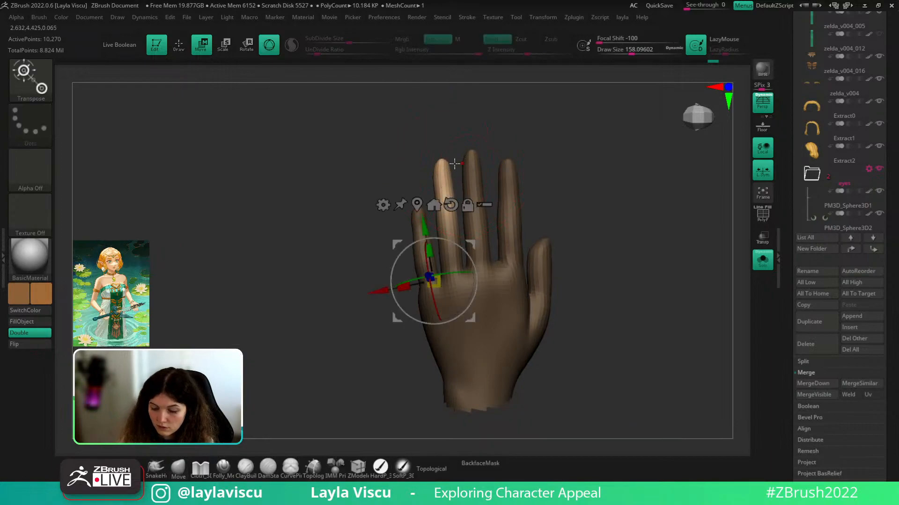
{"action": "left_click", "coordinate": [444, 216], "text": "alt"}
{"action": "left_click_drag", "start_coordinate": [450, 176], "coordinate": [438, 168]}
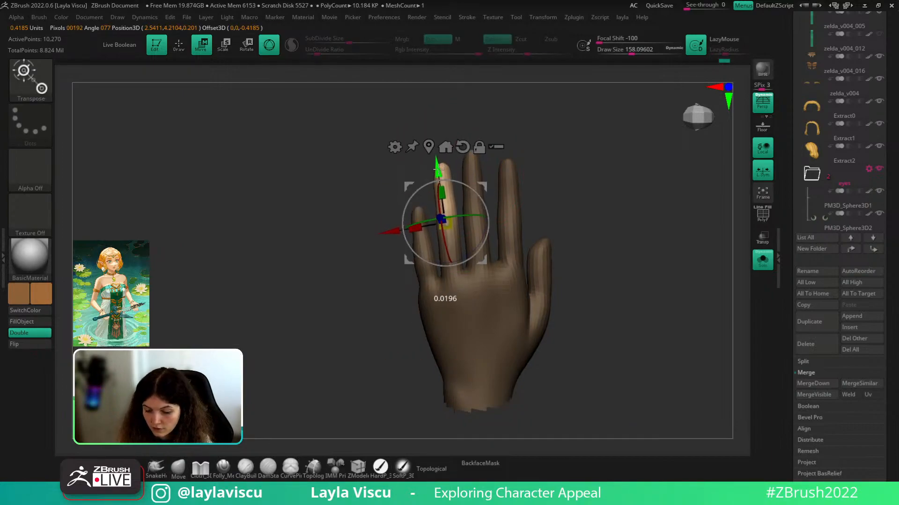
{"action": "key", "text": "q"}
{"action": "left_click_drag", "start_coordinate": [587, 196], "coordinate": [628, 248], "text": "ctrl"}
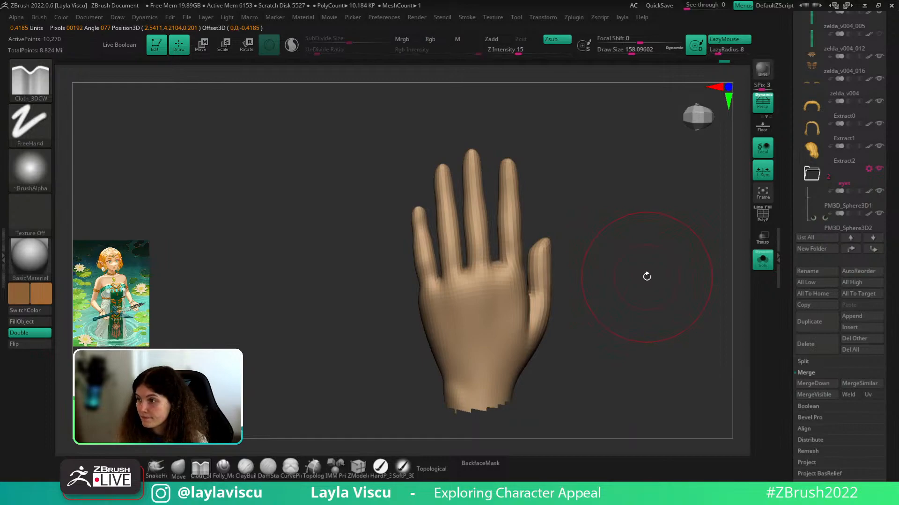
{"action": "mouse_move", "coordinate": [646, 277]}
{"action": "left_mouse_down"}
{"action": "mouse_move", "coordinate": [626, 260]}
{"action": "mouse_move", "coordinate": [647, 271]}
{"action": "left_mouse_up"}
- Mask everything except the thumb and rotate the thumb outward
{"action": "key", "text": "w"}
{"action": "left_click_drag", "start_coordinate": [537, 302], "coordinate": [567, 300], "text": "ctrl"}
{"action": "mouse_move", "coordinate": [614, 294]}
{"action": "left_mouse_down"}
{"action": "mouse_move", "coordinate": [634, 296]}
{"action": "mouse_move", "coordinate": [606, 302]}
{"action": "left_mouse_up"}
- Shift the thumb up and right, then mask and angle the thumb tip up and left
{"action": "left_click_drag", "start_coordinate": [575, 339], "coordinate": [581, 328]}
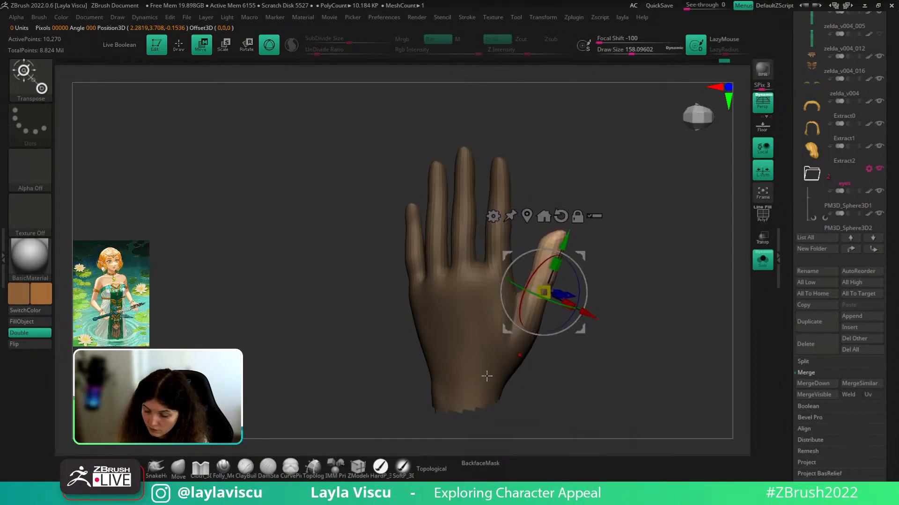
{"action": "left_click", "coordinate": [184, 473]}
{"action": "mouse_move", "coordinate": [579, 250]}
{"action": "left_mouse_down", "text": "ctrl"}
{"action": "mouse_move", "coordinate": [589, 267]}
{"action": "mouse_move", "coordinate": [554, 217]}
{"action": "mouse_move", "coordinate": [584, 230]}
{"action": "mouse_move", "coordinate": [577, 213]}
{"action": "left_mouse_up", "text": "ctrl"}
{"action": "left_click", "coordinate": [589, 248], "text": "ctrl"}
{"action": "key", "text": "w"}
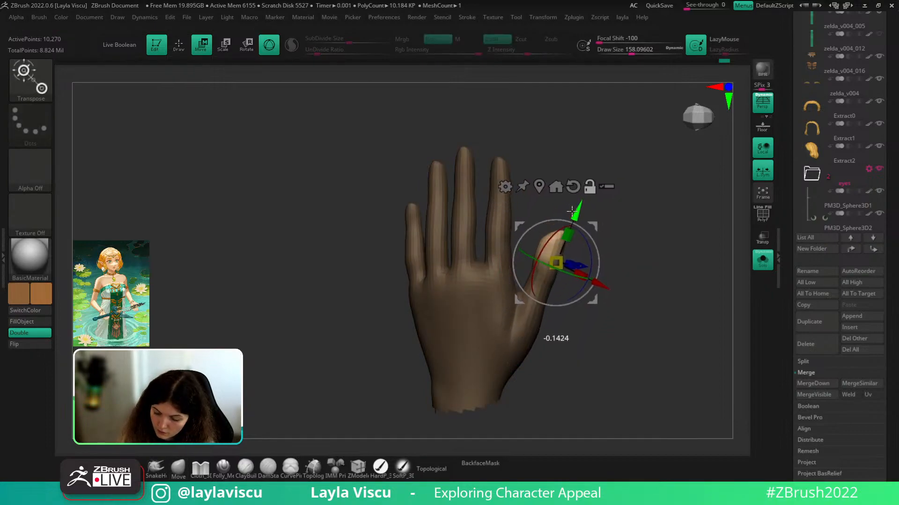
{"action": "left_click_drag", "start_coordinate": [598, 285], "coordinate": [643, 245]}
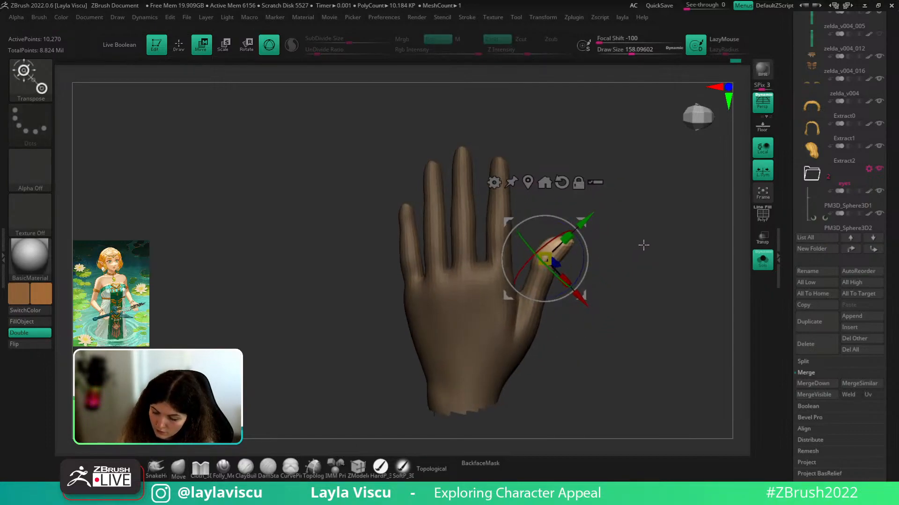
{"action": "left_click", "coordinate": [180, 472]}
{"action": "mouse_move", "coordinate": [609, 271]}
{"action": "left_mouse_down", "text": "ctrl"}
{"action": "mouse_move", "coordinate": [550, 308]}
{"action": "mouse_move", "coordinate": [611, 271]}
{"action": "left_mouse_up", "text": "ctrl"}
- Rotate the thumb further outward and scale it very slightly with the gizmo
{"action": "key", "text": "s"}
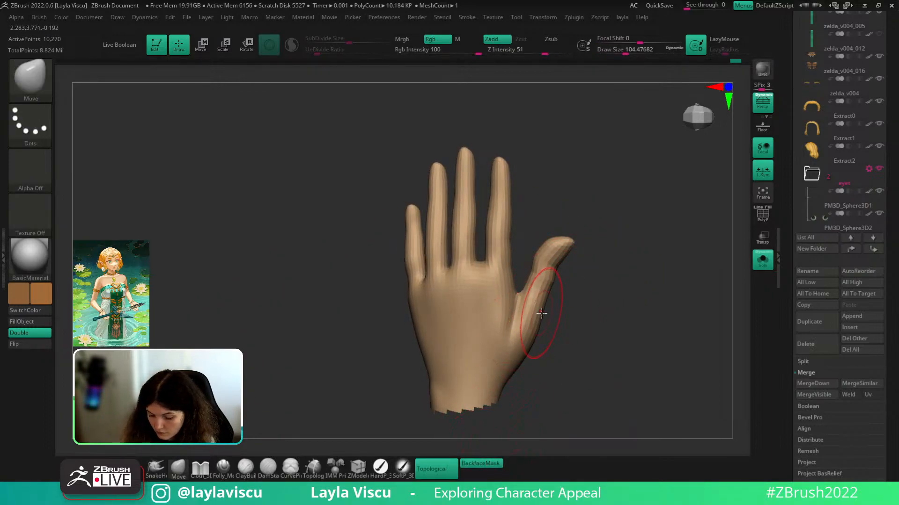
{"action": "mouse_move", "coordinate": [571, 304]}
{"action": "left_mouse_down"}
{"action": "mouse_move", "coordinate": [555, 300]}
{"action": "mouse_move", "coordinate": [546, 260]}
{"action": "mouse_move", "coordinate": [563, 313]}
{"action": "mouse_move", "coordinate": [620, 304]}
{"action": "mouse_move", "coordinate": [606, 291]}
{"action": "mouse_move", "coordinate": [607, 274]}
{"action": "mouse_move", "coordinate": [578, 289]}
{"action": "left_mouse_up"}
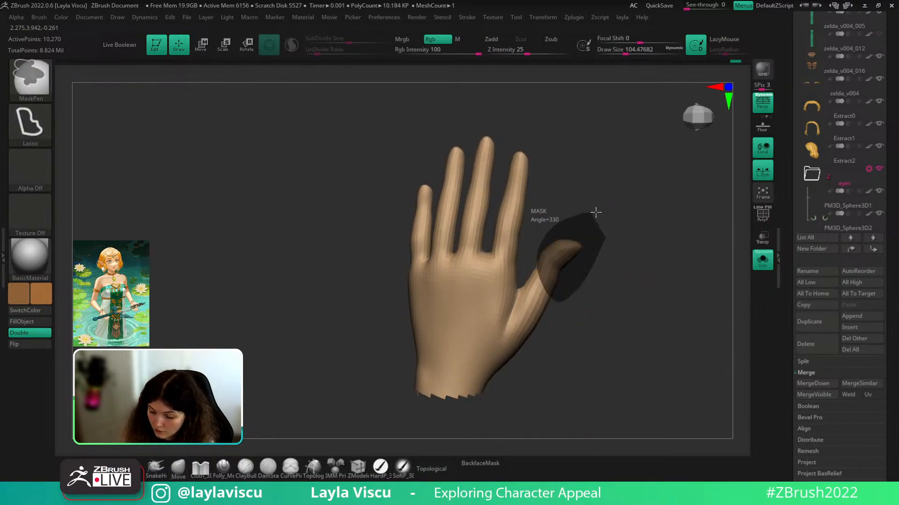
{"action": "left_click_drag", "start_coordinate": [596, 212], "coordinate": [598, 220], "text": "ctrl"}
{"action": "key", "text": "w"}
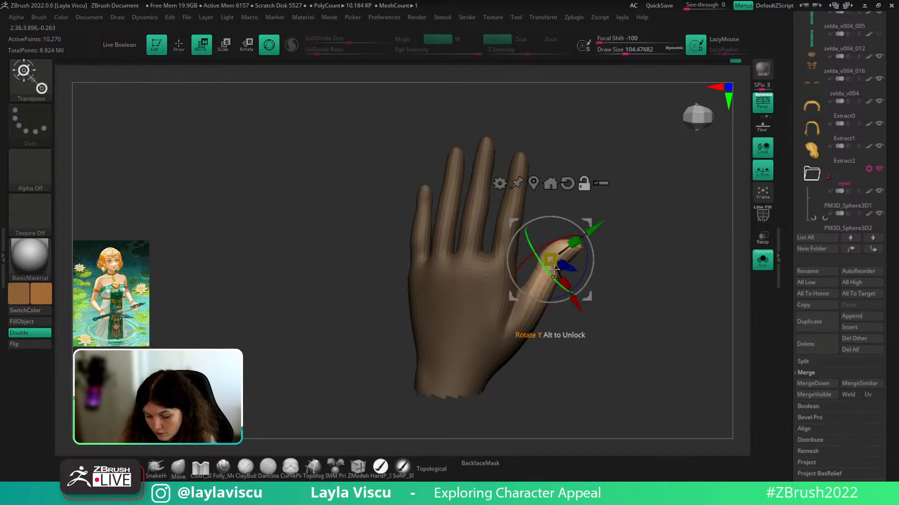
{"action": "left_click_drag", "start_coordinate": [554, 270], "coordinate": [580, 226]}
{"action": "left_click_drag", "start_coordinate": [519, 312], "coordinate": [512, 315]}
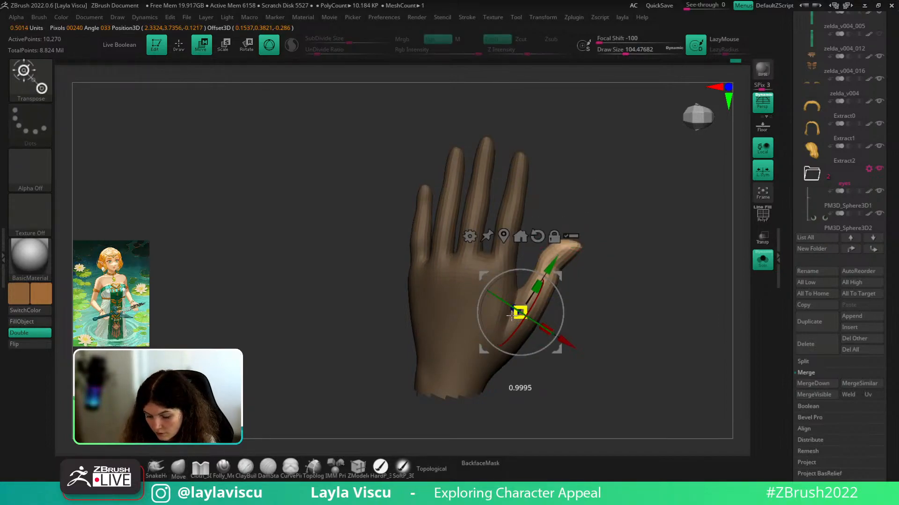
{"action": "left_click_drag", "start_coordinate": [547, 270], "coordinate": [547, 269]}
{"action": "key", "text": "q"}
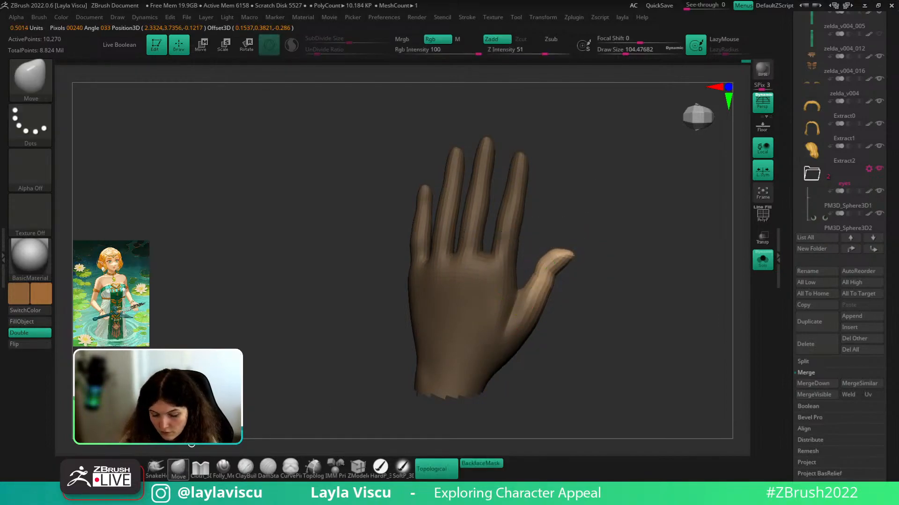
- Smooth the thumb webbing, finger webbing and knuckles at brush sizes about 56 and 68
{"action": "mouse_move", "coordinate": [616, 269]}
{"action": "left_mouse_down", "text": "ctrl"}
{"action": "mouse_move", "coordinate": [633, 285]}
{"action": "mouse_move", "coordinate": [584, 270]}
{"action": "mouse_move", "coordinate": [505, 311]}
{"action": "mouse_move", "coordinate": [566, 309]}
{"action": "mouse_move", "coordinate": [554, 298]}
{"action": "mouse_move", "coordinate": [632, 259]}
{"action": "left_mouse_up", "text": "ctrl"}
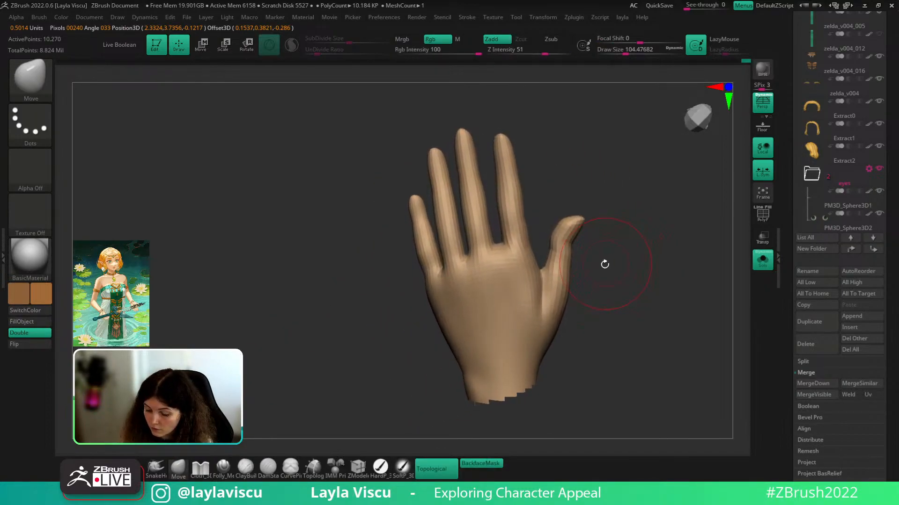
{"action": "key", "text": "s"}
{"action": "mouse_move", "coordinate": [560, 277]}
{"action": "left_mouse_down"}
{"action": "mouse_move", "coordinate": [612, 271]}
{"action": "mouse_move", "coordinate": [696, 321]}
{"action": "mouse_move", "coordinate": [537, 292]}
{"action": "mouse_move", "coordinate": [590, 300]}
{"action": "mouse_move", "coordinate": [636, 290]}
{"action": "mouse_move", "coordinate": [664, 272]}
{"action": "mouse_move", "coordinate": [564, 280]}
{"action": "left_mouse_up"}
{"action": "left_click_drag", "start_coordinate": [624, 275], "coordinate": [644, 277]}
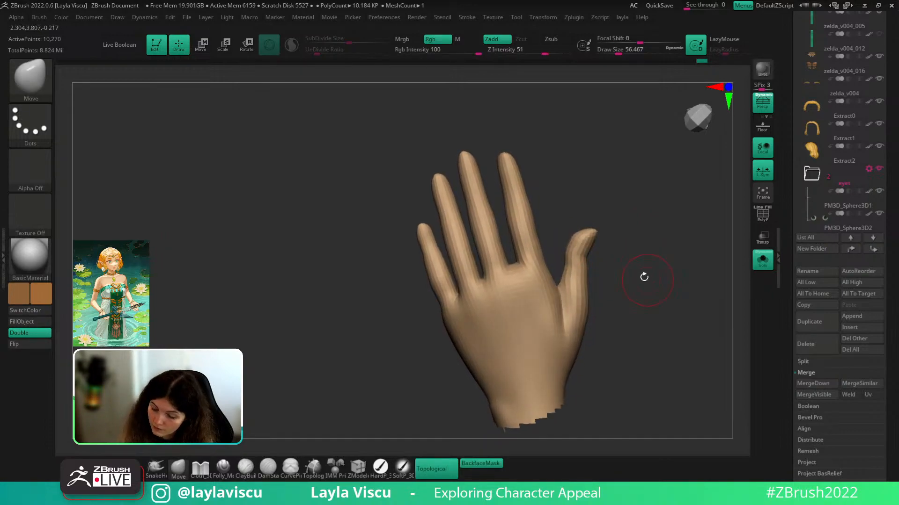
{"action": "key", "text": "s"}
{"action": "mouse_move", "coordinate": [507, 262]}
{"action": "left_mouse_down"}
{"action": "mouse_move", "coordinate": [490, 229]}
{"action": "mouse_move", "coordinate": [520, 261]}
{"action": "left_mouse_up"}
{"action": "left_click_drag", "start_coordinate": [586, 195], "coordinate": [581, 196]}
{"action": "left_click_drag", "start_coordinate": [510, 245], "coordinate": [524, 277], "text": "shift"}
{"action": "mouse_move", "coordinate": [517, 259]}
{"action": "right_mouse_down", "text": "ctrl"}
{"action": "mouse_move", "coordinate": [495, 213]}
{"action": "mouse_move", "coordinate": [498, 195]}
{"action": "right_mouse_up", "text": "ctrl"}
{"action": "right_click_drag", "start_coordinate": [586, 231], "coordinate": [555, 281], "text": "ctrl"}
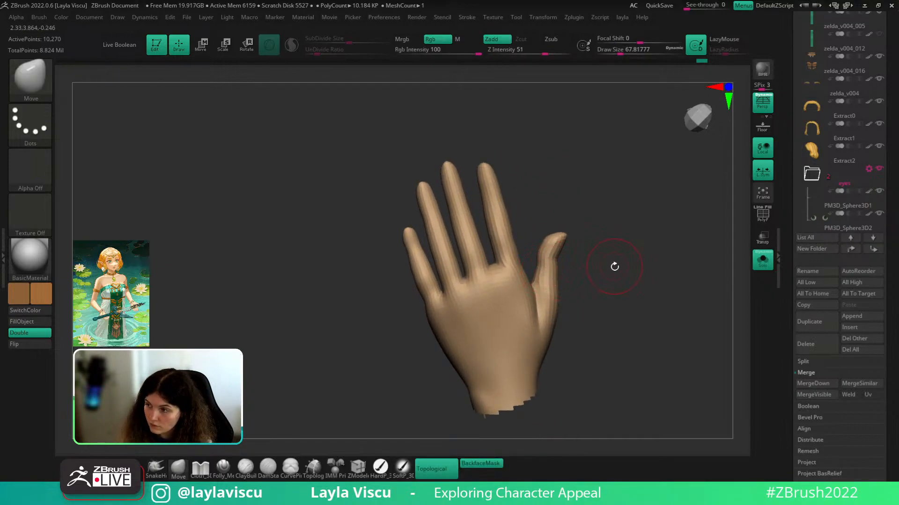
{"action": "left_click_drag", "start_coordinate": [602, 260], "coordinate": [648, 240]}
- Turn off back-face masking and smooth the little finger at brush size about 62
{"action": "left_click", "coordinate": [481, 464]}
{"action": "key", "text": "s"}
{"action": "left_click_drag", "start_coordinate": [455, 315], "coordinate": [456, 315]}
{"action": "left_click_drag", "start_coordinate": [623, 266], "coordinate": [618, 266]}
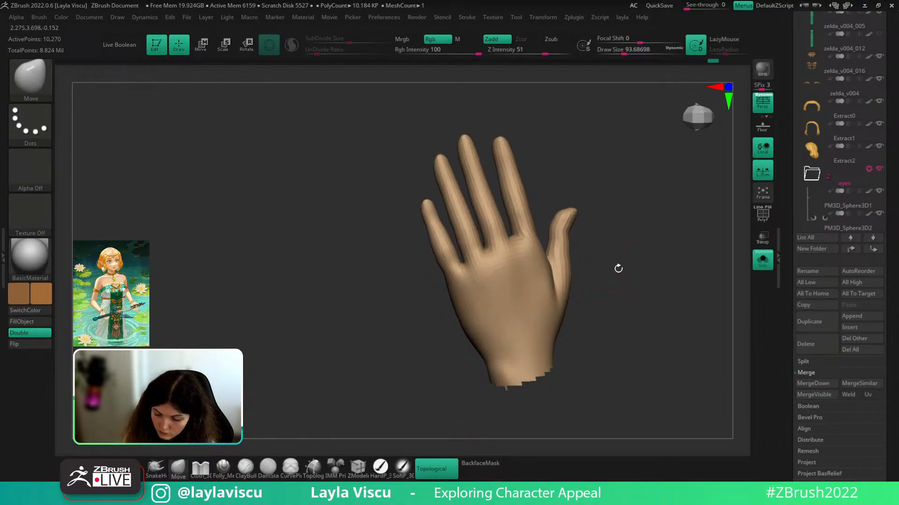
{"action": "key", "text": "s"}
{"action": "left_click_drag", "start_coordinate": [445, 258], "coordinate": [428, 202]}
{"action": "right_click_drag", "start_coordinate": [587, 212], "coordinate": [599, 196], "text": "ctrl"}
{"action": "mouse_move", "coordinate": [604, 206]}
{"action": "left_mouse_down"}
{"action": "mouse_move", "coordinate": [626, 235]}
{"action": "mouse_move", "coordinate": [592, 245]}
{"action": "left_mouse_up"}
- Switch to ClayBuildup with a small brush size of about 23
{"action": "key", "text": "s"}
{"action": "key", "text": "b"}
{"action": "key", "text": "c"}
{"action": "key", "text": "b"}
{"action": "key", "text": "s"}
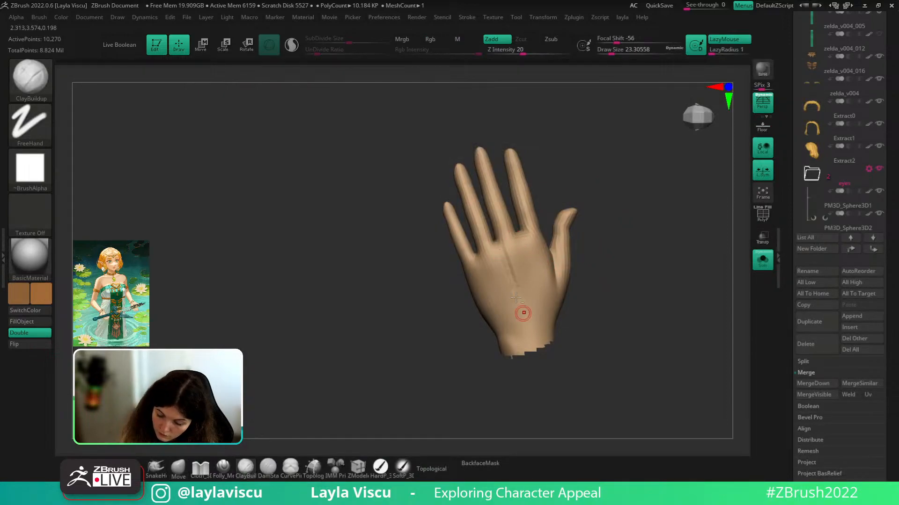
- Lay two clay ridges from the knuckles toward the wrist and smooth them
{"action": "left_click_drag", "start_coordinate": [520, 237], "coordinate": [530, 299]}
{"action": "left_click_drag", "start_coordinate": [481, 256], "coordinate": [517, 326]}
{"action": "key", "text": "s"}
{"action": "mouse_move", "coordinate": [511, 279]}
{"action": "left_mouse_down", "text": "shift"}
{"action": "mouse_move", "coordinate": [527, 331]}
{"action": "mouse_move", "coordinate": [550, 275]}
{"action": "mouse_move", "coordinate": [528, 249]}
{"action": "mouse_move", "coordinate": [525, 280]}
{"action": "left_mouse_up", "text": "shift"}
{"action": "right_click_drag", "start_coordinate": [526, 281], "coordinate": [527, 250]}
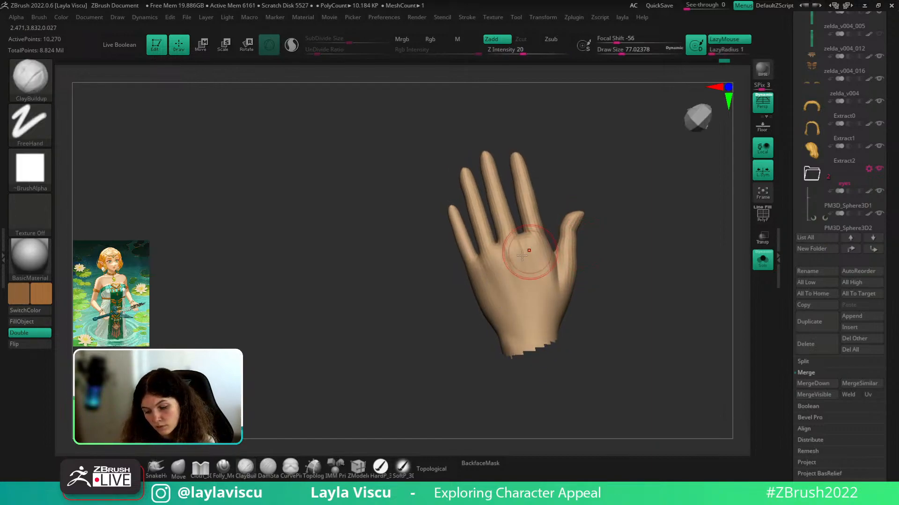
- Add clay strokes on the back and index side at size ~29, then smooth at size ~56
{"action": "key", "text": "s"}
{"action": "mouse_move", "coordinate": [528, 251]}
{"action": "left_mouse_down"}
{"action": "mouse_move", "coordinate": [518, 252]}
{"action": "mouse_move", "coordinate": [518, 304]}
{"action": "mouse_move", "coordinate": [520, 241]}
{"action": "left_mouse_up"}
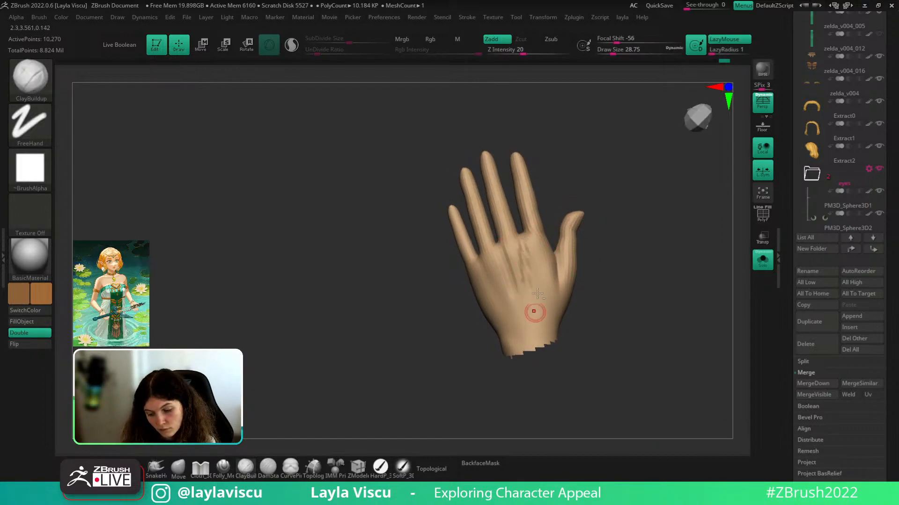
{"action": "mouse_move", "coordinate": [600, 251]}
{"action": "left_mouse_down"}
{"action": "mouse_move", "coordinate": [546, 304]}
{"action": "mouse_move", "coordinate": [553, 256]}
{"action": "mouse_move", "coordinate": [550, 314]}
{"action": "left_mouse_up"}
{"action": "mouse_move", "coordinate": [550, 304]}
{"action": "left_mouse_down", "text": "shift"}
{"action": "mouse_move", "coordinate": [551, 270]}
{"action": "mouse_move", "coordinate": [555, 291]}
{"action": "left_mouse_up", "text": "shift"}
{"action": "key", "text": "s"}
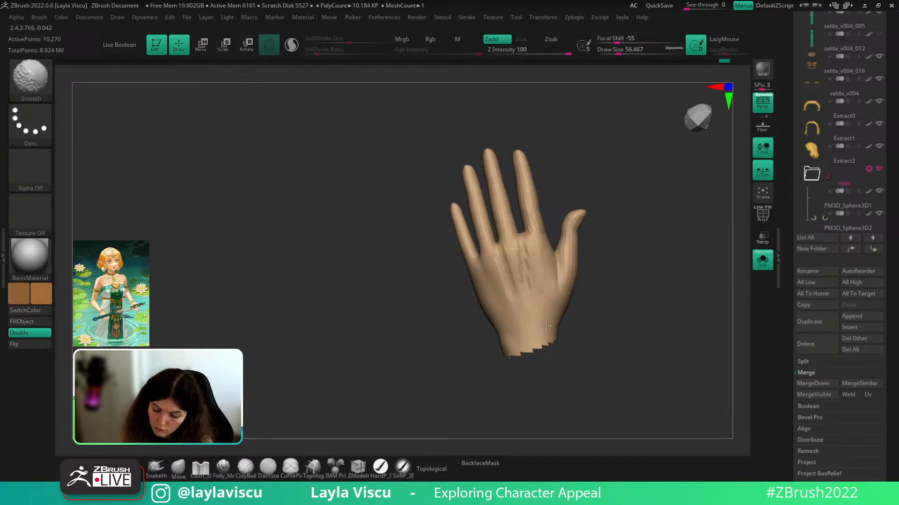
{"action": "mouse_move", "coordinate": [526, 258]}
{"action": "left_mouse_down", "text": "shift"}
{"action": "mouse_move", "coordinate": [536, 323]}
{"action": "mouse_move", "coordinate": [498, 286]}
{"action": "mouse_move", "coordinate": [513, 256]}
{"action": "mouse_move", "coordinate": [536, 287]}
{"action": "left_mouse_up", "text": "shift"}
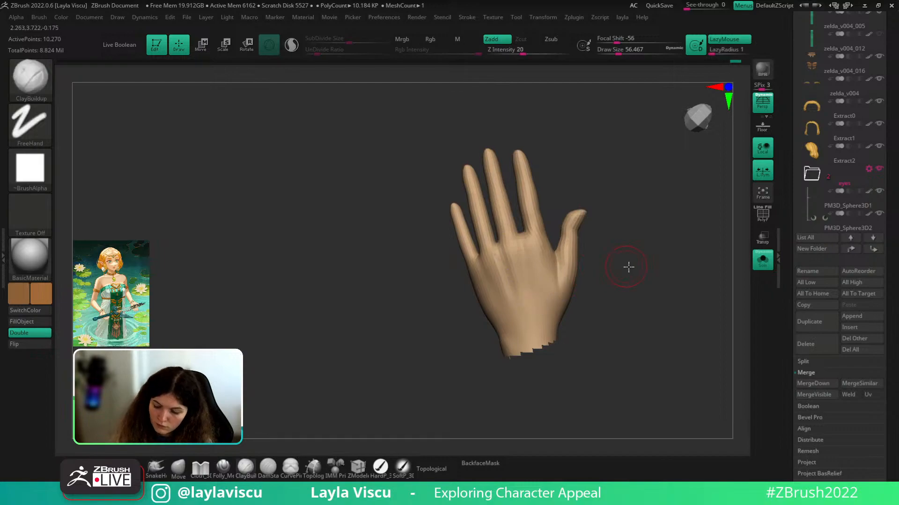
{"action": "left_click_drag", "start_coordinate": [627, 267], "coordinate": [633, 265]}
{"action": "left_click_drag", "start_coordinate": [528, 304], "coordinate": [517, 300], "text": "shift"}
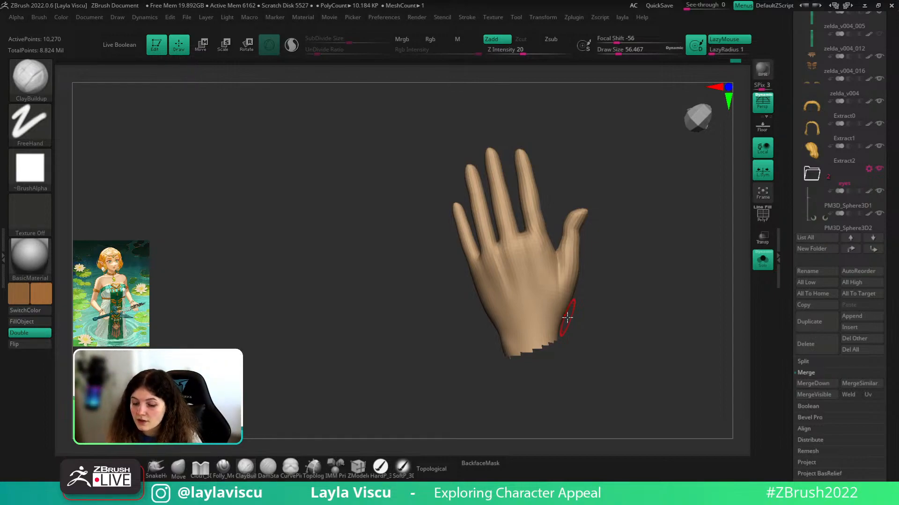
- Push the hand's outer edge with Move Topological at size about 71 and smooth it
{"action": "left_click_drag", "start_coordinate": [666, 290], "coordinate": [320, 349]}
{"action": "left_click", "coordinate": [178, 470]}
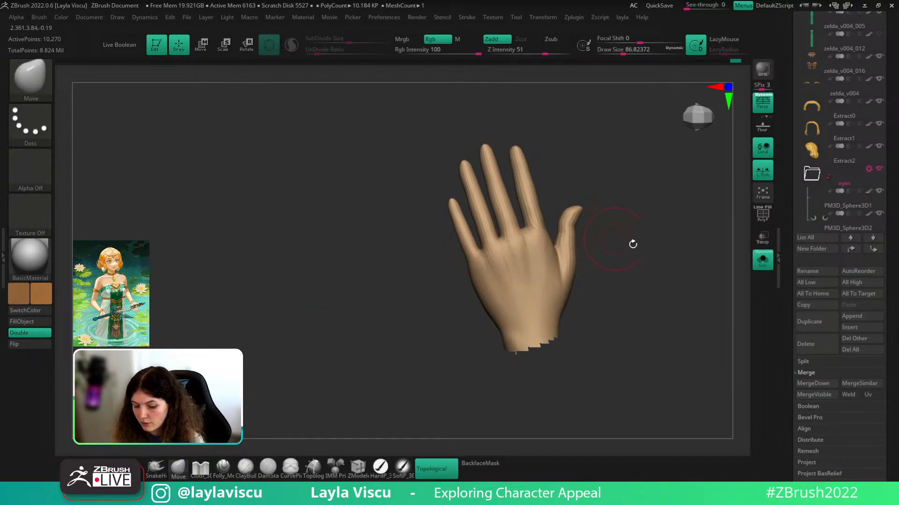
{"action": "mouse_move", "coordinate": [638, 269]}
{"action": "left_mouse_down"}
{"action": "mouse_move", "coordinate": [623, 277]}
{"action": "mouse_move", "coordinate": [614, 267]}
{"action": "left_mouse_up"}
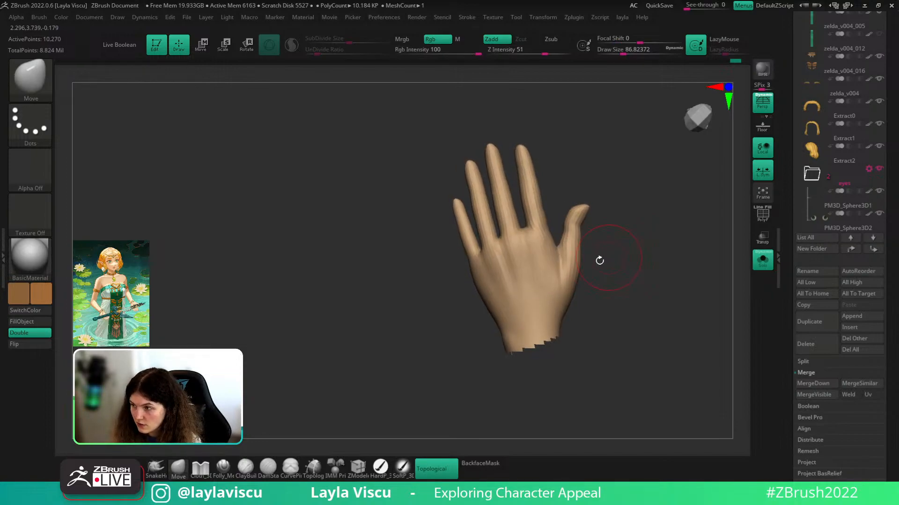
{"action": "key", "text": "s"}
{"action": "left_click_drag", "start_coordinate": [578, 301], "coordinate": [575, 301]}
{"action": "left_click_drag", "start_coordinate": [571, 302], "coordinate": [566, 303]}
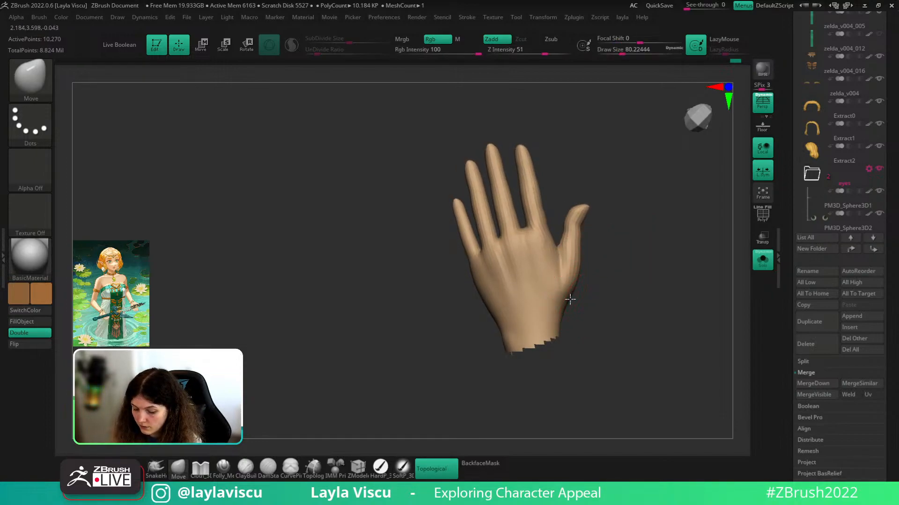
{"action": "left_click_drag", "start_coordinate": [616, 278], "coordinate": [656, 263]}
{"action": "mouse_move", "coordinate": [580, 287]}
{"action": "left_mouse_down", "text": "shift"}
{"action": "mouse_move", "coordinate": [638, 299]}
{"action": "mouse_move", "coordinate": [631, 254]}
{"action": "mouse_move", "coordinate": [612, 263]}
{"action": "mouse_move", "coordinate": [591, 257]}
{"action": "mouse_move", "coordinate": [599, 241]}
{"action": "left_mouse_up", "text": "shift"}
- Orbit around the hand and adjust the brush size to about 39
{"action": "key", "text": "s"}
{"action": "mouse_move", "coordinate": [646, 256]}
{"action": "left_mouse_down"}
{"action": "mouse_move", "coordinate": [612, 237]}
{"action": "mouse_move", "coordinate": [624, 246]}
{"action": "mouse_move", "coordinate": [627, 215]}
{"action": "mouse_move", "coordinate": [625, 206]}
{"action": "mouse_move", "coordinate": [607, 205]}
{"action": "mouse_move", "coordinate": [655, 212]}
{"action": "mouse_move", "coordinate": [643, 242]}
{"action": "left_mouse_up"}
{"action": "key", "text": "s"}
{"action": "left_click_drag", "start_coordinate": [625, 314], "coordinate": [599, 218]}
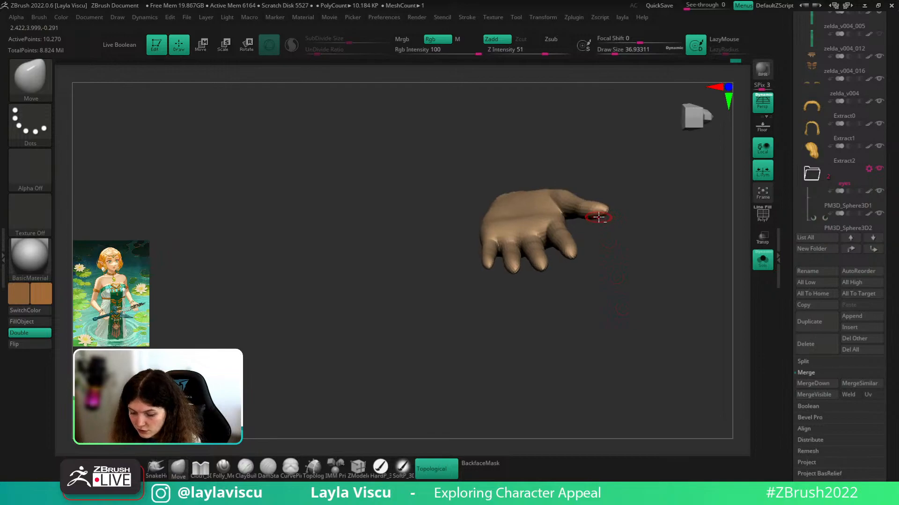
{"action": "mouse_move", "coordinate": [656, 236]}
{"action": "left_mouse_down"}
{"action": "mouse_move", "coordinate": [650, 207]}
{"action": "mouse_move", "coordinate": [682, 229]}
{"action": "mouse_move", "coordinate": [717, 168]}
{"action": "mouse_move", "coordinate": [614, 196]}
{"action": "mouse_move", "coordinate": [684, 190]}
{"action": "mouse_move", "coordinate": [682, 235]}
{"action": "mouse_move", "coordinate": [659, 207]}
{"action": "mouse_move", "coordinate": [603, 220]}
{"action": "left_mouse_up"}
{"action": "key", "text": "s"}
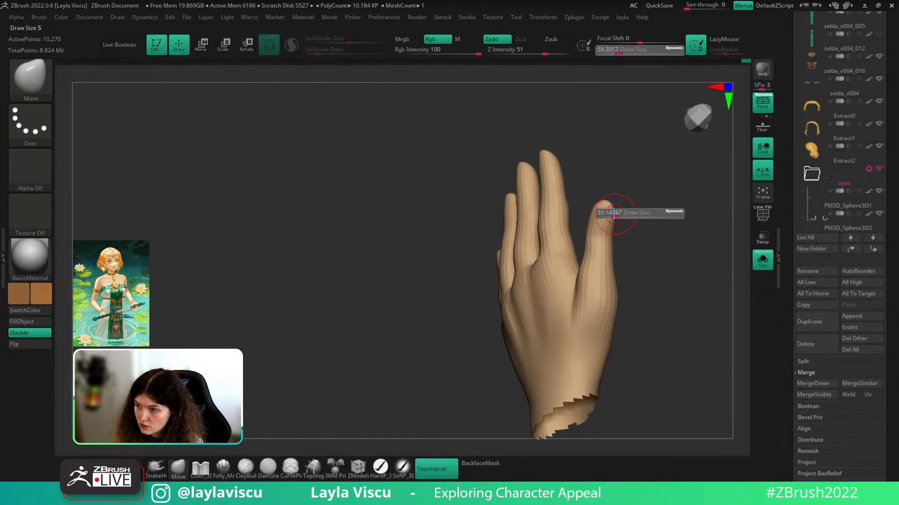
{"action": "mouse_move", "coordinate": [615, 228]}
{"action": "right_mouse_down", "text": "ctrl"}
{"action": "mouse_move", "coordinate": [631, 215]}
{"action": "mouse_move", "coordinate": [564, 260]}
{"action": "mouse_move", "coordinate": [627, 197]}
{"action": "mouse_move", "coordinate": [668, 261]}
{"action": "mouse_move", "coordinate": [658, 253]}
{"action": "mouse_move", "coordinate": [665, 239]}
{"action": "mouse_move", "coordinate": [678, 285]}
{"action": "mouse_move", "coordinate": [670, 253]}
{"action": "mouse_move", "coordinate": [672, 268]}
{"action": "right_mouse_up", "text": "ctrl"}
{"action": "key", "text": "s"}
{"action": "left_click_drag", "start_coordinate": [628, 282], "coordinate": [632, 283]}
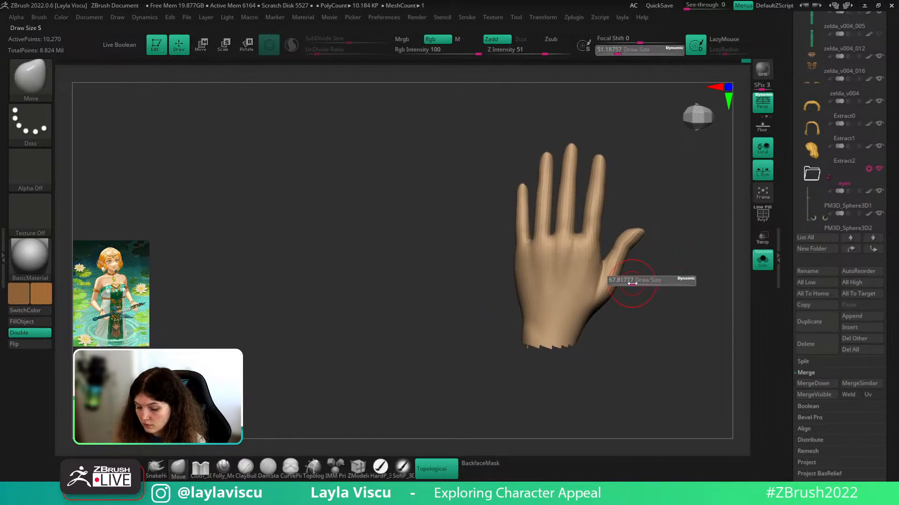
{"action": "mouse_move", "coordinate": [632, 281]}
{"action": "right_mouse_down"}
{"action": "mouse_move", "coordinate": [622, 290]}
{"action": "mouse_move", "coordinate": [650, 279]}
{"action": "mouse_move", "coordinate": [618, 277]}
{"action": "mouse_move", "coordinate": [656, 281]}
{"action": "mouse_move", "coordinate": [652, 292]}
{"action": "right_mouse_up"}
- Build up clay along the thumb base with ClayBuildup at size 41 and smooth it
{"action": "key", "text": "b"}
{"action": "key", "text": "c"}
{"action": "key", "text": "b"}
{"action": "key", "text": "s"}
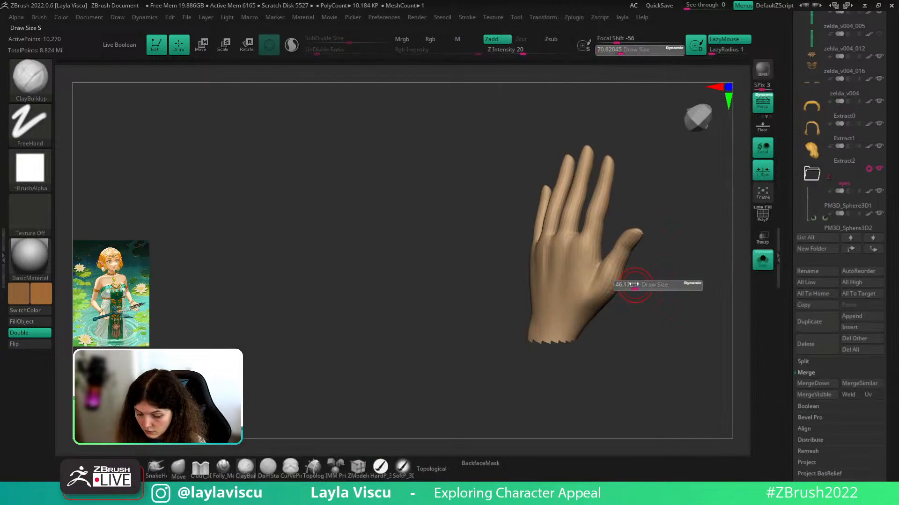
{"action": "left_click_drag", "start_coordinate": [636, 286], "coordinate": [629, 287]}
{"action": "left_click_drag", "start_coordinate": [616, 266], "coordinate": [617, 275]}
{"action": "mouse_move", "coordinate": [612, 267]}
{"action": "right_mouse_down"}
{"action": "mouse_move", "coordinate": [648, 249]}
{"action": "mouse_move", "coordinate": [660, 269]}
{"action": "mouse_move", "coordinate": [621, 276]}
{"action": "right_mouse_up"}
{"action": "left_click_drag", "start_coordinate": [613, 281], "coordinate": [603, 292], "text": "shift"}
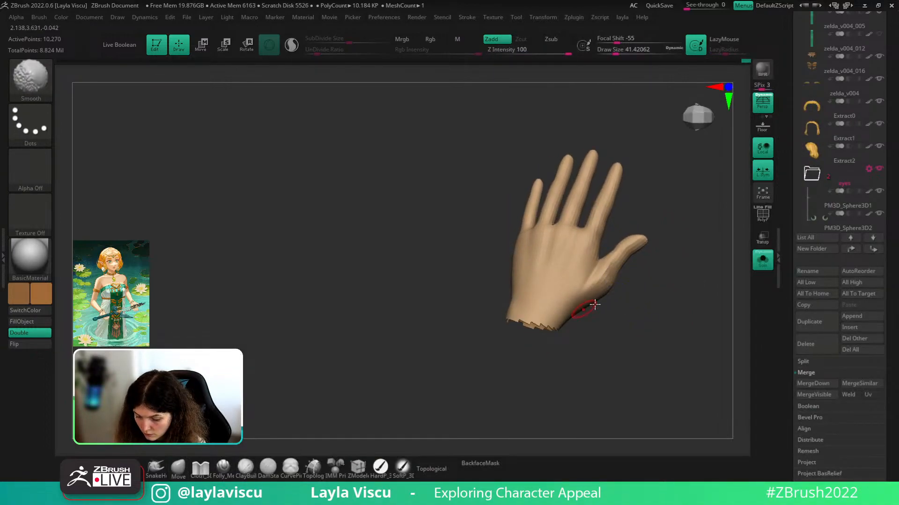
{"action": "right_click_drag", "start_coordinate": [622, 303], "coordinate": [644, 307]}
{"action": "mouse_move", "coordinate": [648, 257]}
{"action": "right_mouse_down"}
{"action": "mouse_move", "coordinate": [668, 275]}
{"action": "mouse_move", "coordinate": [659, 280]}
{"action": "right_mouse_up"}
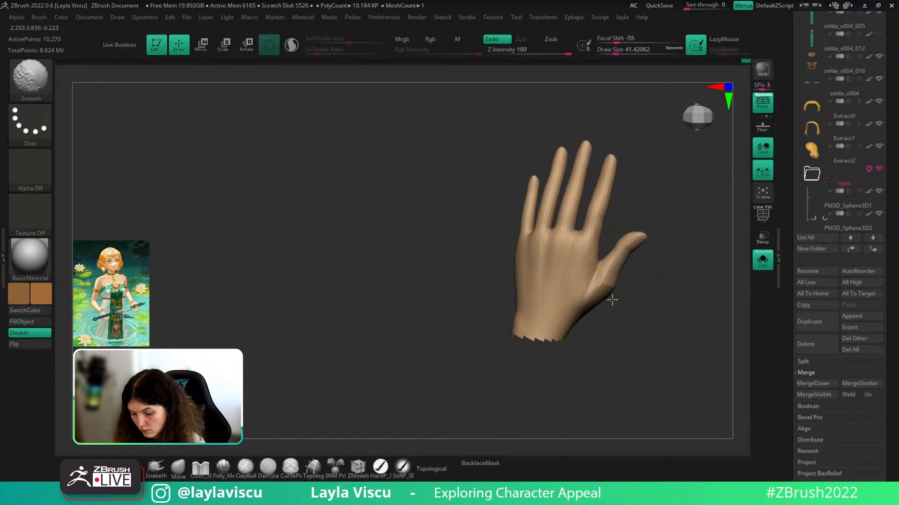
{"action": "left_click_drag", "start_coordinate": [612, 300], "coordinate": [604, 298], "text": "shift"}
{"action": "left_click_drag", "start_coordinate": [662, 306], "coordinate": [660, 293]}
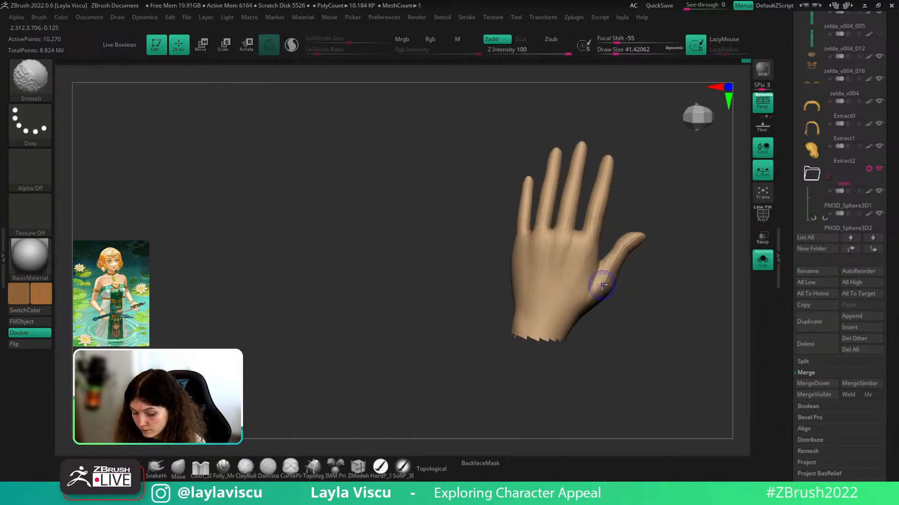
- Add another clay stroke along the thumb base and smooth the thumb-finger web
{"action": "key", "text": "b"}
{"action": "key", "text": "c"}
{"action": "key", "text": "b"}
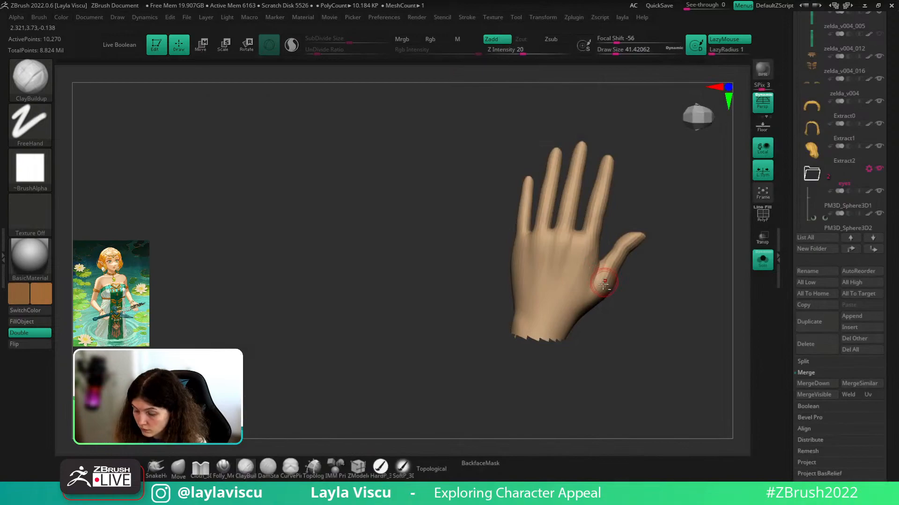
{"action": "left_click_drag", "start_coordinate": [602, 282], "coordinate": [571, 315]}
{"action": "mouse_move", "coordinate": [595, 282]}
{"action": "left_mouse_down"}
{"action": "mouse_move", "coordinate": [565, 315]}
{"action": "mouse_move", "coordinate": [604, 279]}
{"action": "mouse_move", "coordinate": [638, 281]}
{"action": "mouse_move", "coordinate": [590, 271]}
{"action": "left_mouse_up"}
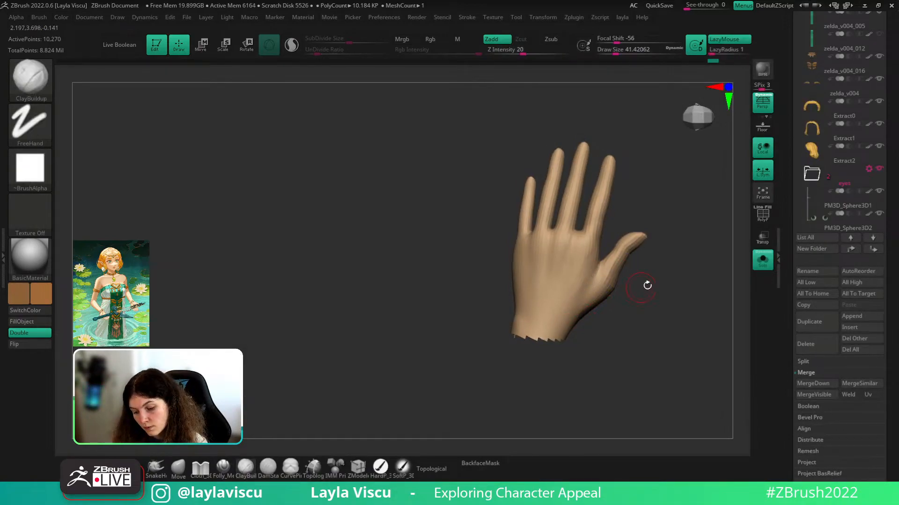
{"action": "left_click_drag", "start_coordinate": [646, 285], "coordinate": [648, 292]}
{"action": "right_click_drag", "start_coordinate": [648, 298], "coordinate": [649, 264], "text": "ctrl"}
{"action": "left_click_drag", "start_coordinate": [663, 259], "coordinate": [667, 258]}
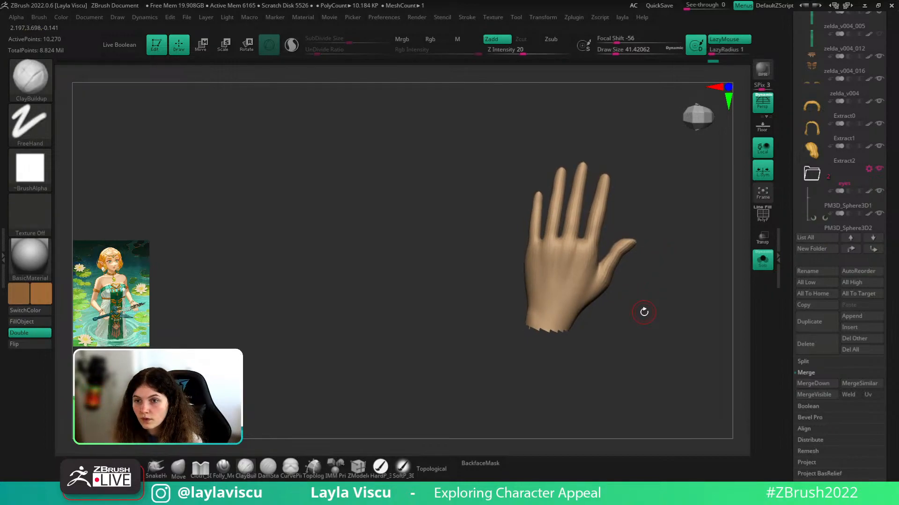
- Mask everything but the pinky and rotate it outward from its base
{"action": "key", "text": "w"}
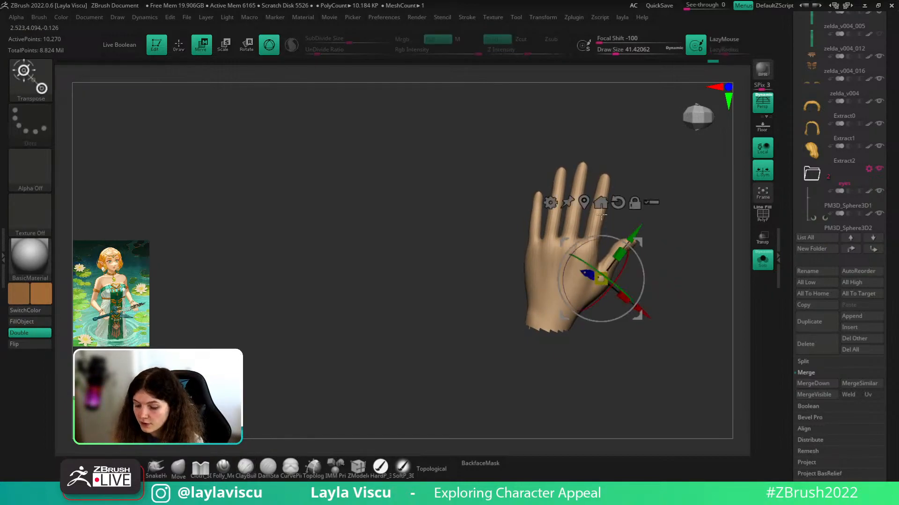
{"action": "left_click_drag", "start_coordinate": [535, 239], "coordinate": [536, 221], "text": "ctrl"}
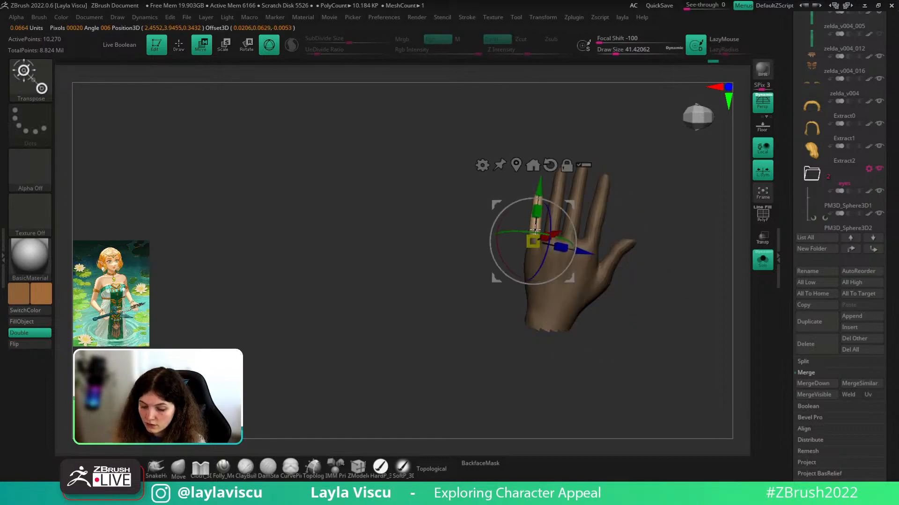
{"action": "left_click_drag", "start_coordinate": [627, 203], "coordinate": [642, 199]}
{"action": "left_click_drag", "start_coordinate": [571, 222], "coordinate": [553, 216]}
{"action": "left_click_drag", "start_coordinate": [663, 259], "coordinate": [614, 248]}
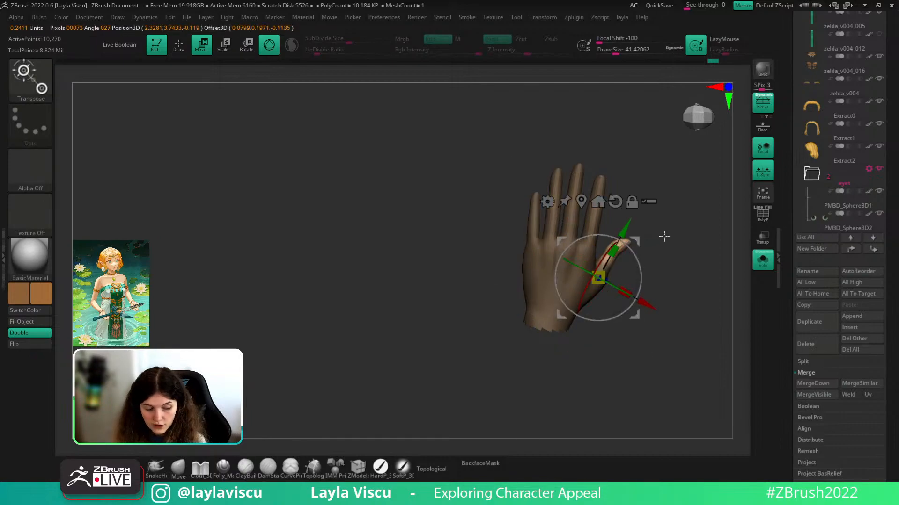
- Re-mask to isolate the pinky and slide the pivot to its base
{"action": "left_click_drag", "start_coordinate": [532, 239], "coordinate": [534, 219], "text": "ctrl"}
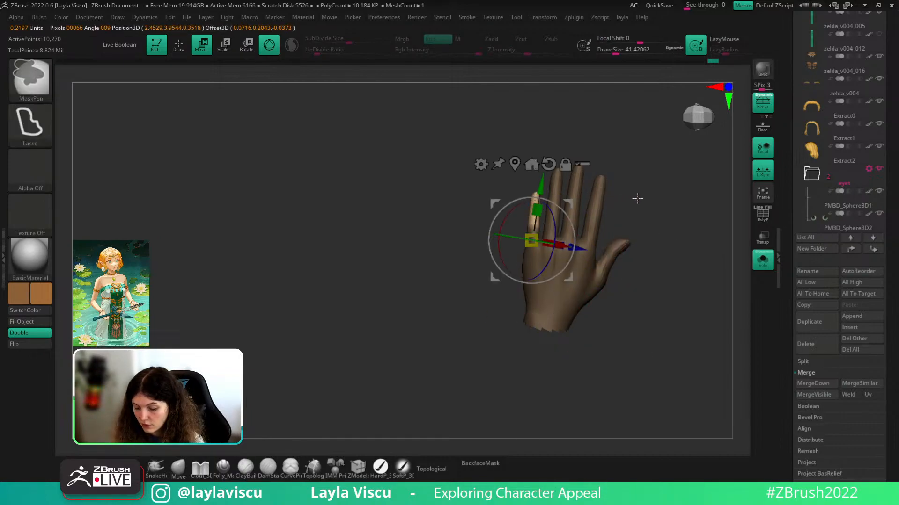
{"action": "left_click_drag", "start_coordinate": [590, 242], "coordinate": [595, 219], "text": "ctrl"}
{"action": "mouse_move", "coordinate": [532, 243]}
{"action": "left_mouse_down", "text": "ctrl"}
{"action": "mouse_move", "coordinate": [533, 225]}
{"action": "mouse_move", "coordinate": [553, 245]}
{"action": "mouse_move", "coordinate": [544, 249]}
{"action": "left_mouse_up", "text": "ctrl"}
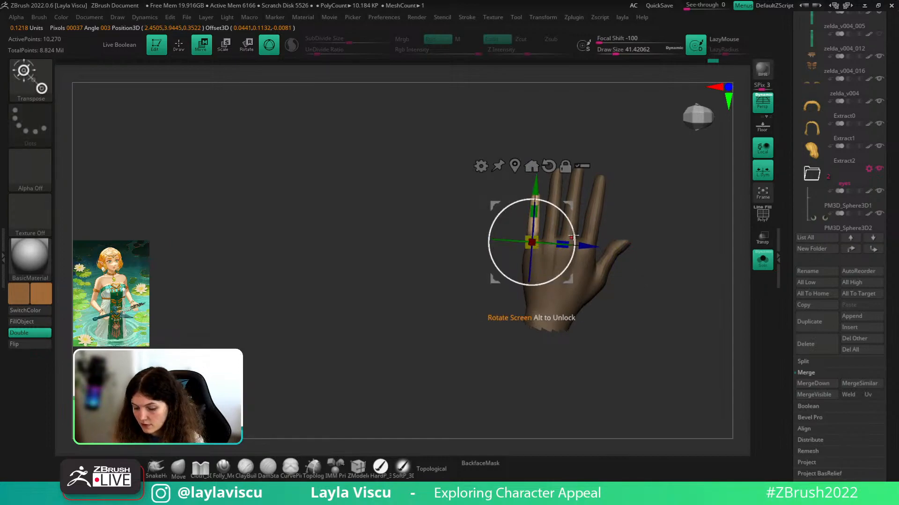
{"action": "left_click_drag", "start_coordinate": [680, 182], "coordinate": [702, 215], "text": "alt"}
{"action": "left_click_drag", "start_coordinate": [559, 275], "coordinate": [549, 261], "text": "alt"}
{"action": "left_click_drag", "start_coordinate": [598, 229], "coordinate": [688, 187]}
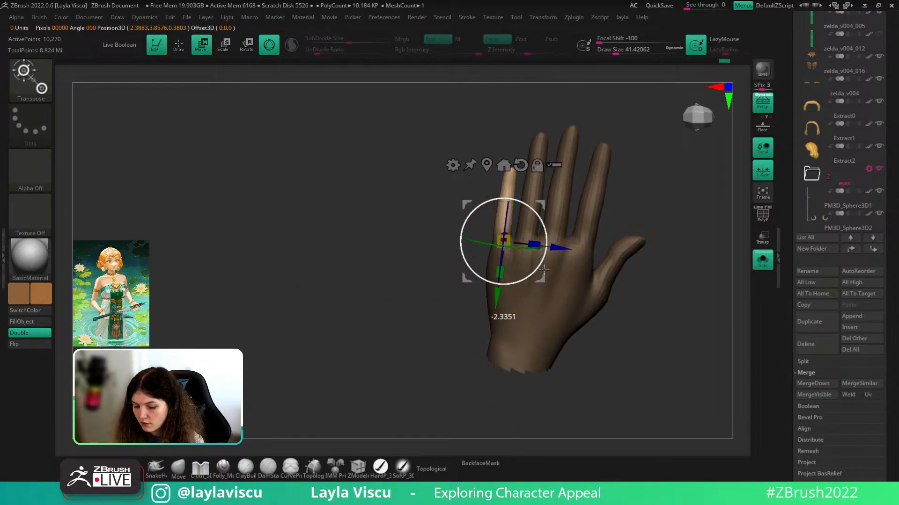
- Rotate the pinky outward about 40 degrees and realign the pivot axes at its base
{"action": "left_click_drag", "start_coordinate": [543, 270], "coordinate": [548, 225]}
{"action": "key", "text": "ctrl+z"}
{"action": "left_click_drag", "start_coordinate": [646, 199], "coordinate": [662, 210]}
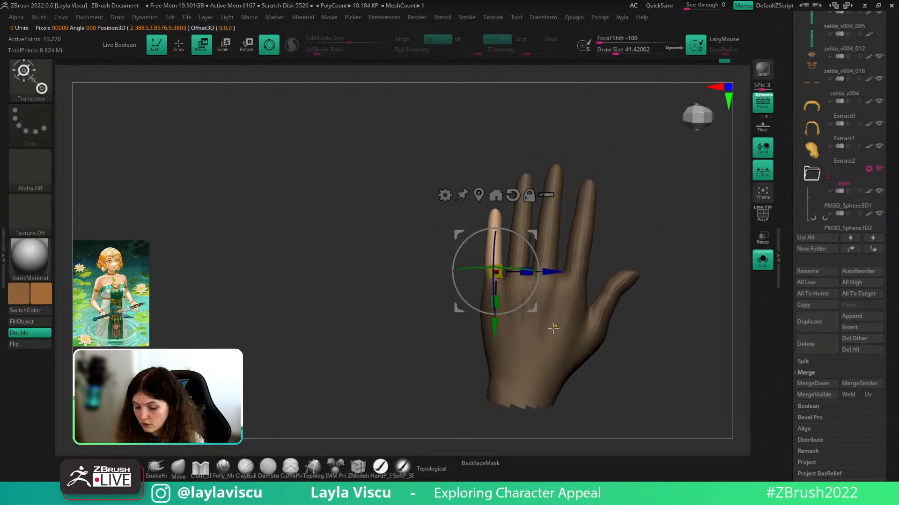
{"action": "left_click", "coordinate": [497, 271], "text": "alt"}
{"action": "left_click_drag", "start_coordinate": [537, 280], "coordinate": [526, 302], "text": "alt"}
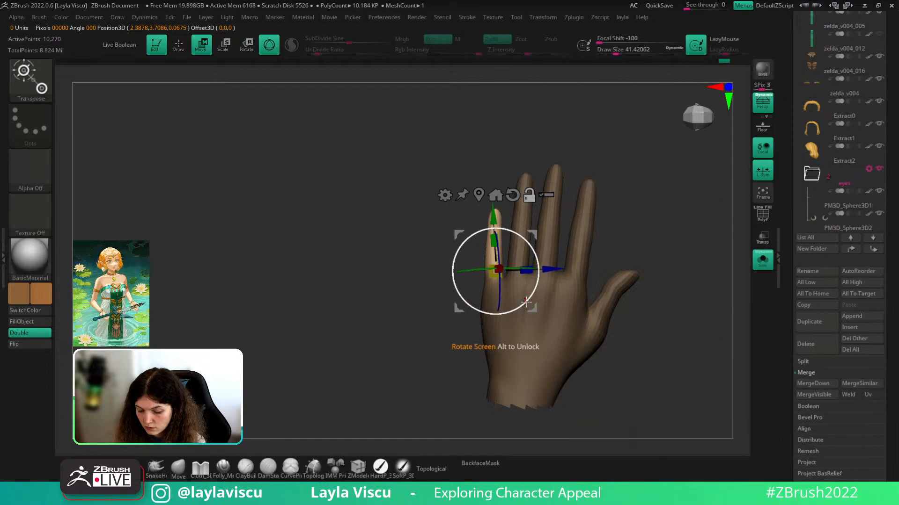
- Leave posing, clear the mask from the hand and enlarge the brush
{"action": "key", "text": "q"}
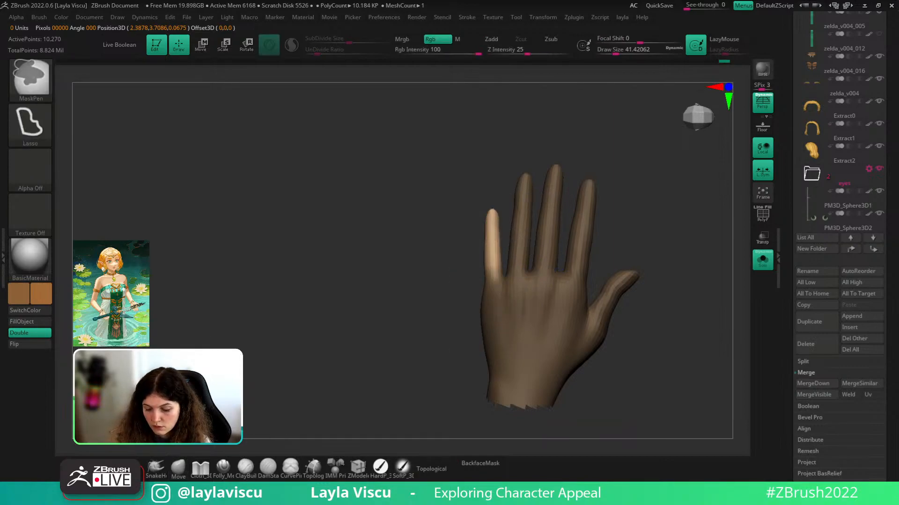
{"action": "left_click_drag", "start_coordinate": [684, 253], "coordinate": [692, 262], "text": "ctrl"}
{"action": "mouse_move", "coordinate": [691, 261]}
{"action": "right_mouse_down"}
{"action": "mouse_move", "coordinate": [695, 236]}
{"action": "mouse_move", "coordinate": [688, 257]}
{"action": "mouse_move", "coordinate": [706, 271]}
{"action": "right_mouse_up"}
{"action": "mouse_move", "coordinate": [705, 271]}
{"action": "right_mouse_down", "text": "ctrl"}
{"action": "mouse_move", "coordinate": [706, 260]}
{"action": "mouse_move", "coordinate": [687, 275]}
{"action": "right_mouse_up", "text": "ctrl"}
{"action": "key", "text": "s"}
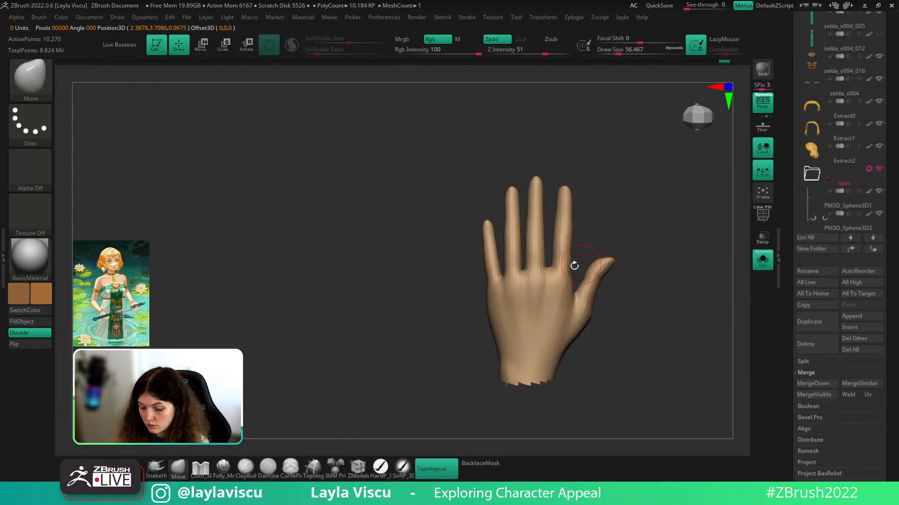
{"action": "key", "text": "s"}
{"action": "left_click_drag", "start_coordinate": [562, 273], "coordinate": [583, 263]}
- Set Draw Size to 112 and orbit and zoom until the palm faces the camera
{"action": "key", "text": "s"}
{"action": "right_click_drag", "start_coordinate": [581, 250], "coordinate": [616, 240], "text": "ctrl"}
{"action": "key", "text": "s"}
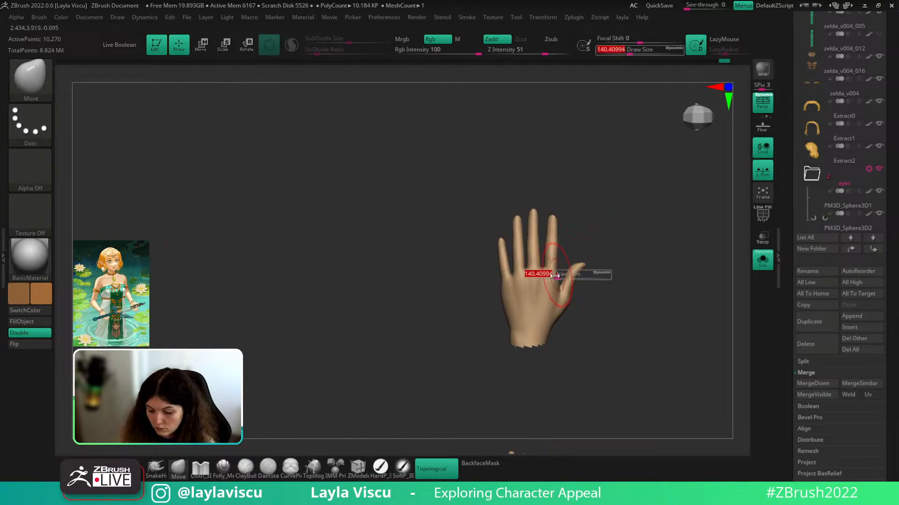
{"action": "left_click_drag", "start_coordinate": [564, 275], "coordinate": [555, 277]}
{"action": "mouse_move", "coordinate": [629, 262]}
{"action": "right_mouse_down", "text": "ctrl"}
{"action": "mouse_move", "coordinate": [646, 392]}
{"action": "mouse_move", "coordinate": [561, 337]}
{"action": "mouse_move", "coordinate": [680, 356]}
{"action": "mouse_move", "coordinate": [687, 325]}
{"action": "mouse_move", "coordinate": [676, 323]}
{"action": "mouse_move", "coordinate": [642, 403]}
{"action": "mouse_move", "coordinate": [608, 367]}
{"action": "right_mouse_up", "text": "ctrl"}
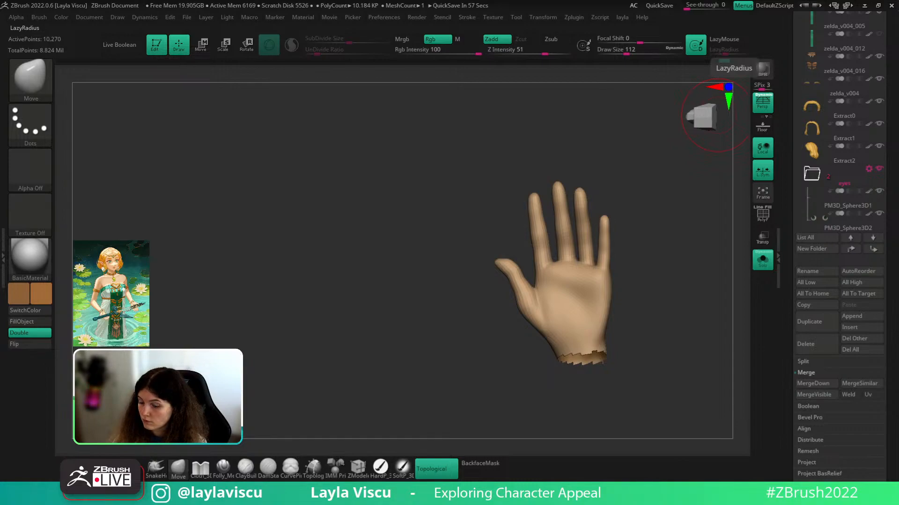
{"action": "right_click_drag", "start_coordinate": [646, 295], "coordinate": [699, 310]}
{"action": "mouse_move", "coordinate": [610, 381]}
{"action": "right_mouse_down"}
{"action": "mouse_move", "coordinate": [655, 360]}
{"action": "mouse_move", "coordinate": [692, 319]}
{"action": "mouse_move", "coordinate": [691, 359]}
{"action": "mouse_move", "coordinate": [647, 346]}
{"action": "mouse_move", "coordinate": [674, 333]}
{"action": "mouse_move", "coordinate": [679, 363]}
{"action": "right_mouse_up"}
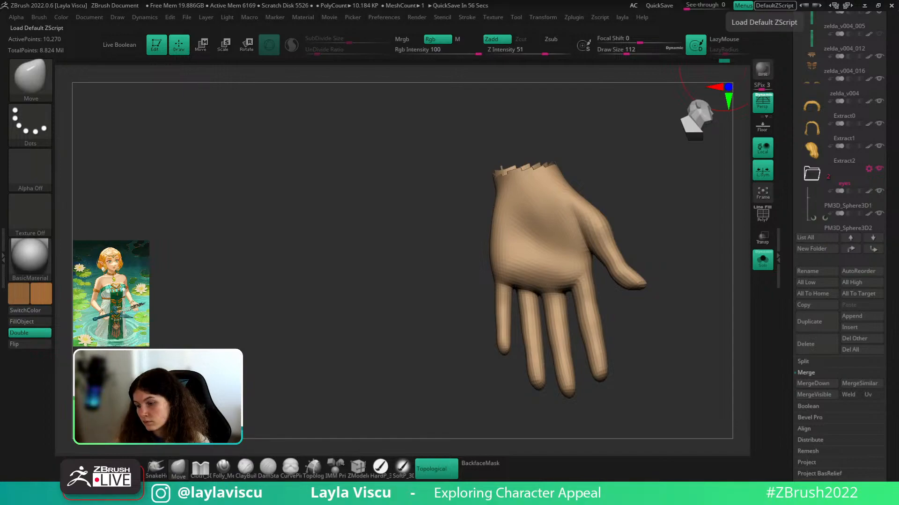
- Select the DamStandard brush with Draw Size about 54
{"action": "right_click_drag", "start_coordinate": [710, 315], "coordinate": [727, 351]}
{"action": "key", "text": "b"}
{"action": "key", "text": "d"}
{"action": "key", "text": "s"}
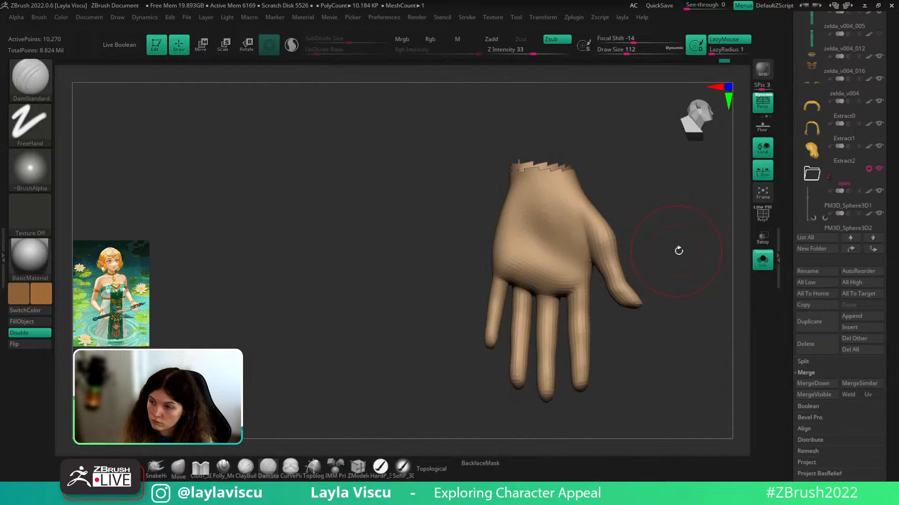
{"action": "key", "text": "s"}
{"action": "left_click_drag", "start_coordinate": [673, 253], "coordinate": [665, 255]}
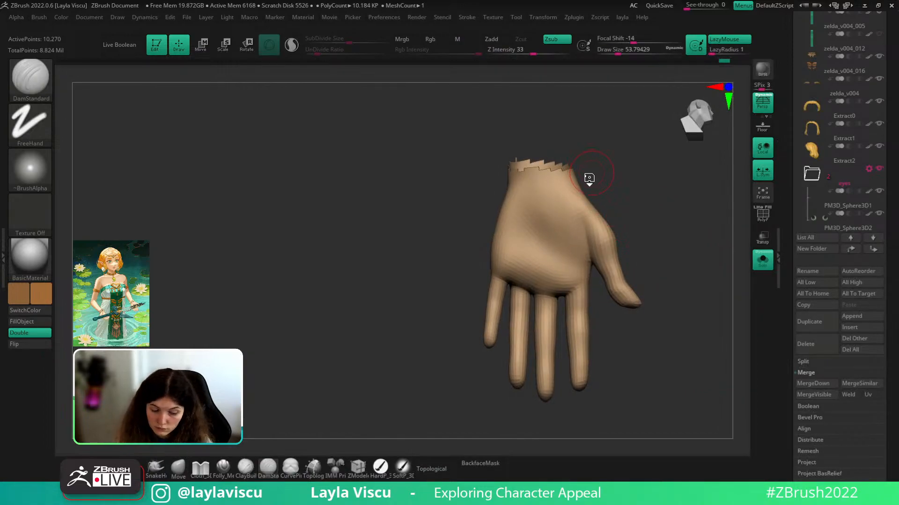
- Build up clay on the thumb base and mid-palm, then smooth the palm creases
{"action": "key", "text": "b"}
{"action": "key", "text": "c"}
{"action": "key", "text": "b"}
{"action": "mouse_move", "coordinate": [575, 227]}
{"action": "left_mouse_down"}
{"action": "mouse_move", "coordinate": [557, 225]}
{"action": "mouse_move", "coordinate": [584, 230]}
{"action": "mouse_move", "coordinate": [548, 213]}
{"action": "mouse_move", "coordinate": [575, 243]}
{"action": "left_mouse_up"}
{"action": "mouse_move", "coordinate": [532, 202]}
{"action": "left_mouse_down"}
{"action": "mouse_move", "coordinate": [525, 217]}
{"action": "mouse_move", "coordinate": [535, 256]}
{"action": "mouse_move", "coordinate": [578, 268]}
{"action": "mouse_move", "coordinate": [572, 260]}
{"action": "left_mouse_up"}
{"action": "left_click_drag", "start_coordinate": [556, 230], "coordinate": [515, 218], "text": "shift"}
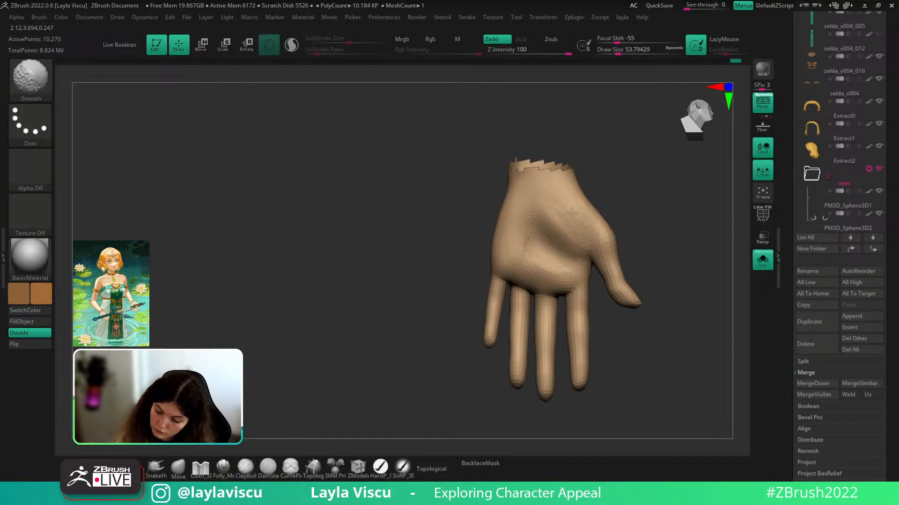
{"action": "mouse_move", "coordinate": [602, 231]}
{"action": "left_mouse_down", "text": "shift"}
{"action": "mouse_move", "coordinate": [546, 230]}
{"action": "mouse_move", "coordinate": [568, 201]}
{"action": "mouse_move", "coordinate": [555, 238]}
{"action": "mouse_move", "coordinate": [541, 251]}
{"action": "mouse_move", "coordinate": [576, 265]}
{"action": "left_mouse_up", "text": "shift"}
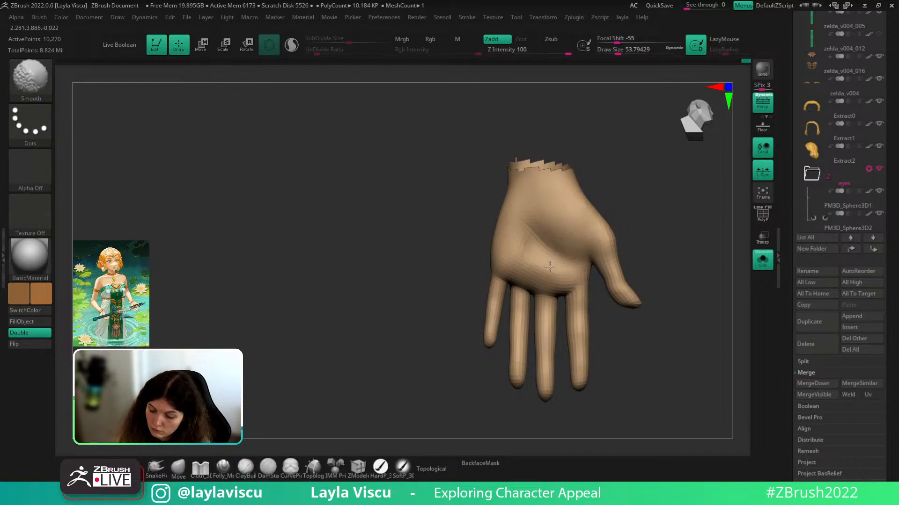
- Carve a palm crease toward the finger base with DamStandard, redo it, and smooth it
{"action": "key", "text": "b"}
{"action": "key", "text": "d"}
{"action": "key", "text": "s"}
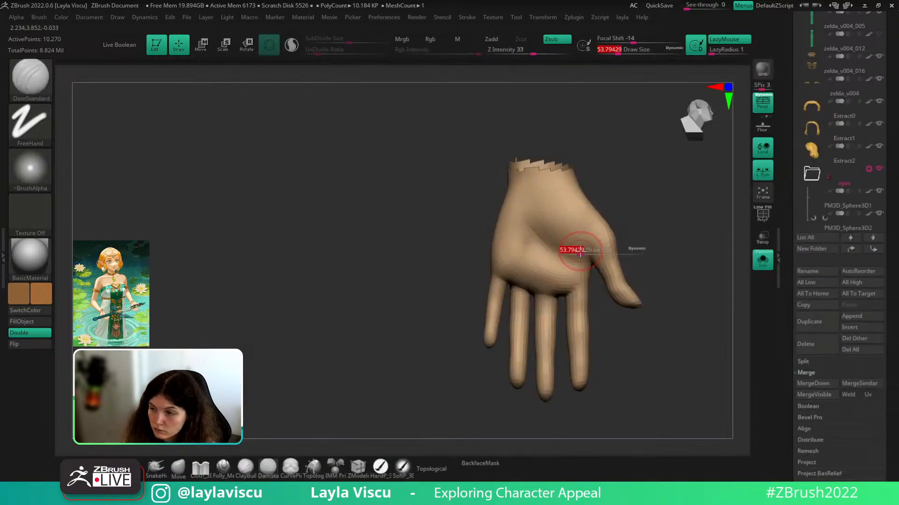
{"action": "left_click_drag", "start_coordinate": [523, 253], "coordinate": [516, 281]}
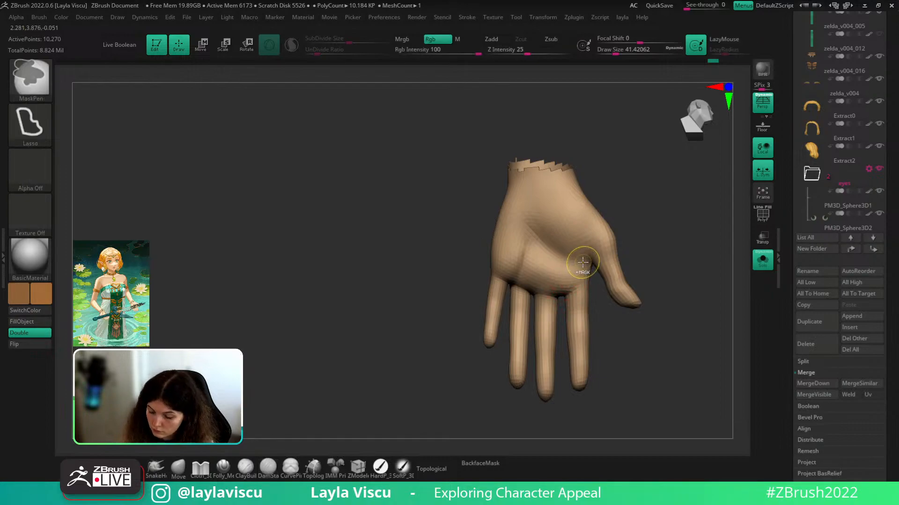
{"action": "left_click_drag", "start_coordinate": [581, 262], "coordinate": [570, 277], "text": "shift"}
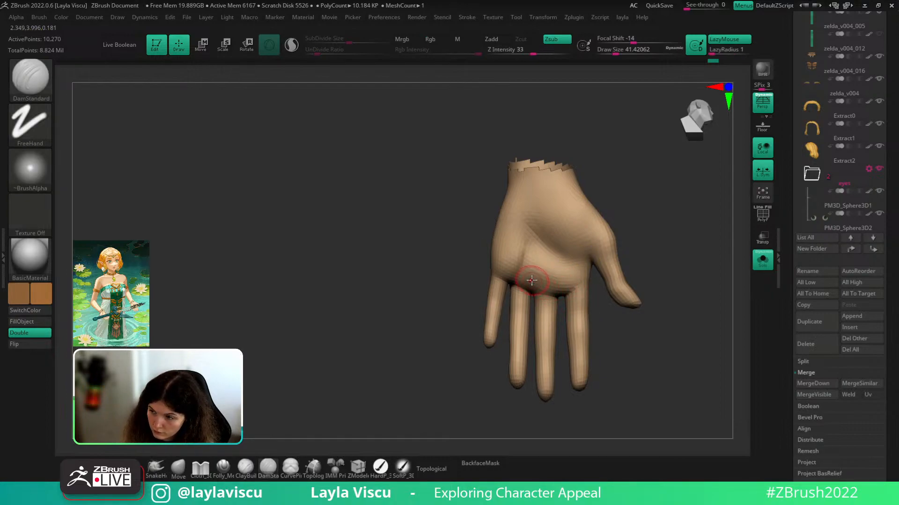
{"action": "key", "text": "ctrl+z"}
{"action": "left_click_drag", "start_coordinate": [531, 253], "coordinate": [523, 296]}
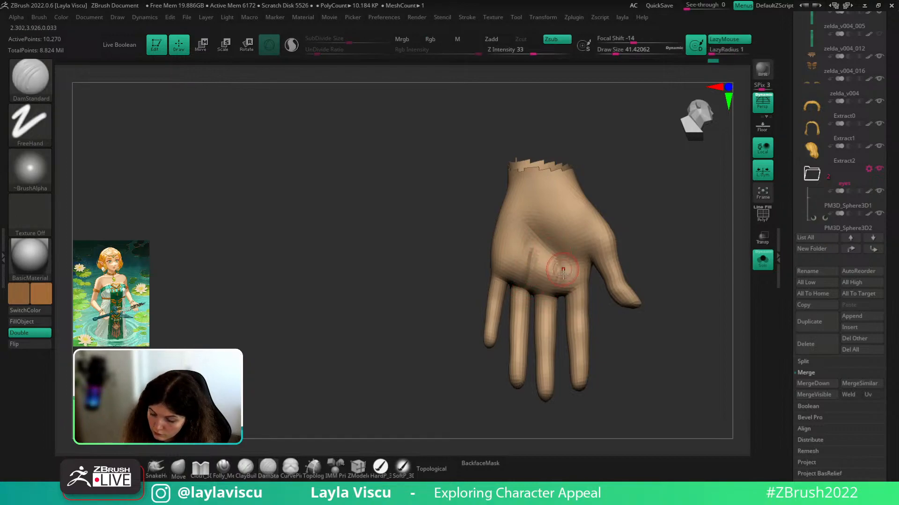
{"action": "left_click_drag", "start_coordinate": [539, 252], "coordinate": [539, 285], "text": "shift"}
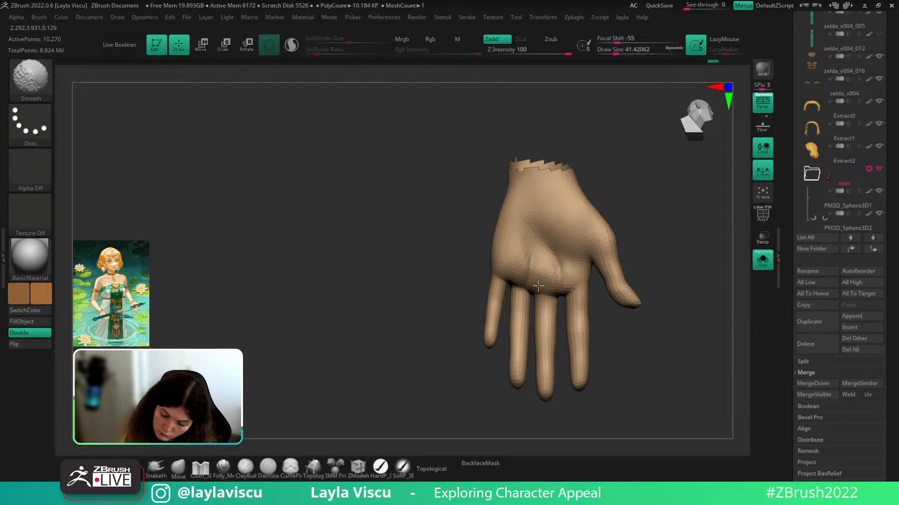
- Smooth the palm surface, switch to the Move brush, and turn the fingers toward the viewer
{"action": "mouse_move", "coordinate": [609, 201]}
{"action": "right_mouse_down", "text": "ctrl"}
{"action": "mouse_move", "coordinate": [604, 157]}
{"action": "mouse_move", "coordinate": [584, 160]}
{"action": "right_mouse_up", "text": "ctrl"}
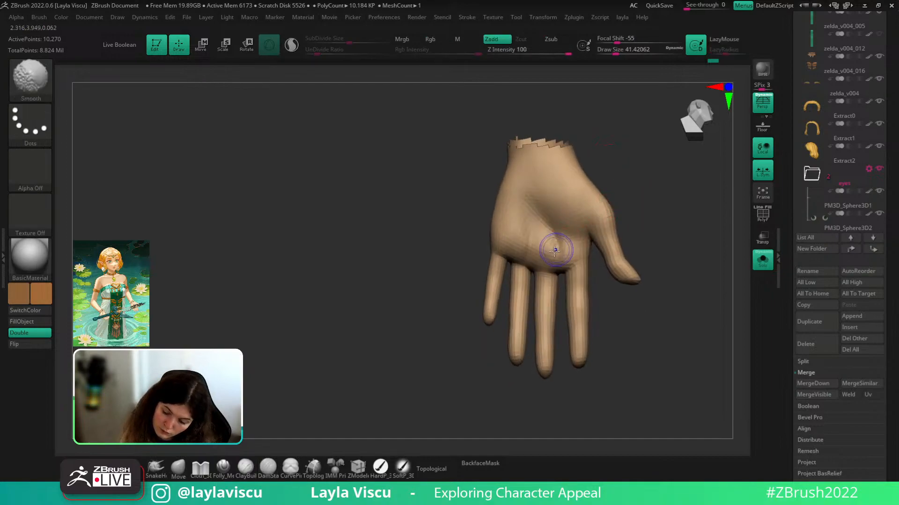
{"action": "mouse_move", "coordinate": [519, 206]}
{"action": "right_mouse_down", "text": "ctrl"}
{"action": "mouse_move", "coordinate": [536, 175]}
{"action": "mouse_move", "coordinate": [638, 191]}
{"action": "mouse_move", "coordinate": [614, 196]}
{"action": "right_mouse_up", "text": "ctrl"}
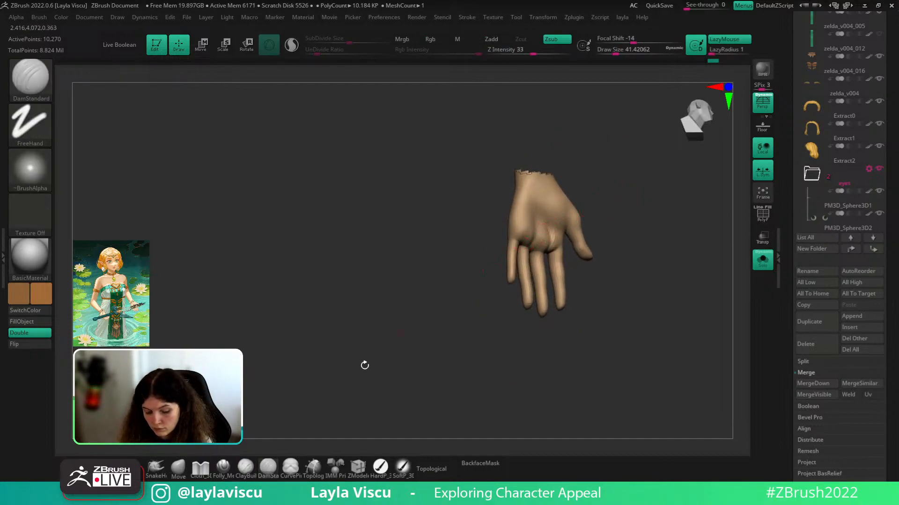
{"action": "left_click", "coordinate": [179, 469]}
{"action": "mouse_move", "coordinate": [533, 211]}
{"action": "right_mouse_down", "text": "ctrl"}
{"action": "mouse_move", "coordinate": [580, 265]}
{"action": "mouse_move", "coordinate": [652, 172]}
{"action": "right_mouse_up", "text": "ctrl"}
- Set Draw Size to about 59 and pick the ClayBuildup brush
{"action": "key", "text": "s"}
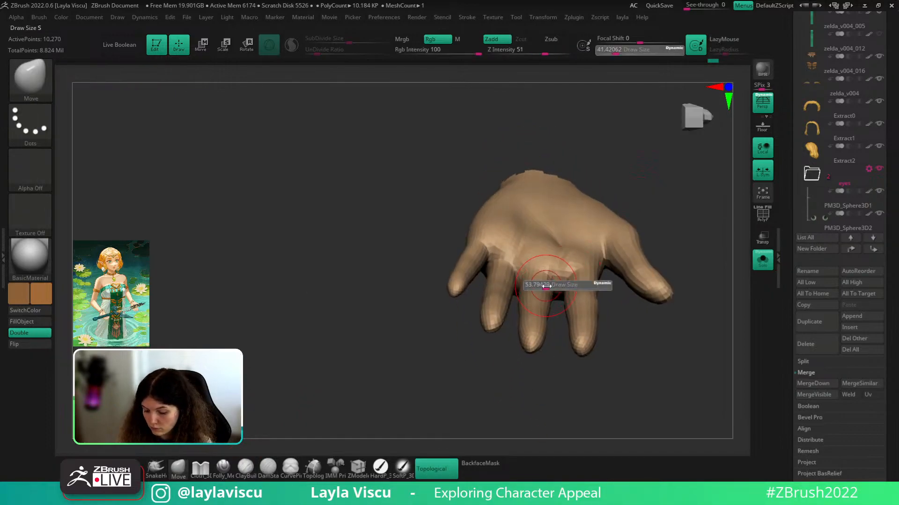
{"action": "left_click_drag", "start_coordinate": [543, 286], "coordinate": [546, 286]}
{"action": "right_click_drag", "start_coordinate": [650, 175], "coordinate": [692, 254]}
{"action": "key", "text": "b"}
{"action": "key", "text": "c"}
{"action": "key", "text": "b"}
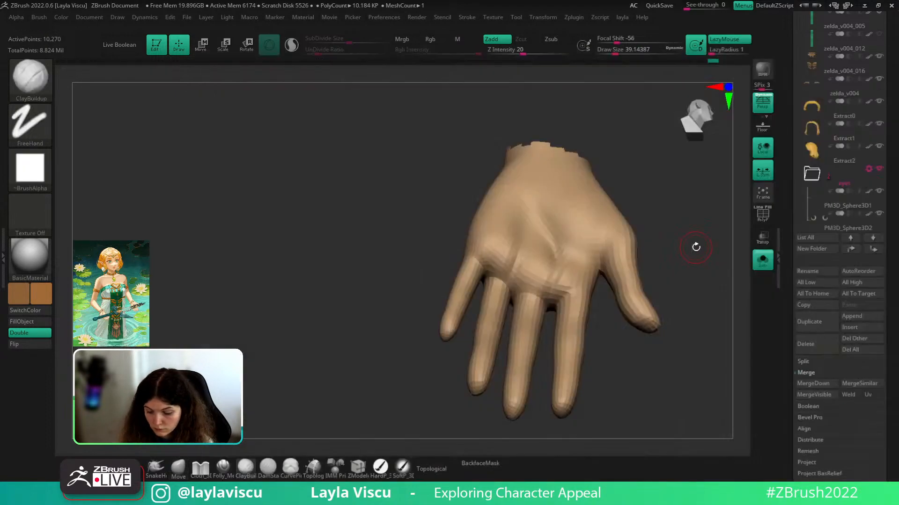
{"action": "mouse_move", "coordinate": [674, 240]}
{"action": "right_mouse_down"}
{"action": "mouse_move", "coordinate": [672, 259]}
{"action": "mouse_move", "coordinate": [662, 262]}
{"action": "right_mouse_up"}
- Subdivide the hand and build clay bands across the finger joints and thumb web at size 35
{"action": "key", "text": "s"}
{"action": "left_click_drag", "start_coordinate": [526, 324], "coordinate": [534, 309]}
{"action": "key", "text": "s"}
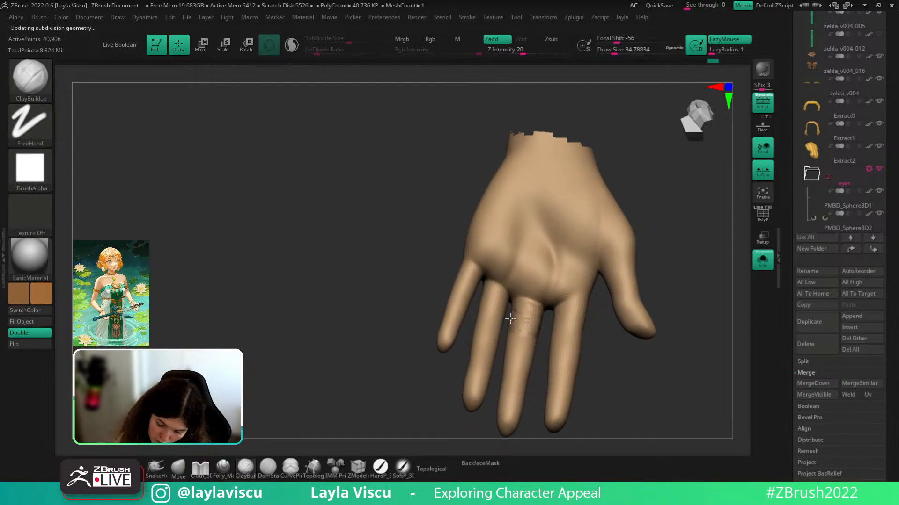
{"action": "right_click_drag", "start_coordinate": [549, 330], "coordinate": [540, 345]}
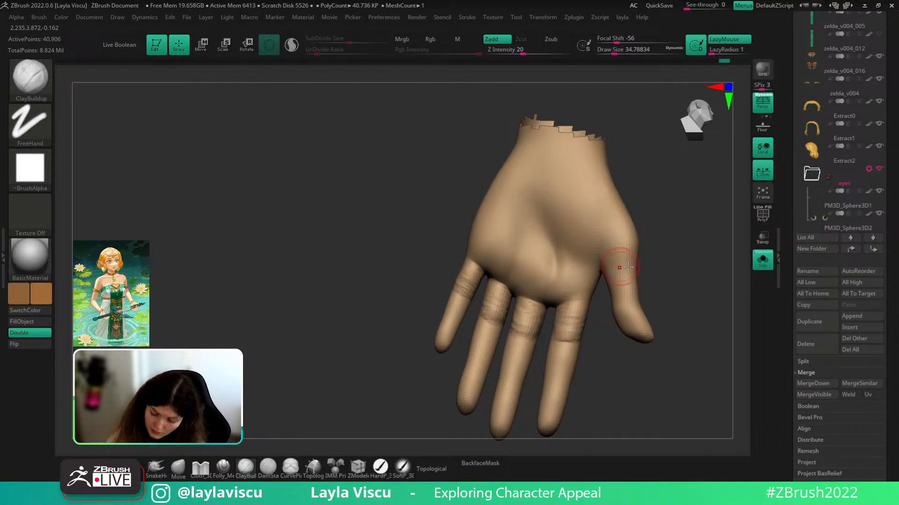
{"action": "left_click_drag", "start_coordinate": [677, 265], "coordinate": [702, 225]}
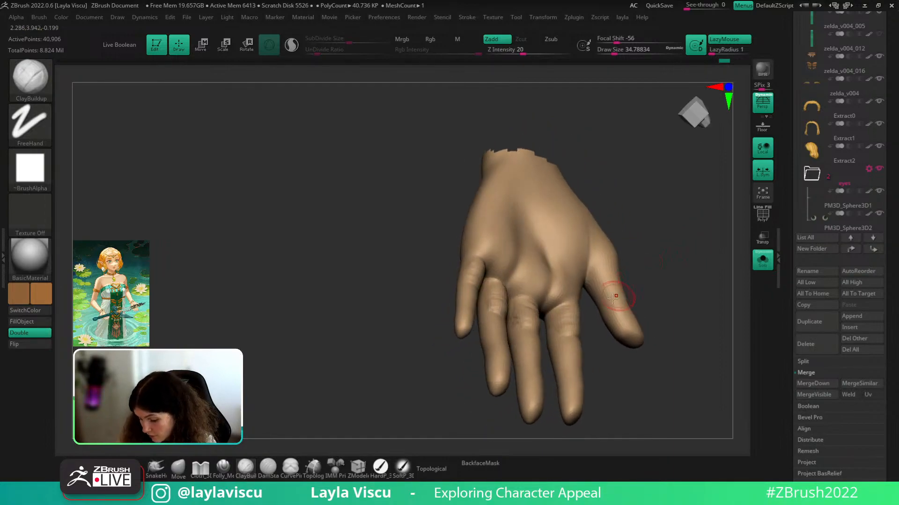
{"action": "left_click_drag", "start_coordinate": [592, 282], "coordinate": [687, 284]}
{"action": "left_click_drag", "start_coordinate": [626, 255], "coordinate": [670, 280]}
- Select DamStandard and smooth the creases on the middle and ring fingers
{"action": "key", "text": "b"}
{"action": "key", "text": "d"}
{"action": "key", "text": "s"}
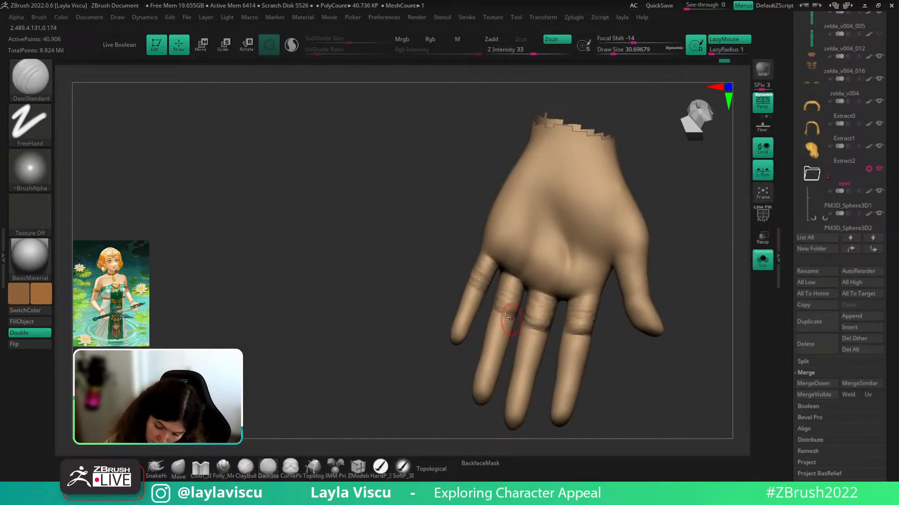
{"action": "key", "text": "shift"}
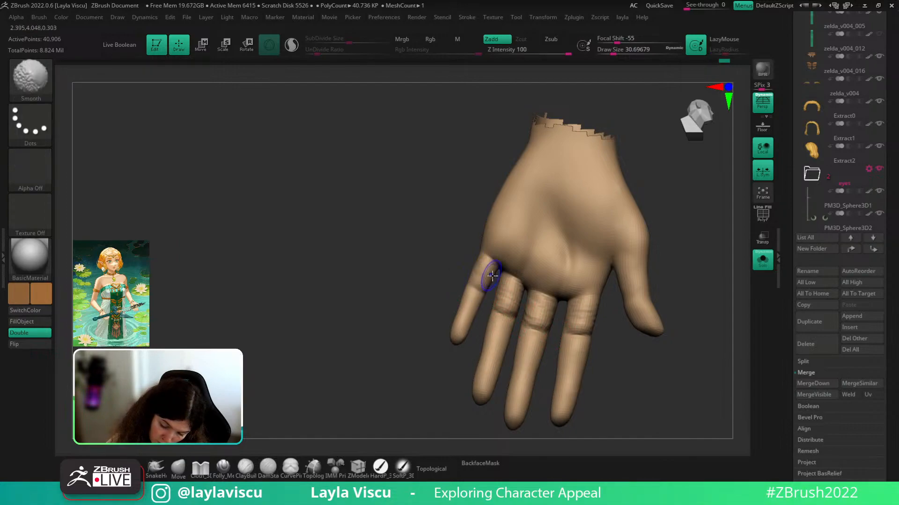
{"action": "mouse_move", "coordinate": [553, 300]}
{"action": "left_mouse_down", "text": "shift"}
{"action": "mouse_move", "coordinate": [550, 320]}
{"action": "mouse_move", "coordinate": [595, 323]}
{"action": "mouse_move", "coordinate": [531, 313]}
{"action": "left_mouse_up", "text": "shift"}
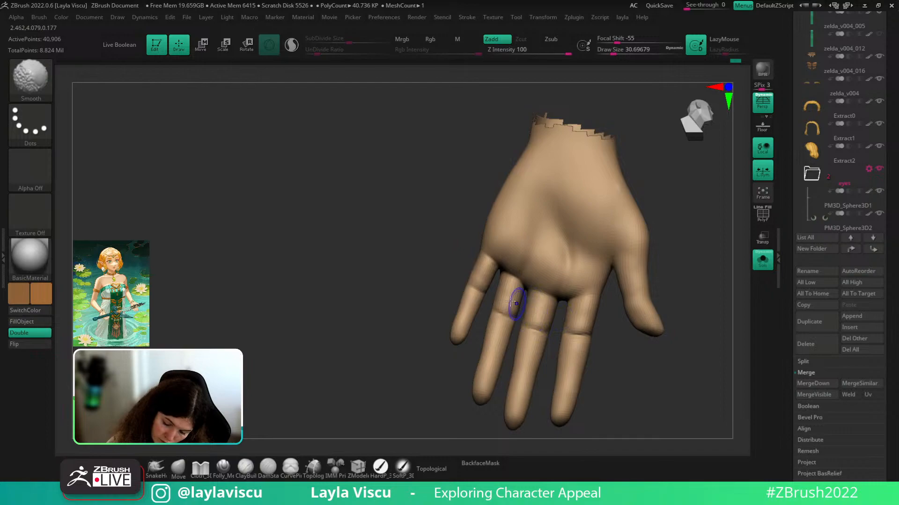
{"action": "left_click_drag", "start_coordinate": [707, 302], "coordinate": [699, 303]}
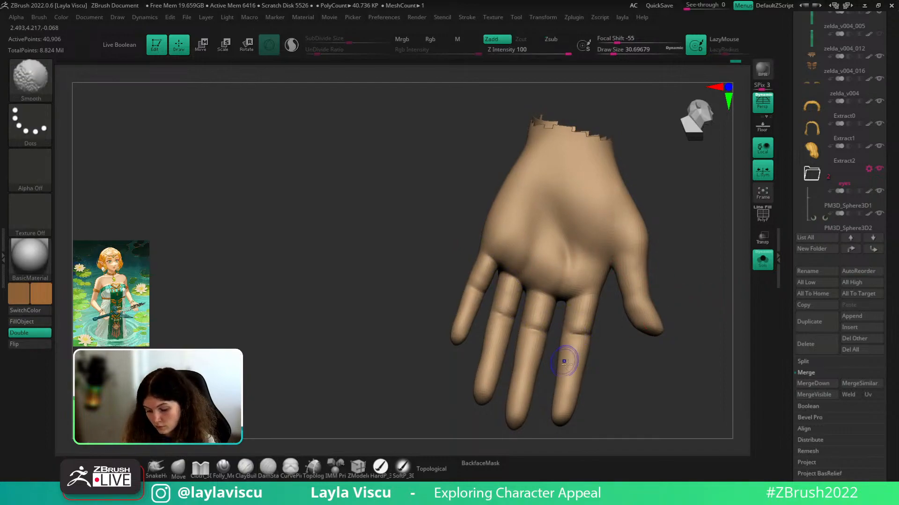
{"action": "left_click_drag", "start_coordinate": [612, 364], "coordinate": [636, 360]}
{"action": "left_click_drag", "start_coordinate": [508, 290], "coordinate": [536, 323], "text": "shift"}
{"action": "left_click_drag", "start_coordinate": [667, 285], "coordinate": [636, 335]}
{"action": "left_click_drag", "start_coordinate": [550, 296], "coordinate": [568, 312], "text": "shift"}
{"action": "mouse_move", "coordinate": [657, 347]}
{"action": "left_mouse_down"}
{"action": "mouse_move", "coordinate": [692, 353]}
{"action": "mouse_move", "coordinate": [688, 367]}
{"action": "mouse_move", "coordinate": [670, 345]}
{"action": "left_mouse_up"}
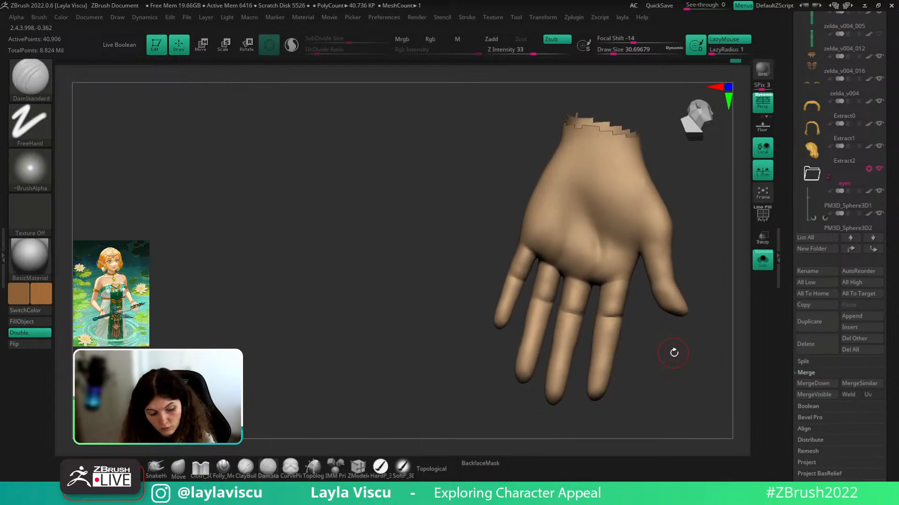
- Select the ClayBuildup brush with the B, C, B shortcut
{"action": "key", "text": "b"}
{"action": "key", "text": "c"}
{"action": "key", "text": "b"}
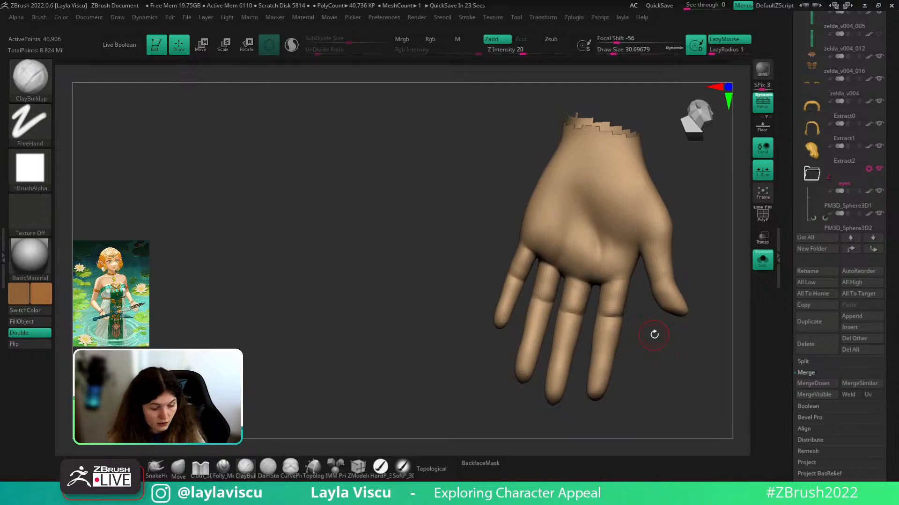
- Build up ridged clay bands on the index and middle finger joints
{"action": "key", "text": "b"}
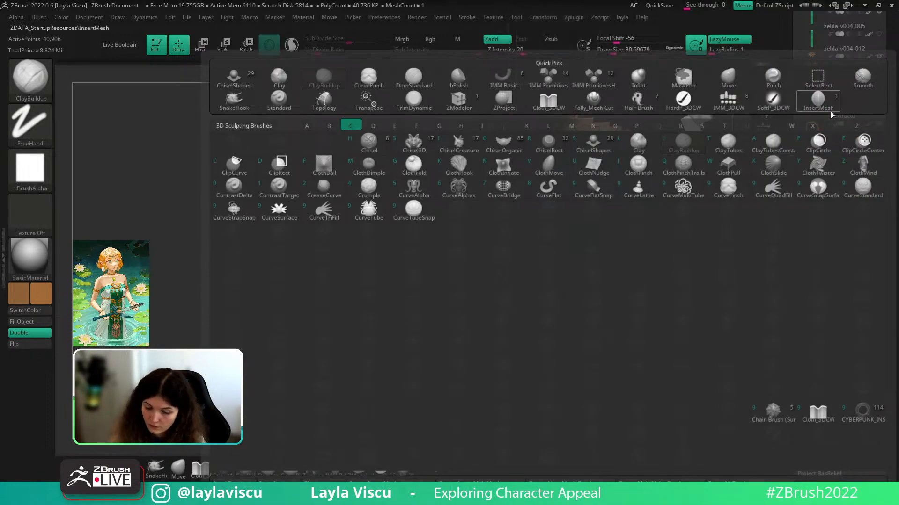
{"action": "mouse_move", "coordinate": [642, 336]}
{"action": "left_mouse_down"}
{"action": "mouse_move", "coordinate": [610, 342]}
{"action": "mouse_move", "coordinate": [616, 325]}
{"action": "left_mouse_up"}
{"action": "mouse_move", "coordinate": [608, 328]}
{"action": "left_mouse_down", "text": "shift"}
{"action": "mouse_move", "coordinate": [602, 348]}
{"action": "mouse_move", "coordinate": [646, 352]}
{"action": "left_mouse_up", "text": "shift"}
{"action": "mouse_move", "coordinate": [549, 332]}
{"action": "left_mouse_down"}
{"action": "mouse_move", "coordinate": [550, 340]}
{"action": "mouse_move", "coordinate": [564, 335]}
{"action": "mouse_move", "coordinate": [557, 343]}
{"action": "left_mouse_up"}
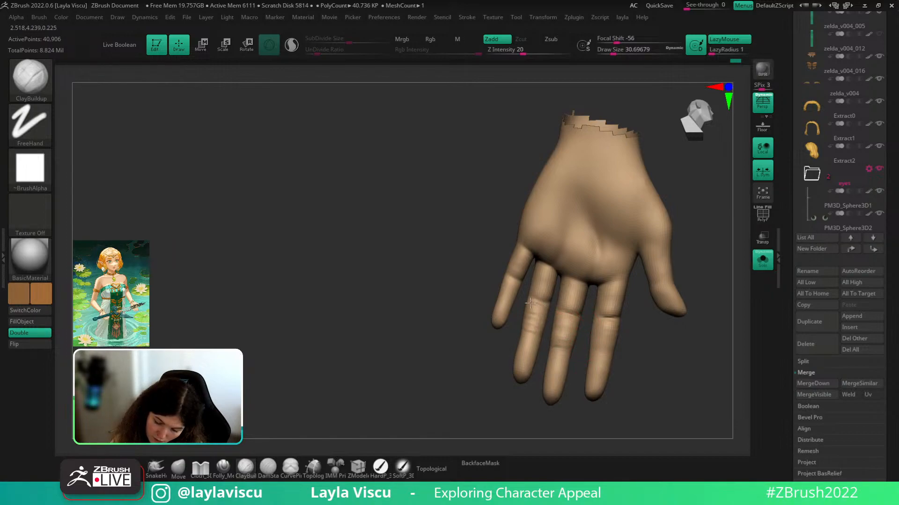
{"action": "left_click_drag", "start_coordinate": [530, 303], "coordinate": [532, 322]}
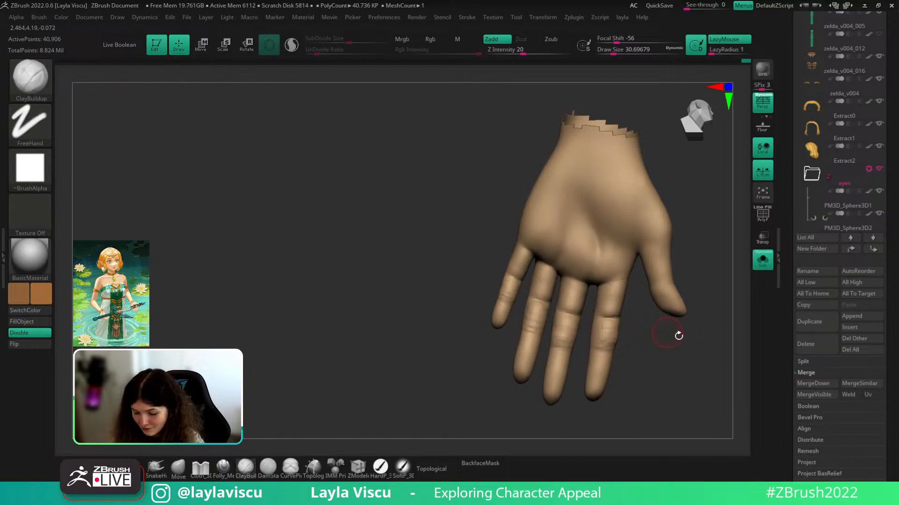
- Smooth the index, middle, ring and little finger joints
{"action": "mouse_move", "coordinate": [678, 337]}
{"action": "left_mouse_down"}
{"action": "mouse_move", "coordinate": [668, 355]}
{"action": "mouse_move", "coordinate": [620, 331]}
{"action": "mouse_move", "coordinate": [603, 358]}
{"action": "left_mouse_up"}
{"action": "left_click_drag", "start_coordinate": [645, 351], "coordinate": [644, 365]}
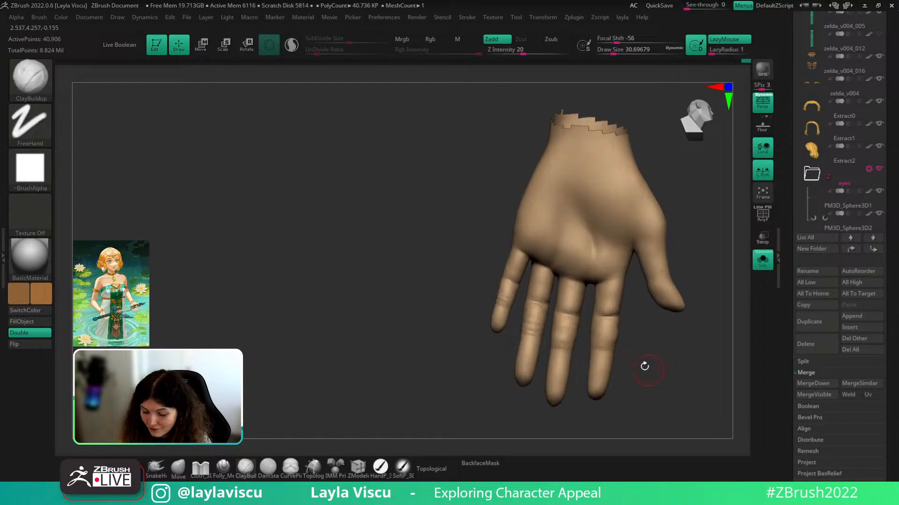
{"action": "mouse_move", "coordinate": [567, 329]}
{"action": "left_mouse_down", "text": "shift"}
{"action": "mouse_move", "coordinate": [565, 343]}
{"action": "mouse_move", "coordinate": [534, 347]}
{"action": "left_mouse_up", "text": "shift"}
{"action": "left_click_drag", "start_coordinate": [509, 290], "coordinate": [503, 304], "text": "shift"}
{"action": "left_click_drag", "start_coordinate": [690, 286], "coordinate": [673, 327]}
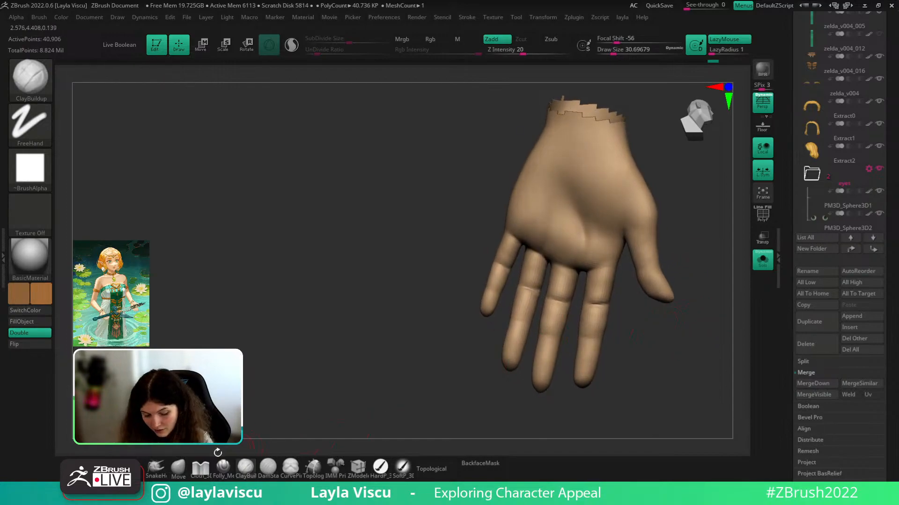
- Switch to the Move brush at Draw Size about 46 and show the subtool list
{"action": "left_click", "coordinate": [178, 468]}
{"action": "key", "text": "s"}
{"action": "mouse_move", "coordinate": [609, 300]}
{"action": "left_mouse_down"}
{"action": "mouse_move", "coordinate": [668, 321]}
{"action": "mouse_move", "coordinate": [642, 333]}
{"action": "left_mouse_up"}
{"action": "key", "text": "n"}
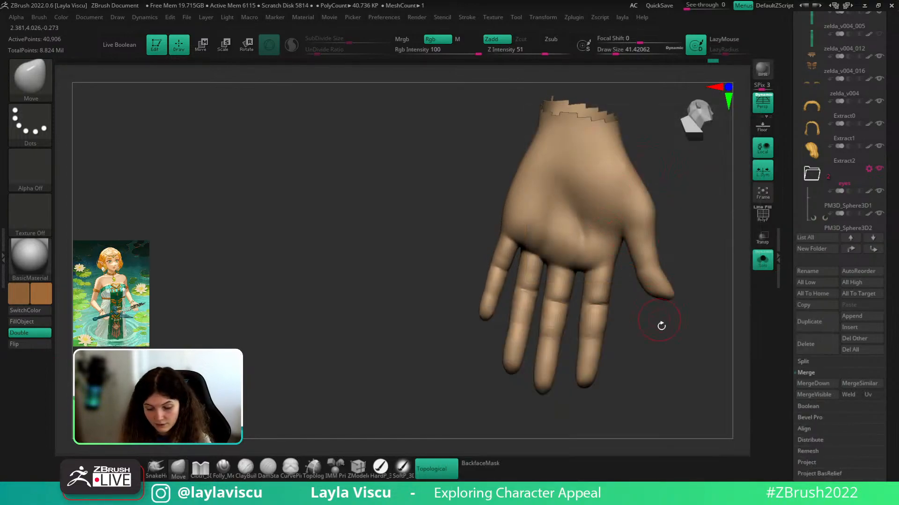
- Cut DamStandard creases across the index, ring and little fingers, then mask the middle fingertip
{"action": "key", "text": "b"}
{"action": "key", "text": "d"}
{"action": "key", "text": "s"}
{"action": "left_click_drag", "start_coordinate": [663, 341], "coordinate": [656, 340]}
{"action": "key", "text": "s"}
{"action": "mouse_move", "coordinate": [582, 339]}
{"action": "left_mouse_down"}
{"action": "mouse_move", "coordinate": [602, 342]}
{"action": "mouse_move", "coordinate": [542, 336]}
{"action": "mouse_move", "coordinate": [529, 326]}
{"action": "left_mouse_up"}
{"action": "left_click_drag", "start_coordinate": [481, 296], "coordinate": [499, 299]}
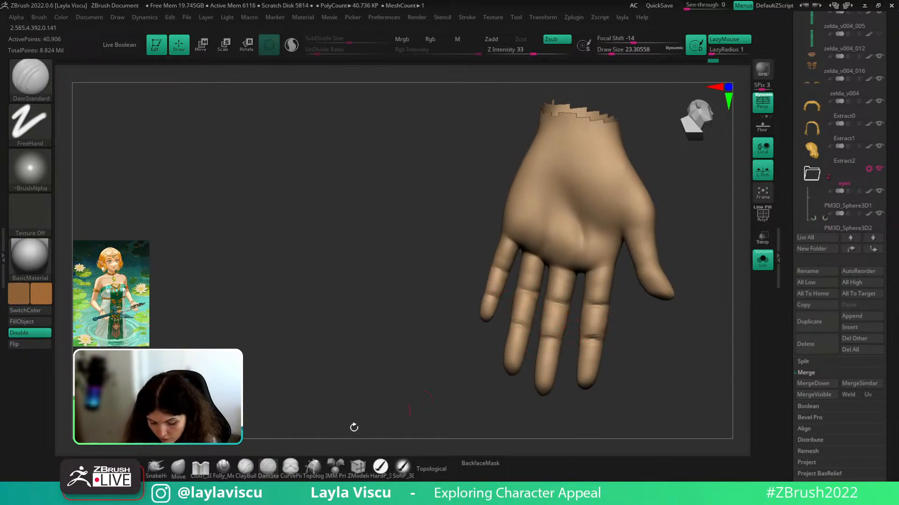
{"action": "mouse_move", "coordinate": [570, 363]}
{"action": "left_mouse_down", "text": "ctrl"}
{"action": "mouse_move", "coordinate": [532, 373]}
{"action": "mouse_move", "coordinate": [566, 375]}
{"action": "left_mouse_up", "text": "ctrl"}
- Invert and blur the mask so only the middle fingertip is free for transforming
{"action": "left_click", "coordinate": [565, 376], "text": "ctrl"}
{"action": "left_click", "coordinate": [551, 380], "text": "ctrl"}
{"action": "left_click", "coordinate": [552, 380], "text": "ctrl"}
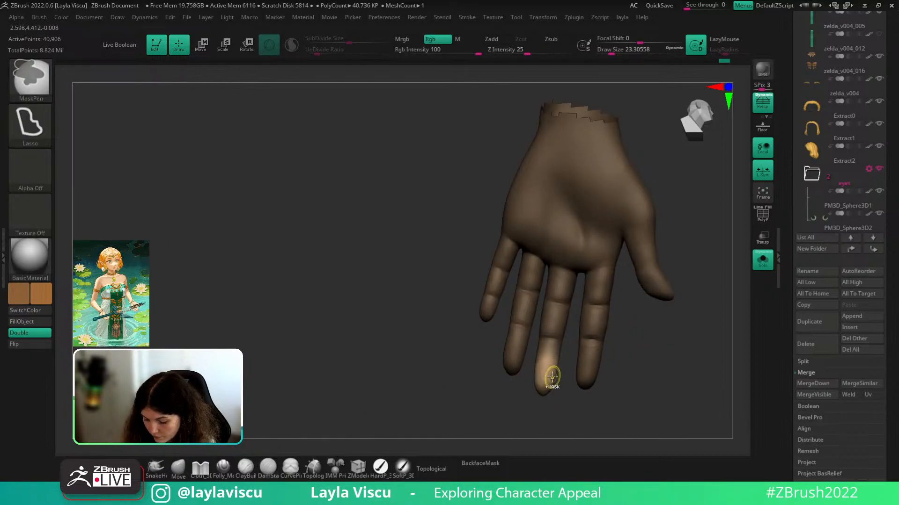
{"action": "left_click", "coordinate": [567, 379], "text": "ctrl"}
{"action": "left_click", "coordinate": [549, 377], "text": "ctrl"}
{"action": "left_click", "coordinate": [569, 389], "text": "ctrl"}
{"action": "key", "text": "w"}
- Shorten the middle fingertip to 0.8625 with the Transpose gizmo
{"action": "left_click", "coordinate": [548, 341], "text": "alt"}
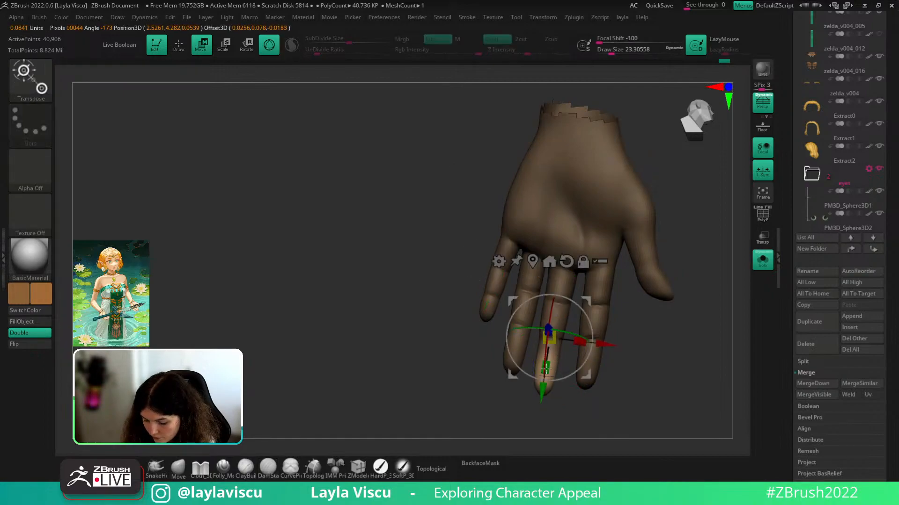
{"action": "left_click", "coordinate": [532, 262]}
{"action": "left_click_drag", "start_coordinate": [569, 361], "coordinate": [544, 374]}
{"action": "left_click_drag", "start_coordinate": [539, 412], "coordinate": [542, 391], "text": "alt"}
{"action": "left_click_drag", "start_coordinate": [546, 366], "coordinate": [607, 278]}
- Clear the mask, isolate the index fingertip, and shorten it to 0.8865
{"action": "key", "text": "q"}
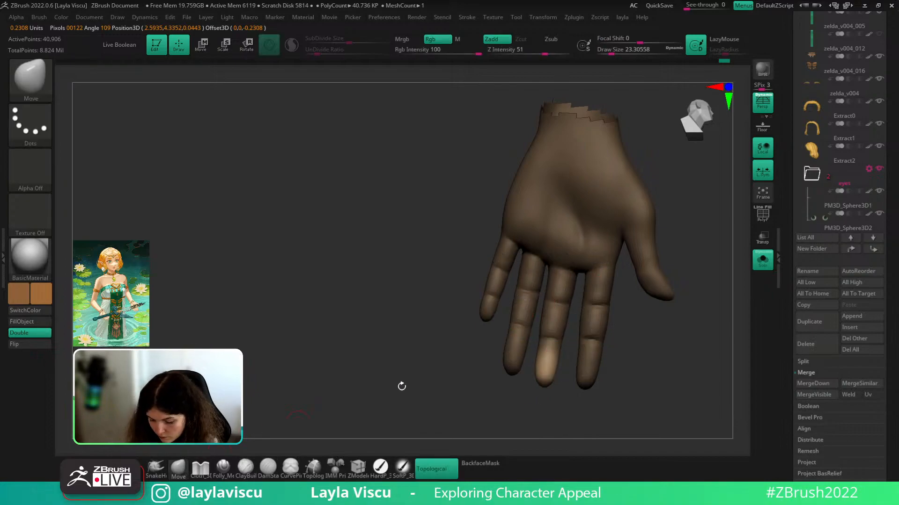
{"action": "left_click_drag", "start_coordinate": [634, 352], "coordinate": [618, 352], "text": "ctrl"}
{"action": "key", "text": "w"}
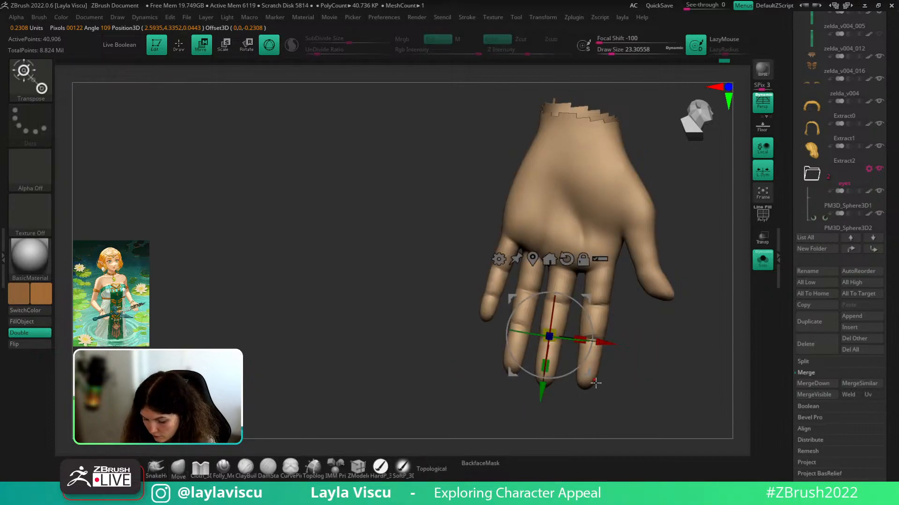
{"action": "left_click_drag", "start_coordinate": [542, 392], "coordinate": [547, 319], "text": "alt"}
{"action": "mouse_move", "coordinate": [590, 342]}
{"action": "left_mouse_down", "text": "ctrl"}
{"action": "mouse_move", "coordinate": [587, 362]}
{"action": "mouse_move", "coordinate": [609, 345]}
{"action": "mouse_move", "coordinate": [624, 346]}
{"action": "mouse_move", "coordinate": [608, 343]}
{"action": "left_mouse_up", "text": "ctrl"}
{"action": "left_click", "coordinate": [601, 360], "text": "ctrl"}
{"action": "left_click_drag", "start_coordinate": [556, 304], "coordinate": [552, 302], "text": "alt"}
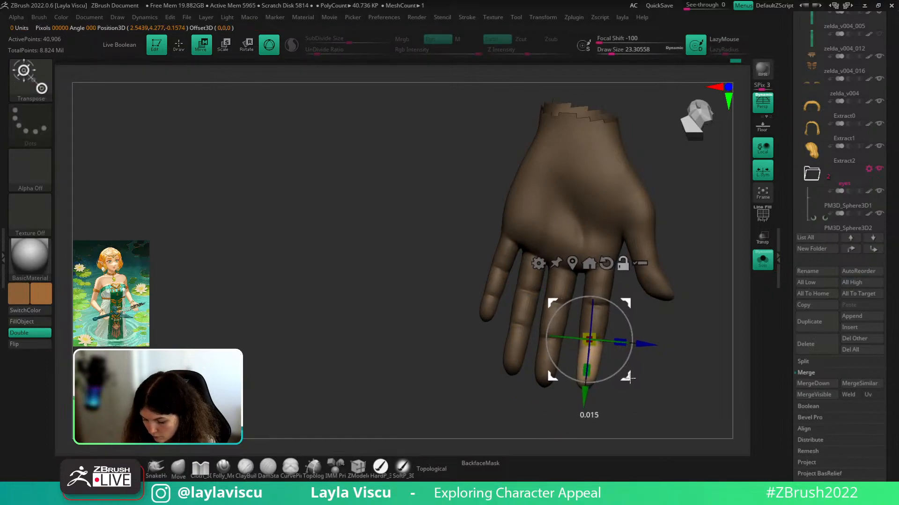
{"action": "left_click", "coordinate": [573, 267]}
{"action": "left_click_drag", "start_coordinate": [624, 390], "coordinate": [626, 273], "text": "alt"}
- Rotate the ring fingertip with the gizmo, clear the mask, and turn the hand to the palm
{"action": "left_click", "coordinate": [521, 329], "text": "ctrl"}
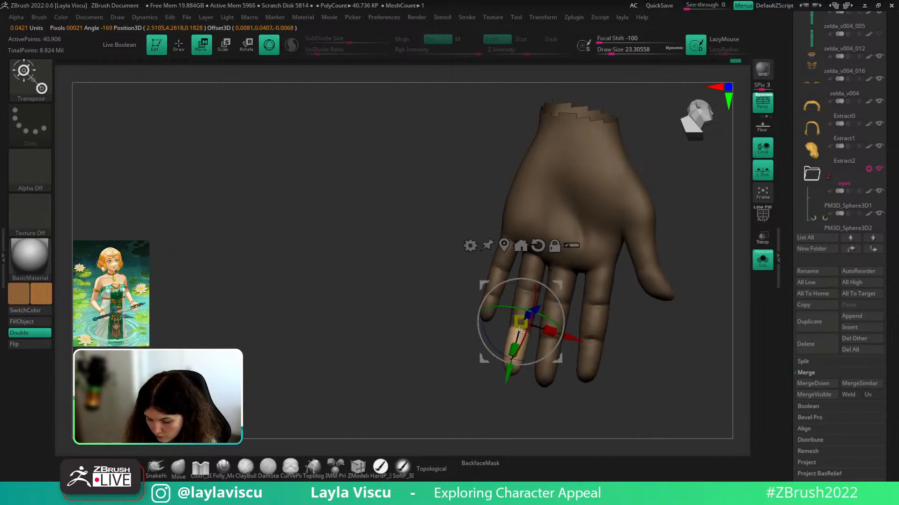
{"action": "left_click_drag", "start_coordinate": [544, 330], "coordinate": [516, 347], "text": "alt"}
{"action": "key", "text": "q"}
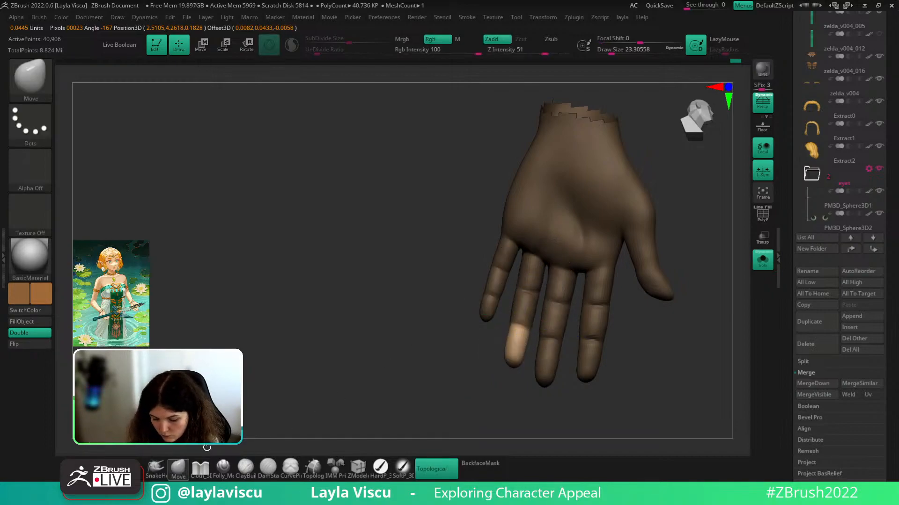
{"action": "mouse_move", "coordinate": [696, 345]}
{"action": "left_mouse_down"}
{"action": "mouse_move", "coordinate": [736, 339]}
{"action": "mouse_move", "coordinate": [720, 362]}
{"action": "mouse_move", "coordinate": [668, 377]}
{"action": "mouse_move", "coordinate": [684, 370]}
{"action": "left_mouse_up"}
{"action": "left_click_drag", "start_coordinate": [525, 341], "coordinate": [522, 315], "text": "shift"}
{"action": "mouse_move", "coordinate": [622, 337]}
{"action": "left_mouse_down"}
{"action": "mouse_move", "coordinate": [561, 344]}
{"action": "mouse_move", "coordinate": [656, 347]}
{"action": "mouse_move", "coordinate": [656, 329]}
{"action": "mouse_move", "coordinate": [627, 299]}
{"action": "mouse_move", "coordinate": [528, 295]}
{"action": "mouse_move", "coordinate": [515, 281]}
{"action": "left_mouse_up"}
{"action": "key", "text": "b"}
{"action": "key", "text": "m"}
{"action": "key", "text": "v"}
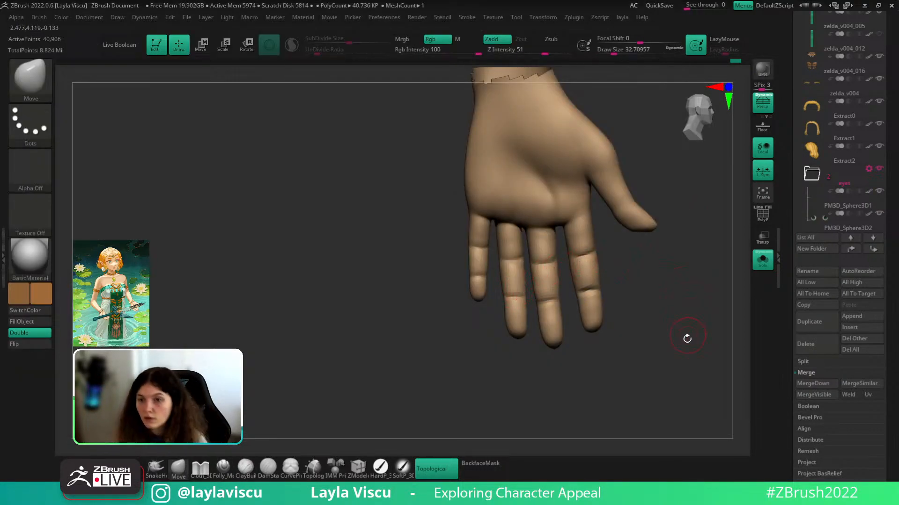
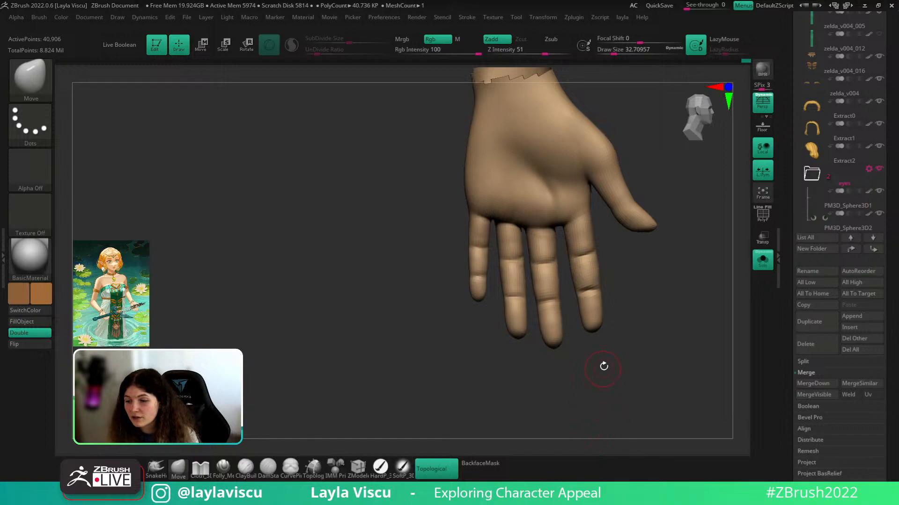
- Deepen the lower crease of the middle finger with the DamStandard brush
{"action": "left_click_drag", "start_coordinate": [632, 343], "coordinate": [636, 349]}
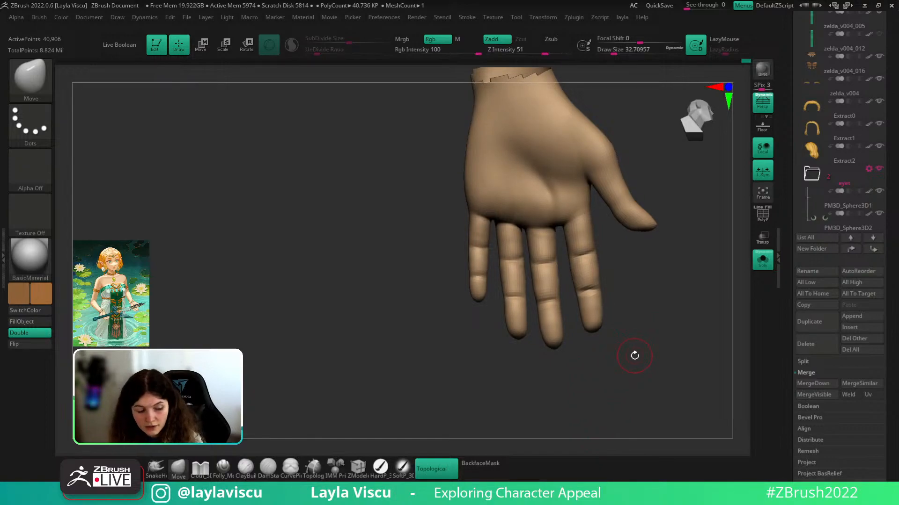
{"action": "key", "text": "b"}
{"action": "key", "text": "d"}
{"action": "key", "text": "s"}
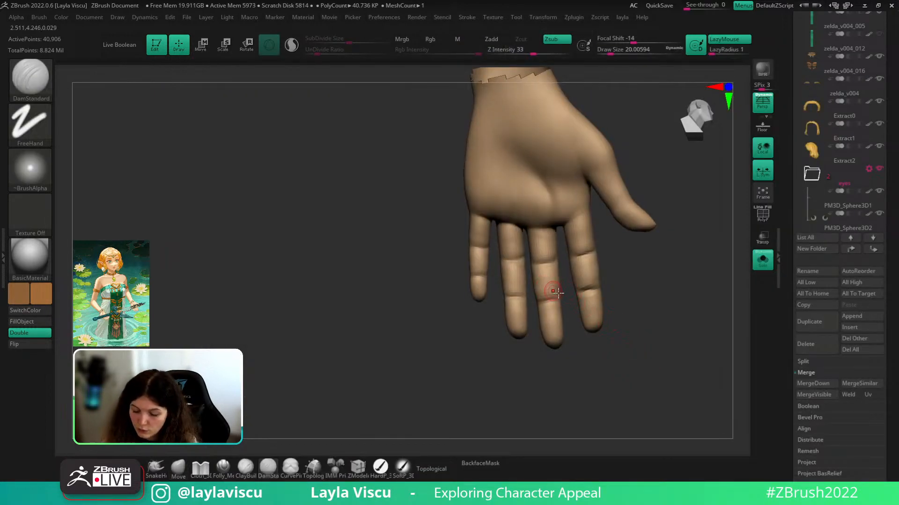
{"action": "left_click_drag", "start_coordinate": [567, 295], "coordinate": [564, 298]}
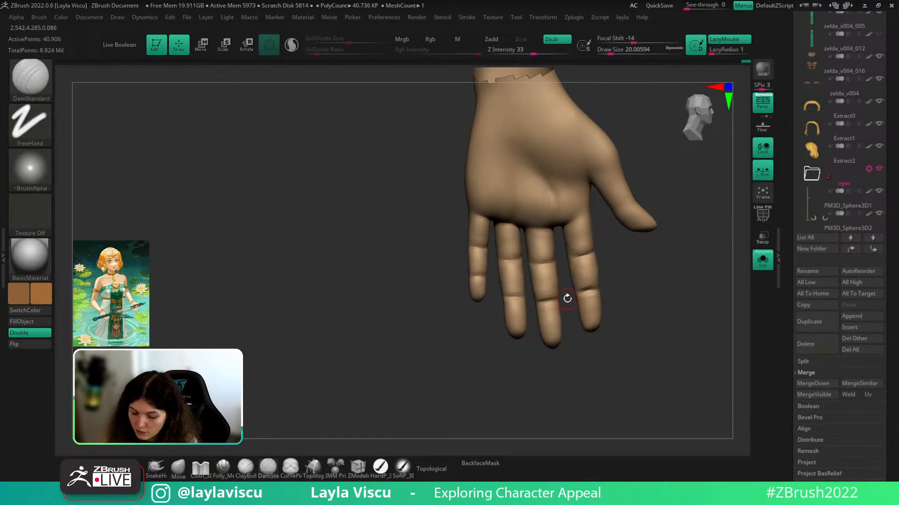
- Load the Move brush at about size 54 and turn the hand to a frontal view
{"action": "left_click", "coordinate": [178, 468]}
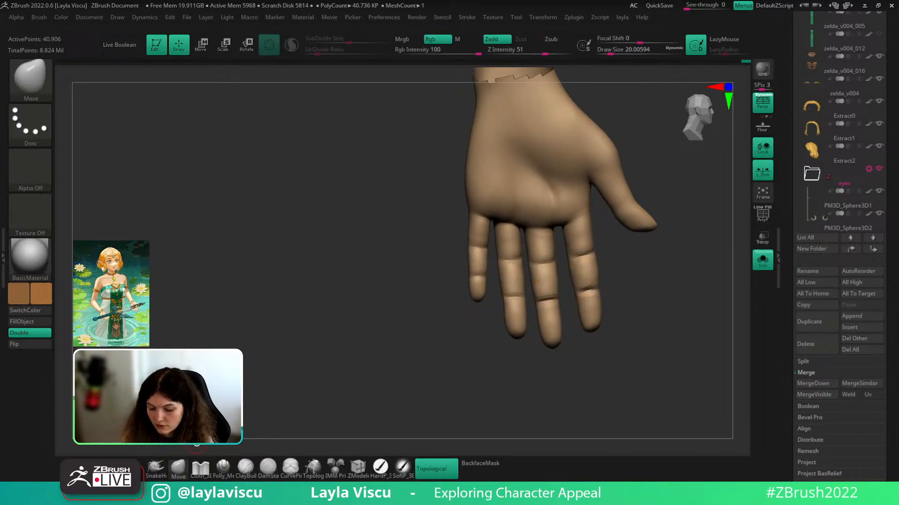
{"action": "key", "text": "s"}
{"action": "left_click_drag", "start_coordinate": [551, 300], "coordinate": [559, 300]}
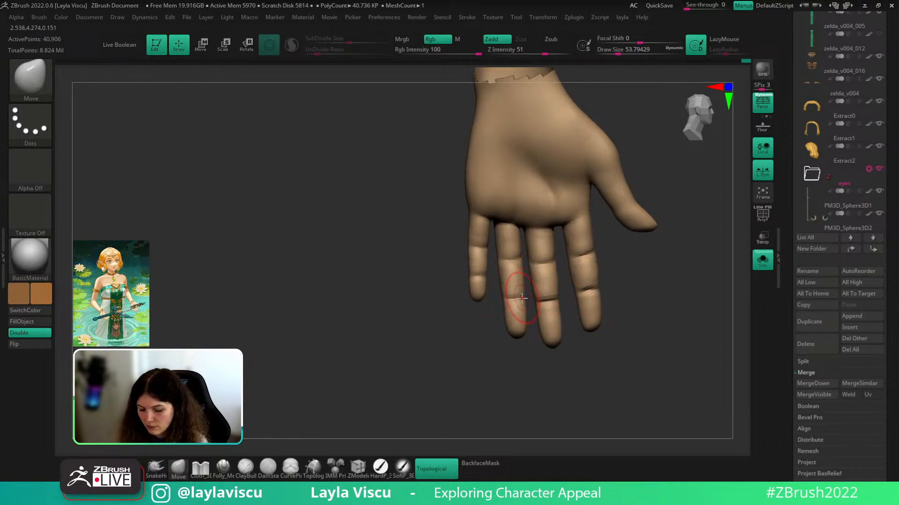
{"action": "mouse_move", "coordinate": [620, 273]}
{"action": "left_mouse_down", "text": "shift"}
{"action": "mouse_move", "coordinate": [653, 261]}
{"action": "mouse_move", "coordinate": [635, 277]}
{"action": "left_mouse_up", "text": "shift"}
- Carve the ring finger crease with DamStandard at size 20, undo the redraw, then check both hands
{"action": "key", "text": "b"}
{"action": "key", "text": "d"}
{"action": "key", "text": "s"}
{"action": "key", "text": "s"}
{"action": "right_click_drag", "start_coordinate": [544, 246], "coordinate": [554, 276], "text": "ctrl"}
{"action": "left_click_drag", "start_coordinate": [634, 284], "coordinate": [626, 283]}
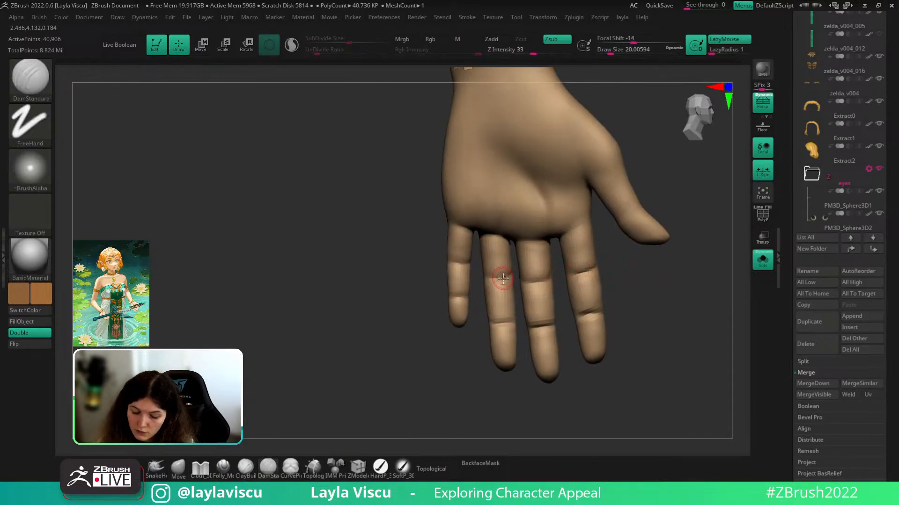
{"action": "key", "text": "s"}
{"action": "left_click_drag", "start_coordinate": [502, 280], "coordinate": [549, 277]}
{"action": "key", "text": "ctrl+z"}
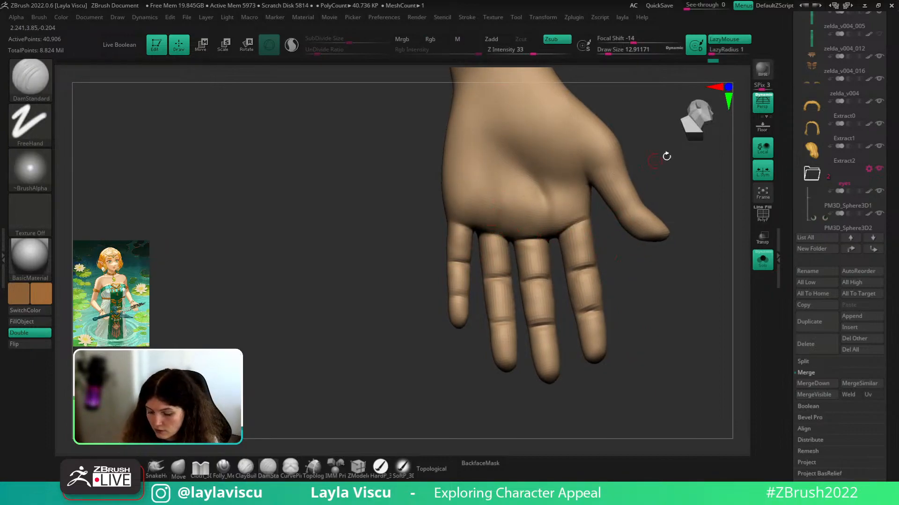
{"action": "left_click_drag", "start_coordinate": [666, 156], "coordinate": [678, 152]}
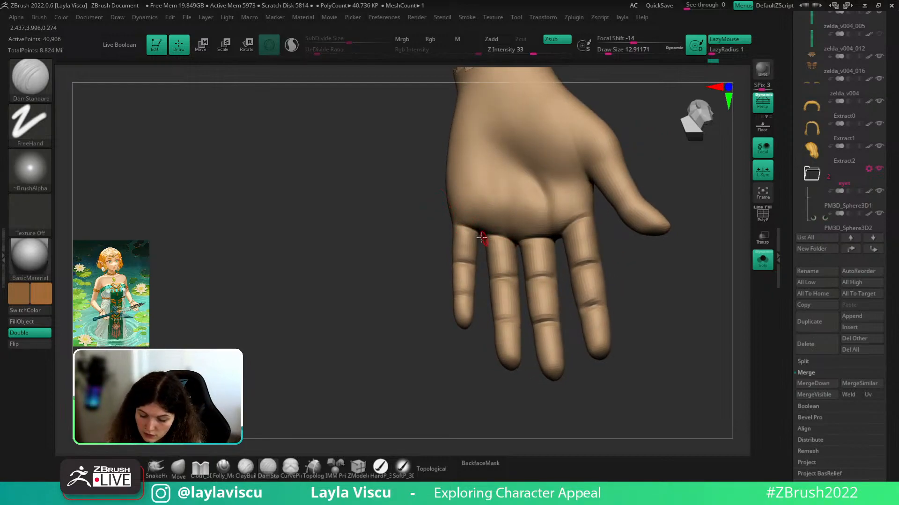
{"action": "right_click_drag", "start_coordinate": [482, 238], "coordinate": [606, 209], "text": "ctrl"}
{"action": "right_click_drag", "start_coordinate": [653, 231], "coordinate": [646, 190]}
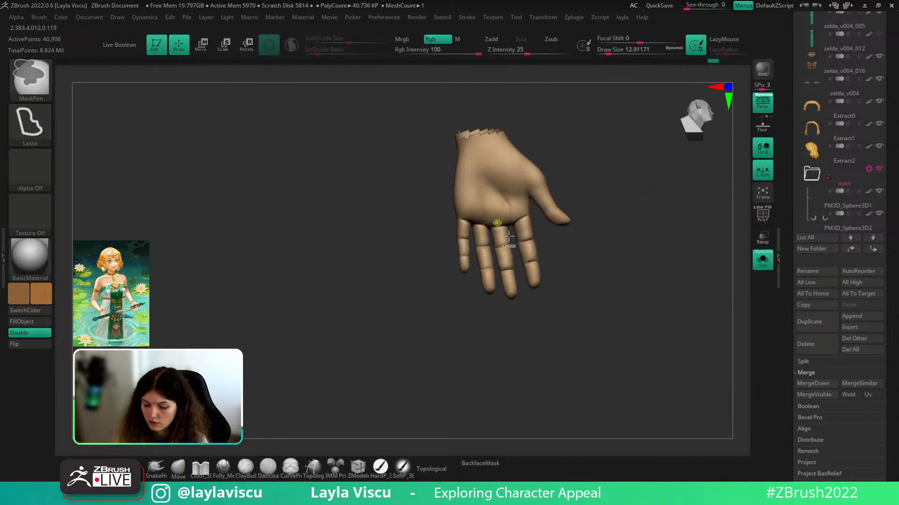
- Zoom in on the hand and subdivide it to 652,450 points
{"action": "right_click_drag", "start_coordinate": [509, 236], "coordinate": [519, 288], "text": "ctrl"}
{"action": "mouse_move", "coordinate": [646, 168]}
{"action": "right_mouse_down", "text": "alt"}
{"action": "mouse_move", "coordinate": [652, 206]}
{"action": "mouse_move", "coordinate": [636, 198]}
{"action": "right_mouse_up", "text": "alt"}
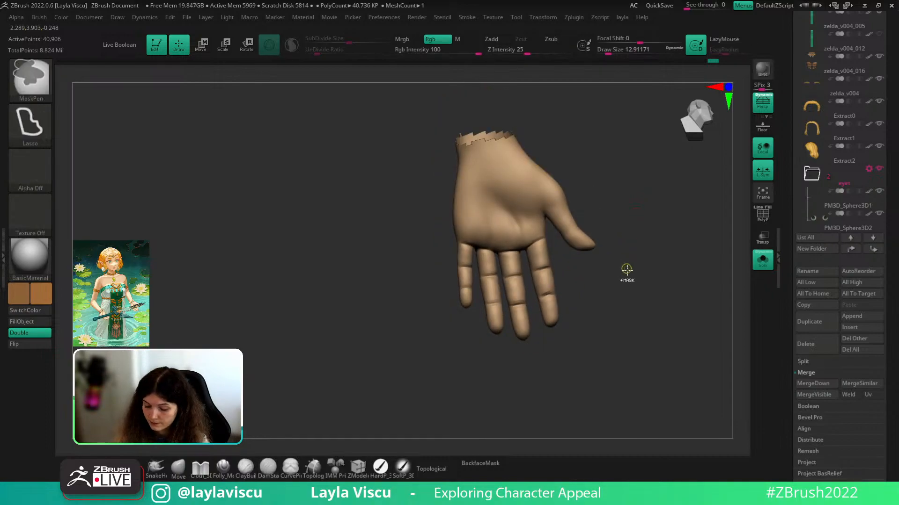
{"action": "right_click_drag", "start_coordinate": [627, 269], "coordinate": [633, 333], "text": "ctrl"}
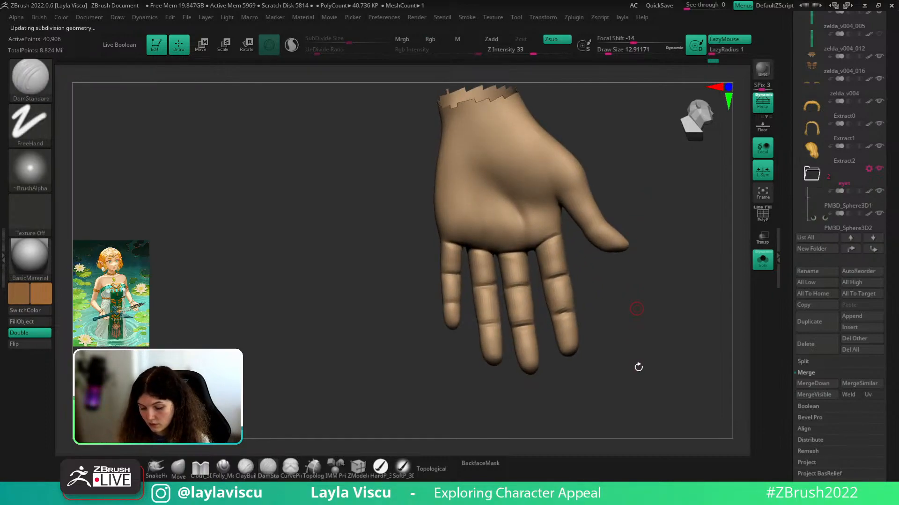
{"action": "right_click_drag", "start_coordinate": [638, 373], "coordinate": [634, 324], "text": "ctrl"}
{"action": "key", "text": "d"}
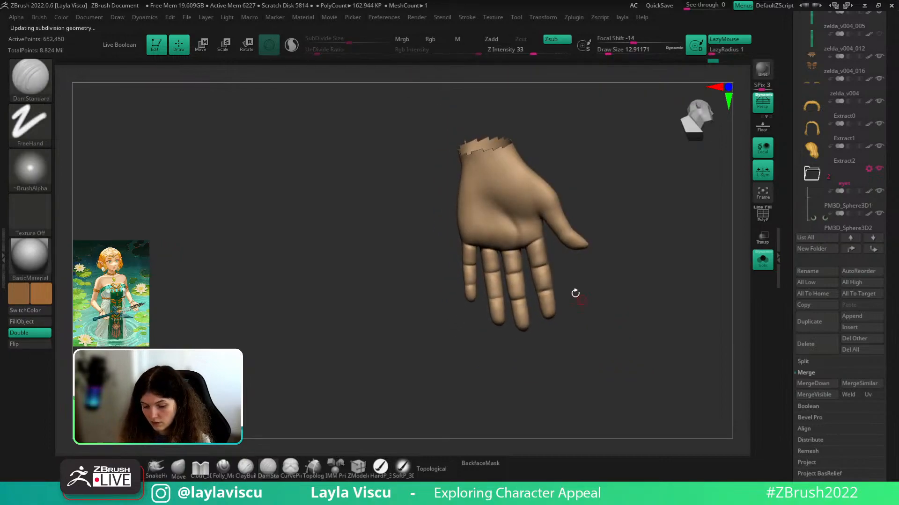
{"action": "mouse_move", "coordinate": [580, 291]}
{"action": "right_mouse_down", "text": "alt"}
{"action": "mouse_move", "coordinate": [603, 257]}
{"action": "mouse_move", "coordinate": [607, 207]}
{"action": "mouse_move", "coordinate": [646, 231]}
{"action": "mouse_move", "coordinate": [584, 294]}
{"action": "mouse_move", "coordinate": [596, 317]}
{"action": "mouse_move", "coordinate": [611, 305]}
{"action": "mouse_move", "coordinate": [570, 321]}
{"action": "mouse_move", "coordinate": [532, 321]}
{"action": "mouse_move", "coordinate": [569, 309]}
{"action": "mouse_move", "coordinate": [596, 271]}
{"action": "mouse_move", "coordinate": [606, 315]}
{"action": "right_mouse_up", "text": "alt"}
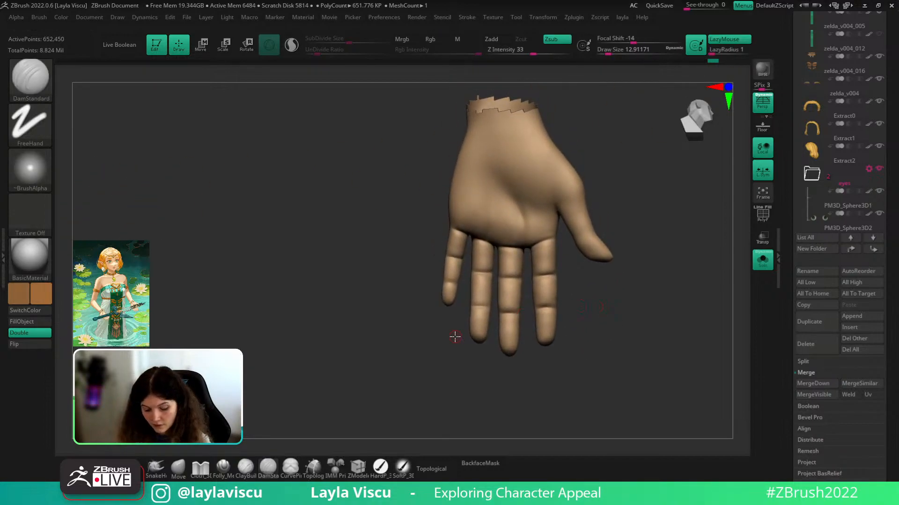
- Reshape the middle finger's right edge with the Move brush at size 56, then drop to the lowest subdivision level
{"action": "key", "text": "b"}
{"action": "key", "text": "m"}
{"action": "key", "text": "v"}
{"action": "key", "text": "s"}
{"action": "left_click", "coordinate": [572, 252]}
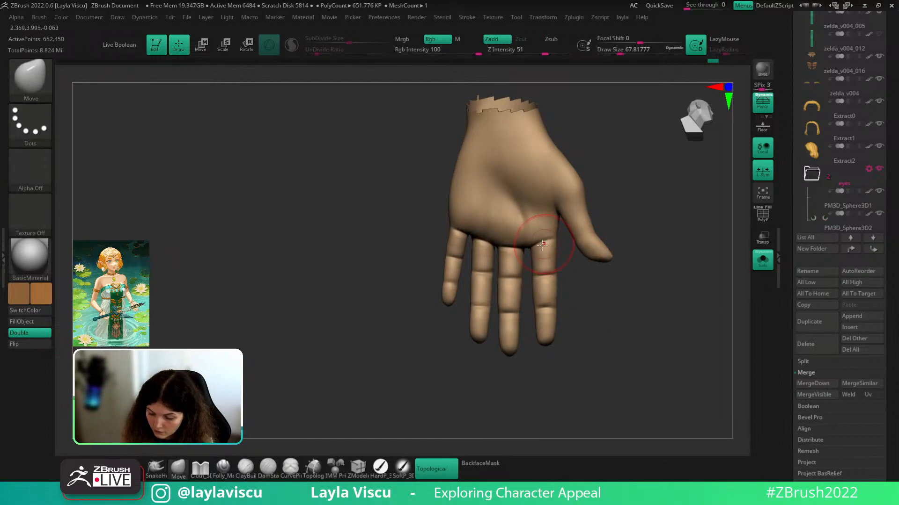
{"action": "key", "text": "s"}
{"action": "left_click", "coordinate": [559, 294]}
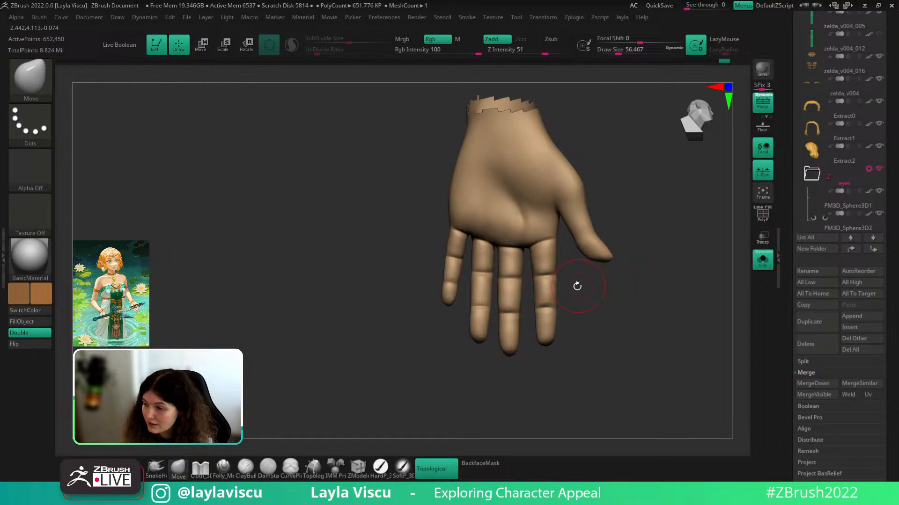
{"action": "left_click_drag", "start_coordinate": [575, 261], "coordinate": [558, 259]}
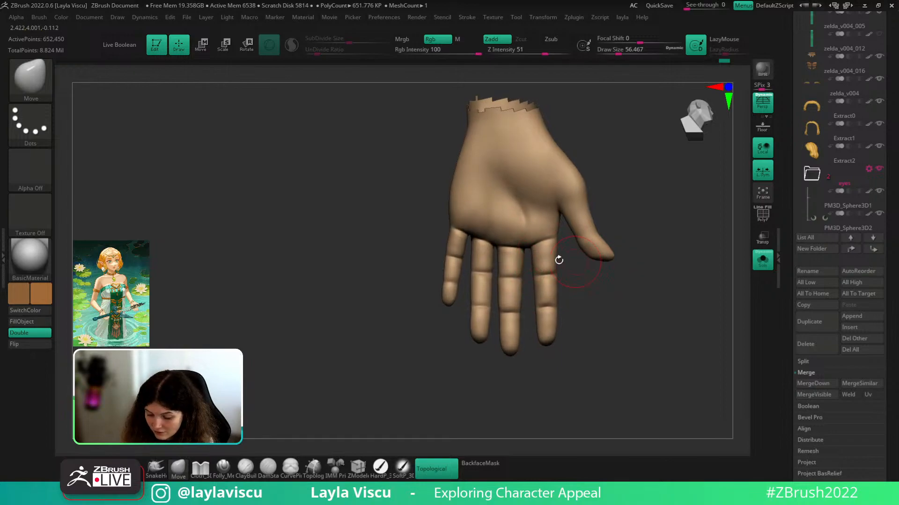
{"action": "left_click_drag", "start_coordinate": [524, 293], "coordinate": [523, 272], "text": "shift"}
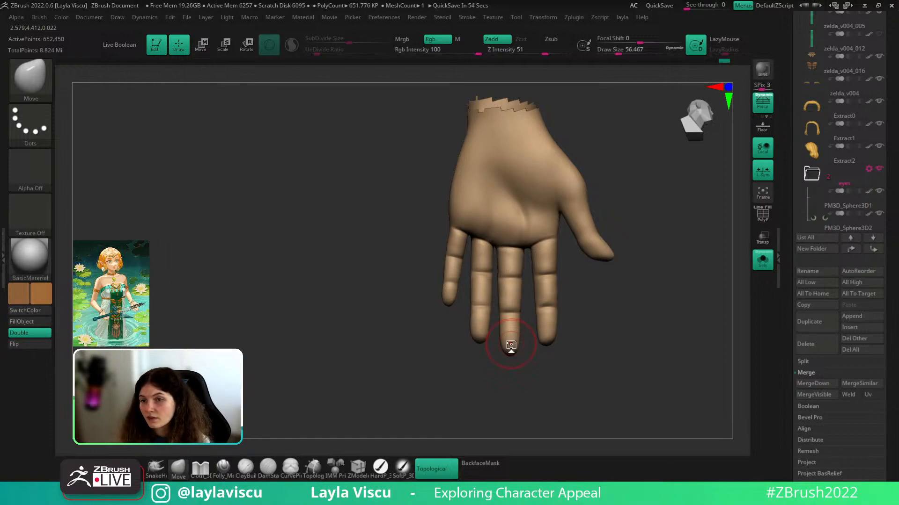
{"action": "mouse_move", "coordinate": [627, 303]}
{"action": "left_mouse_down"}
{"action": "mouse_move", "coordinate": [638, 330]}
{"action": "mouse_move", "coordinate": [633, 309]}
{"action": "left_mouse_up"}
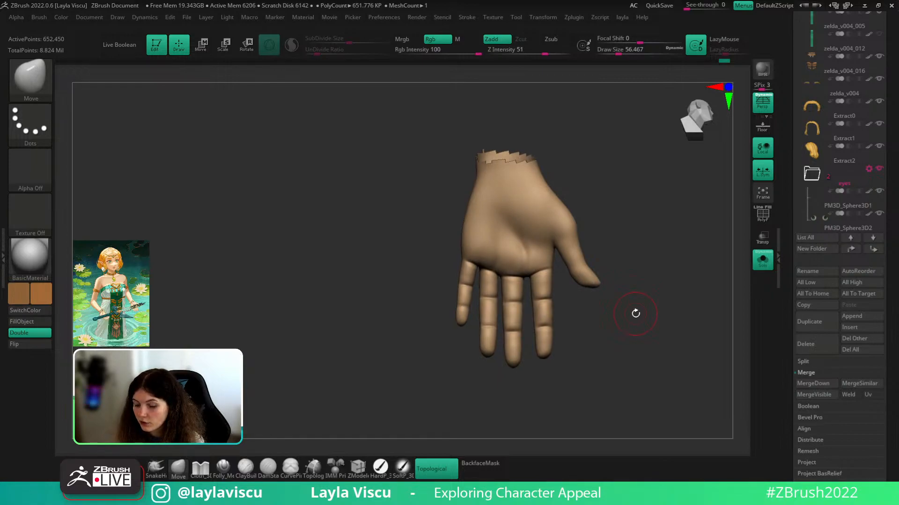
{"action": "key", "text": "shift+d"}
{"action": "key", "text": "shift+d"}
{"action": "key", "text": "shift+d"}
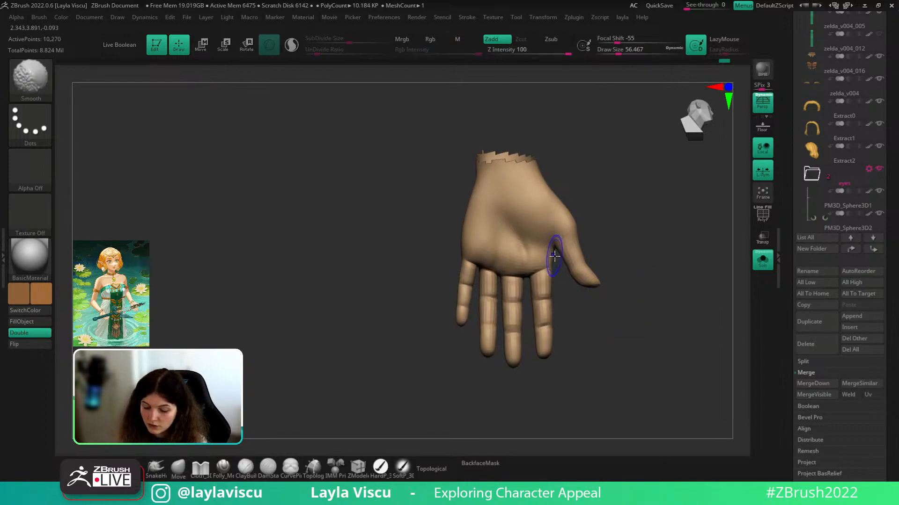
- Mask the palm and thumb with a blurred inverted mask, shift the fingers slightly down, and clear the mask
{"action": "mouse_move", "coordinate": [560, 262]}
{"action": "left_mouse_down", "text": "ctrl"}
{"action": "mouse_move", "coordinate": [449, 231]}
{"action": "mouse_move", "coordinate": [617, 361]}
{"action": "left_mouse_up", "text": "ctrl"}
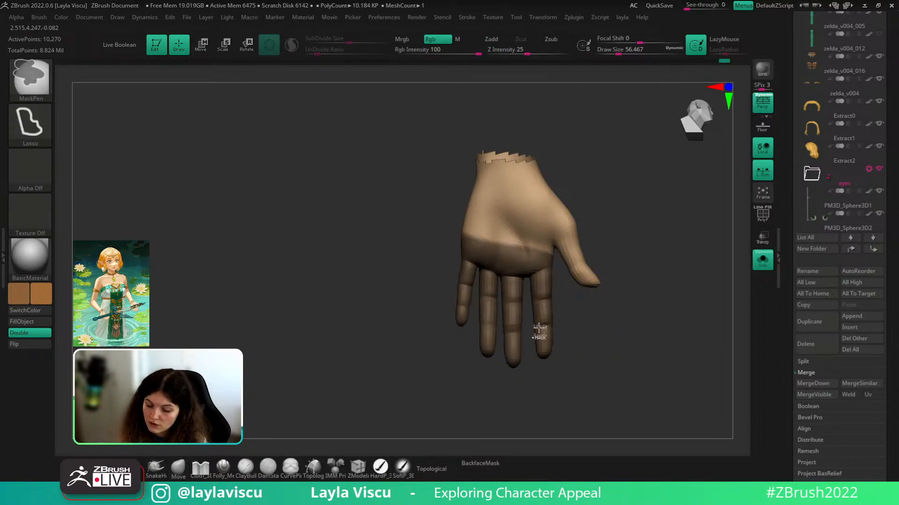
{"action": "left_click", "coordinate": [539, 327], "text": "ctrl"}
{"action": "left_click", "coordinate": [567, 308], "text": "ctrl"}
{"action": "left_click", "coordinate": [546, 298], "text": "ctrl"}
{"action": "key", "text": "w"}
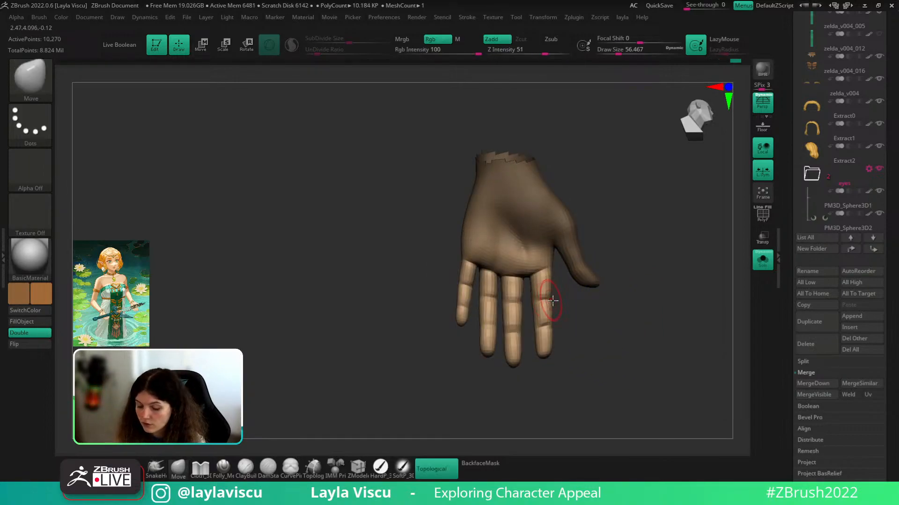
{"action": "left_click_drag", "start_coordinate": [523, 220], "coordinate": [508, 232], "text": "alt"}
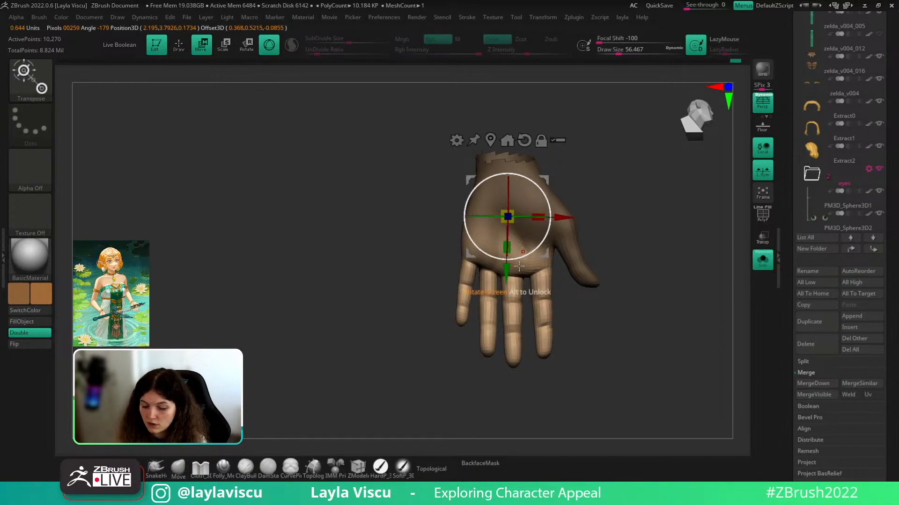
{"action": "left_click_drag", "start_coordinate": [505, 276], "coordinate": [503, 286]}
{"action": "left_click", "coordinate": [179, 467]}
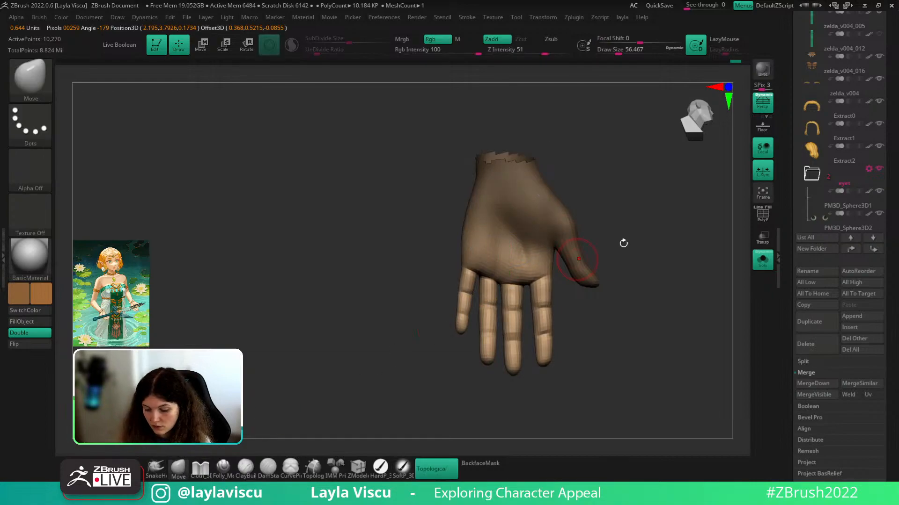
{"action": "left_click", "coordinate": [668, 268], "text": "ctrl"}
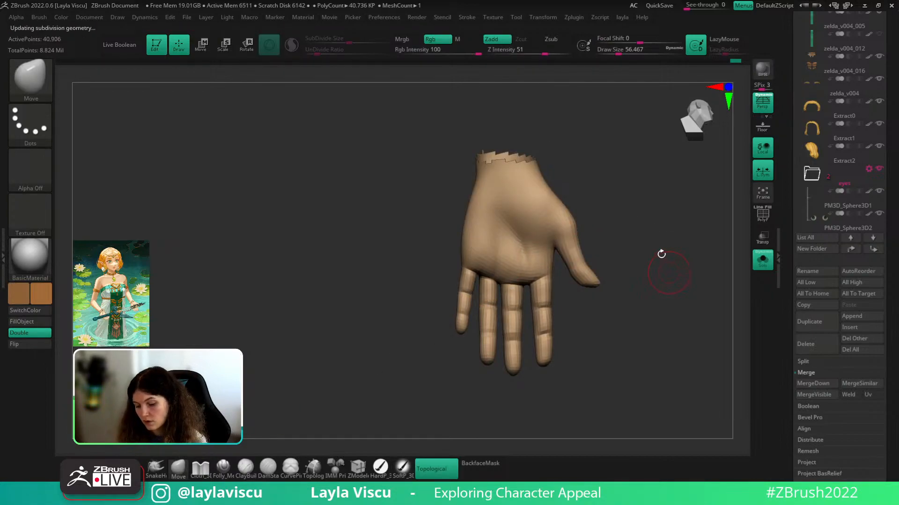
- At the 40,906-point level, smooth the palm and build it up with ClayBuildup at size 68
{"action": "key", "text": "shift+d"}
{"action": "key", "text": "shift+d"}
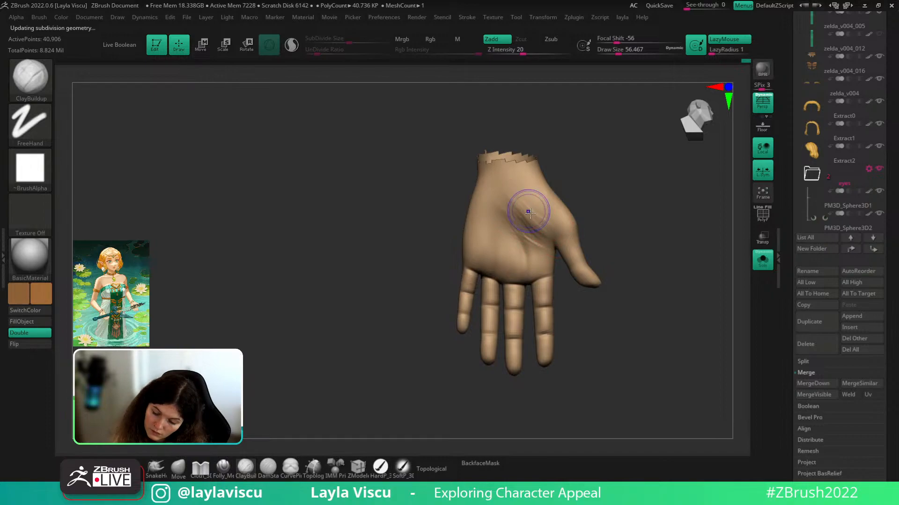
{"action": "key", "text": "shift"}
{"action": "left_click_drag", "start_coordinate": [532, 213], "coordinate": [551, 222], "text": "shift"}
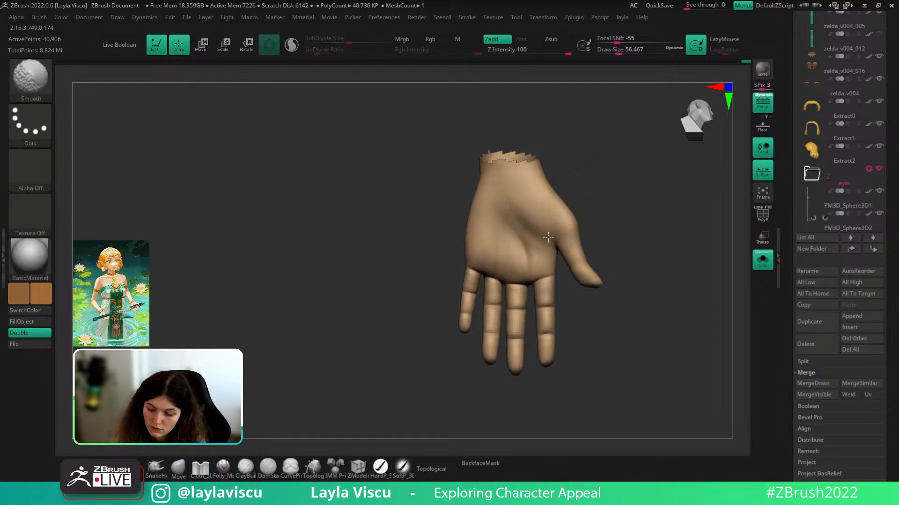
{"action": "mouse_move", "coordinate": [580, 211]}
{"action": "right_mouse_down", "text": "ctrl"}
{"action": "mouse_move", "coordinate": [570, 189]}
{"action": "mouse_move", "coordinate": [569, 201]}
{"action": "right_mouse_up", "text": "ctrl"}
{"action": "key", "text": "bracketright"}
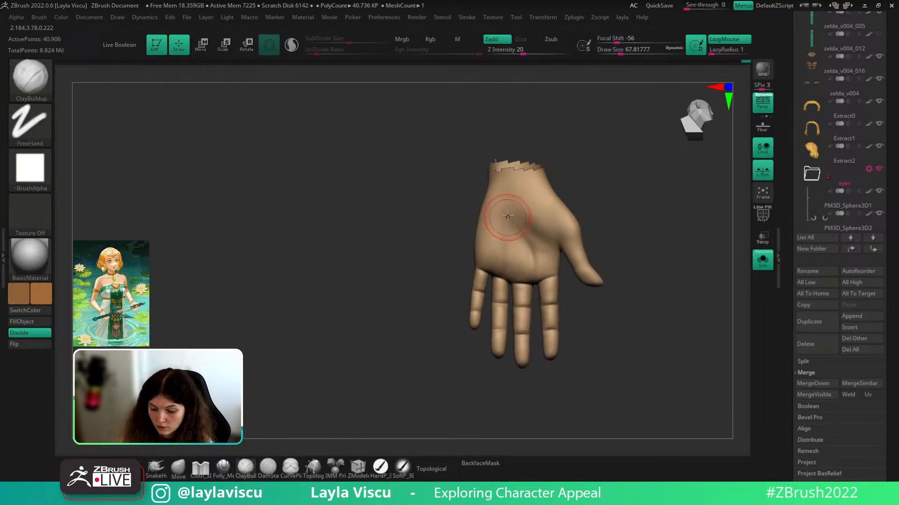
{"action": "mouse_move", "coordinate": [507, 218]}
{"action": "left_mouse_down"}
{"action": "mouse_move", "coordinate": [499, 215]}
{"action": "mouse_move", "coordinate": [508, 236]}
{"action": "left_mouse_up"}
{"action": "key", "text": "shift"}
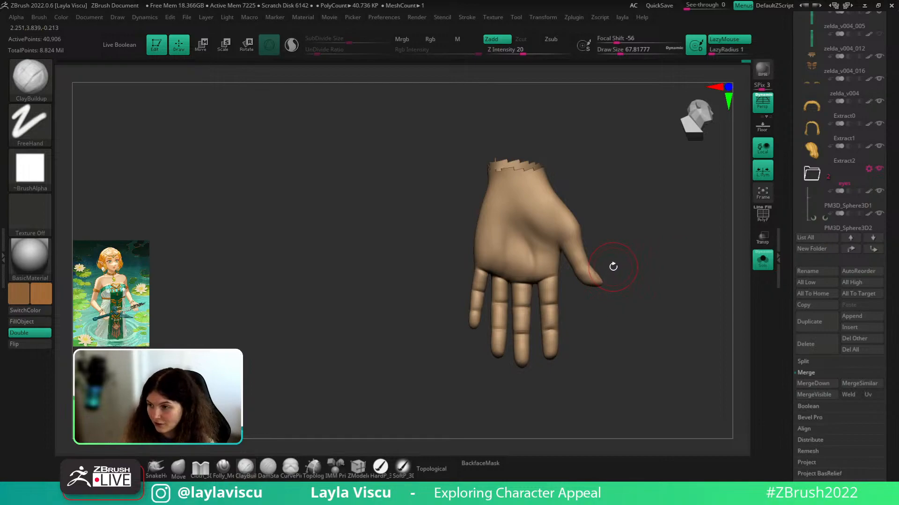
- Mask off the thumb, rotate it inward with the Transpose gizmo, and clear the mask
{"action": "key", "text": "w"}
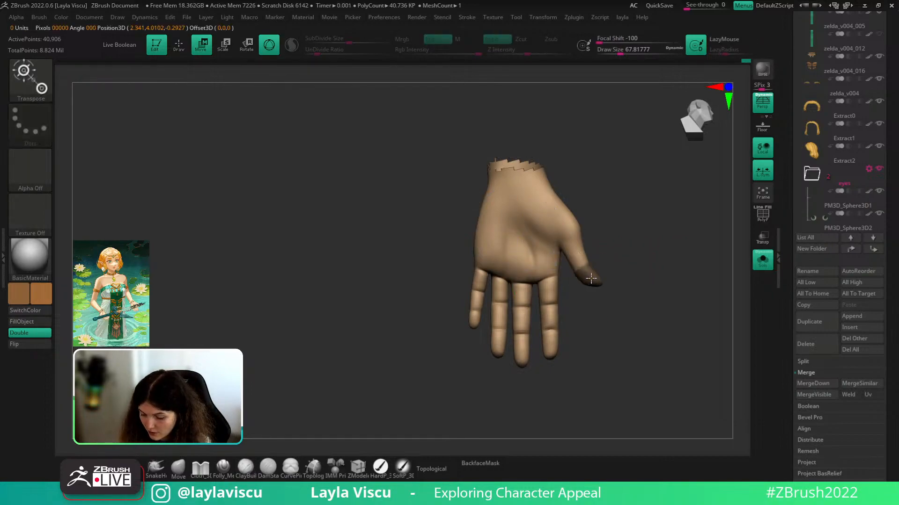
{"action": "left_click_drag", "start_coordinate": [591, 279], "coordinate": [608, 304], "text": "ctrl"}
{"action": "left_click", "coordinate": [622, 268], "text": "ctrl"}
{"action": "left_click", "coordinate": [584, 271], "text": "ctrl"}
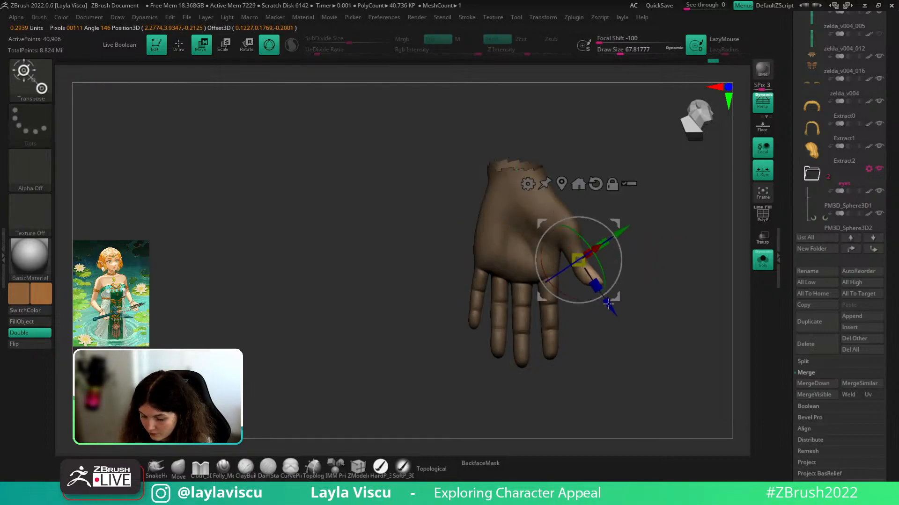
{"action": "left_click_drag", "start_coordinate": [560, 273], "coordinate": [549, 285], "text": "alt"}
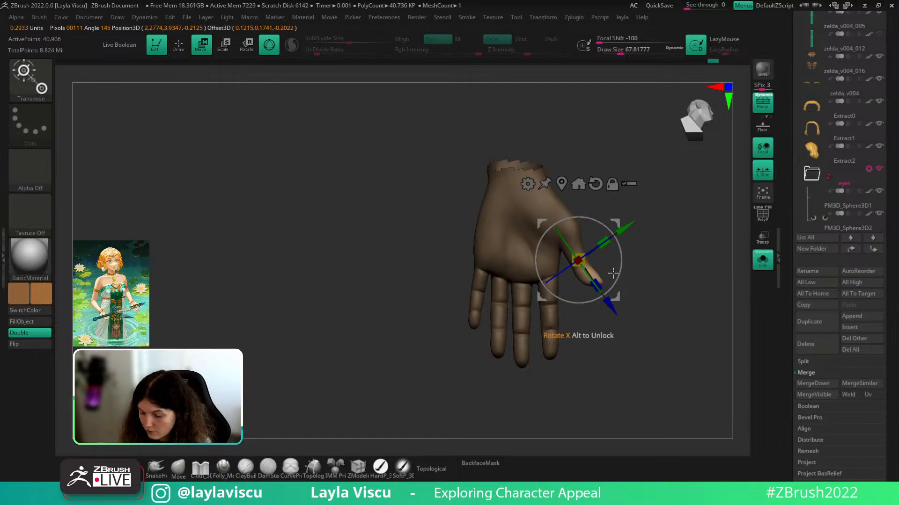
{"action": "left_click_drag", "start_coordinate": [617, 272], "coordinate": [606, 289]}
{"action": "left_click_drag", "start_coordinate": [615, 296], "coordinate": [618, 294]}
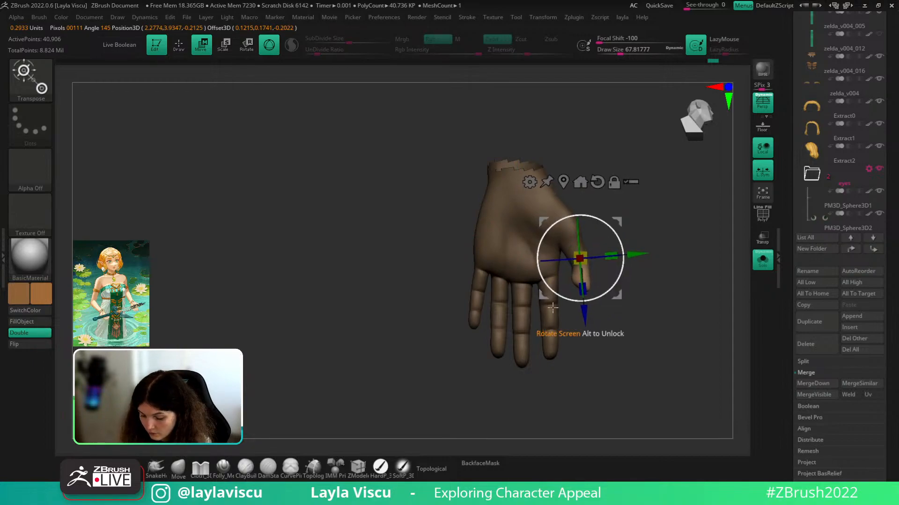
{"action": "left_click", "coordinate": [180, 468]}
{"action": "mouse_move", "coordinate": [634, 244]}
{"action": "left_mouse_down", "text": "ctrl"}
{"action": "mouse_move", "coordinate": [642, 252]}
{"action": "mouse_move", "coordinate": [596, 253]}
{"action": "mouse_move", "coordinate": [604, 244]}
{"action": "mouse_move", "coordinate": [692, 234]}
{"action": "mouse_move", "coordinate": [674, 201]}
{"action": "left_mouse_up", "text": "ctrl"}
{"action": "key", "text": "s"}
- Cut crease lines into the thumb with a smaller DamStandard brush, undoing the strokes
{"action": "key", "text": "s"}
{"action": "mouse_move", "coordinate": [605, 251]}
{"action": "left_mouse_down"}
{"action": "mouse_move", "coordinate": [666, 230]}
{"action": "mouse_move", "coordinate": [693, 320]}
{"action": "left_mouse_up"}
{"action": "mouse_move", "coordinate": [627, 222]}
{"action": "left_mouse_down"}
{"action": "mouse_move", "coordinate": [663, 215]}
{"action": "mouse_move", "coordinate": [661, 235]}
{"action": "mouse_move", "coordinate": [716, 295]}
{"action": "mouse_move", "coordinate": [469, 324]}
{"action": "mouse_move", "coordinate": [656, 323]}
{"action": "mouse_move", "coordinate": [492, 321]}
{"action": "mouse_move", "coordinate": [651, 286]}
{"action": "mouse_move", "coordinate": [613, 257]}
{"action": "mouse_move", "coordinate": [647, 287]}
{"action": "mouse_move", "coordinate": [505, 265]}
{"action": "mouse_move", "coordinate": [522, 266]}
{"action": "mouse_move", "coordinate": [513, 279]}
{"action": "mouse_move", "coordinate": [504, 275]}
{"action": "mouse_move", "coordinate": [517, 199]}
{"action": "mouse_move", "coordinate": [499, 292]}
{"action": "mouse_move", "coordinate": [506, 325]}
{"action": "mouse_move", "coordinate": [511, 305]}
{"action": "left_mouse_up"}
{"action": "key", "text": "b"}
{"action": "key", "text": "d"}
{"action": "key", "text": "s"}
{"action": "mouse_move", "coordinate": [539, 264]}
{"action": "left_mouse_down", "text": "alt"}
{"action": "mouse_move", "coordinate": [607, 258]}
{"action": "mouse_move", "coordinate": [568, 257]}
{"action": "left_mouse_up", "text": "alt"}
{"action": "key", "text": "s"}
{"action": "mouse_move", "coordinate": [556, 257]}
{"action": "left_mouse_down"}
{"action": "mouse_move", "coordinate": [588, 259]}
{"action": "mouse_move", "coordinate": [584, 246]}
{"action": "left_mouse_up"}
{"action": "key", "text": "s"}
{"action": "left_click_drag", "start_coordinate": [556, 266], "coordinate": [557, 263]}
{"action": "mouse_move", "coordinate": [578, 257]}
{"action": "left_mouse_down"}
{"action": "mouse_move", "coordinate": [556, 264]}
{"action": "mouse_move", "coordinate": [613, 246]}
{"action": "mouse_move", "coordinate": [622, 229]}
{"action": "mouse_move", "coordinate": [545, 263]}
{"action": "mouse_move", "coordinate": [584, 243]}
{"action": "mouse_move", "coordinate": [554, 239]}
{"action": "mouse_move", "coordinate": [580, 233]}
{"action": "left_mouse_up"}
{"action": "key", "text": "ctrl+z"}
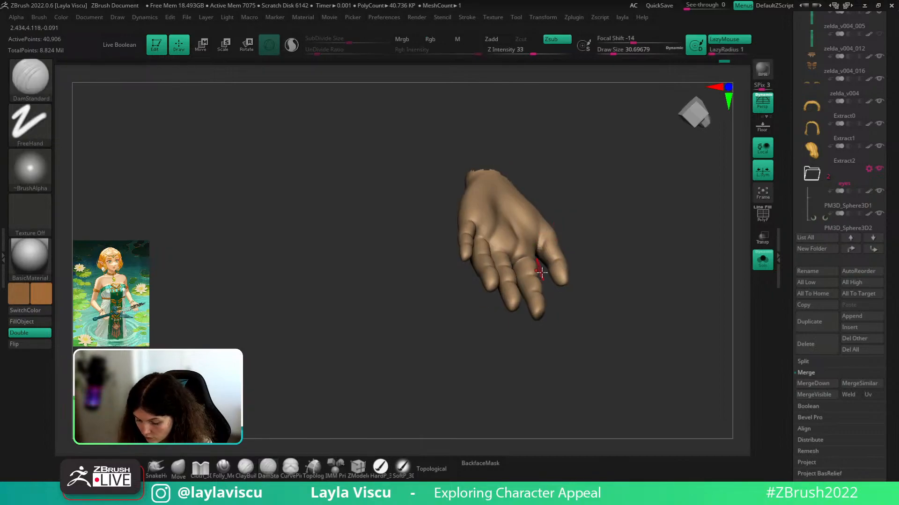
{"action": "key", "text": "ctrl+z"}
- Orbit around the hand to inspect the thumb's new pose from several angles
{"action": "mouse_move", "coordinate": [538, 266]}
{"action": "left_mouse_down"}
{"action": "mouse_move", "coordinate": [596, 257]}
{"action": "mouse_move", "coordinate": [682, 172]}
{"action": "mouse_move", "coordinate": [552, 229]}
{"action": "left_mouse_up"}
{"action": "left_click_drag", "start_coordinate": [593, 202], "coordinate": [612, 231]}
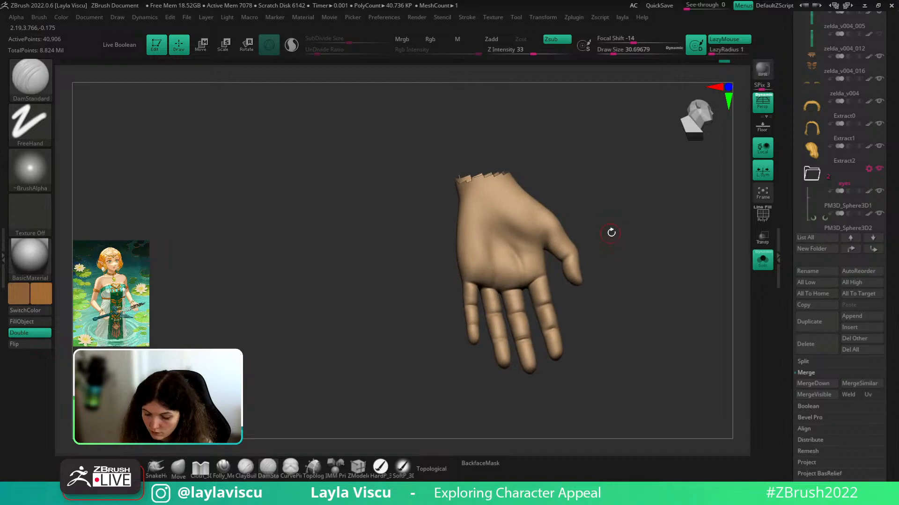
{"action": "right_click_drag", "start_coordinate": [612, 231], "coordinate": [625, 237], "text": "ctrl"}
{"action": "left_click_drag", "start_coordinate": [625, 237], "coordinate": [625, 215]}
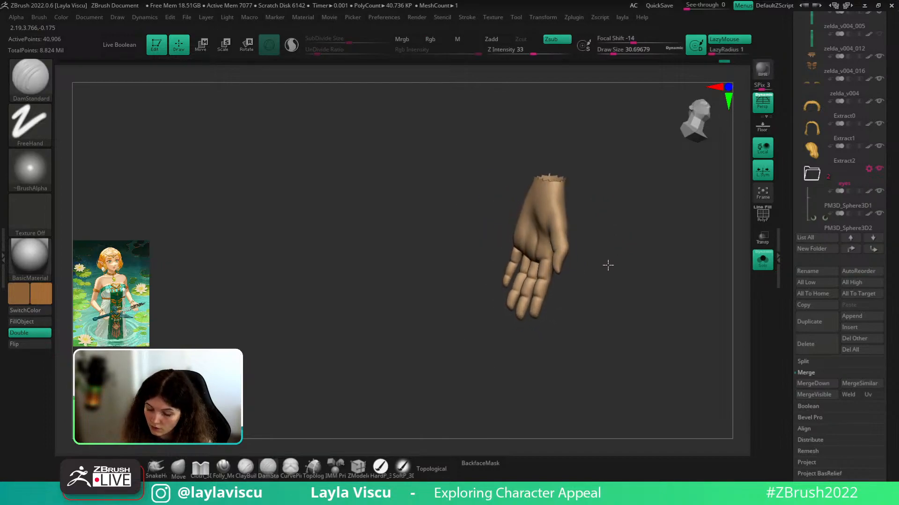
{"action": "left_click_drag", "start_coordinate": [608, 265], "coordinate": [614, 282]}
{"action": "right_click_drag", "start_coordinate": [614, 282], "coordinate": [627, 238], "text": "ctrl"}
{"action": "key", "text": "w"}
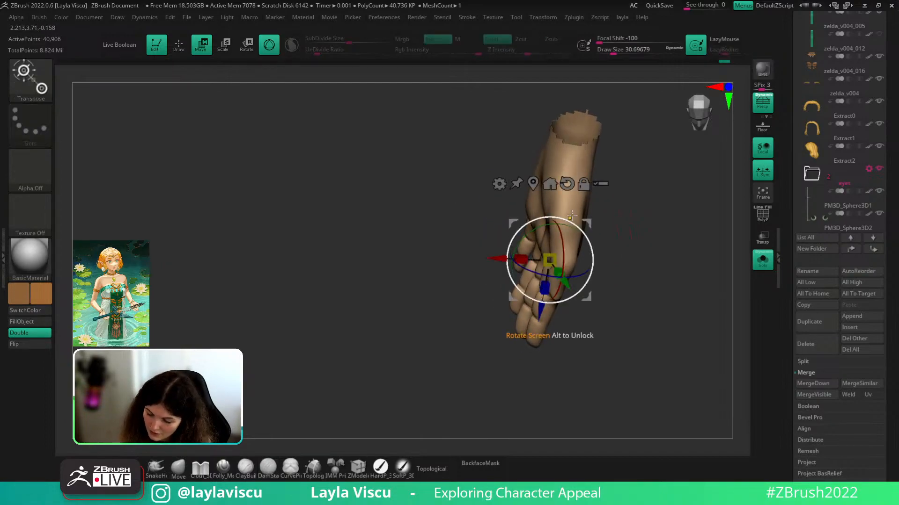
{"action": "left_click_drag", "start_coordinate": [571, 215], "coordinate": [571, 241]}
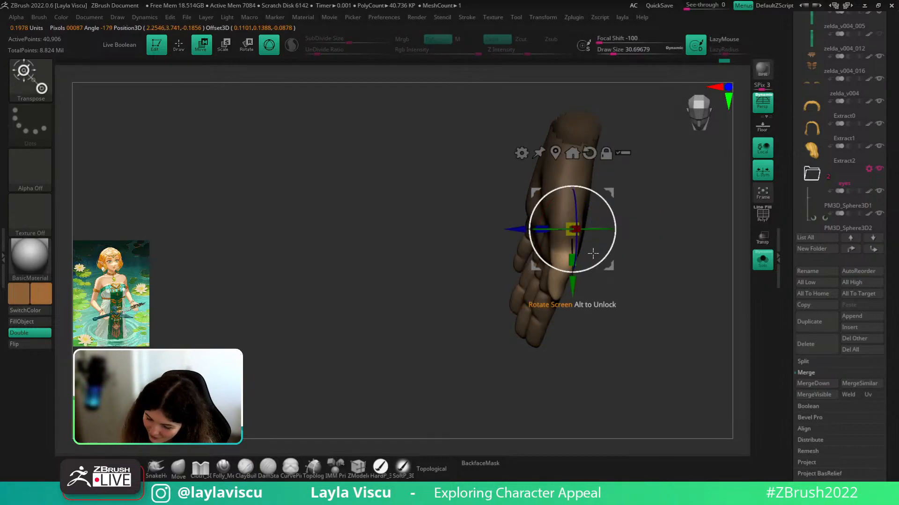
{"action": "key", "text": "q"}
{"action": "key", "text": "ctrl"}
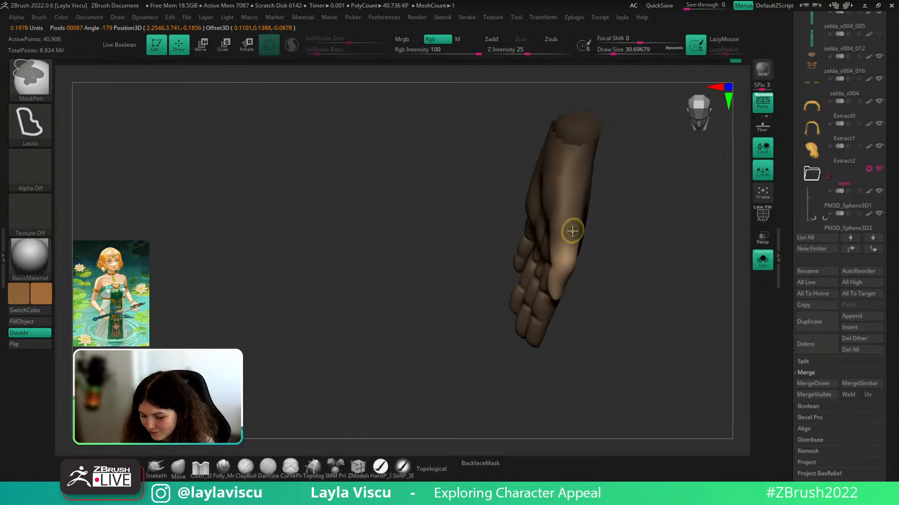
- Ease the thumb's rotation back slightly, clear the mask from the whole hand, and reduce the brush size
{"action": "key", "text": "w"}
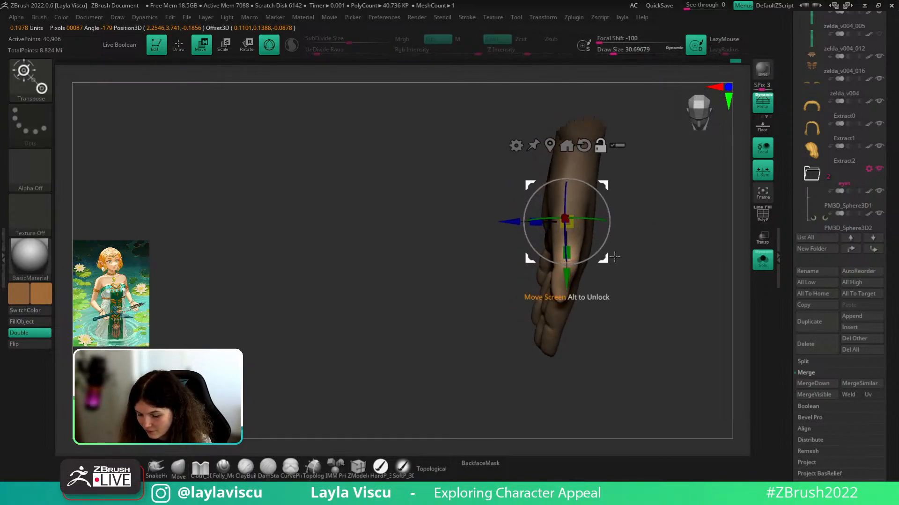
{"action": "left_click_drag", "start_coordinate": [637, 205], "coordinate": [586, 280]}
{"action": "left_click_drag", "start_coordinate": [566, 220], "coordinate": [585, 244]}
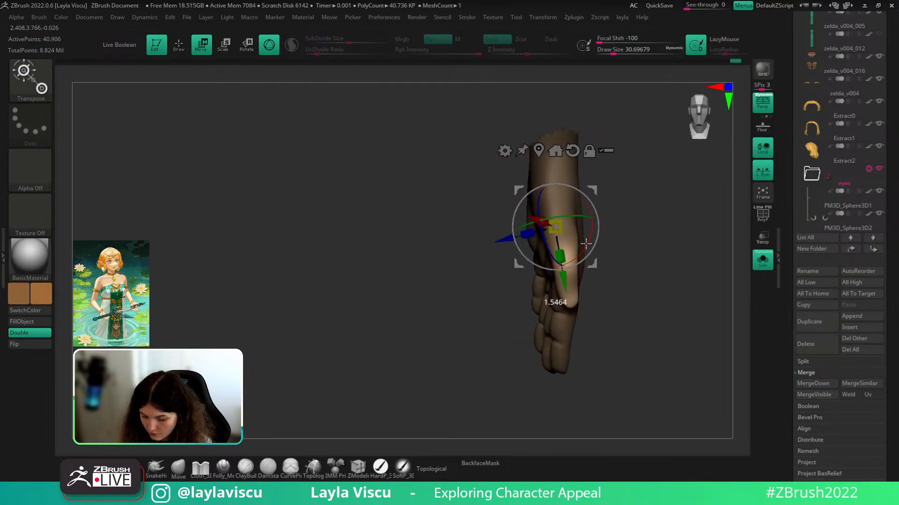
{"action": "mouse_move", "coordinate": [651, 228]}
{"action": "left_mouse_down"}
{"action": "mouse_move", "coordinate": [611, 228]}
{"action": "mouse_move", "coordinate": [699, 225]}
{"action": "mouse_move", "coordinate": [678, 220]}
{"action": "mouse_move", "coordinate": [658, 165]}
{"action": "mouse_move", "coordinate": [627, 257]}
{"action": "mouse_move", "coordinate": [650, 233]}
{"action": "left_mouse_up"}
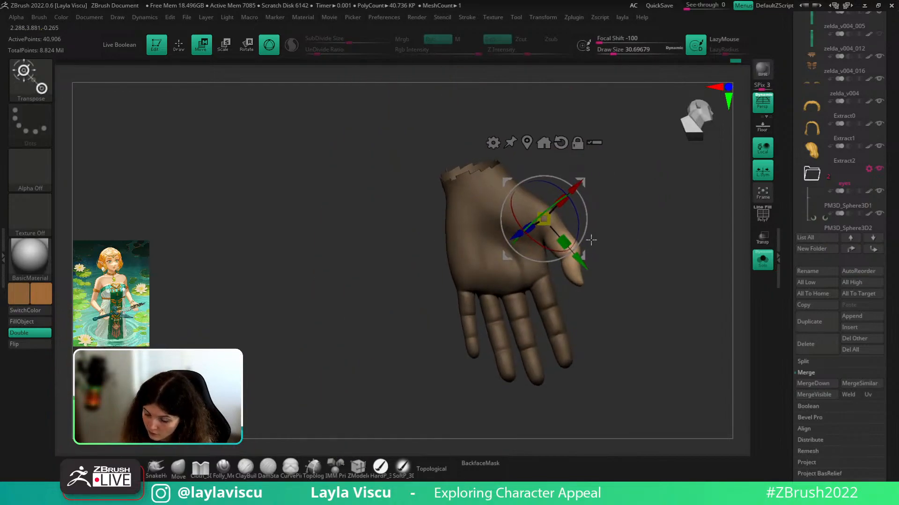
{"action": "key", "text": "q"}
{"action": "key", "text": "ctrl"}
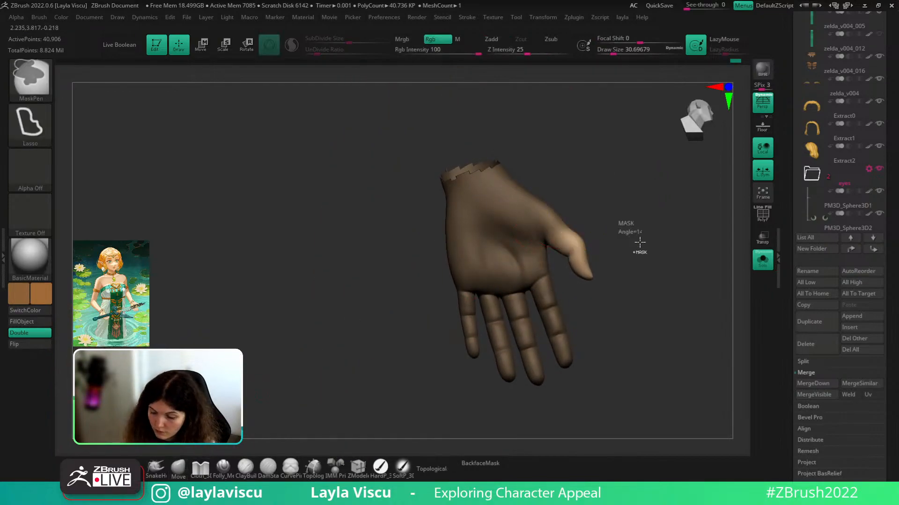
{"action": "left_click_drag", "start_coordinate": [639, 242], "coordinate": [637, 236], "text": "ctrl"}
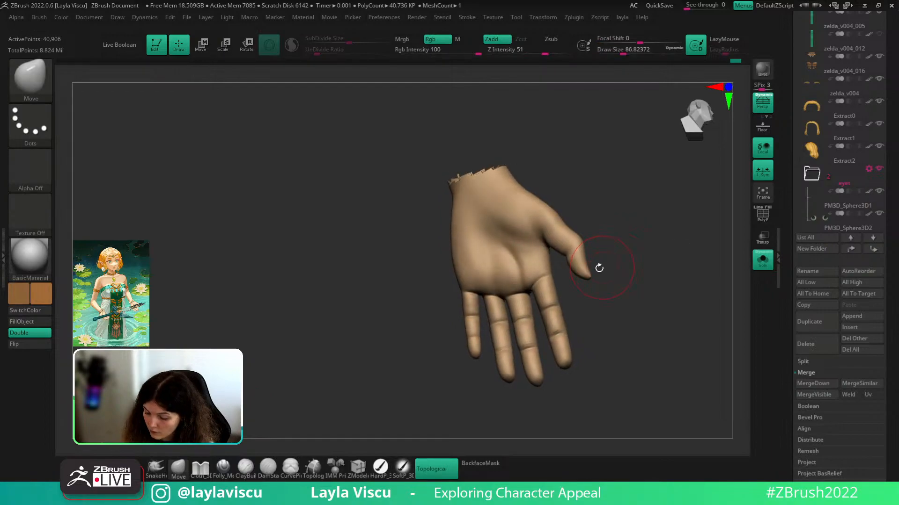
{"action": "mouse_move", "coordinate": [622, 219]}
{"action": "left_mouse_down"}
{"action": "mouse_move", "coordinate": [668, 232]}
{"action": "mouse_move", "coordinate": [627, 184]}
{"action": "mouse_move", "coordinate": [604, 174]}
{"action": "mouse_move", "coordinate": [636, 260]}
{"action": "mouse_move", "coordinate": [632, 303]}
{"action": "mouse_move", "coordinate": [670, 277]}
{"action": "mouse_move", "coordinate": [627, 263]}
{"action": "mouse_move", "coordinate": [654, 236]}
{"action": "mouse_move", "coordinate": [651, 226]}
{"action": "mouse_move", "coordinate": [668, 294]}
{"action": "mouse_move", "coordinate": [691, 241]}
{"action": "mouse_move", "coordinate": [726, 253]}
{"action": "mouse_move", "coordinate": [721, 275]}
{"action": "left_mouse_up"}
{"action": "key", "text": "["}
- Smooth the base of the thumb from an upward-angled view
{"action": "left_click_drag", "start_coordinate": [626, 237], "coordinate": [631, 222], "text": "shift"}
{"action": "mouse_move", "coordinate": [713, 233]}
{"action": "left_mouse_down"}
{"action": "mouse_move", "coordinate": [722, 236]}
{"action": "mouse_move", "coordinate": [684, 234]}
{"action": "left_mouse_up"}
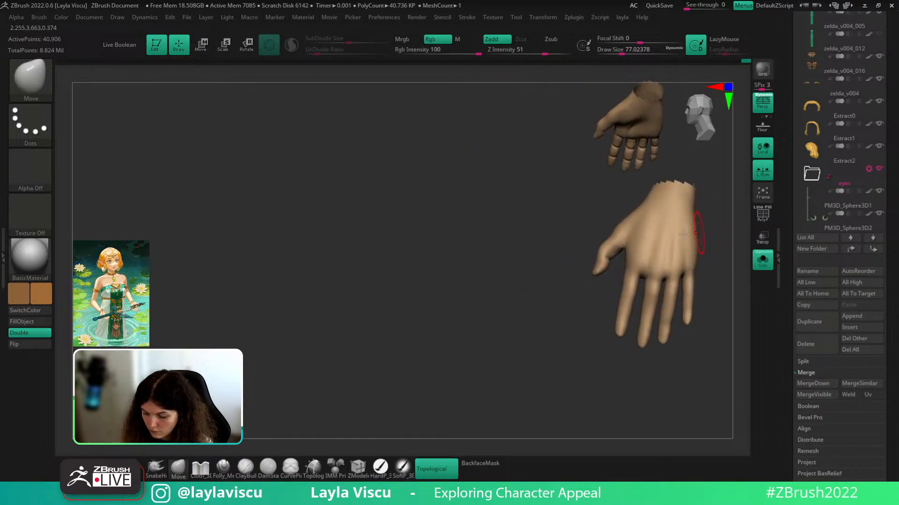
{"action": "left_click_drag", "start_coordinate": [609, 266], "coordinate": [619, 257]}
{"action": "left_click_drag", "start_coordinate": [605, 284], "coordinate": [629, 229]}
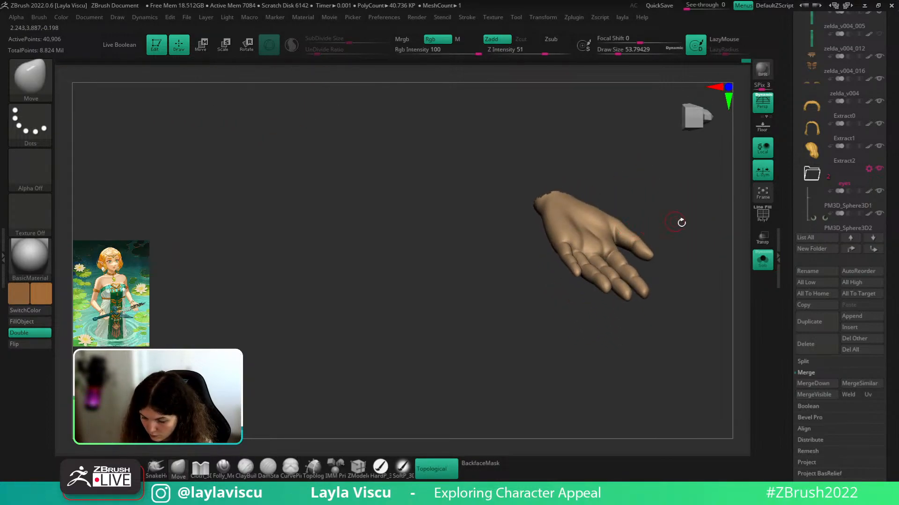
- Orbit to check the reposed hand from the upright side, the palm and the back
{"action": "left_click_drag", "start_coordinate": [681, 222], "coordinate": [651, 337]}
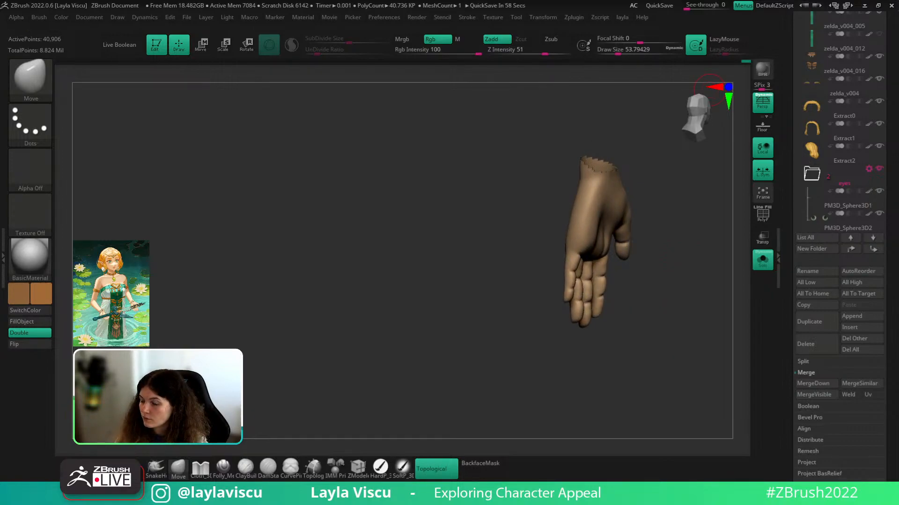
{"action": "left_click_drag", "start_coordinate": [712, 300], "coordinate": [618, 291]}
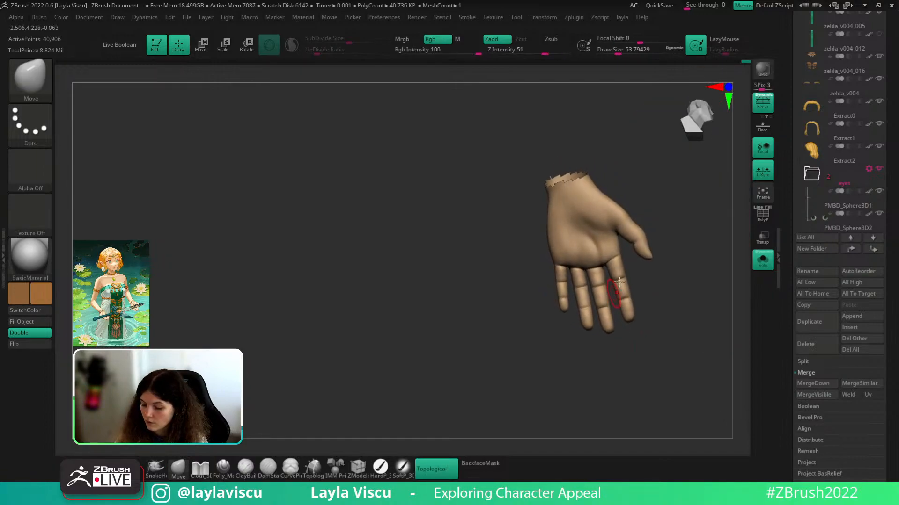
{"action": "mouse_move", "coordinate": [656, 234]}
{"action": "right_mouse_down", "text": "ctrl"}
{"action": "mouse_move", "coordinate": [689, 280]}
{"action": "mouse_move", "coordinate": [692, 269]}
{"action": "mouse_move", "coordinate": [652, 253]}
{"action": "right_mouse_up", "text": "ctrl"}
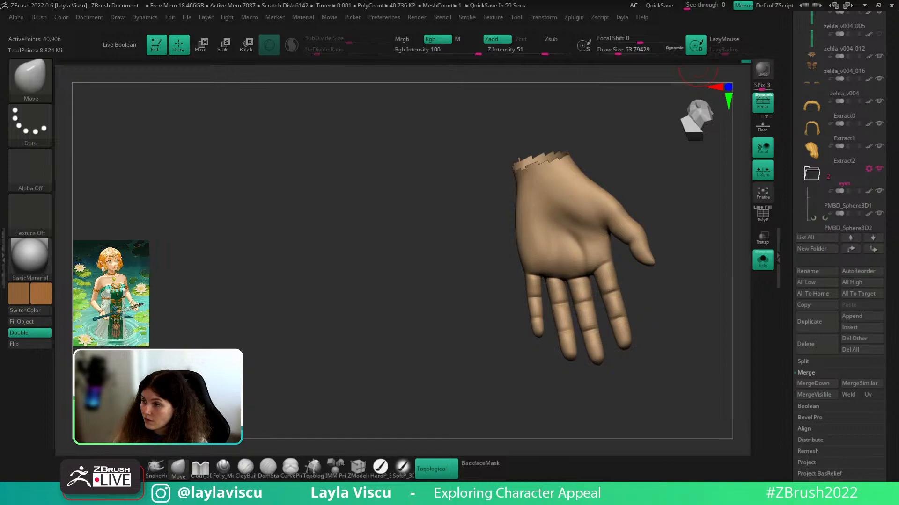
{"action": "right_click_drag", "start_coordinate": [724, 322], "coordinate": [492, 290]}
{"action": "right_click_drag", "start_coordinate": [684, 335], "coordinate": [691, 310]}
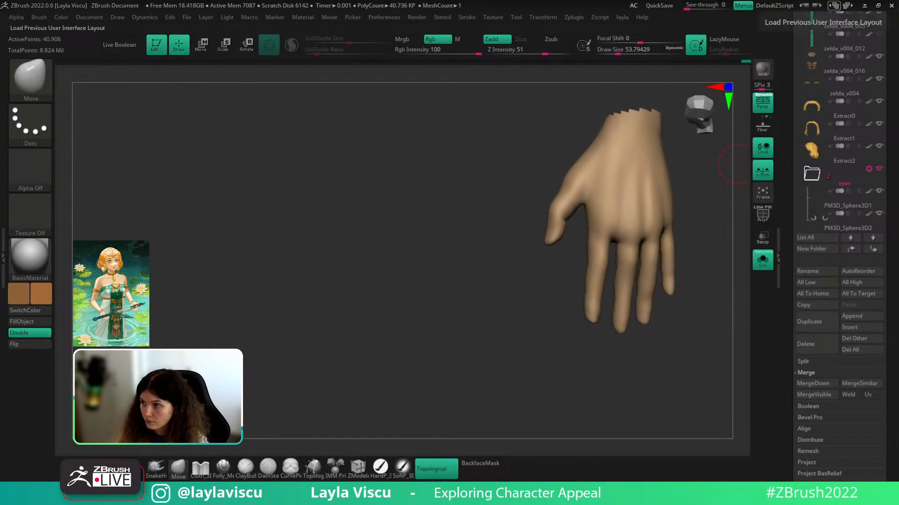
{"action": "mouse_move", "coordinate": [725, 280]}
{"action": "right_mouse_down"}
{"action": "mouse_move", "coordinate": [702, 266]}
{"action": "mouse_move", "coordinate": [718, 282]}
{"action": "right_mouse_up"}
- Switch to the ClayBuildup brush and set a smaller brush size for the fingers
{"action": "key", "text": "b"}
{"action": "key", "text": "c"}
{"action": "key", "text": "b"}
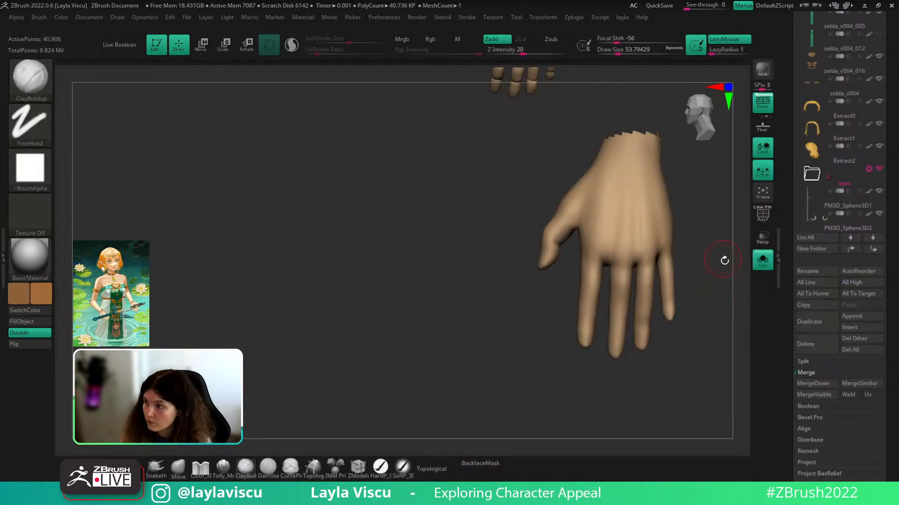
{"action": "key", "text": "s"}
{"action": "left_click", "coordinate": [708, 281]}
{"action": "left_click_drag", "start_coordinate": [709, 282], "coordinate": [703, 281]}
{"action": "key", "text": "s"}
{"action": "left_click", "coordinate": [703, 282]}
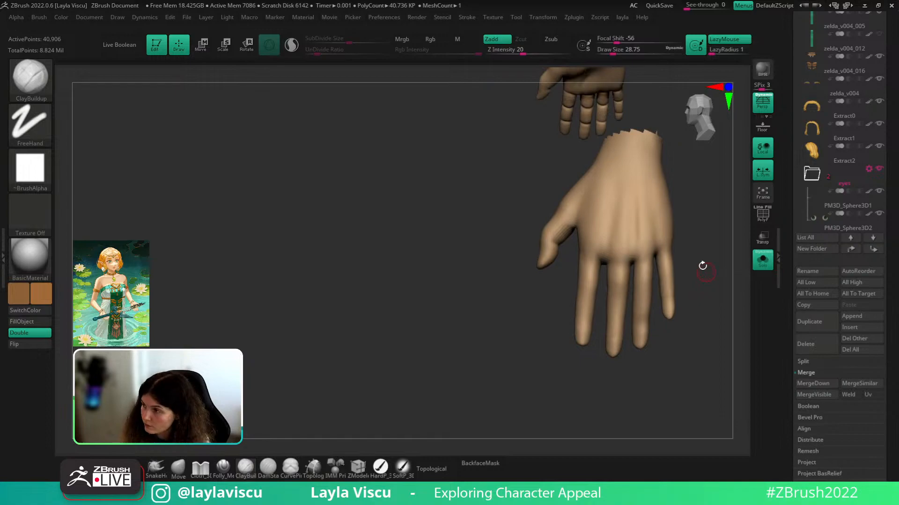
{"action": "key", "text": "bracketright"}
{"action": "key", "text": "bracketright"}
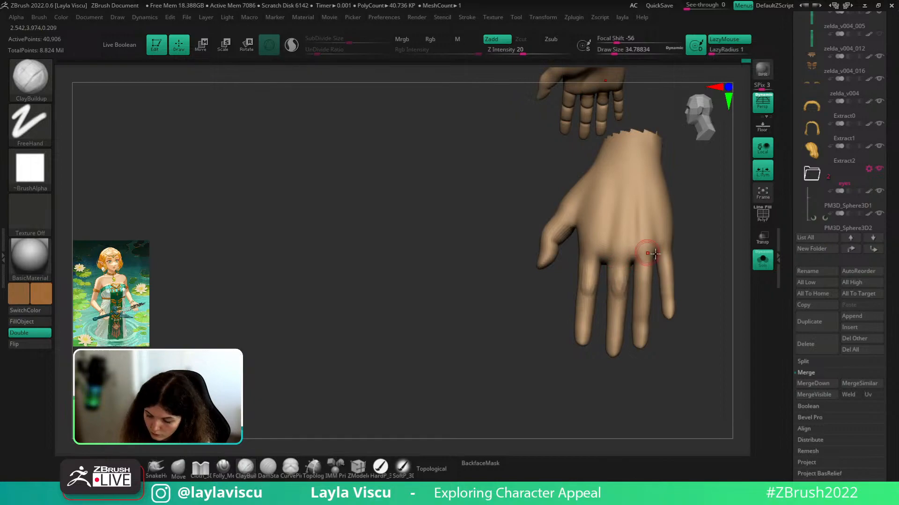
- Smooth the middle fingertip and the pinky finger
{"action": "left_click_drag", "start_coordinate": [692, 267], "coordinate": [668, 273]}
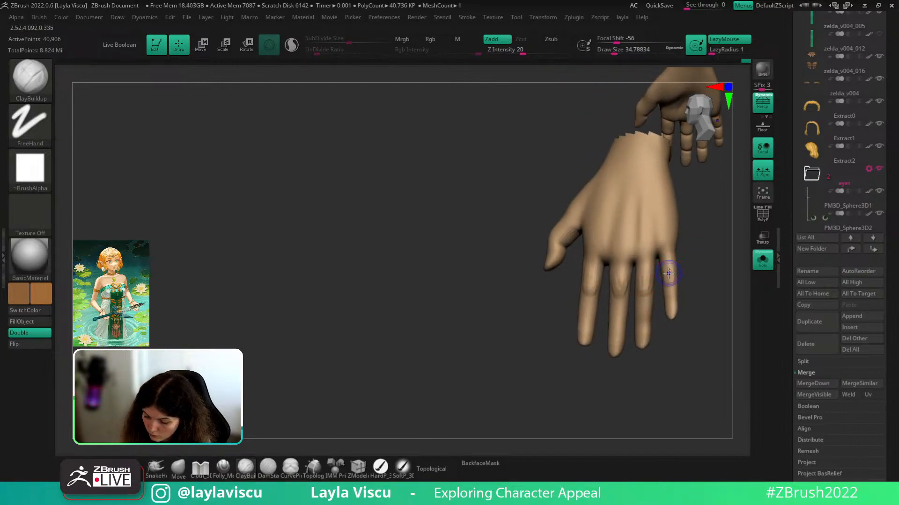
{"action": "key", "text": "shift"}
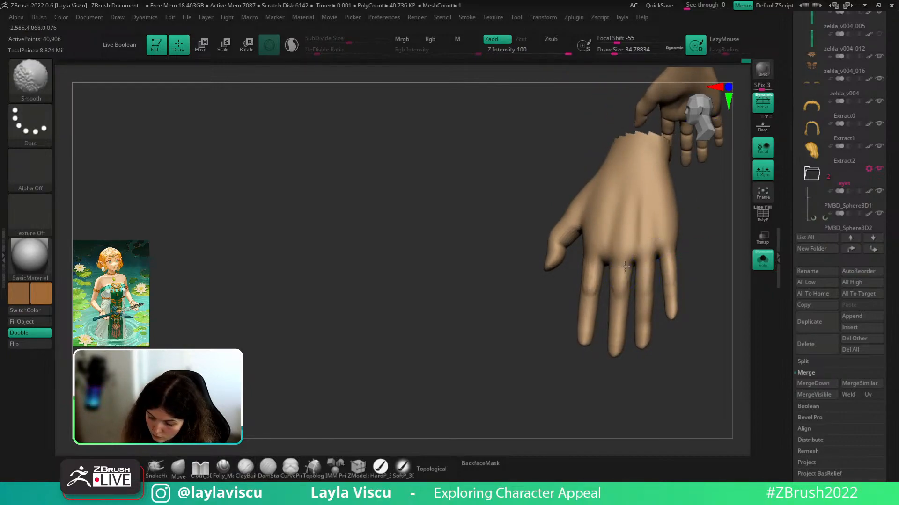
{"action": "left_click_drag", "start_coordinate": [706, 244], "coordinate": [690, 270]}
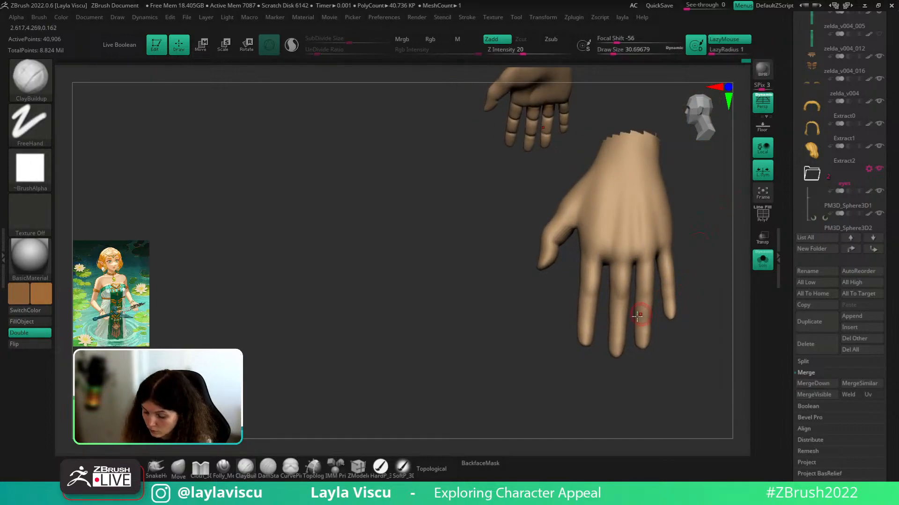
{"action": "key", "text": "s"}
{"action": "left_click_drag", "start_coordinate": [618, 347], "coordinate": [614, 347]}
{"action": "right_click_drag", "start_coordinate": [622, 352], "coordinate": [630, 376], "text": "ctrl"}
{"action": "right_click_drag", "start_coordinate": [631, 375], "coordinate": [634, 387]}
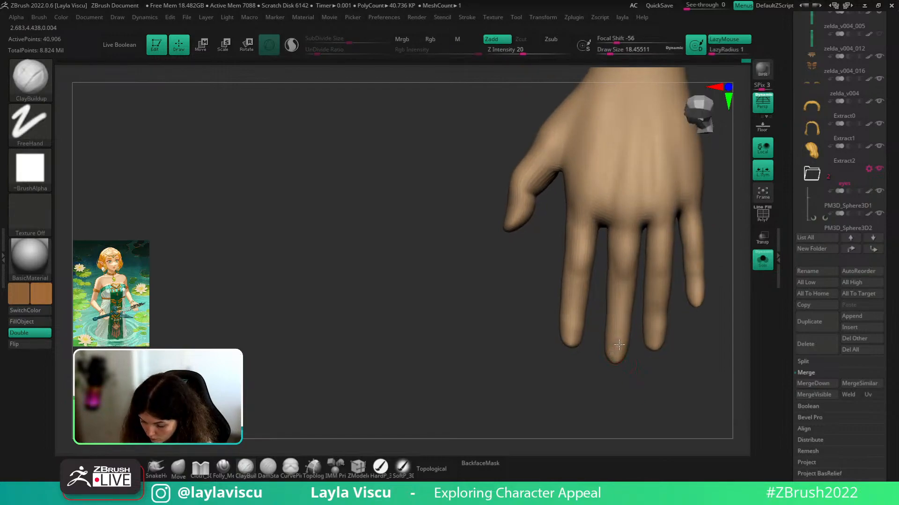
{"action": "key", "text": "s"}
{"action": "left_click_drag", "start_coordinate": [617, 350], "coordinate": [619, 345]}
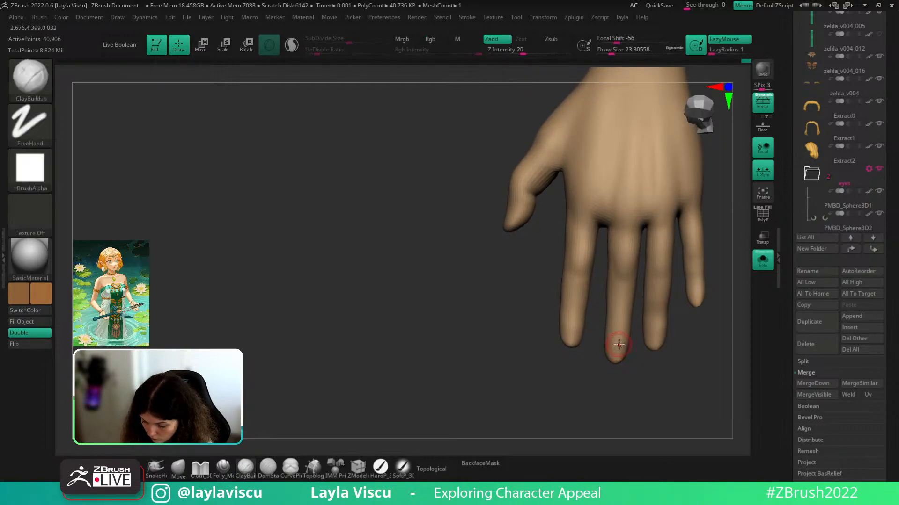
{"action": "key", "text": "shift"}
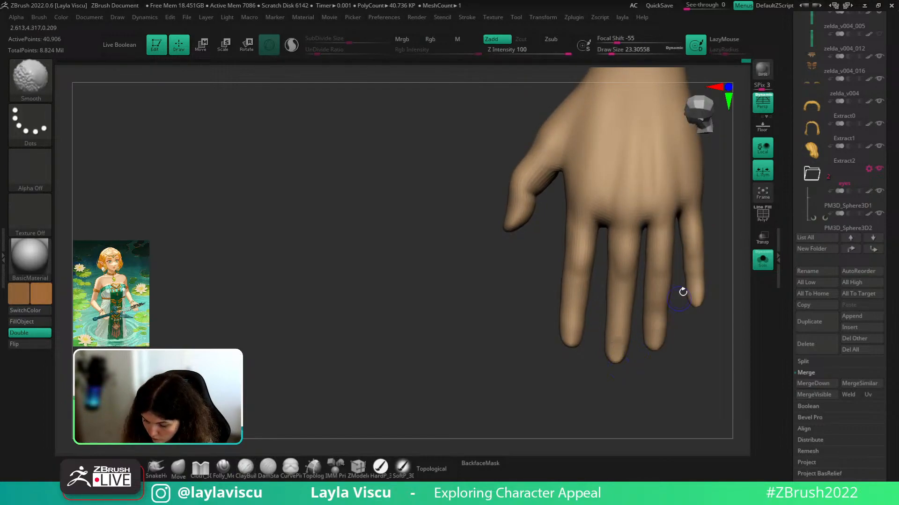
{"action": "left_click_drag", "start_coordinate": [694, 232], "coordinate": [696, 269], "text": "shift"}
{"action": "right_click_drag", "start_coordinate": [714, 270], "coordinate": [722, 263], "text": "ctrl"}
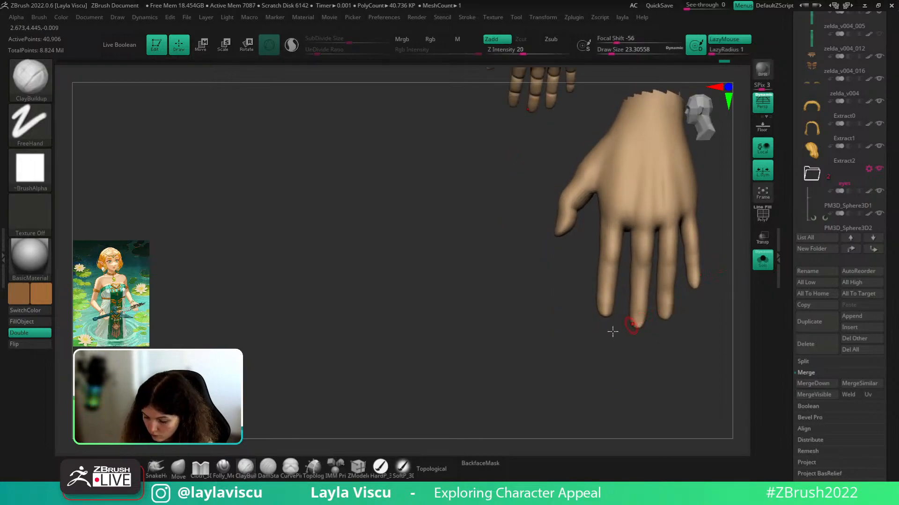
- With the Move brush at size about 20, push the fingertip into a new shape
{"action": "left_click", "coordinate": [183, 474]}
{"action": "key", "text": "s"}
{"action": "left_click_drag", "start_coordinate": [606, 311], "coordinate": [605, 311]}
{"action": "right_click_drag", "start_coordinate": [610, 312], "coordinate": [612, 329]}
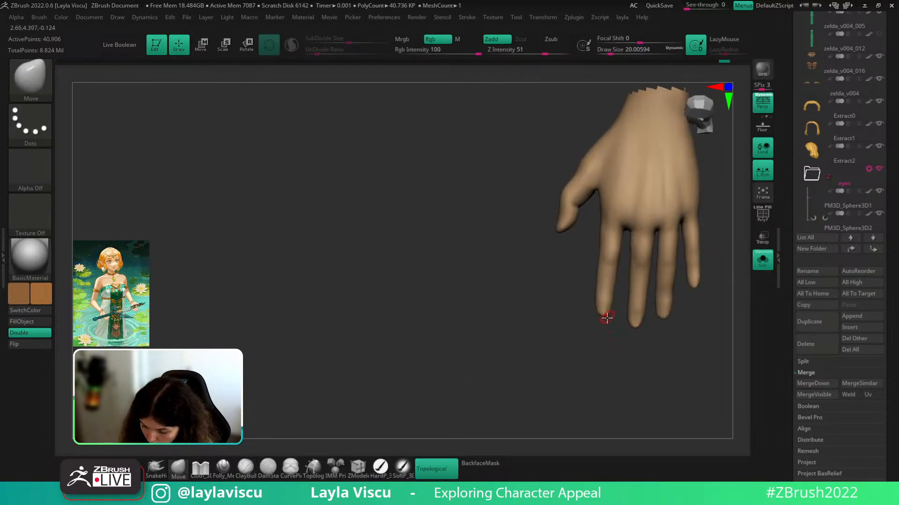
{"action": "key", "text": "ctrl"}
{"action": "right_click_drag", "start_coordinate": [633, 293], "coordinate": [631, 328], "text": "ctrl"}
{"action": "left_click_drag", "start_coordinate": [633, 331], "coordinate": [641, 324], "text": "ctrl"}
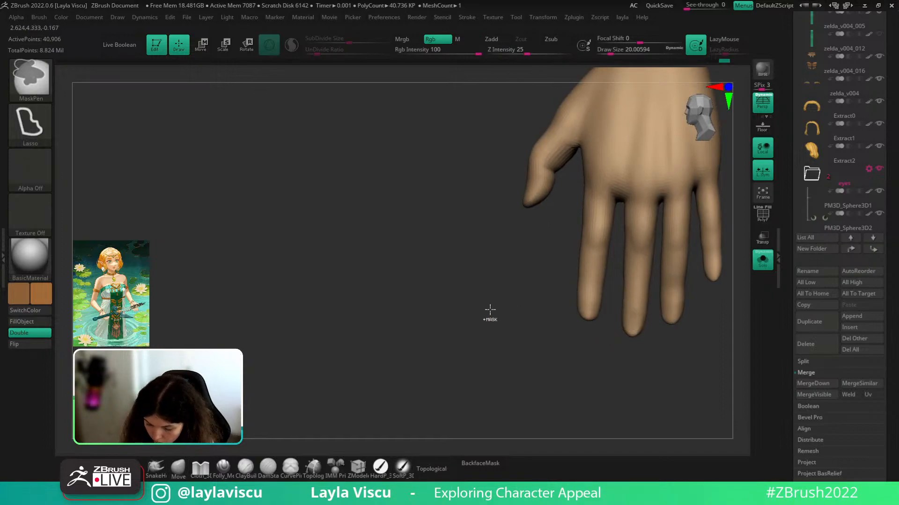
- Mask the middle fingertip with a small freehand stroke, then clear the mask
{"action": "left_click", "coordinate": [34, 127], "text": "ctrl"}
{"action": "left_click", "coordinate": [178, 134], "text": "ctrl"}
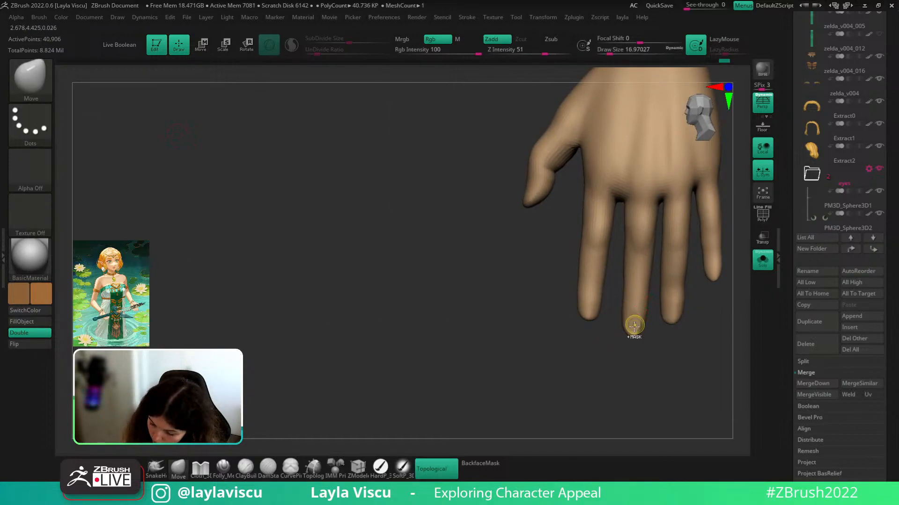
{"action": "left_click", "coordinate": [635, 320], "text": "ctrl"}
{"action": "key", "text": "ctrl+z"}
{"action": "left_click_drag", "start_coordinate": [633, 318], "coordinate": [631, 329], "text": "ctrl"}
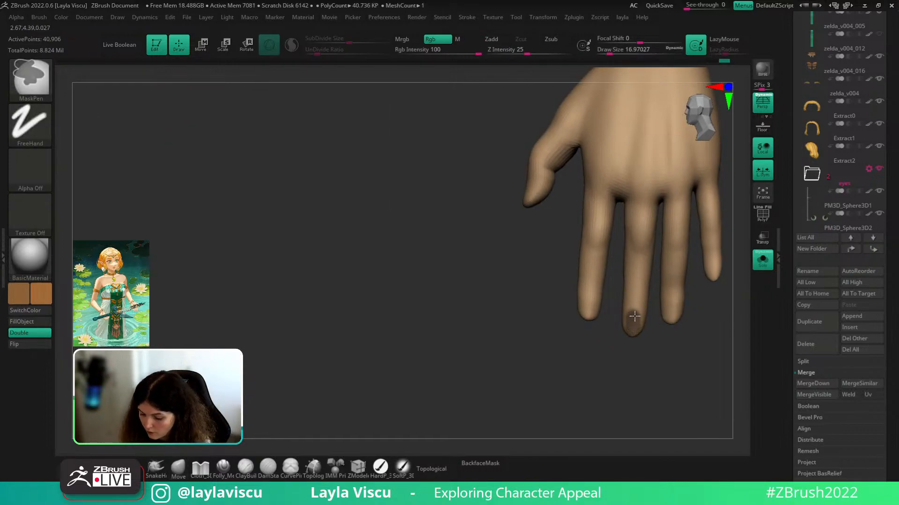
{"action": "mouse_move", "coordinate": [666, 355]}
{"action": "left_mouse_down"}
{"action": "mouse_move", "coordinate": [654, 363]}
{"action": "mouse_move", "coordinate": [640, 357]}
{"action": "left_mouse_up"}
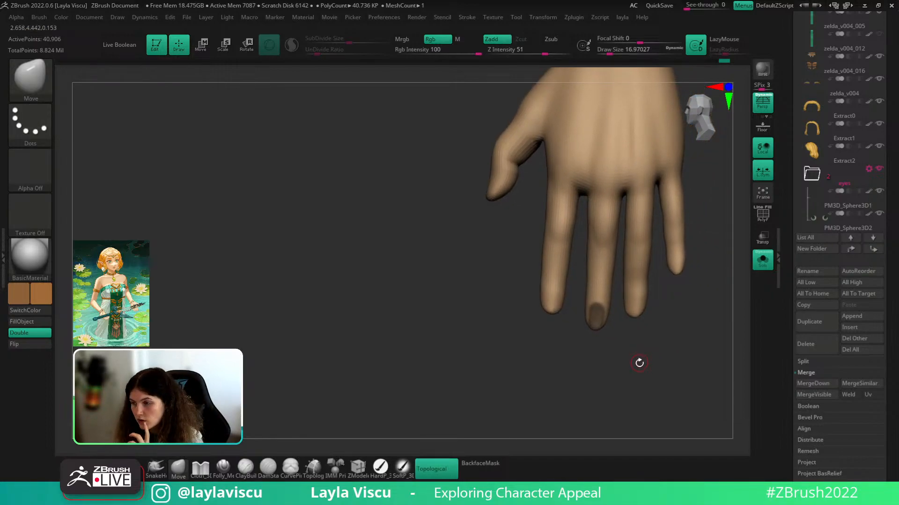
{"action": "left_click_drag", "start_coordinate": [649, 348], "coordinate": [662, 381], "text": "ctrl"}
{"action": "right_click_drag", "start_coordinate": [662, 381], "coordinate": [657, 327], "text": "ctrl"}
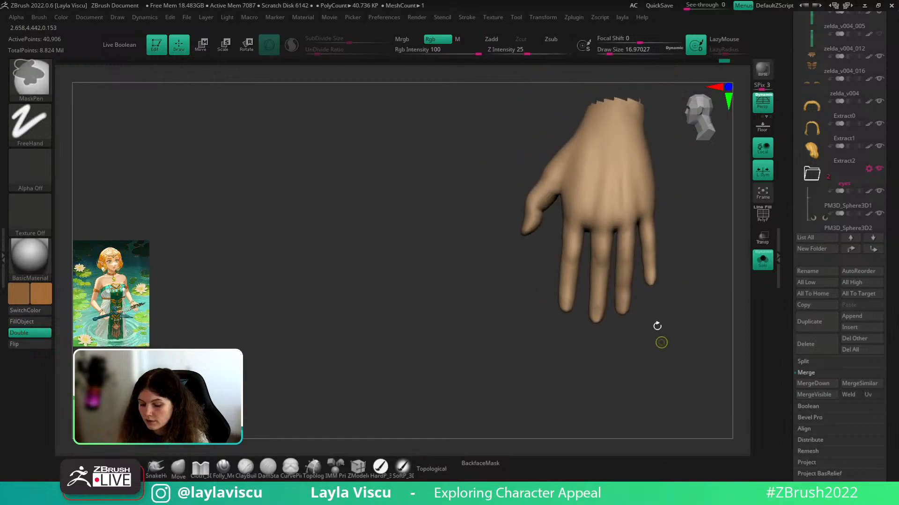
{"action": "mouse_move", "coordinate": [657, 327]}
{"action": "left_mouse_down"}
{"action": "mouse_move", "coordinate": [650, 309]}
{"action": "mouse_move", "coordinate": [659, 333]}
{"action": "left_mouse_up"}
- Build up the middle finger's knuckle with ClayBuildup, then unhide and frame the full body
{"action": "key", "text": "b"}
{"action": "key", "text": "c"}
{"action": "key", "text": "b"}
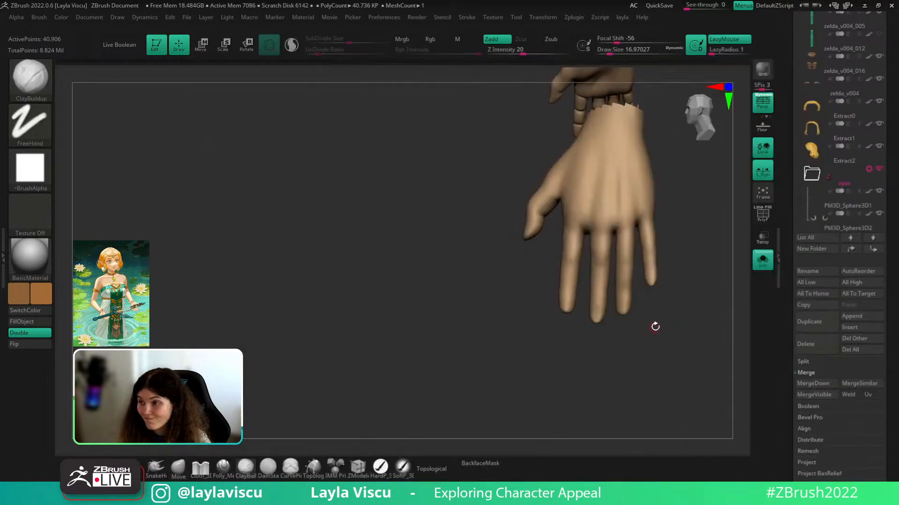
{"action": "scroll", "coordinate": [634, 278], "scroll_direction": "up", "scroll_amount": 3}
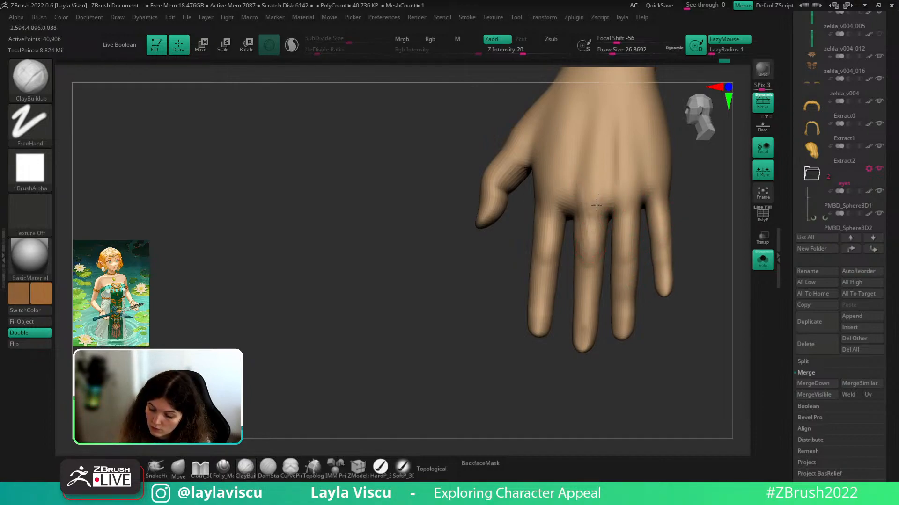
{"action": "mouse_move", "coordinate": [578, 207]}
{"action": "left_mouse_down"}
{"action": "mouse_move", "coordinate": [585, 251]}
{"action": "mouse_move", "coordinate": [595, 225]}
{"action": "left_mouse_up"}
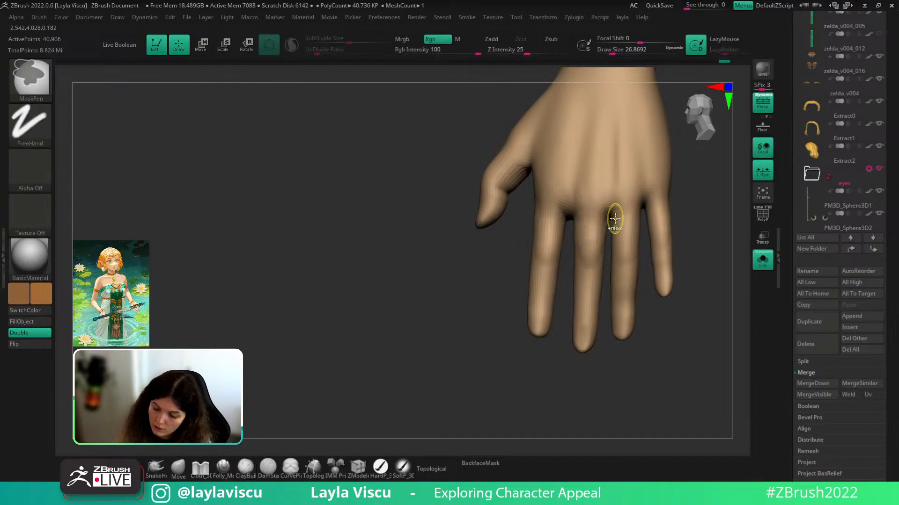
{"action": "mouse_move", "coordinate": [616, 217]}
{"action": "right_mouse_down", "text": "ctrl"}
{"action": "mouse_move", "coordinate": [688, 257]}
{"action": "mouse_move", "coordinate": [691, 268]}
{"action": "mouse_move", "coordinate": [674, 257]}
{"action": "mouse_move", "coordinate": [690, 274]}
{"action": "mouse_move", "coordinate": [678, 180]}
{"action": "mouse_move", "coordinate": [685, 255]}
{"action": "mouse_move", "coordinate": [678, 208]}
{"action": "mouse_move", "coordinate": [676, 253]}
{"action": "mouse_move", "coordinate": [655, 299]}
{"action": "right_mouse_up", "text": "ctrl"}
{"action": "left_click", "coordinate": [728, 283], "text": "ctrl+shift"}
{"action": "mouse_move", "coordinate": [655, 241]}
{"action": "right_mouse_down"}
{"action": "mouse_move", "coordinate": [692, 235]}
{"action": "mouse_move", "coordinate": [670, 243]}
{"action": "mouse_move", "coordinate": [668, 260]}
{"action": "right_mouse_up"}
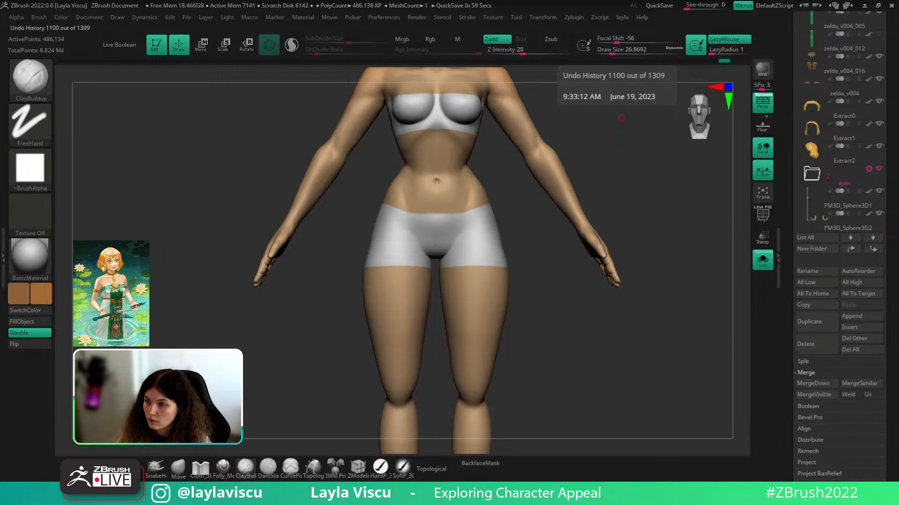
- Select the Move brush and set its size to about 116 while inspecting the palm
{"action": "mouse_move", "coordinate": [674, 269]}
{"action": "right_mouse_down", "text": "ctrl"}
{"action": "mouse_move", "coordinate": [664, 251]}
{"action": "mouse_move", "coordinate": [646, 256]}
{"action": "right_mouse_up", "text": "ctrl"}
{"action": "mouse_move", "coordinate": [584, 245]}
{"action": "right_mouse_down", "text": "ctrl"}
{"action": "mouse_move", "coordinate": [656, 223]}
{"action": "mouse_move", "coordinate": [657, 242]}
{"action": "right_mouse_up", "text": "ctrl"}
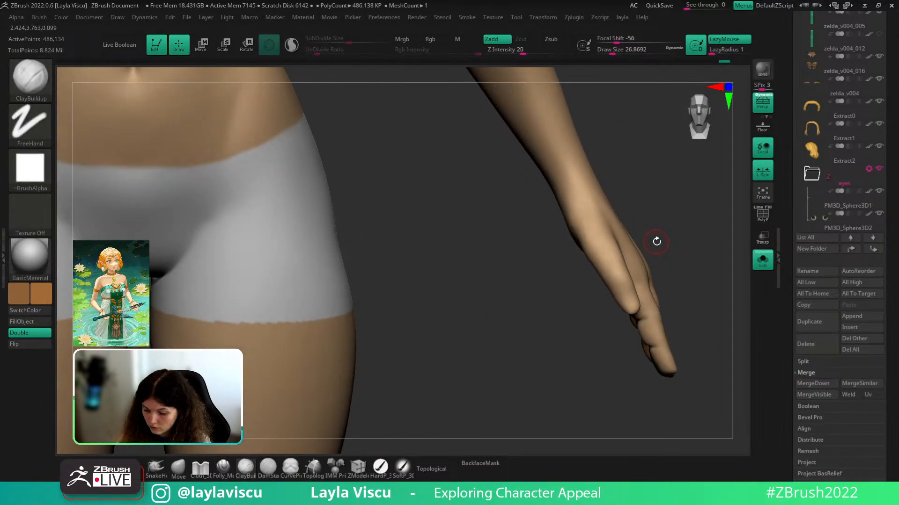
{"action": "left_click", "coordinate": [182, 470]}
{"action": "key", "text": "s"}
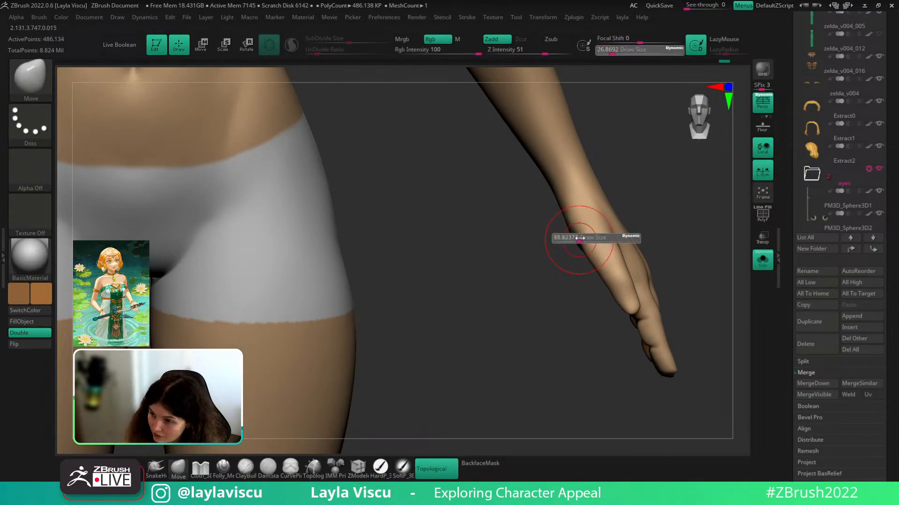
{"action": "mouse_move", "coordinate": [561, 281]}
{"action": "right_mouse_down"}
{"action": "mouse_move", "coordinate": [574, 255]}
{"action": "mouse_move", "coordinate": [672, 203]}
{"action": "mouse_move", "coordinate": [656, 204]}
{"action": "right_mouse_up"}
{"action": "mouse_move", "coordinate": [625, 238]}
{"action": "right_mouse_down"}
{"action": "mouse_move", "coordinate": [639, 211]}
{"action": "mouse_move", "coordinate": [640, 179]}
{"action": "right_mouse_up"}
{"action": "key", "text": "s"}
{"action": "left_click_drag", "start_coordinate": [579, 266], "coordinate": [584, 265]}
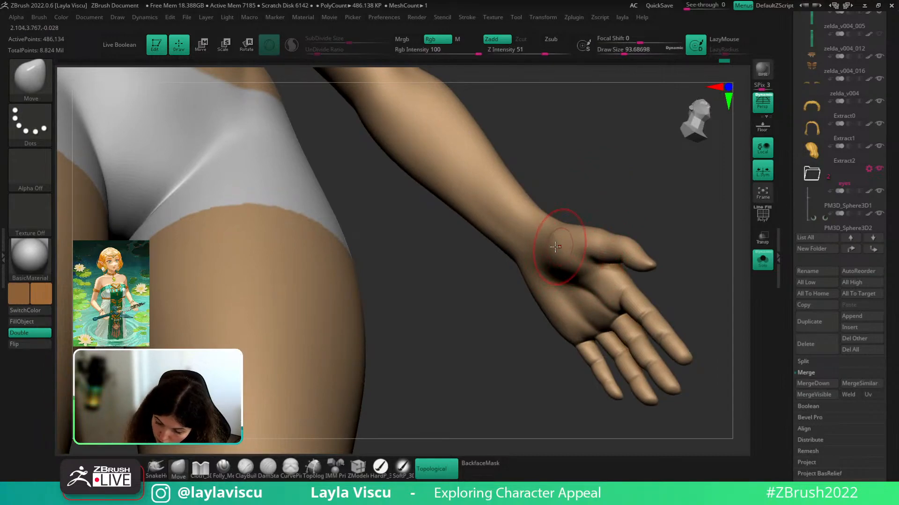
{"action": "mouse_move", "coordinate": [555, 246]}
{"action": "right_mouse_down"}
{"action": "mouse_move", "coordinate": [680, 215]}
{"action": "mouse_move", "coordinate": [621, 193]}
{"action": "right_mouse_up"}
{"action": "key", "text": "s"}
{"action": "left_click_drag", "start_coordinate": [574, 238], "coordinate": [583, 238]}
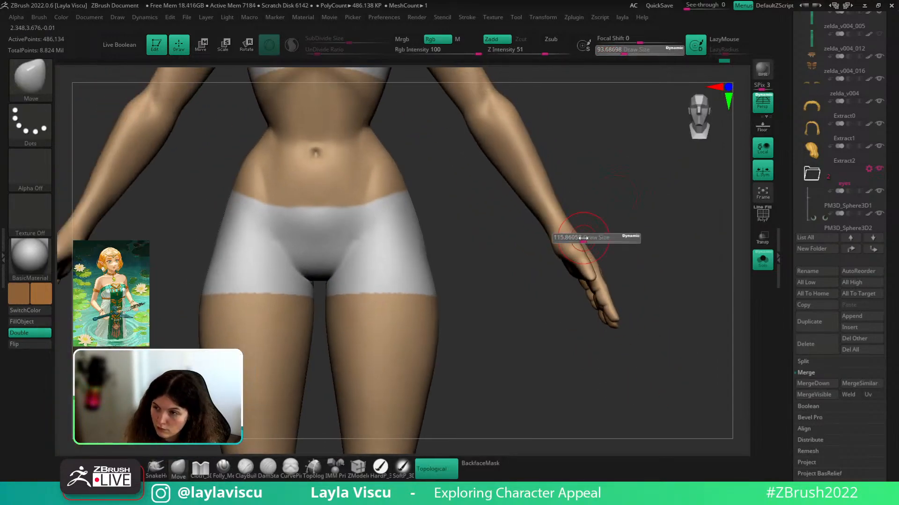
{"action": "right_click_drag", "start_coordinate": [583, 238], "coordinate": [587, 268], "text": "ctrl"}
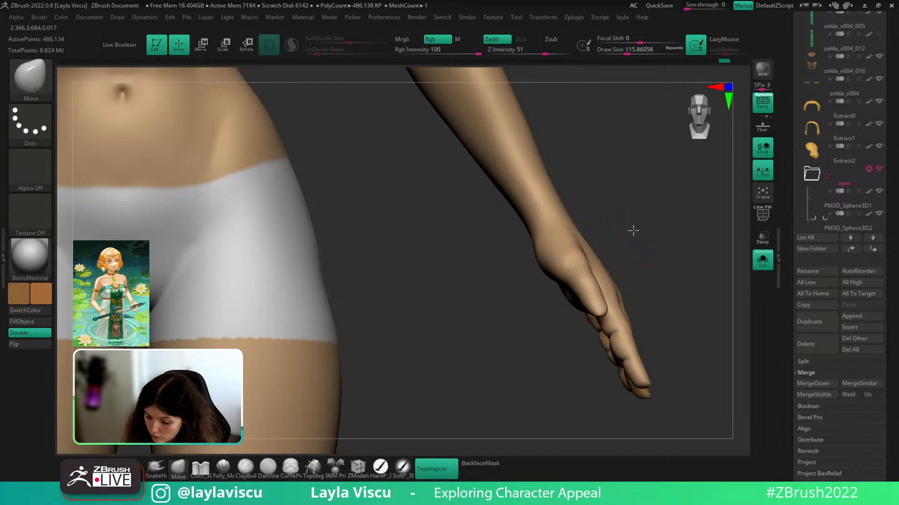
{"action": "right_click_drag", "start_coordinate": [633, 231], "coordinate": [621, 234]}
- Mask the forearm, rotate the hand around the wrist with Transpose, then clear the mask
{"action": "key", "text": "w"}
{"action": "right_click_drag", "start_coordinate": [650, 209], "coordinate": [642, 257]}
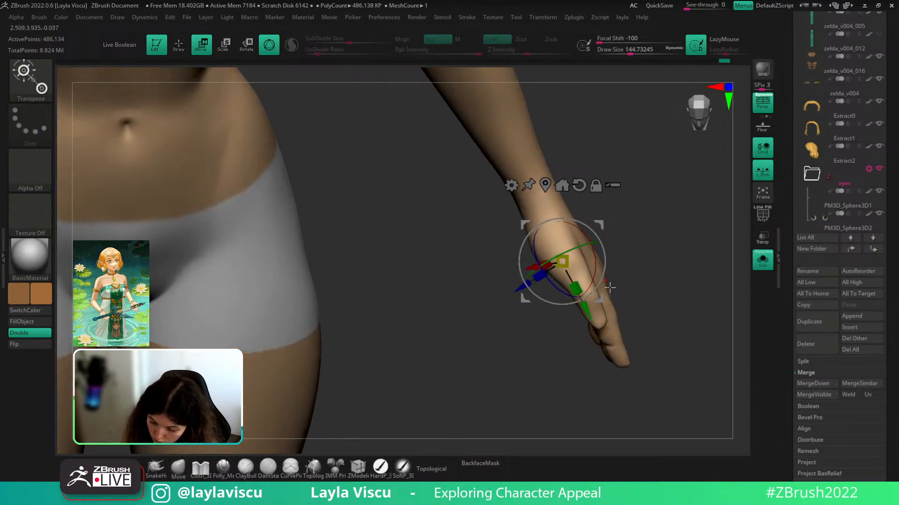
{"action": "left_click_drag", "start_coordinate": [546, 177], "coordinate": [573, 265], "text": "ctrl"}
{"action": "left_click", "coordinate": [596, 268], "text": "ctrl"}
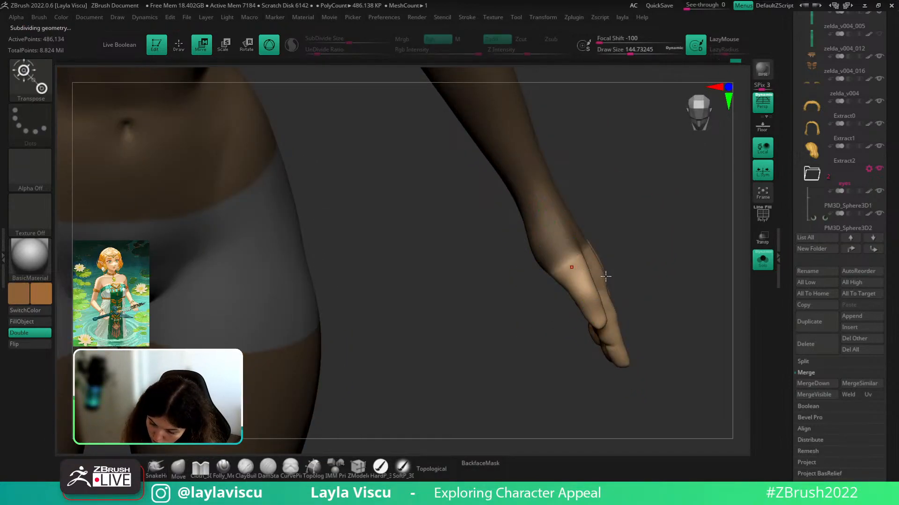
{"action": "left_click_drag", "start_coordinate": [579, 258], "coordinate": [596, 296], "text": "ctrl"}
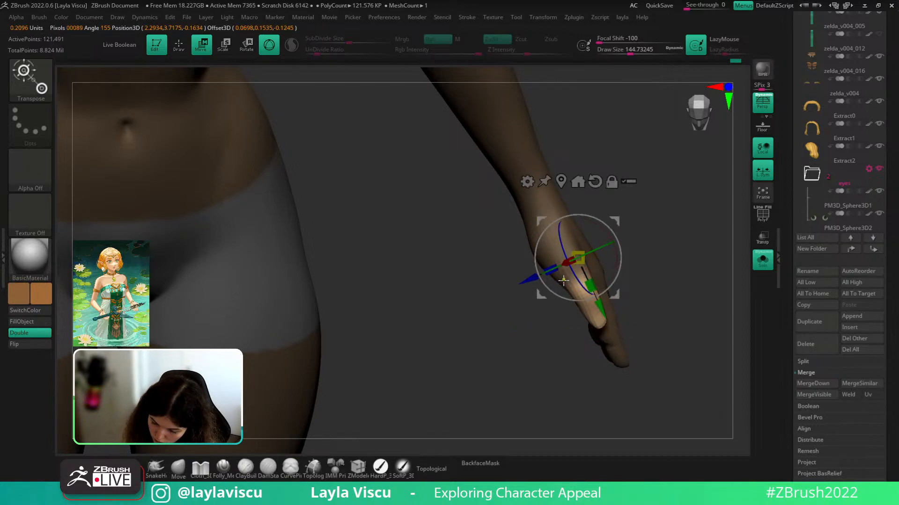
{"action": "left_click", "coordinate": [564, 281], "text": "ctrl"}
{"action": "left_click_drag", "start_coordinate": [605, 245], "coordinate": [601, 269], "text": "alt"}
{"action": "left_click_drag", "start_coordinate": [634, 242], "coordinate": [627, 265]}
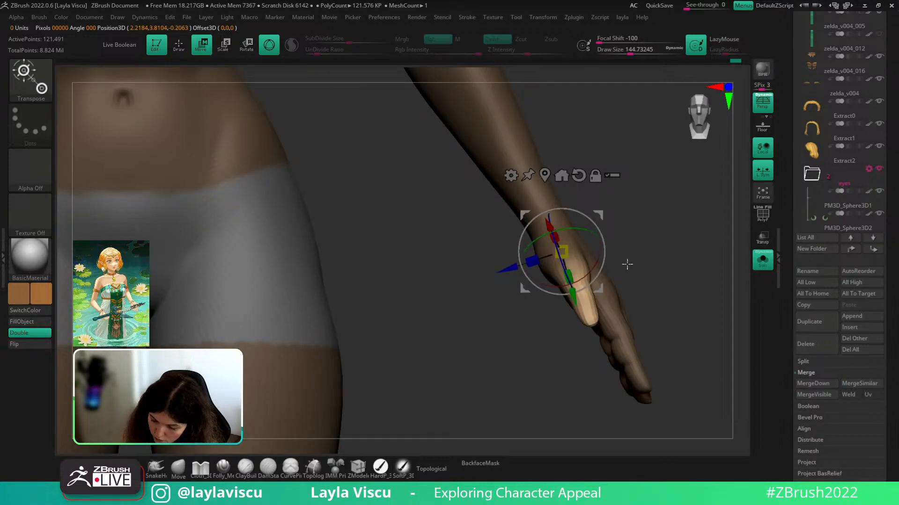
{"action": "left_click", "coordinate": [183, 477]}
{"action": "left_click", "coordinate": [642, 237], "text": "ctrl"}
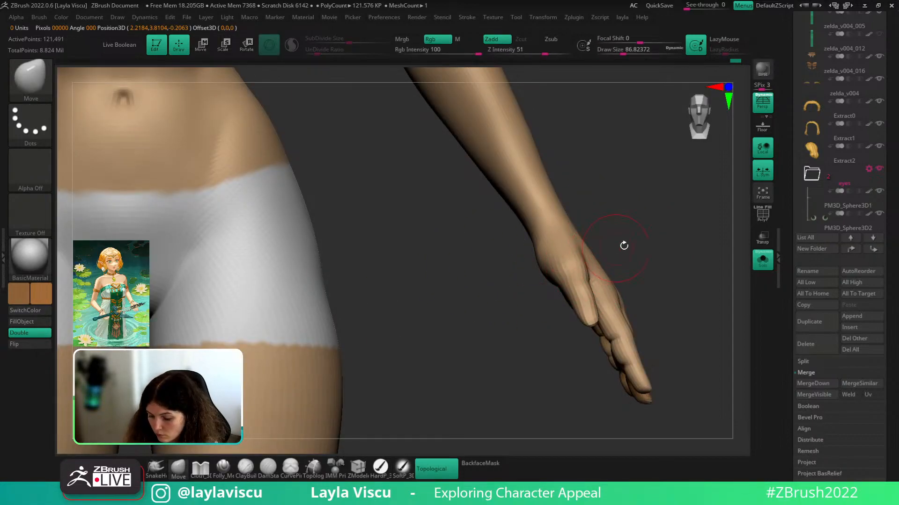
- Raise the mesh to a higher subdivision level, about 1.944 million active points
{"action": "right_click_drag", "start_coordinate": [624, 246], "coordinate": [622, 182], "text": "ctrl"}
{"action": "right_click_drag", "start_coordinate": [621, 267], "coordinate": [579, 302], "text": "ctrl"}
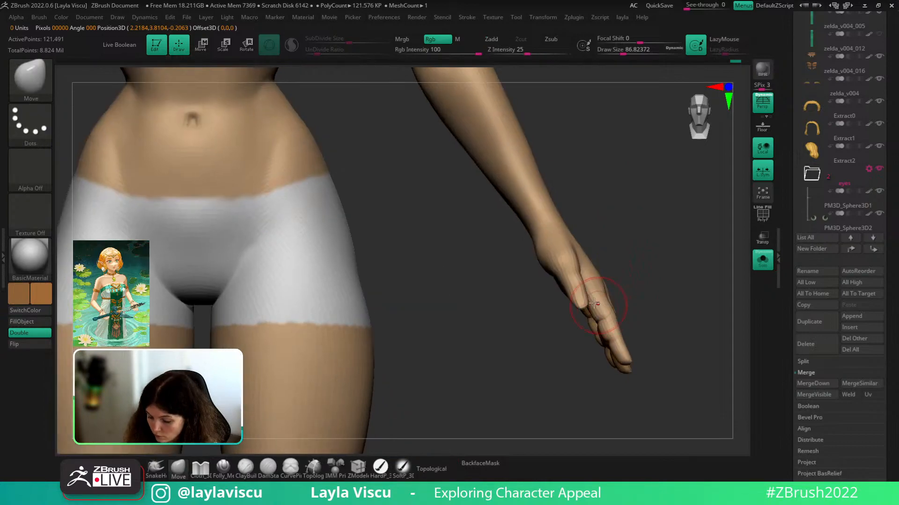
{"action": "key", "text": "ctrl+d"}
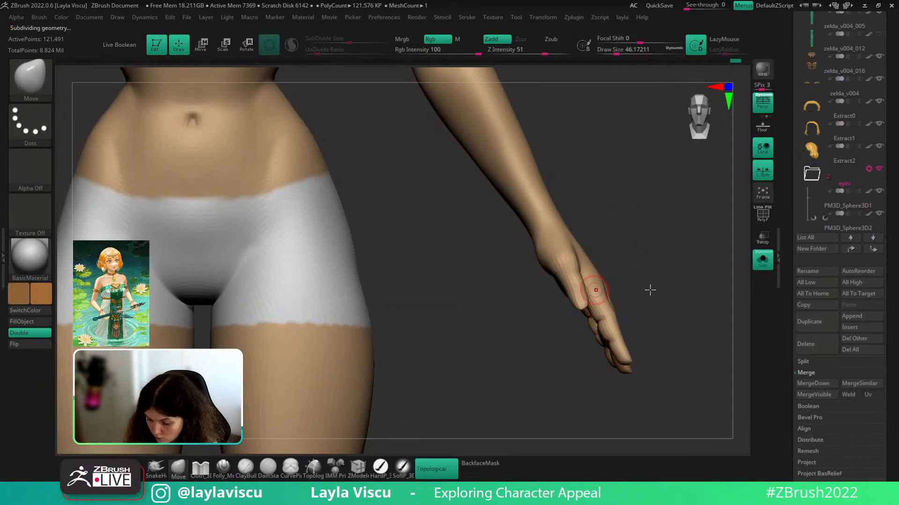
{"action": "left_click_drag", "start_coordinate": [637, 261], "coordinate": [599, 286]}
- Build up the thumb's form with ClayBuildup and smooth it
{"action": "key", "text": "b"}
{"action": "key", "text": "c"}
{"action": "key", "text": "b"}
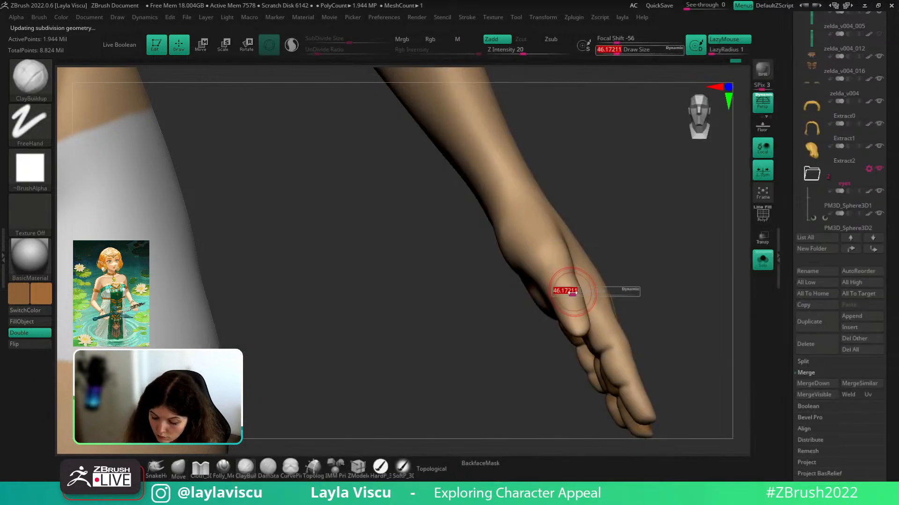
{"action": "left_click_drag", "start_coordinate": [629, 252], "coordinate": [560, 294]}
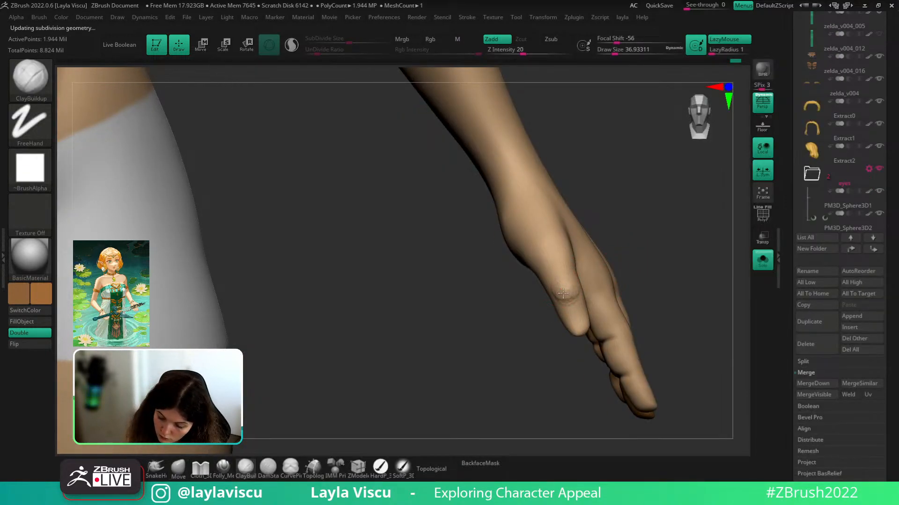
{"action": "key", "text": "shift"}
{"action": "mouse_move", "coordinate": [622, 230]}
{"action": "left_mouse_down"}
{"action": "mouse_move", "coordinate": [640, 203]}
{"action": "mouse_move", "coordinate": [648, 210]}
{"action": "mouse_move", "coordinate": [641, 217]}
{"action": "mouse_move", "coordinate": [663, 224]}
{"action": "mouse_move", "coordinate": [620, 240]}
{"action": "mouse_move", "coordinate": [636, 267]}
{"action": "mouse_move", "coordinate": [552, 278]}
{"action": "left_mouse_up"}
{"action": "key", "text": "shift"}
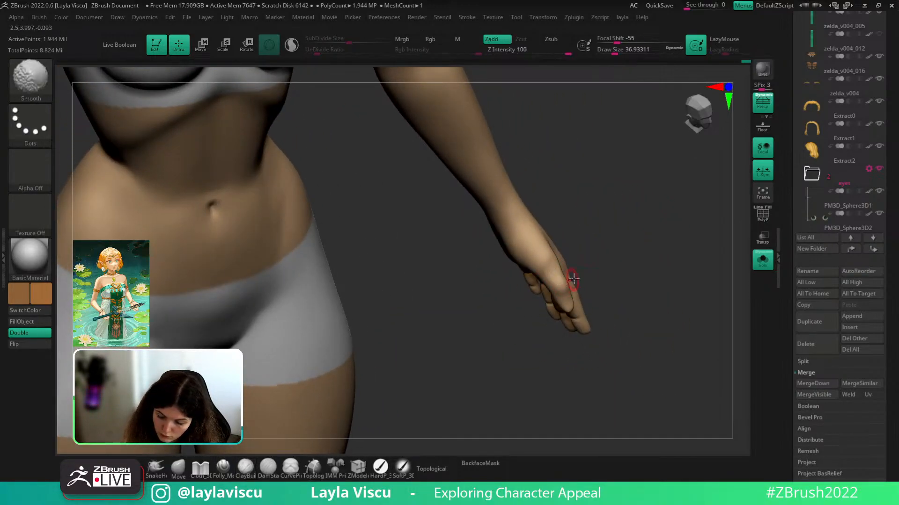
{"action": "mouse_move", "coordinate": [627, 244]}
{"action": "left_mouse_down", "text": "shift"}
{"action": "mouse_move", "coordinate": [610, 221]}
{"action": "mouse_move", "coordinate": [598, 231]}
{"action": "mouse_move", "coordinate": [590, 393]}
{"action": "left_mouse_up", "text": "shift"}
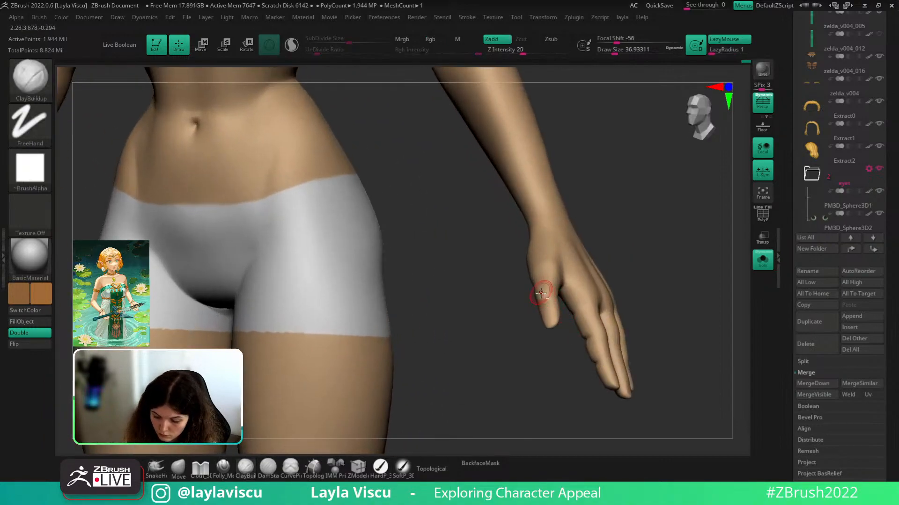
{"action": "left_click_drag", "start_coordinate": [549, 298], "coordinate": [547, 308]}
{"action": "mouse_move", "coordinate": [629, 269]}
{"action": "left_mouse_down", "text": "shift"}
{"action": "mouse_move", "coordinate": [644, 275]}
{"action": "mouse_move", "coordinate": [612, 234]}
{"action": "mouse_move", "coordinate": [673, 270]}
{"action": "mouse_move", "coordinate": [670, 281]}
{"action": "mouse_move", "coordinate": [708, 265]}
{"action": "mouse_move", "coordinate": [640, 245]}
{"action": "left_mouse_up", "text": "shift"}
{"action": "key", "text": "ctrl"}
{"action": "right_click_drag", "start_coordinate": [575, 281], "coordinate": [582, 304], "text": "ctrl"}
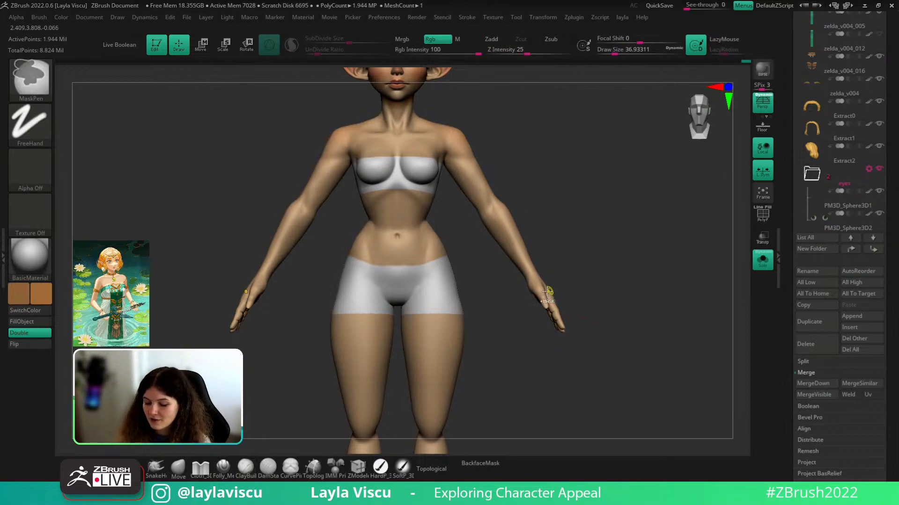
{"action": "right_click_drag", "start_coordinate": [541, 291], "coordinate": [573, 330], "text": "ctrl"}
- With the Move brush at size about 25 and BackfaceMask on, nudge the thumb tip
{"action": "key", "text": "b"}
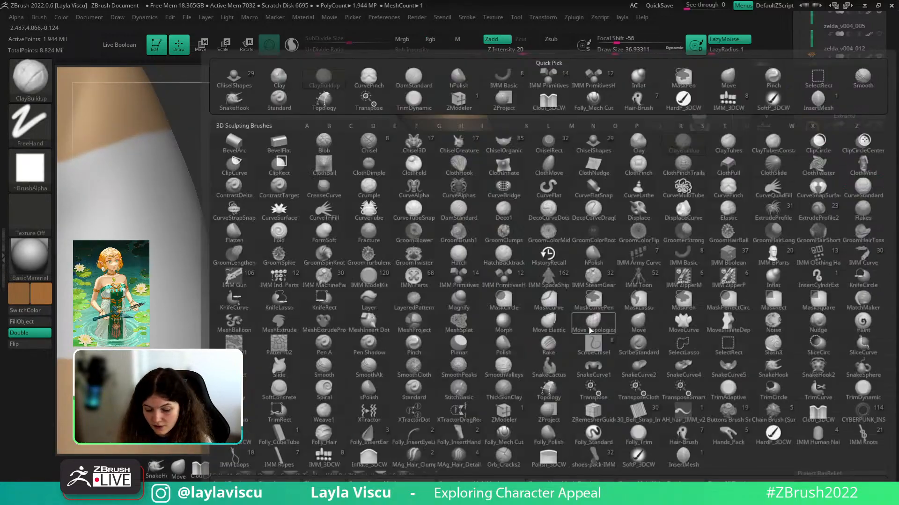
{"action": "key", "text": "s"}
{"action": "left_click_drag", "start_coordinate": [544, 326], "coordinate": [538, 326]}
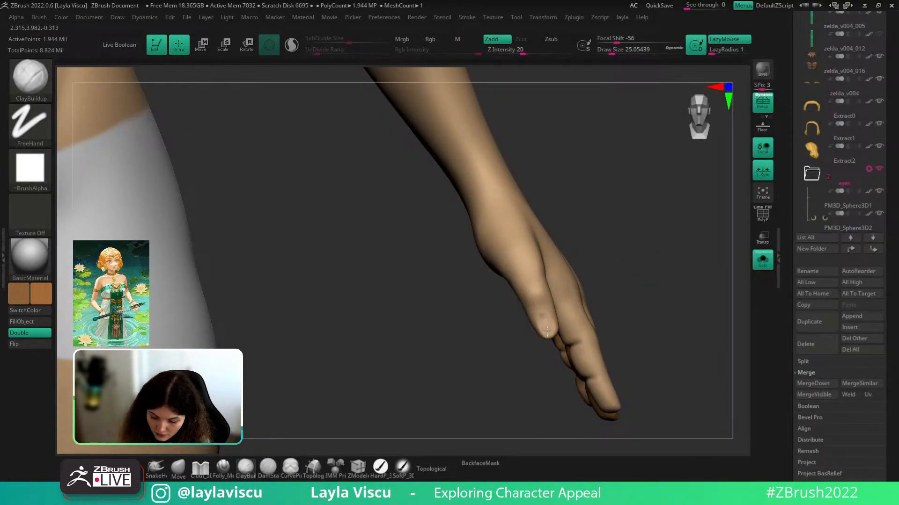
{"action": "key", "text": "shift"}
{"action": "mouse_move", "coordinate": [586, 322]}
{"action": "right_mouse_down", "text": "ctrl"}
{"action": "mouse_move", "coordinate": [650, 302]}
{"action": "mouse_move", "coordinate": [654, 267]}
{"action": "right_mouse_up", "text": "ctrl"}
{"action": "key", "text": "shift"}
{"action": "mouse_move", "coordinate": [602, 311]}
{"action": "right_mouse_down"}
{"action": "mouse_move", "coordinate": [636, 311]}
{"action": "mouse_move", "coordinate": [572, 310]}
{"action": "mouse_move", "coordinate": [591, 293]}
{"action": "mouse_move", "coordinate": [553, 314]}
{"action": "mouse_move", "coordinate": [538, 374]}
{"action": "right_mouse_up"}
{"action": "left_click", "coordinate": [178, 469]}
{"action": "key", "text": "s"}
{"action": "left_click", "coordinate": [555, 320]}
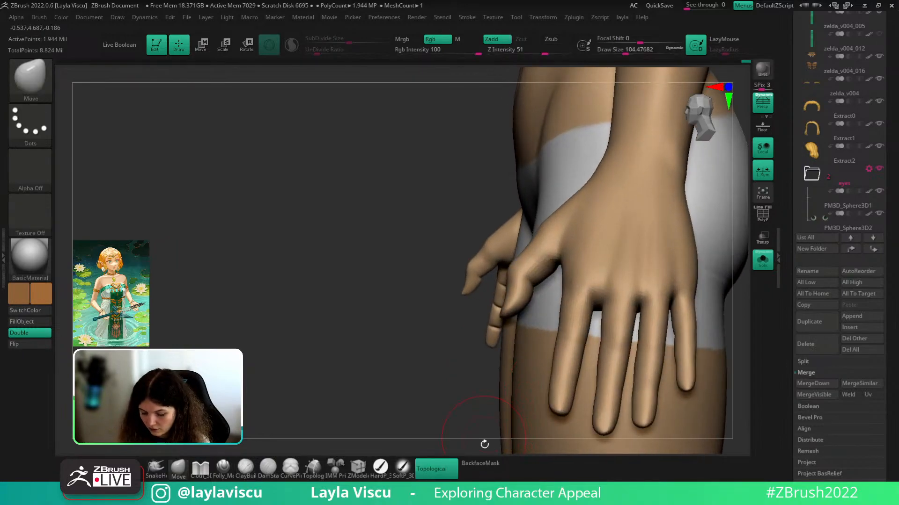
{"action": "left_click", "coordinate": [481, 463]}
{"action": "left_click_drag", "start_coordinate": [518, 313], "coordinate": [524, 319]}
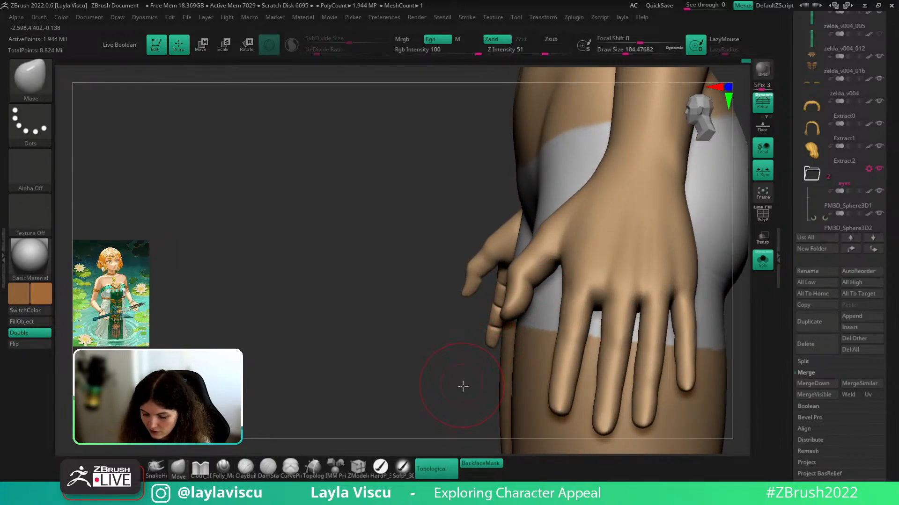
- Turn BackfaceMask off, then pull and smooth the thumb web at brush size about 74
{"action": "mouse_move", "coordinate": [462, 385]}
{"action": "right_mouse_down"}
{"action": "mouse_move", "coordinate": [588, 307]}
{"action": "mouse_move", "coordinate": [600, 291]}
{"action": "mouse_move", "coordinate": [565, 239]}
{"action": "right_mouse_up"}
{"action": "left_click", "coordinate": [480, 463]}
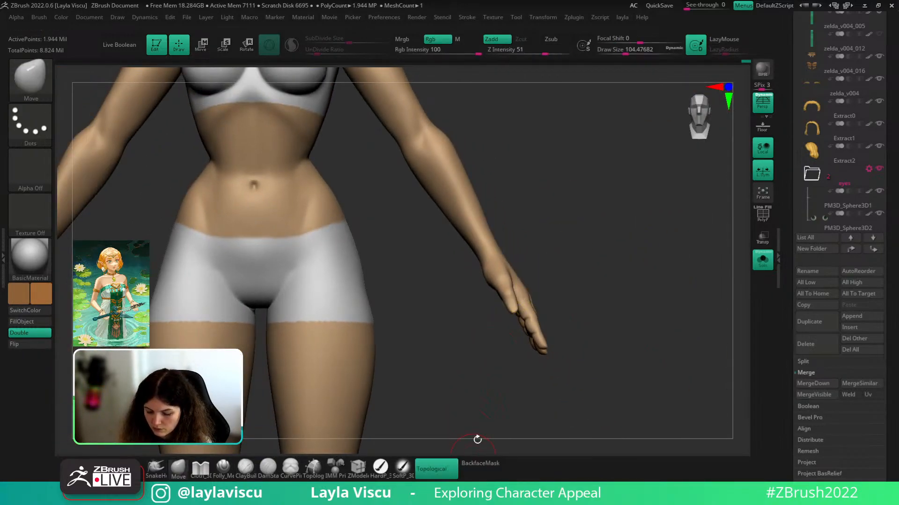
{"action": "right_click_drag", "start_coordinate": [538, 266], "coordinate": [535, 321], "text": "ctrl"}
{"action": "key", "text": "s"}
{"action": "left_click_drag", "start_coordinate": [524, 310], "coordinate": [518, 310]}
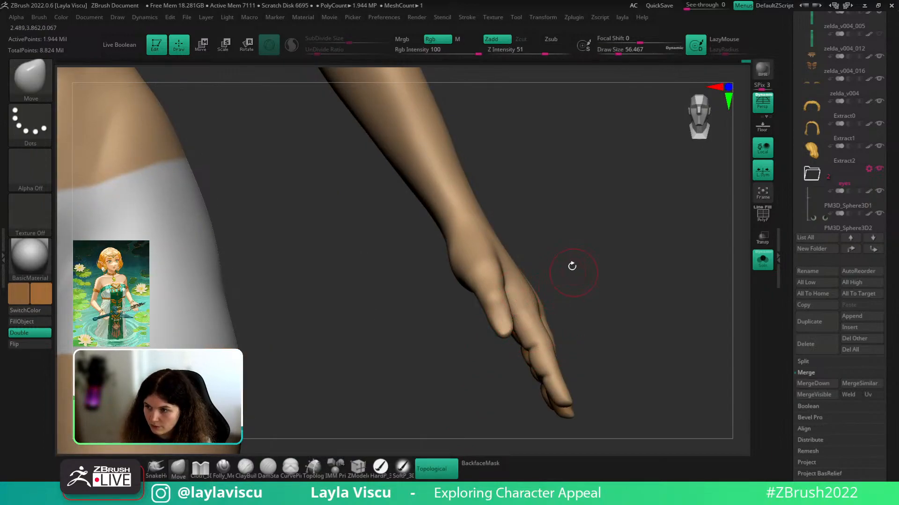
{"action": "right_click_drag", "start_coordinate": [572, 265], "coordinate": [537, 249]}
{"action": "key", "text": "s"}
{"action": "left_click", "coordinate": [538, 256]}
{"action": "mouse_move", "coordinate": [499, 255]}
{"action": "left_mouse_down"}
{"action": "mouse_move", "coordinate": [496, 243]}
{"action": "mouse_move", "coordinate": [500, 252]}
{"action": "left_mouse_up"}
{"action": "mouse_move", "coordinate": [507, 249]}
{"action": "right_mouse_down"}
{"action": "mouse_move", "coordinate": [543, 245]}
{"action": "mouse_move", "coordinate": [564, 227]}
{"action": "mouse_move", "coordinate": [552, 254]}
{"action": "mouse_move", "coordinate": [583, 269]}
{"action": "mouse_move", "coordinate": [574, 266]}
{"action": "mouse_move", "coordinate": [583, 314]}
{"action": "right_mouse_up"}
- Raise the brush size to about 136 and view the hip and hand frontally
{"action": "key", "text": "s"}
{"action": "left_click", "coordinate": [571, 250]}
{"action": "key", "text": "s"}
{"action": "left_click", "coordinate": [572, 255]}
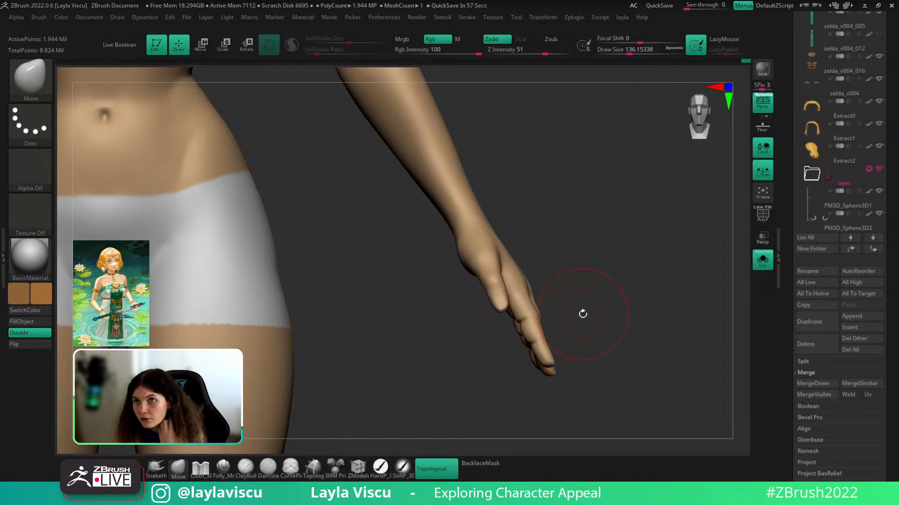
{"action": "right_click_drag", "start_coordinate": [605, 238], "coordinate": [521, 230]}
- Step down a subdivision level and nudge the forearm and wrist contours with Move
{"action": "key", "text": "shift"}
{"action": "key", "text": "shift+d"}
{"action": "key", "text": "shift+d"}
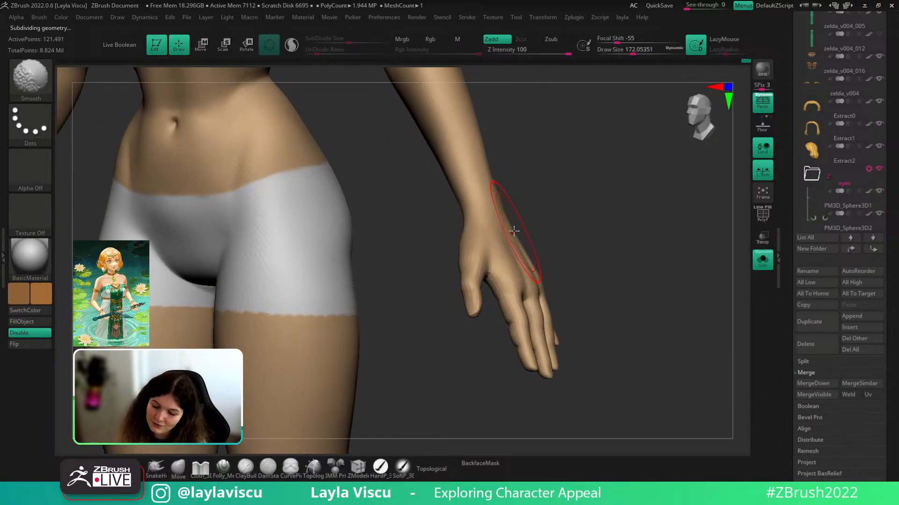
{"action": "right_click_drag", "start_coordinate": [514, 234], "coordinate": [587, 276]}
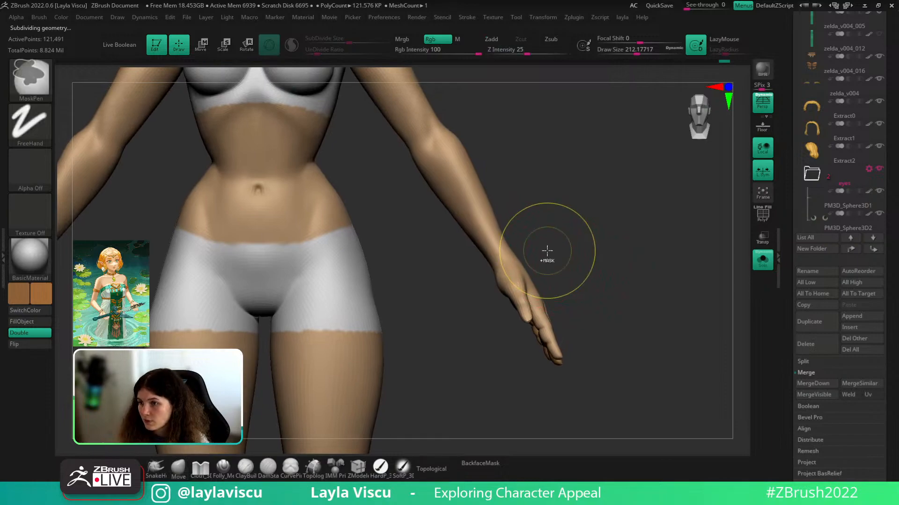
{"action": "mouse_move", "coordinate": [546, 251]}
{"action": "right_mouse_down", "text": "ctrl"}
{"action": "mouse_move", "coordinate": [588, 239]}
{"action": "mouse_move", "coordinate": [506, 221]}
{"action": "right_mouse_up", "text": "ctrl"}
{"action": "left_click_drag", "start_coordinate": [501, 223], "coordinate": [497, 224]}
{"action": "right_click_drag", "start_coordinate": [544, 205], "coordinate": [518, 211]}
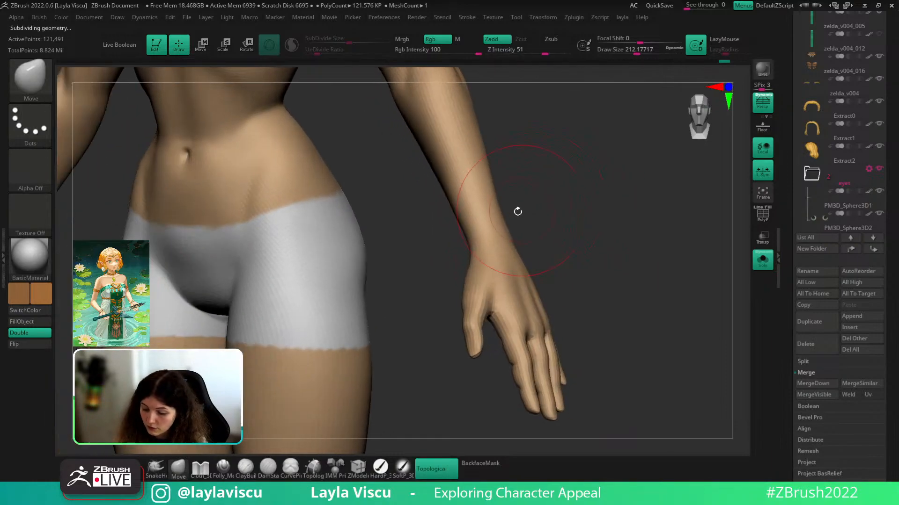
{"action": "left_click_drag", "start_coordinate": [502, 222], "coordinate": [497, 224]}
{"action": "right_click_drag", "start_coordinate": [540, 200], "coordinate": [566, 204]}
{"action": "mouse_move", "coordinate": [566, 204]}
{"action": "right_mouse_down", "text": "ctrl"}
{"action": "mouse_move", "coordinate": [499, 215]}
{"action": "mouse_move", "coordinate": [535, 203]}
{"action": "mouse_move", "coordinate": [485, 200]}
{"action": "mouse_move", "coordinate": [566, 266]}
{"action": "mouse_move", "coordinate": [554, 259]}
{"action": "mouse_move", "coordinate": [570, 204]}
{"action": "mouse_move", "coordinate": [570, 229]}
{"action": "mouse_move", "coordinate": [498, 283]}
{"action": "right_mouse_up", "text": "ctrl"}
- Switch to ClayBuildup and reduce the brush size to about 59
{"action": "key", "text": "s"}
{"action": "left_click_drag", "start_coordinate": [479, 276], "coordinate": [472, 280]}
{"action": "key", "text": "b"}
{"action": "key", "text": "c"}
{"action": "key", "text": "b"}
{"action": "mouse_move", "coordinate": [503, 275]}
{"action": "right_mouse_down"}
{"action": "mouse_move", "coordinate": [521, 279]}
{"action": "mouse_move", "coordinate": [518, 293]}
{"action": "right_mouse_up"}
{"action": "key", "text": "b"}
{"action": "key", "text": "c"}
{"action": "key", "text": "b"}
{"action": "key", "text": "s"}
{"action": "left_click_drag", "start_coordinate": [482, 268], "coordinate": [472, 278]}
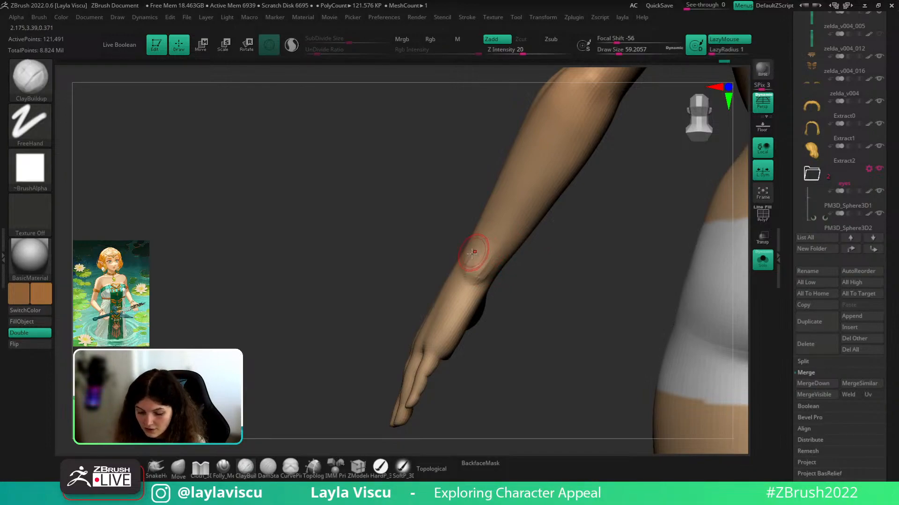
- Smooth the wrist and forearm surfaces, then return to the Move brush
{"action": "key", "text": "shift"}
{"action": "right_click_drag", "start_coordinate": [469, 274], "coordinate": [510, 223], "text": "ctrl"}
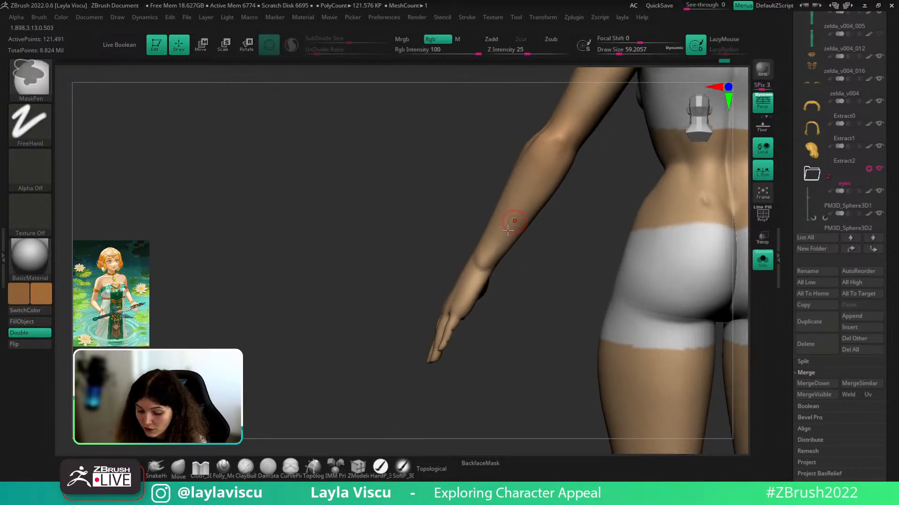
{"action": "left_click_drag", "start_coordinate": [485, 269], "coordinate": [480, 275], "text": "shift"}
{"action": "right_click_drag", "start_coordinate": [461, 272], "coordinate": [487, 263]}
{"action": "left_click_drag", "start_coordinate": [488, 261], "coordinate": [490, 268], "text": "shift"}
{"action": "mouse_move", "coordinate": [490, 268]}
{"action": "right_mouse_down"}
{"action": "mouse_move", "coordinate": [586, 280]}
{"action": "mouse_move", "coordinate": [589, 251]}
{"action": "right_mouse_up"}
{"action": "right_click_drag", "start_coordinate": [518, 301], "coordinate": [557, 300], "text": "ctrl"}
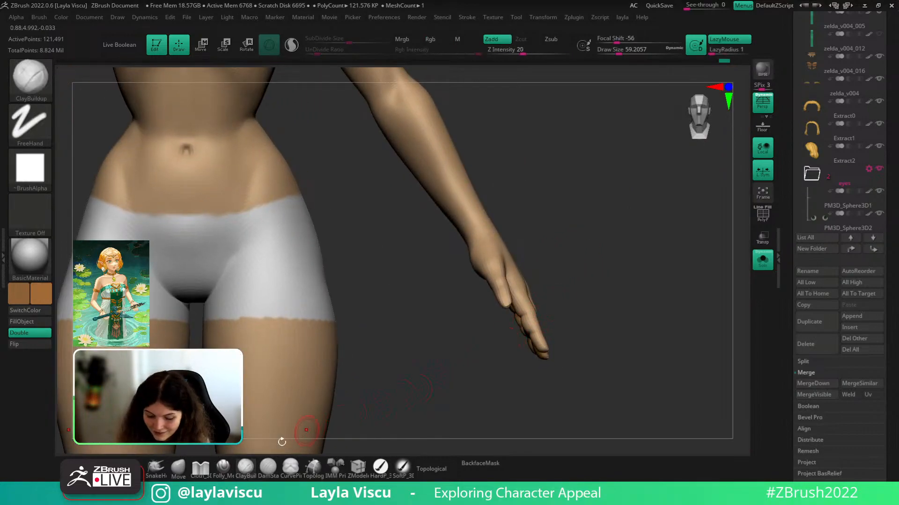
{"action": "left_click", "coordinate": [178, 469]}
- Frame the left hand, set the Move brush to about 101 with BackfaceMask on, and nudge the thumb
{"action": "mouse_move", "coordinate": [493, 297]}
{"action": "right_mouse_down", "text": "ctrl"}
{"action": "mouse_move", "coordinate": [559, 239]}
{"action": "mouse_move", "coordinate": [593, 241]}
{"action": "right_mouse_up", "text": "ctrl"}
{"action": "key", "text": "s"}
{"action": "left_click_drag", "start_coordinate": [461, 262], "coordinate": [457, 262]}
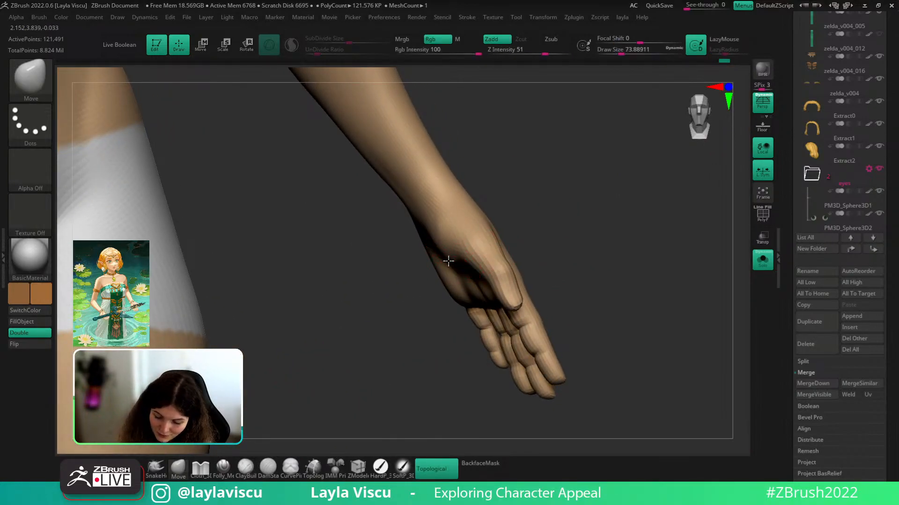
{"action": "mouse_move", "coordinate": [448, 261]}
{"action": "right_mouse_down"}
{"action": "mouse_move", "coordinate": [501, 211]}
{"action": "mouse_move", "coordinate": [572, 251]}
{"action": "mouse_move", "coordinate": [561, 210]}
{"action": "mouse_move", "coordinate": [567, 265]}
{"action": "mouse_move", "coordinate": [468, 262]}
{"action": "right_mouse_up"}
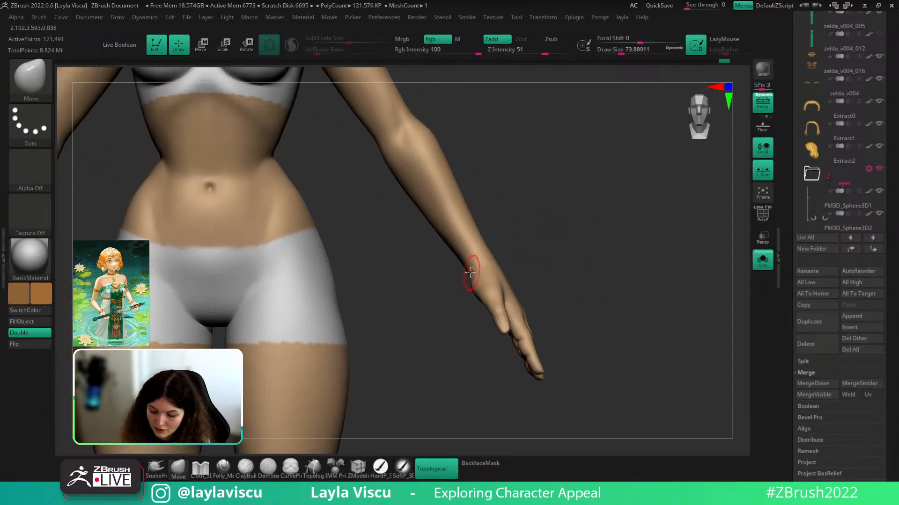
{"action": "mouse_move", "coordinate": [529, 246]}
{"action": "right_mouse_down"}
{"action": "mouse_move", "coordinate": [560, 248]}
{"action": "mouse_move", "coordinate": [543, 279]}
{"action": "mouse_move", "coordinate": [603, 254]}
{"action": "right_mouse_up"}
{"action": "mouse_move", "coordinate": [534, 338]}
{"action": "right_mouse_down", "text": "ctrl"}
{"action": "mouse_move", "coordinate": [535, 357]}
{"action": "mouse_move", "coordinate": [565, 390]}
{"action": "right_mouse_up", "text": "ctrl"}
{"action": "mouse_move", "coordinate": [607, 313]}
{"action": "right_mouse_down", "text": "alt"}
{"action": "mouse_move", "coordinate": [667, 318]}
{"action": "mouse_move", "coordinate": [660, 338]}
{"action": "right_mouse_up", "text": "alt"}
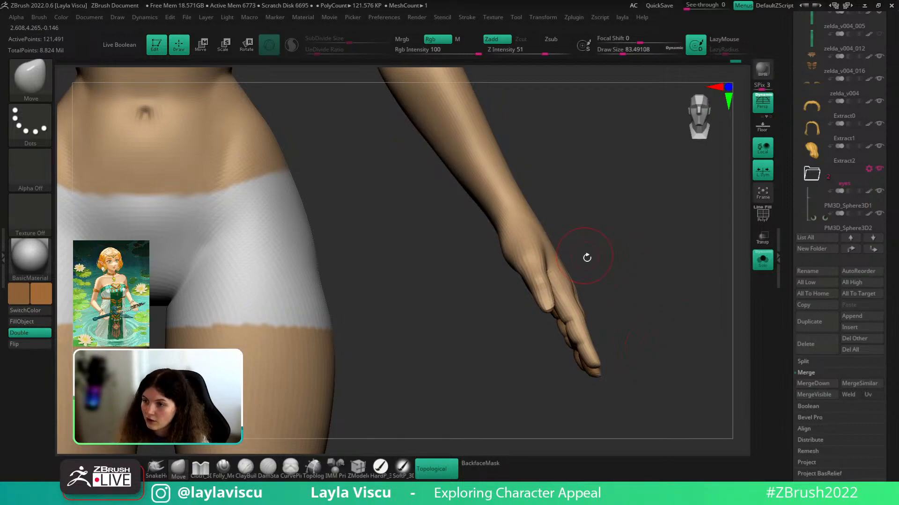
{"action": "right_click_drag", "start_coordinate": [604, 259], "coordinate": [628, 249]}
{"action": "key", "text": "s"}
{"action": "left_click_drag", "start_coordinate": [550, 301], "coordinate": [552, 301]}
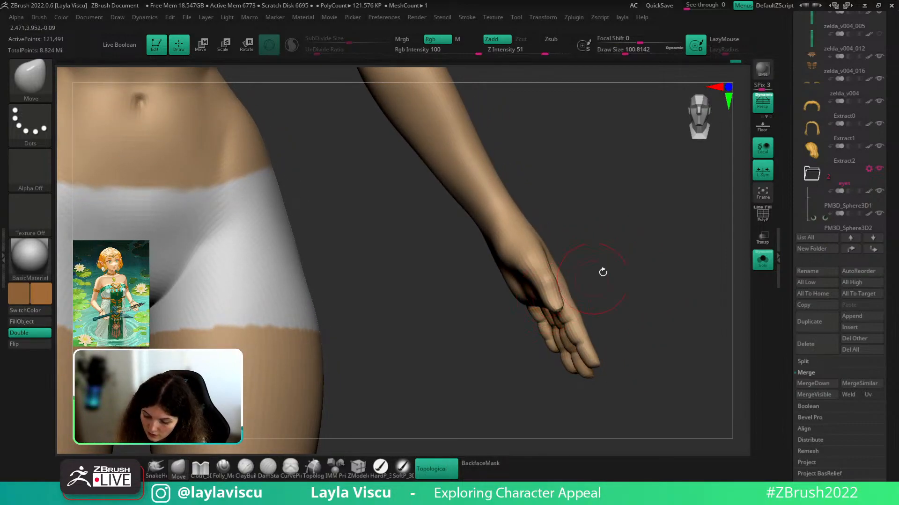
{"action": "right_click_drag", "start_coordinate": [603, 272], "coordinate": [580, 280]}
{"action": "left_click", "coordinate": [474, 466]}
{"action": "left_click_drag", "start_coordinate": [534, 259], "coordinate": [536, 267]}
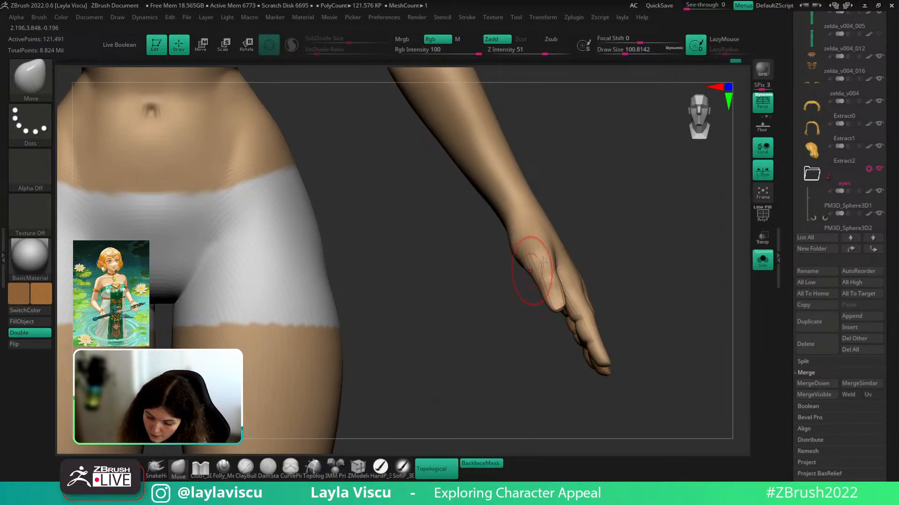
- With BackfaceMask off and the brush at about 44, reshape the thumb tip
{"action": "left_click_drag", "start_coordinate": [618, 258], "coordinate": [605, 218], "text": "alt"}
{"action": "left_click_drag", "start_coordinate": [630, 292], "coordinate": [559, 297], "text": "alt"}
{"action": "left_click", "coordinate": [482, 463]}
{"action": "key", "text": "s"}
{"action": "mouse_move", "coordinate": [583, 290]}
{"action": "left_mouse_down"}
{"action": "mouse_move", "coordinate": [593, 287]}
{"action": "mouse_move", "coordinate": [558, 308]}
{"action": "left_mouse_up"}
{"action": "left_click_drag", "start_coordinate": [624, 282], "coordinate": [601, 283]}
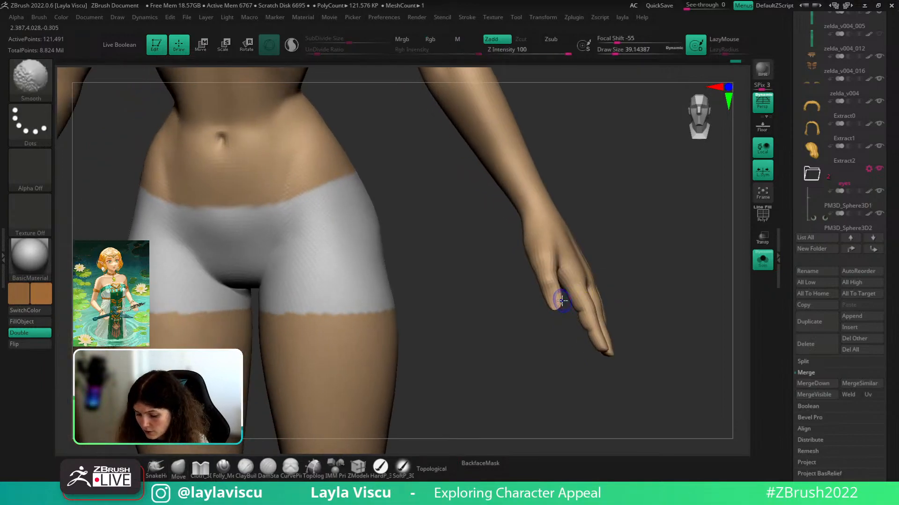
{"action": "right_click_drag", "start_coordinate": [626, 269], "coordinate": [630, 282], "text": "ctrl"}
{"action": "mouse_move", "coordinate": [667, 344]}
{"action": "left_mouse_down"}
{"action": "mouse_move", "coordinate": [614, 367]}
{"action": "mouse_move", "coordinate": [666, 340]}
{"action": "left_mouse_up"}
{"action": "right_click_drag", "start_coordinate": [615, 324], "coordinate": [612, 310], "text": "ctrl"}
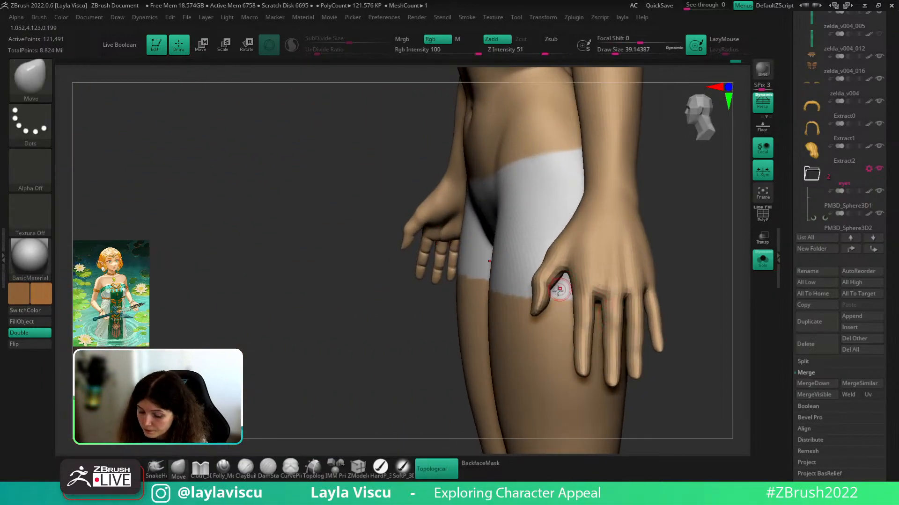
{"action": "left_click_drag", "start_coordinate": [555, 304], "coordinate": [546, 313]}
- Refine the wrist contour with a larger Move brush of about 97, toggling BackfaceMask
{"action": "left_click", "coordinate": [489, 462]}
{"action": "mouse_move", "coordinate": [669, 248]}
{"action": "left_mouse_down"}
{"action": "mouse_move", "coordinate": [626, 144]}
{"action": "mouse_move", "coordinate": [610, 345]}
{"action": "mouse_move", "coordinate": [554, 322]}
{"action": "mouse_move", "coordinate": [580, 331]}
{"action": "mouse_move", "coordinate": [584, 313]}
{"action": "left_mouse_up"}
{"action": "key", "text": "s"}
{"action": "mouse_move", "coordinate": [597, 314]}
{"action": "right_mouse_down"}
{"action": "mouse_move", "coordinate": [586, 303]}
{"action": "mouse_move", "coordinate": [599, 286]}
{"action": "mouse_move", "coordinate": [669, 281]}
{"action": "mouse_move", "coordinate": [706, 314]}
{"action": "mouse_move", "coordinate": [703, 297]}
{"action": "mouse_move", "coordinate": [724, 286]}
{"action": "mouse_move", "coordinate": [704, 363]}
{"action": "mouse_move", "coordinate": [653, 368]}
{"action": "right_mouse_up"}
{"action": "left_click", "coordinate": [481, 465]}
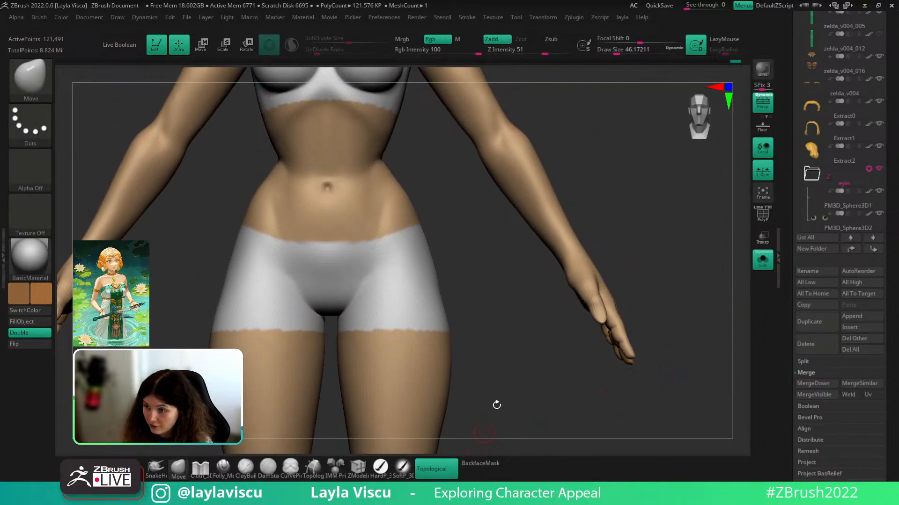
{"action": "right_click_drag", "start_coordinate": [576, 234], "coordinate": [588, 265], "text": "ctrl"}
{"action": "key", "text": "s"}
{"action": "left_click_drag", "start_coordinate": [589, 264], "coordinate": [597, 263]}
{"action": "right_click_drag", "start_coordinate": [592, 280], "coordinate": [597, 258], "text": "ctrl"}
{"action": "key", "text": "s"}
{"action": "mouse_move", "coordinate": [580, 268]}
{"action": "left_mouse_down"}
{"action": "mouse_move", "coordinate": [591, 267]}
{"action": "mouse_move", "coordinate": [538, 250]}
{"action": "left_mouse_up"}
- Switch to the TrimDynamic brush (B, T, D) at draw size about 158
{"action": "key", "text": "s"}
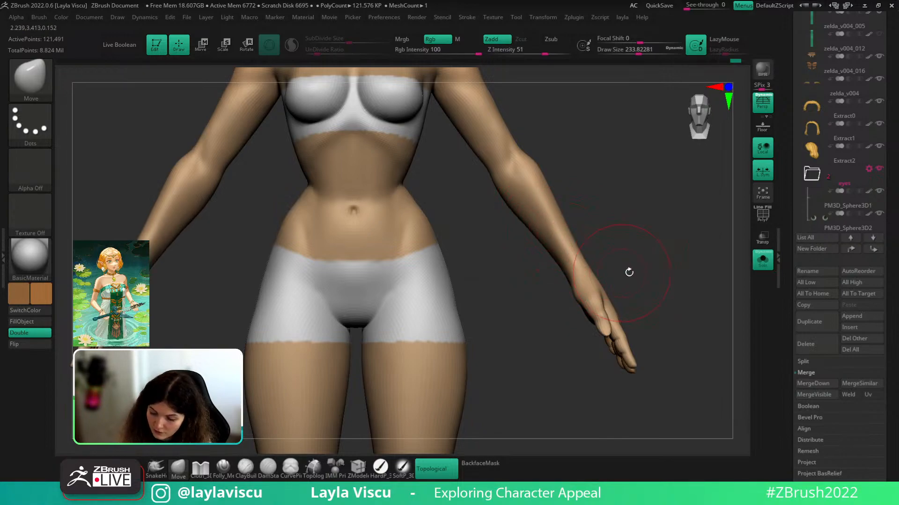
{"action": "mouse_move", "coordinate": [629, 271]}
{"action": "right_mouse_down", "text": "ctrl"}
{"action": "mouse_move", "coordinate": [630, 234]}
{"action": "mouse_move", "coordinate": [631, 288]}
{"action": "right_mouse_up", "text": "ctrl"}
{"action": "key", "text": "s"}
{"action": "left_click_drag", "start_coordinate": [630, 286], "coordinate": [624, 280]}
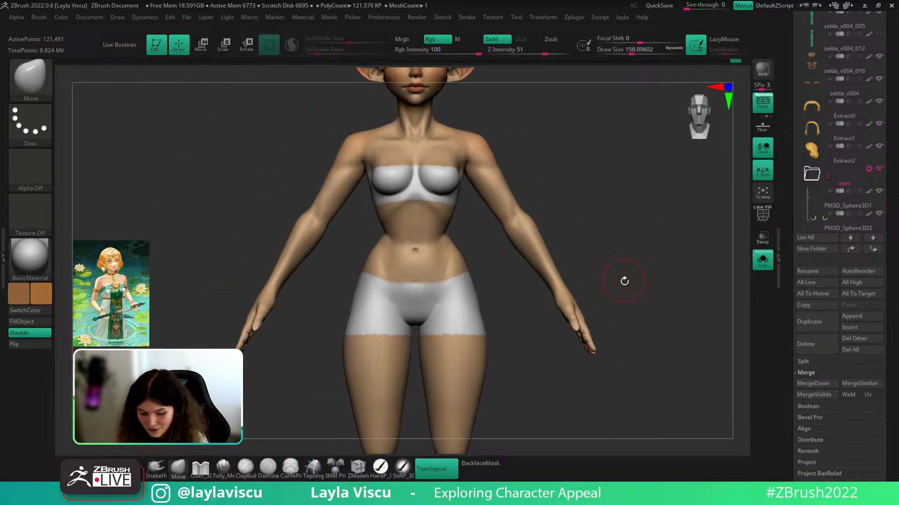
{"action": "key", "text": "b"}
{"action": "key", "text": "t"}
{"action": "key", "text": "d"}
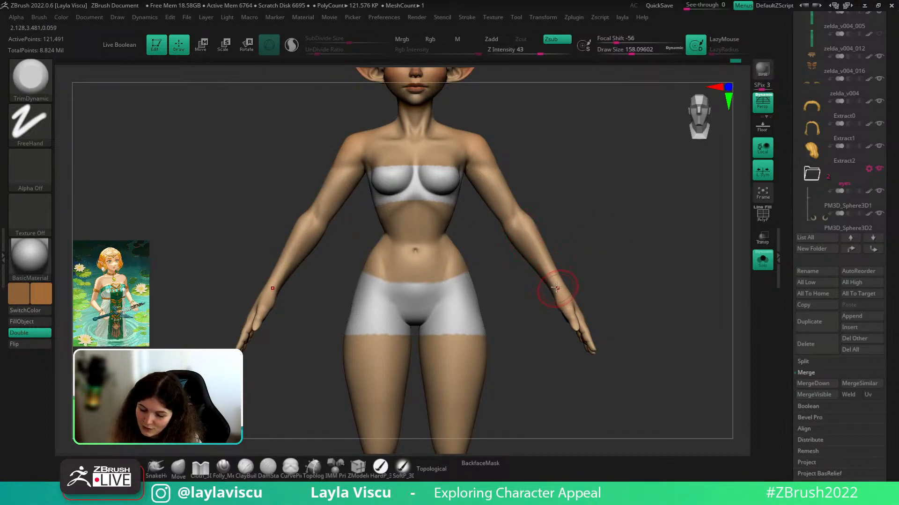
{"action": "key", "text": "shift"}
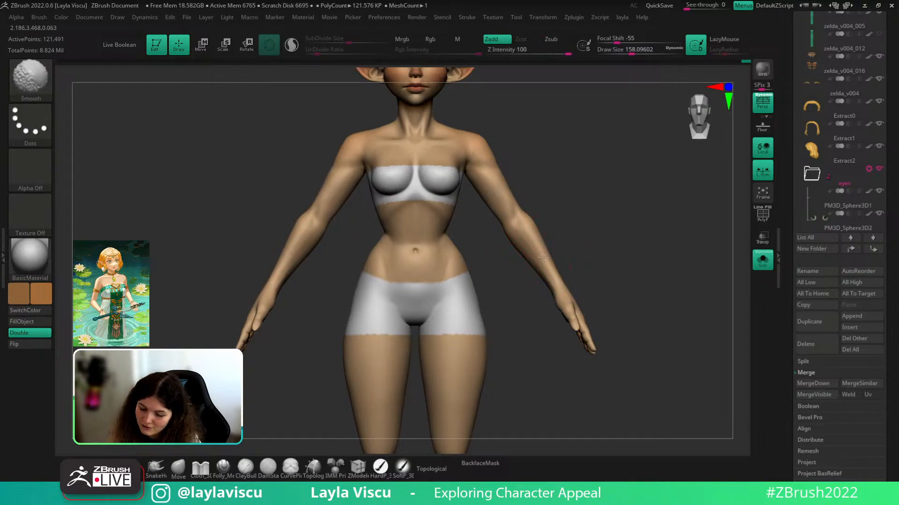
{"action": "right_click_drag", "start_coordinate": [576, 249], "coordinate": [558, 250], "text": "ctrl"}
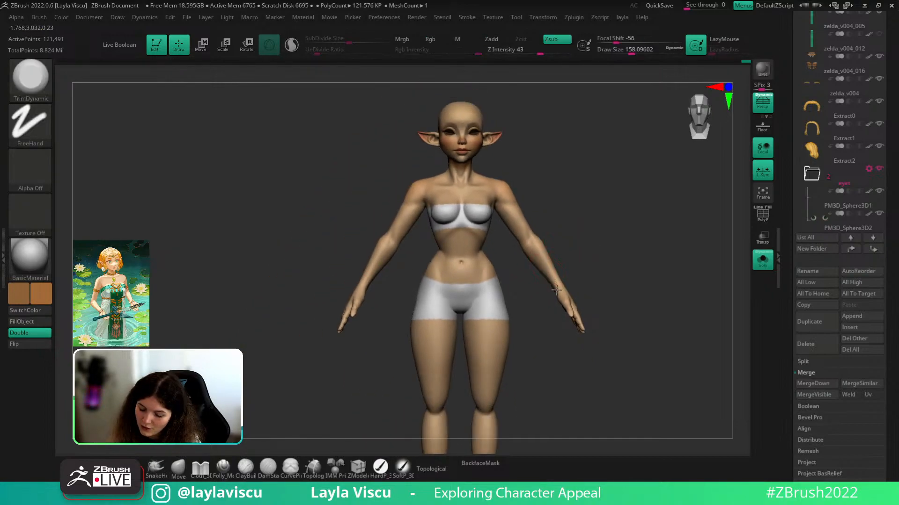
{"action": "key", "text": "shift"}
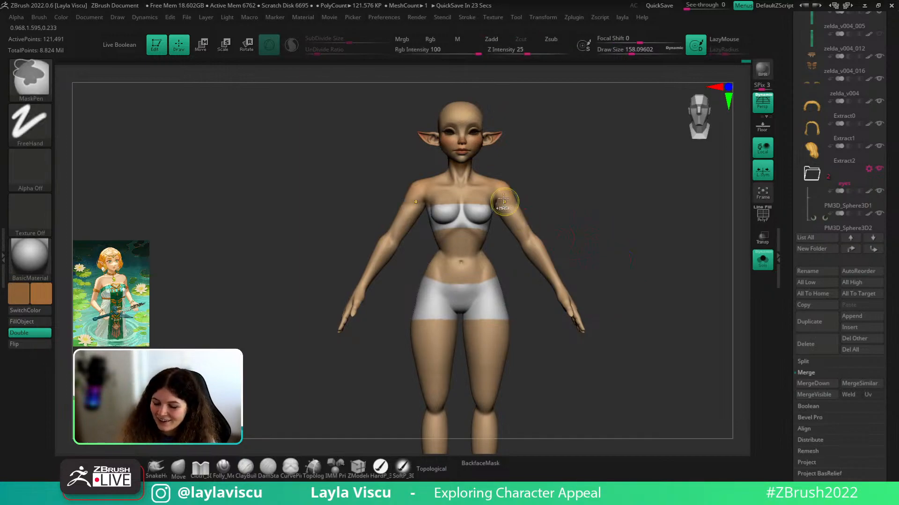
- Select the ClayBuildup brush (B, C, B) at about size 101 and frame the armpit
{"action": "right_click_drag", "start_coordinate": [505, 206], "coordinate": [515, 244], "text": "ctrl"}
{"action": "mouse_move", "coordinate": [614, 229]}
{"action": "left_mouse_down"}
{"action": "mouse_move", "coordinate": [618, 209]}
{"action": "mouse_move", "coordinate": [571, 174]}
{"action": "left_mouse_up"}
{"action": "key", "text": "b"}
{"action": "key", "text": "c"}
{"action": "key", "text": "b"}
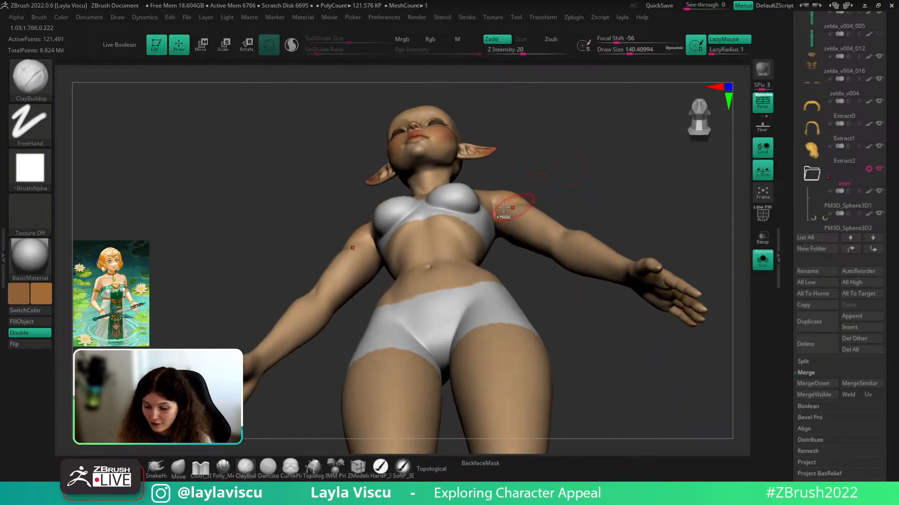
{"action": "right_click_drag", "start_coordinate": [518, 201], "coordinate": [505, 223], "text": "ctrl"}
{"action": "key", "text": "s"}
{"action": "left_click_drag", "start_coordinate": [494, 225], "coordinate": [488, 225]}
{"action": "mouse_move", "coordinate": [581, 188]}
{"action": "left_mouse_down"}
{"action": "mouse_move", "coordinate": [542, 175]}
{"action": "mouse_move", "coordinate": [542, 123]}
{"action": "left_mouse_up"}
- Reshape the armpit with the Move brush and smooth it
{"action": "left_click", "coordinate": [178, 468]}
{"action": "mouse_move", "coordinate": [494, 233]}
{"action": "left_mouse_down"}
{"action": "mouse_move", "coordinate": [501, 243]}
{"action": "mouse_move", "coordinate": [491, 212]}
{"action": "mouse_move", "coordinate": [501, 254]}
{"action": "left_mouse_up"}
{"action": "left_click_drag", "start_coordinate": [560, 145], "coordinate": [543, 192]}
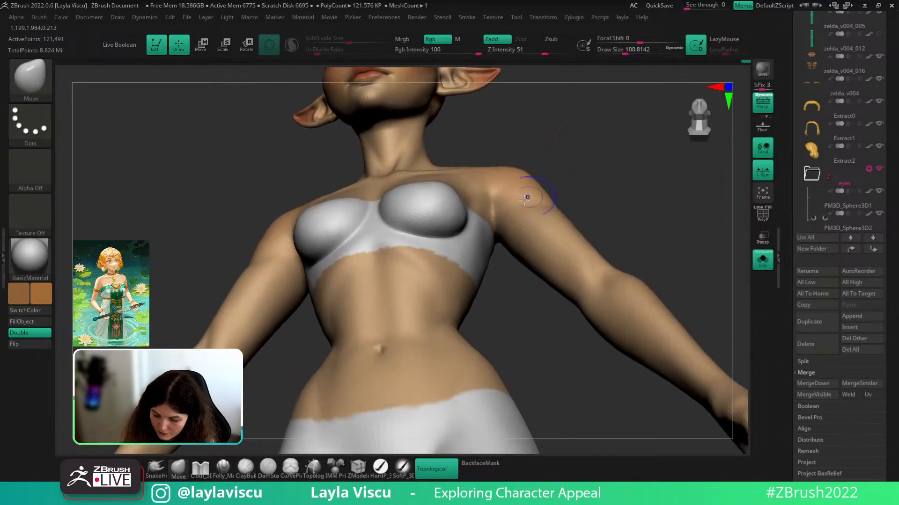
{"action": "left_click_drag", "start_coordinate": [488, 237], "coordinate": [492, 267], "text": "shift"}
{"action": "left_click_drag", "start_coordinate": [588, 167], "coordinate": [595, 196], "text": "shift"}
{"action": "right_click_drag", "start_coordinate": [595, 197], "coordinate": [590, 159], "text": "ctrl"}
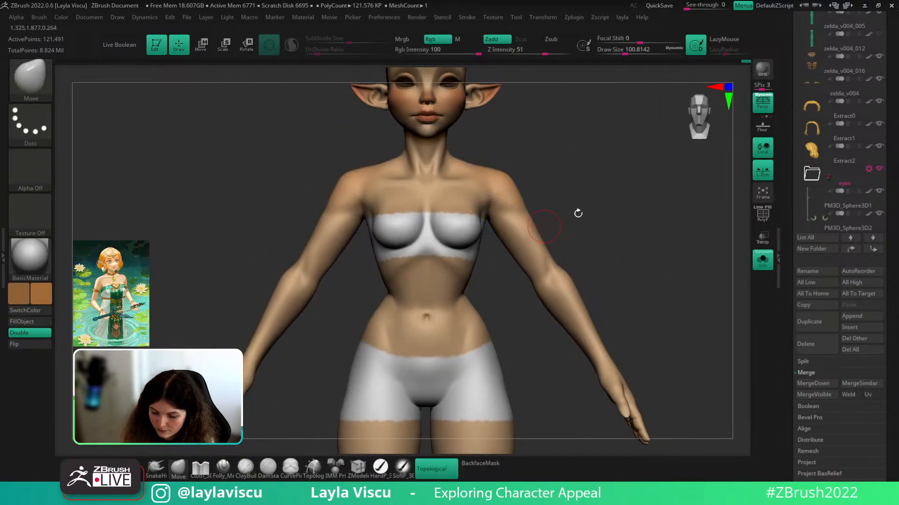
- Raise the body to its highest subdivision level and review the full figure from several angles
{"action": "left_click", "coordinate": [764, 265]}
{"action": "key", "text": "d"}
{"action": "key", "text": "d"}
{"action": "right_click_drag", "start_coordinate": [708, 290], "coordinate": [660, 206], "text": "alt"}
{"action": "right_click_drag", "start_coordinate": [600, 305], "coordinate": [603, 335], "text": "ctrl"}
{"action": "mouse_move", "coordinate": [667, 300]}
{"action": "left_mouse_down", "text": "alt"}
{"action": "mouse_move", "coordinate": [650, 264]}
{"action": "mouse_move", "coordinate": [611, 293]}
{"action": "mouse_move", "coordinate": [655, 281]}
{"action": "mouse_move", "coordinate": [670, 295]}
{"action": "left_mouse_up", "text": "alt"}
{"action": "right_click_drag", "start_coordinate": [677, 318], "coordinate": [674, 225], "text": "ctrl"}
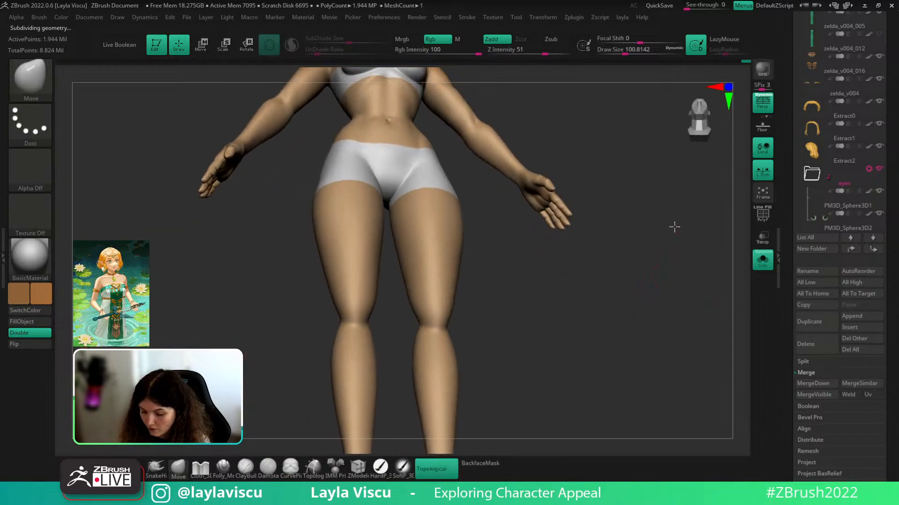
{"action": "mouse_move", "coordinate": [674, 225]}
{"action": "left_mouse_down"}
{"action": "mouse_move", "coordinate": [674, 207]}
{"action": "mouse_move", "coordinate": [688, 220]}
{"action": "mouse_move", "coordinate": [652, 295]}
{"action": "mouse_move", "coordinate": [634, 303]}
{"action": "mouse_move", "coordinate": [628, 371]}
{"action": "left_mouse_up"}
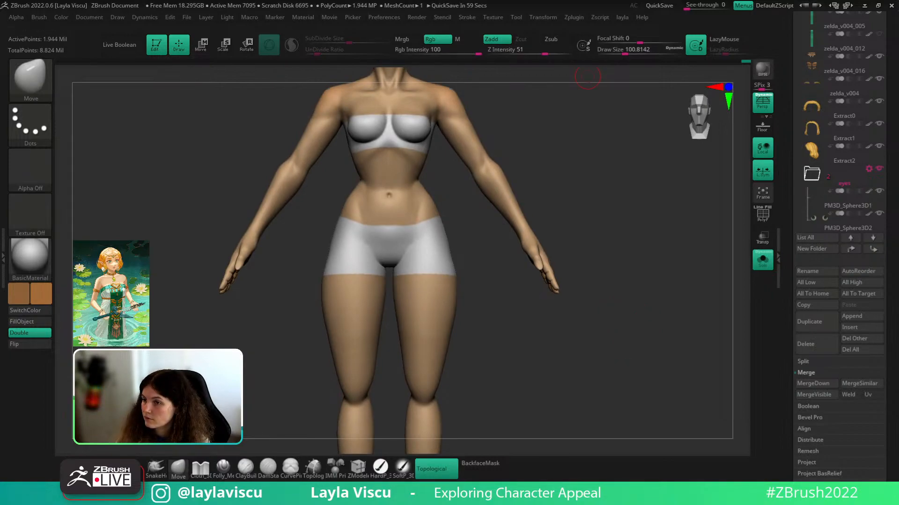
{"action": "left_click_drag", "start_coordinate": [623, 275], "coordinate": [580, 288]}
{"action": "mouse_move", "coordinate": [580, 288]}
{"action": "left_mouse_down", "text": "alt"}
{"action": "mouse_move", "coordinate": [639, 335]}
{"action": "mouse_move", "coordinate": [655, 131]}
{"action": "left_mouse_up", "text": "alt"}
{"action": "mouse_move", "coordinate": [611, 246]}
{"action": "left_mouse_down"}
{"action": "mouse_move", "coordinate": [614, 275]}
{"action": "mouse_move", "coordinate": [642, 221]}
{"action": "left_mouse_up"}
{"action": "right_click_drag", "start_coordinate": [641, 221], "coordinate": [534, 296], "text": "ctrl"}
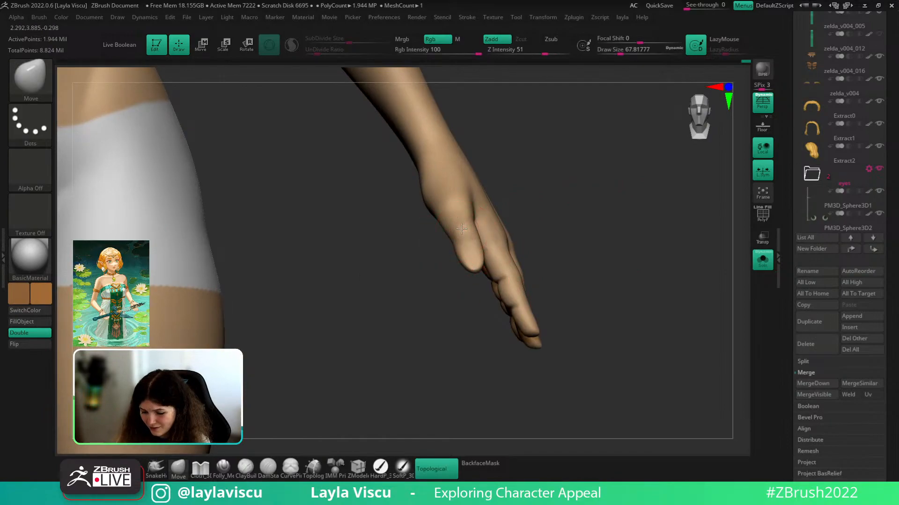
{"action": "left_click_drag", "start_coordinate": [529, 225], "coordinate": [560, 219]}
{"action": "right_click_drag", "start_coordinate": [560, 219], "coordinate": [532, 171], "text": "ctrl"}
{"action": "mouse_move", "coordinate": [608, 236]}
{"action": "left_mouse_down"}
{"action": "mouse_move", "coordinate": [568, 246]}
{"action": "mouse_move", "coordinate": [474, 209]}
{"action": "mouse_move", "coordinate": [497, 204]}
{"action": "mouse_move", "coordinate": [727, 267]}
{"action": "mouse_move", "coordinate": [594, 250]}
{"action": "mouse_move", "coordinate": [578, 261]}
{"action": "mouse_move", "coordinate": [592, 277]}
{"action": "mouse_move", "coordinate": [594, 240]}
{"action": "left_mouse_up"}
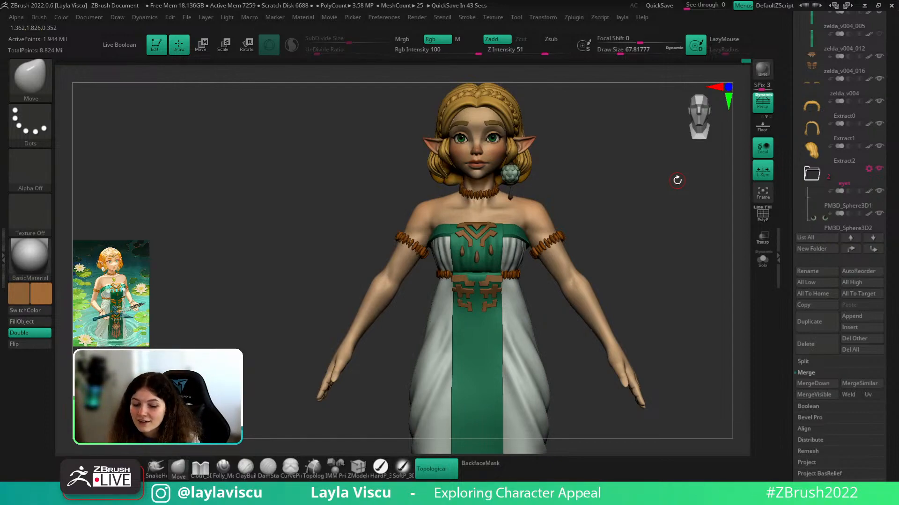
- Make the dress bodice active and enlarge the brush to about 177 while inspecting the model
{"action": "left_click_drag", "start_coordinate": [593, 162], "coordinate": [598, 163]}
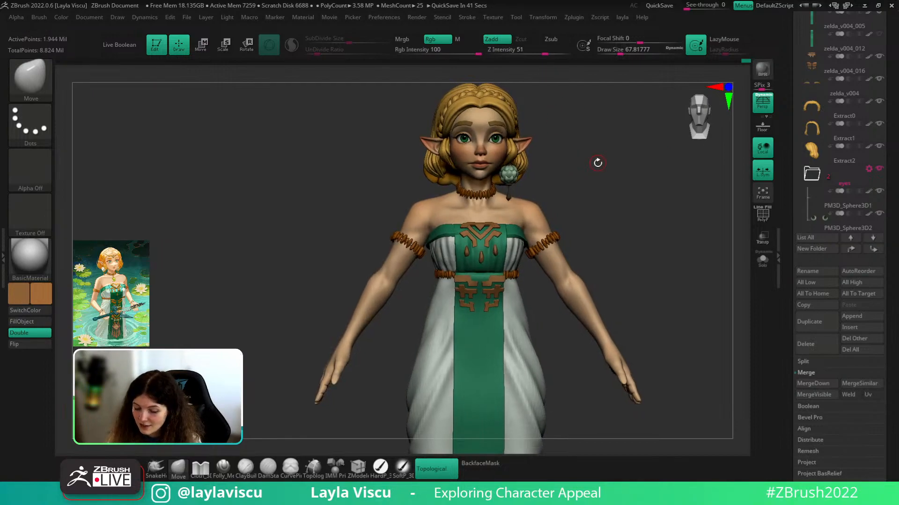
{"action": "left_click_drag", "start_coordinate": [659, 186], "coordinate": [628, 219], "text": "alt"}
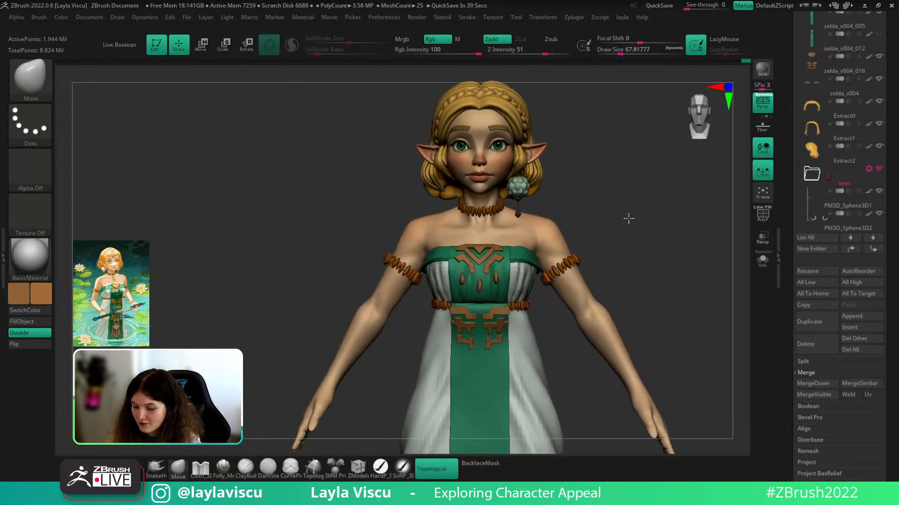
{"action": "left_click_drag", "start_coordinate": [895, 121], "coordinate": [889, 204]}
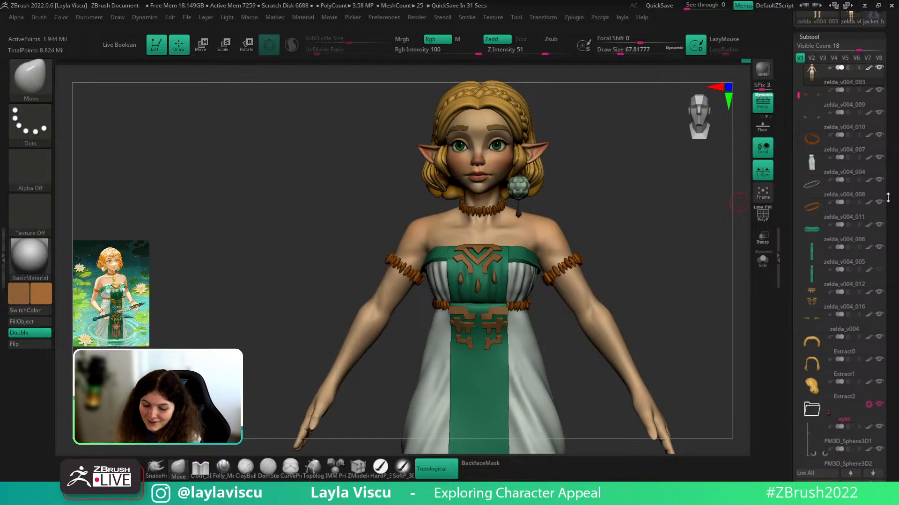
{"action": "left_click", "coordinate": [505, 268], "text": "alt"}
{"action": "right_click_drag", "start_coordinate": [507, 272], "coordinate": [517, 349], "text": "ctrl"}
{"action": "key", "text": "s"}
{"action": "left_click_drag", "start_coordinate": [457, 267], "coordinate": [470, 266]}
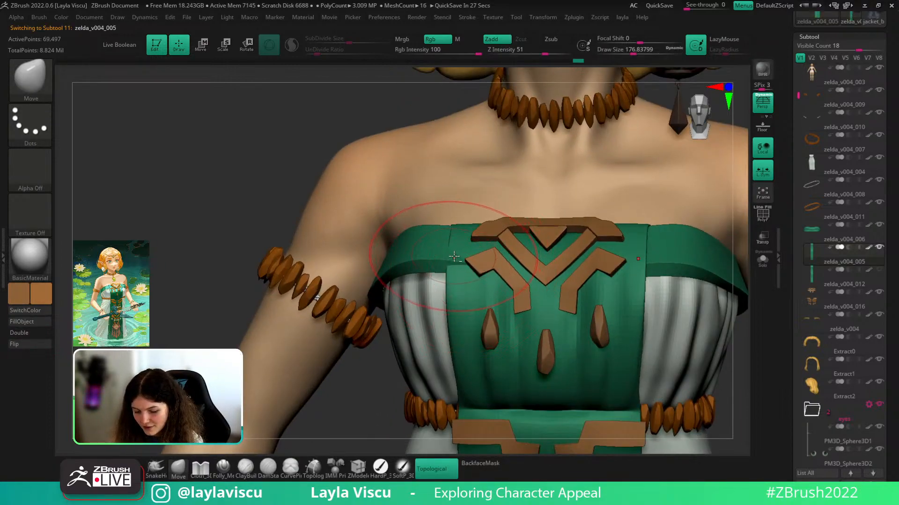
{"action": "right_click_drag", "start_coordinate": [465, 258], "coordinate": [230, 231], "text": "ctrl"}
{"action": "right_click_drag", "start_coordinate": [661, 259], "coordinate": [521, 258], "text": "ctrl"}
{"action": "right_click_drag", "start_coordinate": [592, 257], "coordinate": [586, 328], "text": "shift"}
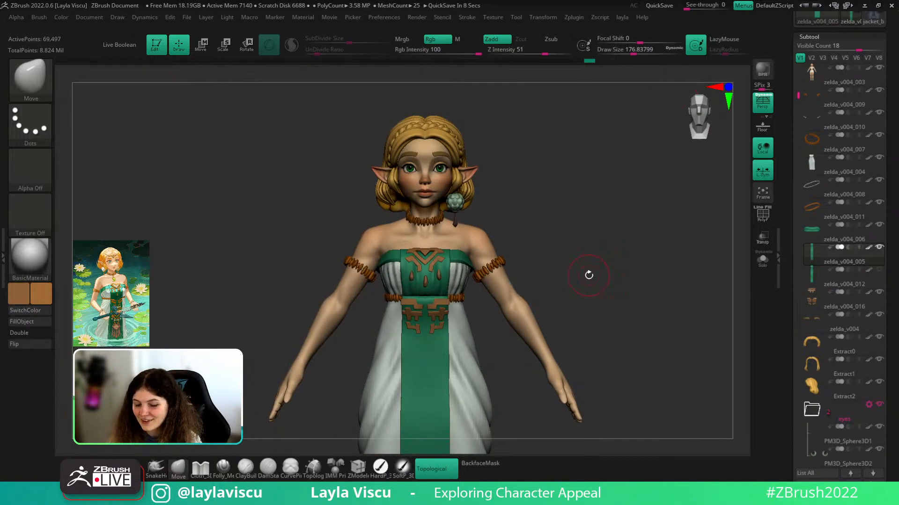
{"action": "left_click_drag", "start_coordinate": [588, 275], "coordinate": [587, 244], "text": "alt"}
- Select the earring pieces in the Subtool list and show their polygroup outlines
{"action": "left_click", "coordinate": [454, 175], "text": "alt"}
{"action": "right_click_drag", "start_coordinate": [456, 166], "coordinate": [737, 269], "text": "ctrl"}
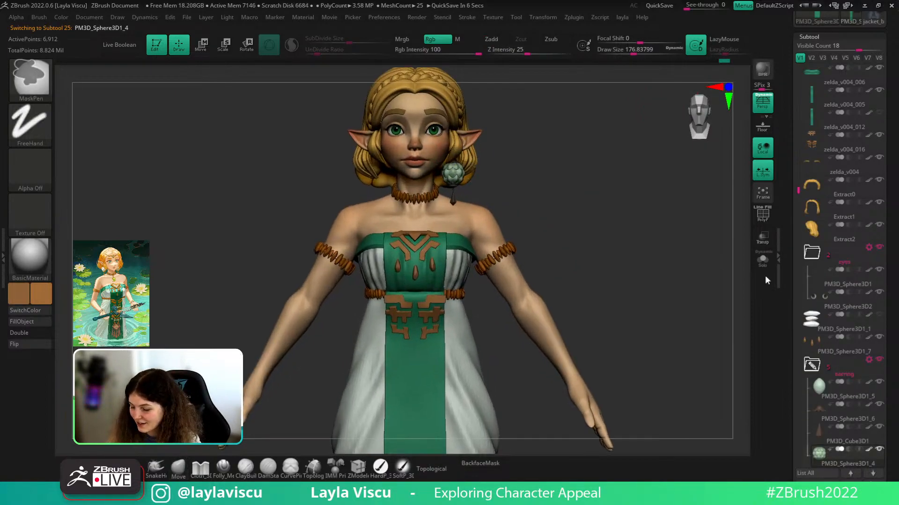
{"action": "left_click_drag", "start_coordinate": [890, 387], "coordinate": [881, 299]}
{"action": "scroll", "coordinate": [838, 211], "scroll_direction": "down", "scroll_amount": 3}
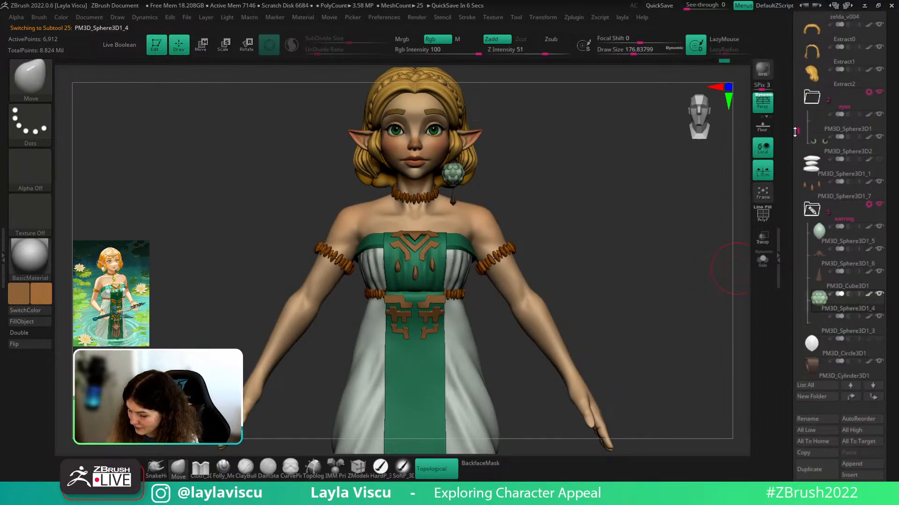
{"action": "left_click", "coordinate": [843, 256]}
{"action": "left_click_drag", "start_coordinate": [897, 288], "coordinate": [892, 47]}
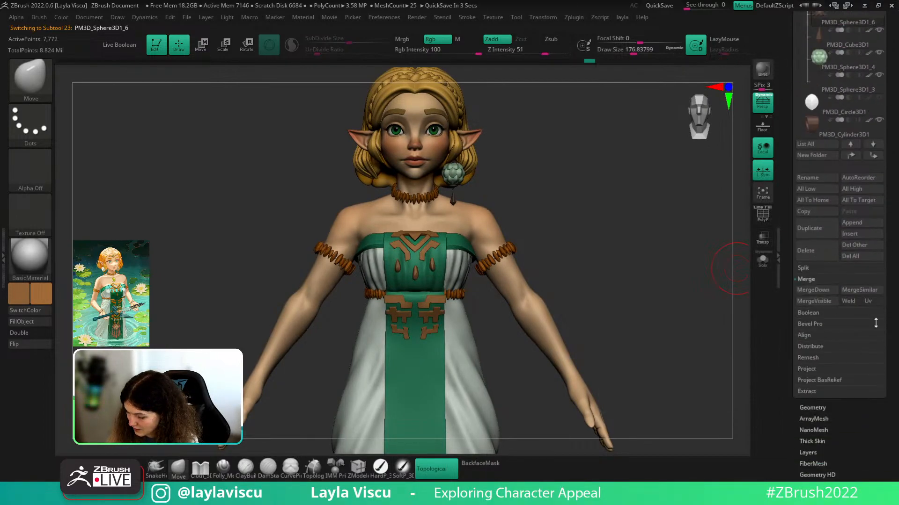
{"action": "left_click", "coordinate": [828, 407]}
{"action": "key", "text": "shift+f"}
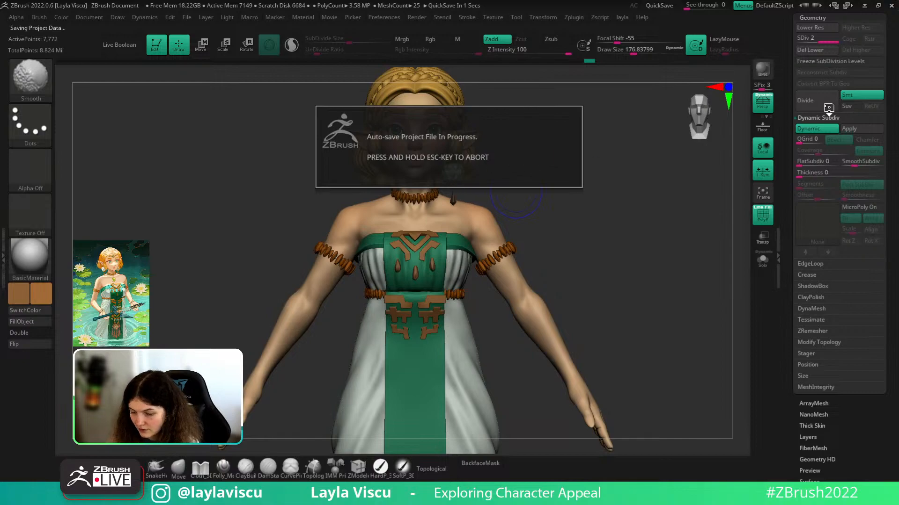
- Cancel the auto-save and move PM3D_Cylinder3D1 into the earring folder above PM3D_Circle3D1
{"action": "key", "text": "Escape"}
{"action": "scroll", "coordinate": [816, 159], "scroll_direction": "up", "scroll_amount": 5}
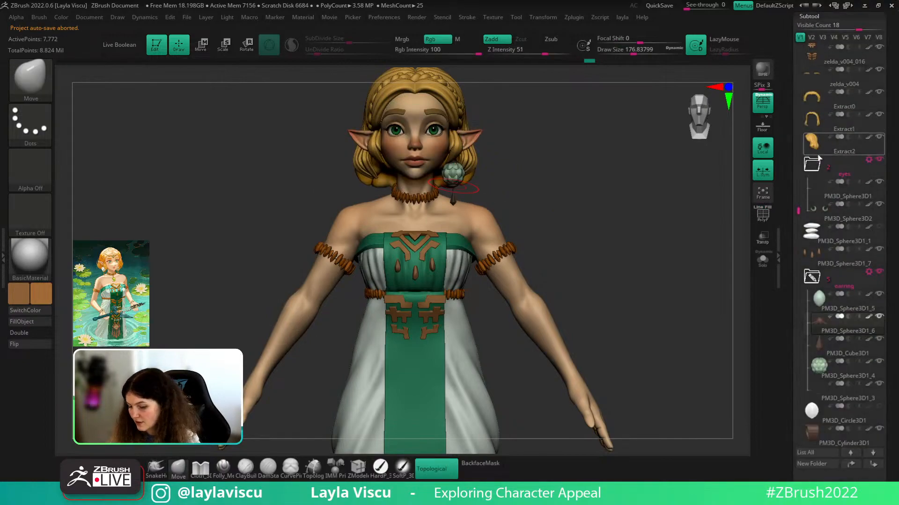
{"action": "left_click", "coordinate": [842, 304]}
{"action": "scroll", "coordinate": [889, 282], "scroll_direction": "down", "scroll_amount": 2}
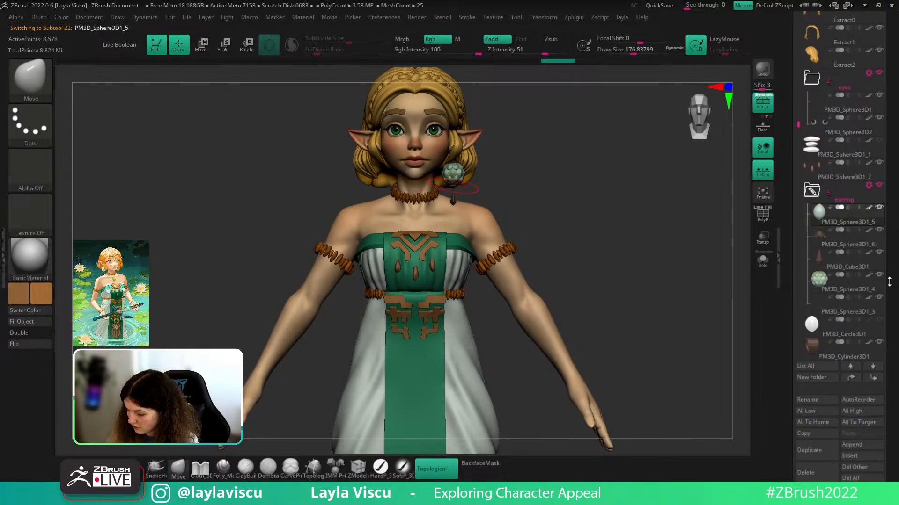
{"action": "left_click_drag", "start_coordinate": [861, 343], "coordinate": [859, 320]}
{"action": "left_click_drag", "start_coordinate": [897, 337], "coordinate": [896, 321]}
- Merge the five earring pieces down into one mesh, confirming each MergeDown warning
{"action": "left_click_drag", "start_coordinate": [797, 104], "coordinate": [796, 128]}
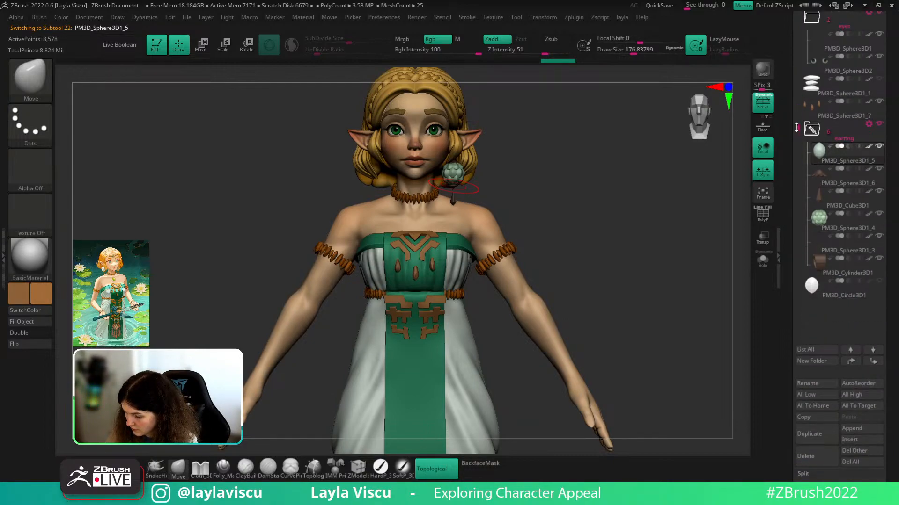
{"action": "left_click", "coordinate": [836, 247]}
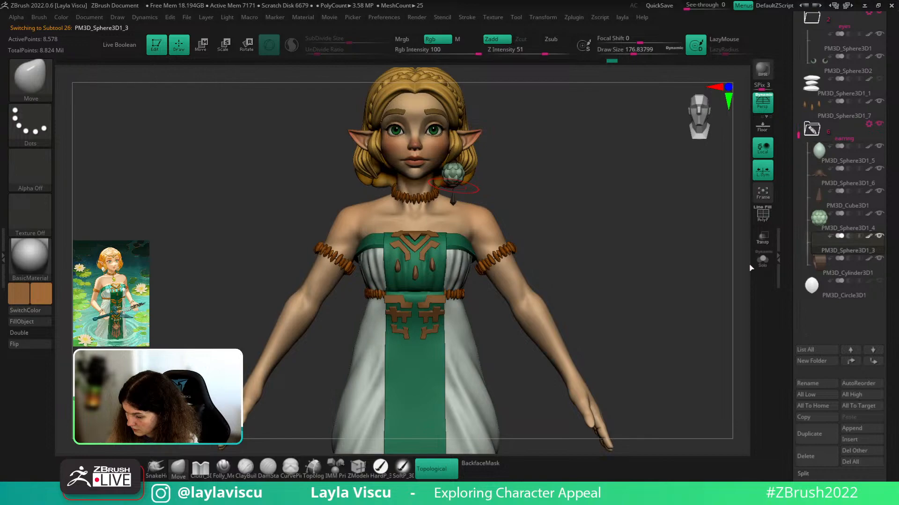
{"action": "left_click", "coordinate": [858, 163]}
{"action": "scroll", "coordinate": [837, 327], "scroll_direction": "down", "scroll_amount": 3}
{"action": "left_click", "coordinate": [814, 360]}
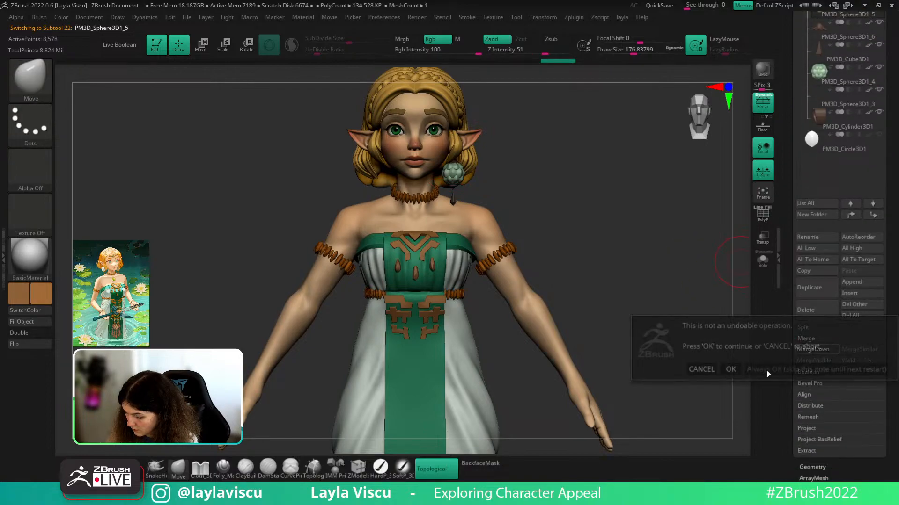
{"action": "left_click", "coordinate": [730, 371]}
{"action": "left_click", "coordinate": [813, 349]}
{"action": "left_click", "coordinate": [730, 366]}
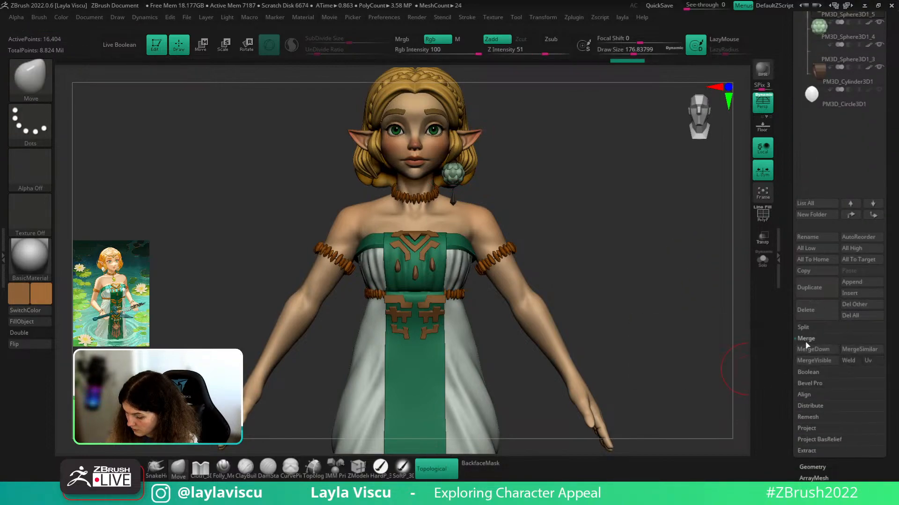
{"action": "left_click", "coordinate": [813, 350]}
{"action": "left_click", "coordinate": [730, 366]}
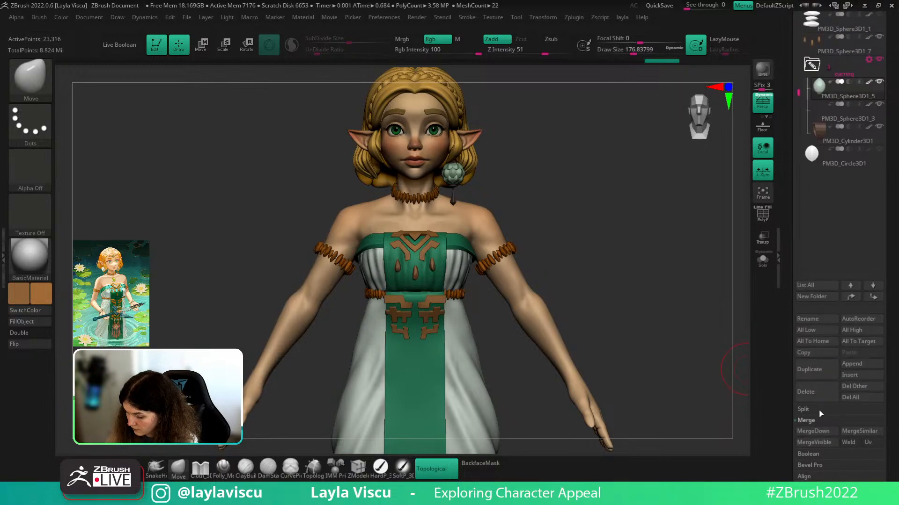
{"action": "left_click", "coordinate": [813, 431]}
{"action": "left_click", "coordinate": [730, 453]}
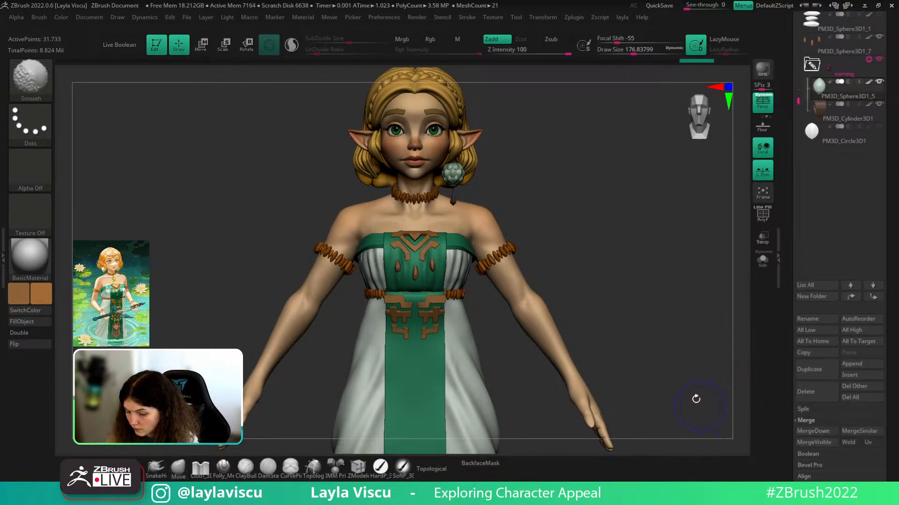
{"action": "left_click", "coordinate": [813, 431]}
{"action": "left_click", "coordinate": [730, 453]}
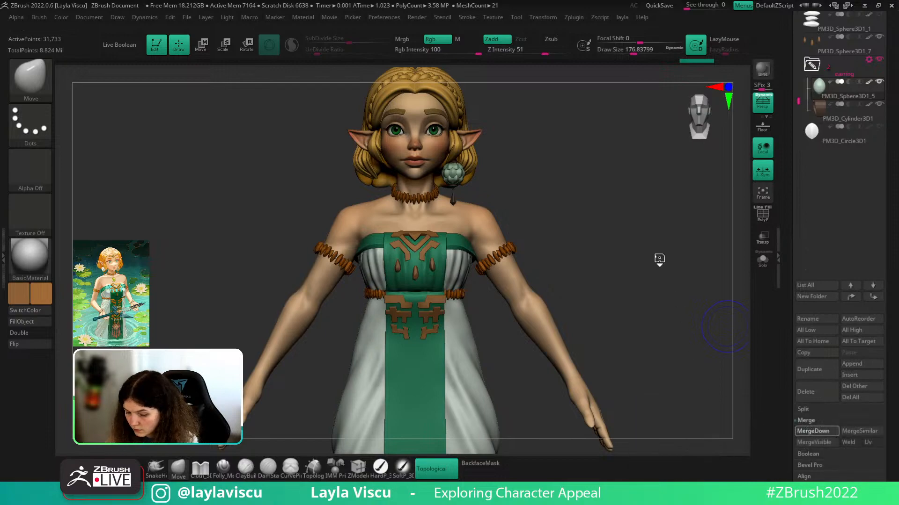
- Mirror And Weld the earring onto the other ear and apply the zbro_Paint material
{"action": "key", "text": "shift+f"}
{"action": "right_click_drag", "start_coordinate": [487, 165], "coordinate": [565, 189], "text": "ctrl"}
{"action": "right_click_drag", "start_coordinate": [565, 189], "coordinate": [632, 265], "text": "alt"}
{"action": "key", "text": "space"}
{"action": "left_click", "coordinate": [758, 176]}
{"action": "key", "text": "space"}
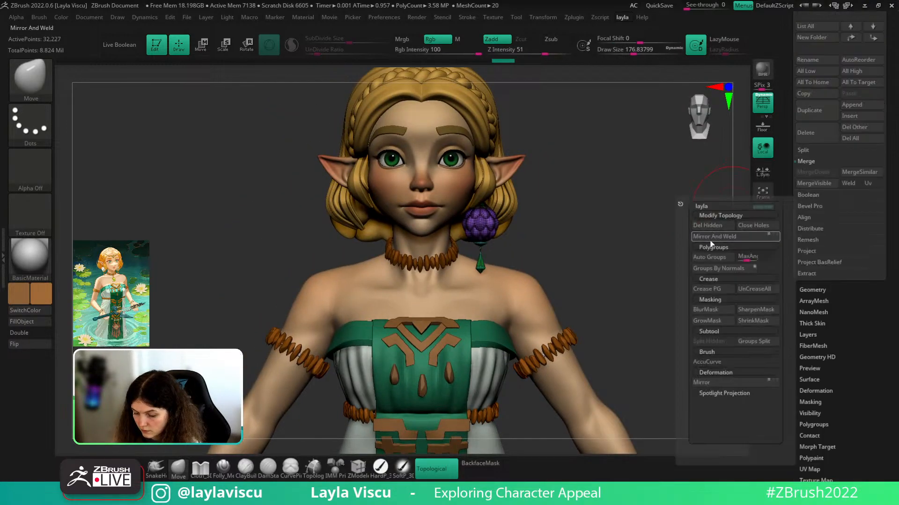
{"action": "left_click", "coordinate": [709, 239]}
{"action": "key", "text": "shift+f"}
{"action": "mouse_move", "coordinate": [620, 209]}
{"action": "right_mouse_down", "text": "ctrl"}
{"action": "mouse_move", "coordinate": [517, 218]}
{"action": "mouse_move", "coordinate": [590, 223]}
{"action": "mouse_move", "coordinate": [634, 205]}
{"action": "mouse_move", "coordinate": [609, 204]}
{"action": "mouse_move", "coordinate": [578, 226]}
{"action": "mouse_move", "coordinate": [558, 222]}
{"action": "mouse_move", "coordinate": [628, 233]}
{"action": "mouse_move", "coordinate": [580, 234]}
{"action": "right_mouse_up", "text": "ctrl"}
{"action": "left_click", "coordinate": [37, 249]}
{"action": "left_click", "coordinate": [355, 352]}
{"action": "right_click_drag", "start_coordinate": [522, 204], "coordinate": [533, 216], "text": "ctrl"}
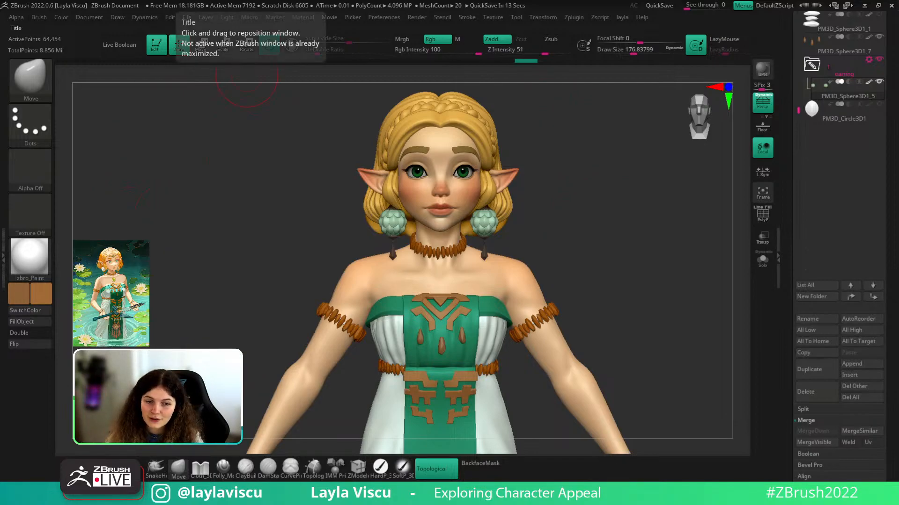
{"action": "key", "text": "alt+Tab"}
- Search 'artstation' in Chrome and open the ArtStation website
{"action": "left_click", "coordinate": [149, 25]}
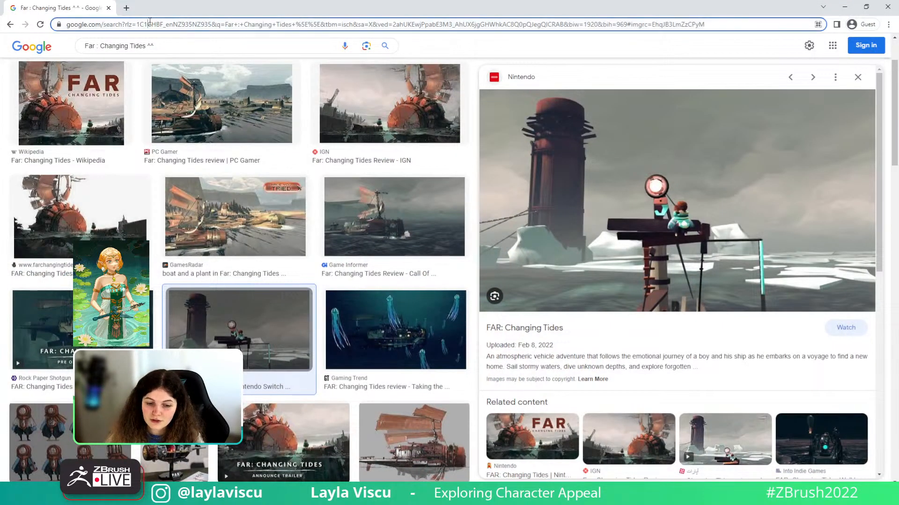
{"action": "type", "text": "art"}
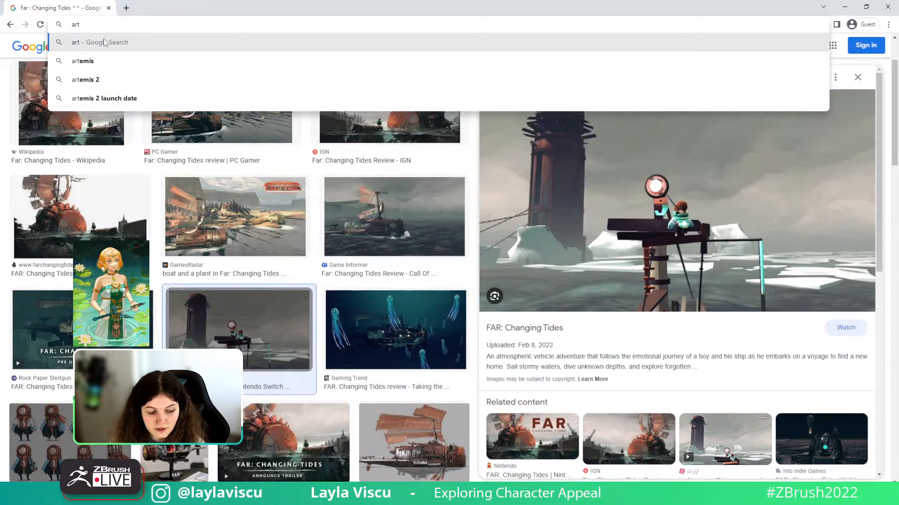
{"action": "type", "text": "station"}
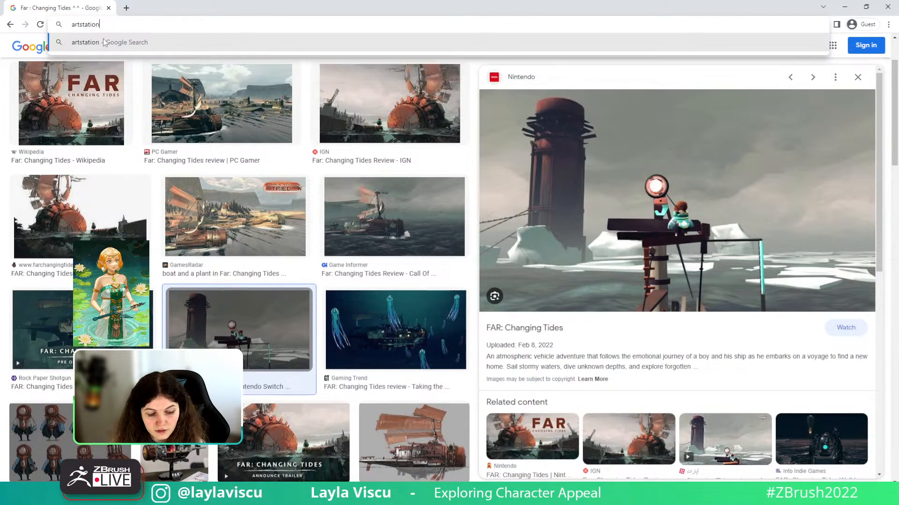
{"action": "key", "text": "Return"}
{"action": "left_click", "coordinate": [149, 147]}
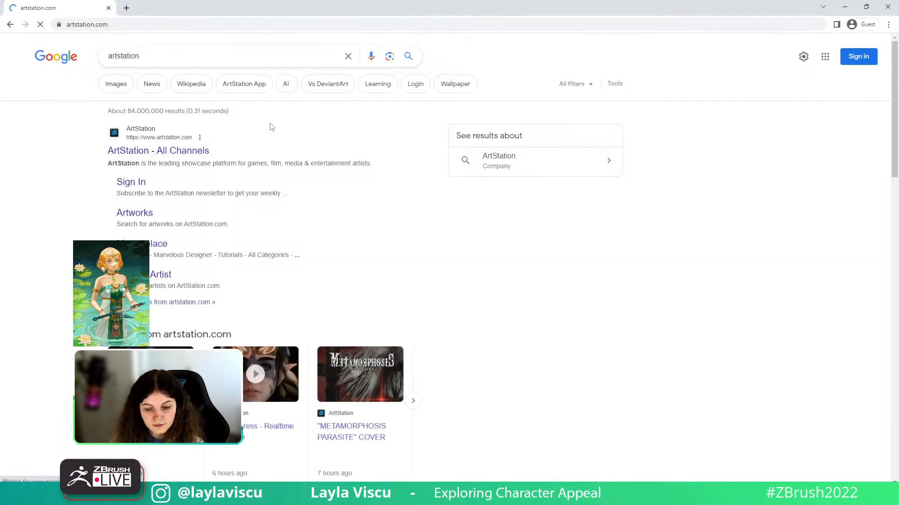
- Enter the artist's name in ArtStation's search to bring up her profile suggestion
{"action": "left_click", "coordinate": [402, 52]}
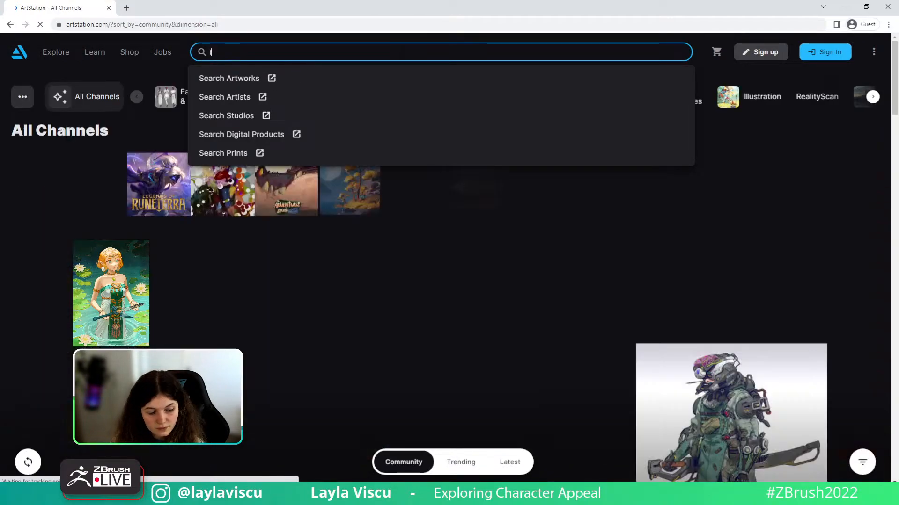
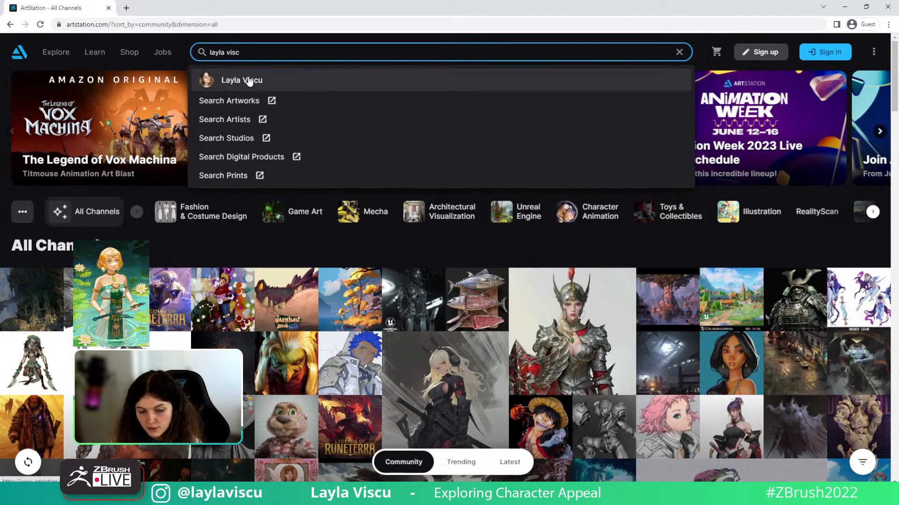
{"action": "left_click", "coordinate": [252, 80]}
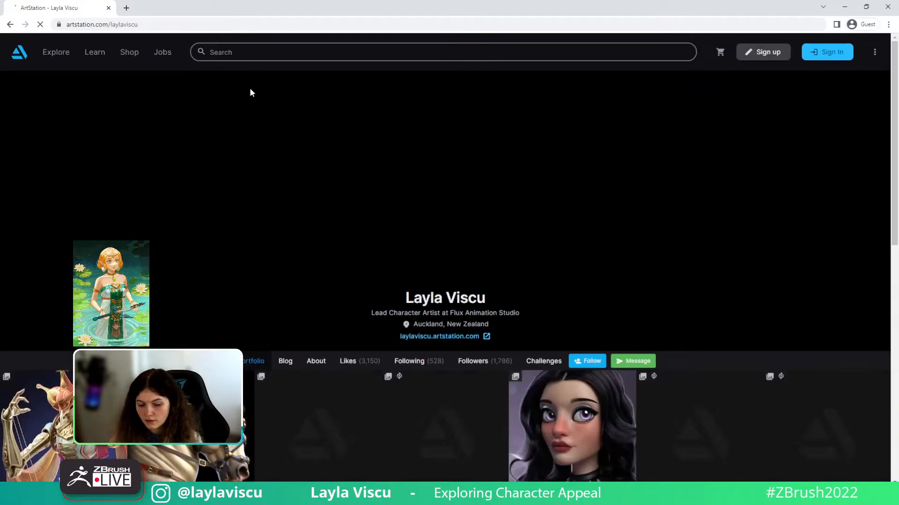
{"action": "scroll", "coordinate": [640, 211], "scroll_direction": "down", "scroll_amount": 1}
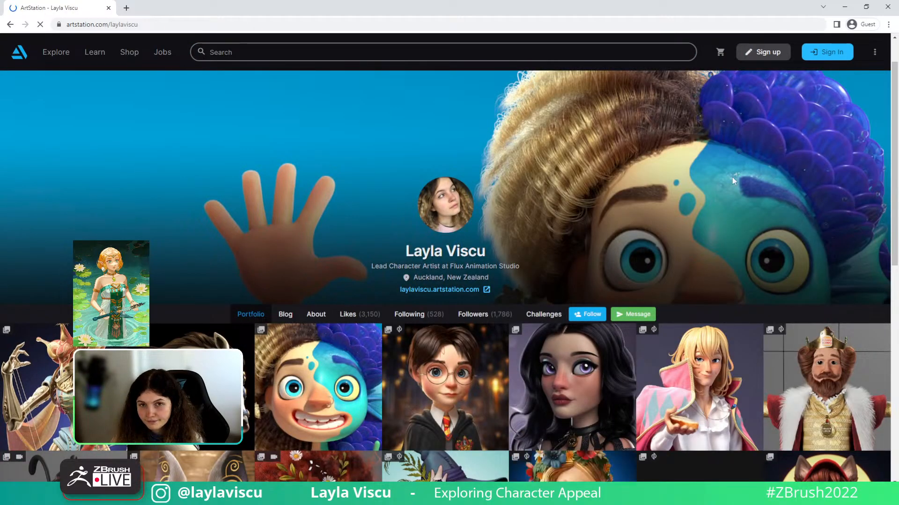
{"action": "scroll", "coordinate": [732, 177], "scroll_direction": "down", "scroll_amount": 1}
{"action": "scroll", "coordinate": [732, 179], "scroll_direction": "down", "scroll_amount": 2}
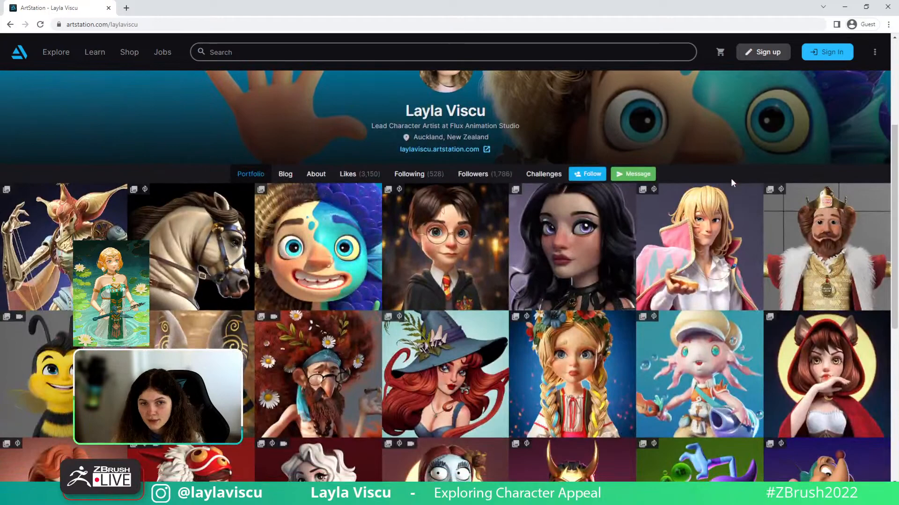
{"action": "scroll", "coordinate": [732, 182], "scroll_direction": "down", "scroll_amount": 1}
{"action": "scroll", "coordinate": [732, 182], "scroll_direction": "up", "scroll_amount": 2}
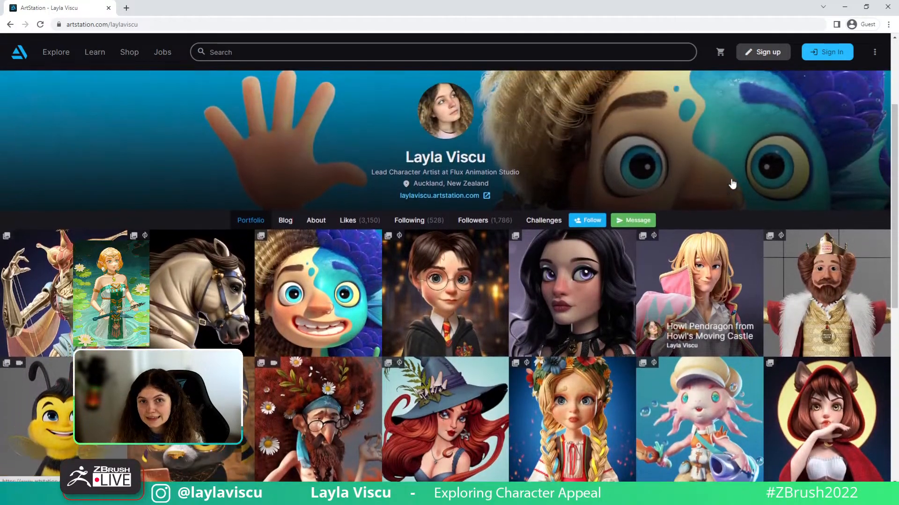
{"action": "scroll", "coordinate": [712, 223], "scroll_direction": "down", "scroll_amount": 3}
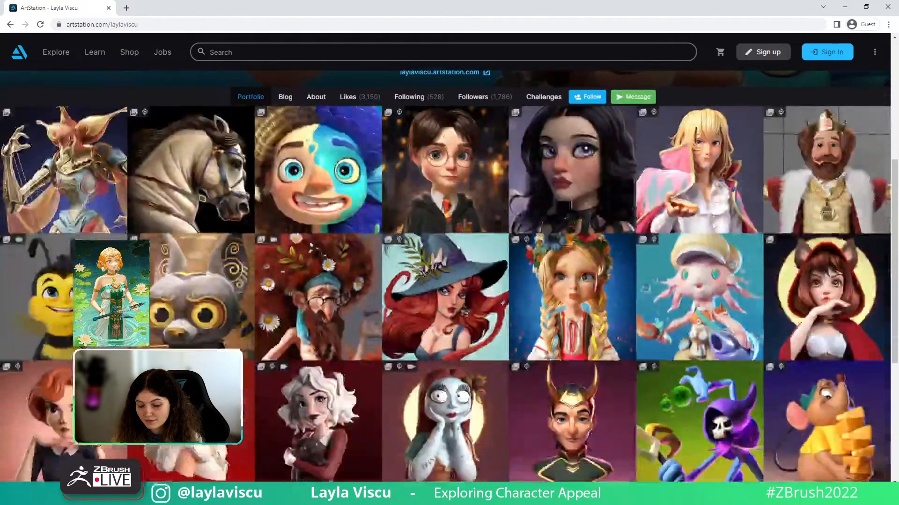
{"action": "scroll", "coordinate": [712, 227], "scroll_direction": "down", "scroll_amount": 5}
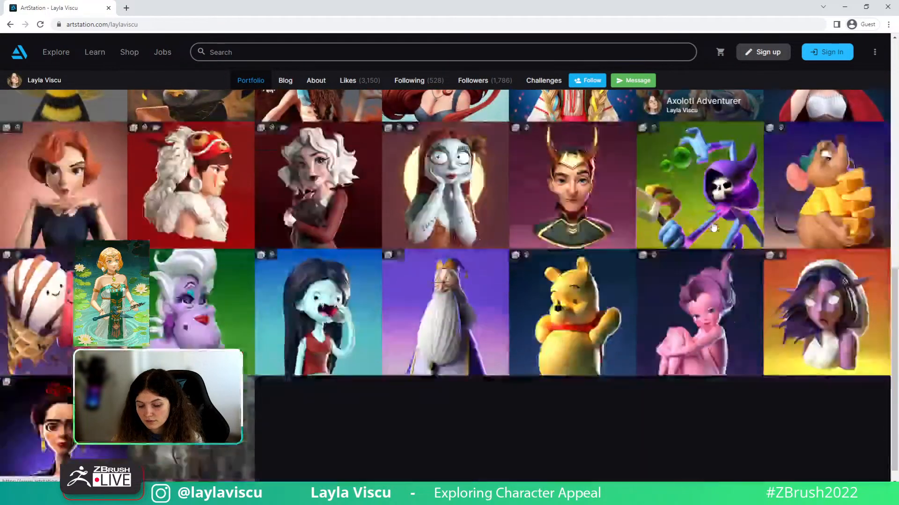
{"action": "scroll", "coordinate": [713, 227], "scroll_direction": "up", "scroll_amount": 5}
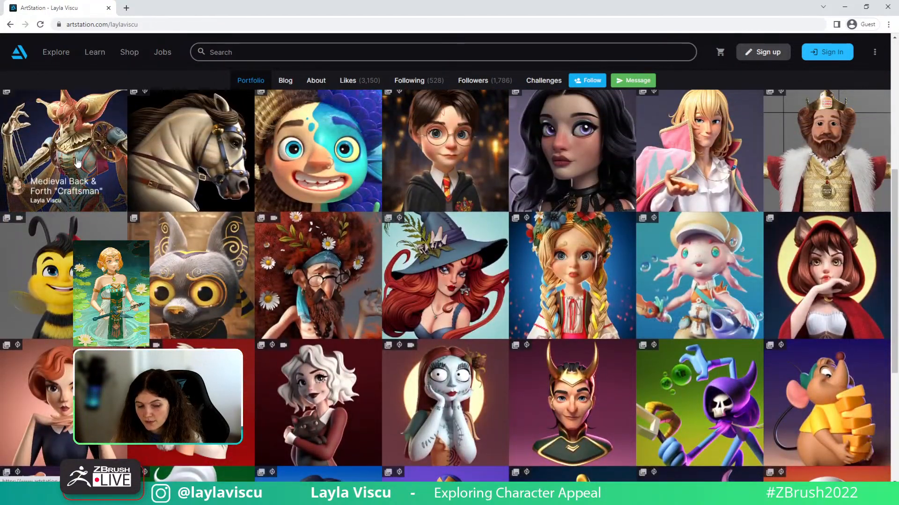
{"action": "left_click", "coordinate": [77, 159]}
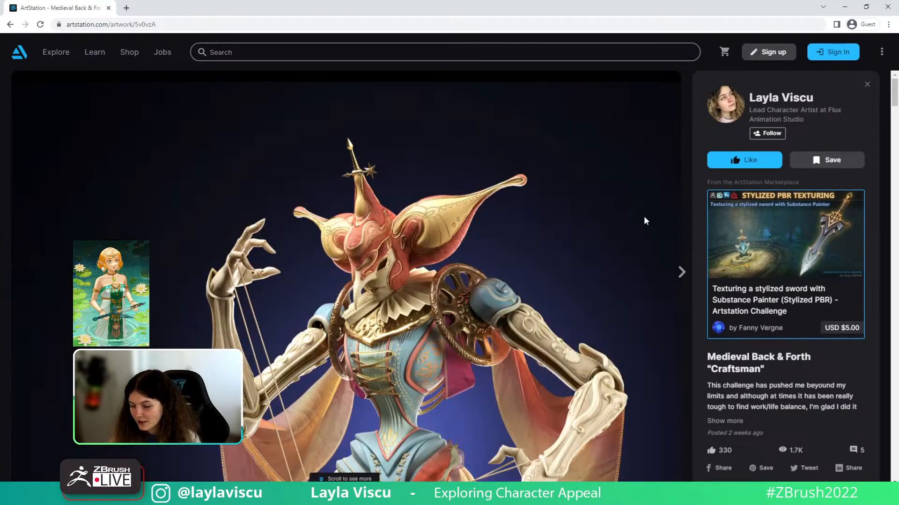
{"action": "scroll", "coordinate": [644, 220], "scroll_direction": "down", "scroll_amount": 5}
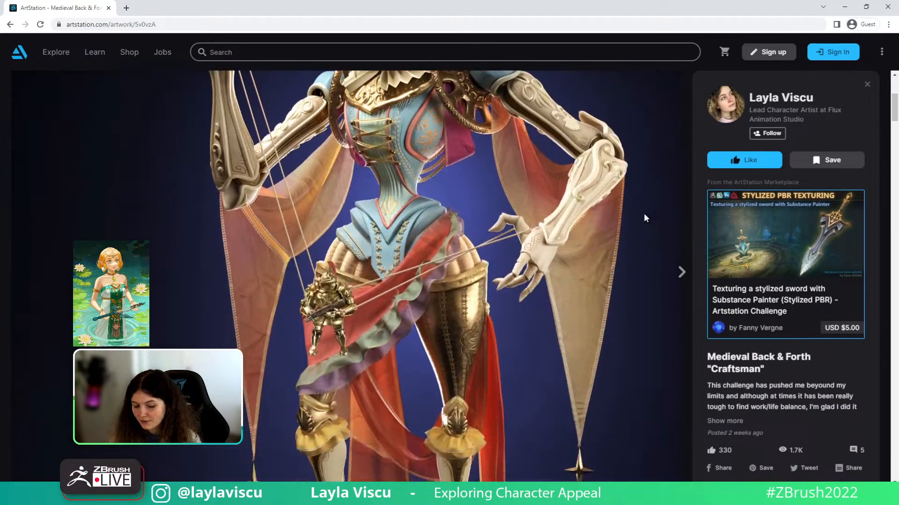
{"action": "scroll", "coordinate": [644, 215], "scroll_direction": "down", "scroll_amount": 10}
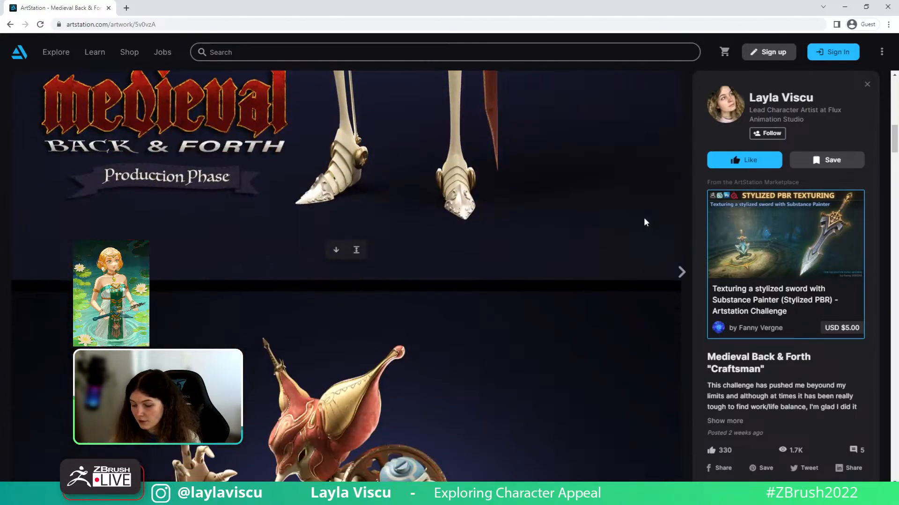
{"action": "scroll", "coordinate": [644, 218], "scroll_direction": "down", "scroll_amount": 3}
{"action": "left_click_drag", "start_coordinate": [895, 155], "coordinate": [894, 96]}
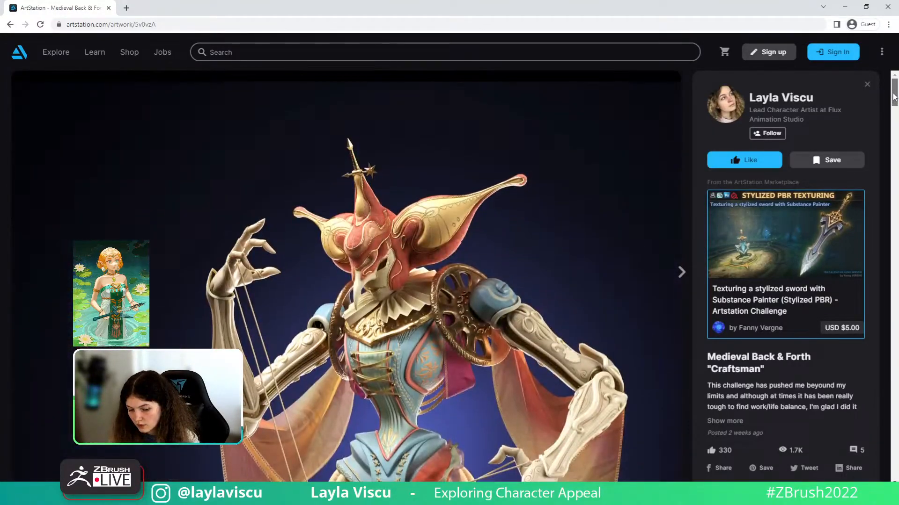
{"action": "scroll", "coordinate": [560, 237], "scroll_direction": "down", "scroll_amount": 10}
{"action": "scroll", "coordinate": [560, 237], "scroll_direction": "up", "scroll_amount": 7}
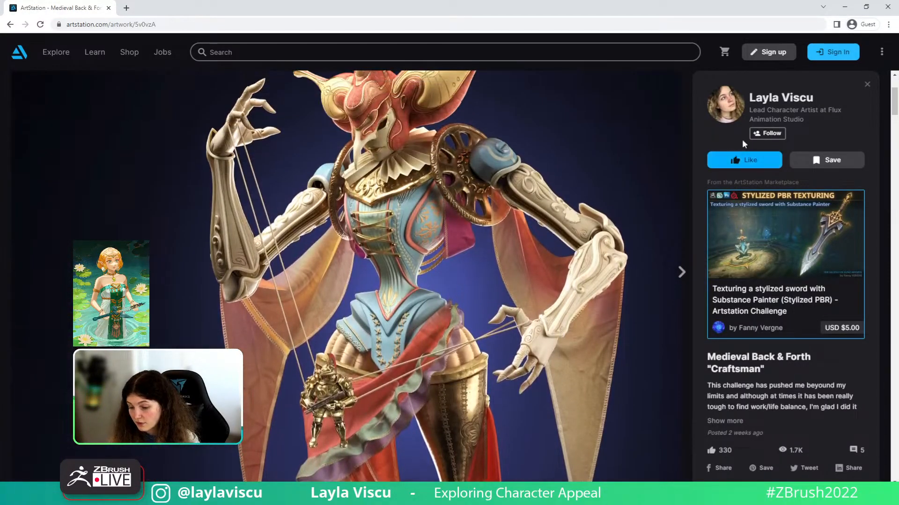
{"action": "scroll", "coordinate": [701, 125], "scroll_direction": "up", "scroll_amount": 1}
{"action": "left_click", "coordinate": [727, 111]}
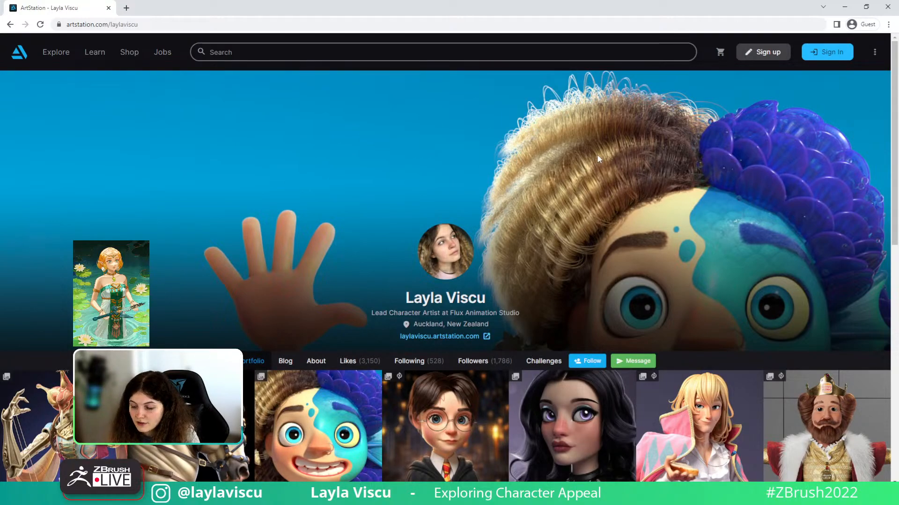
{"action": "scroll", "coordinate": [608, 211], "scroll_direction": "down", "scroll_amount": 3}
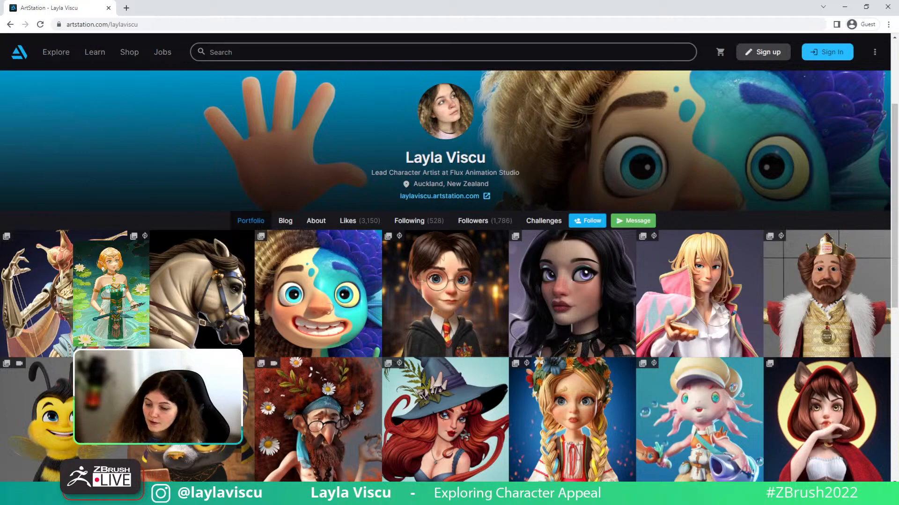
{"action": "left_click", "coordinate": [845, 7]}
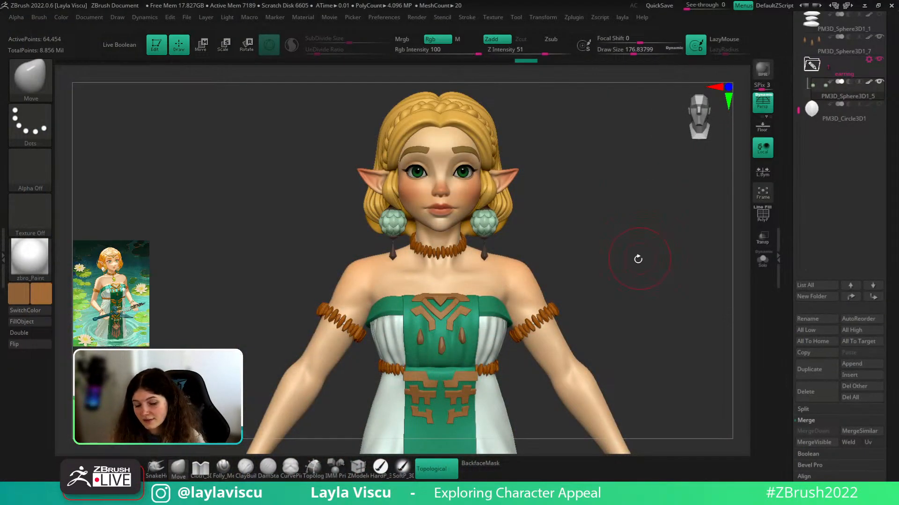
{"action": "mouse_move", "coordinate": [636, 259]}
{"action": "left_mouse_down"}
{"action": "mouse_move", "coordinate": [552, 260]}
{"action": "mouse_move", "coordinate": [575, 235]}
{"action": "mouse_move", "coordinate": [593, 271]}
{"action": "left_mouse_up"}
{"action": "right_click_drag", "start_coordinate": [523, 236], "coordinate": [535, 249], "text": "ctrl"}
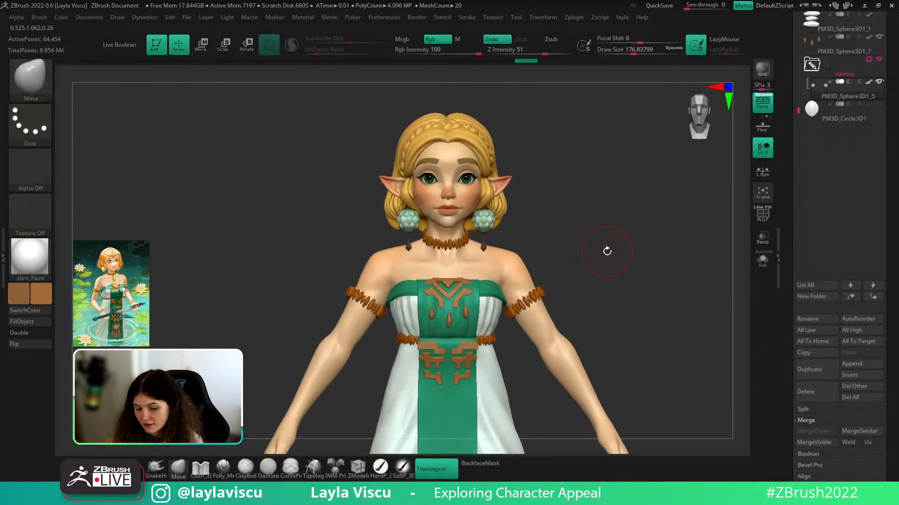
{"action": "right_click_drag", "start_coordinate": [606, 251], "coordinate": [591, 257], "text": "alt"}
{"action": "left_click_drag", "start_coordinate": [894, 122], "coordinate": [897, 237]}
{"action": "scroll", "coordinate": [851, 136], "scroll_direction": "up", "scroll_amount": 5}
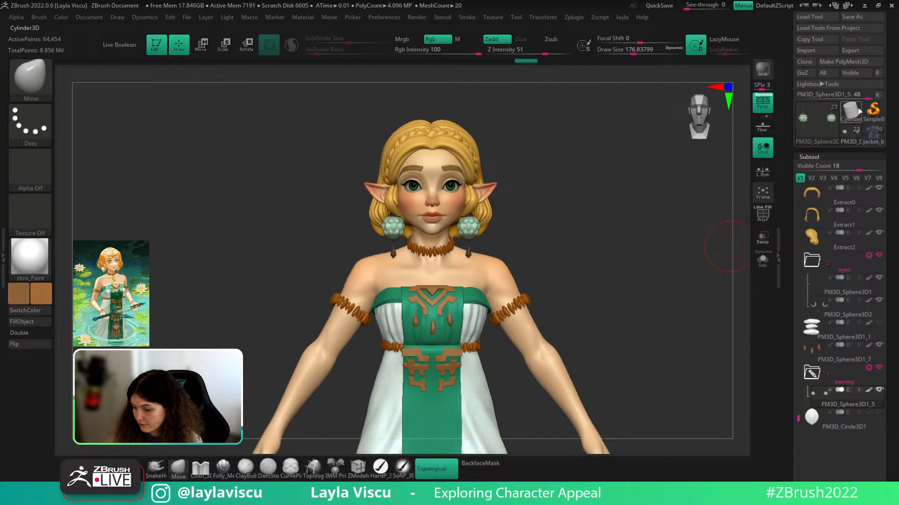
{"action": "scroll", "coordinate": [850, 112], "scroll_direction": "up", "scroll_amount": 5}
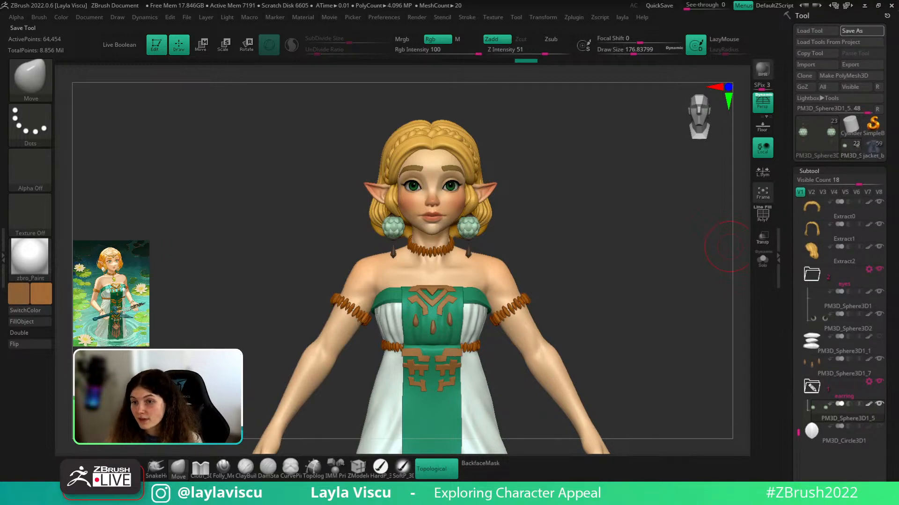
{"action": "left_click", "coordinate": [848, 123]}
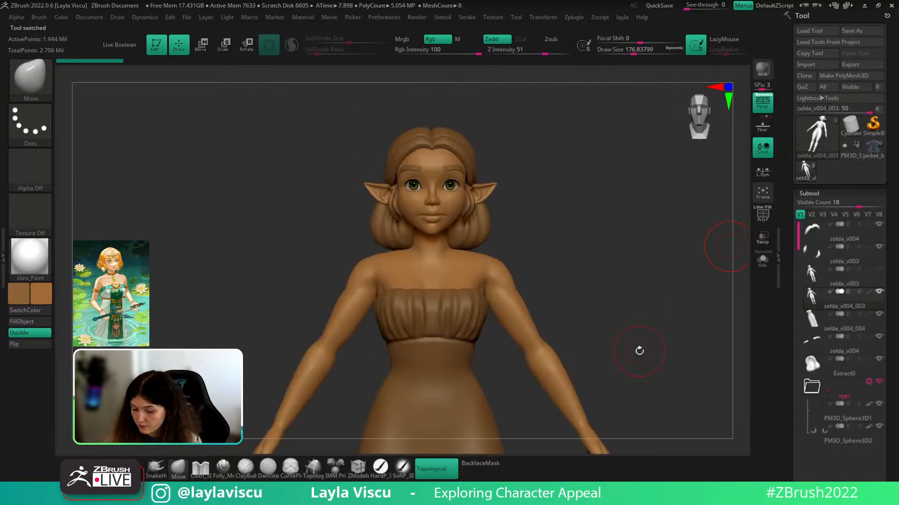
{"action": "left_click", "coordinate": [30, 266]}
{"action": "left_click", "coordinate": [175, 393]}
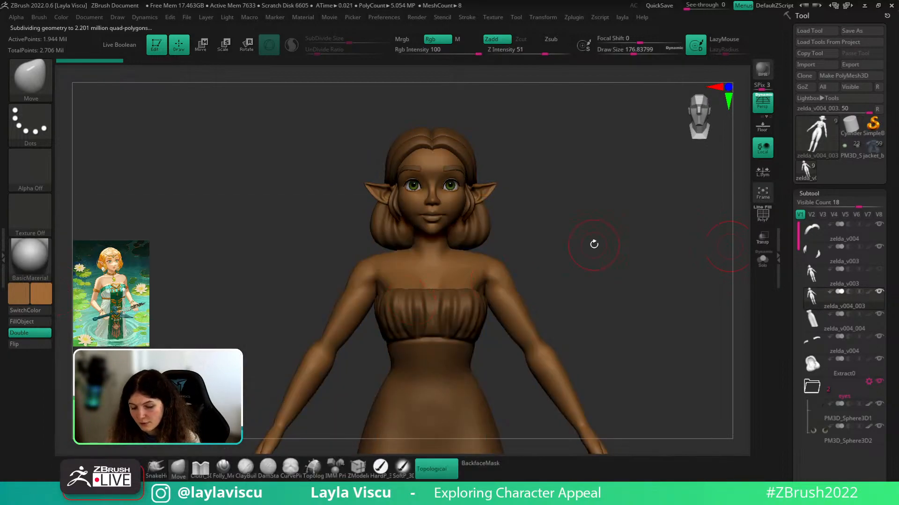
{"action": "left_click", "coordinate": [41, 295]}
{"action": "left_click", "coordinate": [19, 219]}
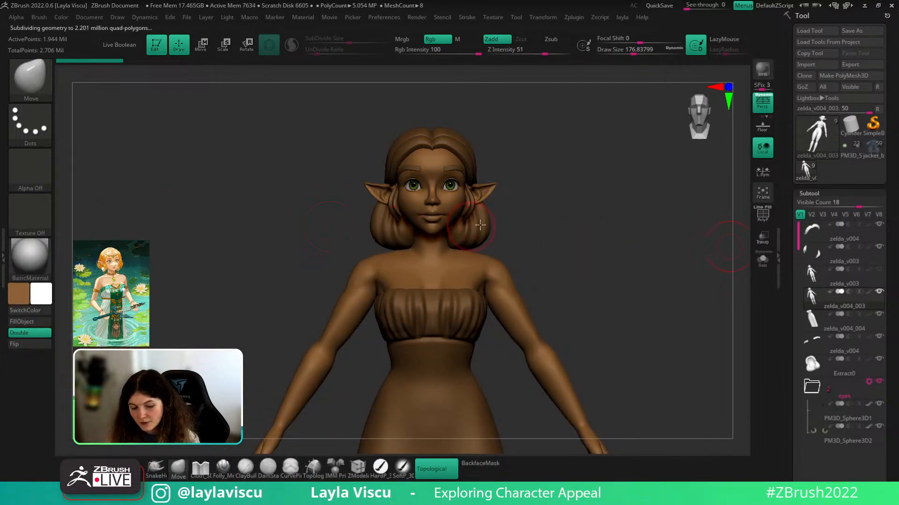
{"action": "left_click", "coordinate": [850, 155]}
{"action": "left_click", "coordinate": [30, 258]}
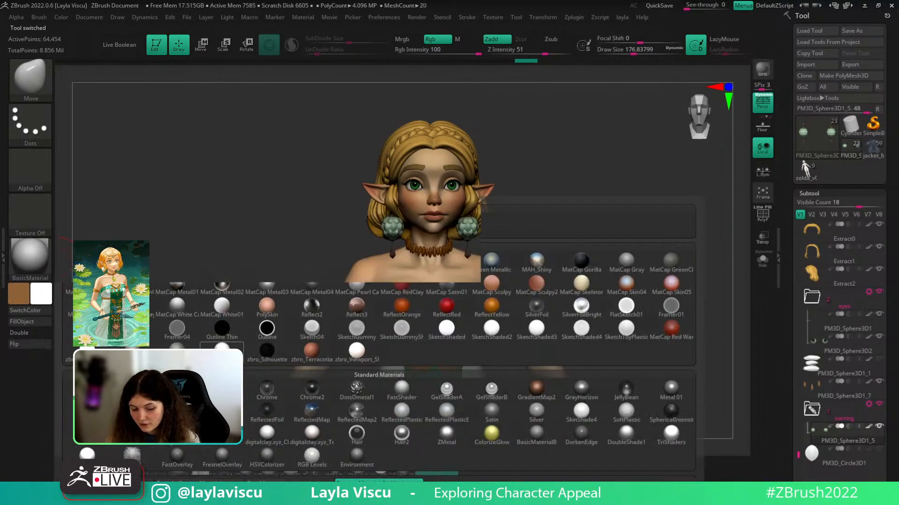
{"action": "left_click", "coordinate": [612, 297]}
{"action": "left_click", "coordinate": [848, 153]}
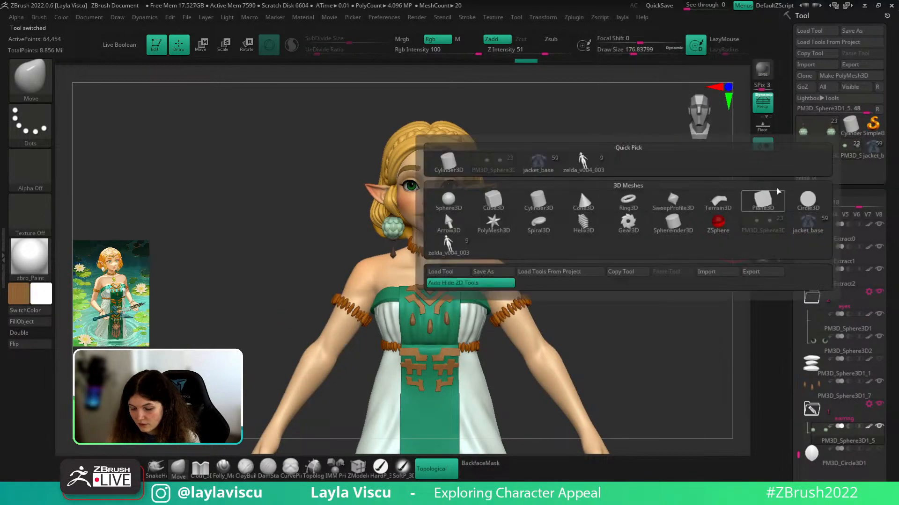
{"action": "left_click", "coordinate": [806, 174]}
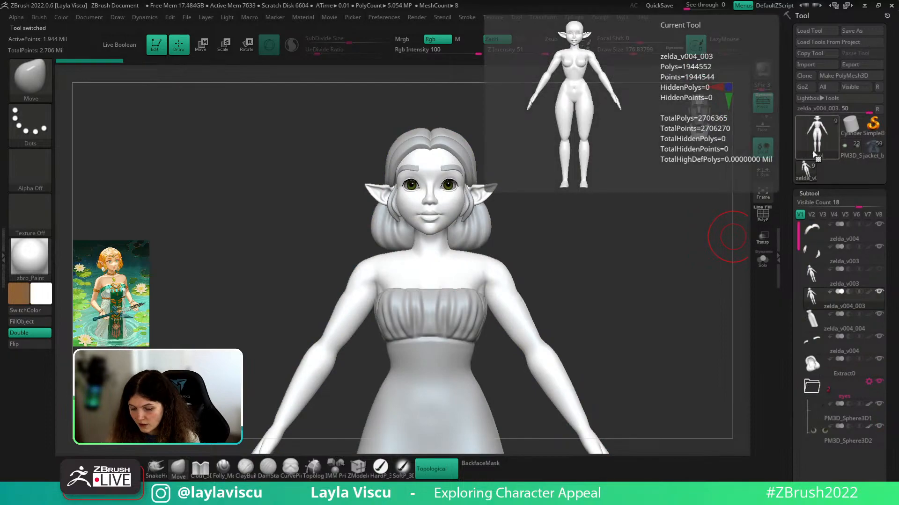
{"action": "left_click", "coordinate": [813, 161]}
{"action": "left_click", "coordinate": [804, 179]}
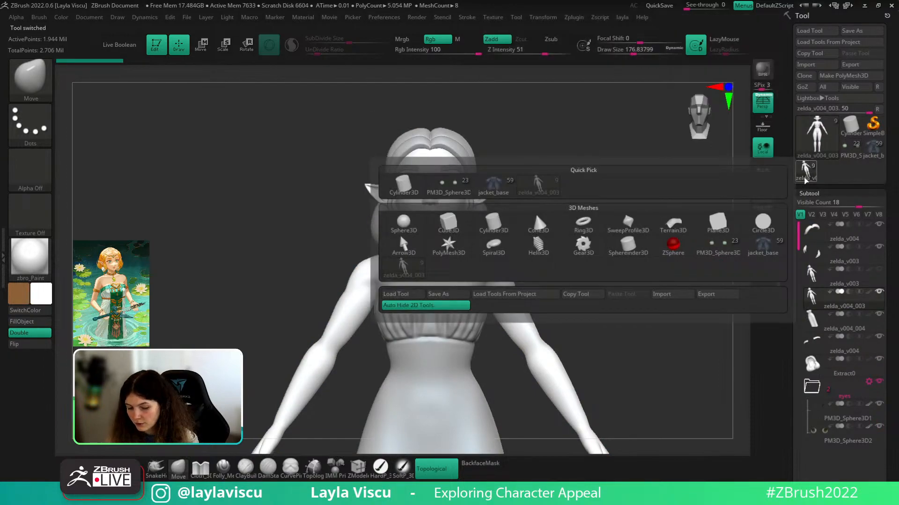
{"action": "left_click", "coordinate": [855, 150]}
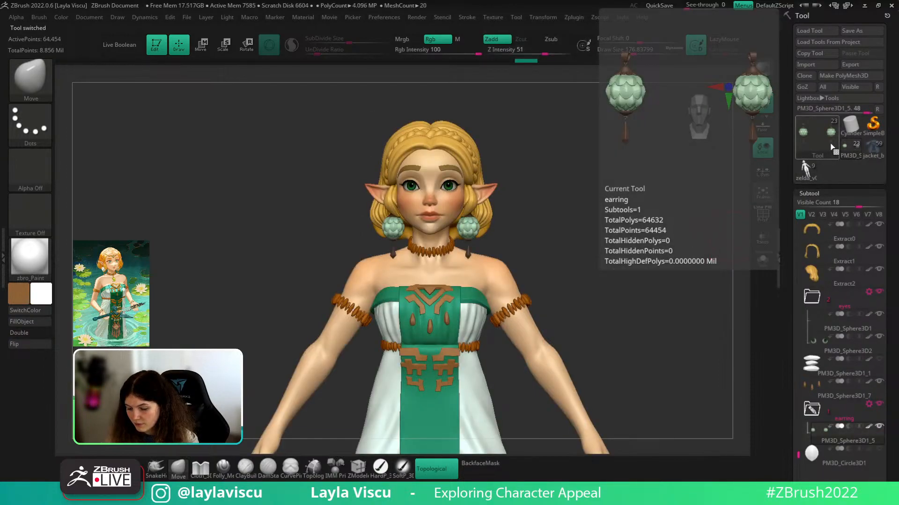
{"action": "left_click", "coordinate": [816, 174]}
{"action": "left_click", "coordinate": [850, 160]}
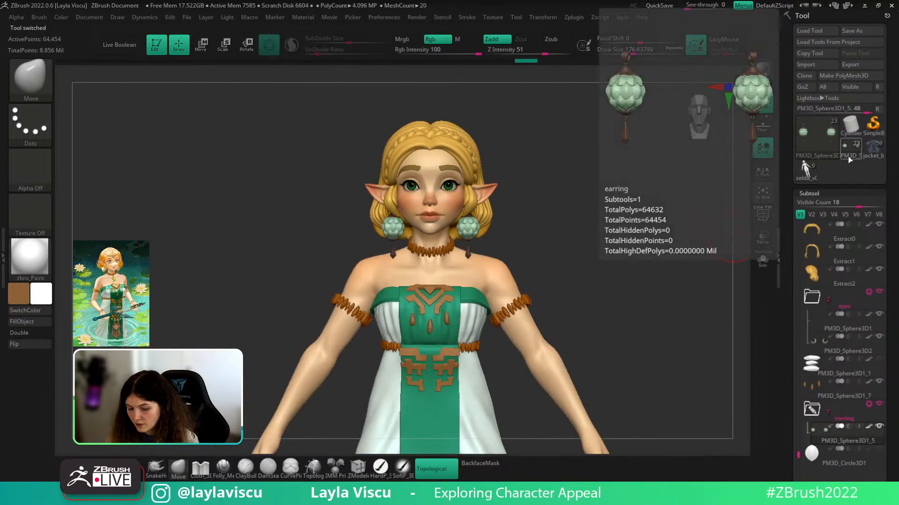
{"action": "left_click", "coordinate": [827, 155]}
{"action": "left_click", "coordinate": [811, 174]}
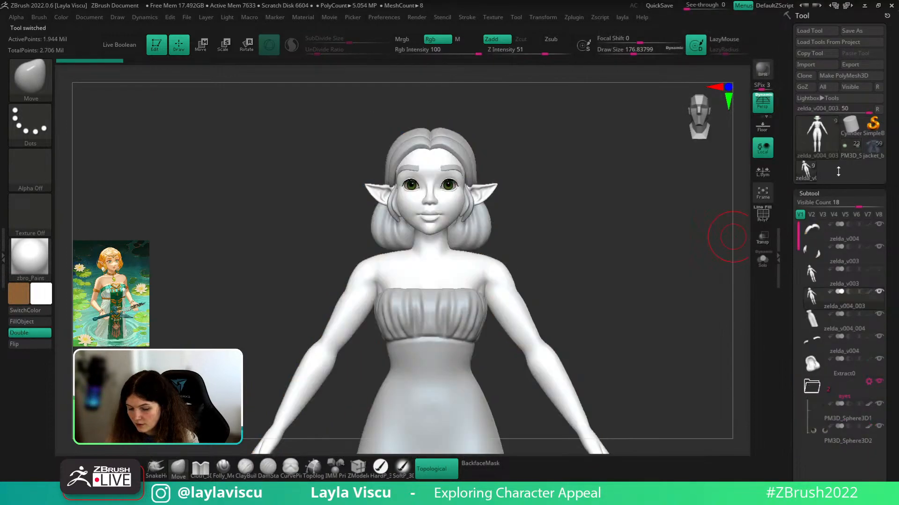
{"action": "left_click", "coordinate": [850, 157]}
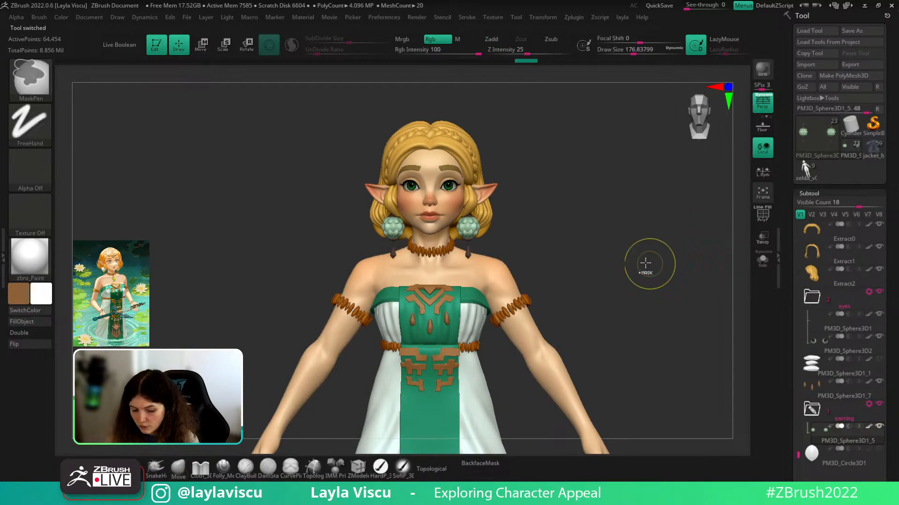
{"action": "left_click_drag", "start_coordinate": [626, 279], "coordinate": [576, 244]}
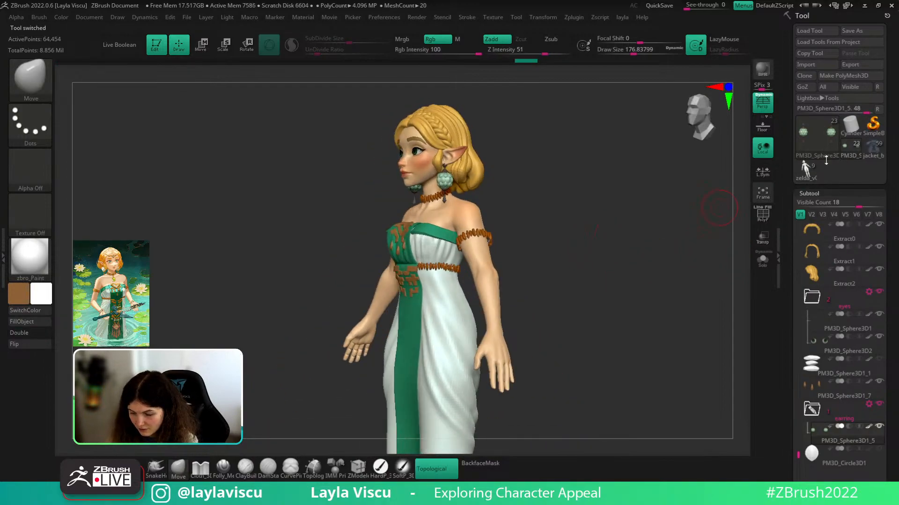
{"action": "left_click", "coordinate": [810, 172]}
{"action": "left_click", "coordinate": [851, 153]}
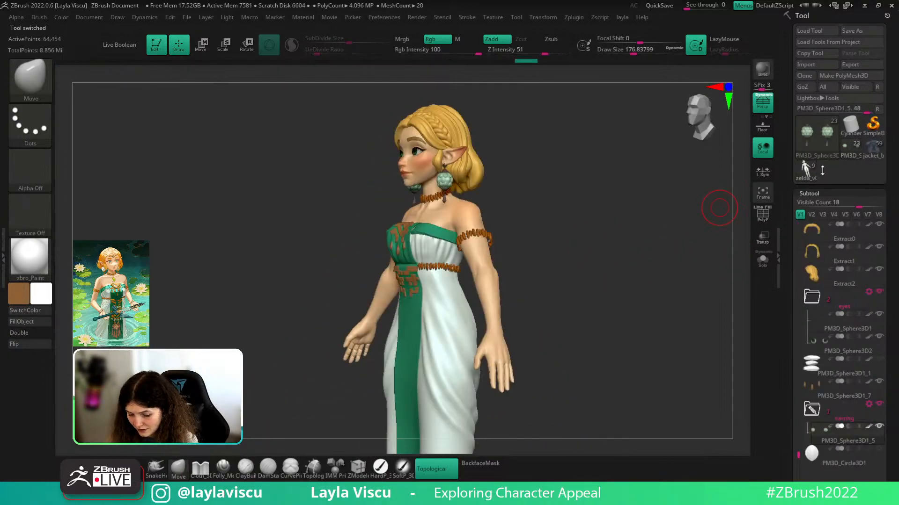
{"action": "mouse_move", "coordinate": [689, 245]}
{"action": "left_mouse_down"}
{"action": "mouse_move", "coordinate": [665, 258]}
{"action": "mouse_move", "coordinate": [622, 255]}
{"action": "mouse_move", "coordinate": [666, 238]}
{"action": "mouse_move", "coordinate": [680, 264]}
{"action": "left_mouse_up"}
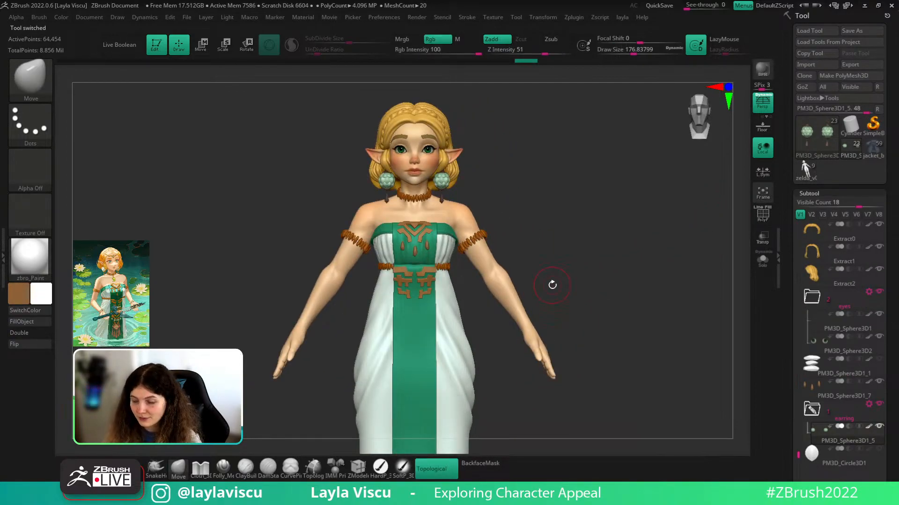
{"action": "right_click_drag", "start_coordinate": [566, 285], "coordinate": [524, 265], "text": "ctrl"}
{"action": "mouse_move", "coordinate": [473, 197]}
{"action": "right_mouse_down", "text": "ctrl"}
{"action": "mouse_move", "coordinate": [552, 202]}
{"action": "mouse_move", "coordinate": [546, 225]}
{"action": "right_mouse_up", "text": "ctrl"}
{"action": "right_click_drag", "start_coordinate": [411, 223], "coordinate": [456, 230], "text": "ctrl"}
{"action": "right_click_drag", "start_coordinate": [569, 205], "coordinate": [565, 217], "text": "alt"}
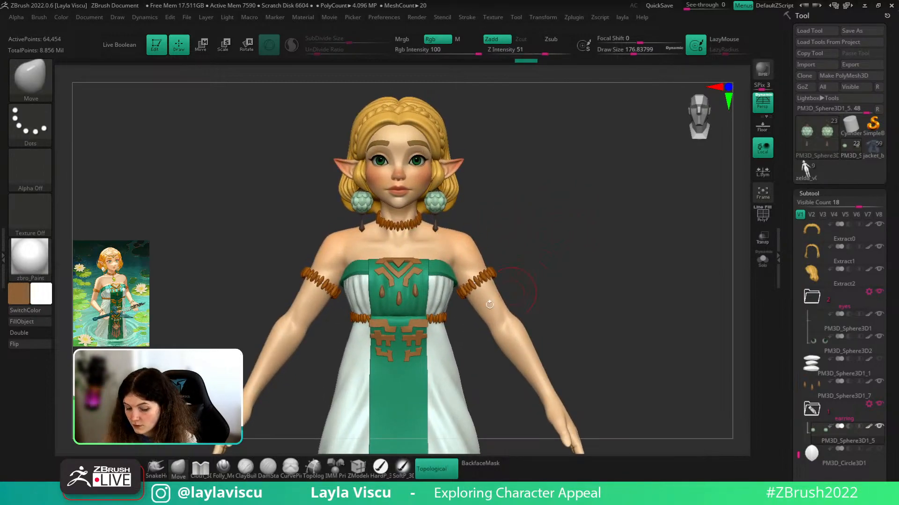
{"action": "right_click_drag", "start_coordinate": [489, 390], "coordinate": [460, 292], "text": "alt"}
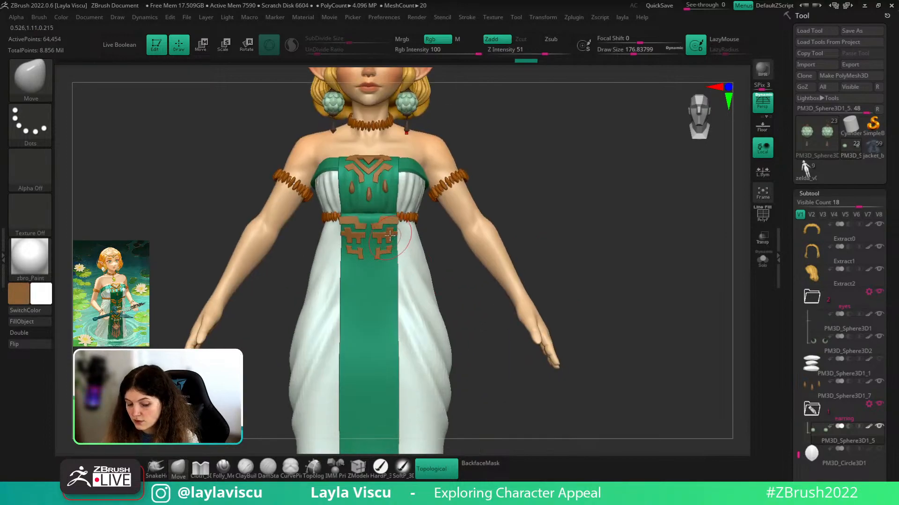
{"action": "left_click", "coordinate": [389, 235], "text": "alt"}
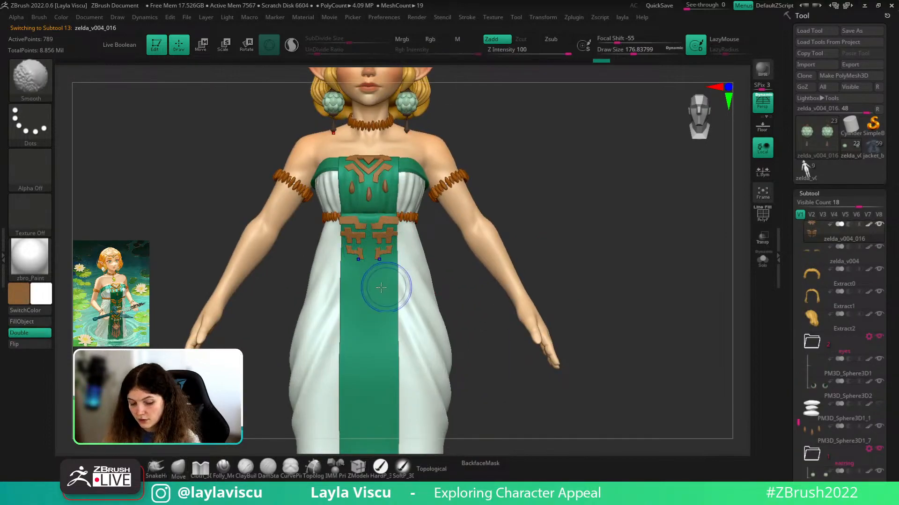
{"action": "mouse_move", "coordinate": [451, 257]}
{"action": "left_mouse_down"}
{"action": "mouse_move", "coordinate": [443, 256]}
{"action": "mouse_move", "coordinate": [548, 231]}
{"action": "mouse_move", "coordinate": [457, 233]}
{"action": "mouse_move", "coordinate": [529, 226]}
{"action": "mouse_move", "coordinate": [558, 245]}
{"action": "mouse_move", "coordinate": [588, 243]}
{"action": "mouse_move", "coordinate": [561, 266]}
{"action": "left_mouse_up"}
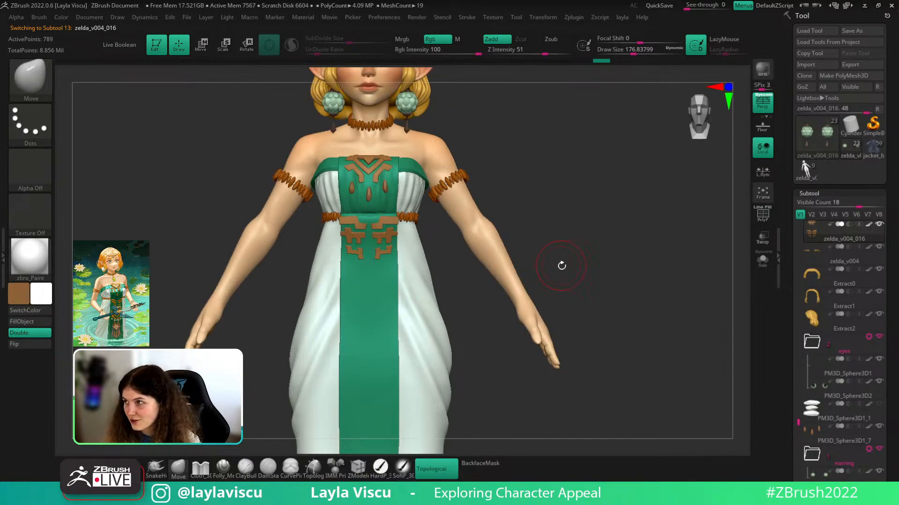
{"action": "right_click_drag", "start_coordinate": [583, 307], "coordinate": [556, 290], "text": "ctrl"}
{"action": "right_click_drag", "start_coordinate": [557, 234], "coordinate": [583, 251], "text": "alt"}
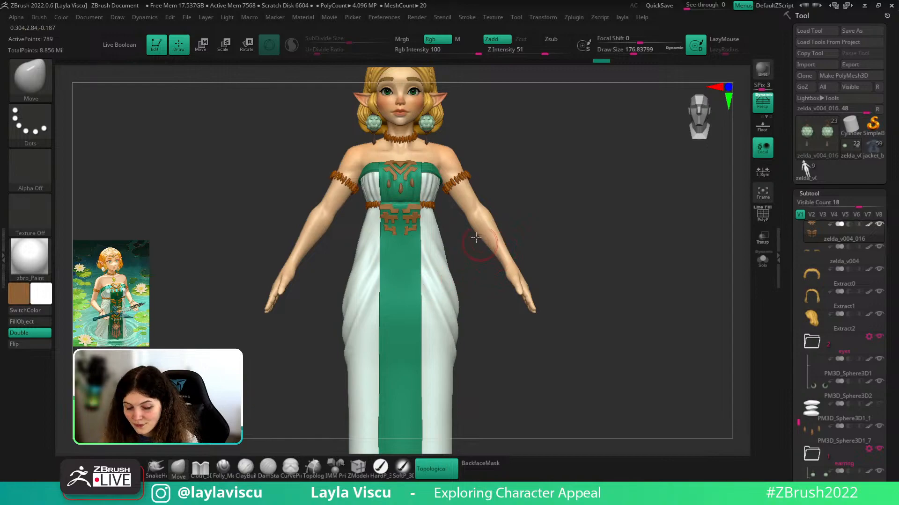
{"action": "right_click_drag", "start_coordinate": [542, 194], "coordinate": [551, 225], "text": "alt"}
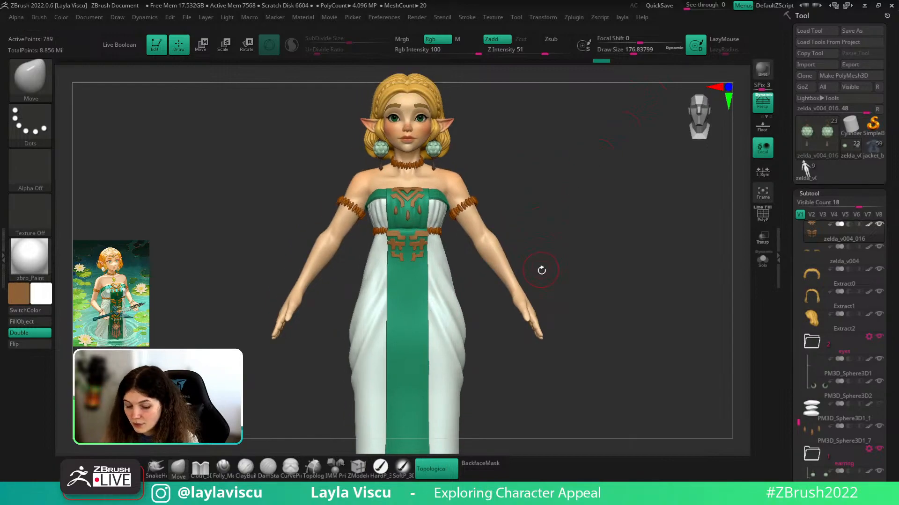
{"action": "mouse_move", "coordinate": [542, 270]}
{"action": "right_mouse_down"}
{"action": "mouse_move", "coordinate": [527, 251]}
{"action": "mouse_move", "coordinate": [549, 271]}
{"action": "right_mouse_up"}
{"action": "right_click_drag", "start_coordinate": [557, 201], "coordinate": [562, 261], "text": "alt"}
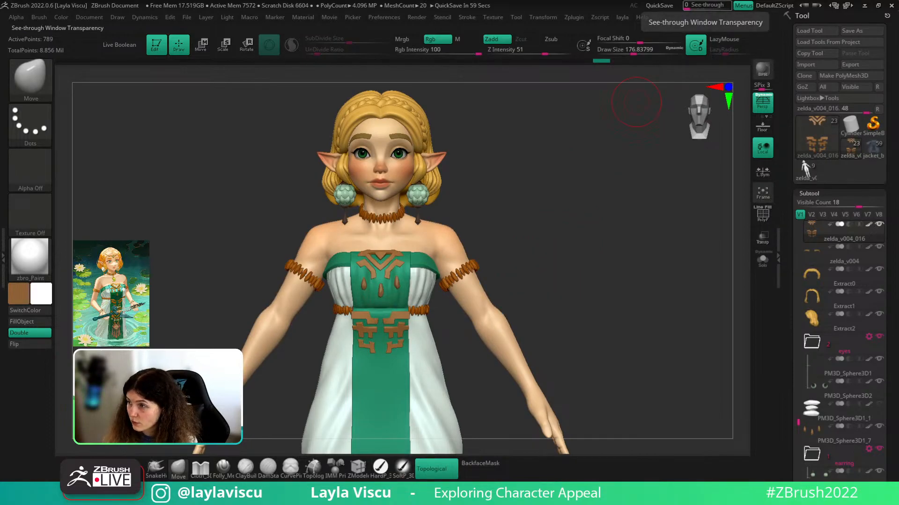
{"action": "right_click_drag", "start_coordinate": [711, 0], "coordinate": [503, 215]}
{"action": "scroll", "coordinate": [506, 206], "scroll_direction": "down", "scroll_amount": 2}
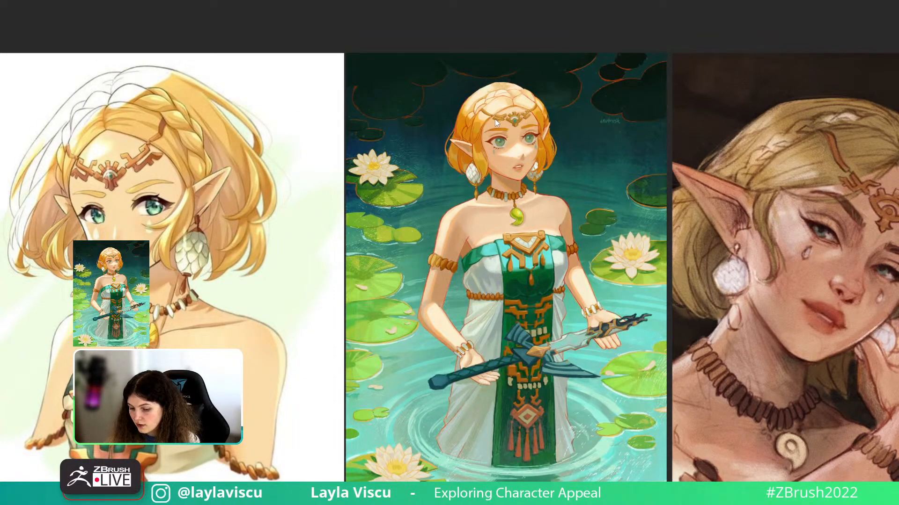
{"action": "scroll", "coordinate": [501, 156], "scroll_direction": "down", "scroll_amount": 2}
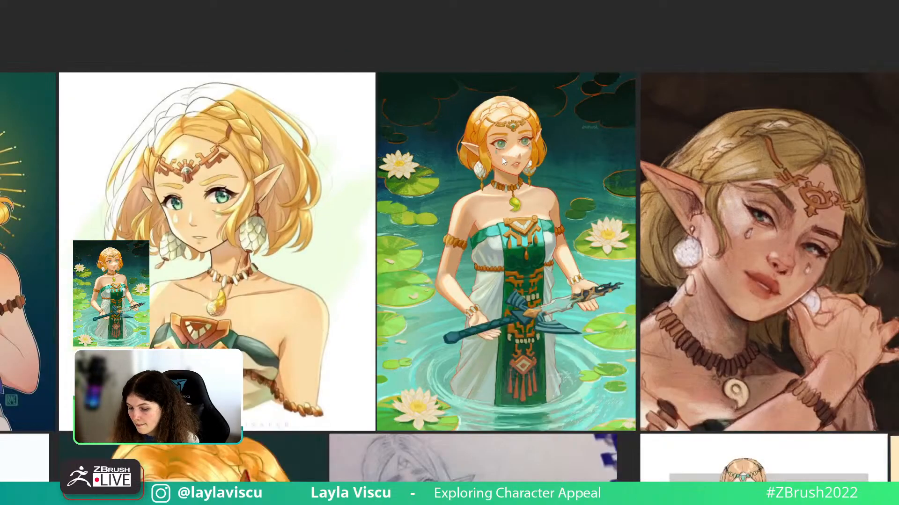
{"action": "scroll", "coordinate": [525, 142], "scroll_direction": "up", "scroll_amount": 3}
{"action": "scroll", "coordinate": [552, 91], "scroll_direction": "down", "scroll_amount": 3}
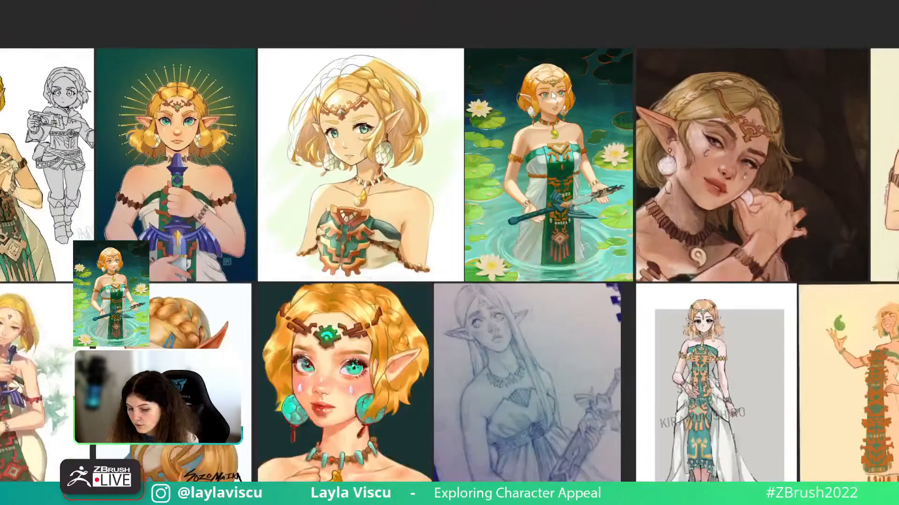
{"action": "scroll", "coordinate": [517, 125], "scroll_direction": "up", "scroll_amount": 3}
{"action": "middle_click_drag", "start_coordinate": [413, 243], "coordinate": [605, 226]}
{"action": "scroll", "coordinate": [590, 234], "scroll_direction": "down", "scroll_amount": 4}
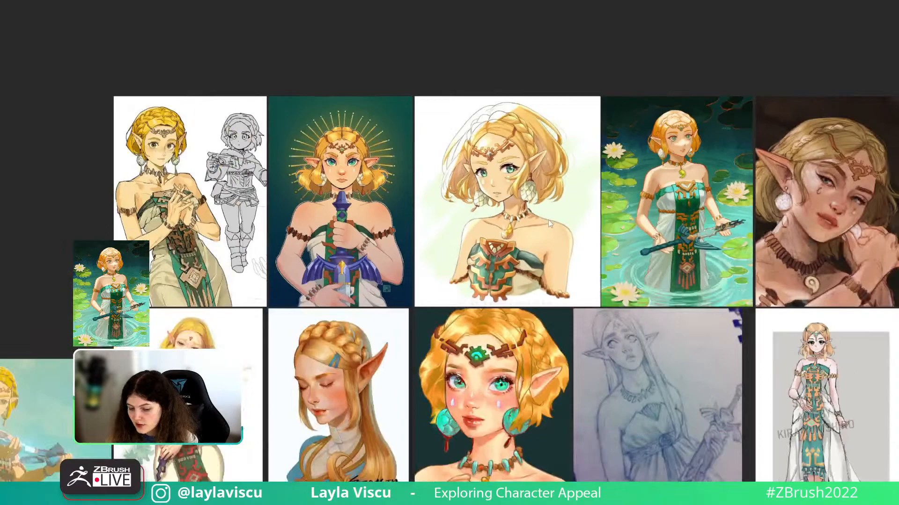
{"action": "right_click_drag", "start_coordinate": [596, 234], "coordinate": [721, 2]}
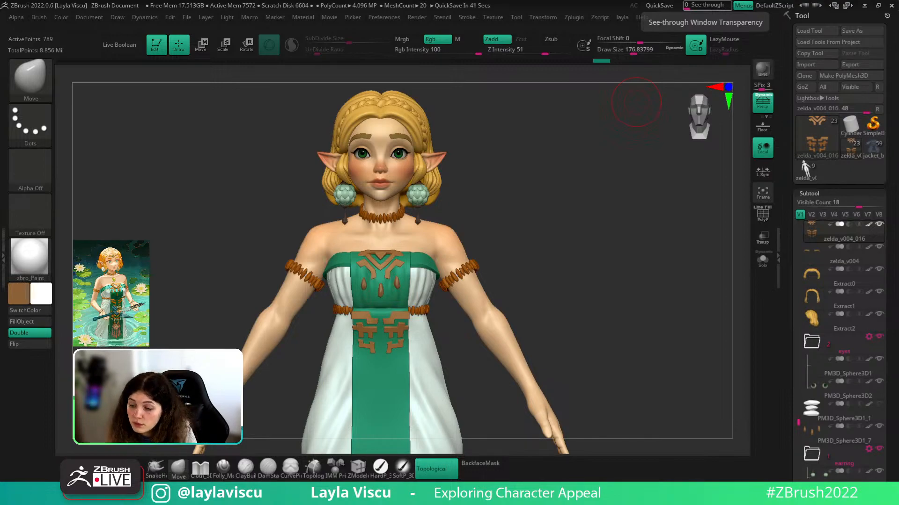
- Expand the ZWrap plugin, select the body subtool and show PolyFrame
{"action": "left_click", "coordinate": [574, 17]}
{"action": "left_click", "coordinate": [620, 328]}
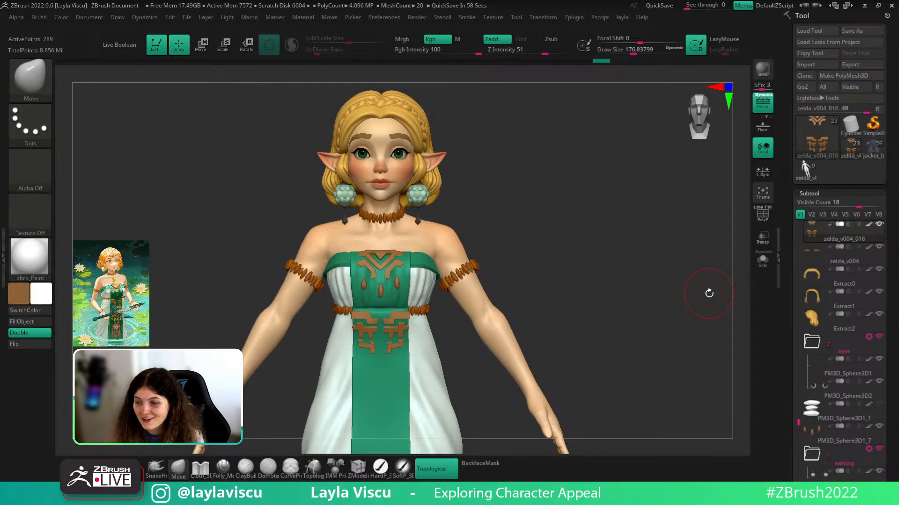
{"action": "left_click", "coordinate": [452, 252], "text": "alt"}
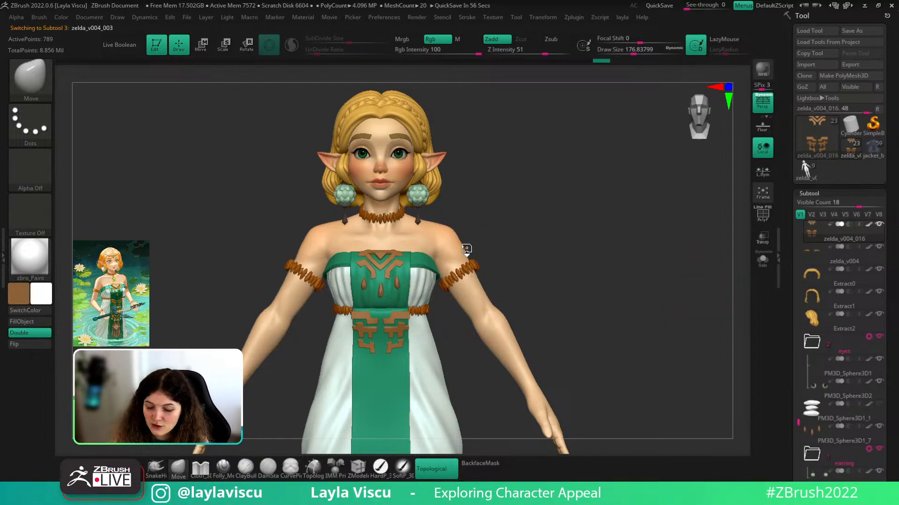
{"action": "key", "text": "shift+f"}
- Step the body down a subdivision level to inspect the shoulder, back up, then bring PureRef over
{"action": "key", "text": "shift+d"}
{"action": "key", "text": "shift+d"}
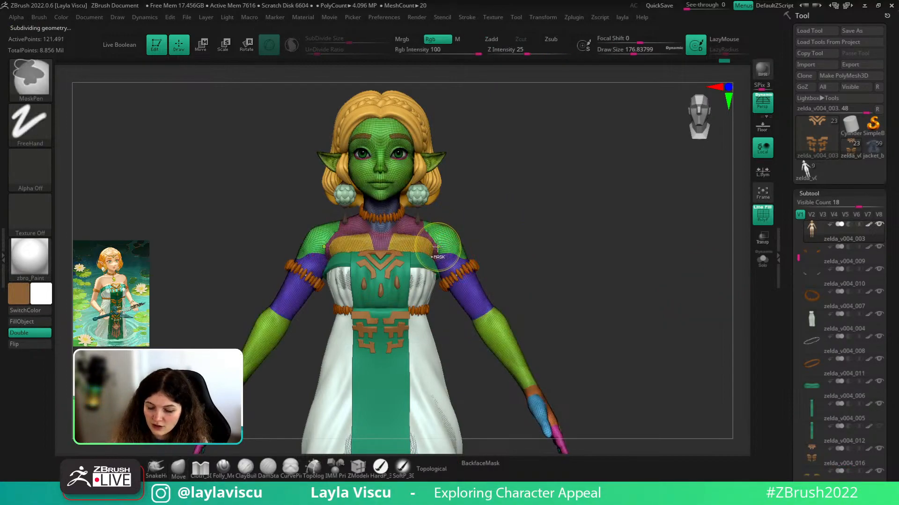
{"action": "right_click_drag", "start_coordinate": [435, 246], "coordinate": [443, 256], "text": "ctrl"}
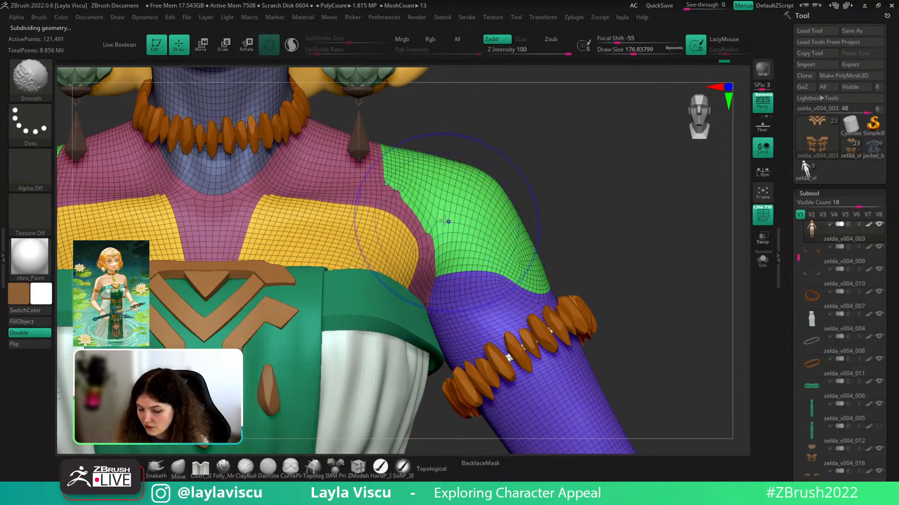
{"action": "key", "text": "shift+f"}
{"action": "right_click_drag", "start_coordinate": [579, 290], "coordinate": [499, 164], "text": "ctrl"}
{"action": "key", "text": "d"}
{"action": "key", "text": "d"}
{"action": "key", "text": "d"}
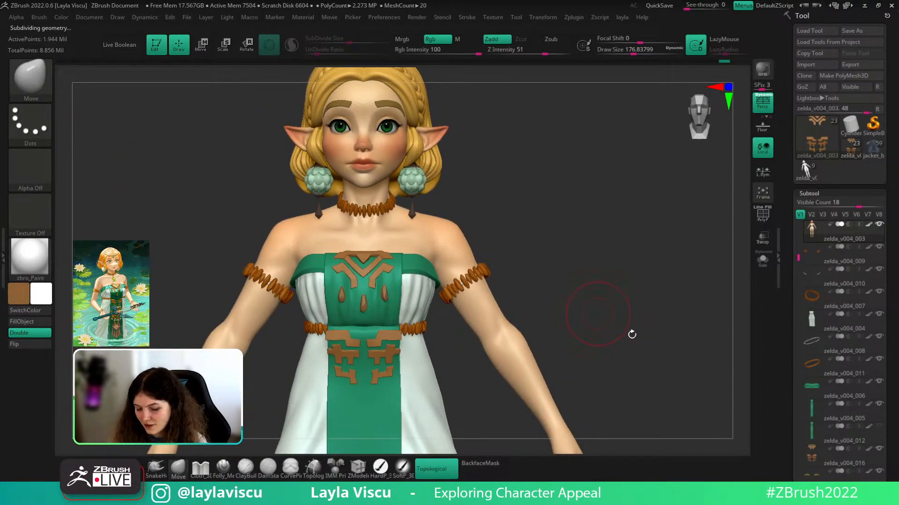
{"action": "right_click_drag", "start_coordinate": [610, 286], "coordinate": [549, 225], "text": "ctrl"}
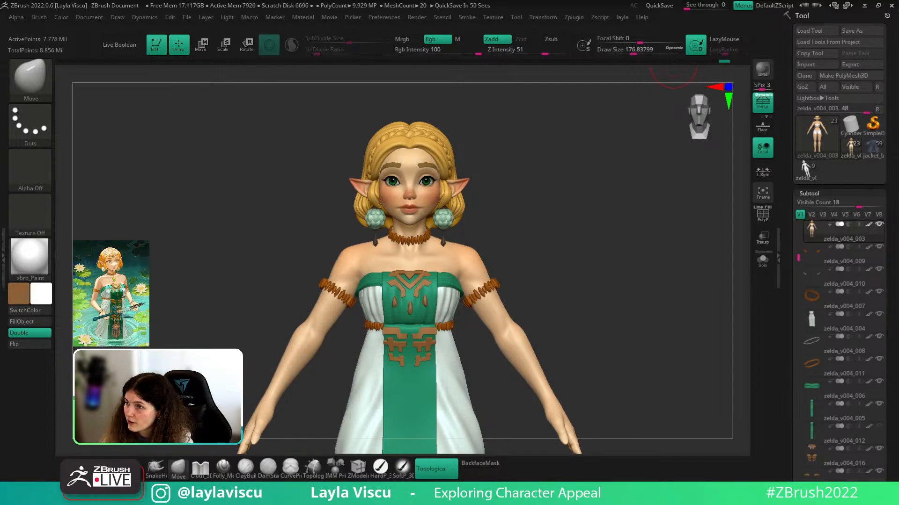
{"action": "right_click_drag", "start_coordinate": [898, 0], "coordinate": [475, 252]}
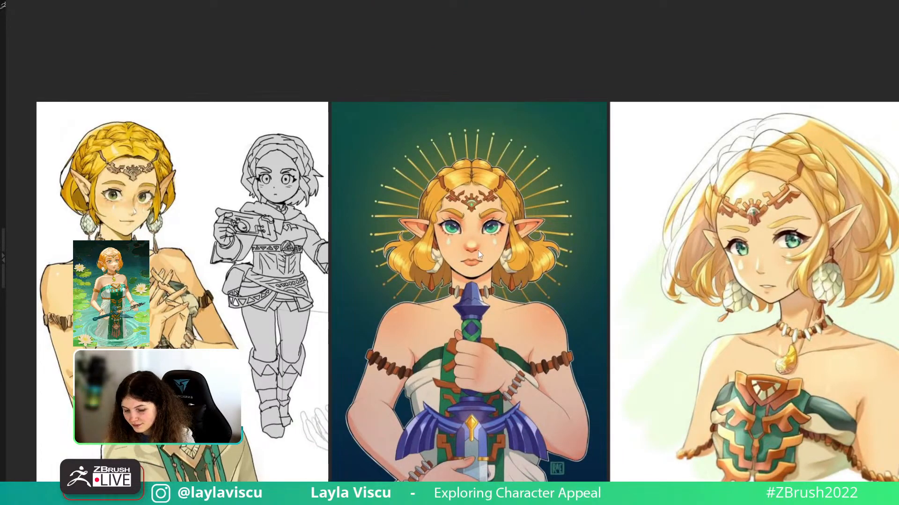
{"action": "scroll", "coordinate": [478, 251], "scroll_direction": "down", "scroll_amount": 2}
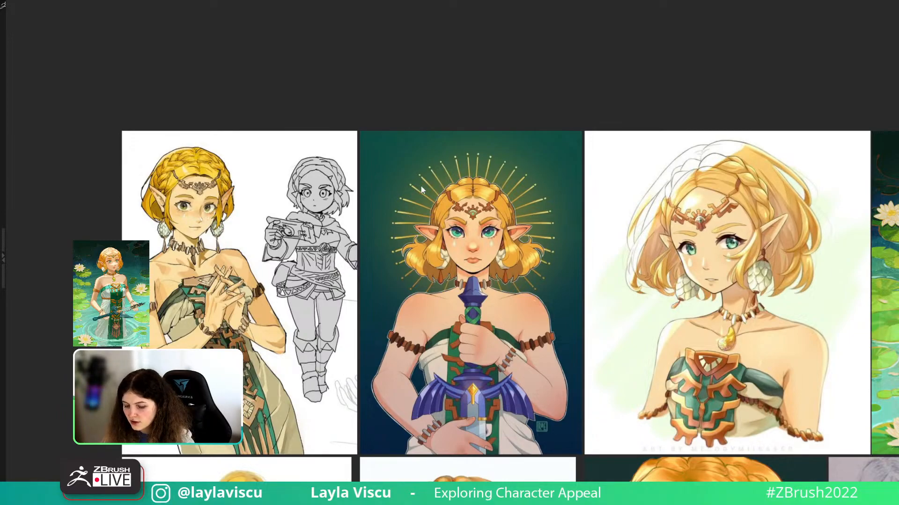
{"action": "right_click_drag", "start_coordinate": [519, 291], "coordinate": [720, 1]}
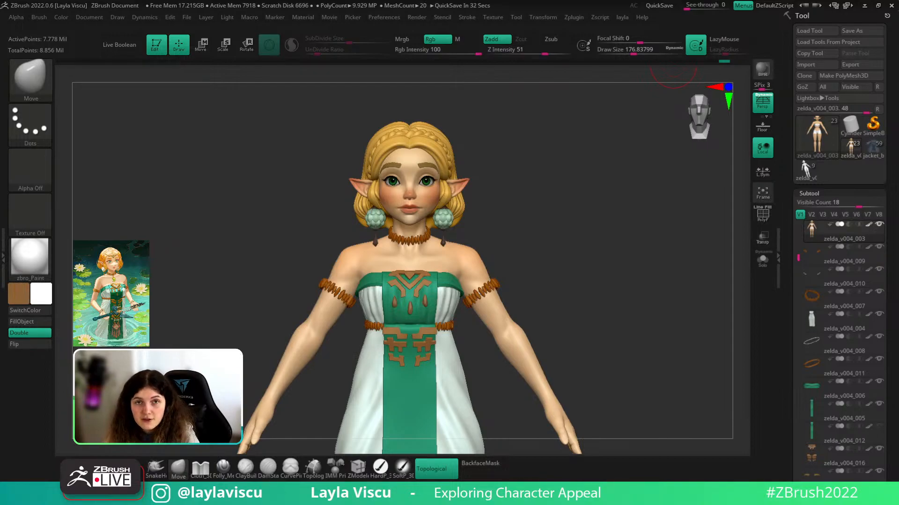
{"action": "right_click_drag", "start_coordinate": [702, 1], "coordinate": [437, 246]}
{"action": "scroll", "coordinate": [365, 305], "scroll_direction": "up", "scroll_amount": 3}
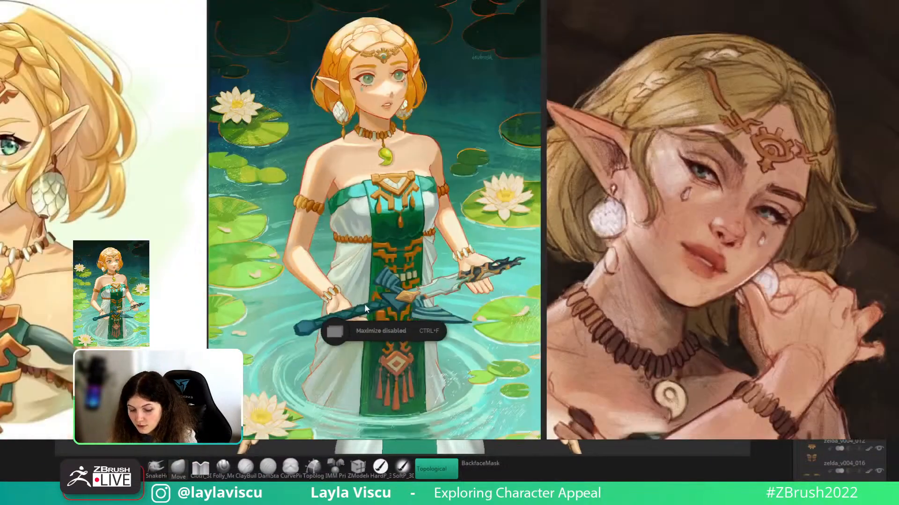
{"action": "middle_click_drag", "start_coordinate": [468, 284], "coordinate": [591, 203]}
{"action": "scroll", "coordinate": [591, 204], "scroll_direction": "up", "scroll_amount": 3}
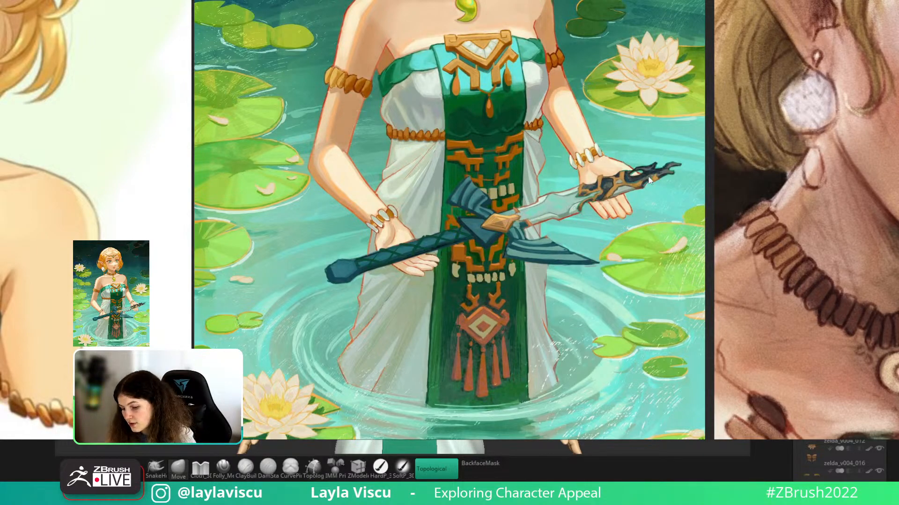
{"action": "scroll", "coordinate": [583, 209], "scroll_direction": "down", "scroll_amount": 5}
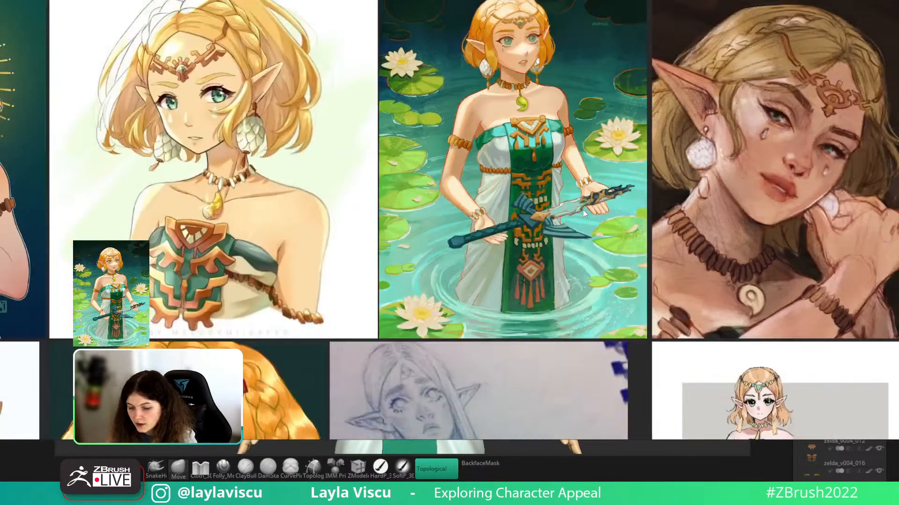
{"action": "scroll", "coordinate": [499, 285], "scroll_direction": "up", "scroll_amount": 8}
{"action": "scroll", "coordinate": [499, 285], "scroll_direction": "down", "scroll_amount": 10}
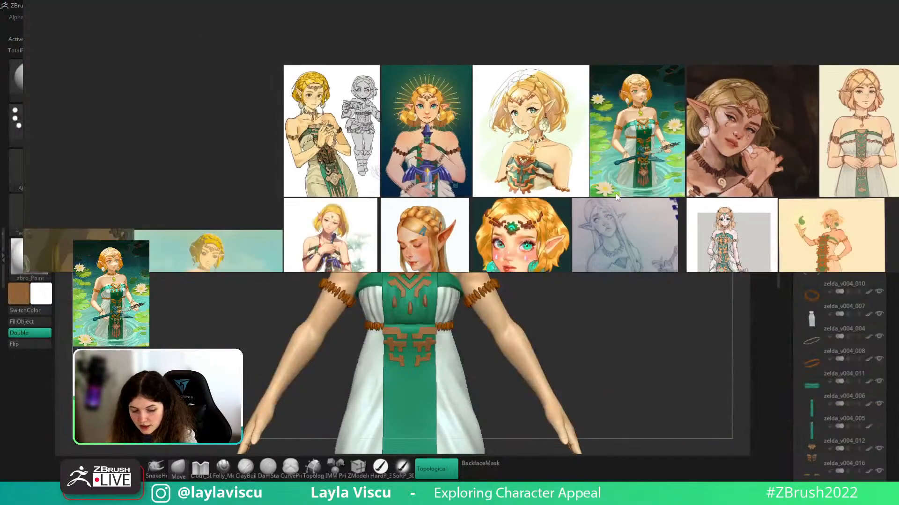
{"action": "right_click_drag", "start_coordinate": [617, 197], "coordinate": [673, 65]}
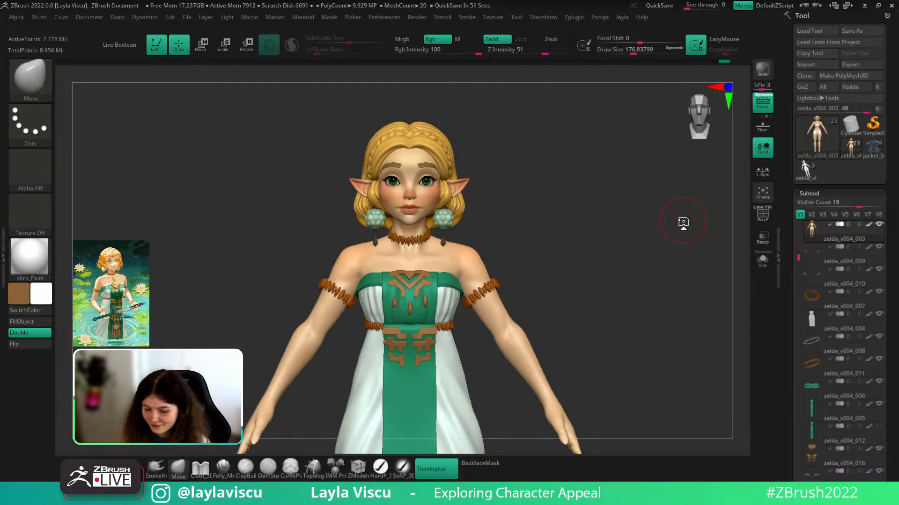
- Orbit round the model, smoothing it and viewing the head from above
{"action": "mouse_move", "coordinate": [683, 221]}
{"action": "left_mouse_down"}
{"action": "mouse_move", "coordinate": [625, 245]}
{"action": "mouse_move", "coordinate": [653, 248]}
{"action": "mouse_move", "coordinate": [676, 234]}
{"action": "mouse_move", "coordinate": [670, 252]}
{"action": "mouse_move", "coordinate": [692, 255]}
{"action": "mouse_move", "coordinate": [626, 267]}
{"action": "mouse_move", "coordinate": [686, 290]}
{"action": "left_mouse_up"}
{"action": "key", "text": "shift"}
{"action": "right_click_drag", "start_coordinate": [686, 291], "coordinate": [674, 279], "text": "ctrl"}
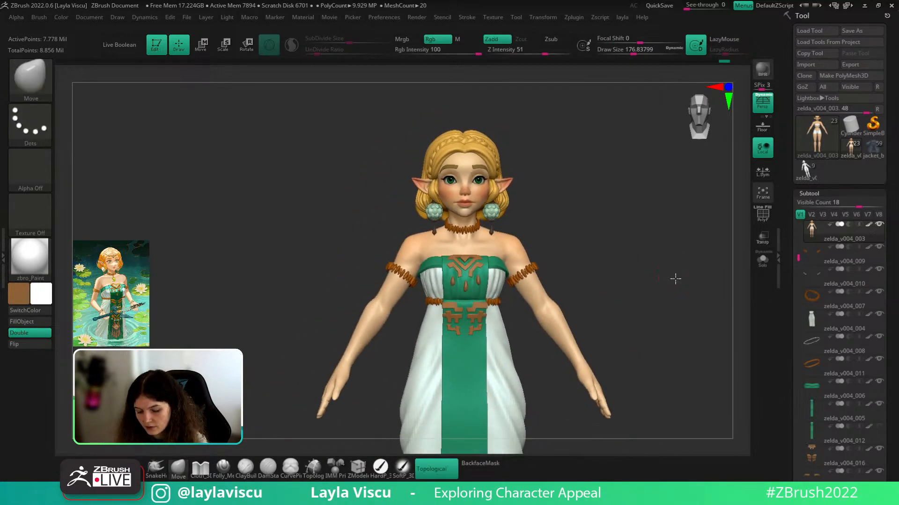
{"action": "mouse_move", "coordinate": [674, 279]}
{"action": "left_mouse_down"}
{"action": "mouse_move", "coordinate": [665, 292]}
{"action": "mouse_move", "coordinate": [688, 287]}
{"action": "mouse_move", "coordinate": [700, 349]}
{"action": "mouse_move", "coordinate": [693, 322]}
{"action": "left_mouse_up"}
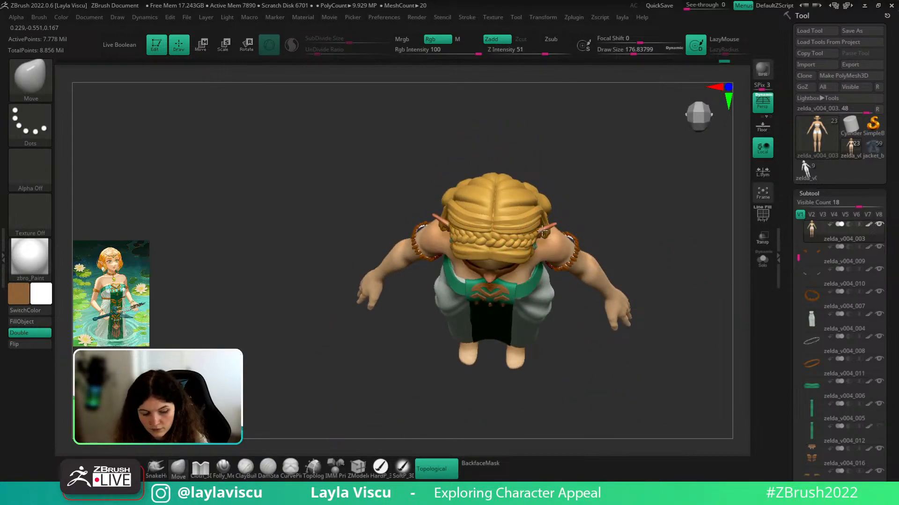
- Select the Extract1 hair subtool, frame the head from the front and enlarge the Draw Size
{"action": "key", "text": "n"}
{"action": "left_click", "coordinate": [654, 305]}
{"action": "scroll", "coordinate": [506, 224], "scroll_direction": "up", "scroll_amount": 3}
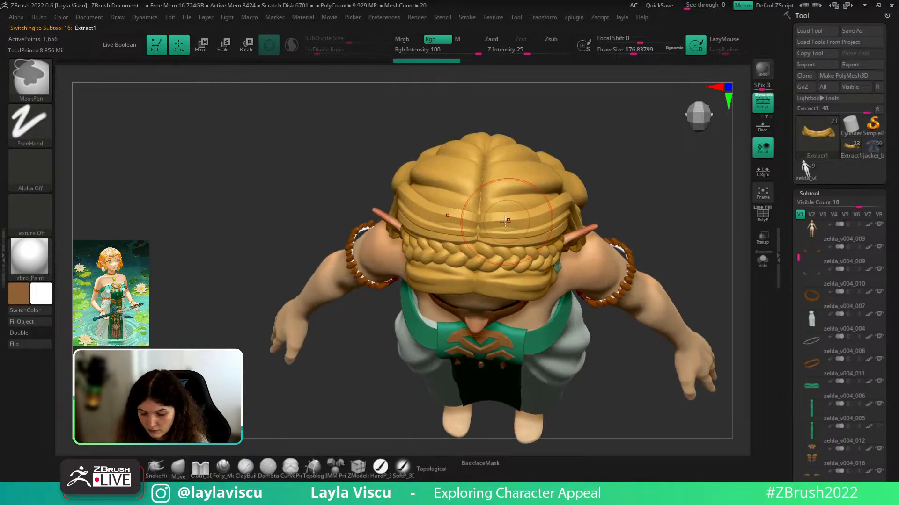
{"action": "left_click_drag", "start_coordinate": [624, 193], "coordinate": [628, 178], "text": "shift"}
{"action": "right_click_drag", "start_coordinate": [627, 179], "coordinate": [592, 169], "text": "ctrl"}
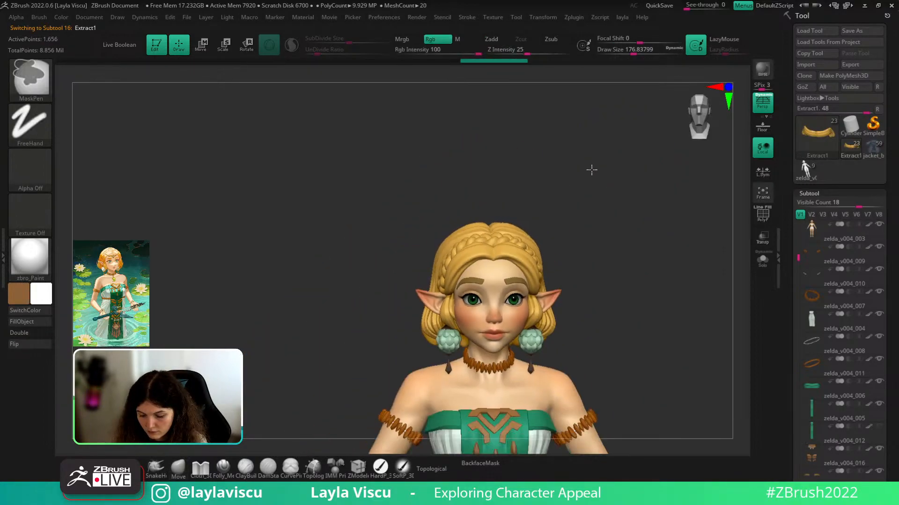
{"action": "mouse_move", "coordinate": [594, 194]}
{"action": "left_mouse_down", "text": "alt"}
{"action": "mouse_move", "coordinate": [583, 151]}
{"action": "mouse_move", "coordinate": [562, 196]}
{"action": "mouse_move", "coordinate": [562, 165]}
{"action": "left_mouse_up", "text": "alt"}
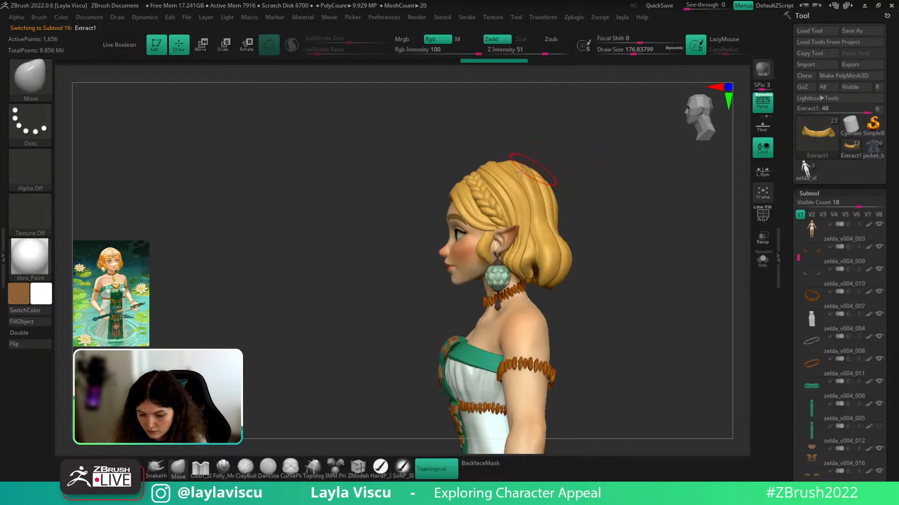
{"action": "key", "text": "s"}
{"action": "left_click_drag", "start_coordinate": [484, 177], "coordinate": [497, 176]}
- Nudge the hair strands, headband braid and top of the hair into smoother shapes
{"action": "right_click_drag", "start_coordinate": [497, 176], "coordinate": [519, 188], "text": "ctrl"}
{"action": "left_click_drag", "start_coordinate": [483, 182], "coordinate": [486, 169]}
{"action": "left_click_drag", "start_coordinate": [522, 125], "coordinate": [545, 136]}
{"action": "left_click_drag", "start_coordinate": [505, 180], "coordinate": [509, 173]}
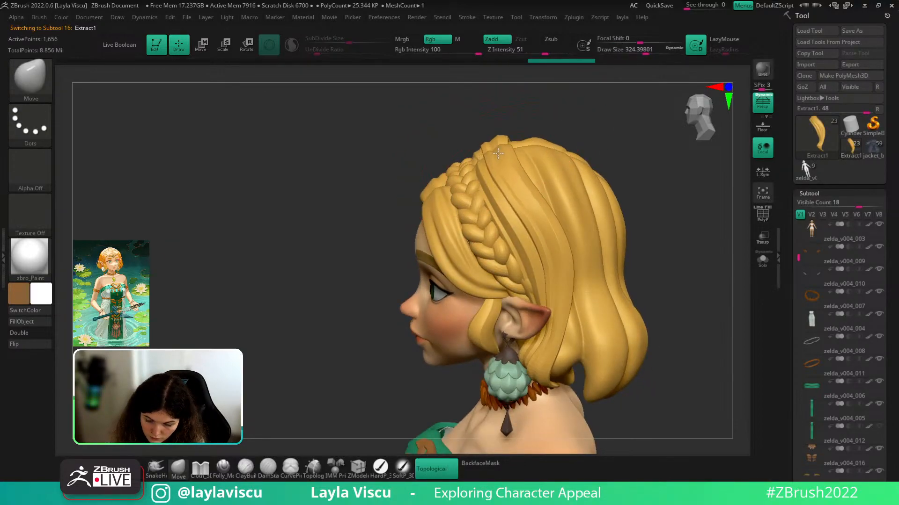
{"action": "mouse_move", "coordinate": [562, 109]}
{"action": "left_mouse_down"}
{"action": "mouse_move", "coordinate": [579, 113]}
{"action": "mouse_move", "coordinate": [572, 125]}
{"action": "mouse_move", "coordinate": [468, 163]}
{"action": "left_mouse_up"}
{"action": "key", "text": "s"}
{"action": "left_click_drag", "start_coordinate": [470, 163], "coordinate": [469, 171]}
{"action": "mouse_move", "coordinate": [589, 108]}
{"action": "left_mouse_down"}
{"action": "mouse_move", "coordinate": [557, 92]}
{"action": "mouse_move", "coordinate": [588, 101]}
{"action": "mouse_move", "coordinate": [584, 155]}
{"action": "mouse_move", "coordinate": [547, 135]}
{"action": "mouse_move", "coordinate": [562, 147]}
{"action": "mouse_move", "coordinate": [592, 231]}
{"action": "mouse_move", "coordinate": [591, 272]}
{"action": "left_mouse_up"}
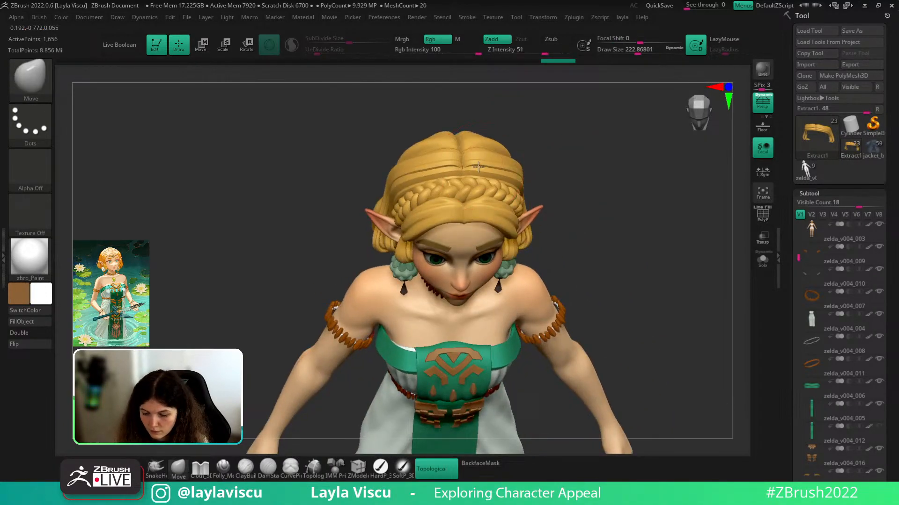
- Select the PM3D_Sphere3D2 eyeballs and inspect them in isolation before showing all parts
{"action": "left_click_drag", "start_coordinate": [555, 132], "coordinate": [585, 225]}
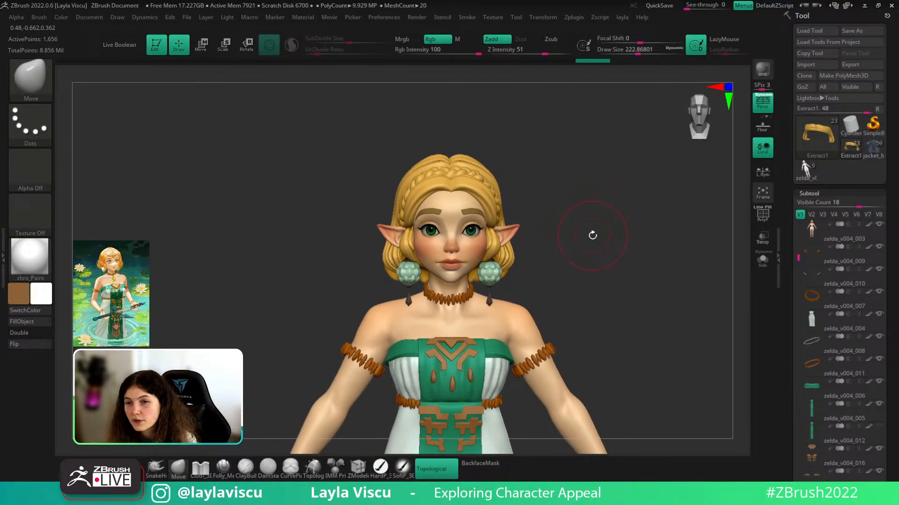
{"action": "right_click_drag", "start_coordinate": [593, 235], "coordinate": [585, 220], "text": "ctrl"}
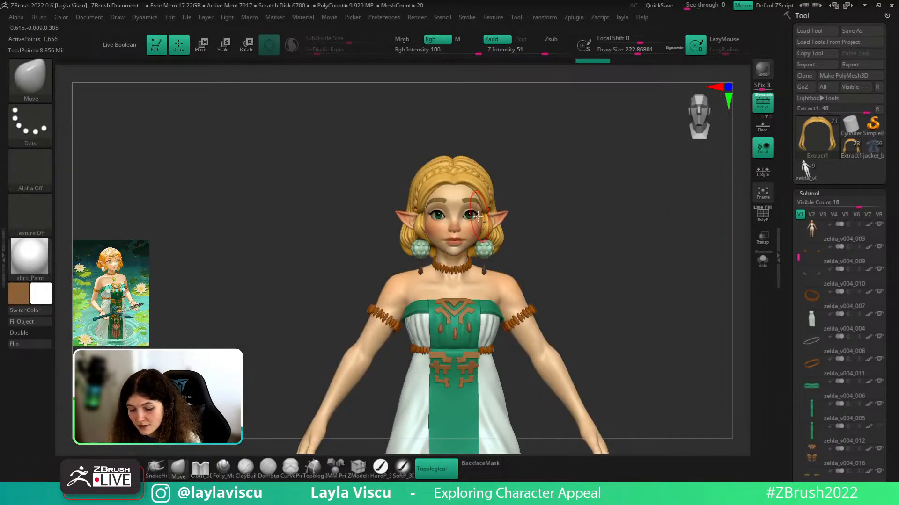
{"action": "left_click", "coordinate": [512, 222], "text": "alt"}
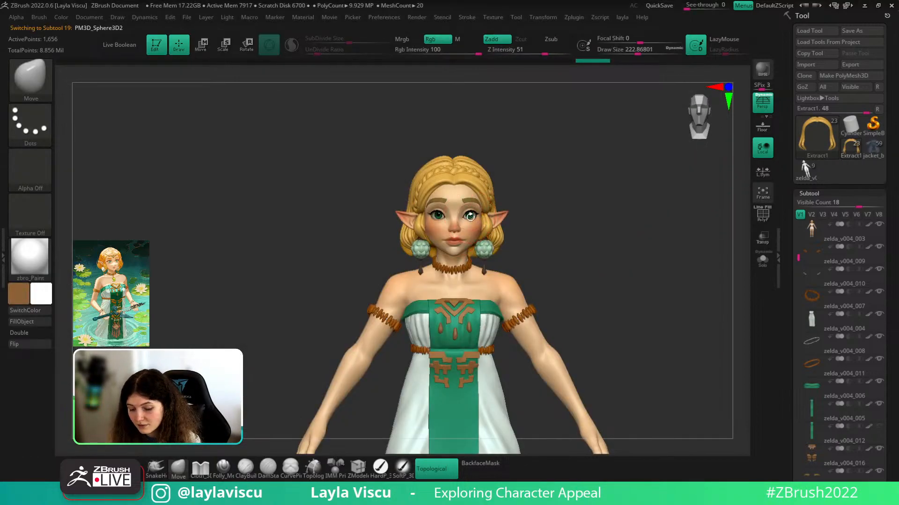
{"action": "key", "text": "f"}
{"action": "left_click", "coordinate": [762, 258]}
{"action": "mouse_move", "coordinate": [712, 265]}
{"action": "left_mouse_down"}
{"action": "mouse_move", "coordinate": [622, 257]}
{"action": "mouse_move", "coordinate": [527, 266]}
{"action": "mouse_move", "coordinate": [570, 237]}
{"action": "mouse_move", "coordinate": [594, 239]}
{"action": "left_mouse_up"}
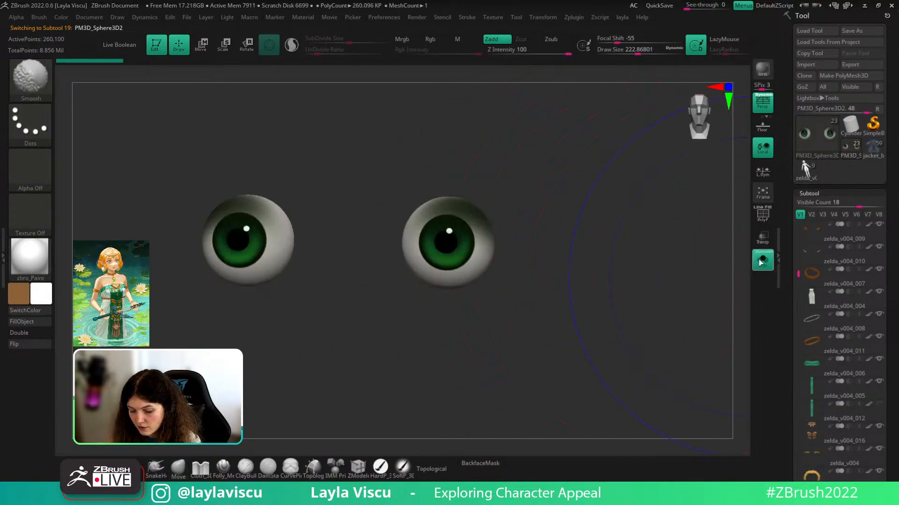
{"action": "left_click", "coordinate": [762, 259]}
- Select the zelda_v004_003 body mesh from the front and shrink Draw Size to about 77
{"action": "left_click_drag", "start_coordinate": [721, 281], "coordinate": [745, 321]}
{"action": "right_click_drag", "start_coordinate": [723, 295], "coordinate": [627, 269], "text": "ctrl"}
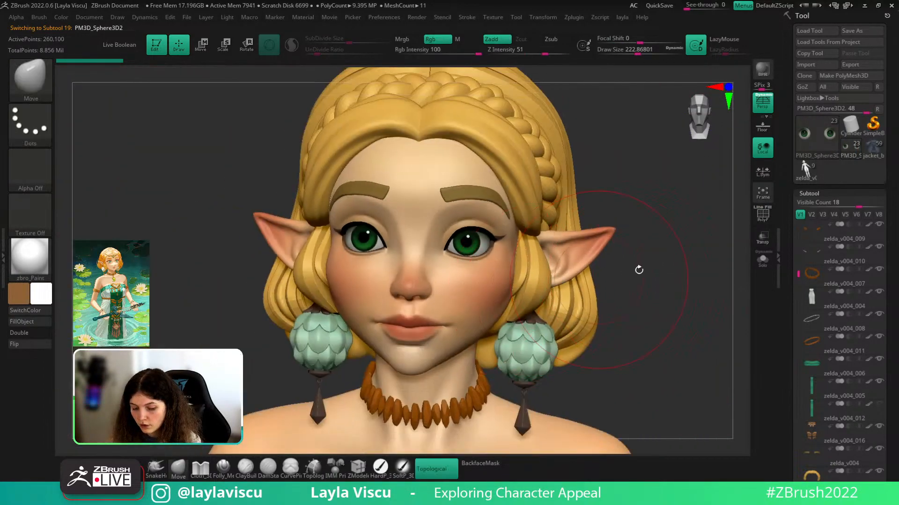
{"action": "left_click_drag", "start_coordinate": [638, 269], "coordinate": [613, 271], "text": "shift"}
{"action": "left_click", "coordinate": [477, 274], "text": "alt"}
{"action": "key", "text": "s"}
{"action": "left_click_drag", "start_coordinate": [482, 261], "coordinate": [465, 260]}
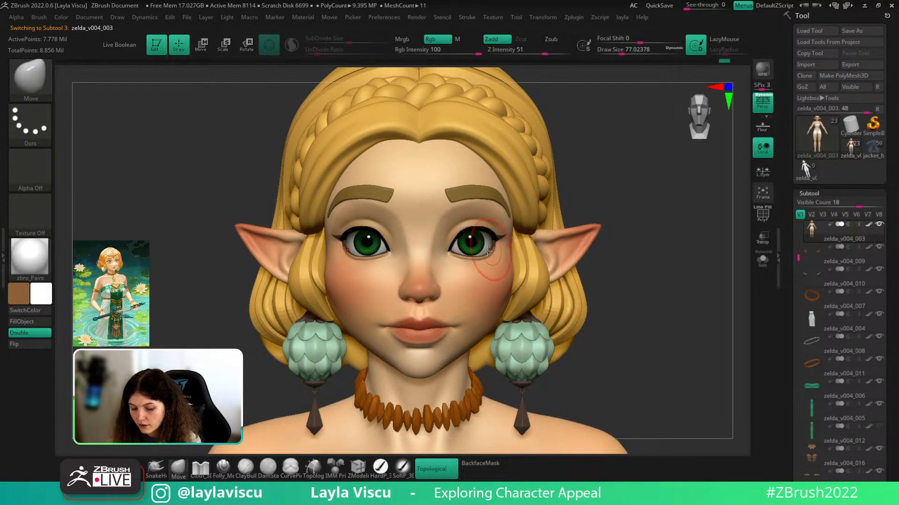
{"action": "left_click", "coordinate": [761, 262]}
{"action": "left_click_drag", "start_coordinate": [702, 266], "coordinate": [638, 263]}
{"action": "key", "text": "shift+f"}
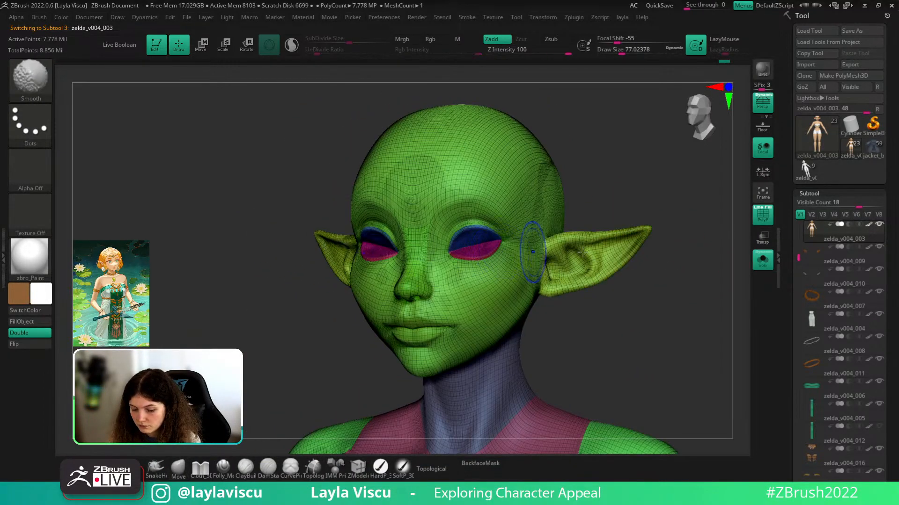
{"action": "left_click", "coordinate": [868, 225]}
{"action": "left_click", "coordinate": [46, 267]}
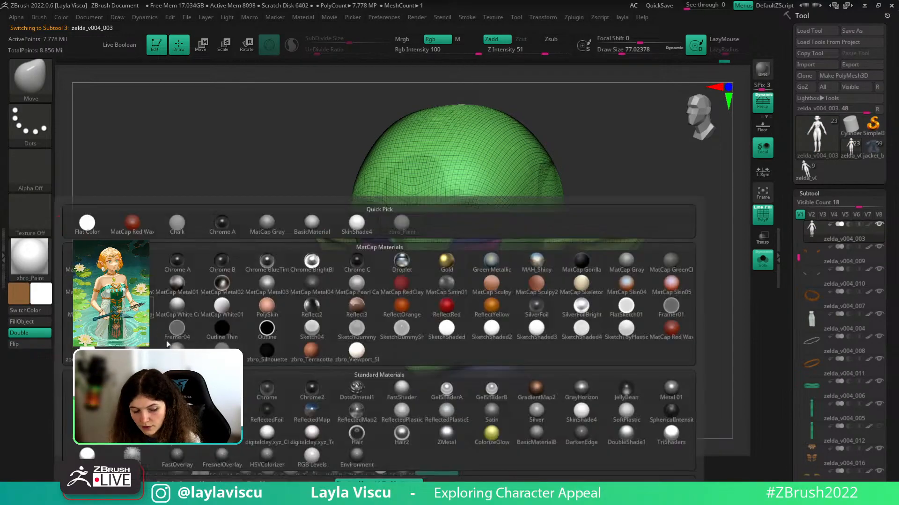
{"action": "key", "text": "shift+f"}
{"action": "left_click_drag", "start_coordinate": [613, 313], "coordinate": [622, 357], "text": "shift"}
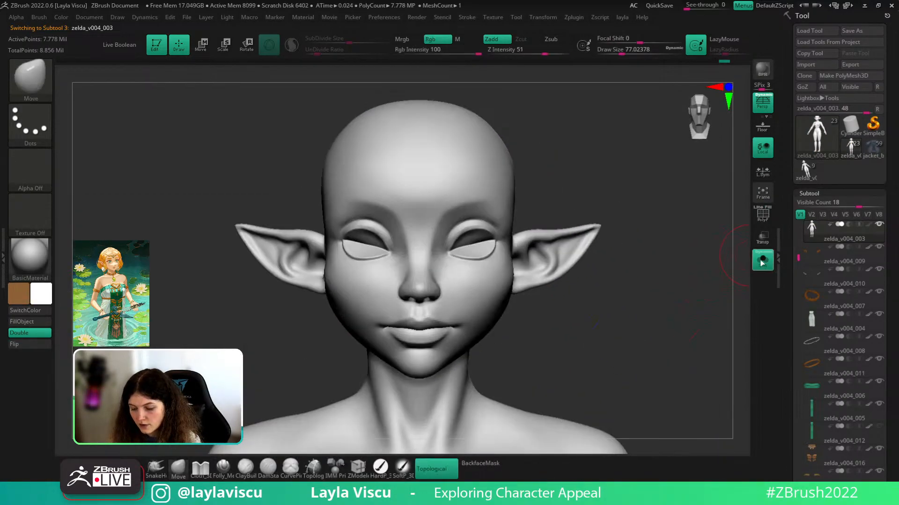
{"action": "left_click", "coordinate": [762, 262]}
{"action": "left_click_drag", "start_coordinate": [683, 305], "coordinate": [573, 261]}
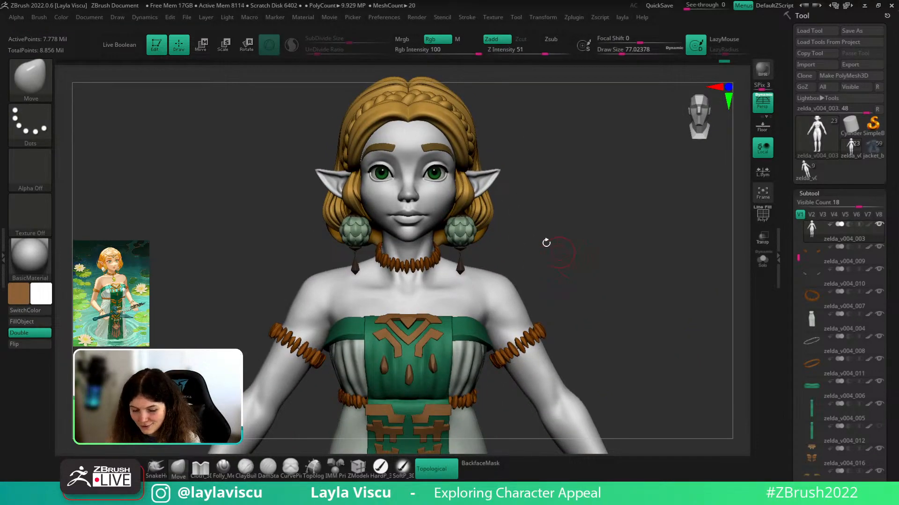
{"action": "left_click_drag", "start_coordinate": [538, 233], "coordinate": [533, 231]}
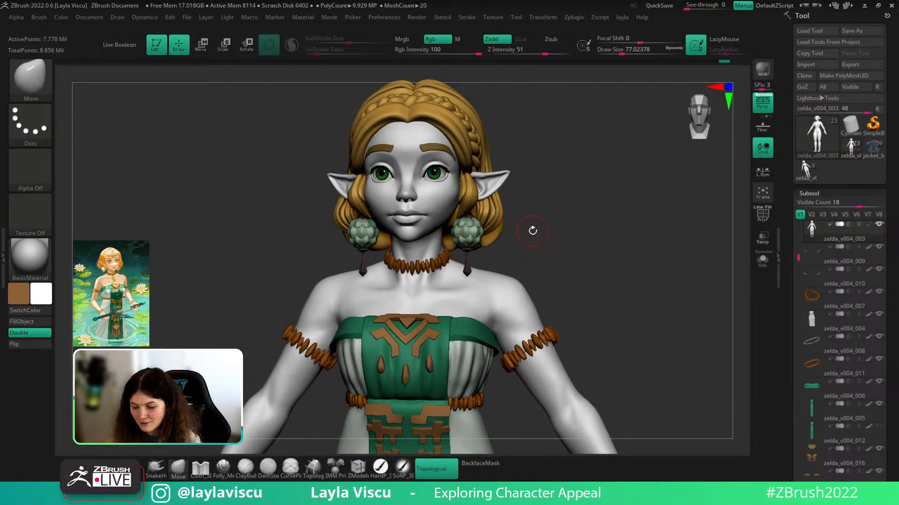
{"action": "left_click", "coordinate": [868, 225]}
{"action": "left_click_drag", "start_coordinate": [594, 256], "coordinate": [585, 257], "text": "shift"}
{"action": "left_click", "coordinate": [30, 258]}
{"action": "left_click", "coordinate": [237, 352]}
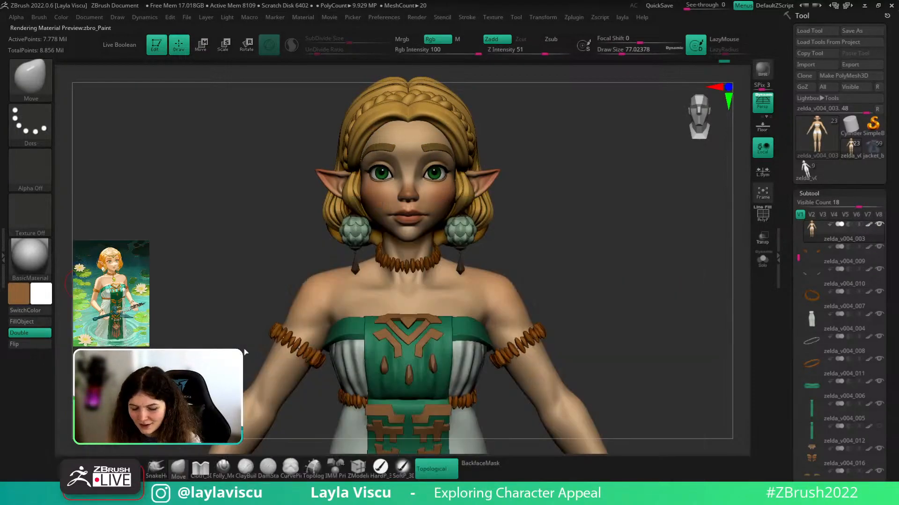
- Zoom and orbit the finished elf from the front round to her back
{"action": "mouse_move", "coordinate": [578, 239]}
{"action": "right_mouse_down", "text": "ctrl"}
{"action": "mouse_move", "coordinate": [542, 225]}
{"action": "mouse_move", "coordinate": [616, 232]}
{"action": "mouse_move", "coordinate": [608, 255]}
{"action": "mouse_move", "coordinate": [583, 245]}
{"action": "right_mouse_up", "text": "ctrl"}
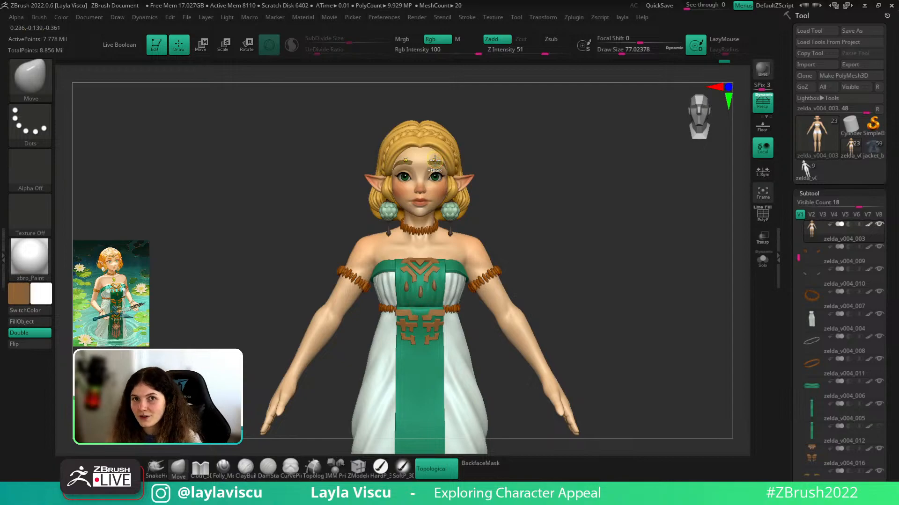
{"action": "right_click_drag", "start_coordinate": [577, 185], "coordinate": [593, 199], "text": "ctrl"}
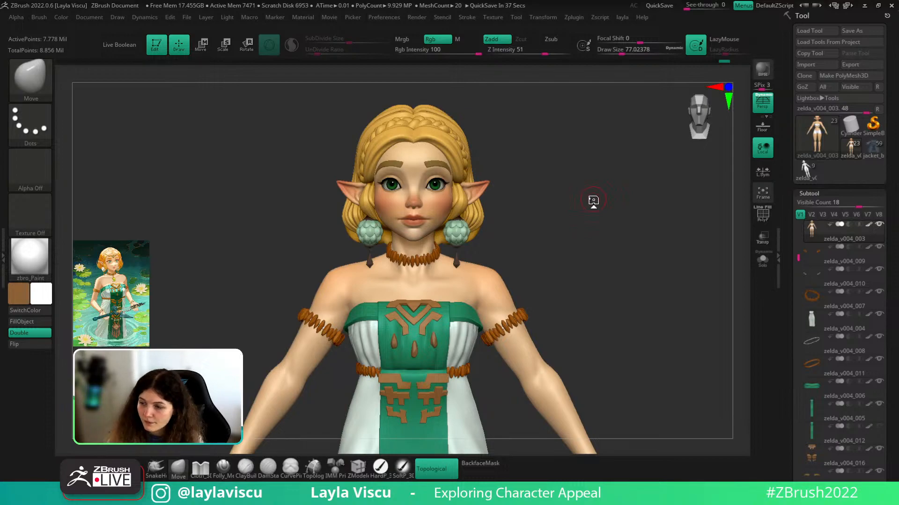
{"action": "mouse_move", "coordinate": [521, 259]}
{"action": "left_mouse_down"}
{"action": "mouse_move", "coordinate": [448, 257]}
{"action": "mouse_move", "coordinate": [543, 250]}
{"action": "mouse_move", "coordinate": [533, 253]}
{"action": "left_mouse_up"}
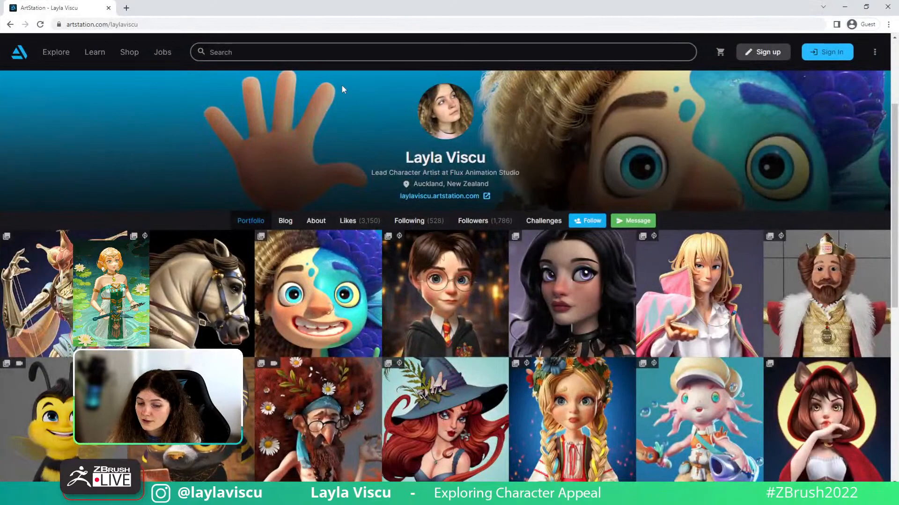
- Search 'pint' in the address bar, open the Pinterest site, then switch back to ZBrush
{"action": "left_click", "coordinate": [284, 24]}
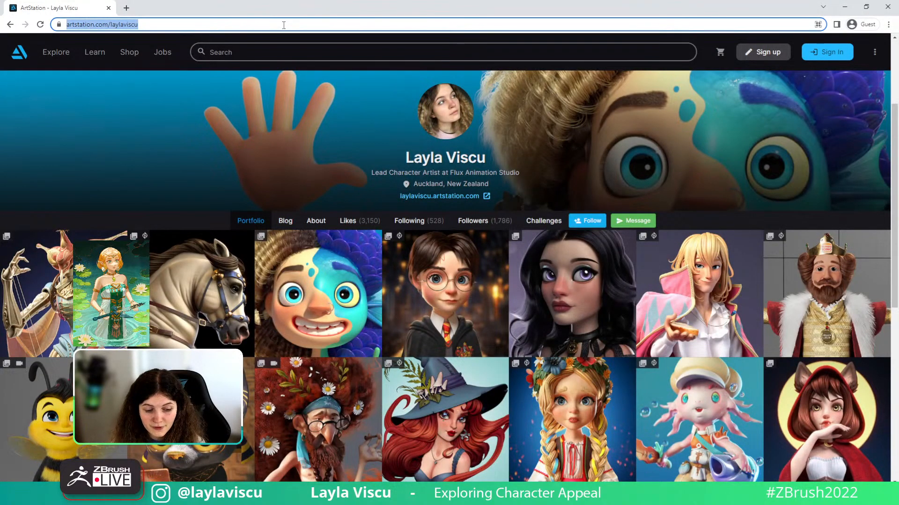
{"action": "type", "text": "pi"}
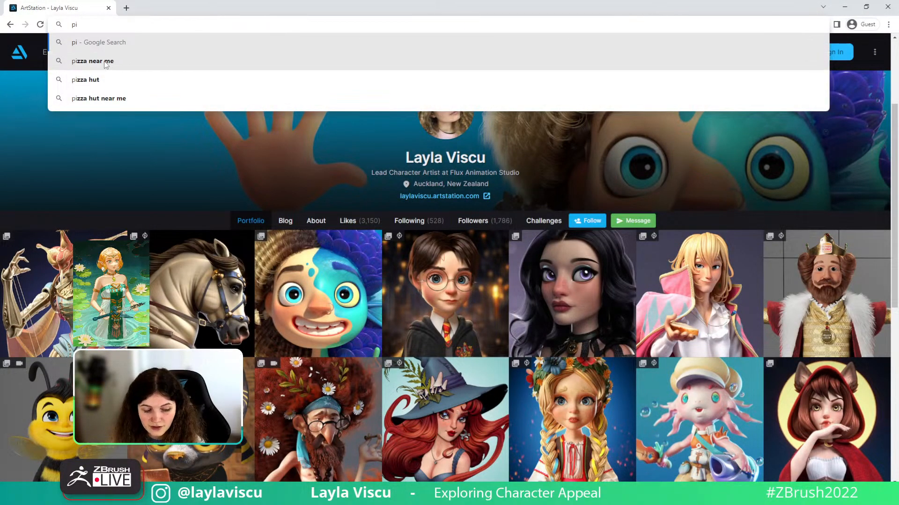
{"action": "type", "text": "nt"}
{"action": "left_click", "coordinate": [90, 61]}
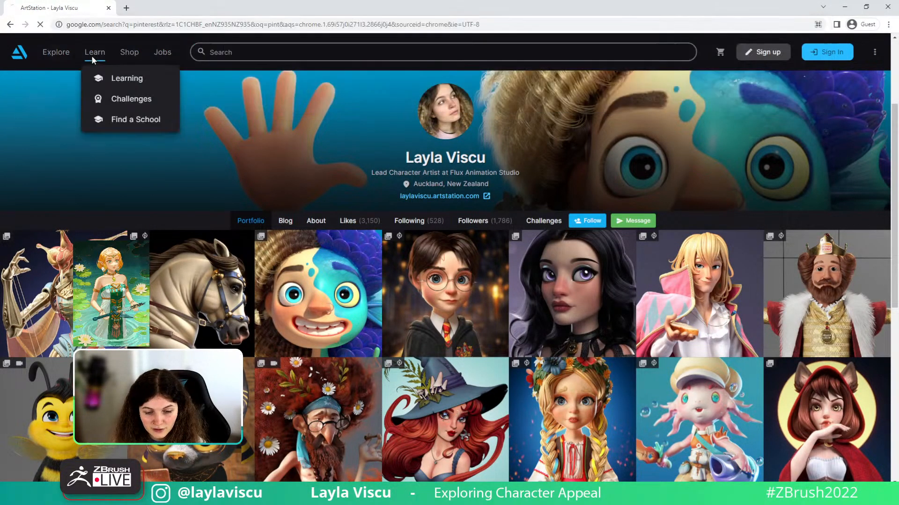
{"action": "left_click", "coordinate": [140, 153]}
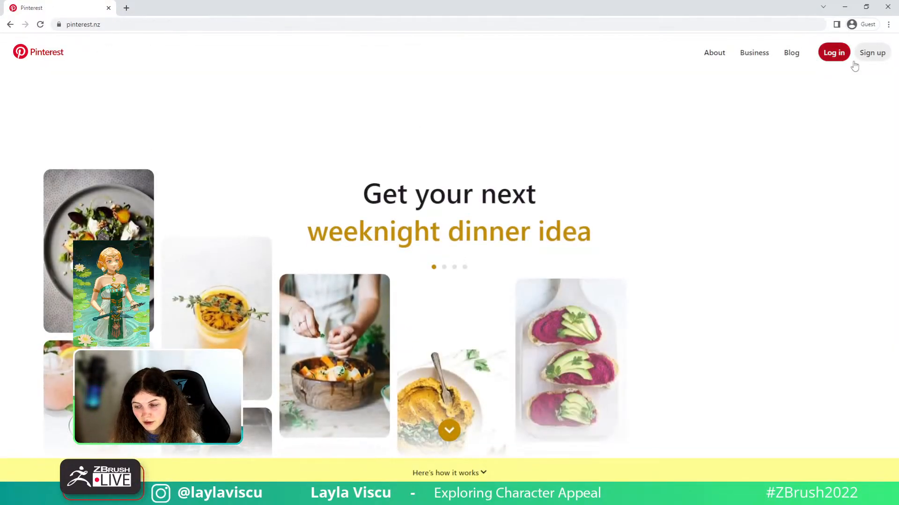
{"action": "key", "text": "alt+Tab"}
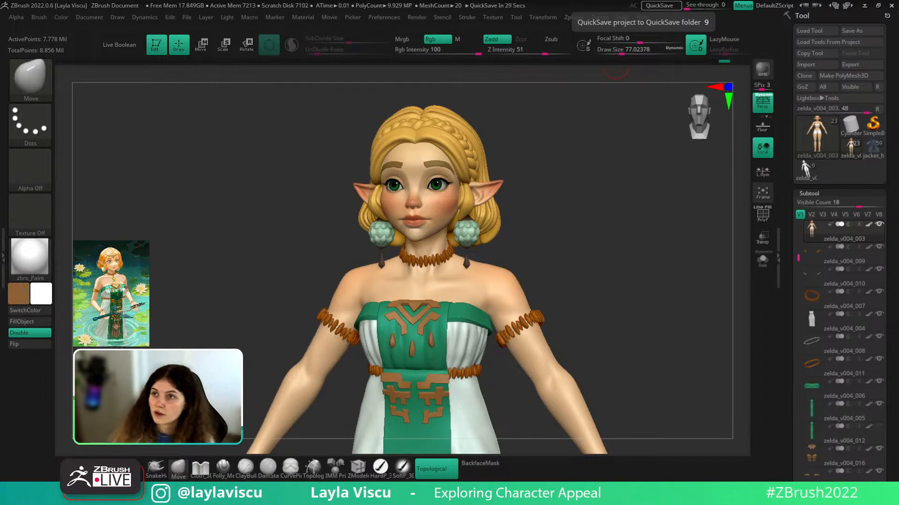
- Maximize the image search and preview the Pinterest stylized clothes image and a related cloth reference
{"action": "left_click_drag", "start_coordinate": [595, 0], "coordinate": [393, 140]}
{"action": "double_click", "coordinate": [393, 140]}
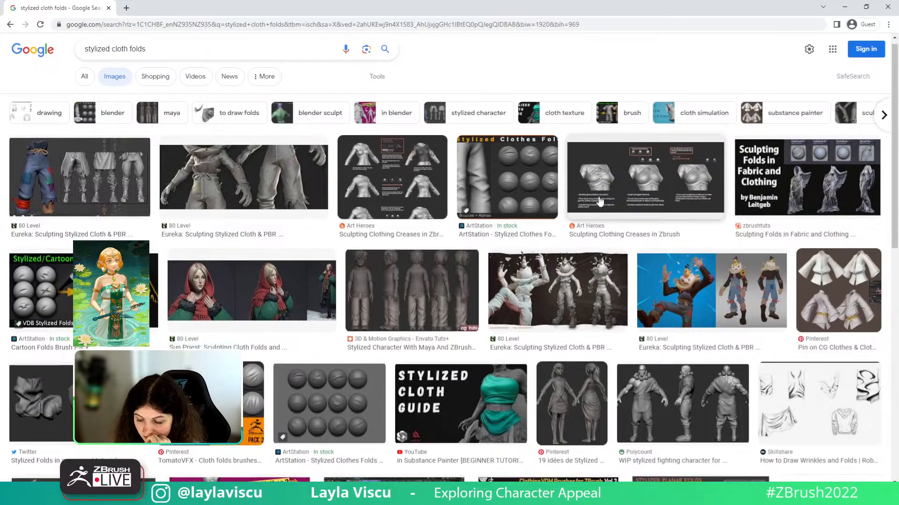
{"action": "scroll", "coordinate": [861, 157], "scroll_direction": "down", "scroll_amount": 3}
{"action": "left_click", "coordinate": [861, 156]}
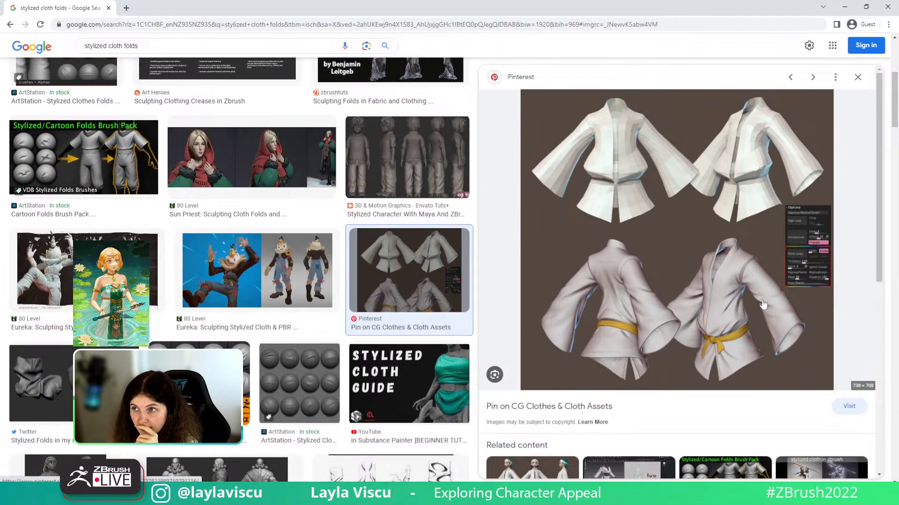
{"action": "key", "text": "Left"}
{"action": "key", "text": "Left"}
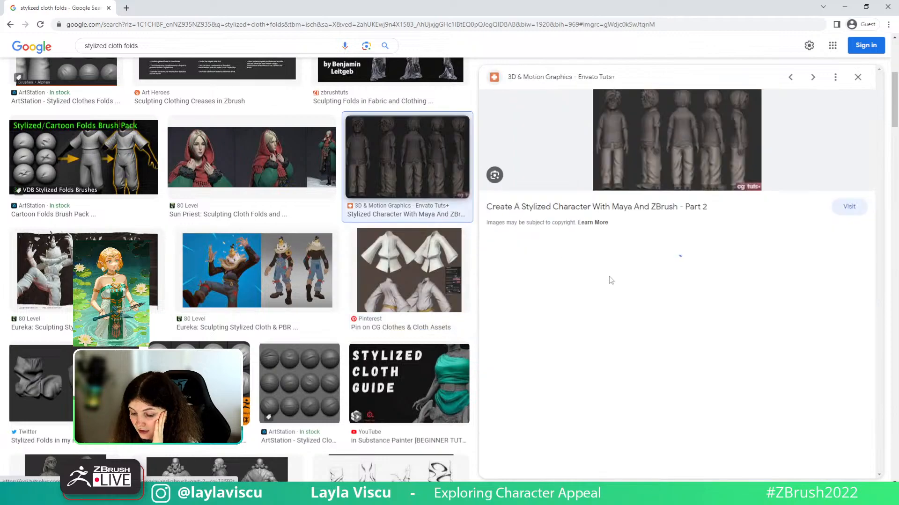
{"action": "left_click", "coordinate": [528, 340]}
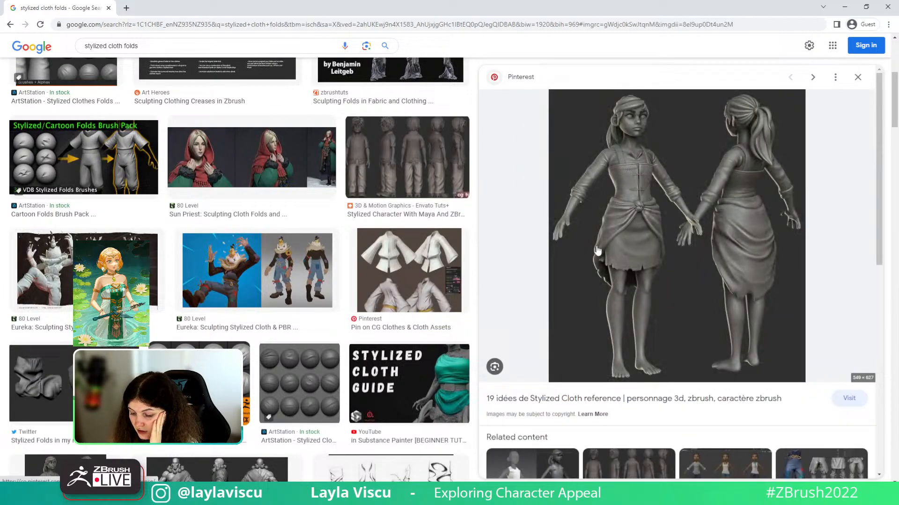
{"action": "scroll", "coordinate": [336, 248], "scroll_direction": "up", "scroll_amount": 5}
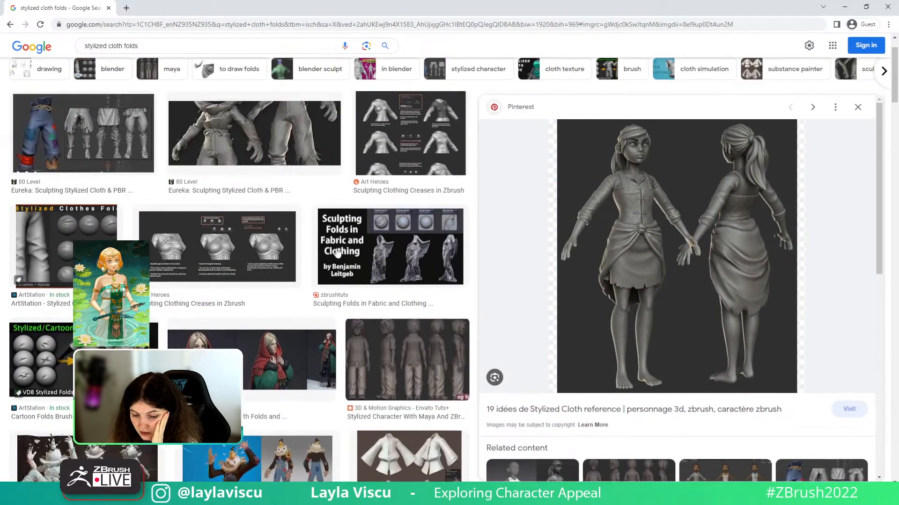
{"action": "scroll", "coordinate": [336, 253], "scroll_direction": "up", "scroll_amount": 2}
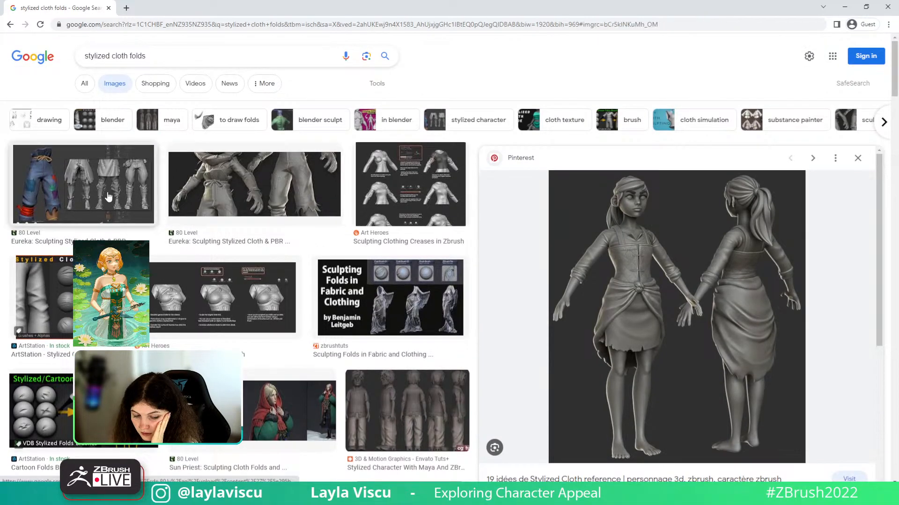
- Preview the 80 Level stylized pants image and the Stylized Clothes Folds brush pack
{"action": "left_click", "coordinate": [108, 196]}
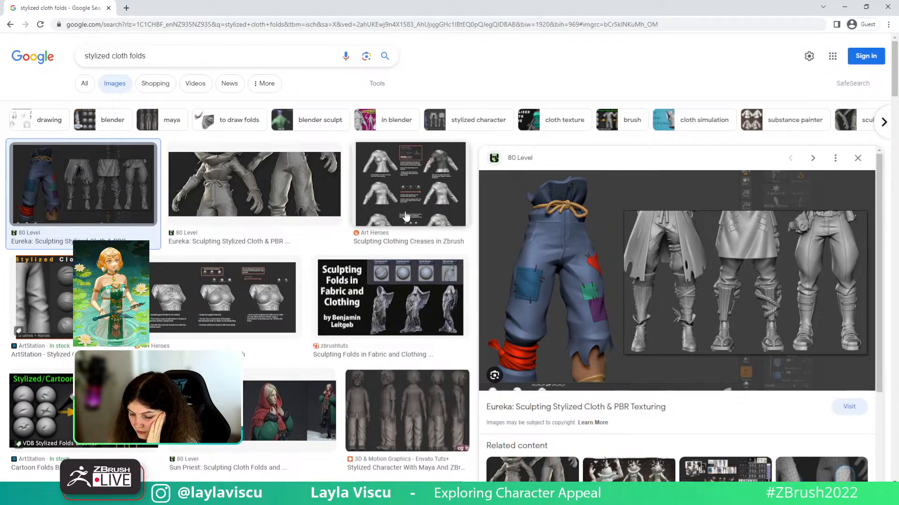
{"action": "scroll", "coordinate": [777, 302], "scroll_direction": "down", "scroll_amount": 5}
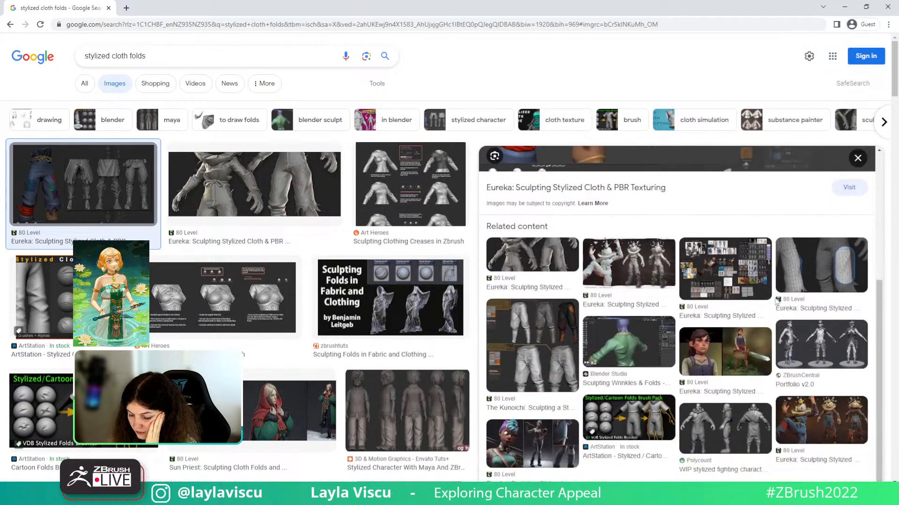
{"action": "scroll", "coordinate": [776, 301], "scroll_direction": "down", "scroll_amount": 2}
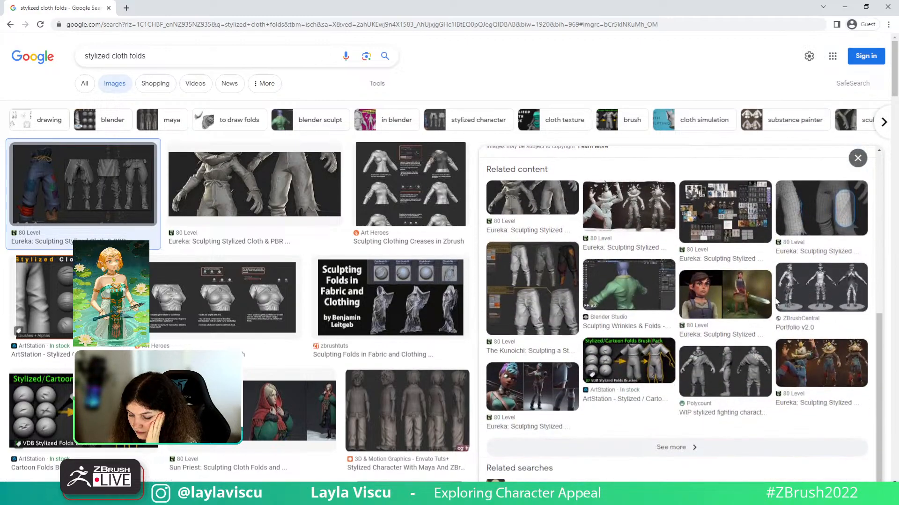
{"action": "left_click", "coordinate": [67, 291]}
{"action": "scroll", "coordinate": [269, 354], "scroll_direction": "down", "scroll_amount": 8}
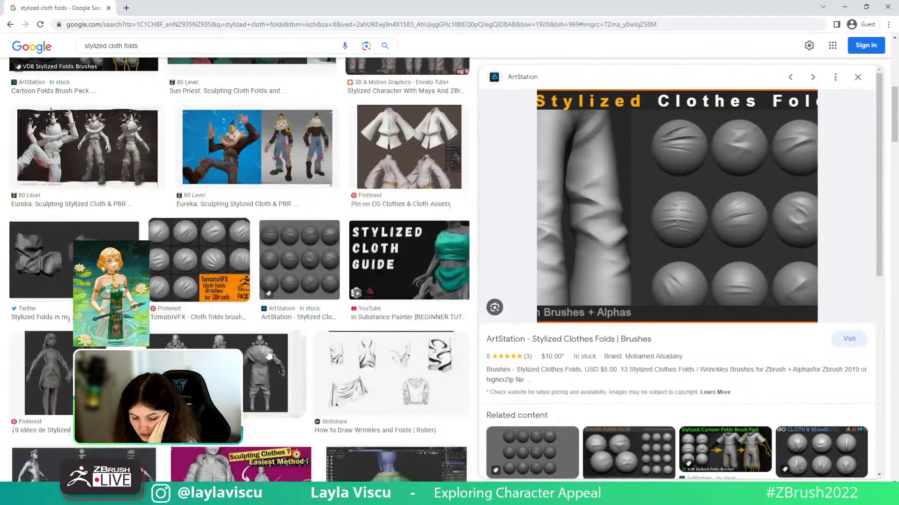
{"action": "scroll", "coordinate": [269, 354], "scroll_direction": "down", "scroll_amount": 1}
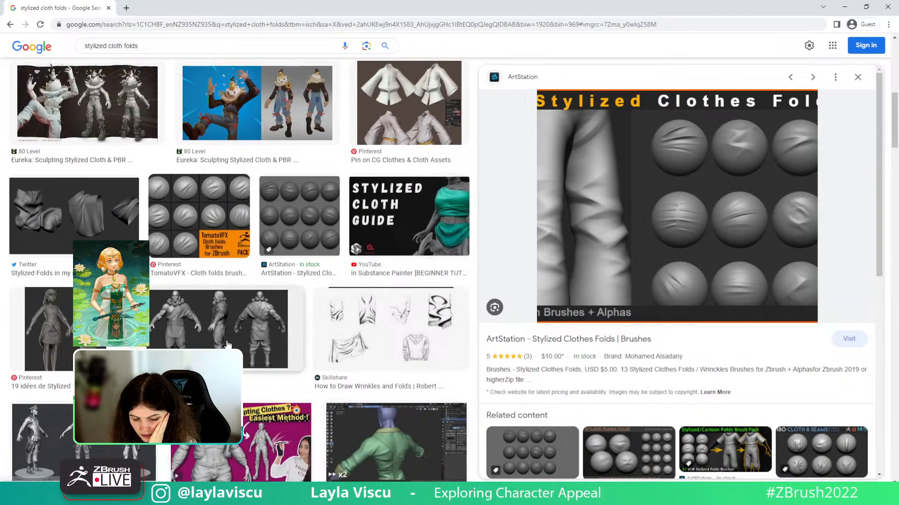
{"action": "scroll", "coordinate": [227, 345], "scroll_direction": "down", "scroll_amount": 1}
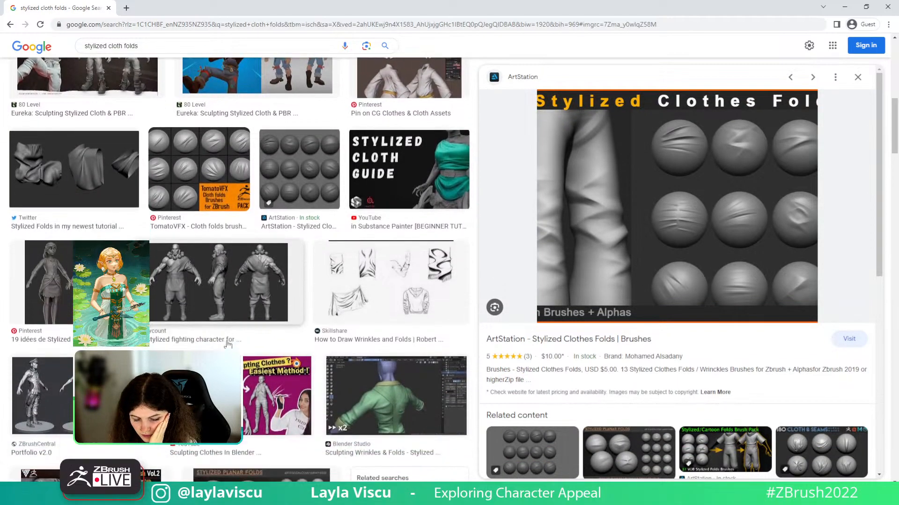
- Preview the Stylized Cloth Guide video, Twitter folds sculpt, cloth basics video and Skillshare wrinkles drawing
{"action": "left_click", "coordinate": [433, 188]}
{"action": "scroll", "coordinate": [426, 197], "scroll_direction": "down", "scroll_amount": 8}
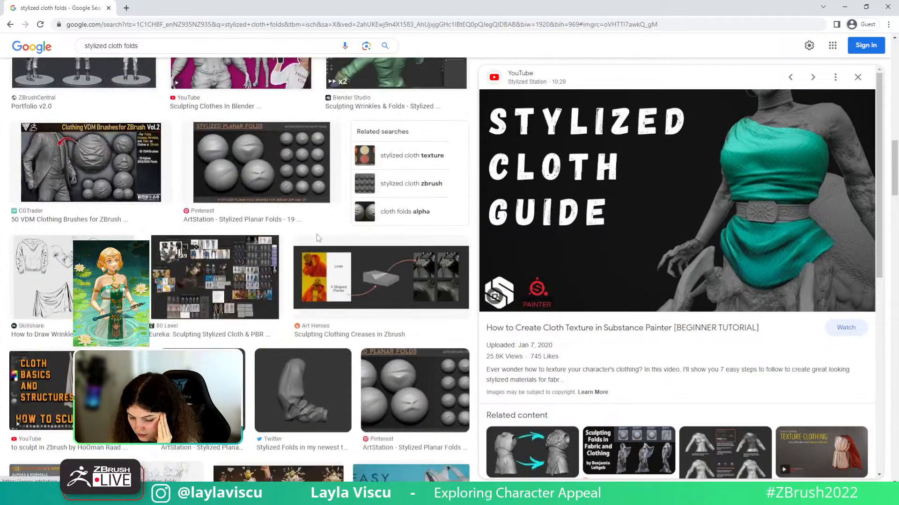
{"action": "left_click", "coordinate": [310, 332]}
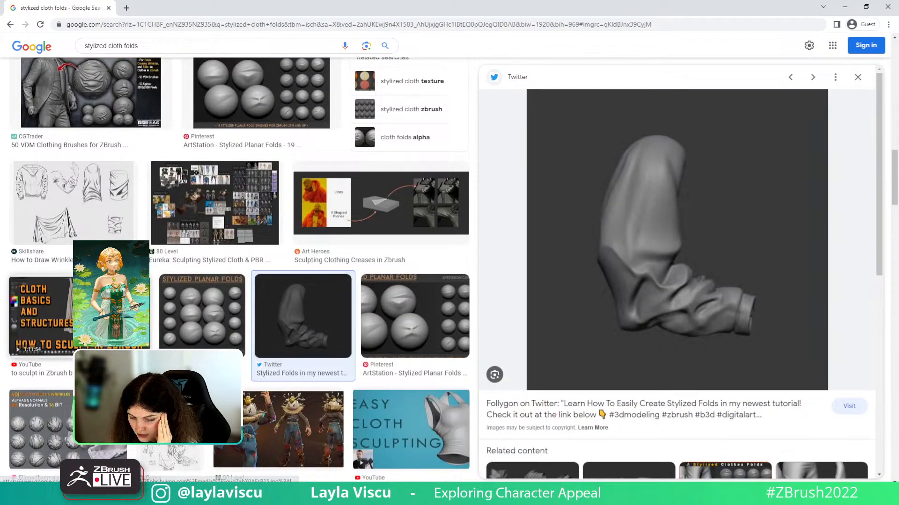
{"action": "left_click", "coordinate": [40, 309]}
{"action": "left_click", "coordinate": [51, 201]}
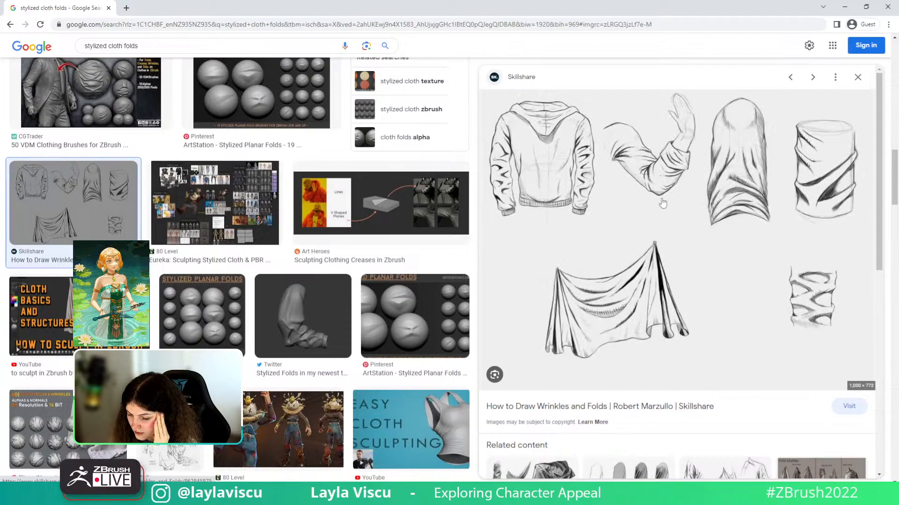
- View the drapery, wide-versus-tight-cut and Sculpting Clothing Creases references, then minimize the browser
{"action": "scroll", "coordinate": [772, 215], "scroll_direction": "down", "scroll_amount": 3}
{"action": "scroll", "coordinate": [763, 223], "scroll_direction": "down", "scroll_amount": 3}
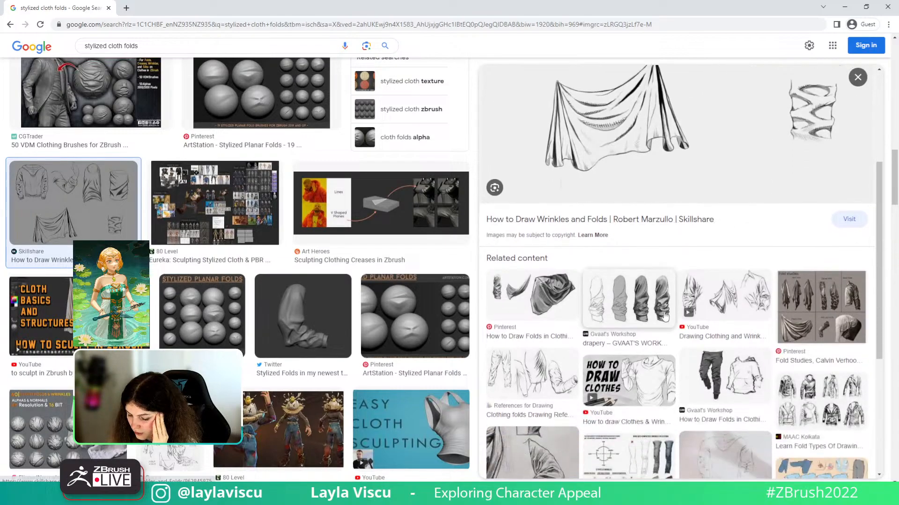
{"action": "left_click", "coordinate": [838, 392]}
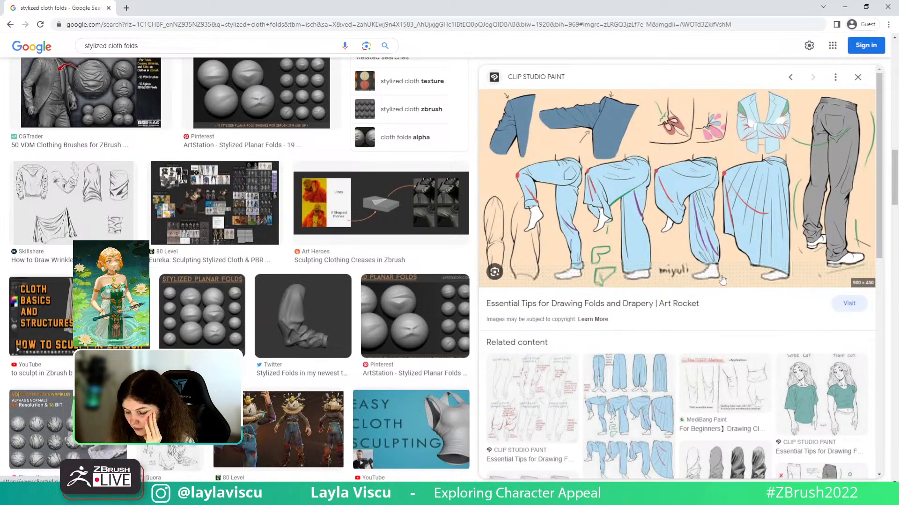
{"action": "scroll", "coordinate": [795, 257], "scroll_direction": "down", "scroll_amount": 1}
{"action": "left_click", "coordinate": [855, 346]}
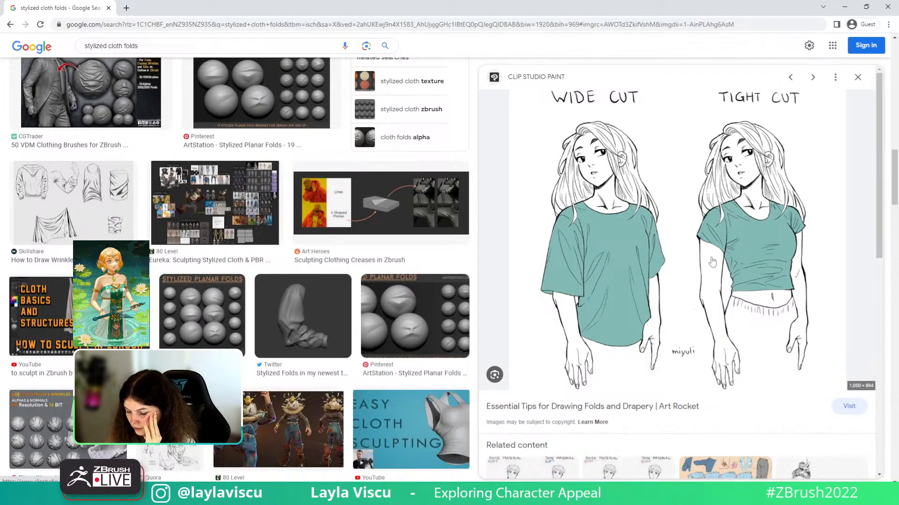
{"action": "scroll", "coordinate": [398, 259], "scroll_direction": "up", "scroll_amount": 1}
{"action": "scroll", "coordinate": [398, 259], "scroll_direction": "up", "scroll_amount": 4}
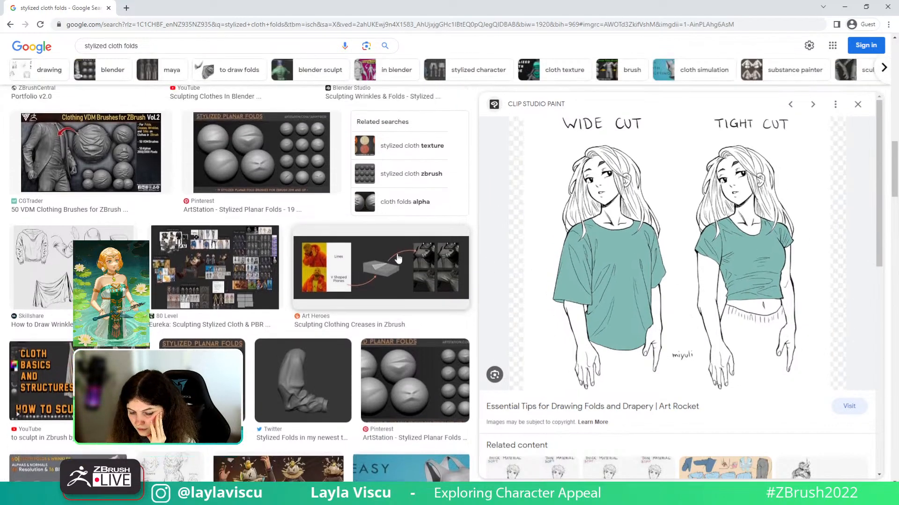
{"action": "left_click", "coordinate": [380, 390]}
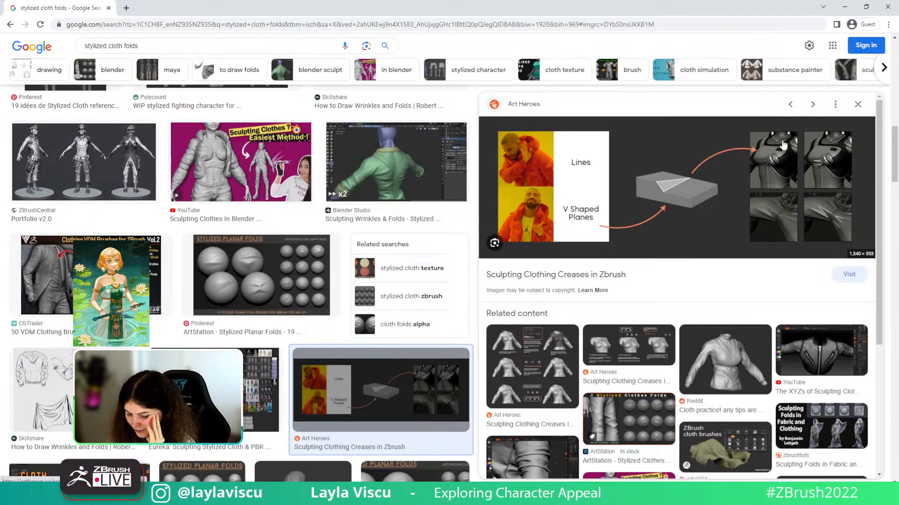
{"action": "scroll", "coordinate": [782, 146], "scroll_direction": "down", "scroll_amount": 2}
{"action": "scroll", "coordinate": [782, 146], "scroll_direction": "up", "scroll_amount": 2}
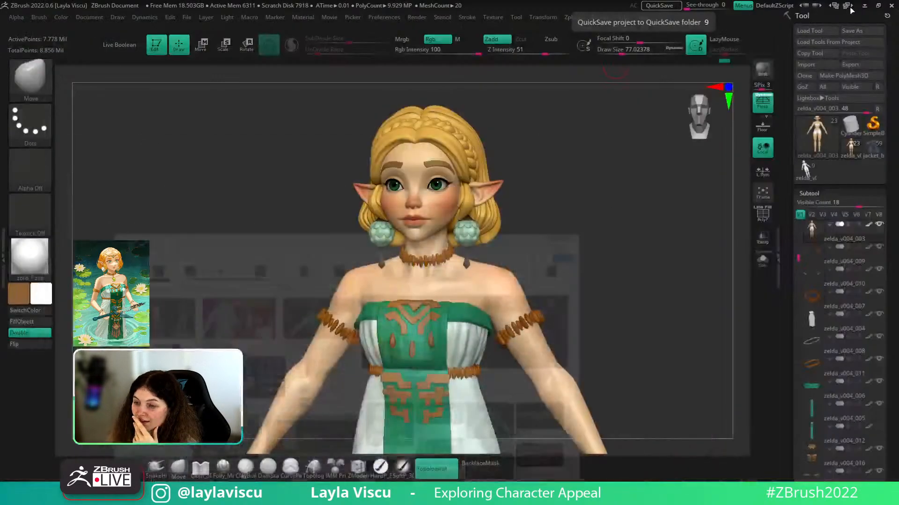
{"action": "left_click", "coordinate": [844, 7]}
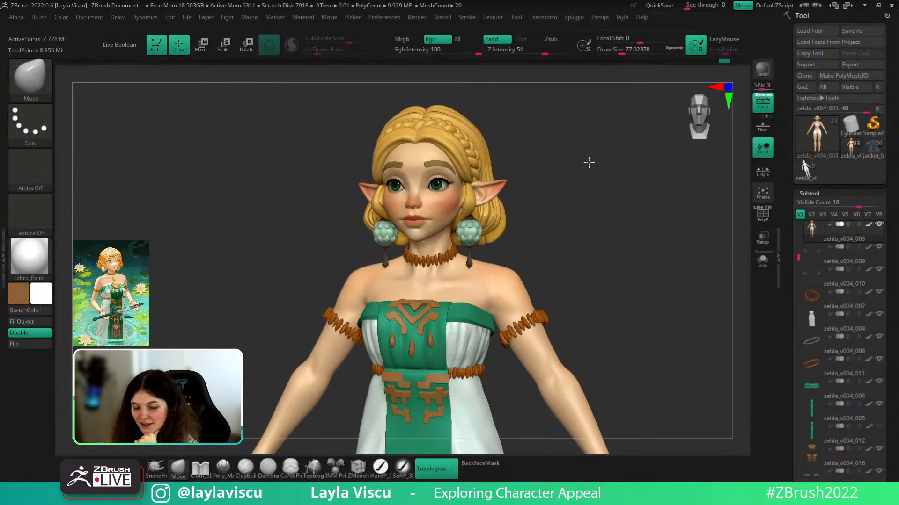
{"action": "left_click_drag", "start_coordinate": [588, 161], "coordinate": [614, 186]}
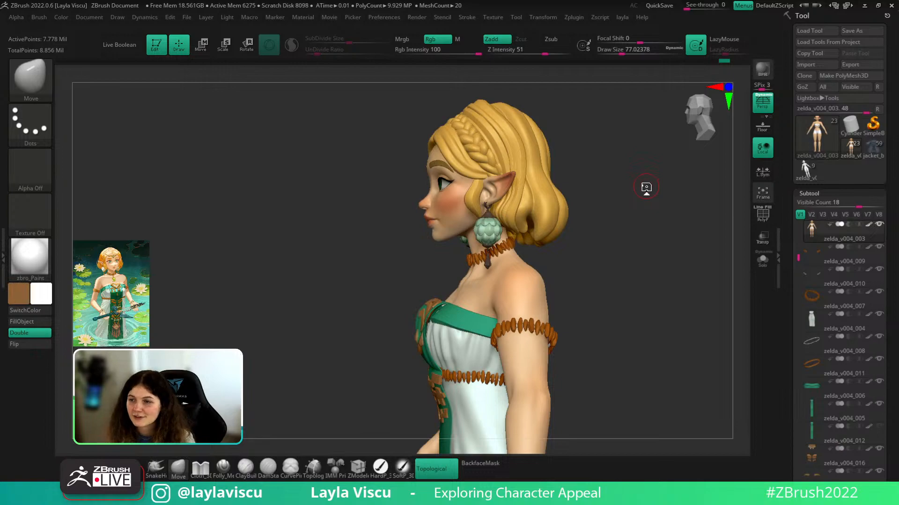
{"action": "mouse_move", "coordinate": [623, 196]}
{"action": "right_mouse_down"}
{"action": "mouse_move", "coordinate": [658, 215]}
{"action": "mouse_move", "coordinate": [590, 205]}
{"action": "mouse_move", "coordinate": [665, 191]}
{"action": "mouse_move", "coordinate": [543, 170]}
{"action": "mouse_move", "coordinate": [565, 184]}
{"action": "right_mouse_up"}
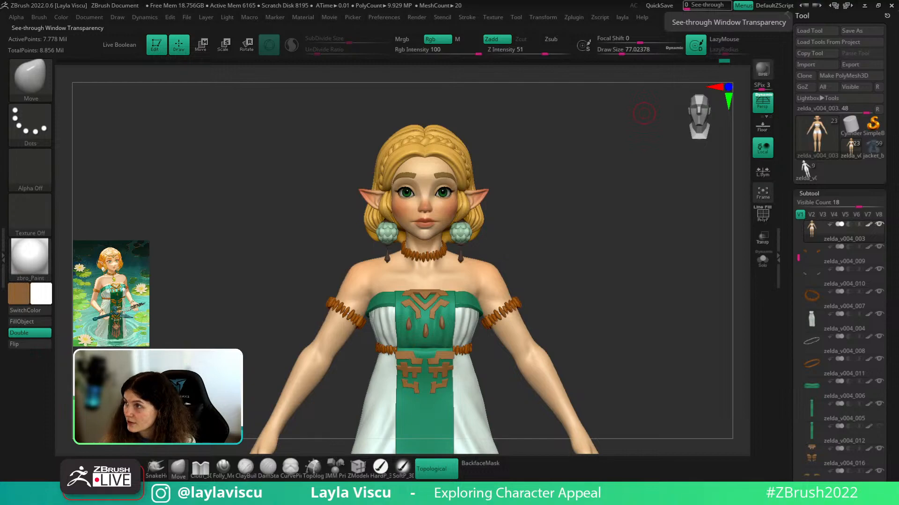
{"action": "left_click_drag", "start_coordinate": [633, 291], "coordinate": [627, 291]}
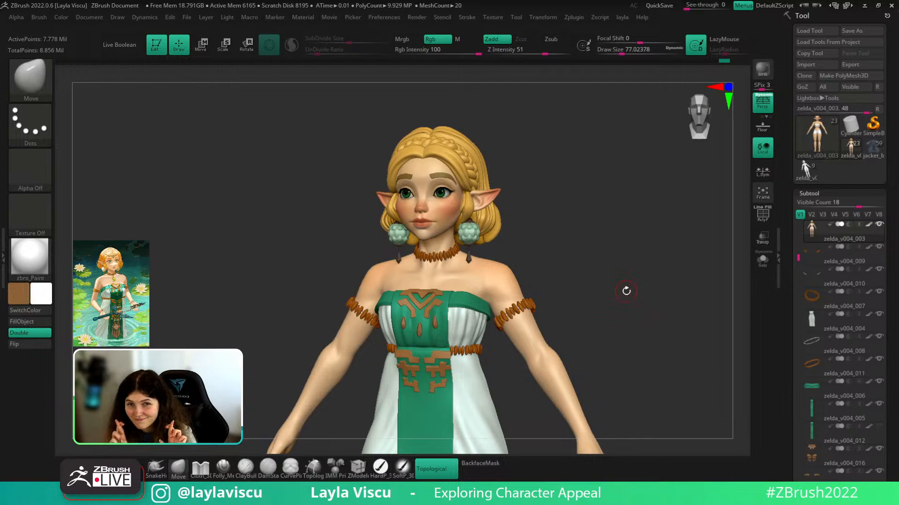
{"action": "left_click_drag", "start_coordinate": [606, 259], "coordinate": [603, 263]}
{"action": "right_click_drag", "start_coordinate": [583, 266], "coordinate": [570, 261], "text": "ctrl"}
{"action": "right_click_drag", "start_coordinate": [515, 251], "coordinate": [532, 256], "text": "ctrl"}
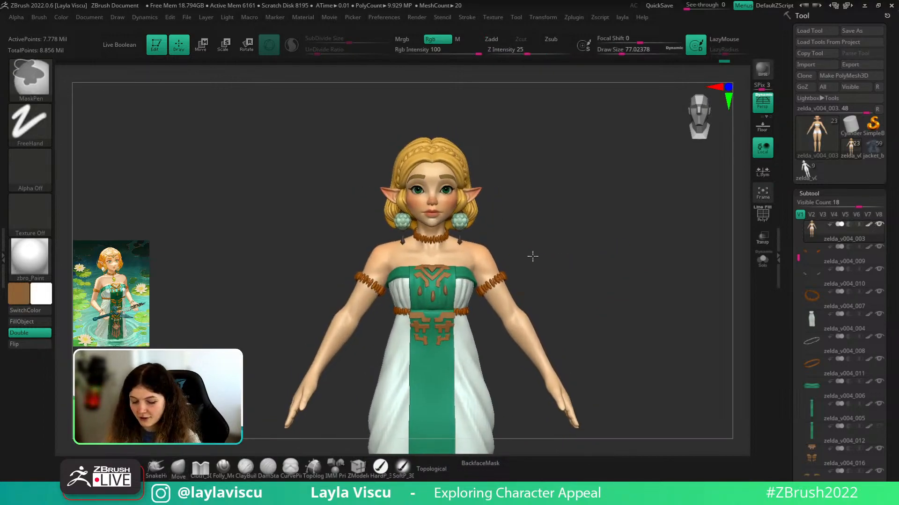
{"action": "mouse_move", "coordinate": [599, 271]}
{"action": "left_mouse_down"}
{"action": "mouse_move", "coordinate": [582, 261]}
{"action": "mouse_move", "coordinate": [610, 261]}
{"action": "left_mouse_up"}
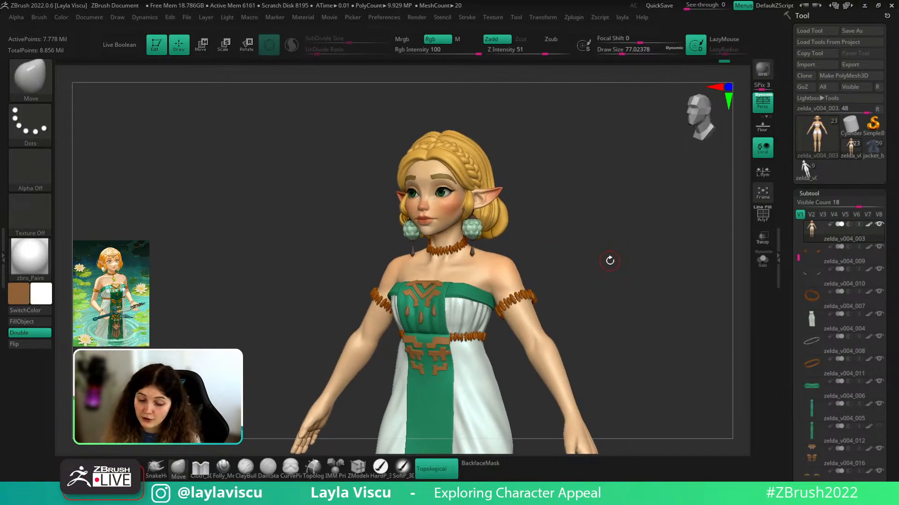